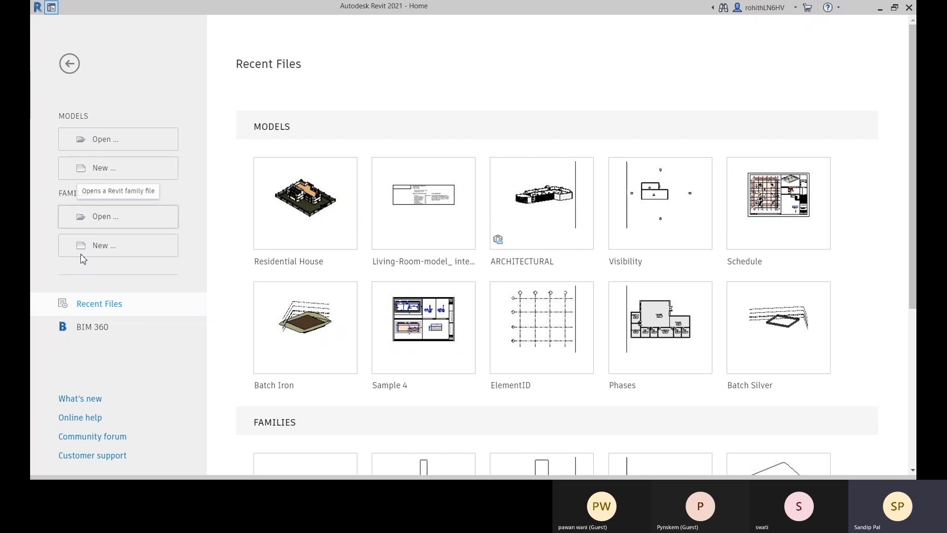
# Start a new family from the English template folder and preview the curtain wall door, column and baluster post templates.
pyautogui.click(104, 247)
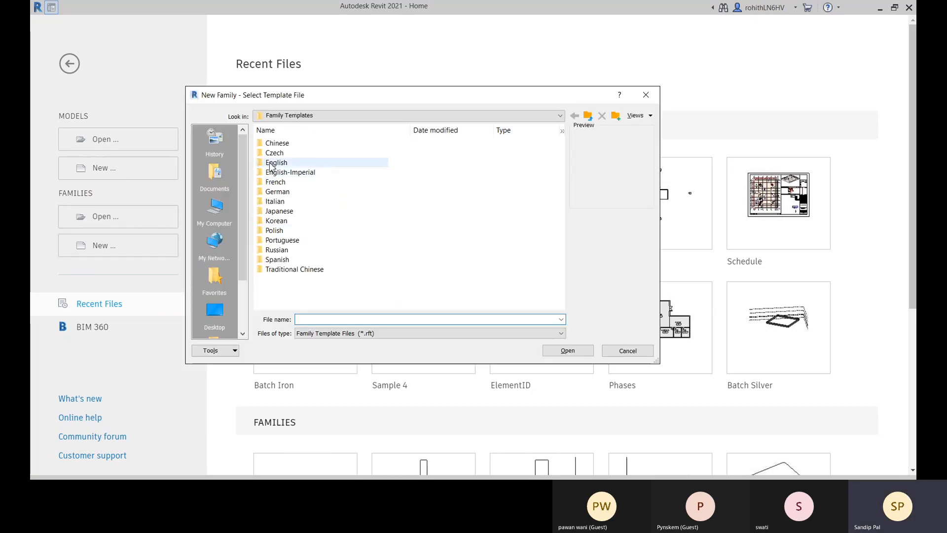
pyautogui.doubleClick(270, 166)
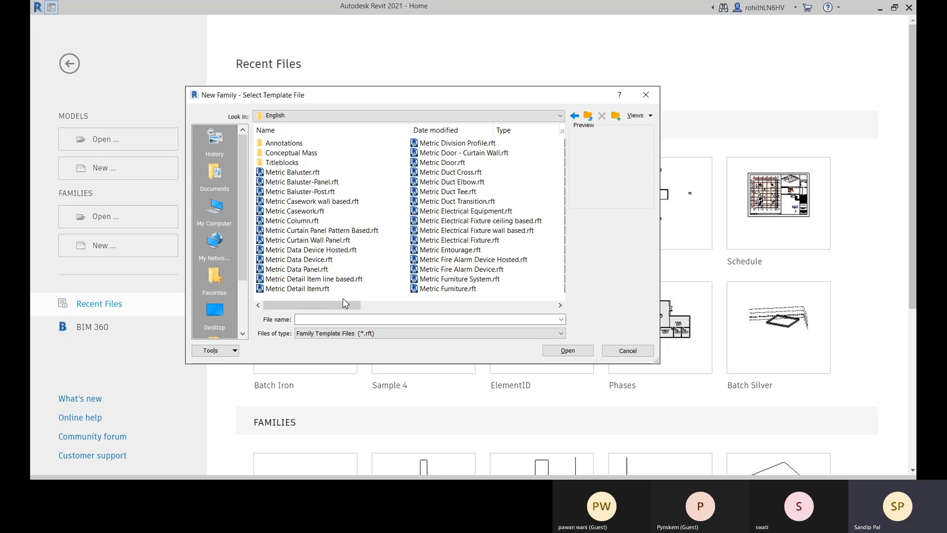
pyautogui.click(461, 163)
pyautogui.click(476, 153)
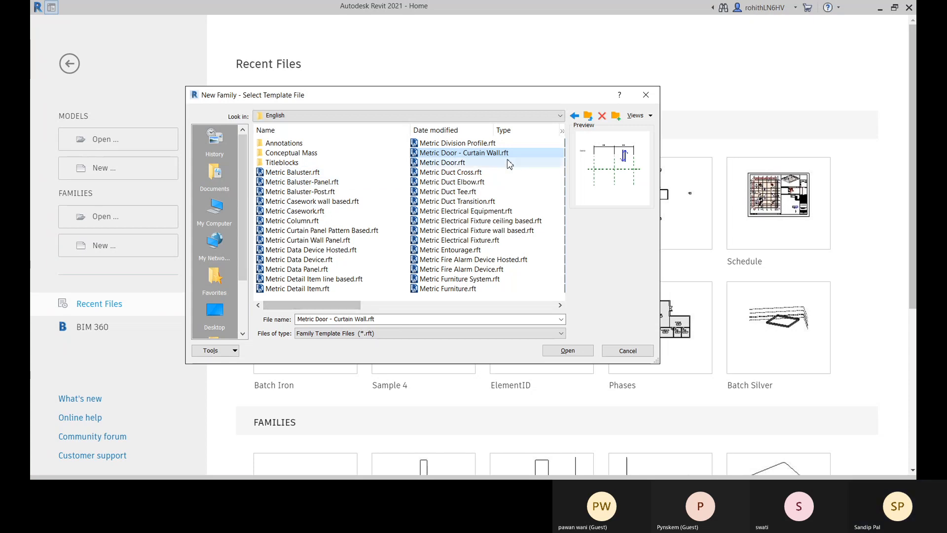
pyautogui.click(298, 222)
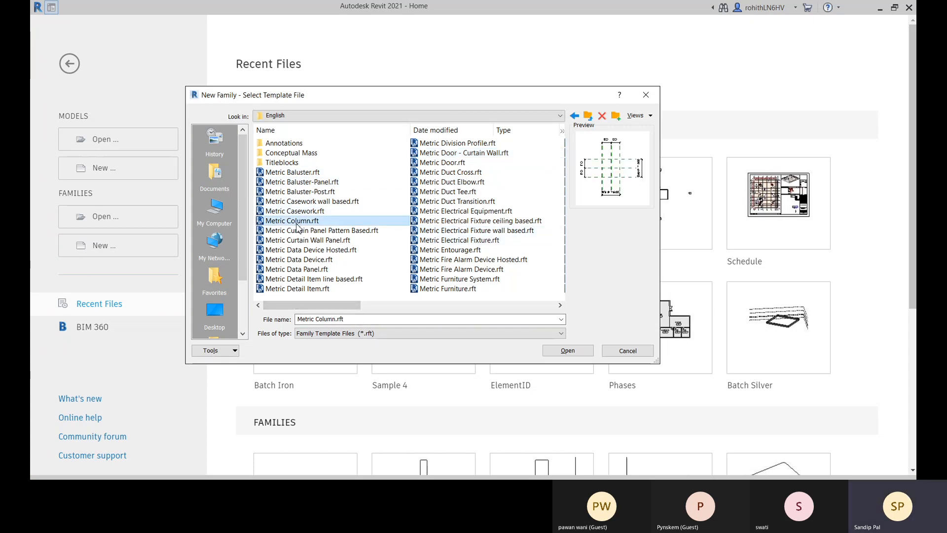
pyautogui.click(291, 193)
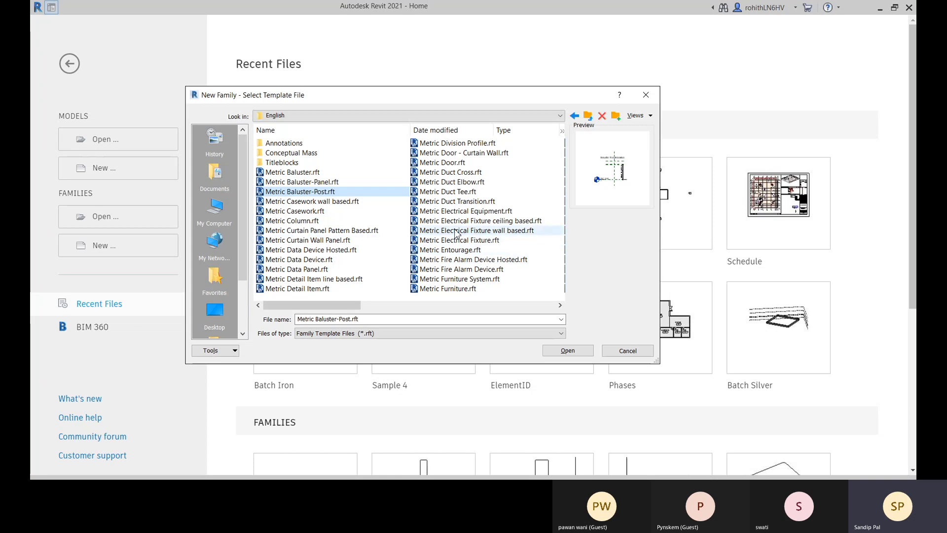
# Compare the previews of the Metric Furniture and Metric Casework templates, examining their reference planes.
pyautogui.scroll(-1, 457, 233)
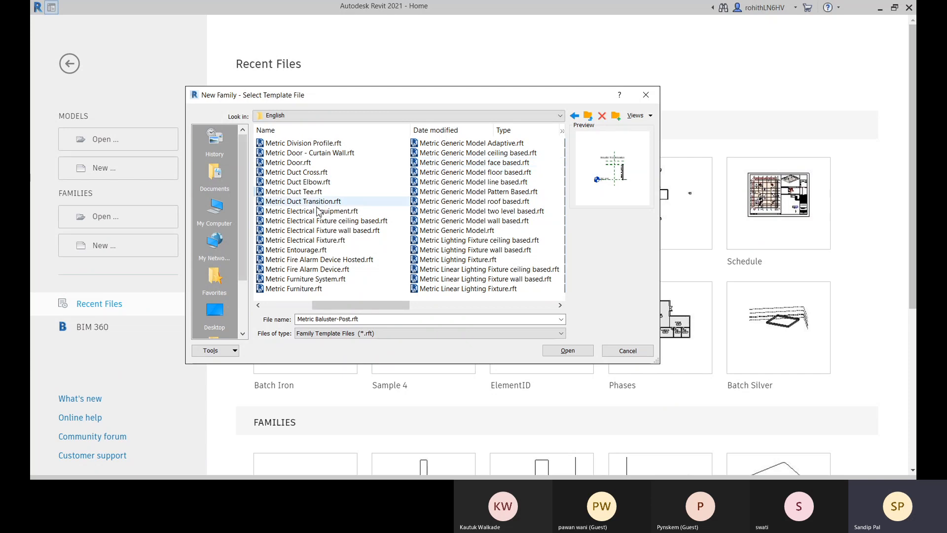
pyautogui.click(295, 289)
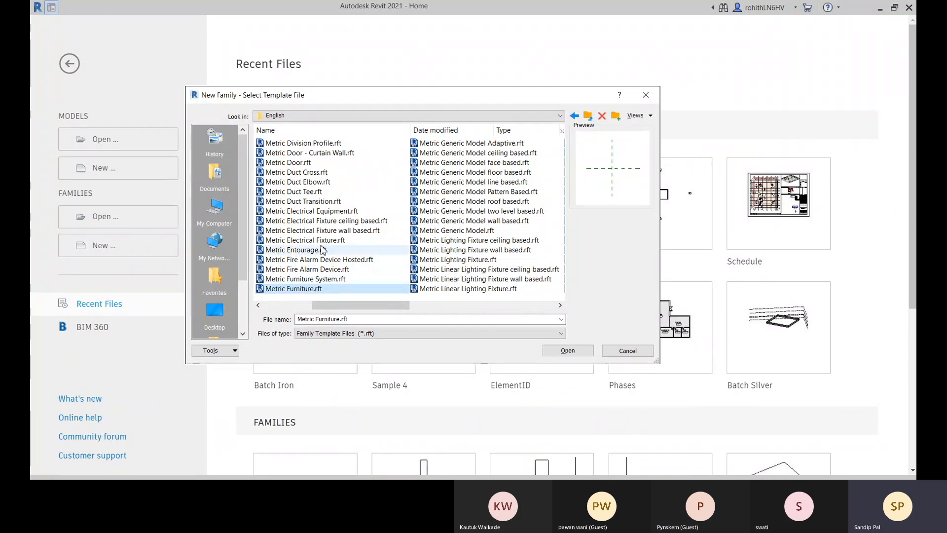
pyautogui.scroll(1, 298, 241)
pyautogui.click(296, 211)
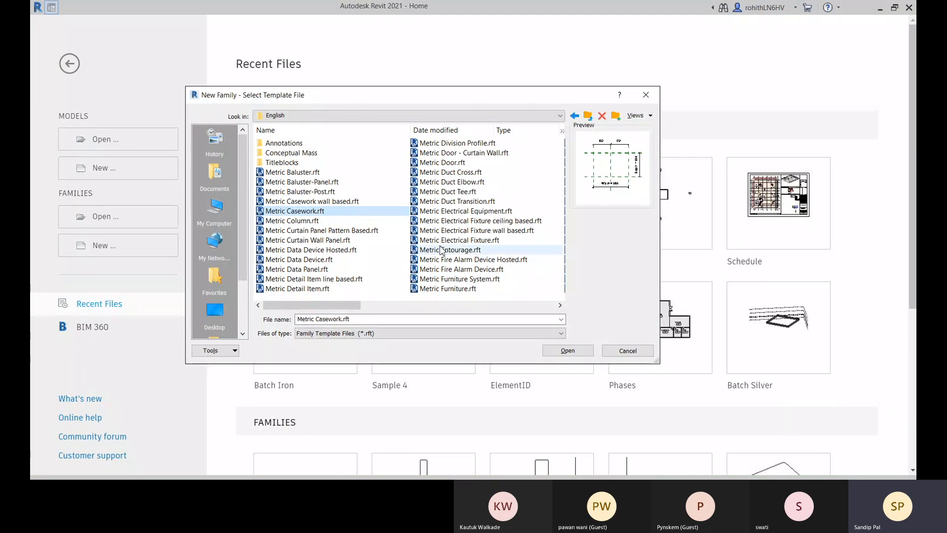
pyautogui.scroll(-1, 350, 291)
pyautogui.click(308, 289)
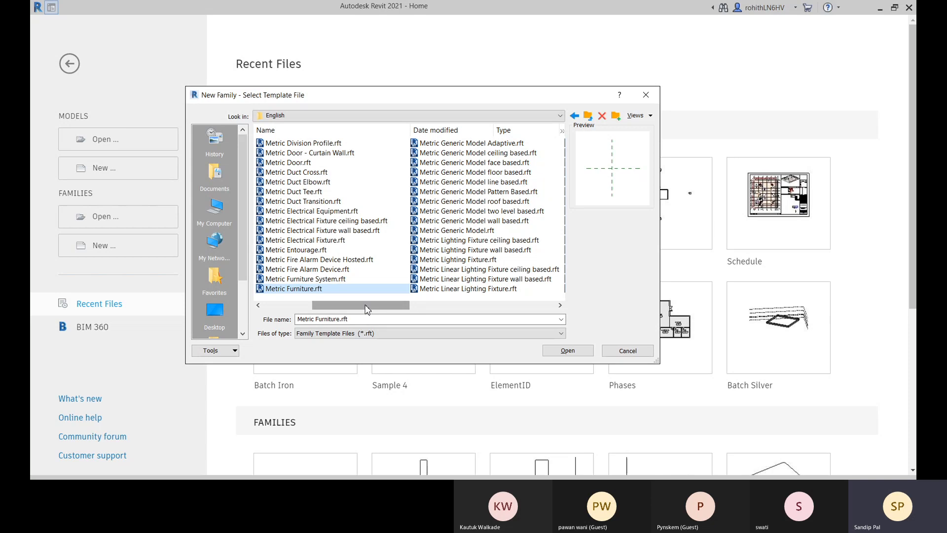
pyautogui.moveTo(366, 309); pyautogui.dragTo(301, 311)
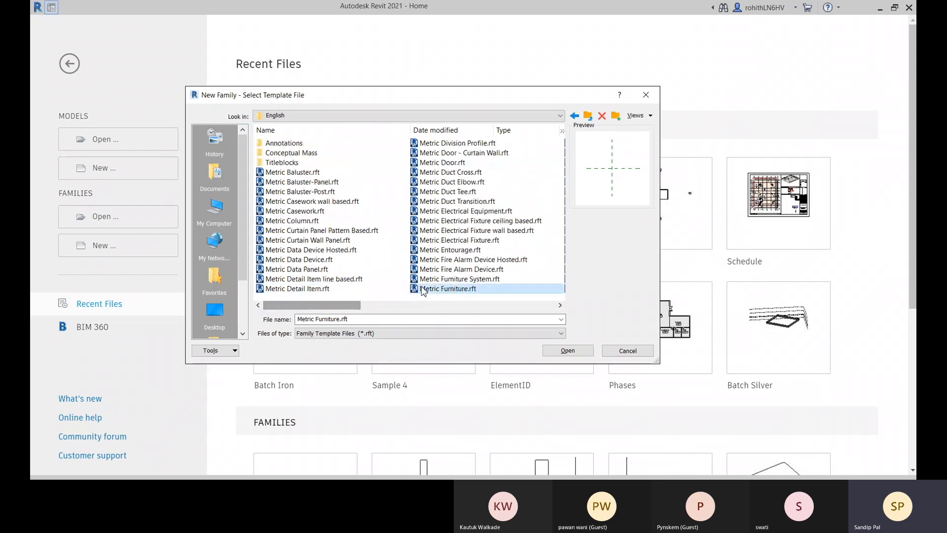
pyautogui.click(299, 213)
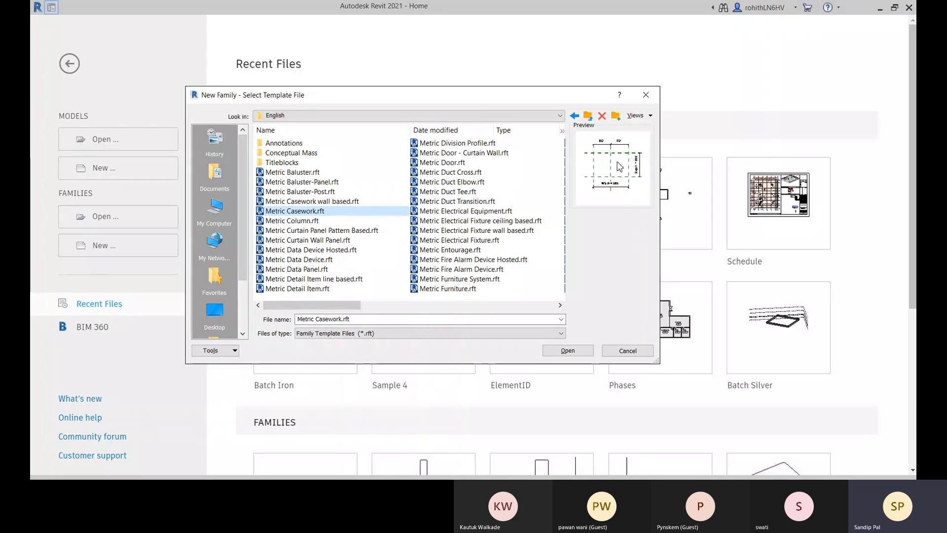
# Create the new family from the Metric Furniture.rft template.
pyautogui.click(434, 290)
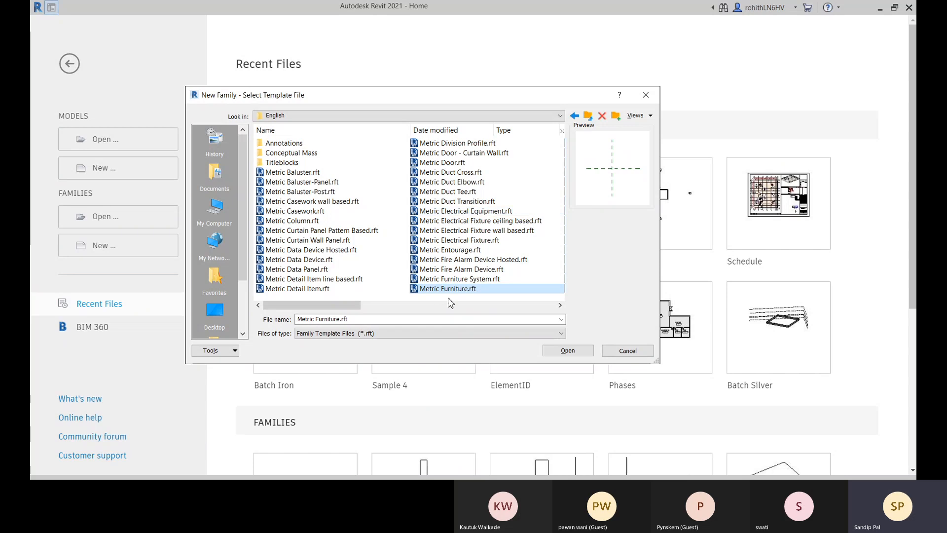
pyautogui.click(556, 351)
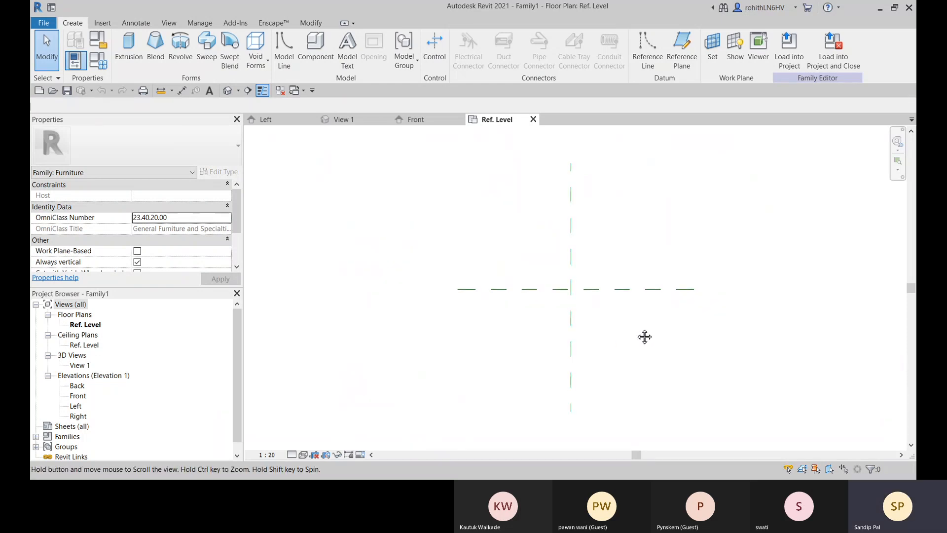
pyautogui.moveTo(644, 335); pyautogui.dragTo(602, 334, button='middle')
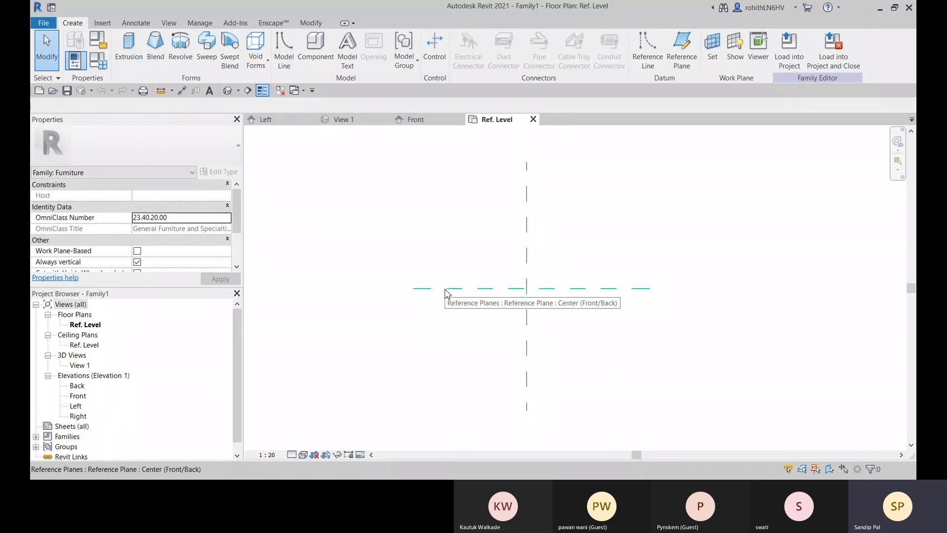
# Unpin the vertical Center (Left/Right) reference plane and test moving it to the left twice, undoing each move.
pyautogui.click(528, 237)
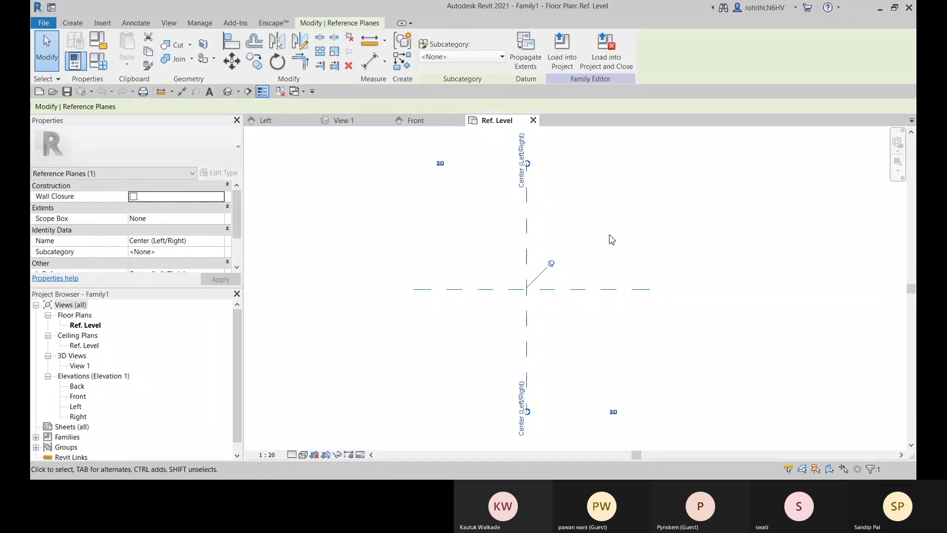
pyautogui.click(551, 264)
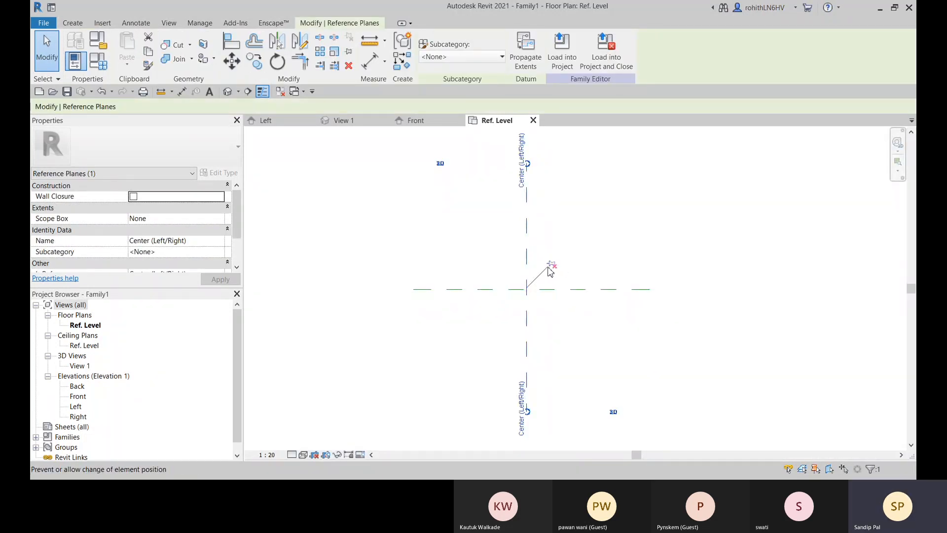
pyautogui.moveTo(527, 266); pyautogui.dragTo(499, 265)
pyautogui.hotkey('ctrl', 'z')
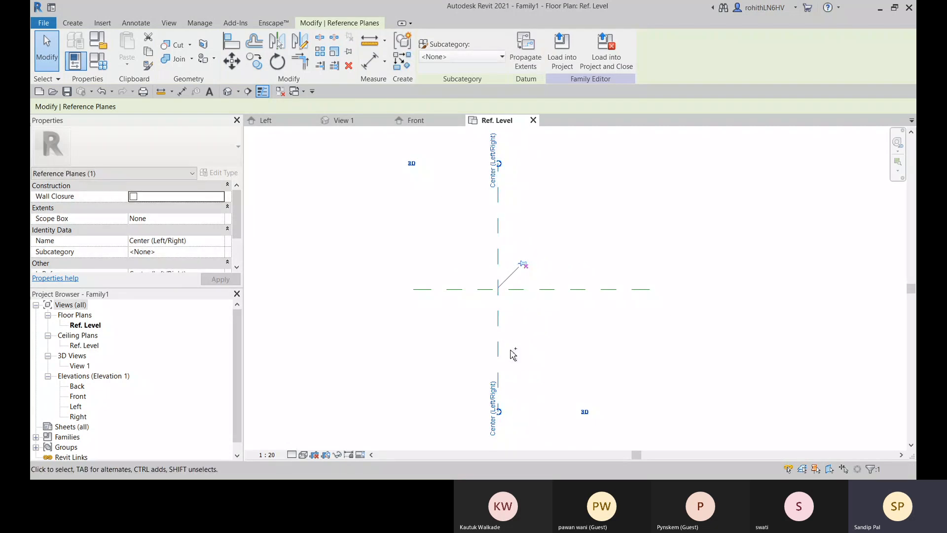
pyautogui.click(514, 351)
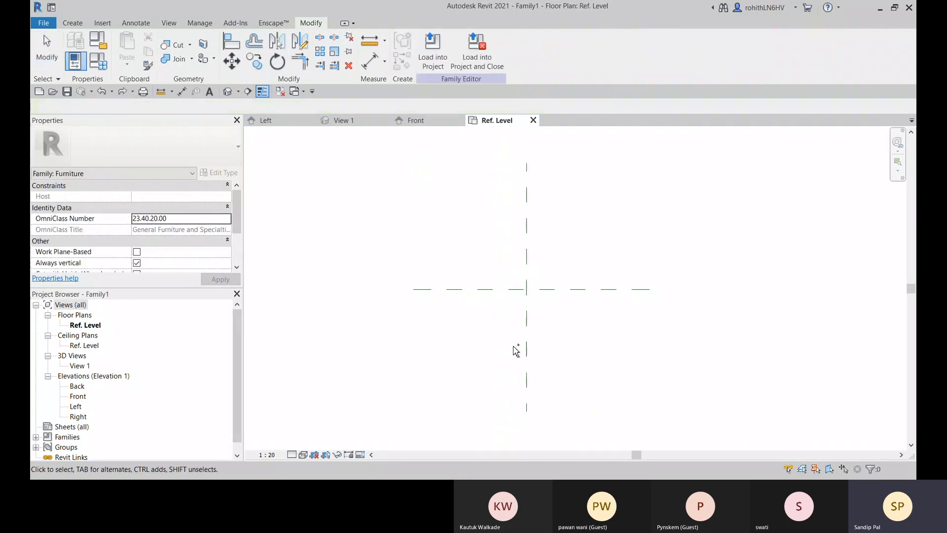
pyautogui.click(527, 291)
pyautogui.moveTo(527, 291); pyautogui.dragTo(505, 290)
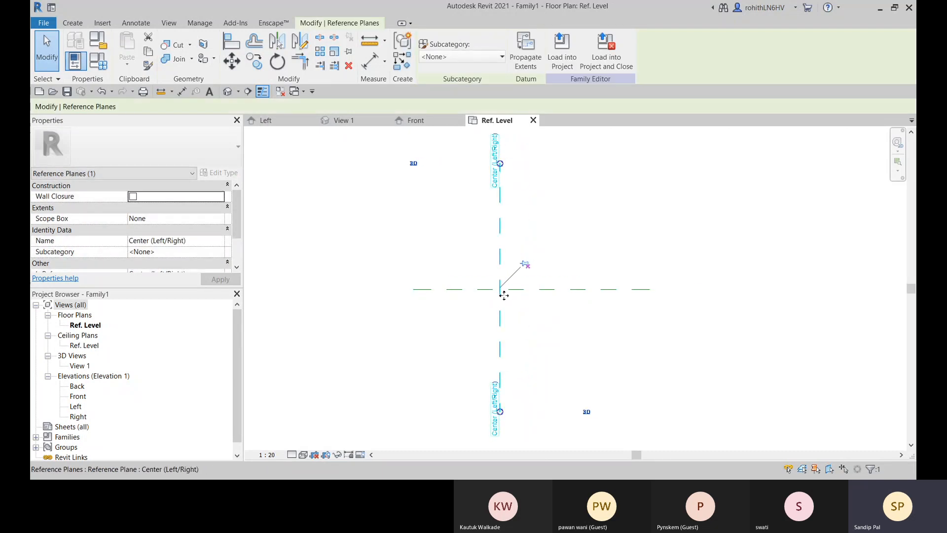
pyautogui.hotkey('ctrl', 'z')
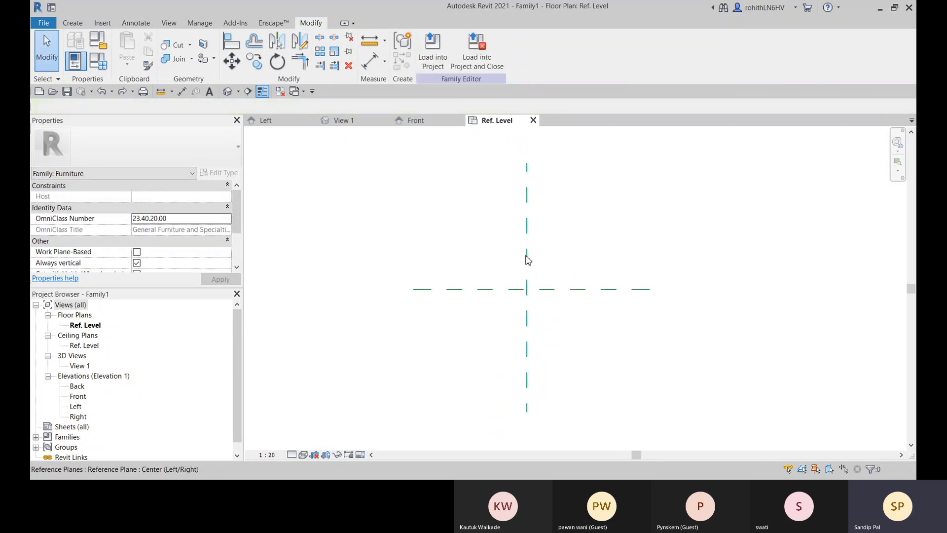
# Try deleting the Center (Left/Right) reference plane, inspect the pin of the Center (Front/Back) plane, and undo the deletion.
pyautogui.click(526, 260)
pyautogui.press('Delete')
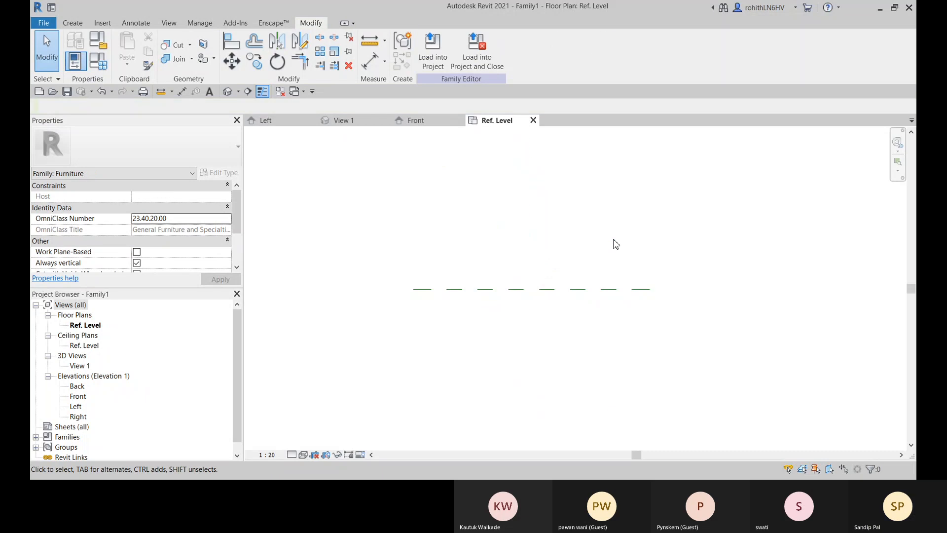
pyautogui.scroll(-1, 509, 229)
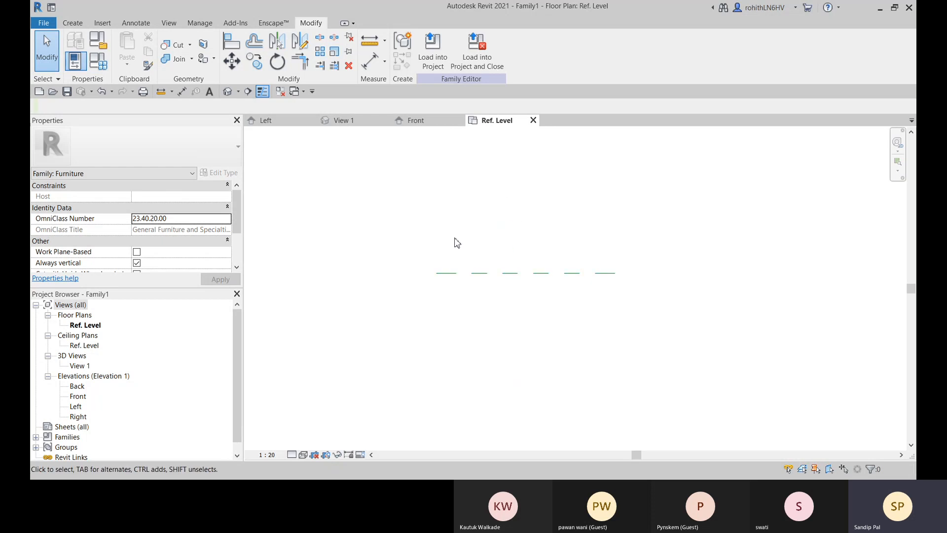
pyautogui.click(501, 276)
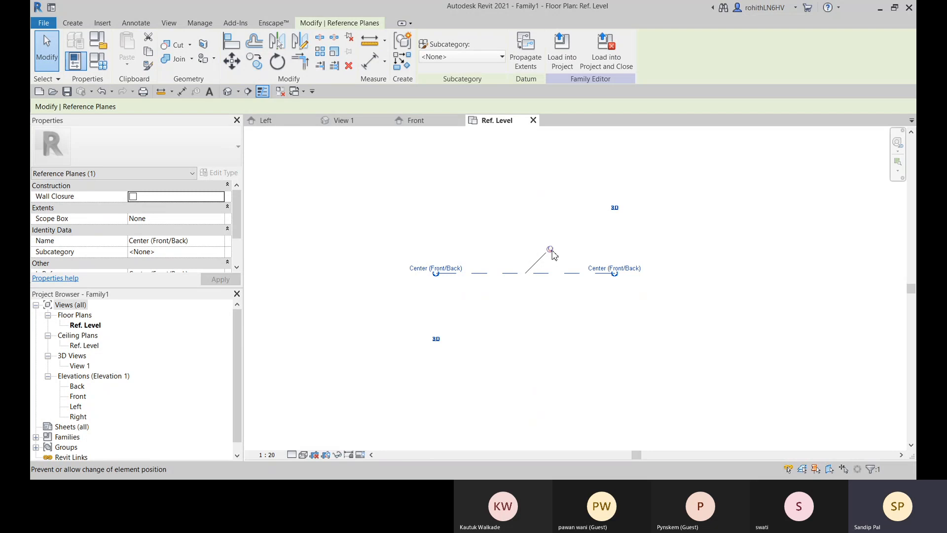
pyautogui.click(644, 341)
pyautogui.click(526, 280)
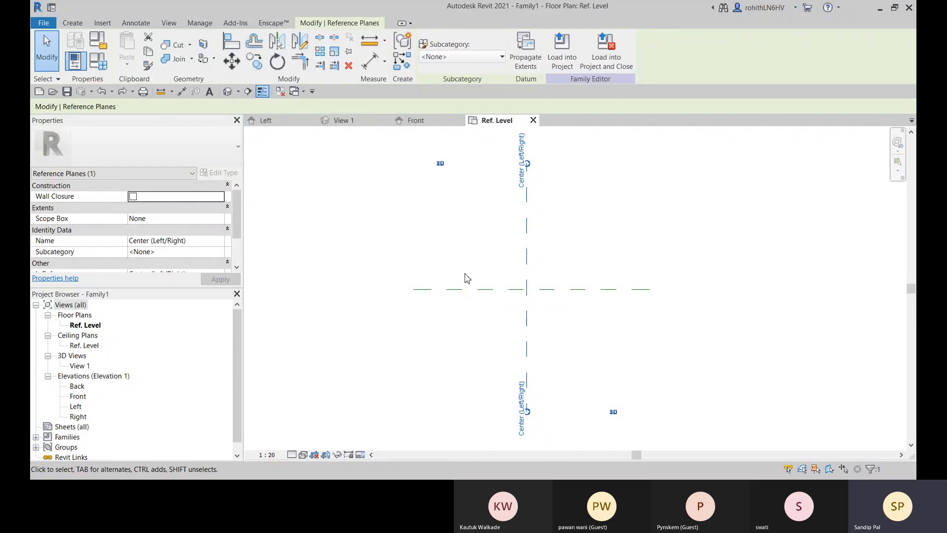
pyautogui.press('Escape')
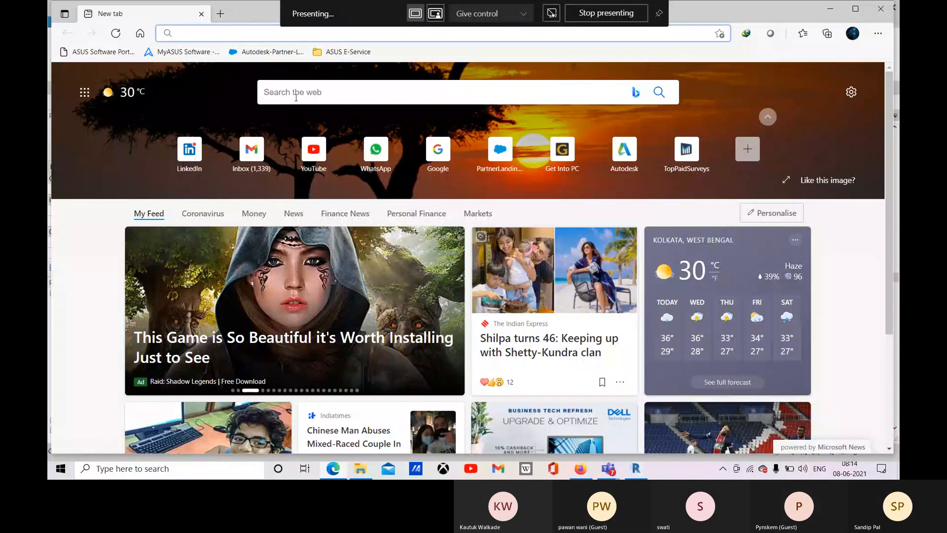
# Switch to the web browser, open google.com and run an image search for "cabinets".
pyautogui.write('google.com')
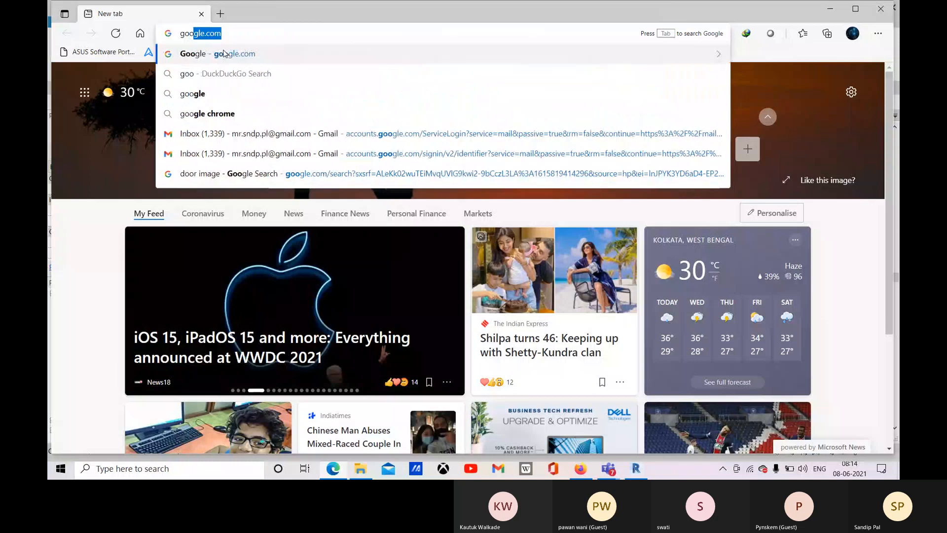
pyautogui.click(224, 54)
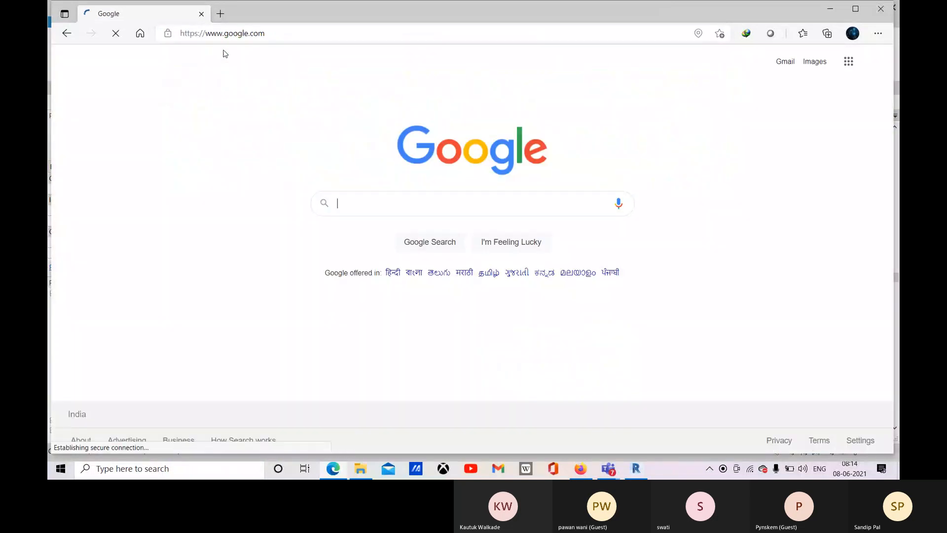
pyautogui.click(387, 203)
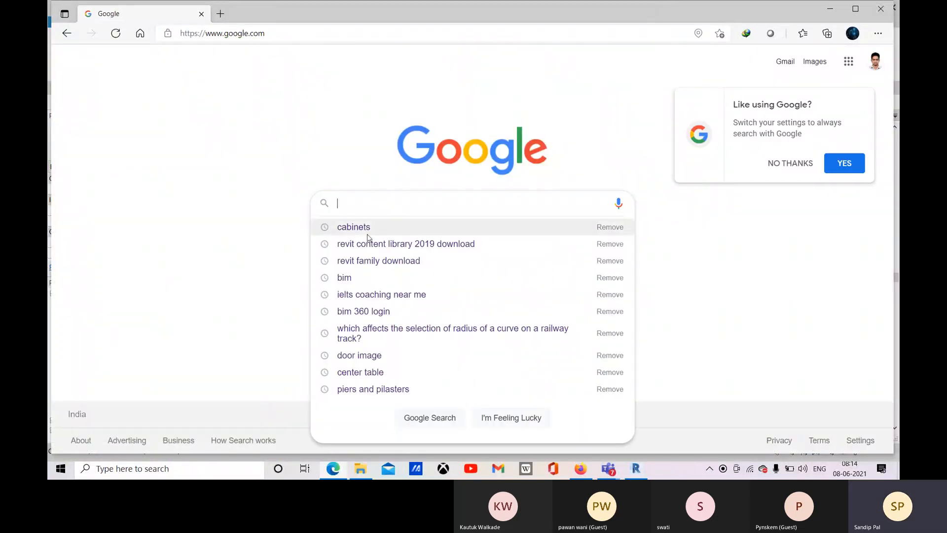
pyautogui.click(365, 229)
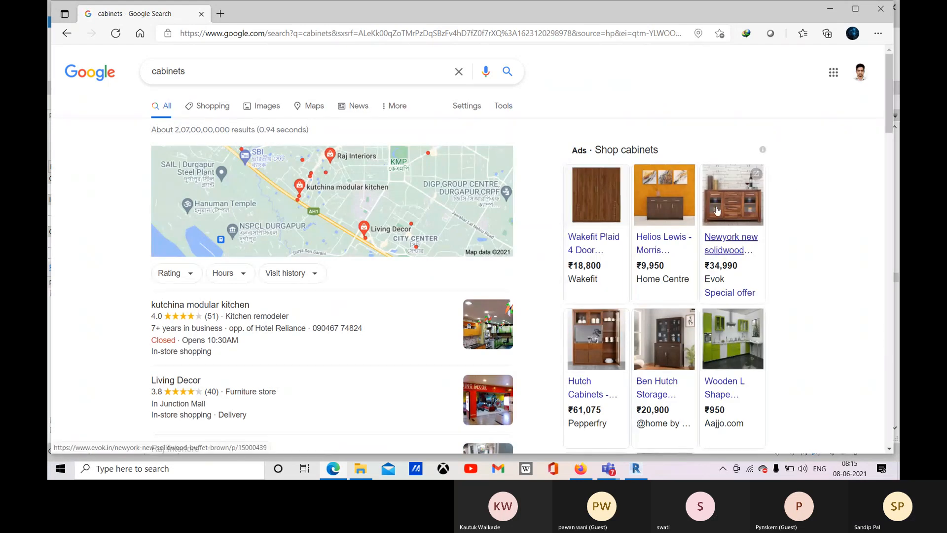
pyautogui.moveTo(719, 214)
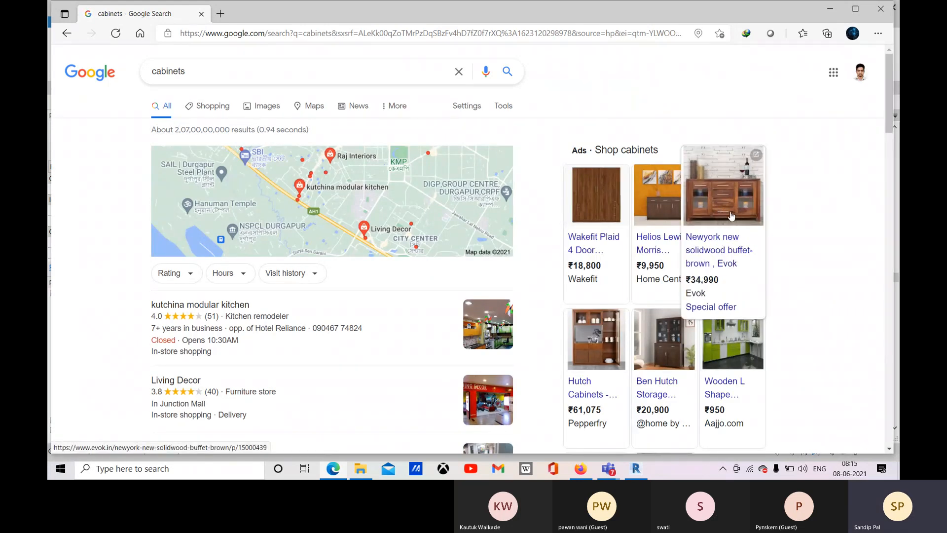
pyautogui.click(264, 110)
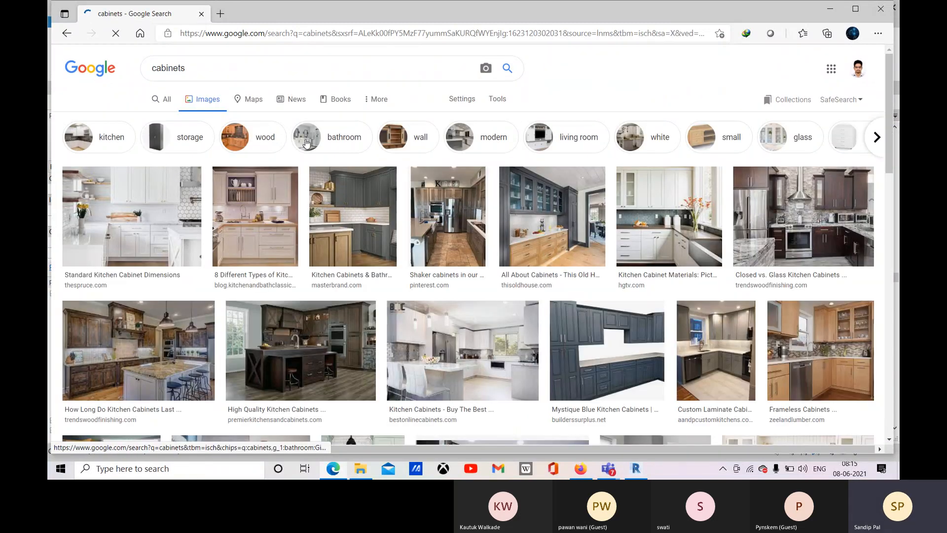
# Browse the cabinets image results and preview the HomeTown wooden storage cabinet, then close the preview.
pyautogui.scroll(-12, 305, 143)
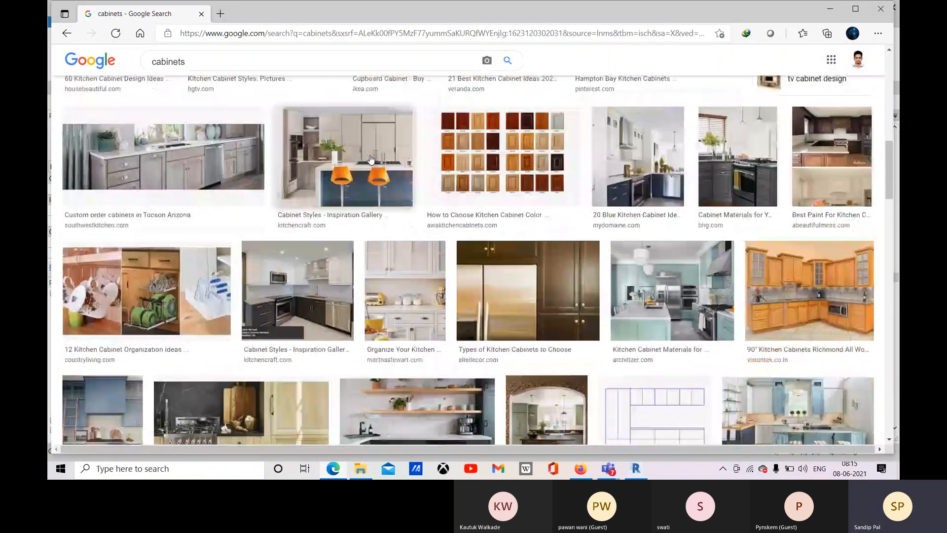
pyautogui.scroll(-6, 370, 163)
pyautogui.scroll(-15, 368, 168)
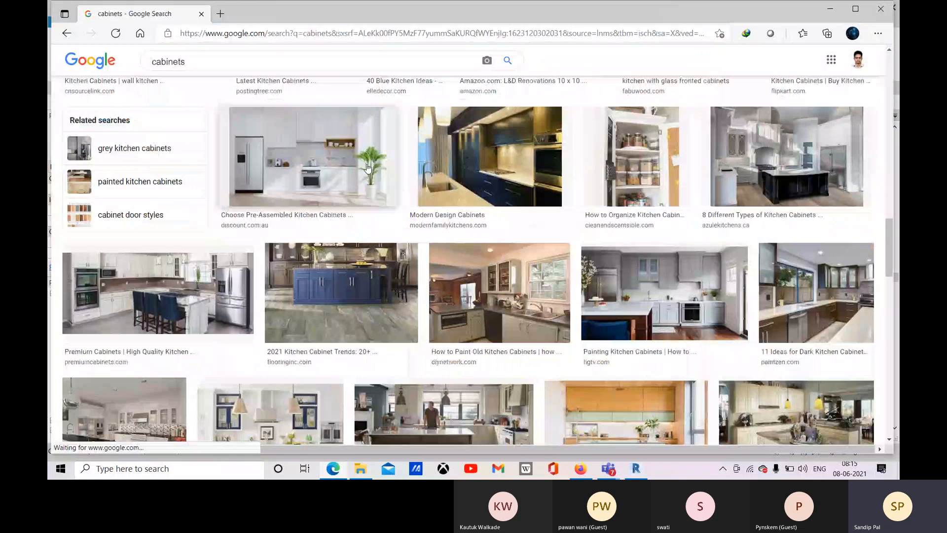
pyautogui.scroll(-10, 367, 168)
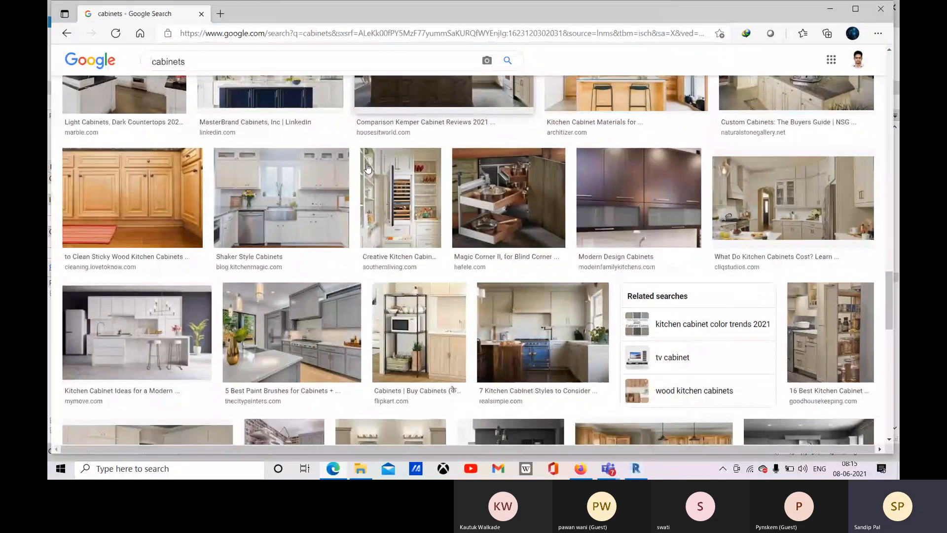
pyautogui.scroll(-3, 368, 168)
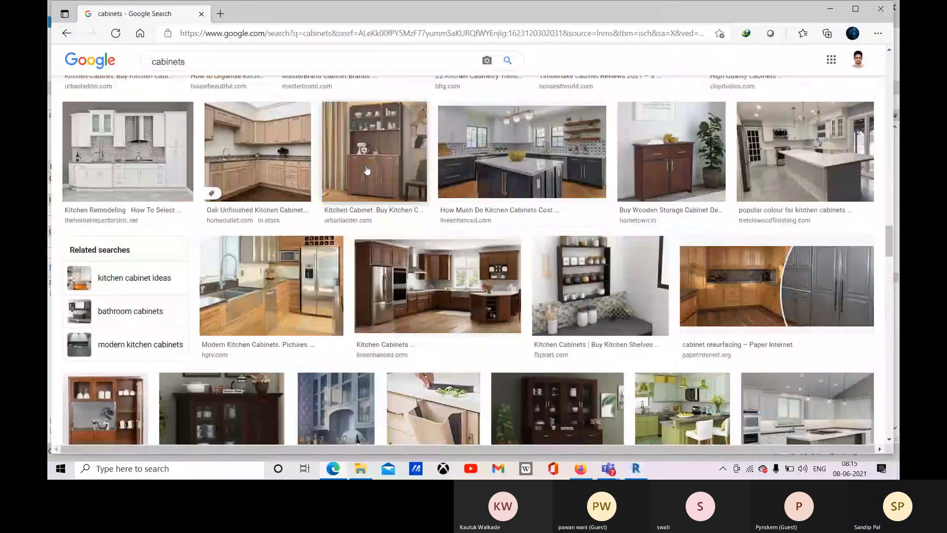
pyautogui.click(676, 181)
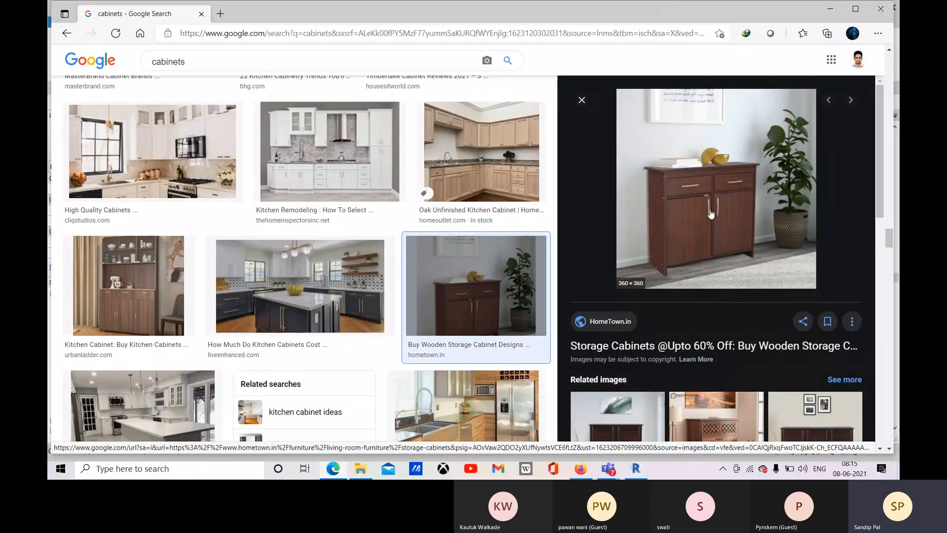
pyautogui.click(581, 102)
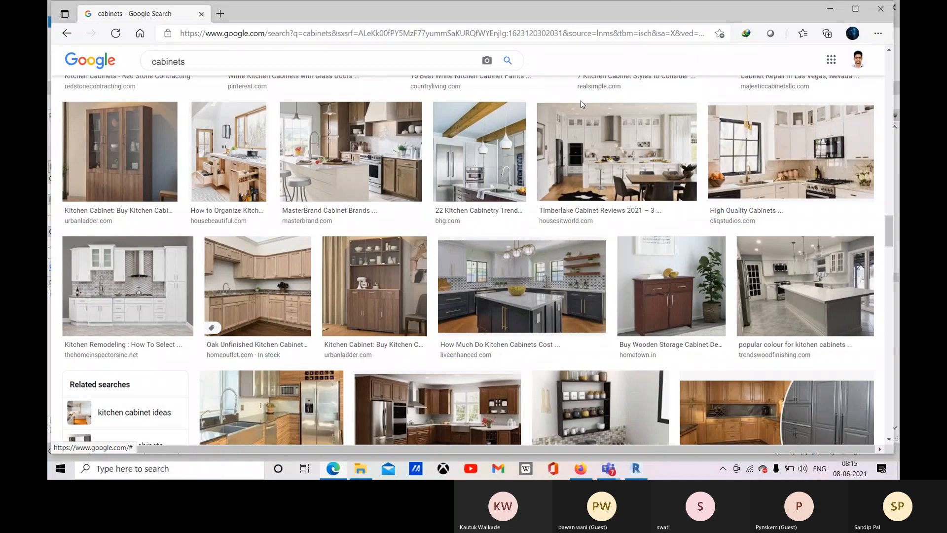
# Look further through the cabinets image results and preview the Amazon.in two-door living room cabinet.
pyautogui.scroll(-8, 565, 247)
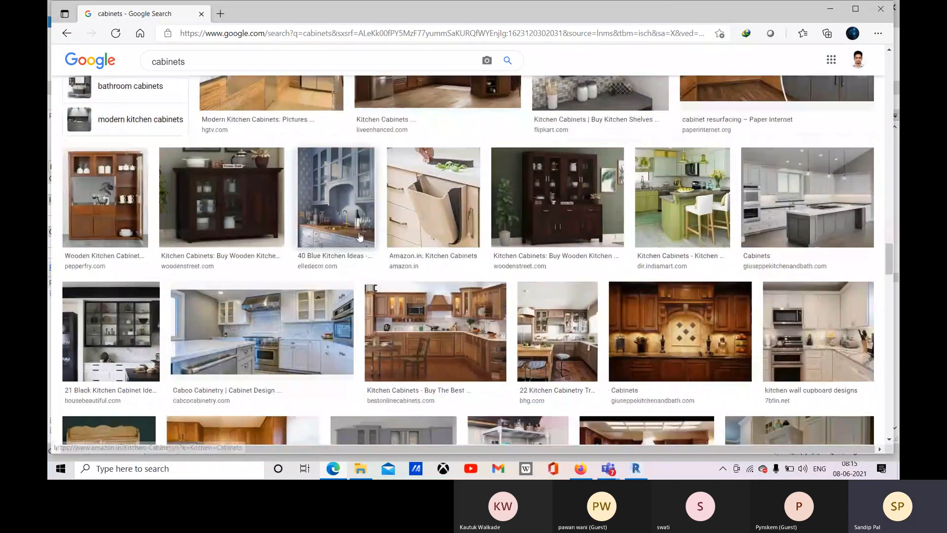
pyautogui.scroll(-3, 636, 218)
pyautogui.scroll(-2, 486, 222)
pyautogui.scroll(-3, 486, 222)
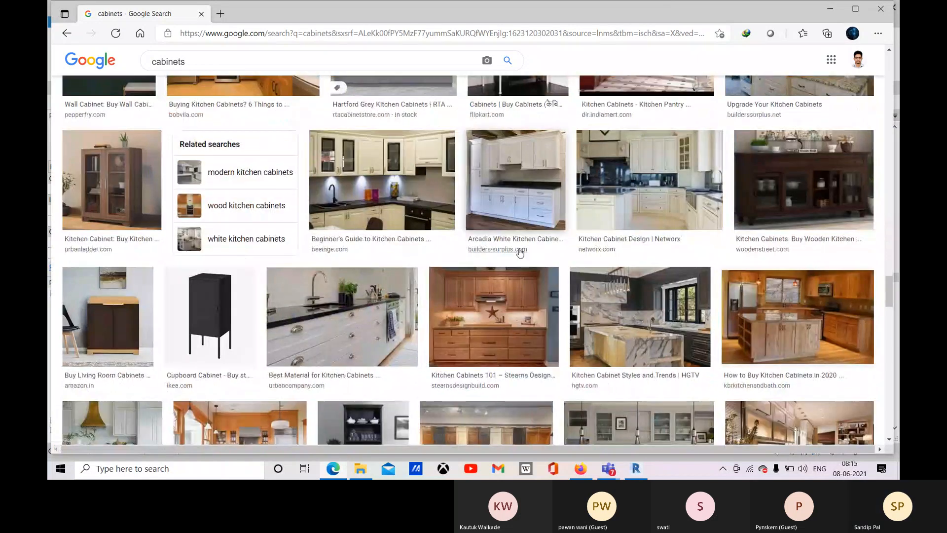
pyautogui.scroll(-1, 165, 332)
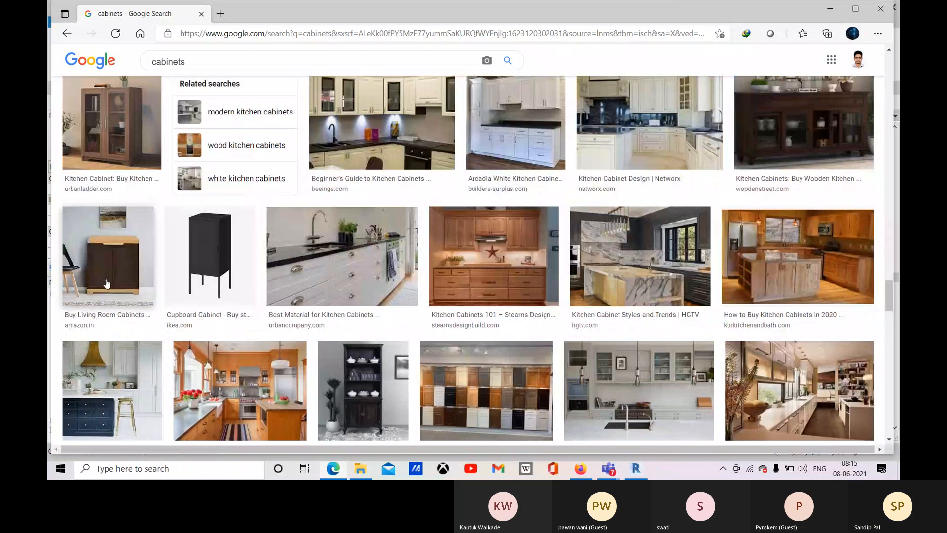
pyautogui.click(121, 291)
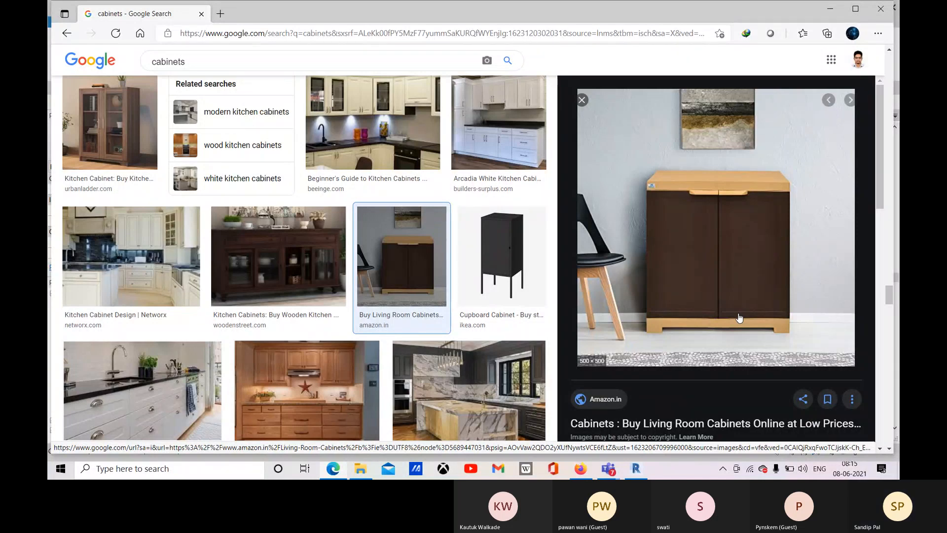
# Examine the images related to the Amazon.in cabinet, preview the Pamono small cupboard with 2 doors, and close it.
pyautogui.scroll(-5, 413, 316)
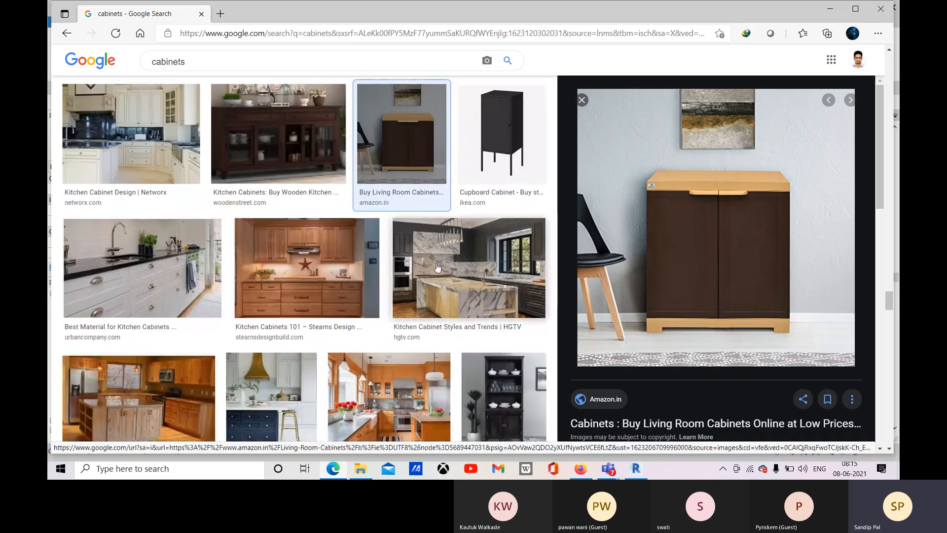
pyautogui.scroll(-1, 413, 315)
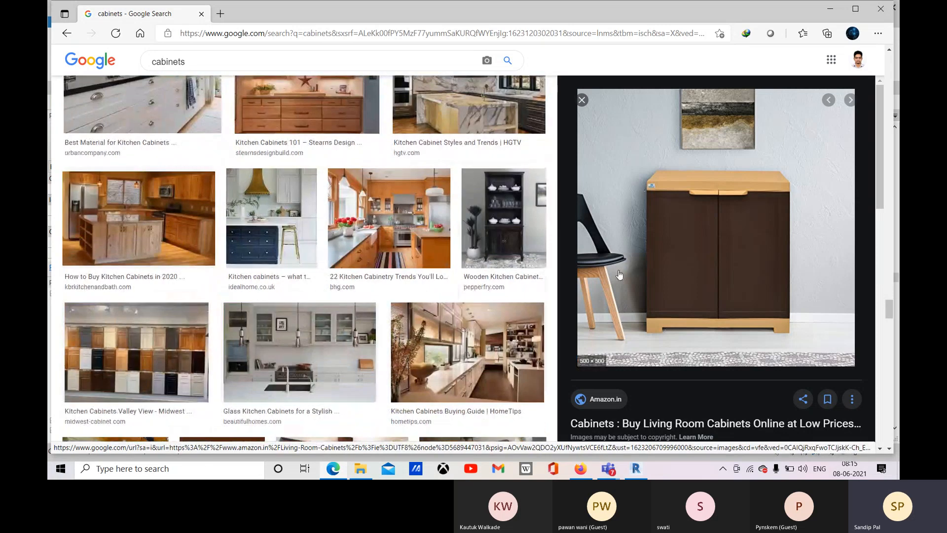
pyautogui.scroll(-5, 353, 345)
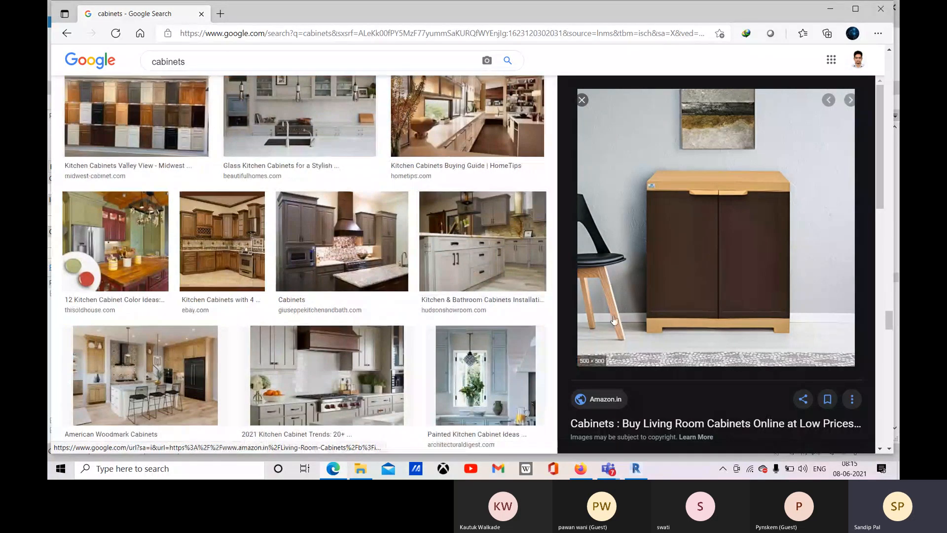
pyautogui.scroll(-3, 562, 343)
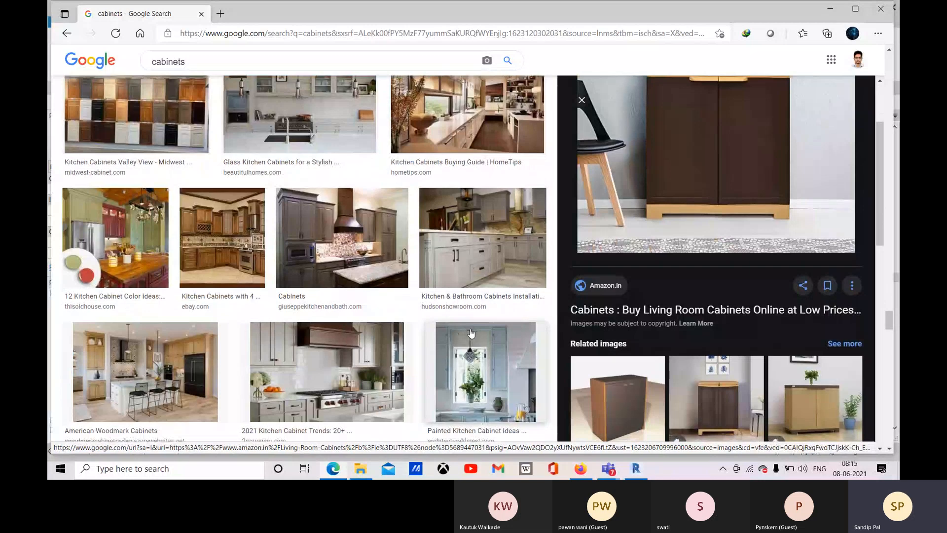
pyautogui.scroll(-2, 518, 345)
pyautogui.scroll(-2, 678, 351)
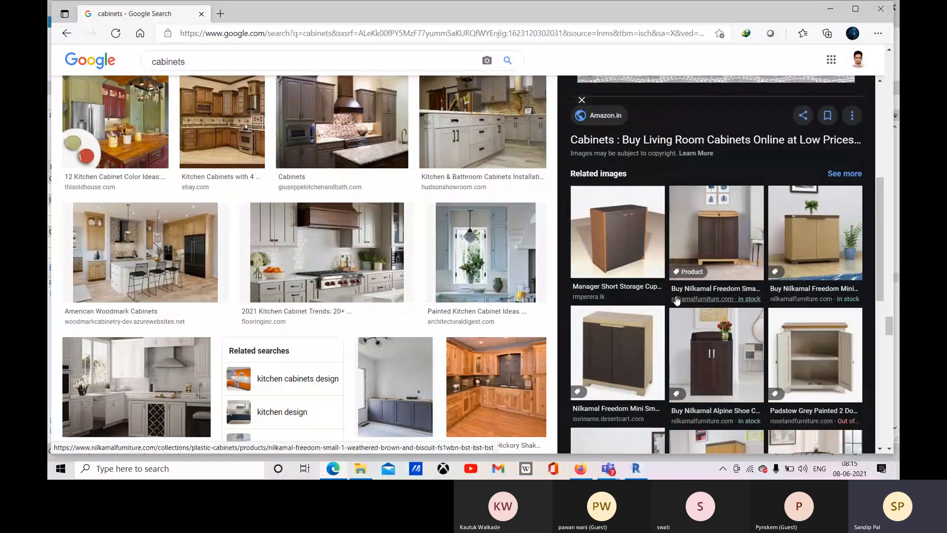
pyautogui.scroll(-3, 631, 246)
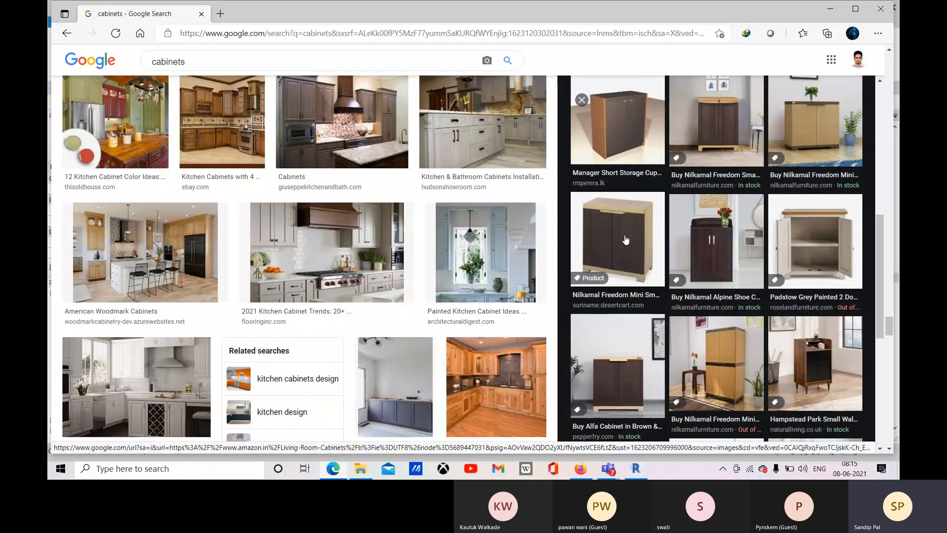
pyautogui.scroll(-4, 625, 240)
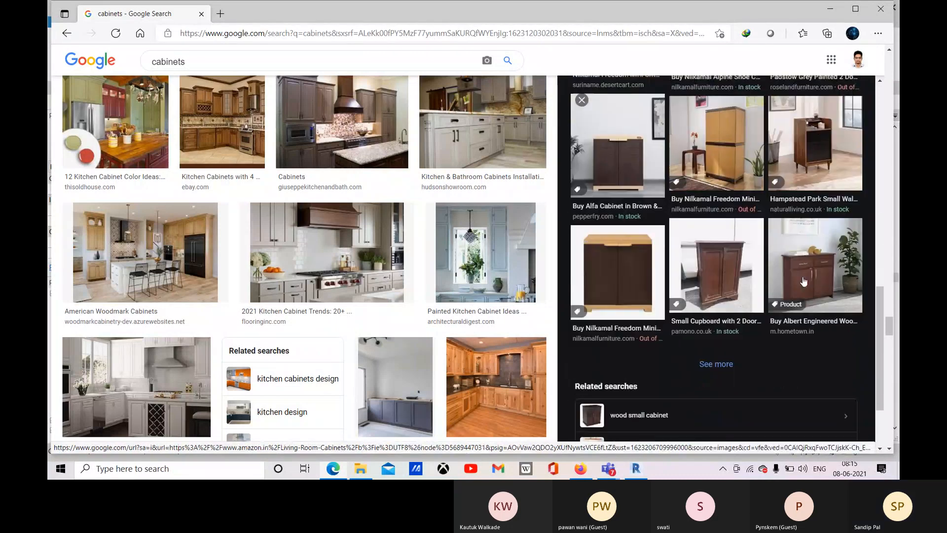
pyautogui.click(722, 265)
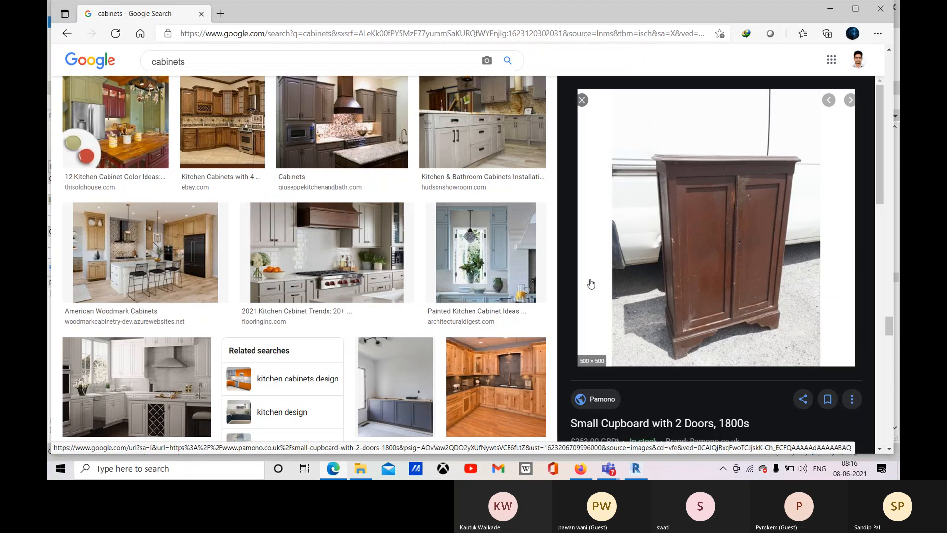
pyautogui.click(582, 101)
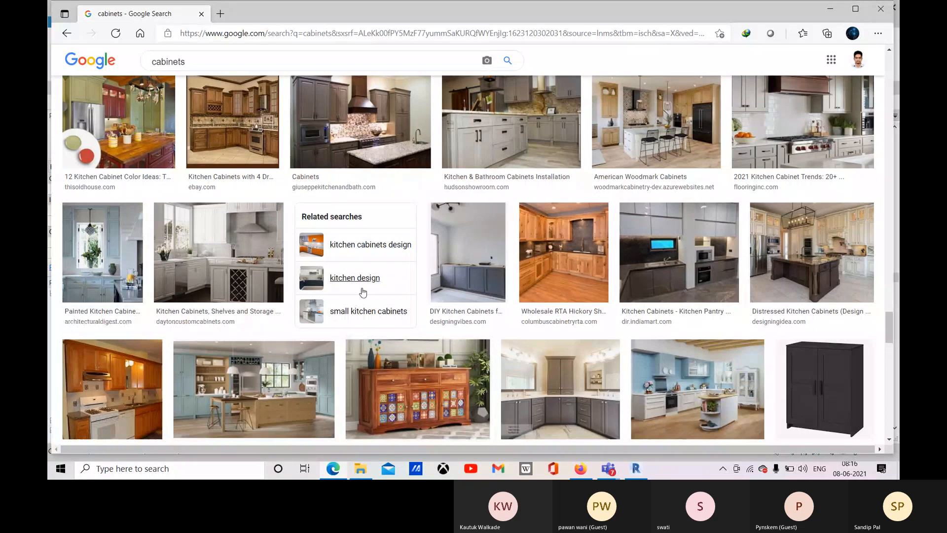
# Reopen the Amazon.in living room cabinet preview and run its related search "wood small cabinet".
pyautogui.scroll(5, 377, 284)
pyautogui.scroll(2, 378, 286)
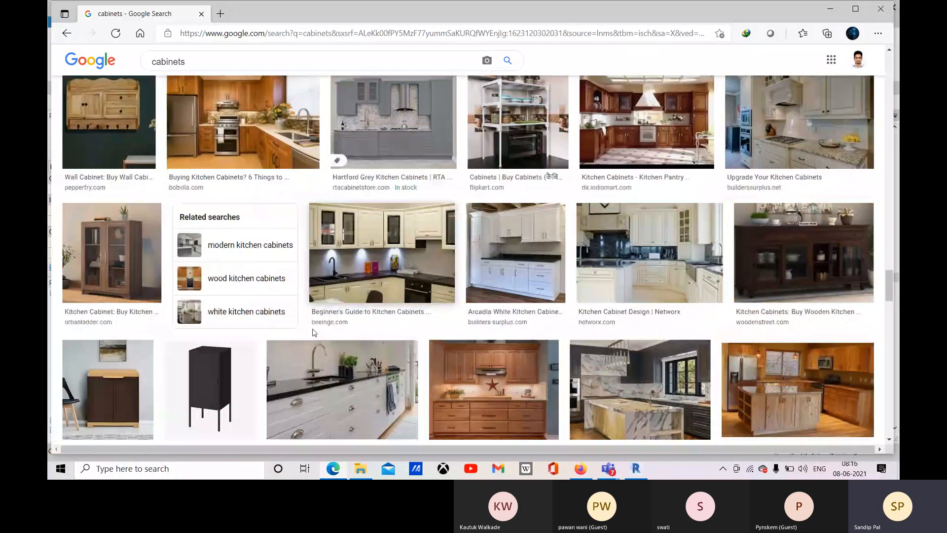
pyautogui.click(129, 403)
pyautogui.scroll(-10, 641, 236)
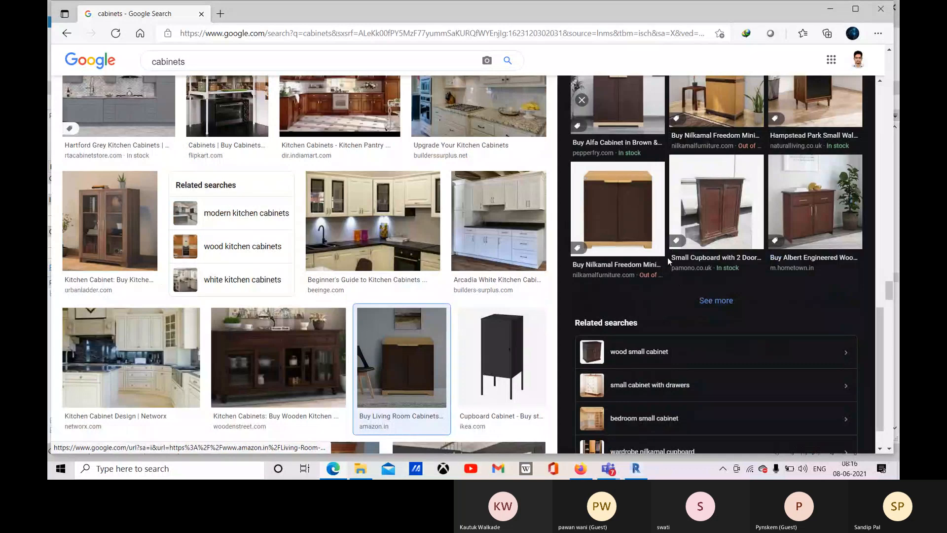
pyautogui.scroll(-1, 621, 232)
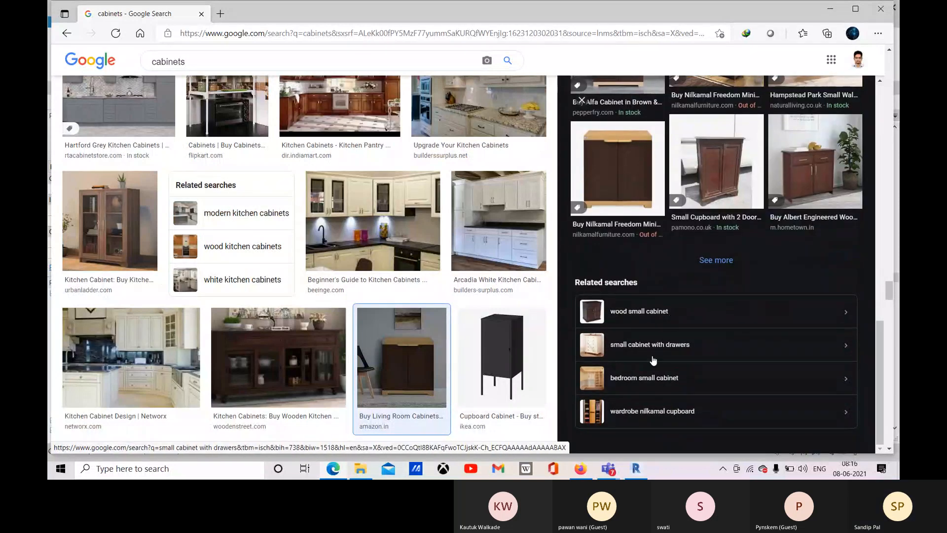
pyautogui.click(640, 316)
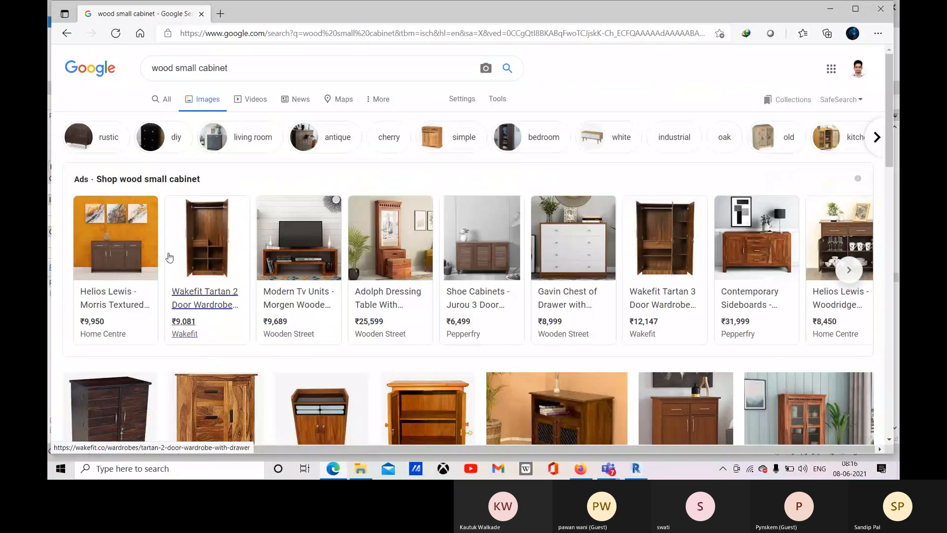
# Look through the "wood small cabinet" image results for a simple cabinet design to model.
pyautogui.scroll(-1, 180, 262)
pyautogui.scroll(-1, 260, 347)
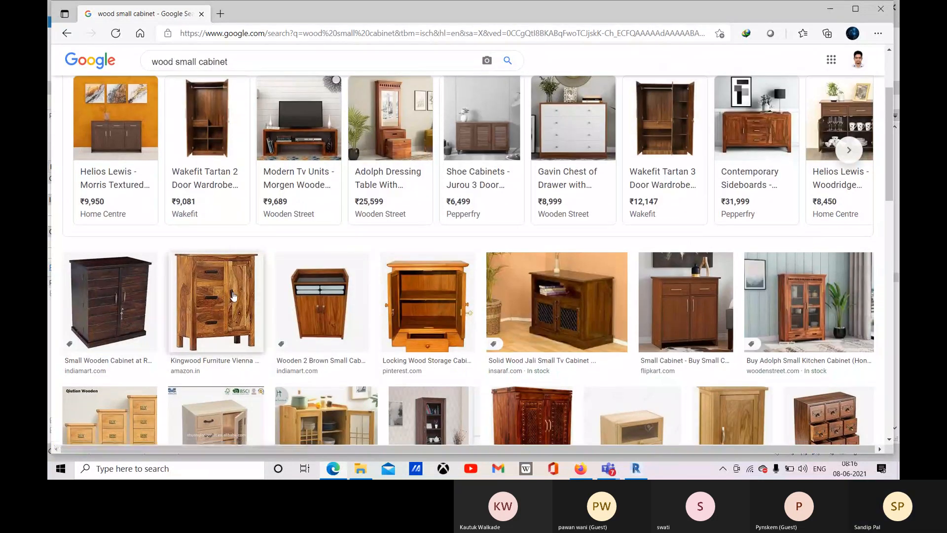
pyautogui.scroll(-2, 213, 184)
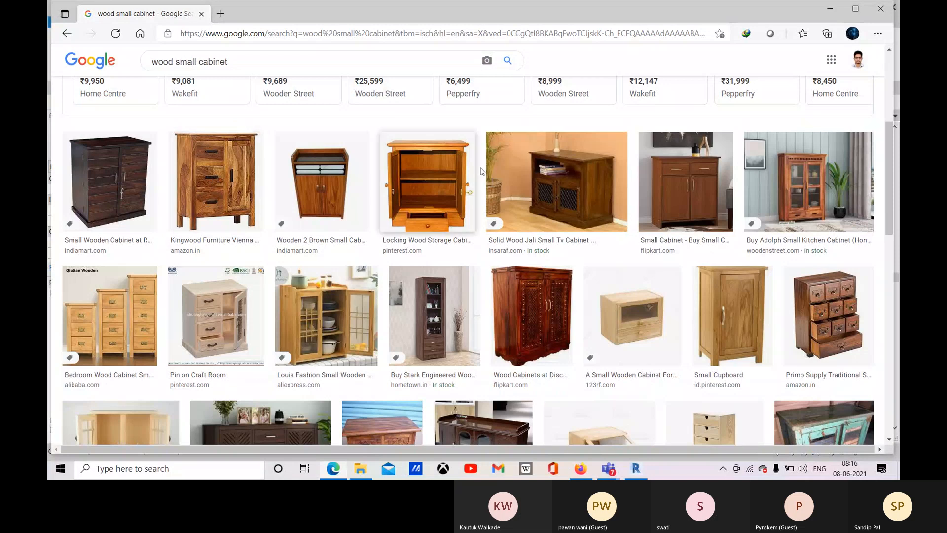
pyautogui.scroll(-1, 595, 192)
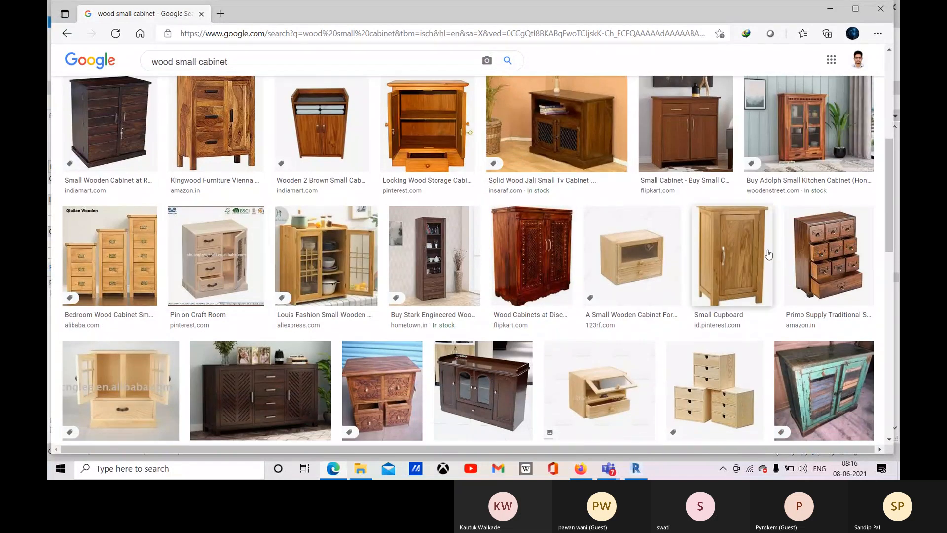
pyautogui.scroll(-2, 731, 246)
pyautogui.scroll(-3, 732, 149)
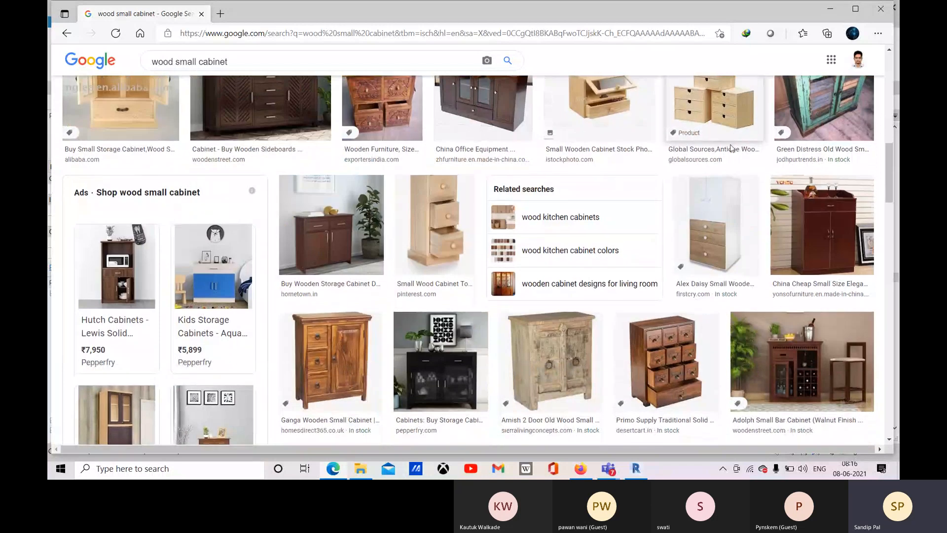
pyautogui.scroll(-2, 568, 215)
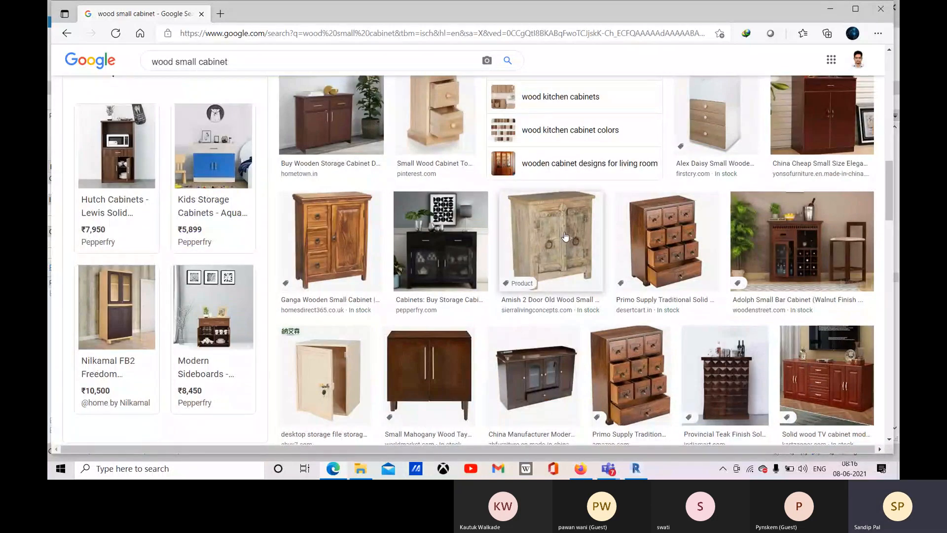
pyautogui.scroll(-2, 565, 238)
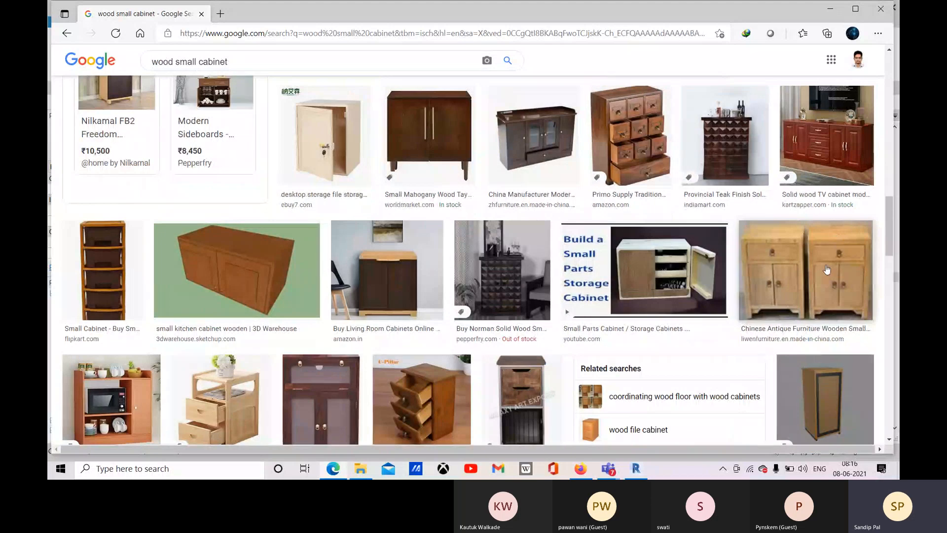
pyautogui.scroll(-7, 557, 296)
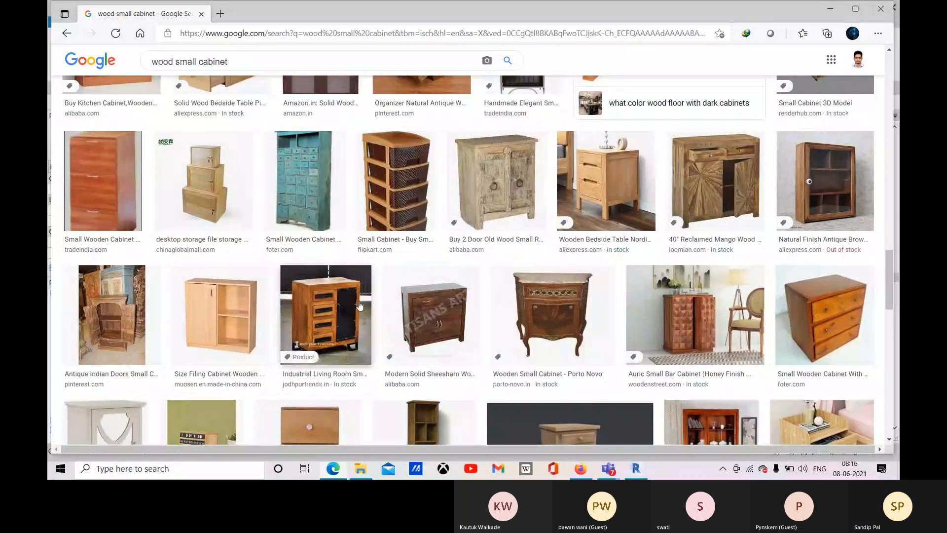
pyautogui.scroll(-4, 459, 281)
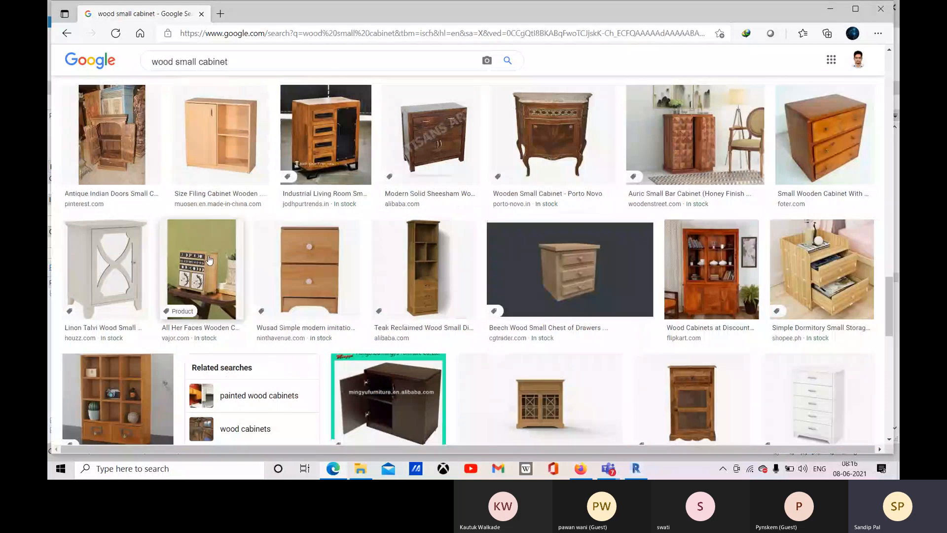
pyautogui.scroll(11, 460, 281)
pyautogui.scroll(8, 286, 322)
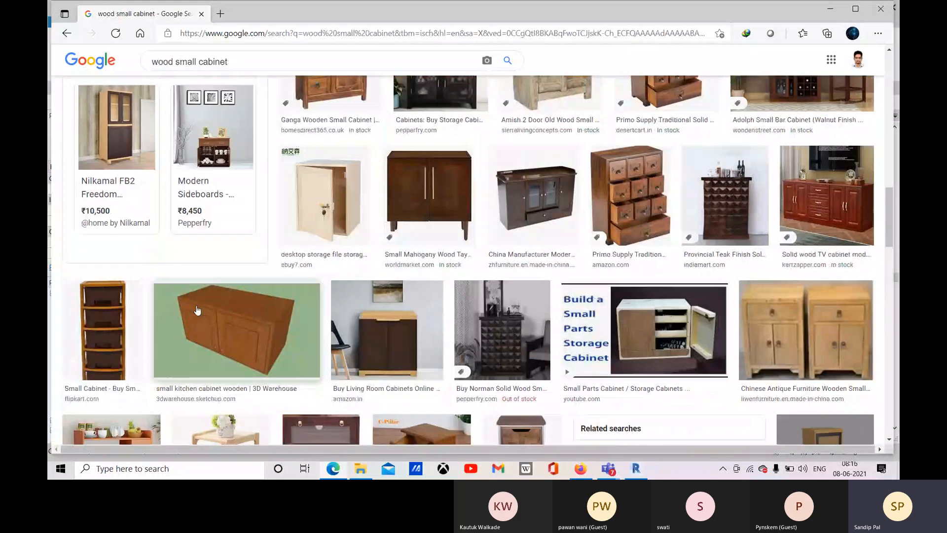
# Return to the cabinets image results and open the related Nilkamal Freedom Mini Small storage cabinet image from Desertcart.
pyautogui.scroll(4, 469, 234)
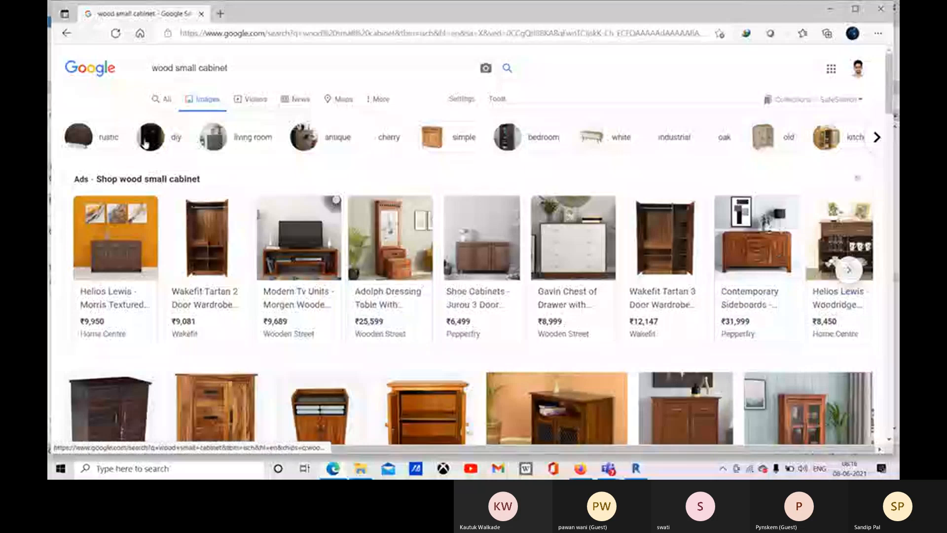
pyautogui.click(66, 35)
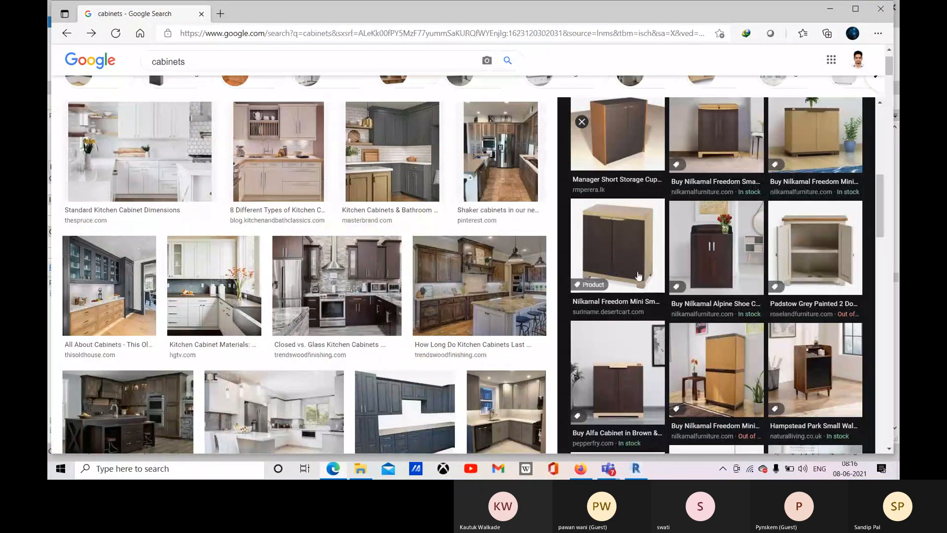
pyautogui.click(616, 252)
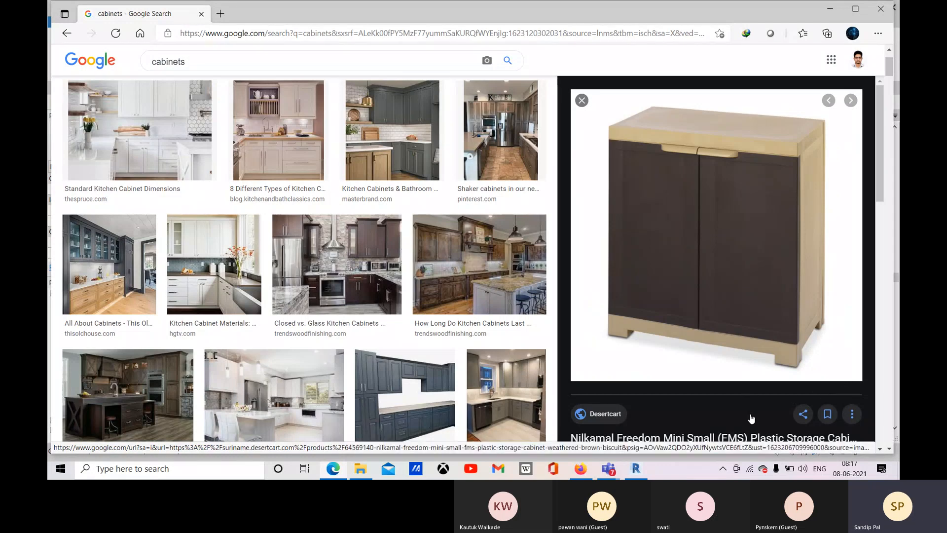
# Switch to Revit and set the Reference Plane command to pick existing lines with a 300 mm offset.
pyautogui.click(636, 469)
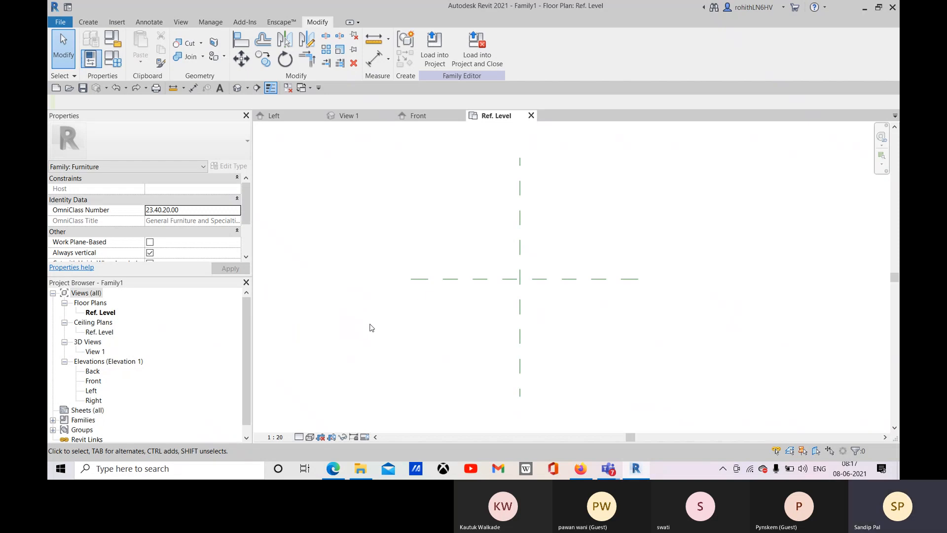
pyautogui.press('r')
pyautogui.press('p')
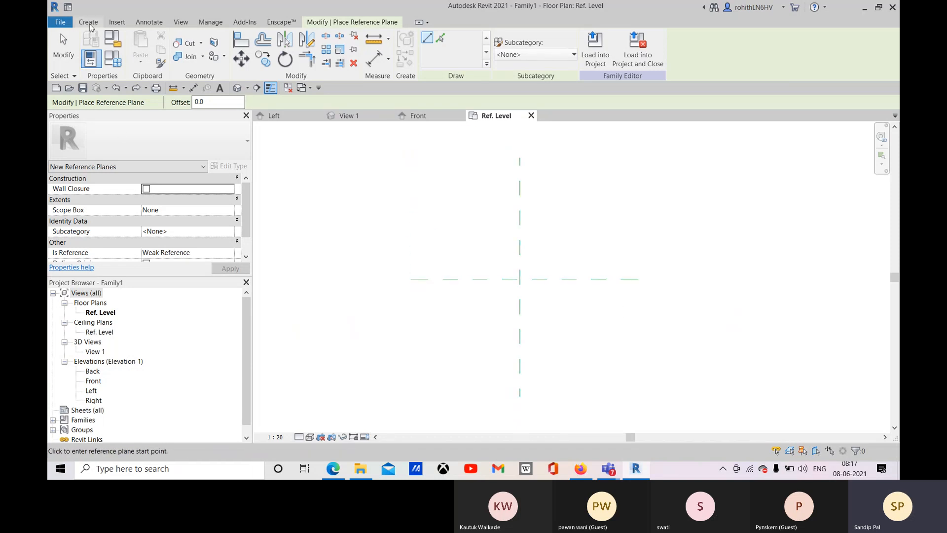
pyautogui.click(90, 24)
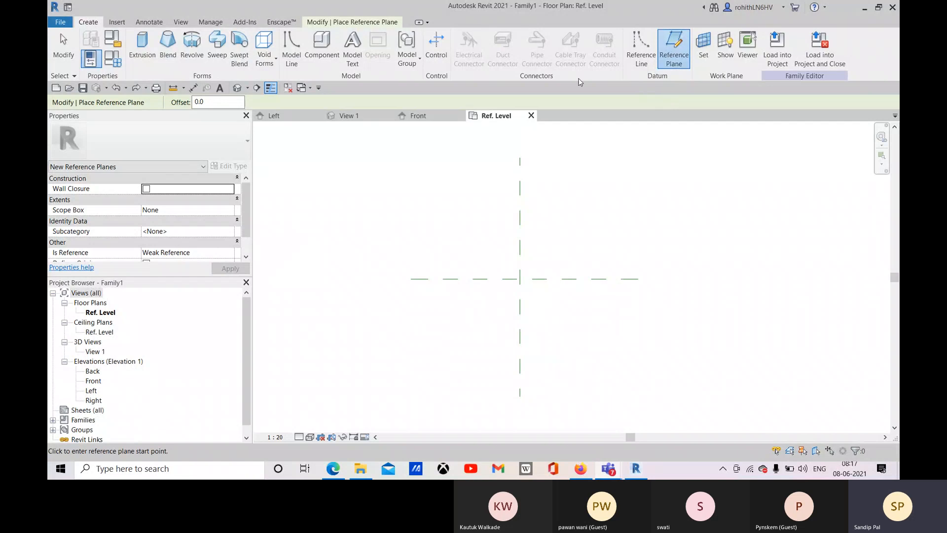
pyautogui.click(336, 22)
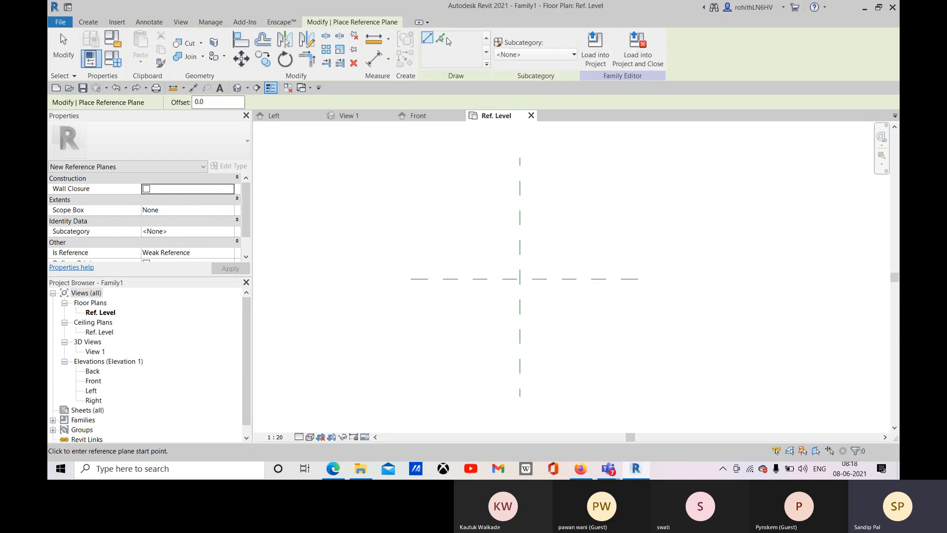
pyautogui.moveTo(601, 236); pyautogui.dragTo(613, 220, button='middle')
pyautogui.moveTo(540, 244); pyautogui.dragTo(520, 264, button='middle')
pyautogui.click(440, 38)
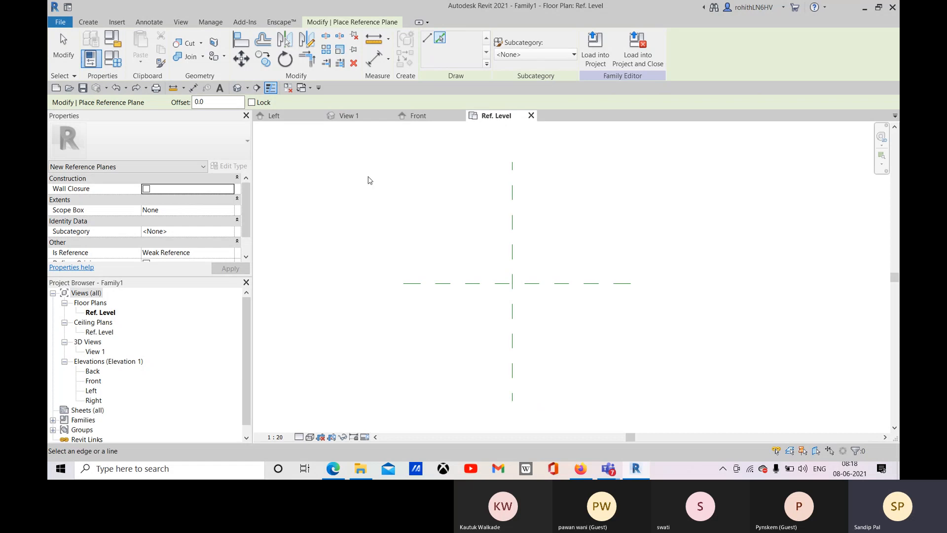
pyautogui.doubleClick(207, 102)
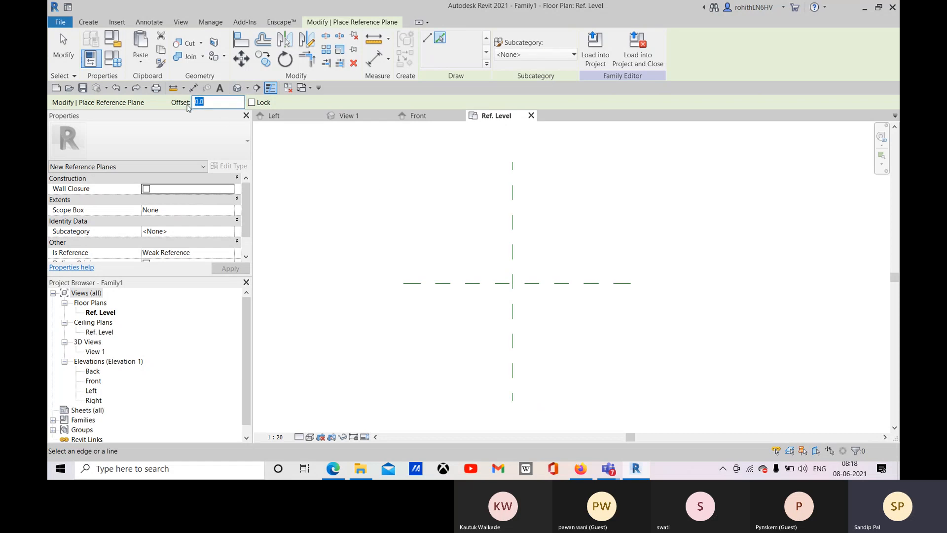
pyautogui.write('30')
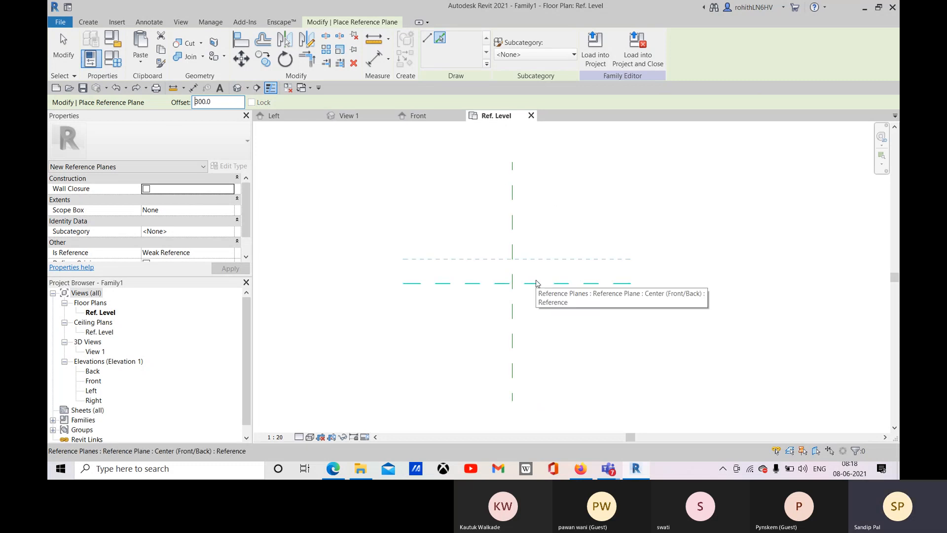
pyautogui.click(536, 283)
pyautogui.click(544, 286)
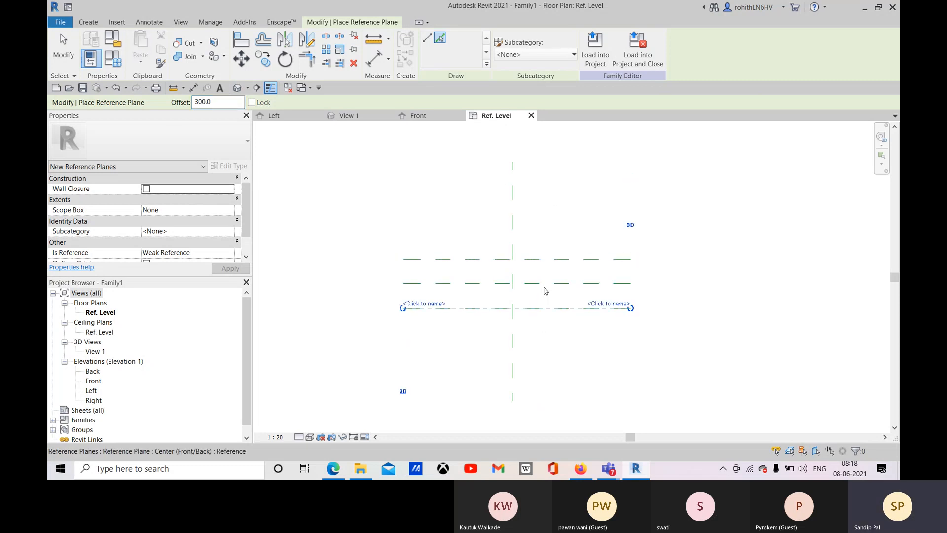
pyautogui.moveTo(577, 336); pyautogui.dragTo(581, 323, button='middle')
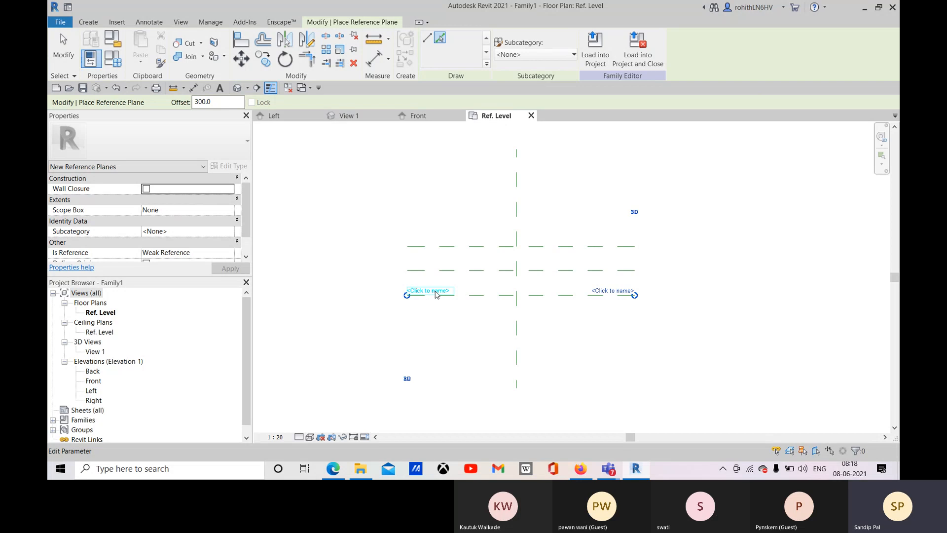
pyautogui.hotkey('ctrl', 'z')
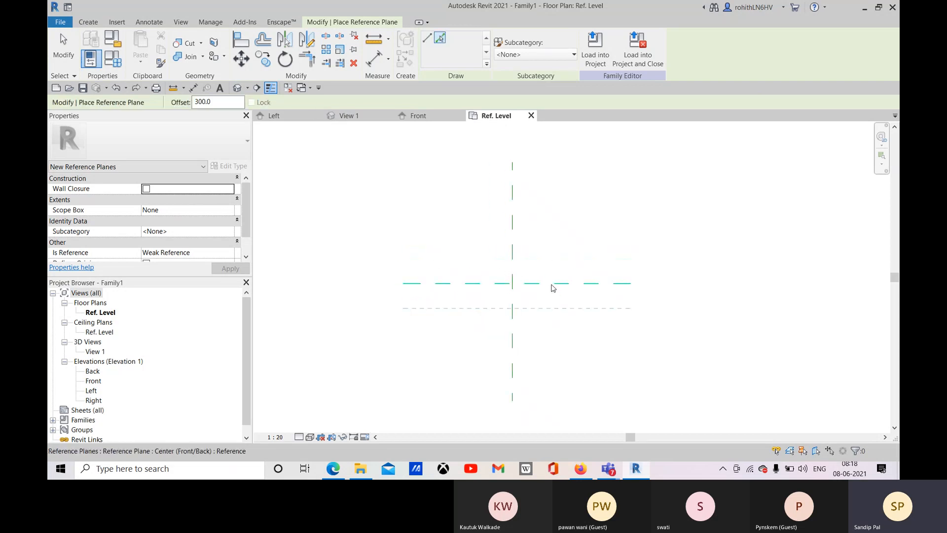
# Create a reference plane 300 mm behind the Center (Front/Back) plane and name it Back.
pyautogui.click(552, 284)
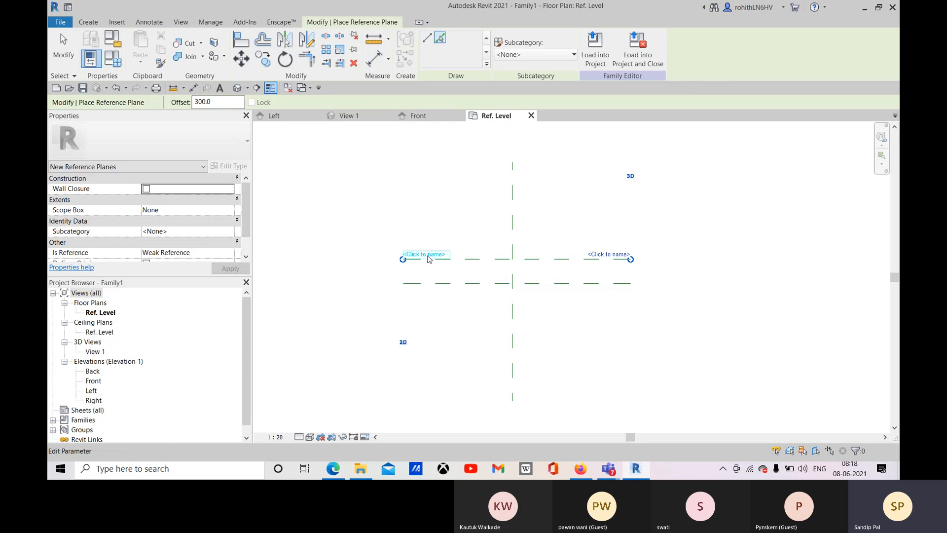
pyautogui.click(427, 255)
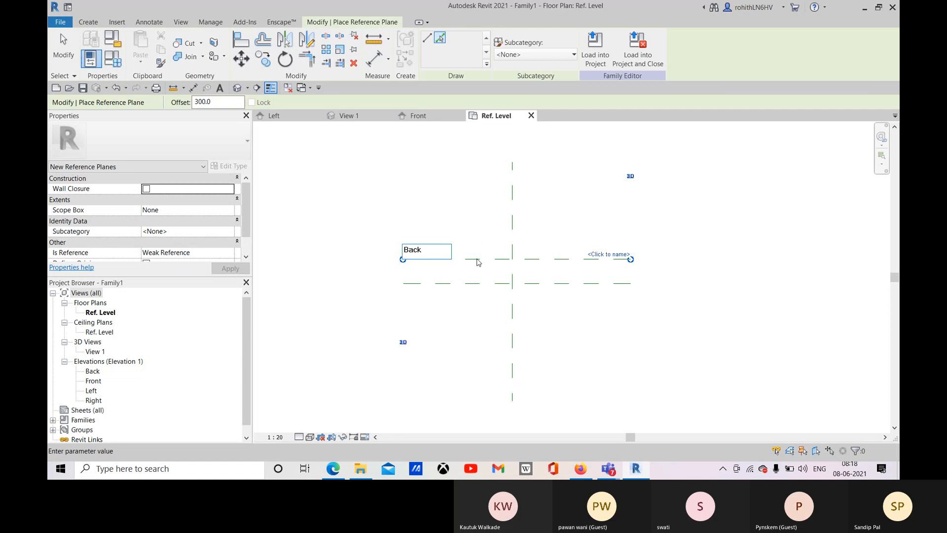
pyautogui.press('Return')
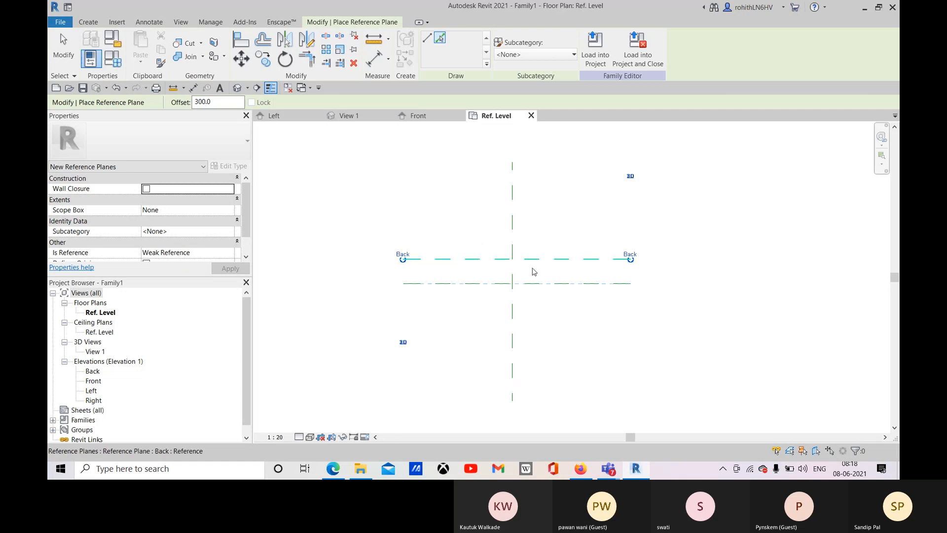
# Create a reference plane 300 mm in front of the Center (Front/Back) plane and name it Front.
pyautogui.click(468, 290)
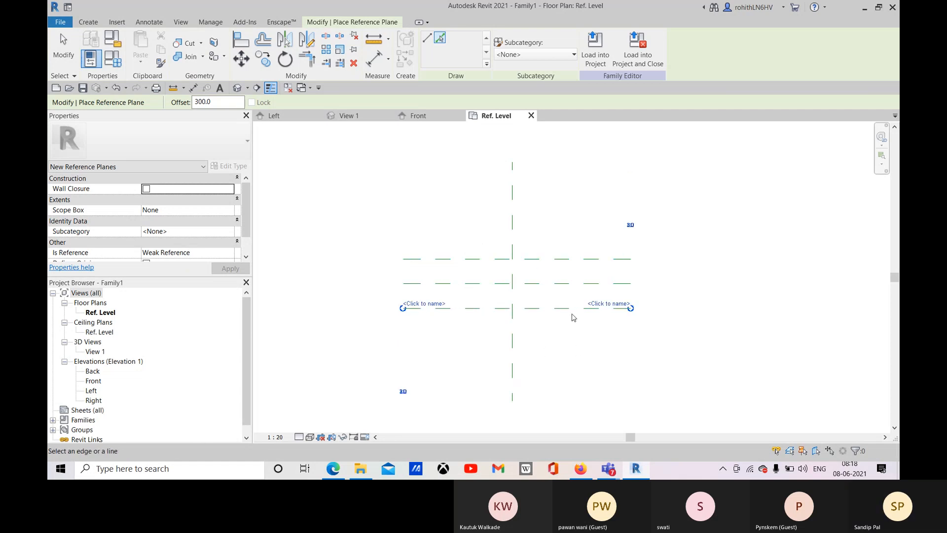
pyautogui.click(600, 304)
pyautogui.write('F')
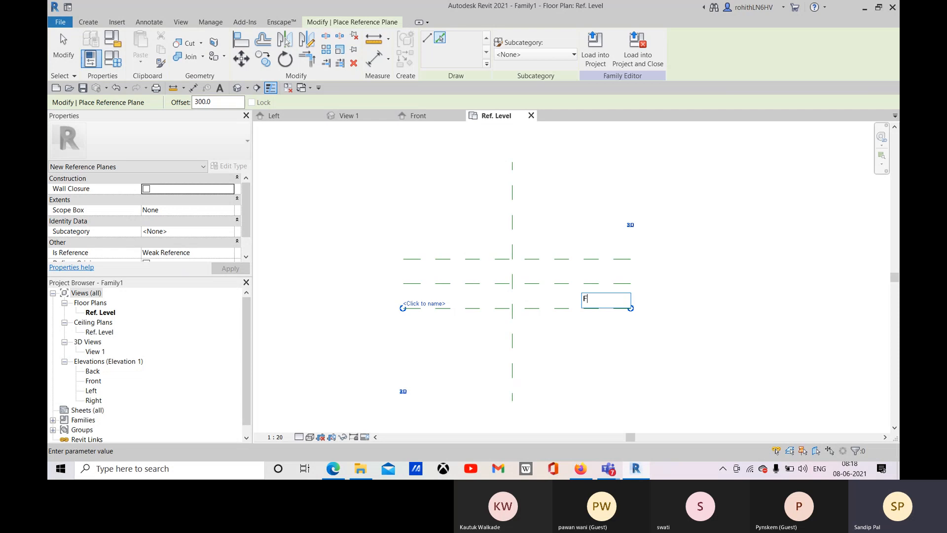
pyautogui.write('ront')
pyautogui.press('Return')
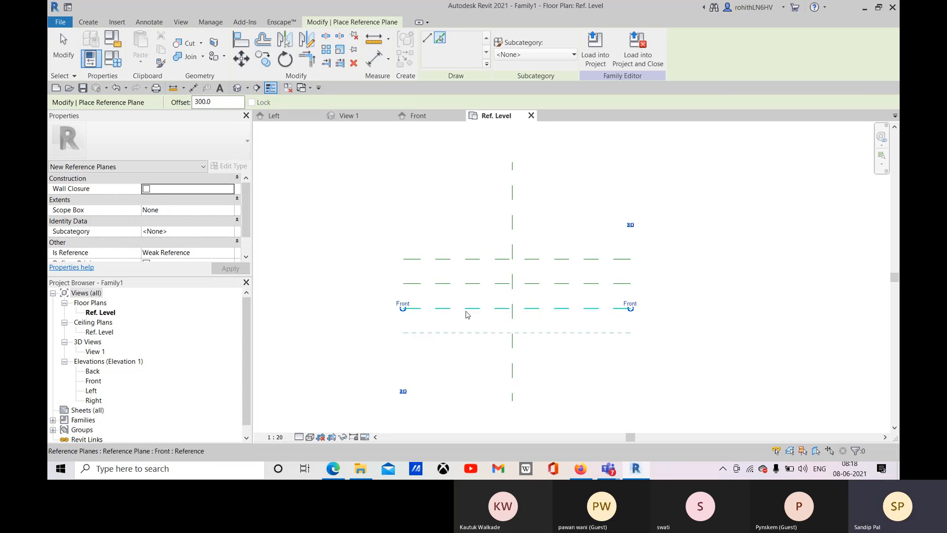
# Create a reference plane offset 600 mm to the right of the Center (Left/Right) plane and name it Right.
pyautogui.doubleClick(206, 106)
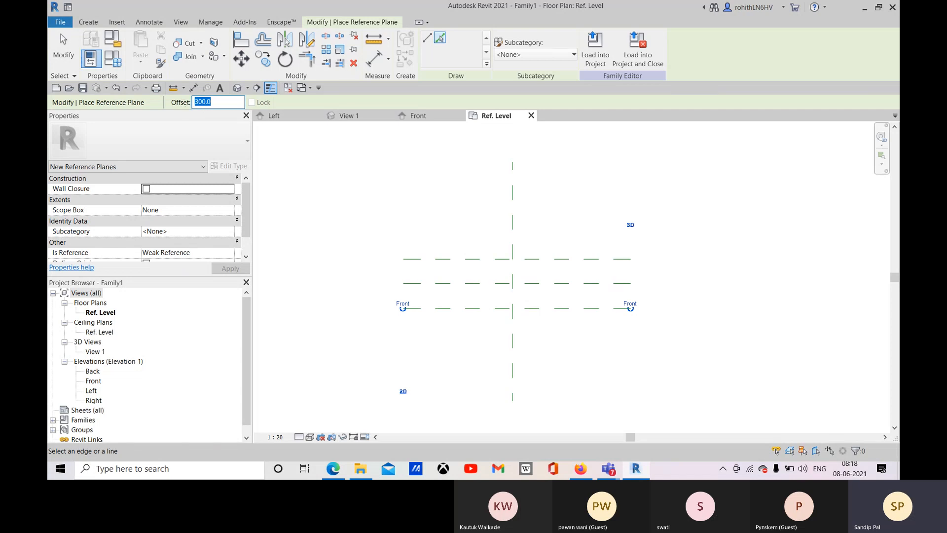
pyautogui.write('600.0')
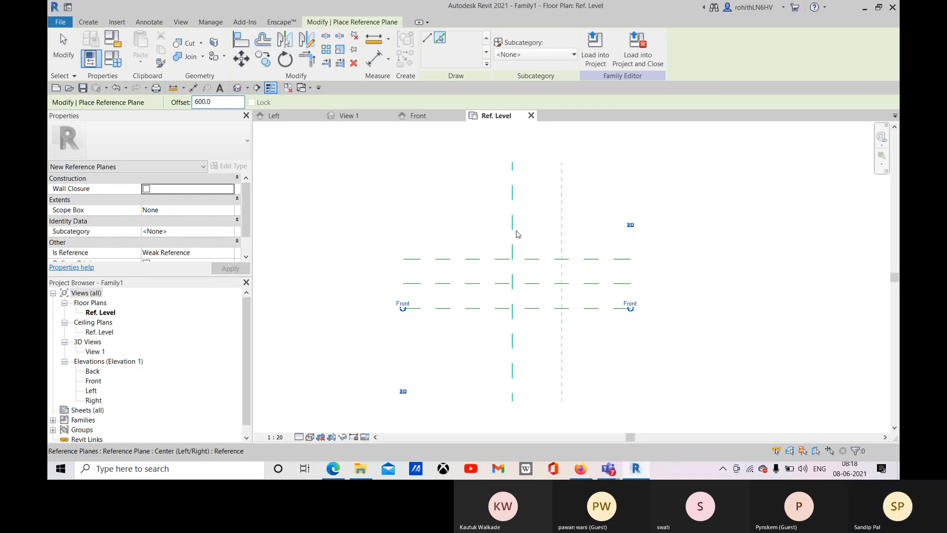
pyautogui.click(515, 230)
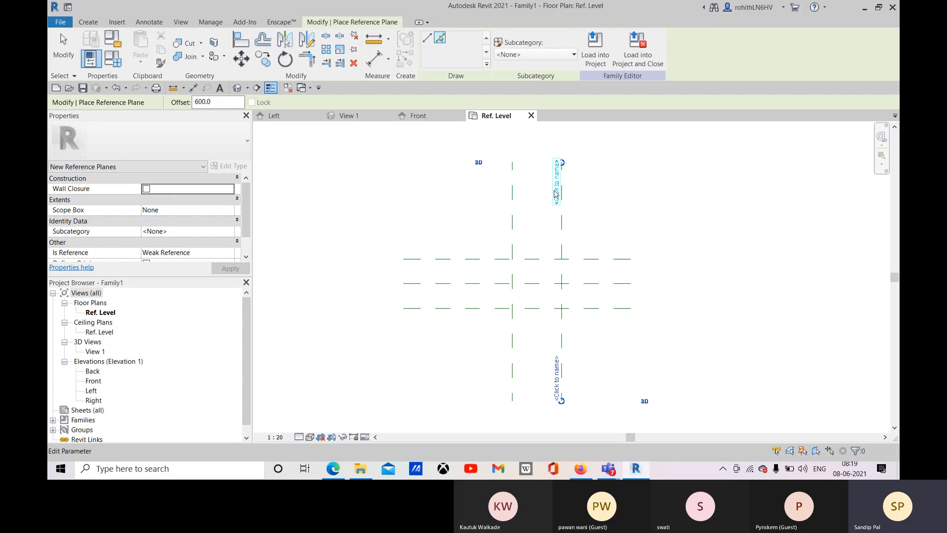
pyautogui.click(556, 194)
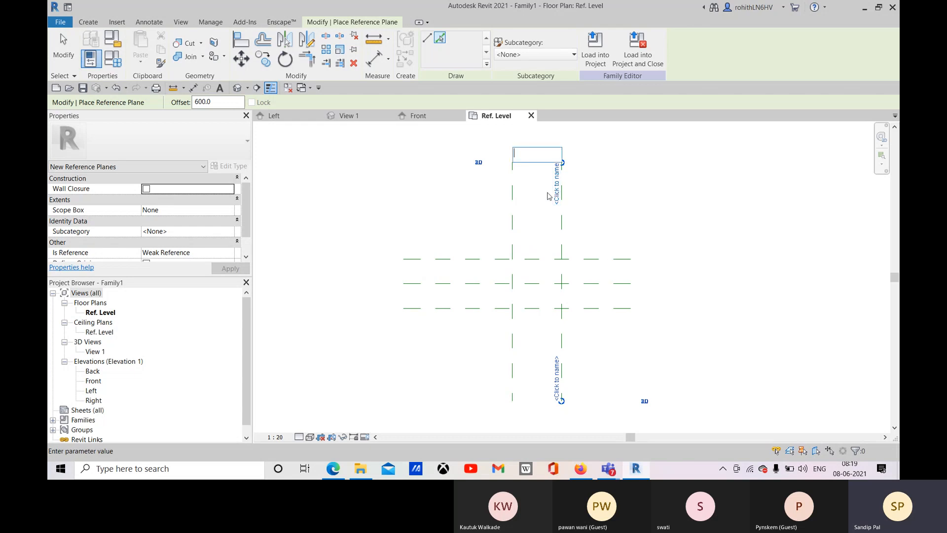
pyautogui.write('Right')
pyautogui.press('Return')
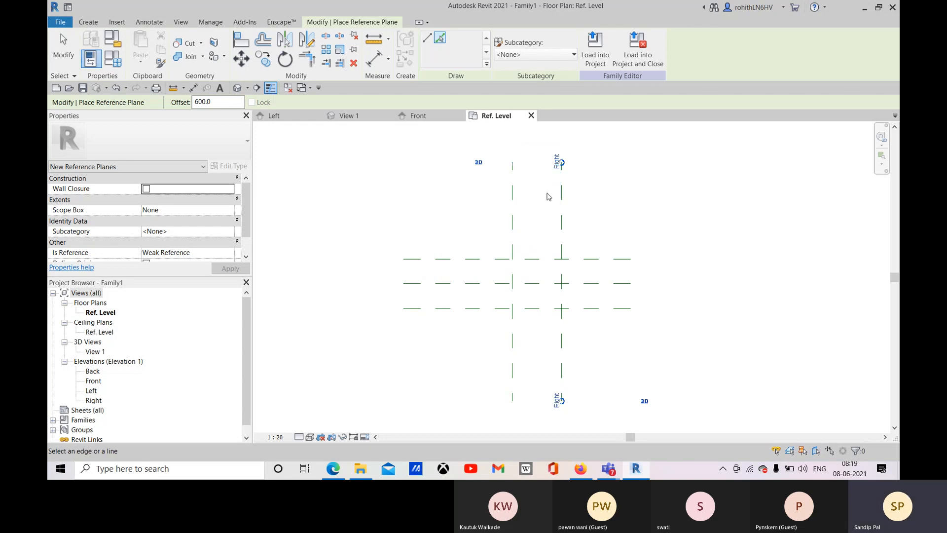
# Create a reference plane offset 600 mm to the left of the Center (Left/Right) plane and name it Left.
pyautogui.click(509, 230)
pyautogui.click(459, 185)
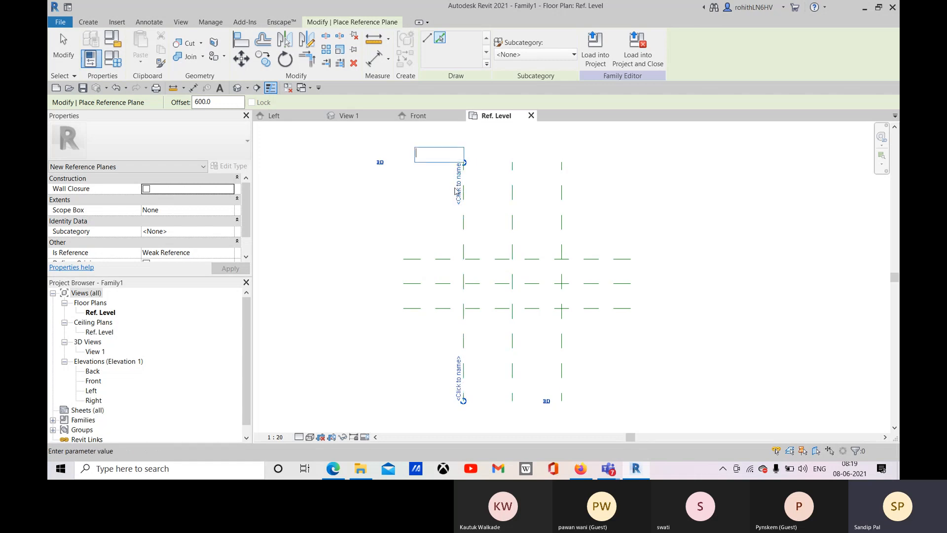
pyautogui.write('Left')
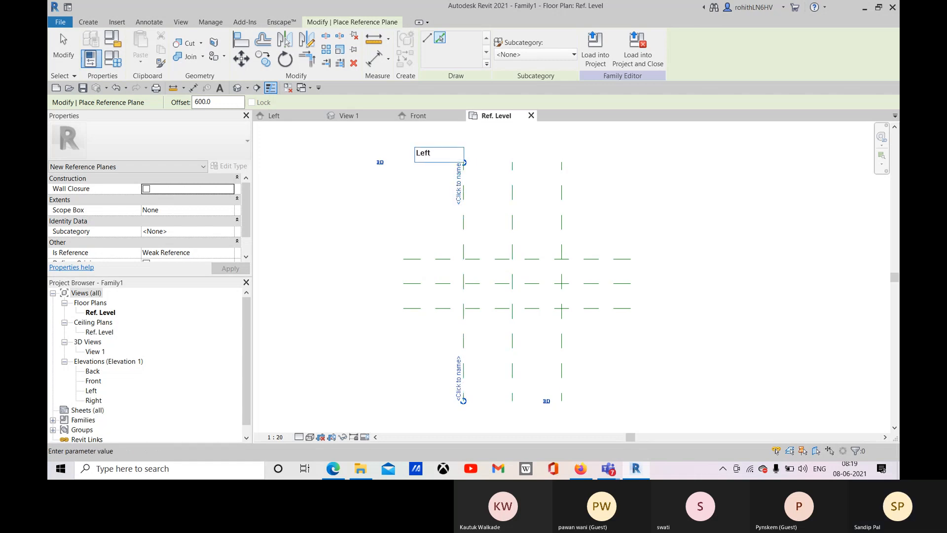
pyautogui.press('Return')
# Add an aligned dimension across the Back, Center (Front/Back) and Front reference planes and constrain its segments to be equal.
pyautogui.moveTo(597, 290); pyautogui.dragTo(605, 277, button='middle')
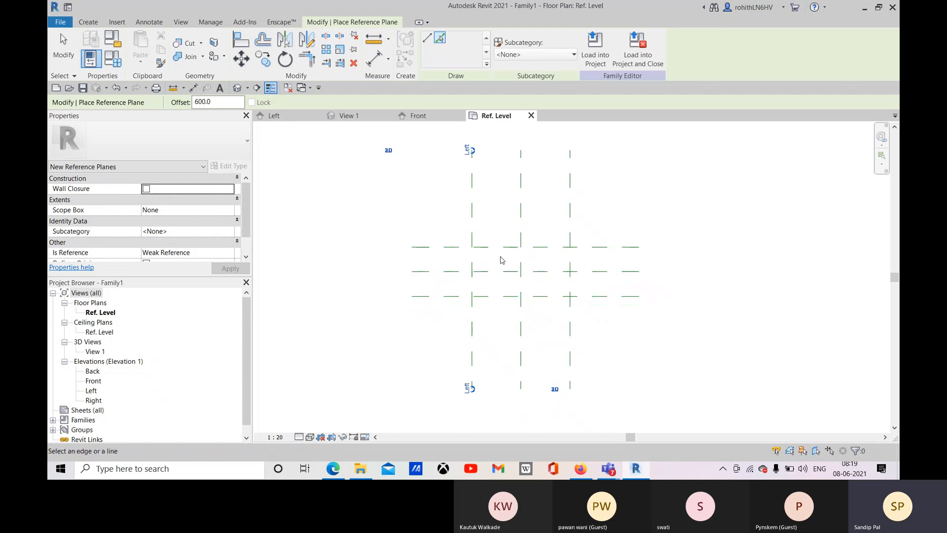
pyautogui.click(374, 59)
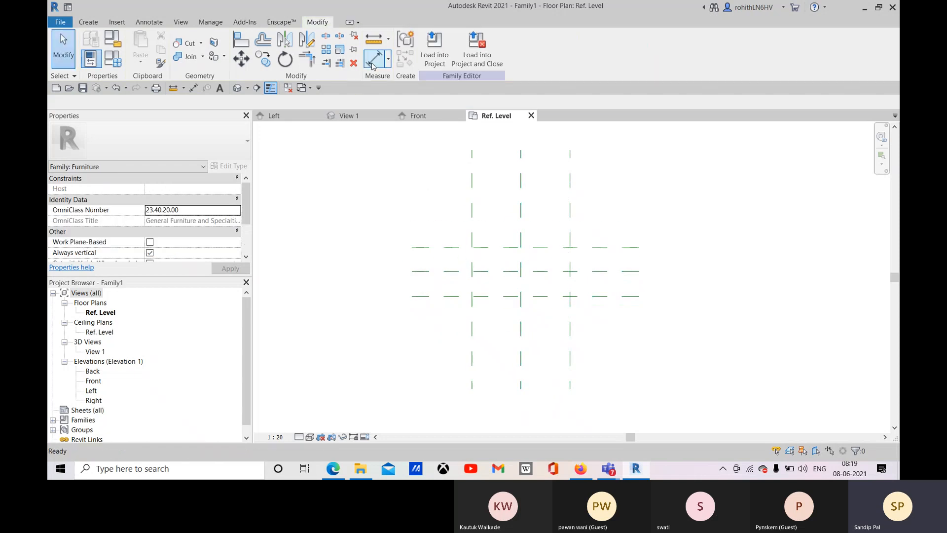
pyautogui.moveTo(636, 314); pyautogui.dragTo(624, 313, button='middle')
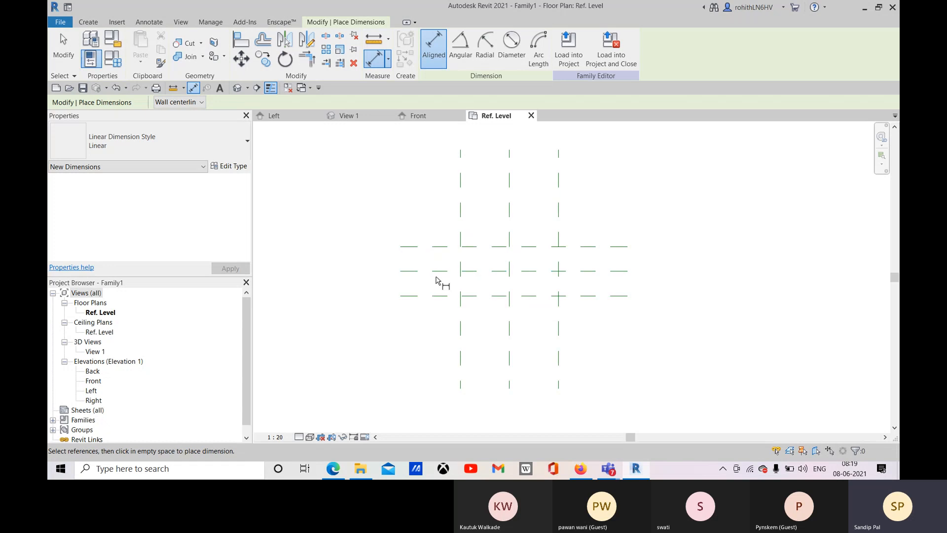
pyautogui.moveTo(415, 286); pyautogui.dragTo(420, 291, button='middle')
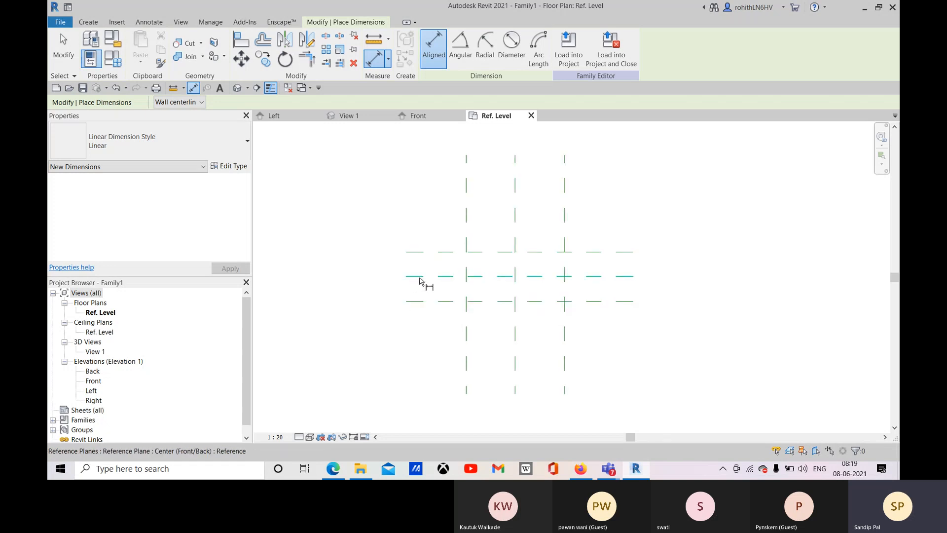
pyautogui.click(419, 280)
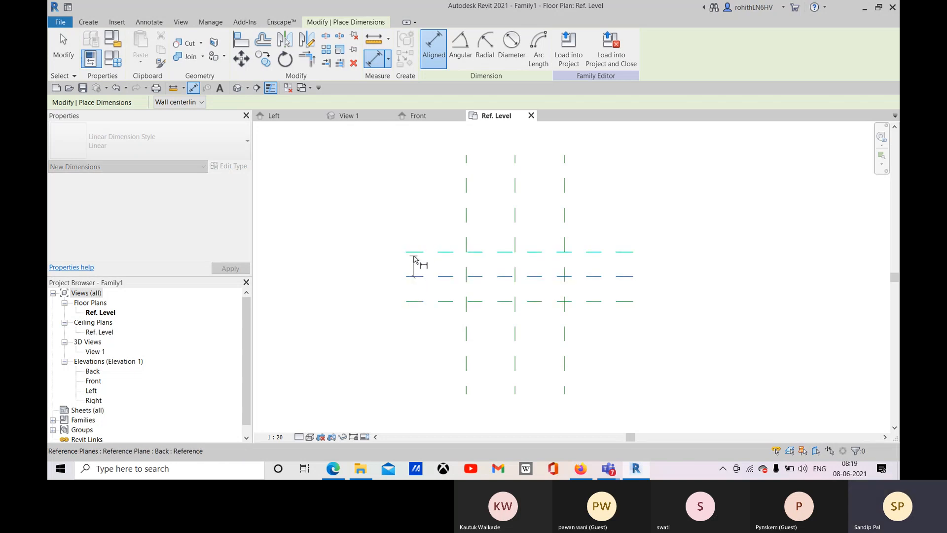
pyautogui.click(414, 301)
pyautogui.click(393, 212)
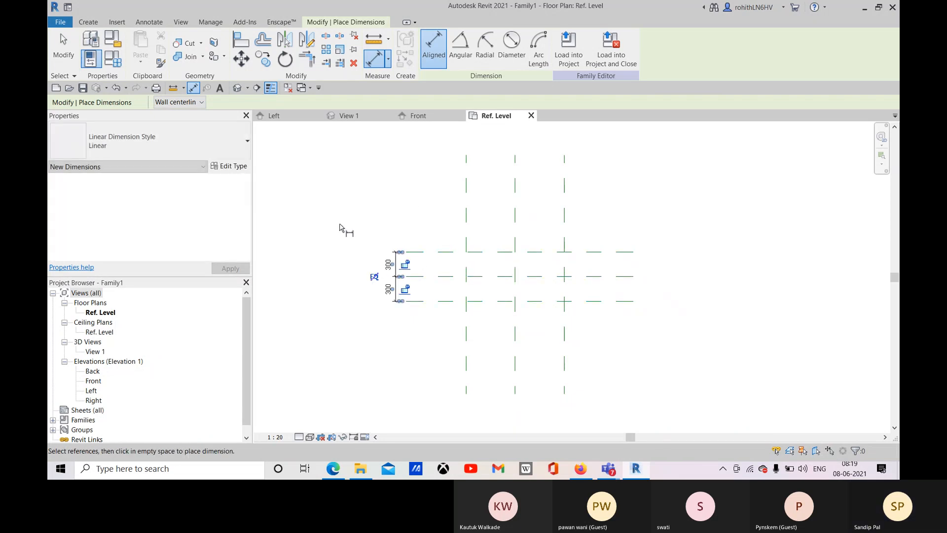
pyautogui.click(374, 277)
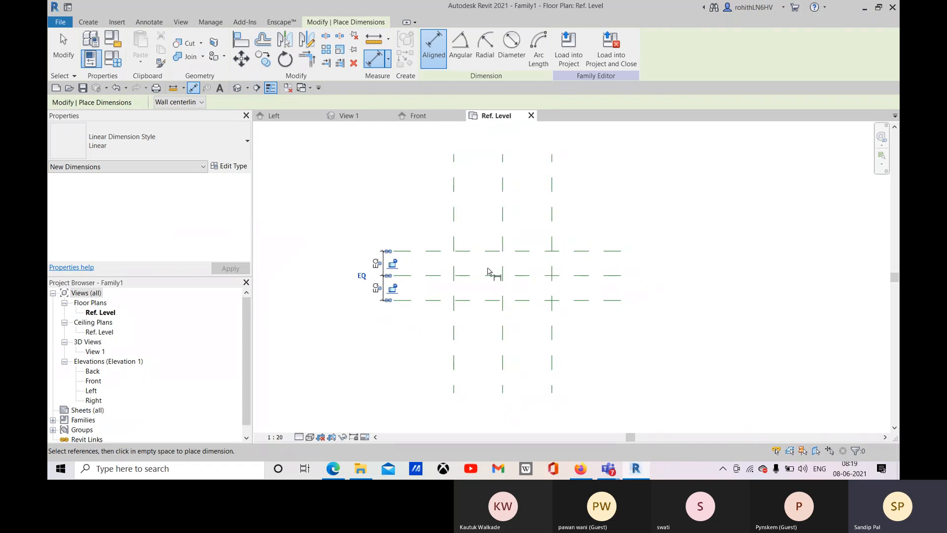
# Add an overall aligned dimension between the Front and Back reference planes, placed beyond their right ends.
pyautogui.moveTo(612, 283); pyautogui.dragTo(611, 271, button='middle')
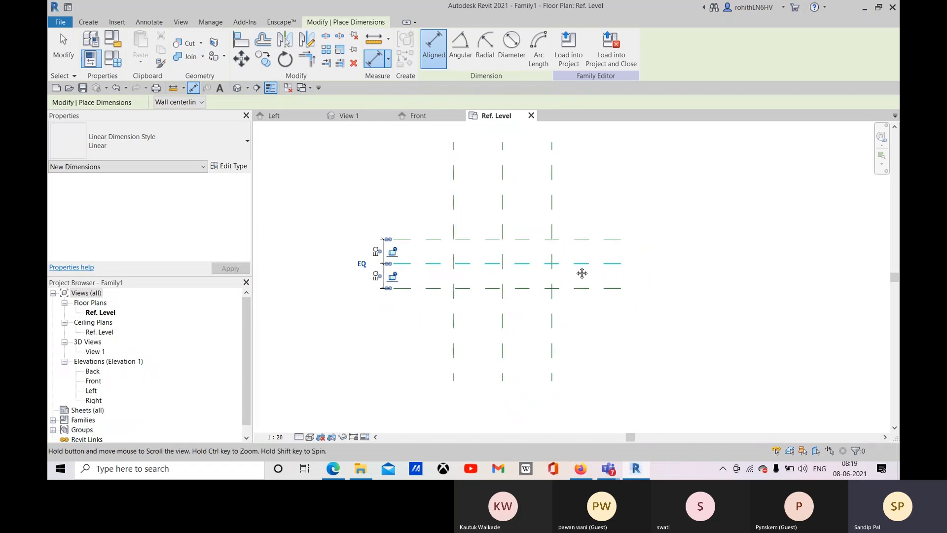
pyautogui.click(609, 290)
pyautogui.click(624, 243)
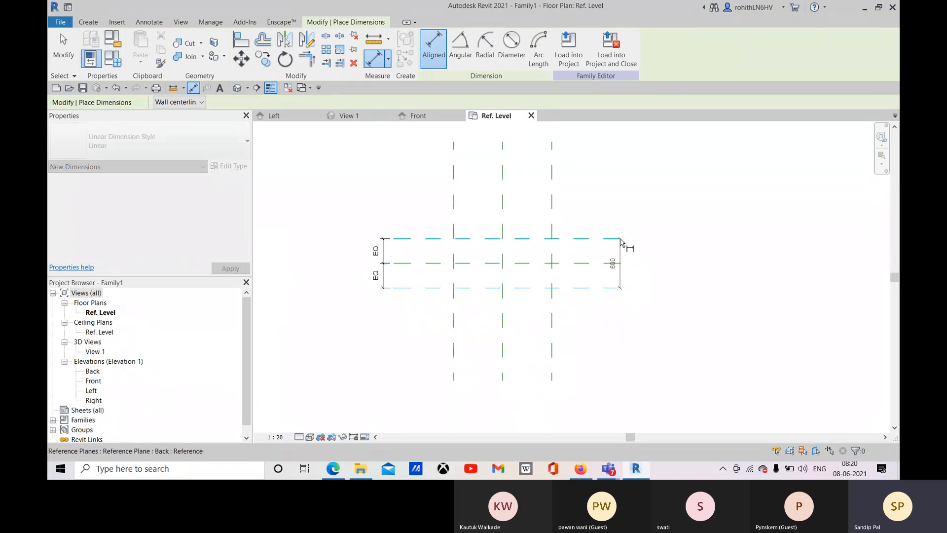
pyautogui.click(648, 196)
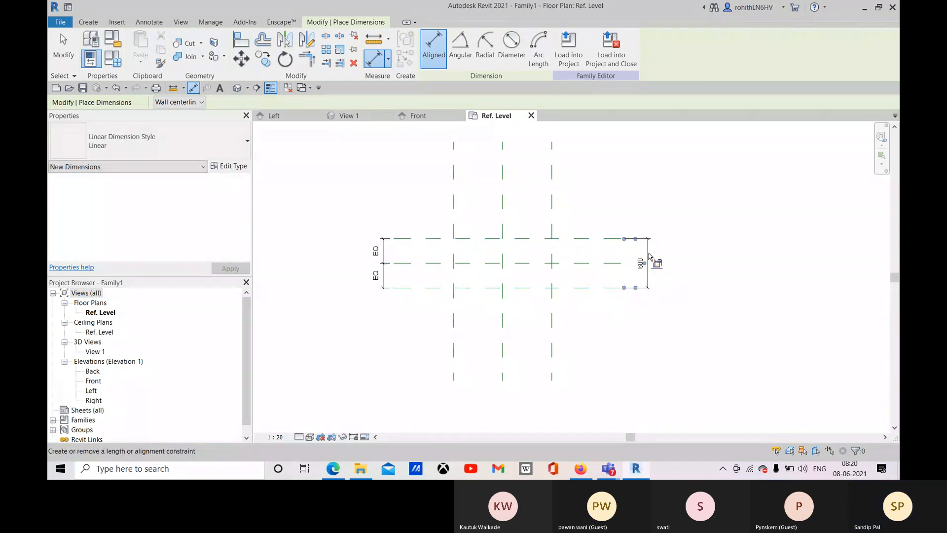
# Add an aligned dimension across the Left, Center (Left/Right) and Right reference planes and constrain its segments to be equal.
pyautogui.scroll(1, 649, 255)
pyautogui.scroll(-1, 668, 214)
pyautogui.moveTo(669, 214); pyautogui.dragTo(700, 290, button='middle')
pyautogui.moveTo(552, 260); pyautogui.dragTo(549, 230, button='middle')
pyautogui.moveTo(558, 357); pyautogui.dragTo(556, 324, button='middle')
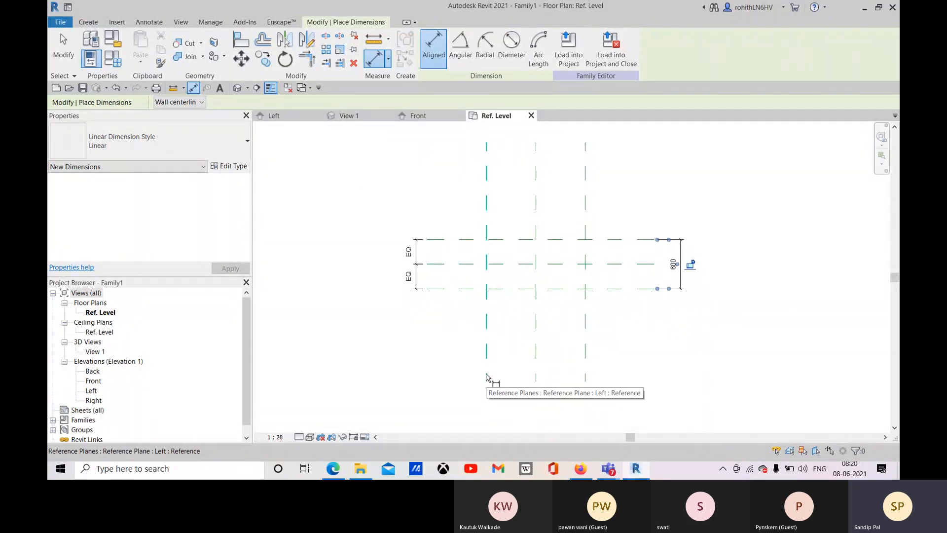
pyautogui.click(537, 367)
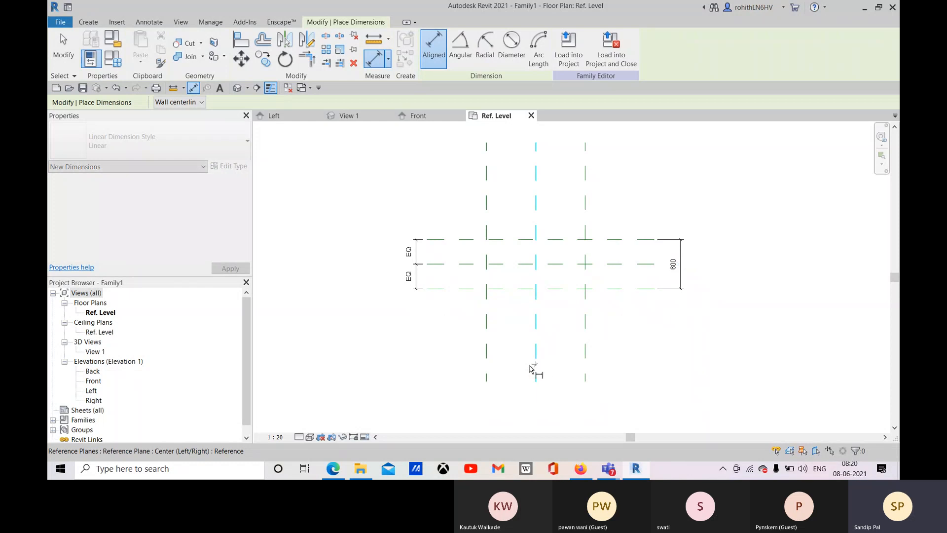
pyautogui.click(487, 368)
pyautogui.click(587, 377)
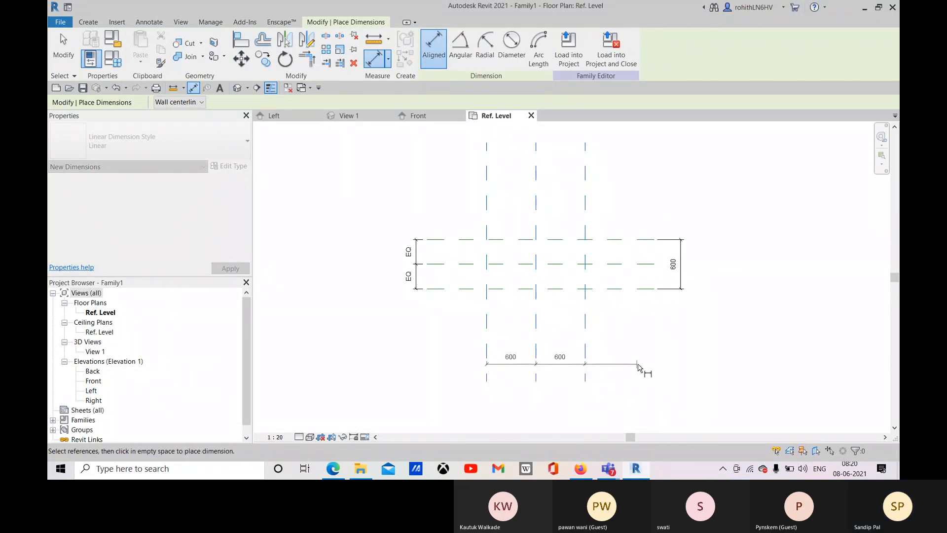
pyautogui.click(657, 368)
pyautogui.click(535, 346)
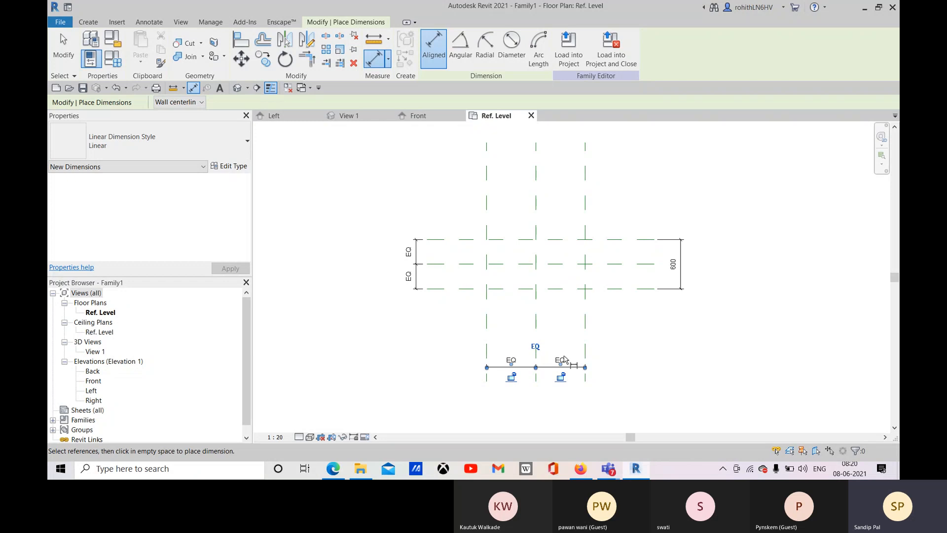
# Add an overall aligned dimension between the Right and Left reference planes, placed beyond their upper ends.
pyautogui.scroll(-1, 628, 348)
pyautogui.moveTo(629, 349); pyautogui.dragTo(614, 348, button='middle')
pyautogui.scroll(1, 590, 216)
pyautogui.click(580, 217)
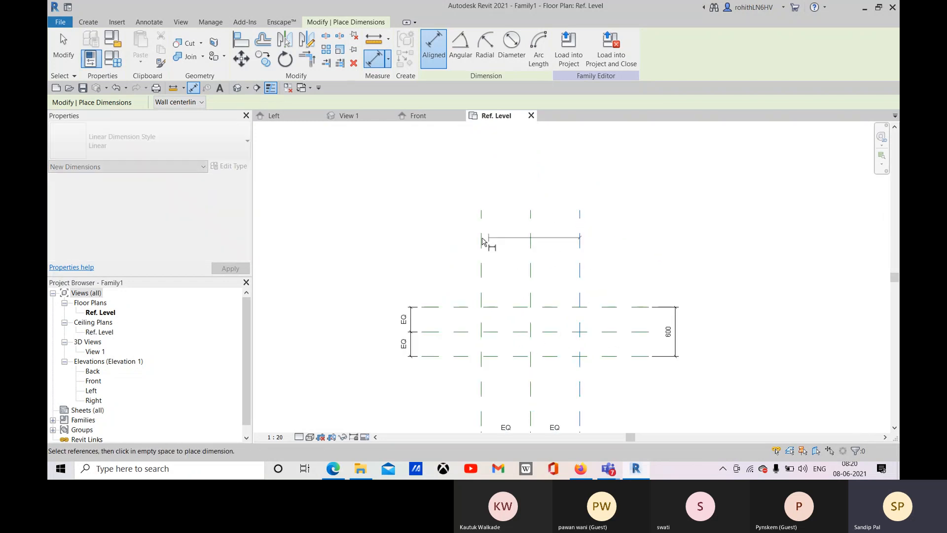
pyautogui.click(478, 209)
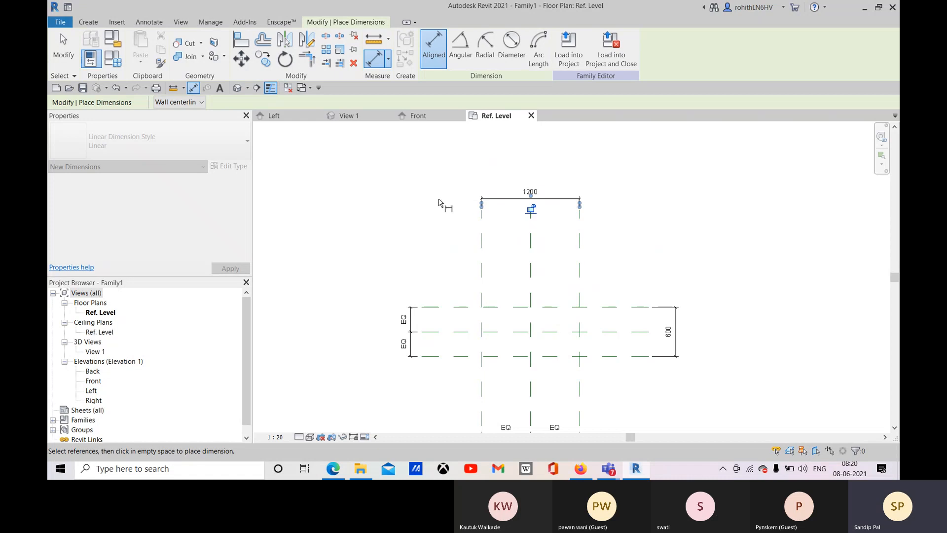
pyautogui.click(439, 201)
pyautogui.rightClick(636, 195)
pyautogui.click(643, 200)
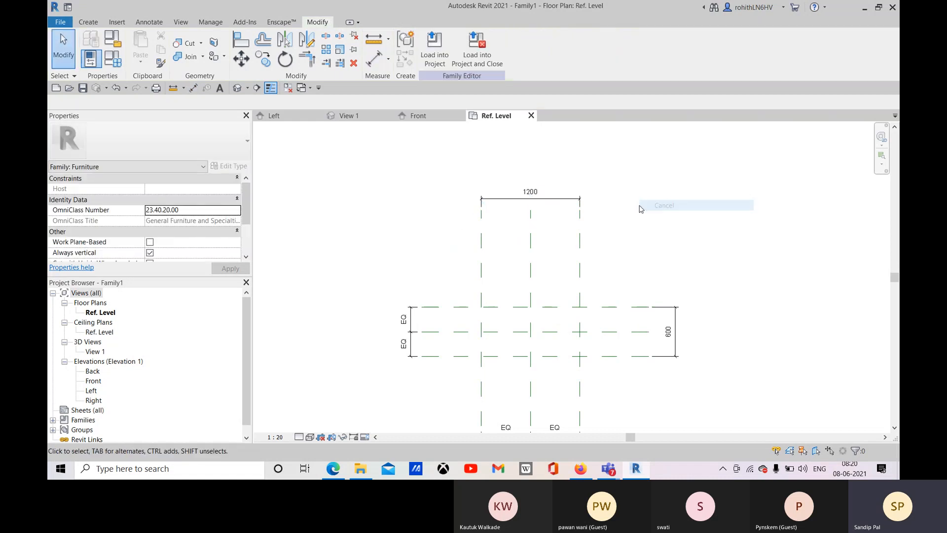
# Label the overall dimension between the Left and Right planes with a new family type parameter named Width.
pyautogui.moveTo(668, 205); pyautogui.dragTo(655, 192, button='middle')
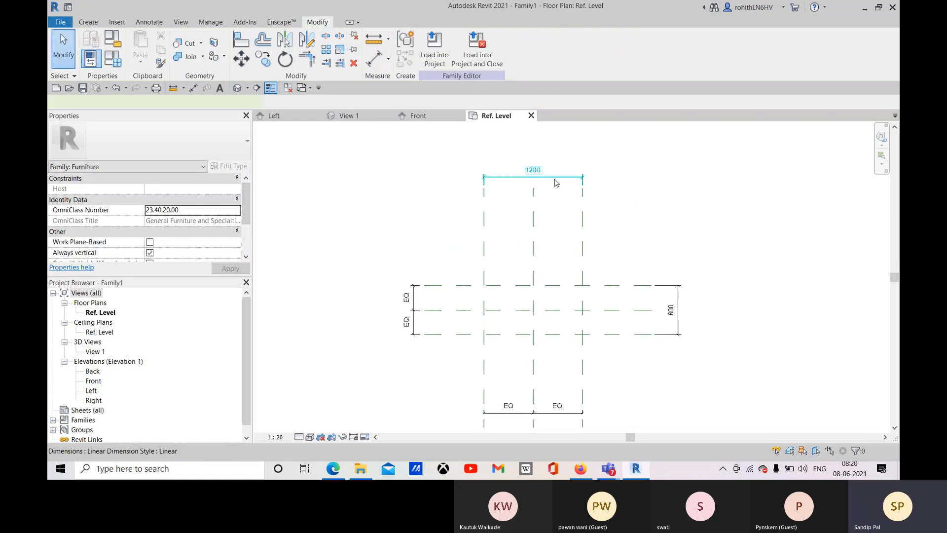
pyautogui.click(532, 176)
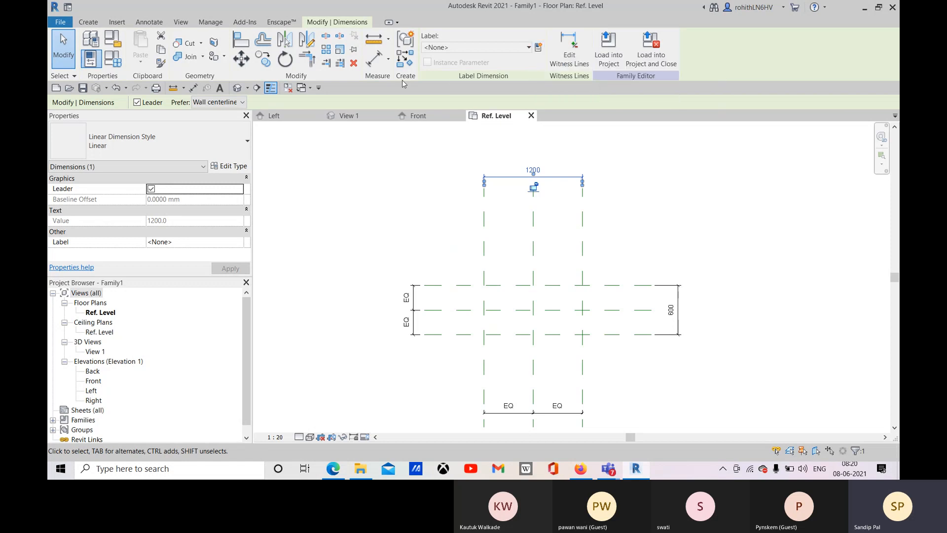
pyautogui.click(539, 49)
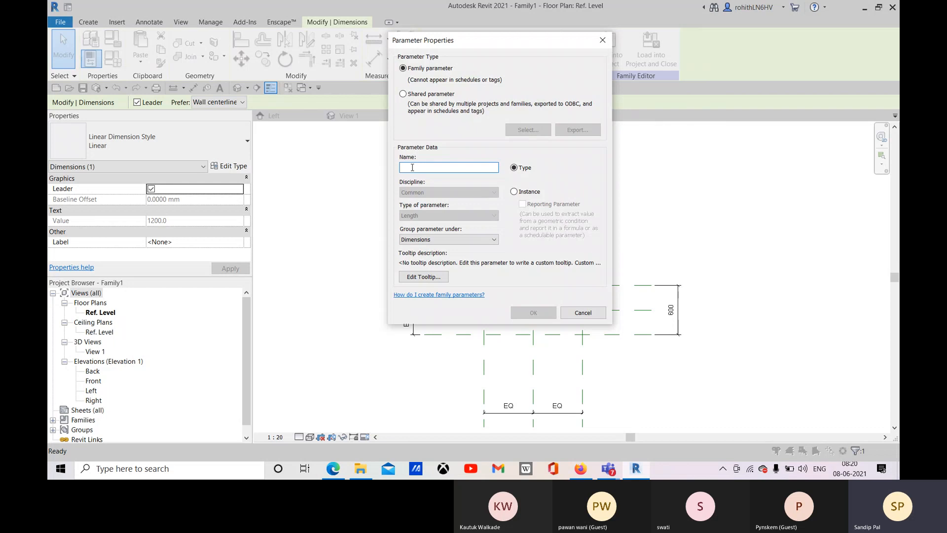
pyautogui.write('Width')
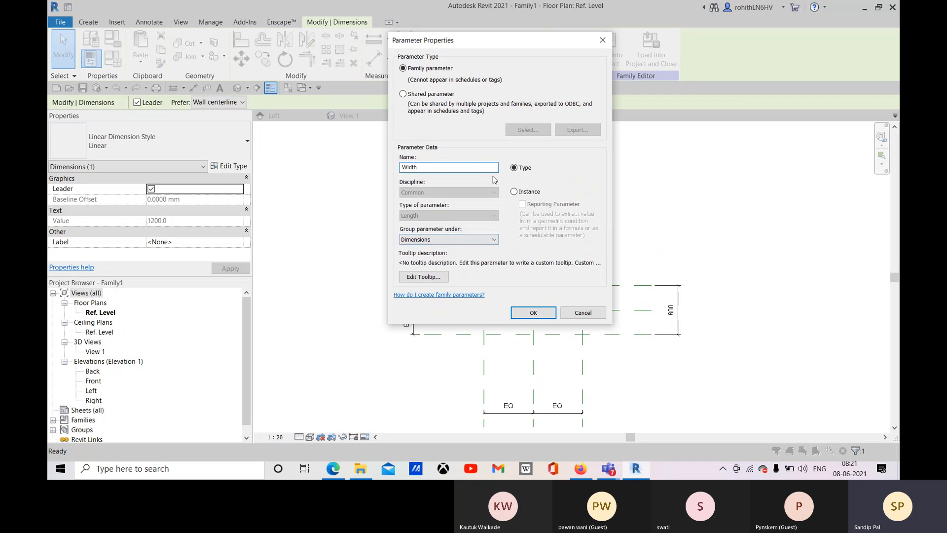
pyautogui.click(528, 313)
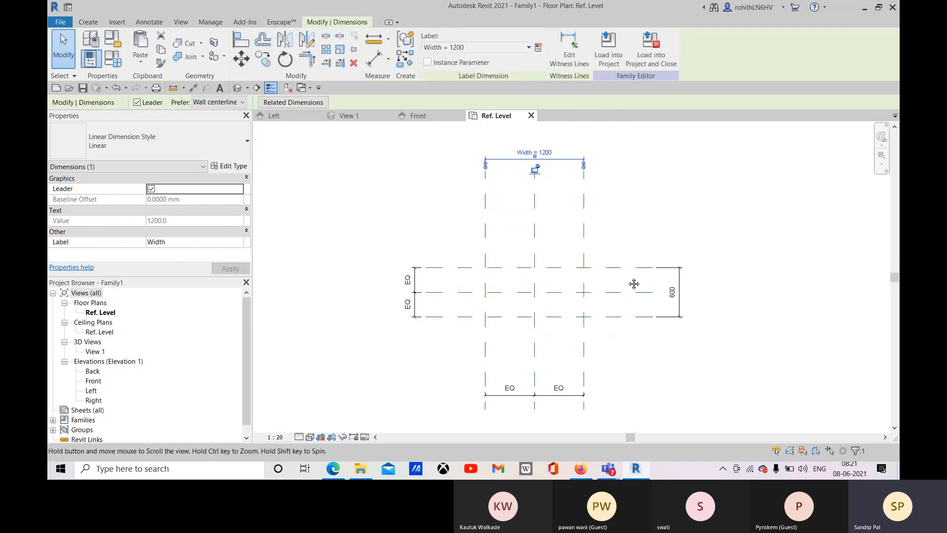
# Label the overall dimension between the Front and Back planes with a new family type parameter named Depth.
pyautogui.click(678, 292)
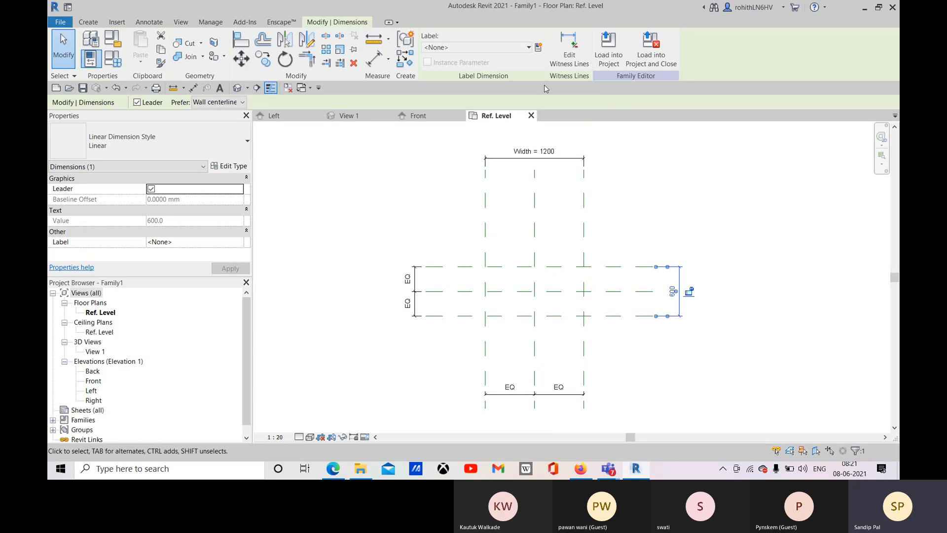
pyautogui.click(538, 47)
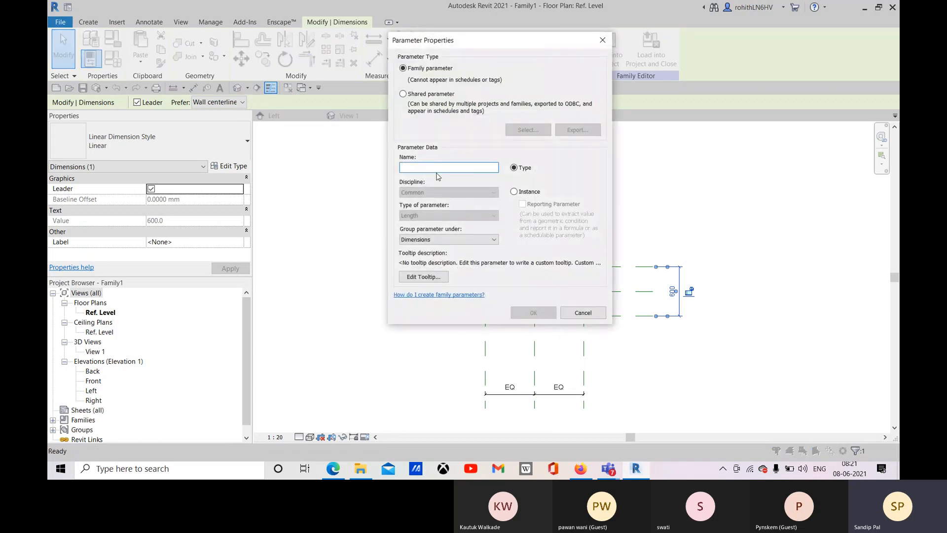
pyautogui.write('Depth')
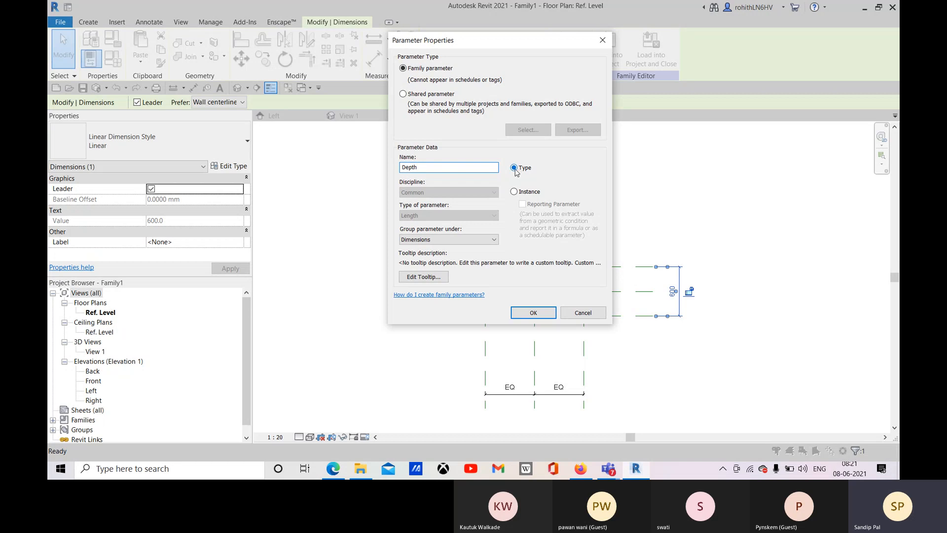
pyautogui.click(533, 312)
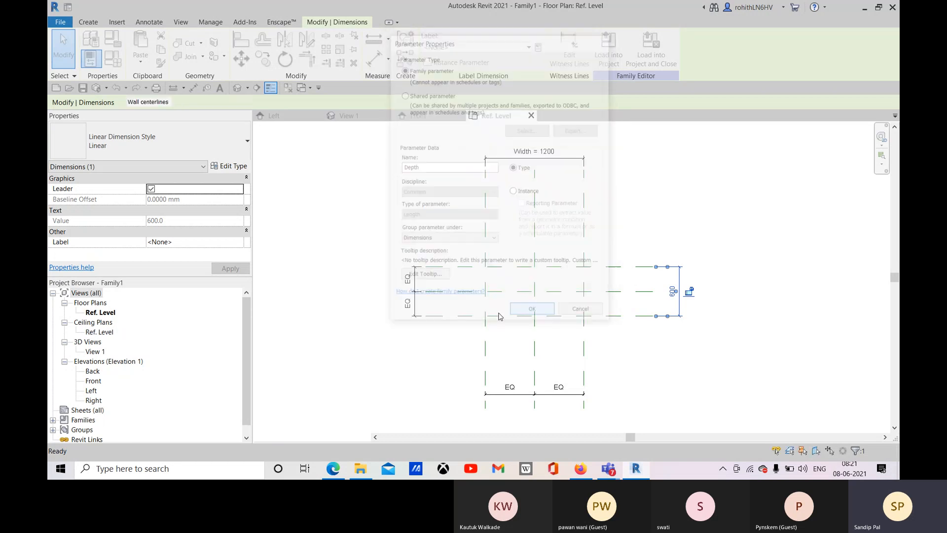
pyautogui.click(737, 299)
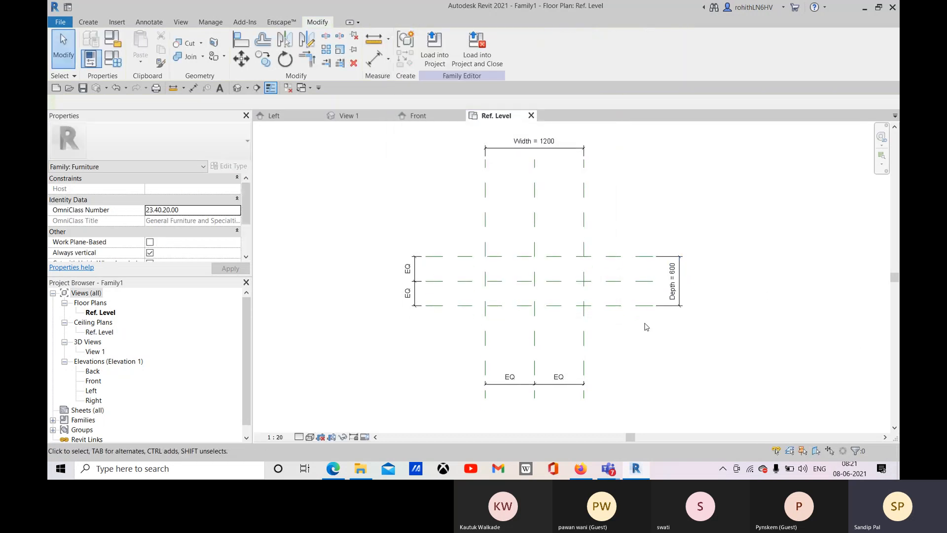
# Test the parameters in Family Types by applying a Depth of 800 and a Width of 200.
pyautogui.click(109, 61)
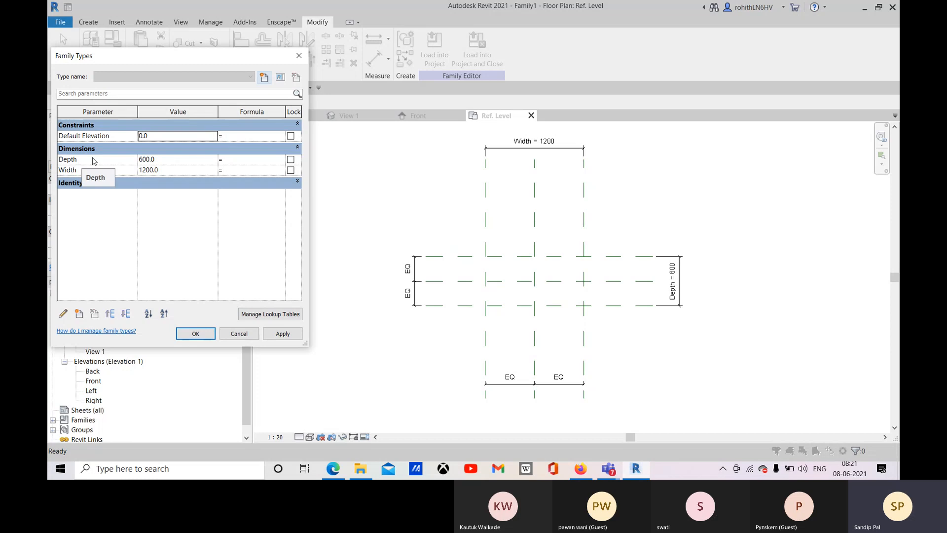
pyautogui.click(150, 160)
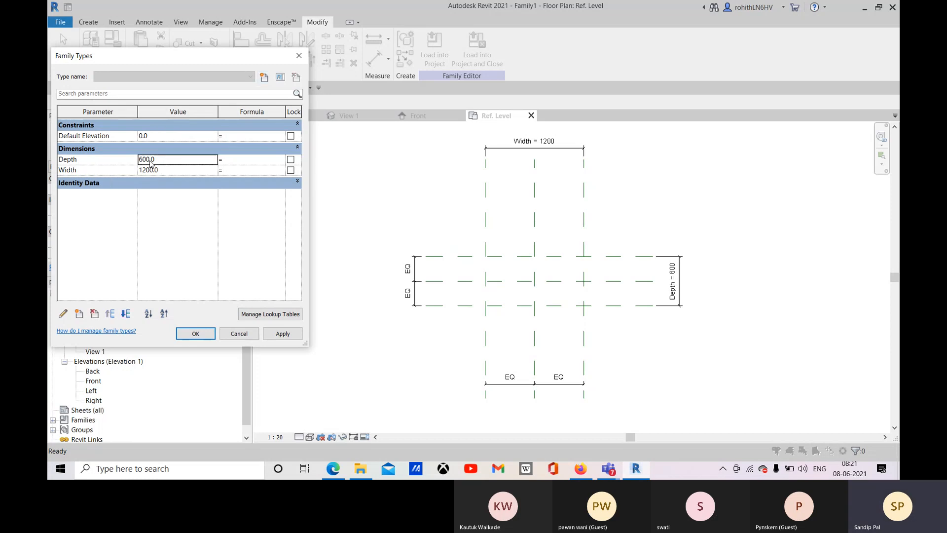
pyautogui.click(149, 159)
pyautogui.write('8')
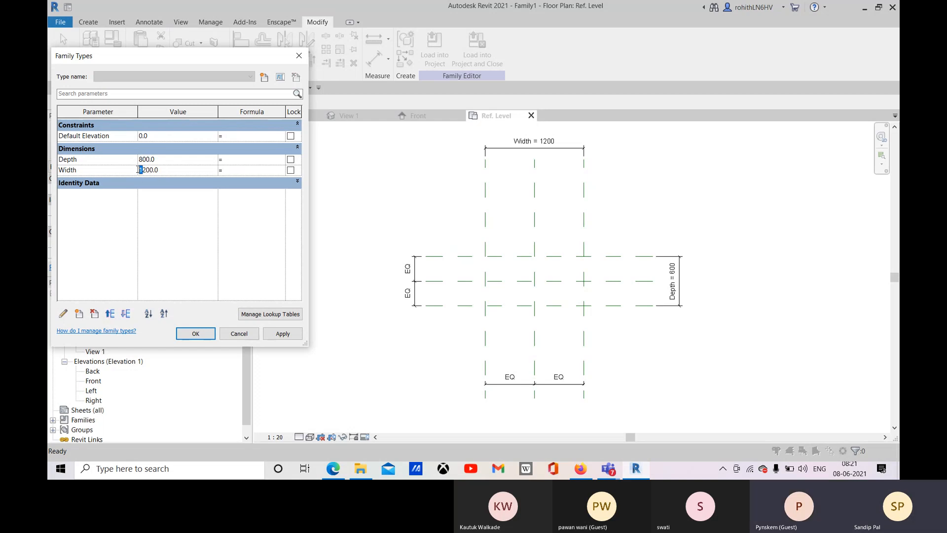
pyautogui.press('Delete')
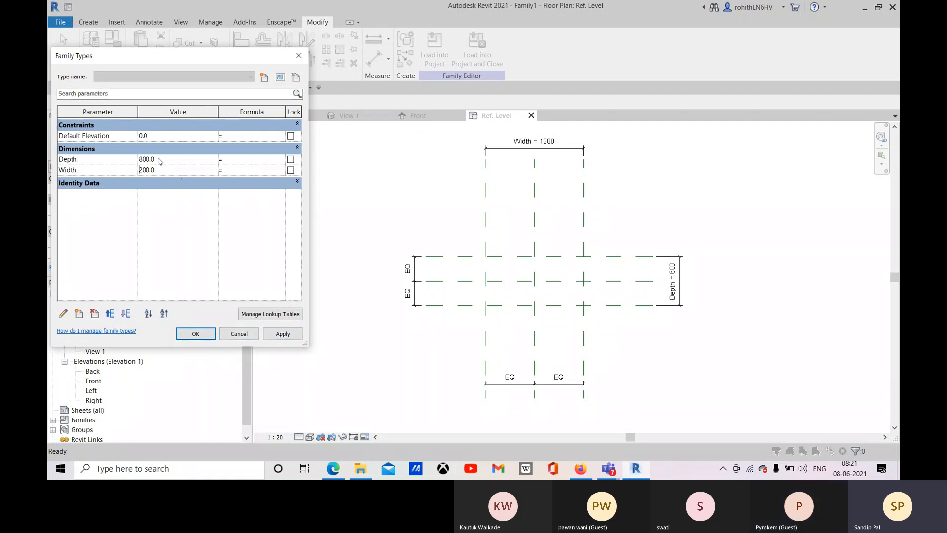
pyautogui.click(283, 336)
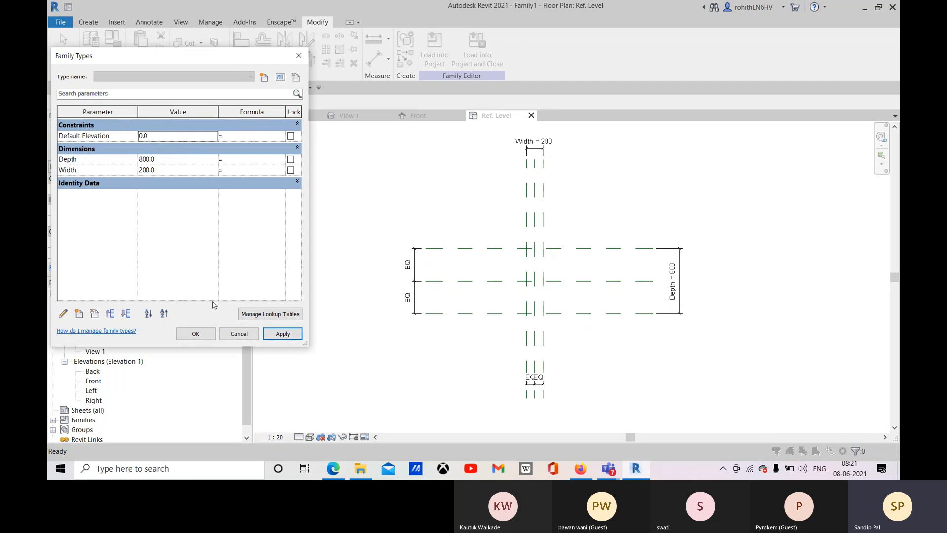
# Set Depth back to 600 and Width back to 1200 in Family Types and apply the values.
pyautogui.click(142, 160)
pyautogui.moveTo(142, 159); pyautogui.dragTo(139, 161)
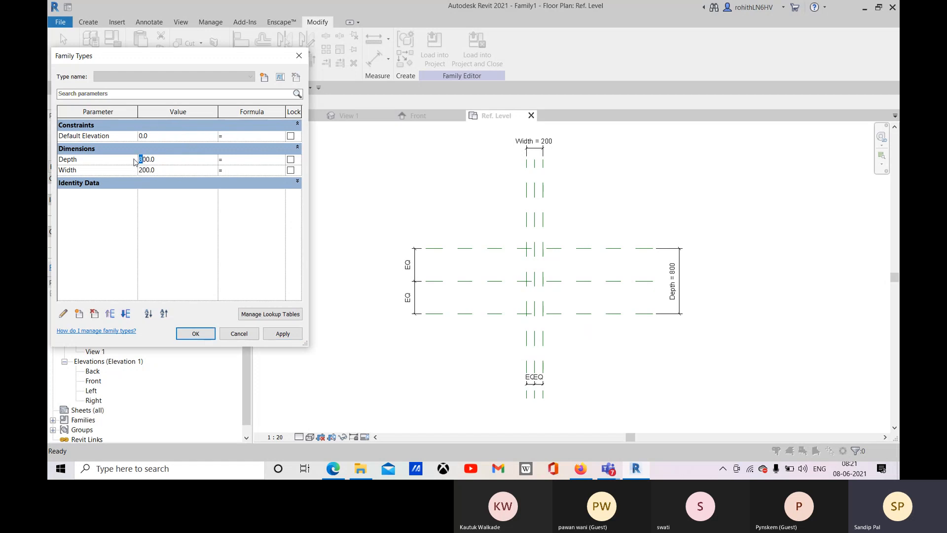
pyautogui.click(140, 170)
pyautogui.write('1')
pyautogui.click(282, 334)
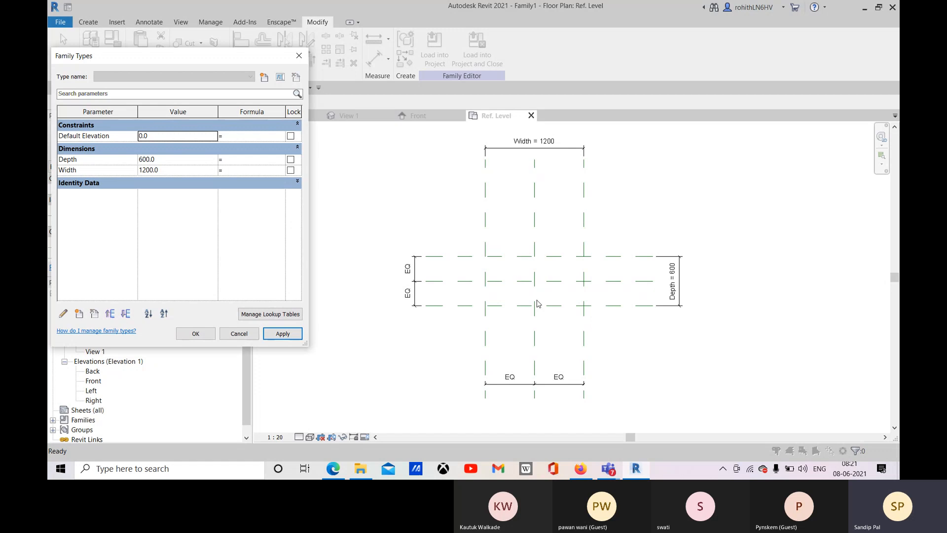
pyautogui.click(206, 332)
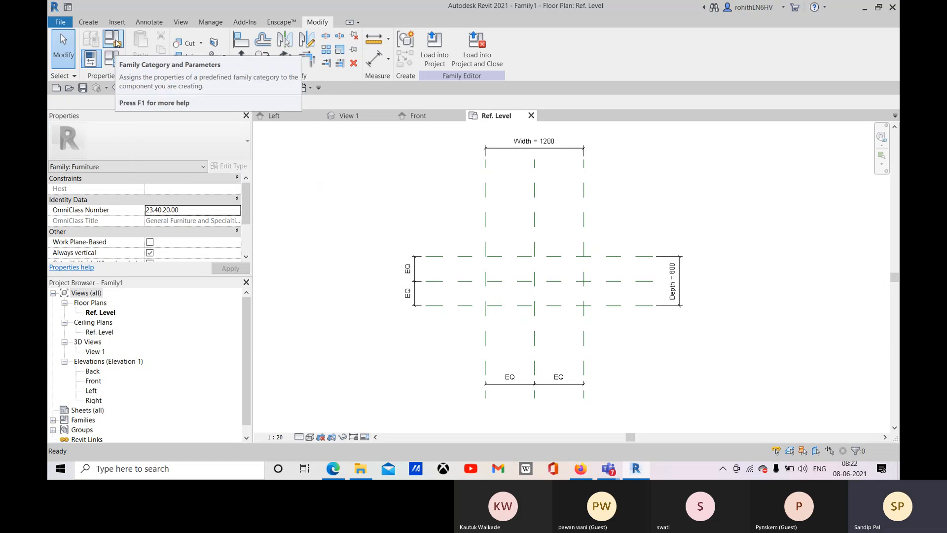
# Examine the available family categories, including Casework, keep the category as Furniture, and review the family's properties.
pyautogui.click(90, 58)
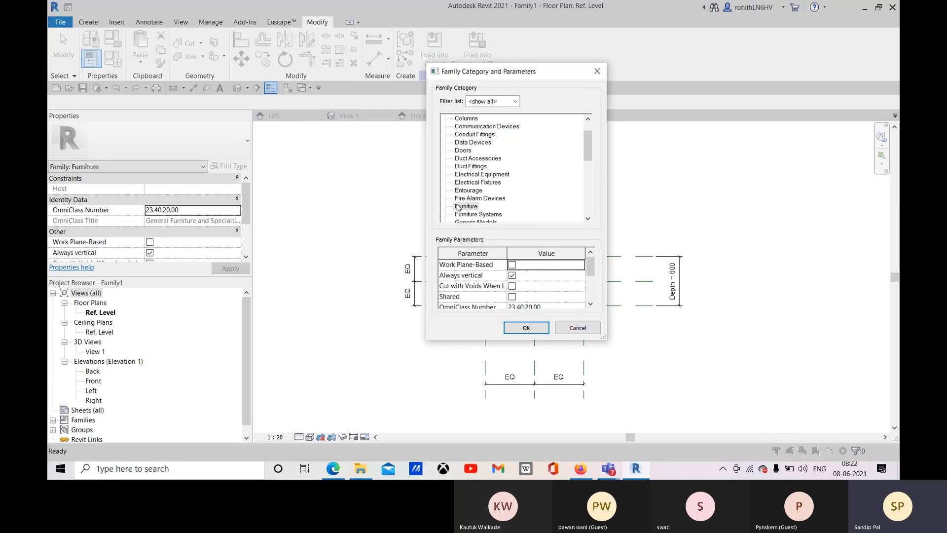
pyautogui.click(466, 207)
pyautogui.scroll(1, 487, 197)
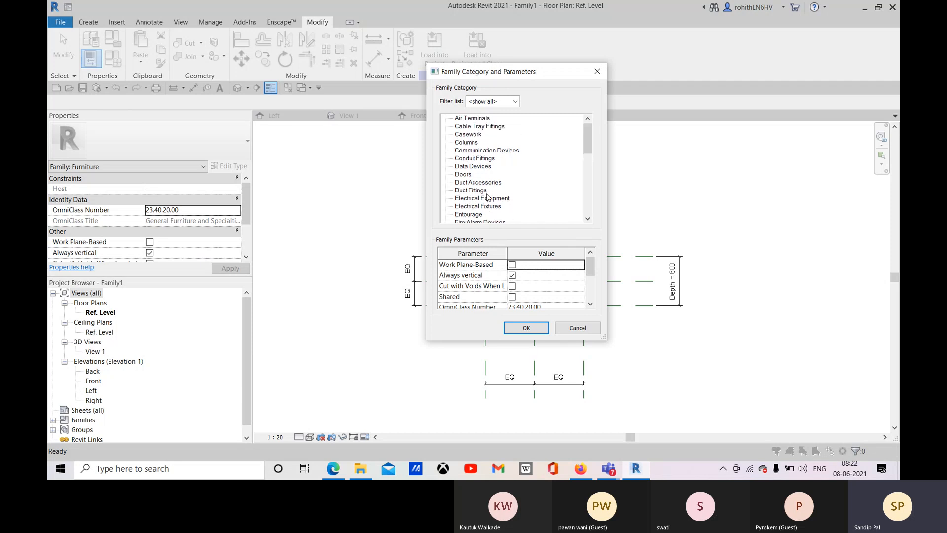
pyautogui.click(469, 135)
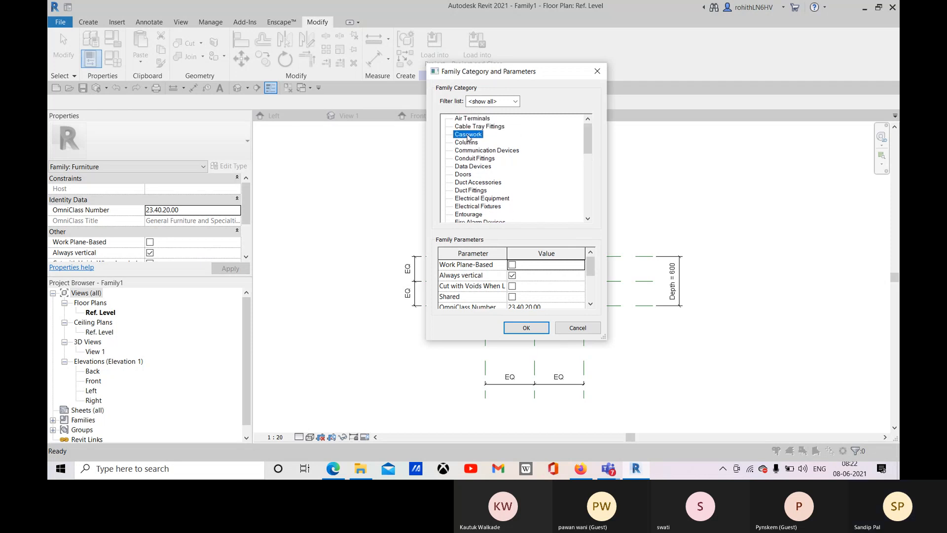
pyautogui.scroll(-1, 486, 158)
pyautogui.scroll(-1, 539, 182)
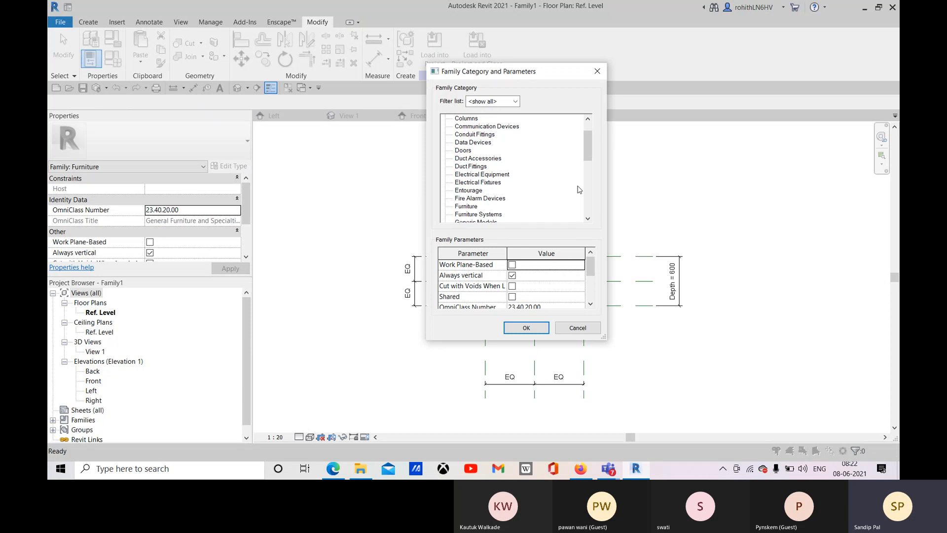
pyautogui.click(471, 207)
pyautogui.moveTo(588, 148); pyautogui.dragTo(598, 235)
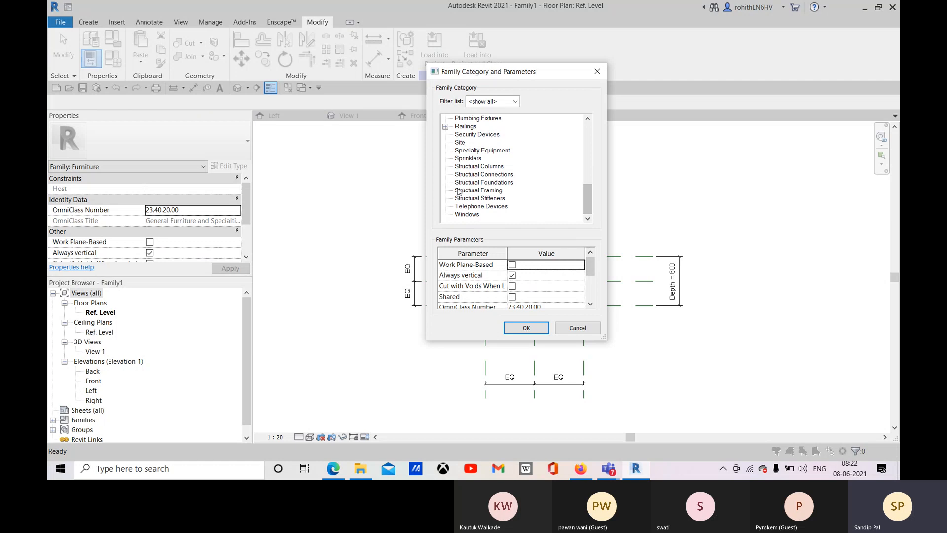
pyautogui.moveTo(588, 271)
pyautogui.mouseDown()
pyautogui.moveTo(594, 292)
pyautogui.moveTo(590, 259)
pyautogui.mouseUp()
pyautogui.click(524, 328)
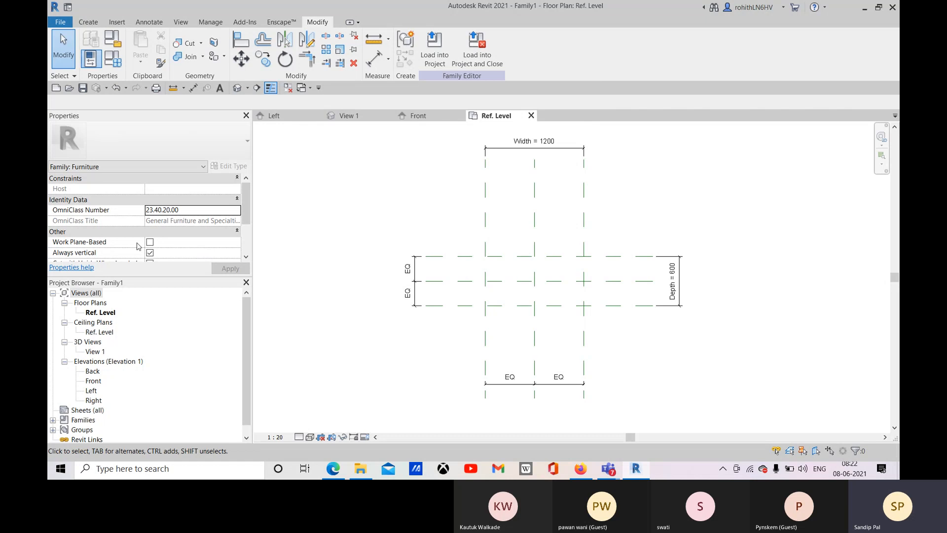
pyautogui.scroll(-2, 138, 245)
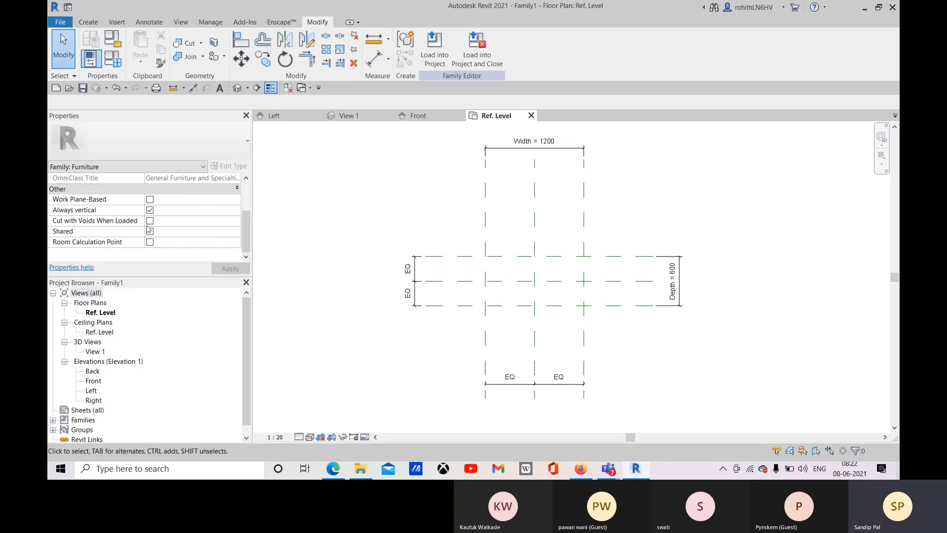
pyautogui.scroll(2, 217, 233)
# Look at the reference planes in the Front elevation and return to the Ref. Level floor plan.
pyautogui.moveTo(642, 212); pyautogui.dragTo(661, 197, button='middle')
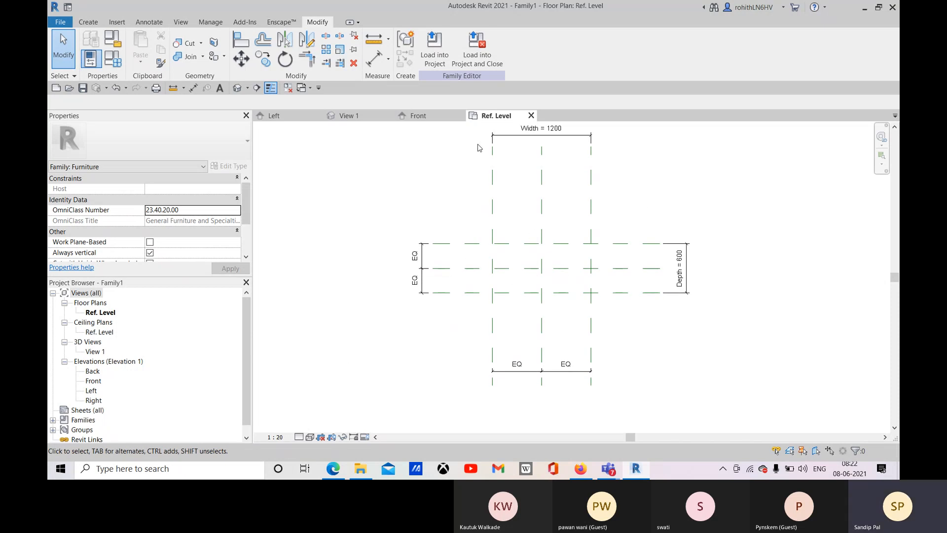
pyautogui.click(416, 118)
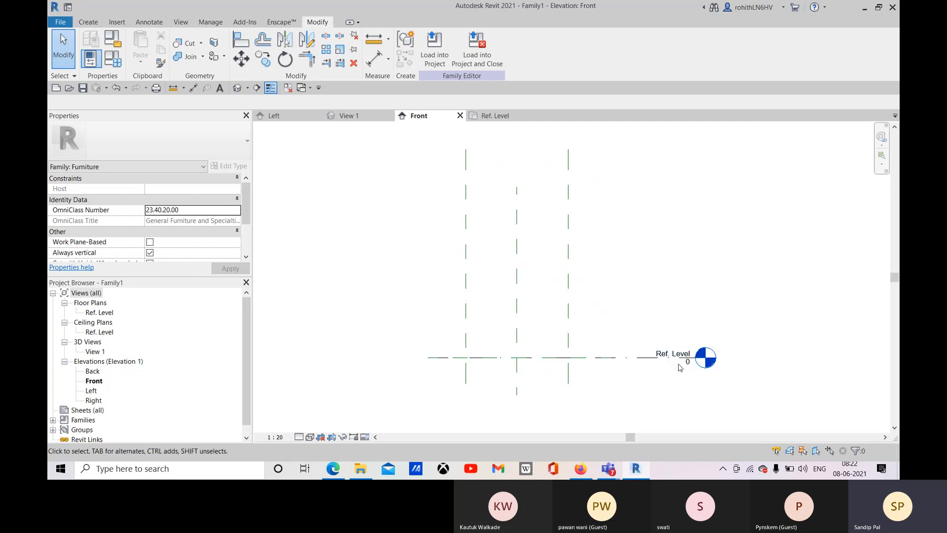
pyautogui.click(496, 115)
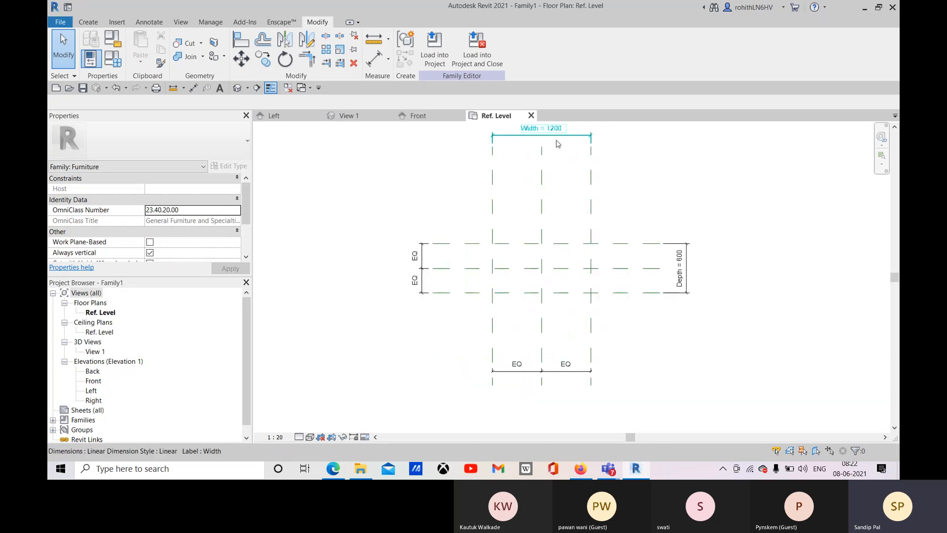
# In the Front elevation, draw a horizontal reference plane about 1172 mm above the Ref. Level and name it Height.
pyautogui.click(416, 117)
pyautogui.moveTo(584, 354); pyautogui.dragTo(588, 340, button='middle')
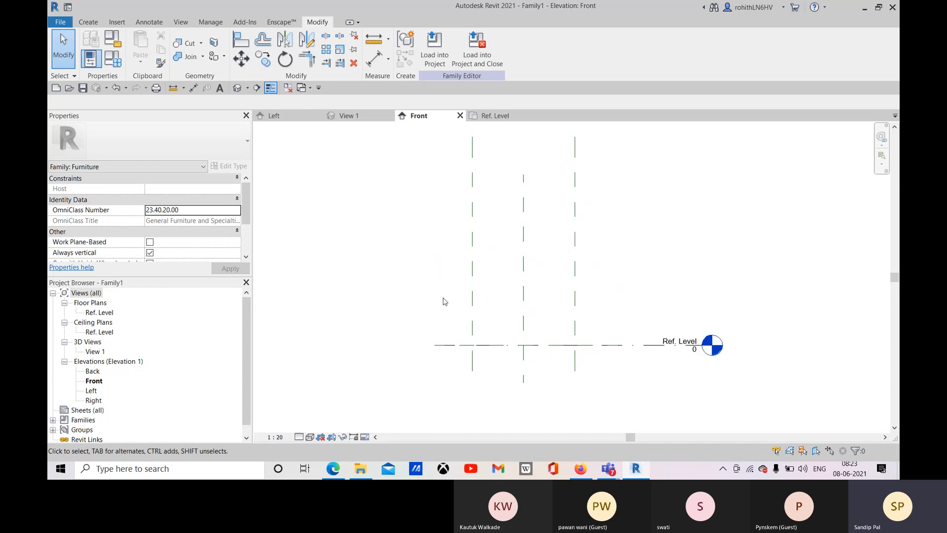
pyautogui.press('r')
pyautogui.press('p')
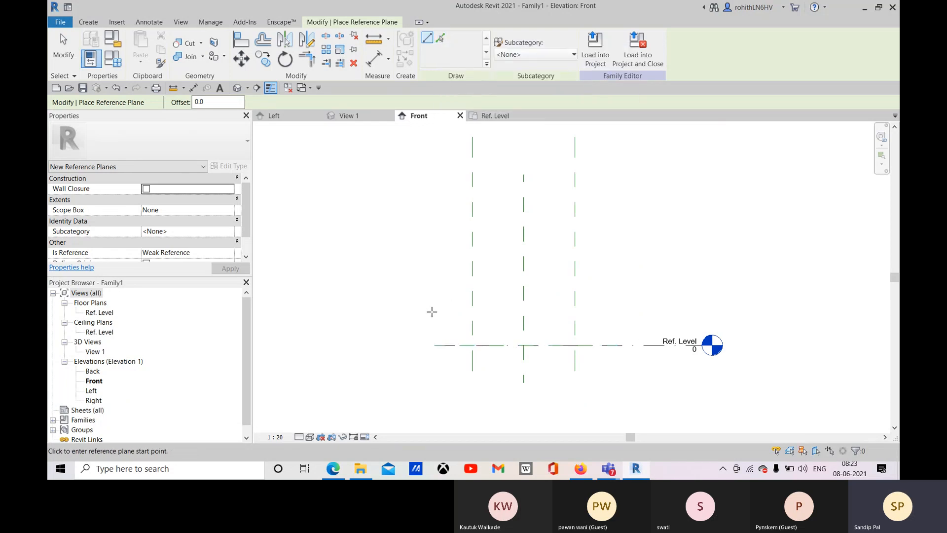
pyautogui.click(430, 245)
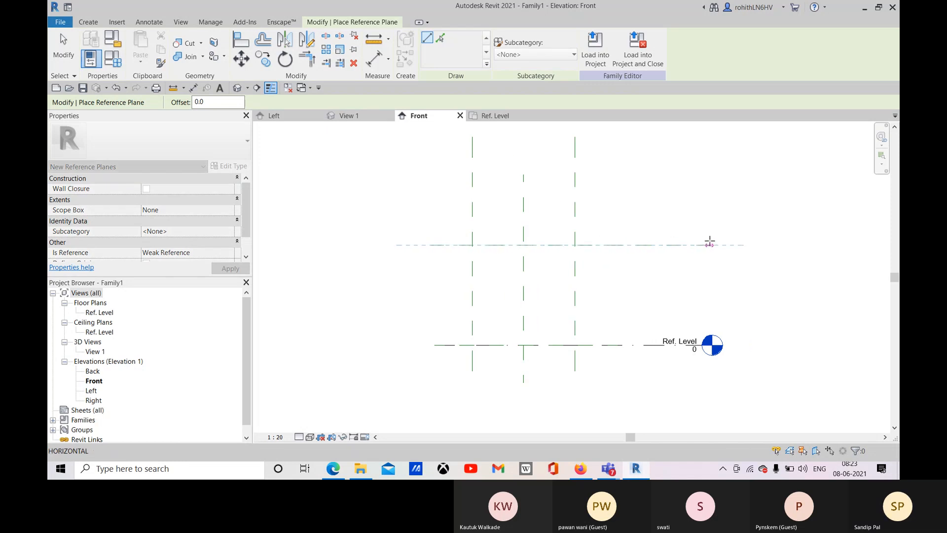
pyautogui.click(671, 244)
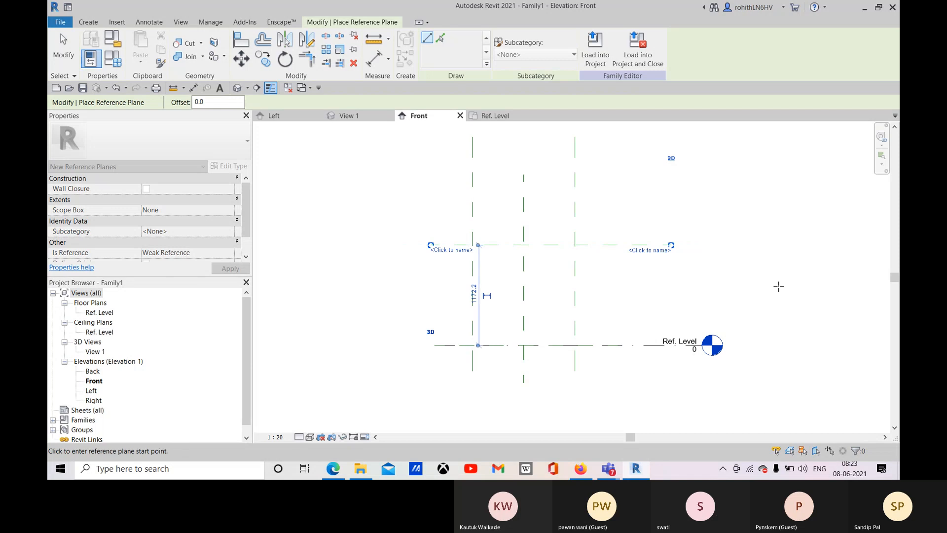
pyautogui.click(450, 251)
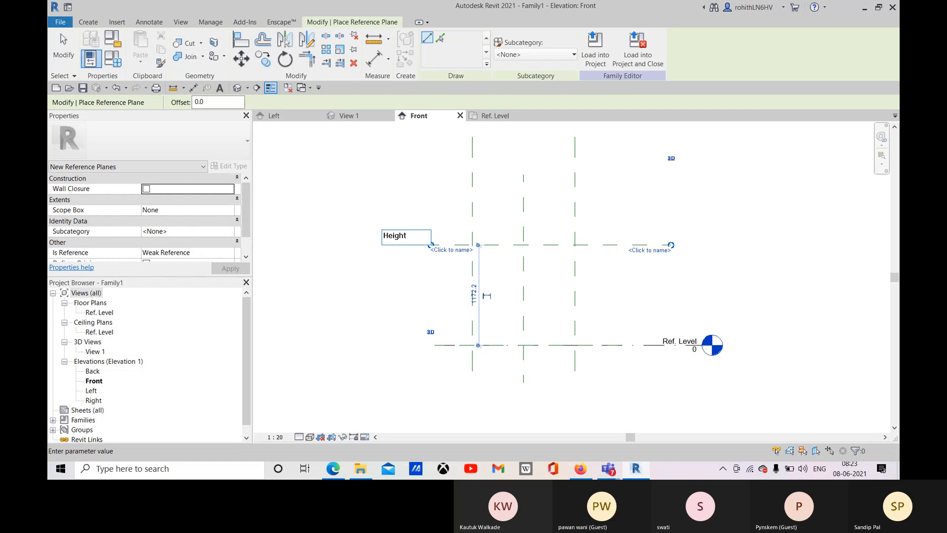
pyautogui.press('Return')
pyautogui.press('Escape')
pyautogui.press('Escape')
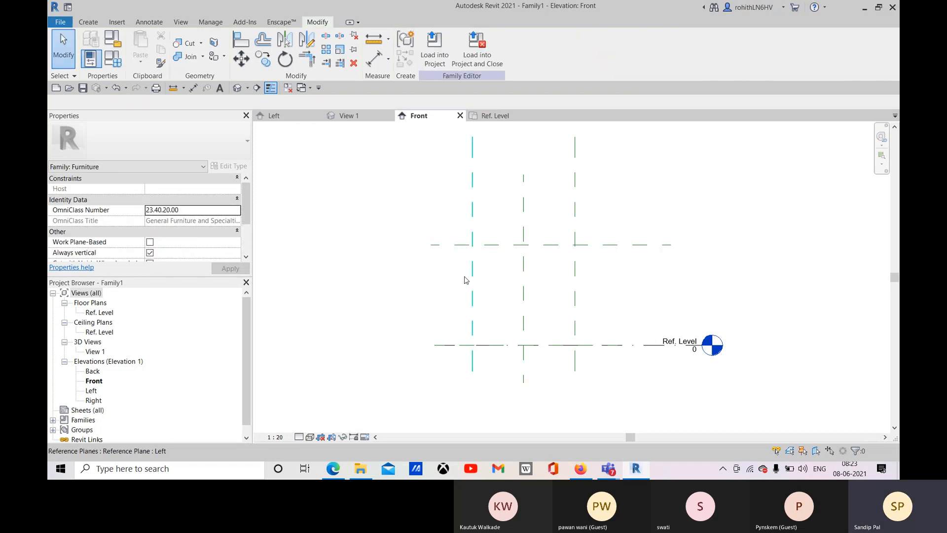
# Add an aligned dimension between the Ref. Level and the Height reference plane, placed beside the vertical planes.
pyautogui.press('d')
pyautogui.press('i')
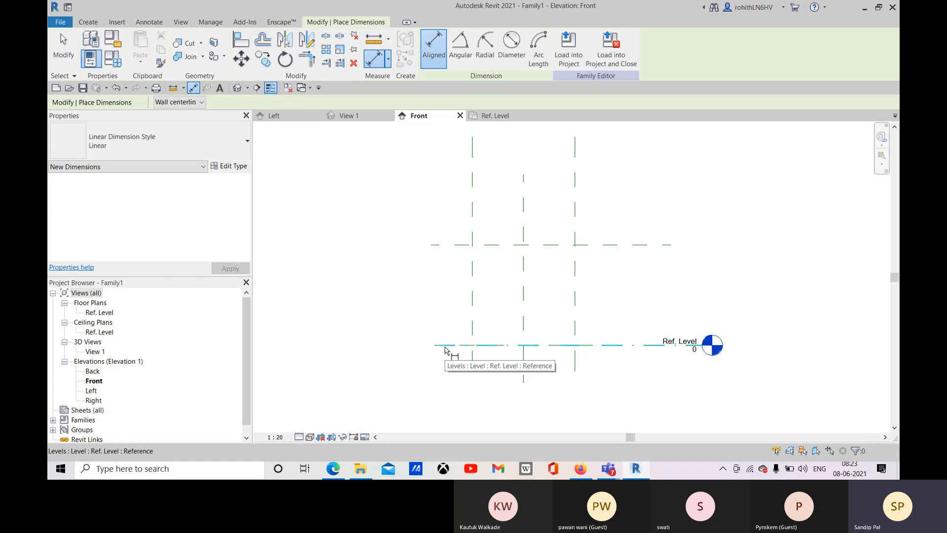
pyautogui.click(445, 350)
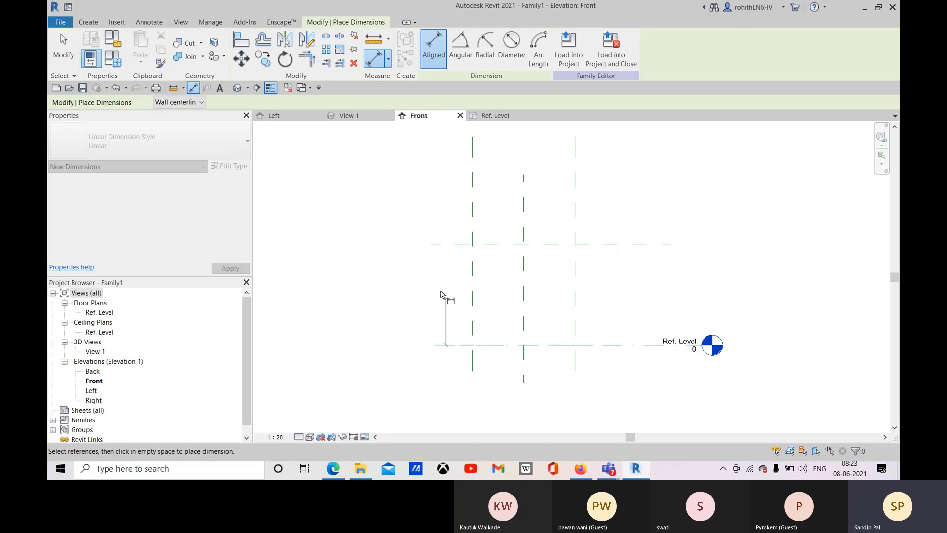
pyautogui.click(435, 348)
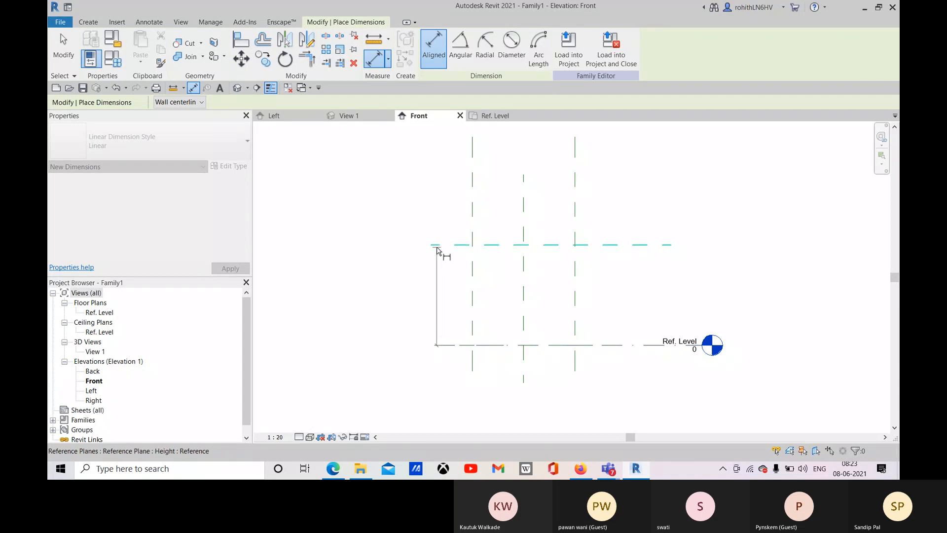
pyautogui.click(437, 249)
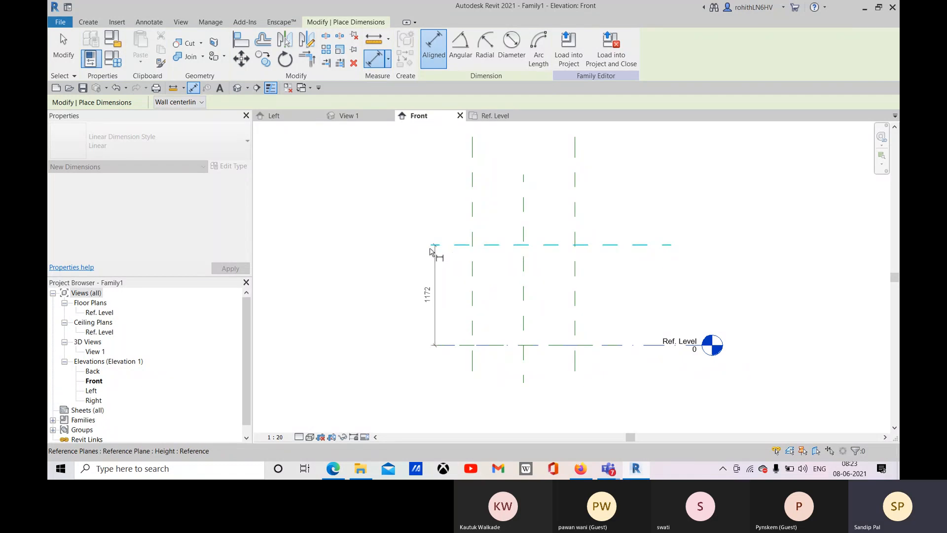
pyautogui.click(431, 185)
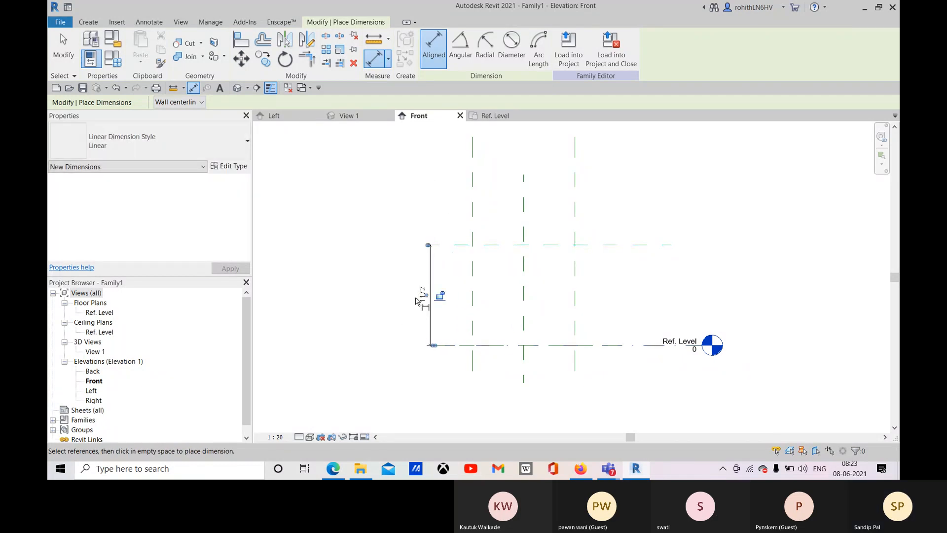
pyautogui.rightClick(374, 236)
pyautogui.click(381, 246)
pyautogui.rightClick(362, 245)
pyautogui.click(373, 252)
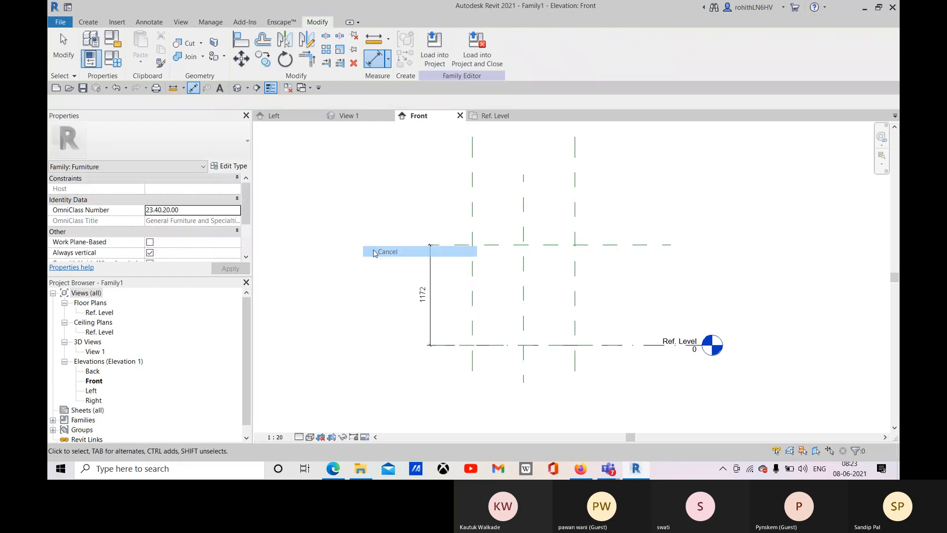
# Label the vertical dimension with a new family type parameter named Height, grouped under Dimensions.
pyautogui.click(427, 277)
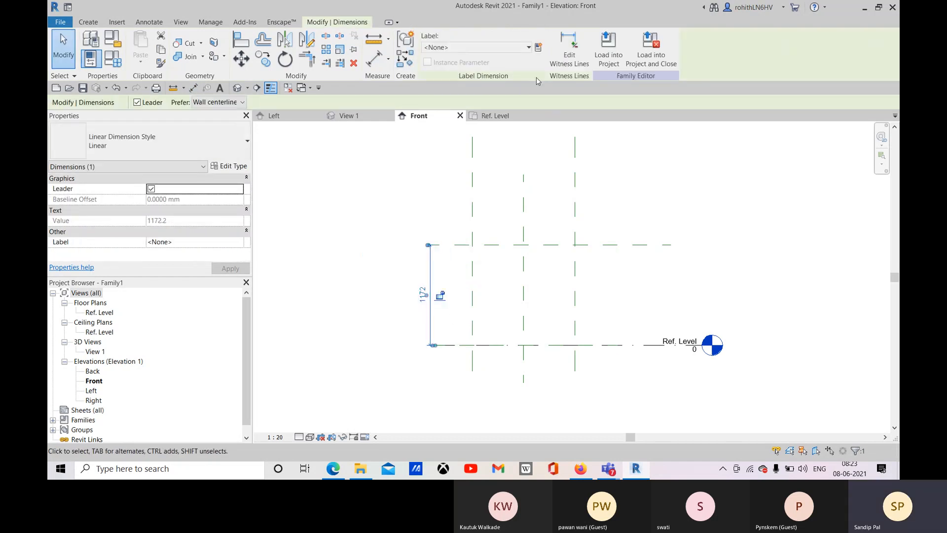
pyautogui.click(539, 48)
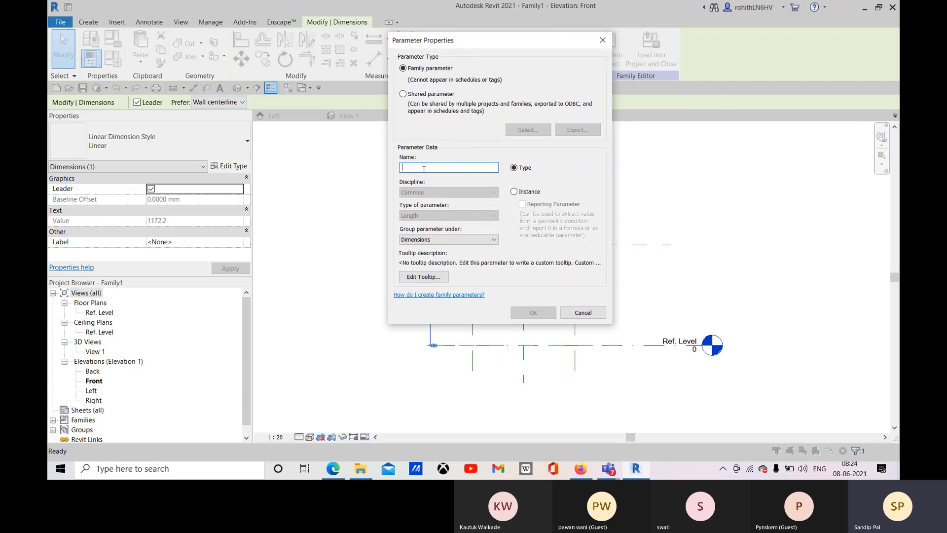
pyautogui.write('Height')
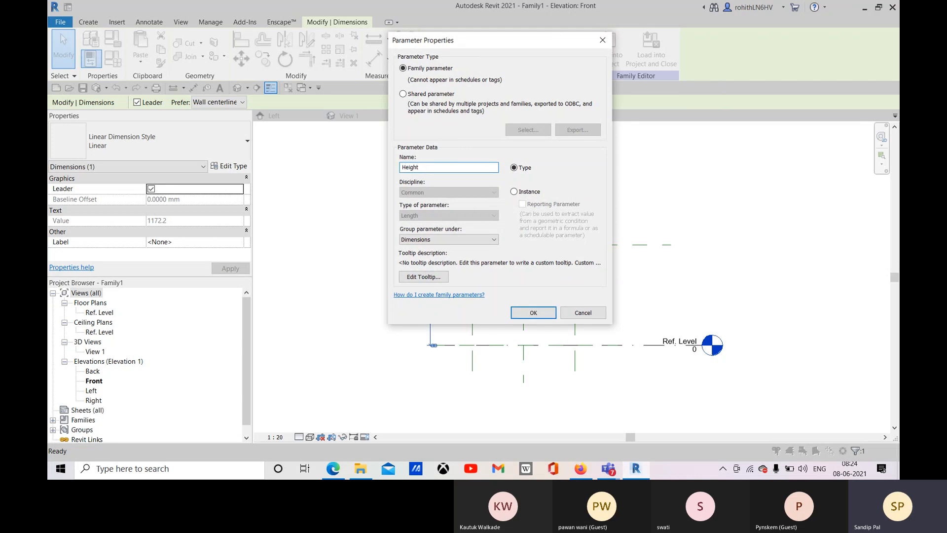
pyautogui.click(533, 313)
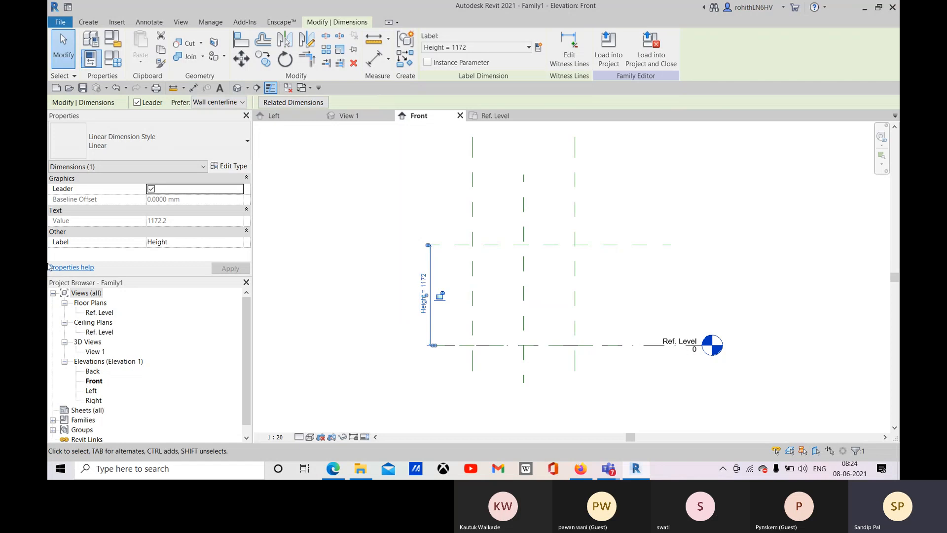
# Set the Height parameter to 900 in Family Types, apply it and accept the dialog.
pyautogui.click(113, 59)
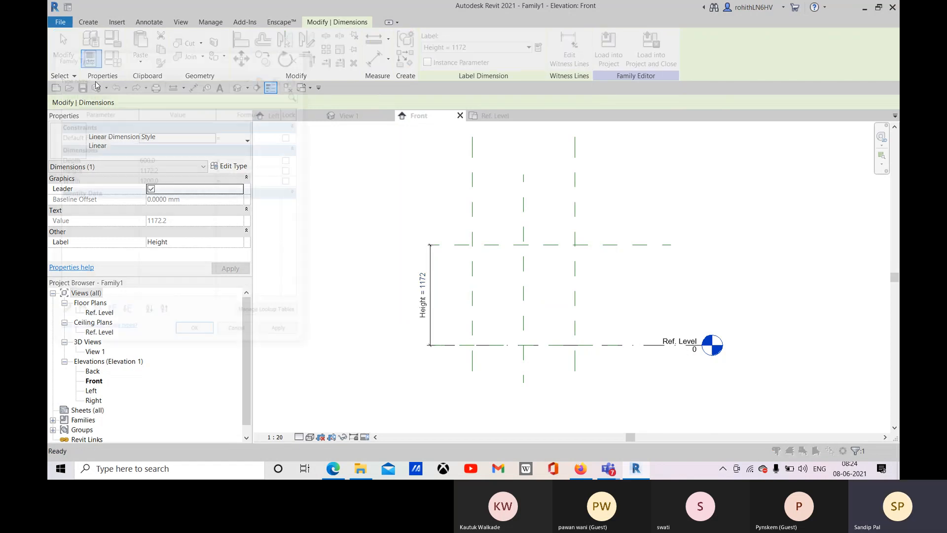
pyautogui.click(165, 170)
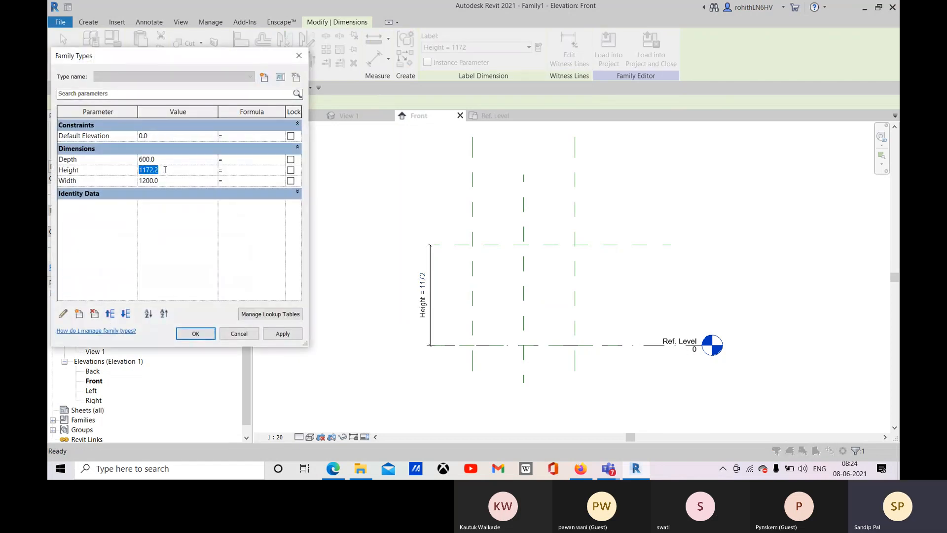
pyautogui.write('900')
pyautogui.click(283, 334)
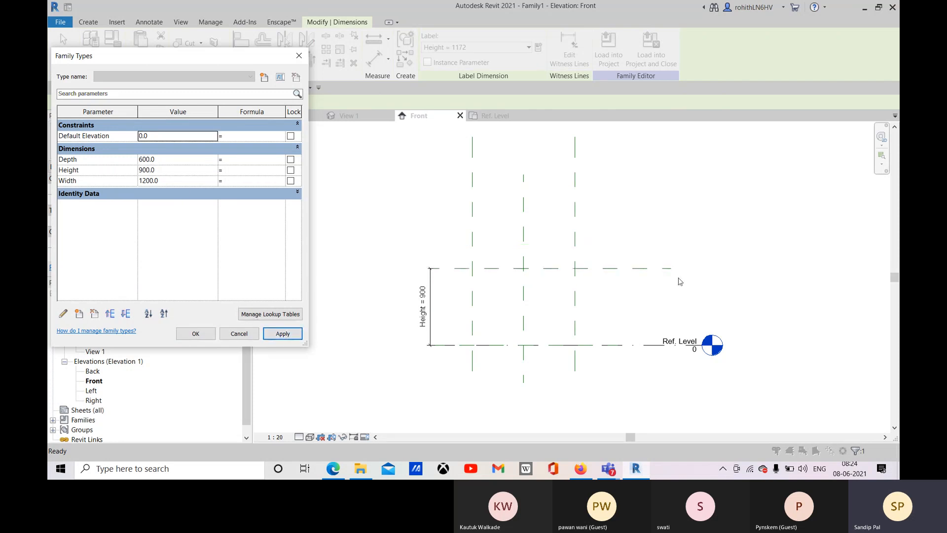
pyautogui.click(196, 334)
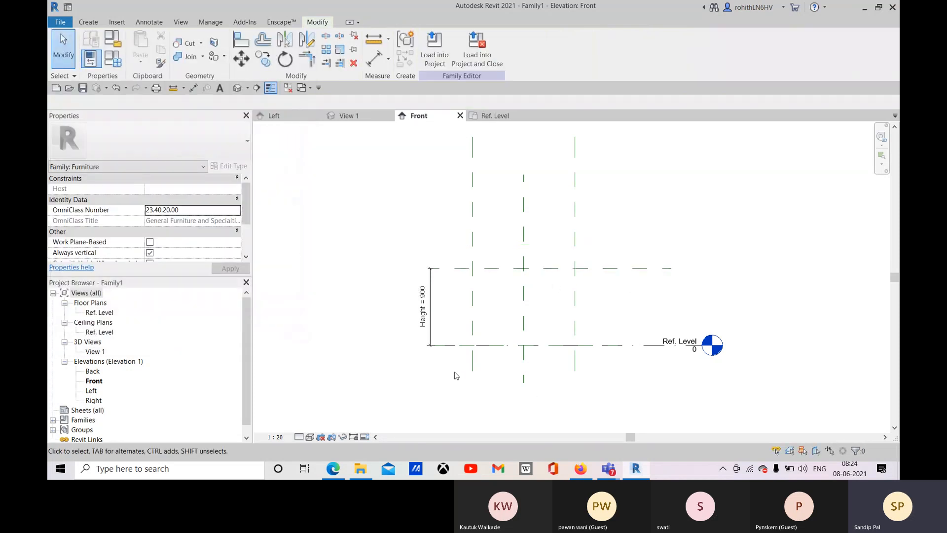
# Switch to the Edge browser to examine the two-door storage cabinet photo and return to the Revit family.
pyautogui.moveTo(459, 372); pyautogui.dragTo(460, 352, button='middle')
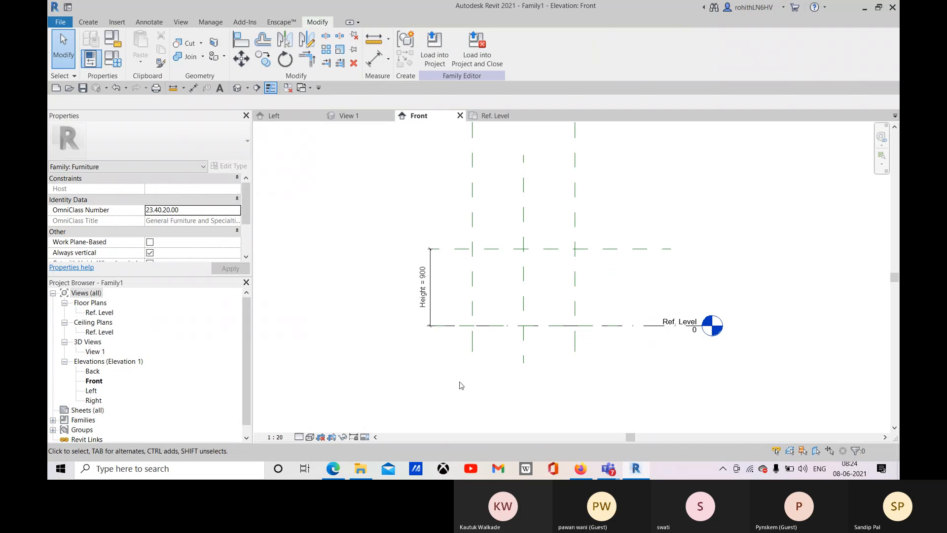
pyautogui.moveTo(503, 396); pyautogui.dragTo(501, 395, button='middle')
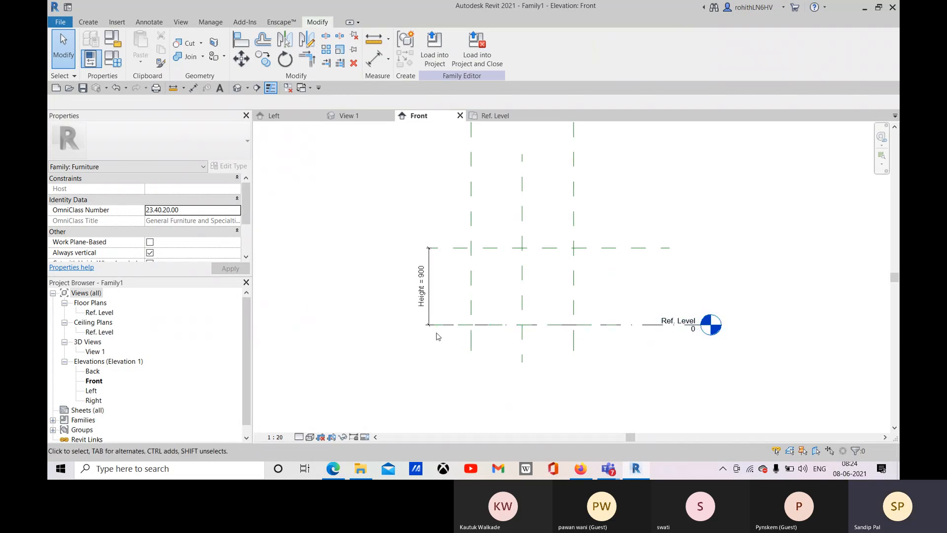
pyautogui.click(334, 470)
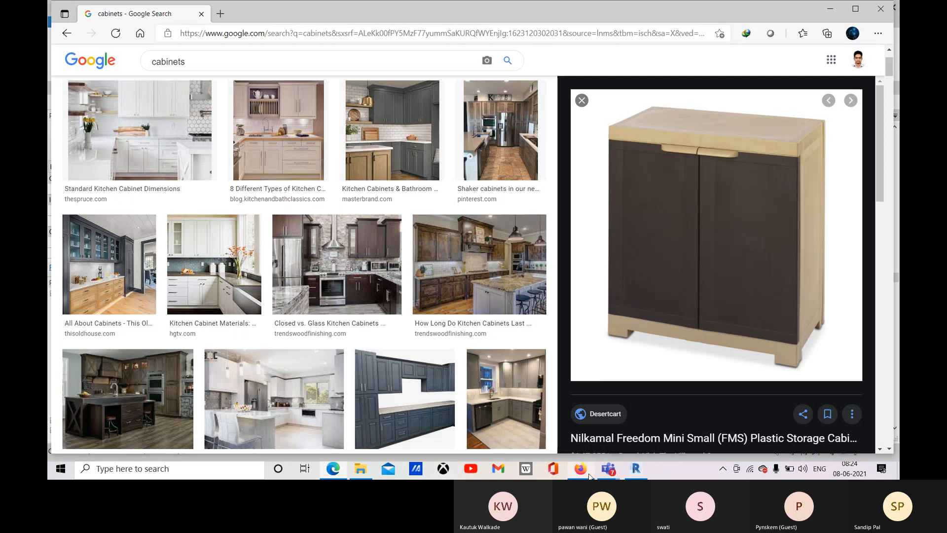
pyautogui.click(636, 470)
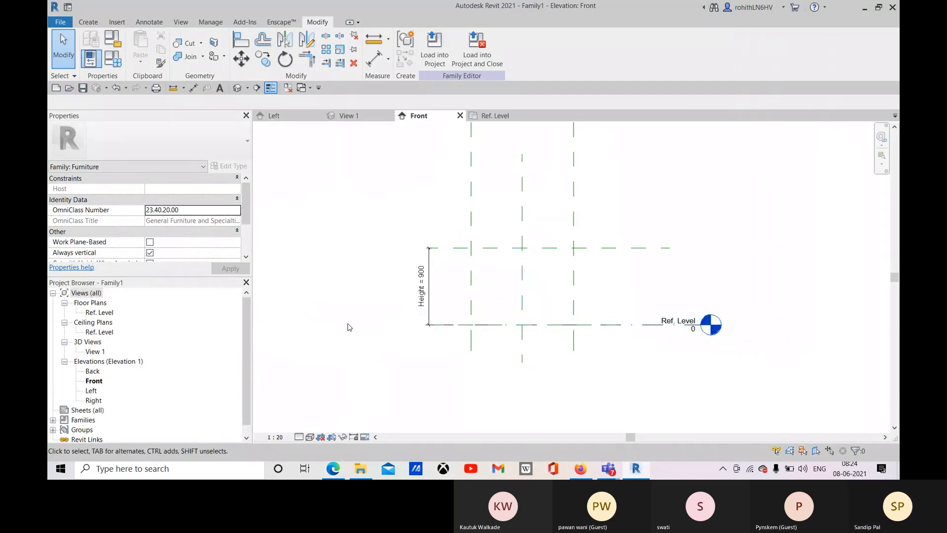
# Create a reference plane offset 150 mm above the Ref. Level with Pick Lines and name it Base.
pyautogui.press('r')
pyautogui.press('p')
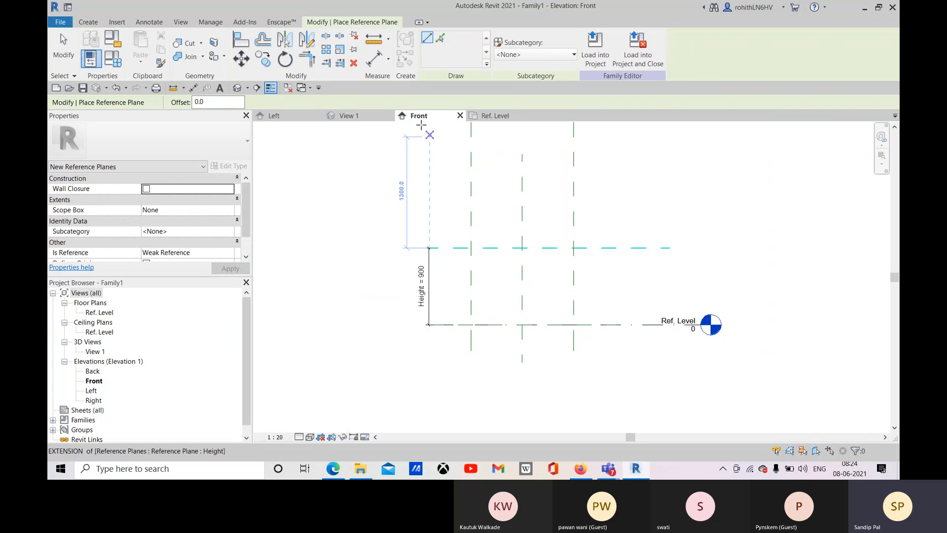
pyautogui.click(440, 38)
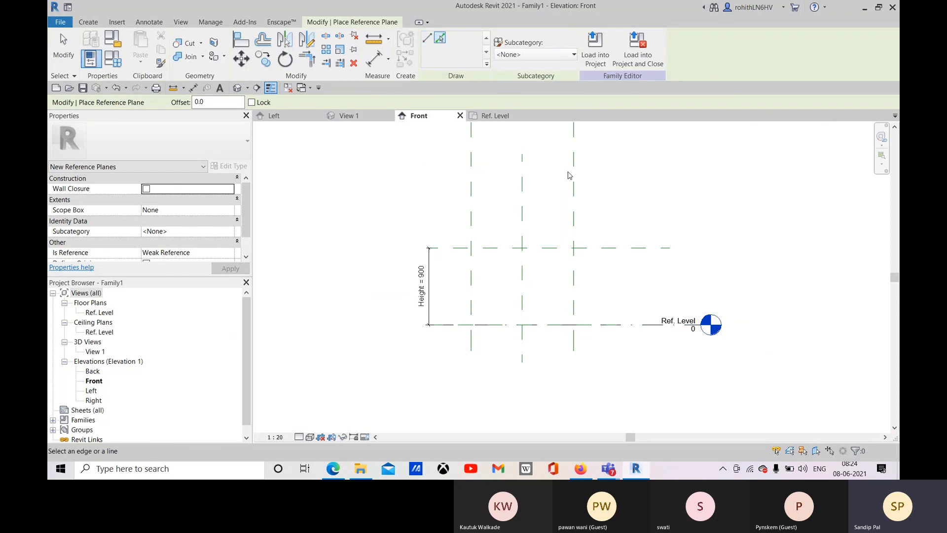
pyautogui.click(211, 105)
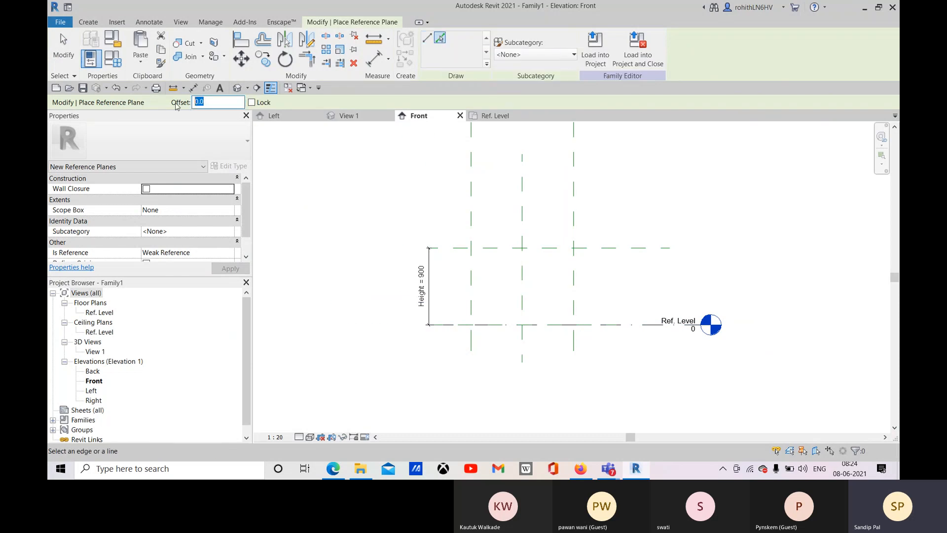
pyautogui.write('15')
pyautogui.click(594, 323)
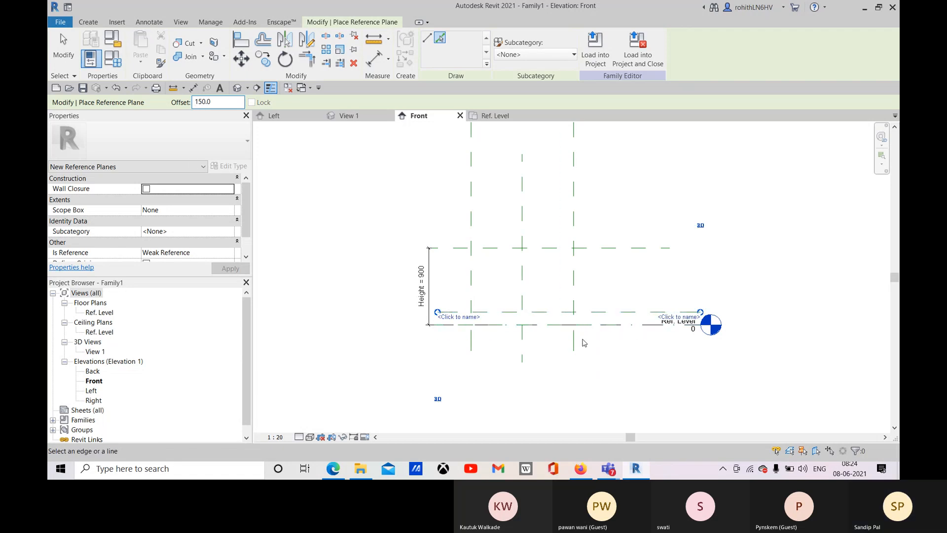
pyautogui.moveTo(583, 350); pyautogui.dragTo(614, 332, button='middle')
pyautogui.scroll(3, 501, 328)
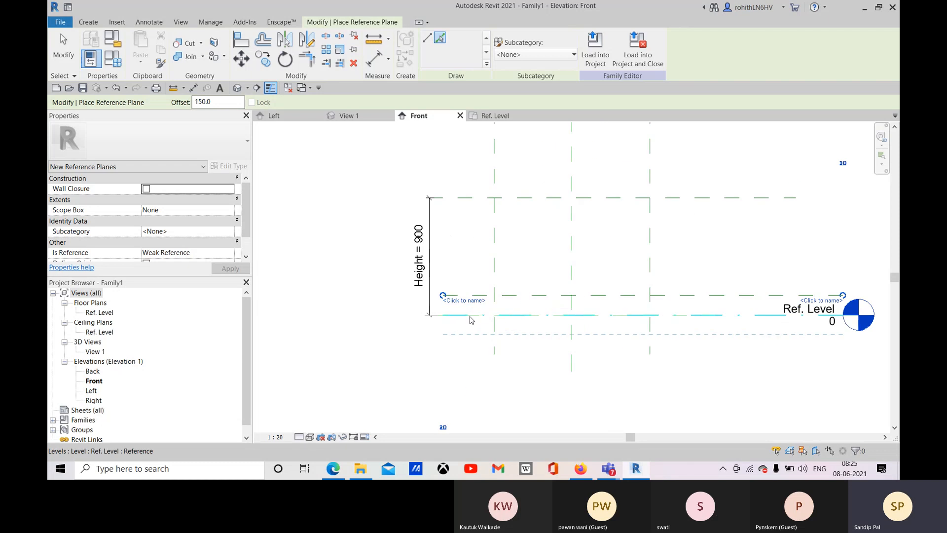
pyautogui.click(440, 308)
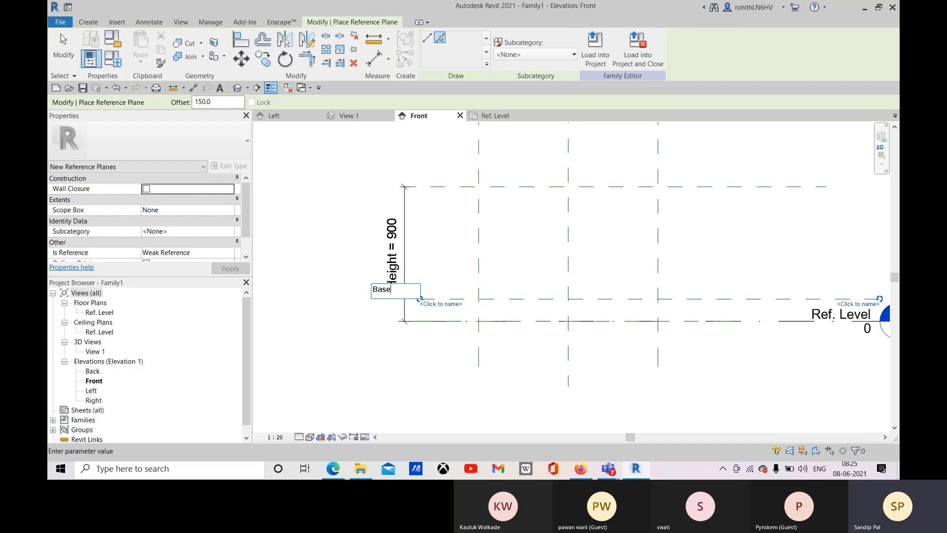
pyautogui.press('Return')
pyautogui.scroll(-3, 543, 271)
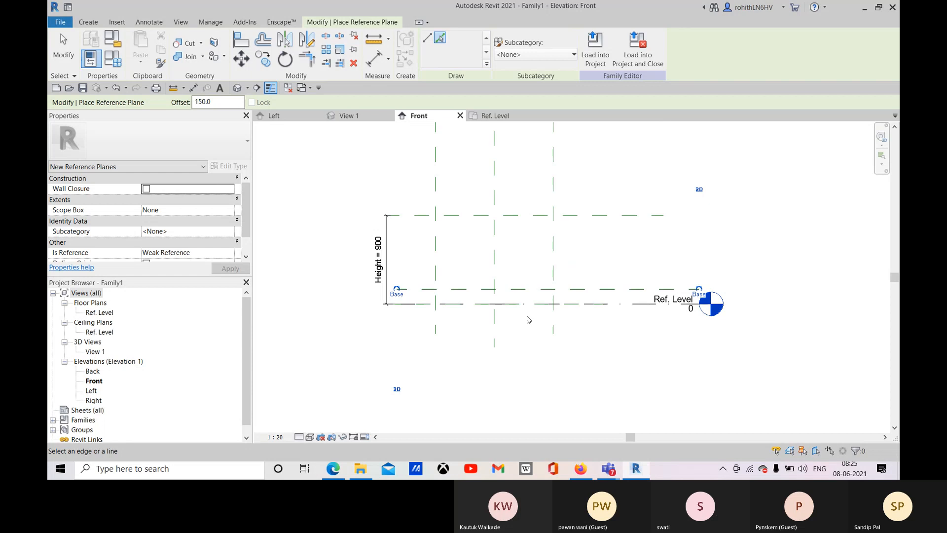
# Check the cabinet photo in Edge, then create a Revit reference plane offset 50 mm above the Height plane with Pick Lines.
pyautogui.click(334, 469)
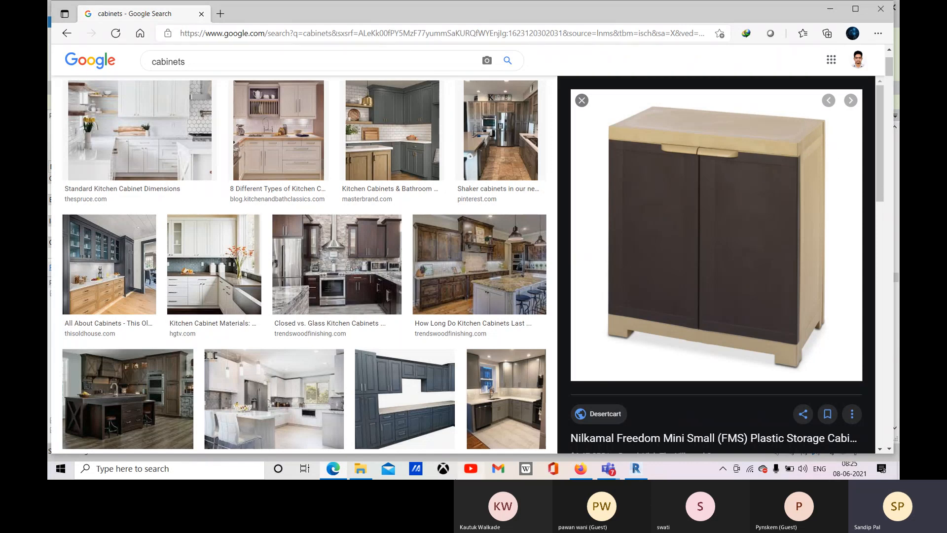
pyautogui.click(639, 471)
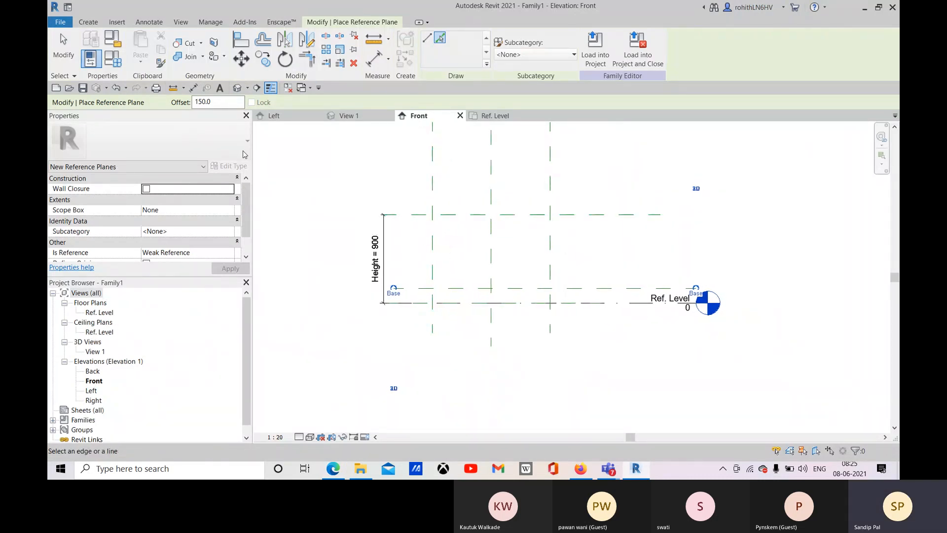
pyautogui.moveTo(199, 101); pyautogui.dragTo(188, 102)
pyautogui.write('250')
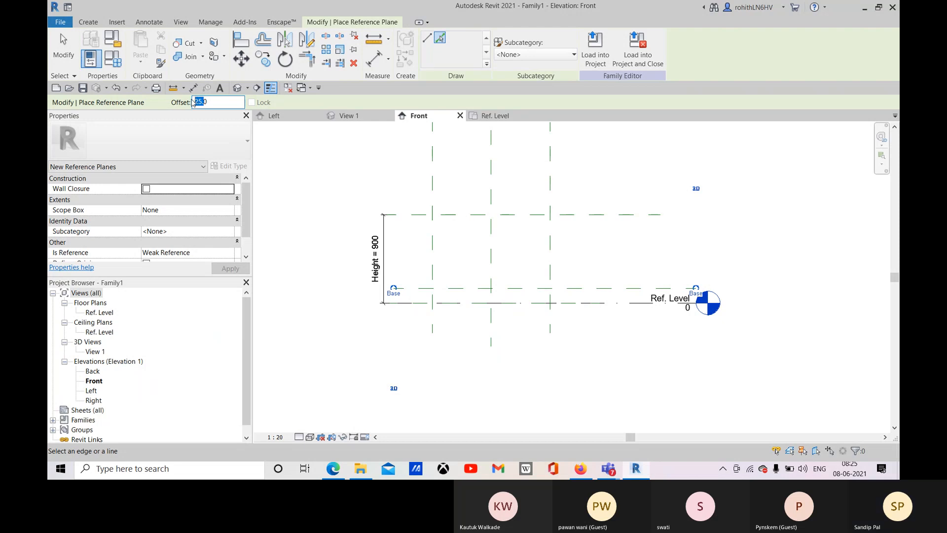
pyautogui.write('50')
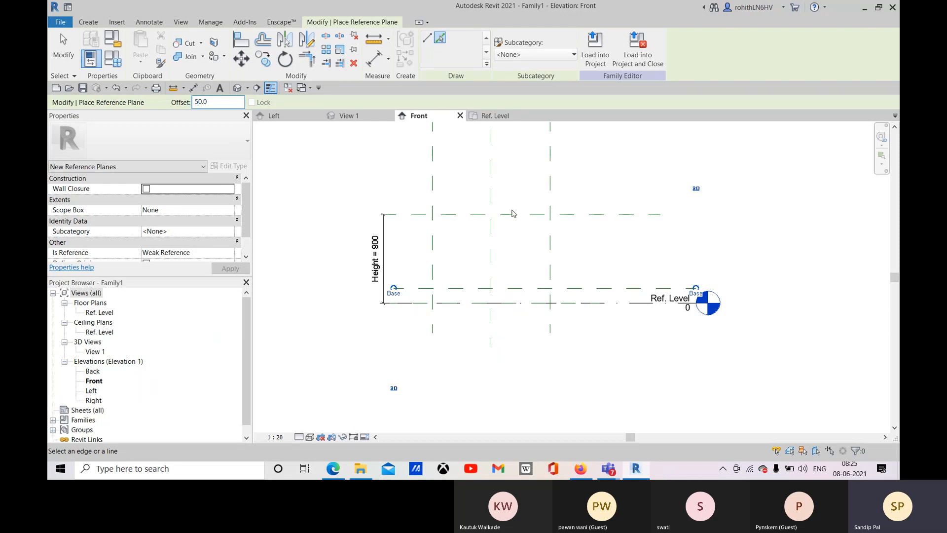
pyautogui.click(513, 215)
pyautogui.scroll(5, 394, 215)
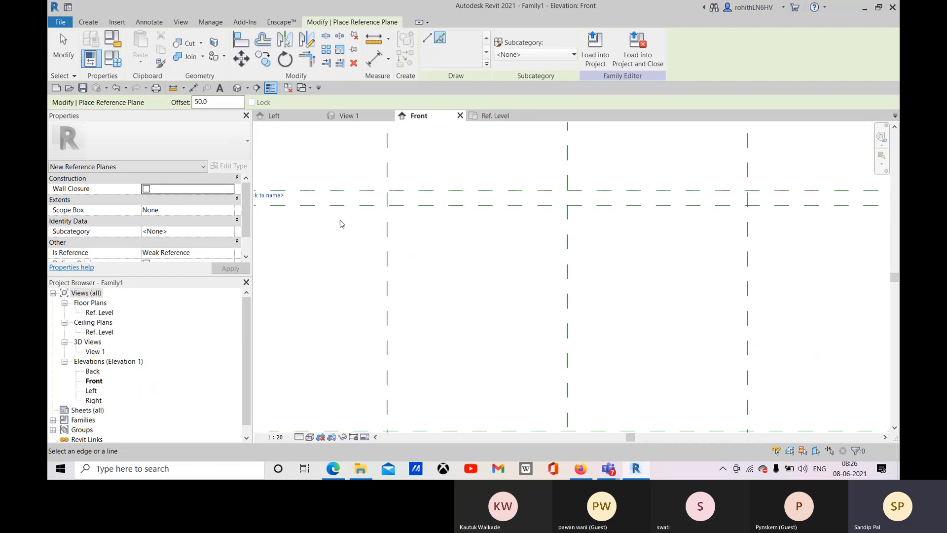
# Name the new uppermost reference plane Top and end the Reference Plane command.
pyautogui.scroll(1, 380, 208)
pyautogui.click(380, 204)
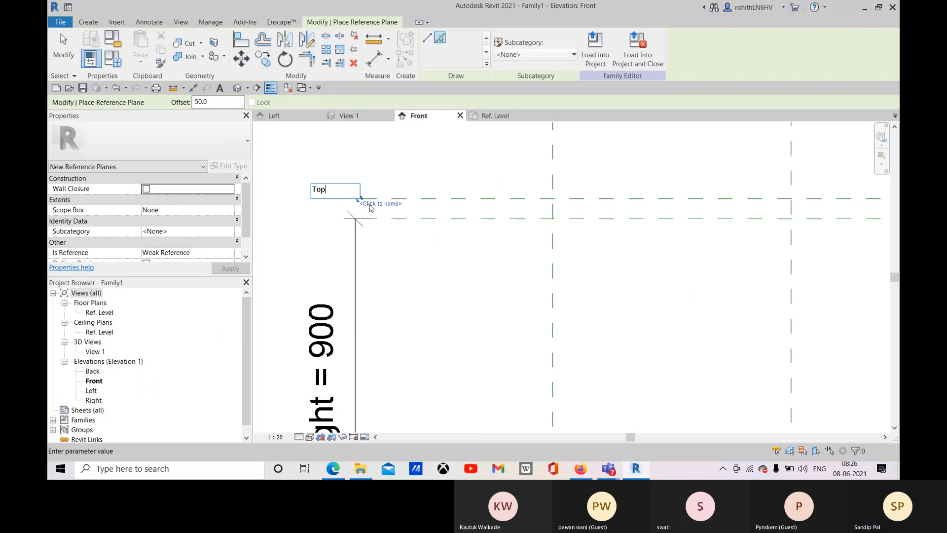
pyautogui.press('Return')
pyautogui.scroll(-2, 412, 190)
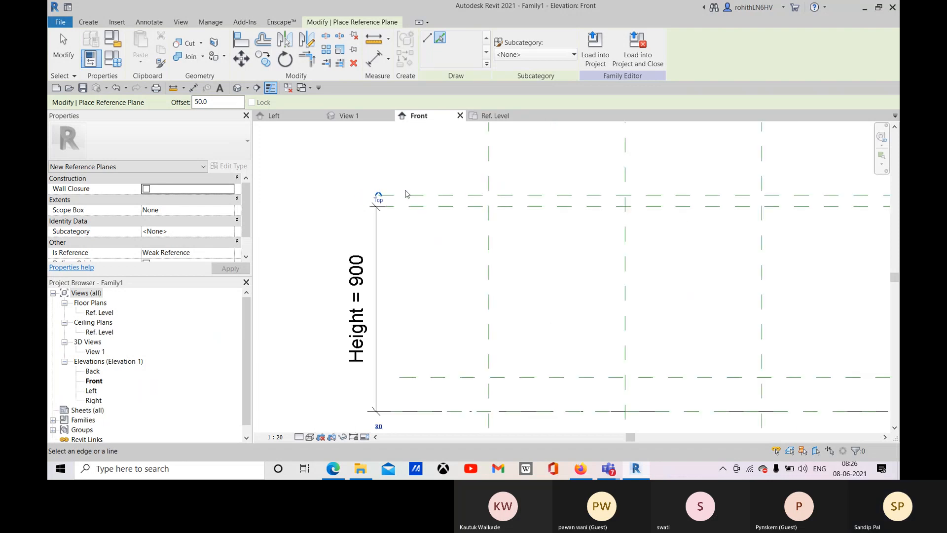
pyautogui.moveTo(422, 188); pyautogui.dragTo(387, 173, button='middle')
pyautogui.scroll(-2, 568, 227)
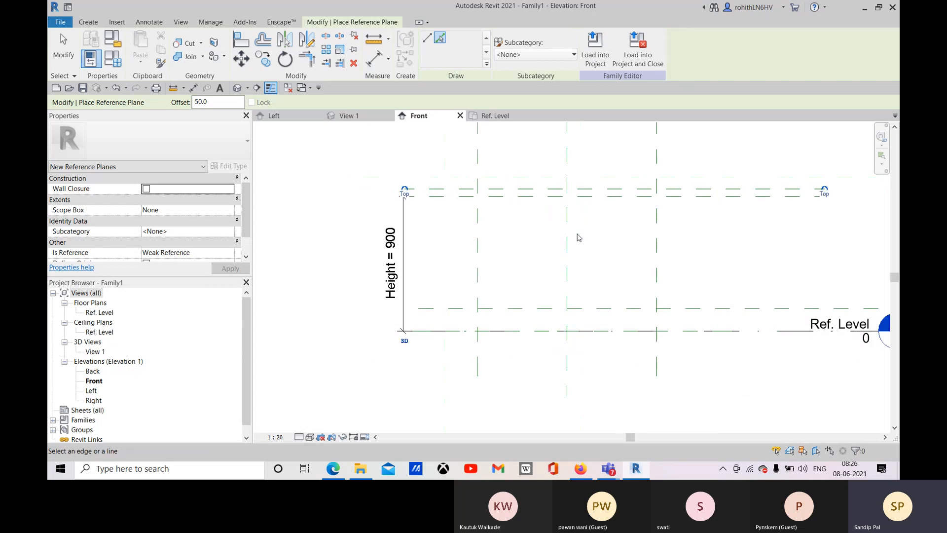
pyautogui.moveTo(577, 239); pyautogui.dragTo(510, 261, button='middle')
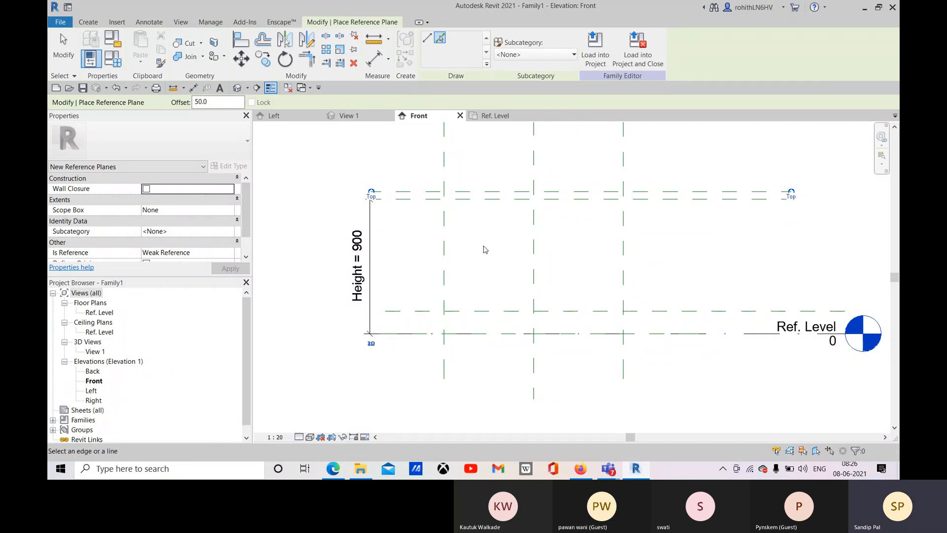
pyautogui.rightClick(474, 153)
pyautogui.click(482, 160)
pyautogui.rightClick(468, 153)
pyautogui.click(477, 159)
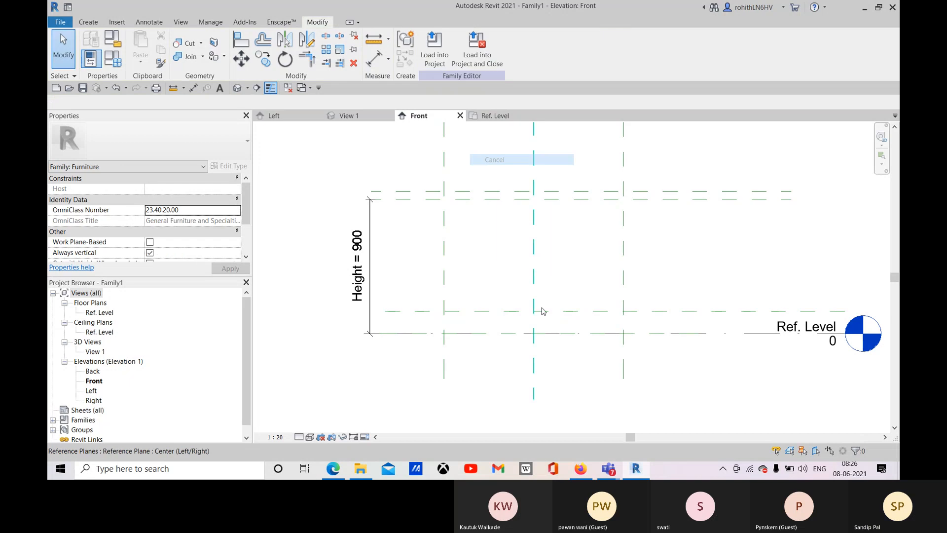
pyautogui.moveTo(511, 286); pyautogui.dragTo(520, 254, button='middle')
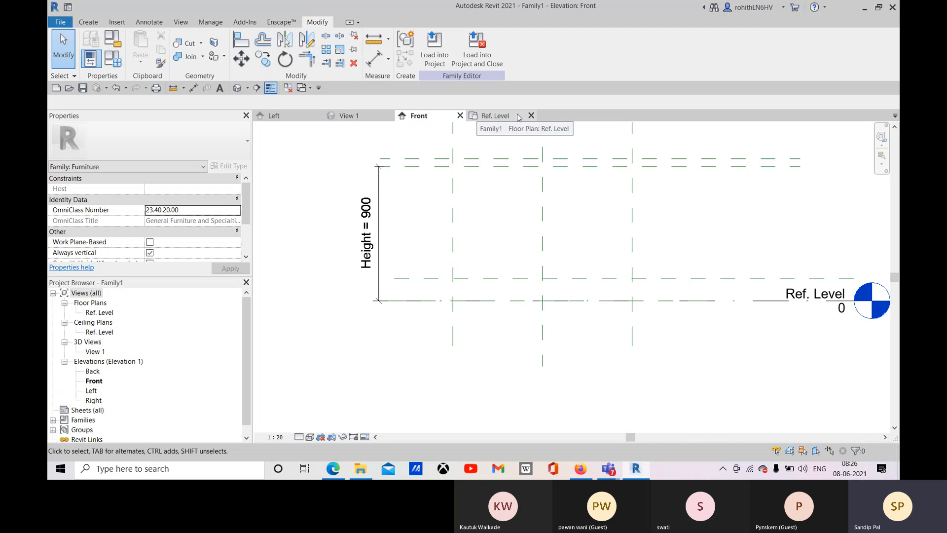
# Open the Ref. Level floor plan and start an Extrusion sketch for the cabinet body.
pyautogui.click(496, 117)
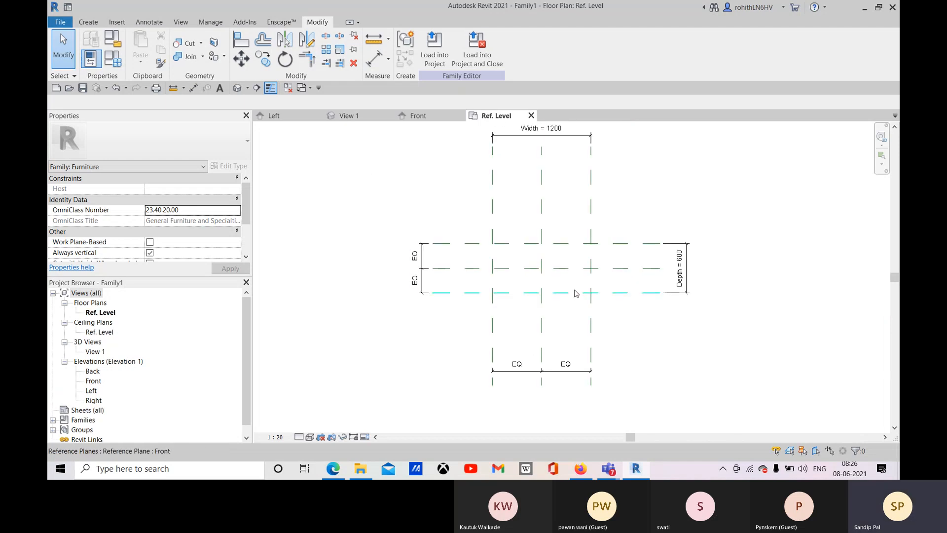
pyautogui.moveTo(568, 294); pyautogui.dragTo(560, 301, button='middle')
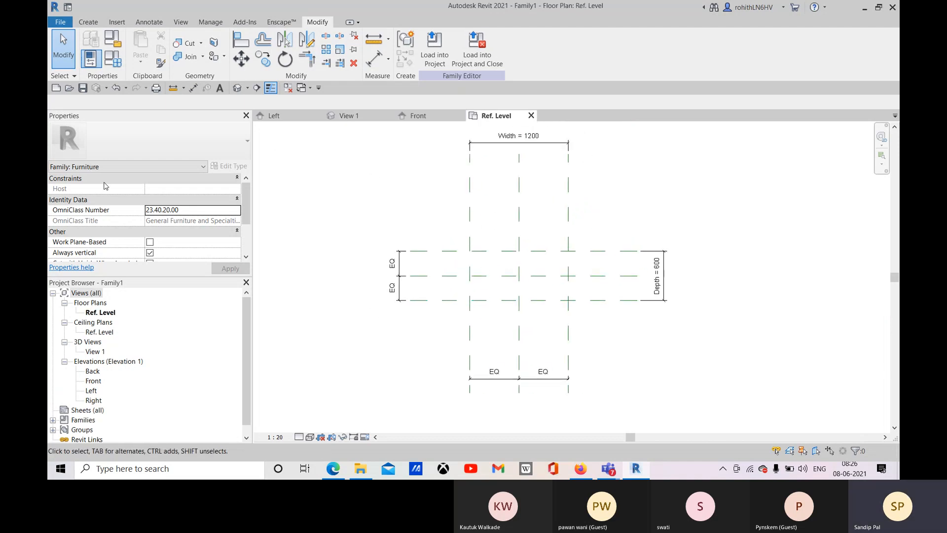
pyautogui.click(87, 24)
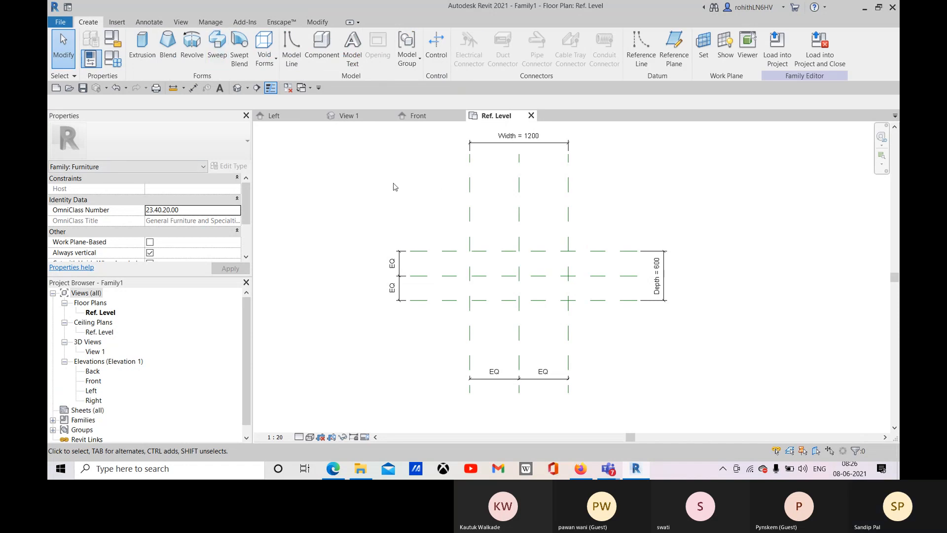
pyautogui.click(142, 51)
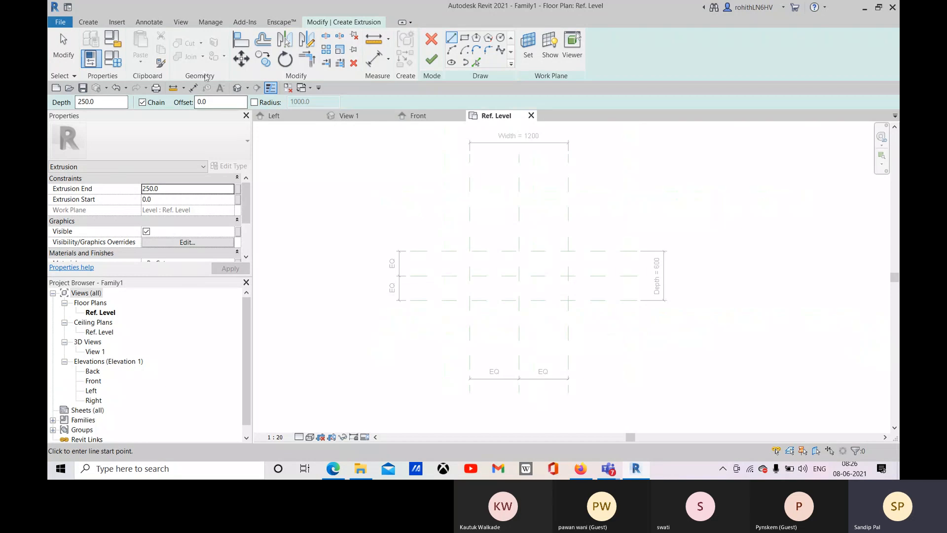
pyautogui.moveTo(447, 212); pyautogui.dragTo(438, 194, button='middle')
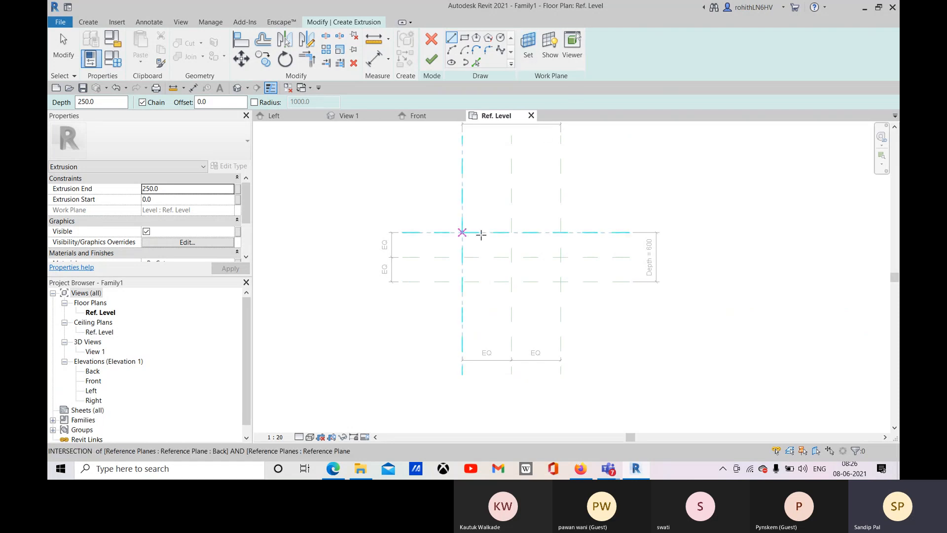
pyautogui.moveTo(504, 234); pyautogui.dragTo(497, 242, button='middle')
pyautogui.click(529, 47)
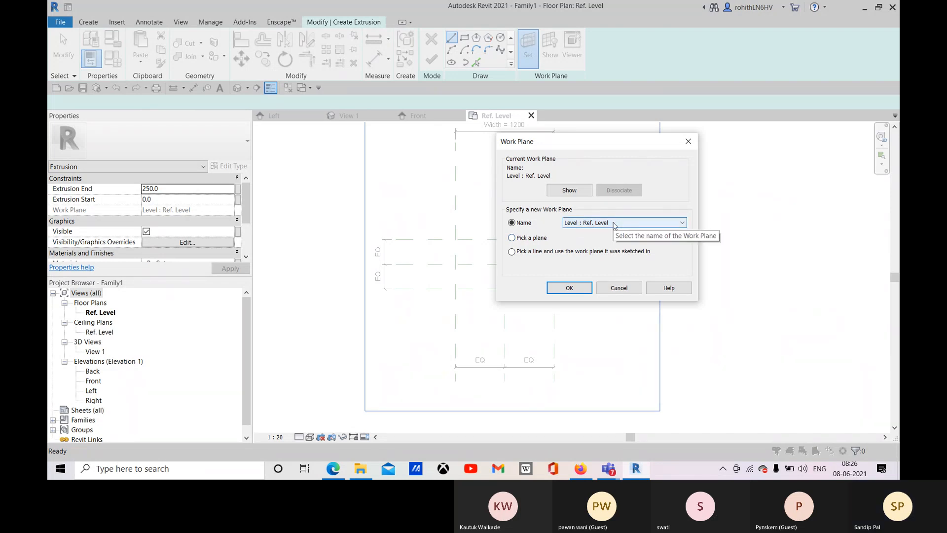
pyautogui.click(619, 288)
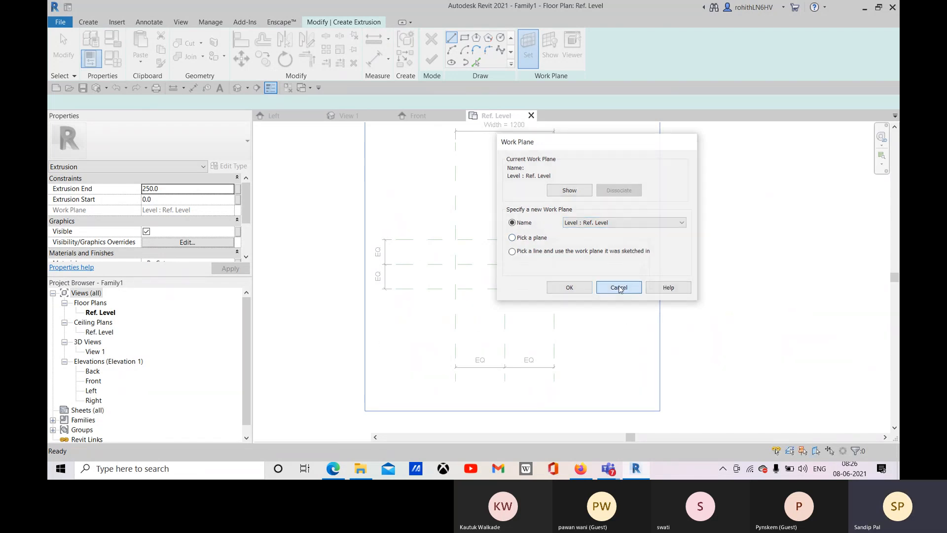
# Switch to Edge to examine related storage cabinet images, including the red two-door cabinet, and return to the Revit family.
pyautogui.click(327, 472)
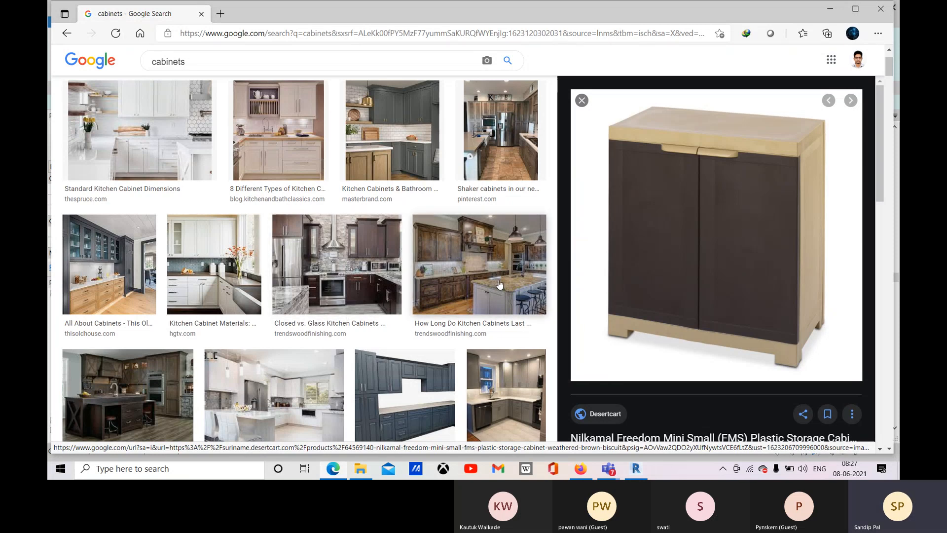
pyautogui.scroll(-10, 575, 283)
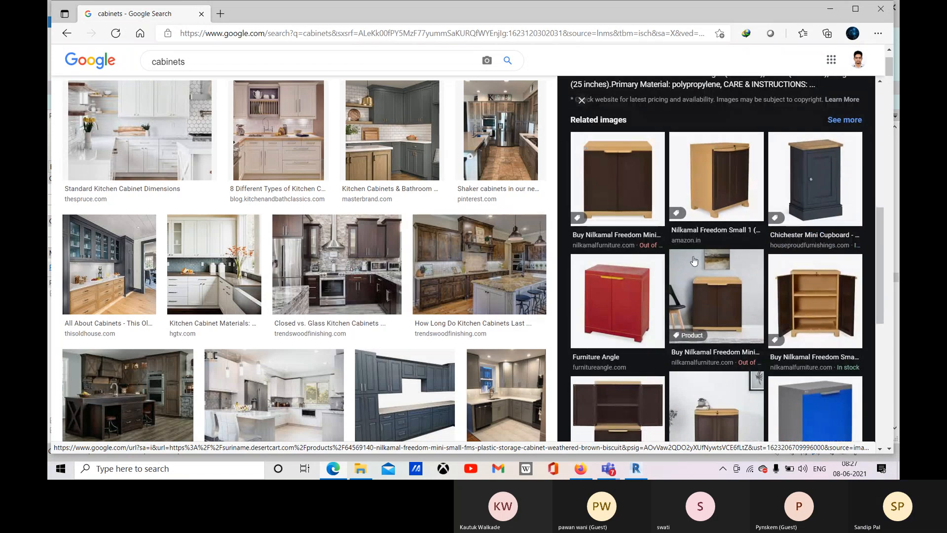
pyautogui.click(602, 254)
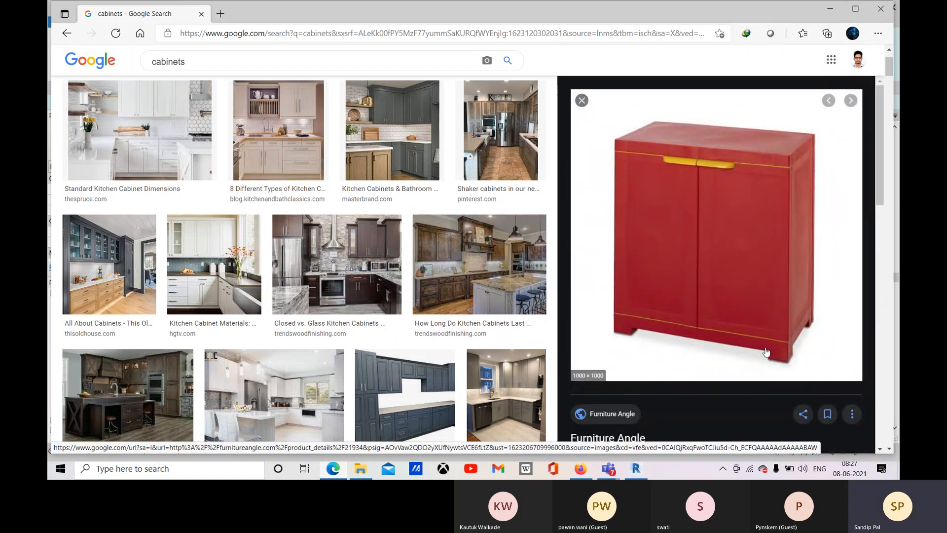
pyautogui.scroll(-5, 703, 315)
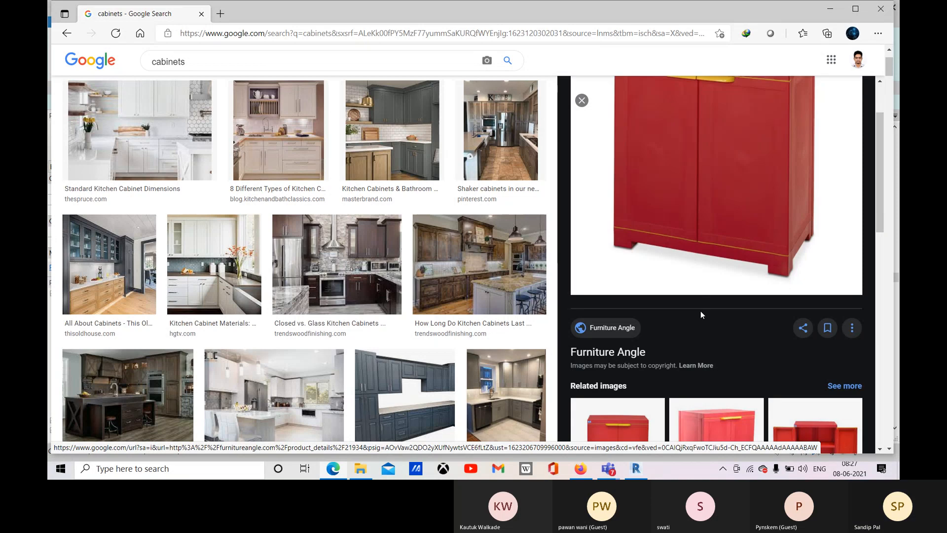
pyautogui.scroll(-6, 692, 301)
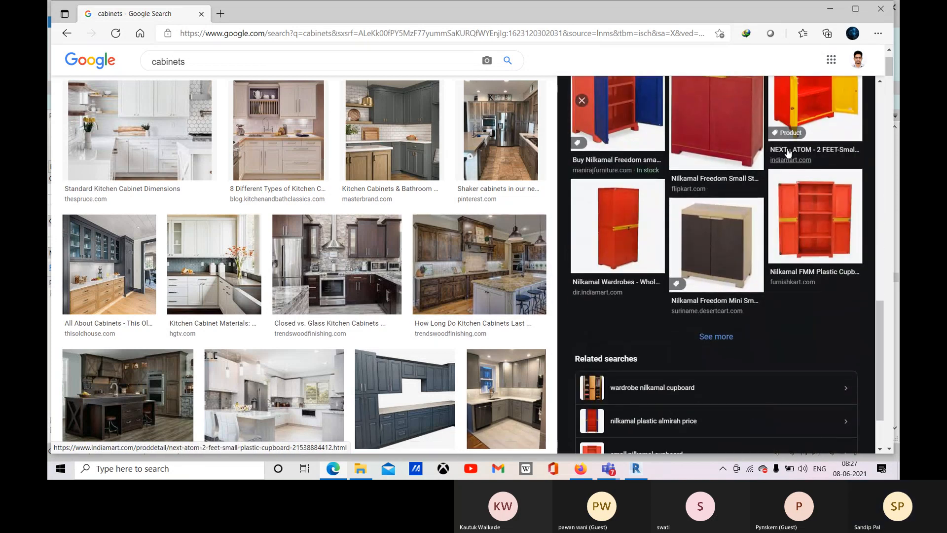
pyautogui.hotkey('alt', 'Tab')
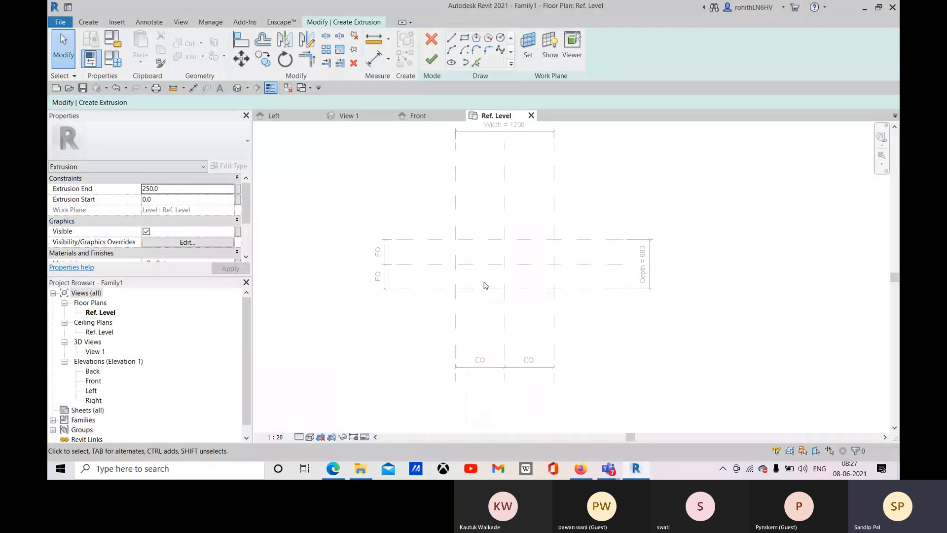
# Set the extrusion's work plane to Reference Plane : Base.
pyautogui.click(528, 47)
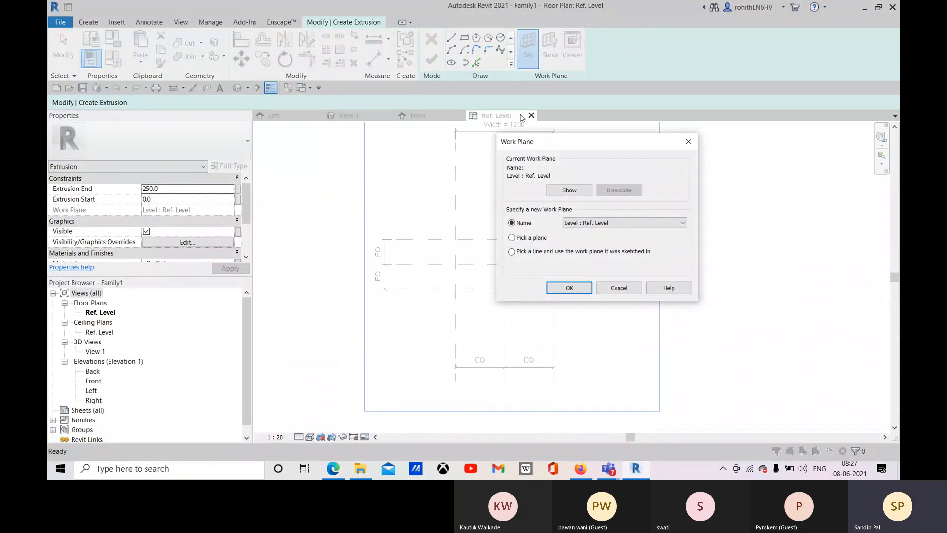
pyautogui.click(593, 222)
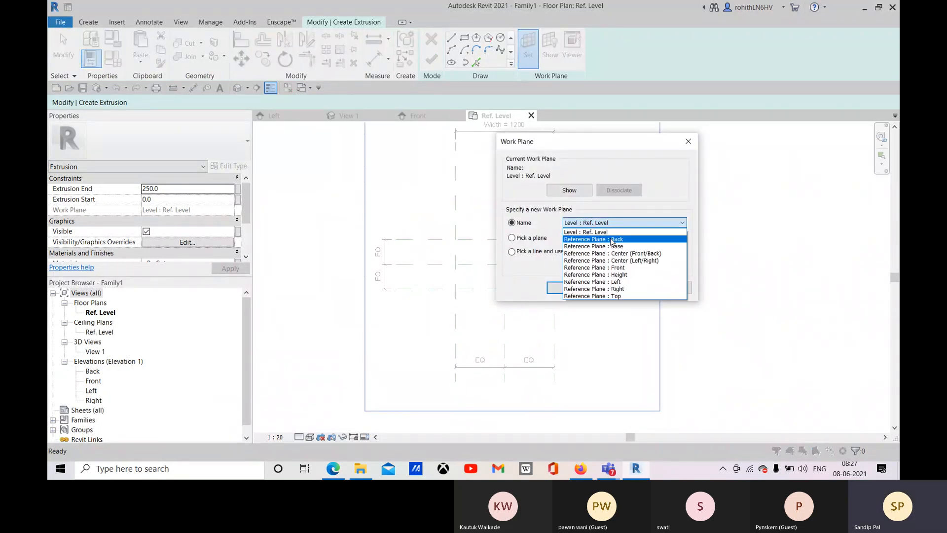
pyautogui.click(615, 246)
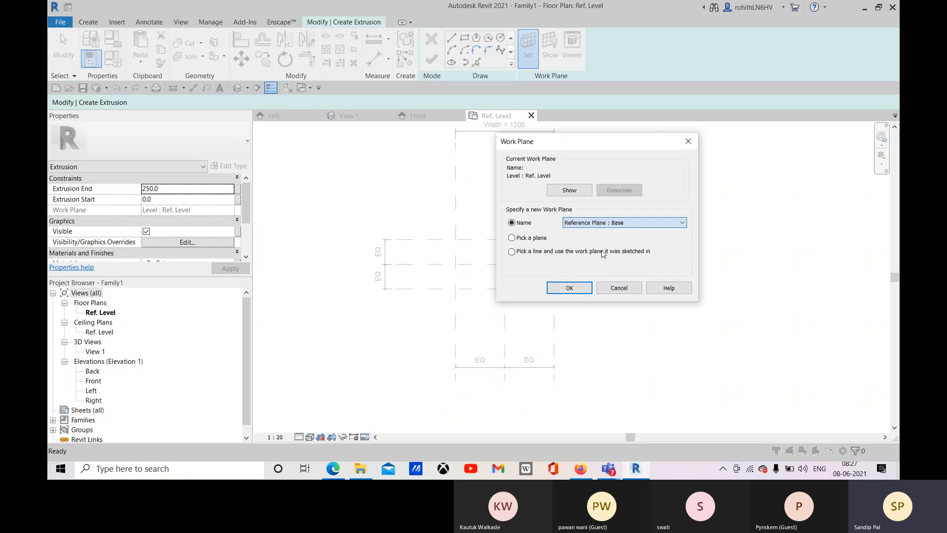
pyautogui.click(569, 288)
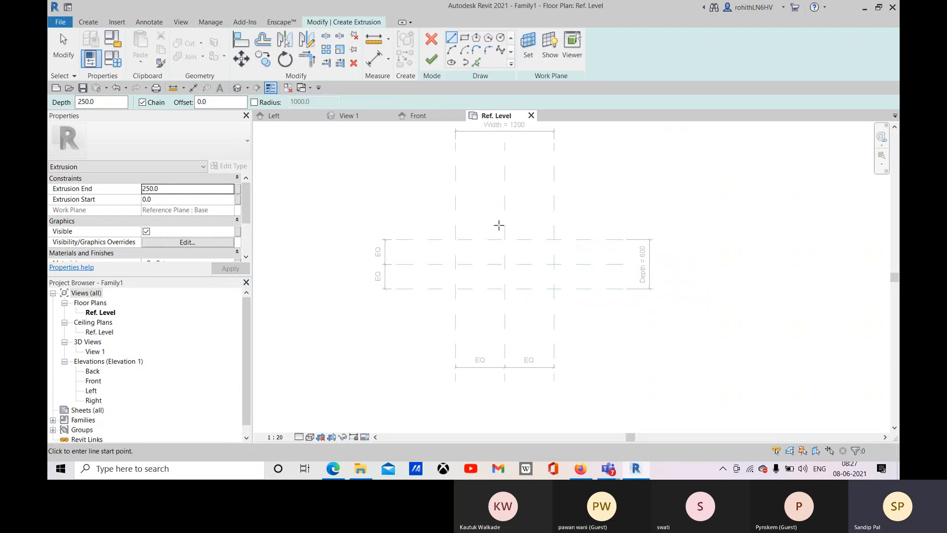
# Sketch a 1200 x 600 mm rectangle from the Back/Left to the Front/Right reference plane intersection.
pyautogui.click(464, 40)
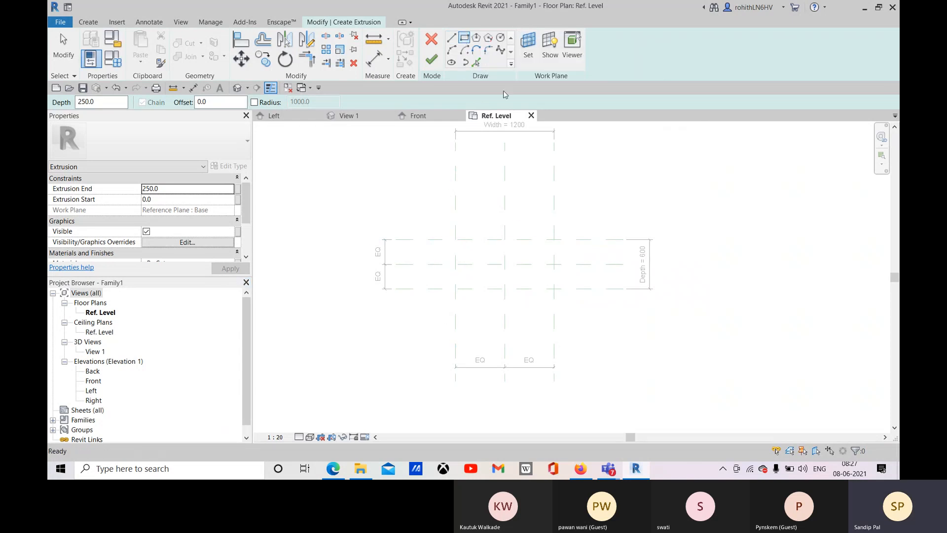
pyautogui.click(455, 239)
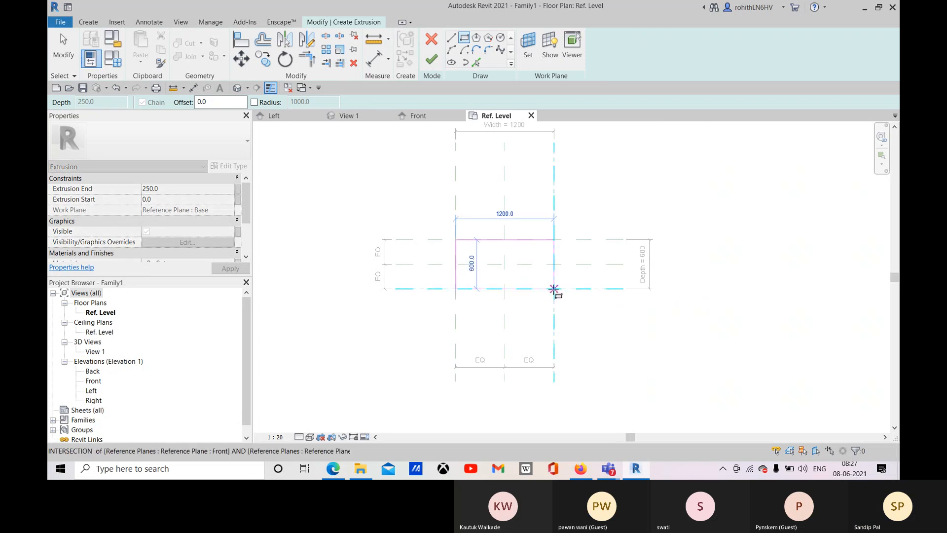
pyautogui.click(554, 289)
pyautogui.scroll(4, 572, 298)
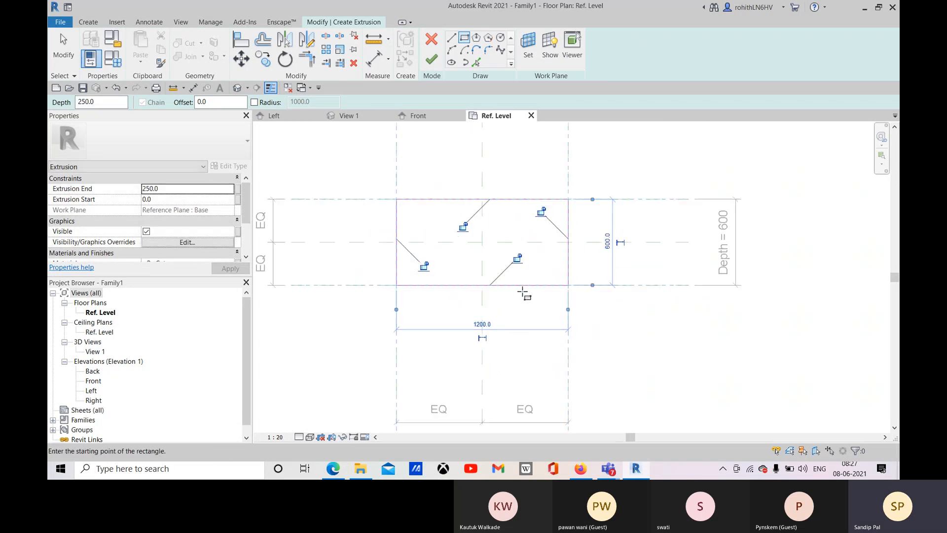
# Lock all four edges of the rectangle to the Back, Front, Left and Right reference planes.
pyautogui.moveTo(493, 313); pyautogui.dragTo(530, 311, button='middle')
pyautogui.scroll(3, 527, 257)
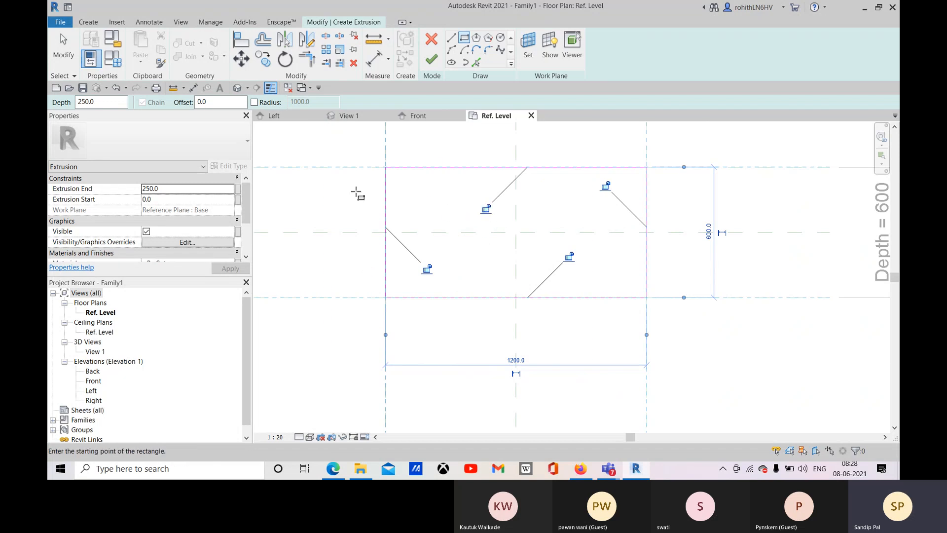
pyautogui.scroll(-2, 451, 210)
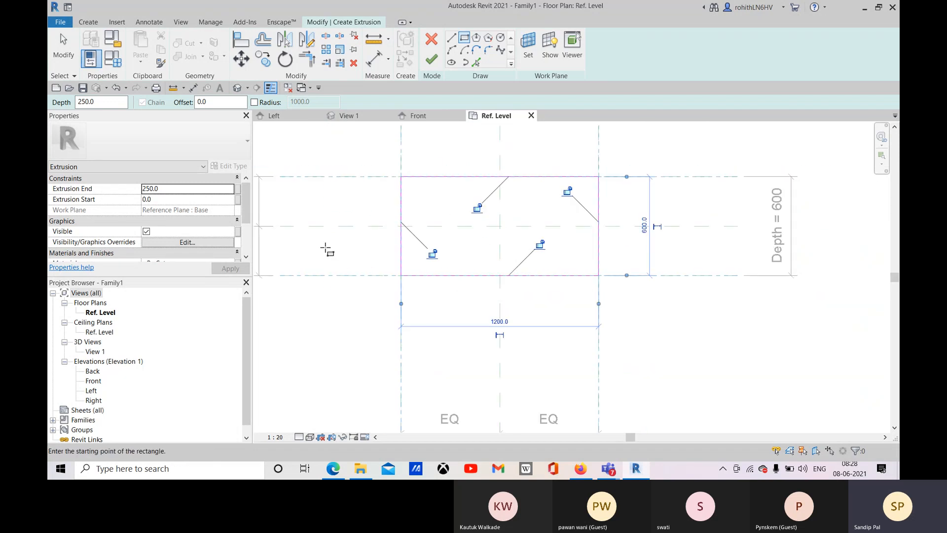
pyautogui.moveTo(326, 250); pyautogui.dragTo(398, 258, button='middle')
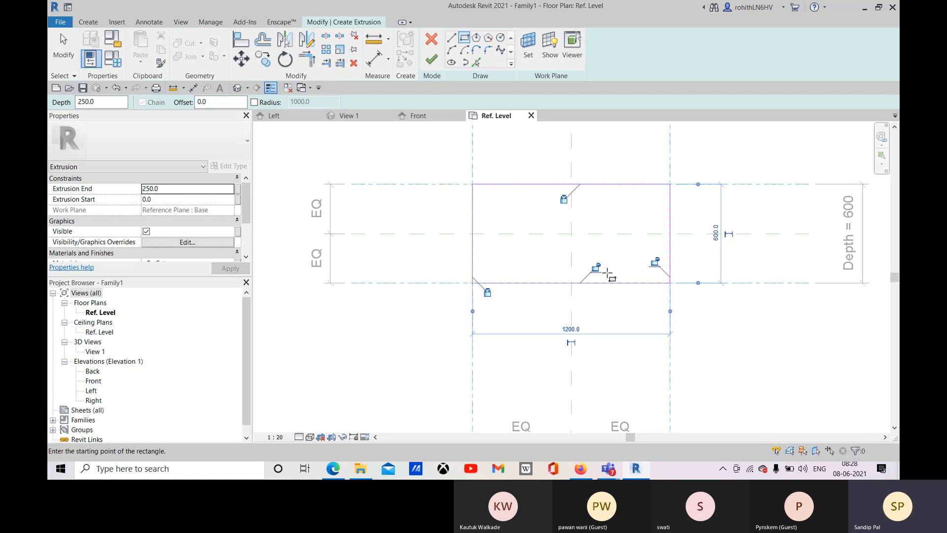
pyautogui.click(595, 267)
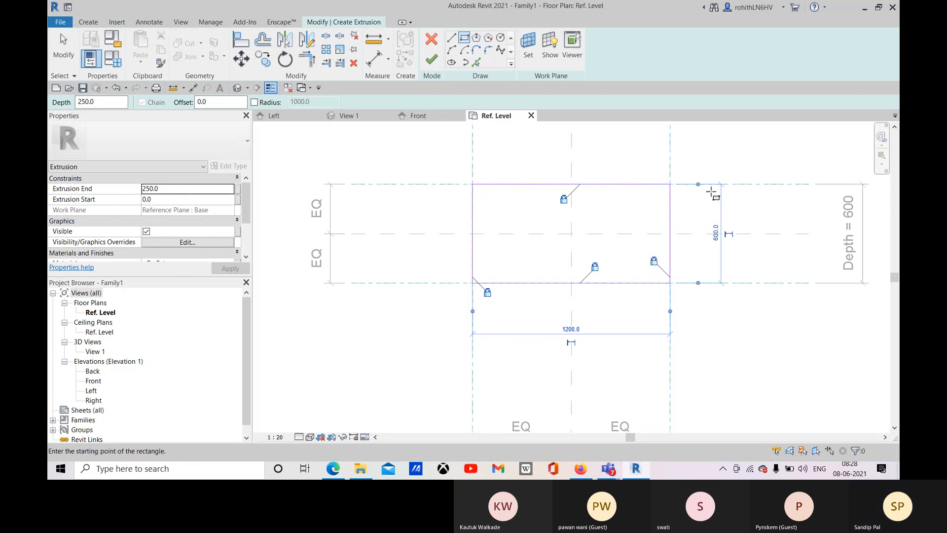
# Fillet the back-left corner of the rectangular extrusion sketch with a fixed radius of 2.5 mm.
pyautogui.moveTo(621, 232); pyautogui.dragTo(619, 239, button='middle')
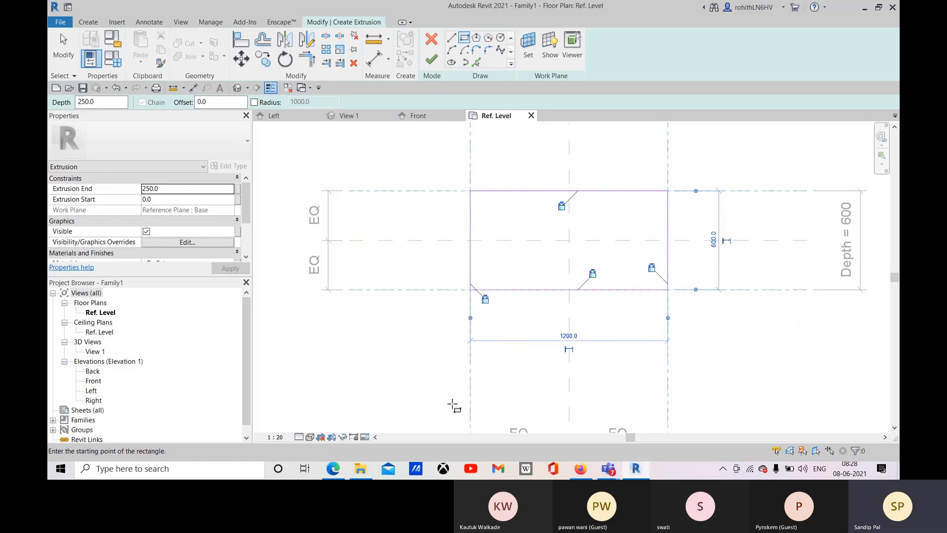
pyautogui.moveTo(606, 340); pyautogui.dragTo(595, 330, button='middle')
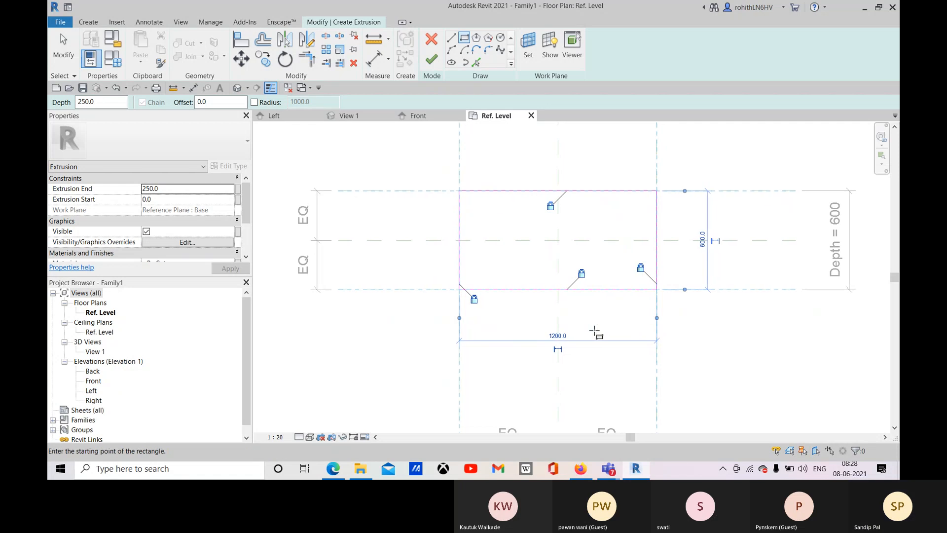
pyautogui.moveTo(541, 225); pyautogui.dragTo(510, 232, button='middle')
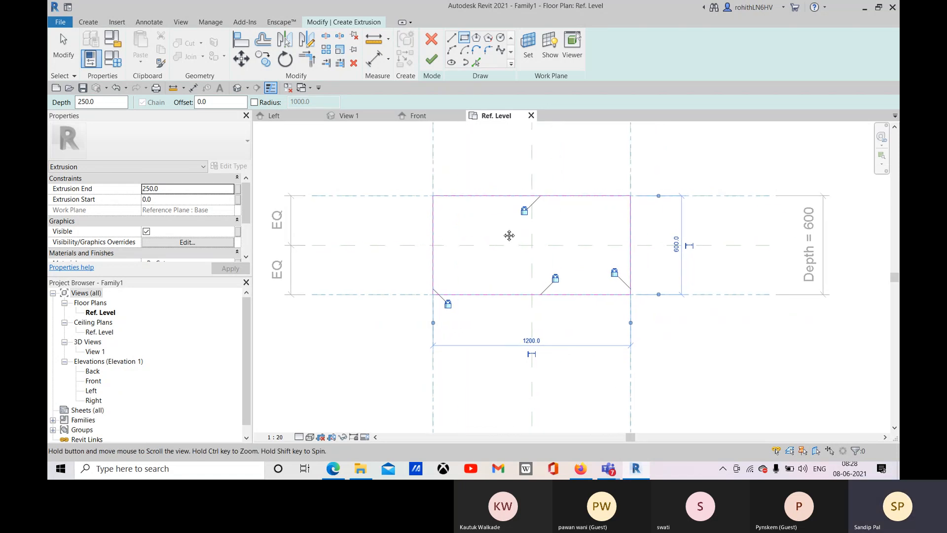
pyautogui.scroll(3, 433, 202)
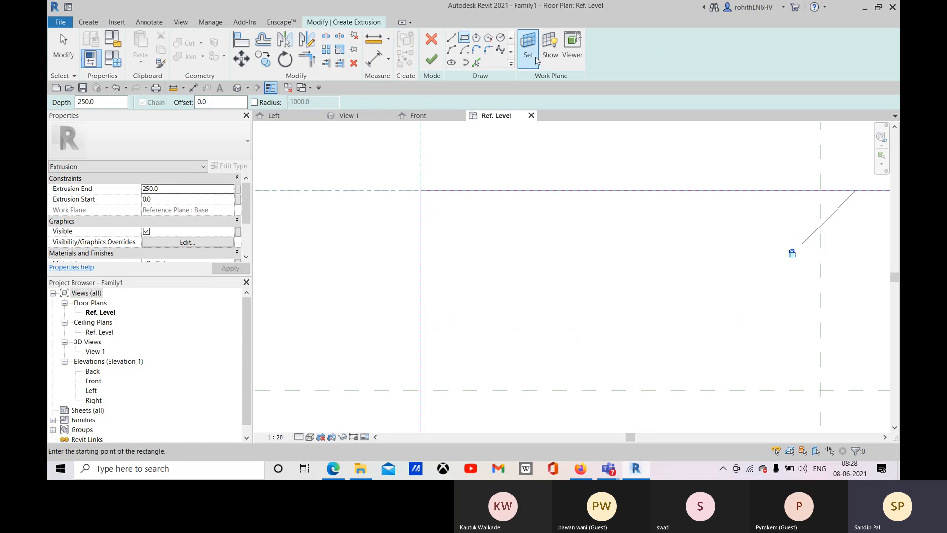
pyautogui.click(489, 49)
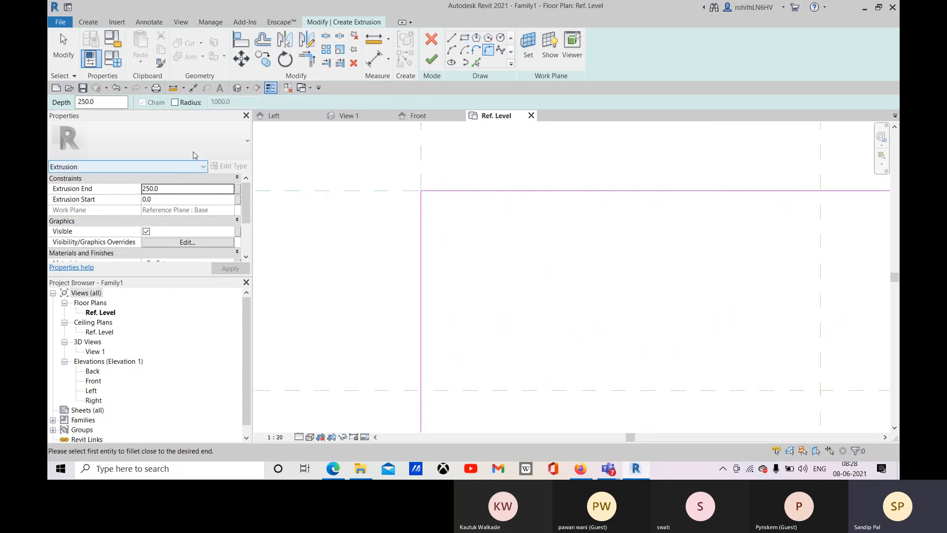
pyautogui.click(175, 102)
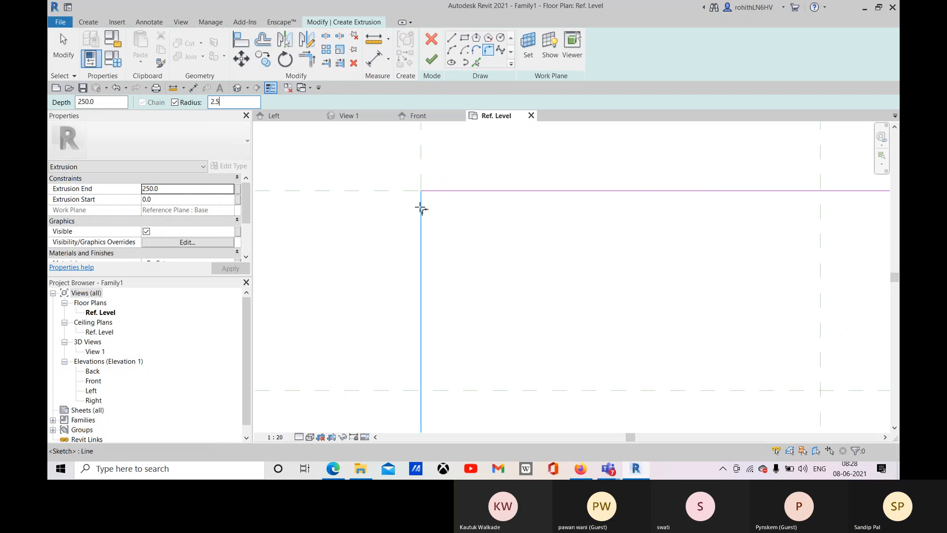
pyautogui.click(437, 192)
pyautogui.scroll(3, 427, 198)
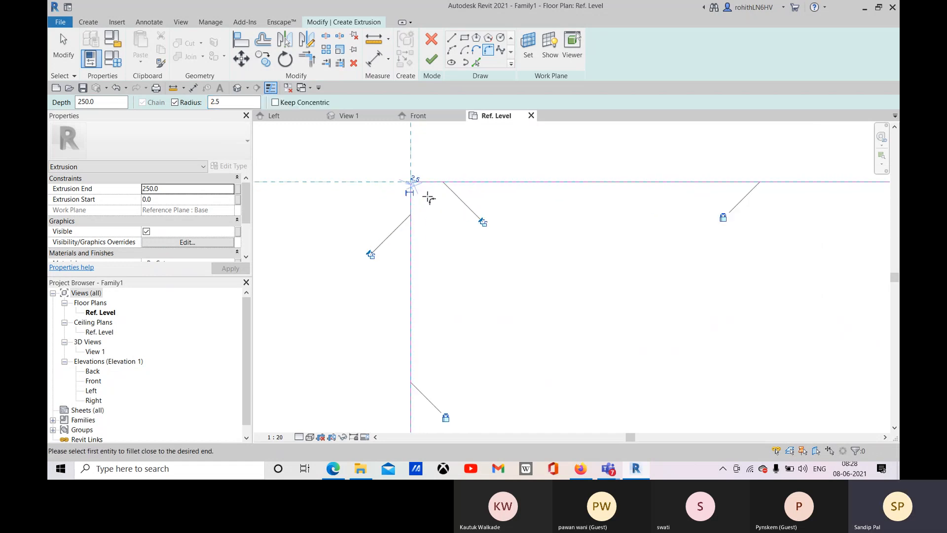
# Fillet the front-left and front-right corners of the rectangle with the same 2.5 mm radius.
pyautogui.scroll(-5, 403, 188)
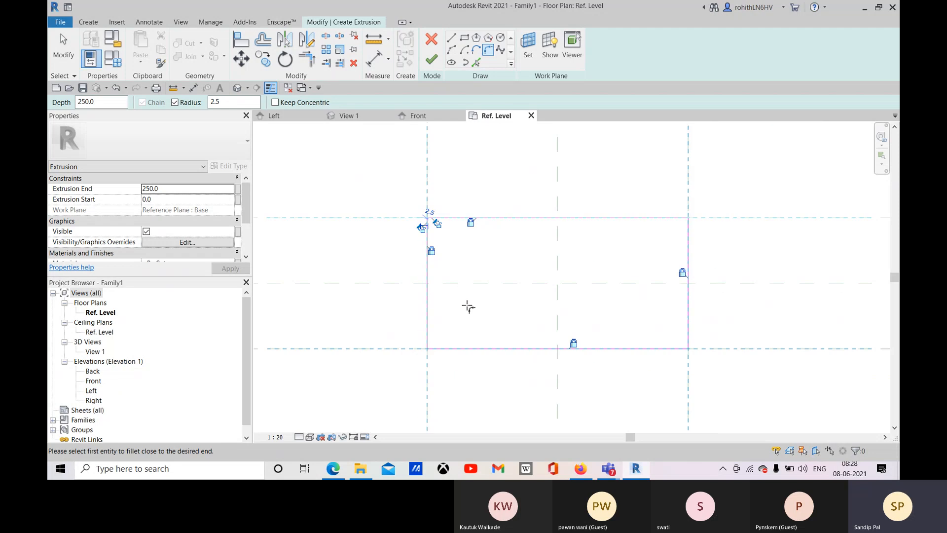
pyautogui.scroll(4, 407, 264)
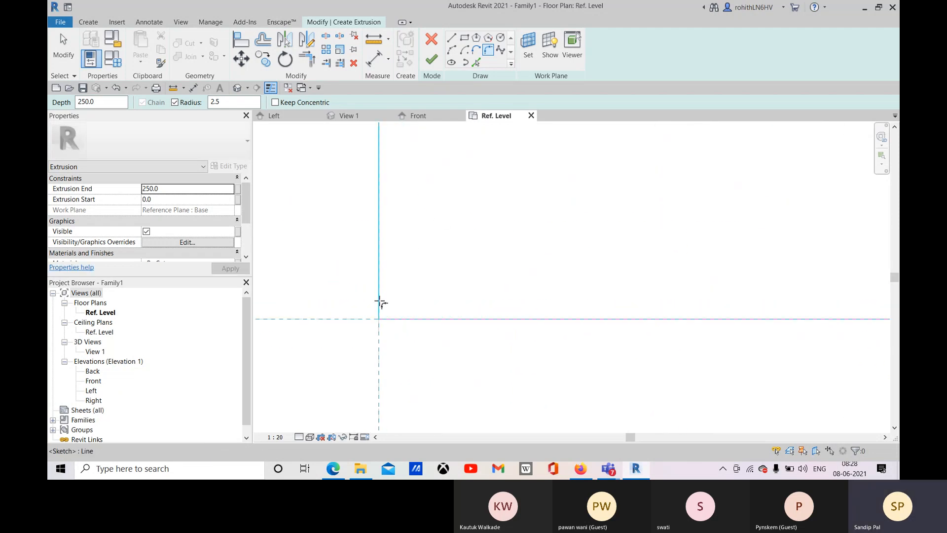
pyautogui.scroll(-1, 462, 291)
pyautogui.moveTo(552, 282); pyautogui.dragTo(266, 260, button='middle')
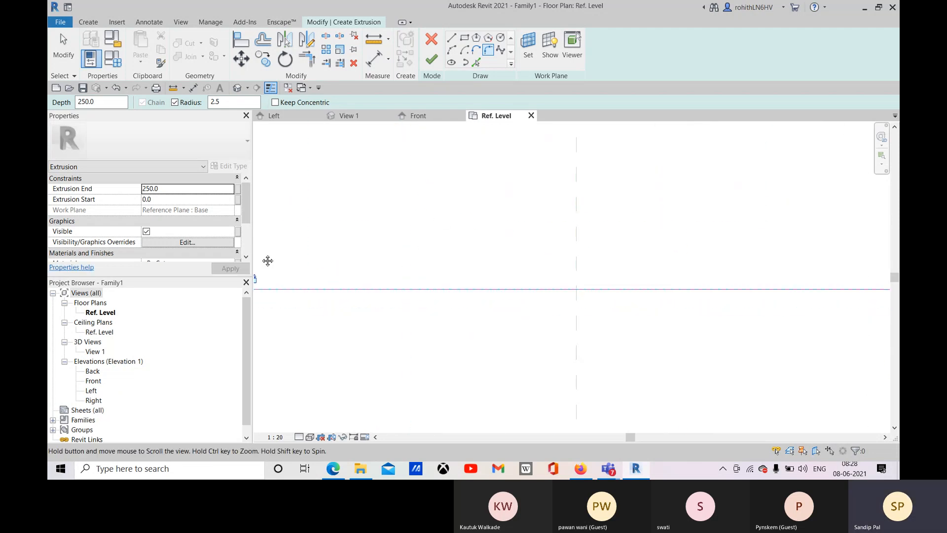
pyautogui.scroll(-1, 549, 239)
pyautogui.scroll(-1, 643, 249)
pyautogui.moveTo(715, 272); pyautogui.dragTo(638, 265, button='middle')
pyautogui.scroll(1, 641, 264)
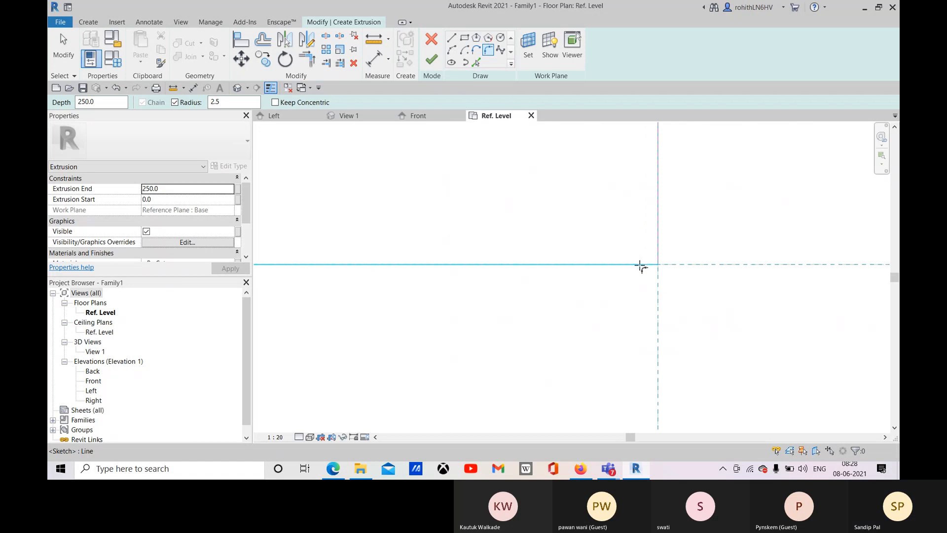
# Fillet the back-right corner of the rectangle with the 2.5 mm radius.
pyautogui.moveTo(661, 187); pyautogui.dragTo(565, 361, button='middle')
pyautogui.scroll(-1, 582, 257)
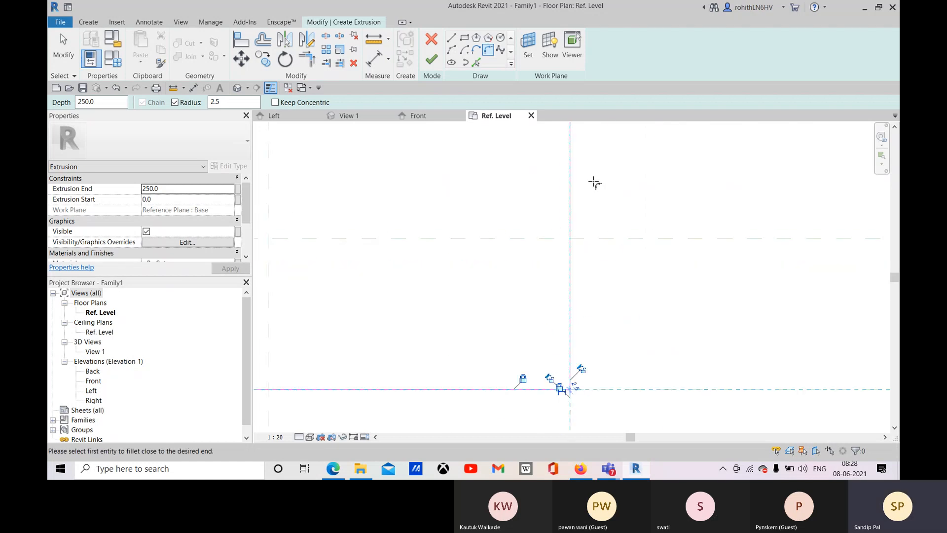
pyautogui.moveTo(595, 185); pyautogui.dragTo(581, 389, button='middle')
pyautogui.moveTo(584, 264); pyautogui.dragTo(585, 287, button='middle')
pyautogui.click(538, 304)
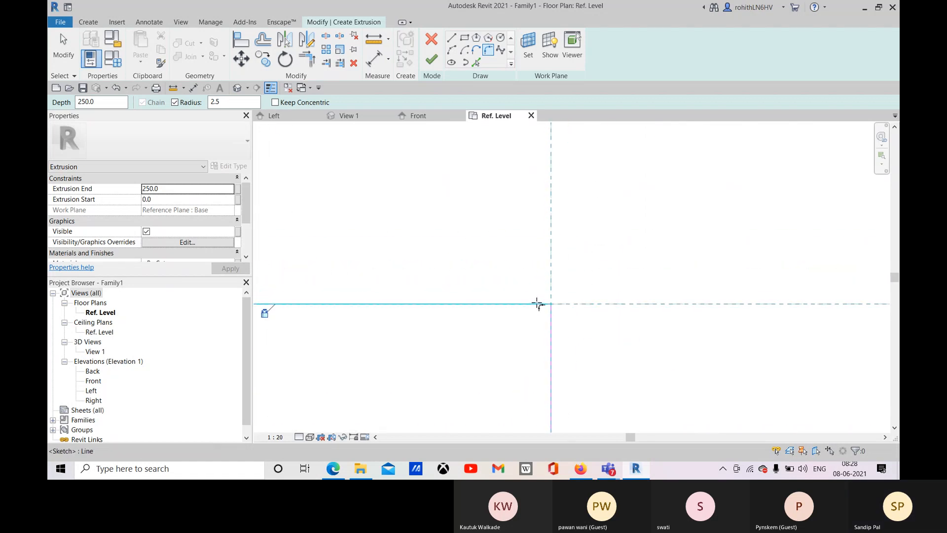
pyautogui.click(552, 316)
pyautogui.scroll(5, 555, 310)
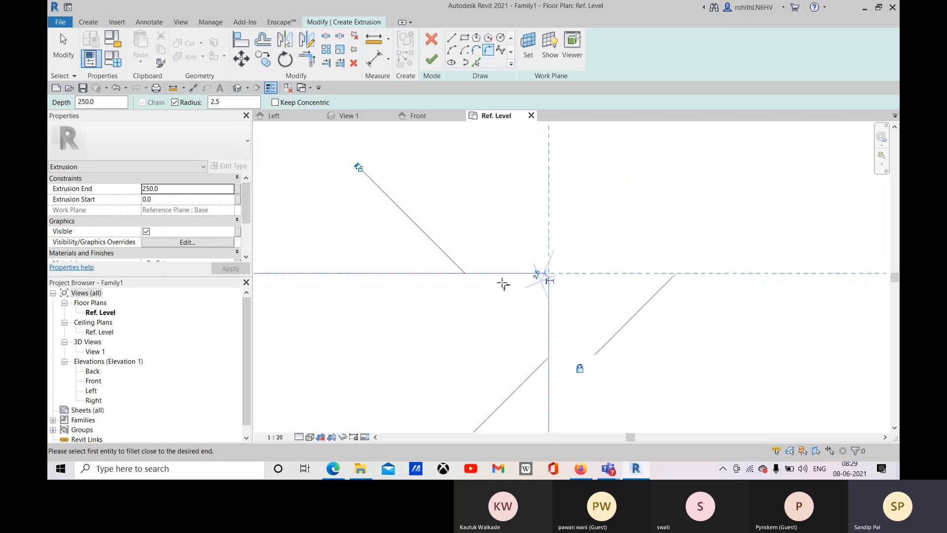
# Lock the join tangency between the back-right fillet arc and its adjoining edges, and end the fillet command.
pyautogui.scroll(-1, 564, 245)
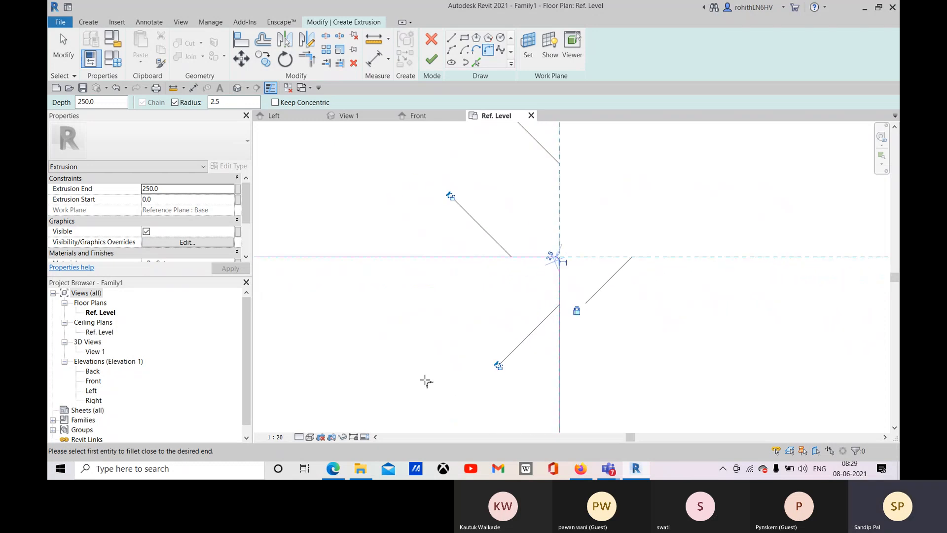
pyautogui.scroll(-2, 507, 382)
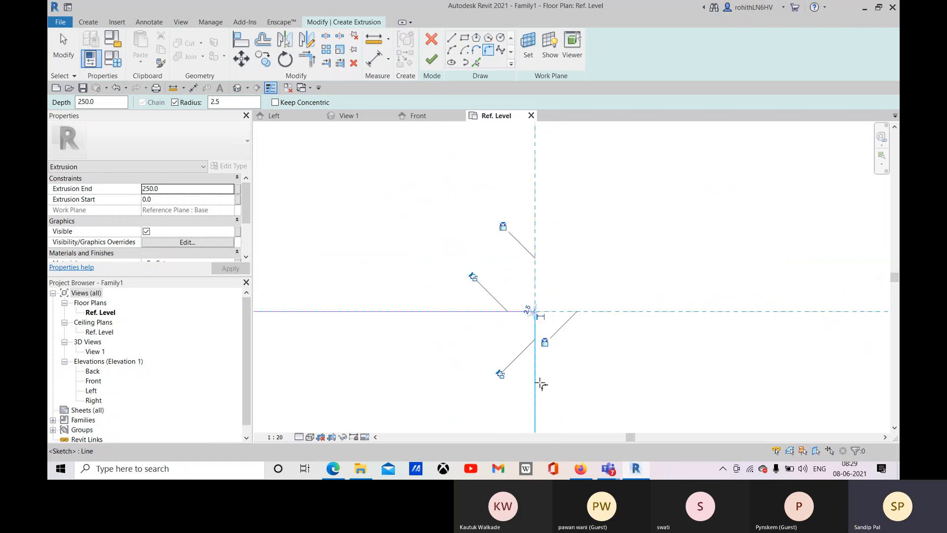
pyautogui.scroll(-4, 541, 384)
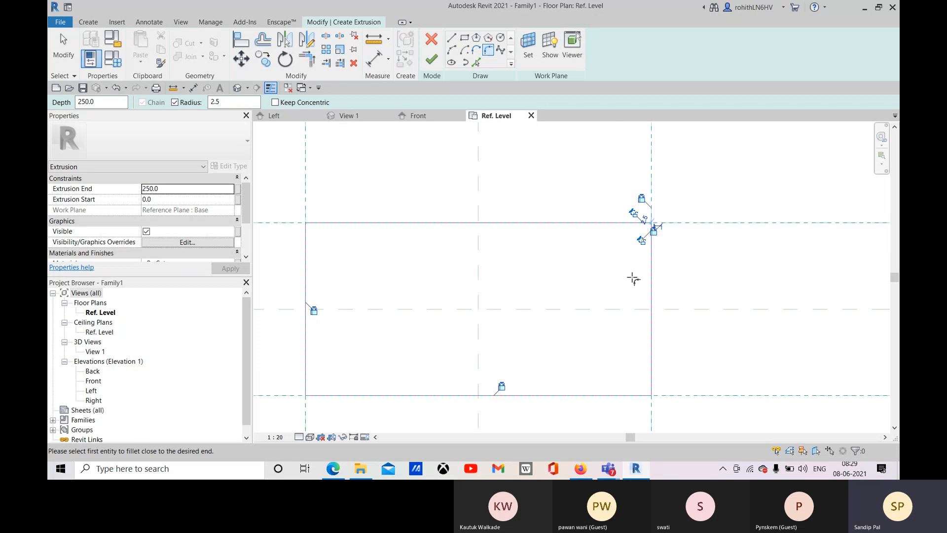
pyautogui.scroll(3, 643, 247)
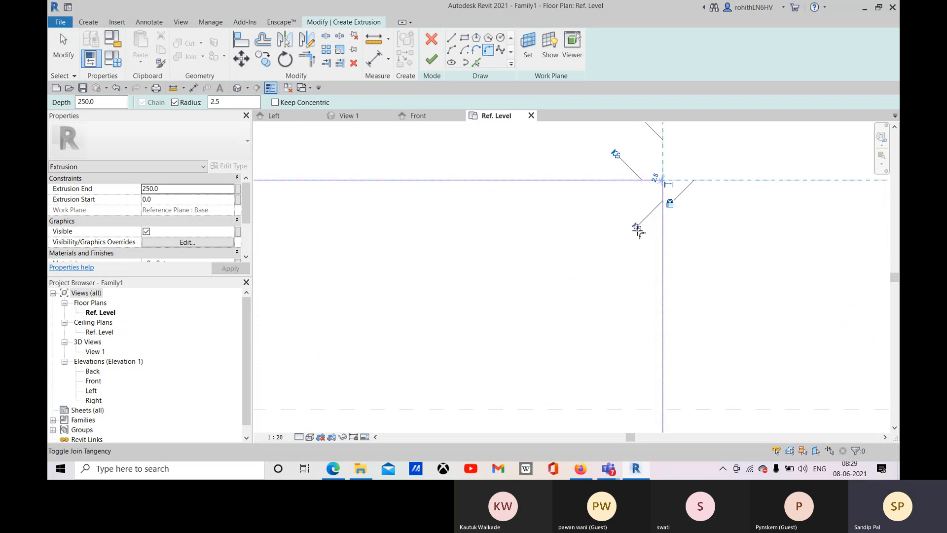
pyautogui.scroll(1, 639, 232)
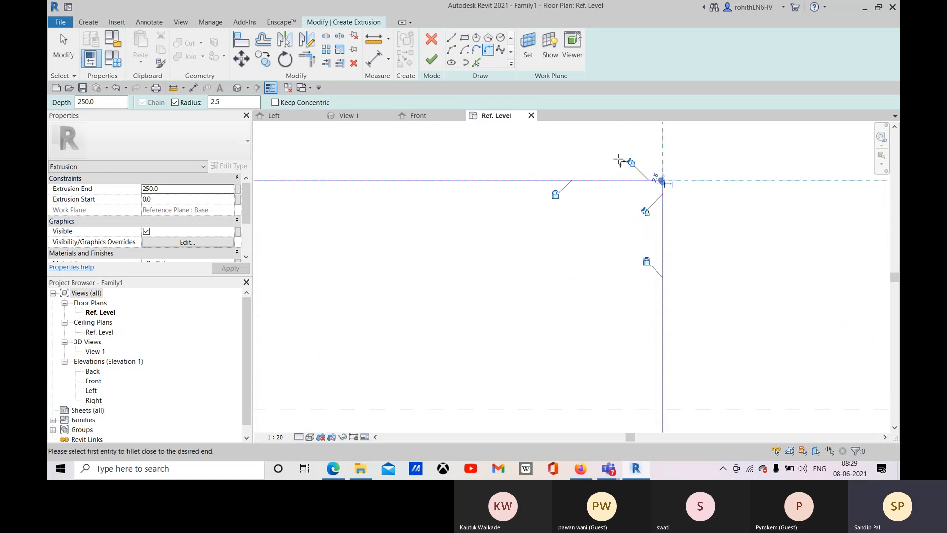
pyautogui.scroll(-5, 642, 173)
pyautogui.moveTo(654, 289); pyautogui.dragTo(651, 261, button='middle')
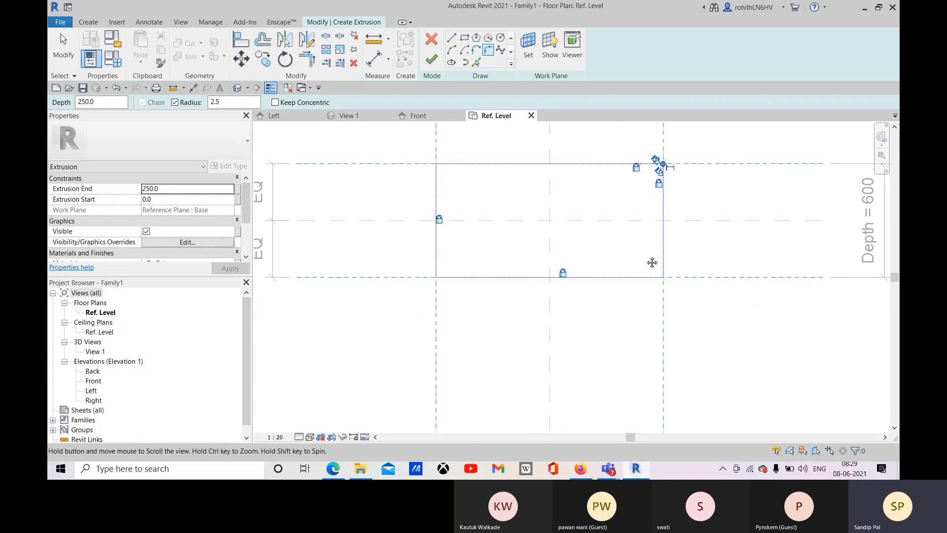
pyautogui.press('Escape')
pyautogui.press('Escape')
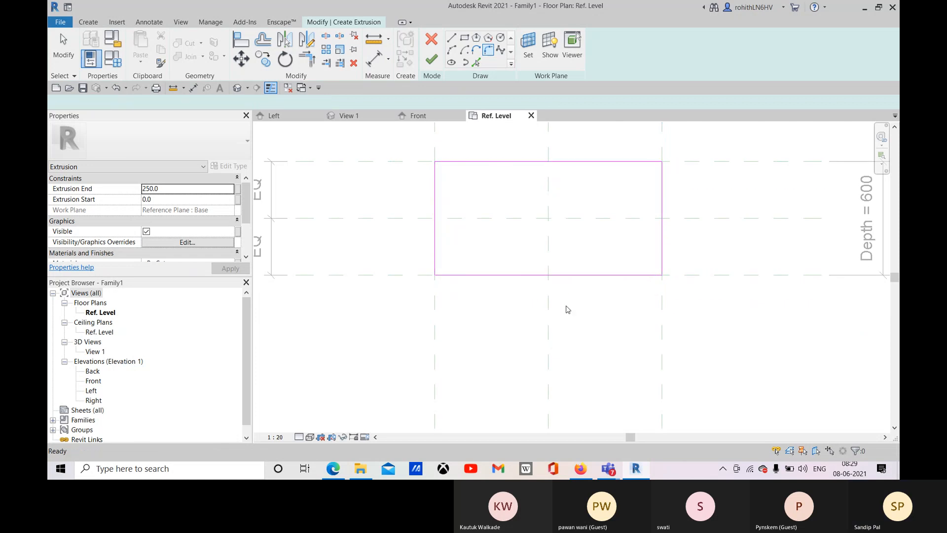
# Select the front-right fillet arc and lock its join tangency to the front and right edges.
pyautogui.scroll(5, 663, 277)
pyautogui.scroll(3, 653, 273)
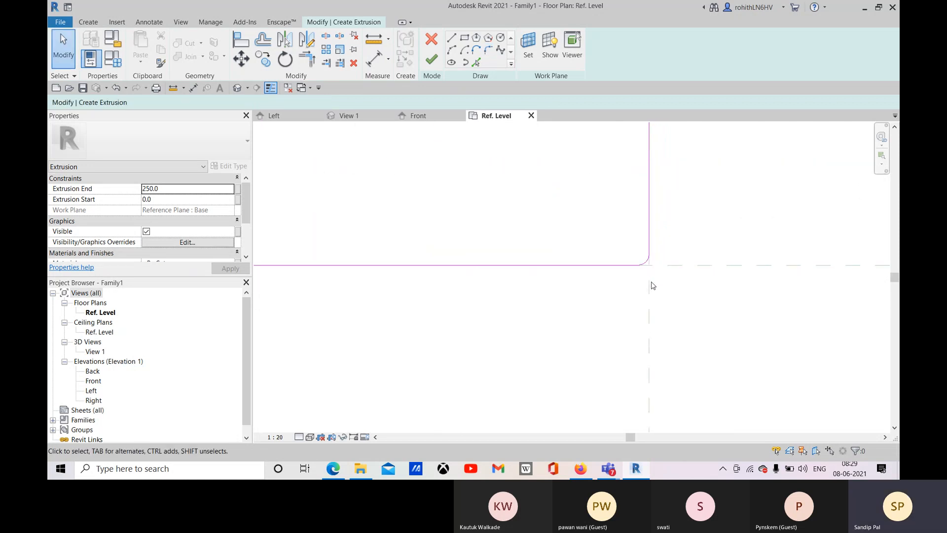
pyautogui.click(643, 245)
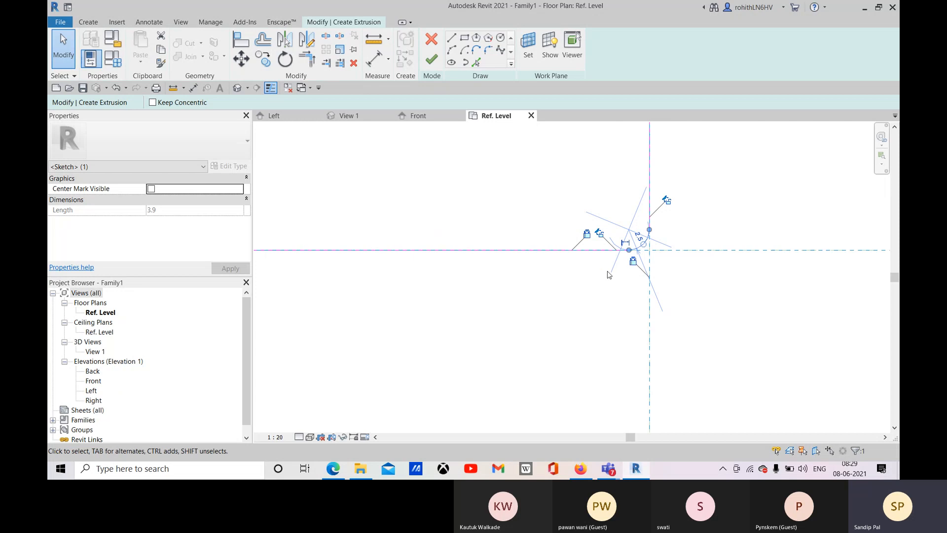
pyautogui.scroll(2, 652, 240)
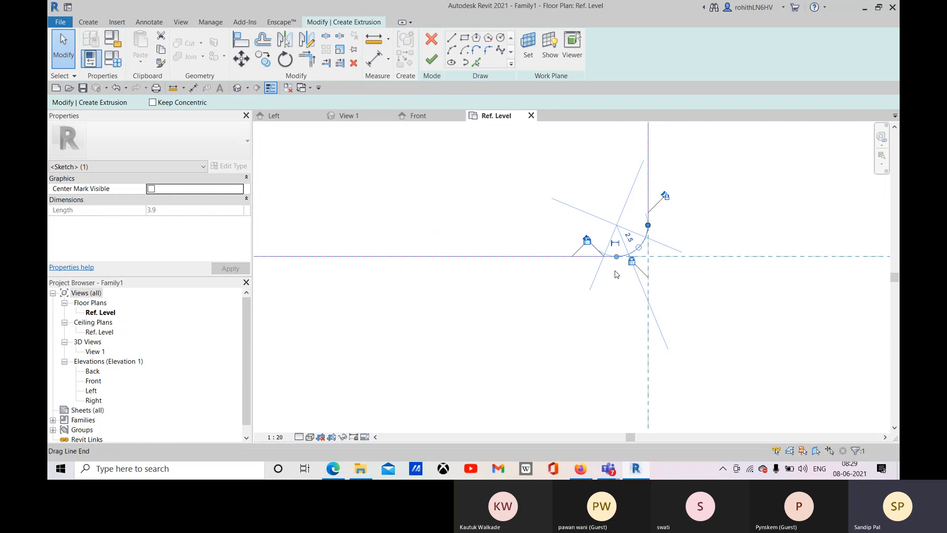
# Select the front-left fillet arc and lock its join tangency to the front and left edges.
pyautogui.scroll(-5, 508, 324)
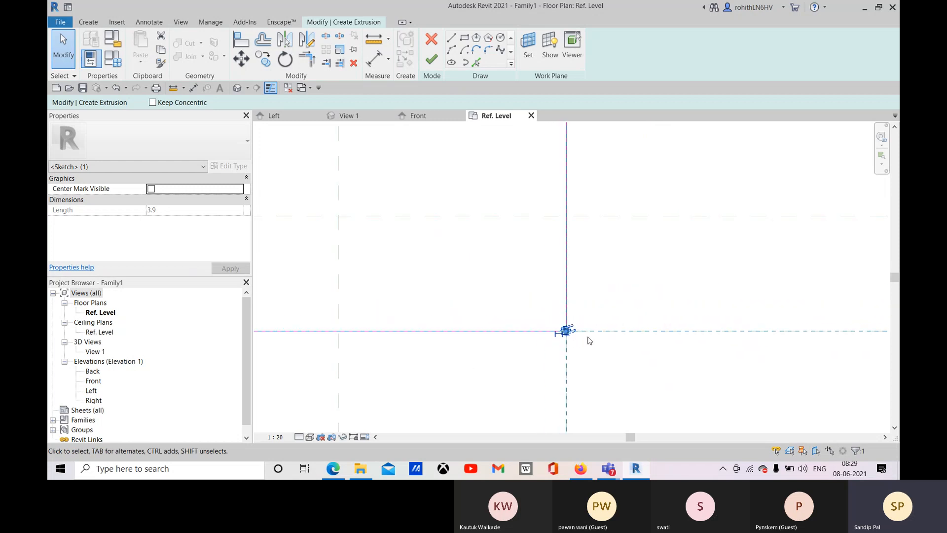
pyautogui.scroll(-2, 588, 338)
pyautogui.moveTo(438, 374); pyautogui.dragTo(589, 357, button='middle')
pyautogui.scroll(-2, 442, 368)
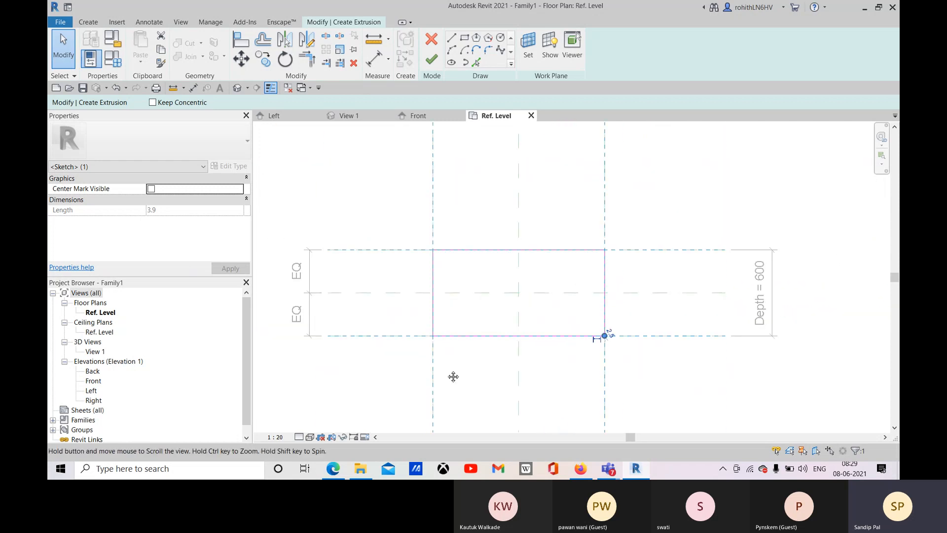
pyautogui.scroll(6, 459, 335)
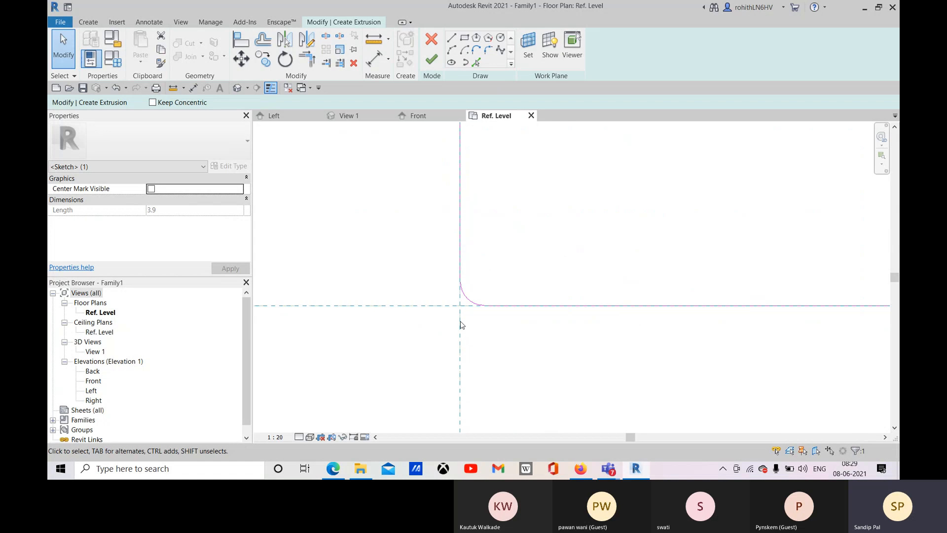
pyautogui.click(466, 298)
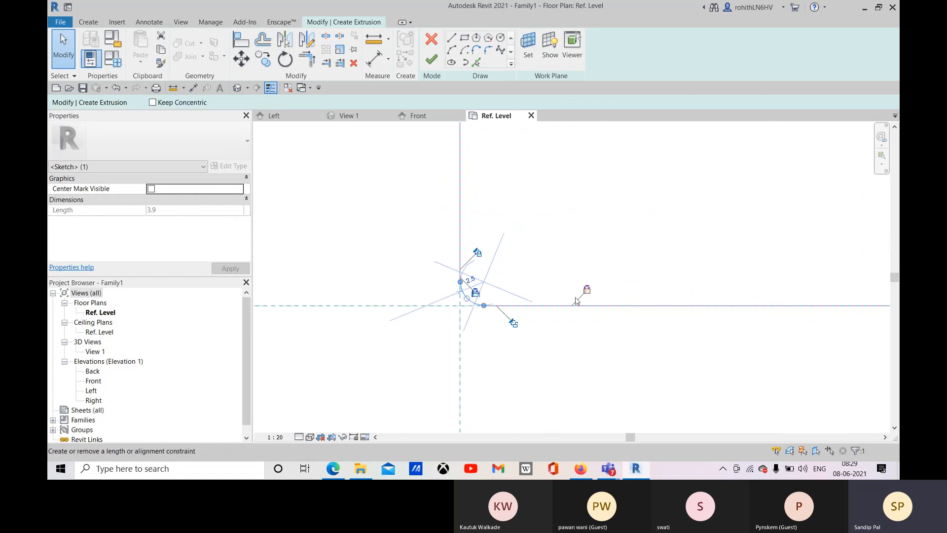
# Select the back-left fillet arc and lock its join tangency to the back and left edges.
pyautogui.scroll(-5, 562, 276)
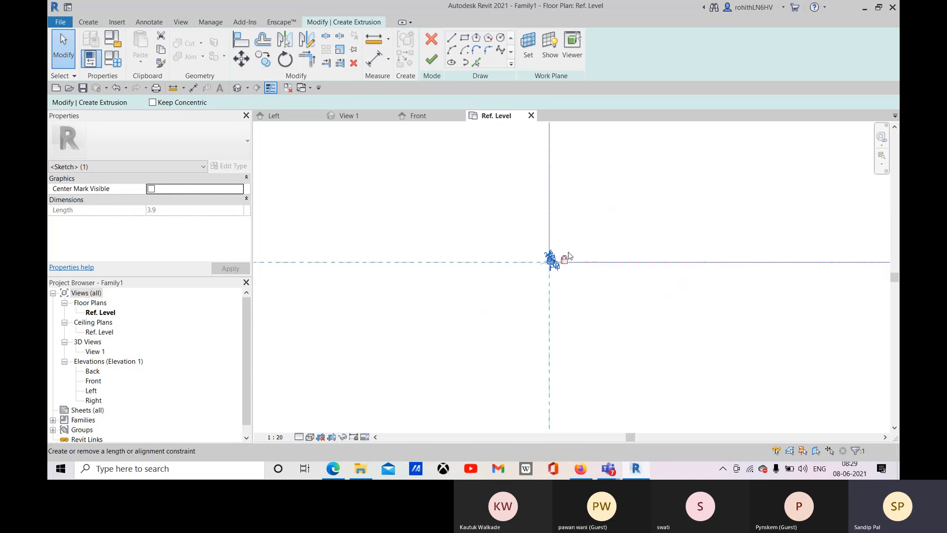
pyautogui.scroll(-2, 646, 227)
pyautogui.scroll(-1, 541, 323)
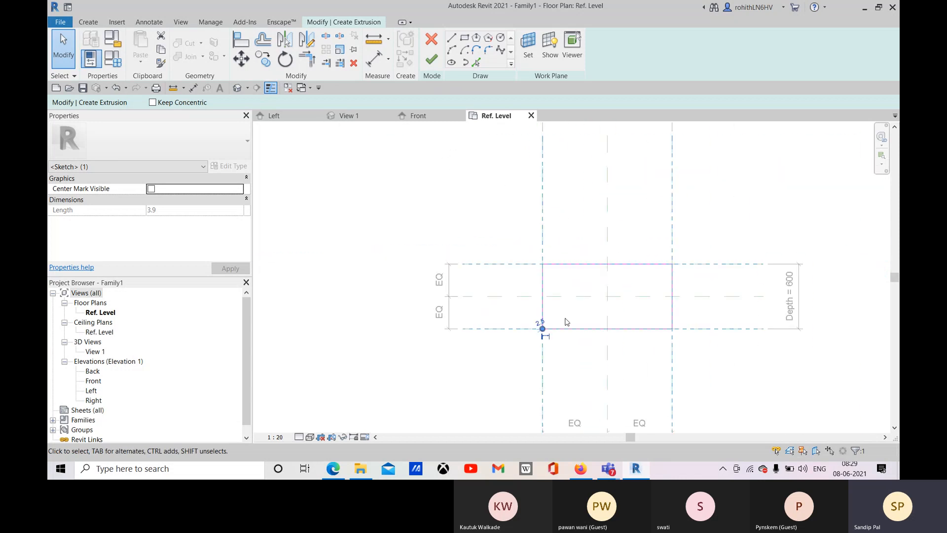
pyautogui.scroll(6, 530, 375)
pyautogui.scroll(5, 549, 224)
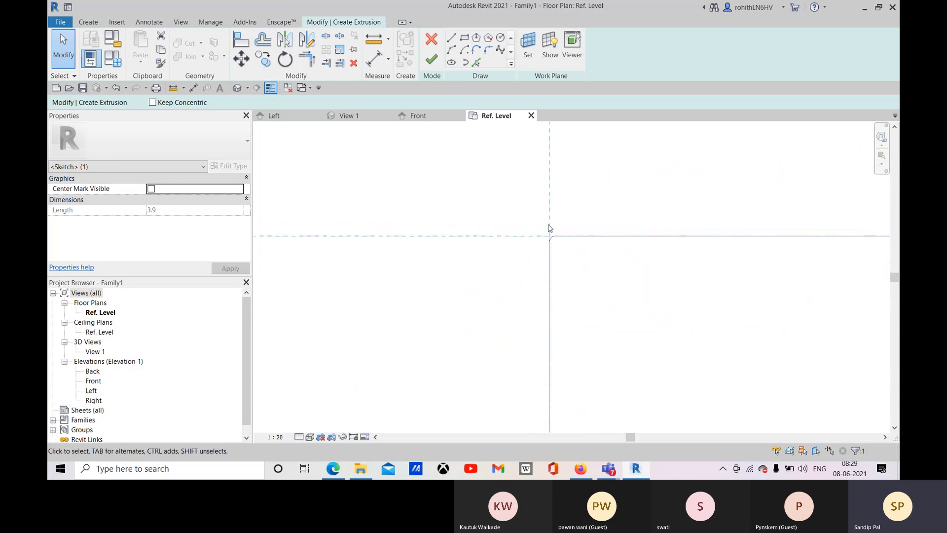
pyautogui.click(576, 265)
pyautogui.click(555, 253)
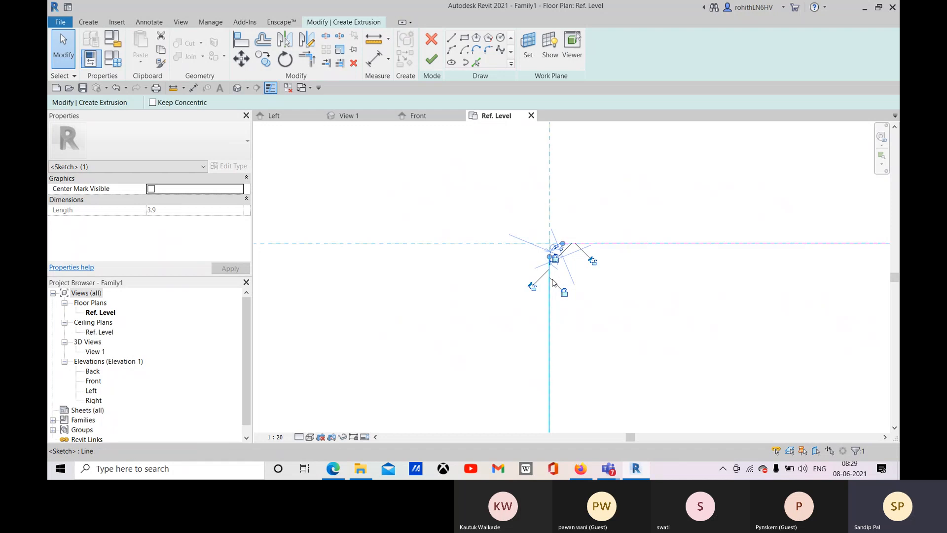
pyautogui.scroll(3, 547, 274)
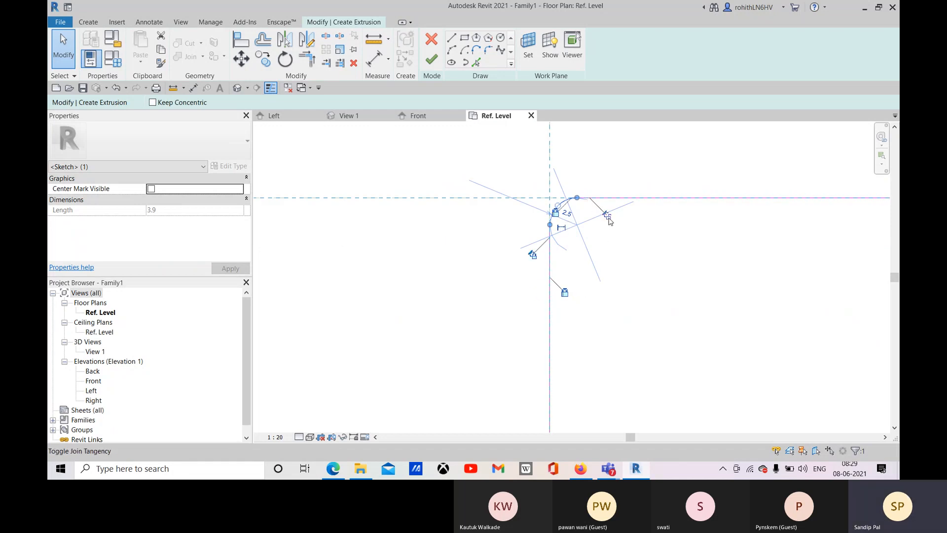
pyautogui.scroll(-2, 640, 286)
pyautogui.scroll(-4, 640, 287)
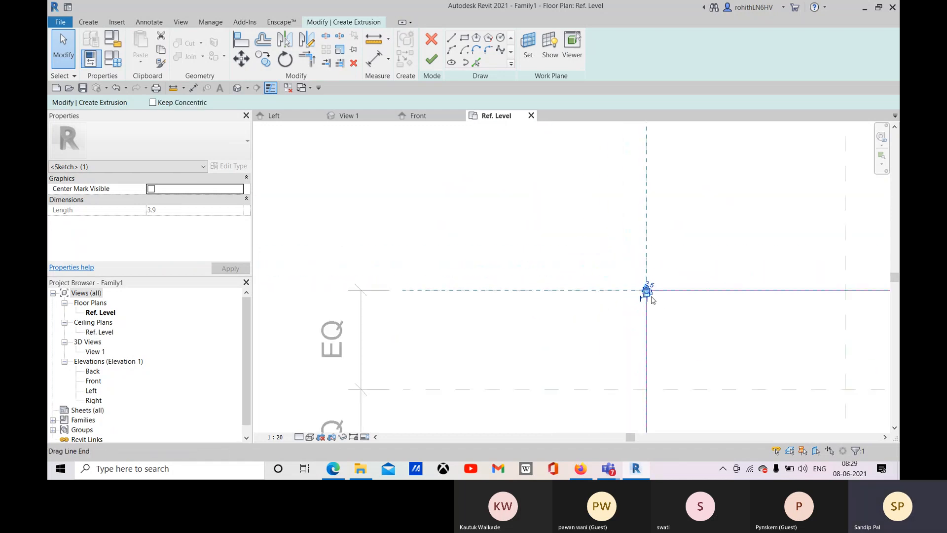
pyautogui.scroll(4, 627, 291)
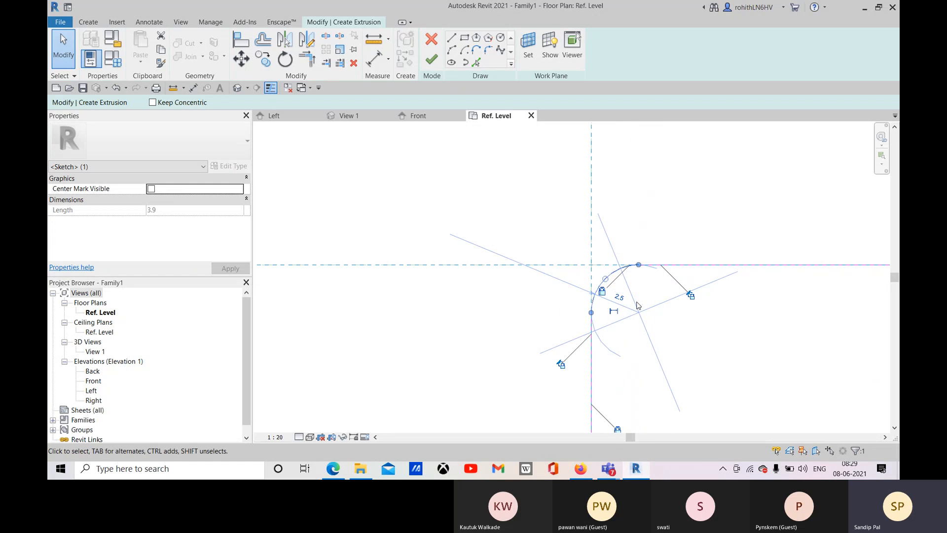
# Set the Extrusion End to -25 and finish the rounded-rectangle sketch, dismissing the save reminder without saving.
pyautogui.scroll(-5, 614, 303)
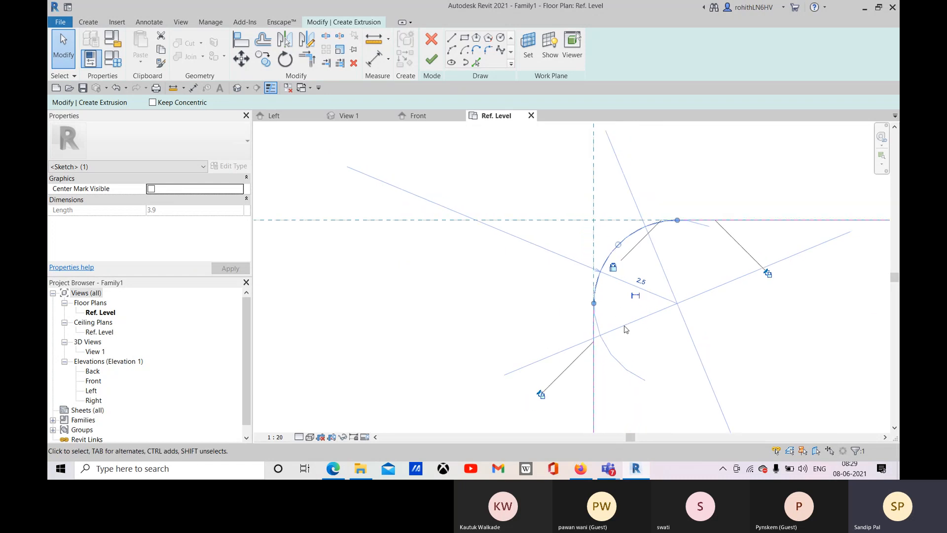
pyautogui.scroll(-3, 678, 381)
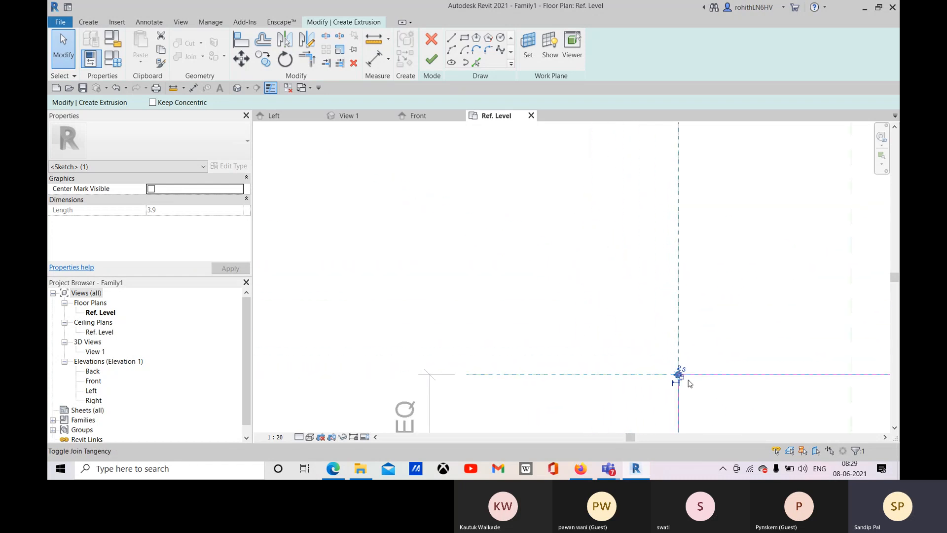
pyautogui.moveTo(679, 381); pyautogui.dragTo(474, 263, button='middle')
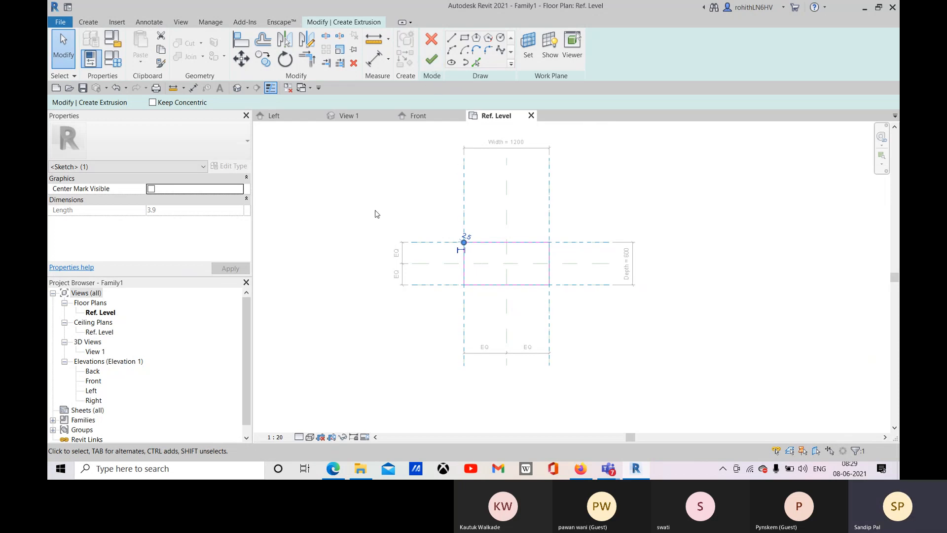
pyautogui.click(381, 189)
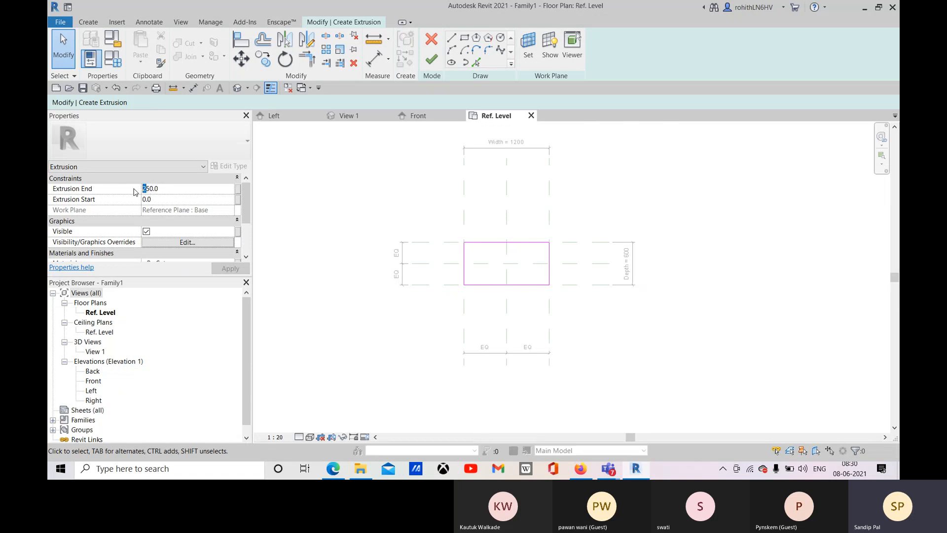
pyautogui.press('Delete')
pyautogui.write('25')
pyautogui.click(217, 268)
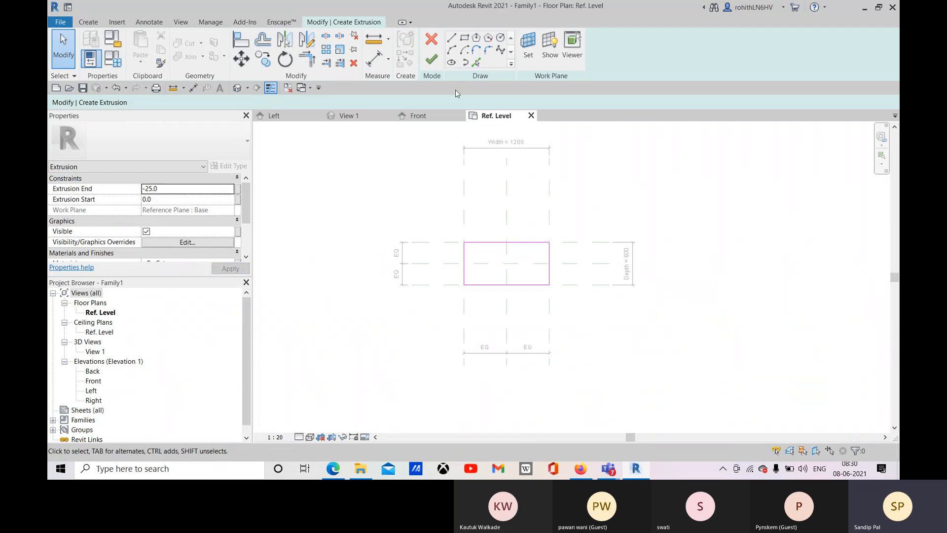
pyautogui.click(432, 60)
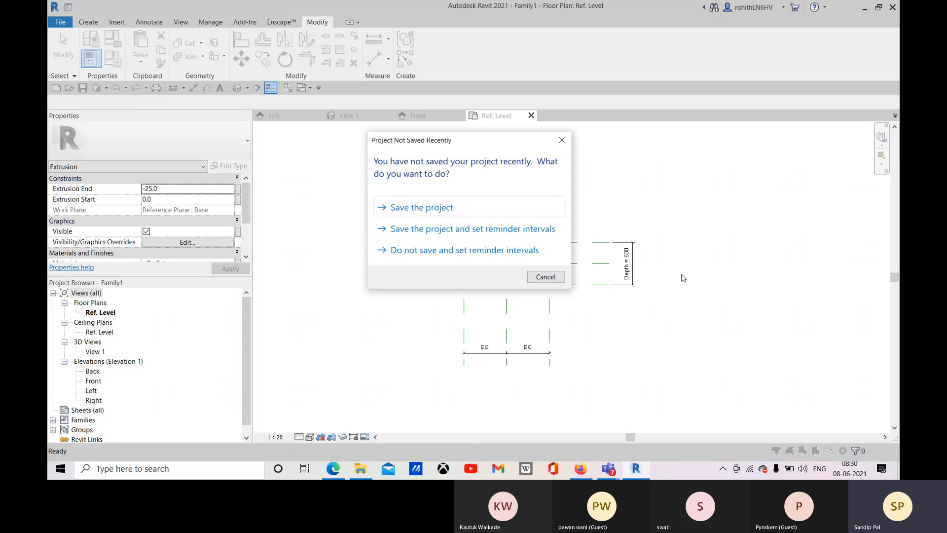
pyautogui.click(545, 277)
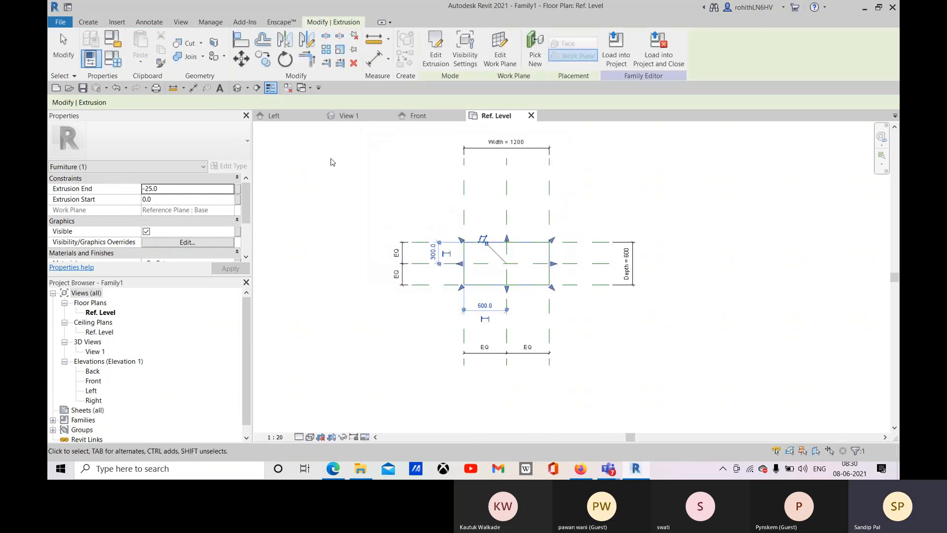
# In the Front elevation, align the extruded panel's top face to the Base reference plane and lock it there.
pyautogui.click(417, 116)
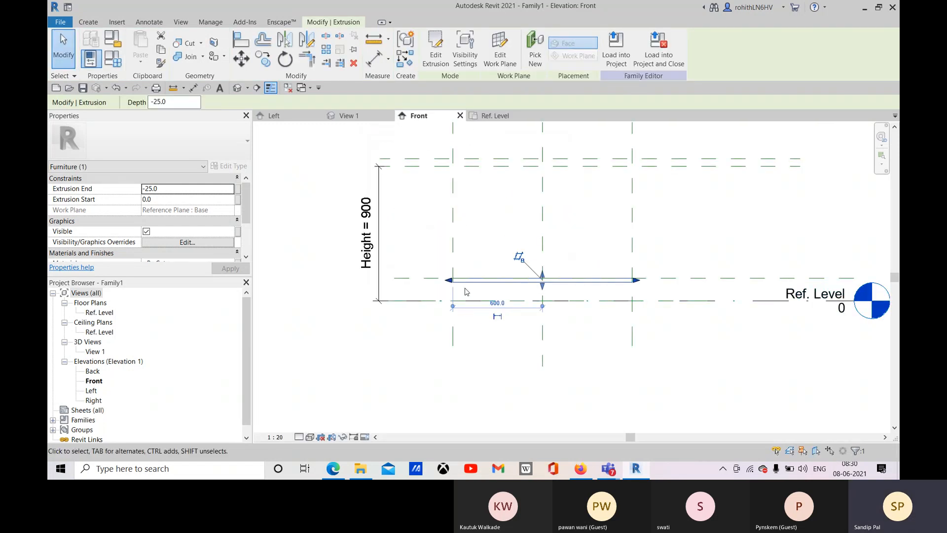
pyautogui.scroll(3, 465, 292)
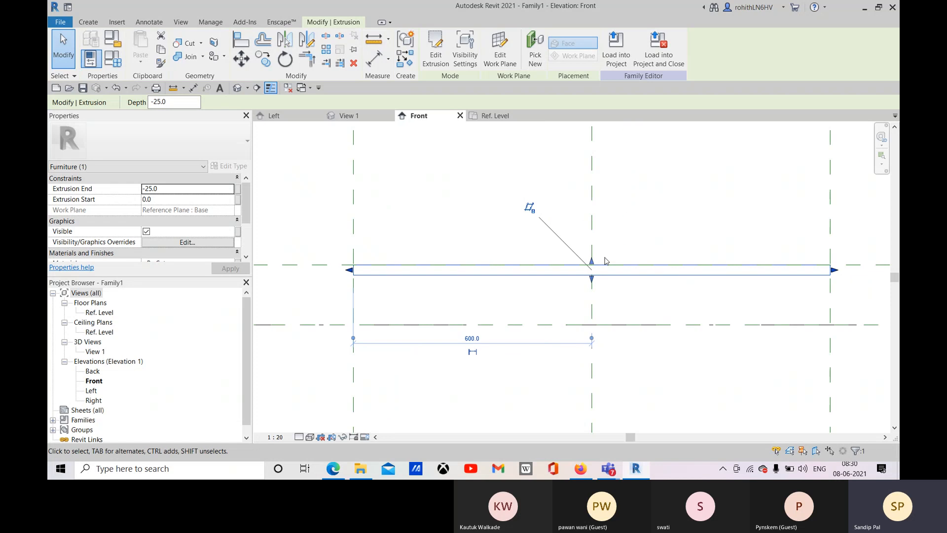
pyautogui.moveTo(591, 261); pyautogui.dragTo(592, 265)
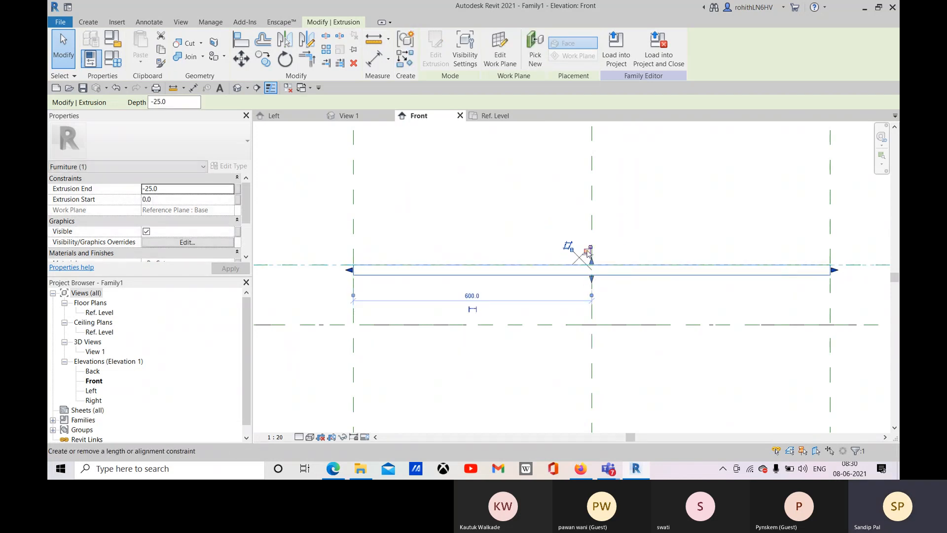
pyautogui.moveTo(546, 293); pyautogui.dragTo(539, 269, button='middle')
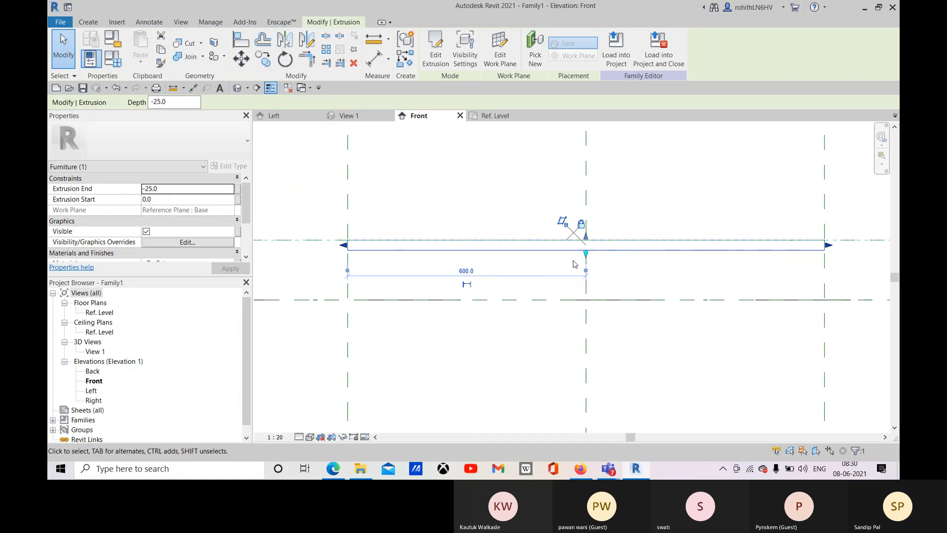
pyautogui.scroll(-4, 491, 281)
pyautogui.click(607, 353)
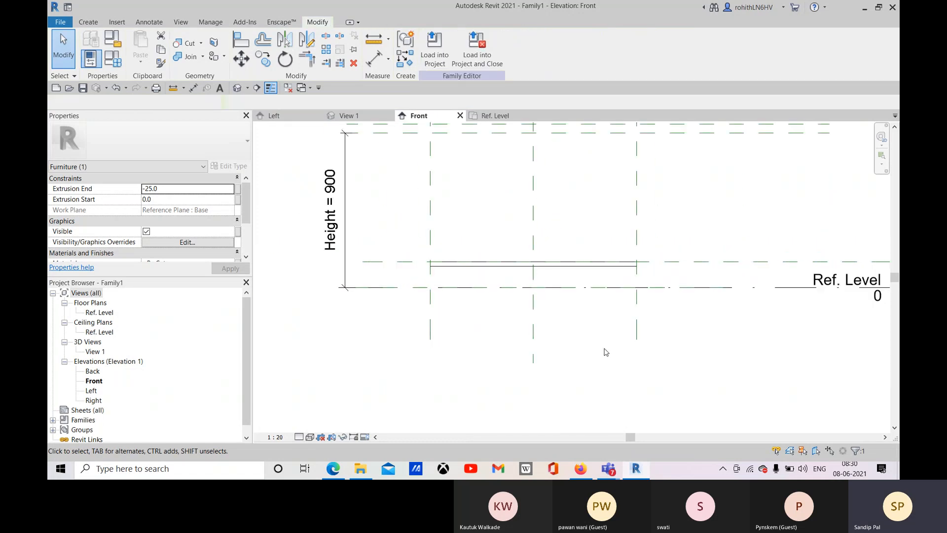
# Test the panel's lock by moving the Base reference plane up to 360 mm above Ref. Level, and undo the move.
pyautogui.moveTo(675, 328); pyautogui.dragTo(639, 324, button='middle')
pyautogui.click(644, 283)
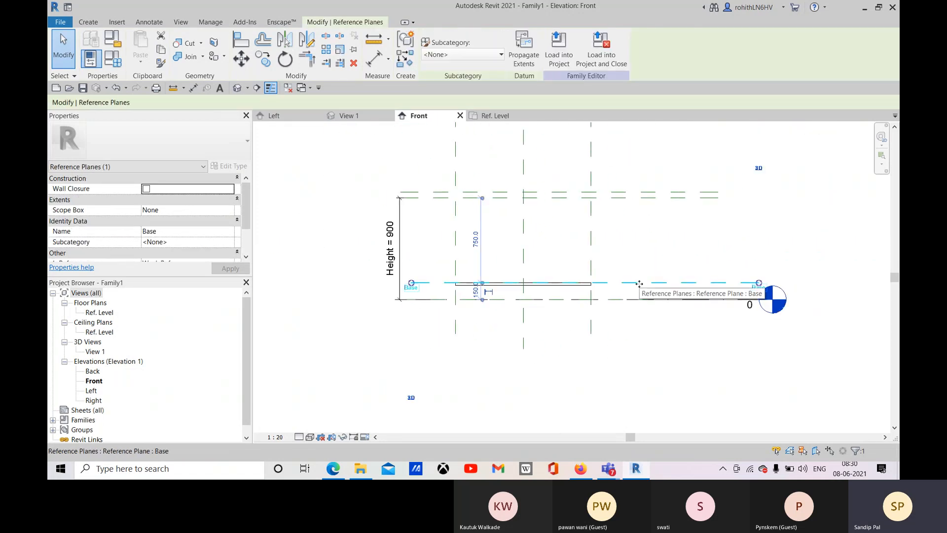
pyautogui.moveTo(633, 283); pyautogui.dragTo(607, 260)
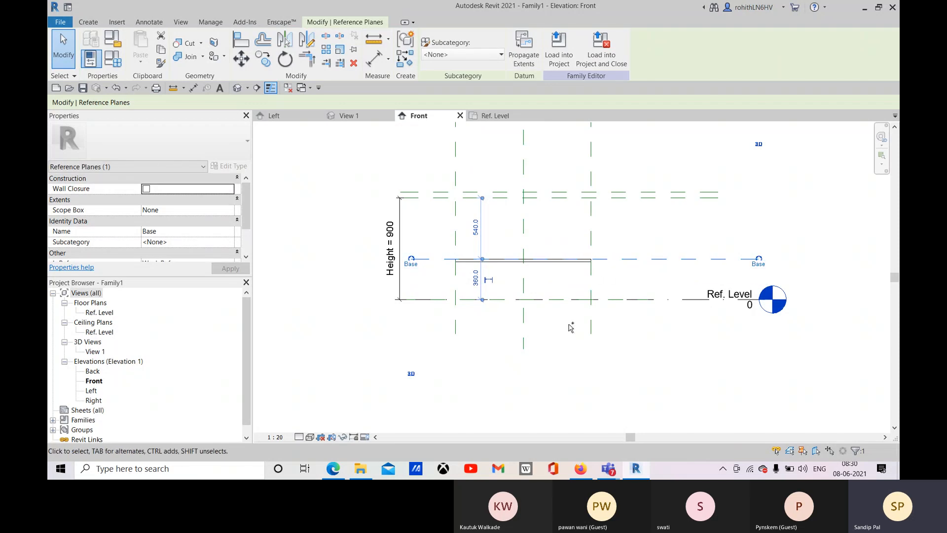
pyautogui.hotkey('ctrl', 'z')
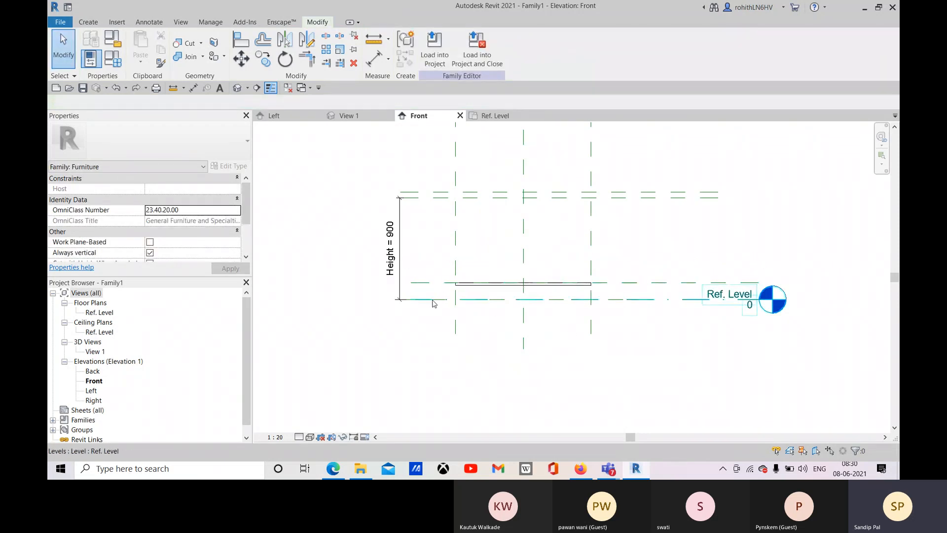
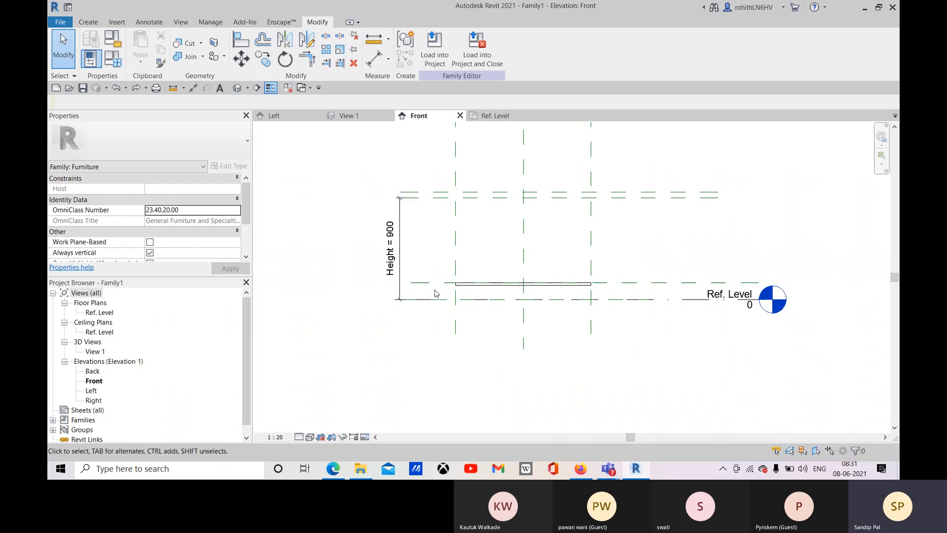
# Flex the panel in the View 1 3D view by setting the family's Depth to 900 and Width to 1500.
pyautogui.click(349, 116)
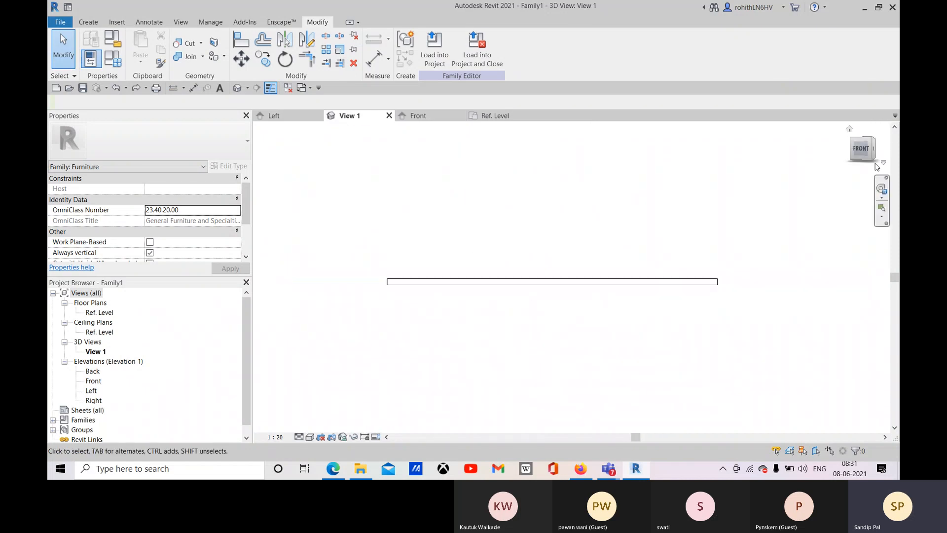
pyautogui.keyDown('shift'); pyautogui.moveTo(534, 313); pyautogui.dragTo(610, 394, button='middle'); pyautogui.keyUp('shift')
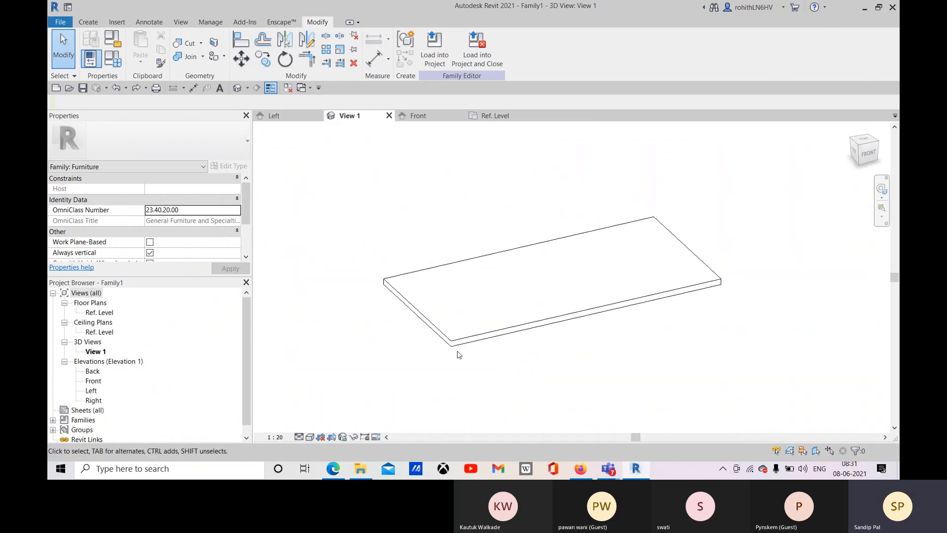
pyautogui.scroll(6, 449, 344)
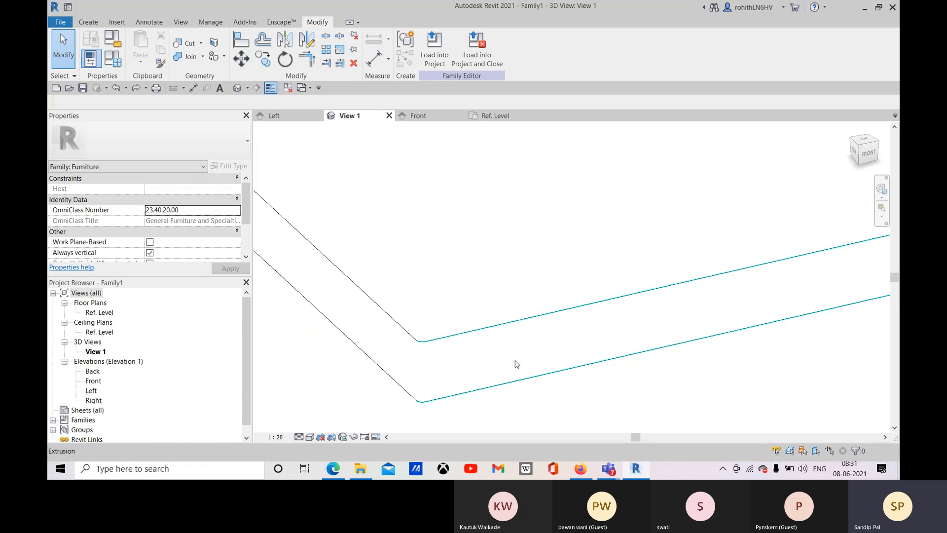
pyautogui.scroll(-8, 543, 340)
pyautogui.keyDown('shift'); pyautogui.moveTo(551, 343); pyautogui.dragTo(596, 352, button='middle'); pyautogui.keyUp('shift')
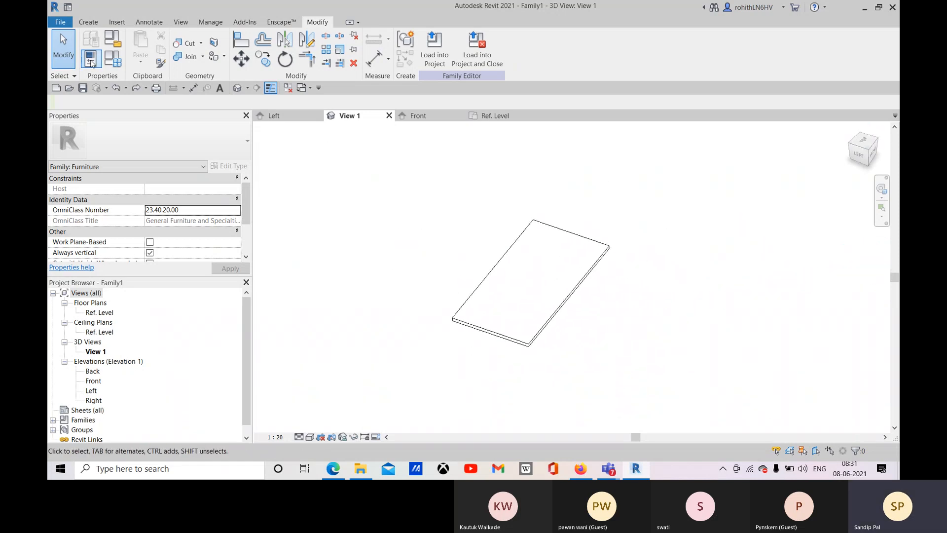
pyautogui.click(113, 59)
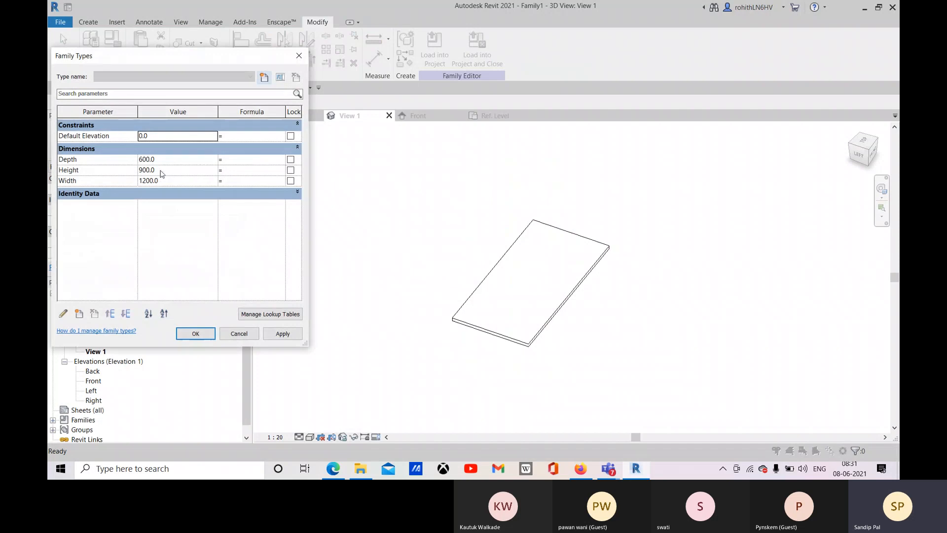
pyautogui.click(162, 160)
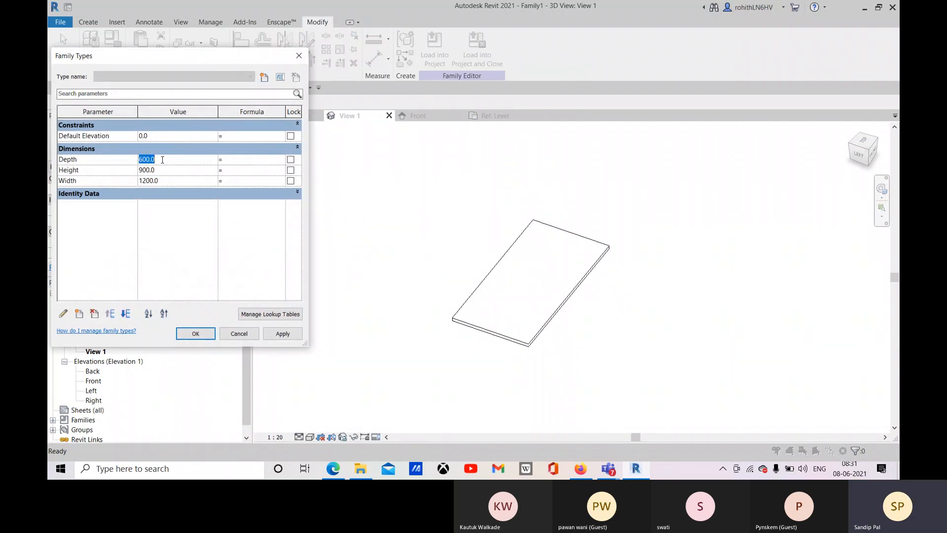
pyautogui.write('9')
pyautogui.click(168, 181)
pyautogui.write('1500')
pyautogui.click(266, 335)
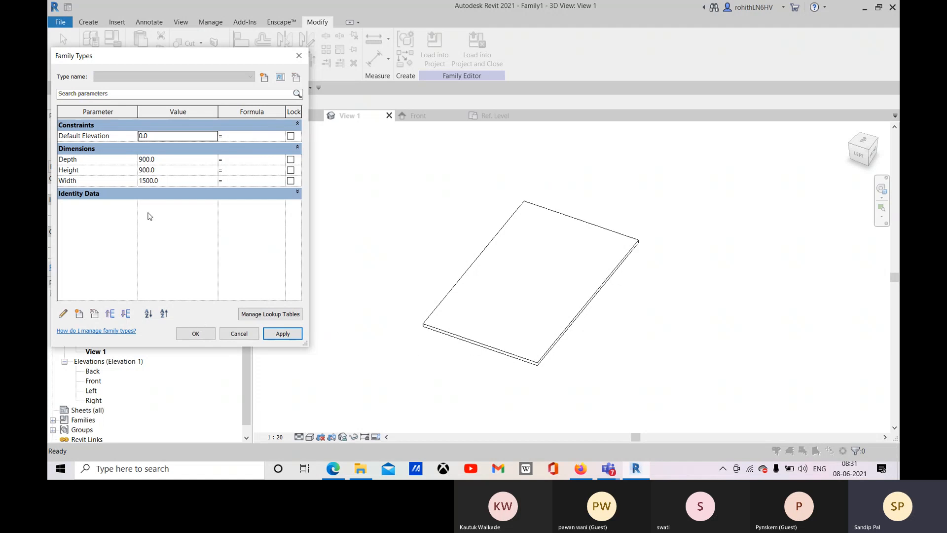
pyautogui.click(196, 333)
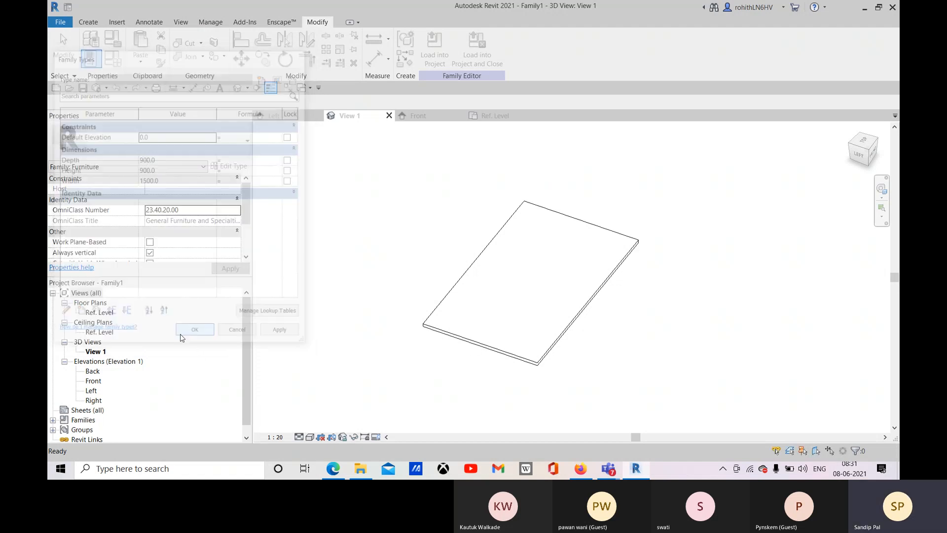
# Undo the last Family Types change and inspect the panel's corner in 3D.
pyautogui.click(126, 89)
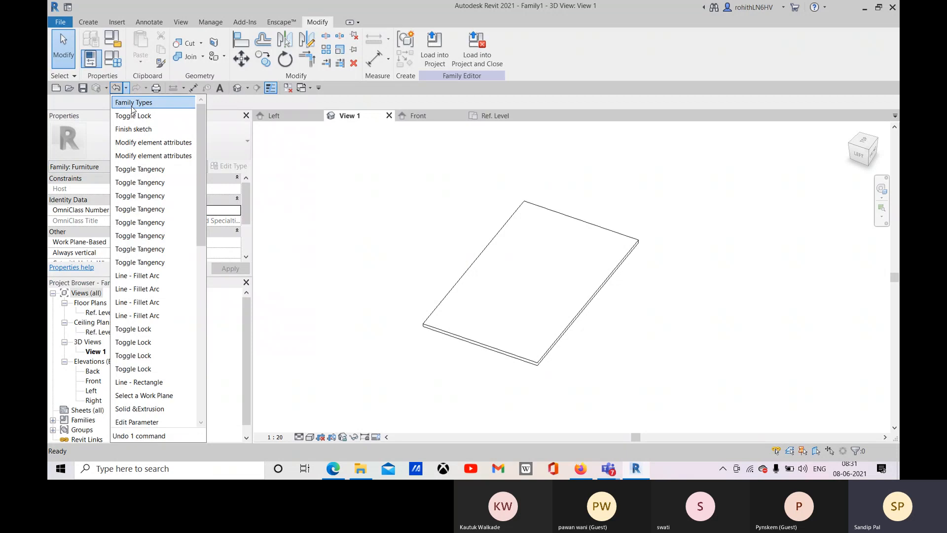
pyautogui.click(129, 102)
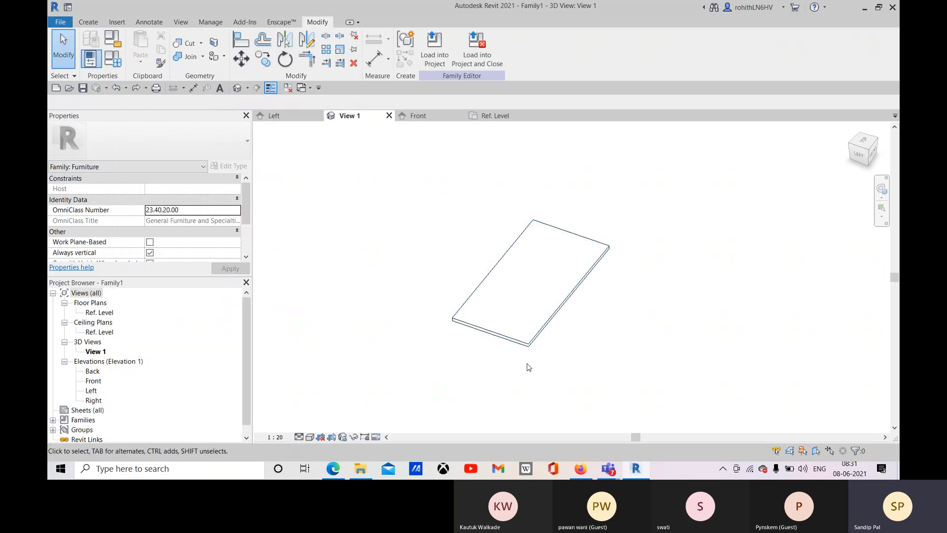
pyautogui.scroll(3, 528, 364)
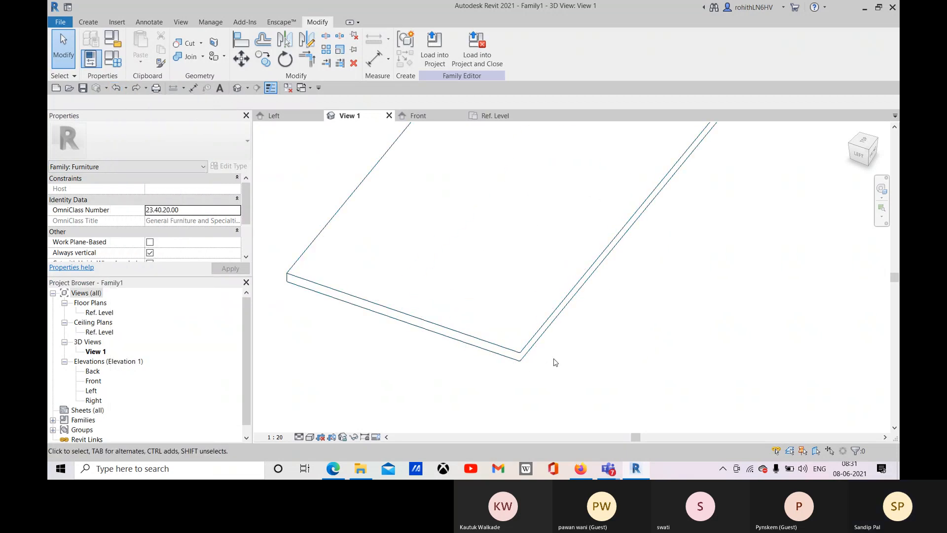
pyautogui.scroll(-4, 553, 370)
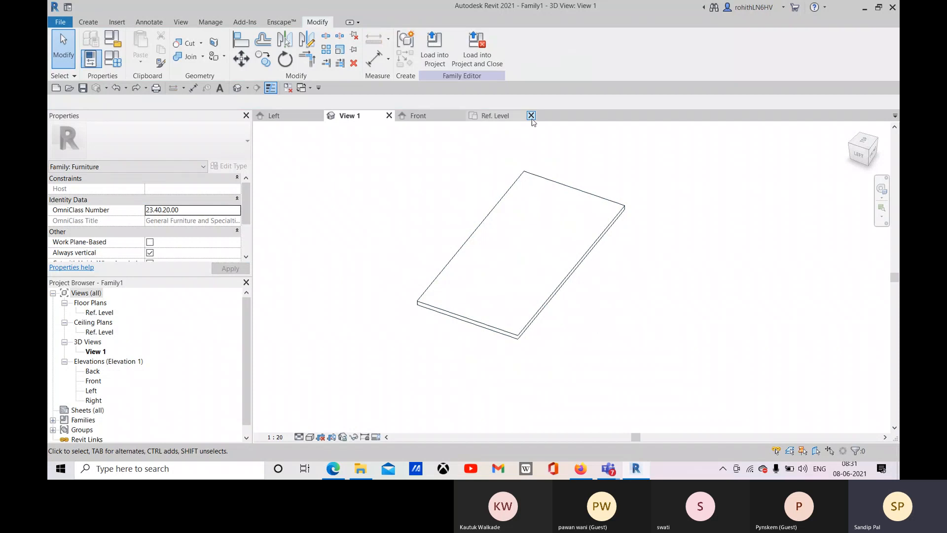
# Return to the Ref. Level floor plan and view the panel outline within its reference planes.
pyautogui.click(496, 116)
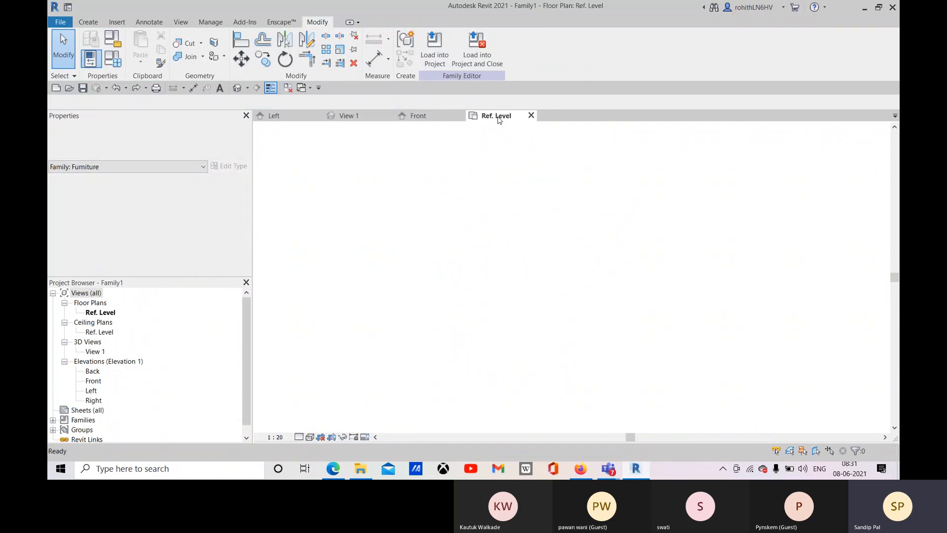
pyautogui.scroll(2, 495, 298)
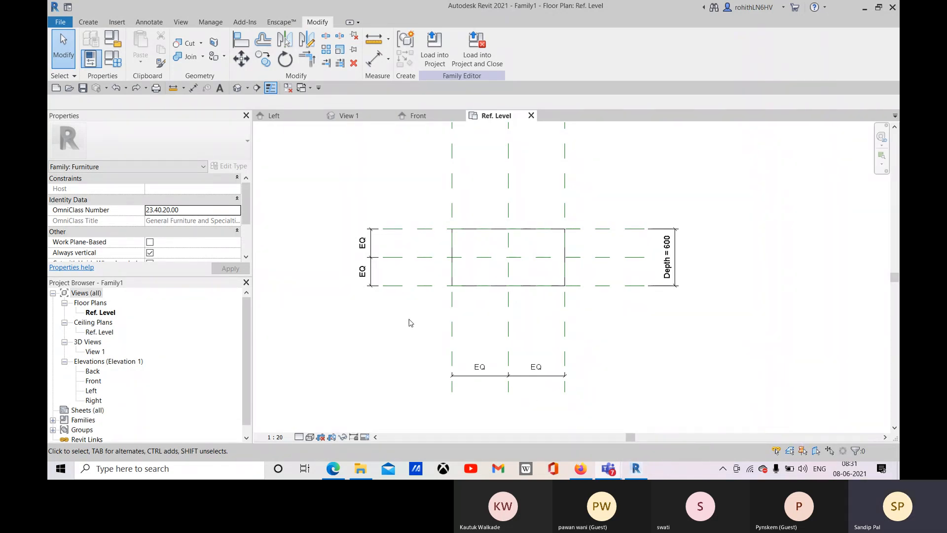
pyautogui.scroll(5, 458, 259)
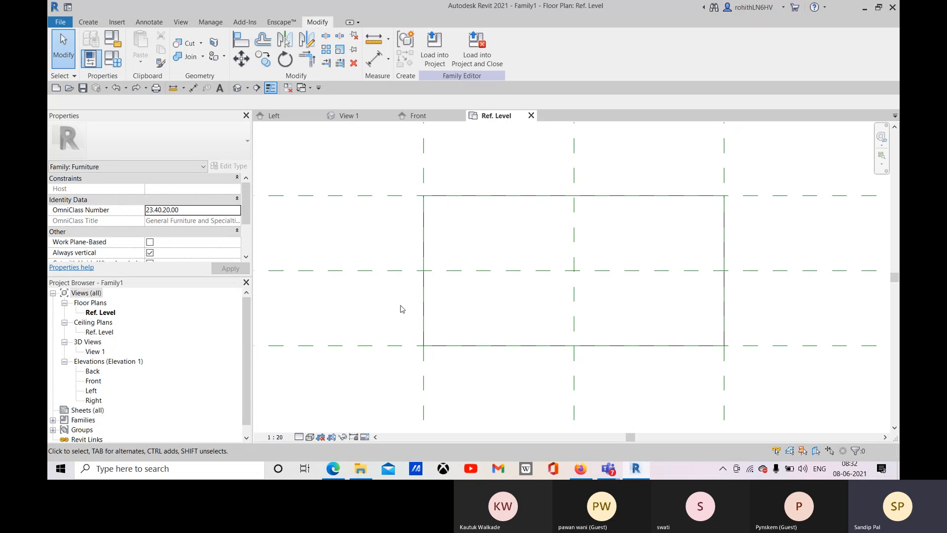
# Switch to the Edge browser and browse the related image search "small cabinet with drawers" for reference designs.
pyautogui.click(335, 471)
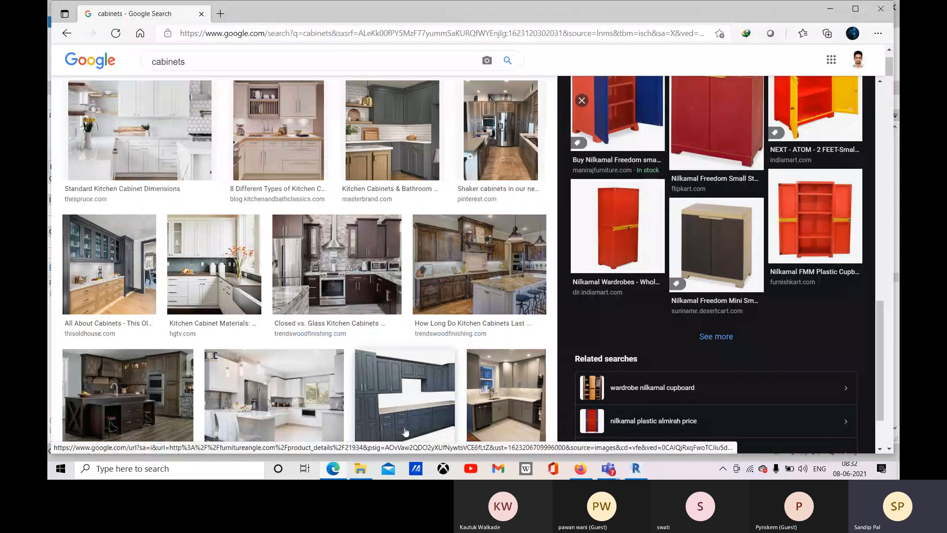
pyautogui.scroll(-5, 633, 305)
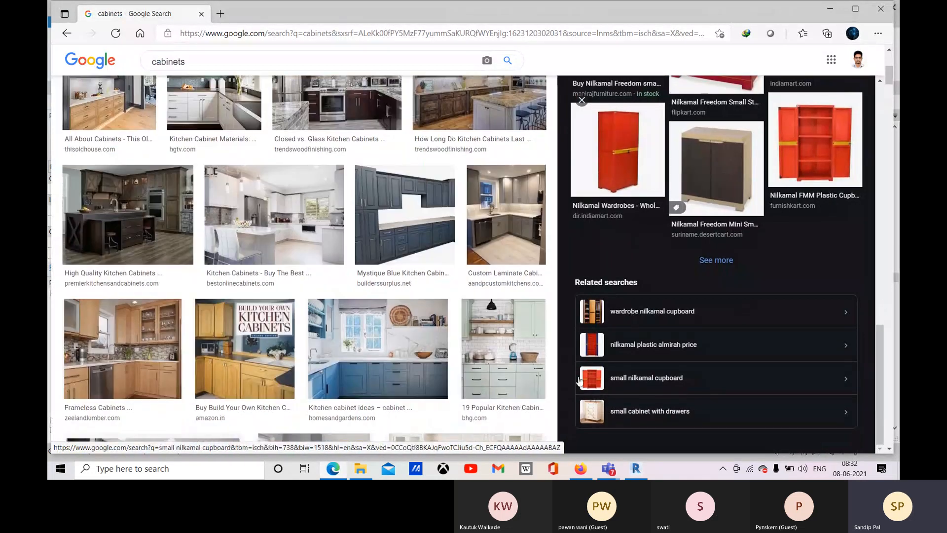
pyautogui.click(594, 417)
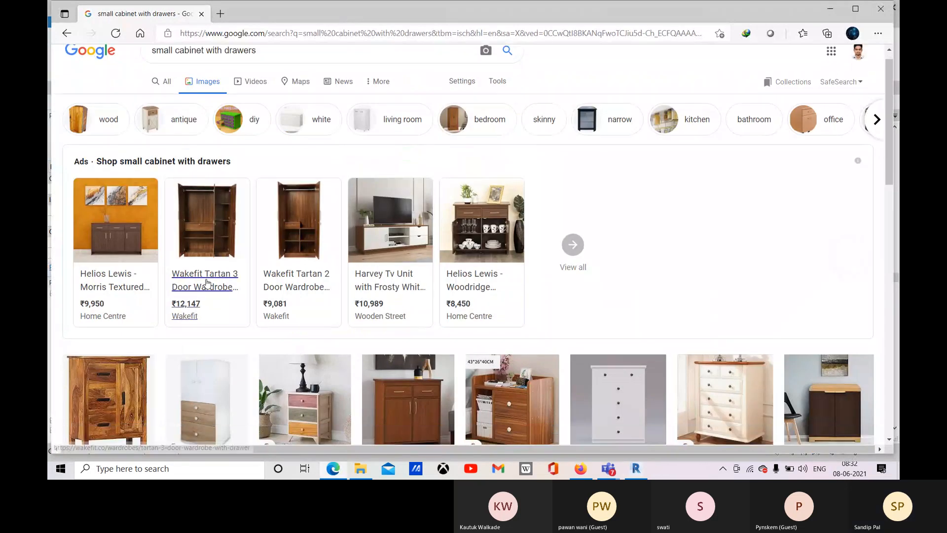
pyautogui.scroll(-3, 213, 316)
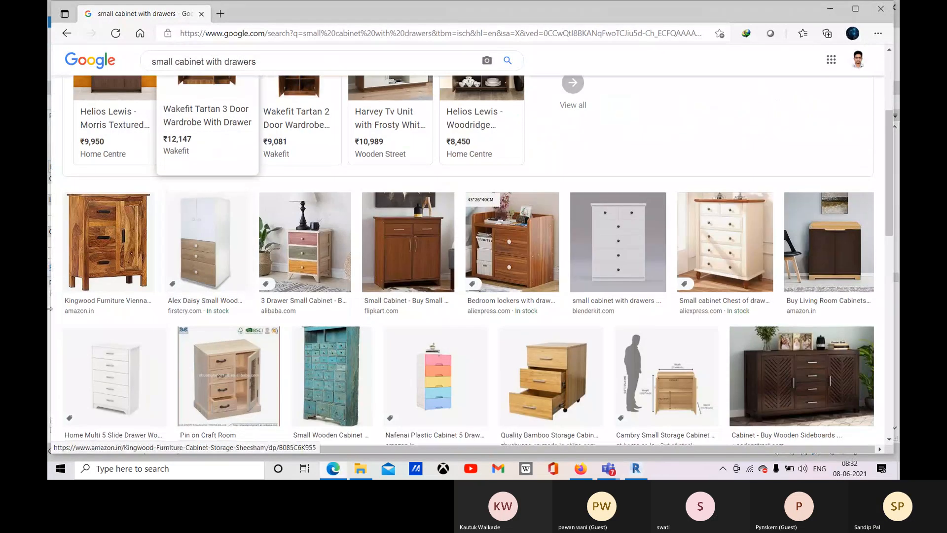
# Preview the "3 Drawer Small Cabinet" and "Small cabinet Chest of drawers p10265" images among the search results, then close the preview.
pyautogui.click(319, 287)
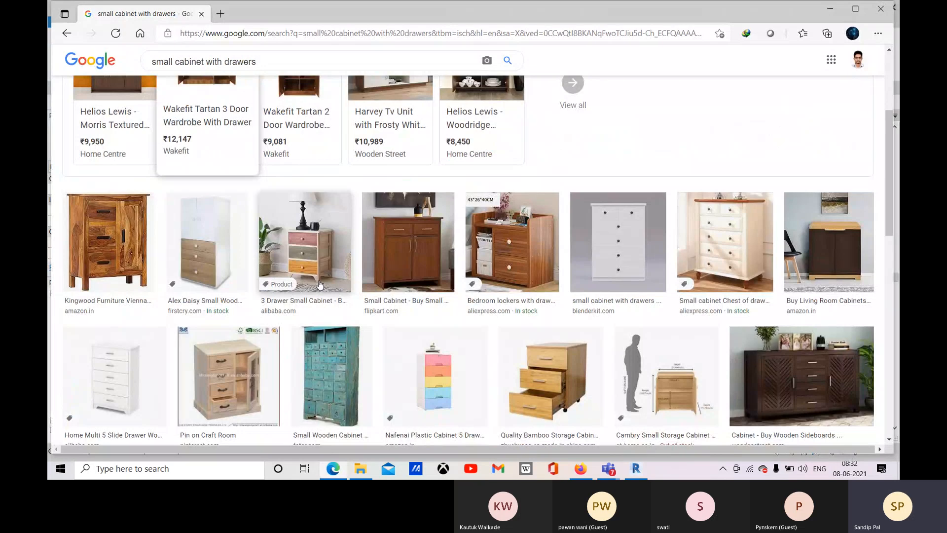
pyautogui.click(319, 285)
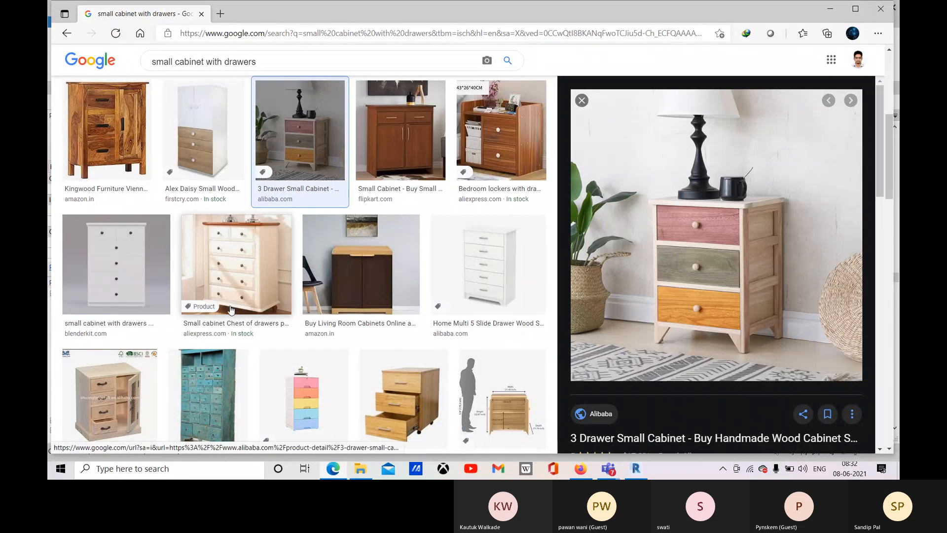
pyautogui.click(248, 298)
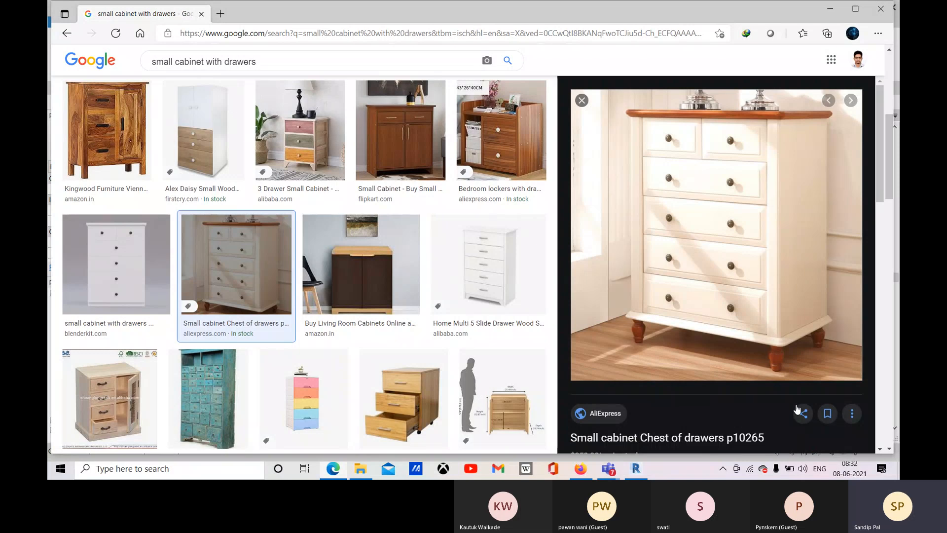
pyautogui.scroll(-3, 123, 296)
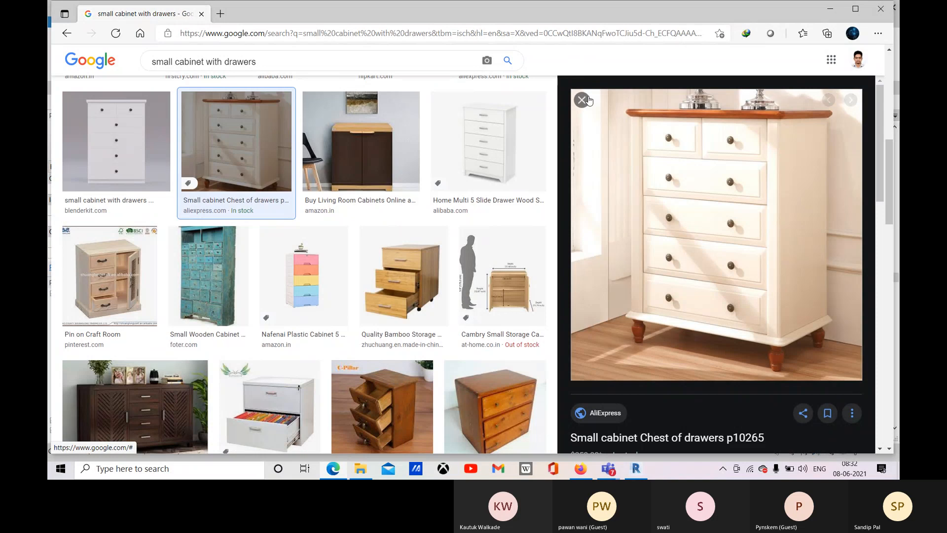
pyautogui.click(582, 100)
# Look through the cabinet image results for a suitable design and reopen the "3 Drawer Small Cabinet" preview.
pyautogui.scroll(-5, 317, 298)
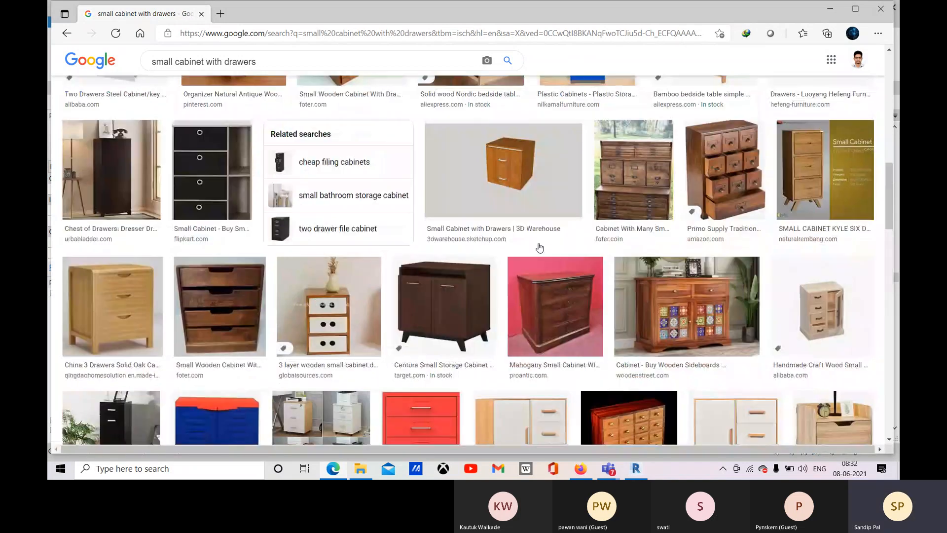
pyautogui.scroll(4, 598, 245)
pyautogui.scroll(-3, 616, 237)
pyautogui.scroll(-2, 630, 230)
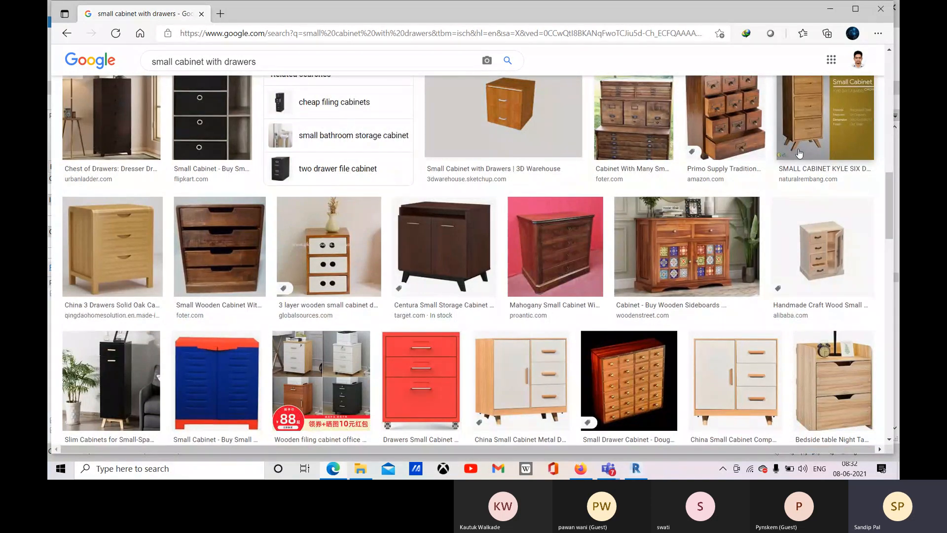
pyautogui.scroll(-2, 424, 333)
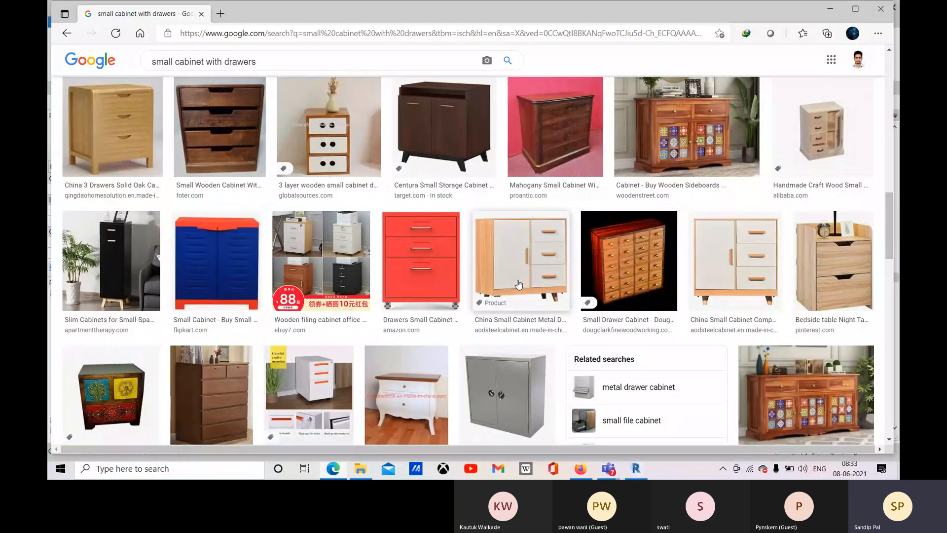
pyautogui.scroll(9, 508, 296)
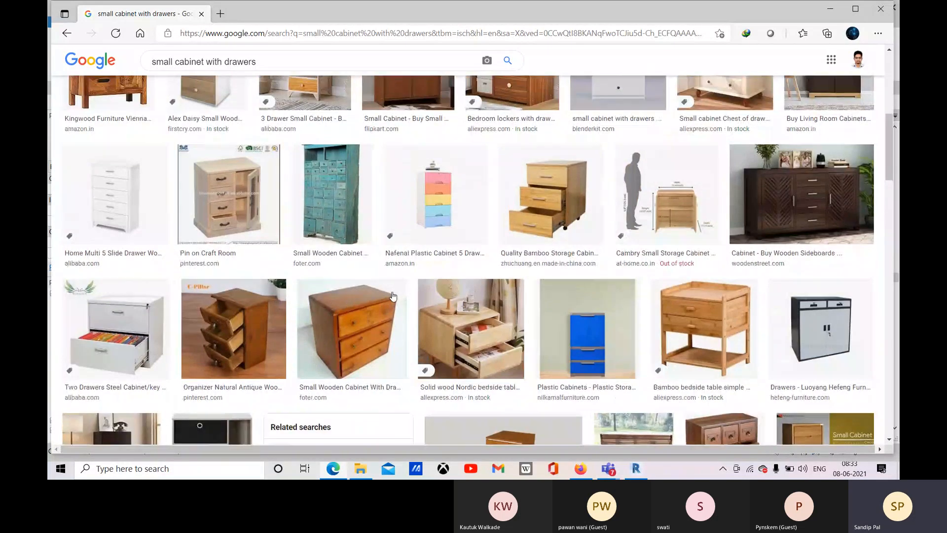
pyautogui.scroll(7, 393, 296)
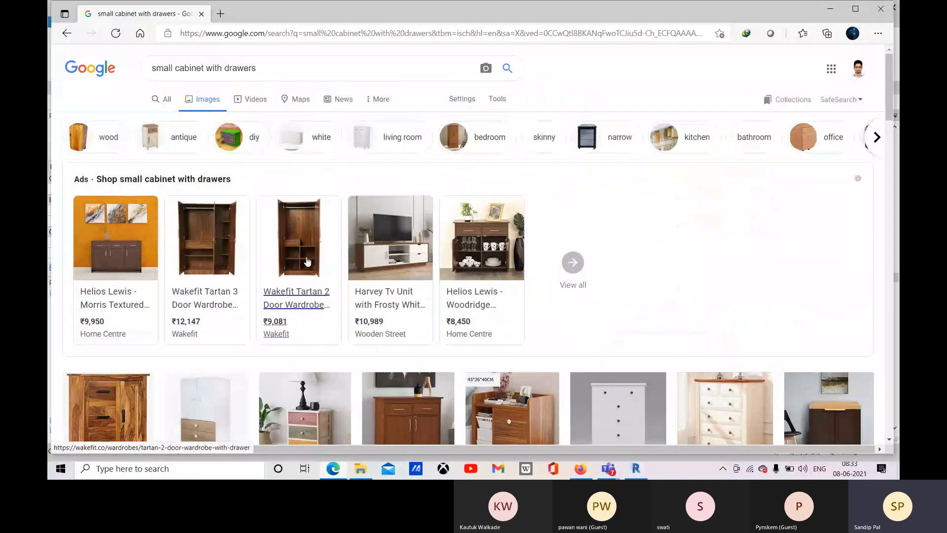
pyautogui.scroll(-3, 233, 288)
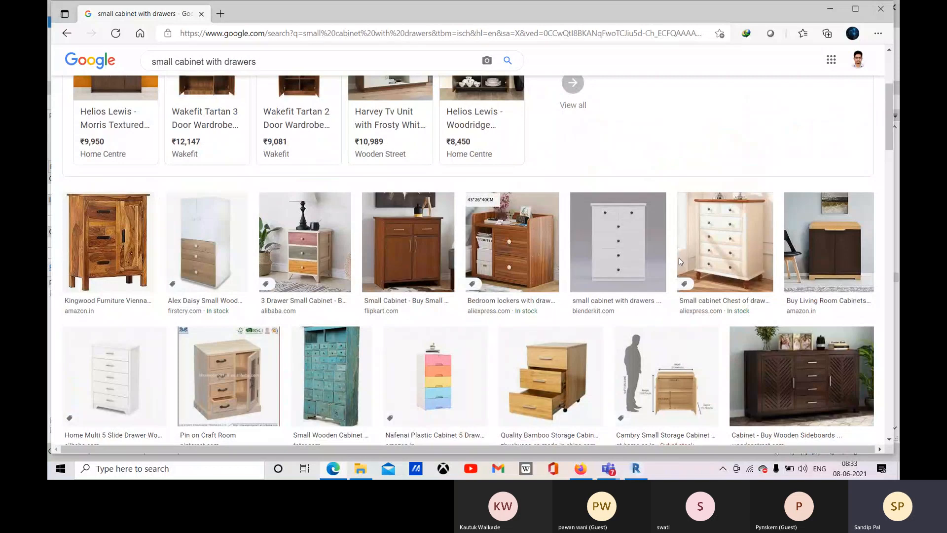
pyautogui.scroll(3, 715, 266)
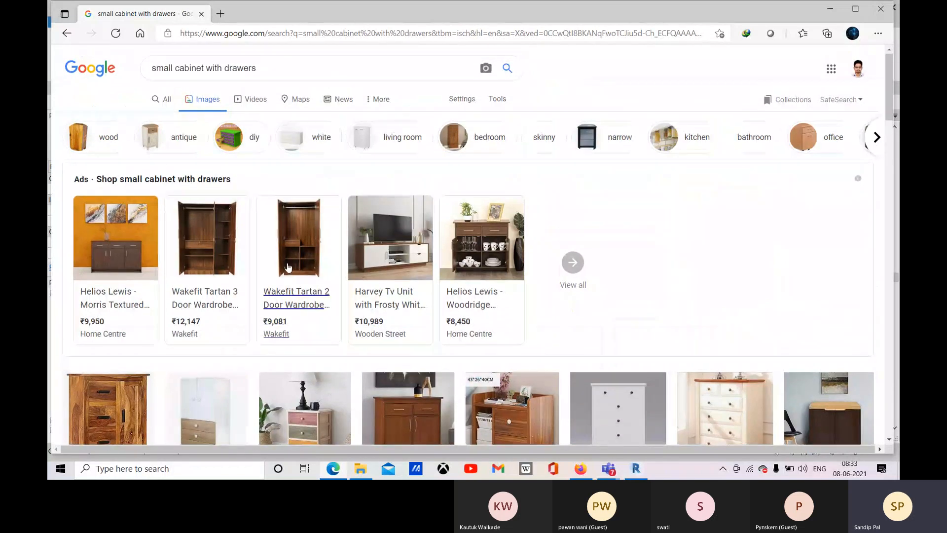
pyautogui.click(66, 34)
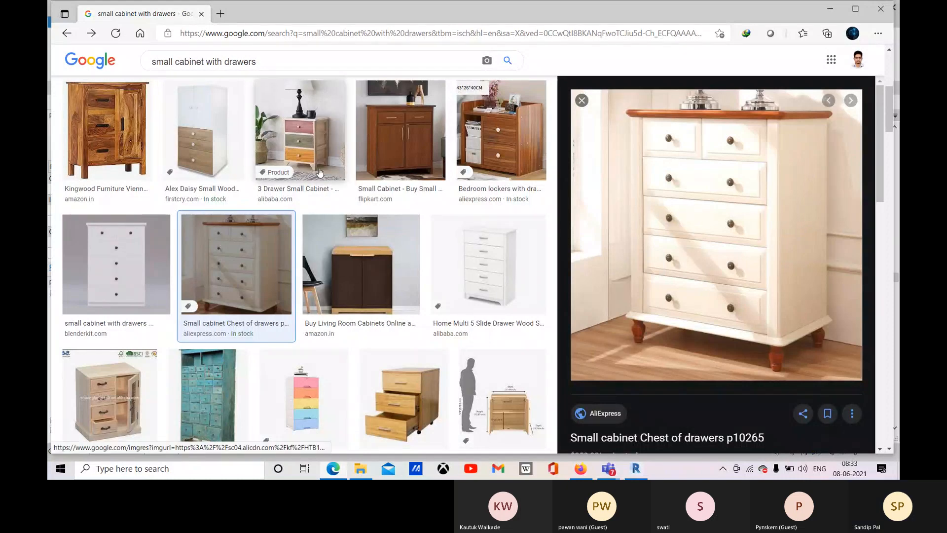
pyautogui.click(300, 131)
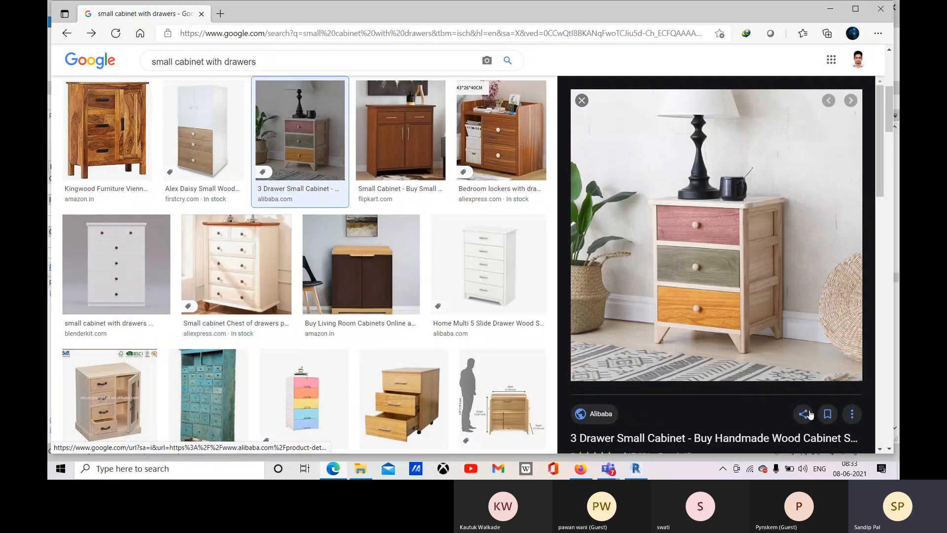
# Switch to Revit and start a Blend in the Ref. Level plan with Reference Plane : Base as its work plane.
pyautogui.click(639, 472)
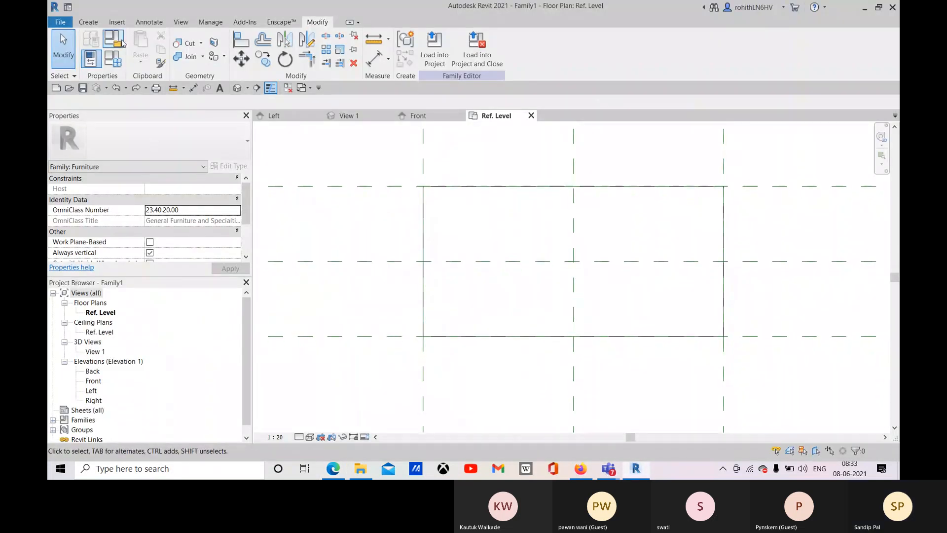
pyautogui.click(88, 22)
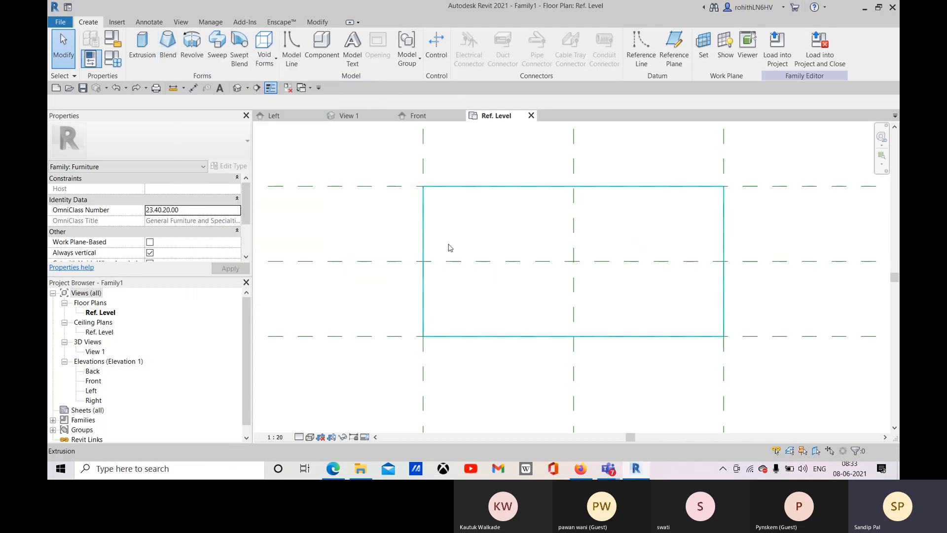
pyautogui.moveTo(470, 313); pyautogui.dragTo(467, 309, button='middle')
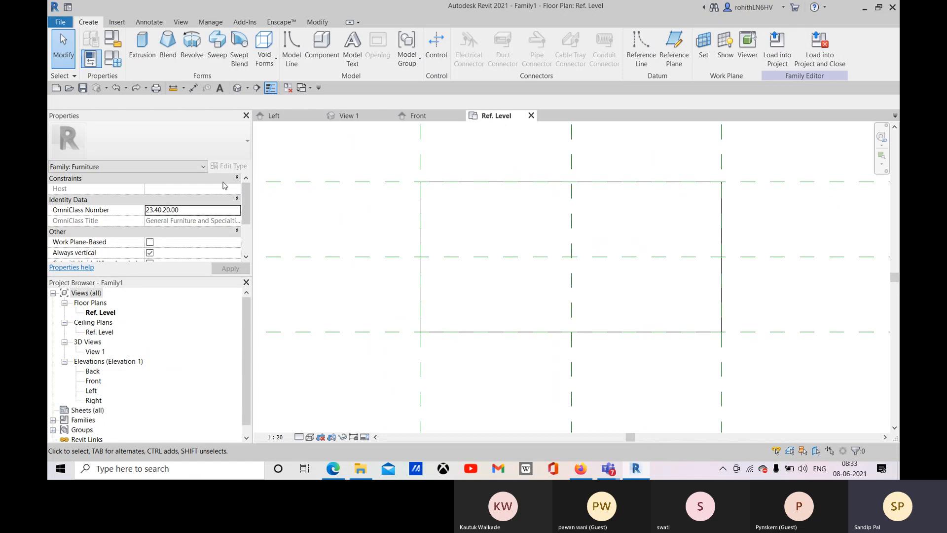
pyautogui.click(166, 58)
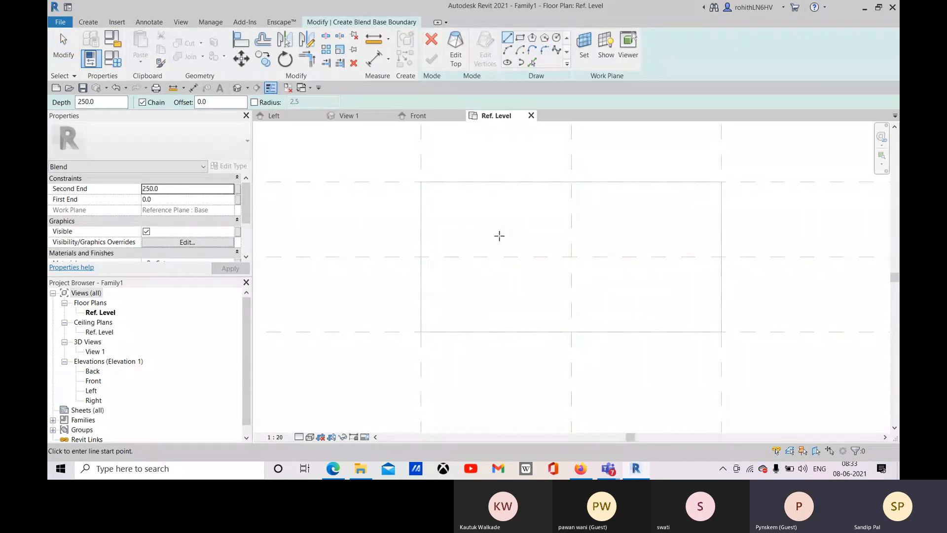
pyautogui.click(584, 49)
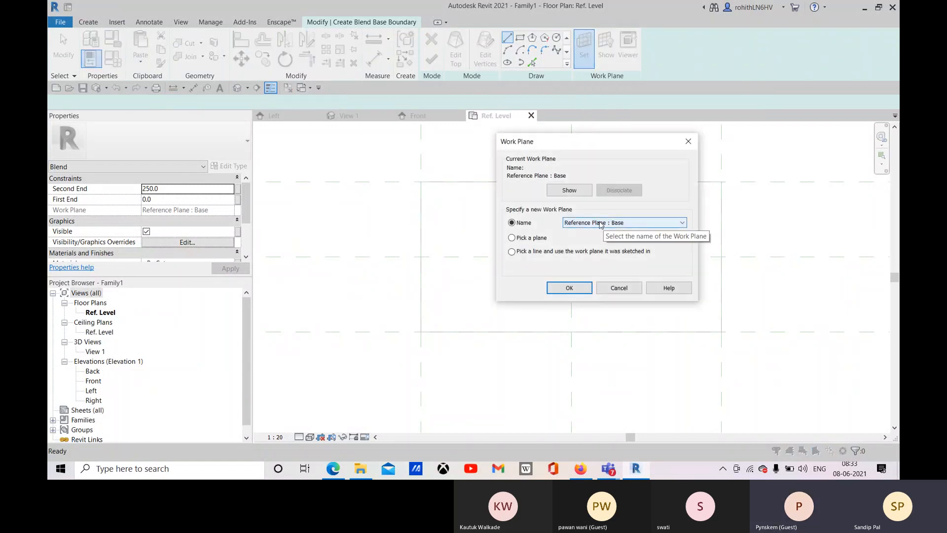
pyautogui.click(570, 288)
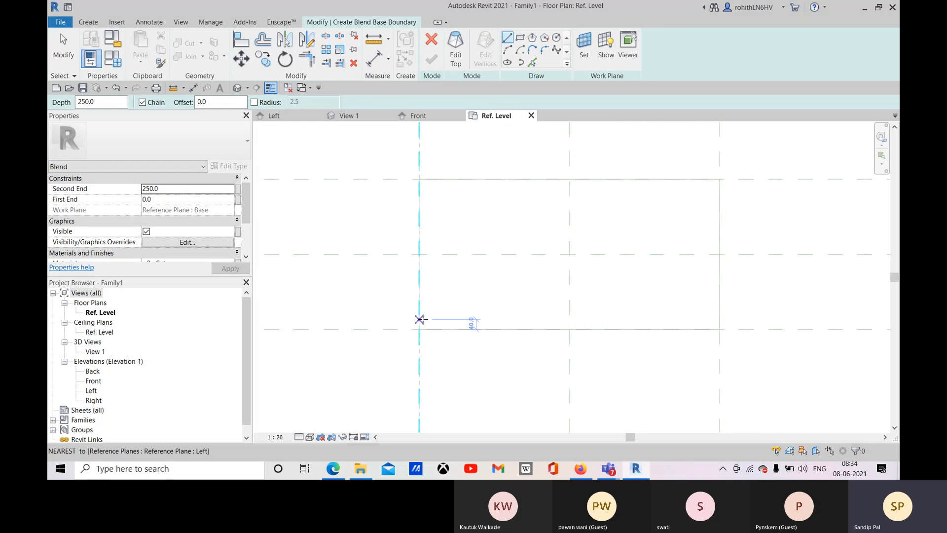
# Sketch a 50 by 50 mm square for the blend's base boundary from the intersection of the panel's left and front reference planes.
pyautogui.click(520, 37)
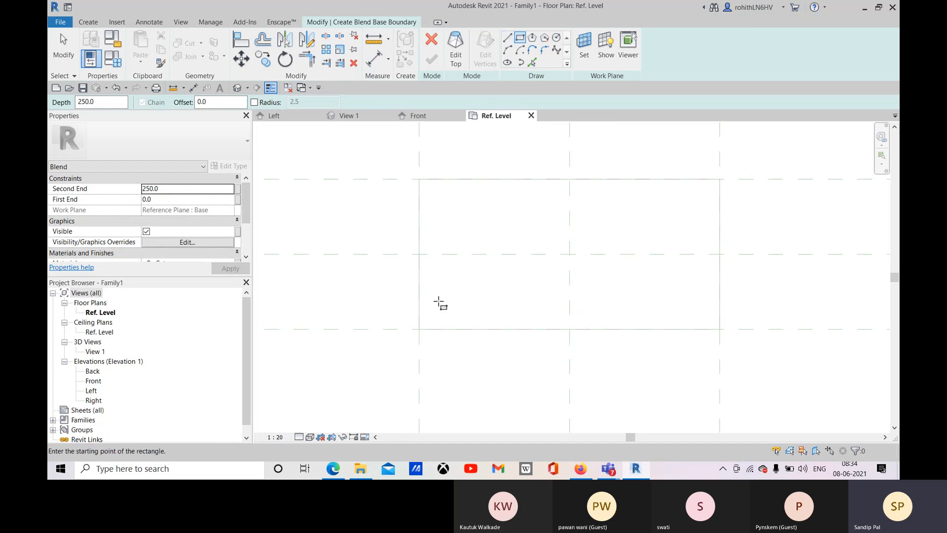
pyautogui.click(419, 329)
pyautogui.scroll(2, 432, 318)
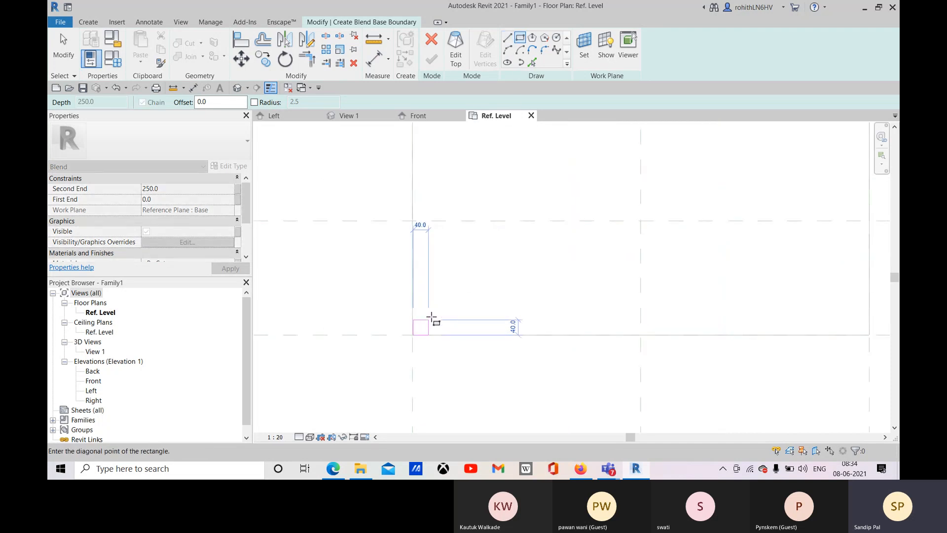
pyautogui.press('Escape')
pyautogui.scroll(-2, 432, 318)
pyautogui.scroll(5, 423, 331)
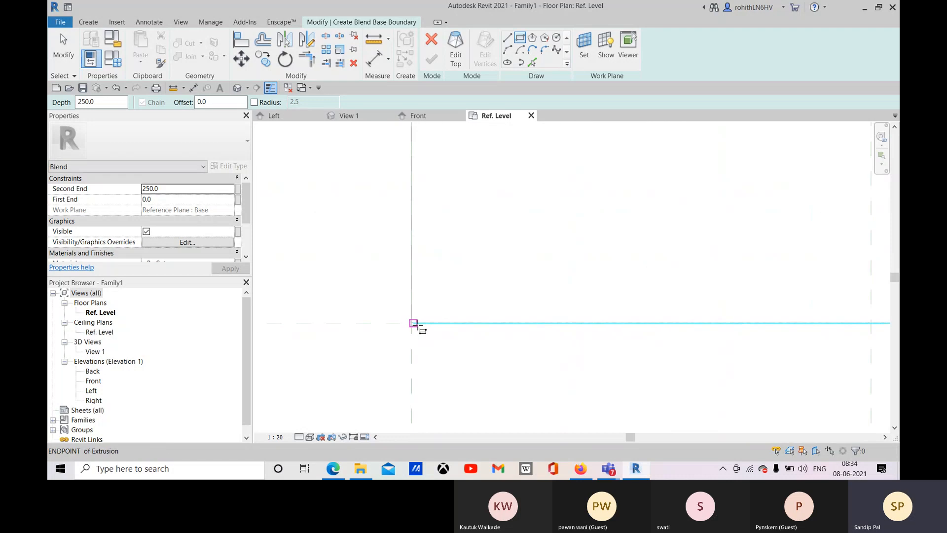
pyautogui.scroll(4, 413, 326)
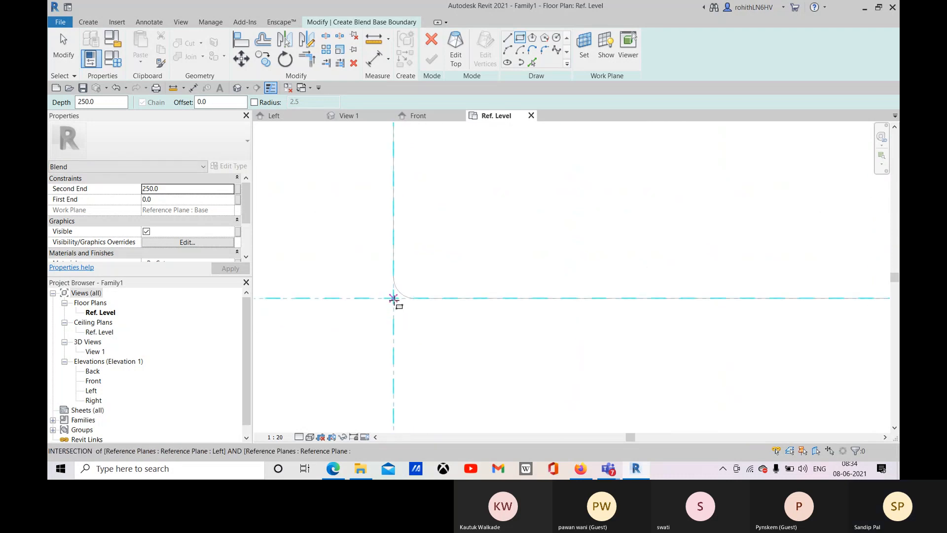
pyautogui.click(393, 298)
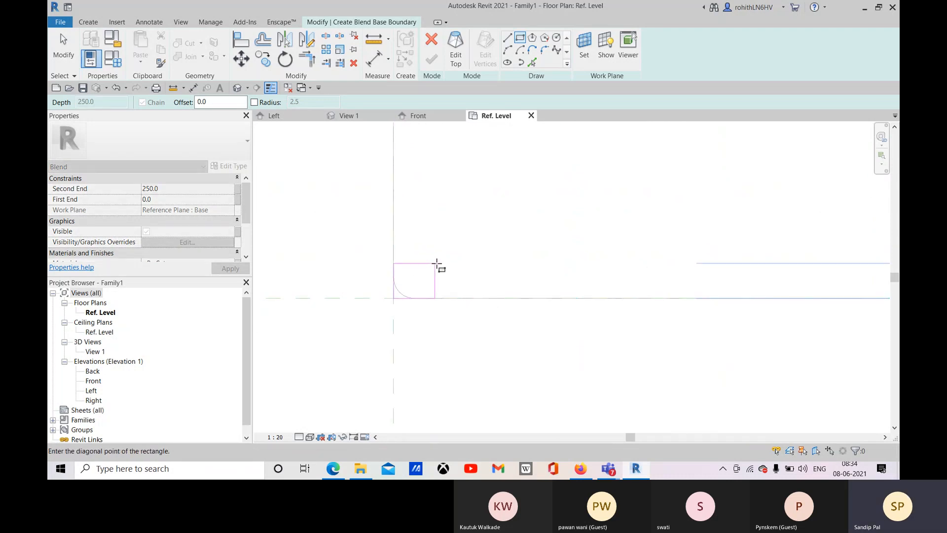
pyautogui.scroll(3, 417, 285)
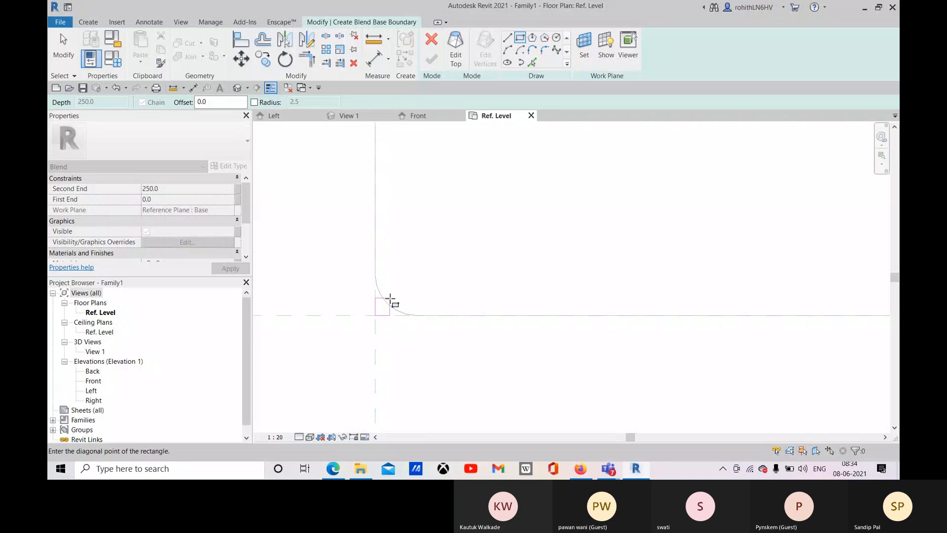
pyautogui.scroll(-2, 468, 233)
pyautogui.moveTo(482, 209); pyautogui.dragTo(469, 247, button='middle')
pyautogui.scroll(-3, 494, 220)
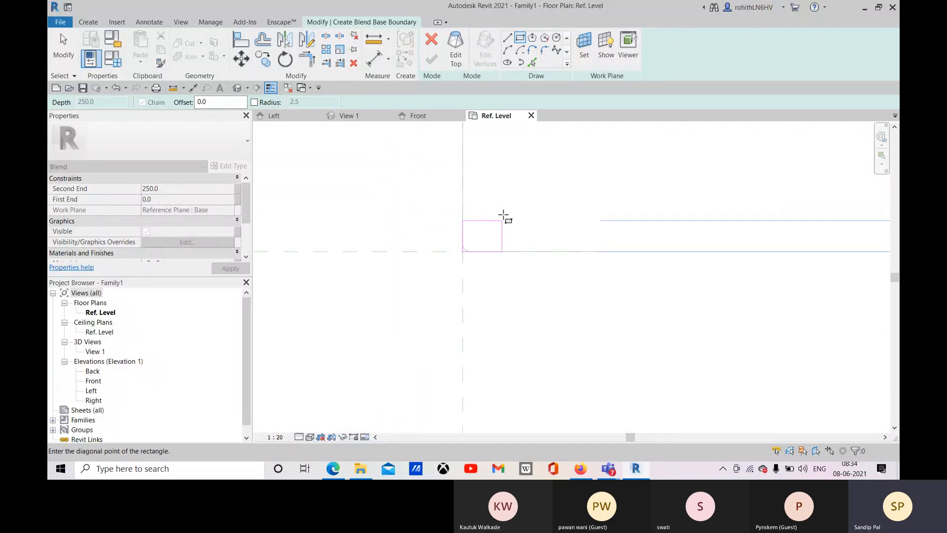
pyautogui.moveTo(518, 213); pyautogui.dragTo(511, 279, button='middle')
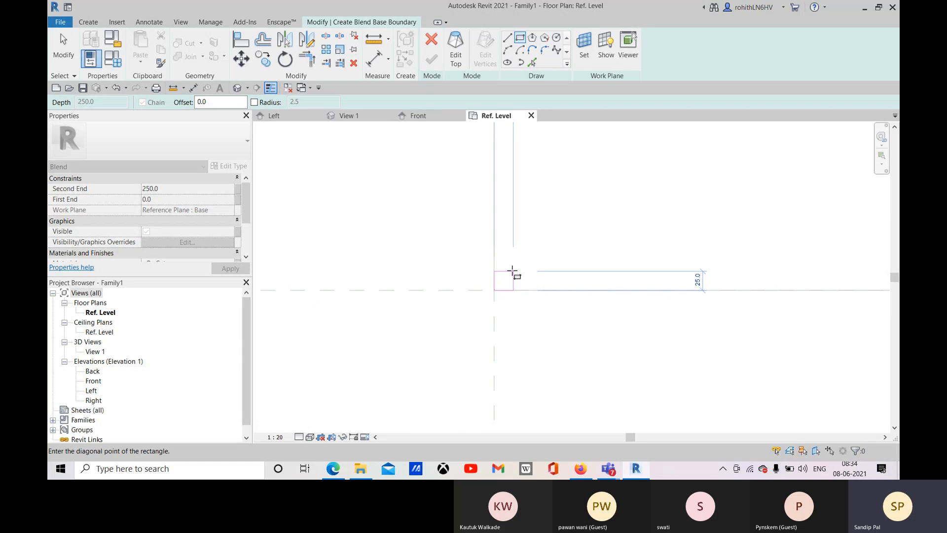
pyautogui.scroll(-2, 511, 270)
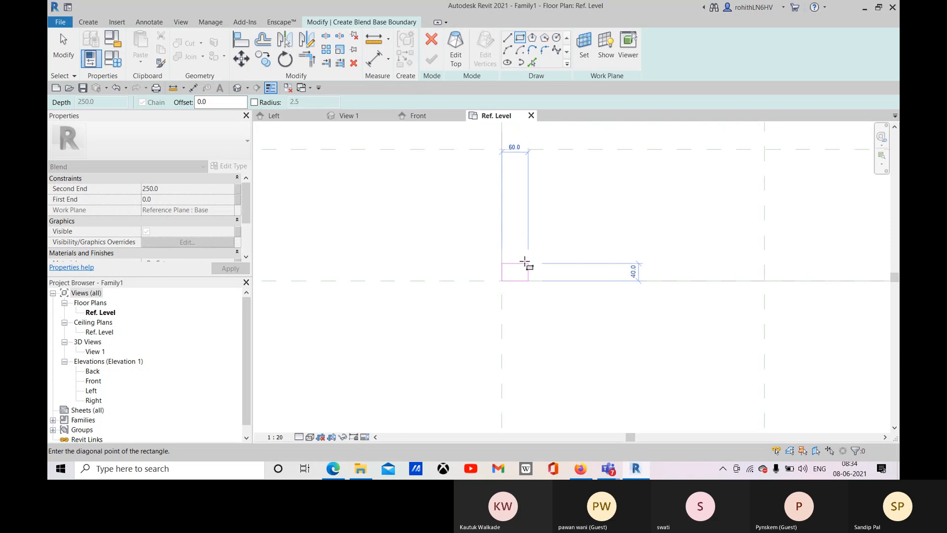
pyautogui.moveTo(526, 265); pyautogui.dragTo(519, 326, button='middle')
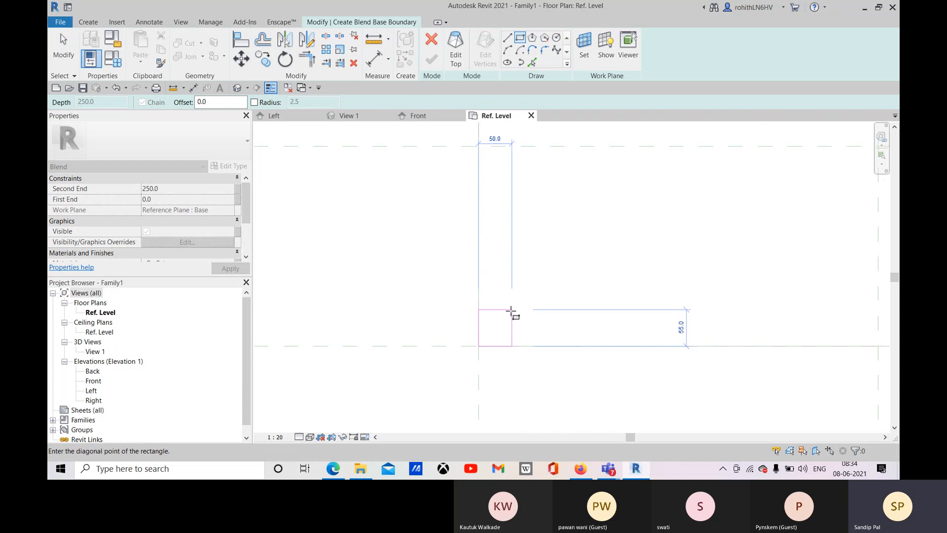
pyautogui.click(512, 313)
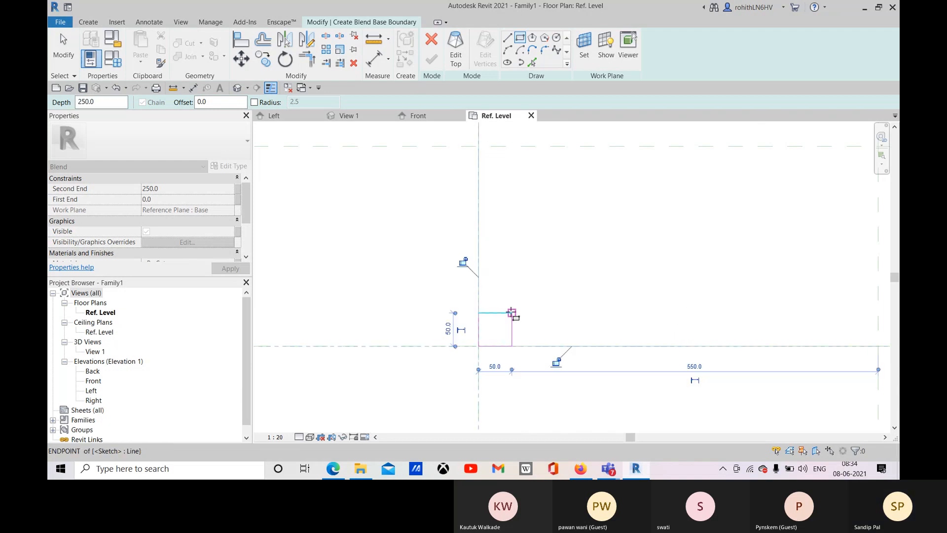
# Draw a three-point arc of about 25 mm radius between the midpoints of the square's upper and right edges, curving inward around their corner.
pyautogui.scroll(3, 503, 316)
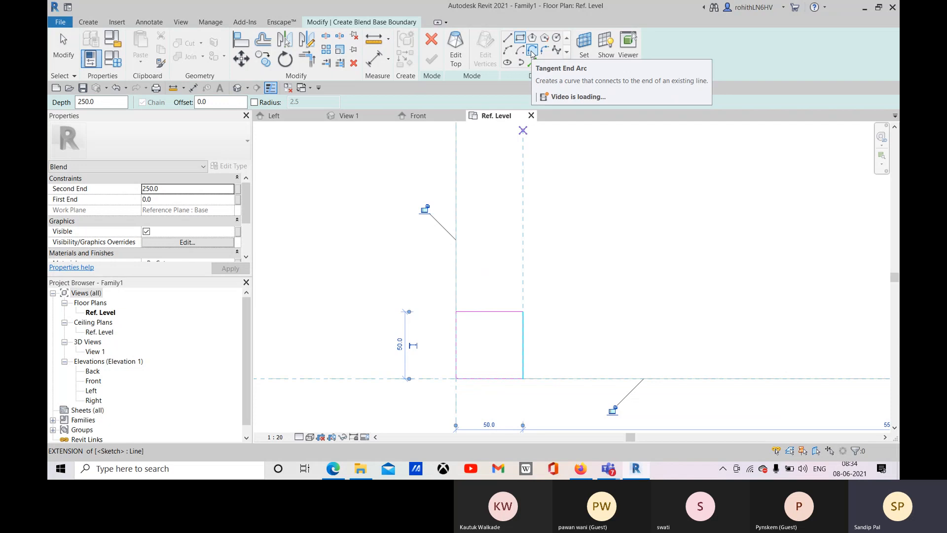
pyautogui.click(508, 50)
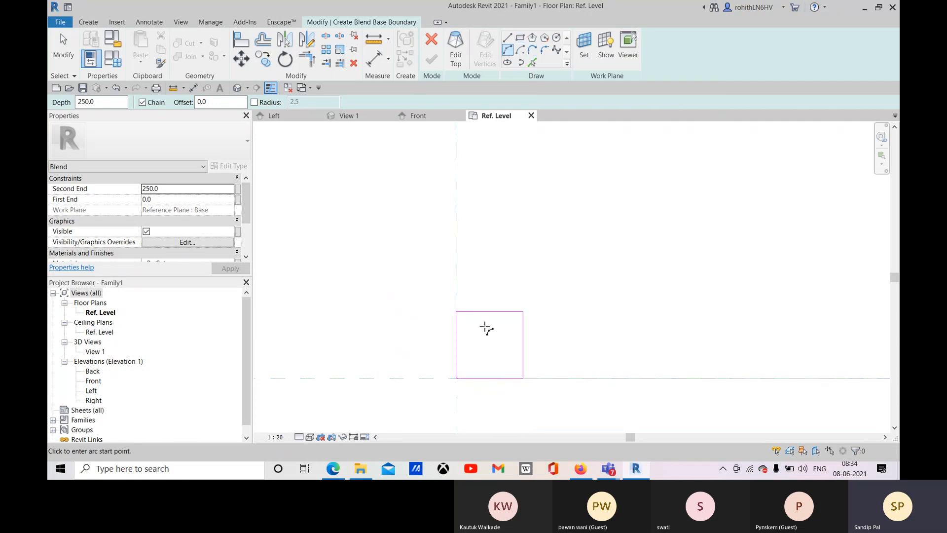
pyautogui.click(489, 312)
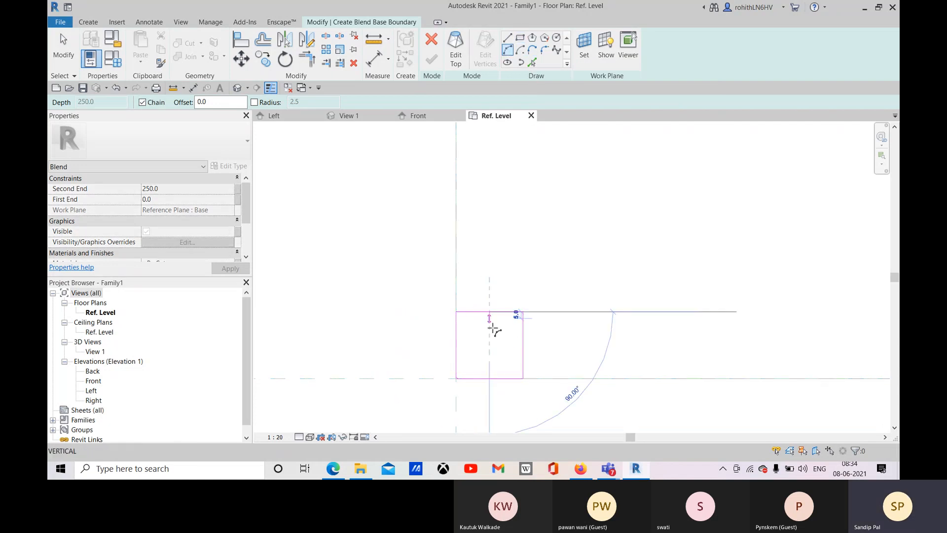
pyautogui.click(522, 347)
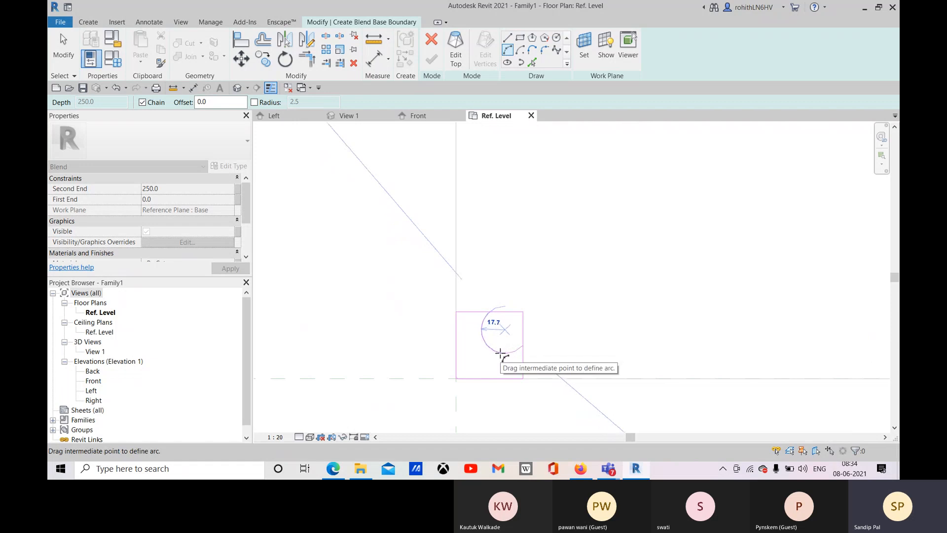
pyautogui.click(504, 345)
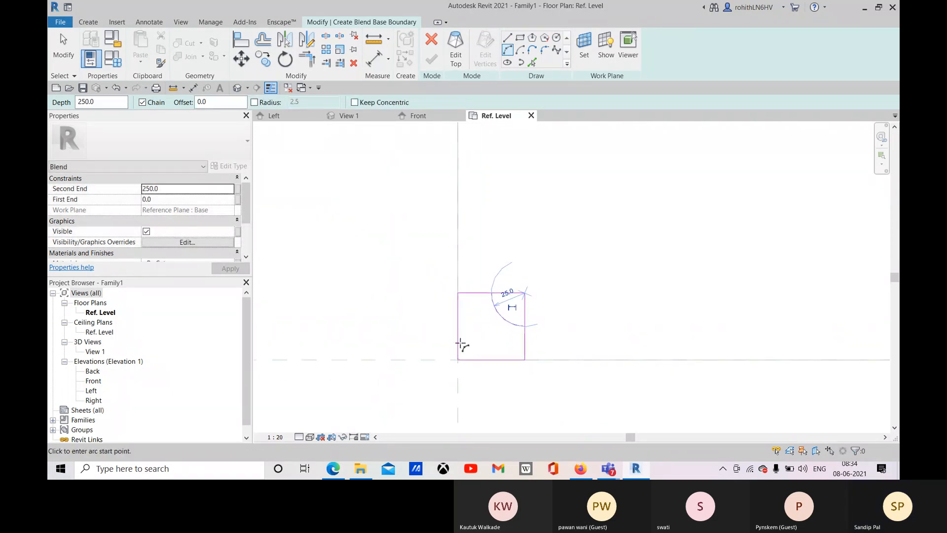
# Fillet the lower-left corner of the blend's base boundary with a fixed 2.5 mm radius.
pyautogui.scroll(2, 481, 380)
pyautogui.click(544, 50)
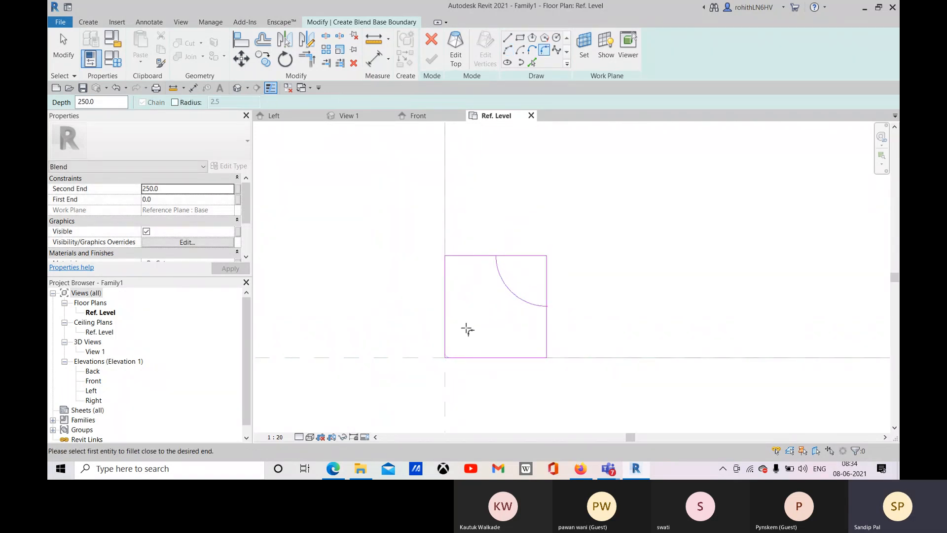
pyautogui.scroll(4, 452, 357)
pyautogui.click(411, 316)
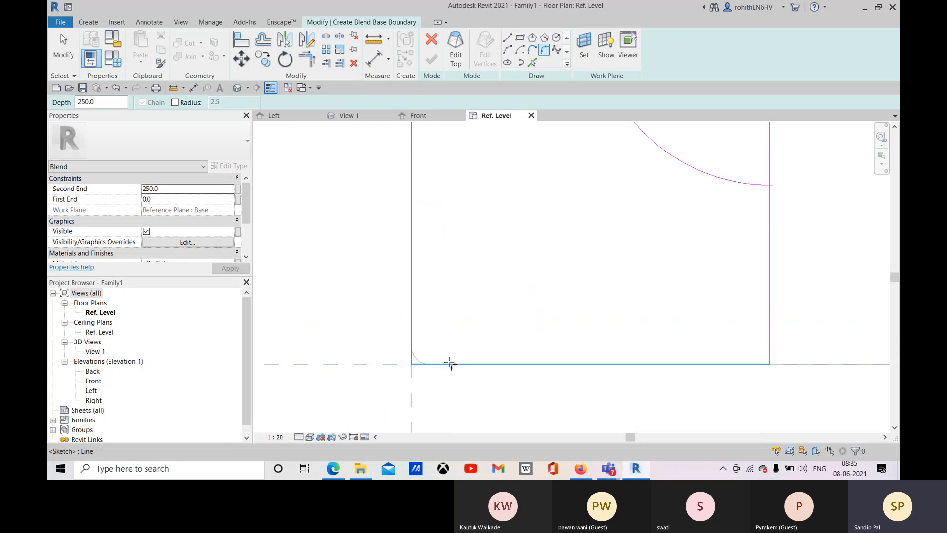
pyautogui.click(450, 364)
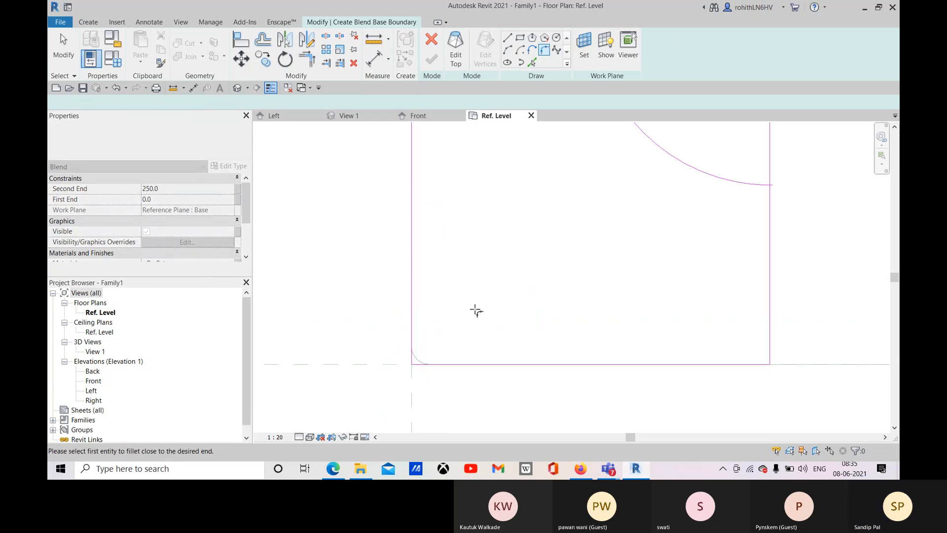
pyautogui.click(175, 102)
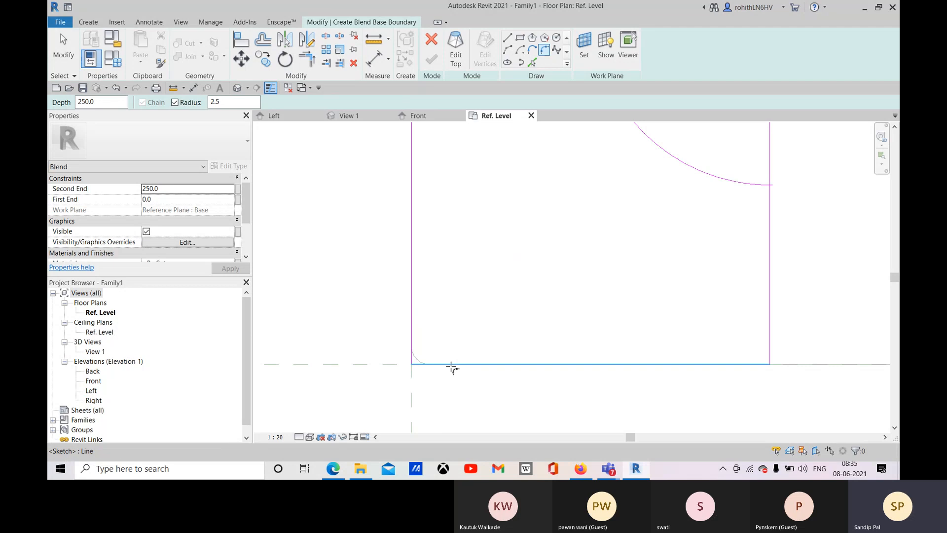
pyautogui.click(450, 367)
pyautogui.scroll(-3, 500, 324)
pyautogui.moveTo(512, 312); pyautogui.dragTo(494, 306, button='middle')
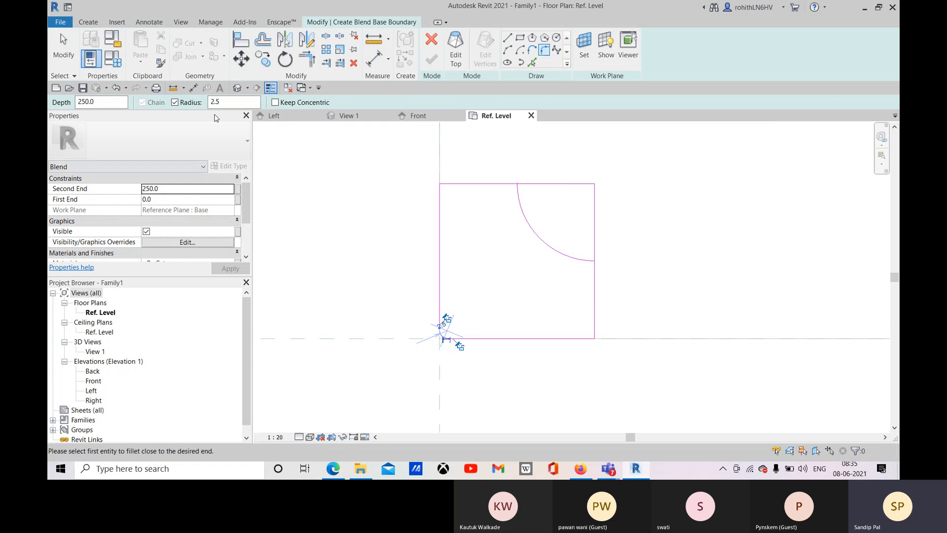
# Fillet both ends of the inward arc where it meets the base boundary's upper and right edges with a 5 mm radius.
pyautogui.click(224, 102)
pyautogui.write('5.0')
pyautogui.click(499, 184)
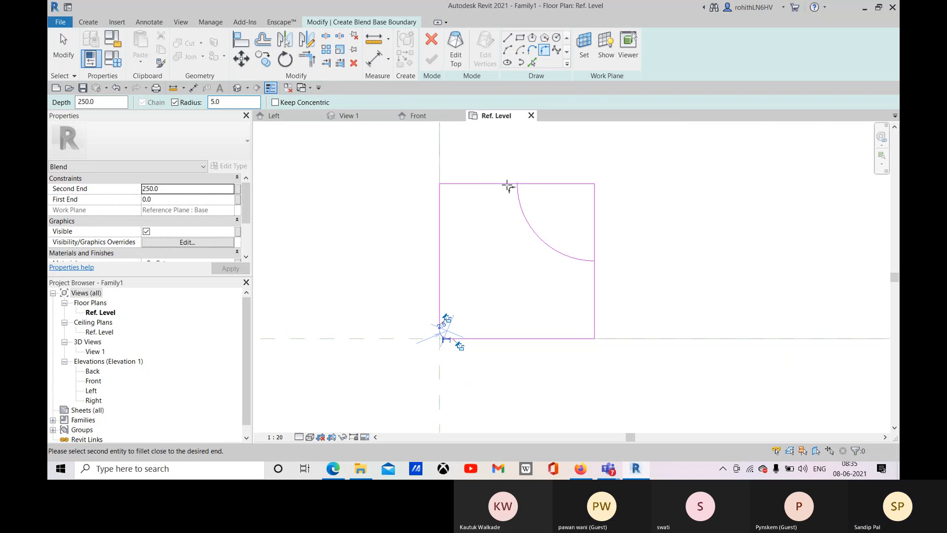
pyautogui.click(518, 190)
pyautogui.click(557, 252)
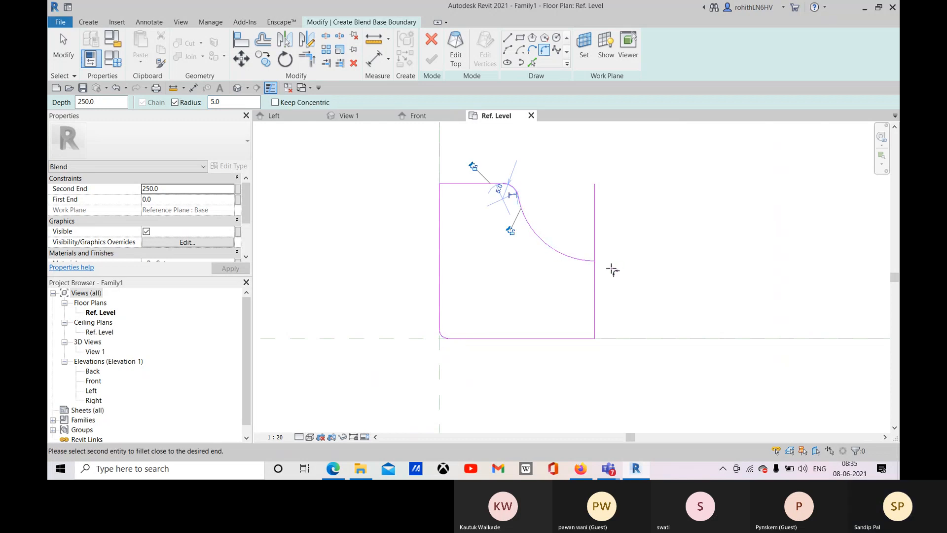
pyautogui.click(595, 274)
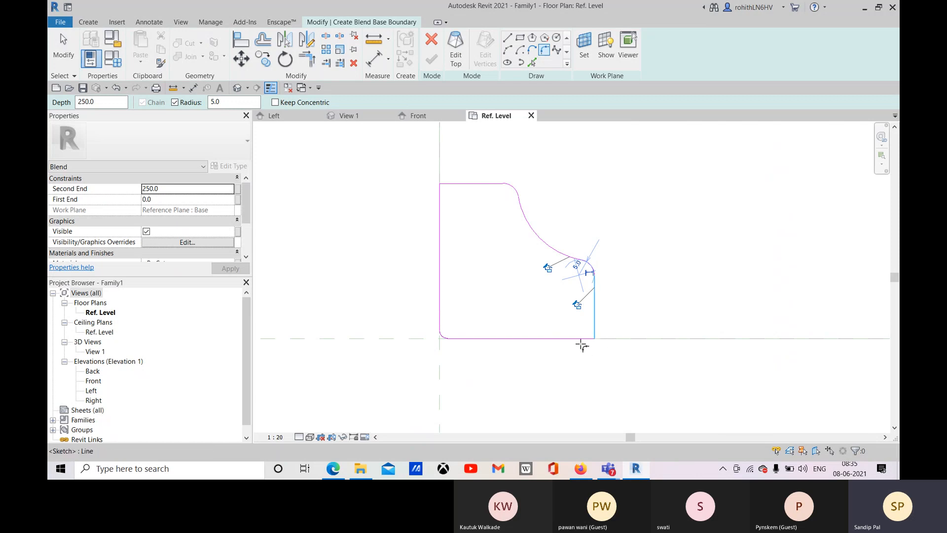
# Fillet the base boundary's upper-left and lower-right corners with a 2.5 mm radius.
pyautogui.moveTo(222, 103); pyautogui.dragTo(203, 107)
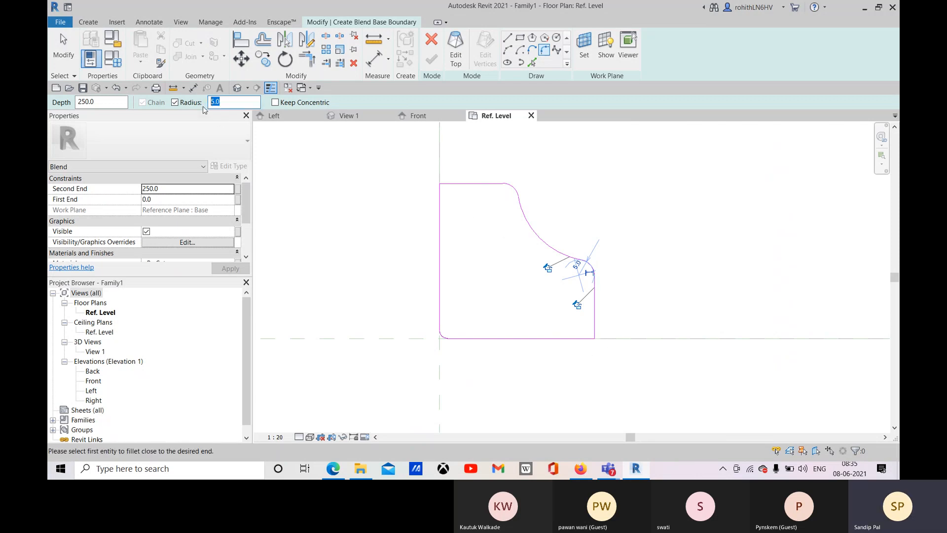
pyautogui.write('2.5')
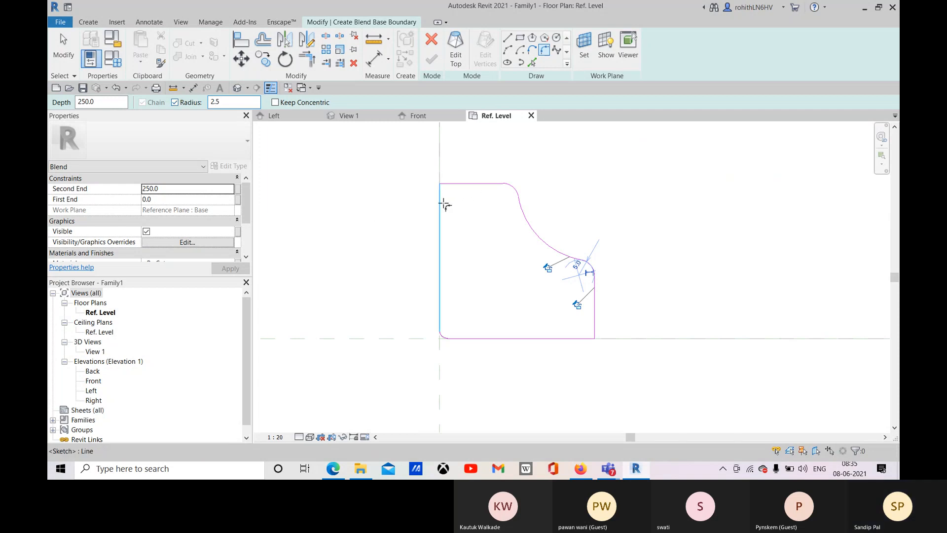
pyautogui.click(453, 189)
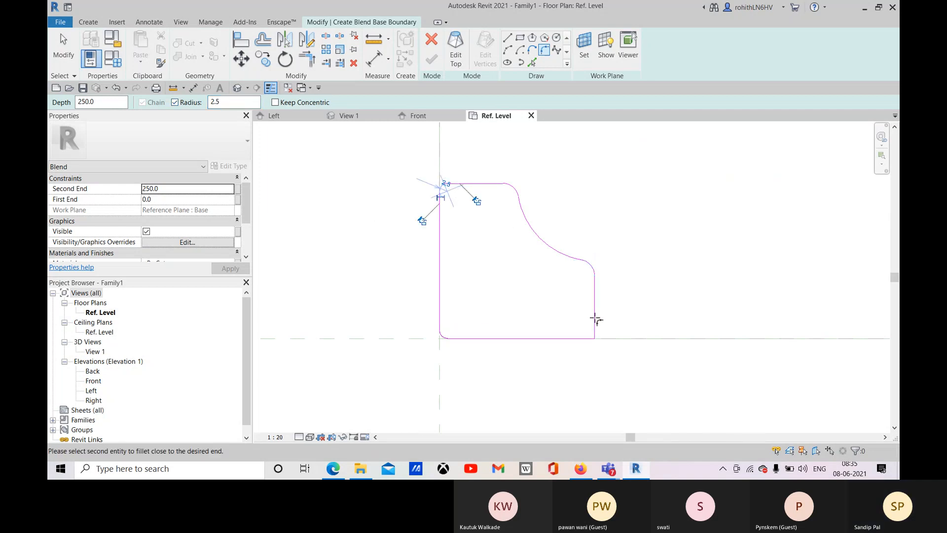
pyautogui.click(592, 337)
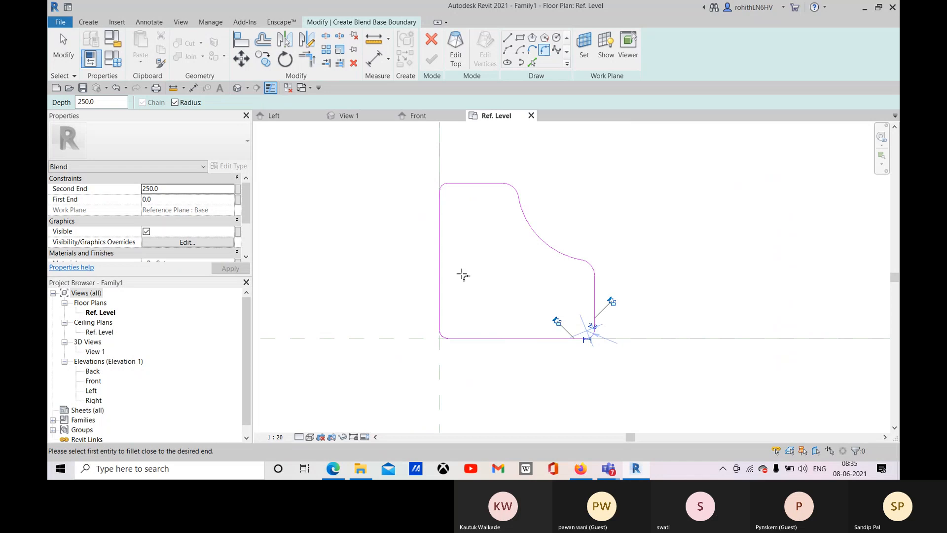
# Switch to the blend's top boundary and sketch a 75 by 75 mm square from the intersection of the left and front reference planes.
pyautogui.scroll(-6, 450, 341)
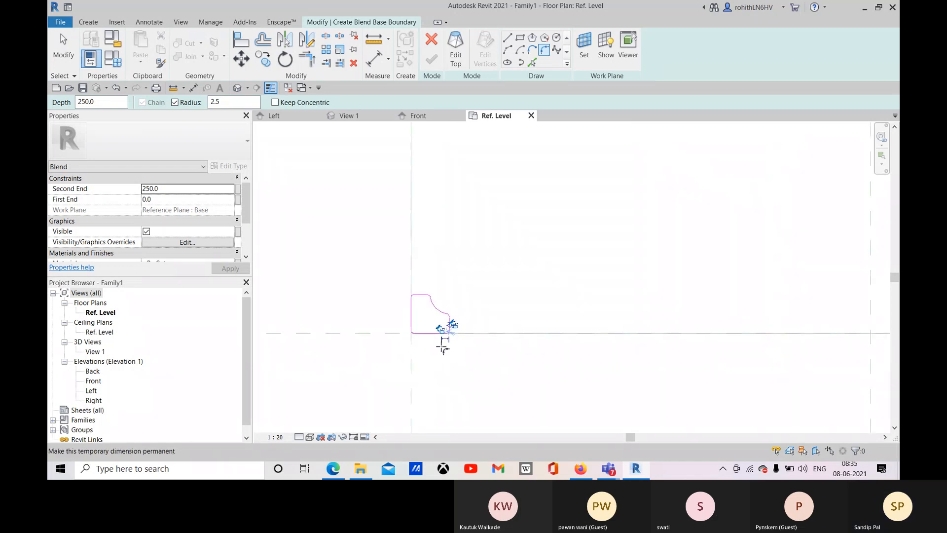
pyautogui.click(456, 54)
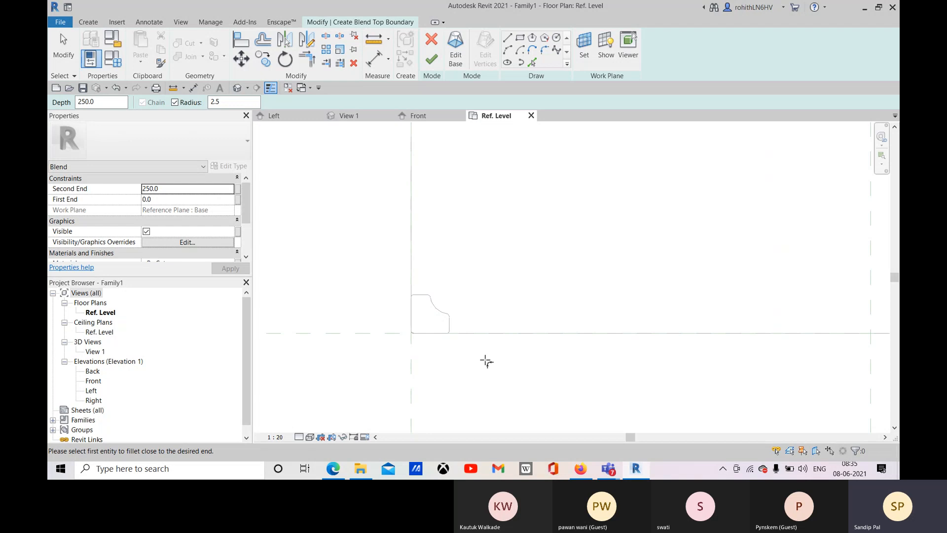
pyautogui.click(520, 38)
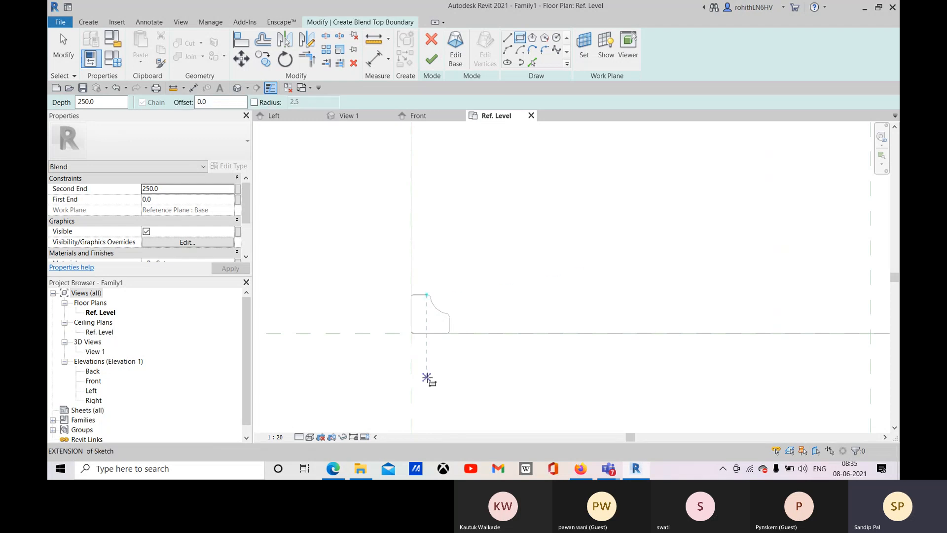
pyautogui.scroll(3, 411, 343)
pyautogui.scroll(3, 409, 335)
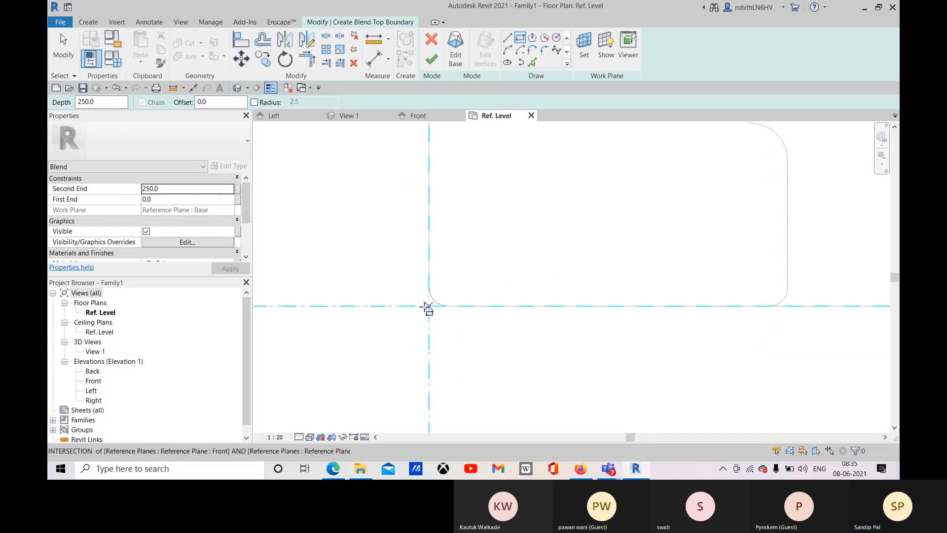
pyautogui.click(429, 306)
pyautogui.scroll(-6, 663, 231)
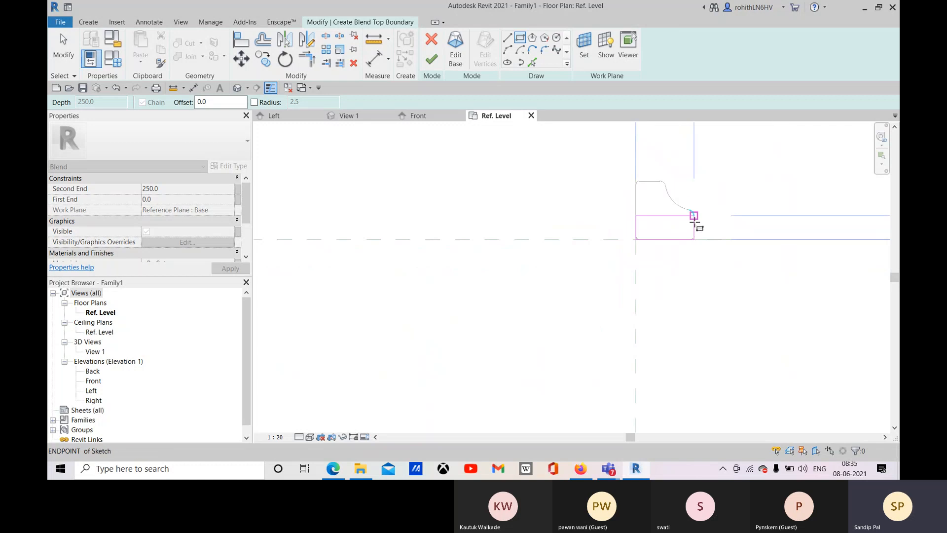
pyautogui.moveTo(714, 213); pyautogui.dragTo(618, 335, button='middle')
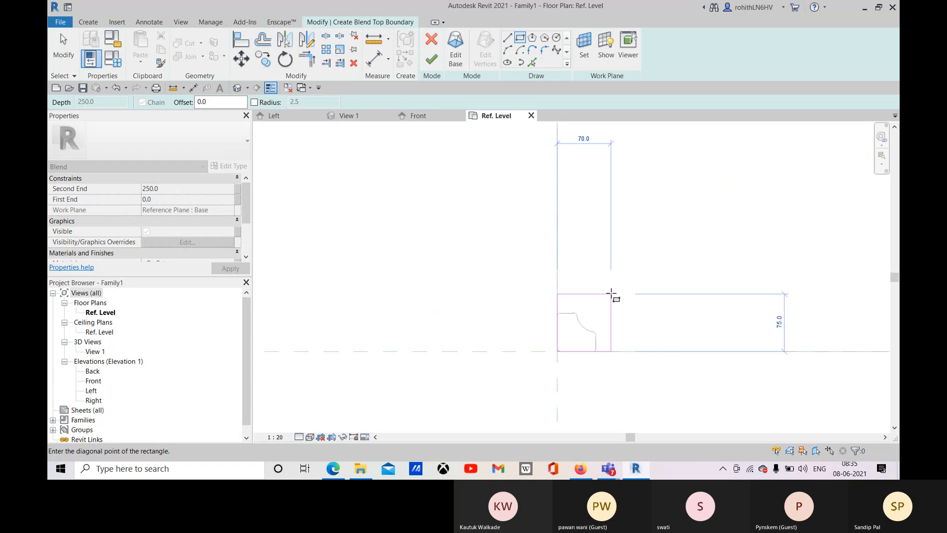
pyautogui.click(614, 294)
pyautogui.scroll(2, 513, 323)
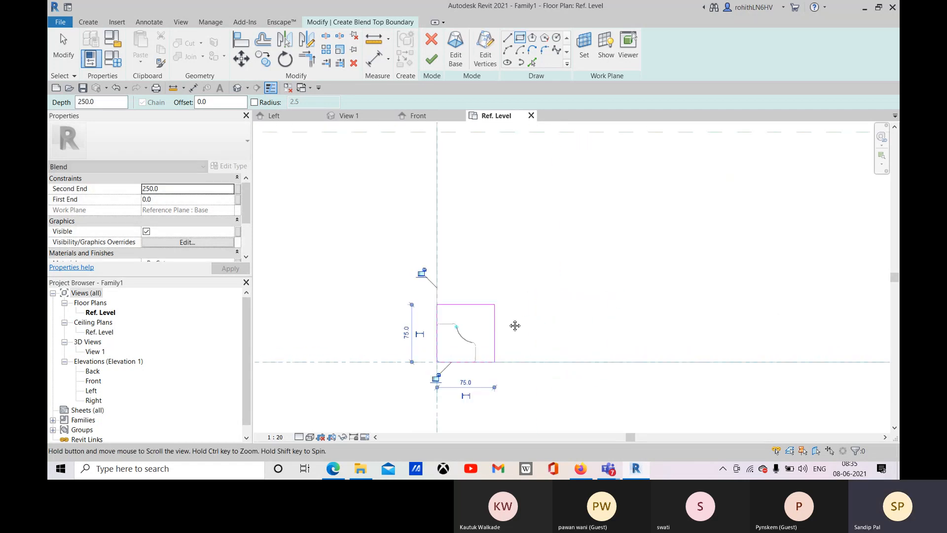
# Draw a three-point arc of about 37.5 mm radius between the midpoints of the top boundary's upper and right edges, curving inward.
pyautogui.click(508, 50)
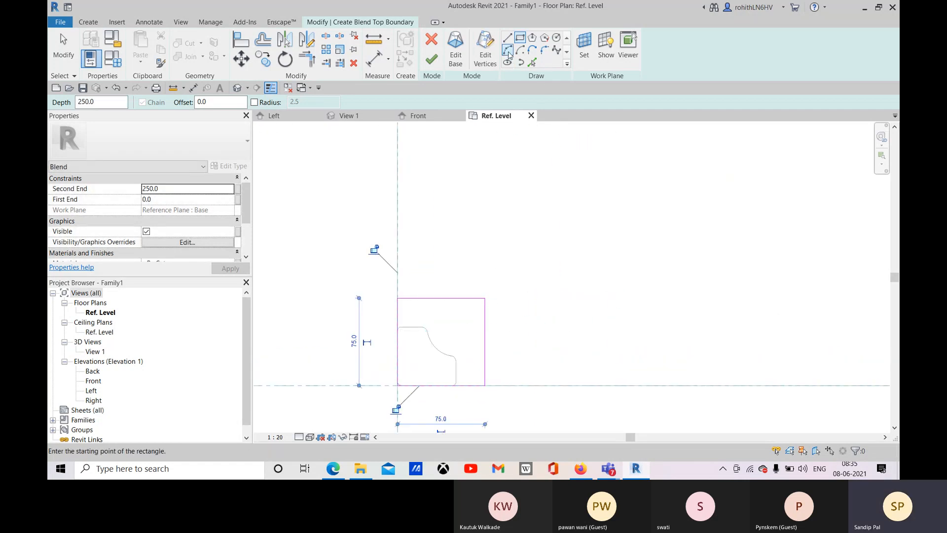
pyautogui.click(445, 299)
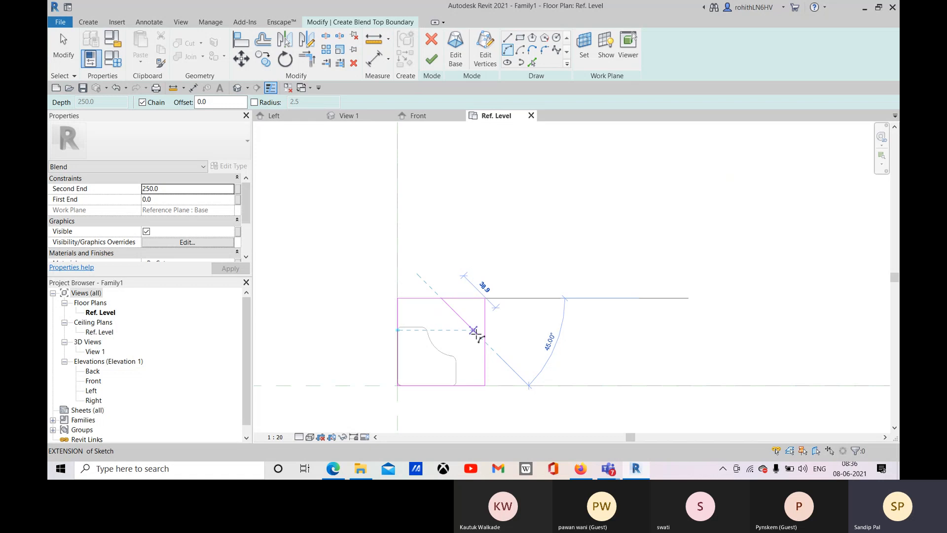
pyautogui.click(485, 339)
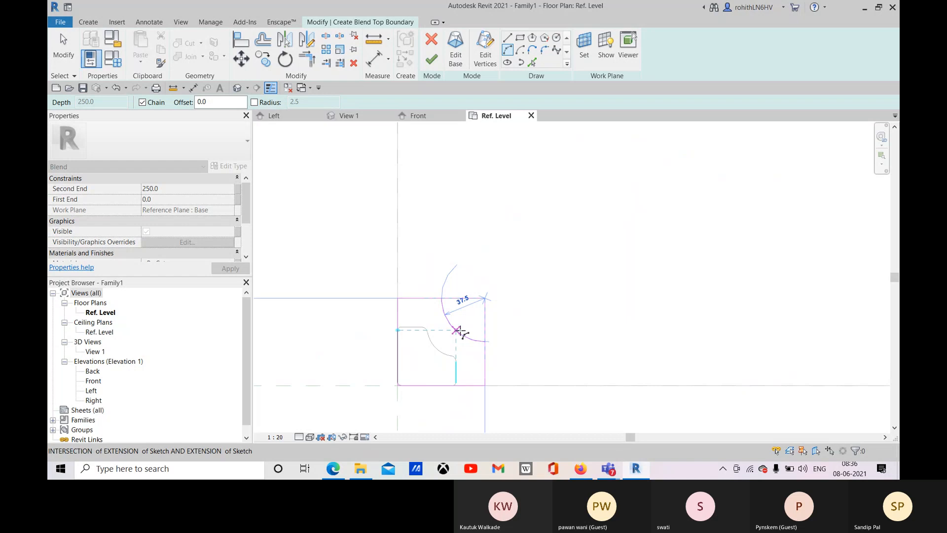
pyautogui.click(457, 330)
pyautogui.scroll(2, 460, 332)
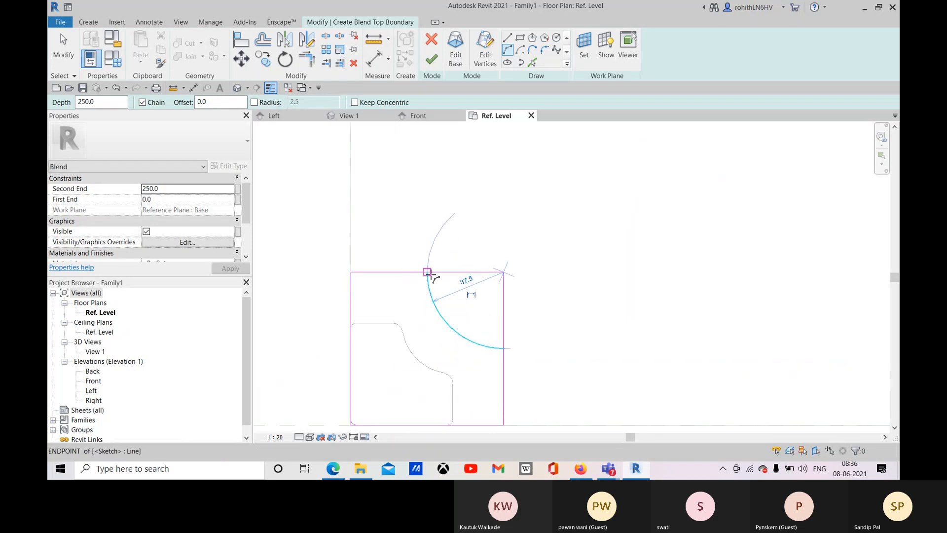
pyautogui.moveTo(486, 343); pyautogui.dragTo(487, 319, button='middle')
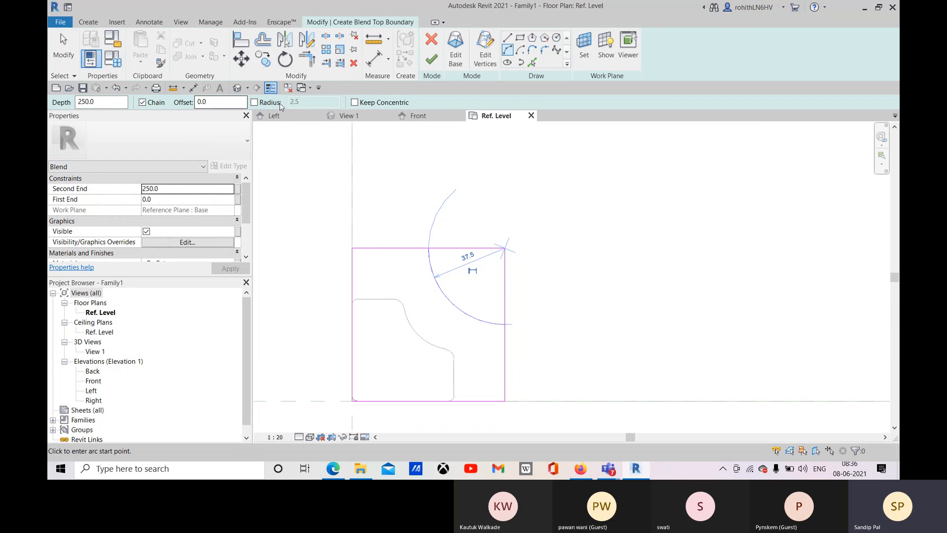
# Fillet both ends of the top boundary's inward arc against the upper and right edges with a 7.5 mm radius.
pyautogui.click(544, 49)
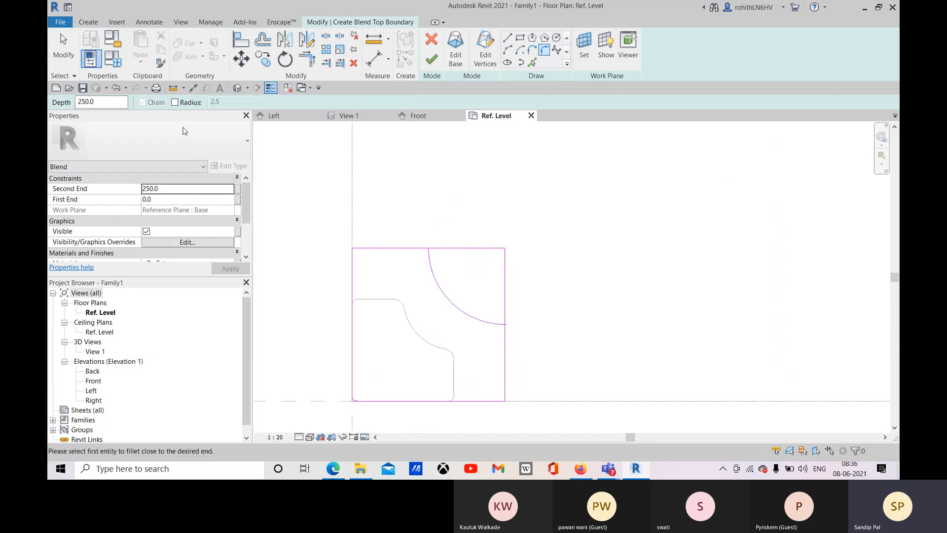
pyautogui.click(175, 102)
pyautogui.doubleClick(216, 103)
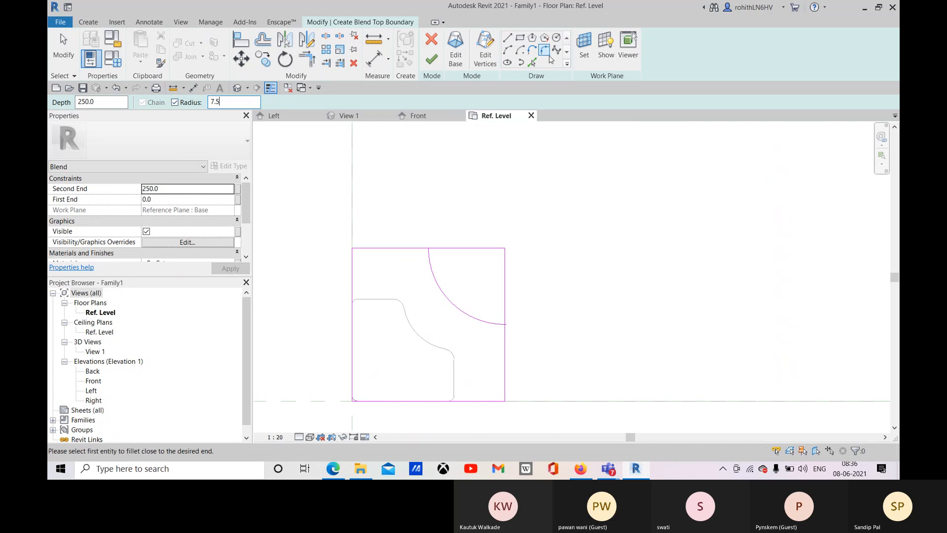
pyautogui.click(410, 249)
pyautogui.click(425, 258)
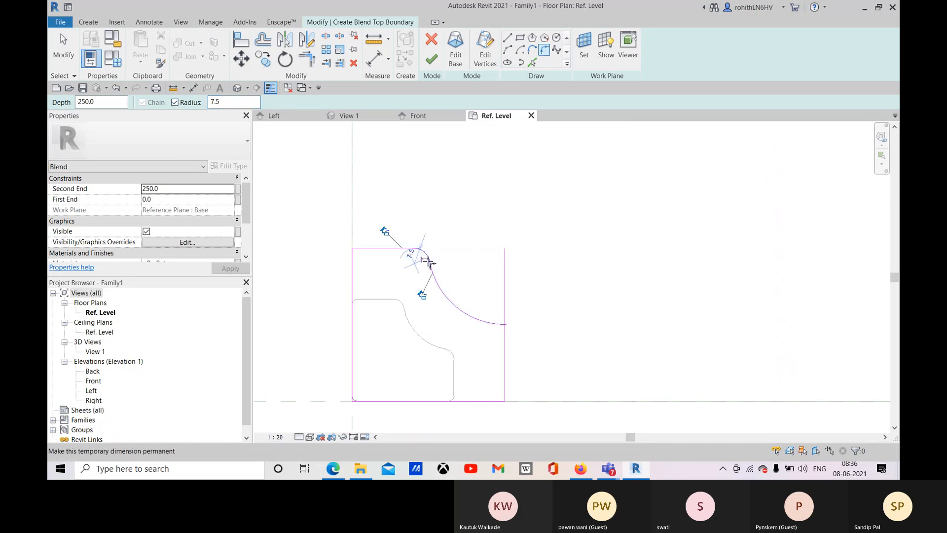
pyautogui.click(483, 325)
pyautogui.click(504, 343)
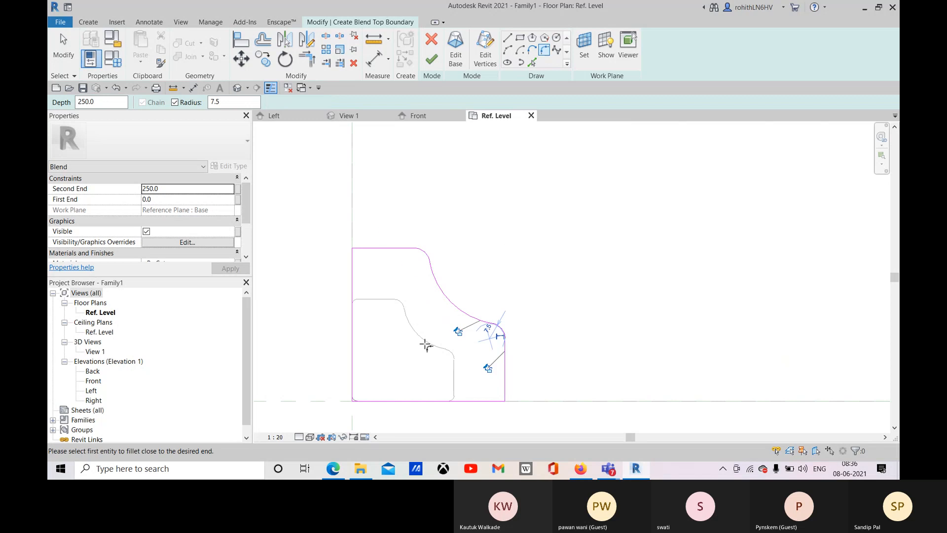
# Fillet the lower-left corner of the blend's top boundary with a 2.5 mm radius.
pyautogui.scroll(-1, 585, 339)
pyautogui.scroll(-1, 545, 337)
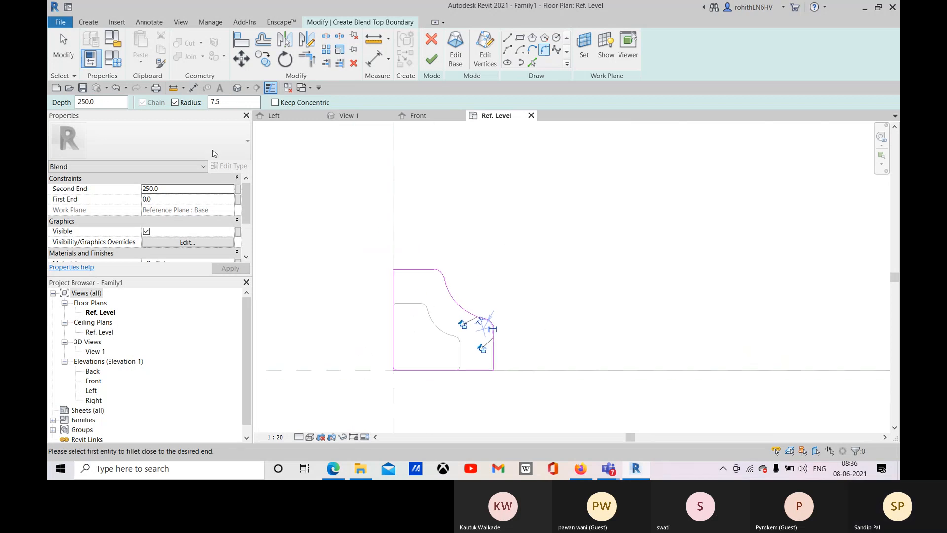
pyautogui.doubleClick(216, 101)
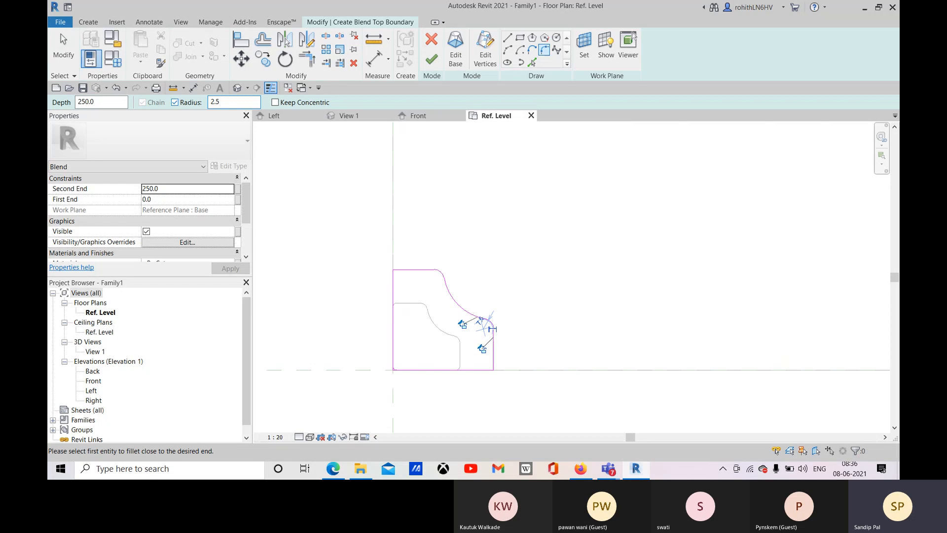
pyautogui.scroll(5, 374, 353)
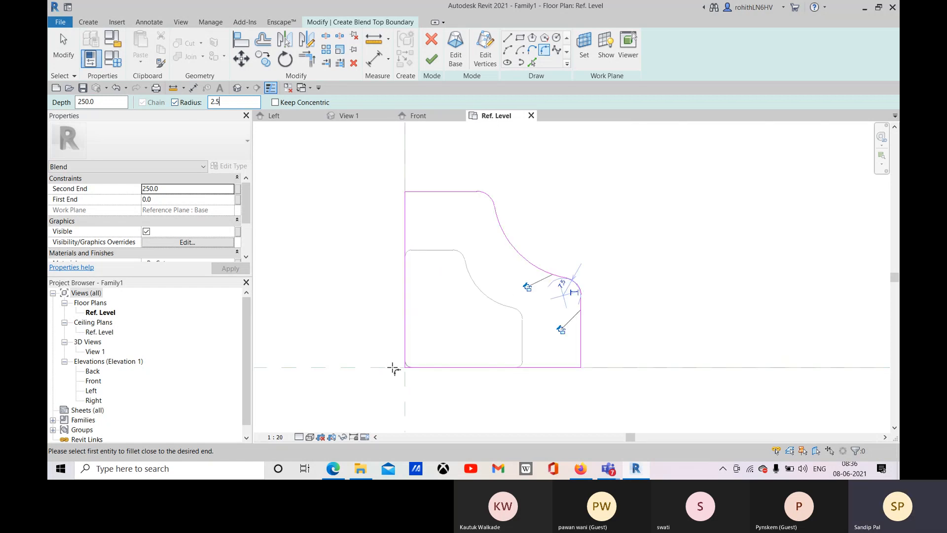
pyautogui.click(417, 355)
pyautogui.click(442, 385)
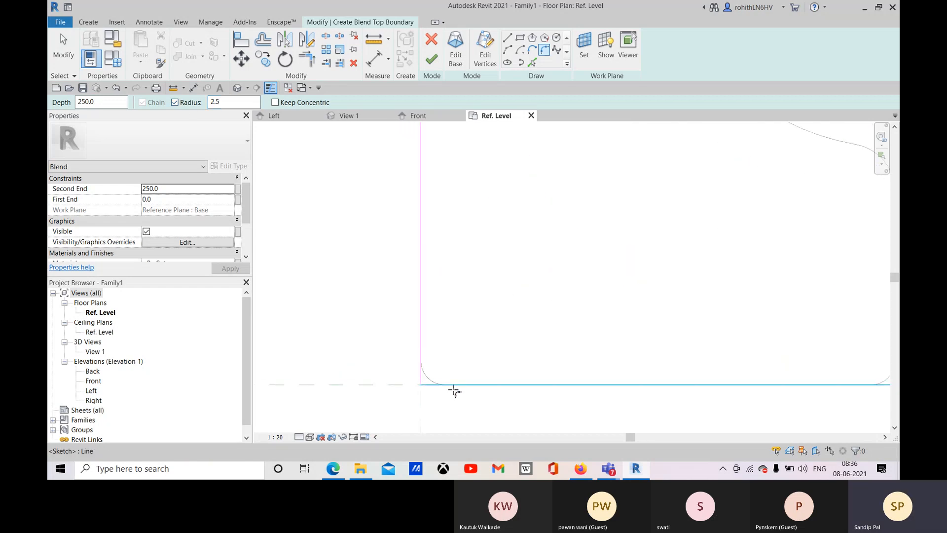
# Fillet the top boundary's lower-right and upper-left corners with the same 2.5 mm radius.
pyautogui.scroll(-3, 447, 377)
pyautogui.scroll(2, 476, 354)
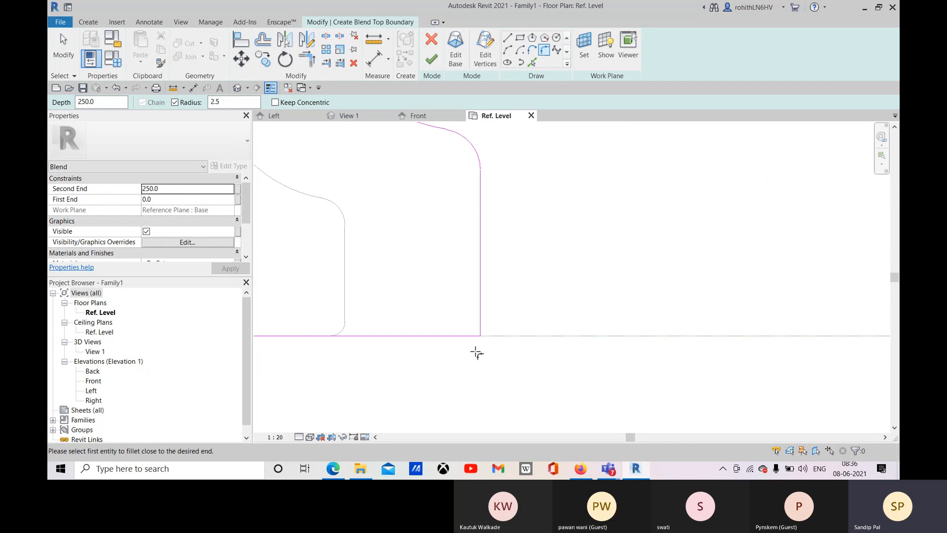
pyautogui.click(470, 336)
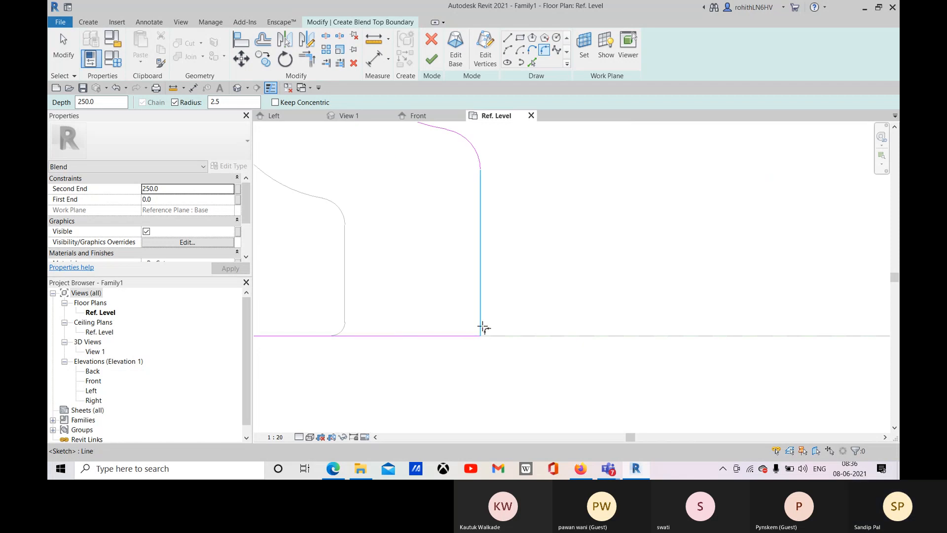
pyautogui.click(481, 327)
pyautogui.scroll(-3, 480, 328)
pyautogui.moveTo(320, 197); pyautogui.dragTo(372, 289, button='middle')
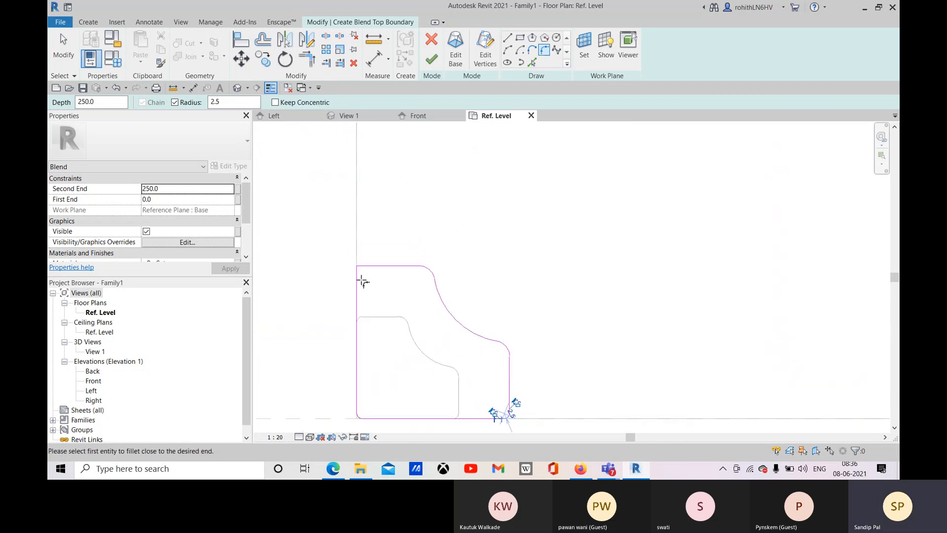
pyautogui.click(357, 278)
pyautogui.click(369, 267)
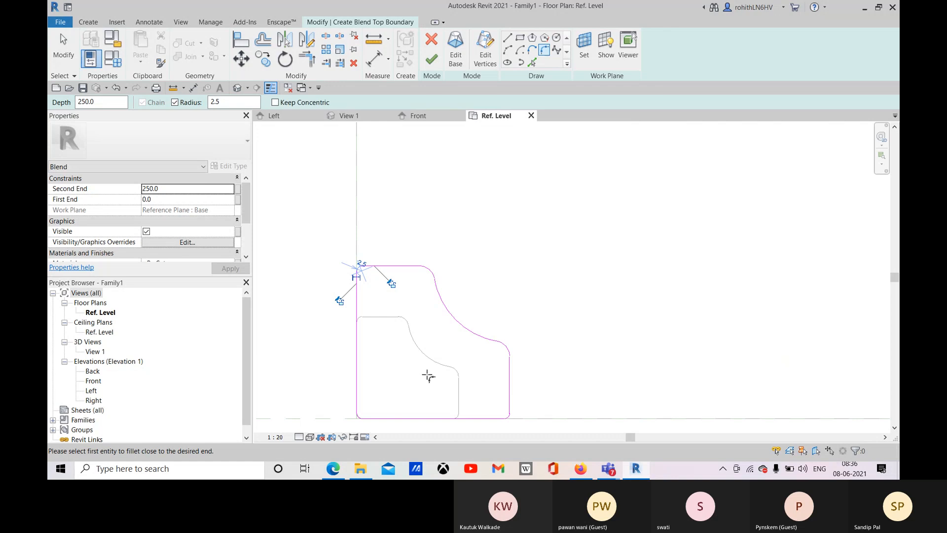
# Finish the blend and, in the Front elevation, stretch the leg's lower end down to the Ref. Level and lock it there.
pyautogui.scroll(-1, 510, 306)
pyautogui.scroll(-1, 450, 332)
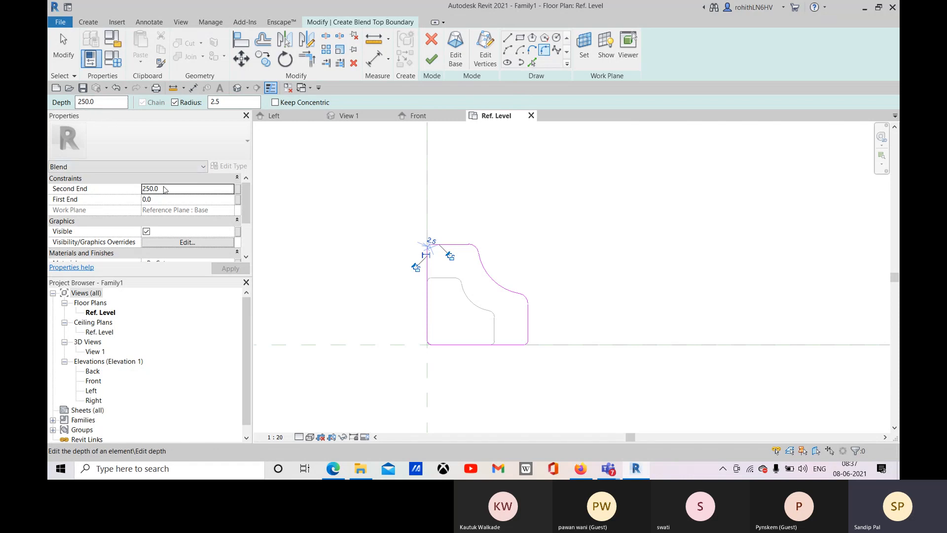
pyautogui.click(432, 61)
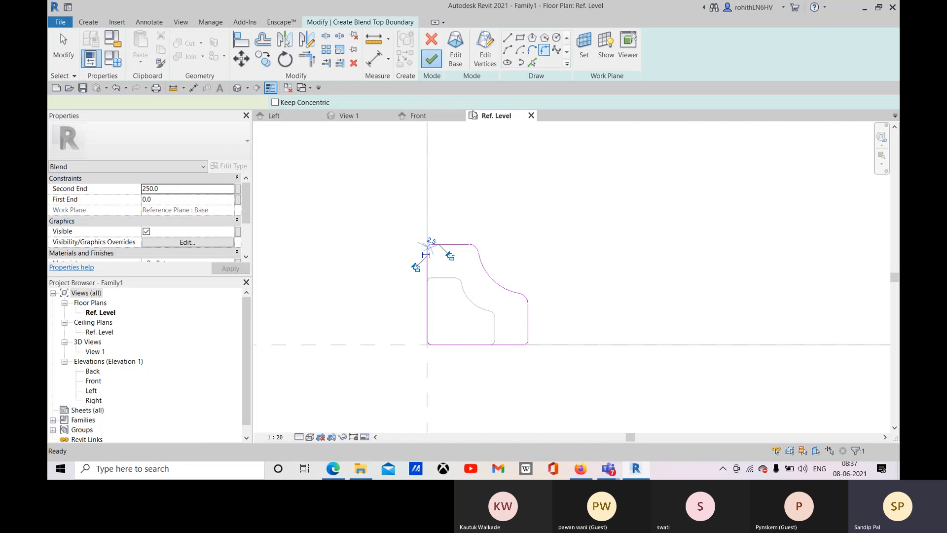
pyautogui.click(430, 116)
pyautogui.scroll(4, 456, 247)
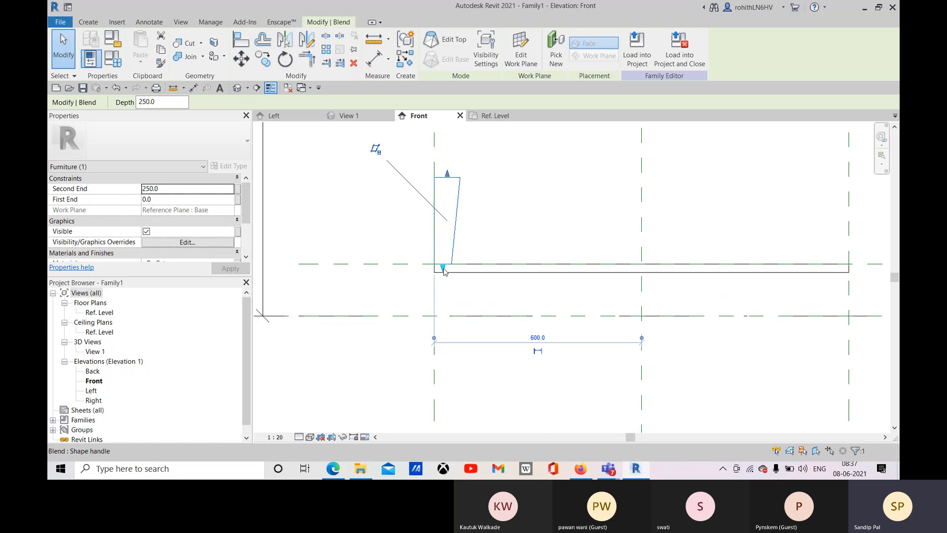
pyautogui.moveTo(442, 268); pyautogui.dragTo(448, 315)
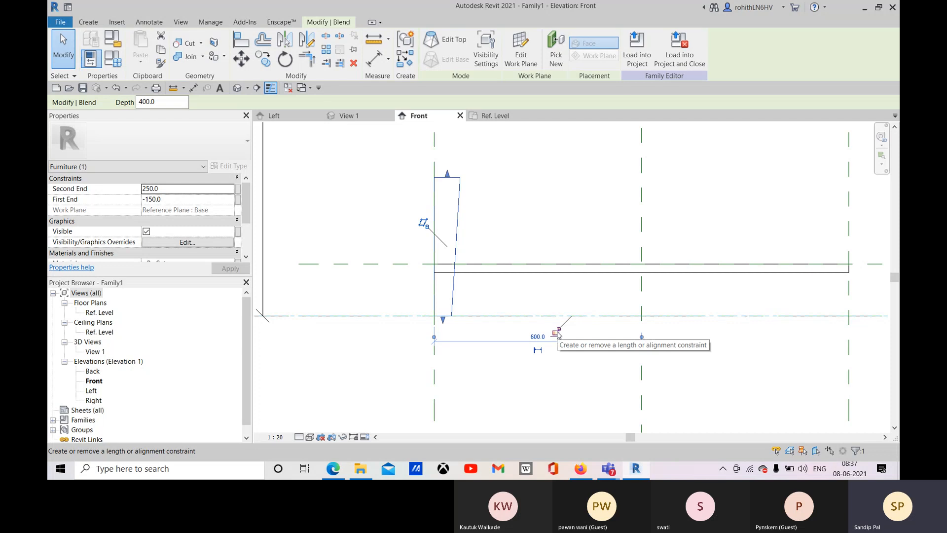
pyautogui.click(557, 332)
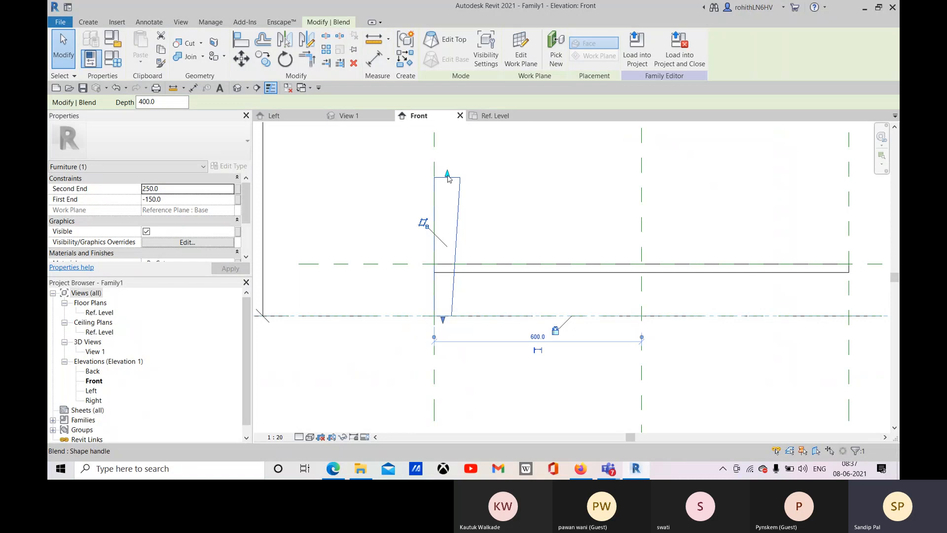
# Pull the leg's upper end down to the underside of the base panel and lock it to that face.
pyautogui.moveTo(450, 179); pyautogui.dragTo(452, 275)
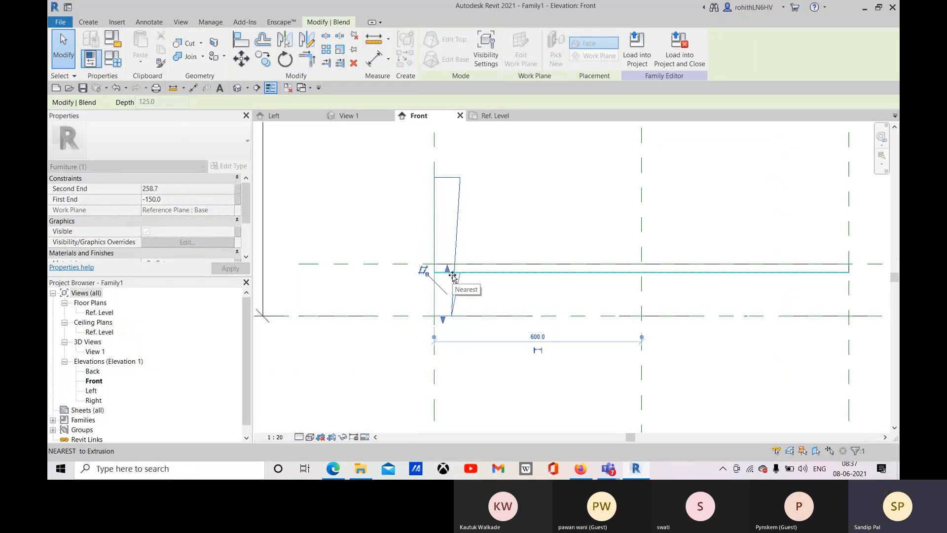
pyautogui.moveTo(452, 276); pyautogui.dragTo(452, 275)
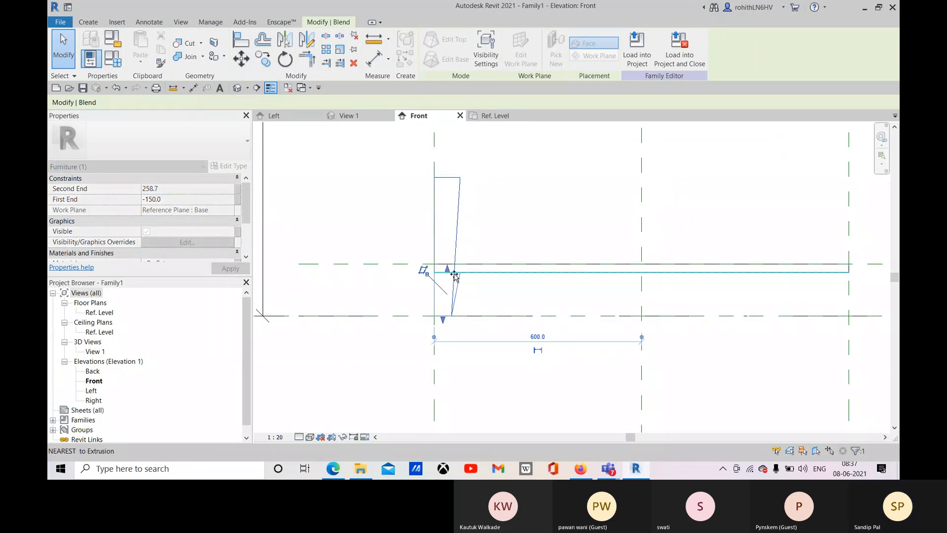
pyautogui.click(656, 257)
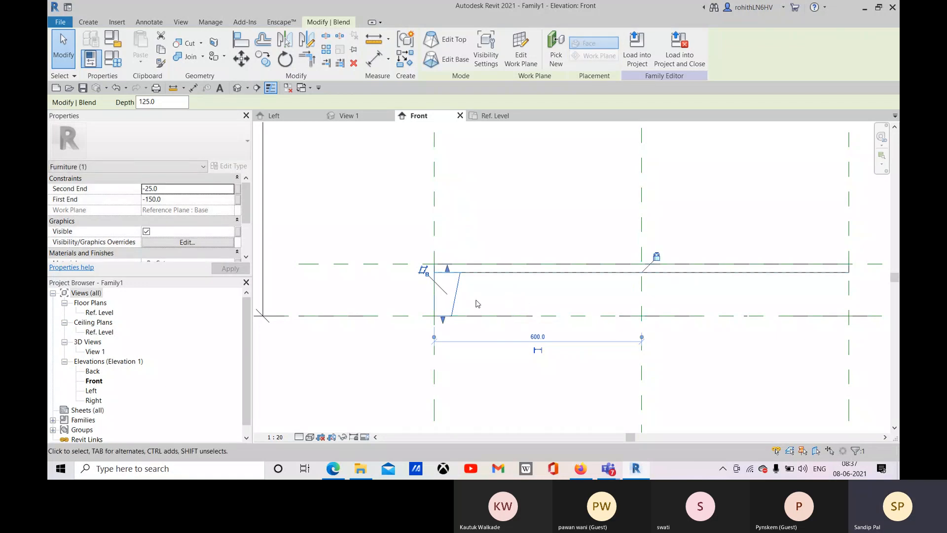
# Examine the leg beneath the base panel from several angles in the 3D view.
pyautogui.click(349, 115)
pyautogui.click(623, 324)
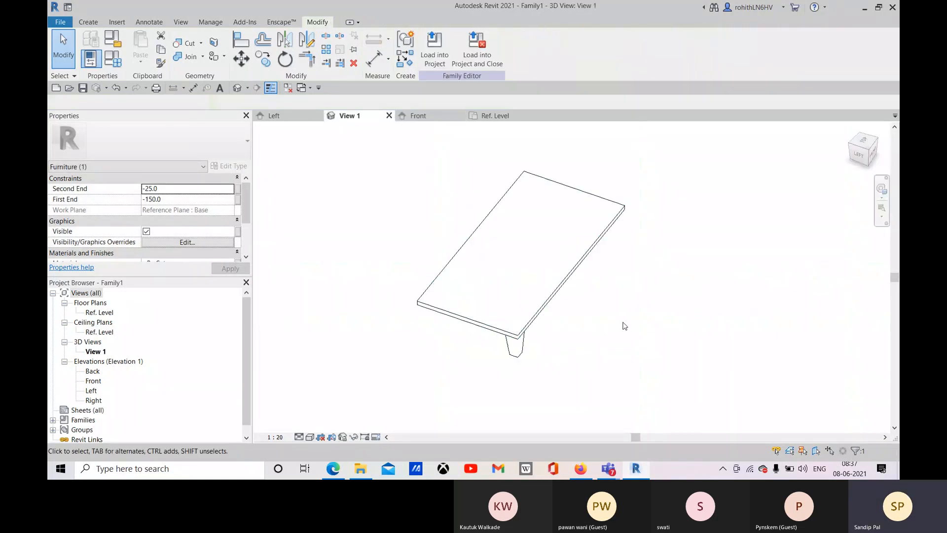
pyautogui.keyDown('shift'); pyautogui.moveTo(590, 350); pyautogui.dragTo(363, 252, button='middle'); pyautogui.keyUp('shift')
pyautogui.scroll(8, 439, 261)
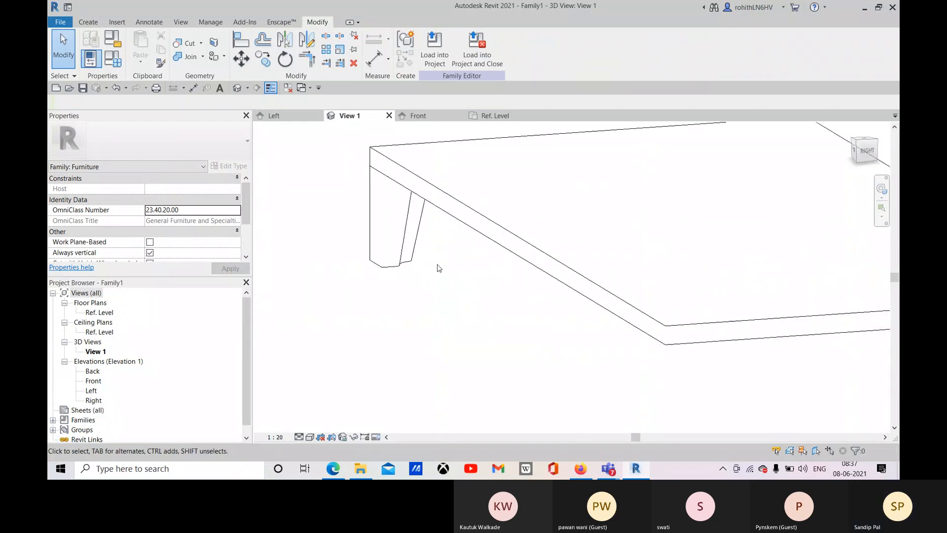
pyautogui.keyDown('shift'); pyautogui.moveTo(425, 252); pyautogui.dragTo(608, 335, button='middle'); pyautogui.keyUp('shift')
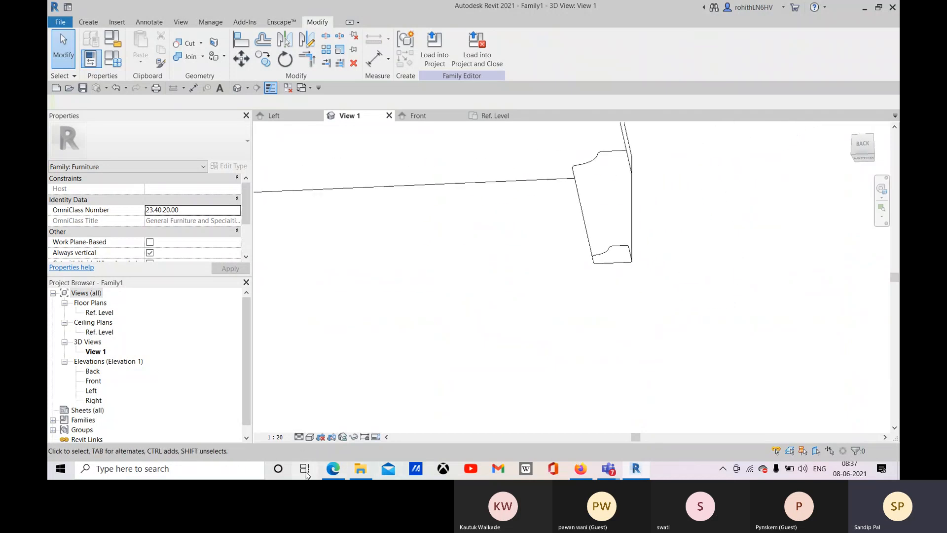
# Set the 3D view to a shaded visual style and inspect the leg and base panel from above and below.
pyautogui.click(309, 436)
pyautogui.click(326, 430)
pyautogui.moveTo(641, 300)
pyautogui.keyDown('shift'); pyautogui.mouseDown(button='middle')
pyautogui.moveTo(699, 228)
pyautogui.moveTo(594, 315)
pyautogui.moveTo(549, 271)
pyautogui.moveTo(560, 391)
pyautogui.moveTo(508, 311)
pyautogui.moveTo(722, 352)
pyautogui.mouseUp(button='middle'); pyautogui.keyUp('shift')
pyautogui.keyDown('shift'); pyautogui.moveTo(653, 291); pyautogui.dragTo(383, 245, button='middle'); pyautogui.keyUp('shift')
pyautogui.keyDown('shift'); pyautogui.moveTo(457, 267); pyautogui.dragTo(492, 287, button='middle'); pyautogui.keyUp('shift')
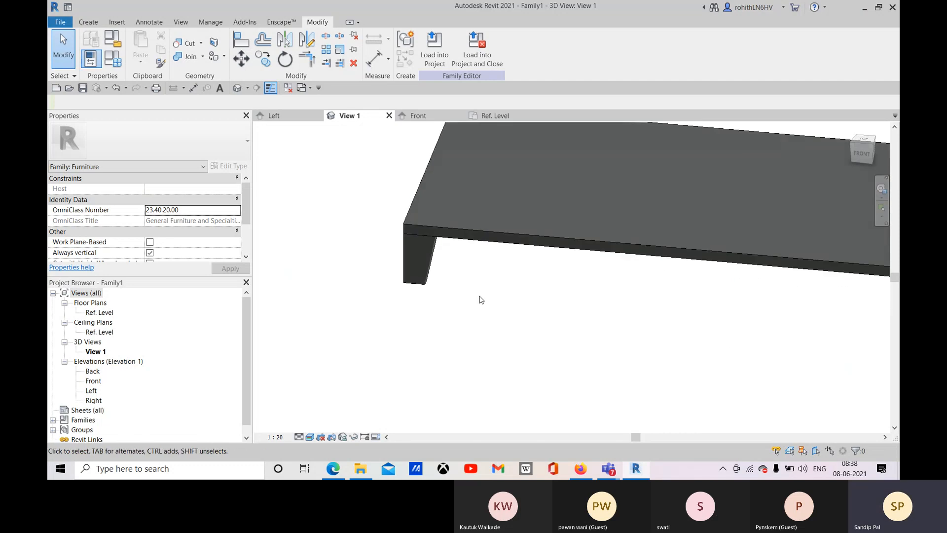
pyautogui.scroll(-3, 481, 300)
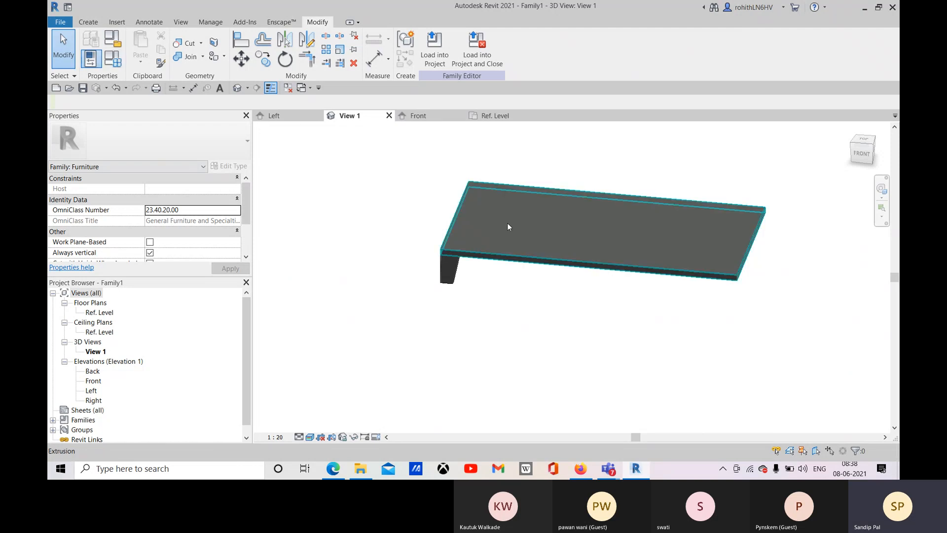
# Test the leg's locks in the Front elevation by raising the Base reference plane to 360 mm above the Ref. Level, and undo the move.
pyautogui.click(422, 116)
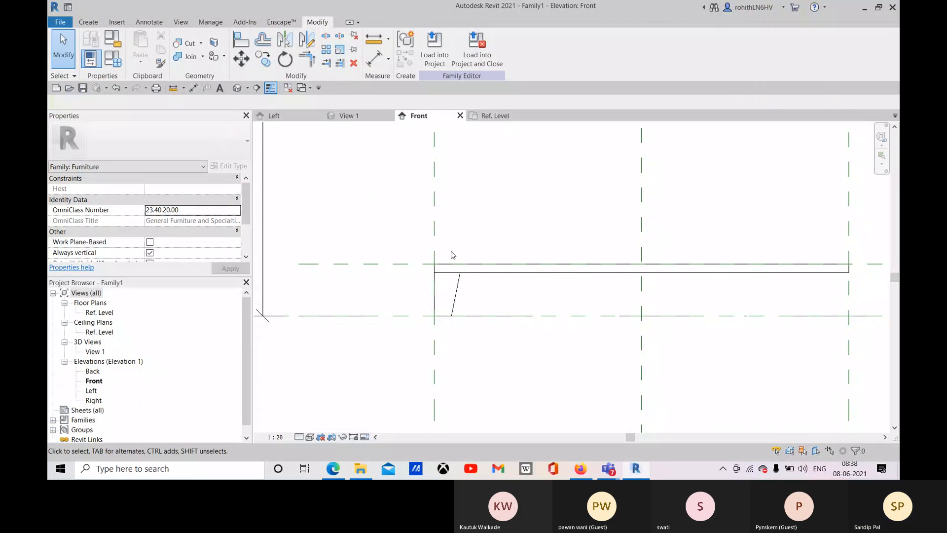
pyautogui.scroll(-3, 434, 251)
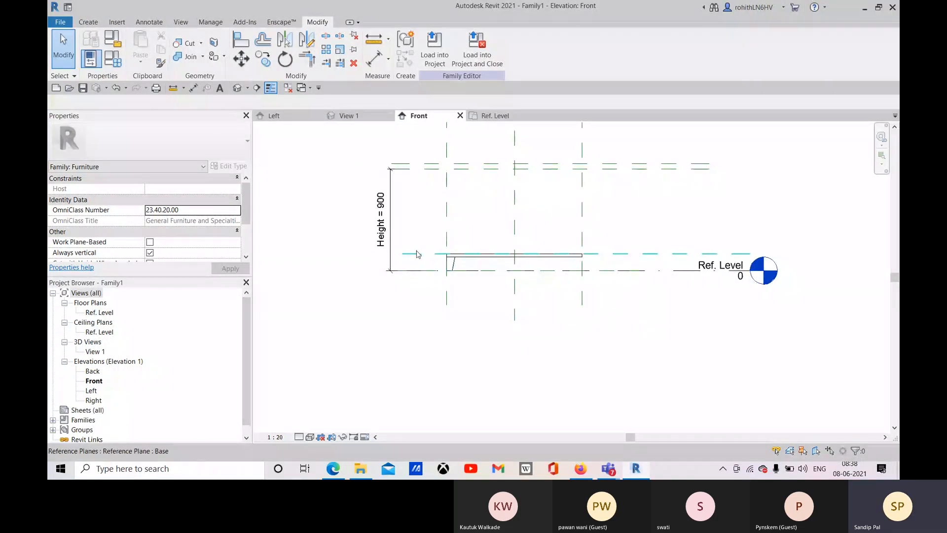
pyautogui.moveTo(417, 252); pyautogui.dragTo(413, 229)
pyautogui.scroll(3, 456, 258)
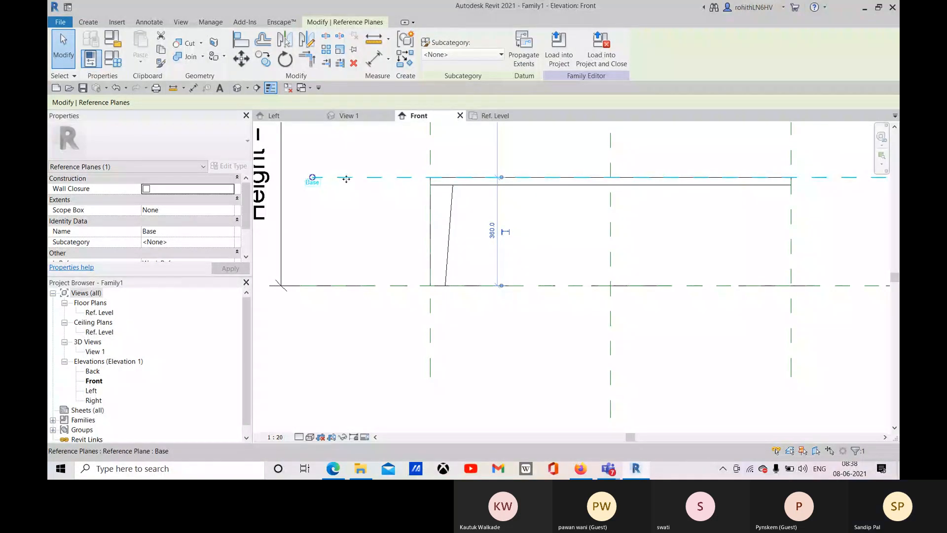
pyautogui.click(414, 274)
pyautogui.scroll(-3, 418, 274)
pyautogui.scroll(-1, 489, 260)
pyautogui.moveTo(489, 260); pyautogui.dragTo(459, 270, button='middle')
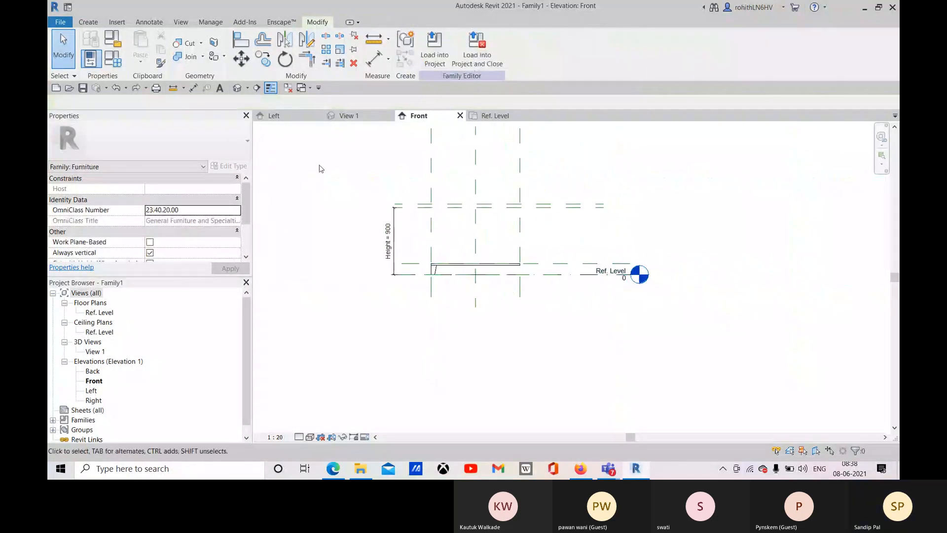
pyautogui.scroll(4, 422, 268)
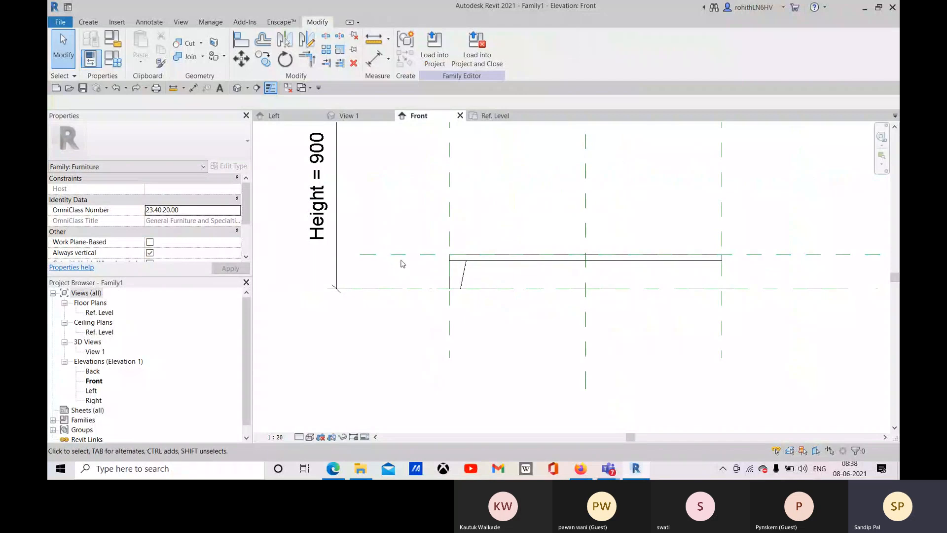
# Review the family's parameters in the Family Types dialog and close it without changes.
pyautogui.click(114, 60)
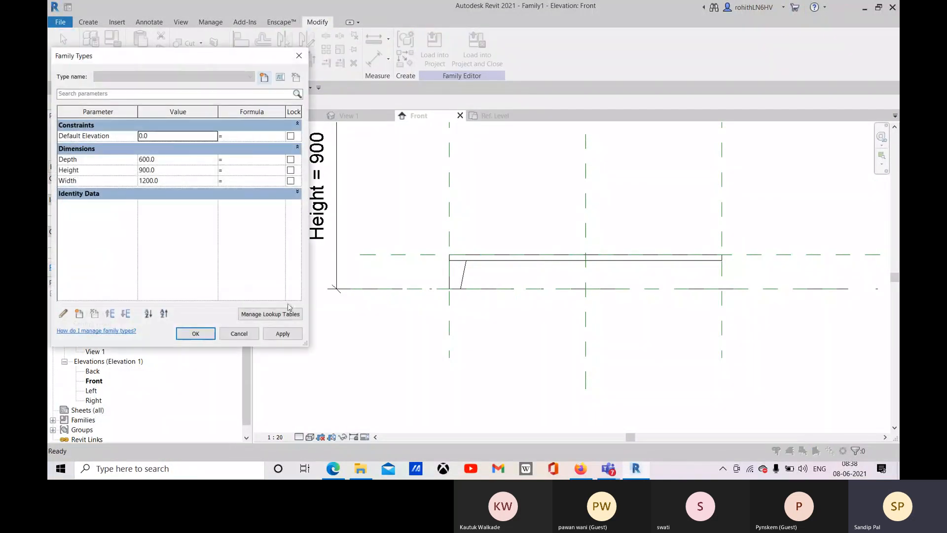
pyautogui.click(256, 334)
pyautogui.scroll(-3, 373, 281)
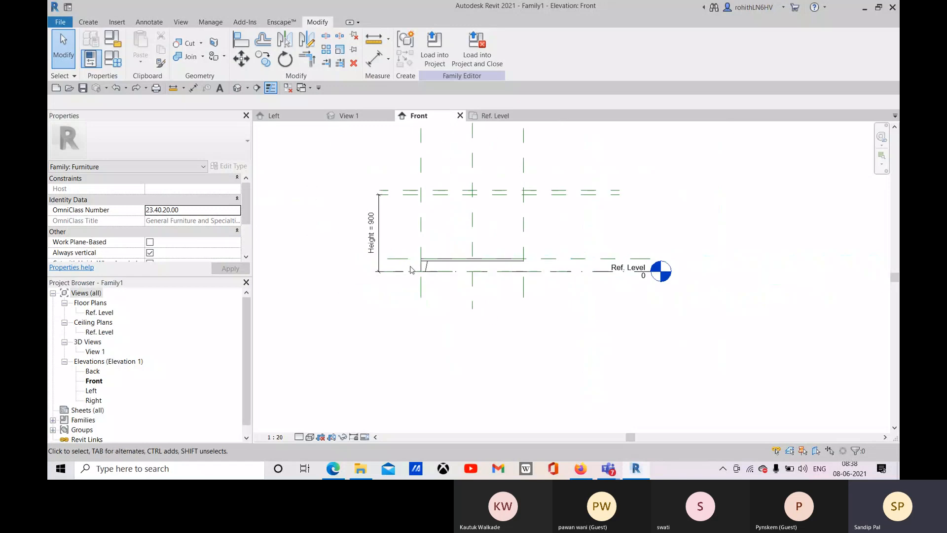
pyautogui.scroll(2, 373, 281)
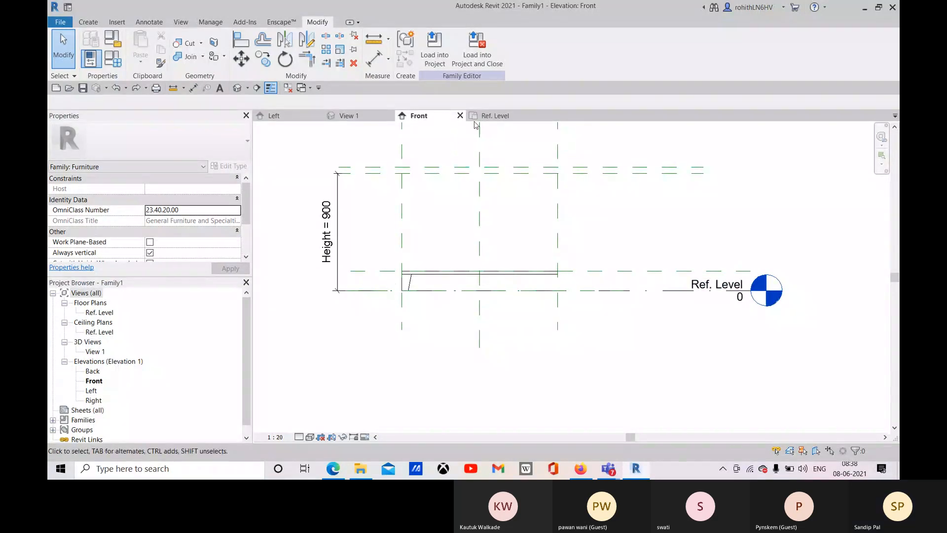
# Mirror a copy of the leg about the Center (Left/Right) reference plane in the Ref. Level plan.
pyautogui.click(496, 117)
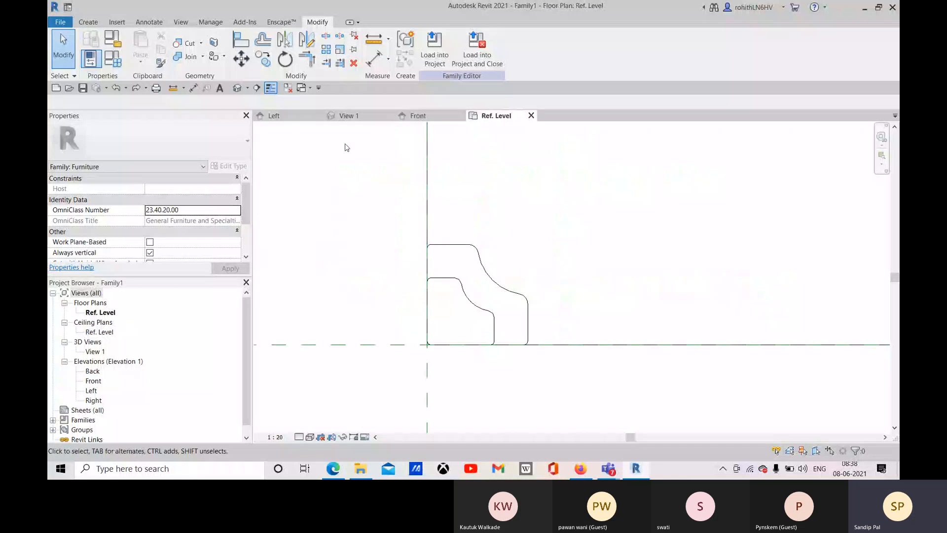
pyautogui.scroll(-3, 516, 254)
pyautogui.moveTo(516, 267); pyautogui.dragTo(331, 309, button='middle')
pyautogui.scroll(-2, 363, 286)
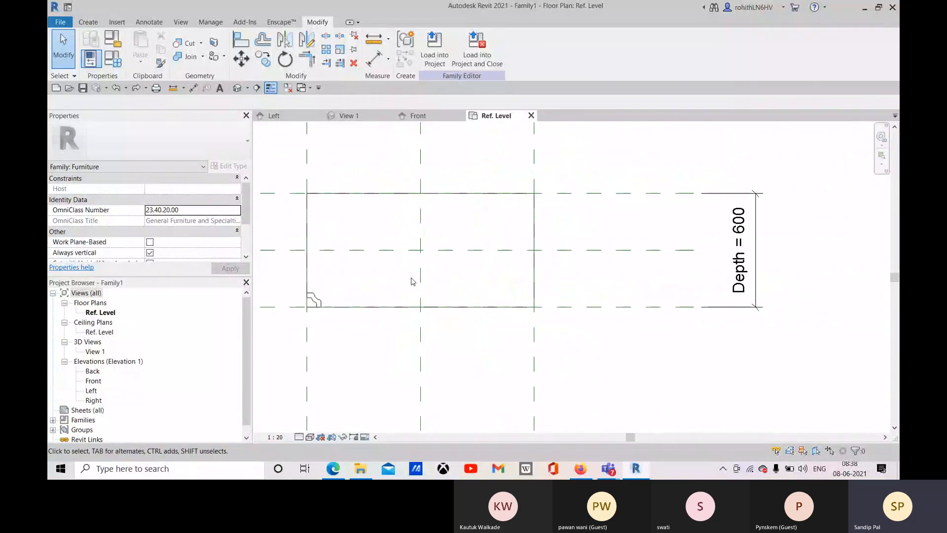
pyautogui.moveTo(412, 281); pyautogui.dragTo(472, 284, button='middle')
pyautogui.click(378, 305)
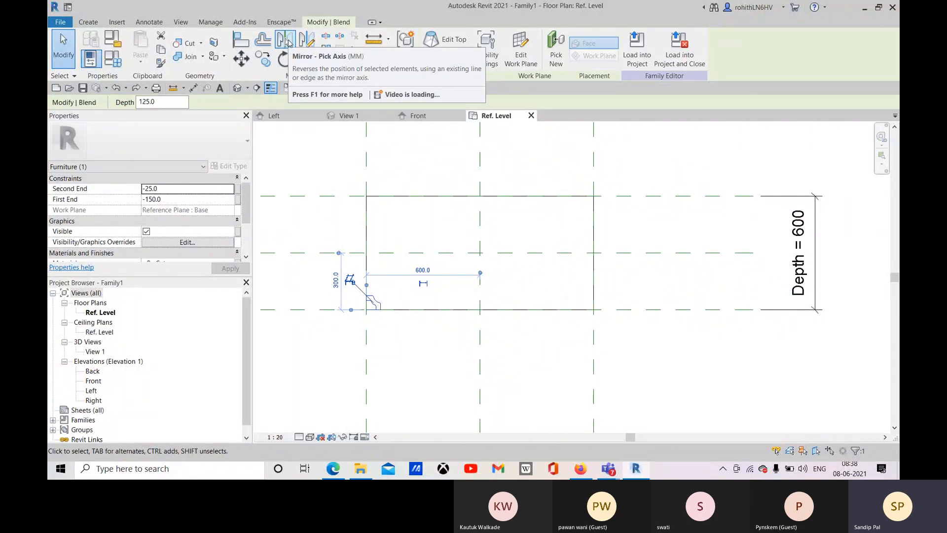
pyautogui.click(289, 43)
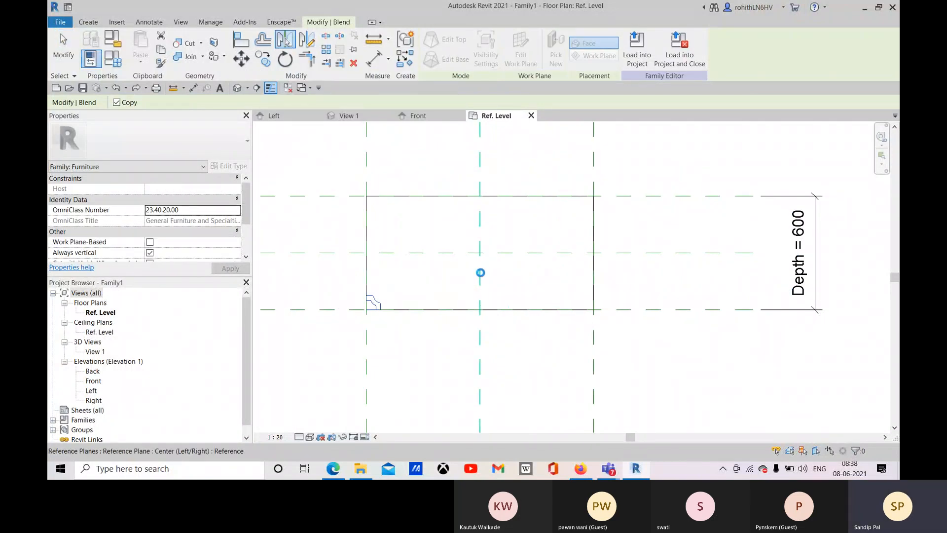
pyautogui.click(480, 273)
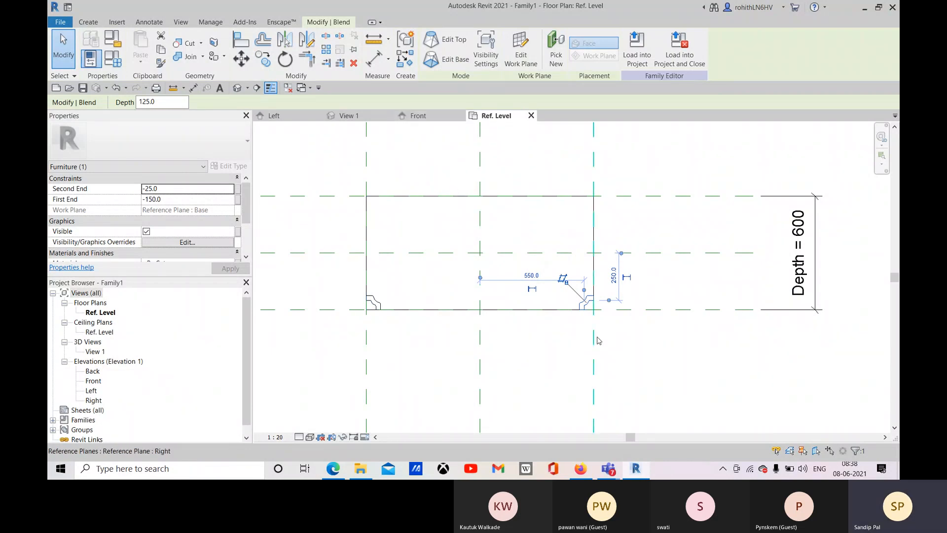
# In the Front elevation, lock the mirrored leg's top to the base panel's underside and its bottom to the Ref. Level.
pyautogui.click(418, 115)
pyautogui.scroll(4, 563, 292)
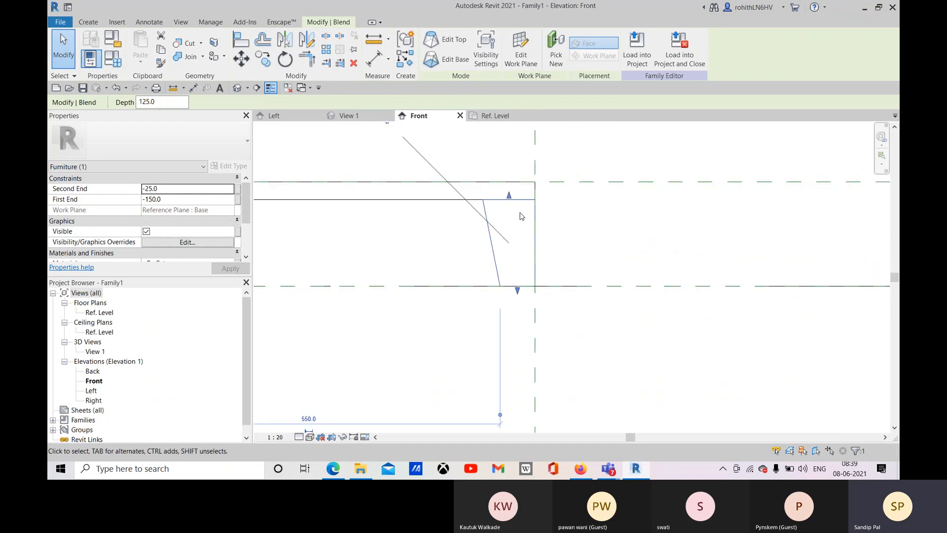
pyautogui.moveTo(509, 195)
pyautogui.mouseDown()
pyautogui.moveTo(508, 211)
pyautogui.moveTo(510, 200)
pyautogui.mouseUp()
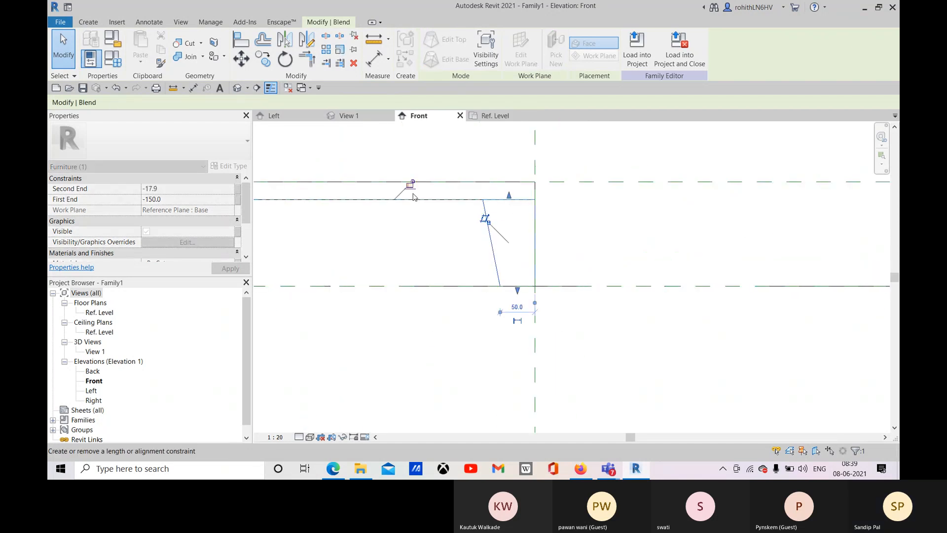
pyautogui.click(410, 184)
pyautogui.moveTo(516, 292); pyautogui.dragTo(520, 286)
pyautogui.click(559, 302)
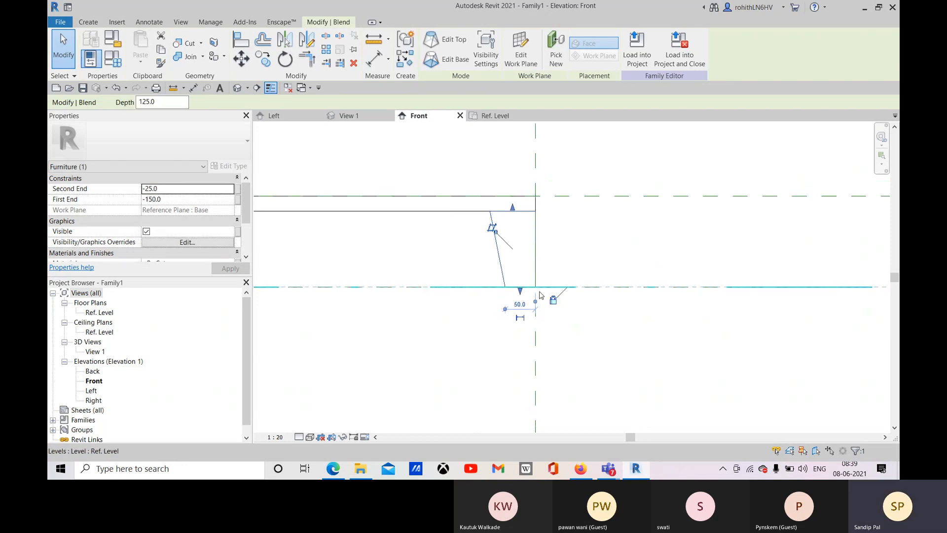
pyautogui.scroll(-5, 559, 304)
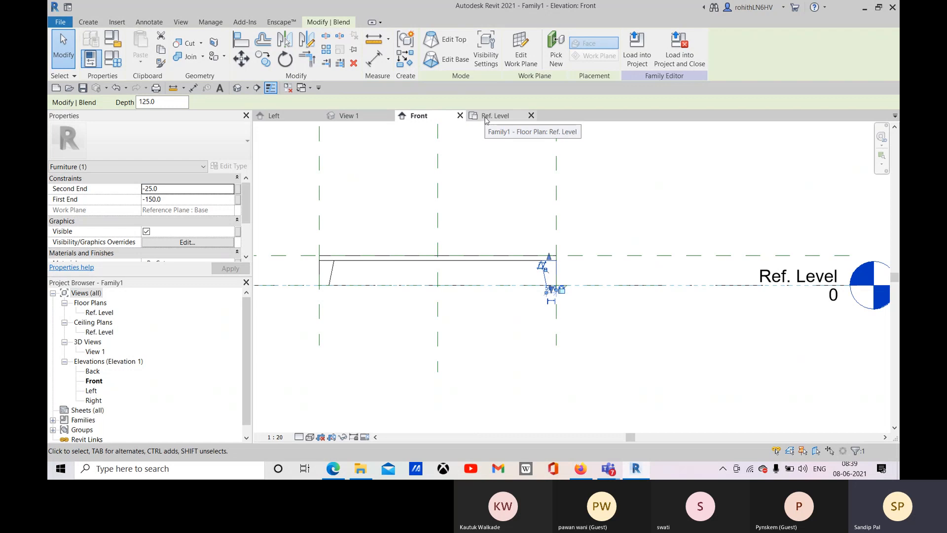
# With the 3D view open, set the Width parameter to 2000 in the Family Types dialog to test the locked legs.
pyautogui.click(339, 116)
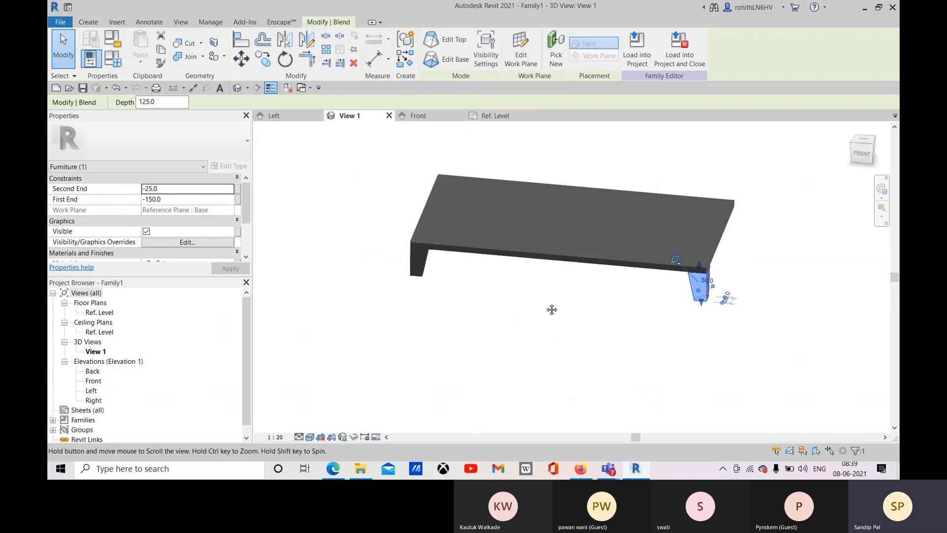
pyautogui.moveTo(552, 309); pyautogui.dragTo(541, 307, button='middle')
pyautogui.click(397, 296)
pyautogui.click(109, 60)
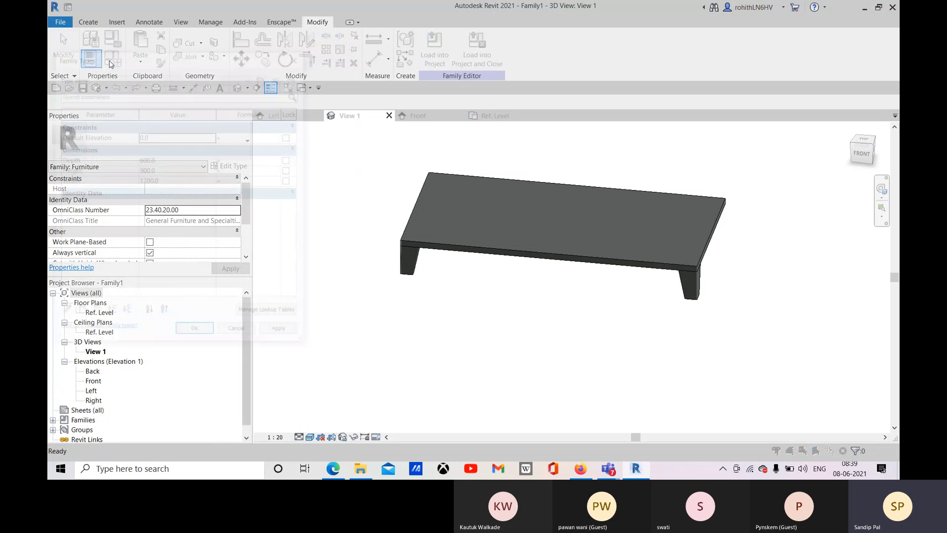
pyautogui.click(170, 182)
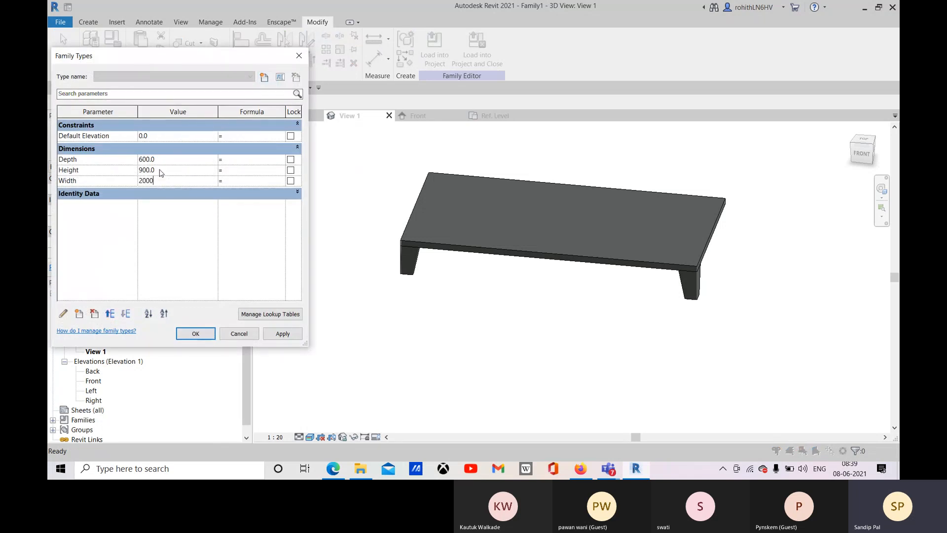
# Apply a Depth of 200 together with the Width of 2000 in the family types.
pyautogui.click(164, 159)
pyautogui.click(281, 334)
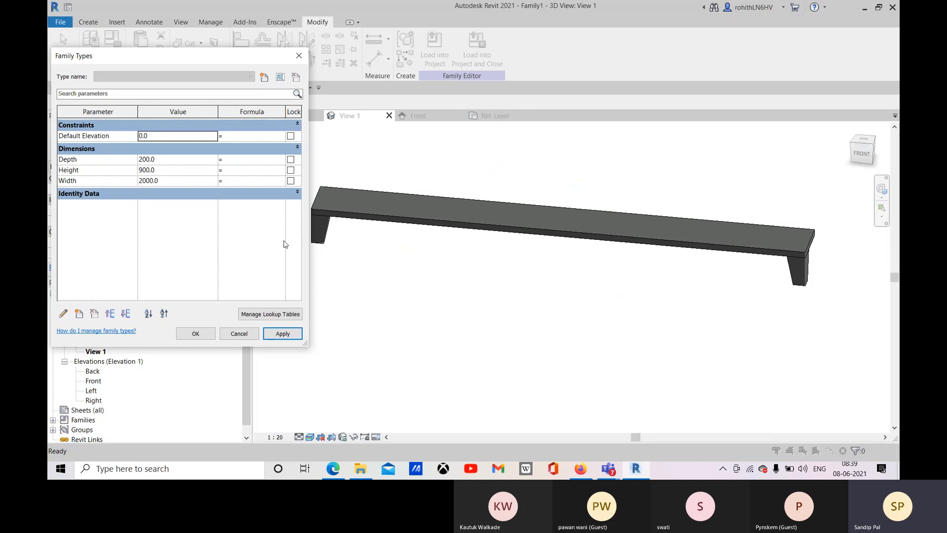
# Set the family's Depth to 600 and Width to 1200, apply the values and close the family types.
pyautogui.click(160, 160)
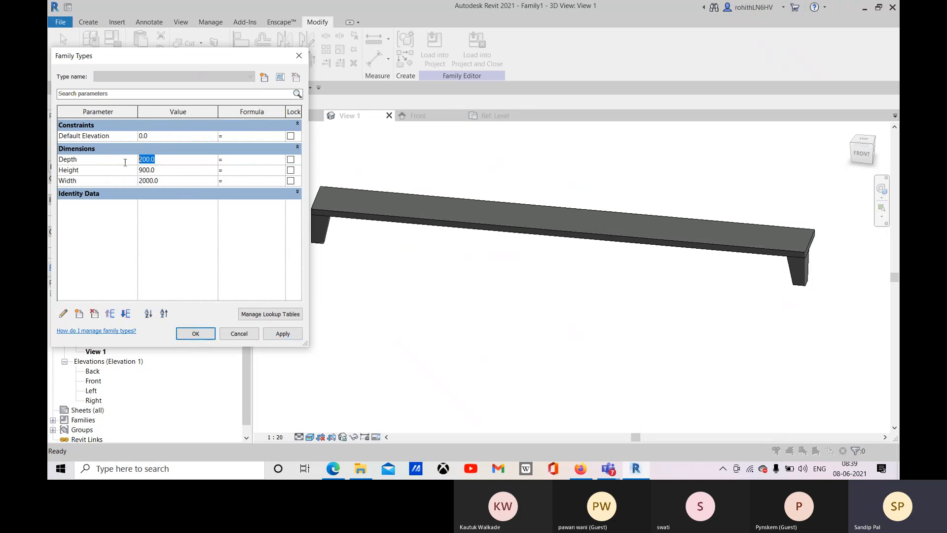
pyautogui.write('600')
pyautogui.click(279, 334)
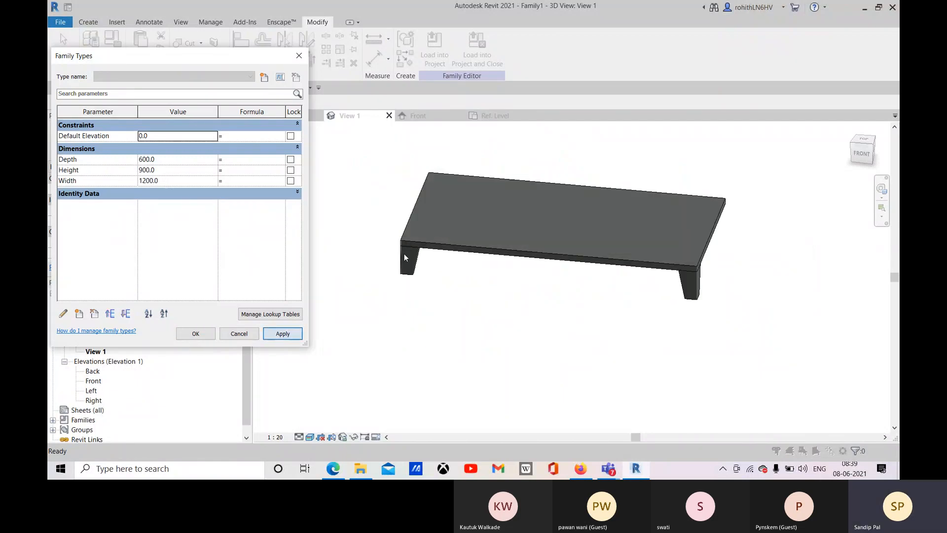
pyautogui.click(196, 333)
# In the Ref. Level plan, mirror a copy of both front leg blends about the central reference plane running along the slab's width.
pyautogui.click(491, 115)
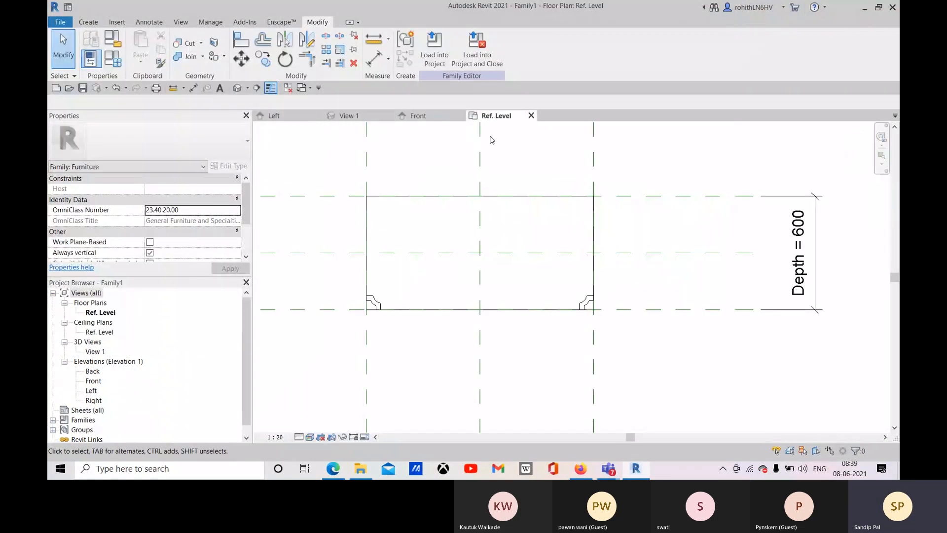
pyautogui.click(378, 303)
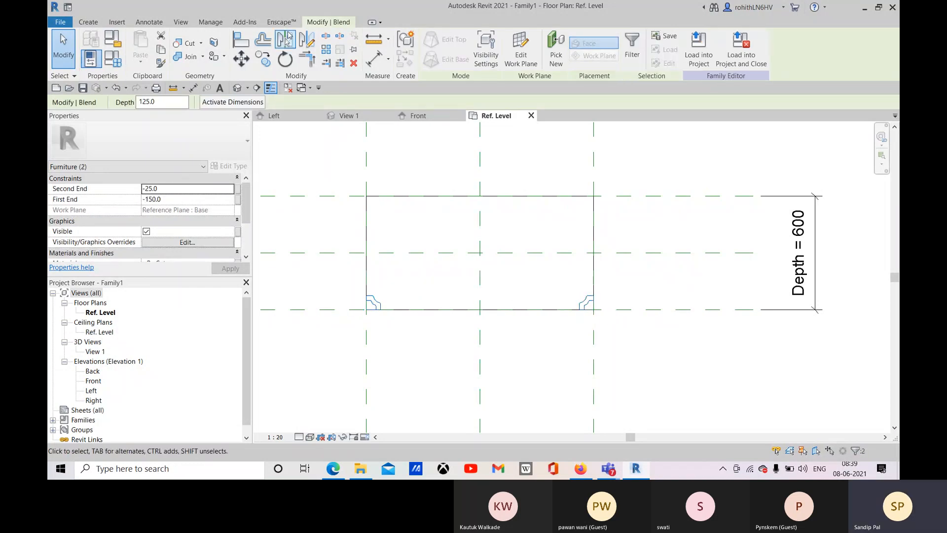
pyautogui.click(285, 42)
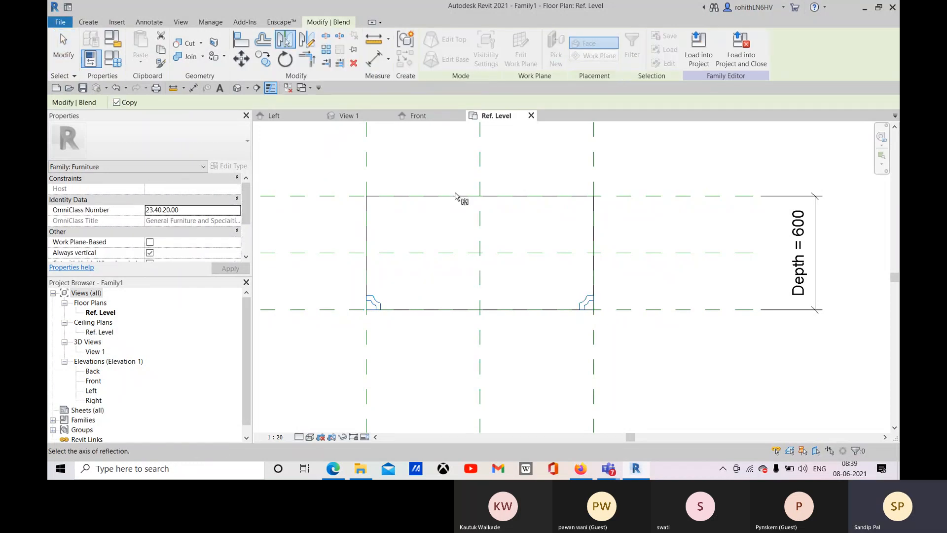
pyautogui.click(510, 253)
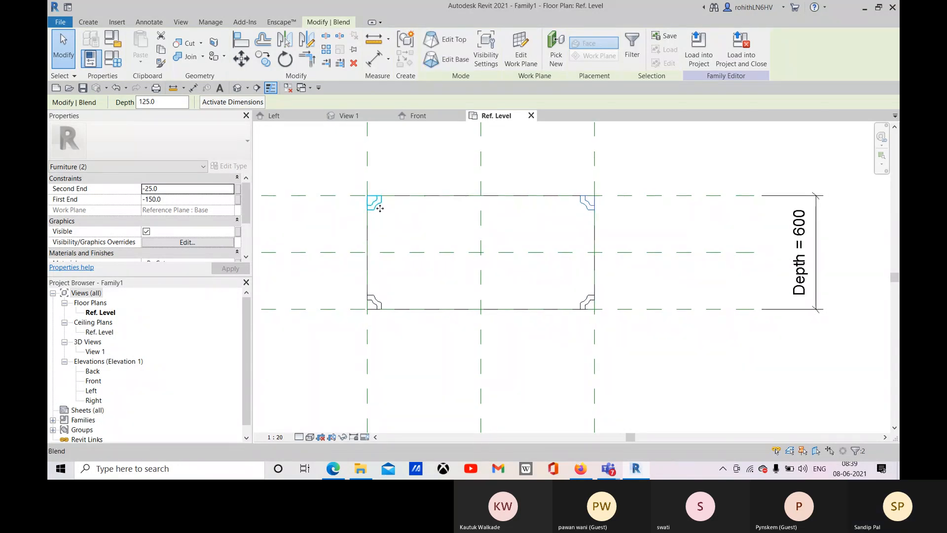
# In the Back elevation, align and lock the left leg's top to the slab's underside and its bottom to the Ref. Level line.
pyautogui.doubleClick(94, 371)
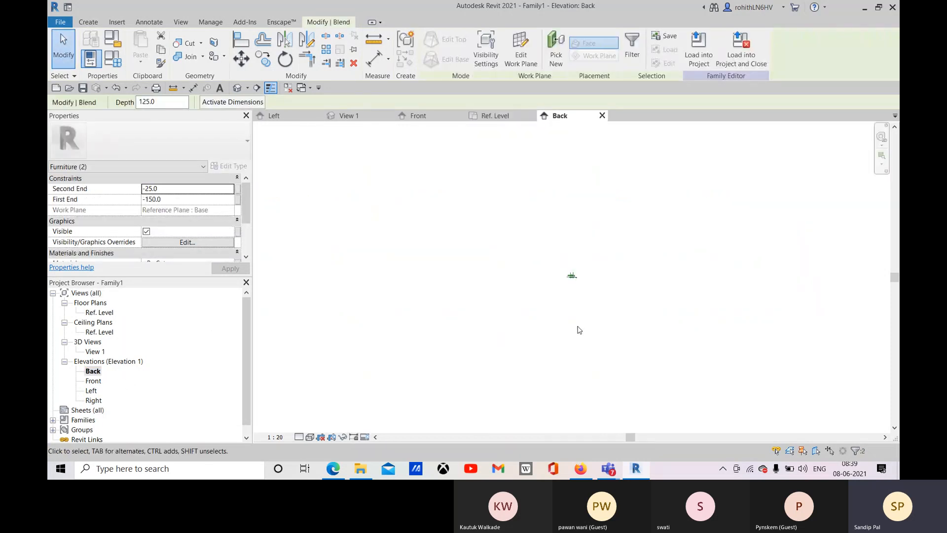
pyautogui.moveTo(566, 271); pyautogui.dragTo(586, 291)
pyautogui.rightClick(542, 240)
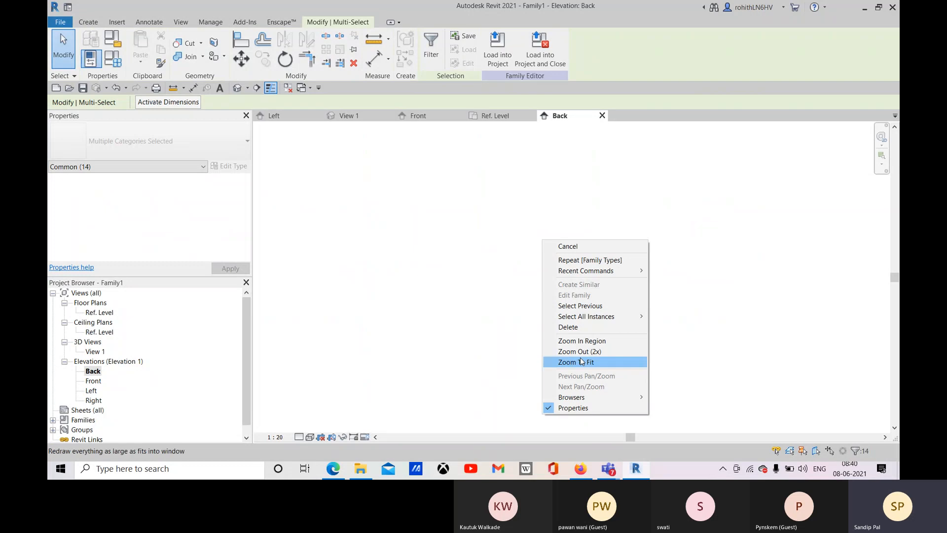
pyautogui.click(593, 344)
pyautogui.moveTo(570, 273); pyautogui.dragTo(578, 285)
pyautogui.moveTo(634, 381); pyautogui.dragTo(609, 364, button='middle')
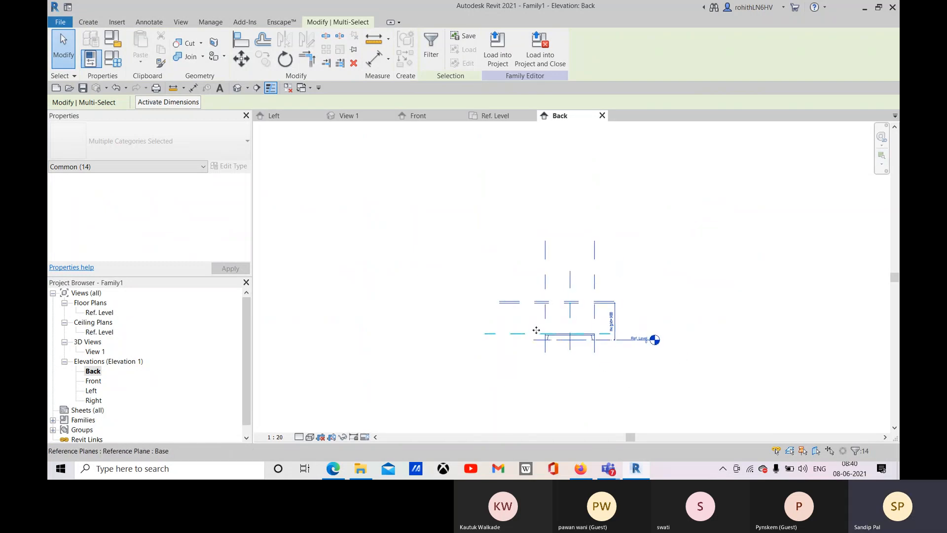
pyautogui.click(541, 328)
pyautogui.rightClick(535, 333)
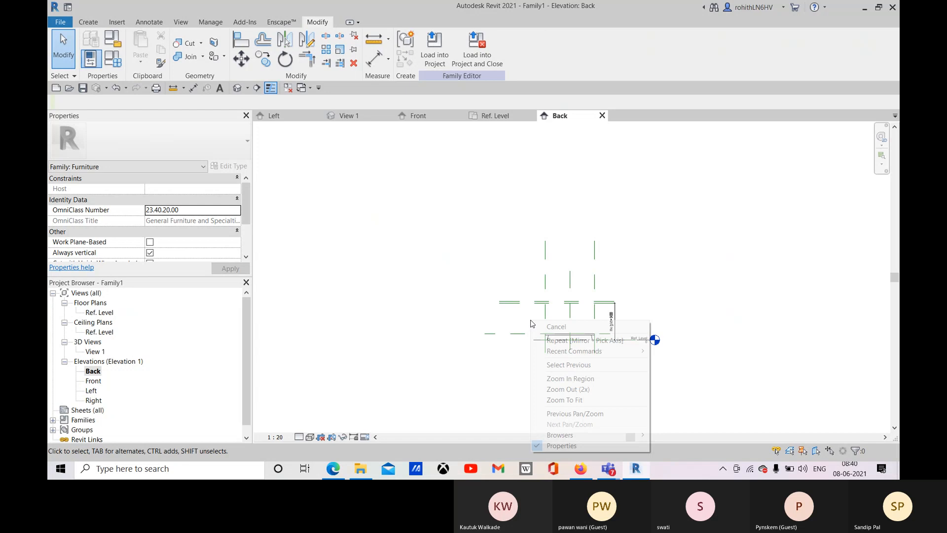
pyautogui.click(567, 377)
pyautogui.moveTo(540, 330); pyautogui.dragTo(603, 356)
pyautogui.moveTo(598, 345); pyautogui.dragTo(583, 345, button='middle')
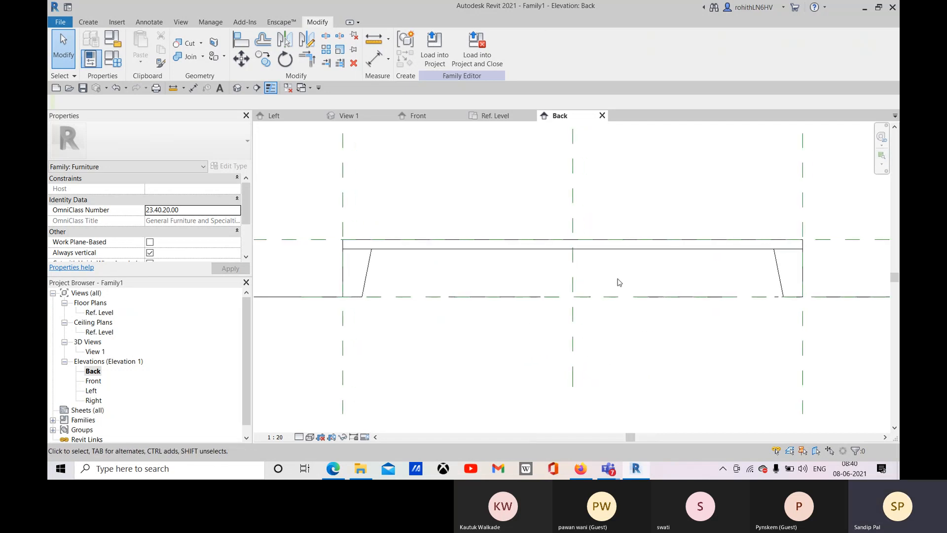
pyautogui.click(365, 273)
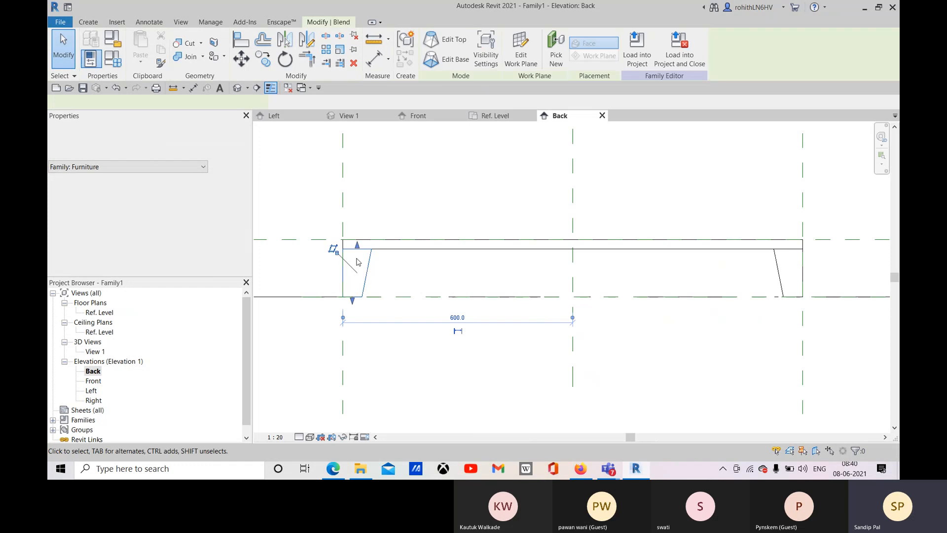
pyautogui.moveTo(357, 264); pyautogui.dragTo(357, 241)
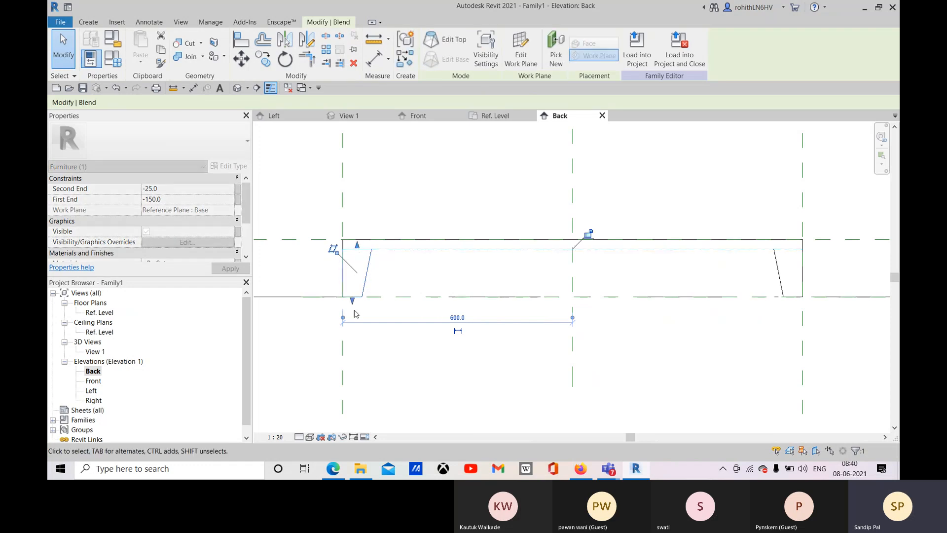
pyautogui.moveTo(352, 300); pyautogui.dragTo(353, 297)
pyautogui.click(558, 313)
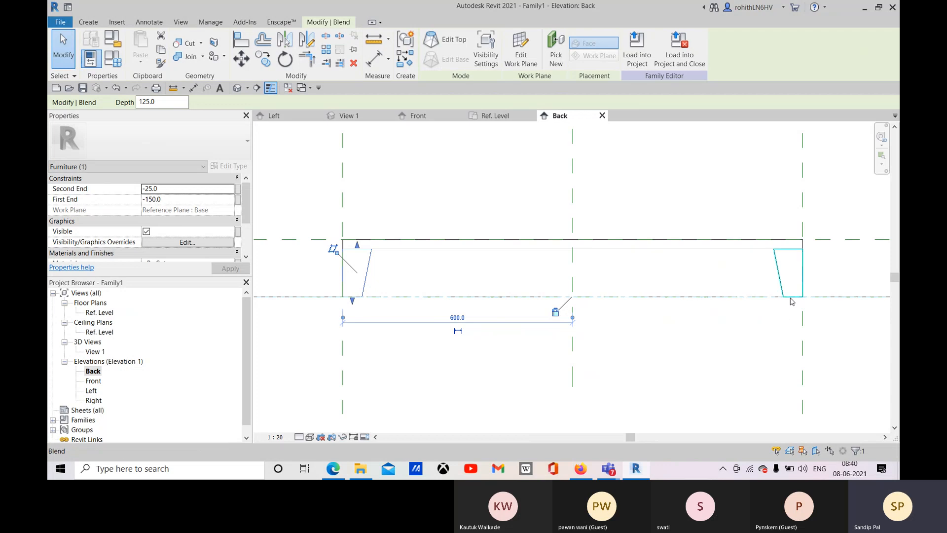
# Lock the right leg's bottom to the Ref. Level line and its top to the slab's underside in the Back elevation.
pyautogui.click(789, 288)
pyautogui.click(785, 289)
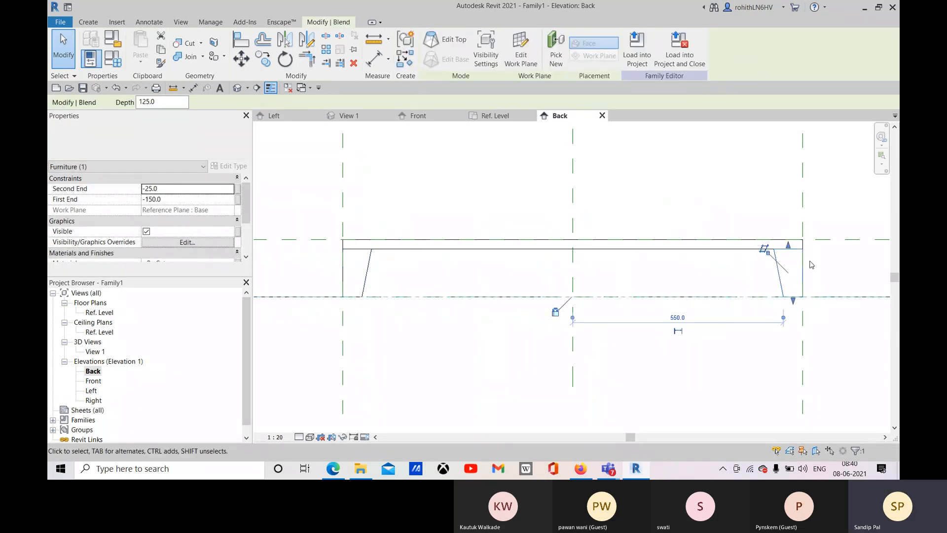
pyautogui.moveTo(791, 252); pyautogui.dragTo(791, 250)
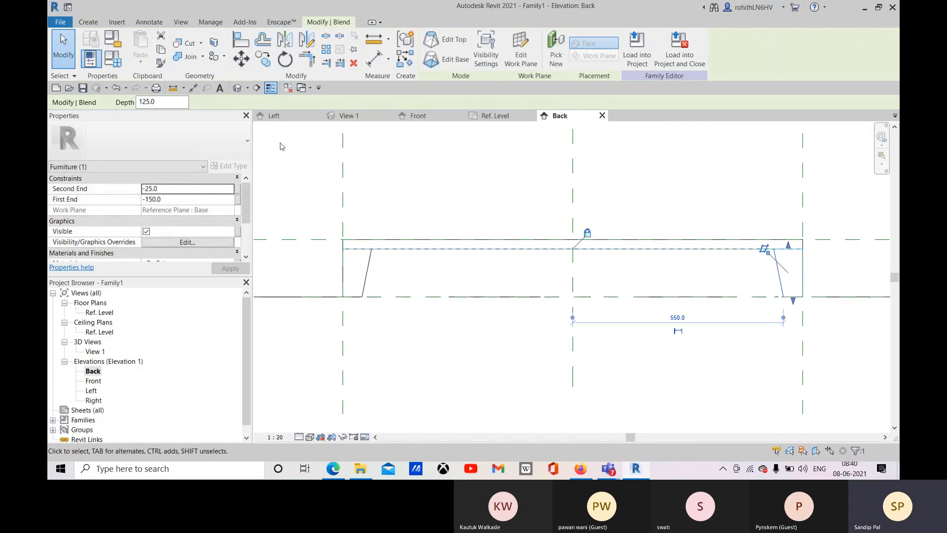
# In 3D View 1, test the four-legged base by applying a Width of 1500 in the family types.
pyautogui.click(345, 117)
pyautogui.click(534, 342)
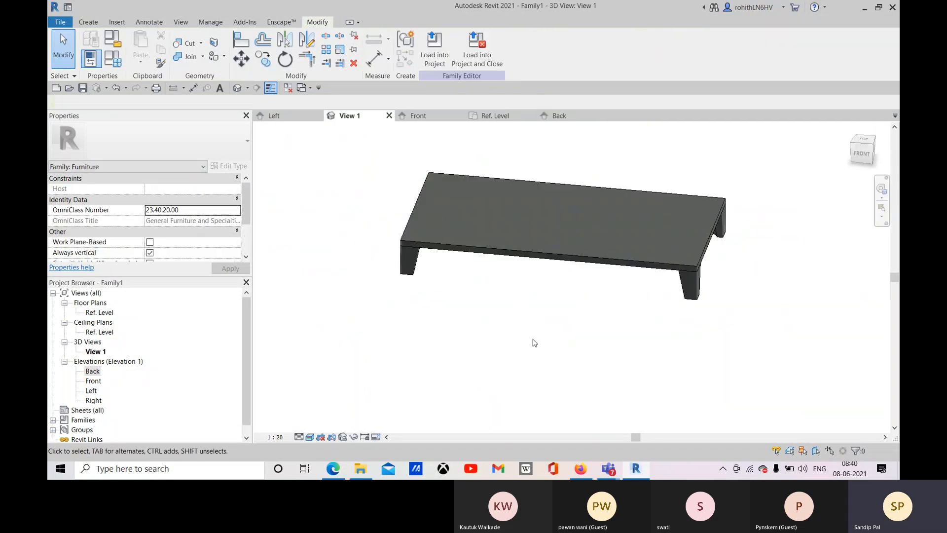
pyautogui.keyDown('shift'); pyautogui.moveTo(353, 274); pyautogui.dragTo(280, 252, button='middle'); pyautogui.keyUp('shift')
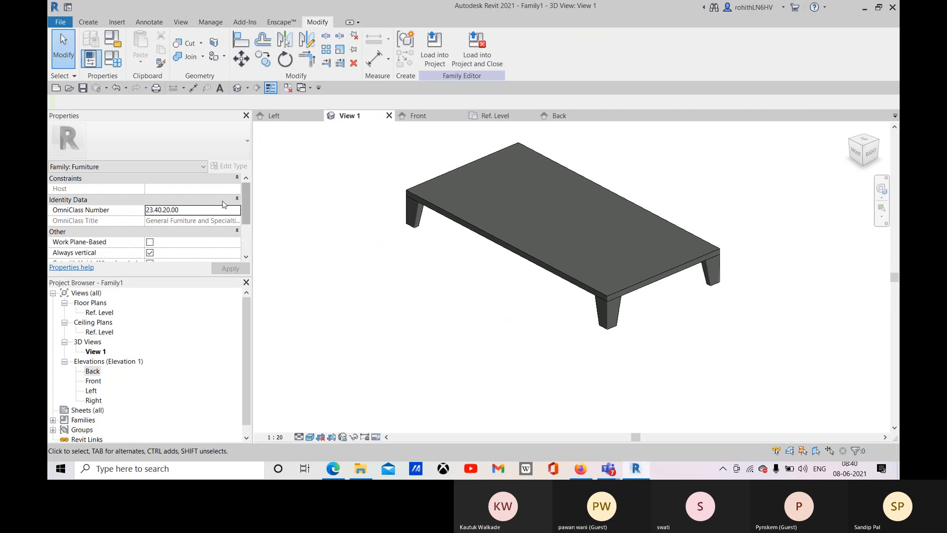
pyautogui.click(113, 58)
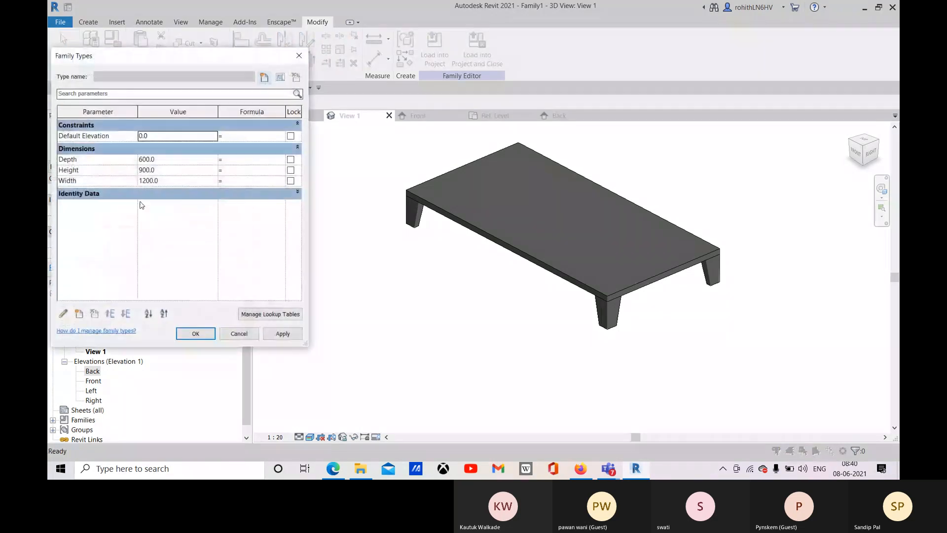
pyautogui.click(173, 182)
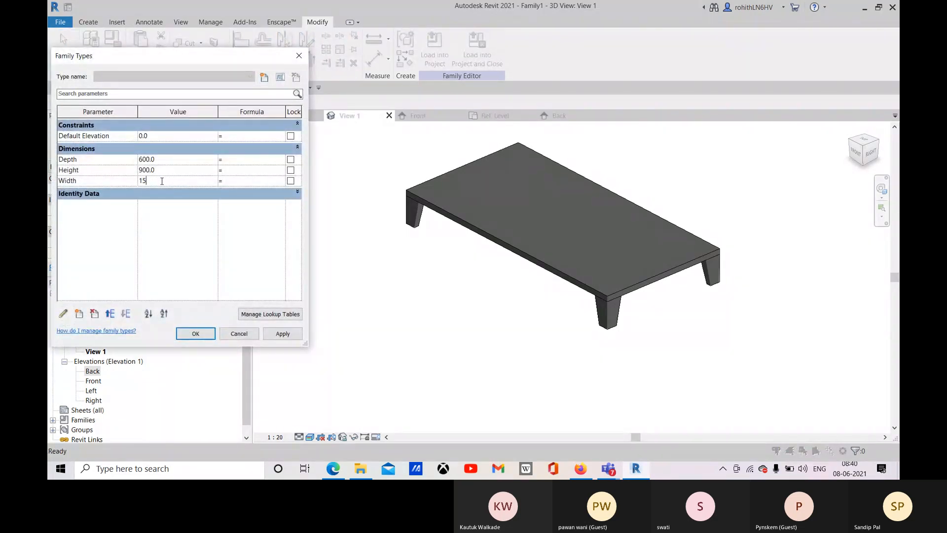
pyautogui.click(282, 334)
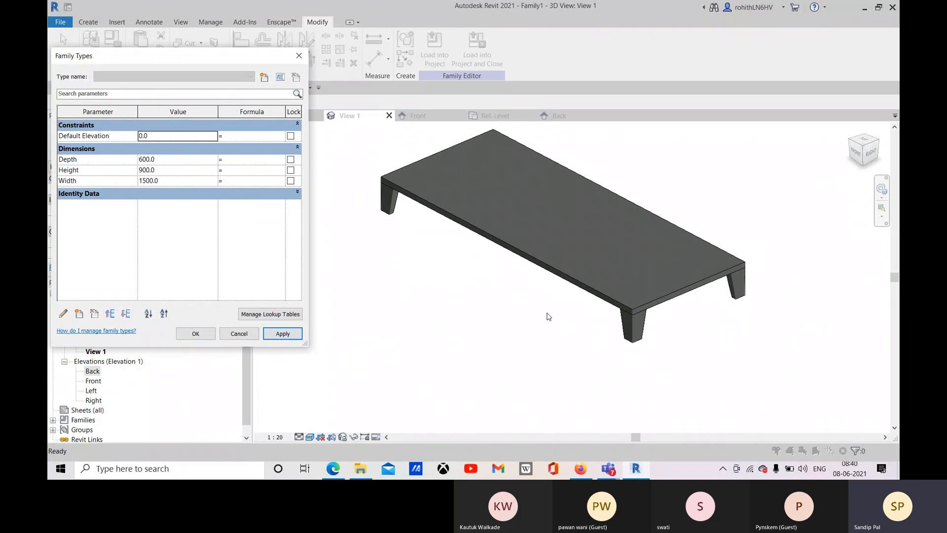
pyautogui.click(490, 315)
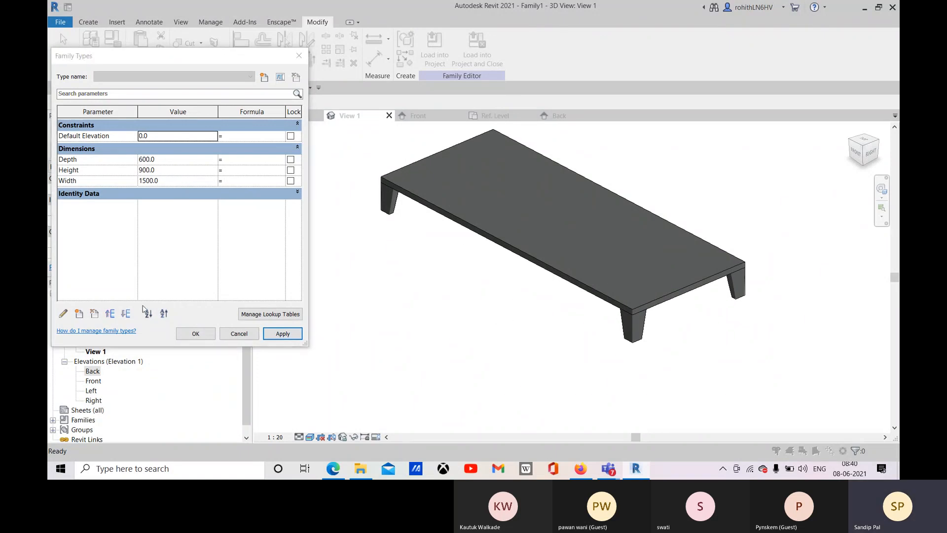
pyautogui.click(204, 334)
# Undo the last Family Types change.
pyautogui.click(126, 88)
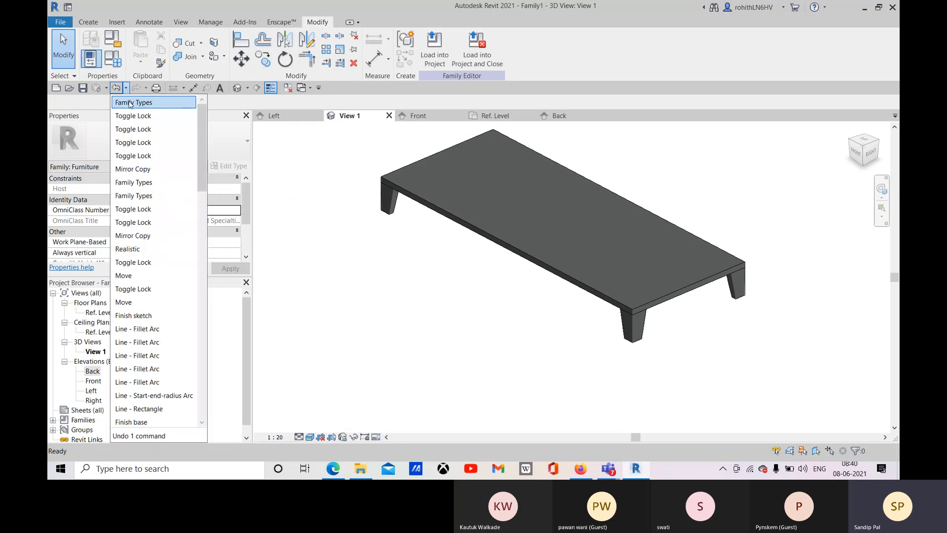
pyautogui.click(132, 99)
# Examine the slab's edges and corners and the way the legs meet them in the 3D view.
pyautogui.keyDown('shift'); pyautogui.moveTo(456, 360); pyautogui.dragTo(318, 238, button='middle'); pyautogui.keyUp('shift')
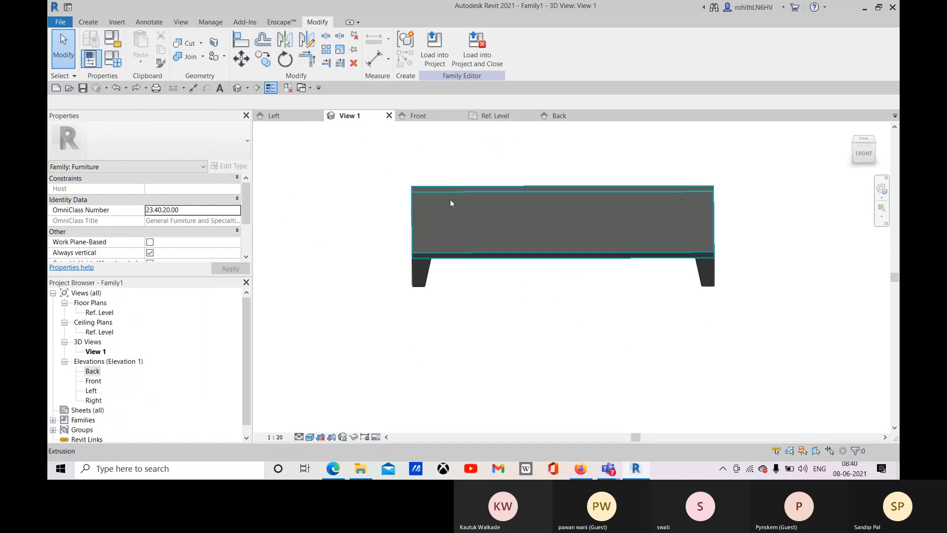
pyautogui.scroll(3, 434, 253)
pyautogui.keyDown('shift'); pyautogui.moveTo(398, 270); pyautogui.dragTo(447, 292, button='middle'); pyautogui.keyUp('shift')
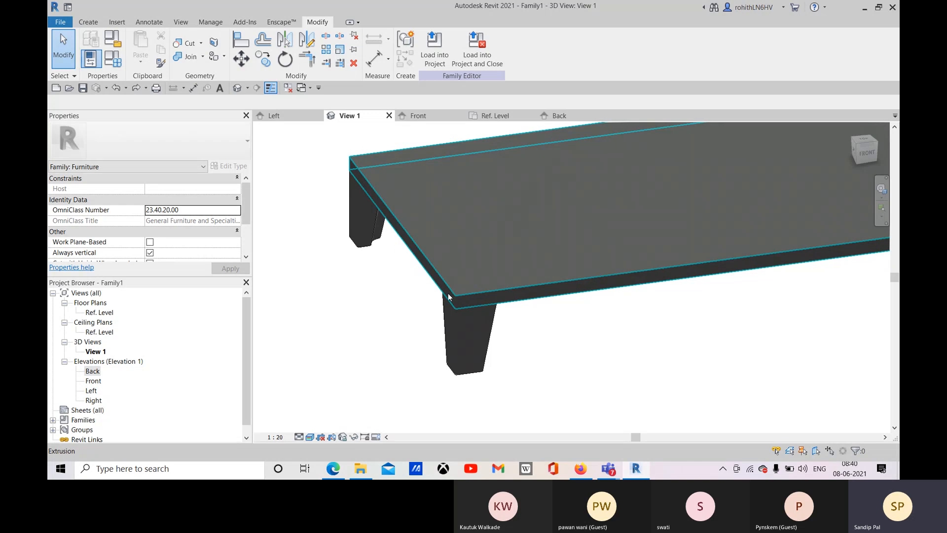
pyautogui.scroll(2, 439, 282)
pyautogui.scroll(-4, 401, 217)
pyautogui.moveTo(405, 222); pyautogui.dragTo(412, 238, button='middle')
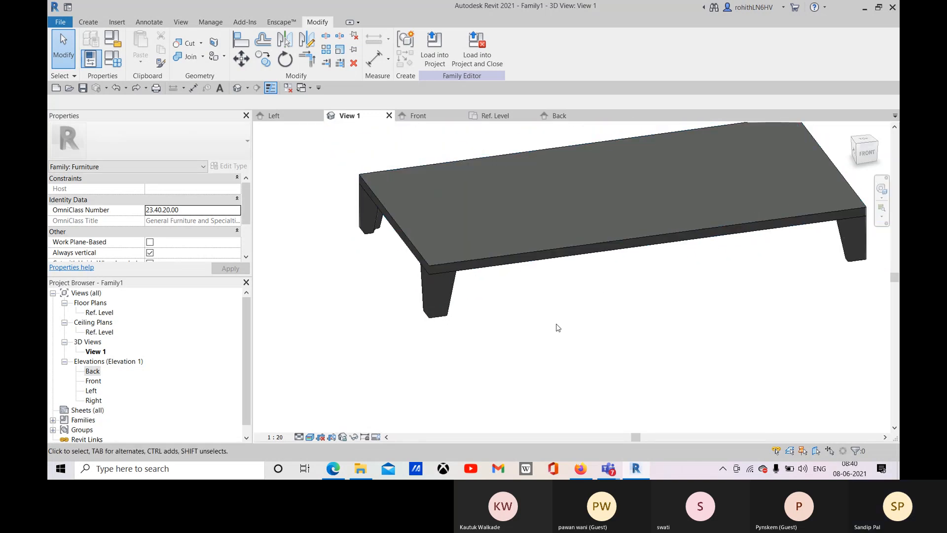
# Switch to the browser, view the "Small cabinet Chest of drawers" reference image, and return to Revit.
pyautogui.click(330, 472)
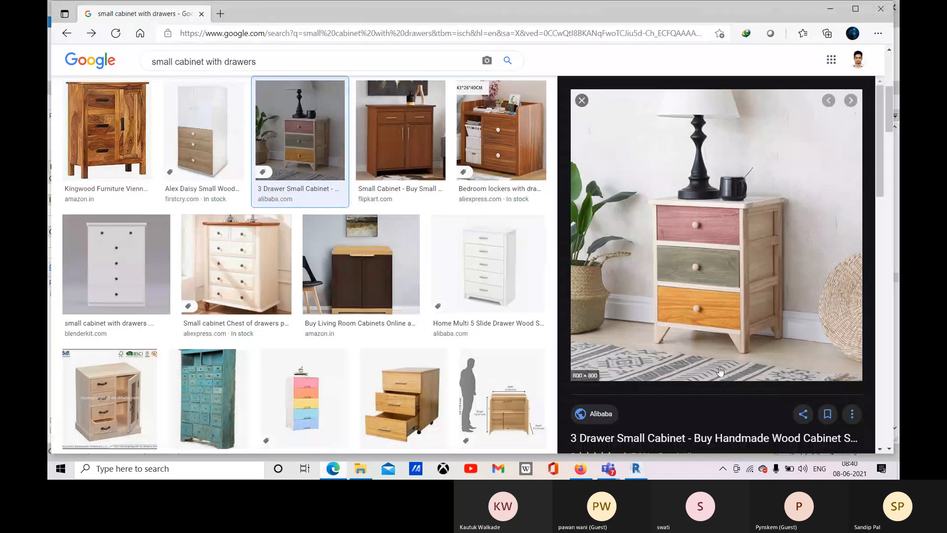
pyautogui.click(267, 310)
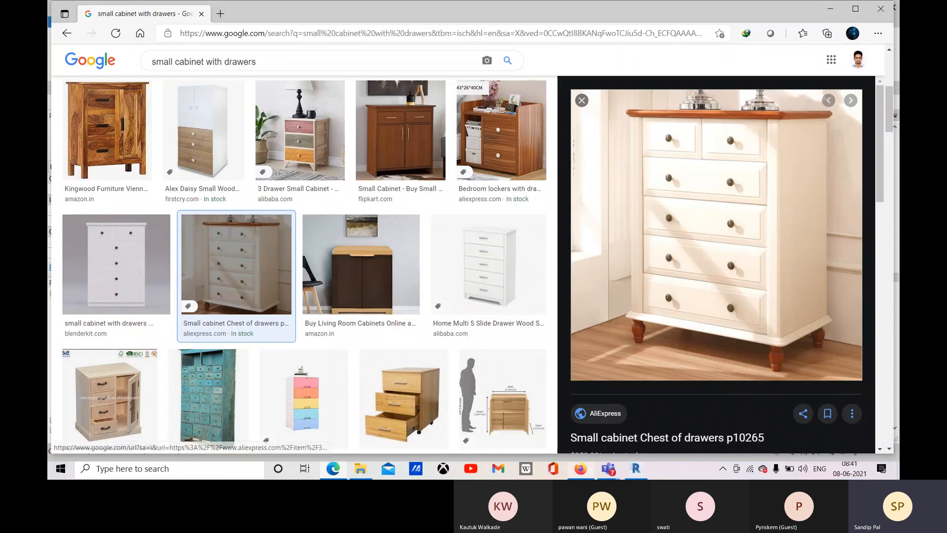
pyautogui.click(637, 469)
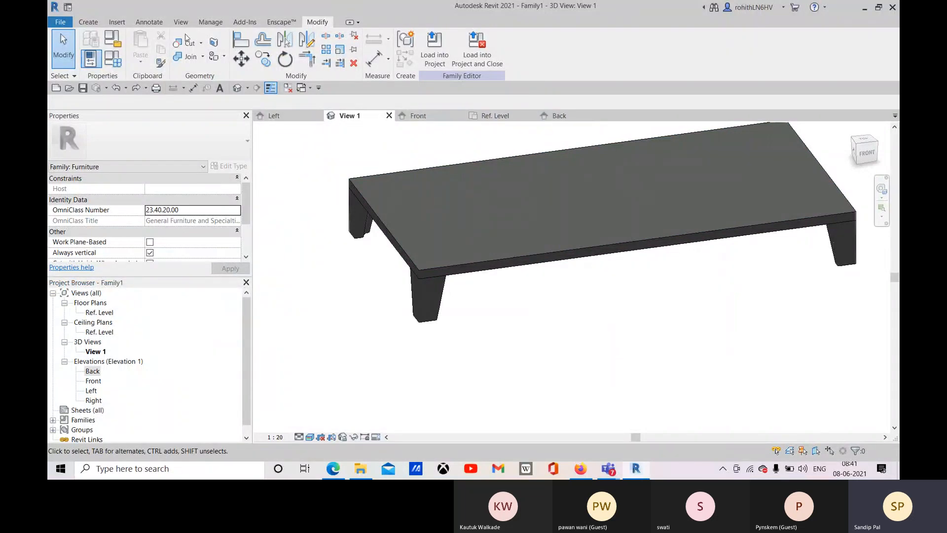
# Start a Sweep along picked 3D edges, choosing the slab's left-end top edge, the adjoining rounded back corner and the long back edge.
pyautogui.click(87, 22)
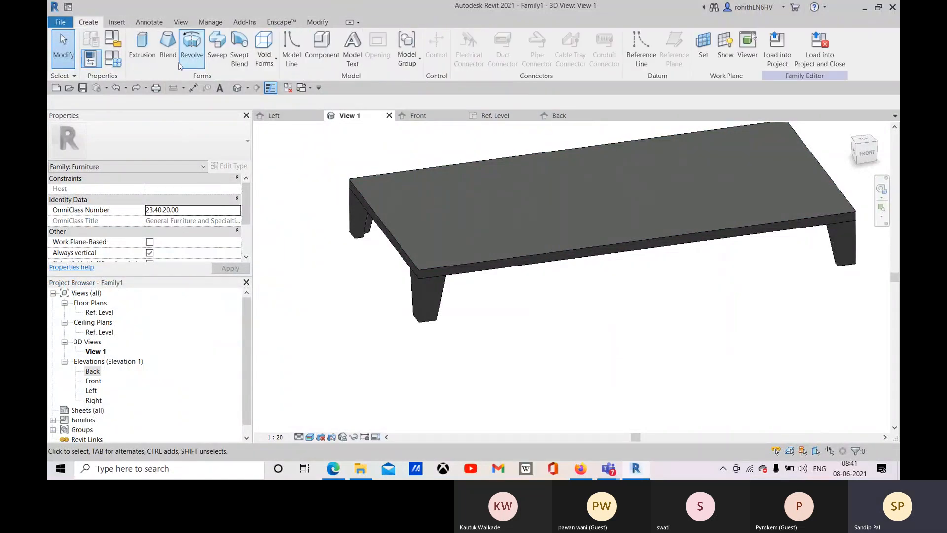
pyautogui.click(217, 48)
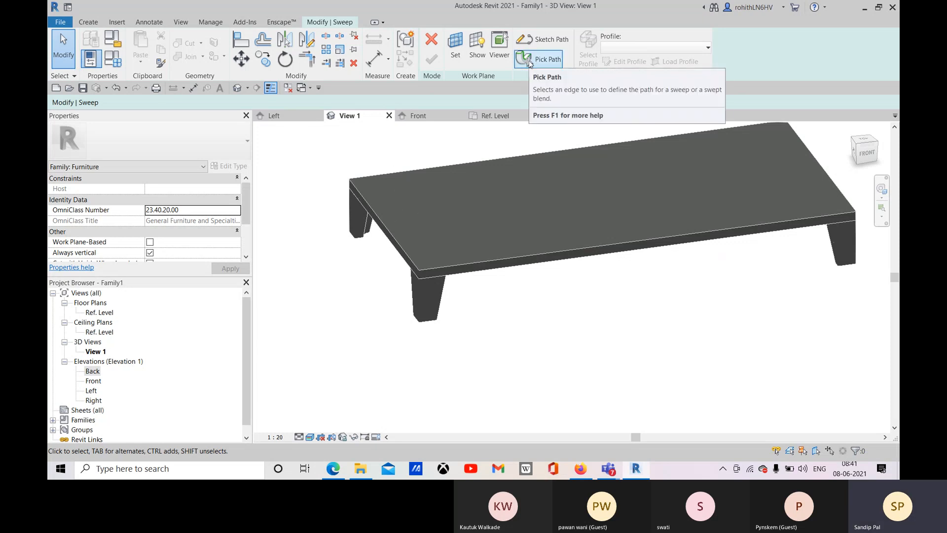
pyautogui.click(526, 59)
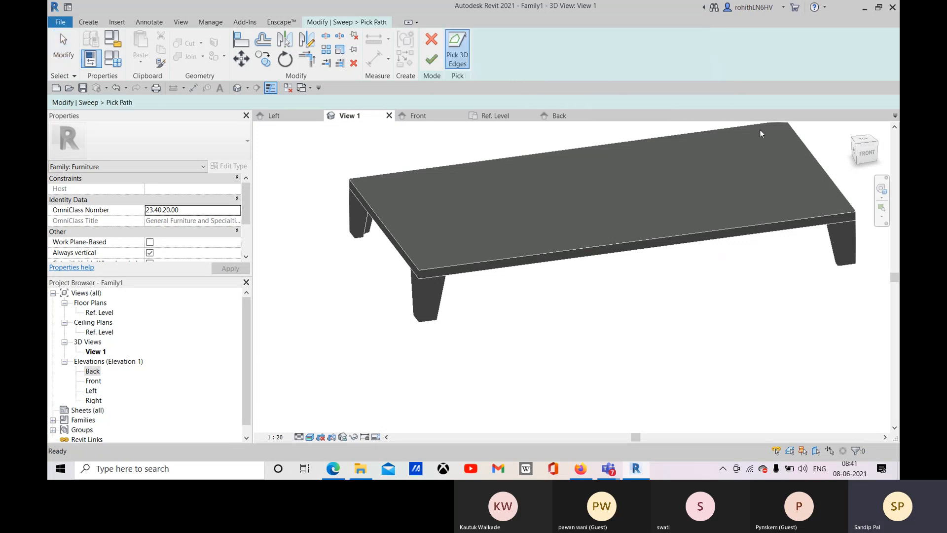
pyautogui.click(394, 240)
pyautogui.scroll(5, 355, 191)
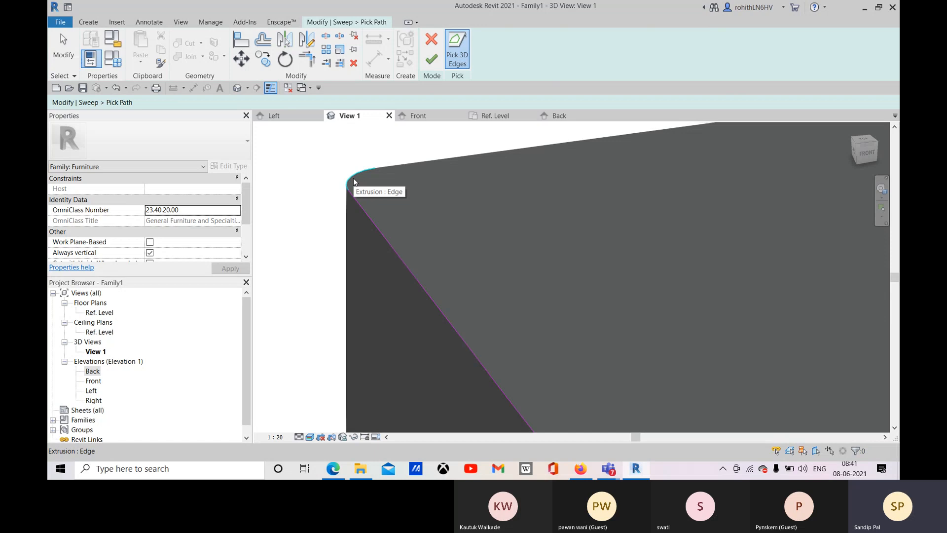
pyautogui.click(352, 177)
pyautogui.scroll(-2, 400, 173)
pyautogui.scroll(-6, 402, 172)
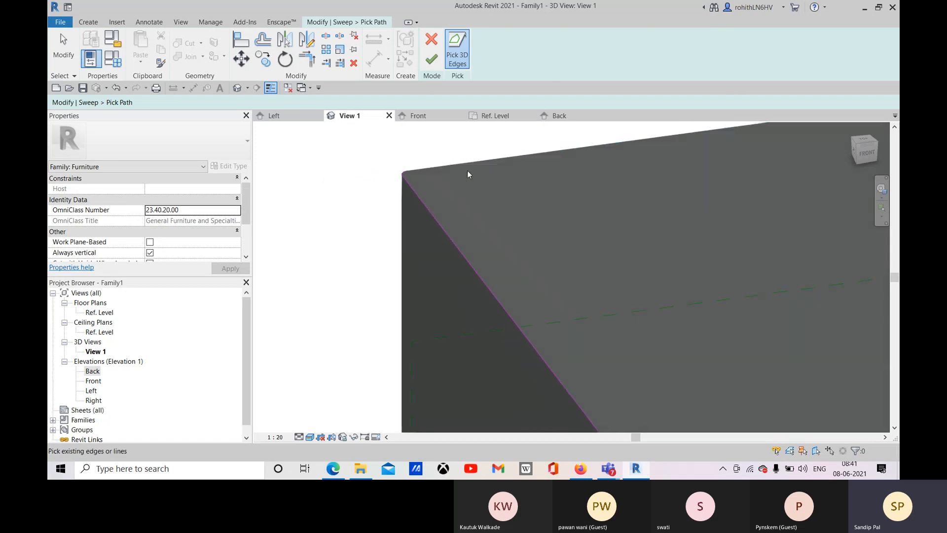
pyautogui.click(419, 207)
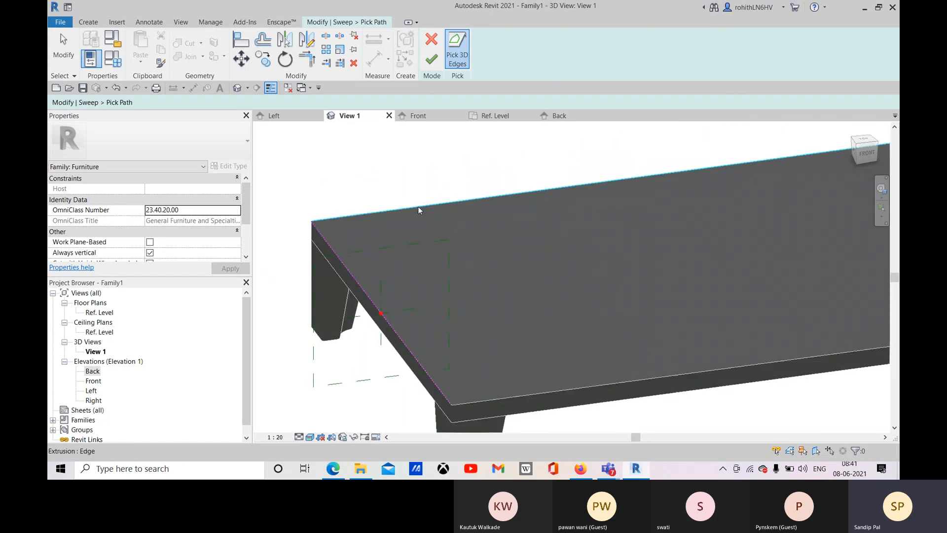
# Continue the sweep path around the slab's top with the next rounded back corner, the right-end edge and the long front edge.
pyautogui.scroll(-5, 493, 218)
pyautogui.keyDown('shift'); pyautogui.moveTo(691, 218); pyautogui.dragTo(710, 247, button='middle'); pyautogui.keyUp('shift')
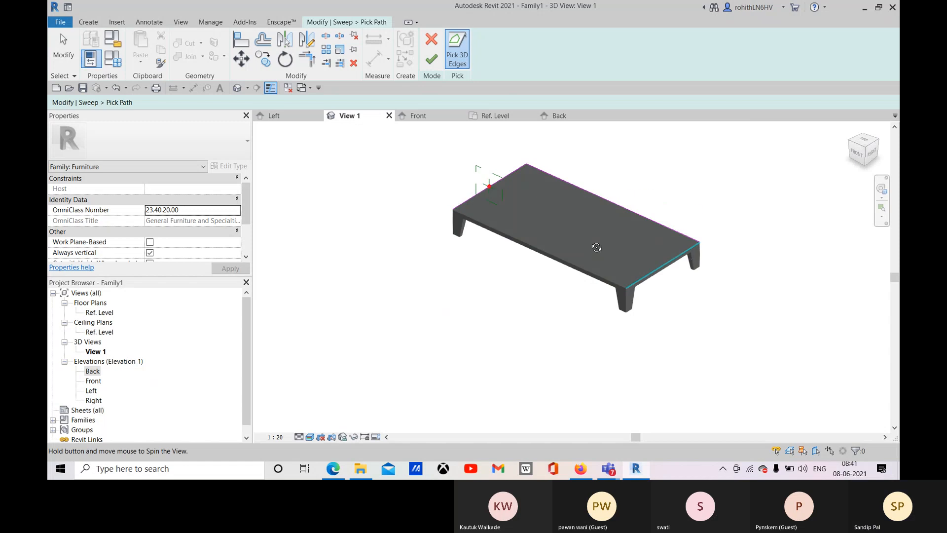
pyautogui.scroll(6, 710, 249)
pyautogui.scroll(2, 695, 286)
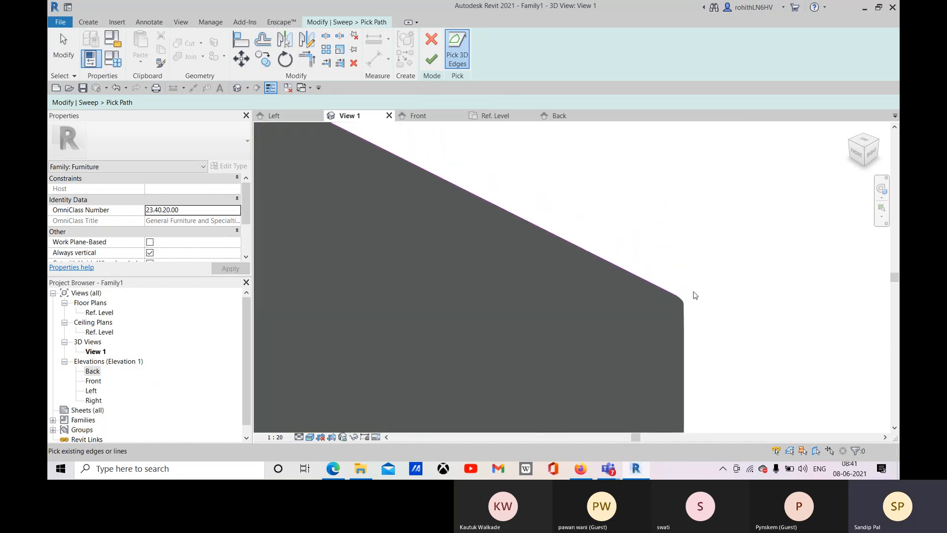
pyautogui.scroll(-3, 674, 305)
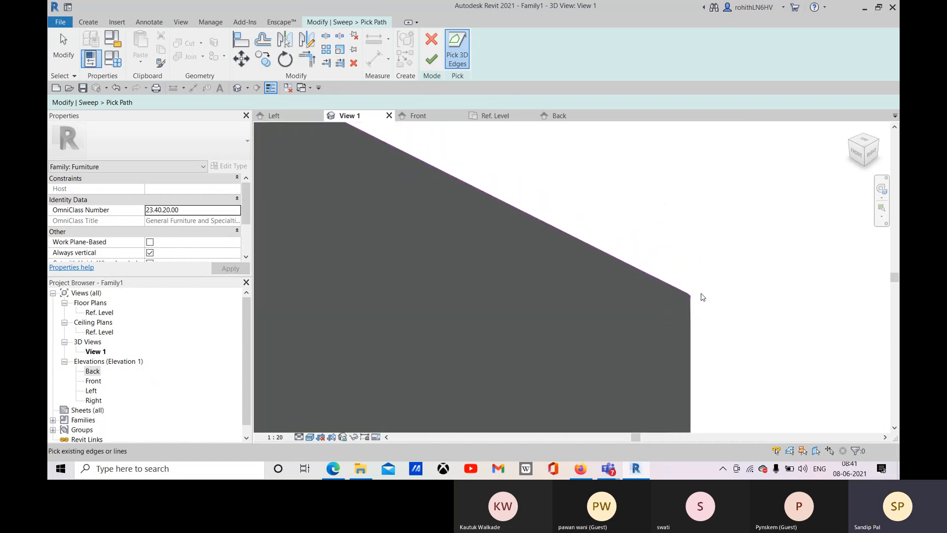
pyautogui.scroll(-6, 665, 320)
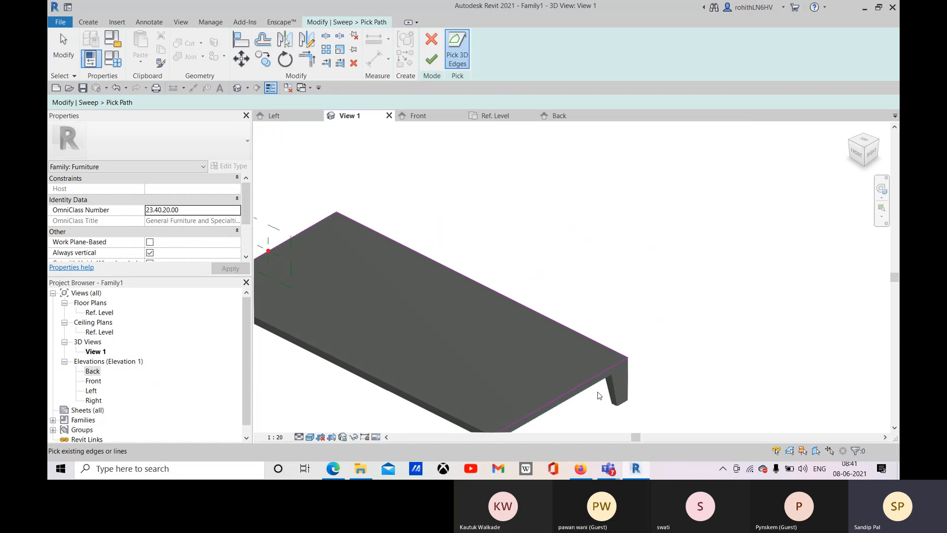
pyautogui.scroll(3, 587, 359)
pyautogui.scroll(4, 587, 359)
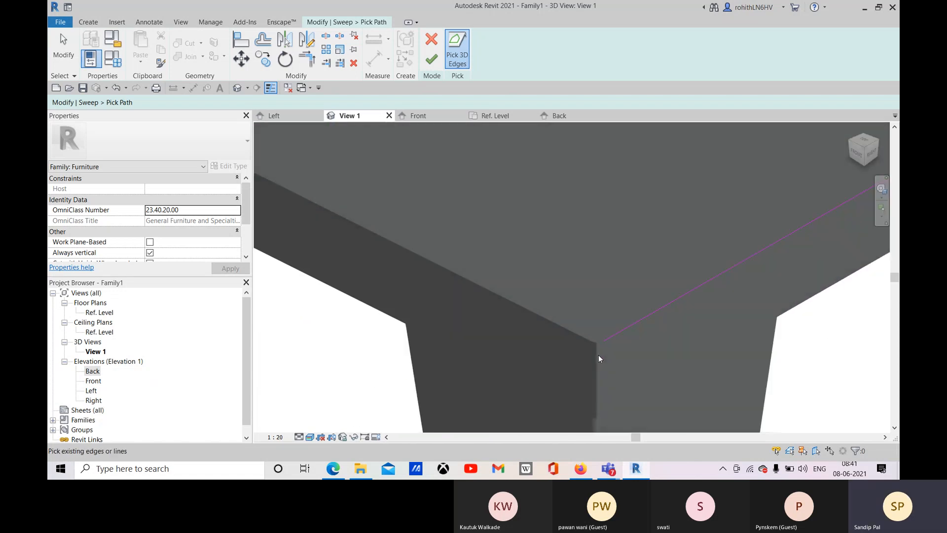
pyautogui.scroll(-3, 598, 347)
pyautogui.click(554, 328)
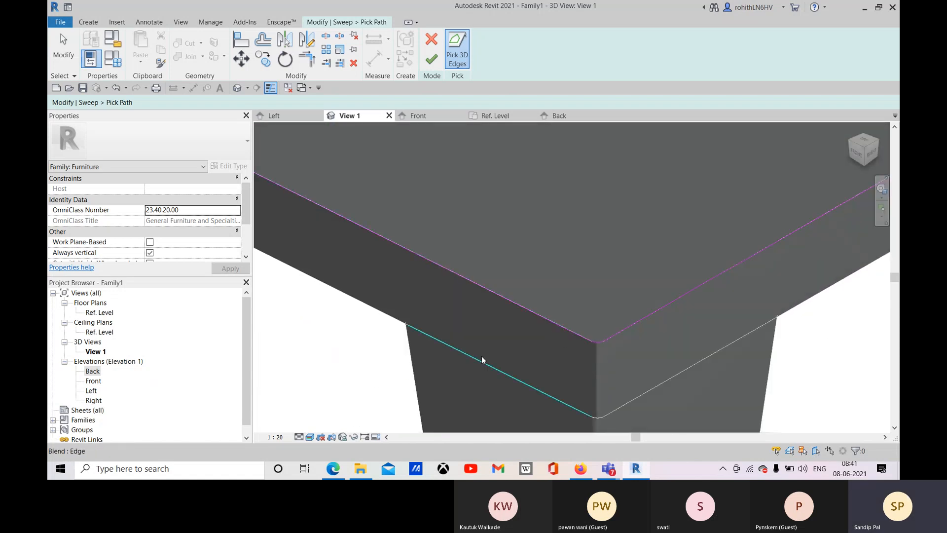
# Close the sweep path loop at the slab's rounded front-left corner and finish the path.
pyautogui.scroll(3, 498, 365)
pyautogui.scroll(-4, 517, 374)
pyautogui.keyDown('shift'); pyautogui.moveTo(539, 362); pyautogui.dragTo(641, 376, button='middle'); pyautogui.keyUp('shift')
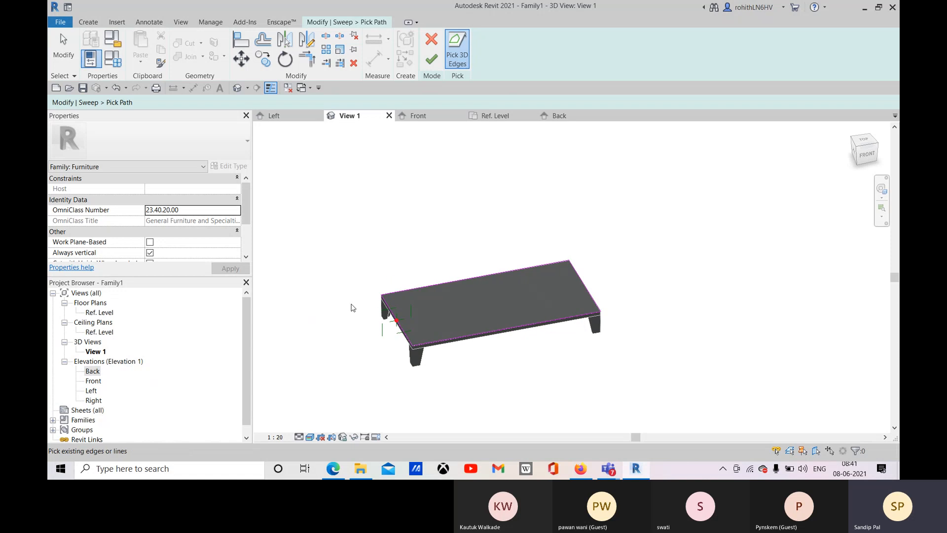
pyautogui.click(443, 343)
pyautogui.scroll(2, 486, 311)
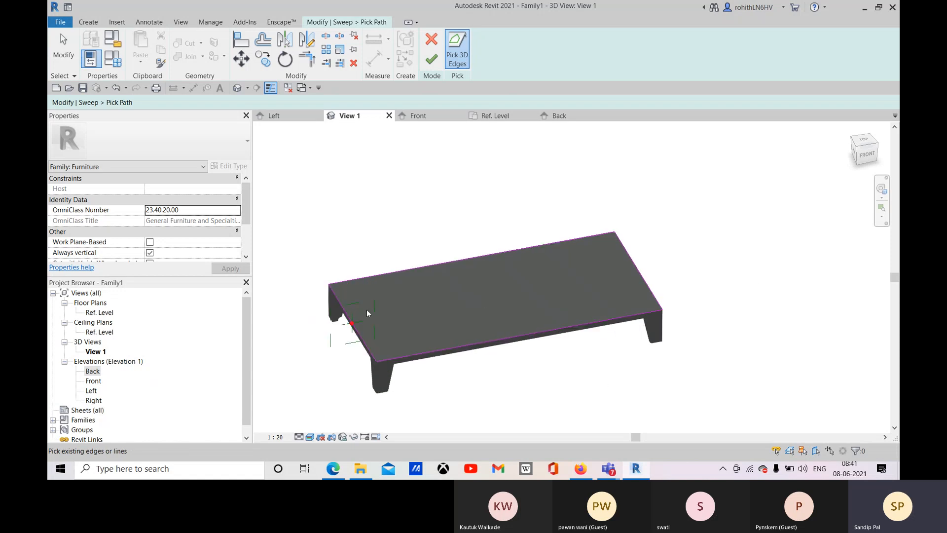
pyautogui.scroll(5, 380, 369)
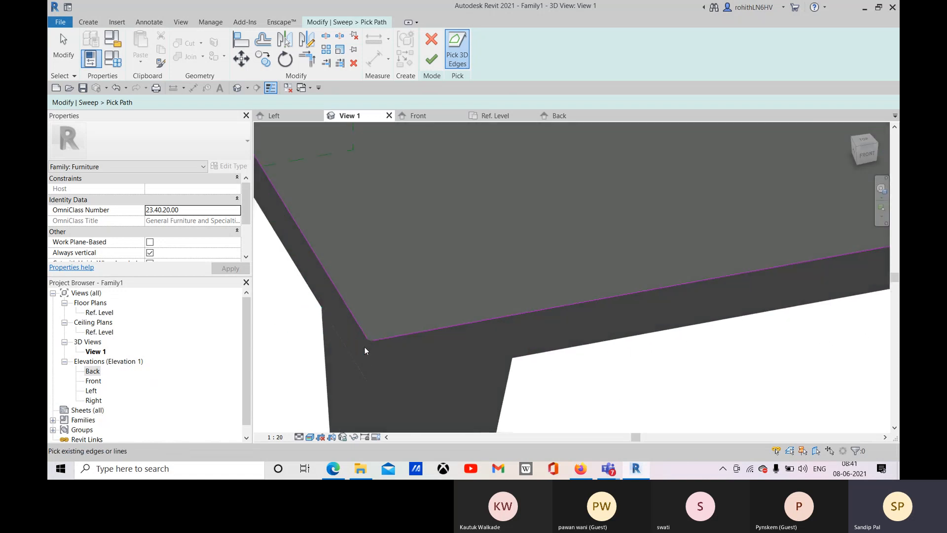
pyautogui.click(385, 272)
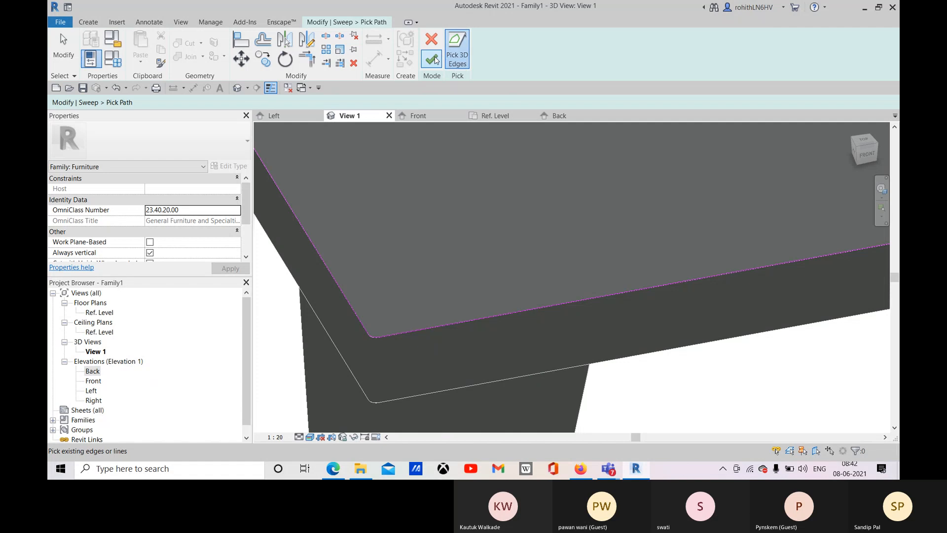
pyautogui.click(432, 59)
# Open the sweep's profile sketch for editing in the Front elevation, at the slab's upper left corner.
pyautogui.scroll(-6, 474, 191)
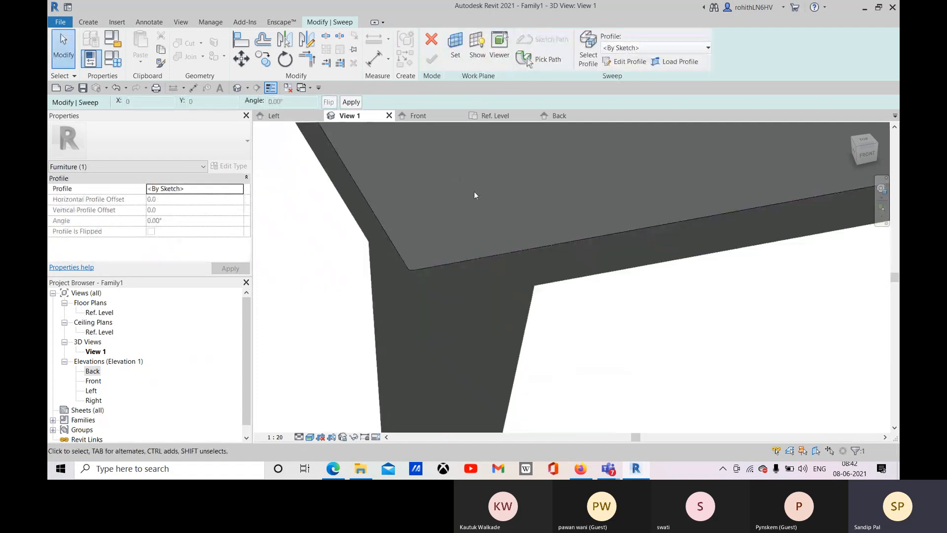
pyautogui.moveTo(500, 200); pyautogui.dragTo(512, 318, button='middle')
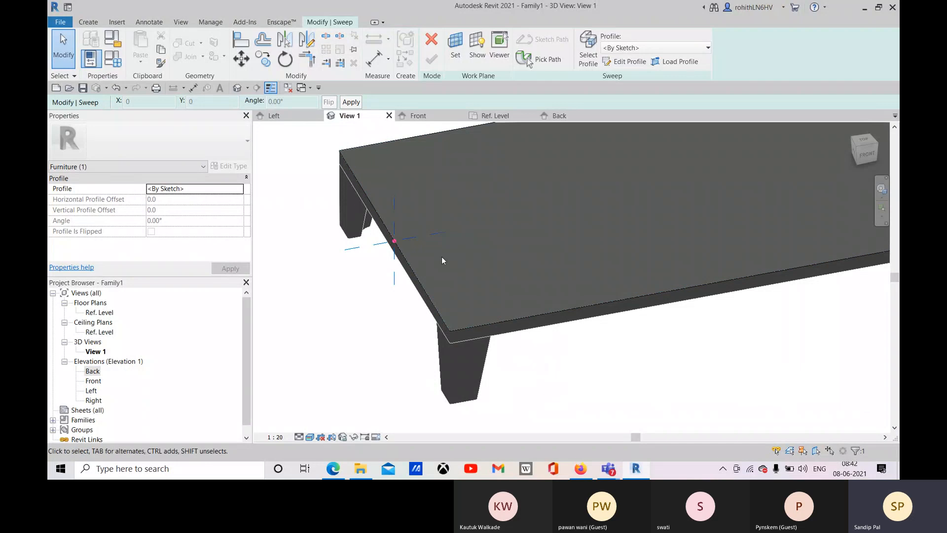
pyautogui.keyDown('shift'); pyautogui.moveTo(444, 260); pyautogui.dragTo(390, 239, button='middle'); pyautogui.keyUp('shift')
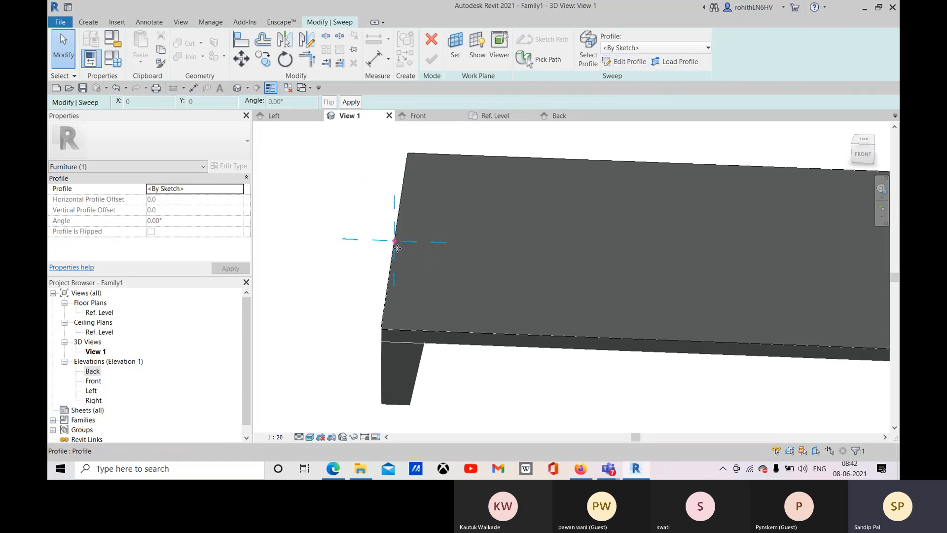
pyautogui.moveTo(394, 250); pyautogui.dragTo(431, 244, button='middle')
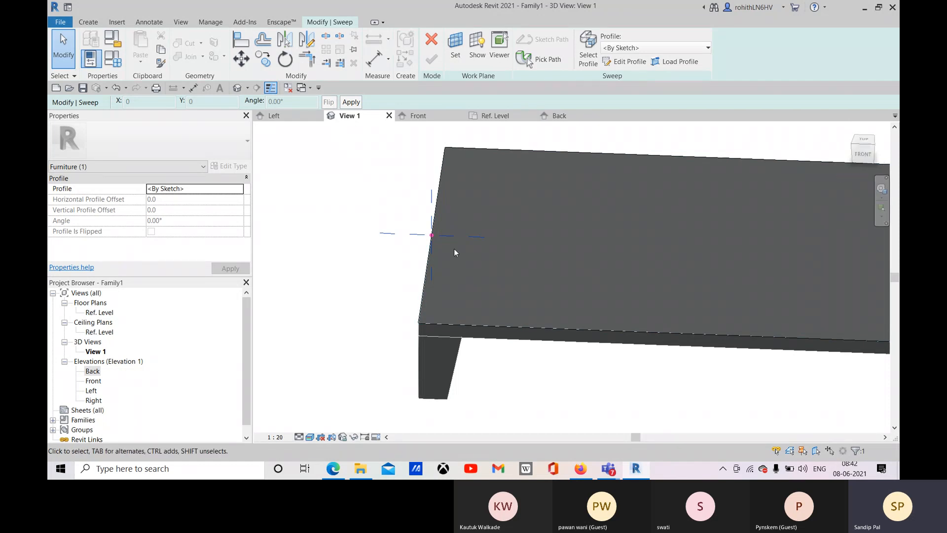
pyautogui.click(416, 115)
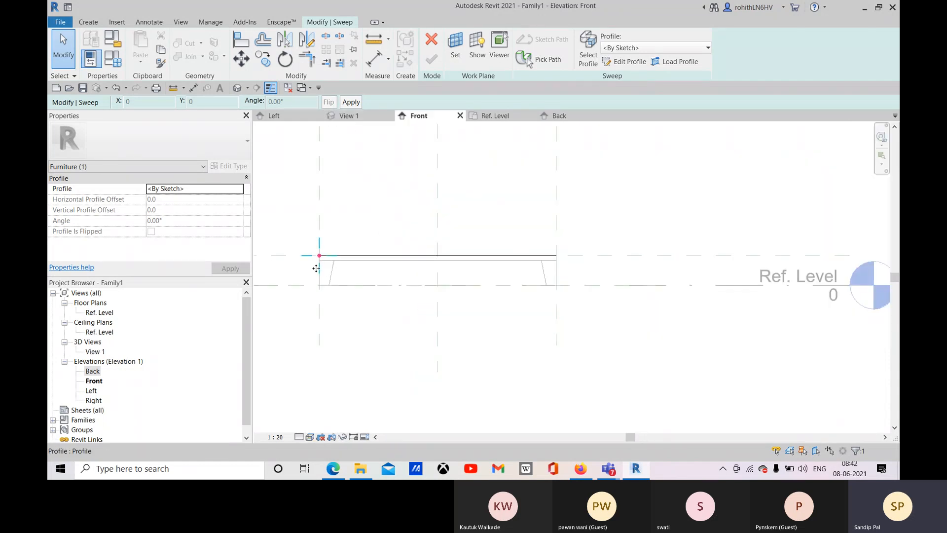
pyautogui.scroll(2, 384, 281)
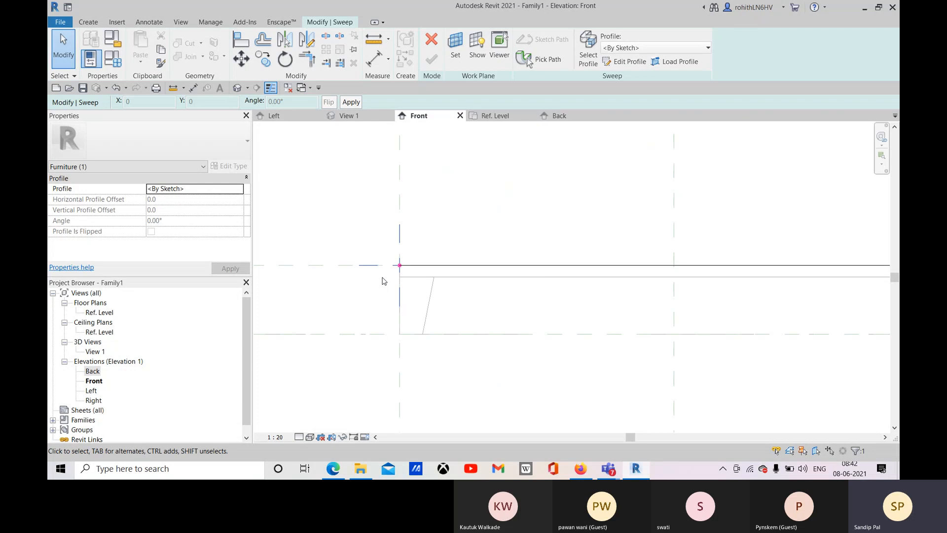
pyautogui.click(634, 63)
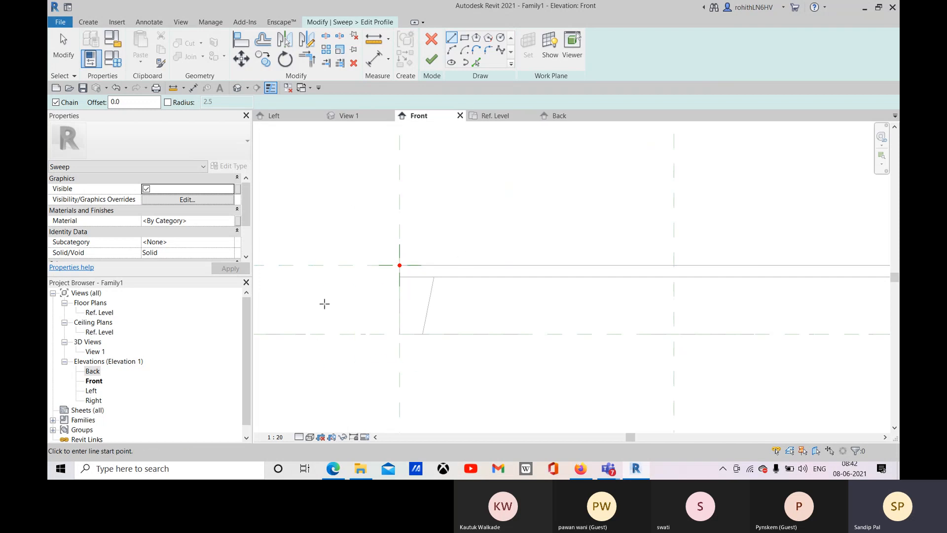
pyautogui.scroll(5, 408, 282)
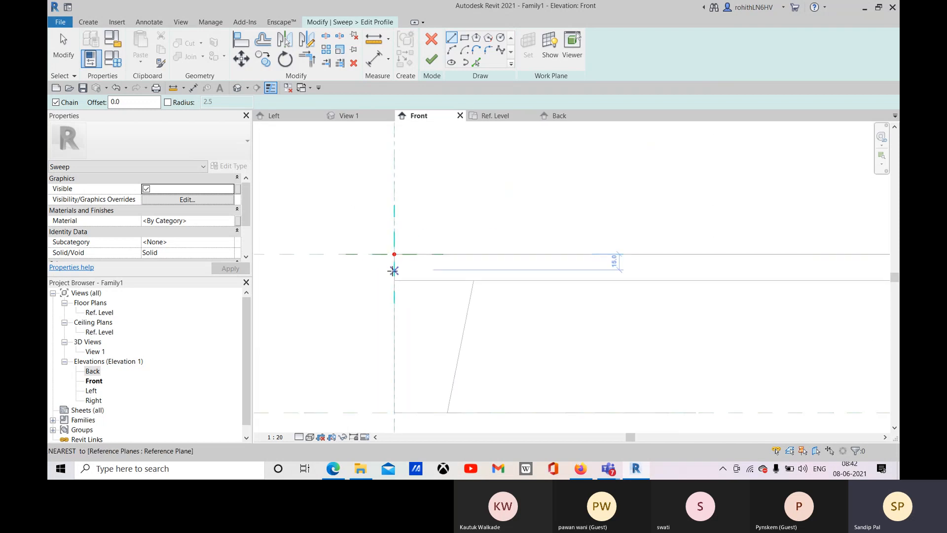
pyautogui.moveTo(355, 268); pyautogui.dragTo(378, 260, button='middle')
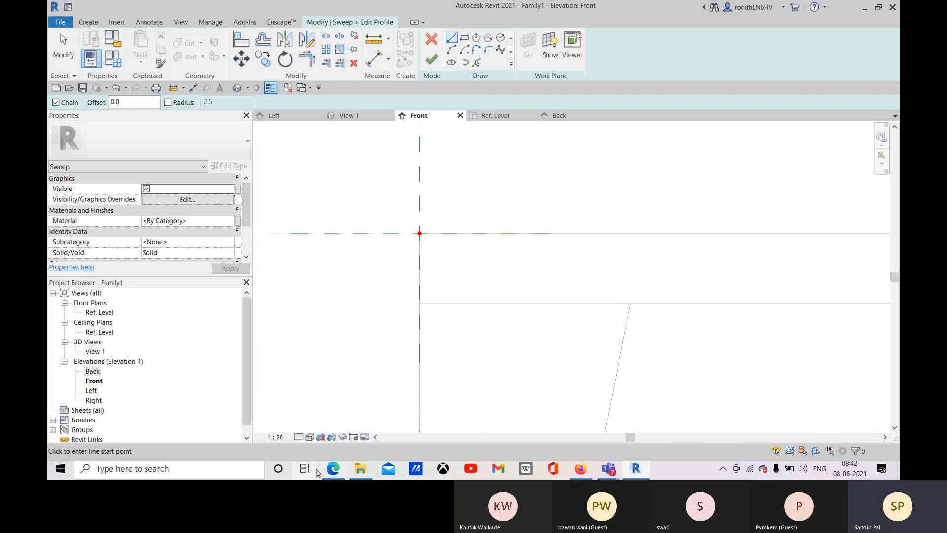
# Check the top edge moulding in the browser's chest of drawers reference image and return to Revit.
pyautogui.click(332, 468)
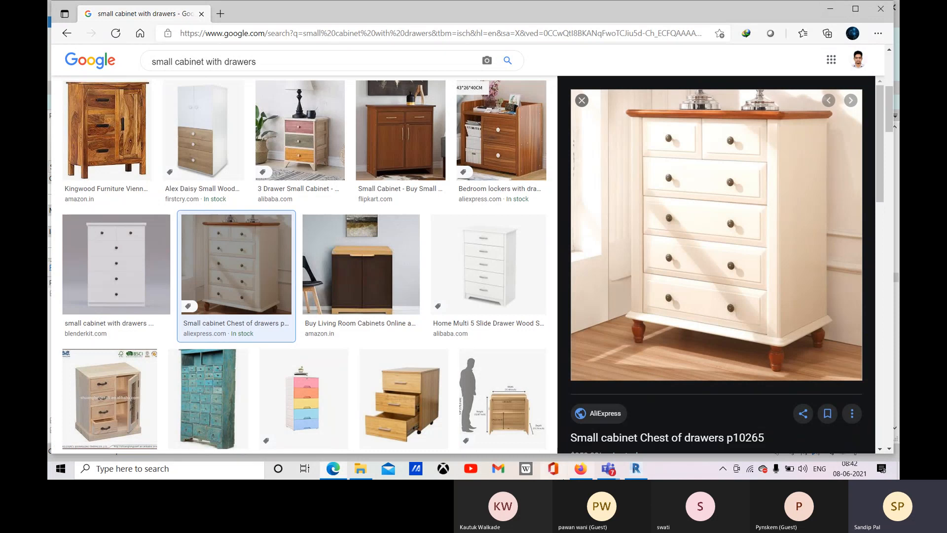
pyautogui.click(636, 471)
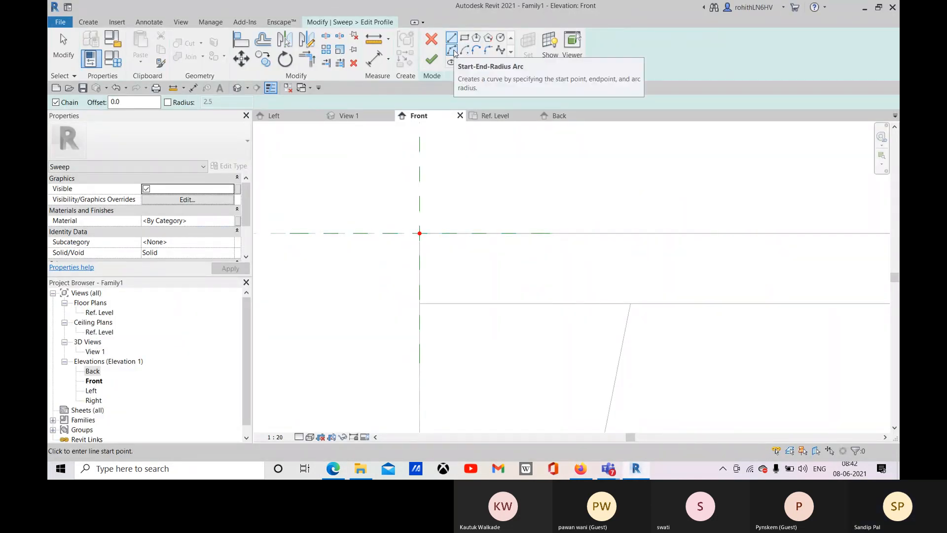
# Sketch a Start-End-Radius Arc with a radius of about 3.5 from the profile origin, curving outward and down from the slab's top corner.
pyautogui.click(453, 52)
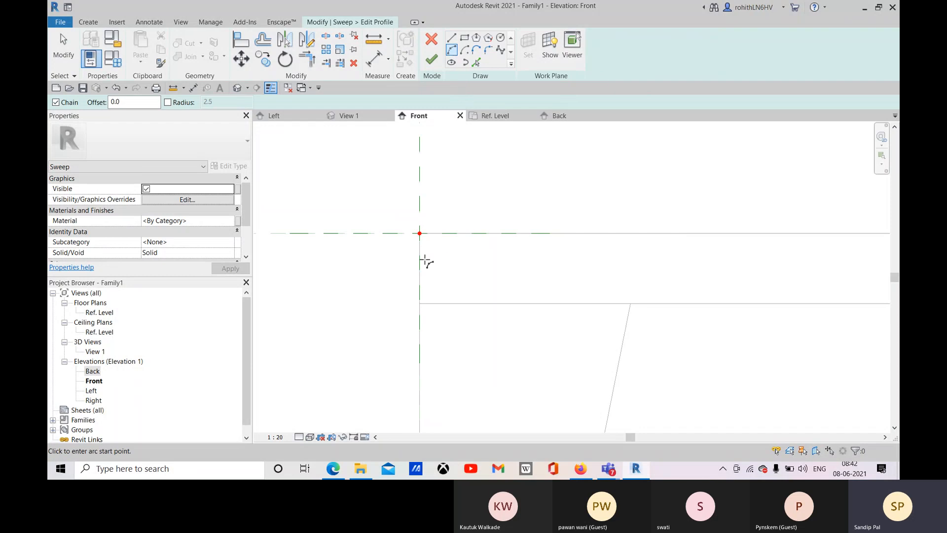
pyautogui.click(419, 232)
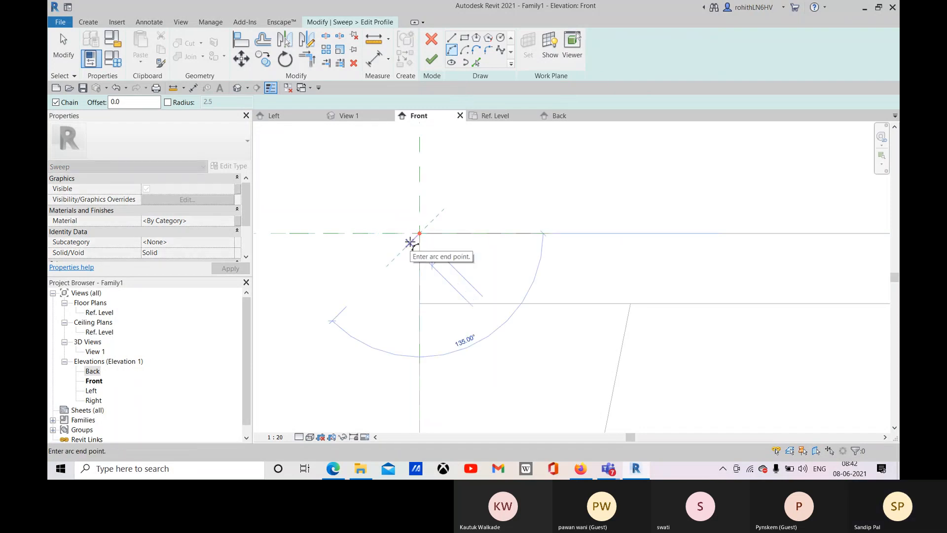
pyautogui.click(414, 240)
pyautogui.scroll(4, 407, 239)
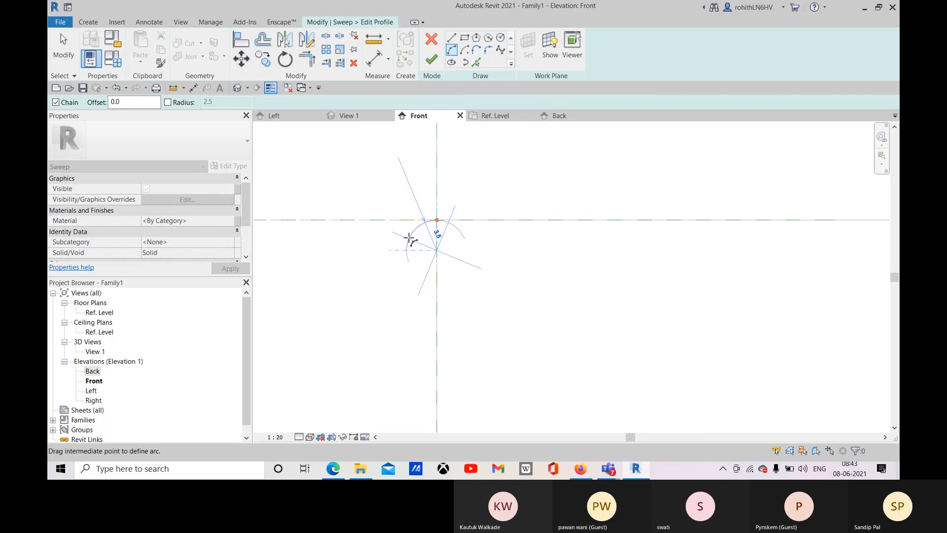
pyautogui.click(409, 239)
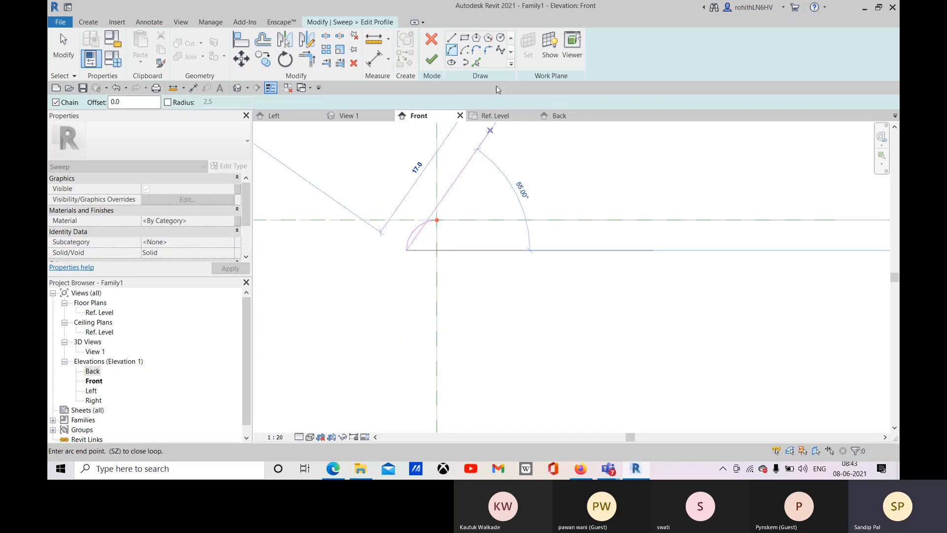
# Continue the profile with a Tangent End Arc curving down and outward from the first arc's lower end, forming an S-shape.
pyautogui.click(477, 51)
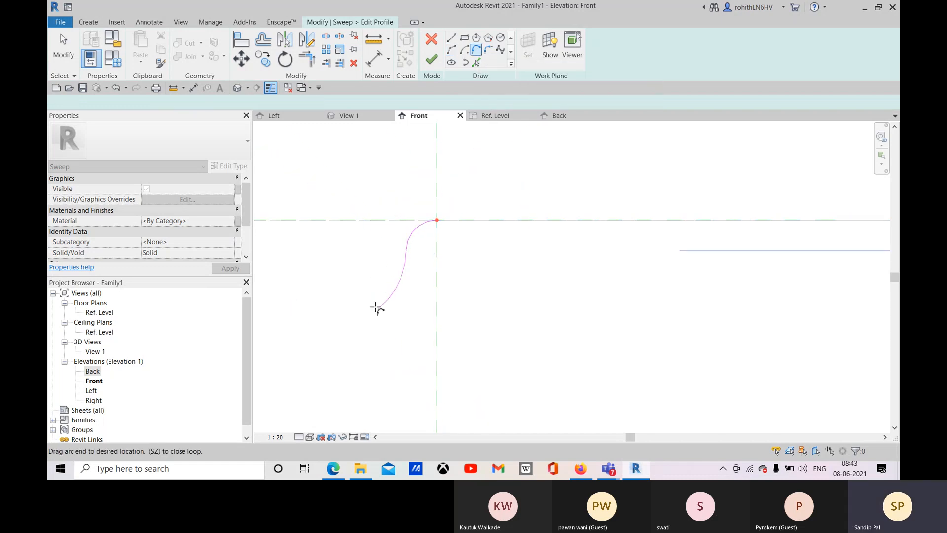
pyautogui.scroll(-3, 377, 274)
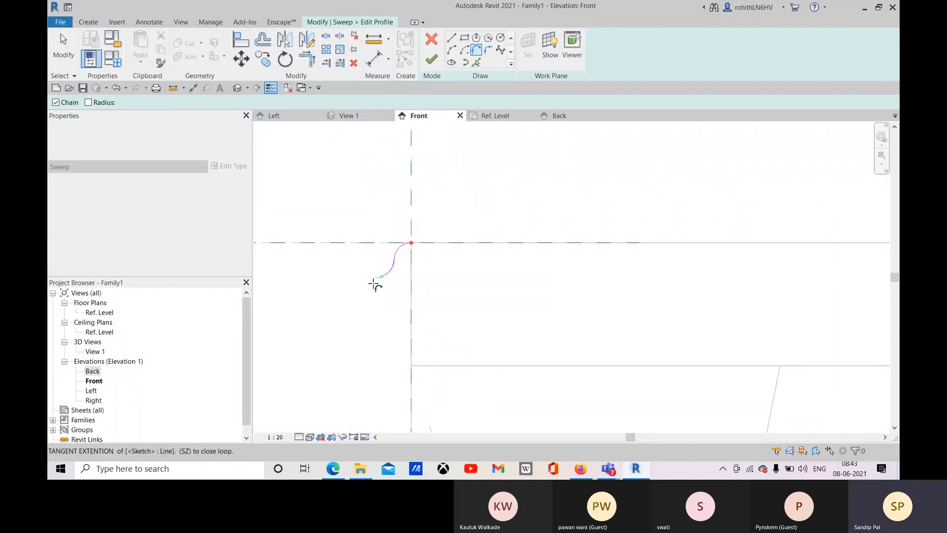
pyautogui.click(383, 277)
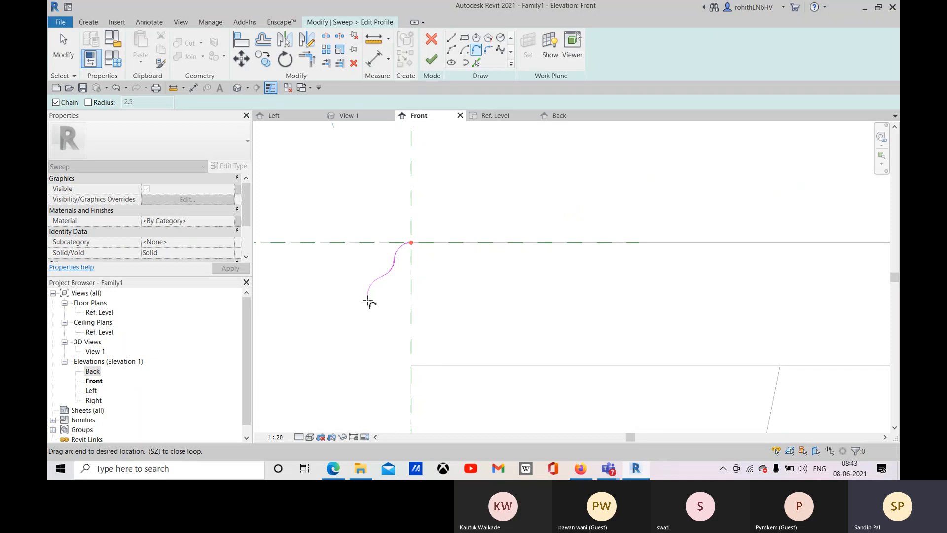
pyautogui.press('Escape')
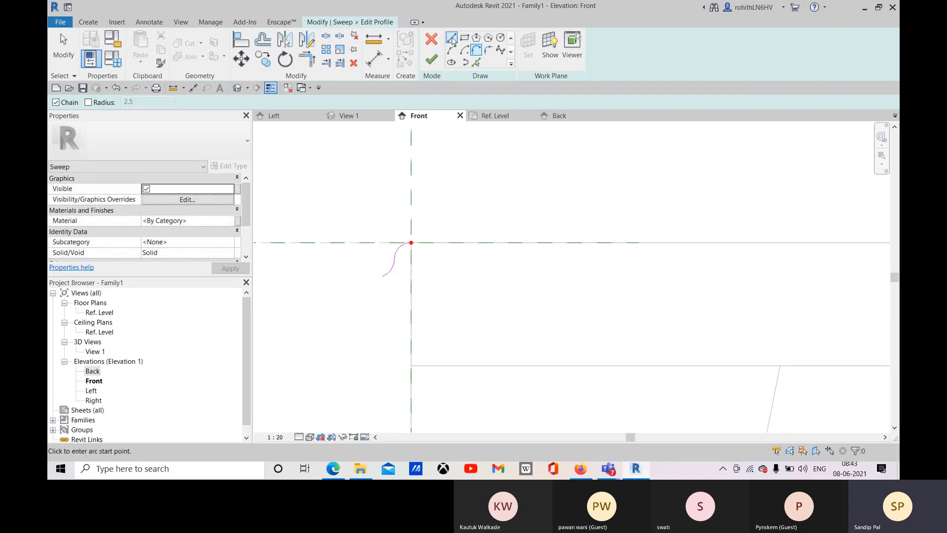
# Draw a vertical line from the profile origin down to the slab's lower edge.
pyautogui.click(451, 39)
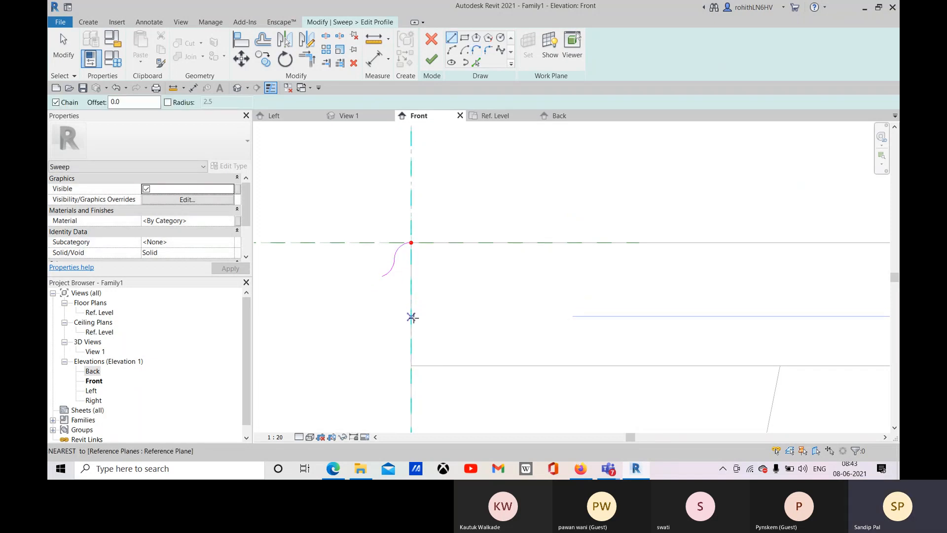
pyautogui.scroll(-2, 412, 277)
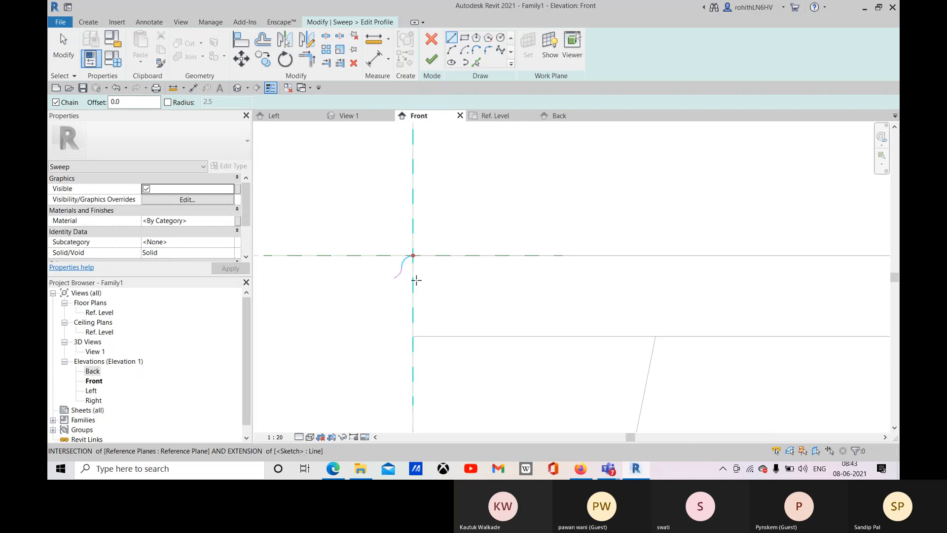
pyautogui.click(413, 255)
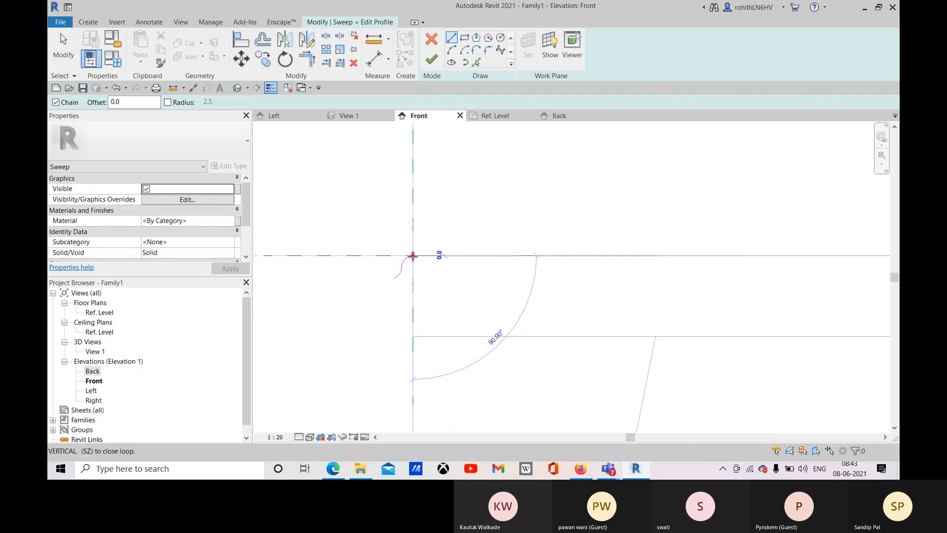
pyautogui.click(412, 336)
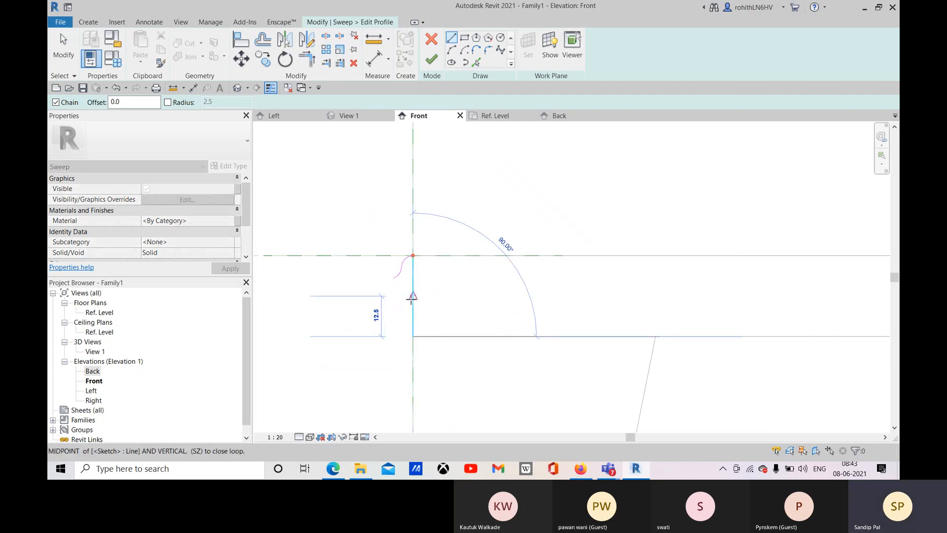
pyautogui.press('Escape')
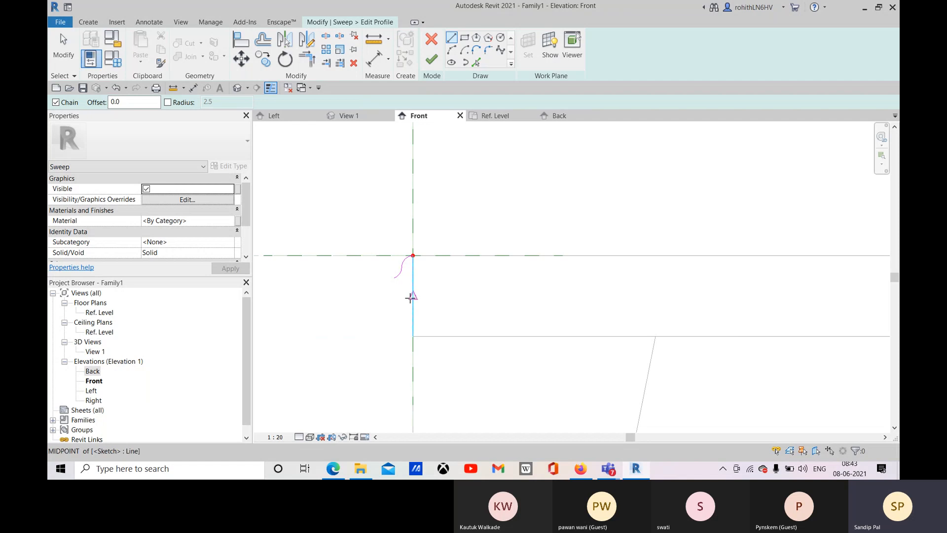
# Draw a horizontal line 10 long outward from the midpoint of the vertical line.
pyautogui.click(414, 297)
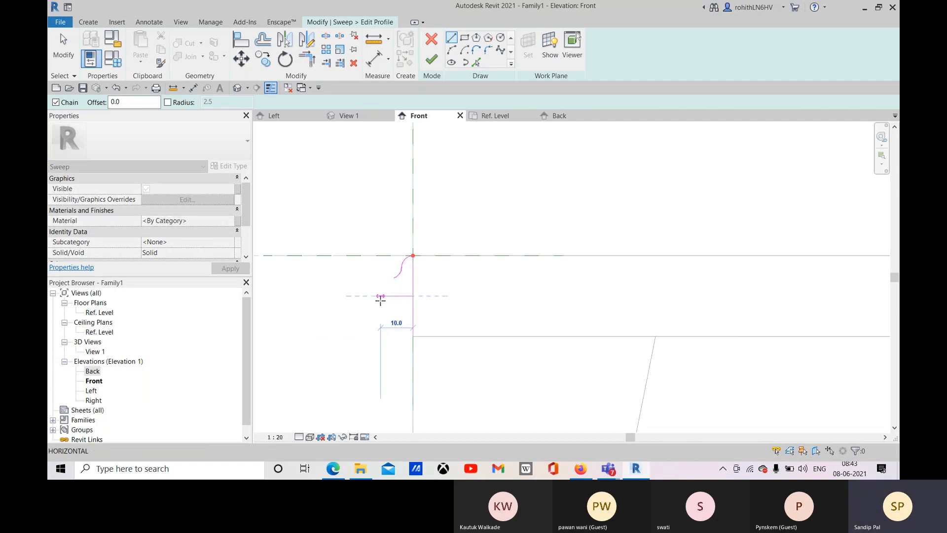
pyautogui.click(380, 296)
pyautogui.press('Escape')
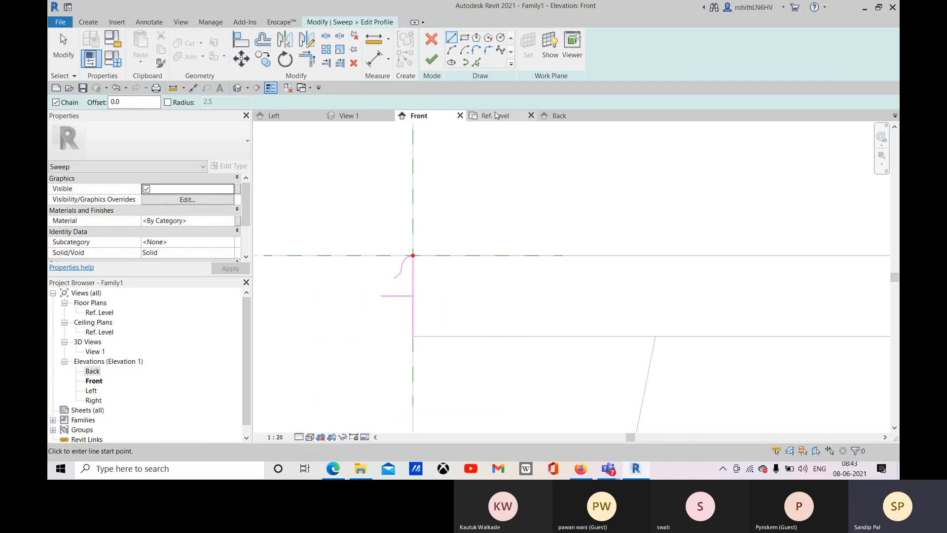
pyautogui.click(476, 51)
pyautogui.scroll(3, 395, 286)
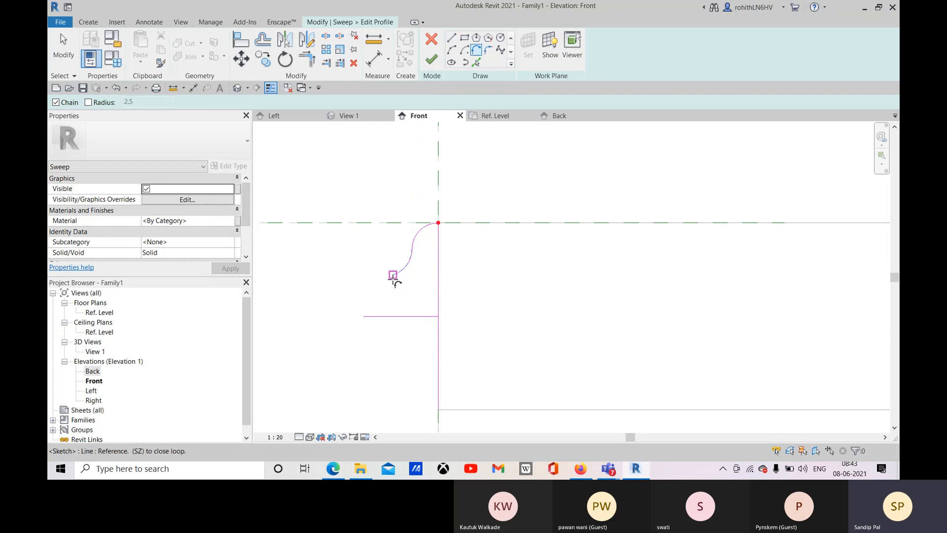
pyautogui.click(395, 277)
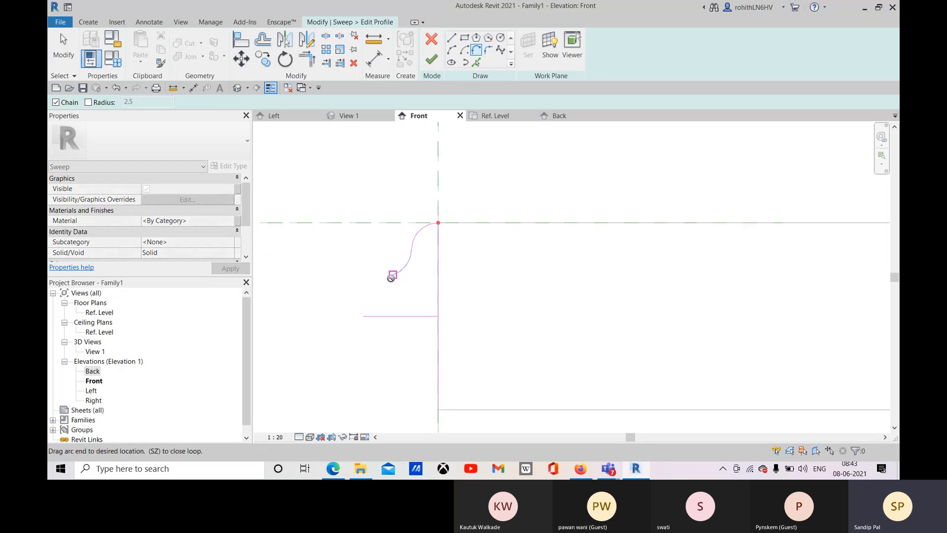
pyautogui.click(364, 316)
pyautogui.scroll(-2, 365, 318)
pyautogui.moveTo(365, 317); pyautogui.dragTo(377, 302, button='middle')
pyautogui.press('Escape')
pyautogui.scroll(2, 378, 299)
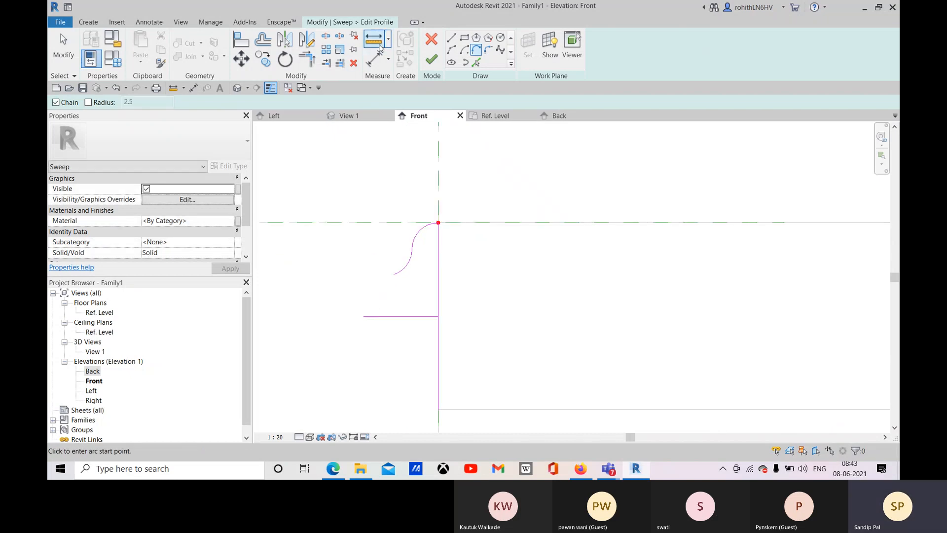
# Measure from the vertical line outward along the horizontal line to a point beneath the S-curve's lower end.
pyautogui.click(380, 43)
pyautogui.click(438, 316)
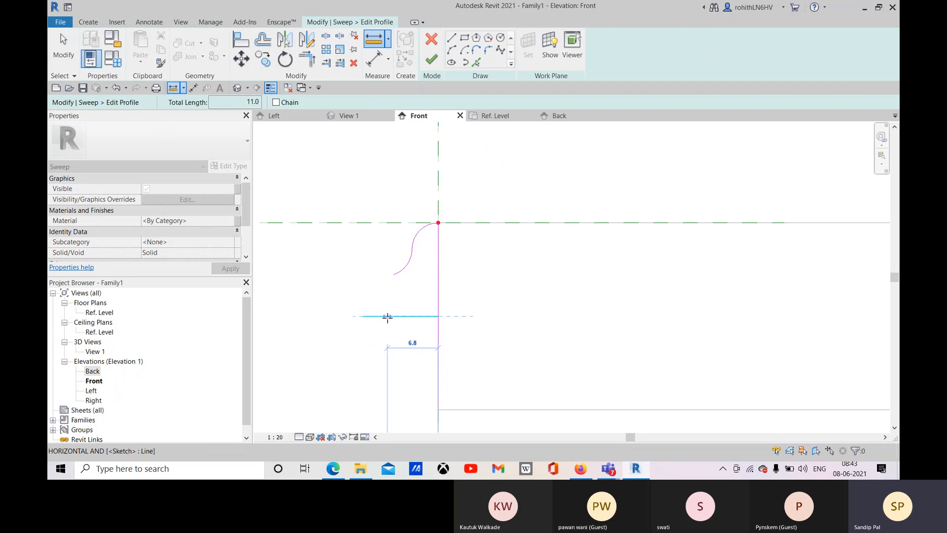
pyautogui.press('Escape')
pyautogui.press('Escape')
# Set the horizontal line's length to 6.5.
pyautogui.scroll(-3, 421, 298)
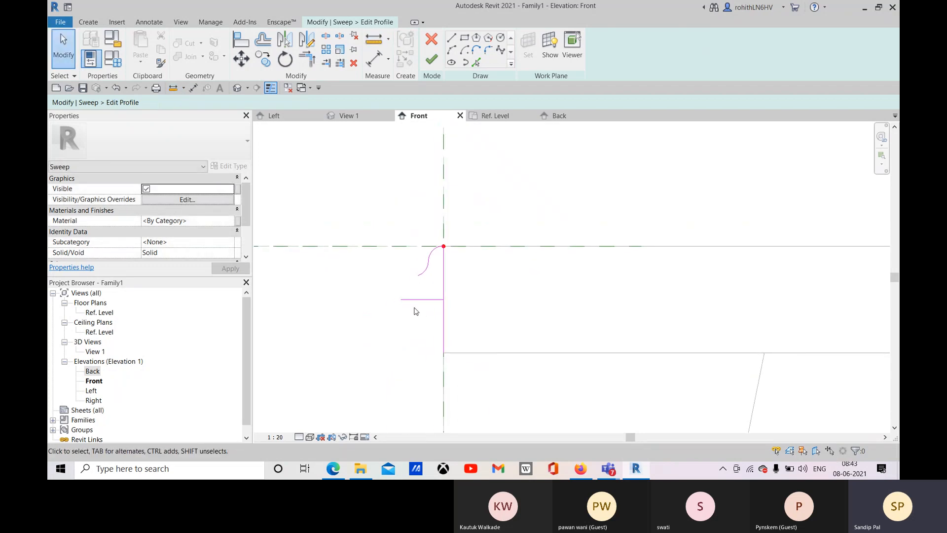
pyautogui.click(413, 301)
pyautogui.scroll(2, 407, 306)
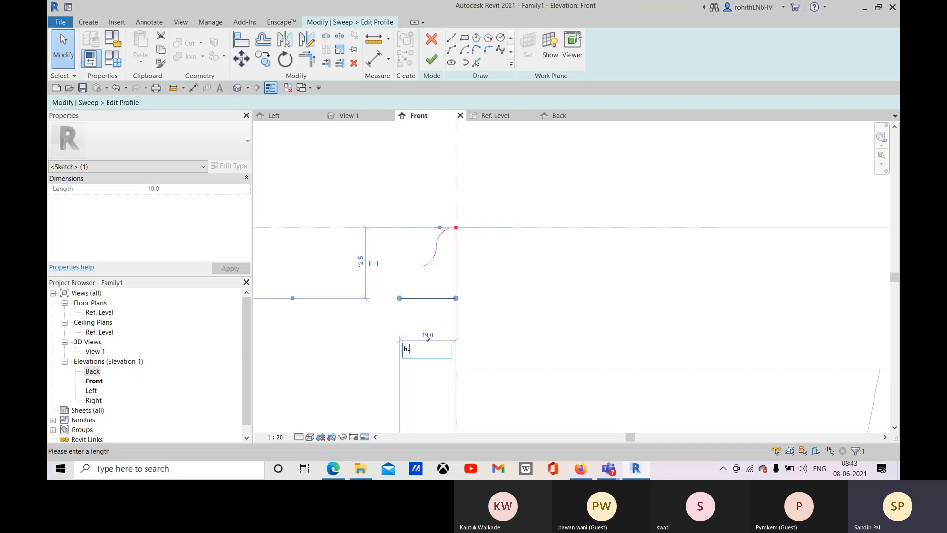
pyautogui.press('Return')
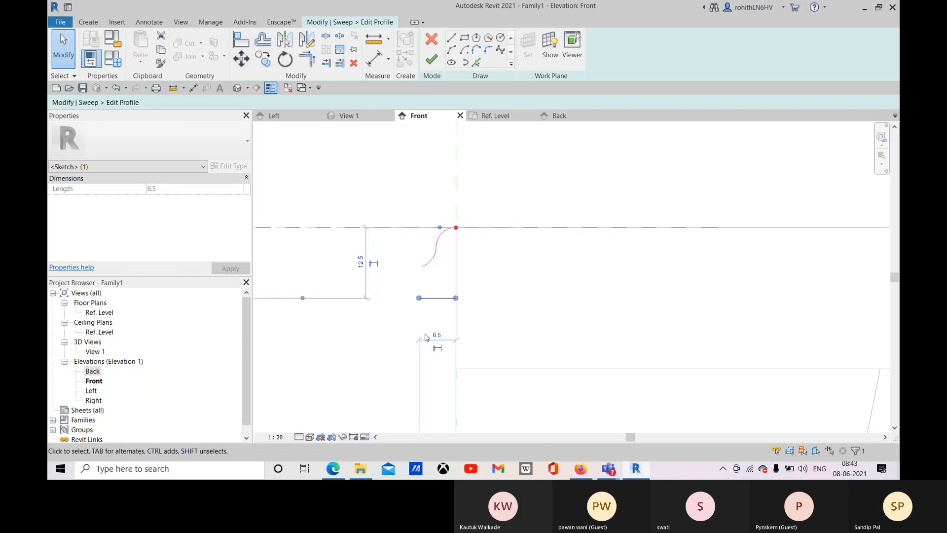
# Draw a Tangent End Arc with a radius of about 3 from the S-curve's lower end to the horizontal line's outer end.
pyautogui.click(476, 51)
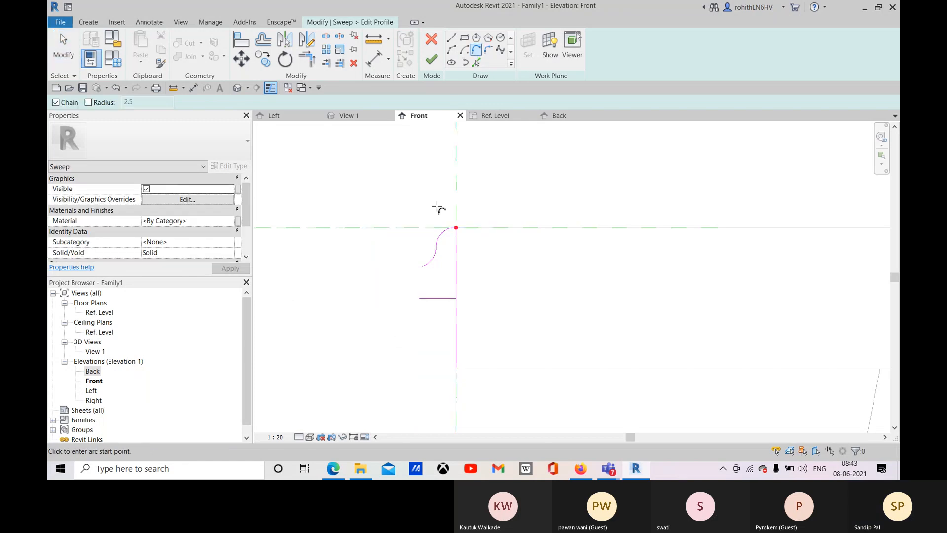
pyautogui.click(423, 269)
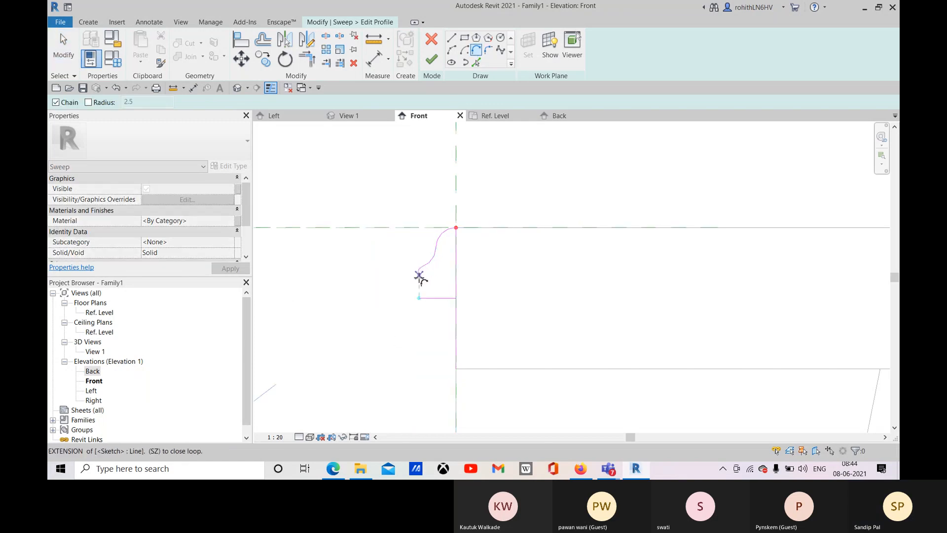
pyautogui.click(419, 300)
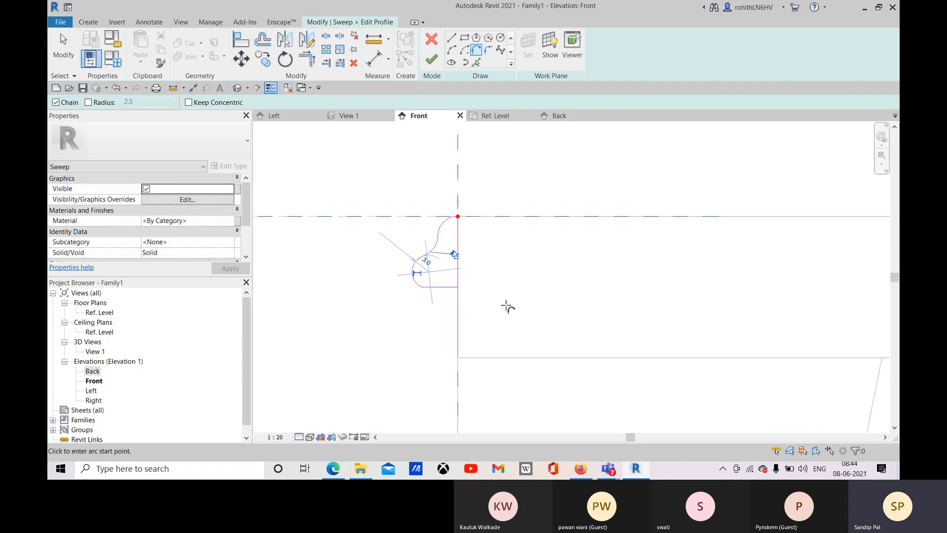
# Try to finish the profile sketch and return to sketching.
pyautogui.scroll(-5, 431, 302)
pyautogui.moveTo(389, 309); pyautogui.dragTo(388, 273, button='middle')
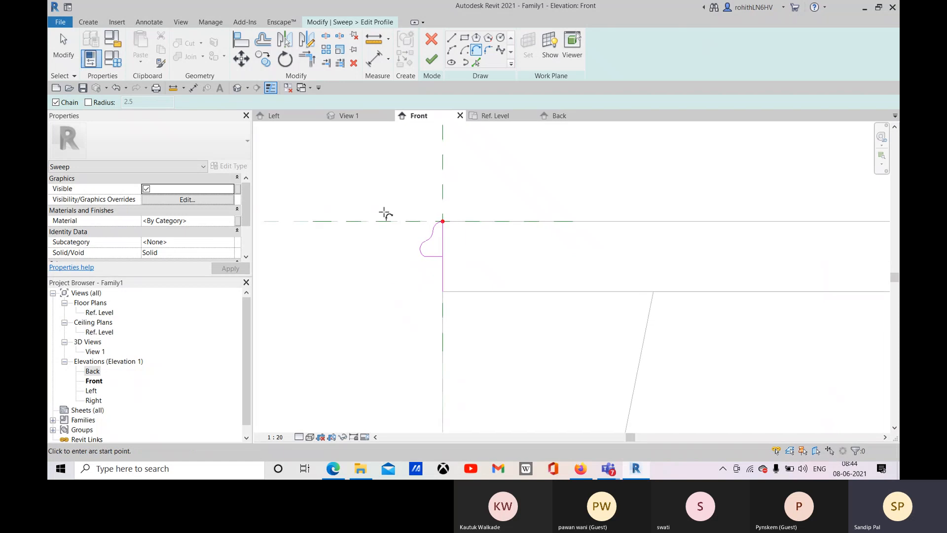
pyautogui.scroll(3, 455, 239)
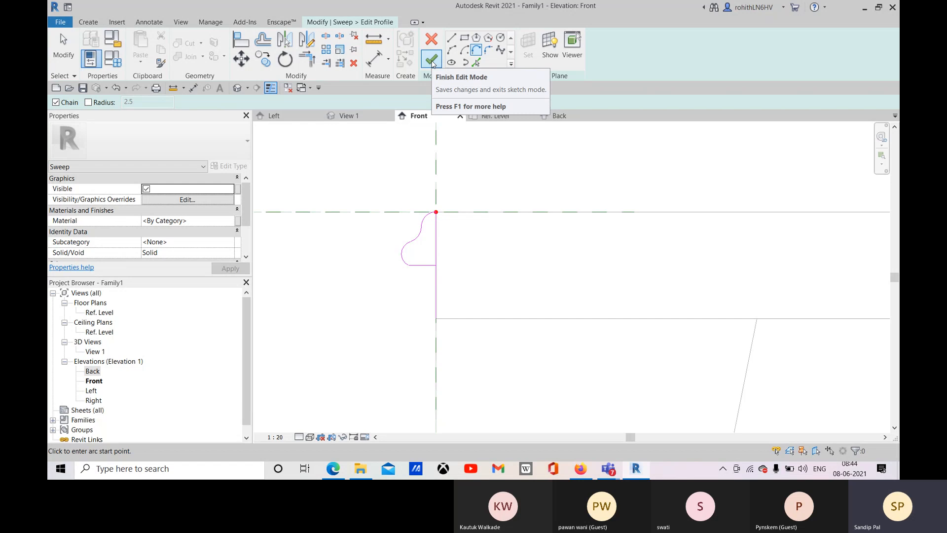
pyautogui.click(431, 61)
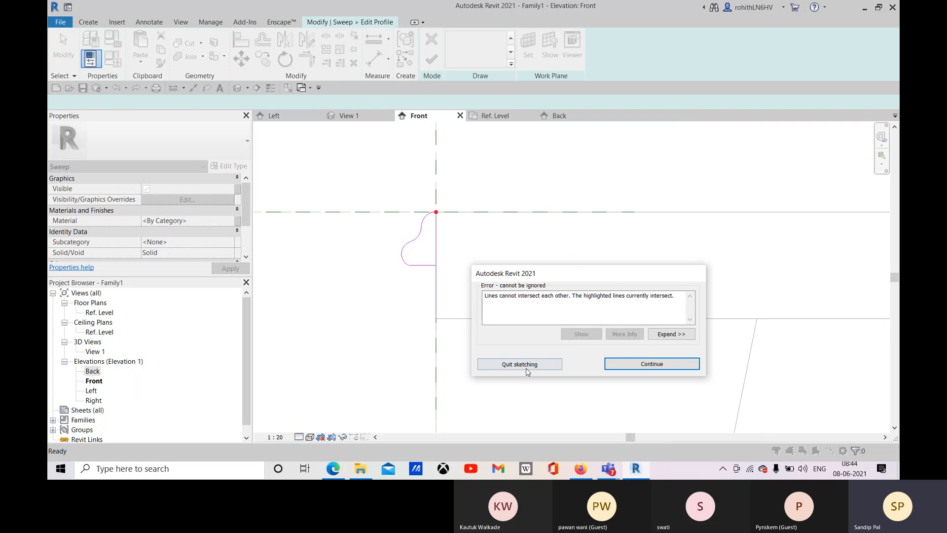
pyautogui.click(623, 366)
# Examine the junction at the profile origin and along the upper arc for intersecting lines.
pyautogui.scroll(5, 437, 212)
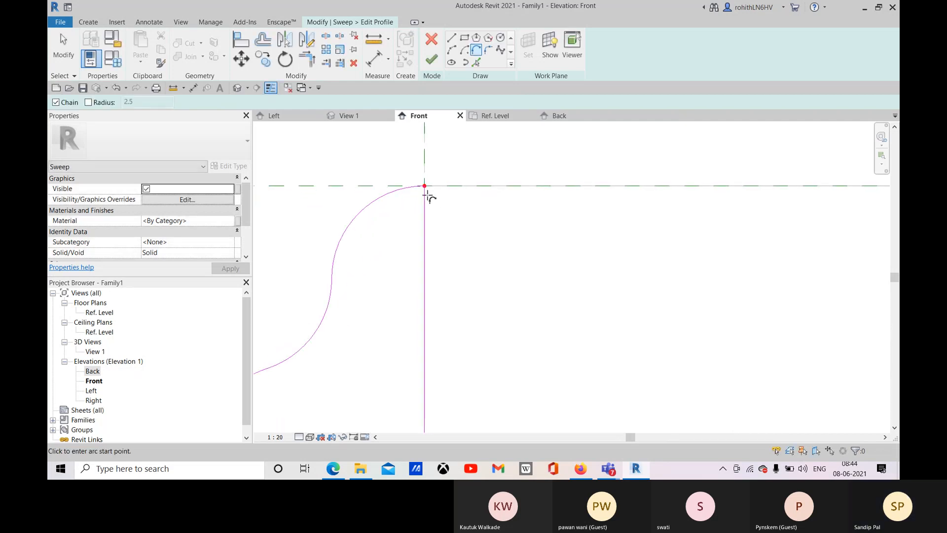
pyautogui.scroll(4, 431, 196)
pyautogui.scroll(2, 379, 195)
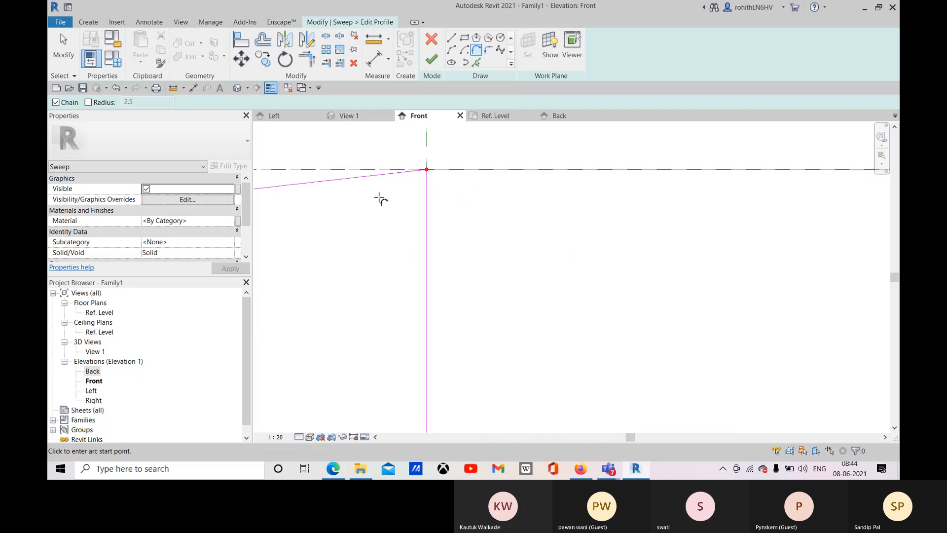
pyautogui.moveTo(382, 205); pyautogui.dragTo(515, 208, button='middle')
pyautogui.press('Escape')
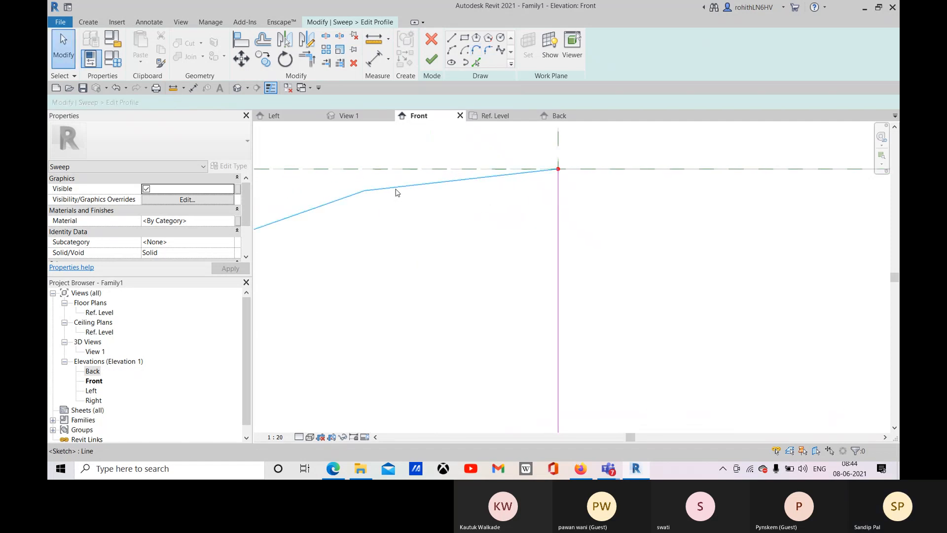
pyautogui.scroll(-2, 402, 194)
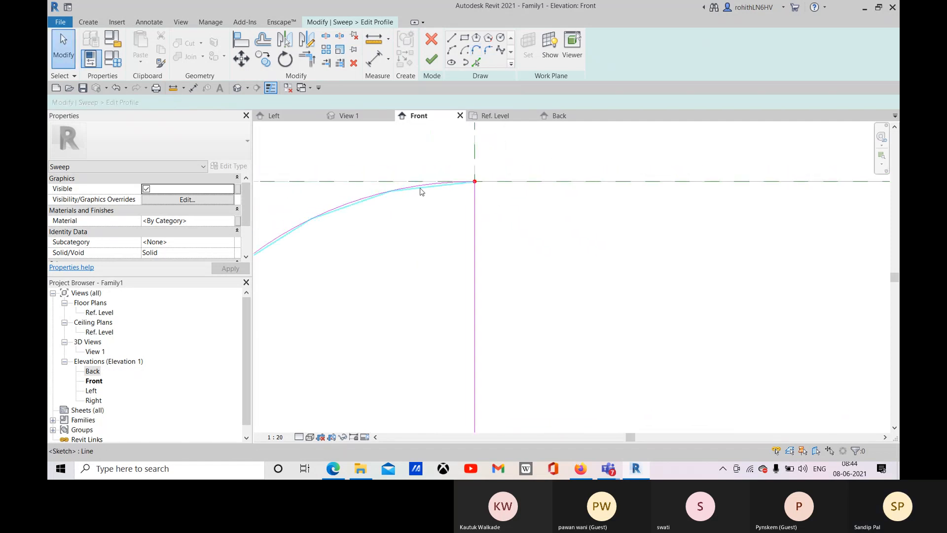
pyautogui.scroll(2, 423, 190)
pyautogui.moveTo(324, 213); pyautogui.dragTo(495, 207, button='middle')
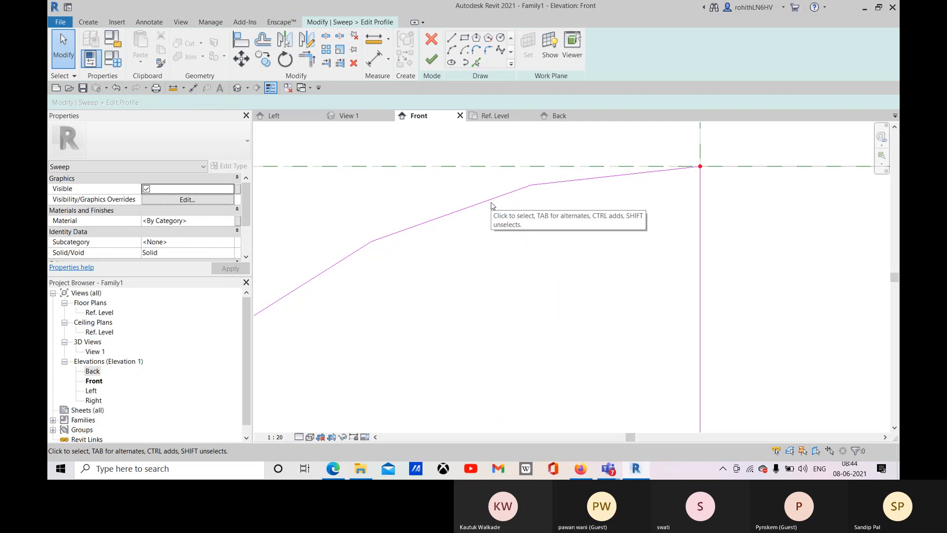
pyautogui.scroll(-2, 488, 207)
pyautogui.scroll(-2, 427, 226)
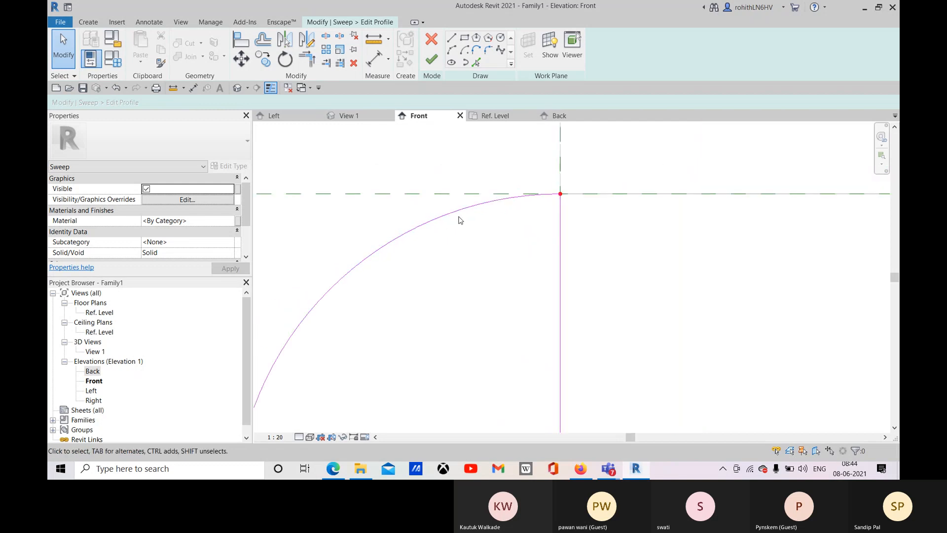
# Delete the upper arc at the profile origin and undo the deletion.
pyautogui.click(461, 212)
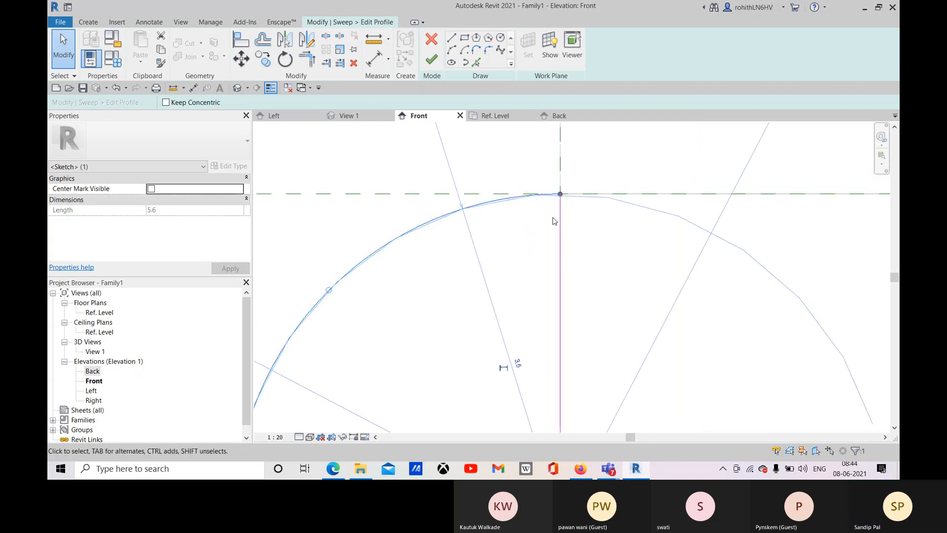
pyautogui.press('Delete')
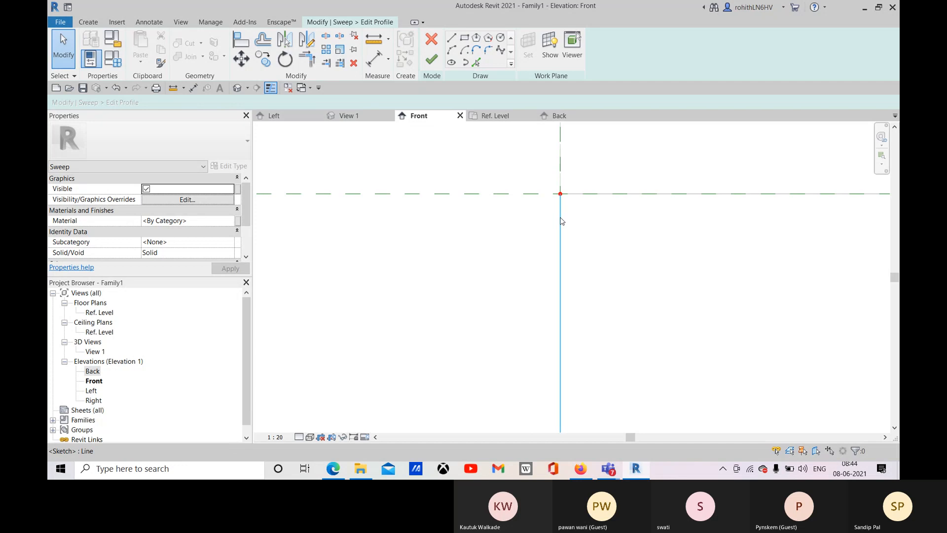
pyautogui.hotkey('ctrl', 'z')
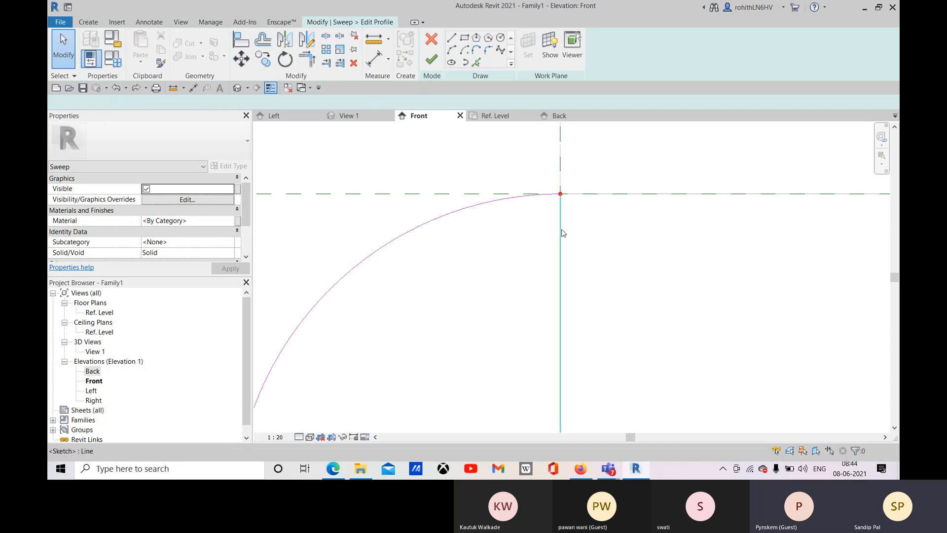
# Delete the full-height vertical line from the profile and check the joint between the lower arc and the horizontal line.
pyautogui.scroll(-3, 569, 248)
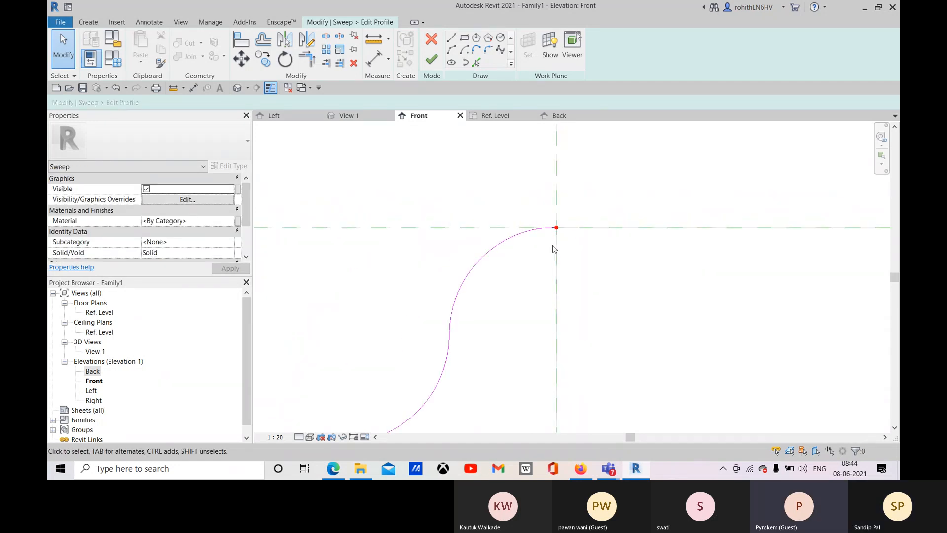
pyautogui.moveTo(560, 312); pyautogui.dragTo(523, 201, button='middle')
pyautogui.scroll(4, 387, 306)
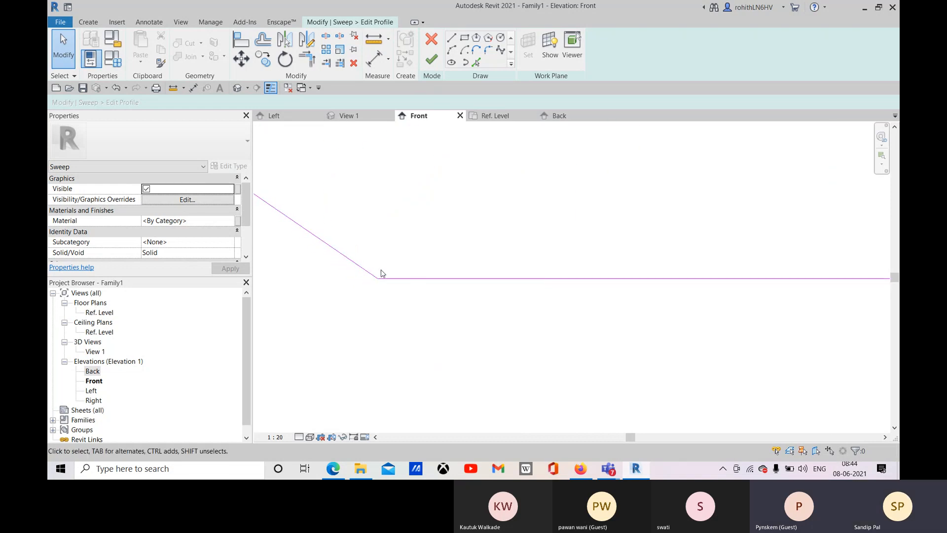
pyautogui.click(369, 272)
pyautogui.moveTo(379, 279)
pyautogui.mouseDown()
pyautogui.moveTo(388, 284)
pyautogui.moveTo(379, 279)
pyautogui.mouseUp()
pyautogui.scroll(-8, 401, 302)
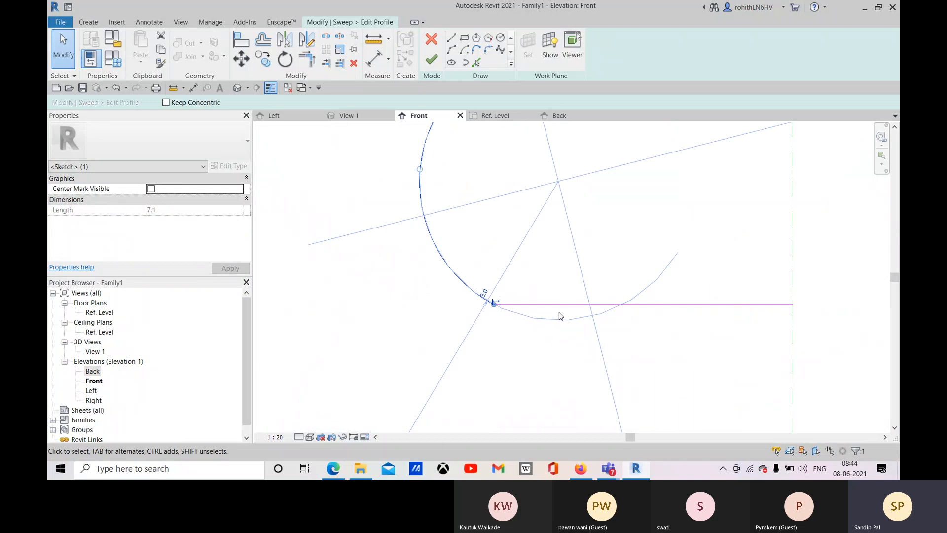
pyautogui.scroll(-5, 560, 315)
pyautogui.click(558, 312)
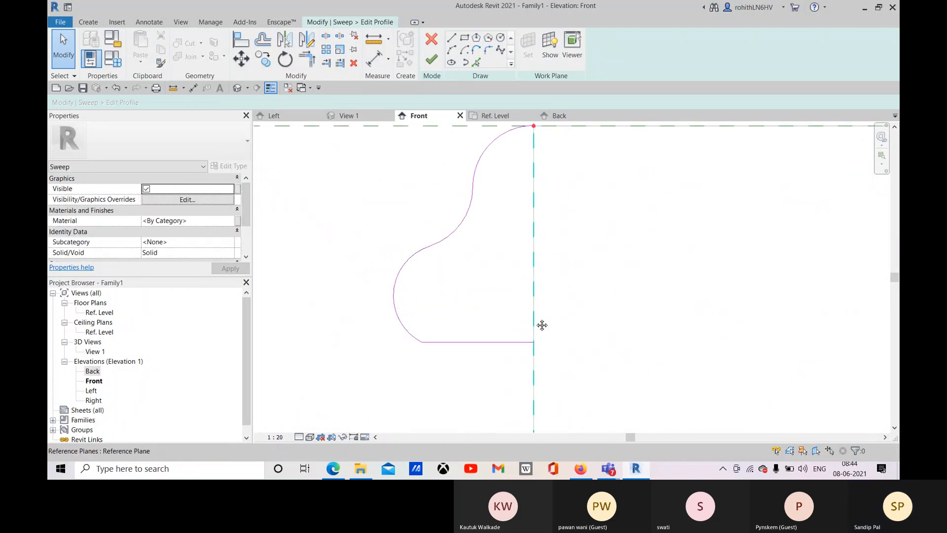
# Close the profile with a vertical line from the bottom line's open end up to the origin and finish the profile sketch.
pyautogui.scroll(-5, 500, 321)
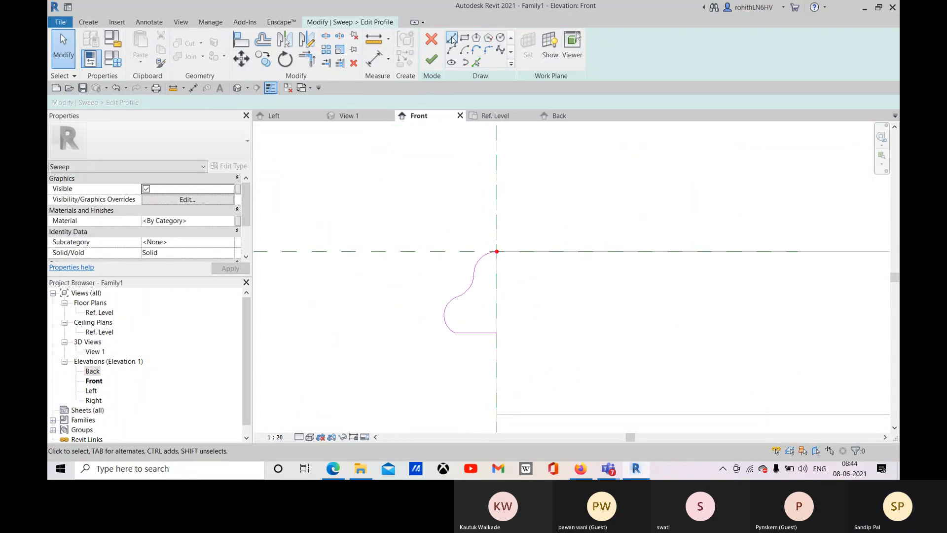
pyautogui.click(451, 38)
pyautogui.click(497, 333)
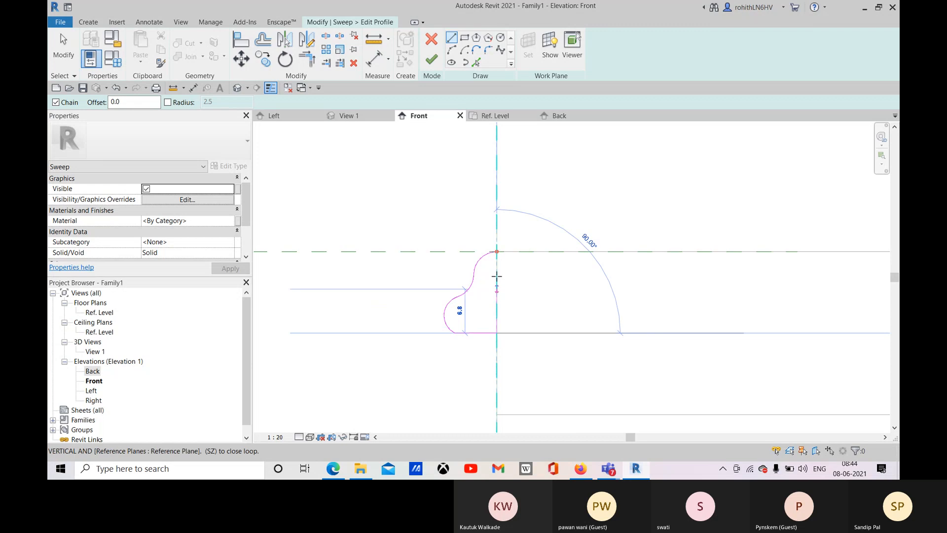
pyautogui.click(497, 252)
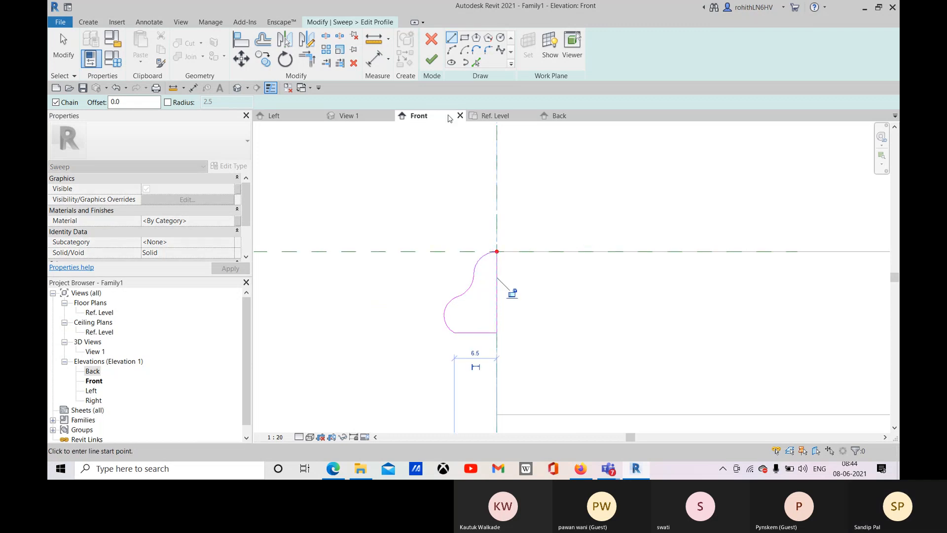
pyautogui.click(432, 61)
pyautogui.moveTo(444, 293); pyautogui.dragTo(428, 253, button='middle')
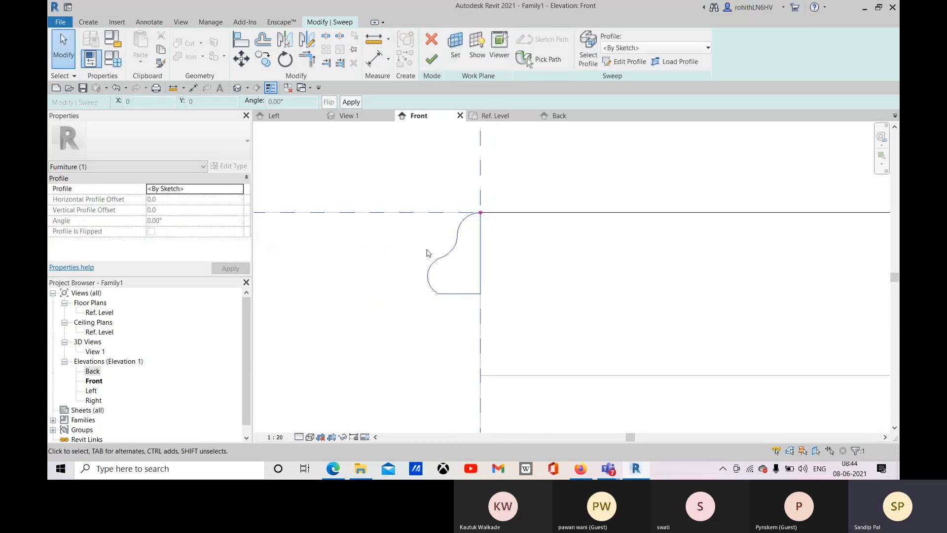
# Finish the moulding sweep around the slab.
pyautogui.click(432, 62)
pyautogui.scroll(-5, 493, 291)
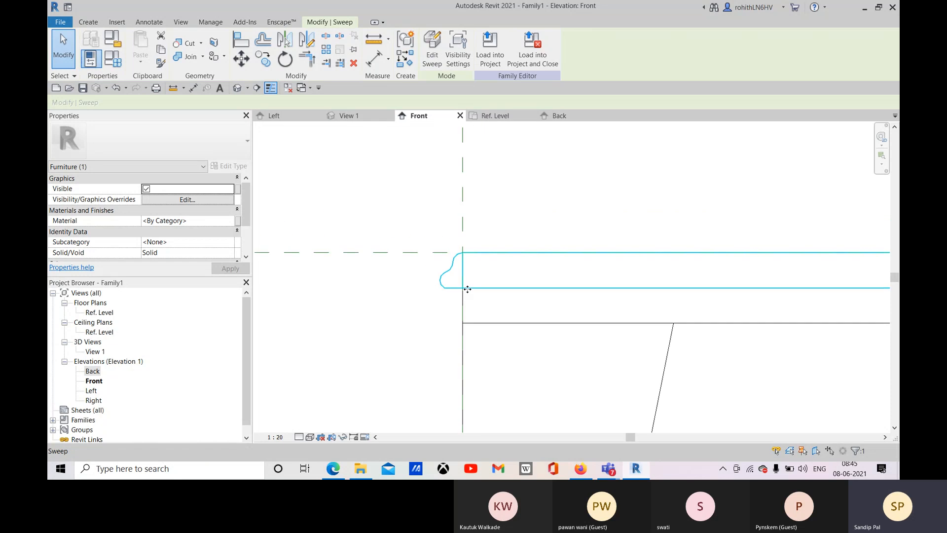
pyautogui.moveTo(502, 301); pyautogui.dragTo(433, 306, button='middle')
pyautogui.scroll(-2, 488, 286)
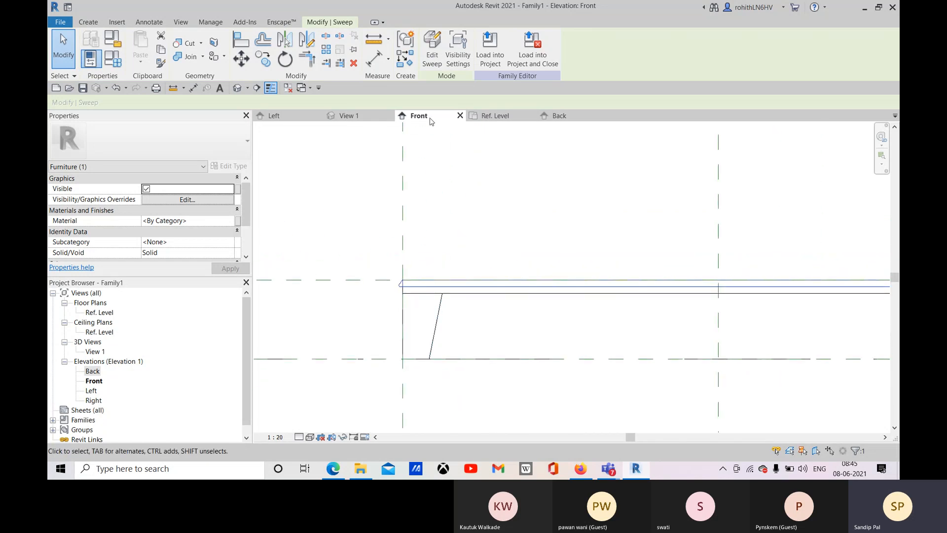
# Examine the swept moulding along the slab edges and corners in the 3D view.
pyautogui.click(346, 118)
pyautogui.click(397, 368)
pyautogui.keyDown('shift'); pyautogui.moveTo(442, 373); pyautogui.dragTo(545, 336, button='middle'); pyautogui.keyUp('shift')
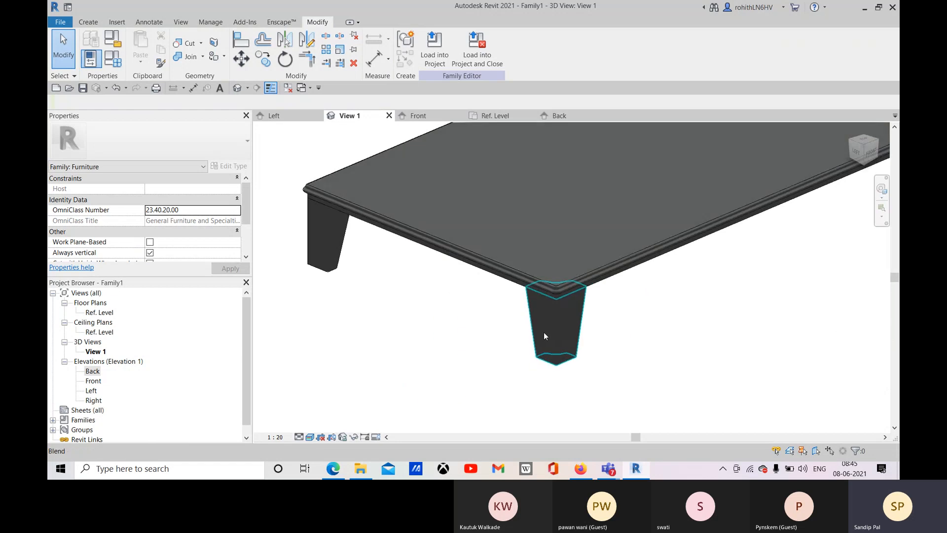
pyautogui.scroll(5, 583, 278)
pyautogui.keyDown('shift'); pyautogui.moveTo(618, 330); pyautogui.dragTo(580, 301, button='middle'); pyautogui.keyUp('shift')
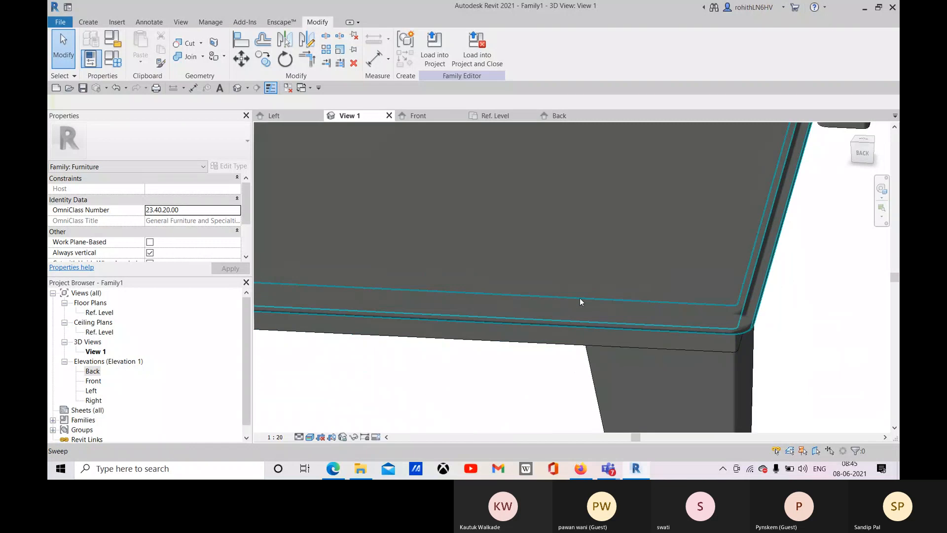
pyautogui.scroll(-6, 581, 301)
pyautogui.moveTo(365, 319); pyautogui.dragTo(795, 304, button='middle')
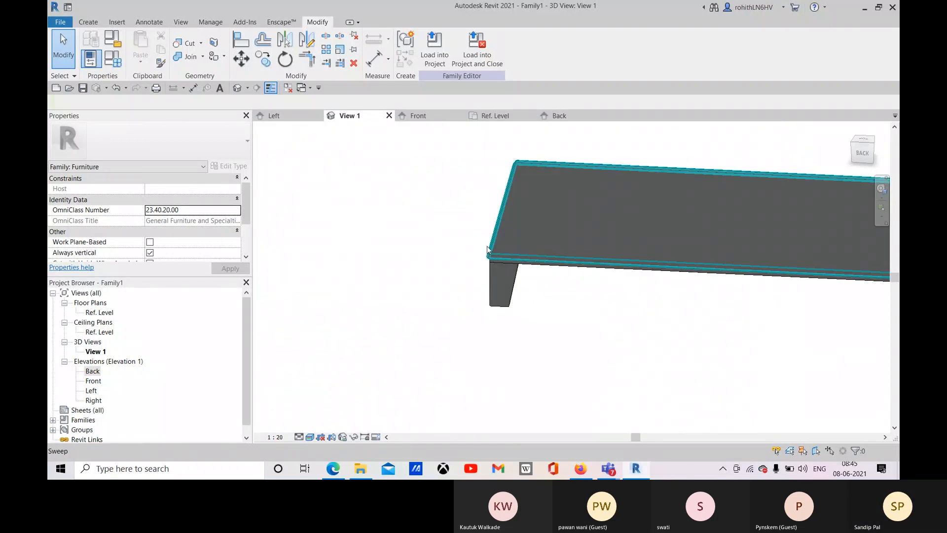
pyautogui.keyDown('shift'); pyautogui.moveTo(488, 249); pyautogui.dragTo(321, 339, button='middle'); pyautogui.keyUp('shift')
pyautogui.scroll(3, 433, 351)
pyautogui.keyDown('shift'); pyautogui.moveTo(573, 224); pyautogui.dragTo(546, 345, button='middle'); pyautogui.keyUp('shift')
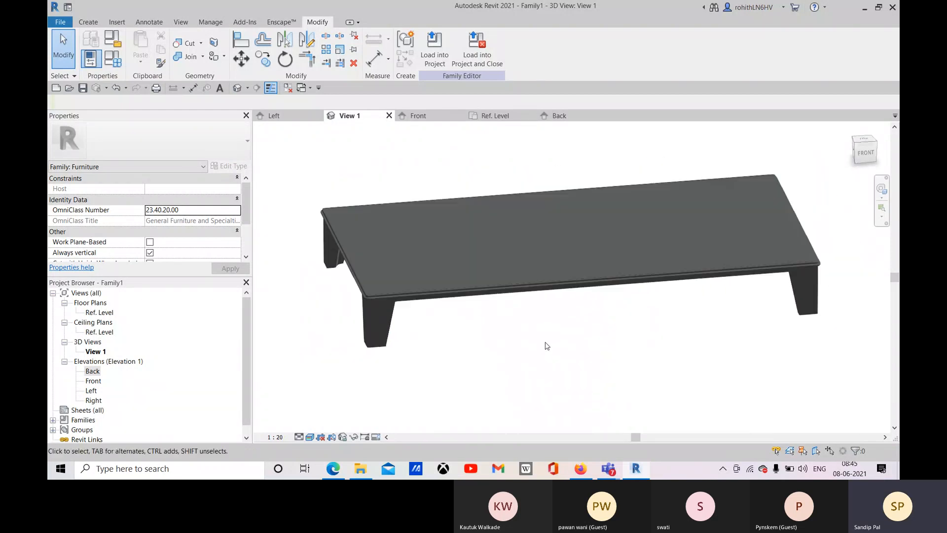
pyautogui.scroll(-3, 546, 345)
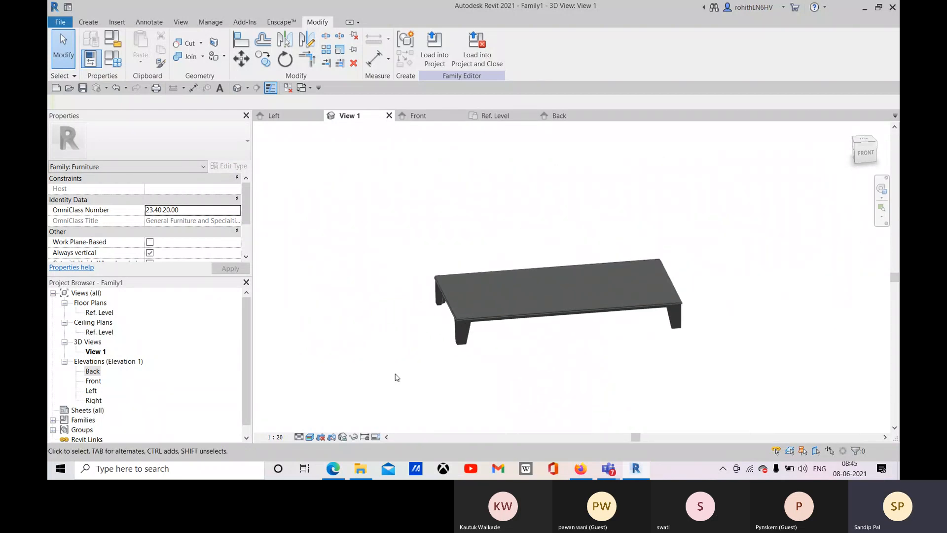
# Start an extrusion in the Ref. Level plan, dismissing the save reminder, and sketch a 2.5 mm radius rectangle between the outer reference plane intersections.
pyautogui.click(489, 117)
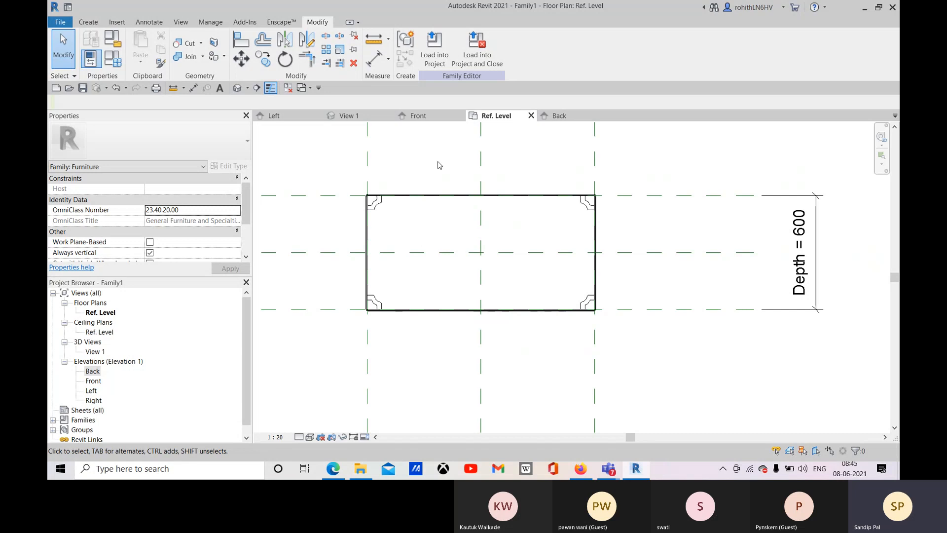
pyautogui.click(89, 22)
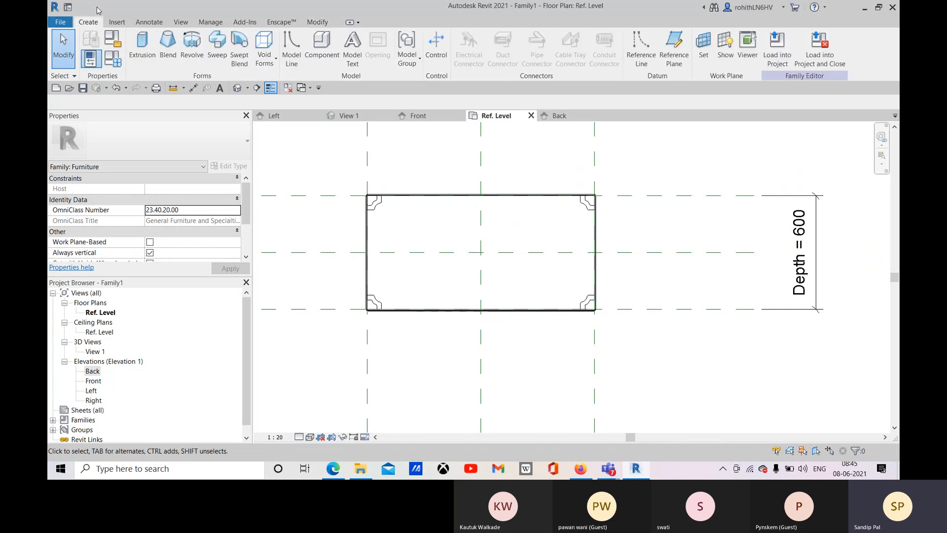
pyautogui.click(142, 45)
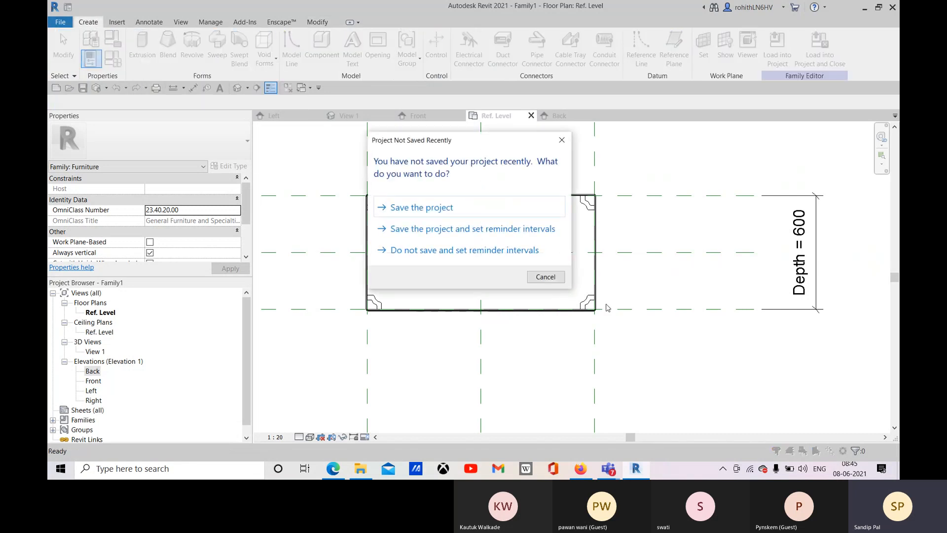
pyautogui.click(546, 277)
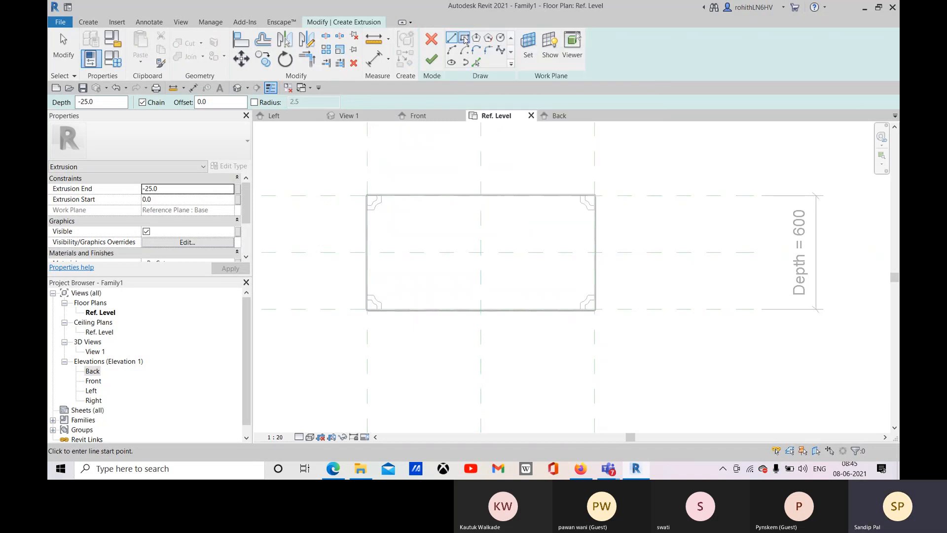
pyautogui.click(255, 102)
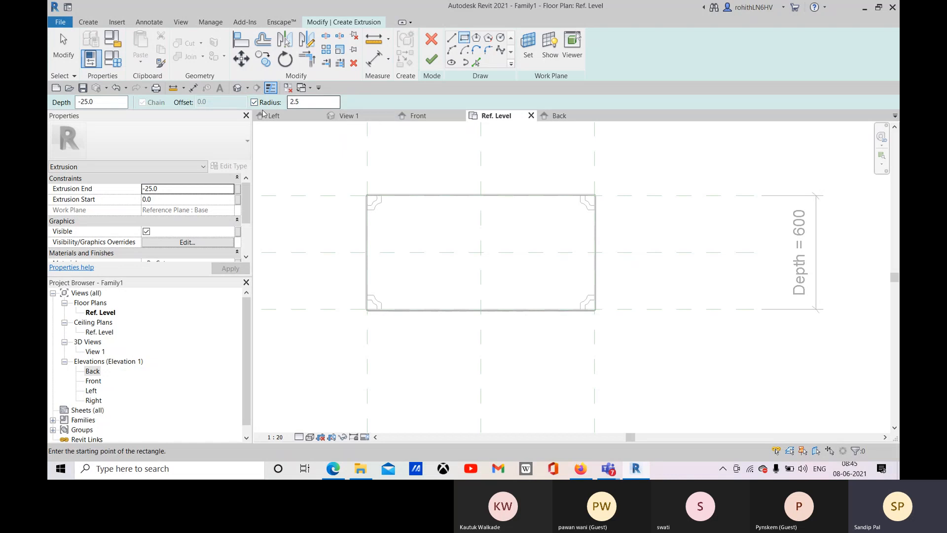
pyautogui.scroll(10, 376, 201)
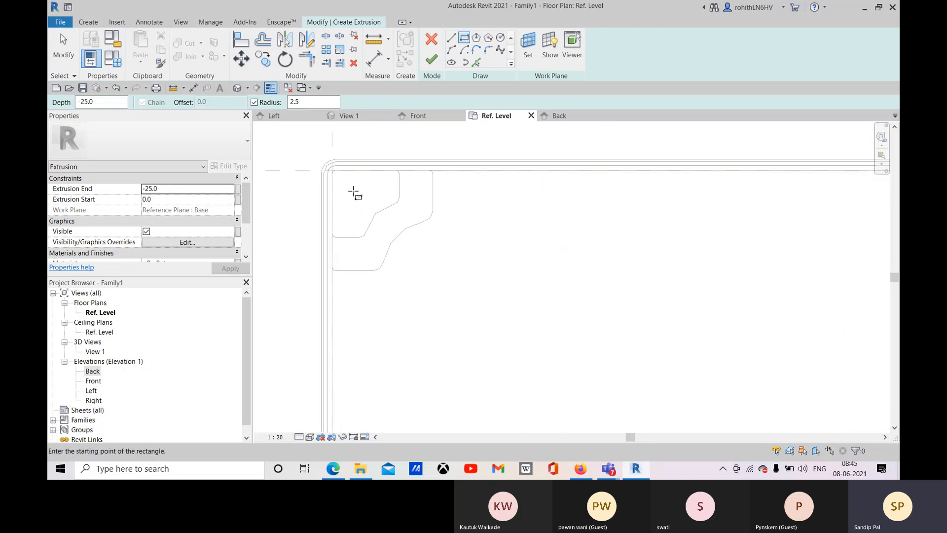
pyautogui.scroll(6, 332, 174)
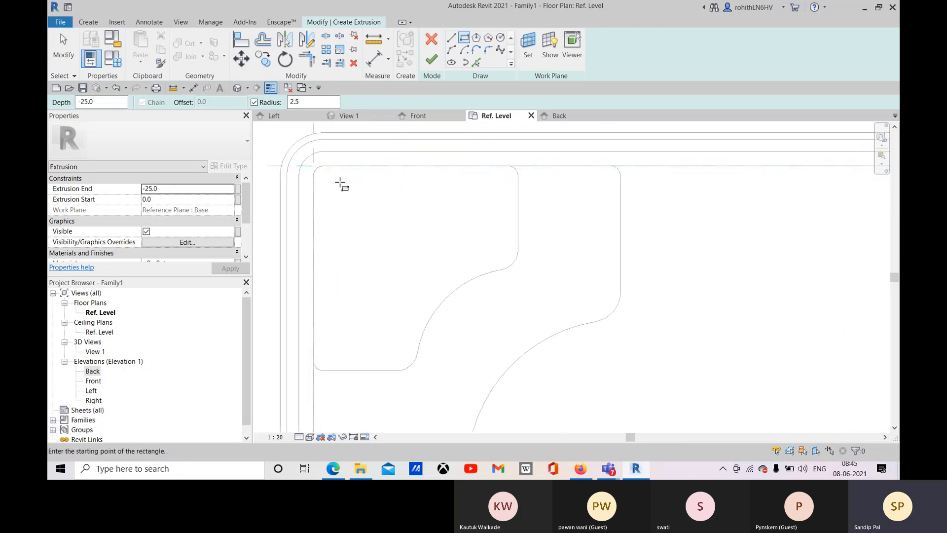
pyautogui.scroll(2, 444, 178)
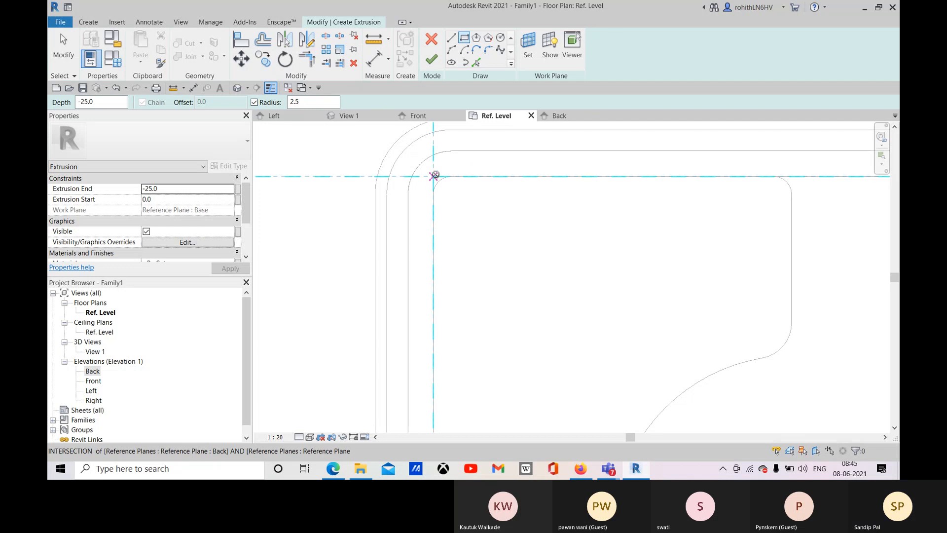
pyautogui.click(434, 176)
pyautogui.scroll(-8, 522, 235)
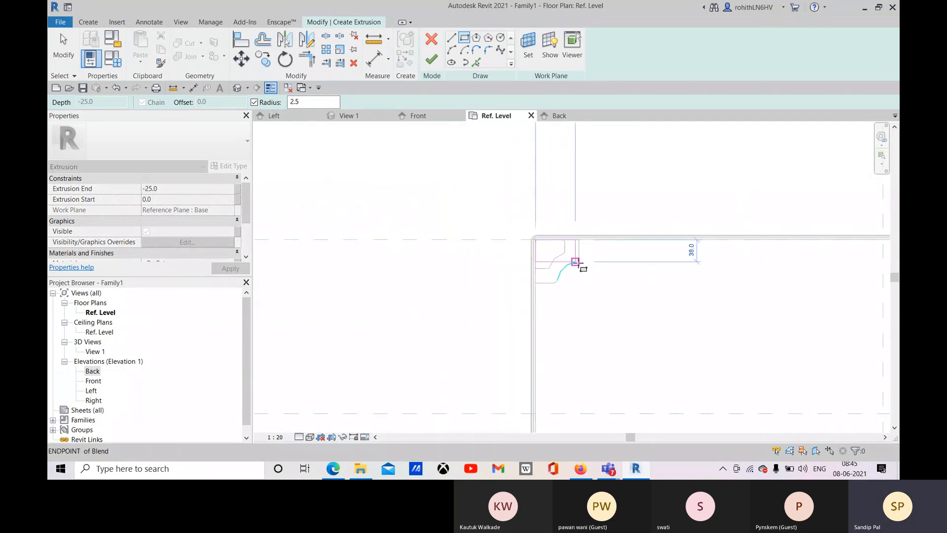
pyautogui.scroll(-3, 606, 276)
pyautogui.scroll(6, 542, 247)
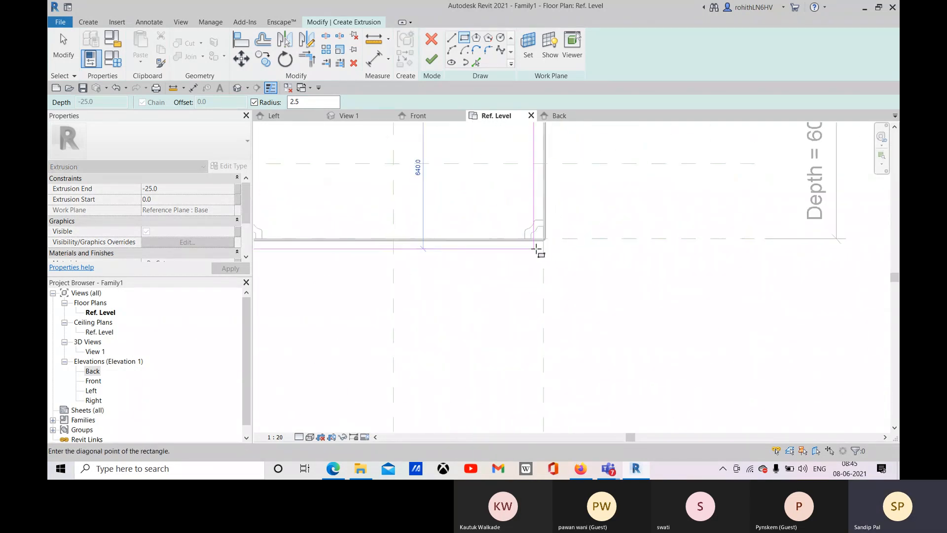
pyautogui.scroll(3, 543, 239)
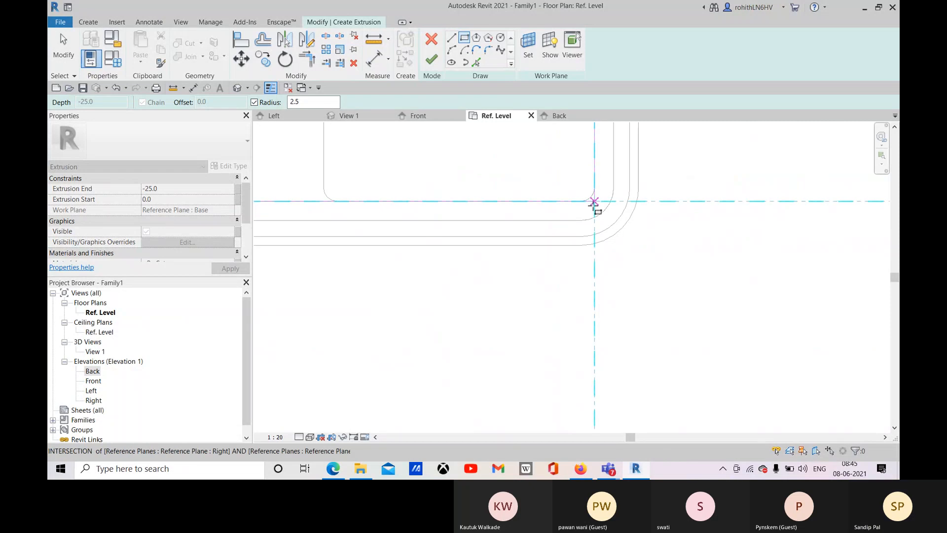
pyautogui.click(593, 202)
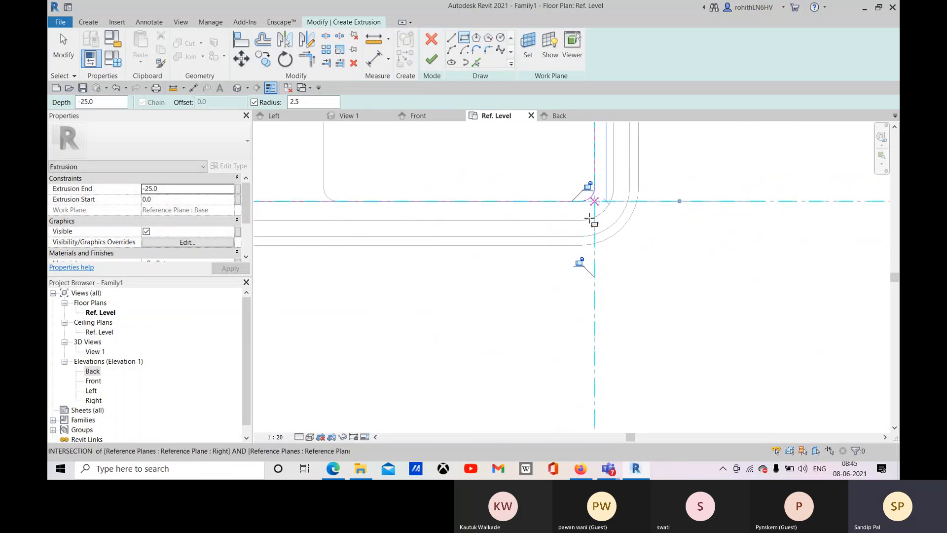
pyautogui.scroll(-8, 541, 209)
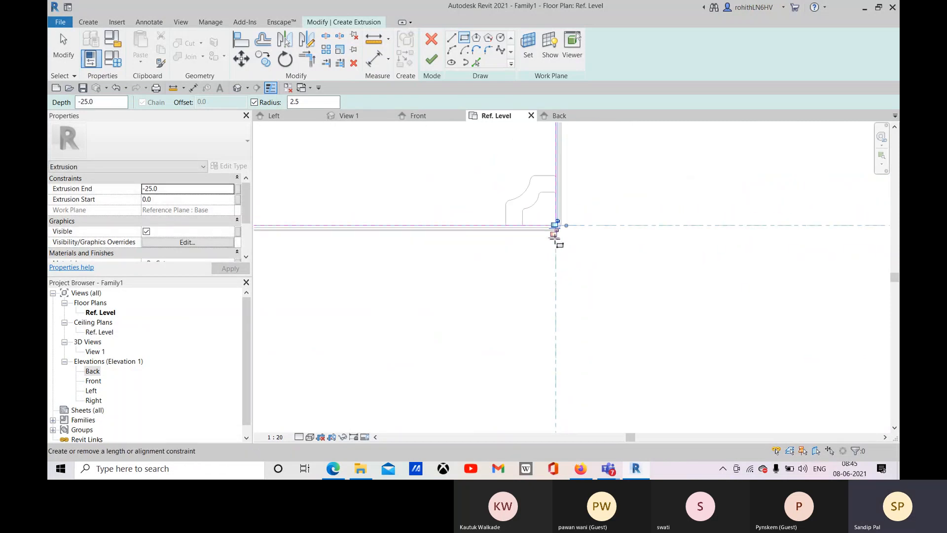
pyautogui.scroll(2, 444, 217)
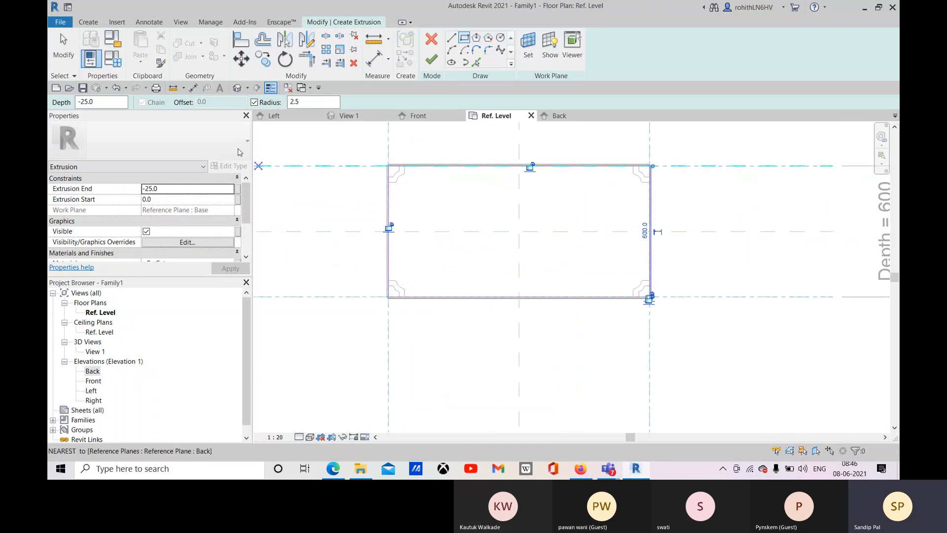
# Add a square-cornered inner rectangle to the extrusion sketch, offset 25 mm inward from the same outer reference plane intersections.
pyautogui.click(254, 102)
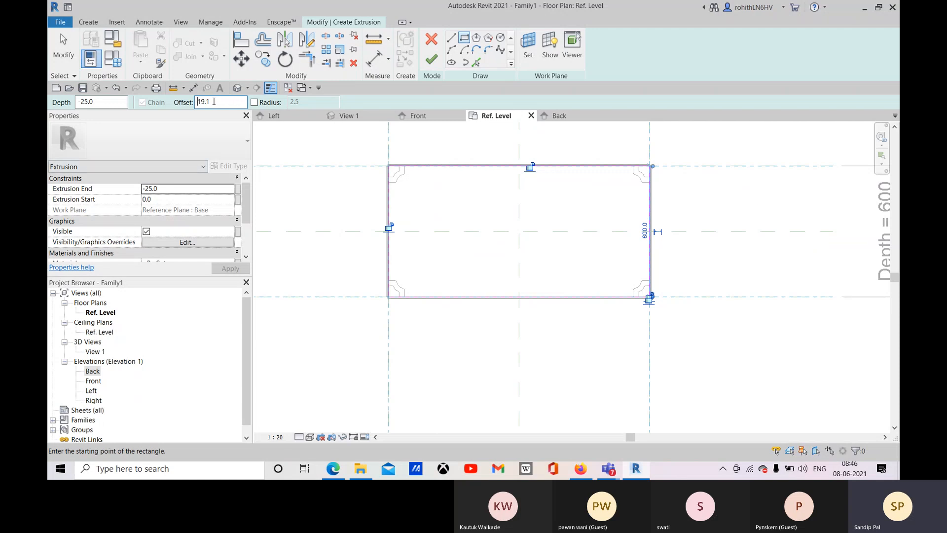
pyautogui.scroll(4, 397, 159)
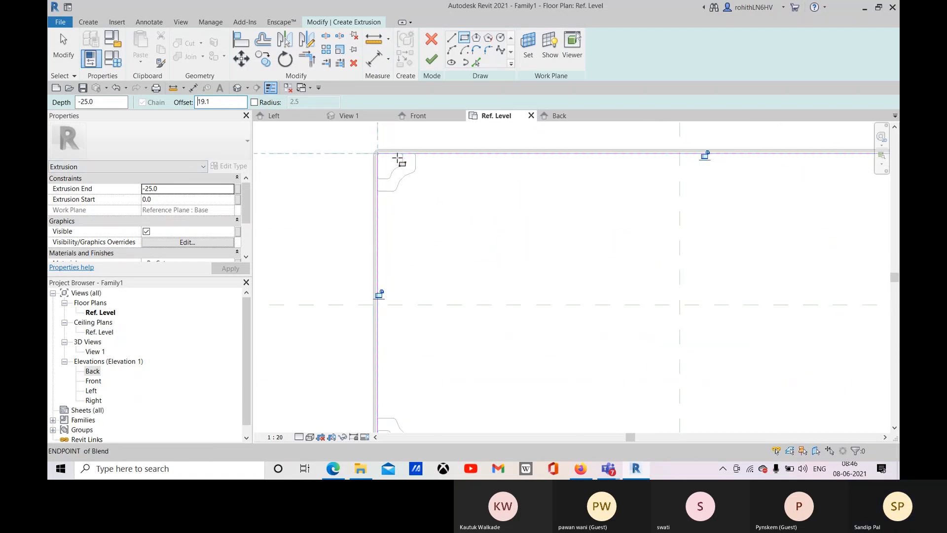
pyautogui.scroll(3, 383, 171)
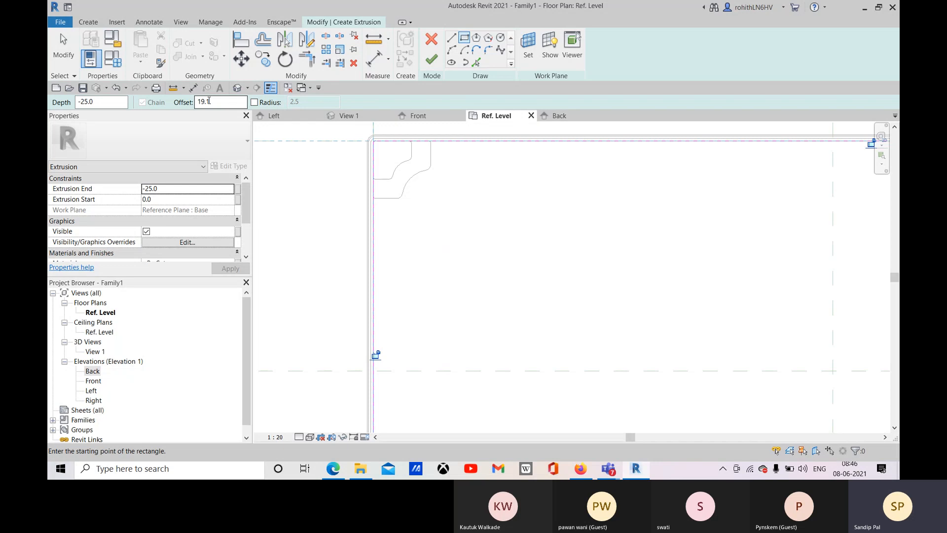
pyautogui.moveTo(208, 101); pyautogui.dragTo(186, 101)
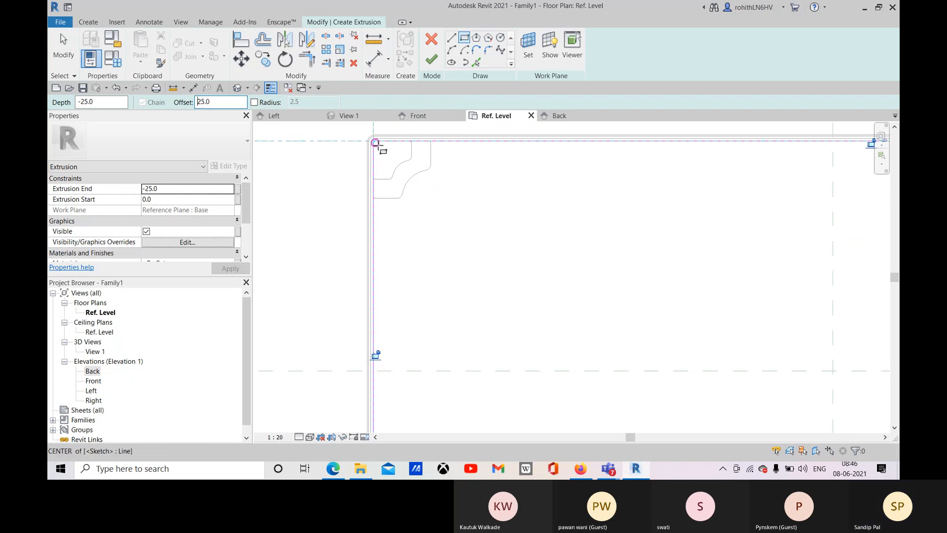
pyautogui.scroll(5, 375, 143)
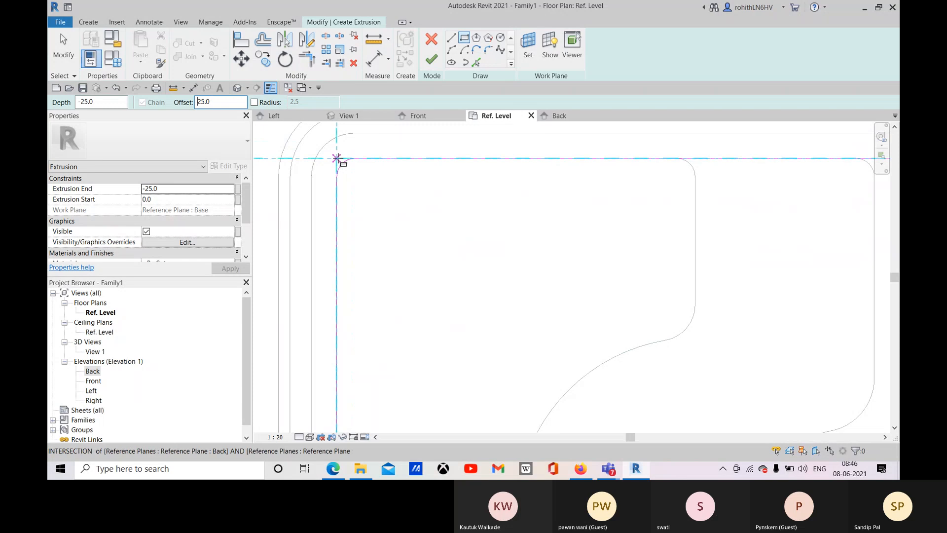
pyautogui.click(336, 157)
pyautogui.scroll(-5, 387, 211)
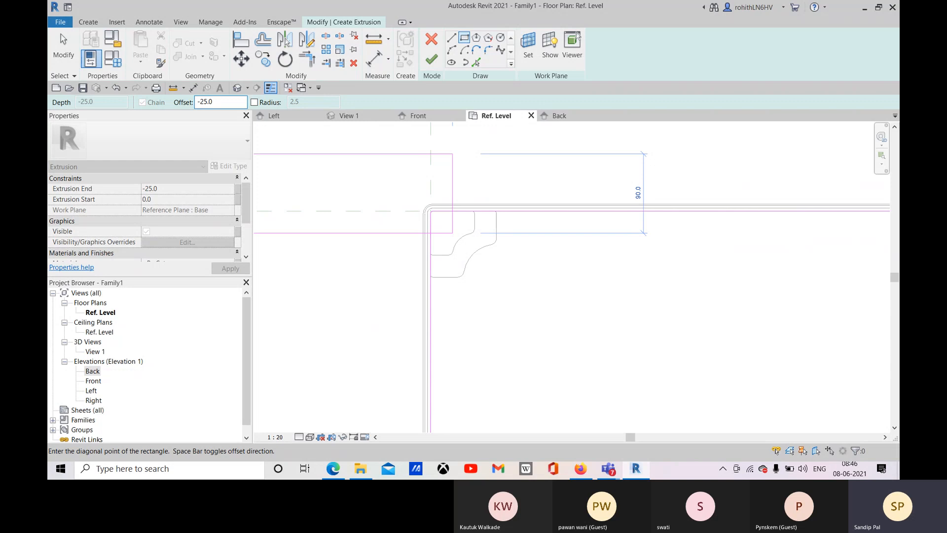
pyautogui.scroll(-5, 508, 277)
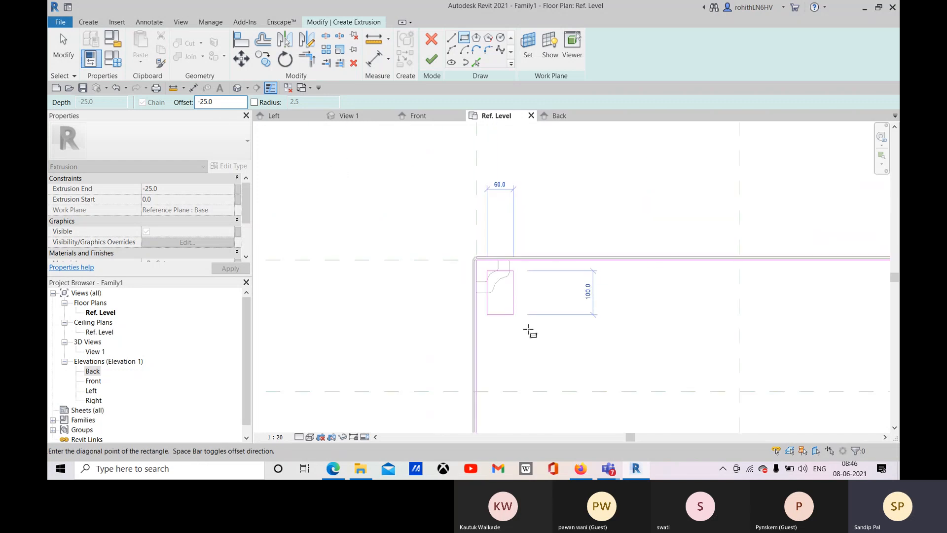
pyautogui.moveTo(530, 330); pyautogui.dragTo(536, 317, button='middle')
pyautogui.scroll(8, 644, 264)
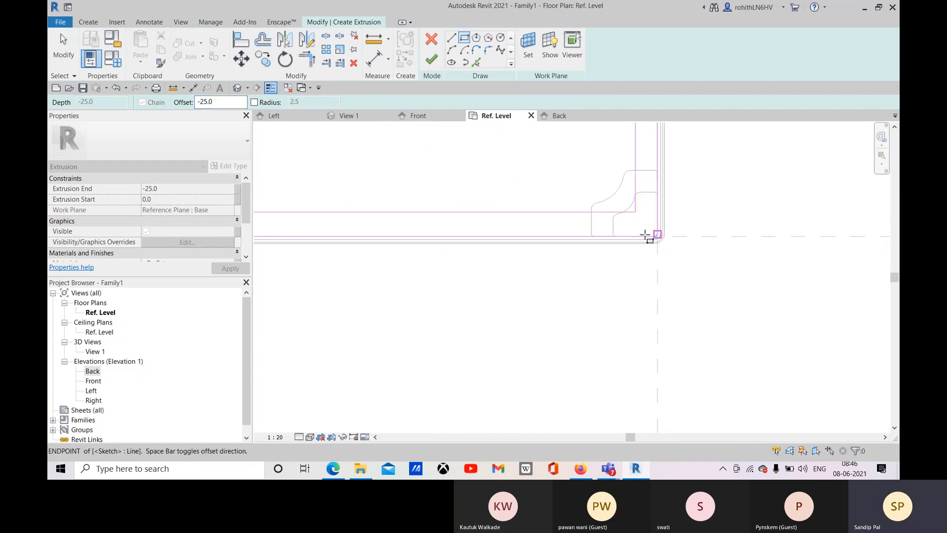
pyautogui.scroll(3, 657, 238)
pyautogui.click(687, 235)
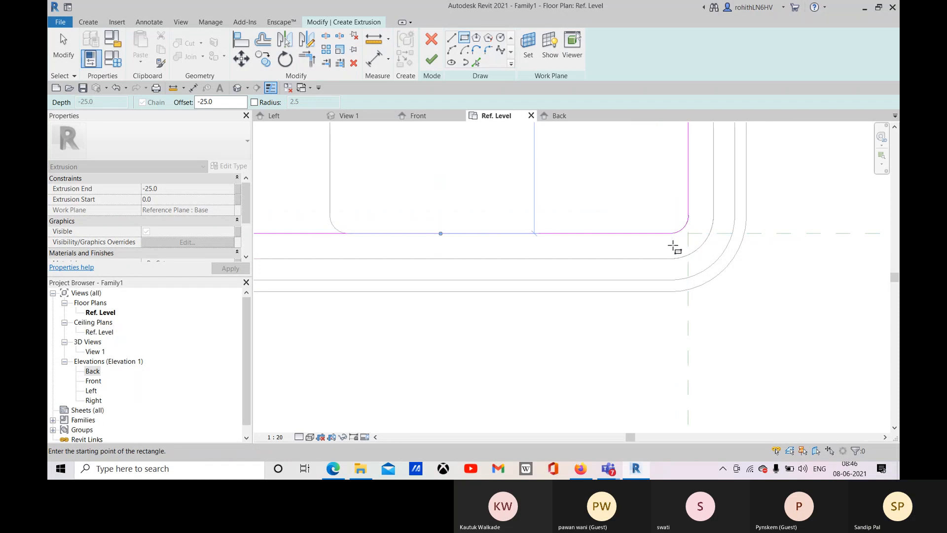
pyautogui.scroll(-2, 642, 250)
pyautogui.scroll(-3, 644, 251)
pyautogui.moveTo(647, 256); pyautogui.dragTo(711, 343, button='middle')
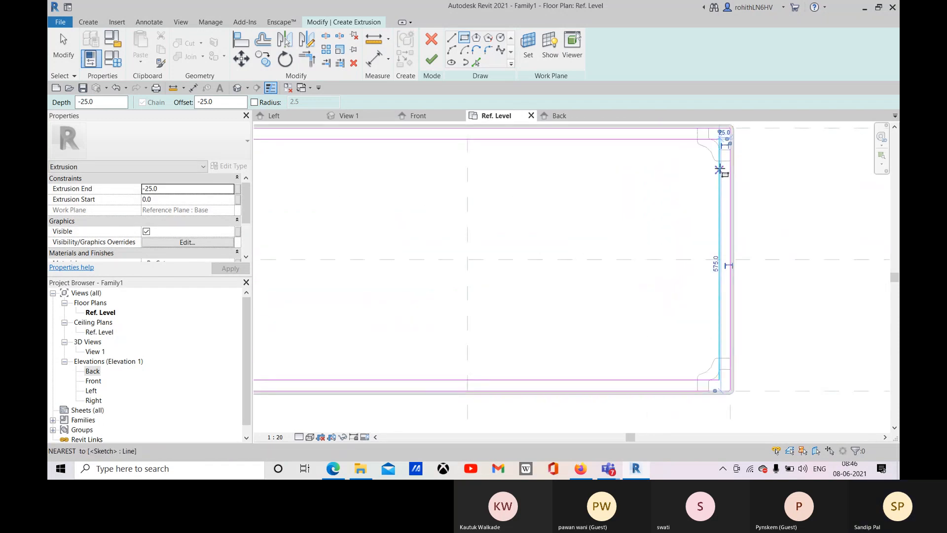
# Draw a closing line from the inner to the outer sketch rectangle along the inner edge of the front-left leg.
pyautogui.scroll(-3, 729, 203)
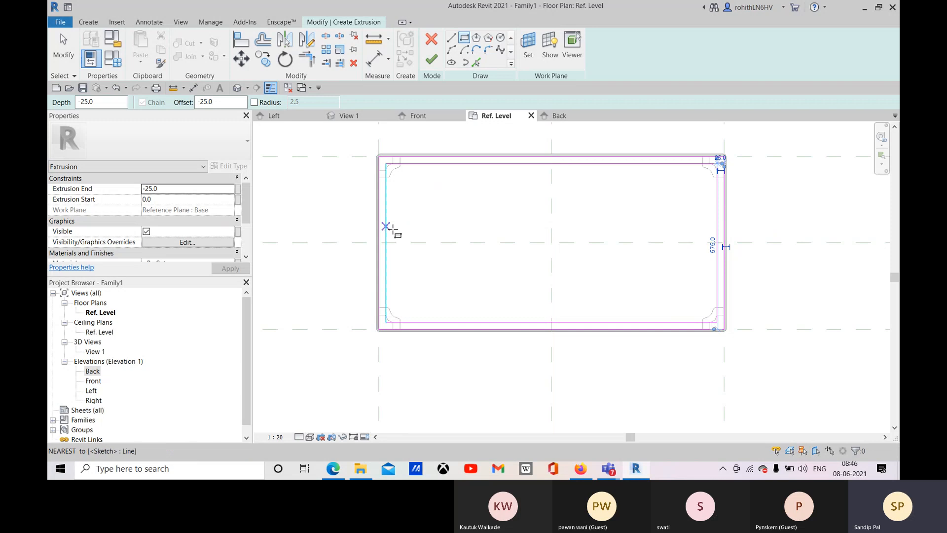
pyautogui.press('Escape')
pyautogui.press('Escape')
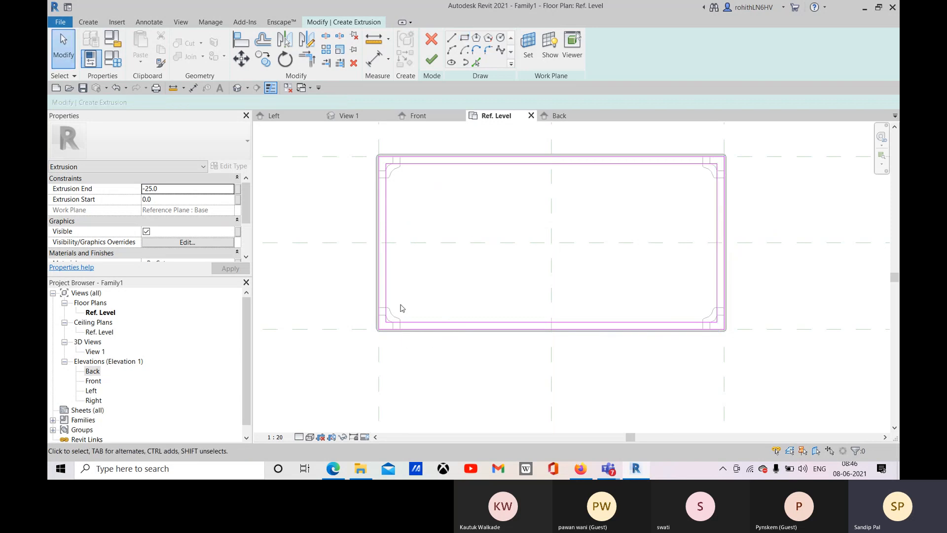
pyautogui.click(451, 38)
pyautogui.scroll(4, 400, 345)
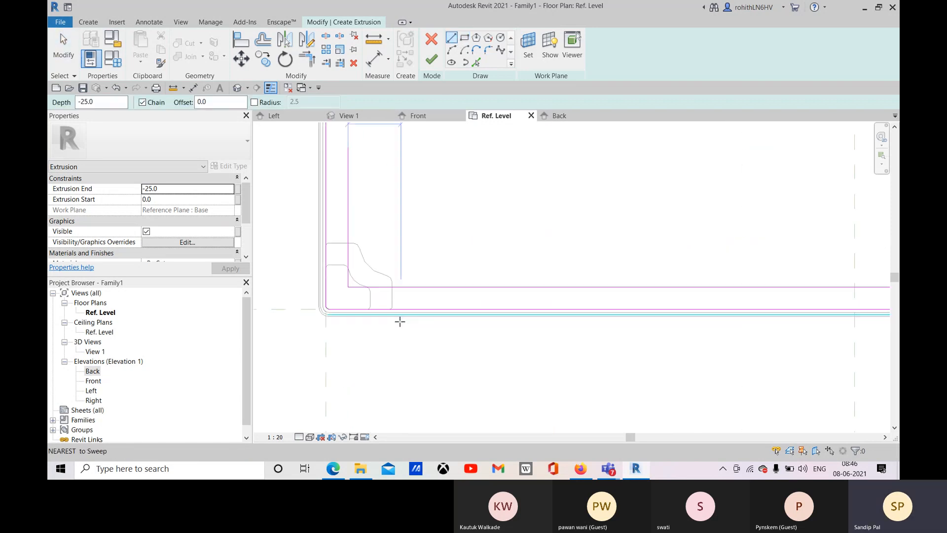
pyautogui.scroll(2, 399, 322)
pyautogui.click(389, 243)
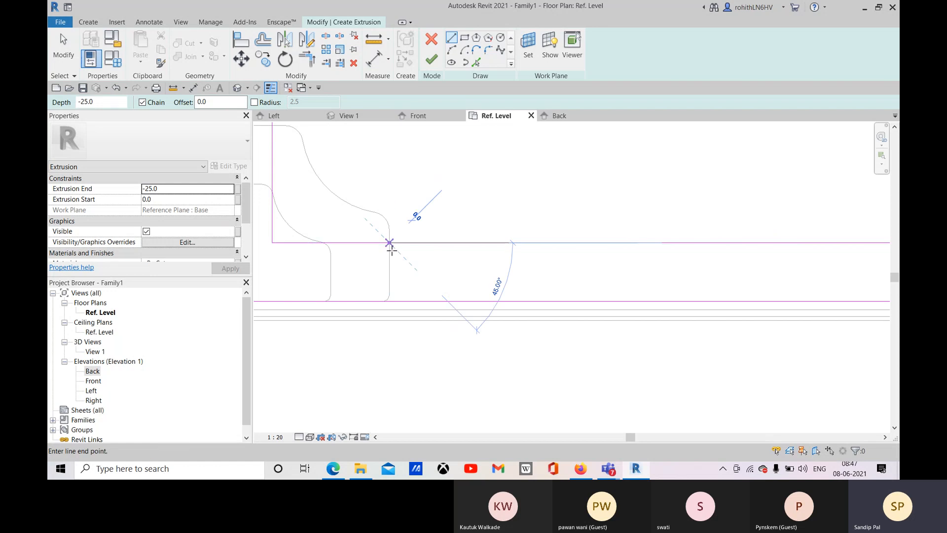
pyautogui.click(389, 301)
pyautogui.press('Escape')
pyautogui.scroll(-1, 434, 292)
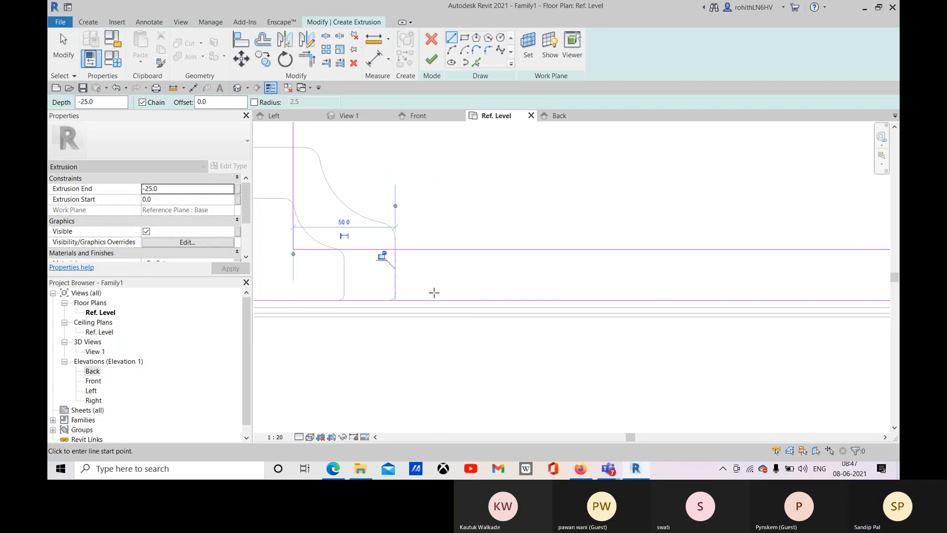
# Draw a matching closing line between the two rectangles along the inner edge of the front-right leg.
pyautogui.scroll(-3, 434, 293)
pyautogui.moveTo(725, 295); pyautogui.dragTo(457, 315, button='middle')
pyautogui.scroll(-1, 757, 291)
pyautogui.moveTo(756, 293); pyautogui.dragTo(350, 294, button='middle')
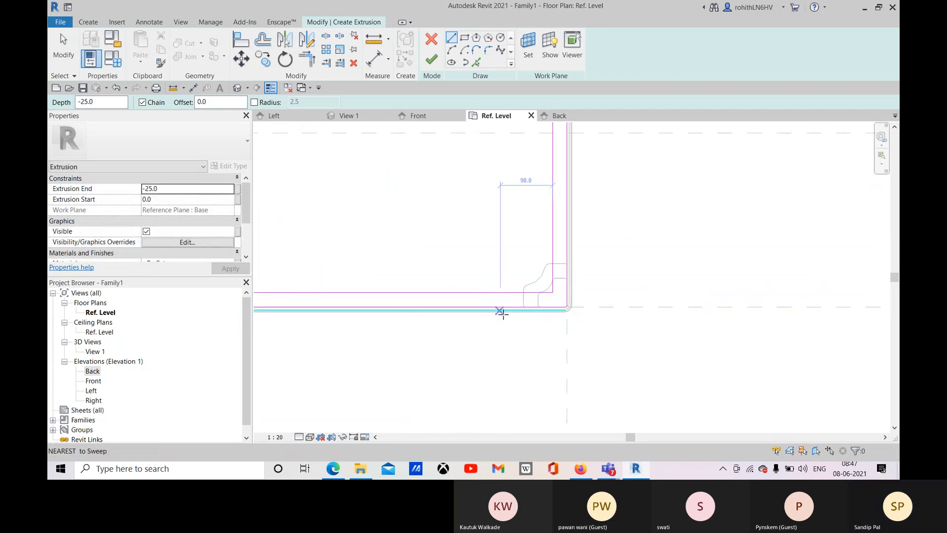
pyautogui.scroll(3, 513, 306)
pyautogui.click(520, 282)
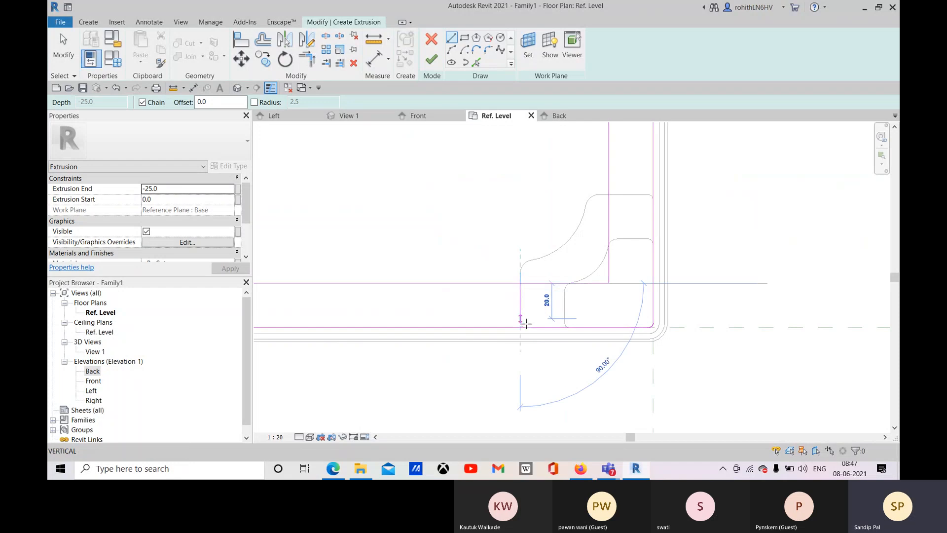
pyautogui.click(520, 327)
pyautogui.press('Escape')
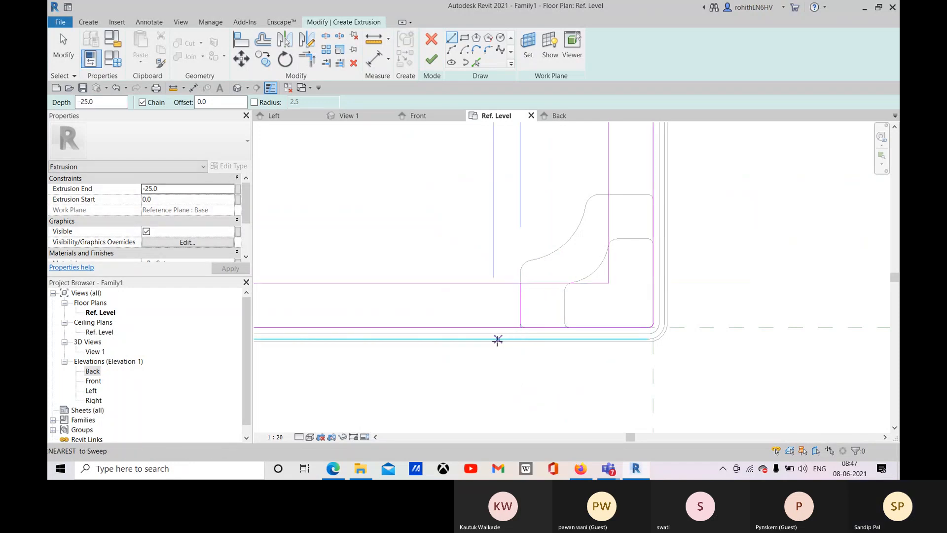
pyautogui.press('Escape')
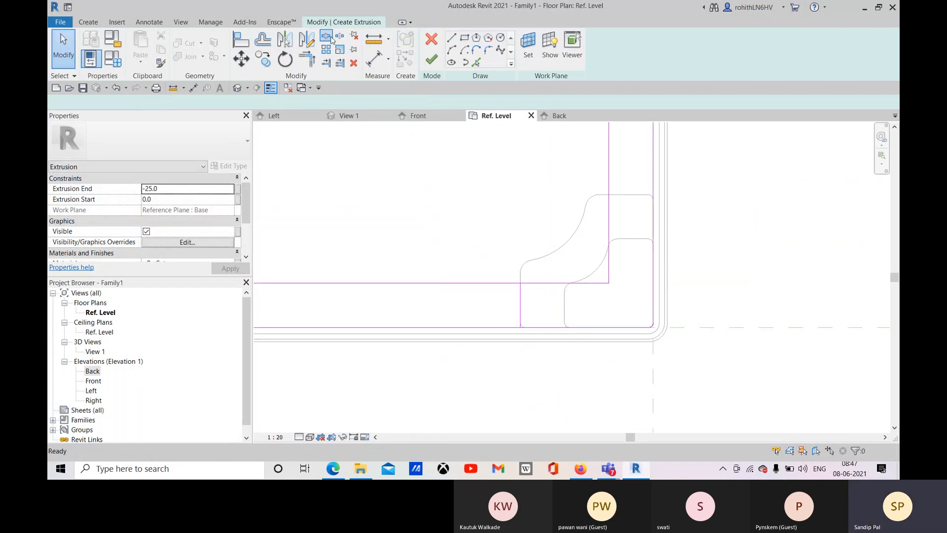
# Split the inner rectangle's front line at both closing lines, with Delete Inner Segment enabled.
pyautogui.click(328, 37)
pyautogui.scroll(-3, 437, 315)
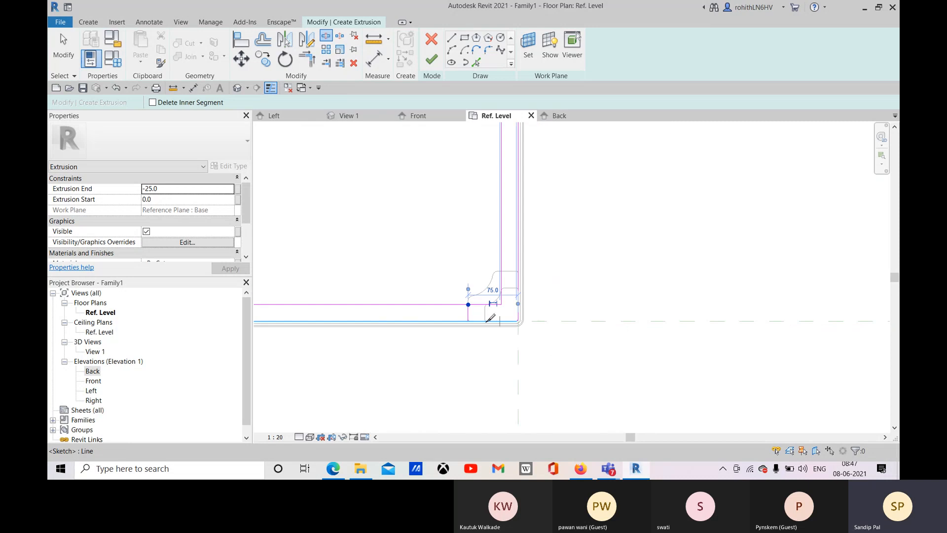
pyautogui.scroll(-3, 490, 318)
pyautogui.click(153, 103)
pyautogui.scroll(-1, 445, 275)
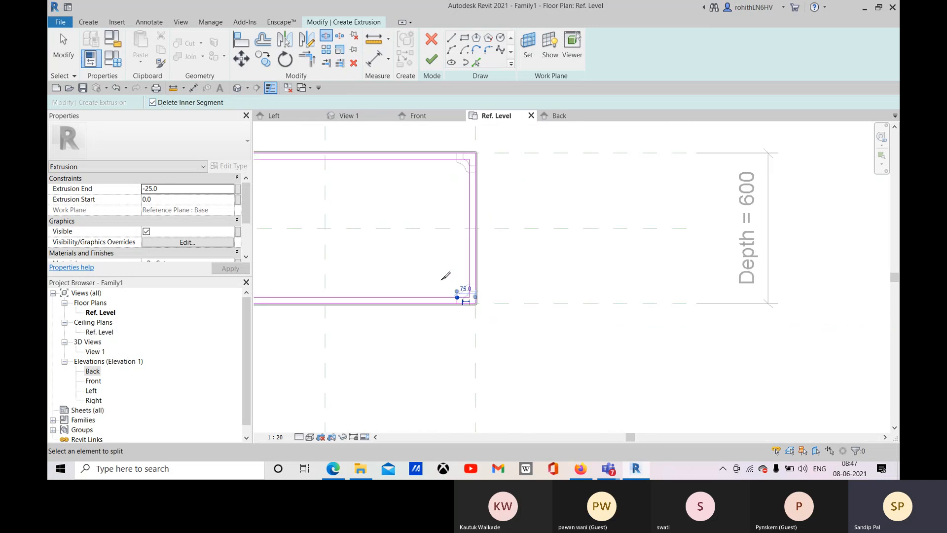
pyautogui.moveTo(413, 295); pyautogui.dragTo(602, 308, button='middle')
pyautogui.scroll(1, 382, 313)
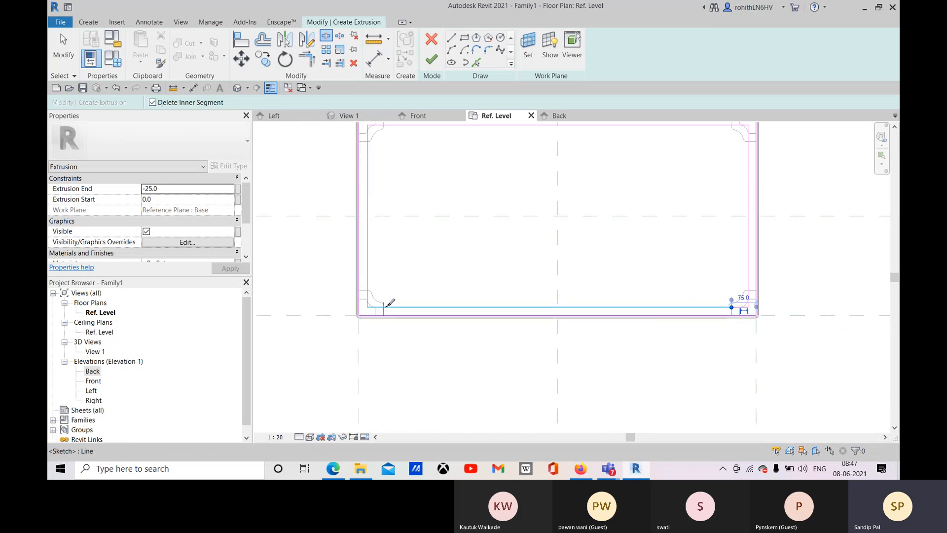
pyautogui.click(384, 306)
pyautogui.scroll(4, 395, 318)
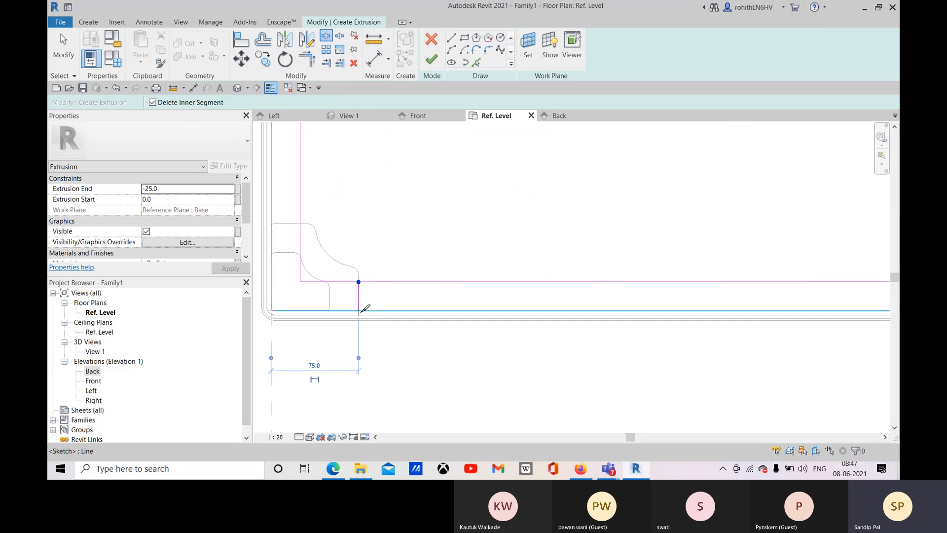
# Split the outer rectangle's front line at the same two closing lines.
pyautogui.scroll(1, 360, 309)
pyautogui.scroll(-4, 423, 298)
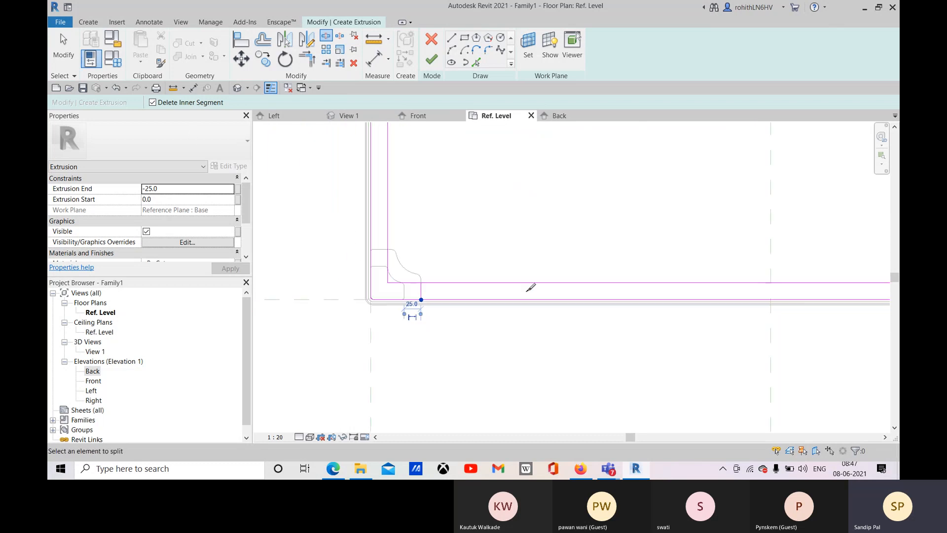
pyautogui.scroll(2, 458, 310)
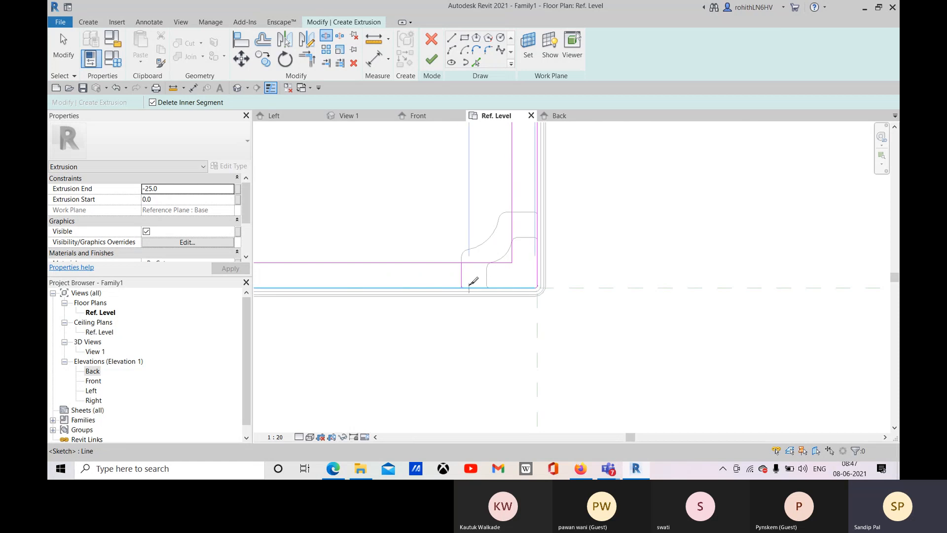
pyautogui.scroll(-3, 444, 300)
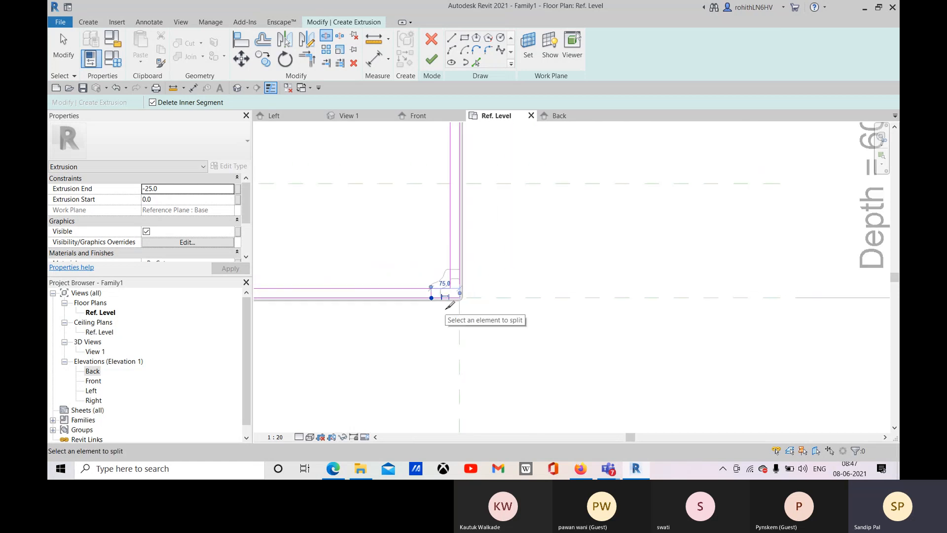
pyautogui.press('Escape')
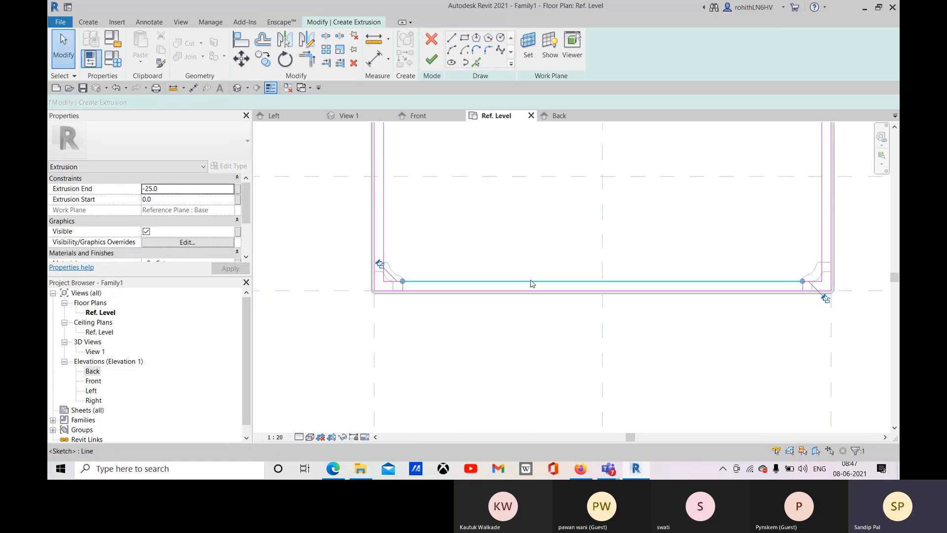
# Delete the front sketch segments between the two closing lines to leave the cabinet front open.
pyautogui.click(531, 281)
pyautogui.press('Delete')
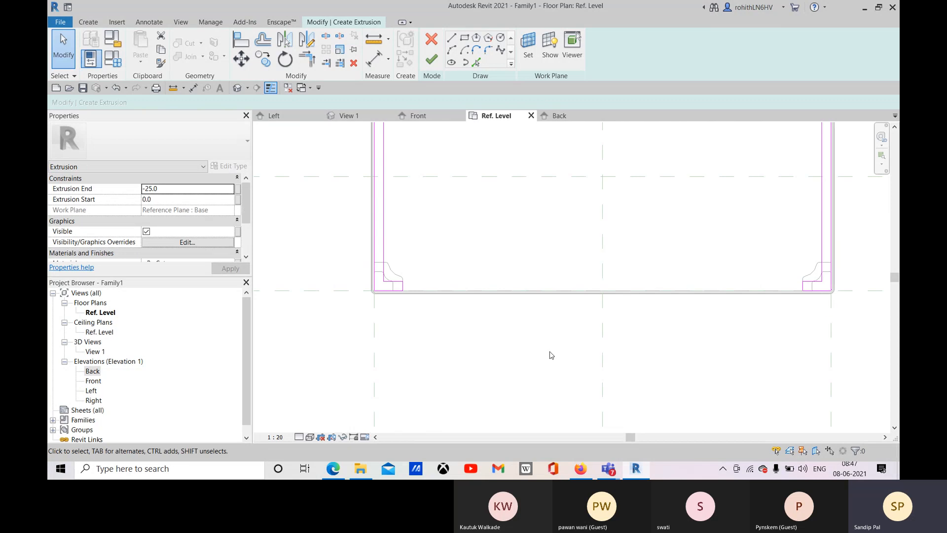
pyautogui.moveTo(551, 355); pyautogui.dragTo(458, 361, button='middle')
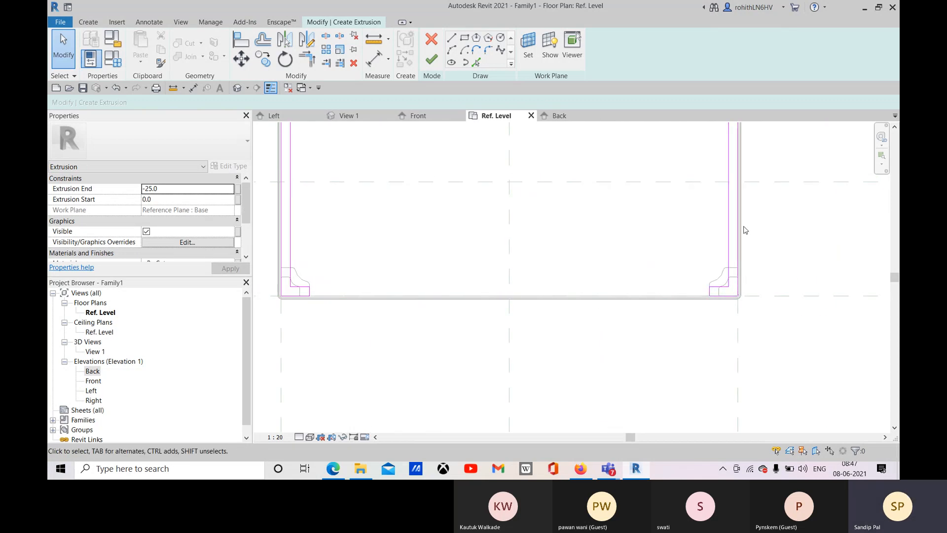
pyautogui.scroll(-5, 423, 245)
pyautogui.moveTo(423, 245); pyautogui.dragTo(418, 253, button='middle')
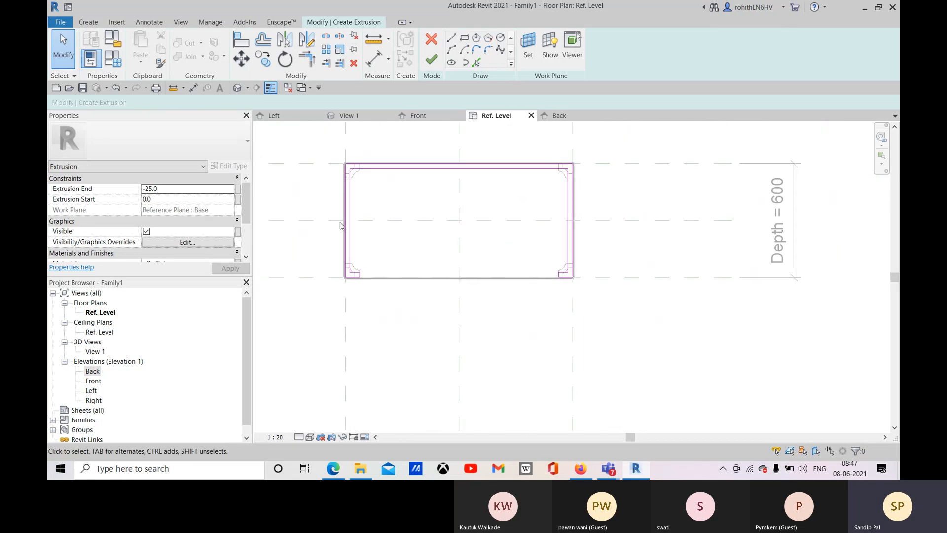
# Set the extrusion end to 900 and finish the cabinet body extrusion.
pyautogui.click(165, 189)
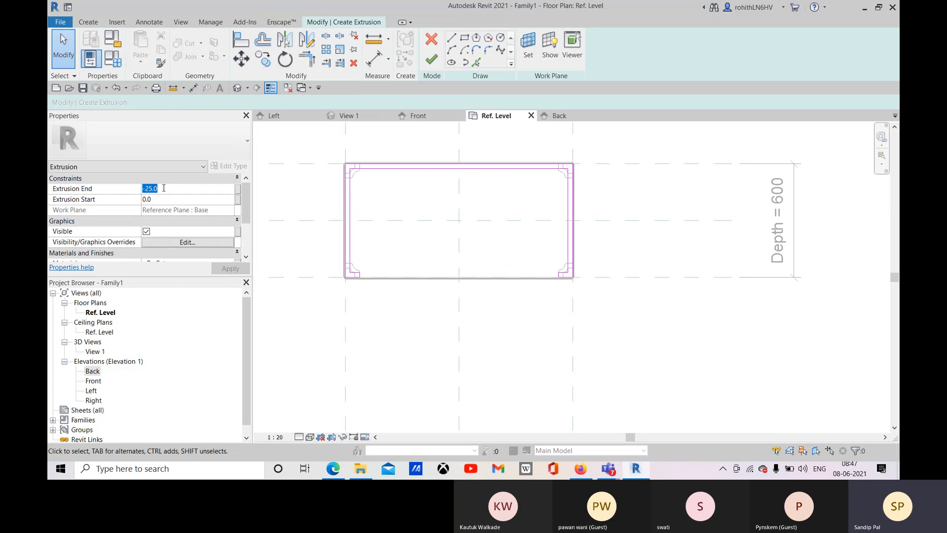
pyautogui.write('900')
pyautogui.press('Return')
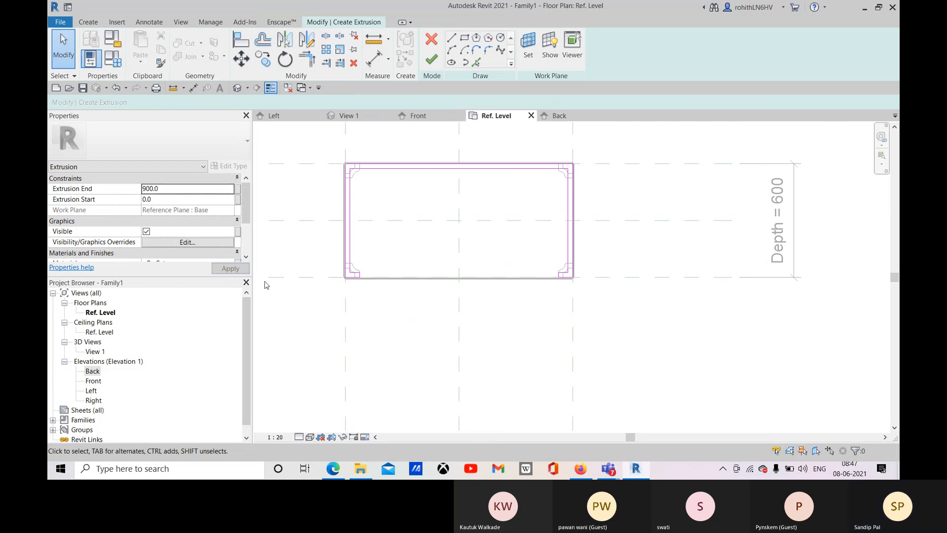
pyautogui.click(431, 60)
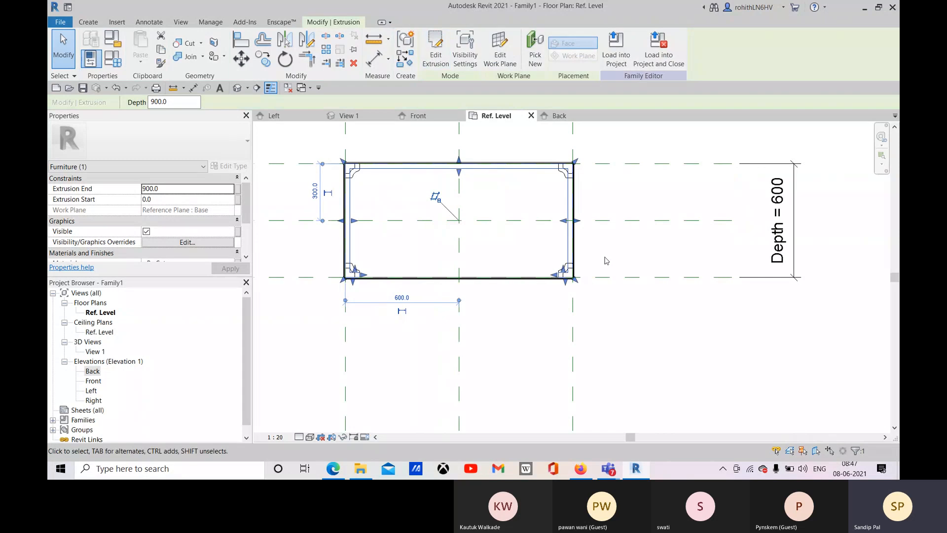
# In the Front elevation, stretch the body's top to the Height dimension's upper reference plane and its bottom to the base plane, locking both.
pyautogui.click(421, 116)
pyautogui.scroll(-5, 543, 236)
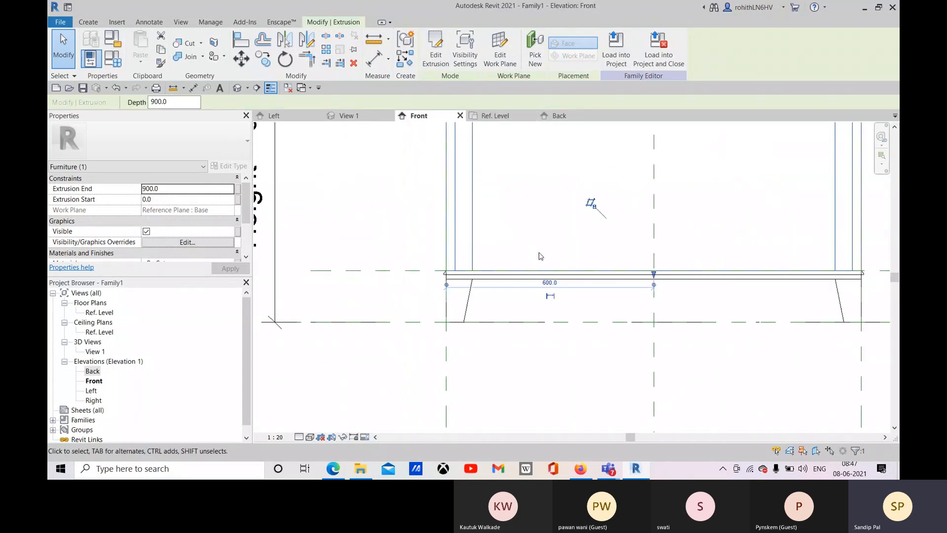
pyautogui.scroll(2, 523, 284)
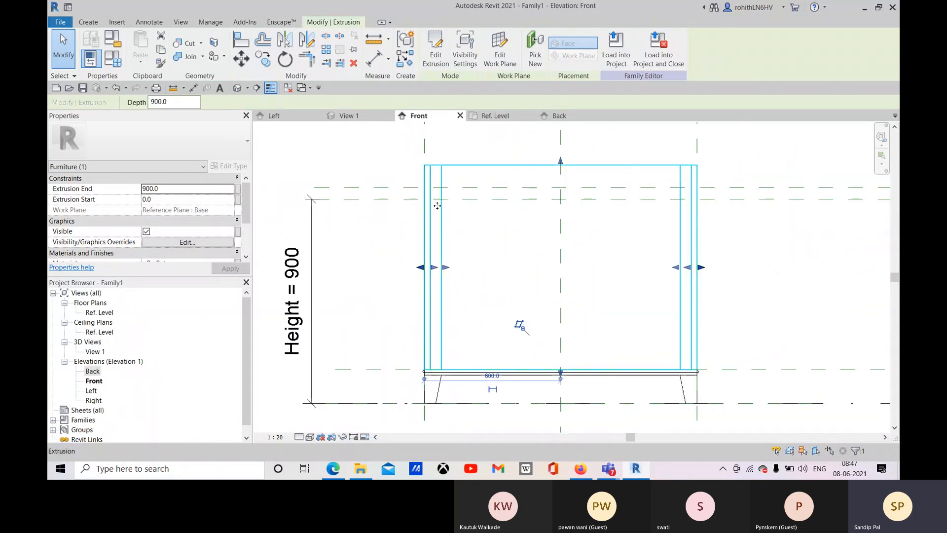
pyautogui.moveTo(561, 162); pyautogui.dragTo(561, 199)
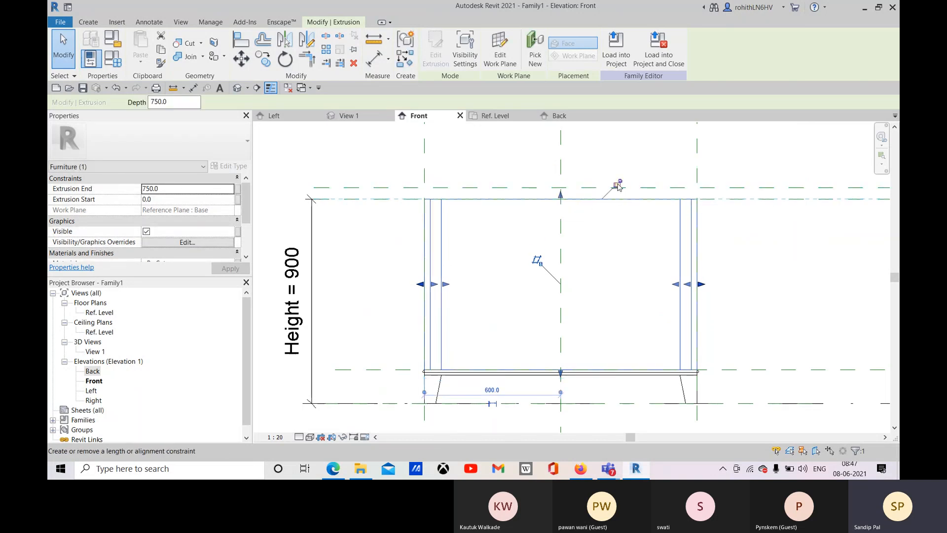
pyautogui.click(618, 186)
pyautogui.moveTo(435, 342); pyautogui.dragTo(429, 322, button='middle')
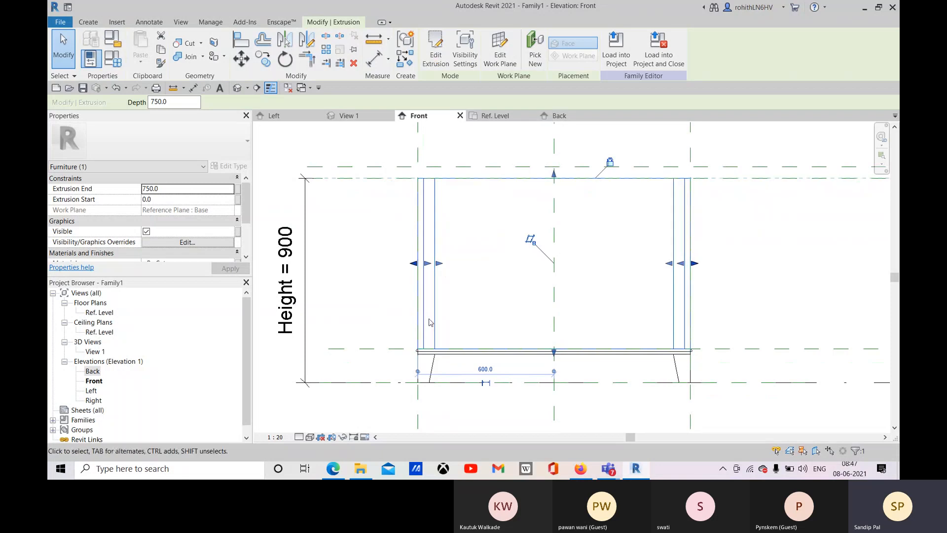
pyautogui.moveTo(554, 351)
pyautogui.mouseDown()
pyautogui.moveTo(553, 317)
pyautogui.moveTo(554, 349)
pyautogui.mouseUp()
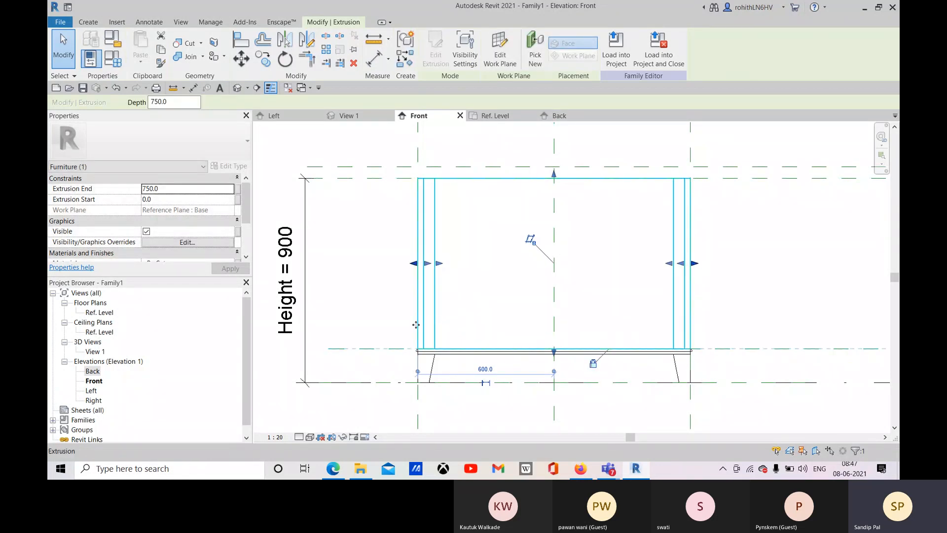
# Reopen the body extrusion's sketch in the Ref. Level plan, then align and lock its outer left line to the Left reference plane.
pyautogui.click(494, 116)
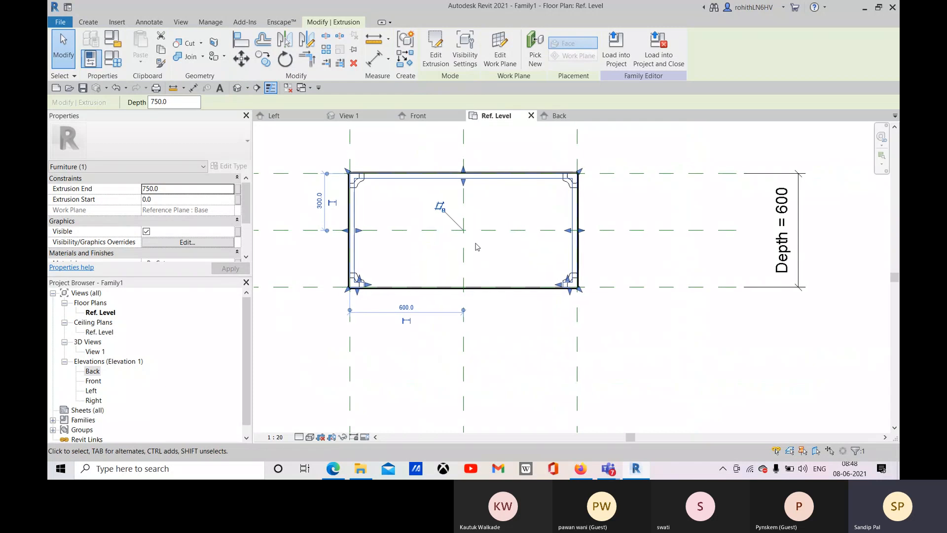
pyautogui.click(437, 59)
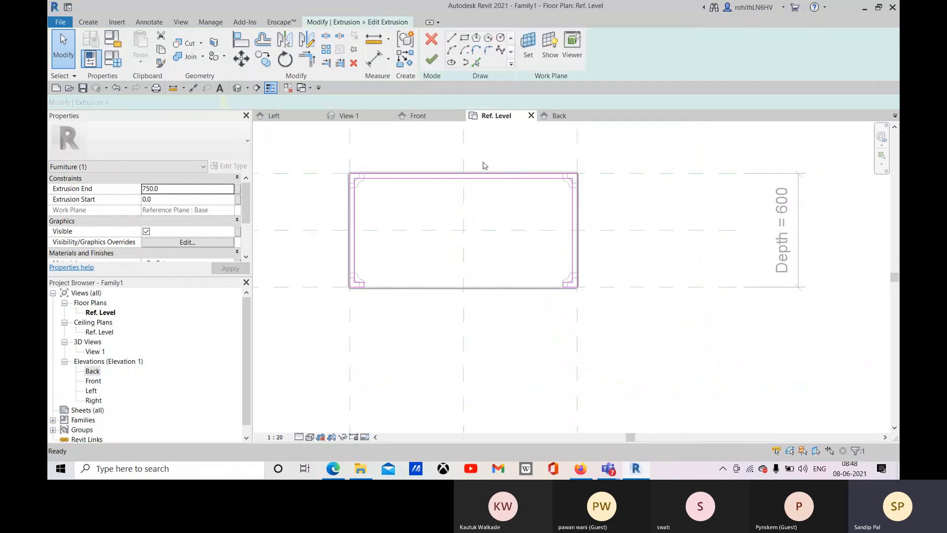
pyautogui.scroll(5, 350, 182)
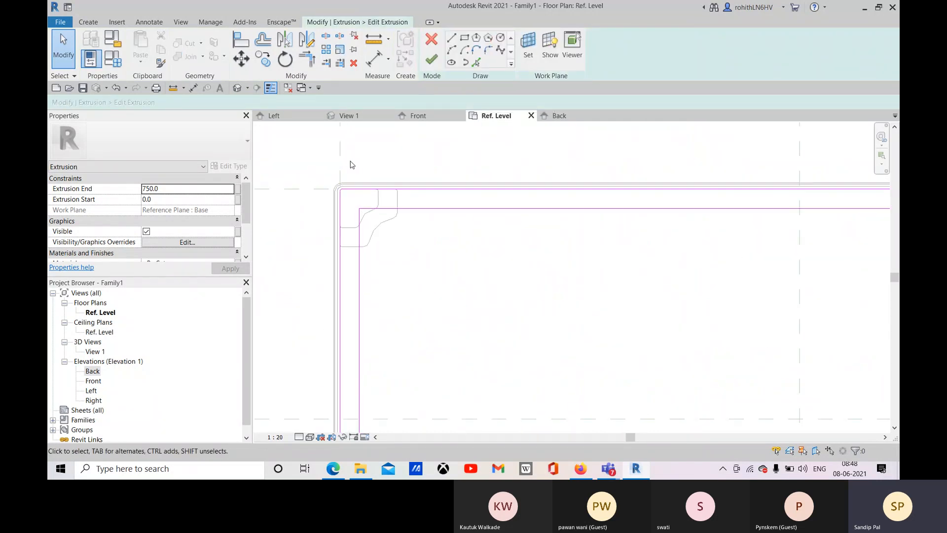
pyautogui.press('a')
pyautogui.press('l')
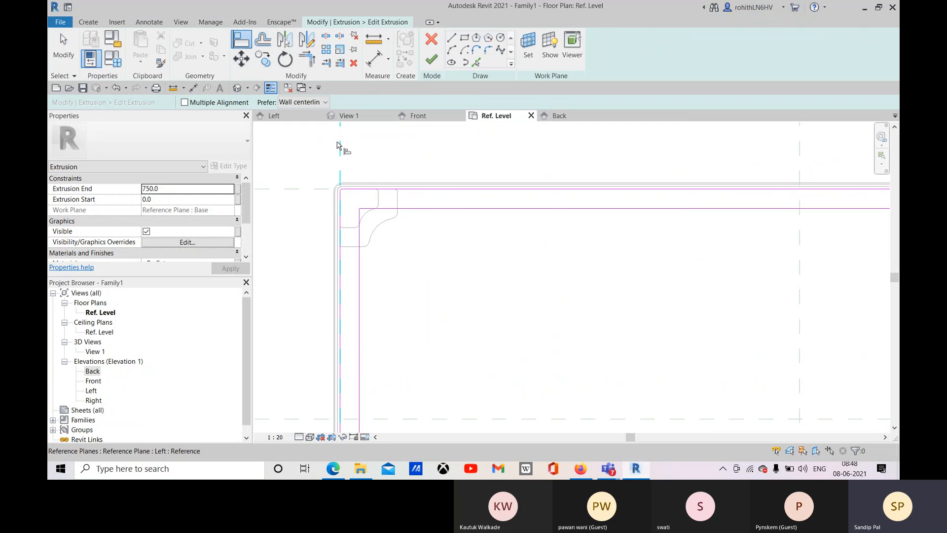
pyautogui.click(339, 146)
pyautogui.click(359, 291)
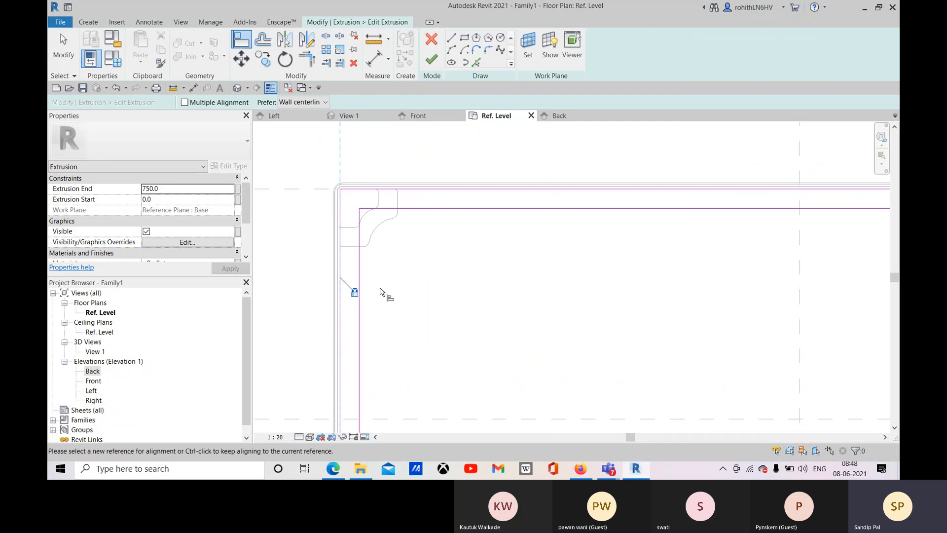
# Align and lock the body sketch's outer back line to the Back reference plane and its outer right line to the Right reference plane.
pyautogui.scroll(-2, 471, 272)
pyautogui.scroll(-1, 615, 207)
pyautogui.scroll(1, 587, 229)
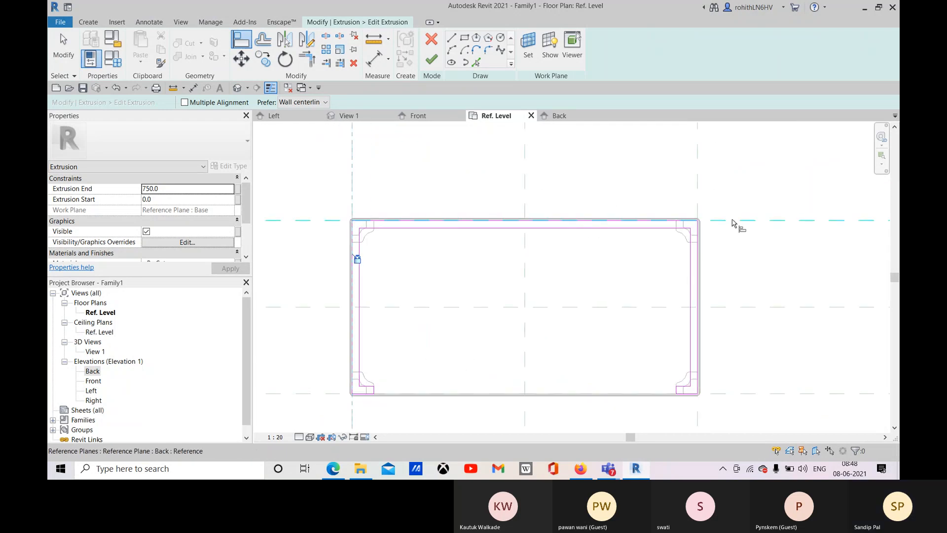
pyautogui.click(575, 229)
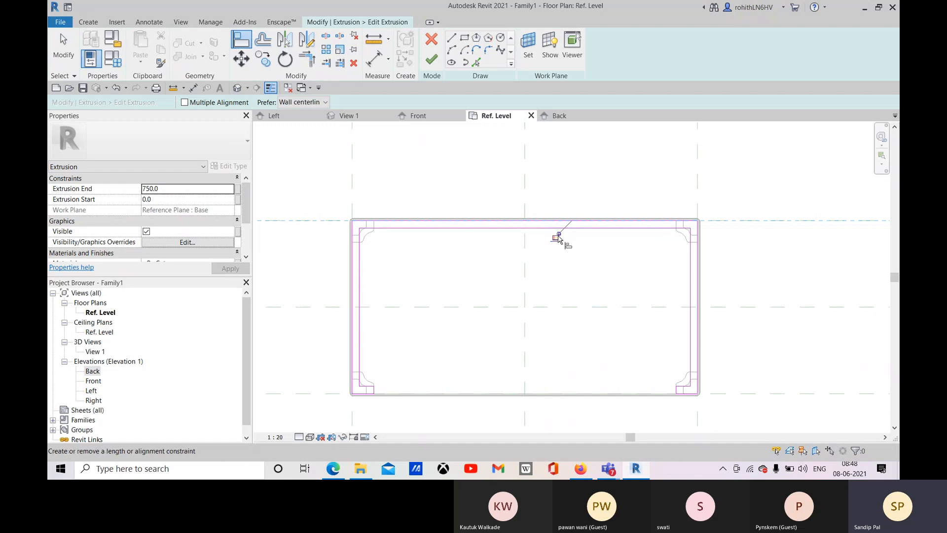
pyautogui.click(698, 190)
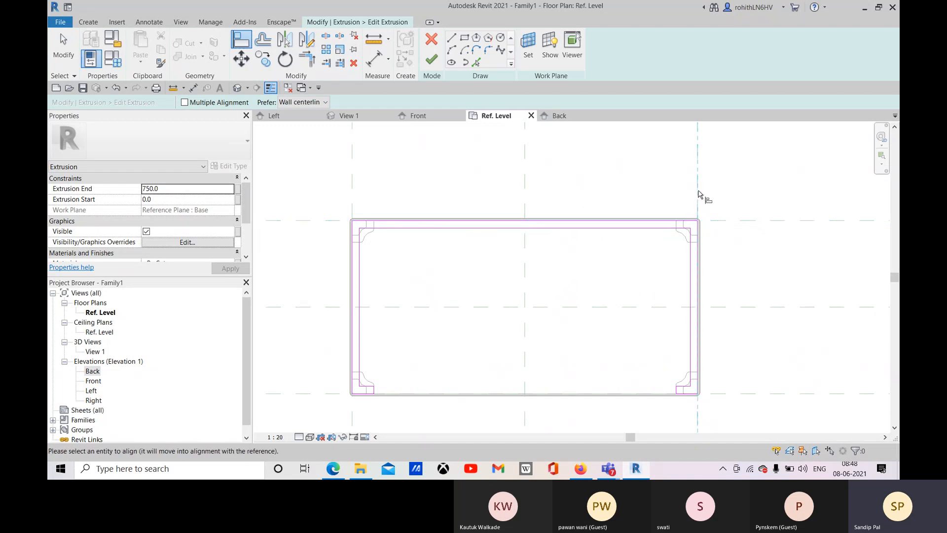
pyautogui.click(698, 294)
pyautogui.moveTo(730, 287); pyautogui.dragTo(709, 265, button='middle')
pyautogui.click(660, 241)
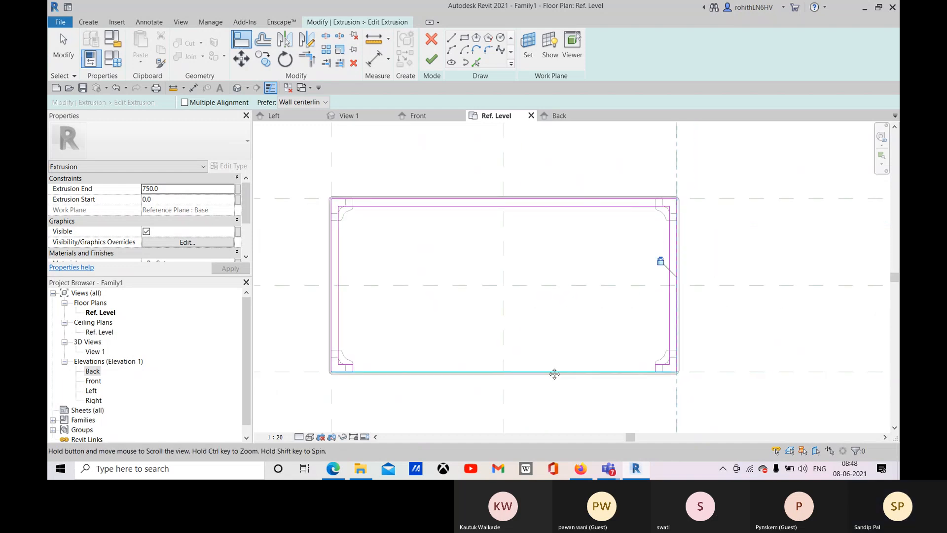
# Align and lock the sketch's two short front lines to the Front reference plane, and finish the body extrusion's sketch.
pyautogui.moveTo(554, 374); pyautogui.dragTo(560, 275, button='middle')
pyautogui.scroll(2, 338, 276)
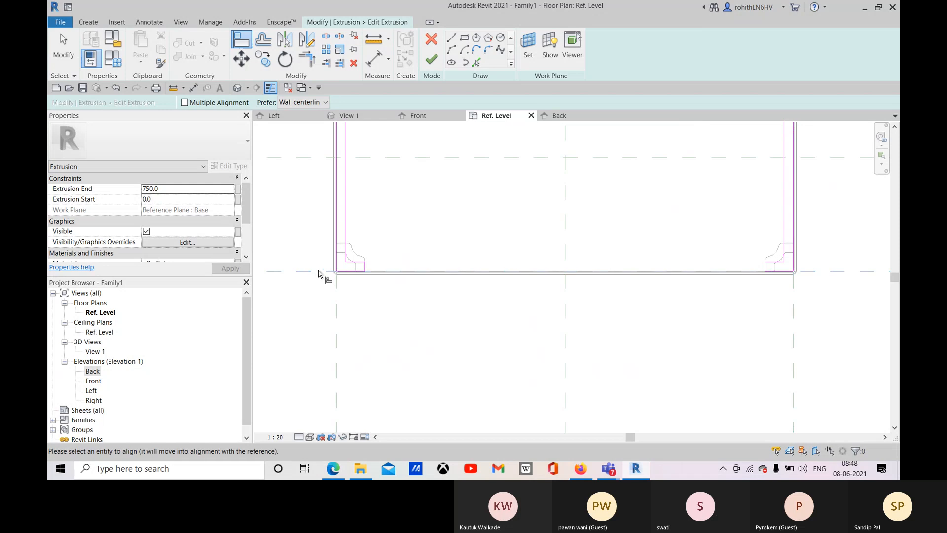
pyautogui.click(365, 272)
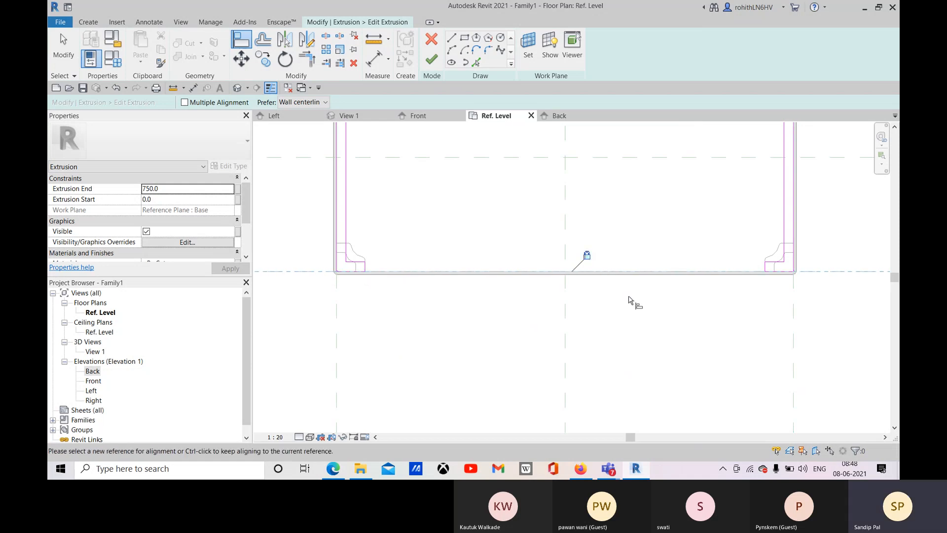
pyautogui.moveTo(796, 287); pyautogui.dragTo(643, 271, button='middle')
pyautogui.click(684, 256)
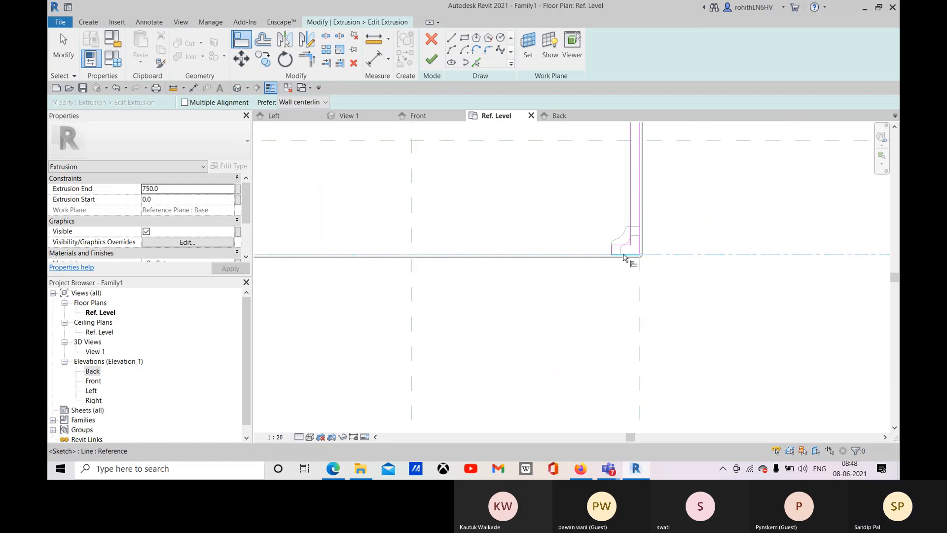
pyautogui.click(623, 257)
pyautogui.scroll(-3, 575, 243)
pyautogui.moveTo(573, 243); pyautogui.dragTo(690, 362, button='middle')
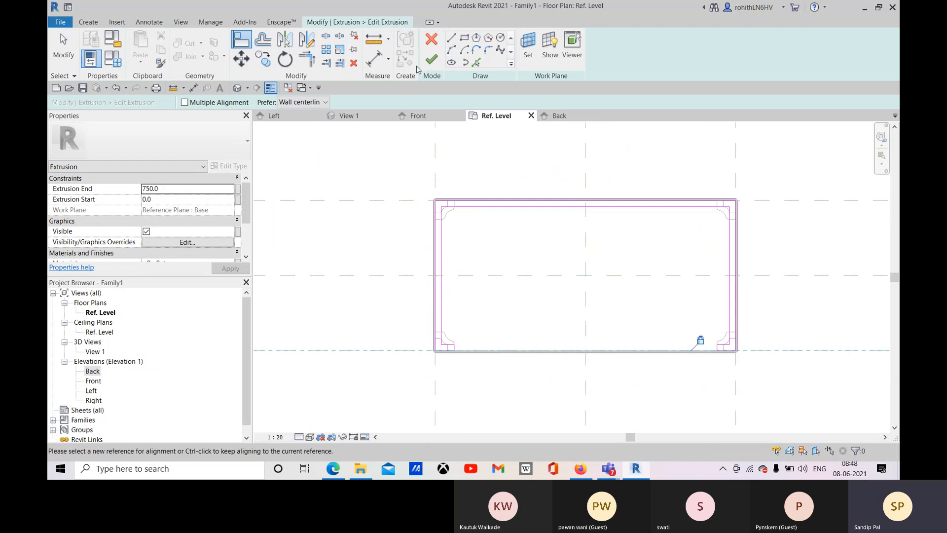
pyautogui.click(431, 59)
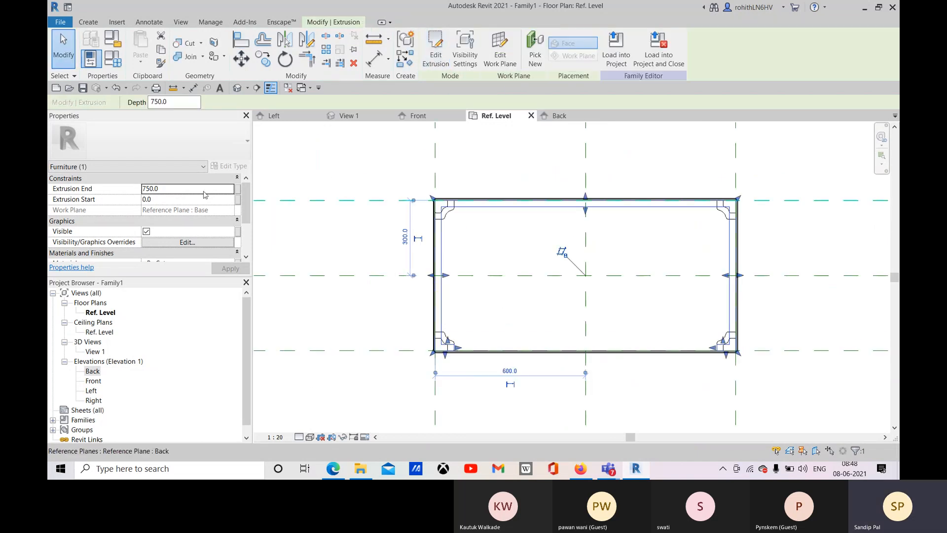
# Examine the open-front cabinet body from its left front corner in the 3D view.
pyautogui.click(348, 116)
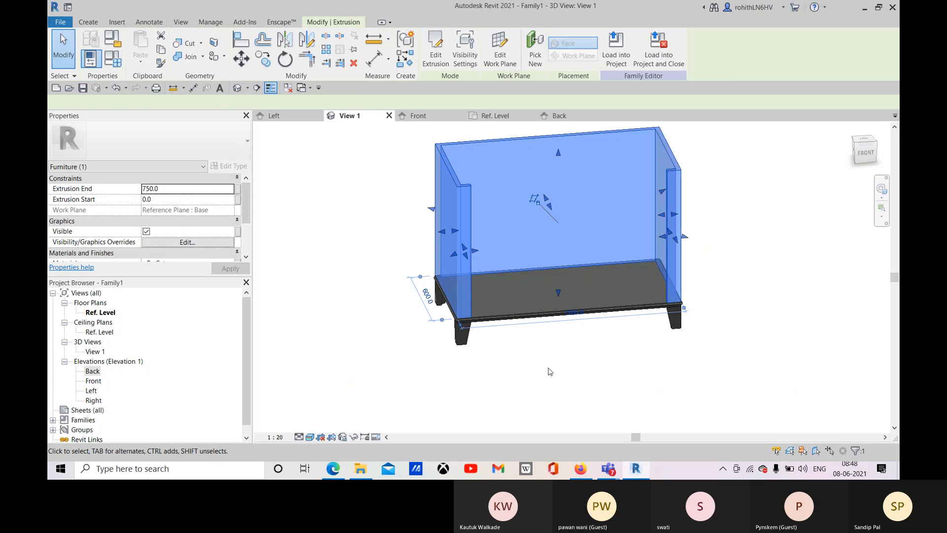
pyautogui.click(548, 376)
pyautogui.keyDown('shift'); pyautogui.moveTo(541, 383); pyautogui.dragTo(547, 422, button='middle'); pyautogui.keyUp('shift')
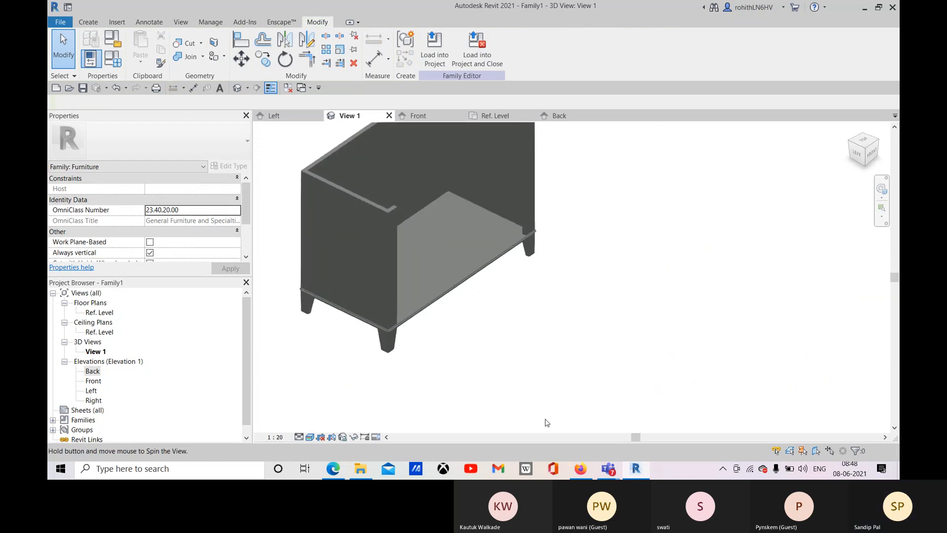
pyautogui.moveTo(506, 371); pyautogui.dragTo(543, 448, button='middle')
pyautogui.scroll(-2, 499, 348)
pyautogui.moveTo(433, 310); pyautogui.dragTo(441, 275, button='middle')
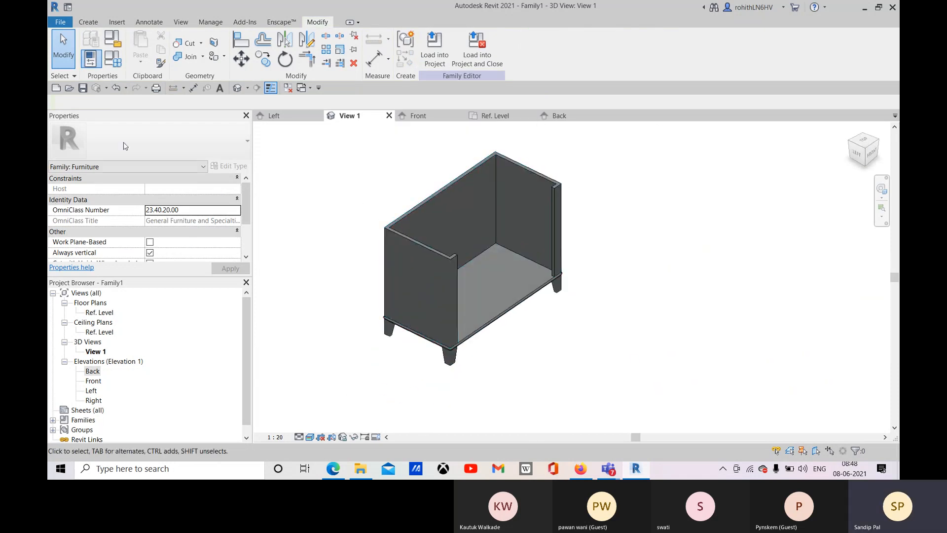
# Test the family's constraints with Depth 800 and Width 600, and undo the family type change.
pyautogui.click(112, 58)
pyautogui.click(162, 159)
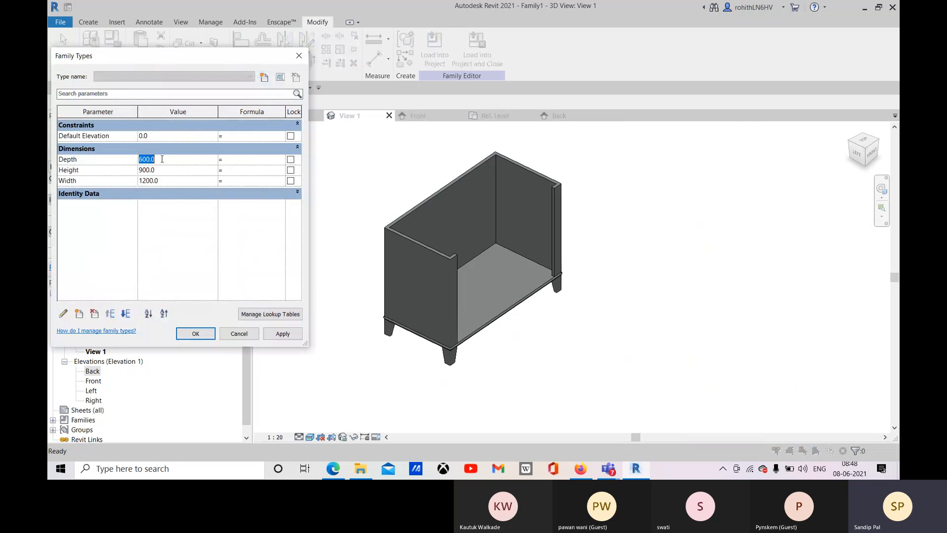
pyautogui.write('80')
pyautogui.click(168, 182)
pyautogui.write('600')
pyautogui.click(295, 336)
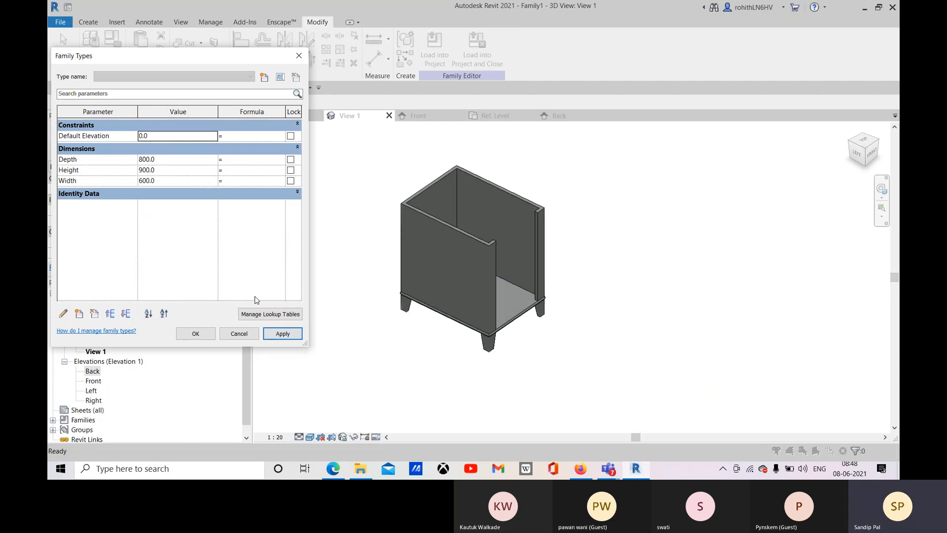
pyautogui.click(195, 334)
pyautogui.click(127, 88)
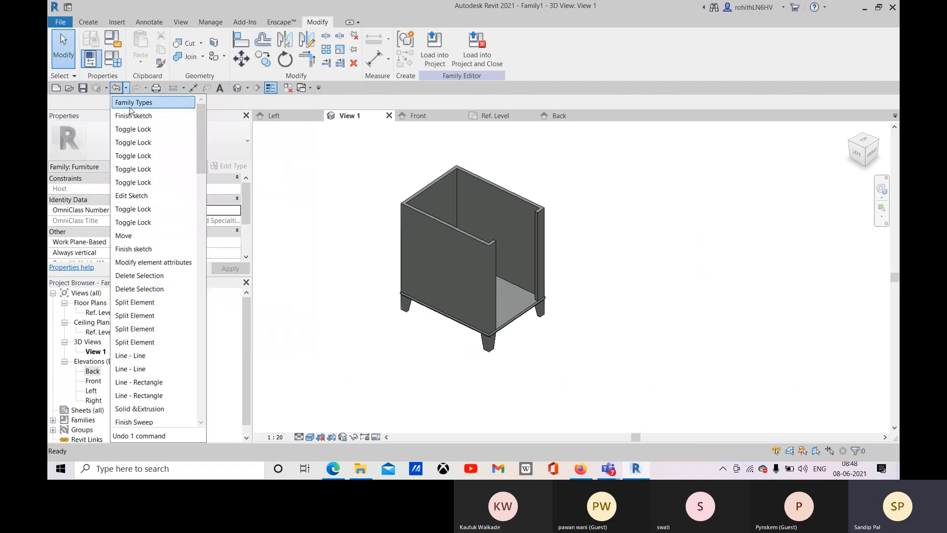
pyautogui.click(134, 97)
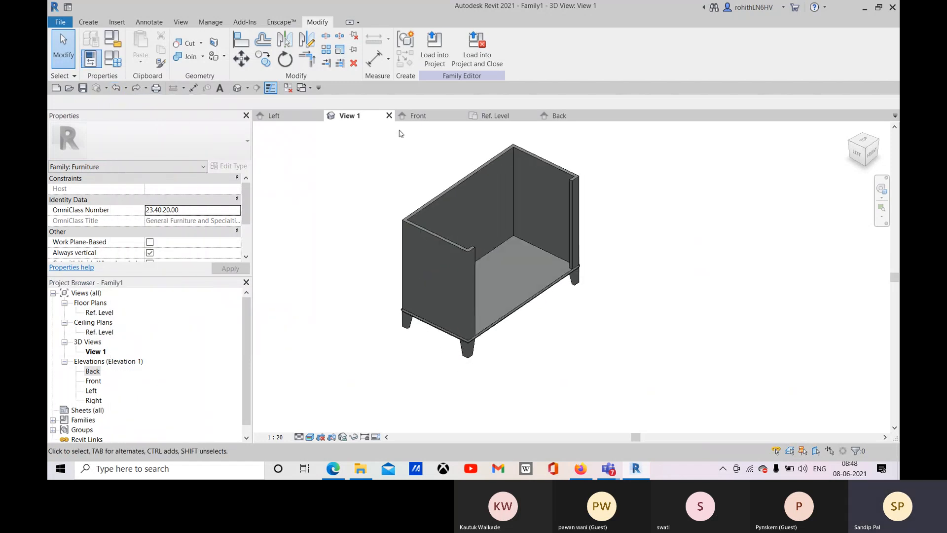
# Switch to the browser to check the drawer layout in the chest of drawers reference image, and return to the Revit plan.
pyautogui.click(495, 116)
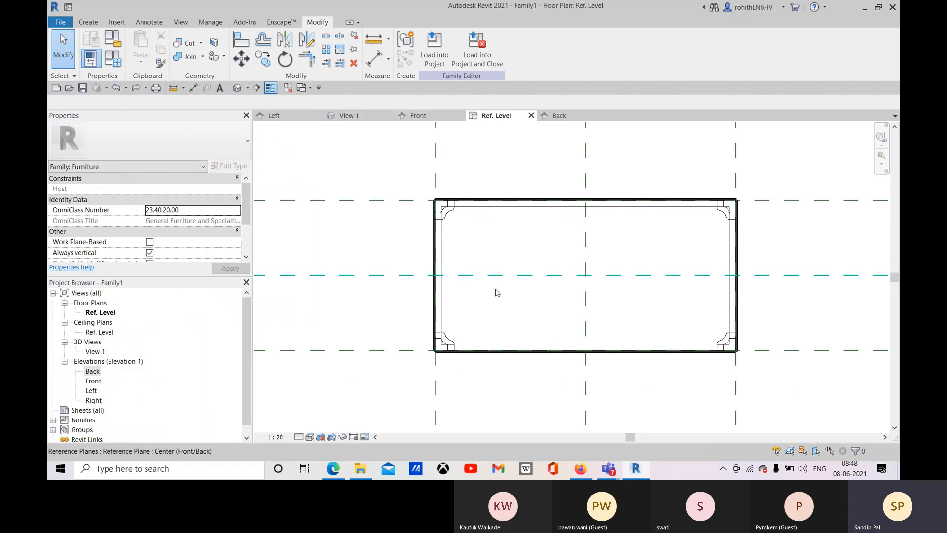
pyautogui.scroll(3, 498, 326)
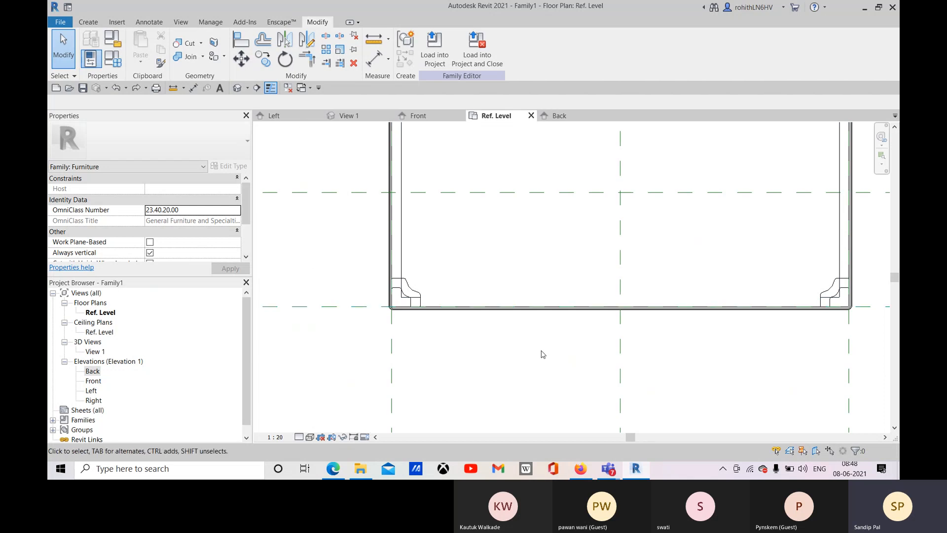
pyautogui.click(332, 471)
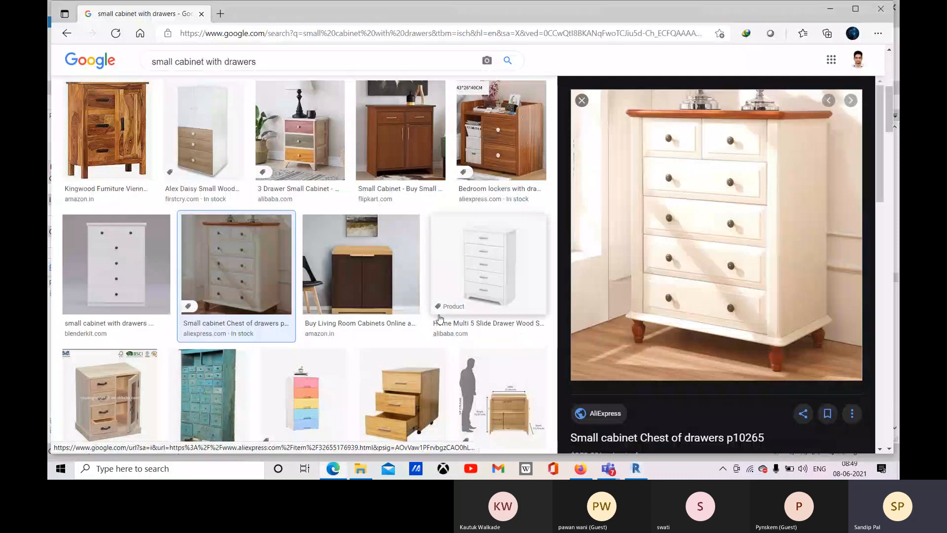
pyautogui.click(626, 470)
pyautogui.scroll(-4, 595, 378)
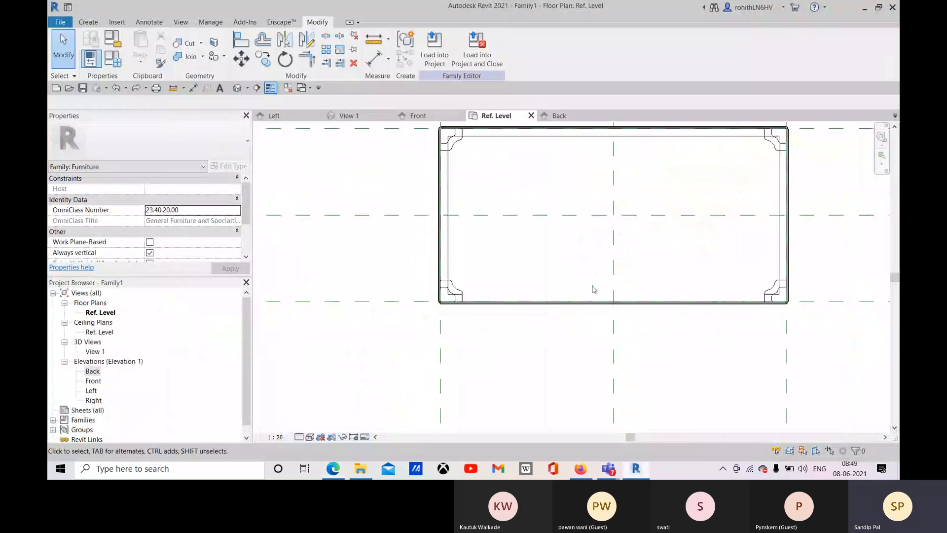
# In the Front elevation, measure the cabinet body's height from the base plane to its top edge.
pyautogui.click(418, 115)
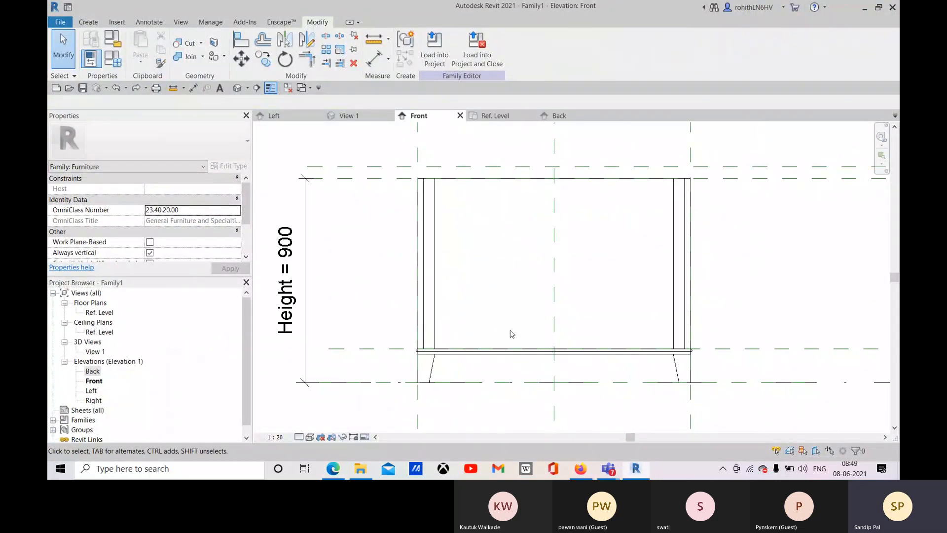
pyautogui.scroll(-3, 499, 302)
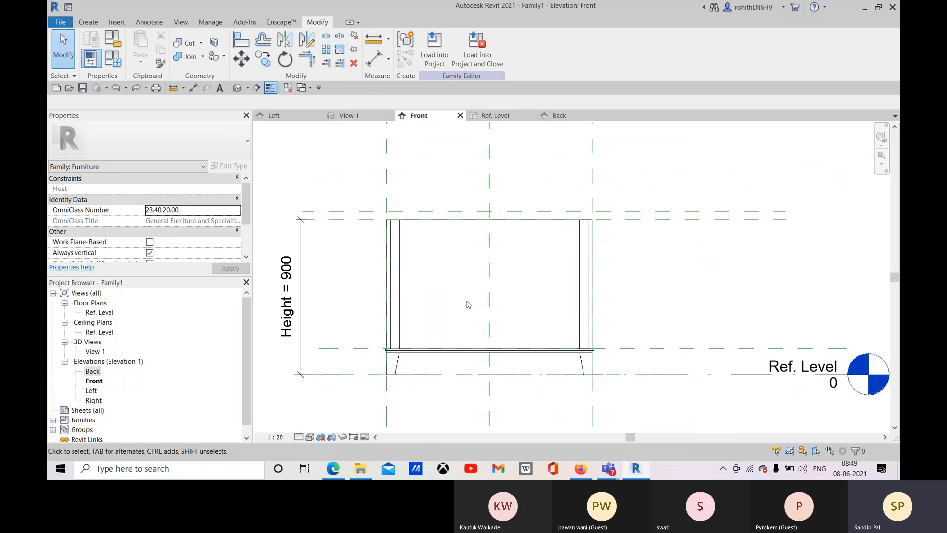
pyautogui.moveTo(570, 329); pyautogui.dragTo(592, 325, button='middle')
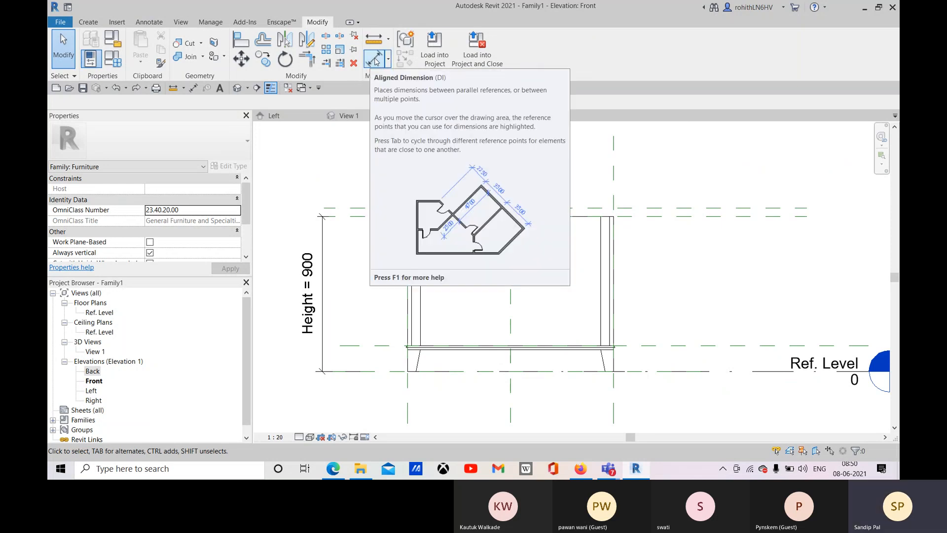
pyautogui.click(373, 39)
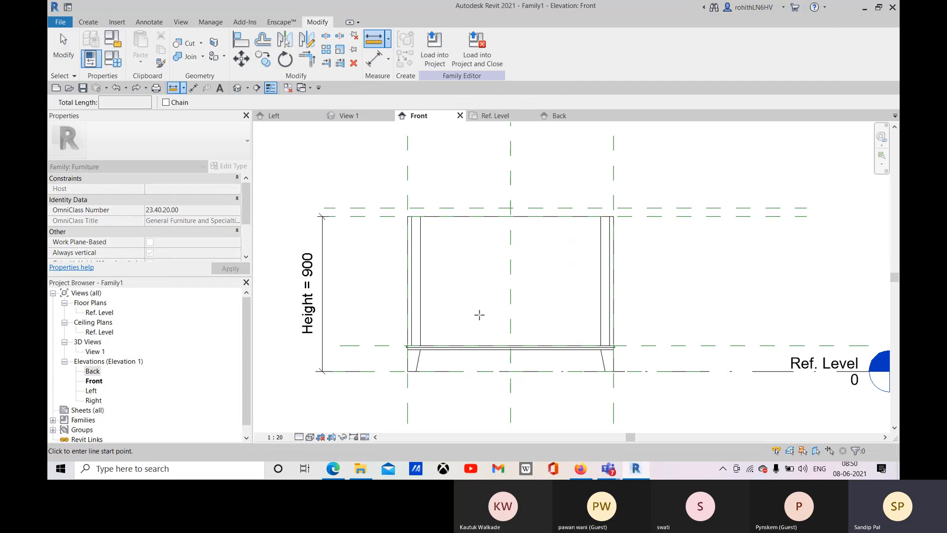
pyautogui.scroll(3, 408, 345)
pyautogui.click(407, 357)
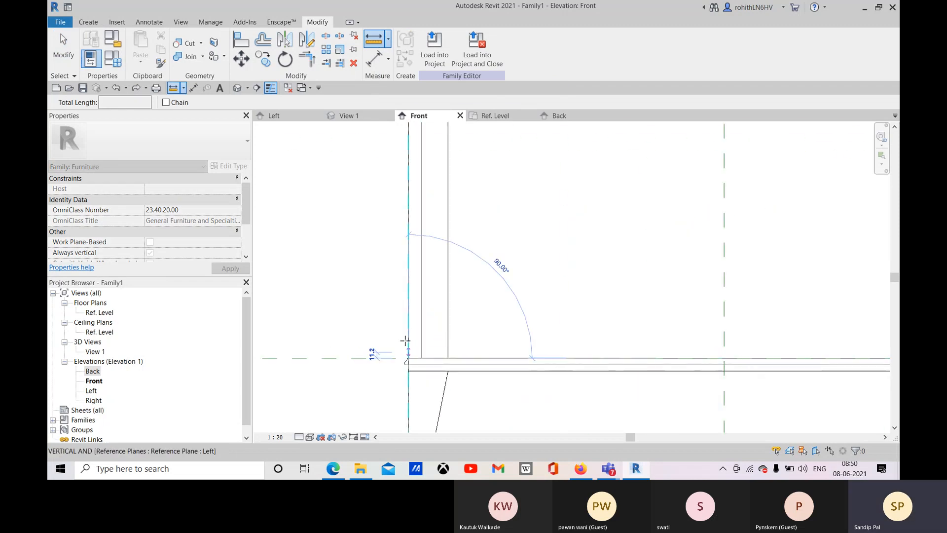
pyautogui.scroll(-1, 407, 242)
pyautogui.moveTo(414, 250); pyautogui.dragTo(416, 345, button='middle')
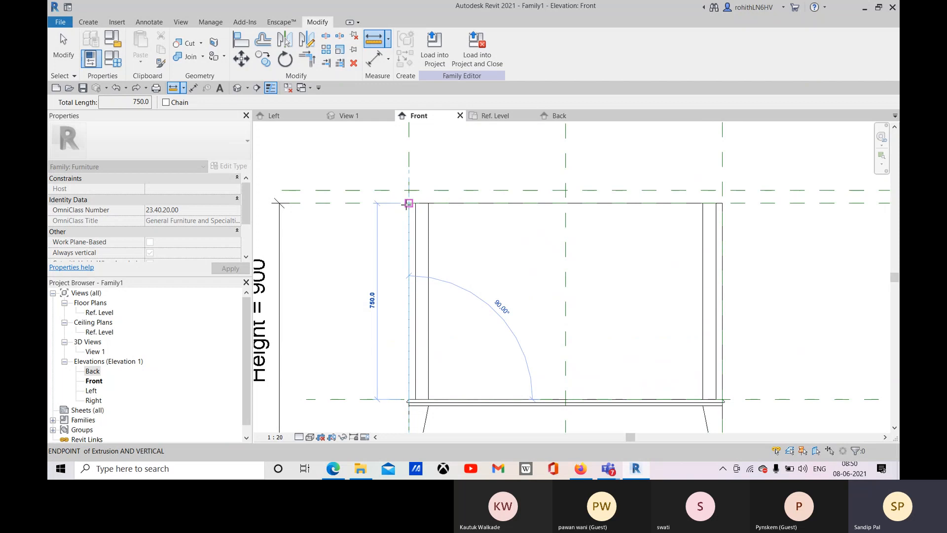
pyautogui.press('Escape')
pyautogui.press('Escape')
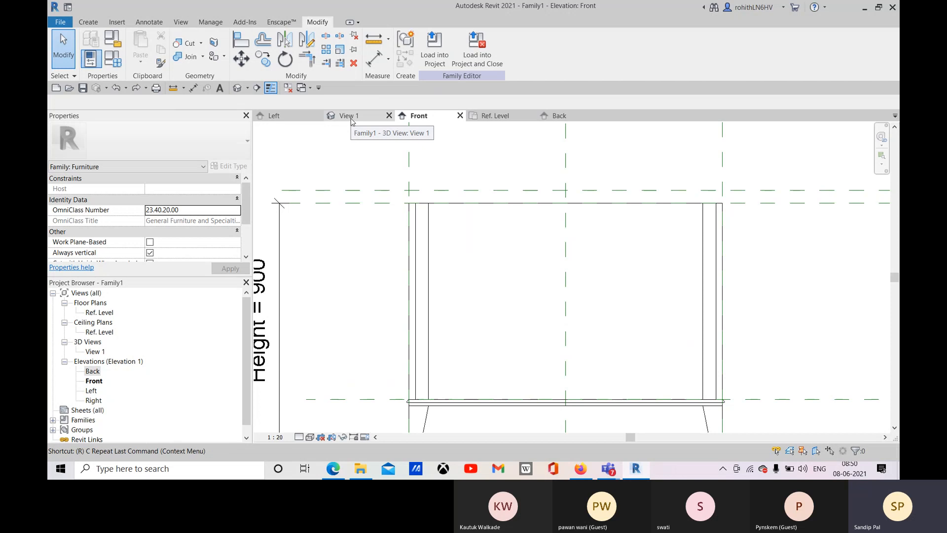
# Place two horizontal reference planes above the base plane in the Front elevation, each offset 250 from the plane below.
pyautogui.press('p')
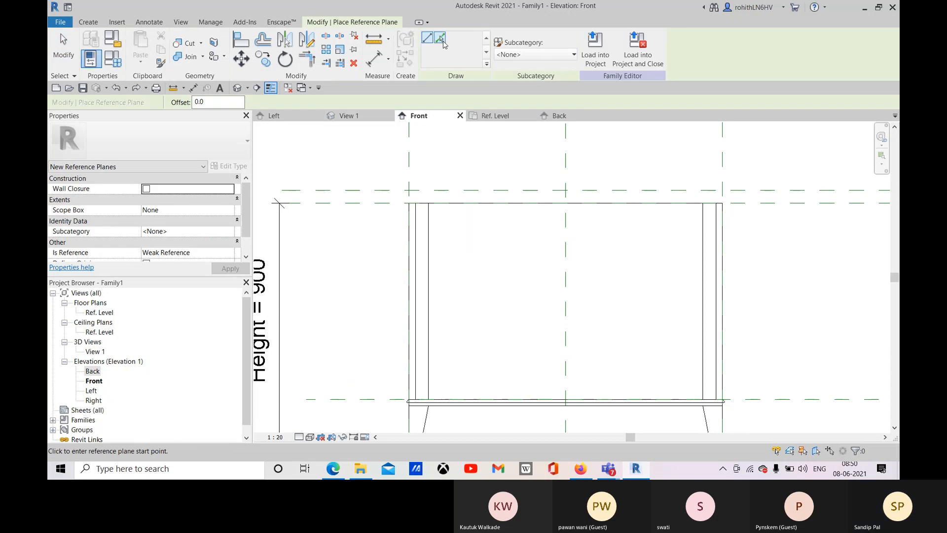
pyautogui.click(441, 40)
pyautogui.doubleClick(197, 105)
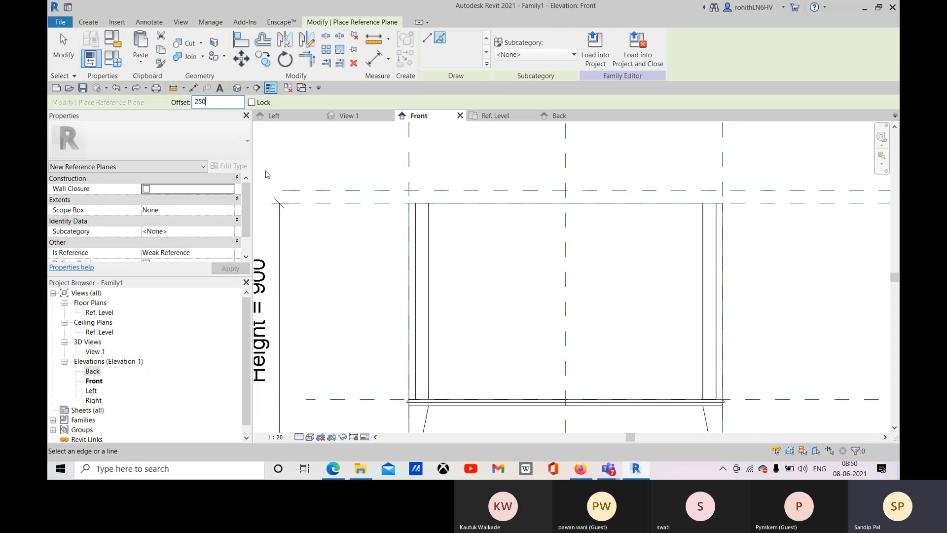
pyautogui.press('Return')
pyautogui.scroll(-3, 376, 337)
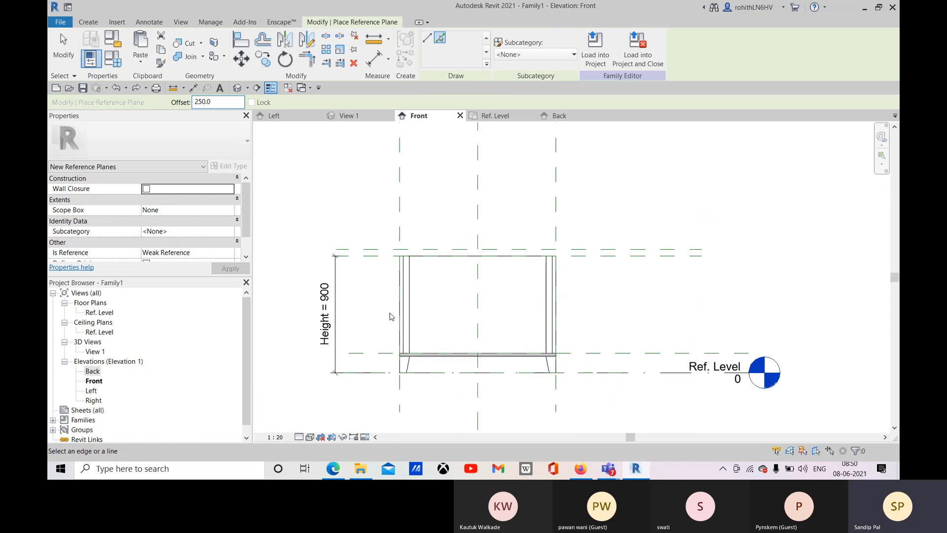
pyautogui.click(371, 350)
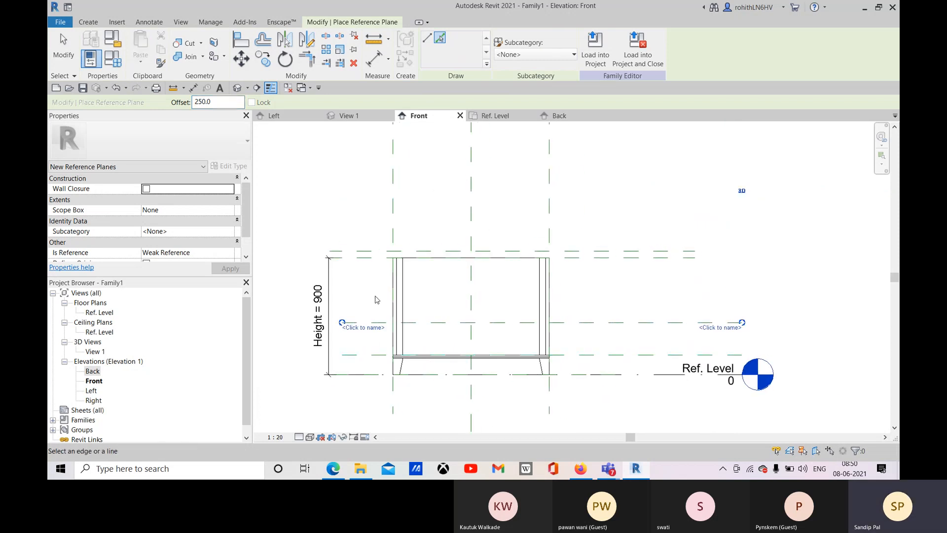
pyautogui.click(374, 322)
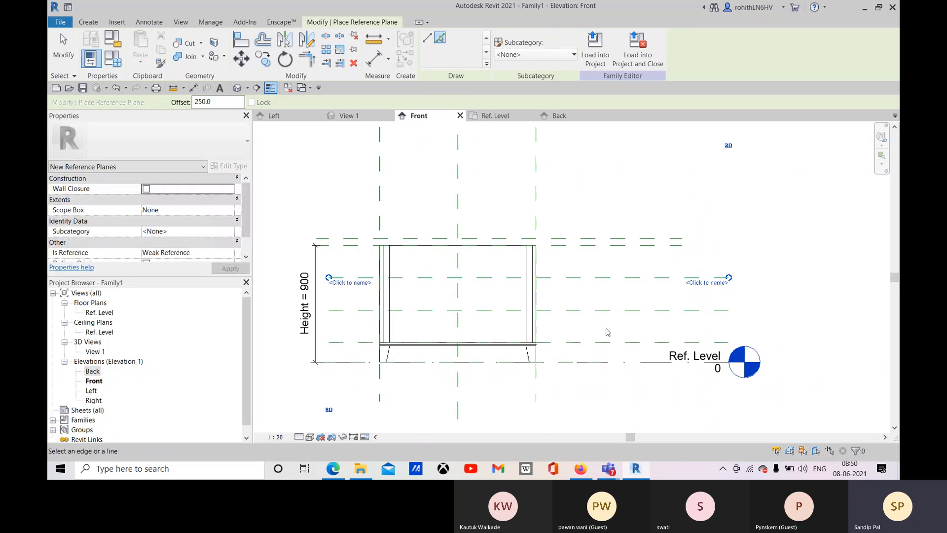
pyautogui.moveTo(607, 332); pyautogui.dragTo(645, 322, button='middle')
pyautogui.click(611, 352)
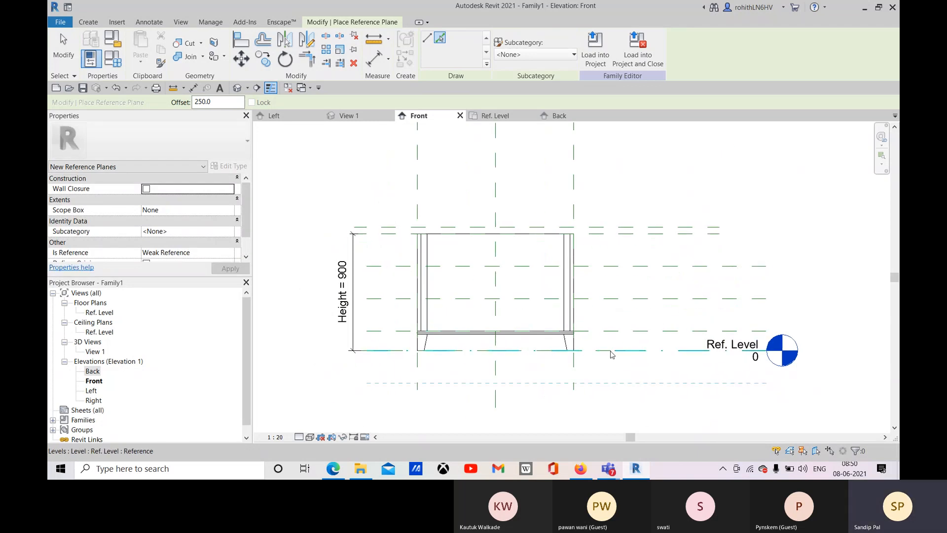
pyautogui.press('Escape')
pyautogui.press('Escape')
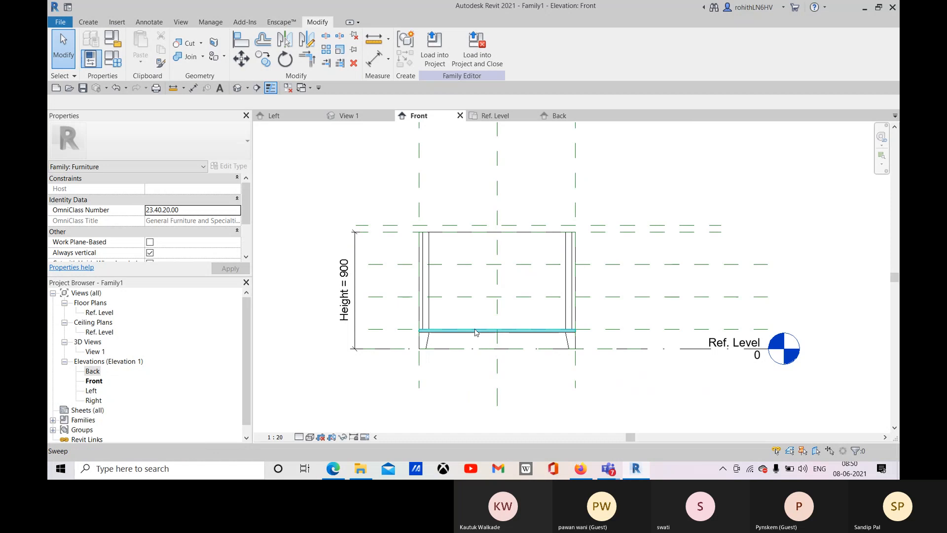
pyautogui.moveTo(409, 351); pyautogui.dragTo(411, 348, button='middle')
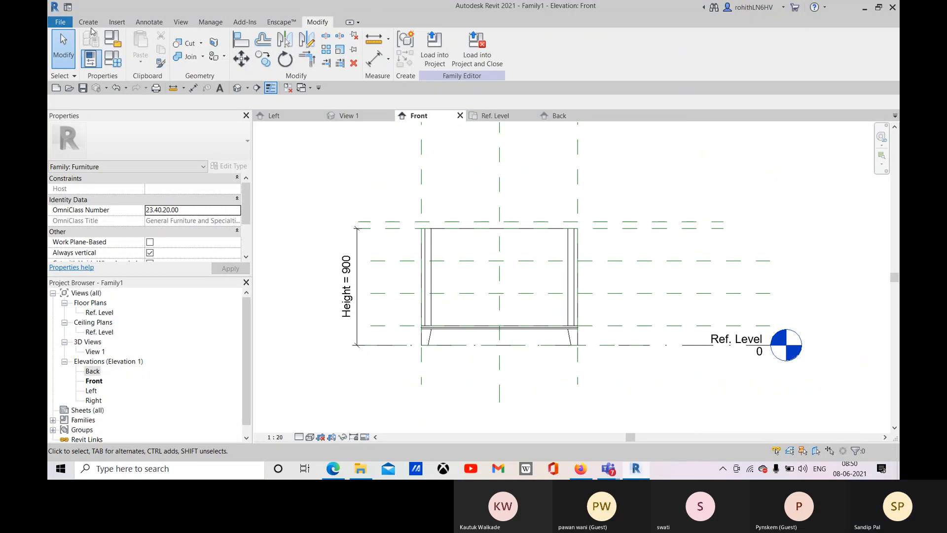
# Place a continuous aligned dimension left of the cabinet across the Height plane, both drawer planes and the Base plane.
pyautogui.click(374, 59)
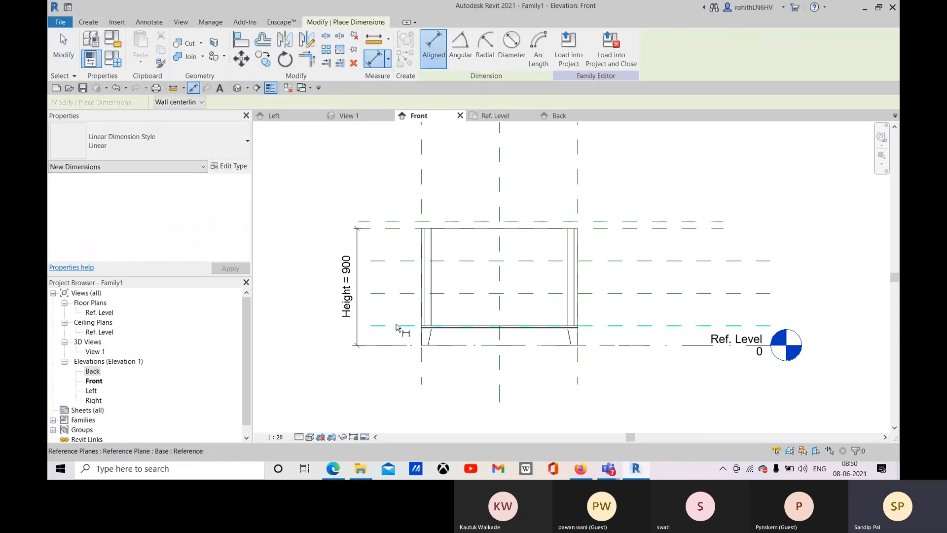
pyautogui.moveTo(385, 360); pyautogui.dragTo(393, 343, button='middle')
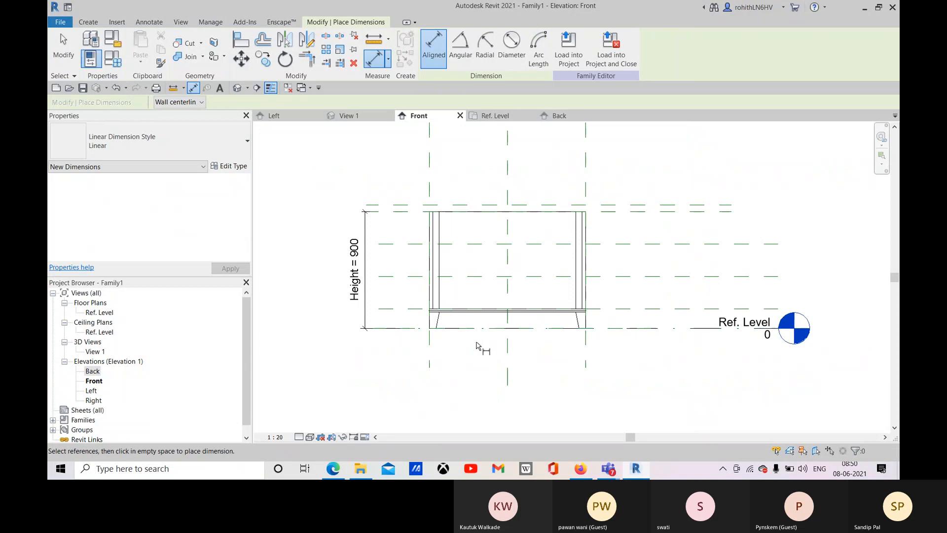
pyautogui.moveTo(644, 351); pyautogui.dragTo(650, 349, button='middle')
pyautogui.moveTo(407, 321); pyautogui.dragTo(408, 326, button='middle')
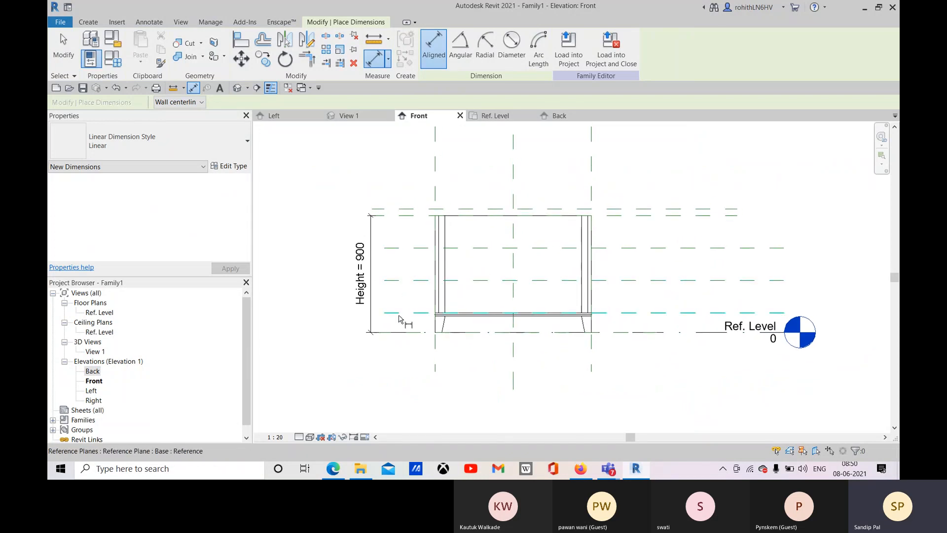
pyautogui.click(400, 217)
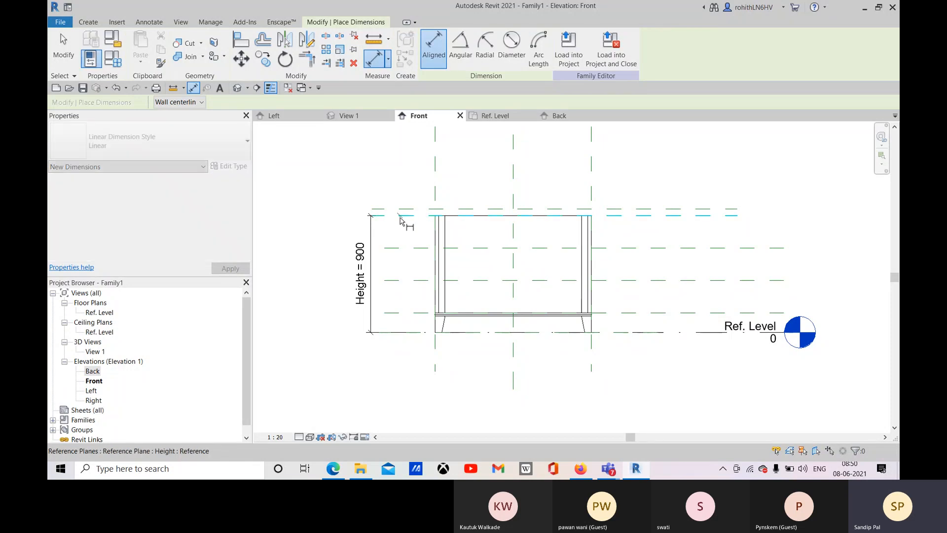
pyautogui.click(406, 248)
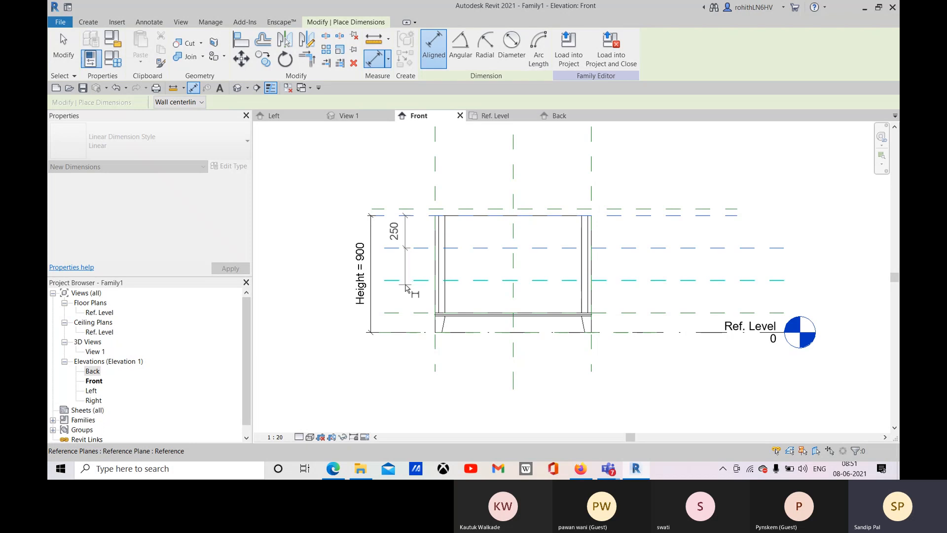
pyautogui.click(409, 281)
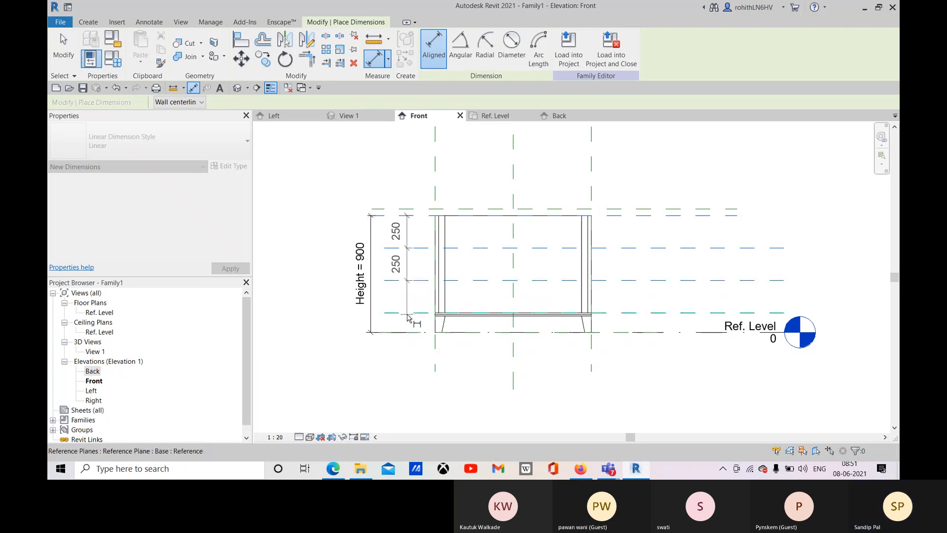
pyautogui.click(409, 313)
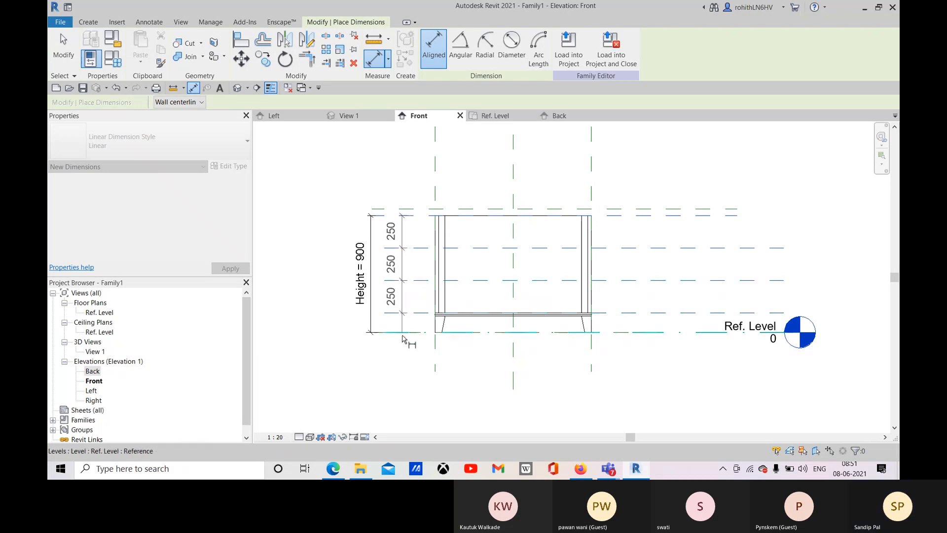
pyautogui.click(408, 368)
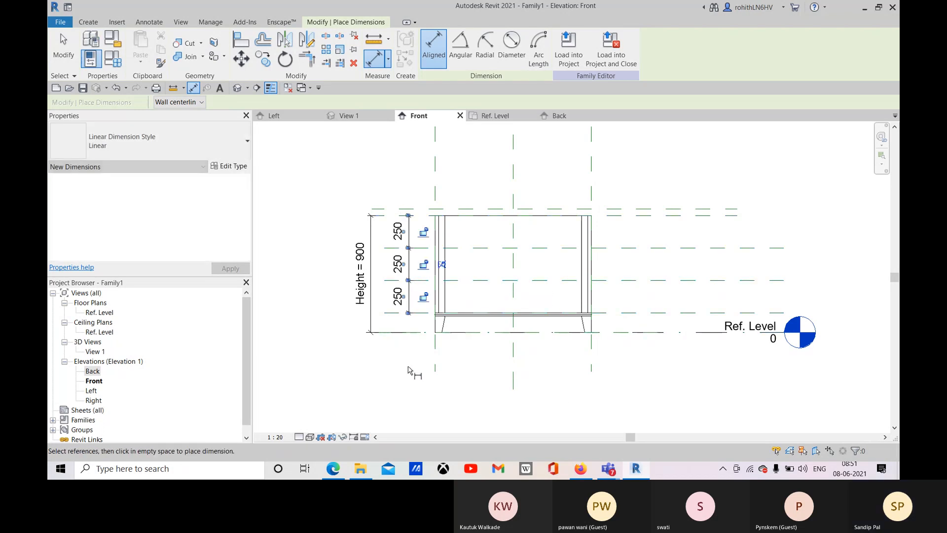
pyautogui.rightClick(496, 163)
pyautogui.click(499, 170)
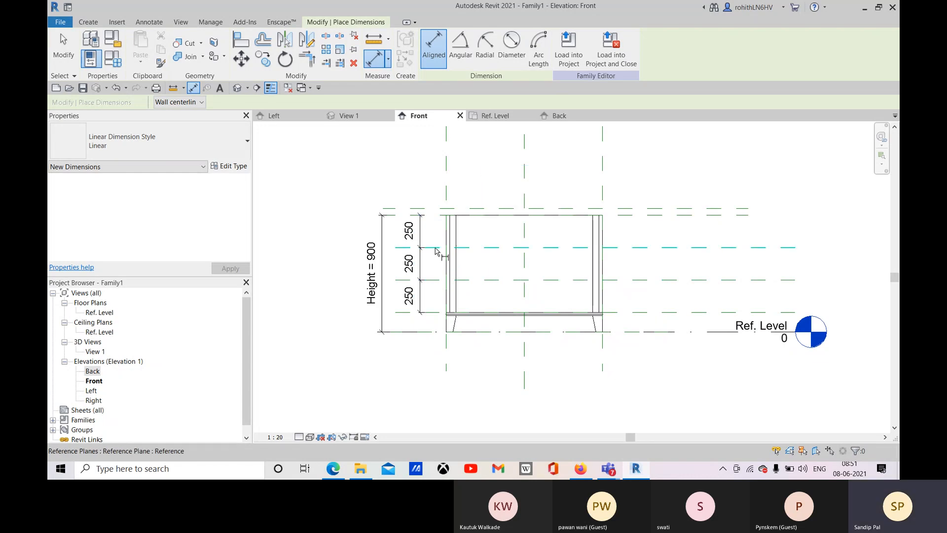
# Apply the equality constraint to the three-segment dimension so the drawer reference planes stay equally spaced.
pyautogui.press('Escape')
pyautogui.click(420, 261)
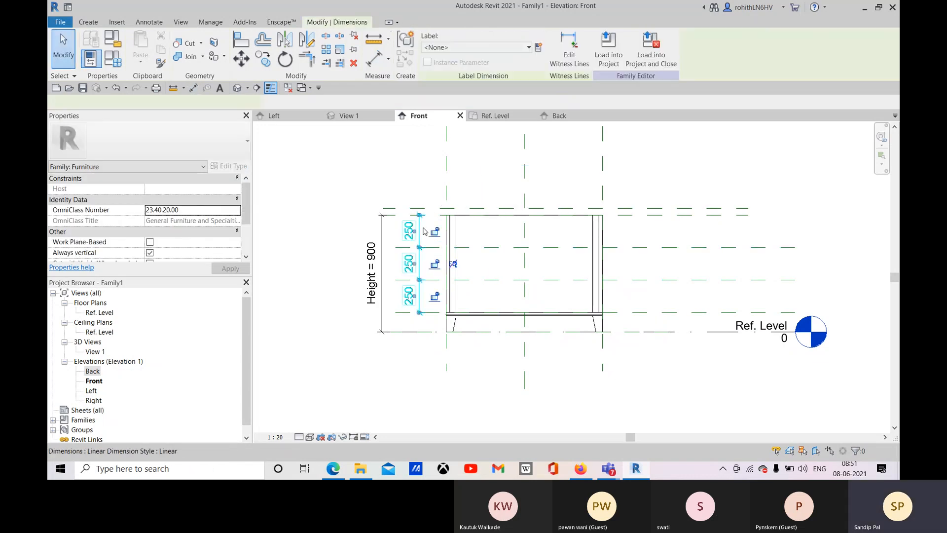
pyautogui.click(453, 266)
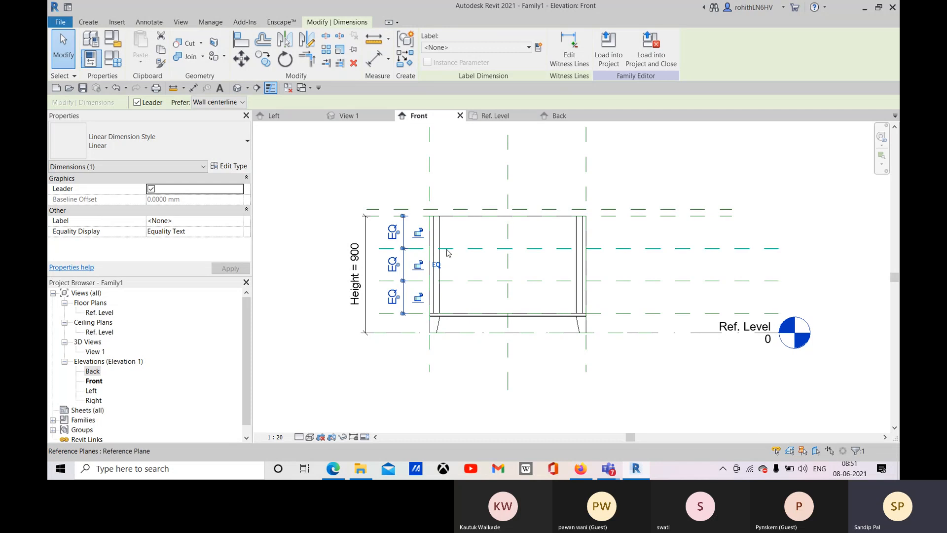
pyautogui.moveTo(611, 321); pyautogui.dragTo(562, 318, button='middle')
pyautogui.moveTo(627, 299); pyautogui.dragTo(625, 300, button='middle')
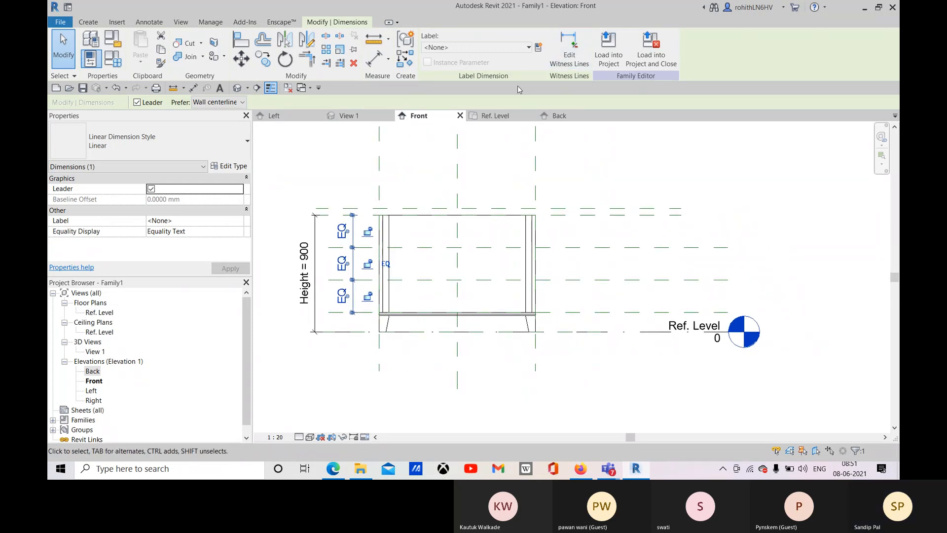
# Dimension the bottom drawer space between the Base plane and the lower drawer plane, right of the cabinet.
pyautogui.click(374, 58)
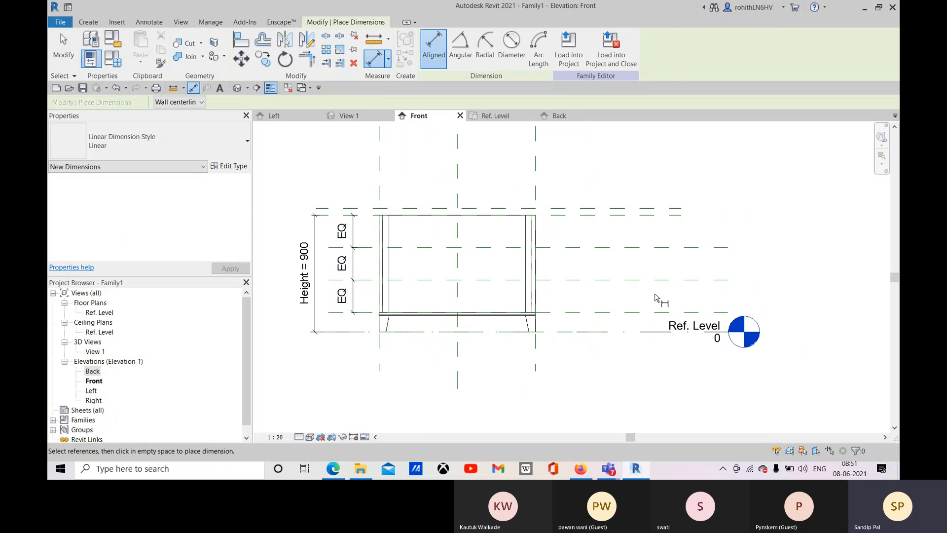
pyautogui.click(588, 312)
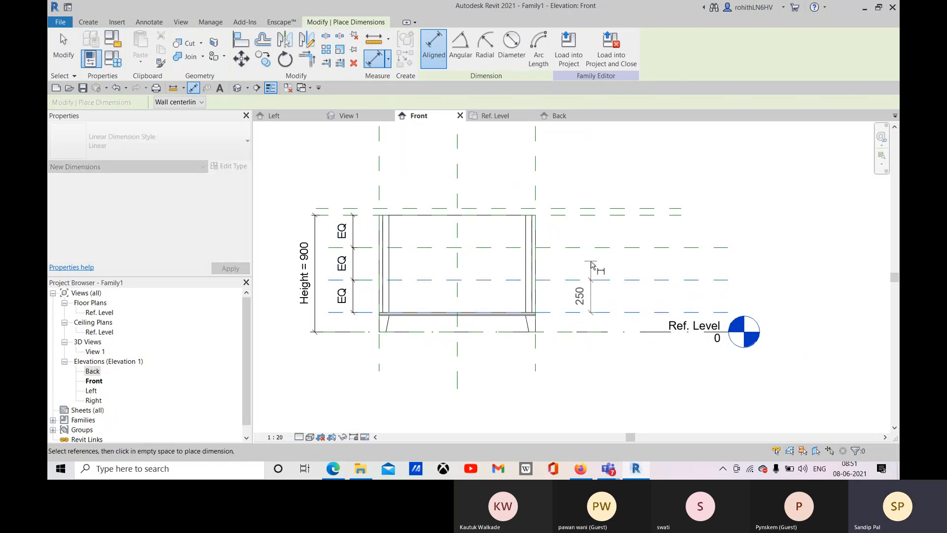
pyautogui.click(594, 269)
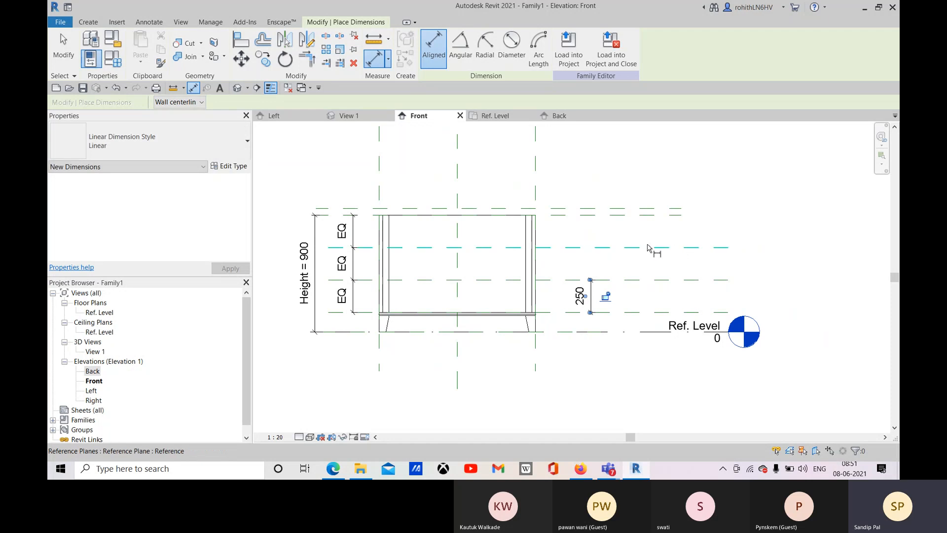
# Dimension the top drawer space right of the cabinet, and delete that dimension.
pyautogui.click(587, 217)
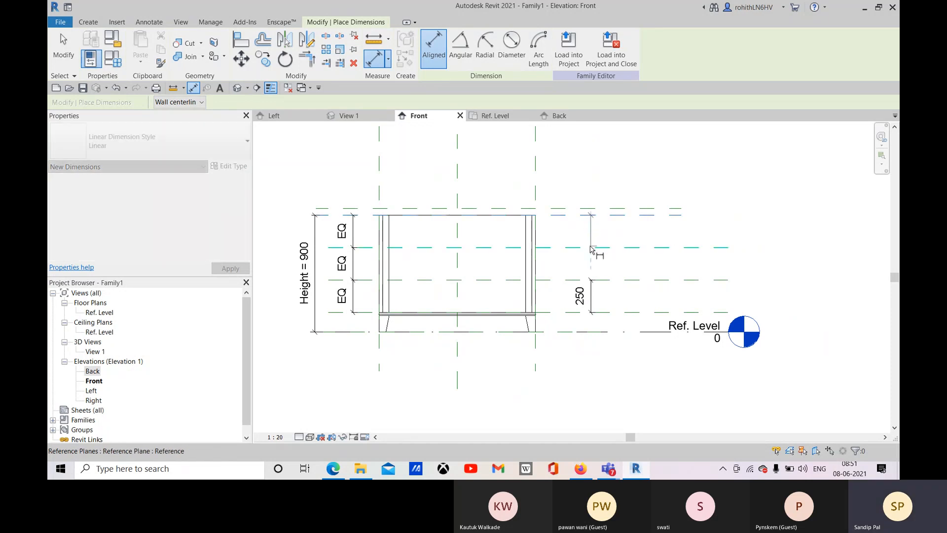
pyautogui.click(590, 247)
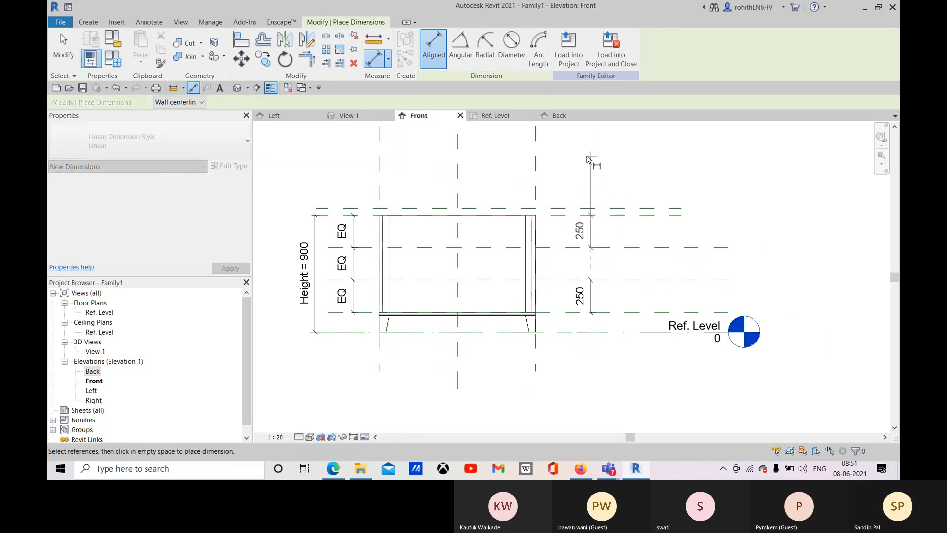
pyautogui.click(588, 167)
pyautogui.moveTo(598, 323); pyautogui.dragTo(574, 336, button='middle')
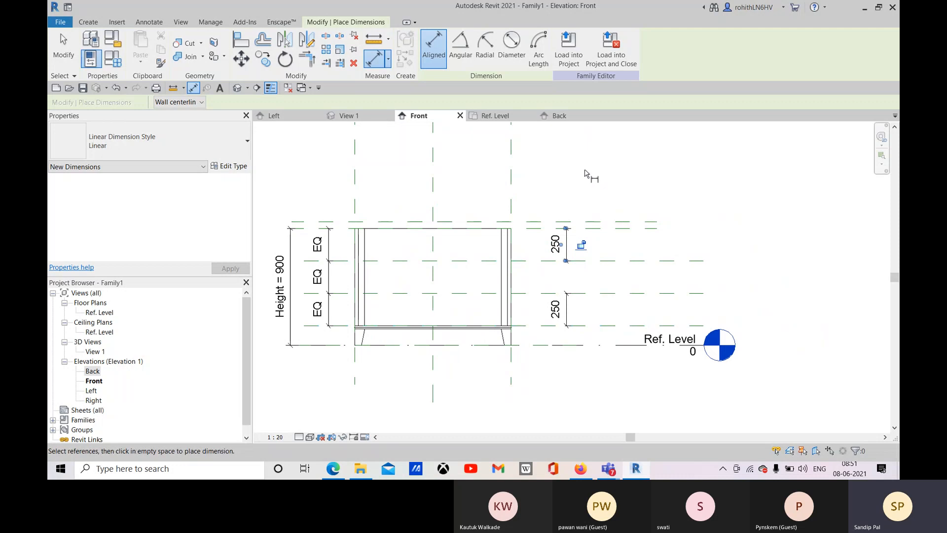
pyautogui.moveTo(583, 186); pyautogui.dragTo(590, 182, button='middle')
pyautogui.rightClick(582, 171)
pyautogui.click(597, 176)
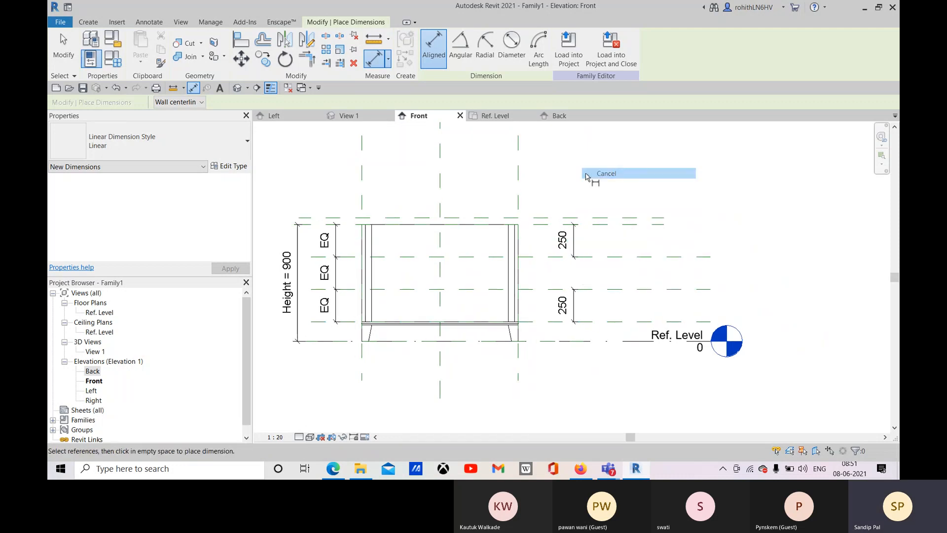
pyautogui.rightClick(586, 170)
pyautogui.click(599, 171)
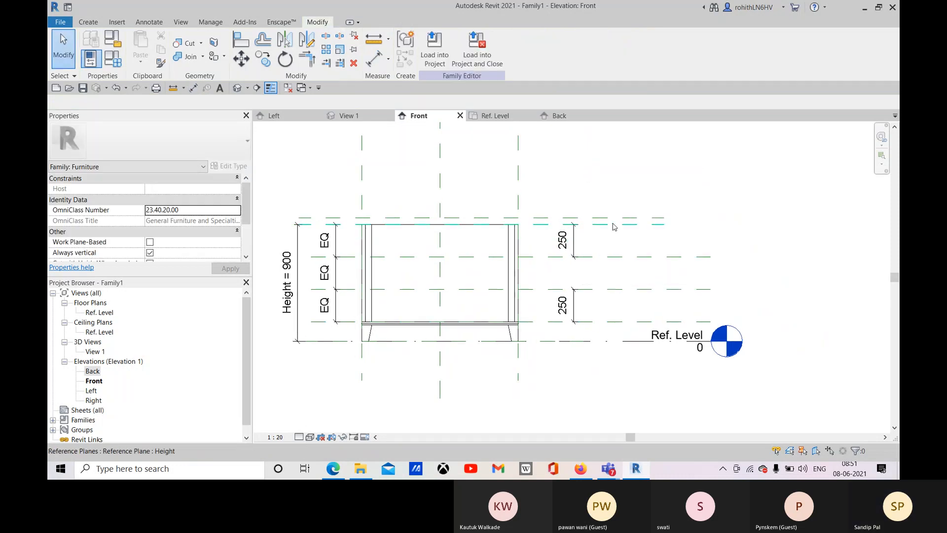
pyautogui.moveTo(555, 307); pyautogui.dragTo(585, 274, button='middle')
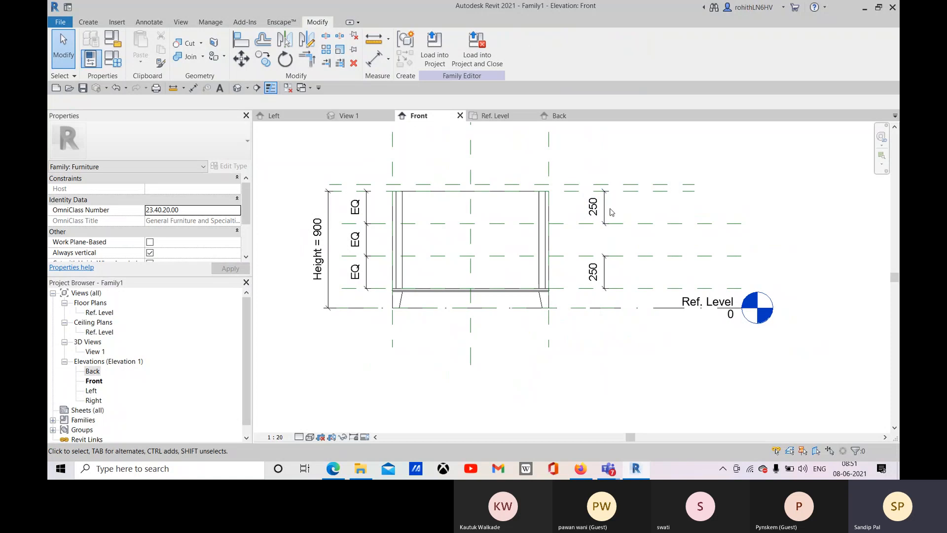
pyautogui.click(606, 210)
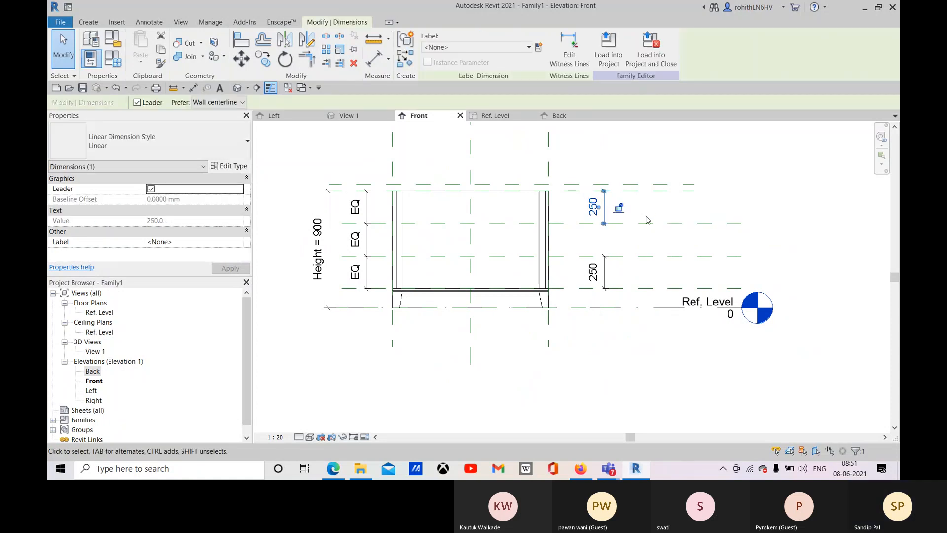
pyautogui.press('Delete')
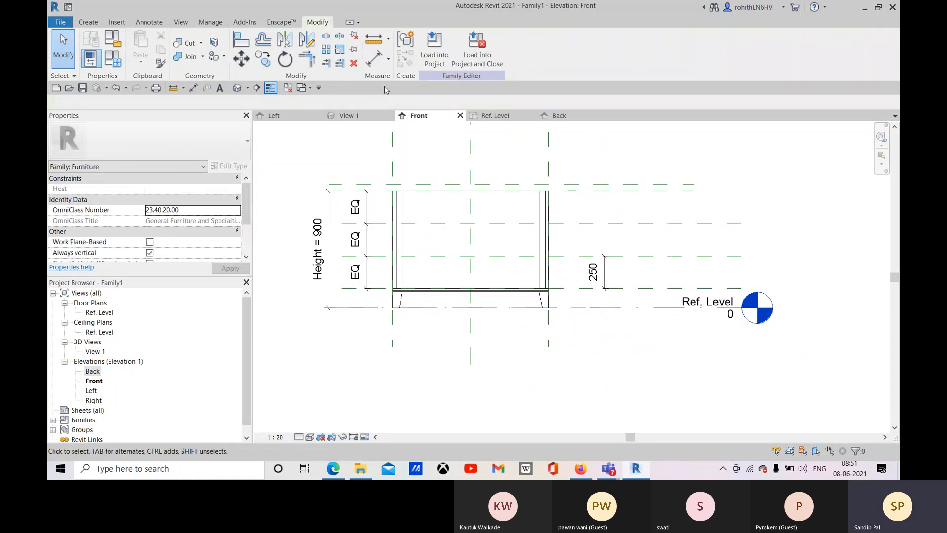
# Add an aligned dimension between the Height plane and the upper drawer plane, in line with the bottom drawer dimension.
pyautogui.click(374, 59)
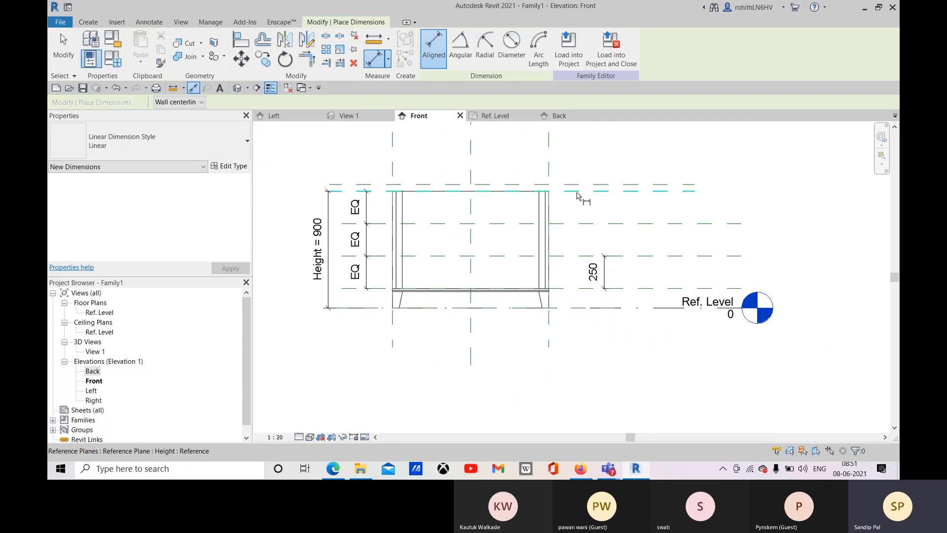
pyautogui.click(577, 192)
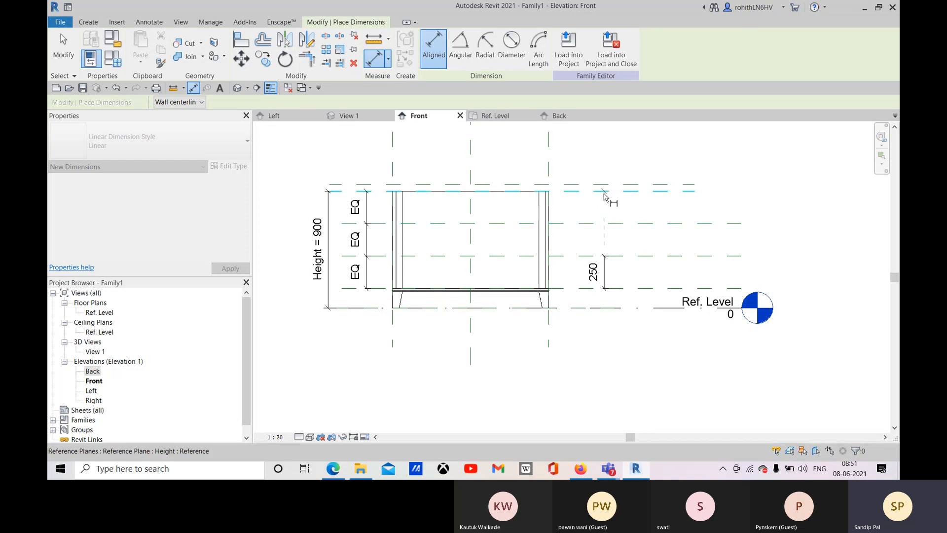
pyautogui.click(602, 198)
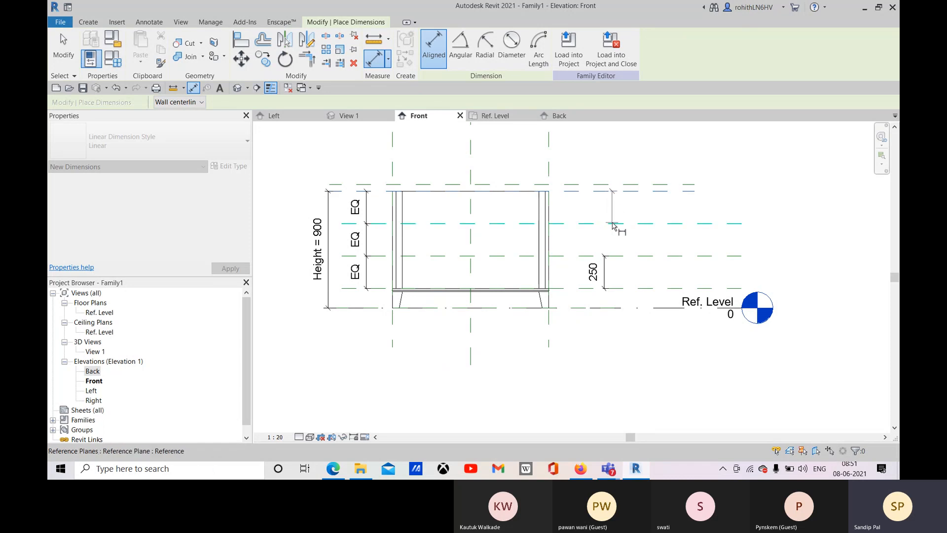
pyautogui.click(612, 192)
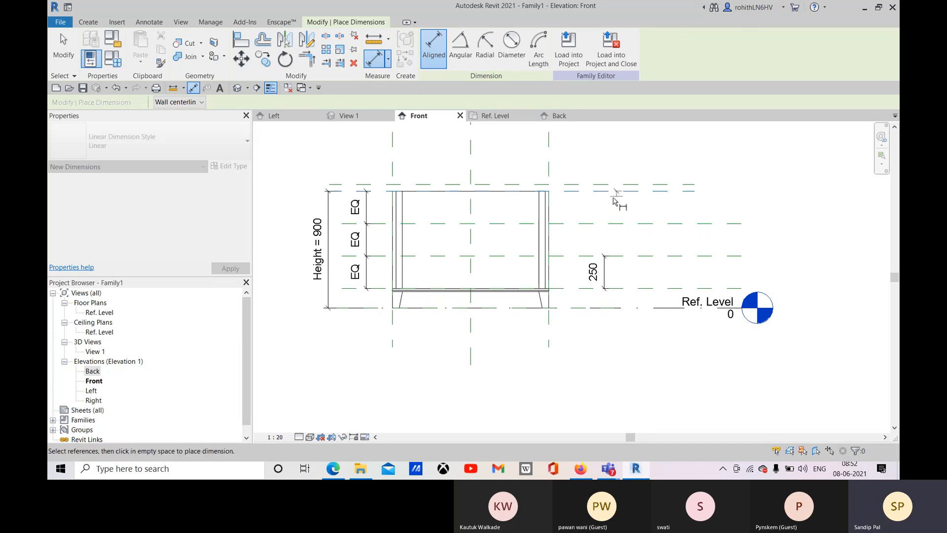
pyautogui.press('Escape')
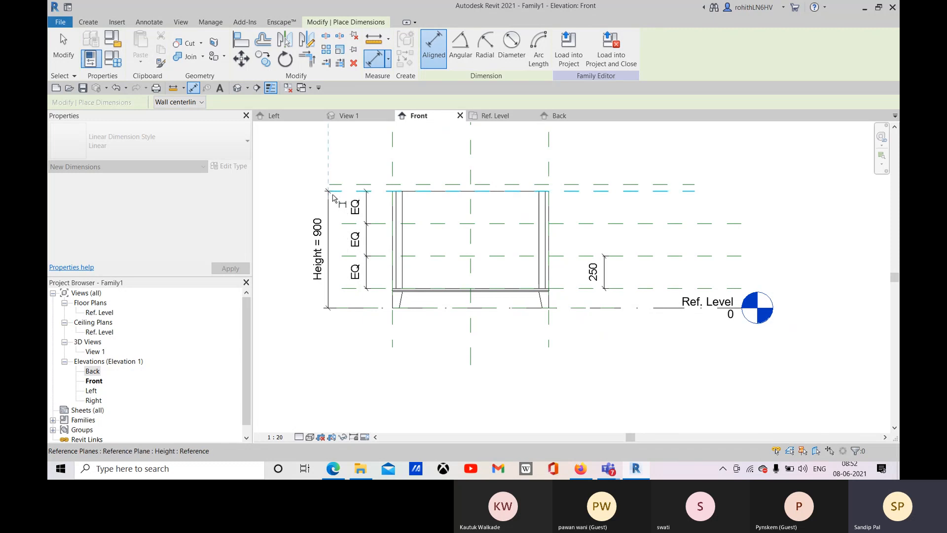
pyautogui.click(414, 193)
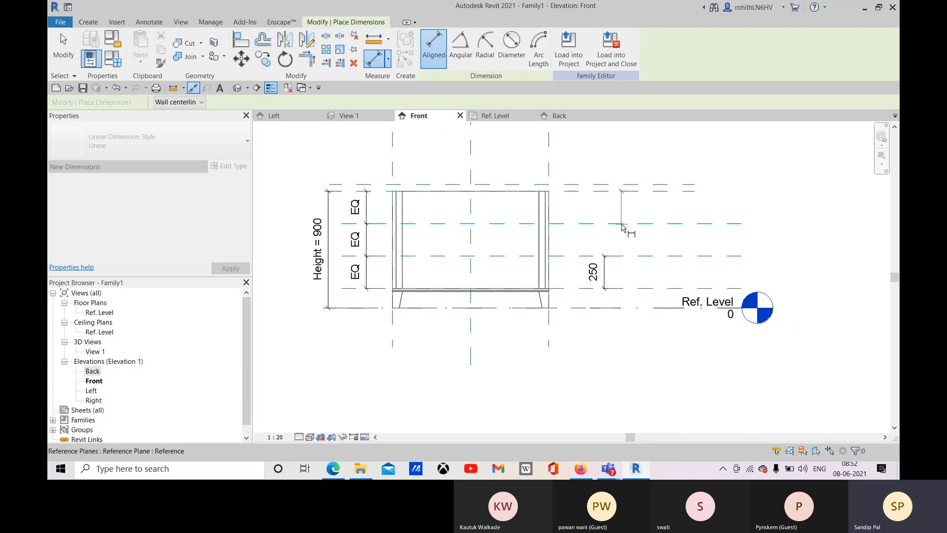
pyautogui.click(631, 224)
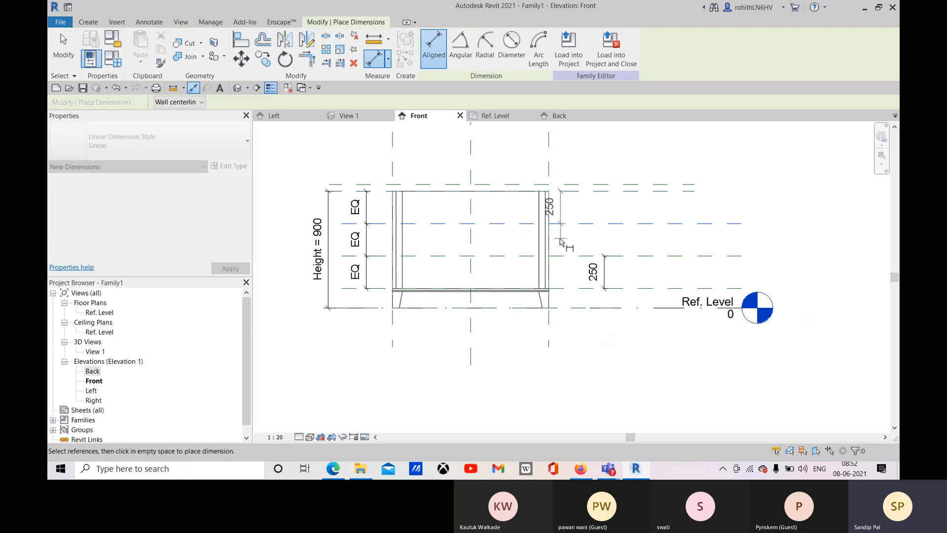
pyautogui.click(603, 249)
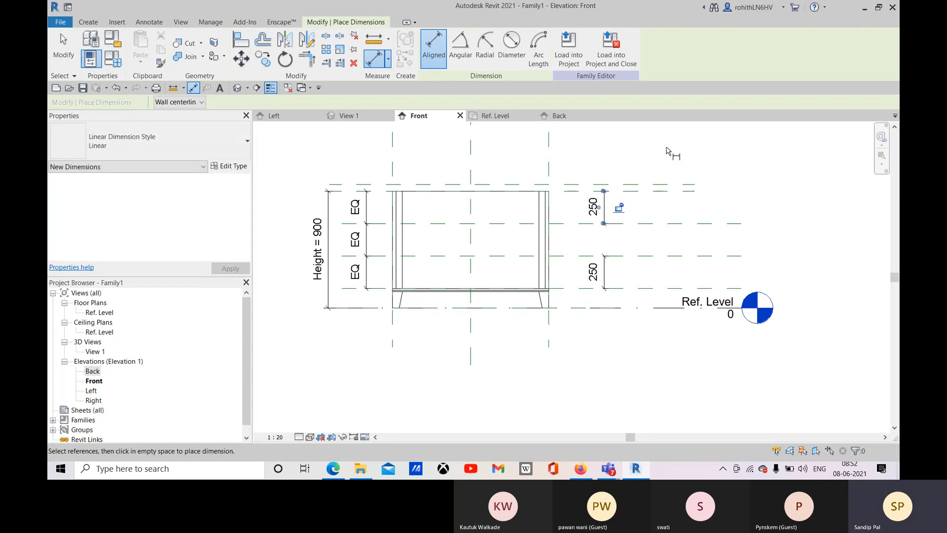
pyautogui.rightClick(667, 146)
pyautogui.click(677, 151)
pyautogui.rightClick(649, 139)
pyautogui.click(659, 144)
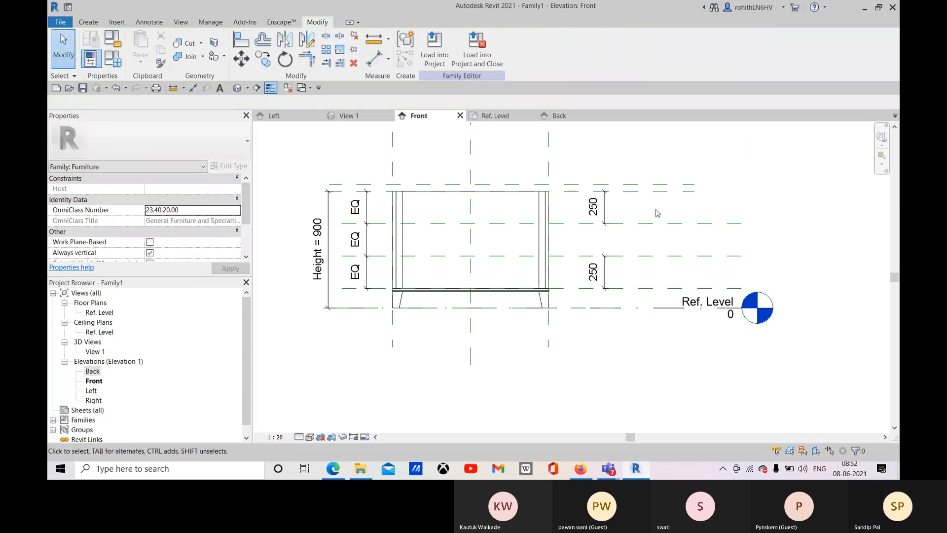
# Try to label the top and bottom drawer dimensions right of the cabinet with a new instance parameter named Drawers Height.
pyautogui.click(608, 210)
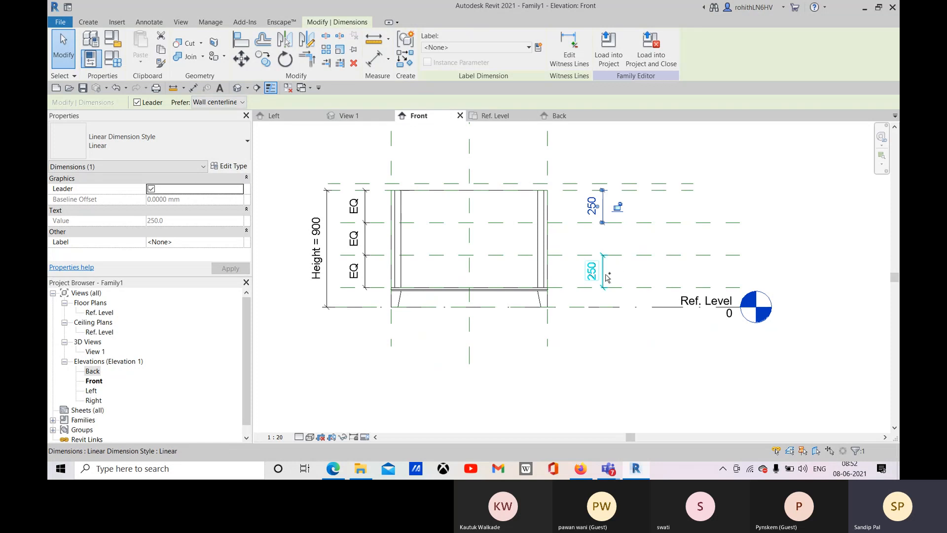
pyautogui.keyDown('ctrl'); pyautogui.click(608, 273); pyautogui.keyUp('ctrl')
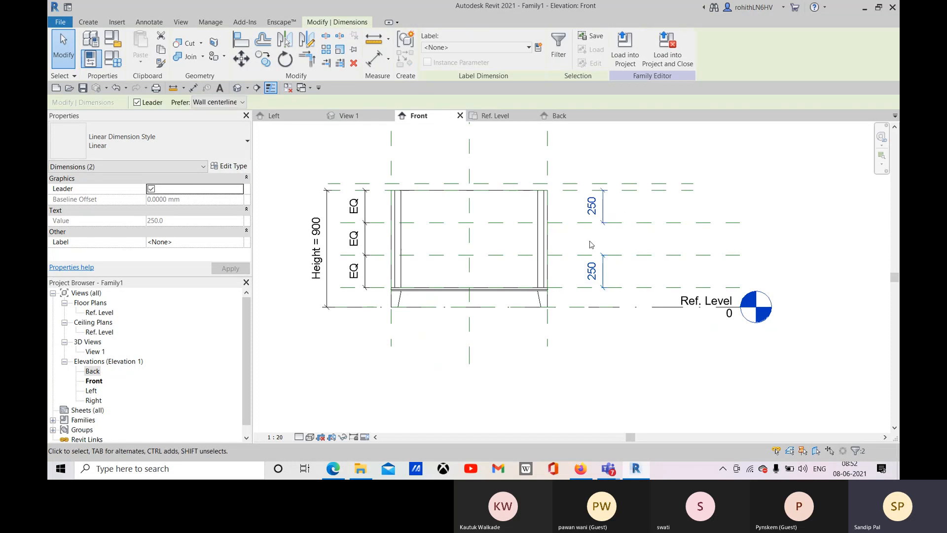
pyautogui.click(538, 48)
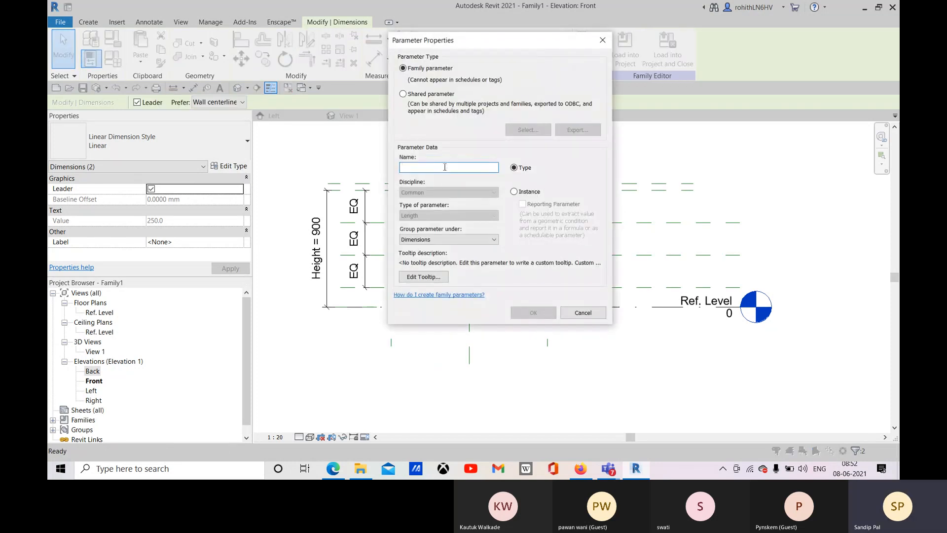
pyautogui.write('Draw')
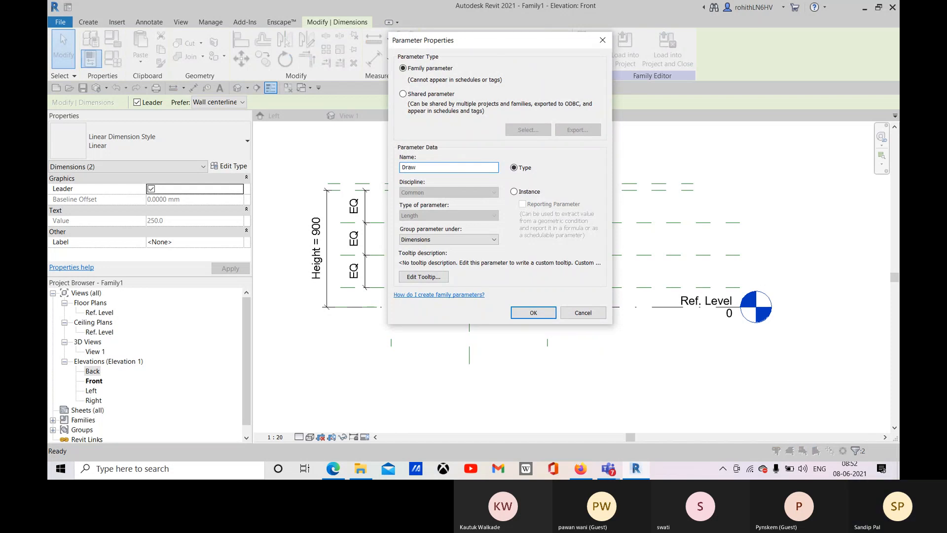
pyautogui.write('ers Height')
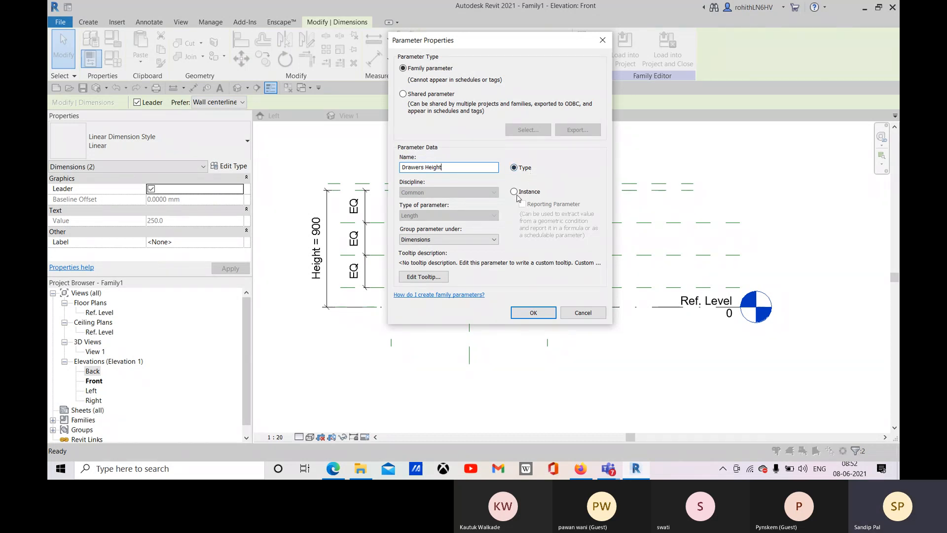
pyautogui.click(514, 192)
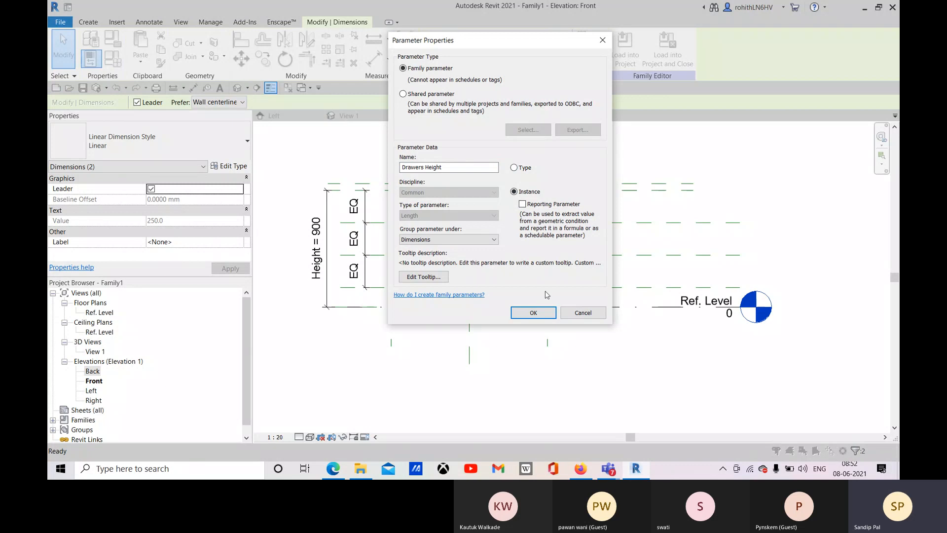
pyautogui.click(528, 315)
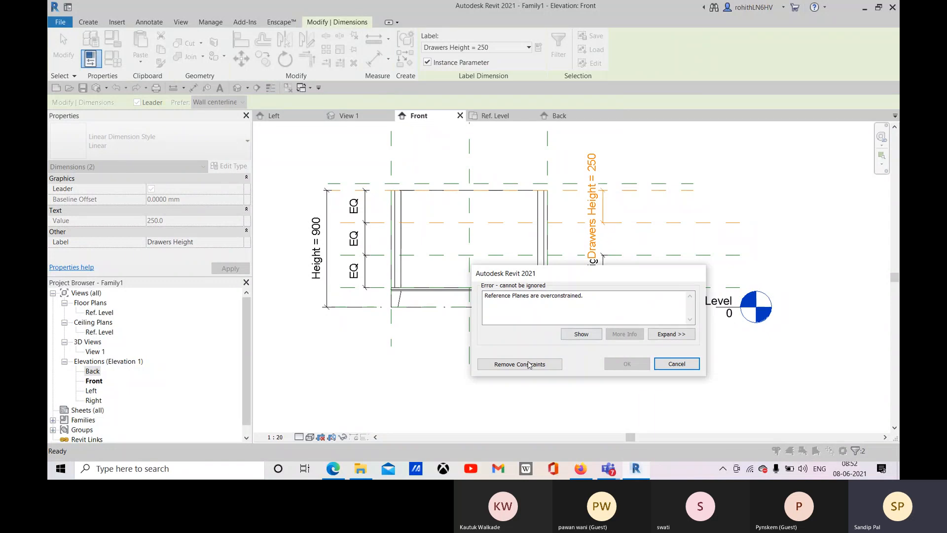
pyautogui.click(674, 366)
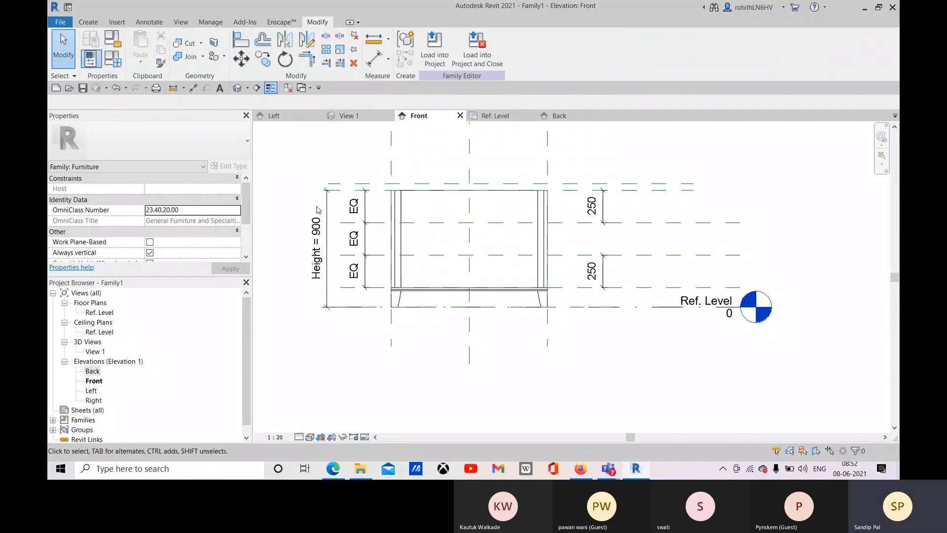
# Delete the top drawer dimension, and label the bottom drawer dimension with a new instance parameter named Drawers Height.
pyautogui.click(606, 200)
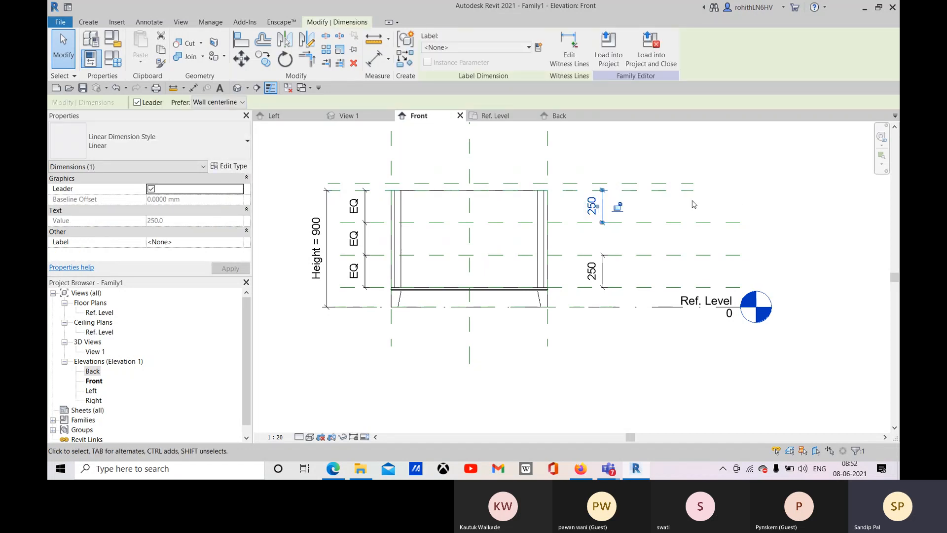
pyautogui.press('Escape')
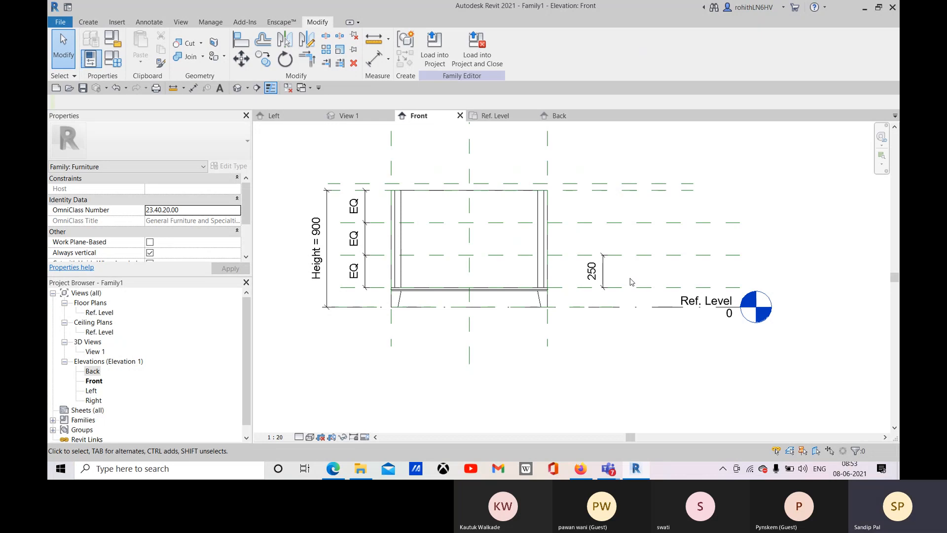
pyautogui.click(603, 271)
pyautogui.click(481, 49)
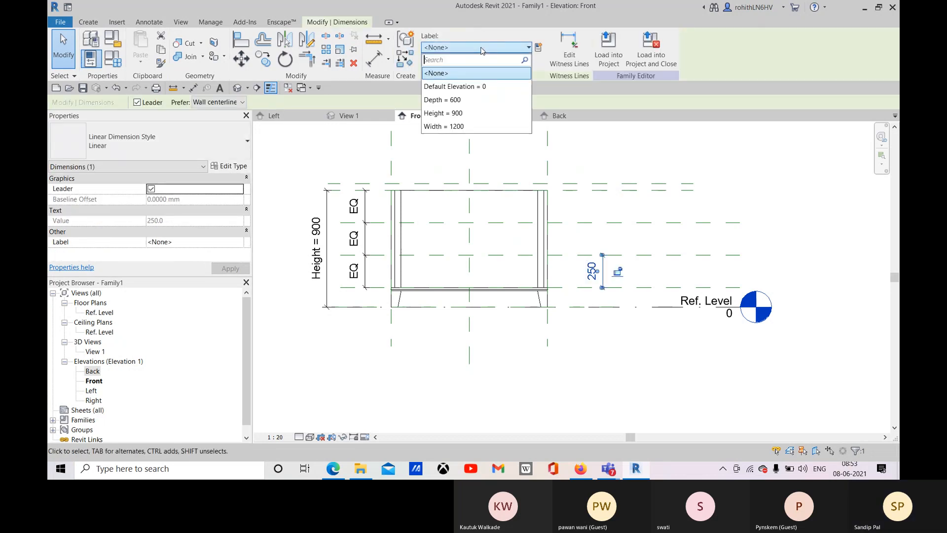
pyautogui.click(538, 48)
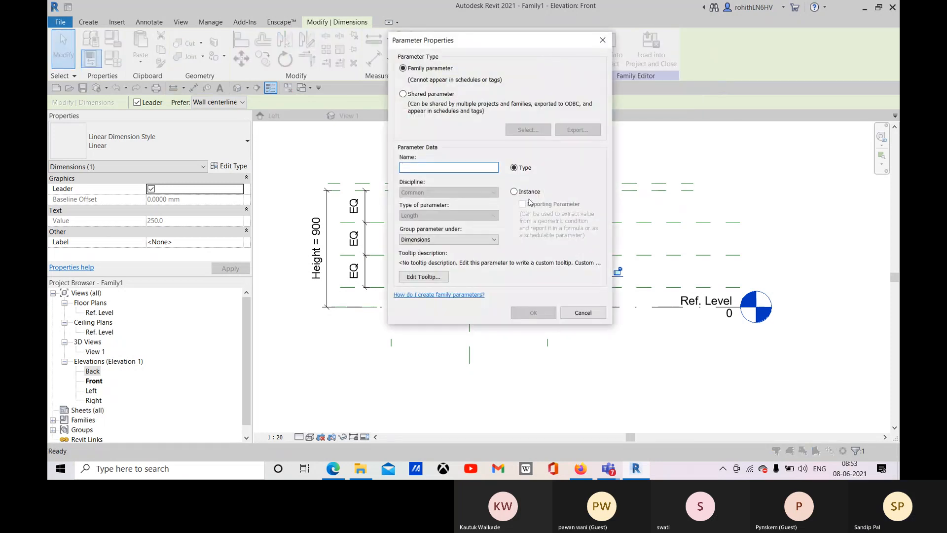
pyautogui.click(514, 192)
pyautogui.click(450, 165)
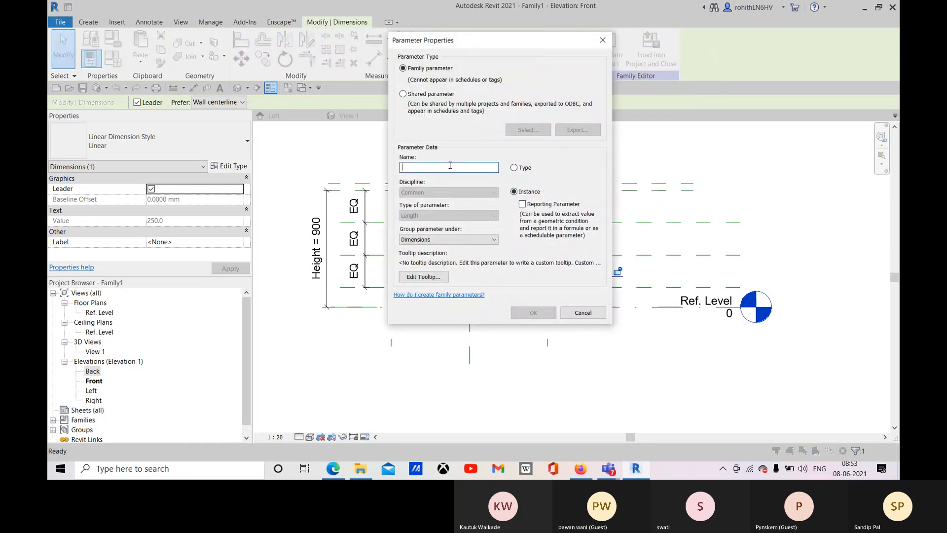
pyautogui.write('Drawers Height')
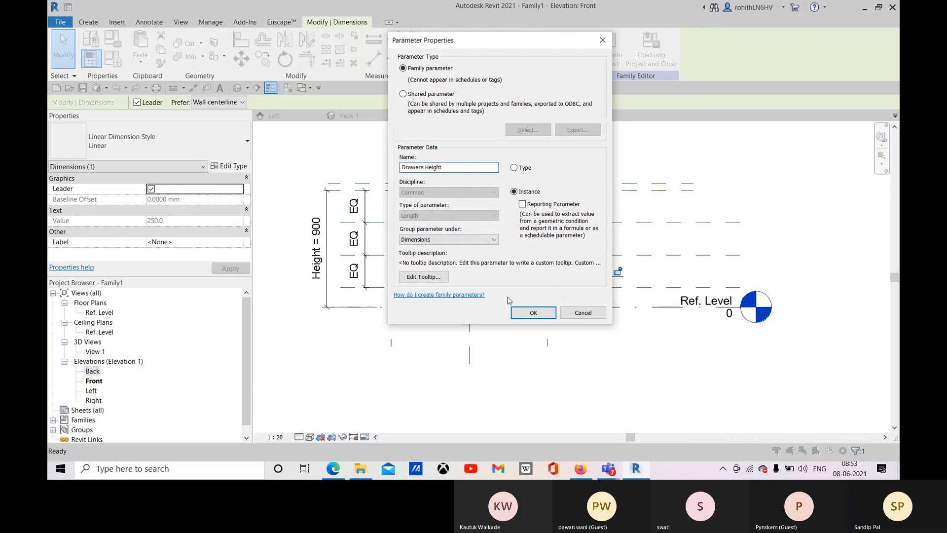
pyautogui.click(533, 312)
pyautogui.moveTo(637, 328); pyautogui.dragTo(634, 328, button='middle')
pyautogui.click(605, 337)
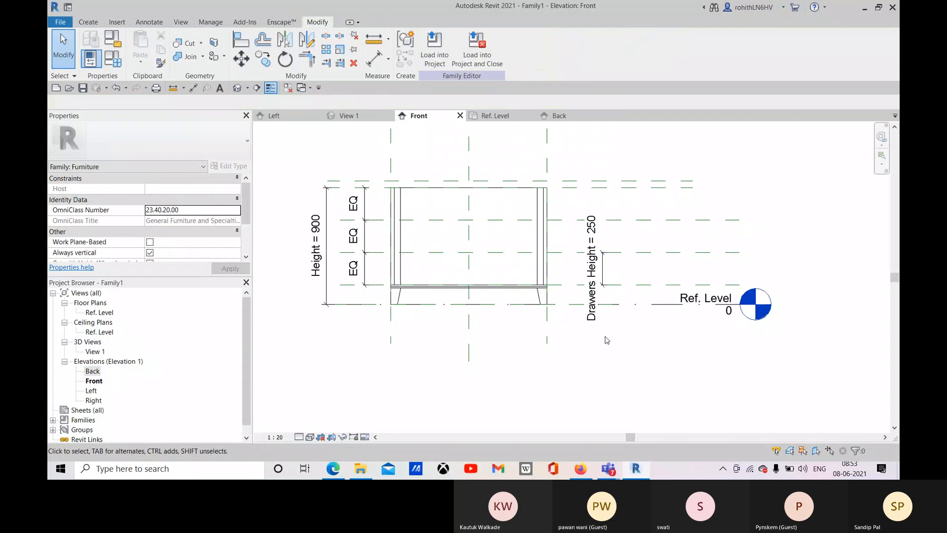
pyautogui.moveTo(666, 385); pyautogui.dragTo(649, 383, button='middle')
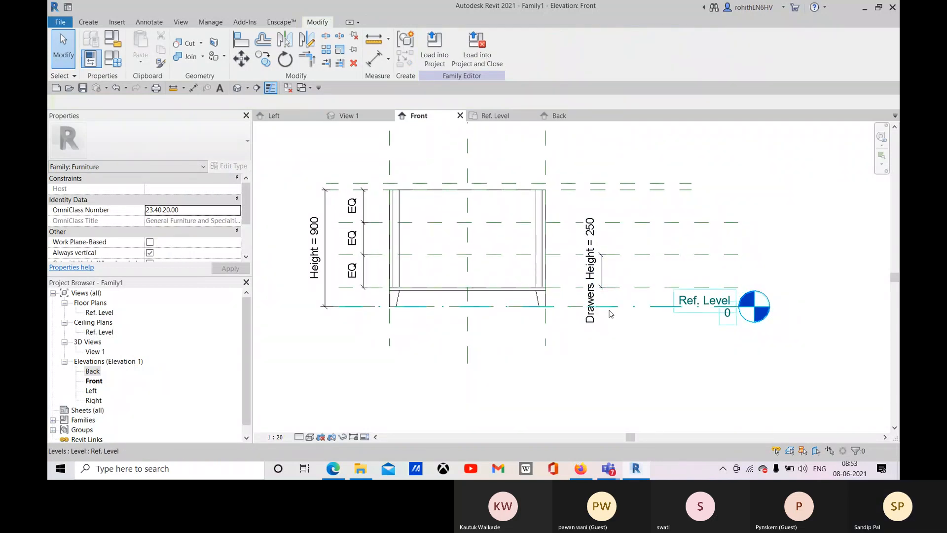
# Dimension the base height between the Ref. Level and the Base plane, in line with the Drawers Height dimension.
pyautogui.click(379, 64)
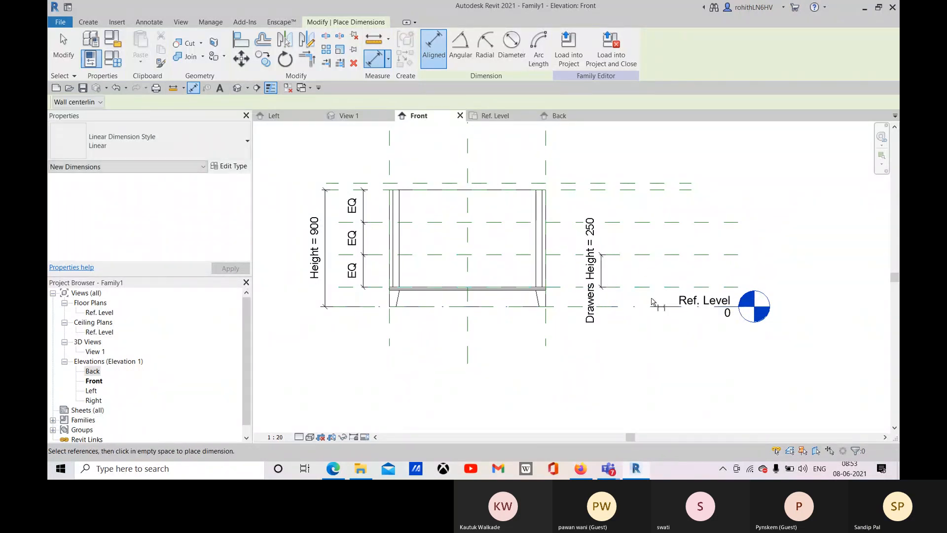
pyautogui.click(602, 288)
pyautogui.click(602, 240)
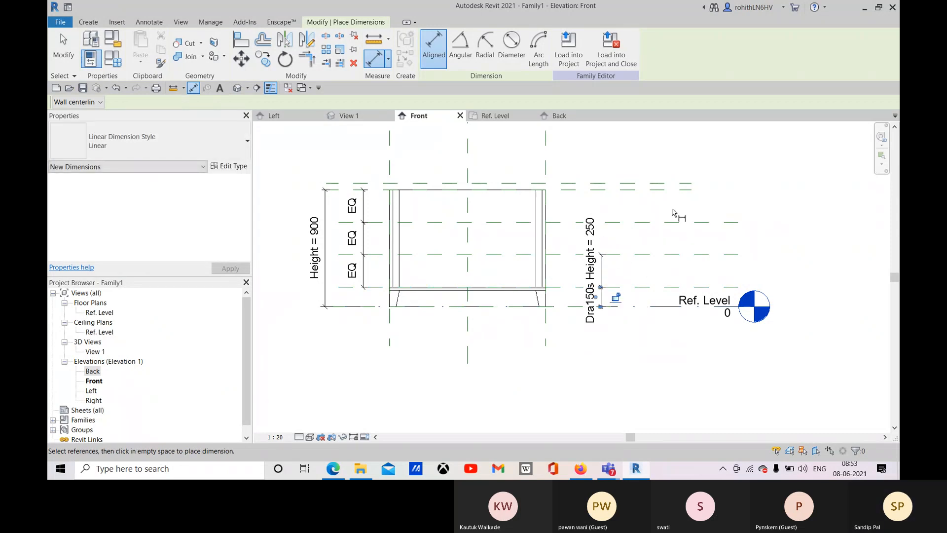
pyautogui.rightClick(770, 196)
pyautogui.click(797, 186)
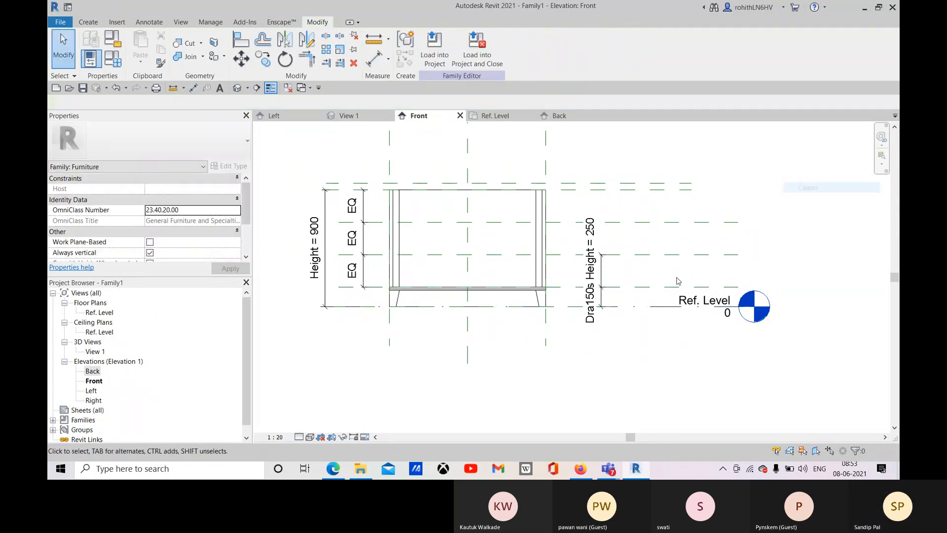
# Try to label the base dimension right of the cabinet with a new instance parameter named Base Height.
pyautogui.click(598, 300)
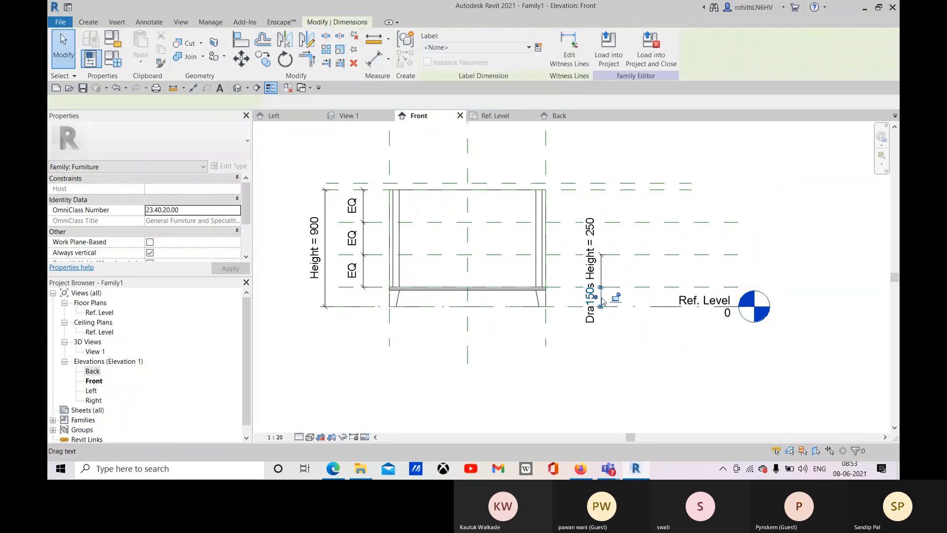
pyautogui.click(538, 47)
pyautogui.write('B')
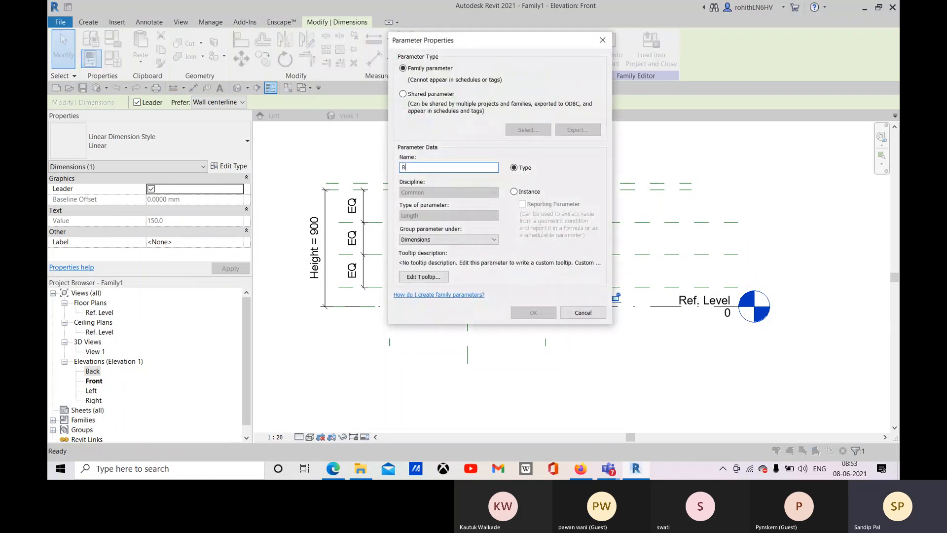
pyautogui.write('ase Hei')
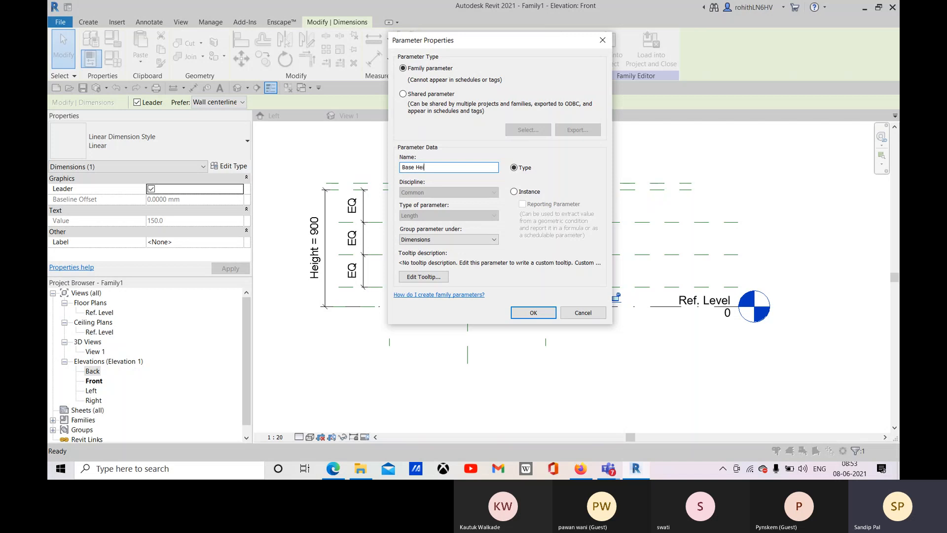
pyautogui.write('ghyty')
pyautogui.press('BackSpace')
pyautogui.press('BackSpace')
pyautogui.press('BackSpace')
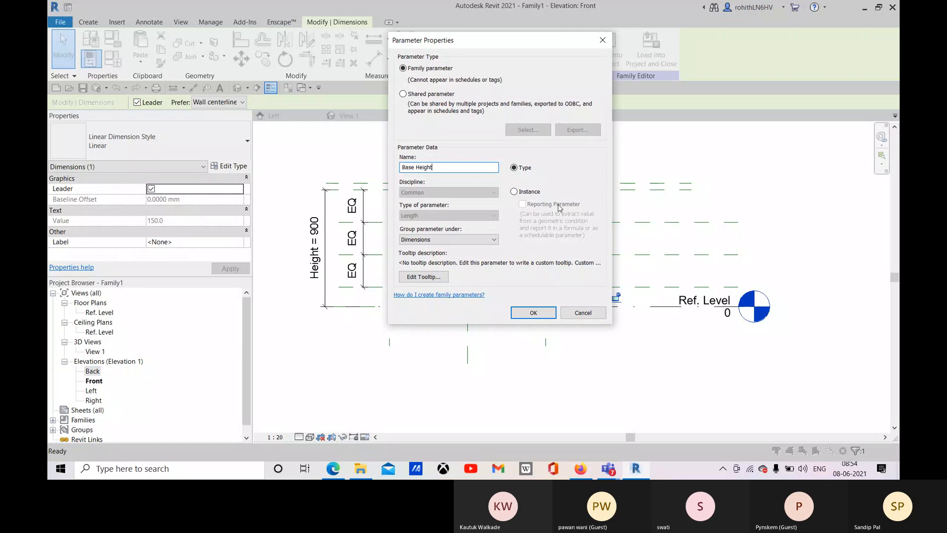
pyautogui.click(515, 193)
pyautogui.click(533, 312)
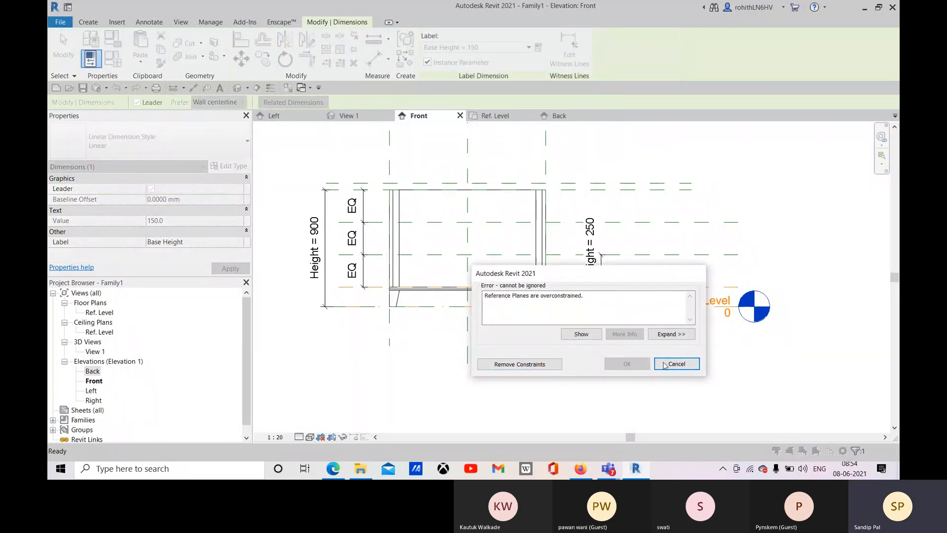
pyautogui.click(676, 363)
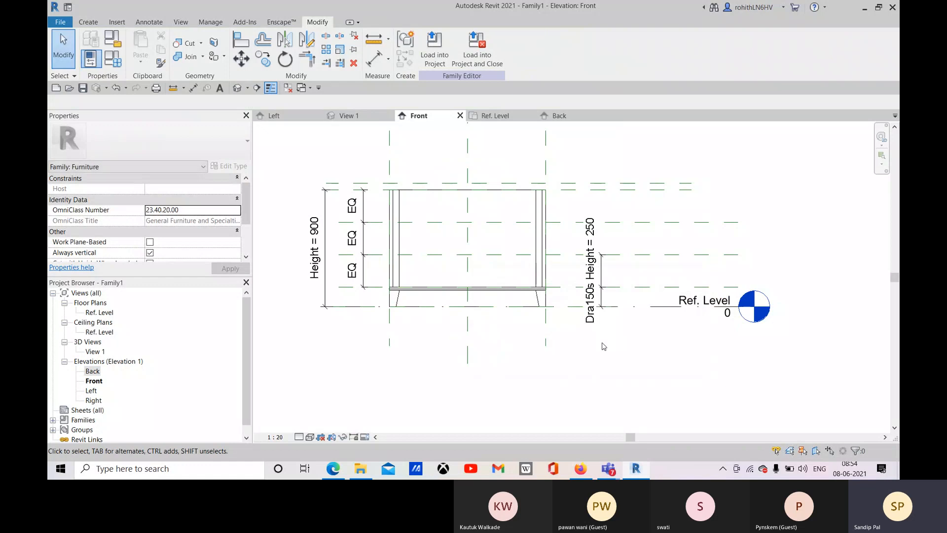
# Delete the base dimension right of the cabinet and the overall Height dimension left of it.
pyautogui.click(602, 297)
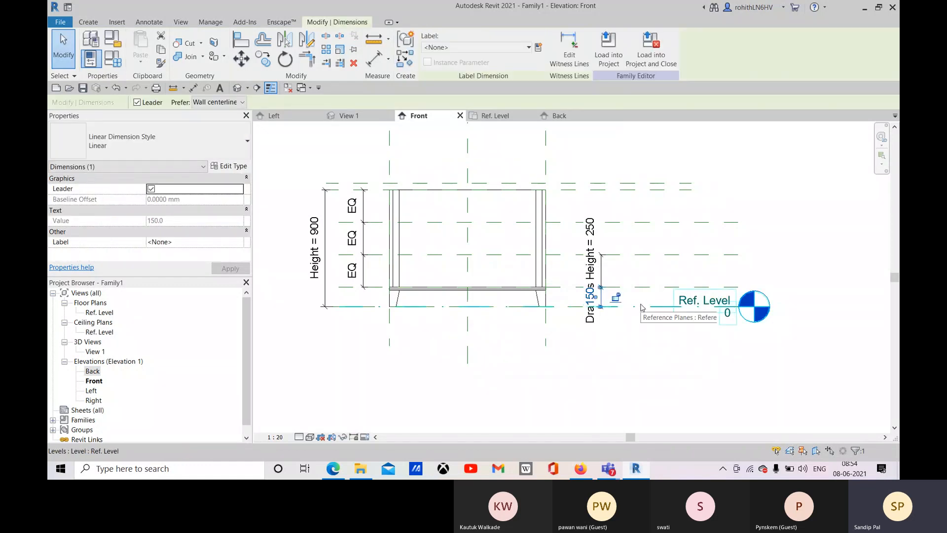
pyautogui.press('Delete')
pyautogui.moveTo(606, 338); pyautogui.dragTo(609, 329, button='middle')
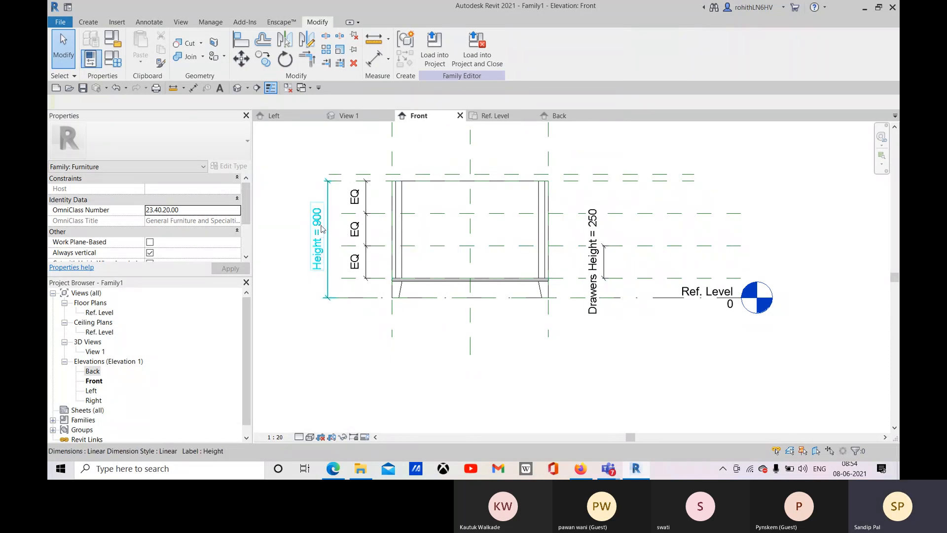
pyautogui.click(330, 287)
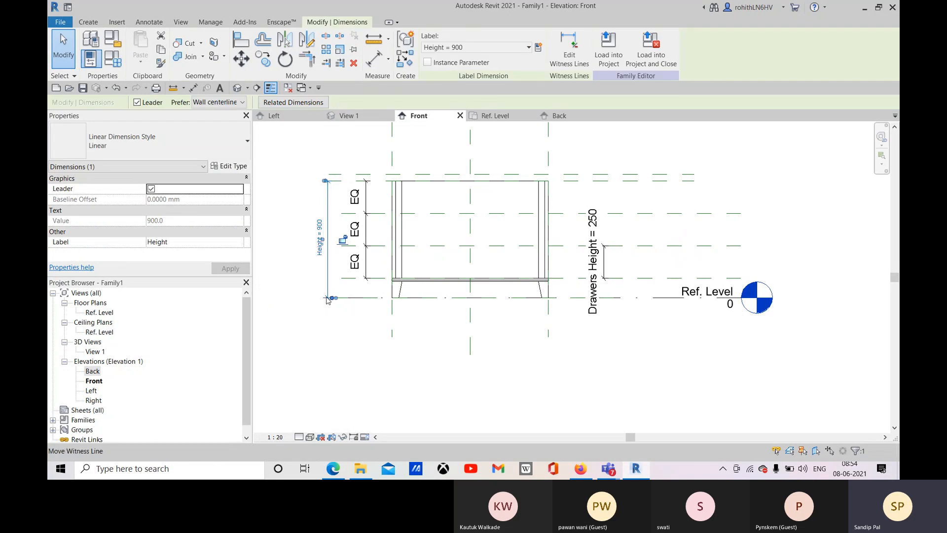
pyautogui.click(284, 280)
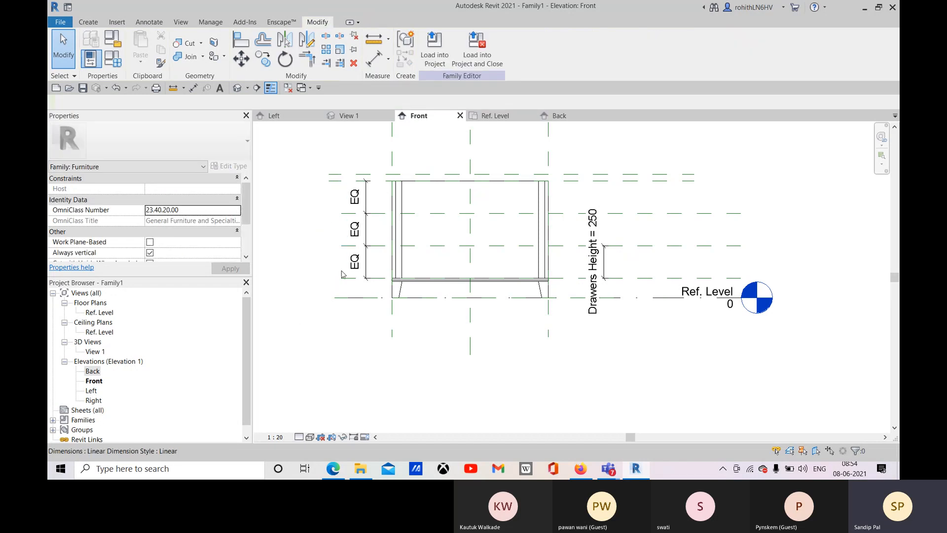
# Add an aligned dimension between the reference plane at Ref. Level and the Base plane, left of the cabinet.
pyautogui.moveTo(322, 324); pyautogui.dragTo(328, 323, button='middle')
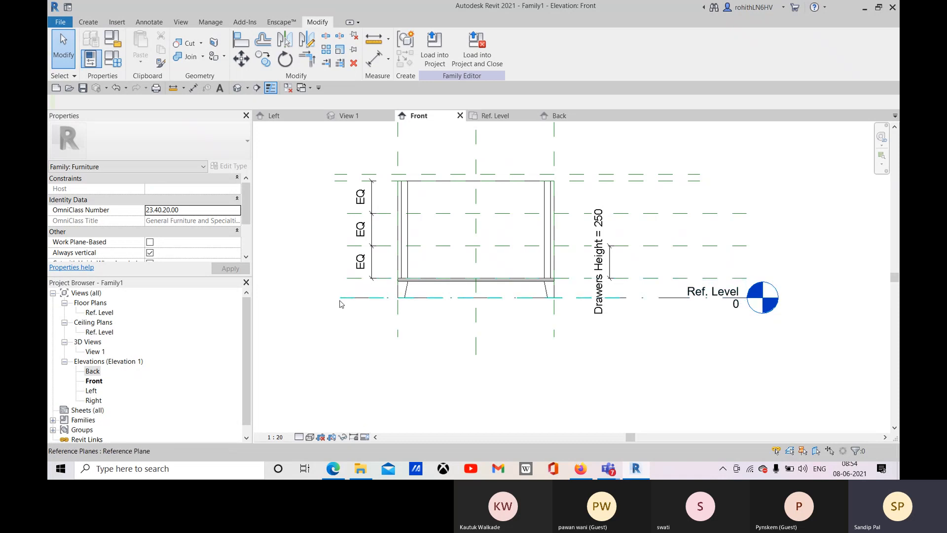
pyautogui.press('d')
pyautogui.press('i')
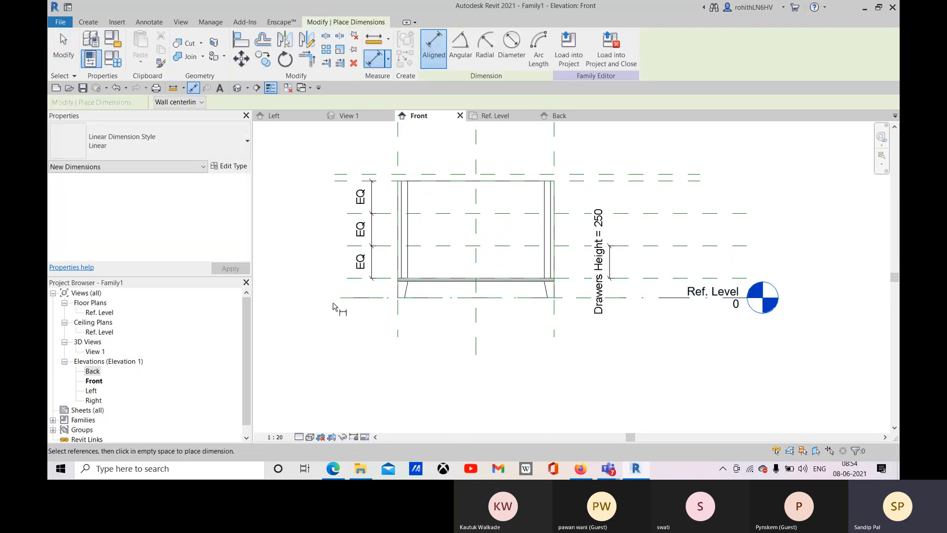
pyautogui.click(349, 280)
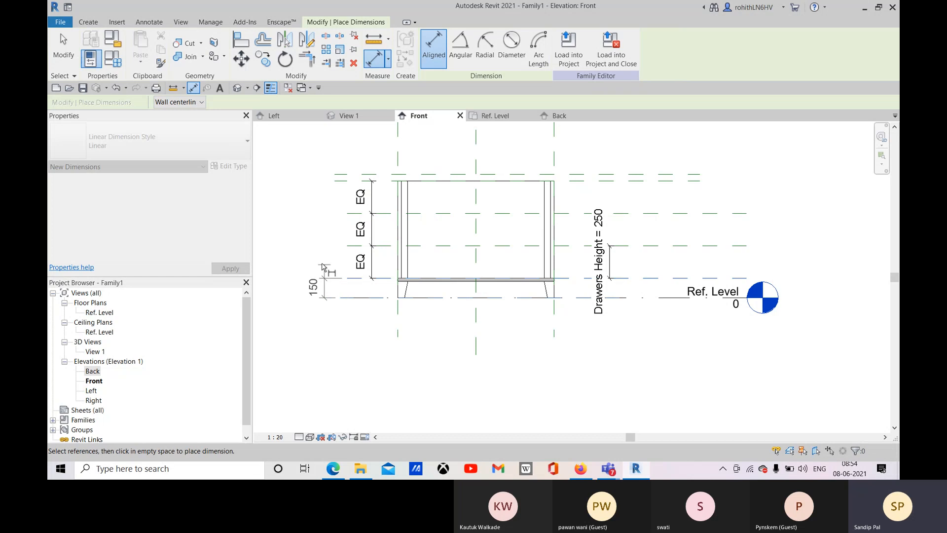
pyautogui.click(313, 154)
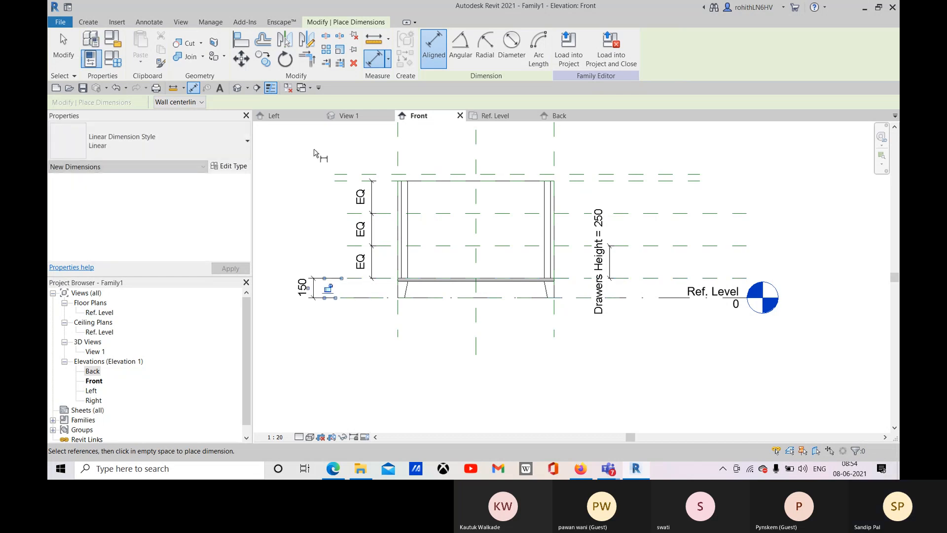
pyautogui.rightClick(343, 351)
pyautogui.click(365, 238)
pyautogui.rightClick(322, 376)
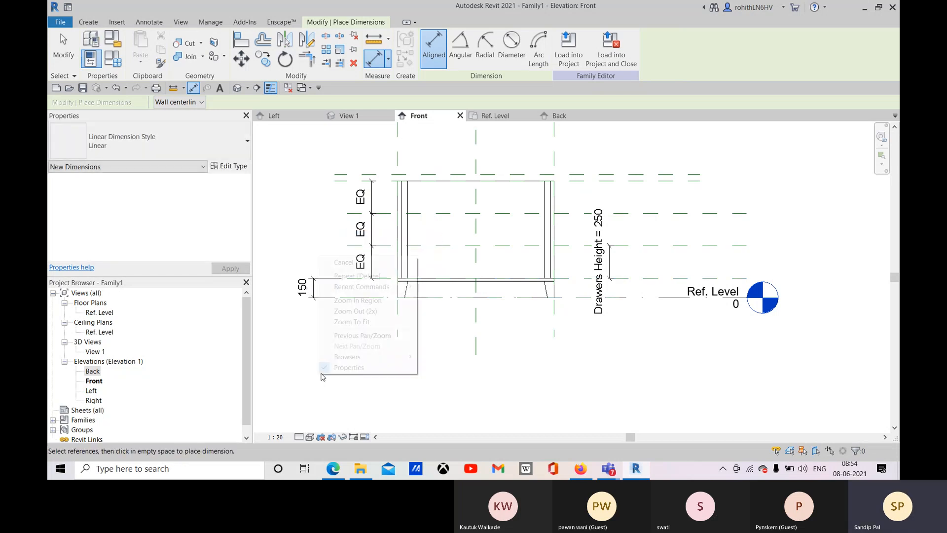
pyautogui.click(343, 262)
# Label the base dimension left of the cabinet with a new instance family parameter named Base Height.
pyautogui.click(313, 286)
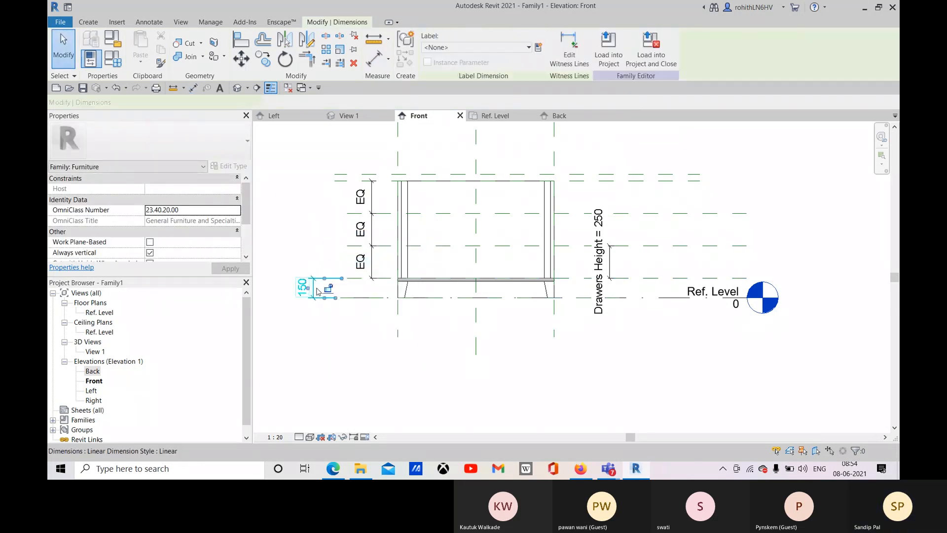
pyautogui.click(442, 48)
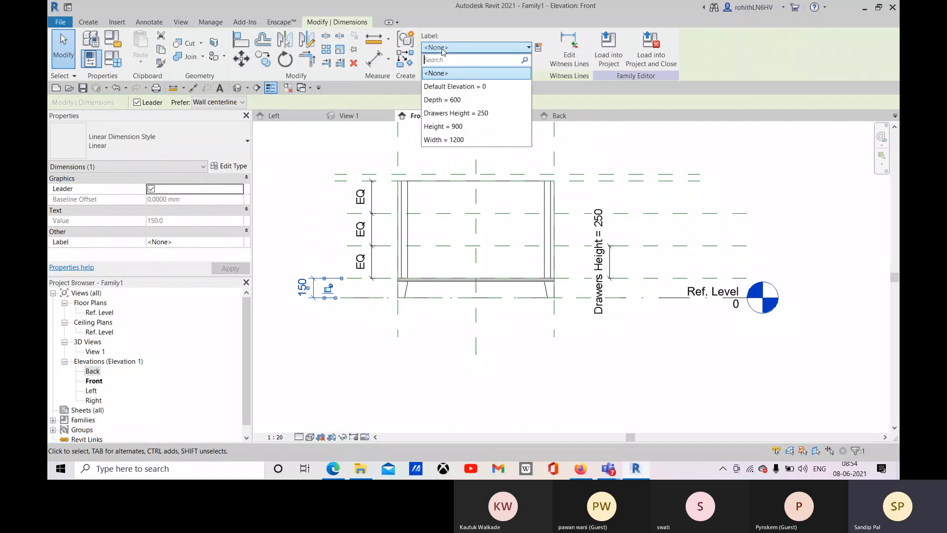
pyautogui.click(538, 47)
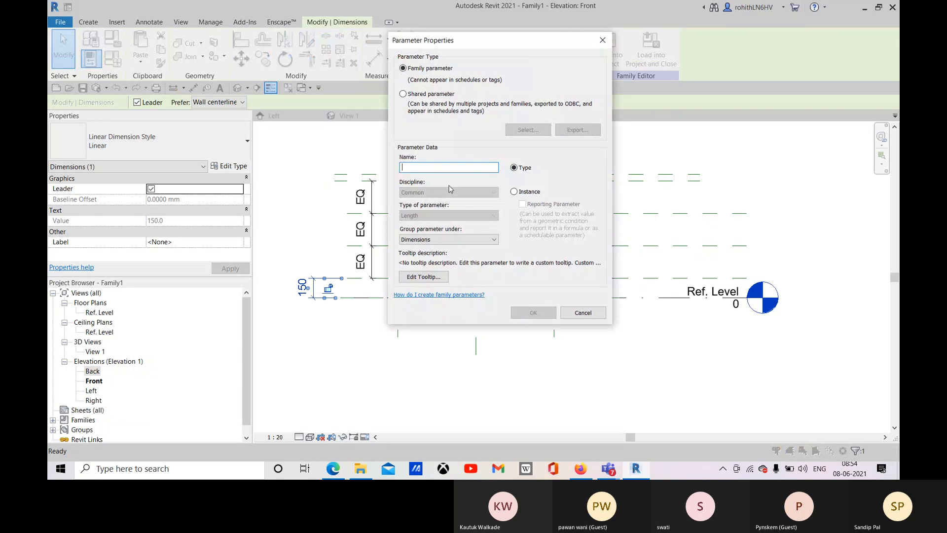
pyautogui.write('Base Height')
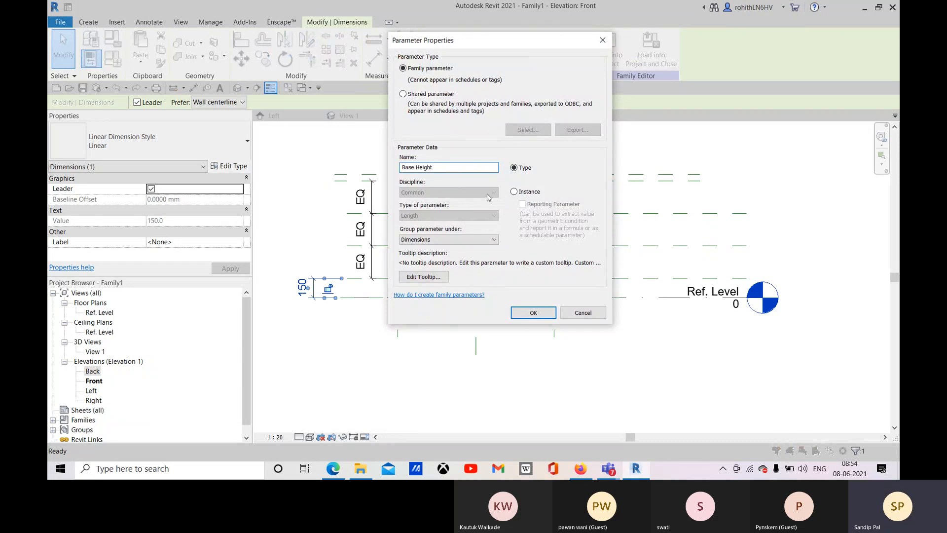
pyautogui.click(513, 191)
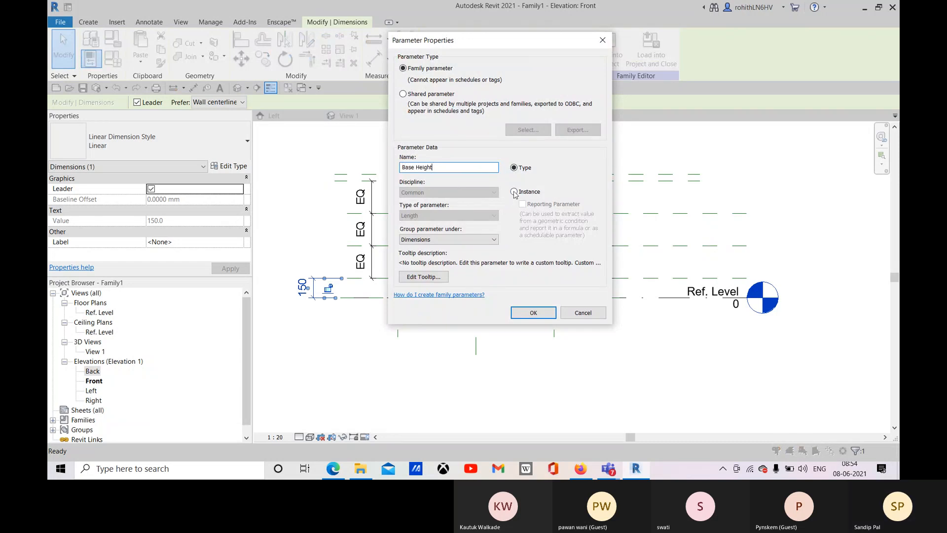
pyautogui.click(533, 313)
pyautogui.click(334, 365)
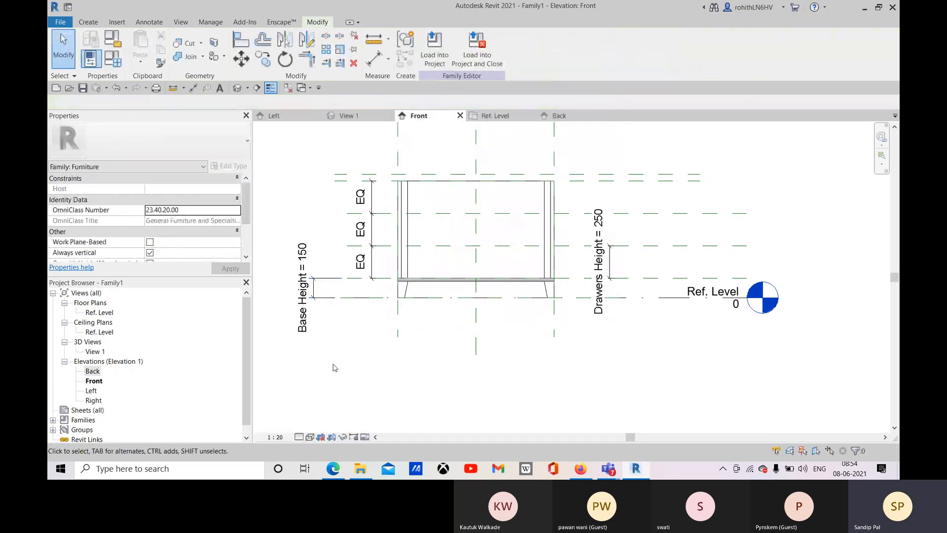
# Add an aligned dimension from the Base plane to the plane at the top of the cabinet body, in line with the Base Height dimension.
pyautogui.press('d')
pyautogui.press('i')
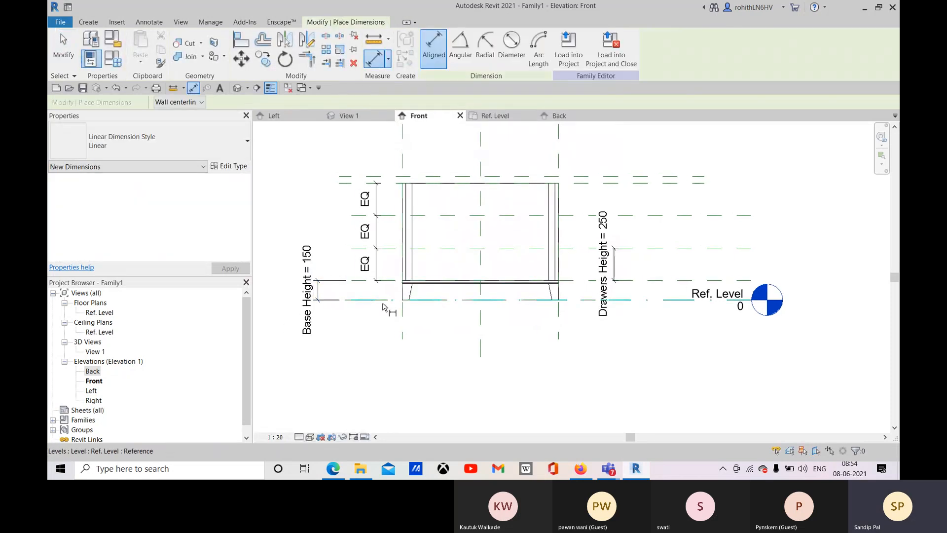
pyautogui.click(368, 280)
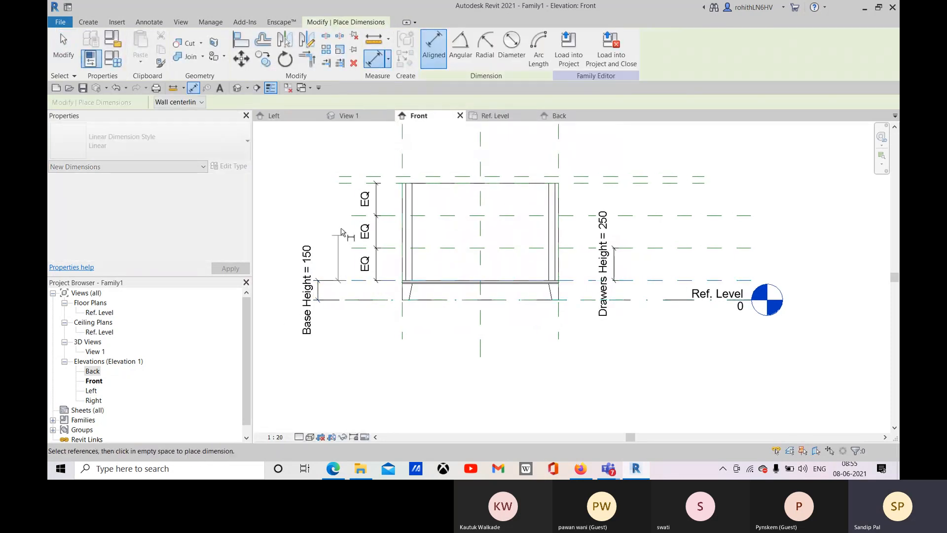
pyautogui.click(341, 177)
pyautogui.click(319, 142)
pyautogui.rightClick(299, 145)
pyautogui.click(315, 150)
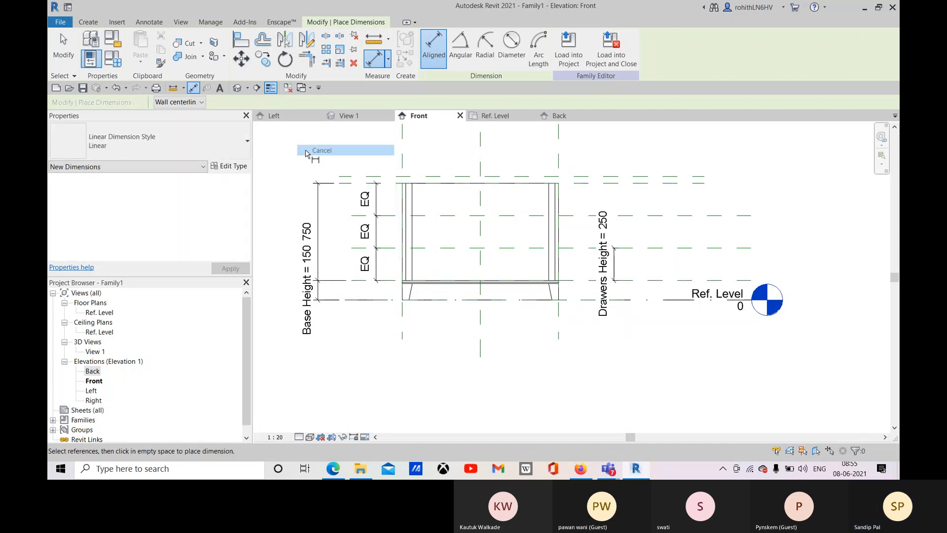
pyautogui.rightClick(307, 149)
pyautogui.click(320, 149)
# Try to label the cabinet body dimension with a new instance parameter named Body Height, and delete that dimension.
pyautogui.click(306, 230)
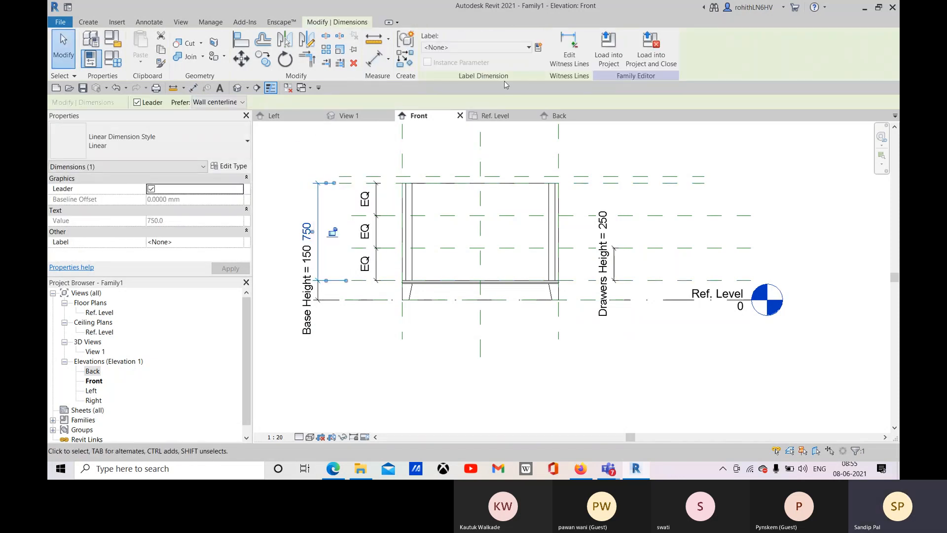
pyautogui.click(539, 47)
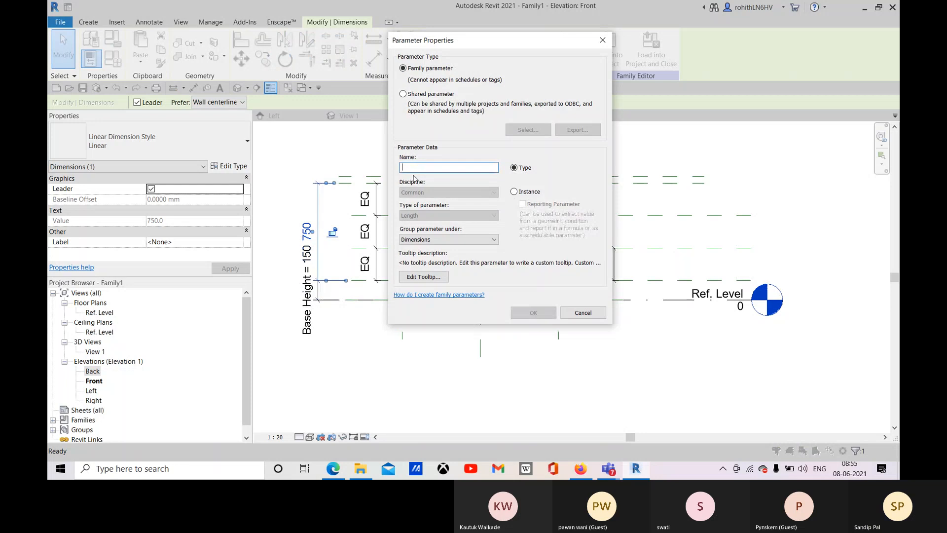
pyautogui.write('Body Height')
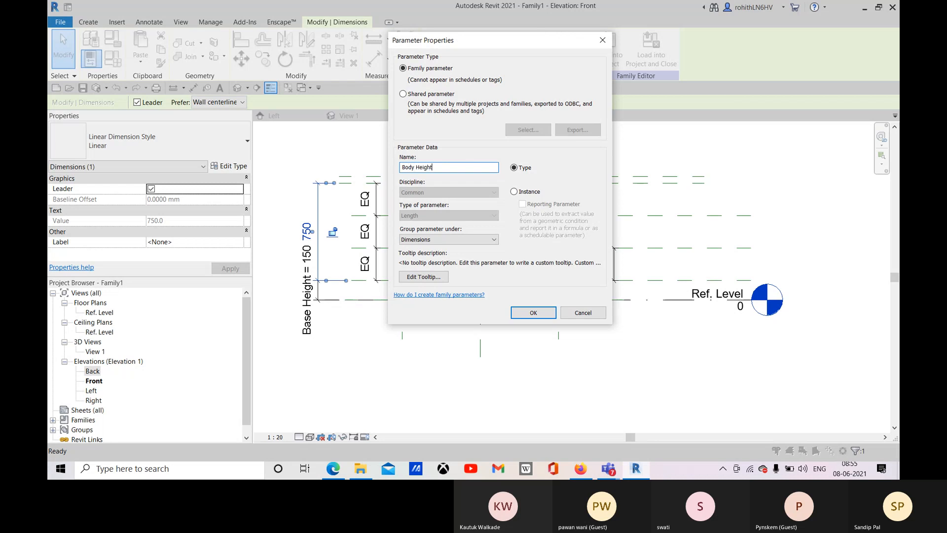
pyautogui.click(514, 192)
pyautogui.click(533, 312)
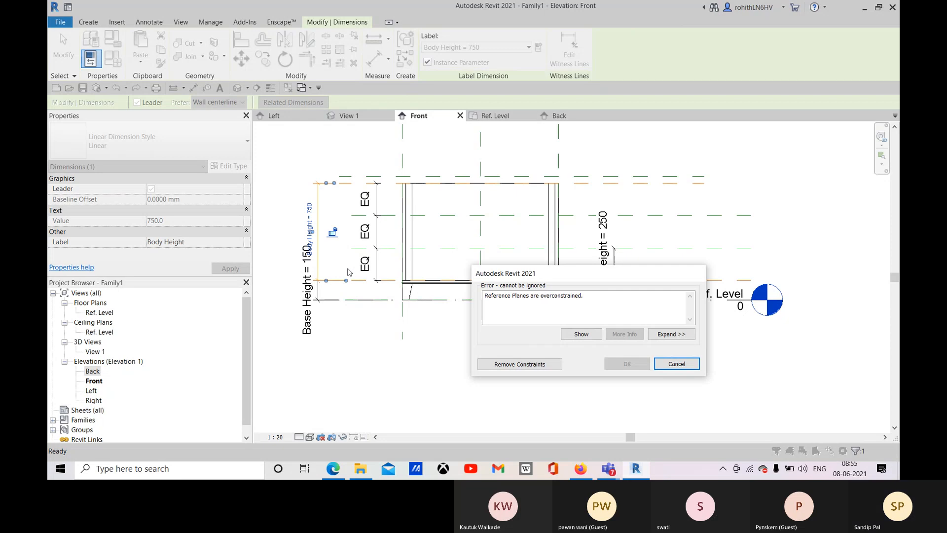
pyautogui.click(671, 365)
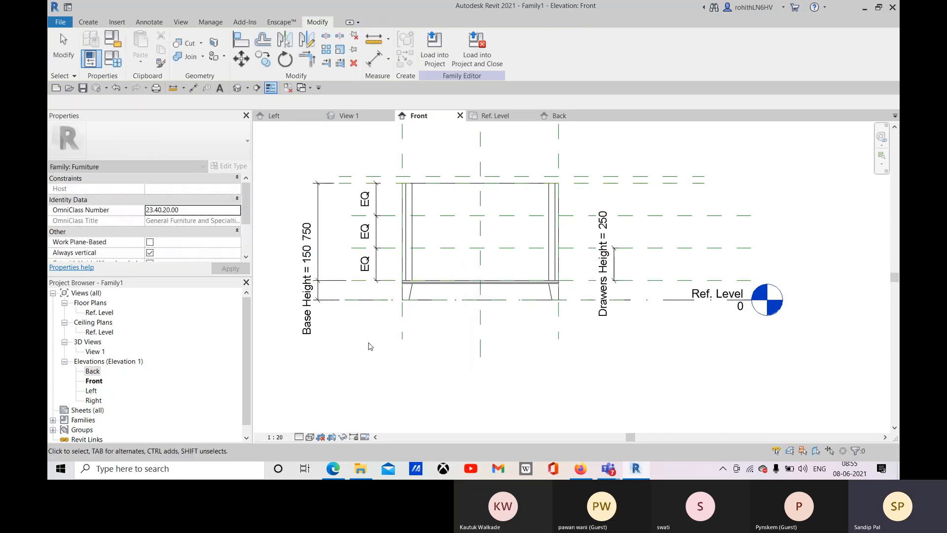
pyautogui.click(317, 217)
pyautogui.press('Delete')
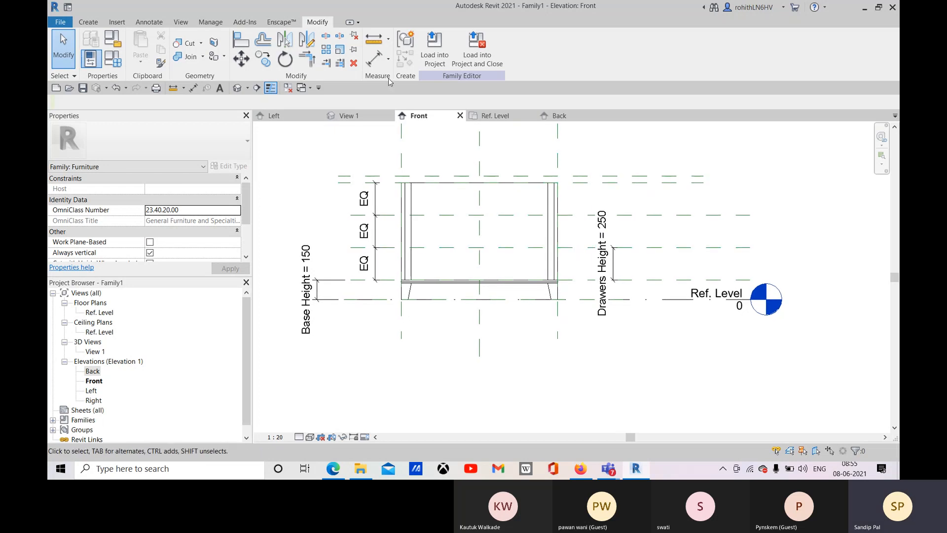
# Add separate aligned dimensions right of the cabinet for the middle and upper drawer spacings between their reference planes.
pyautogui.click(373, 58)
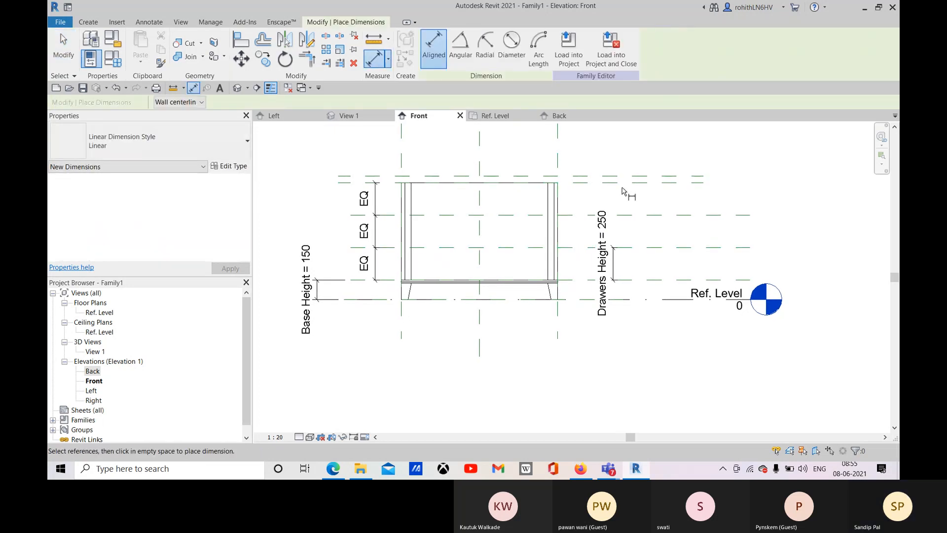
pyautogui.click(629, 248)
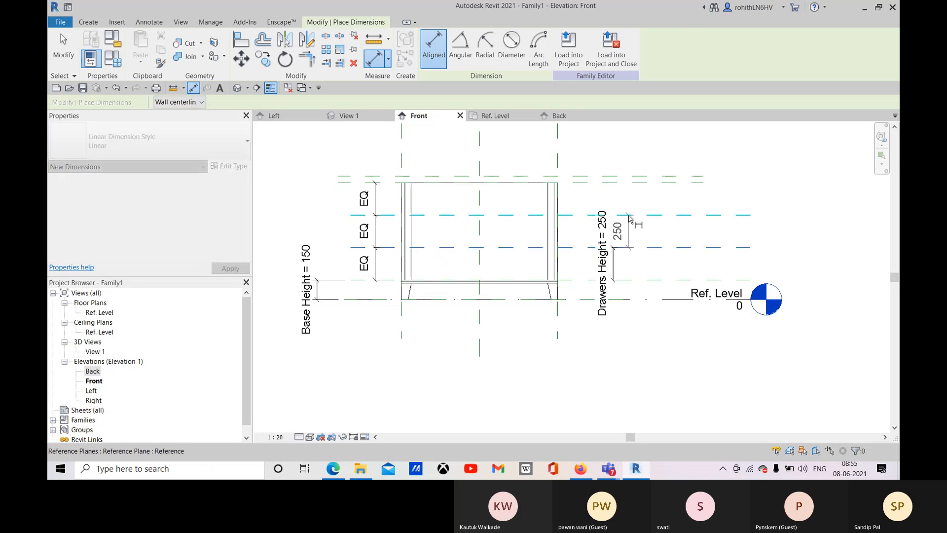
pyautogui.click(629, 216)
pyautogui.click(639, 220)
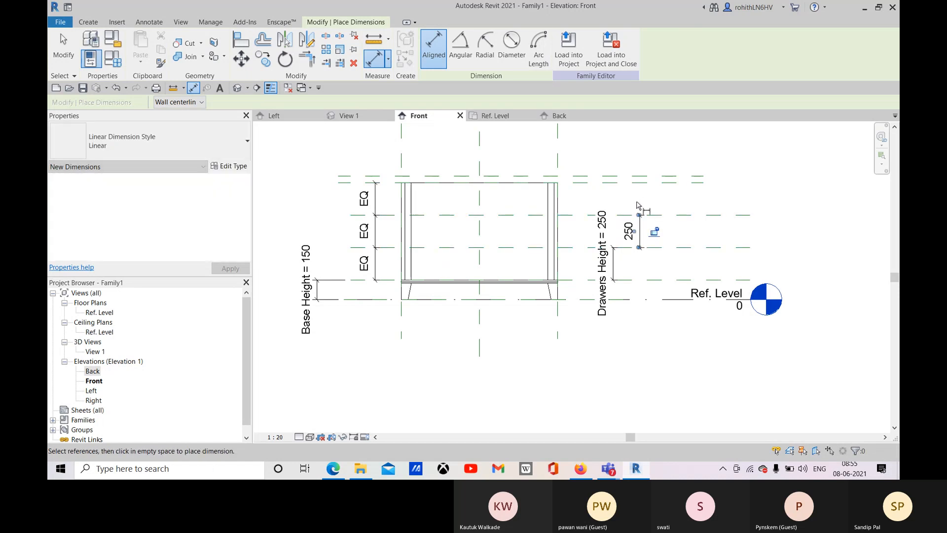
pyautogui.click(677, 215)
pyautogui.click(680, 181)
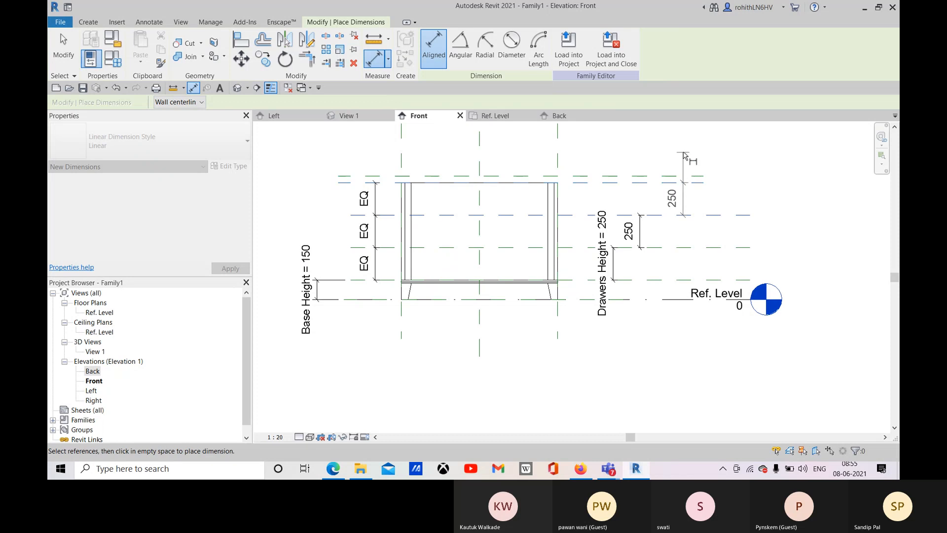
pyautogui.click(669, 148)
pyautogui.rightClick(704, 154)
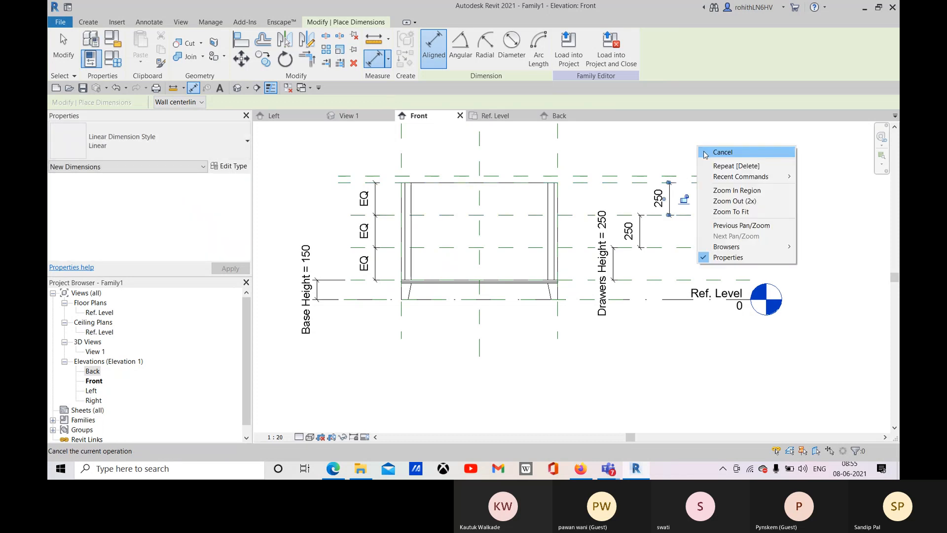
pyautogui.click(704, 154)
pyautogui.rightClick(682, 145)
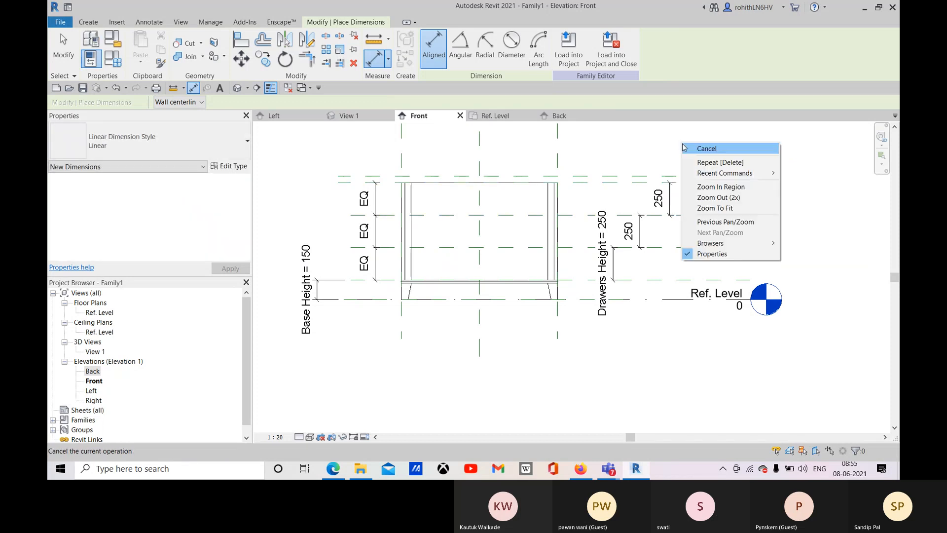
pyautogui.click(688, 148)
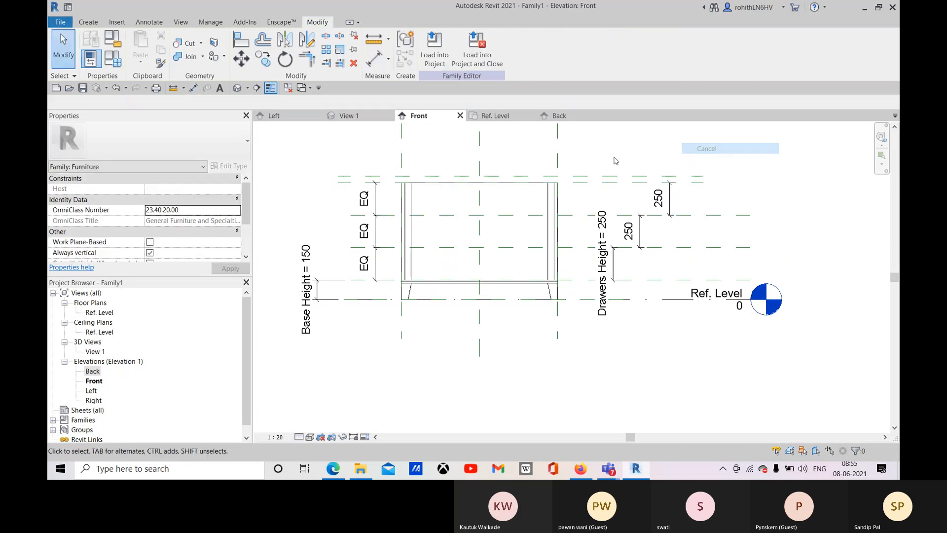
# Try to label the middle and upper drawer dimensions right of the cabinet with the Drawers Height parameter, and delete both dimensions.
pyautogui.click(374, 59)
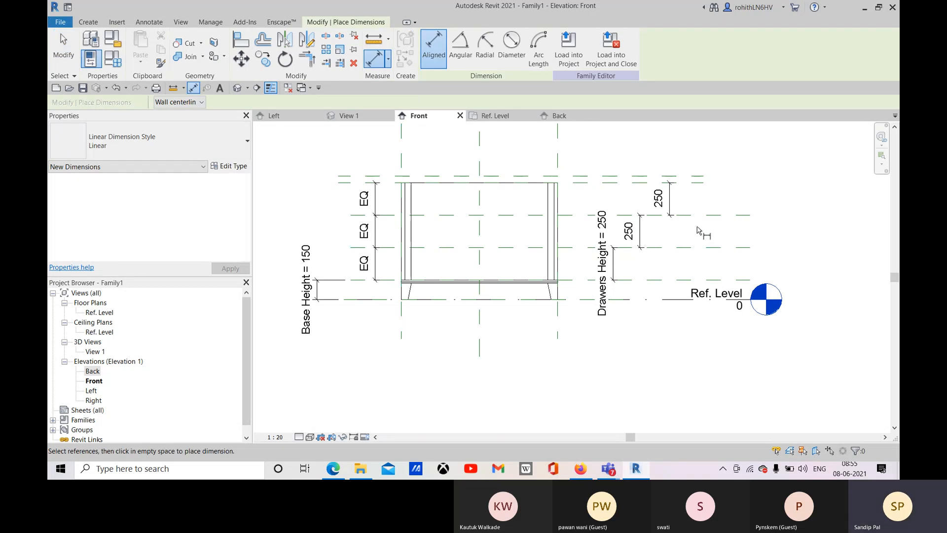
pyautogui.press('Escape')
pyautogui.press('Escape')
pyautogui.click(641, 231)
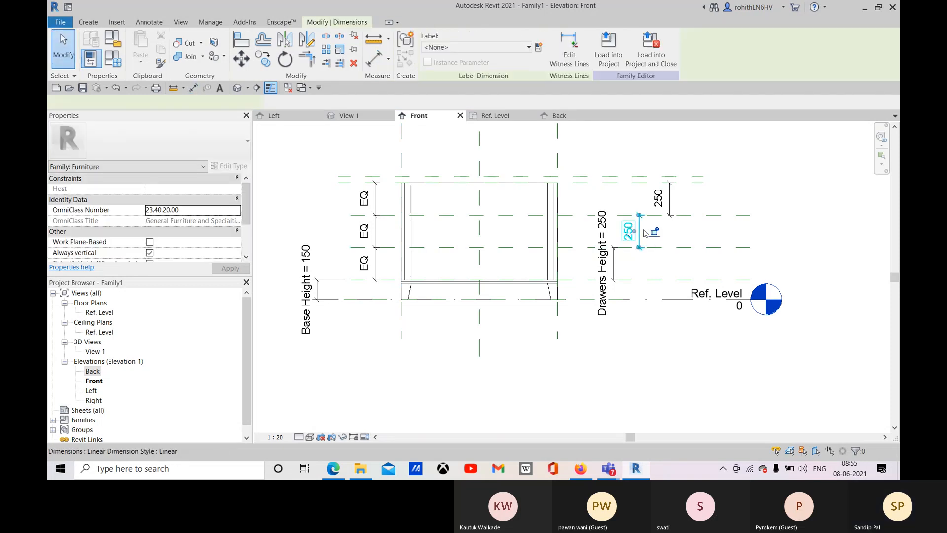
pyautogui.keyDown('ctrl'); pyautogui.click(677, 200); pyautogui.keyUp('ctrl')
pyautogui.click(494, 48)
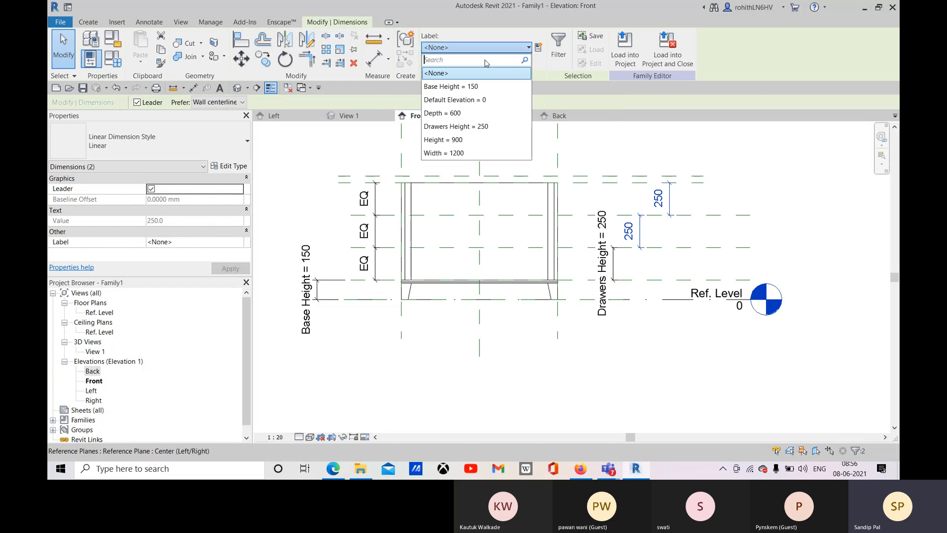
pyautogui.click(453, 127)
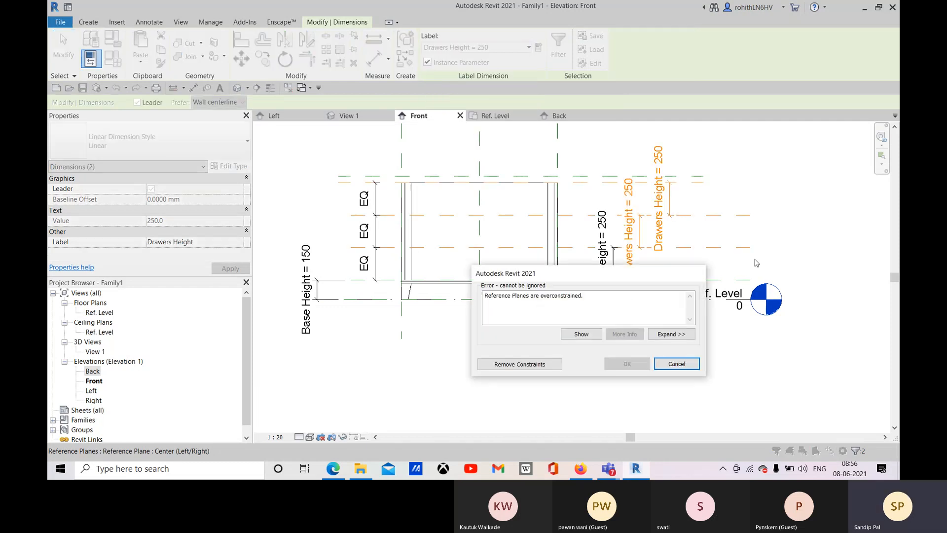
pyautogui.click(666, 364)
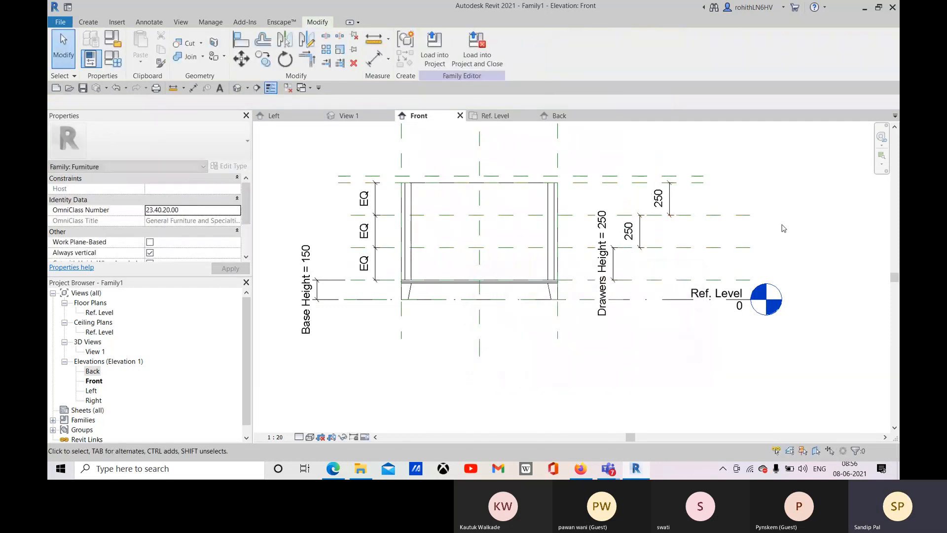
pyautogui.click(641, 235)
pyautogui.press('Delete')
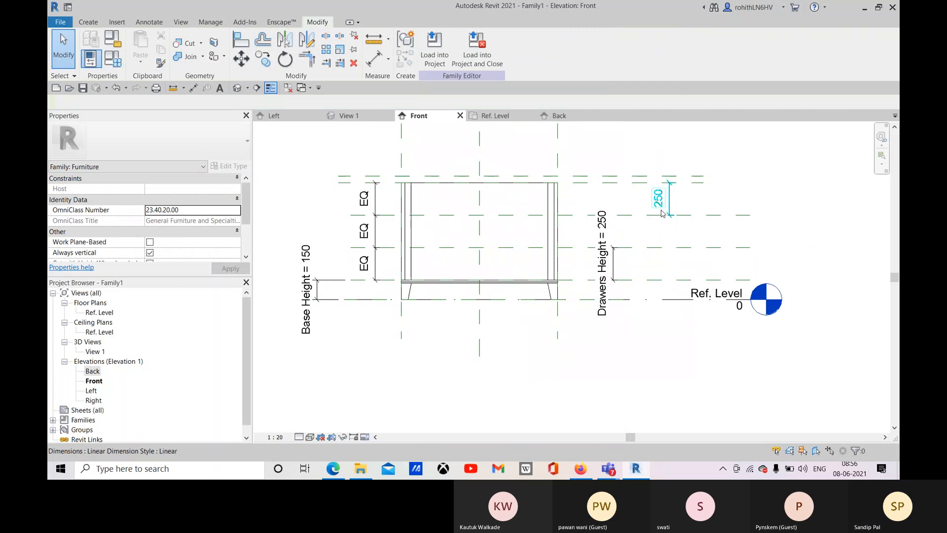
# Add an aligned dimension from the Base plane to the Top reference plane, left of the cabinet above the Base Height dimension.
pyautogui.click(374, 59)
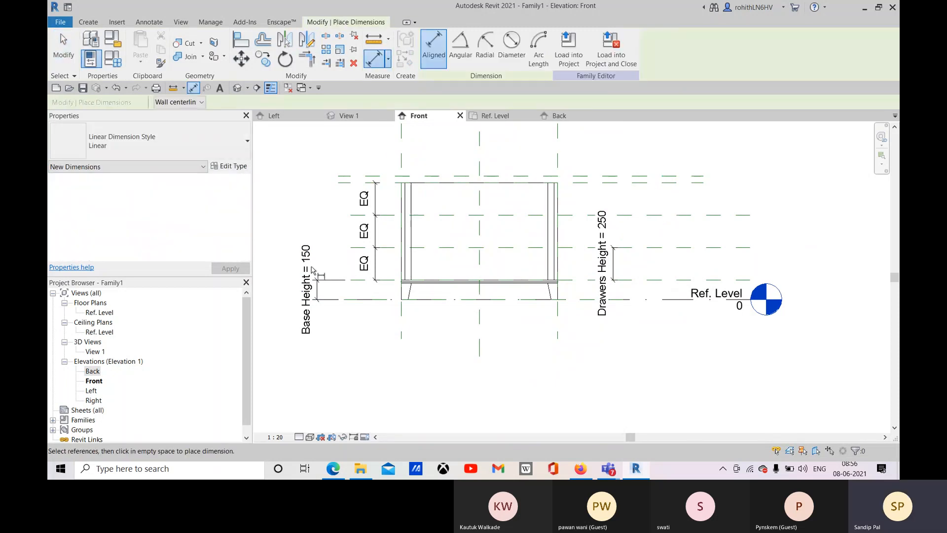
pyautogui.click(361, 283)
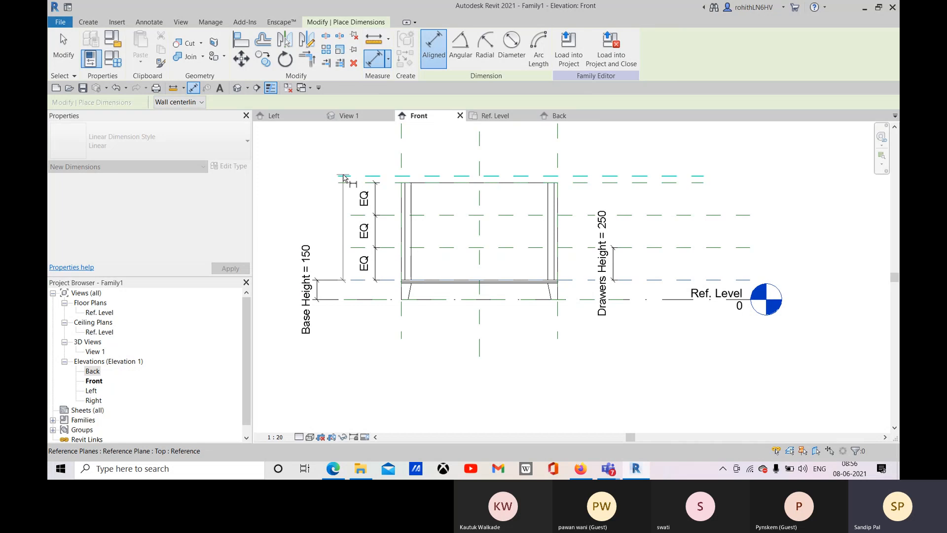
pyautogui.click(343, 177)
pyautogui.click(320, 136)
pyautogui.rightClick(317, 139)
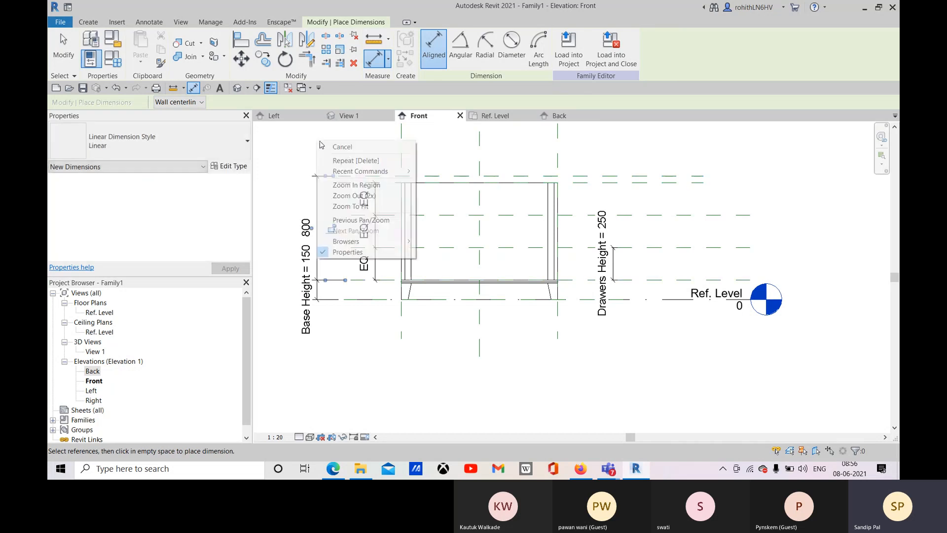
pyautogui.click(327, 147)
pyautogui.rightClick(323, 142)
pyautogui.click(330, 148)
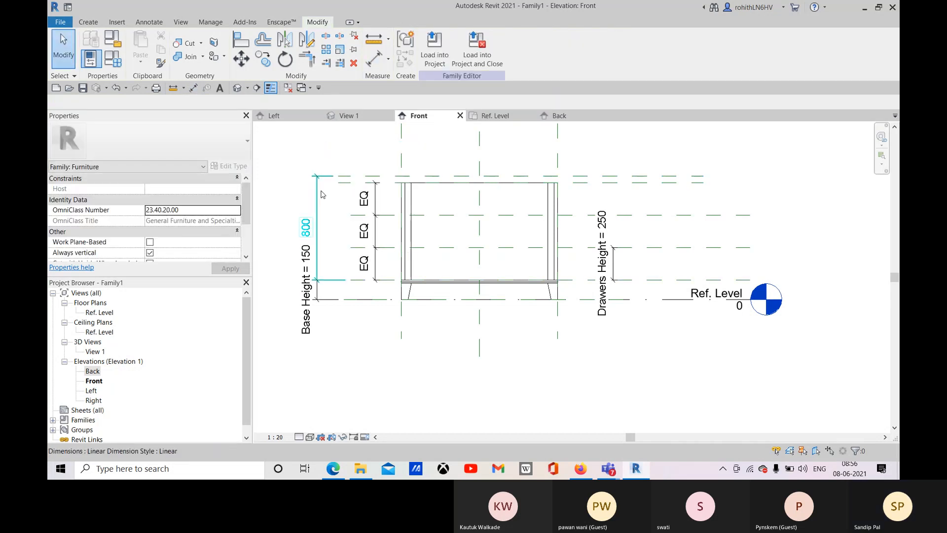
# Label the dimension between the Base plane and the Top reference plane with the existing Height parameter.
pyautogui.click(317, 228)
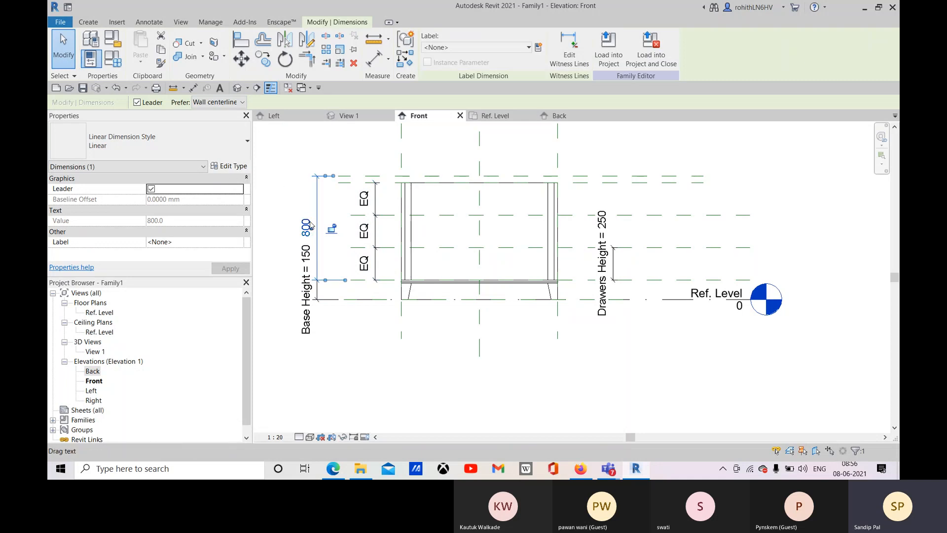
pyautogui.click(514, 49)
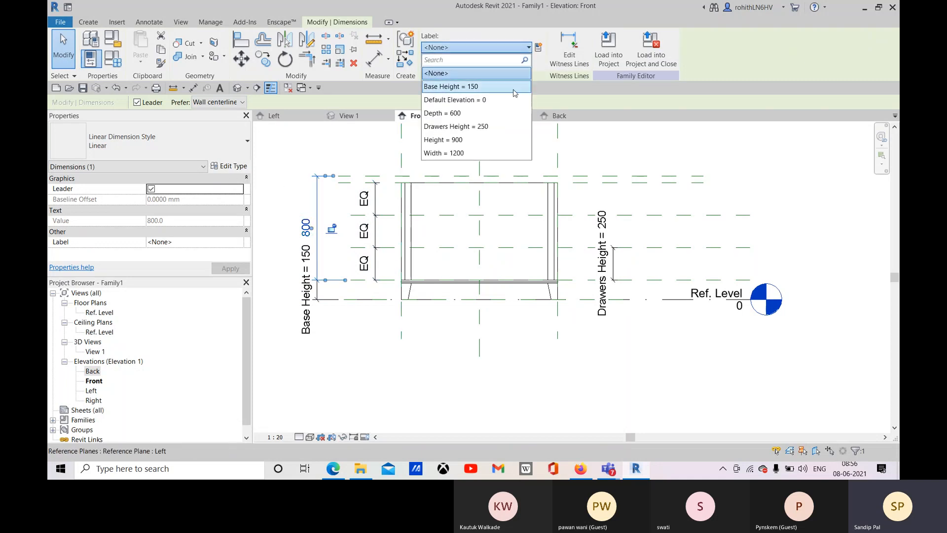
pyautogui.click(462, 140)
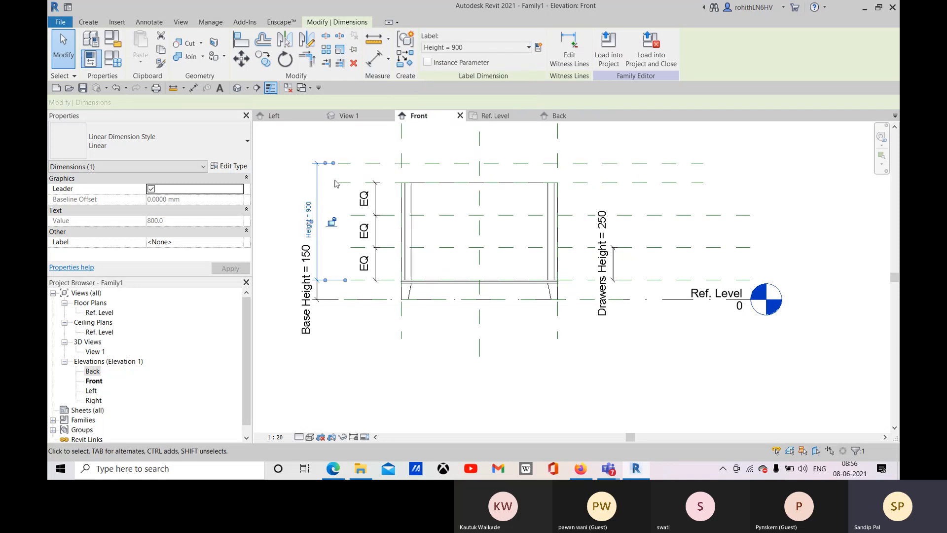
# Set the Height dimension between the Base plane and the Top reference plane to 800.
pyautogui.click(309, 209)
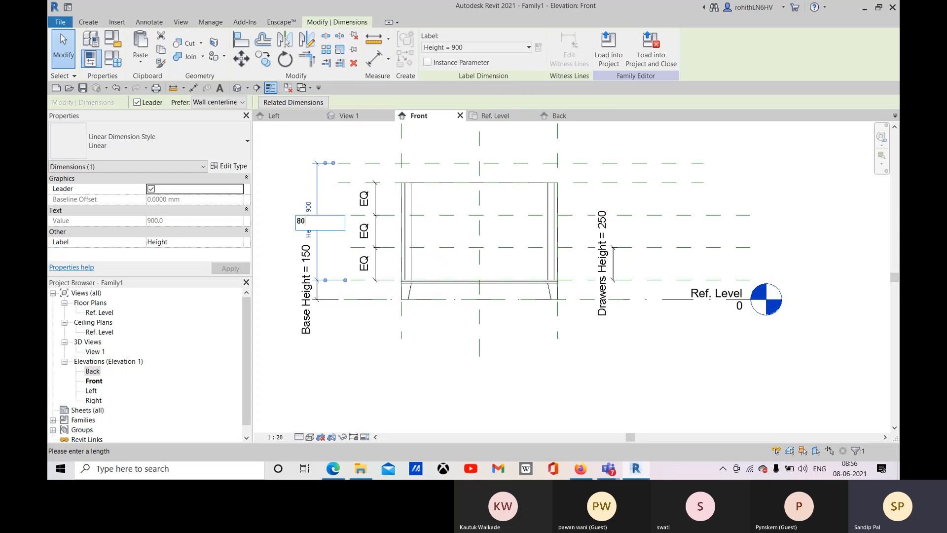
pyautogui.press('Return')
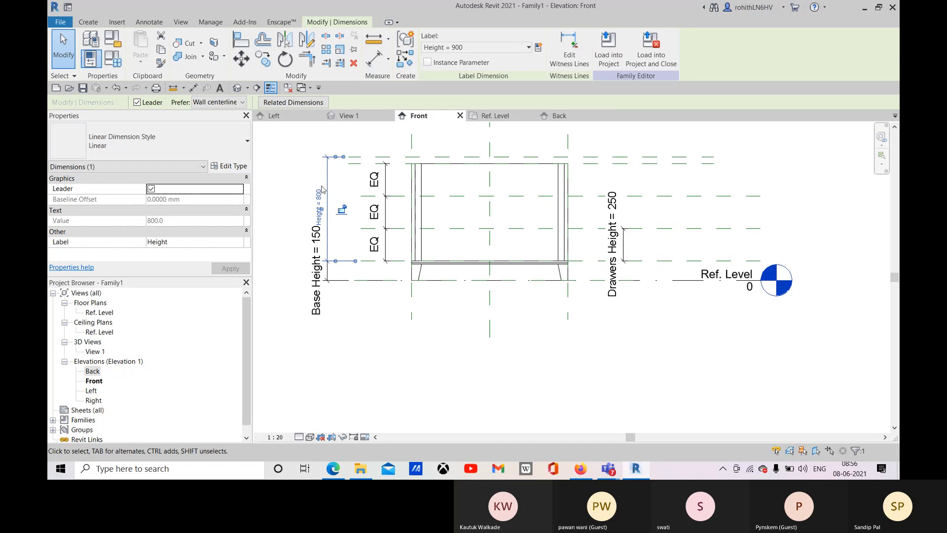
# Add an aligned dimension between the Height and Top reference planes, above and right of the cabinet.
pyautogui.click(374, 59)
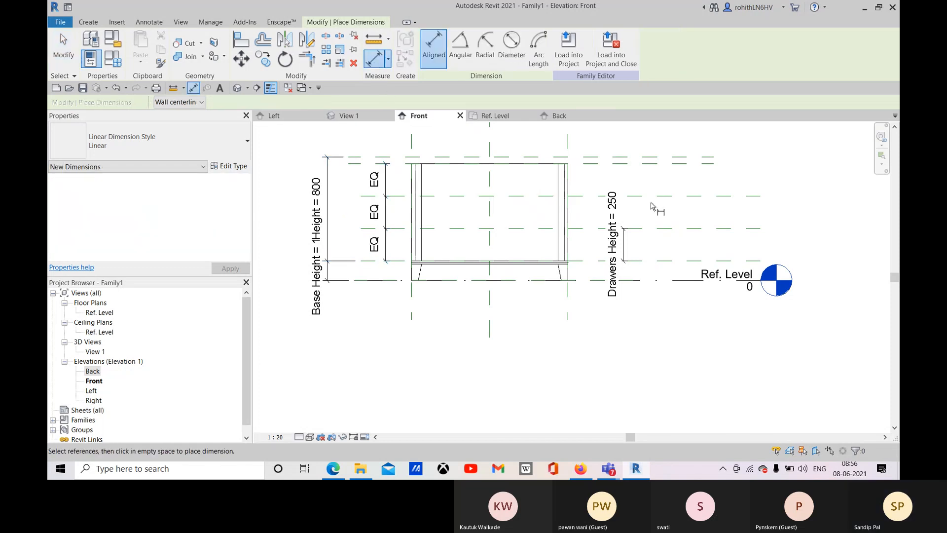
pyautogui.click(611, 160)
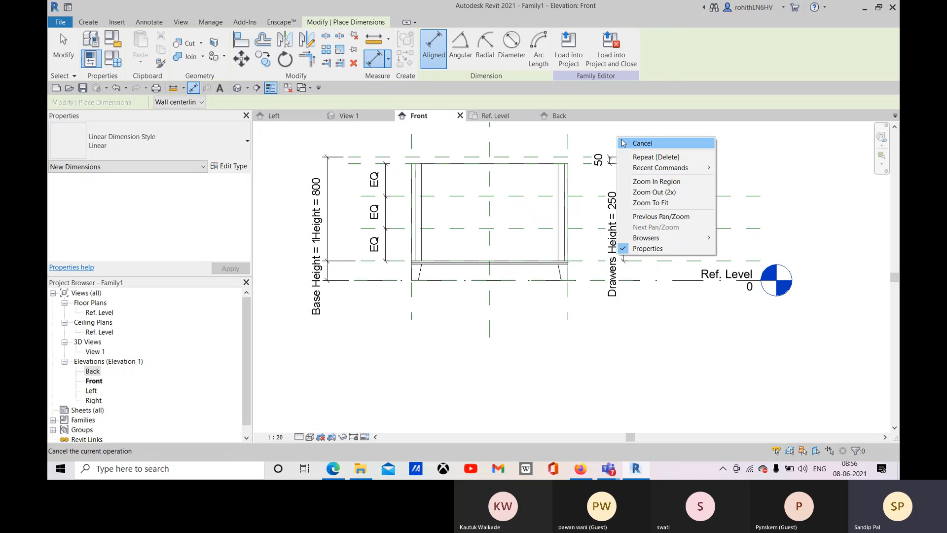
pyautogui.click(619, 141)
pyautogui.click(613, 162)
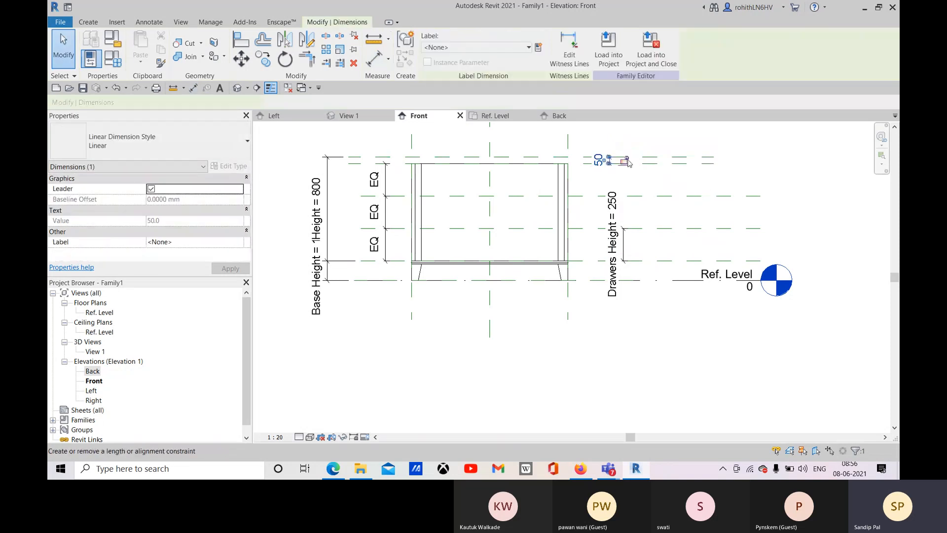
# Try to label the dimension between the Height and Top reference planes with the existing Depth parameter.
pyautogui.click(498, 47)
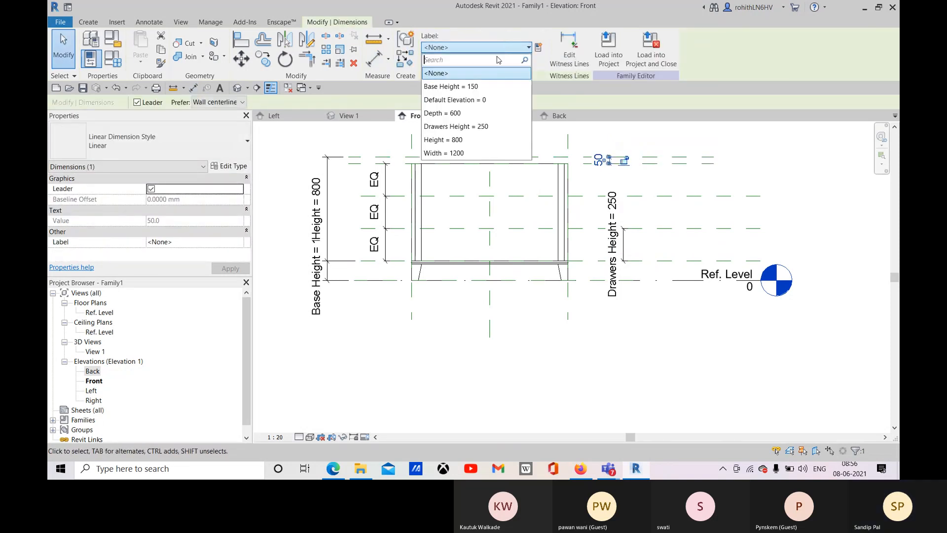
pyautogui.click(458, 113)
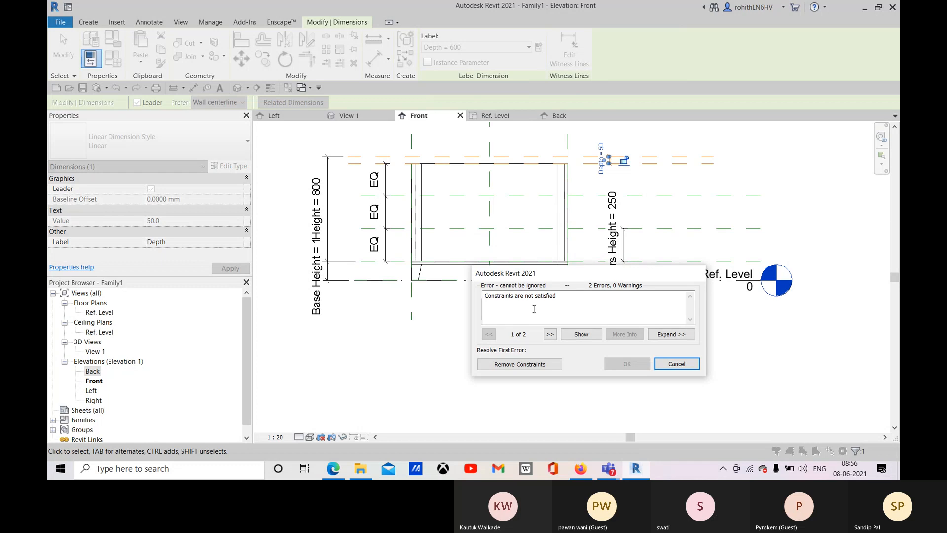
pyautogui.click(675, 365)
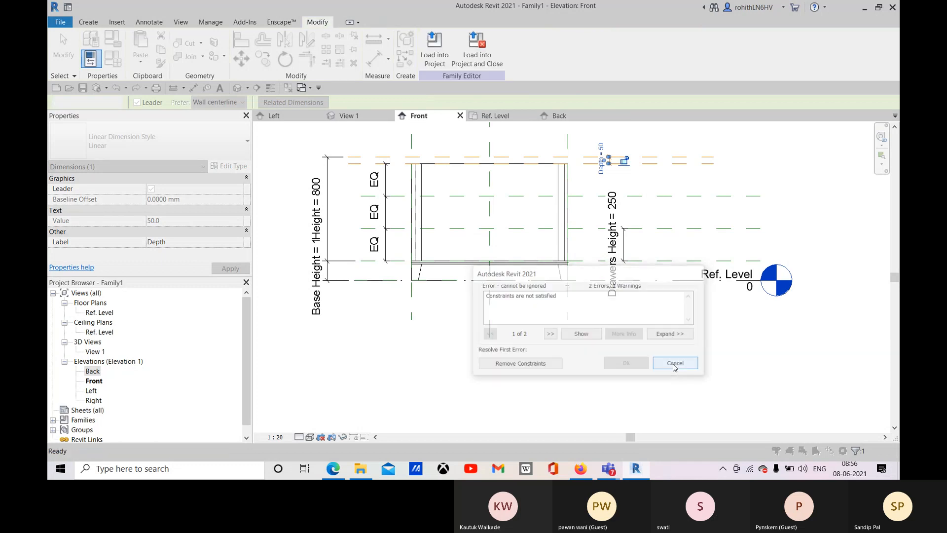
# Try to label the dimension between the Height and Top planes with a new type parameter named Top Counter Thickness, and delete that dimension.
pyautogui.click(596, 164)
pyautogui.click(539, 48)
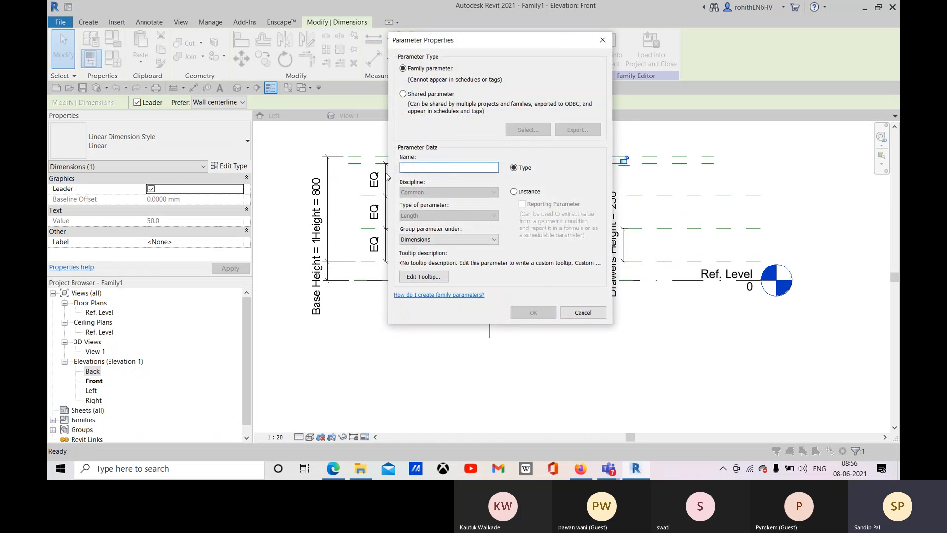
pyautogui.write('T')
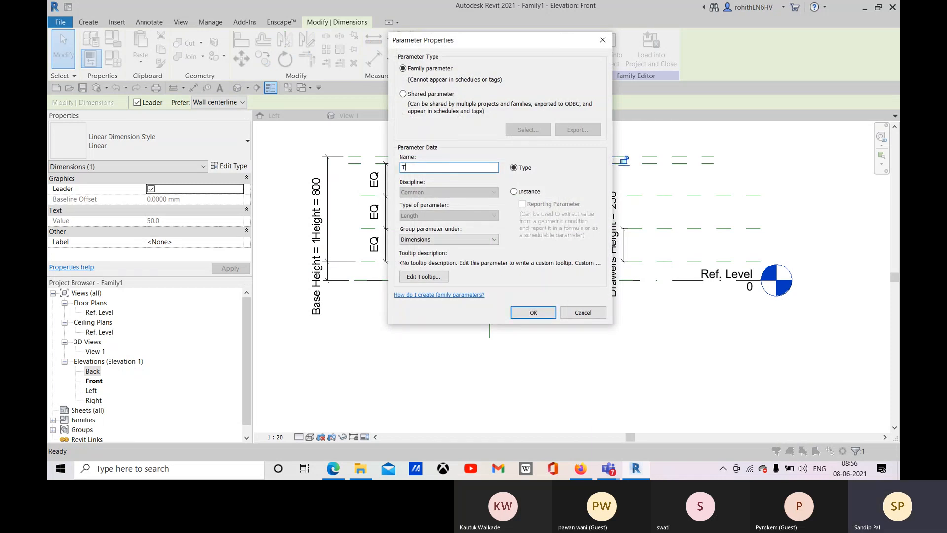
pyautogui.write('op ')
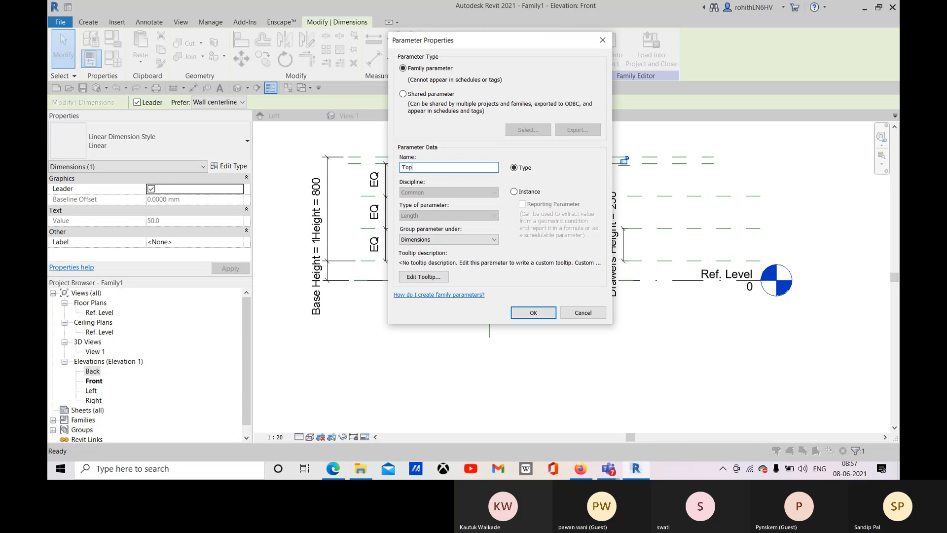
pyautogui.write('Coun')
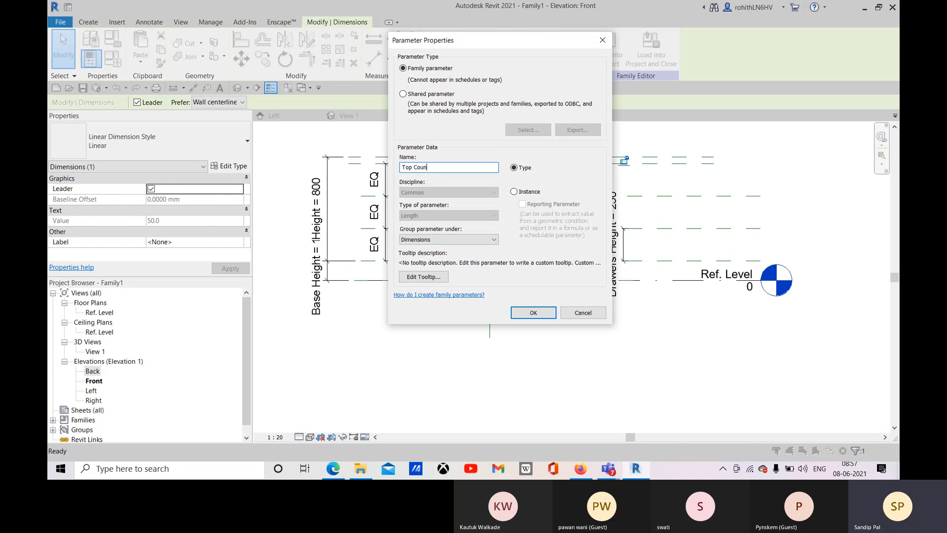
pyautogui.write('ter Thickness')
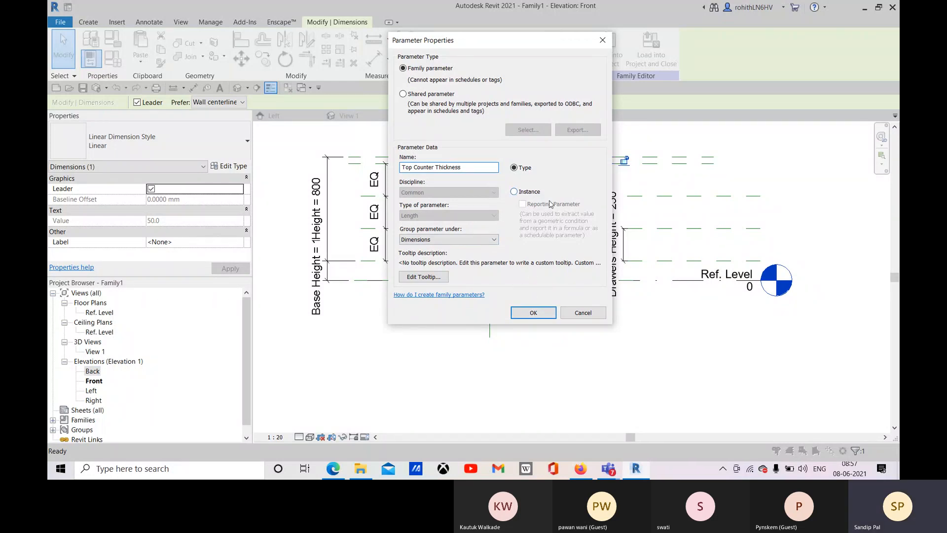
pyautogui.click(522, 312)
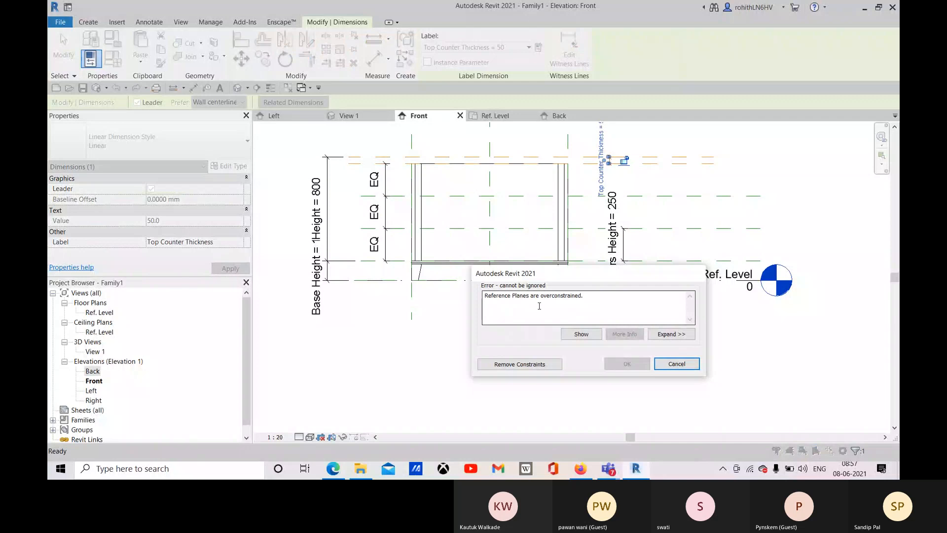
pyautogui.click(676, 363)
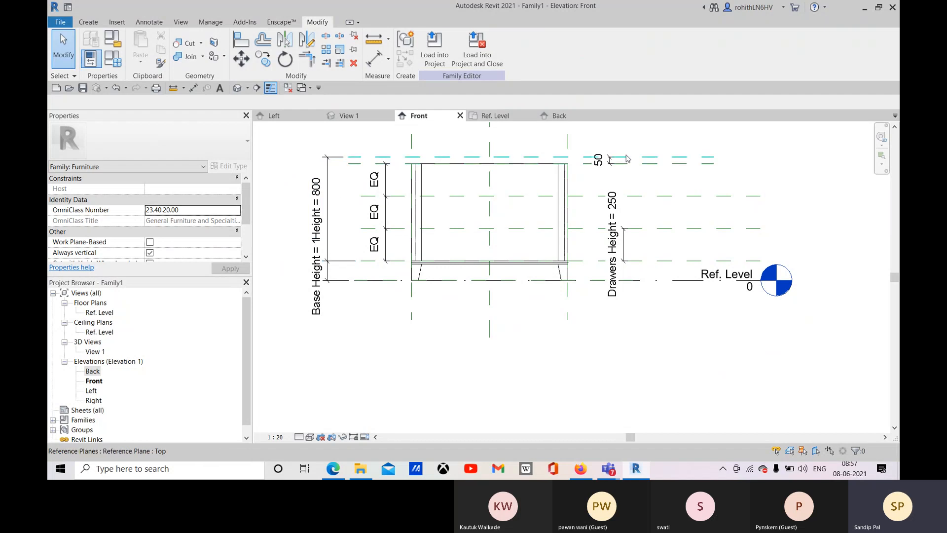
pyautogui.click(613, 168)
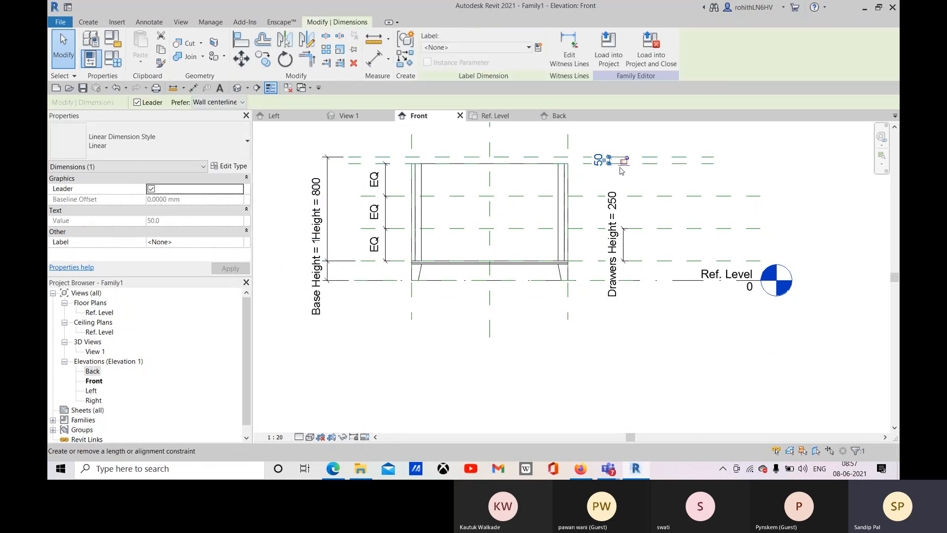
pyautogui.press('Delete')
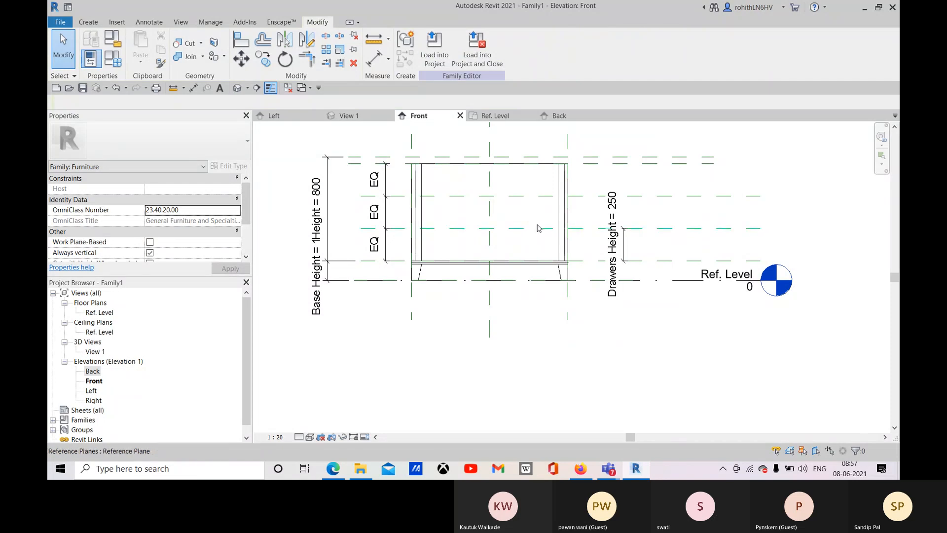
# Review the family's dimension parameters and their values in Family Types.
pyautogui.moveTo(400, 213); pyautogui.dragTo(403, 222, button='middle')
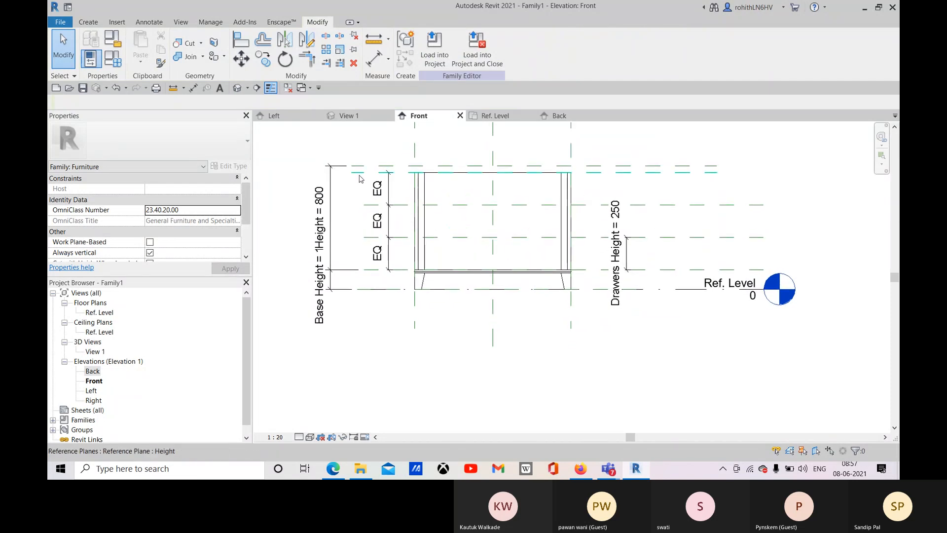
pyautogui.moveTo(476, 274); pyautogui.dragTo(455, 264, button='middle')
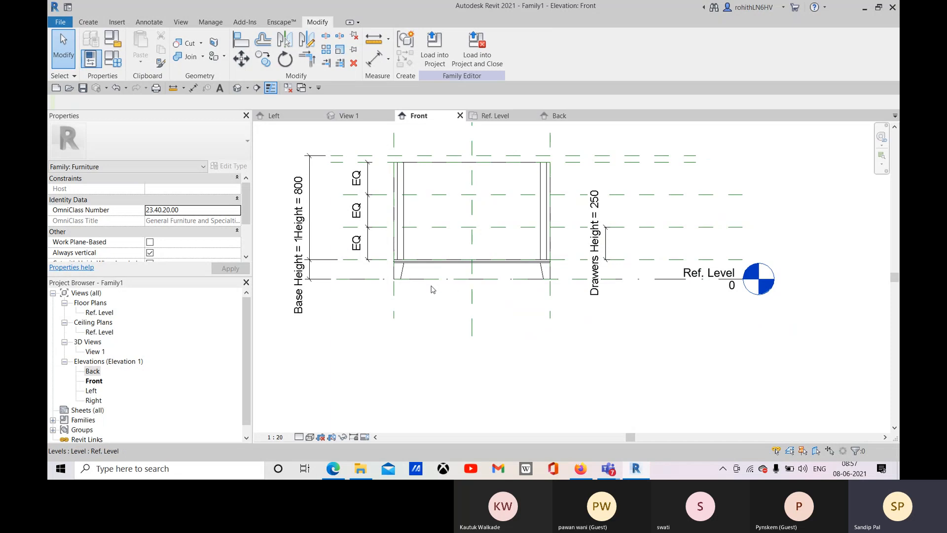
pyautogui.moveTo(364, 217); pyautogui.dragTo(373, 218, button='middle')
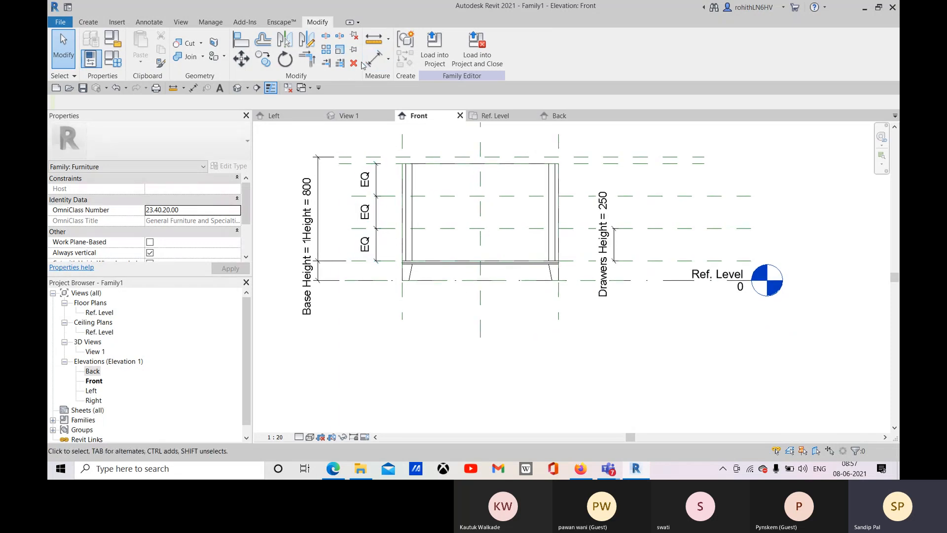
pyautogui.click(113, 58)
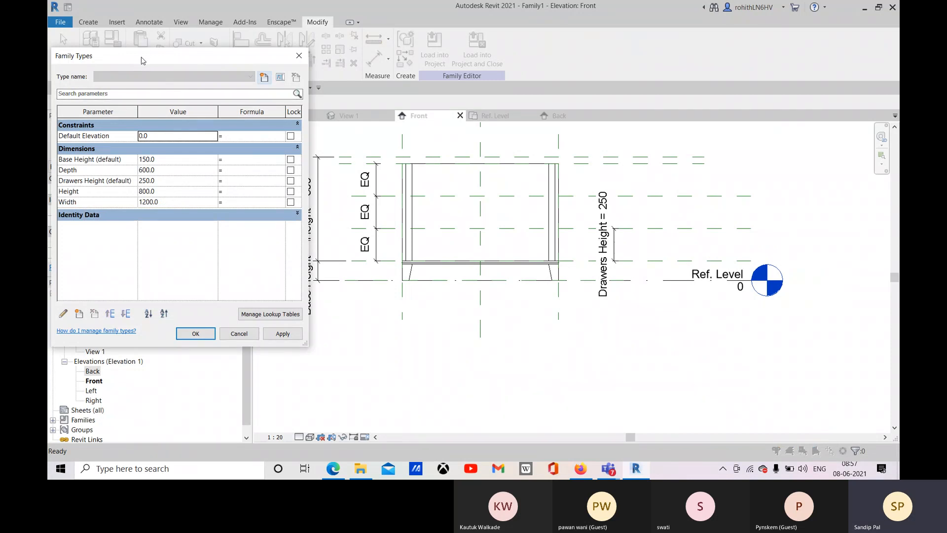
pyautogui.moveTo(141, 60); pyautogui.dragTo(120, 82)
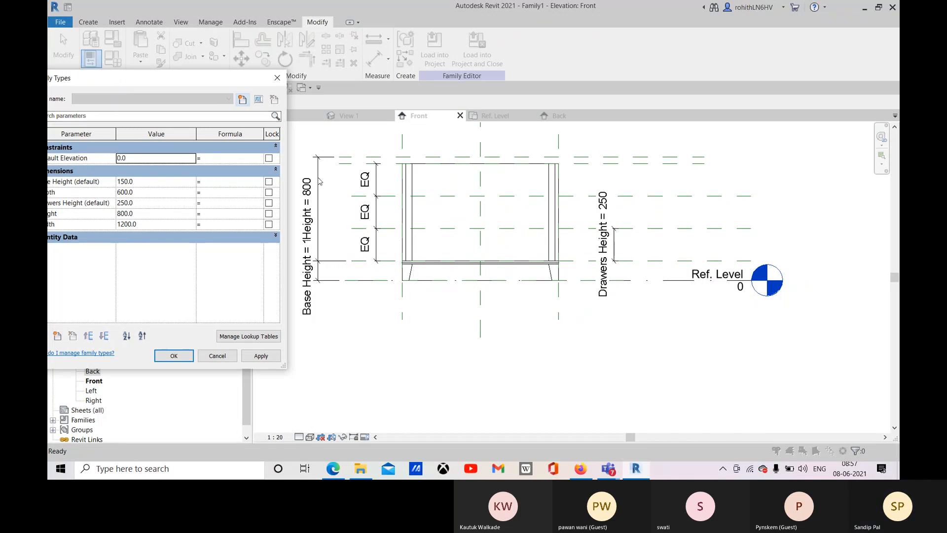
pyautogui.click(278, 78)
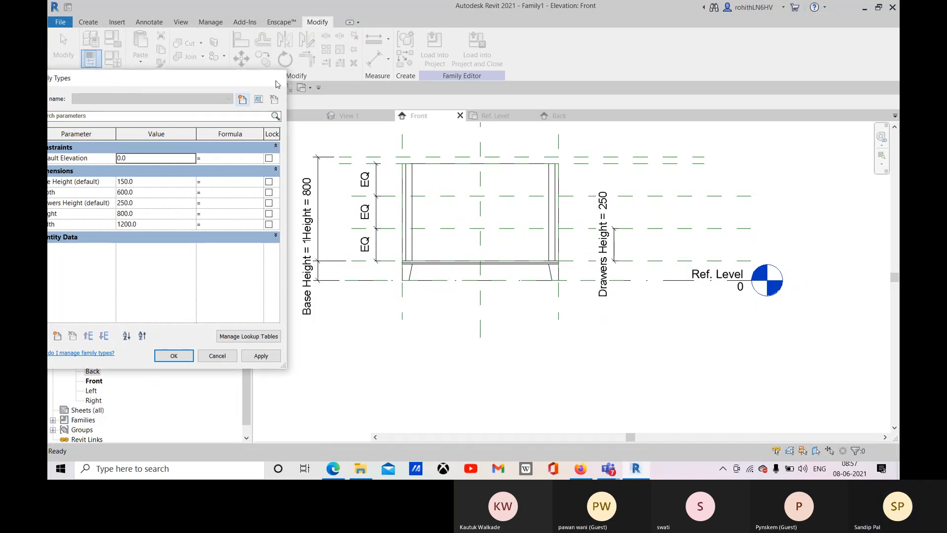
# Delete the Height, Drawers Height and Base Height dimensions from the Front elevation.
pyautogui.click(320, 169)
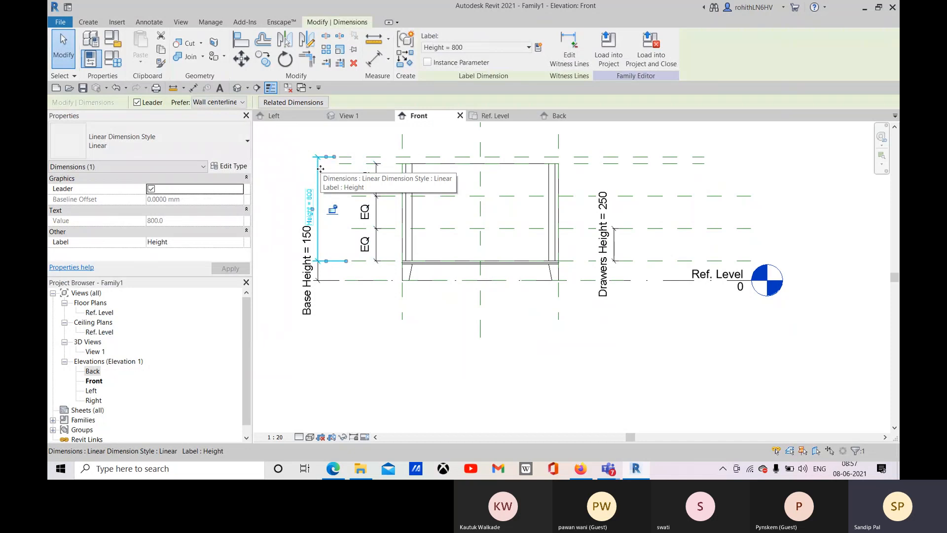
pyautogui.press('Delete')
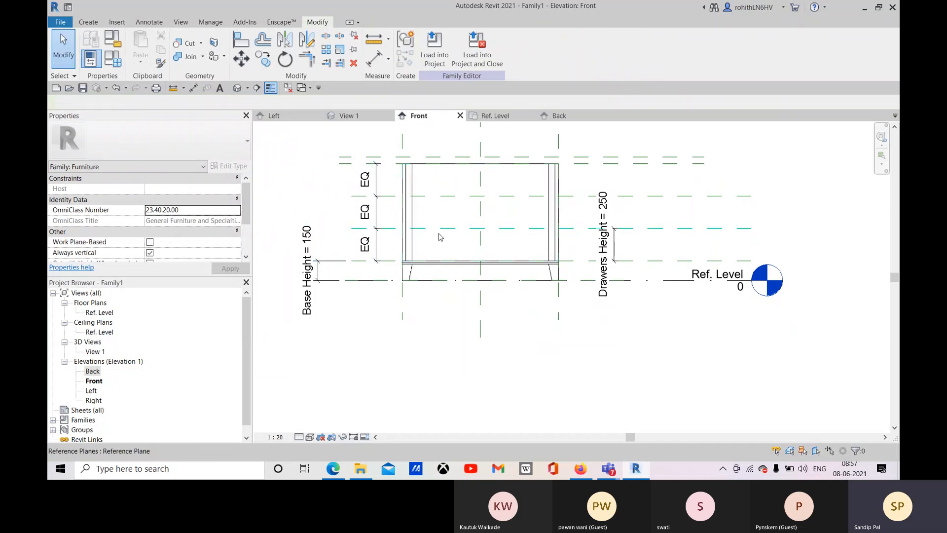
pyautogui.moveTo(440, 237); pyautogui.dragTo(461, 232, button='middle')
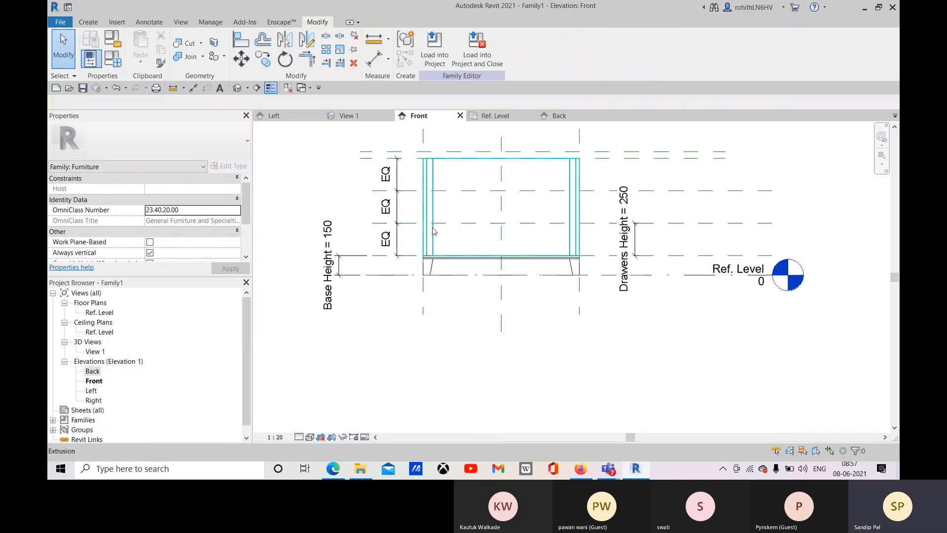
pyautogui.moveTo(343, 180); pyautogui.dragTo(337, 192, button='middle')
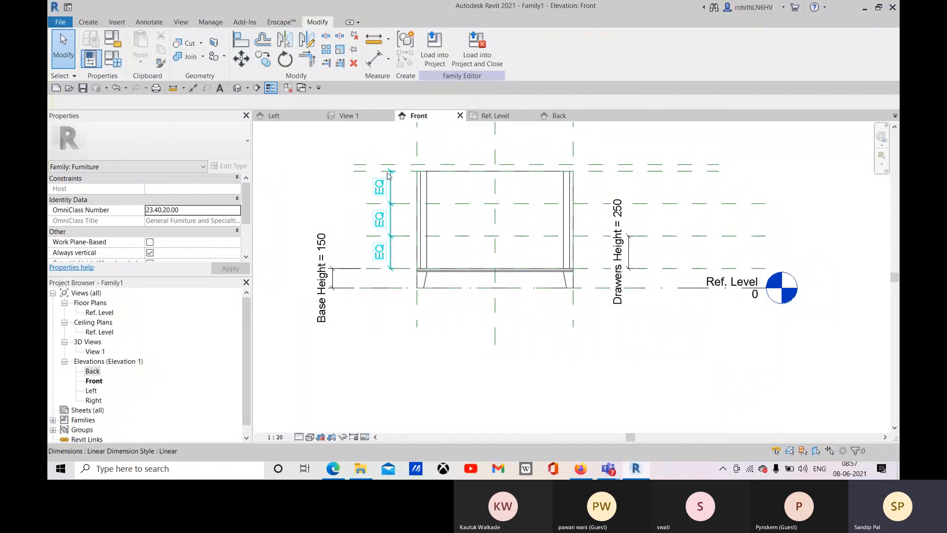
pyautogui.click(633, 251)
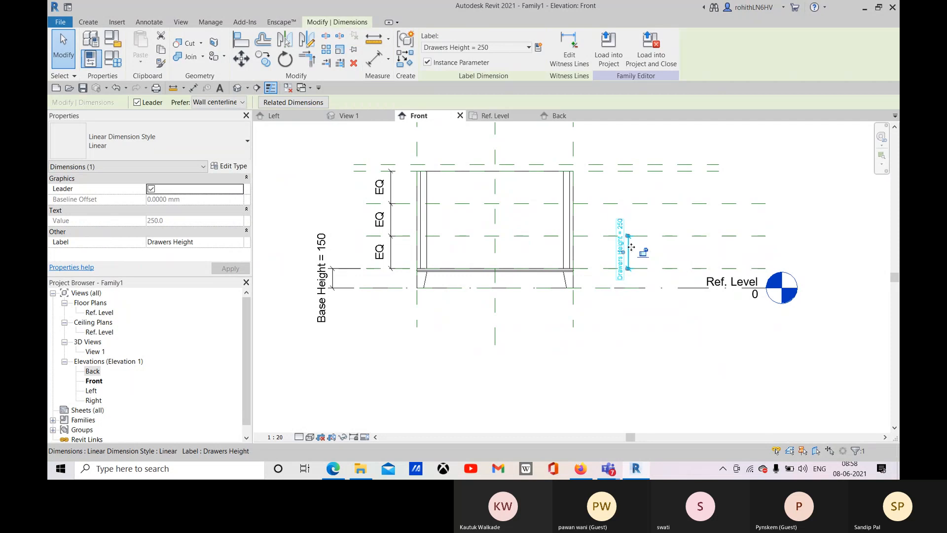
pyautogui.press('Delete')
pyautogui.moveTo(507, 284); pyautogui.dragTo(499, 288, button='middle')
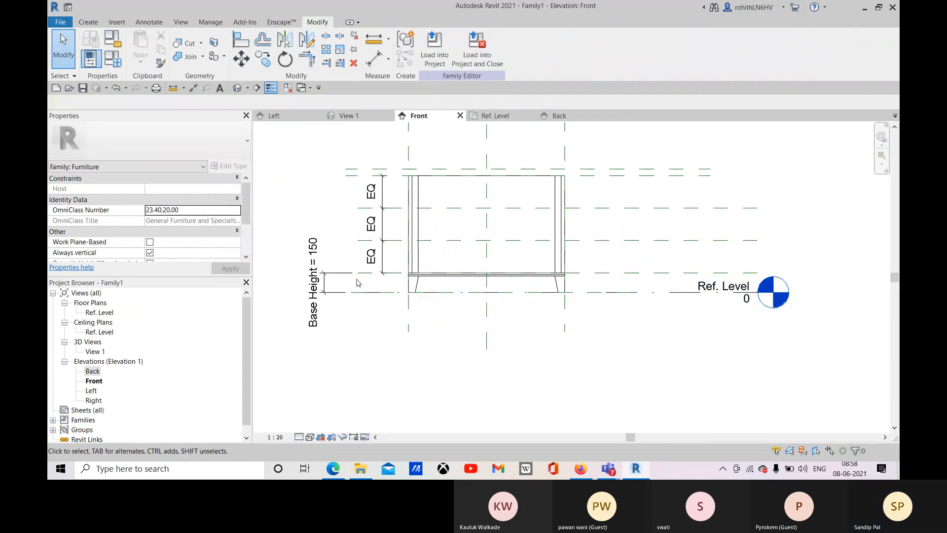
pyautogui.click(319, 287)
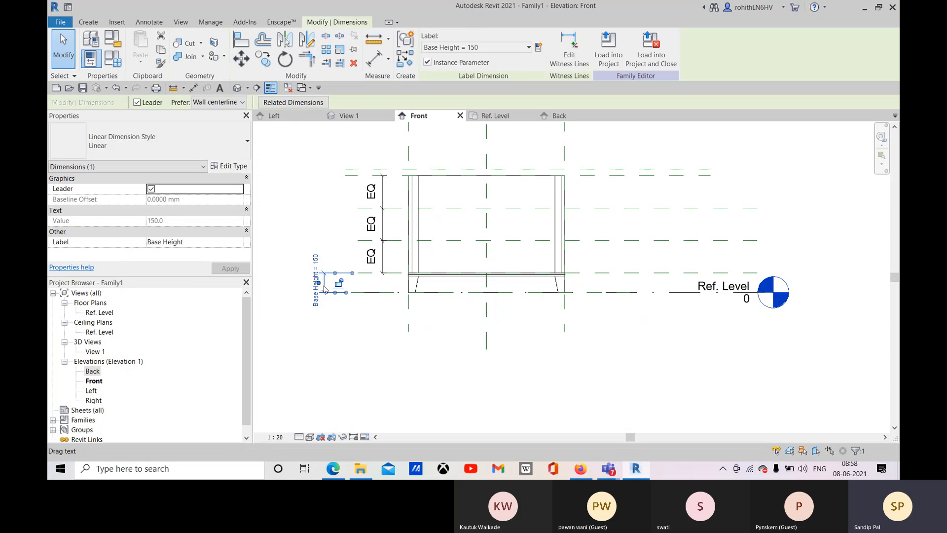
pyautogui.press('Delete')
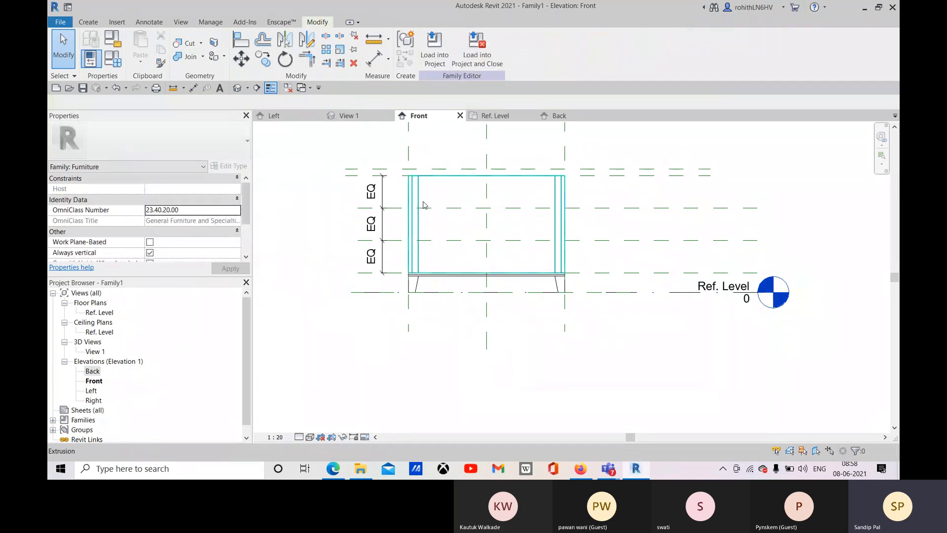
# Add an aligned dimension from the Base plane to the Height reference plane, left of the equally spaced drawer dimensions.
pyautogui.press('d')
pyautogui.press('i')
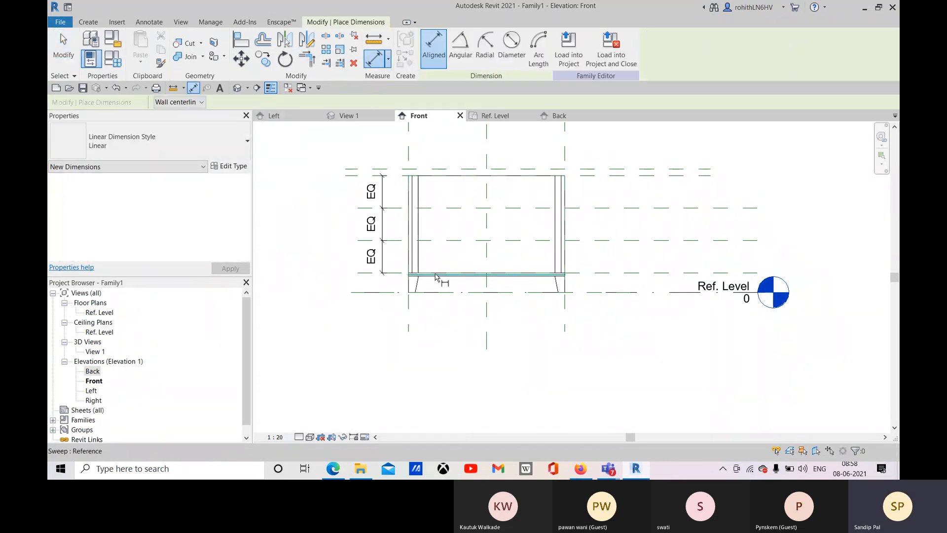
pyautogui.click(363, 273)
pyautogui.click(347, 177)
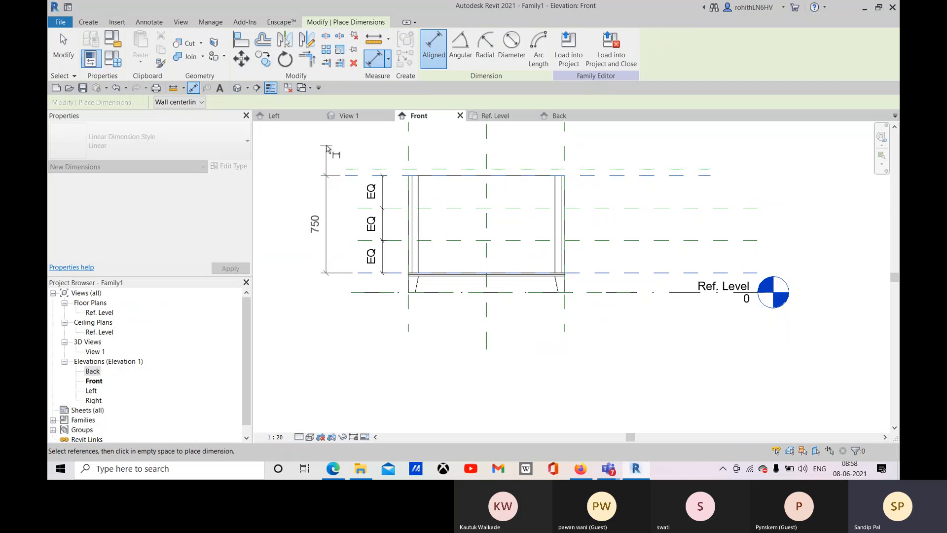
pyautogui.click(325, 143)
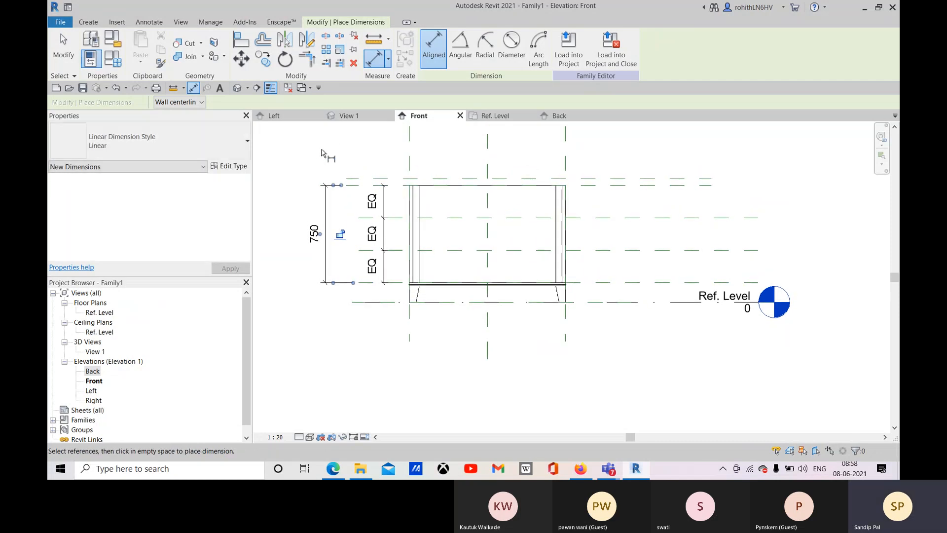
pyautogui.rightClick(309, 157)
pyautogui.click(328, 162)
pyautogui.rightClick(341, 142)
pyautogui.click(360, 148)
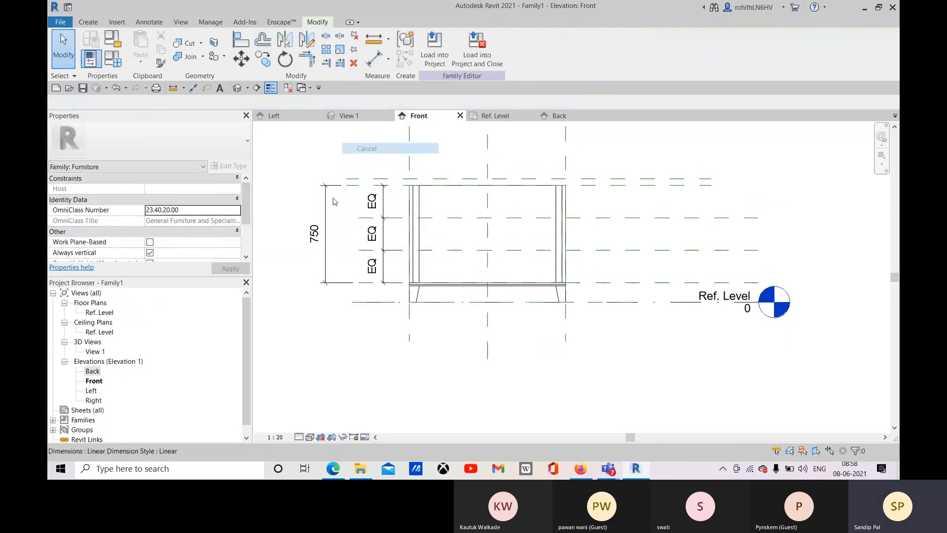
# Label the Base-to-Height plane dimension with the Height parameter, set it to 750, and undo the labelling.
pyautogui.click(324, 218)
pyautogui.click(478, 47)
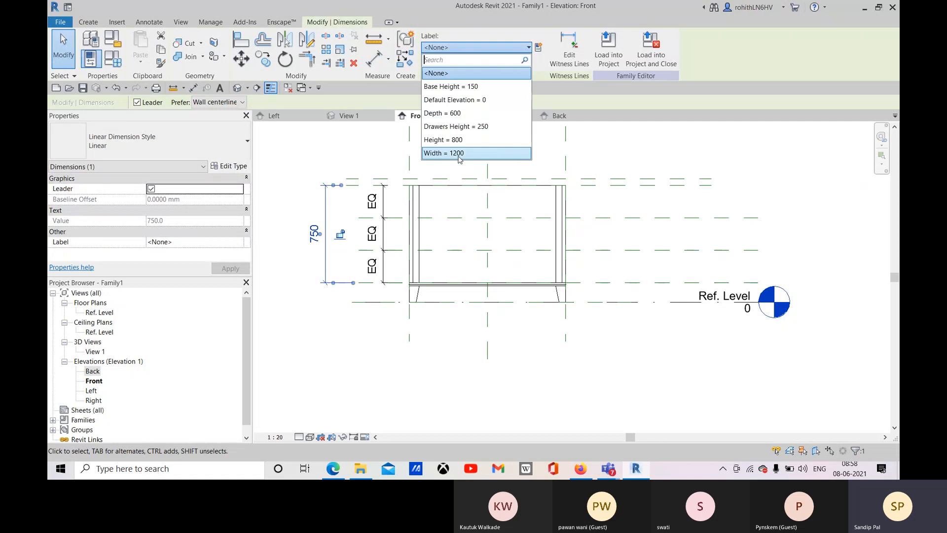
pyautogui.click(460, 140)
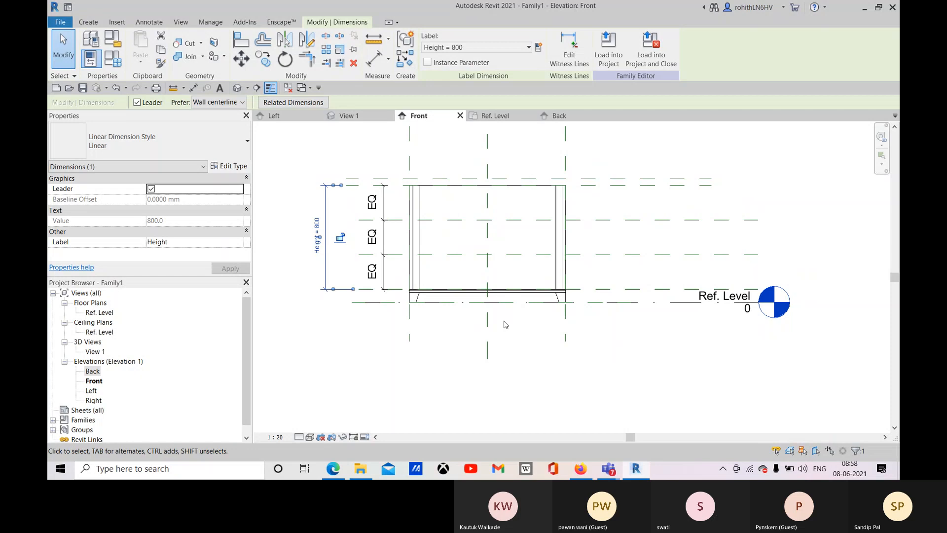
pyautogui.click(318, 227)
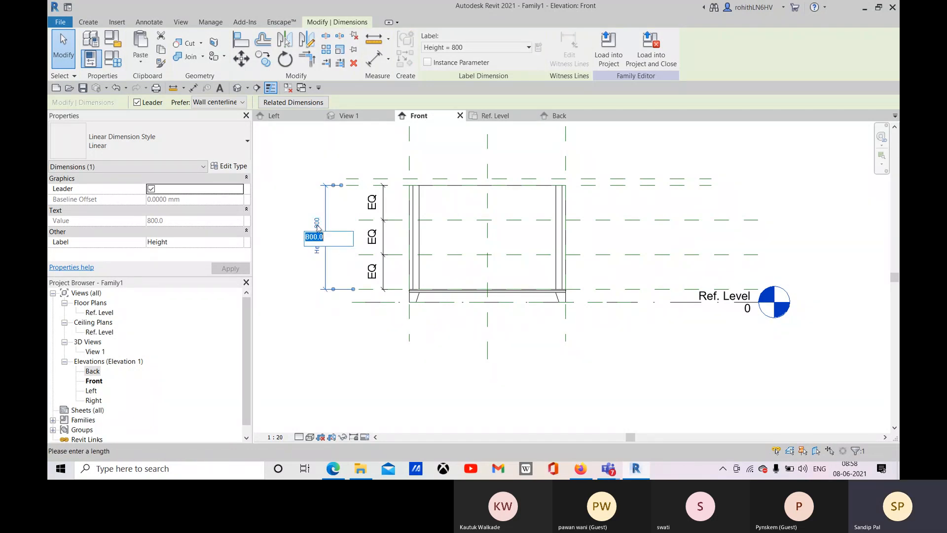
pyautogui.write('750')
pyautogui.press('Return')
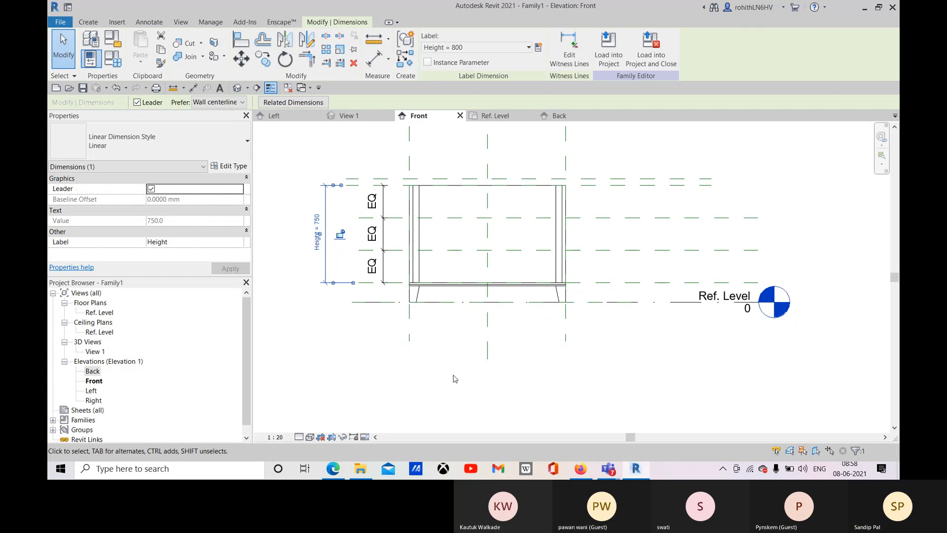
pyautogui.moveTo(446, 373); pyautogui.dragTo(462, 368, button='middle')
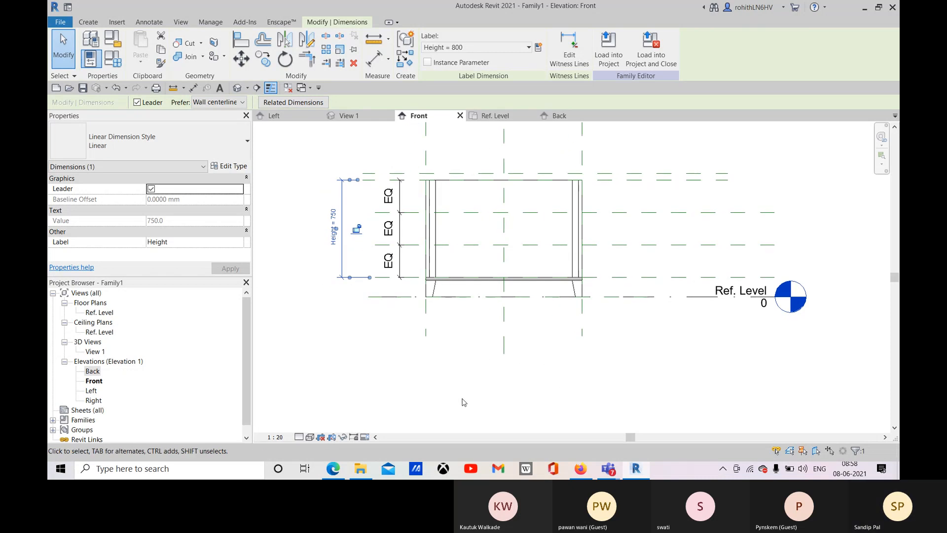
pyautogui.click(331, 302)
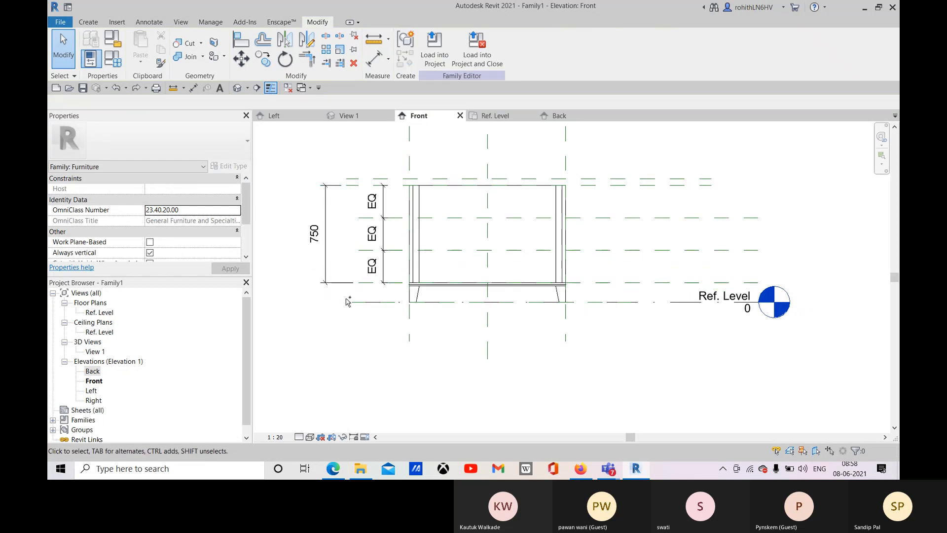
# Add an aligned dimension from the Base reference plane to the Height reference plane, beside the equally spaced drawer dimensions.
pyautogui.click(374, 58)
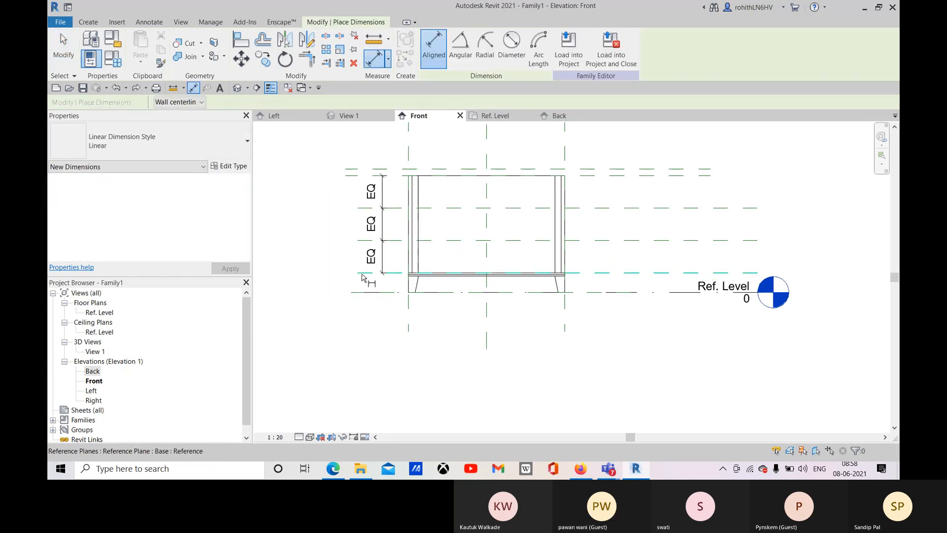
pyautogui.click(369, 273)
pyautogui.click(356, 176)
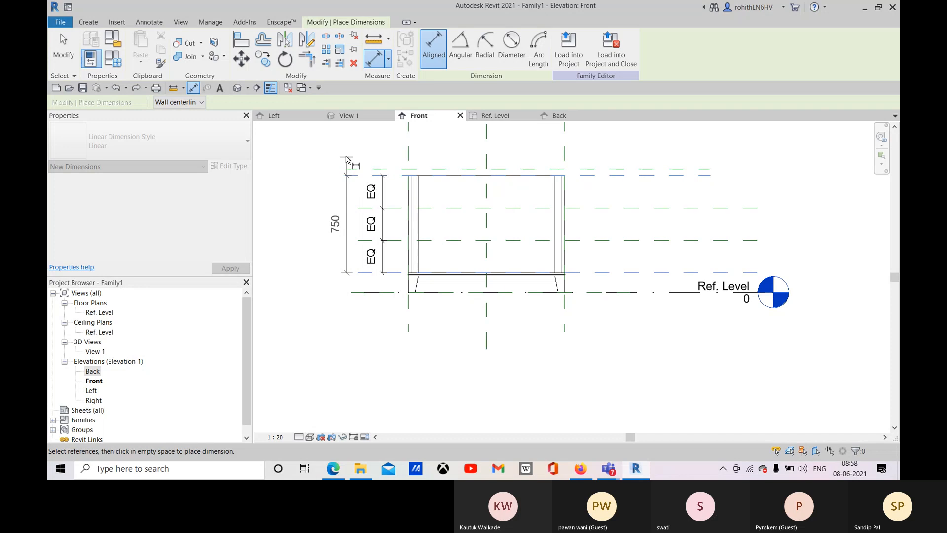
pyautogui.click(330, 146)
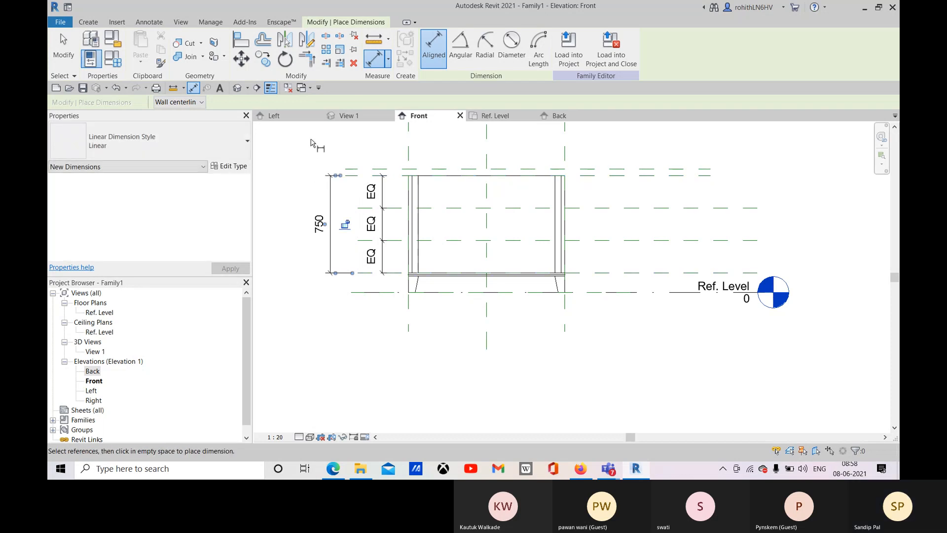
pyautogui.rightClick(317, 143)
pyautogui.click(341, 148)
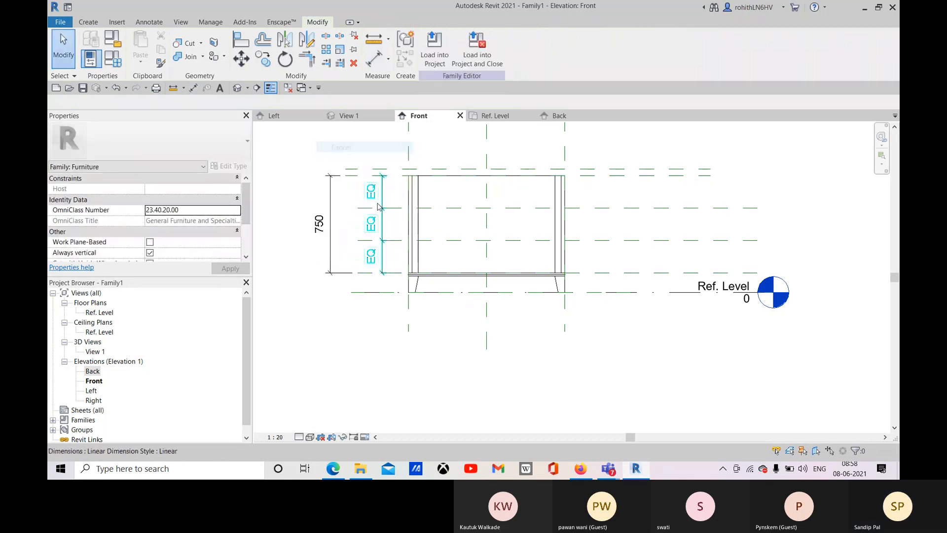
# Label the Base-to-Height plane dimension with a new type parameter named Body Height, grouped under Dimensions.
pyautogui.click(330, 205)
pyautogui.moveTo(288, 317); pyautogui.dragTo(299, 315, button='middle')
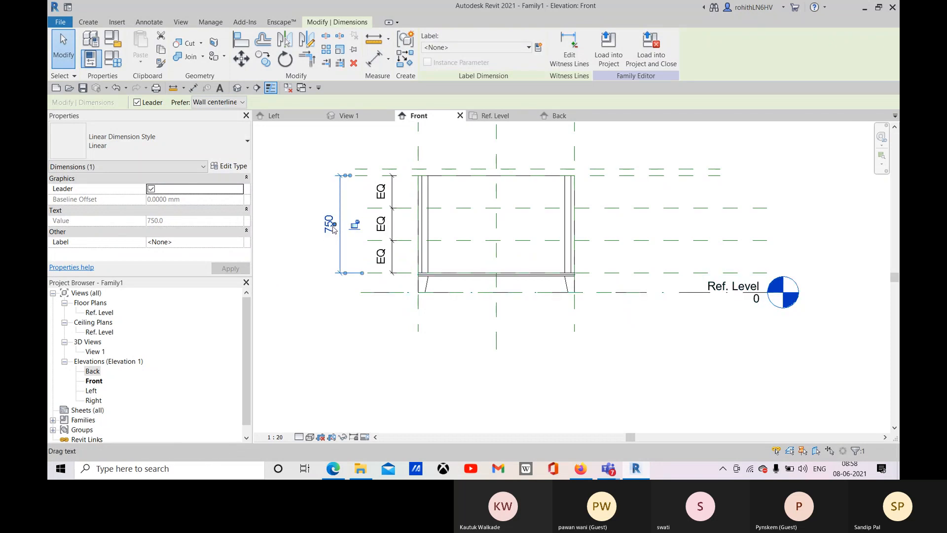
pyautogui.click(538, 47)
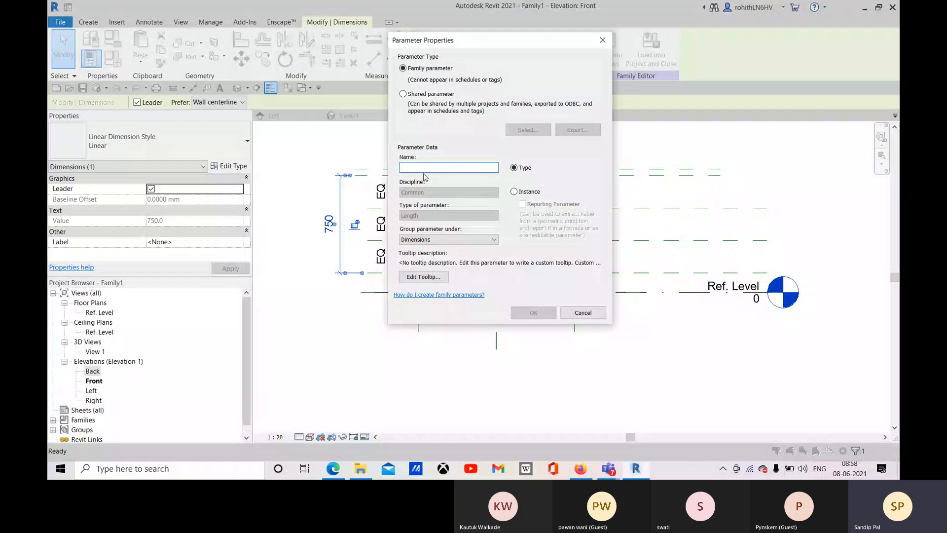
pyautogui.write('Body Height')
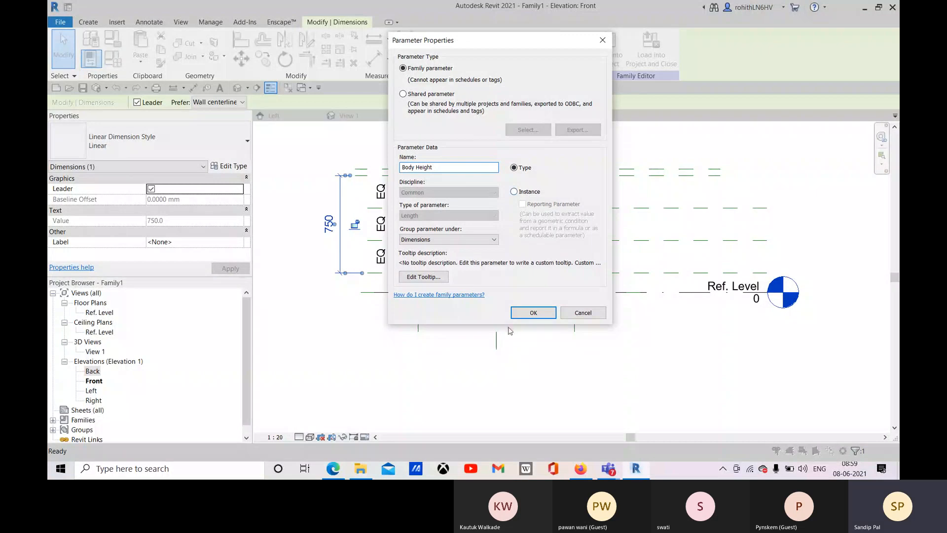
pyautogui.click(532, 312)
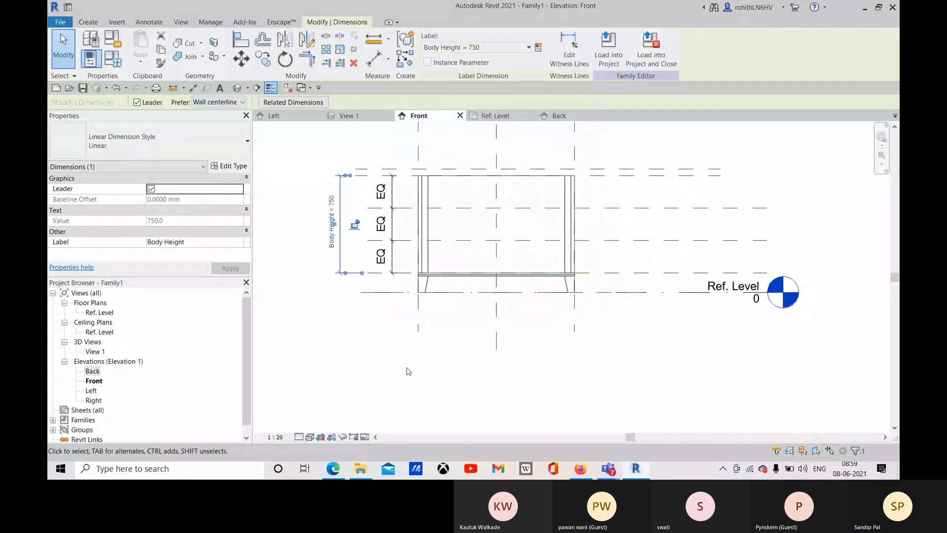
pyautogui.press('Escape')
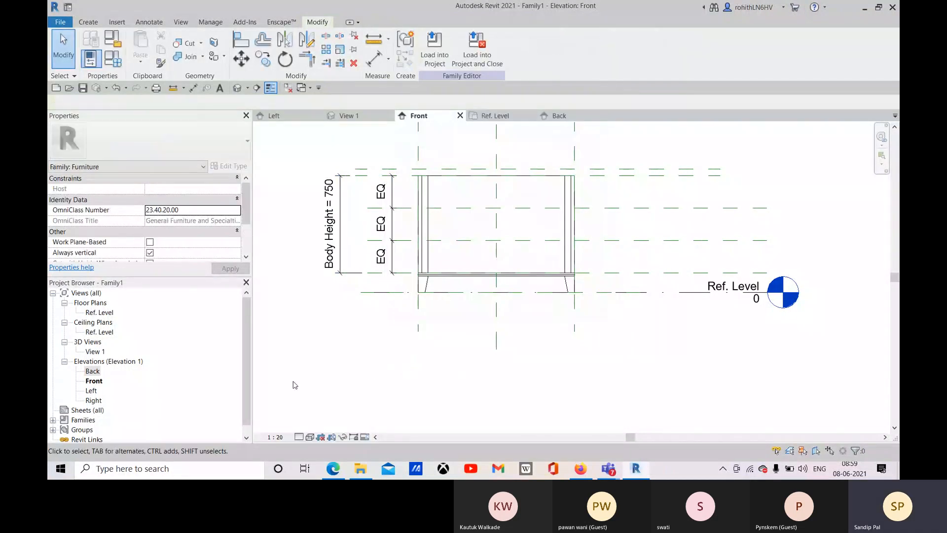
# Try a Body Height of 900 on the labelled dimension, and undo the change.
pyautogui.click(329, 197)
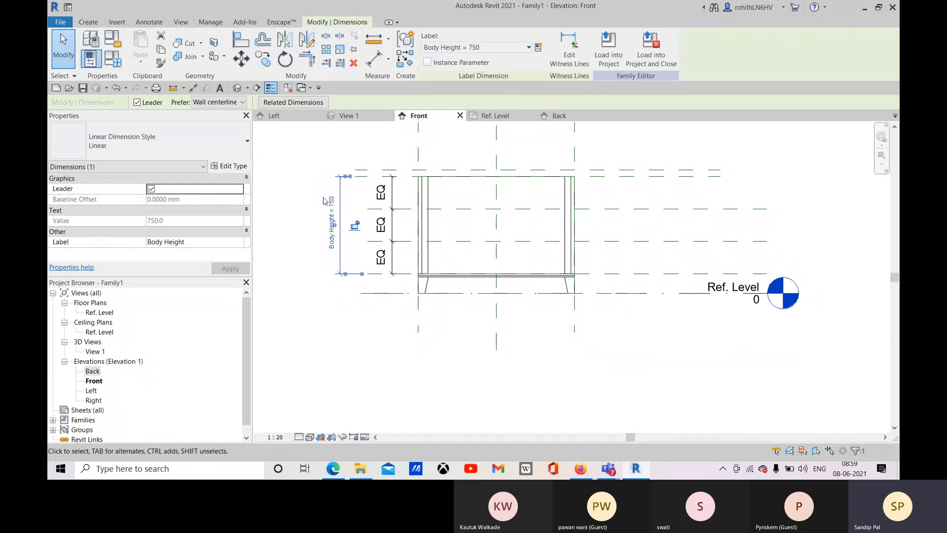
pyautogui.click(334, 211)
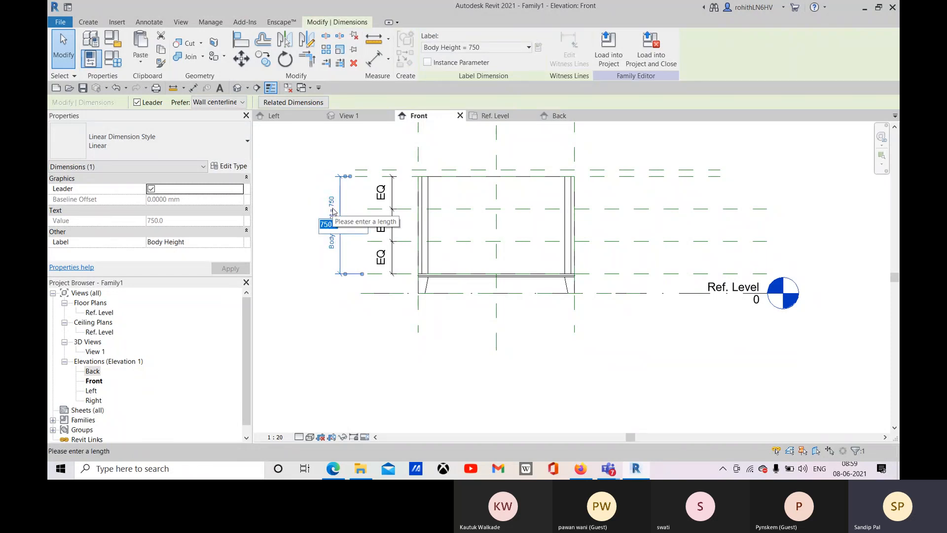
pyautogui.write('900')
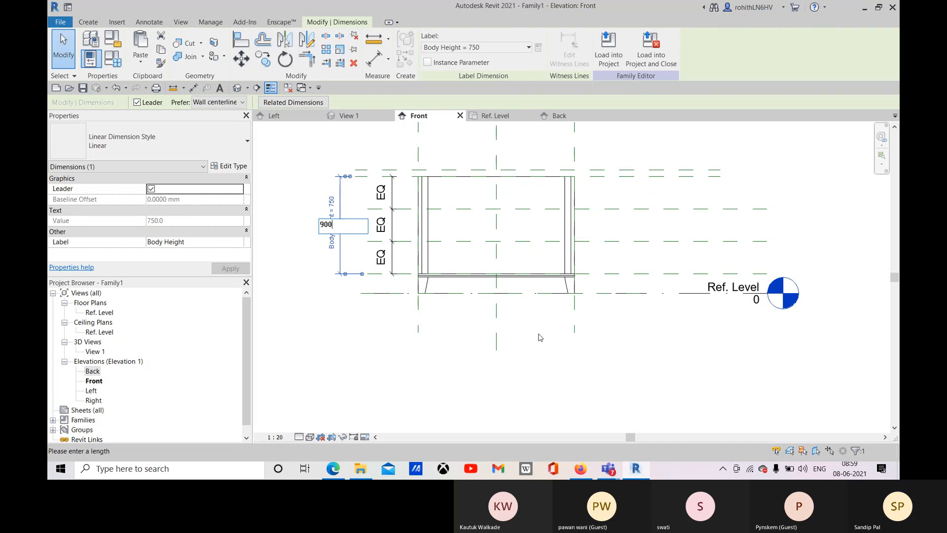
pyautogui.press('Return')
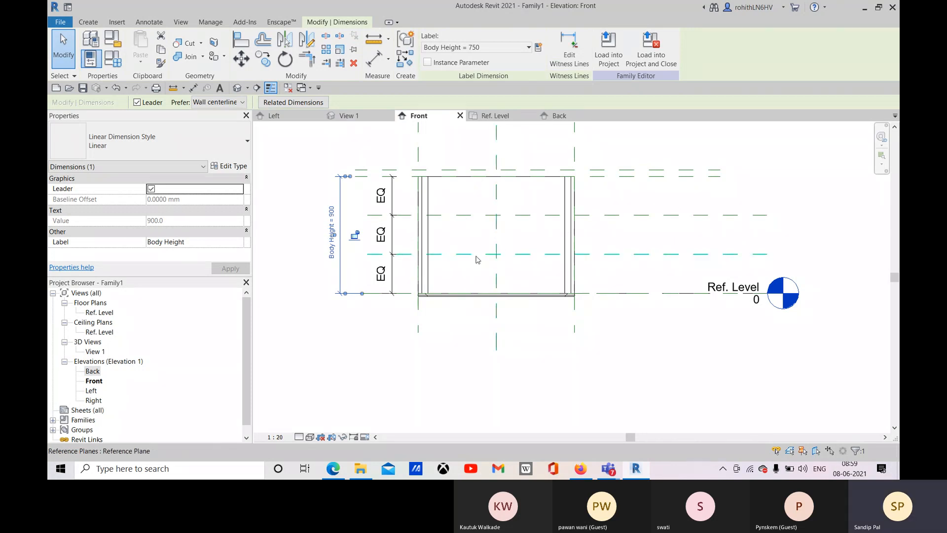
pyautogui.hotkey('ctrl', 'z')
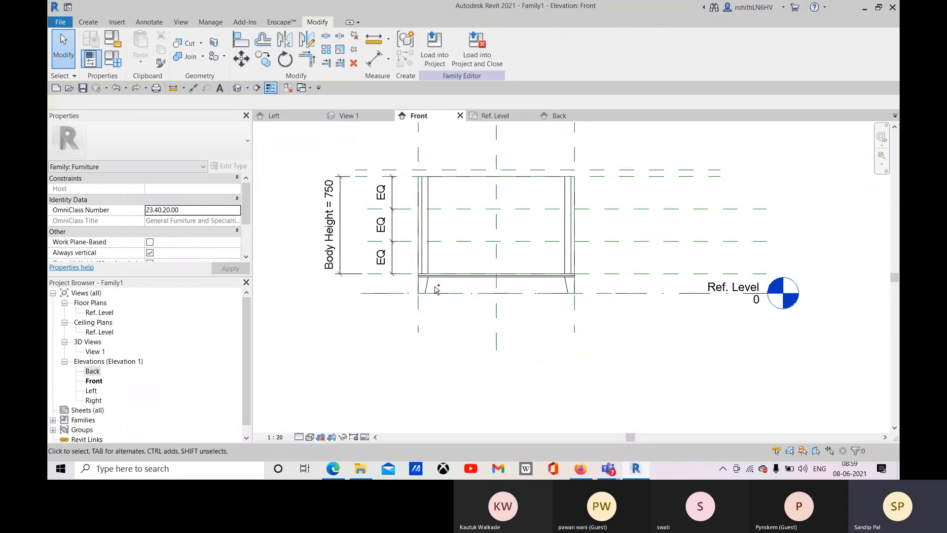
pyautogui.moveTo(463, 346); pyautogui.dragTo(465, 355, button='middle')
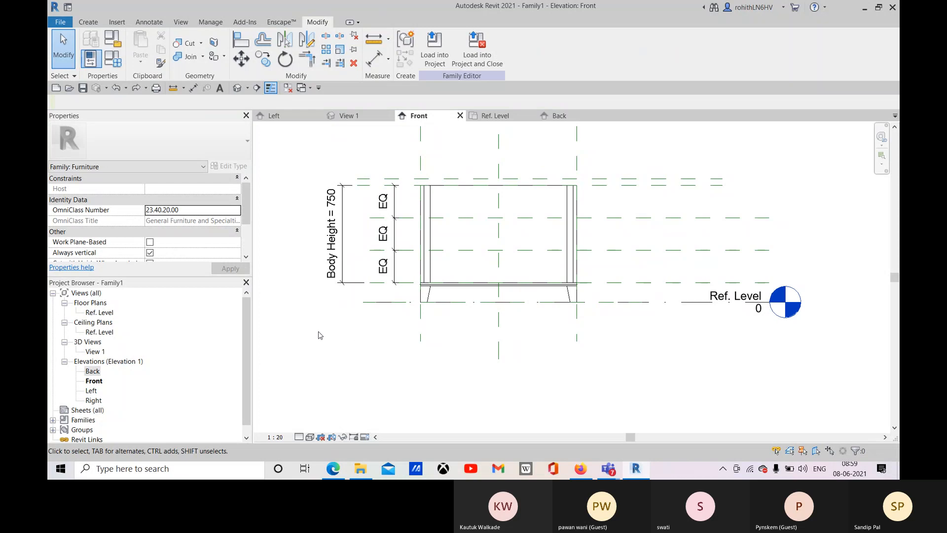
# Replace the Body Height dimension with a new aligned dimension from the Base plane to the Height plane.
pyautogui.click(344, 238)
pyautogui.press('Delete')
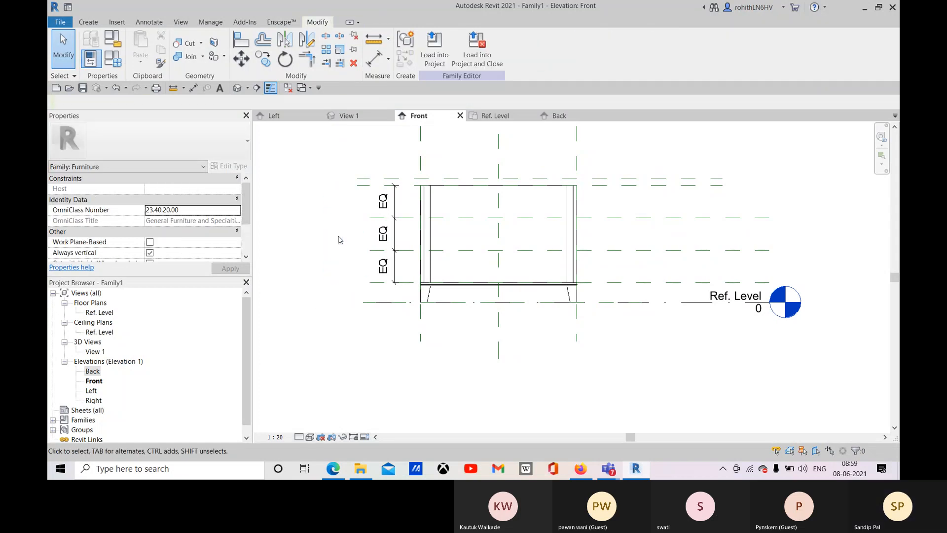
pyautogui.click(373, 66)
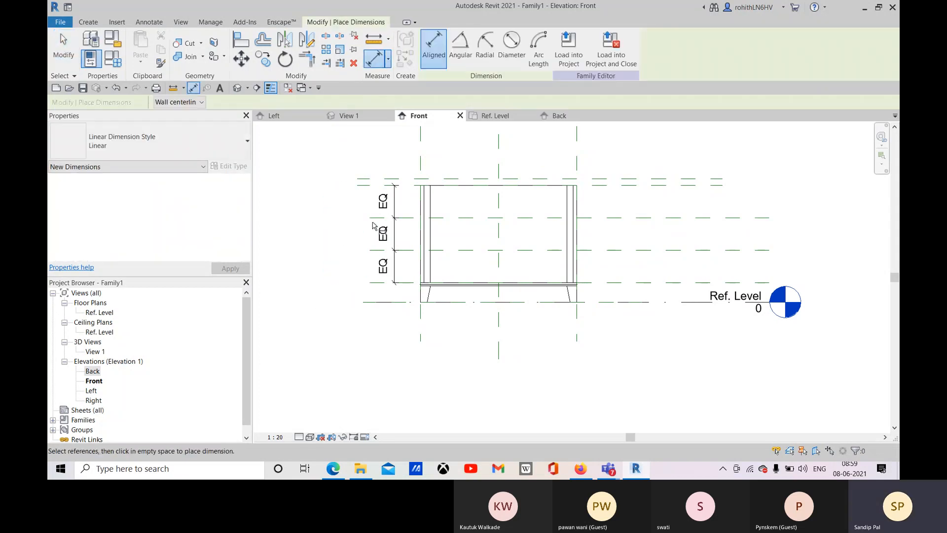
pyautogui.click(385, 284)
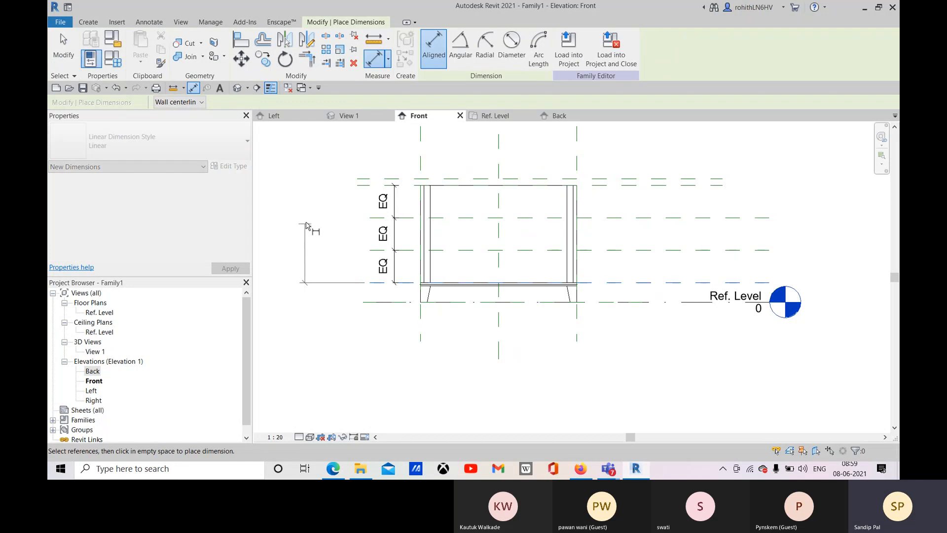
pyautogui.click(355, 189)
pyautogui.click(328, 138)
pyautogui.rightClick(338, 135)
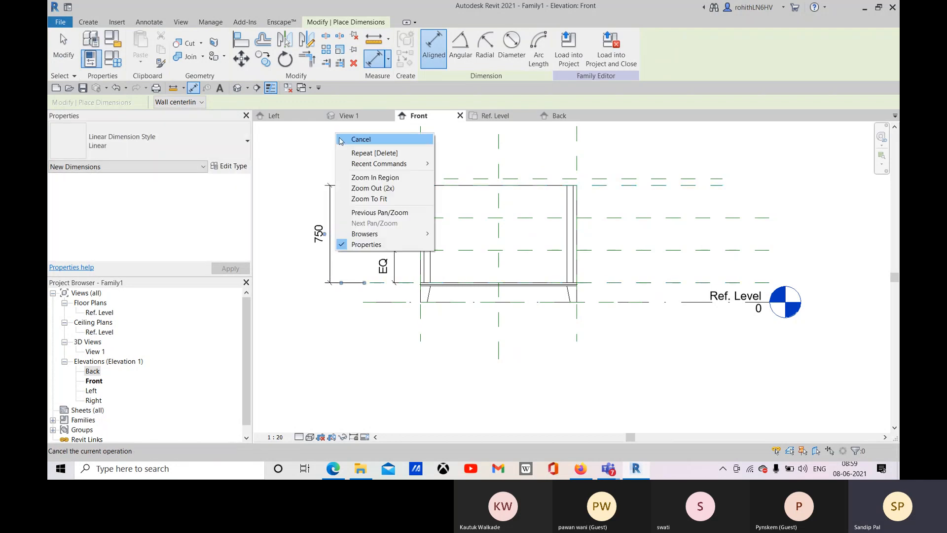
pyautogui.click(355, 139)
pyautogui.rightClick(338, 135)
pyautogui.click(355, 139)
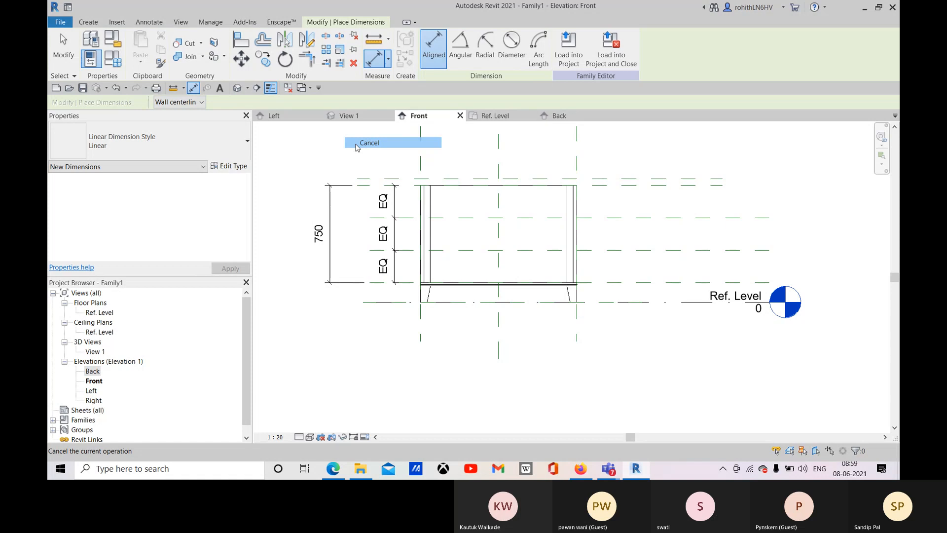
# Label the new Base-to-Height plane dimension with the existing Body Height parameter.
pyautogui.click(329, 212)
pyautogui.click(476, 47)
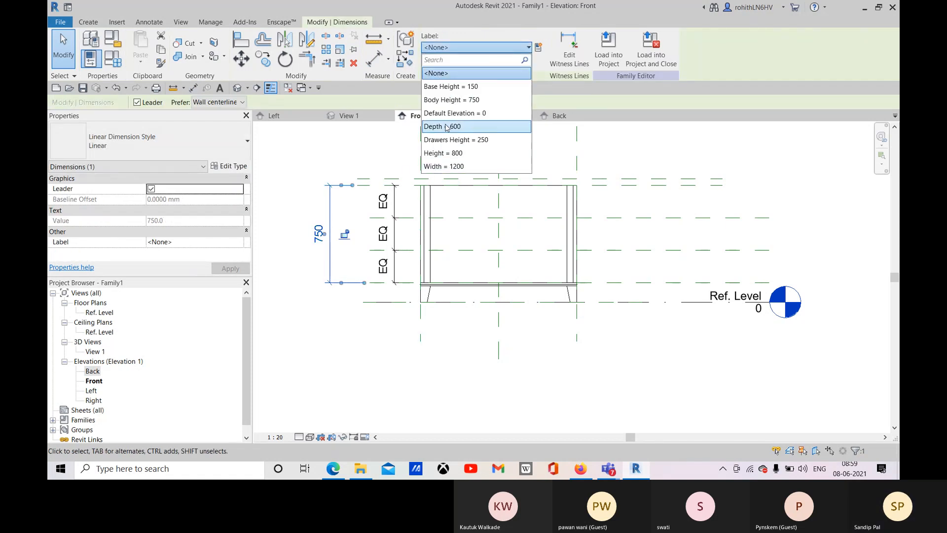
pyautogui.click(457, 101)
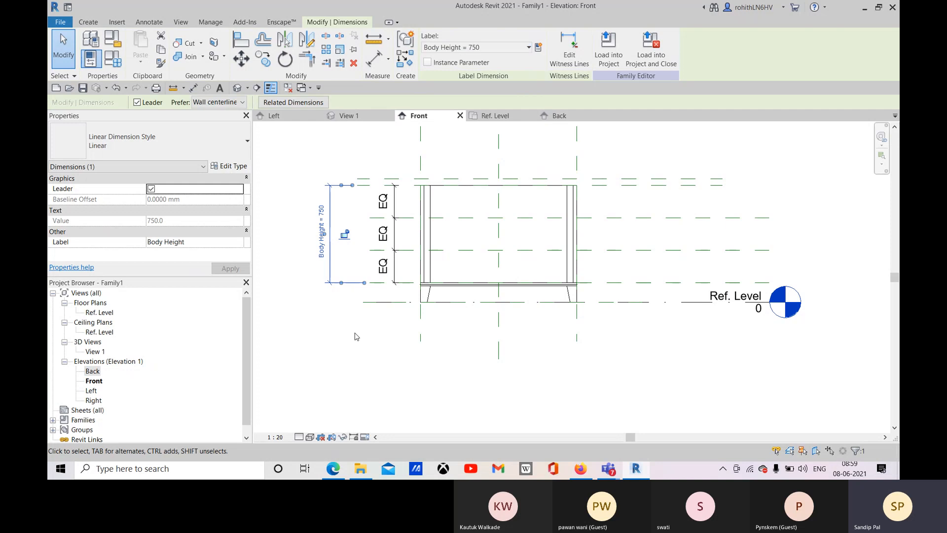
# Test the relabelled Body Height dimension with a value of 900, and undo the test.
pyautogui.click(323, 211)
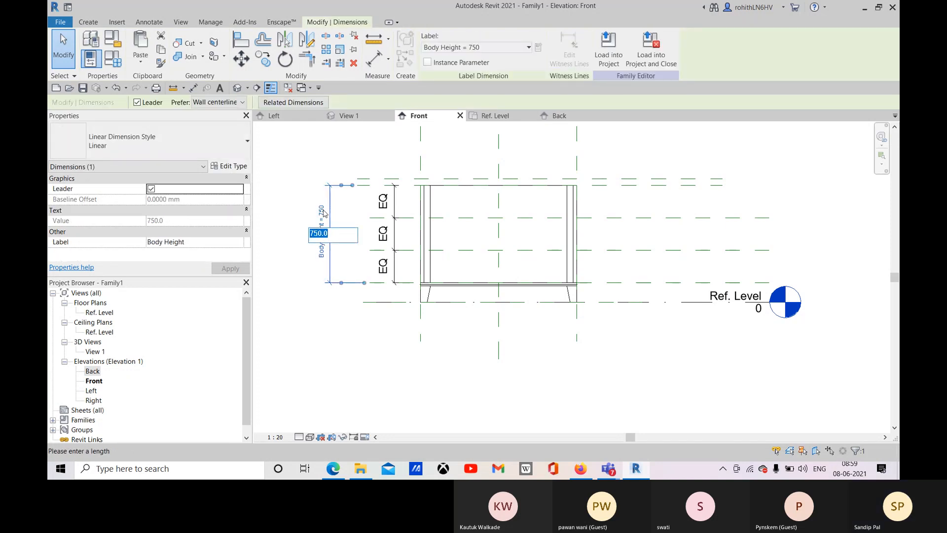
pyautogui.write('900')
pyautogui.press('Return')
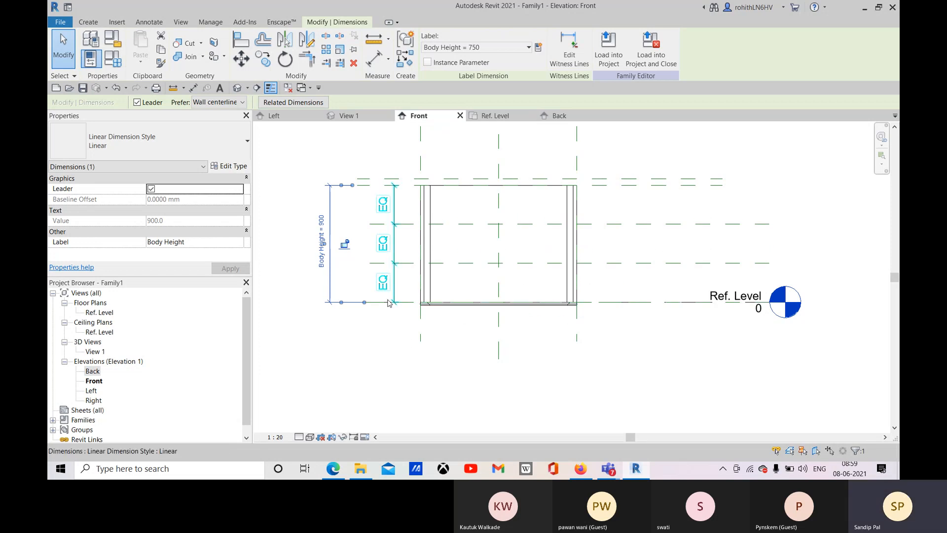
pyautogui.hotkey('ctrl', 'z')
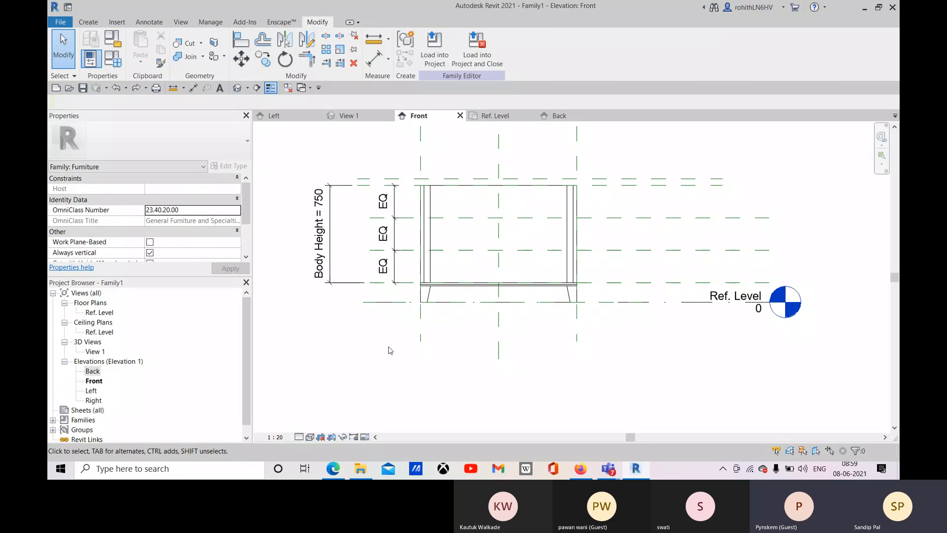
pyautogui.moveTo(388, 347); pyautogui.dragTo(396, 335, button='middle')
pyautogui.click(344, 219)
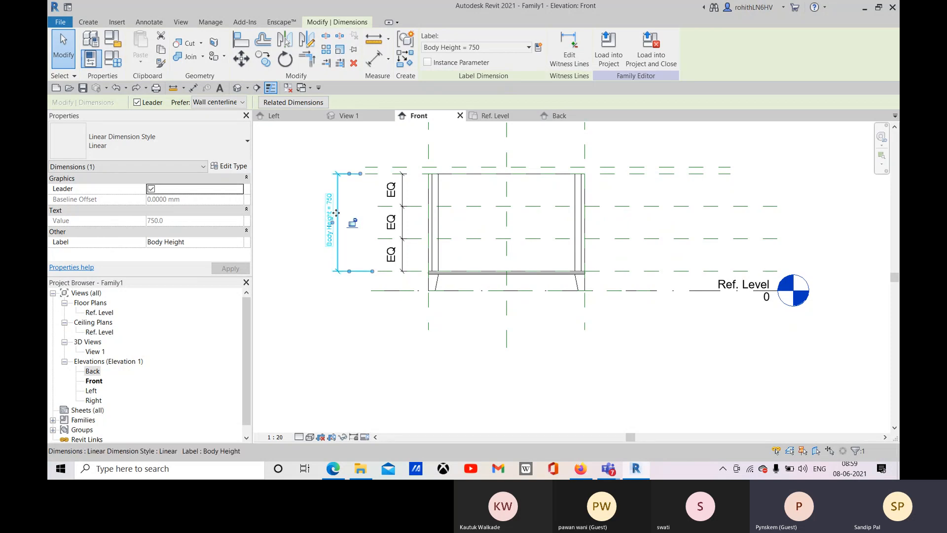
pyautogui.click(353, 306)
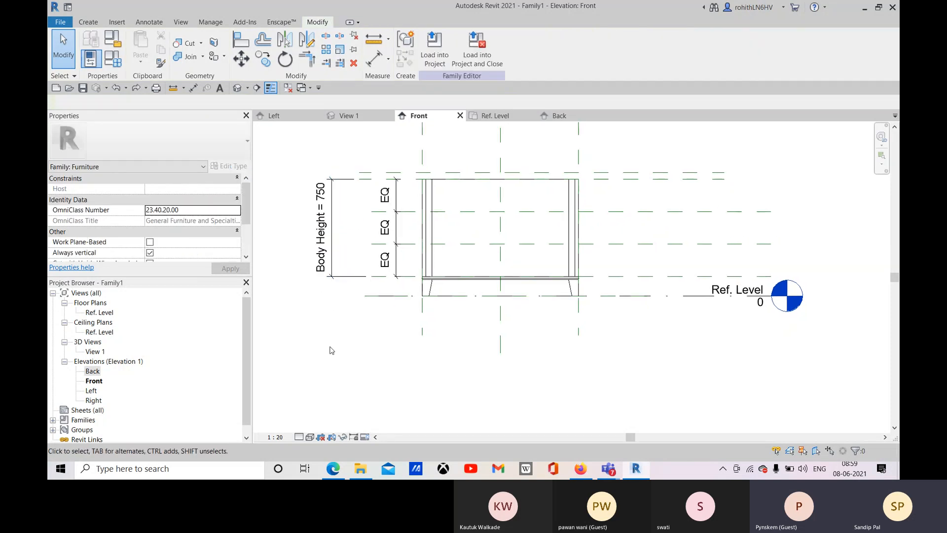
# Add an aligned dimension from Ref. Level to the Base reference plane, beside the cabinet legs.
pyautogui.click(379, 65)
pyautogui.click(384, 296)
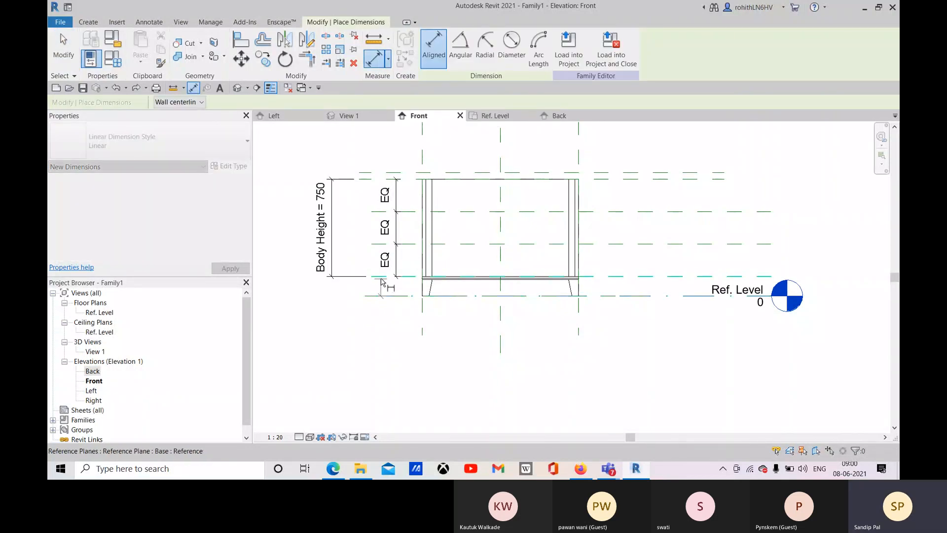
pyautogui.click(380, 277)
pyautogui.click(357, 232)
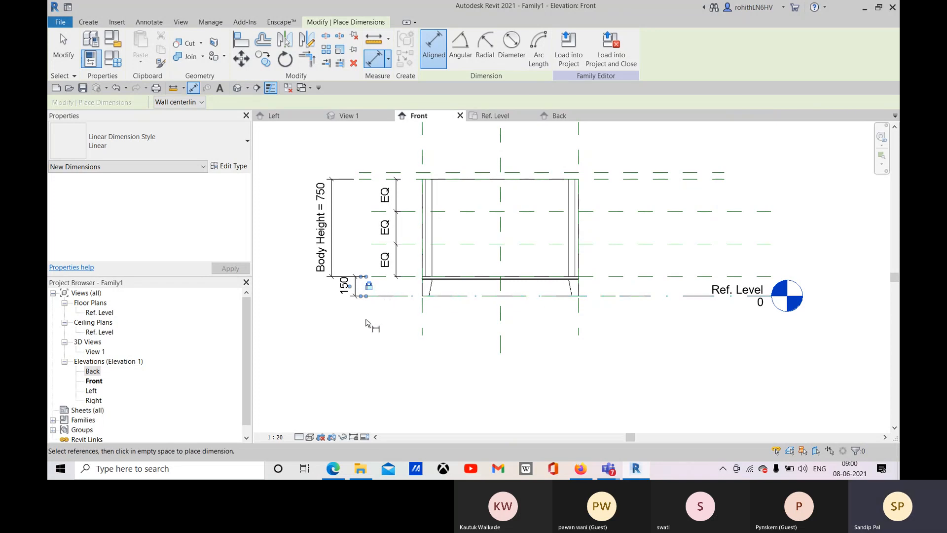
pyautogui.rightClick(346, 325)
pyautogui.click(351, 323)
pyautogui.rightClick(351, 323)
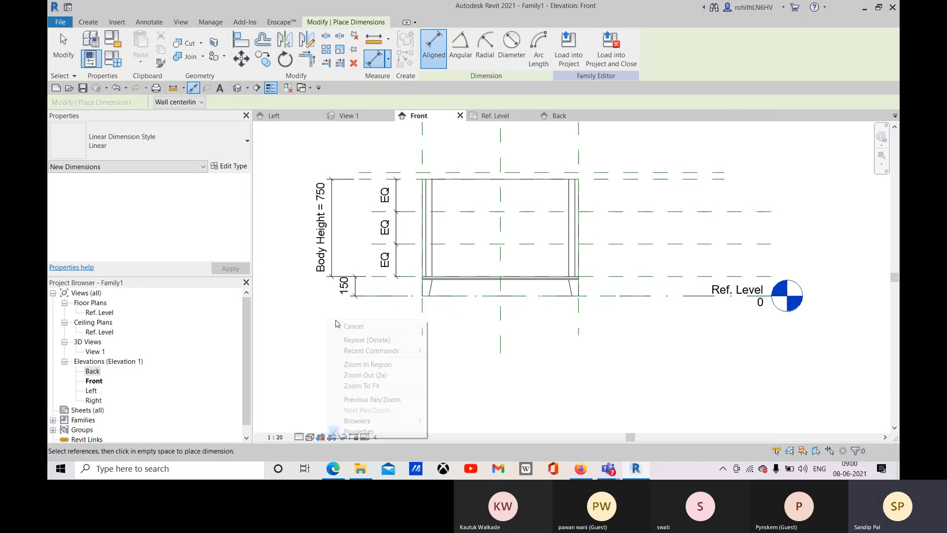
pyautogui.click(351, 324)
# Select the dimension between Ref. Level and the Base plane for labelling.
pyautogui.click(359, 290)
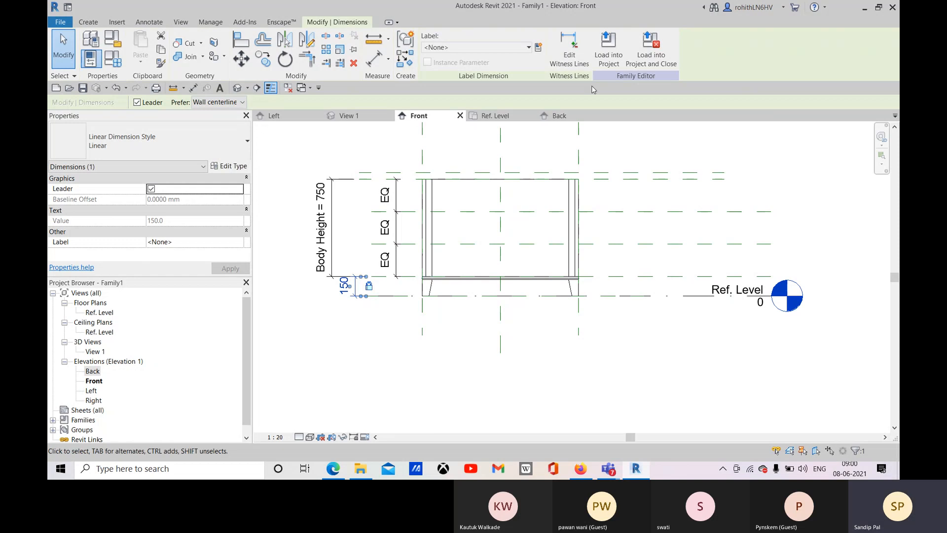
# Set the Body Height dimension of the cabinet to 900 mm.
pyautogui.click(360, 323)
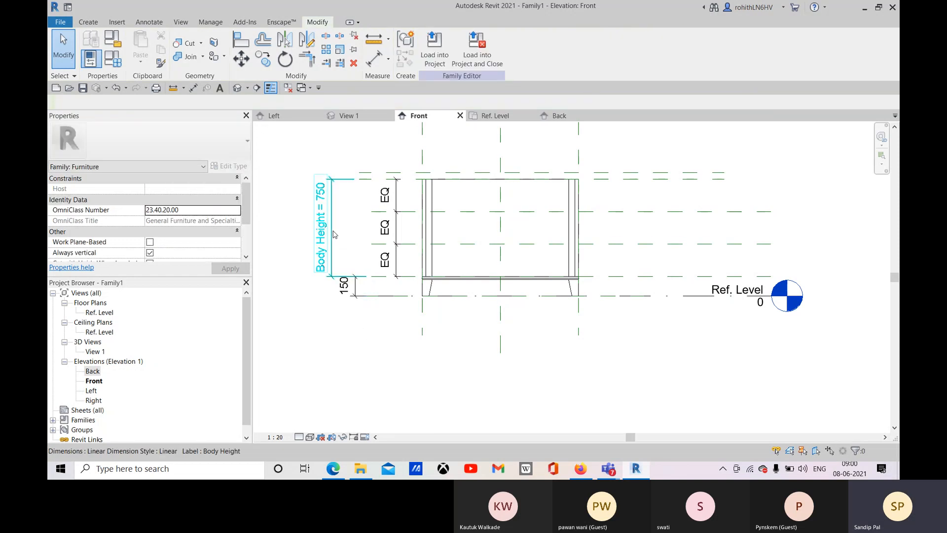
pyautogui.click(324, 212)
pyautogui.click(326, 209)
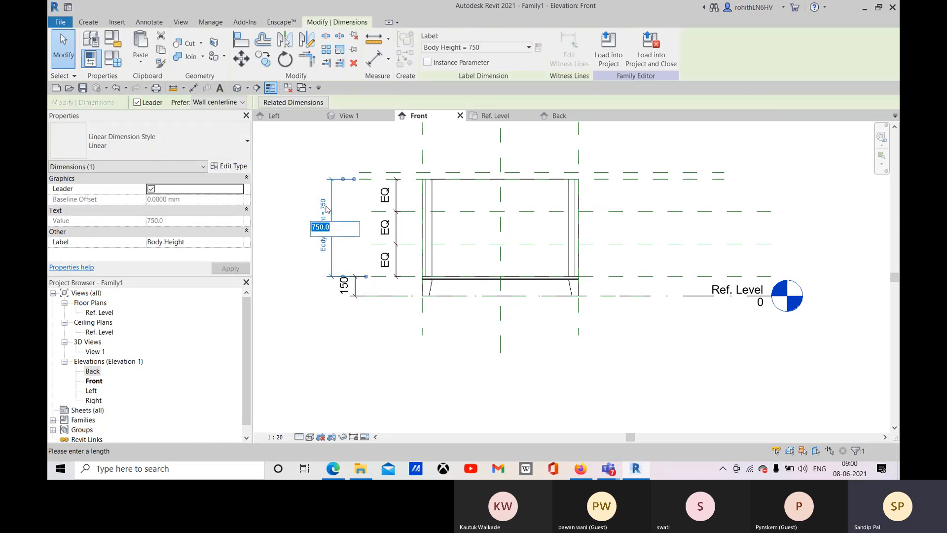
pyautogui.press('Return')
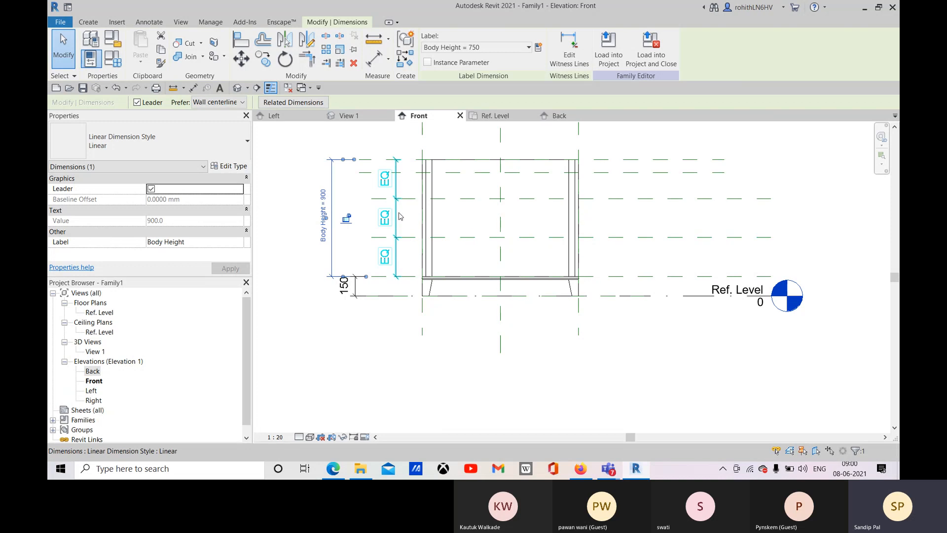
pyautogui.moveTo(425, 216); pyautogui.dragTo(431, 247, button='middle')
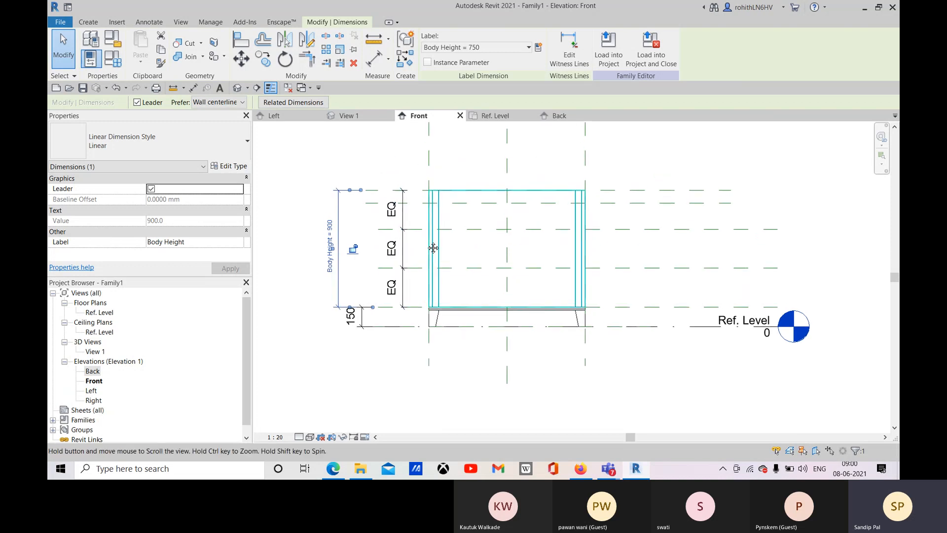
# Move the Top reference plane up to about 320 mm above the top of the cabinet body.
pyautogui.click(412, 207)
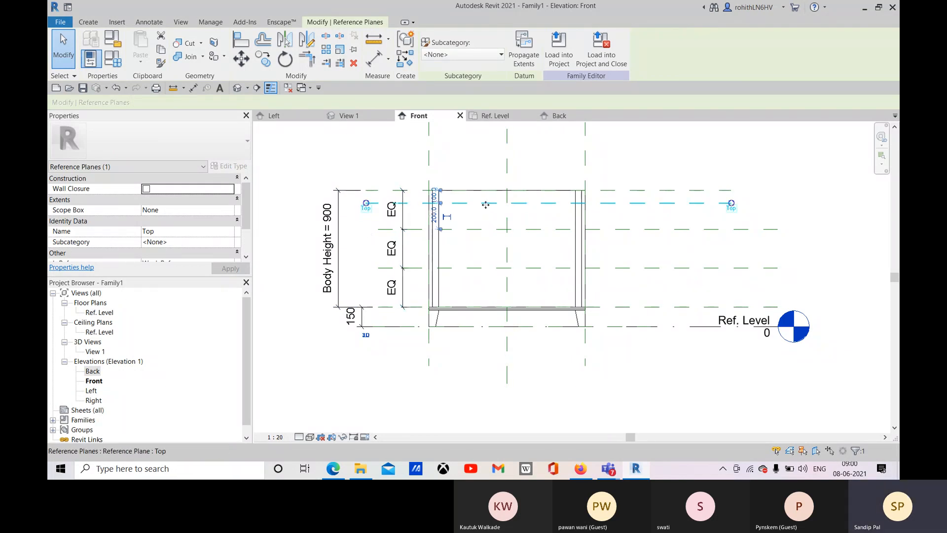
pyautogui.moveTo(483, 202); pyautogui.dragTo(483, 149)
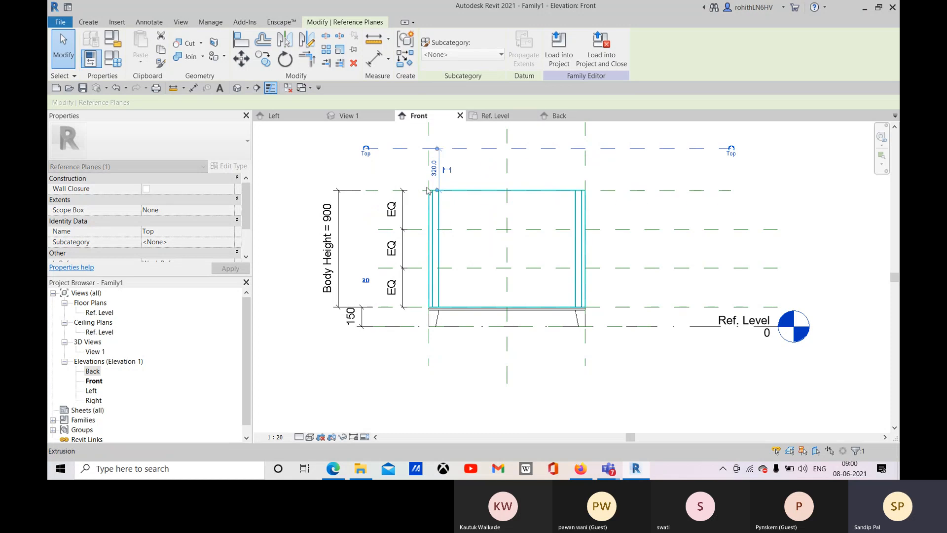
pyautogui.click(733, 167)
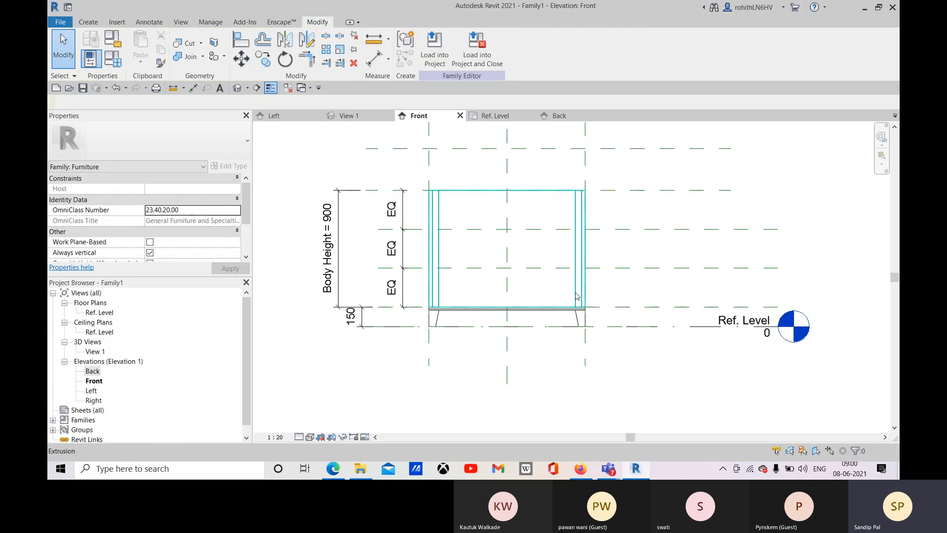
pyautogui.scroll(-1, 466, 298)
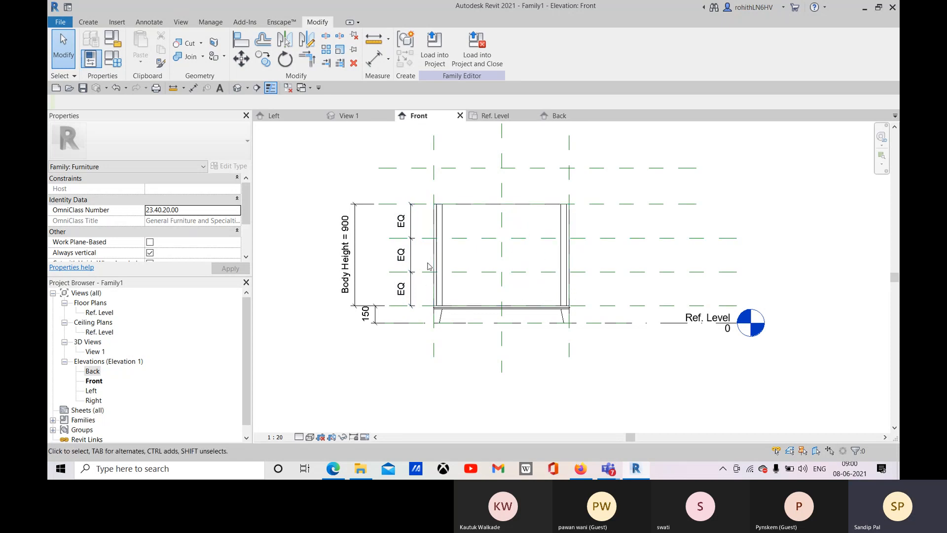
# Set the Body Height dimension to 700 mm.
pyautogui.click(350, 227)
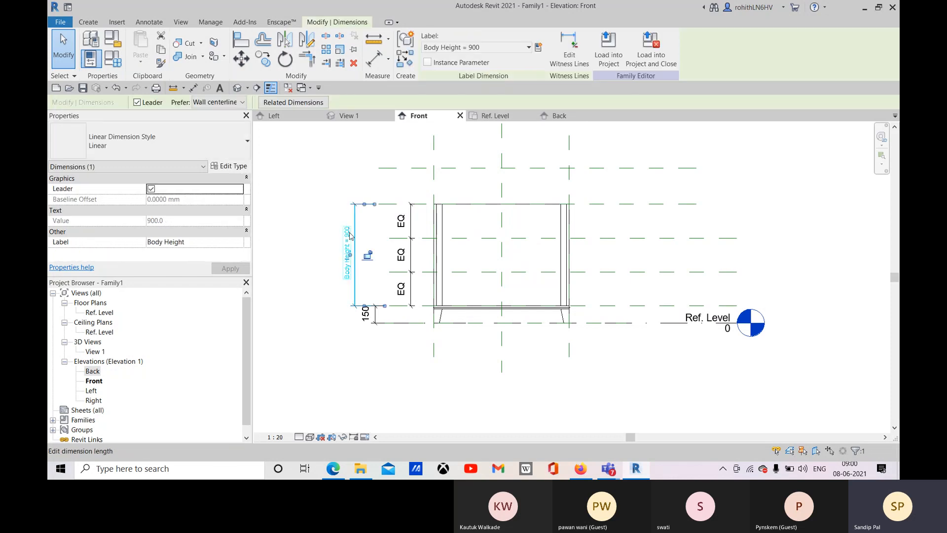
pyautogui.click(349, 234)
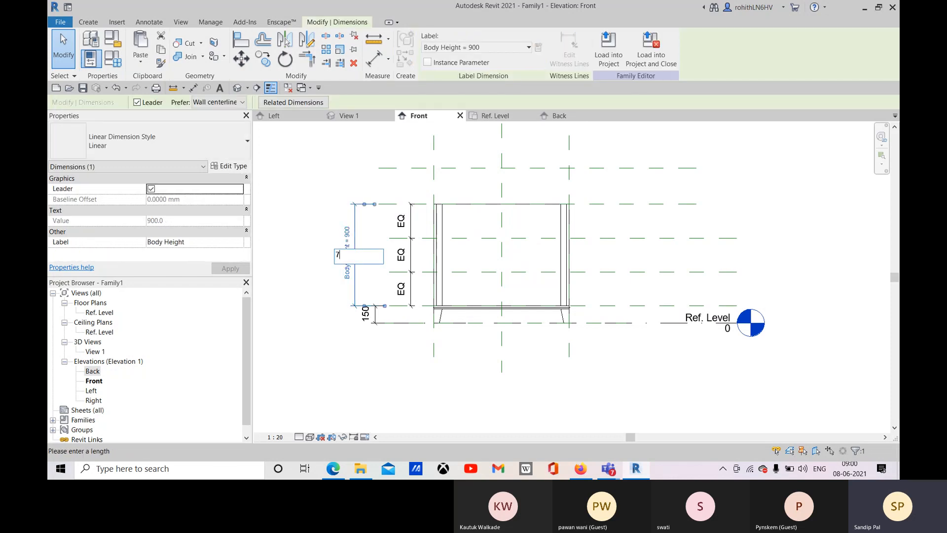
pyautogui.write('700')
pyautogui.press('Return')
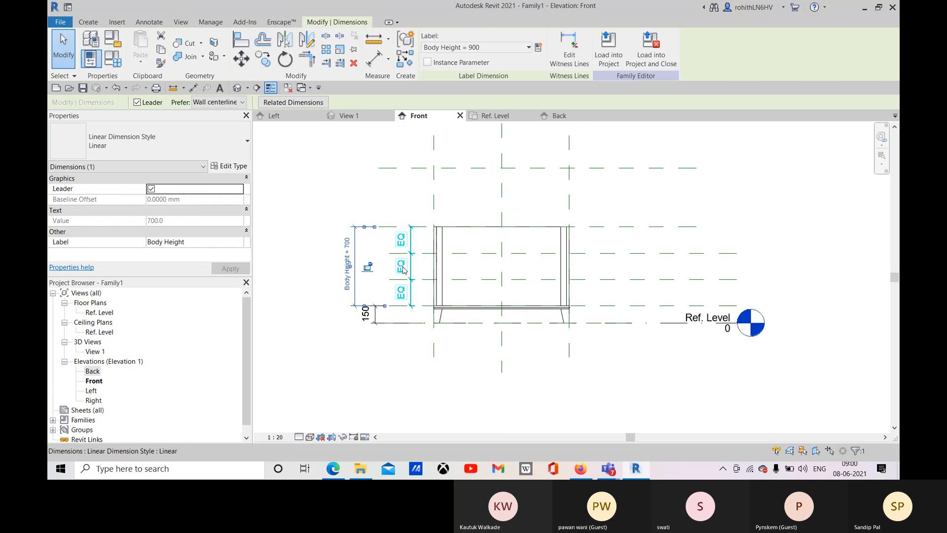
# Set the Body Height dimension to 750 mm and clear the selection.
pyautogui.click(348, 246)
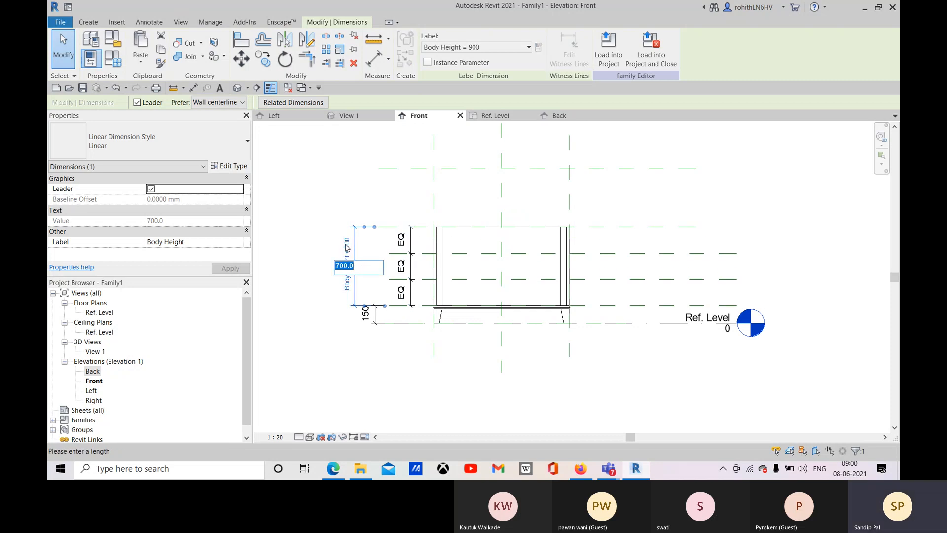
pyautogui.write('750')
pyautogui.press('Return')
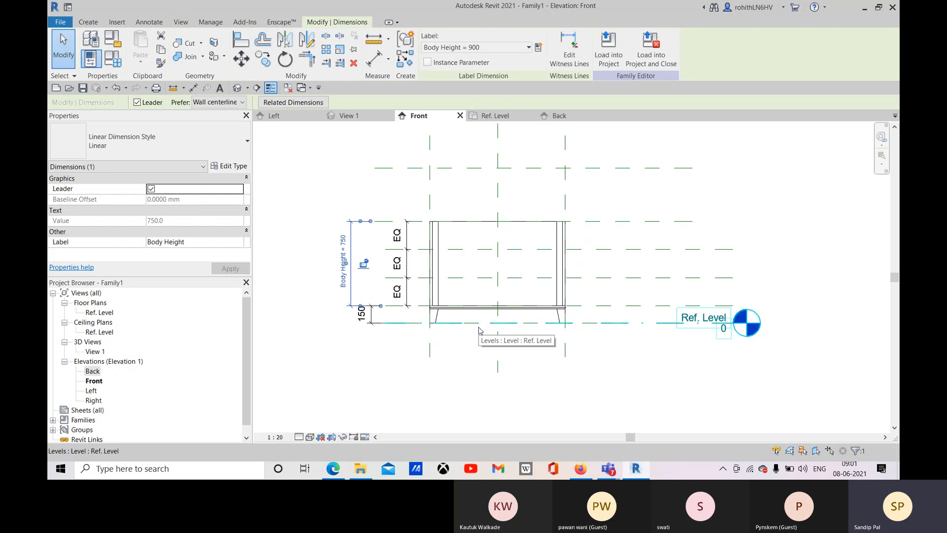
pyautogui.click(403, 366)
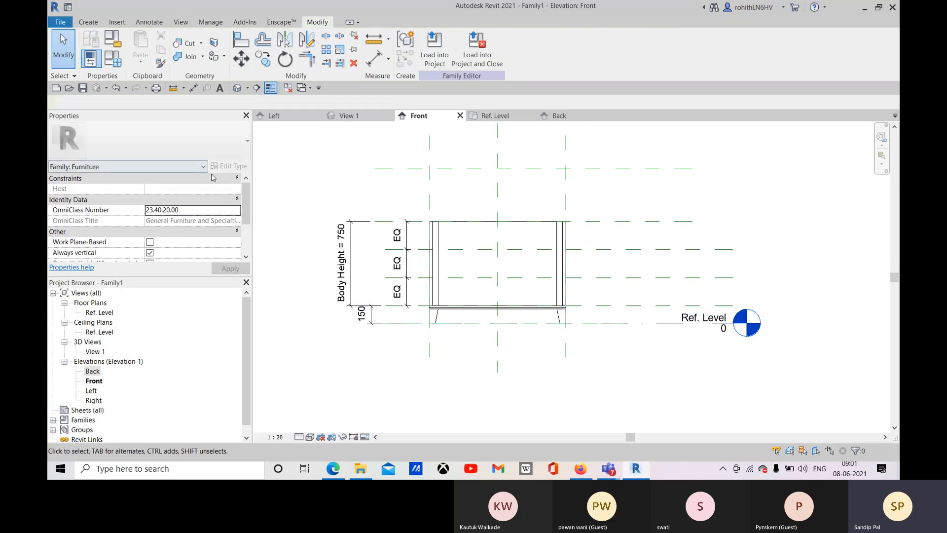
pyautogui.click(88, 22)
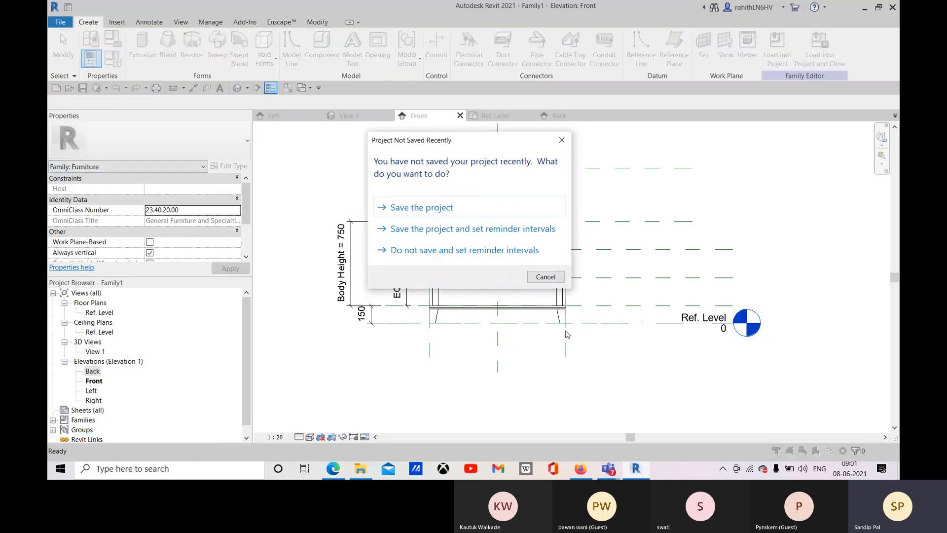
pyautogui.click(546, 277)
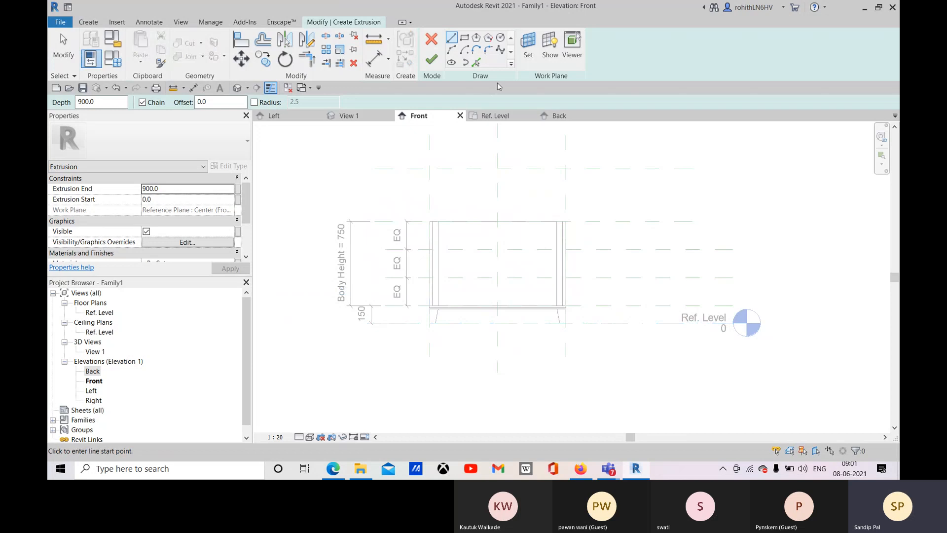
pyautogui.click(528, 48)
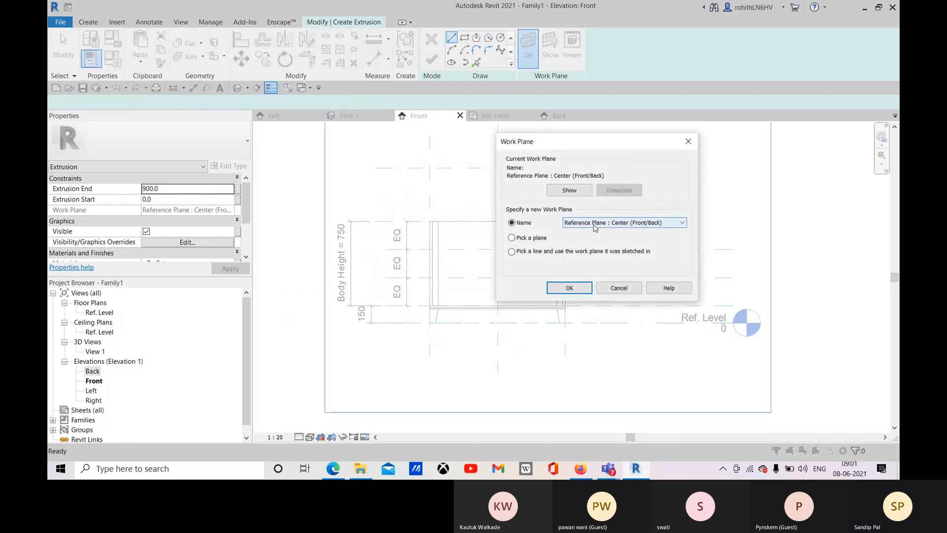
pyautogui.click(595, 224)
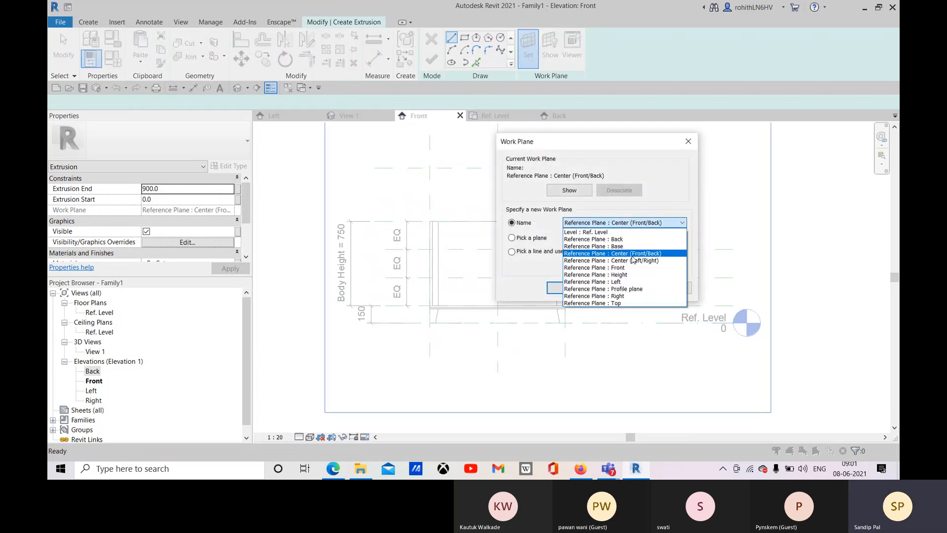
pyautogui.click(609, 268)
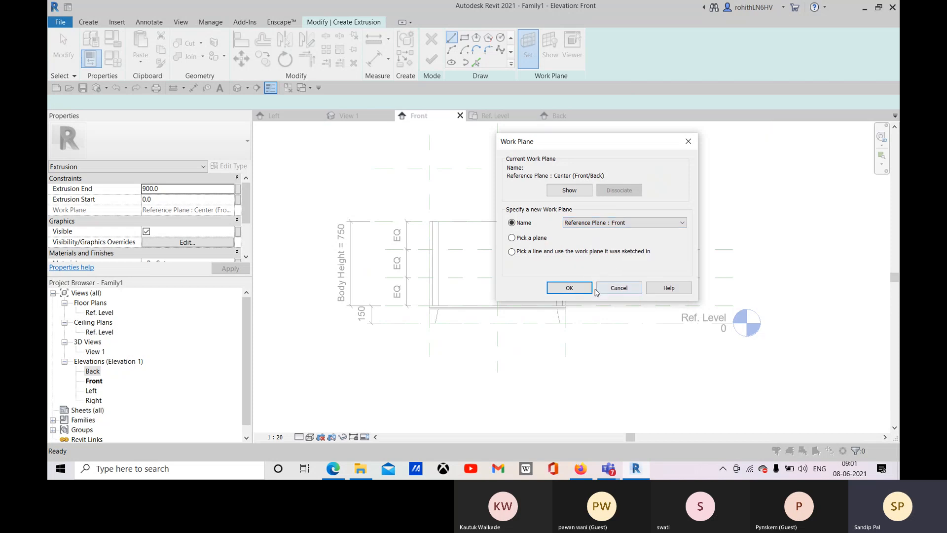
pyautogui.click(567, 287)
pyautogui.scroll(2, 400, 207)
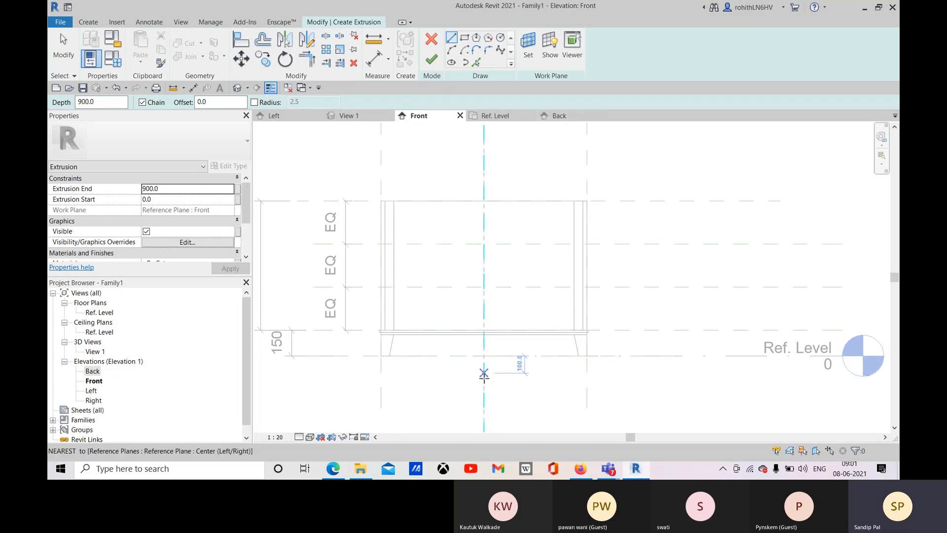
# Switch to the Edge browser to examine the drawer fronts in the chest of drawers reference photo, and return to Revit.
pyautogui.click(338, 471)
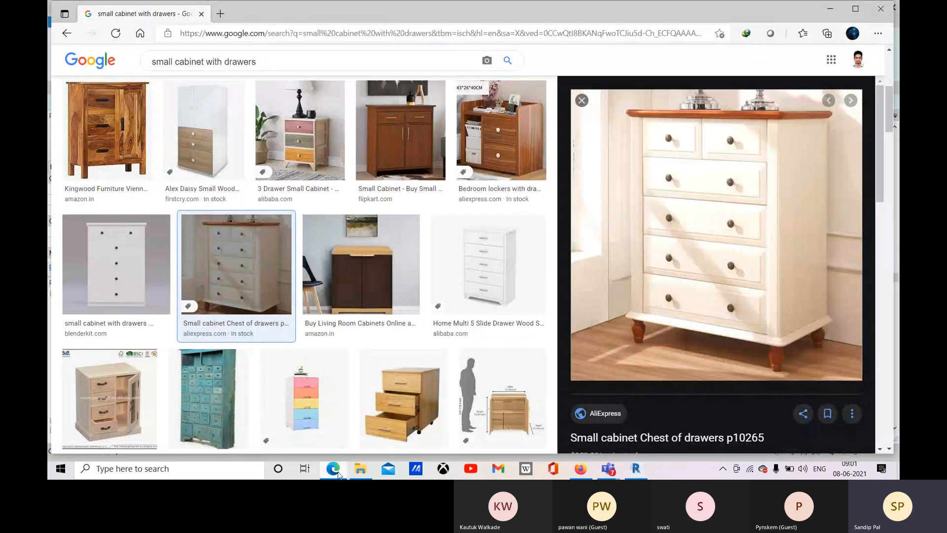
pyautogui.click(337, 471)
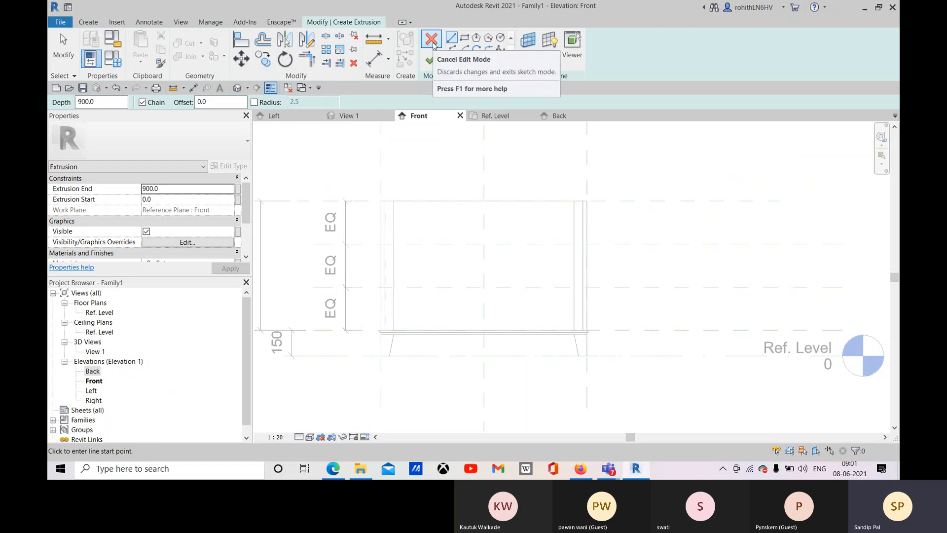
pyautogui.click(333, 469)
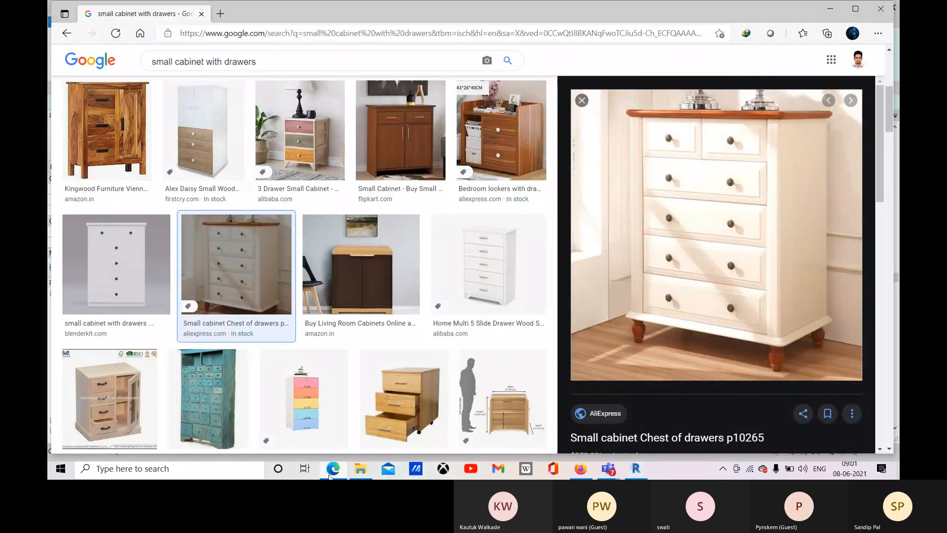
pyautogui.moveTo(330, 477)
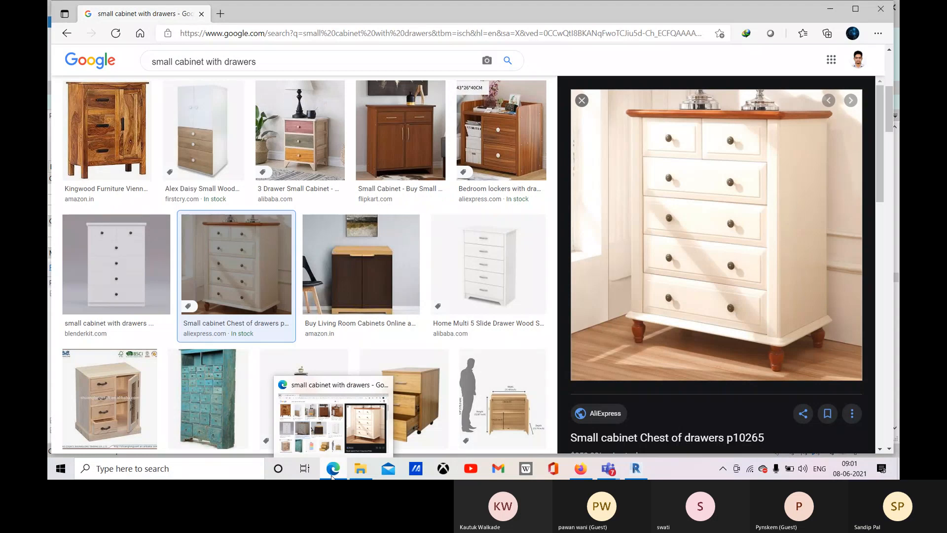
pyautogui.click(635, 468)
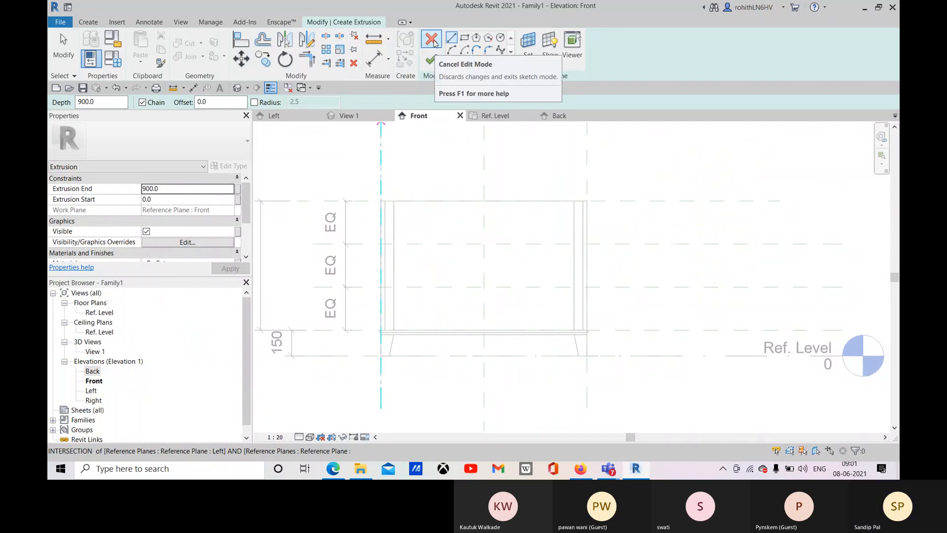
# Discard the unfinished extrusion sketch.
pyautogui.click(432, 58)
pyautogui.click(492, 239)
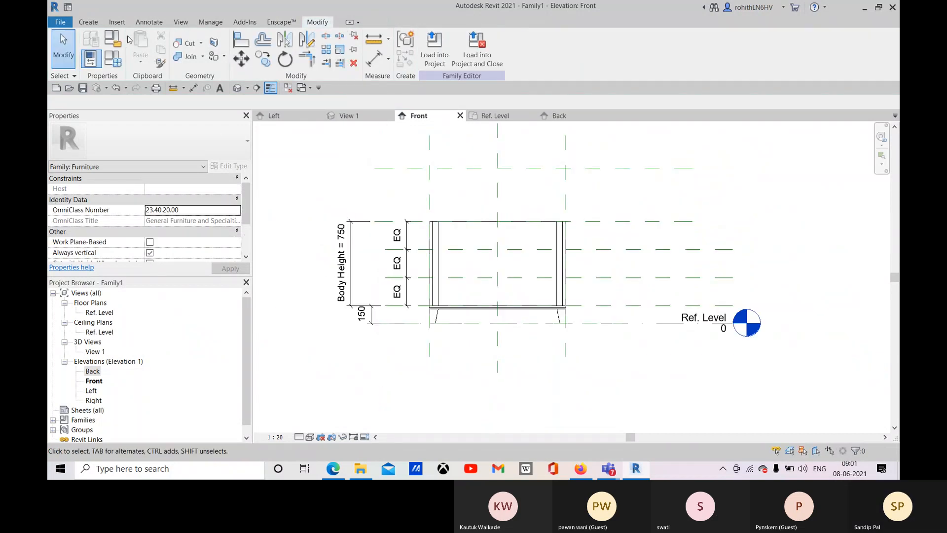
# Start a Blend and sketch its base boundary as a 1050 by 250 mm rectangle filling the lowest drawer bay between the side panels.
pyautogui.click(89, 21)
pyautogui.click(169, 43)
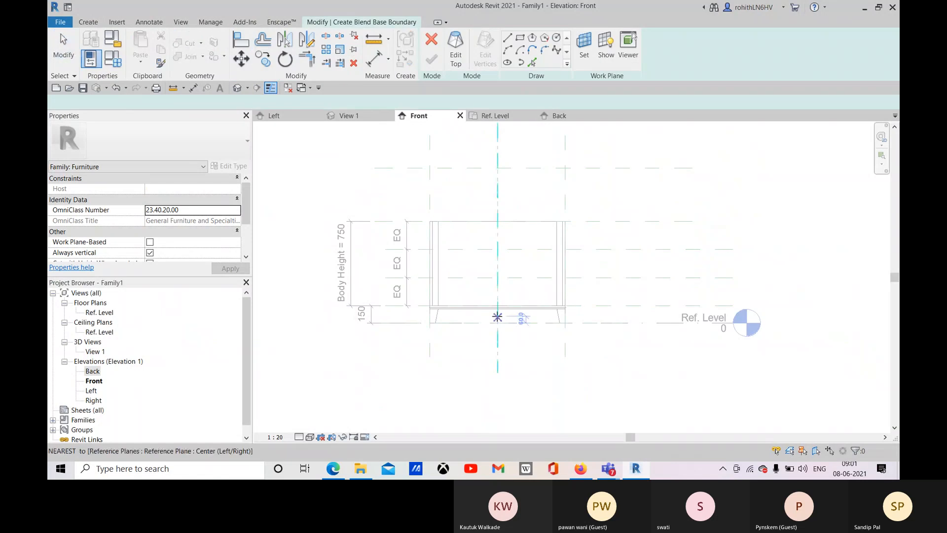
pyautogui.moveTo(474, 271); pyautogui.dragTo(459, 271, button='middle')
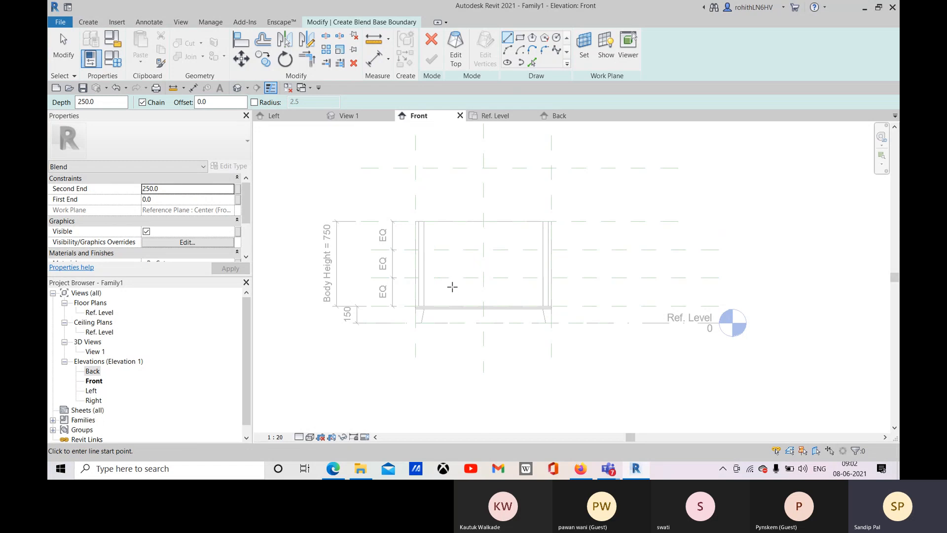
pyautogui.scroll(4, 438, 294)
pyautogui.moveTo(405, 275); pyautogui.dragTo(387, 270, button='middle')
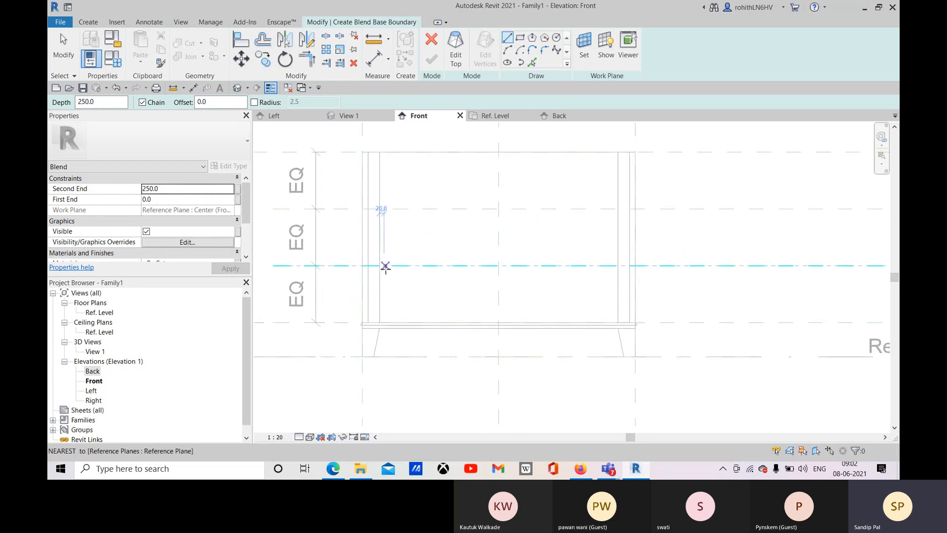
pyautogui.click(382, 269)
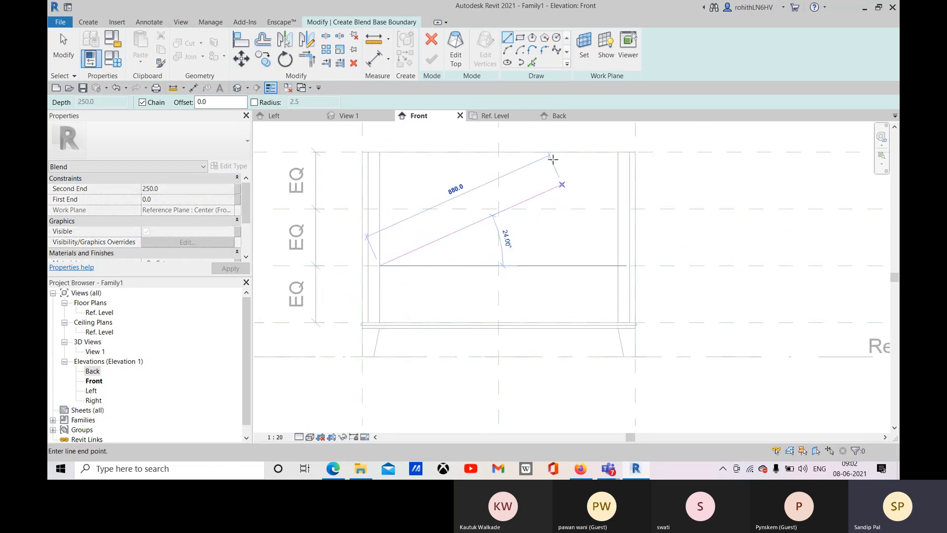
pyautogui.click(520, 38)
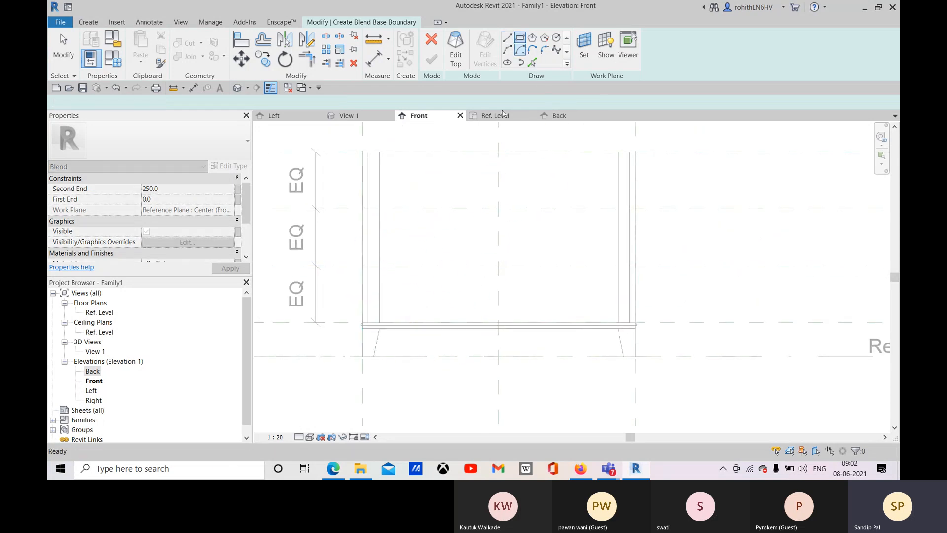
pyautogui.click(380, 267)
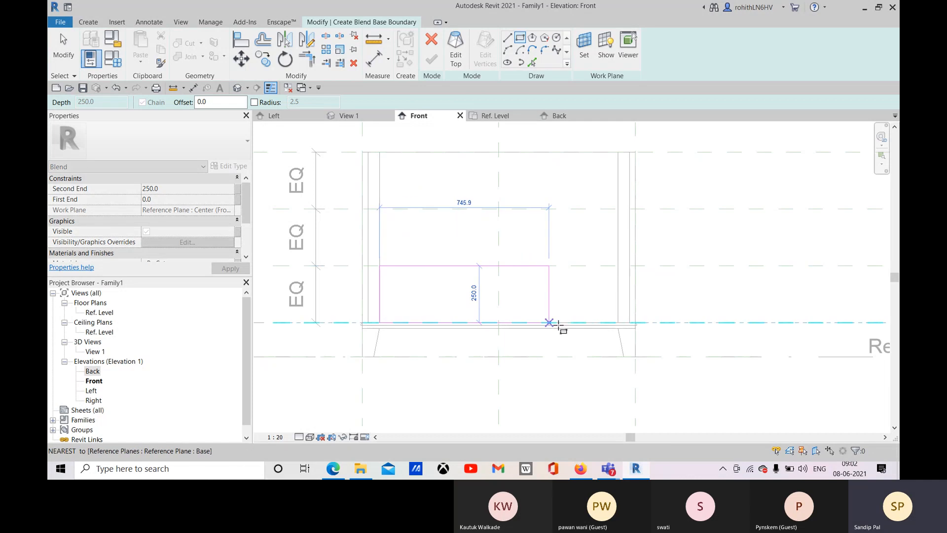
pyautogui.click(617, 322)
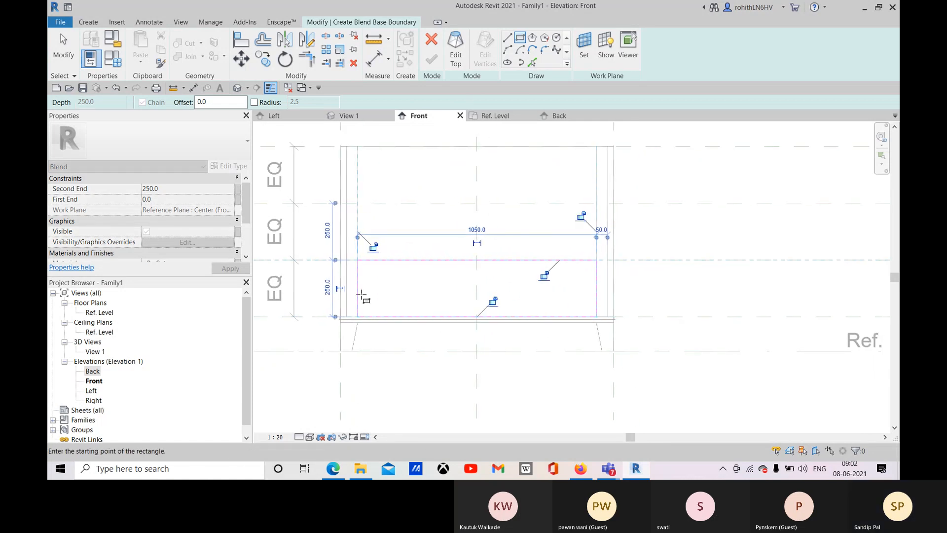
# Lock all four sides of the blend's base rectangle to the adjoining side panels and reference planes.
pyautogui.click(374, 247)
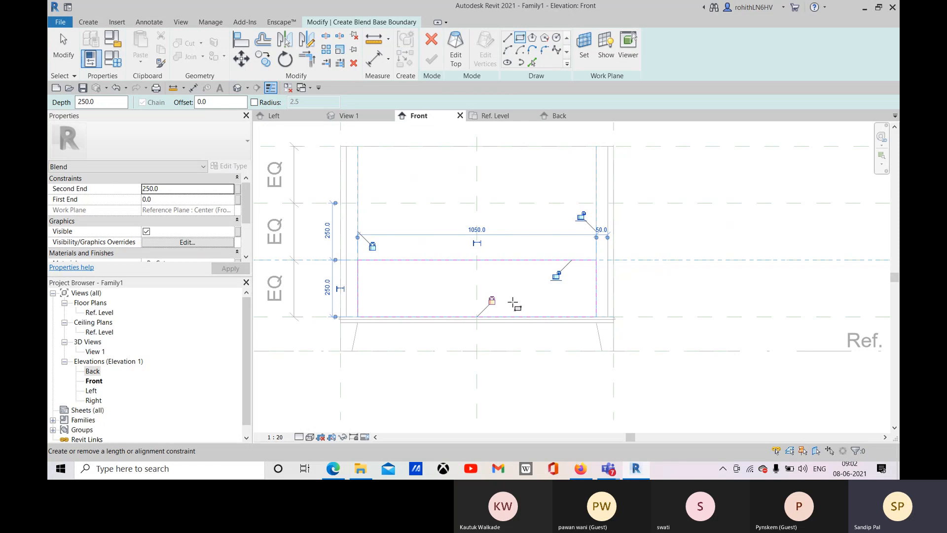
pyautogui.click(492, 300)
pyautogui.click(557, 276)
pyautogui.click(582, 216)
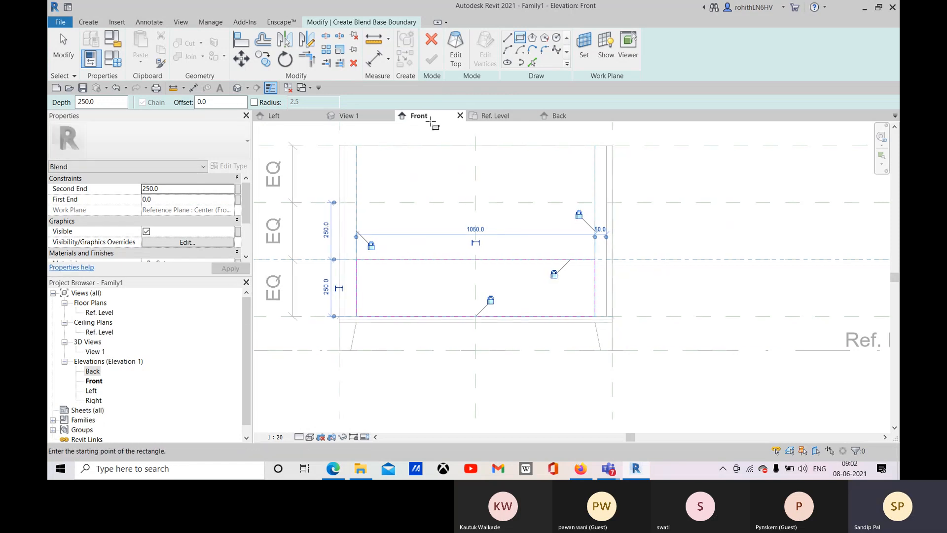
# Leave the blend's base boundary and start editing its top boundary.
pyautogui.click(455, 58)
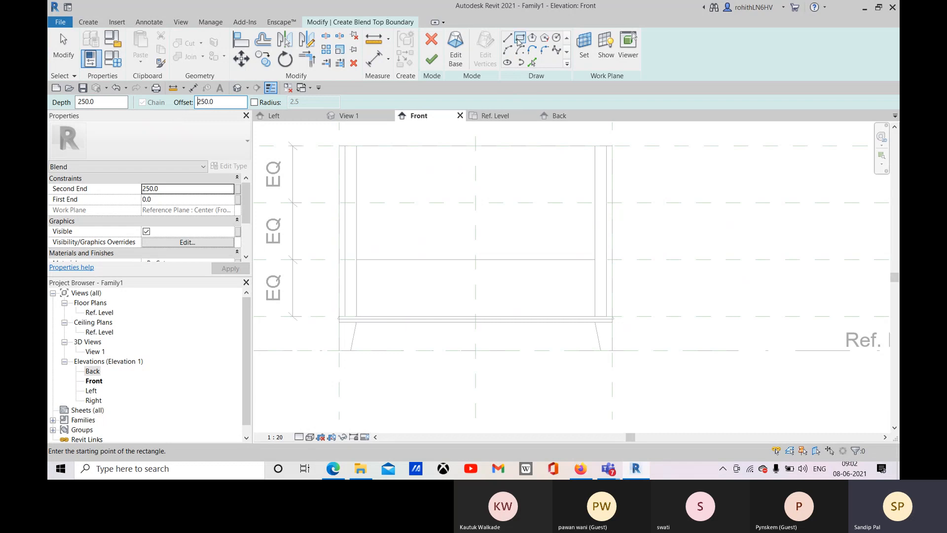
pyautogui.click(364, 258)
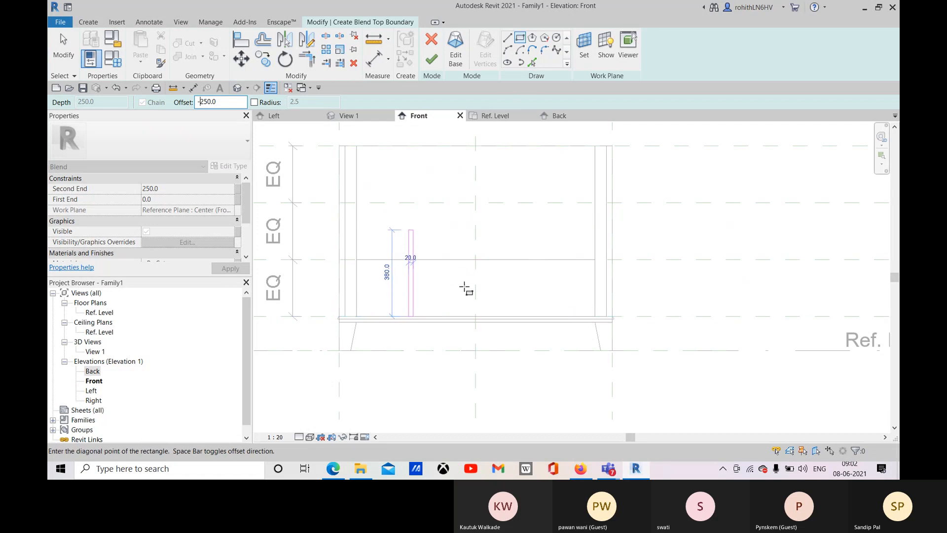
pyautogui.rightClick(449, 220)
pyautogui.click(460, 226)
# Try creating top boundary lines with Pick Lines, offset 100 mm inward from the lowest drawer bay's upper edge and both side panels.
pyautogui.click(531, 62)
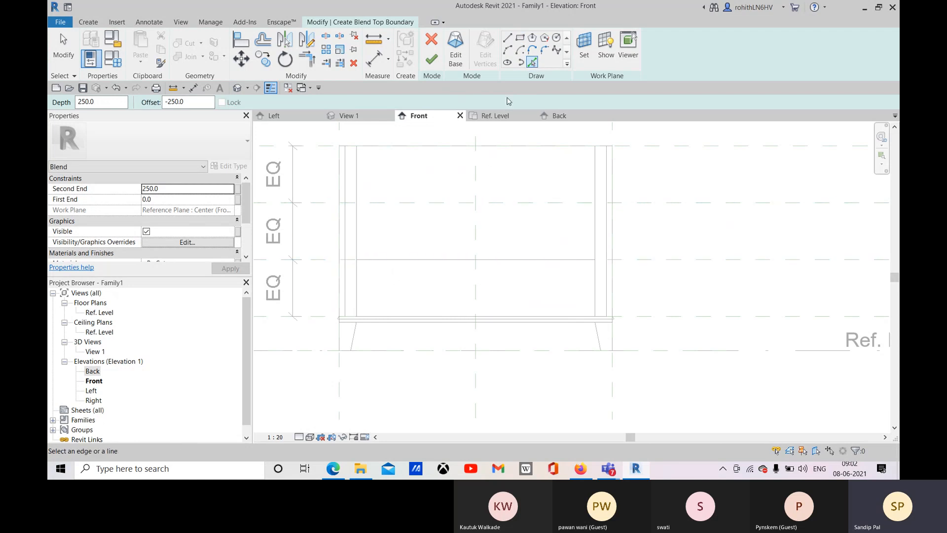
pyautogui.doubleClick(187, 102)
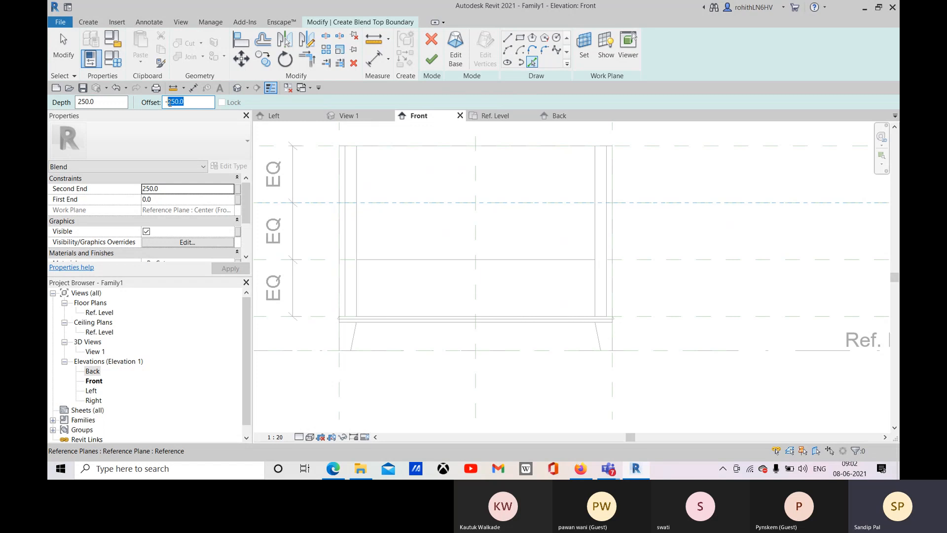
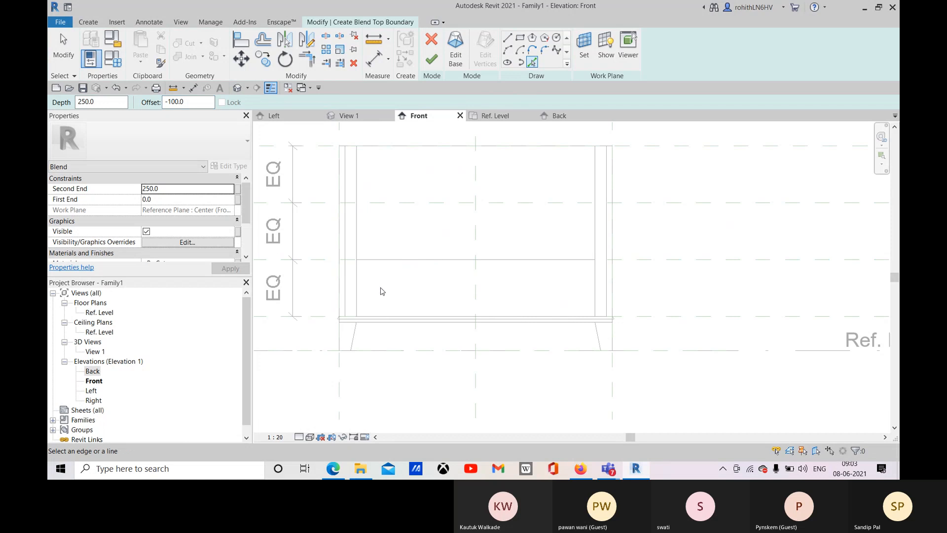
pyautogui.click(420, 259)
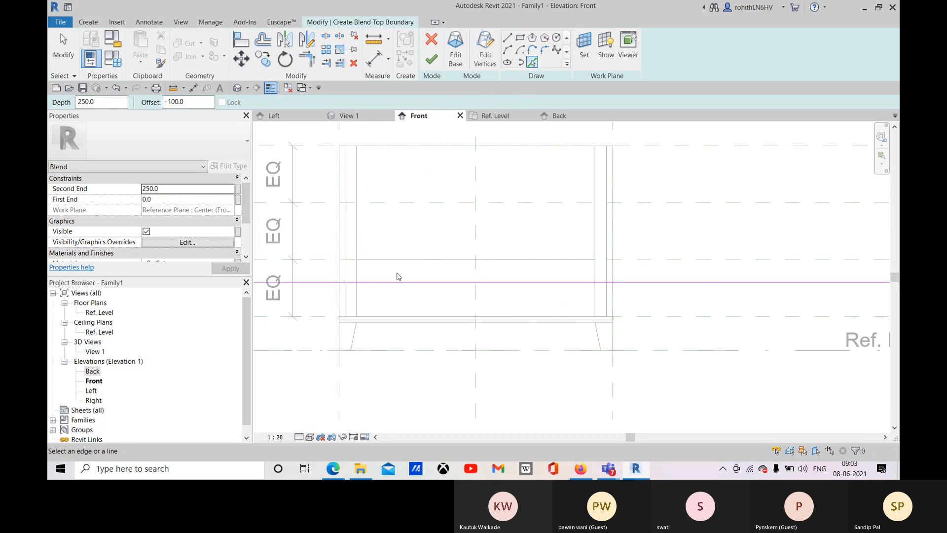
pyautogui.click(357, 298)
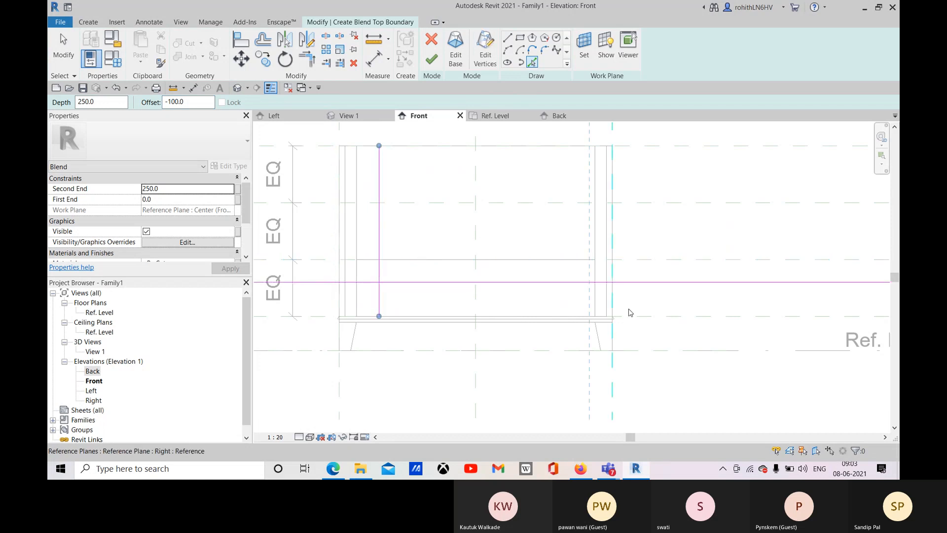
pyautogui.click(596, 300)
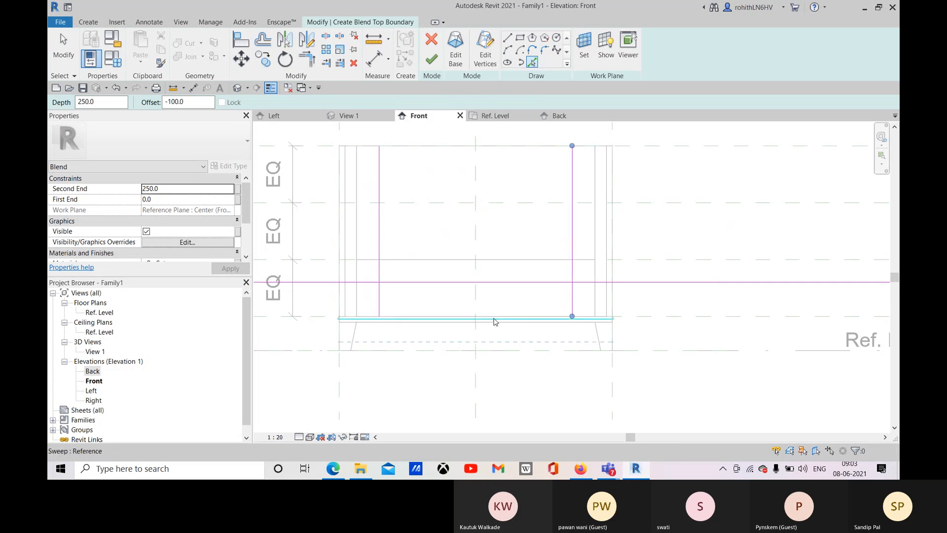
pyautogui.scroll(2, 501, 317)
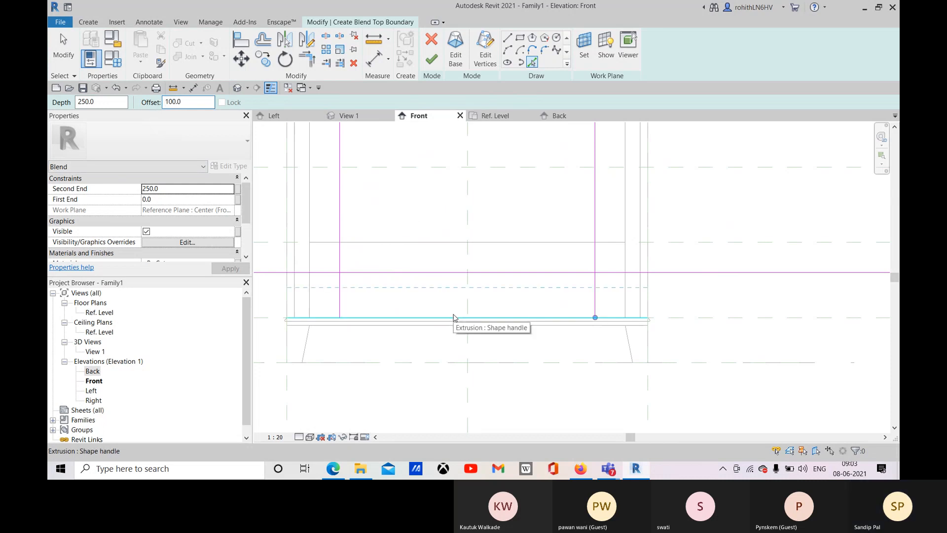
pyautogui.moveTo(511, 317); pyautogui.dragTo(516, 317, button='middle')
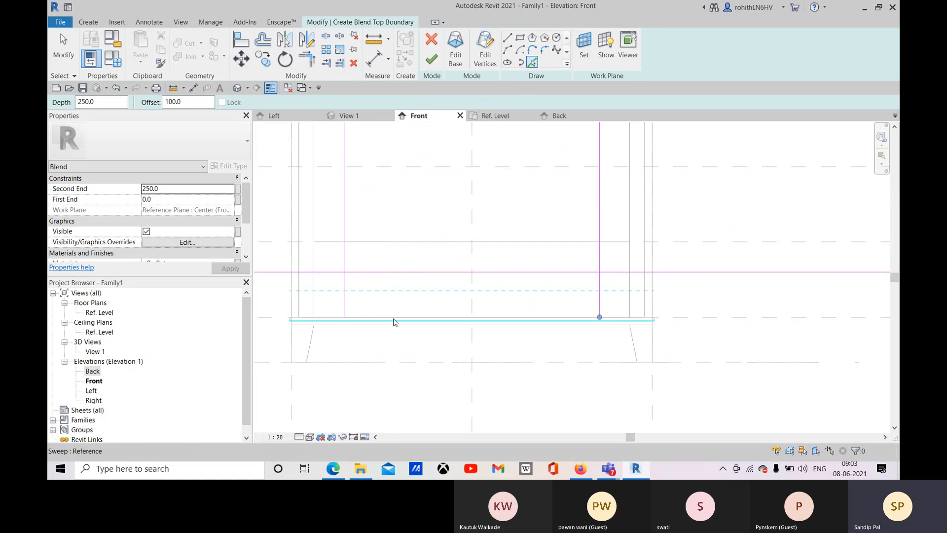
pyautogui.moveTo(393, 322); pyautogui.dragTo(412, 306, button='middle')
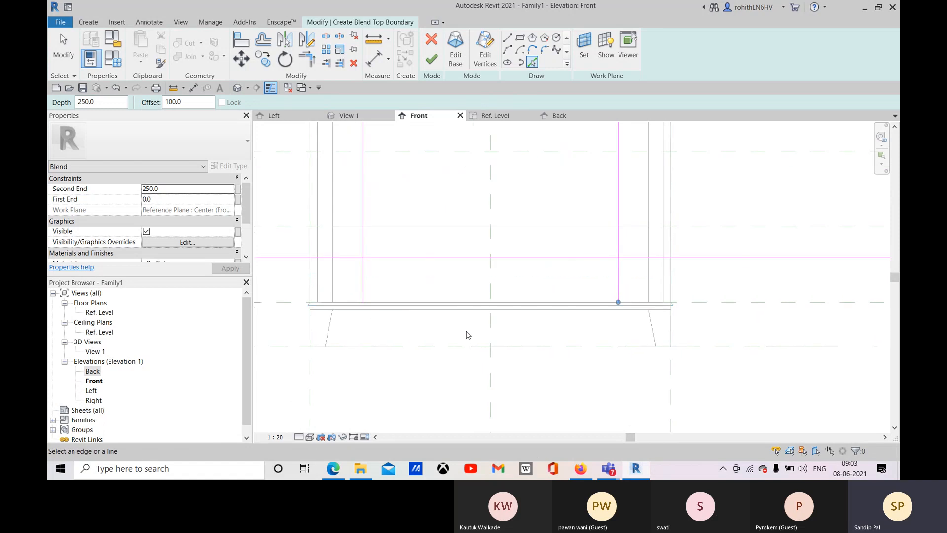
# Check the drawer fronts in the Edge reference photo, return to Revit and undo the three offset boundary lines.
pyautogui.click(337, 475)
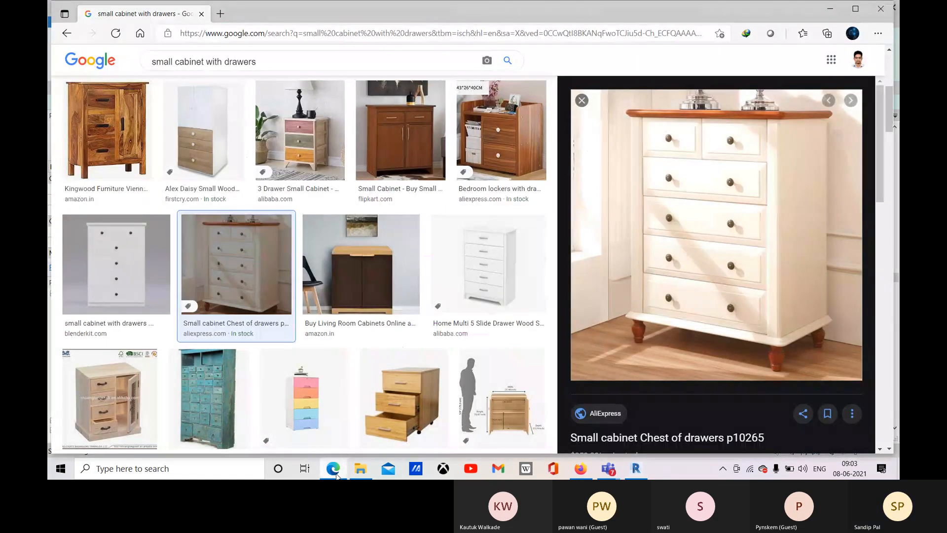
pyautogui.click(333, 469)
pyautogui.moveTo(438, 315); pyautogui.dragTo(459, 354, button='middle')
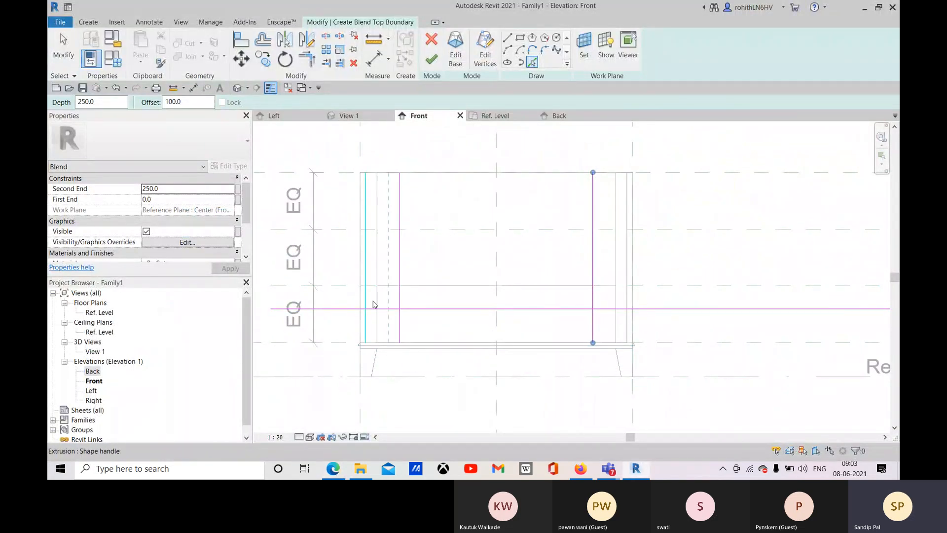
pyautogui.click(453, 351)
pyautogui.hotkey('ctrl', 'z')
pyautogui.hotkey('ctrl', 'z')
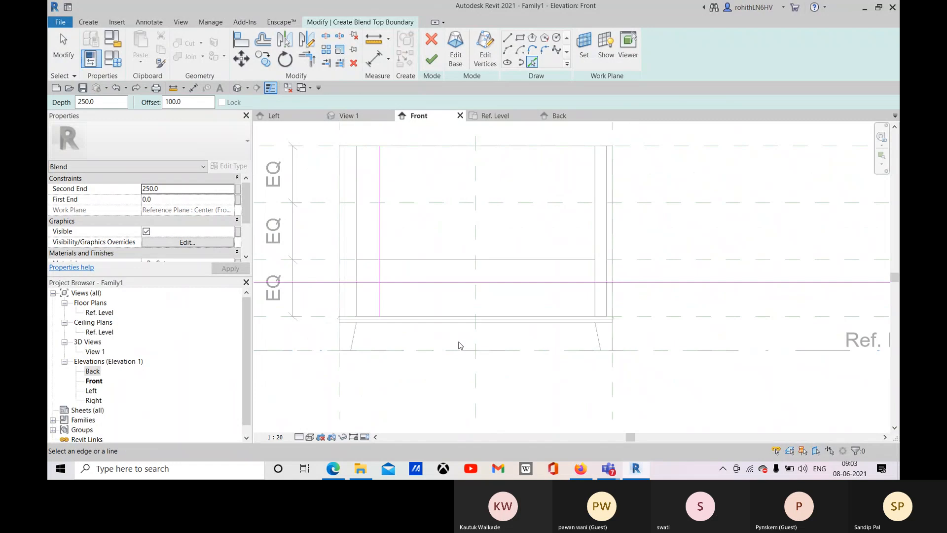
pyautogui.hotkey('ctrl', 'z')
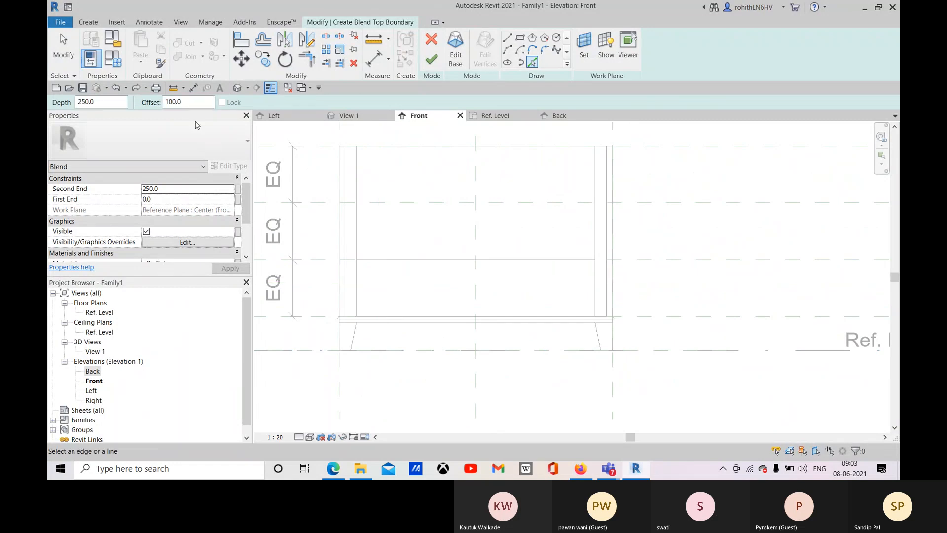
# Create top boundary lines offset 100 mm inward from both side panels and 50 mm inward from the lowest bay's upper and lower edges.
pyautogui.click(359, 246)
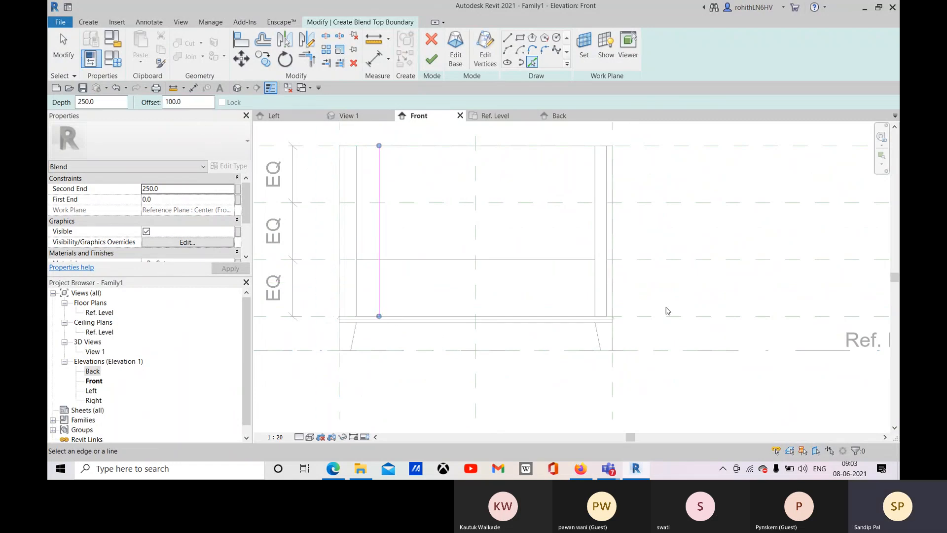
pyautogui.click(594, 246)
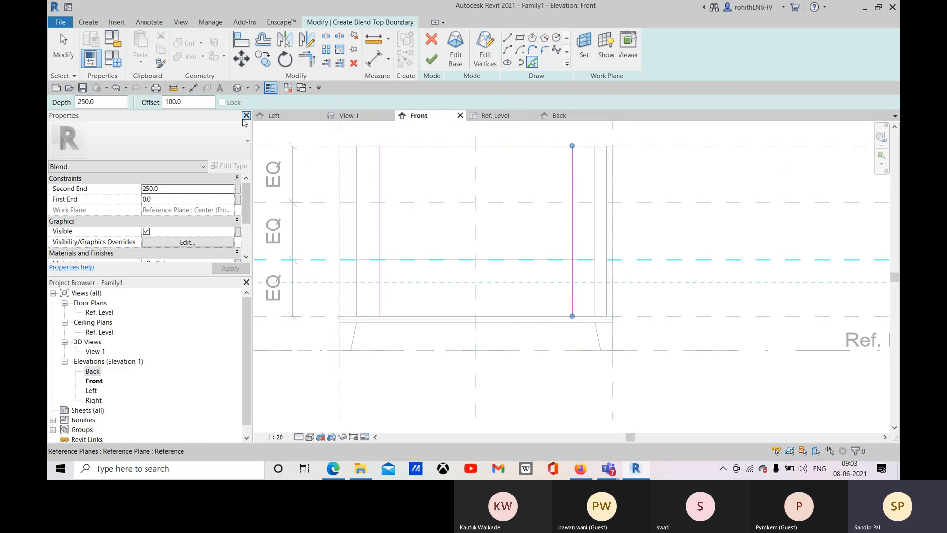
pyautogui.doubleClick(177, 103)
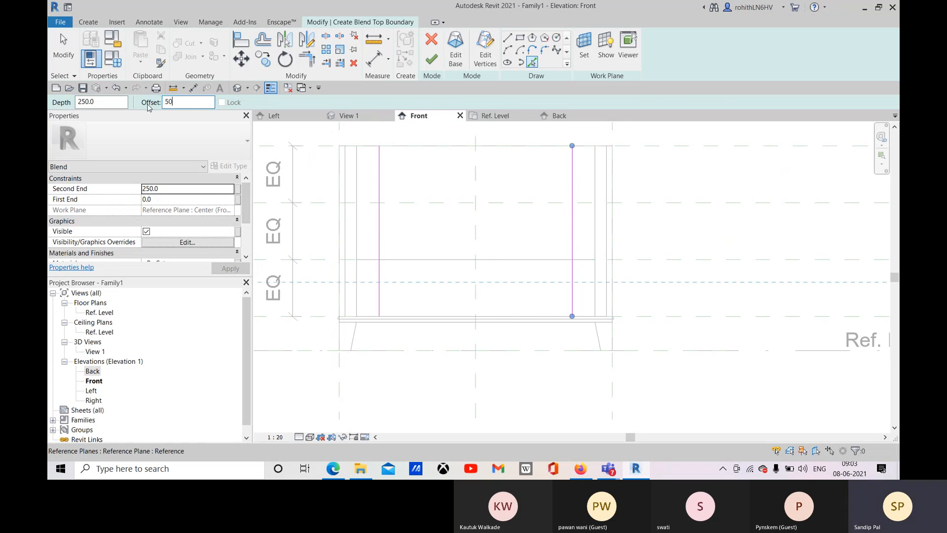
pyautogui.press('Return')
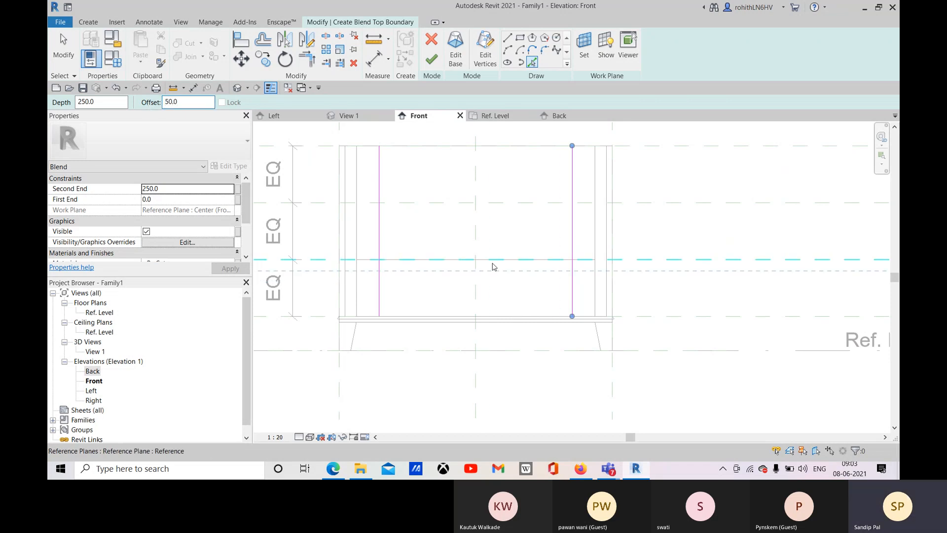
pyautogui.click(495, 267)
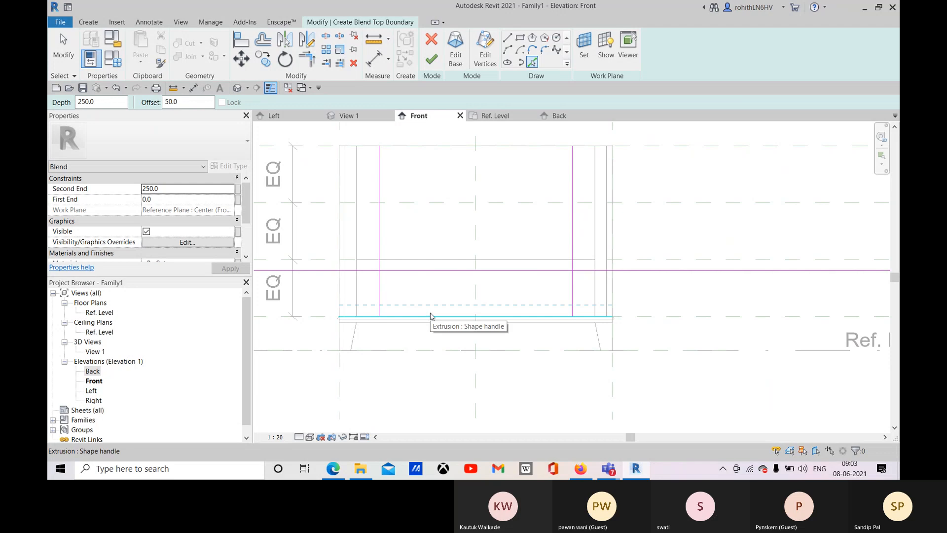
pyautogui.moveTo(519, 311); pyautogui.dragTo(524, 324, button='middle')
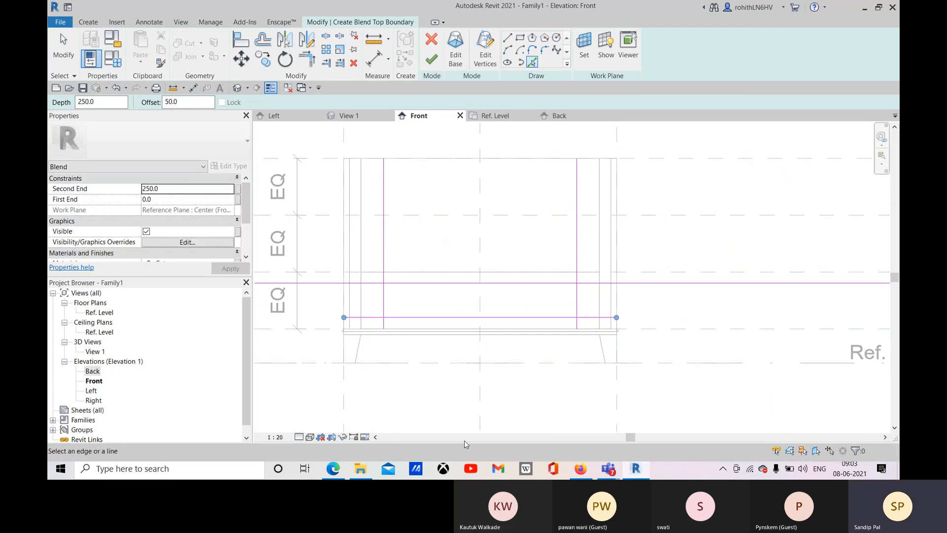
# Trim the four offset lines to corners so they form a closed rectangle inside the lowest drawer bay.
pyautogui.click(312, 64)
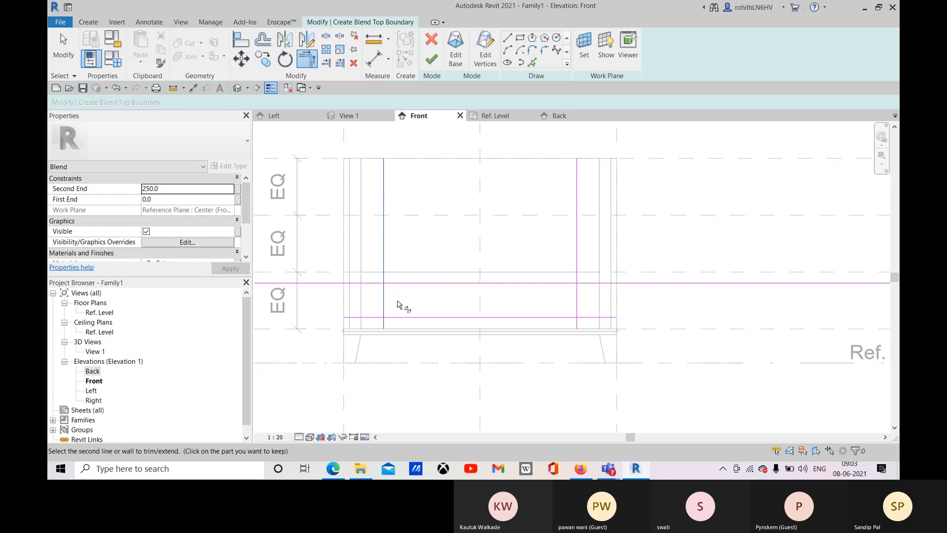
pyautogui.click(406, 285)
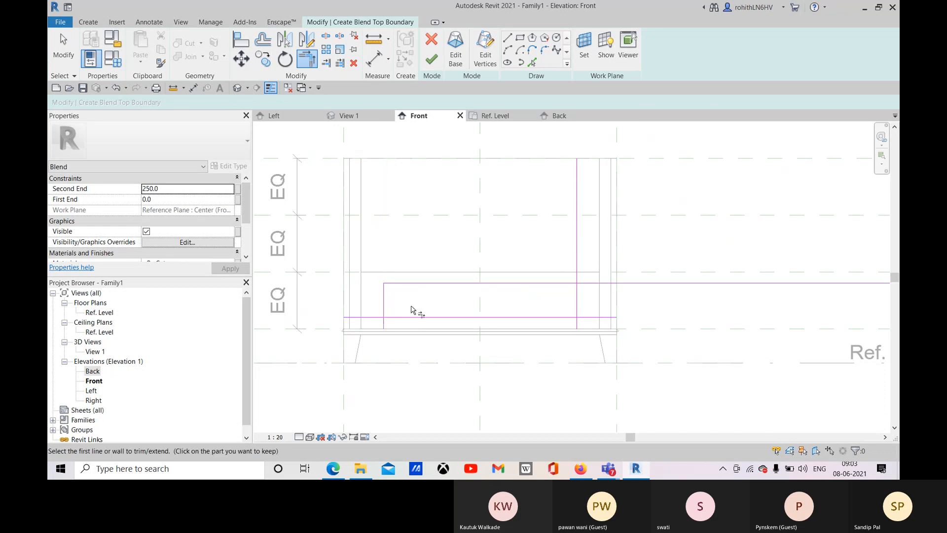
pyautogui.click(472, 321)
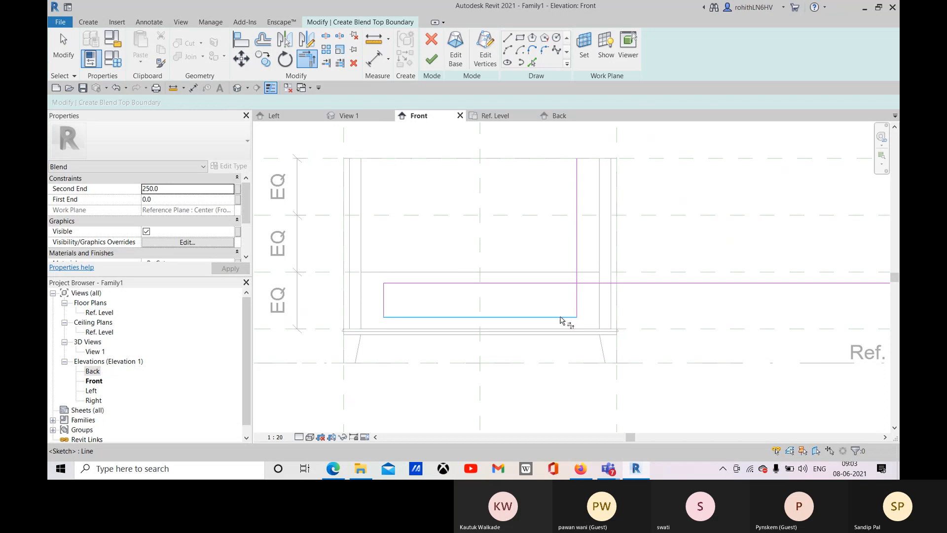
pyautogui.click(544, 288)
pyautogui.scroll(-2, 562, 330)
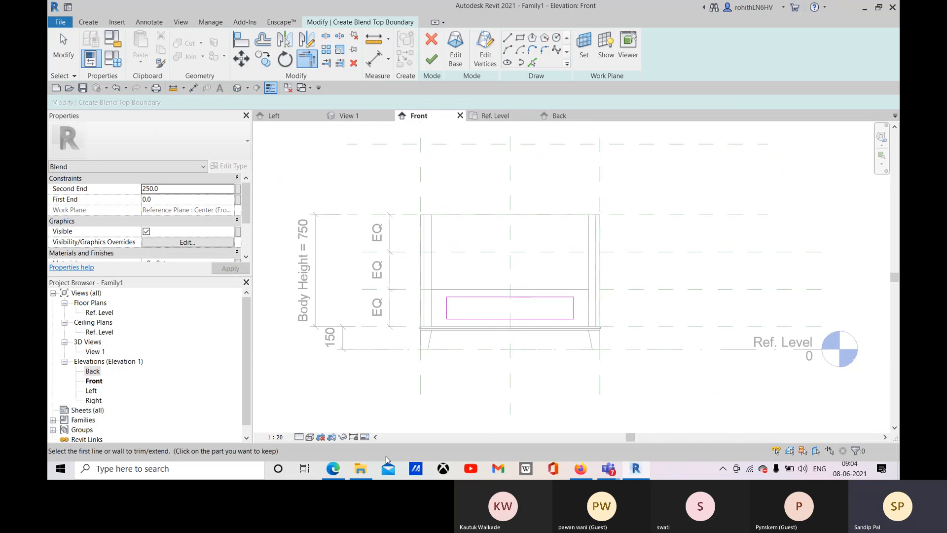
# Compare the drawer front with the Edge reference photo, and examine the moulding profile at the cabinet's lower corner in Revit.
pyautogui.click(333, 471)
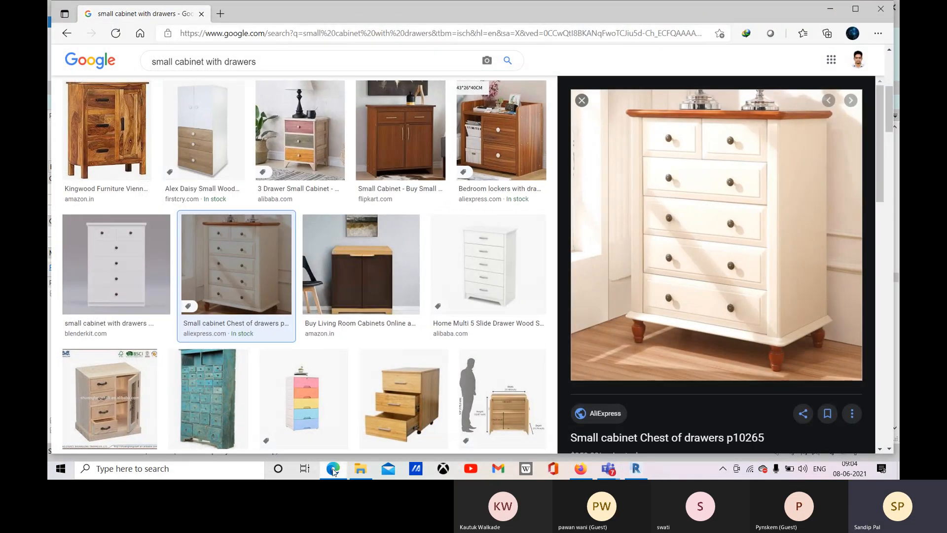
pyautogui.click(635, 471)
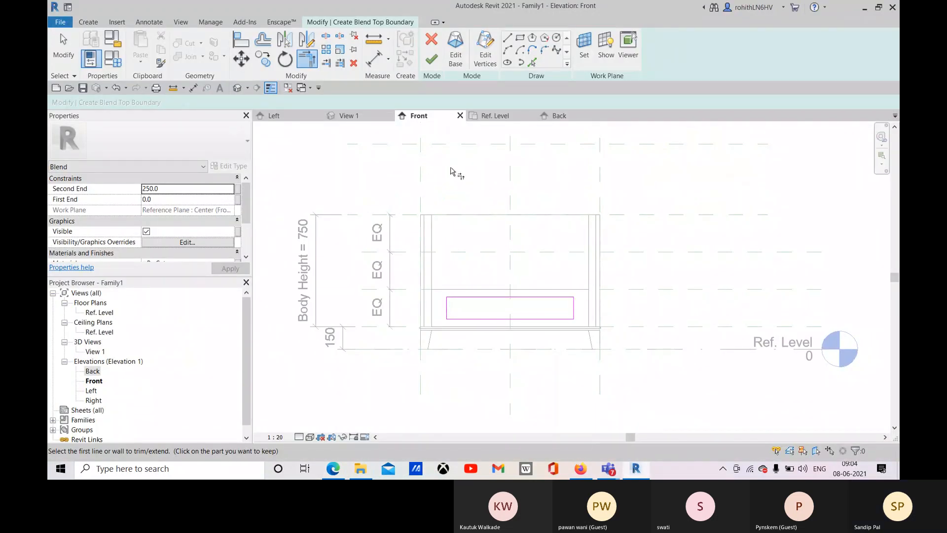
pyautogui.rightClick(450, 171)
pyautogui.click(461, 175)
pyautogui.scroll(4, 417, 325)
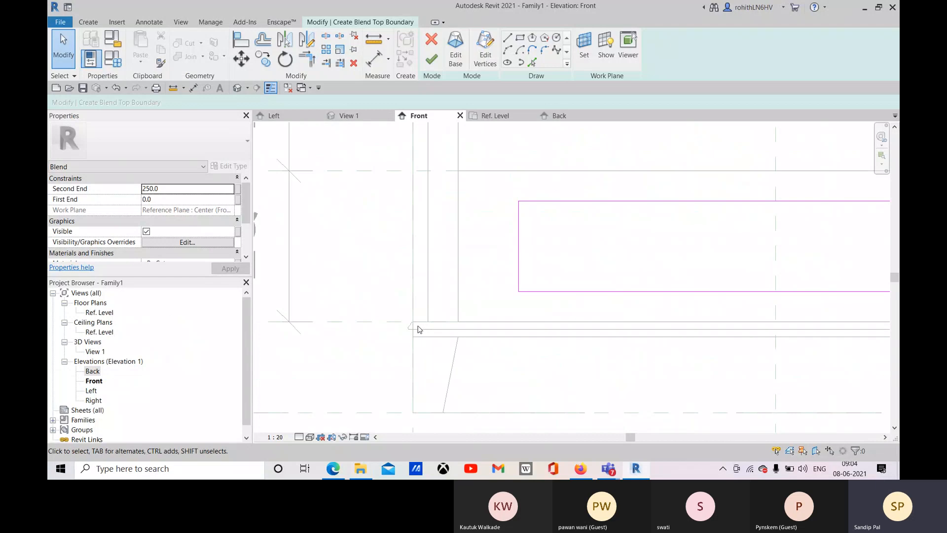
pyautogui.scroll(2, 411, 333)
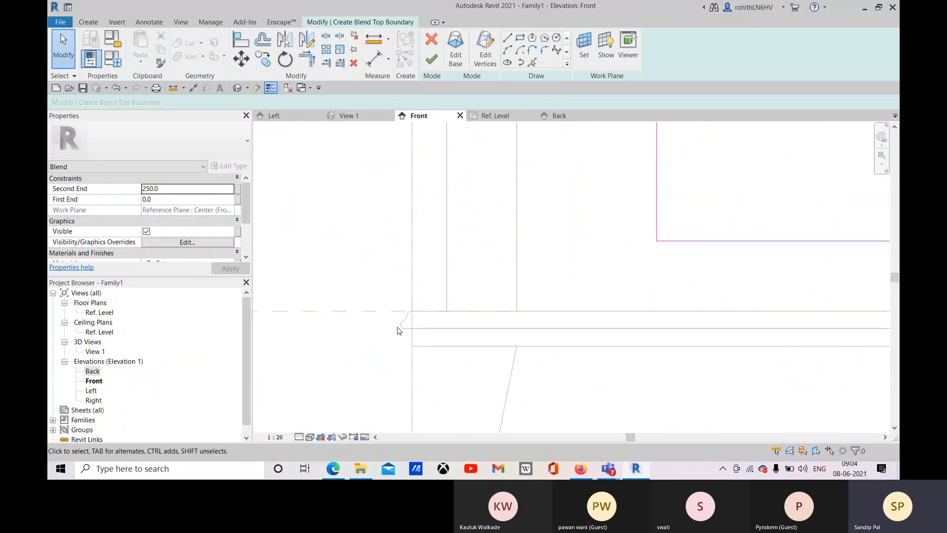
pyautogui.scroll(-4, 398, 330)
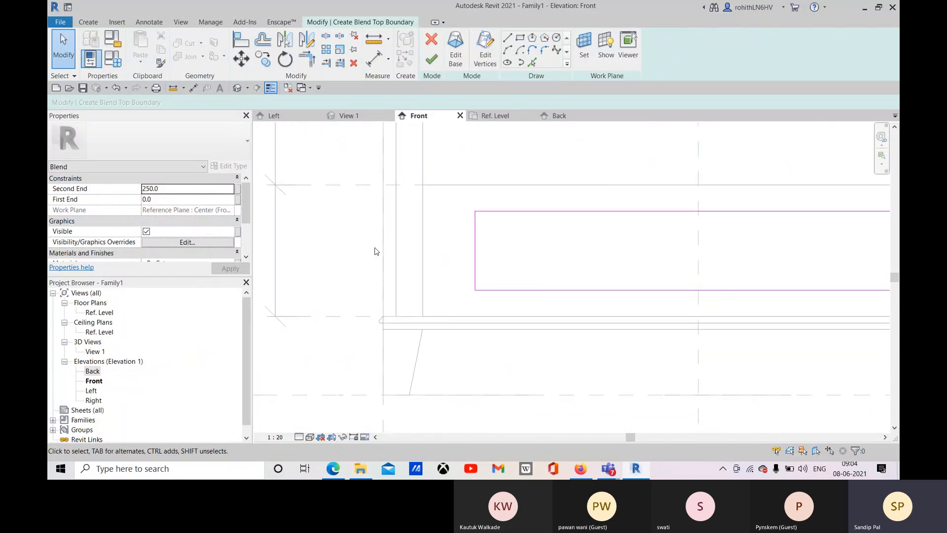
pyautogui.moveTo(482, 296); pyautogui.dragTo(470, 318, button='middle')
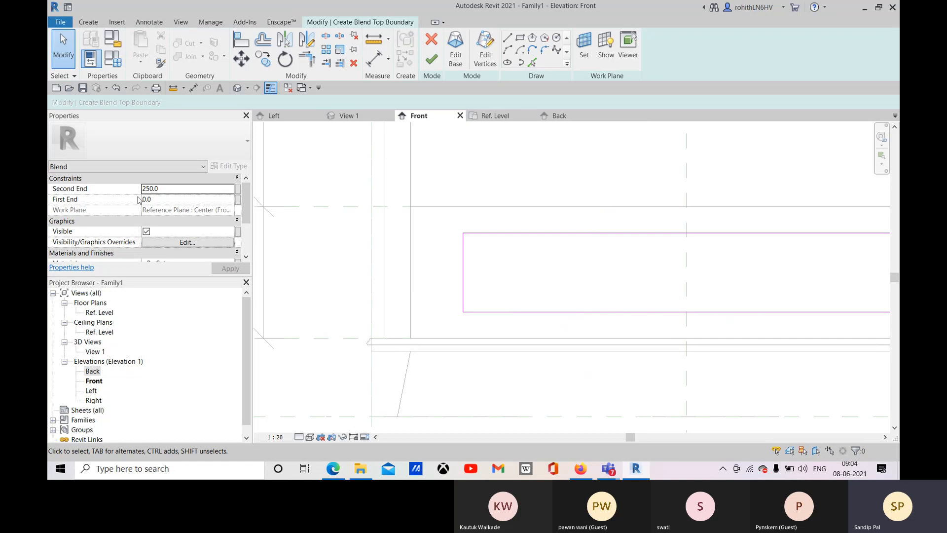
# Set the blend's second end to 6.5 mm and finish the lowest drawer front.
pyautogui.click(161, 189)
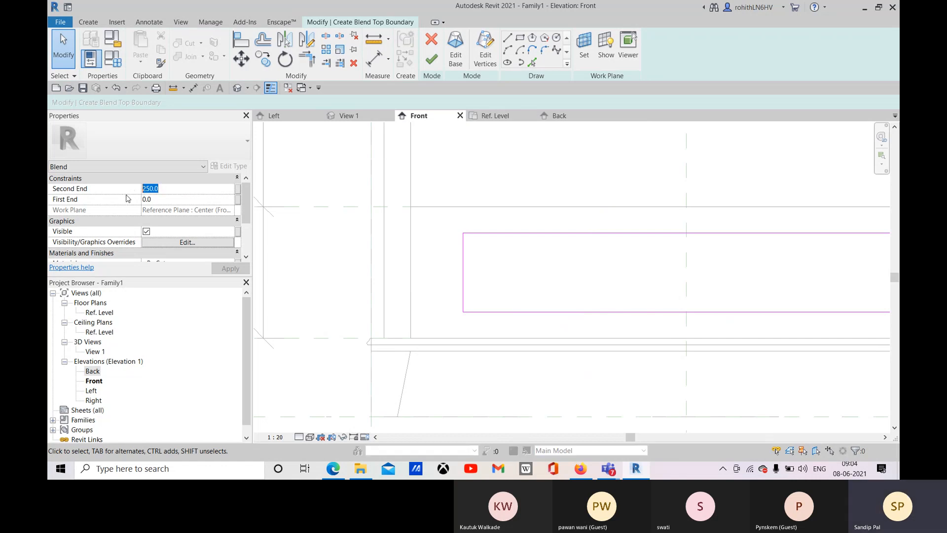
pyautogui.write('6.5')
pyautogui.press('Return')
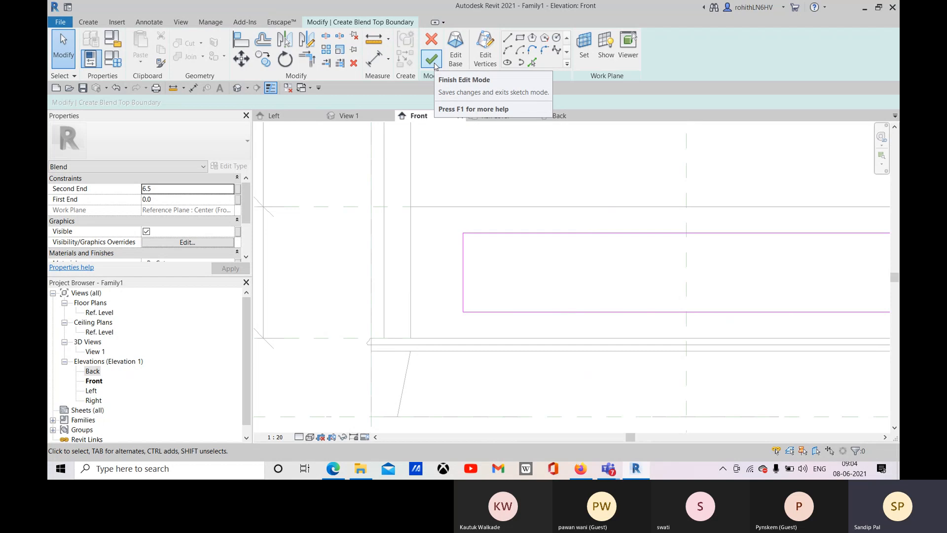
pyautogui.scroll(-4, 558, 264)
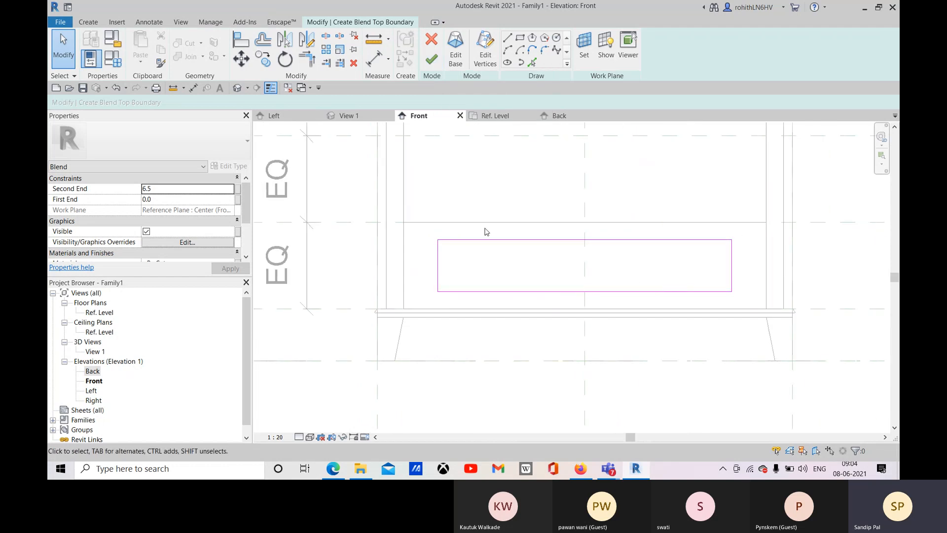
pyautogui.click(431, 60)
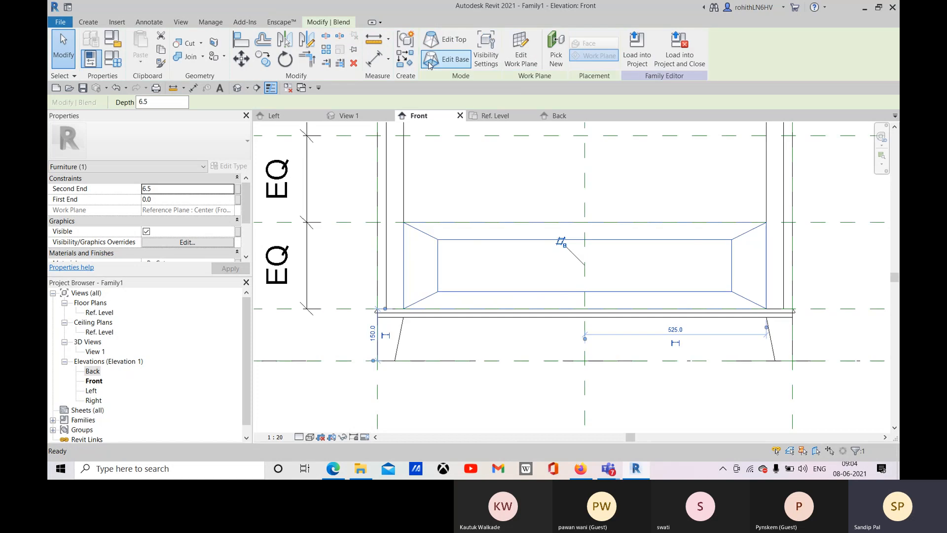
# Examine the lowest drawer front's depth position inside the cabinet in the 3D view and review its properties.
pyautogui.scroll(-1, 561, 241)
pyautogui.moveTo(560, 241); pyautogui.dragTo(507, 295, button='middle')
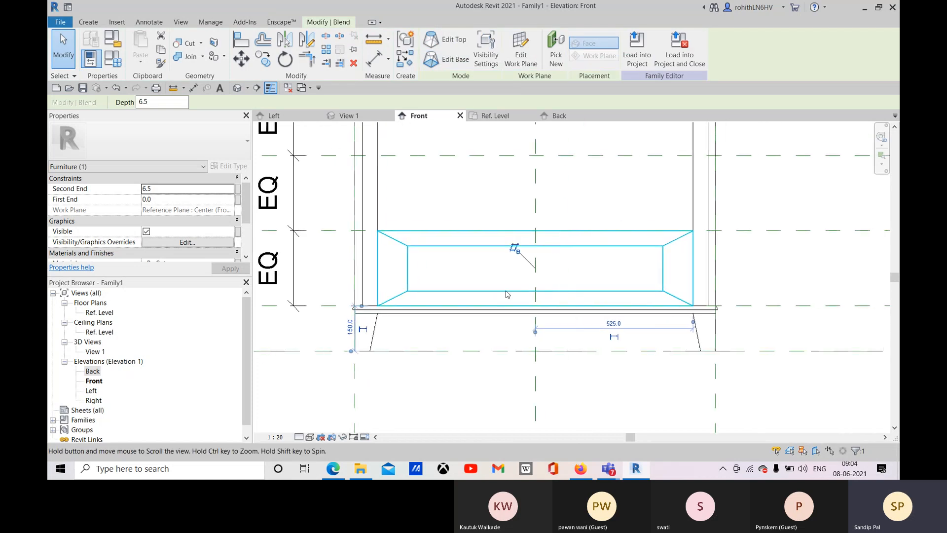
pyautogui.click(348, 117)
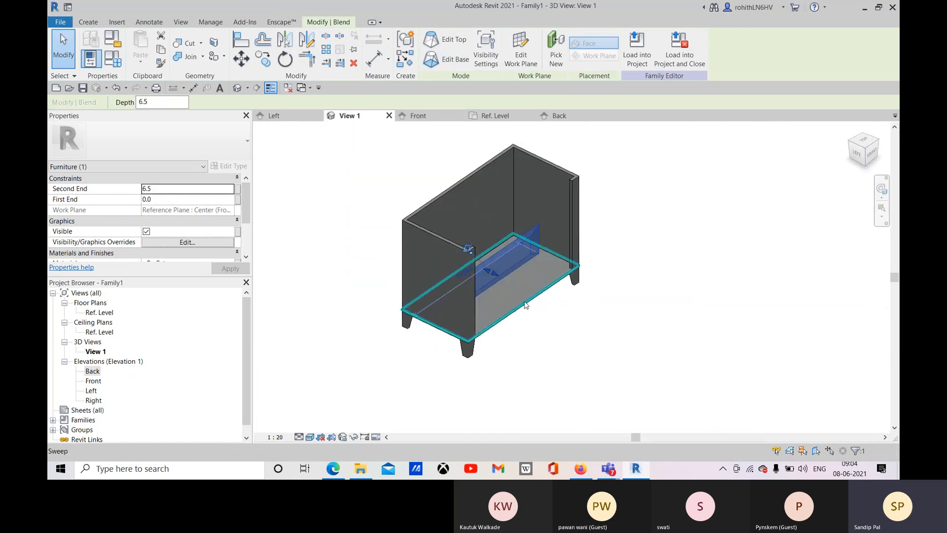
pyautogui.keyDown('shift'); pyautogui.moveTo(524, 305); pyautogui.dragTo(456, 317, button='middle'); pyautogui.keyUp('shift')
pyautogui.scroll(-3, 433, 355)
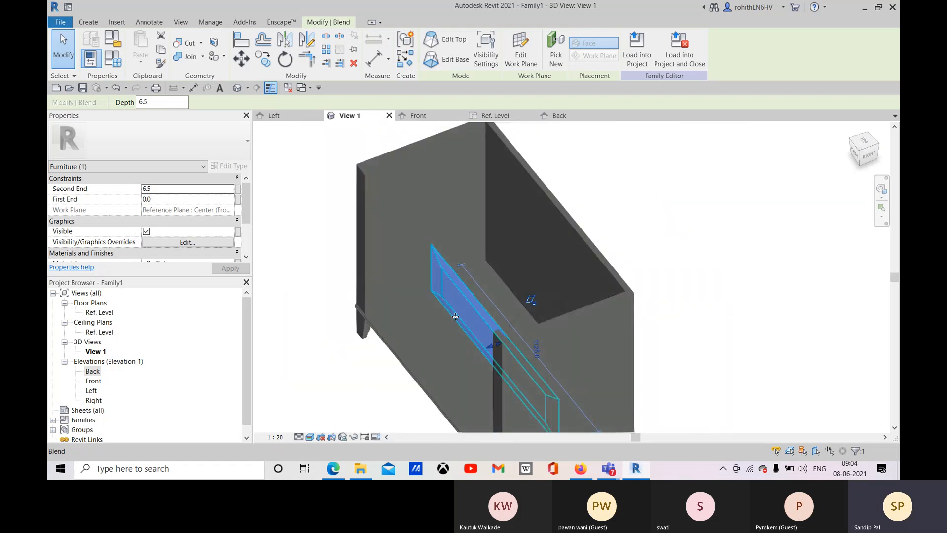
pyautogui.scroll(-5, 455, 317)
pyautogui.keyDown('shift'); pyautogui.moveTo(459, 365); pyautogui.dragTo(394, 419, button='middle'); pyautogui.keyUp('shift')
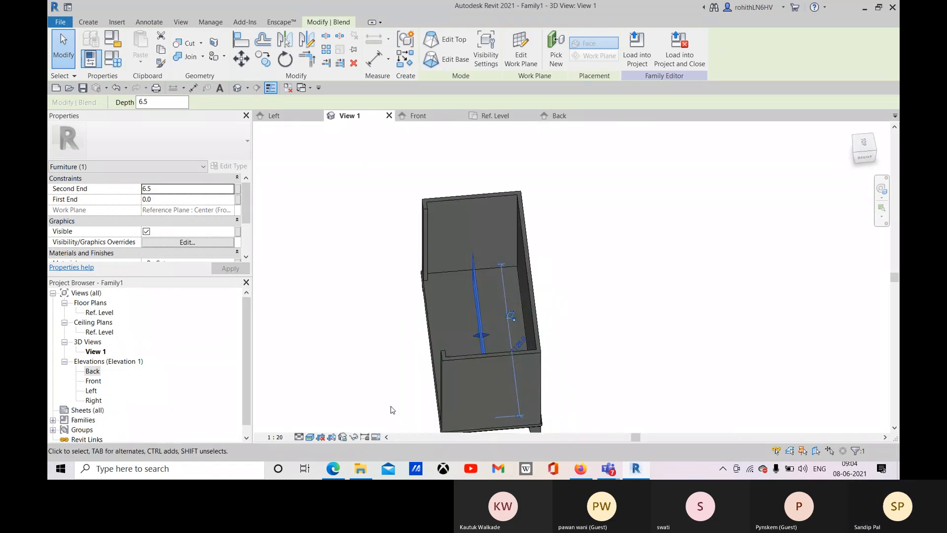
pyautogui.scroll(-3, 142, 234)
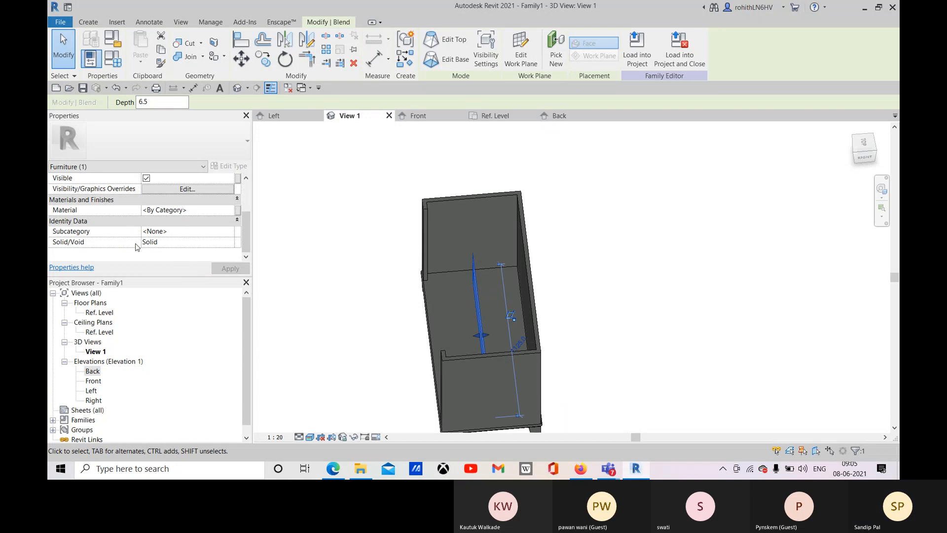
pyautogui.scroll(3, 171, 219)
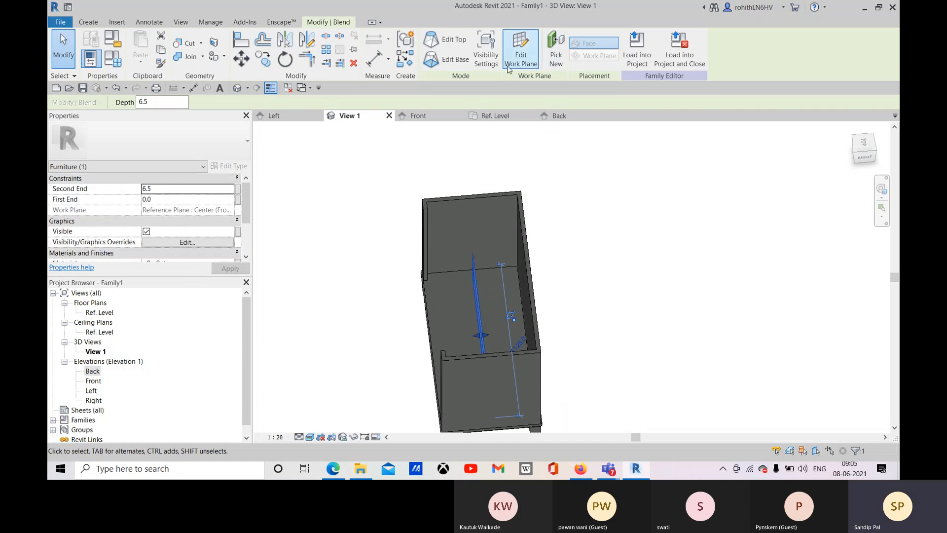
# Move the lowest drawer front's blend to the work plane Reference Plane : Front and check it in 3D.
pyautogui.click(522, 57)
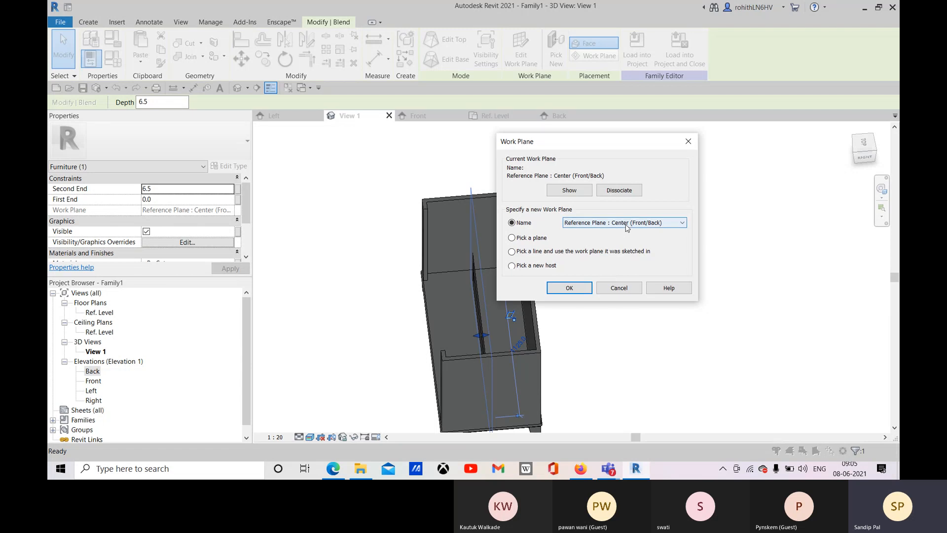
pyautogui.click(622, 223)
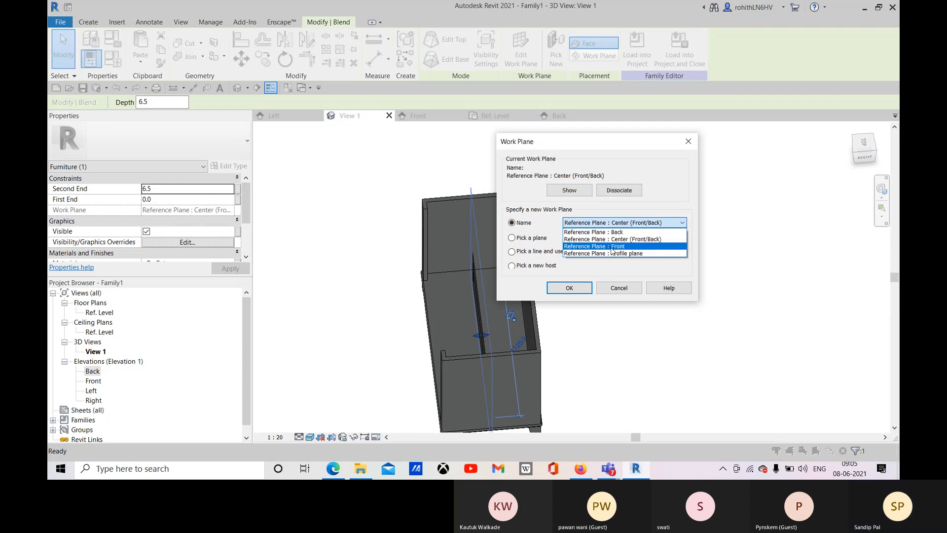
pyautogui.click(612, 249)
pyautogui.click(569, 287)
pyautogui.keyDown('shift'); pyautogui.moveTo(569, 288); pyautogui.dragTo(653, 304, button='middle'); pyautogui.keyUp('shift')
pyautogui.scroll(4, 393, 359)
pyautogui.keyDown('shift'); pyautogui.moveTo(386, 368); pyautogui.dragTo(481, 319, button='middle'); pyautogui.keyUp('shift')
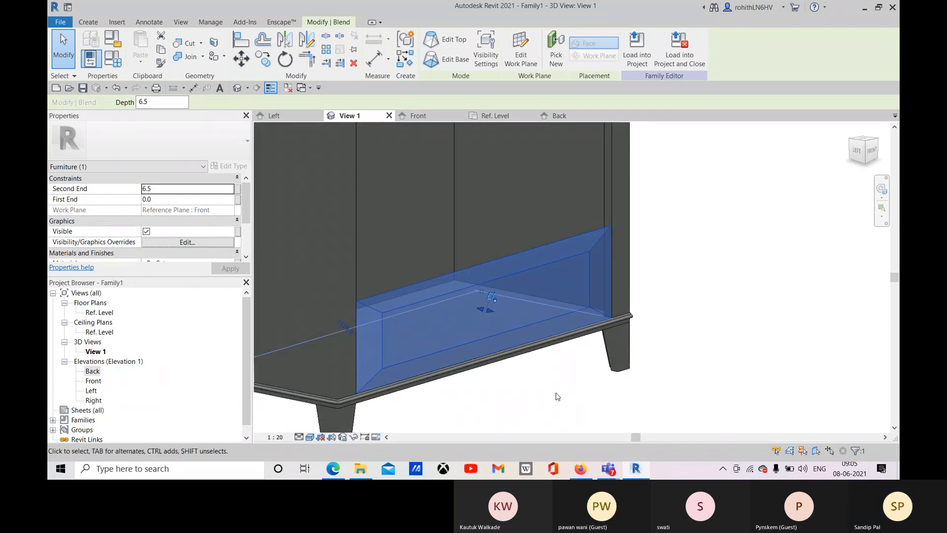
pyautogui.keyDown('shift'); pyautogui.moveTo(556, 393); pyautogui.dragTo(500, 390, button='middle'); pyautogui.keyUp('shift')
pyautogui.scroll(-3, 507, 381)
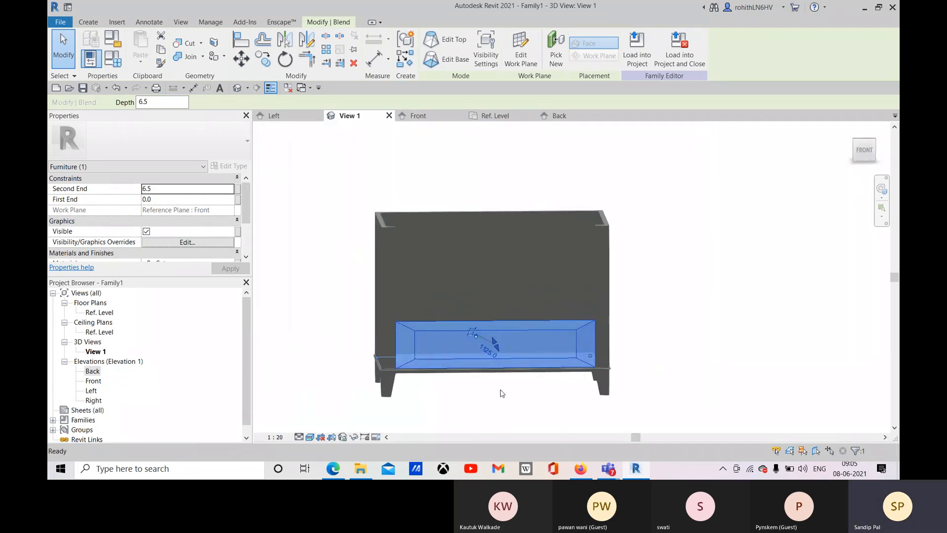
pyautogui.click(524, 417)
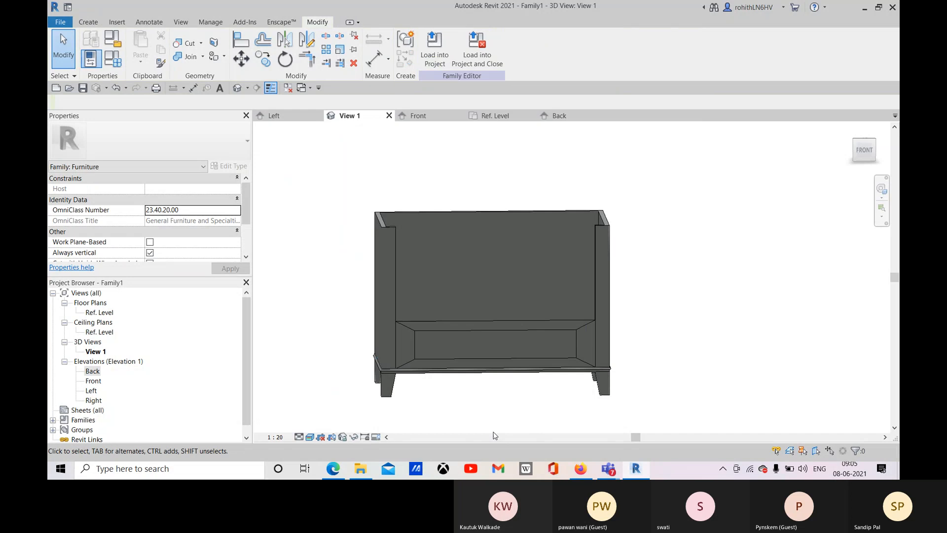
# Compare the drawer front in 3D with the chest of drawers reference photo in Edge, and return to Revit.
pyautogui.keyDown('shift'); pyautogui.moveTo(492, 436); pyautogui.dragTo(615, 414, button='middle'); pyautogui.keyUp('shift')
pyautogui.moveTo(636, 468)
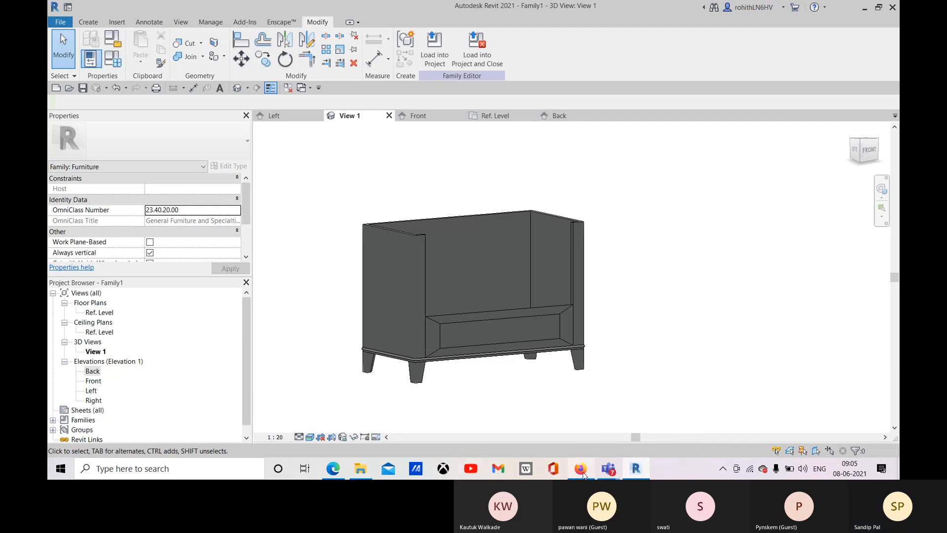
pyautogui.moveTo(584, 475)
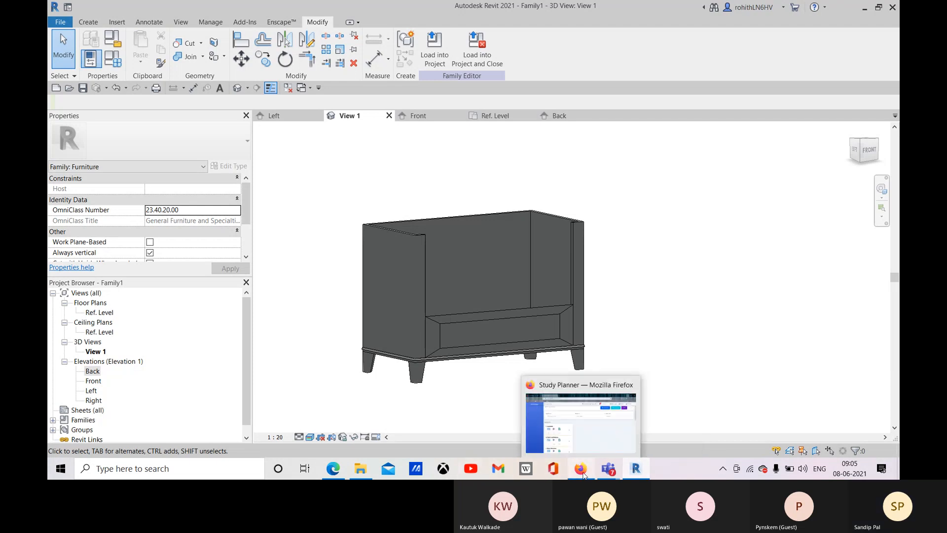
pyautogui.click(637, 472)
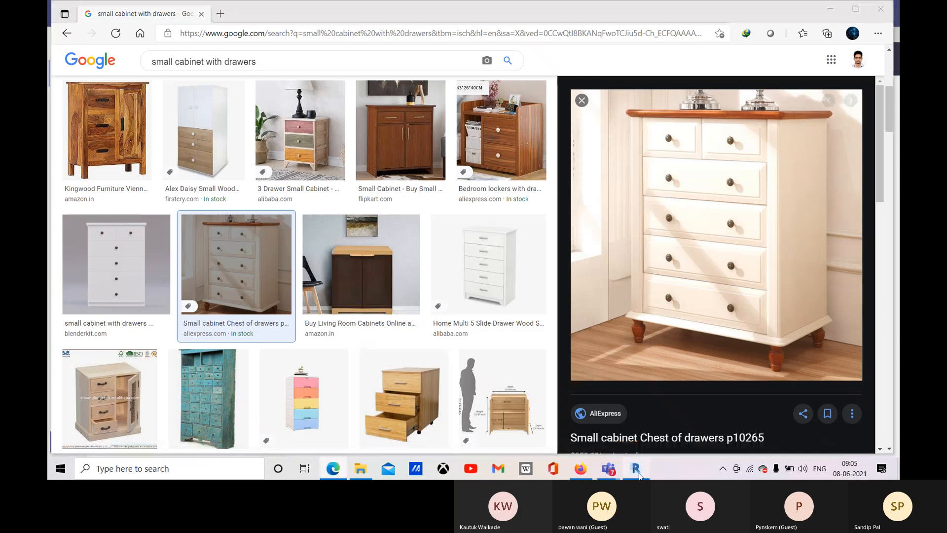
pyautogui.click(635, 468)
# Array the lowest drawer front upward in the front elevation as 3 grouped items, with the second placed one bay higher.
pyautogui.click(430, 117)
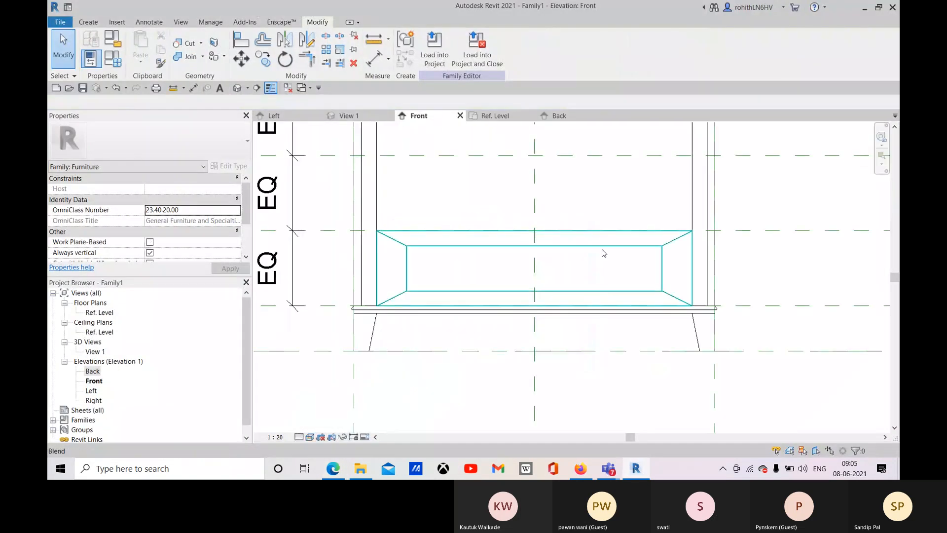
pyautogui.click(590, 258)
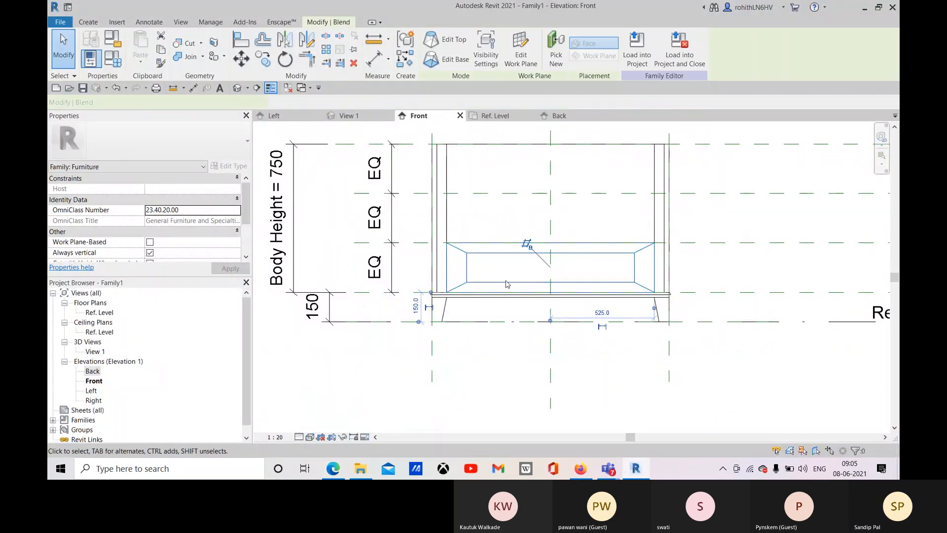
pyautogui.moveTo(437, 290); pyautogui.dragTo(428, 325, button='middle')
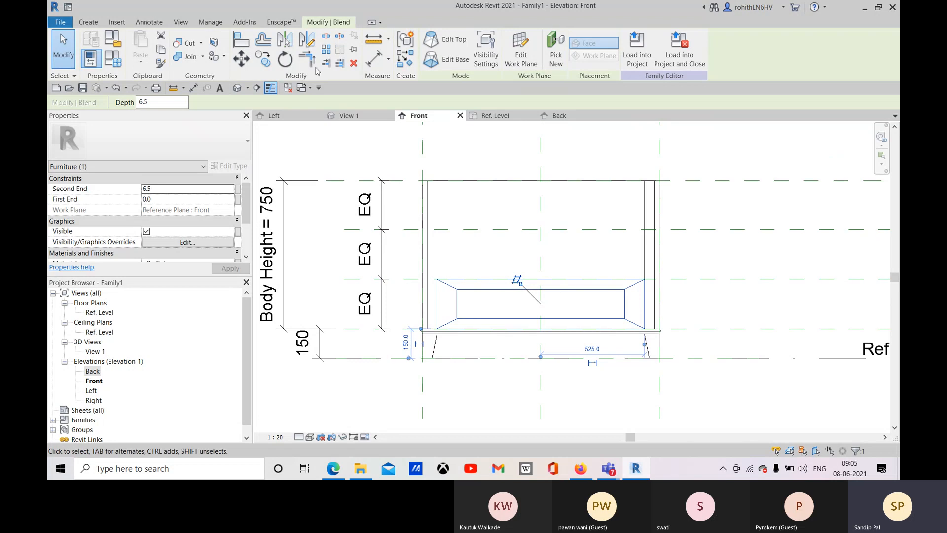
pyautogui.click(326, 49)
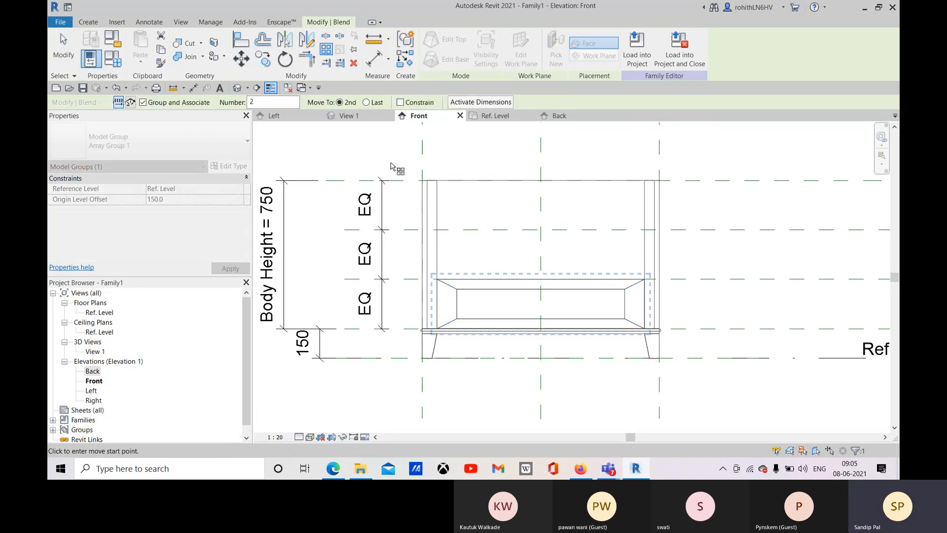
pyautogui.click(255, 103)
pyautogui.write('3')
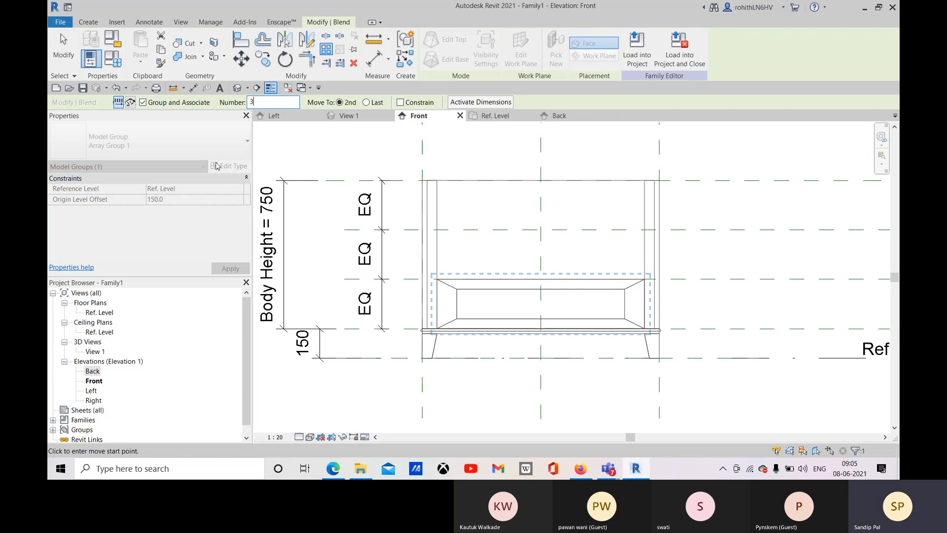
pyautogui.click(437, 279)
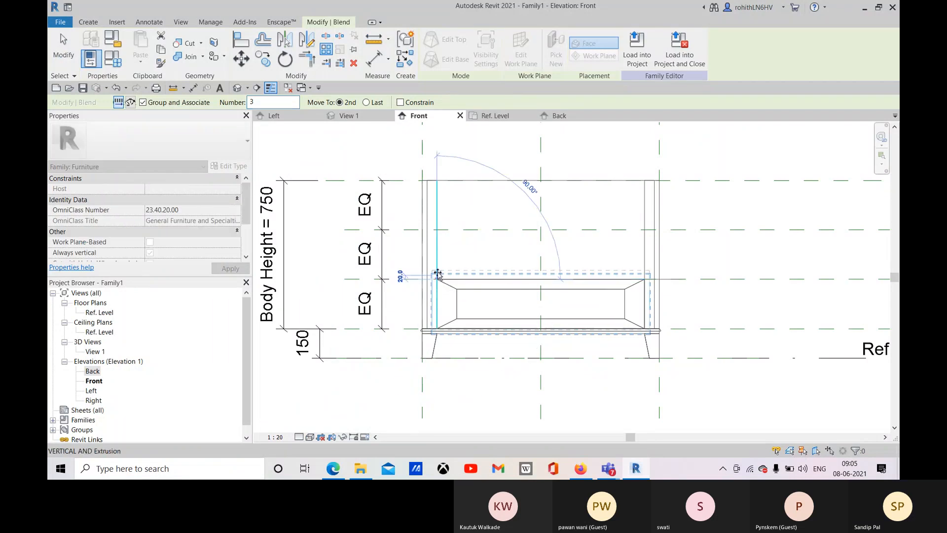
pyautogui.click(438, 230)
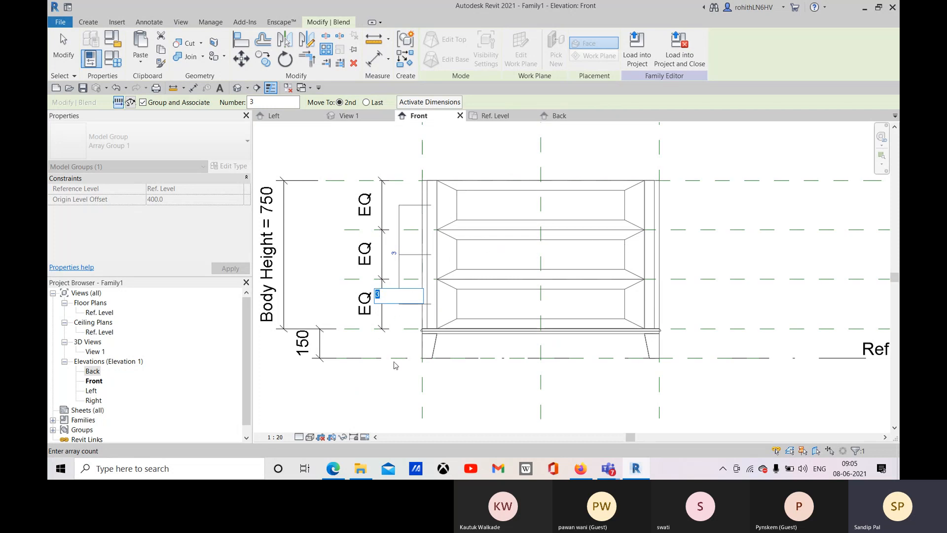
pyautogui.press('Return')
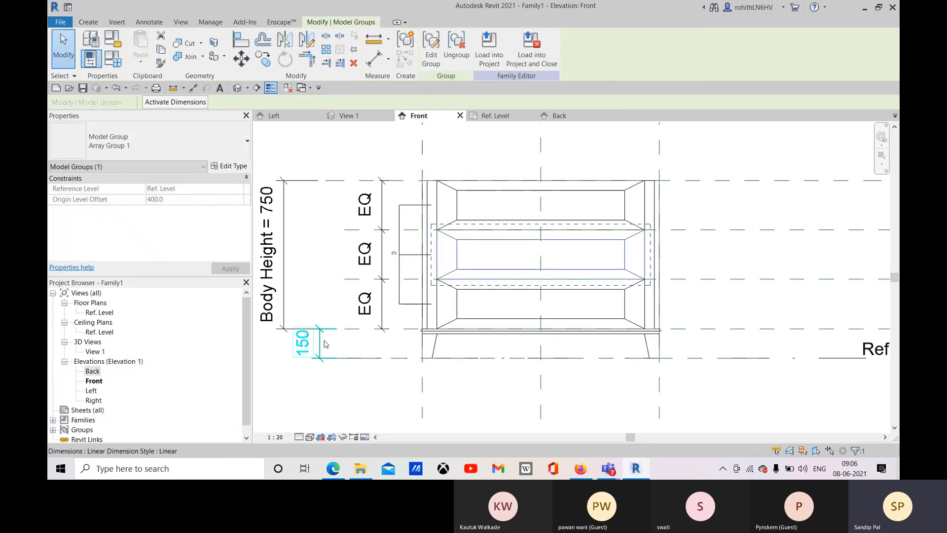
# Label the drawer array's count with a new type-based family parameter named No. of Drawers.
pyautogui.click(403, 259)
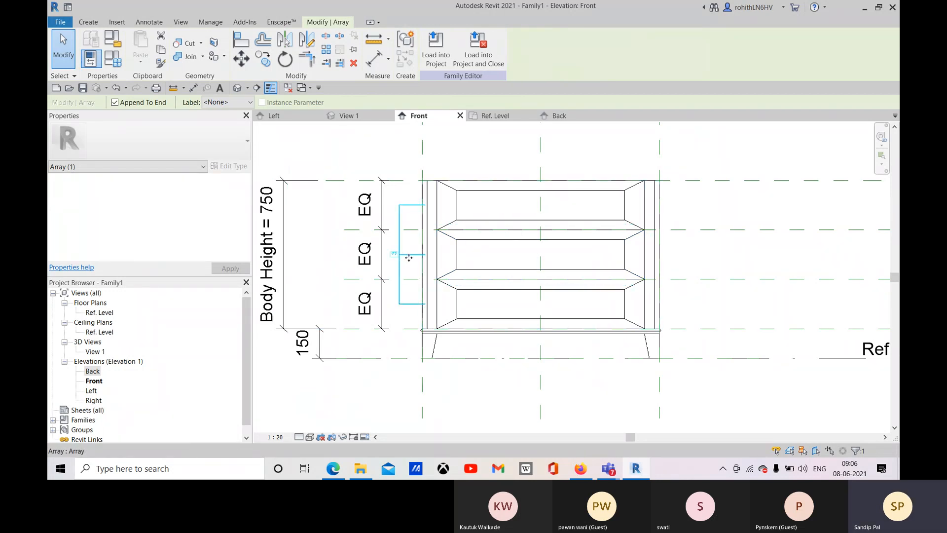
pyautogui.click(223, 103)
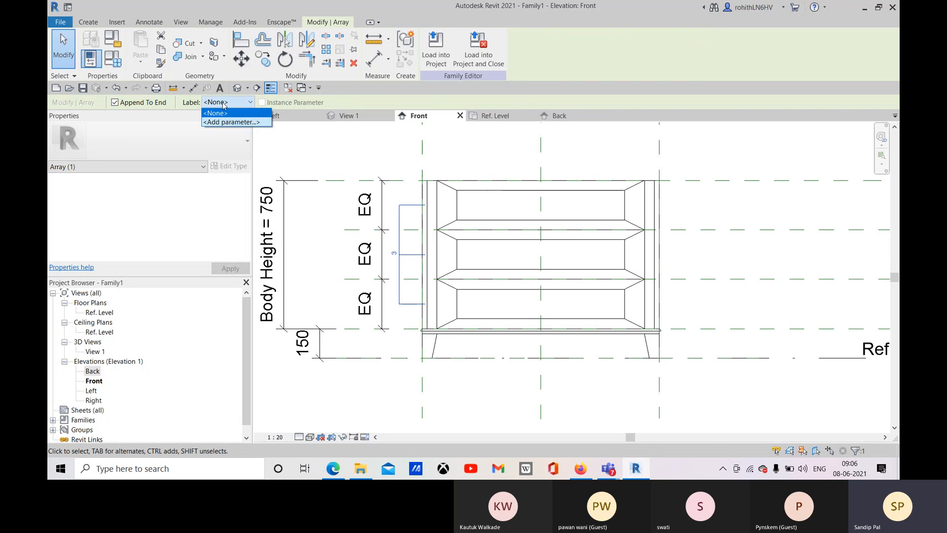
pyautogui.click(228, 122)
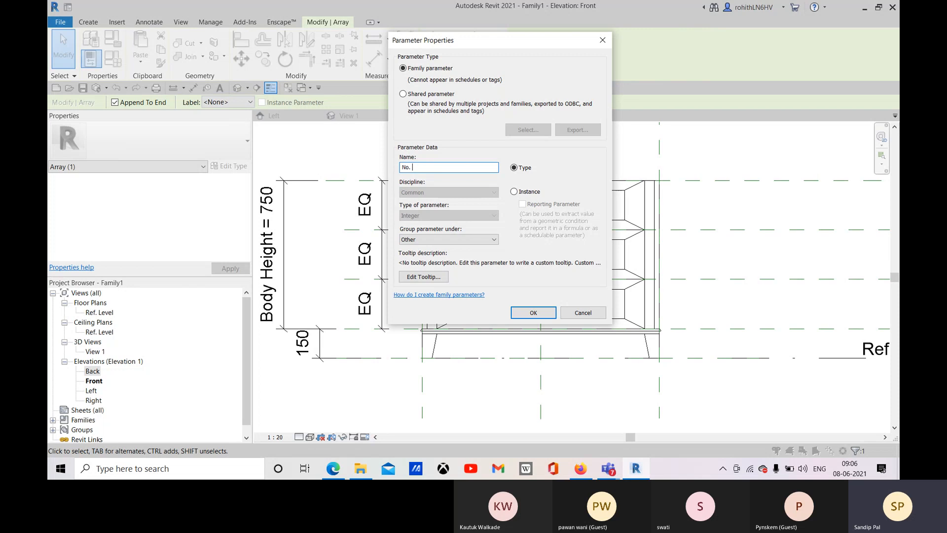
pyautogui.write('No. of')
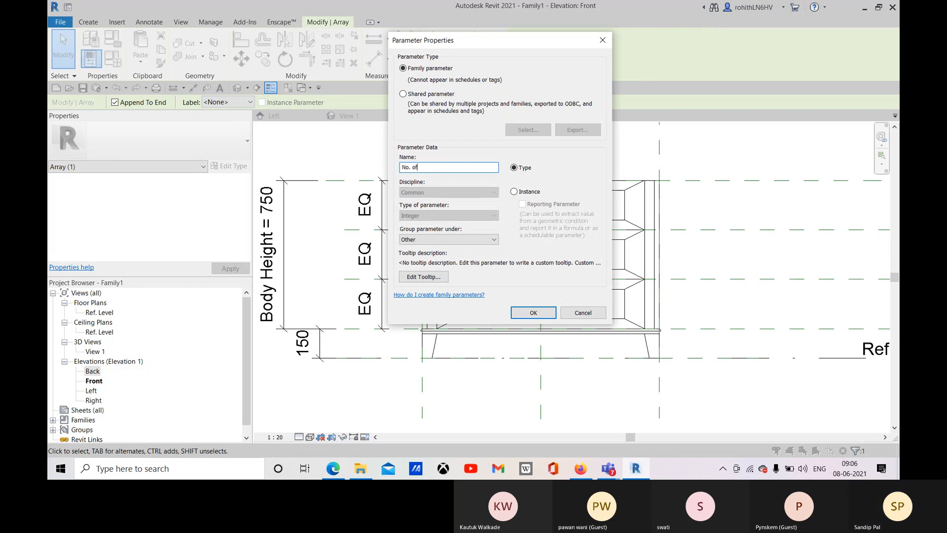
pyautogui.write(' Draw')
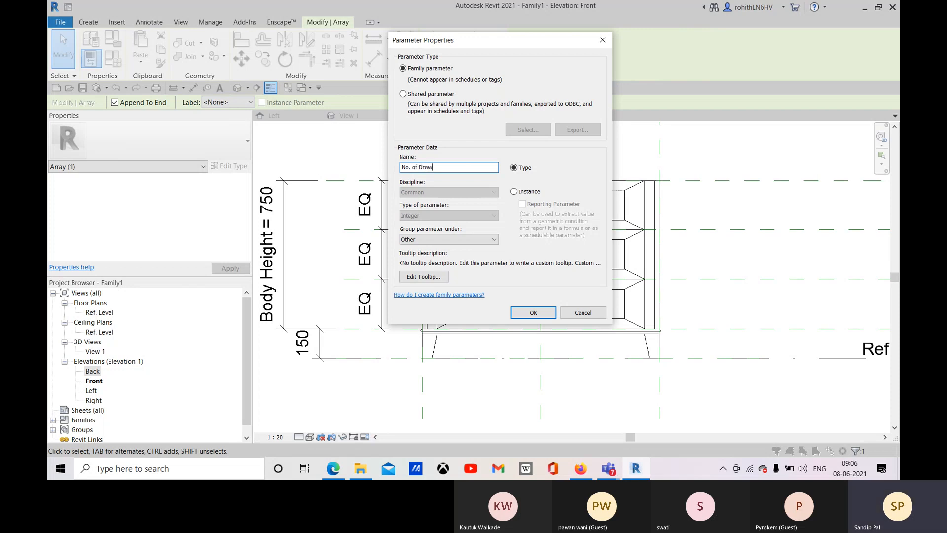
pyautogui.write('ers')
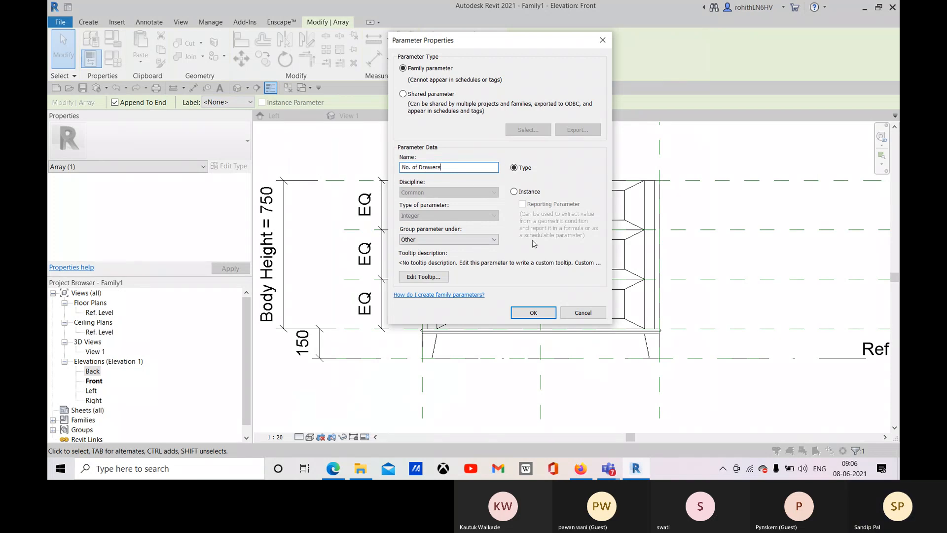
pyautogui.click(533, 313)
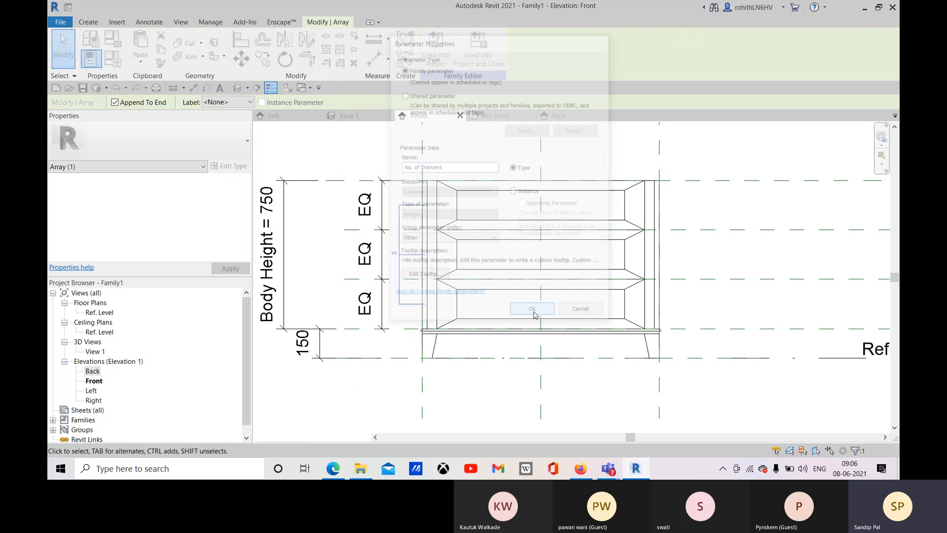
pyautogui.click(459, 383)
# Try to enter the formula Drawers Height (default)*No. of Drawers for the Body Height parameter.
pyautogui.moveTo(459, 383); pyautogui.dragTo(465, 374, button='middle')
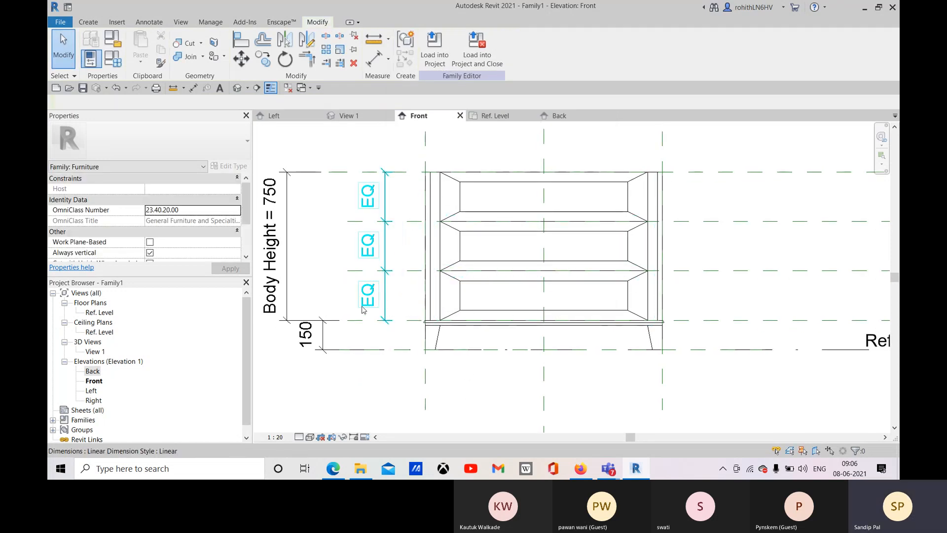
pyautogui.moveTo(351, 290); pyautogui.dragTo(390, 300, button='middle')
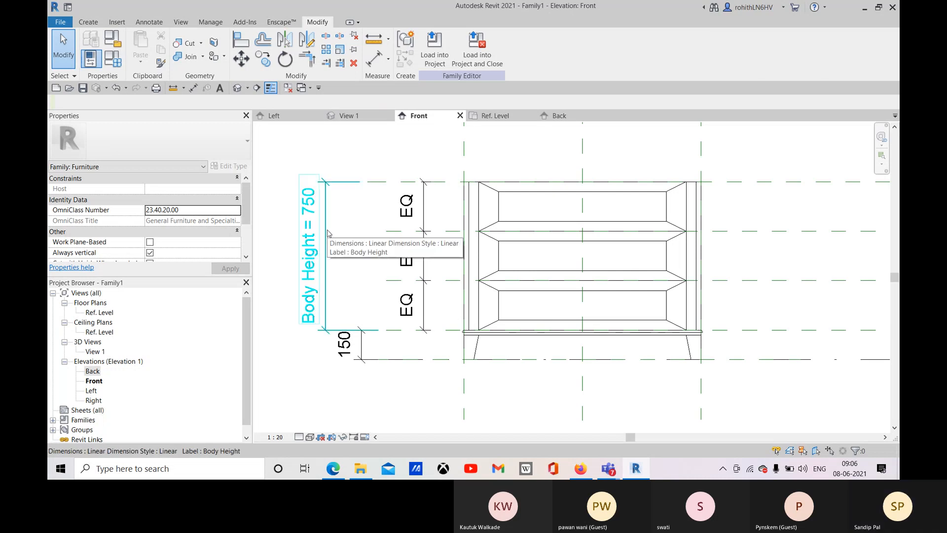
pyautogui.scroll(-2, 330, 260)
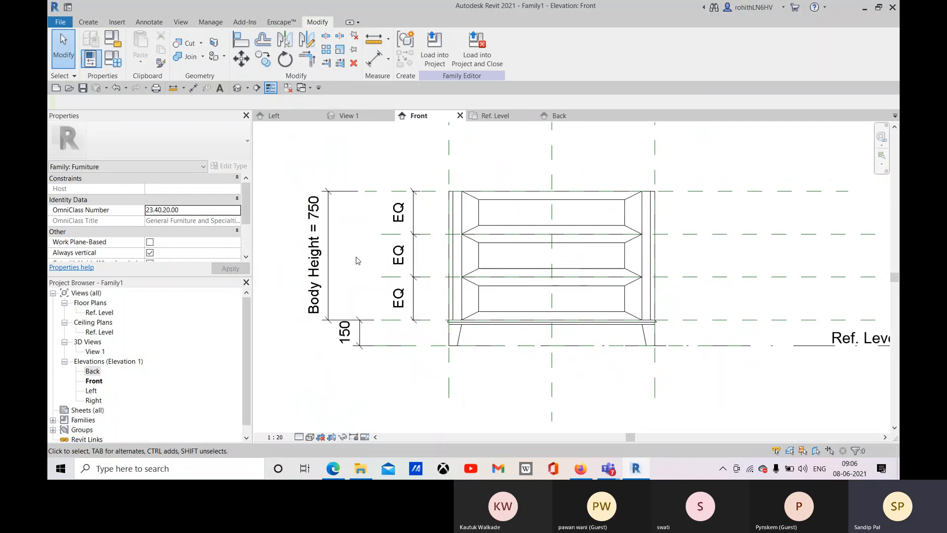
pyautogui.click(117, 62)
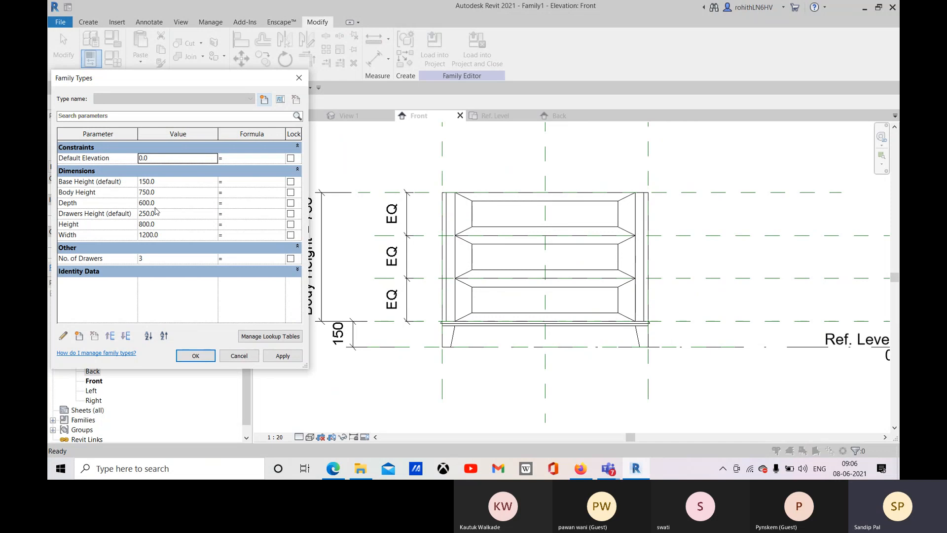
pyautogui.click(229, 193)
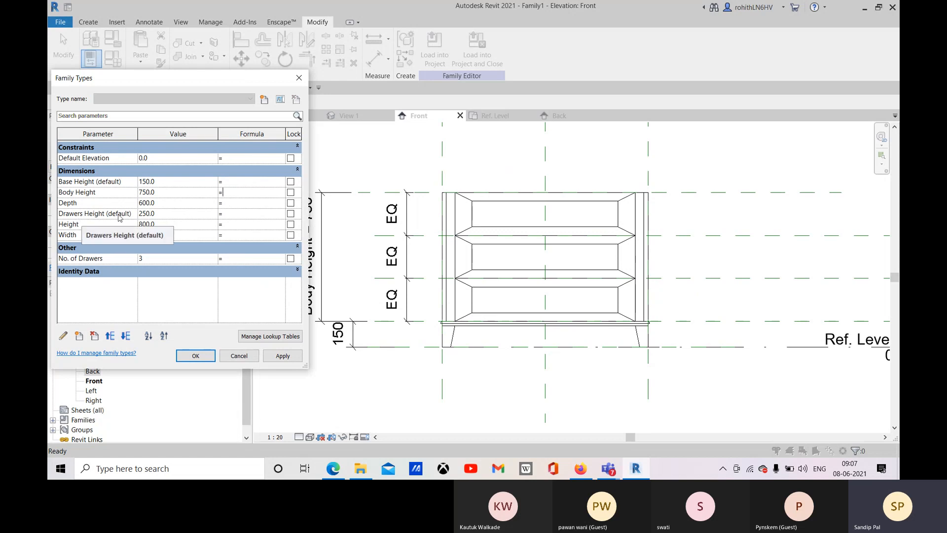
pyautogui.moveTo(136, 218); pyautogui.dragTo(64, 217)
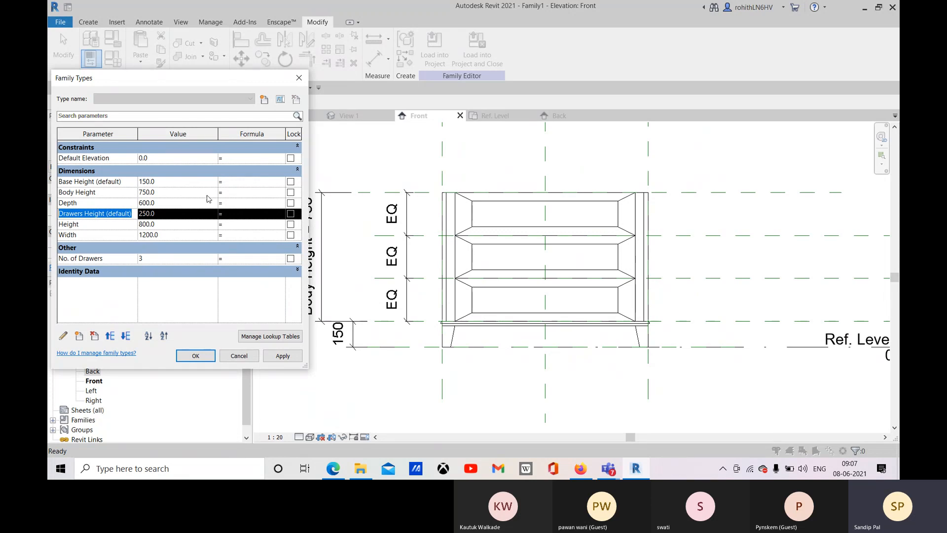
pyautogui.click(232, 192)
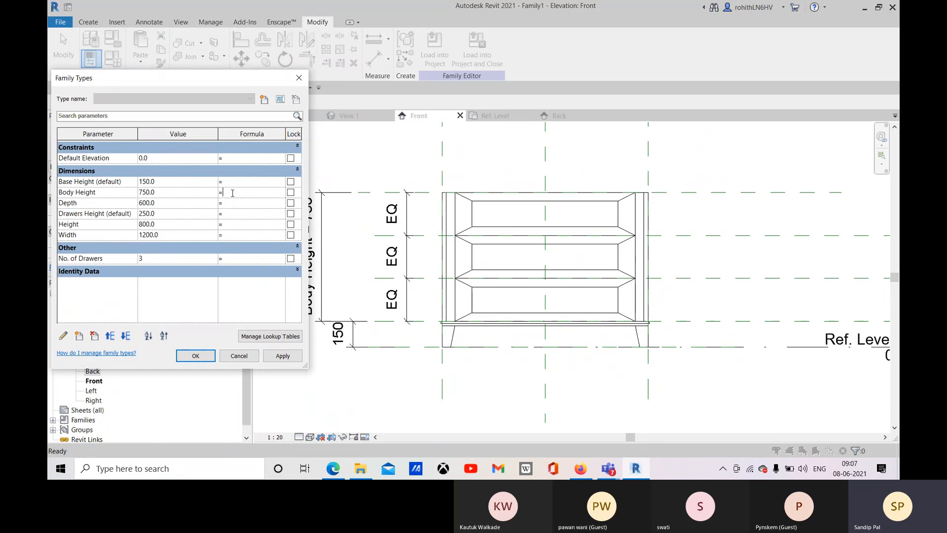
pyautogui.write('Drawers Height (default)')
pyautogui.write('*No.')
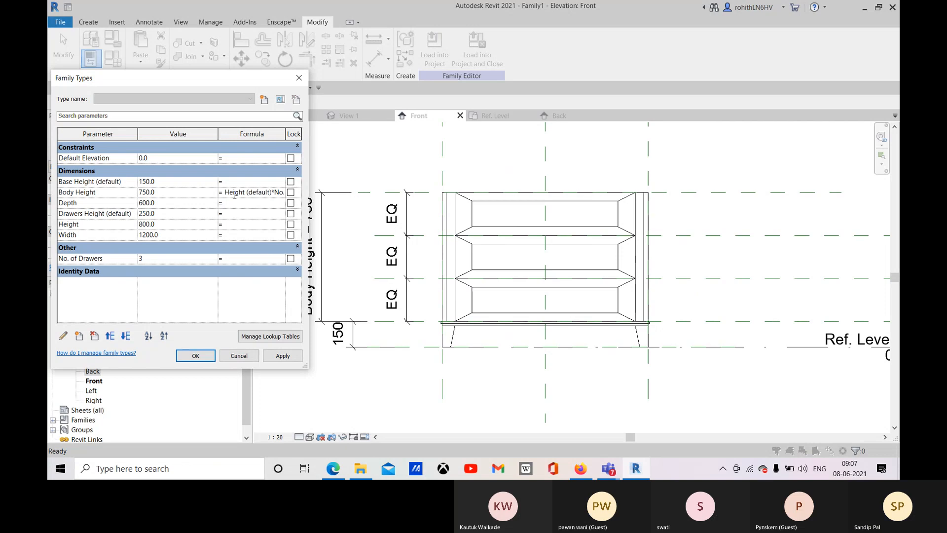
pyautogui.write(' of')
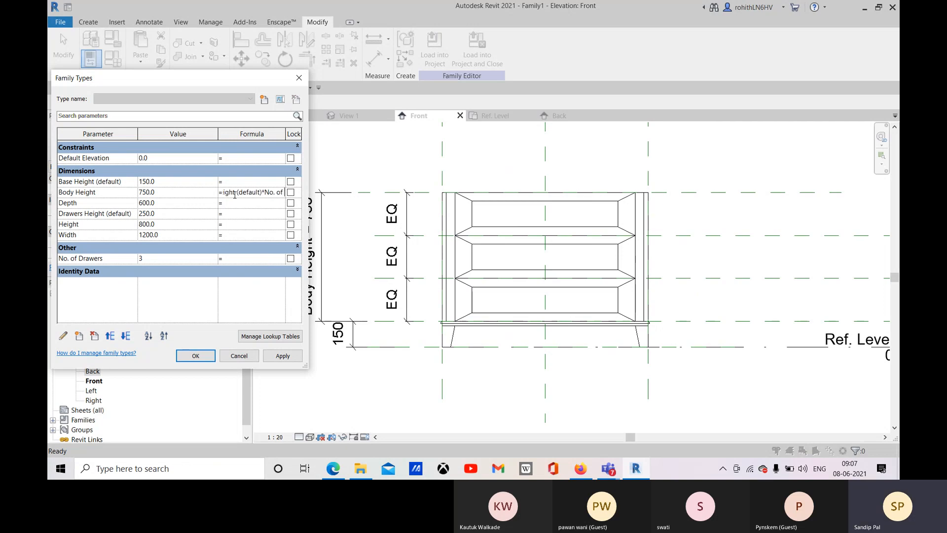
pyautogui.write(' Drw')
pyautogui.press('BackSpace')
pyautogui.write('awers')
pyautogui.press('Return')
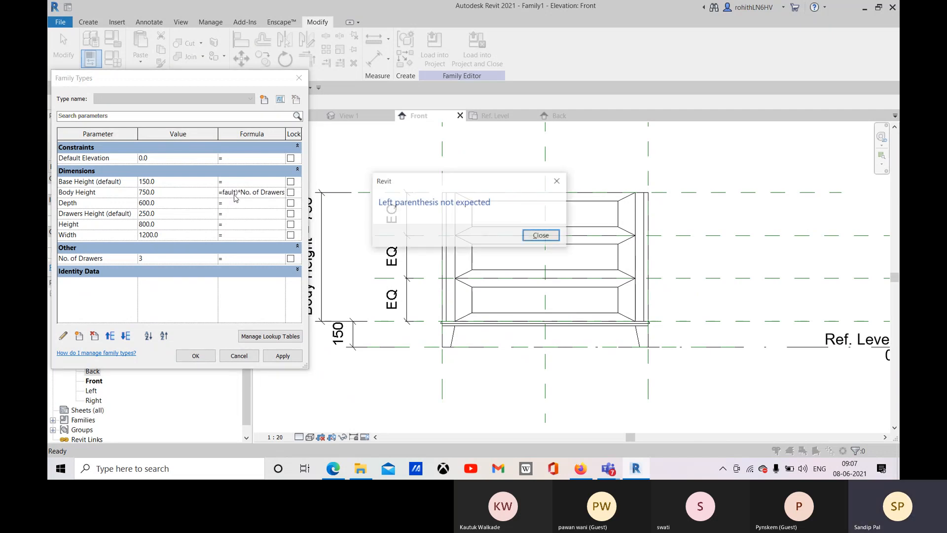
pyautogui.click(552, 238)
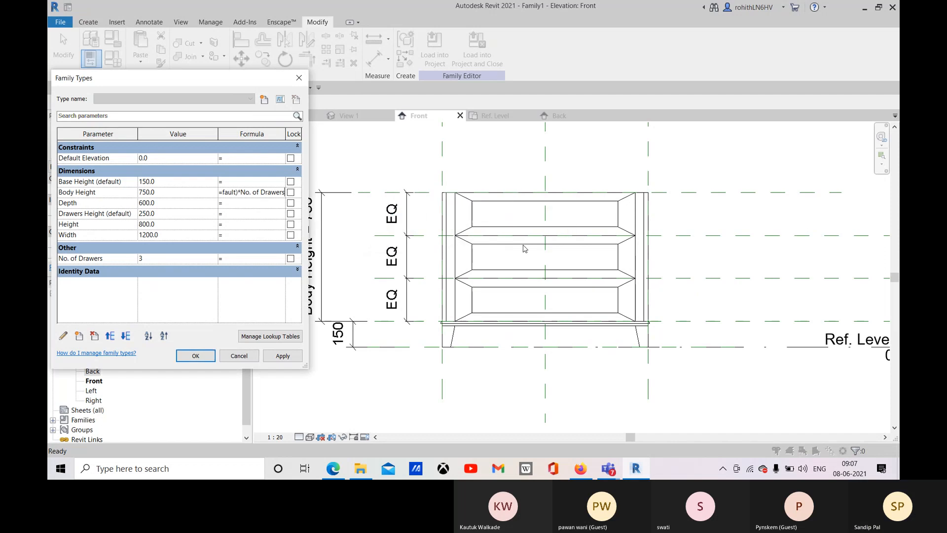
# Remove "(default)" from the Body Height formula so it reads Drawers Height * No. of Drawers.
pyautogui.click(238, 192)
pyautogui.press('BackSpace')
pyautogui.press('BackSpace')
pyautogui.press('BackSpace')
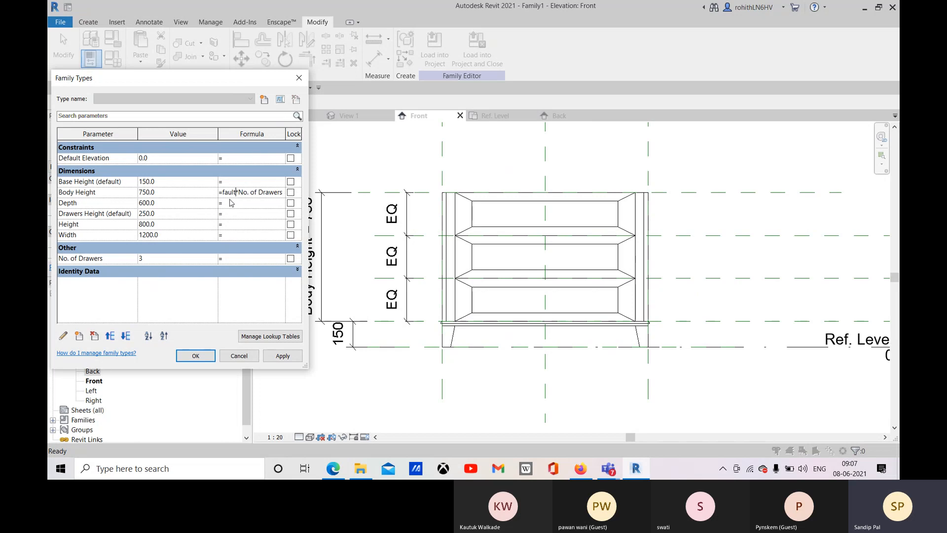
pyautogui.press('BackSpace')
pyautogui.press('BackSpace')
pyautogui.press('BackSpace')
pyautogui.press('BackSpace')
pyautogui.press('BackSpace')
pyautogui.press('BackSpace')
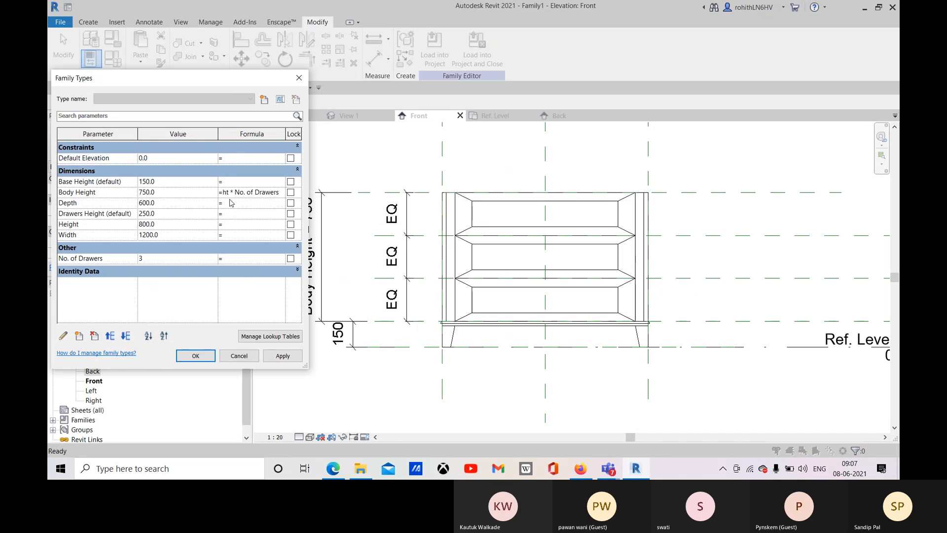
pyautogui.press('Tab')
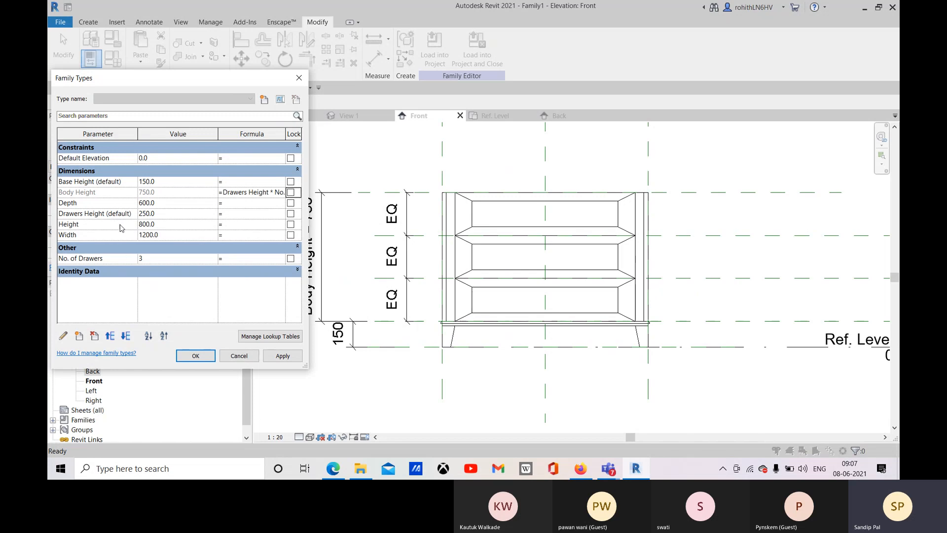
# Set No. of Drawers to 5 and try to apply the family parameter changes.
pyautogui.click(148, 258)
pyautogui.click(282, 355)
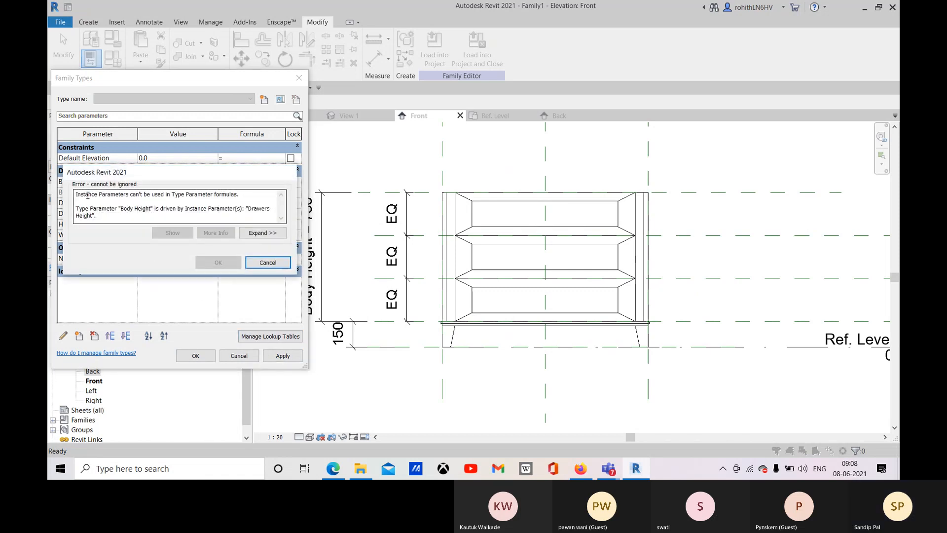
pyautogui.click(268, 262)
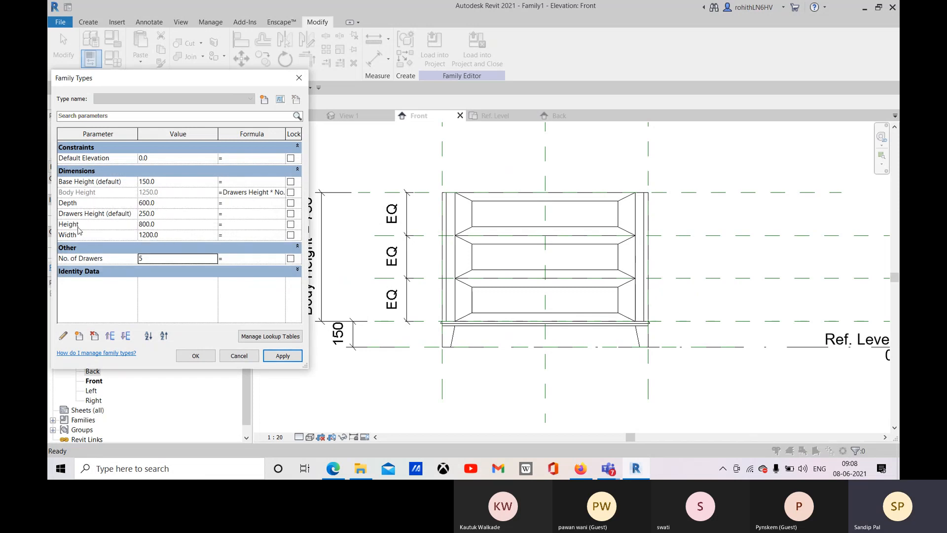
# Change the Drawers Height parameter from instance to type, and apply the family parameter changes.
pyautogui.click(65, 213)
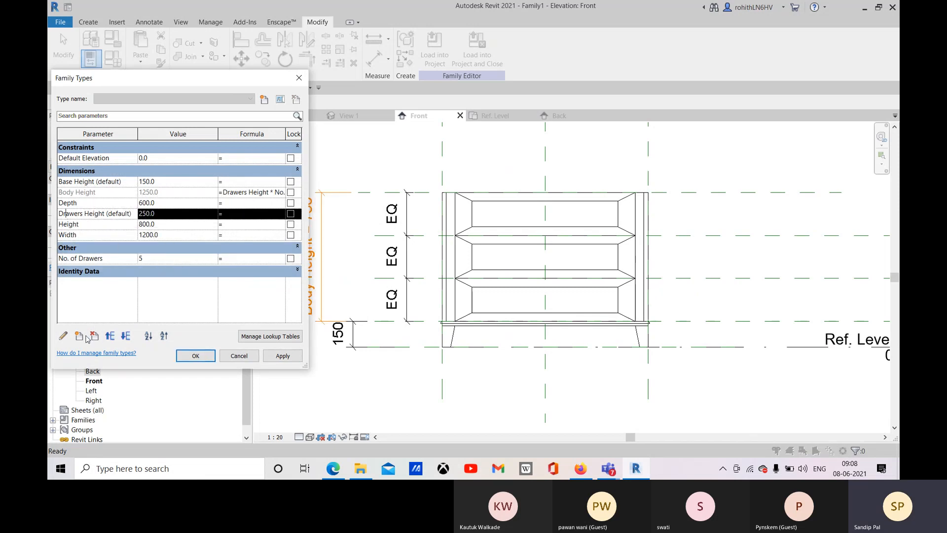
pyautogui.click(62, 335)
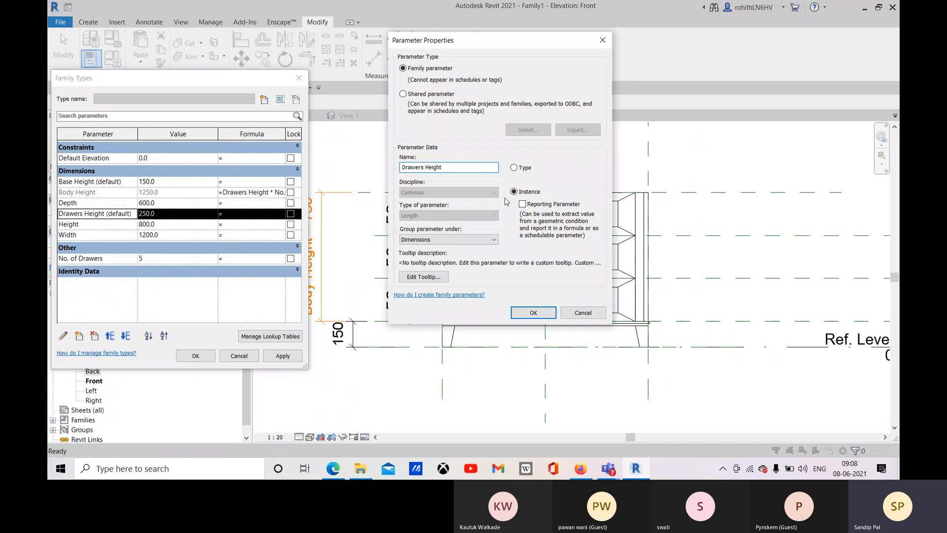
pyautogui.click(515, 168)
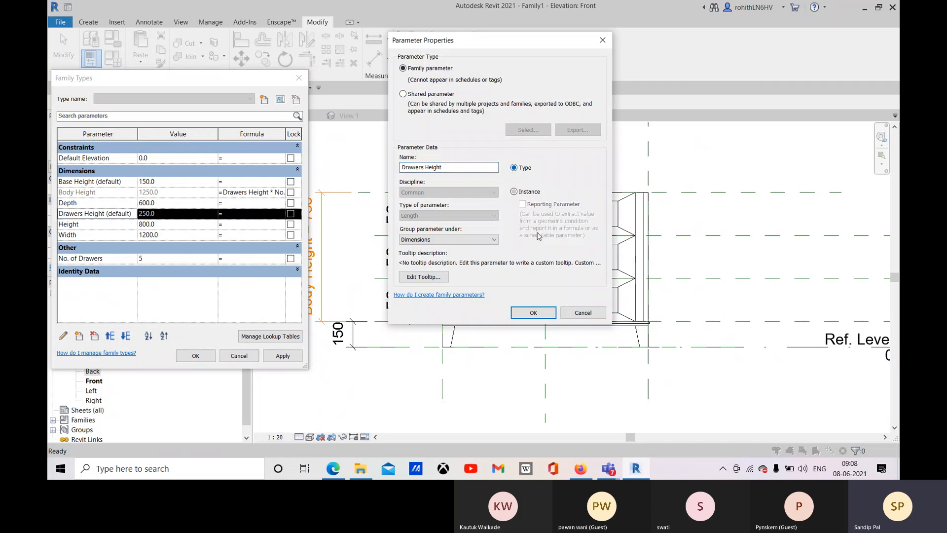
pyautogui.click(531, 313)
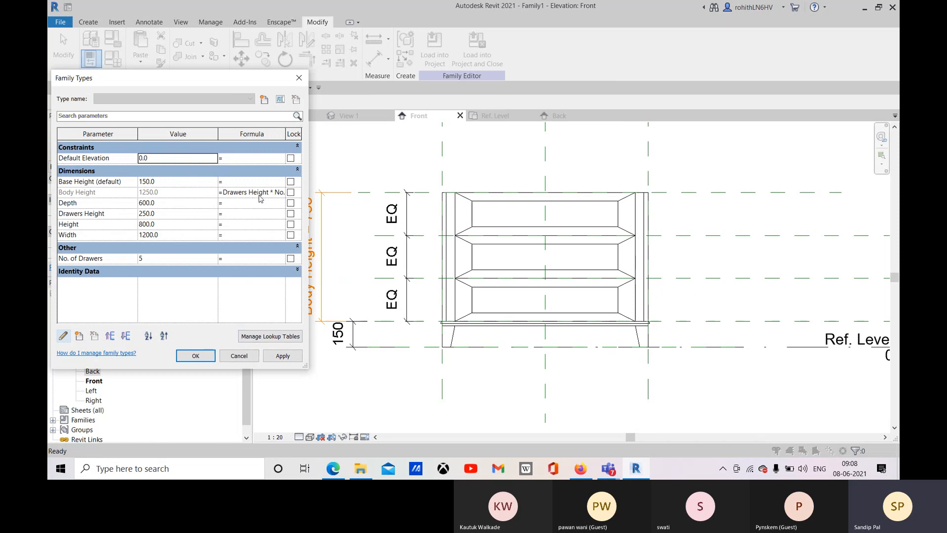
pyautogui.click(283, 355)
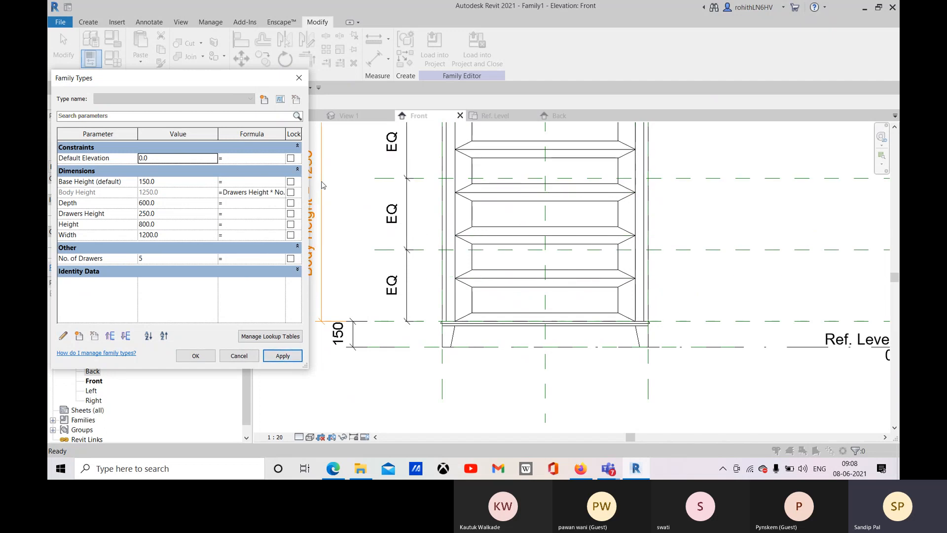
pyautogui.click(196, 355)
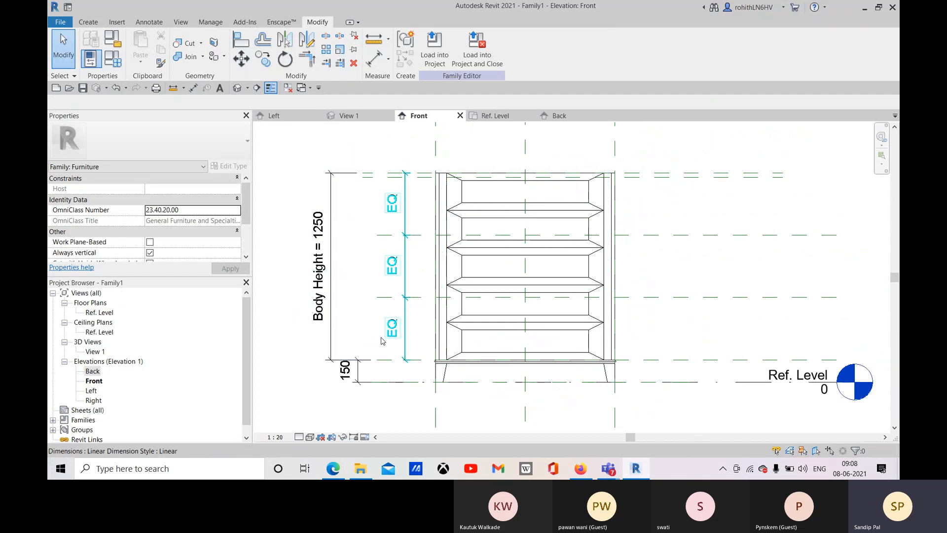
# Check the cabinet's drawer fronts and body in 3D, and return to the front elevation.
pyautogui.click(351, 119)
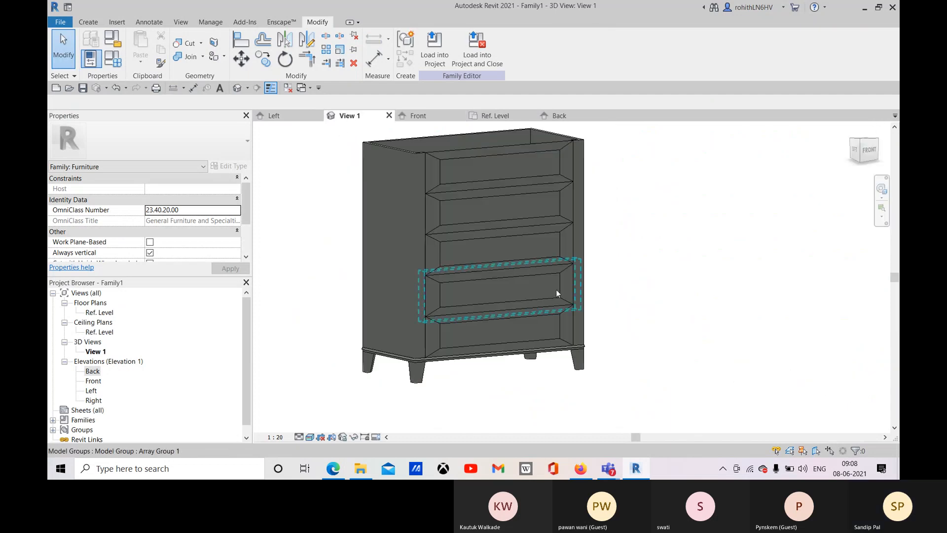
pyautogui.keyDown('shift'); pyautogui.moveTo(659, 242); pyautogui.dragTo(624, 322, button='middle'); pyautogui.keyUp('shift')
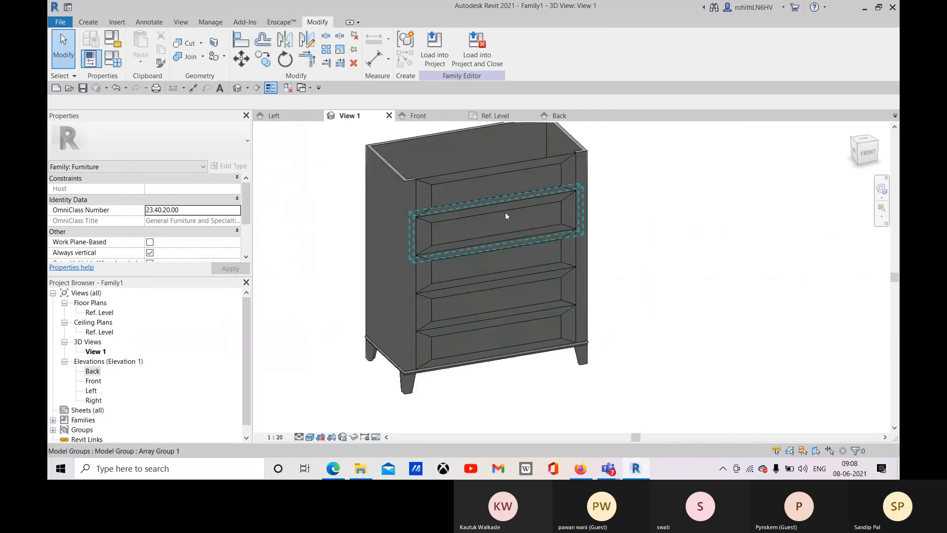
pyautogui.click(417, 116)
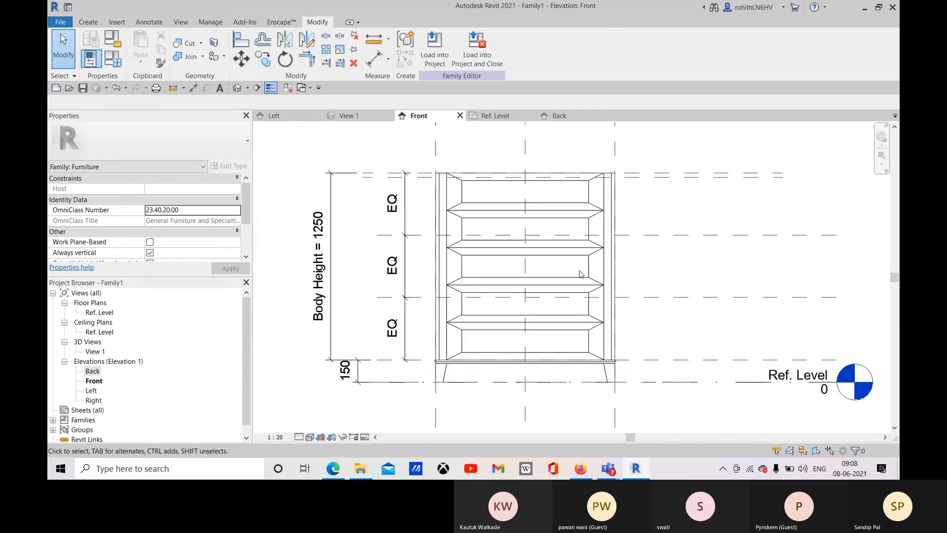
# Move the Top reference plane up to about 130 mm above the cabinet body's upper edge.
pyautogui.click(367, 178)
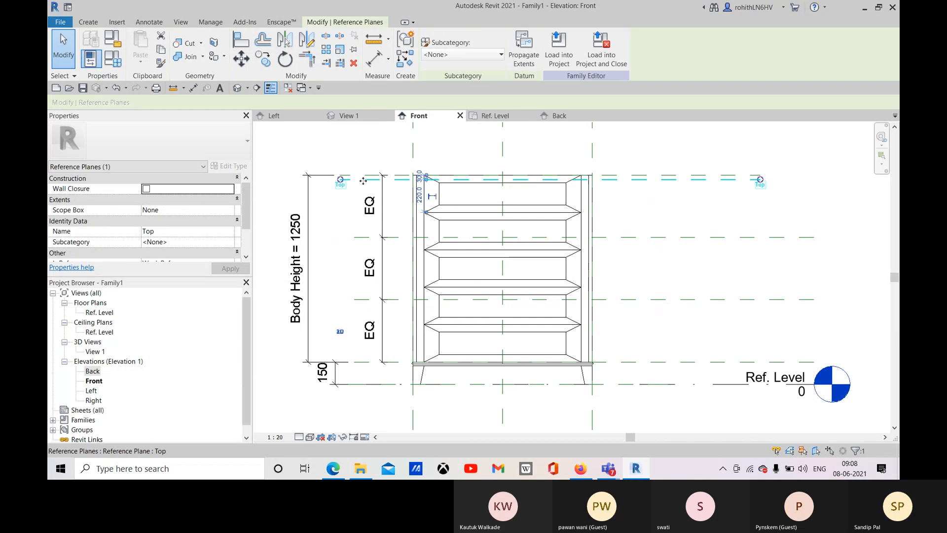
pyautogui.moveTo(367, 177); pyautogui.dragTo(365, 156)
pyautogui.scroll(-2, 571, 226)
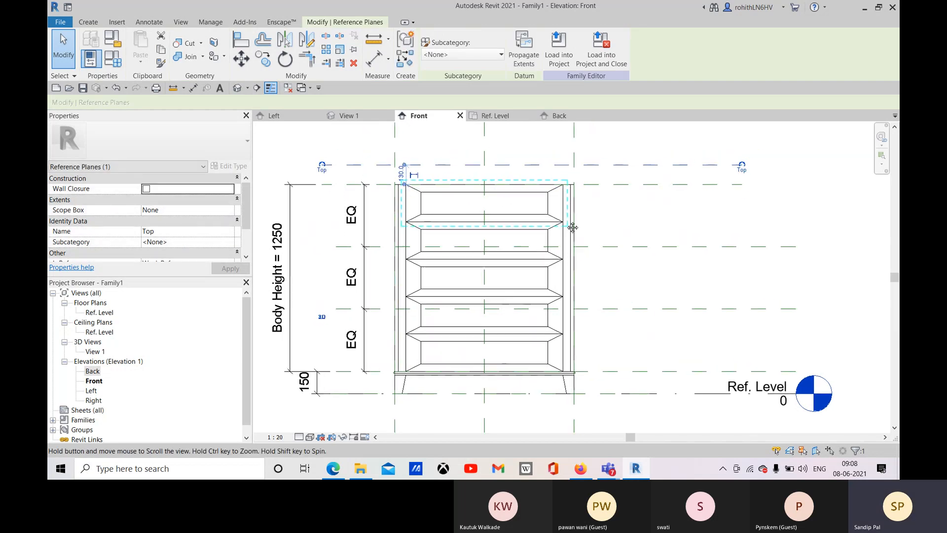
# Add an aligned dimension from Ref. Level to the Top reference plane, outside the Body Height dimension.
pyautogui.moveTo(573, 344); pyautogui.dragTo(526, 344, button='middle')
pyautogui.click(374, 68)
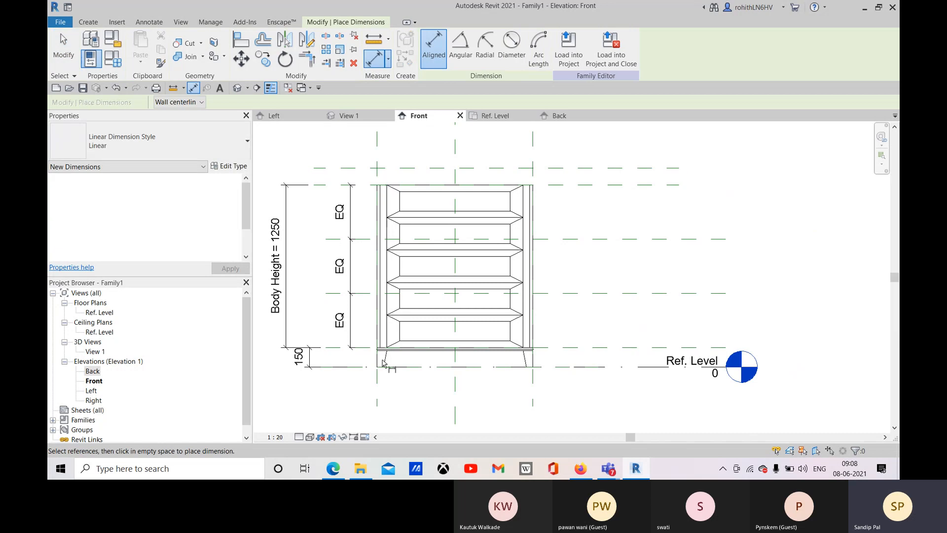
pyautogui.moveTo(331, 370); pyautogui.dragTo(440, 356, button='middle')
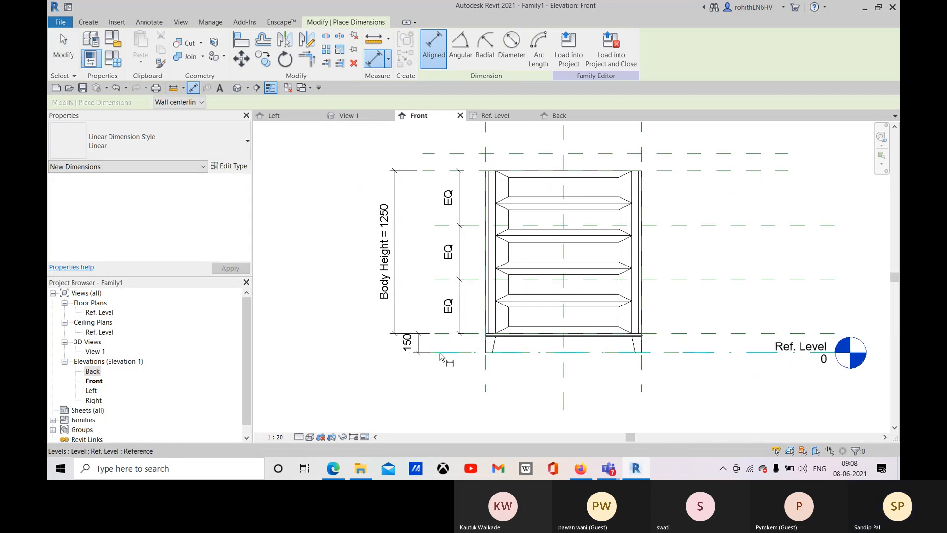
pyautogui.click(439, 354)
pyautogui.click(427, 154)
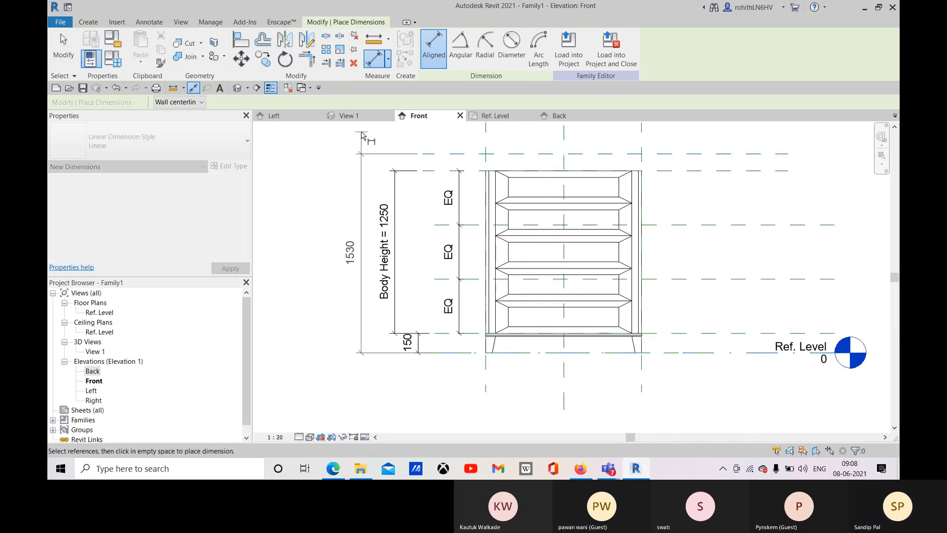
pyautogui.click(360, 132)
pyautogui.moveTo(321, 187); pyautogui.dragTo(325, 213, button='middle')
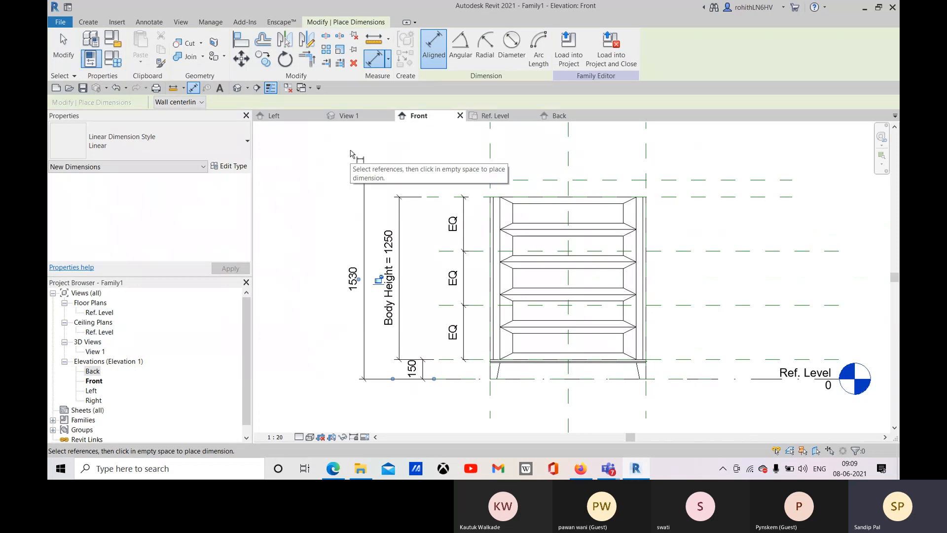
pyautogui.rightClick(349, 157)
pyautogui.click(368, 157)
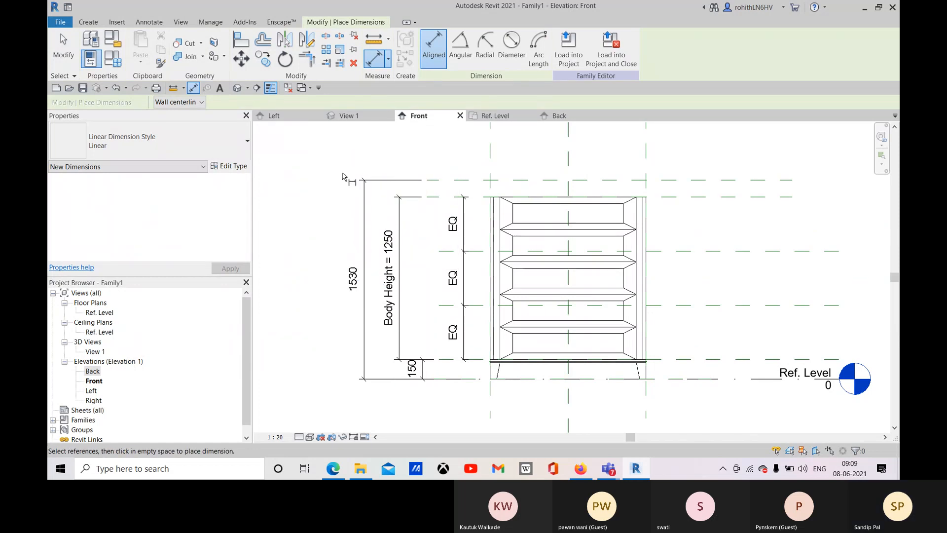
pyautogui.rightClick(344, 174)
pyautogui.click(356, 174)
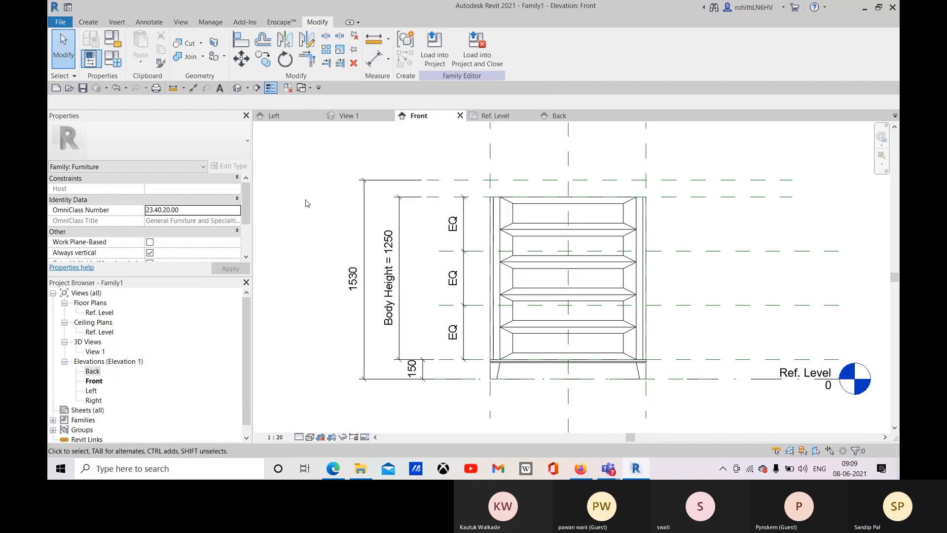
# Label the overall height dimension with a new type family parameter named Total Height.
pyautogui.moveTo(343, 237); pyautogui.dragTo(331, 226, button='middle')
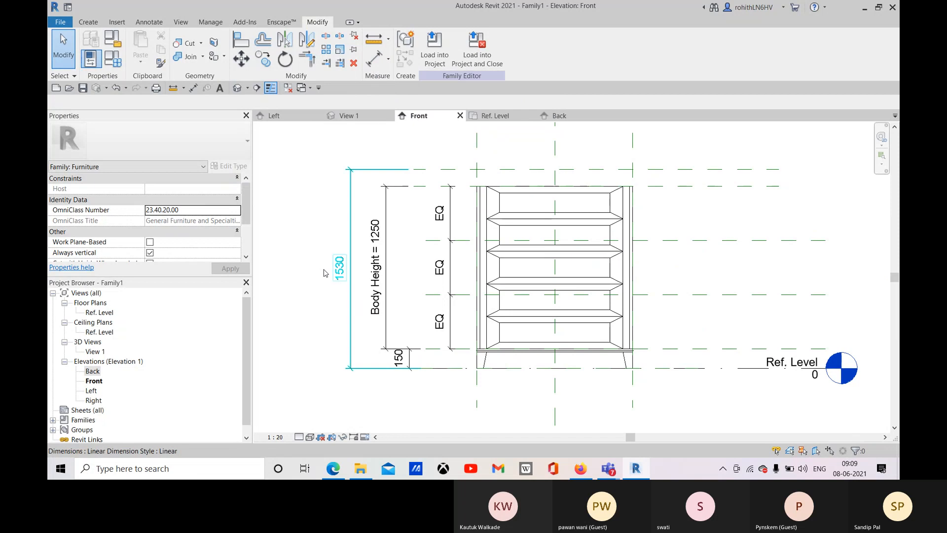
pyautogui.click(356, 215)
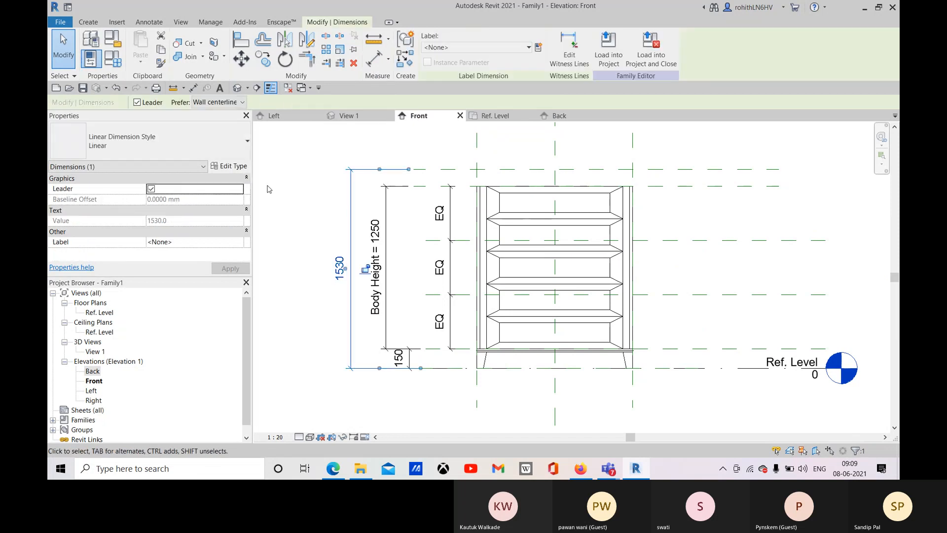
pyautogui.click(538, 48)
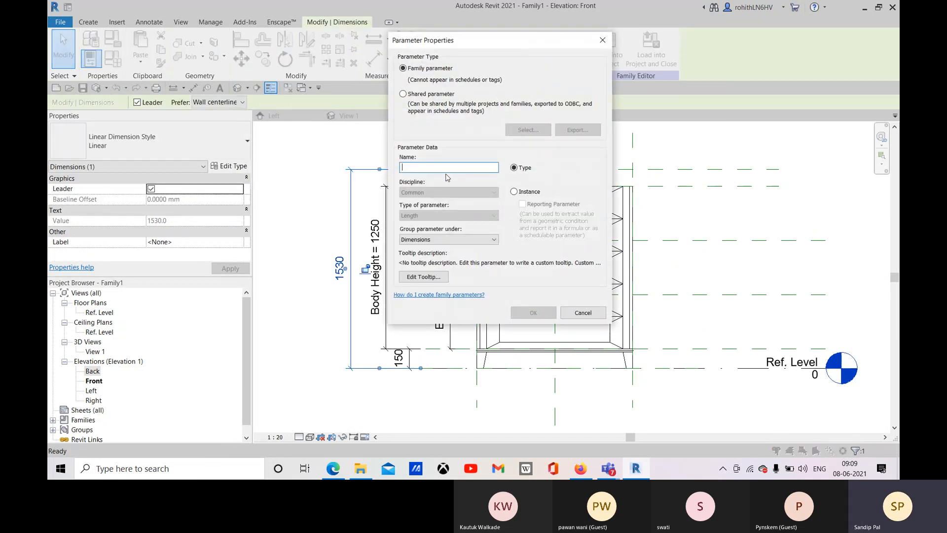
pyautogui.write('Tot')
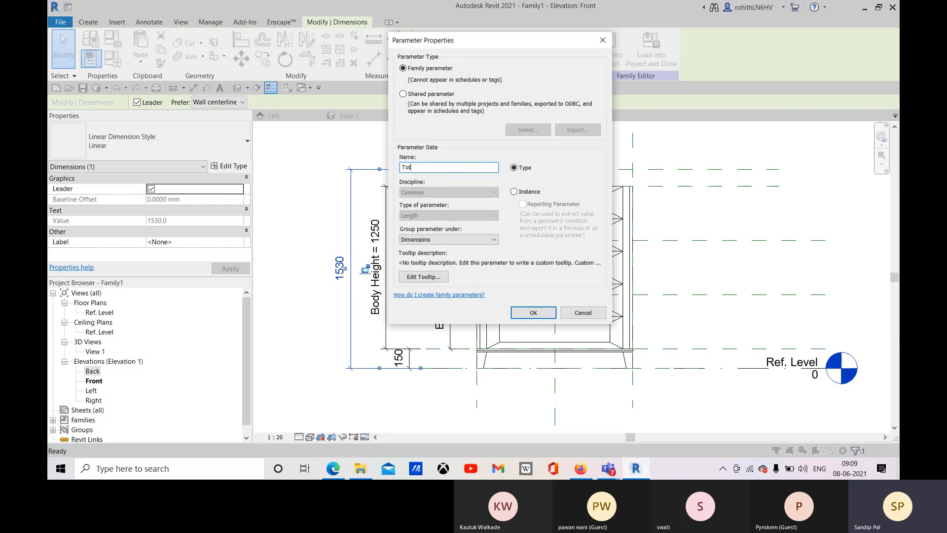
pyautogui.write('al Height')
pyautogui.click(531, 315)
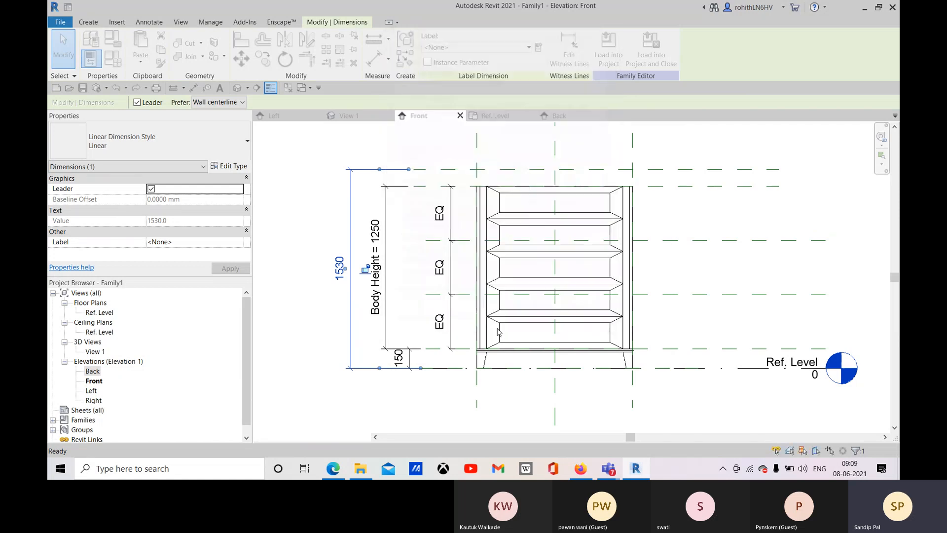
pyautogui.moveTo(435, 299)
pyautogui.mouseDown(button='middle')
pyautogui.moveTo(444, 290)
pyautogui.moveTo(442, 303)
pyautogui.mouseUp(button='middle')
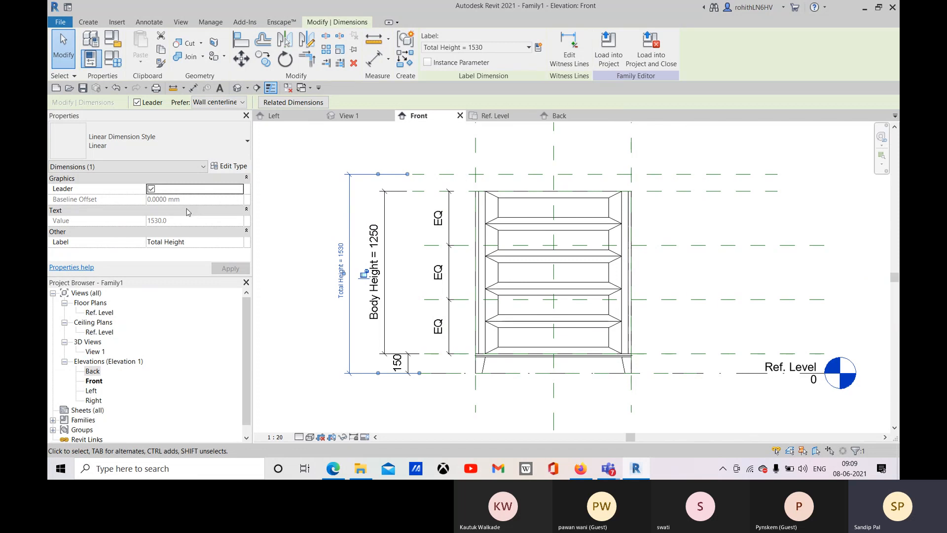
pyautogui.moveTo(338, 280); pyautogui.dragTo(332, 277, button='middle')
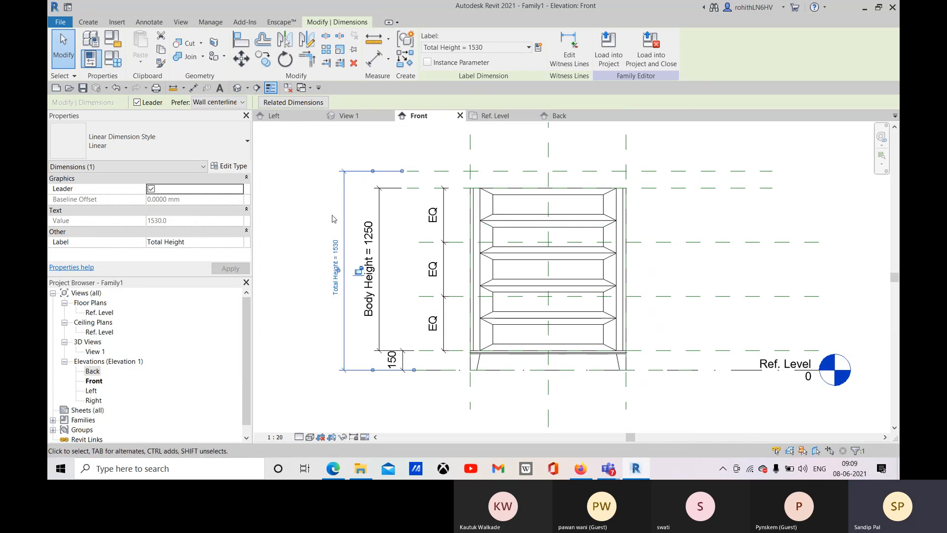
# Drive the Total Height parameter with the formula Body Height + 50 mm, and apply the family type changes.
pyautogui.click(121, 65)
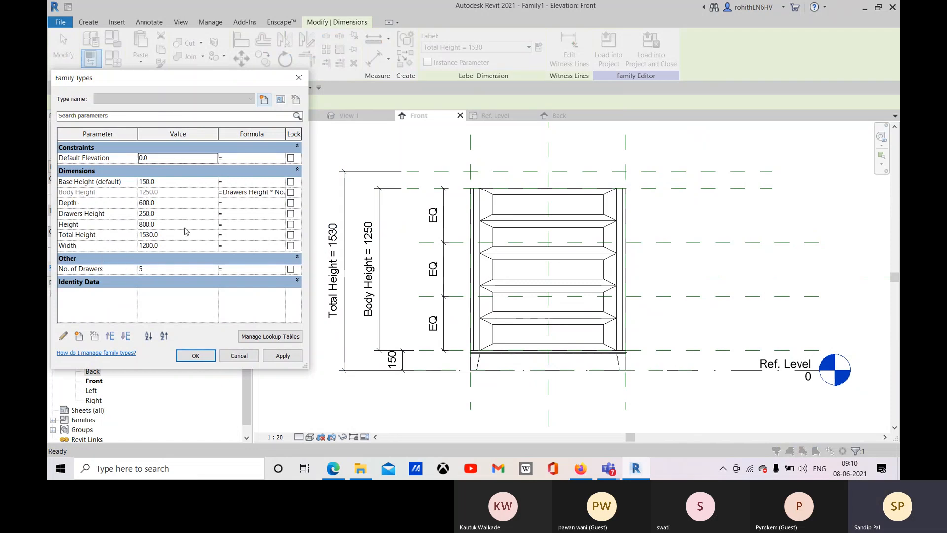
pyautogui.click(228, 235)
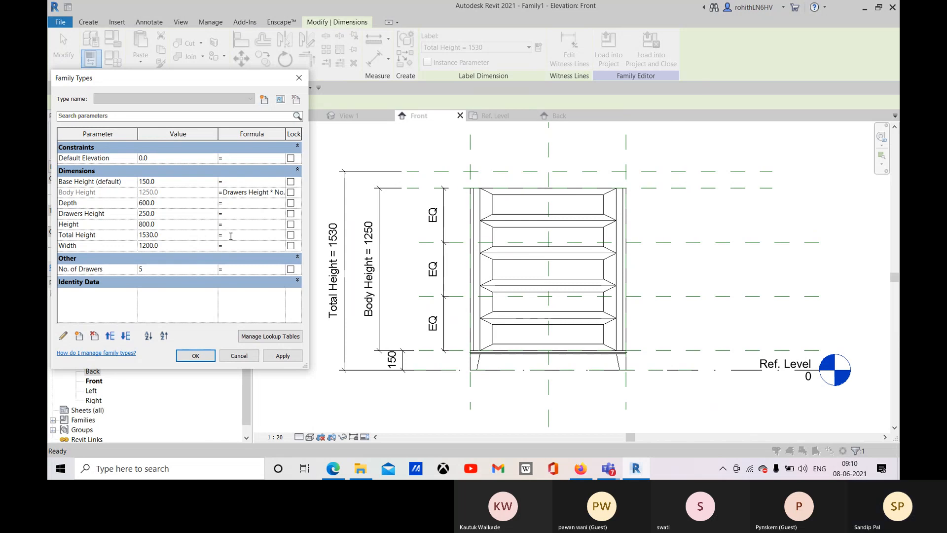
pyautogui.write('Body Height')
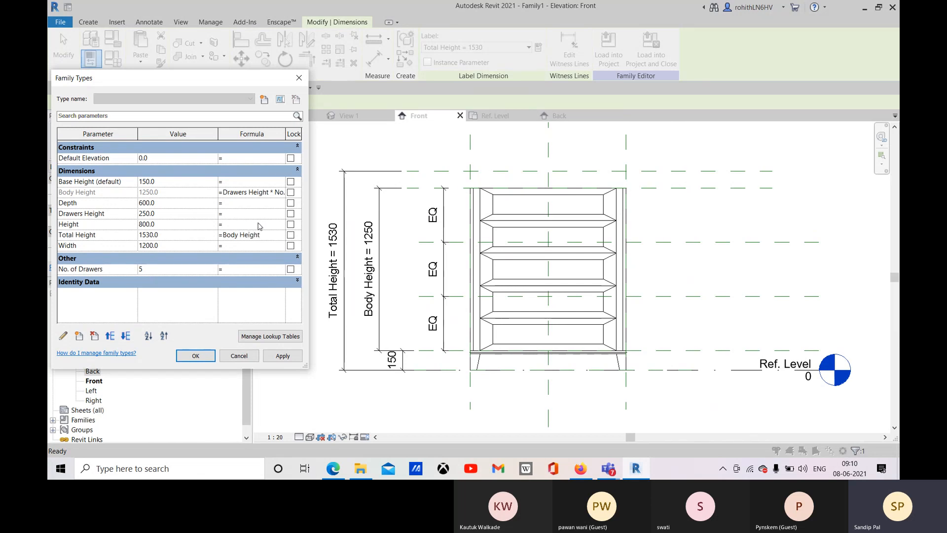
pyautogui.write('50')
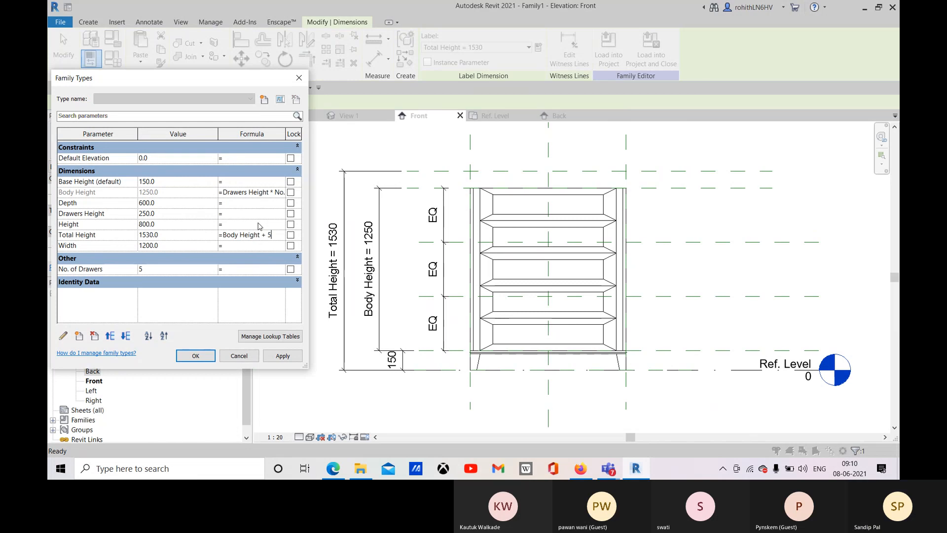
pyautogui.click(284, 356)
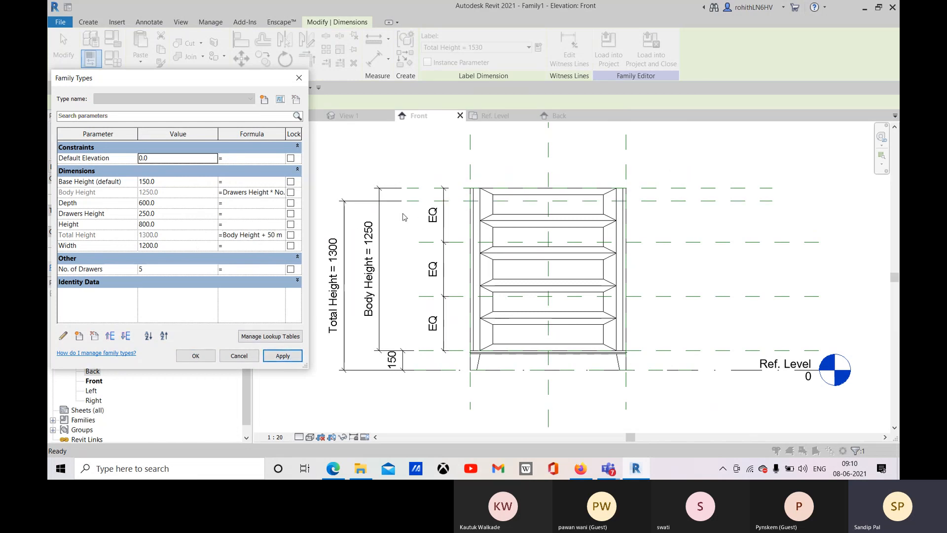
pyautogui.click(202, 360)
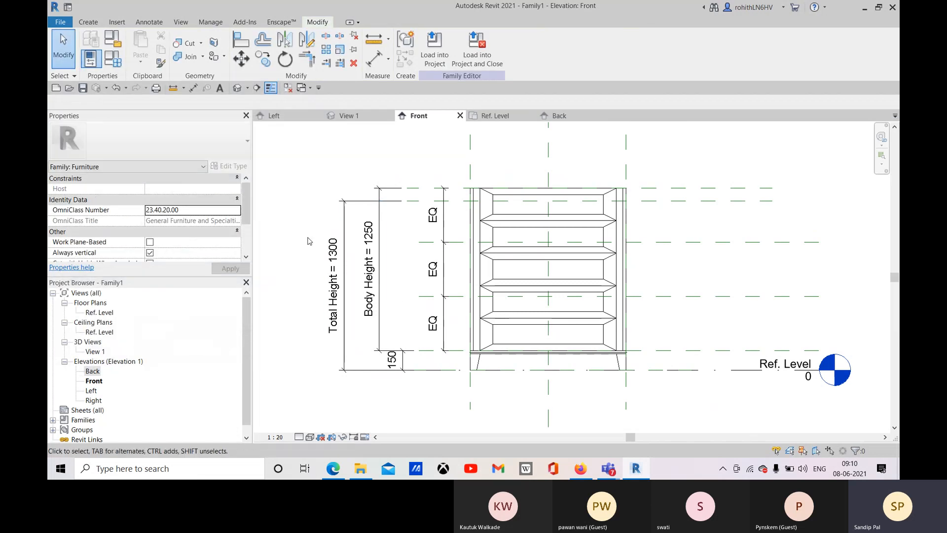
pyautogui.moveTo(602, 264); pyautogui.dragTo(602, 258, button='middle')
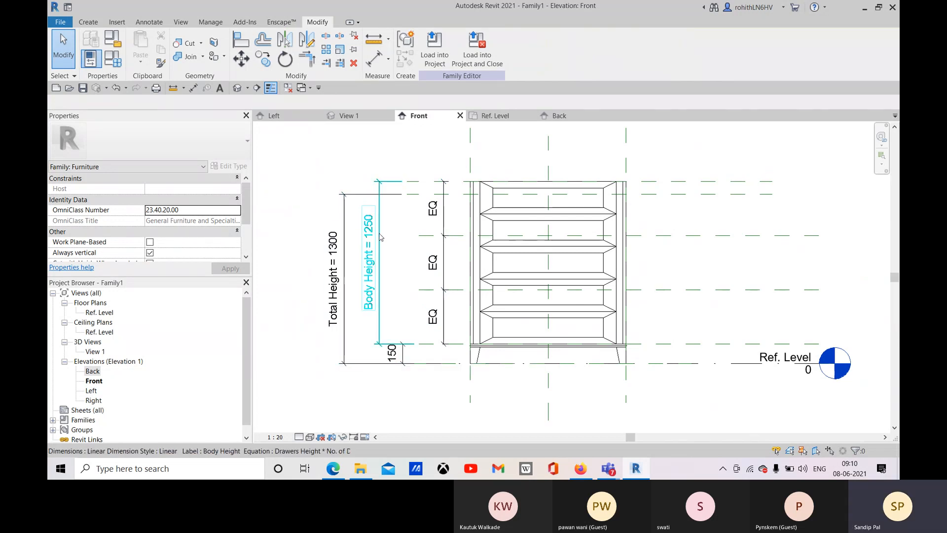
# Extend the Total Height formula to Body Height + 150 + 50 mm to account for the base, and apply it.
pyautogui.click(115, 61)
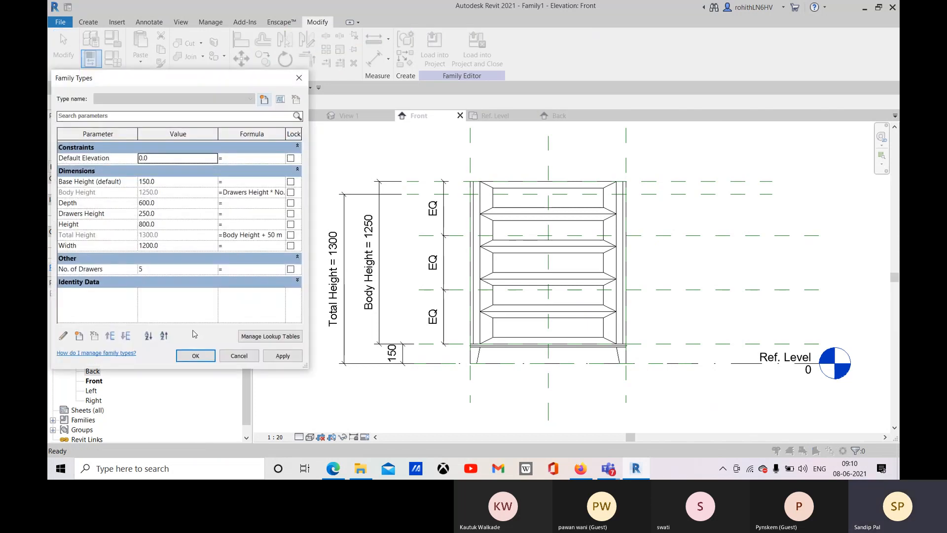
pyautogui.click(267, 236)
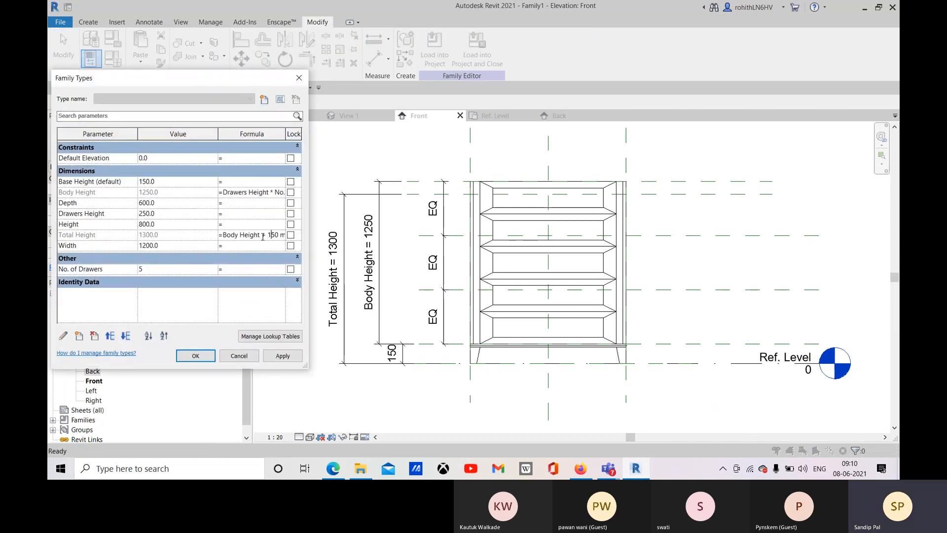
pyautogui.write('150+')
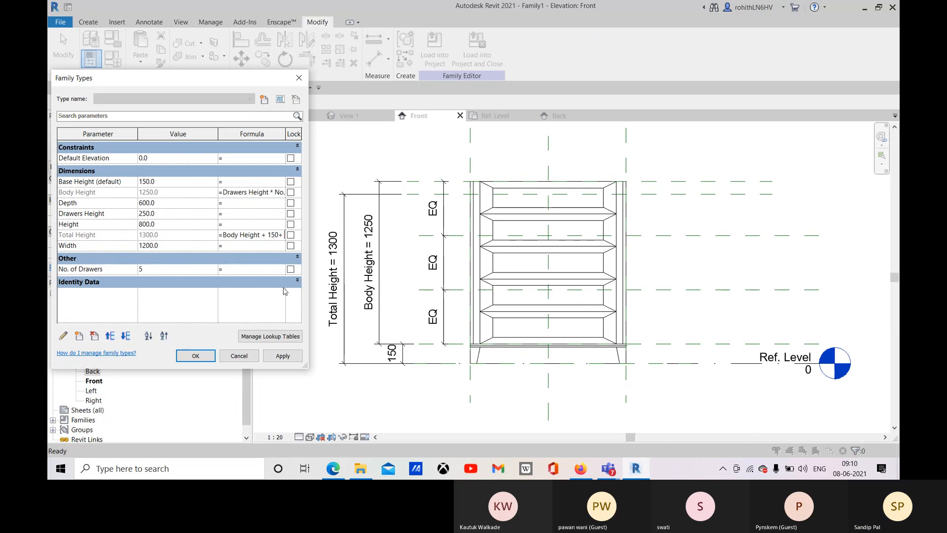
pyautogui.click(283, 356)
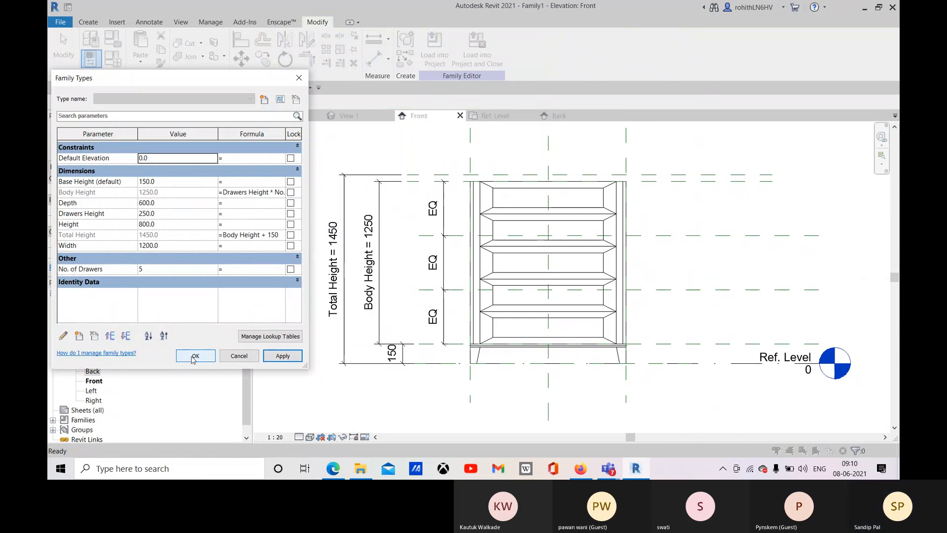
pyautogui.click(196, 356)
pyautogui.moveTo(520, 392); pyautogui.dragTo(472, 394, button='middle')
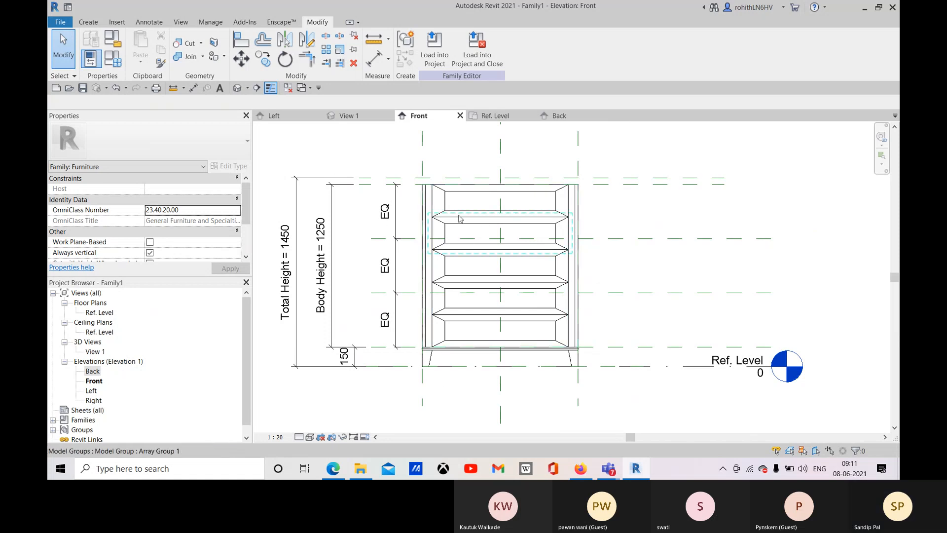
# Examine the cabinet in plan, its chest of drawers reference photo in the browser, and the body's open top in the Revit 3D view.
pyautogui.click(495, 116)
pyautogui.moveTo(468, 246); pyautogui.dragTo(455, 239, button='middle')
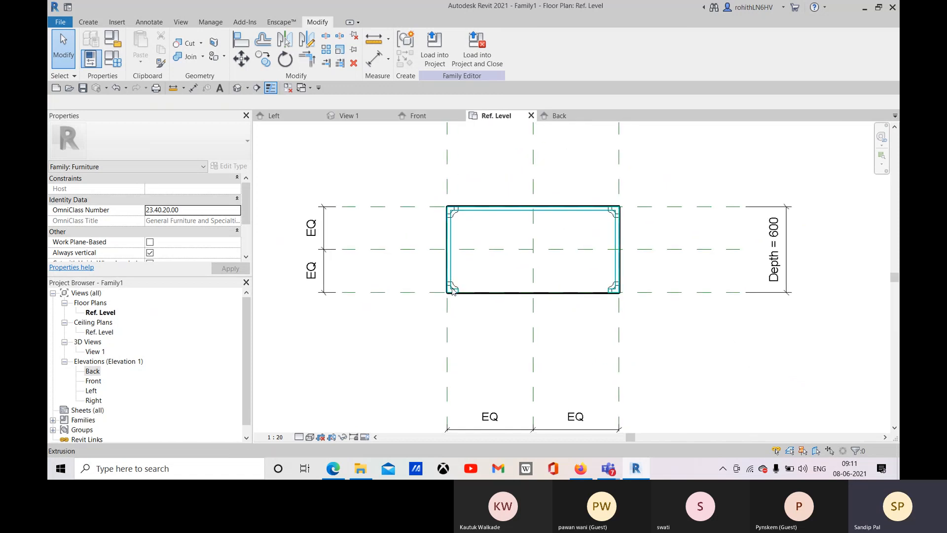
pyautogui.click(335, 476)
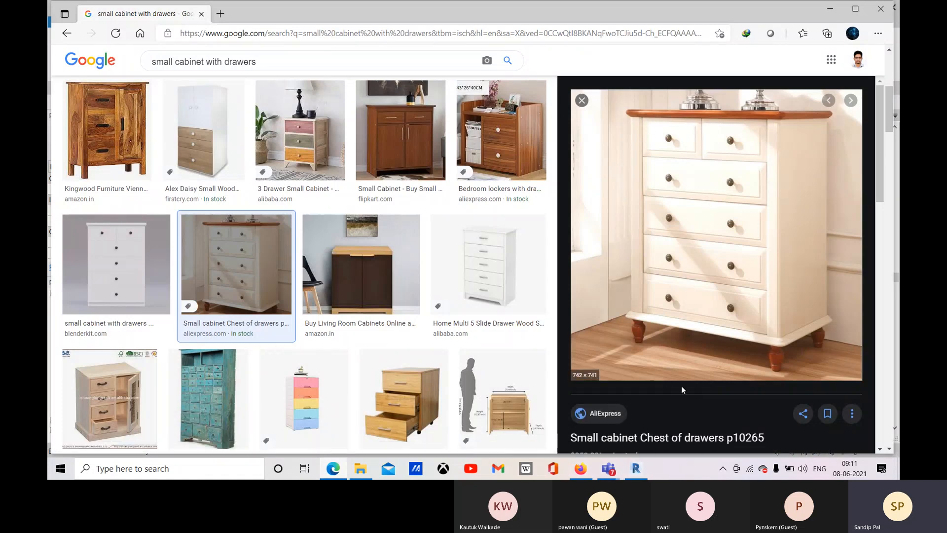
pyautogui.click(636, 470)
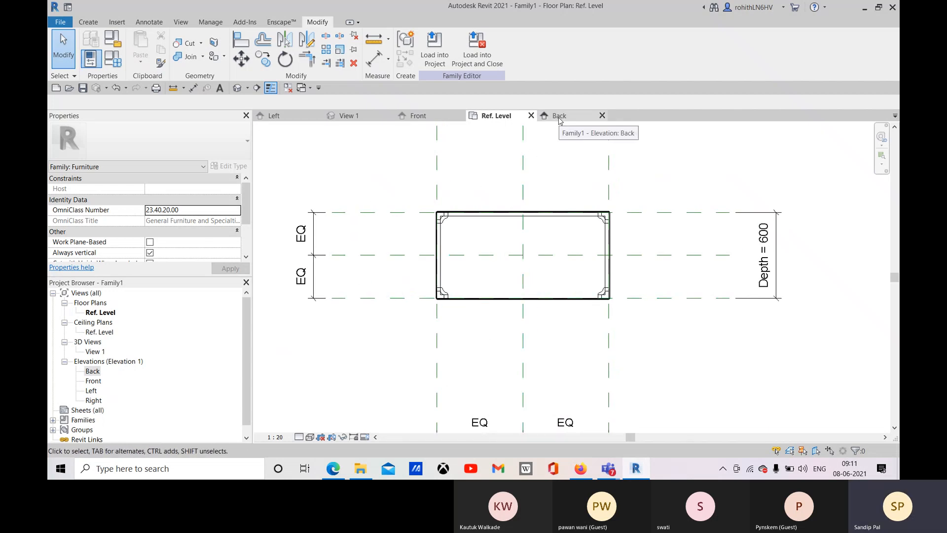
pyautogui.scroll(2, 442, 236)
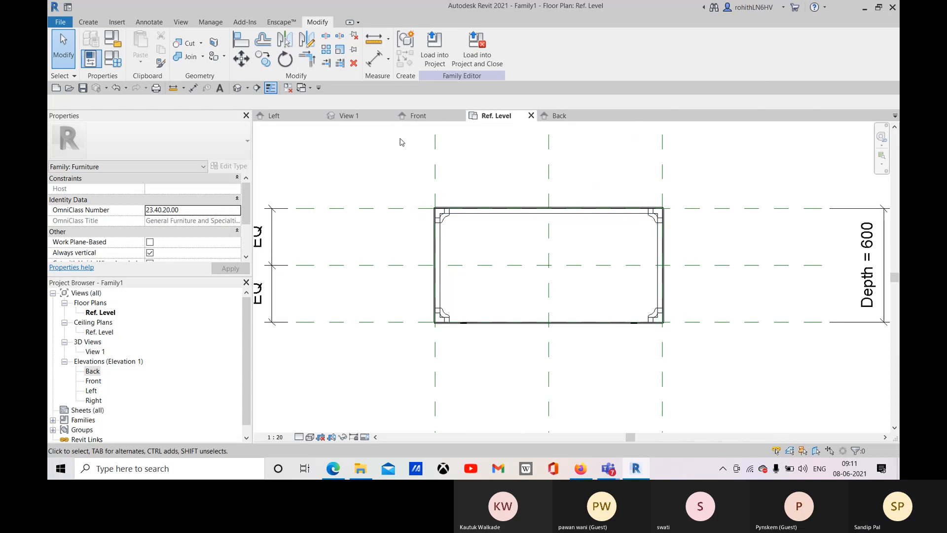
pyautogui.click(348, 115)
pyautogui.scroll(4, 400, 200)
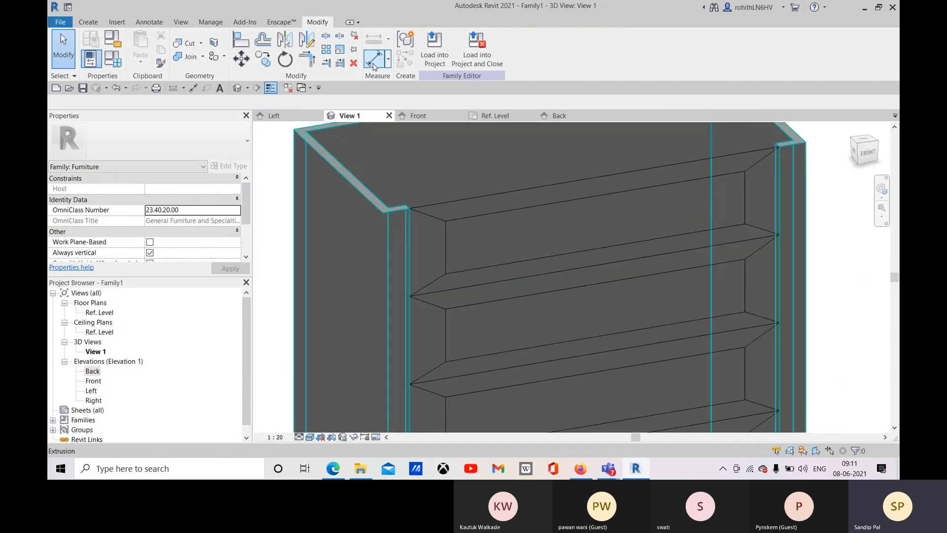
# Start a Sweep for the cabinet top in the 3D view, using a sketched path instead of picked edges.
pyautogui.click(88, 22)
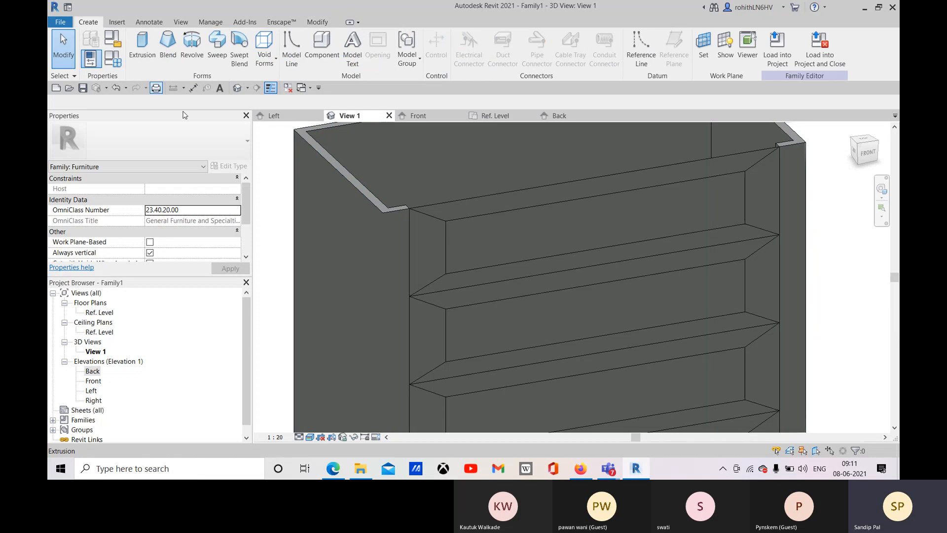
pyautogui.click(217, 49)
pyautogui.moveTo(400, 270); pyautogui.dragTo(408, 304, button='middle')
pyautogui.scroll(-1, 376, 263)
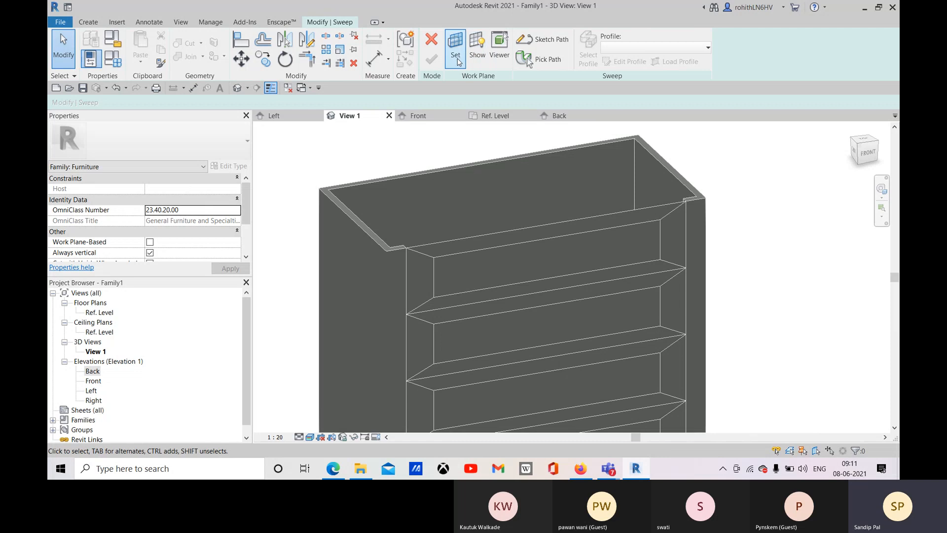
pyautogui.click(543, 59)
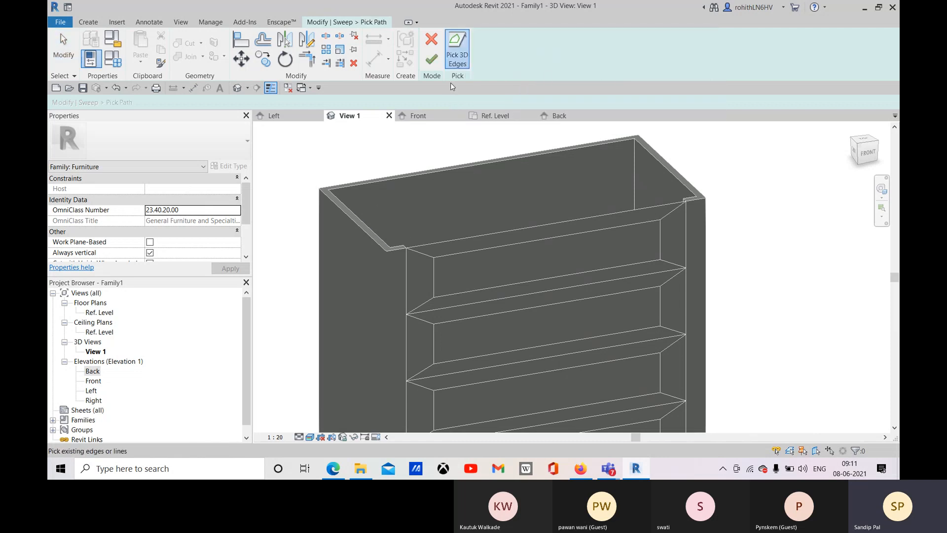
pyautogui.click(430, 59)
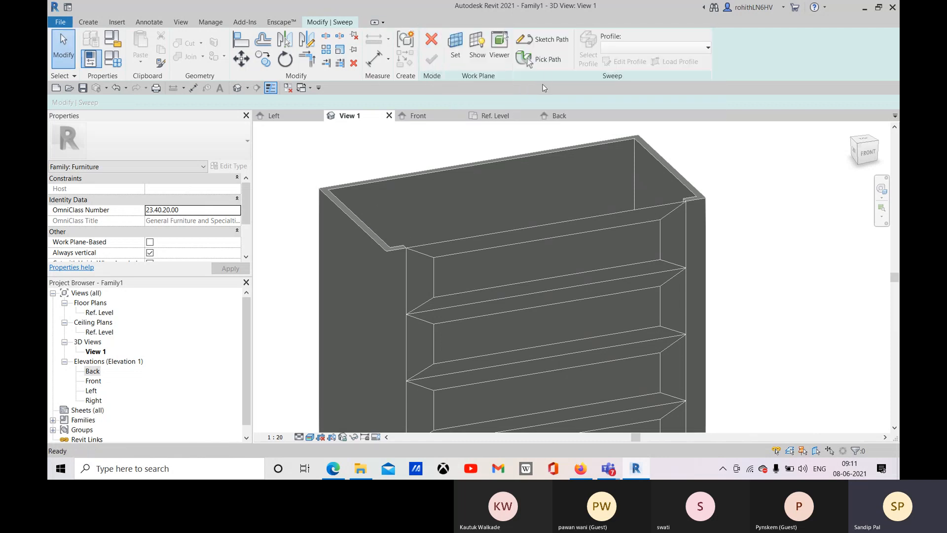
pyautogui.click(543, 39)
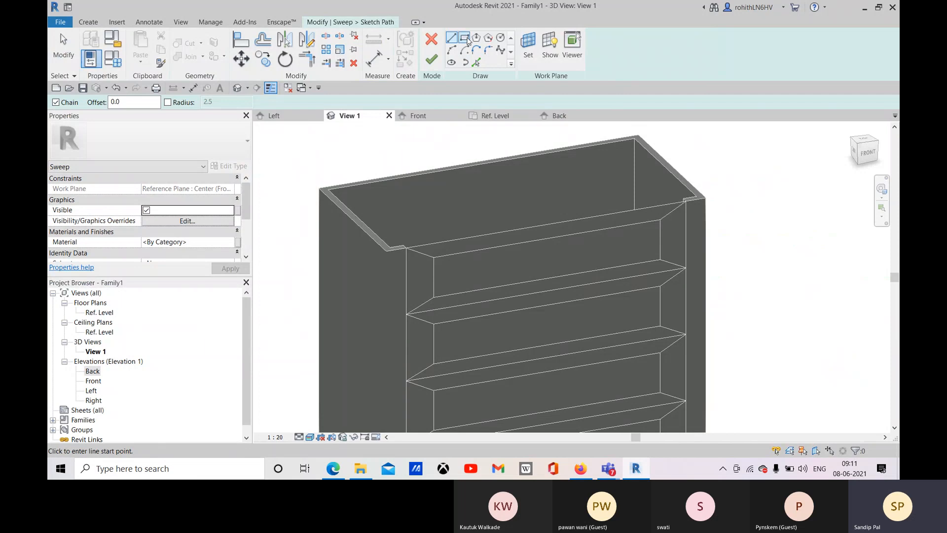
# Set the sweep path's work plane by picking the top face of the cabinet body.
pyautogui.click(527, 49)
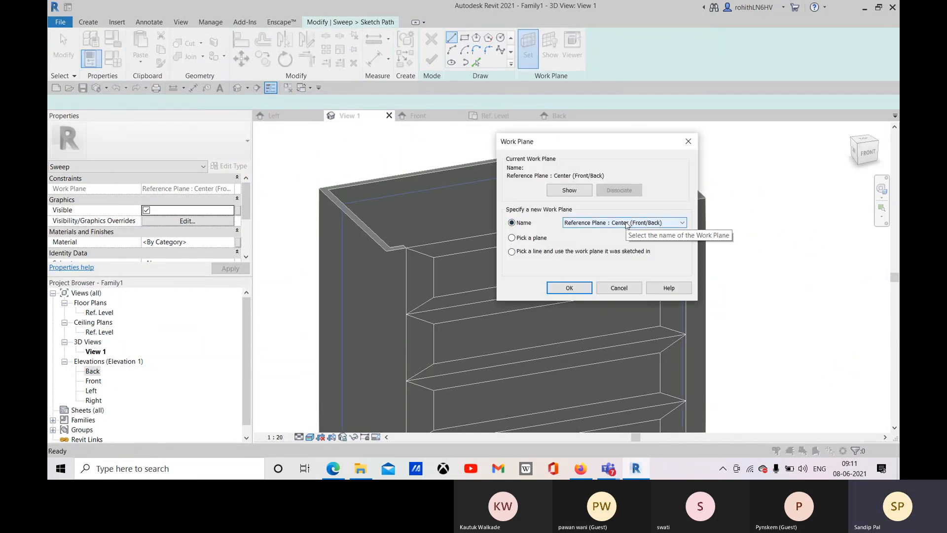
pyautogui.click(627, 223)
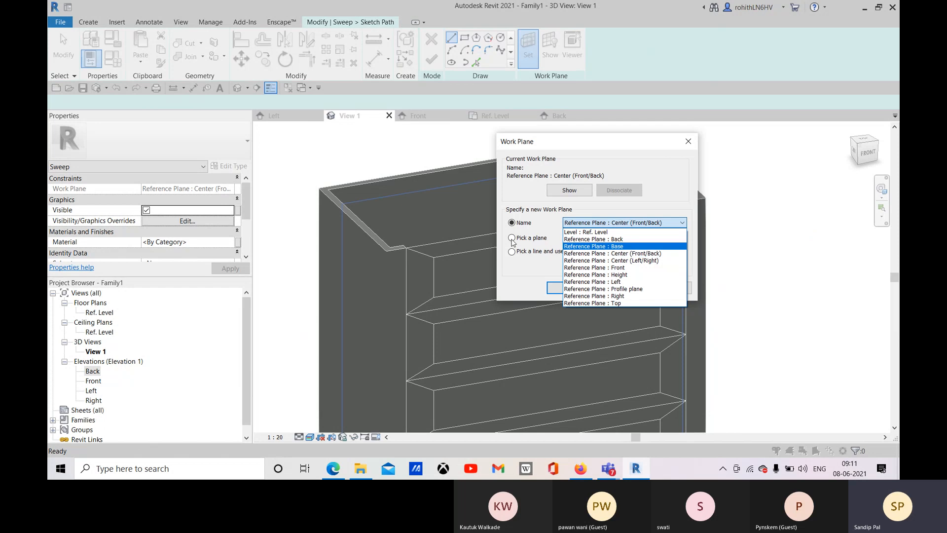
pyautogui.click(513, 240)
pyautogui.click(570, 288)
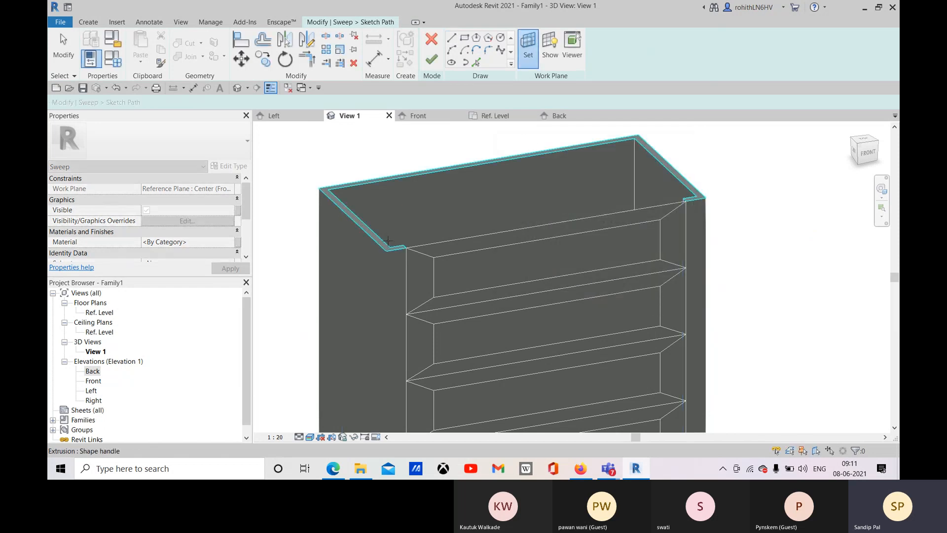
pyautogui.scroll(3, 378, 245)
pyautogui.click(379, 245)
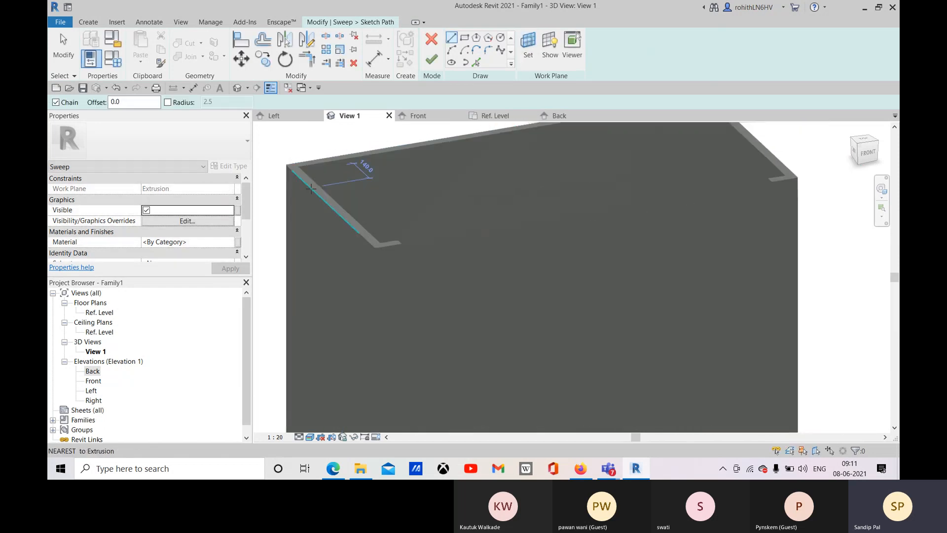
# Sketch a rectangular sweep path between opposite outer corners of the cabinet body's top face and finish the path.
pyautogui.click(464, 38)
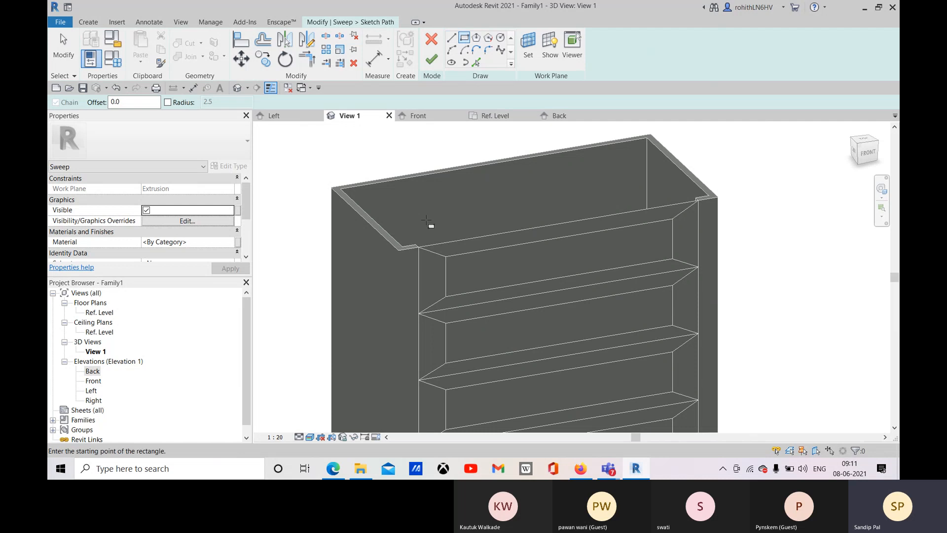
pyautogui.click(400, 248)
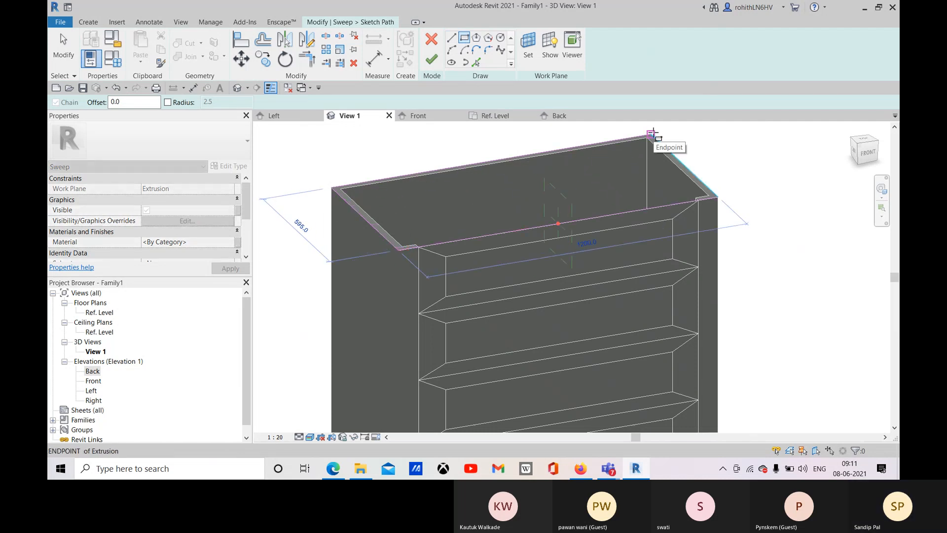
pyautogui.click(652, 133)
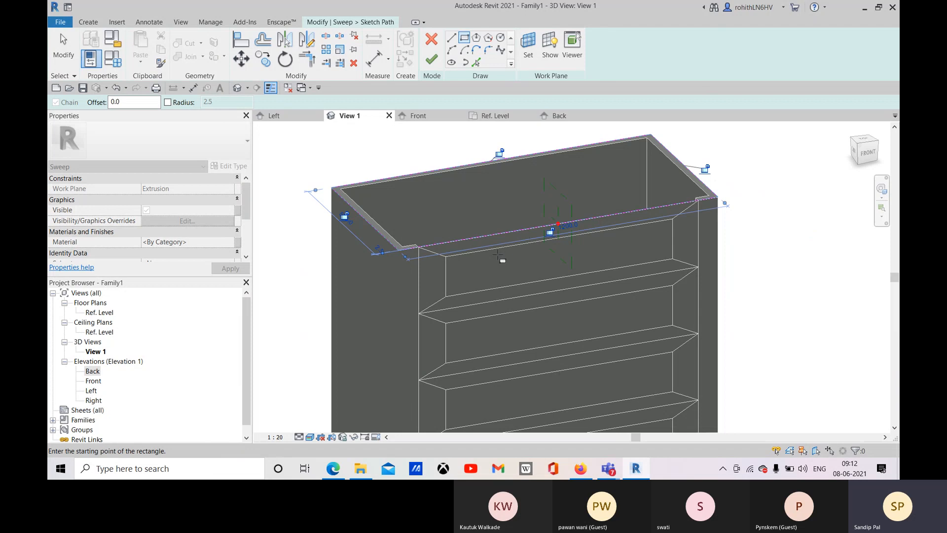
pyautogui.moveTo(531, 276); pyautogui.dragTo(504, 293, button='middle')
pyautogui.scroll(-4, 504, 292)
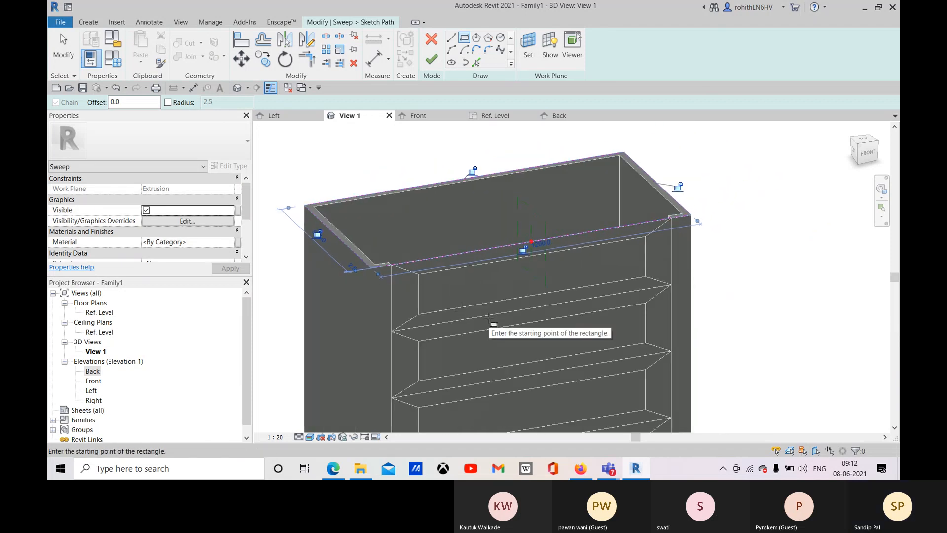
pyautogui.keyDown('shift'); pyautogui.moveTo(487, 252); pyautogui.dragTo(552, 213, button='middle'); pyautogui.keyUp('shift')
pyautogui.scroll(3, 552, 213)
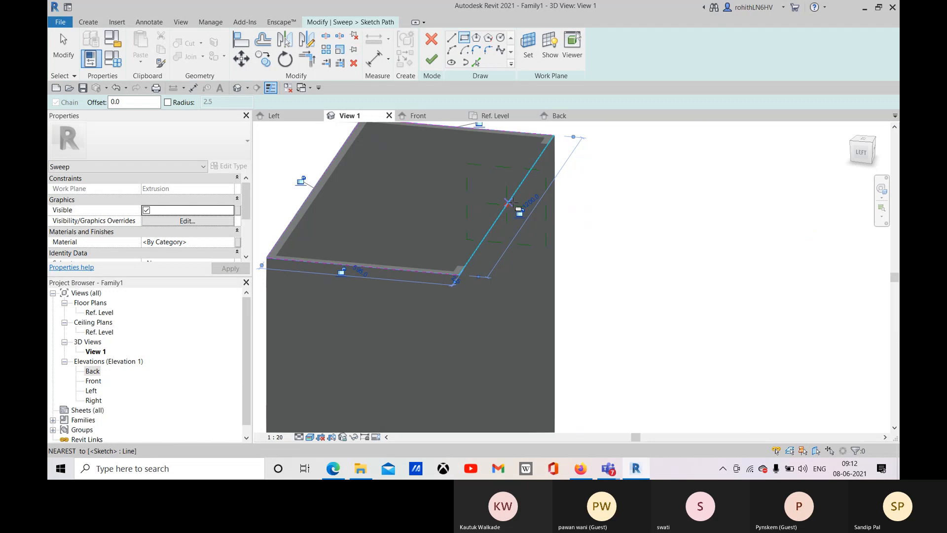
pyautogui.click(432, 59)
# Start editing the sweep's sketched profile and open the Left elevation for drawing it.
pyautogui.moveTo(527, 283); pyautogui.dragTo(484, 257, button='middle')
pyautogui.scroll(-2, 493, 251)
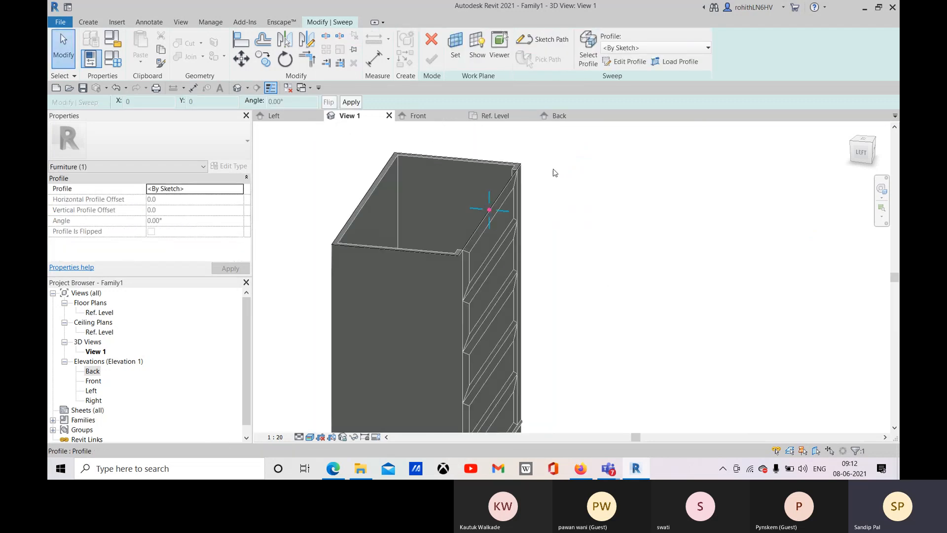
pyautogui.click(627, 62)
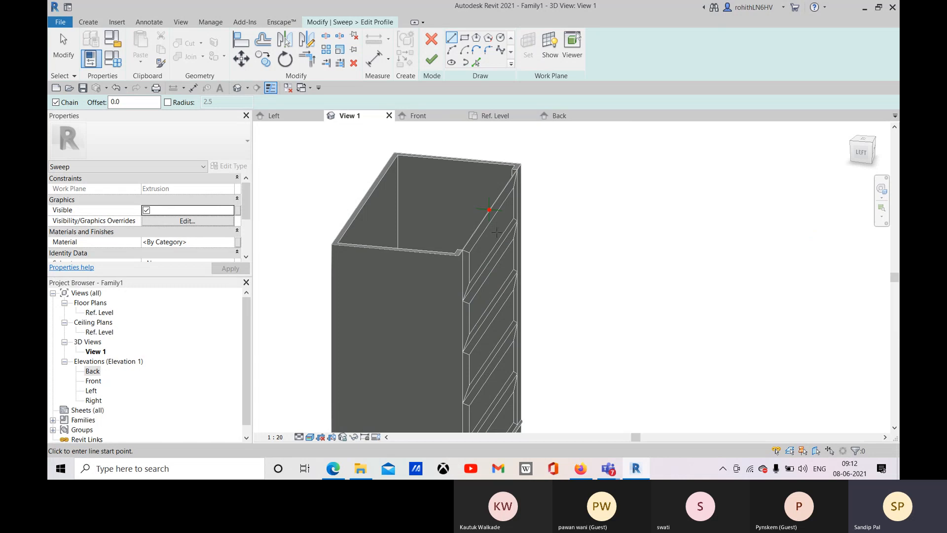
pyautogui.scroll(4, 484, 193)
pyautogui.moveTo(508, 230)
pyautogui.keyDown('shift'); pyautogui.mouseDown(button='middle')
pyautogui.moveTo(531, 214)
pyautogui.moveTo(500, 217)
pyautogui.mouseUp(button='middle'); pyautogui.keyUp('shift')
pyautogui.scroll(-5, 510, 211)
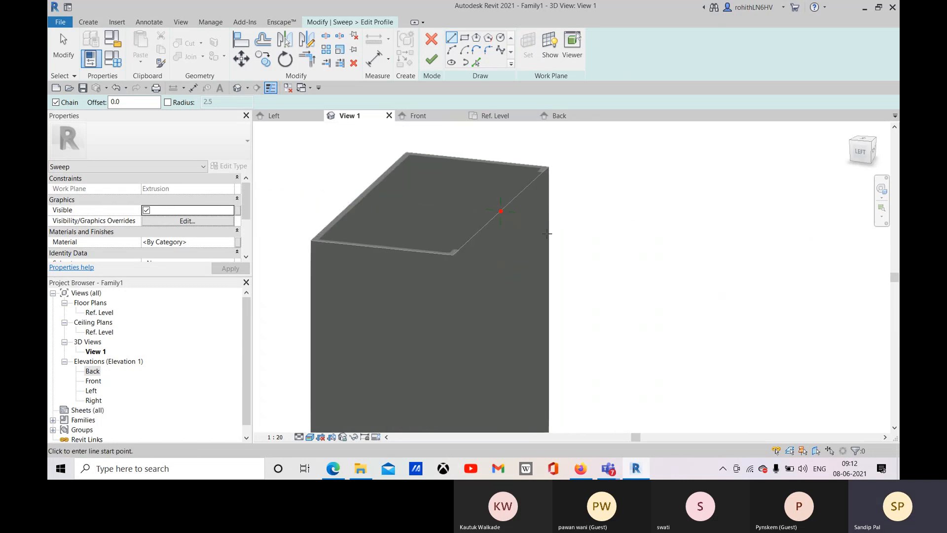
pyautogui.click(90, 390)
pyautogui.doubleClick(91, 390)
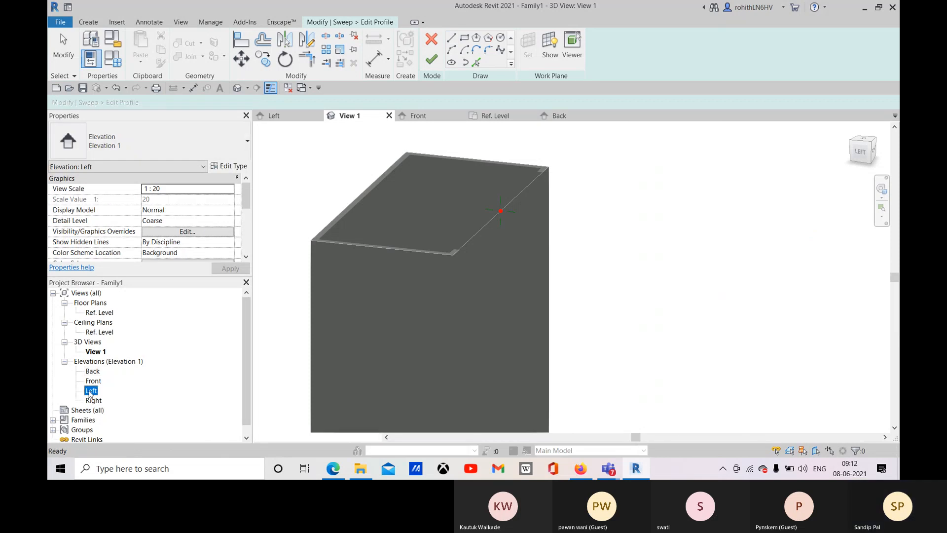
# Examine the curved moulding profile at the cabinet base in the Left elevation as a reference for the top profile.
pyautogui.scroll(5, 564, 250)
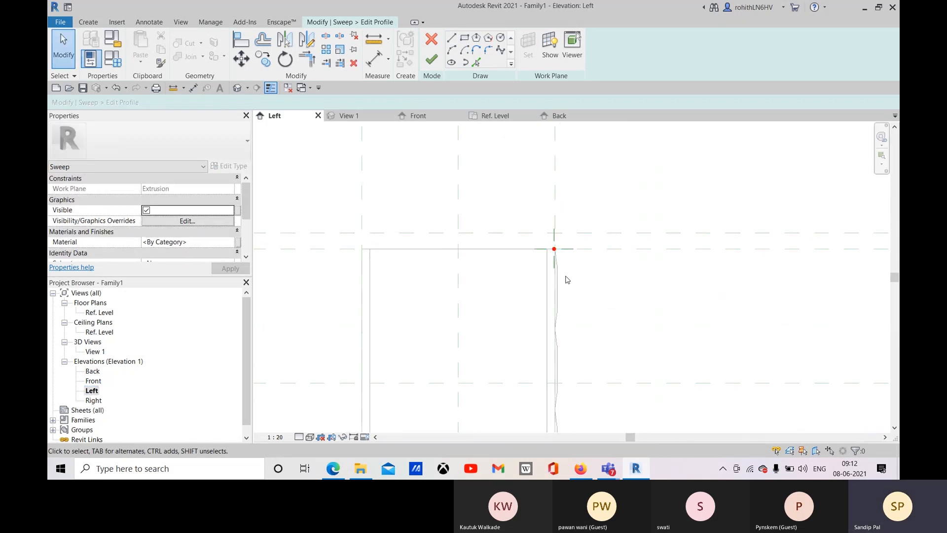
pyautogui.moveTo(584, 355); pyautogui.dragTo(549, 201, button='middle')
pyautogui.scroll(6, 532, 325)
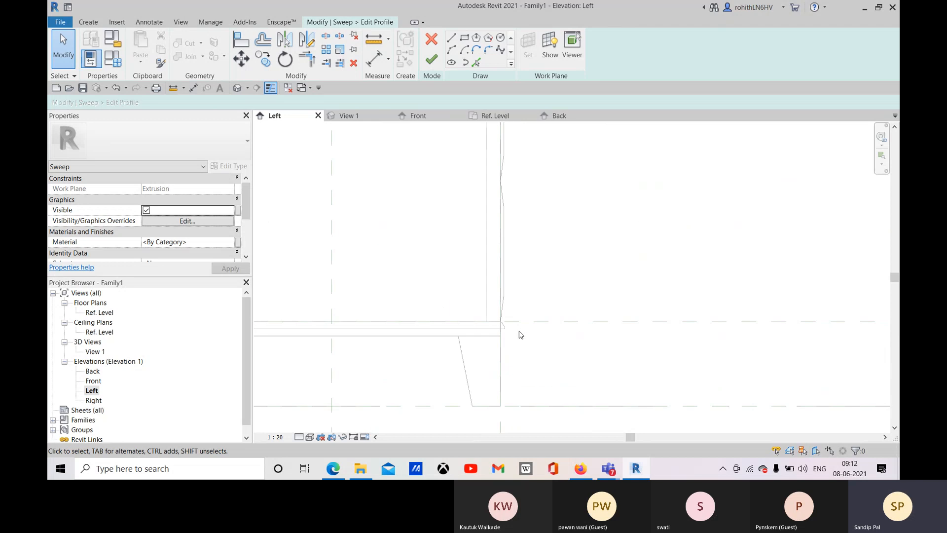
pyautogui.scroll(2, 494, 315)
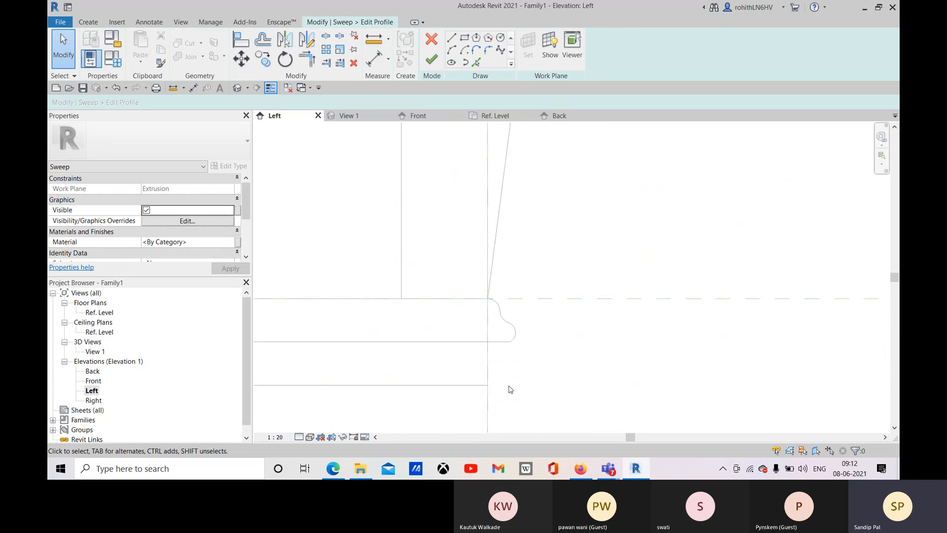
pyautogui.moveTo(511, 321); pyautogui.dragTo(518, 331, button='middle')
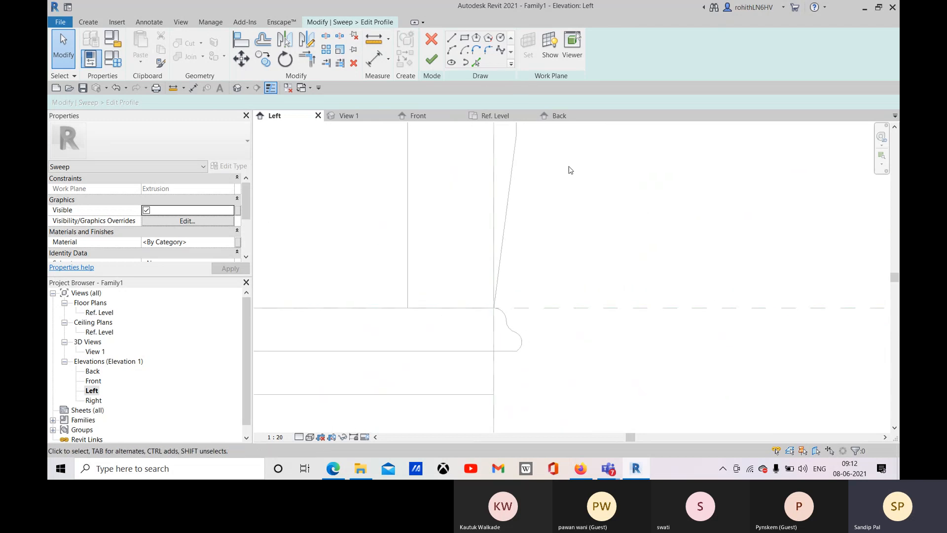
pyautogui.click(476, 64)
pyautogui.scroll(3, 499, 328)
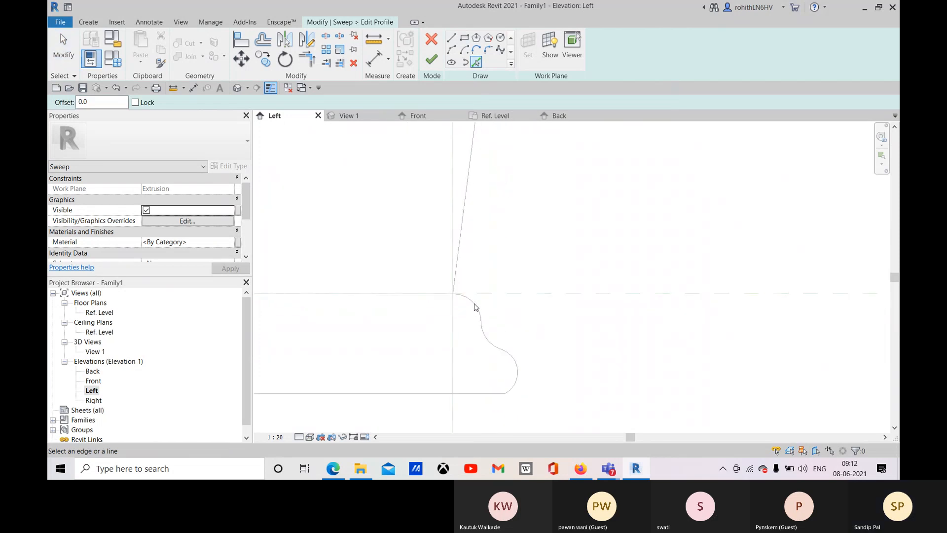
pyautogui.scroll(-2, 477, 306)
pyautogui.scroll(-2, 470, 311)
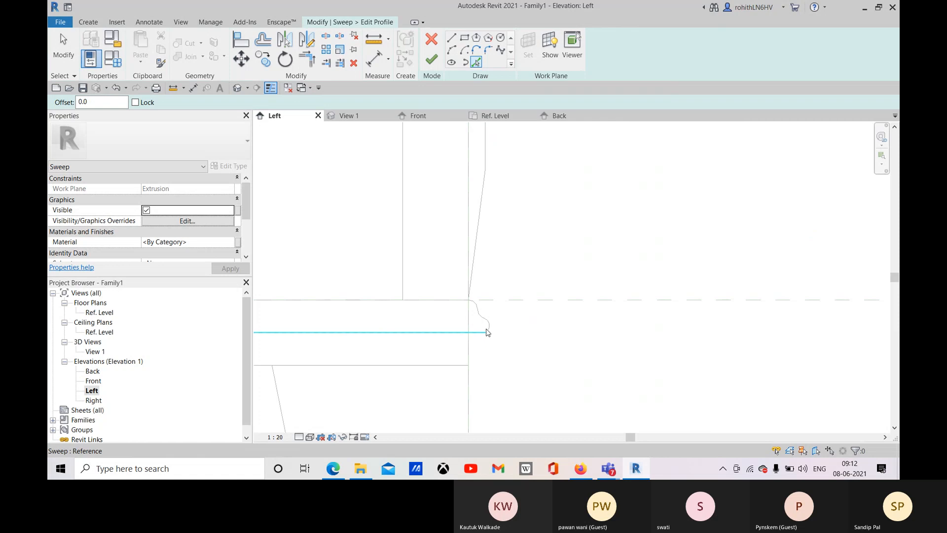
pyautogui.scroll(-3, 488, 328)
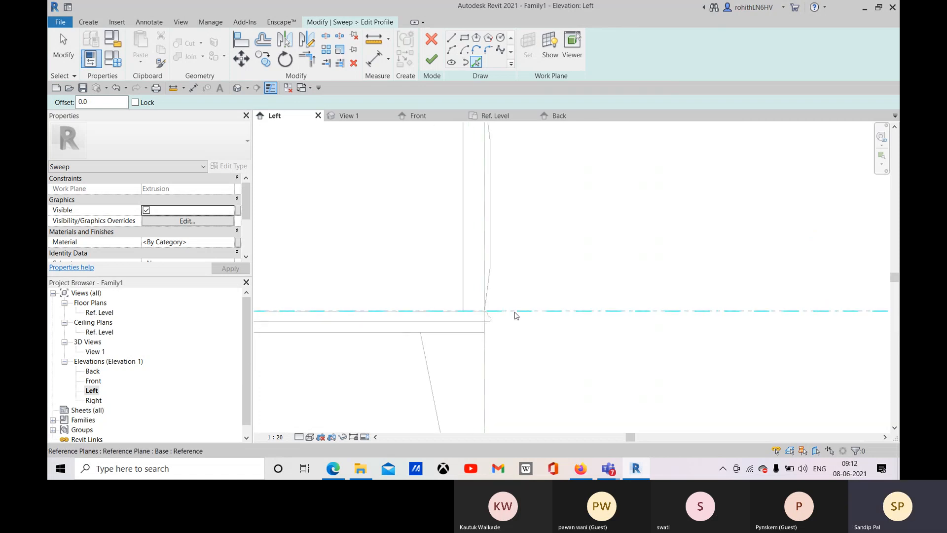
pyautogui.scroll(-5, 549, 339)
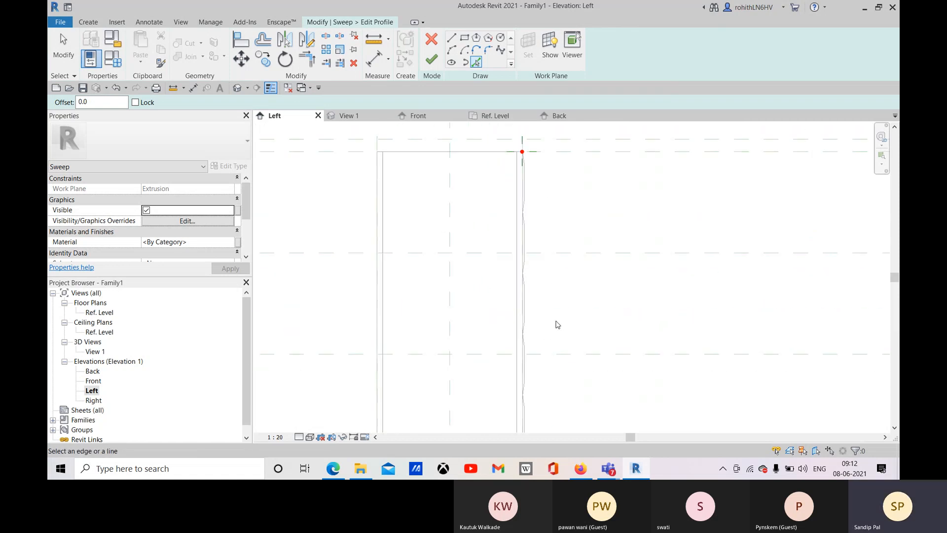
# Show the profile's work plane and frame it around the body's upper front corner.
pyautogui.click(550, 63)
pyautogui.scroll(4, 537, 227)
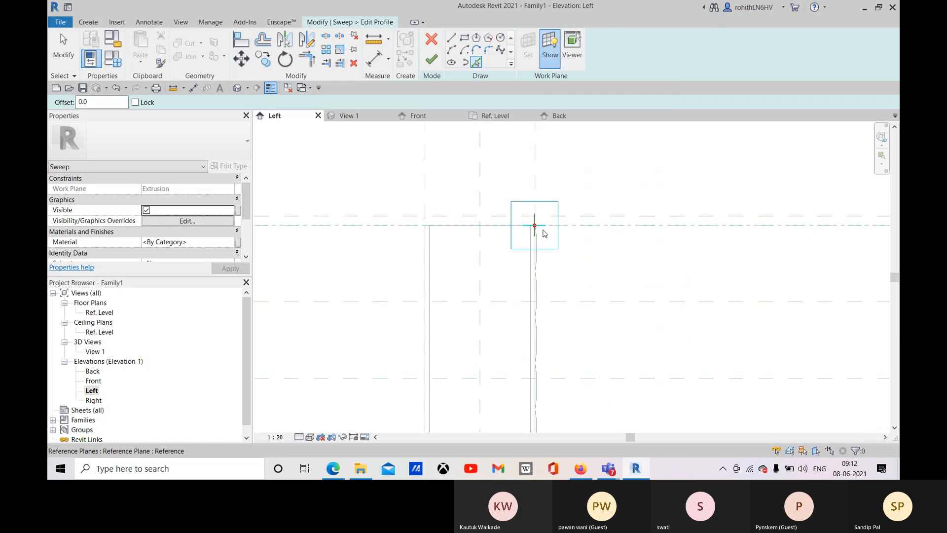
pyautogui.scroll(2, 537, 226)
pyautogui.moveTo(497, 258); pyautogui.dragTo(467, 231, button='middle')
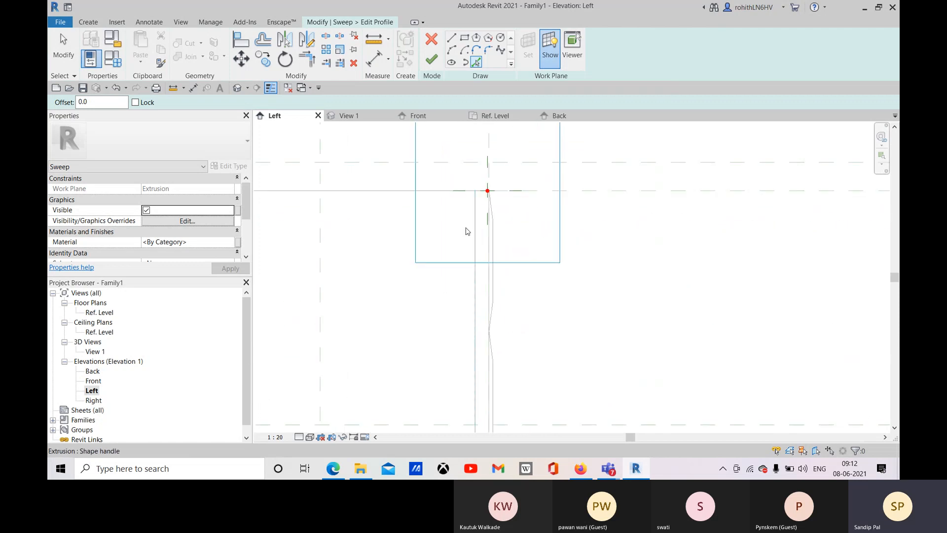
pyautogui.scroll(-3, 513, 296)
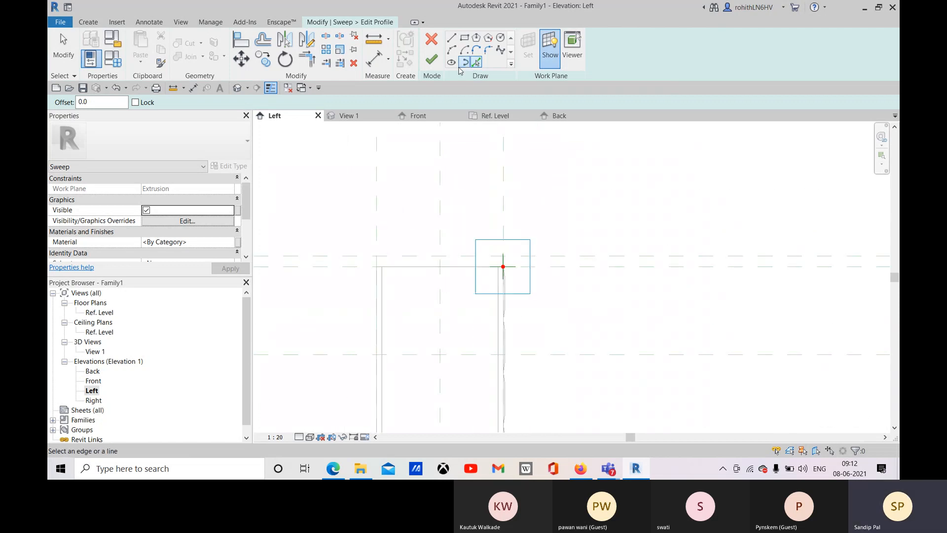
# Measure the base moulding's upper curve with a trial Start-End-Radius Arc from its top corner, without keeping the arc.
pyautogui.click(453, 52)
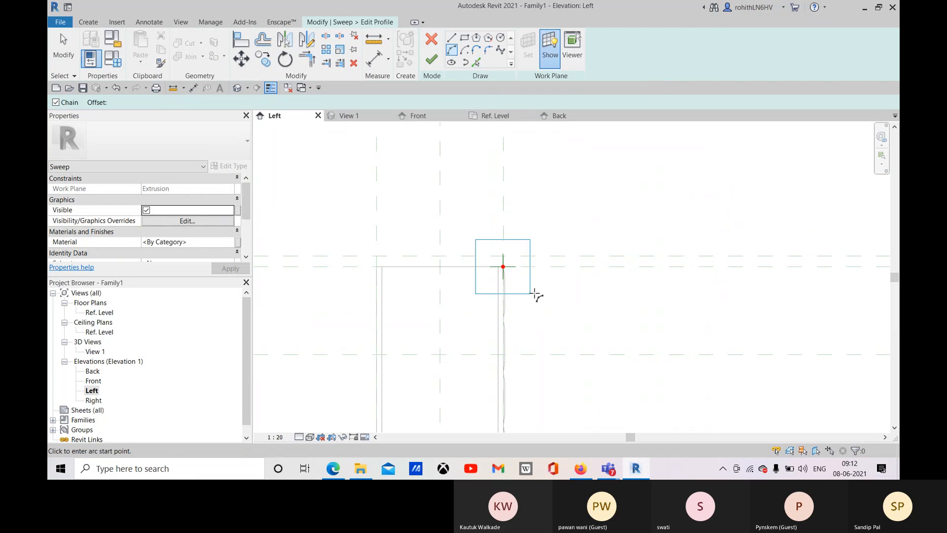
pyautogui.moveTo(547, 298); pyautogui.dragTo(455, 50, button='middle')
pyautogui.scroll(3, 416, 288)
pyautogui.scroll(9, 411, 287)
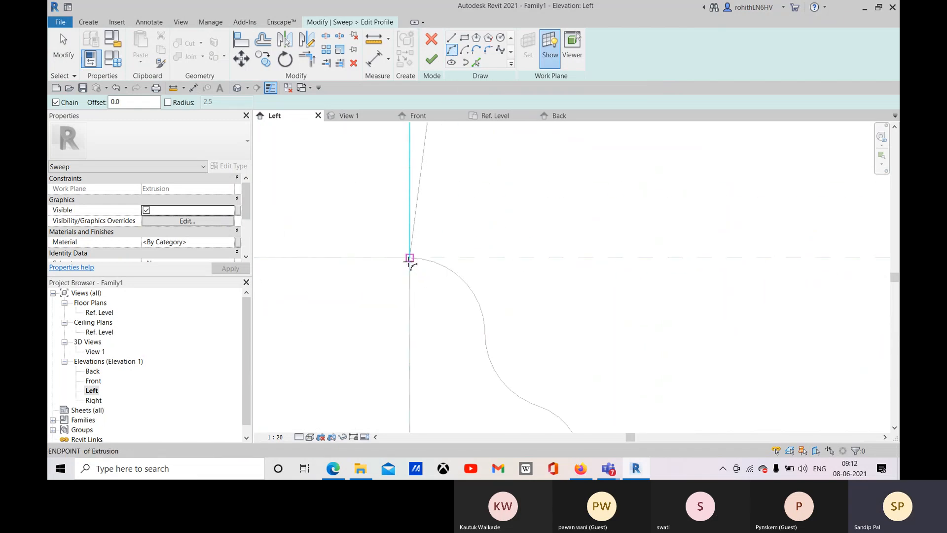
pyautogui.click(410, 259)
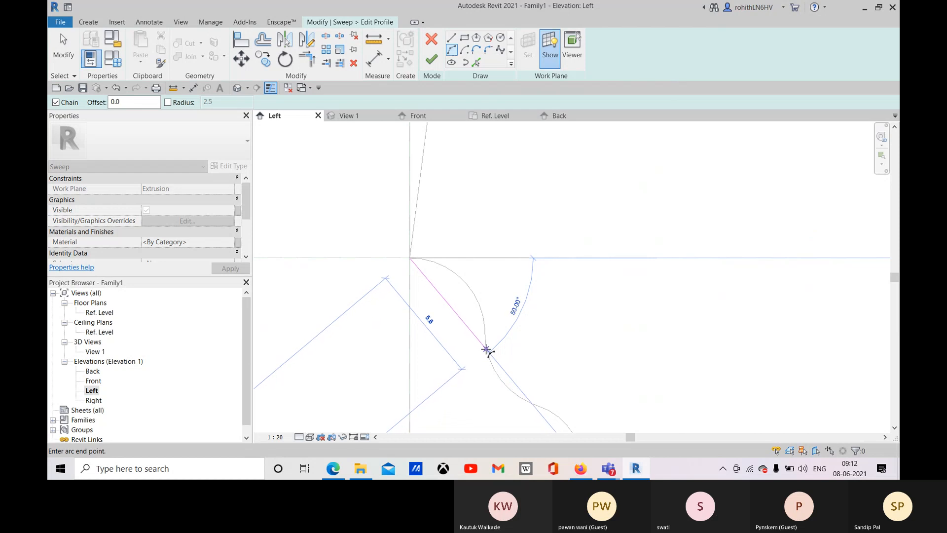
pyautogui.scroll(-2, 486, 349)
pyautogui.moveTo(486, 350); pyautogui.dragTo(487, 289, button='middle')
pyautogui.click(477, 62)
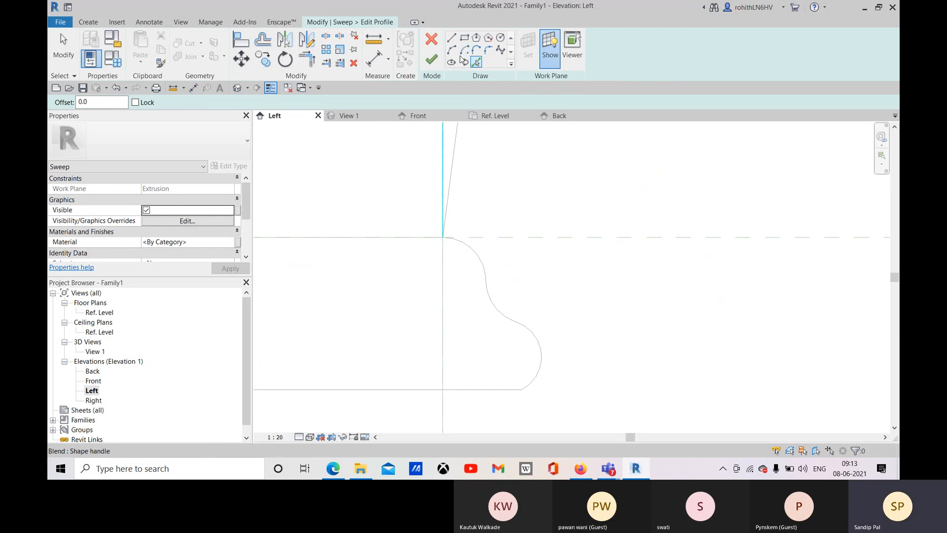
pyautogui.click(476, 51)
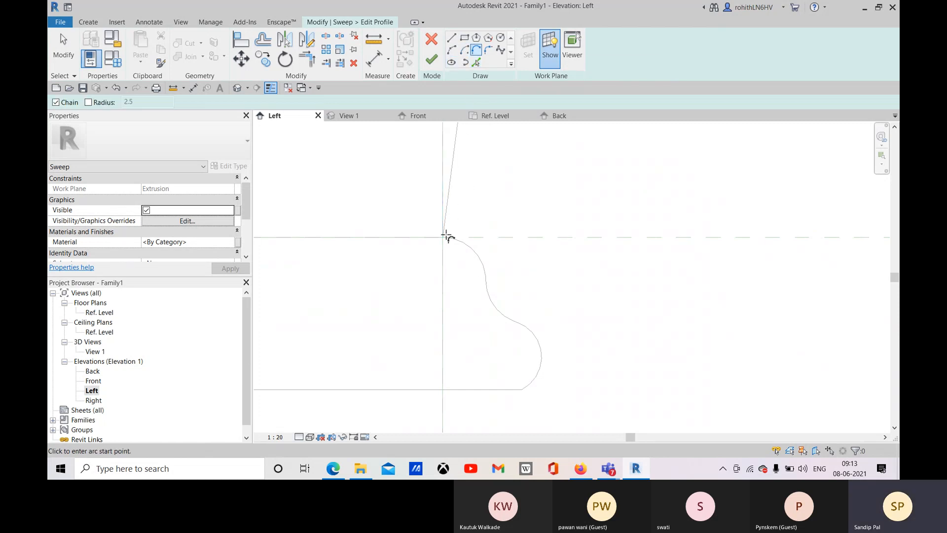
# Measure how far the base moulding's lower edge projects from the Front reference plane using a trial arc, then cancel it.
pyautogui.click(451, 50)
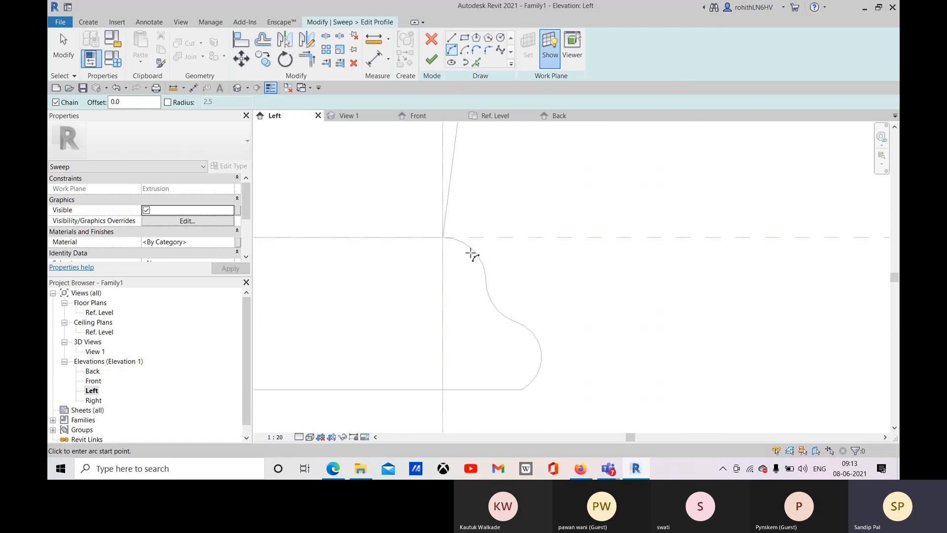
pyautogui.scroll(-5, 458, 247)
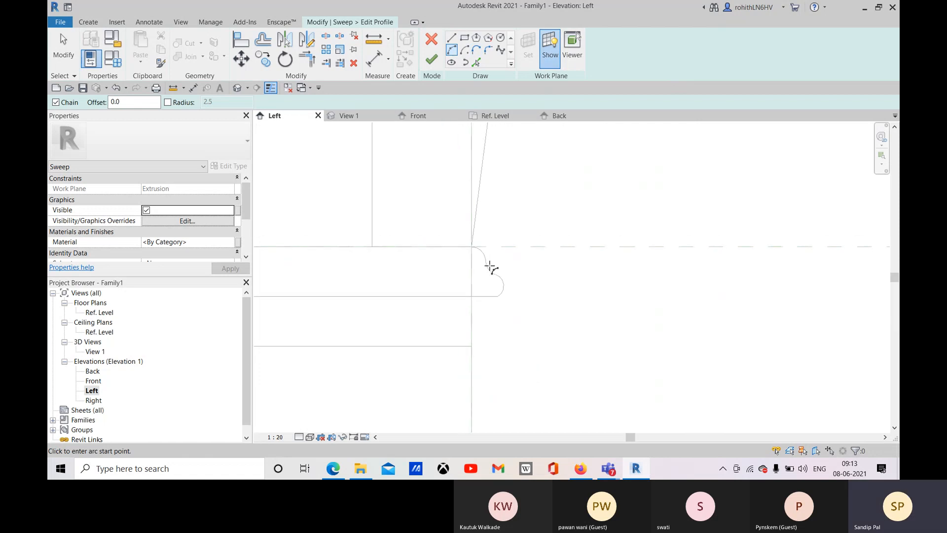
pyautogui.scroll(-3, 504, 284)
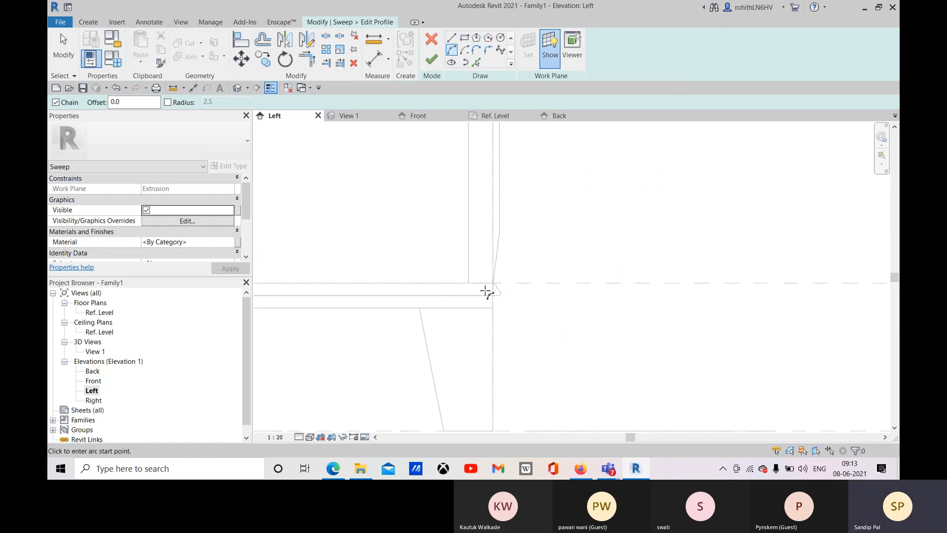
pyautogui.moveTo(505, 300); pyautogui.dragTo(505, 373, button='middle')
pyautogui.scroll(-3, 510, 273)
pyautogui.scroll(5, 503, 315)
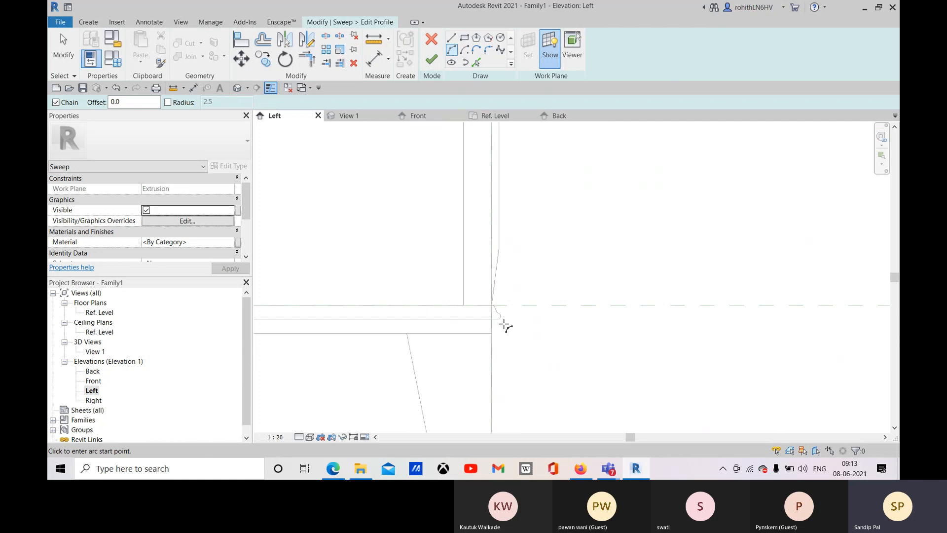
pyautogui.click(501, 319)
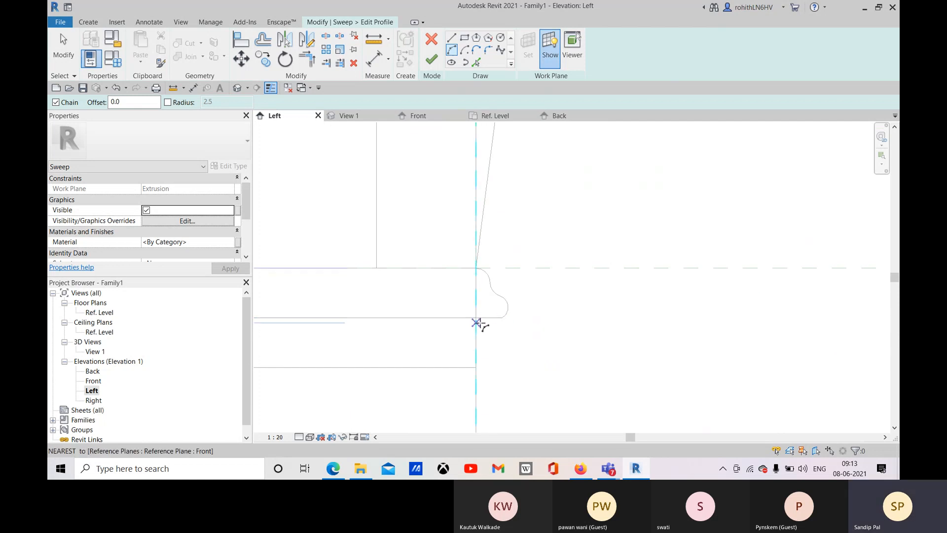
pyautogui.click(476, 318)
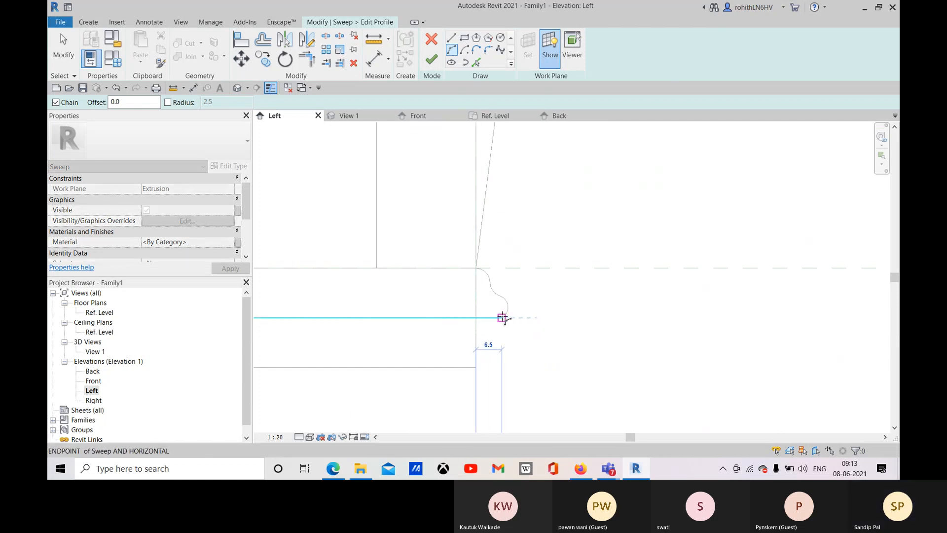
pyautogui.press('Escape')
pyautogui.scroll(-6, 511, 321)
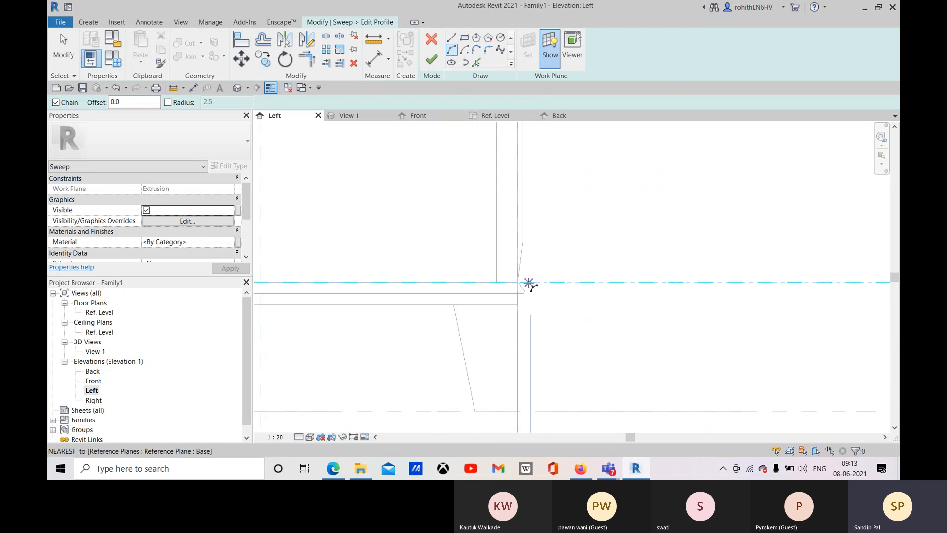
pyautogui.scroll(8, 537, 282)
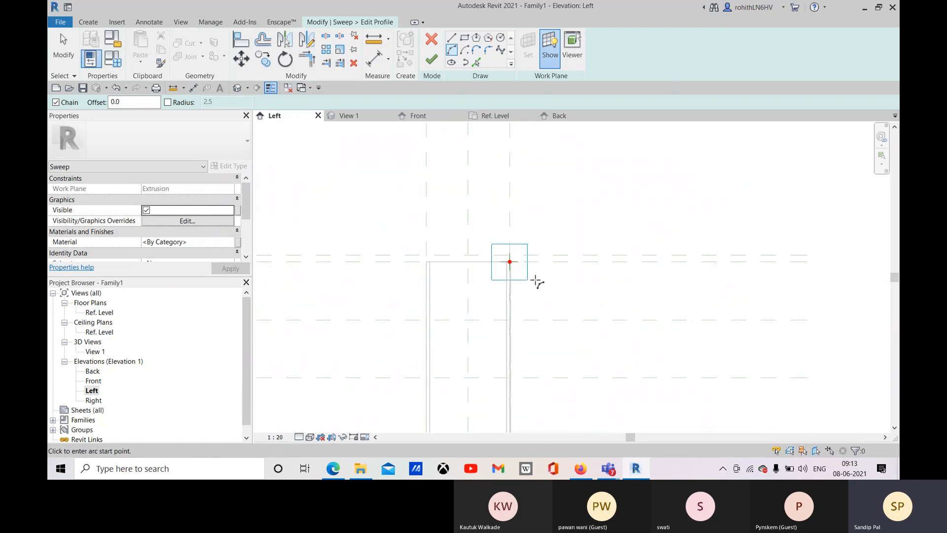
pyautogui.scroll(4, 504, 268)
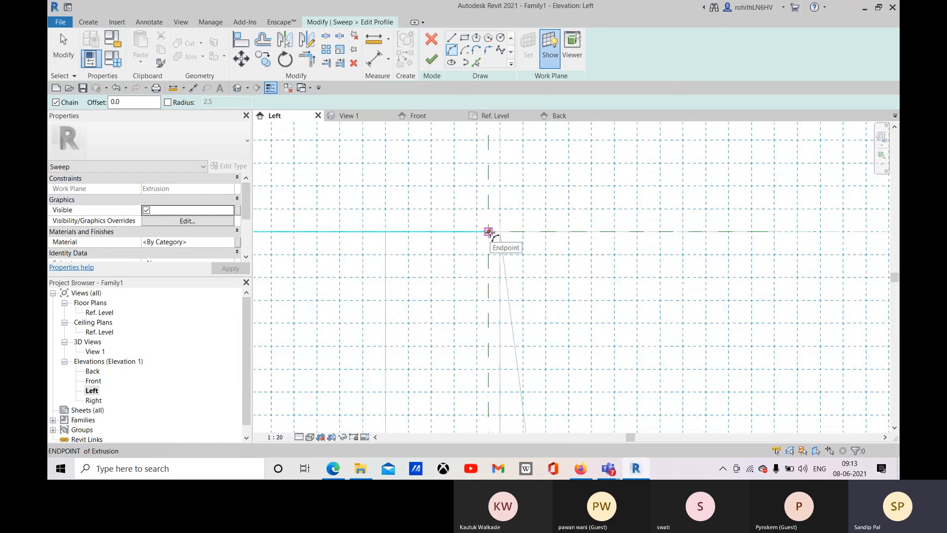
pyautogui.click(488, 231)
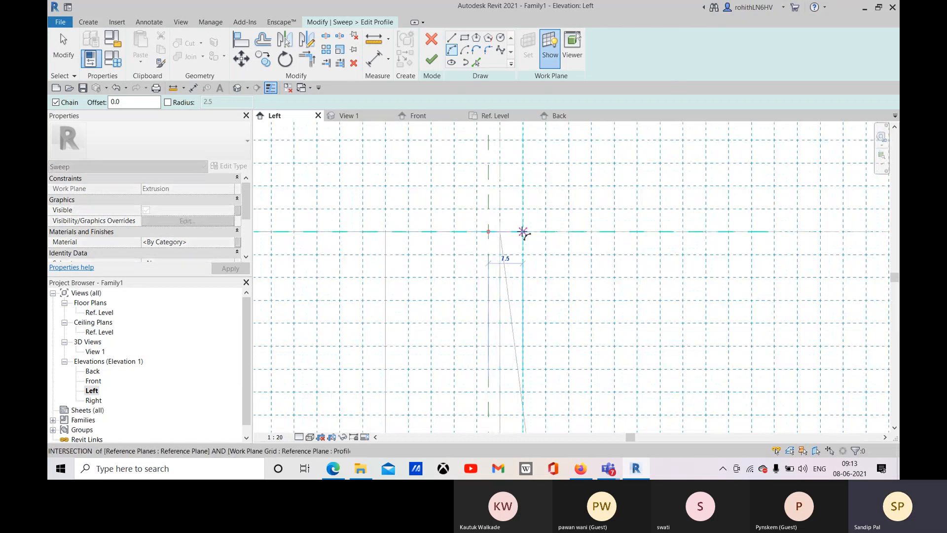
pyautogui.scroll(2, 518, 232)
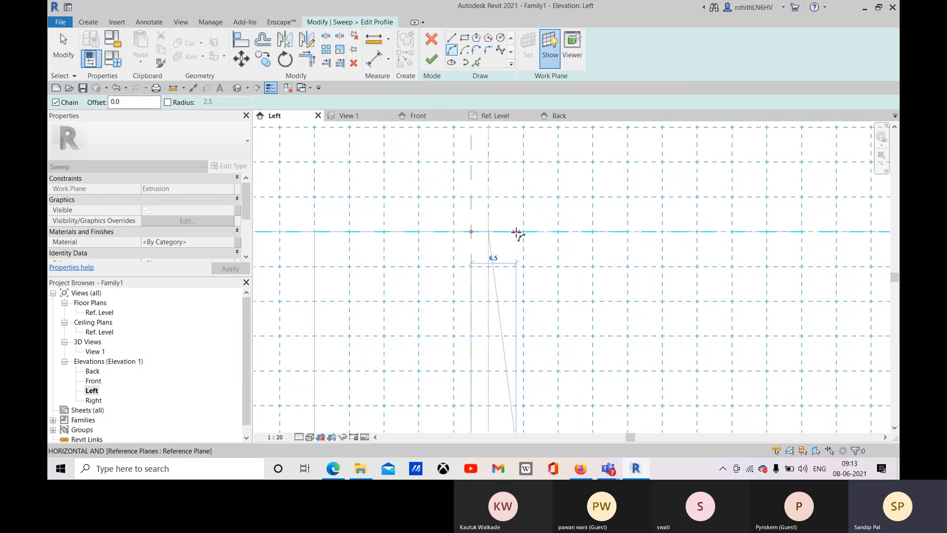
pyautogui.scroll(2, 520, 238)
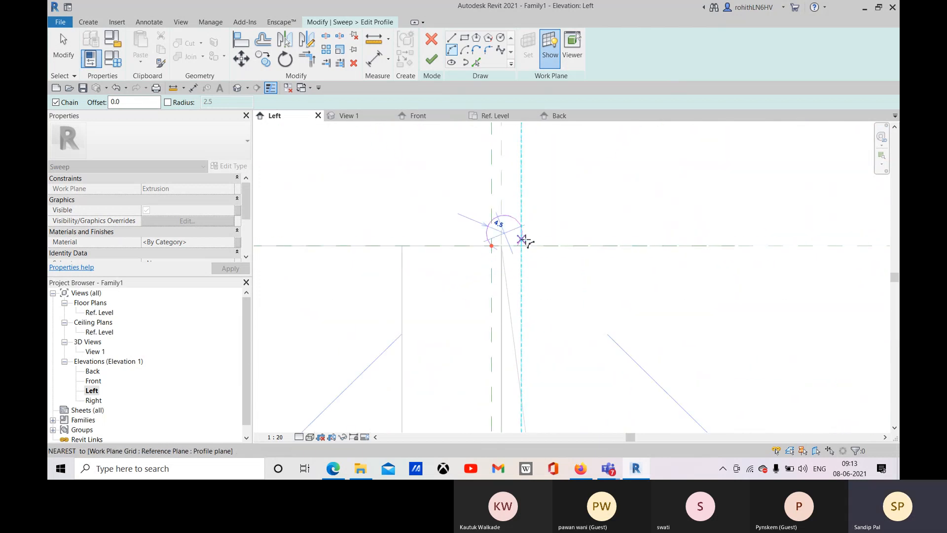
# Sketch a horizontal line about 6.5 long outward from the sweep profile's origin and a vertical line upward from the same point.
pyautogui.click(451, 38)
pyautogui.scroll(2, 517, 264)
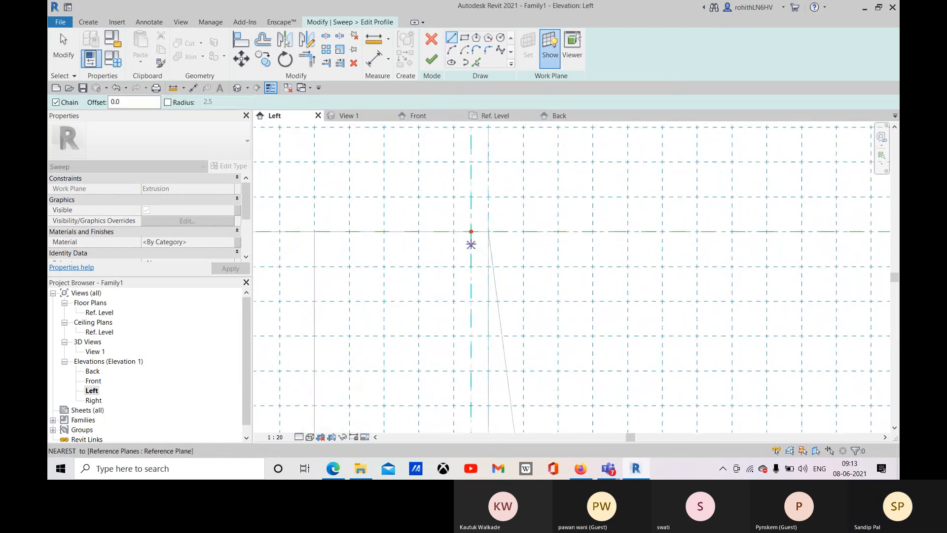
pyautogui.click(471, 231)
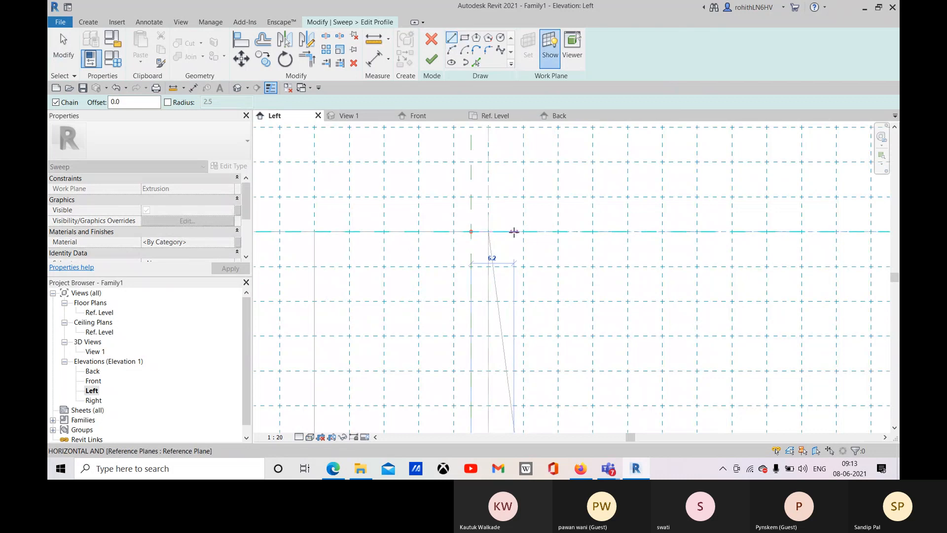
pyautogui.click(516, 231)
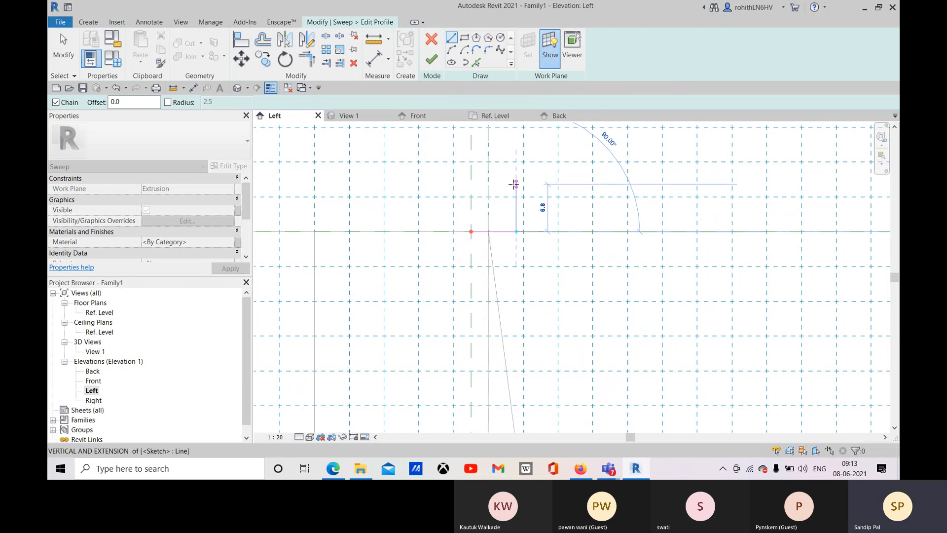
pyautogui.press('Escape')
pyautogui.click(471, 231)
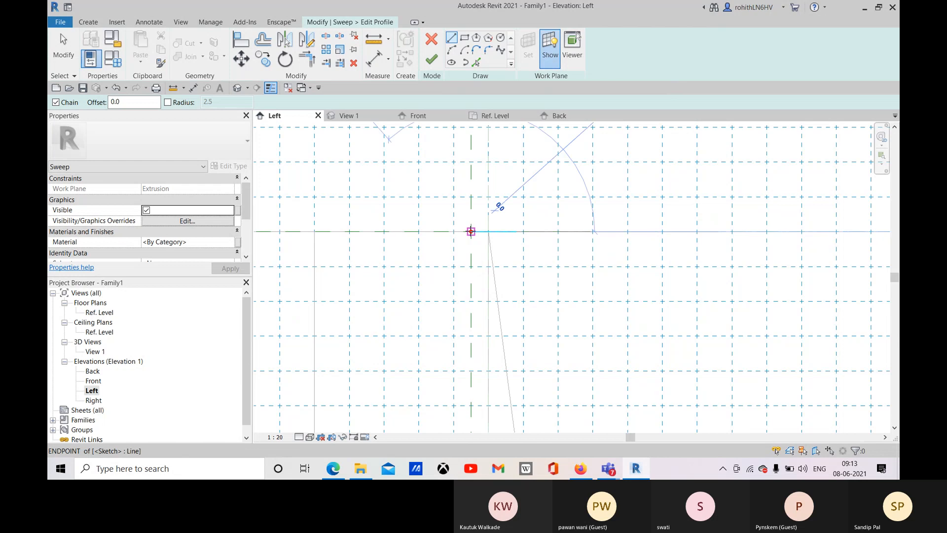
pyautogui.click(471, 186)
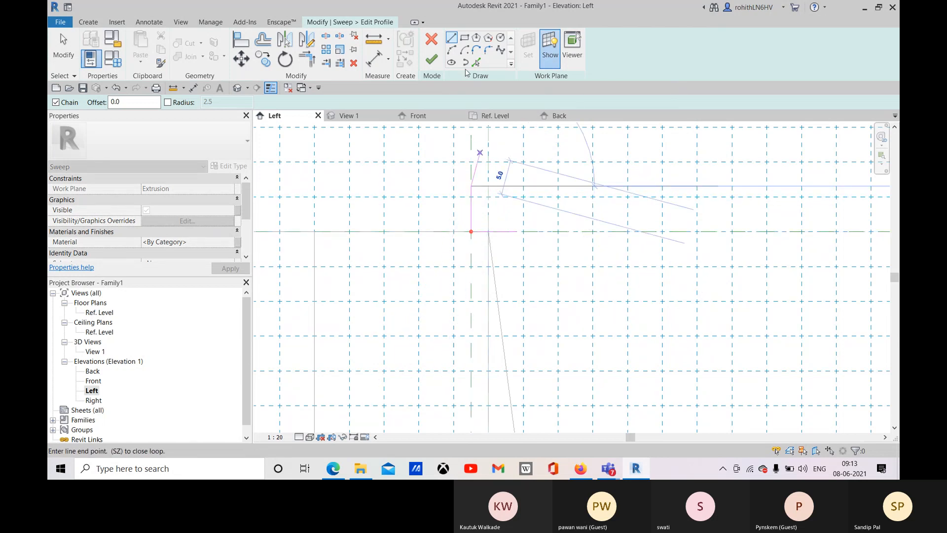
# Close the profile with a Start-End-Radius Arc from the vertical line's upper end and two Tangent End Arcs down to the horizontal line's outer end.
pyautogui.click(451, 50)
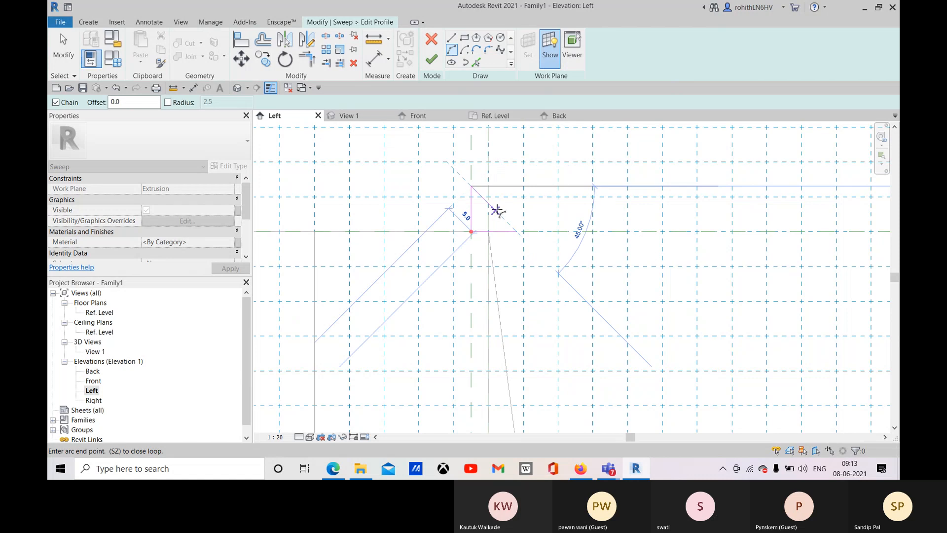
pyautogui.scroll(1, 498, 211)
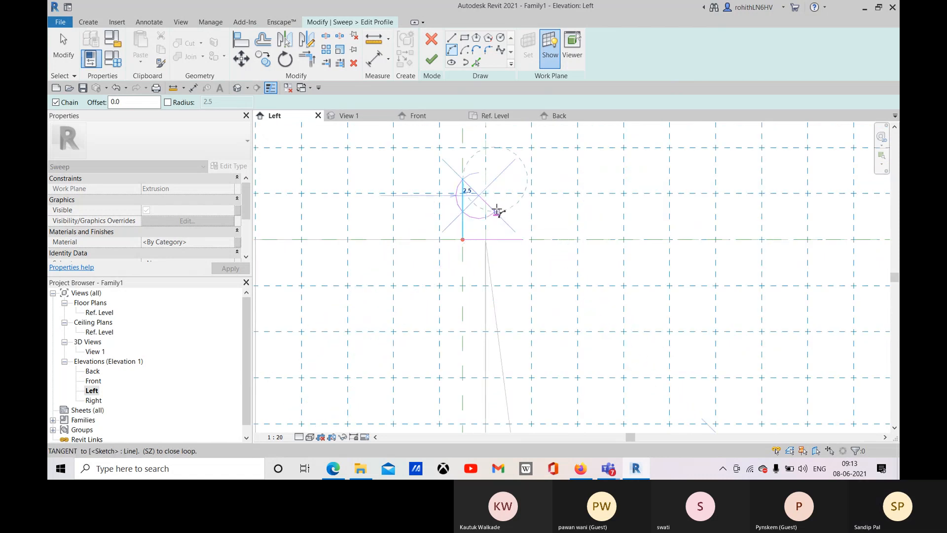
pyautogui.click(495, 200)
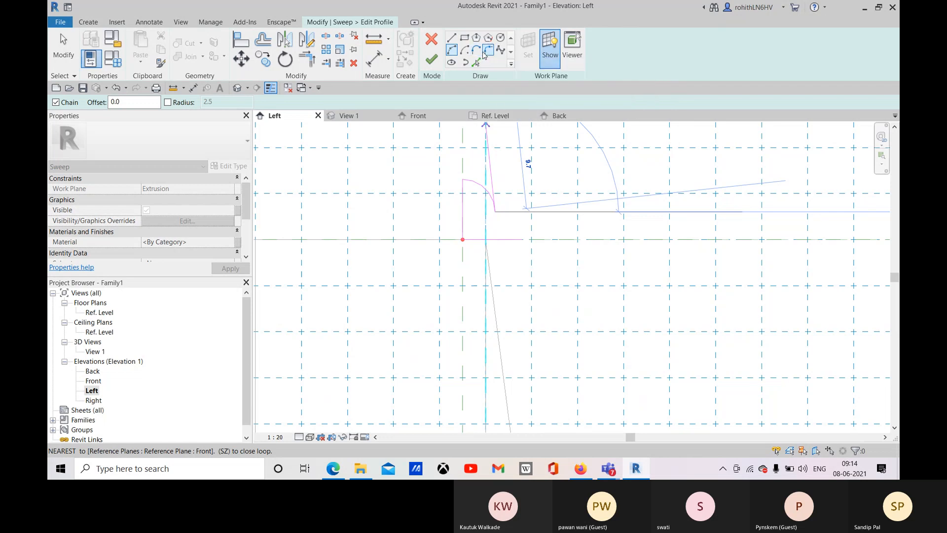
pyautogui.click(476, 50)
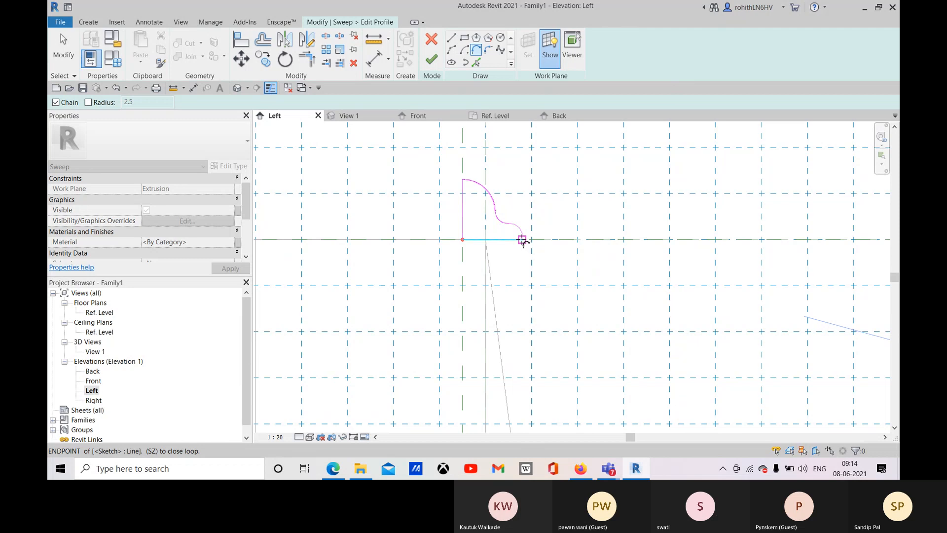
pyautogui.click(522, 240)
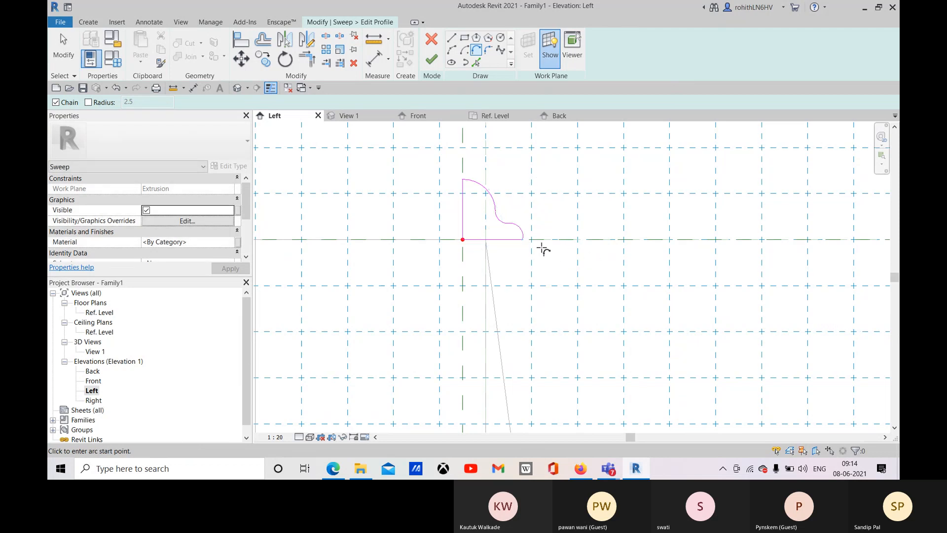
pyautogui.press('Escape')
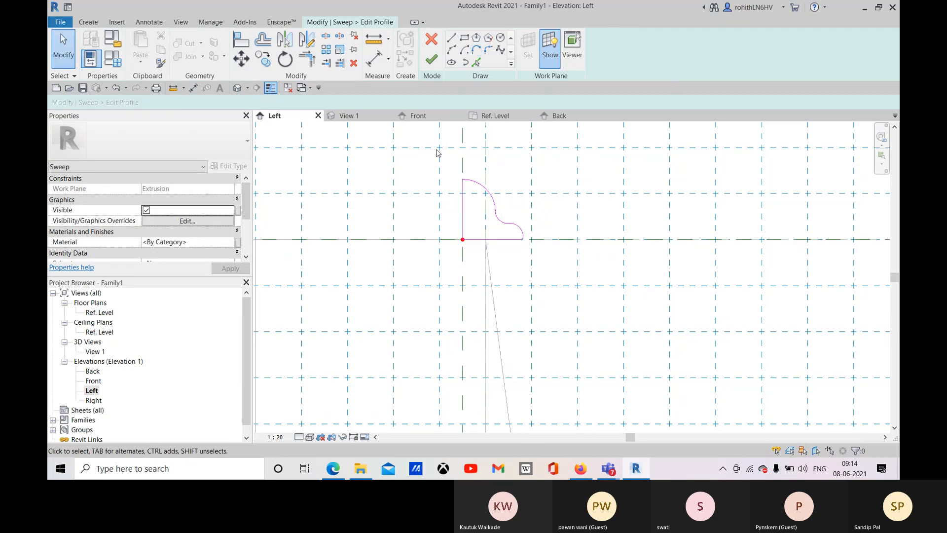
# Set the radius of the profile's upper arc to 2.5.
pyautogui.click(487, 193)
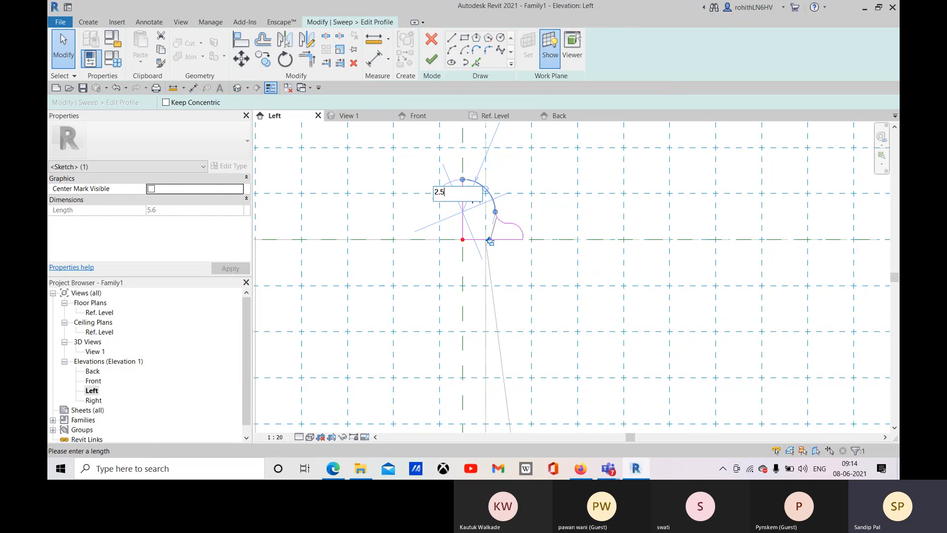
pyautogui.press('Return')
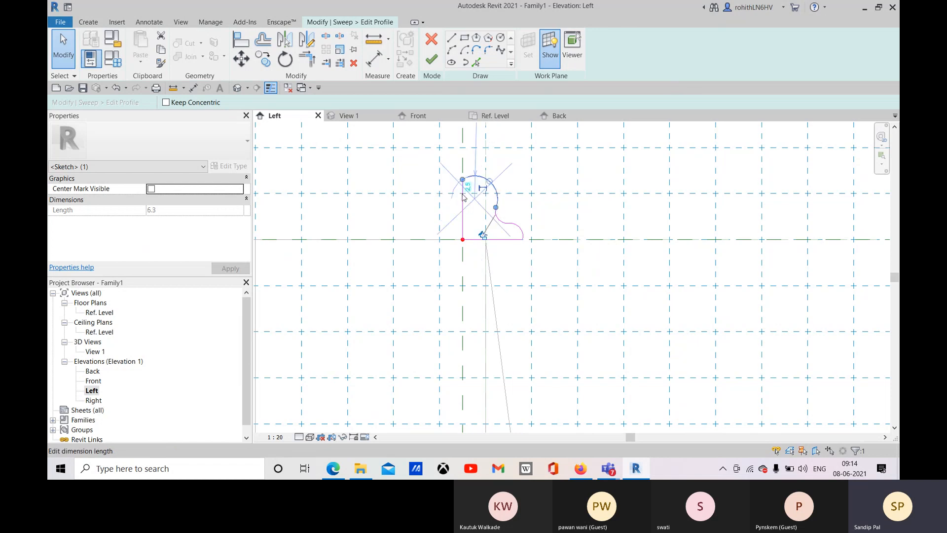
pyautogui.click(526, 220)
# Delete the profile's two lower arcs and shorten the upper arc by moving its free end upward.
pyautogui.click(502, 224)
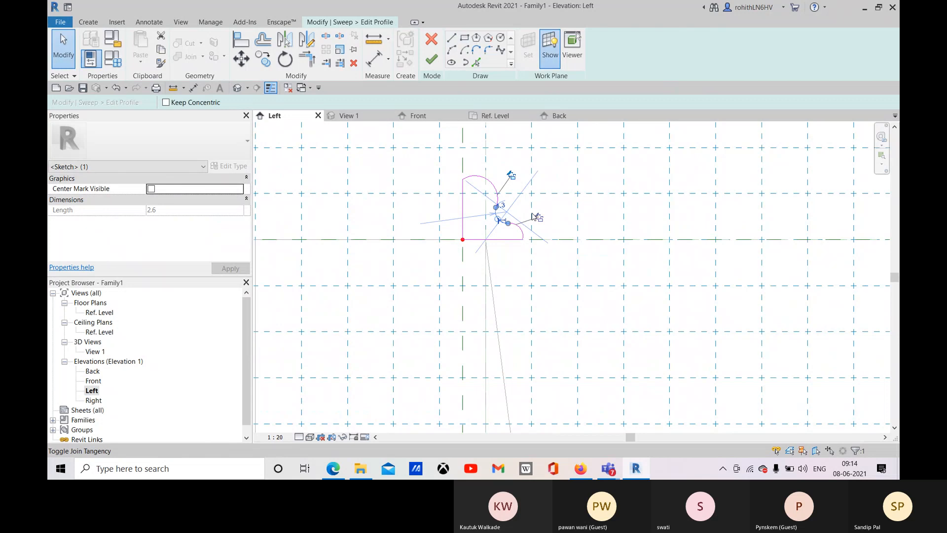
pyautogui.press('Delete')
pyautogui.click(515, 228)
pyautogui.press('Delete')
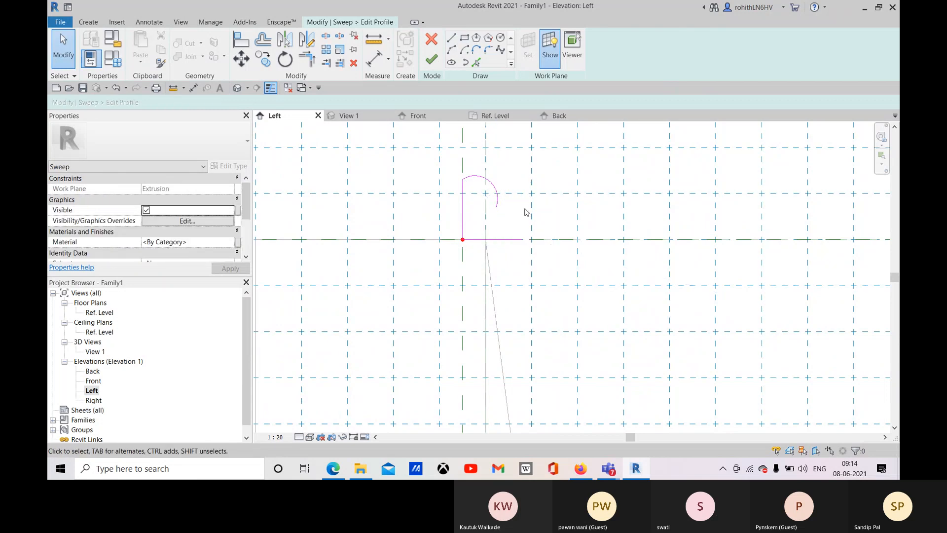
pyautogui.click(496, 197)
pyautogui.moveTo(496, 208); pyautogui.dragTo(497, 193)
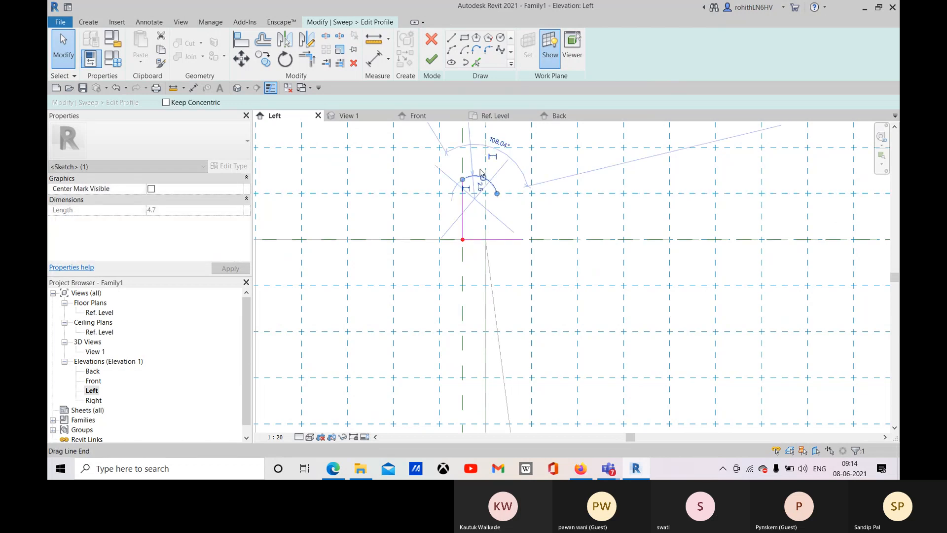
# Redraw the profile's lower curve with two Tangent End Arcs from the shortened upper arc to the horizontal line's outer end.
pyautogui.click(476, 51)
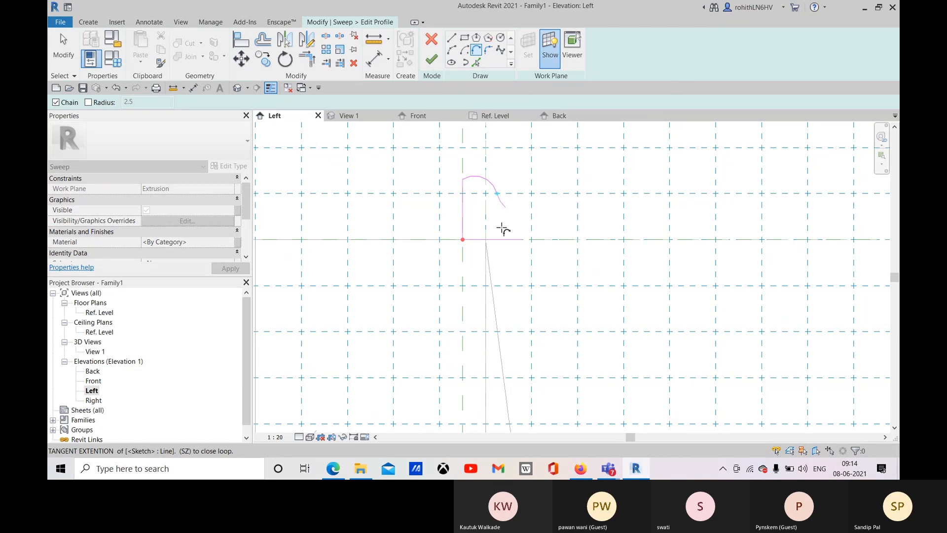
pyautogui.scroll(2, 508, 224)
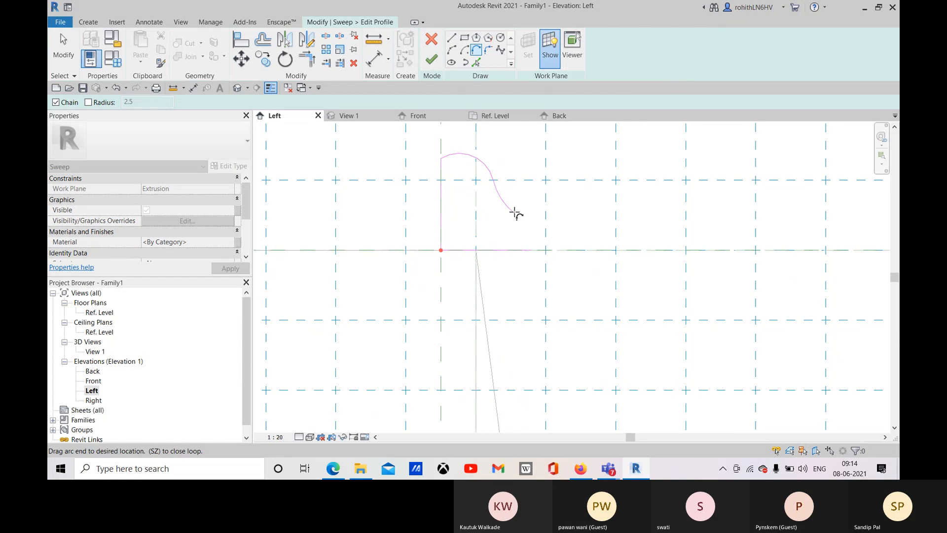
pyautogui.click(534, 250)
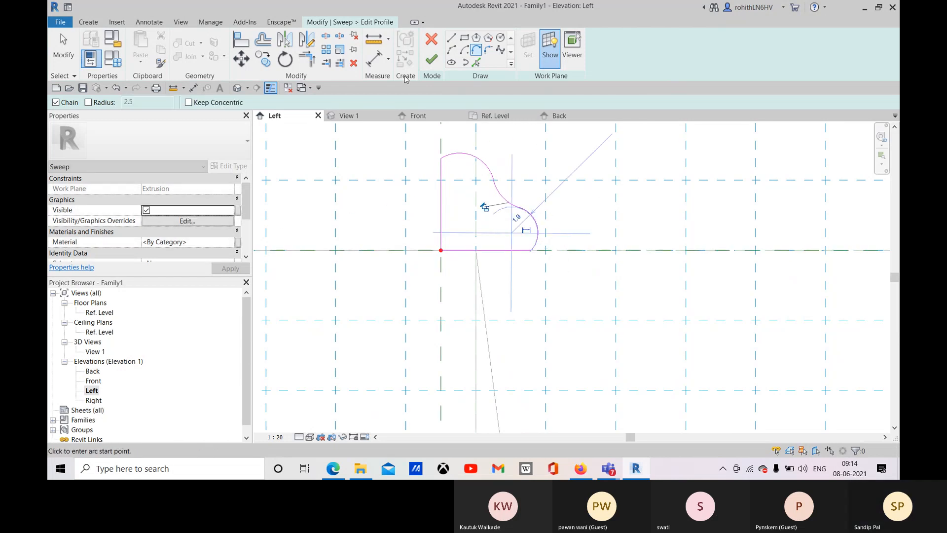
# Finish the sketched profile and complete the sweep around the body's upper edge.
pyautogui.click(432, 60)
pyautogui.scroll(5, 541, 248)
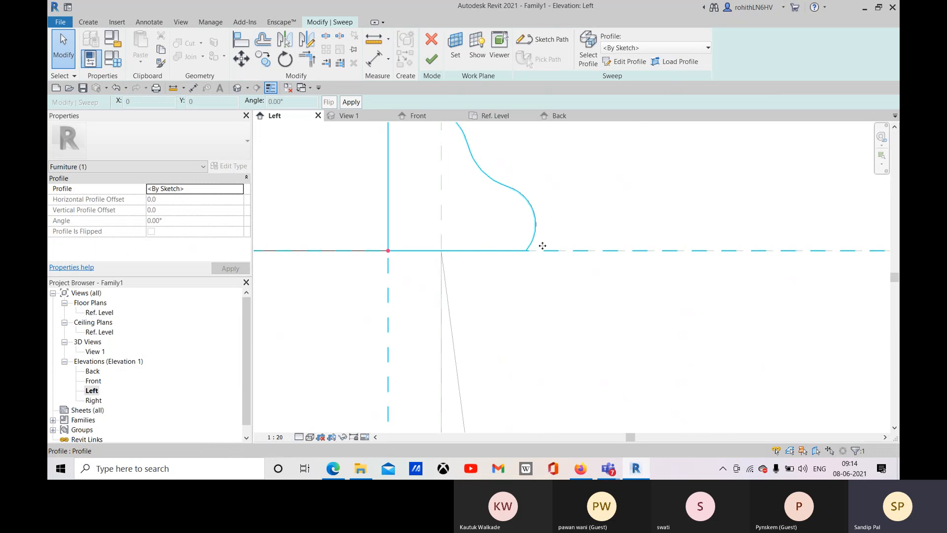
pyautogui.click(431, 59)
pyautogui.scroll(-2, 574, 205)
pyautogui.scroll(-4, 575, 205)
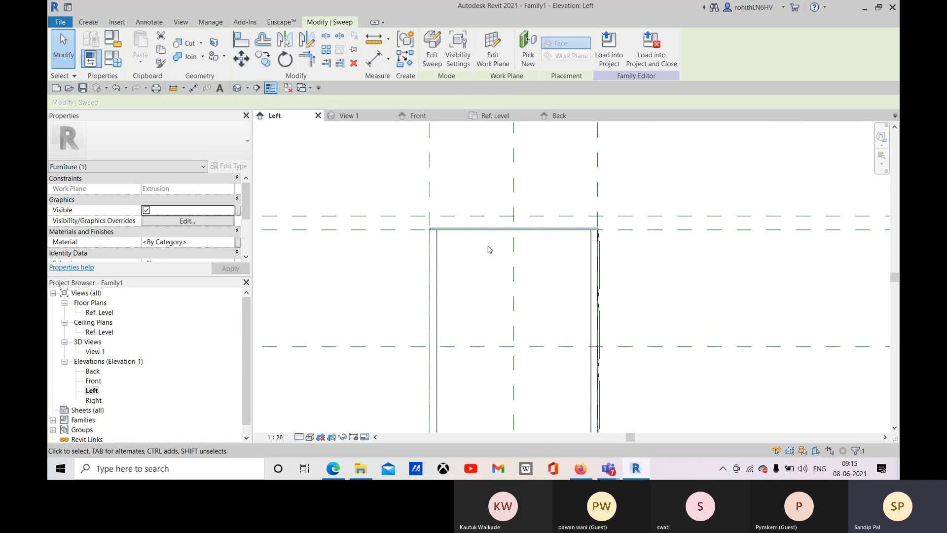
pyautogui.moveTo(487, 245); pyautogui.dragTo(487, 240, button='middle')
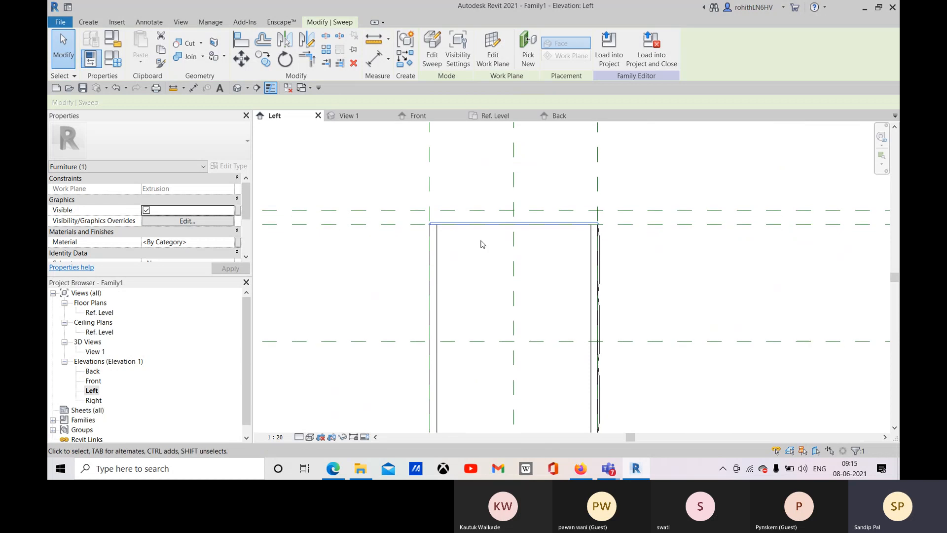
# Examine the swept top moulding in the 3D view, from its corner and from the cabinet's front.
pyautogui.click(348, 115)
pyautogui.press('Escape')
pyautogui.moveTo(484, 258); pyautogui.dragTo(474, 294, button='middle')
pyautogui.scroll(6, 371, 263)
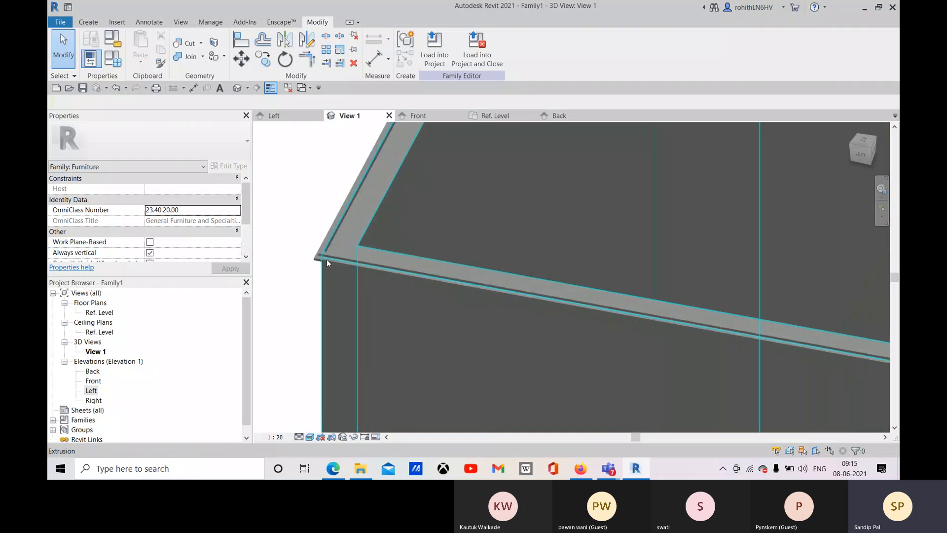
pyautogui.keyDown('shift'); pyautogui.moveTo(327, 259); pyautogui.dragTo(355, 201, button='middle'); pyautogui.keyUp('shift')
pyautogui.scroll(-6, 340, 235)
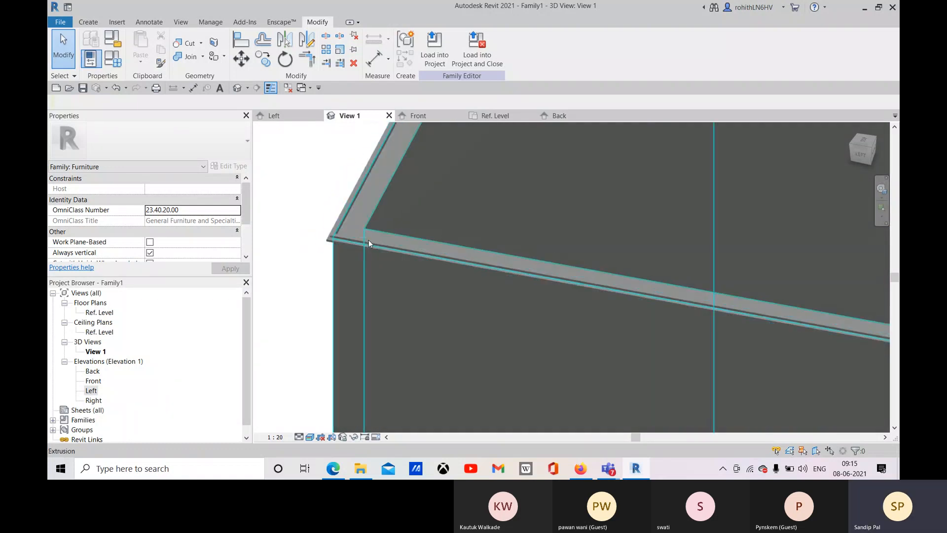
pyautogui.keyDown('shift'); pyautogui.moveTo(549, 270); pyautogui.dragTo(476, 293, button='middle'); pyautogui.keyUp('shift')
pyautogui.scroll(-3, 442, 235)
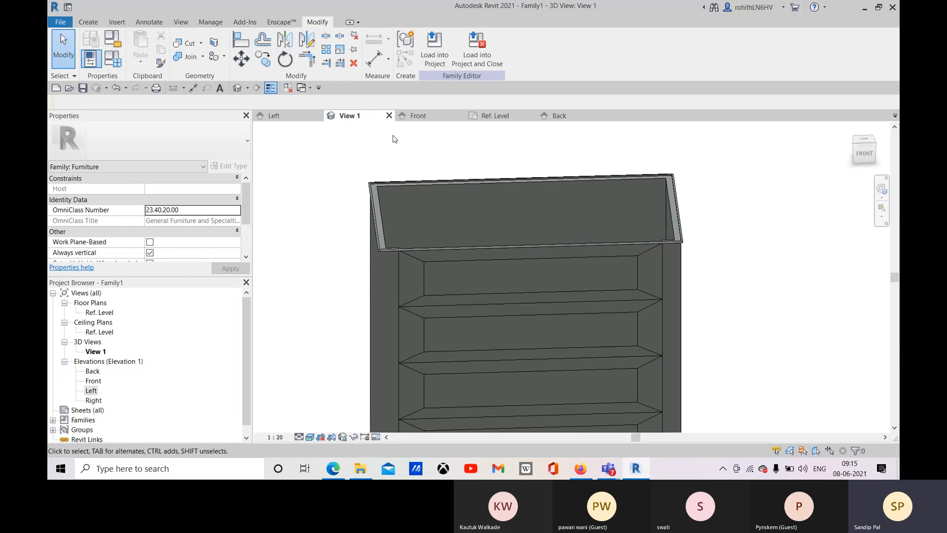
# Examine how the top moulding meets the body's upper corner in the Front elevation.
pyautogui.click(420, 117)
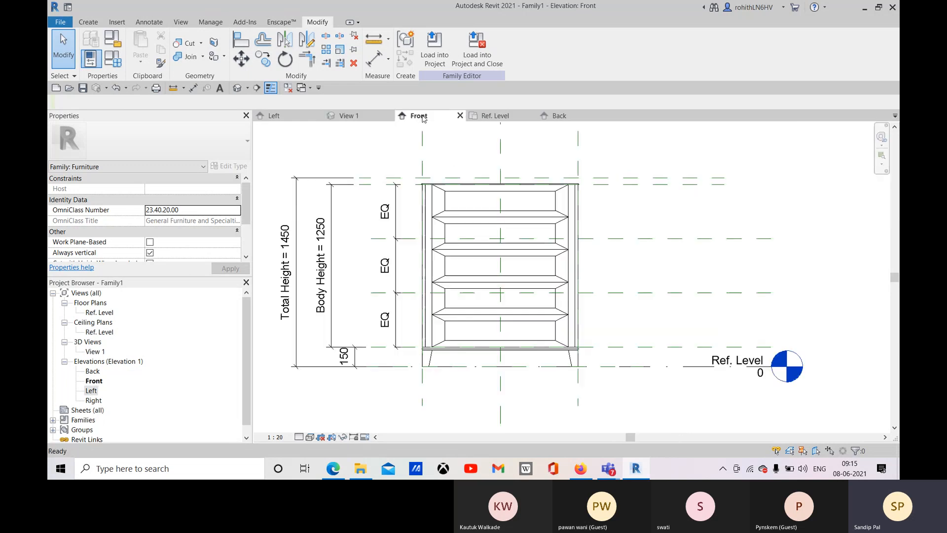
pyautogui.scroll(5, 430, 188)
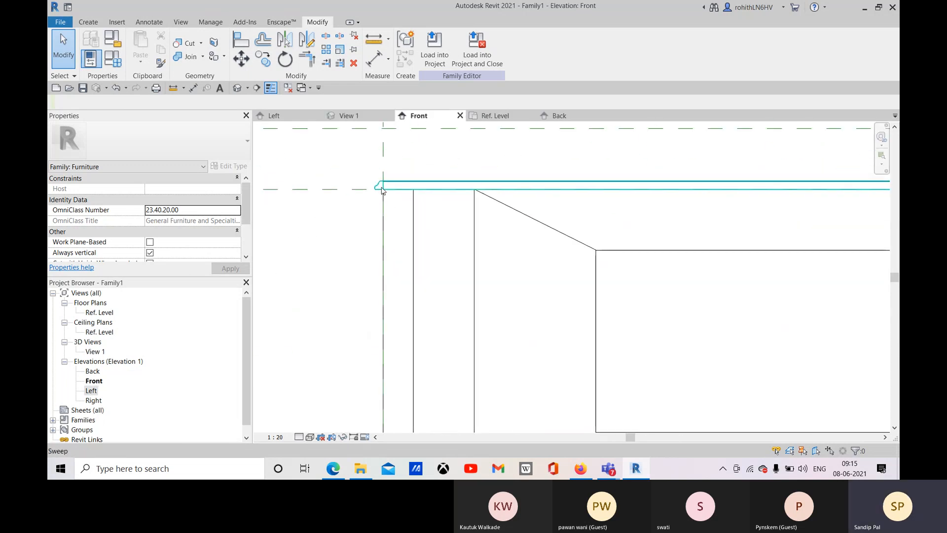
pyautogui.scroll(-5, 382, 191)
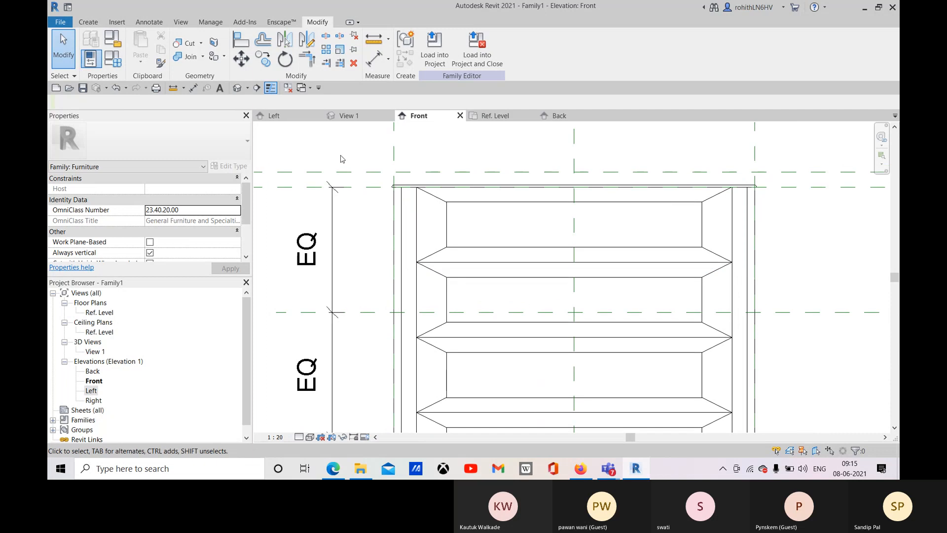
pyautogui.scroll(4, 396, 192)
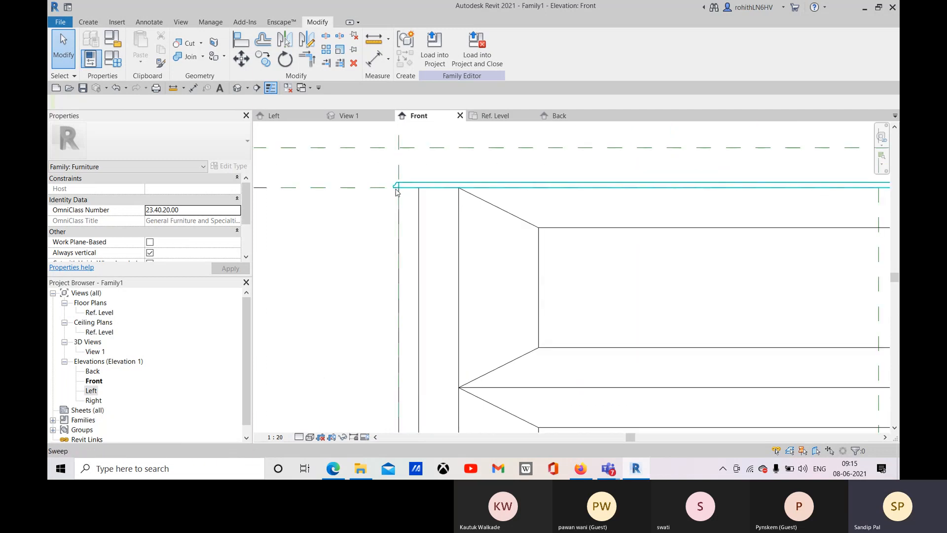
# Start an extrusion in the Front elevation and sketch a rectangle about 43.5 mm high from the Top reference plane down to the moulding, across the body.
pyautogui.moveTo(399, 187); pyautogui.dragTo(376, 187, button='middle')
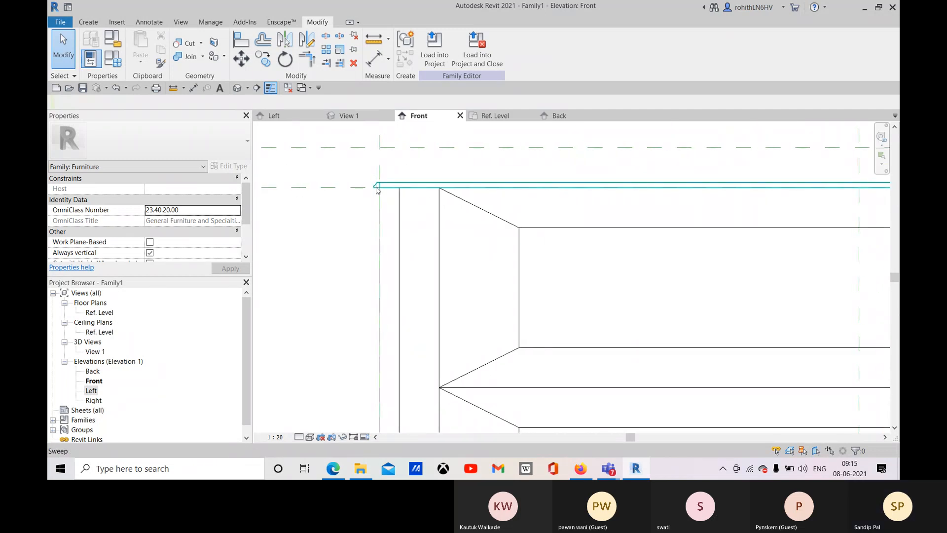
pyautogui.scroll(-4, 417, 172)
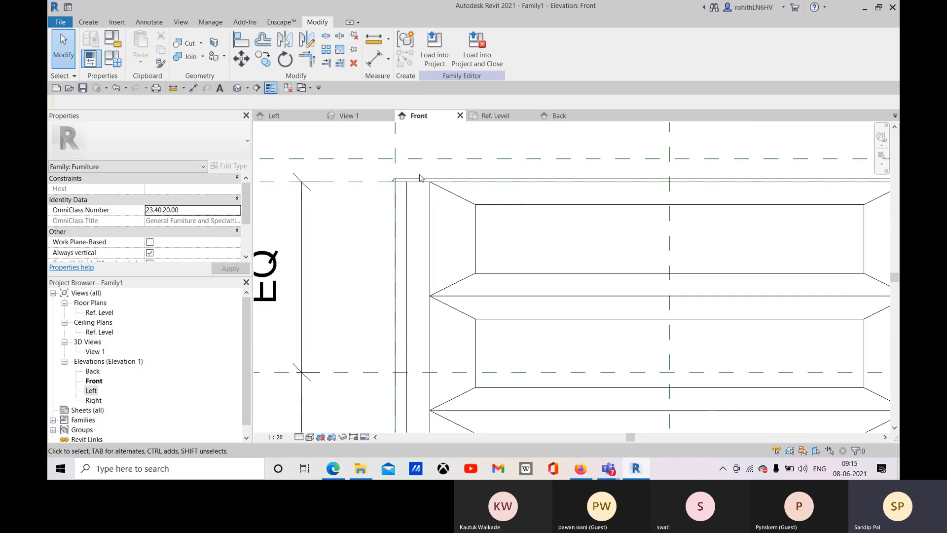
pyautogui.click(89, 22)
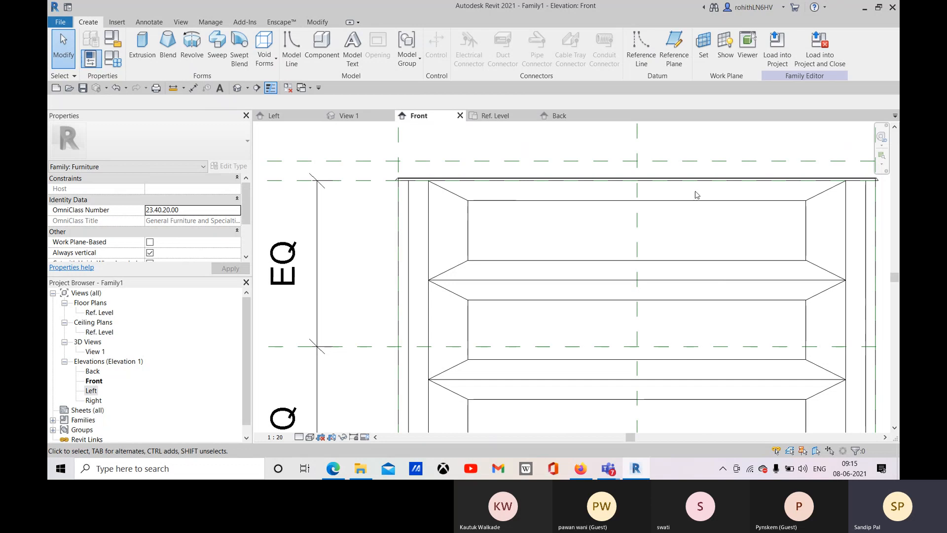
pyautogui.moveTo(696, 195); pyautogui.dragTo(619, 209, button='middle')
pyautogui.click(509, 116)
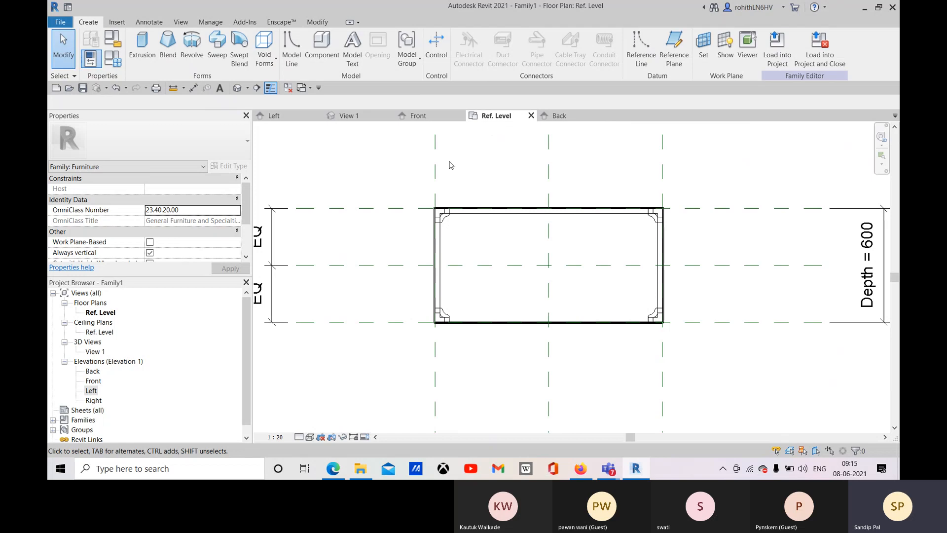
pyautogui.click(418, 116)
pyautogui.scroll(-4, 475, 209)
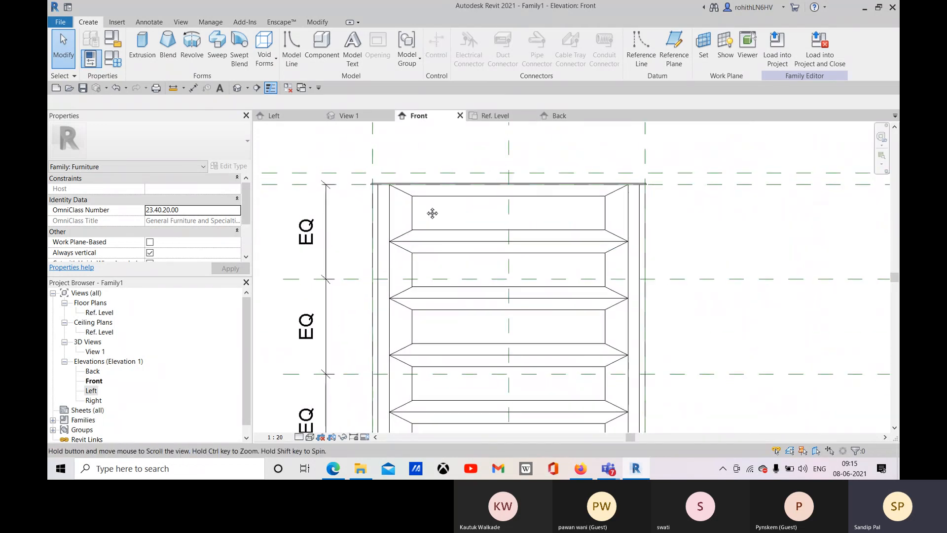
pyautogui.click(142, 47)
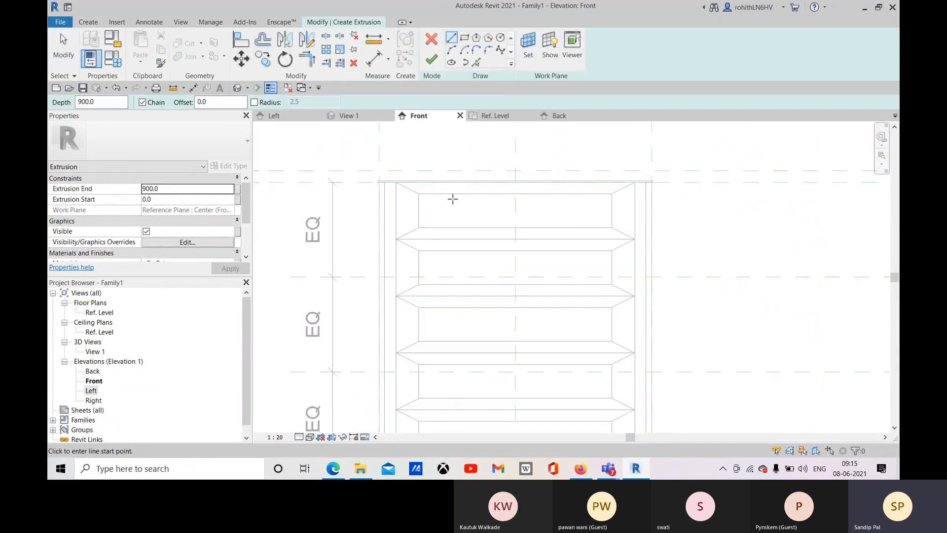
pyautogui.scroll(2, 385, 186)
pyautogui.scroll(2, 385, 186)
pyautogui.click(359, 152)
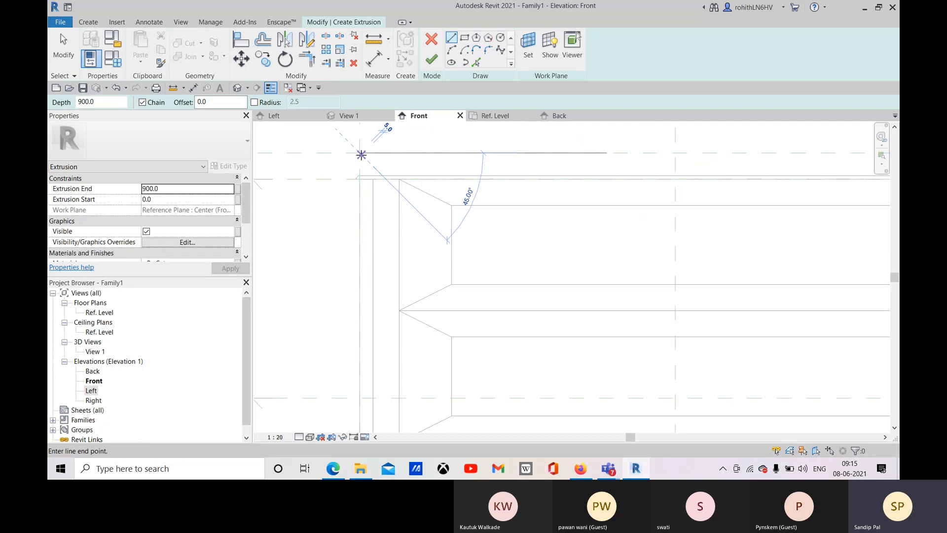
pyautogui.click(464, 39)
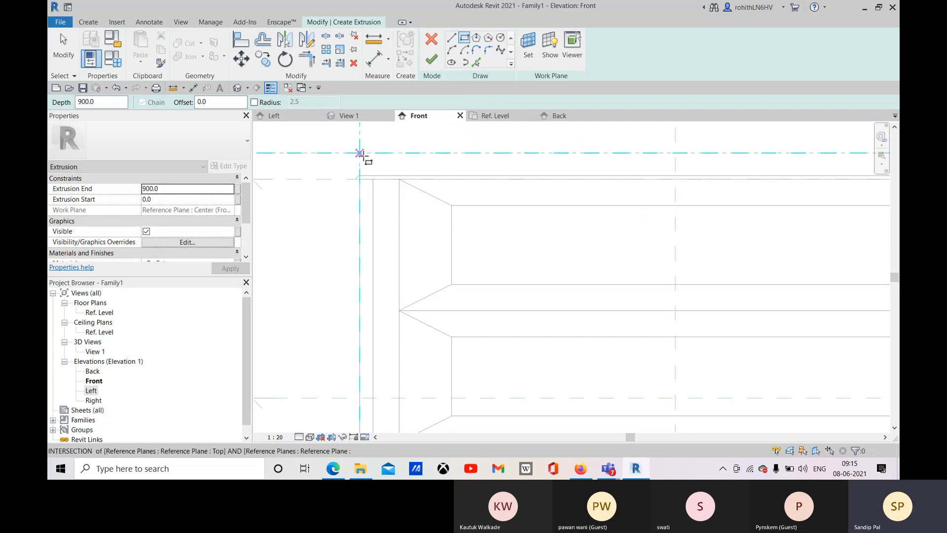
pyautogui.click(361, 153)
pyautogui.scroll(-3, 380, 154)
pyautogui.scroll(6, 646, 185)
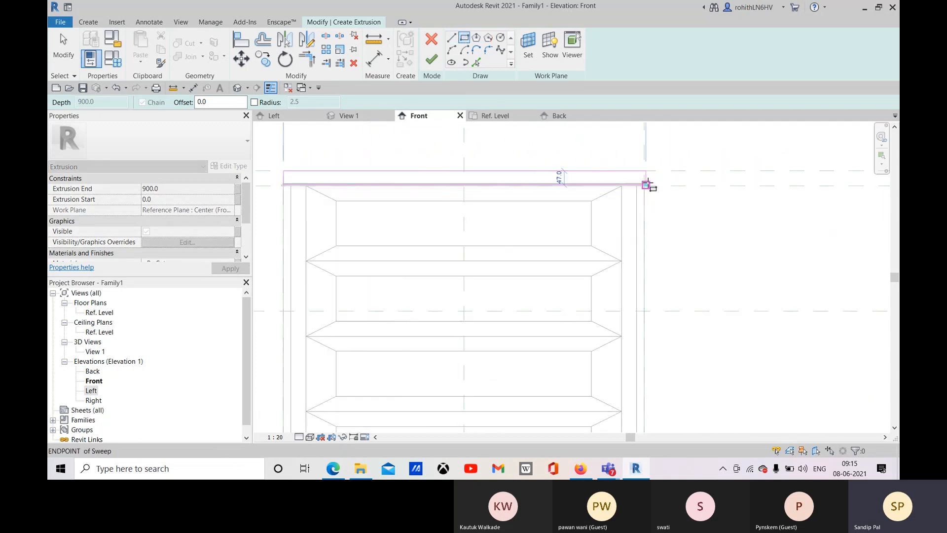
pyautogui.click(637, 197)
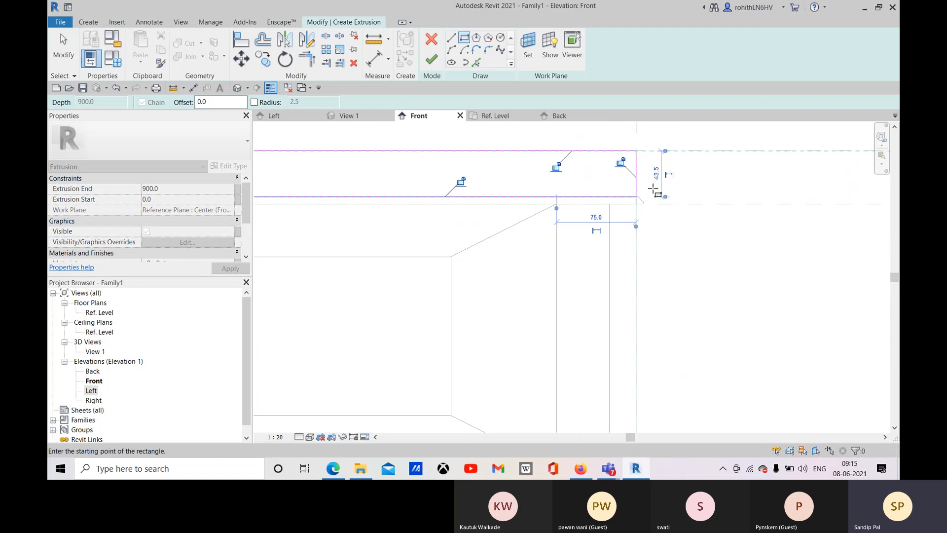
# Lock the rectangle's four edges to their aligned references and finish the extrusion with a depth of 900.
pyautogui.scroll(-2, 641, 182)
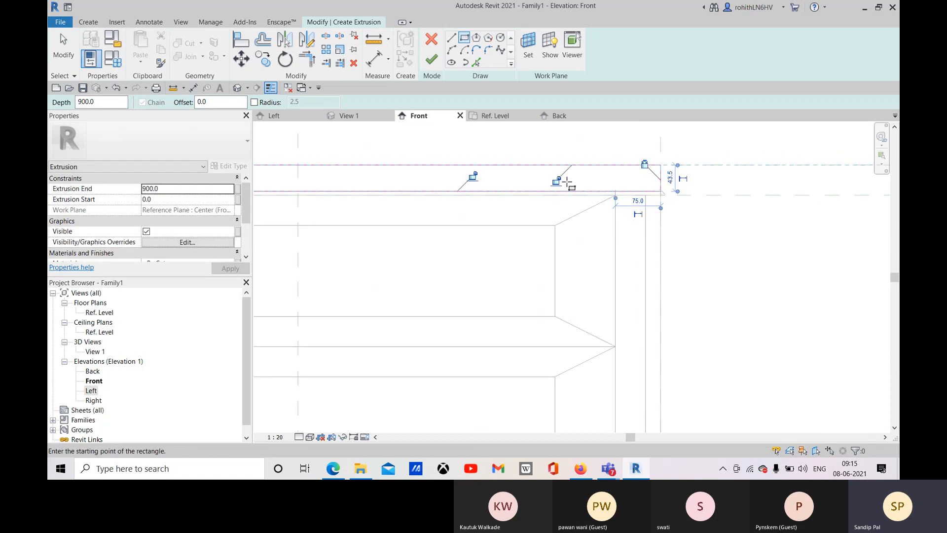
pyautogui.scroll(-4, 562, 232)
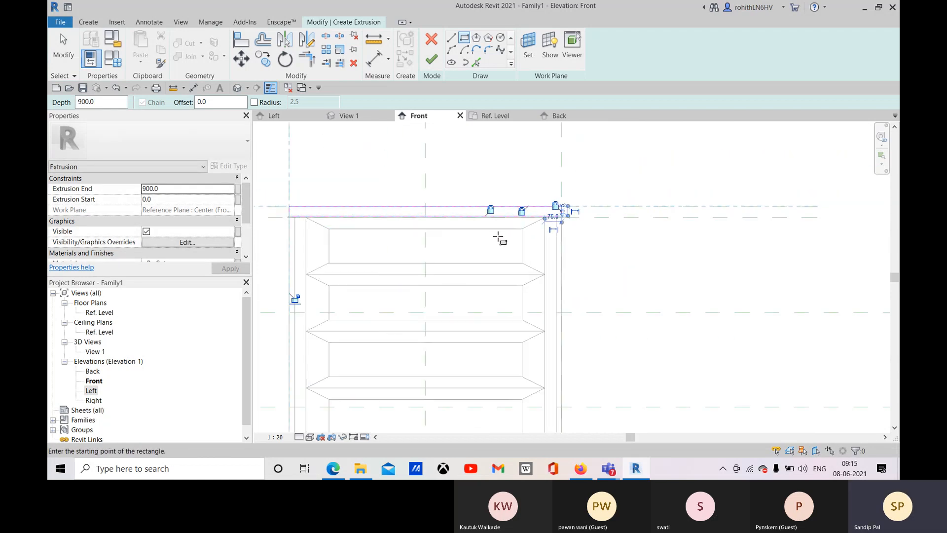
pyautogui.moveTo(396, 295); pyautogui.dragTo(418, 266, button='middle')
pyautogui.moveTo(642, 223); pyautogui.dragTo(624, 226, button='middle')
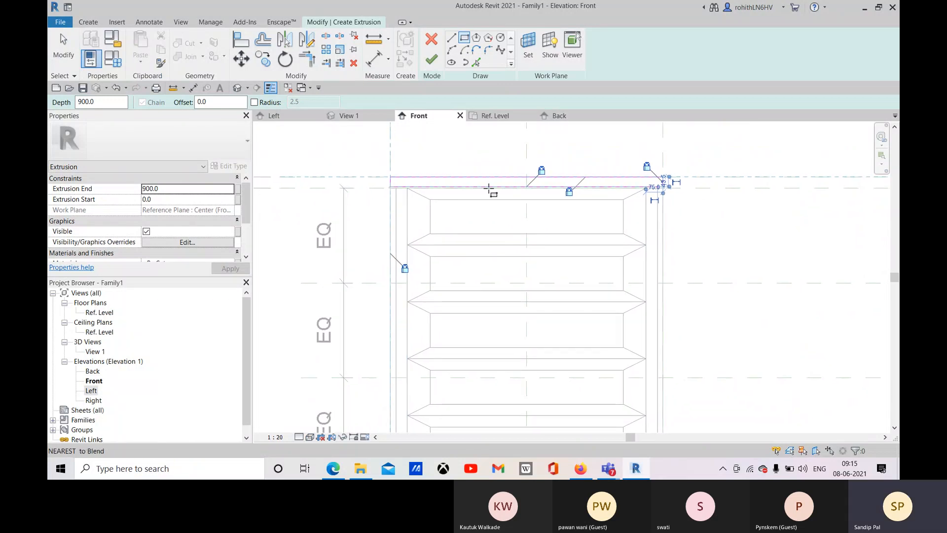
pyautogui.scroll(4, 490, 186)
pyautogui.moveTo(366, 196); pyautogui.dragTo(386, 203, button='middle')
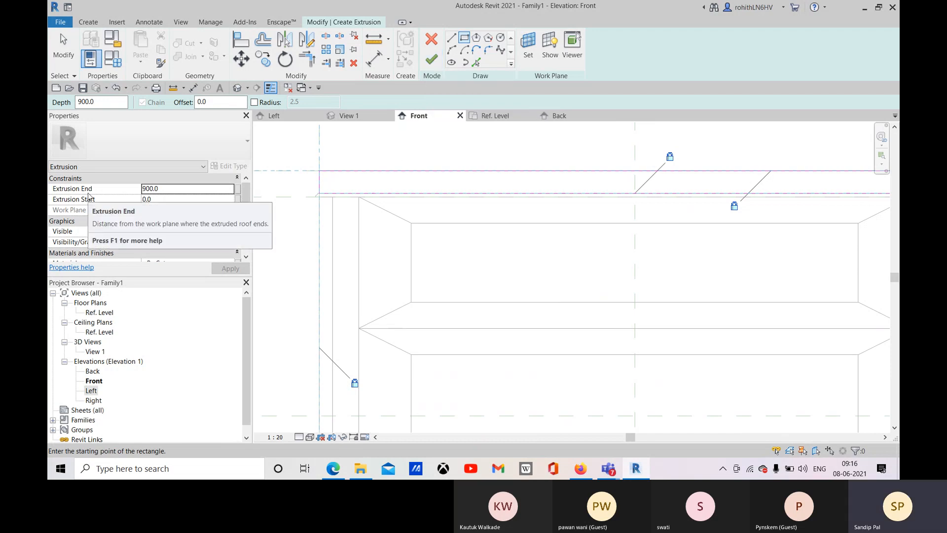
pyautogui.click(431, 59)
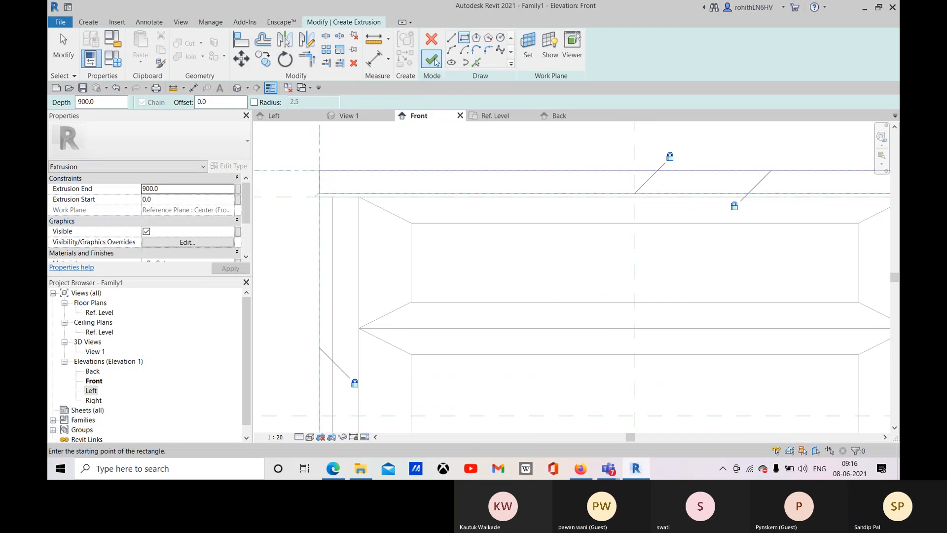
pyautogui.scroll(-2, 428, 195)
# In the 3D view, align the top slab's rear edge face with the body's back face and lock the alignment.
pyautogui.click(347, 117)
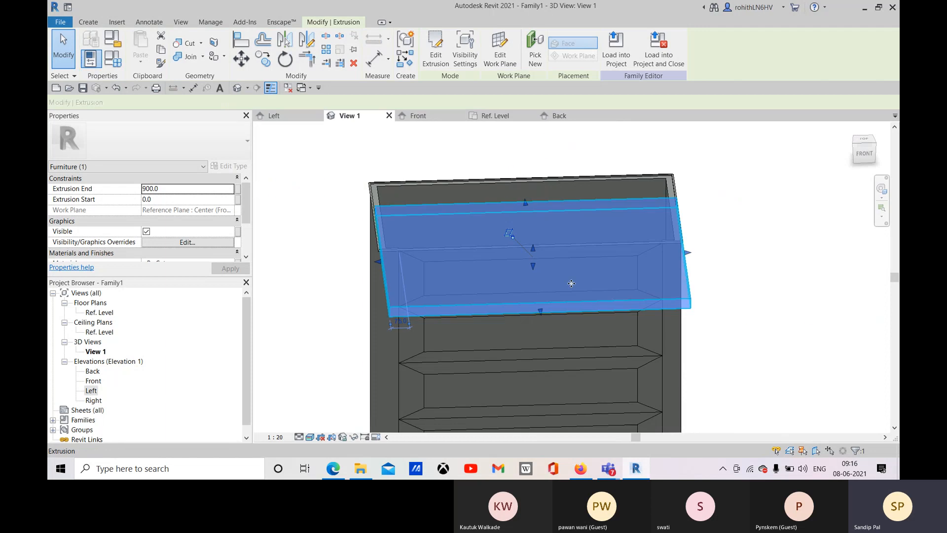
pyautogui.keyDown('shift'); pyautogui.moveTo(385, 231); pyautogui.dragTo(389, 318, button='middle'); pyautogui.keyUp('shift')
pyautogui.scroll(4, 390, 318)
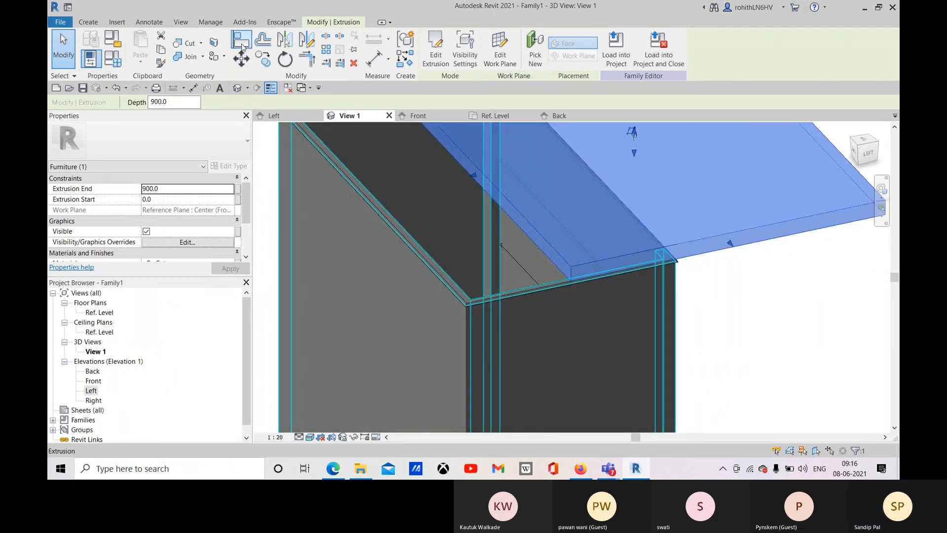
pyautogui.click(545, 277)
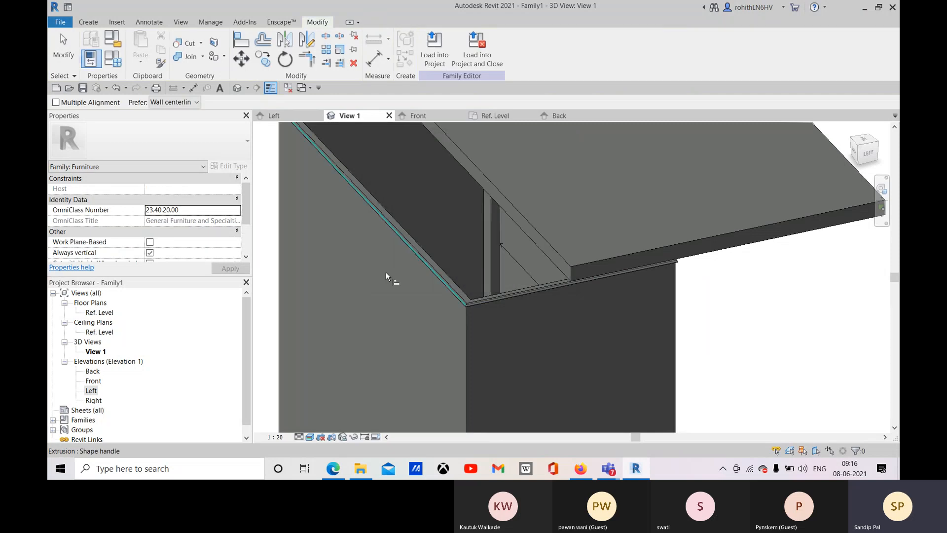
pyautogui.scroll(-5, 388, 268)
pyautogui.moveTo(395, 272); pyautogui.dragTo(406, 293, button='middle')
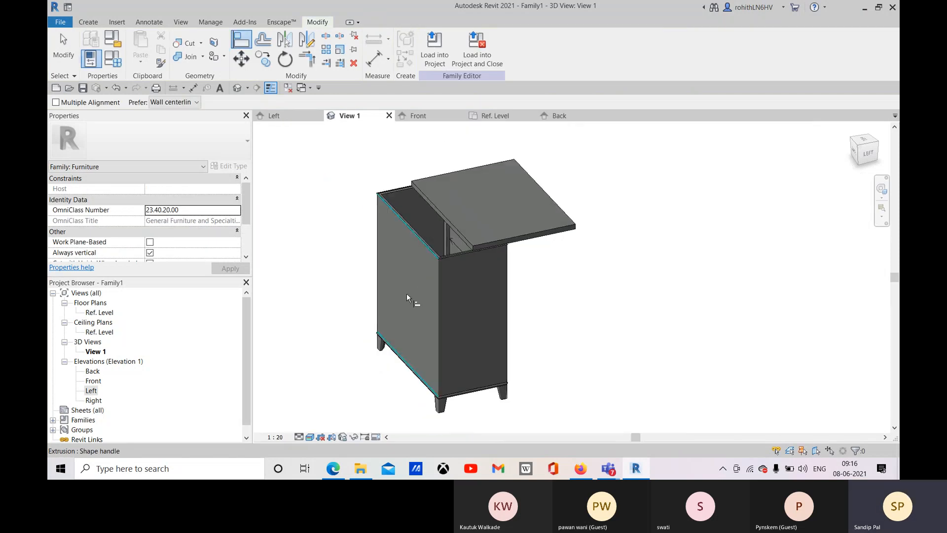
pyautogui.click(406, 293)
pyautogui.scroll(3, 460, 246)
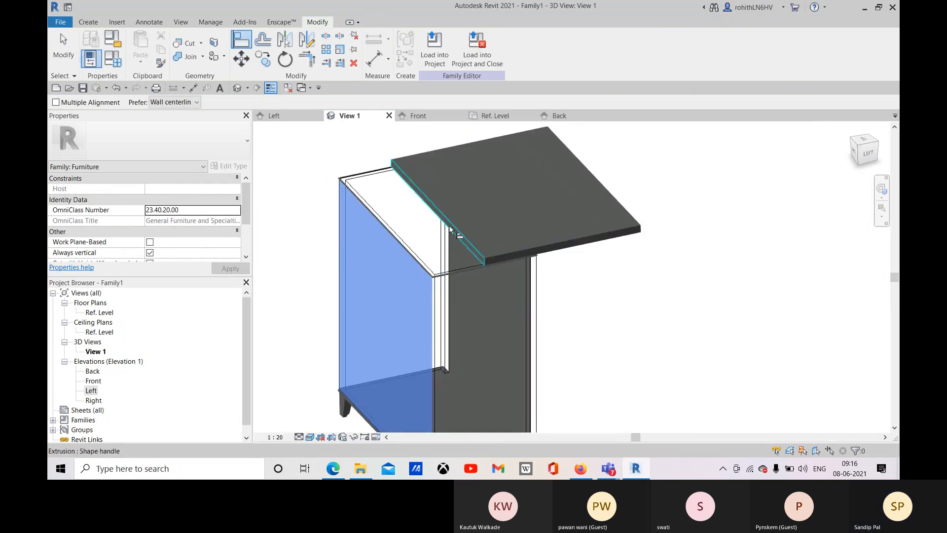
pyautogui.click(448, 226)
pyautogui.scroll(2, 373, 236)
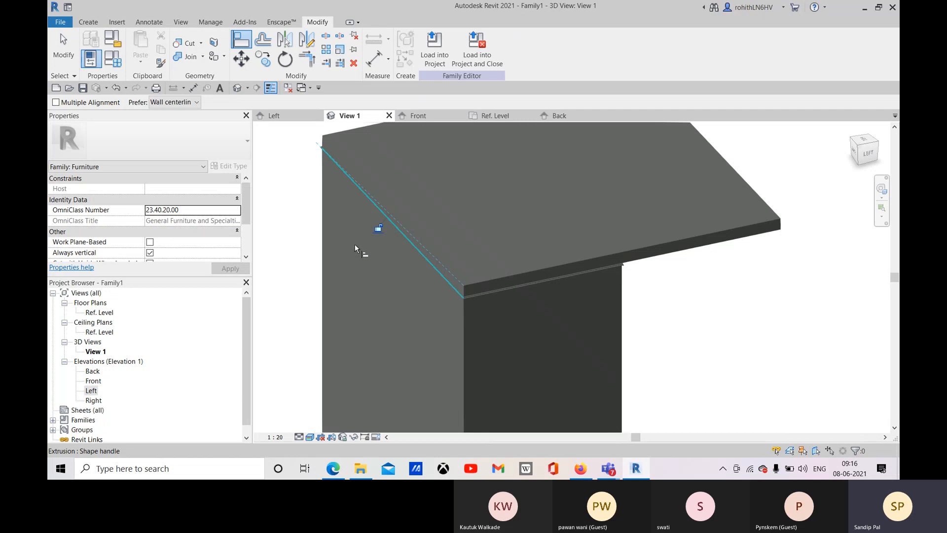
pyautogui.click(377, 228)
# Align the top slab's left edge face with the body's left side face and lock it.
pyautogui.moveTo(557, 323); pyautogui.dragTo(470, 293, button='middle')
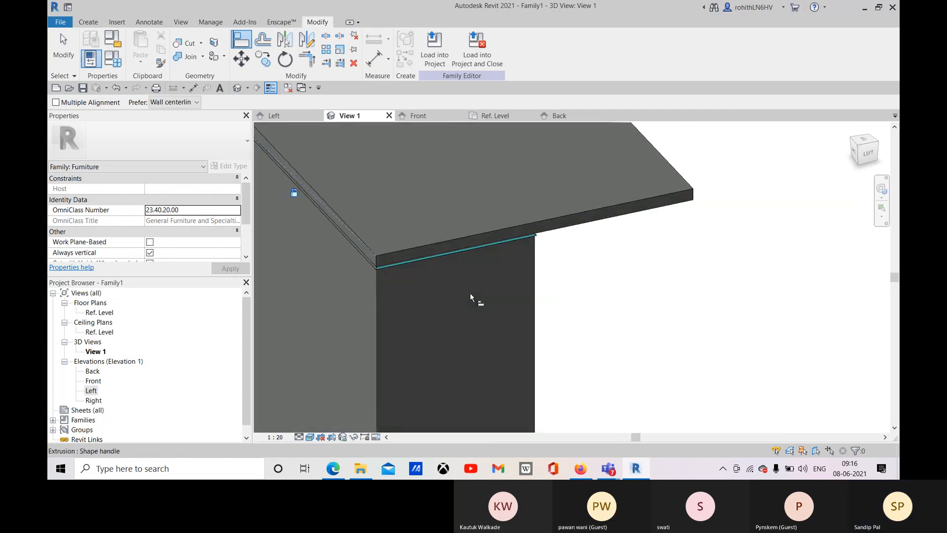
pyautogui.scroll(-5, 484, 303)
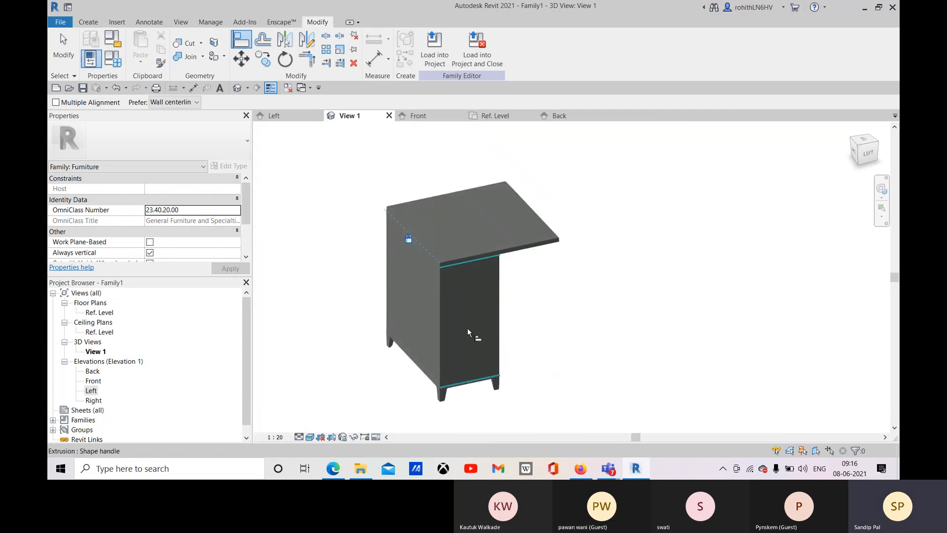
pyautogui.click(466, 327)
pyautogui.scroll(5, 513, 262)
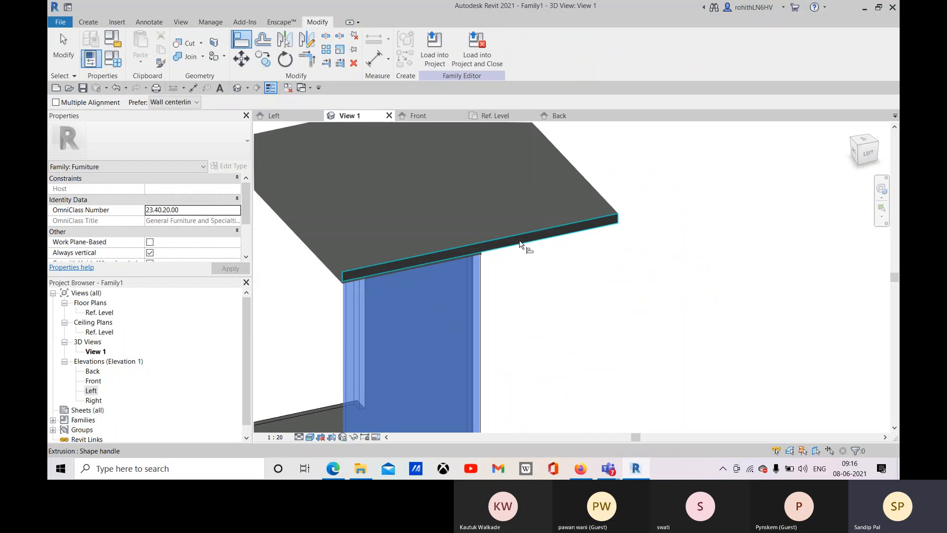
pyautogui.click(520, 243)
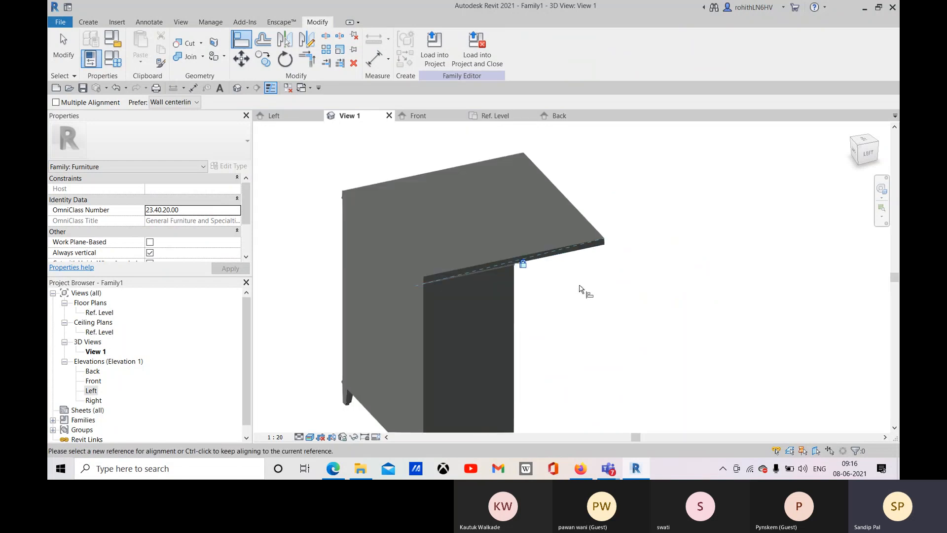
# Align the top slab's overhanging front face with the body's front frame face and lock the alignment.
pyautogui.scroll(-5, 579, 289)
pyautogui.keyDown('shift'); pyautogui.moveTo(555, 304); pyautogui.dragTo(571, 261, button='middle'); pyautogui.keyUp('shift')
pyautogui.scroll(5, 571, 330)
pyautogui.scroll(6, 473, 355)
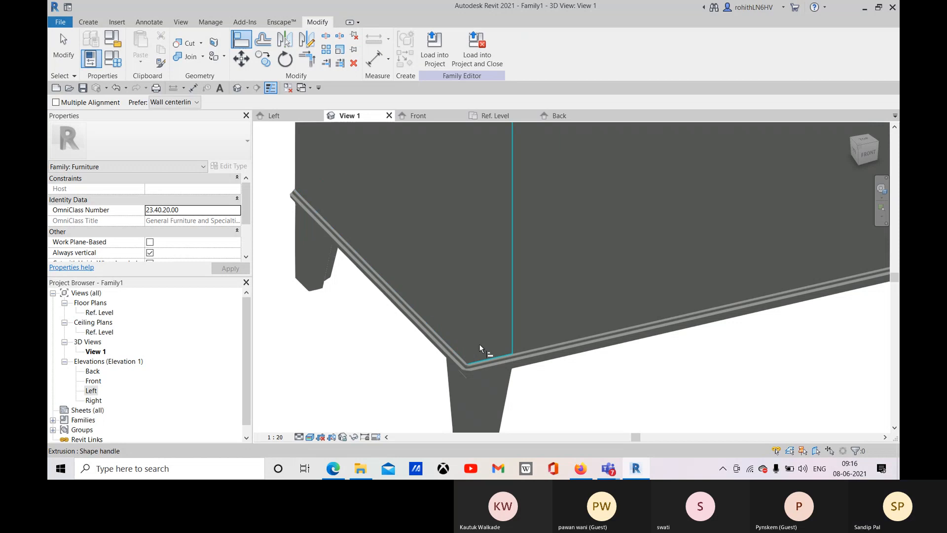
pyautogui.scroll(-8, 480, 344)
pyautogui.scroll(1, 570, 243)
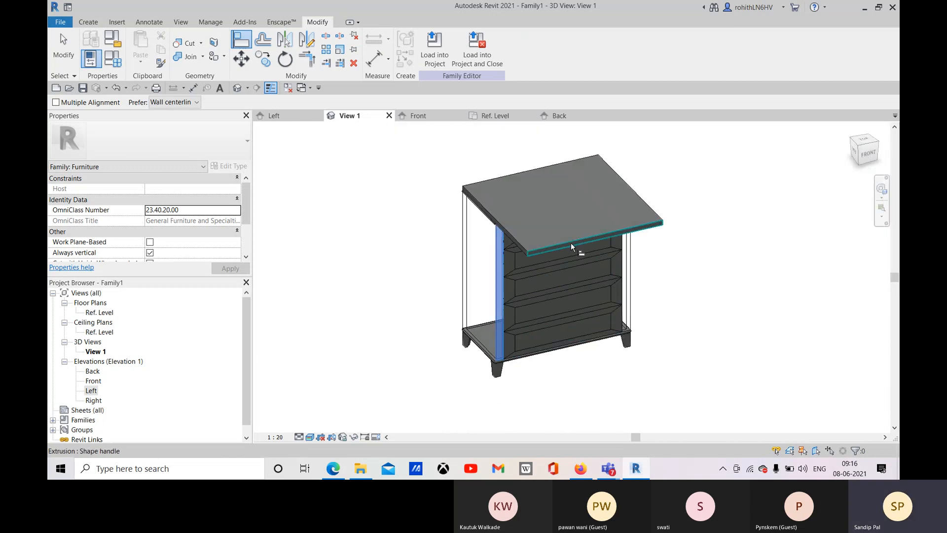
pyautogui.click(570, 242)
# Align the top slab's right edge face with the body's right side face and lock it.
pyautogui.moveTo(589, 287); pyautogui.dragTo(555, 349, button='middle')
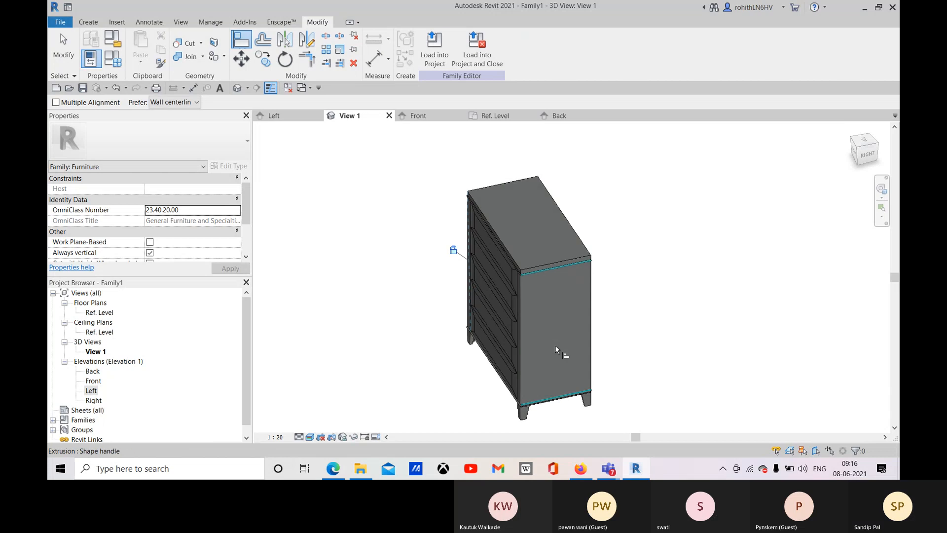
pyautogui.click(555, 345)
pyautogui.scroll(3, 546, 267)
pyautogui.click(546, 267)
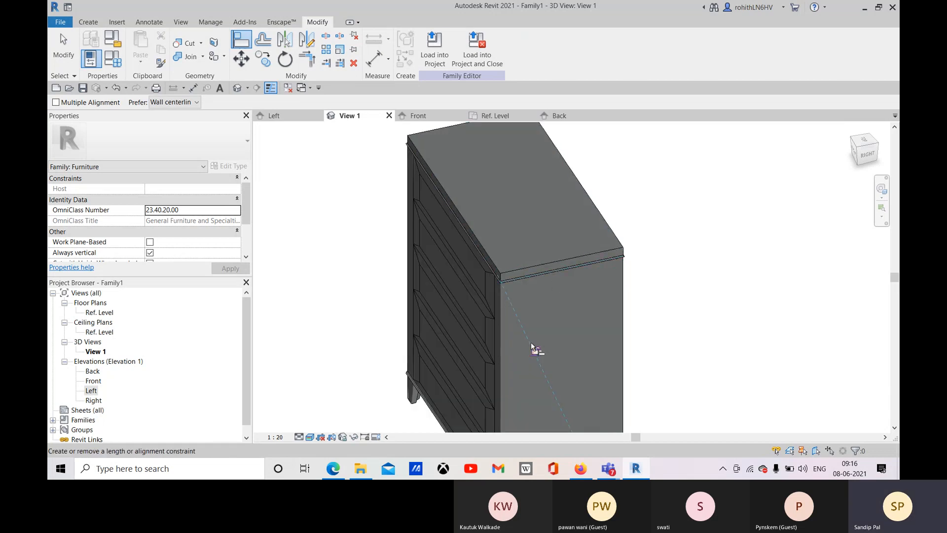
# Try to shift the top slab's underside with its vertical shape handle, cancel the change, and reselect the slab.
pyautogui.scroll(-5, 551, 361)
pyautogui.keyDown('shift'); pyautogui.moveTo(556, 342); pyautogui.dragTo(601, 325, button='middle'); pyautogui.keyUp('shift')
pyautogui.scroll(3, 569, 310)
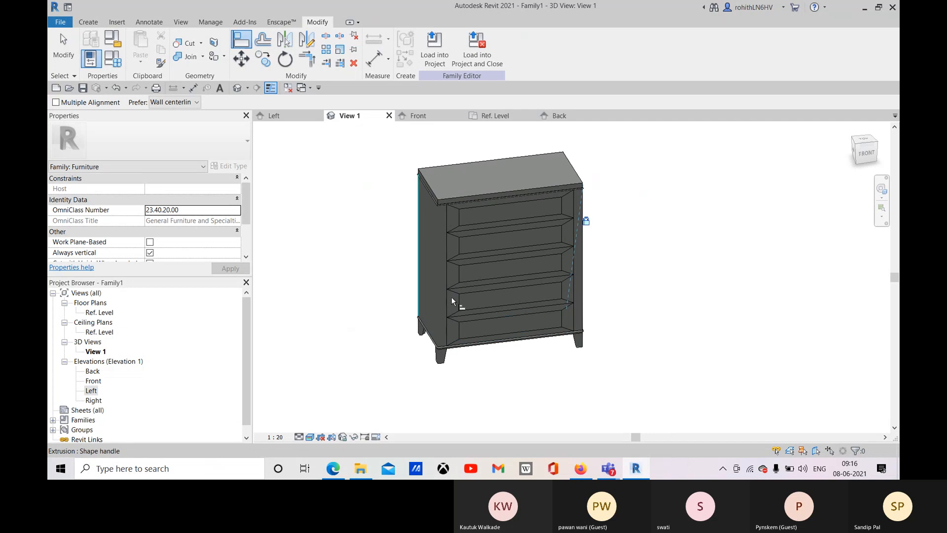
pyautogui.scroll(3, 473, 227)
pyautogui.scroll(2, 426, 254)
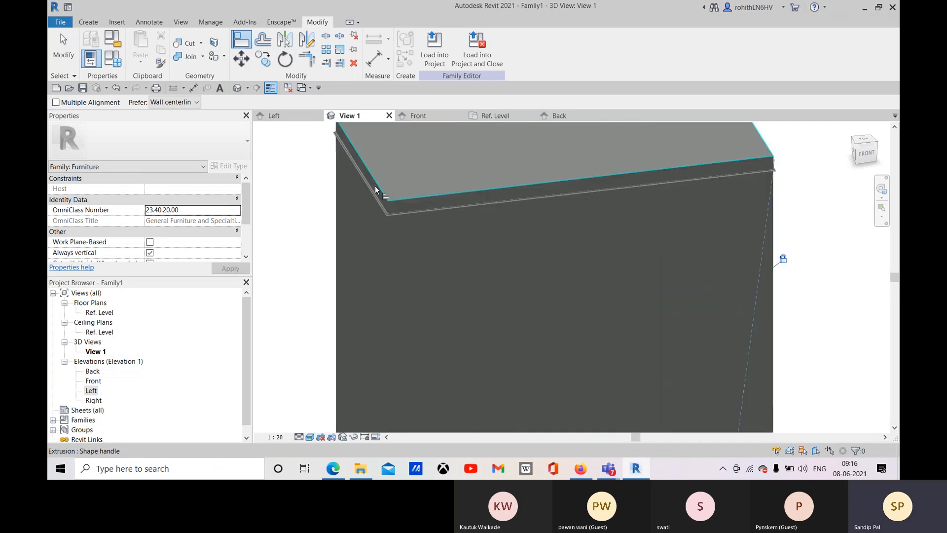
pyautogui.scroll(-3, 426, 206)
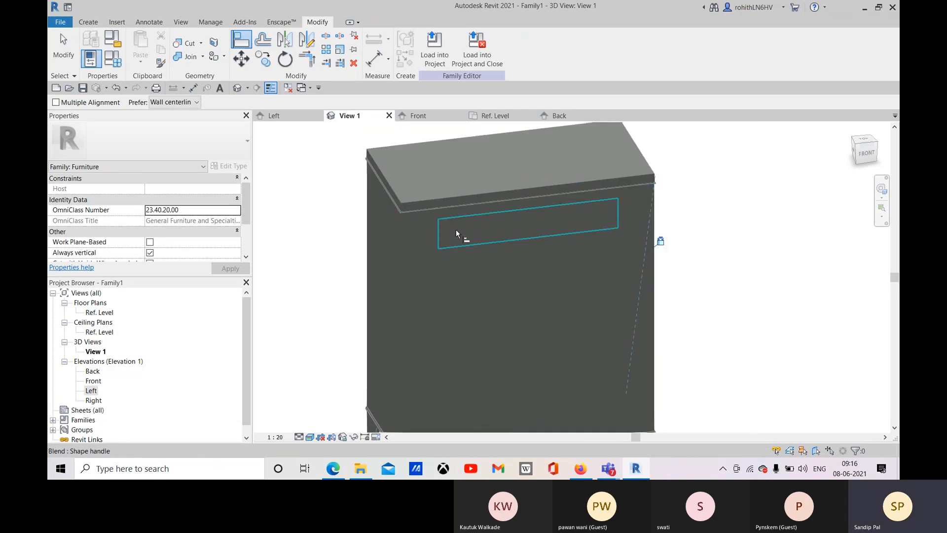
pyautogui.scroll(3, 455, 217)
pyautogui.press('Escape')
pyautogui.click(452, 197)
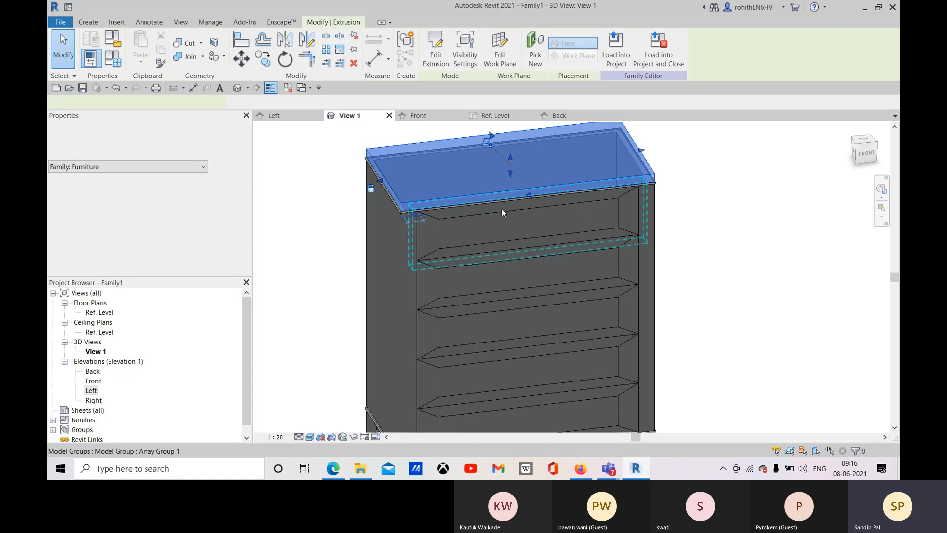
pyautogui.moveTo(511, 173); pyautogui.dragTo(511, 168)
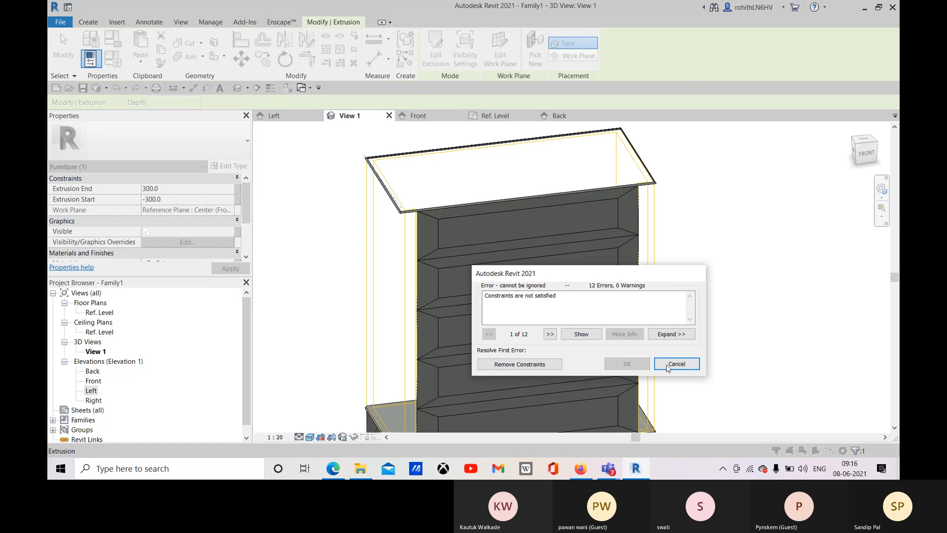
pyautogui.click(667, 366)
pyautogui.click(409, 202)
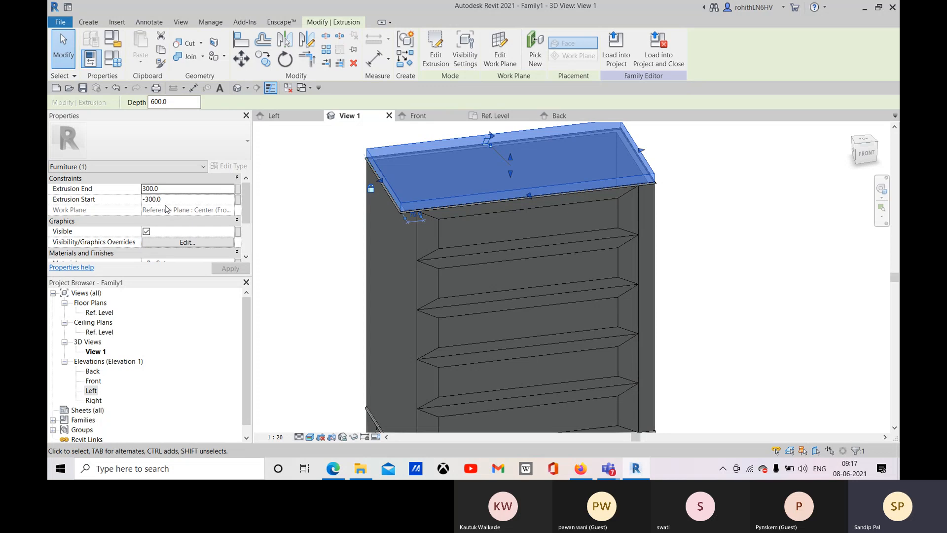
# Try to set the top slab's extrusion start to -250.
pyautogui.click(160, 200)
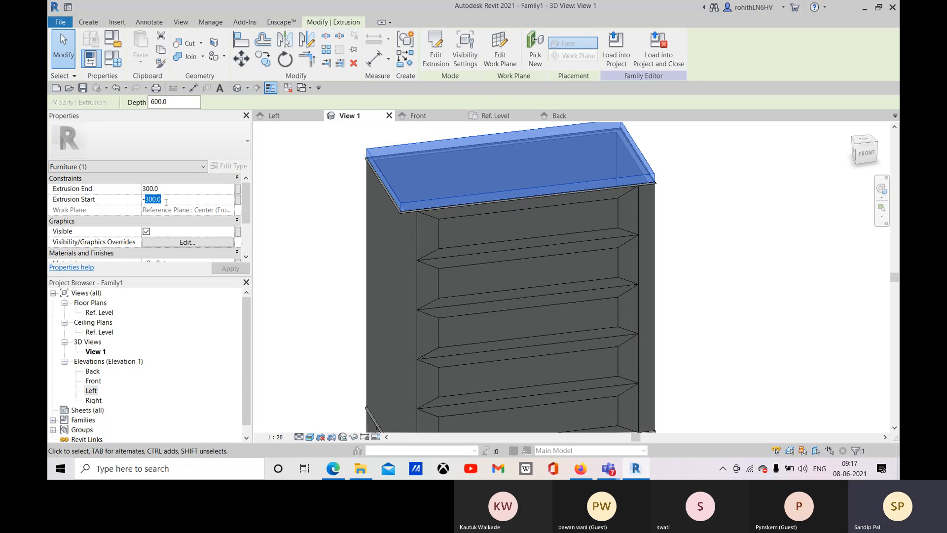
pyautogui.write('-250')
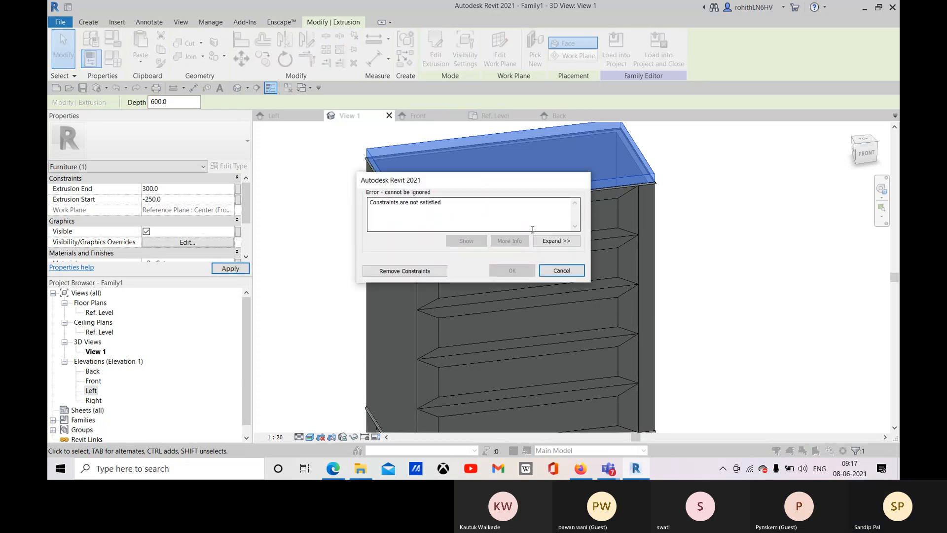
pyautogui.click(561, 270)
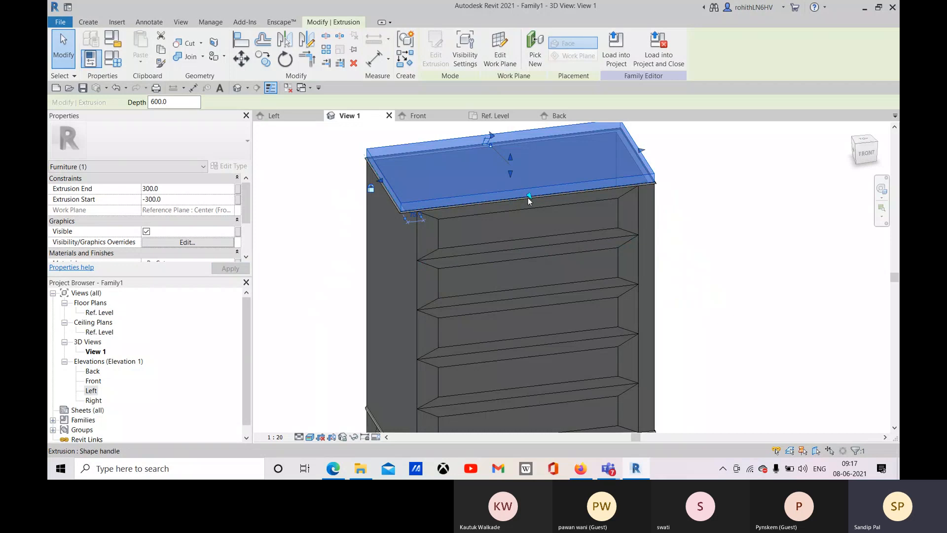
# Try to raise the top slab's underside slightly with its shape handle, then deselect the slab.
pyautogui.keyDown('shift'); pyautogui.moveTo(528, 197); pyautogui.dragTo(533, 151, button='middle'); pyautogui.keyUp('shift')
pyautogui.scroll(2, 321, 166)
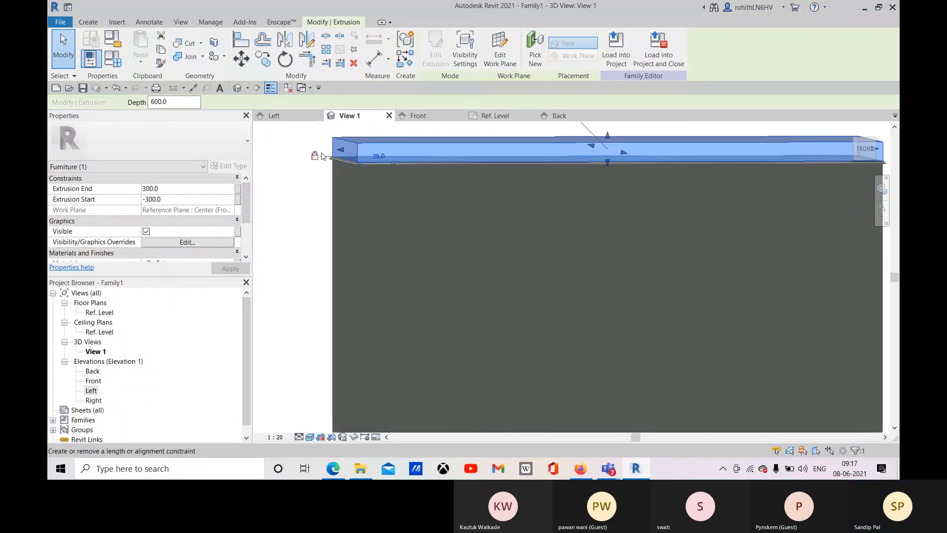
pyautogui.moveTo(562, 192); pyautogui.dragTo(548, 202, button='middle')
pyautogui.moveTo(593, 172); pyautogui.dragTo(593, 163)
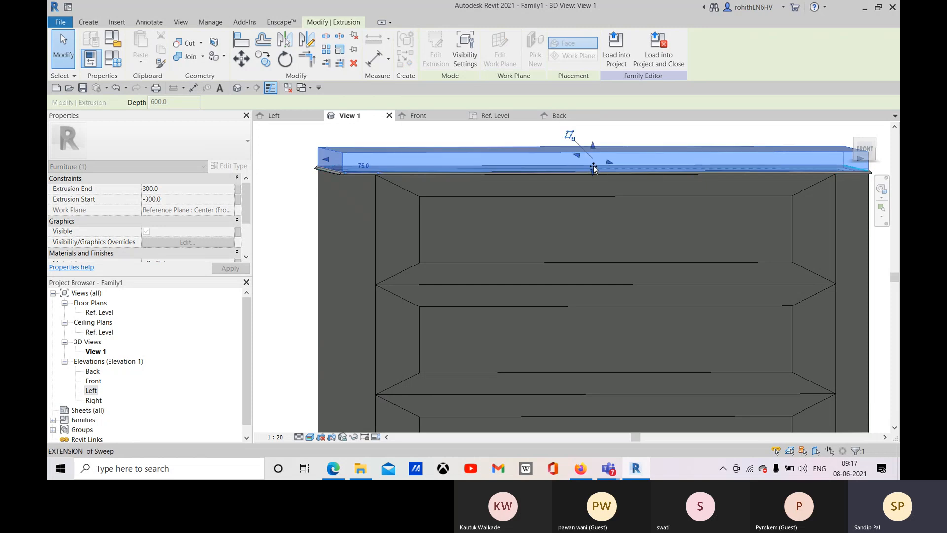
pyautogui.scroll(-2, 442, 173)
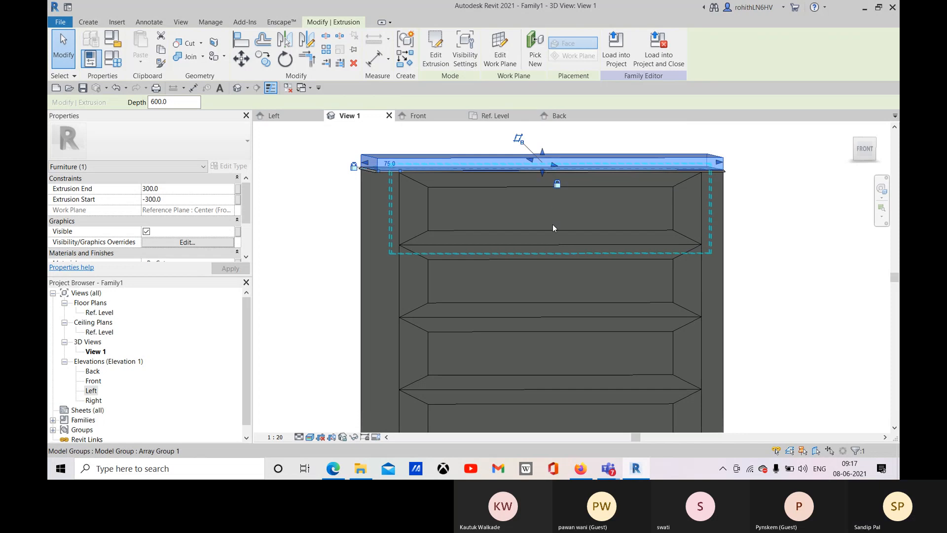
pyautogui.keyDown('shift'); pyautogui.moveTo(551, 221); pyautogui.dragTo(510, 258, button='middle'); pyautogui.keyUp('shift')
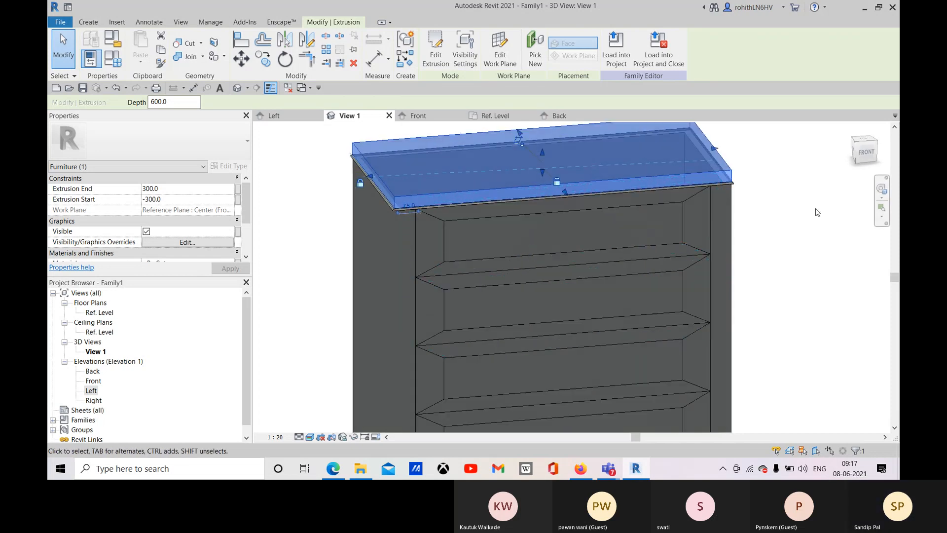
pyautogui.click(801, 201)
# Edit the moulding sweep beneath the top slab and open its profile sketch in the Left elevation.
pyautogui.scroll(1, 378, 194)
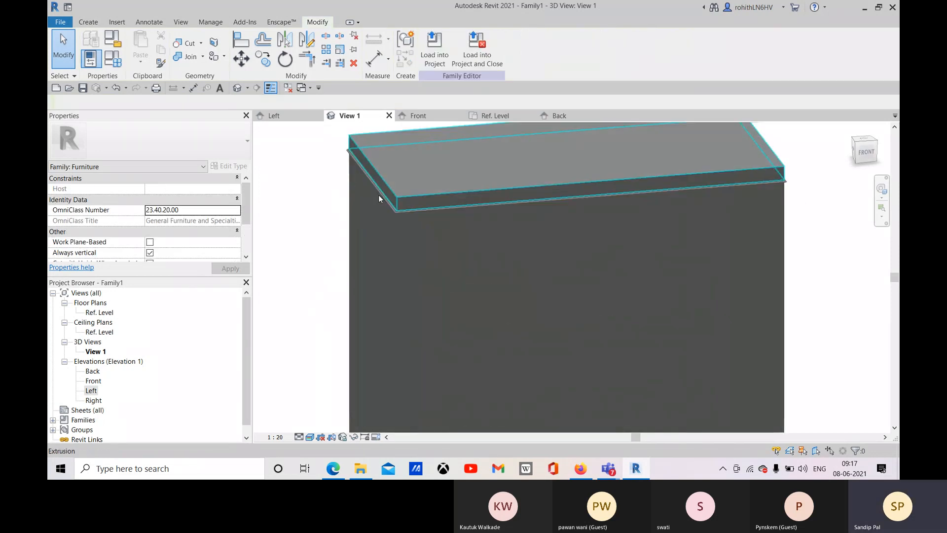
pyautogui.click(391, 214)
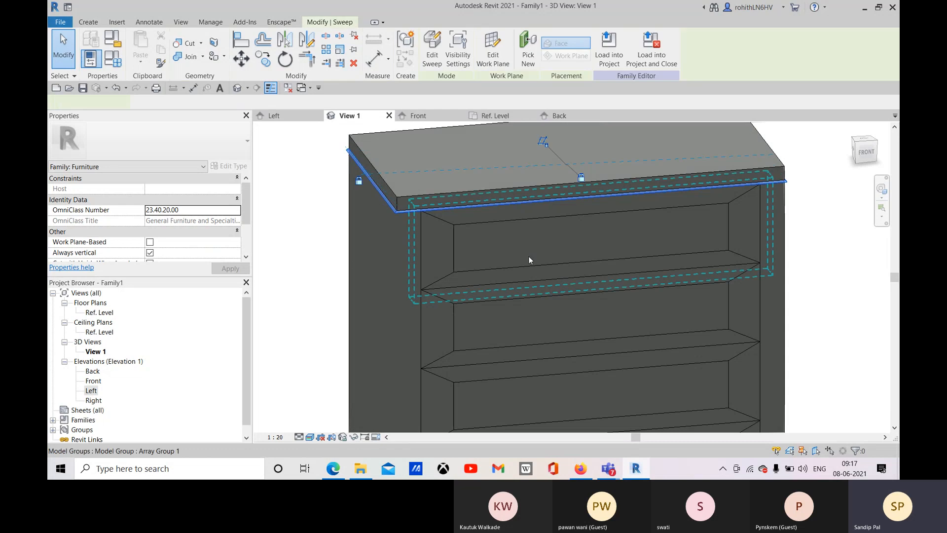
pyautogui.scroll(3, 379, 193)
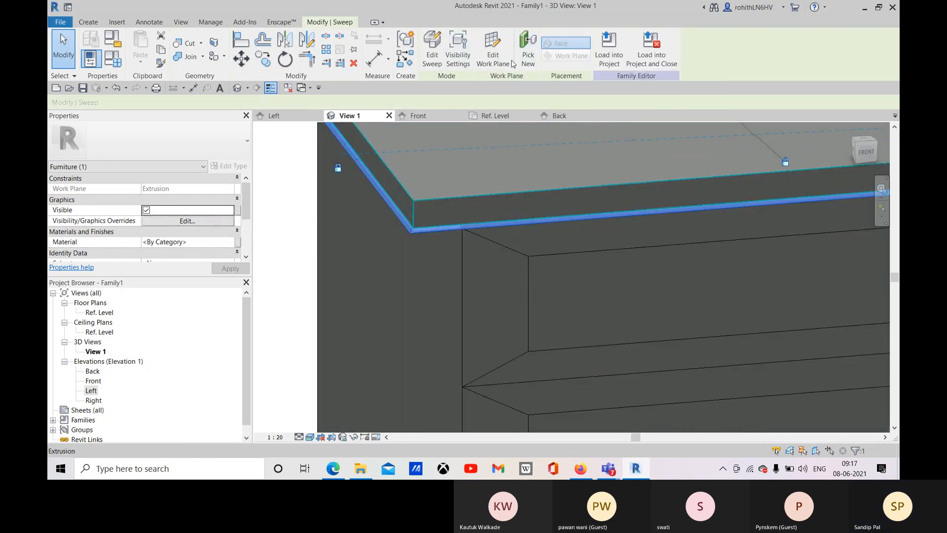
pyautogui.click(433, 57)
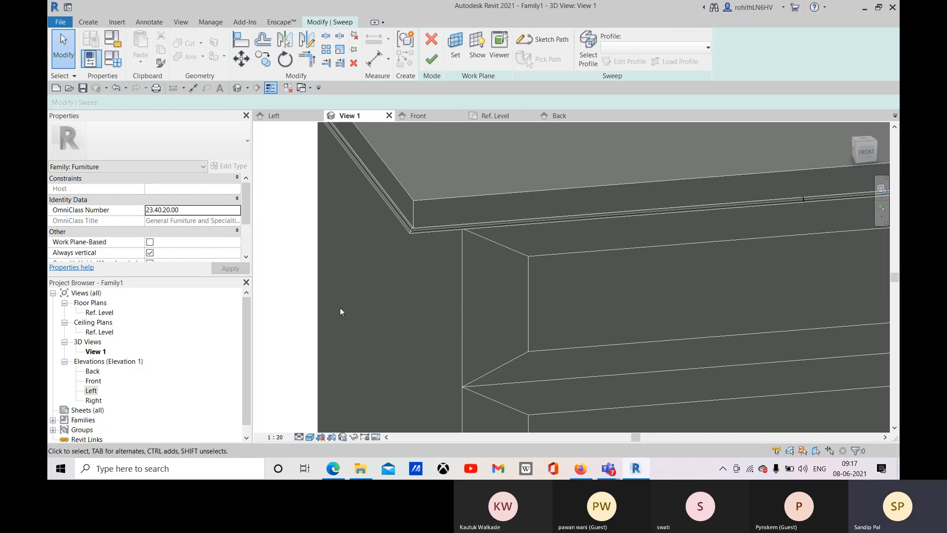
pyautogui.doubleClick(91, 391)
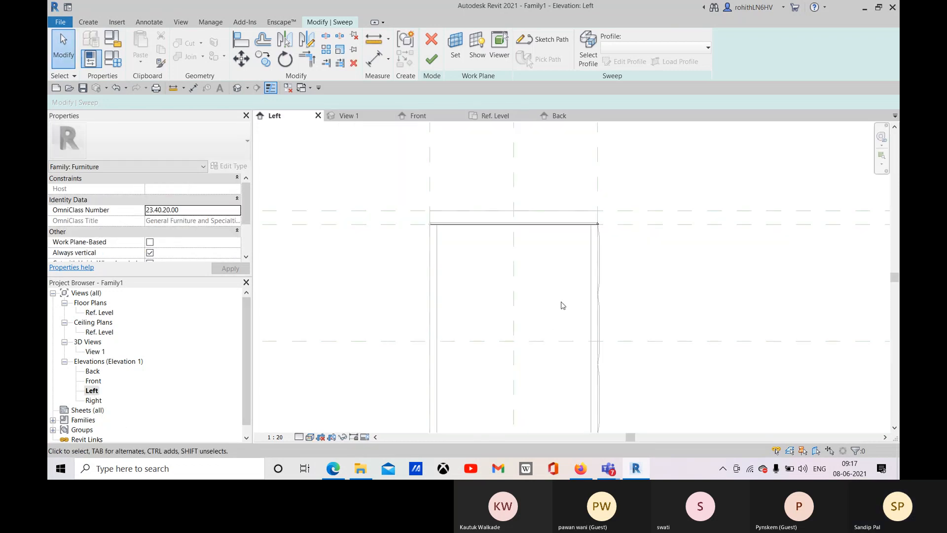
pyautogui.scroll(10, 598, 217)
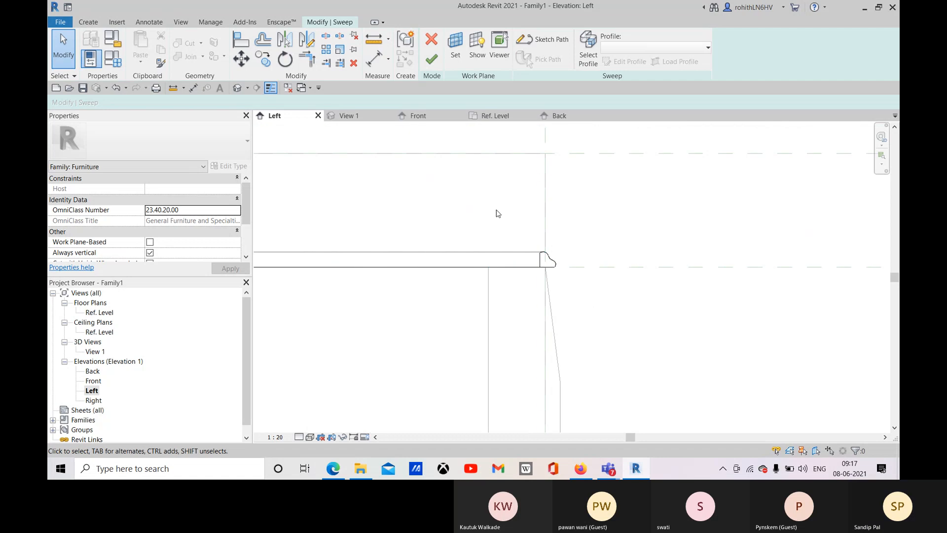
pyautogui.click(589, 59)
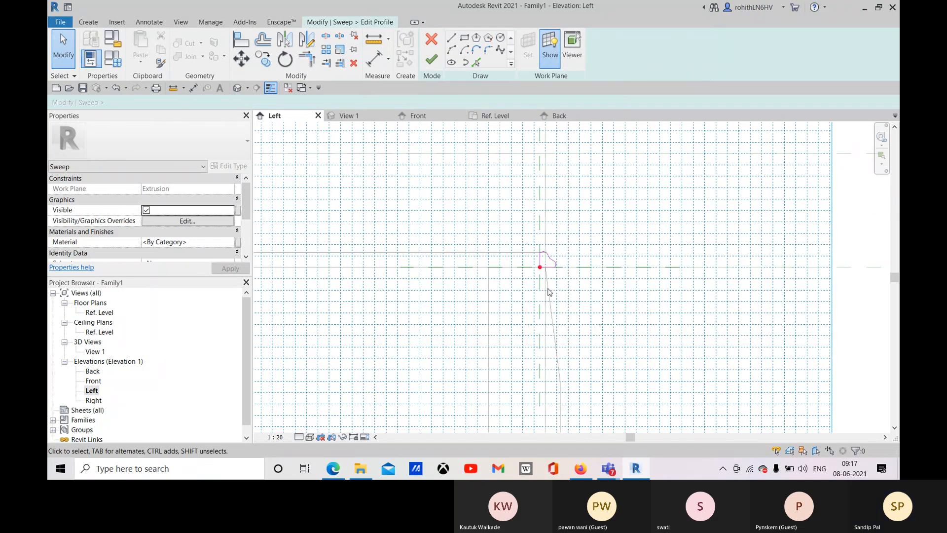
# Lengthen the profile's vertical line to 50 at the Top reference plane and its horizontal base line to 12.5.
pyautogui.moveTo(575, 246); pyautogui.dragTo(505, 340, button='middle')
pyautogui.scroll(2, 478, 356)
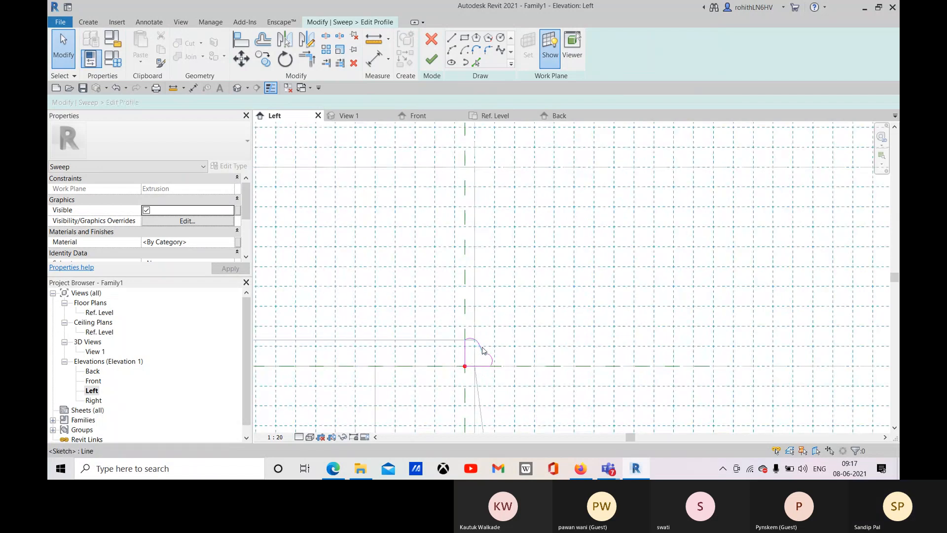
pyautogui.scroll(-2, 479, 353)
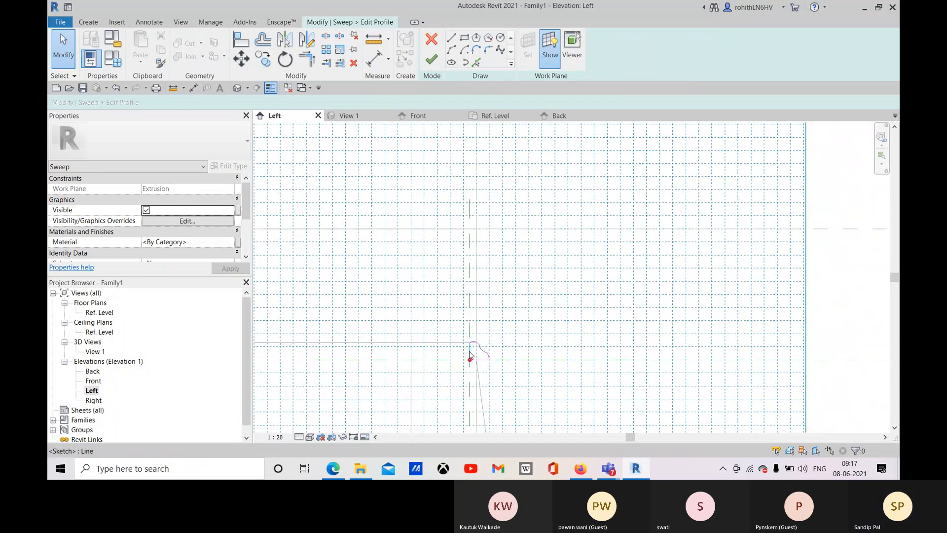
pyautogui.click(470, 352)
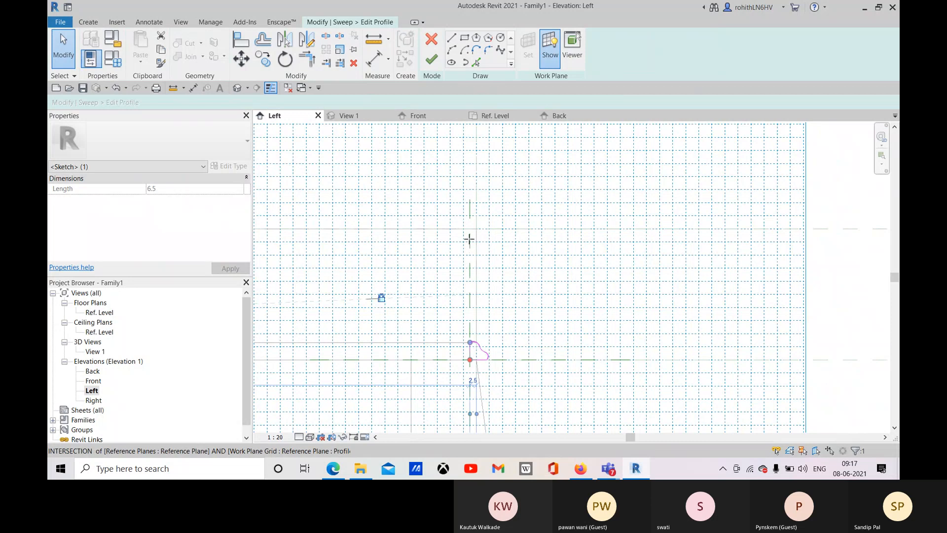
pyautogui.moveTo(469, 239); pyautogui.dragTo(470, 229)
pyautogui.scroll(2, 493, 360)
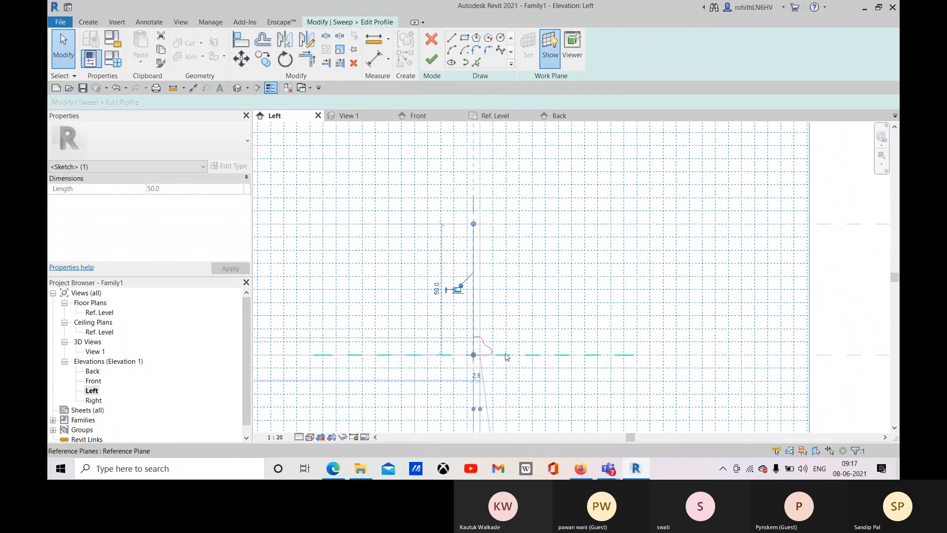
pyautogui.scroll(3, 493, 359)
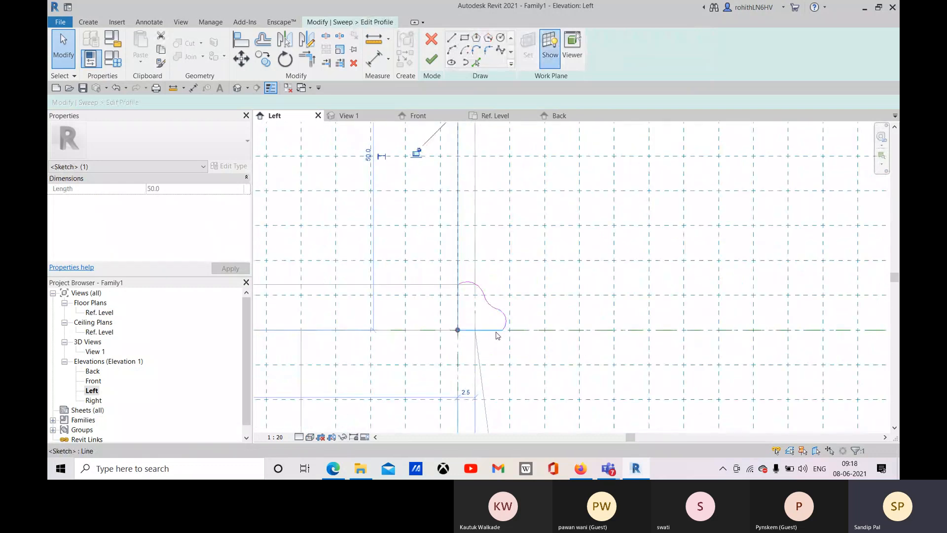
pyautogui.click(497, 334)
pyautogui.moveTo(504, 331)
pyautogui.mouseDown()
pyautogui.moveTo(560, 327)
pyautogui.moveTo(546, 329)
pyautogui.mouseUp()
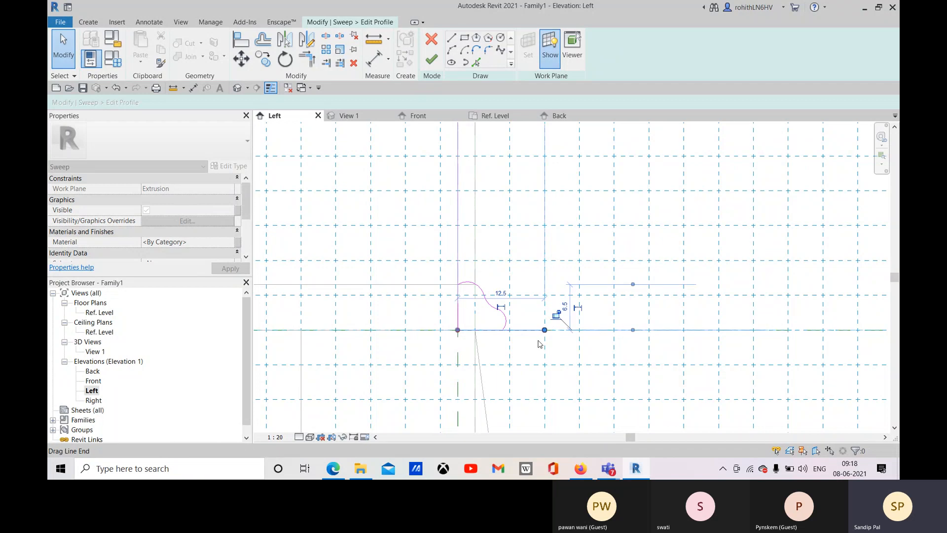
# Delete the old curved segments from the sweep profile, keeping only the vertical and base lines.
pyautogui.moveTo(471, 303); pyautogui.dragTo(480, 318, button='middle')
pyautogui.click(482, 303)
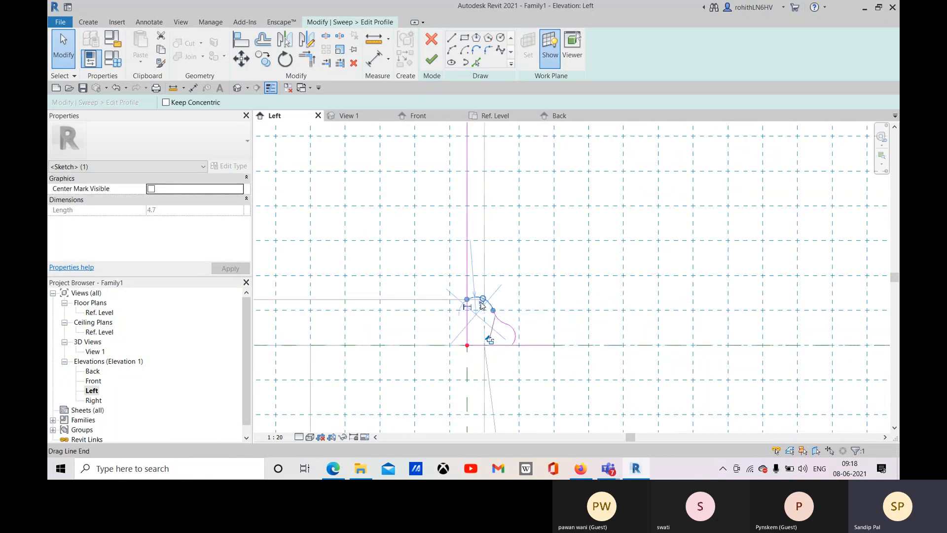
pyautogui.press('Delete')
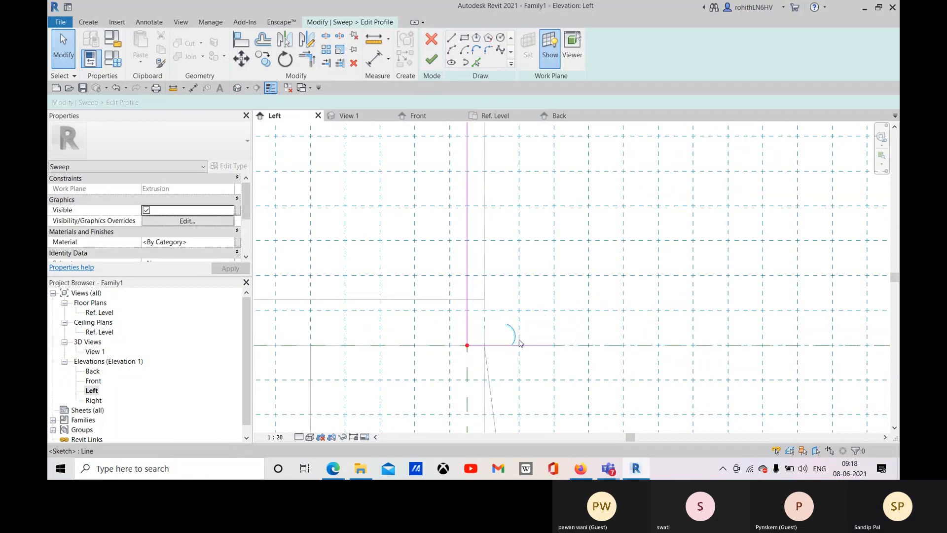
pyautogui.click(504, 324)
pyautogui.press('Delete')
pyautogui.moveTo(531, 327)
pyautogui.mouseDown(button='middle')
pyautogui.moveTo(545, 326)
pyautogui.moveTo(544, 345)
pyautogui.moveTo(524, 360)
pyautogui.mouseUp(button='middle')
pyautogui.scroll(-1, 551, 346)
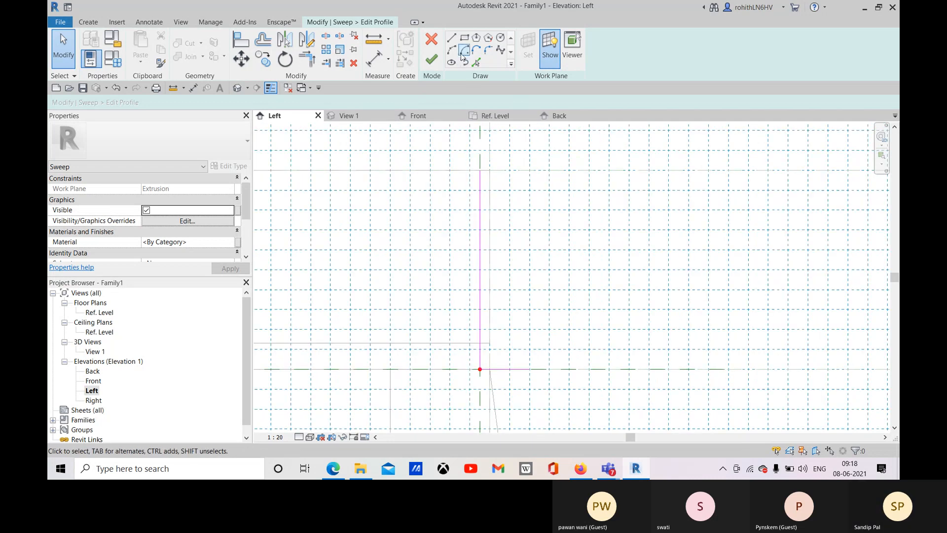
# Draw a wavy edge of three connected arcs from the vertical line's upper end to the base line's outer end.
pyautogui.press('l')
pyautogui.press('i')
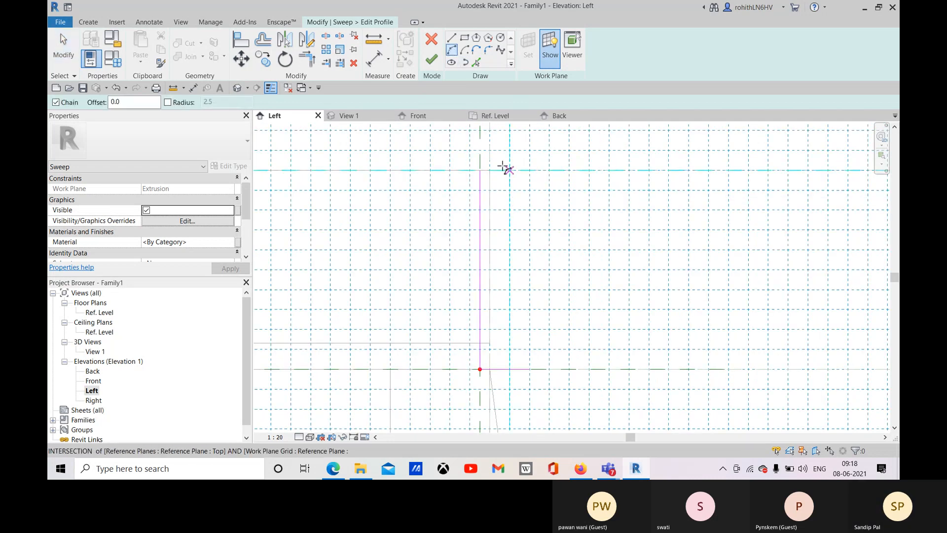
pyautogui.click(481, 170)
pyautogui.scroll(-1, 536, 234)
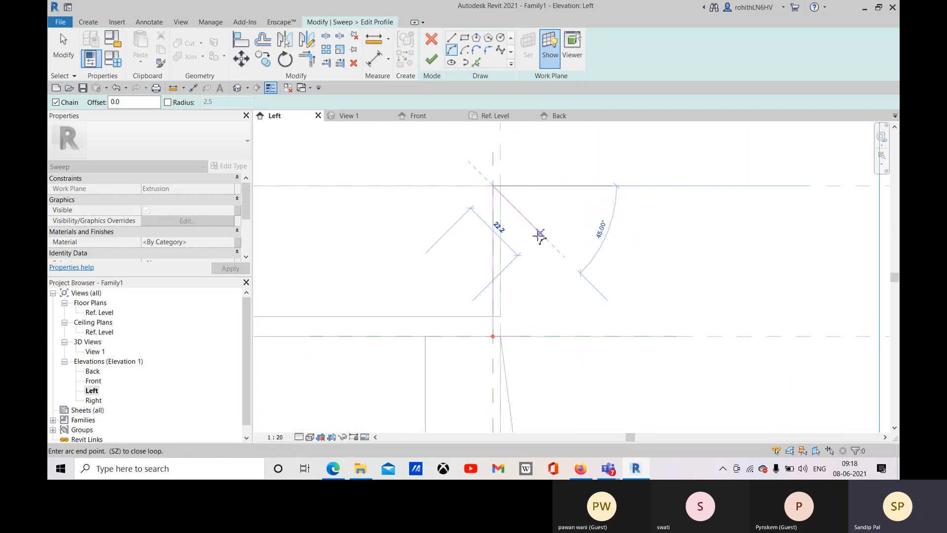
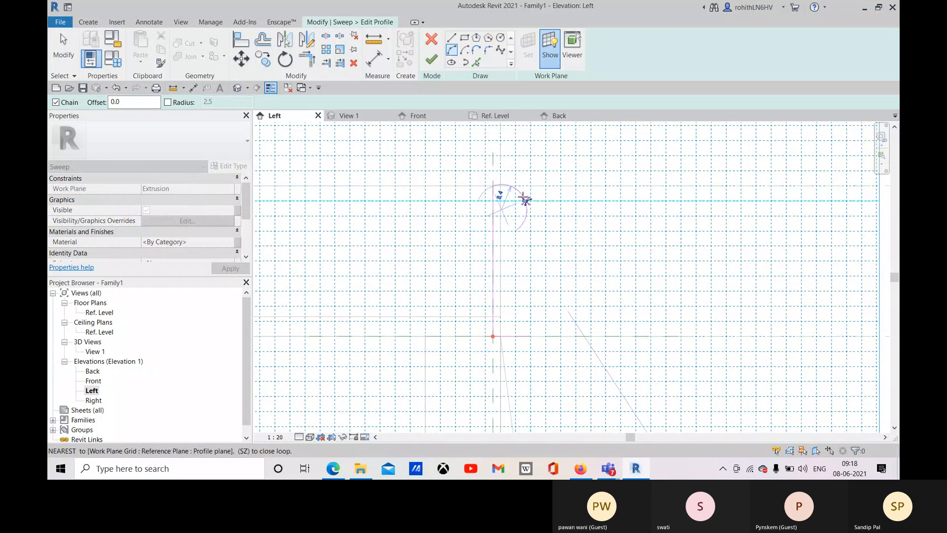
pyautogui.click(515, 201)
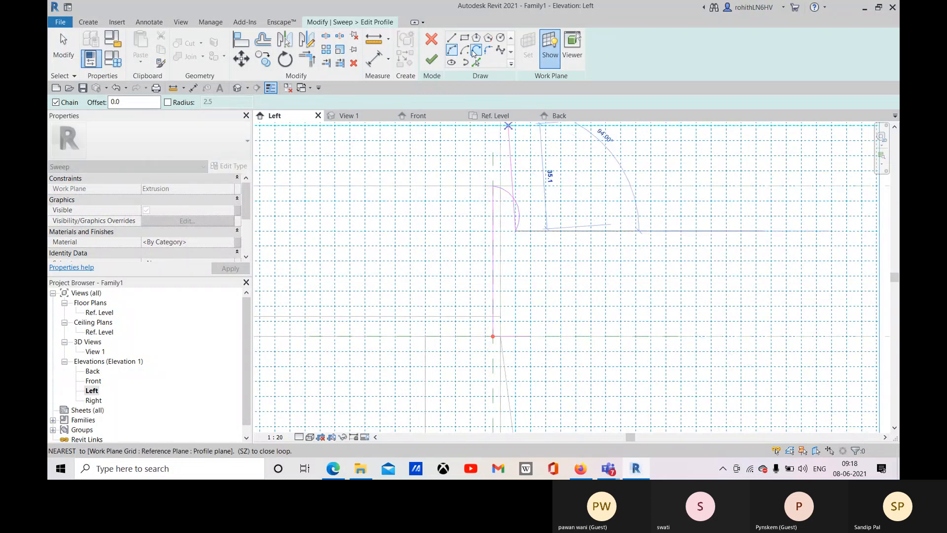
pyautogui.click(474, 50)
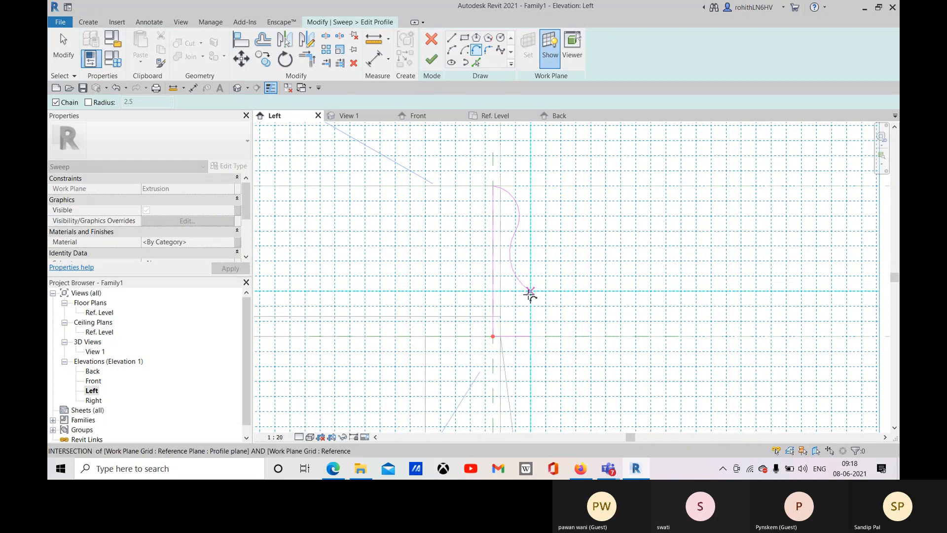
pyautogui.click(530, 293)
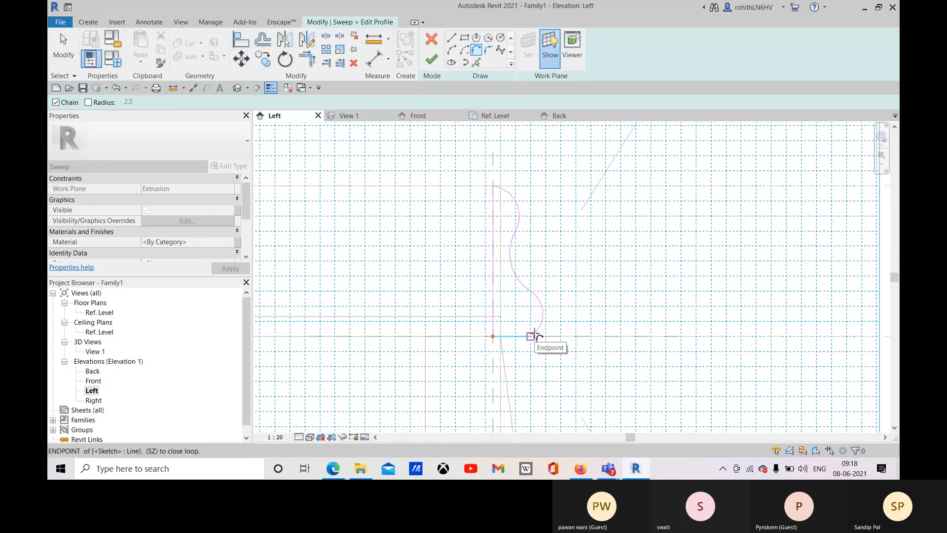
pyautogui.click(532, 336)
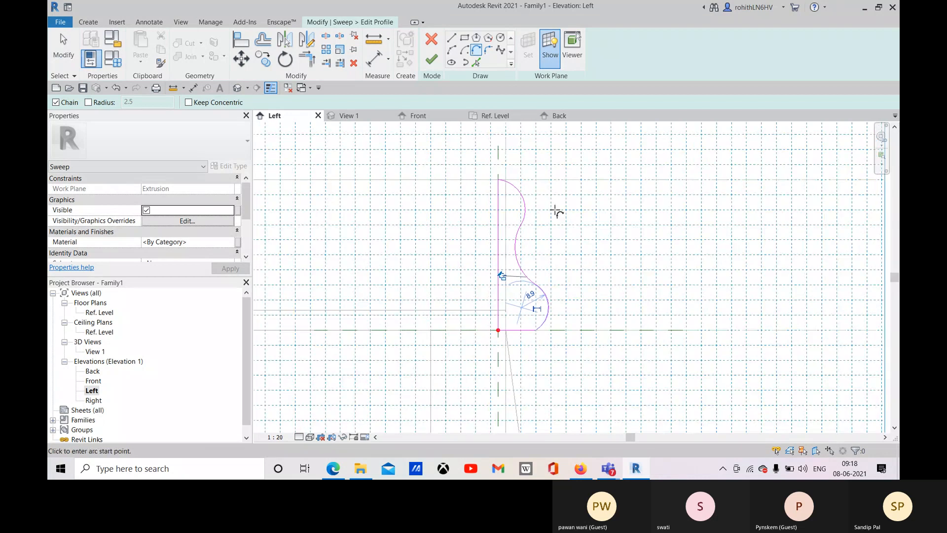
pyautogui.scroll(3, 516, 190)
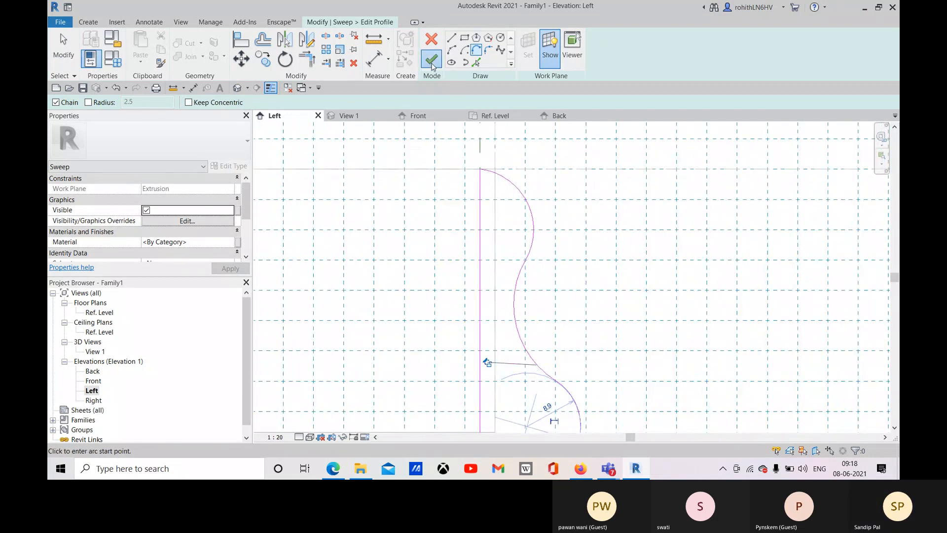
# Finish the profile and the sweep, removing the constraints that are not satisfied.
pyautogui.click(432, 59)
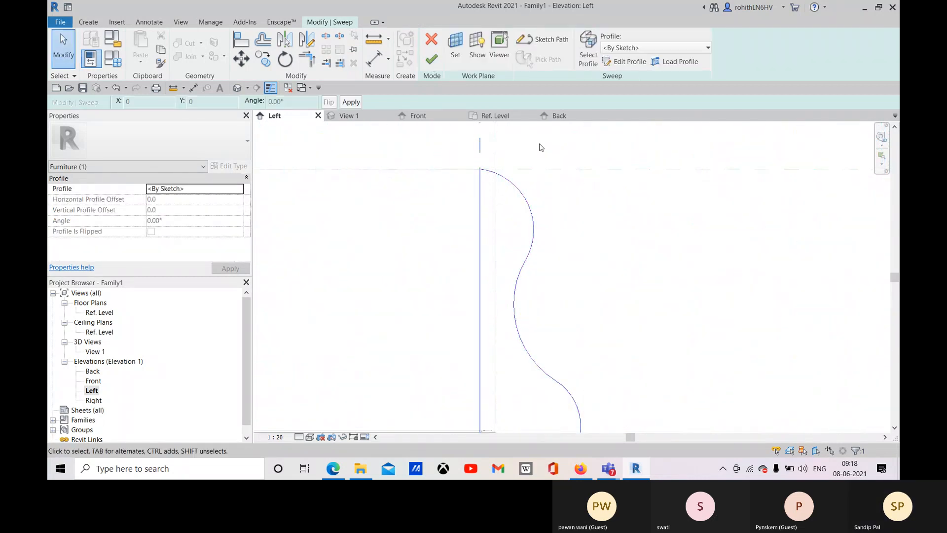
pyautogui.click(433, 61)
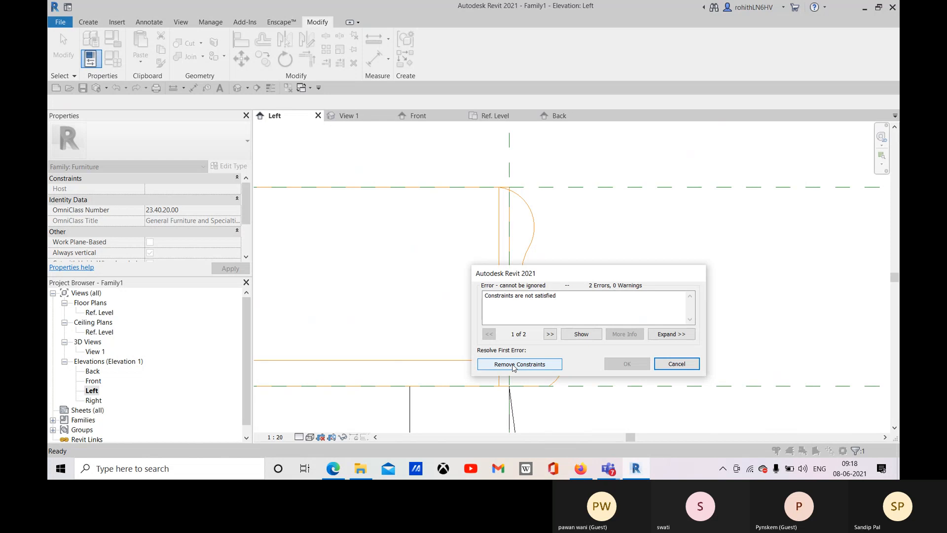
pyautogui.click(513, 365)
pyautogui.scroll(-10, 477, 309)
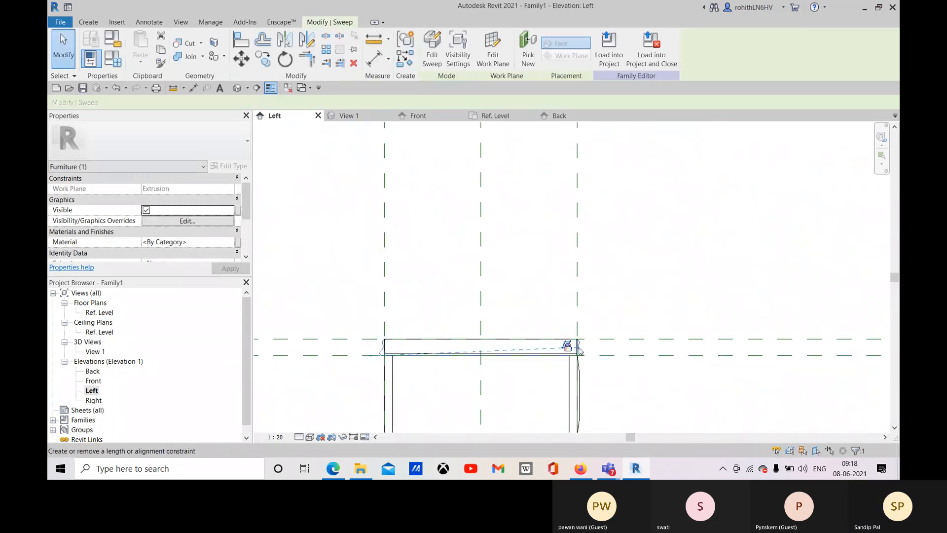
pyautogui.scroll(5, 580, 350)
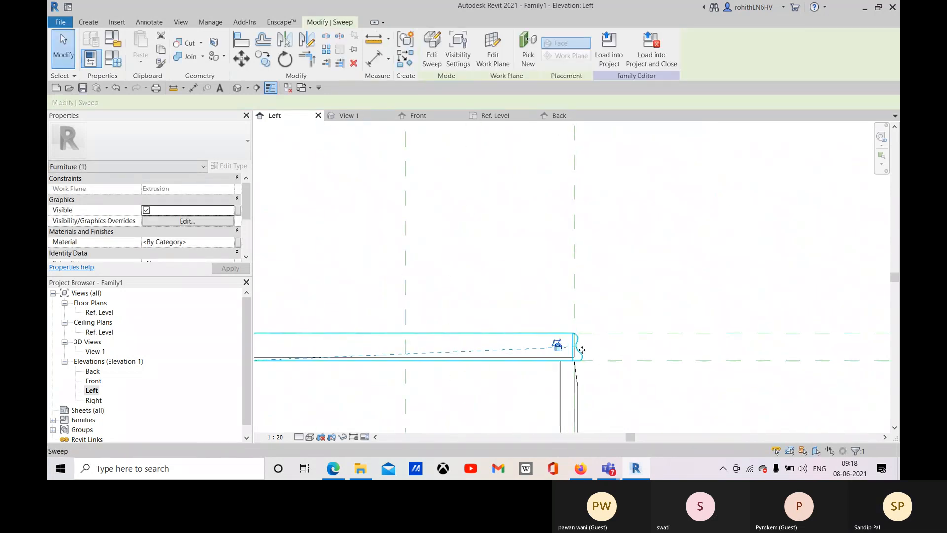
# Reopen the moulding sweep for editing and open its path sketch in the Floor Plan: Ref. Level view.
pyautogui.click(433, 56)
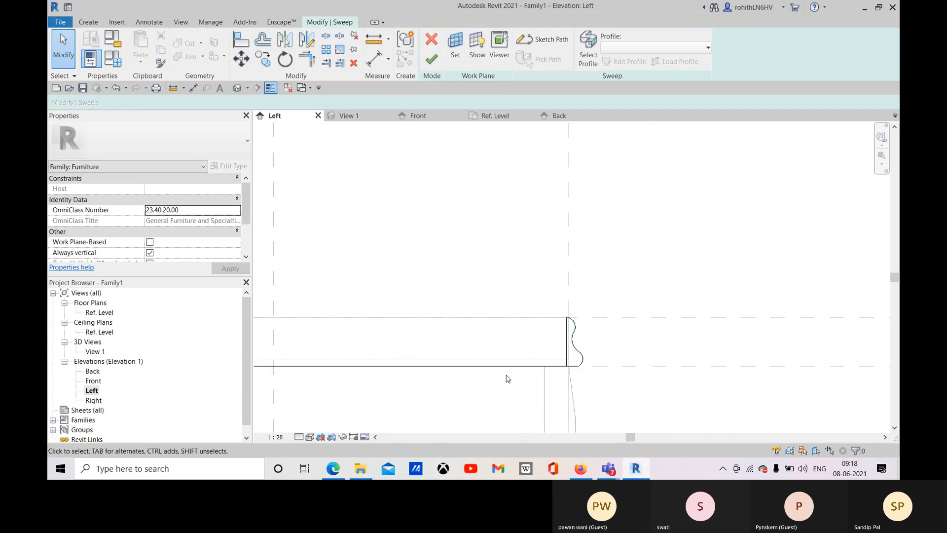
pyautogui.moveTo(529, 370); pyautogui.dragTo(791, 315, button='middle')
pyautogui.scroll(-2, 564, 325)
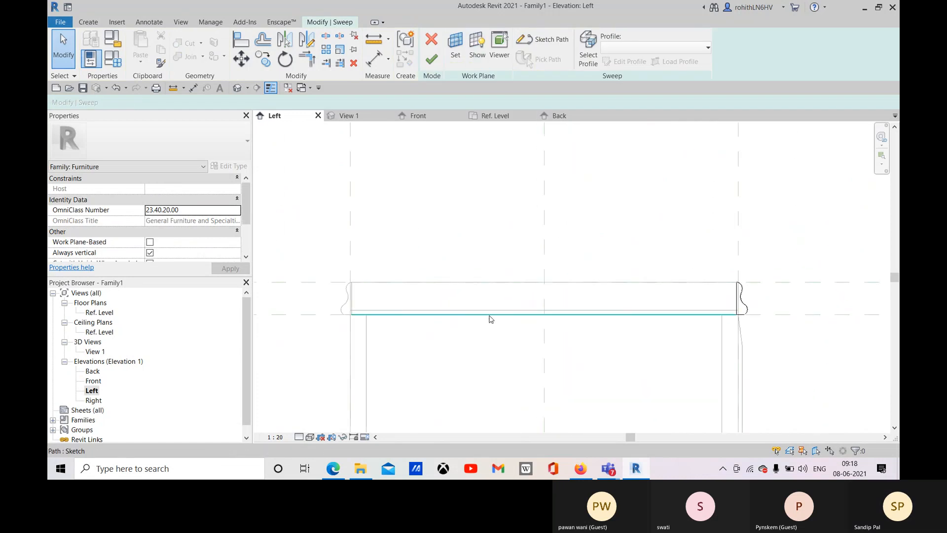
pyautogui.scroll(-3, 491, 319)
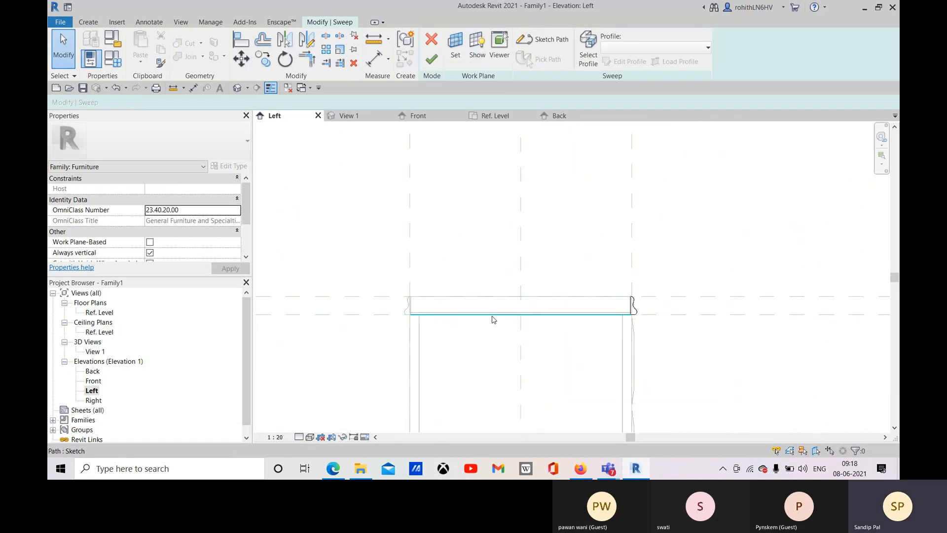
pyautogui.click(541, 41)
pyautogui.click(476, 341)
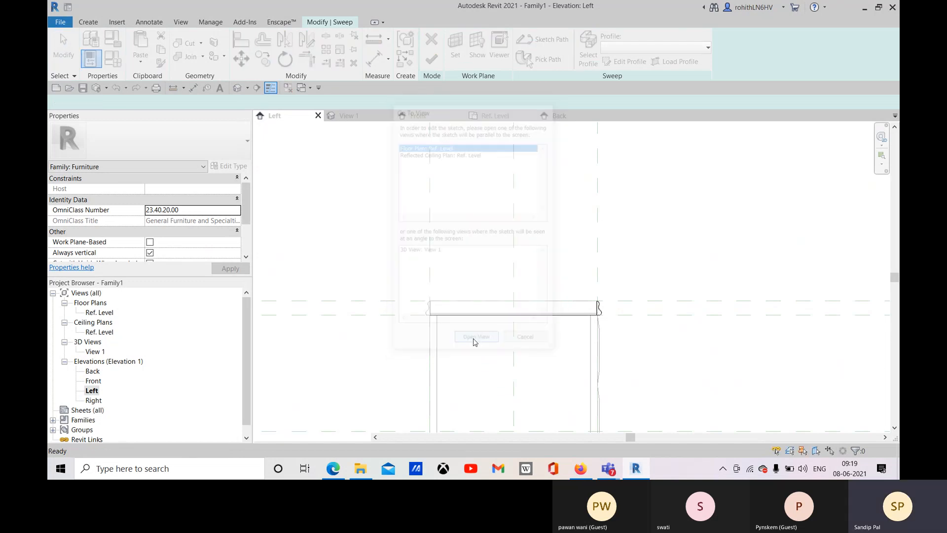
# Examine how the sweep path's corners sit relative to the cabinet outline and the reference planes.
pyautogui.scroll(5, 662, 209)
pyautogui.scroll(4, 663, 209)
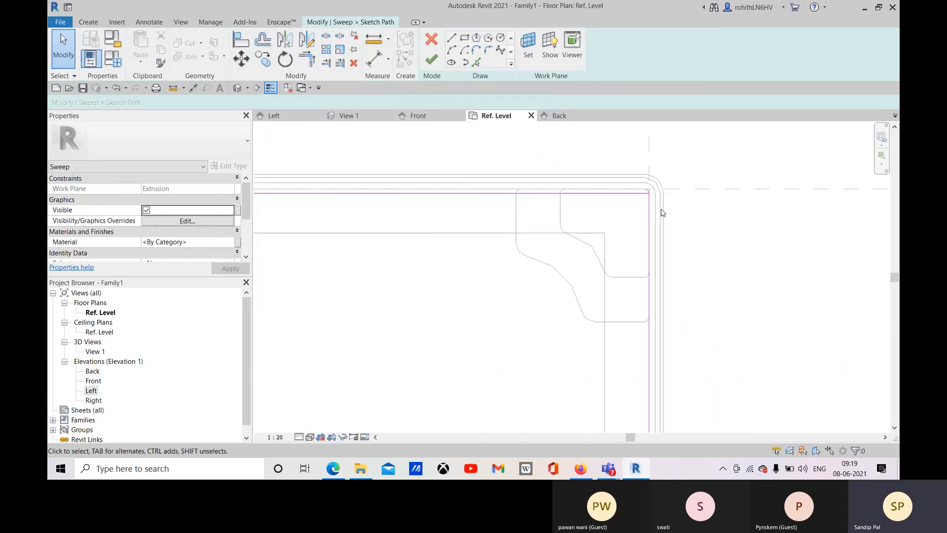
pyautogui.scroll(2, 586, 199)
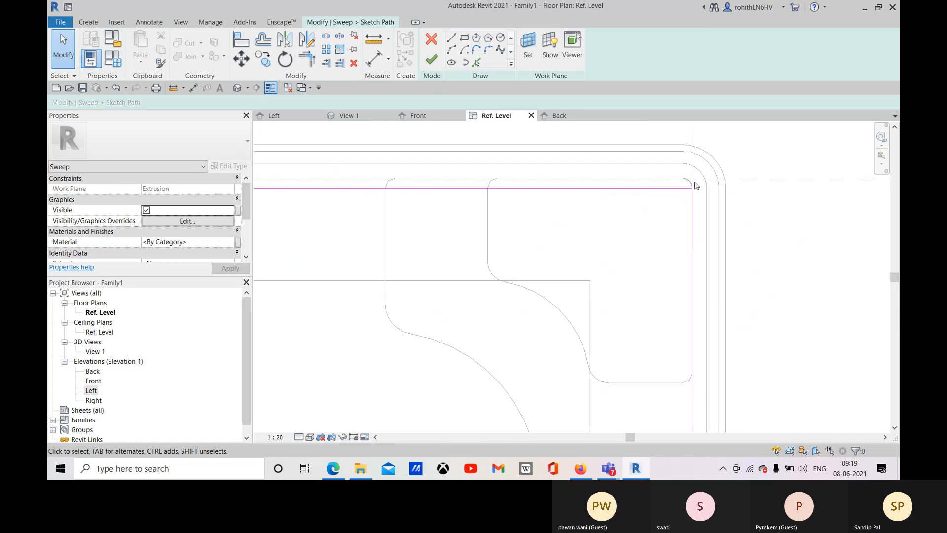
pyautogui.scroll(-8, 709, 197)
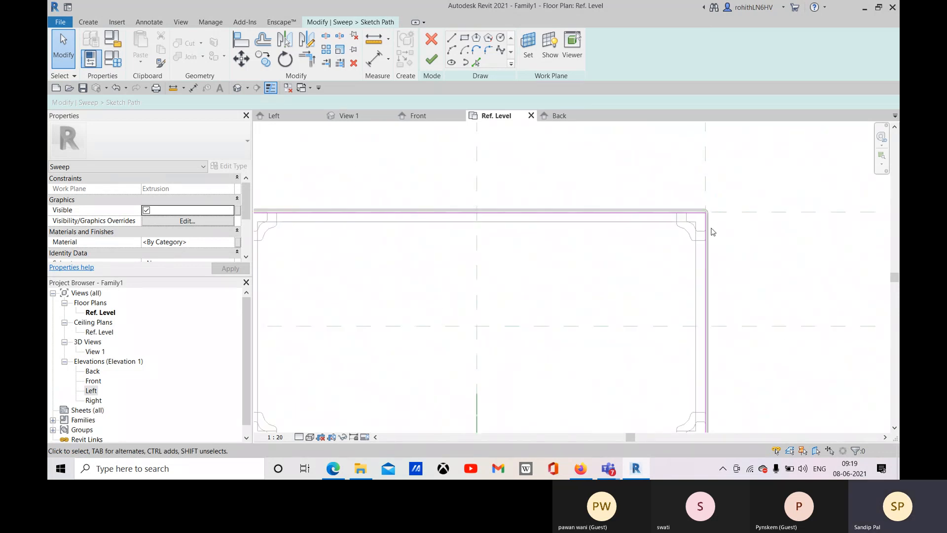
pyautogui.scroll(8, 488, 298)
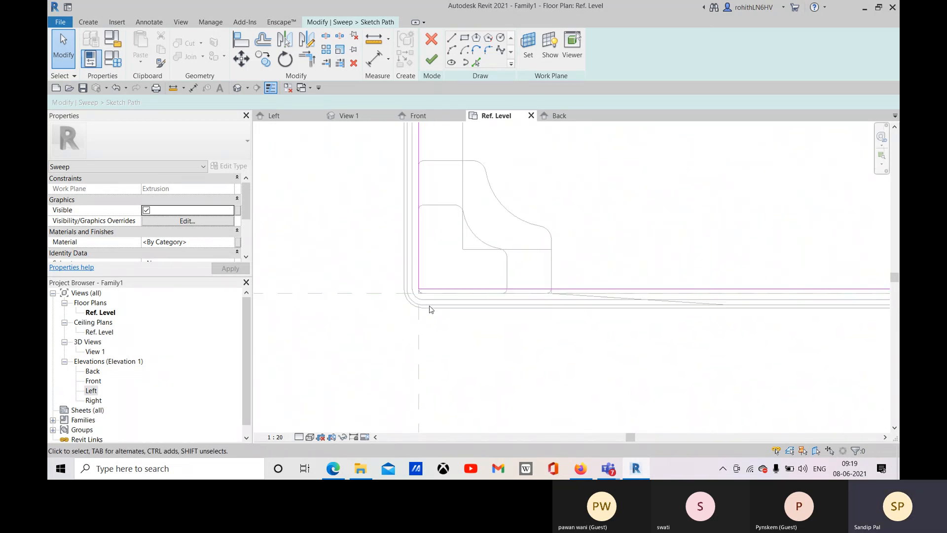
pyautogui.scroll(4, 413, 284)
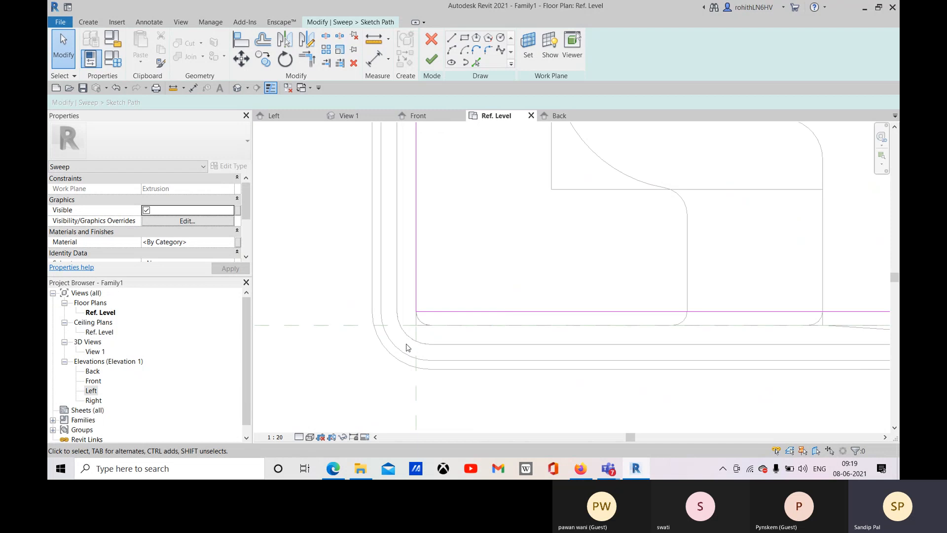
pyautogui.scroll(-4, 407, 298)
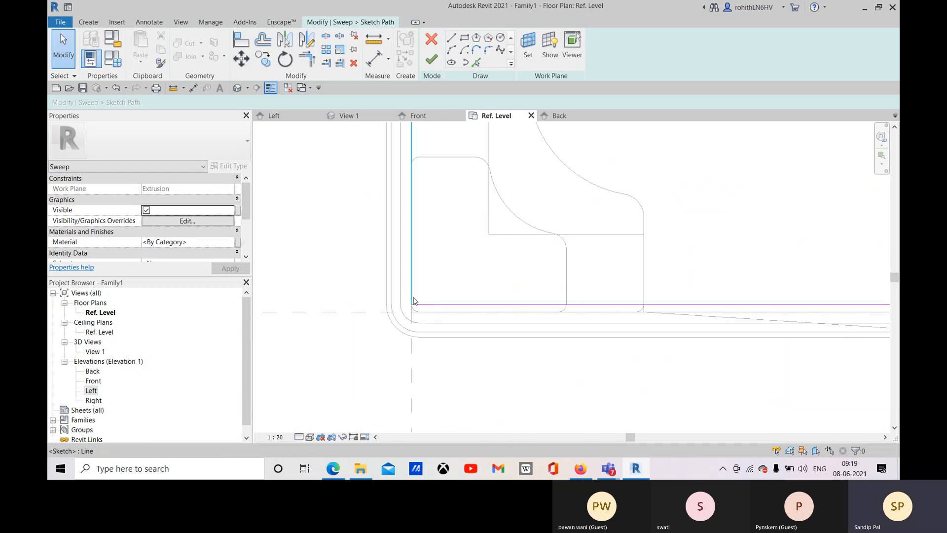
pyautogui.scroll(2, 446, 217)
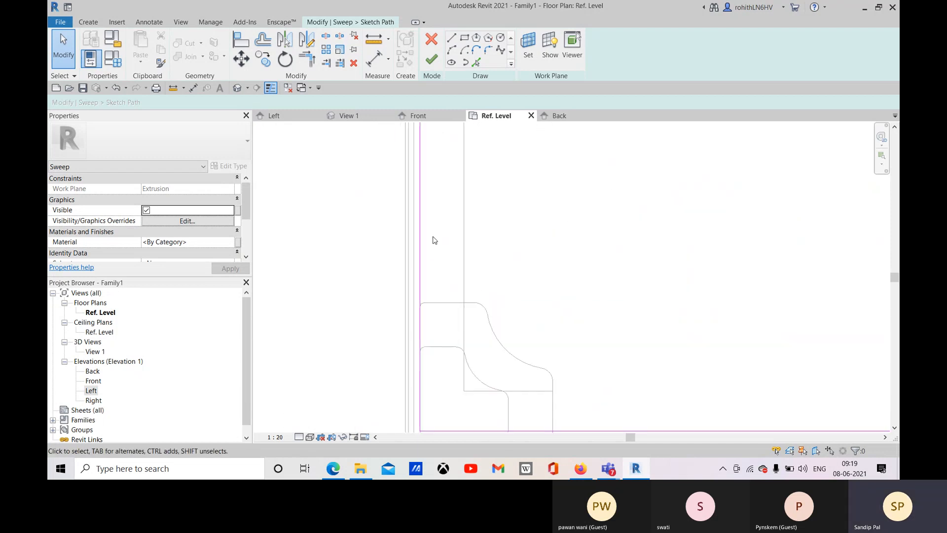
pyautogui.scroll(-2, 482, 287)
pyautogui.moveTo(491, 286); pyautogui.dragTo(473, 337, button='middle')
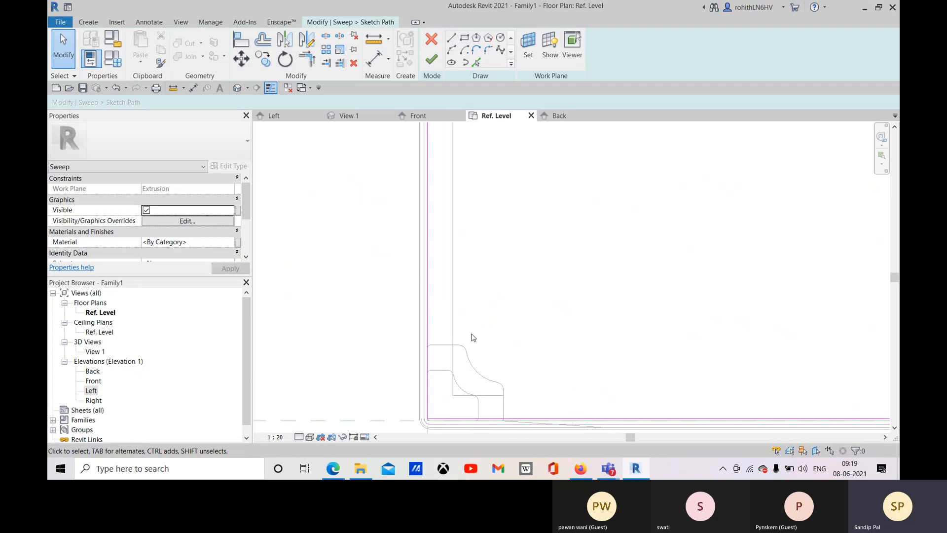
pyautogui.scroll(1, 443, 306)
pyautogui.scroll(-4, 434, 288)
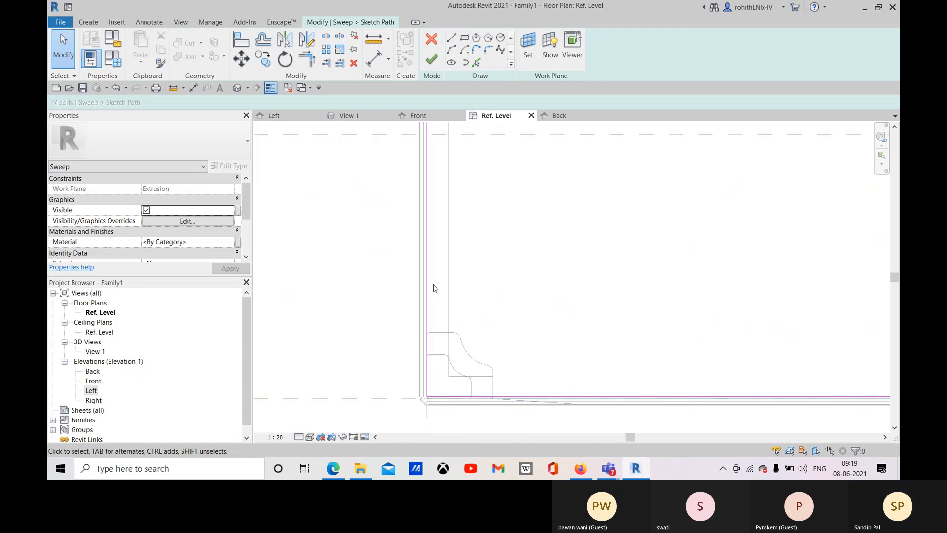
# Move the path's front line outward so that it lies on the front reference plane.
pyautogui.scroll(7, 466, 364)
pyautogui.scroll(2, 514, 303)
pyautogui.moveTo(508, 395)
pyautogui.mouseDown(button='middle')
pyautogui.moveTo(512, 307)
pyautogui.moveTo(675, 304)
pyautogui.mouseUp(button='middle')
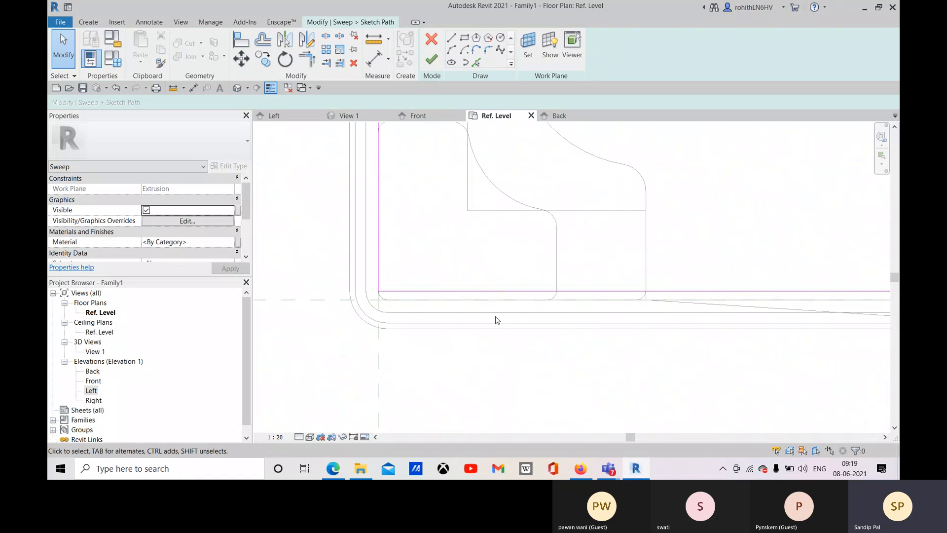
pyautogui.scroll(2, 442, 301)
pyautogui.click(361, 280)
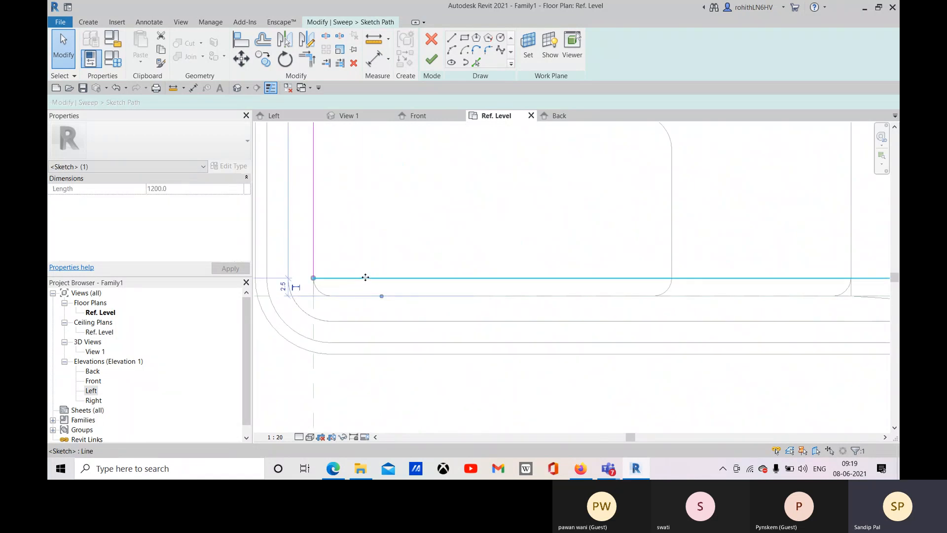
pyautogui.moveTo(366, 277); pyautogui.dragTo(362, 296)
pyautogui.scroll(-2, 451, 292)
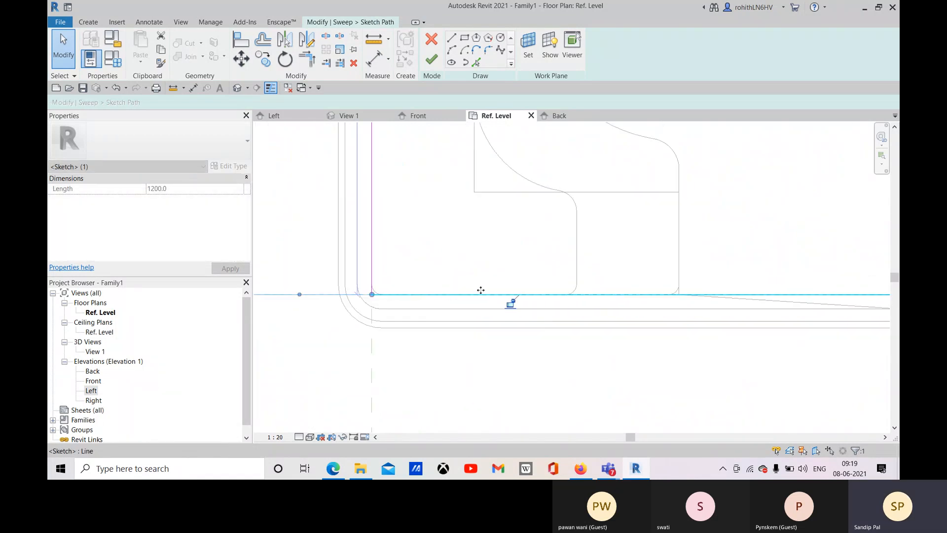
pyautogui.scroll(-2, 503, 287)
pyautogui.moveTo(685, 280); pyautogui.dragTo(496, 301, button='middle')
pyautogui.click(340, 314)
pyautogui.scroll(-1, 423, 318)
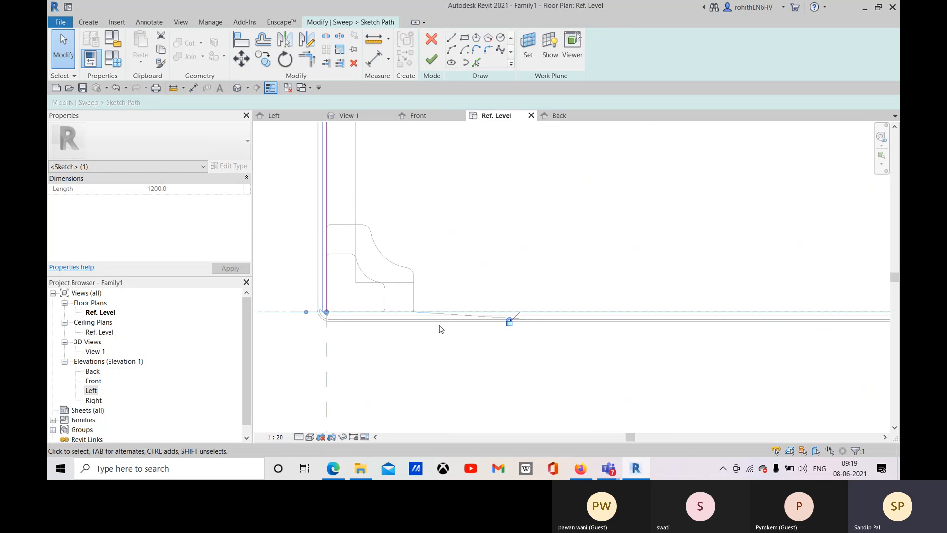
# Check the path's front-right corner and right side line against the reference planes.
pyautogui.scroll(-3, 497, 333)
pyautogui.moveTo(563, 341); pyautogui.dragTo(345, 375, button='middle')
pyautogui.moveTo(717, 313)
pyautogui.mouseDown(button='middle')
pyautogui.moveTo(518, 349)
pyautogui.moveTo(319, 277)
pyautogui.mouseUp(button='middle')
pyautogui.click(590, 319)
pyautogui.scroll(3, 606, 281)
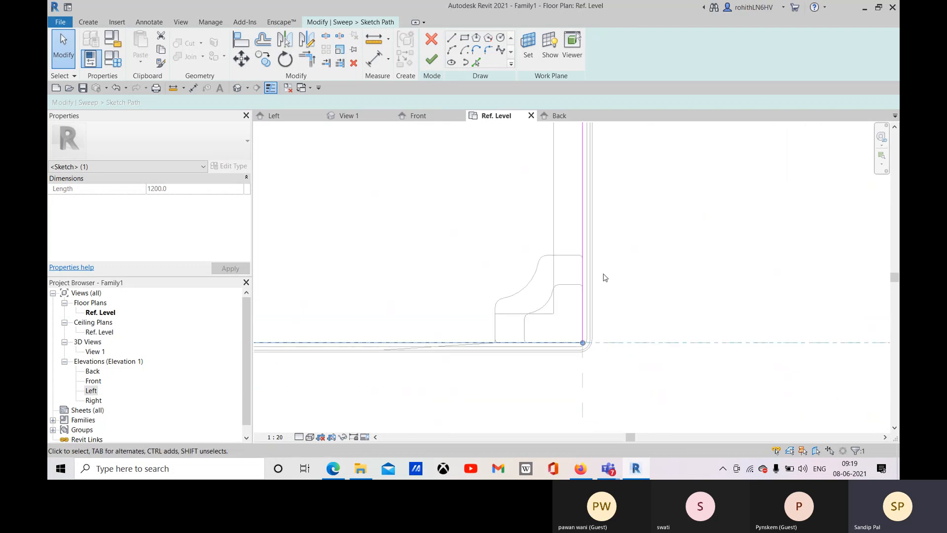
pyautogui.scroll(2, 606, 278)
pyautogui.click(544, 307)
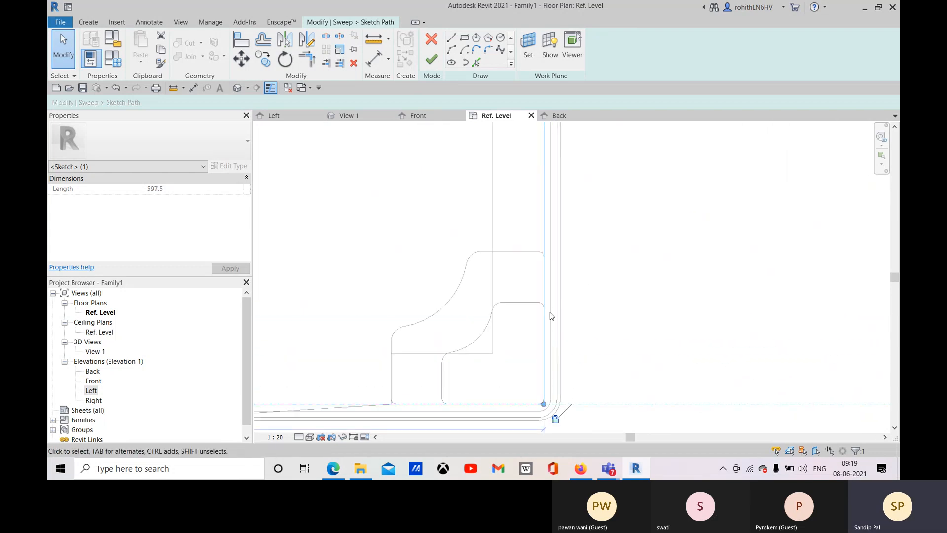
pyautogui.scroll(2, 560, 382)
pyautogui.moveTo(568, 378); pyautogui.dragTo(611, 313, button='middle')
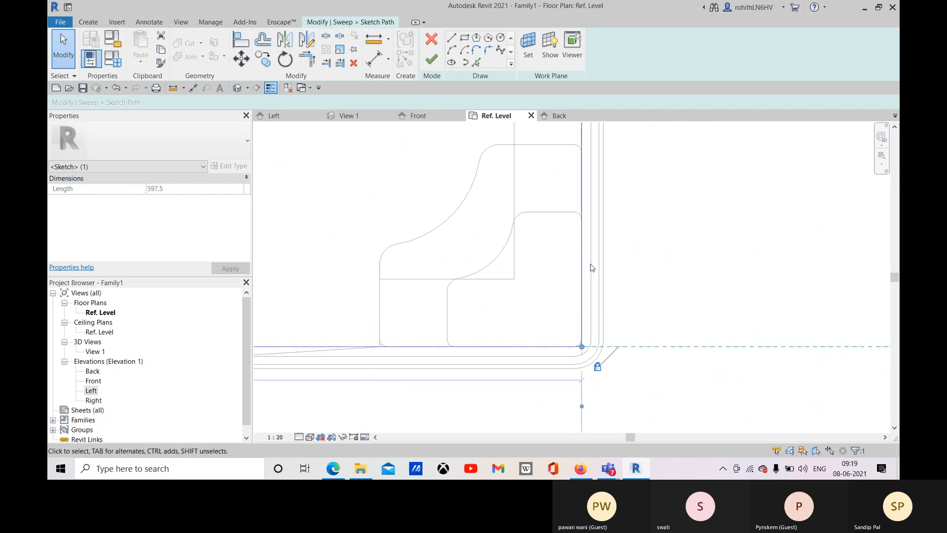
# Move the path's rear line outward onto the Back reference plane.
pyautogui.scroll(-5, 591, 196)
pyautogui.moveTo(654, 202); pyautogui.dragTo(654, 427, button='middle')
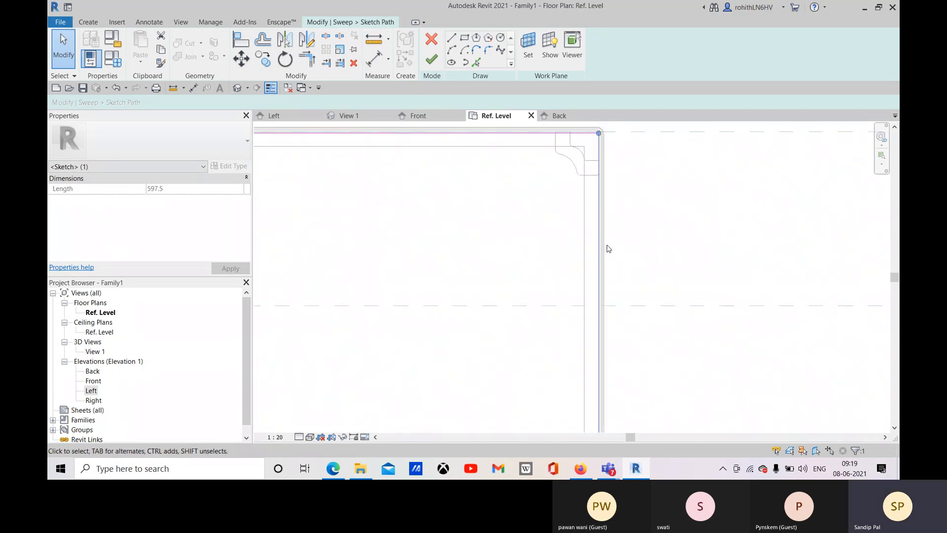
pyautogui.scroll(-1, 606, 247)
pyautogui.moveTo(587, 246); pyautogui.dragTo(584, 326, button='middle')
pyautogui.scroll(5, 589, 237)
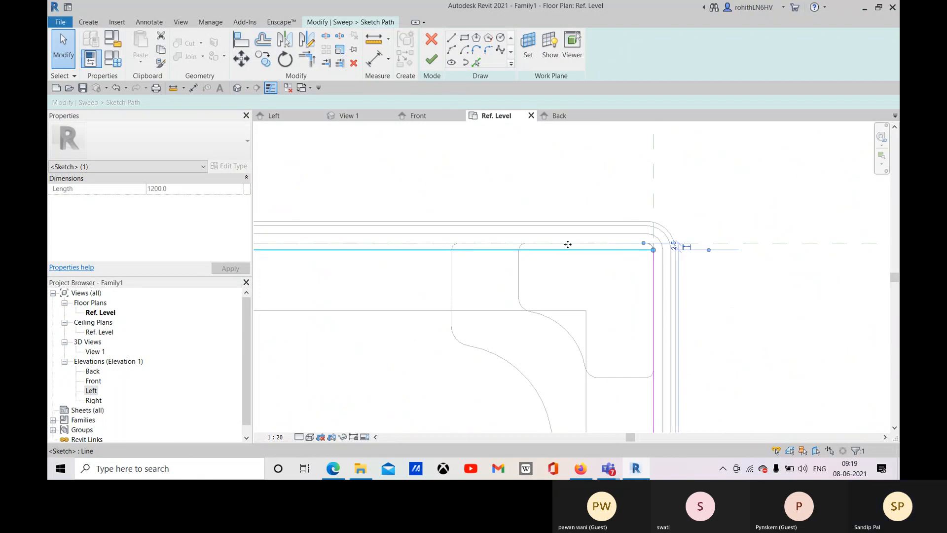
pyautogui.moveTo(570, 242)
pyautogui.mouseDown()
pyautogui.moveTo(569, 230)
pyautogui.moveTo(566, 241)
pyautogui.mouseUp()
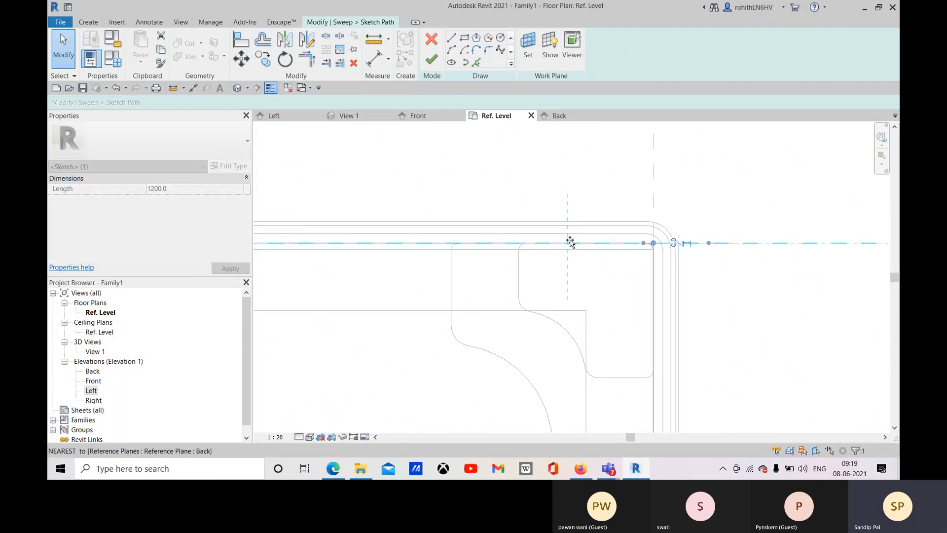
pyautogui.scroll(-4, 590, 226)
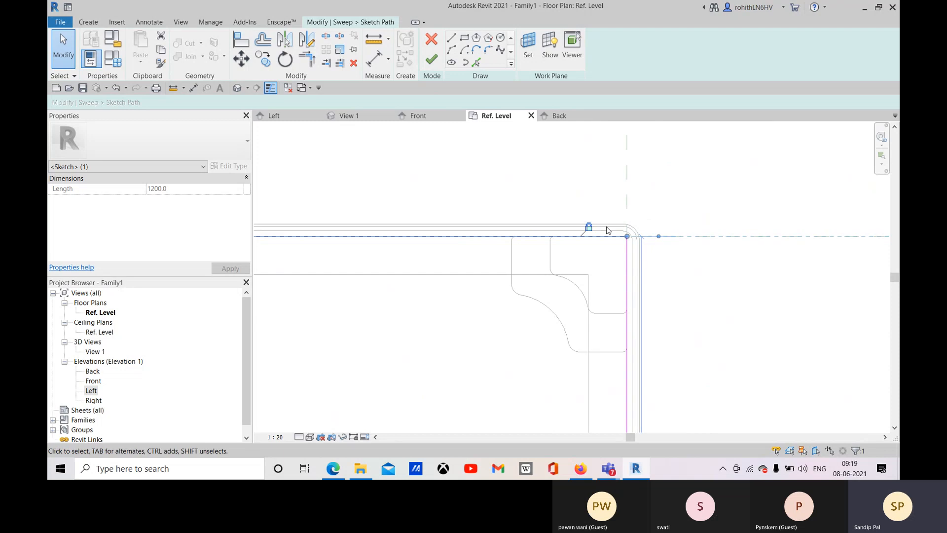
# Finish the path sketch and the sweep.
pyautogui.click(432, 61)
pyautogui.scroll(-4, 587, 276)
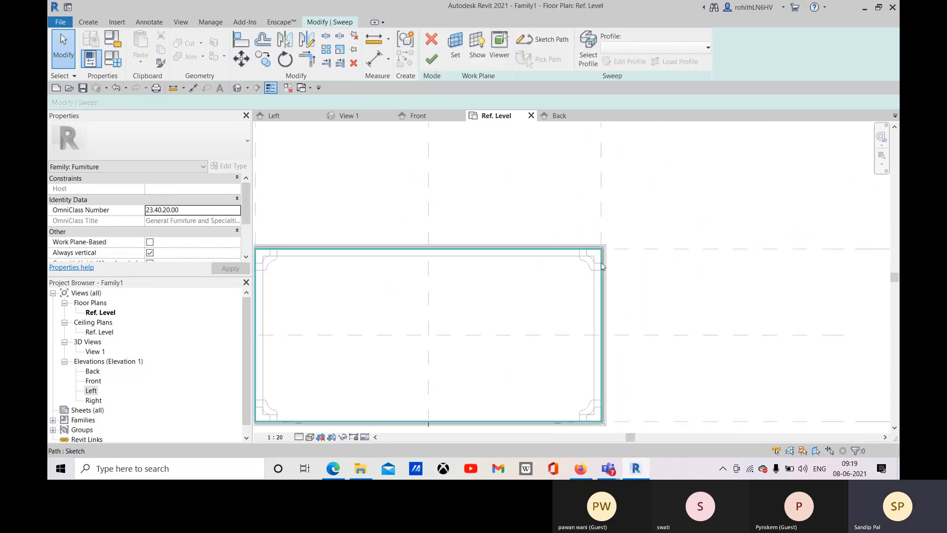
pyautogui.click(432, 59)
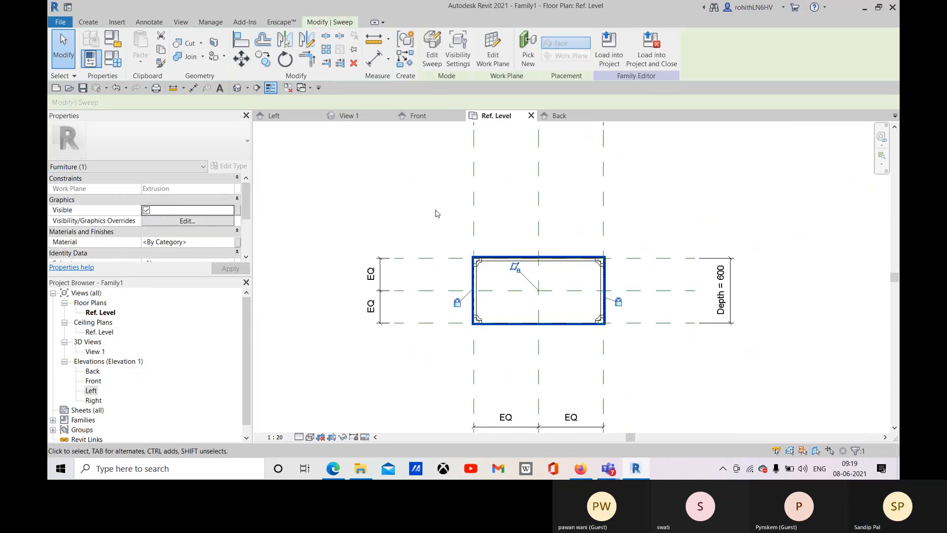
# Inspect the cabinet's moulded top edge in the 3D view from the front and the left side.
pyautogui.click(349, 116)
pyautogui.scroll(-5, 480, 263)
pyautogui.click(397, 264)
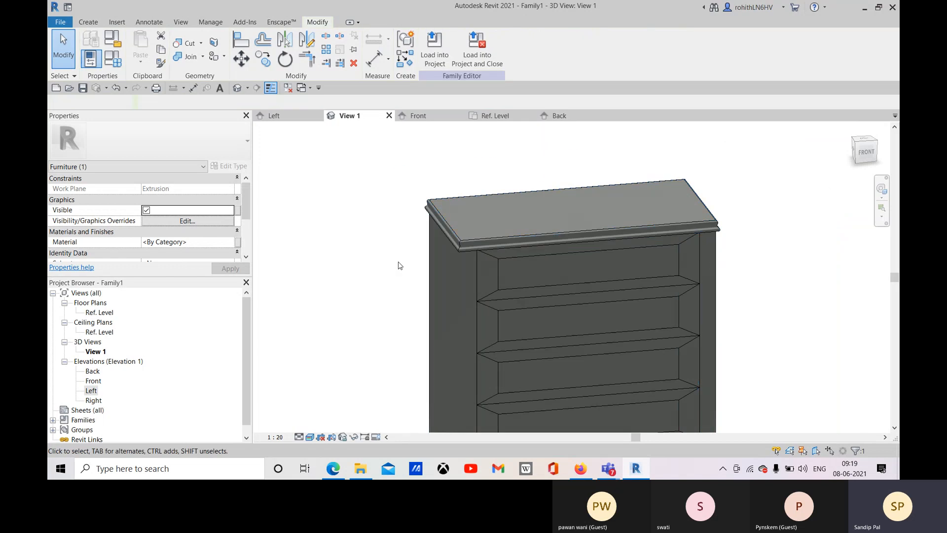
pyautogui.keyDown('shift'); pyautogui.moveTo(398, 265); pyautogui.dragTo(492, 243, button='middle'); pyautogui.keyUp('shift')
pyautogui.moveTo(653, 303); pyautogui.dragTo(640, 229, button='middle')
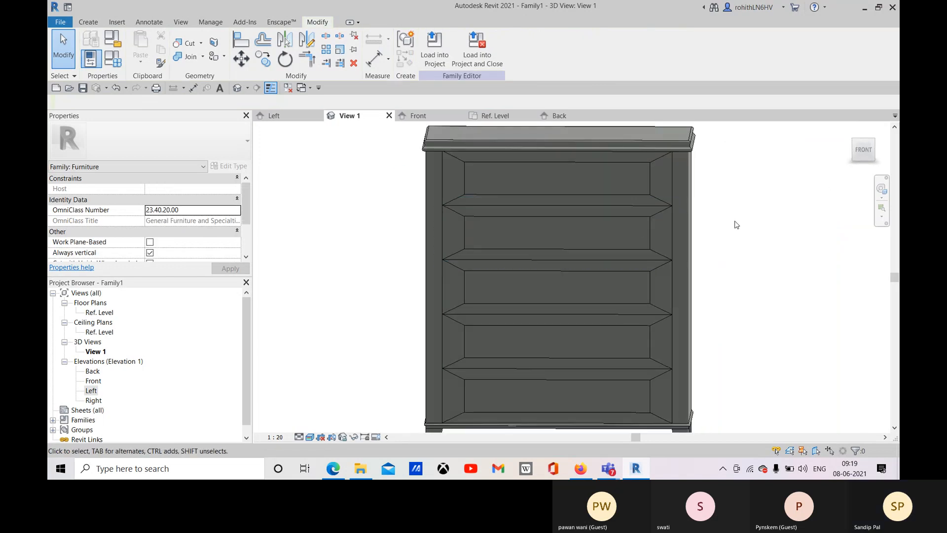
pyautogui.moveTo(731, 260); pyautogui.dragTo(575, 253, button='middle')
pyautogui.scroll(-2, 710, 234)
pyautogui.scroll(2, 680, 140)
pyautogui.scroll(-2, 450, 254)
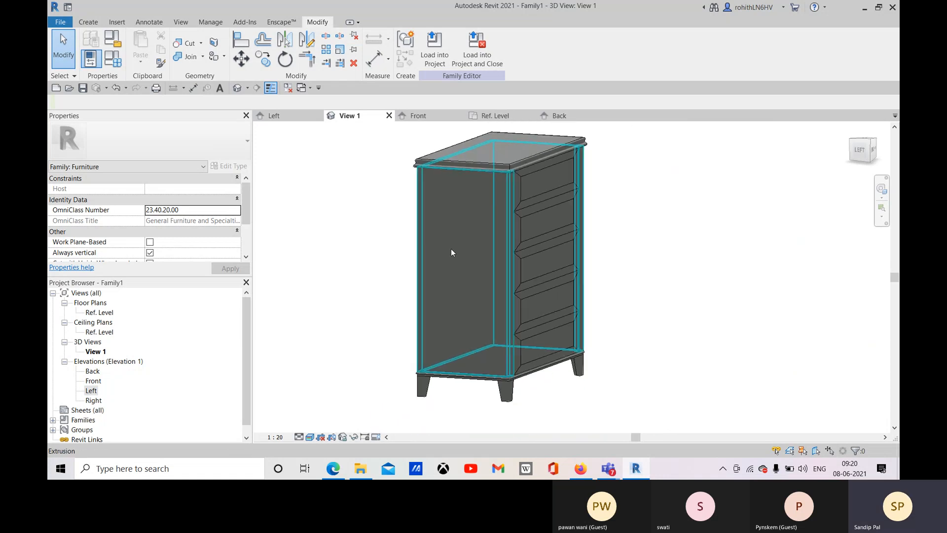
pyautogui.press('Escape')
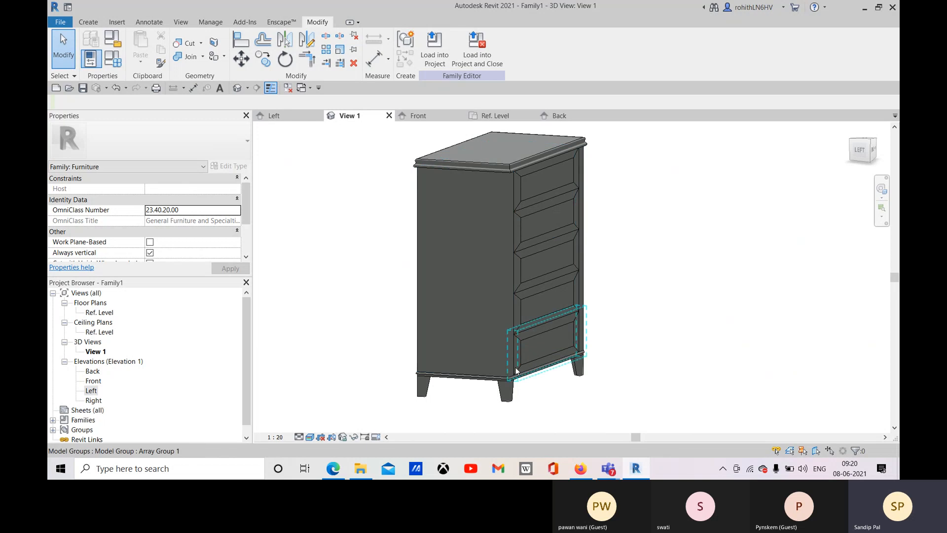
# Review the family's dimension parameters and height formulas in Family Types, then close the dialog without changes.
pyautogui.click(112, 57)
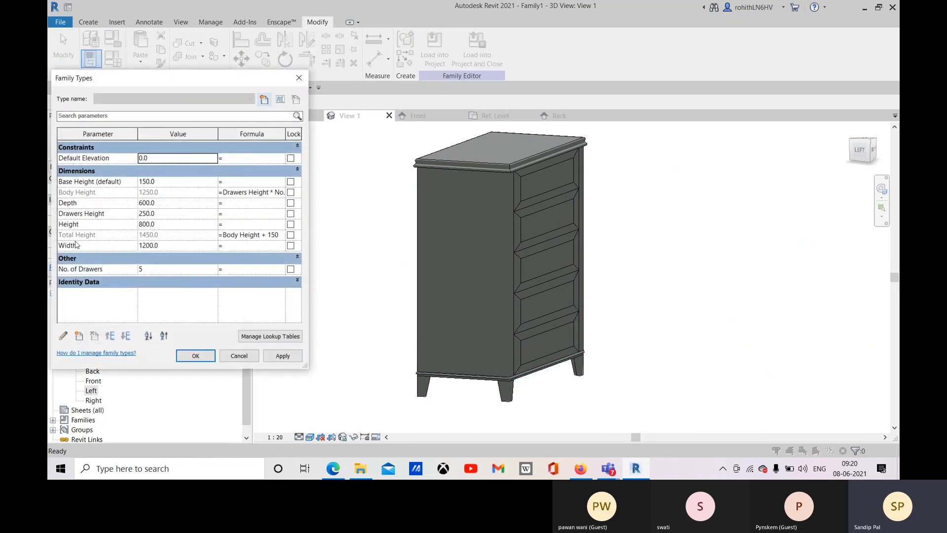
pyautogui.click(162, 224)
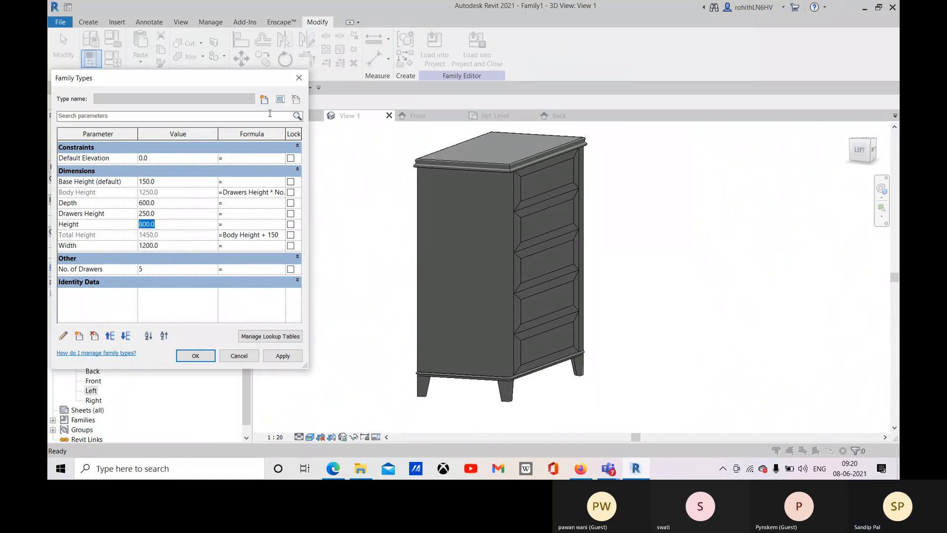
pyautogui.click(299, 77)
# Examine the total height, body height and base dimensions in the Front elevation.
pyautogui.click(418, 115)
pyautogui.scroll(-5, 463, 272)
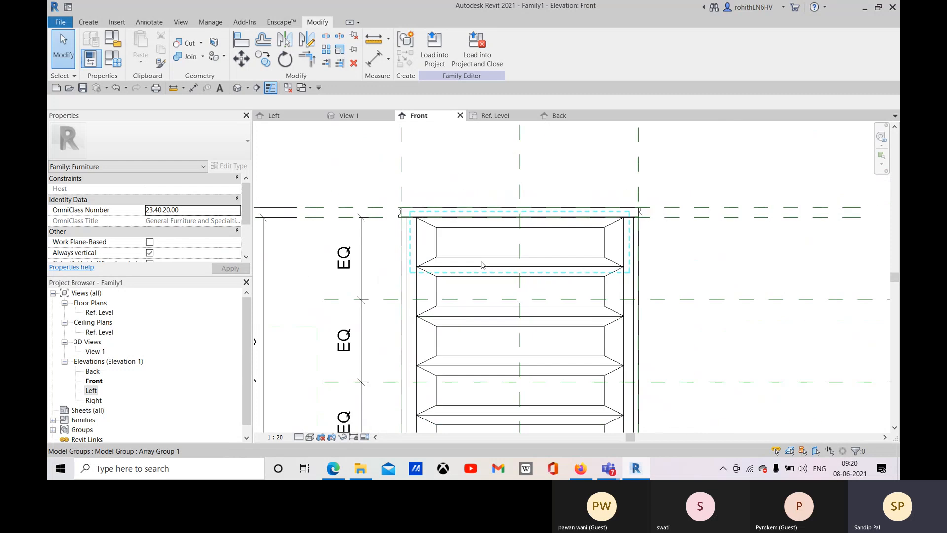
pyautogui.scroll(-2, 374, 327)
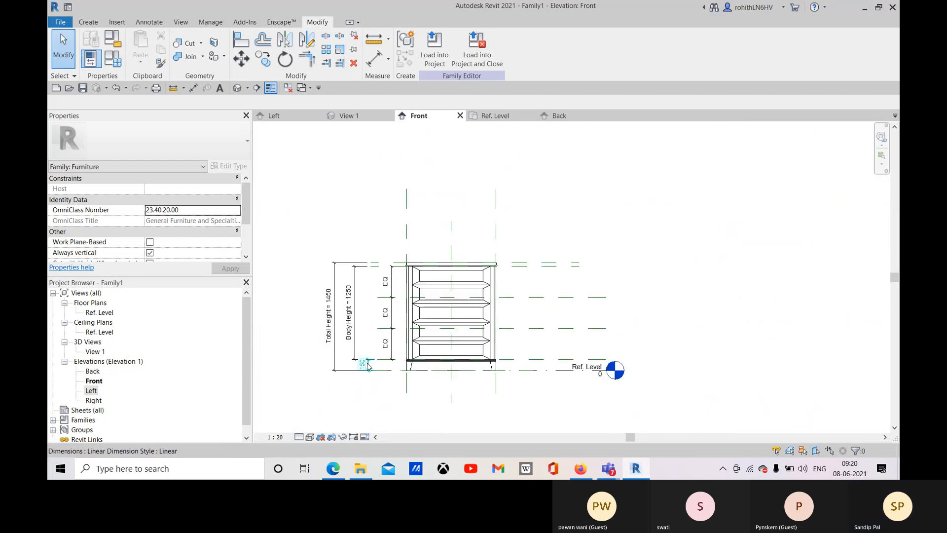
pyautogui.moveTo(363, 365); pyautogui.dragTo(369, 374, button='middle')
pyautogui.scroll(2, 362, 322)
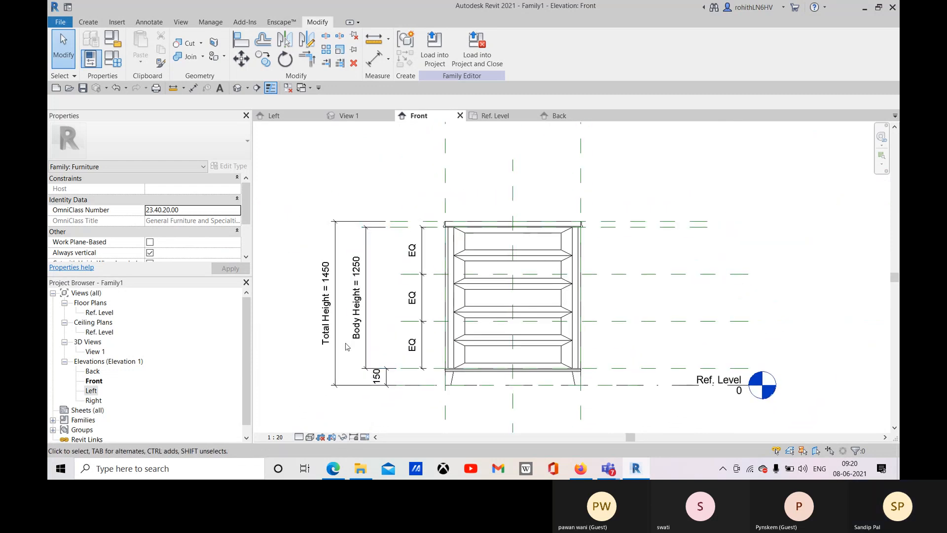
# Delete the unused Height family parameter in Family Types.
pyautogui.moveTo(619, 357); pyautogui.dragTo(639, 339, button='middle')
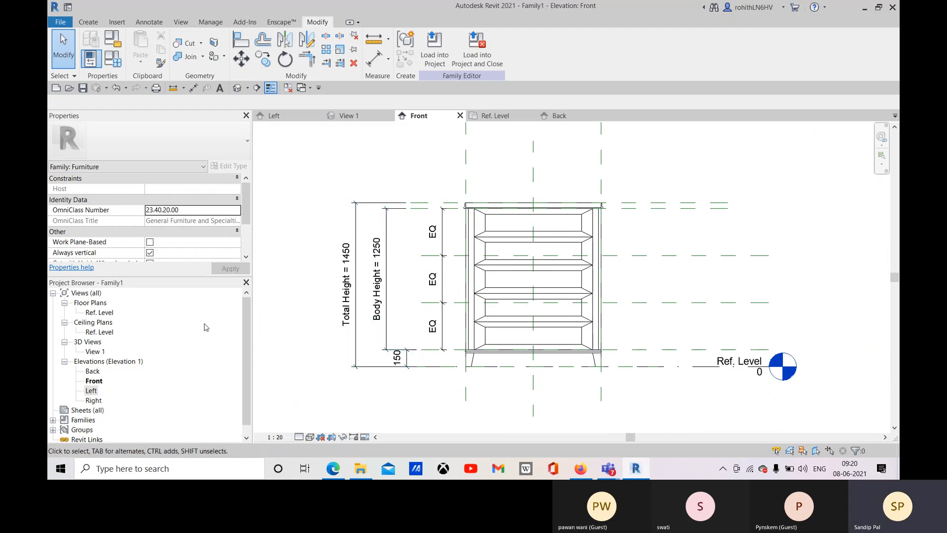
pyautogui.moveTo(369, 376); pyautogui.dragTo(369, 374, button='middle')
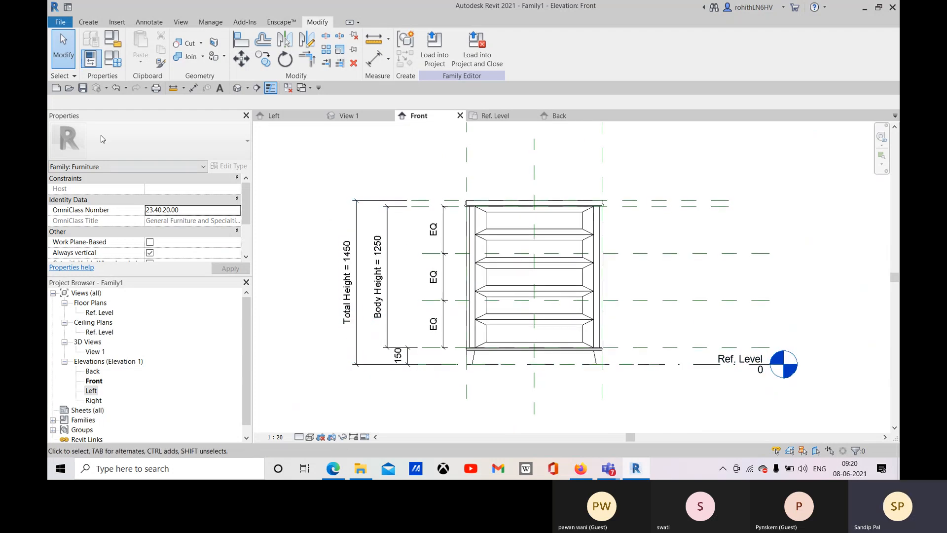
pyautogui.click(113, 58)
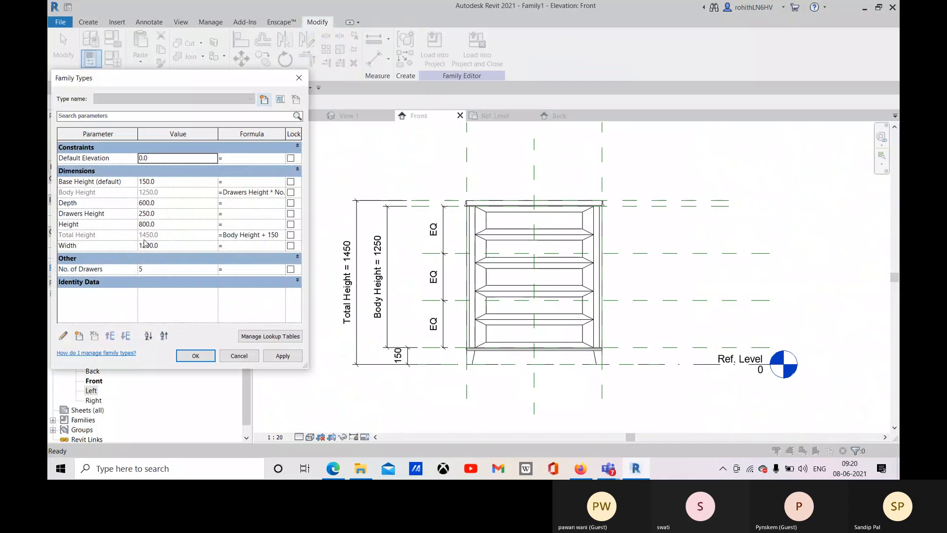
pyautogui.click(74, 224)
pyautogui.click(93, 337)
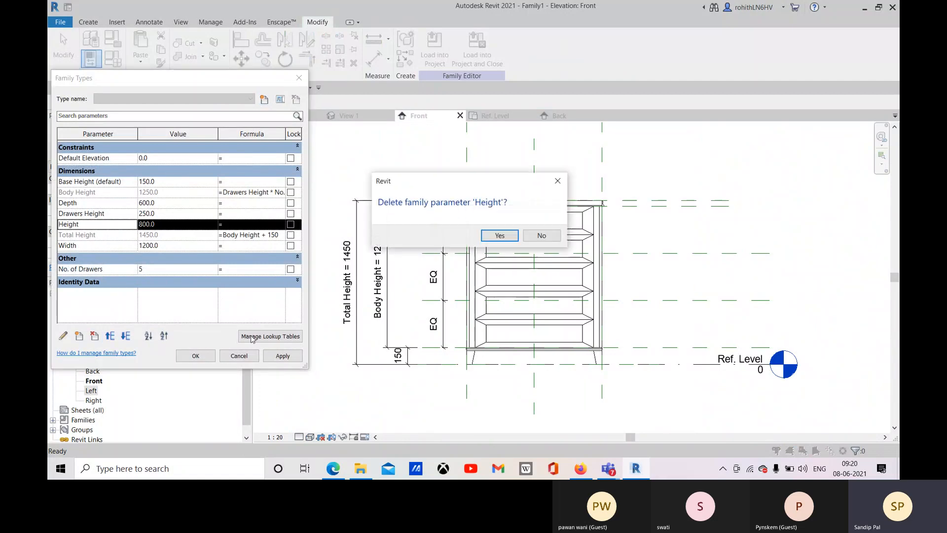
pyautogui.click(499, 234)
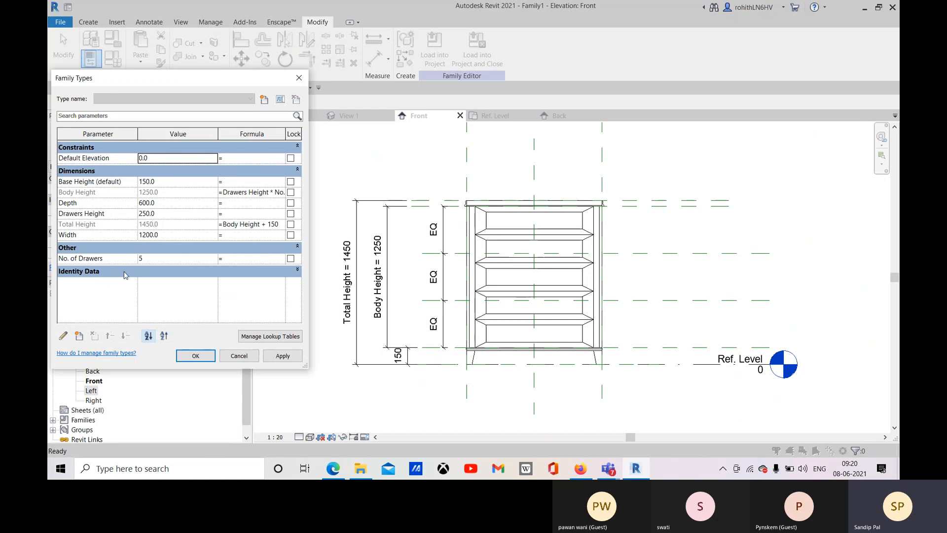
# Set the No. of Drawers parameter to 3, apply it, and close Family Types.
pyautogui.click(151, 258)
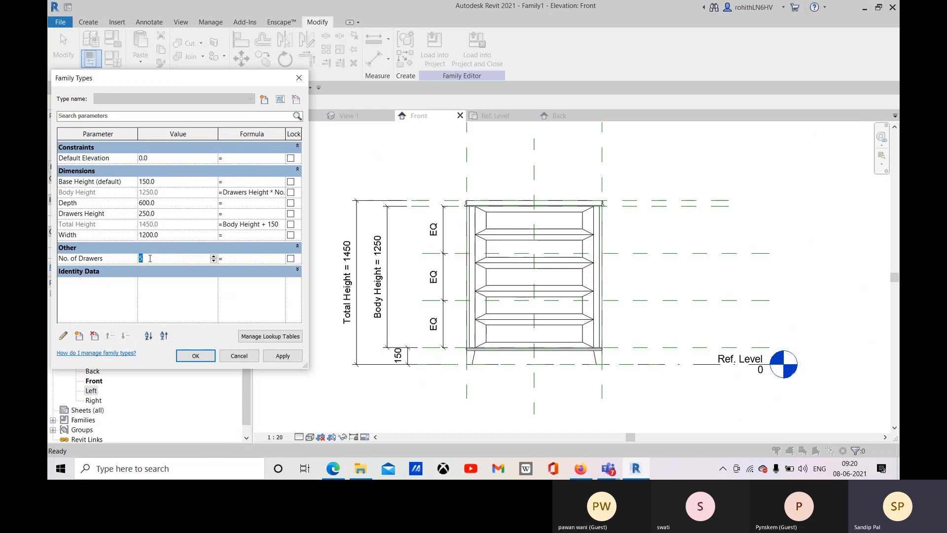
pyautogui.write('3')
pyautogui.click(278, 360)
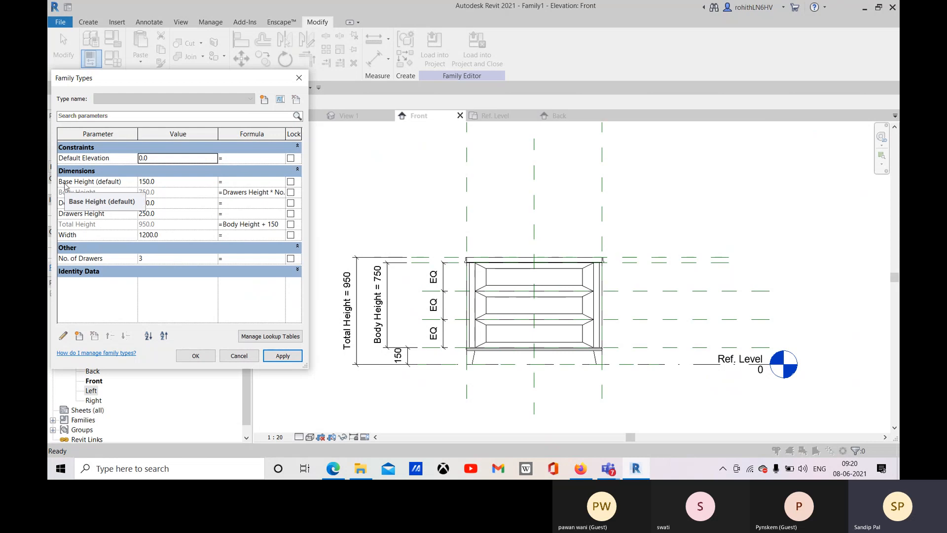
pyautogui.click(136, 182)
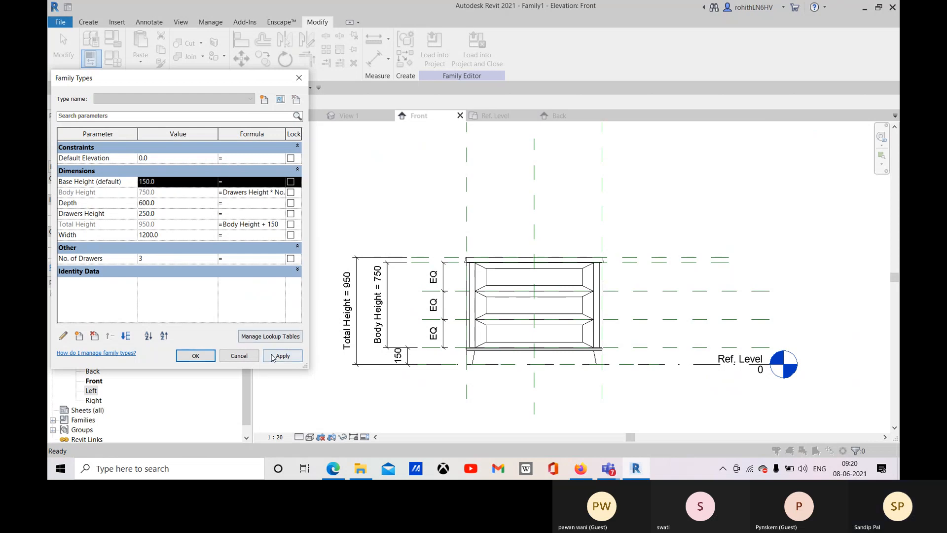
pyautogui.click(239, 356)
# Label the 150 leg-height dimension in the Front elevation with the Base Height parameter.
pyautogui.click(410, 359)
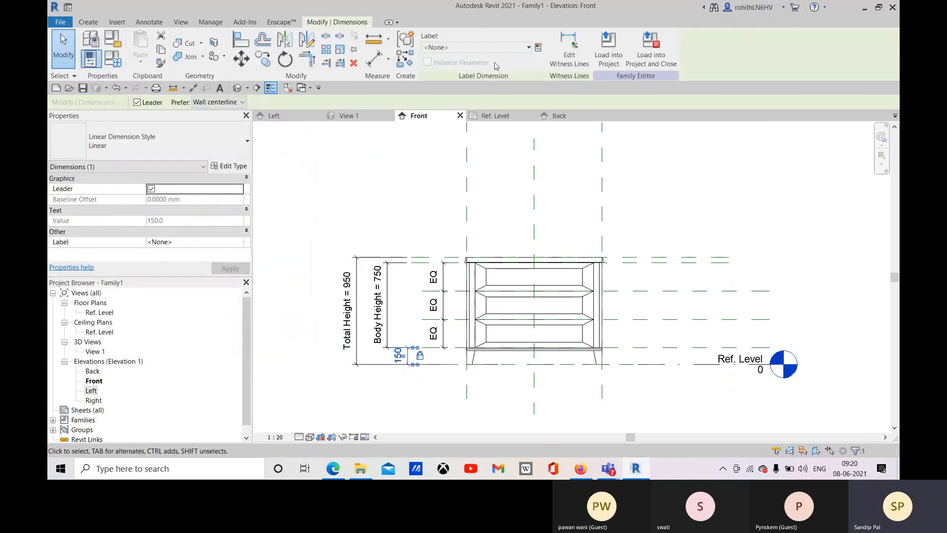
pyautogui.click(488, 47)
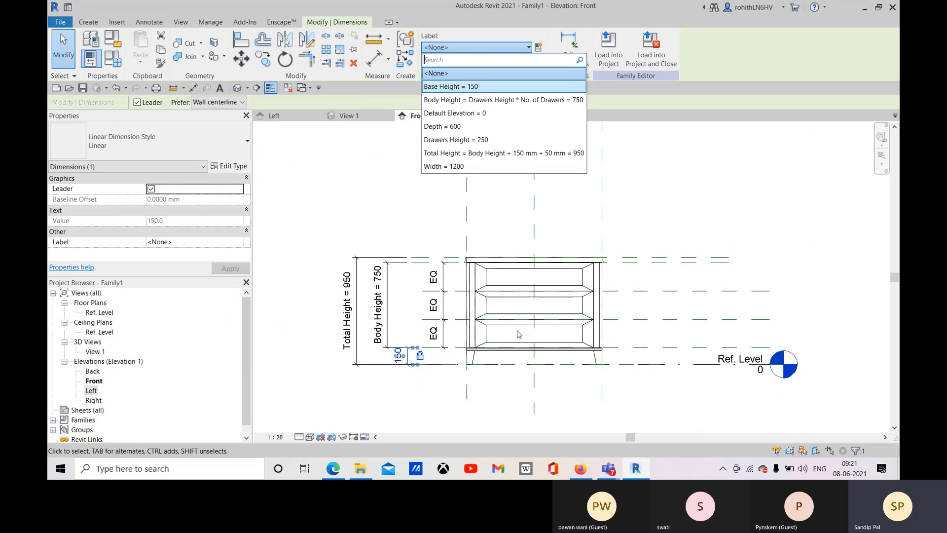
pyautogui.click(460, 87)
pyautogui.scroll(2, 419, 380)
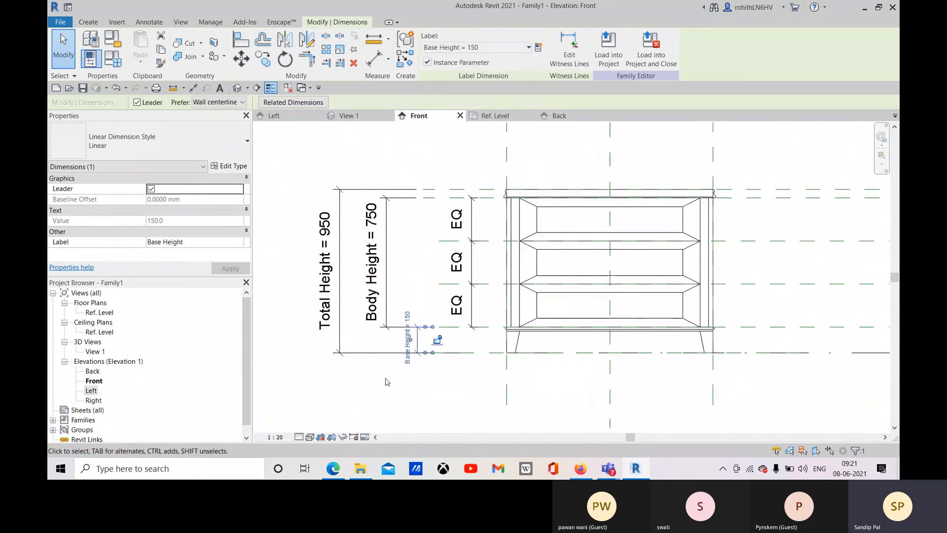
pyautogui.moveTo(377, 380); pyautogui.dragTo(380, 368, button='middle')
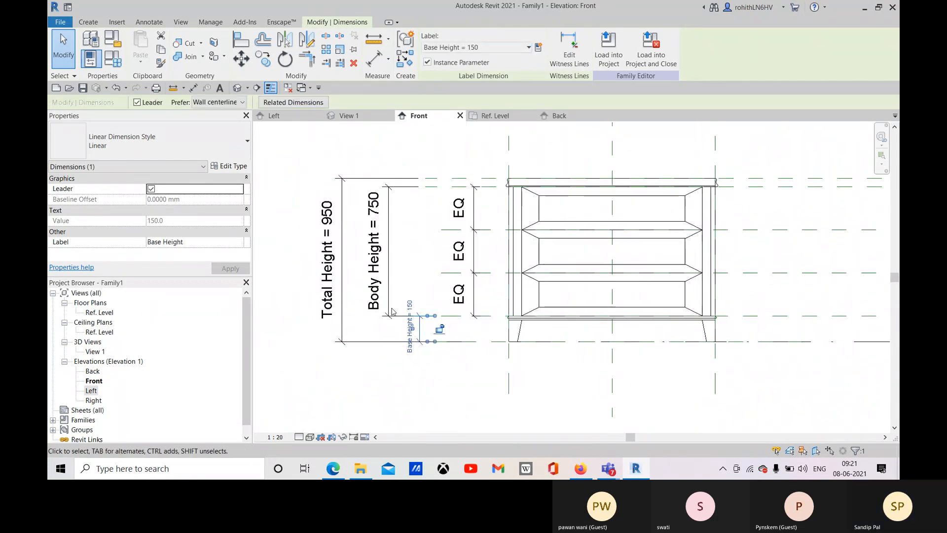
pyautogui.click(441, 369)
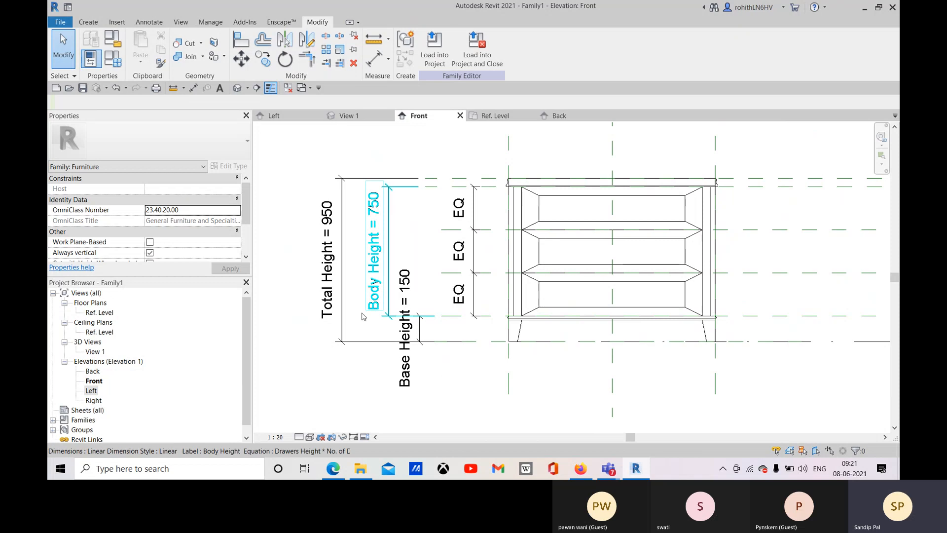
# Replace 150 mm with Base Height in the Total Height formula, making it Body Height + Base Height + 50 mm, and try to apply it.
pyautogui.moveTo(344, 331); pyautogui.dragTo(356, 344, button='middle')
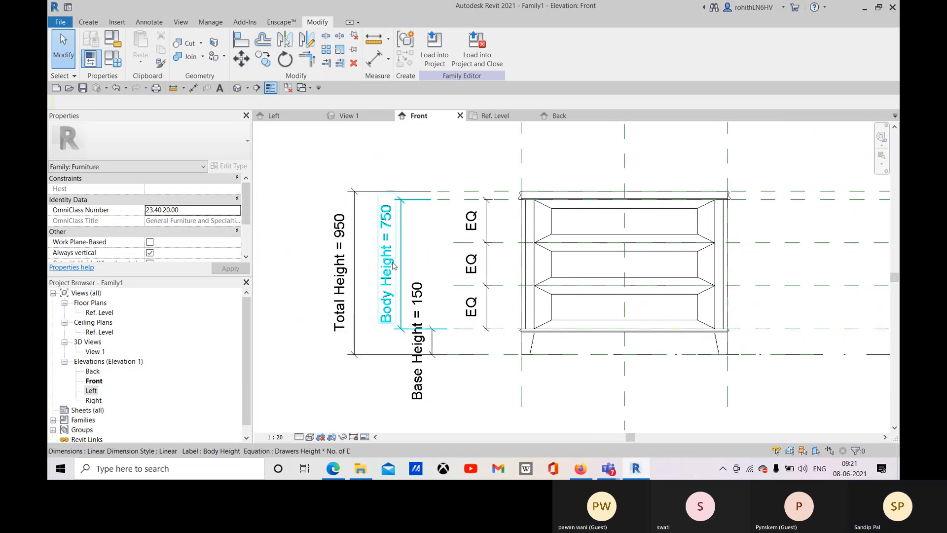
pyautogui.scroll(-1, 407, 221)
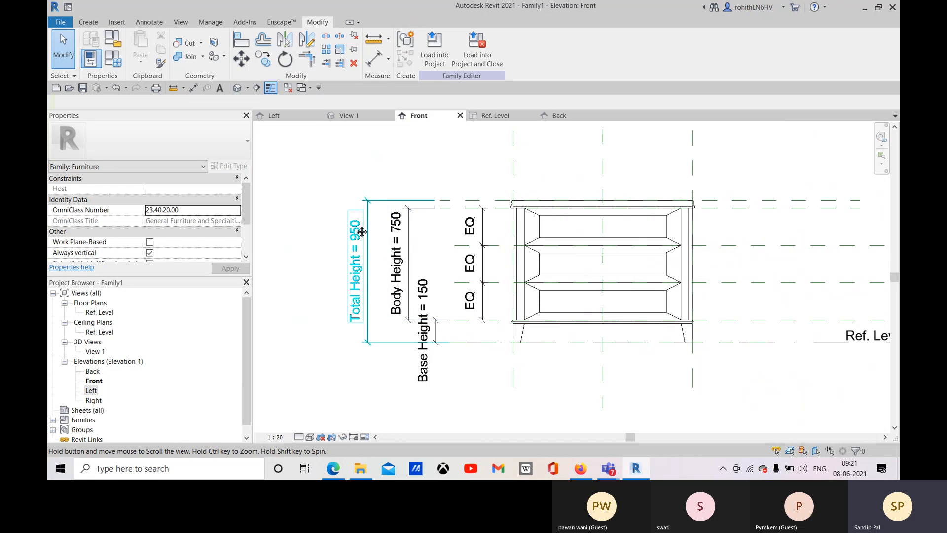
pyautogui.moveTo(365, 232); pyautogui.dragTo(399, 218, button='middle')
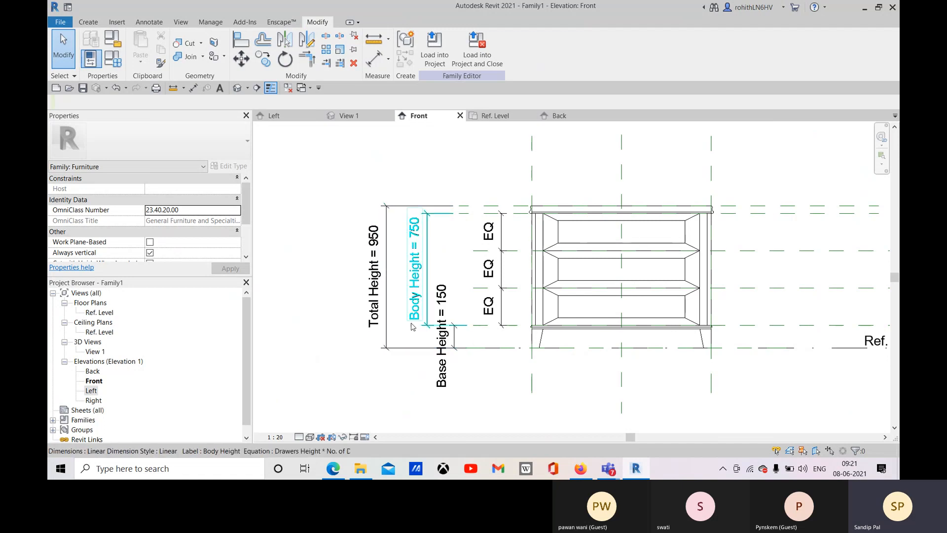
pyautogui.moveTo(364, 349); pyautogui.dragTo(367, 364, button='middle')
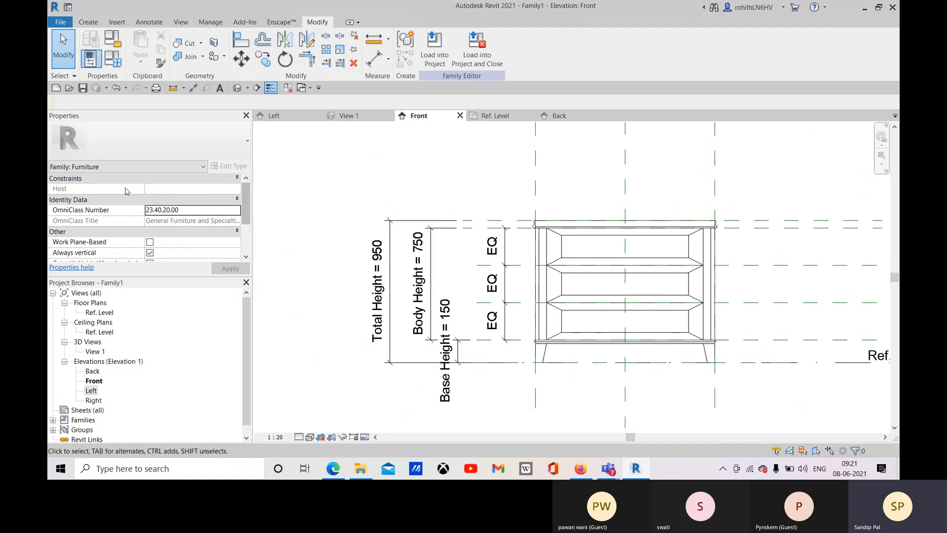
pyautogui.click(115, 58)
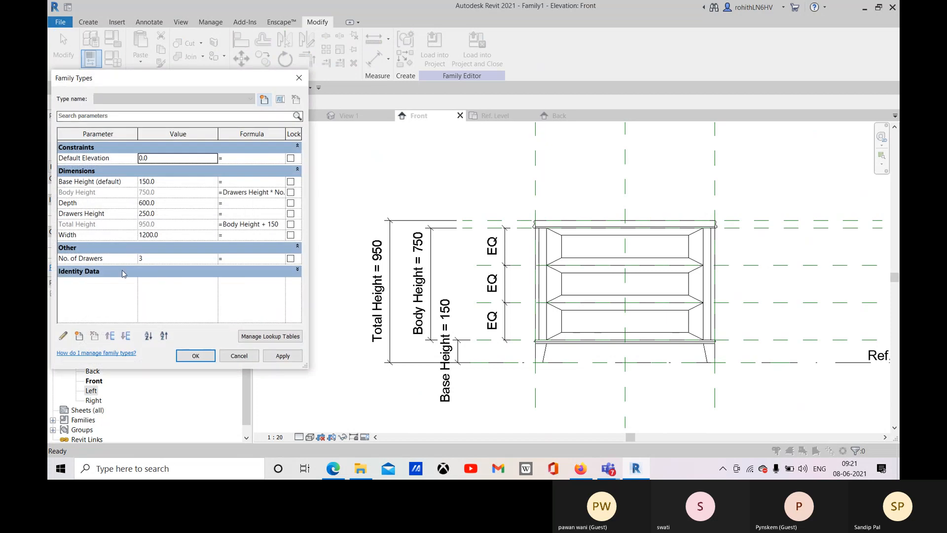
pyautogui.moveTo(148, 78); pyautogui.dragTo(130, 85)
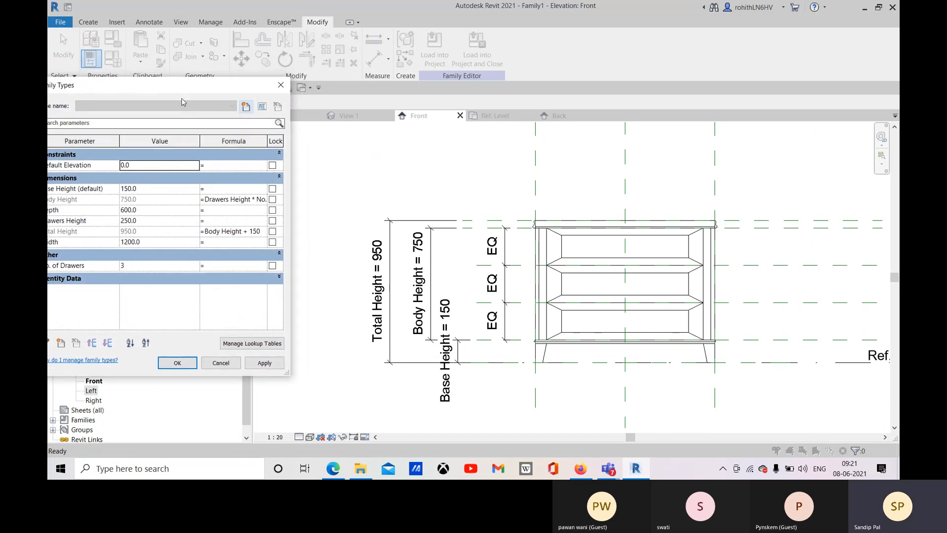
pyautogui.moveTo(181, 89); pyautogui.dragTo(236, 84)
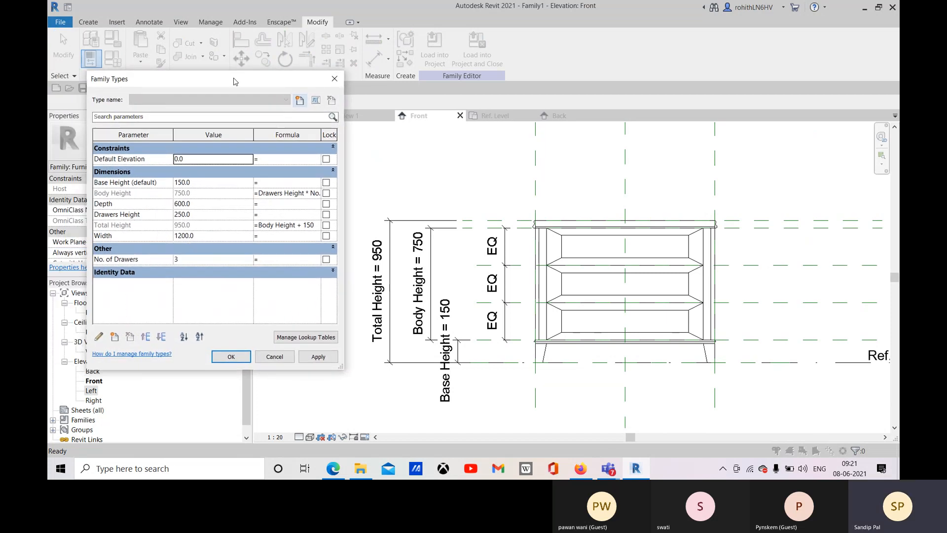
pyautogui.click(317, 227)
pyautogui.moveTo(314, 227); pyautogui.dragTo(304, 227)
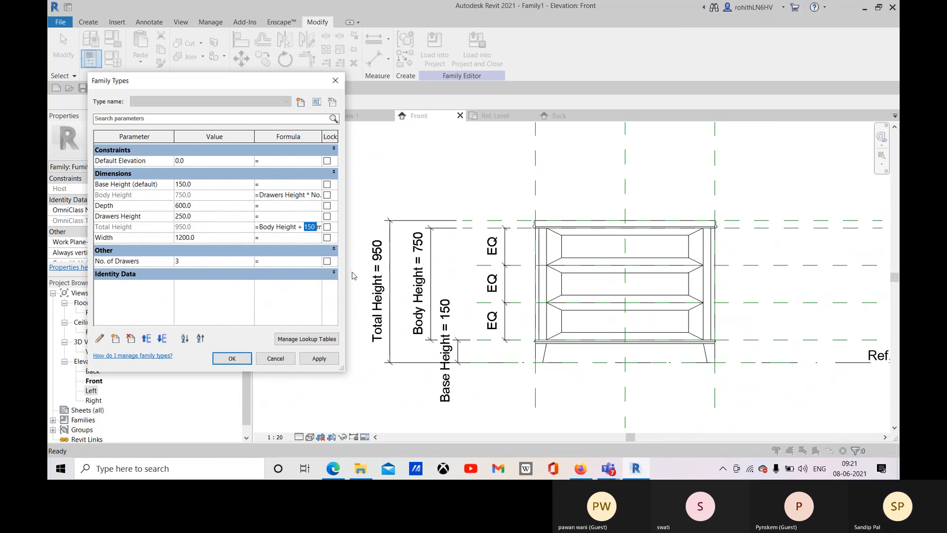
pyautogui.write('B')
pyautogui.write('a')
pyautogui.write('se Heig')
pyautogui.press('Right')
pyautogui.press('Right')
pyautogui.press('Right')
pyautogui.press('Right')
pyautogui.press('Right')
pyautogui.press('Right')
pyautogui.press('Right')
pyautogui.press('BackSpace')
pyautogui.press('BackSpace')
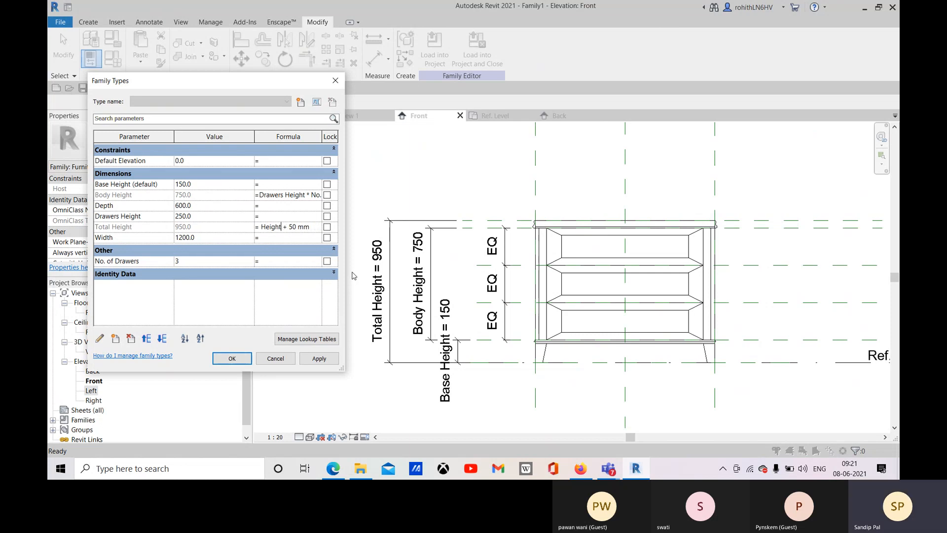
pyautogui.click(319, 358)
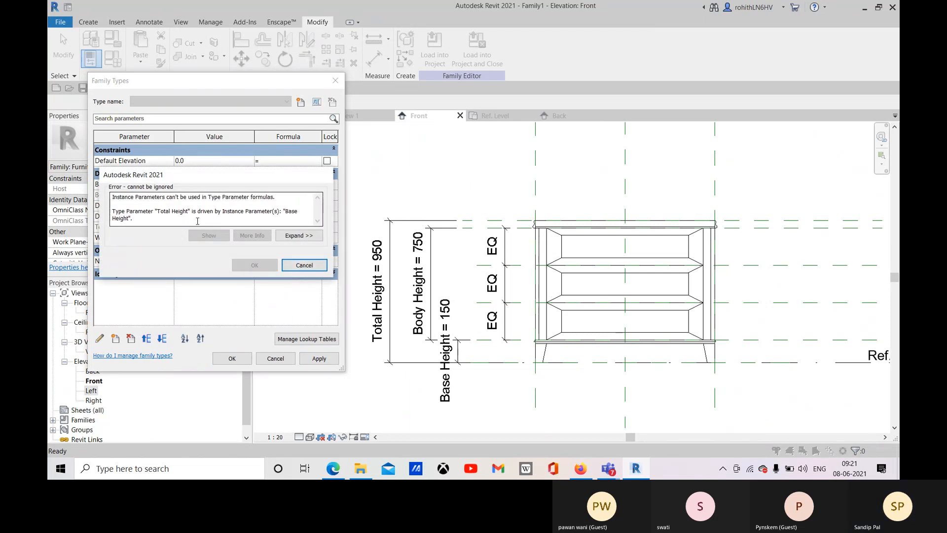
pyautogui.click(292, 266)
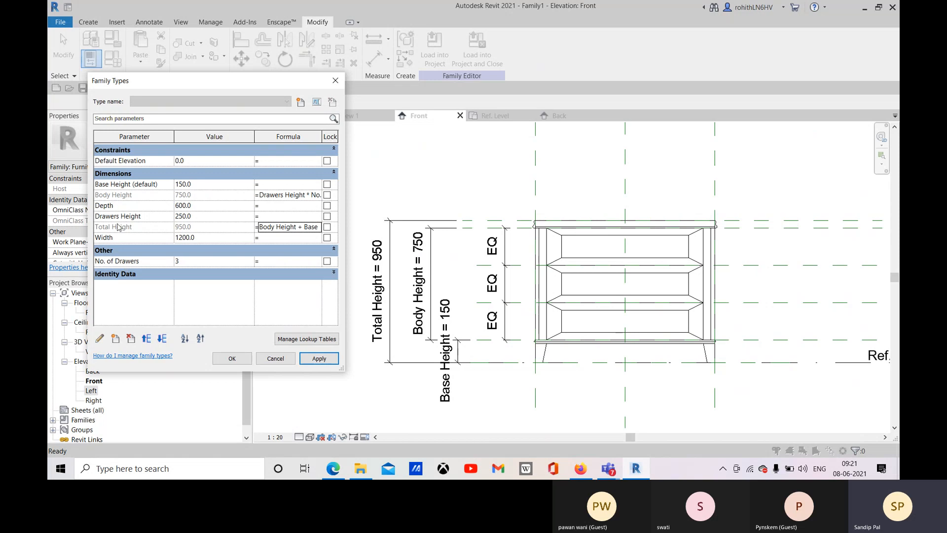
# Check the parameter properties of Total Height and Body Height, keeping both as type parameters.
pyautogui.click(101, 228)
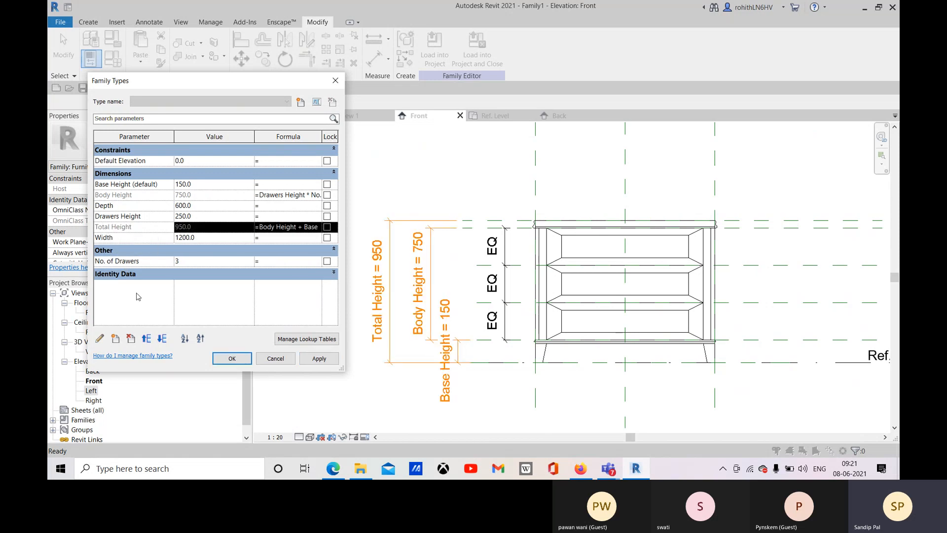
pyautogui.click(100, 338)
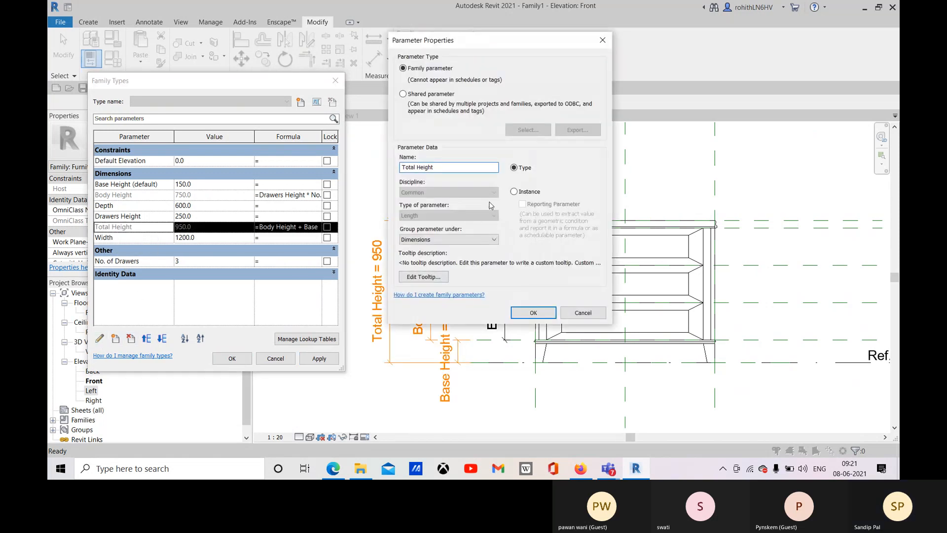
pyautogui.click(533, 313)
pyautogui.click(304, 266)
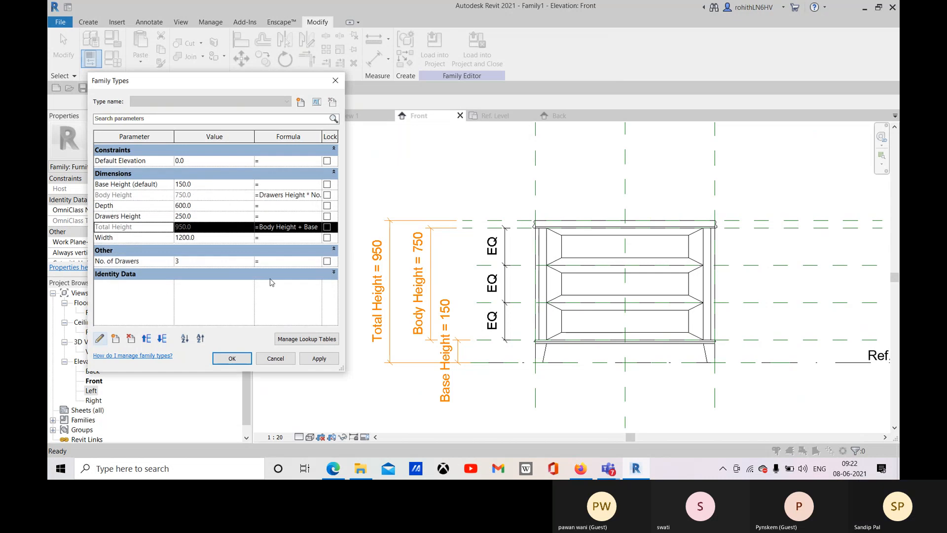
pyautogui.click(289, 227)
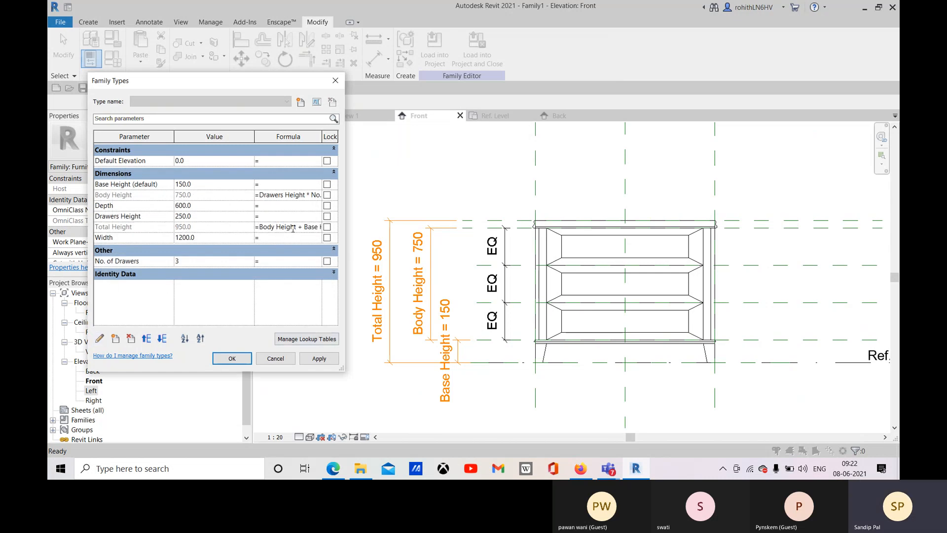
pyautogui.press('End')
pyautogui.press('Tab')
pyautogui.click(116, 195)
pyautogui.click(100, 339)
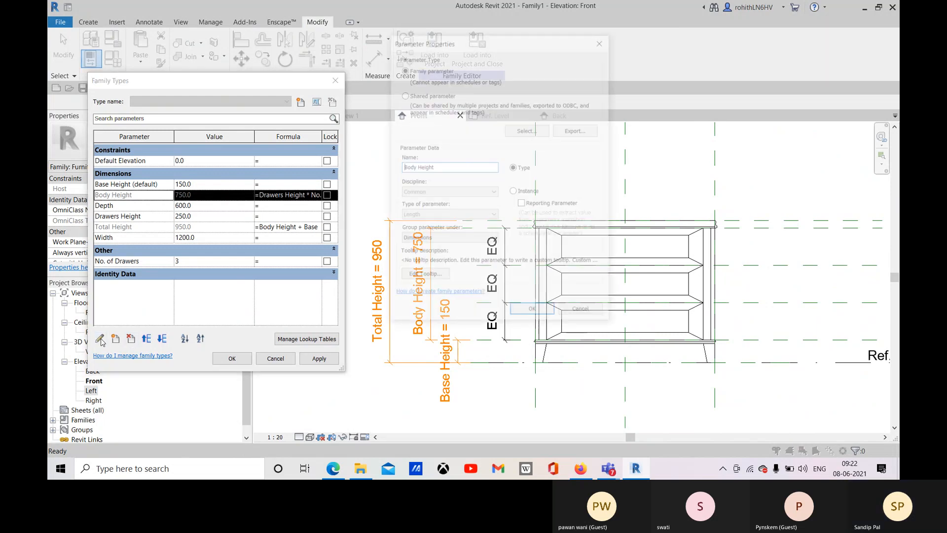
pyautogui.click(532, 308)
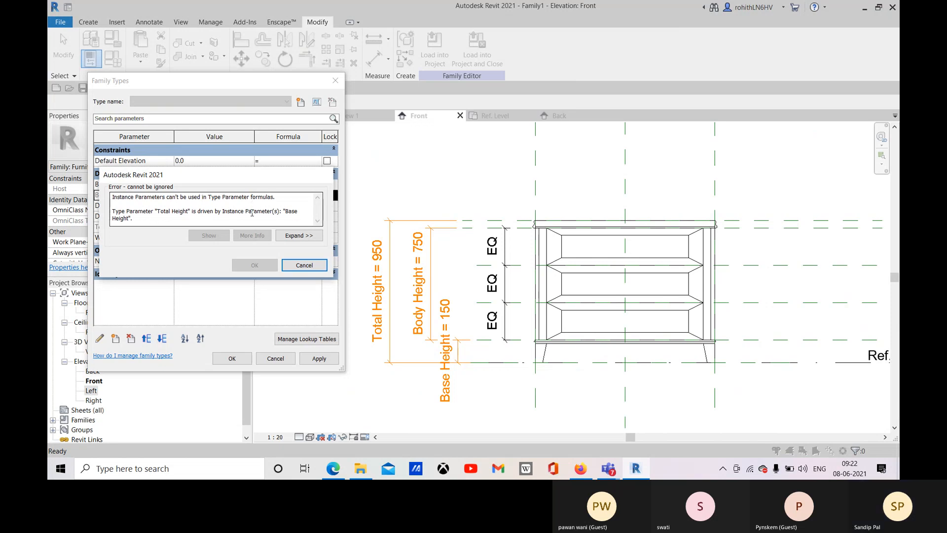
pyautogui.click(293, 264)
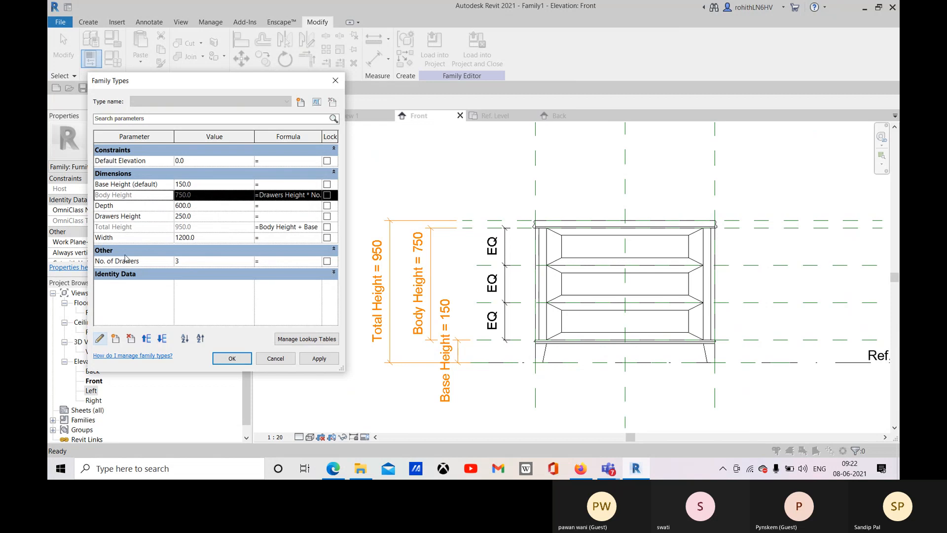
# Change Base Height from an instance to a type parameter, apply the change, and accept the Family Types settings.
pyautogui.click(99, 185)
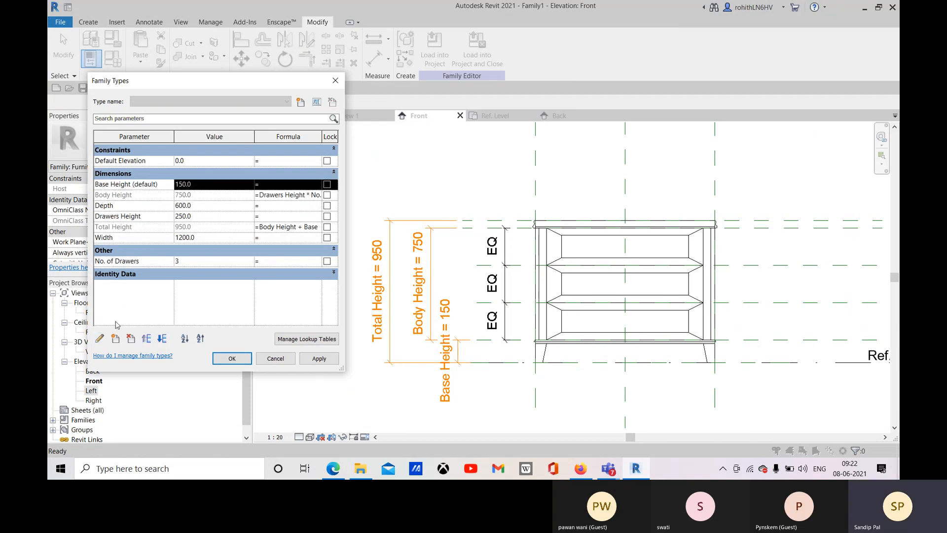
pyautogui.click(100, 338)
pyautogui.click(515, 168)
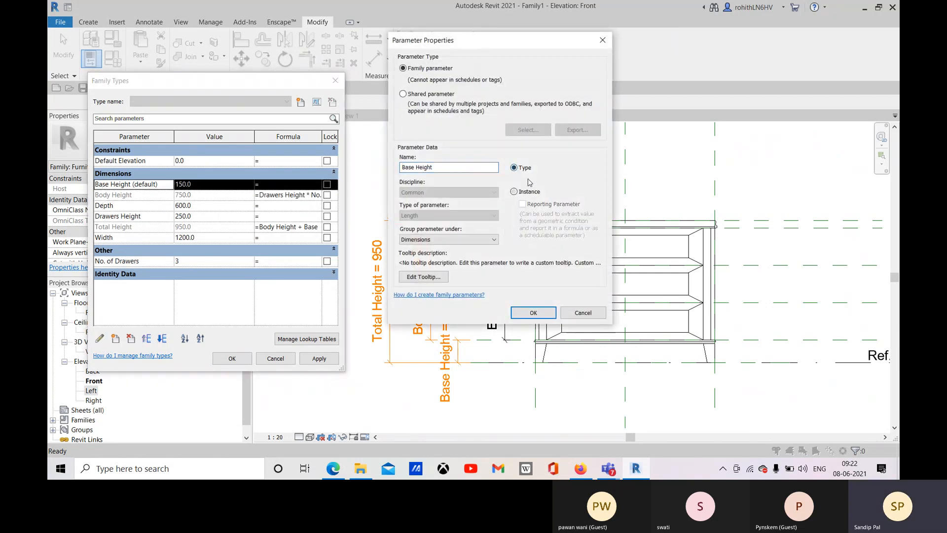
pyautogui.click(534, 313)
pyautogui.click(326, 360)
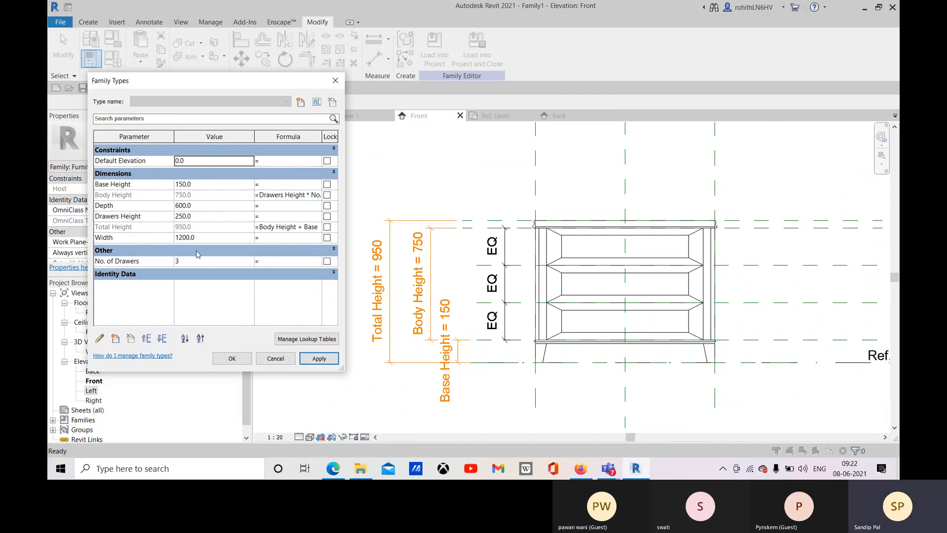
pyautogui.click(294, 229)
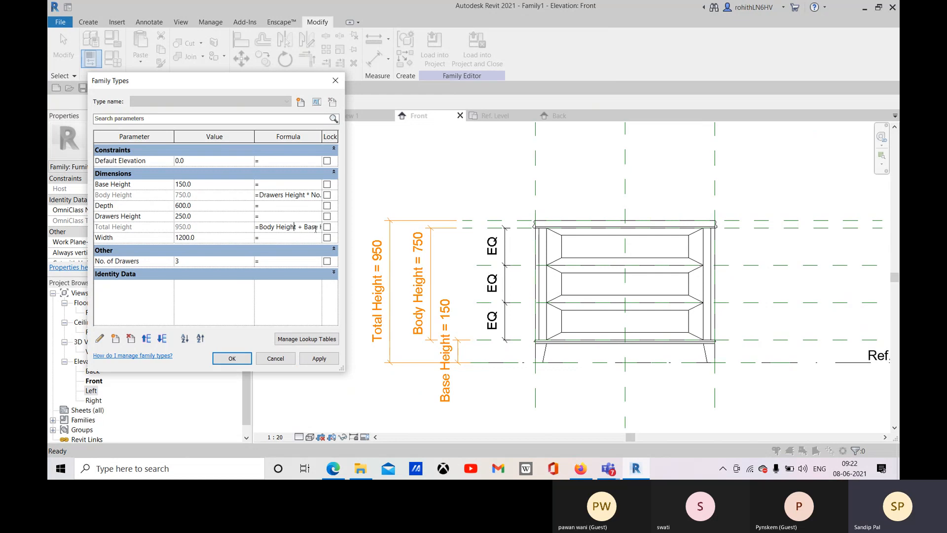
pyautogui.click(232, 358)
# Inspect the cabinet from its front side in the 3D view and reopen Family Types.
pyautogui.click(348, 116)
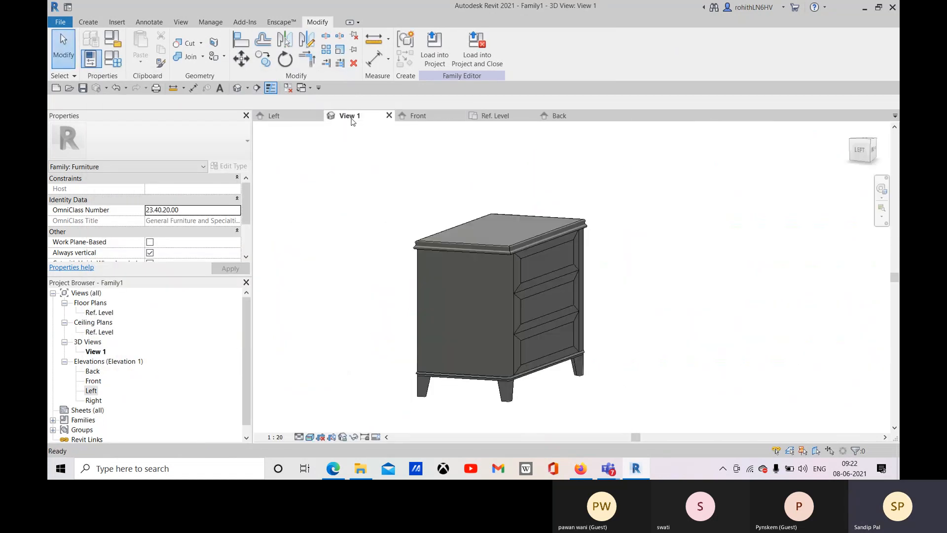
pyautogui.scroll(1, 537, 246)
pyautogui.moveTo(574, 296); pyautogui.dragTo(591, 247, button='middle')
pyautogui.keyDown('shift'); pyautogui.moveTo(624, 298); pyautogui.dragTo(437, 351, button='middle'); pyautogui.keyUp('shift')
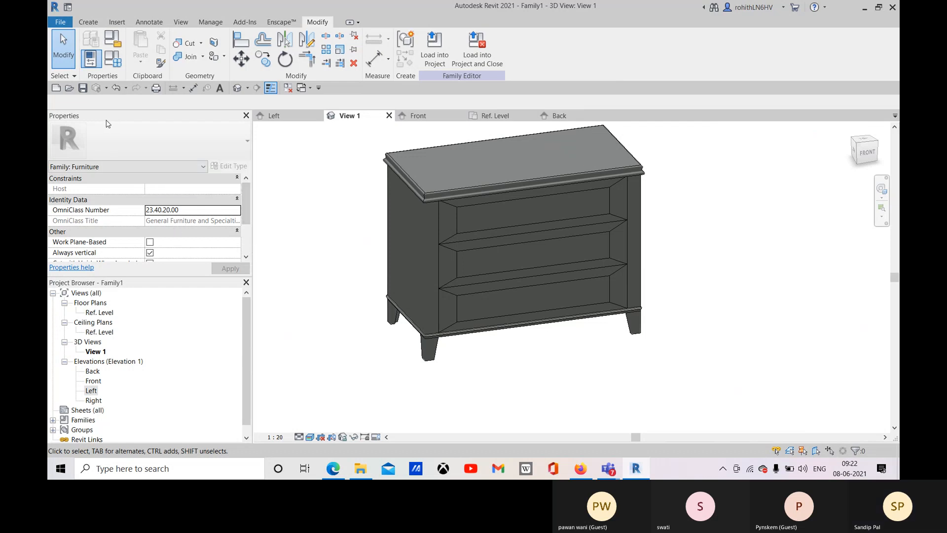
pyautogui.click(90, 58)
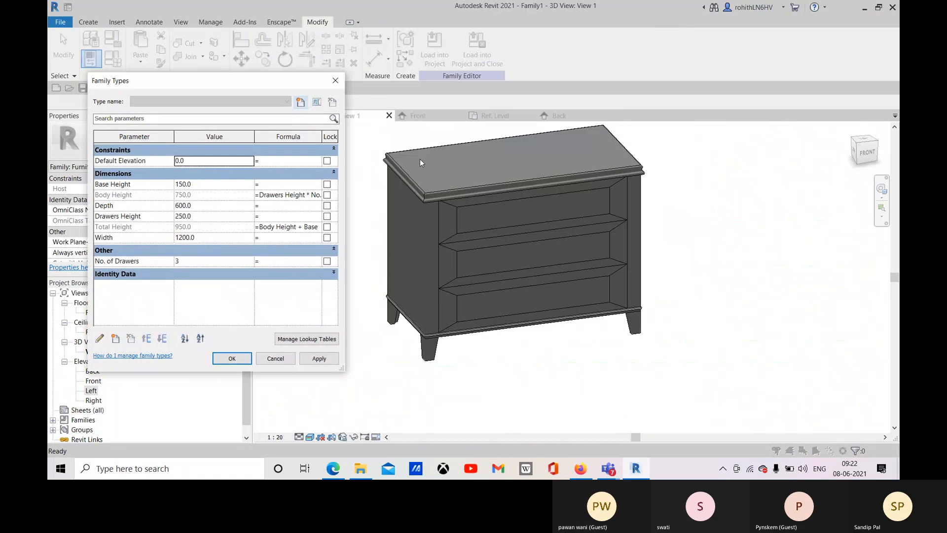
# Set the No. of Drawers parameter to 5 and apply it to the dresser family.
pyautogui.click(191, 260)
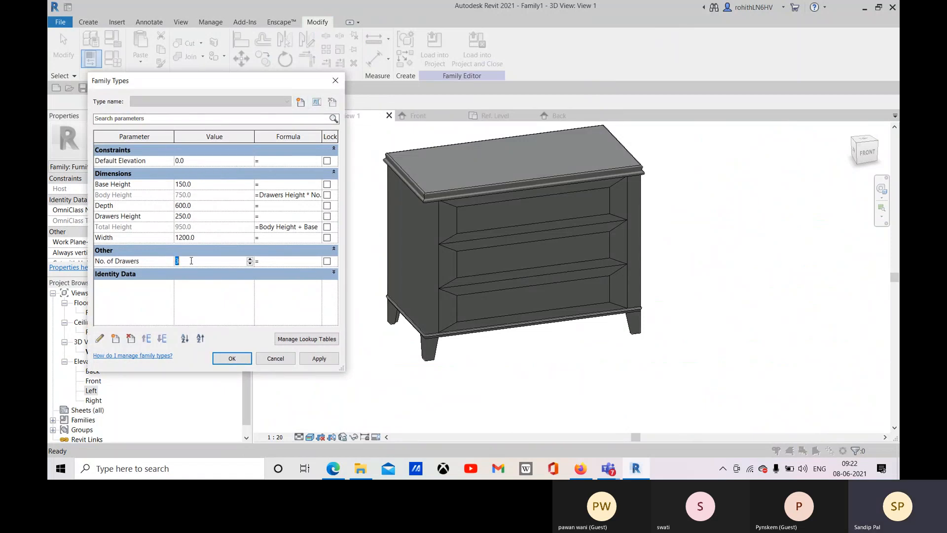
pyautogui.write('5')
pyautogui.click(319, 360)
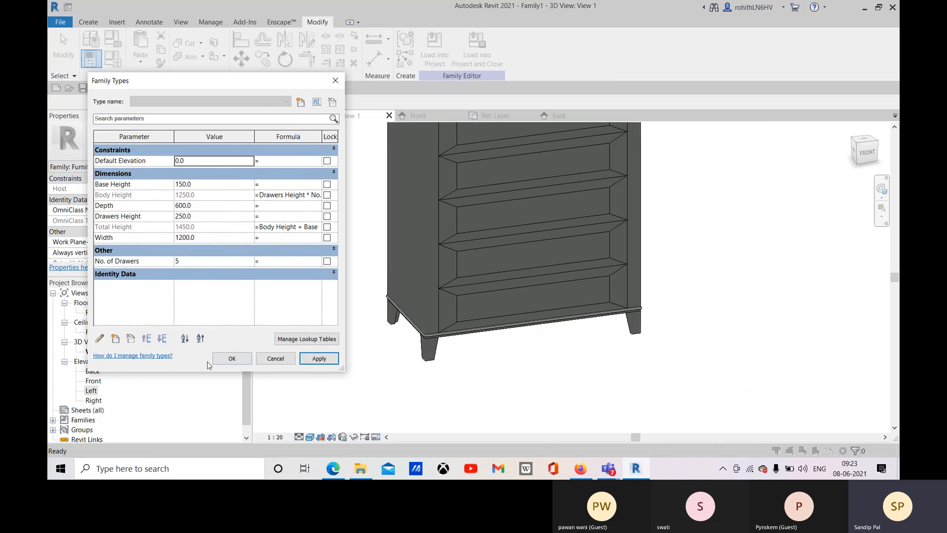
pyautogui.click(215, 360)
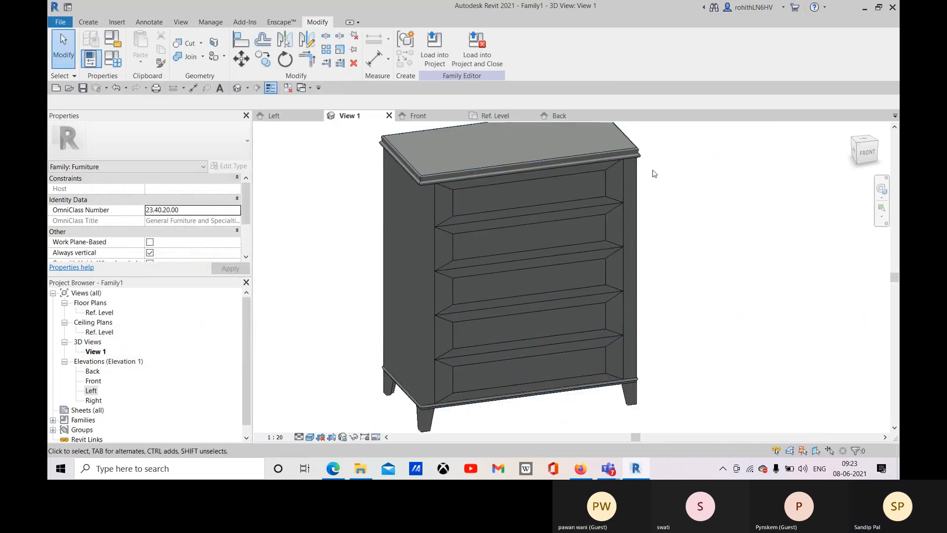
pyautogui.moveTo(598, 346); pyautogui.dragTo(607, 321, button='middle')
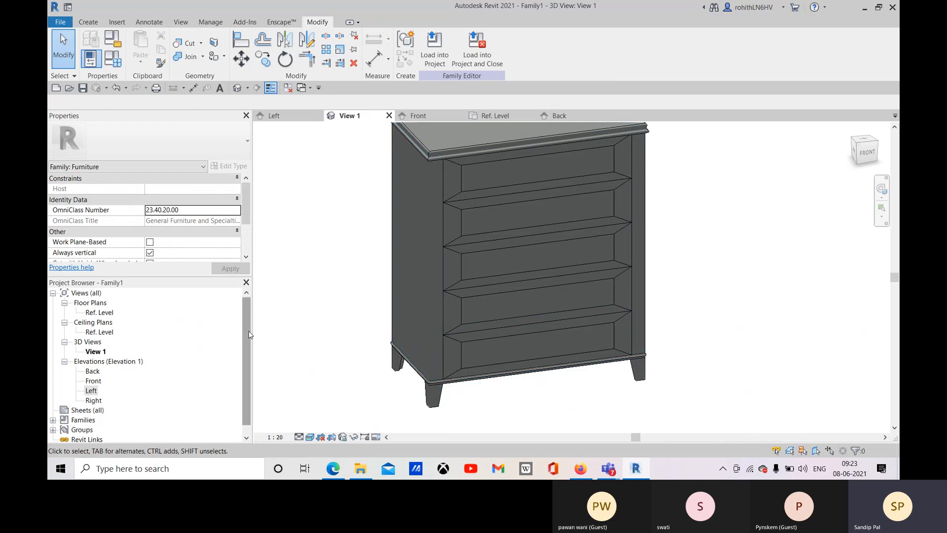
# Set the Drawers Height parameter to 300 and apply it to the dresser family.
pyautogui.click(113, 59)
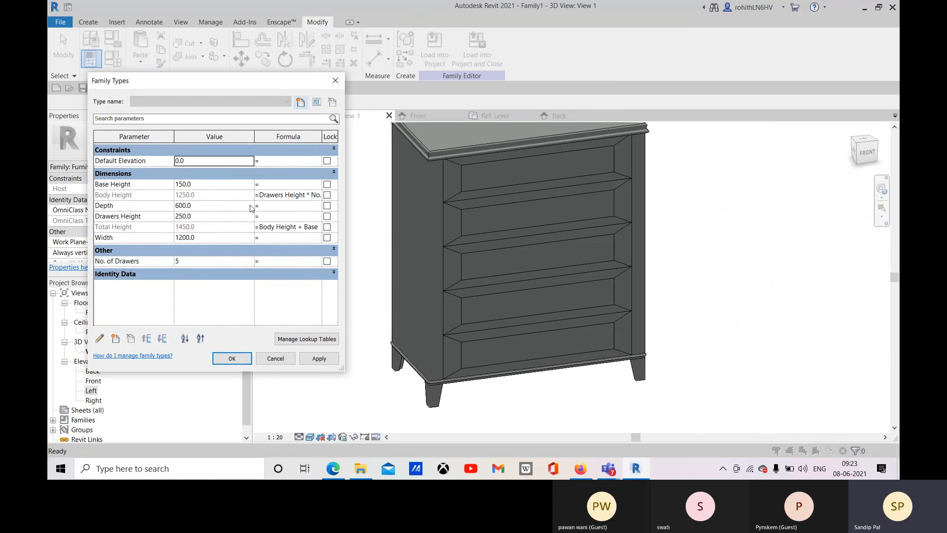
pyautogui.click(137, 196)
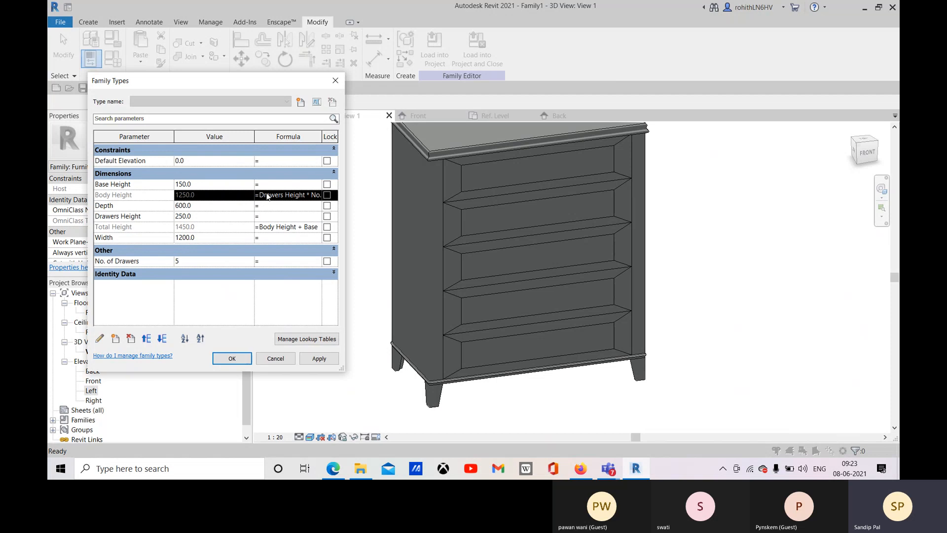
pyautogui.click(204, 198)
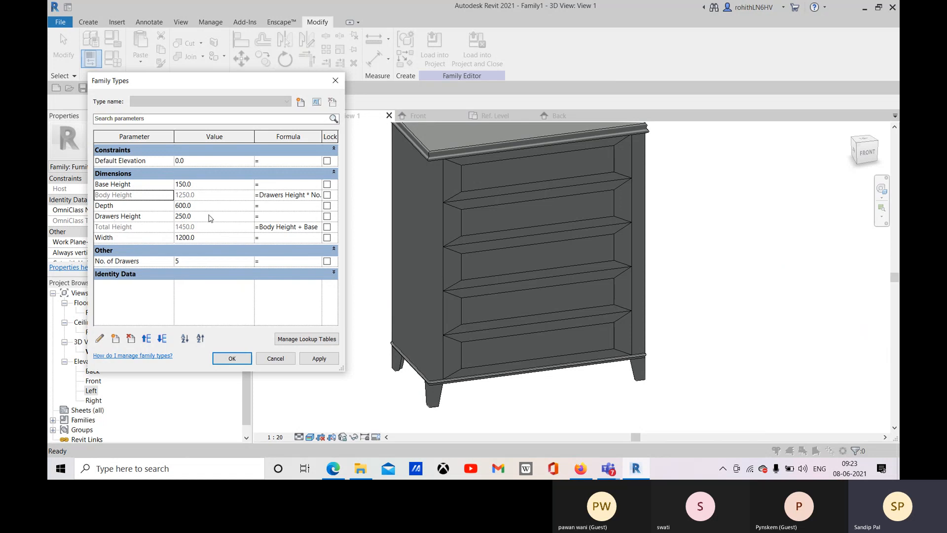
pyautogui.click(195, 216)
pyautogui.moveTo(195, 217); pyautogui.dragTo(178, 220)
pyautogui.write('300')
pyautogui.click(198, 263)
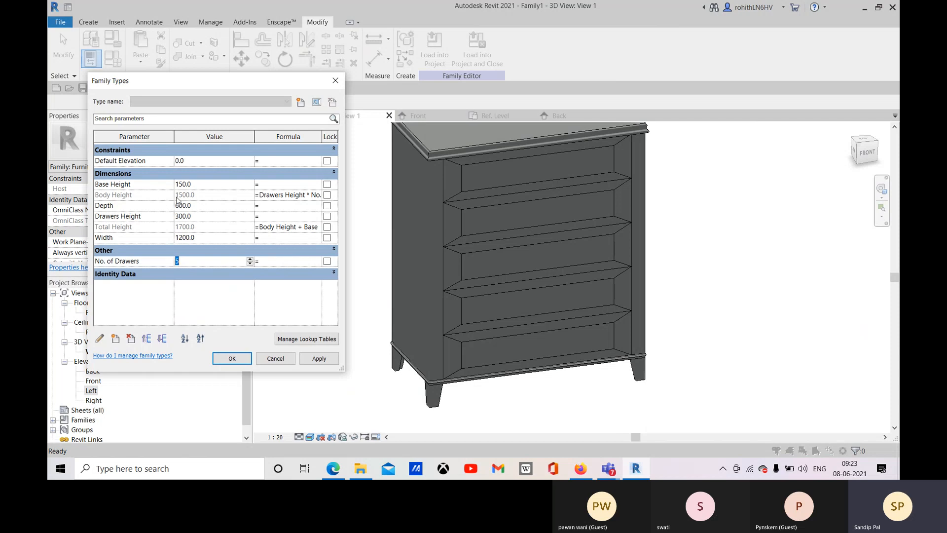
pyautogui.click(319, 359)
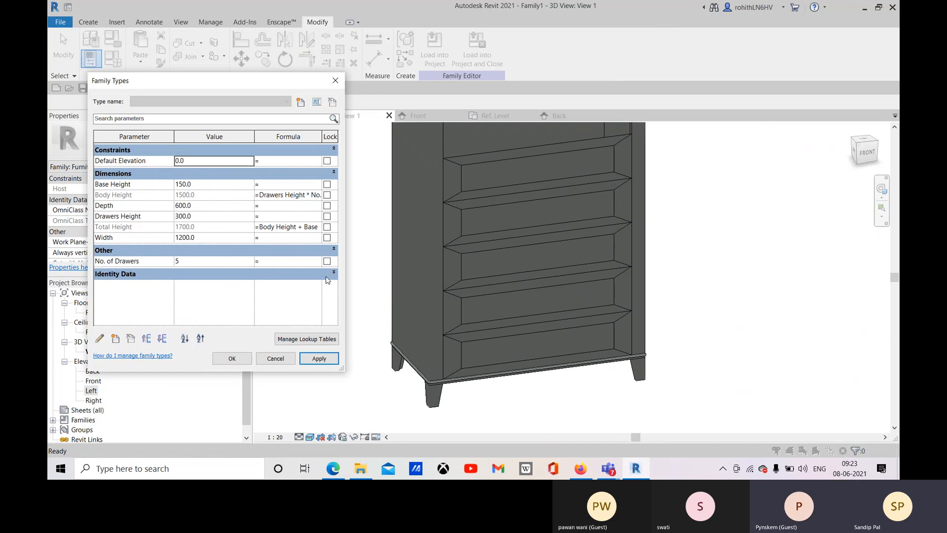
pyautogui.click(232, 358)
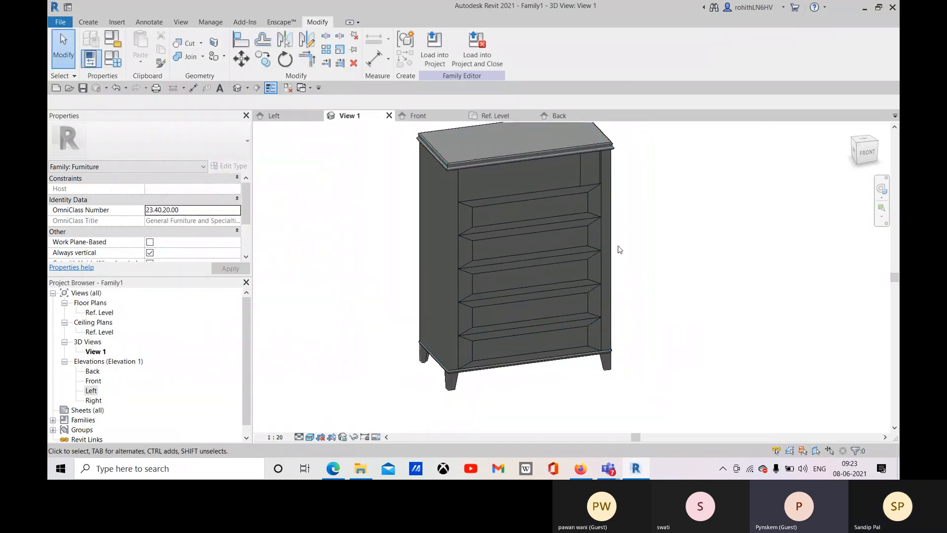
# Examine the drawer array in the front elevation and check which parameter labels its count.
pyautogui.keyDown('shift'); pyautogui.moveTo(641, 260); pyautogui.dragTo(613, 259, button='middle'); pyautogui.keyUp('shift')
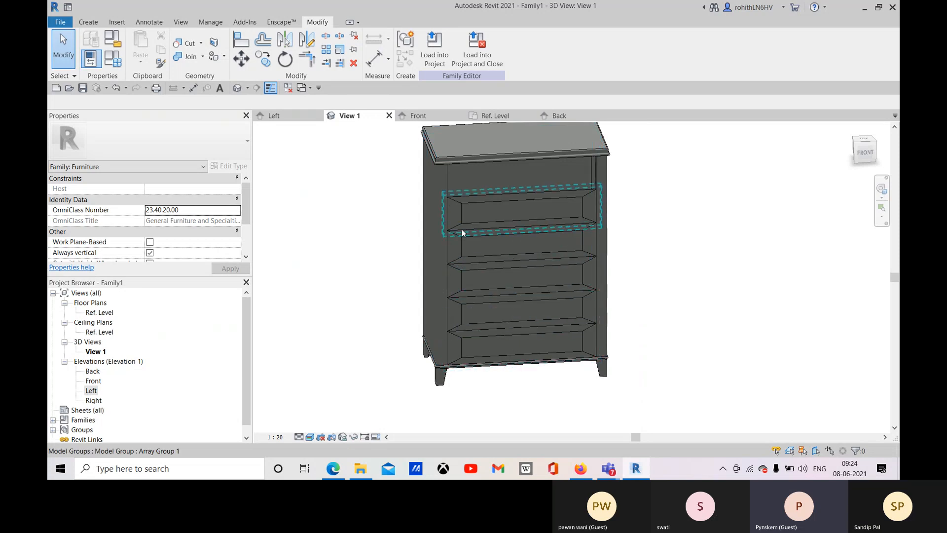
pyautogui.click(417, 117)
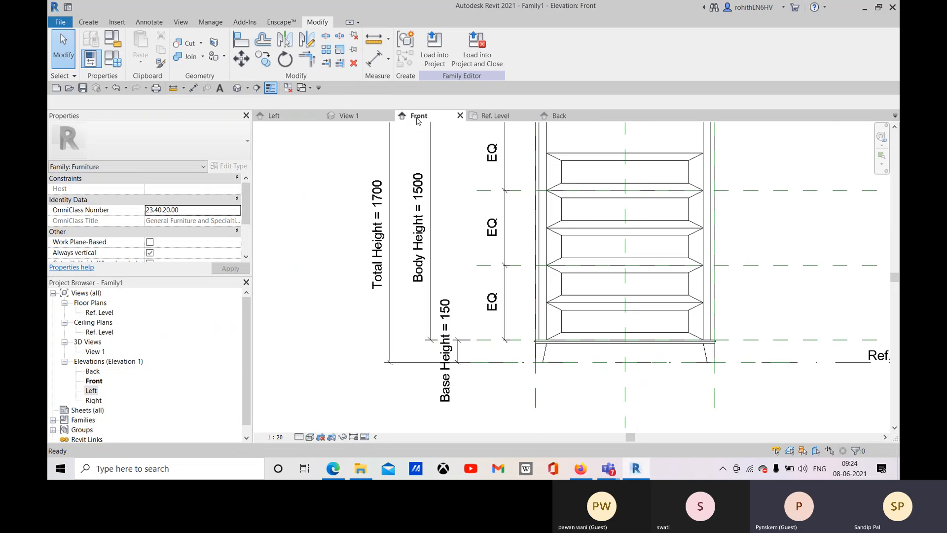
pyautogui.scroll(-2, 474, 284)
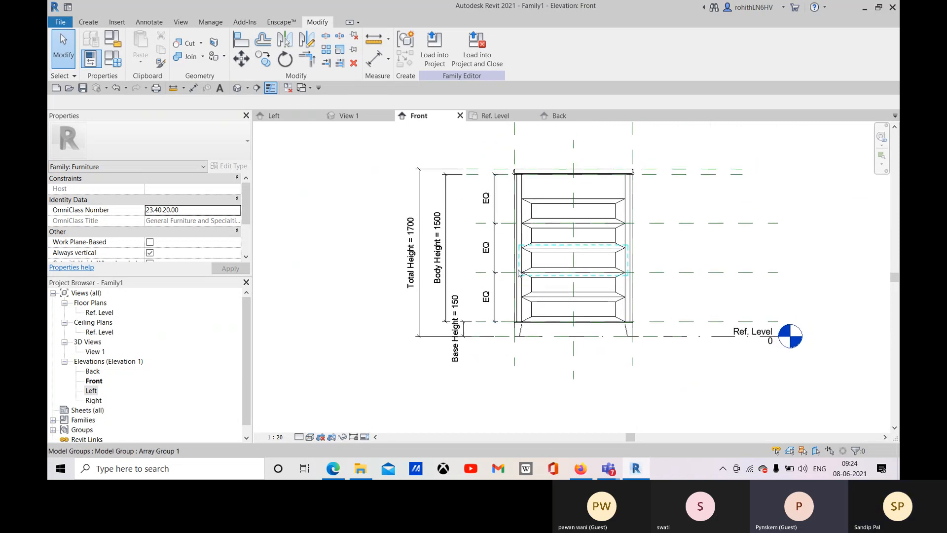
pyautogui.click(565, 212)
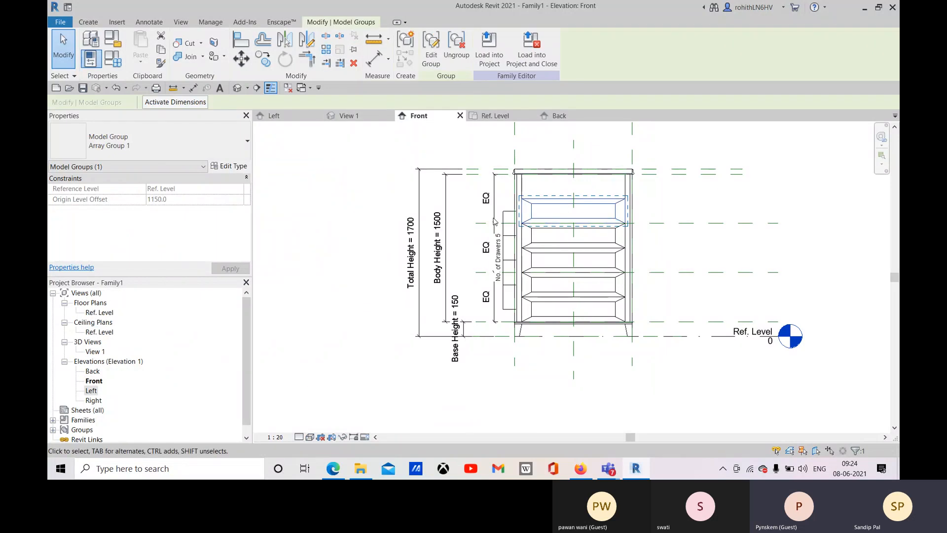
pyautogui.scroll(2, 504, 252)
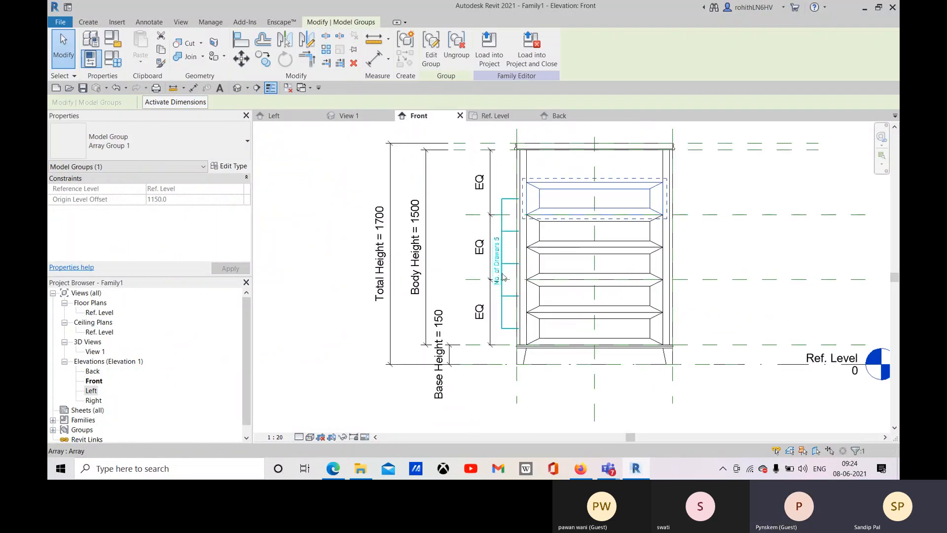
pyautogui.click(510, 267)
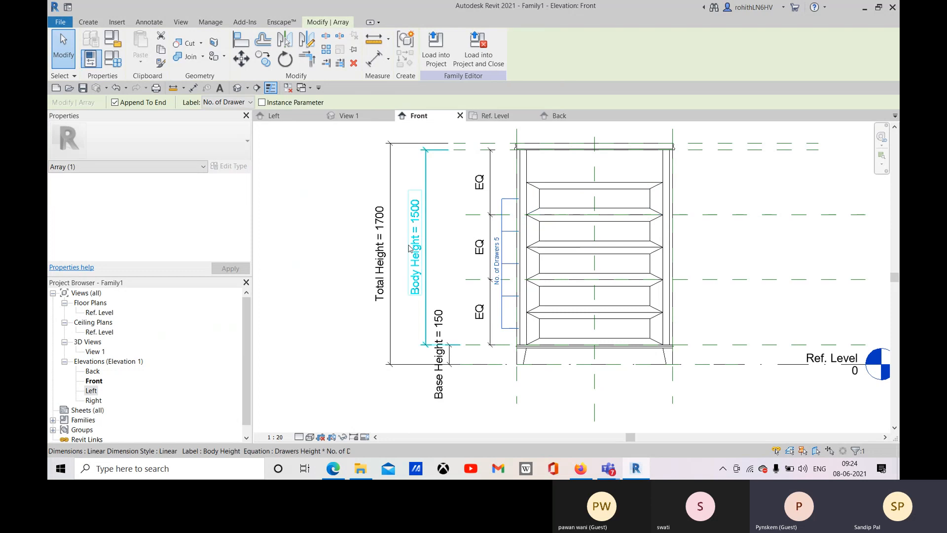
pyautogui.click(227, 102)
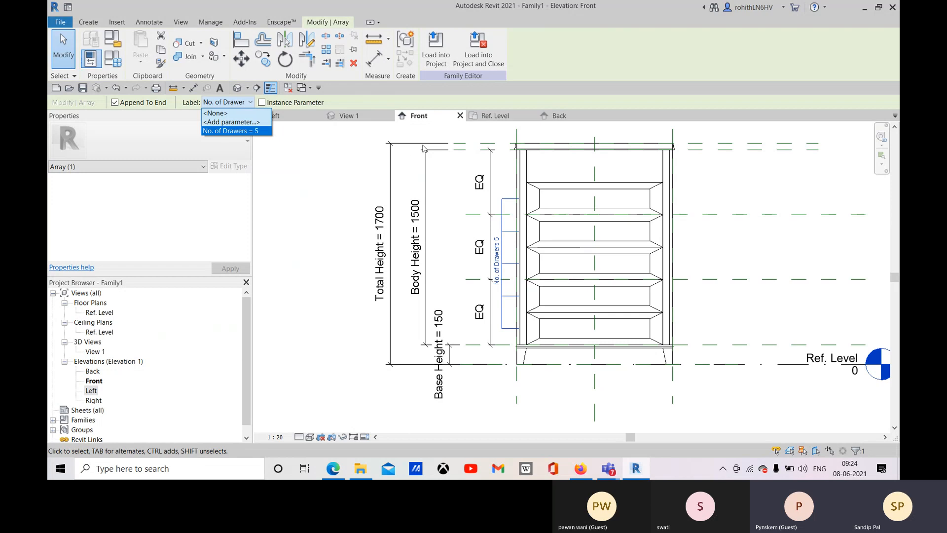
pyautogui.click(334, 105)
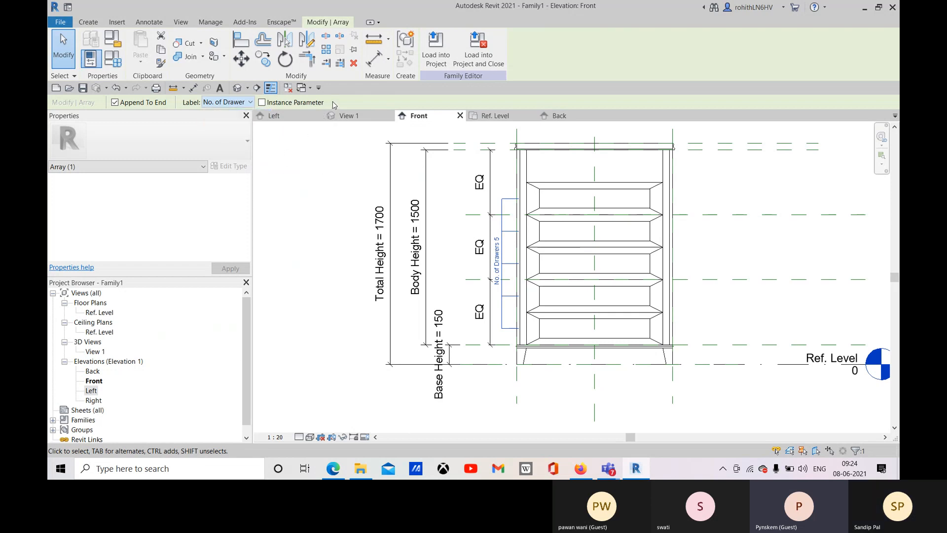
pyautogui.moveTo(584, 342); pyautogui.dragTo(568, 344, button='middle')
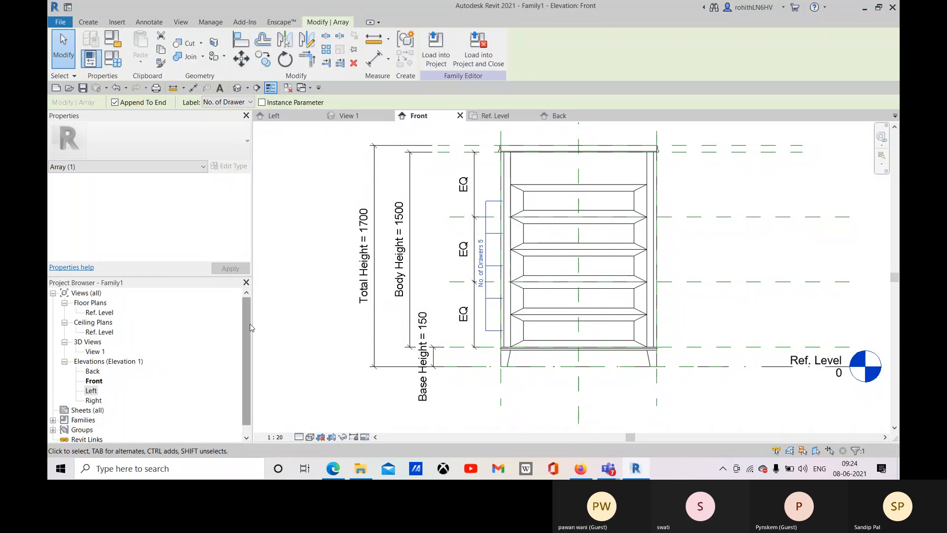
# Set No. of Drawers to 3 and Drawers Height to 250 in the family types and apply both.
pyautogui.click(112, 58)
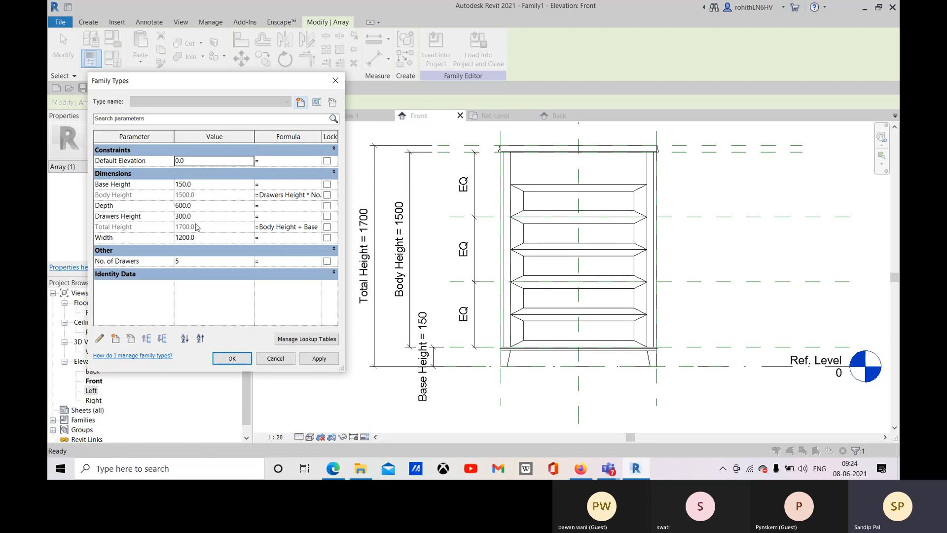
pyautogui.click(181, 262)
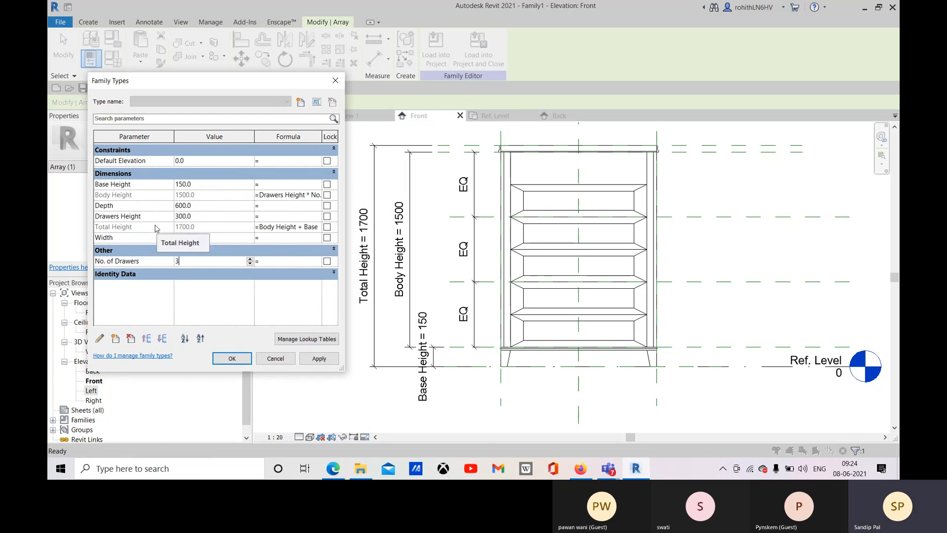
pyautogui.click(319, 358)
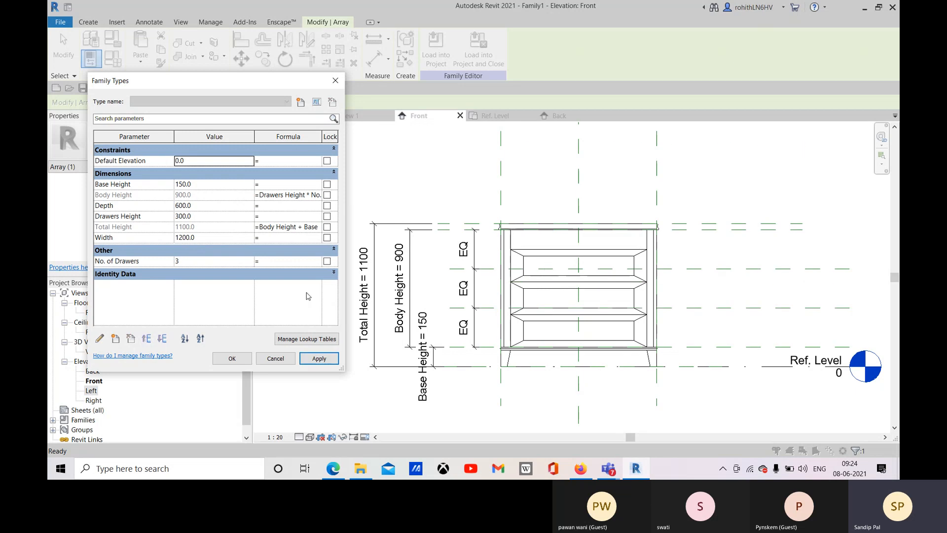
pyautogui.click(200, 216)
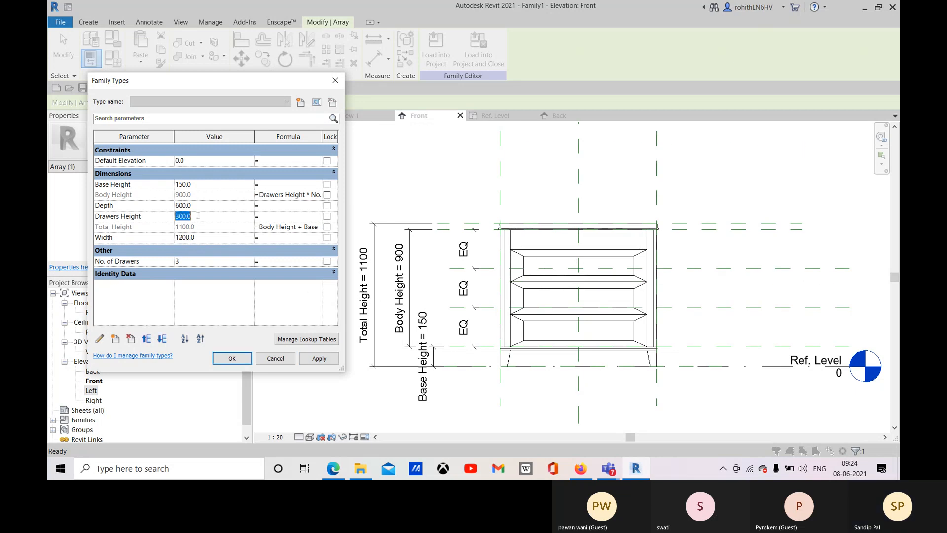
pyautogui.write('250')
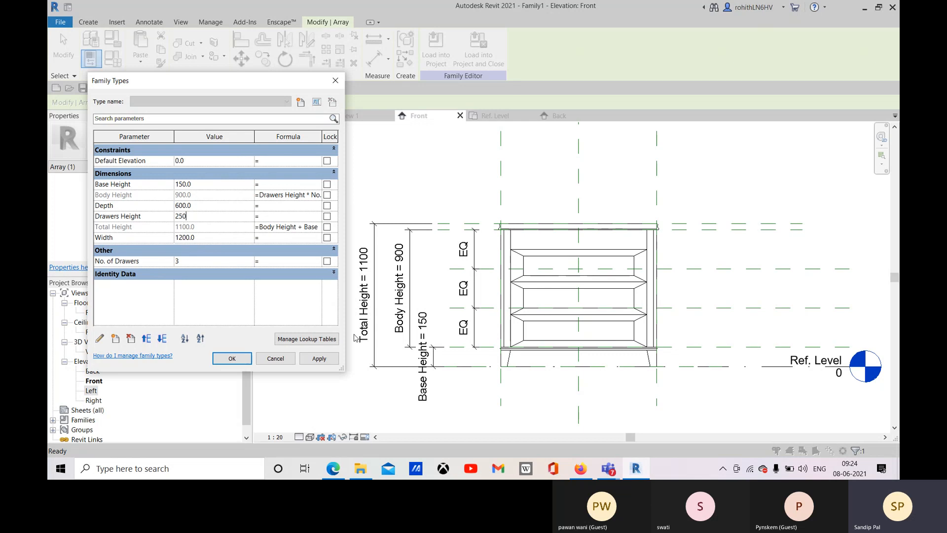
pyautogui.click(319, 358)
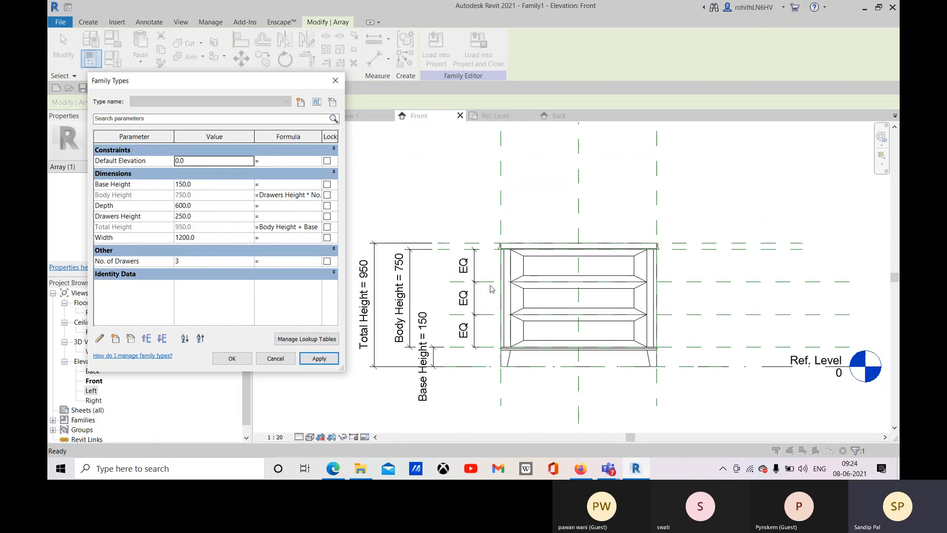
pyautogui.click(232, 358)
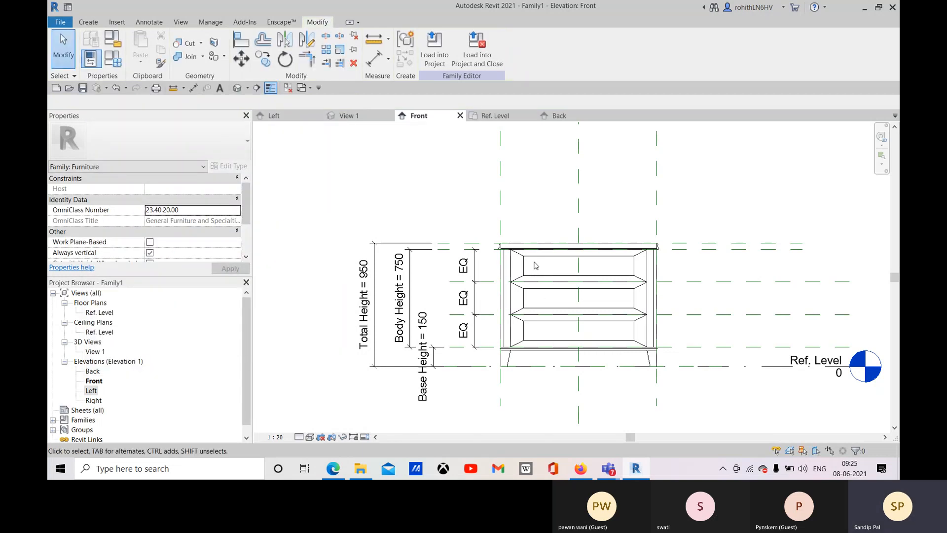
# Ungroup the upper, middle and lower drawer array groups in the front elevation.
pyautogui.click(524, 275)
pyautogui.scroll(3, 523, 274)
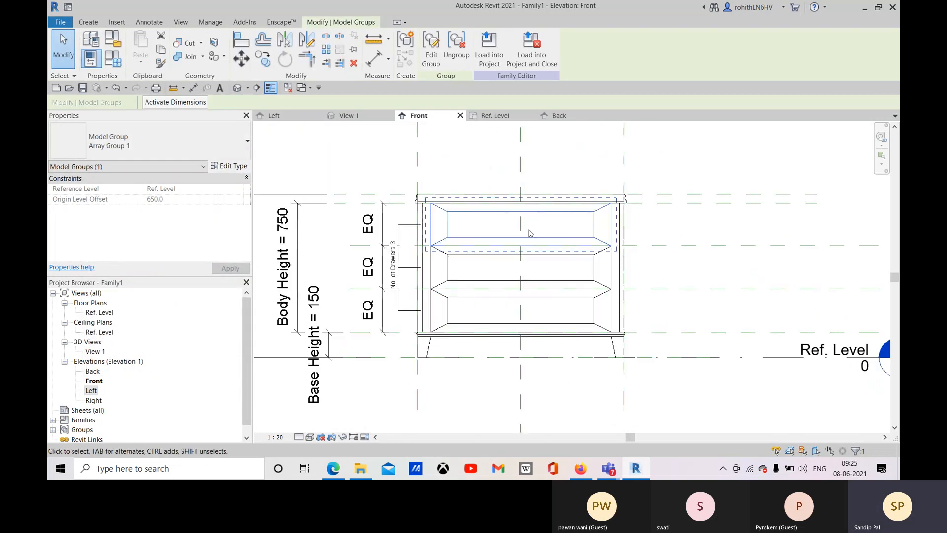
pyautogui.scroll(2, 477, 243)
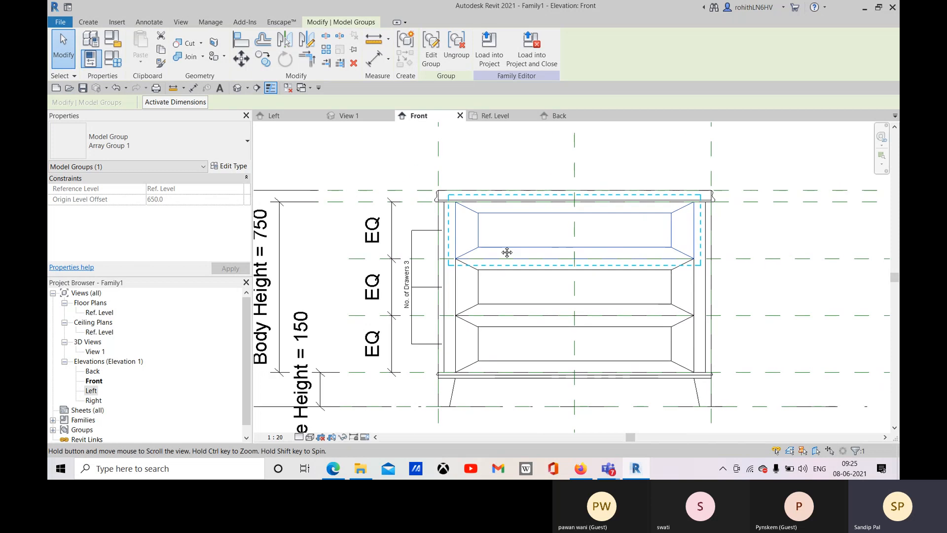
pyautogui.click(443, 248)
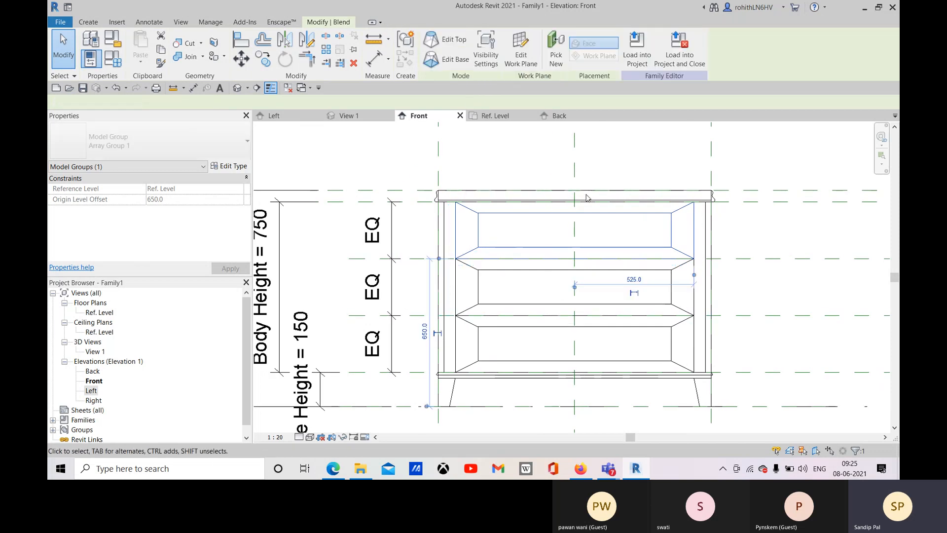
pyautogui.click(457, 246)
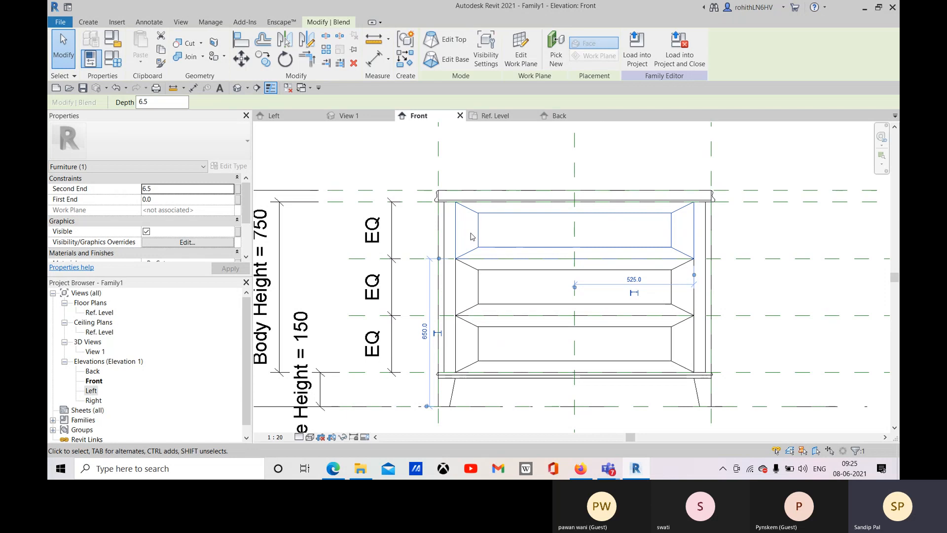
pyautogui.click(486, 254)
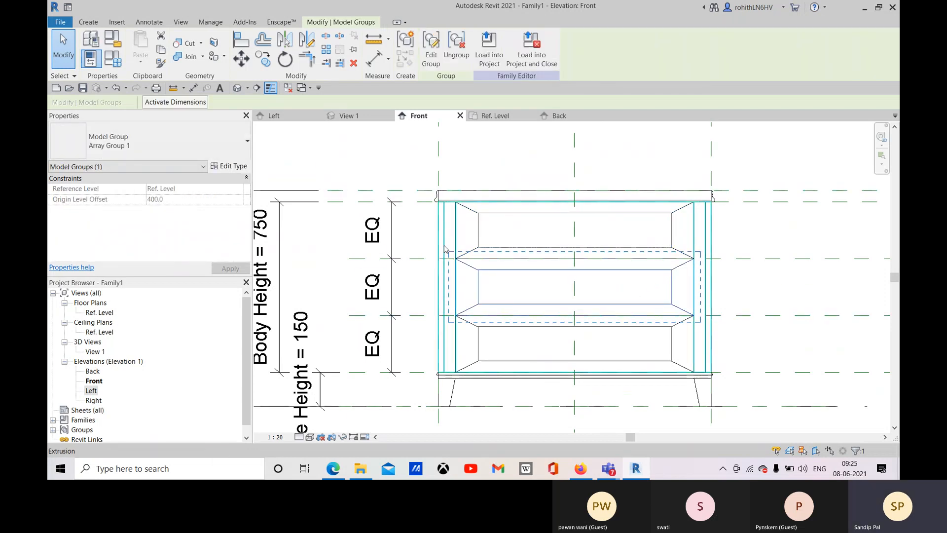
pyautogui.click(486, 340)
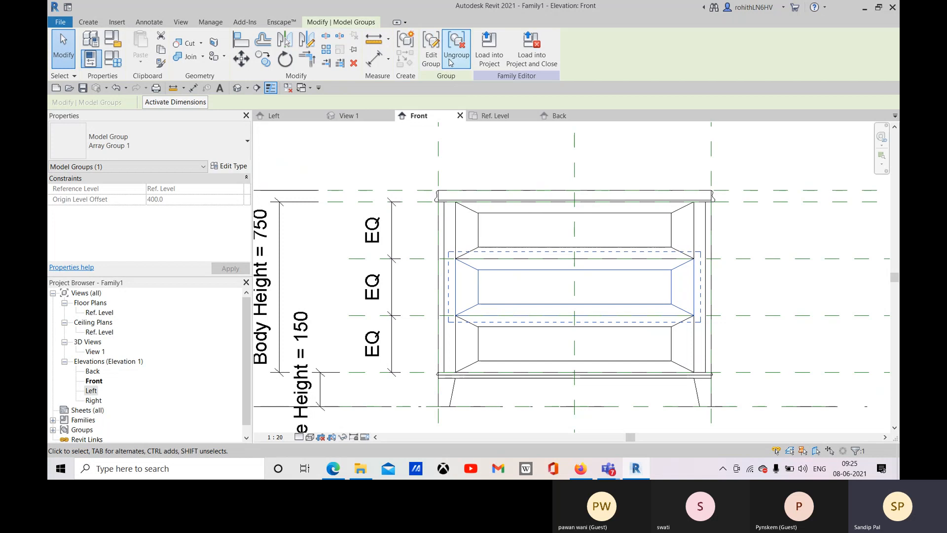
pyautogui.click(494, 311)
pyautogui.click(477, 342)
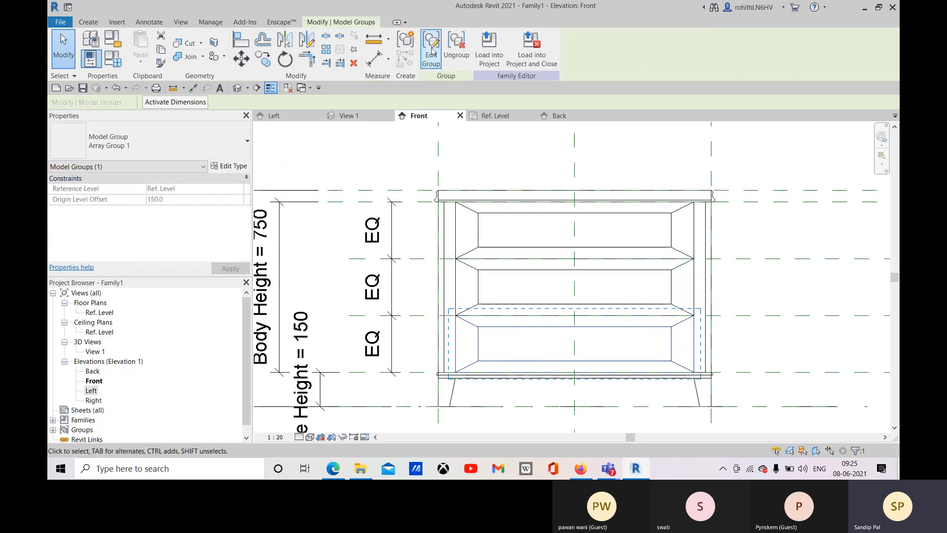
pyautogui.click(452, 61)
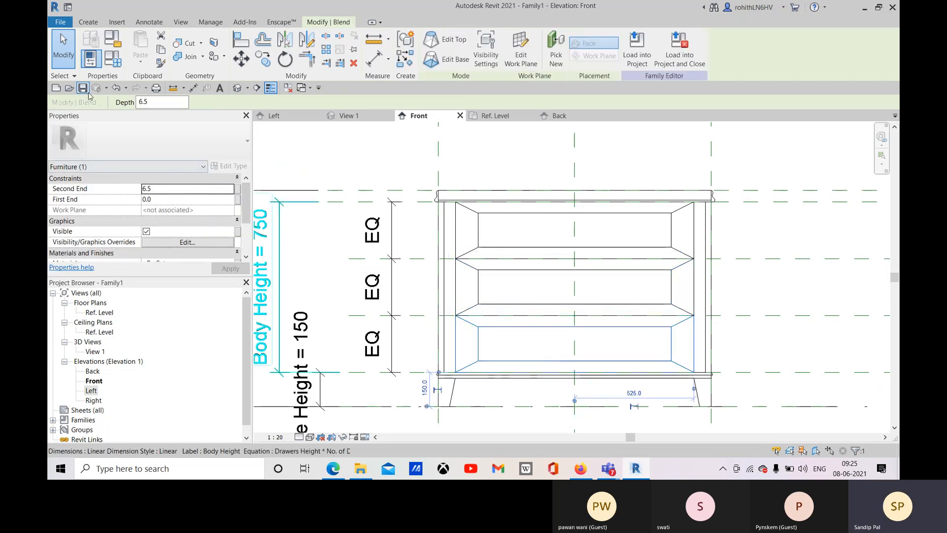
# Set No. of Drawers to 5 in the family types, apply it, and check the drawers in the front elevation.
pyautogui.click(113, 58)
pyautogui.click(192, 261)
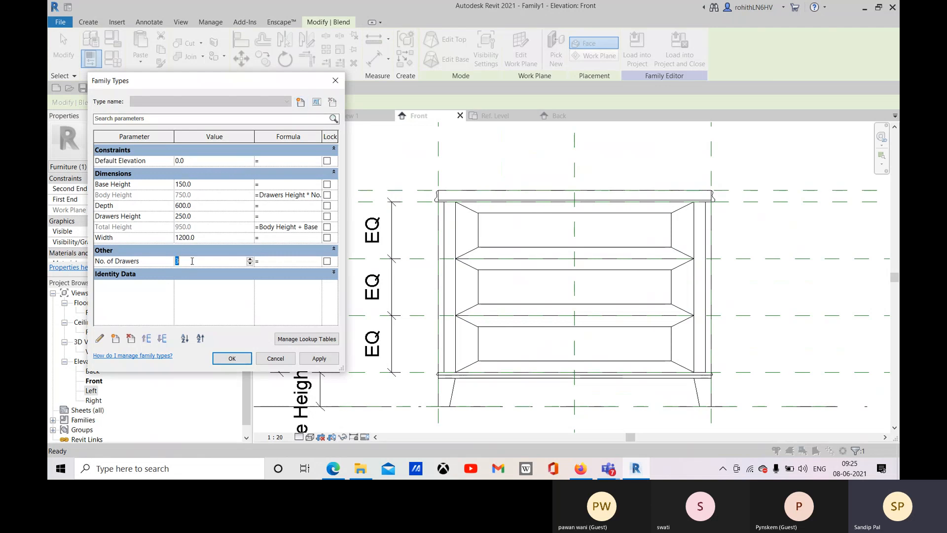
pyautogui.write('5')
pyautogui.click(319, 358)
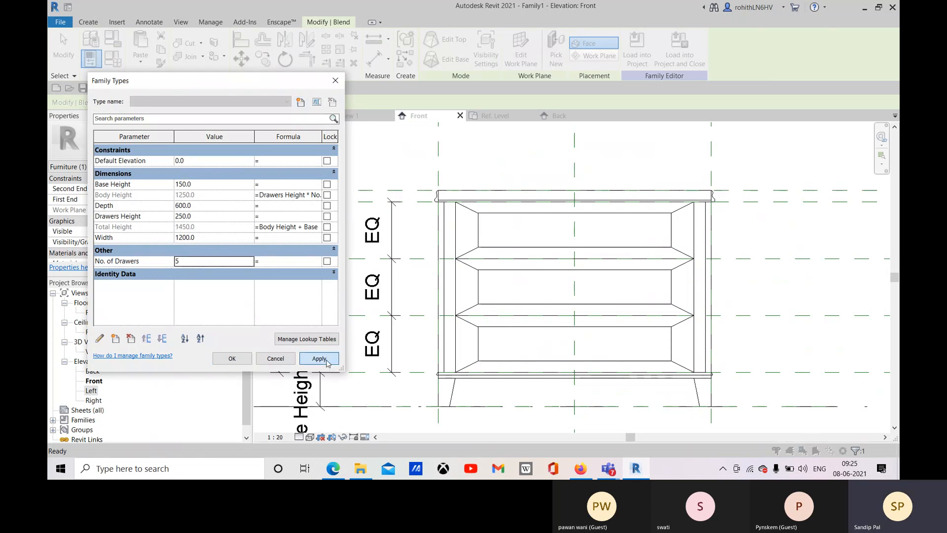
pyautogui.click(232, 358)
pyautogui.scroll(-1, 524, 314)
pyautogui.moveTo(525, 314)
pyautogui.mouseDown(button='middle')
pyautogui.moveTo(513, 320)
pyautogui.moveTo(522, 320)
pyautogui.mouseUp(button='middle')
pyautogui.scroll(1, 494, 305)
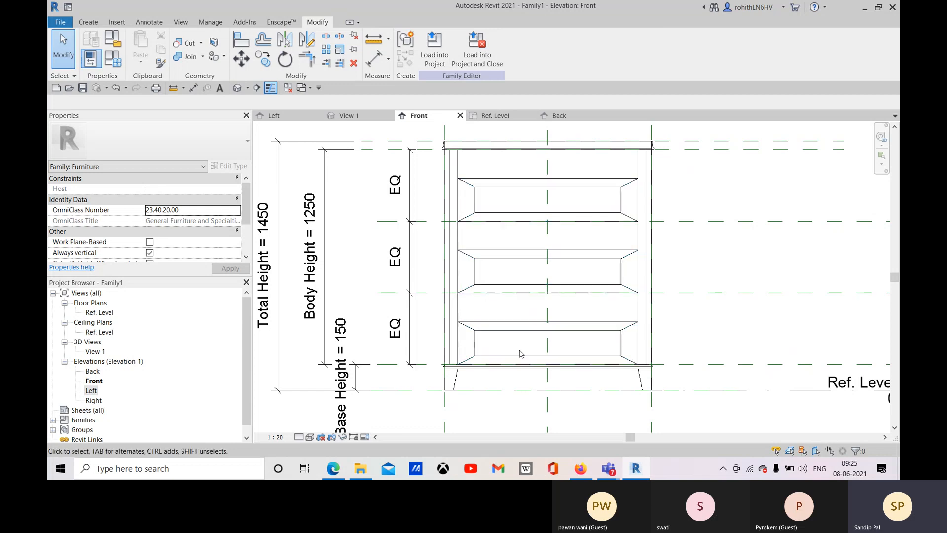
# Recheck the No. of Drawers parameter in the family types, and undo the count change together with the ungrouping of the drawer array.
pyautogui.click(114, 62)
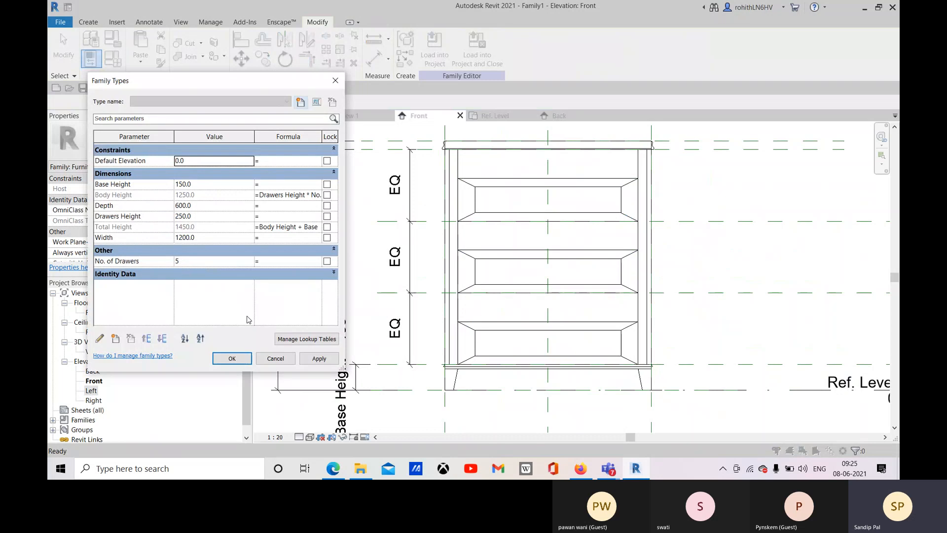
pyautogui.click(185, 263)
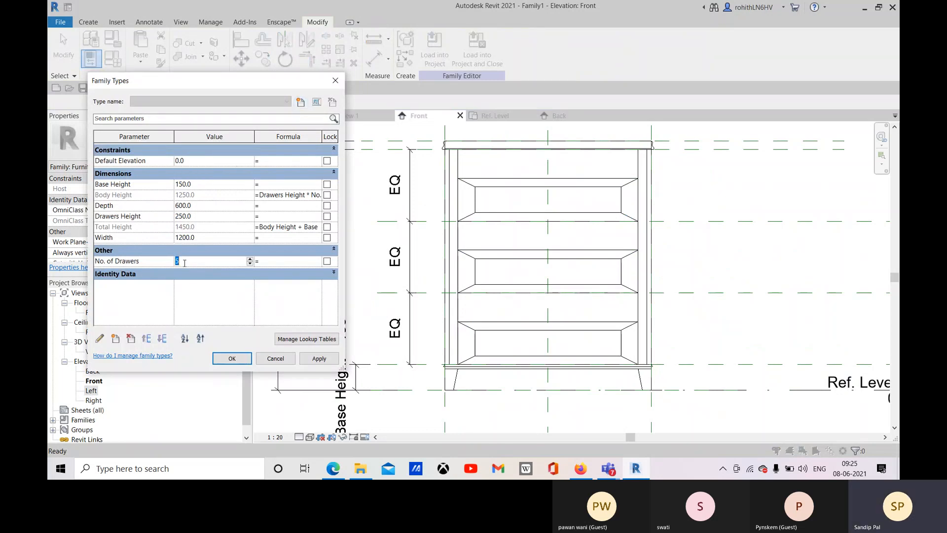
pyautogui.click(239, 359)
pyautogui.hotkey('ctrl', 'z')
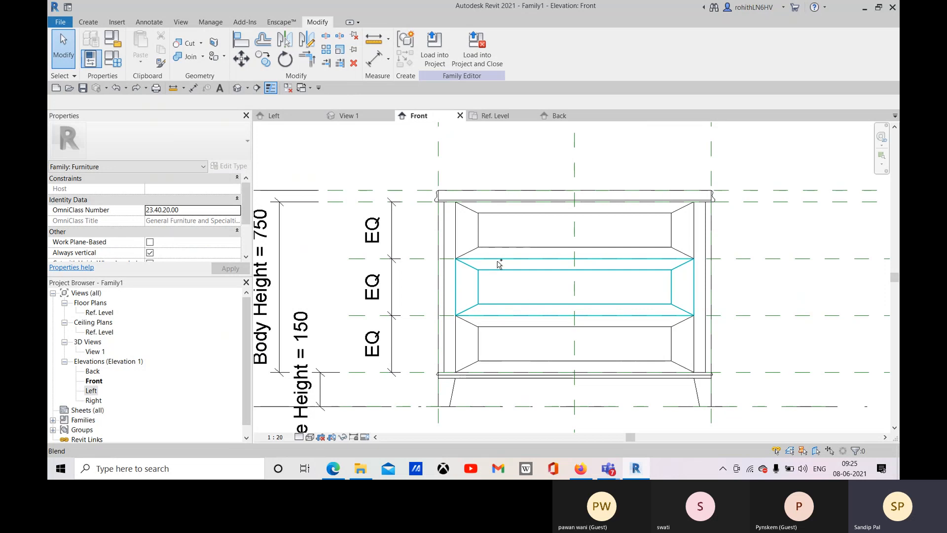
# Inspect the restored drawer array's groups and the parameter labelling its count in the front elevation.
pyautogui.click(485, 295)
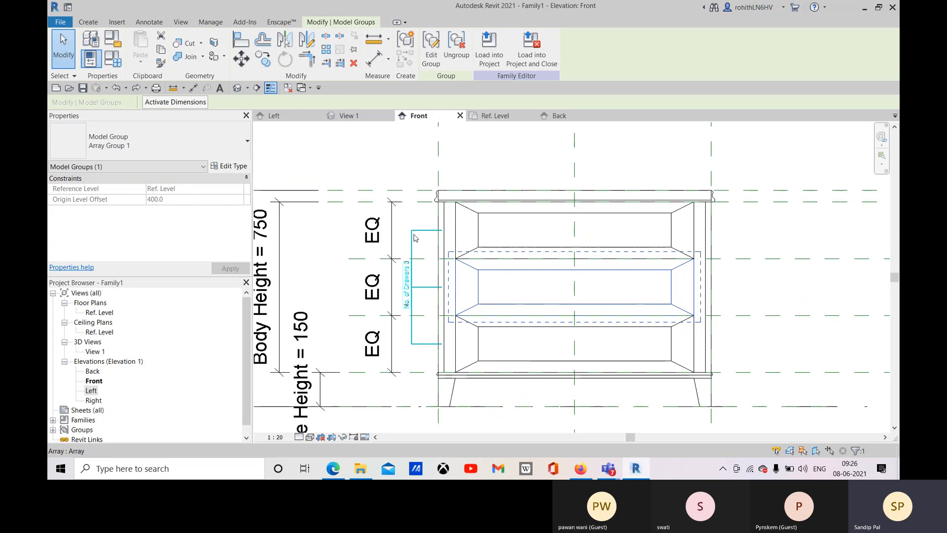
pyautogui.click(414, 342)
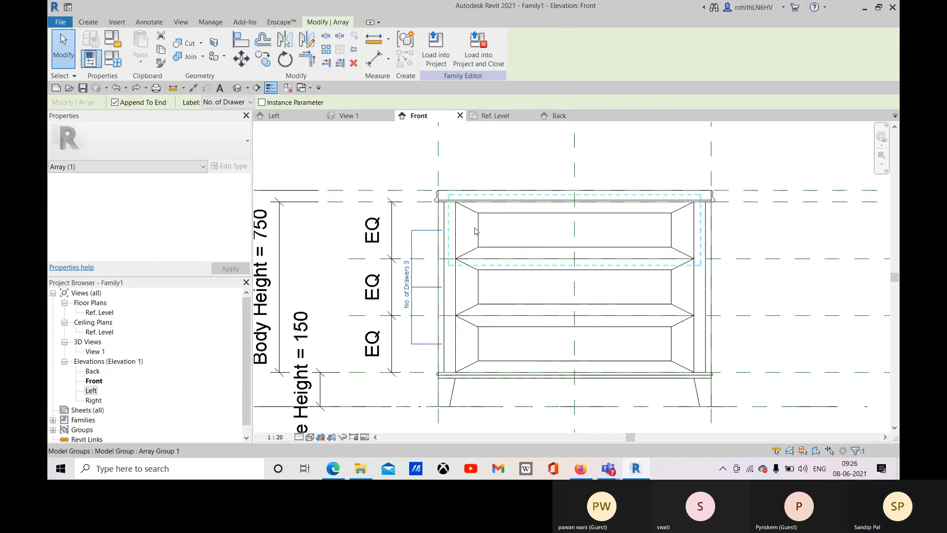
pyautogui.click(470, 233)
pyautogui.scroll(-1, 435, 339)
pyautogui.moveTo(435, 339); pyautogui.dragTo(433, 319, button='middle')
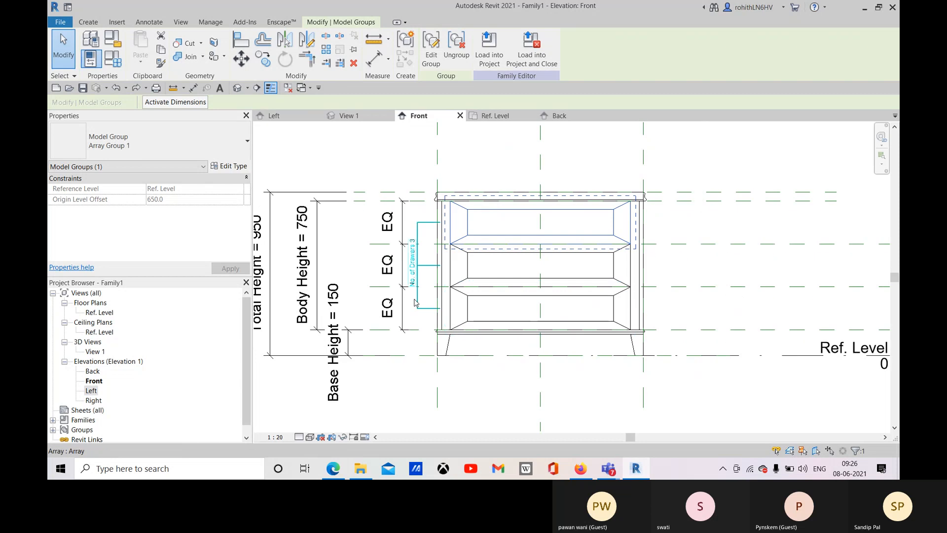
pyautogui.click(421, 342)
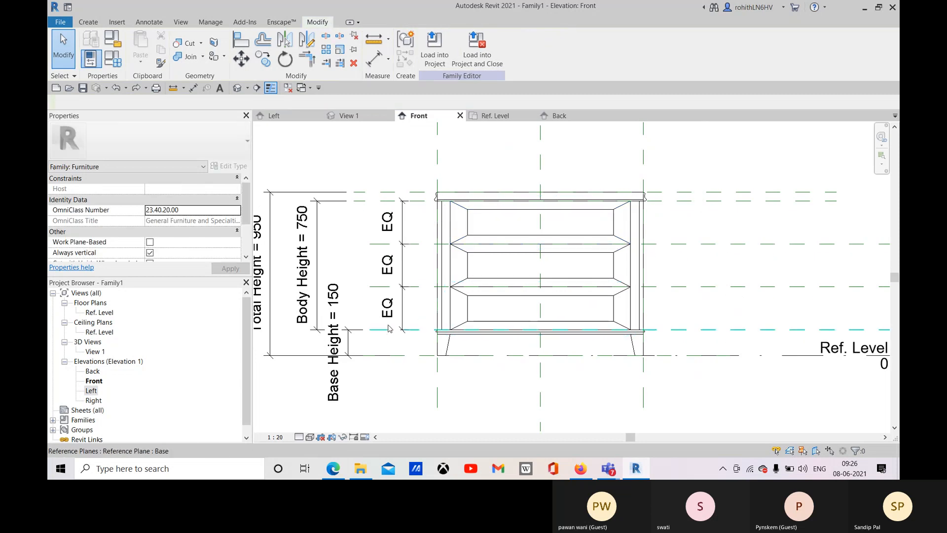
# Copy the Body Height parameter's formula in the family types and remove it from that parameter.
pyautogui.click(113, 58)
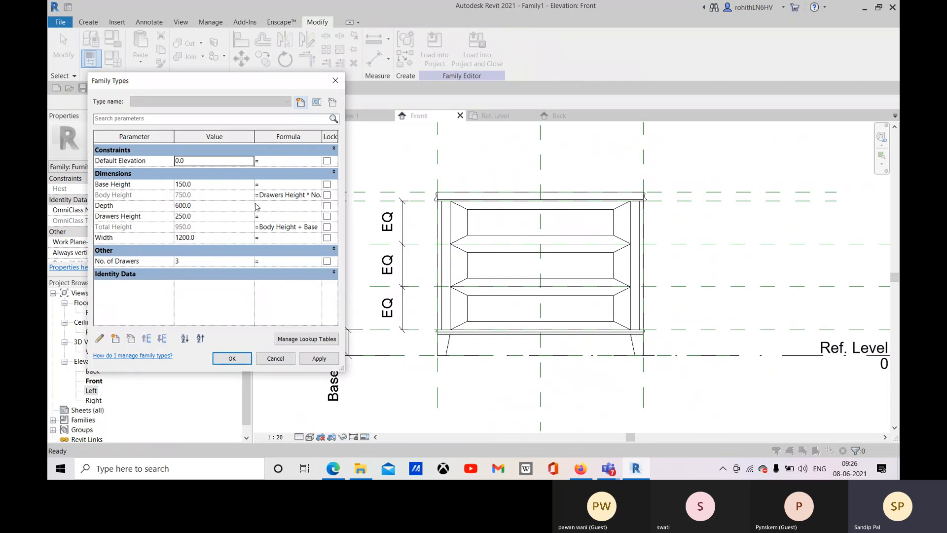
pyautogui.click(286, 195)
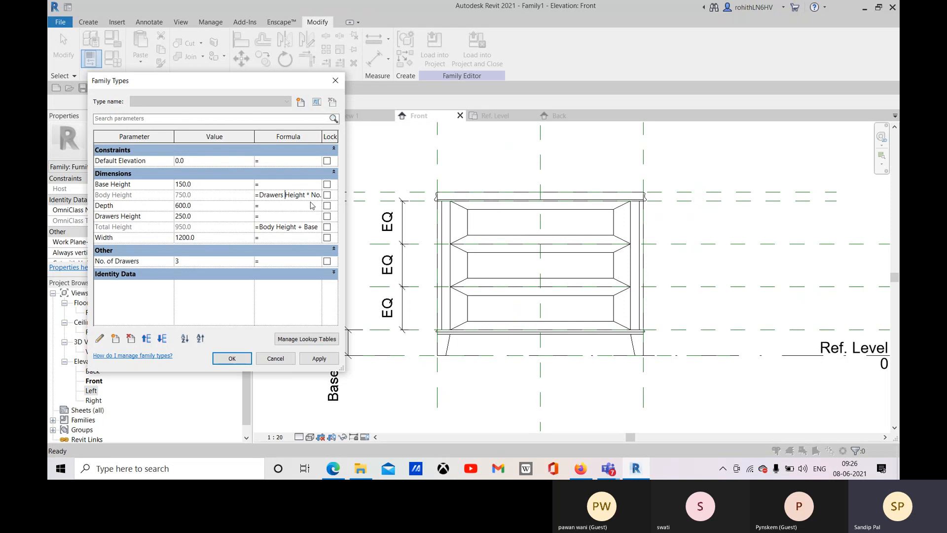
pyautogui.press('End')
pyautogui.press('Tab')
pyautogui.click(286, 196)
pyautogui.hotkey('ctrl', 'a')
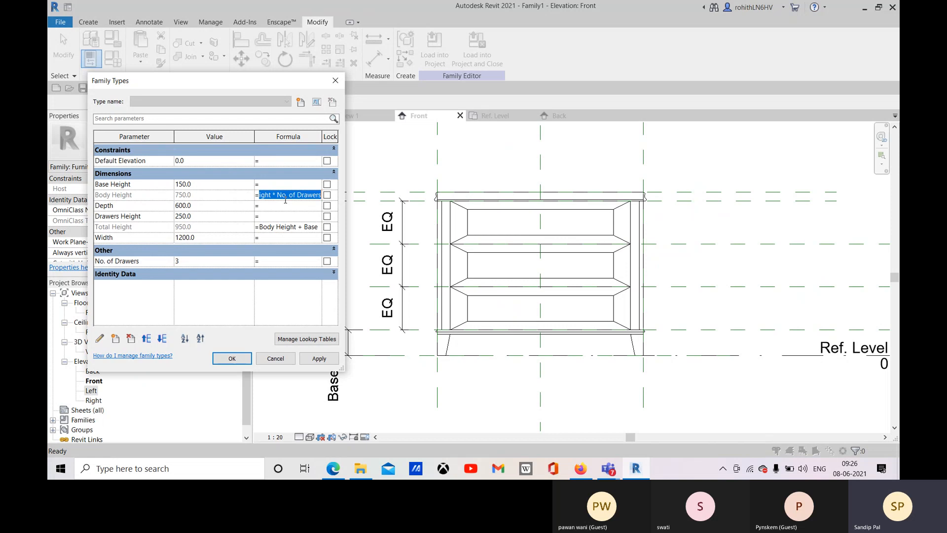
pyautogui.press('BackSpace')
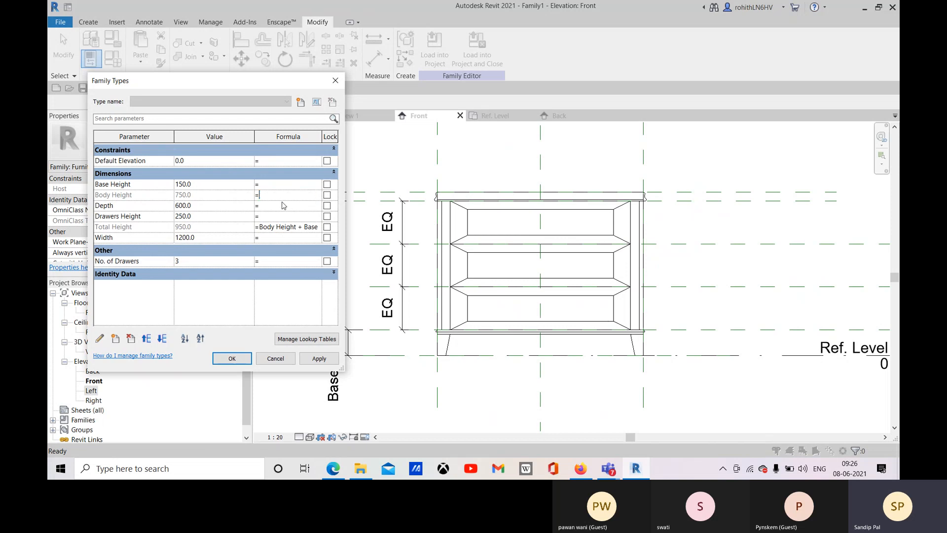
pyautogui.click(234, 207)
# Try the formula Drawers Height / No. of Drawers on the Drawers Height parameter, and clear it again.
pyautogui.click(267, 217)
pyautogui.hotkey('ctrl', 'v')
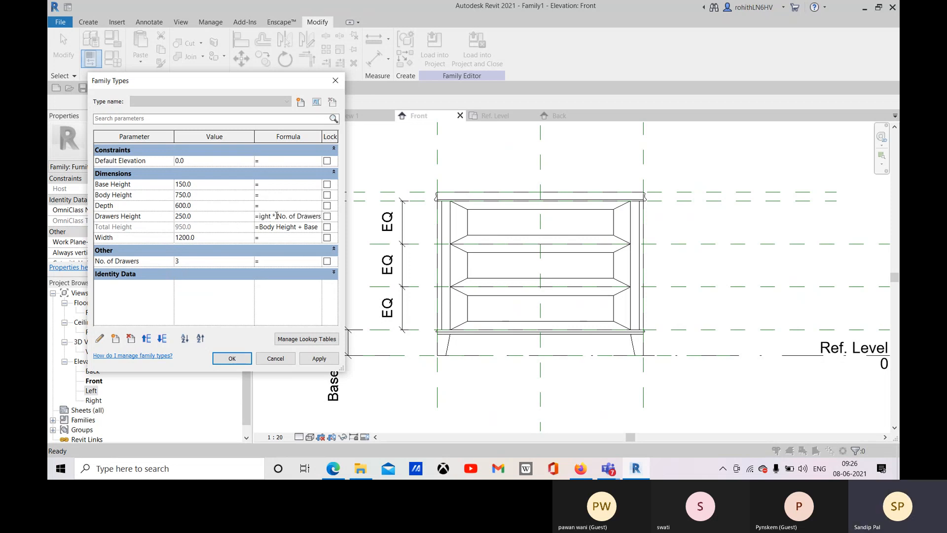
pyautogui.doubleClick(275, 216)
pyautogui.click(314, 360)
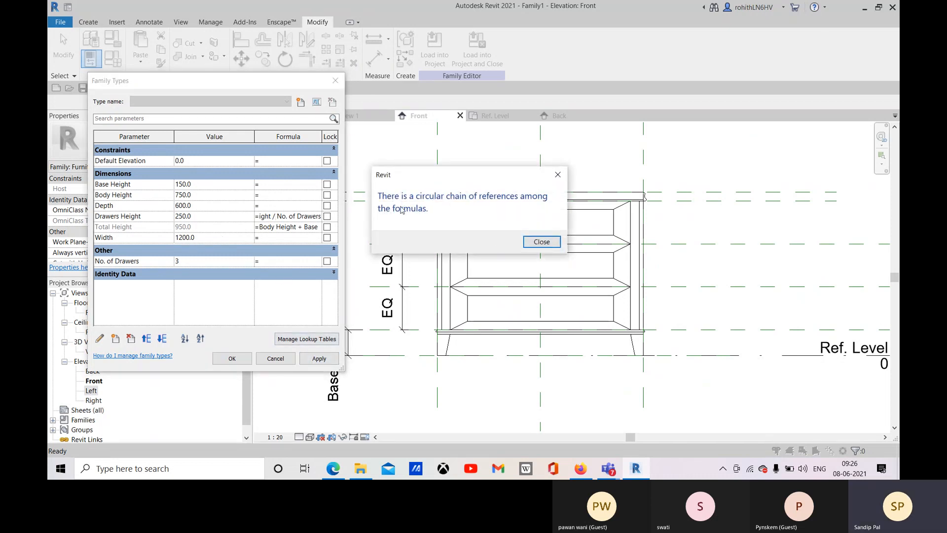
pyautogui.click(539, 245)
pyautogui.click(269, 229)
pyautogui.click(541, 245)
pyautogui.click(277, 230)
pyautogui.click(537, 242)
pyautogui.hotkey('ctrl', 'a')
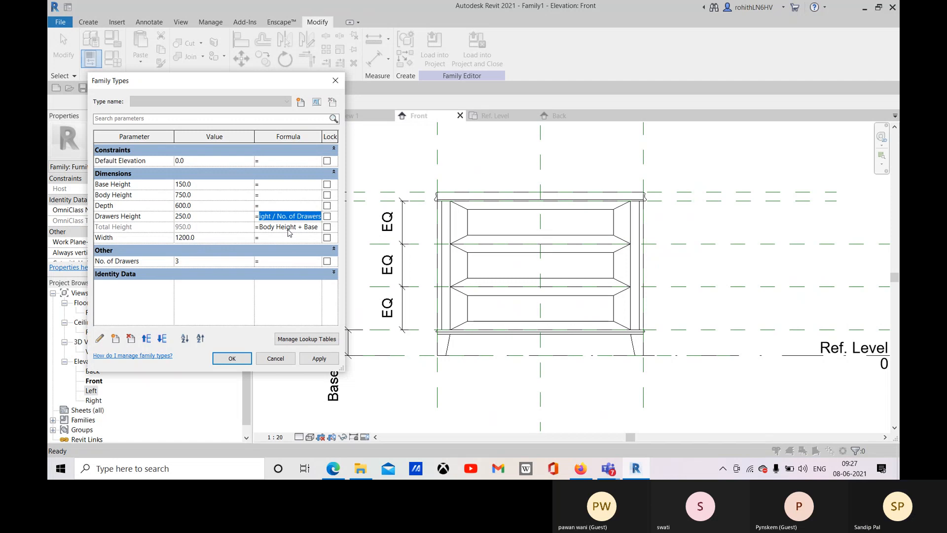
pyautogui.press('BackSpace')
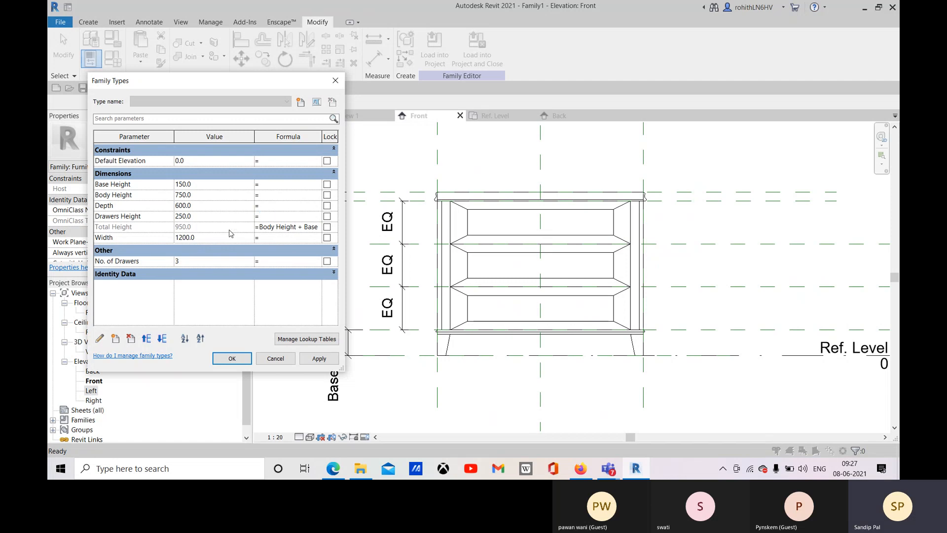
# Remove the Total Height parameter's formula that adds the body height, base height and 50 mm.
pyautogui.click(286, 227)
pyautogui.press('Right')
pyautogui.press('Right')
pyautogui.press('Right')
pyautogui.press('Right')
pyautogui.press('Right')
pyautogui.press('Right')
pyautogui.press('Right')
pyautogui.press('Right')
pyautogui.press('Right')
pyautogui.press('Right')
pyautogui.press('Right')
pyautogui.press('Right')
pyautogui.press('Right')
pyautogui.press('Right')
pyautogui.press('Right')
pyautogui.press('Right')
pyautogui.press('Right')
pyautogui.press('Right')
pyautogui.press('Right')
pyautogui.press('Right')
pyautogui.click(290, 228)
pyautogui.moveTo(271, 228); pyautogui.dragTo(336, 231)
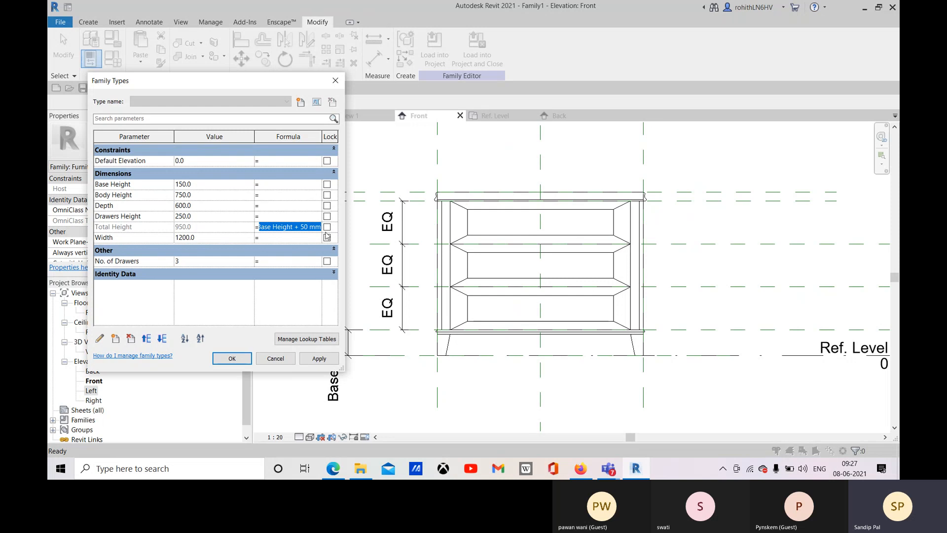
pyautogui.press('BackSpace')
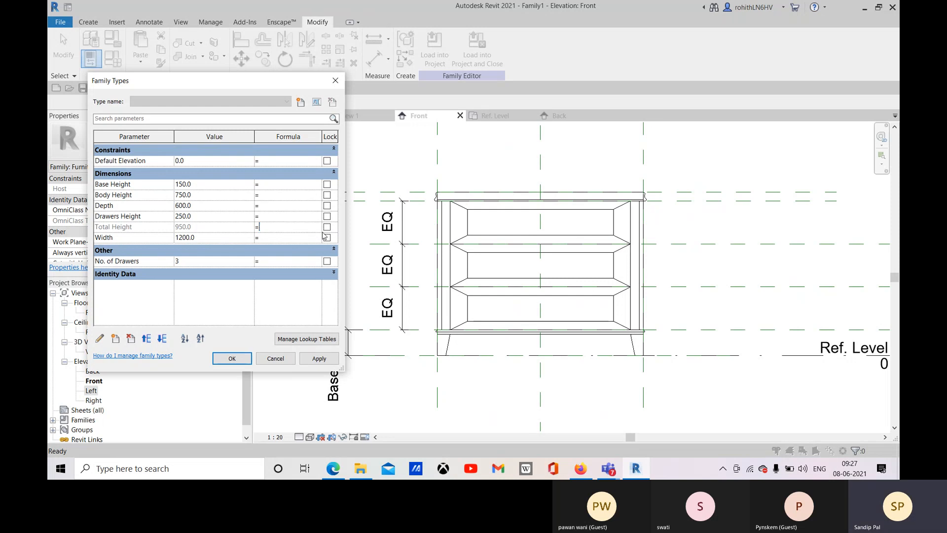
# Retry applying the copied Drawers Height / No. of Drawers formula to Drawers Height, dismiss the errors, and remove the formula.
pyautogui.click(277, 215)
pyautogui.hotkey('ctrl', 'v')
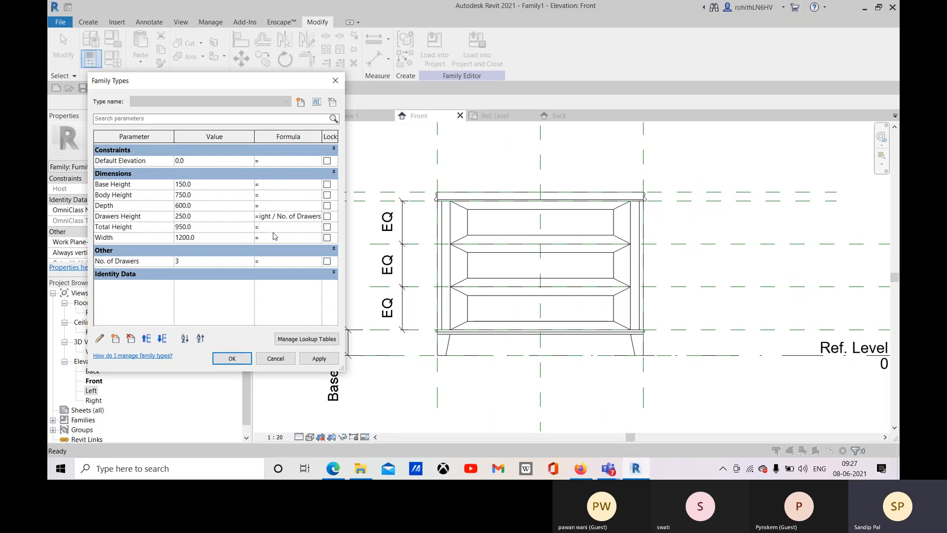
pyautogui.click(208, 233)
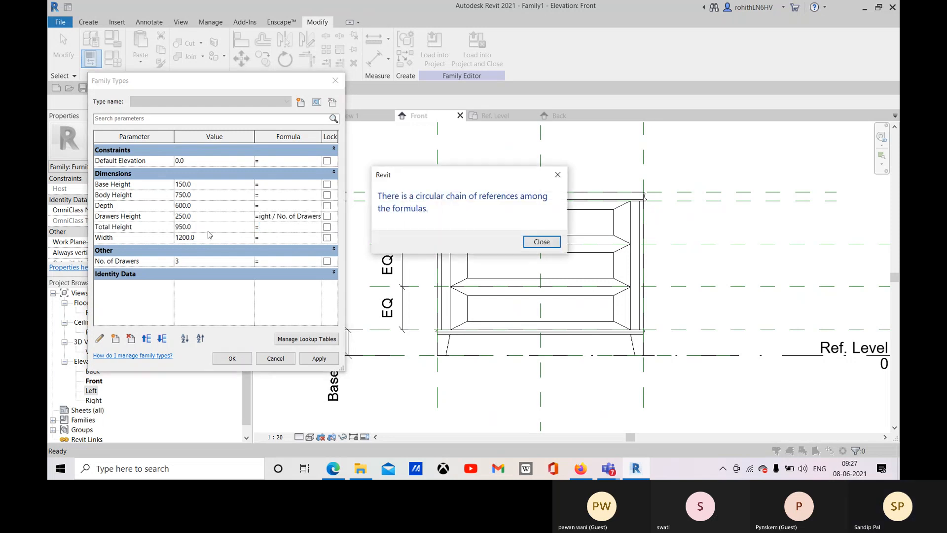
pyautogui.click(541, 241)
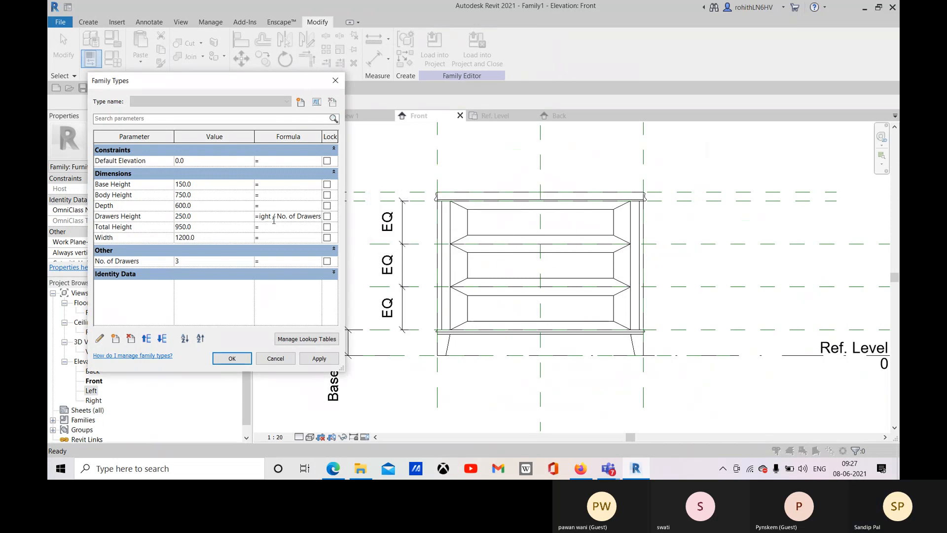
pyautogui.click(314, 360)
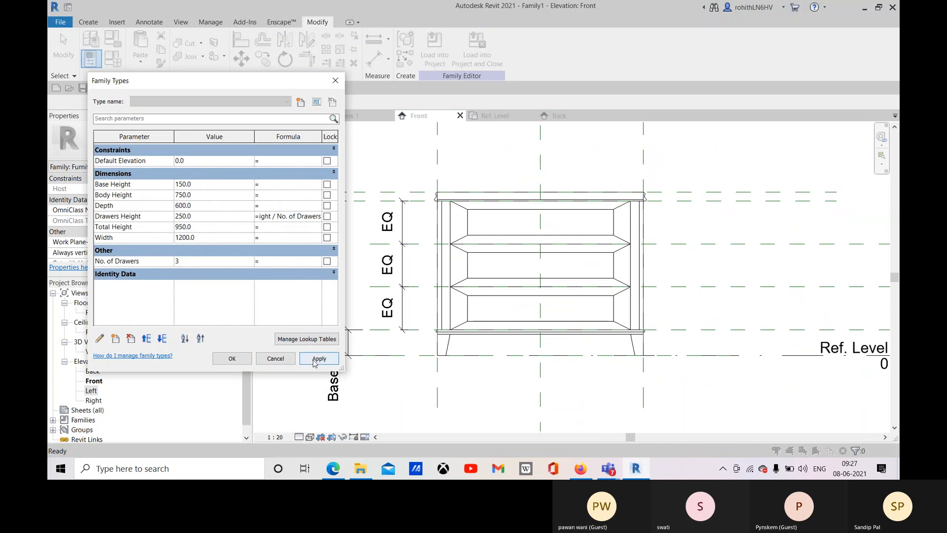
pyautogui.click(542, 241)
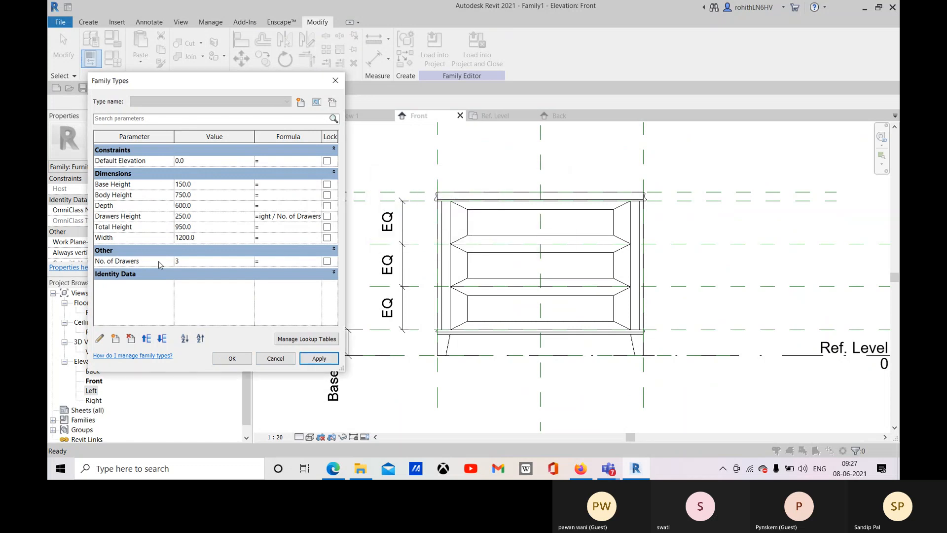
pyautogui.click(284, 217)
pyautogui.hotkey('ctrl', 'a')
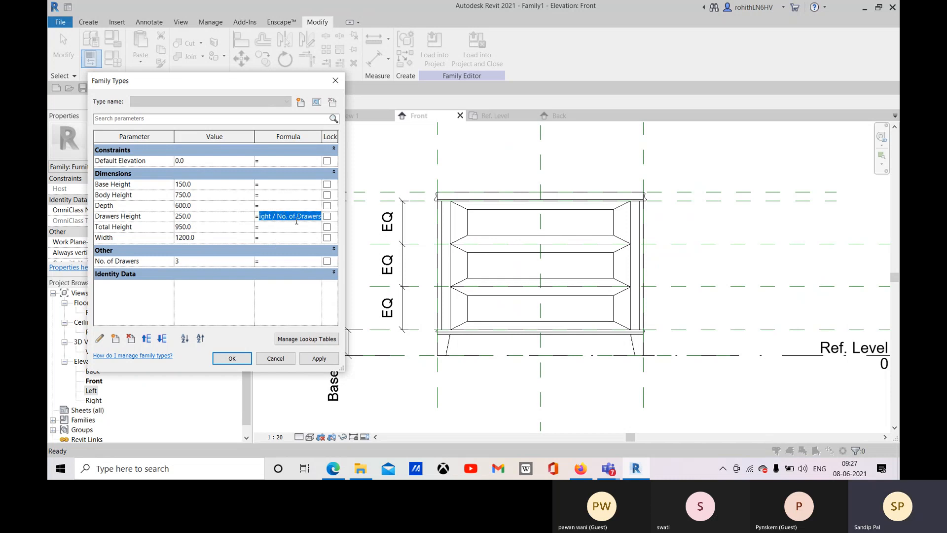
pyautogui.press('BackSpace')
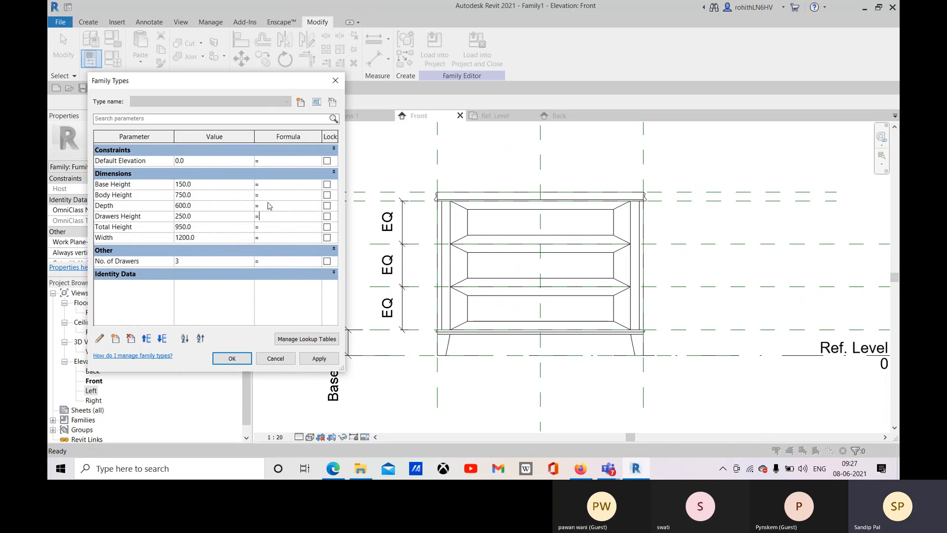
# Enter the formula Drawers Height / No. of Drawers for the Body Height parameter, and clear it again.
pyautogui.write('Body Height / No. of Drawers')
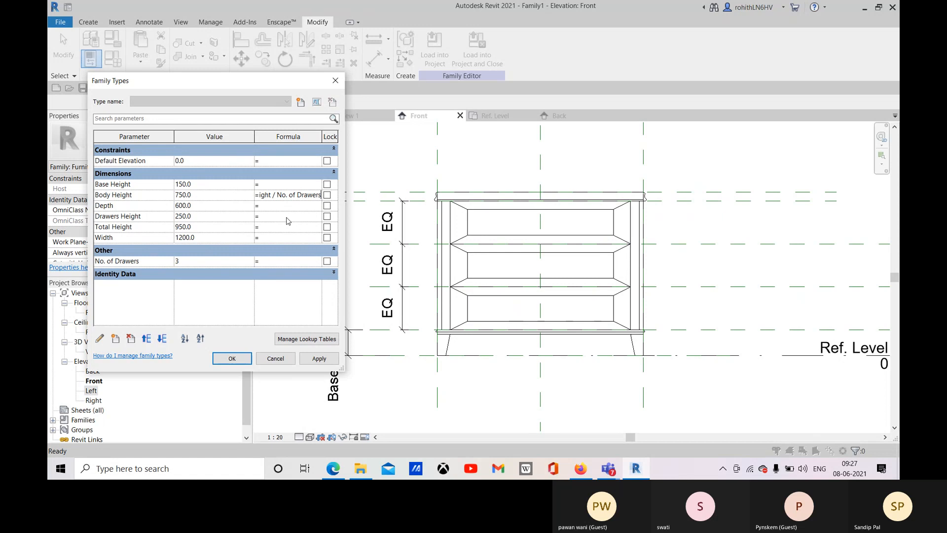
pyautogui.hotkey('ctrl', 'a')
pyautogui.press('BackSpace')
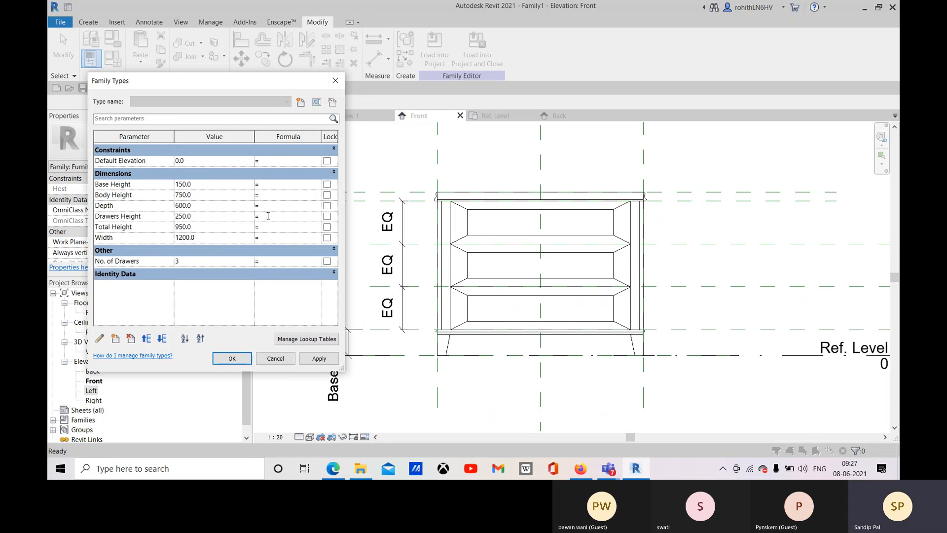
# Move the division formula by No. of Drawers back to Drawers Height, try to commit it, and delete it.
pyautogui.write('Body Height / No. of Drawers')
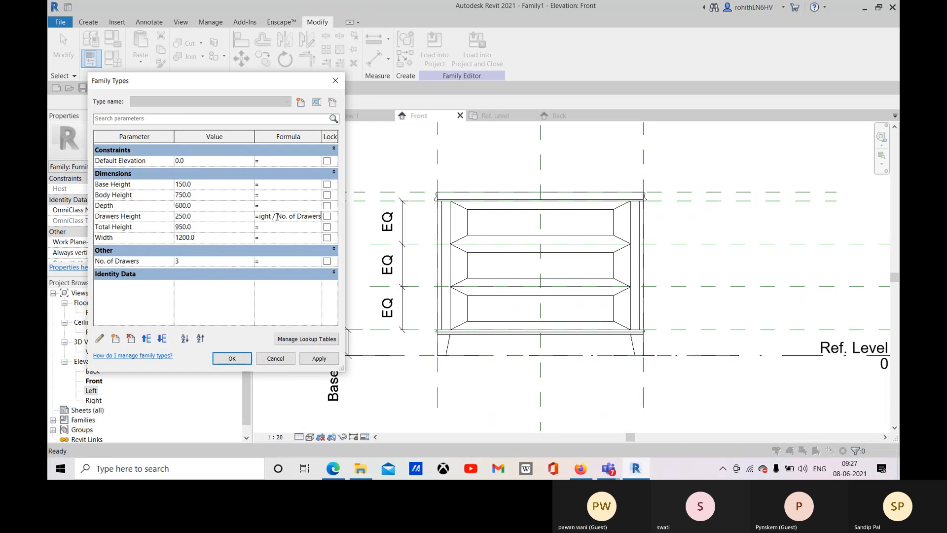
pyautogui.press('Return')
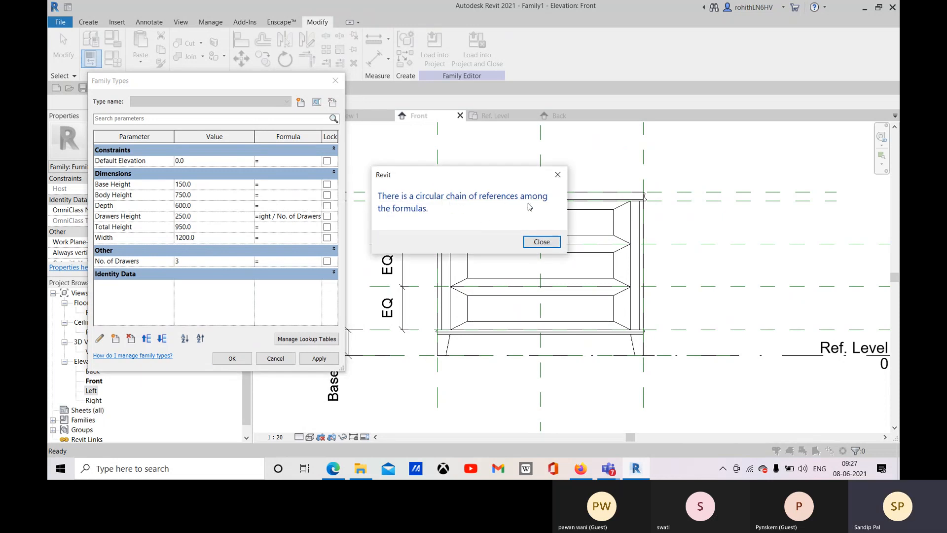
pyautogui.click(543, 241)
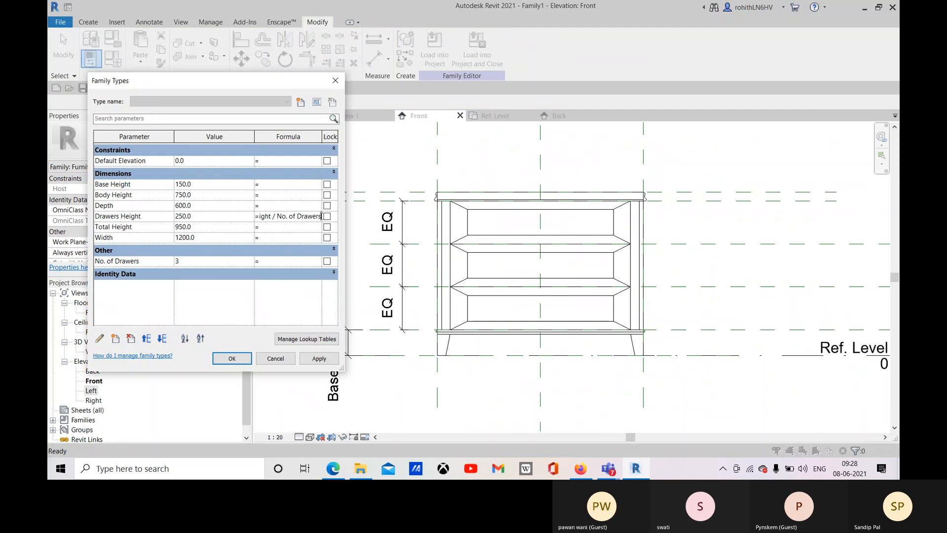
pyautogui.moveTo(321, 215); pyautogui.dragTo(246, 214)
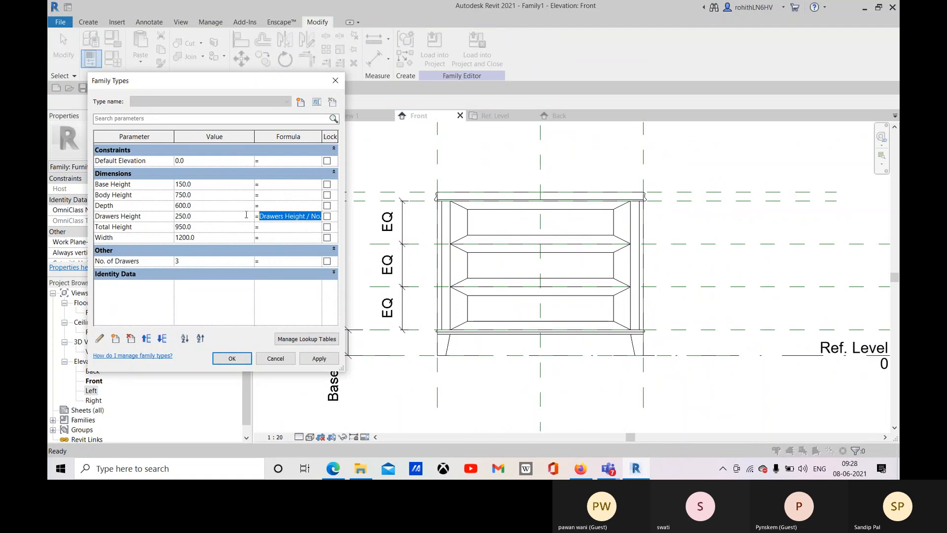
pyautogui.press('Delete')
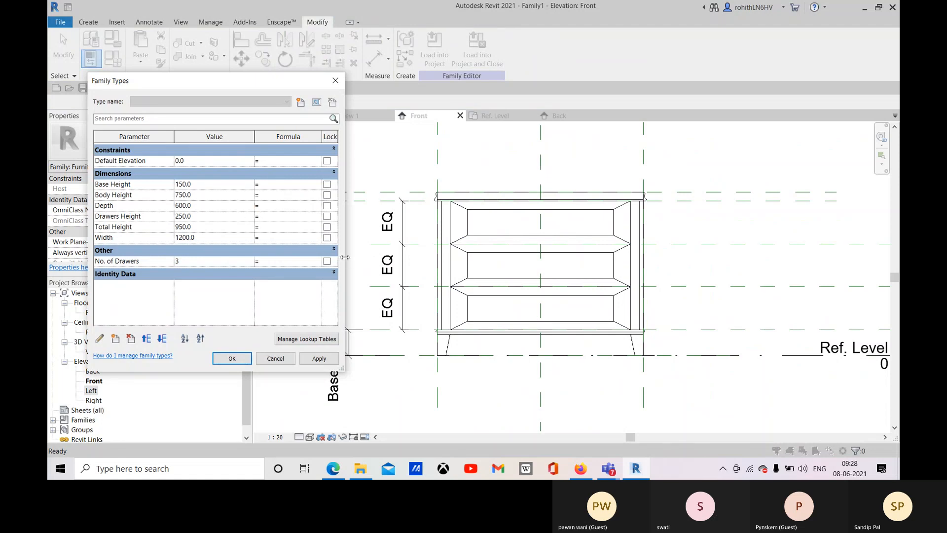
pyautogui.click(217, 228)
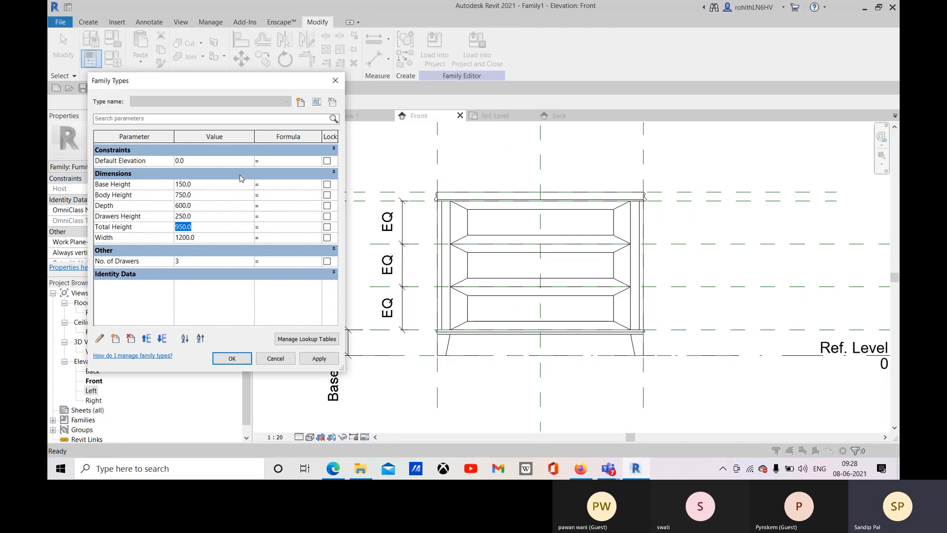
# Apply the Family Types parameters without formulas, close the dialog and open the 3D view View 1.
pyautogui.click(177, 197)
pyautogui.click(319, 358)
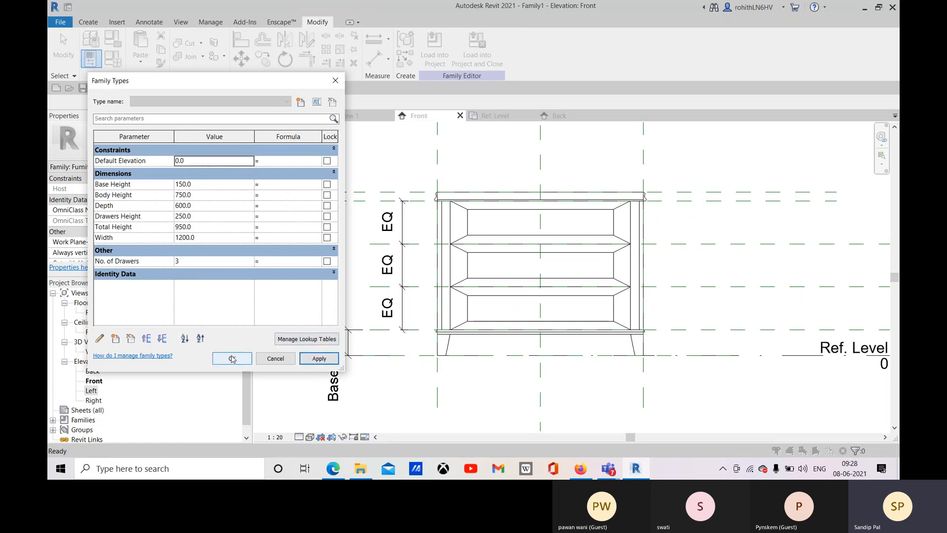
pyautogui.click(232, 358)
pyautogui.click(348, 115)
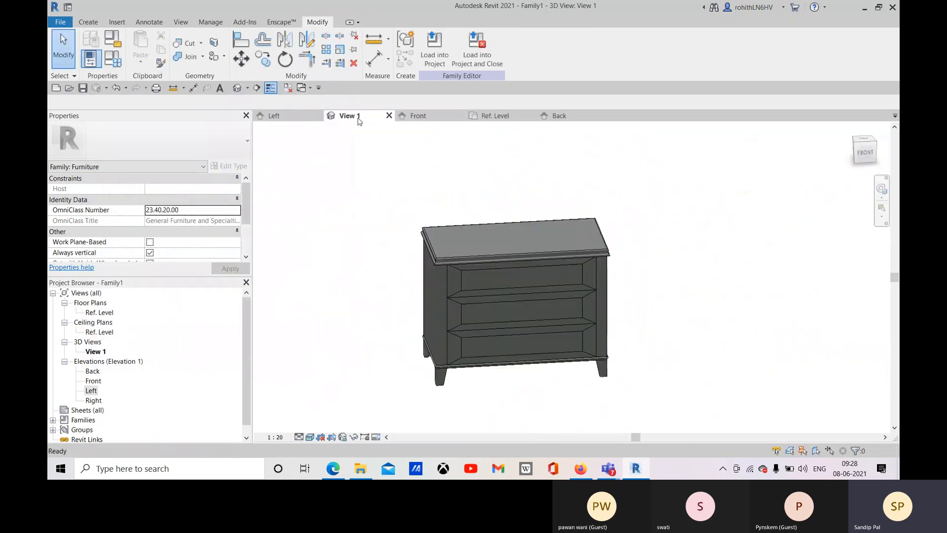
# Select the cabinet body and drawers in 3D and compare them with the chest of drawers reference photo in the browser.
pyautogui.scroll(2, 420, 269)
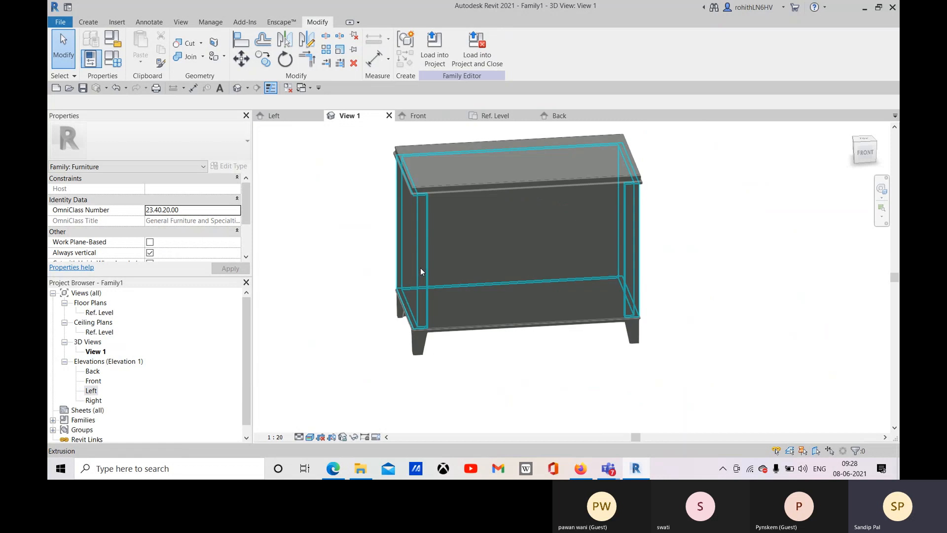
pyautogui.click(413, 269)
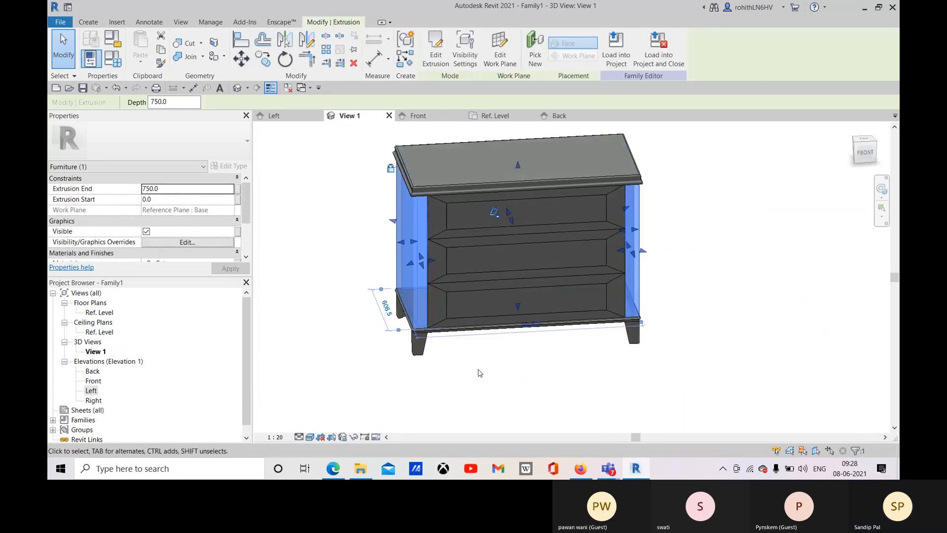
pyautogui.keyDown('ctrl'); pyautogui.click(465, 306); pyautogui.keyUp('ctrl')
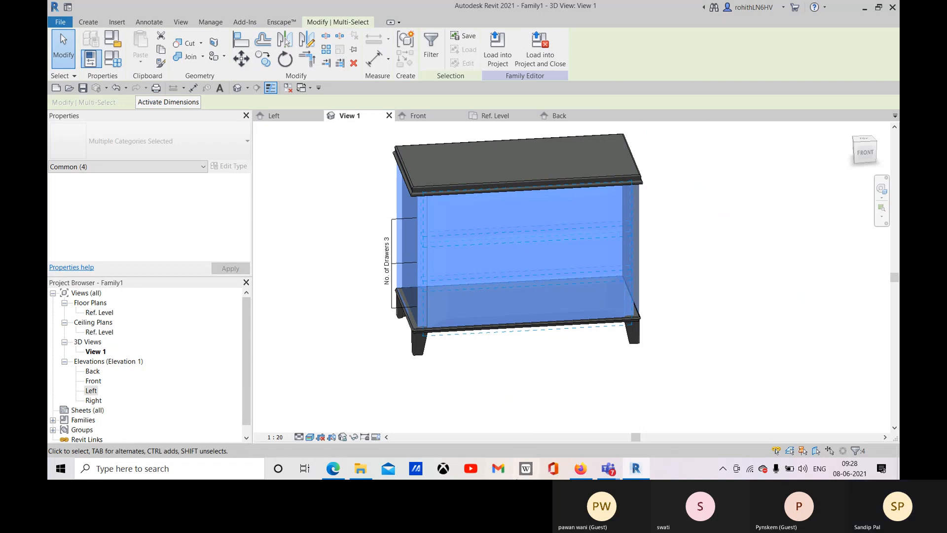
pyautogui.click(332, 471)
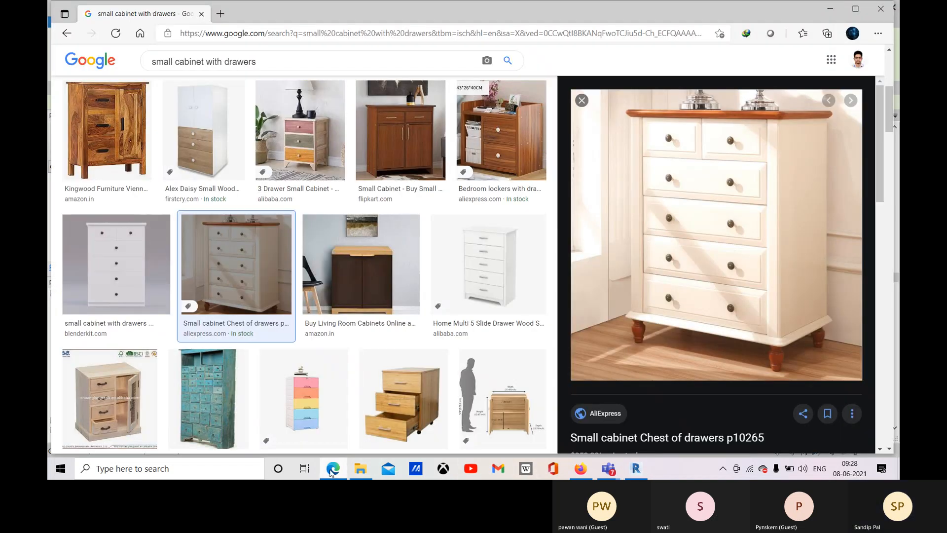
pyautogui.click(332, 471)
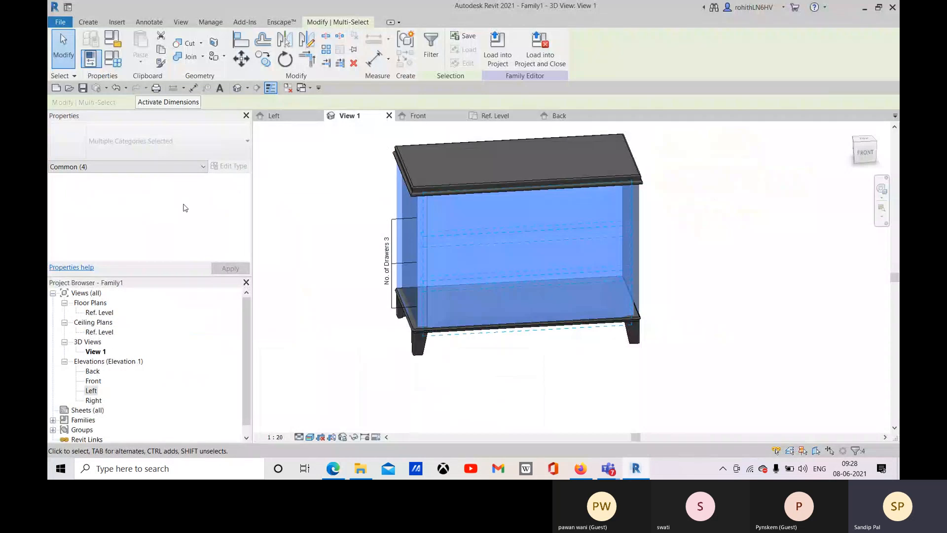
pyautogui.keyDown('shift'); pyautogui.moveTo(367, 283); pyautogui.dragTo(398, 356, button='middle'); pyautogui.keyUp('shift')
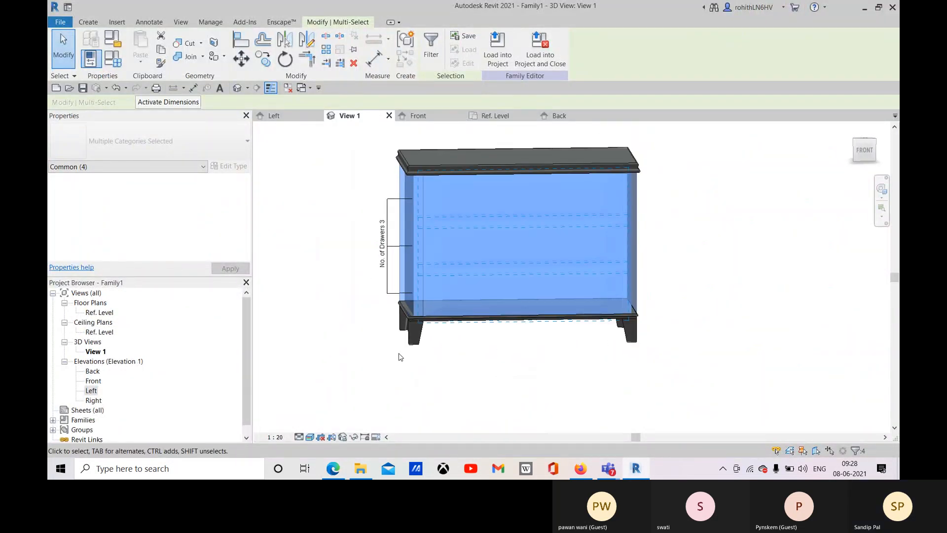
# Select the three drawer array groups together to review which parts share a material, and clear the selection.
pyautogui.click(386, 339)
pyautogui.click(457, 232)
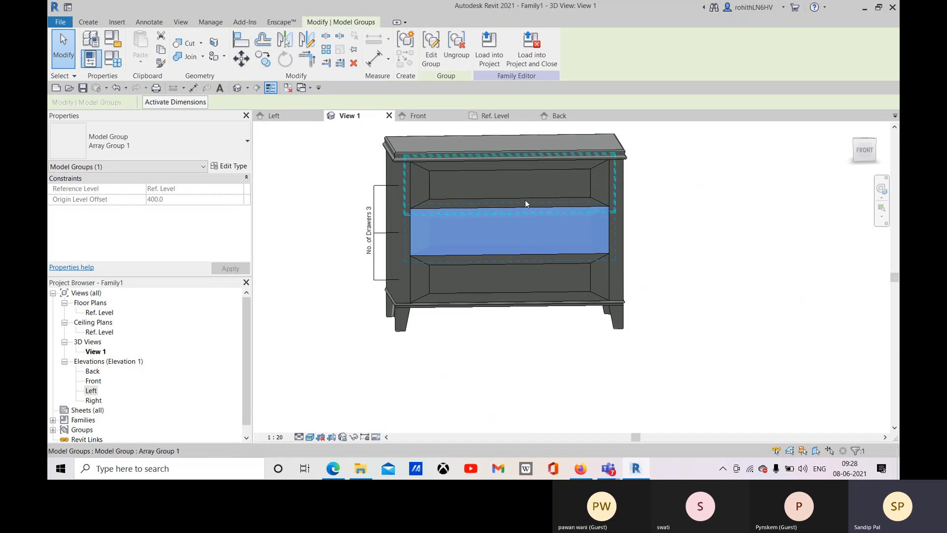
pyautogui.keyDown('ctrl'); pyautogui.click(483, 186); pyautogui.keyUp('ctrl')
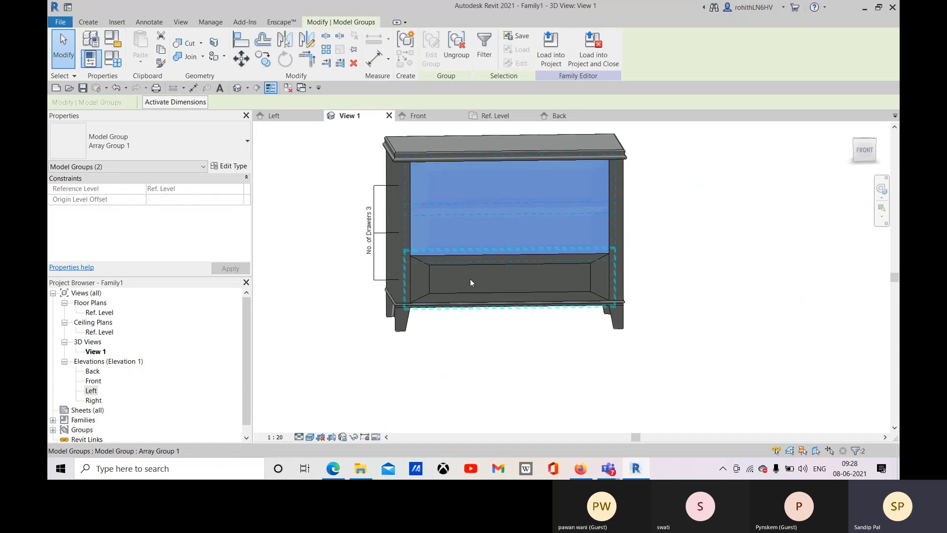
pyautogui.keyDown('ctrl'); pyautogui.click(482, 280); pyautogui.keyUp('ctrl')
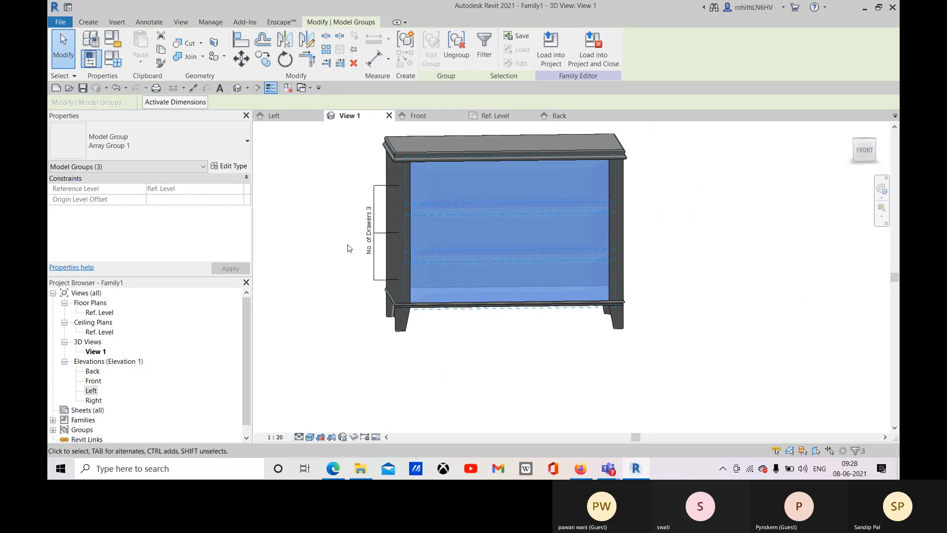
pyautogui.click(330, 255)
# In the middle drawer's group, associate the blend's material with a new type parameter named Drawer Material and finish editing the group.
pyautogui.click(472, 235)
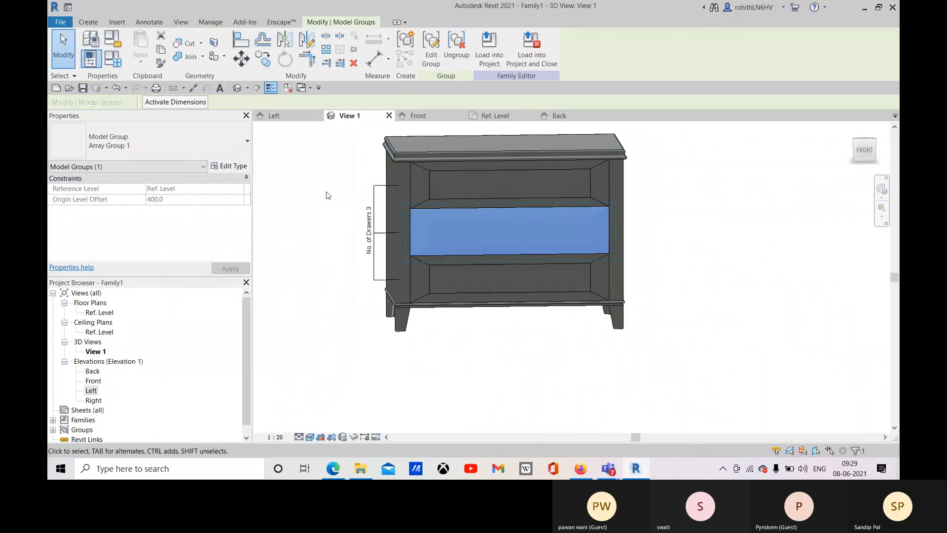
pyautogui.click(430, 50)
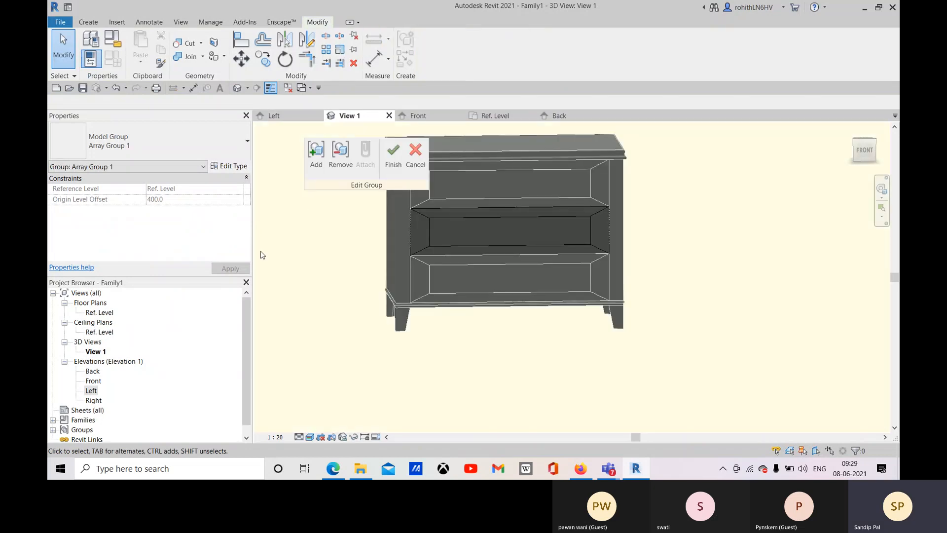
pyautogui.click(448, 239)
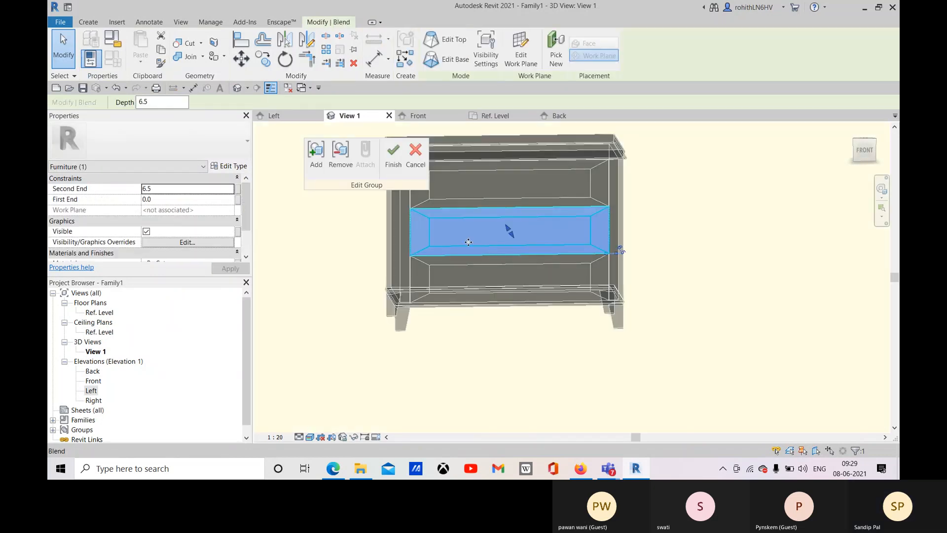
pyautogui.scroll(-1, 202, 227)
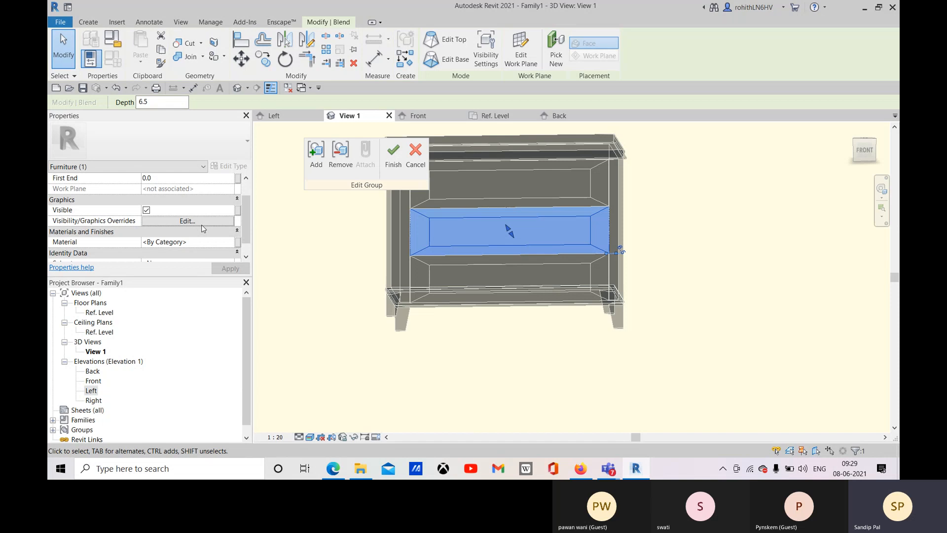
pyautogui.click(237, 243)
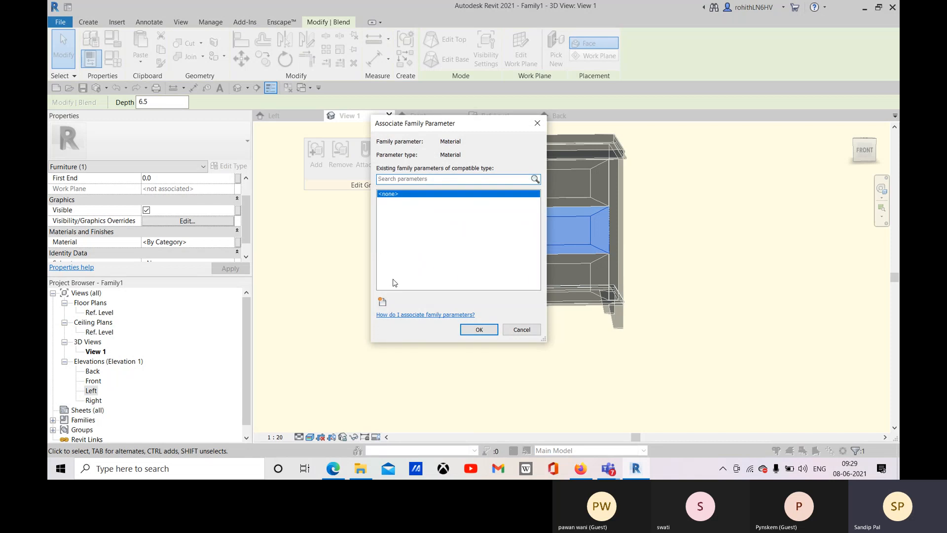
pyautogui.click(382, 302)
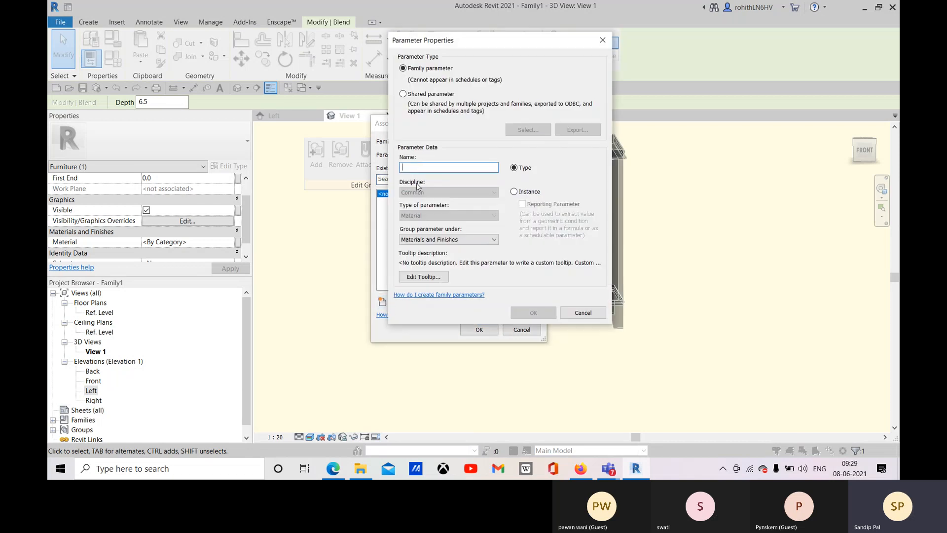
pyautogui.write('Drawe')
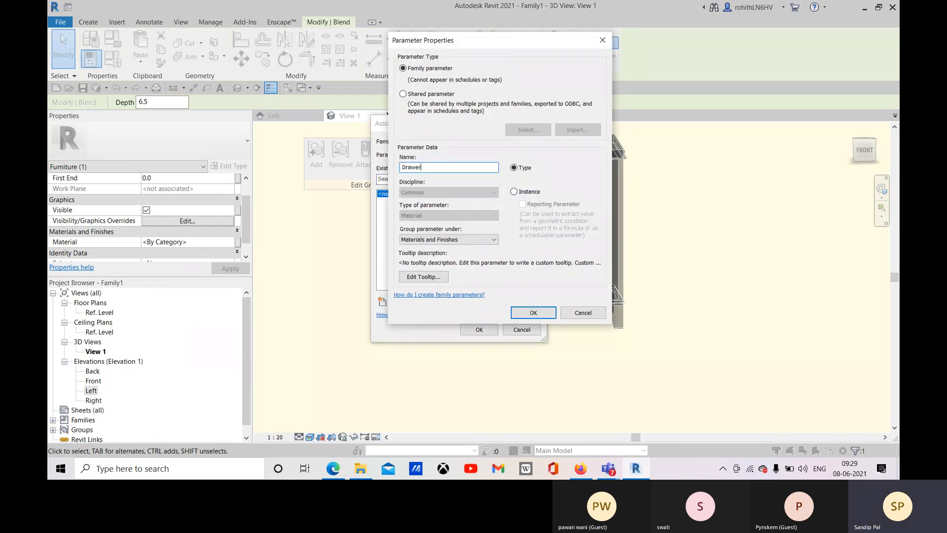
pyautogui.write('r Material')
pyautogui.click(533, 313)
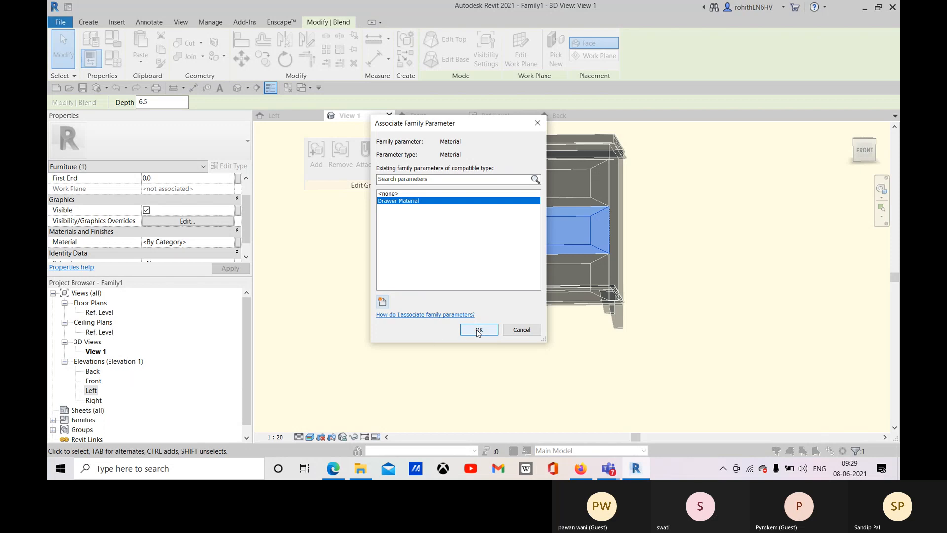
pyautogui.click(478, 329)
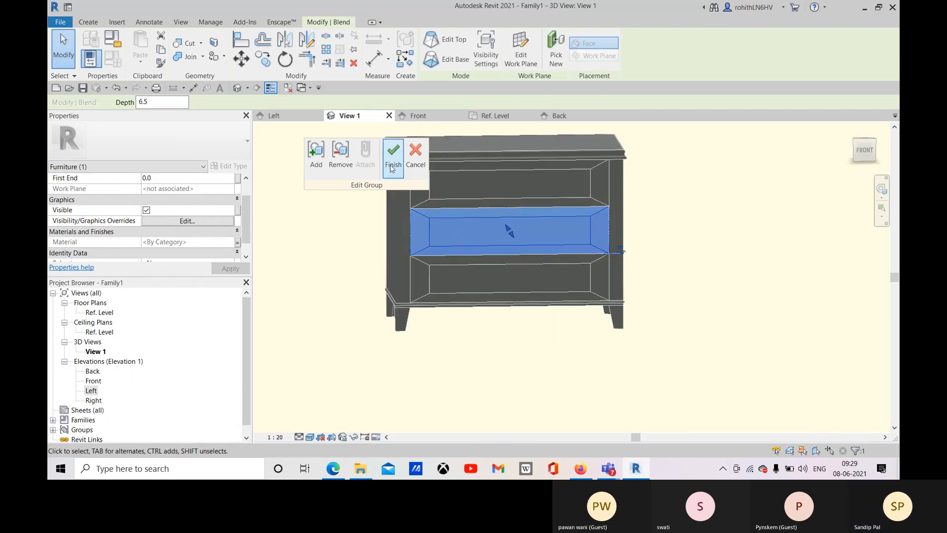
pyautogui.click(392, 168)
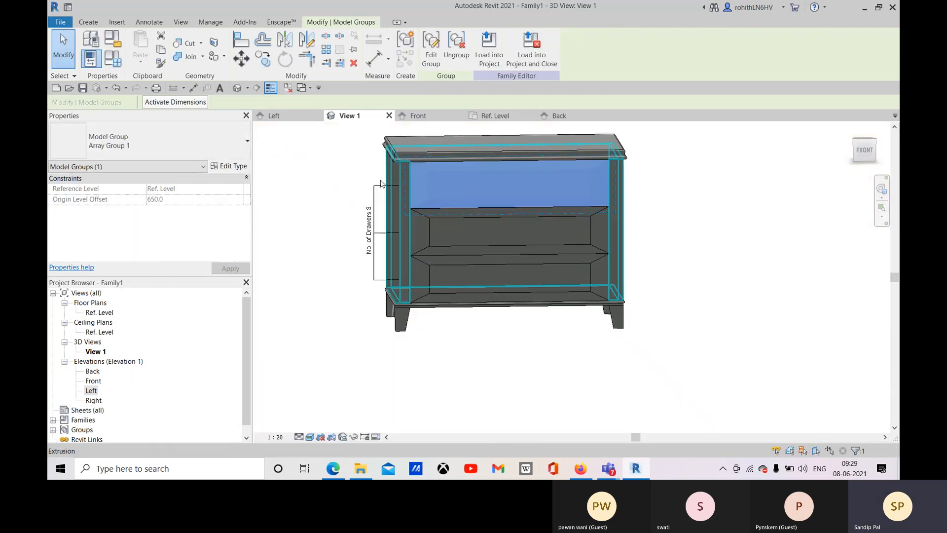
# Open the top and bottom drawer groups in turn and check their blends' material parameter association.
pyautogui.click(433, 54)
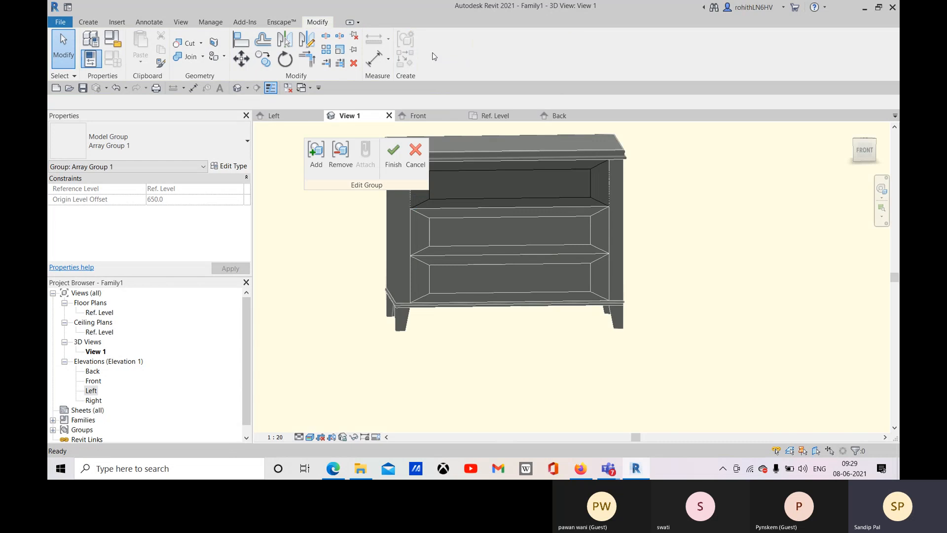
pyautogui.click(469, 188)
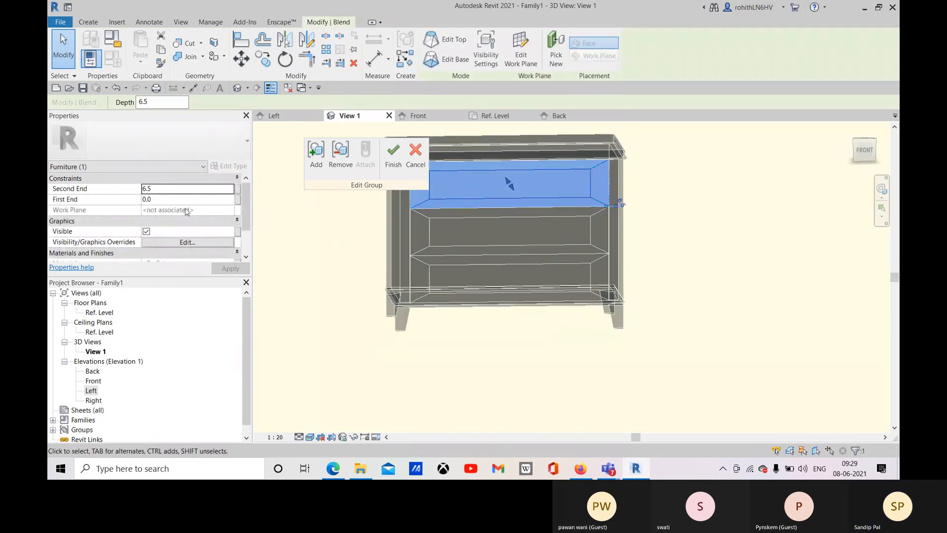
pyautogui.scroll(-2, 185, 210)
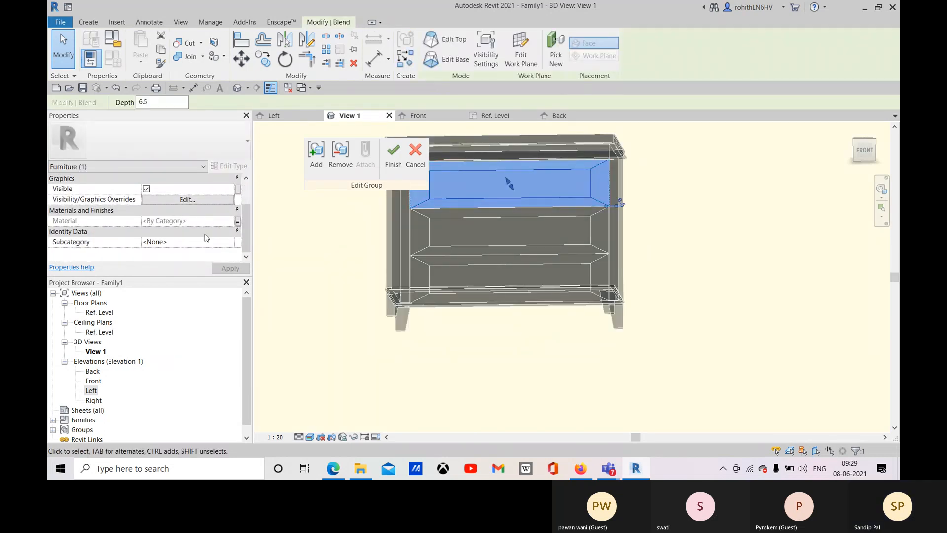
pyautogui.click(394, 152)
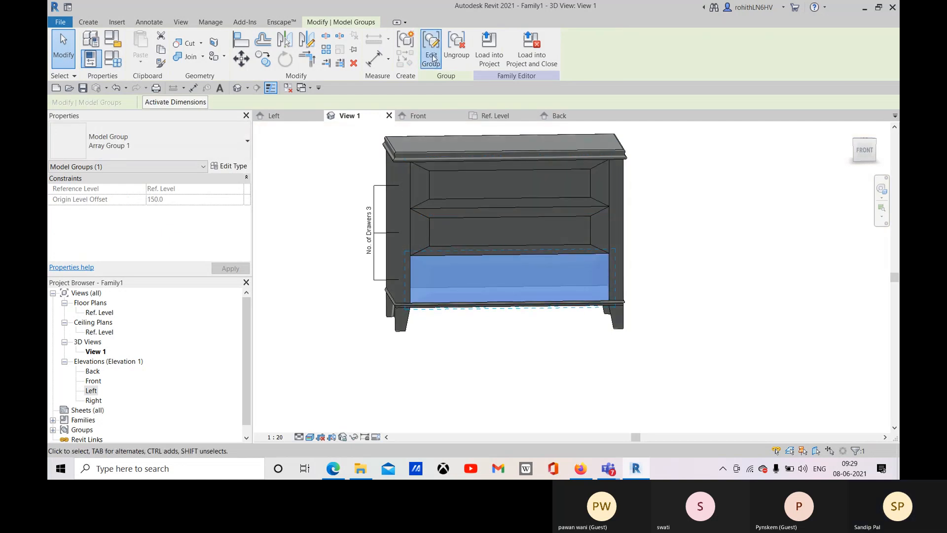
pyautogui.doubleClick(480, 278)
pyautogui.click(480, 277)
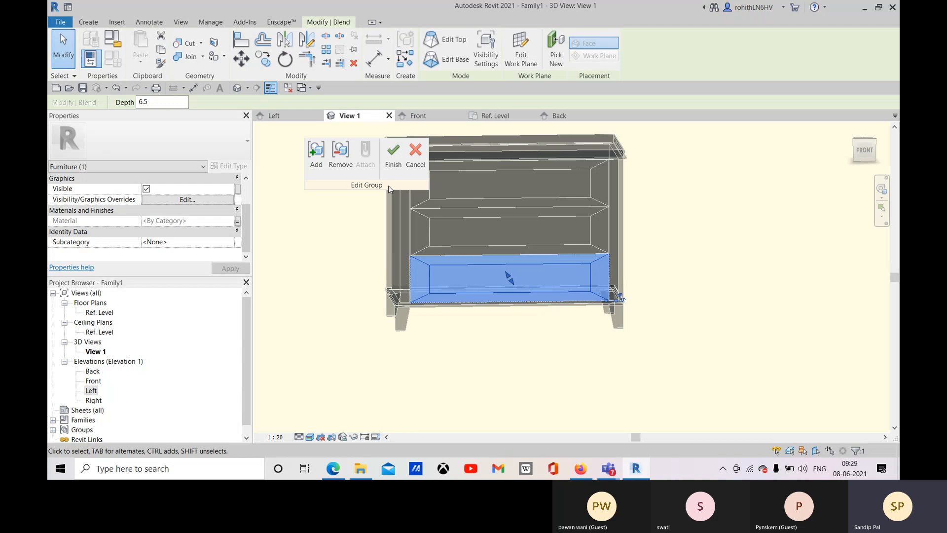
pyautogui.click(393, 157)
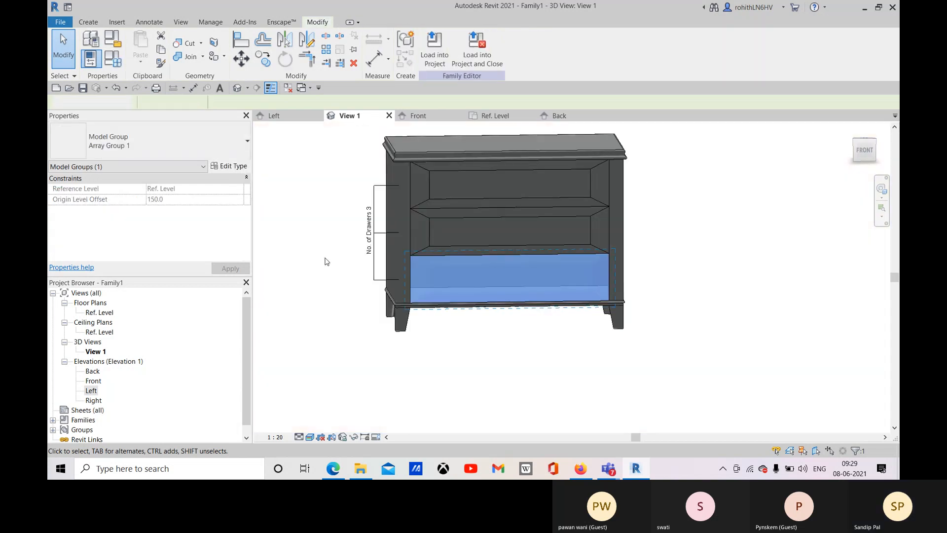
pyautogui.click(325, 261)
# Create a new material in the Material Browser for the Drawer Material parameter.
pyautogui.click(90, 59)
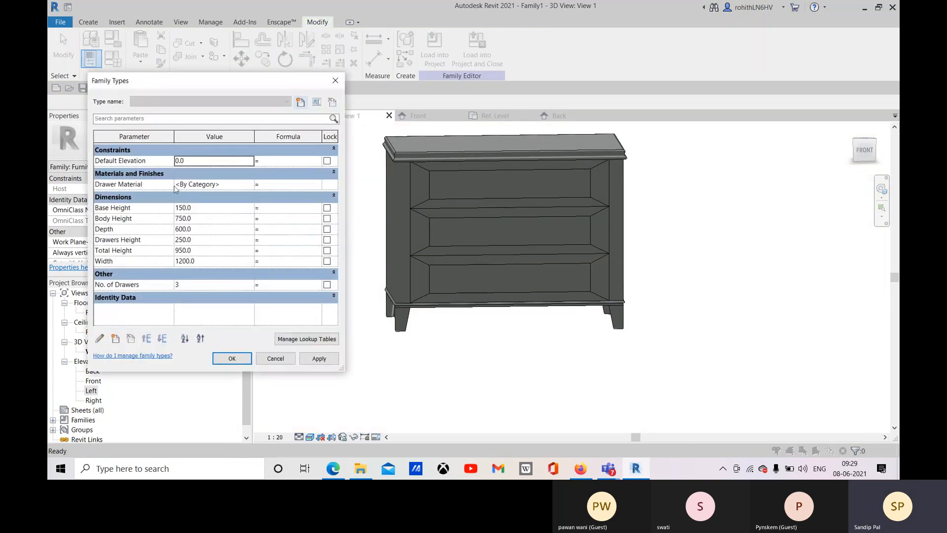
pyautogui.click(229, 184)
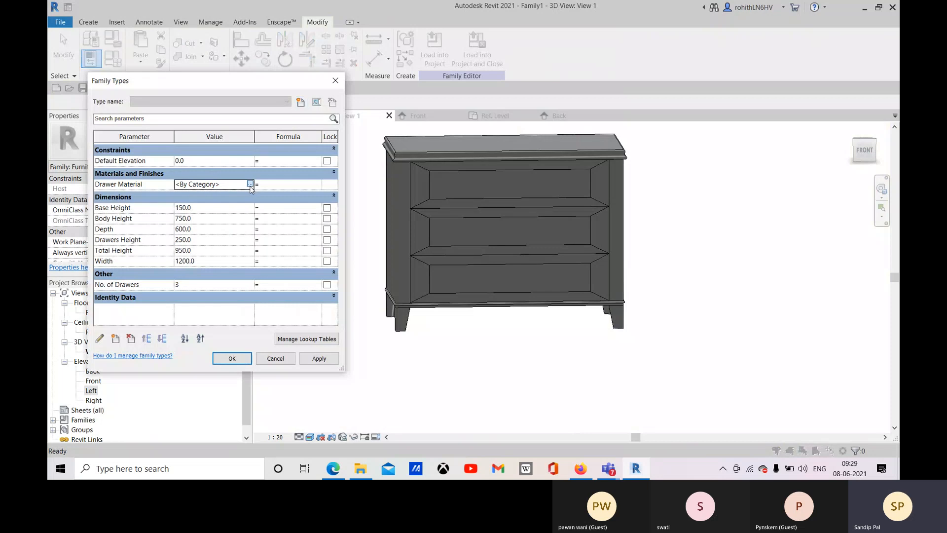
pyautogui.click(251, 184)
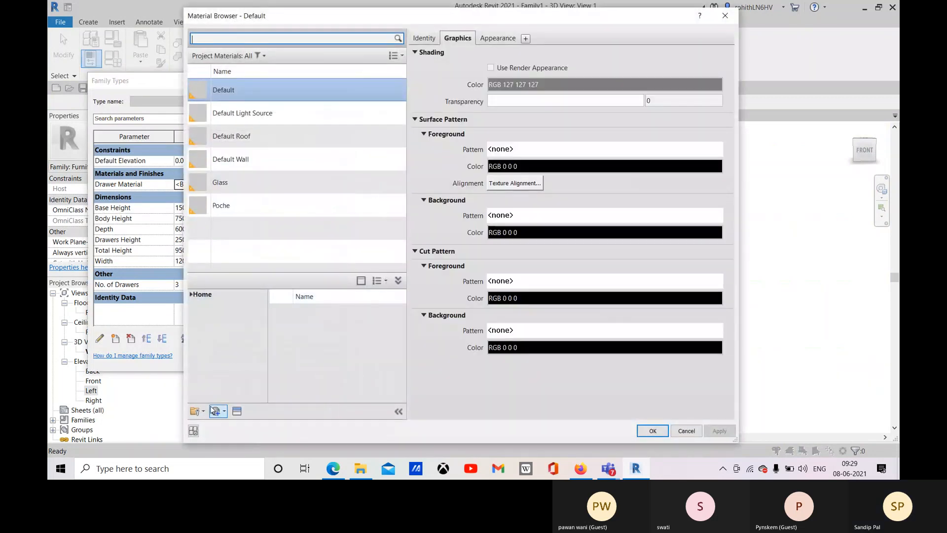
pyautogui.click(218, 411)
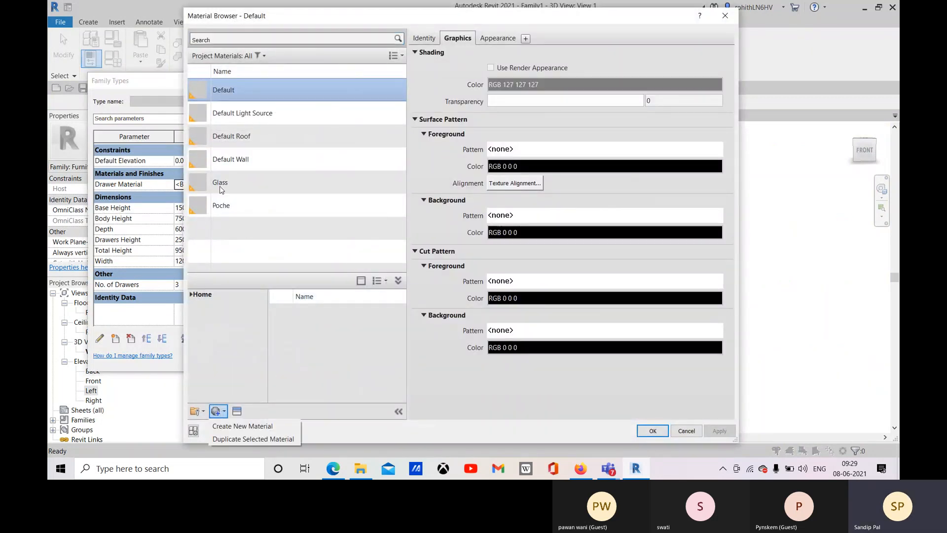
pyautogui.click(237, 426)
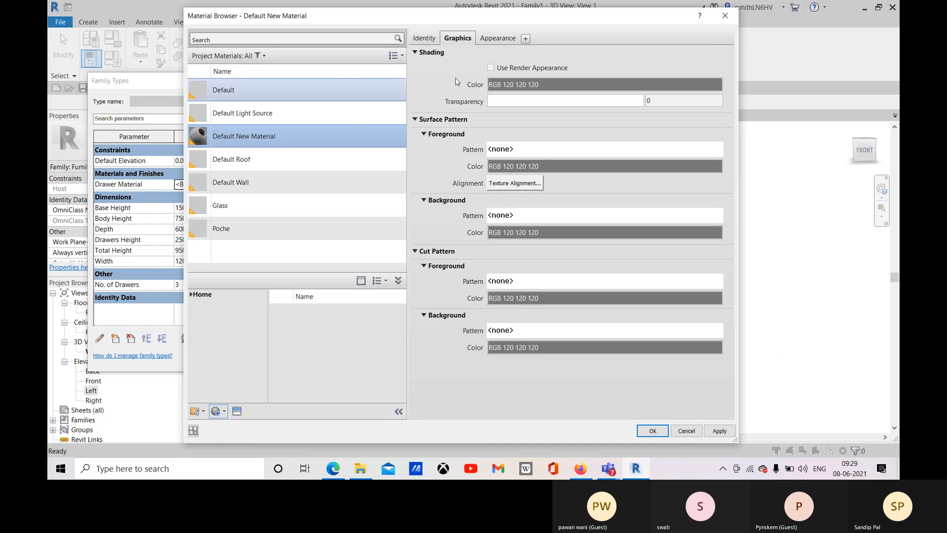
# Rename the new material as Drawer Wood Material and set its class to Wood.
pyautogui.click(425, 38)
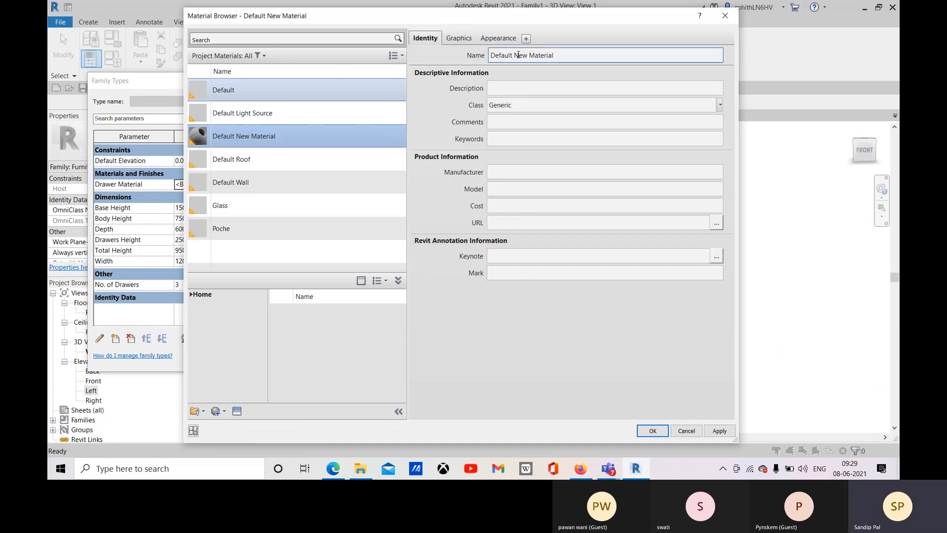
pyautogui.moveTo(491, 55); pyautogui.dragTo(529, 58)
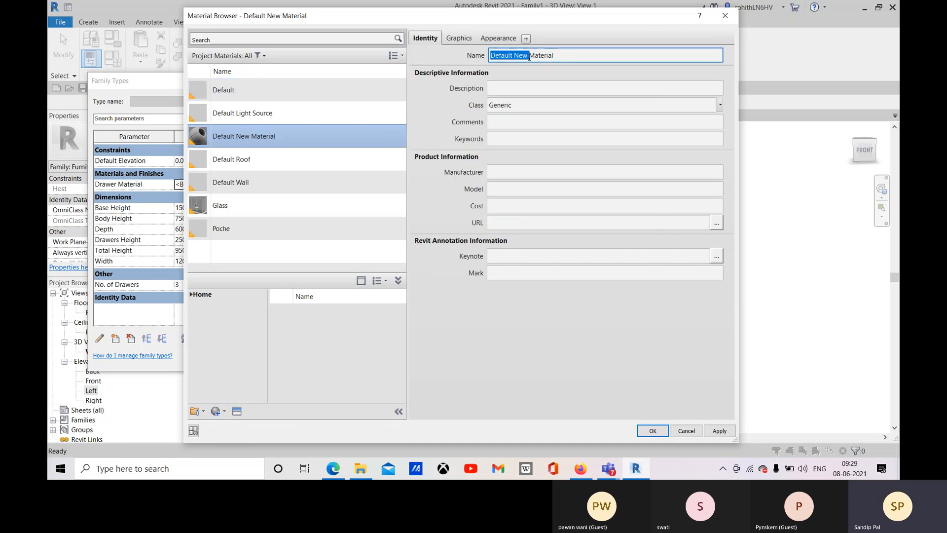
pyautogui.write('D')
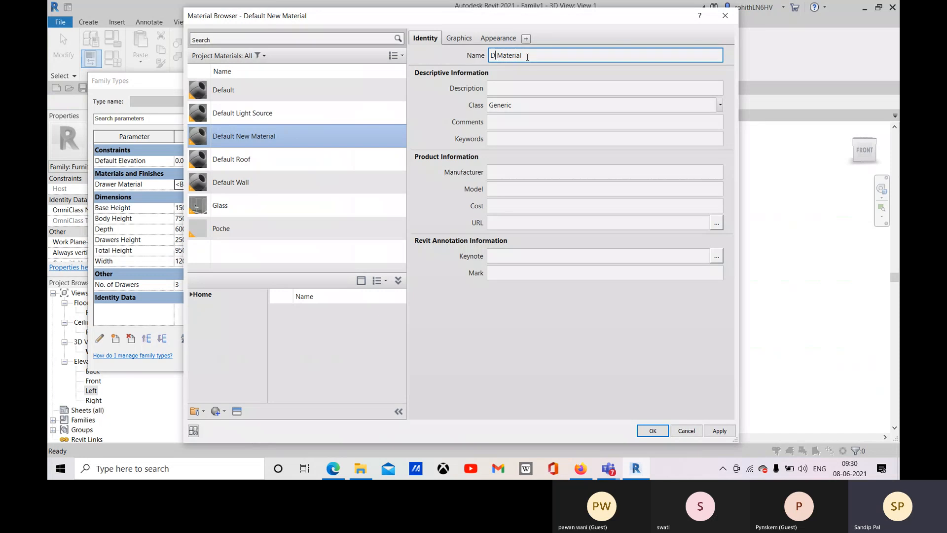
pyautogui.write('rawer')
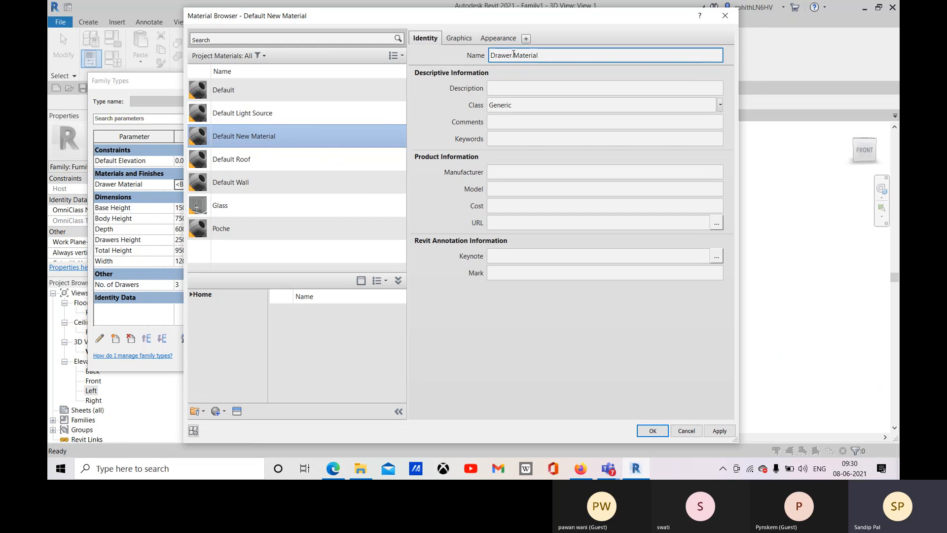
pyautogui.click(514, 54)
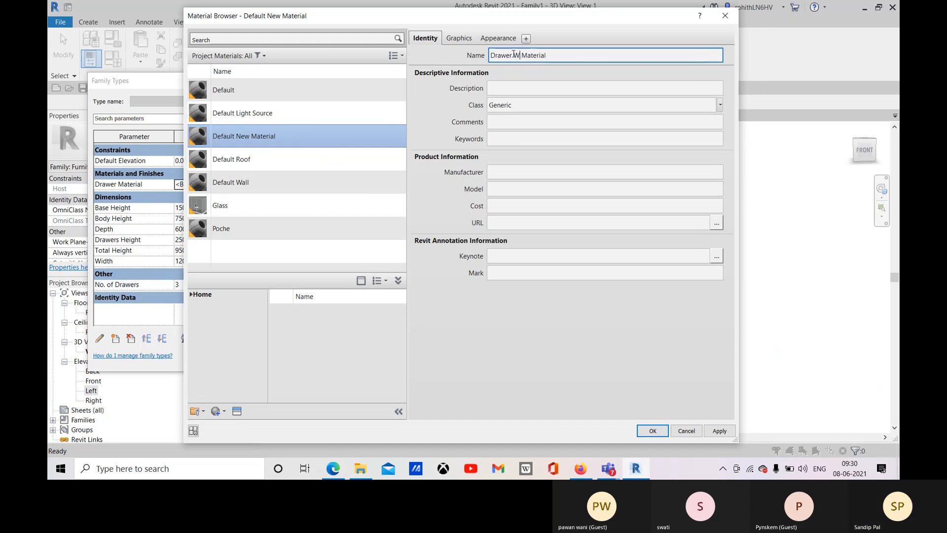
pyautogui.click(720, 105)
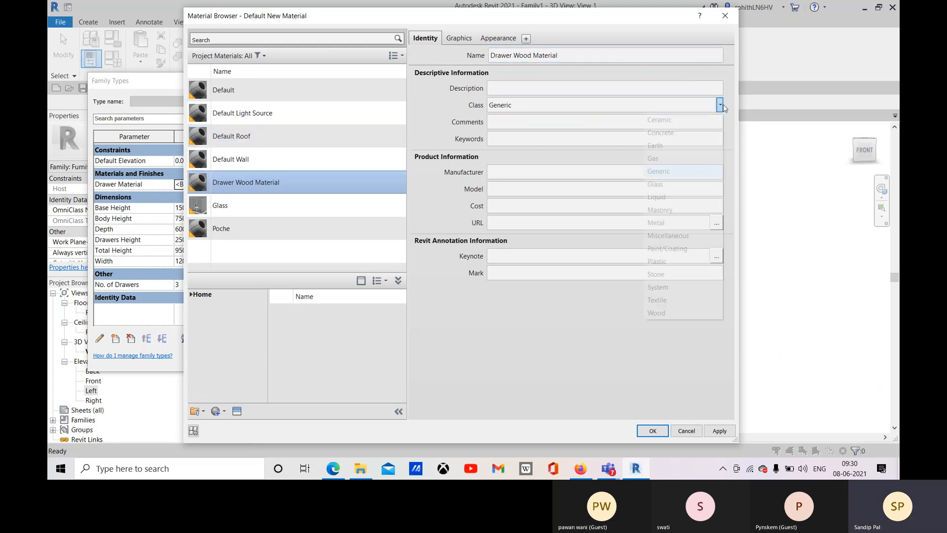
pyautogui.click(668, 312)
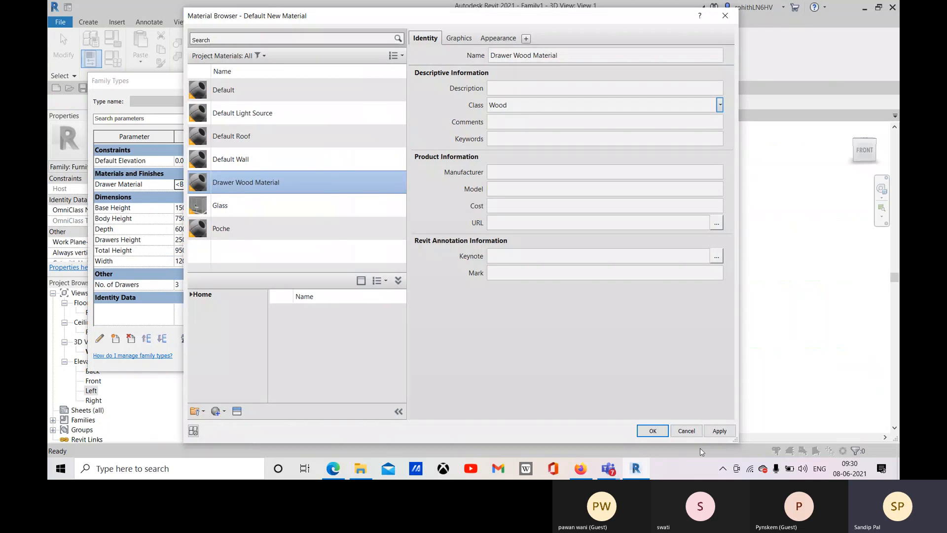
# Search the Asset Browser for Wood and look through the wood categories of the physical and appearance libraries.
pyautogui.click(237, 411)
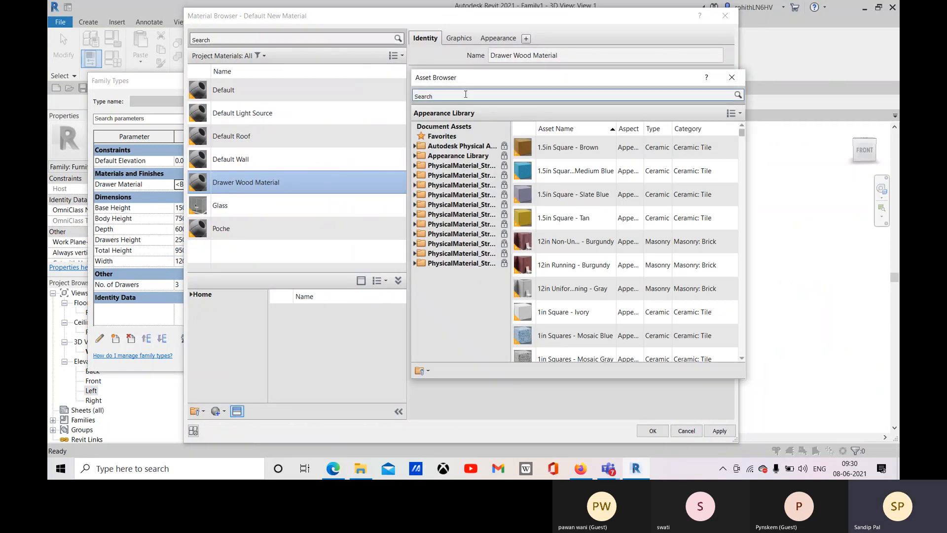
pyautogui.click(464, 96)
pyautogui.write('Wood')
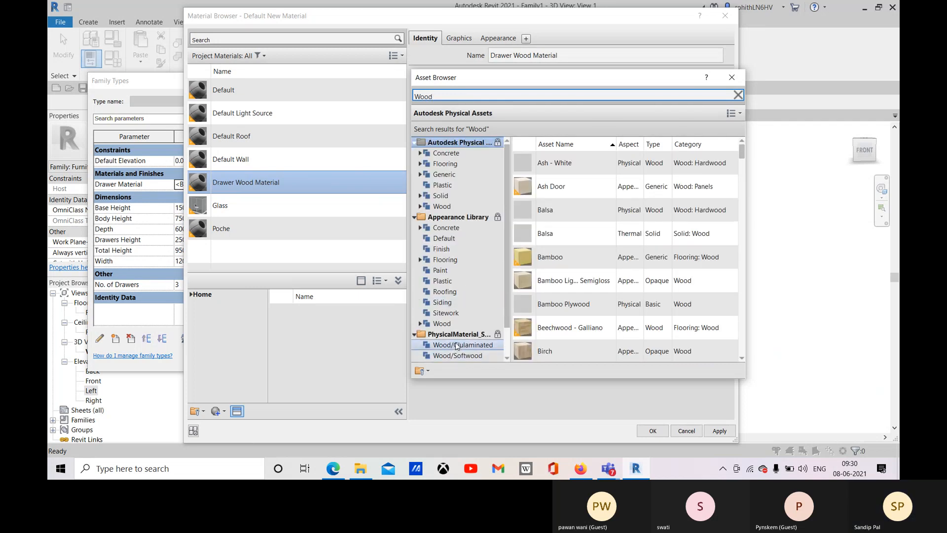
pyautogui.click(421, 207)
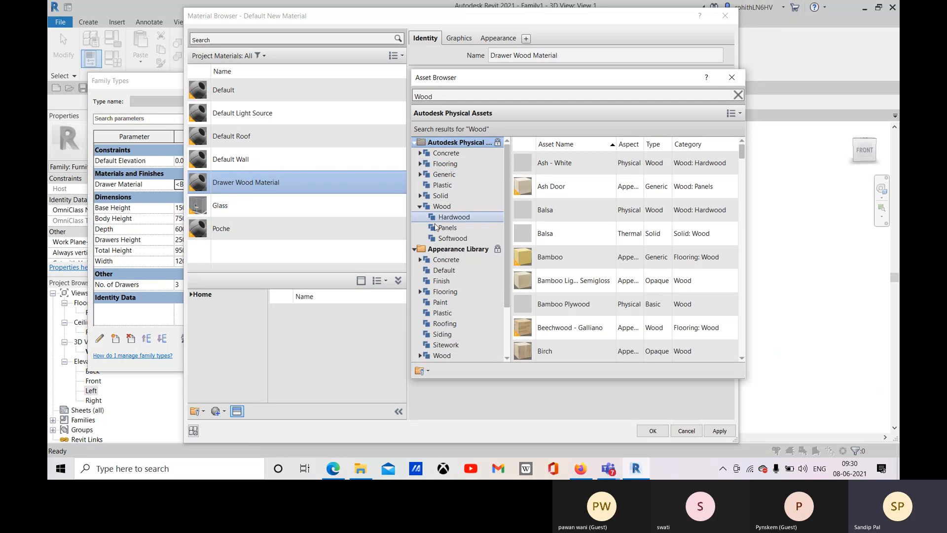
pyautogui.click(420, 355)
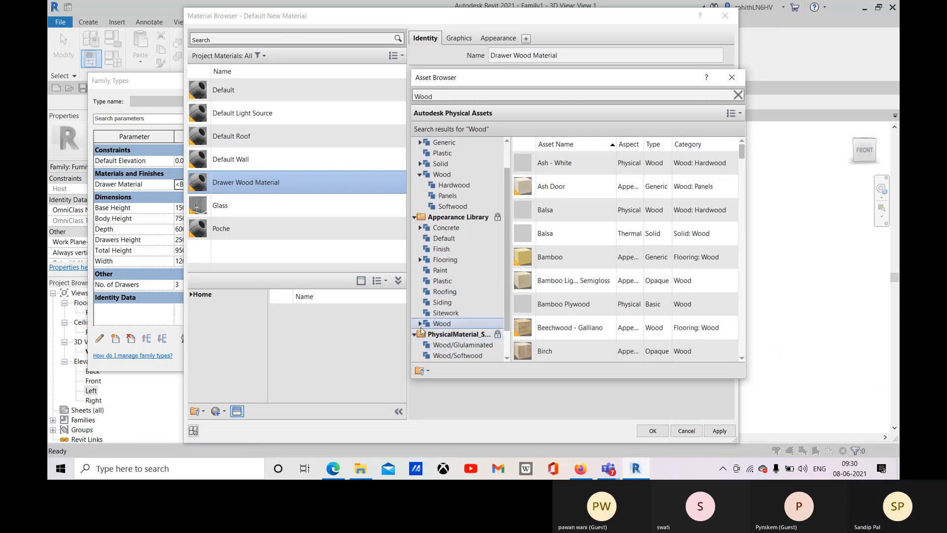
pyautogui.scroll(-1, 440, 337)
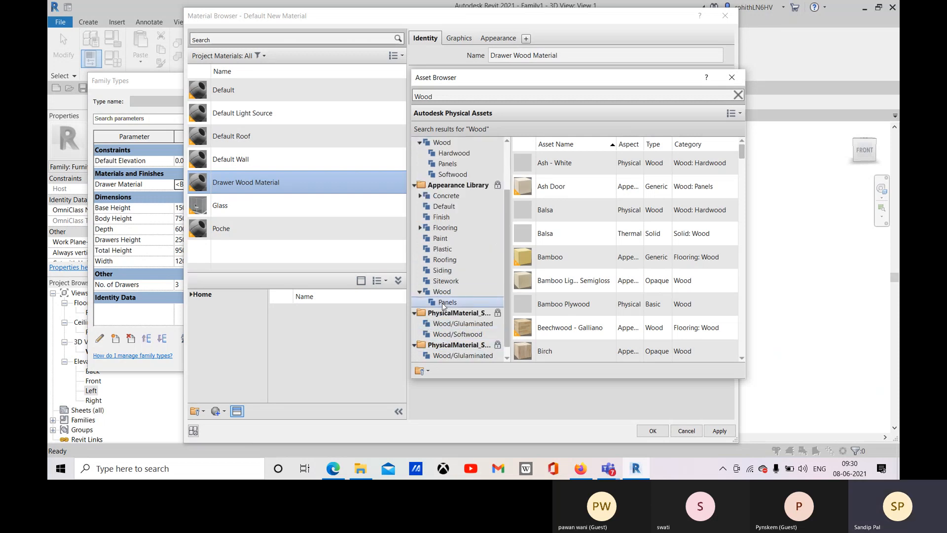
pyautogui.scroll(-1, 439, 307)
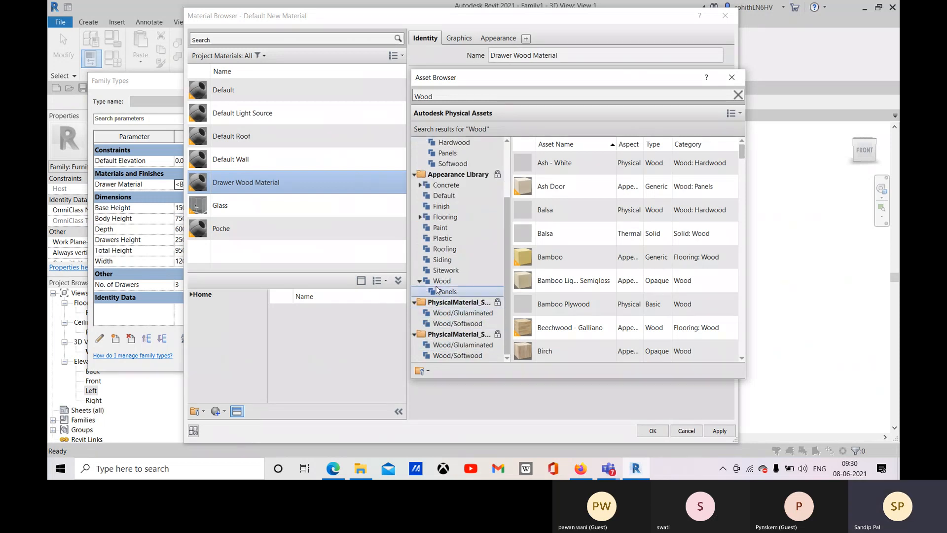
pyautogui.click(459, 313)
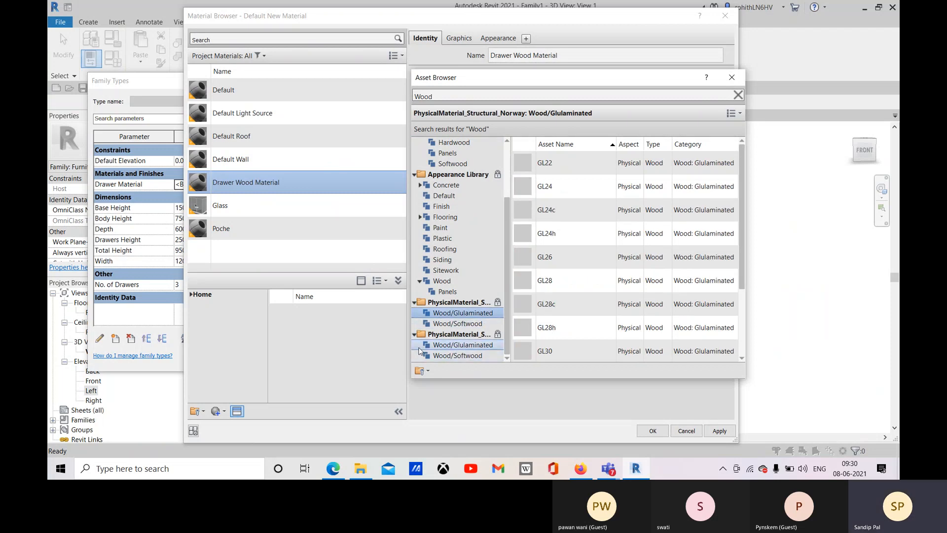
pyautogui.scroll(3, 442, 276)
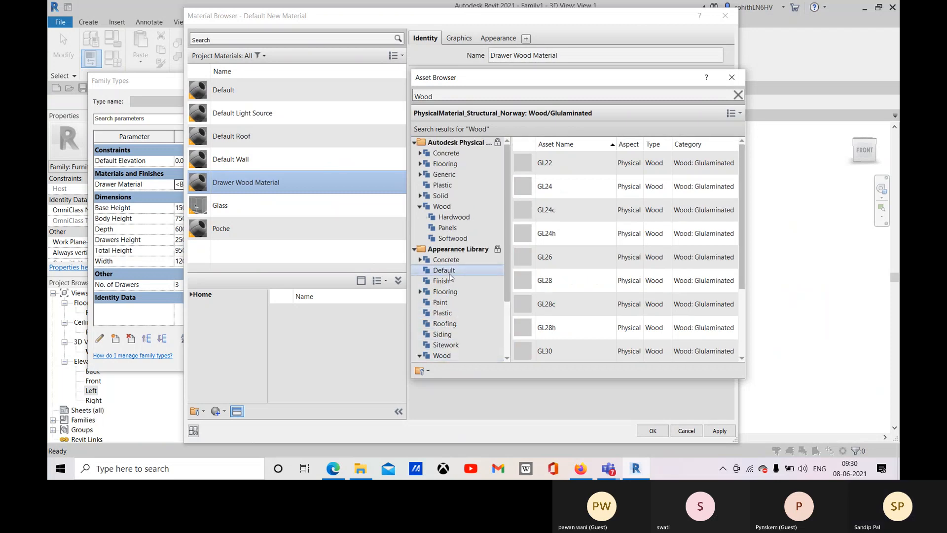
# Add the Ash - White physical asset from the Hardwood category to Drawer Wood Material and close the Asset Browser.
pyautogui.click(454, 217)
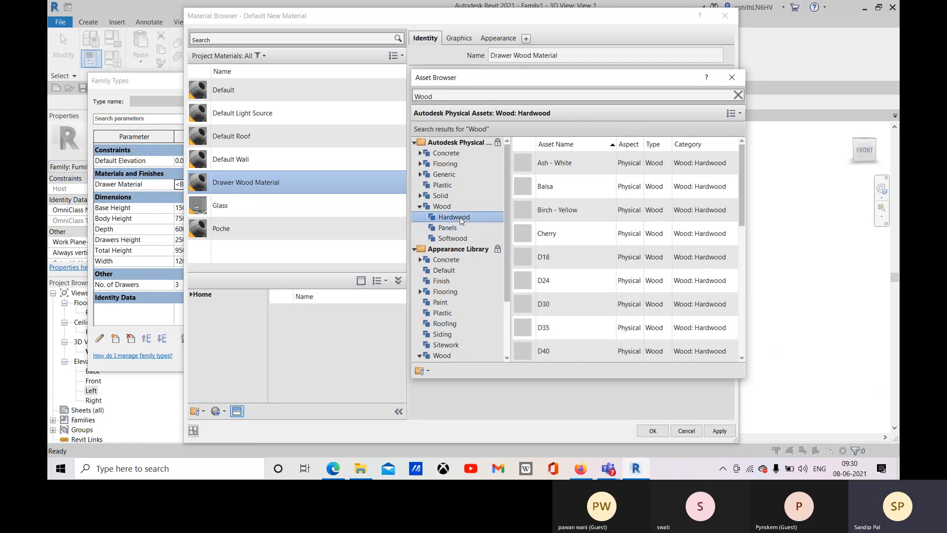
pyautogui.scroll(-2, 620, 222)
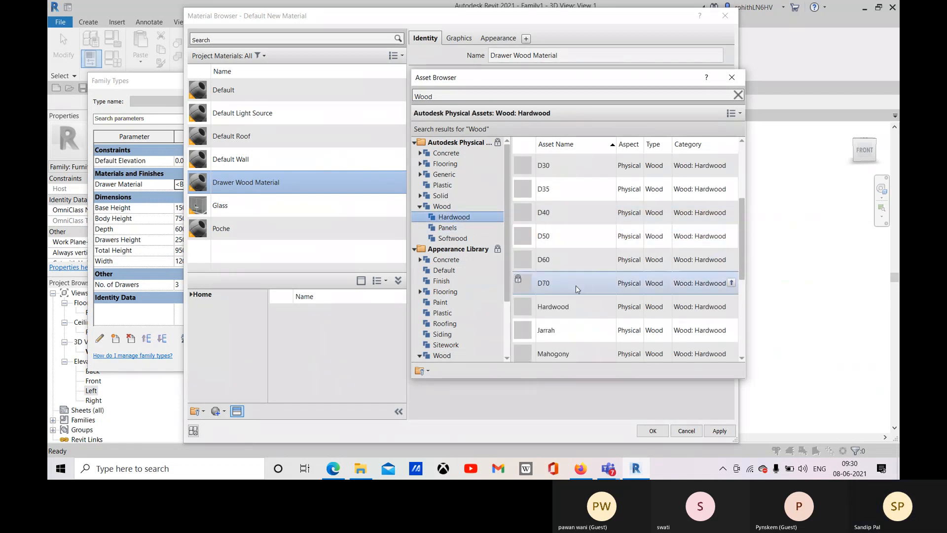
pyautogui.scroll(2, 576, 288)
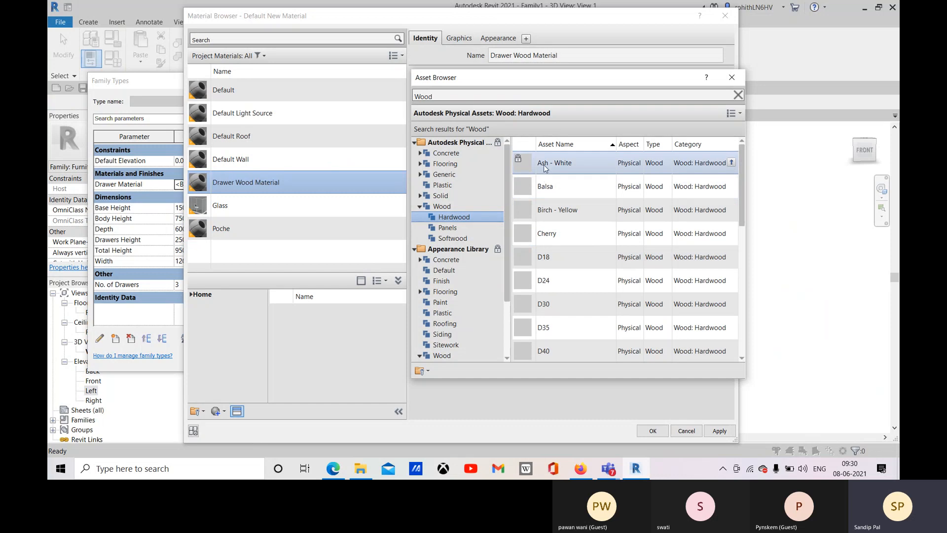
pyautogui.click(732, 163)
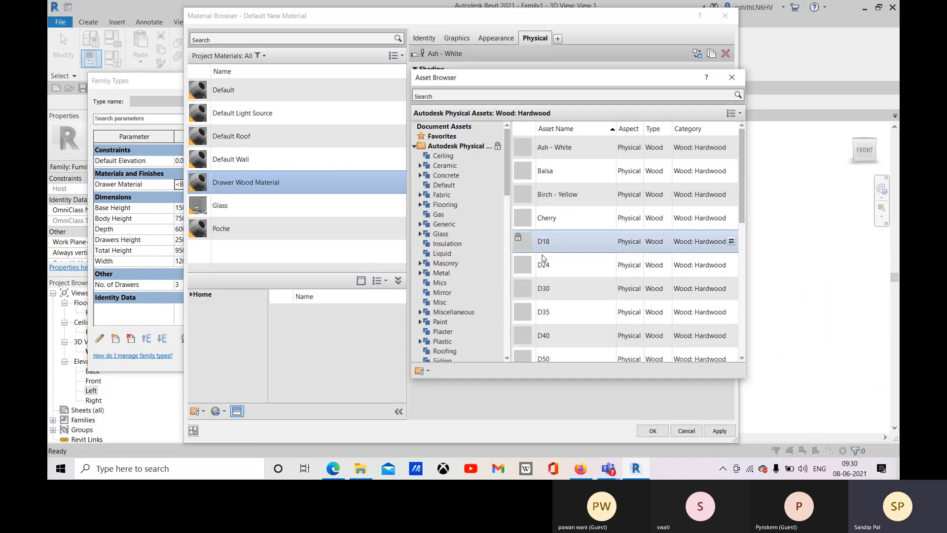
pyautogui.click(736, 81)
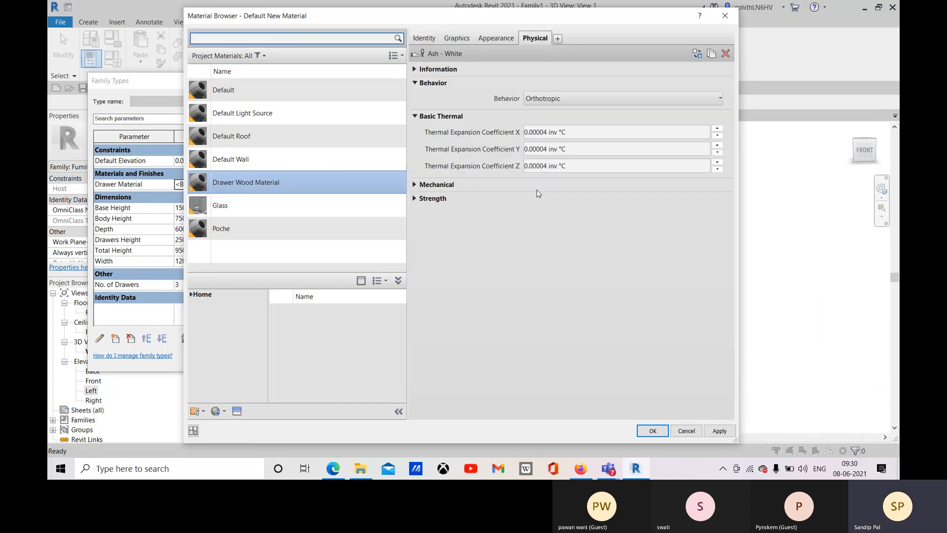
# Start choosing the material's appearance image and browse to C:\Program Files (x86)\Common Files\Autodesk Shared\Materials\Textures\3\Mats.
pyautogui.click(498, 39)
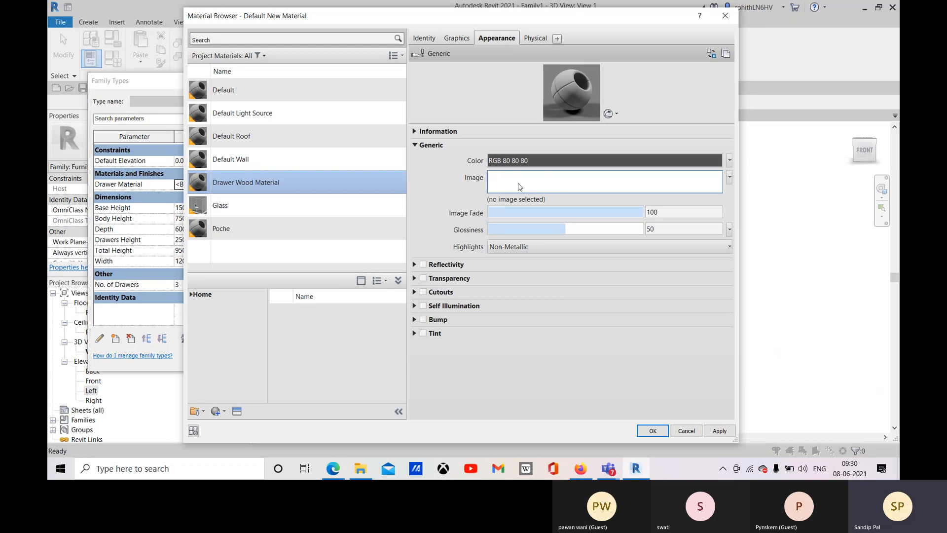
pyautogui.click(520, 184)
pyautogui.click(345, 111)
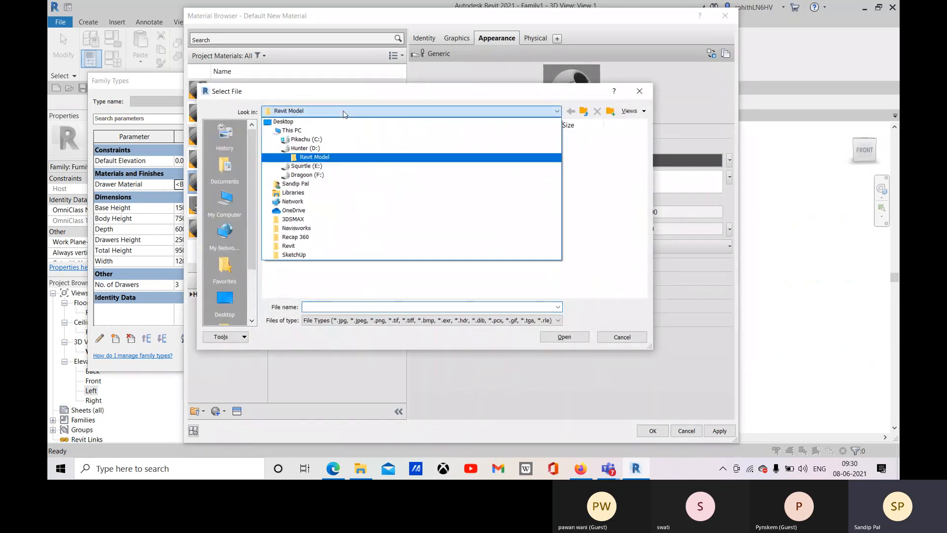
pyautogui.click(301, 139)
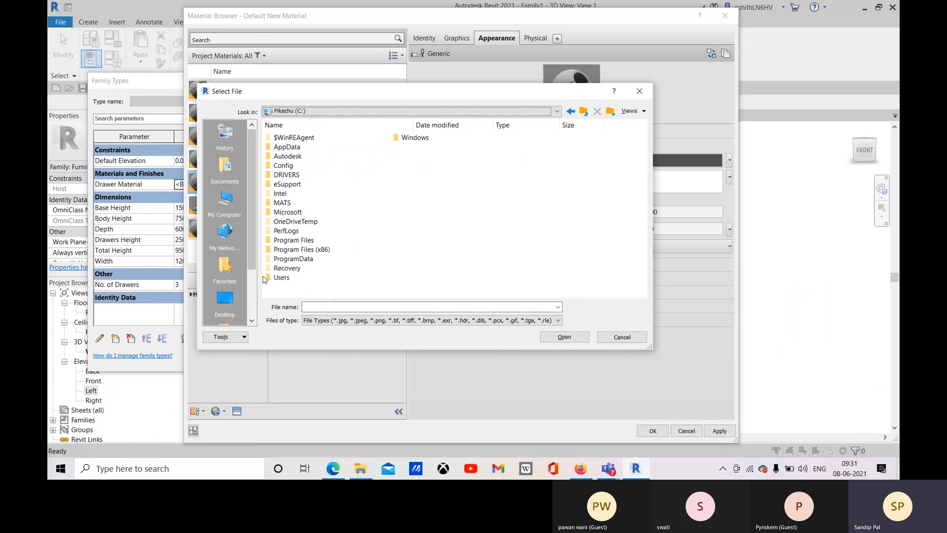
pyautogui.doubleClick(327, 252)
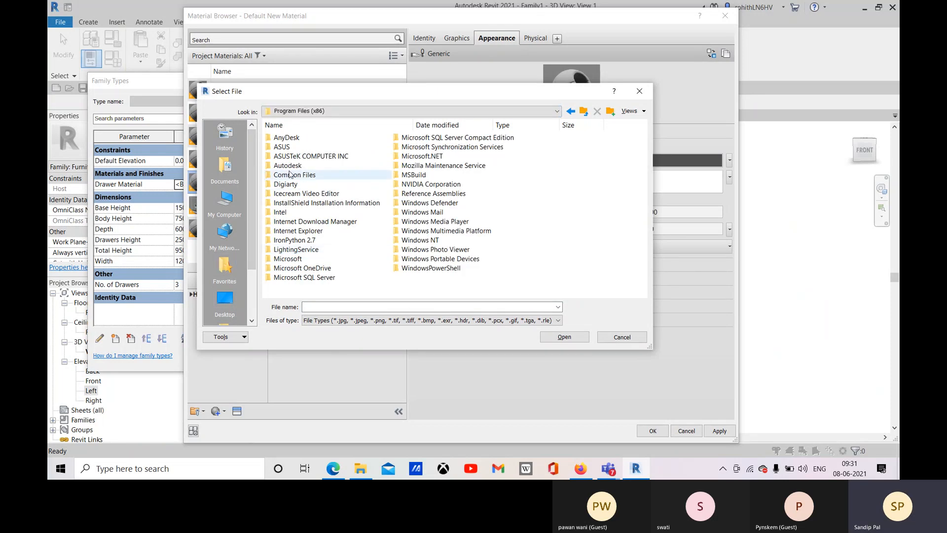
pyautogui.doubleClick(291, 175)
pyautogui.doubleClick(296, 138)
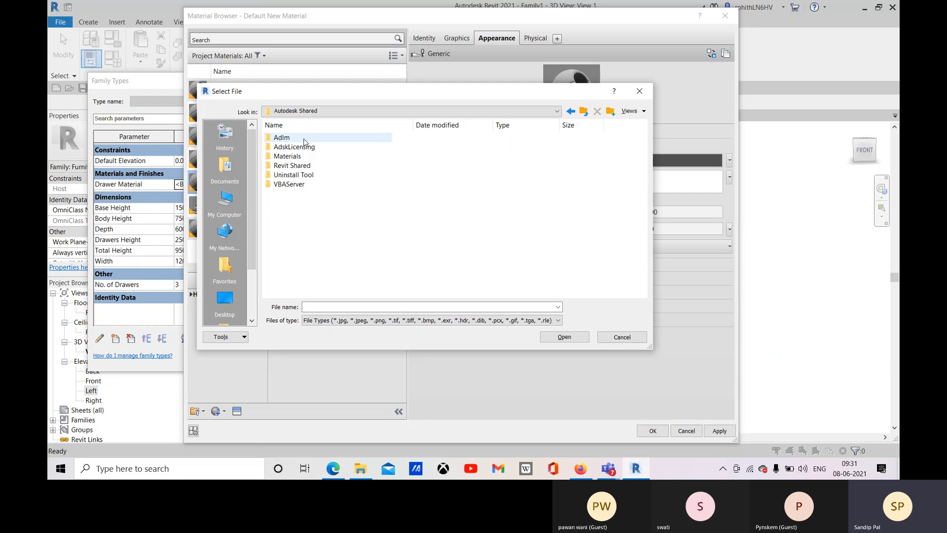
pyautogui.doubleClick(292, 165)
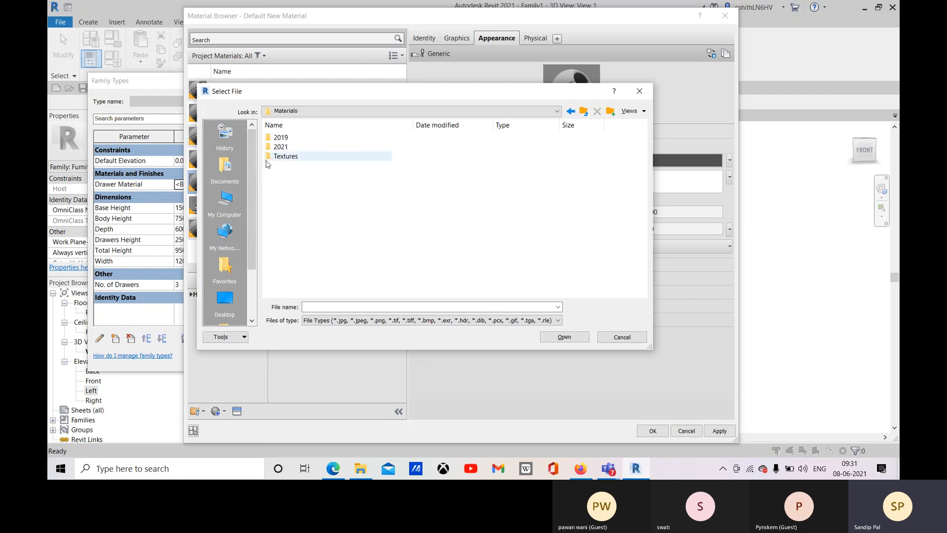
pyautogui.doubleClick(285, 157)
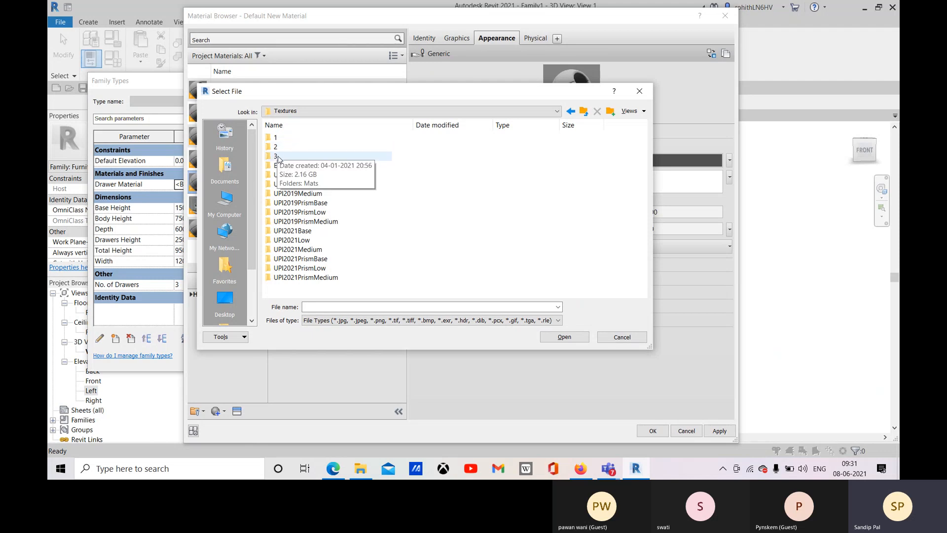
pyautogui.doubleClick(276, 156)
pyautogui.doubleClick(289, 141)
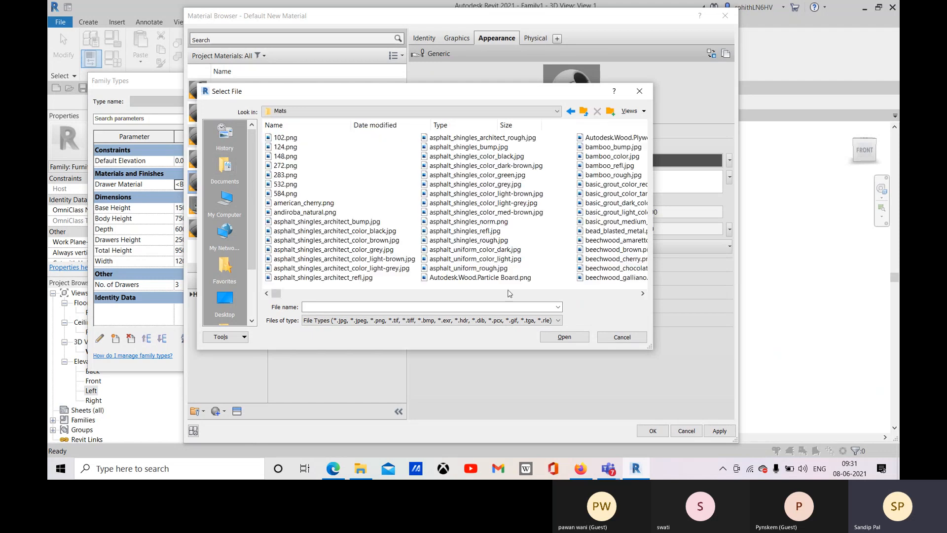
# Show the Mats textures as thumbnails and set wood_birch_color.jpg as the appearance image of Drawer Wood Material.
pyautogui.click(641, 112)
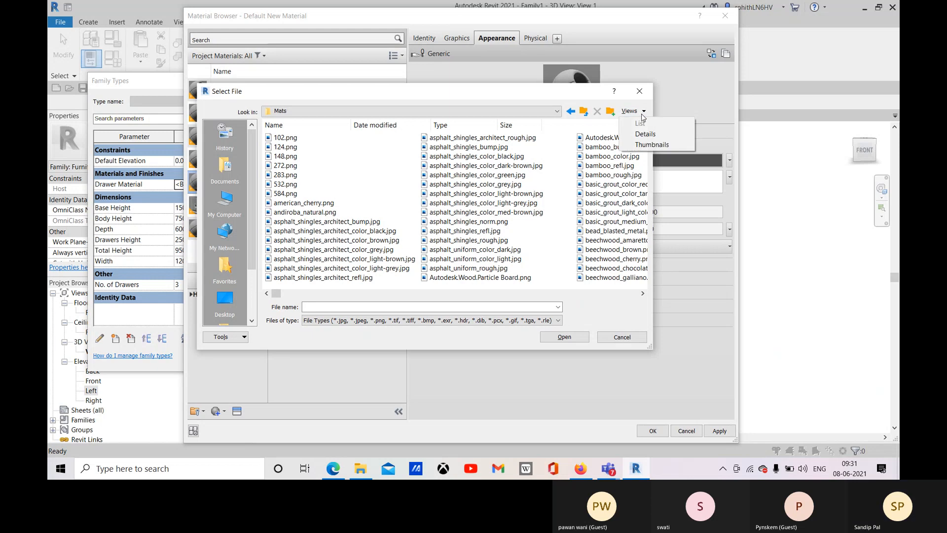
pyautogui.click(641, 142)
pyautogui.moveTo(643, 135); pyautogui.dragTo(634, 274)
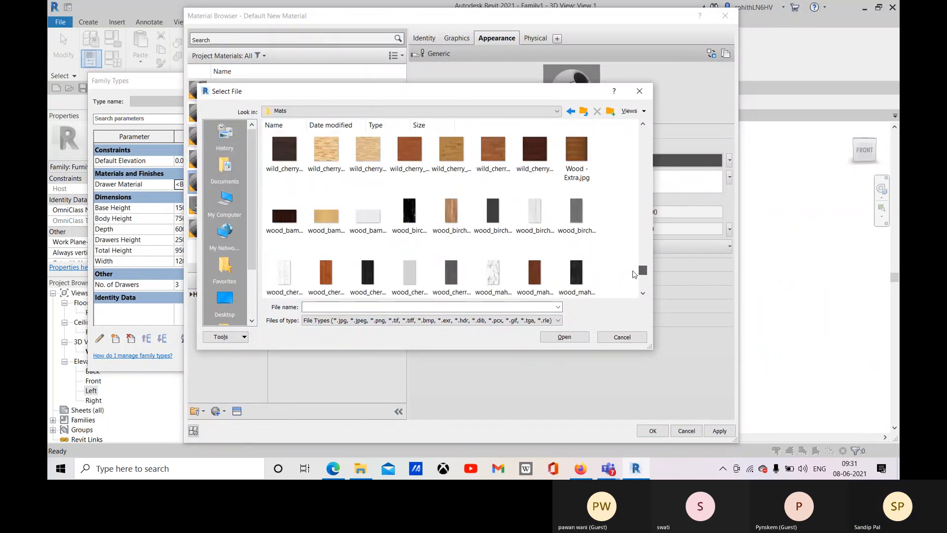
pyautogui.click(364, 222)
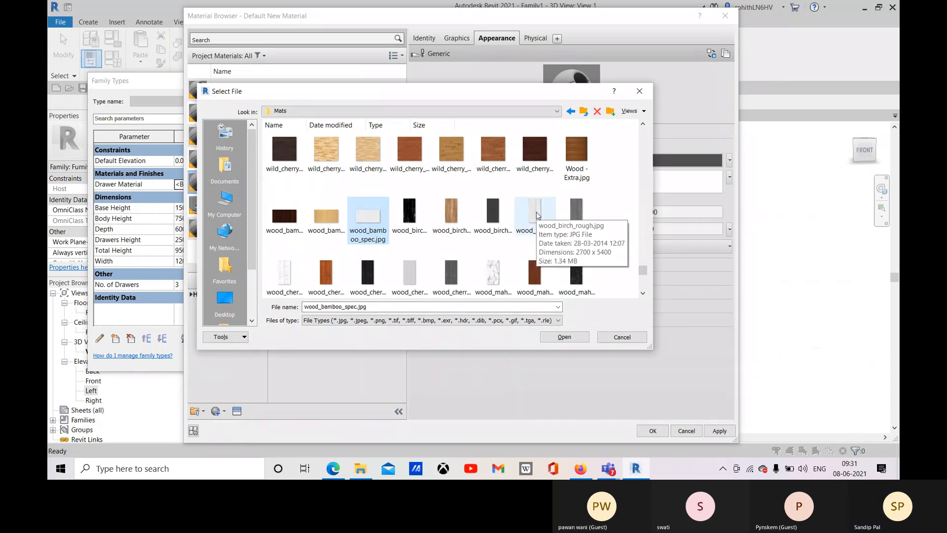
pyautogui.scroll(-3, 395, 268)
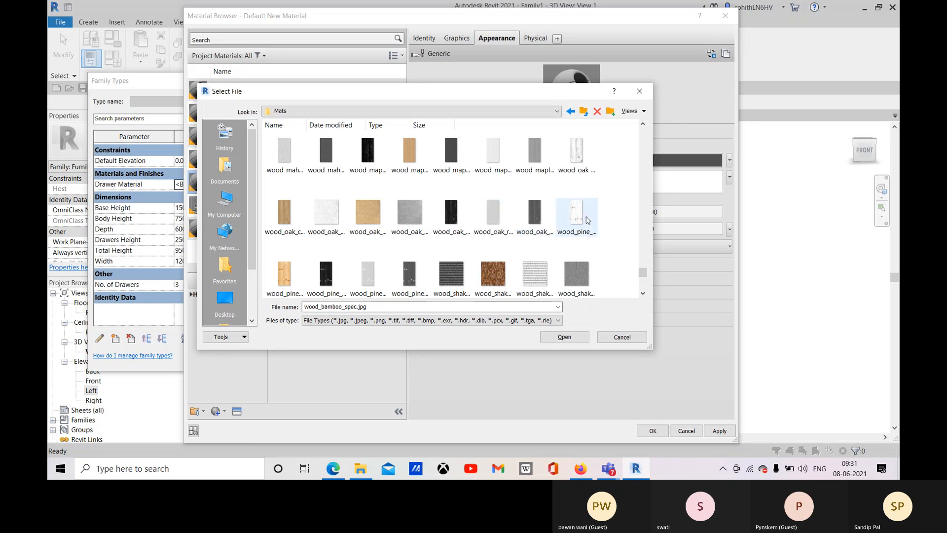
pyautogui.scroll(-1, 587, 219)
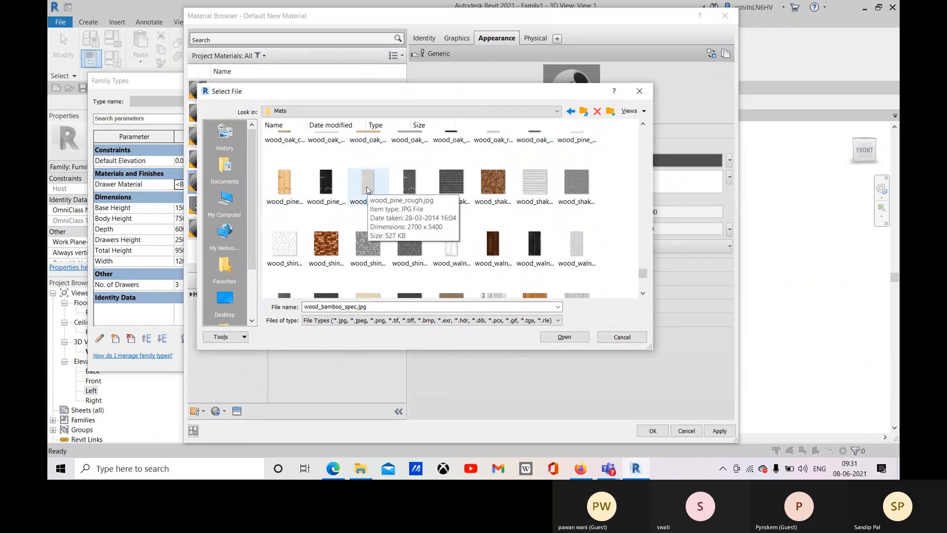
pyautogui.scroll(-2, 367, 190)
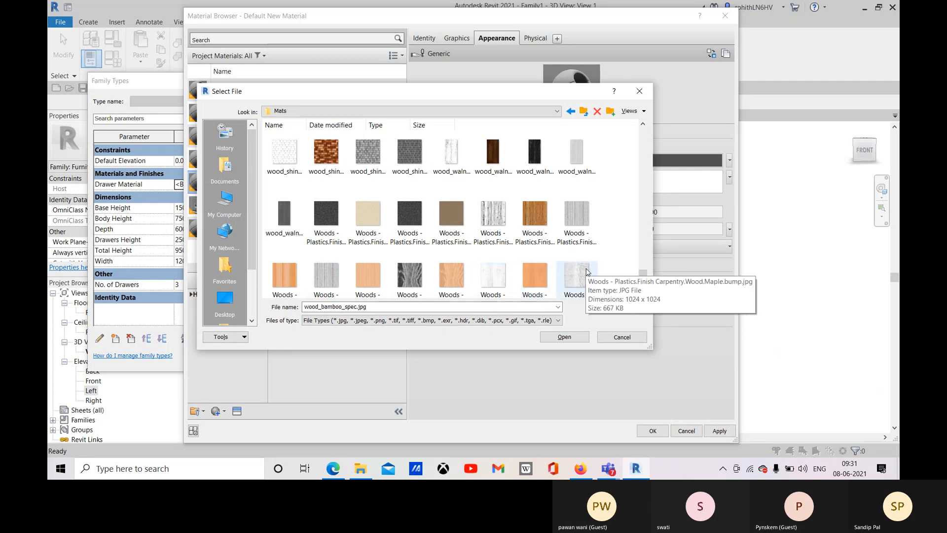
pyautogui.scroll(-2, 587, 272)
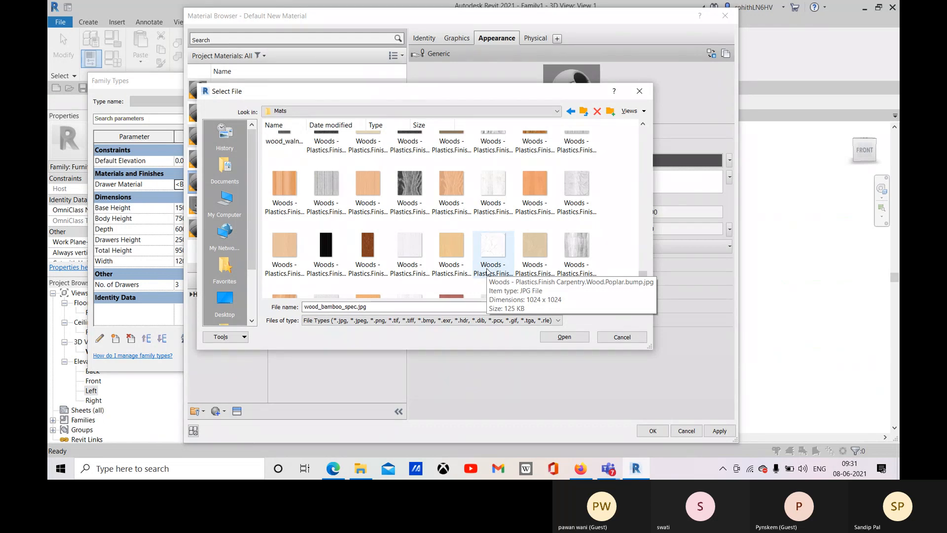
pyautogui.scroll(5, 487, 272)
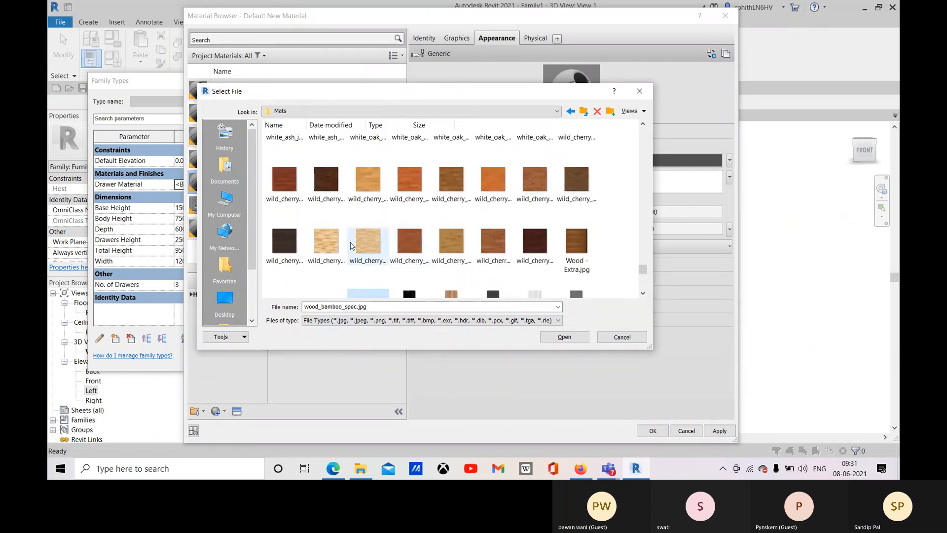
pyautogui.scroll(-1, 370, 222)
pyautogui.scroll(3, 394, 212)
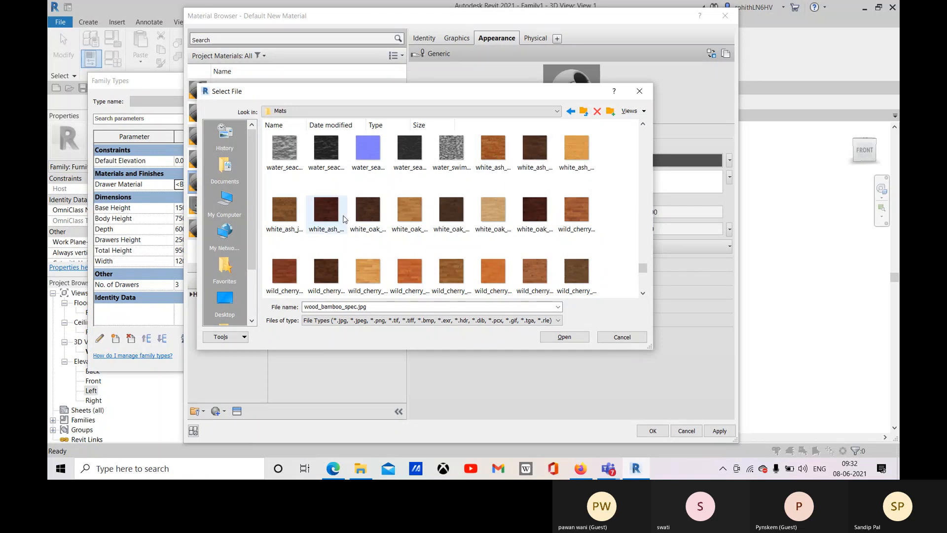
pyautogui.scroll(-2, 323, 233)
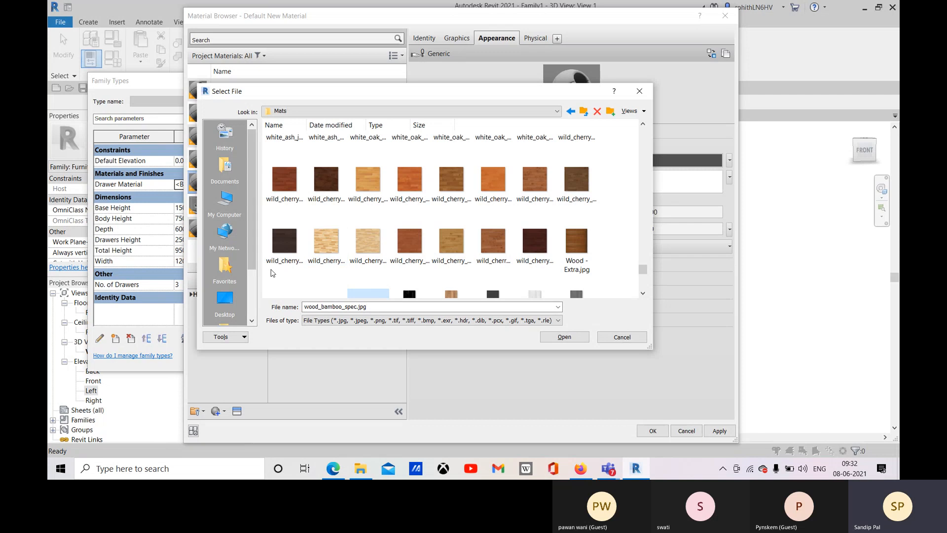
pyautogui.scroll(-2, 444, 244)
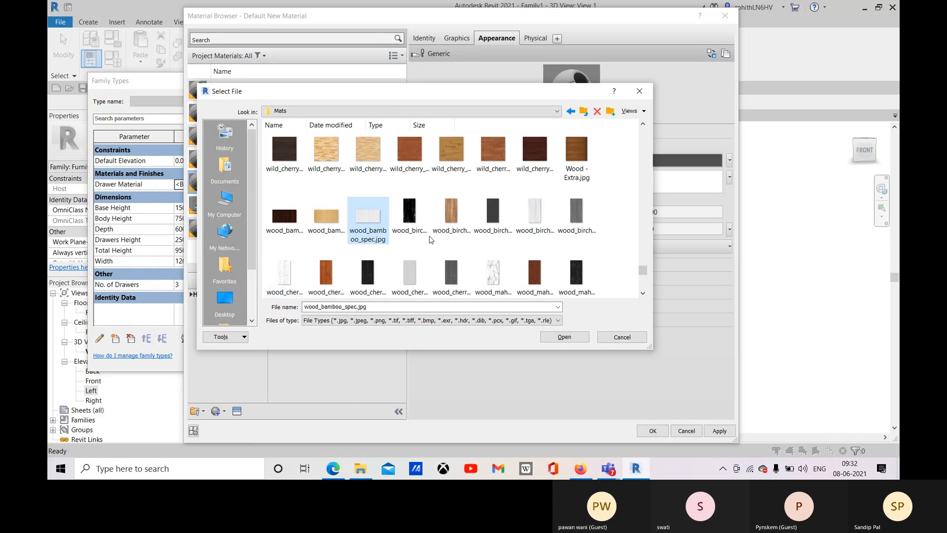
pyautogui.click(451, 218)
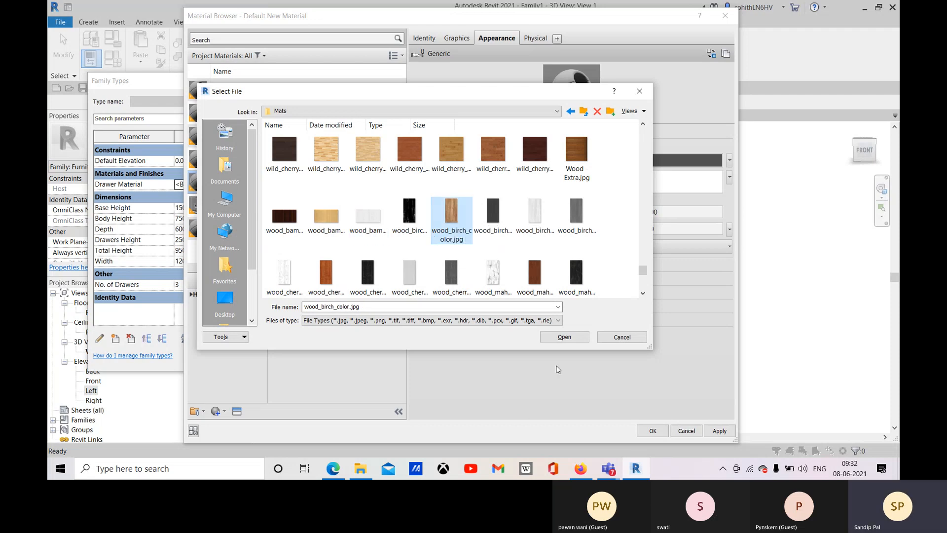
pyautogui.click(564, 335)
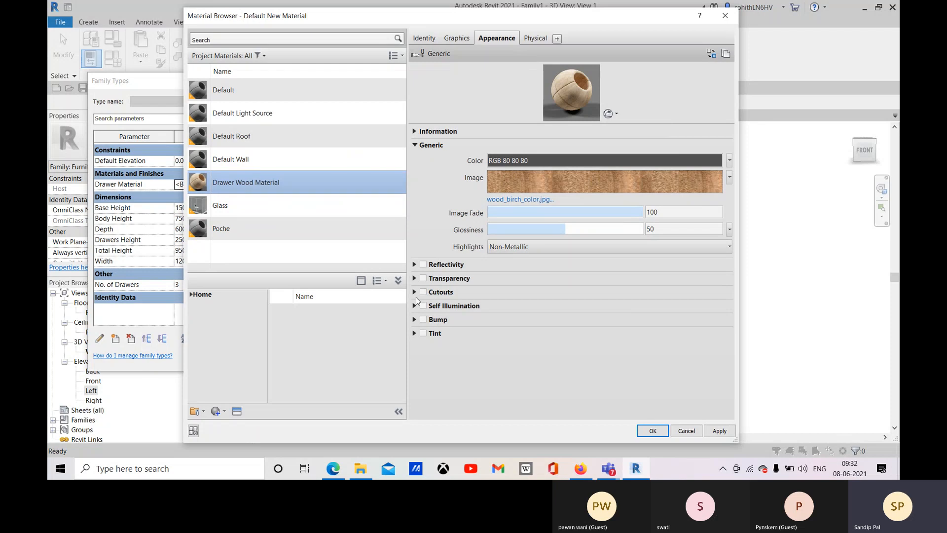
# Enable Bump for Drawer Wood Material and load wood_birch_bump.jpg from the Mats folder as its bump image.
pyautogui.click(414, 319)
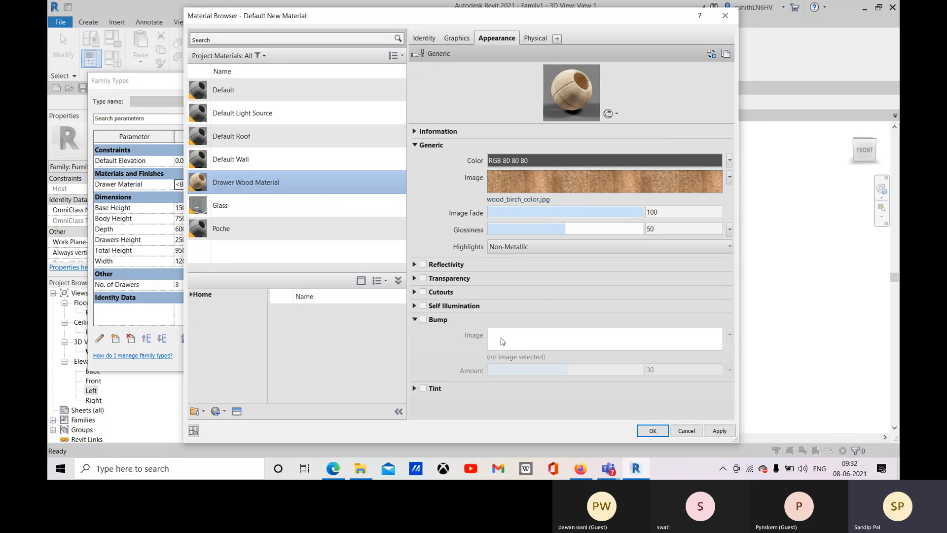
pyautogui.click(423, 319)
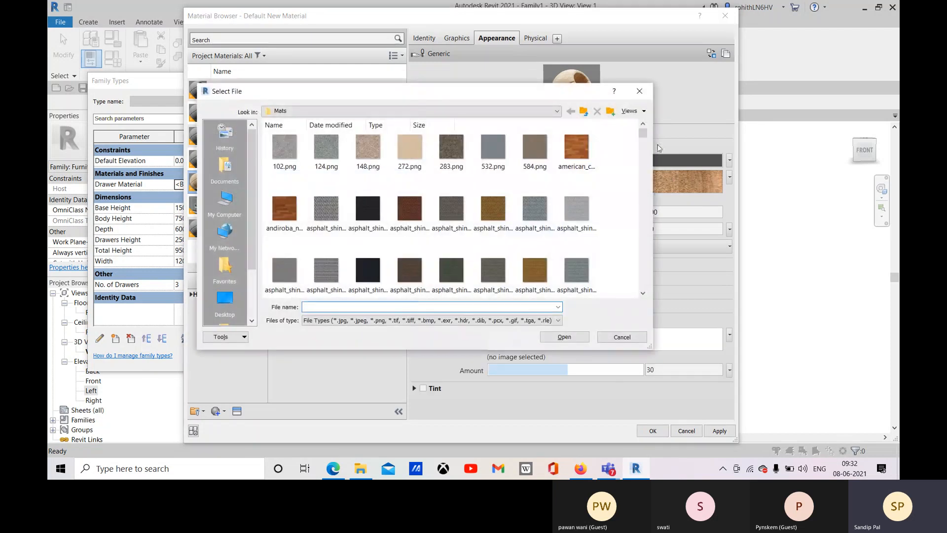
pyautogui.moveTo(643, 133); pyautogui.dragTo(643, 172)
pyautogui.moveTo(583, 91); pyautogui.dragTo(391, 58)
pyautogui.moveTo(469, 143); pyautogui.dragTo(455, 241)
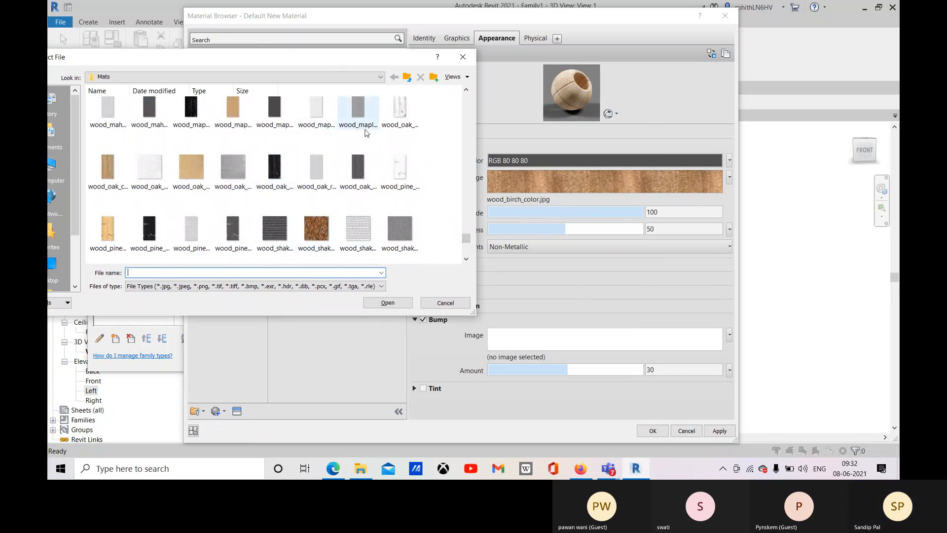
pyautogui.scroll(2, 365, 153)
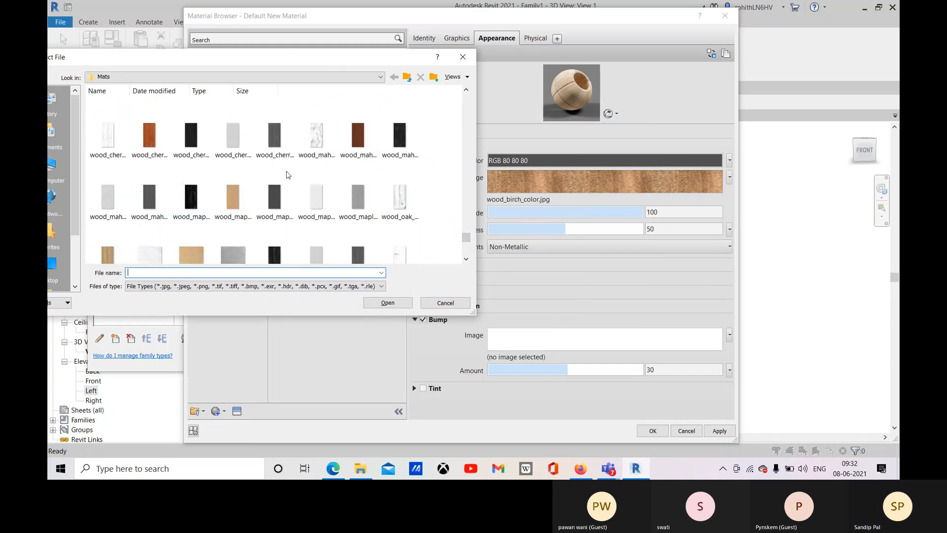
pyautogui.scroll(-2, 166, 165)
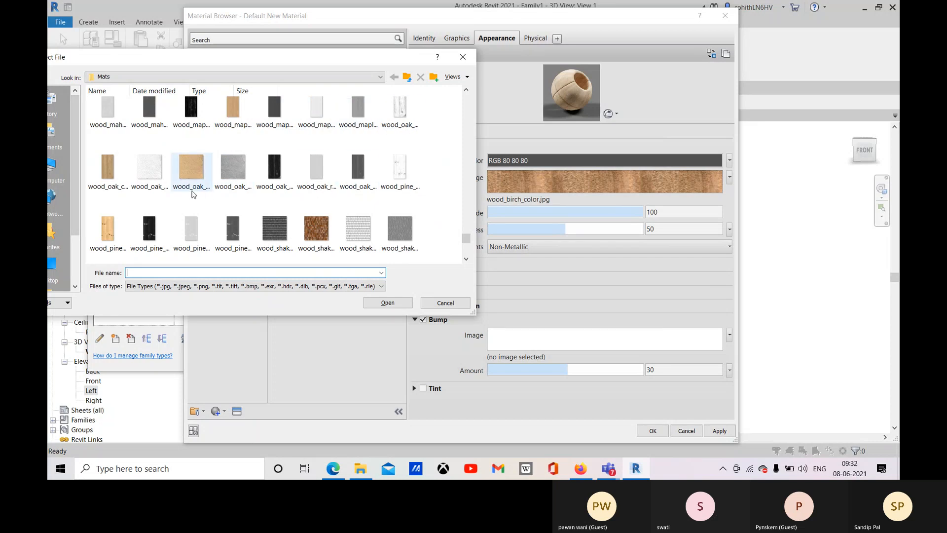
pyautogui.scroll(3, 204, 197)
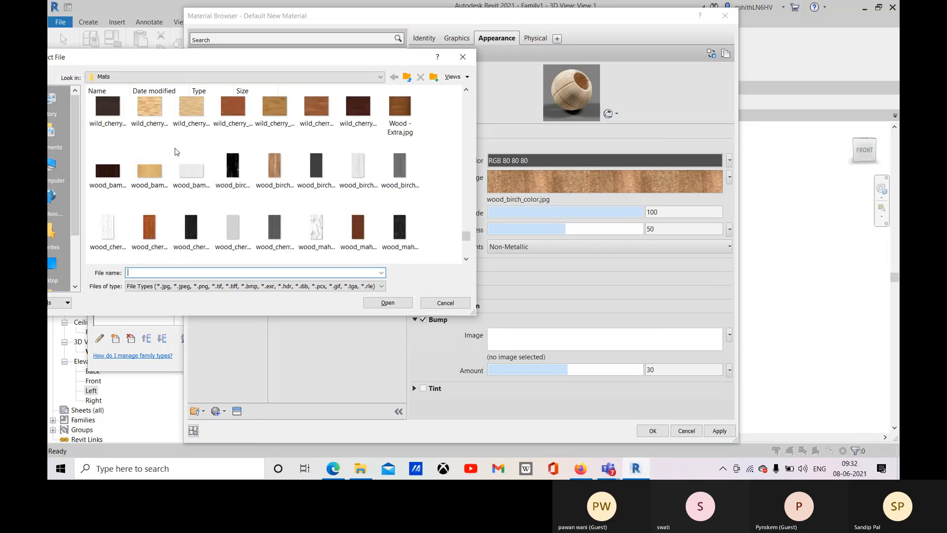
pyautogui.scroll(5, 282, 167)
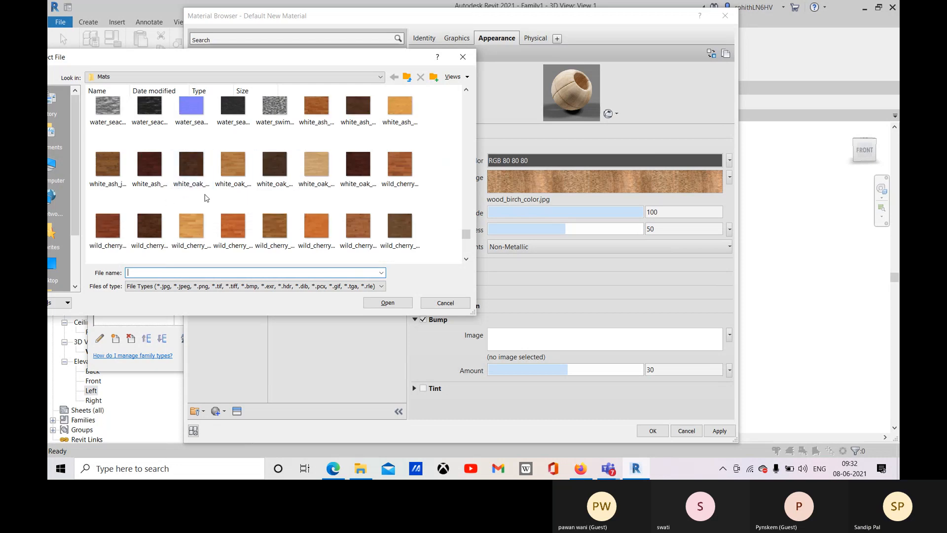
pyautogui.scroll(4, 236, 217)
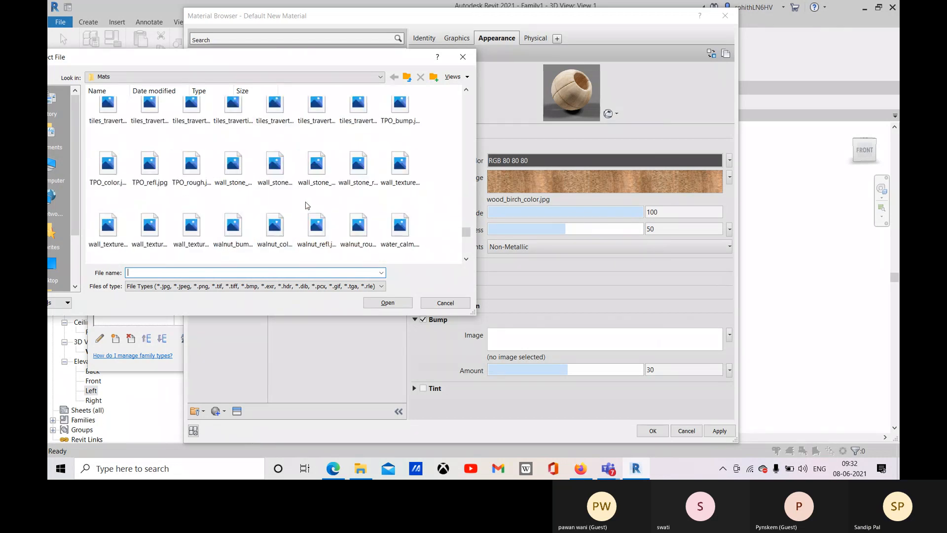
pyautogui.scroll(-4, 239, 206)
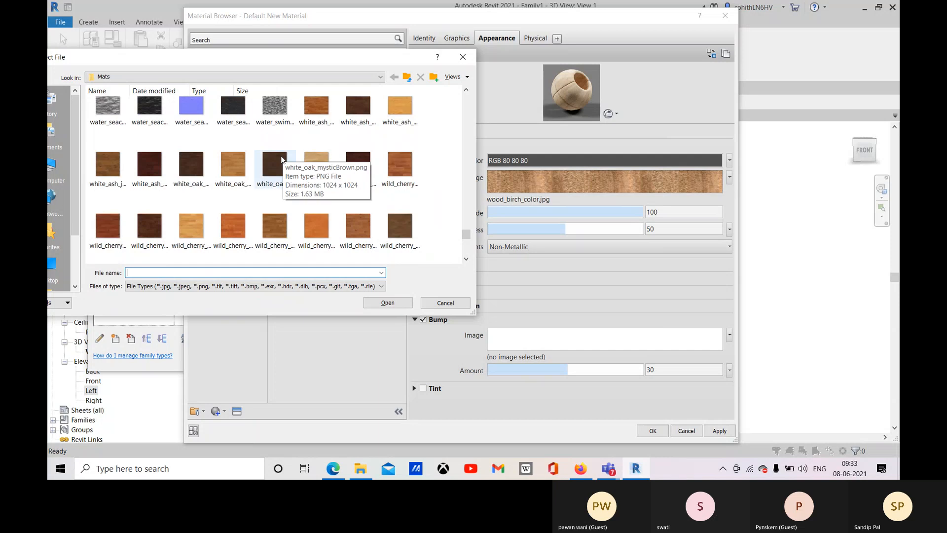
pyautogui.scroll(-4, 360, 170)
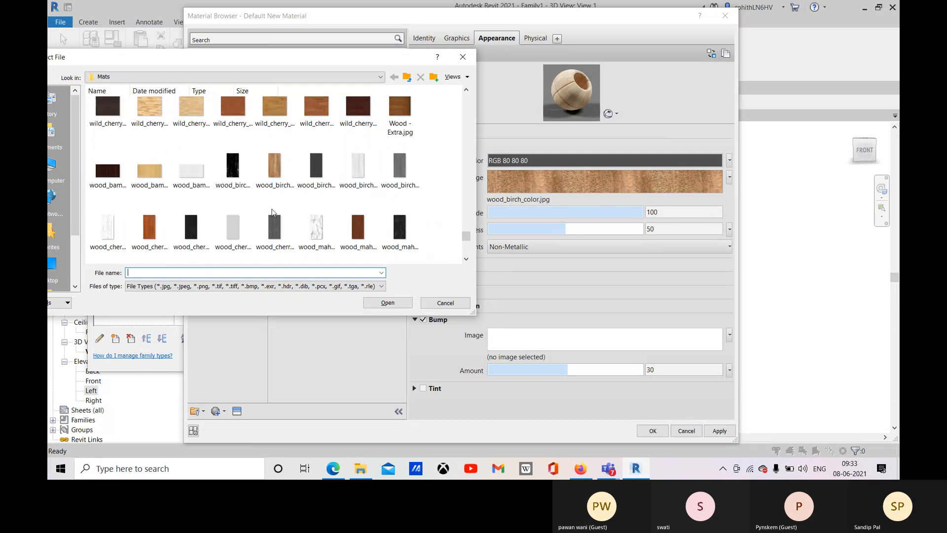
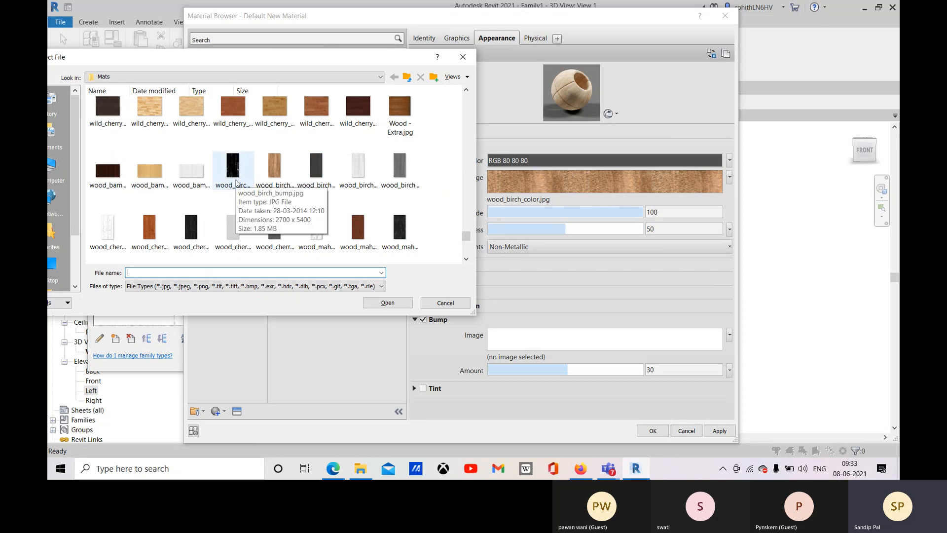
pyautogui.click(222, 177)
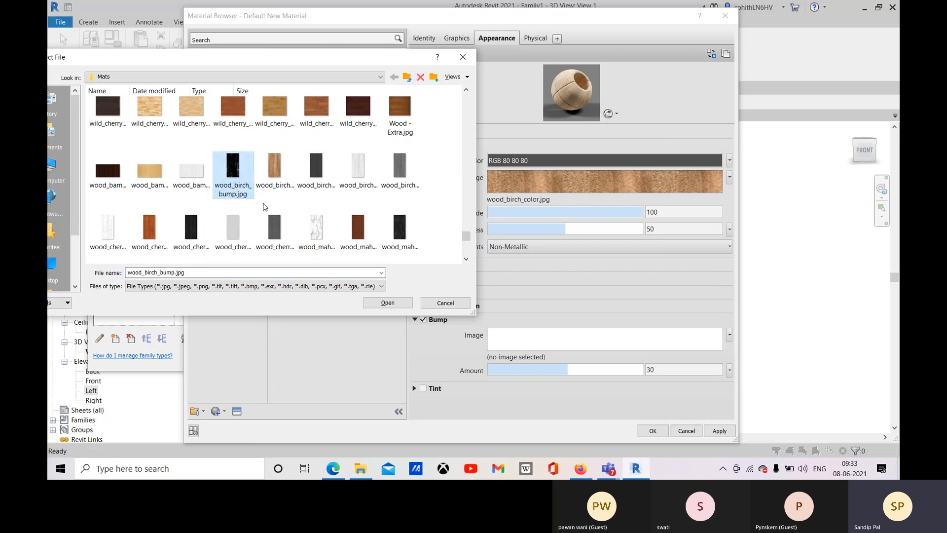
pyautogui.click(391, 301)
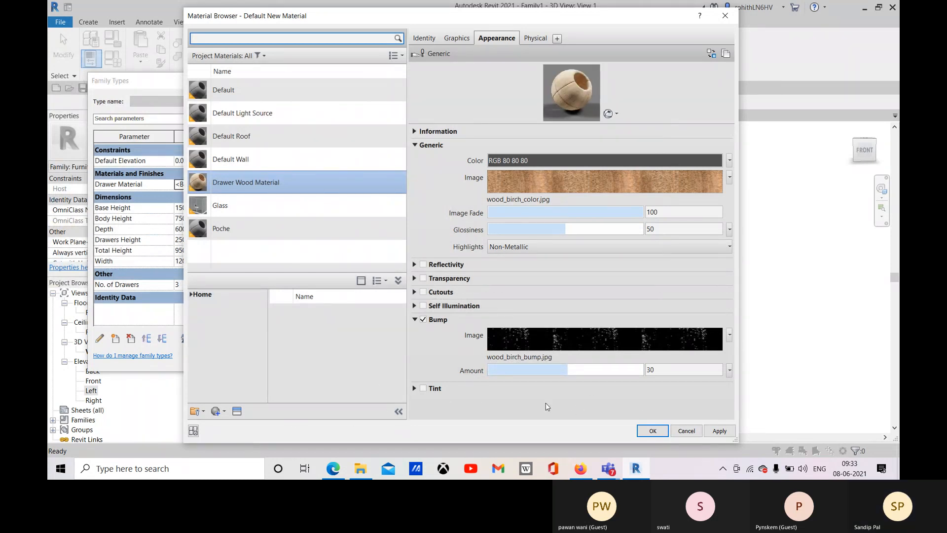
# Enable Reflectivity for Drawer Wood Material and set both its direct and oblique values to 7.
pyautogui.click(414, 264)
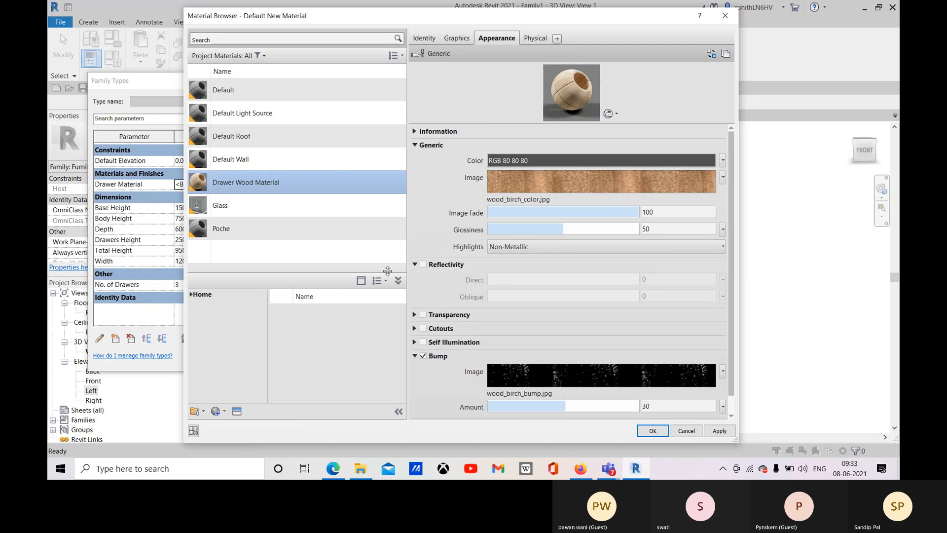
pyautogui.click(423, 265)
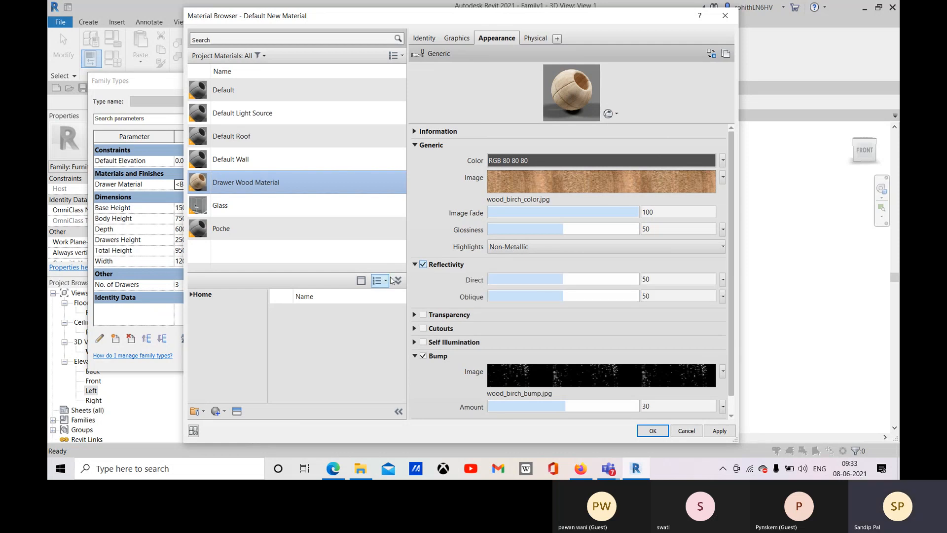
pyautogui.moveTo(562, 281); pyautogui.dragTo(498, 281)
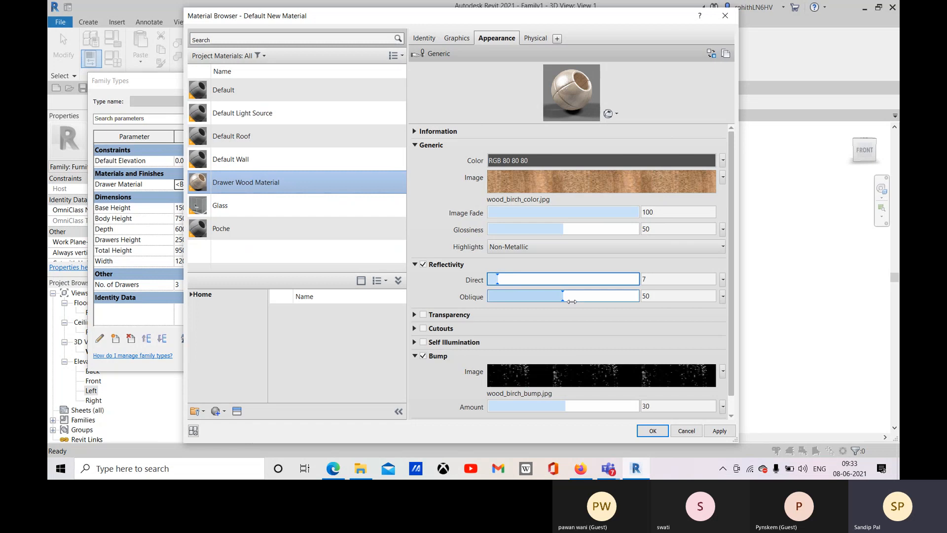
pyautogui.moveTo(562, 297); pyautogui.dragTo(505, 298)
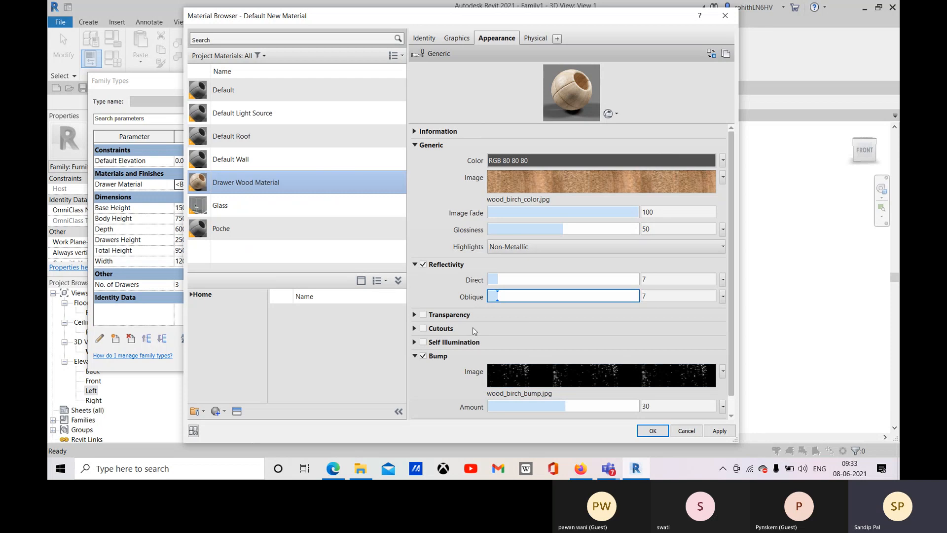
# Assign Drawer Wood Material to the Drawer Material parameter and apply the family type changes.
pyautogui.click(713, 431)
pyautogui.click(647, 431)
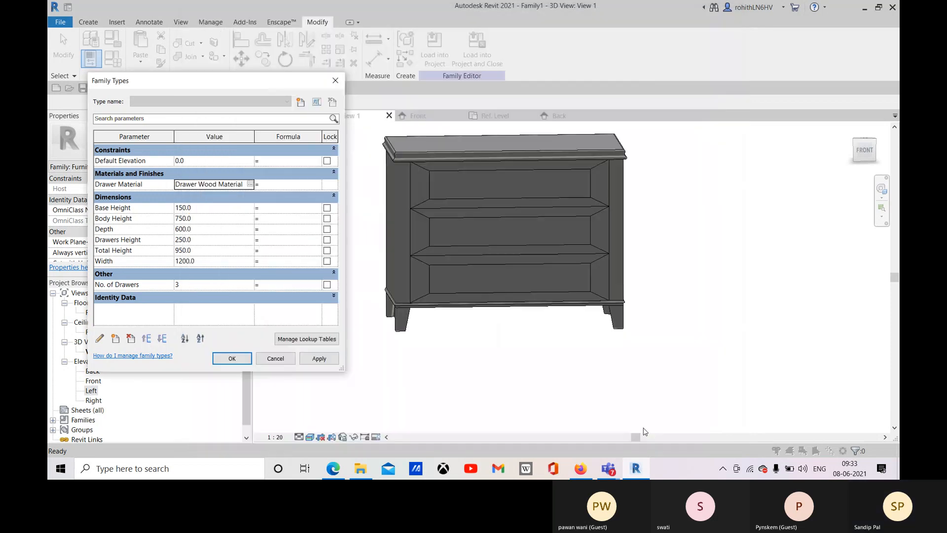
pyautogui.click(318, 359)
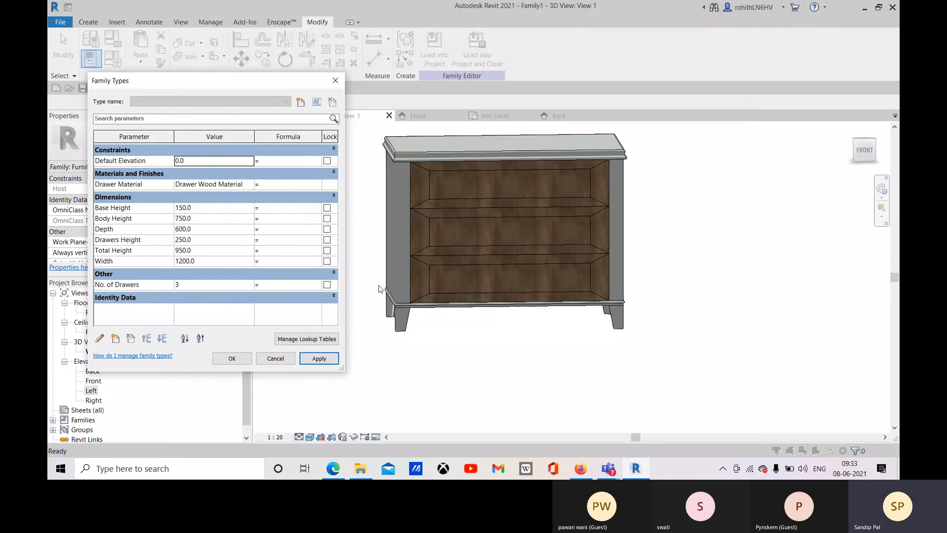
pyautogui.click(231, 358)
# Create a Body Material family parameter and associate it with the material of the dresser's body extrusion.
pyautogui.click(544, 278)
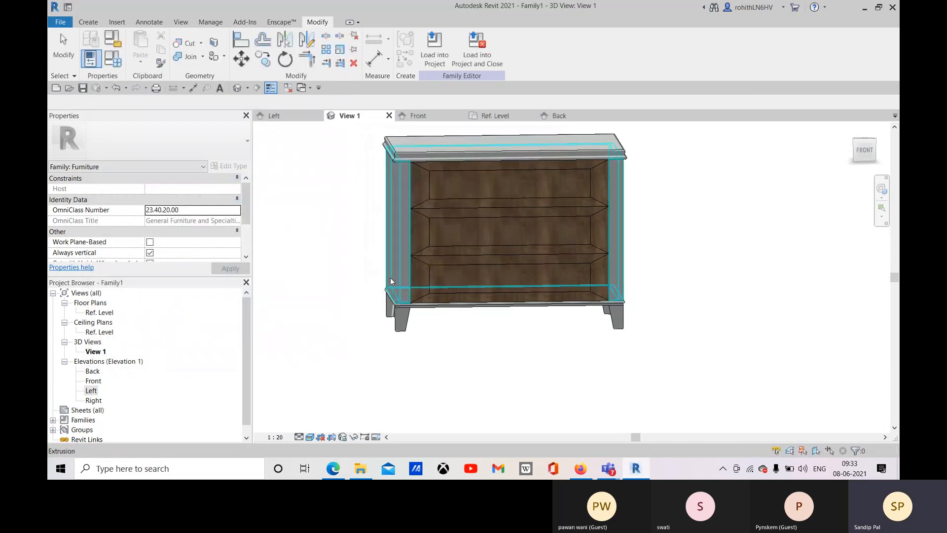
pyautogui.click(397, 249)
pyautogui.keyDown('shift'); pyautogui.moveTo(423, 372); pyautogui.dragTo(331, 278, button='middle'); pyautogui.keyUp('shift')
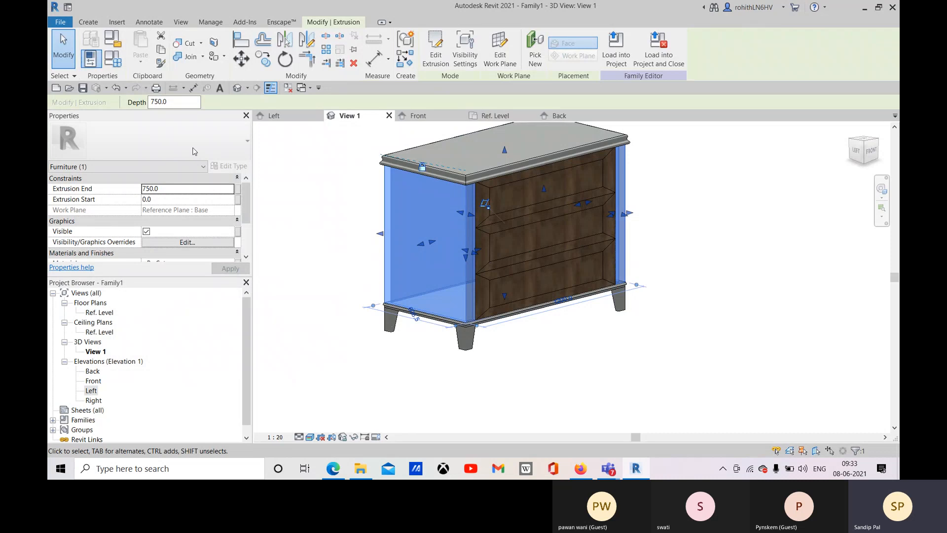
pyautogui.scroll(-2, 186, 227)
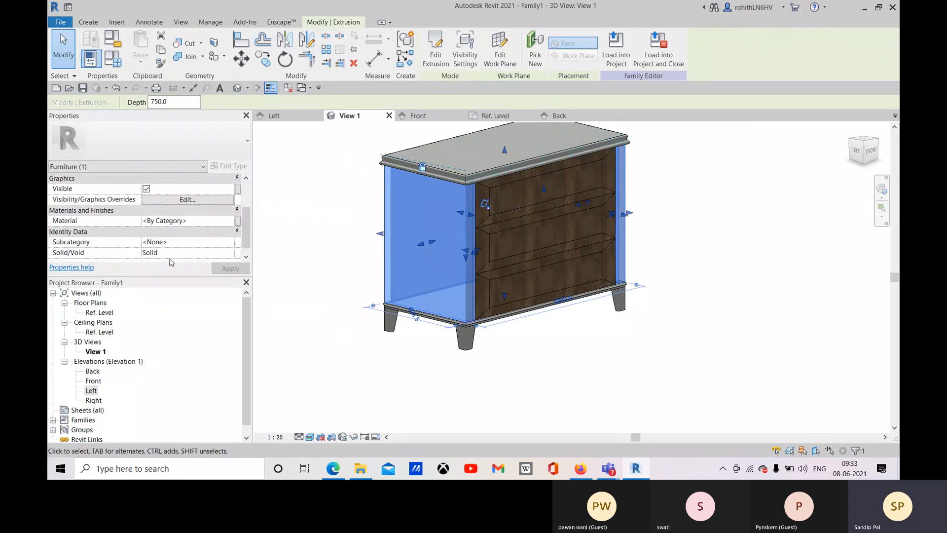
pyautogui.scroll(-1, 118, 254)
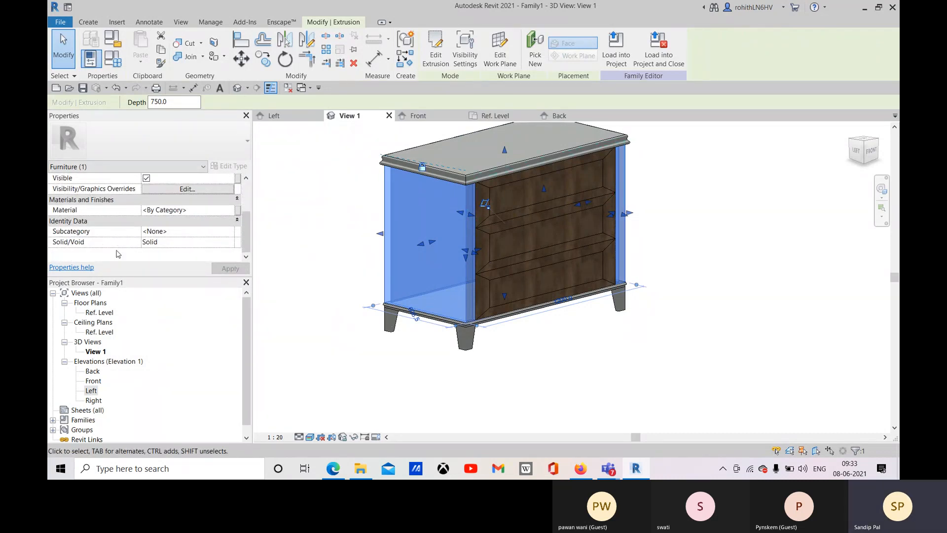
pyautogui.click(238, 211)
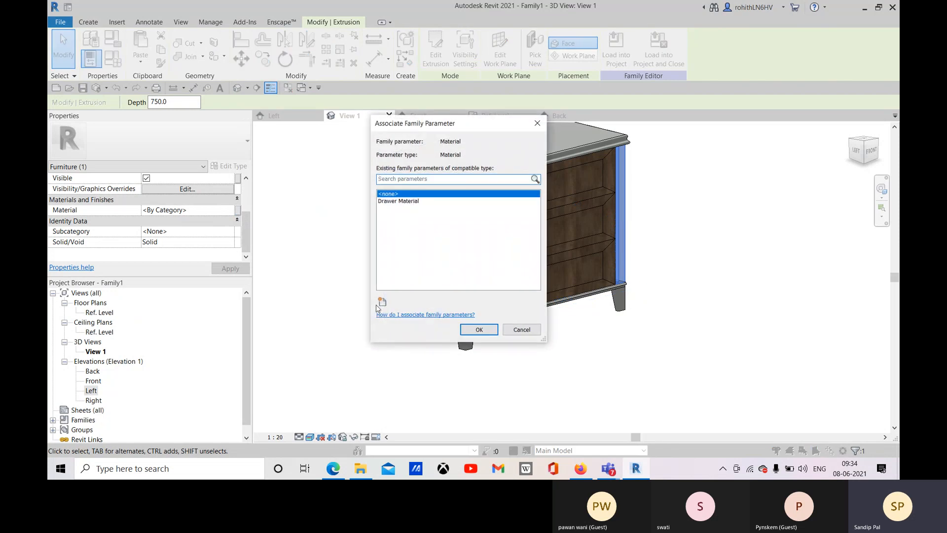
pyautogui.click(383, 303)
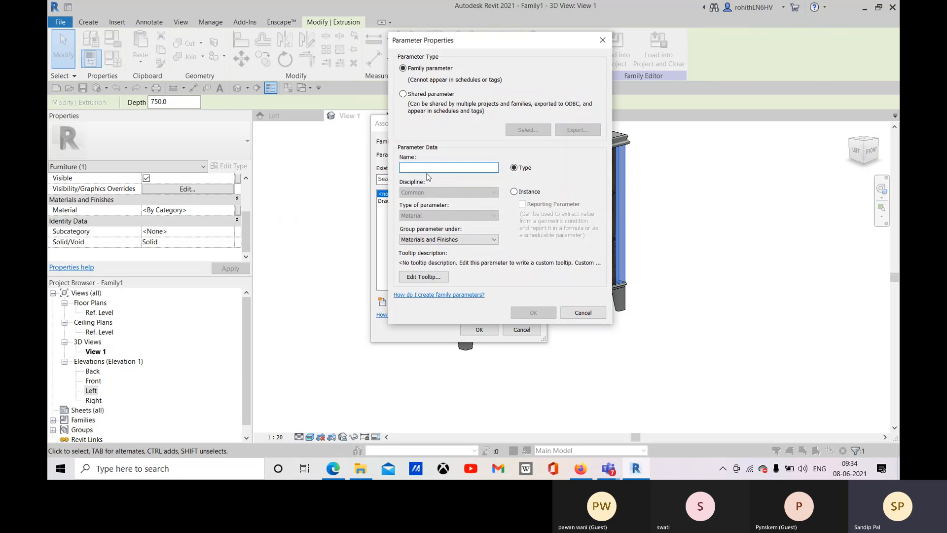
pyautogui.write('B')
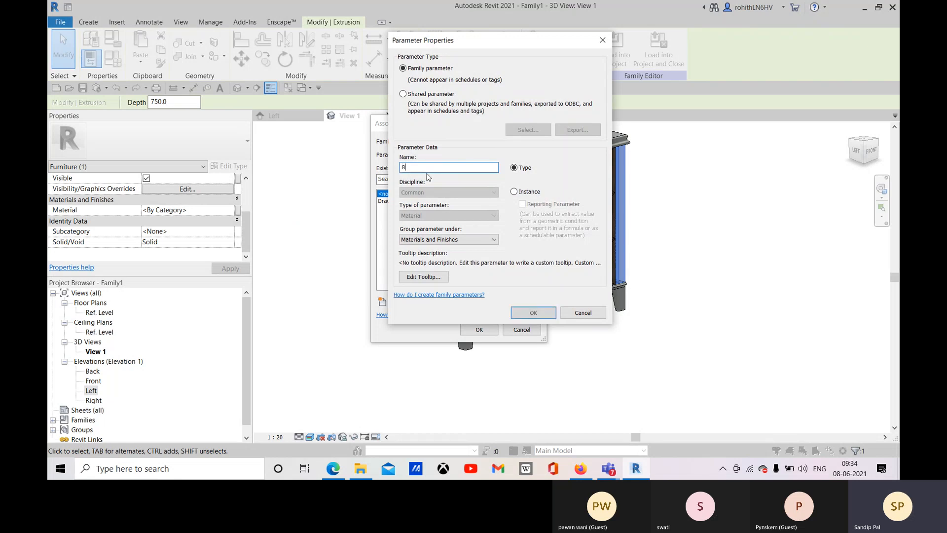
pyautogui.write('ody Material')
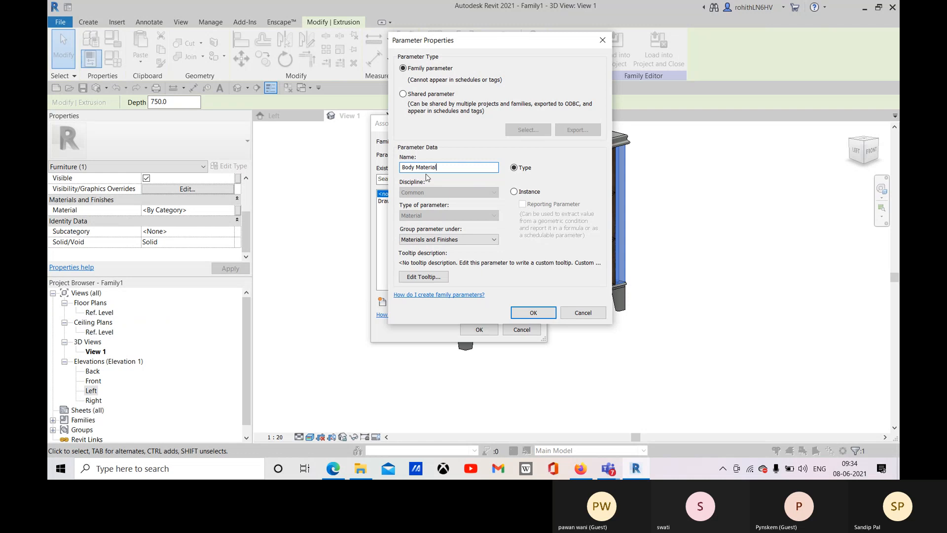
pyautogui.click(533, 313)
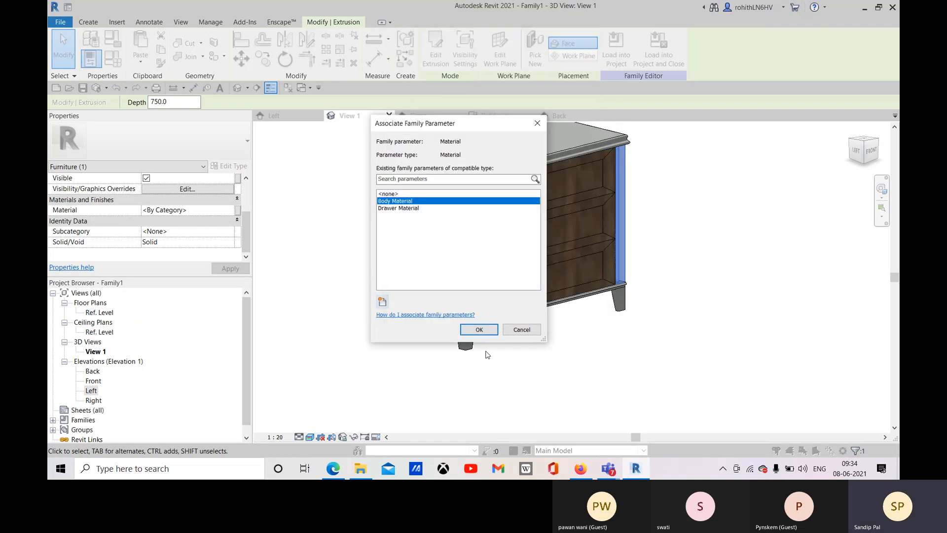
pyautogui.click(479, 329)
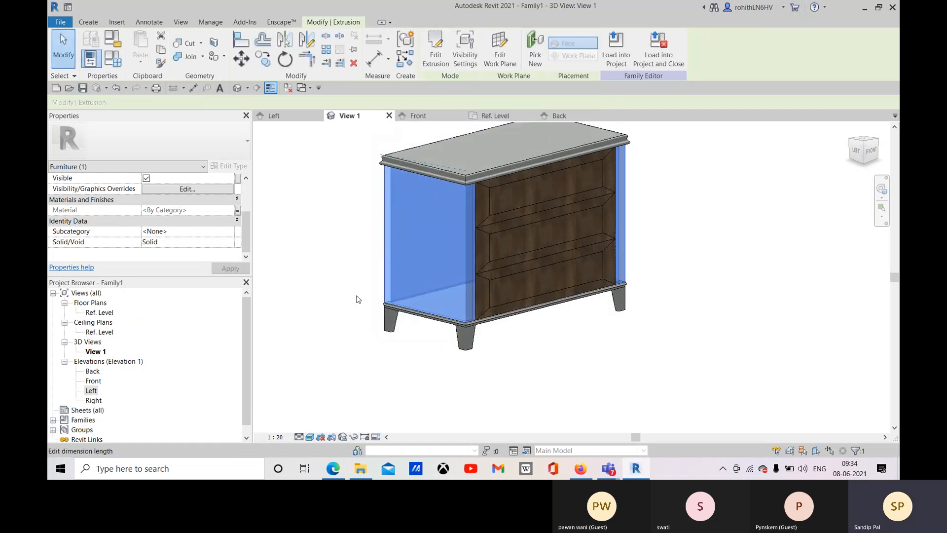
# Create a new material in the Material Browser for the Body Material parameter in the family types.
pyautogui.click(113, 60)
pyautogui.click(237, 184)
pyautogui.click(250, 184)
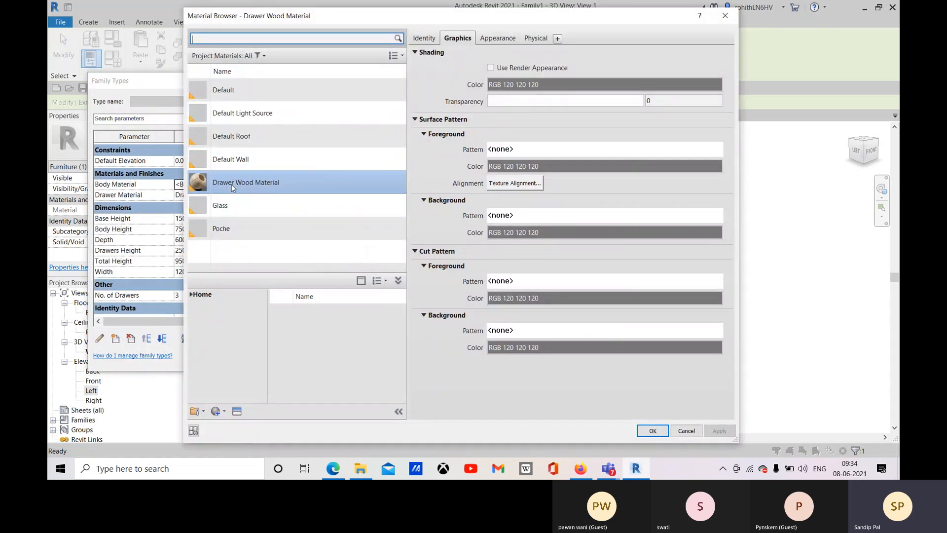
pyautogui.click(225, 411)
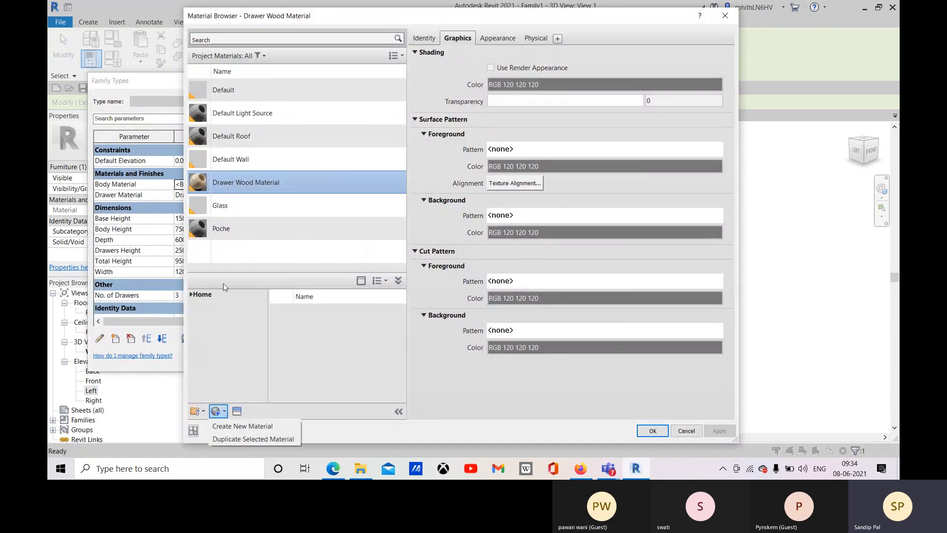
pyautogui.click(242, 426)
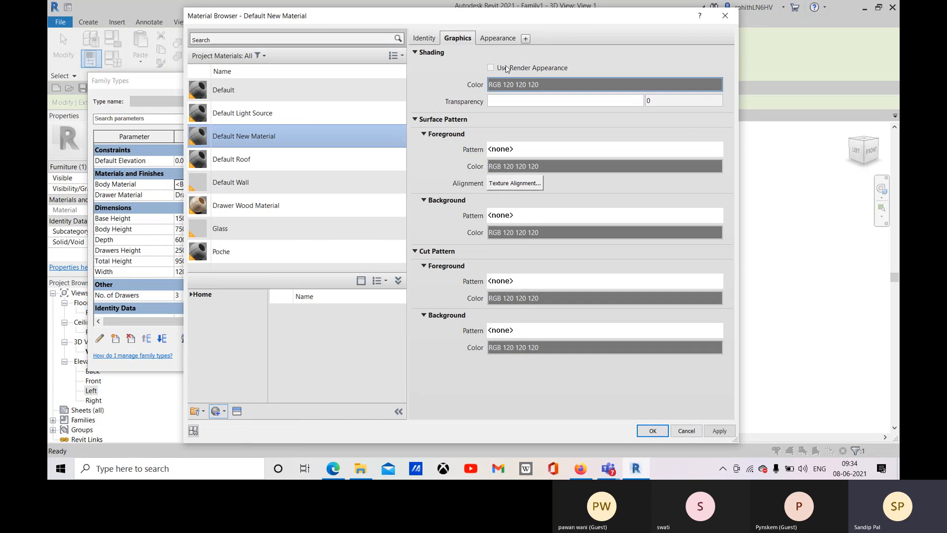
# Rename the new material to Body Wood Material and set its class to Wood.
pyautogui.doubleClick(513, 57)
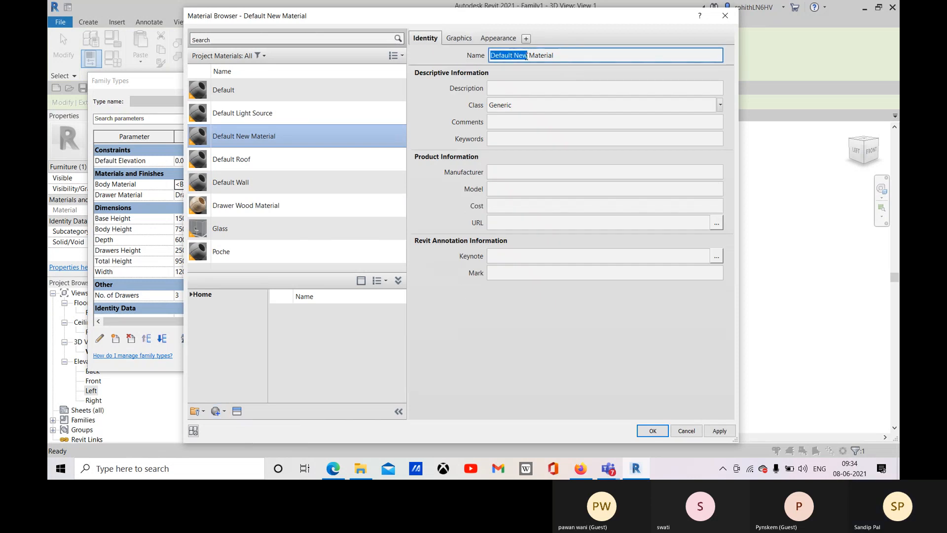
pyautogui.write('Body ')
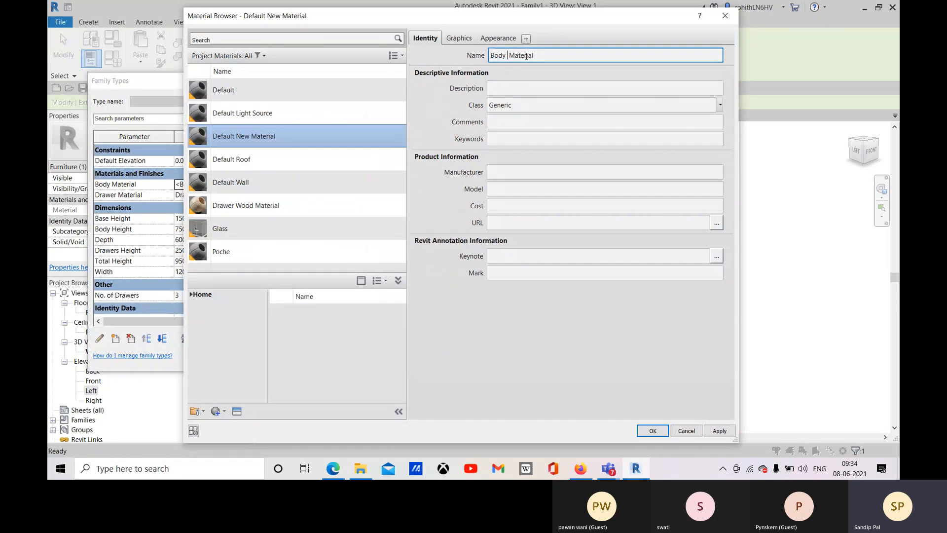
pyautogui.write('Wood')
pyautogui.click(719, 105)
pyautogui.click(661, 315)
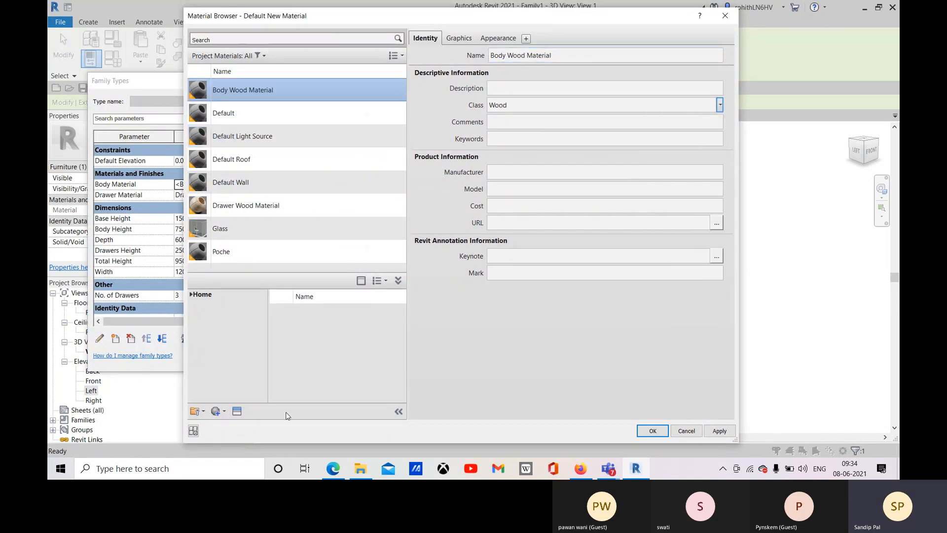
# Open the Asset Browser and look through the Appearance Library and the structural physical material library for wood assets.
pyautogui.click(237, 411)
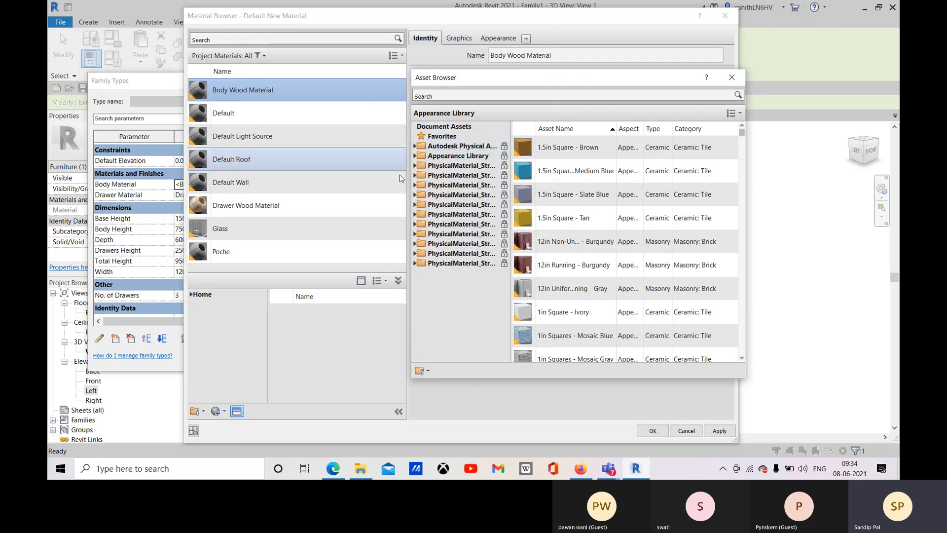
pyautogui.click(415, 155)
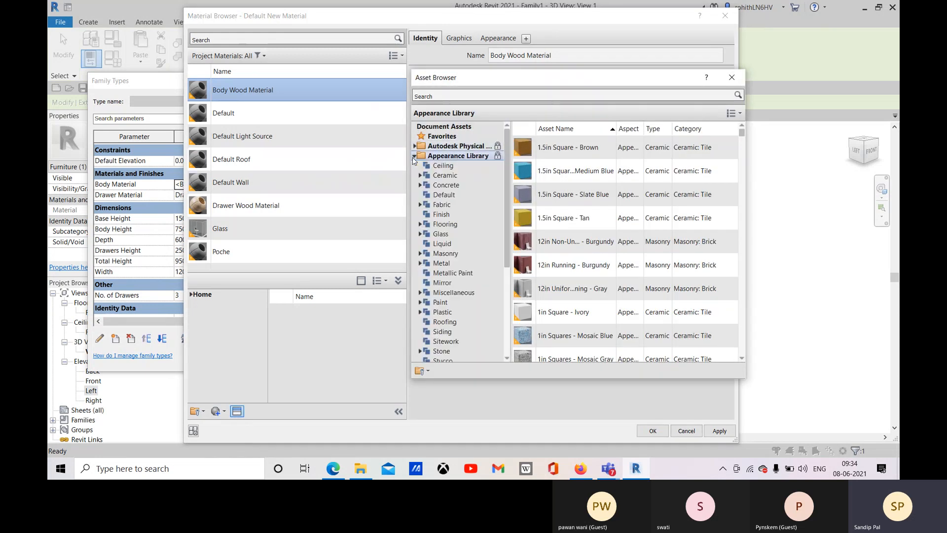
pyautogui.scroll(-4, 419, 328)
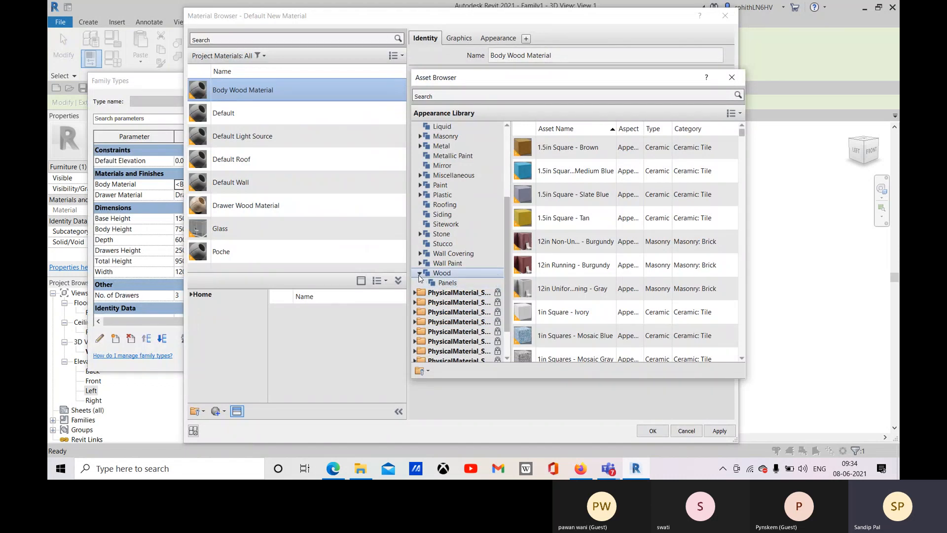
pyautogui.scroll(5, 420, 177)
pyautogui.click(415, 156)
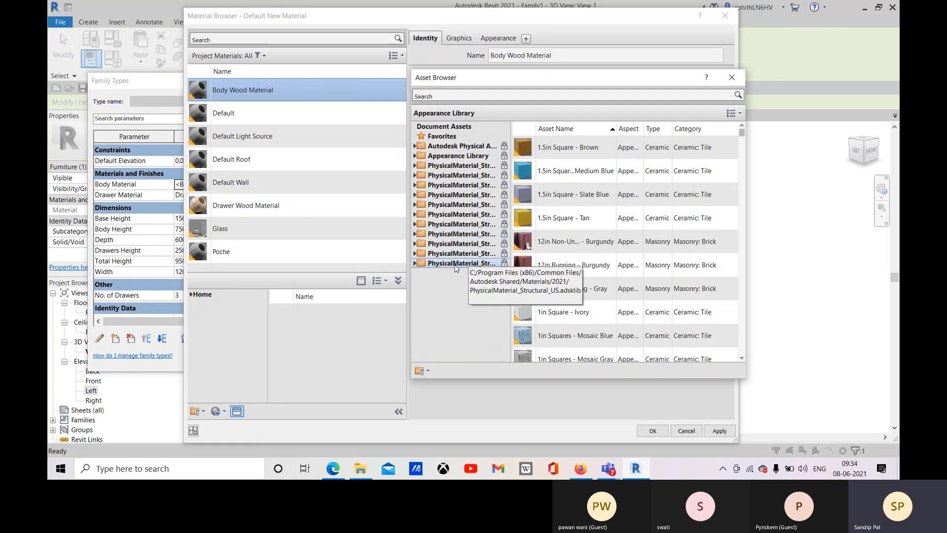
pyautogui.click(415, 263)
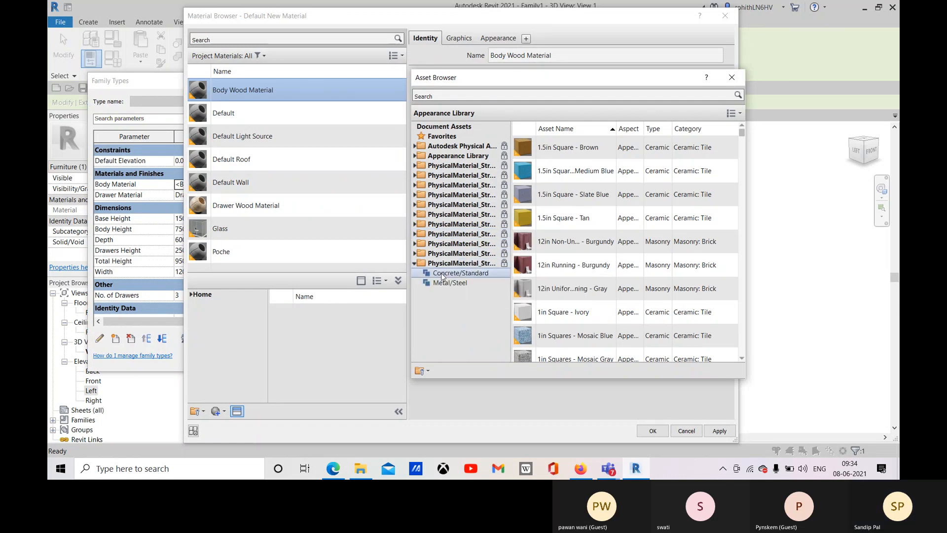
pyautogui.click(415, 263)
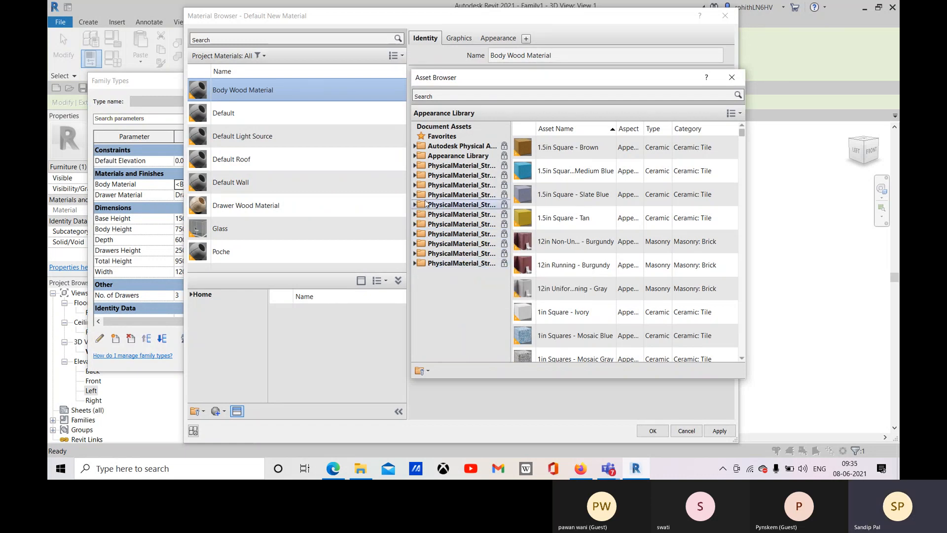
# Add the Mahogony physical asset from the Hardwood category of Autodesk Physical Assets to Body Wood Material.
pyautogui.click(415, 146)
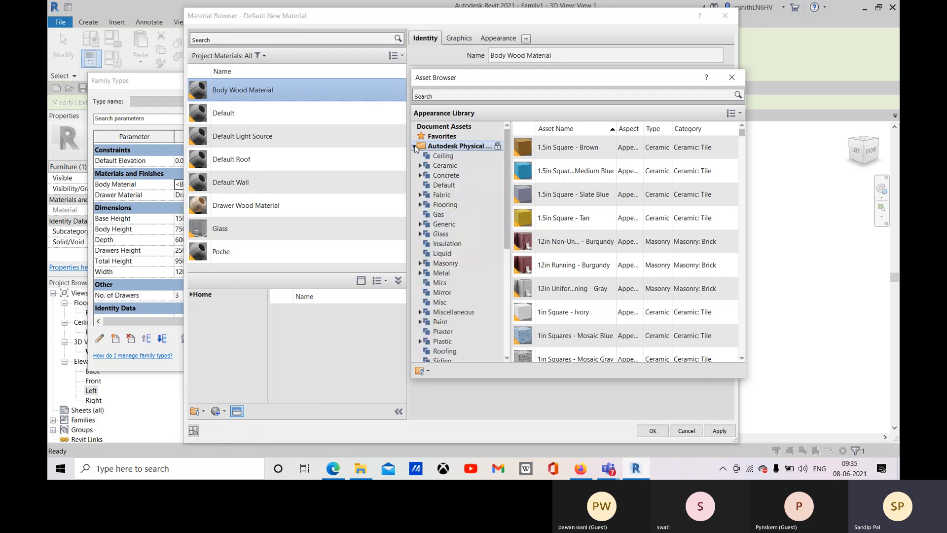
pyautogui.scroll(-5, 434, 337)
pyautogui.click(420, 321)
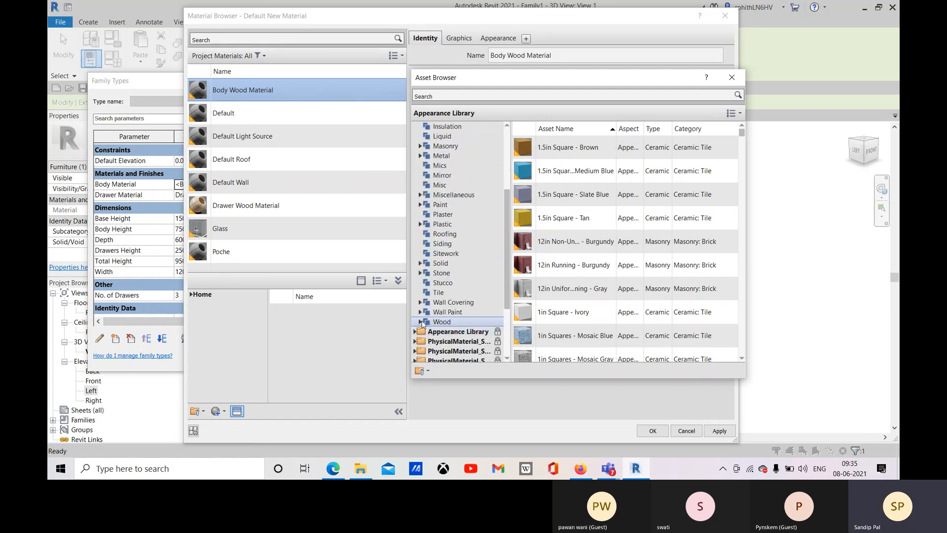
pyautogui.scroll(-3, 444, 306)
pyautogui.click(454, 244)
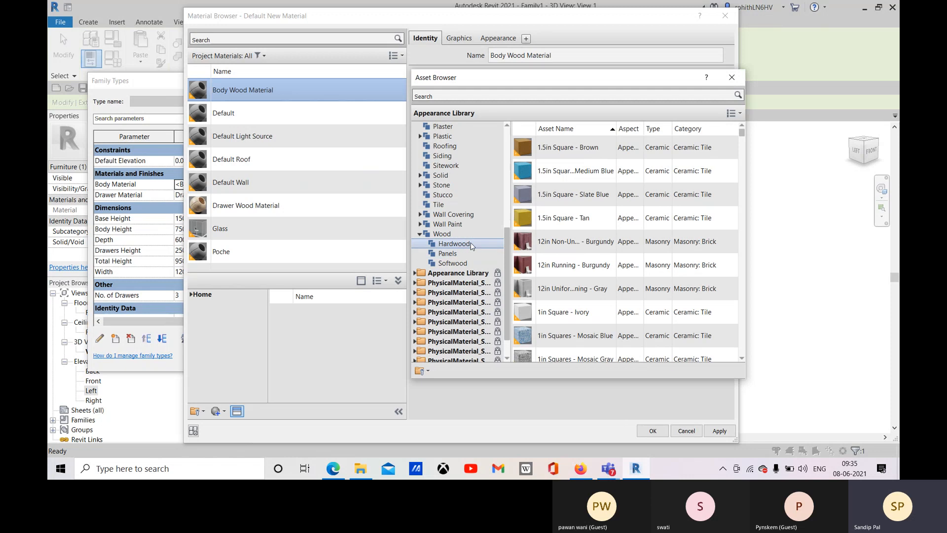
pyautogui.click(472, 244)
pyautogui.scroll(-2, 578, 250)
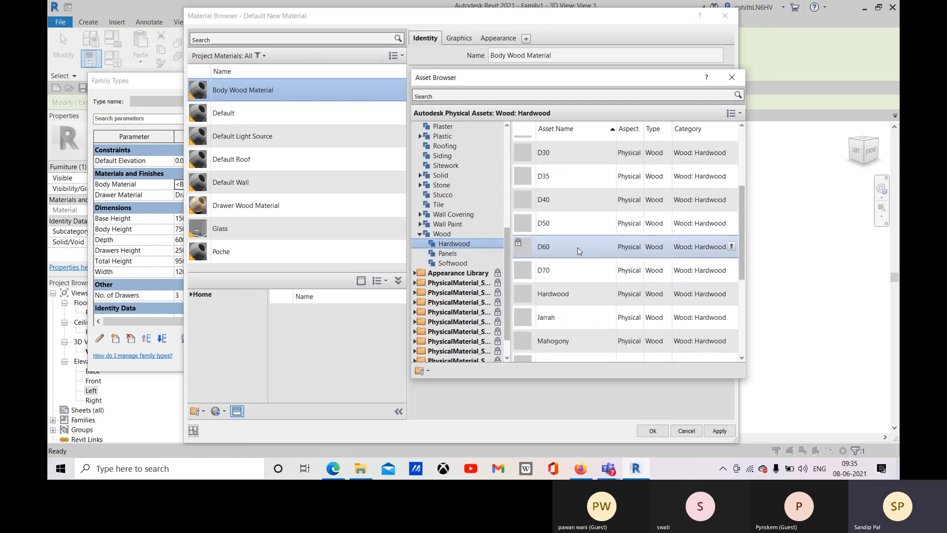
pyautogui.scroll(-3, 582, 250)
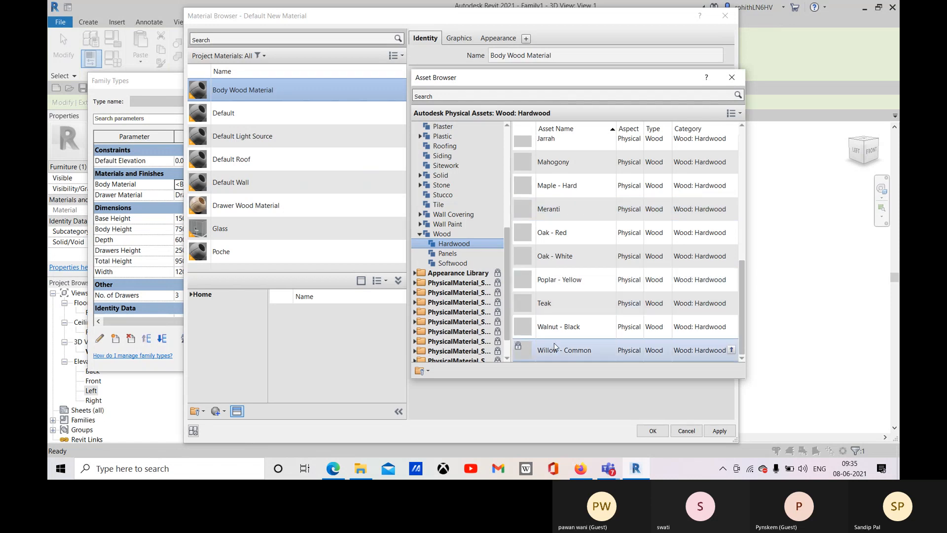
pyautogui.scroll(3, 579, 280)
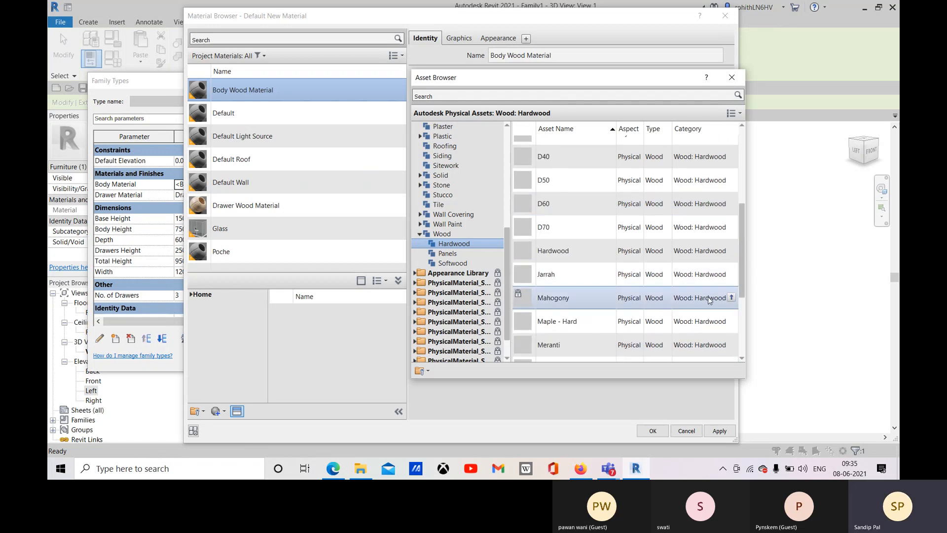
pyautogui.click(732, 298)
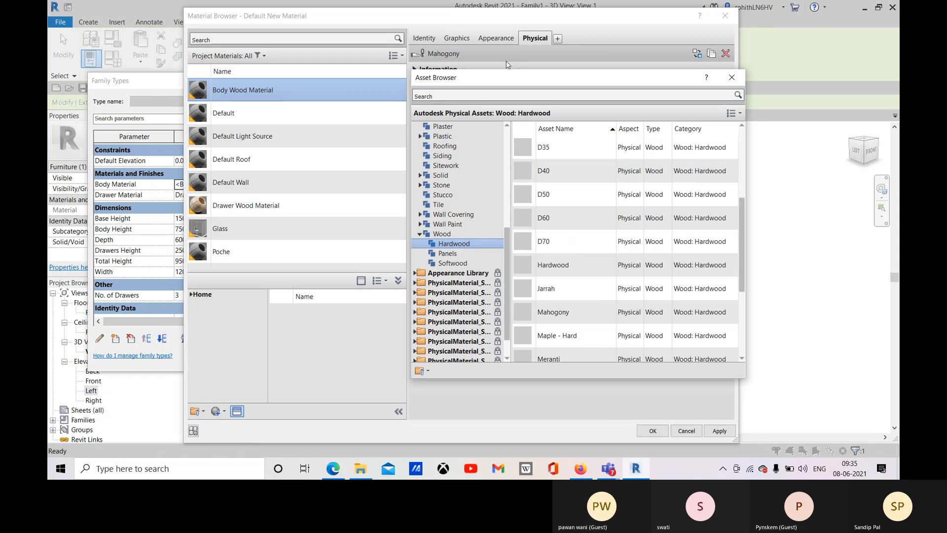
pyautogui.click(732, 78)
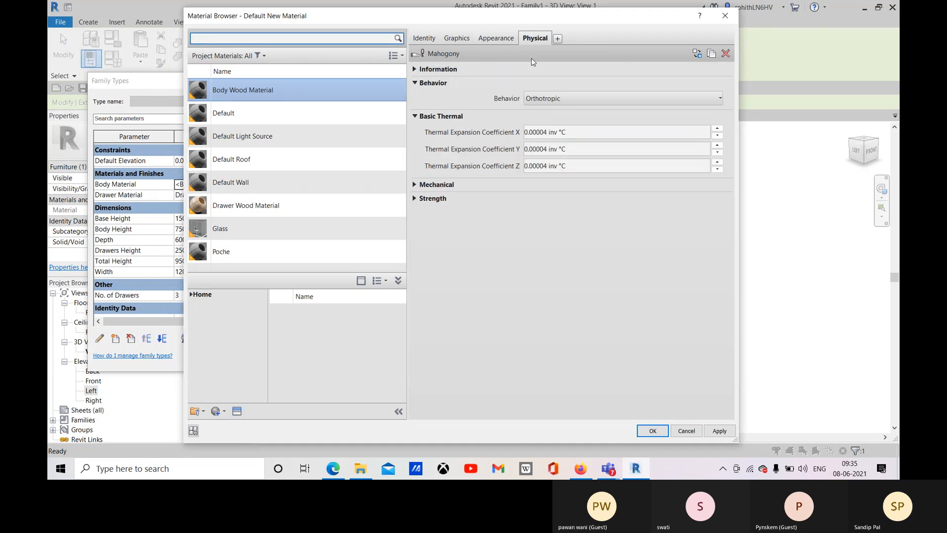
# Assign wood_mahogany_color.jpg from the Mats folder as the appearance image of Body Wood Material.
pyautogui.click(496, 38)
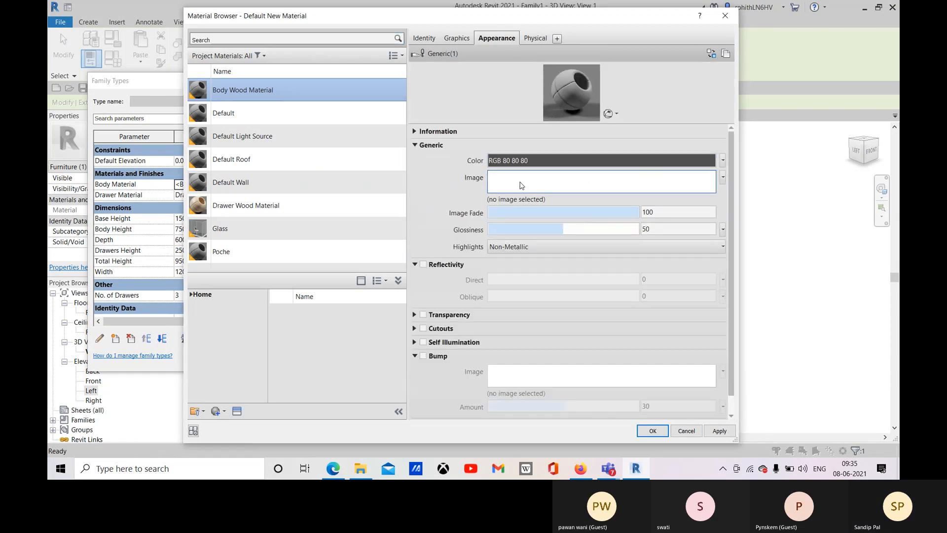
pyautogui.click(525, 186)
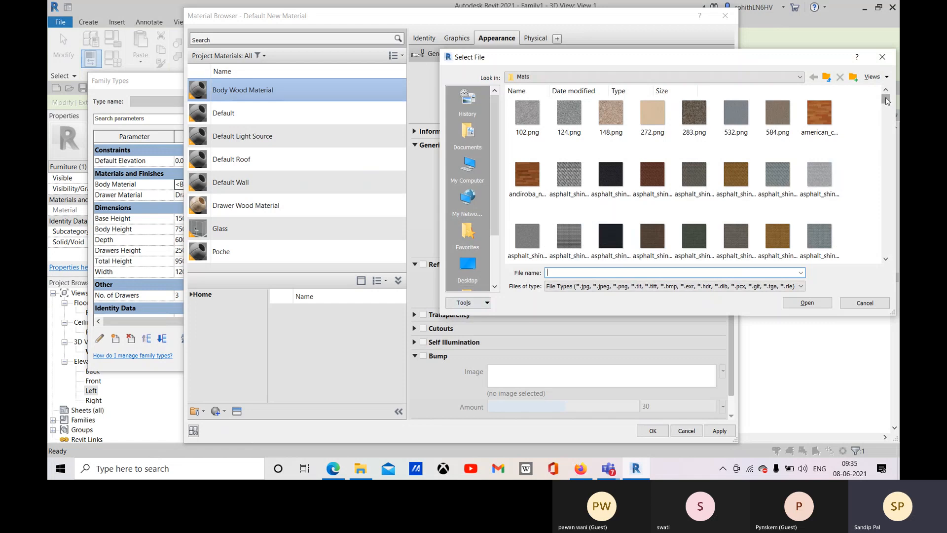
pyautogui.moveTo(887, 101); pyautogui.dragTo(887, 238)
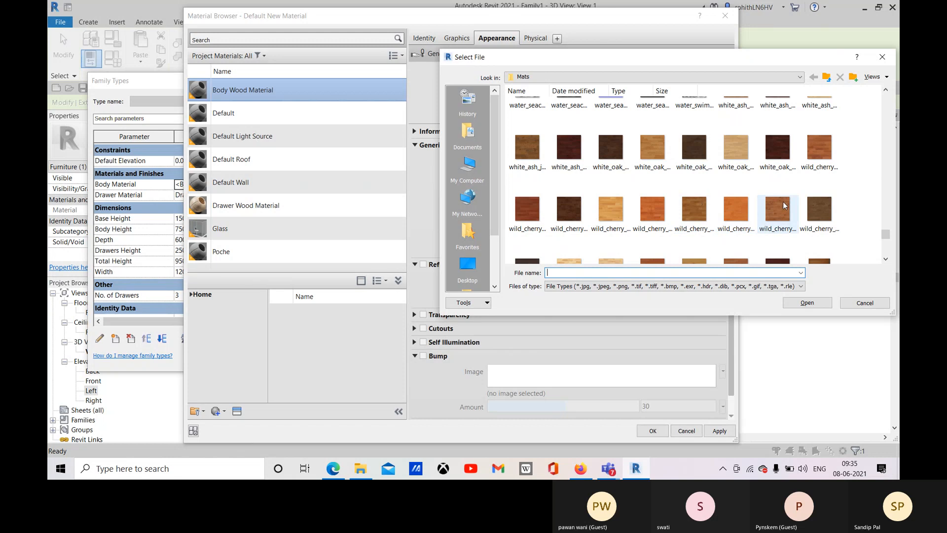
pyautogui.scroll(1, 814, 198)
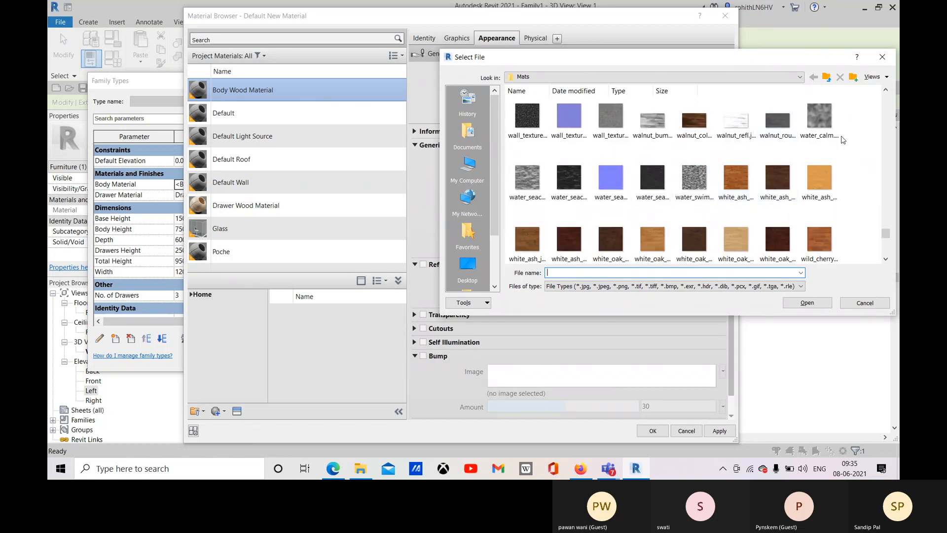
pyautogui.scroll(-2, 806, 214)
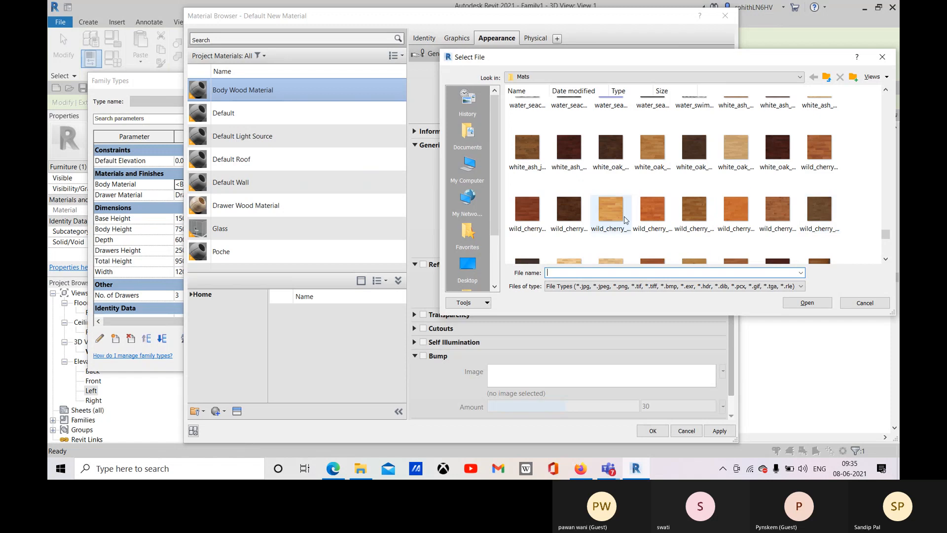
pyautogui.scroll(-2, 802, 236)
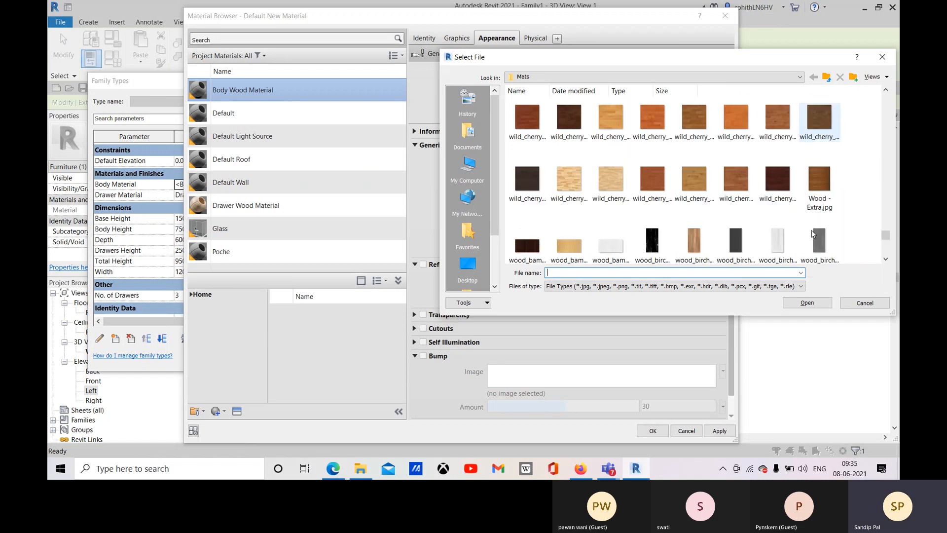
pyautogui.scroll(-2, 655, 214)
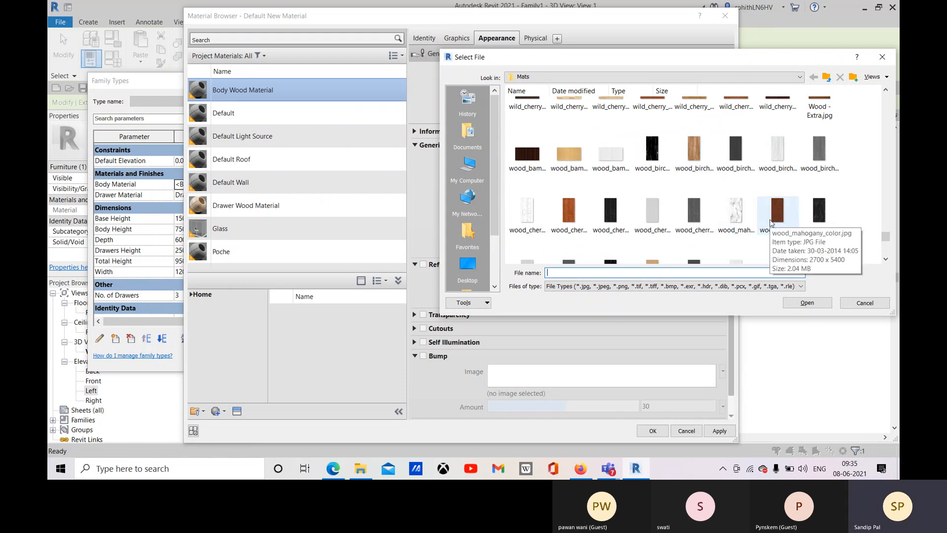
pyautogui.click(789, 234)
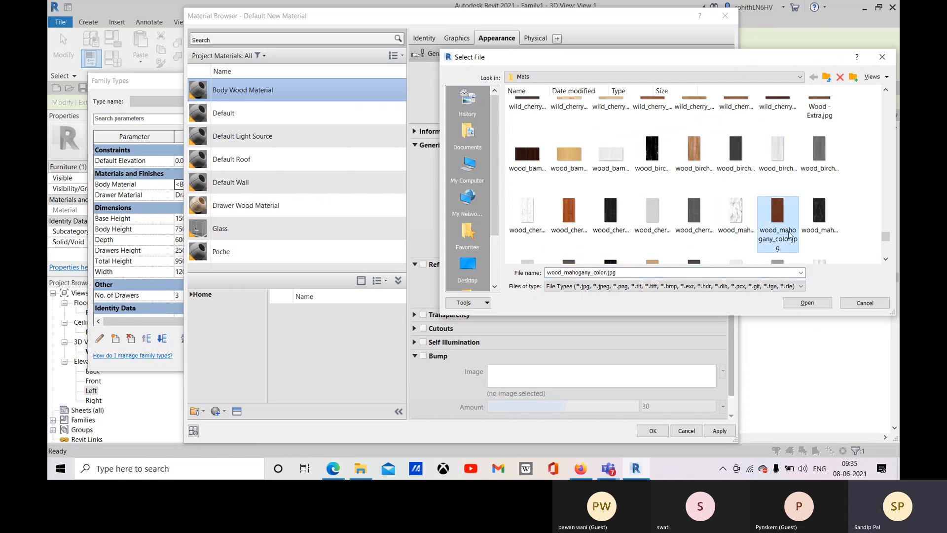
pyautogui.click(805, 303)
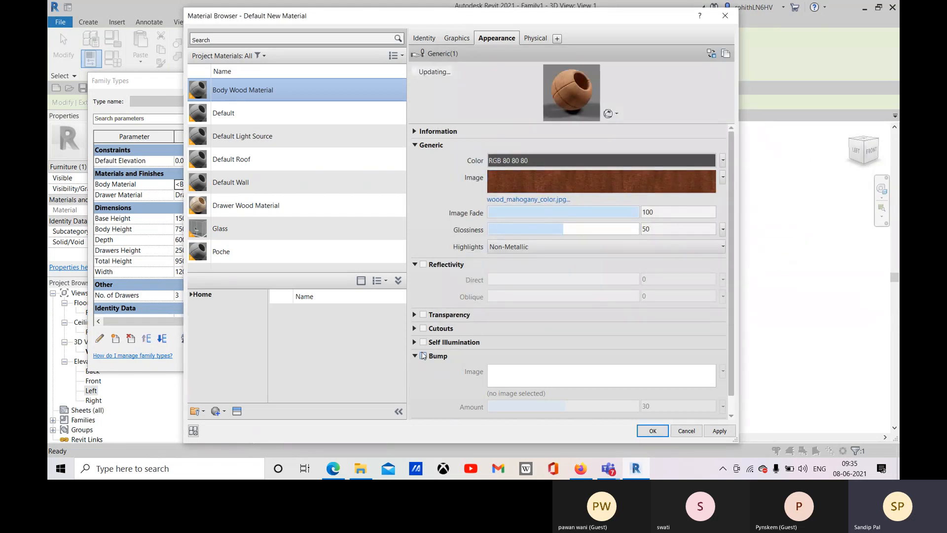
# Enable Bump for Body Wood Material and assign wood_mahogany_bump.jpg as its bump image.
pyautogui.click(423, 355)
pyautogui.click(601, 376)
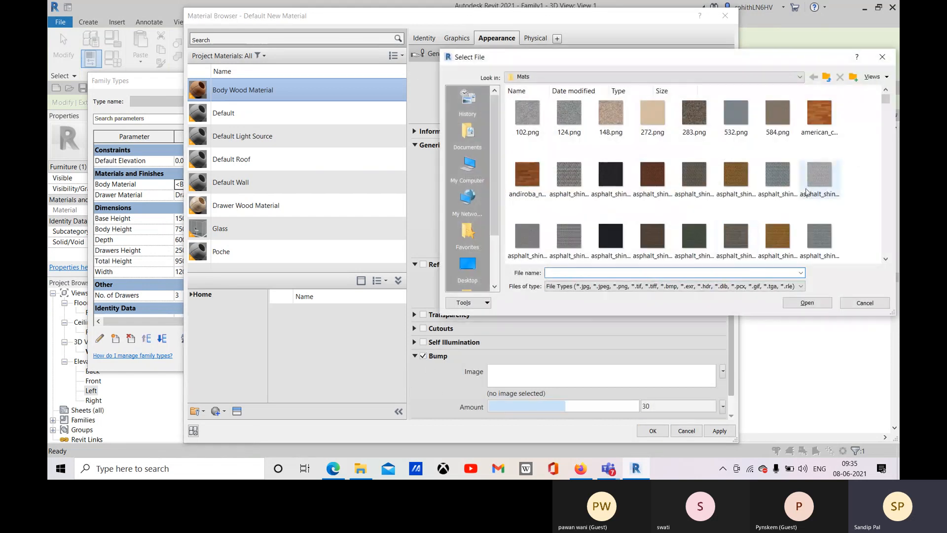
pyautogui.moveTo(885, 103); pyautogui.dragTo(887, 254)
pyautogui.scroll(-2, 847, 217)
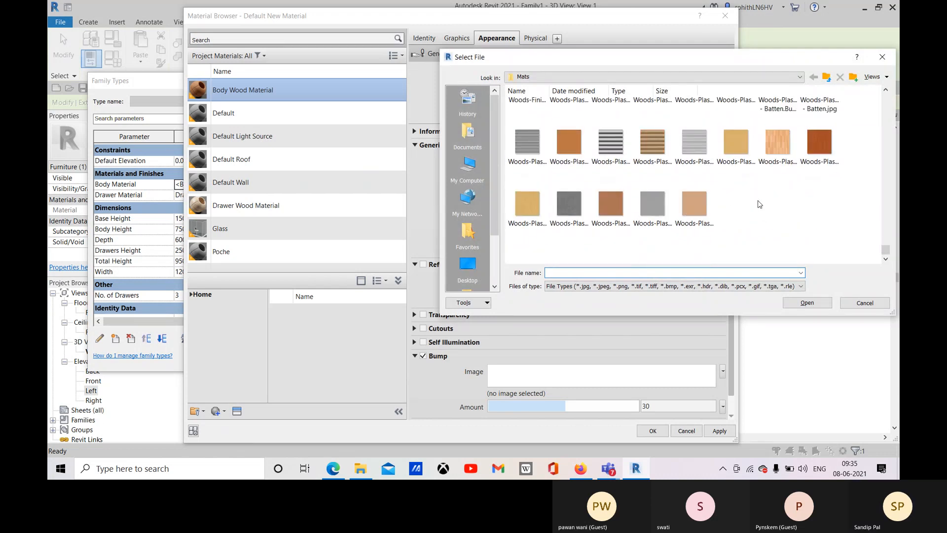
pyautogui.scroll(2, 753, 217)
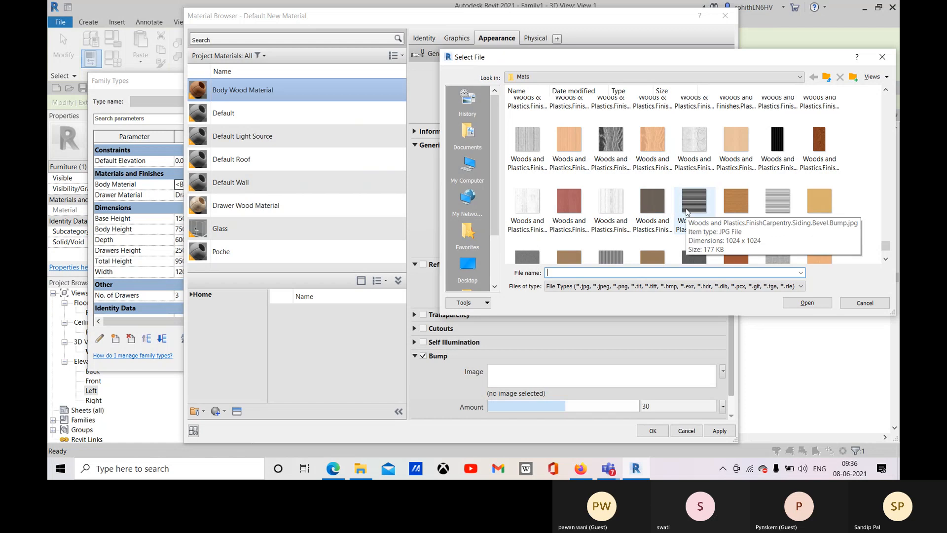
pyautogui.scroll(2, 656, 190)
pyautogui.scroll(3, 662, 190)
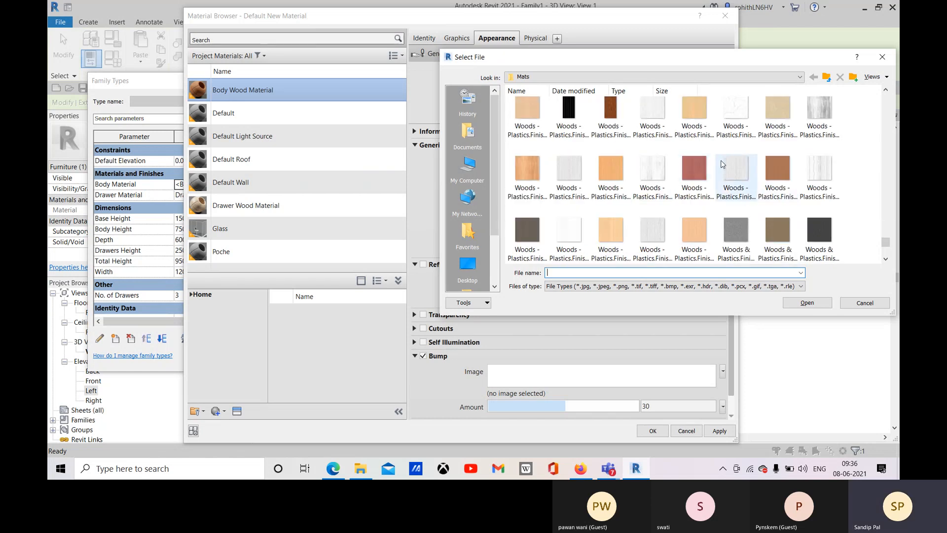
pyautogui.scroll(3, 778, 140)
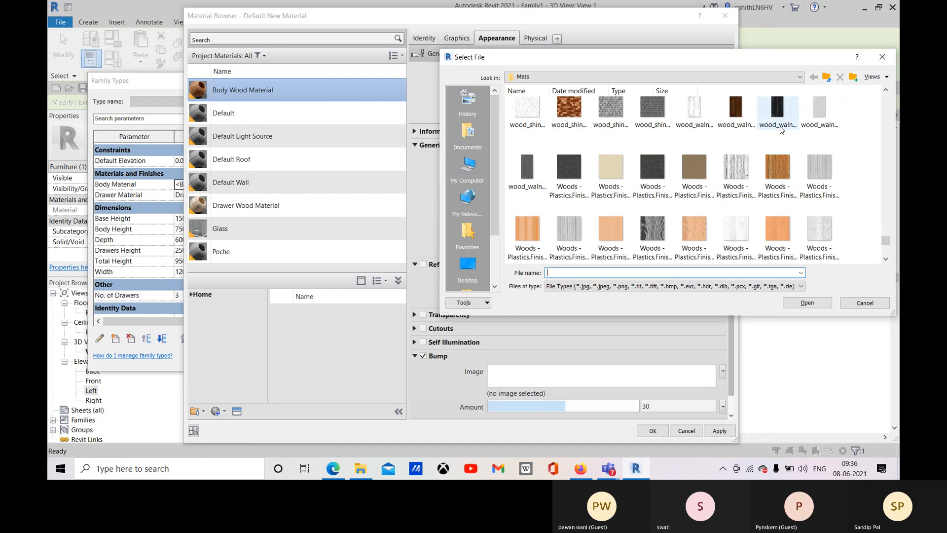
pyautogui.scroll(3, 635, 140)
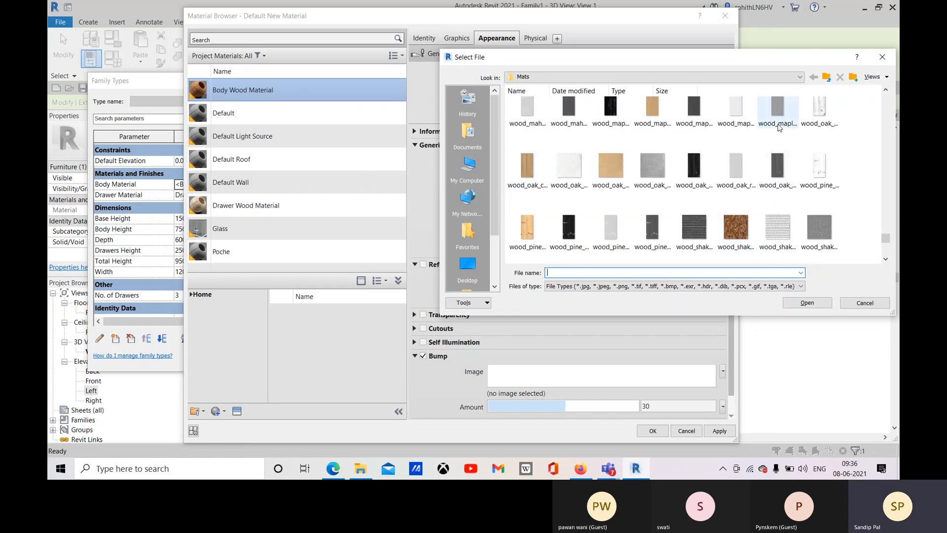
pyautogui.scroll(2, 629, 136)
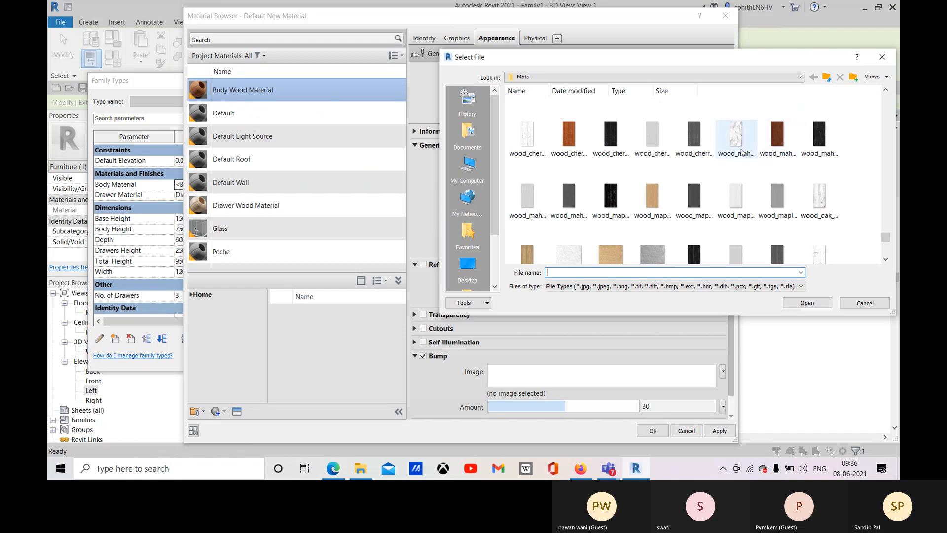
pyautogui.click(737, 134)
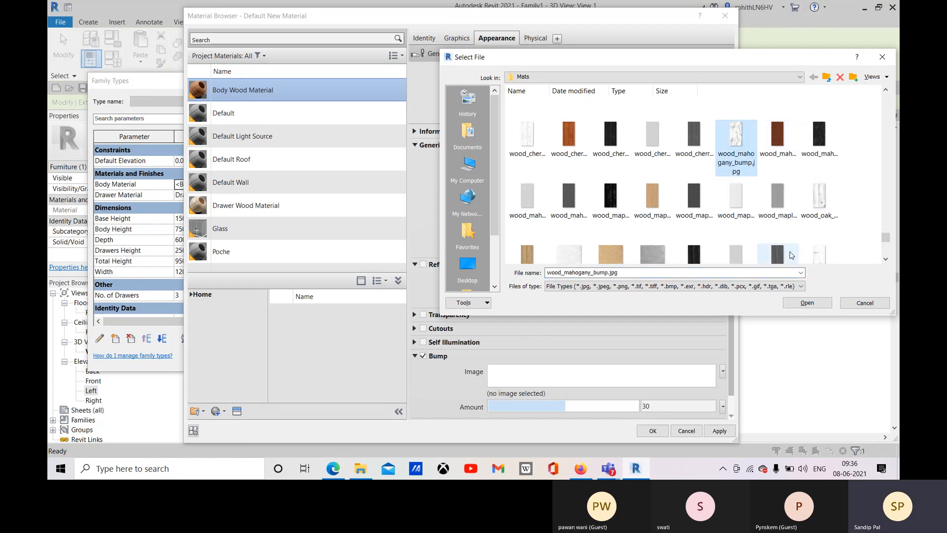
pyautogui.click(806, 303)
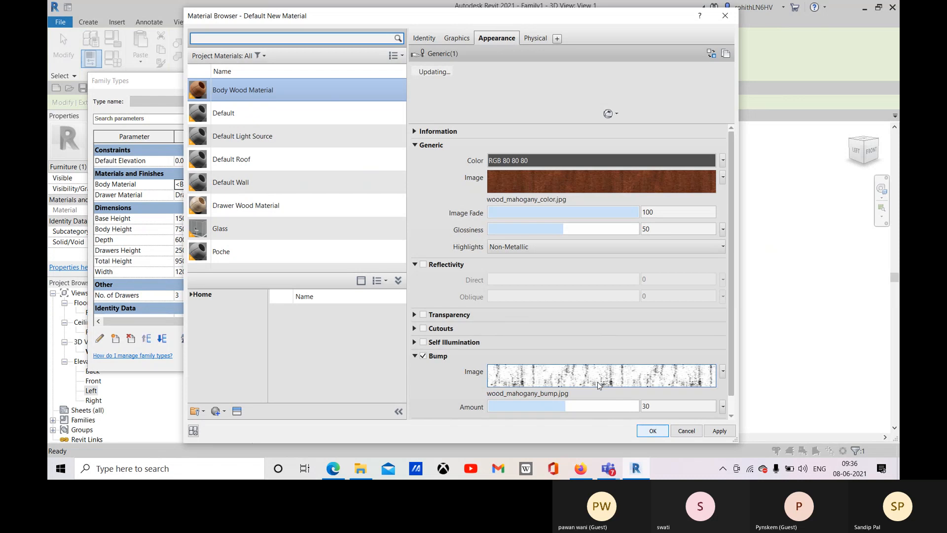
# Enable Reflectivity for Body Wood Material and set both the direct and oblique values to 9.
pyautogui.click(422, 264)
pyautogui.click(525, 280)
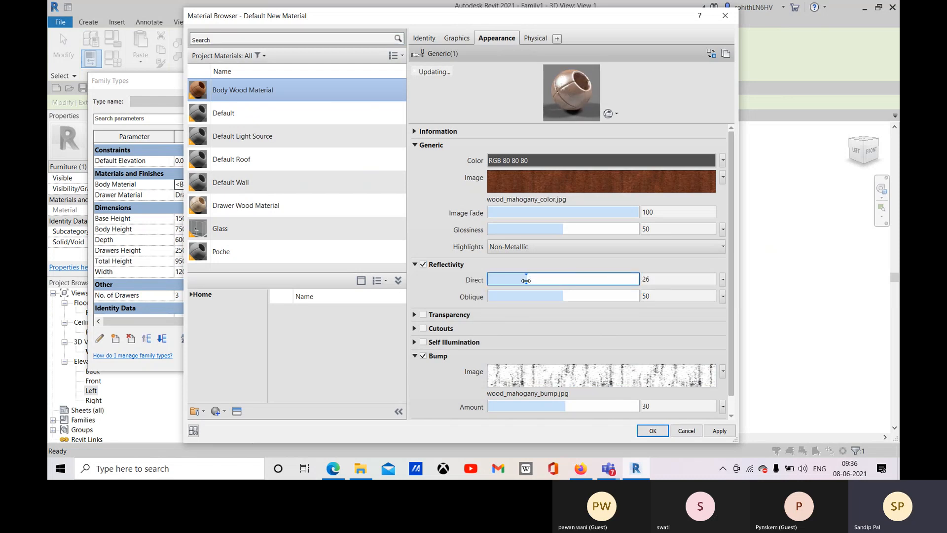
pyautogui.moveTo(499, 282); pyautogui.dragTo(501, 282)
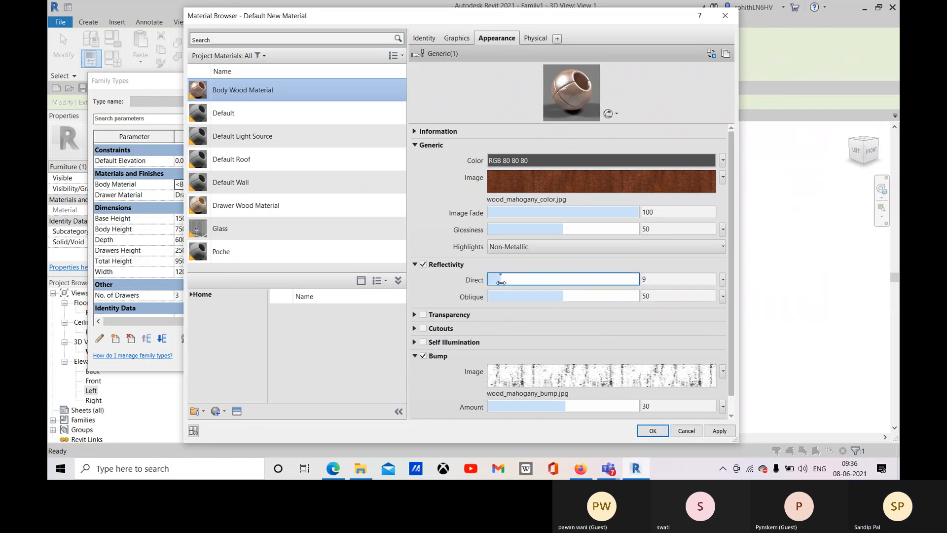
pyautogui.moveTo(564, 296); pyautogui.dragTo(501, 300)
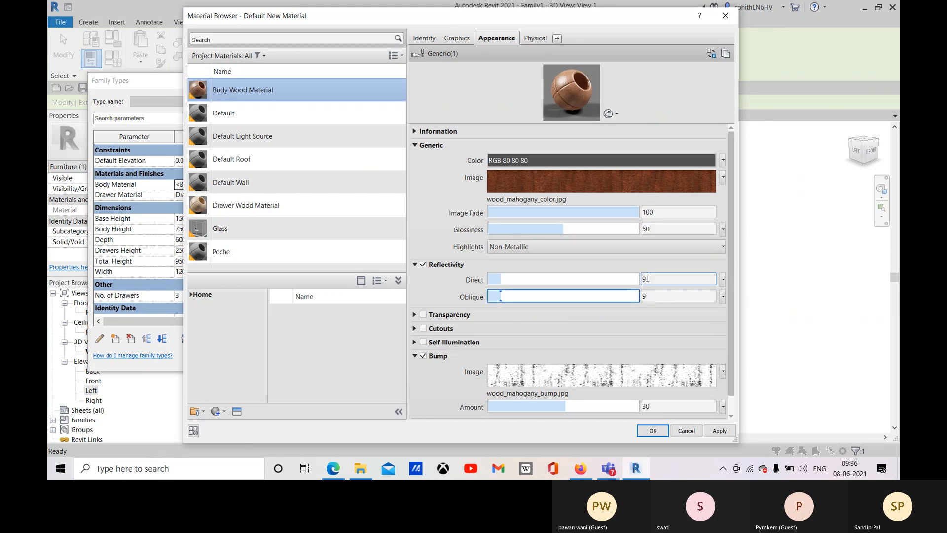
# Assign Body Wood Material to the Body Material parameter, apply the family types and inspect the dresser in 3D.
pyautogui.click(652, 431)
pyautogui.click(319, 358)
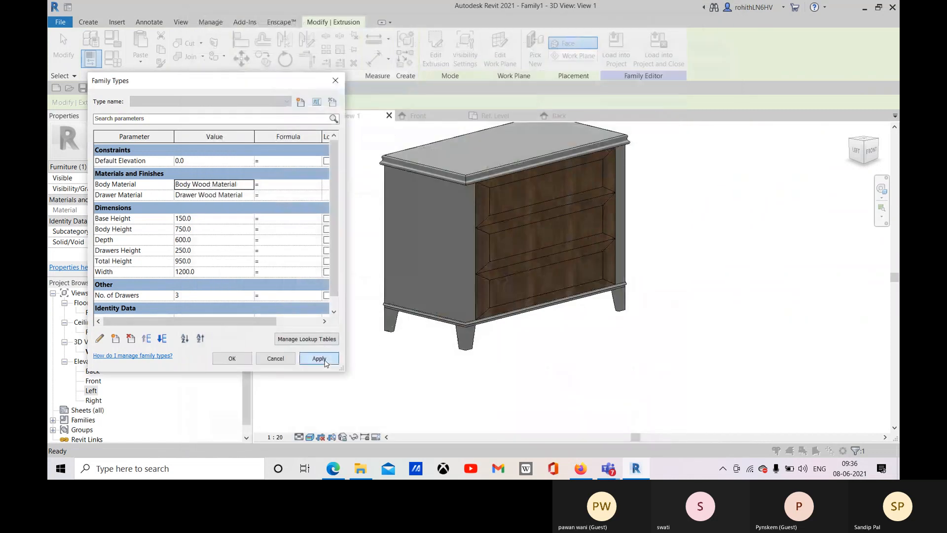
pyautogui.click(235, 361)
pyautogui.keyDown('shift'); pyautogui.moveTo(556, 372); pyautogui.dragTo(450, 374, button='middle'); pyautogui.keyUp('shift')
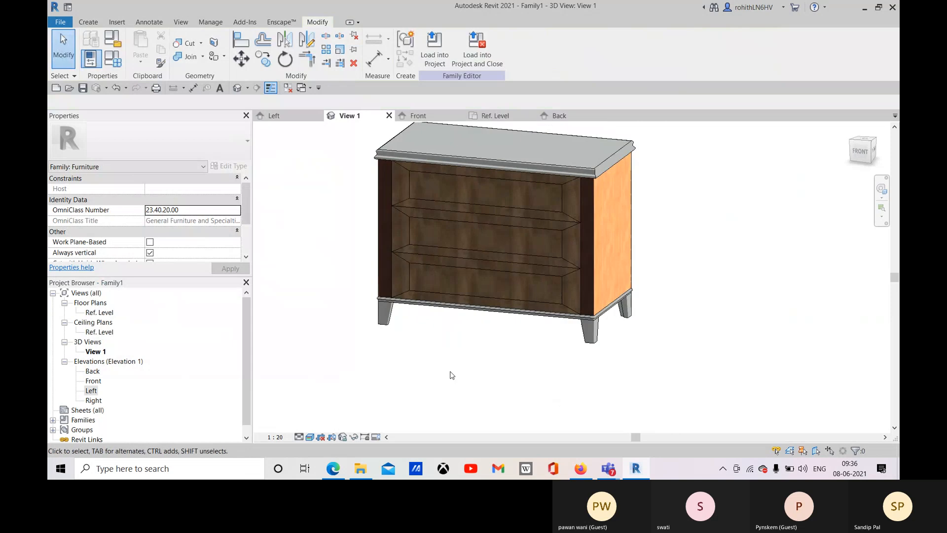
pyautogui.keyDown('shift'); pyautogui.moveTo(539, 380); pyautogui.dragTo(502, 344, button='middle'); pyautogui.keyUp('shift')
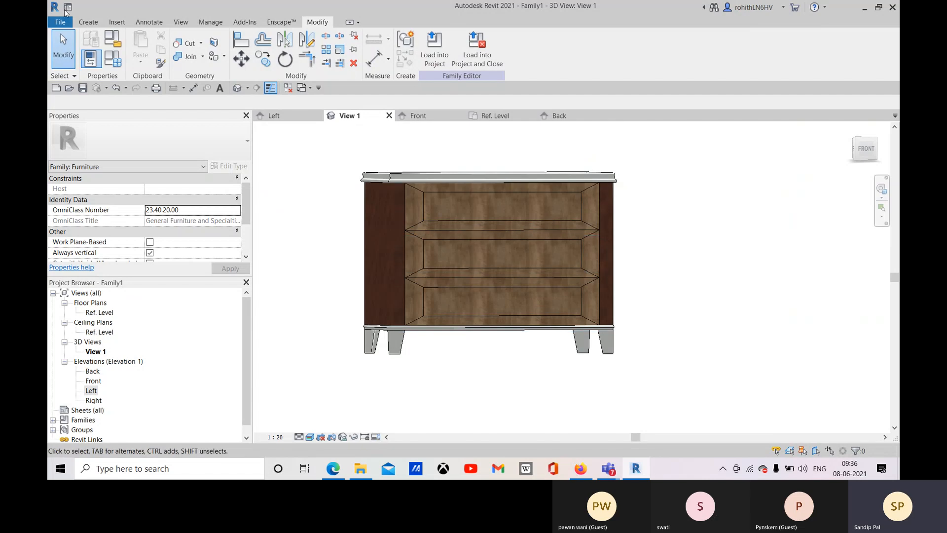
# Create a new project from the Metric-Architectural Template.
pyautogui.click(61, 22)
pyautogui.moveTo(118, 69)
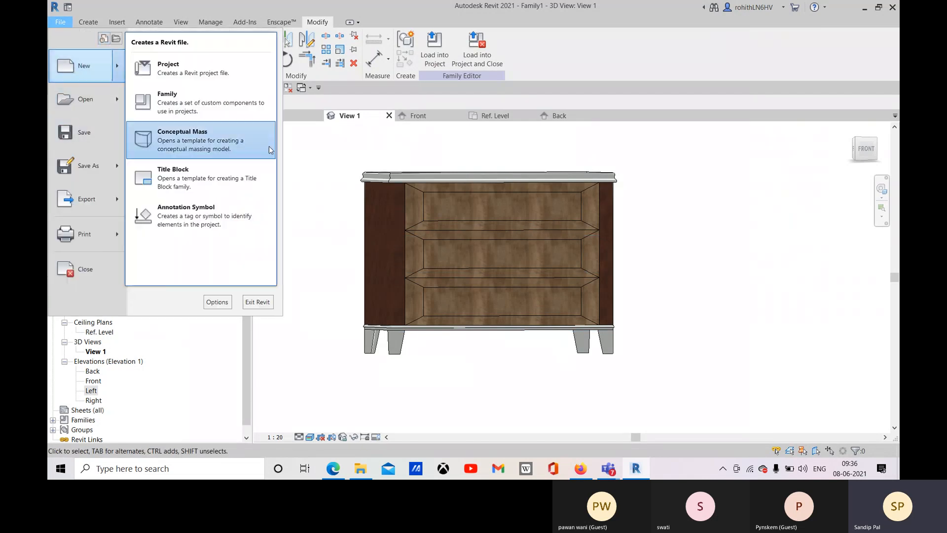
pyautogui.click(202, 69)
pyautogui.click(355, 121)
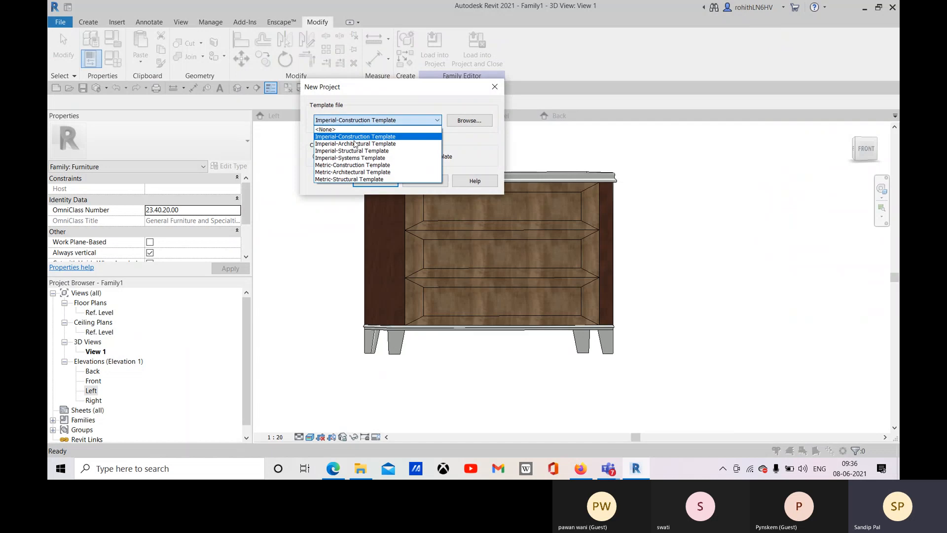
pyautogui.click(353, 172)
pyautogui.click(375, 181)
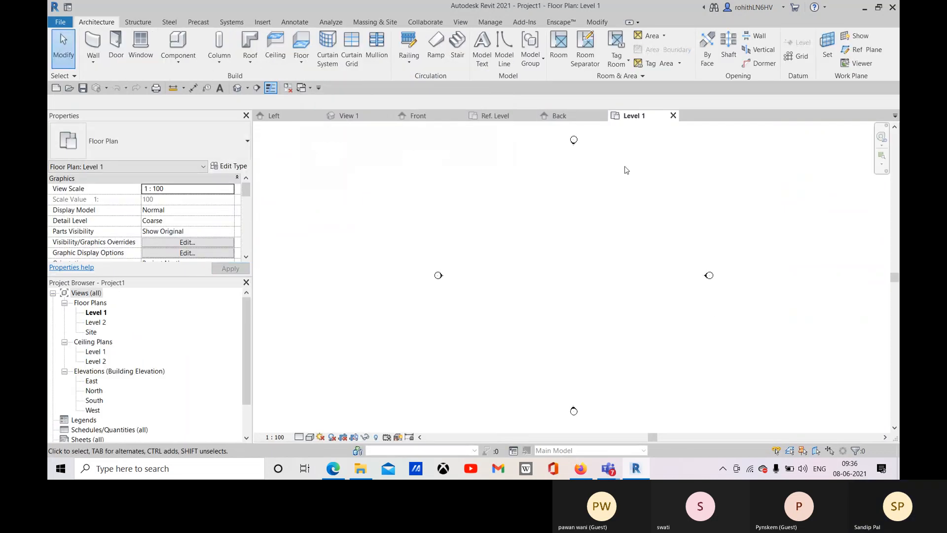
# Load the dresser family into the new project and choose the Family1 type for placement.
pyautogui.click(495, 115)
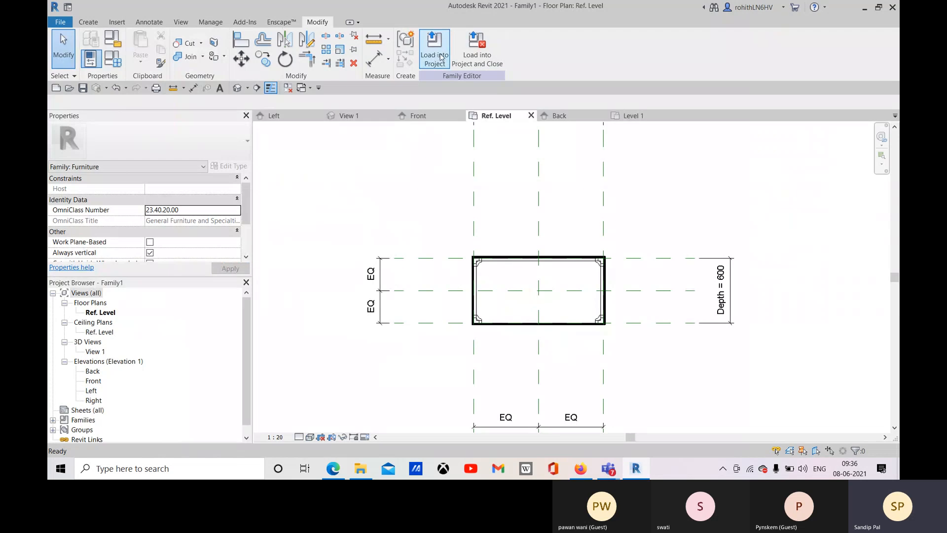
pyautogui.click(436, 57)
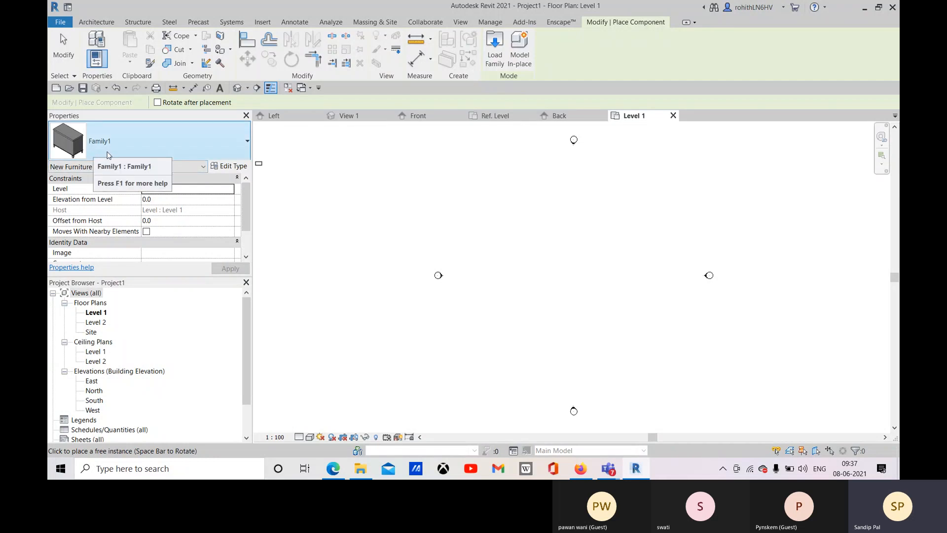
pyautogui.click(151, 150)
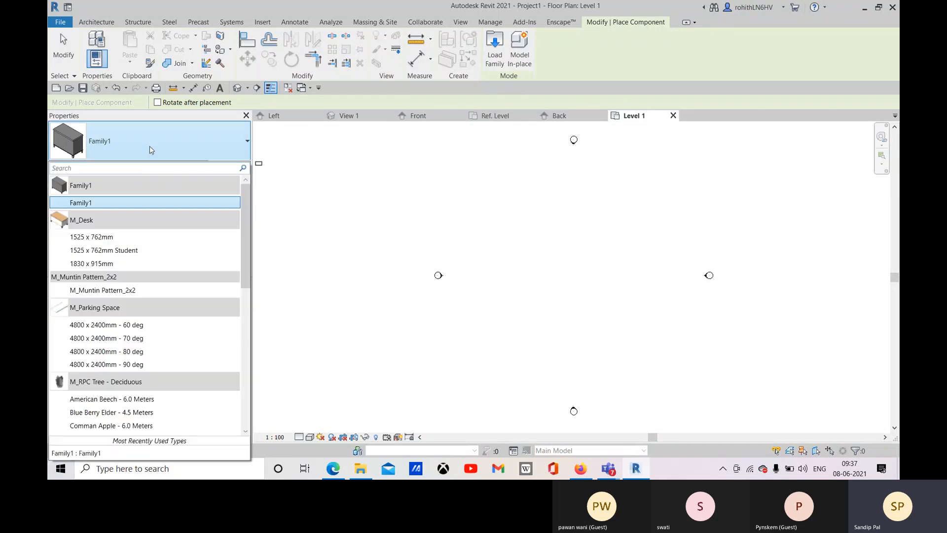
pyautogui.click(96, 202)
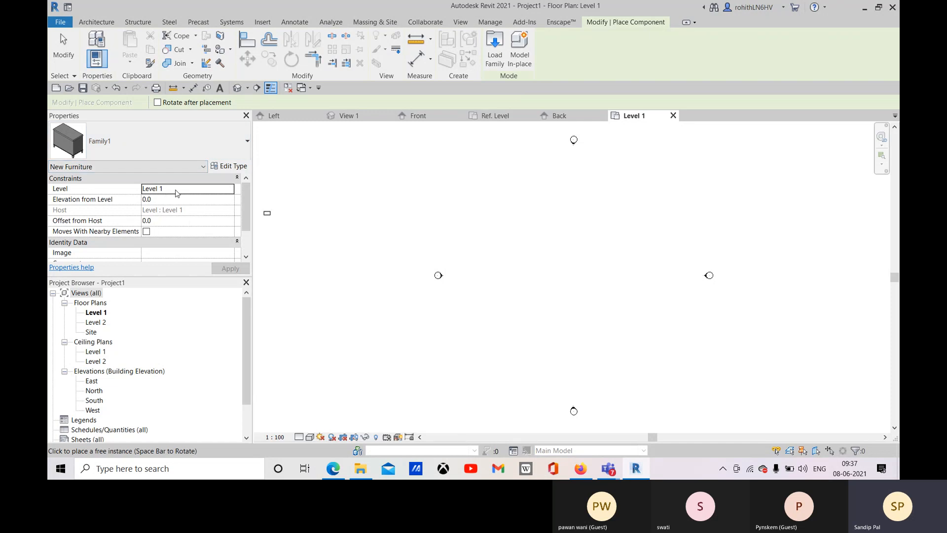
# Review the Family1 furniture's instance properties and its type parameters for materials and dimensions.
pyautogui.scroll(-2, 169, 227)
pyautogui.scroll(2, 197, 217)
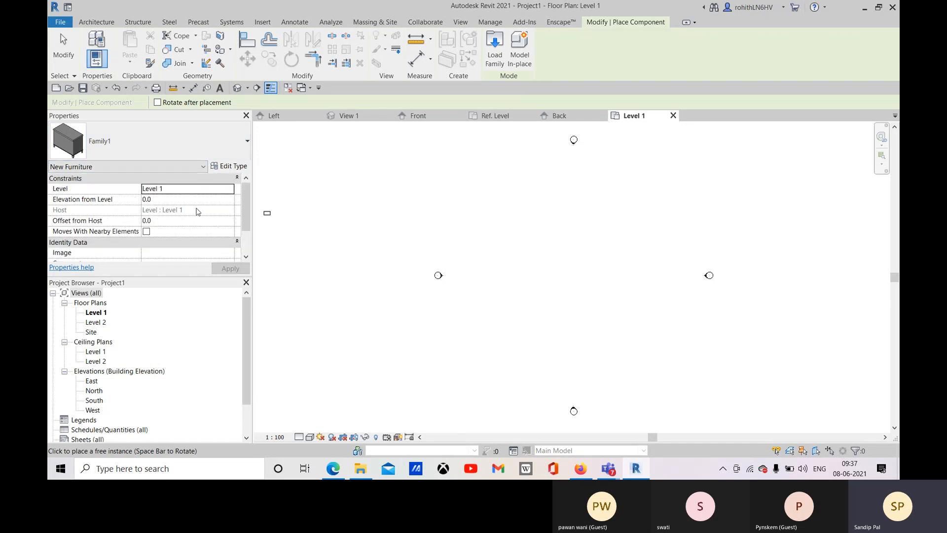
pyautogui.click(233, 167)
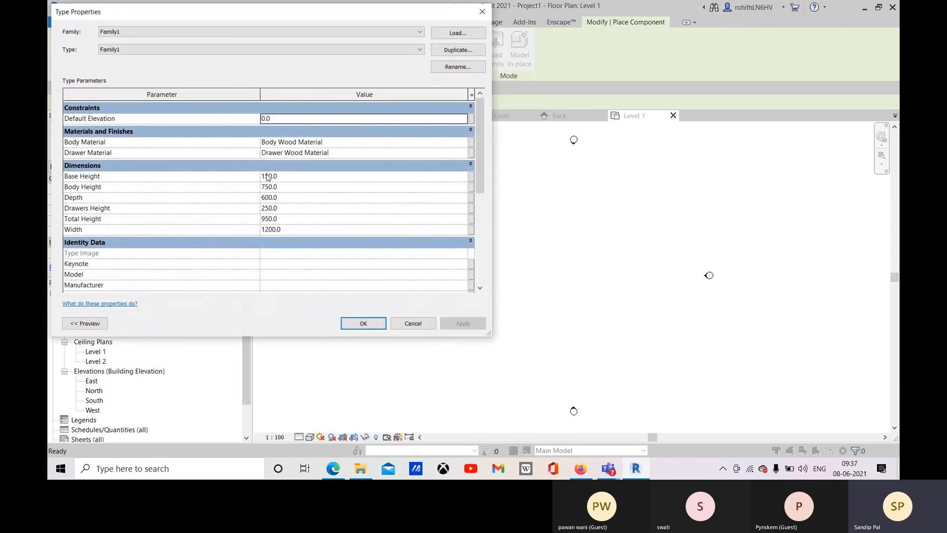
pyautogui.click(363, 323)
# Place one dresser on the Level 1 floor plan between the elevation markers and end the placement.
pyautogui.rightClick(530, 213)
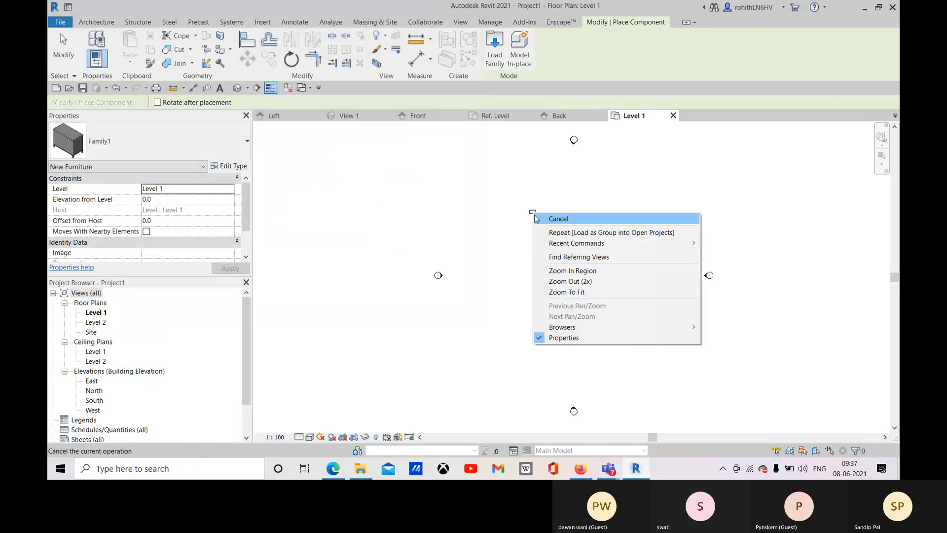
pyautogui.click(537, 217)
pyautogui.rightClick(537, 215)
pyautogui.click(541, 222)
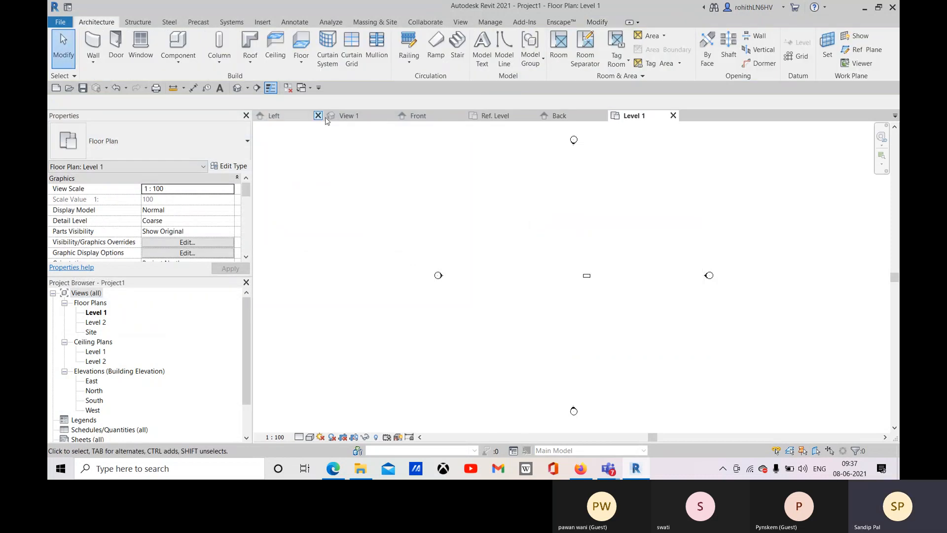
# Open the default 3D view, apply the Realistic visual style and inspect the placed dresser from several sides.
pyautogui.click(237, 87)
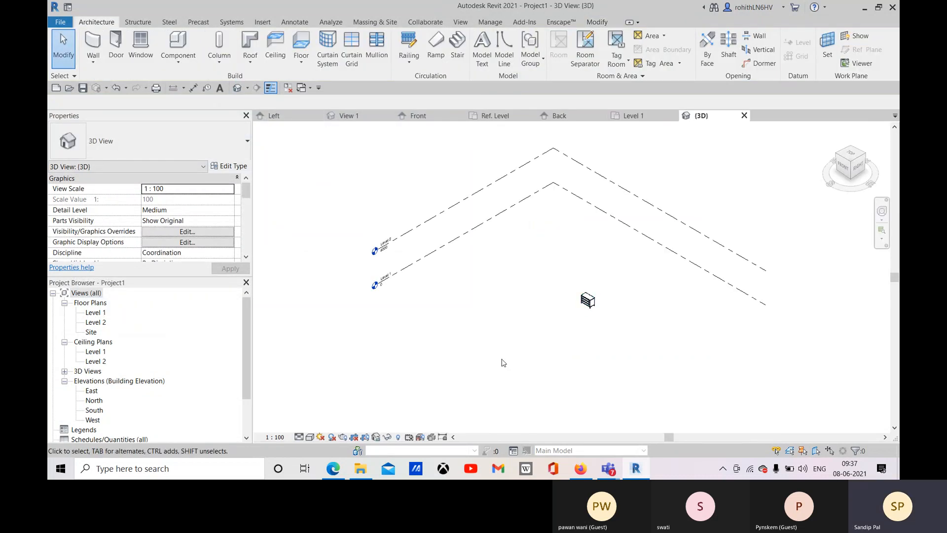
pyautogui.click(311, 437)
pyautogui.click(324, 425)
pyautogui.scroll(6, 609, 309)
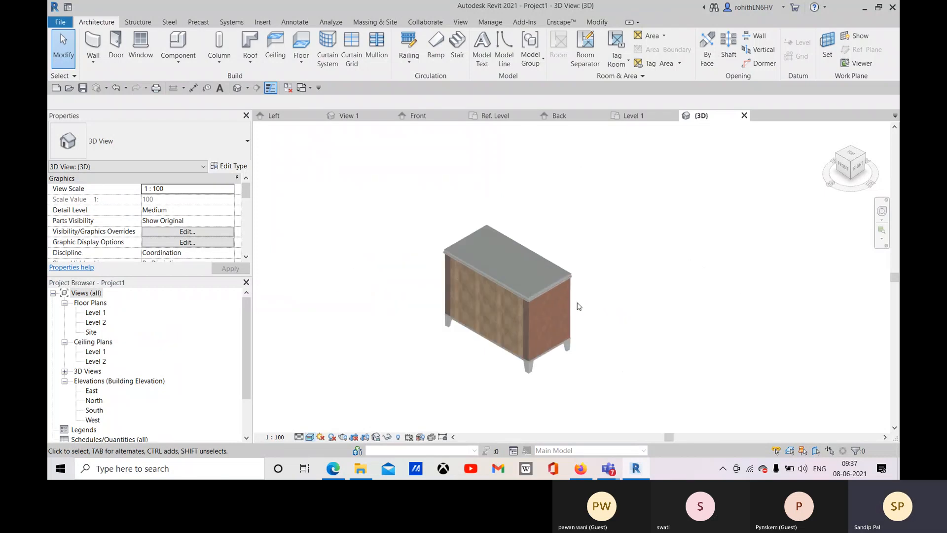
pyautogui.keyDown('shift'); pyautogui.moveTo(579, 306); pyautogui.dragTo(487, 312, button='middle'); pyautogui.keyUp('shift')
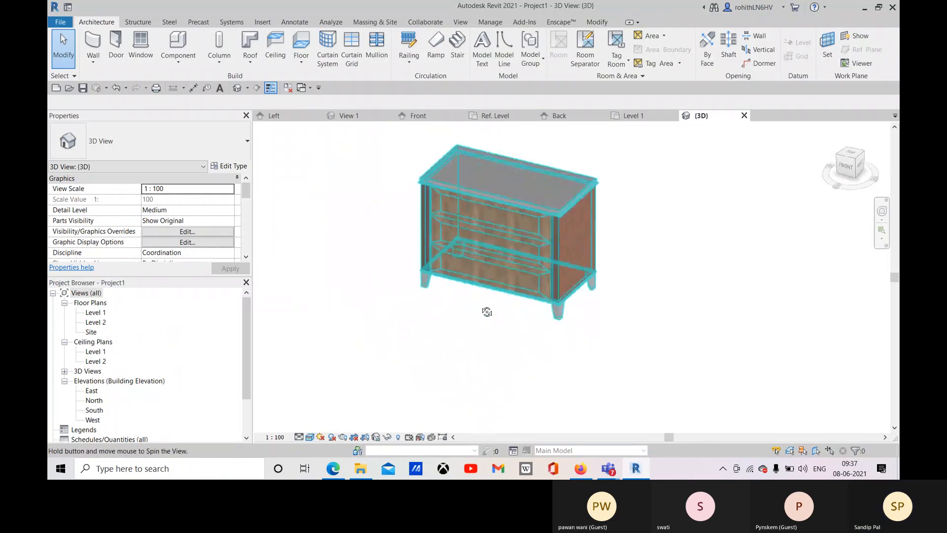
pyautogui.click(489, 300)
pyautogui.scroll(2, 476, 316)
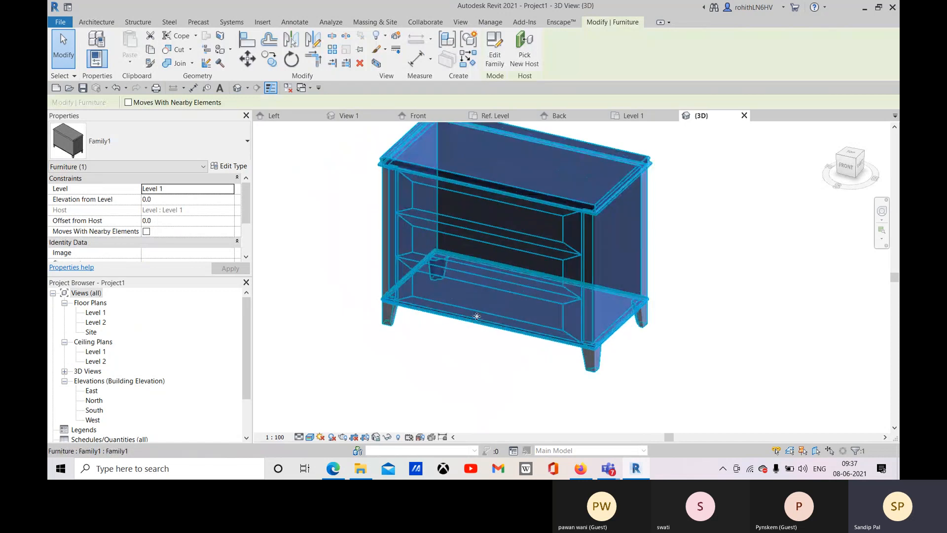
pyautogui.keyDown('shift'); pyautogui.moveTo(515, 360); pyautogui.dragTo(469, 376, button='middle'); pyautogui.keyUp('shift')
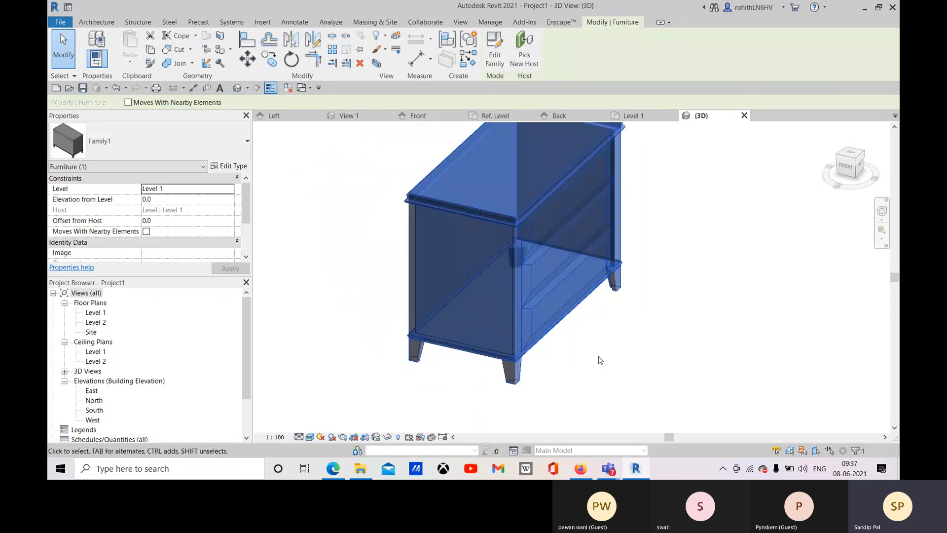
pyautogui.keyDown('shift'); pyautogui.moveTo(600, 351); pyautogui.dragTo(523, 347, button='middle'); pyautogui.keyUp('shift')
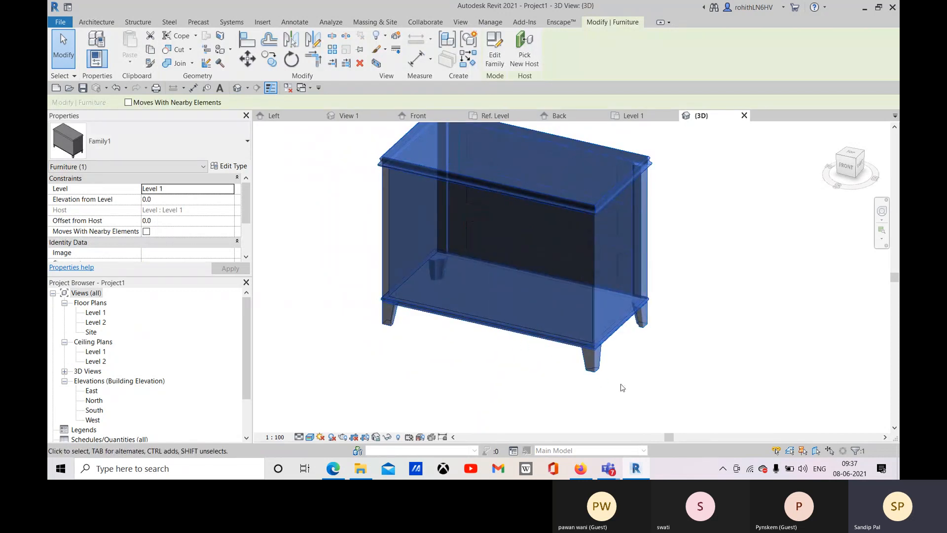
pyautogui.click(409, 342)
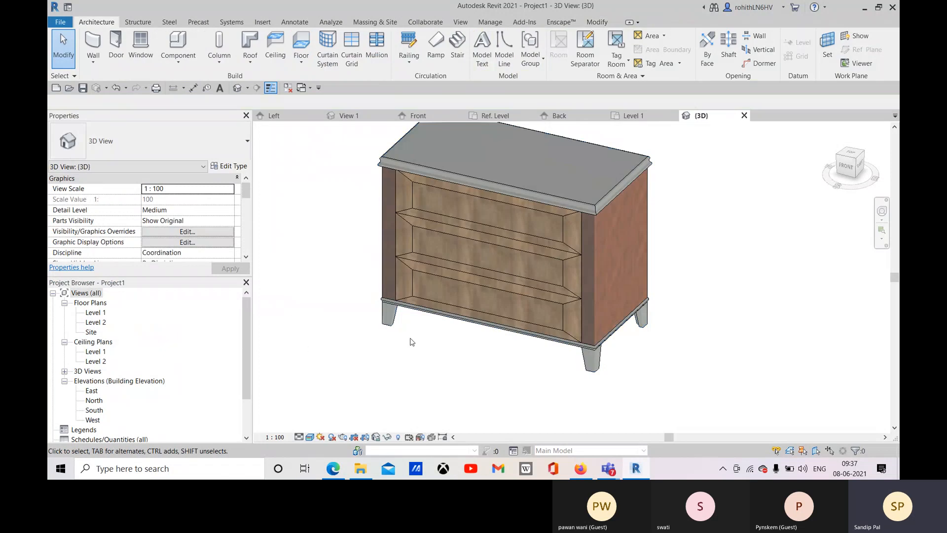
# Try setting the placed dresser type's No. of Drawers to 5 and inspect the changed dresser in 3D.
pyautogui.click(465, 319)
pyautogui.keyDown('shift'); pyautogui.moveTo(464, 319); pyautogui.dragTo(507, 355, button='middle'); pyautogui.keyUp('shift')
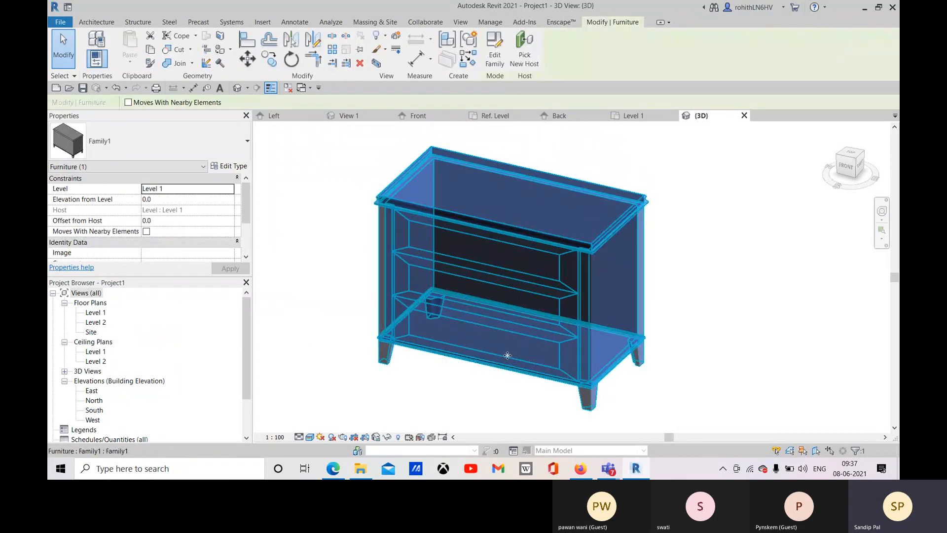
pyautogui.click(228, 166)
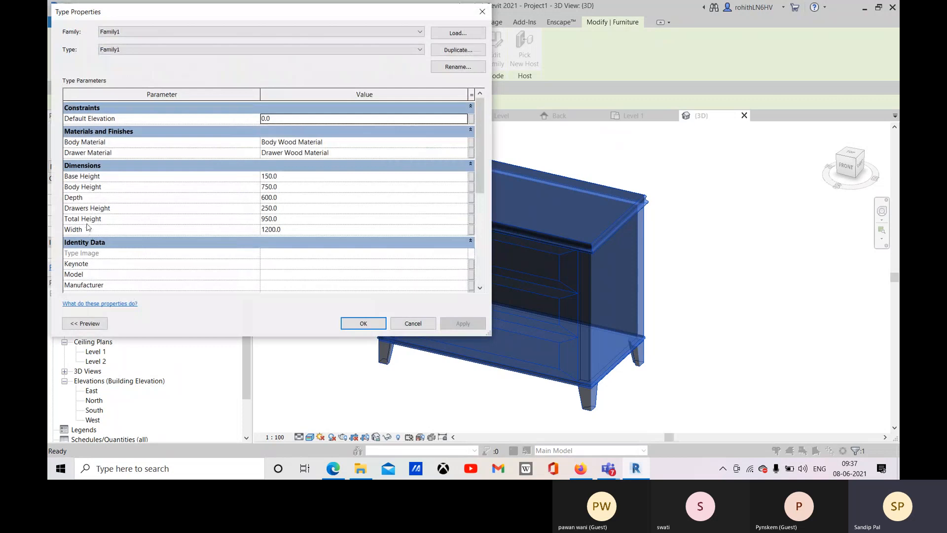
pyautogui.scroll(-5, 108, 253)
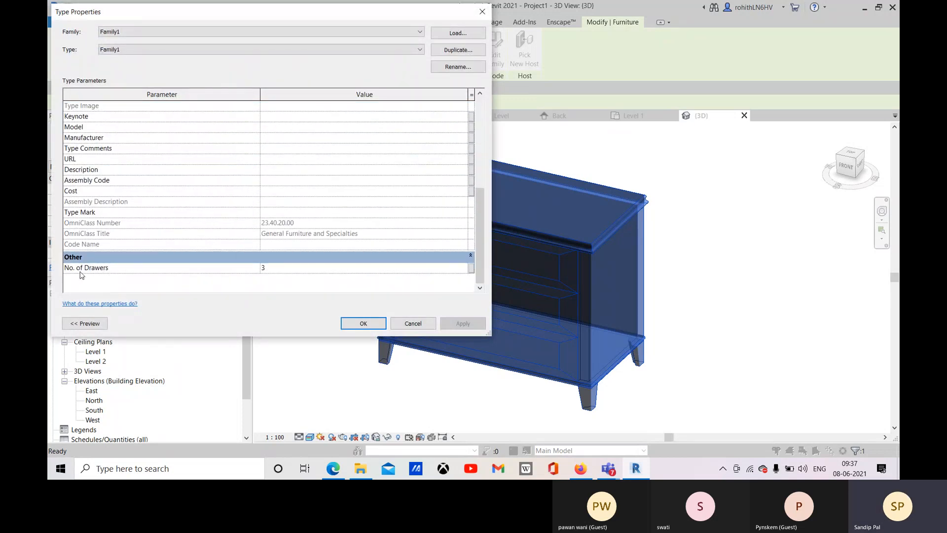
pyautogui.click(278, 268)
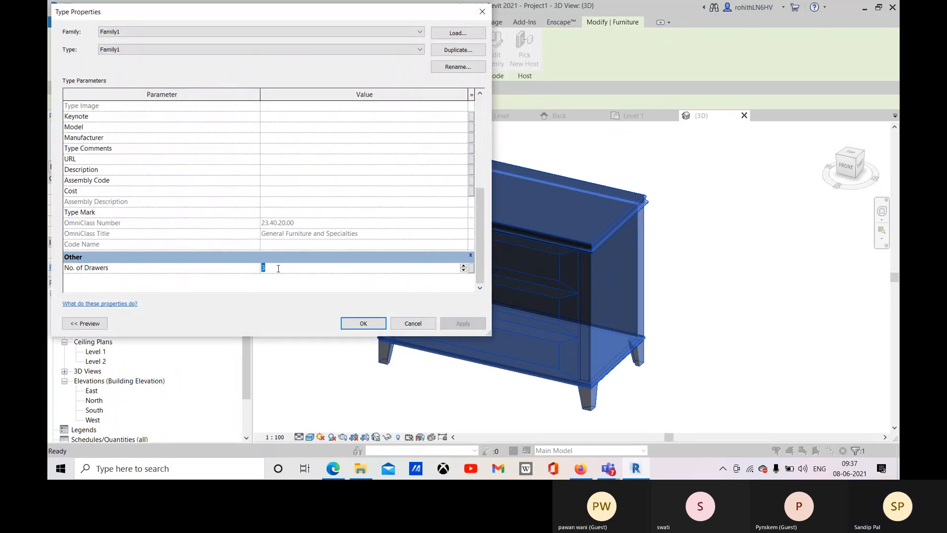
pyautogui.write('5')
pyautogui.click(462, 323)
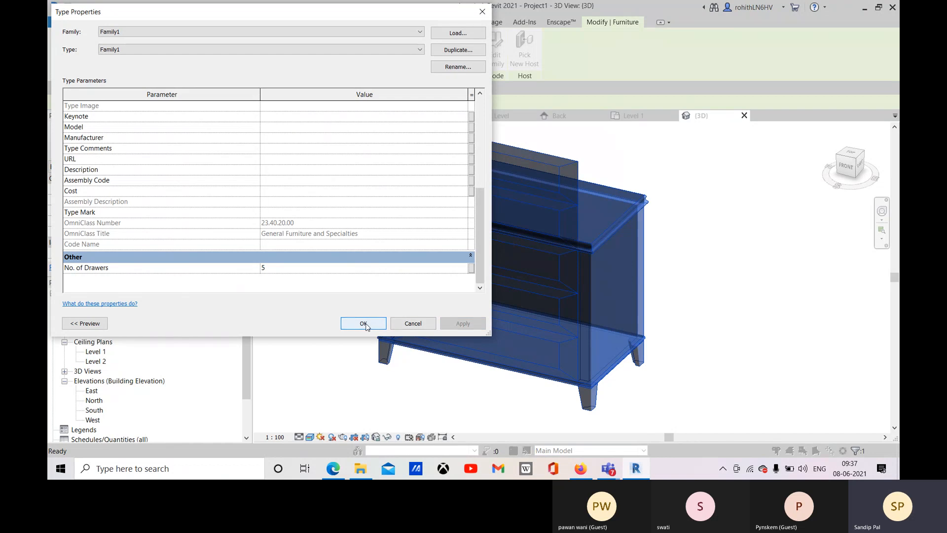
pyautogui.click(364, 323)
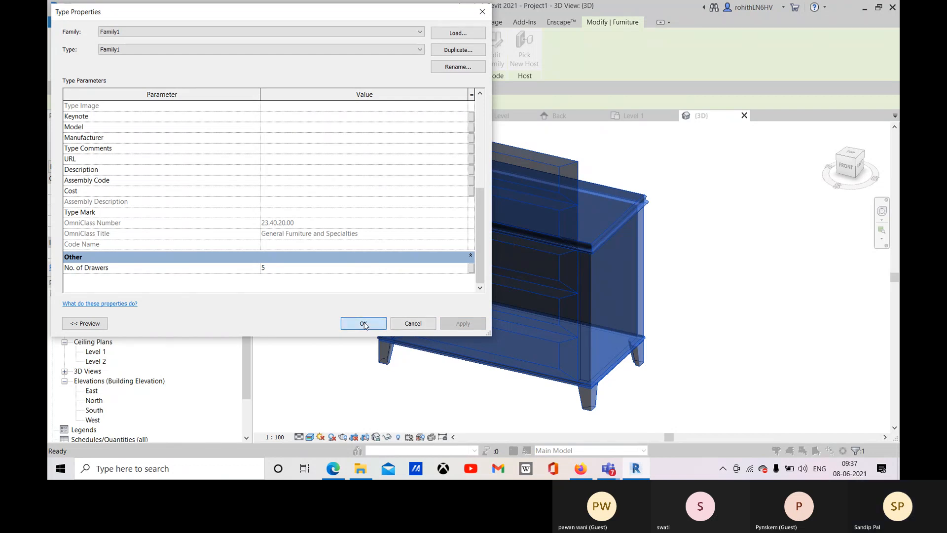
pyautogui.keyDown('shift'); pyautogui.moveTo(636, 203); pyautogui.dragTo(502, 197, button='middle'); pyautogui.keyUp('shift')
pyautogui.click(600, 275)
pyautogui.moveTo(543, 321); pyautogui.dragTo(542, 341, button='middle')
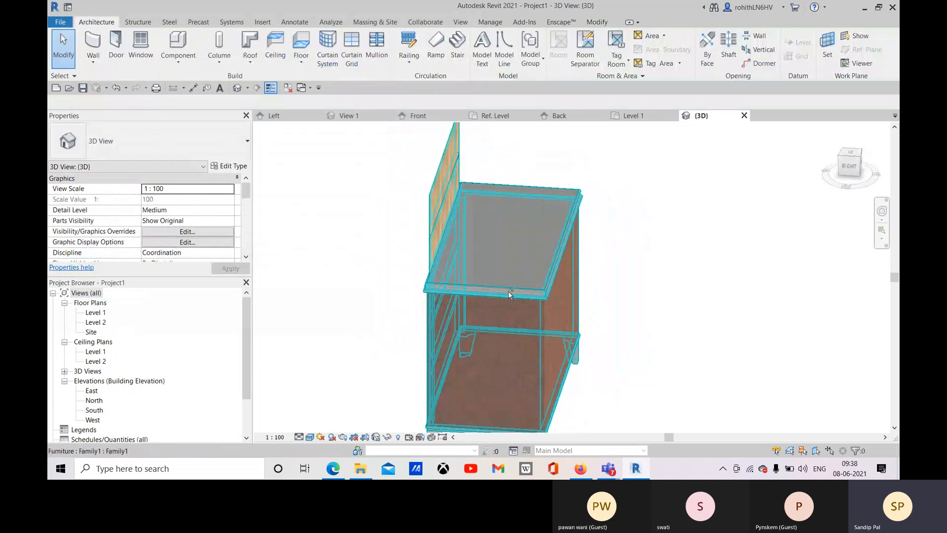
pyautogui.keyDown('shift'); pyautogui.moveTo(508, 291); pyautogui.dragTo(552, 279, button='middle'); pyautogui.keyUp('shift')
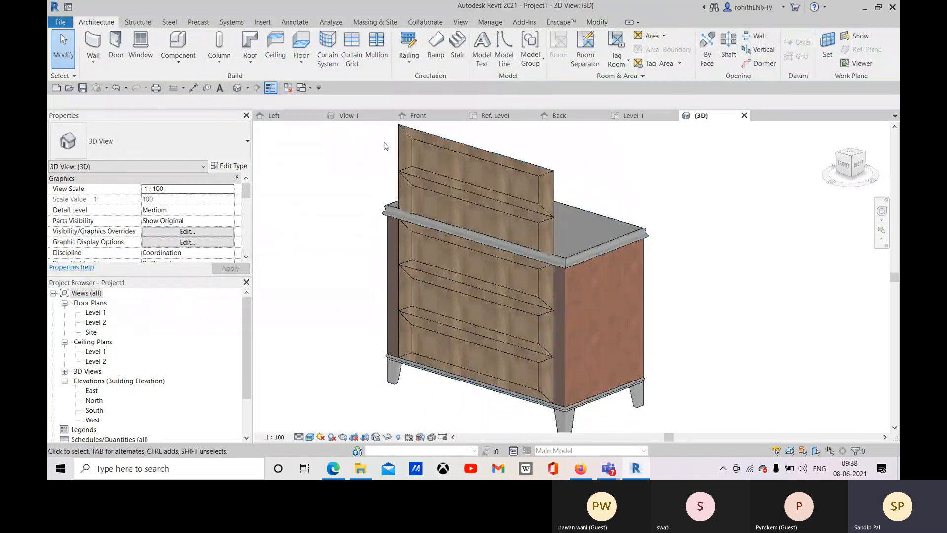
# In the dresser family's Family Types, set the Body Height formula to Drawers Height * No. of Drawers and apply it.
pyautogui.click(415, 118)
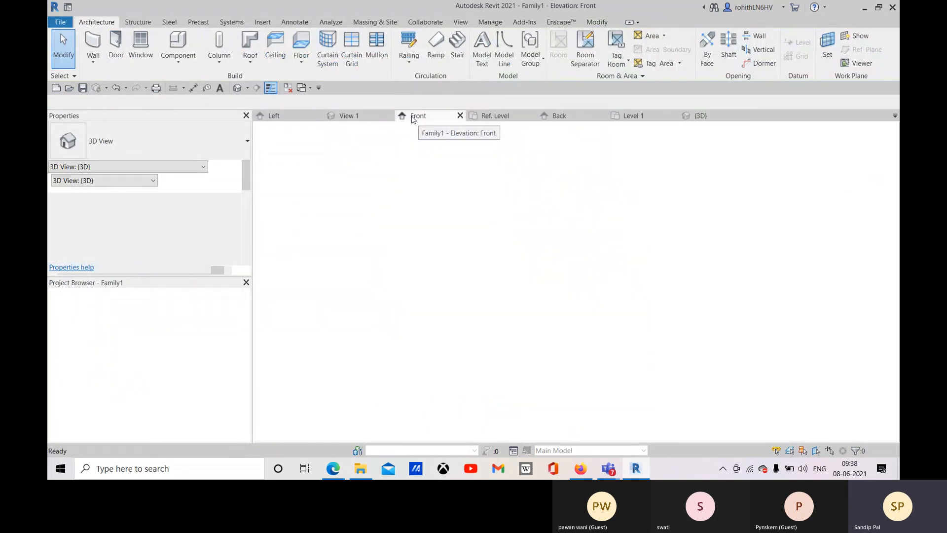
pyautogui.click(275, 91)
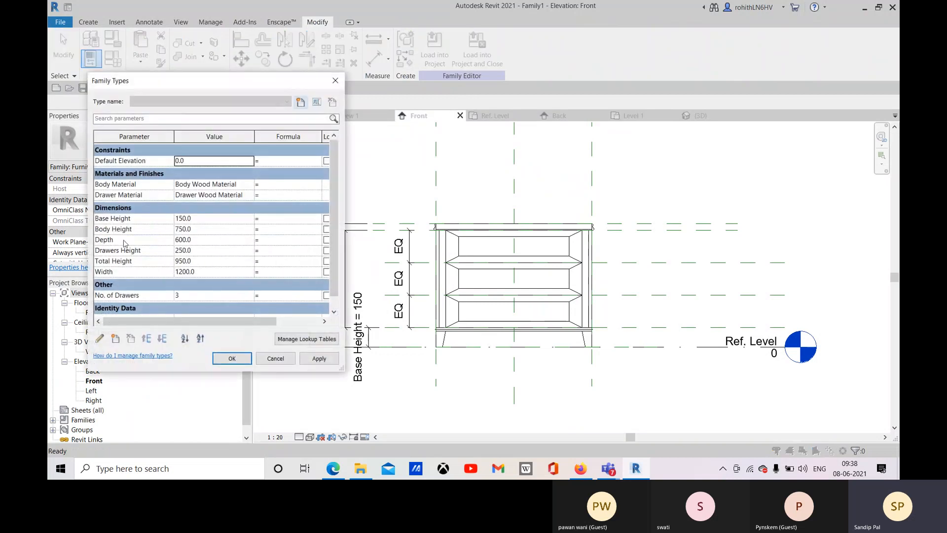
pyautogui.click(268, 230)
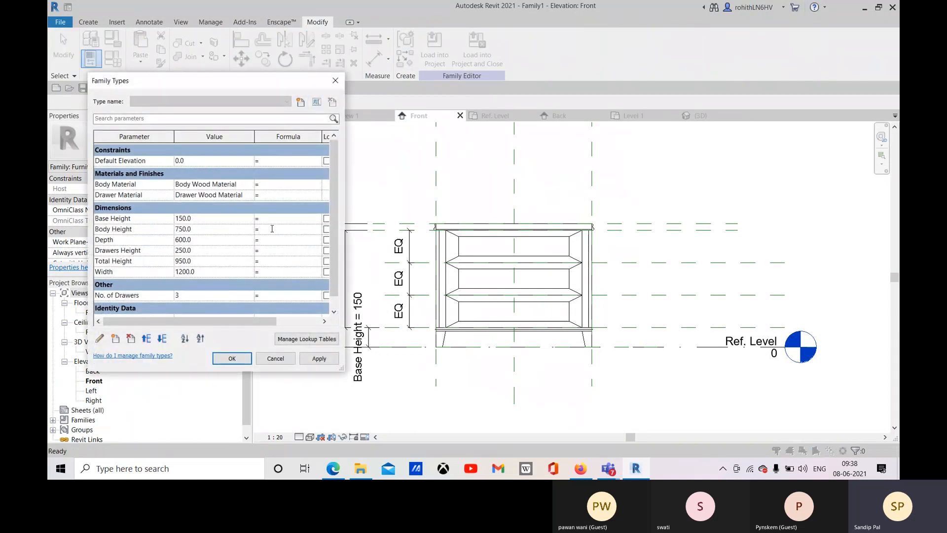
pyautogui.hotkey('ctrl', 'v')
pyautogui.moveTo(275, 228); pyautogui.dragTo(270, 229)
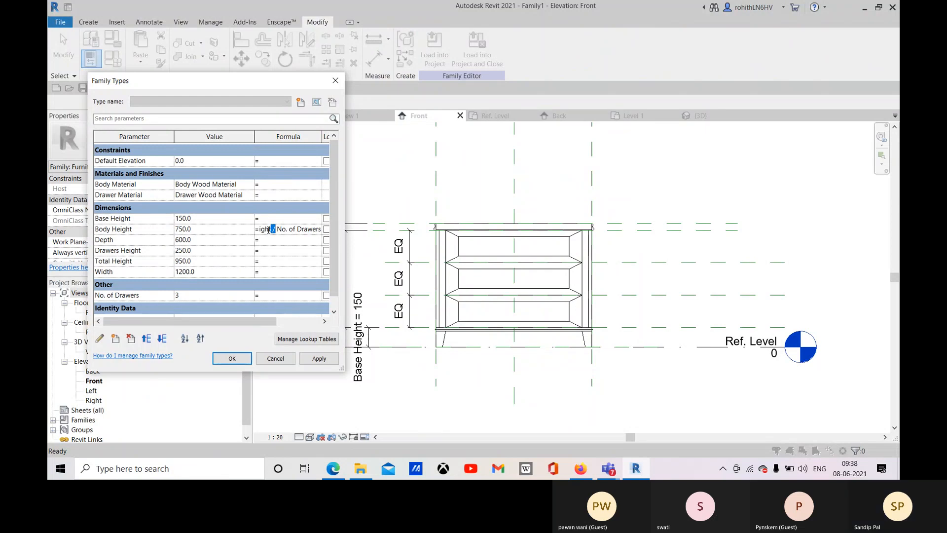
pyautogui.write('*')
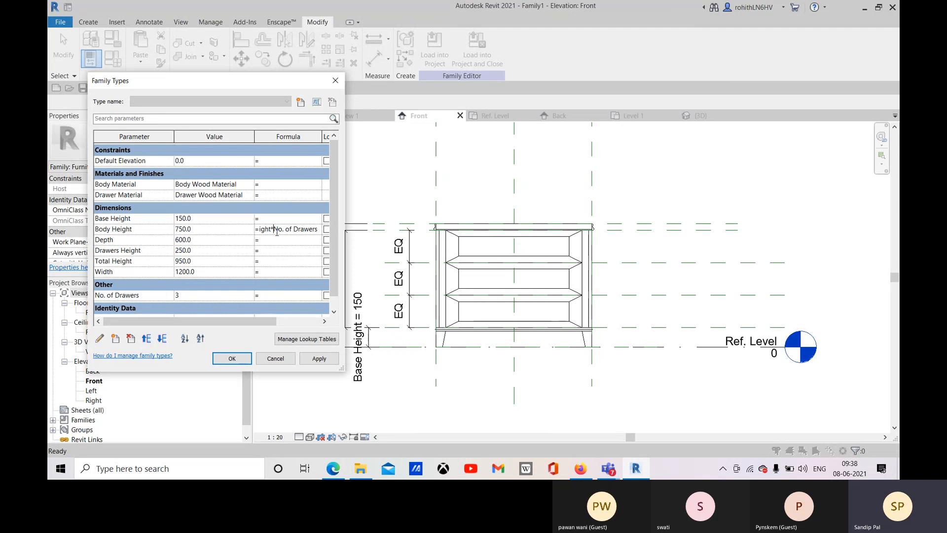
pyautogui.press('BackSpace')
pyautogui.click(319, 358)
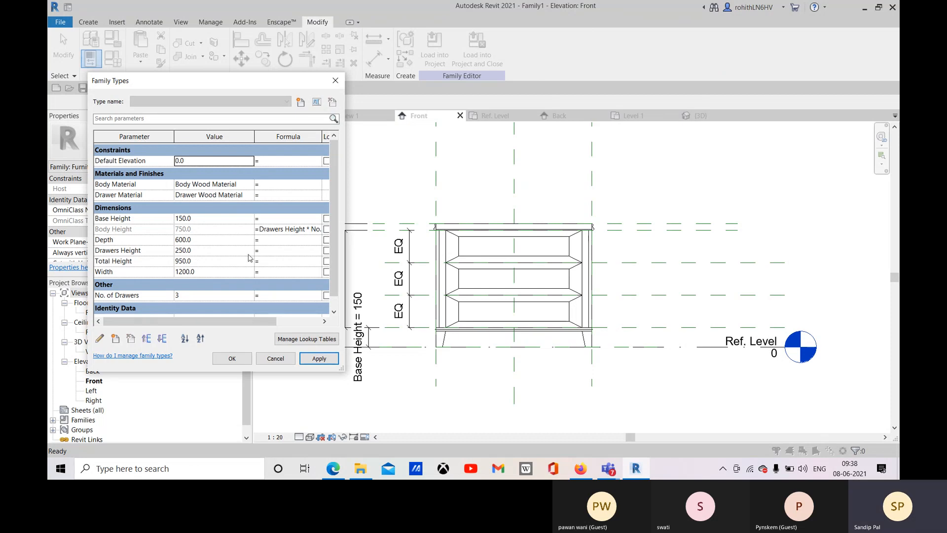
# Give Total Height the formula Body Height + Base Height + 50, apply it and close Family Types.
pyautogui.click(273, 262)
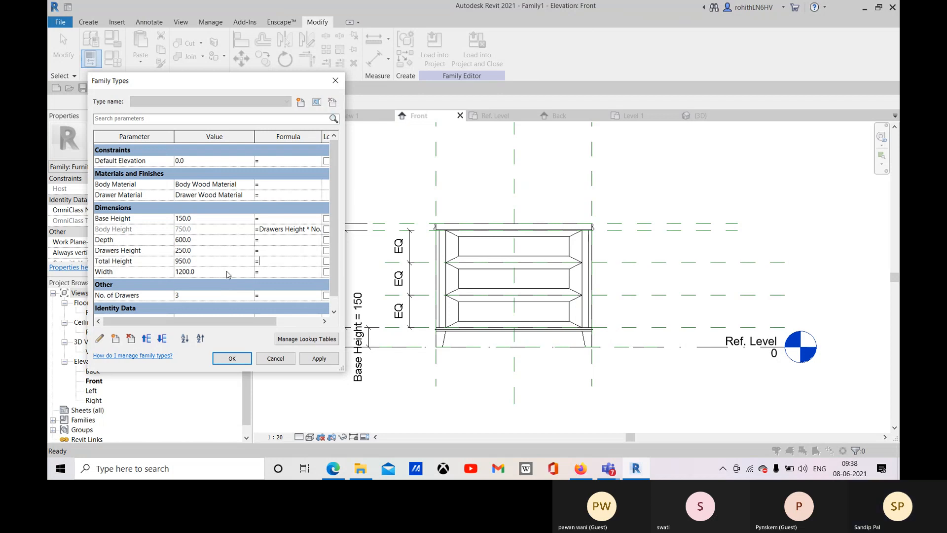
pyautogui.write('Body Height + ')
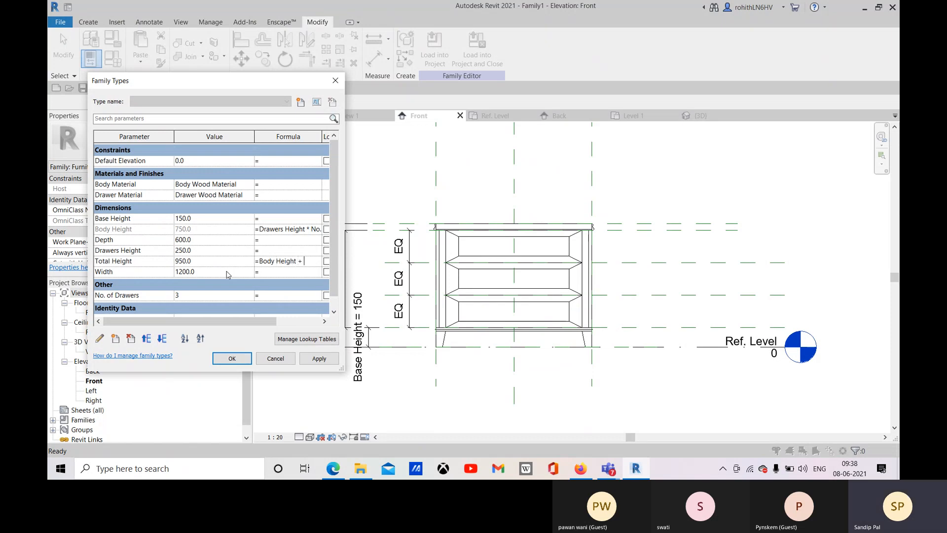
pyautogui.write('Base Height')
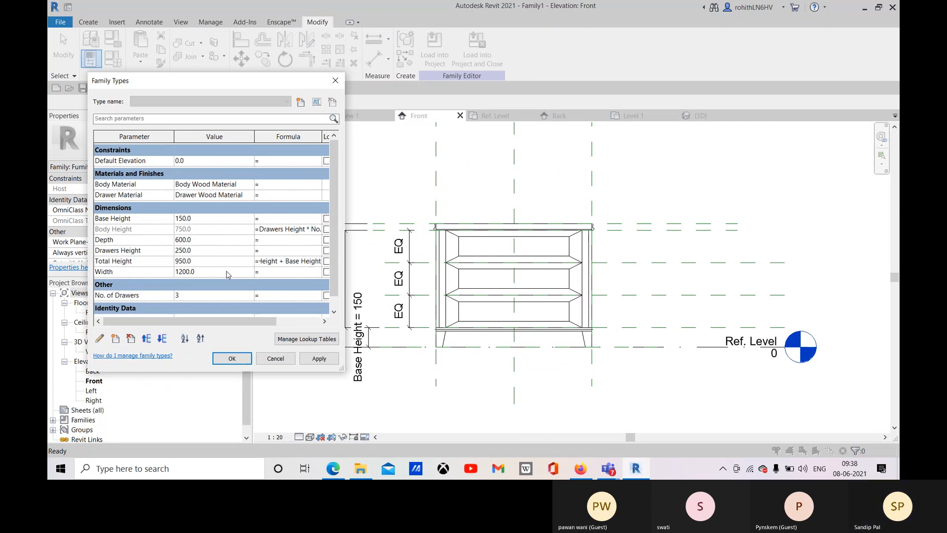
pyautogui.write(' +')
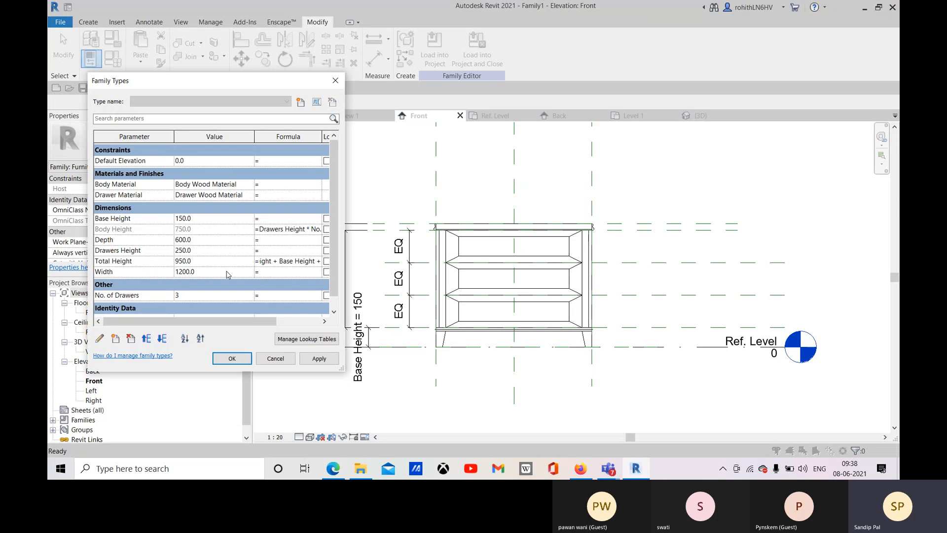
pyautogui.write(' 50')
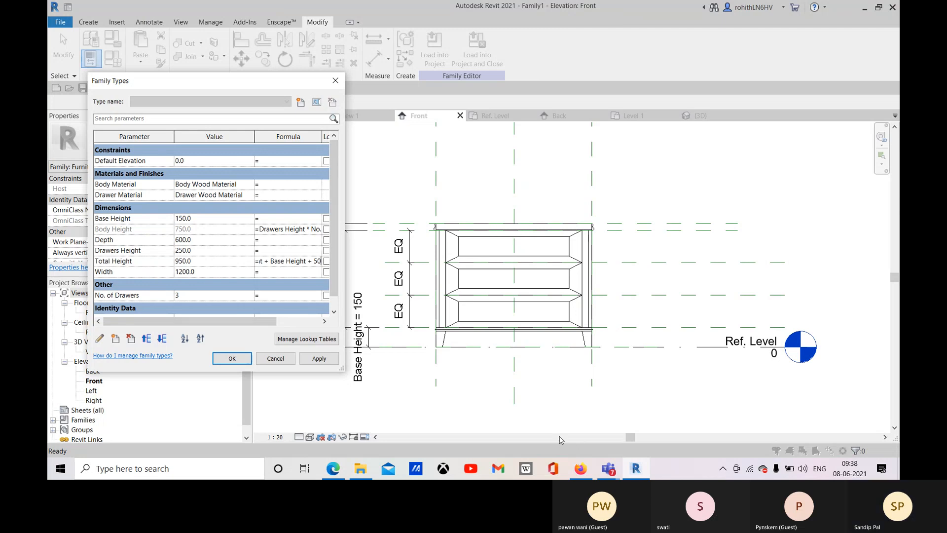
pyautogui.click(320, 359)
pyautogui.click(232, 359)
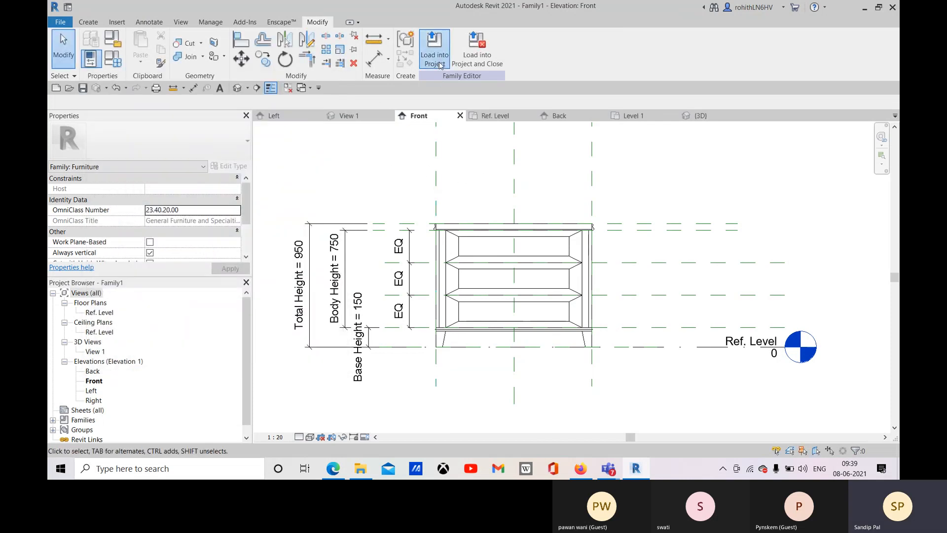
# Reload the family into the project, overwriting the existing version and its parameter values, and show the selected dresser in 3D.
pyautogui.click(434, 45)
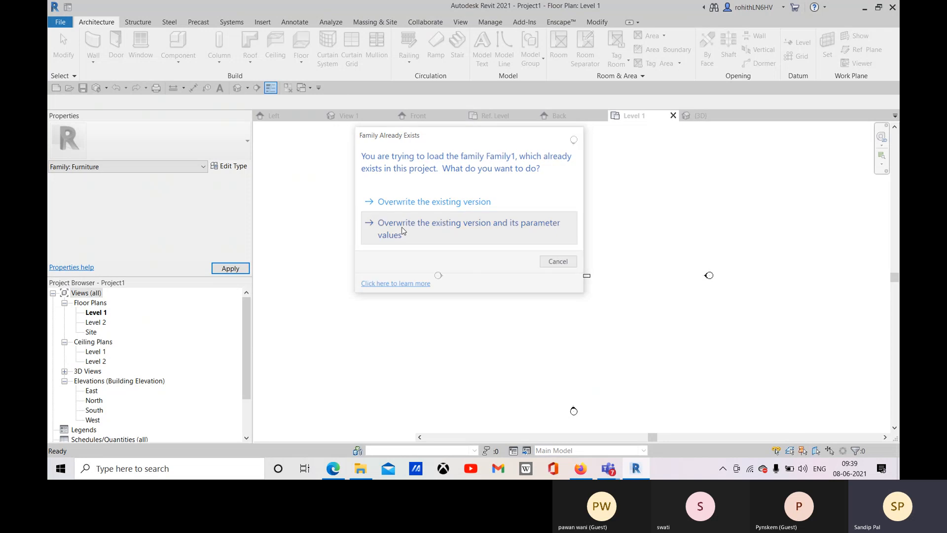
pyautogui.click(403, 234)
pyautogui.click(591, 277)
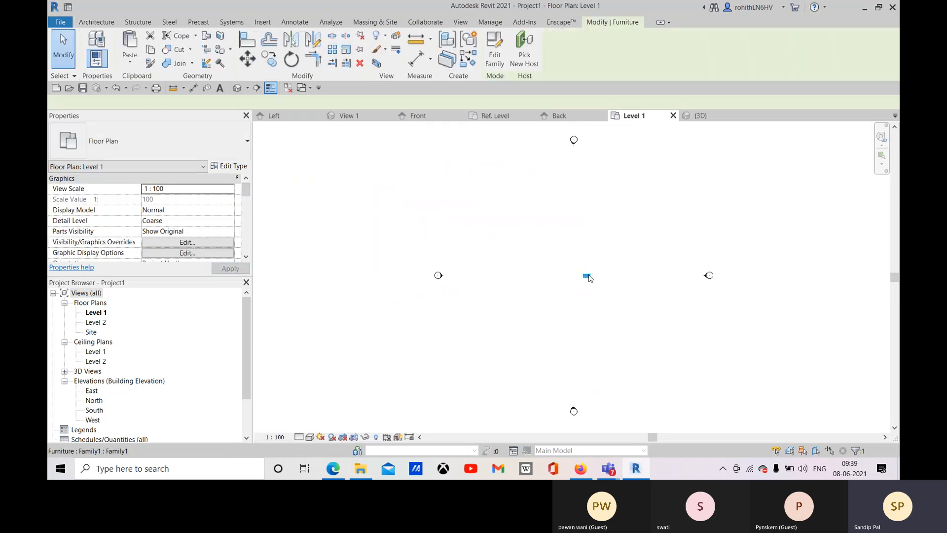
pyautogui.click(237, 87)
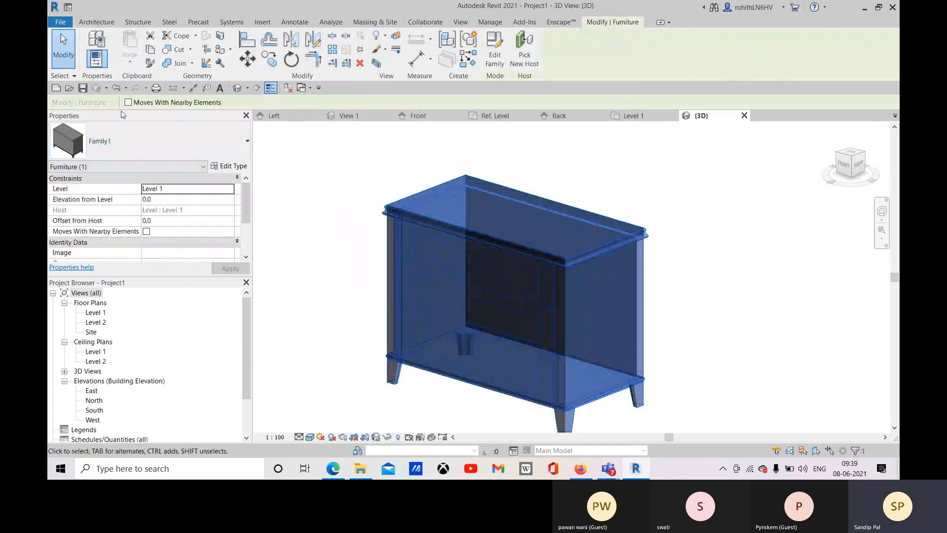
# Set the reloaded dresser type's No. of Drawers to 5 and check the drawer front from a frontal 3D angle.
pyautogui.click(228, 166)
pyautogui.scroll(-5, 252, 240)
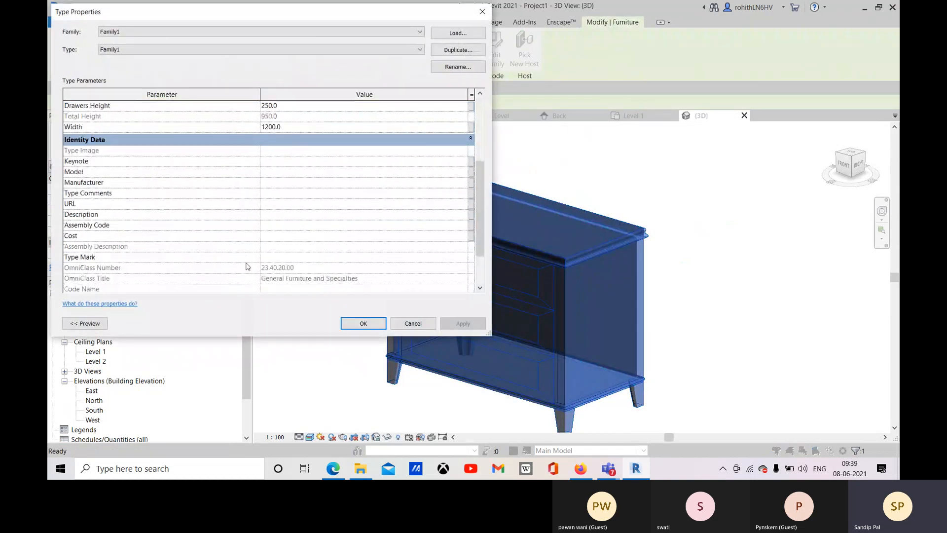
pyautogui.click(271, 269)
pyautogui.write('5')
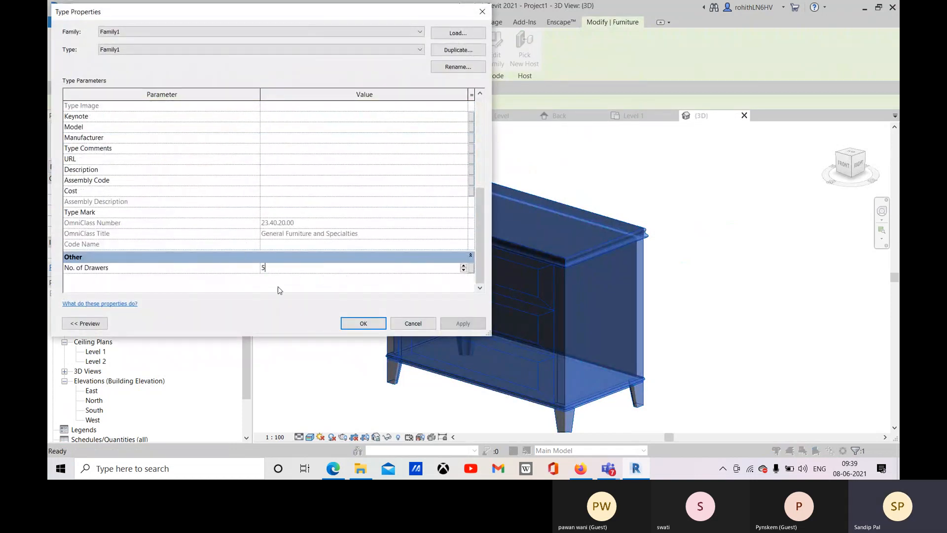
pyautogui.click(462, 323)
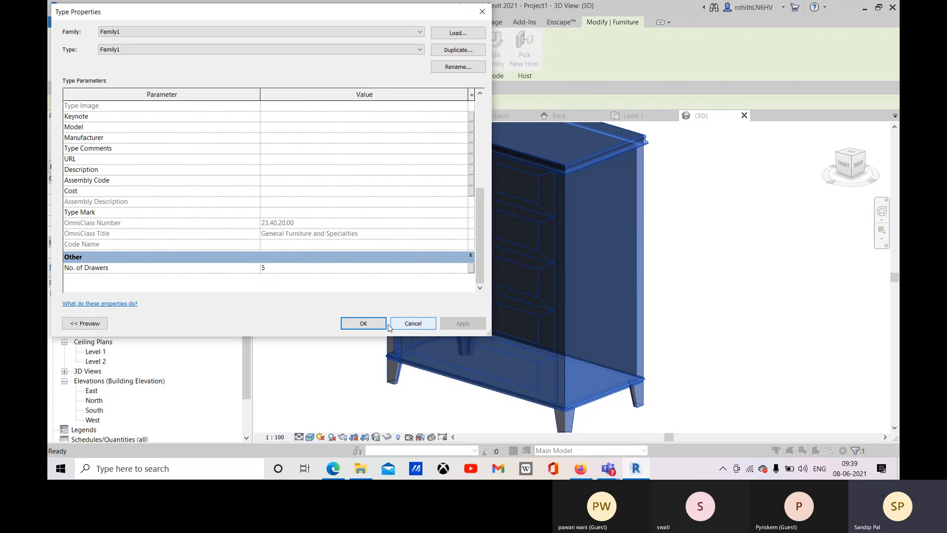
pyautogui.click(363, 323)
pyautogui.scroll(-2, 599, 306)
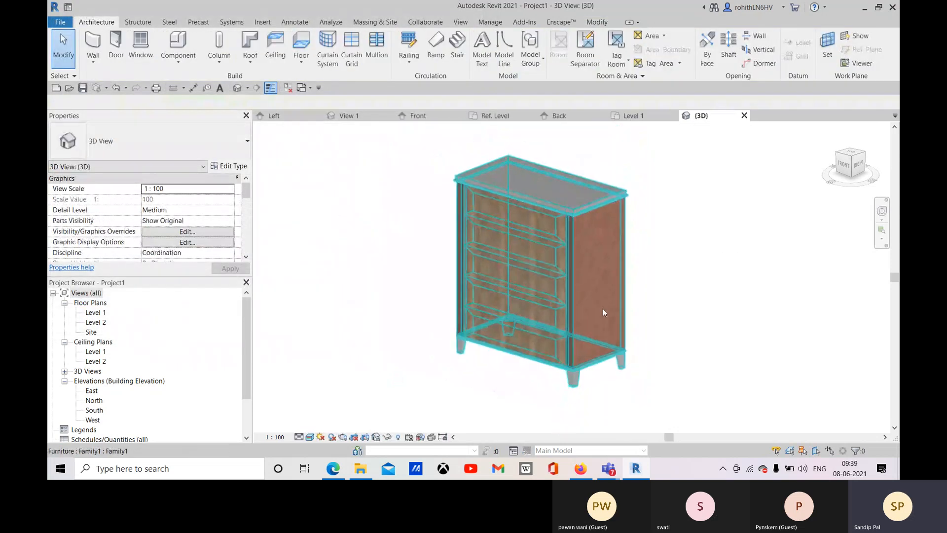
pyautogui.moveTo(579, 310); pyautogui.dragTo(691, 307, button='middle')
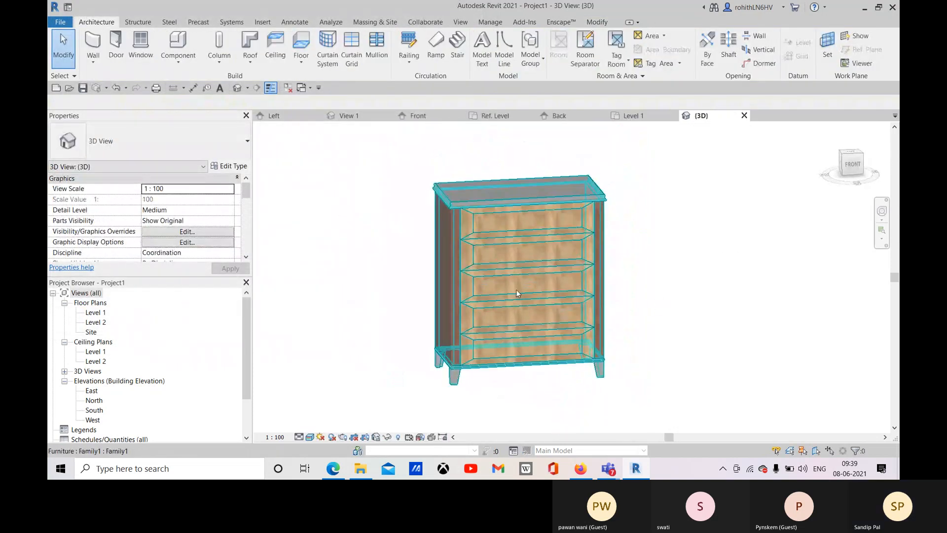
# Check the Drawers Height parameter in the selected dresser's type properties and close them without changes.
pyautogui.scroll(2, 505, 350)
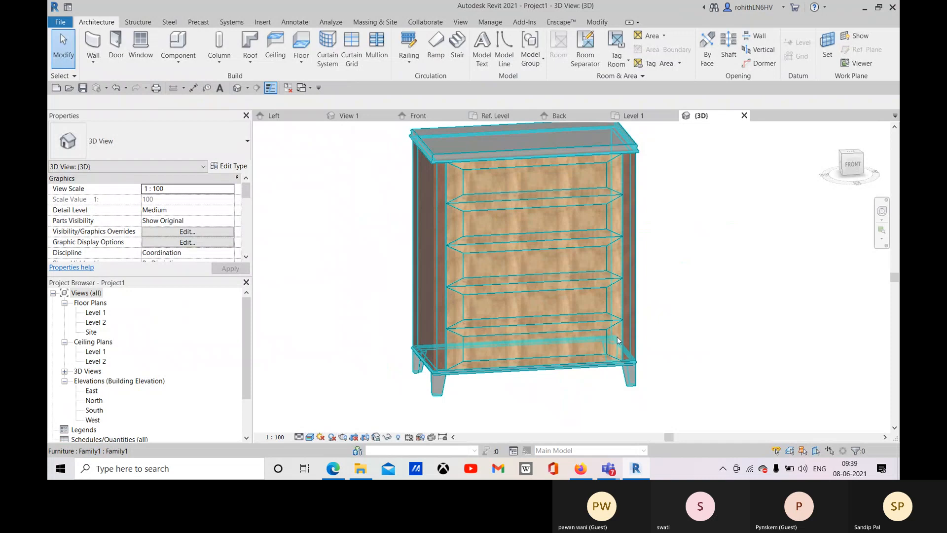
pyautogui.click(616, 336)
pyautogui.click(229, 166)
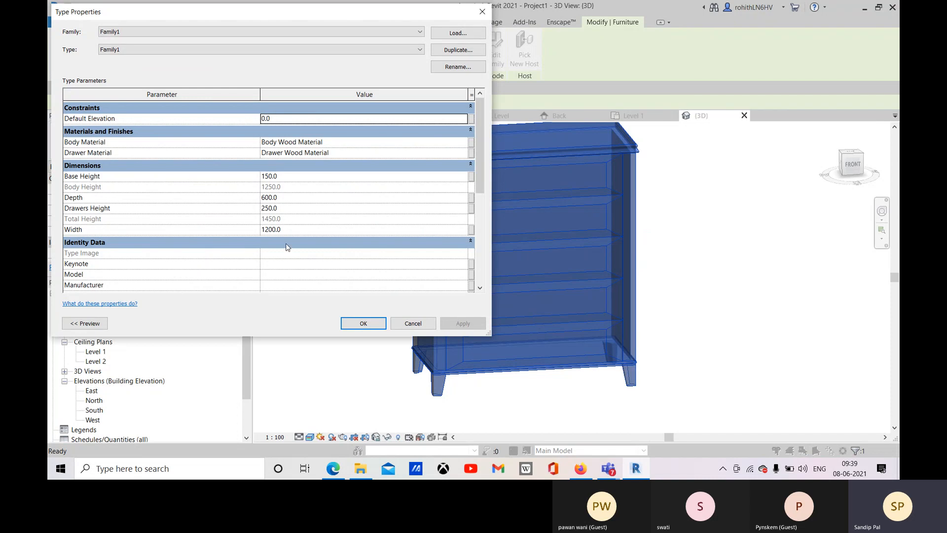
pyautogui.click(287, 208)
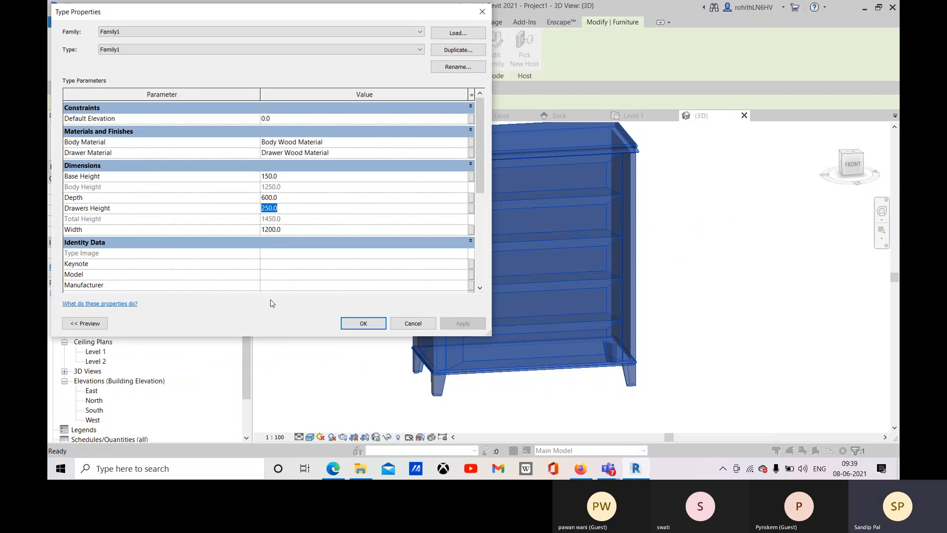
pyautogui.click(364, 323)
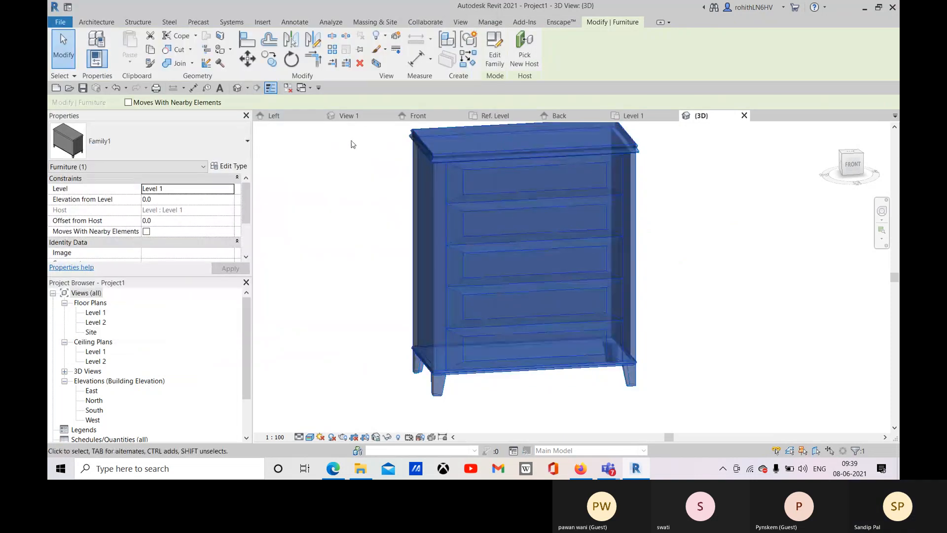
# In the dresser family's Family Types, lock the Drawers Height parameter together with its linked height and drawer-count parameters, and apply the change.
pyautogui.click(348, 116)
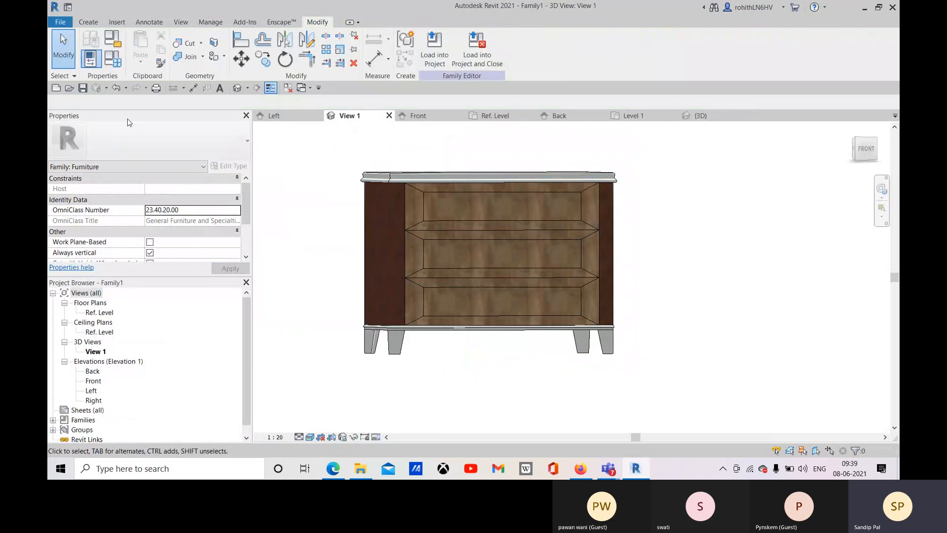
pyautogui.click(113, 58)
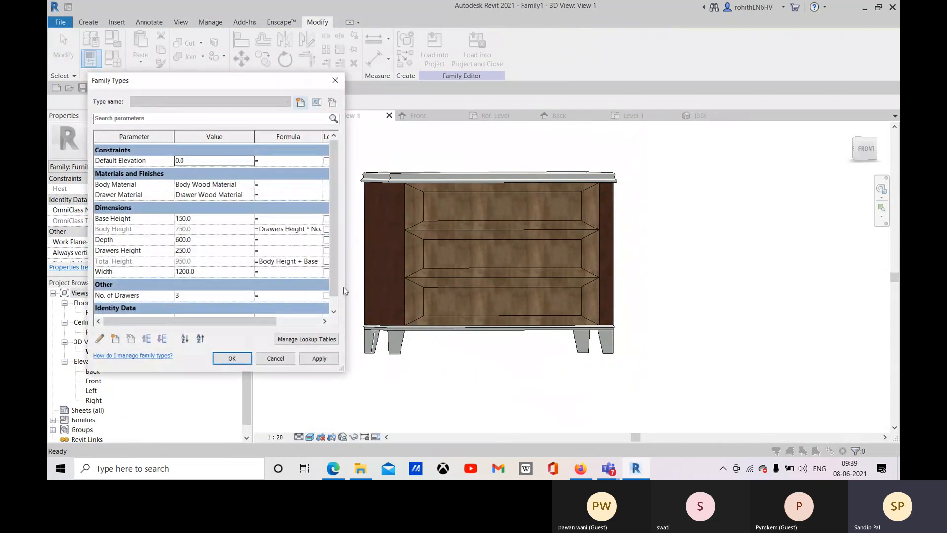
pyautogui.moveTo(345, 278); pyautogui.dragTo(467, 277)
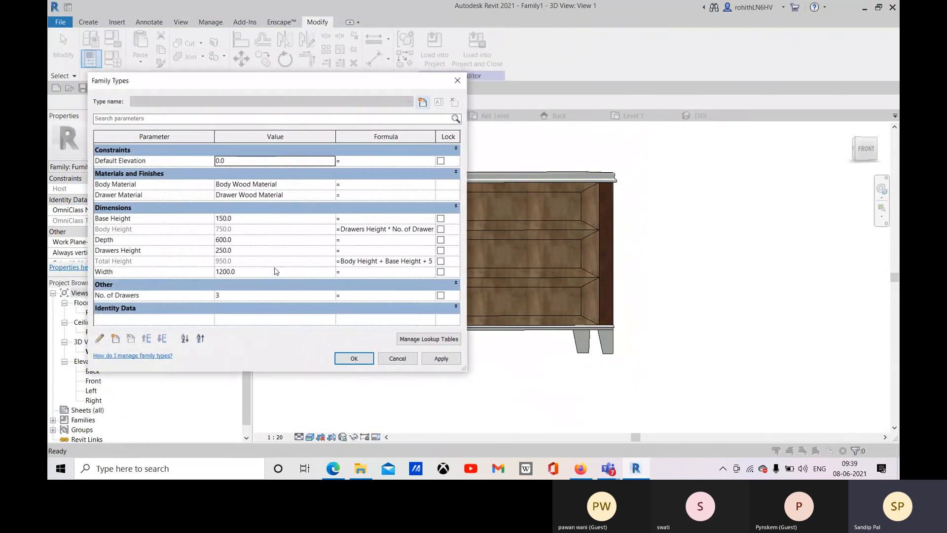
pyautogui.click(441, 250)
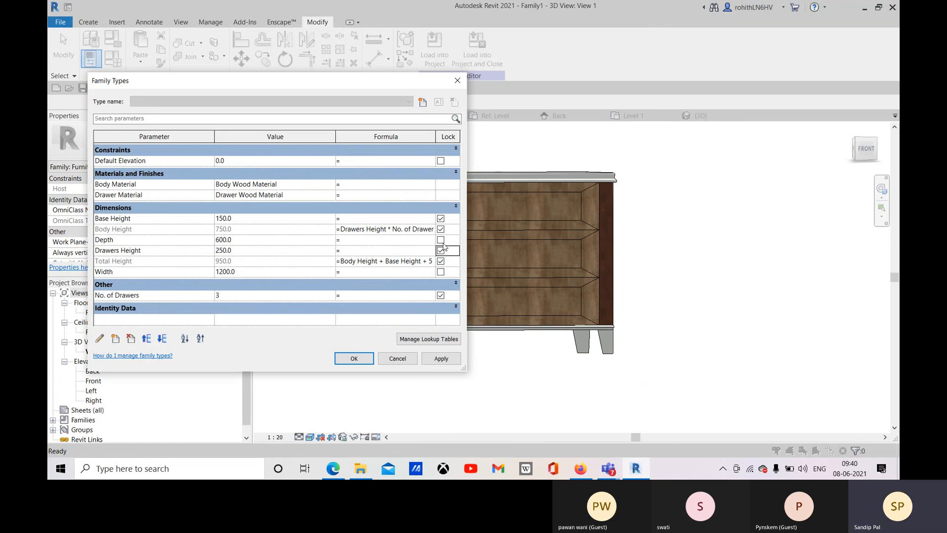
pyautogui.click(440, 230)
pyautogui.click(442, 253)
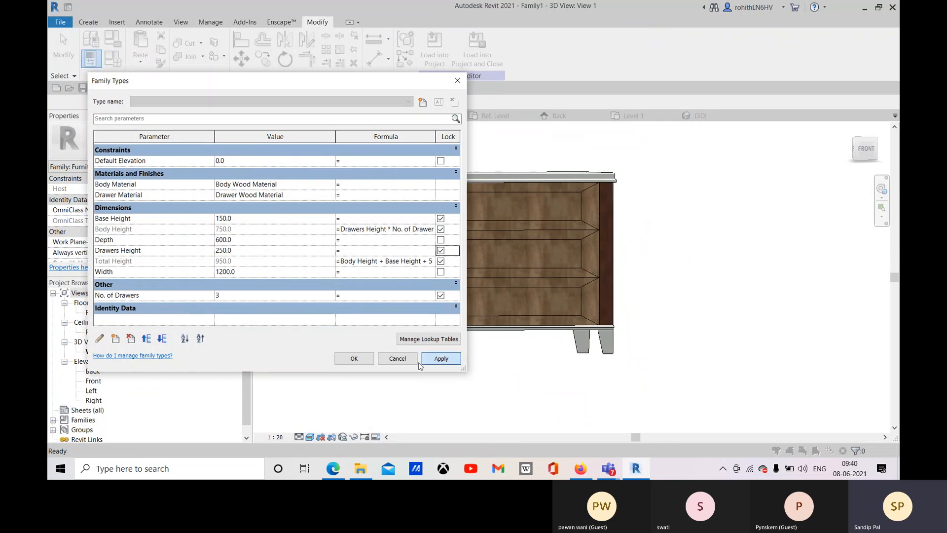
pyautogui.click(441, 358)
pyautogui.click(354, 359)
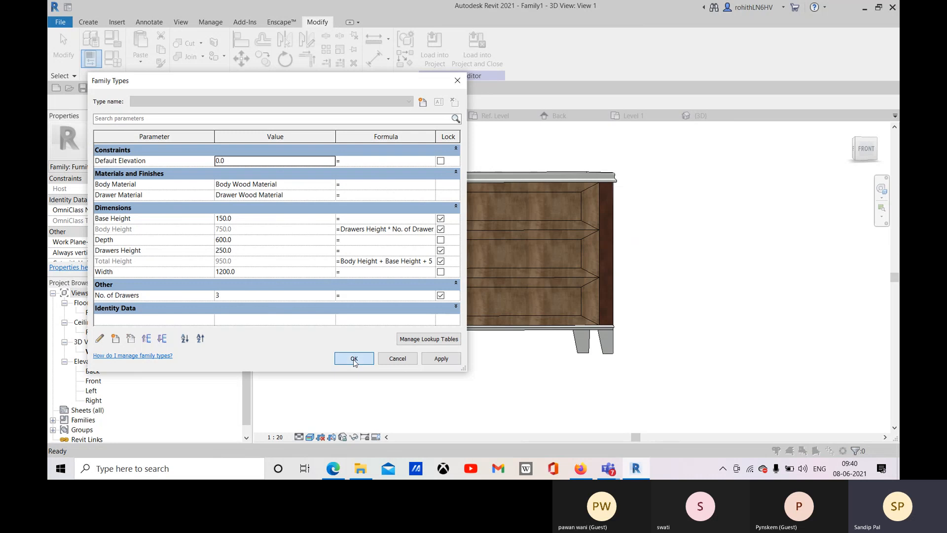
# Load the updated family into the project, overwriting the existing version and its parameter values, and select the dresser in 3D.
pyautogui.click(434, 47)
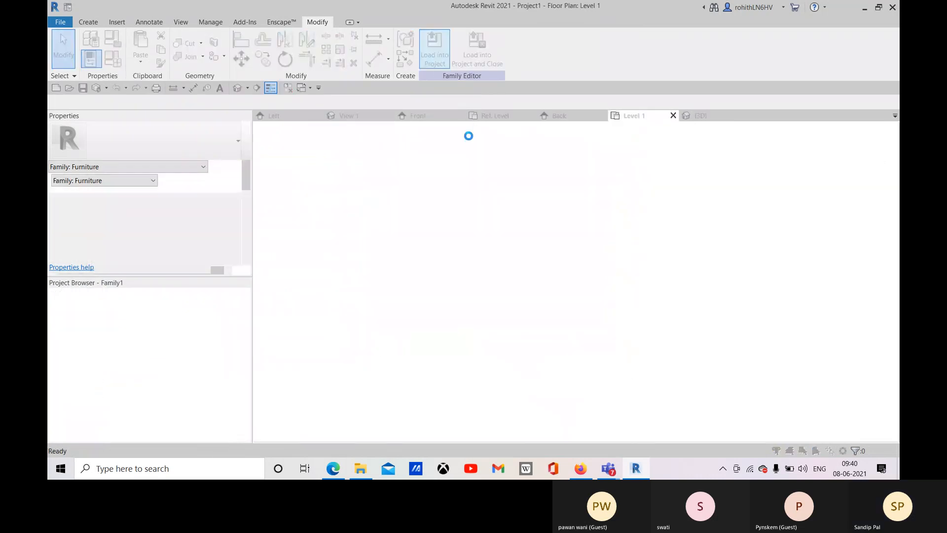
pyautogui.click(437, 233)
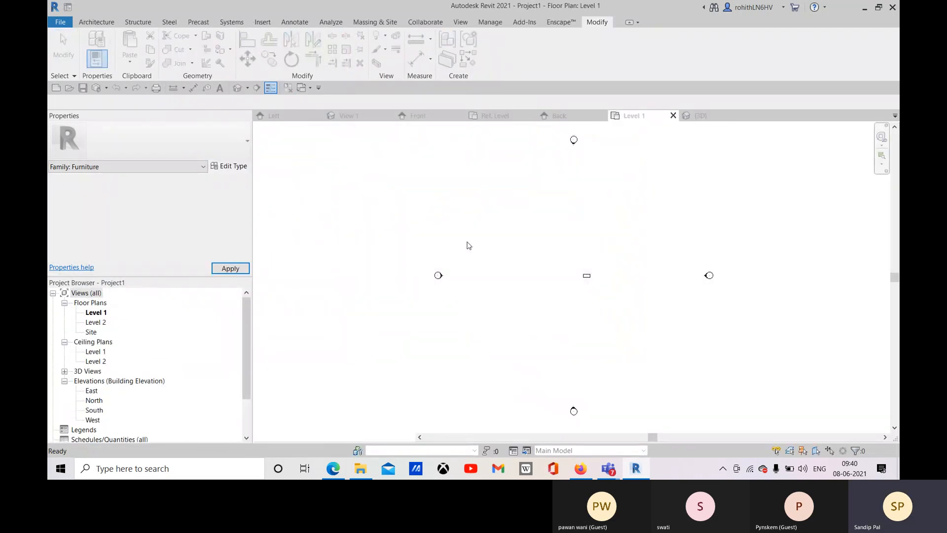
pyautogui.click(238, 89)
pyautogui.click(484, 292)
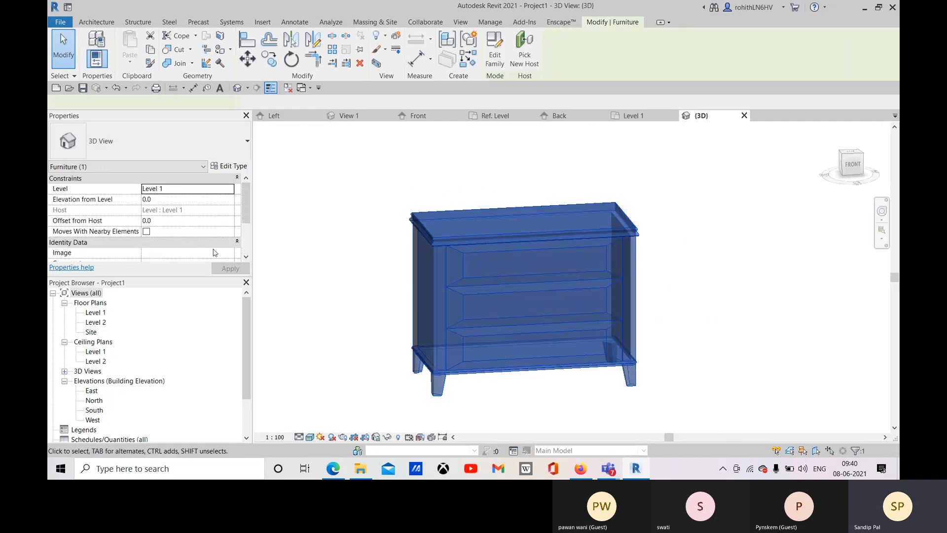
# Set the dresser type's Drawers Height to 300 and apply it.
pyautogui.click(229, 165)
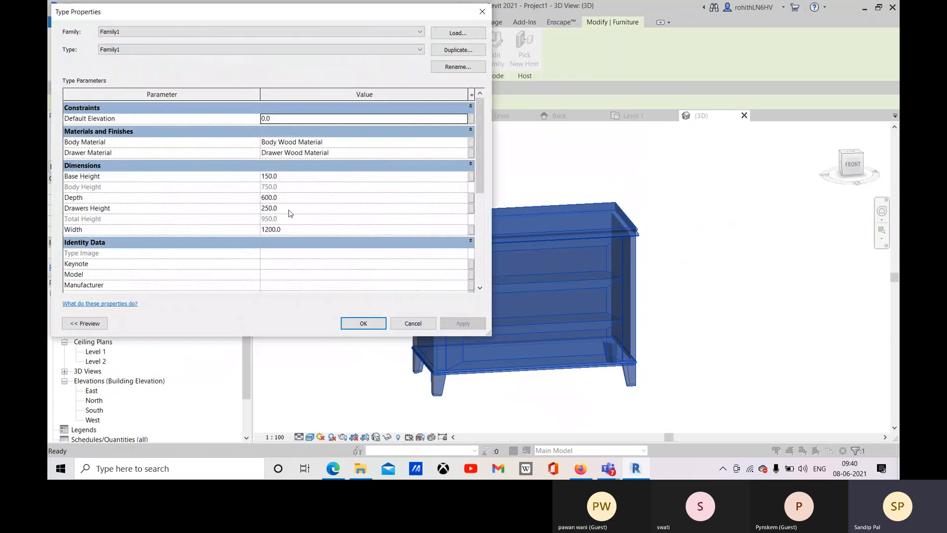
pyautogui.click(287, 210)
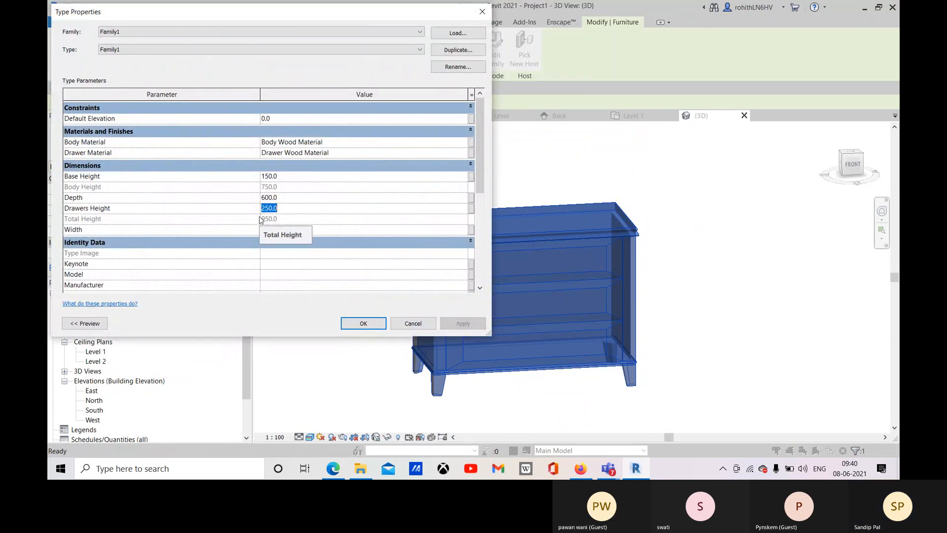
pyautogui.write('300')
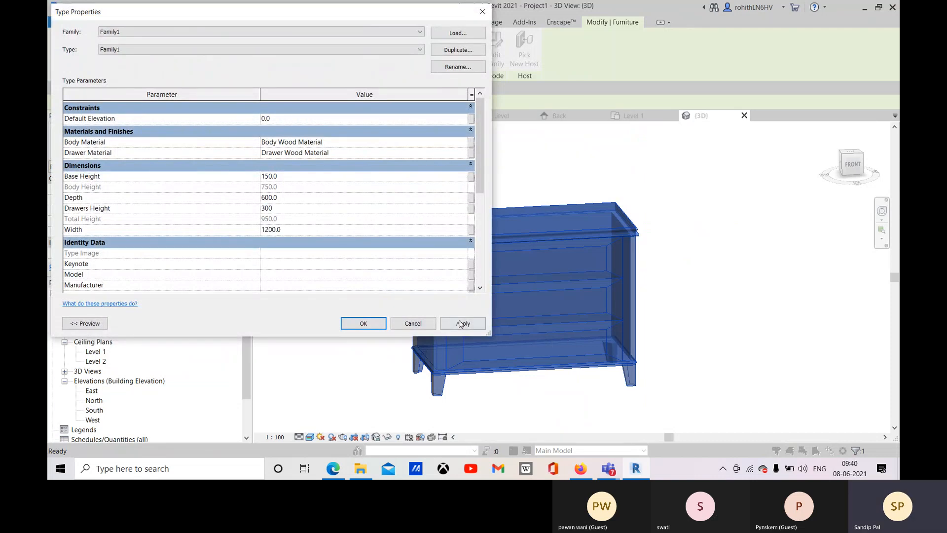
pyautogui.click(460, 324)
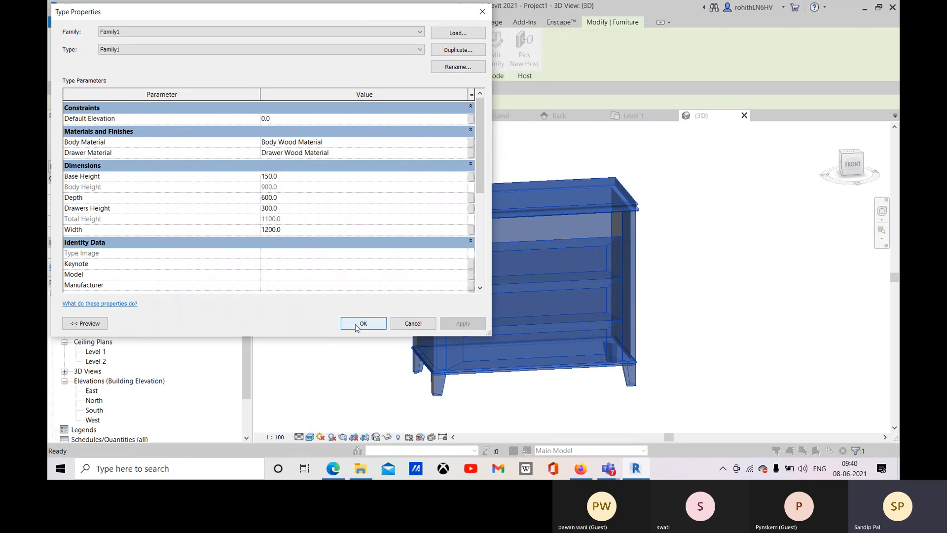
# Set the dresser type's No. of Drawers to 6, apply it, close the type properties and deselect the dresser.
pyautogui.scroll(-5, 291, 267)
pyautogui.click(273, 282)
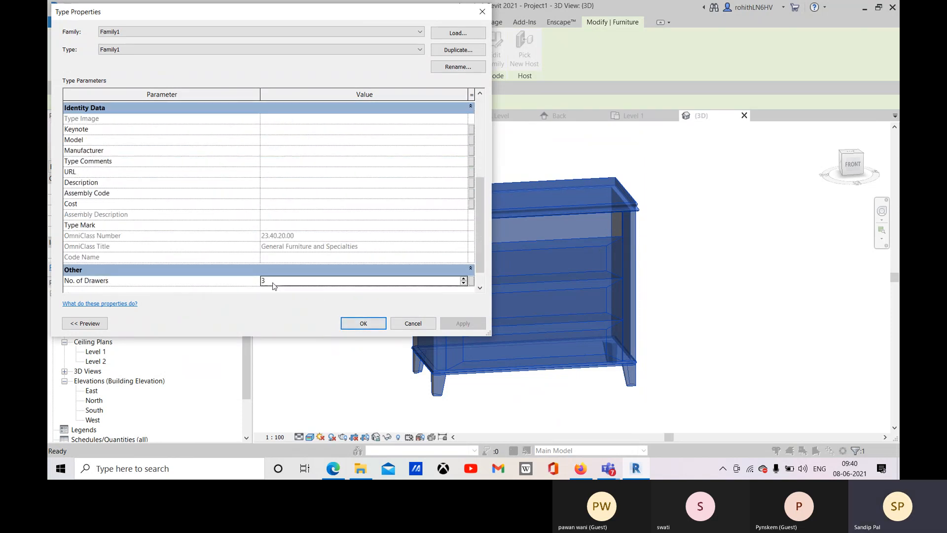
pyautogui.doubleClick(273, 282)
pyautogui.write('6')
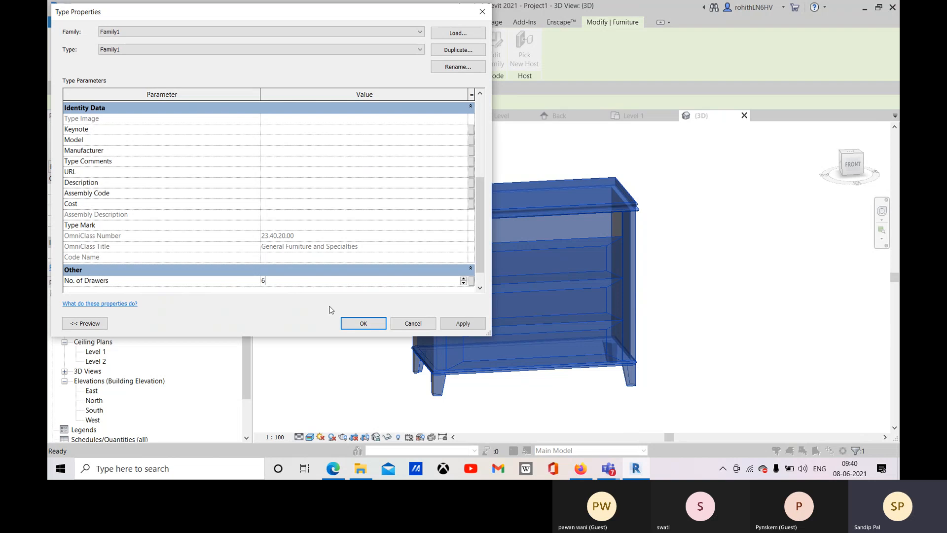
pyautogui.click(463, 324)
pyautogui.click(363, 324)
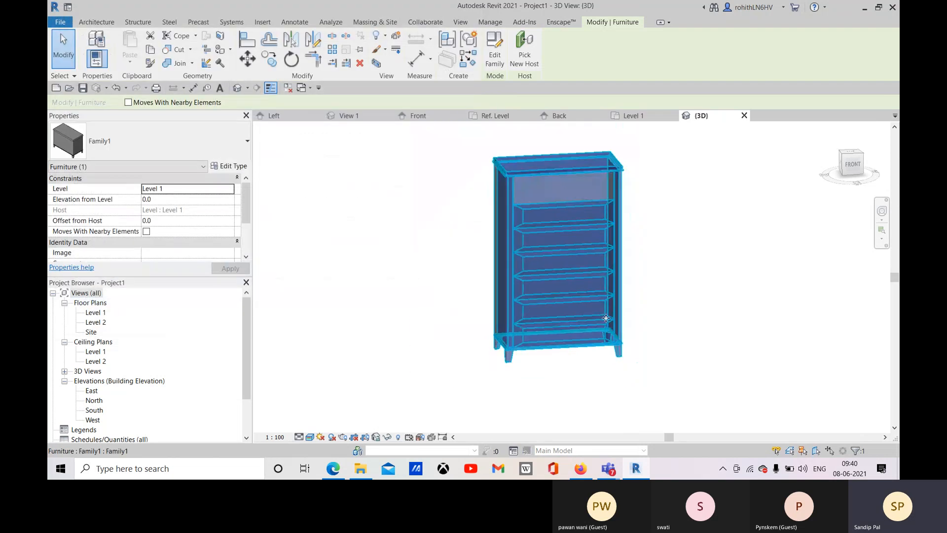
pyautogui.click(641, 285)
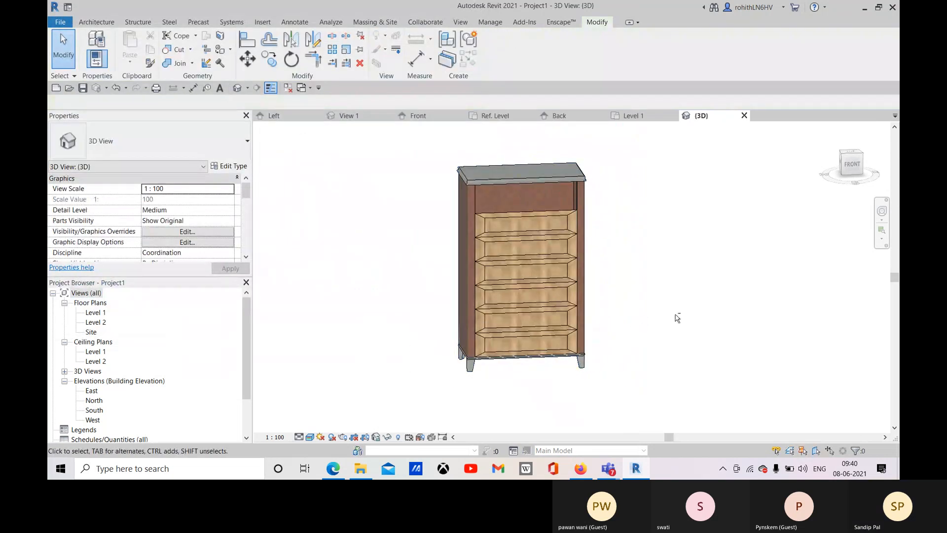
# Examine from several 3D angles how the drawers fill the height of the dresser body.
pyautogui.keyDown('shift'); pyautogui.moveTo(677, 317); pyautogui.dragTo(615, 298, button='middle'); pyautogui.keyUp('shift')
pyautogui.click(549, 206)
pyautogui.scroll(2, 548, 205)
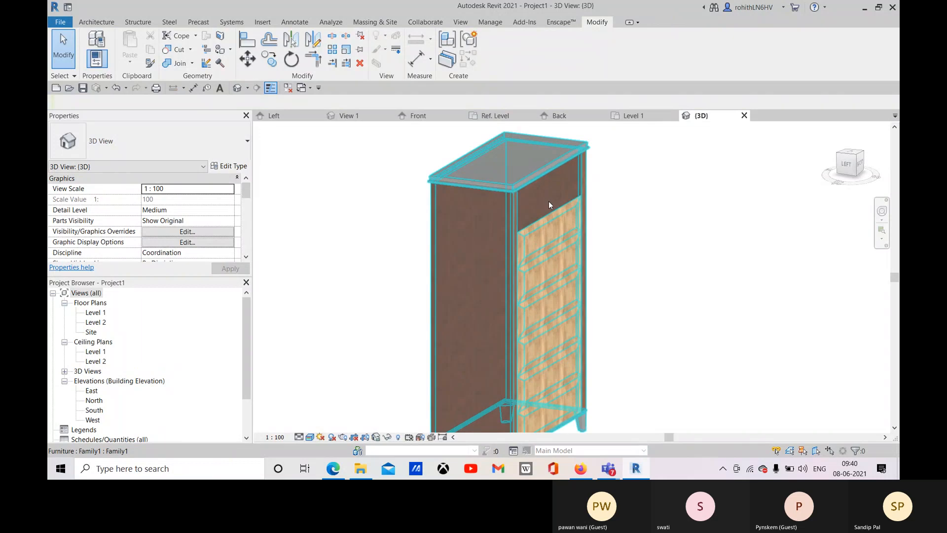
pyautogui.keyDown('shift'); pyautogui.moveTo(548, 201); pyautogui.dragTo(457, 201, button='middle'); pyautogui.keyUp('shift')
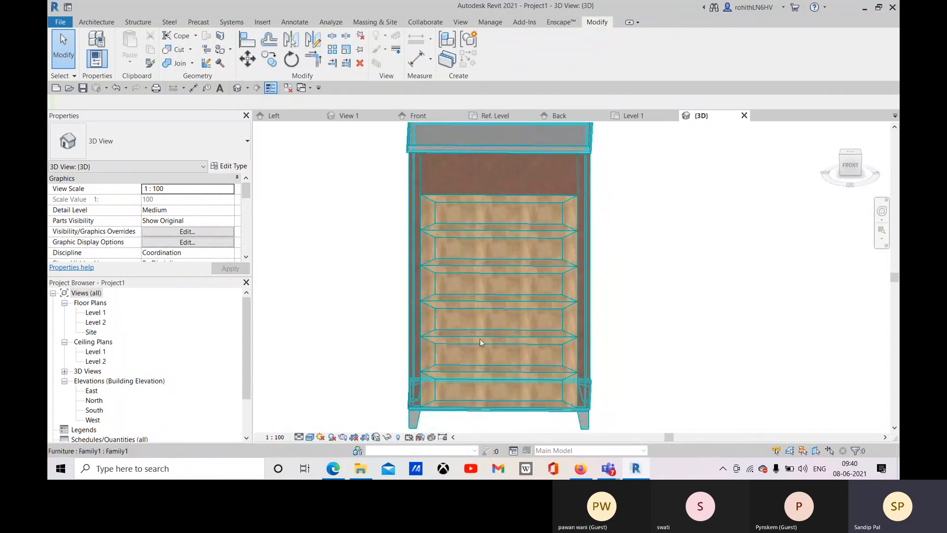
pyautogui.keyDown('shift'); pyautogui.moveTo(508, 261); pyautogui.dragTo(473, 224, button='middle'); pyautogui.keyUp('shift')
pyautogui.click(466, 215)
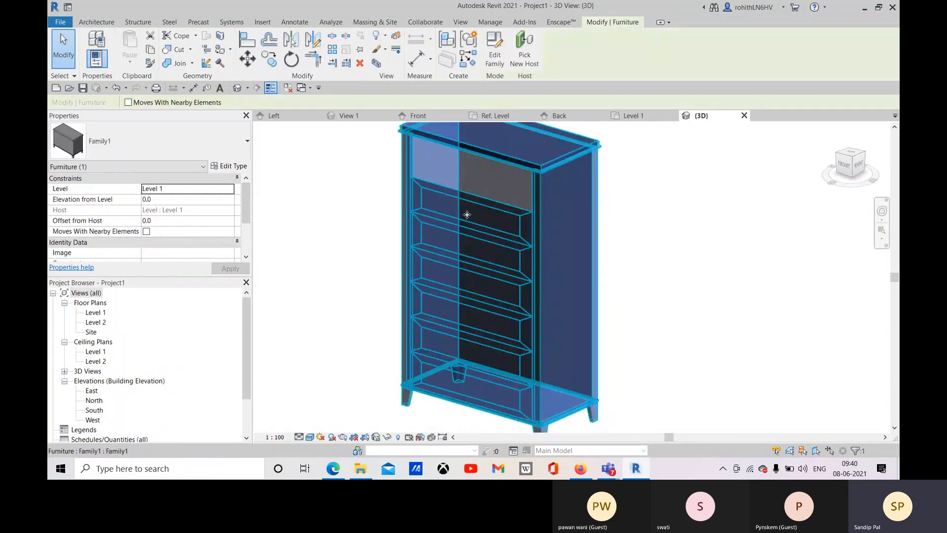
pyautogui.scroll(2, 466, 213)
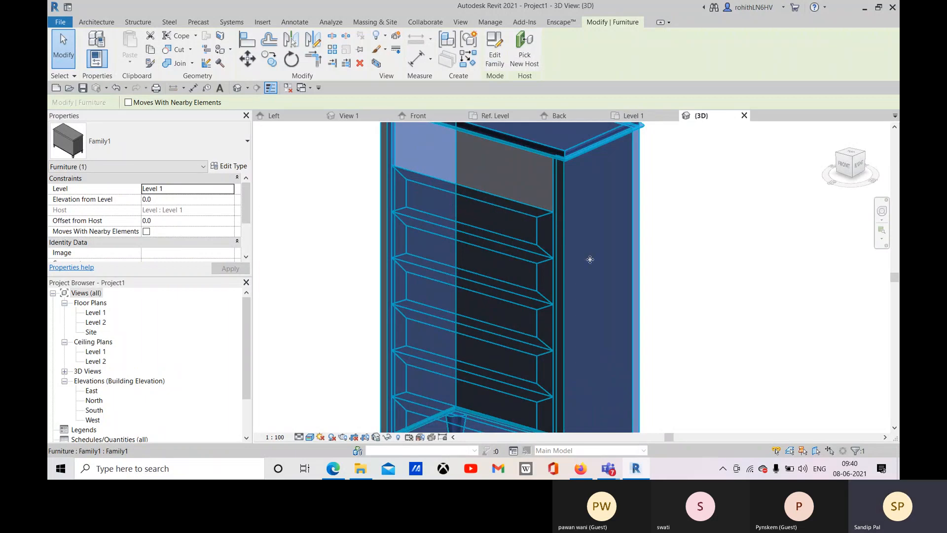
pyautogui.scroll(-1, 635, 225)
pyautogui.moveTo(594, 259); pyautogui.dragTo(573, 250, button='middle')
pyautogui.keyDown('shift'); pyautogui.moveTo(498, 316); pyautogui.dragTo(661, 271, button='middle'); pyautogui.keyUp('shift')
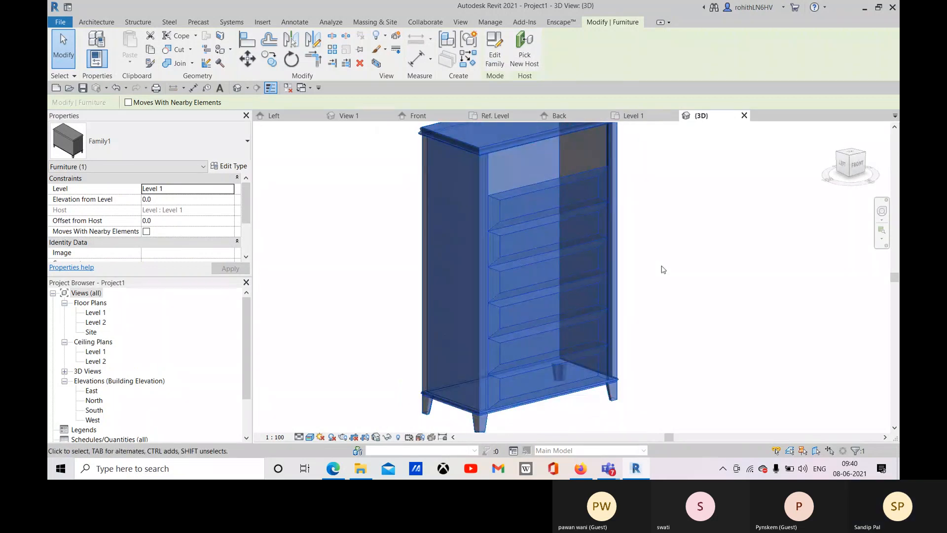
pyautogui.click(663, 269)
# Open the dresser family for editing and select the top drawer's array group in its 3D view.
pyautogui.click(566, 314)
pyautogui.click(495, 55)
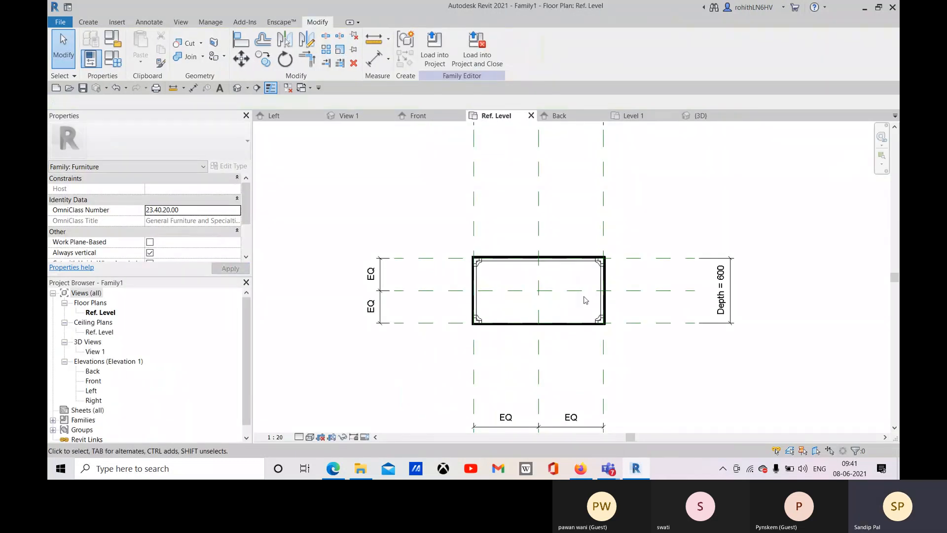
pyautogui.click(348, 116)
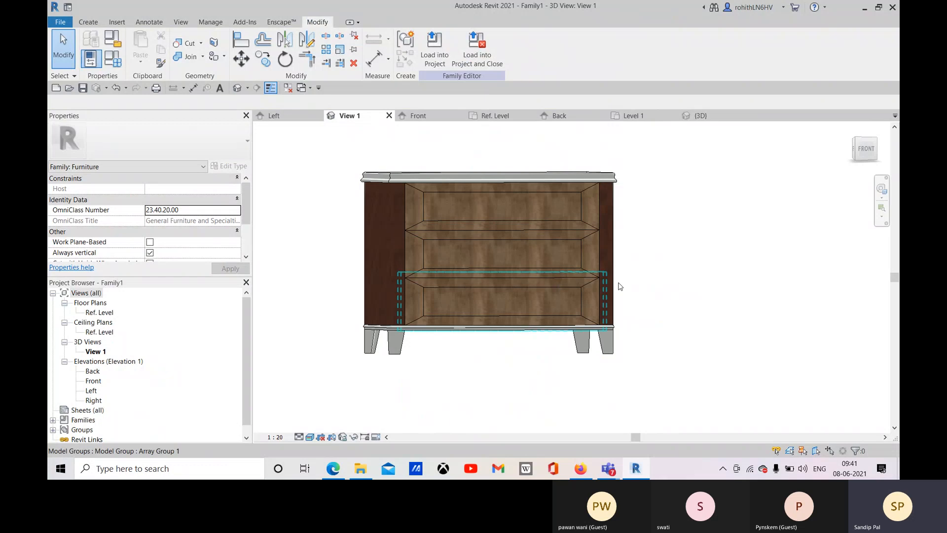
pyautogui.keyDown('shift'); pyautogui.moveTo(654, 300); pyautogui.dragTo(493, 305, button='middle'); pyautogui.keyUp('shift')
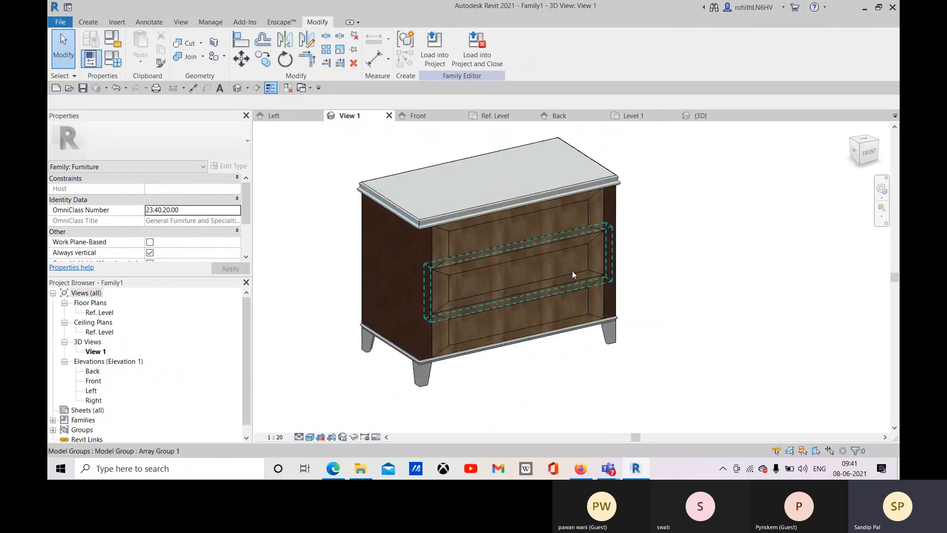
pyautogui.click(516, 233)
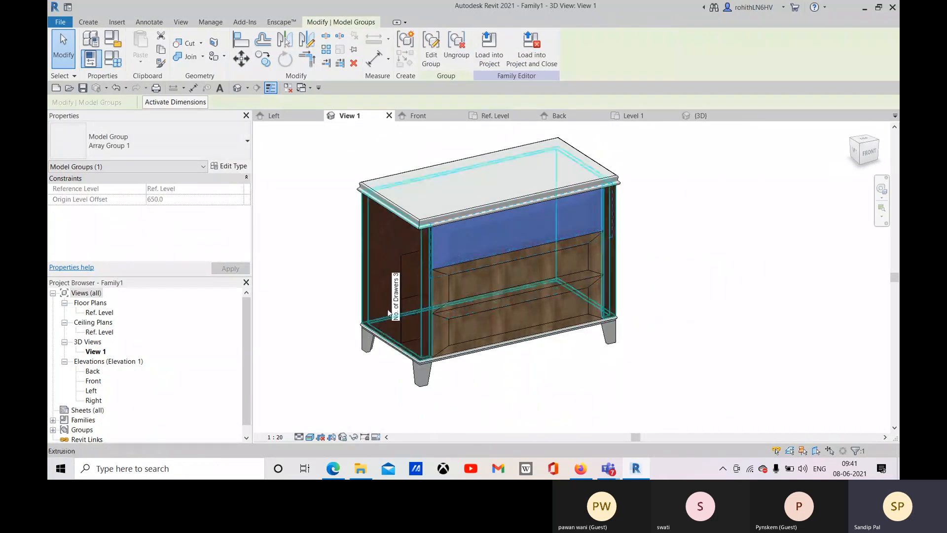
pyautogui.keyDown('shift'); pyautogui.moveTo(438, 292); pyautogui.dragTo(315, 277, button='middle'); pyautogui.keyUp('shift')
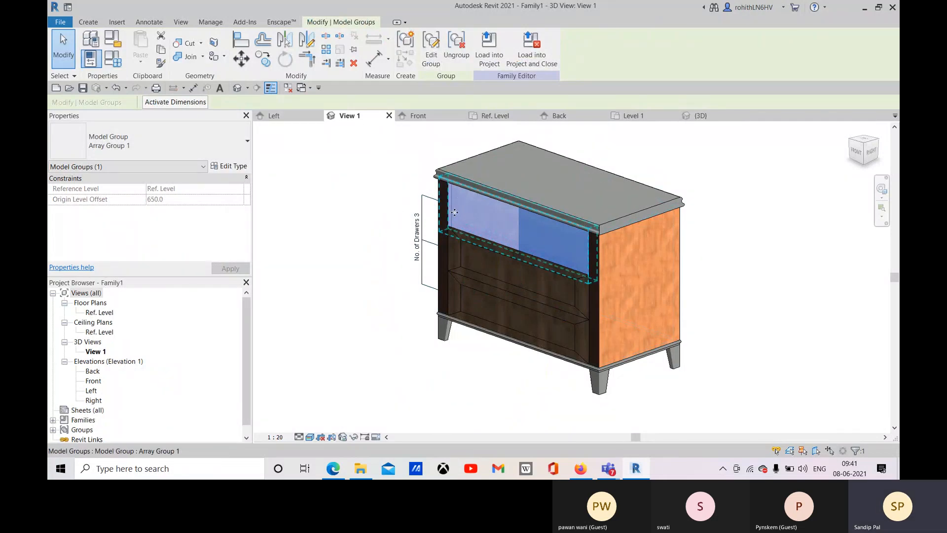
# Examine the drawer array and its height dimensions in the family's Left and Front elevations.
pyautogui.click(285, 118)
pyautogui.scroll(-4, 343, 174)
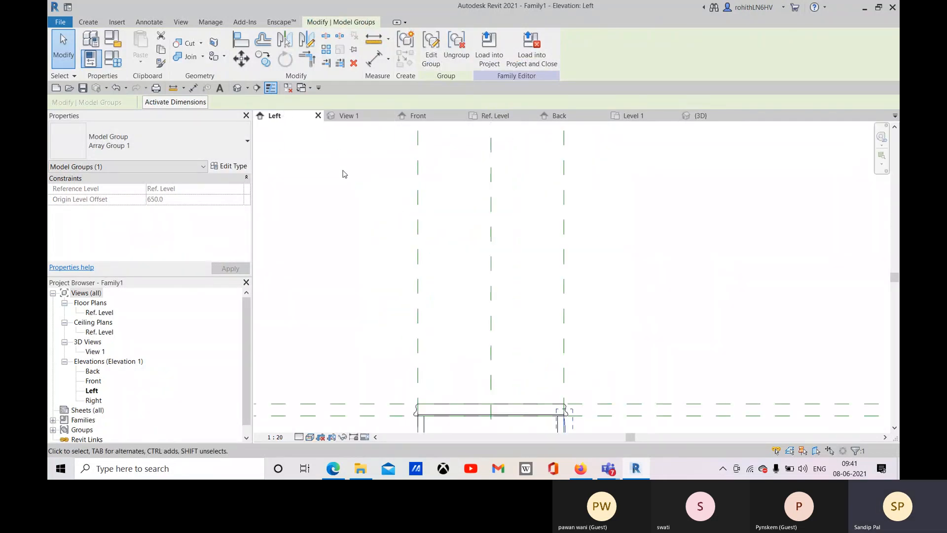
pyautogui.click(414, 116)
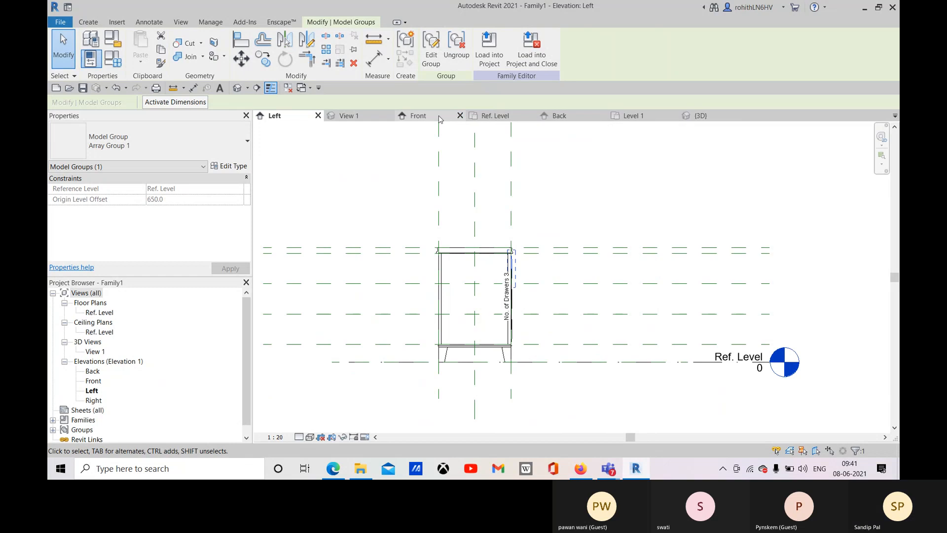
pyautogui.scroll(2, 491, 257)
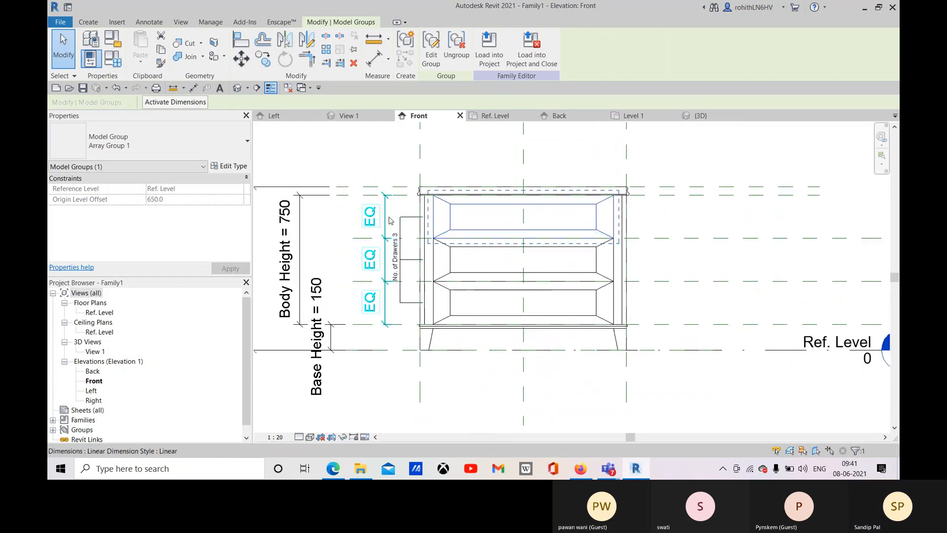
pyautogui.scroll(1, 387, 217)
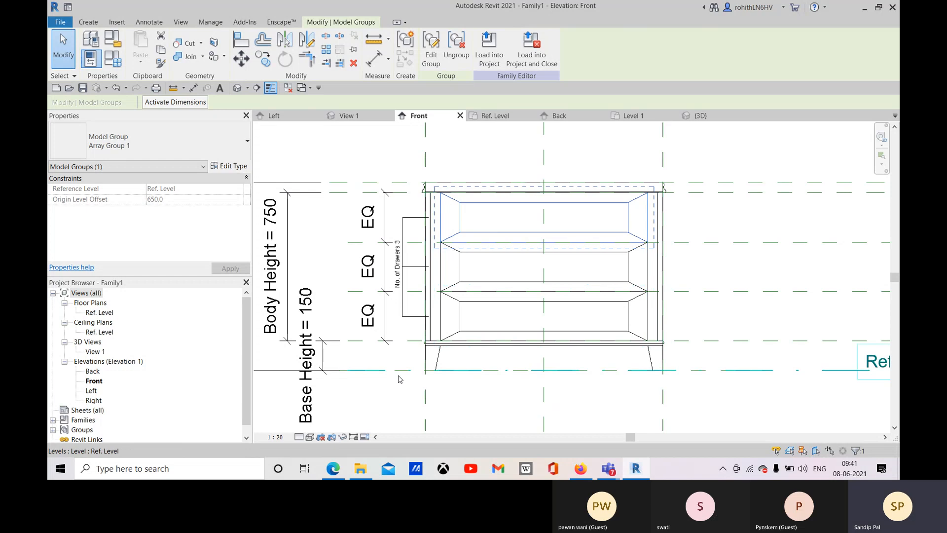
# Place an aligned dimension between the two lowest drawer reference planes beside the dresser in the Front elevation.
pyautogui.scroll(-2, 395, 250)
pyautogui.click(412, 355)
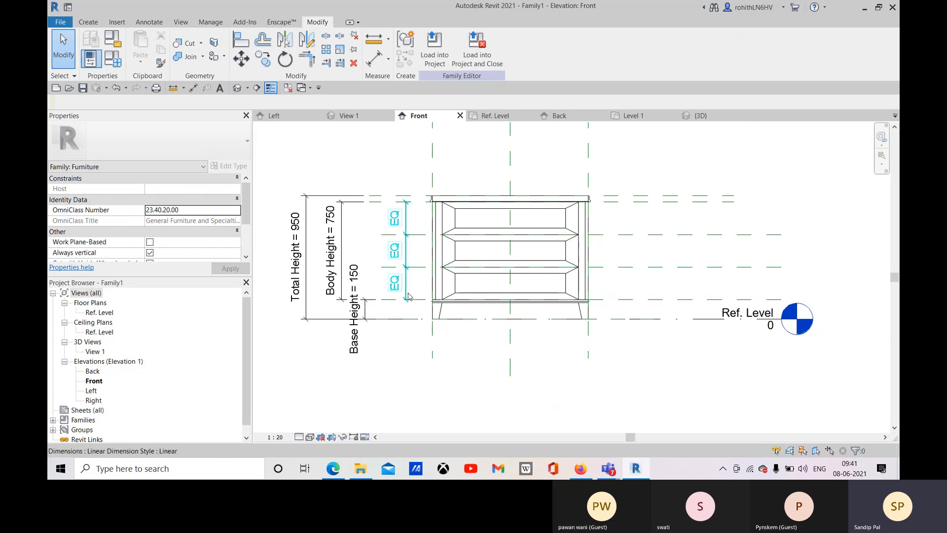
pyautogui.click(365, 63)
pyautogui.click(658, 299)
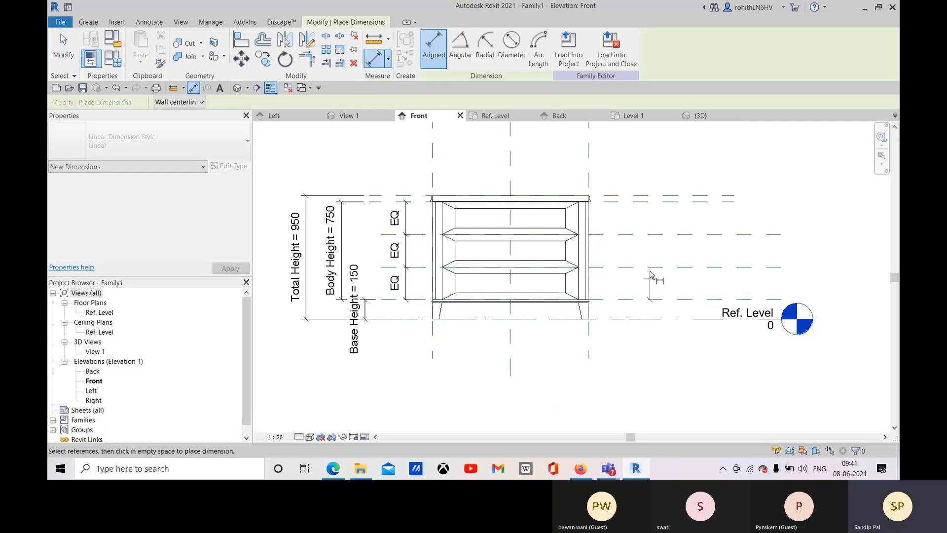
pyautogui.click(656, 267)
pyautogui.click(650, 251)
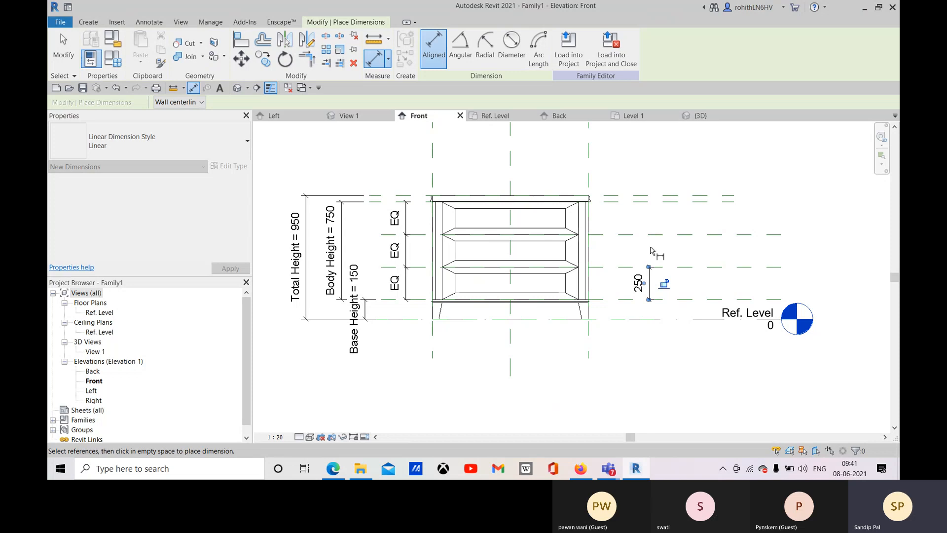
pyautogui.rightClick(661, 183)
pyautogui.rightClick(650, 172)
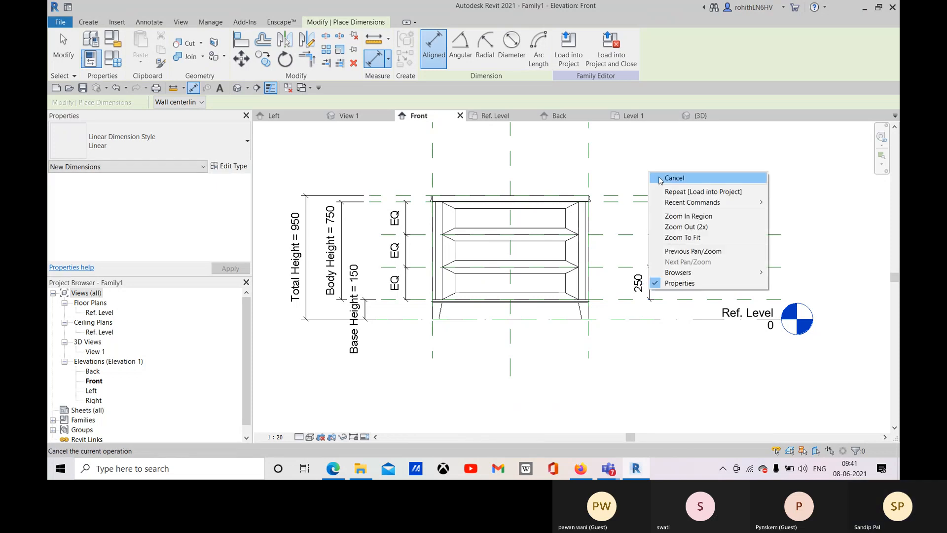
pyautogui.click(673, 178)
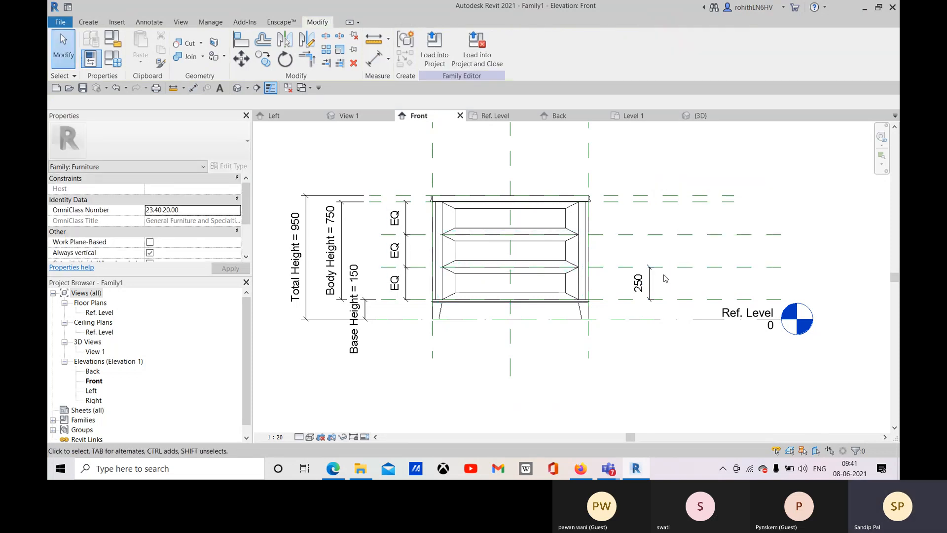
# Try to label the new lowest-drawer dimension with the Drawers Height parameter and delete that dimension.
pyautogui.click(641, 282)
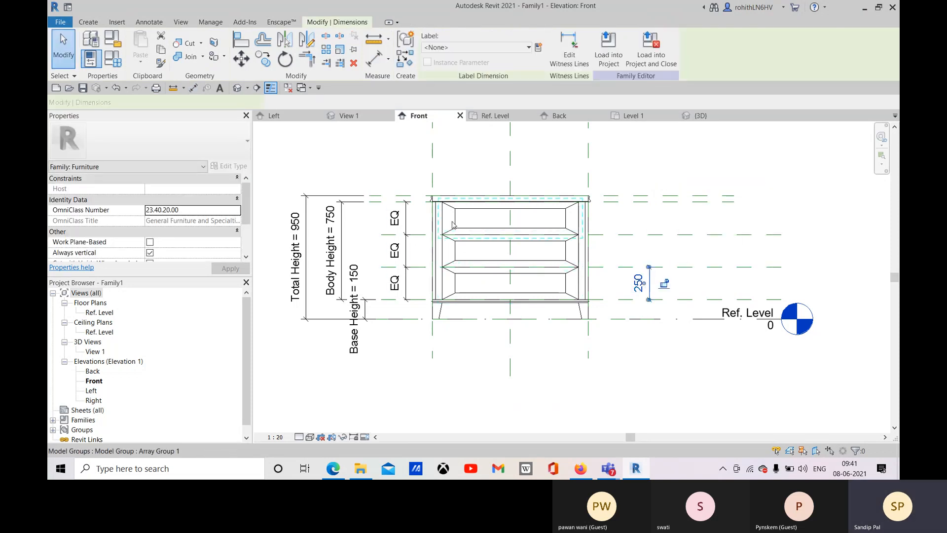
pyautogui.click(462, 49)
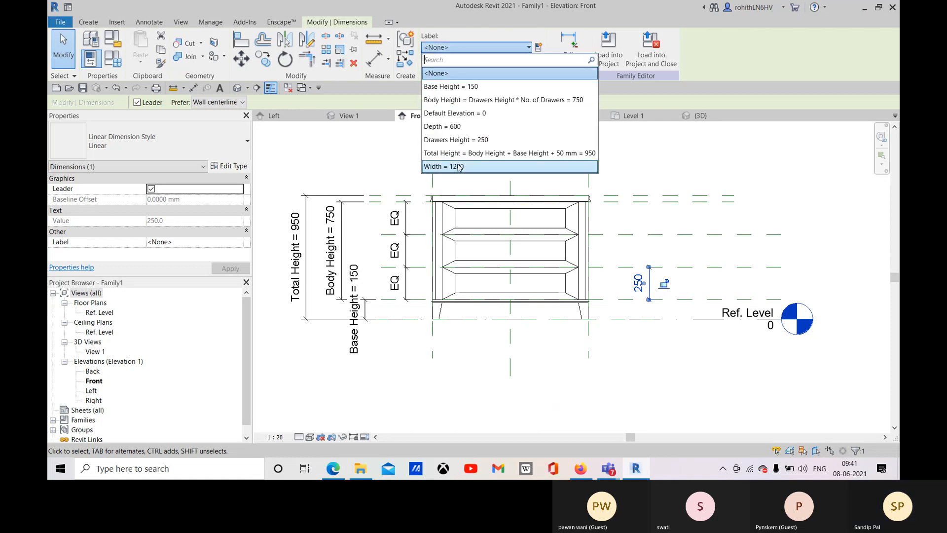
pyautogui.click(449, 140)
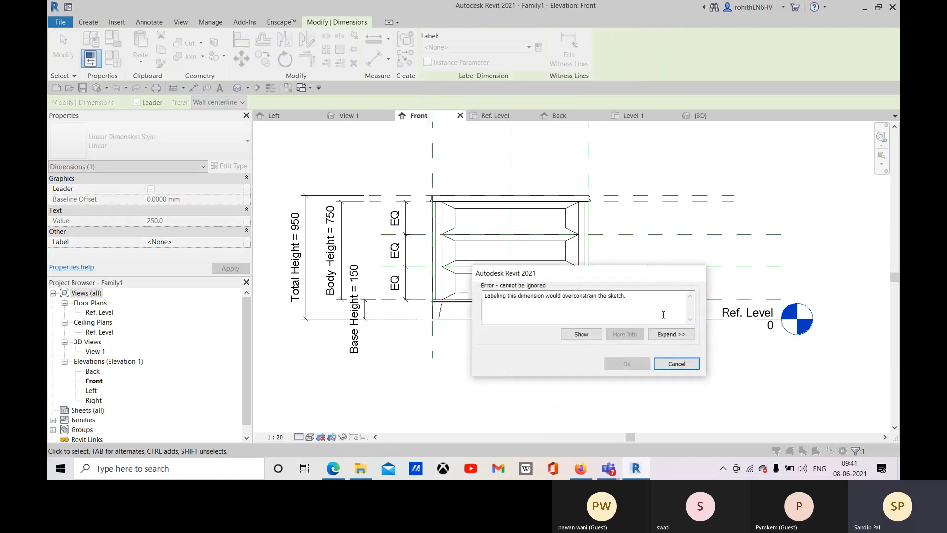
pyautogui.click(676, 364)
pyautogui.click(653, 283)
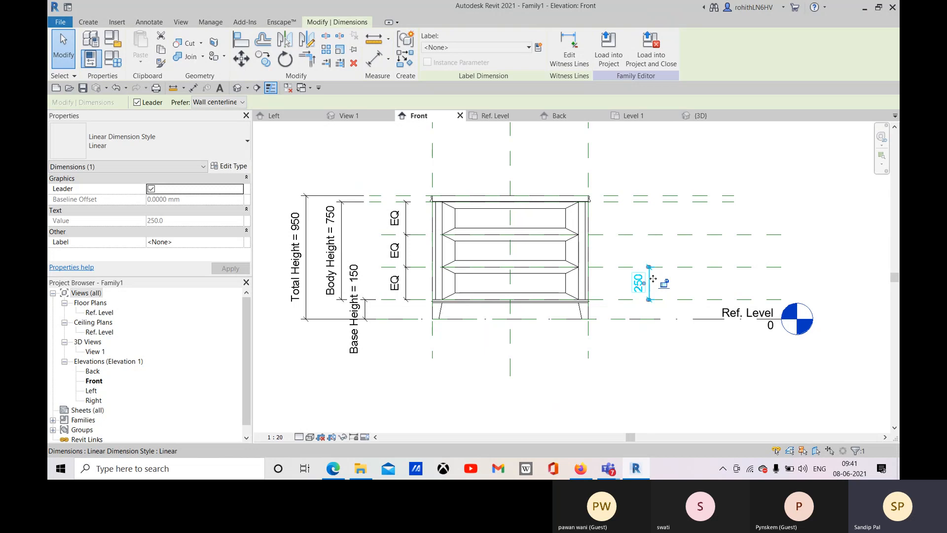
pyautogui.press('Delete')
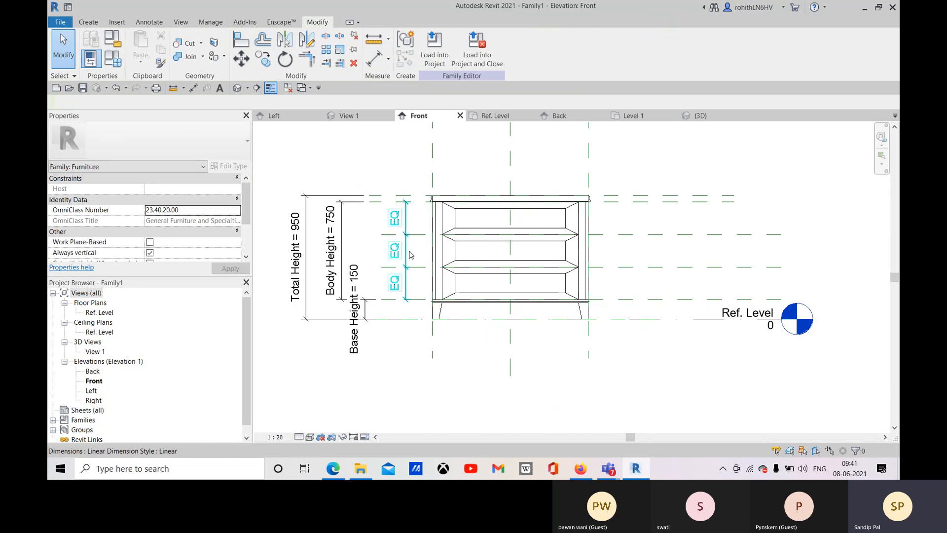
# Inspect the base boundary of the middle drawer's blend inside its array group, leaving the group without saving edits.
pyautogui.click(458, 249)
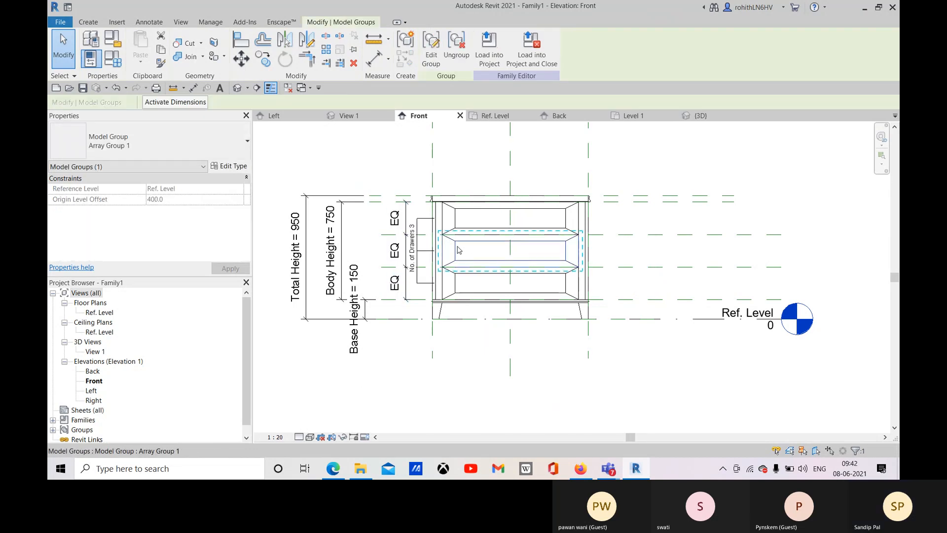
pyautogui.click(429, 55)
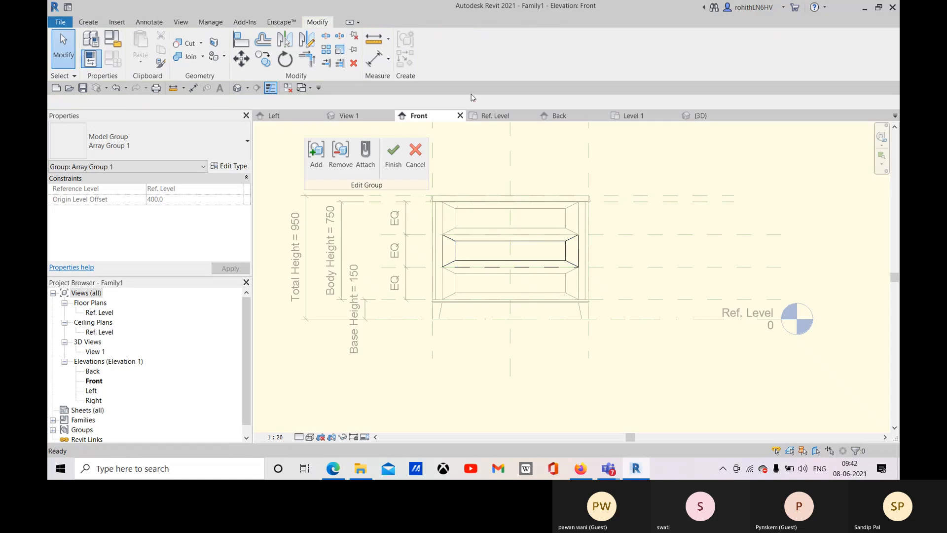
pyautogui.click(468, 246)
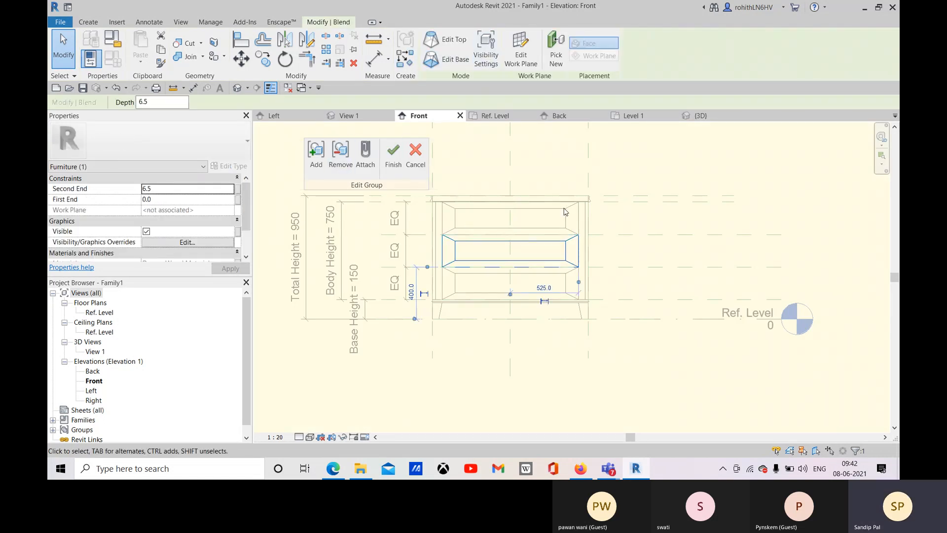
pyautogui.click(445, 59)
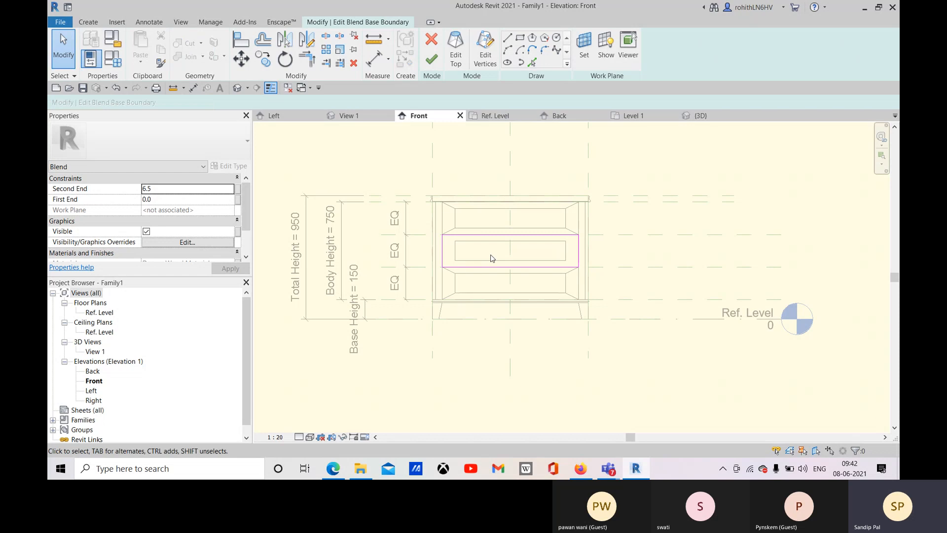
pyautogui.click(431, 59)
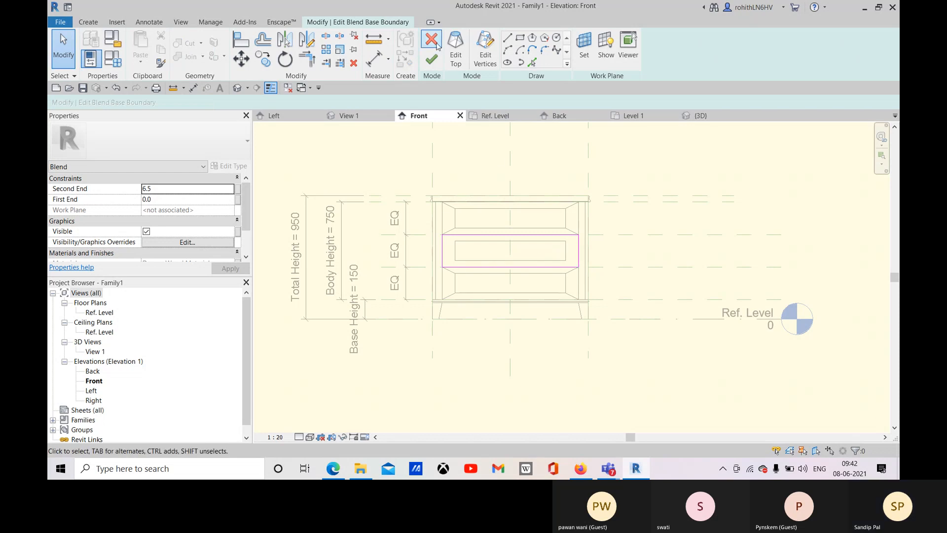
pyautogui.click(415, 162)
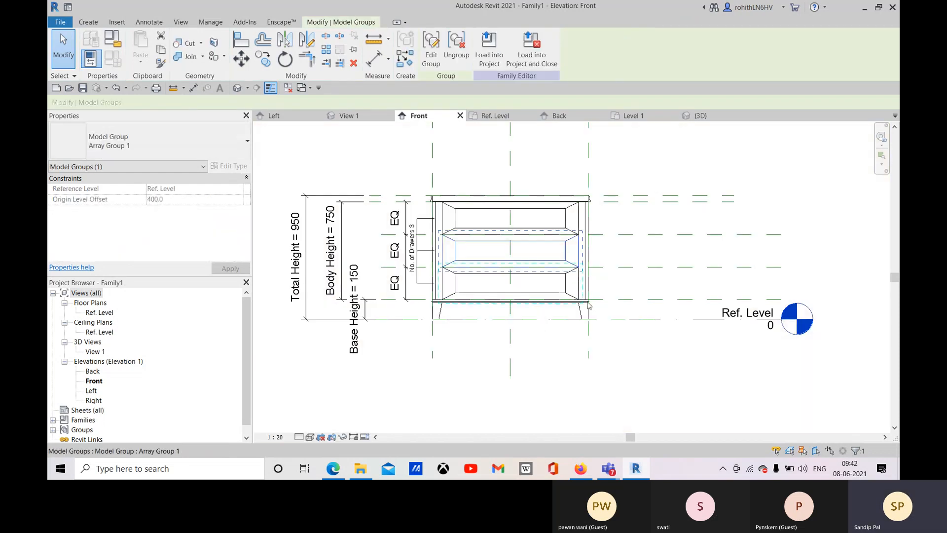
pyautogui.click(257, 258)
# Clear the Body Height formula in the family types.
pyautogui.click(113, 59)
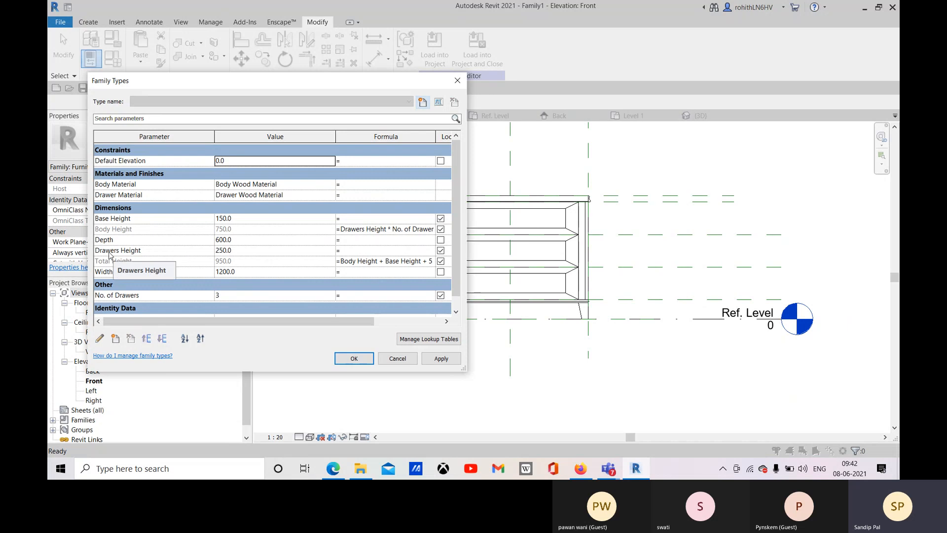
pyautogui.click(207, 252)
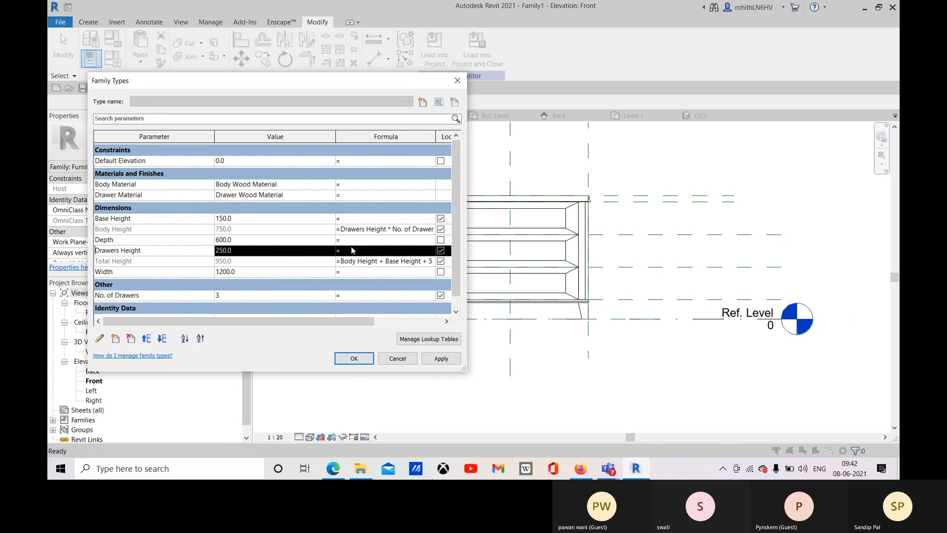
pyautogui.click(360, 229)
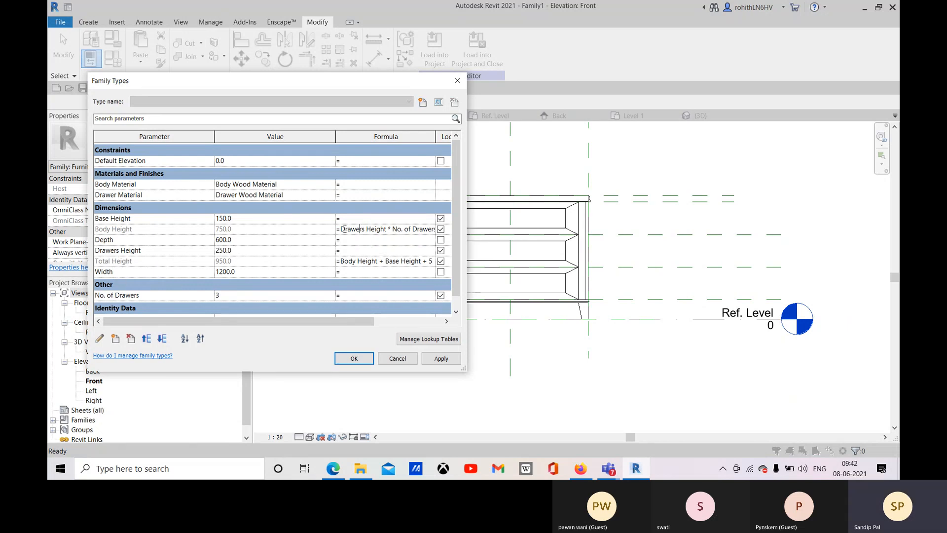
pyautogui.moveTo(341, 229); pyautogui.dragTo(435, 229)
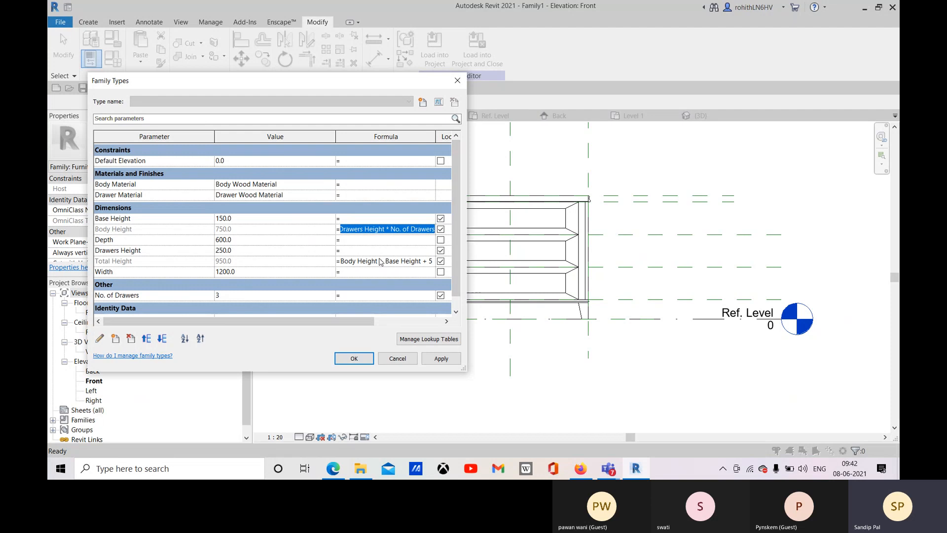
pyautogui.press('Delete')
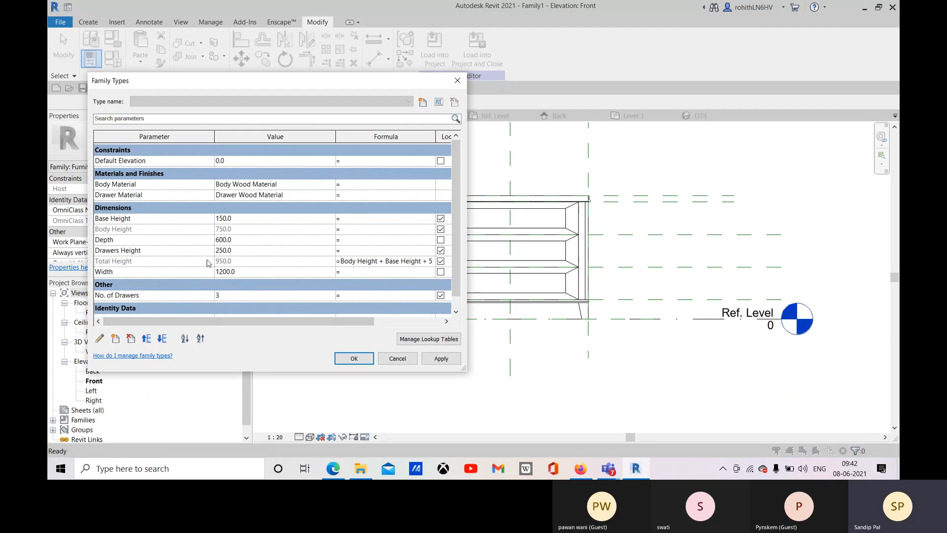
# Delete the Drawers Height family parameter and discard the pending family type changes.
pyautogui.click(120, 250)
pyautogui.click(131, 338)
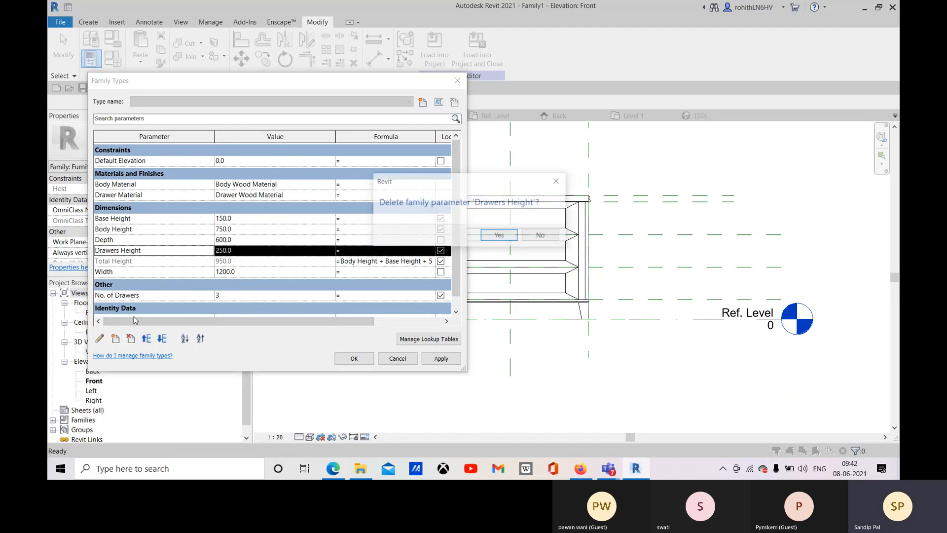
pyautogui.click(500, 236)
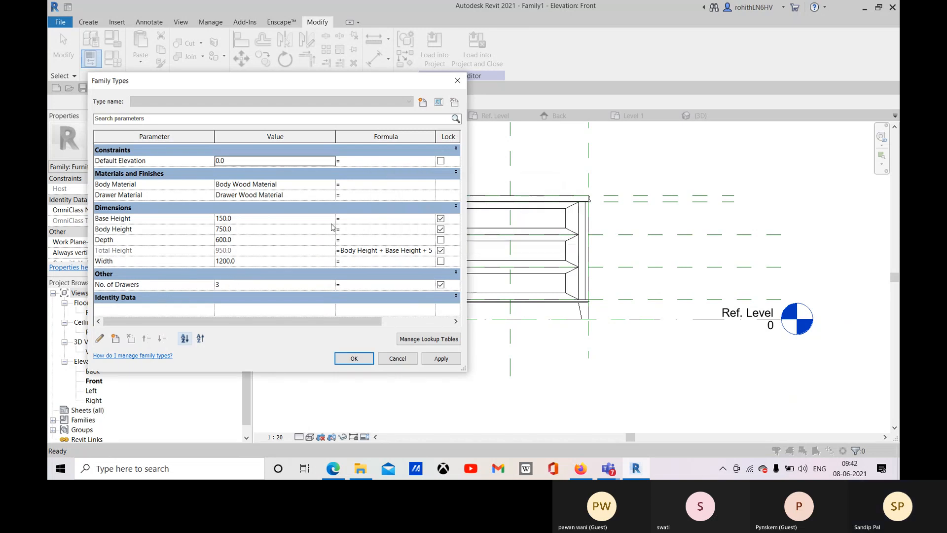
pyautogui.click(358, 229)
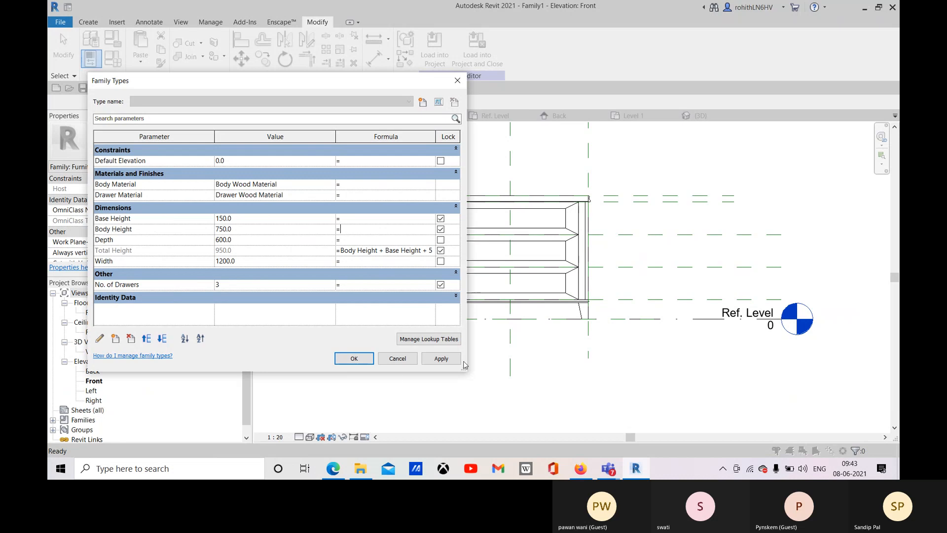
pyautogui.click(398, 359)
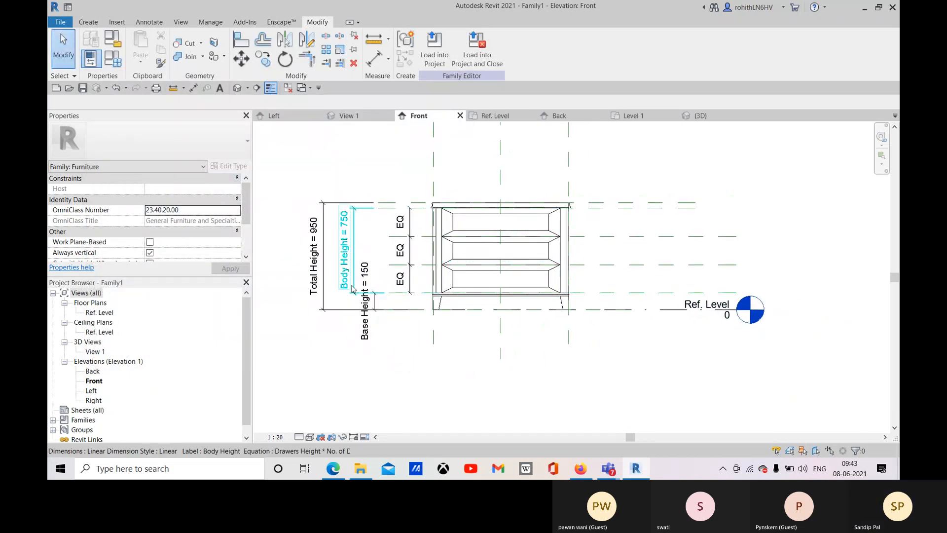
# Delete the Body Height dimension from the Front elevation and check the middle drawer's array group.
pyautogui.click(356, 231)
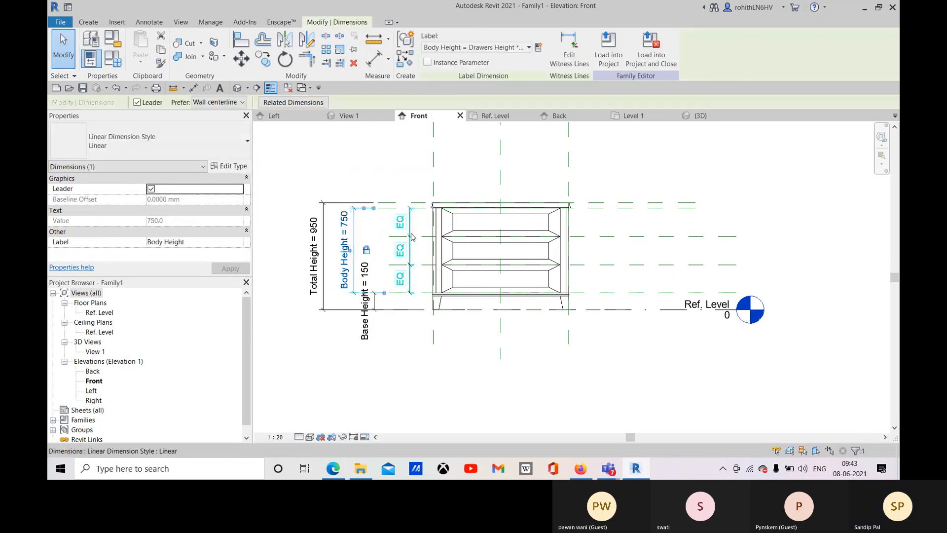
pyautogui.press('Delete')
pyautogui.moveTo(505, 261); pyautogui.dragTo(495, 256, button='middle')
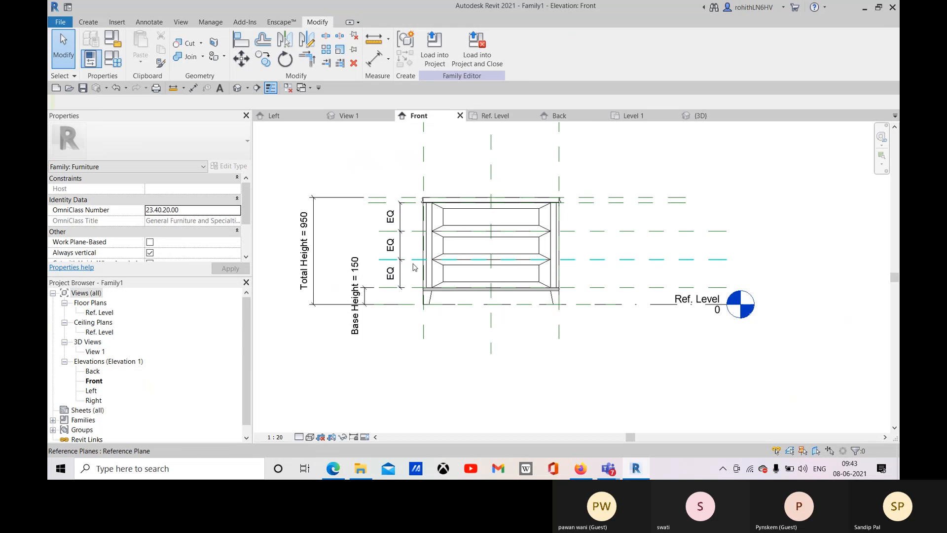
pyautogui.click(435, 247)
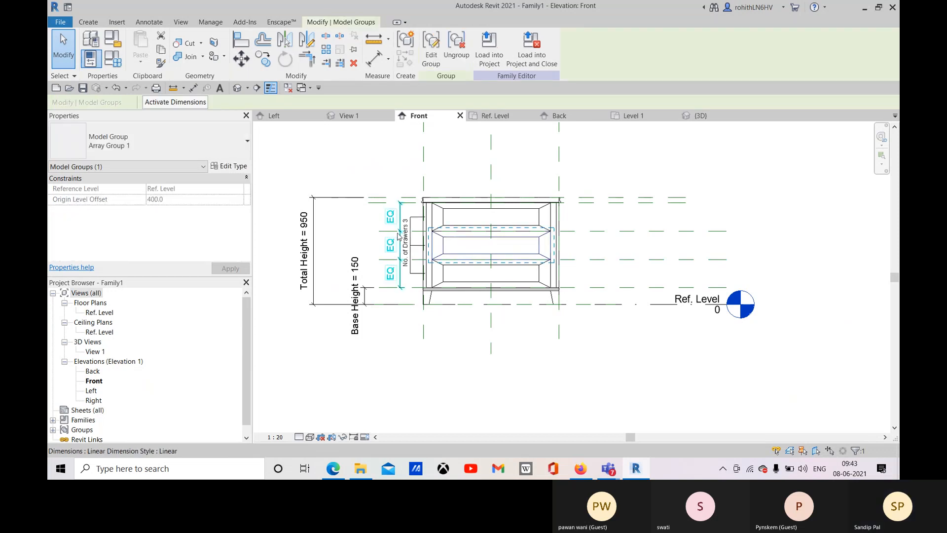
pyautogui.click(462, 345)
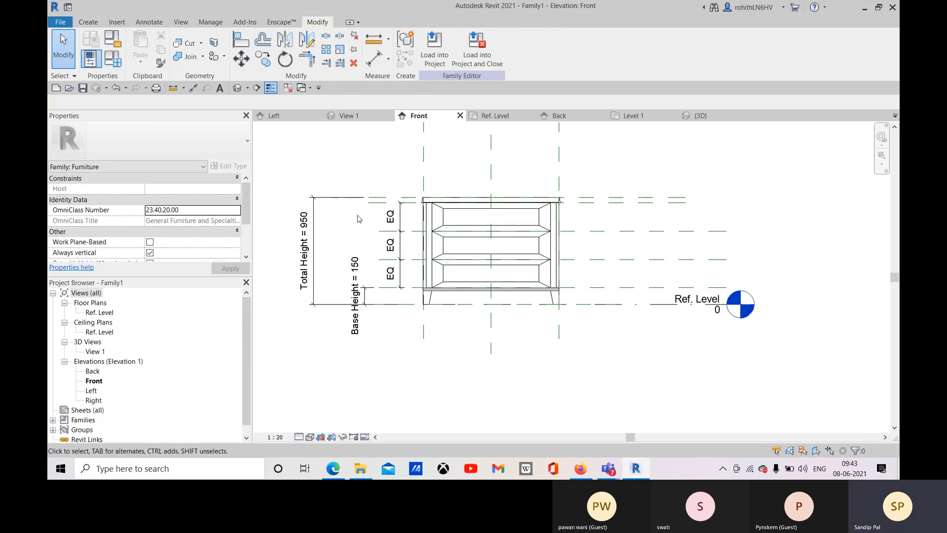
# Set the No. of Drawers family parameter to 5, apply it and close the family types.
pyautogui.click(113, 58)
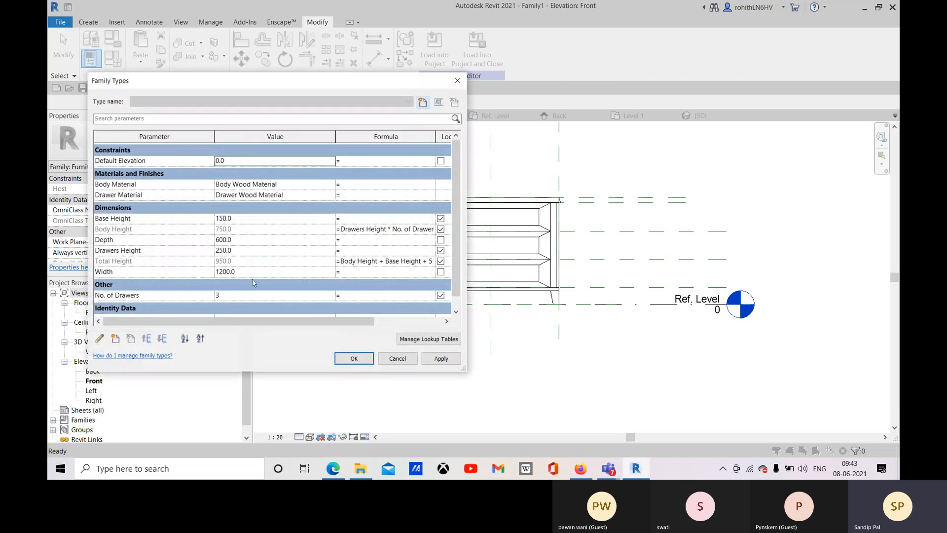
pyautogui.scroll(-1, 253, 282)
pyautogui.click(231, 282)
pyautogui.write('5')
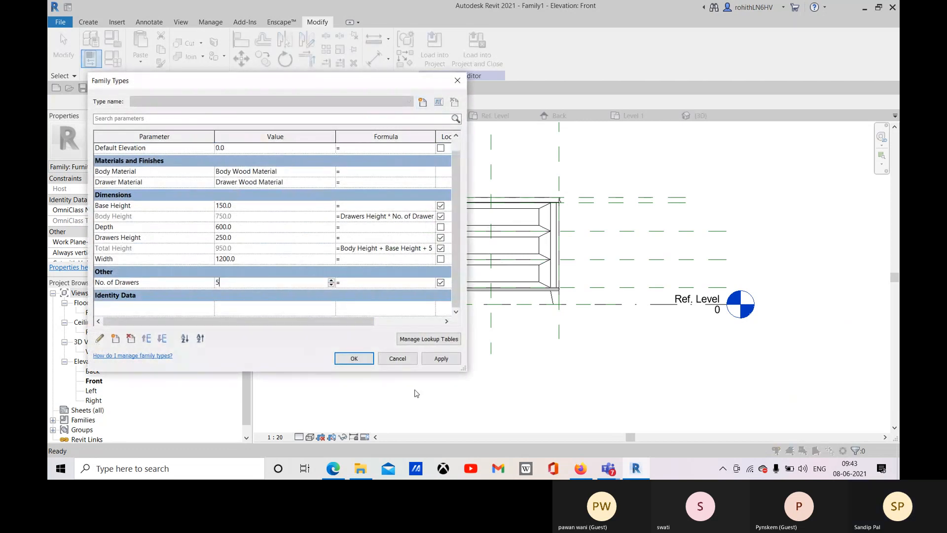
pyautogui.click(439, 359)
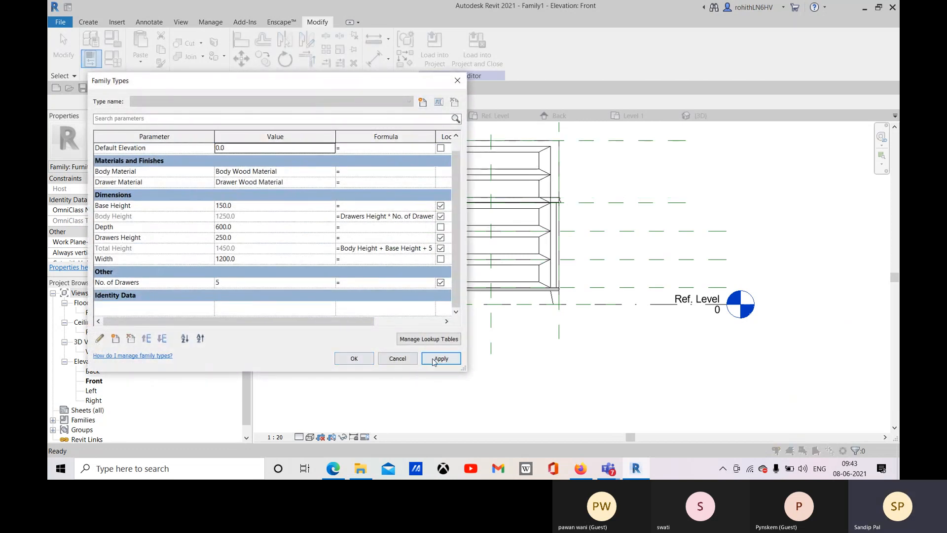
pyautogui.click(354, 359)
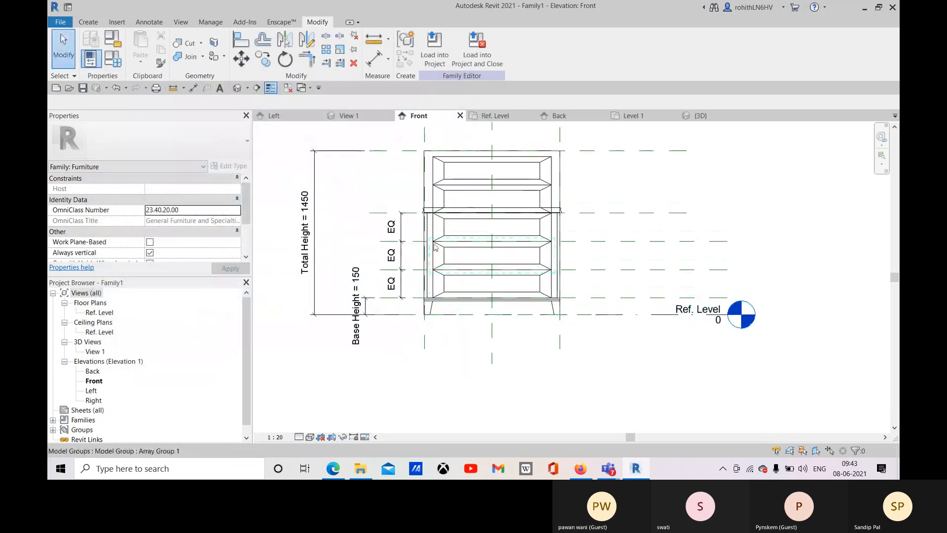
# Inspect the Height reference plane and how the top moulding aligns with it in the Front elevation.
pyautogui.click(384, 216)
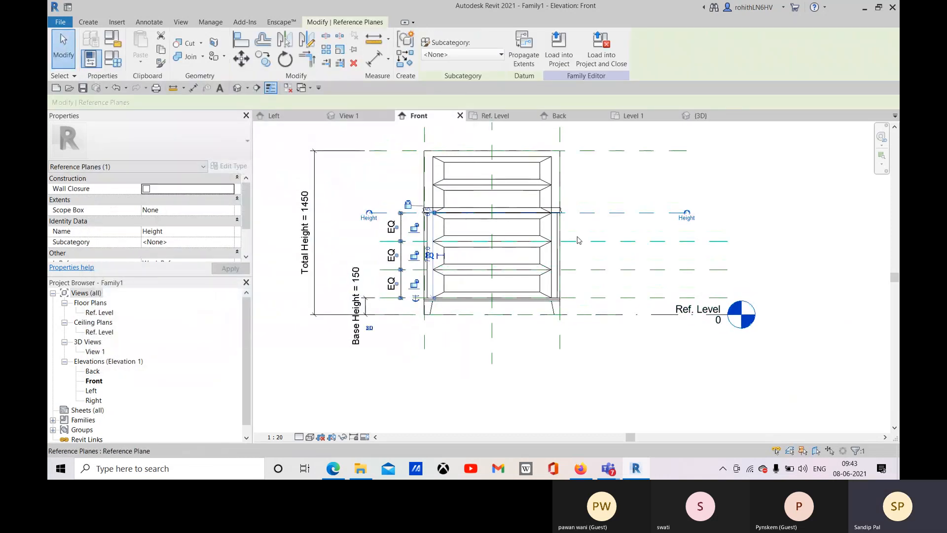
pyautogui.moveTo(584, 236); pyautogui.dragTo(587, 250, button='middle')
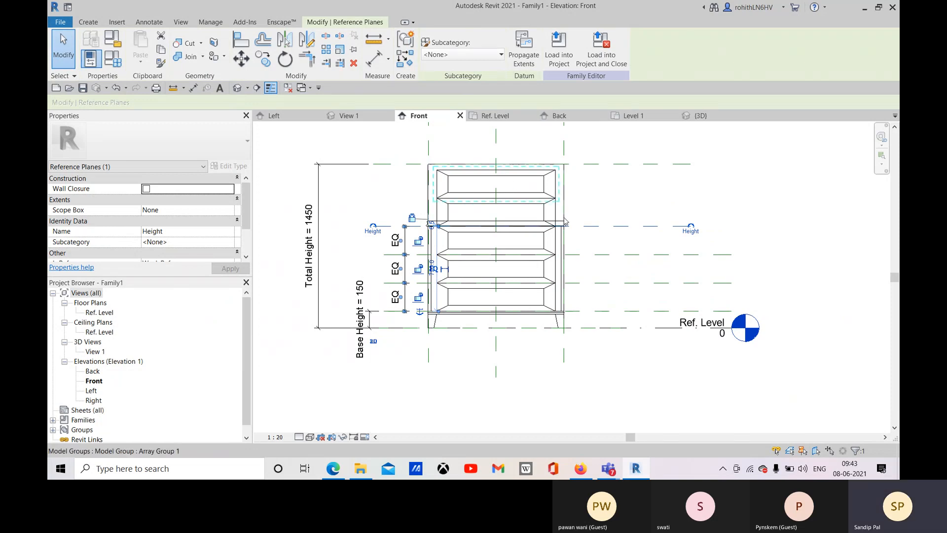
pyautogui.scroll(2, 469, 225)
pyautogui.scroll(4, 413, 223)
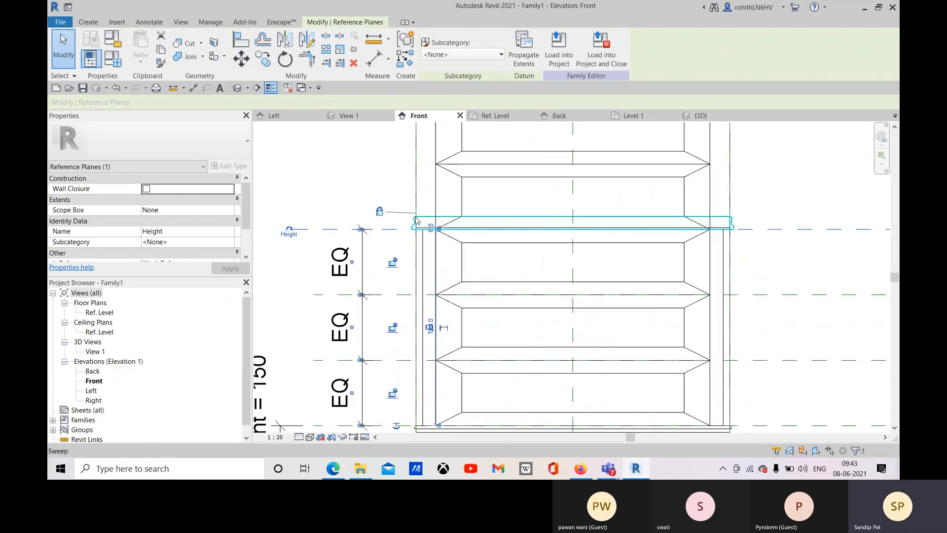
pyautogui.scroll(-3, 443, 223)
pyautogui.moveTo(595, 236); pyautogui.dragTo(689, 283, button='middle')
# Examine the top extrusion, moulding and body side panels of the dresser from several angles in the 3D view.
pyautogui.click(352, 118)
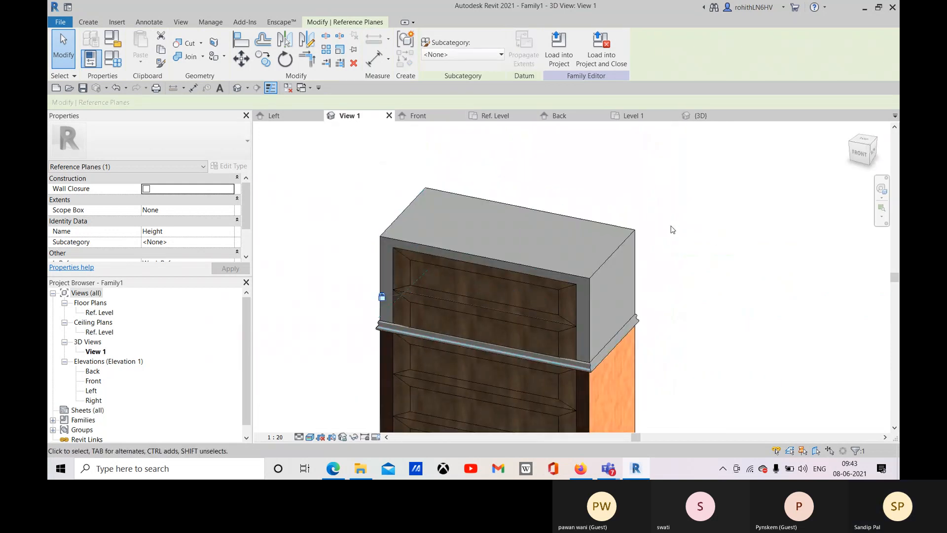
pyautogui.moveTo(569, 266); pyautogui.dragTo(587, 235, button='middle')
pyautogui.scroll(2, 448, 192)
pyautogui.keyDown('shift'); pyautogui.moveTo(448, 192); pyautogui.dragTo(588, 207, button='middle'); pyautogui.keyUp('shift')
pyautogui.click(371, 251)
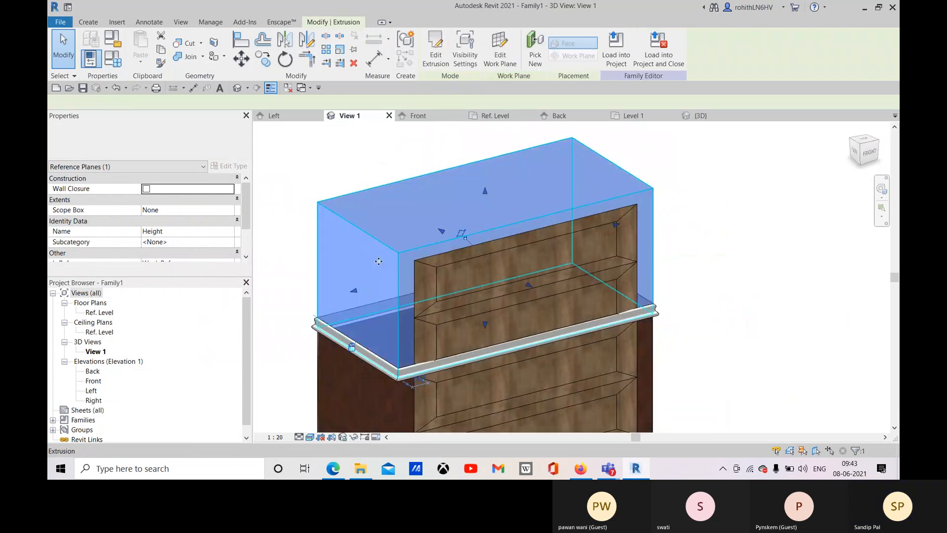
pyautogui.keyDown('shift'); pyautogui.moveTo(371, 250); pyautogui.dragTo(363, 331, button='middle'); pyautogui.keyUp('shift')
pyautogui.click(725, 244)
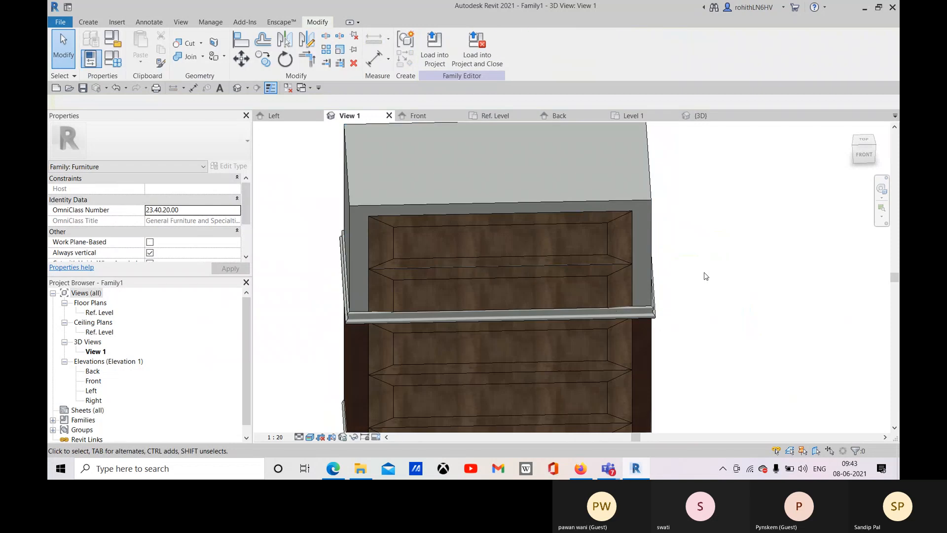
pyautogui.keyDown('shift'); pyautogui.moveTo(705, 276); pyautogui.dragTo(475, 302, button='middle'); pyautogui.keyUp('shift')
pyautogui.click(546, 274)
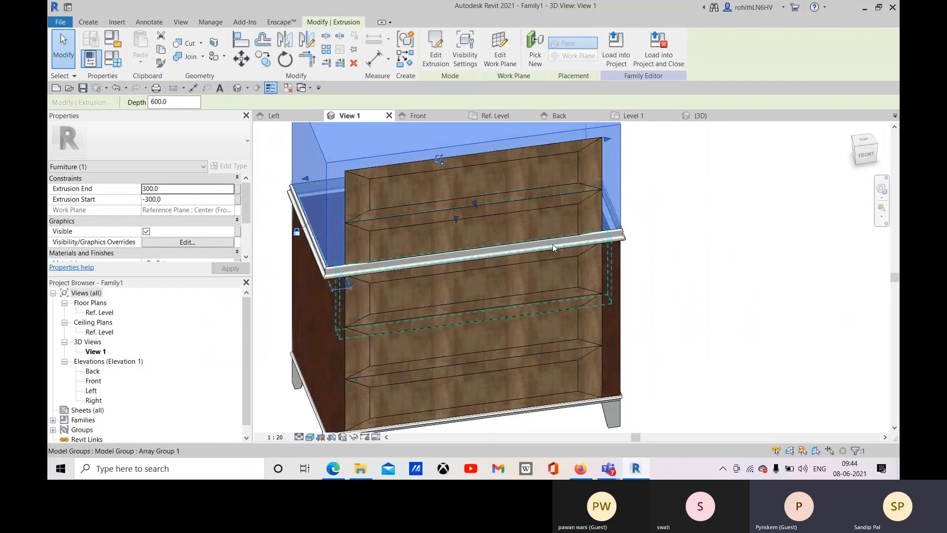
pyautogui.click(628, 241)
pyautogui.moveTo(647, 267); pyautogui.dragTo(680, 280, button='middle')
pyautogui.moveTo(557, 148); pyautogui.dragTo(551, 368, button='middle')
pyautogui.click(566, 209)
pyautogui.click(504, 306)
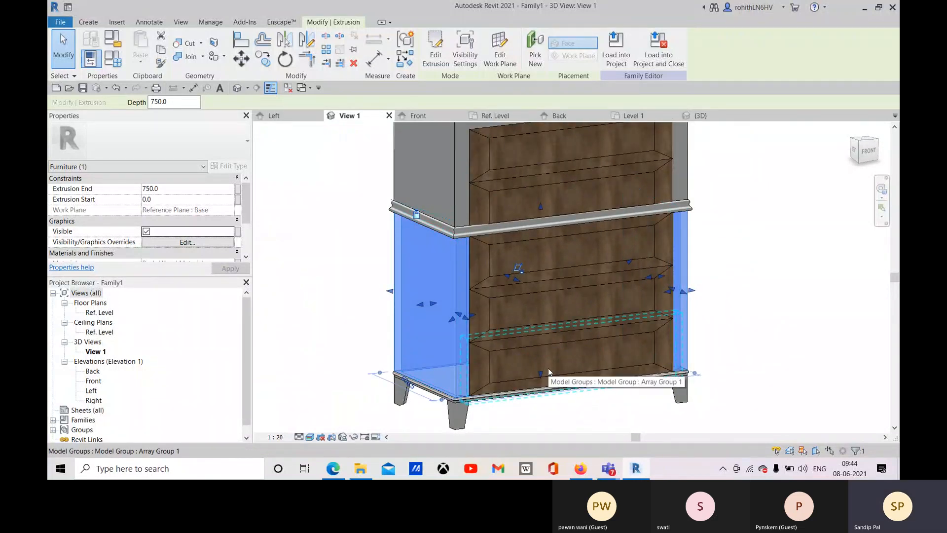
# Temporarily hide the body extrusion in the 3D view and inspect the dresser's top extrusion.
pyautogui.press('h')
pyautogui.press('h')
pyautogui.keyDown('shift'); pyautogui.moveTo(549, 372); pyautogui.dragTo(459, 308, button='middle'); pyautogui.keyUp('shift')
pyautogui.click(489, 188)
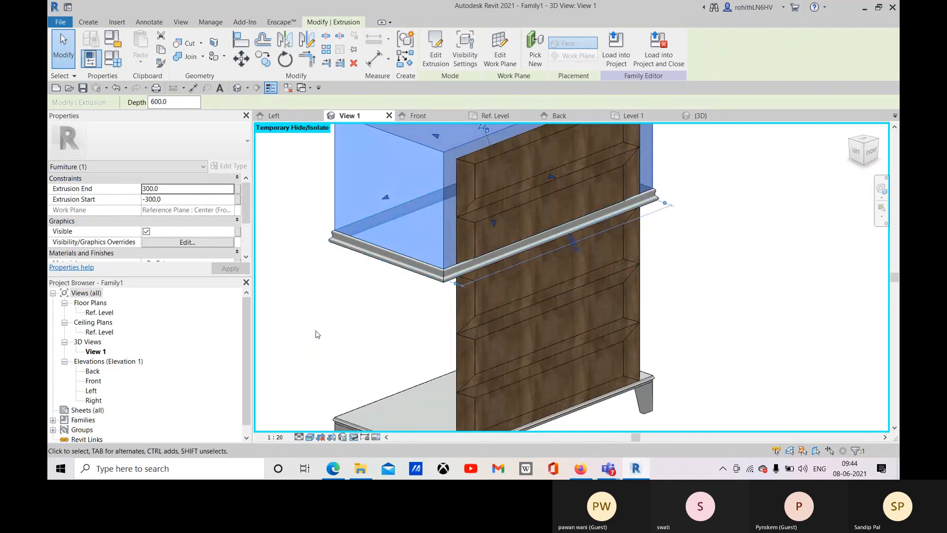
pyautogui.scroll(-1, 356, 307)
pyautogui.moveTo(363, 315); pyautogui.dragTo(417, 310, button='middle')
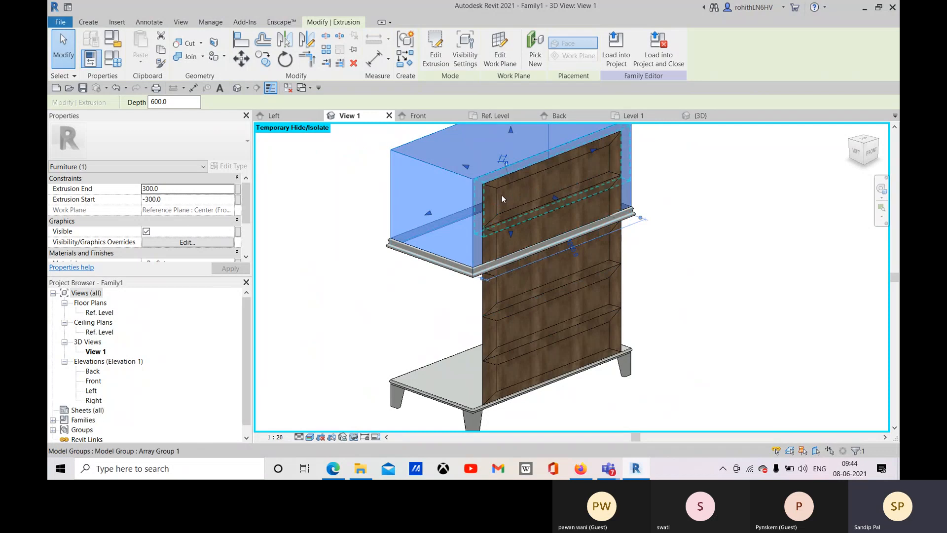
pyautogui.keyDown('shift'); pyautogui.moveTo(522, 255); pyautogui.dragTo(523, 241, button='middle'); pyautogui.keyUp('shift')
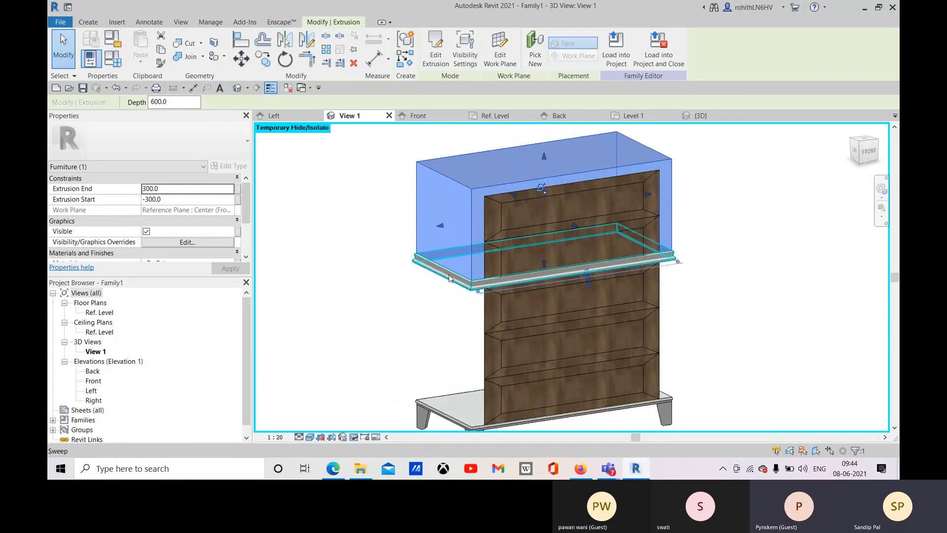
# Undo the temporary hide and the last drawer count change, and check the dresser's top extrusion.
pyautogui.hotkey('ctrl', 'z')
pyautogui.hotkey('ctrl', 'z')
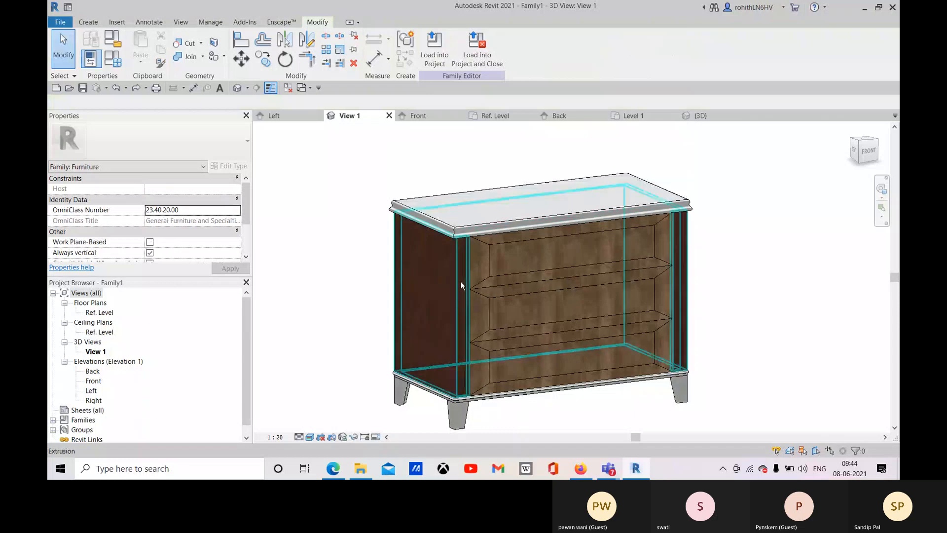
pyautogui.click(460, 206)
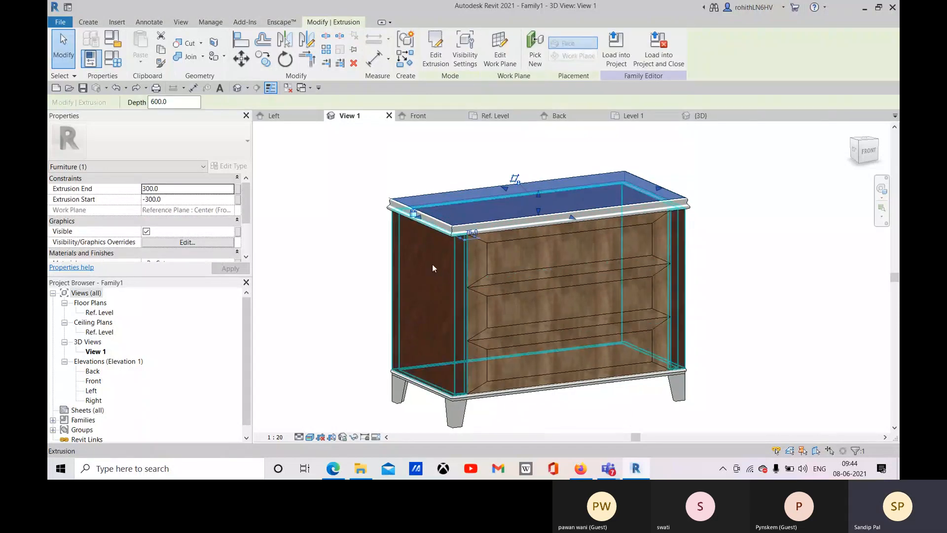
pyautogui.click(747, 241)
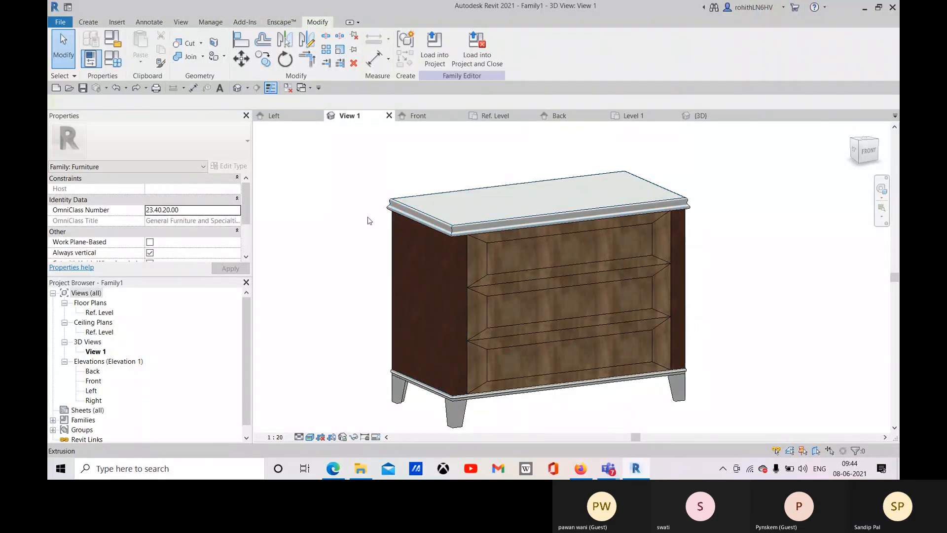
# Set the No. of Drawers family parameter to 5 and apply it while the 3D view is open.
pyautogui.click(113, 59)
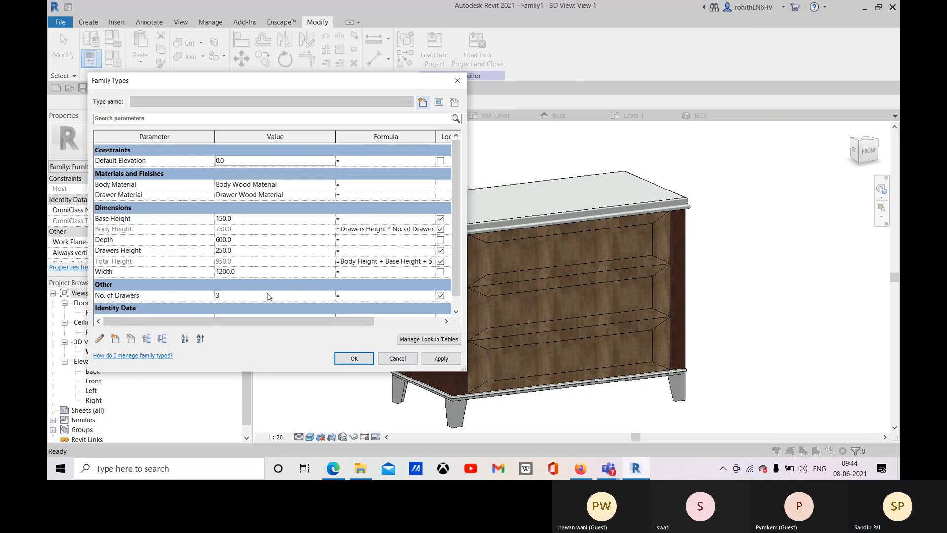
pyautogui.click(269, 295)
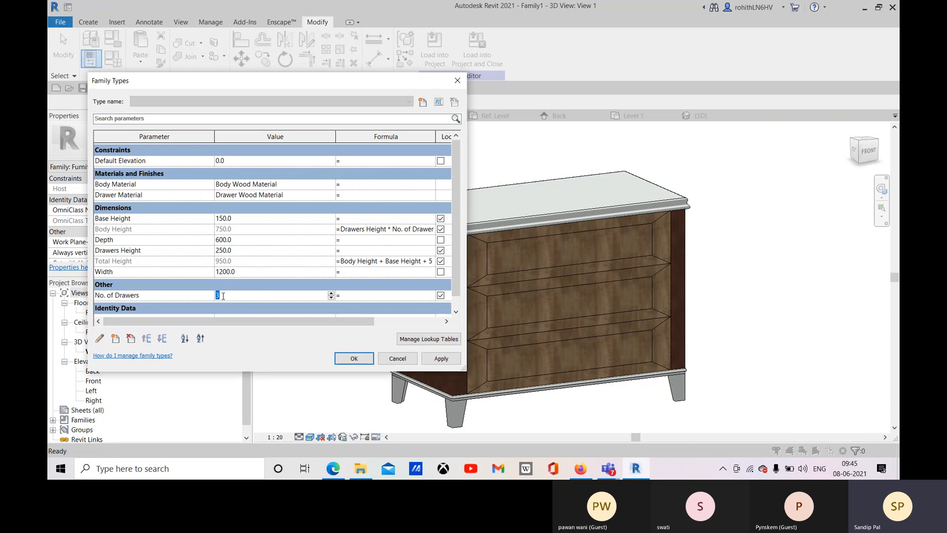
pyautogui.click(441, 358)
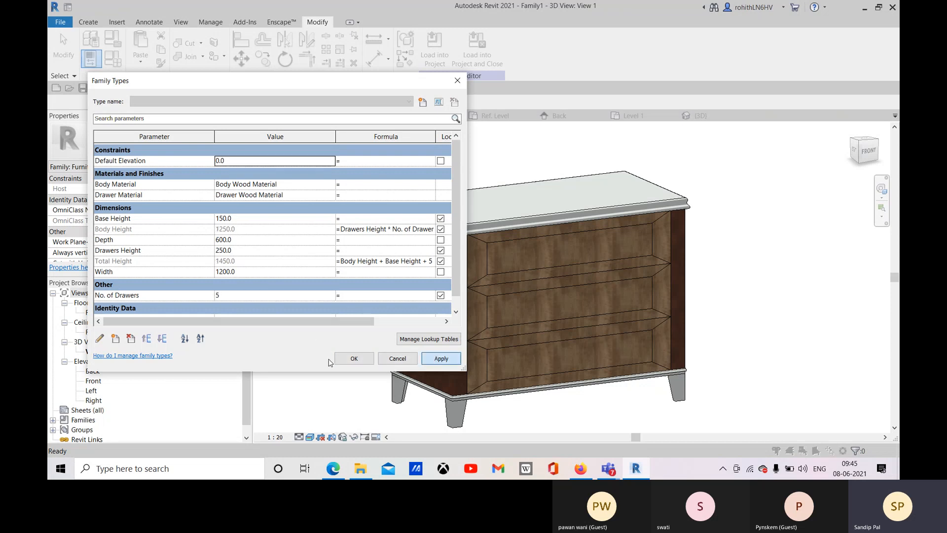
pyautogui.click(354, 358)
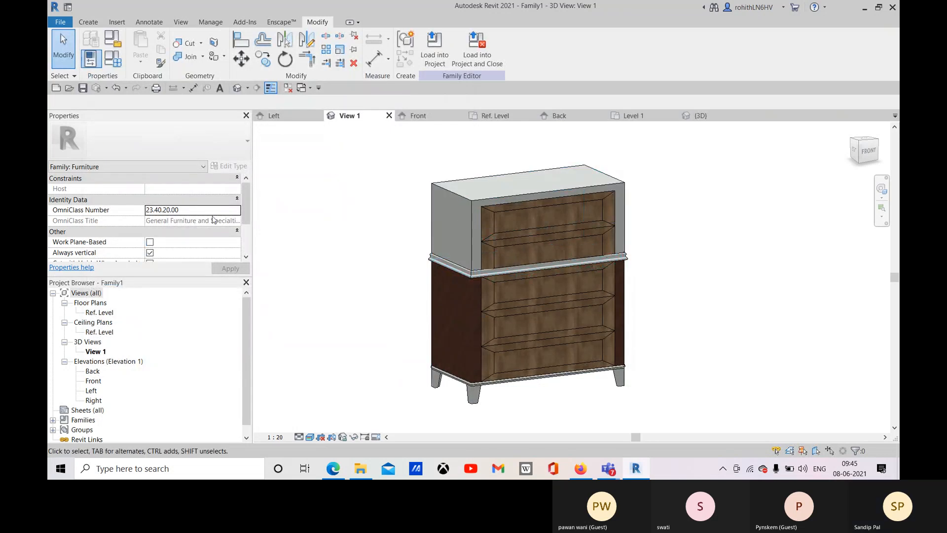
# Set the No. of Drawers family parameter to 3, apply it and close the family types.
pyautogui.click(113, 64)
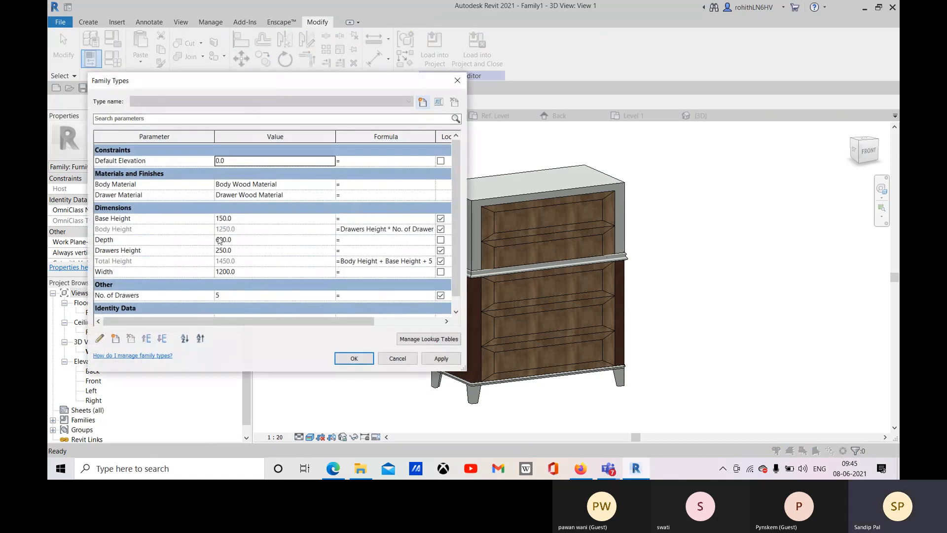
pyautogui.click(222, 295)
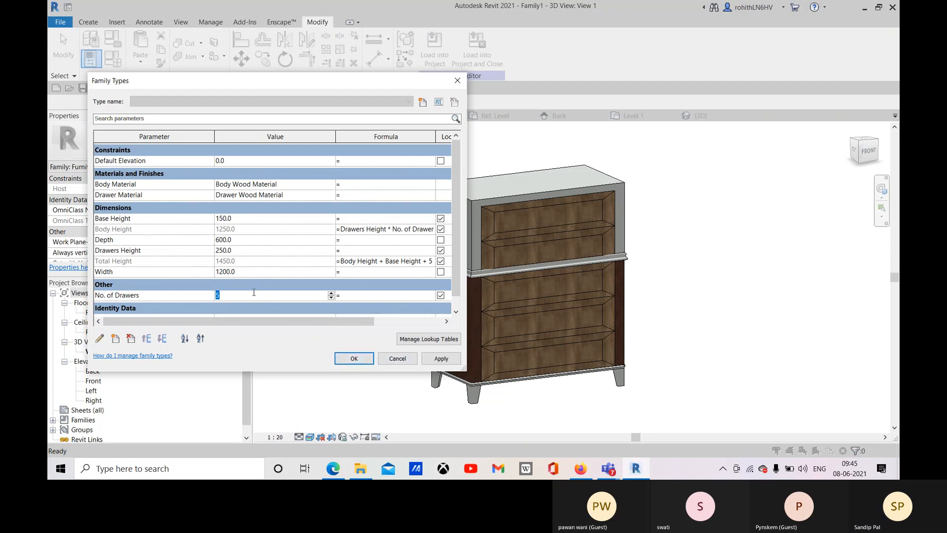
pyautogui.write('3')
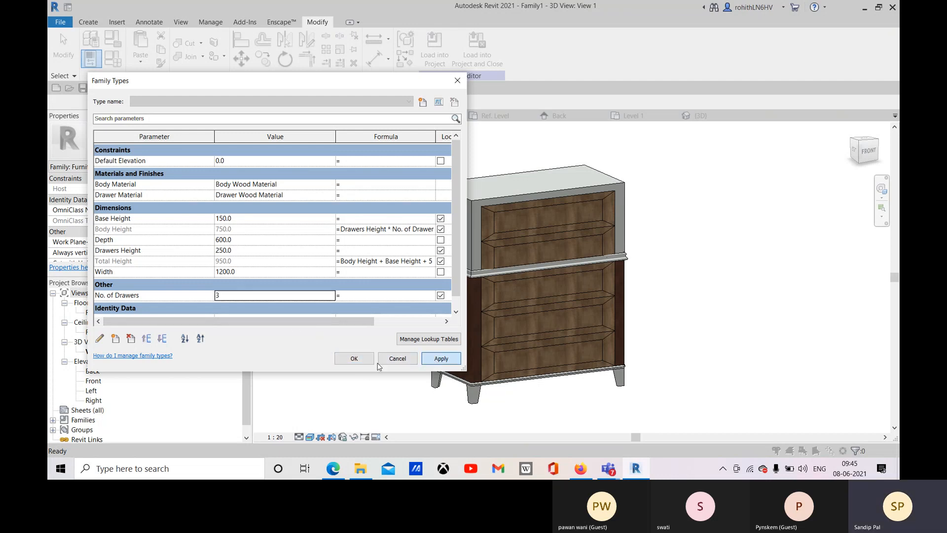
pyautogui.click(441, 358)
pyautogui.click(354, 358)
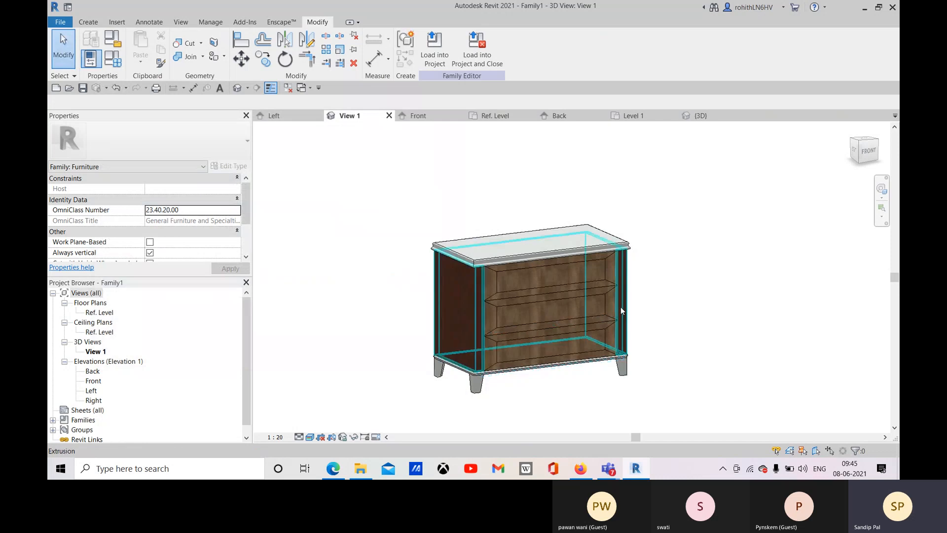
# Delete the Total Height dimension from the Front elevation.
pyautogui.click(423, 115)
pyautogui.moveTo(525, 252); pyautogui.dragTo(539, 262, button='middle')
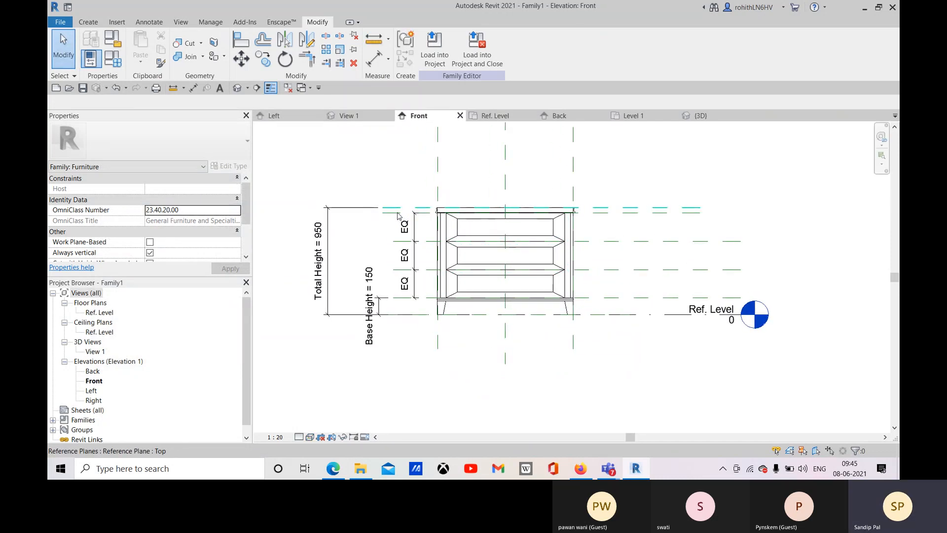
pyautogui.scroll(2, 390, 212)
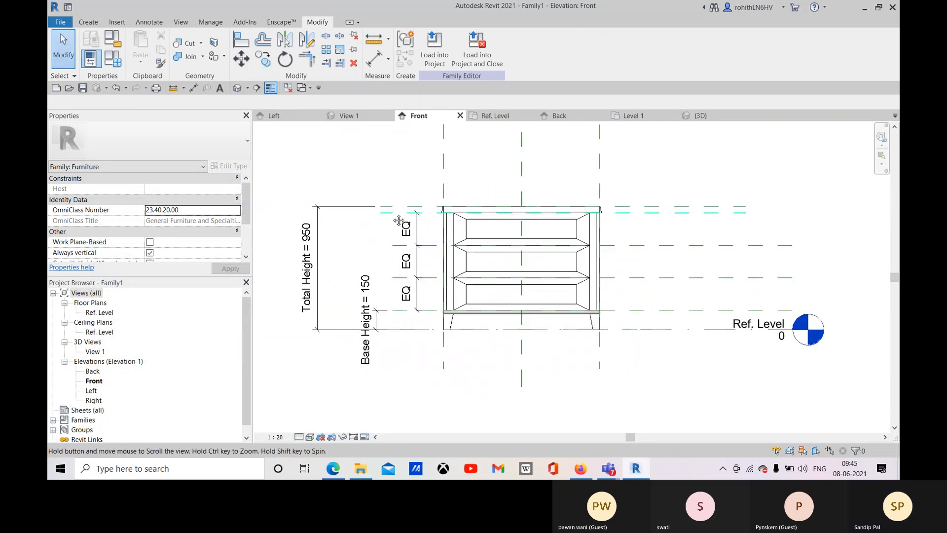
pyautogui.click(328, 208)
pyautogui.press('Delete')
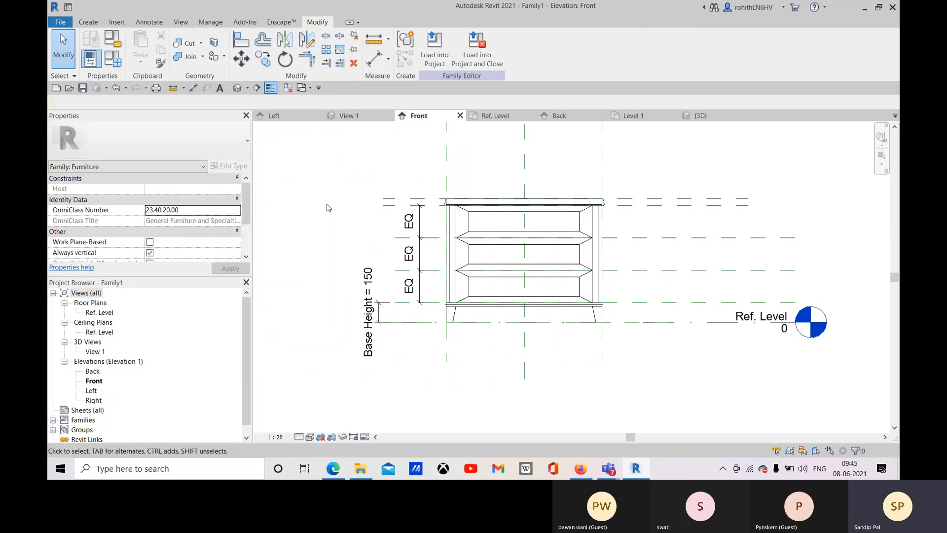
# Add an aligned dimension between the Height and Top reference planes in the Front elevation.
pyautogui.scroll(3, 533, 309)
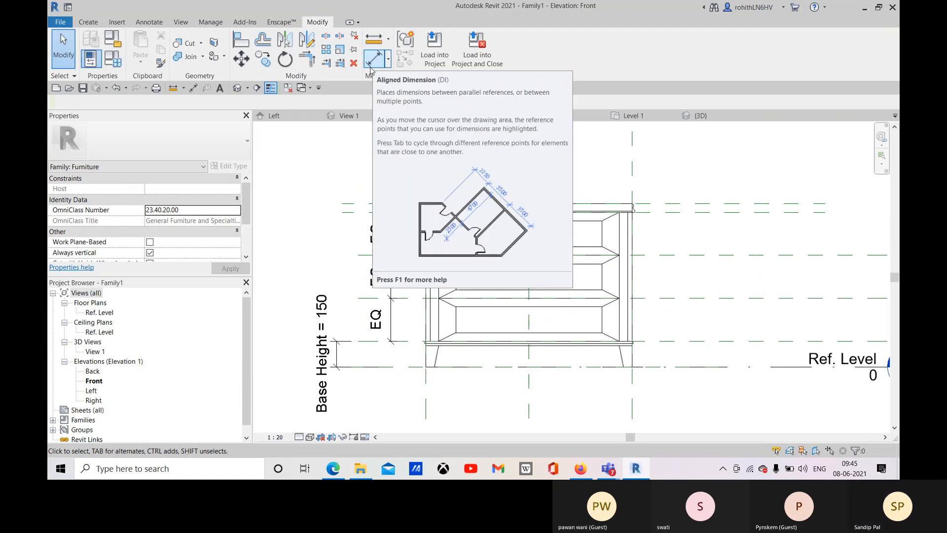
pyautogui.click(371, 67)
pyautogui.click(366, 213)
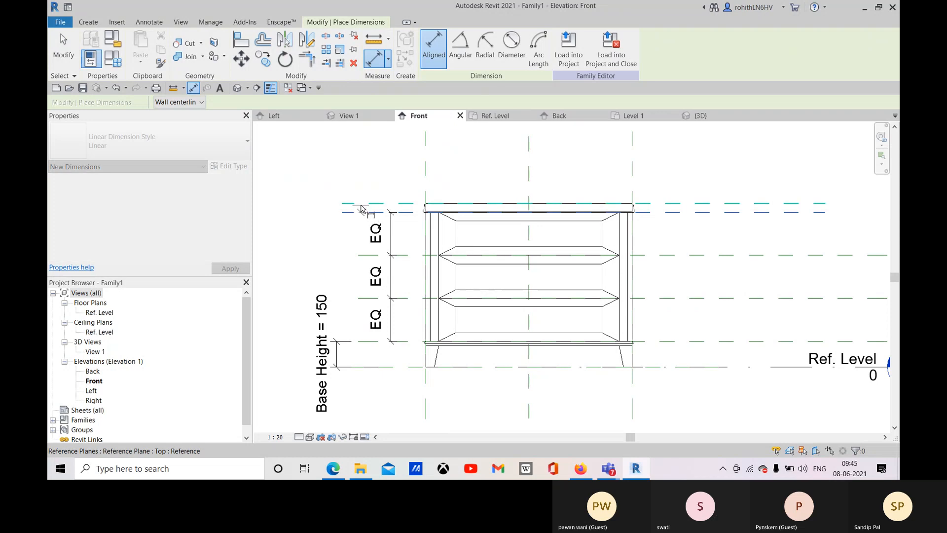
pyautogui.click(360, 206)
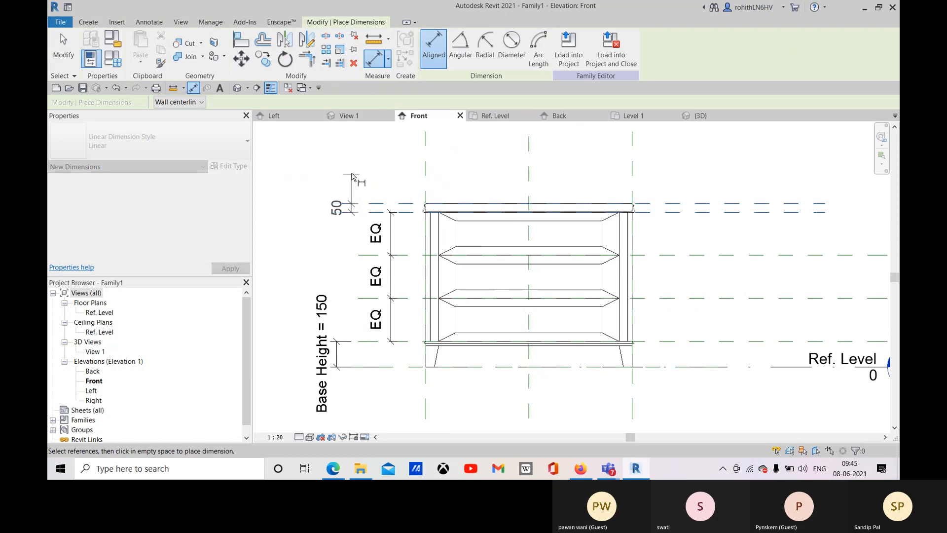
pyautogui.click(337, 145)
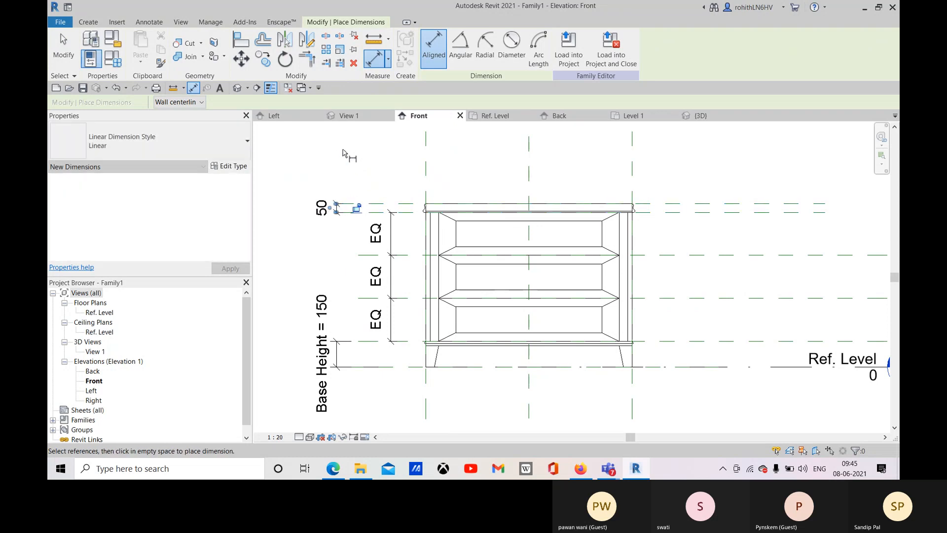
pyautogui.rightClick(345, 150)
pyautogui.click(368, 156)
pyautogui.rightClick(349, 149)
pyautogui.click(358, 156)
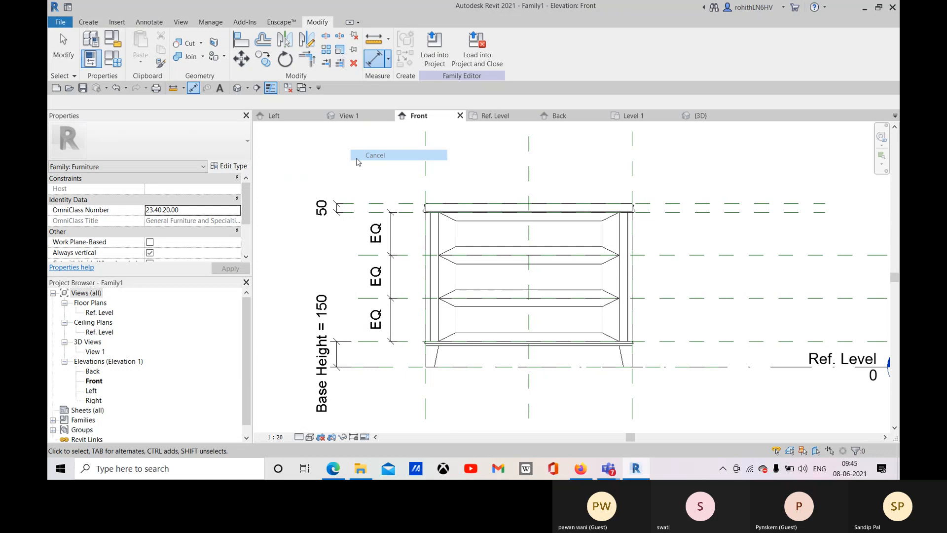
# Delete the new dimension between the Height and Top reference planes.
pyautogui.click(321, 207)
pyautogui.click(383, 176)
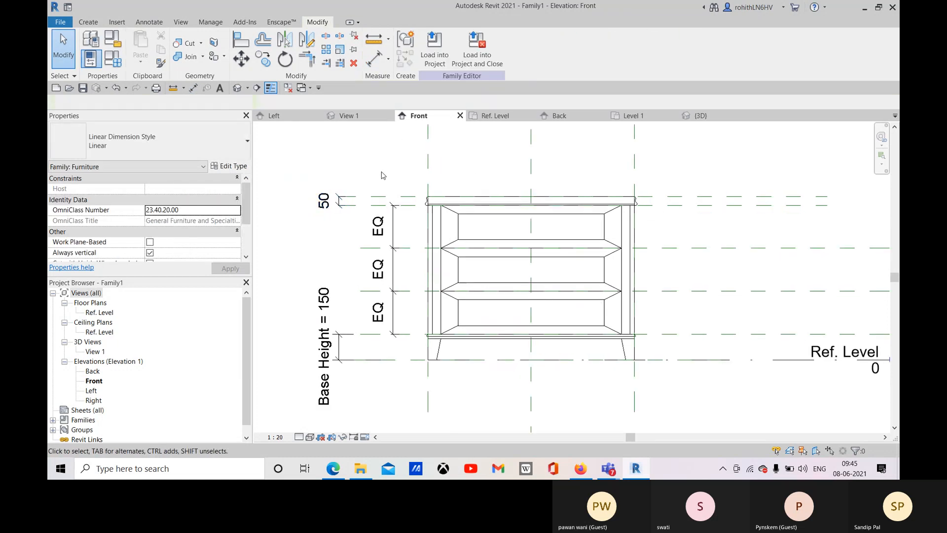
pyautogui.click(323, 201)
pyautogui.press('Delete')
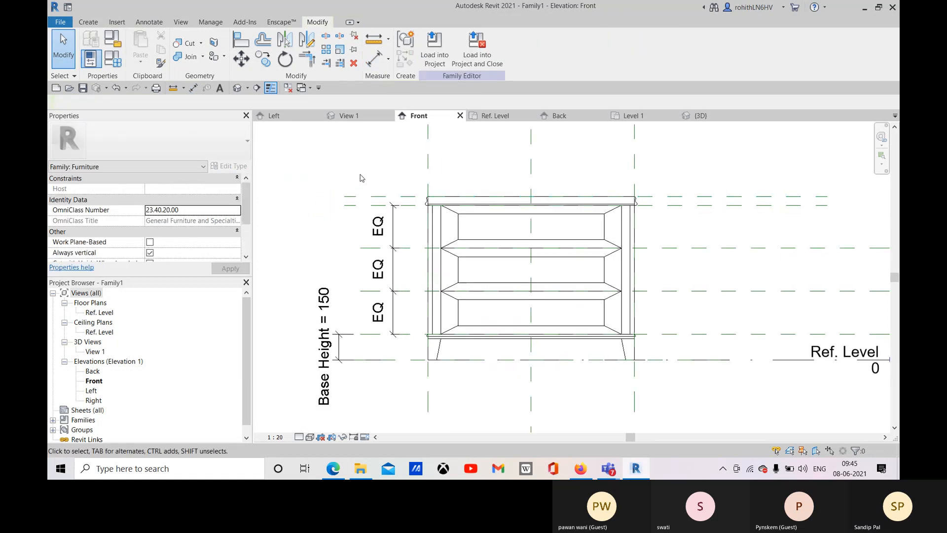
# Dimension the top thickness between the Height and Top reference planes again and select that dimension.
pyautogui.click(374, 59)
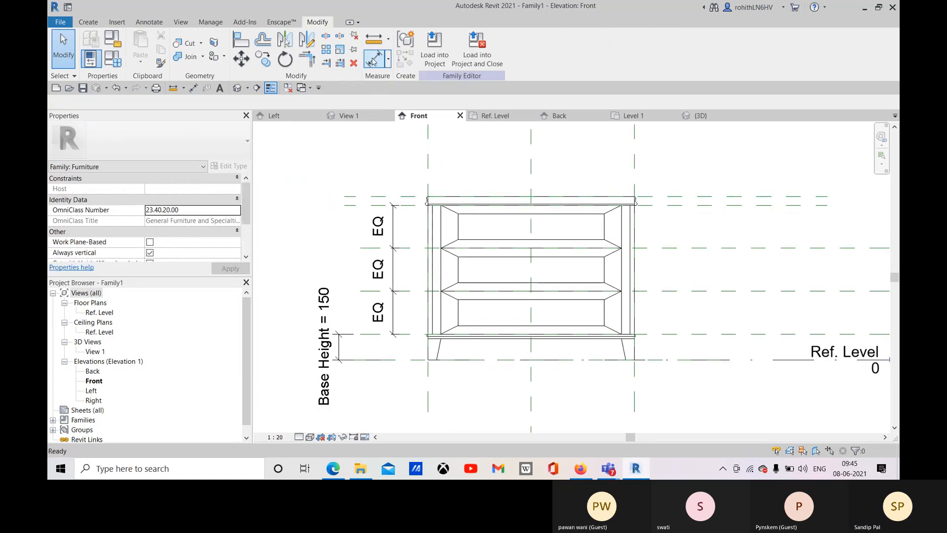
pyautogui.click(349, 197)
pyautogui.click(339, 152)
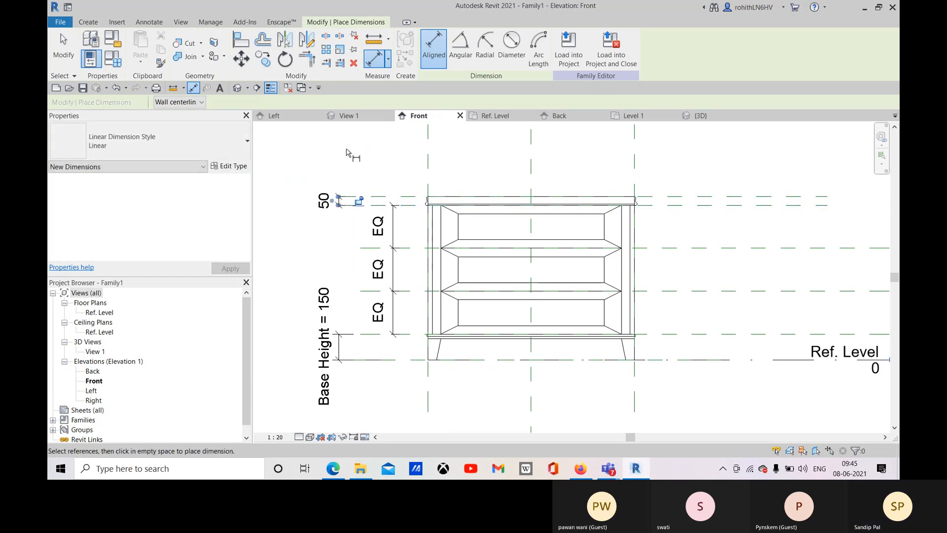
pyautogui.rightClick(346, 149)
pyautogui.click(355, 156)
pyautogui.rightClick(356, 151)
pyautogui.click(360, 161)
pyautogui.click(361, 163)
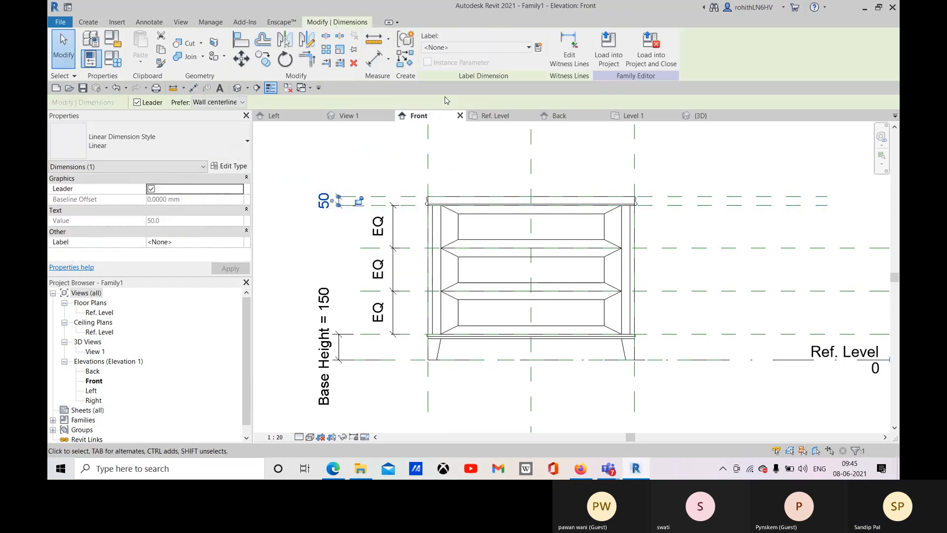
# Label the top thickness dimension with a new family type parameter named Top counter Thickness.
pyautogui.click(539, 48)
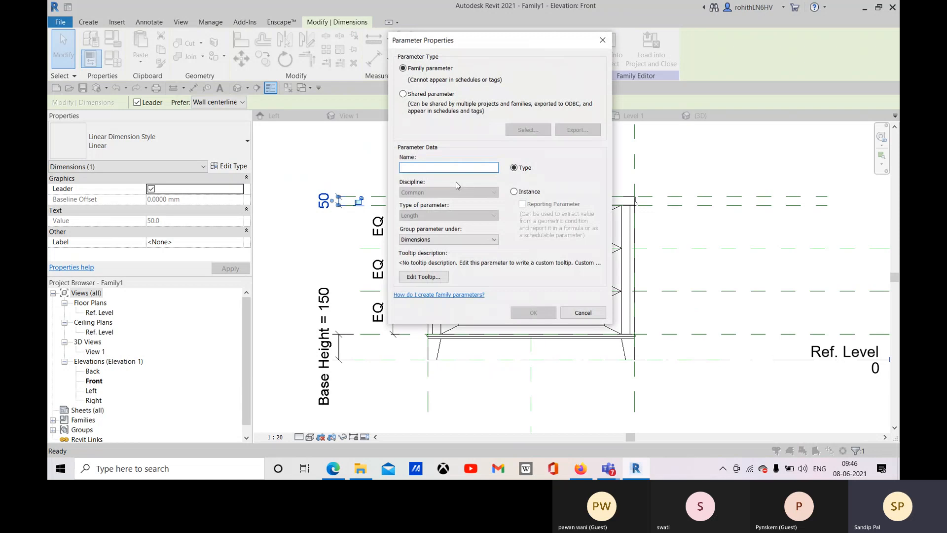
pyautogui.write('Top')
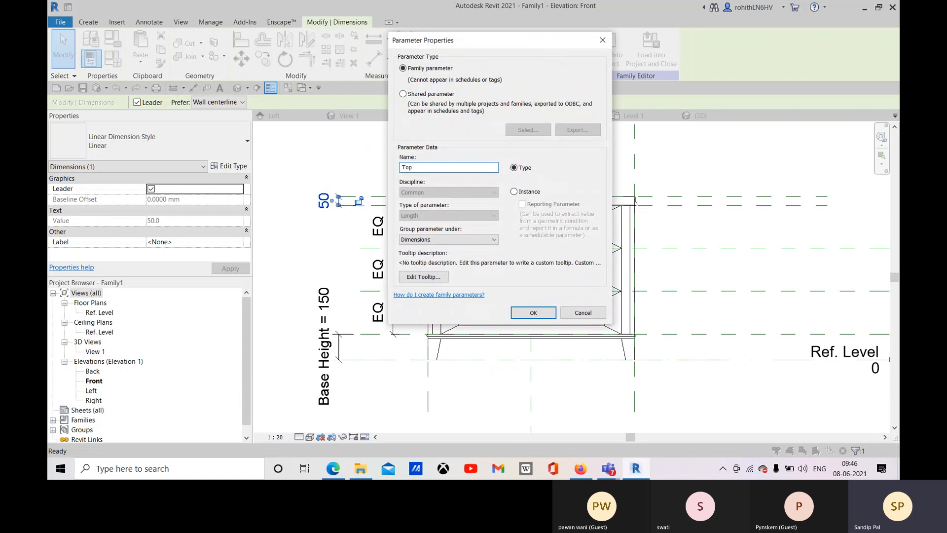
pyautogui.write(' counter Thickness')
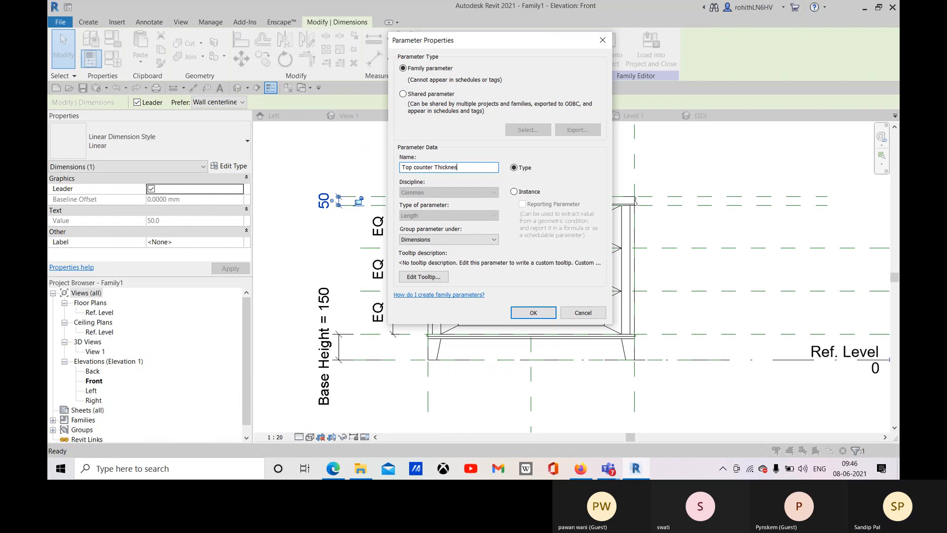
pyautogui.click(531, 314)
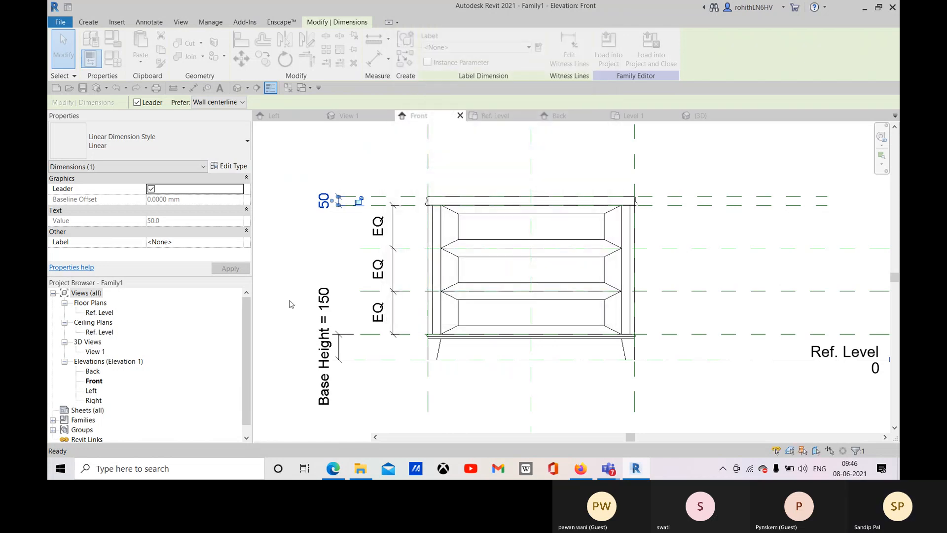
pyautogui.click(299, 207)
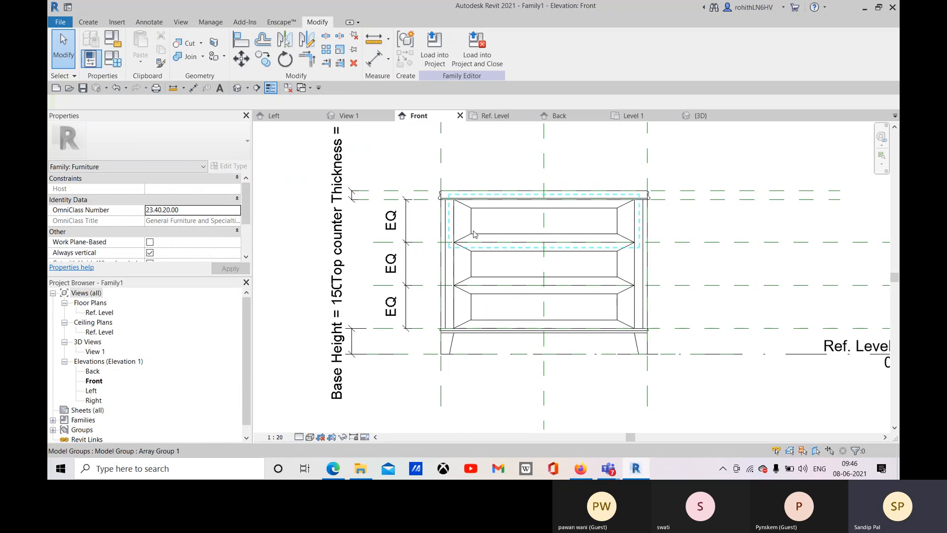
# Set the No. of Drawers parameter to 5 in the family types and apply it to the dresser.
pyautogui.moveTo(478, 245); pyautogui.dragTo(484, 273, button='middle')
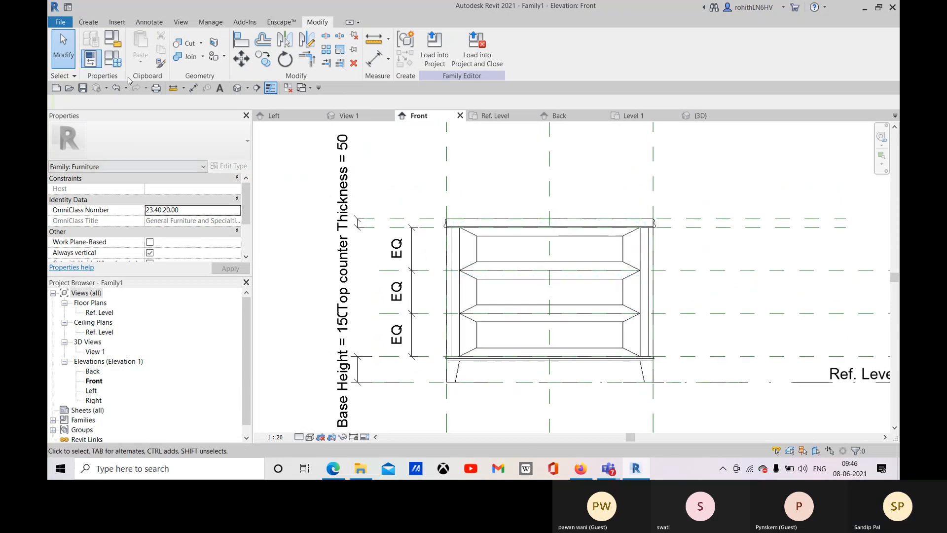
pyautogui.click(112, 58)
pyautogui.click(235, 306)
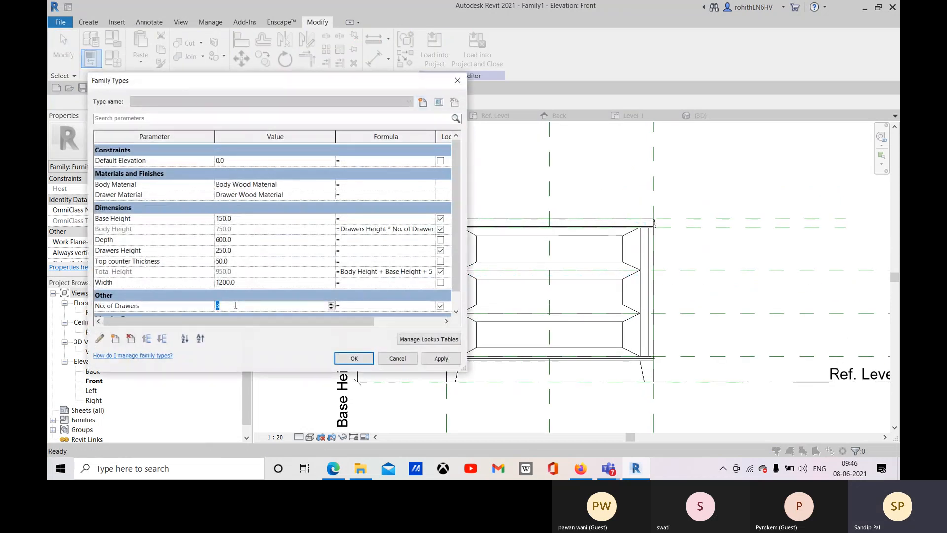
pyautogui.write('5')
pyautogui.click(441, 359)
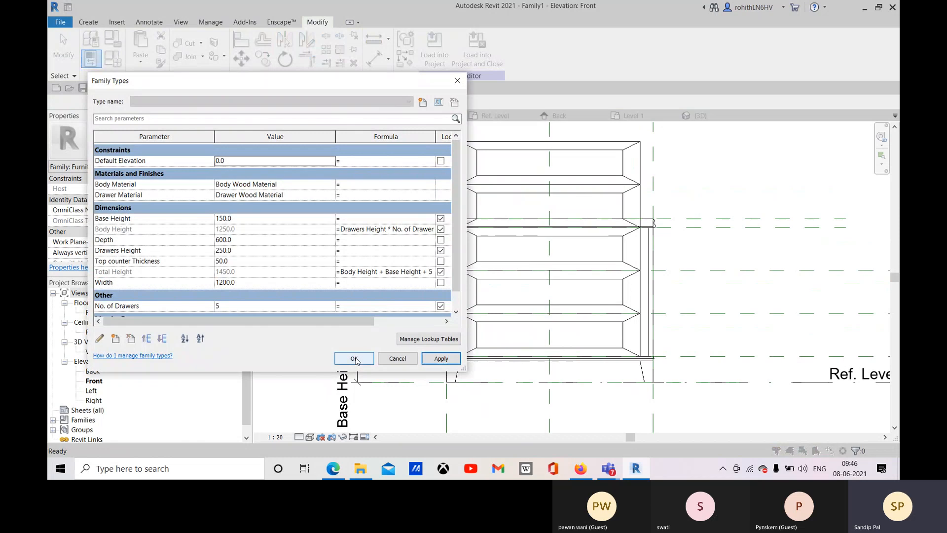
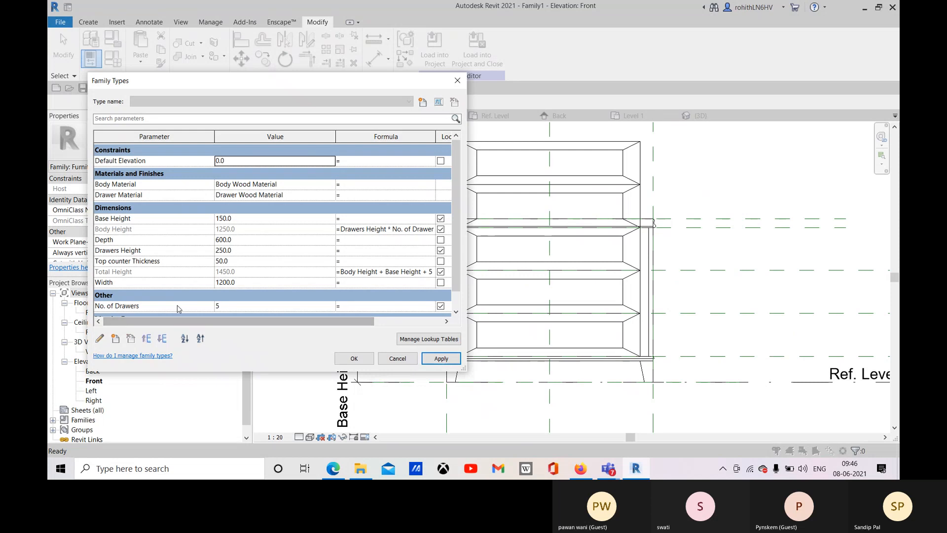
# Set the No. of Drawers parameter to 3 in the family types.
pyautogui.click(224, 307)
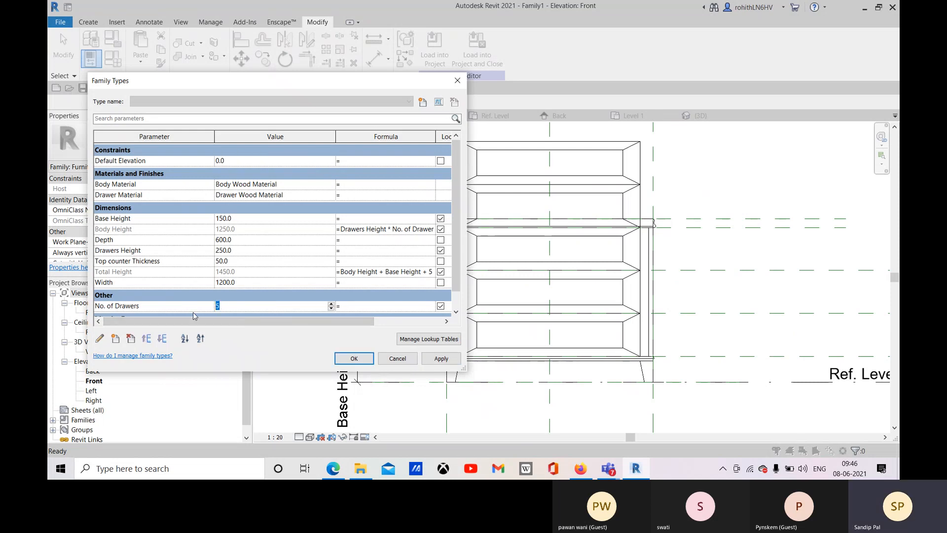
pyautogui.write('3')
pyautogui.click(441, 359)
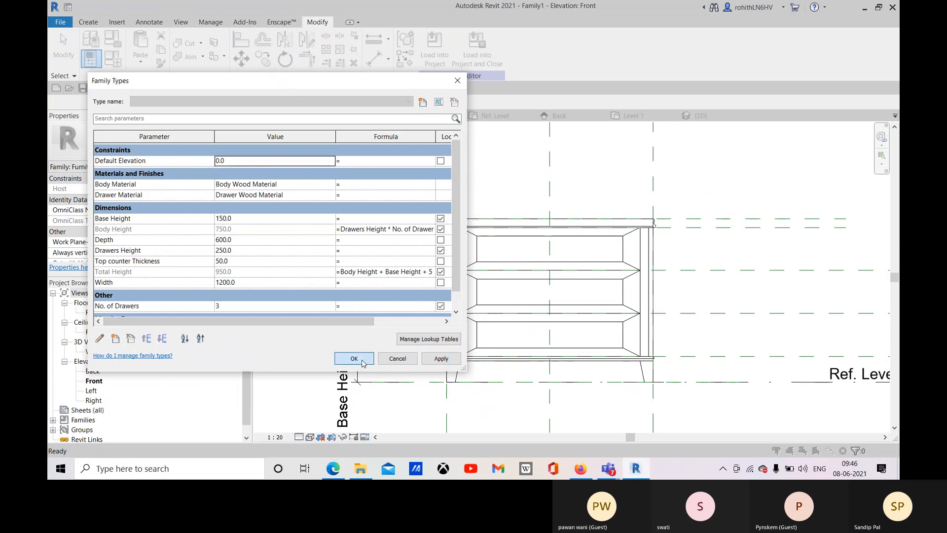
pyautogui.click(354, 359)
# Ungroup the drawer array's model groups in the front elevation so each drawer panel is a separate blend.
pyautogui.scroll(1, 599, 327)
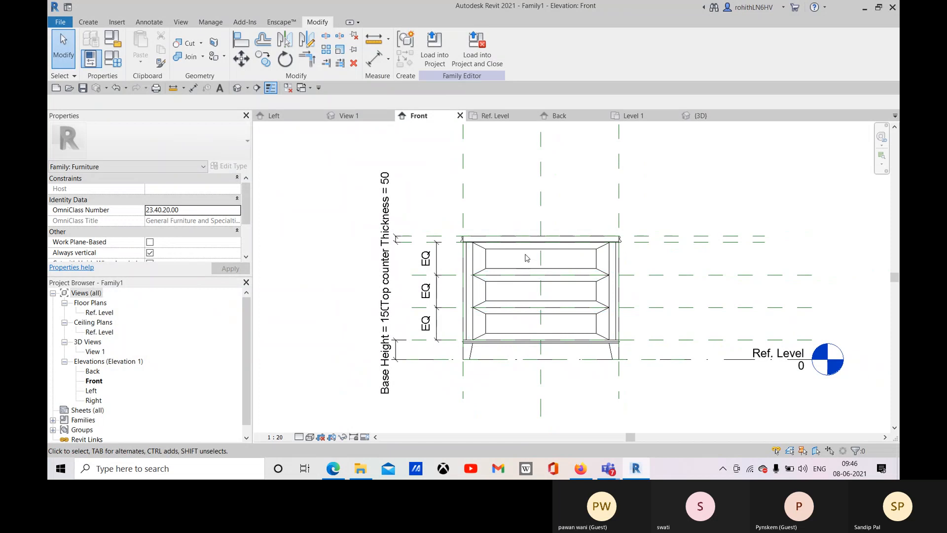
pyautogui.scroll(2, 525, 256)
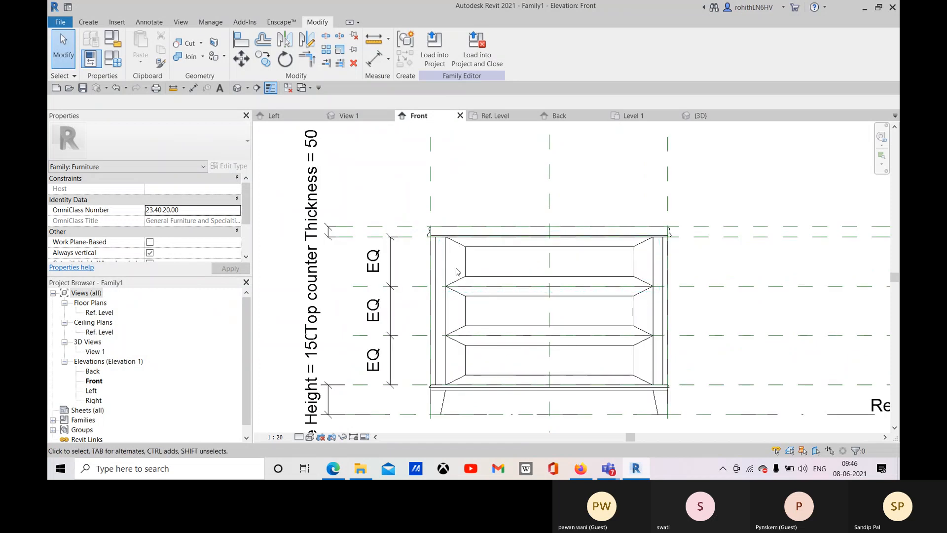
pyautogui.moveTo(454, 269); pyautogui.dragTo(431, 265, button='middle')
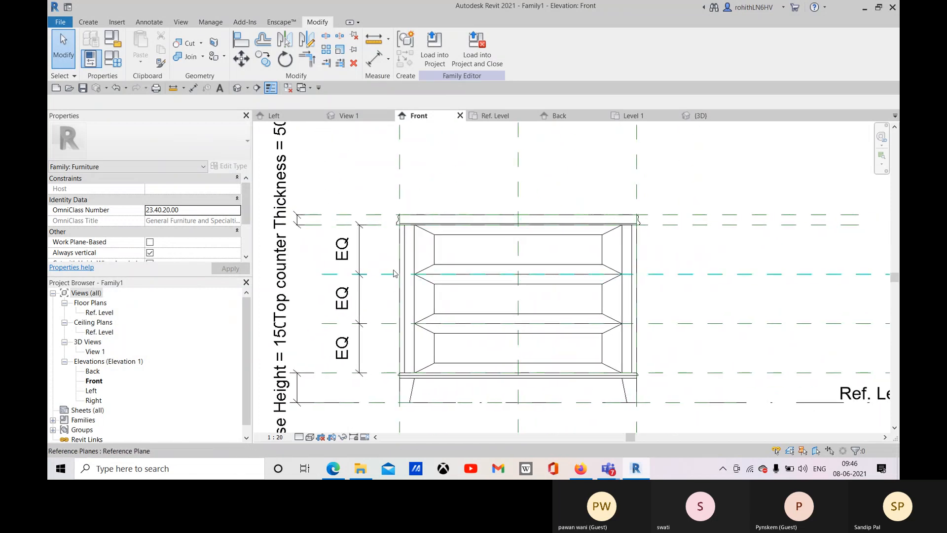
pyautogui.scroll(-2, 320, 336)
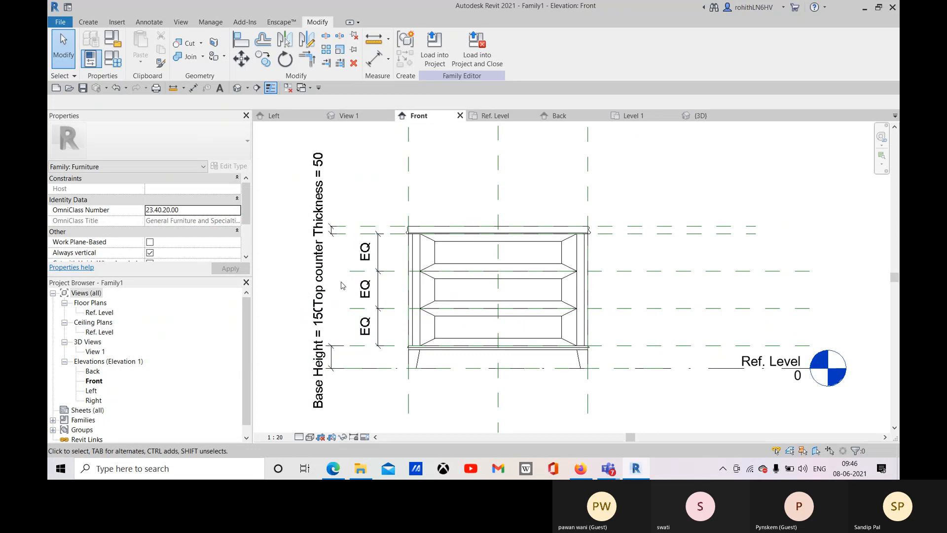
pyautogui.click(478, 267)
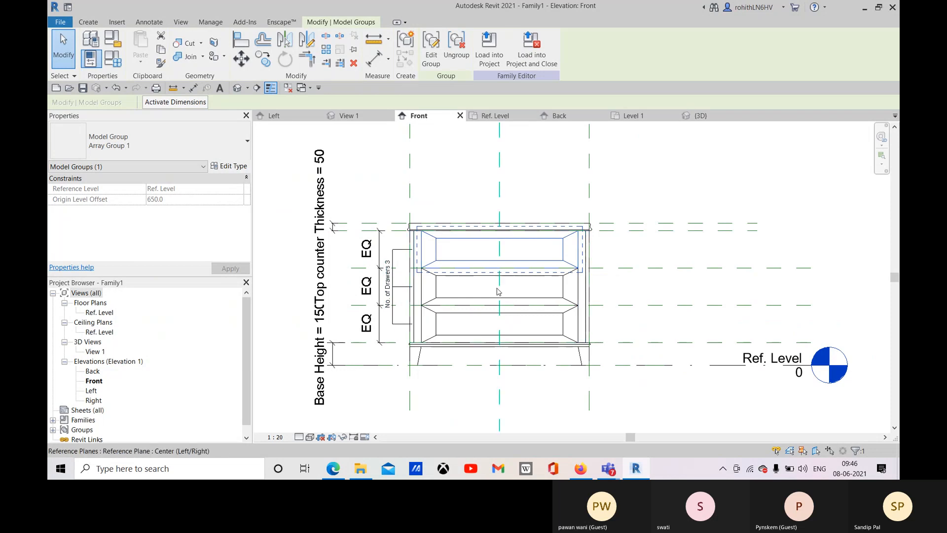
pyautogui.click(399, 256)
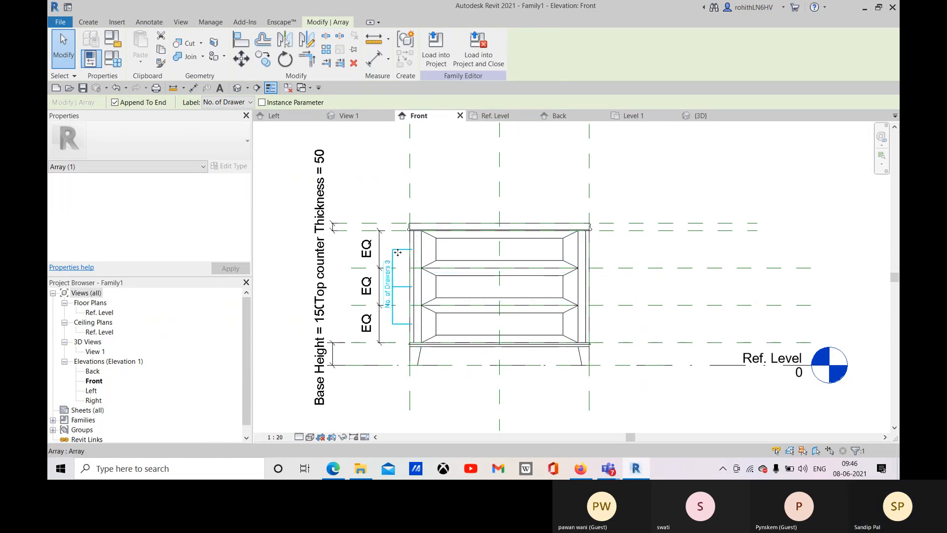
pyautogui.click(455, 280)
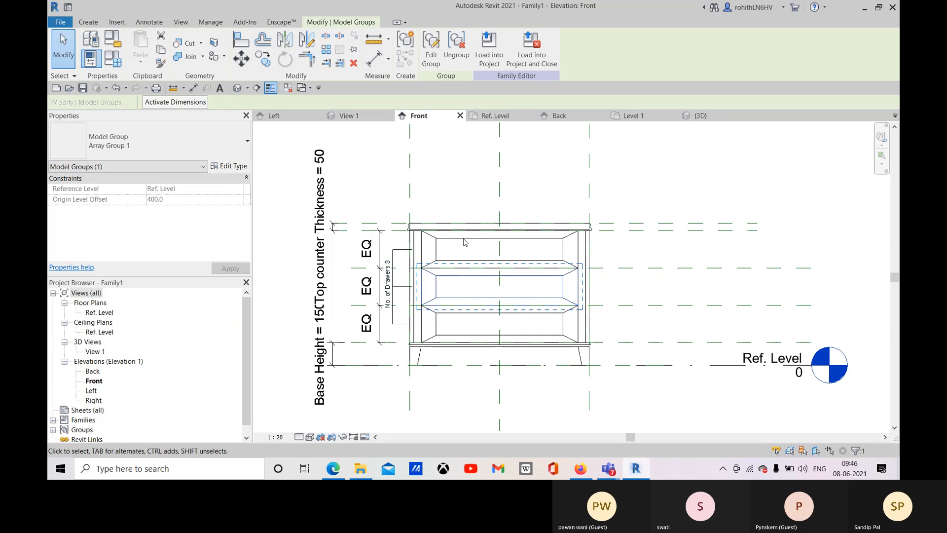
pyautogui.click(448, 327)
pyautogui.click(437, 331)
pyautogui.click(457, 54)
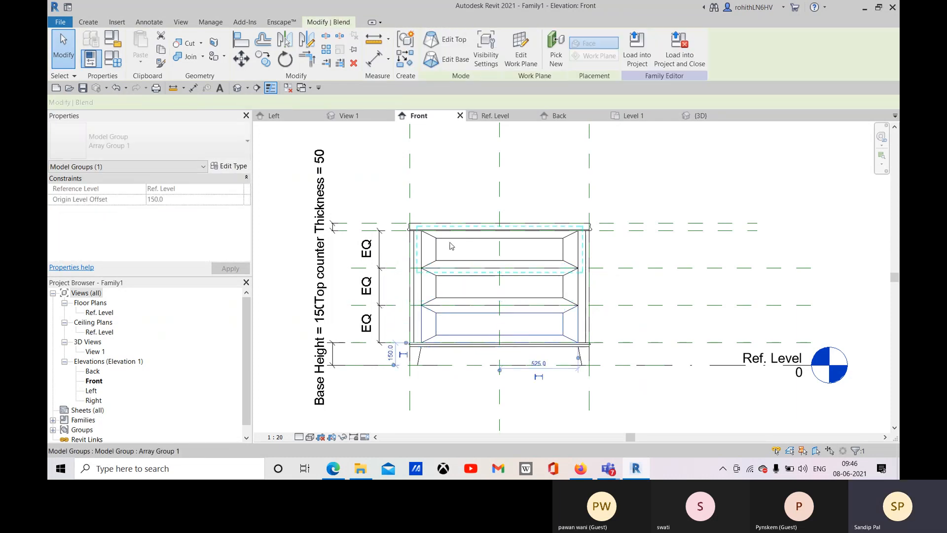
pyautogui.click(459, 58)
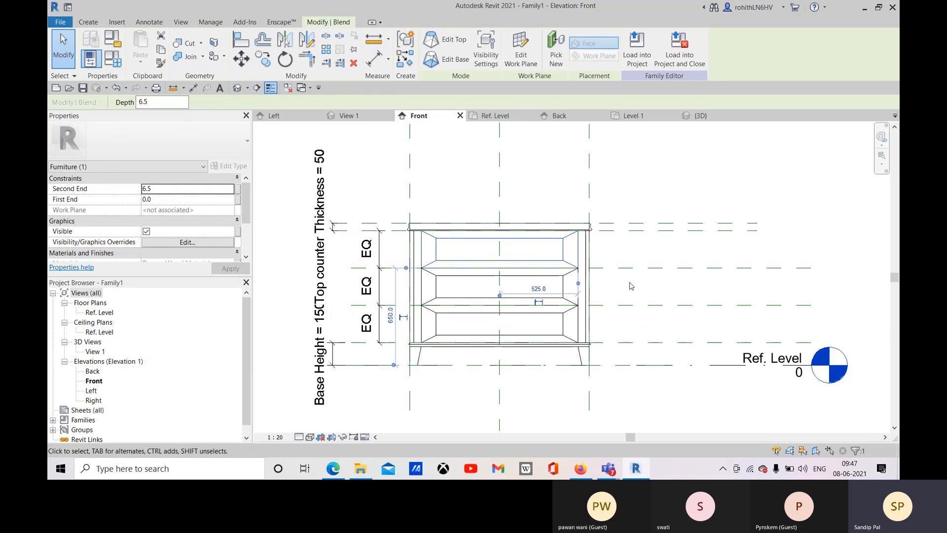
# Delete the top and middle drawer panels, keeping only the lowest drawer.
pyautogui.press('Escape')
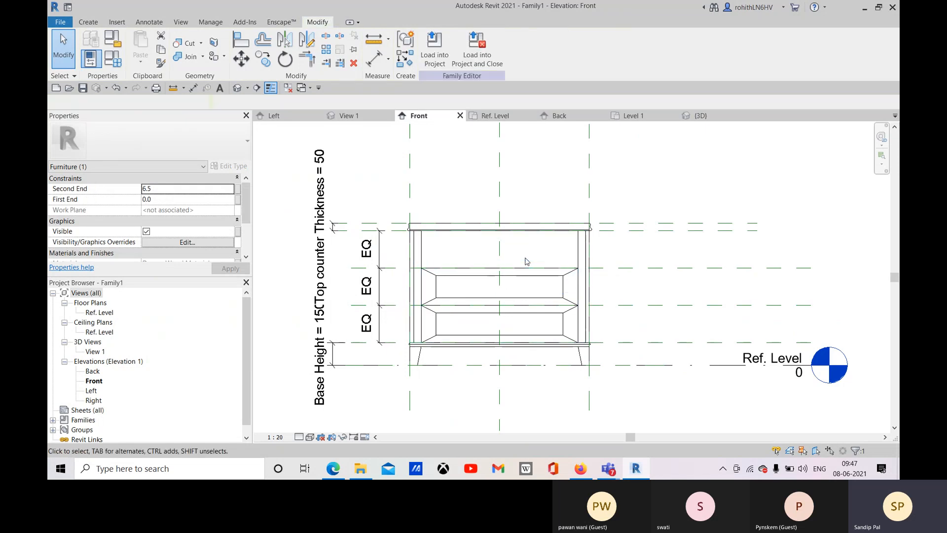
pyautogui.click(490, 280)
pyautogui.press('Escape')
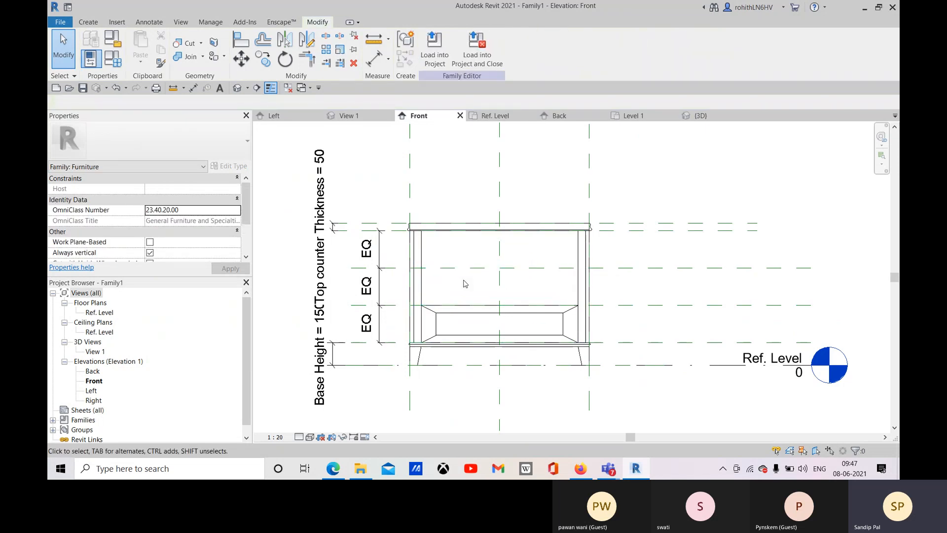
# Set the Top counter Thickness parameter to 100 in the family types to test the top counter.
pyautogui.click(440, 217)
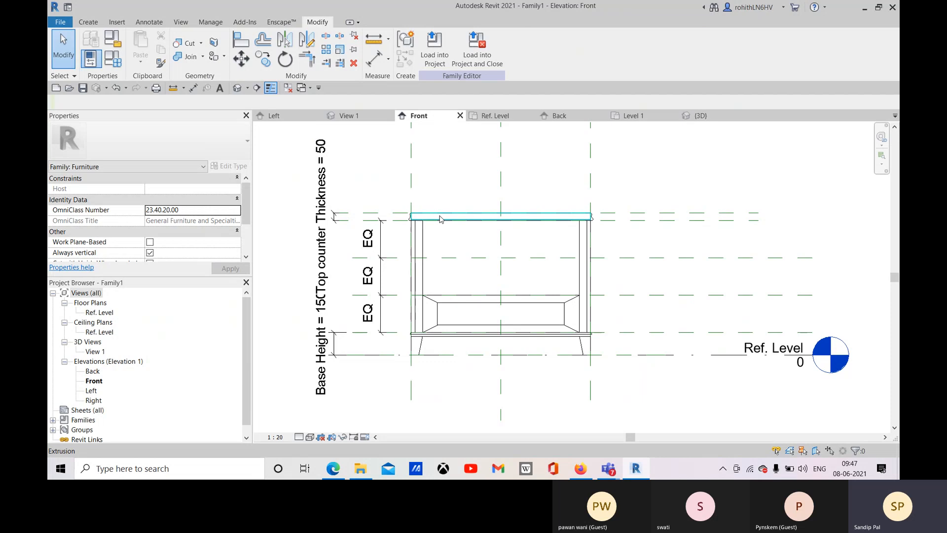
pyautogui.click(327, 197)
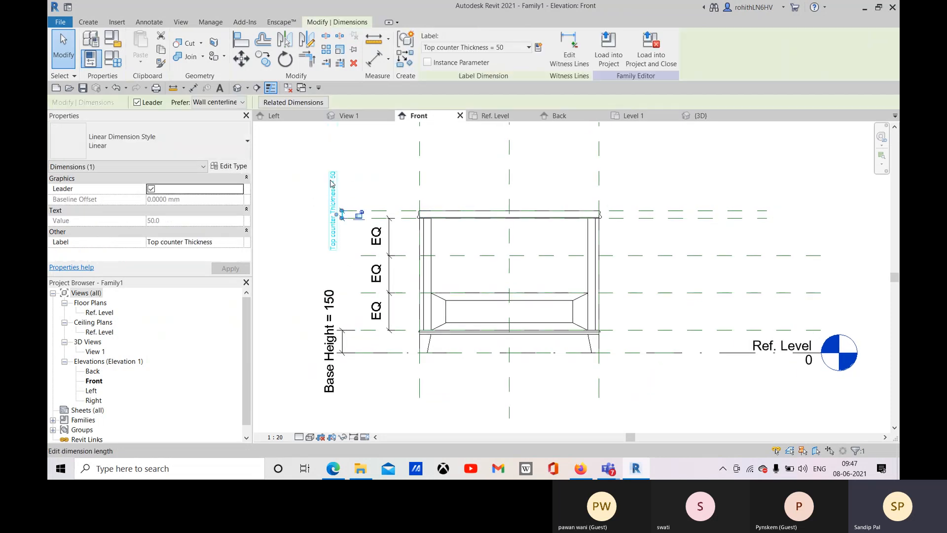
pyautogui.press('Escape')
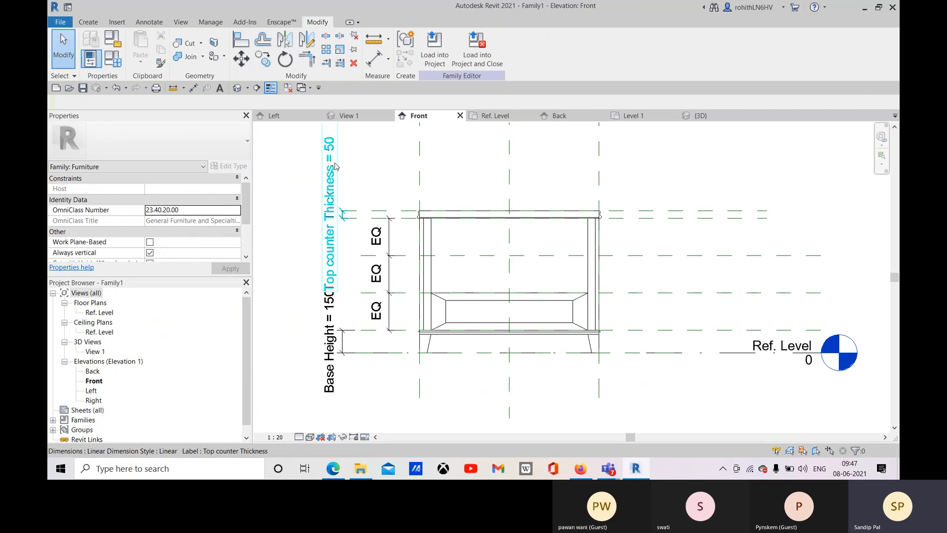
pyautogui.click(113, 58)
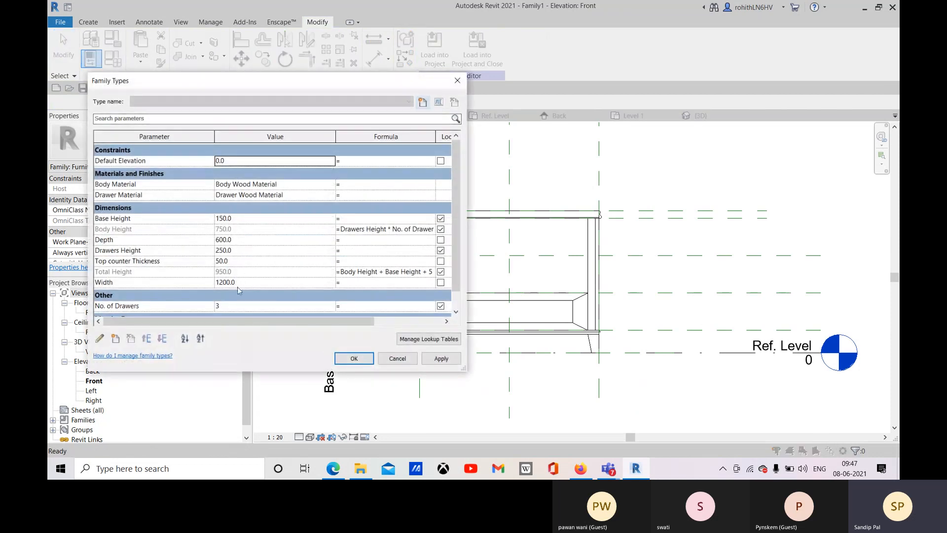
pyautogui.click(235, 261)
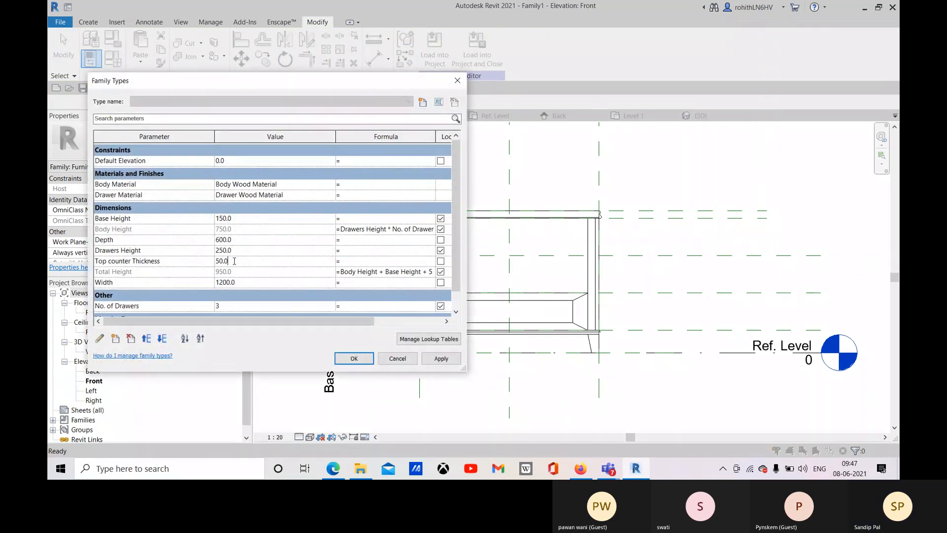
pyautogui.write('1')
pyautogui.click(448, 361)
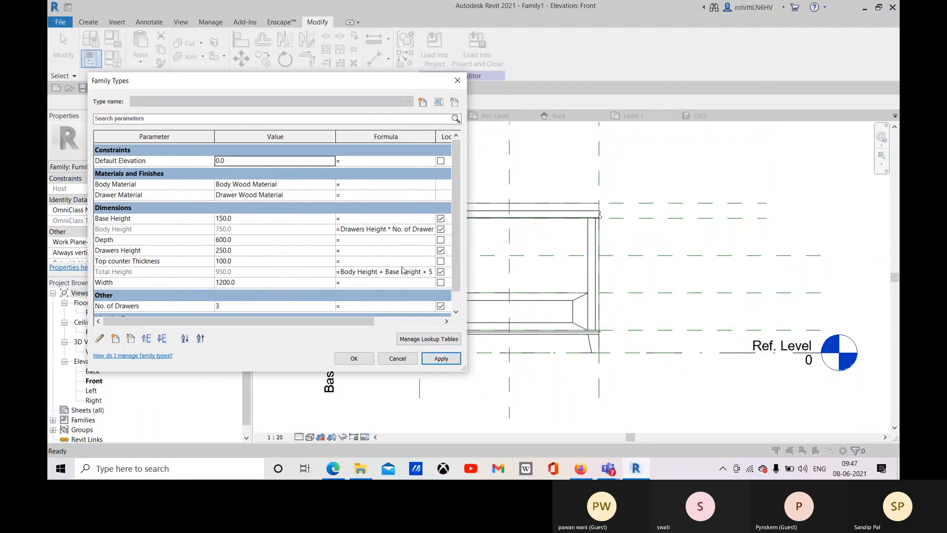
pyautogui.click(358, 360)
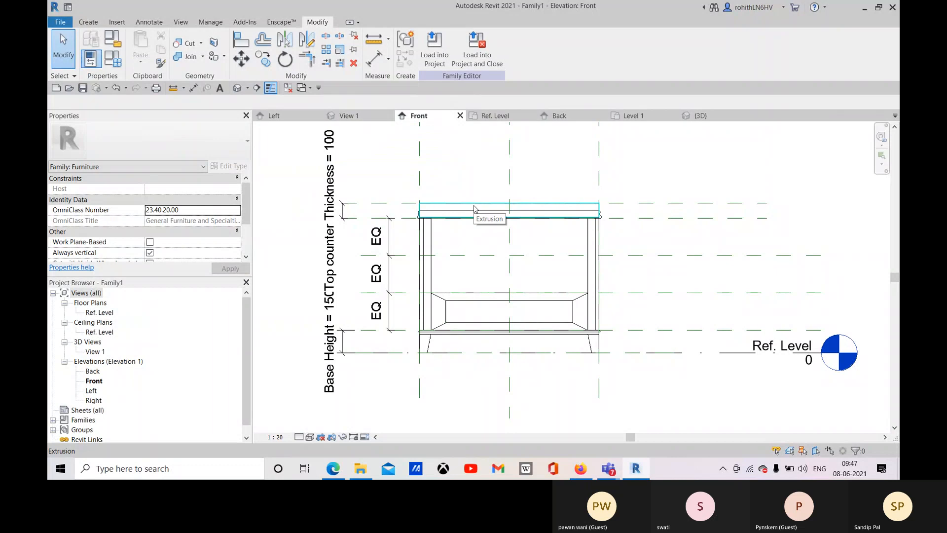
# Examine how the edge sweep around the top counter fits the thickened counter extrusion.
pyautogui.scroll(3, 459, 212)
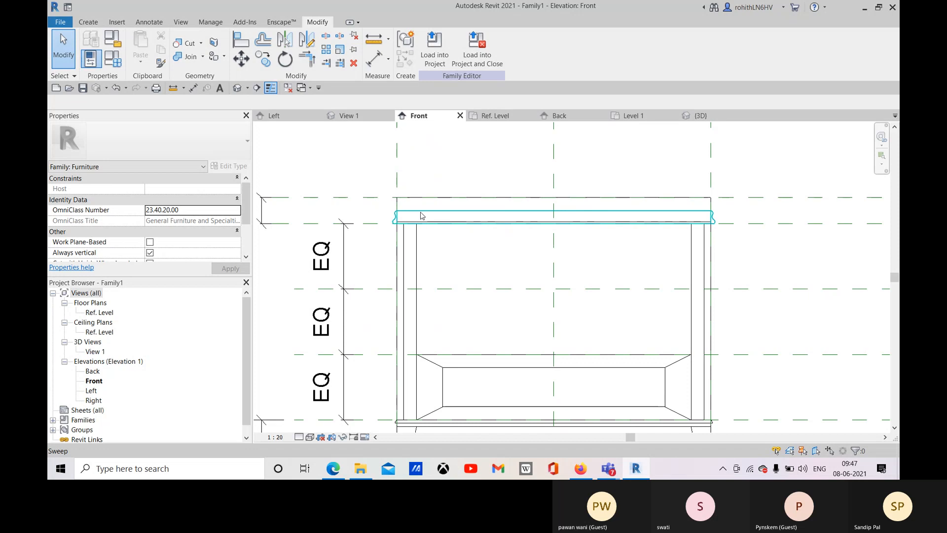
pyautogui.click(422, 216)
pyautogui.scroll(3, 438, 222)
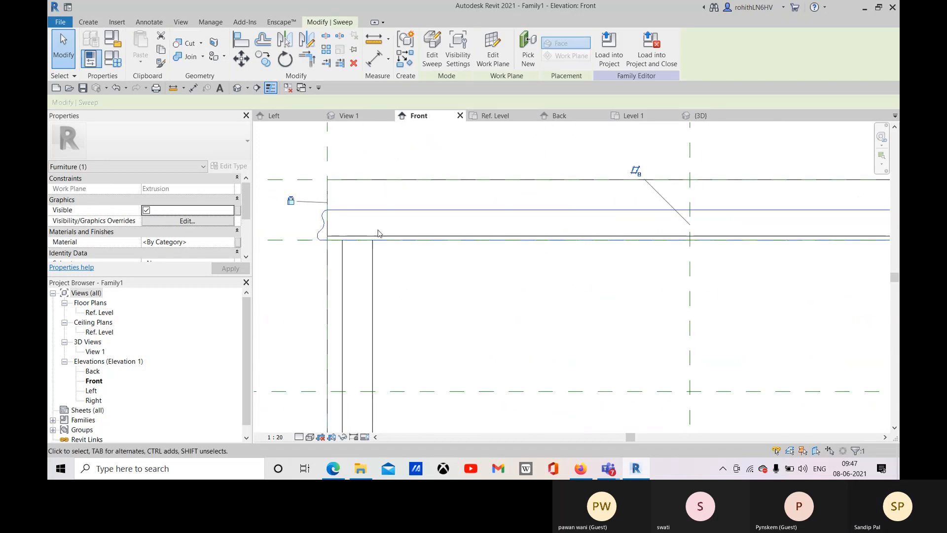
pyautogui.scroll(-4, 380, 224)
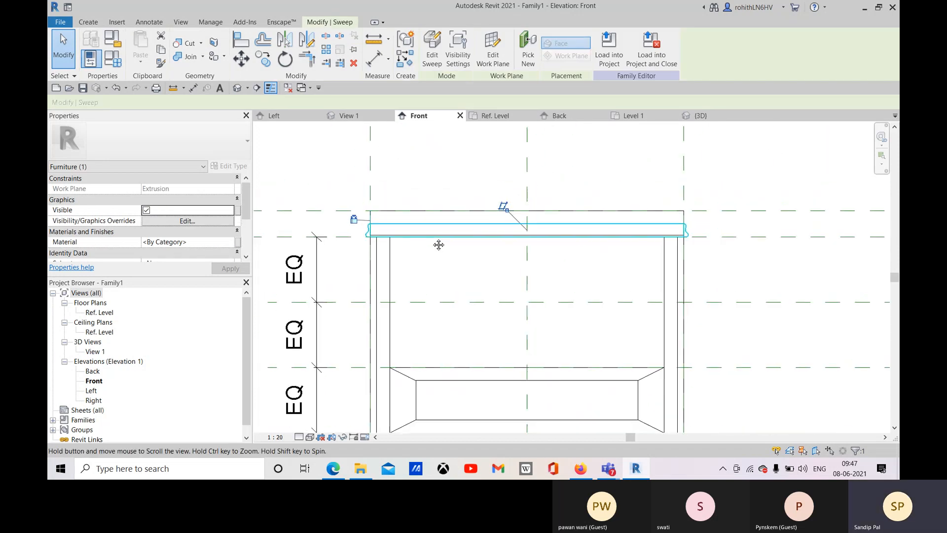
pyautogui.moveTo(664, 238); pyautogui.dragTo(674, 234, button='middle')
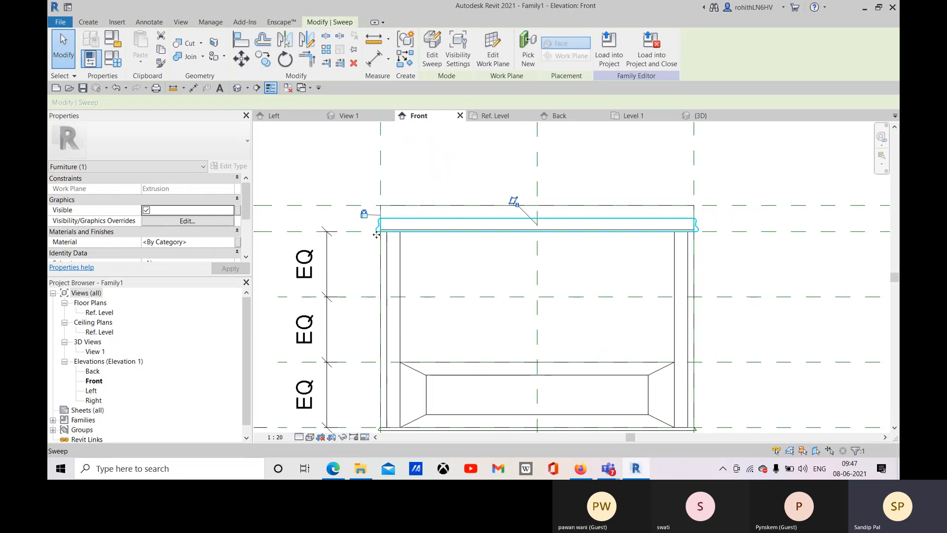
pyautogui.scroll(3, 376, 235)
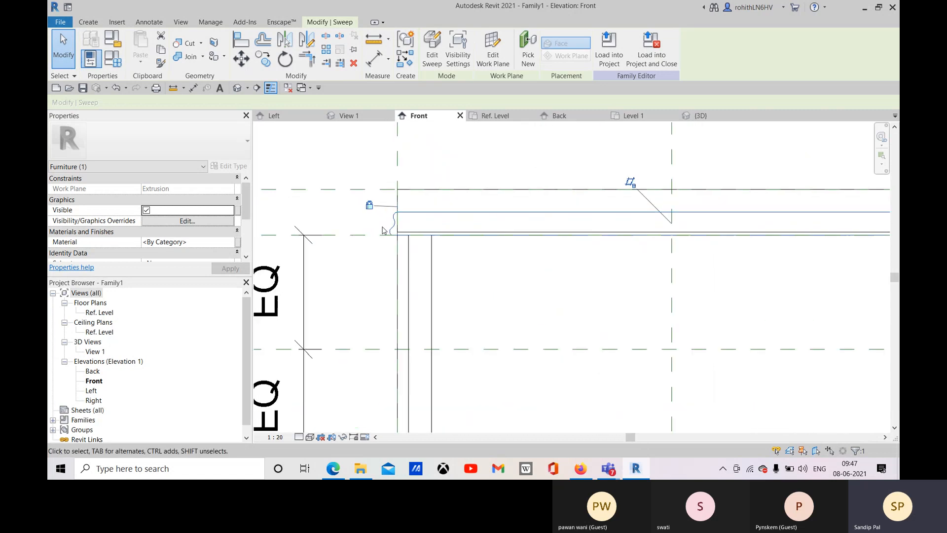
pyautogui.scroll(-4, 384, 230)
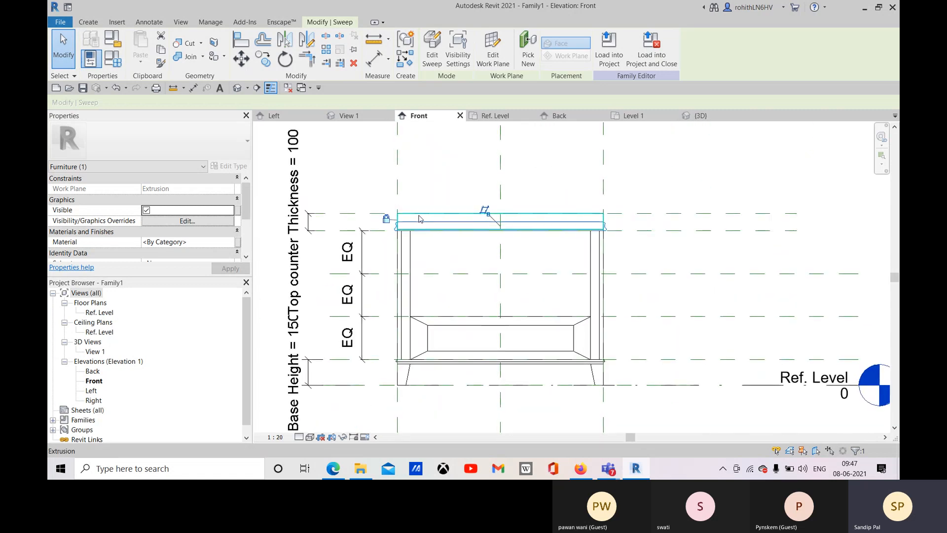
pyautogui.scroll(2, 418, 218)
pyautogui.scroll(-3, 381, 233)
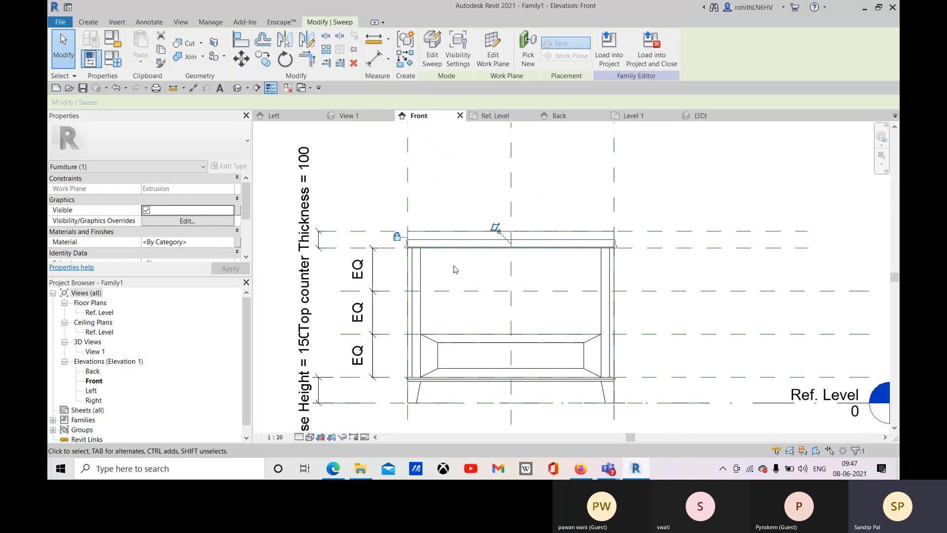
pyautogui.scroll(2, 440, 307)
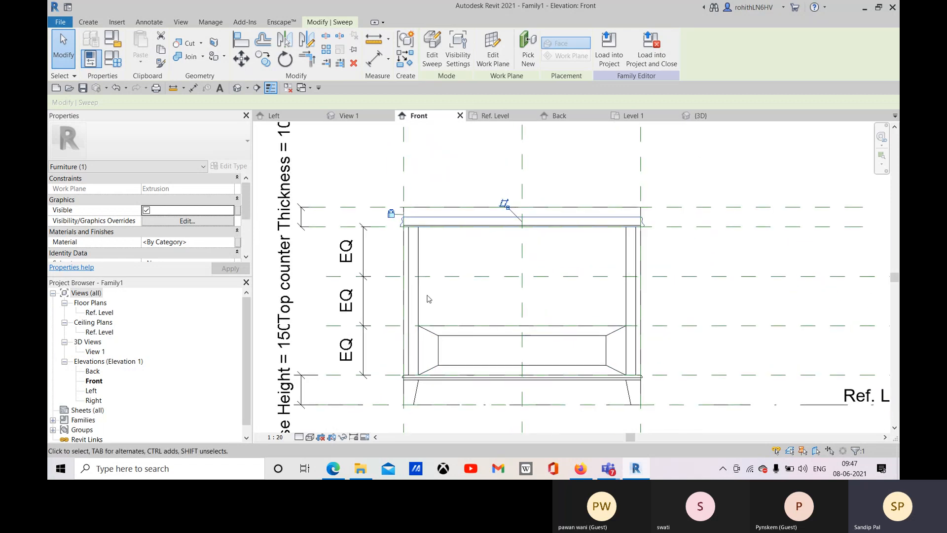
pyautogui.moveTo(364, 252); pyautogui.dragTo(373, 259, button='middle')
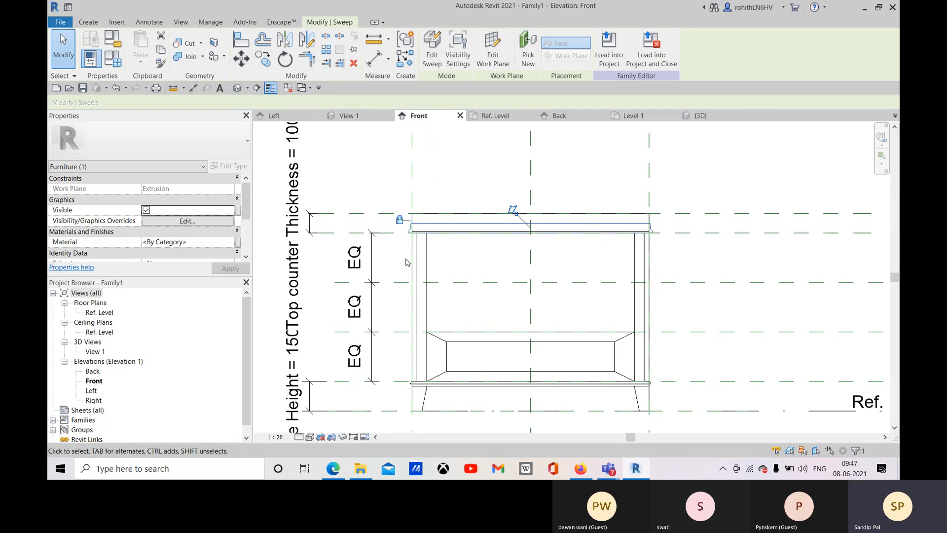
pyautogui.scroll(-2, 407, 264)
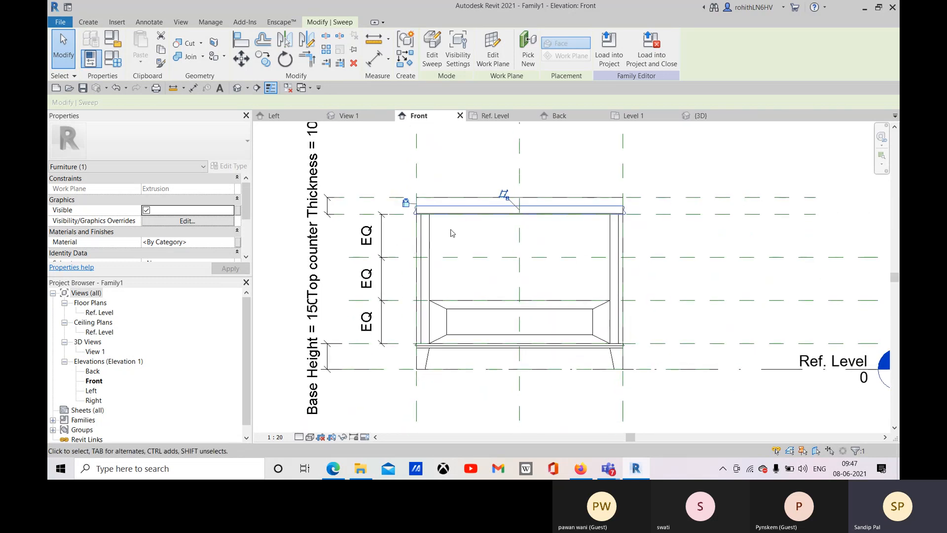
# Undo the top counter thickness change and delete the profiled sweep around the counter's edge.
pyautogui.press('Escape')
pyautogui.scroll(2, 403, 220)
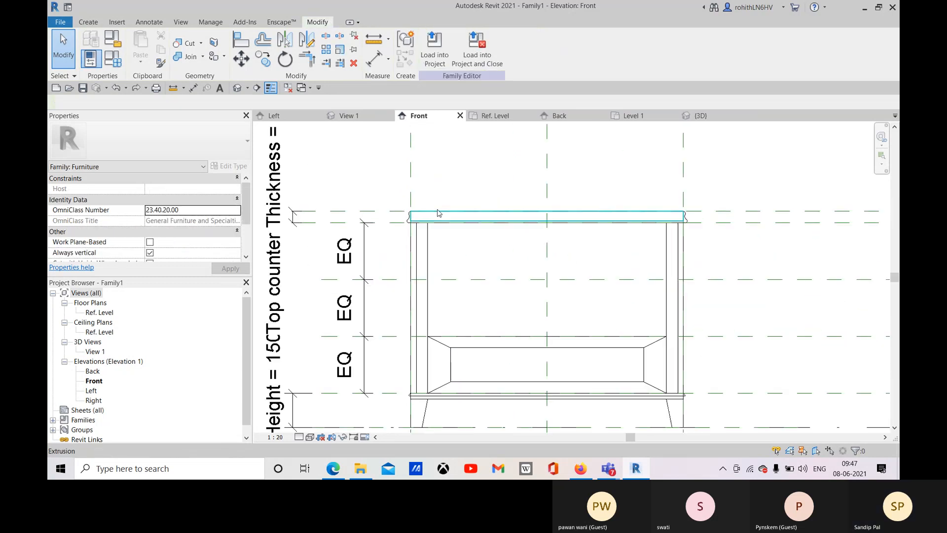
pyautogui.scroll(1, 403, 220)
pyautogui.click(413, 218)
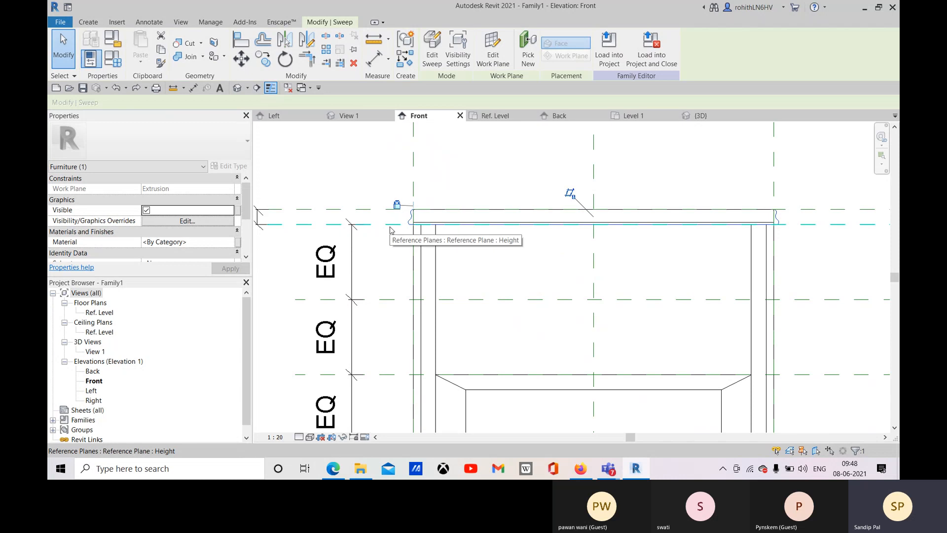
pyautogui.press('Escape')
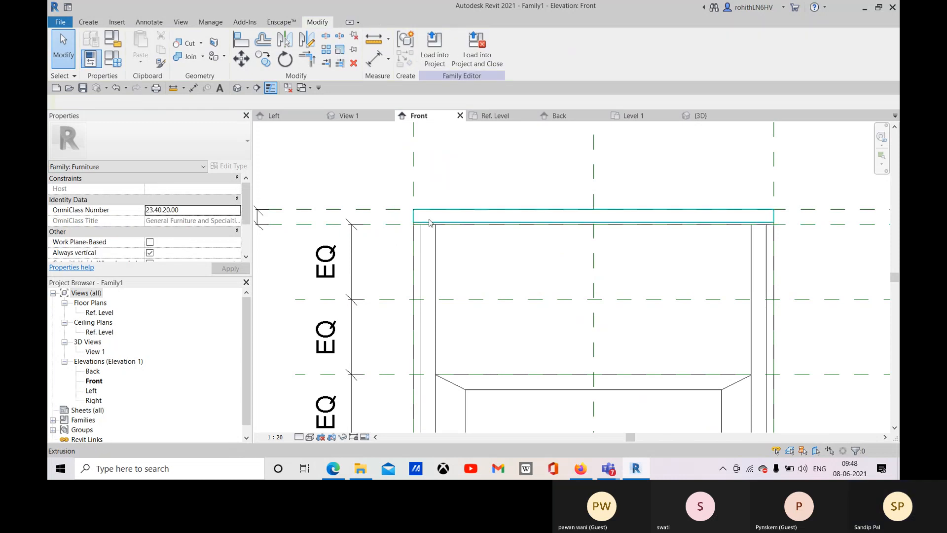
# Stretch the lower edge of the top counter extrusion down to the reference plane at the top of the cabinet body.
pyautogui.scroll(-2, 394, 231)
pyautogui.click(348, 115)
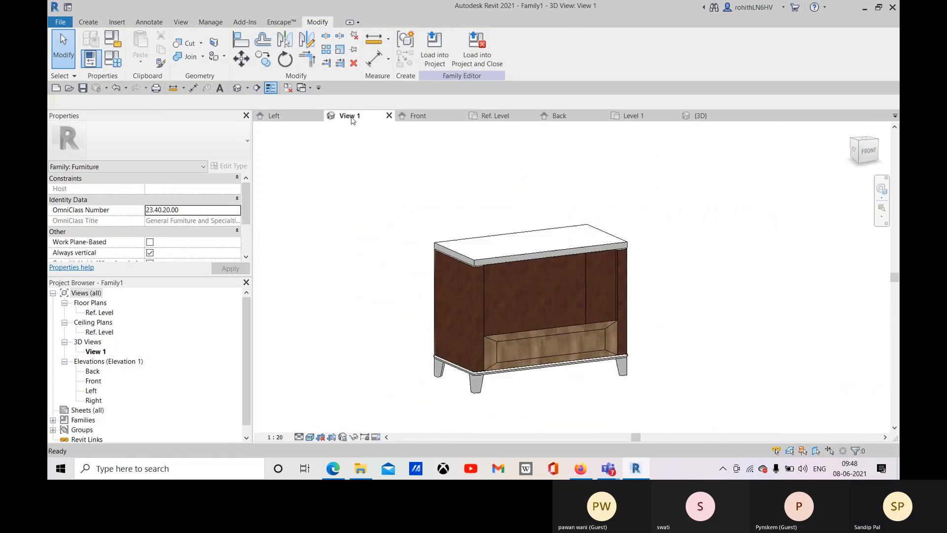
pyautogui.scroll(3, 492, 228)
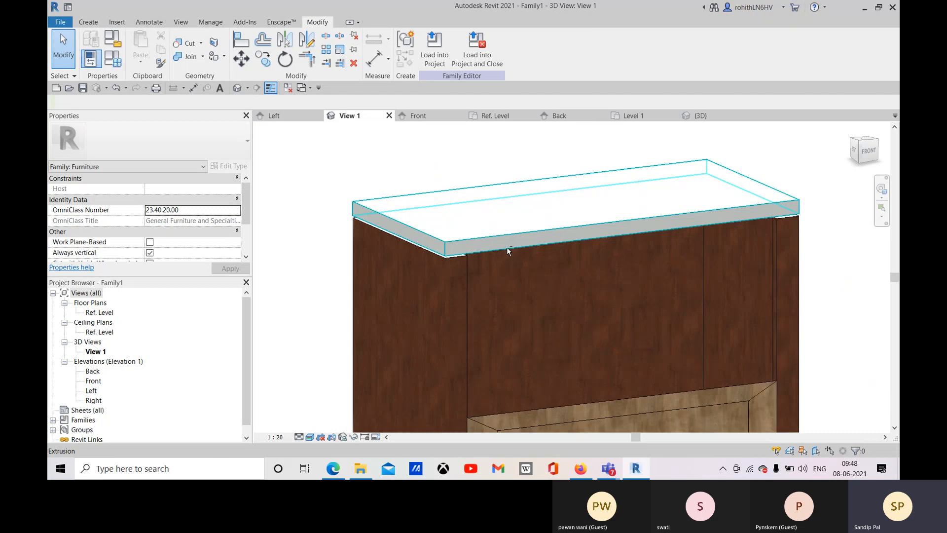
pyautogui.keyDown('shift'); pyautogui.moveTo(507, 247); pyautogui.dragTo(517, 275, button='middle'); pyautogui.keyUp('shift')
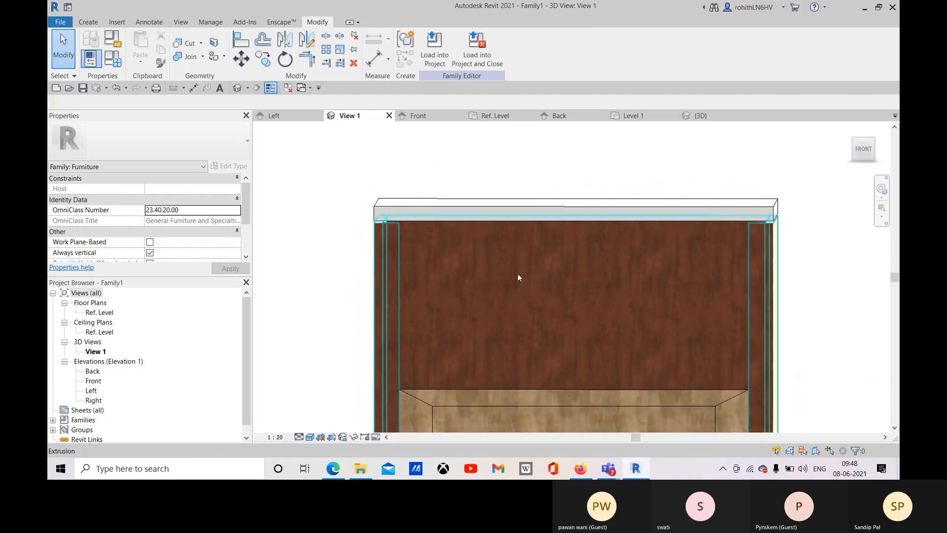
pyautogui.click(420, 116)
pyautogui.scroll(3, 449, 220)
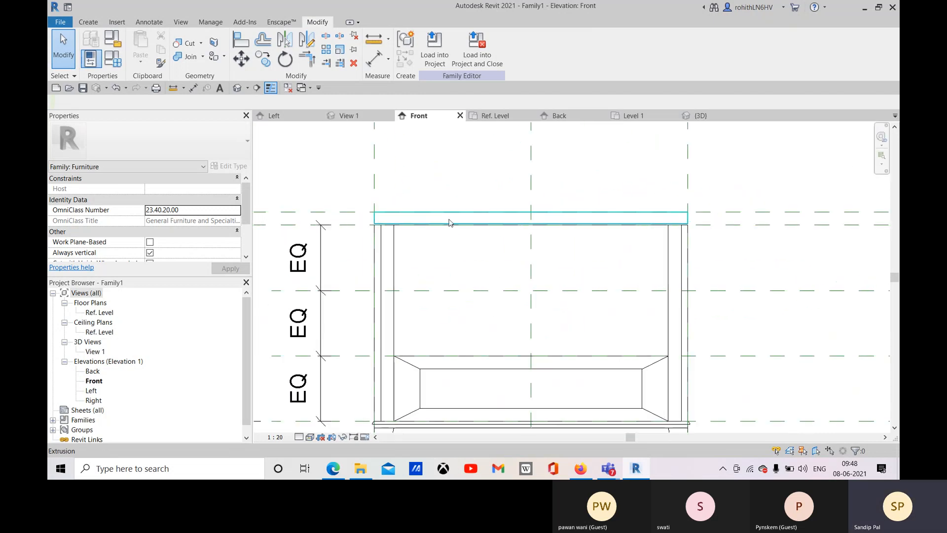
pyautogui.click(449, 220)
pyautogui.scroll(1, 529, 231)
pyautogui.scroll(1, 528, 230)
pyautogui.moveTo(534, 221); pyautogui.dragTo(535, 230)
pyautogui.scroll(-3, 567, 232)
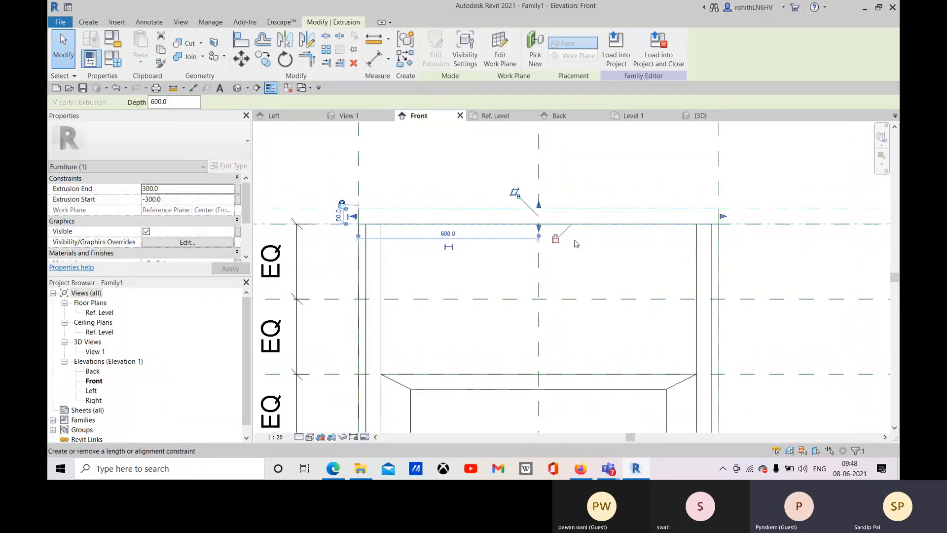
# Inspect the Top reference plane and how the counter sits on the cabinet body in the front elevation and 3D view.
pyautogui.click(572, 211)
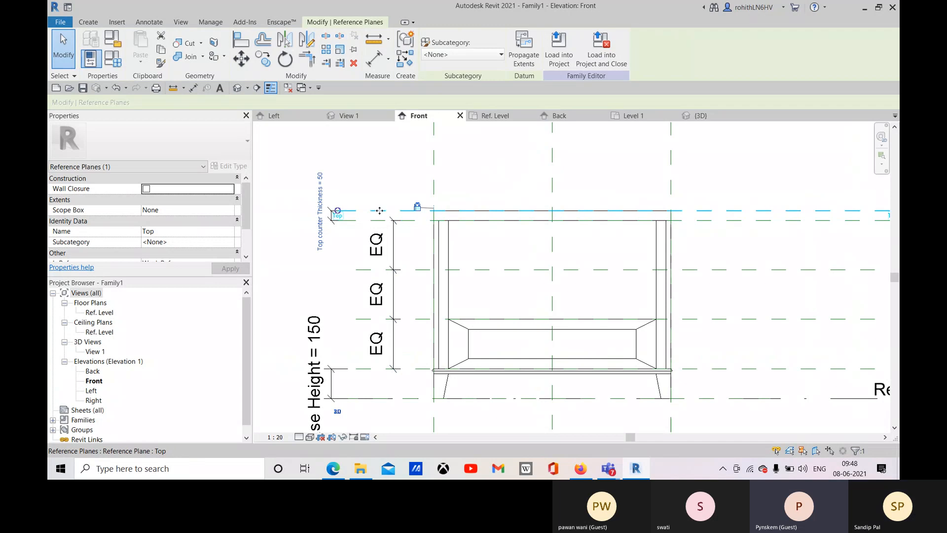
pyautogui.moveTo(381, 209); pyautogui.dragTo(389, 233, button='middle')
pyautogui.click(353, 163)
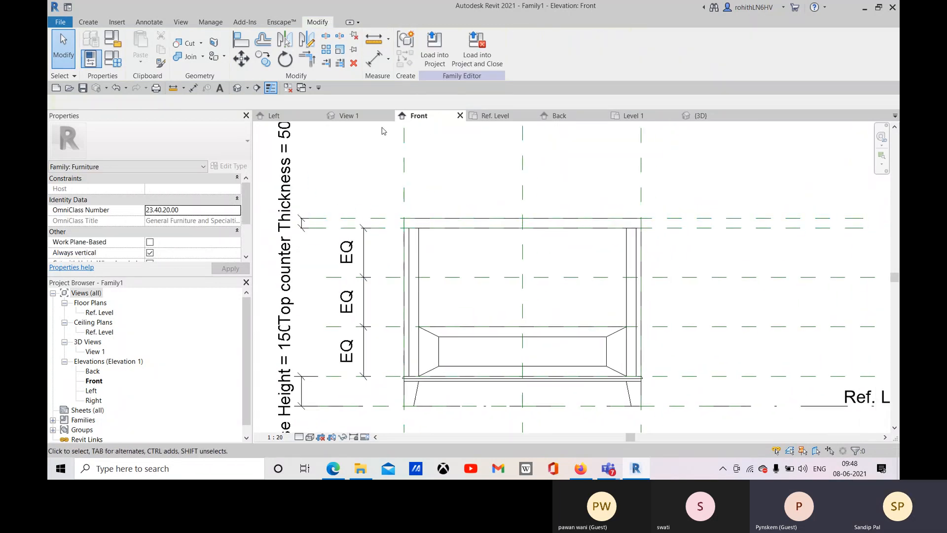
pyautogui.click(354, 119)
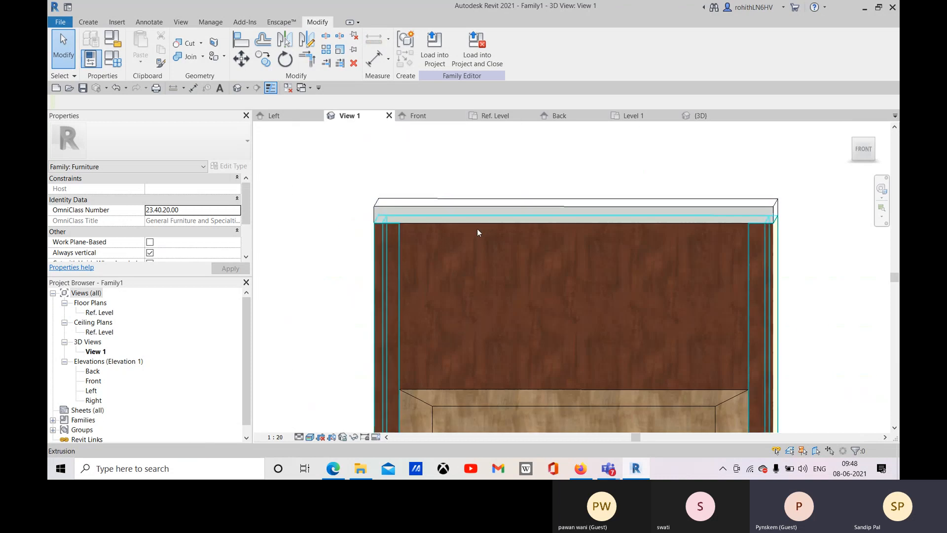
pyautogui.scroll(-3, 477, 229)
pyautogui.keyDown('shift'); pyautogui.moveTo(502, 231); pyautogui.dragTo(587, 287, button='middle'); pyautogui.keyUp('shift')
pyautogui.scroll(2, 479, 239)
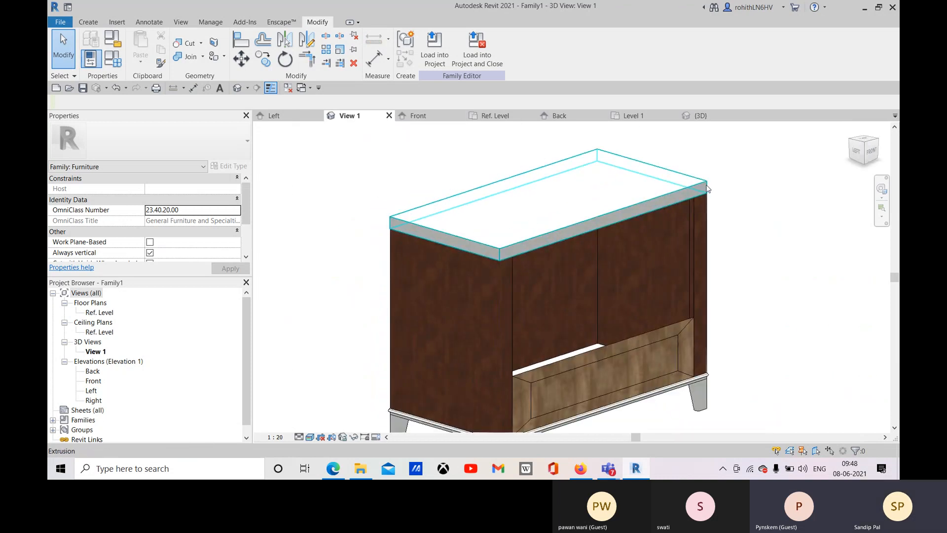
pyautogui.click(794, 410)
pyautogui.click(354, 262)
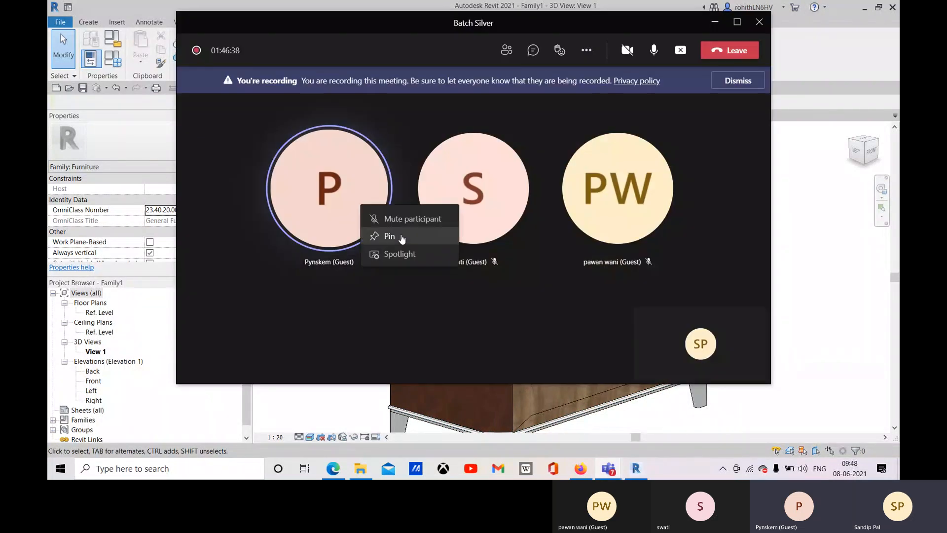
pyautogui.click(723, 22)
# Start a sweep in the 3D view and pick the four upper edges of the top counter as its path.
pyautogui.keyDown('shift'); pyautogui.moveTo(521, 253); pyautogui.dragTo(444, 258, button='middle'); pyautogui.keyUp('shift')
pyautogui.click(446, 258)
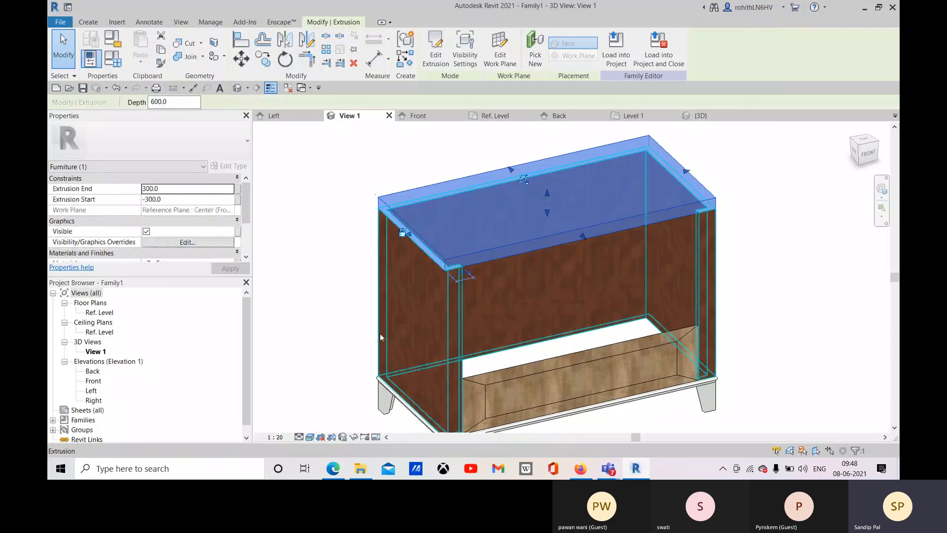
pyautogui.click(298, 226)
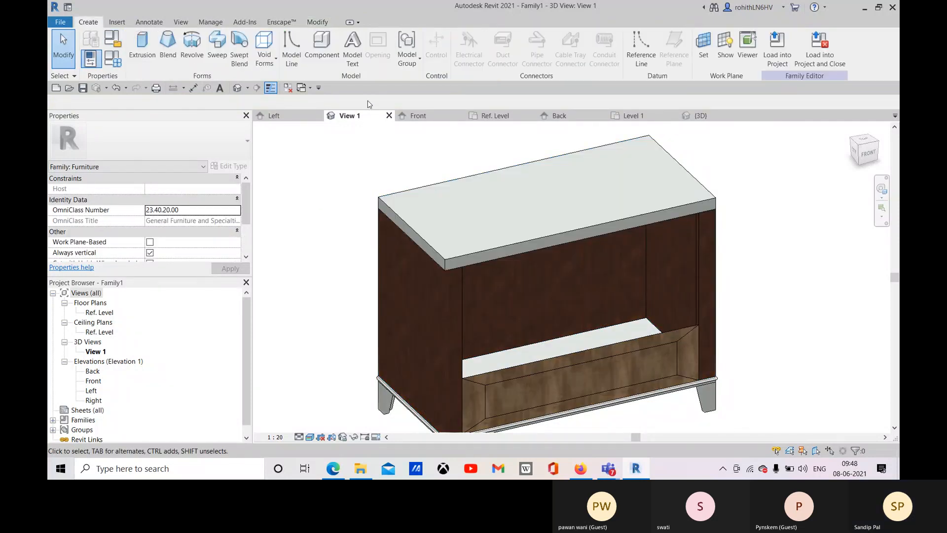
pyautogui.click(217, 47)
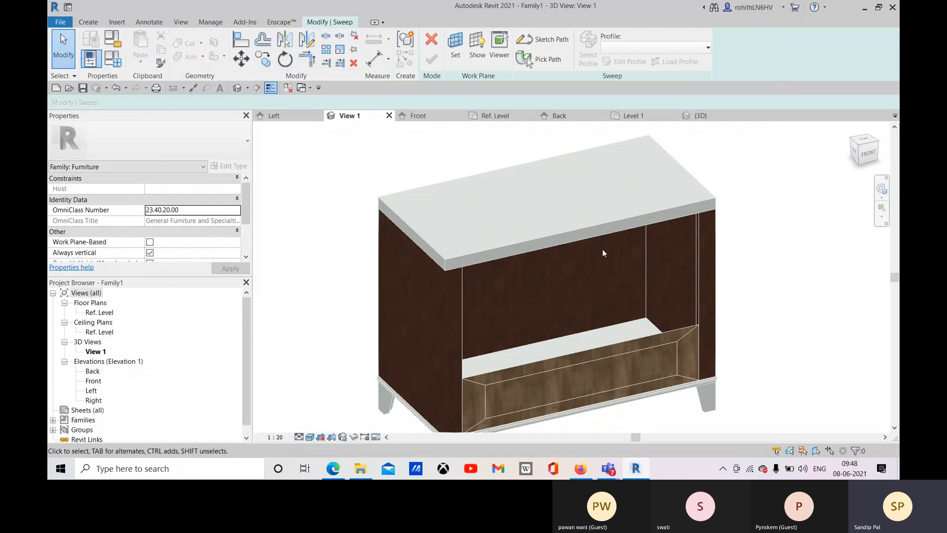
pyautogui.moveTo(508, 264); pyautogui.dragTo(498, 277, button='middle')
pyautogui.click(529, 60)
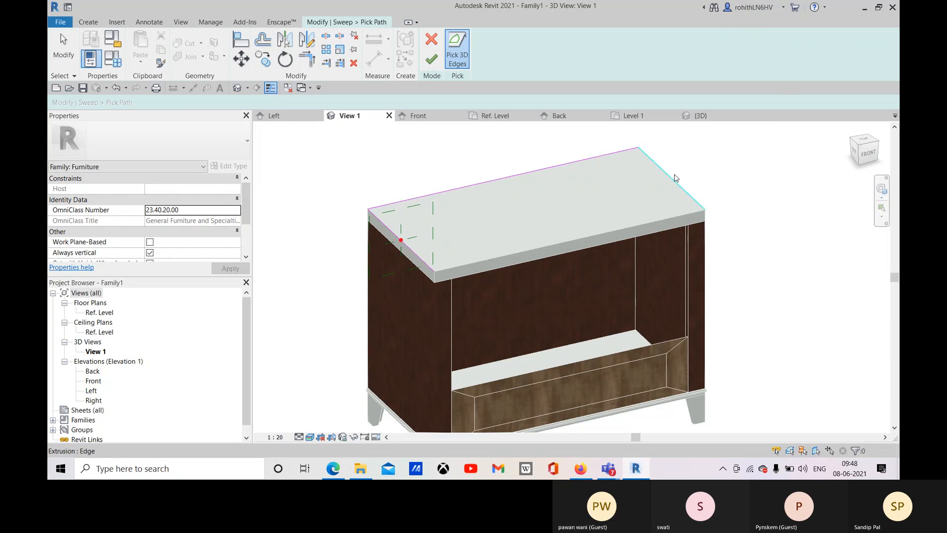
pyautogui.moveTo(635, 263); pyautogui.dragTo(637, 257, button='middle')
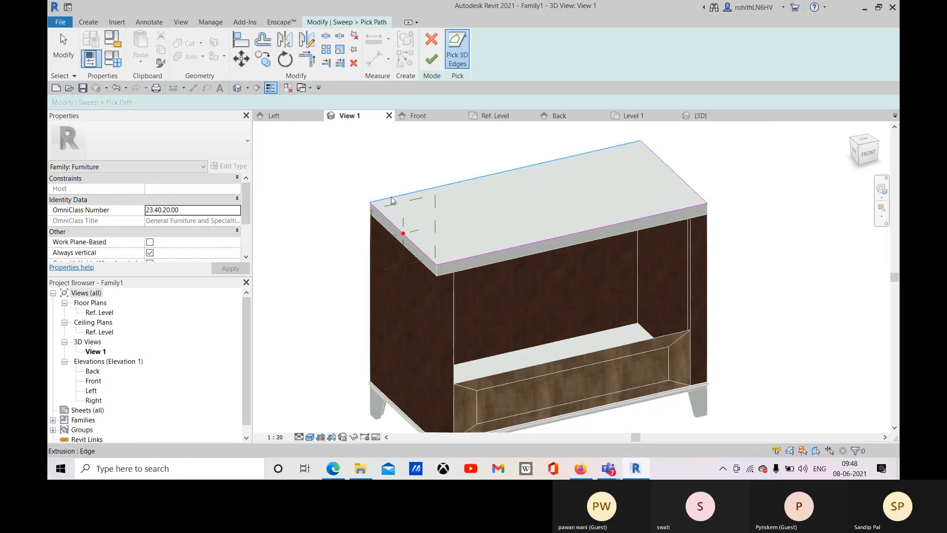
pyautogui.click(431, 60)
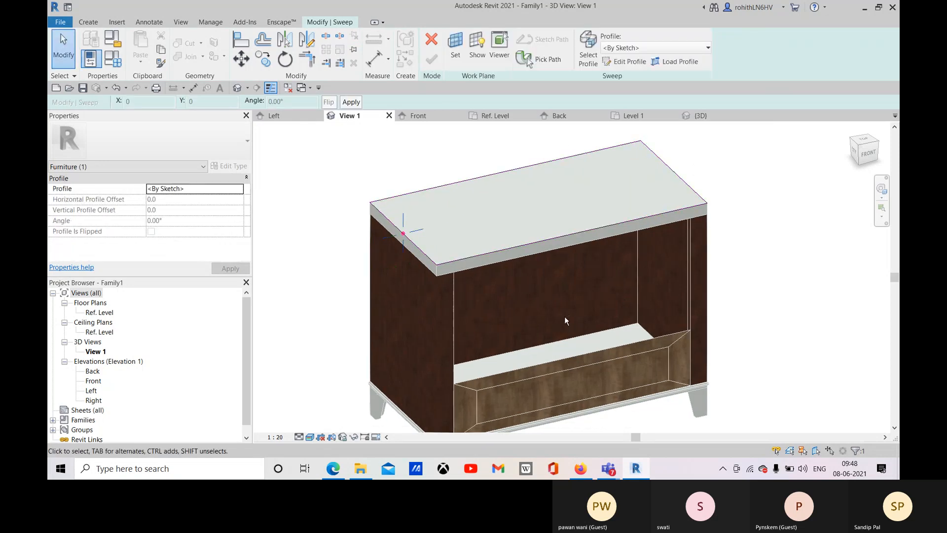
# Begin the sweep profile in the front elevation with a 25 mm line down the counter's side and a 25 mm horizontal line outwards.
pyautogui.keyDown('shift'); pyautogui.moveTo(565, 320); pyautogui.dragTo(453, 279, button='middle'); pyautogui.keyUp('shift')
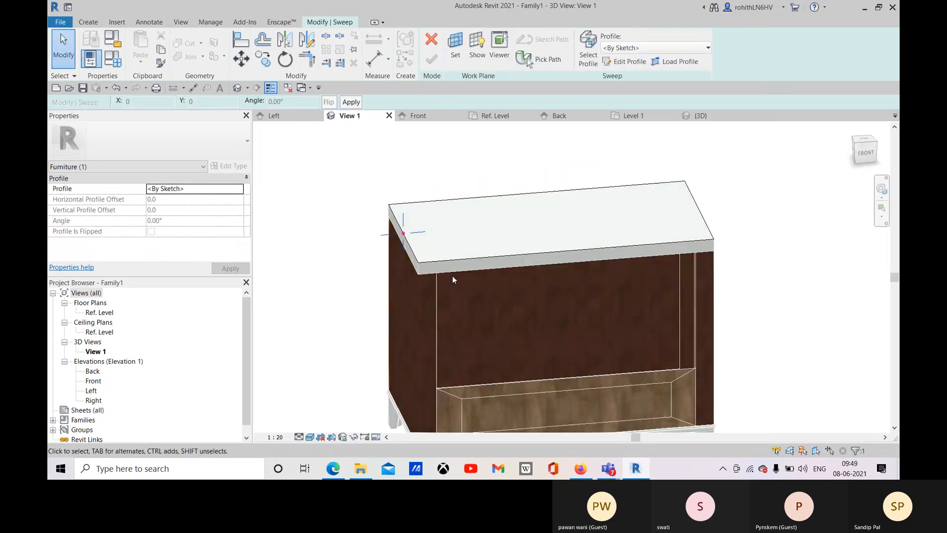
pyautogui.click(419, 115)
pyautogui.click(624, 62)
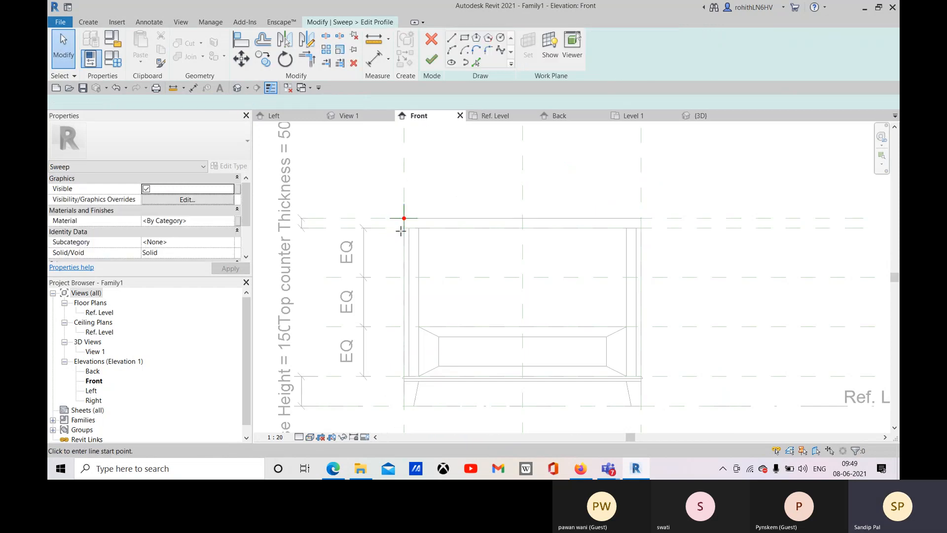
pyautogui.scroll(6, 403, 219)
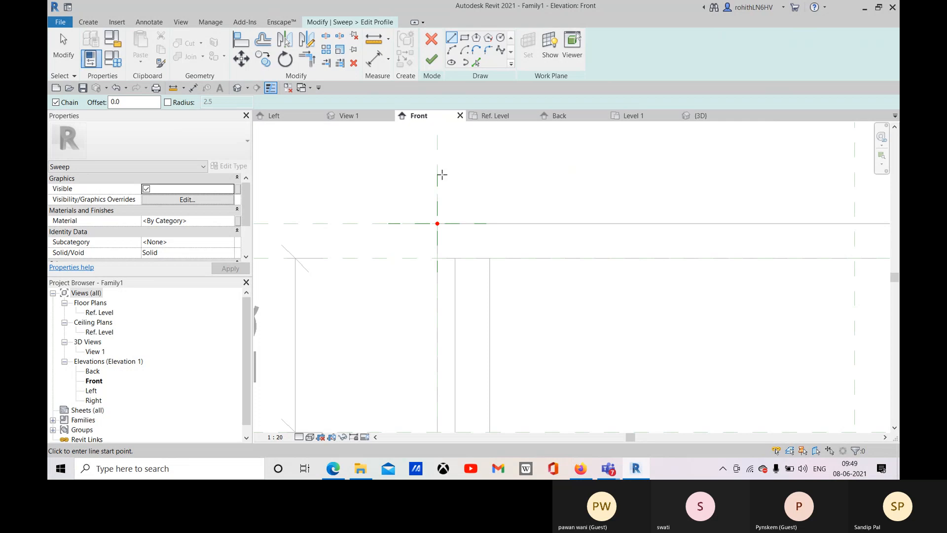
pyautogui.click(438, 223)
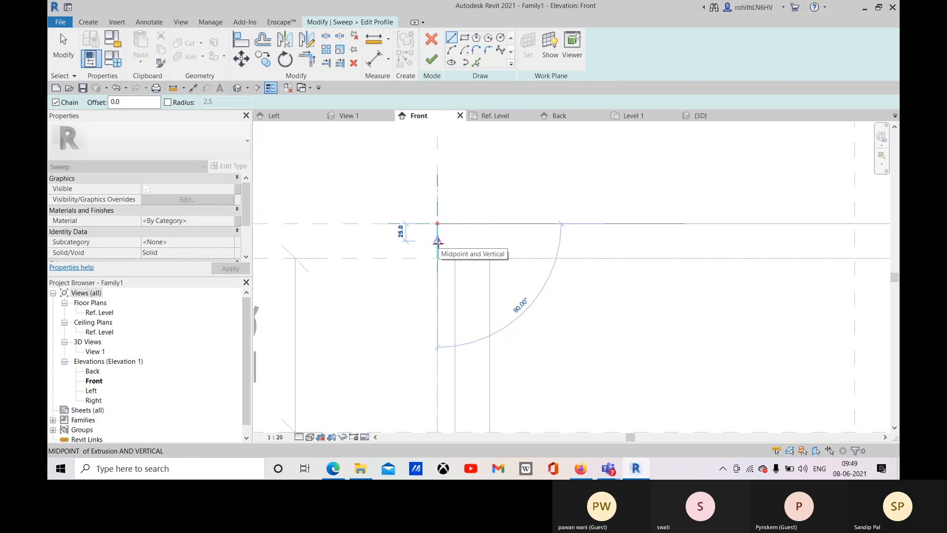
pyautogui.click(438, 241)
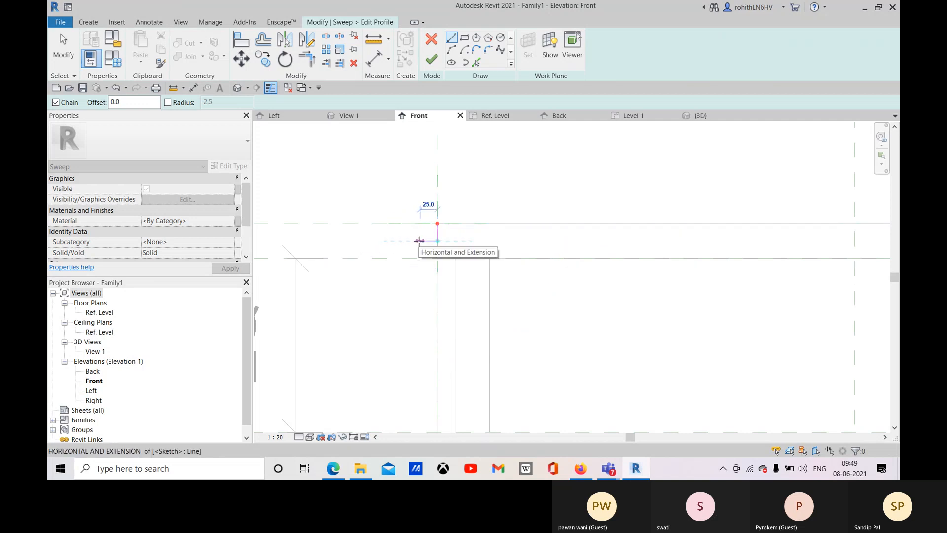
pyautogui.click(419, 241)
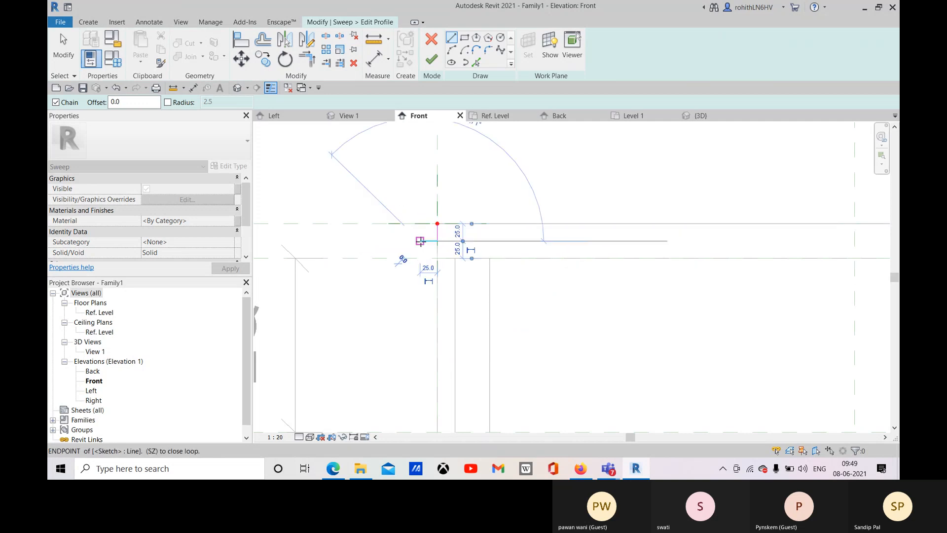
pyautogui.scroll(2, 422, 243)
# Close the profile with a convex arc of about 10.6 mm radius and tangent arcs curving up to the counter's upper corner.
pyautogui.click(452, 50)
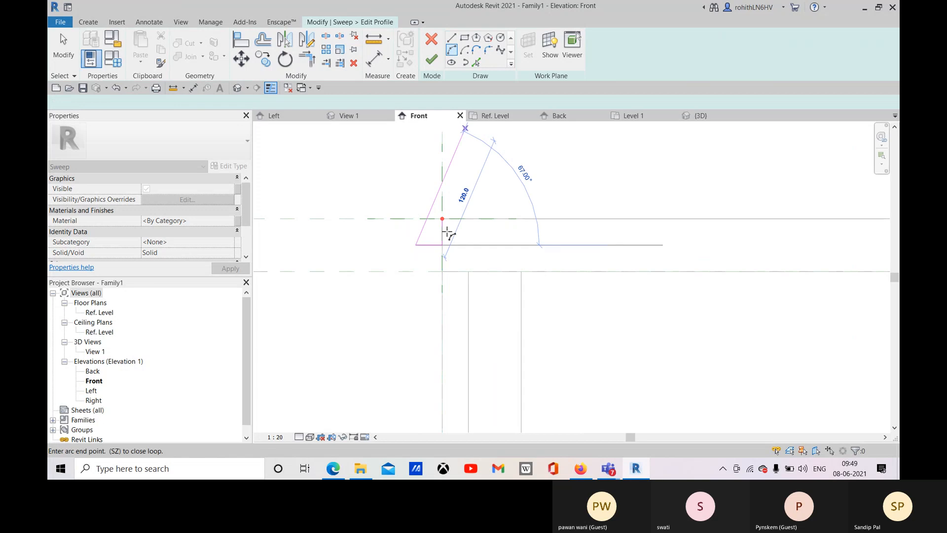
pyautogui.scroll(2, 442, 219)
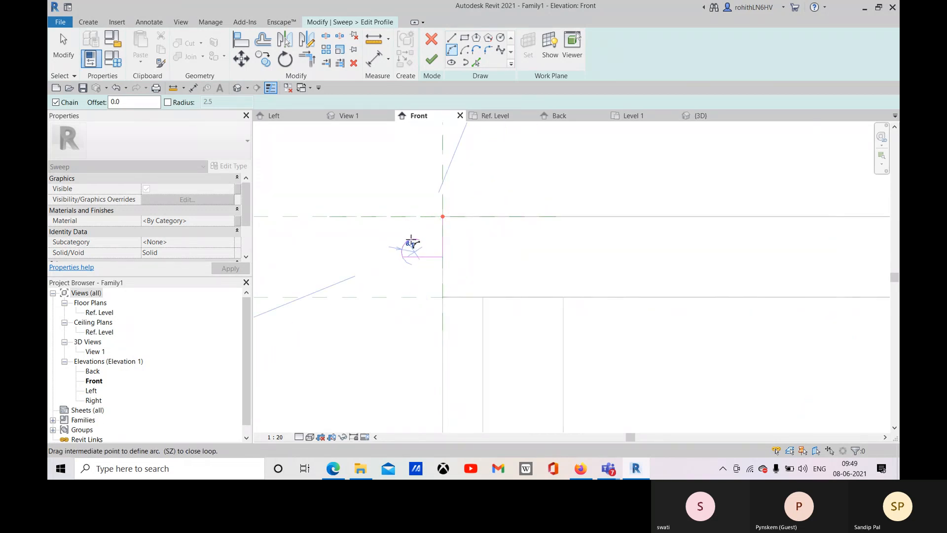
pyautogui.scroll(2, 412, 241)
pyautogui.click(415, 242)
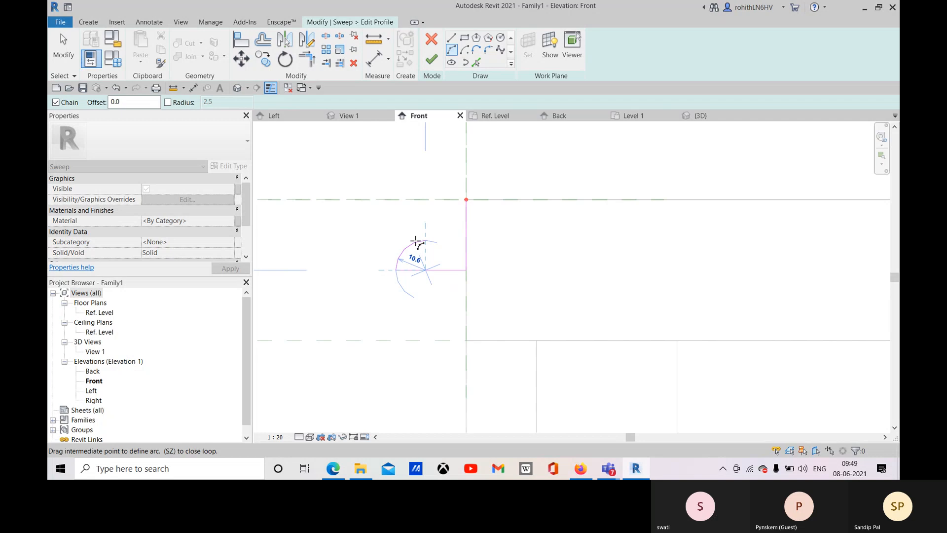
pyautogui.click(416, 242)
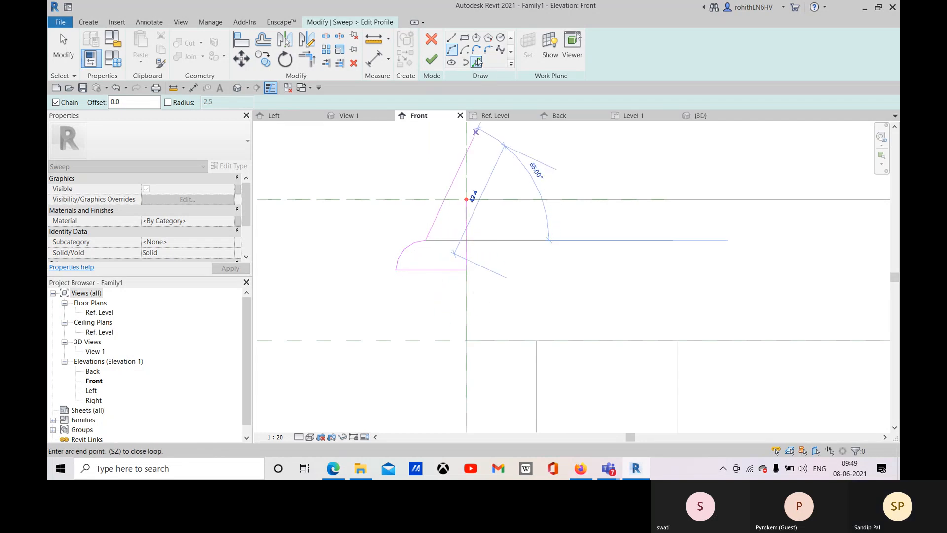
pyautogui.click(475, 49)
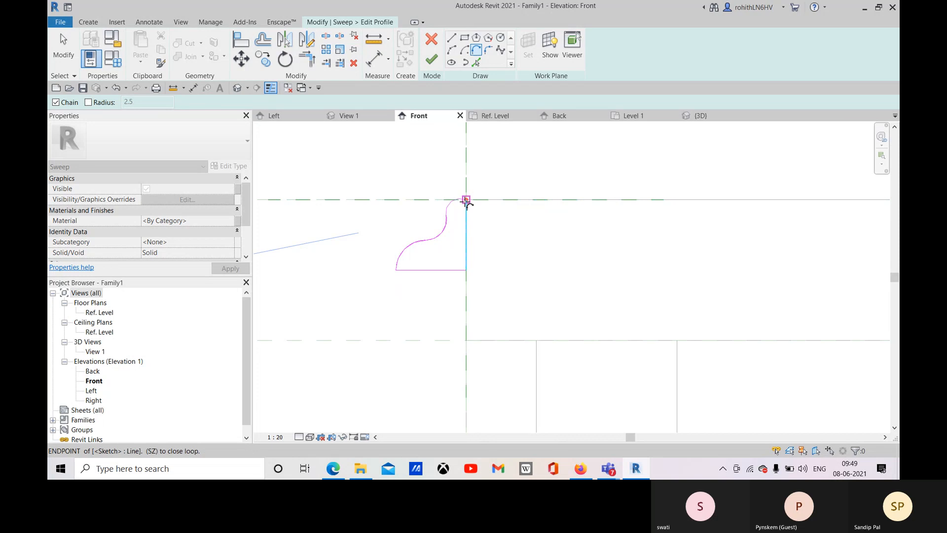
pyautogui.click(466, 200)
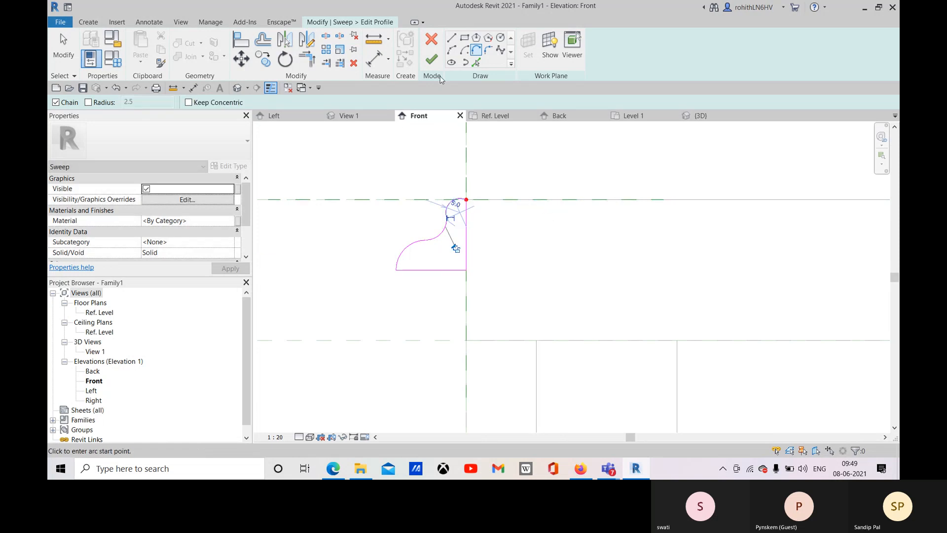
# Finish the profile sketch and complete the sweep around the top counter's edge.
pyautogui.click(432, 59)
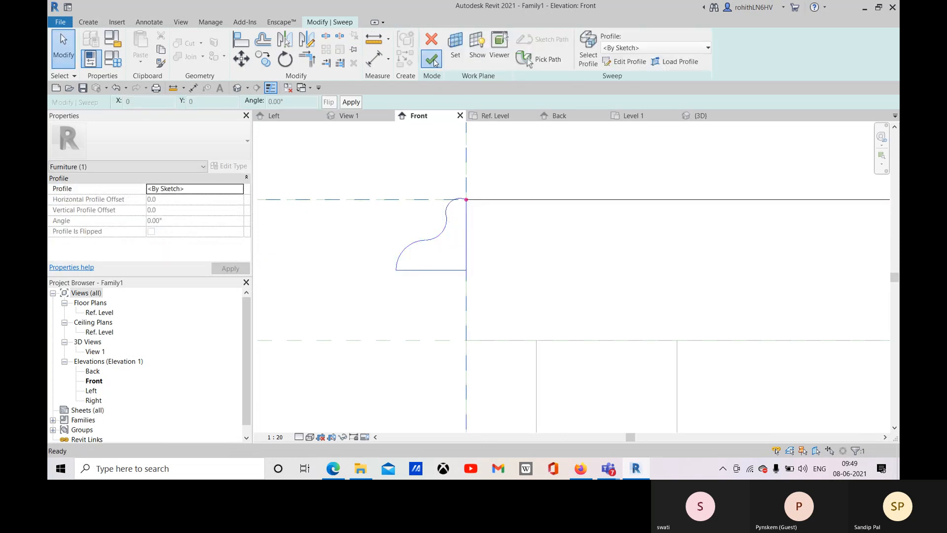
pyautogui.click(434, 59)
pyautogui.click(526, 276)
pyautogui.scroll(-5, 565, 297)
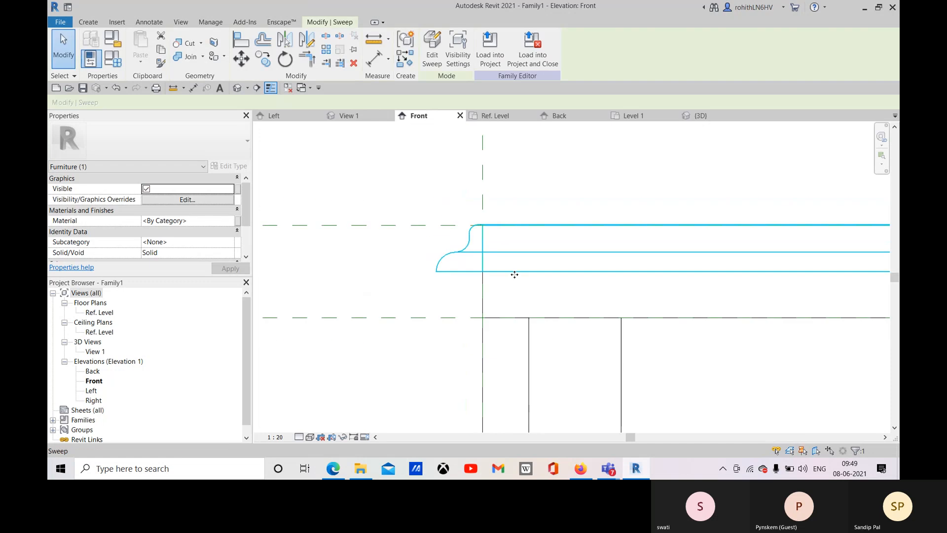
pyautogui.scroll(-3, 565, 297)
pyautogui.moveTo(572, 290); pyautogui.dragTo(505, 249, button='middle')
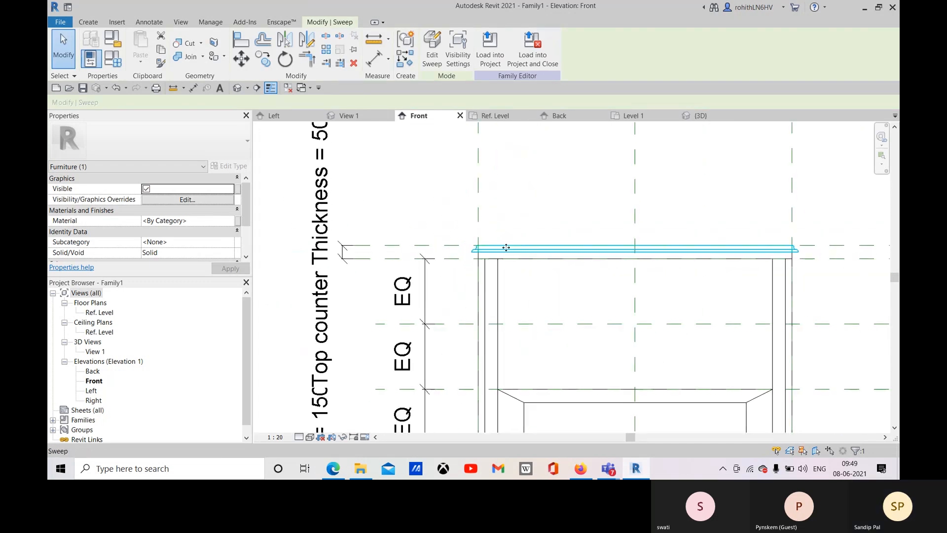
# Examine the new edge sweep against the top counter extrusion up close in the 3D view.
pyautogui.click(357, 117)
pyautogui.press('Escape')
pyautogui.keyDown('shift'); pyautogui.moveTo(433, 218); pyautogui.dragTo(392, 230, button='middle'); pyautogui.keyUp('shift')
pyautogui.scroll(2, 418, 243)
pyautogui.scroll(2, 385, 235)
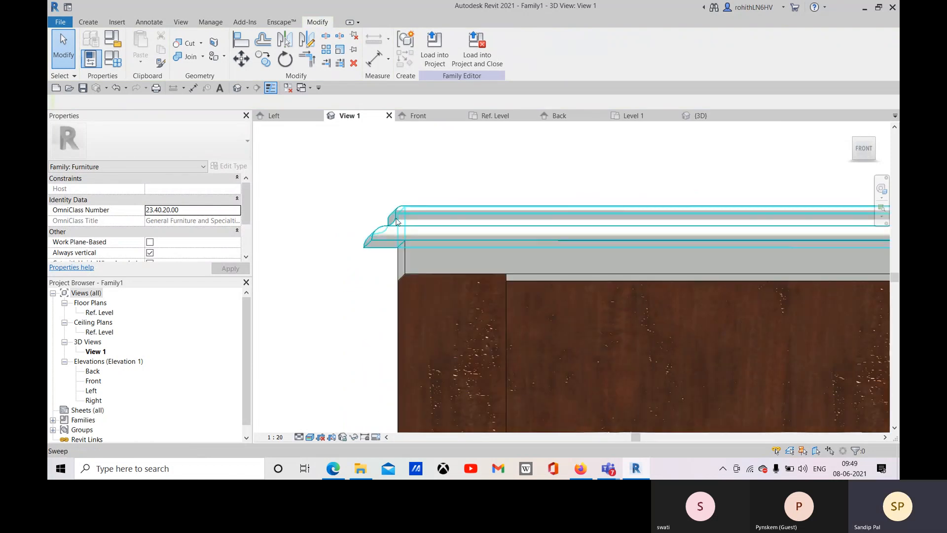
pyautogui.click(387, 235)
pyautogui.click(372, 250)
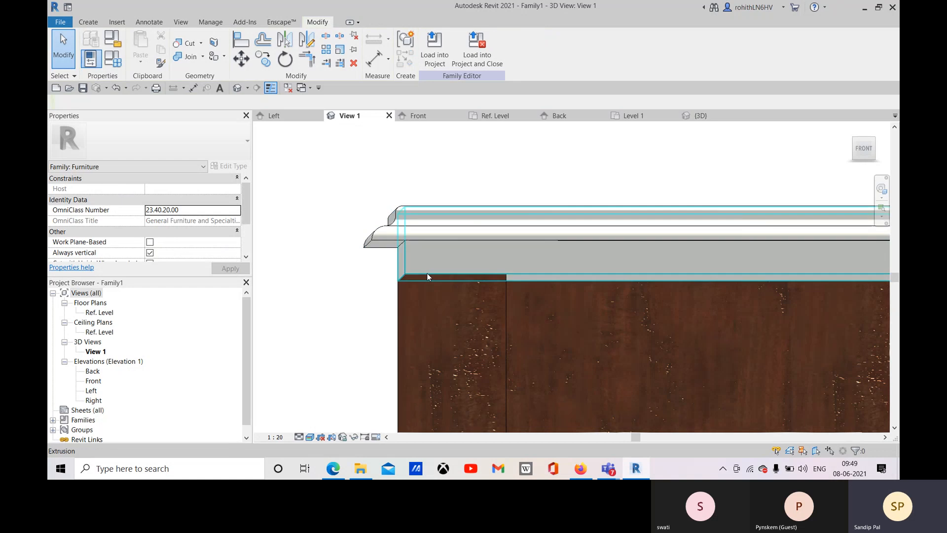
# Set the Top counter Thickness parameter to 25 in the family types and apply it.
pyautogui.click(113, 58)
pyautogui.click(233, 262)
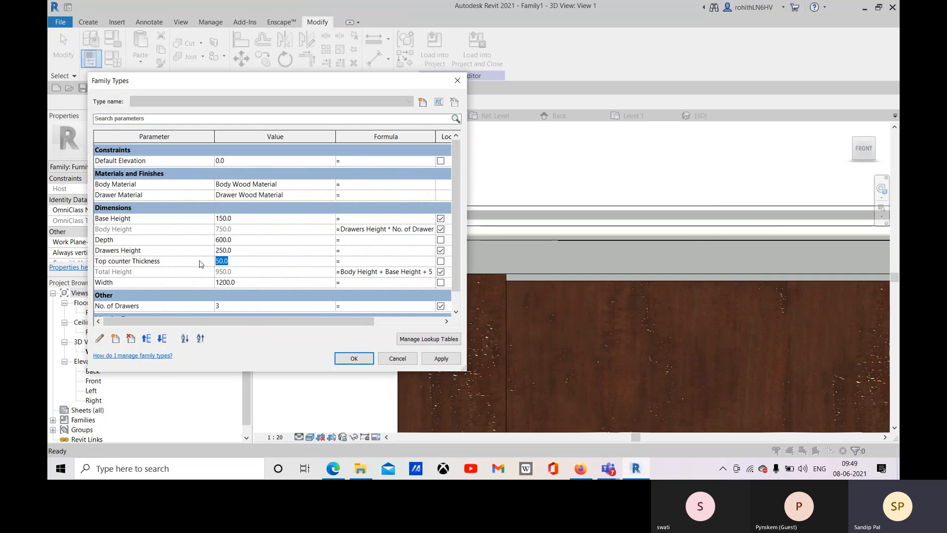
pyautogui.write('25')
pyautogui.click(441, 362)
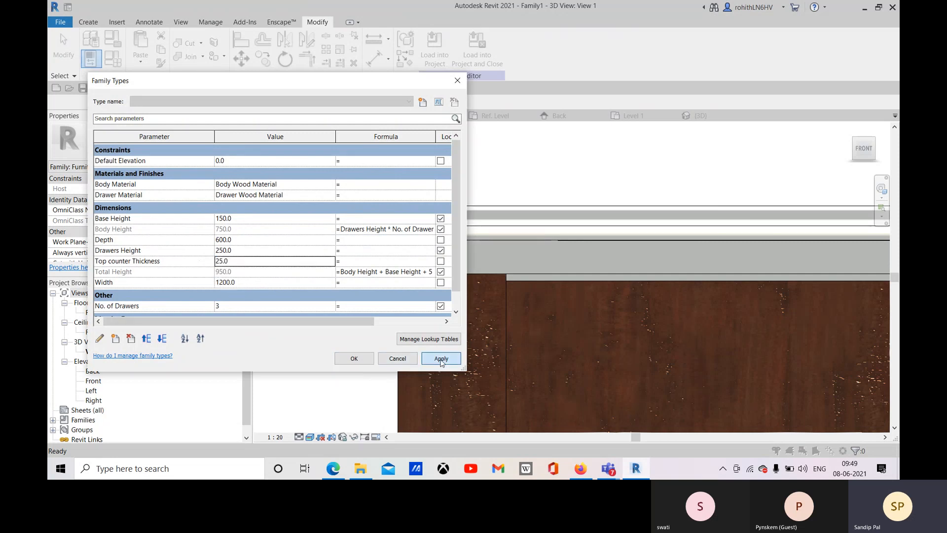
# Set the Top counter Thickness parameter to 100 in the family types and apply it.
pyautogui.click(354, 359)
pyautogui.scroll(2, 311, 296)
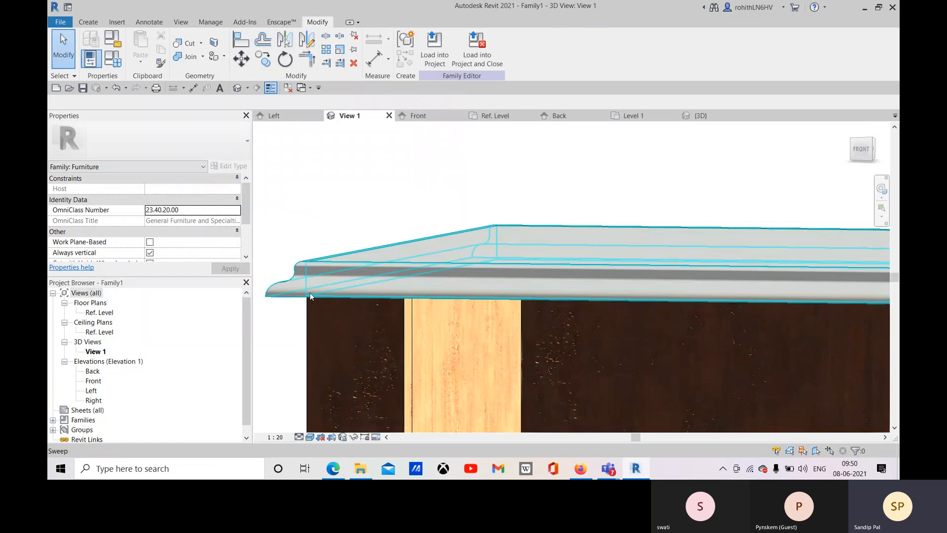
pyautogui.moveTo(310, 296); pyautogui.dragTo(361, 287, button='middle')
pyautogui.click(350, 278)
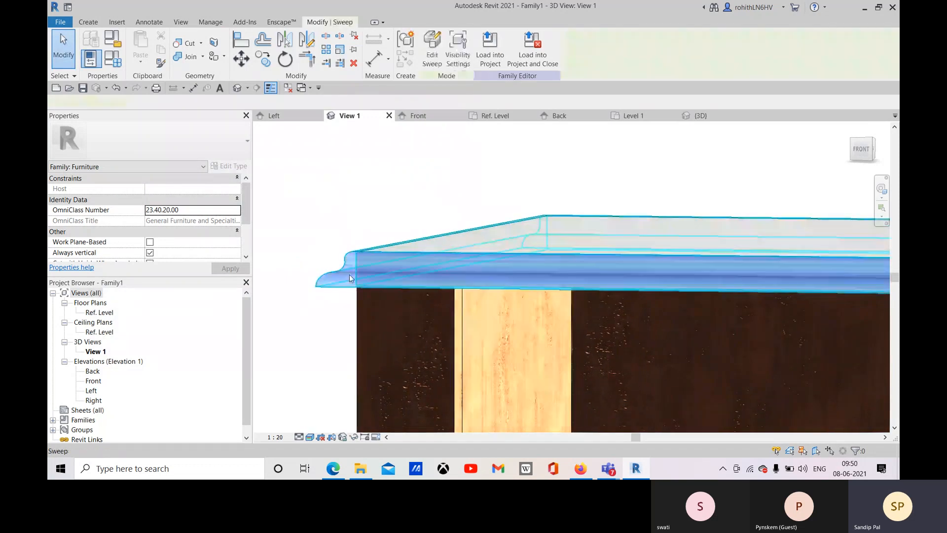
pyautogui.click(113, 60)
pyautogui.click(242, 261)
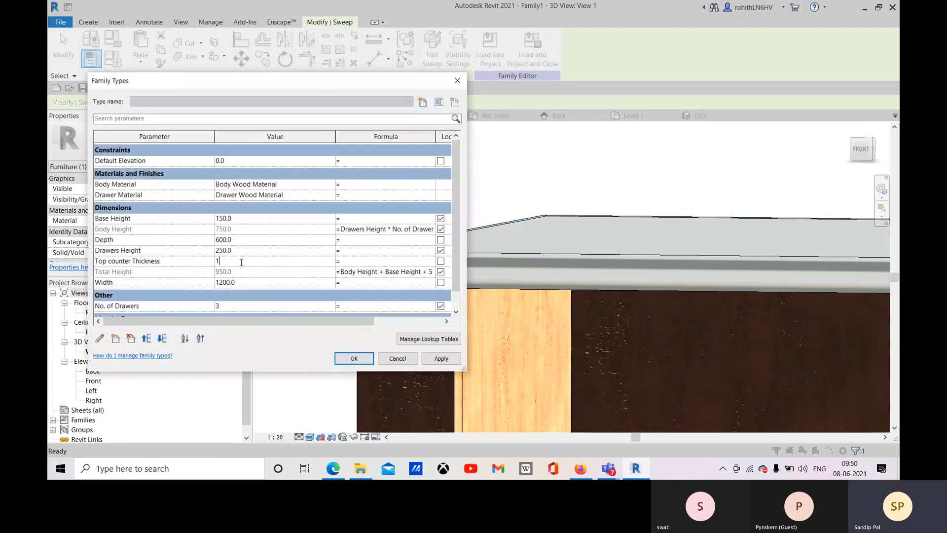
pyautogui.write('100')
pyautogui.click(441, 358)
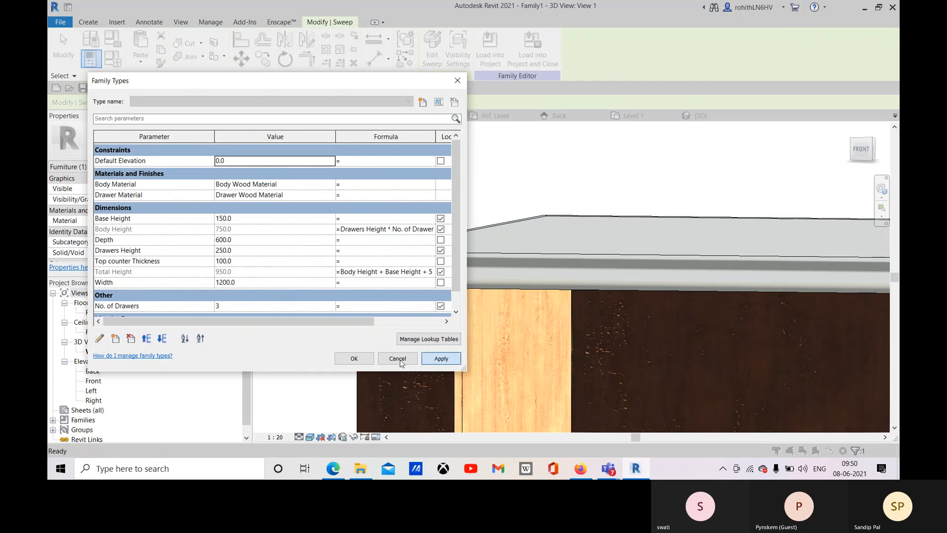
pyautogui.click(348, 360)
# Examine how the edge sweep sits against the thickened top counter extrusion from several sides in the 3D view.
pyautogui.scroll(-3, 356, 185)
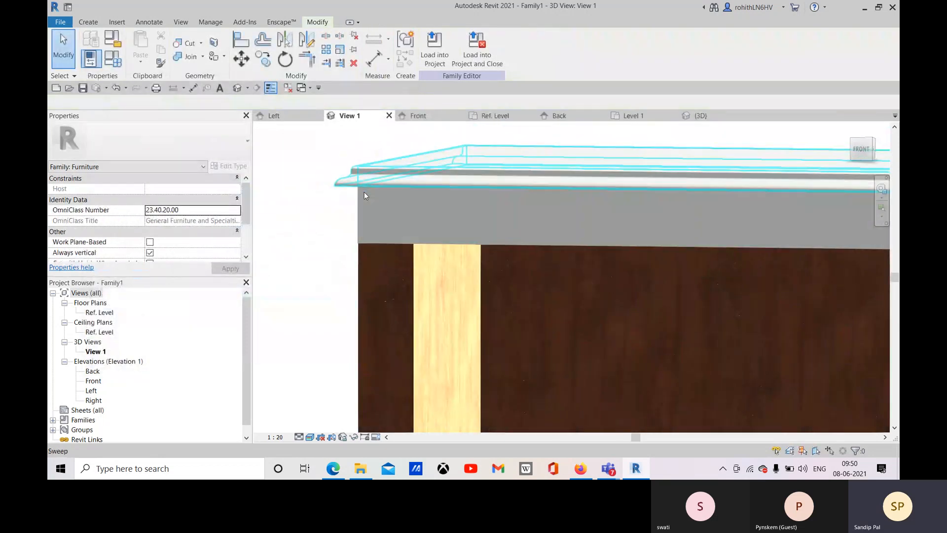
pyautogui.keyDown('shift'); pyautogui.moveTo(398, 225); pyautogui.dragTo(466, 230, button='middle'); pyautogui.keyUp('shift')
pyautogui.scroll(-5, 482, 195)
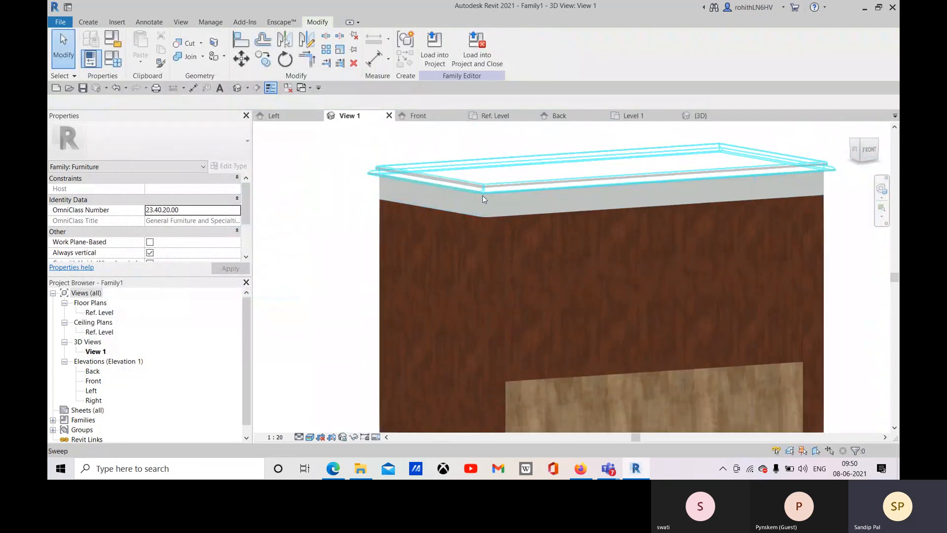
pyautogui.keyDown('shift'); pyautogui.moveTo(614, 217); pyautogui.dragTo(481, 235, button='middle'); pyautogui.keyUp('shift')
pyautogui.scroll(5, 476, 212)
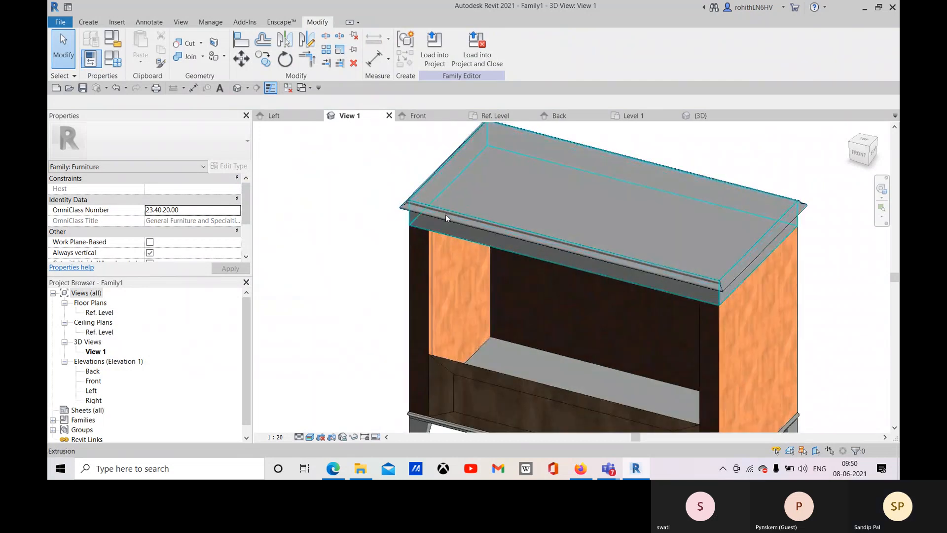
pyautogui.scroll(-3, 547, 272)
pyautogui.keyDown('shift'); pyautogui.moveTo(557, 295); pyautogui.dragTo(466, 206, button='middle'); pyautogui.keyUp('shift')
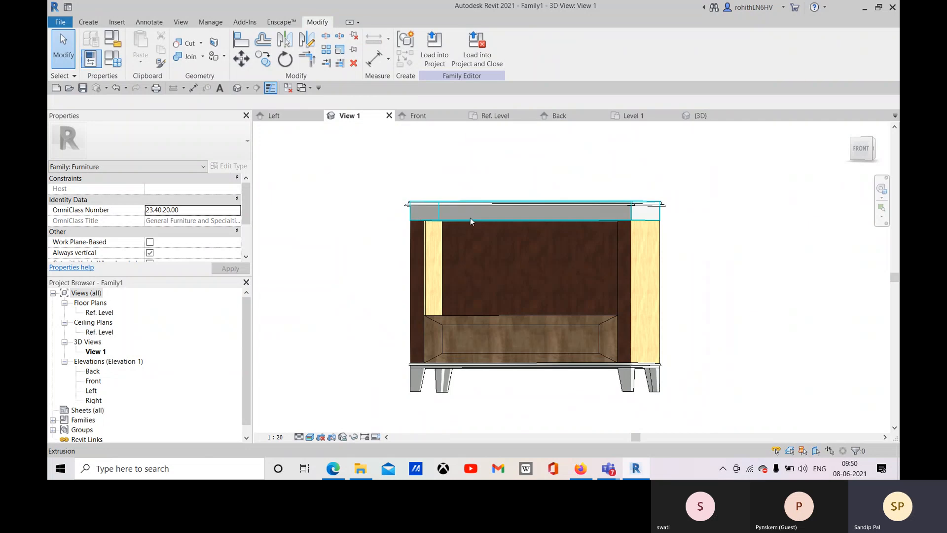
pyautogui.click(473, 217)
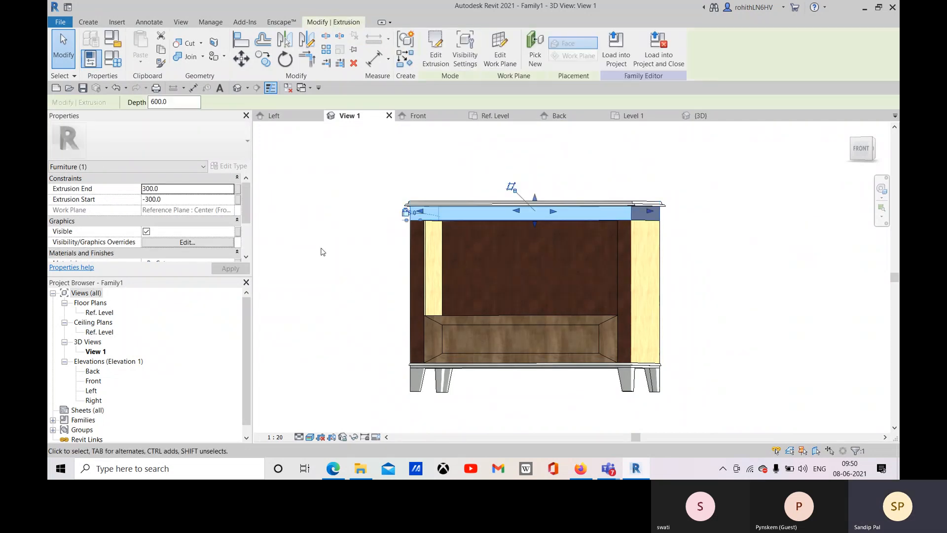
pyautogui.click(321, 249)
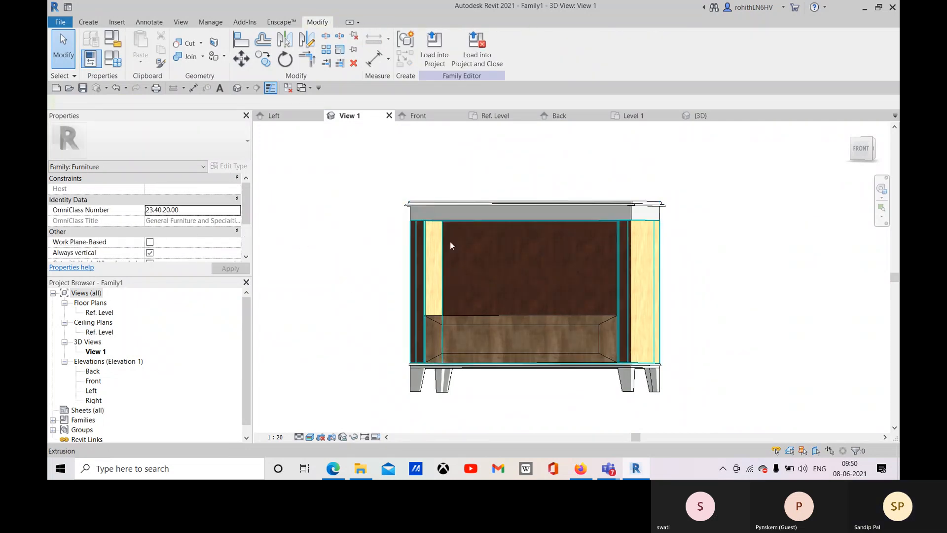
pyautogui.click(434, 214)
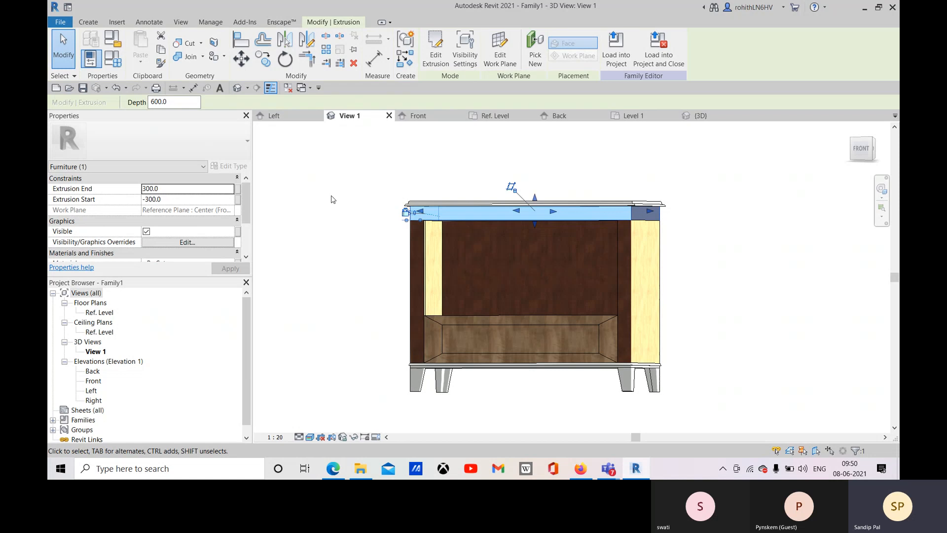
pyautogui.click(323, 200)
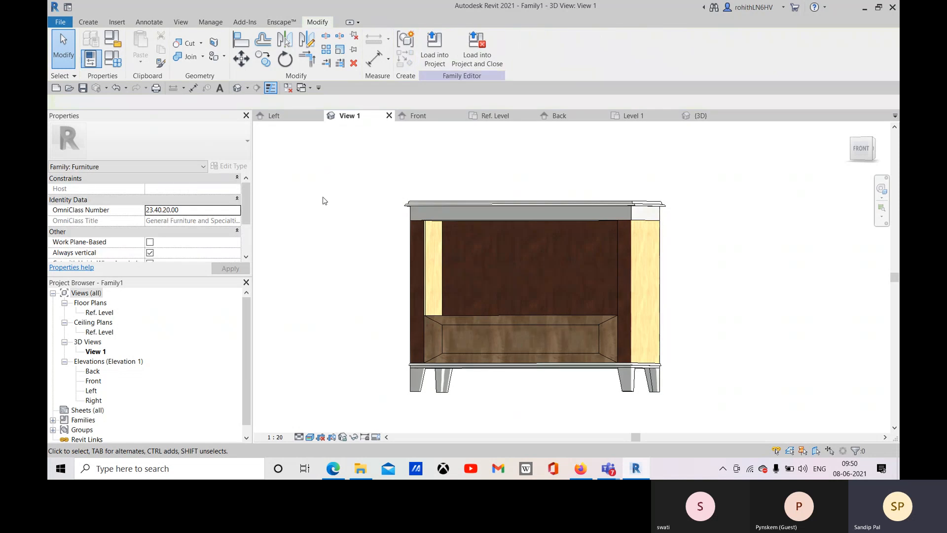
# Return the Top counter Thickness parameter to 25, apply it and check the cabinet and its family parameters.
pyautogui.click(113, 58)
pyautogui.click(237, 261)
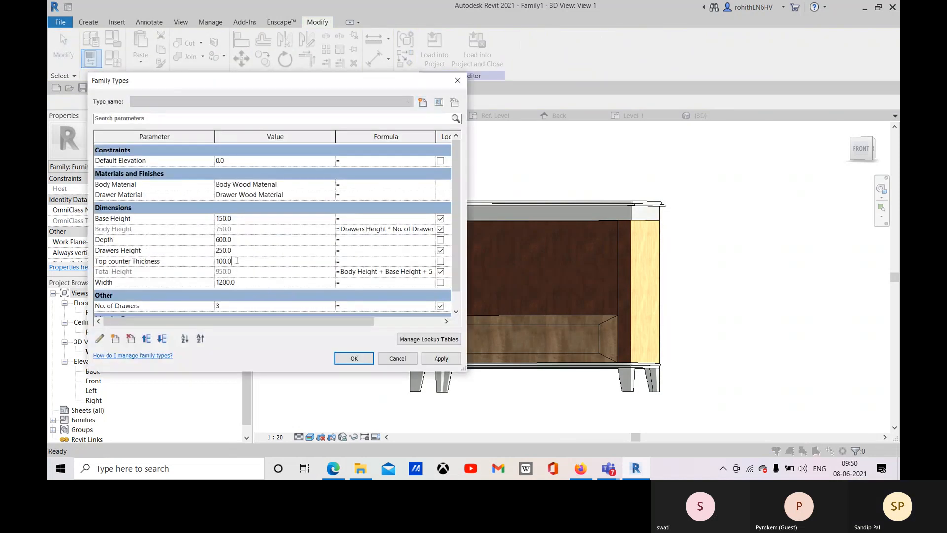
pyautogui.write('25')
pyautogui.click(451, 362)
pyautogui.click(353, 358)
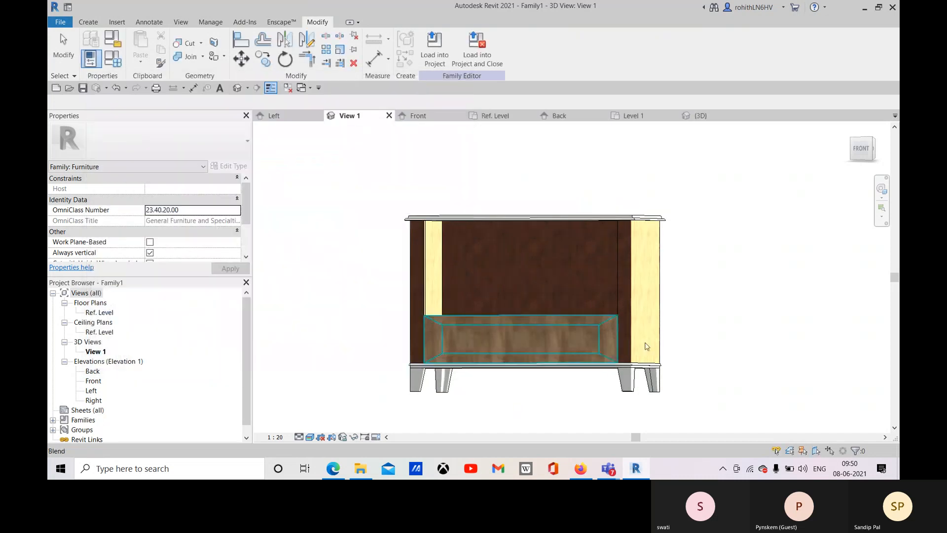
pyautogui.keyDown('shift'); pyautogui.moveTo(735, 301); pyautogui.dragTo(548, 311, button='middle'); pyautogui.keyUp('shift')
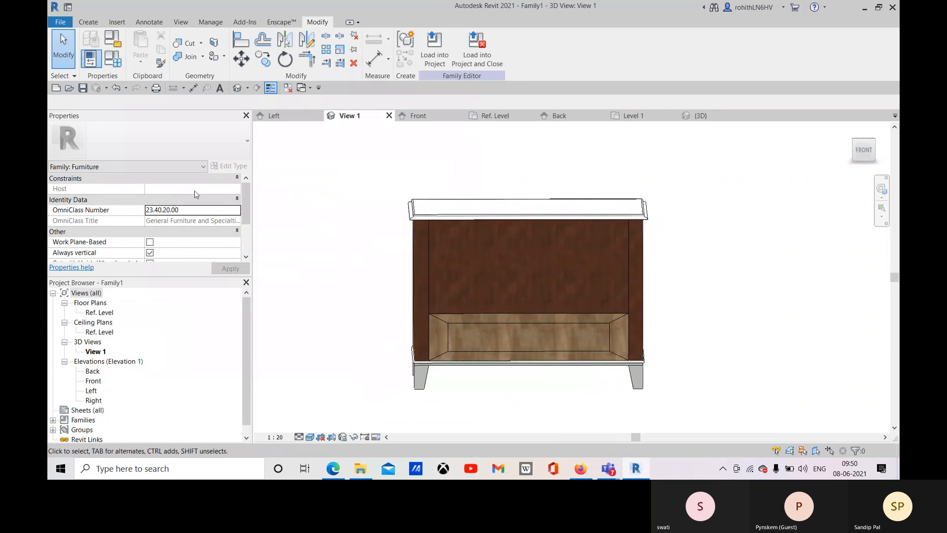
pyautogui.click(113, 59)
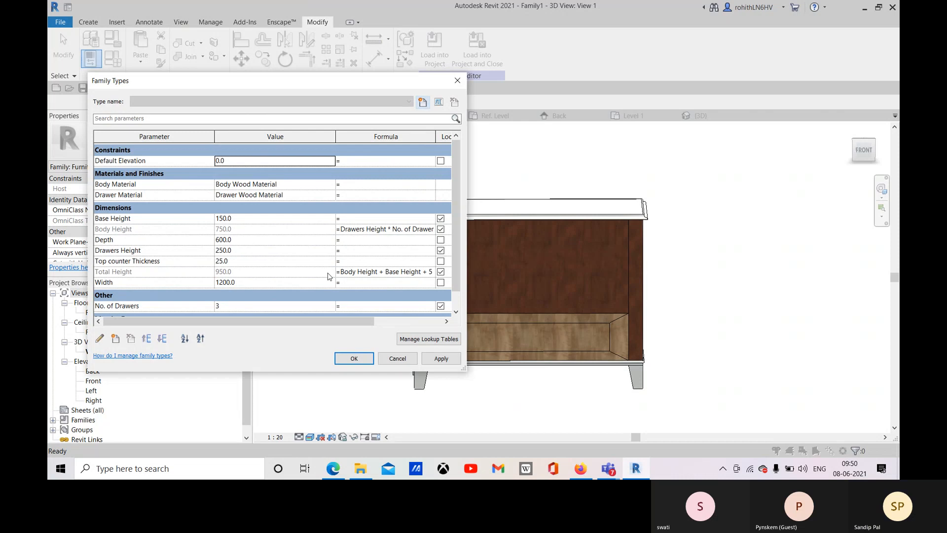
pyautogui.click(405, 359)
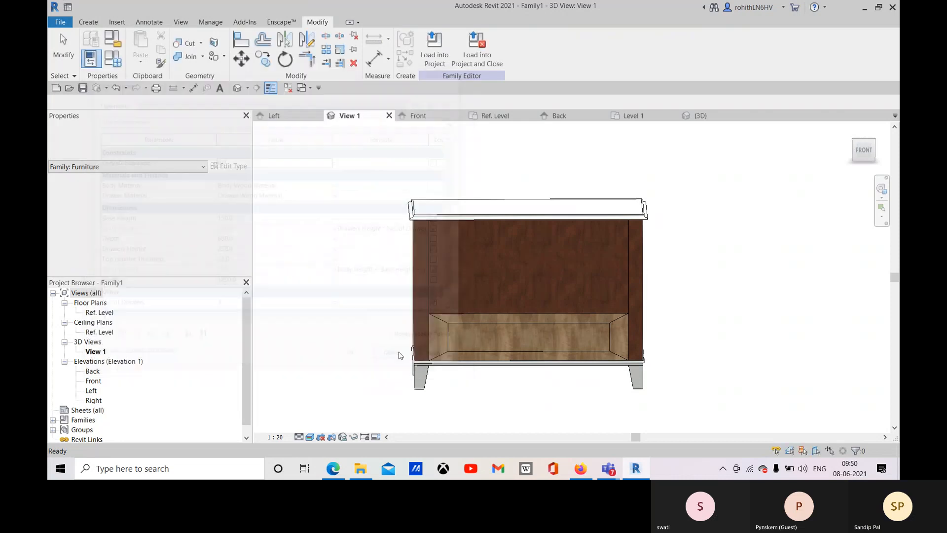
# Switch to the Front elevation of the cabinet.
pyautogui.click(425, 119)
pyautogui.scroll(-3, 509, 274)
pyautogui.moveTo(616, 342); pyautogui.dragTo(480, 288, button='middle')
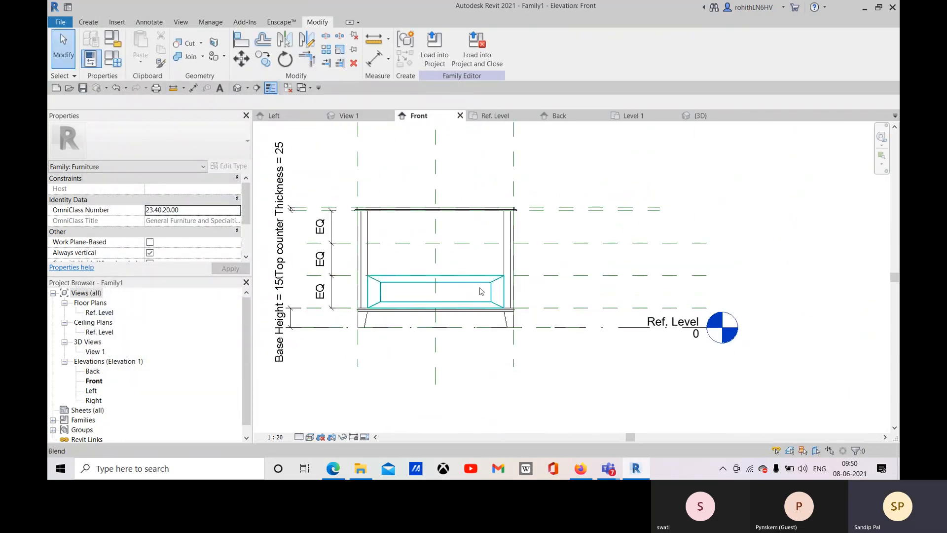
# Place an aligned dimension string across the horizontal reference planes of the three drawer spaces, to the right of the cabinet.
pyautogui.click(374, 59)
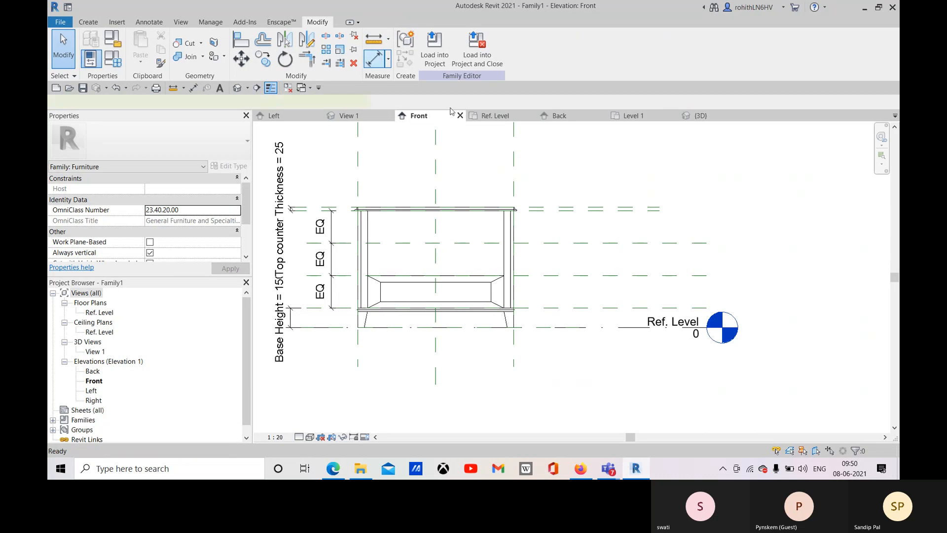
pyautogui.click(575, 309)
pyautogui.click(571, 276)
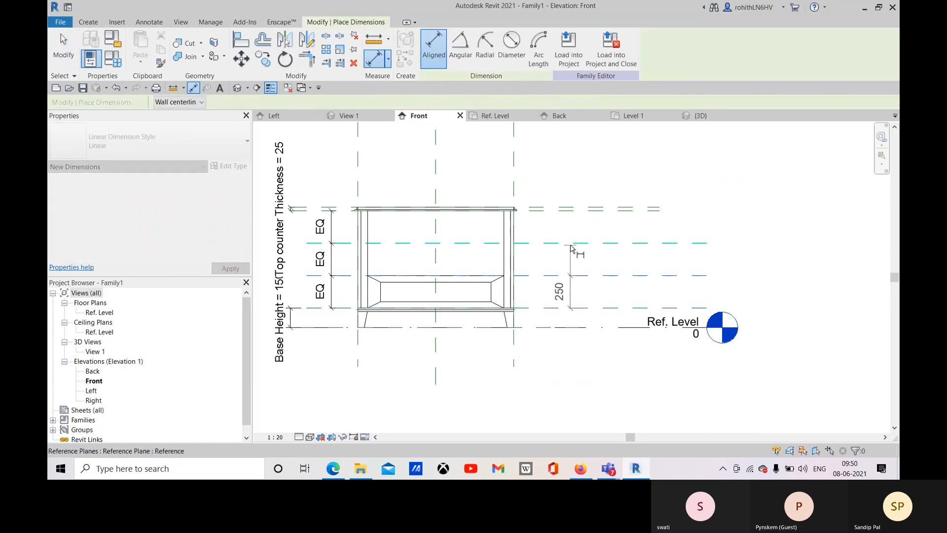
pyautogui.click(571, 243)
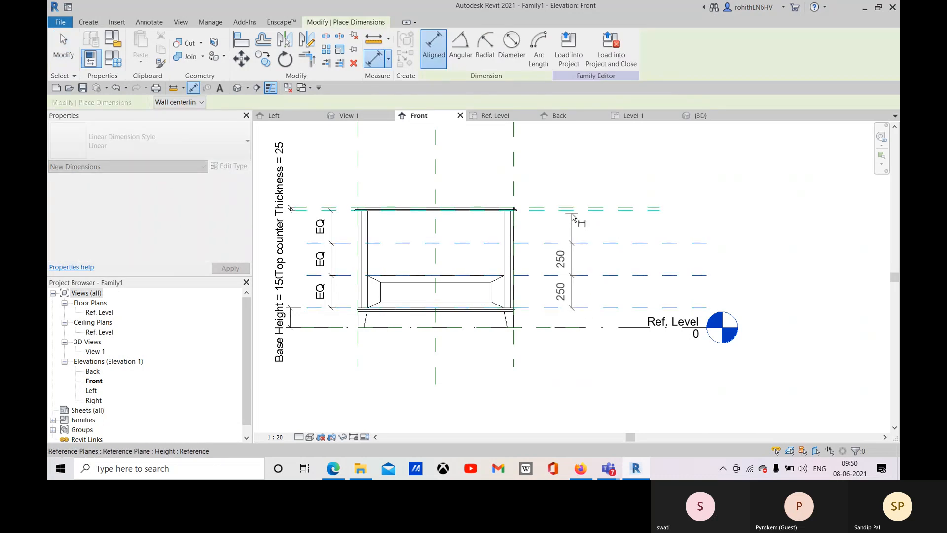
pyautogui.click(572, 216)
pyautogui.click(577, 159)
pyautogui.rightClick(618, 159)
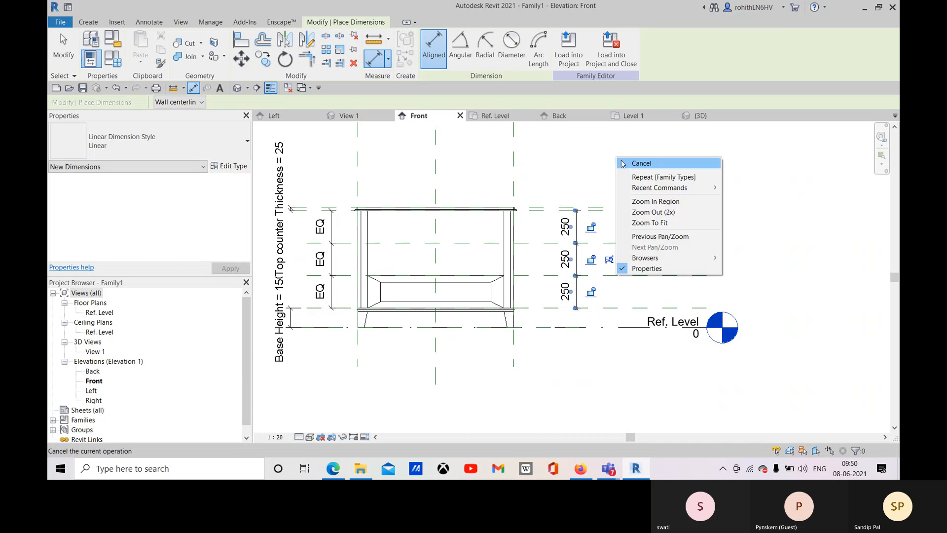
pyautogui.click(642, 164)
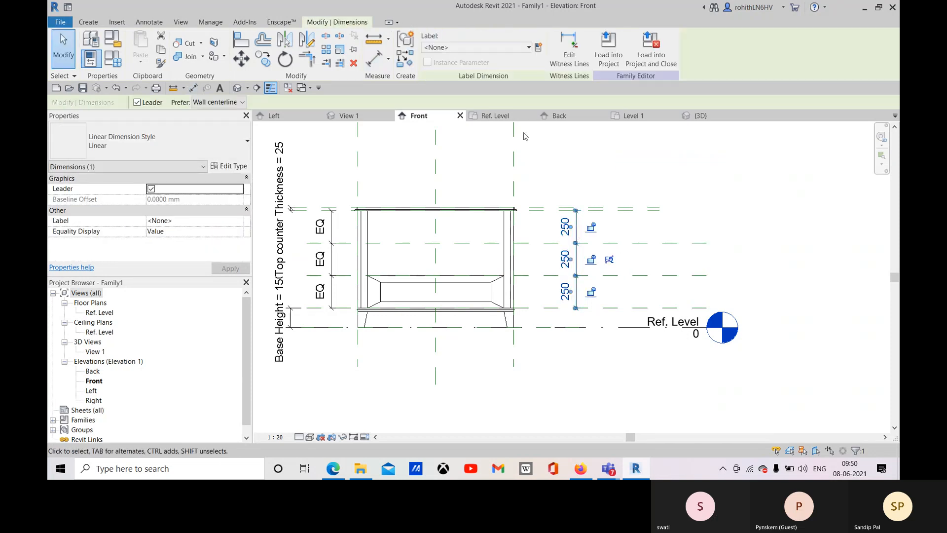
# Try to label the new three-segment dimension string with the Drawers Height parameter.
pyautogui.click(479, 48)
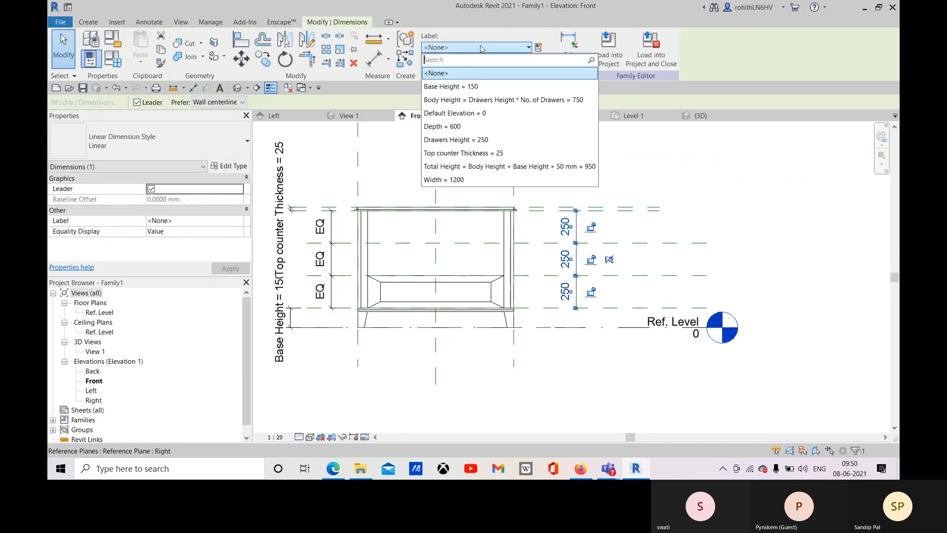
pyautogui.click(452, 140)
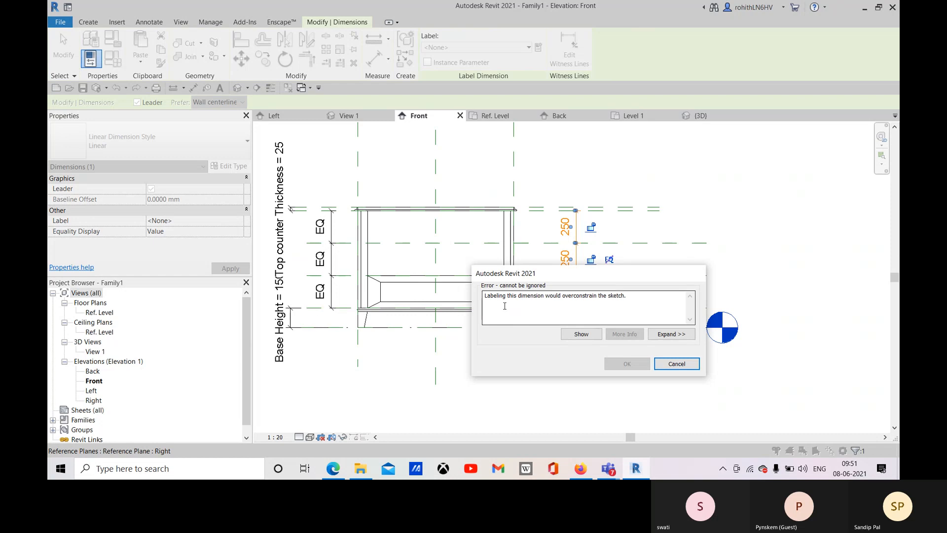
pyautogui.click(676, 363)
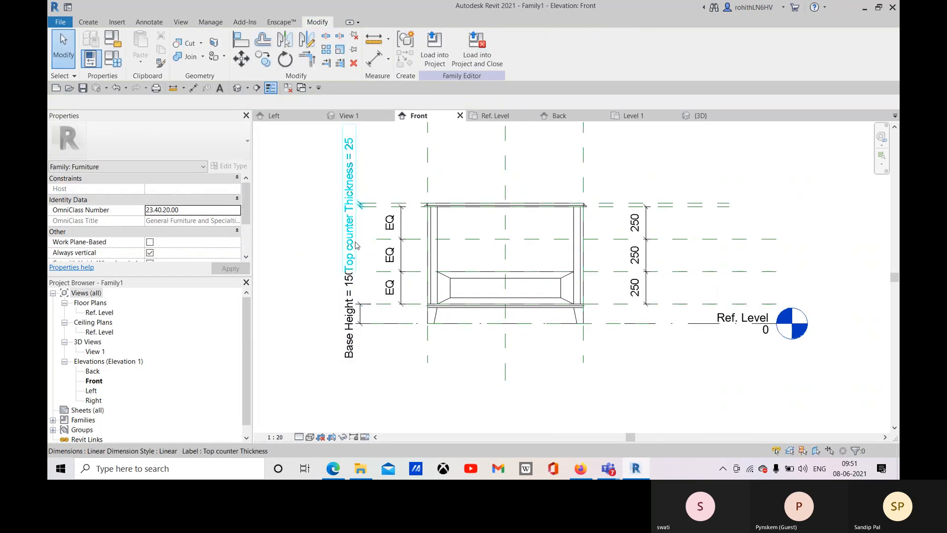
# Delete the unlabelled three-segment dimension string to the right of the cabinet.
pyautogui.click(355, 242)
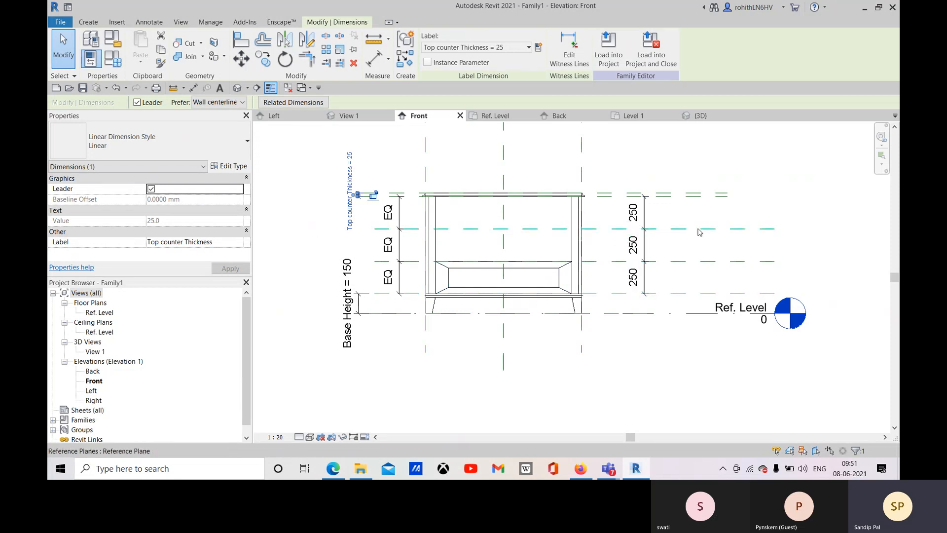
pyautogui.click(316, 266)
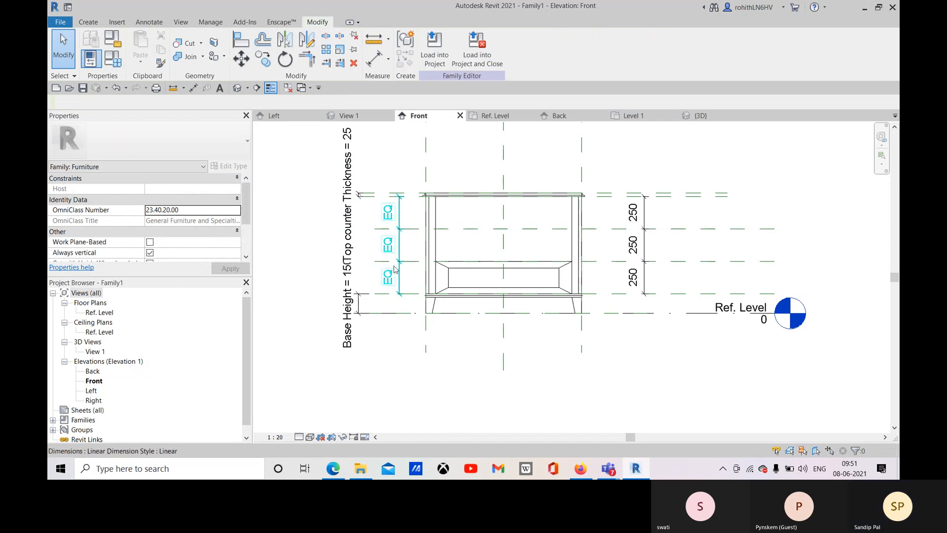
pyautogui.click(649, 243)
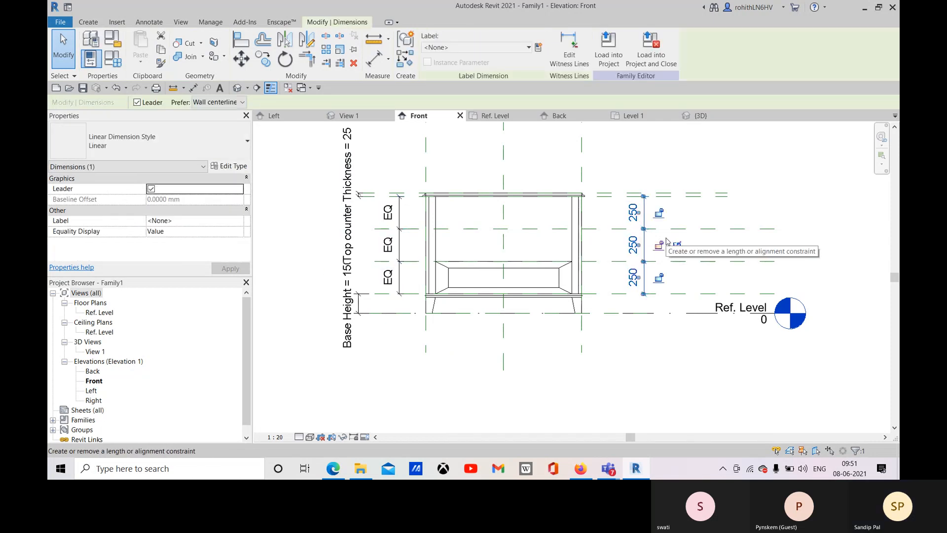
pyautogui.press('Delete')
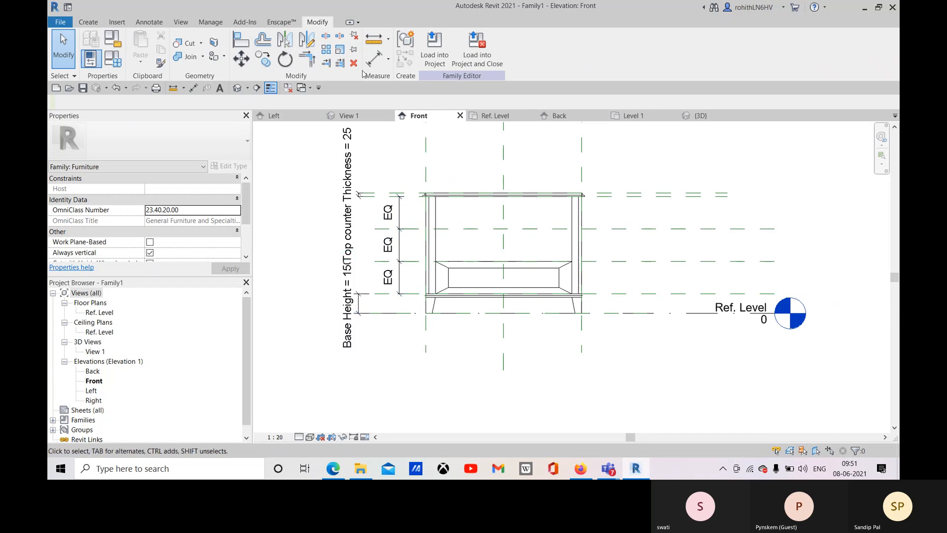
# Place an aligned dimension left of the cabinet from the reference plane above the base to the counter's top reference plane.
pyautogui.click(374, 58)
pyautogui.click(378, 295)
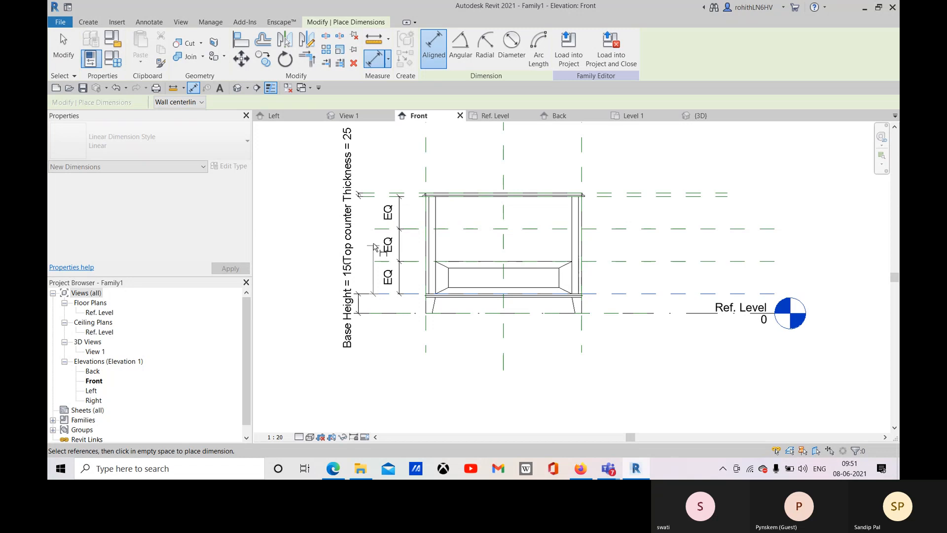
pyautogui.click(374, 195)
pyautogui.click(300, 164)
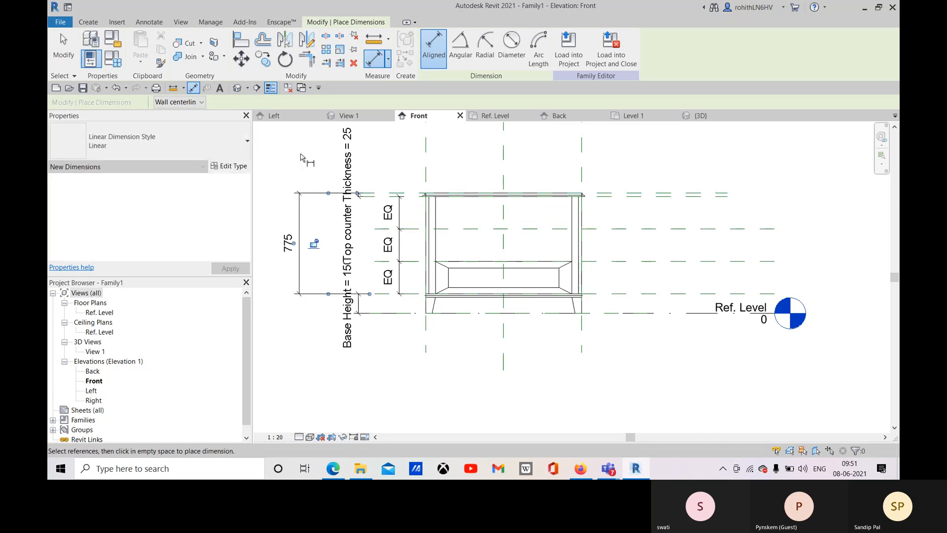
pyautogui.rightClick(309, 161)
pyautogui.click(328, 166)
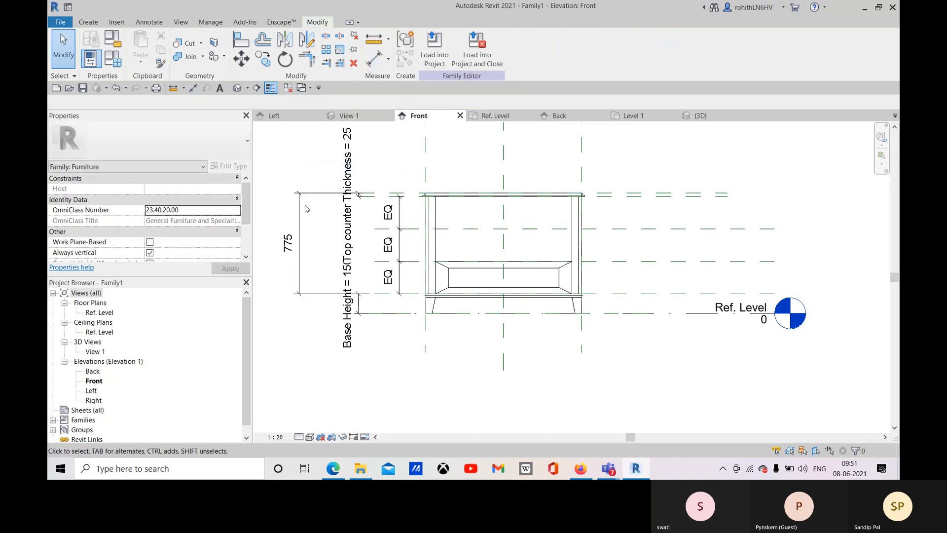
# Label the new overall vertical dimension with the Body Height parameter.
pyautogui.click(300, 209)
pyautogui.click(529, 48)
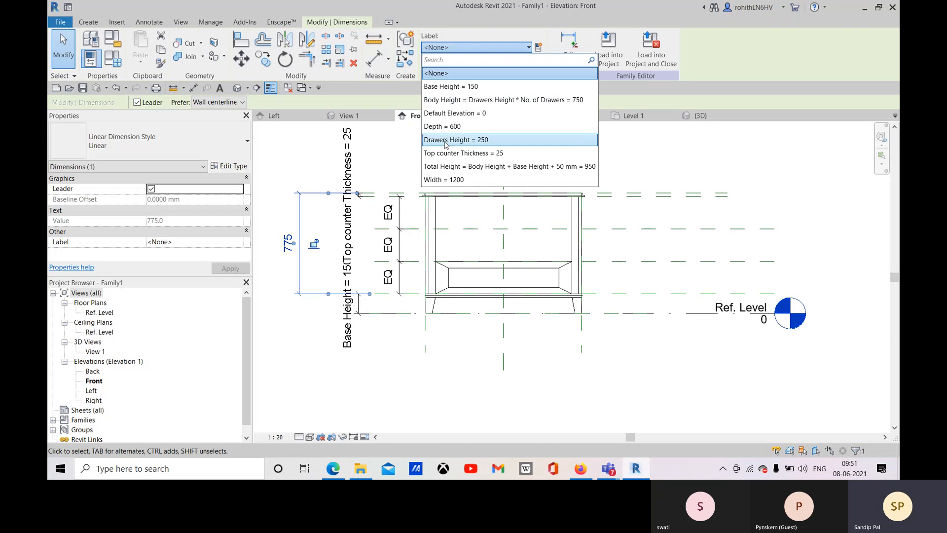
pyautogui.click(463, 100)
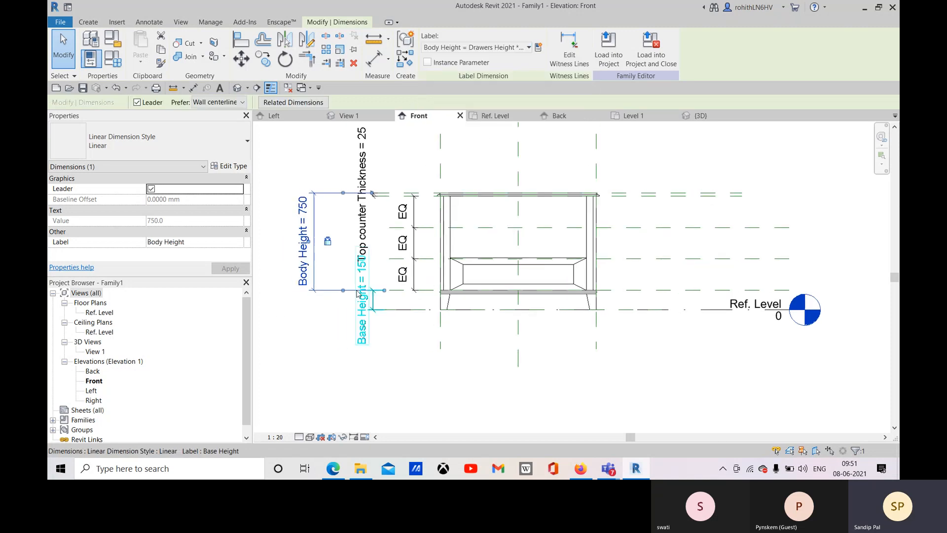
# Examine the labelled vertical dimensions and the counter's top edge in the front elevation.
pyautogui.scroll(1, 434, 203)
pyautogui.moveTo(406, 228)
pyautogui.mouseDown(button='middle')
pyautogui.moveTo(435, 223)
pyautogui.moveTo(421, 239)
pyautogui.mouseUp(button='middle')
pyautogui.scroll(-1, 418, 229)
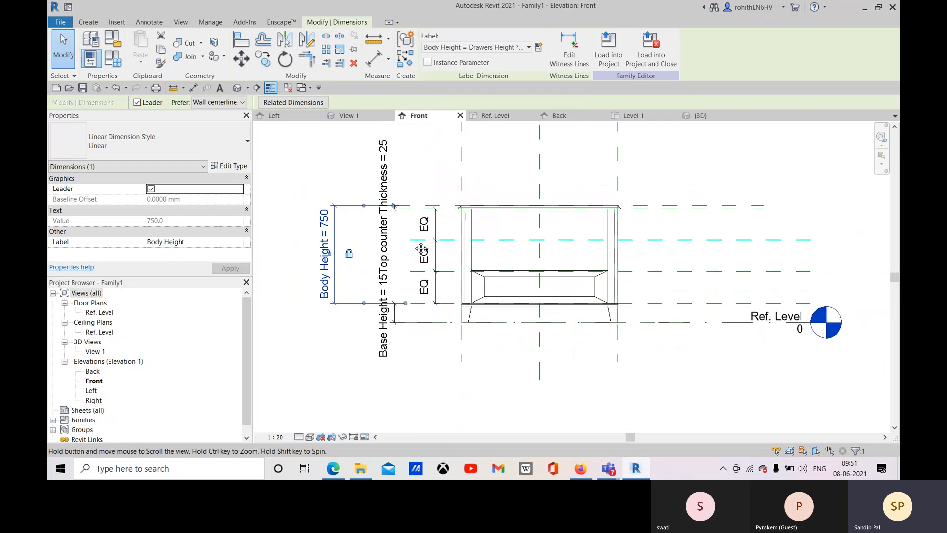
pyautogui.scroll(1, 449, 223)
pyautogui.moveTo(359, 278); pyautogui.dragTo(390, 283, button='middle')
pyautogui.moveTo(394, 347); pyautogui.dragTo(408, 365, button='middle')
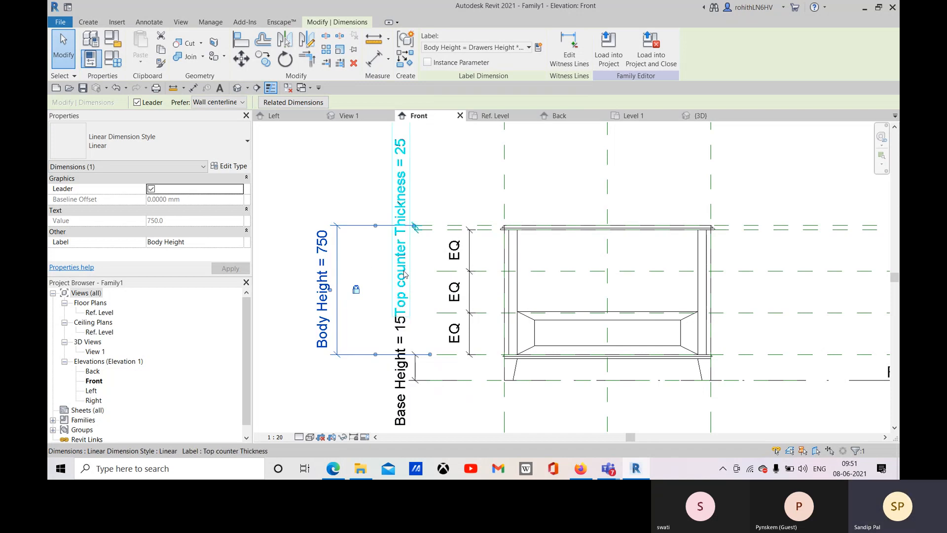
pyautogui.moveTo(451, 294); pyautogui.dragTo(437, 297, button='middle')
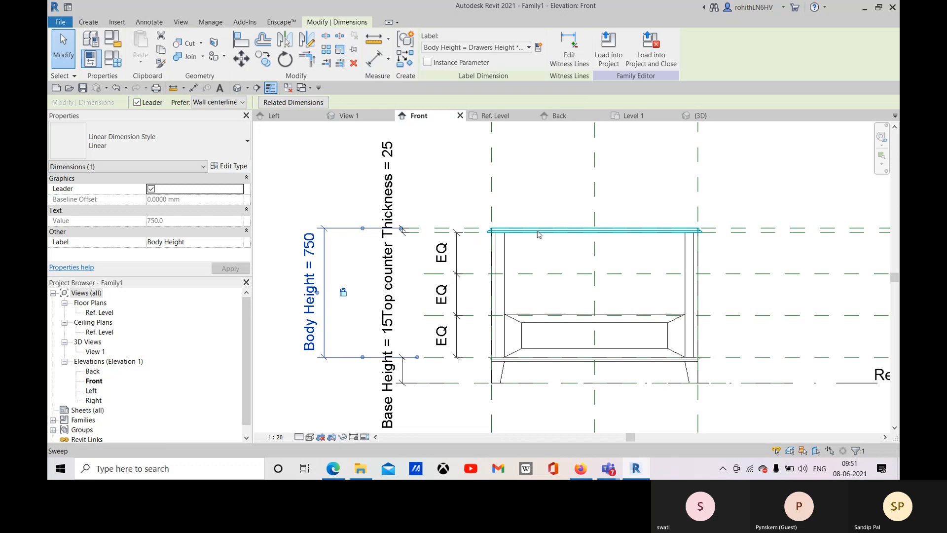
pyautogui.scroll(2, 540, 232)
pyautogui.scroll(2, 482, 240)
pyautogui.scroll(-4, 484, 242)
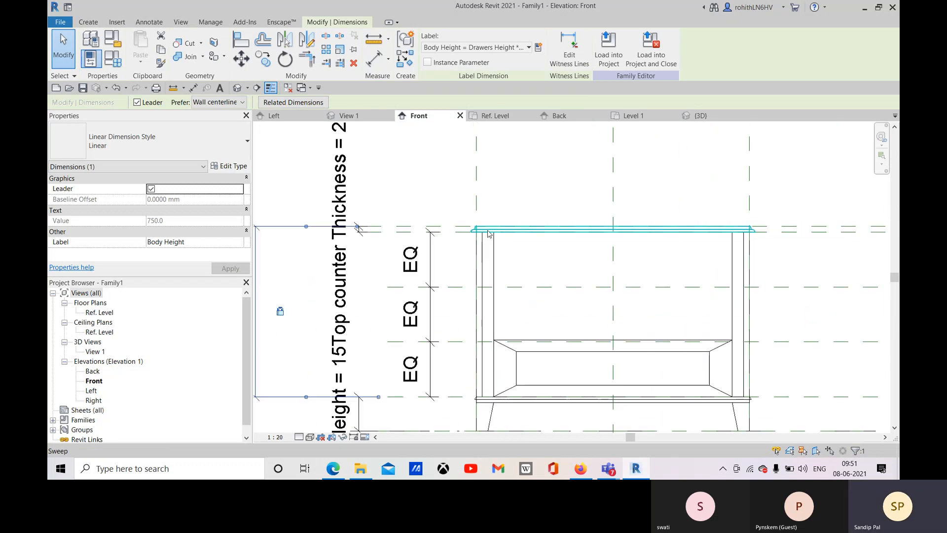
pyautogui.moveTo(464, 307); pyautogui.dragTo(468, 295, button='middle')
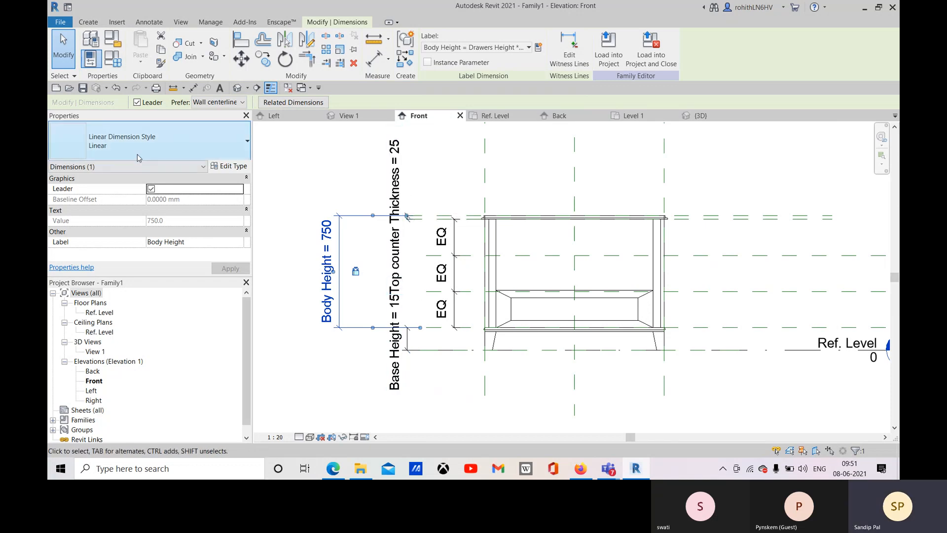
# Remove the formula from the Total Height parameter in the family types.
pyautogui.click(113, 64)
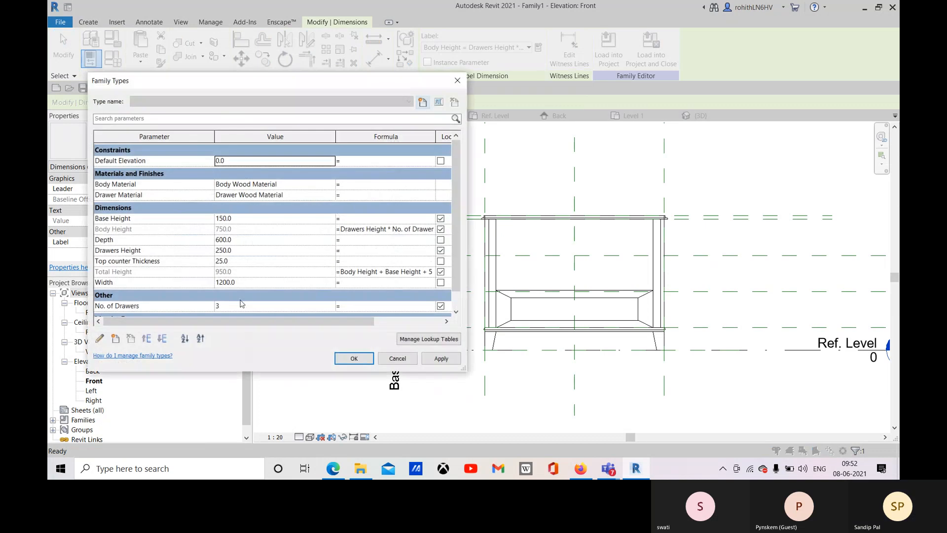
pyautogui.click(397, 273)
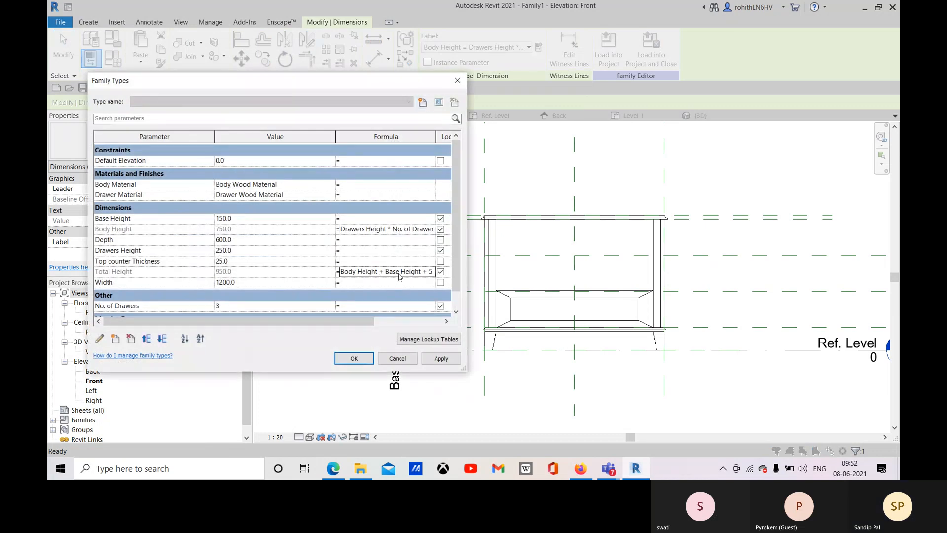
pyautogui.click(396, 271)
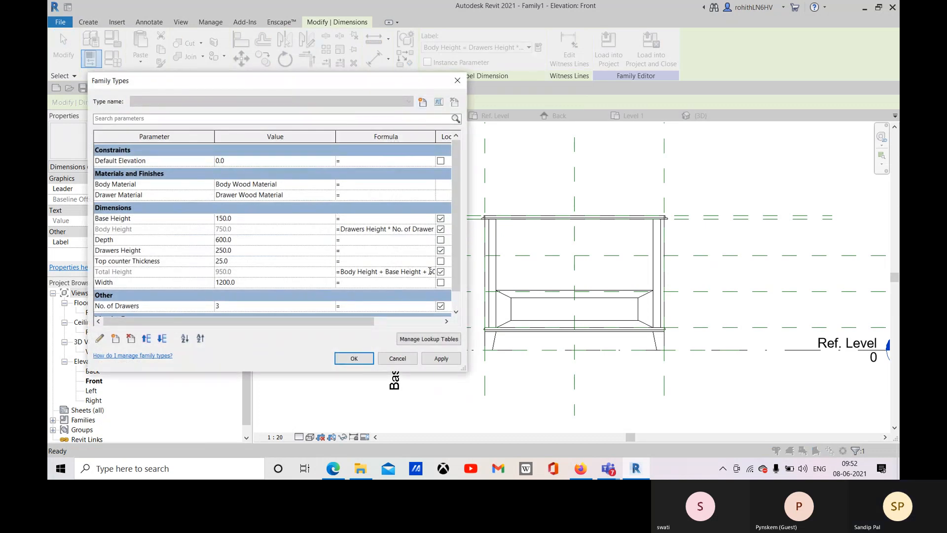
pyautogui.moveTo(346, 82); pyautogui.dragTo(230, 79)
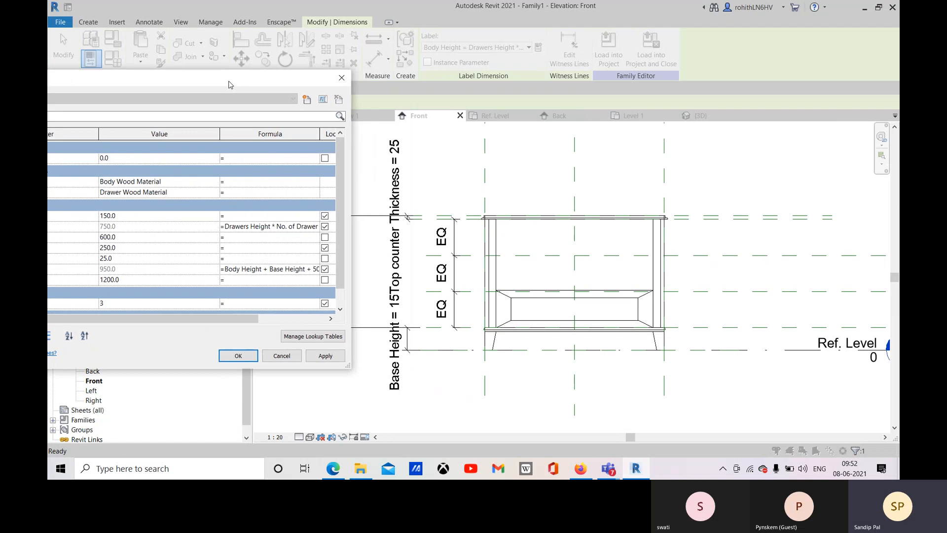
pyautogui.moveTo(313, 271); pyautogui.dragTo(325, 270)
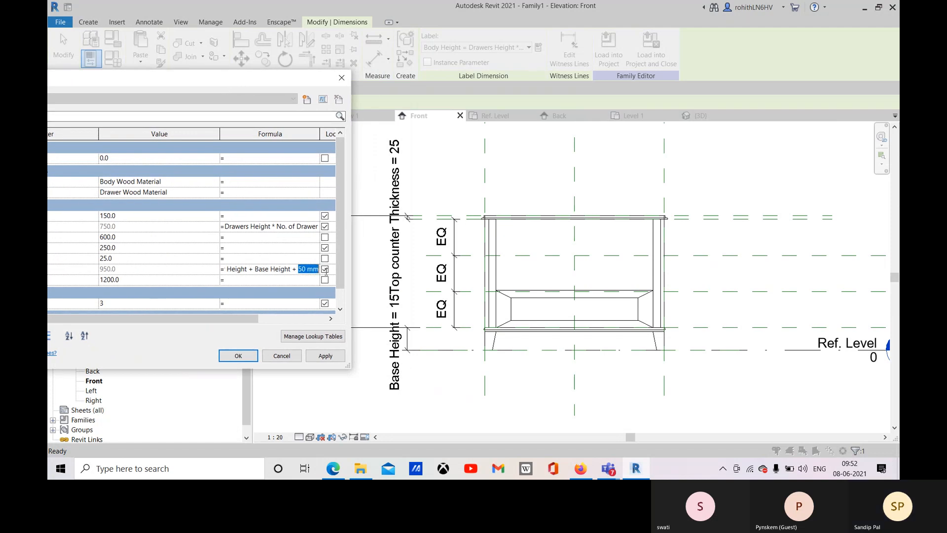
pyautogui.moveTo(199, 81); pyautogui.dragTo(266, 72)
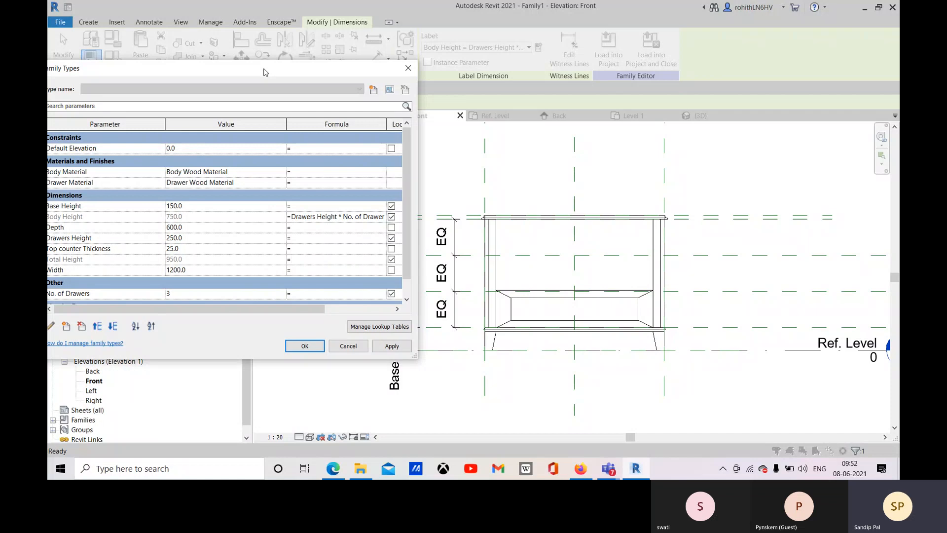
pyautogui.moveTo(206, 77); pyautogui.dragTo(124, 78)
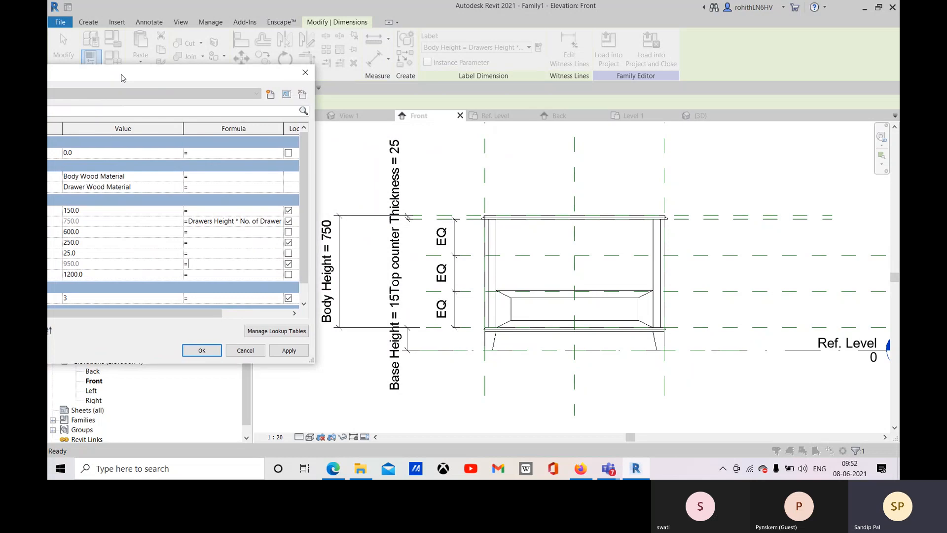
pyautogui.moveTo(123, 77)
pyautogui.mouseDown()
pyautogui.moveTo(222, 76)
pyautogui.moveTo(120, 75)
pyautogui.mouseUp()
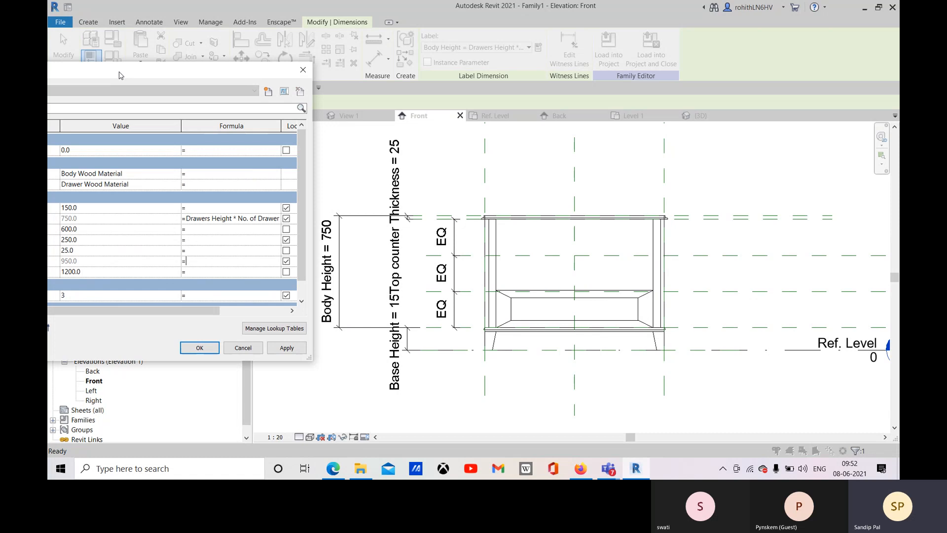
pyautogui.moveTo(119, 75); pyautogui.dragTo(314, 88)
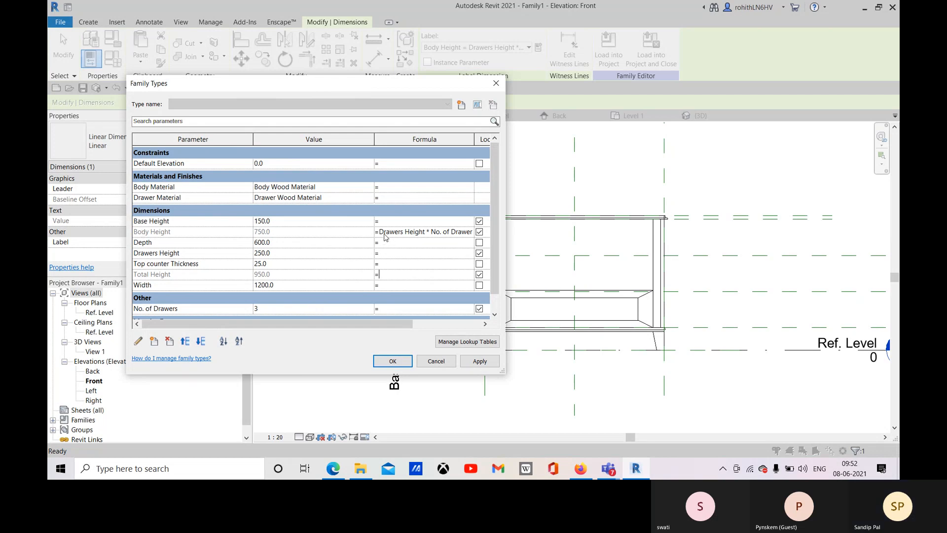
# Remove the Body Height formula and delete the Drawers Height parameter from the family.
pyautogui.moveTo(380, 231); pyautogui.dragTo(504, 231)
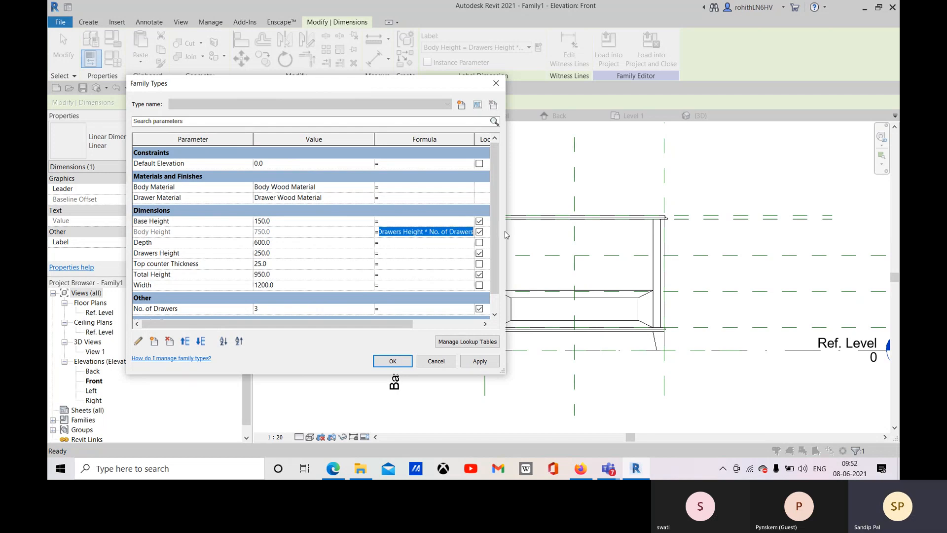
pyautogui.press('Delete')
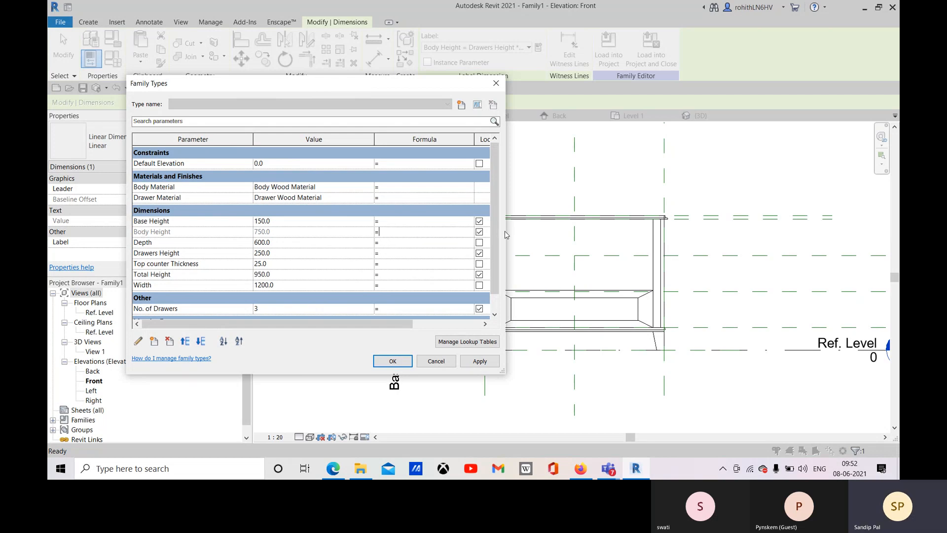
pyautogui.click(191, 265)
pyautogui.click(141, 253)
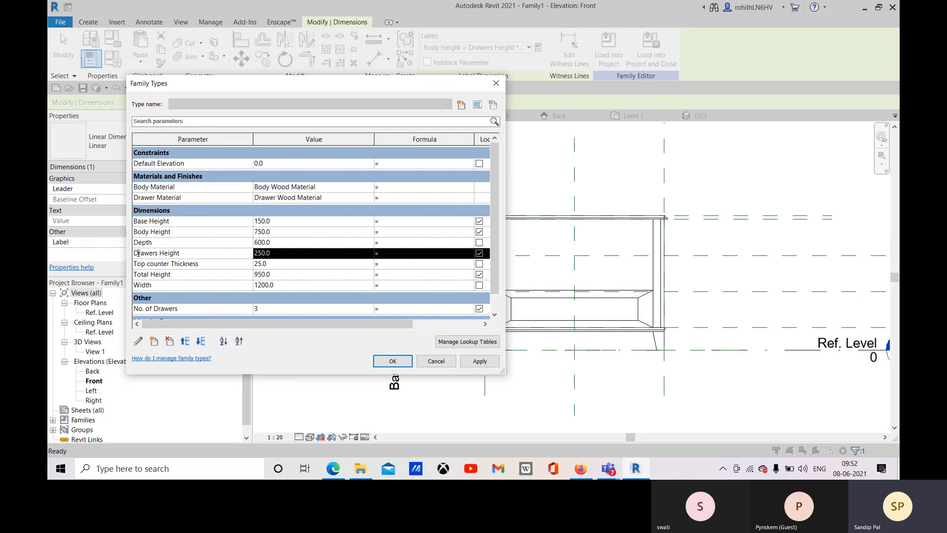
pyautogui.click(170, 341)
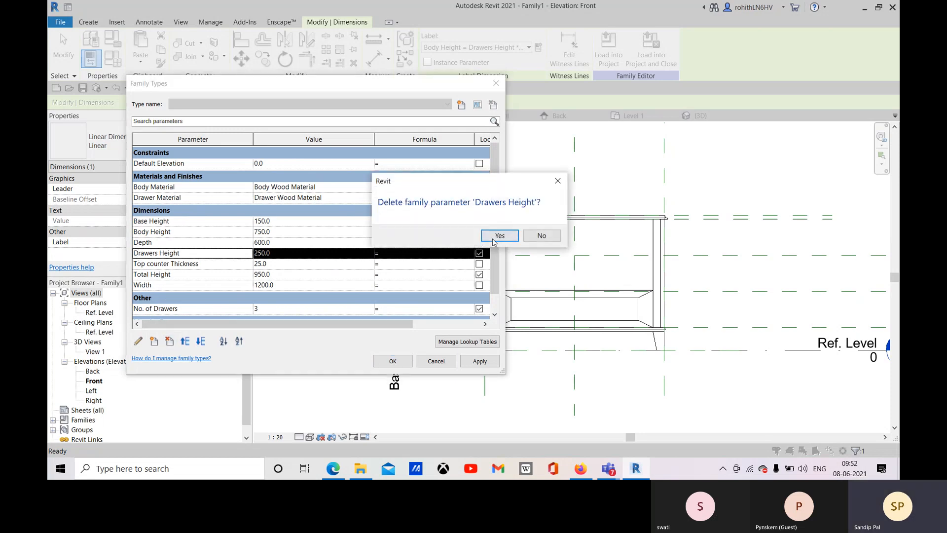
pyautogui.click(498, 235)
# Set the No. of Drawers parameter to 1 and apply the change to the family.
pyautogui.scroll(-1, 168, 301)
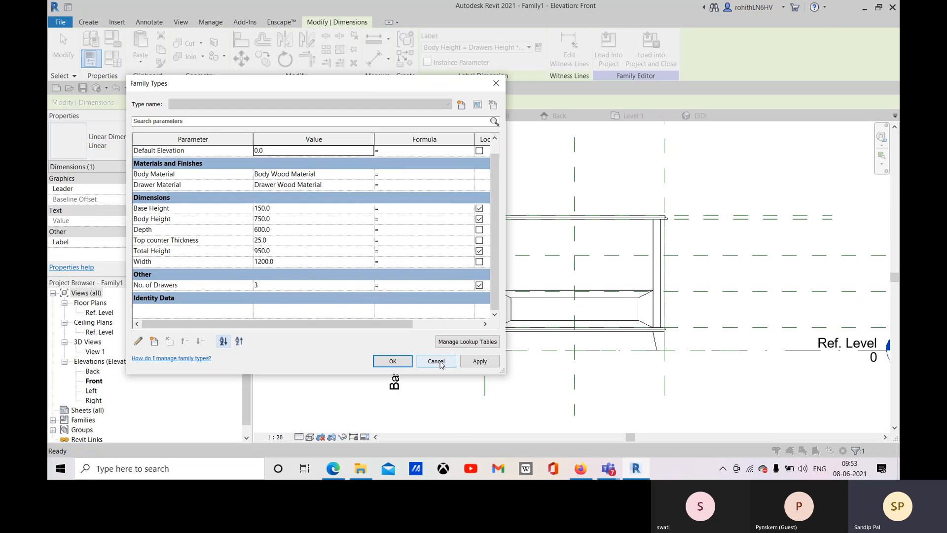
pyautogui.click(263, 286)
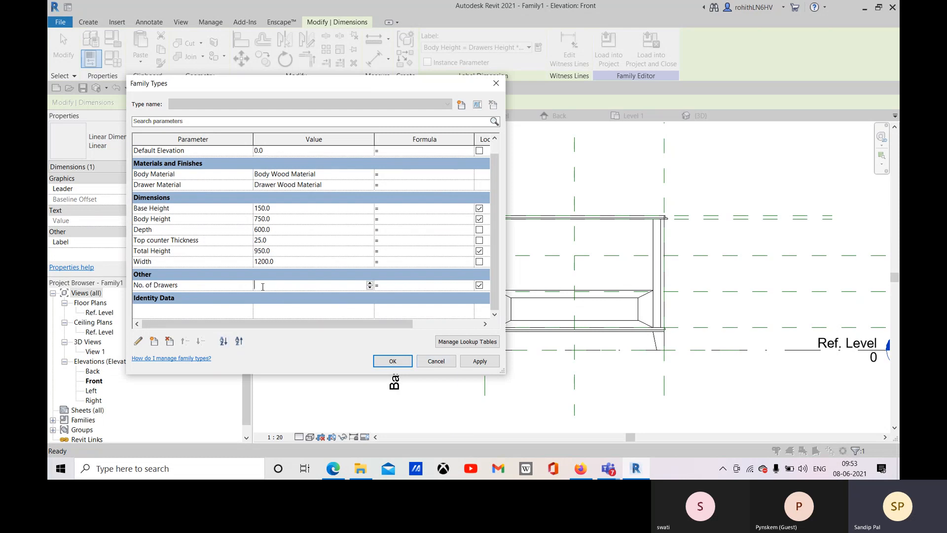
pyautogui.write('1')
pyautogui.click(478, 363)
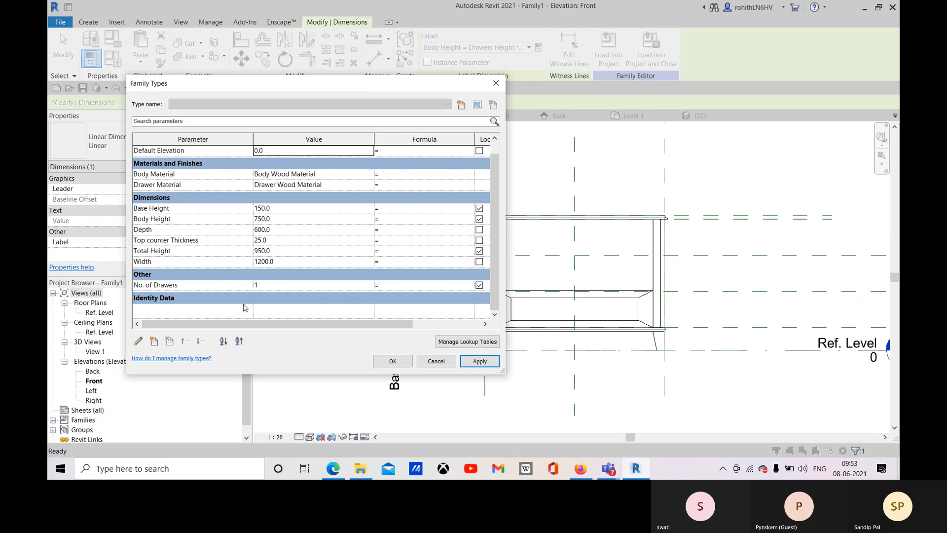
pyautogui.click(402, 364)
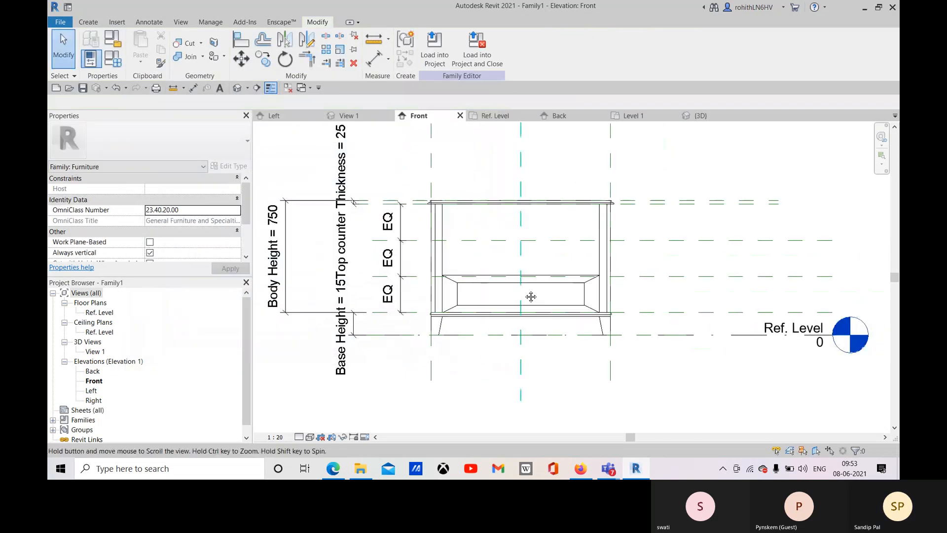
pyautogui.click(508, 290)
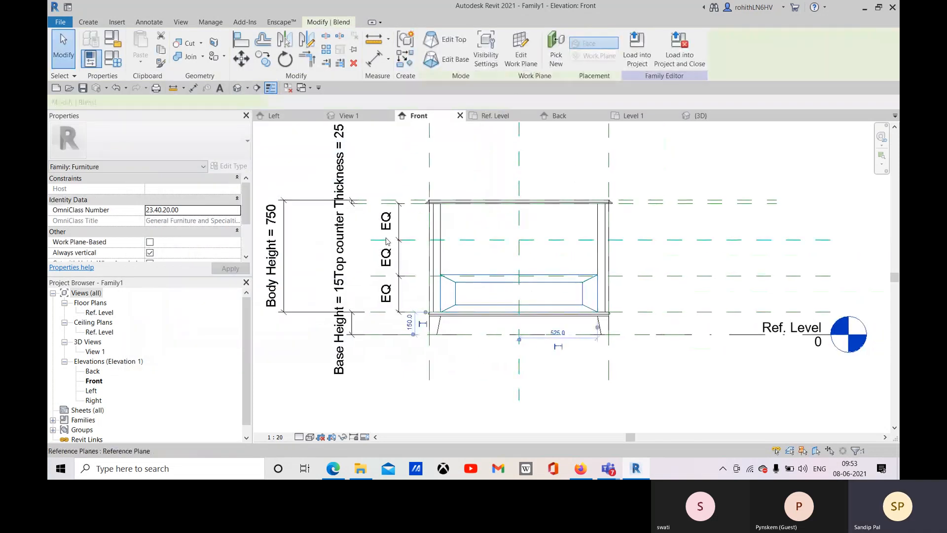
pyautogui.click(327, 50)
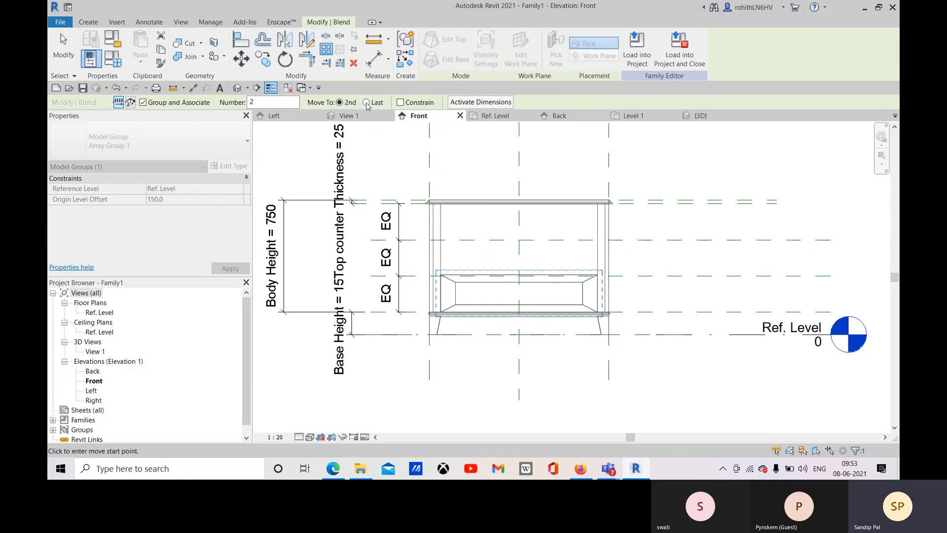
pyautogui.click(367, 103)
pyautogui.scroll(5, 469, 276)
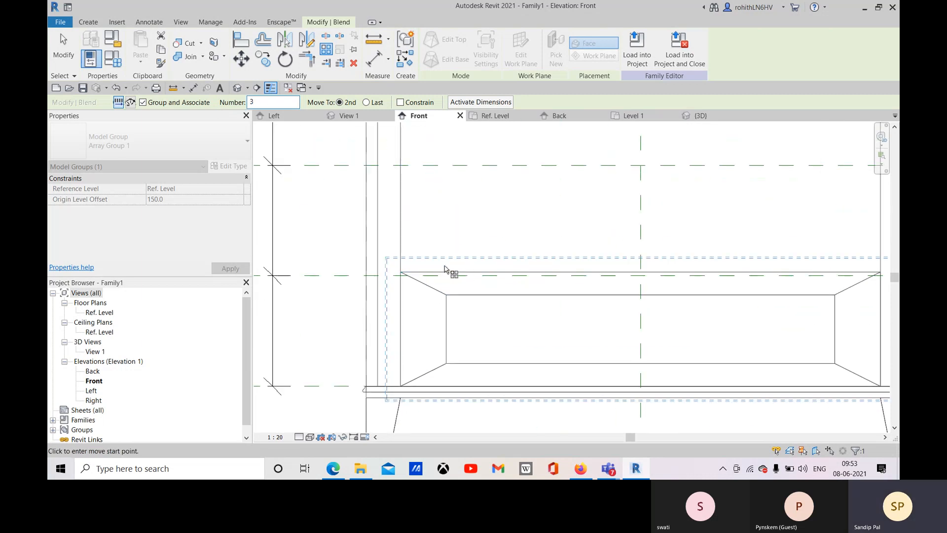
pyautogui.scroll(-2, 445, 270)
pyautogui.moveTo(423, 300); pyautogui.dragTo(488, 294, button='middle')
pyautogui.scroll(4, 488, 294)
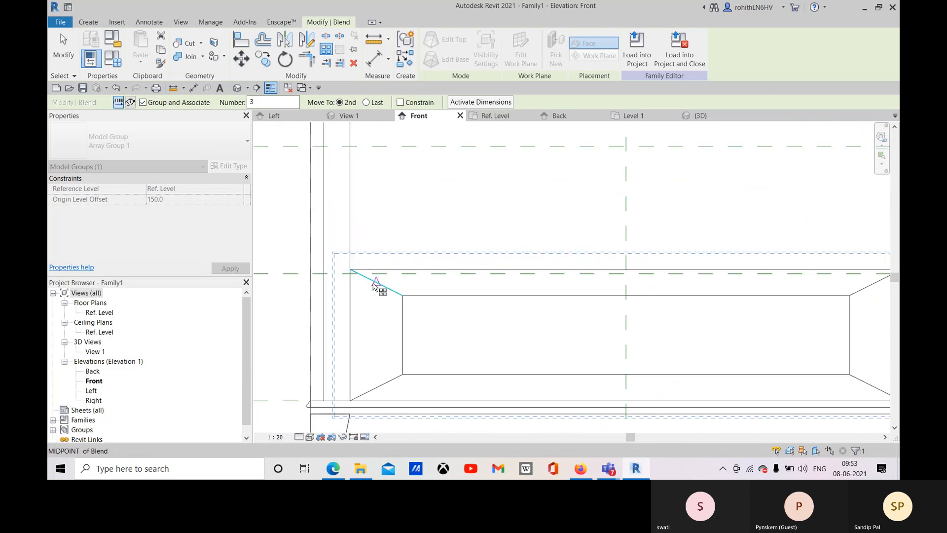
pyautogui.press('Escape')
pyautogui.press('Escape')
pyautogui.scroll(-5, 448, 299)
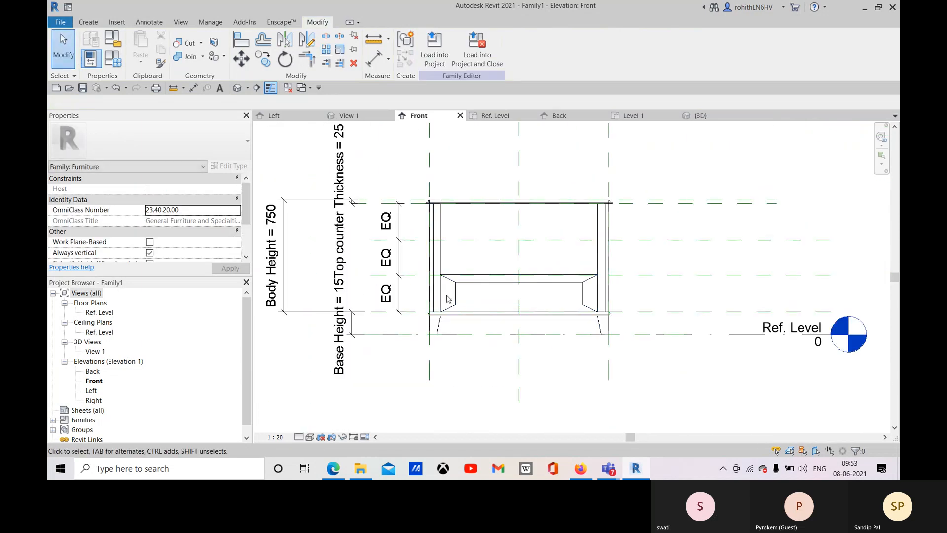
# Check the spacing between the reference plane at the drawer front's upper edge and the plane above the base.
pyautogui.click(459, 294)
pyautogui.scroll(3, 617, 305)
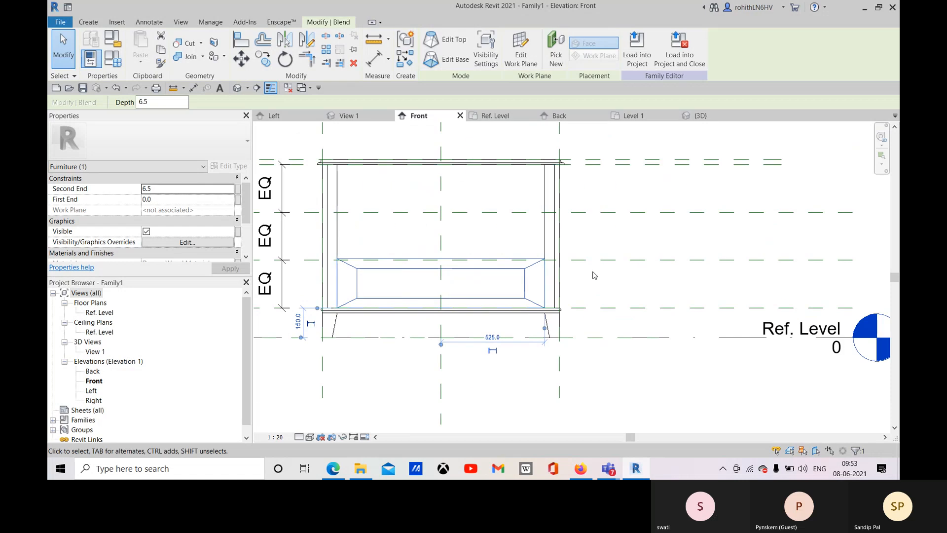
pyautogui.click(649, 255)
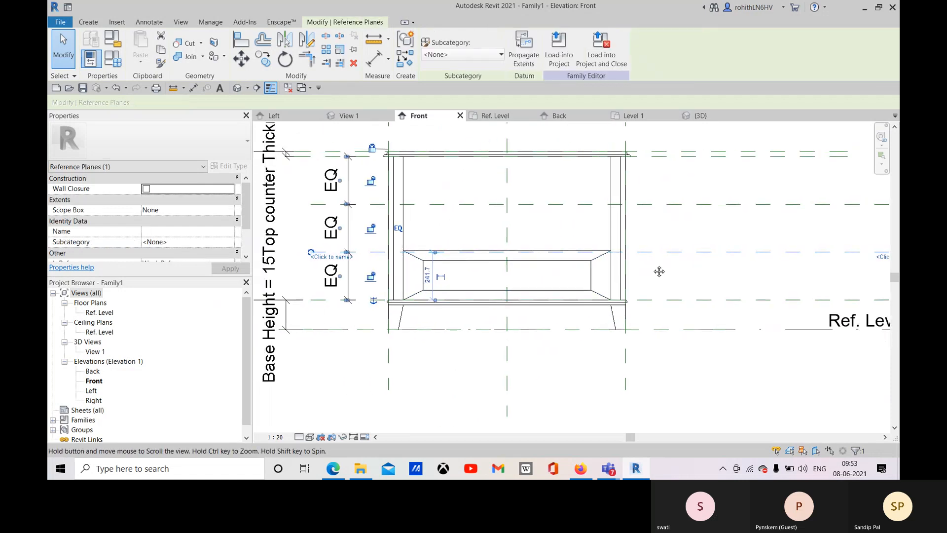
pyautogui.scroll(2, 419, 280)
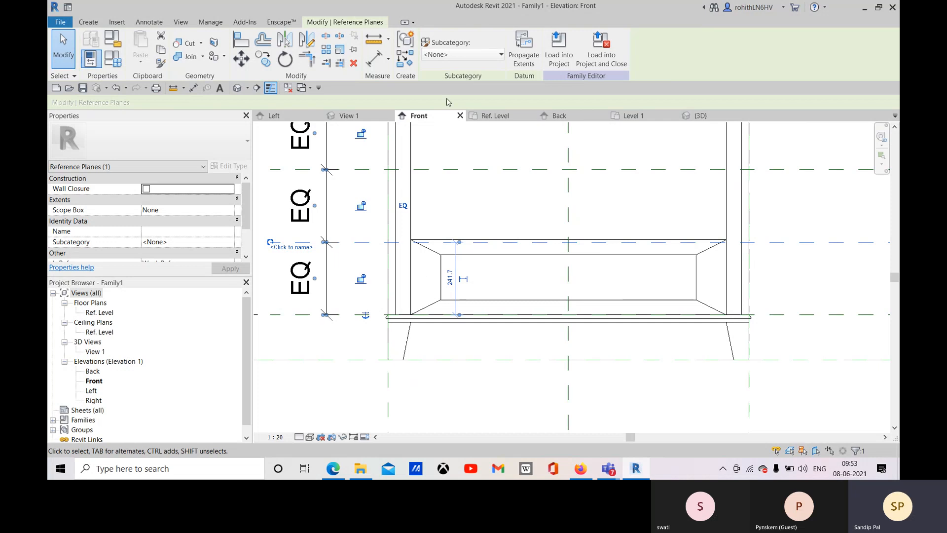
pyautogui.scroll(-2, 383, 275)
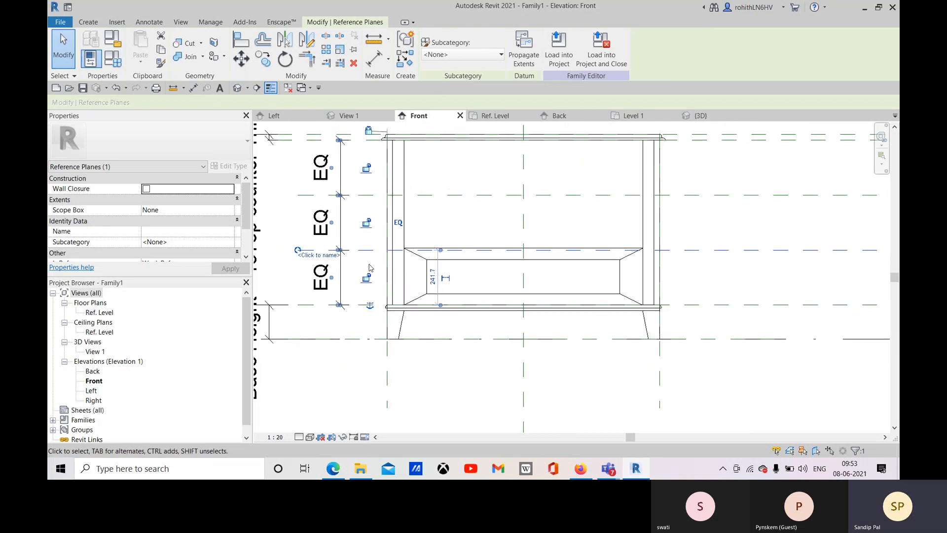
pyautogui.scroll(-2, 371, 269)
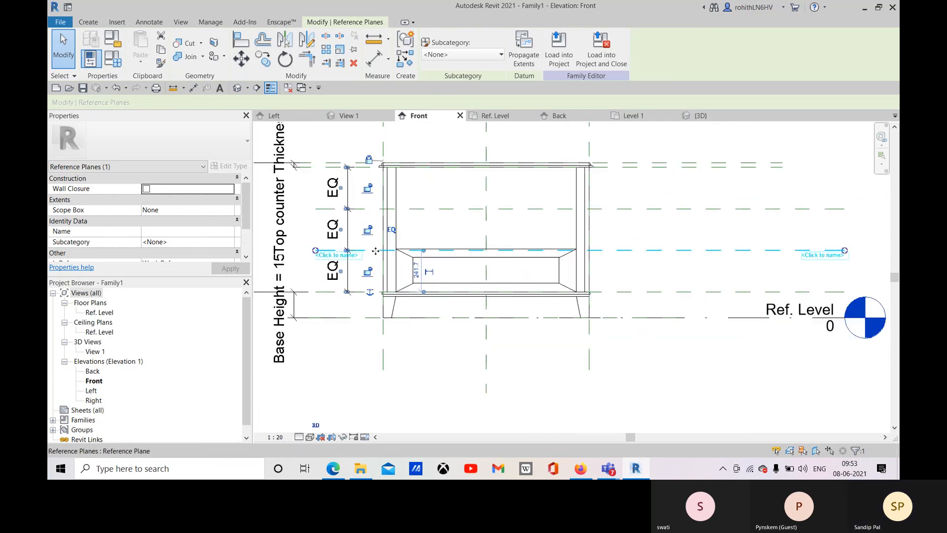
# Set the Body Height dimension in the front elevation to 775.
pyautogui.moveTo(379, 253); pyautogui.dragTo(435, 268, button='middle')
pyautogui.moveTo(387, 225); pyautogui.dragTo(475, 257, button='middle')
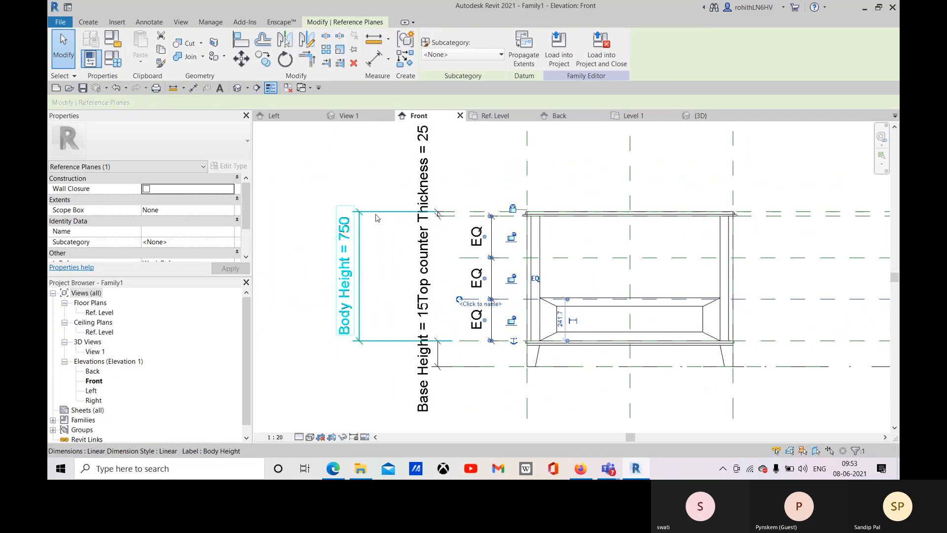
pyautogui.click(350, 236)
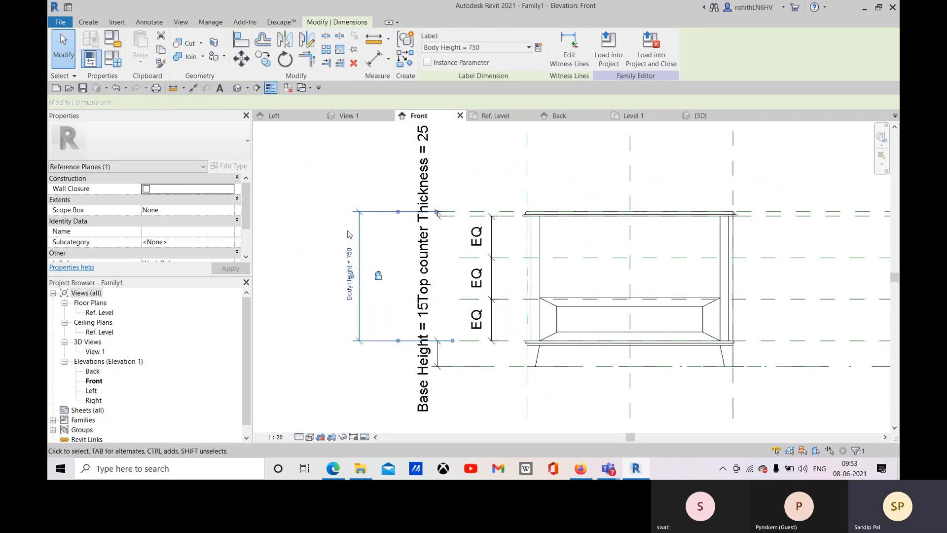
pyautogui.click(351, 252)
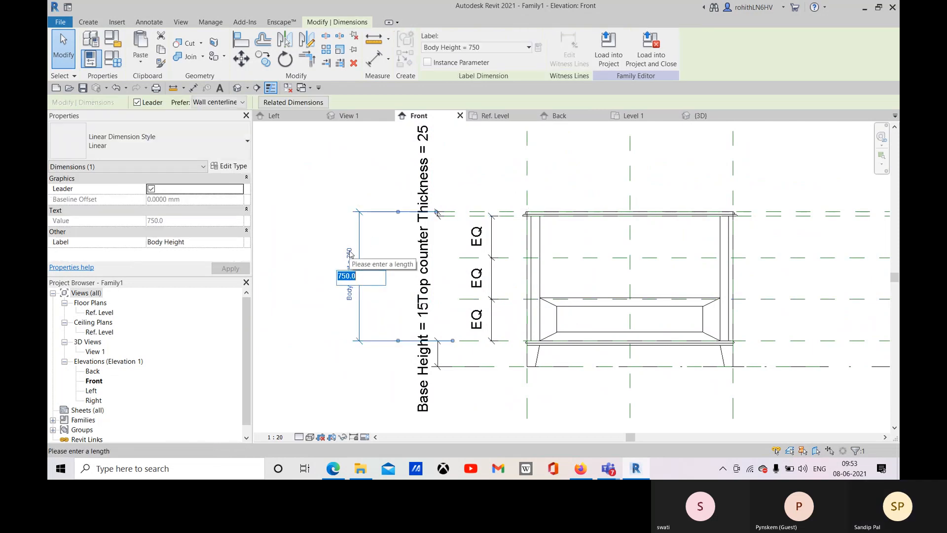
pyautogui.write('775')
pyautogui.press('Return')
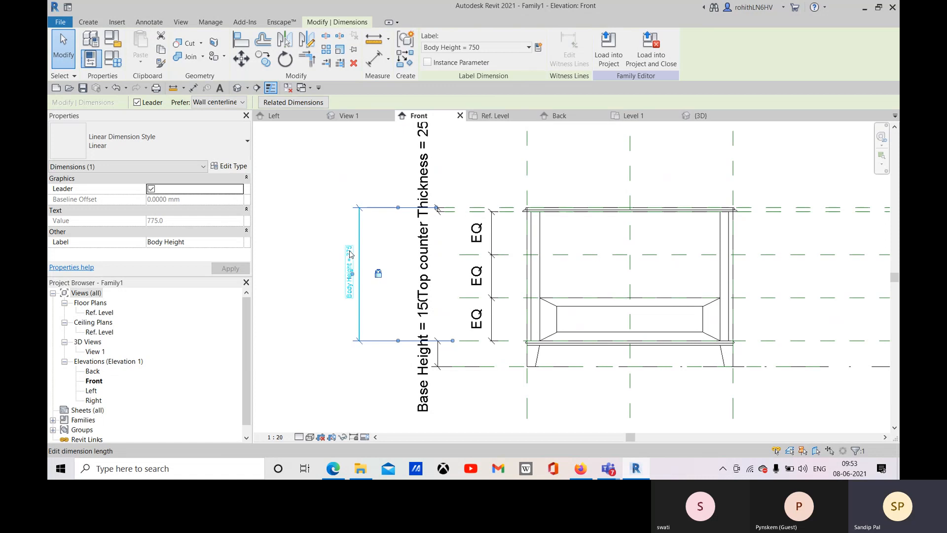
# Open the drawer front blend's base boundary and align and lock its upper edge to the reference plane there.
pyautogui.moveTo(546, 331); pyautogui.dragTo(477, 275, button='middle')
pyautogui.click(529, 394)
pyautogui.click(500, 287)
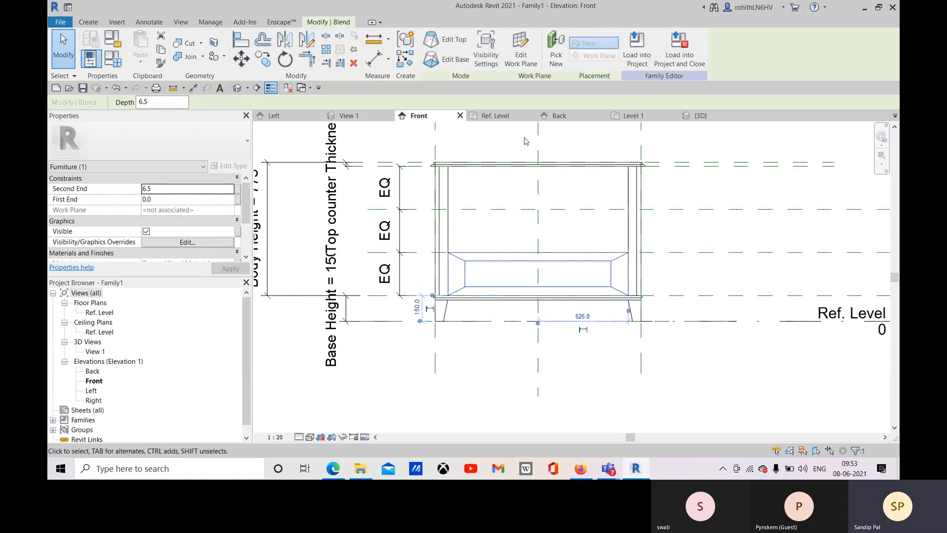
pyautogui.click(445, 59)
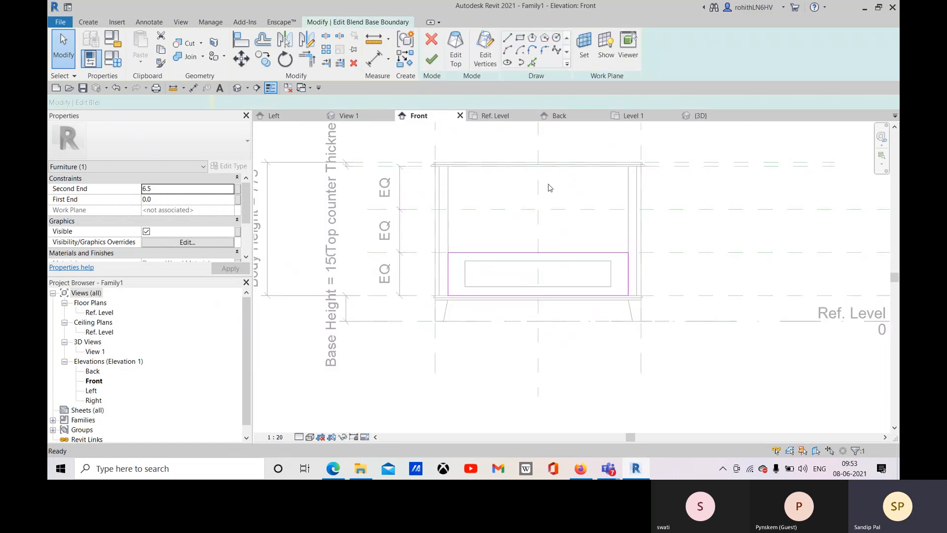
pyautogui.scroll(3, 476, 269)
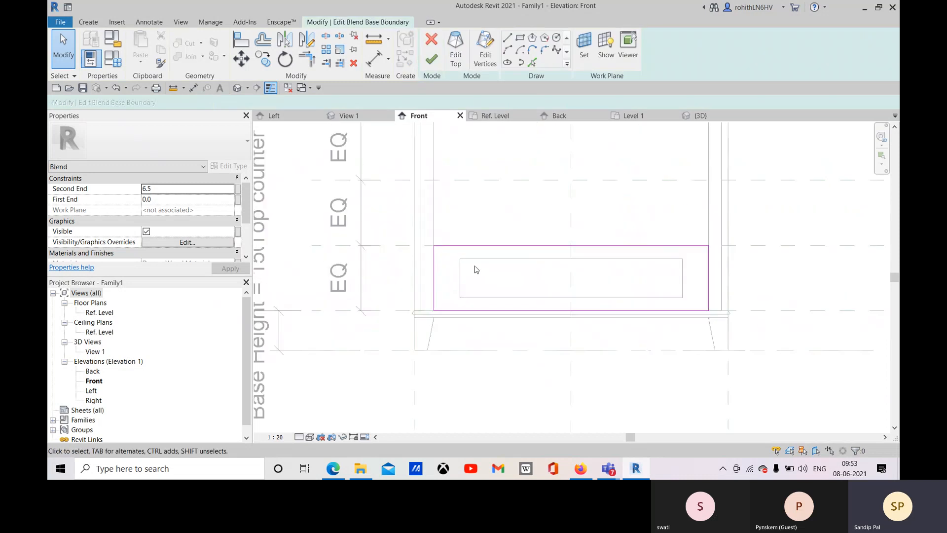
pyautogui.click(235, 42)
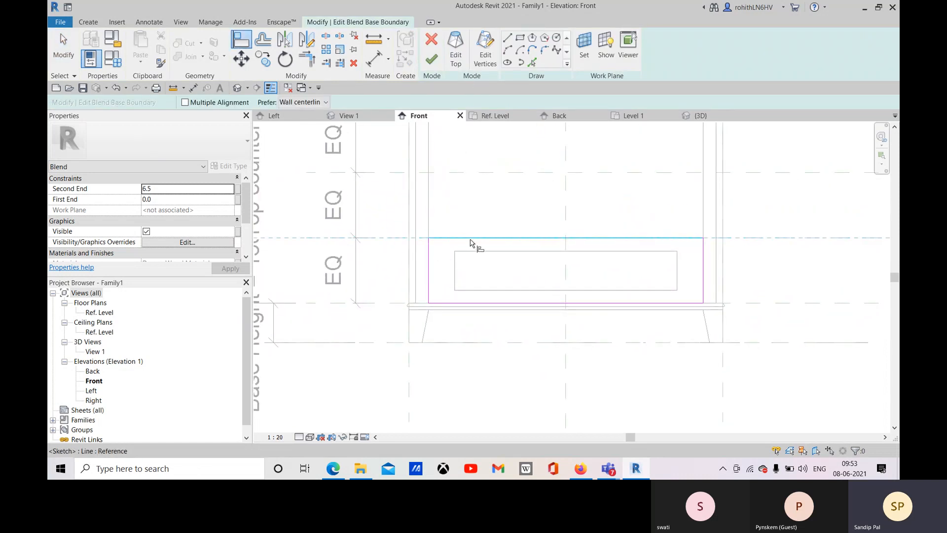
pyautogui.click(595, 257)
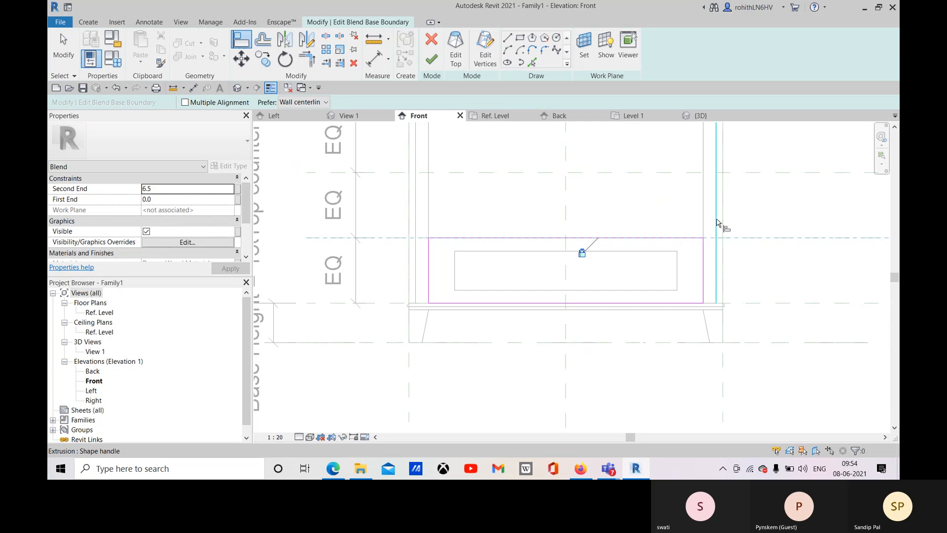
# Align and lock the base boundary's lower edge to the reference plane above the legs, and finish the blend edit.
pyautogui.scroll(-2, 728, 241)
pyautogui.scroll(-3, 728, 240)
pyautogui.moveTo(725, 241); pyautogui.dragTo(629, 265, button='middle')
pyautogui.scroll(1, 645, 262)
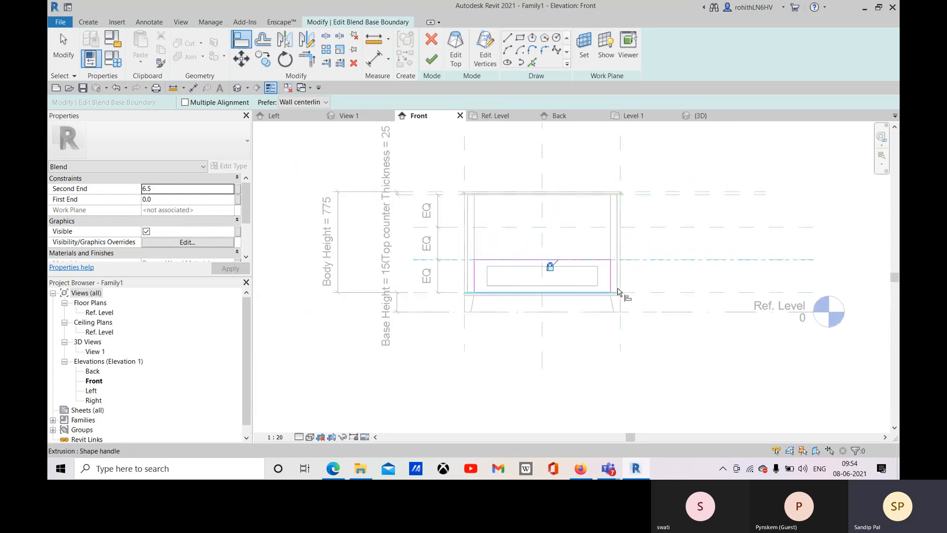
pyautogui.moveTo(623, 311); pyautogui.dragTo(615, 323, button='middle')
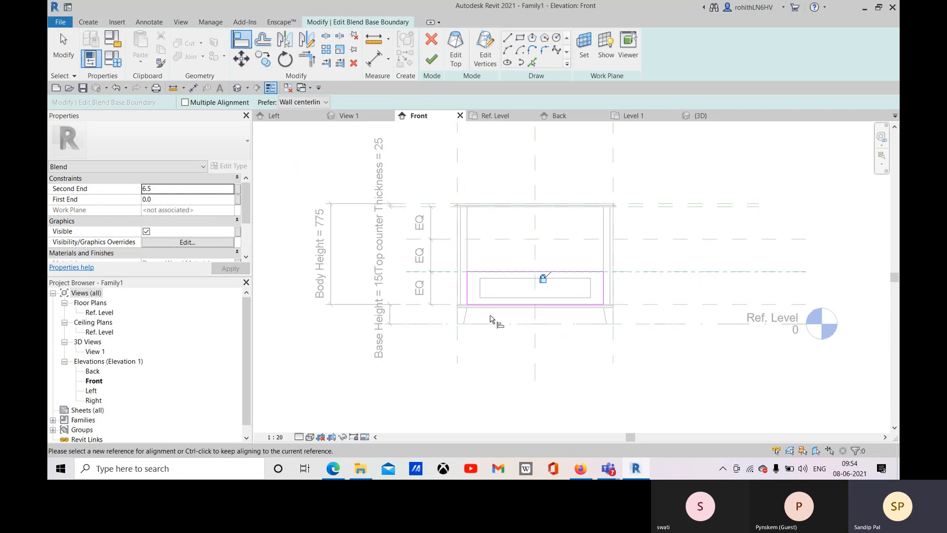
pyautogui.scroll(1, 474, 316)
pyautogui.click(392, 309)
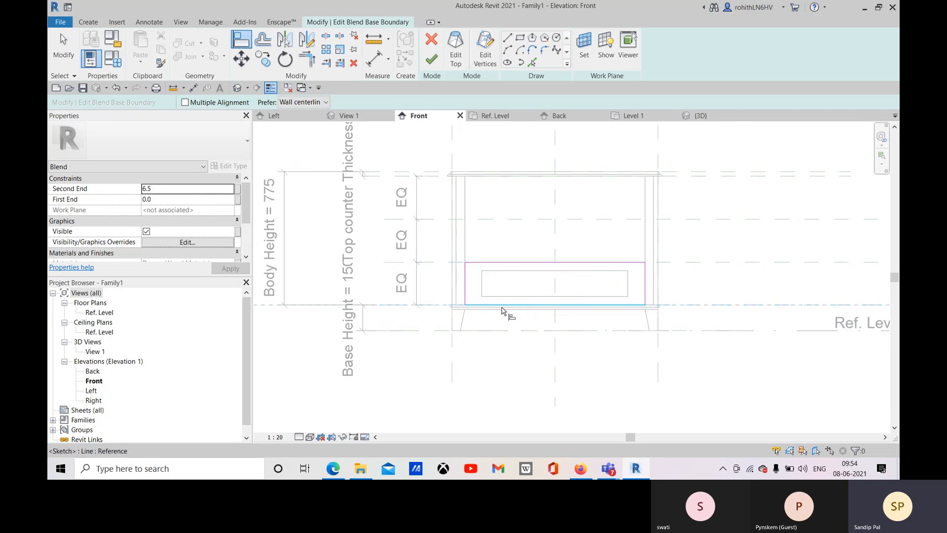
pyautogui.click(656, 291)
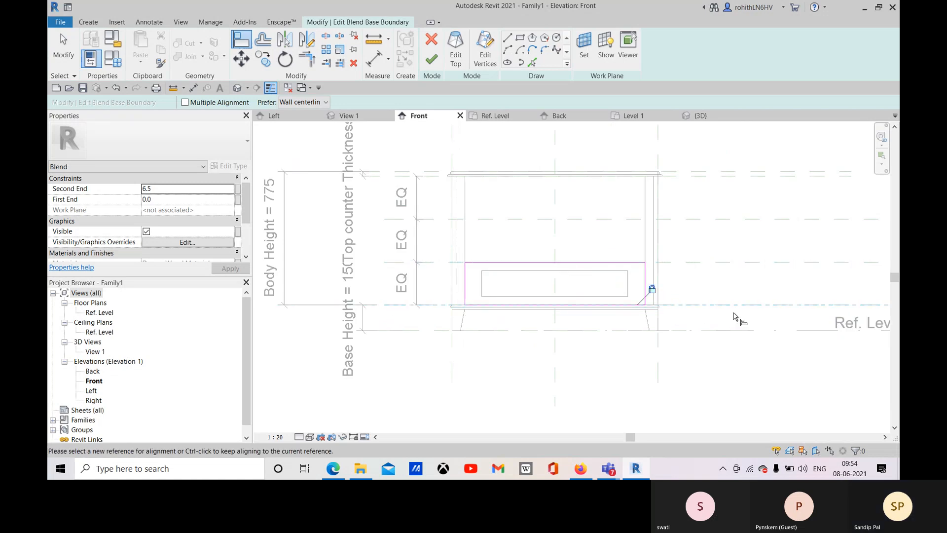
pyautogui.moveTo(653, 300); pyautogui.dragTo(637, 320, button='middle')
pyautogui.rightClick(369, 143)
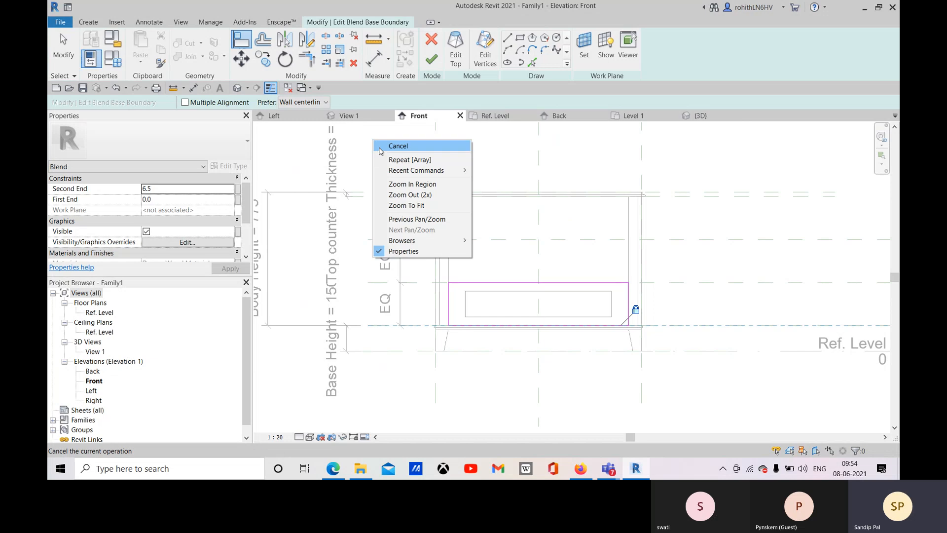
pyautogui.click(390, 145)
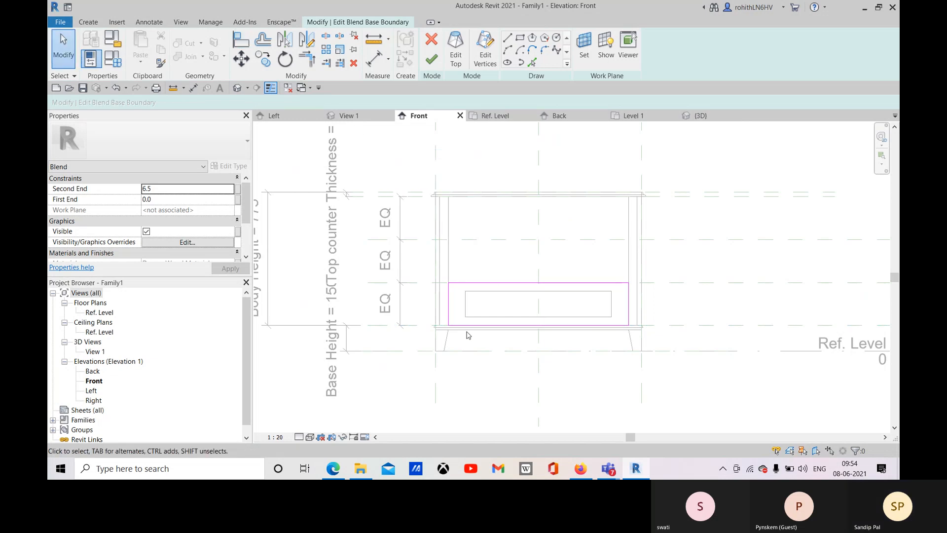
pyautogui.click(432, 59)
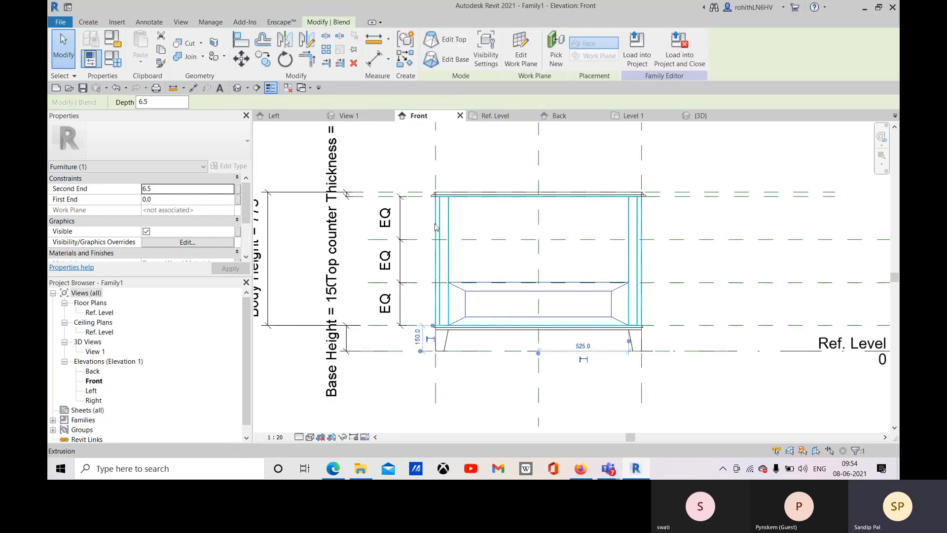
# Draw a vertical reference plane along the inner face of the cabinet's left side, extending from above the counter to below the legs.
pyautogui.press('p')
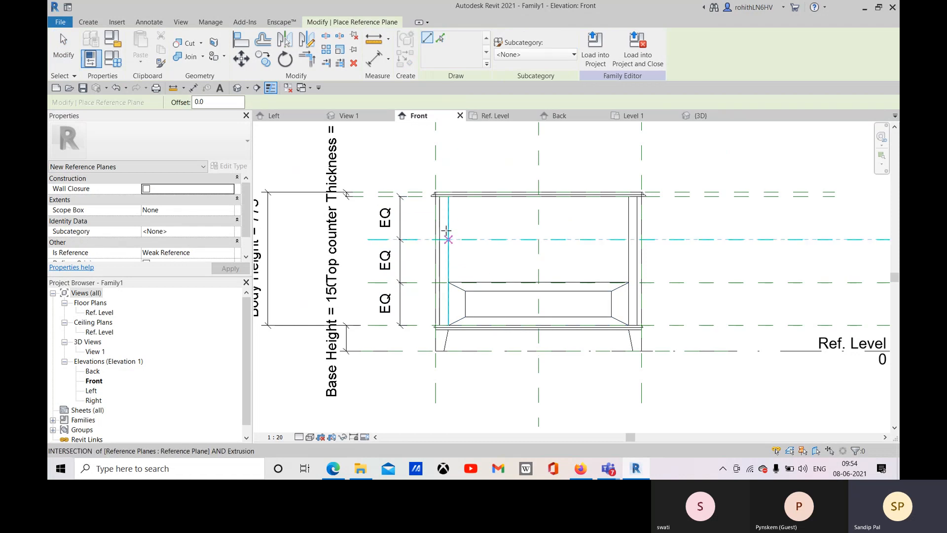
pyautogui.moveTo(450, 217); pyautogui.dragTo(446, 251, button='middle')
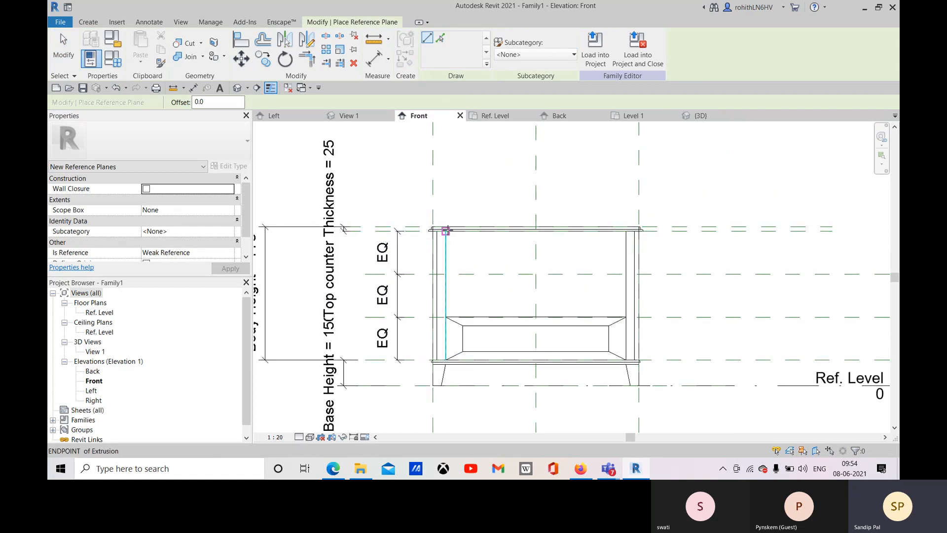
pyautogui.click(445, 191)
pyautogui.press('Escape')
pyautogui.press('Escape')
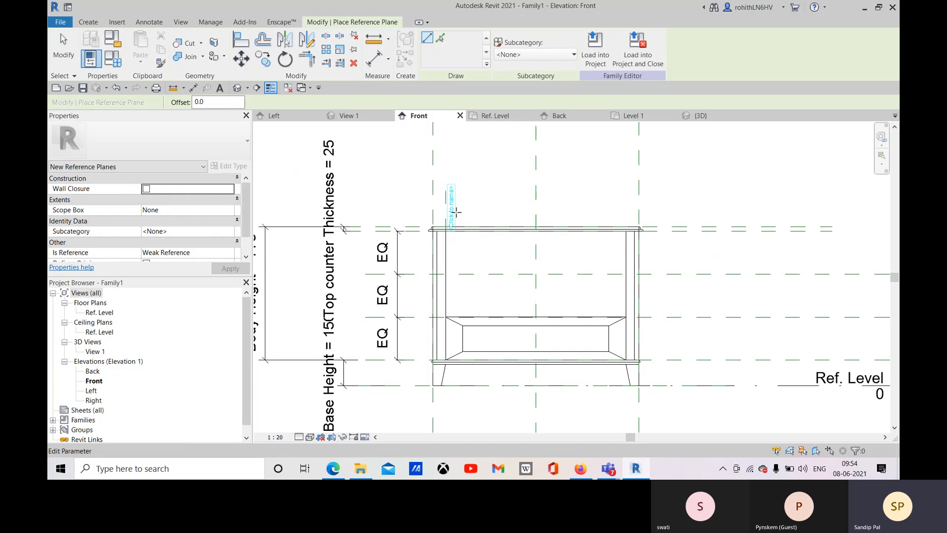
pyautogui.click(448, 218)
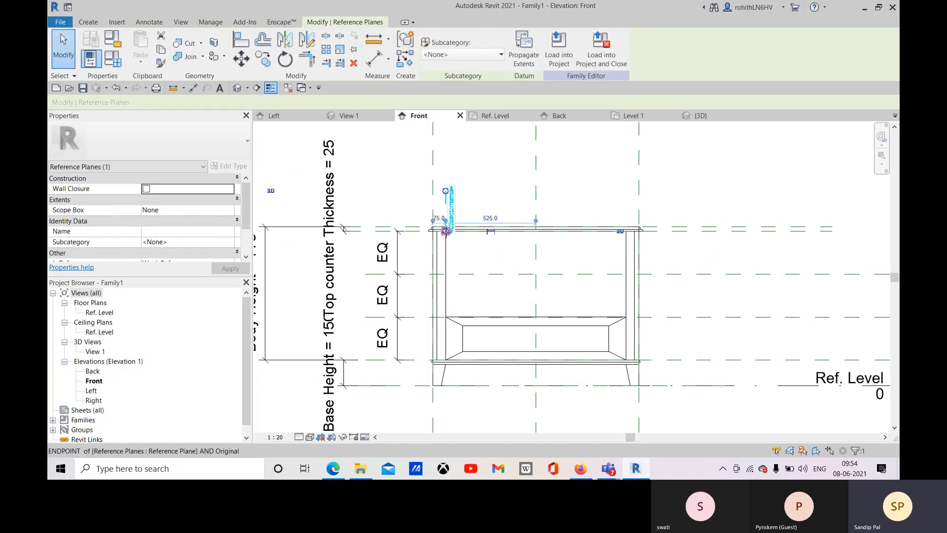
pyautogui.moveTo(446, 230); pyautogui.dragTo(445, 408)
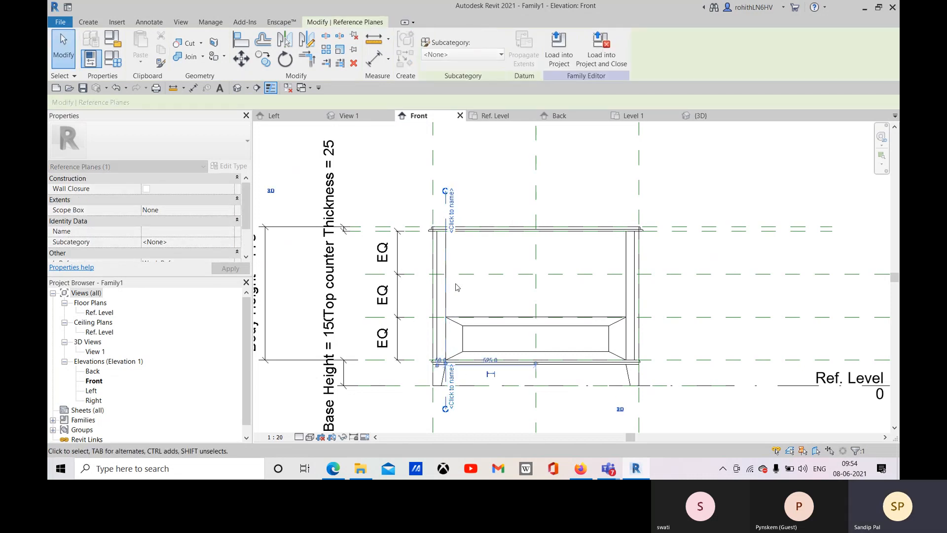
# Copy the new vertical reference plane to the inner face of the cabinet's right side.
pyautogui.click(263, 59)
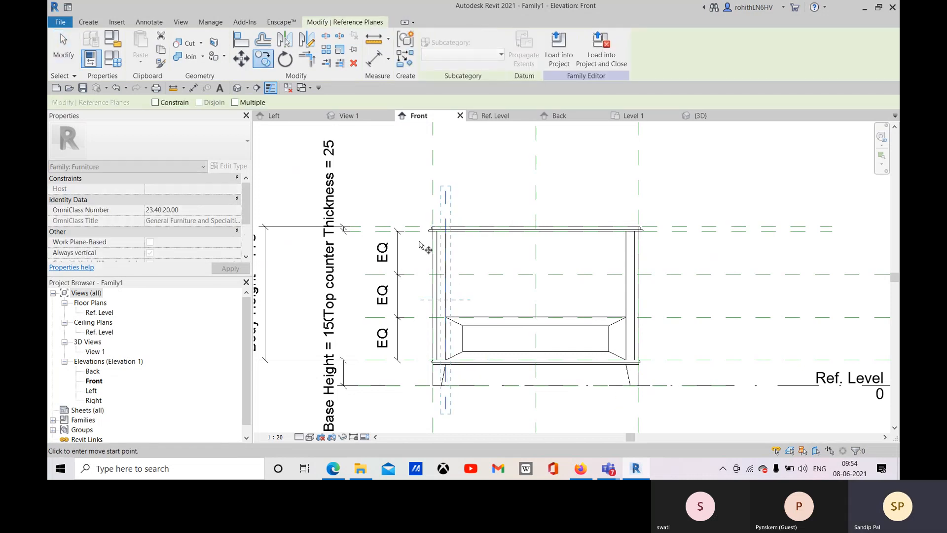
pyautogui.click(446, 275)
pyautogui.click(627, 275)
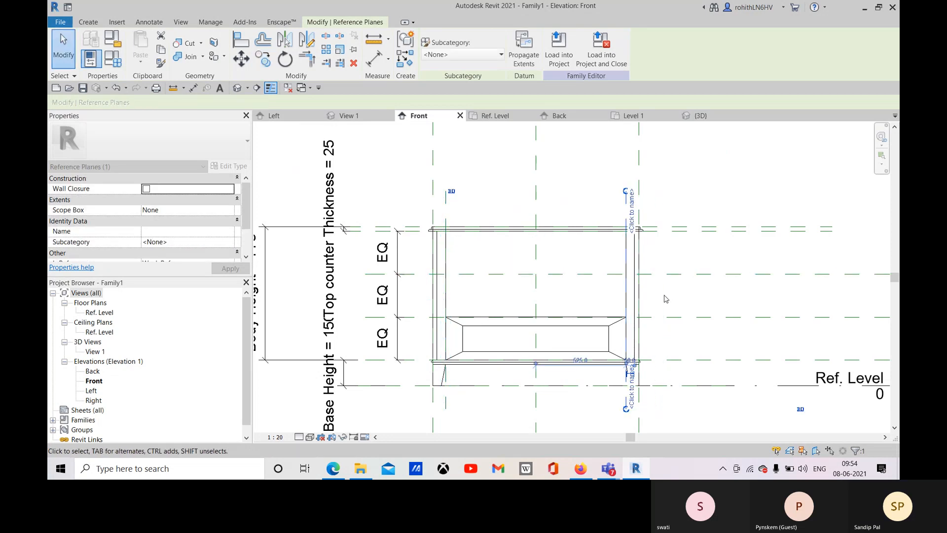
pyautogui.click(654, 307)
# Add locked aligned dimensions between each outer side reference plane and its neighbouring inner plane.
pyautogui.click(374, 58)
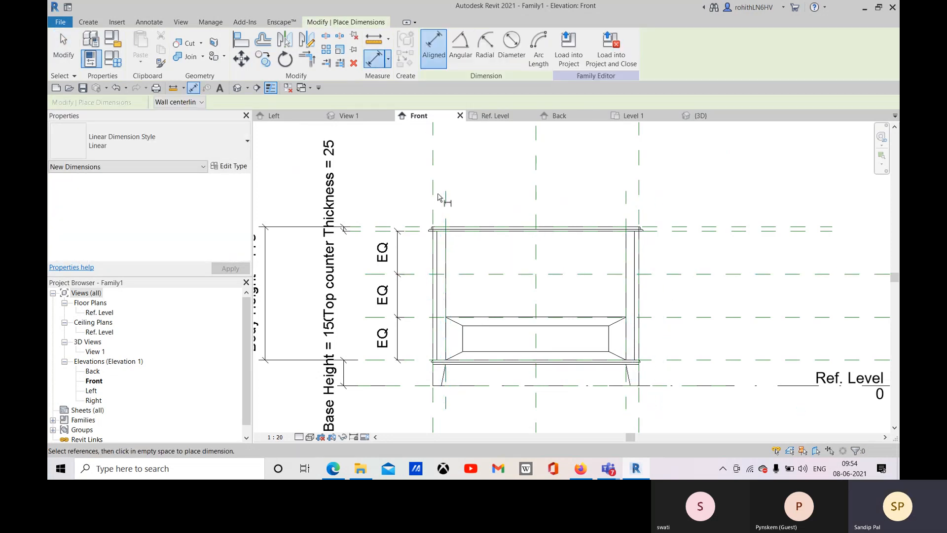
pyautogui.click(433, 197)
pyautogui.click(446, 199)
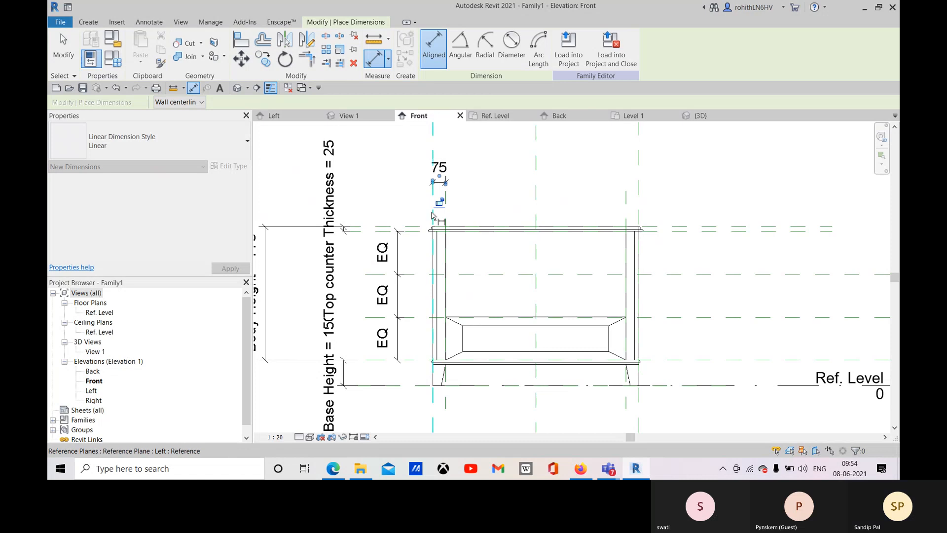
pyautogui.click(457, 183)
pyautogui.click(638, 192)
pyautogui.click(626, 193)
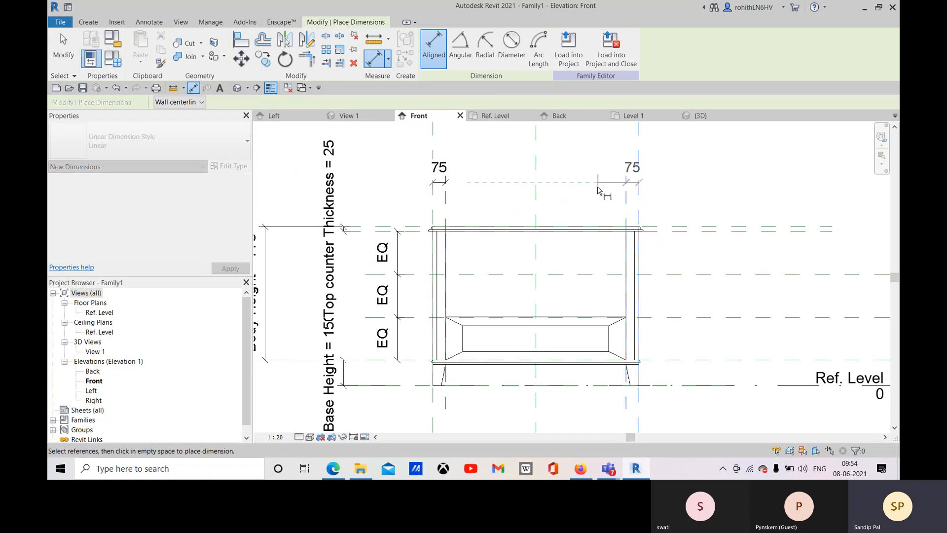
pyautogui.click(594, 186)
pyautogui.moveTo(710, 272); pyautogui.dragTo(703, 223, button='middle')
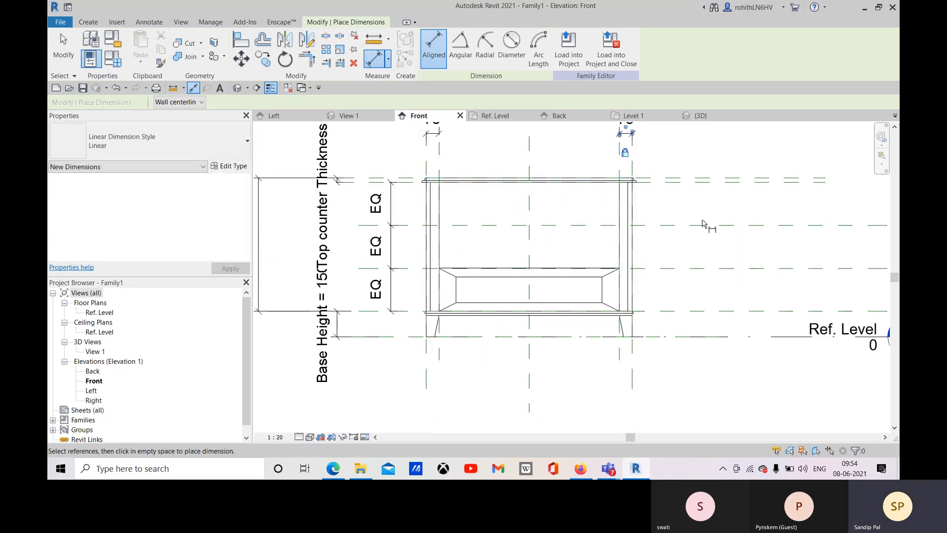
pyautogui.rightClick(700, 165)
pyautogui.click(718, 169)
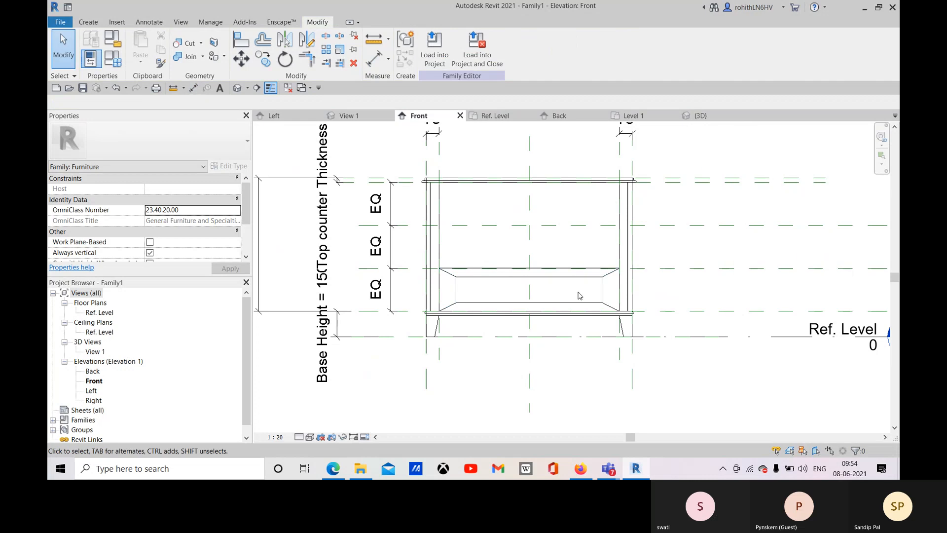
# Edit the drawer front blend's base boundary, aligning and locking its left and right edges to the inner vertical reference planes.
pyautogui.moveTo(577, 296); pyautogui.dragTo(570, 301, button='middle')
pyautogui.click(492, 286)
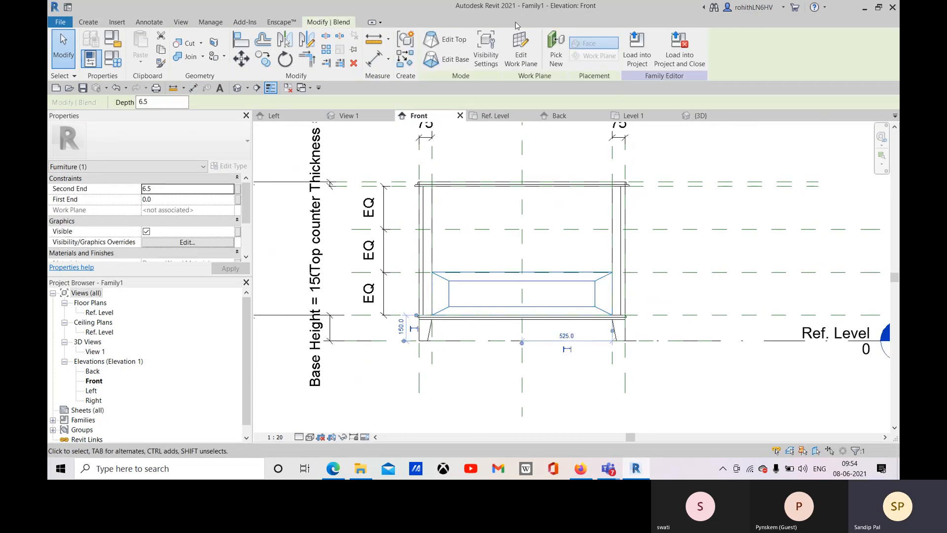
pyautogui.click(454, 59)
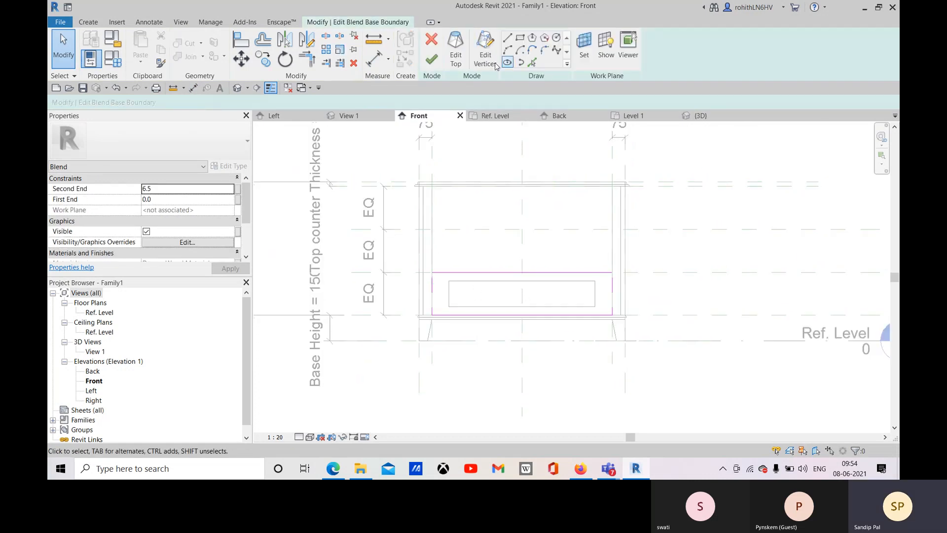
pyautogui.click(241, 39)
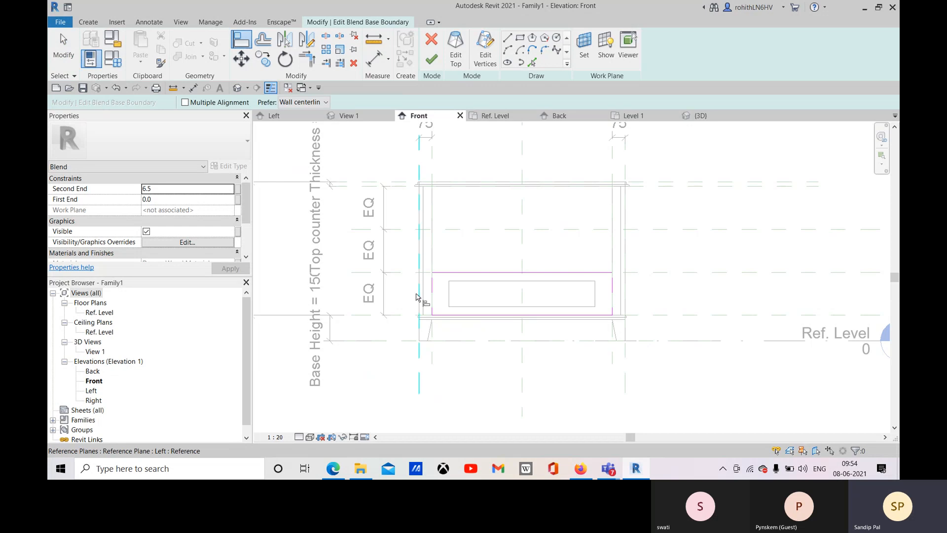
pyautogui.click(432, 250)
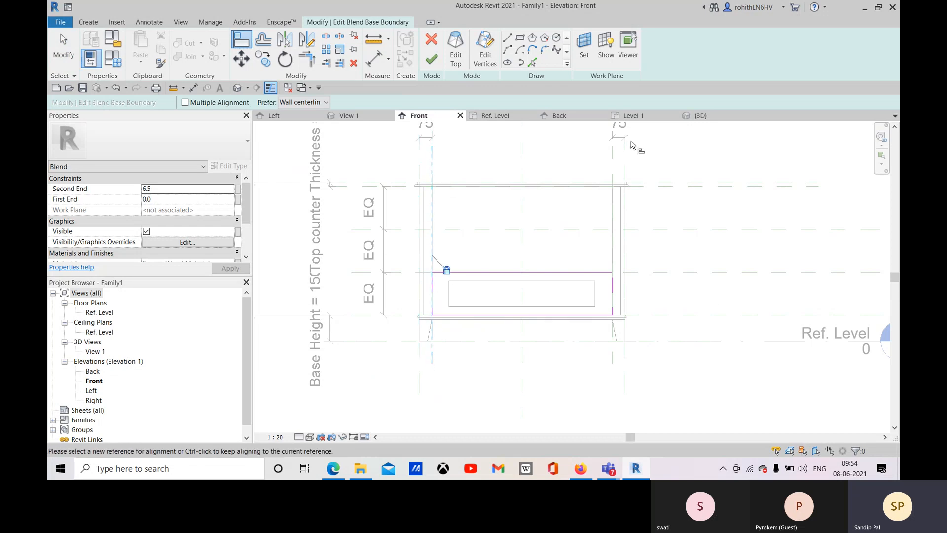
pyautogui.click(612, 157)
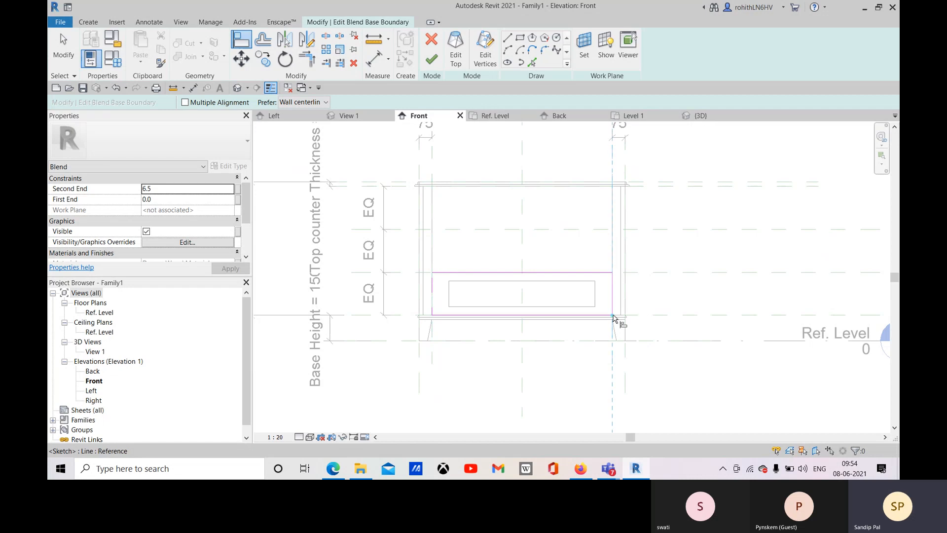
pyautogui.click(613, 301)
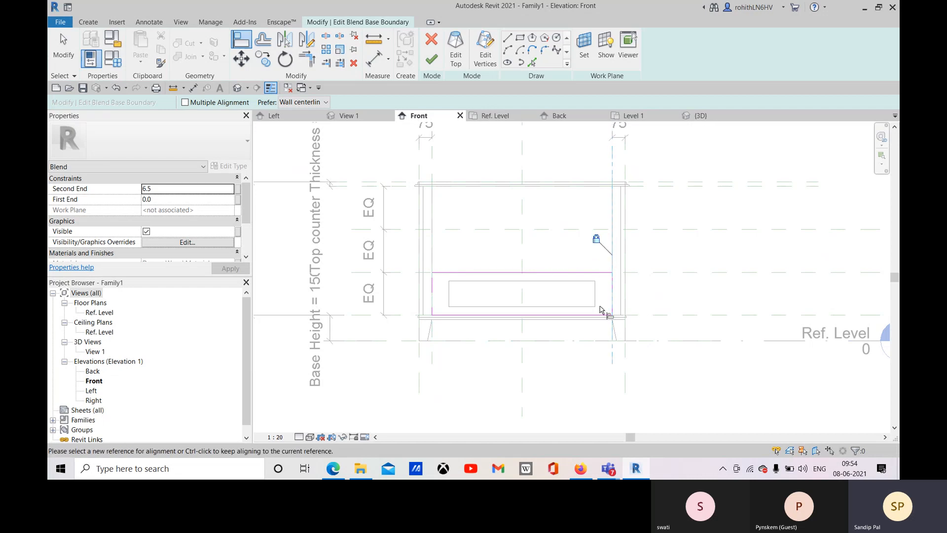
pyautogui.moveTo(577, 296); pyautogui.dragTo(592, 301, button='middle')
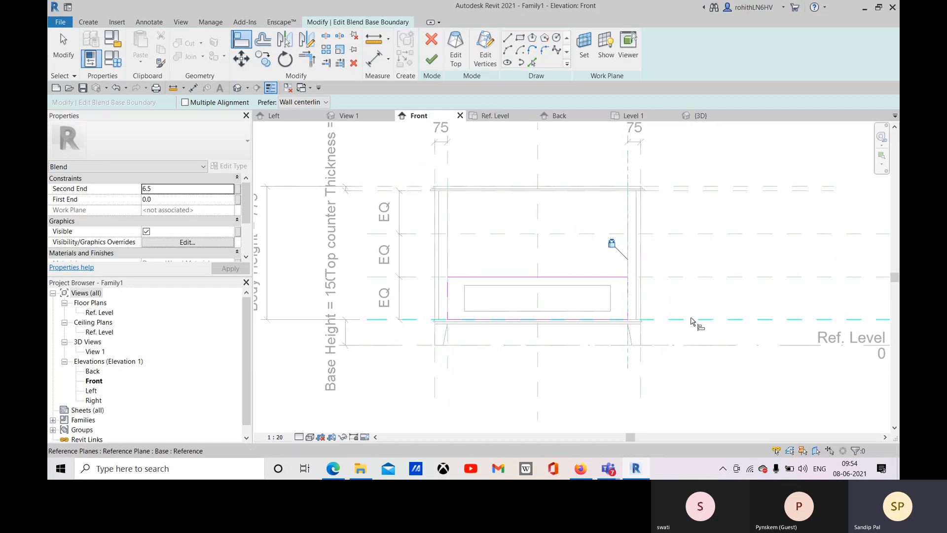
# Switch to the drawer front blend's top boundary and dimension its upper edge to the reference plane directly above.
pyautogui.click(575, 319)
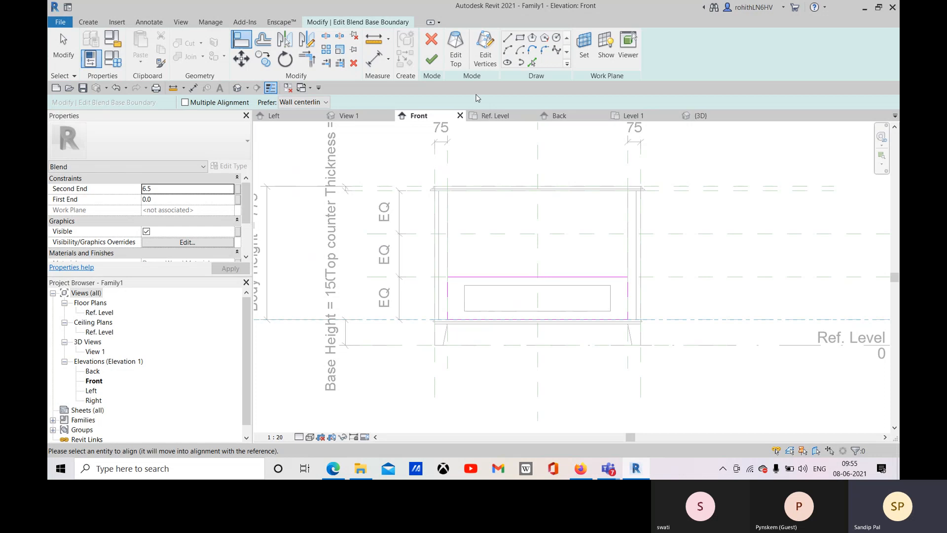
pyautogui.click(455, 49)
pyautogui.moveTo(511, 304); pyautogui.dragTo(447, 278, button='middle')
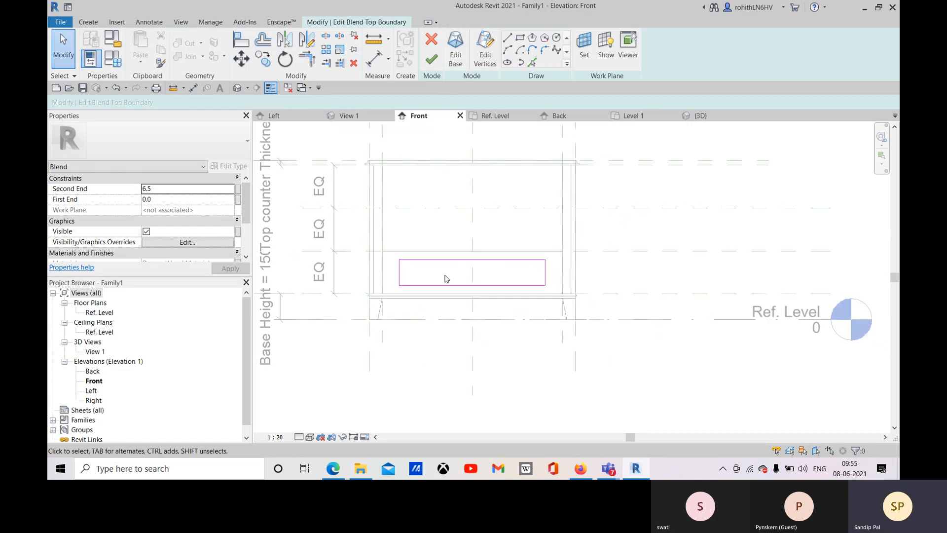
pyautogui.scroll(2, 446, 278)
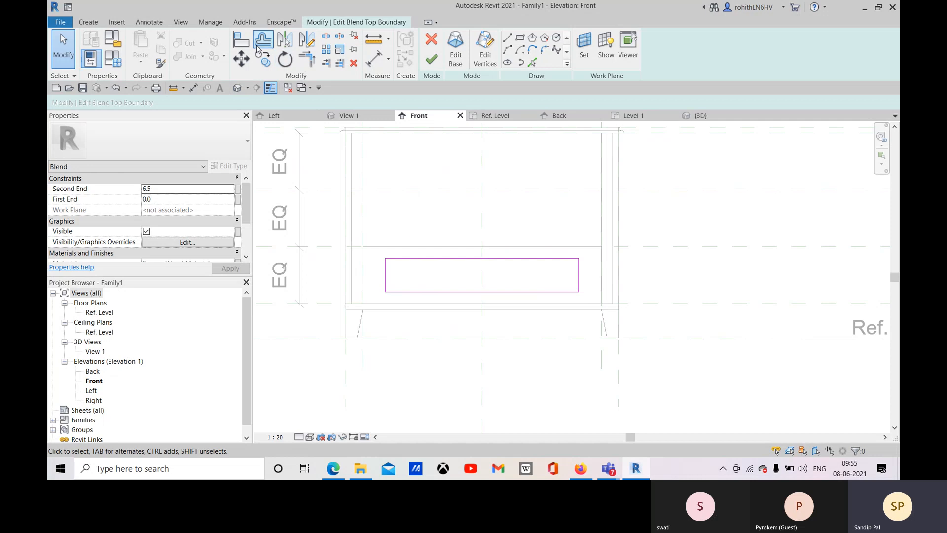
pyautogui.click(374, 58)
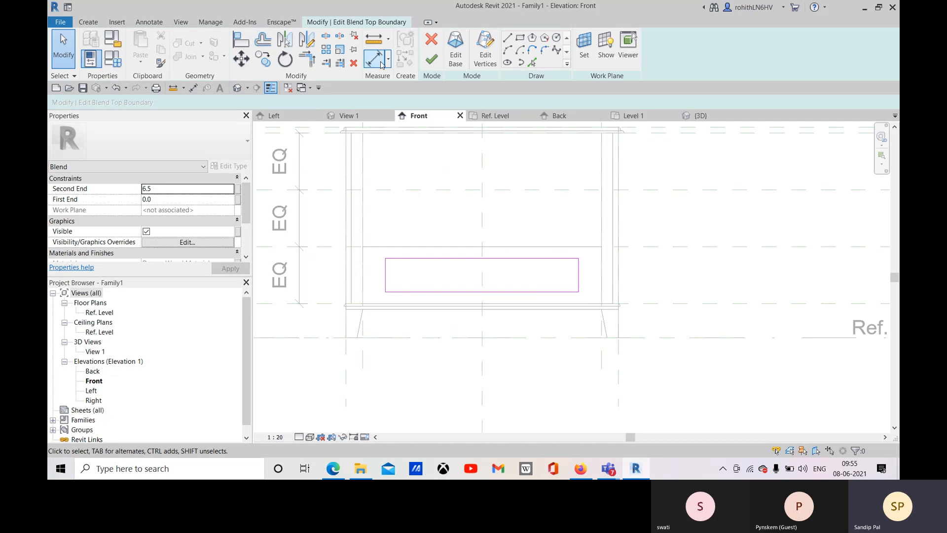
pyautogui.click(425, 257)
pyautogui.click(427, 247)
pyautogui.click(427, 237)
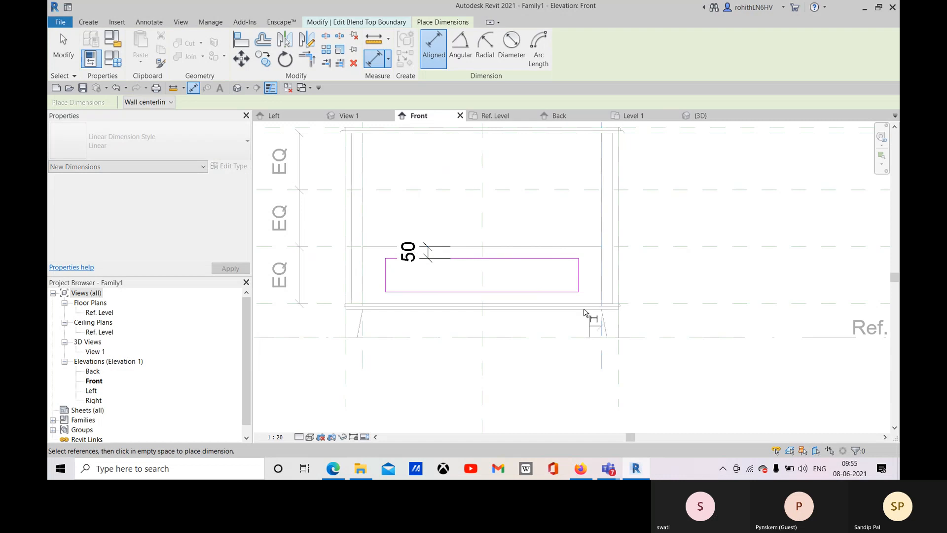
# Add locked aligned dimensions from the top boundary's right, bottom and left edges to their neighbouring reference planes.
pyautogui.click(579, 280)
pyautogui.click(718, 277)
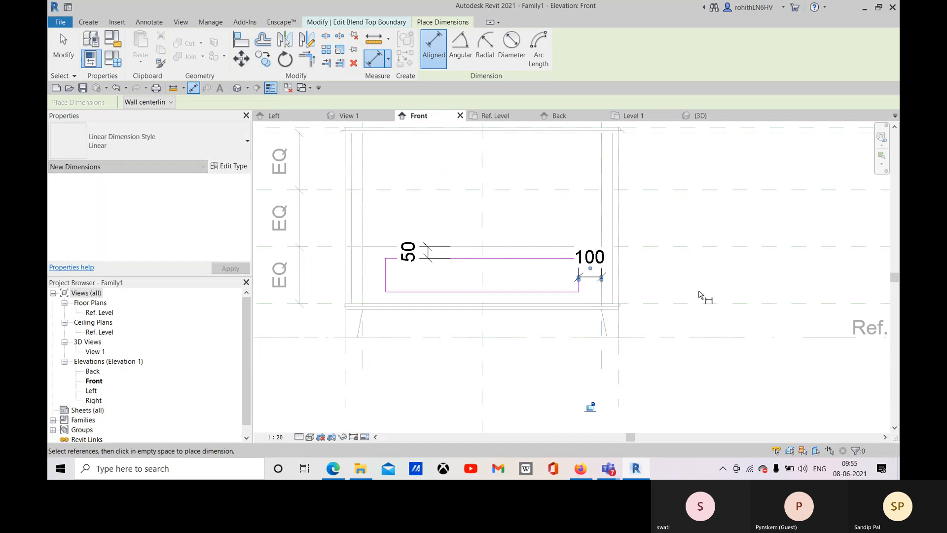
pyautogui.click(311, 307)
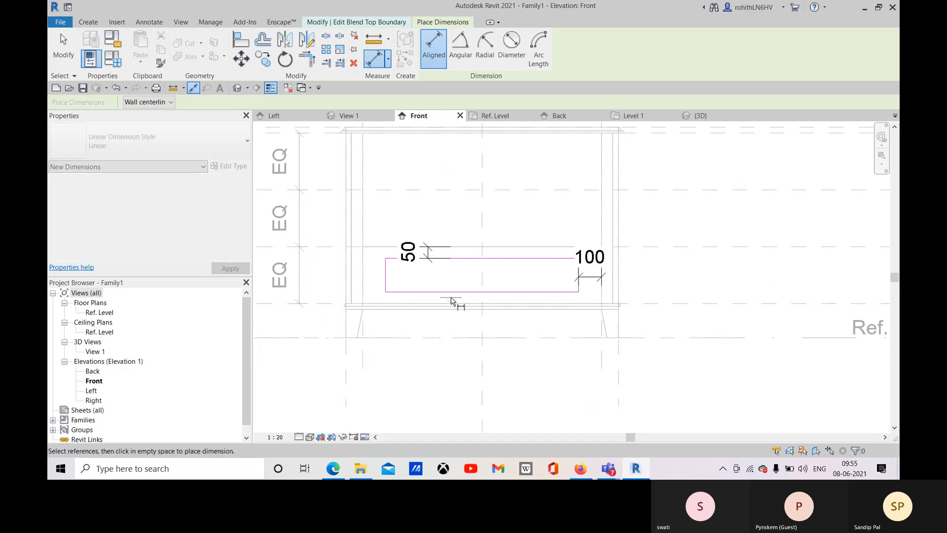
pyautogui.click(332, 327)
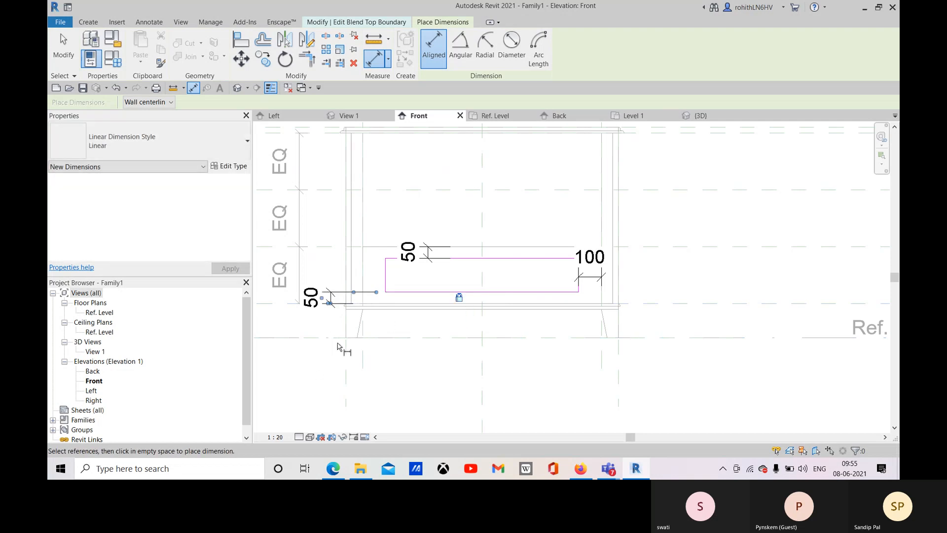
pyautogui.moveTo(361, 288); pyautogui.dragTo(381, 307, button='middle')
pyautogui.click(383, 132)
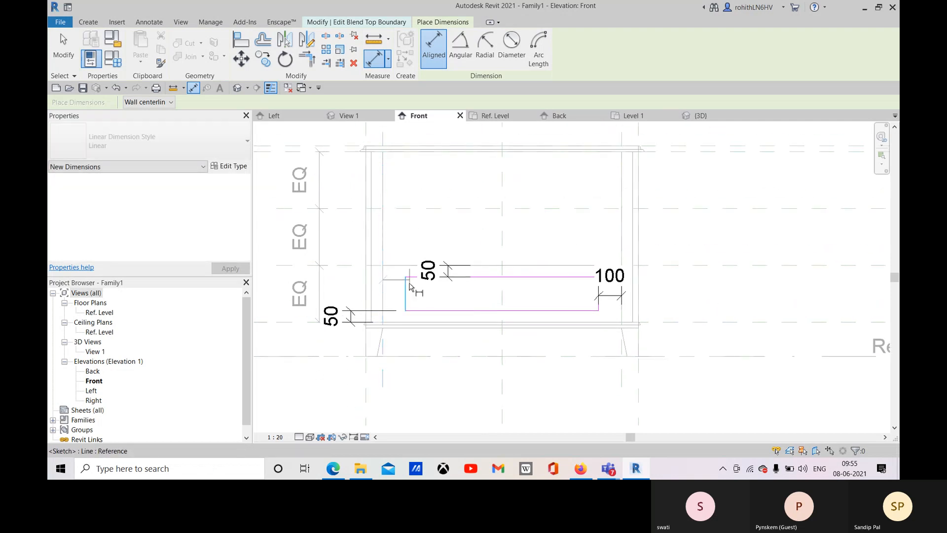
pyautogui.click(405, 292)
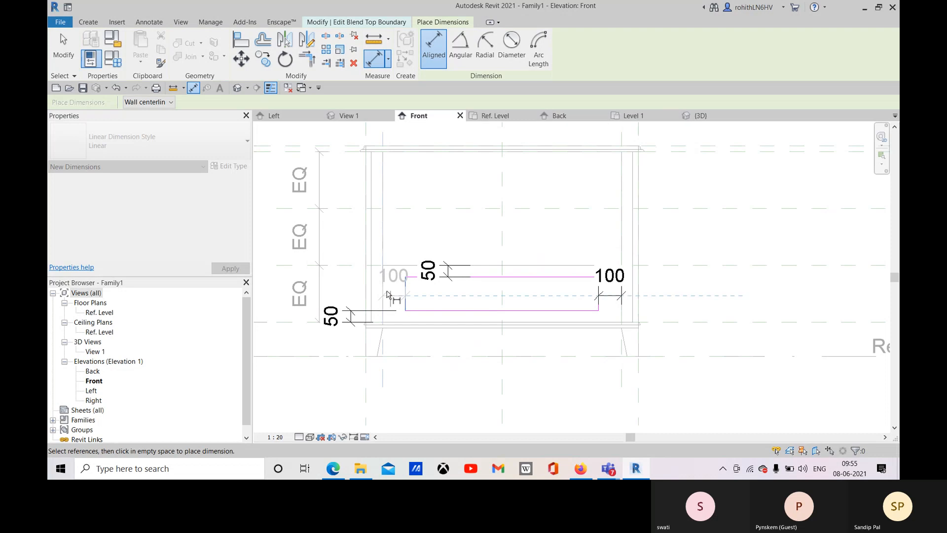
pyautogui.click(347, 295)
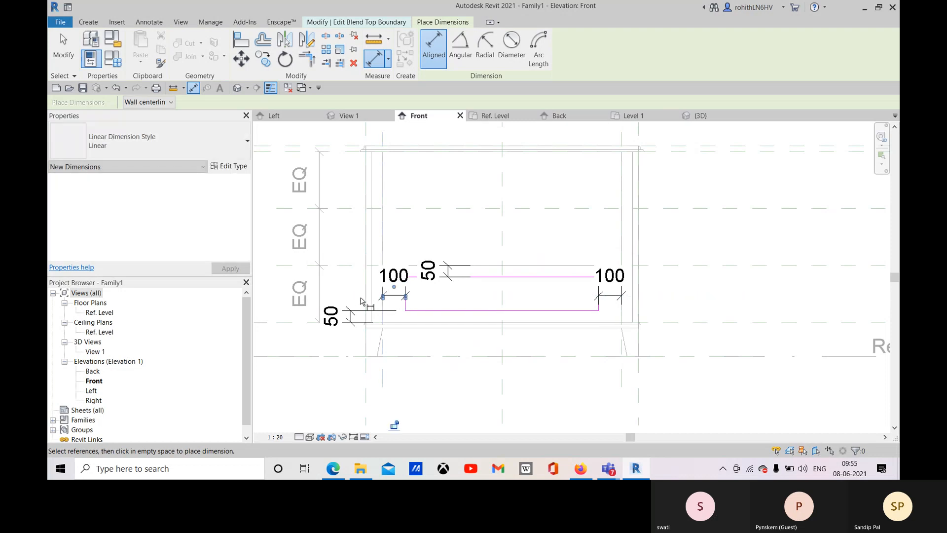
# End dimensioning and finish editing the drawer front blend.
pyautogui.scroll(-2, 440, 391)
pyautogui.moveTo(443, 392); pyautogui.dragTo(420, 350, button='middle')
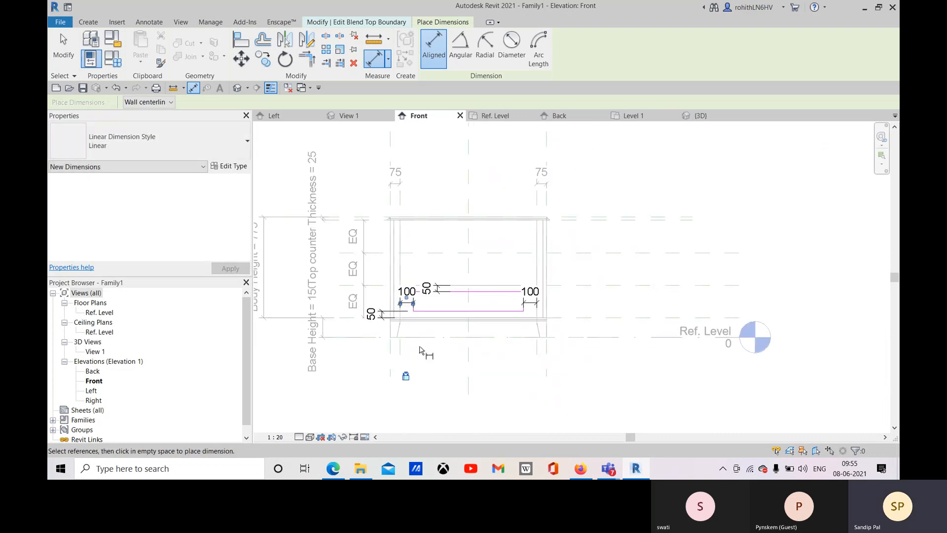
pyautogui.rightClick(337, 162)
pyautogui.rightClick(347, 163)
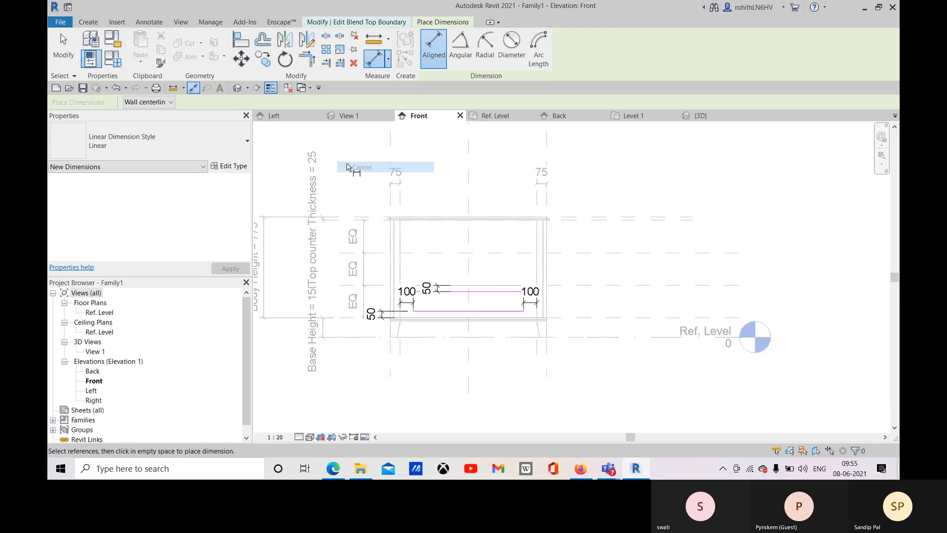
pyautogui.click(372, 168)
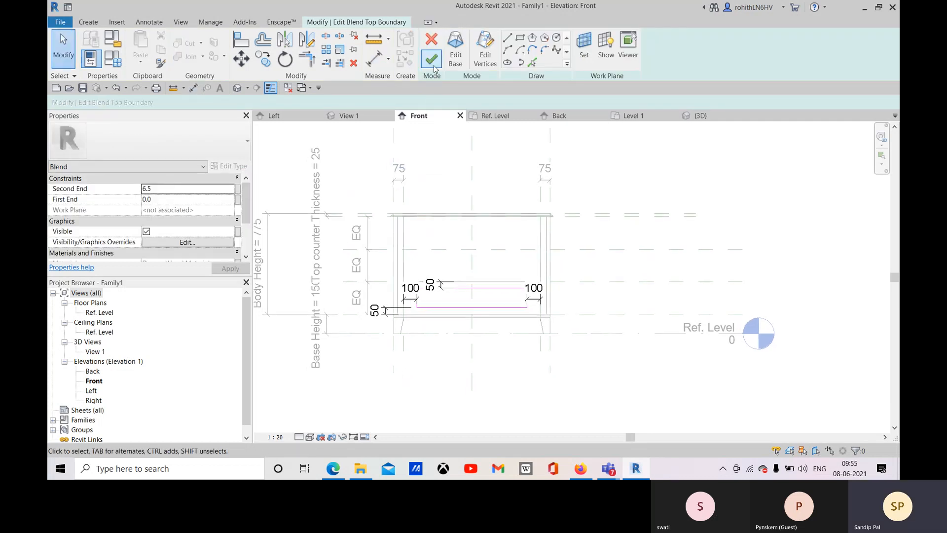
pyautogui.moveTo(505, 334); pyautogui.dragTo(519, 345, button='middle')
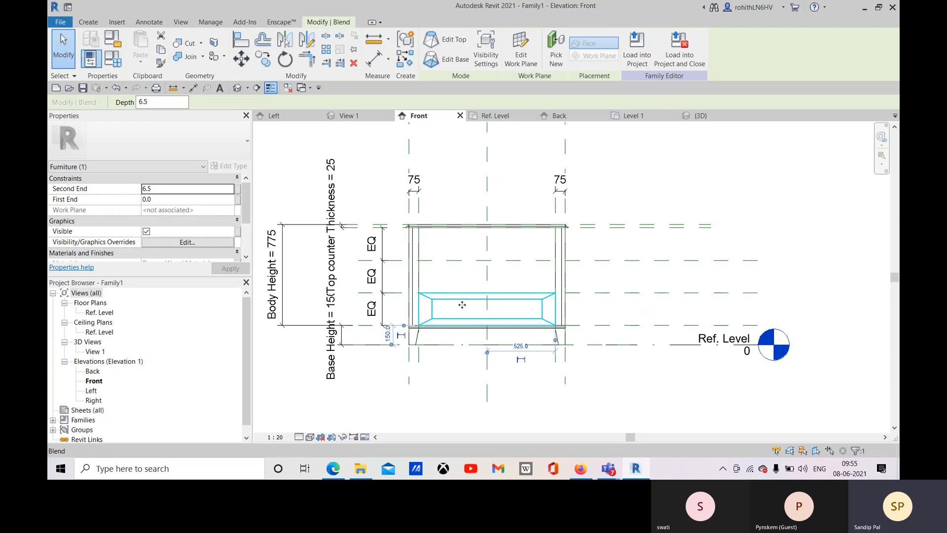
# Array the drawer front upward as 3 grouped, associated items, spacing the second by the distance between the two middle horizontal reference planes.
pyautogui.click(326, 51)
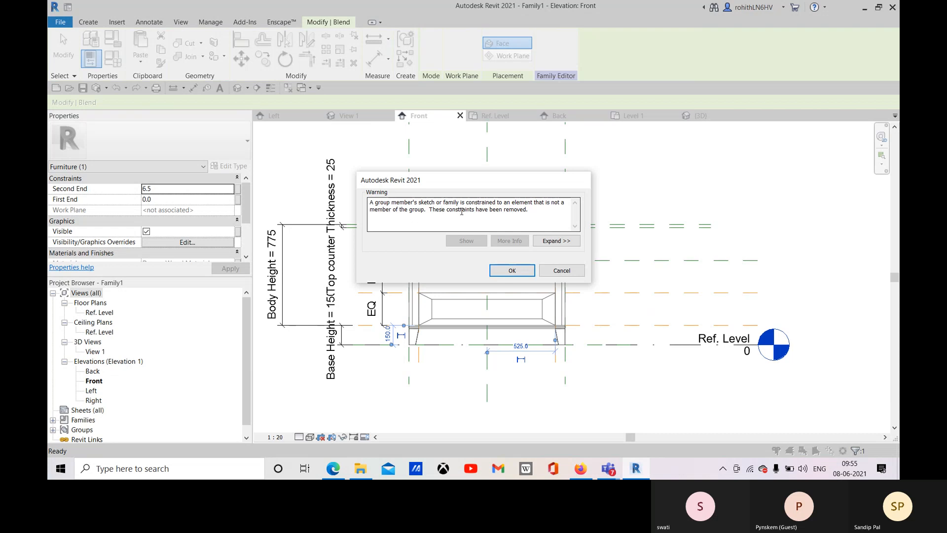
pyautogui.click(512, 271)
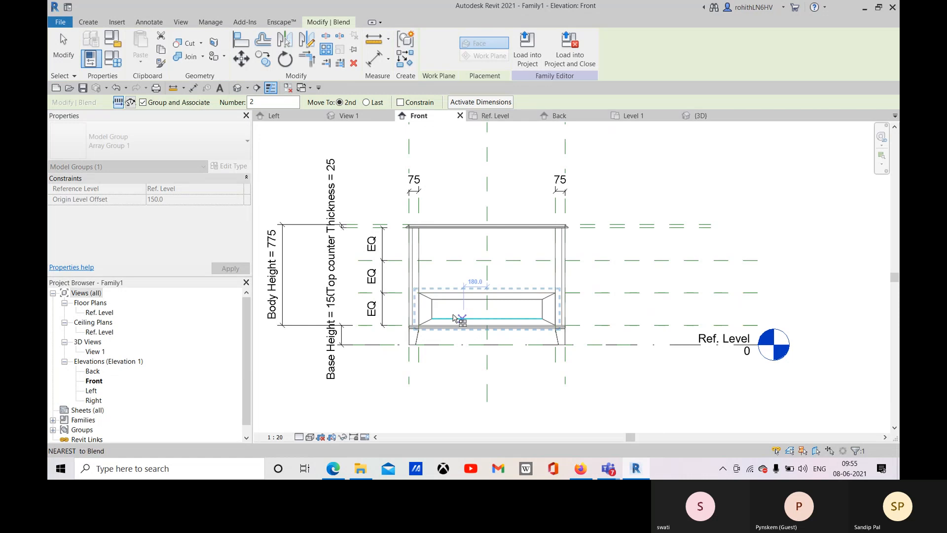
pyautogui.scroll(2, 432, 309)
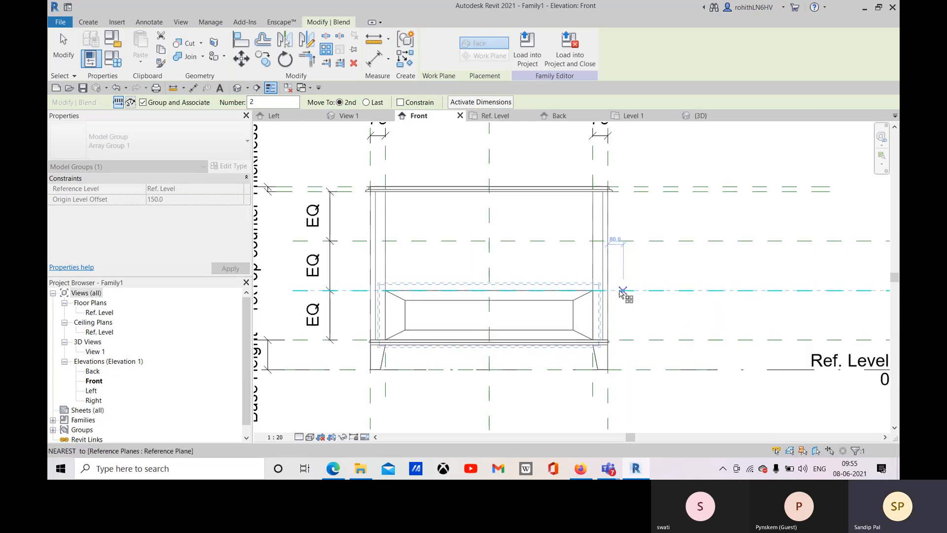
pyautogui.scroll(1, 623, 294)
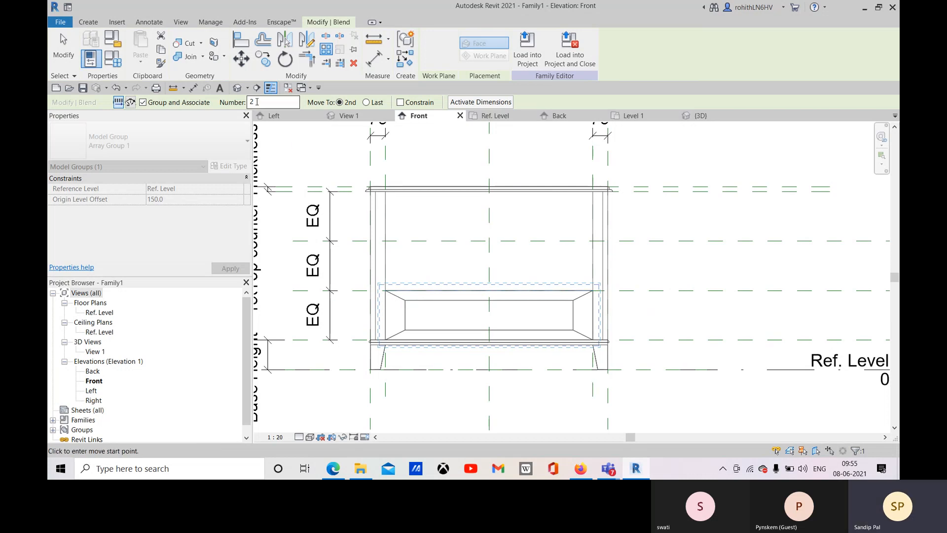
pyautogui.click(385, 291)
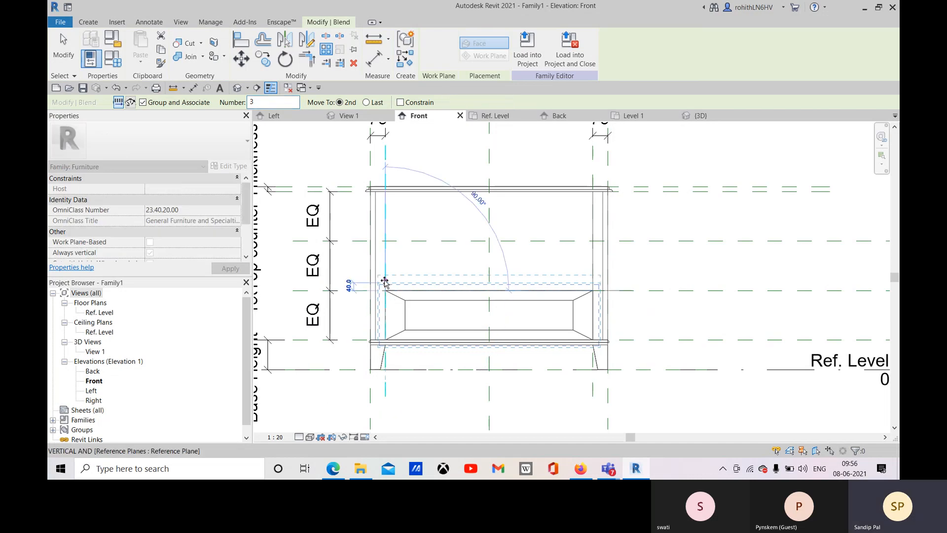
pyautogui.click(387, 242)
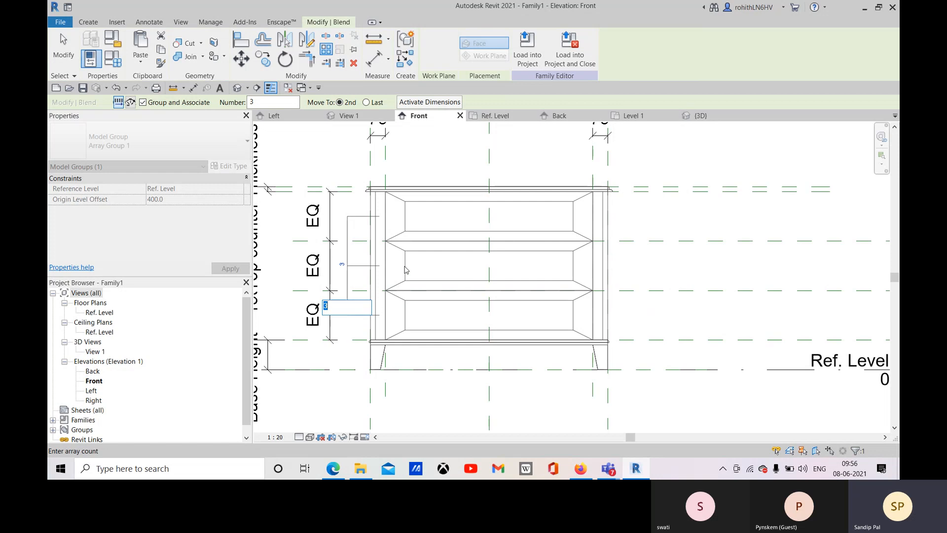
pyautogui.rightClick(454, 165)
pyautogui.click(464, 171)
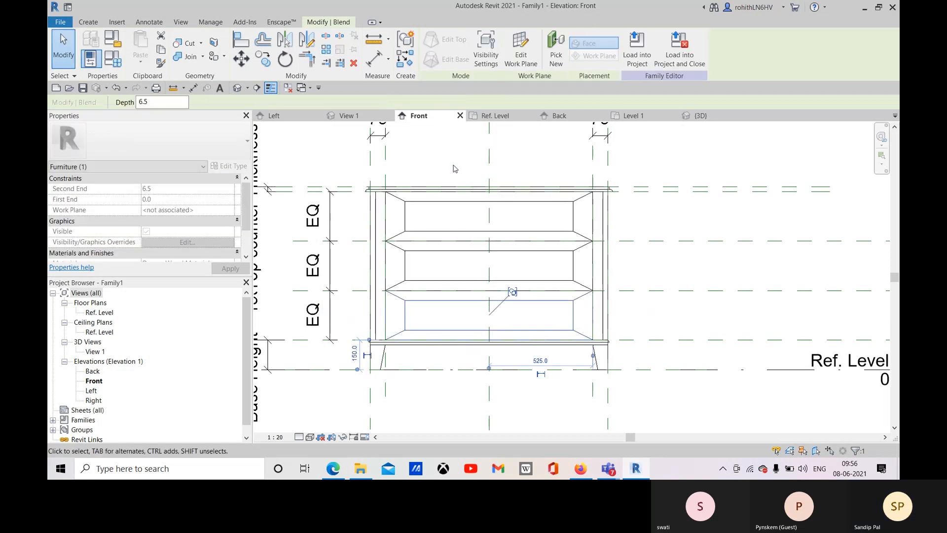
# Try to label the drawer array with the No. of Drawers parameter.
pyautogui.click(405, 221)
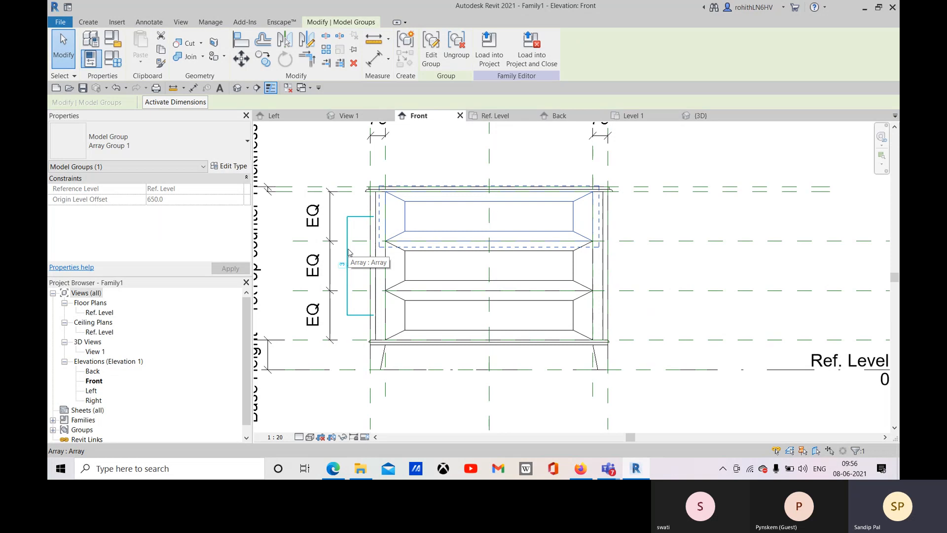
pyautogui.click(348, 252)
pyautogui.click(217, 103)
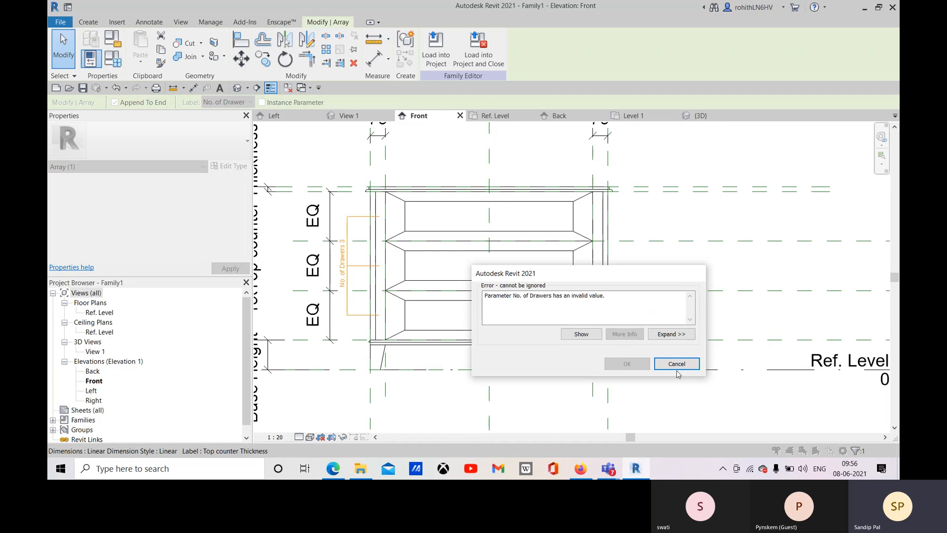
pyautogui.click(676, 364)
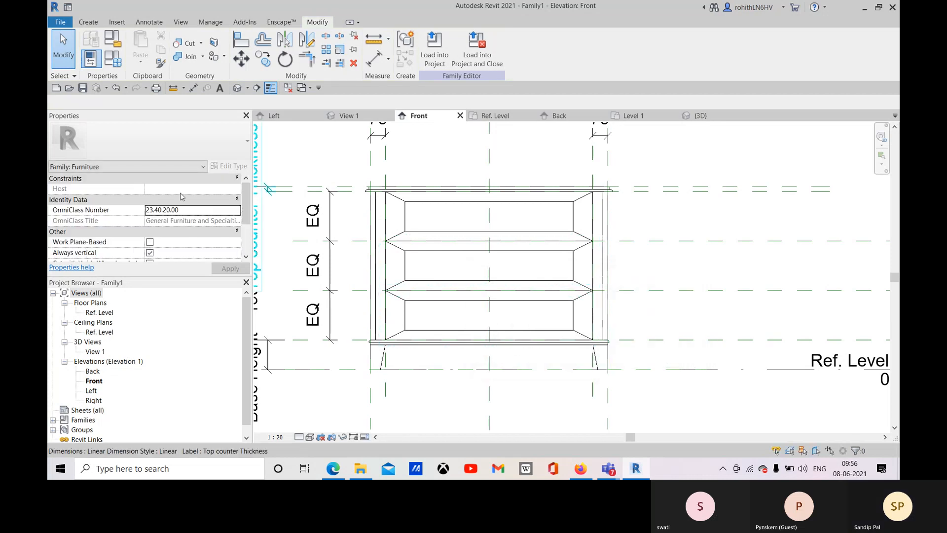
# Set the family's No. of Drawers parameter to 3.
pyautogui.click(113, 58)
pyautogui.click(278, 298)
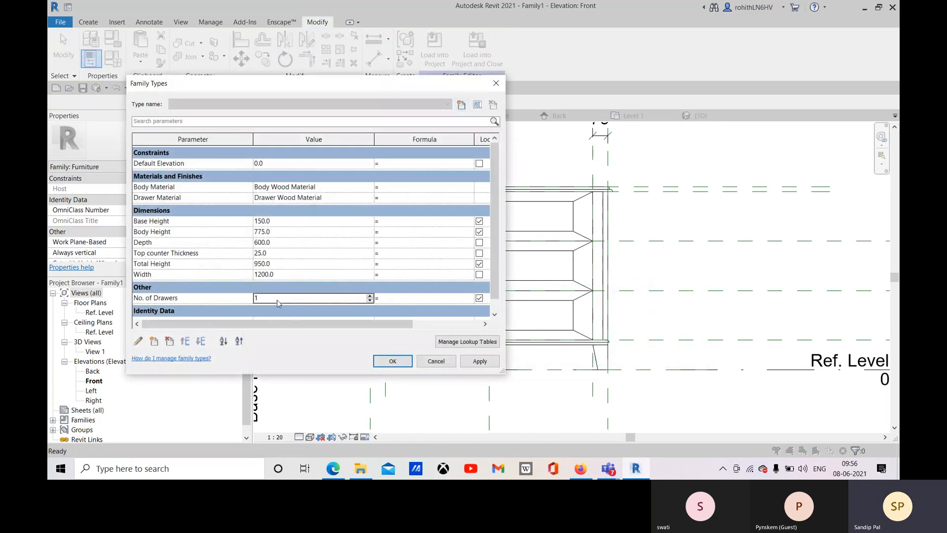
pyautogui.click(393, 361)
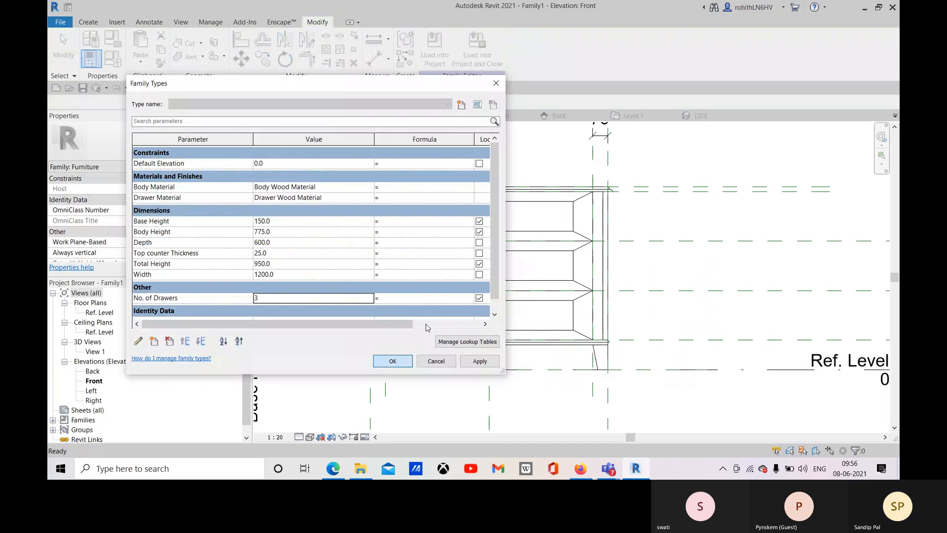
# Assign the No. of Drawers parameter as the label of the drawer front array.
pyautogui.click(404, 225)
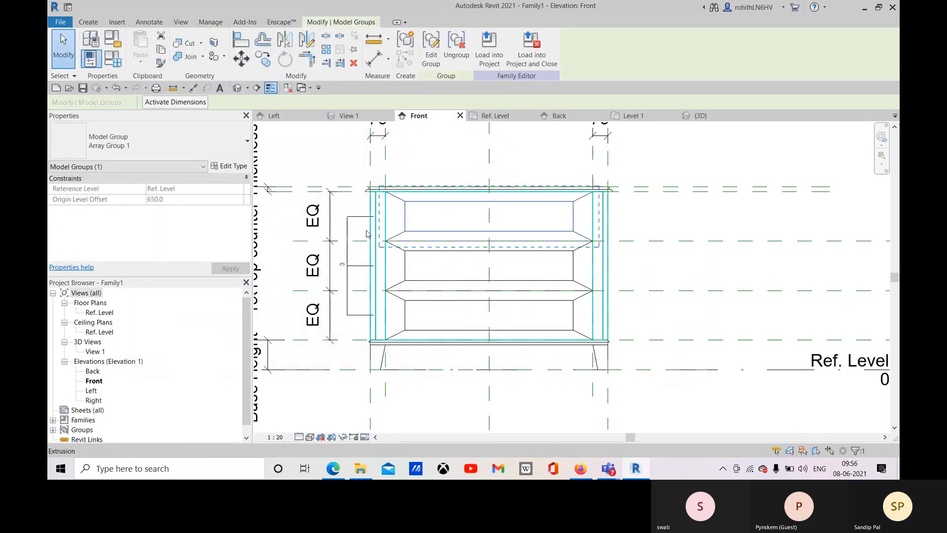
pyautogui.click(348, 225)
pyautogui.click(226, 102)
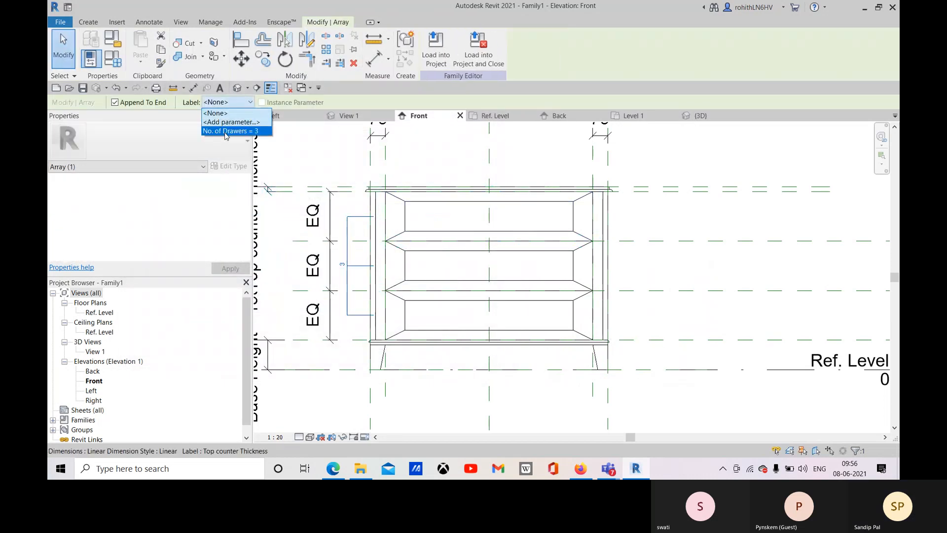
pyautogui.scroll(-2, 672, 312)
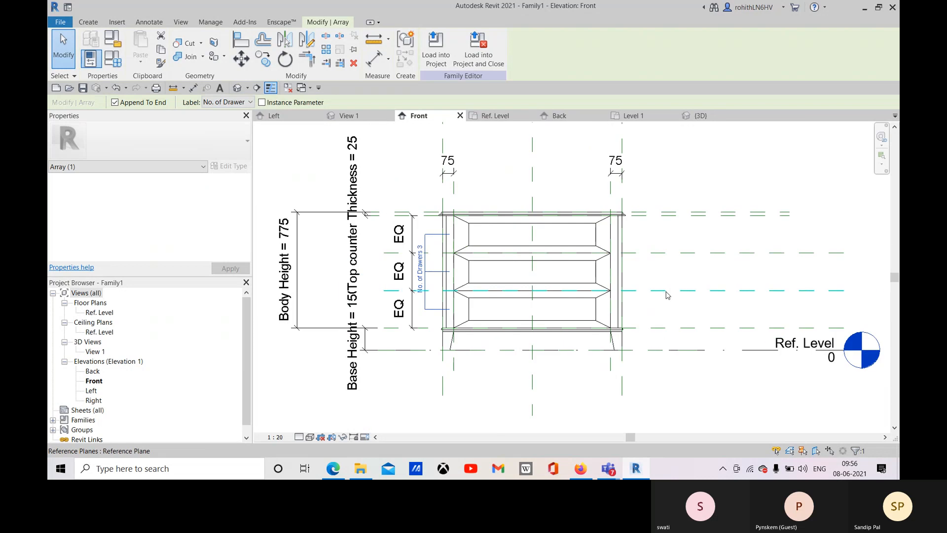
pyautogui.click(528, 374)
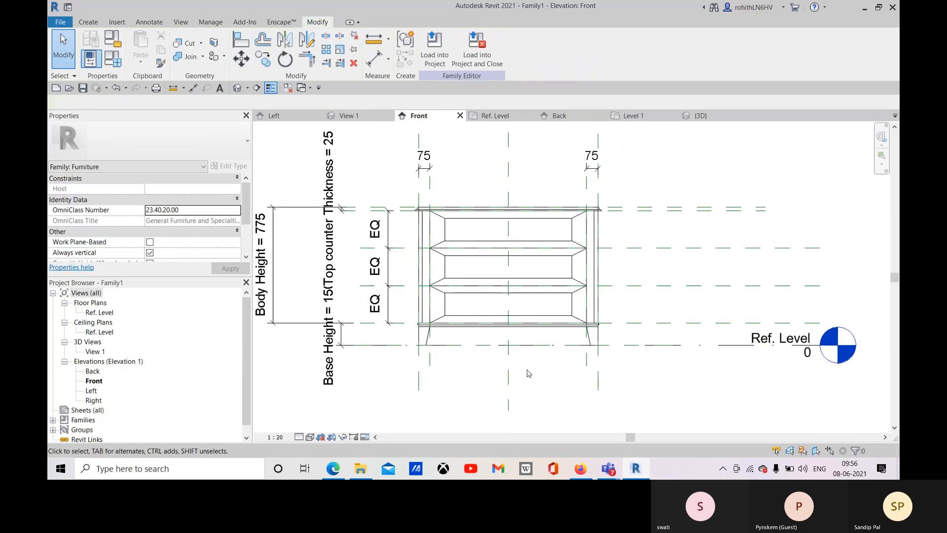
# Open the bottom drawer front's array group for editing.
pyautogui.click(536, 302)
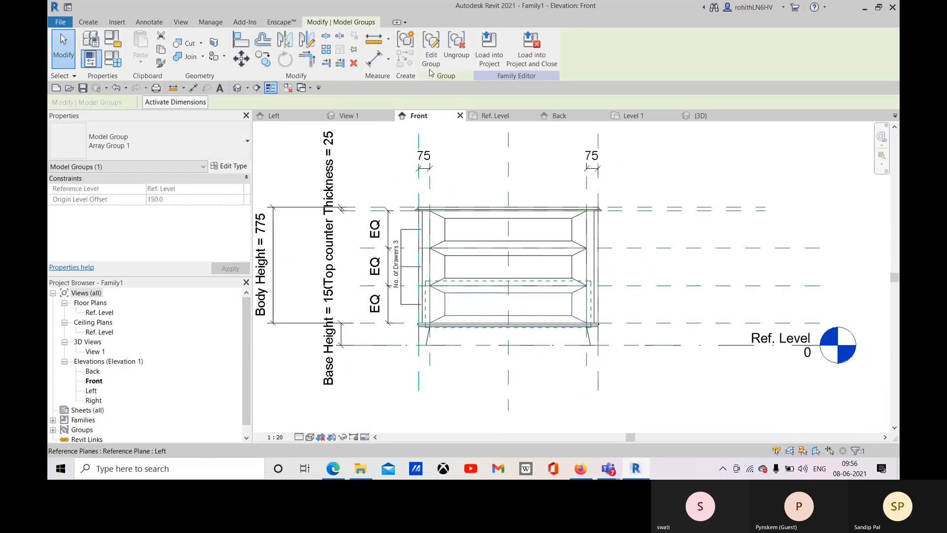
pyautogui.click(431, 52)
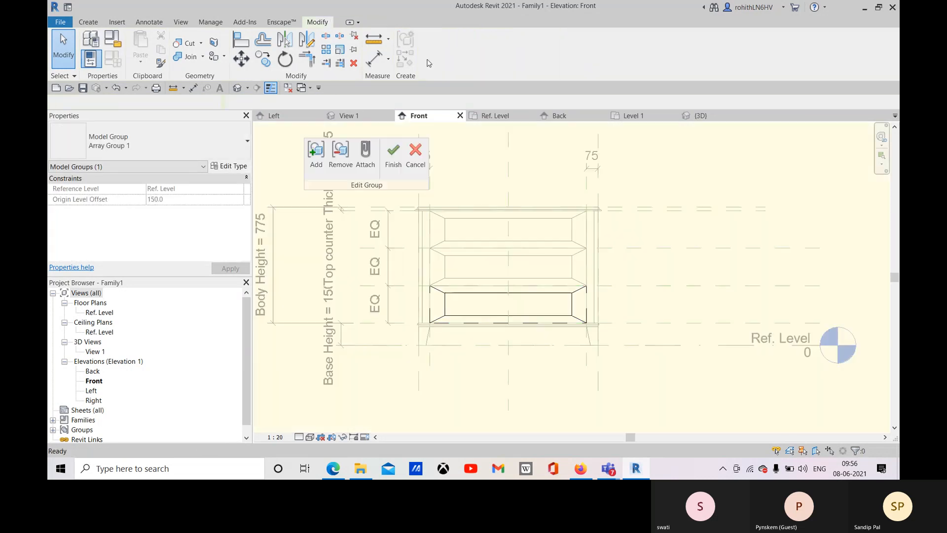
# Try to lock the top line of the bottom drawer front's blend base sketch to the horizontal reference plane above it.
pyautogui.click(459, 295)
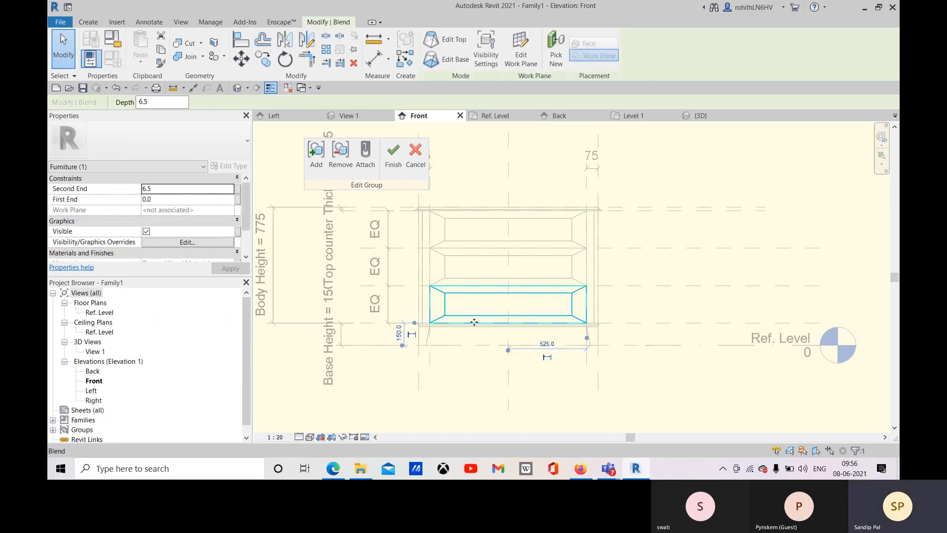
pyautogui.moveTo(459, 296); pyautogui.dragTo(427, 286, button='middle')
pyautogui.click(450, 60)
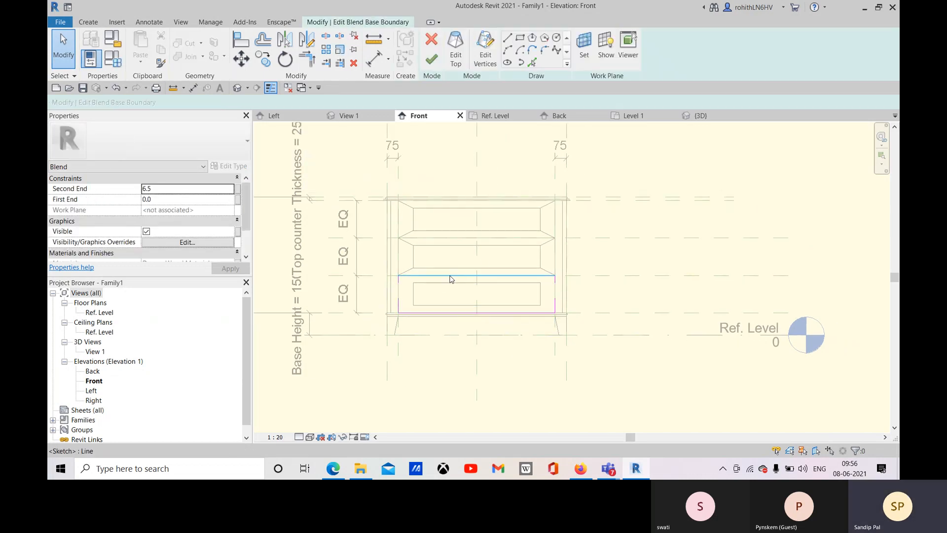
pyautogui.click(241, 40)
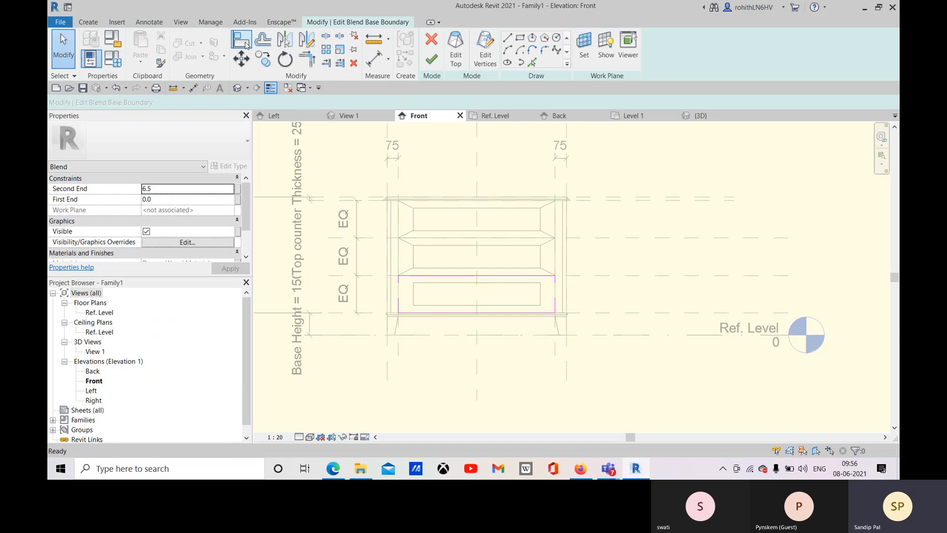
pyautogui.click(614, 276)
pyautogui.click(495, 276)
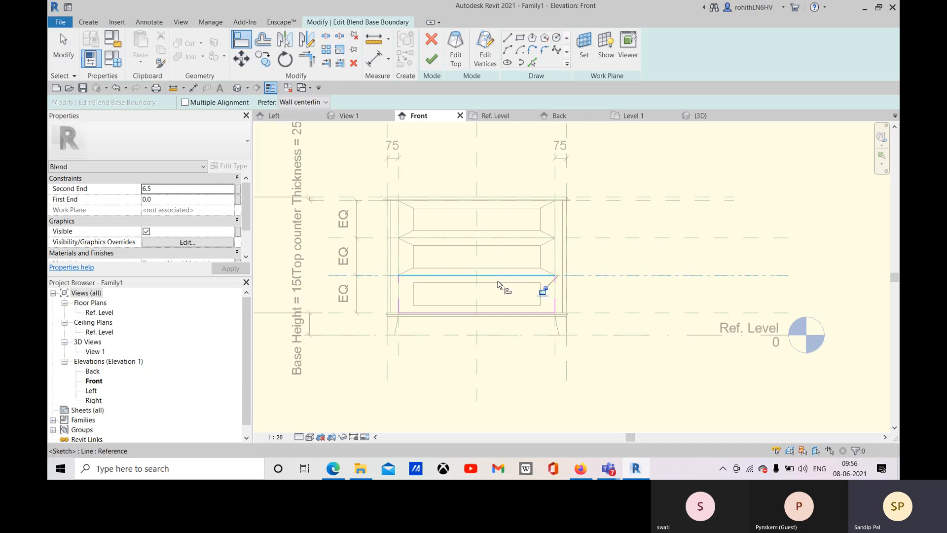
pyautogui.click(543, 291)
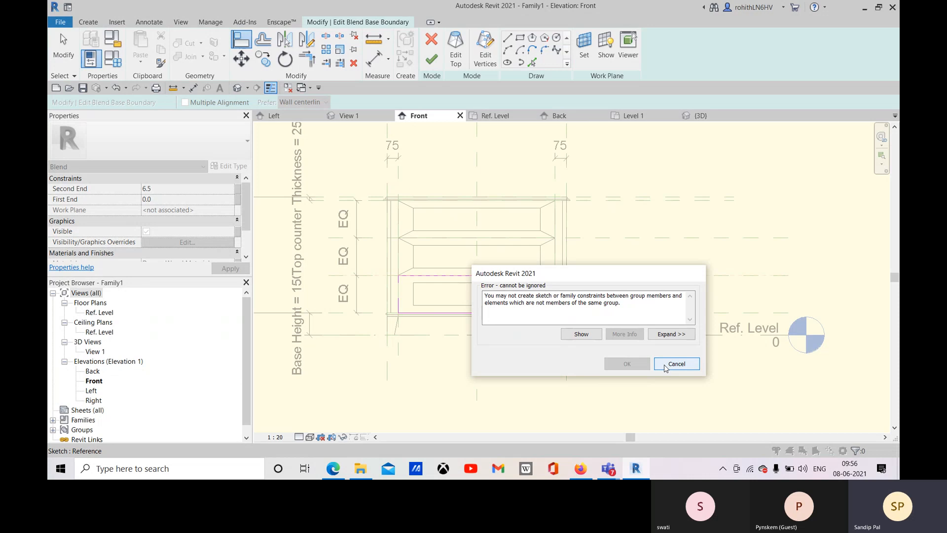
pyautogui.click(675, 364)
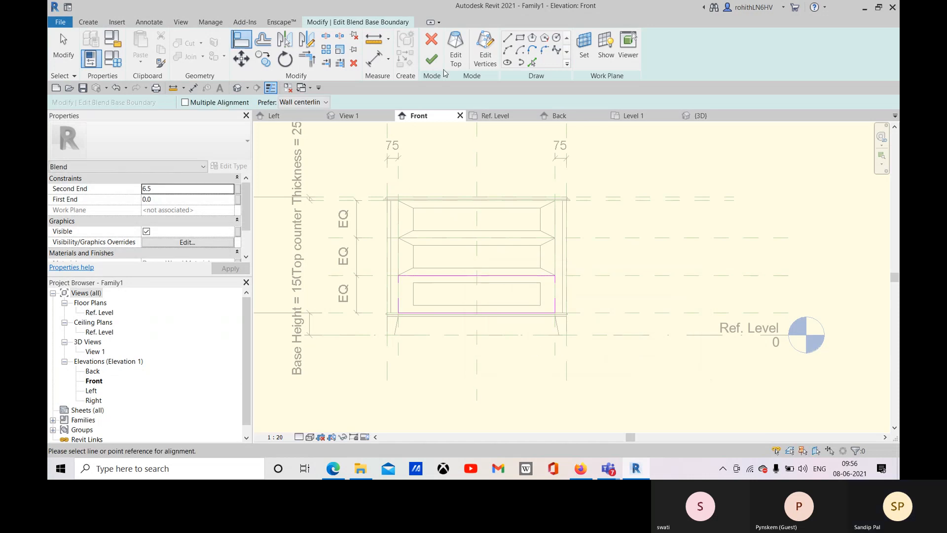
pyautogui.click(432, 59)
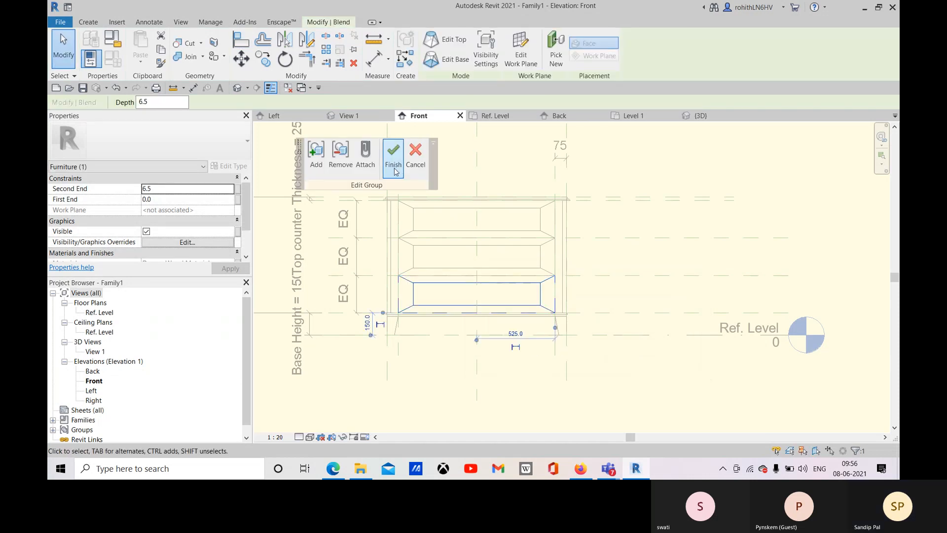
# Align and lock the bottom drawer front's top, left and bottom edges to their reference planes and finish the group edit.
pyautogui.moveTo(462, 293); pyautogui.dragTo(471, 294, button='middle')
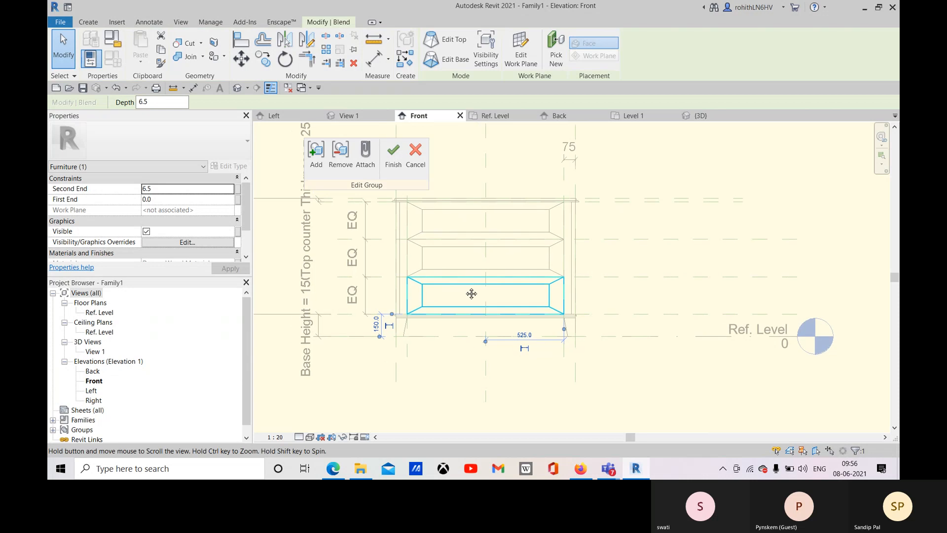
pyautogui.click(241, 38)
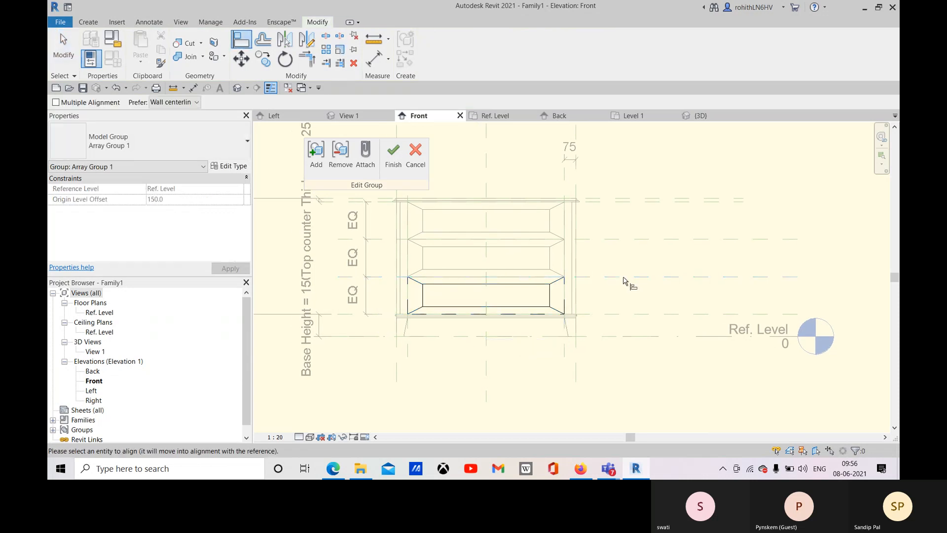
pyautogui.click(499, 279)
pyautogui.click(554, 296)
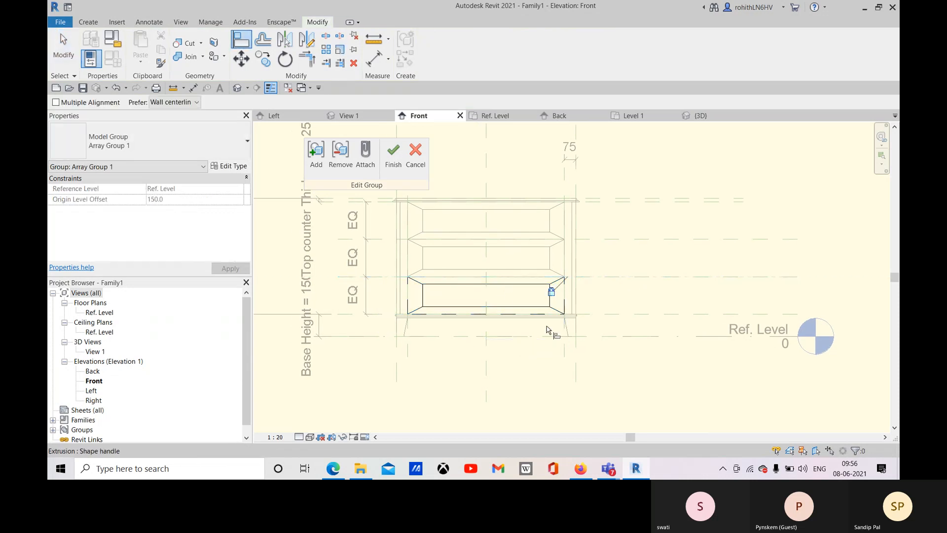
pyautogui.moveTo(407, 266); pyautogui.dragTo(439, 305, button='middle')
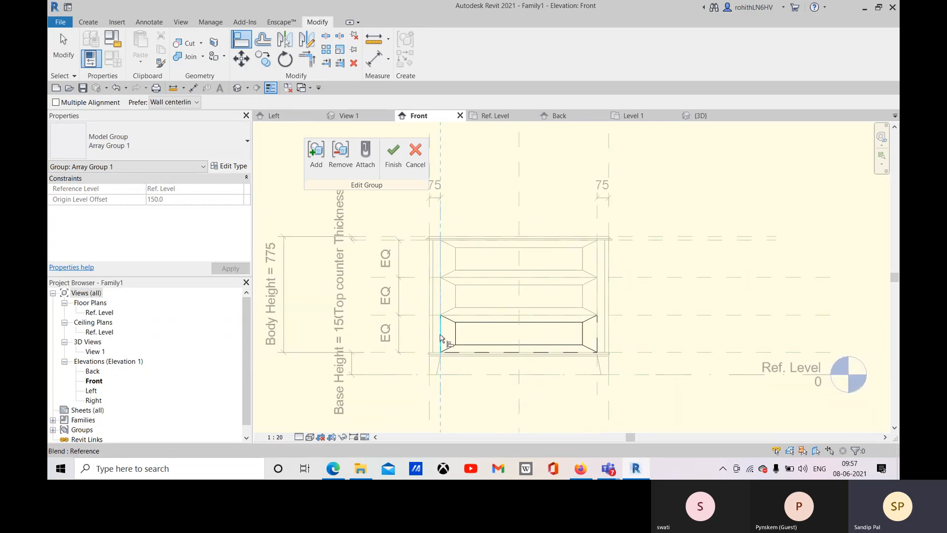
pyautogui.click(441, 339)
pyautogui.click(449, 314)
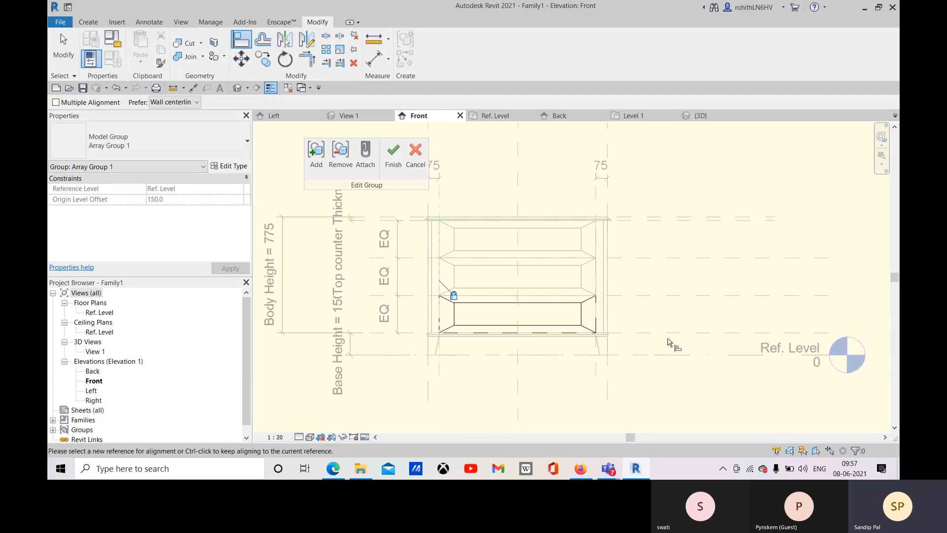
pyautogui.click(684, 333)
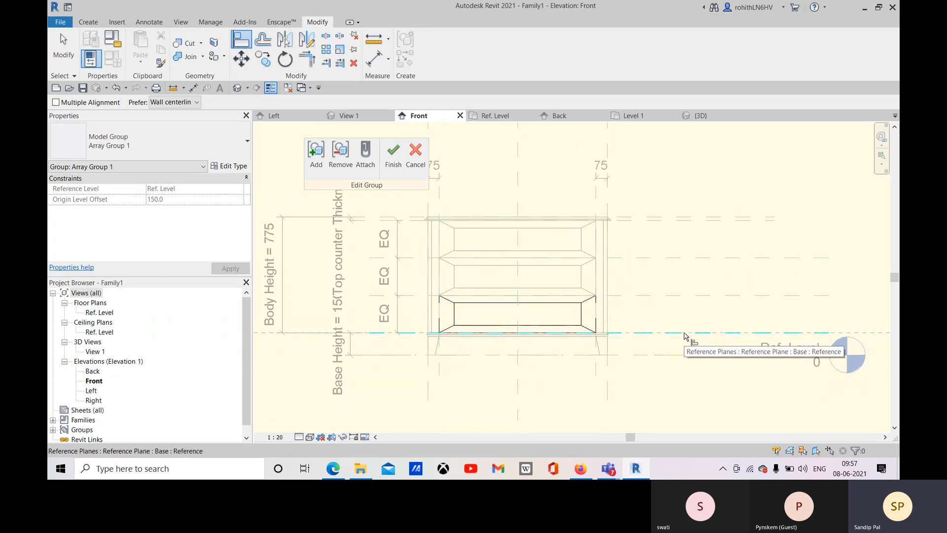
pyautogui.click(539, 334)
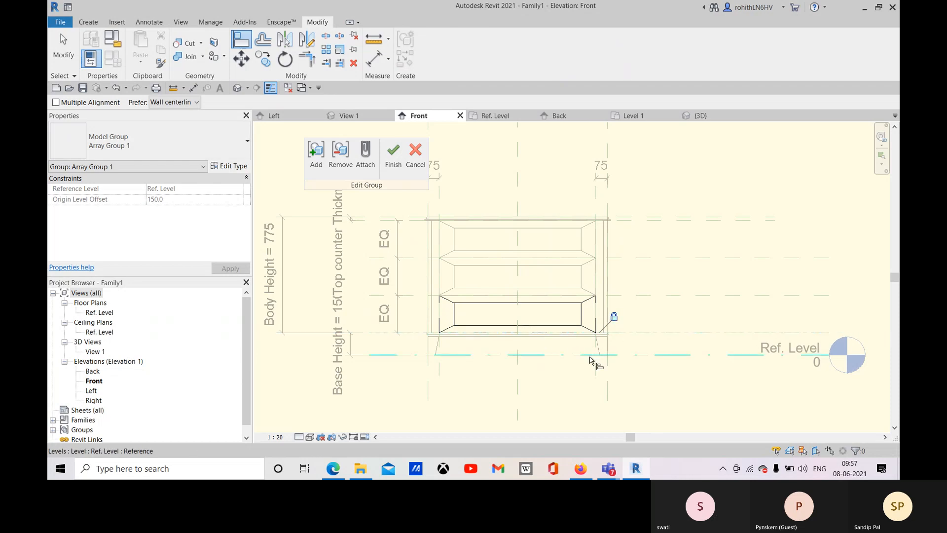
pyautogui.moveTo(589, 357); pyautogui.dragTo(584, 365, button='middle')
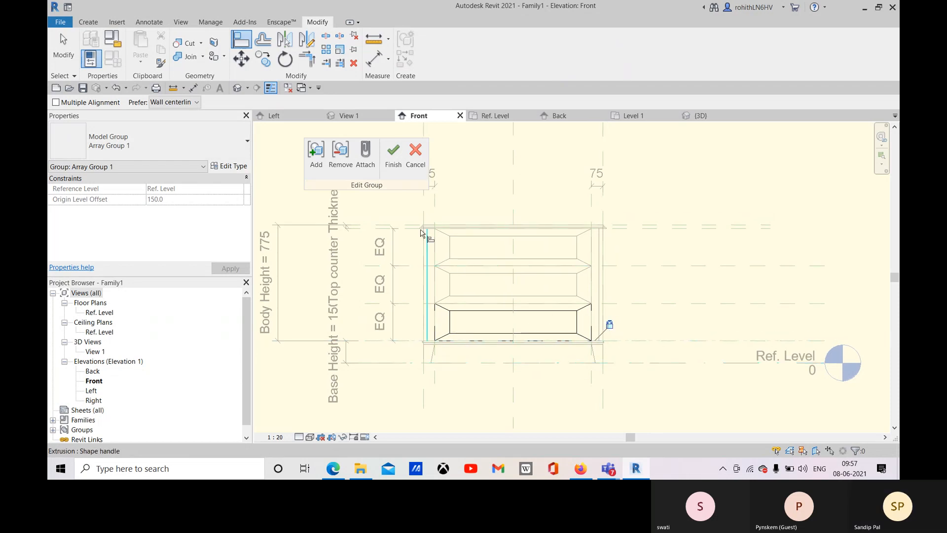
pyautogui.click(393, 153)
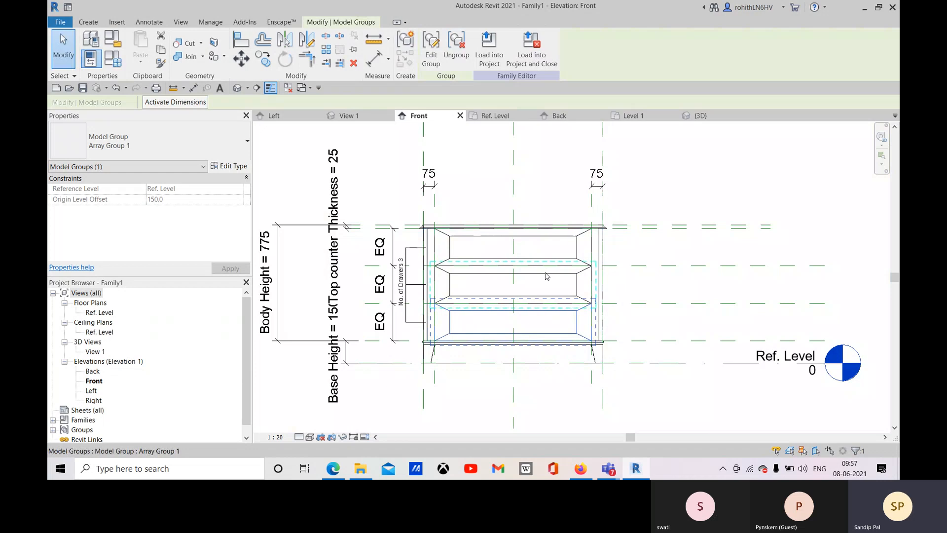
# Edit the middle drawer front's group and align its bottom and top edges to the two middle horizontal reference planes, locking the top edge.
pyautogui.click(430, 50)
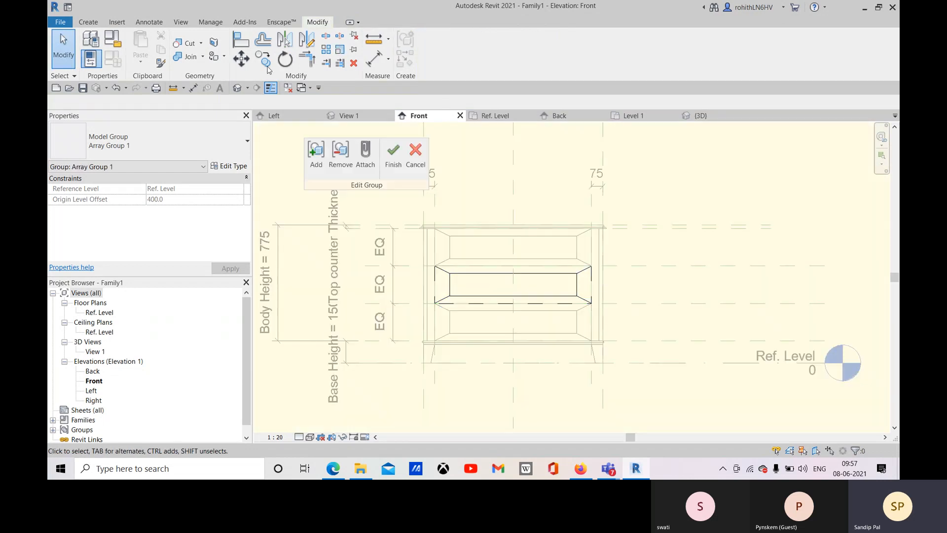
pyautogui.click(240, 40)
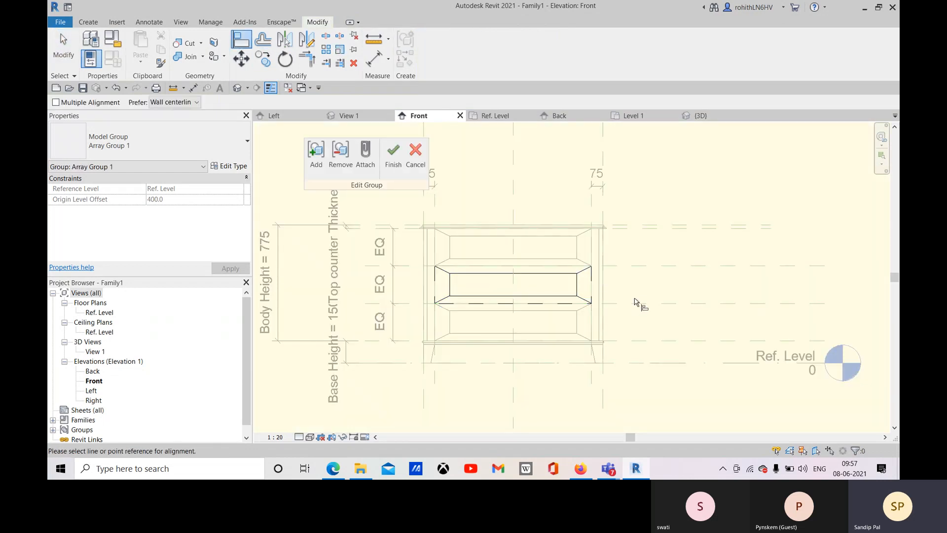
pyautogui.click(563, 304)
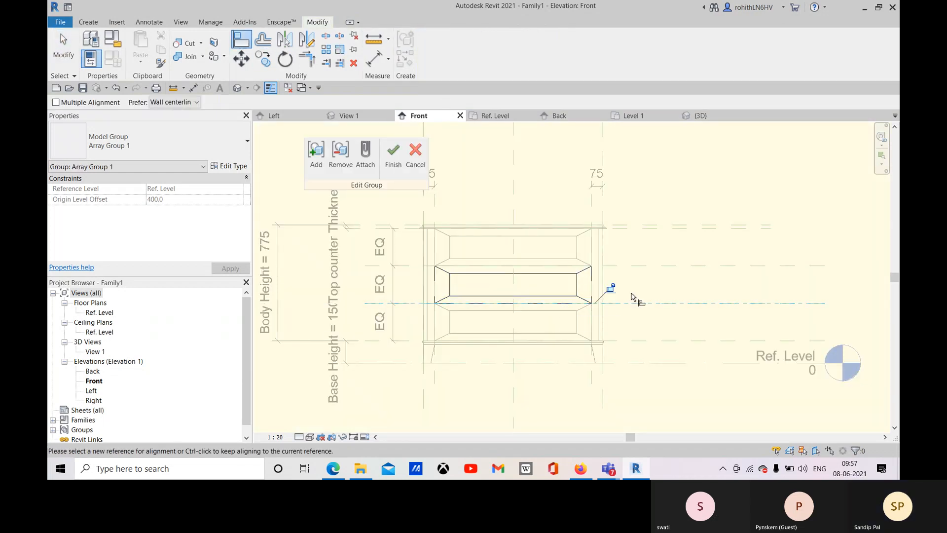
pyautogui.click(665, 269)
pyautogui.click(554, 265)
pyautogui.click(581, 280)
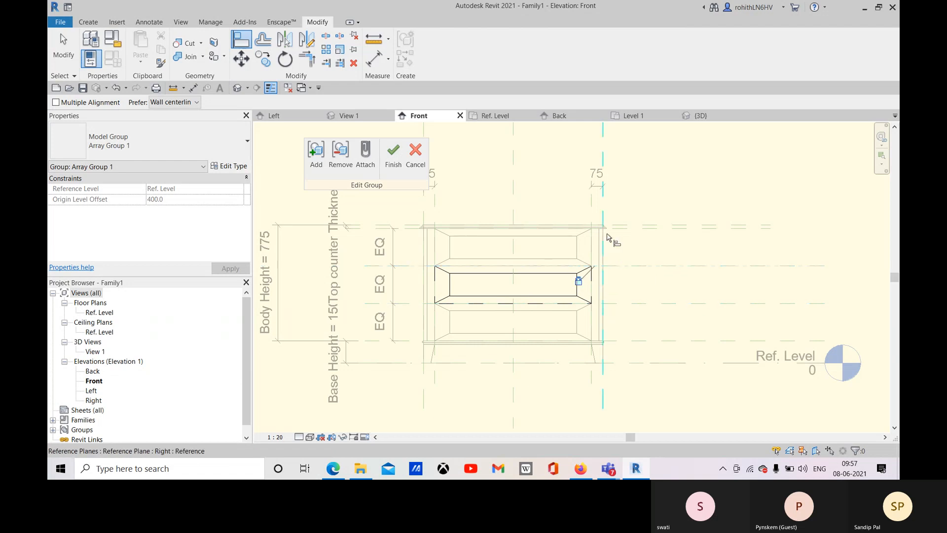
# Align and lock the middle drawer front's right and left edges to the inner vertical reference planes and finish the group edit.
pyautogui.click(592, 208)
pyautogui.click(592, 288)
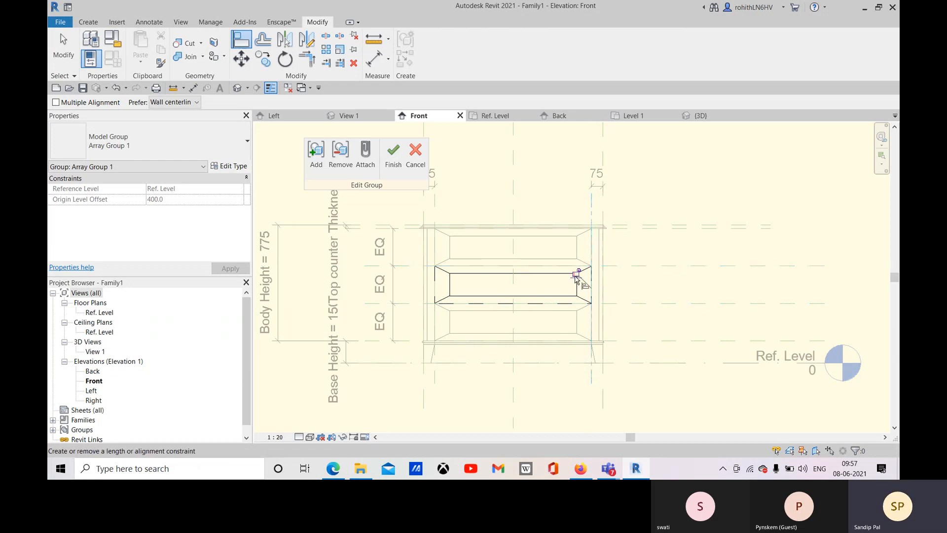
pyautogui.click(575, 271)
pyautogui.click(434, 219)
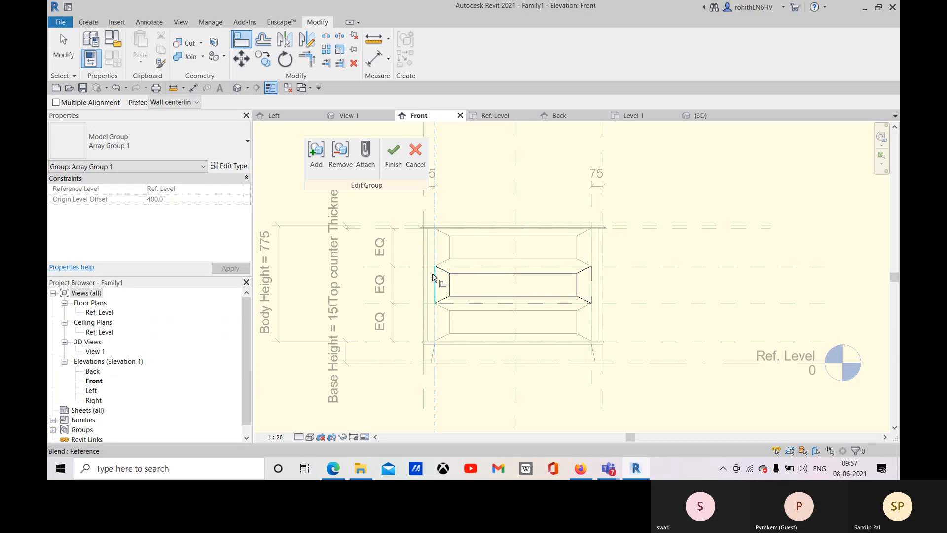
pyautogui.click(450, 306)
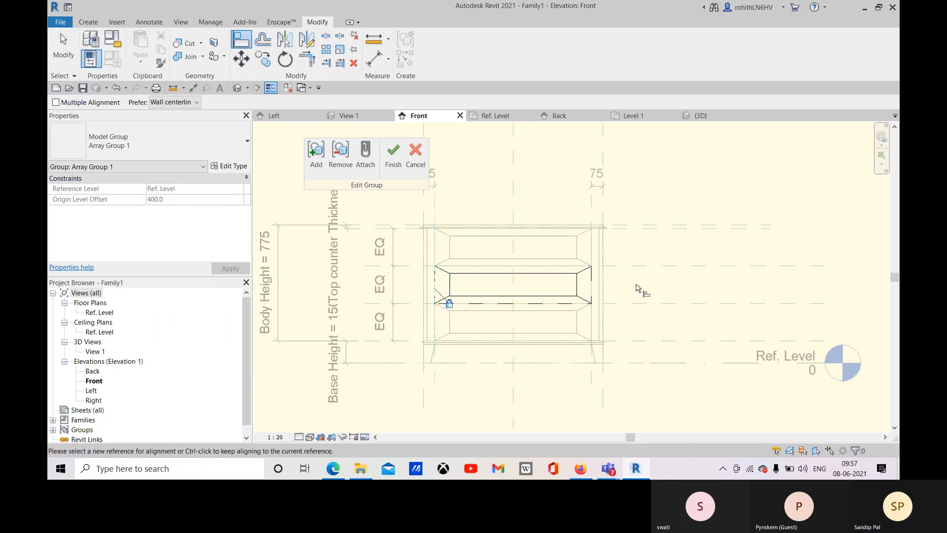
pyautogui.click(397, 162)
# Edit the top drawer front's group and lock its top edge to the reference plane at the underside of the top counter.
pyautogui.click(534, 237)
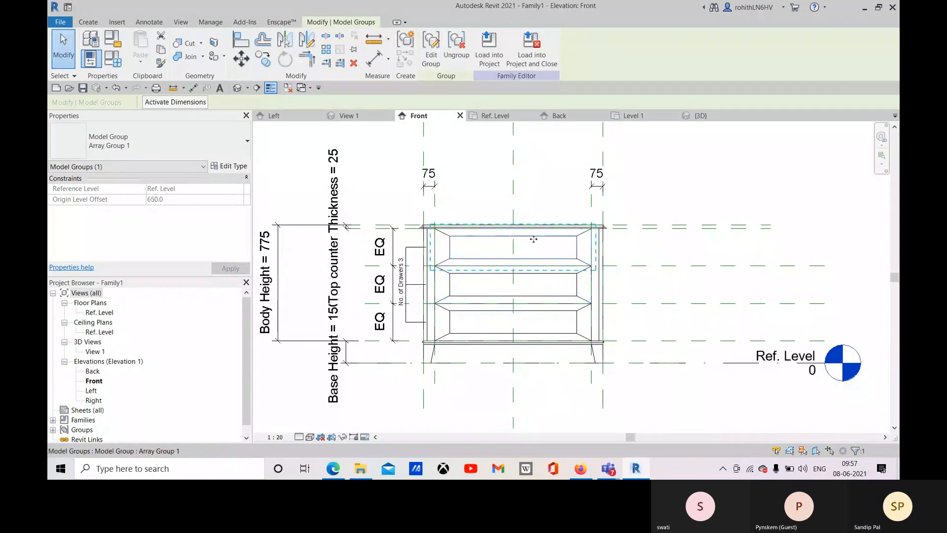
pyautogui.click(431, 54)
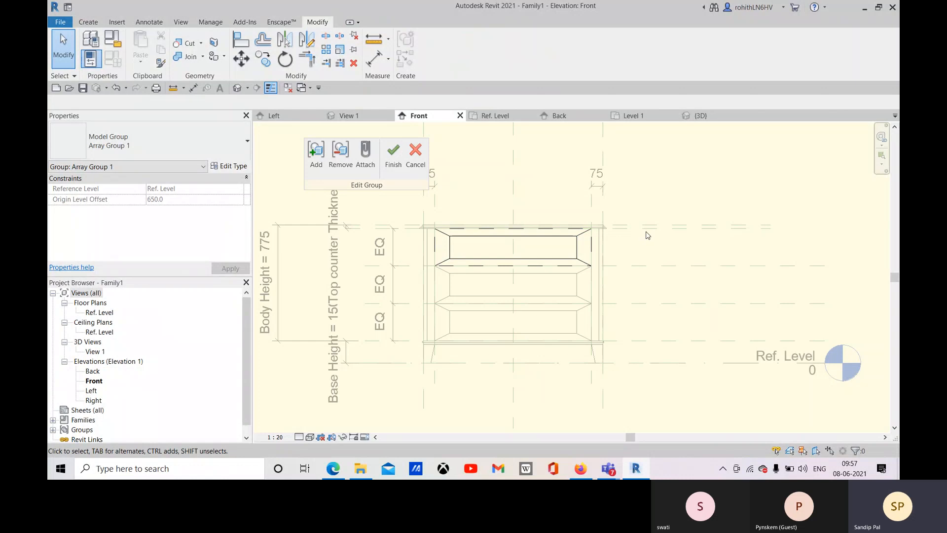
pyautogui.click(241, 41)
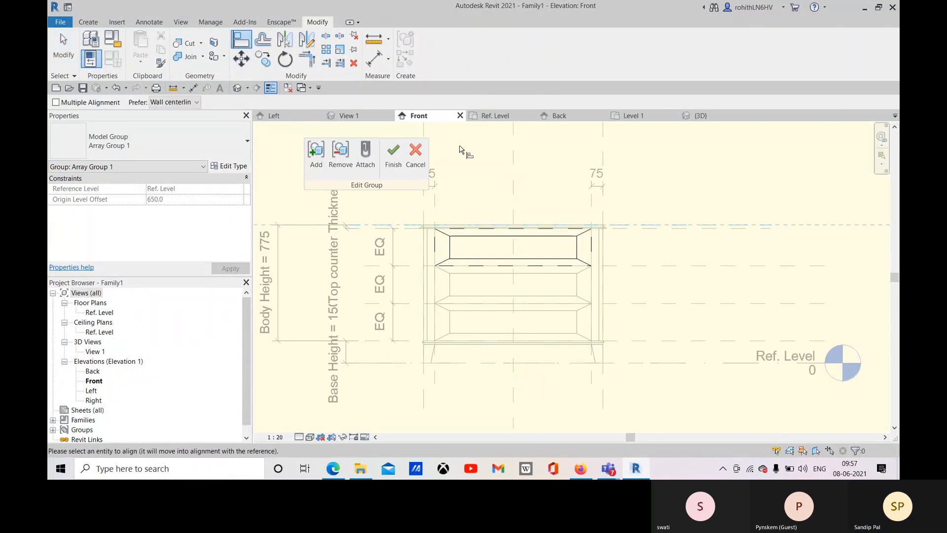
pyautogui.rightClick(487, 160)
pyautogui.click(513, 166)
pyautogui.click(240, 41)
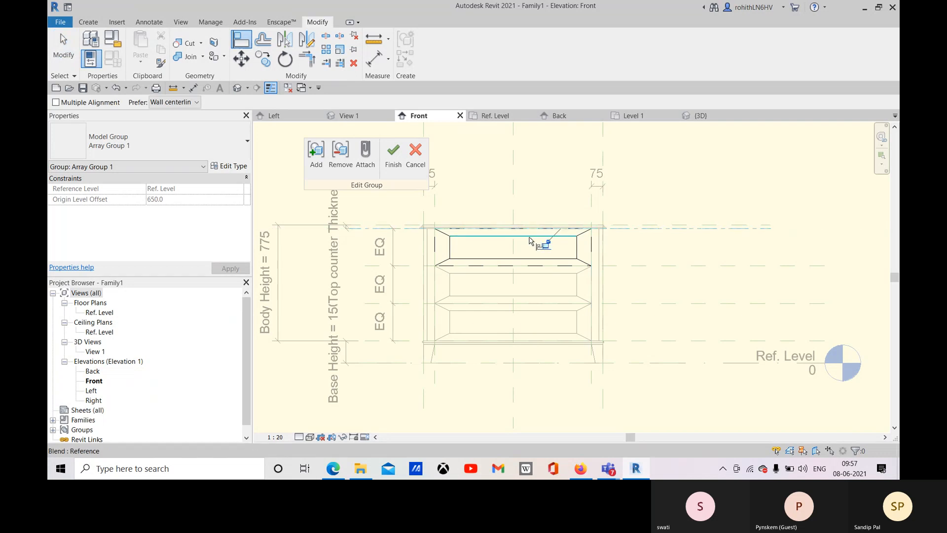
pyautogui.click(553, 247)
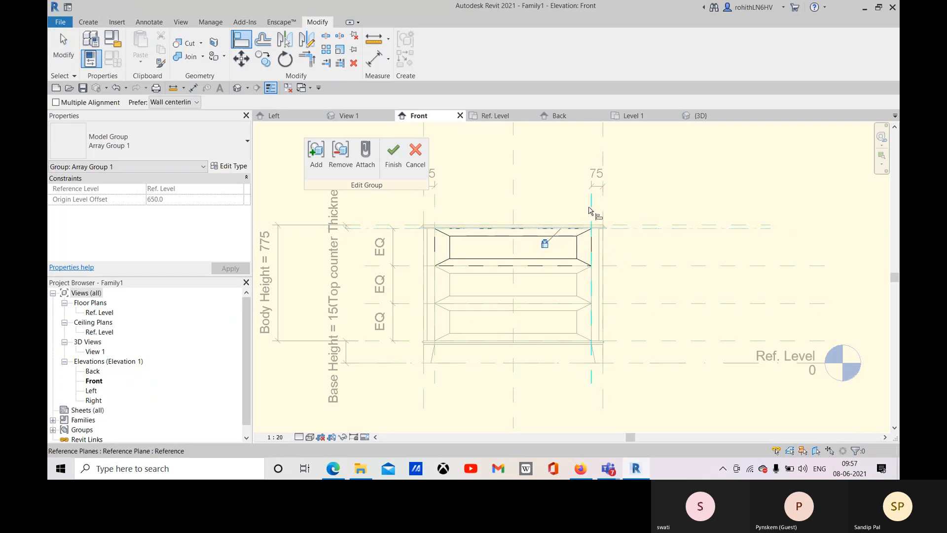
# Align and lock the top drawer front's right, bottom and left edges to their reference planes and finish the group edit.
pyautogui.click(592, 221)
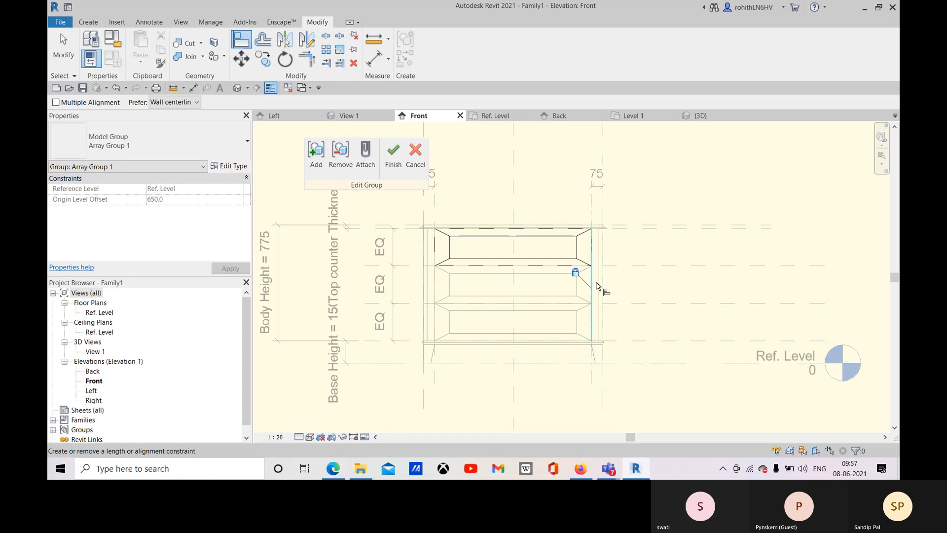
pyautogui.click(612, 266)
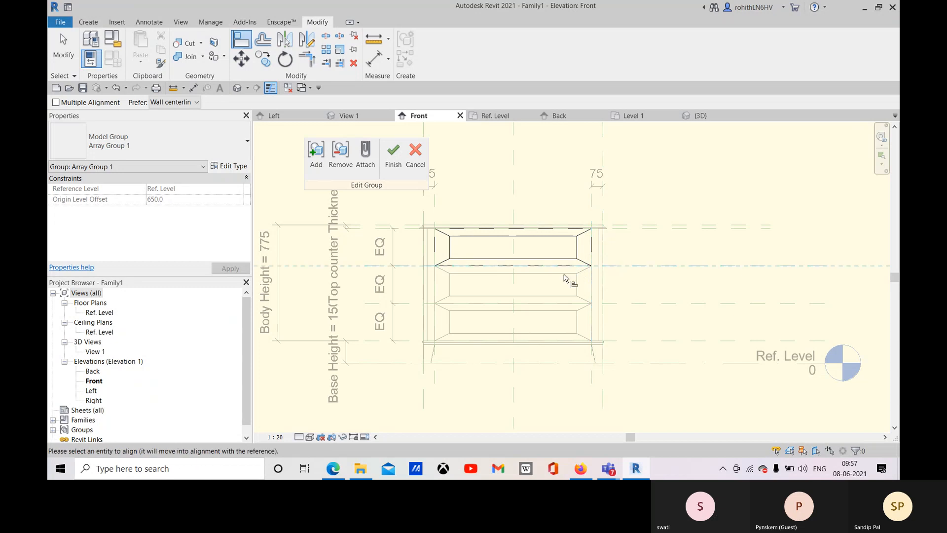
pyautogui.click(606, 253)
pyautogui.click(435, 218)
pyautogui.click(450, 303)
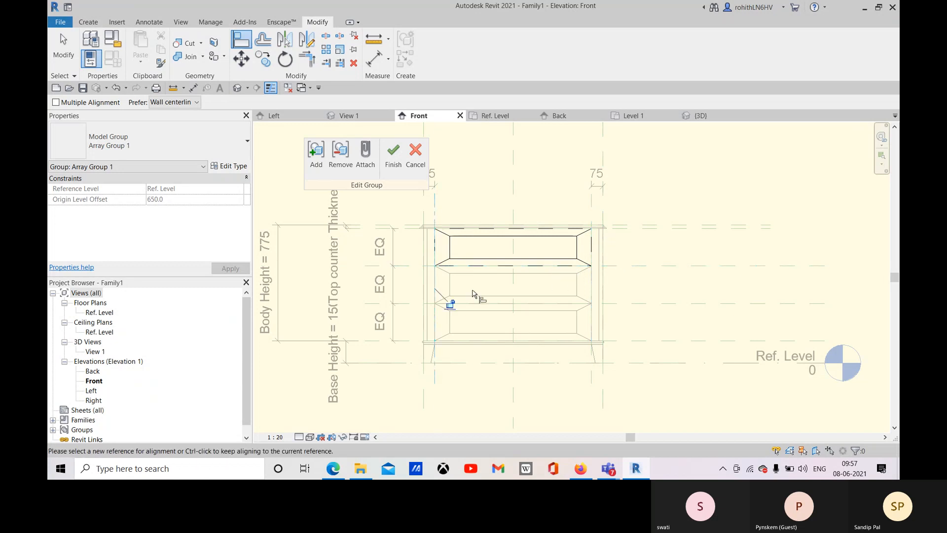
pyautogui.scroll(-1, 562, 300)
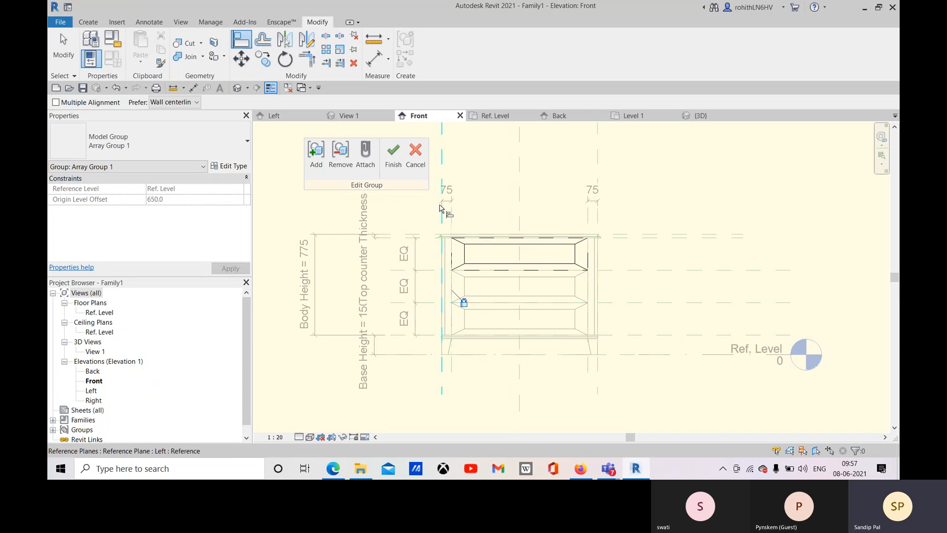
pyautogui.click(393, 160)
pyautogui.moveTo(589, 380); pyautogui.dragTo(592, 362, button='middle')
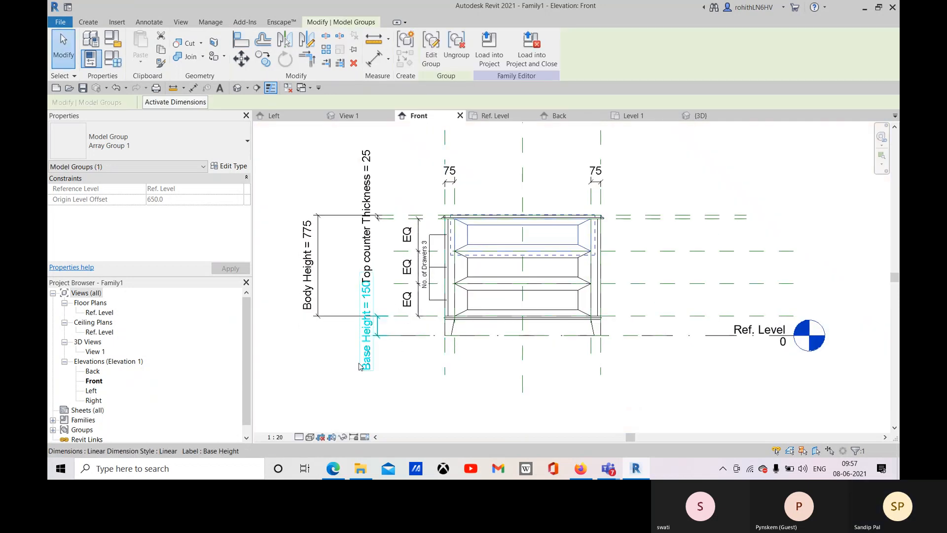
# Set the front elevation's view scale to 1:10.
pyautogui.click(277, 437)
pyautogui.click(277, 330)
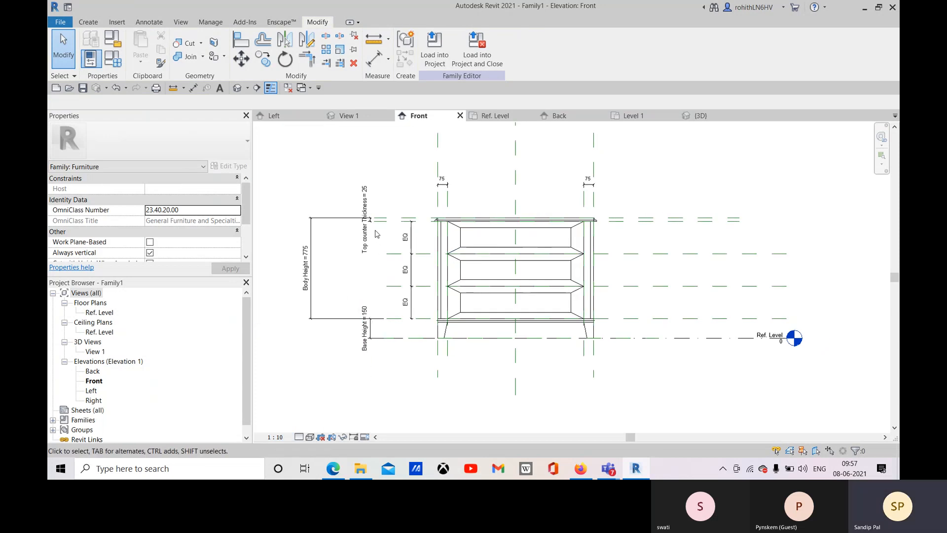
pyautogui.moveTo(472, 258); pyautogui.dragTo(466, 258, button='middle')
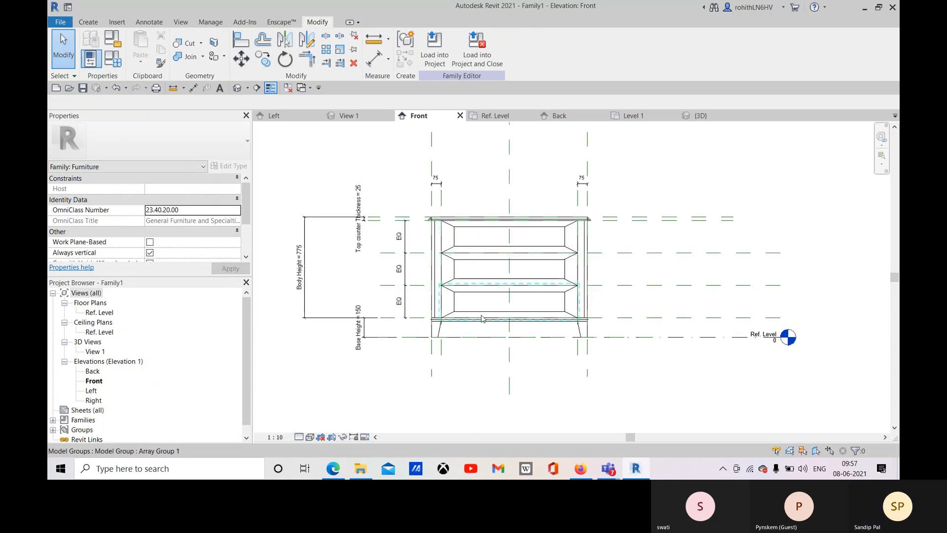
# Set the No. of Drawers parameter to 5 in the family types and apply it to the cabinet.
pyautogui.click(114, 63)
pyautogui.click(266, 298)
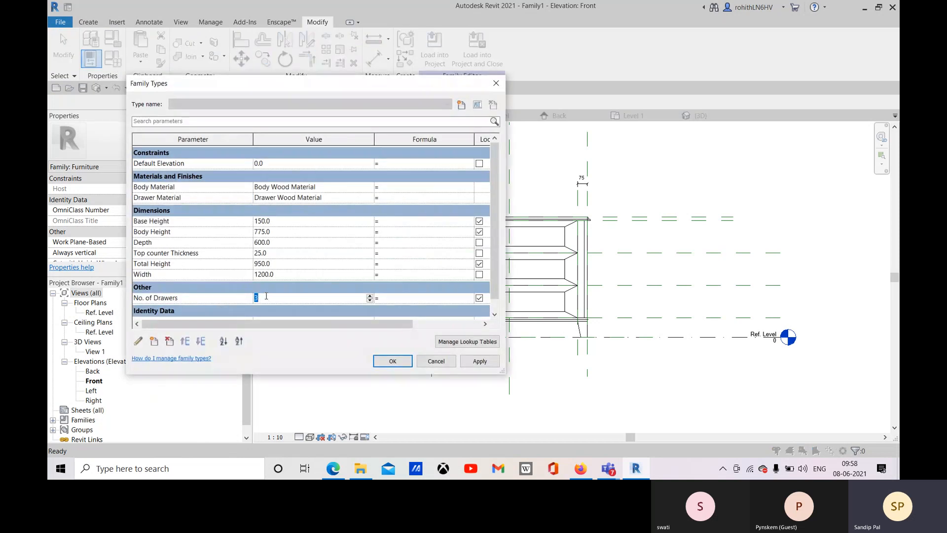
pyautogui.write('5')
pyautogui.click(478, 361)
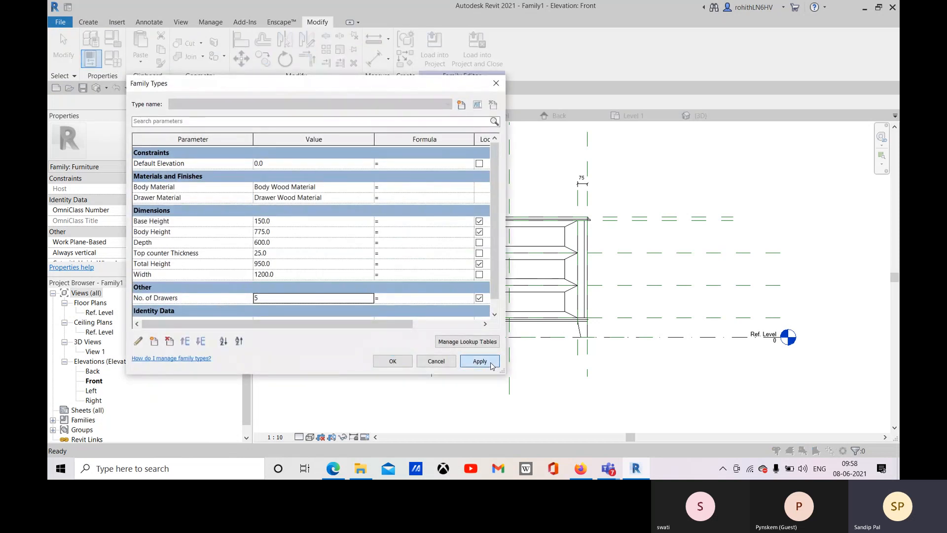
pyautogui.click(393, 362)
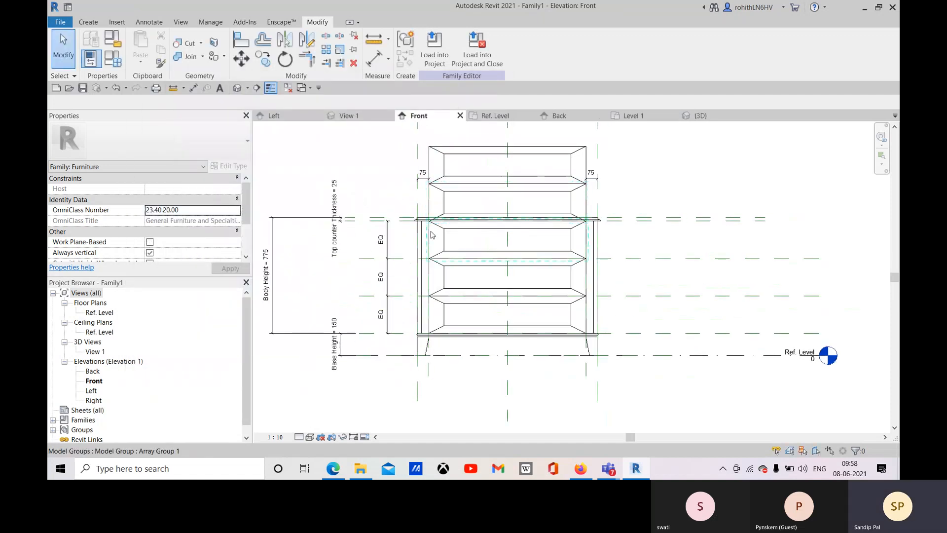
pyautogui.scroll(2, 432, 235)
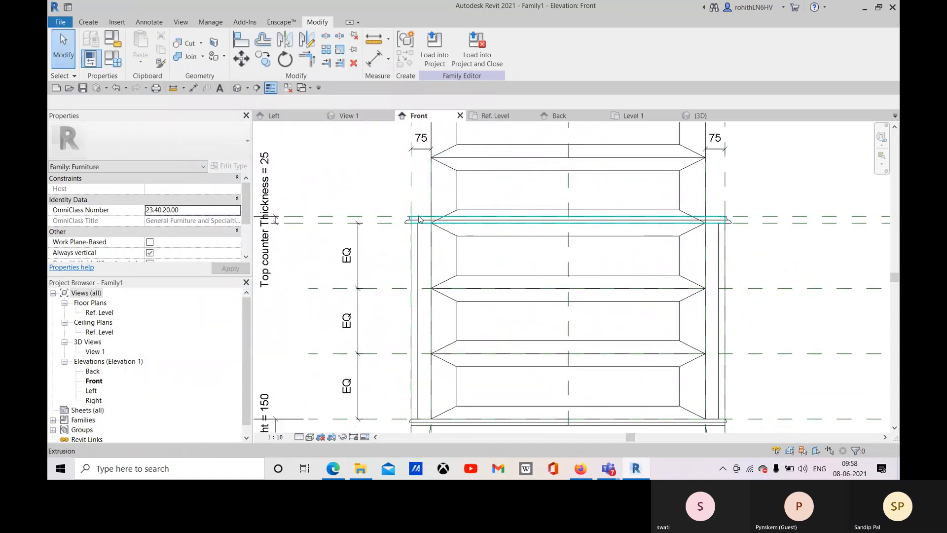
pyautogui.scroll(-2, 418, 219)
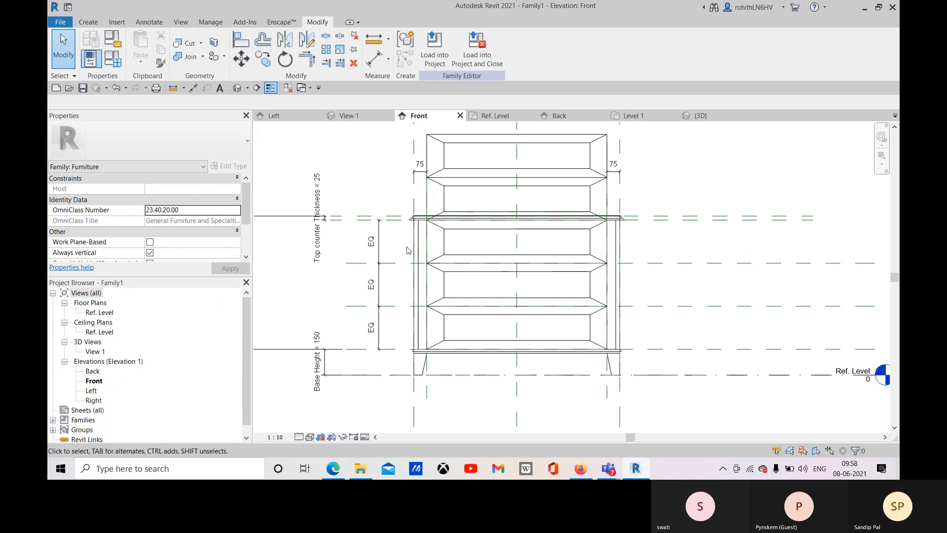
pyautogui.moveTo(408, 250); pyautogui.dragTo(420, 250, button='middle')
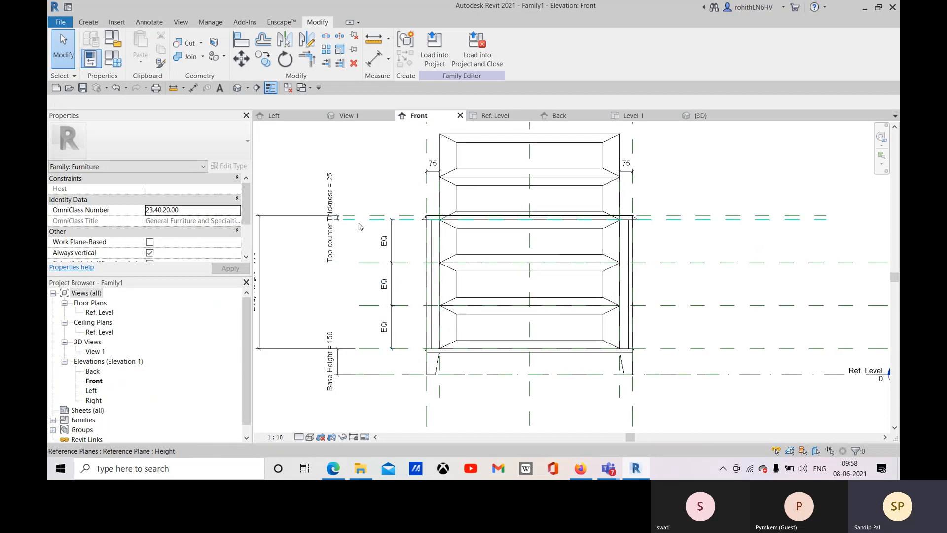
pyautogui.moveTo(359, 226); pyautogui.dragTo(409, 245, button='middle')
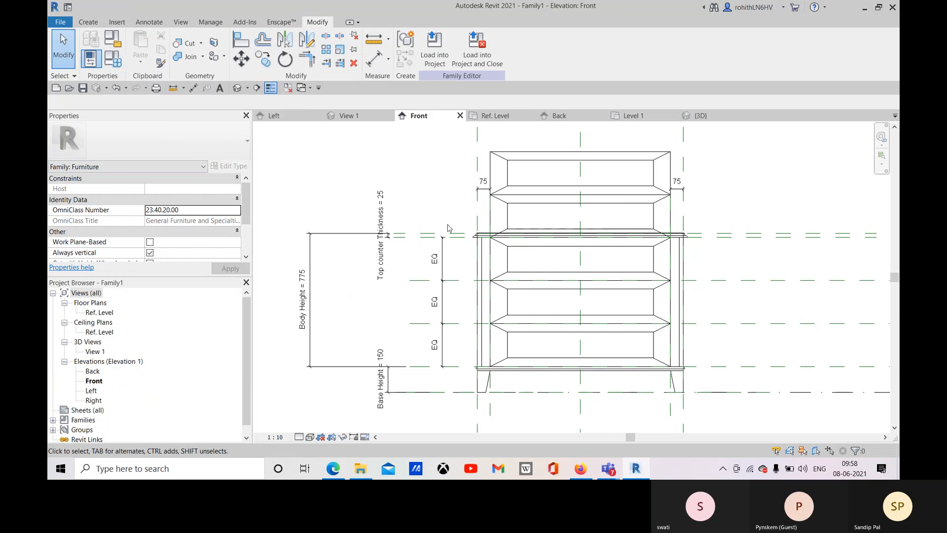
pyautogui.click(123, 68)
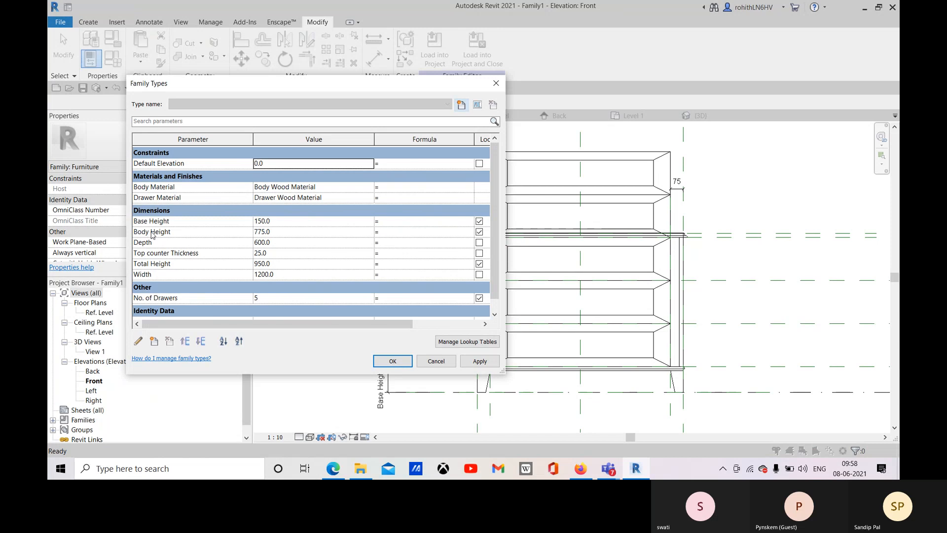
pyautogui.click(292, 233)
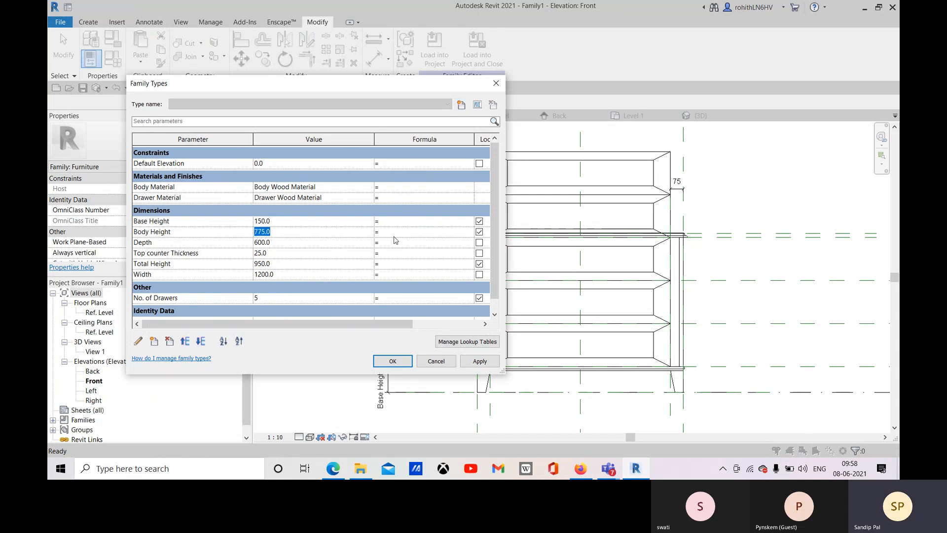
pyautogui.moveTo(352, 85); pyautogui.dragTo(306, 74)
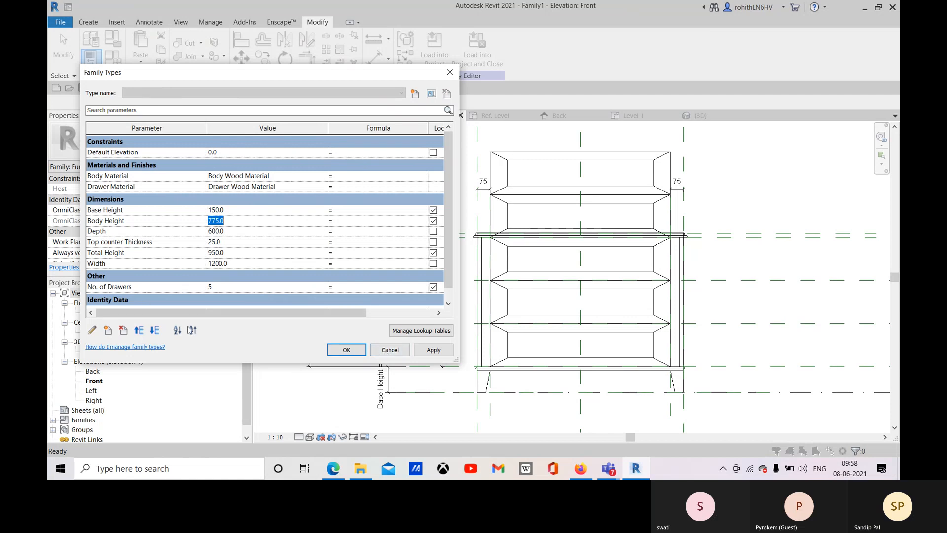
pyautogui.click(392, 350)
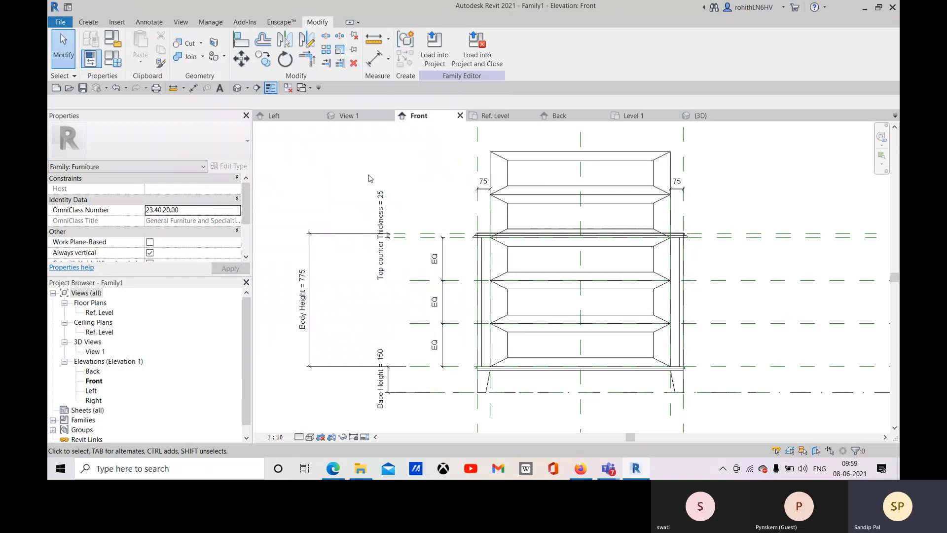
# Create an instance reporting family parameter named Drawer Height, of type Length, grouped under Dimensions.
pyautogui.click(91, 58)
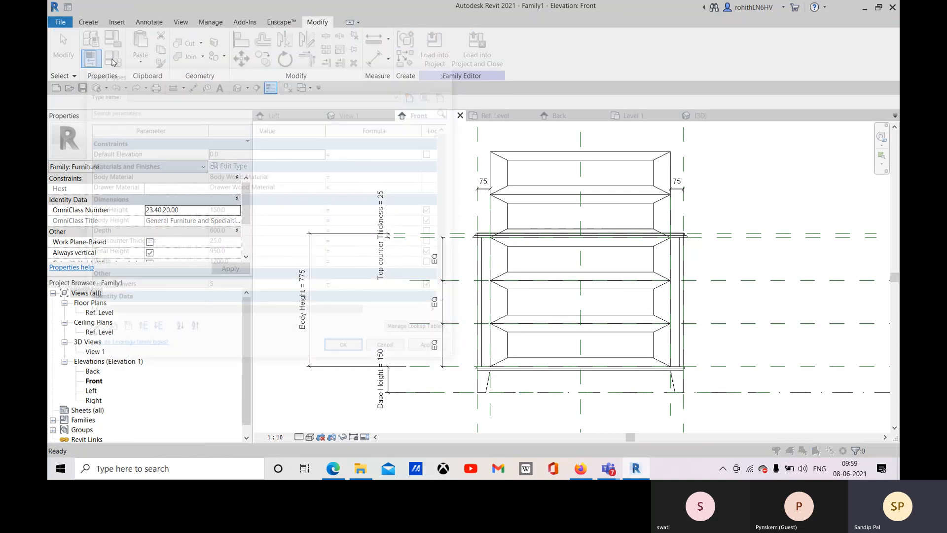
pyautogui.click(107, 330)
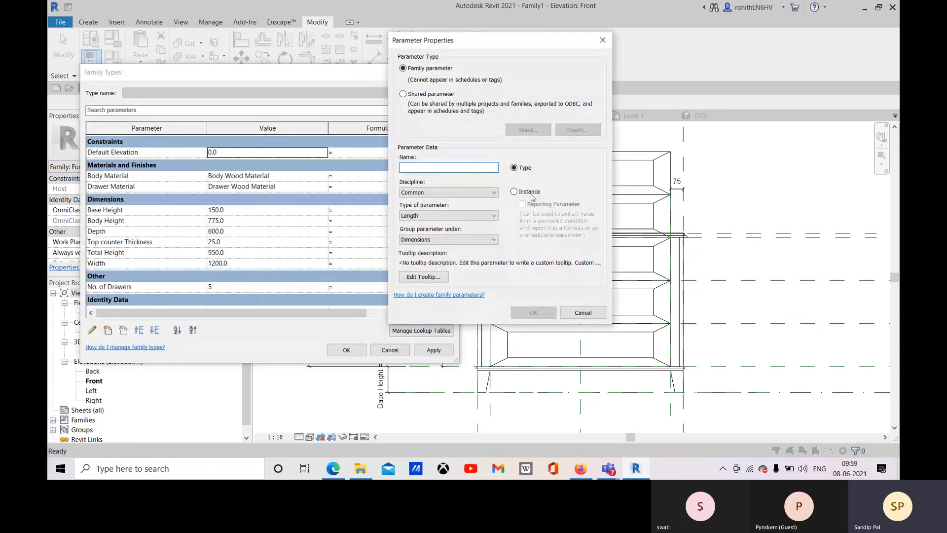
pyautogui.click(514, 192)
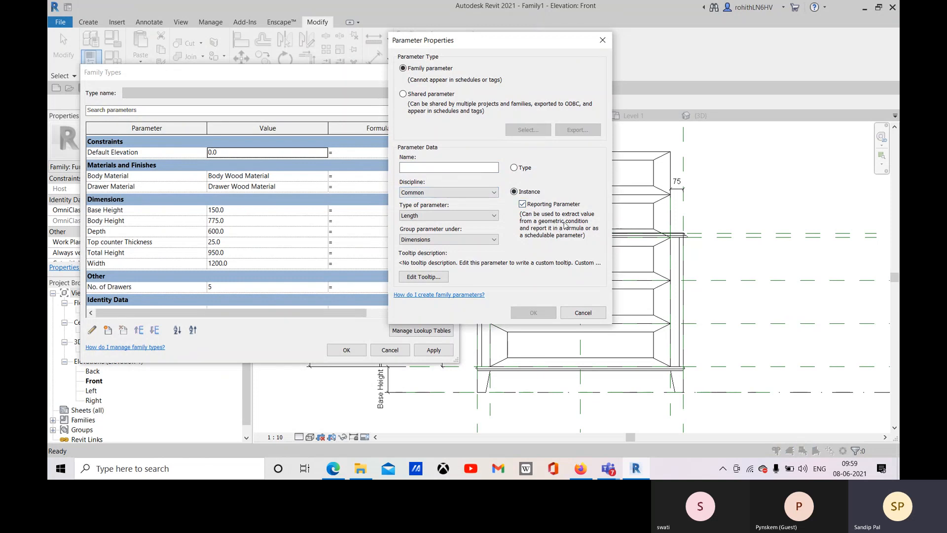
pyautogui.click(441, 167)
pyautogui.write('Draw')
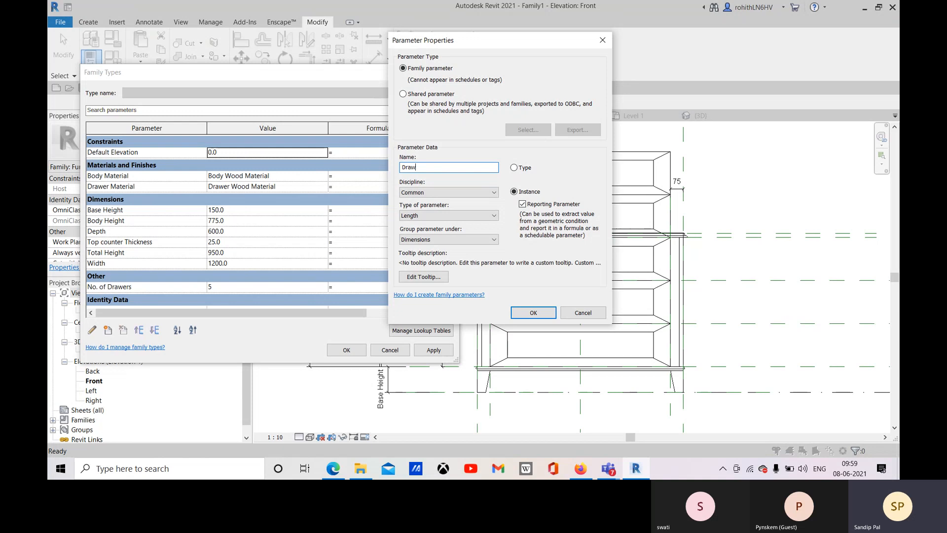
pyautogui.write('er ')
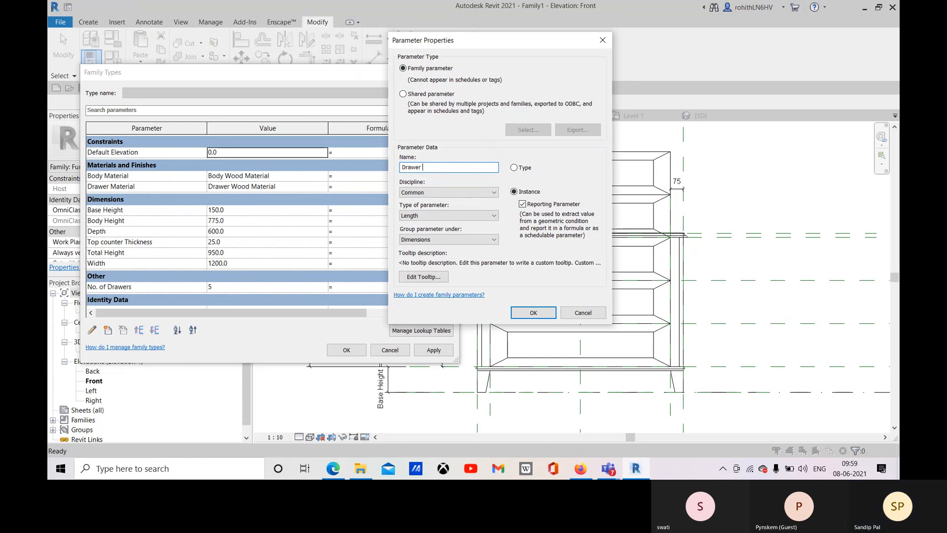
pyautogui.write('Height')
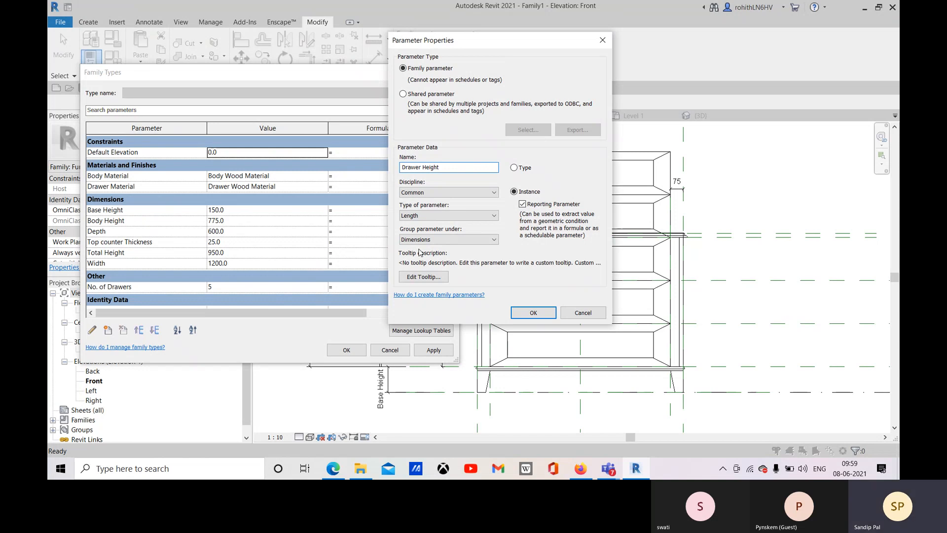
pyautogui.click(532, 313)
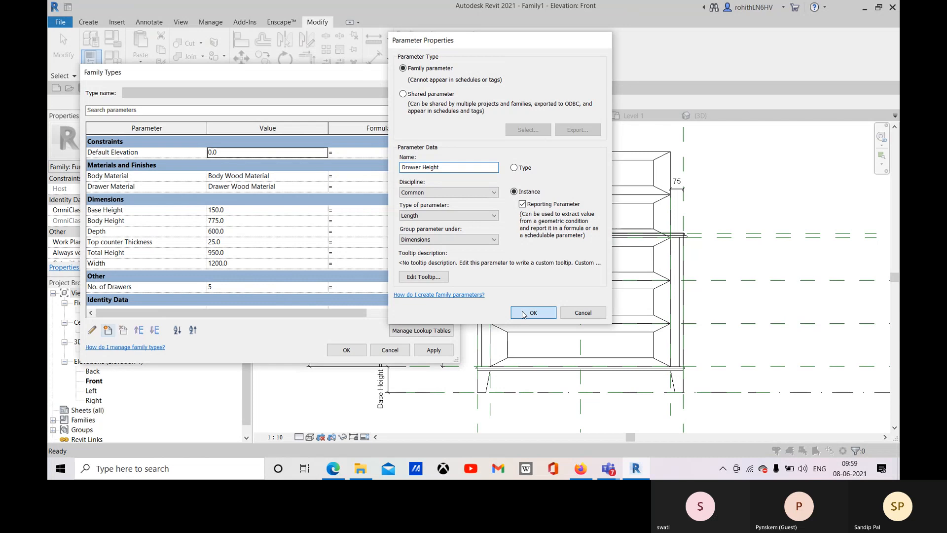
# Change the Drawer Height parameter from an instance reporting parameter to a type parameter.
pyautogui.scroll(-1, 235, 292)
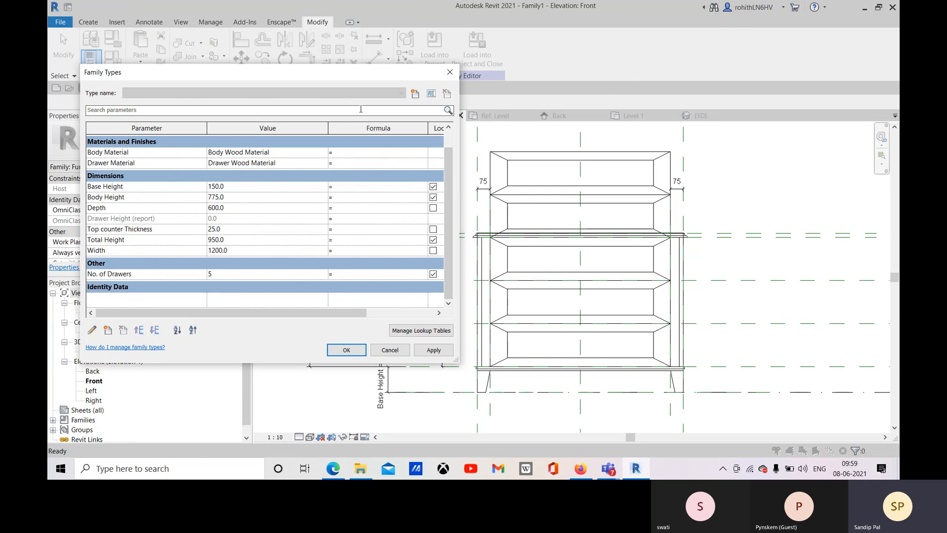
pyautogui.moveTo(366, 75)
pyautogui.mouseDown()
pyautogui.moveTo(293, 74)
pyautogui.moveTo(367, 72)
pyautogui.mouseUp()
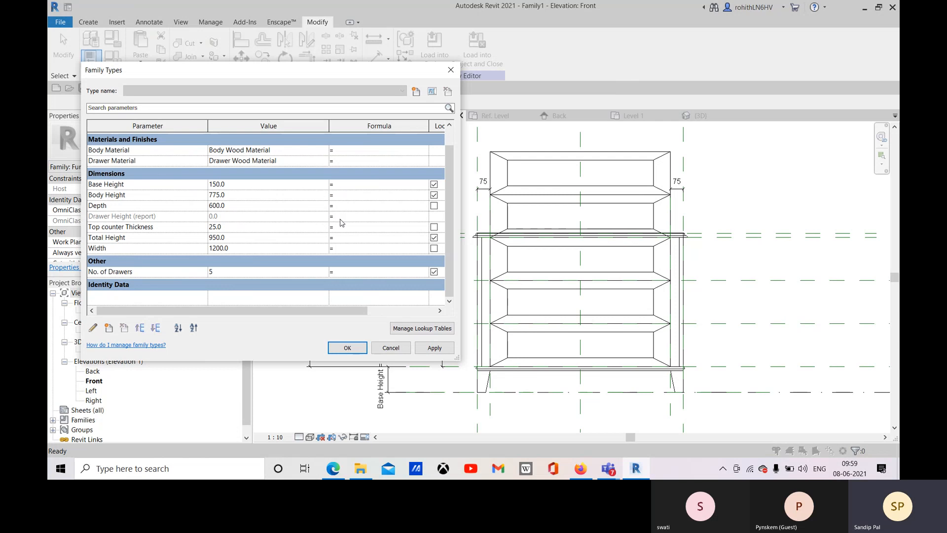
pyautogui.click(390, 208)
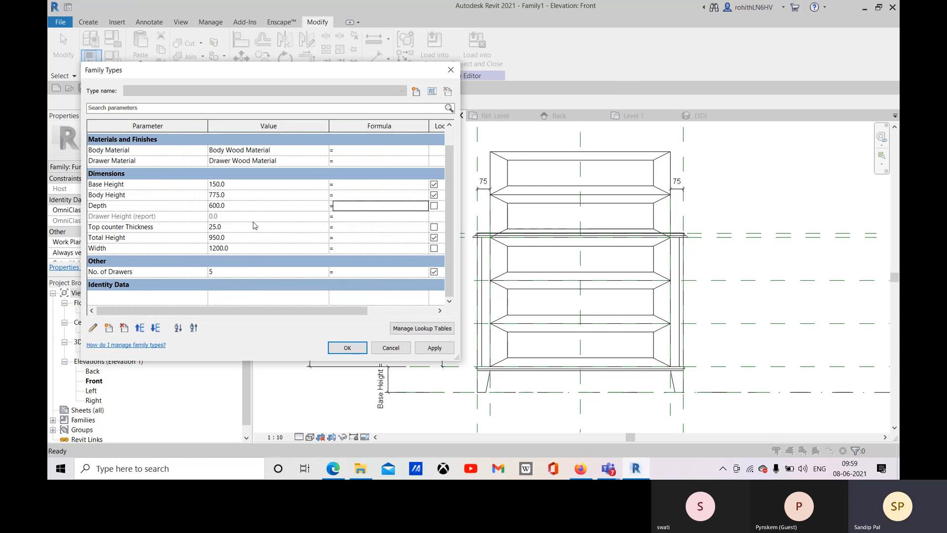
pyautogui.click(110, 219)
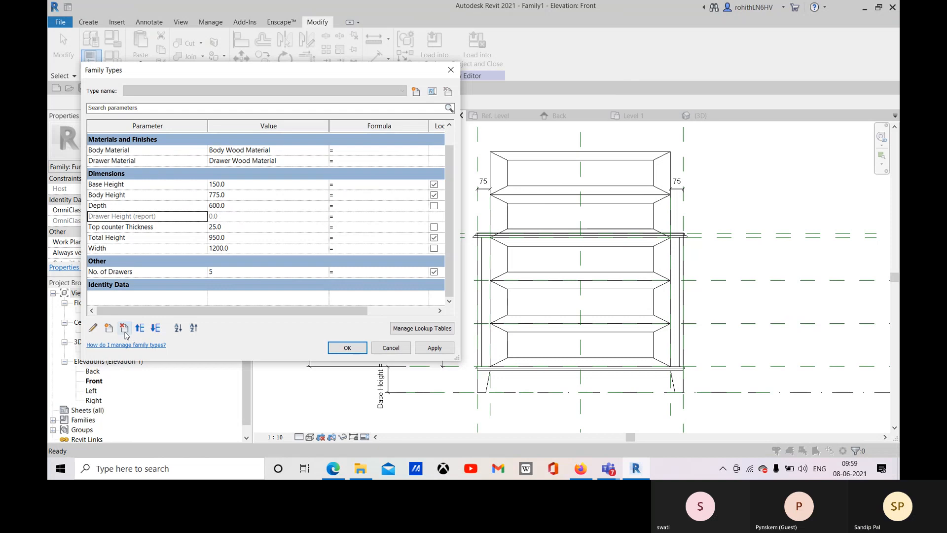
pyautogui.click(92, 328)
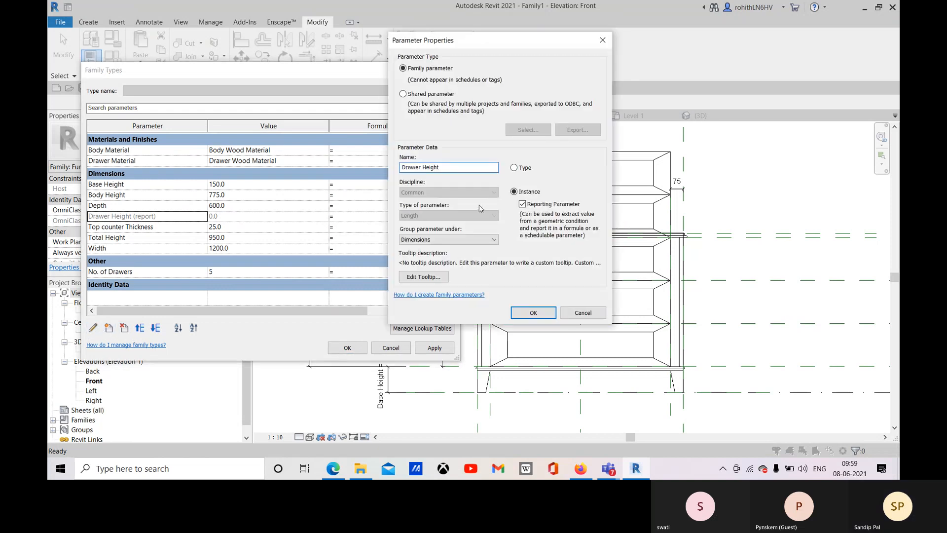
pyautogui.click(514, 169)
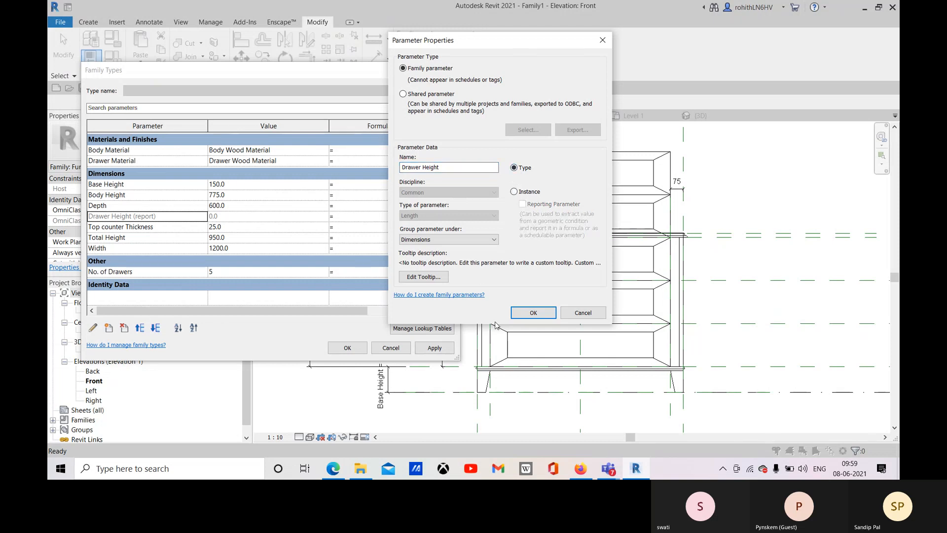
pyautogui.click(532, 313)
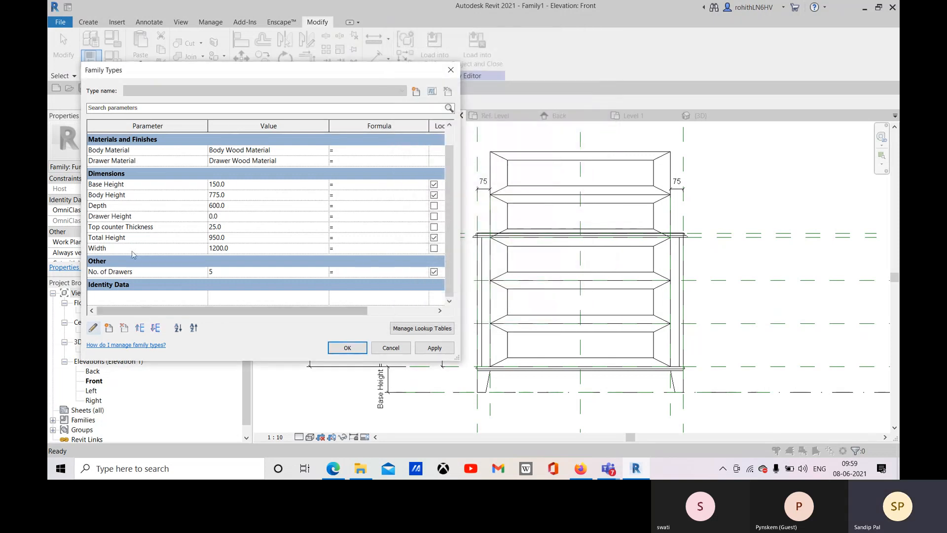
# Set the Drawer Height parameter to 250 and lock it.
pyautogui.click(228, 217)
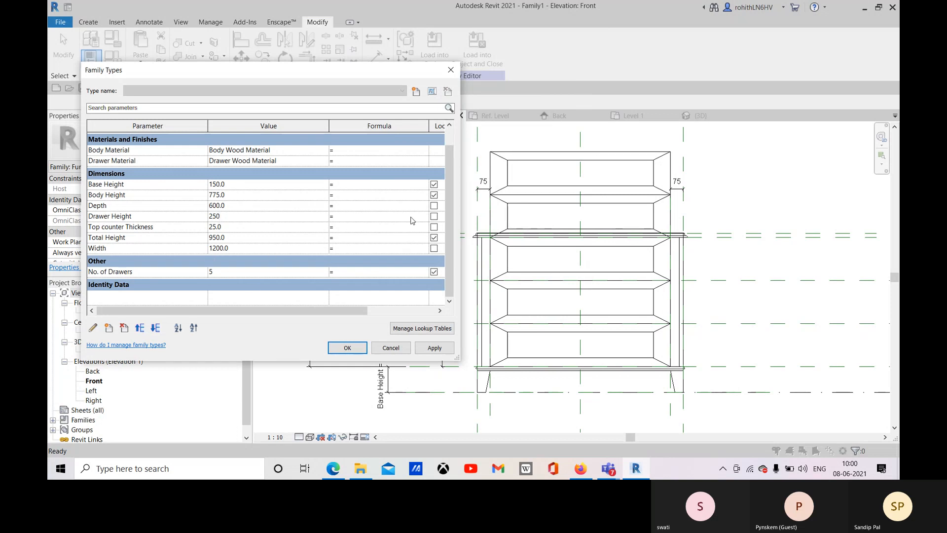
pyautogui.click(434, 216)
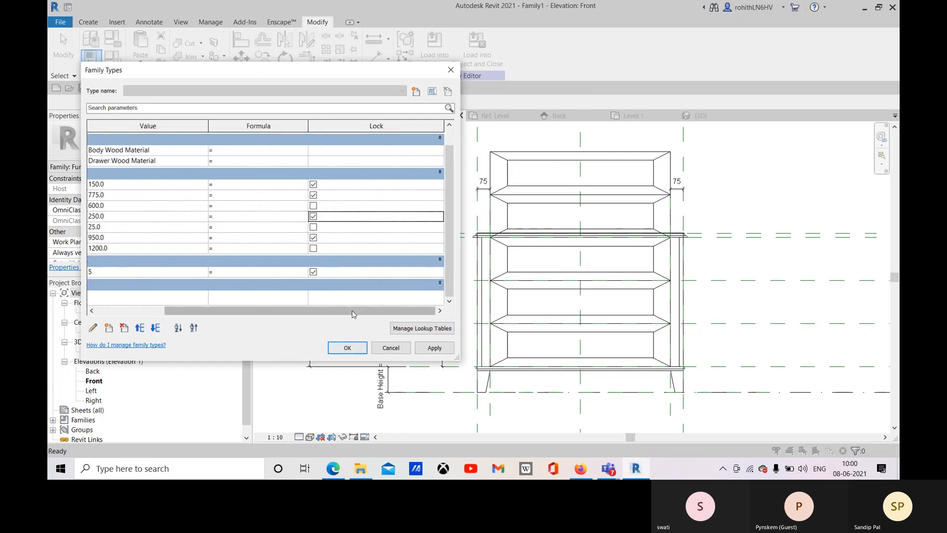
pyautogui.moveTo(316, 310); pyautogui.dragTo(247, 311)
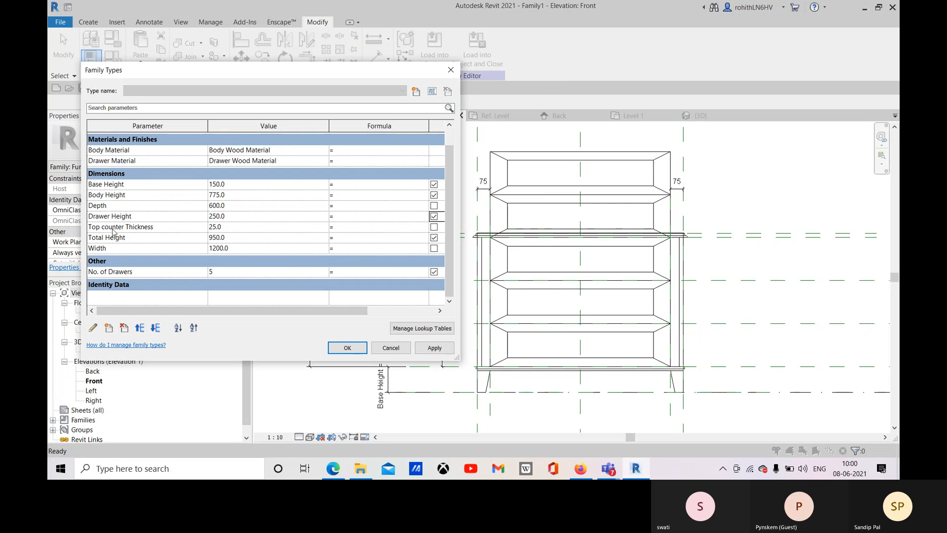
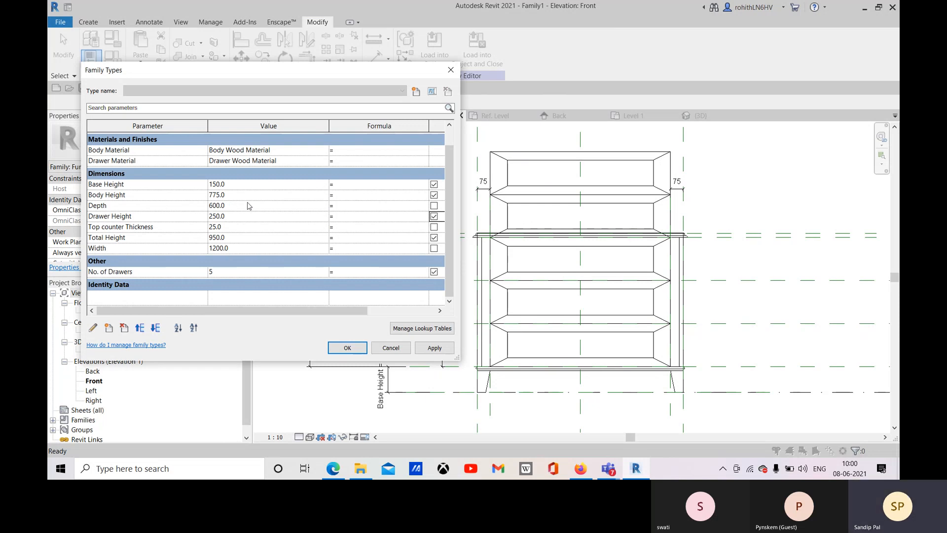
# Try to drive the Body Height parameter with the formula 250*No. of Drwaers + Top counter Thickness.
pyautogui.click(348, 198)
pyautogui.write('2')
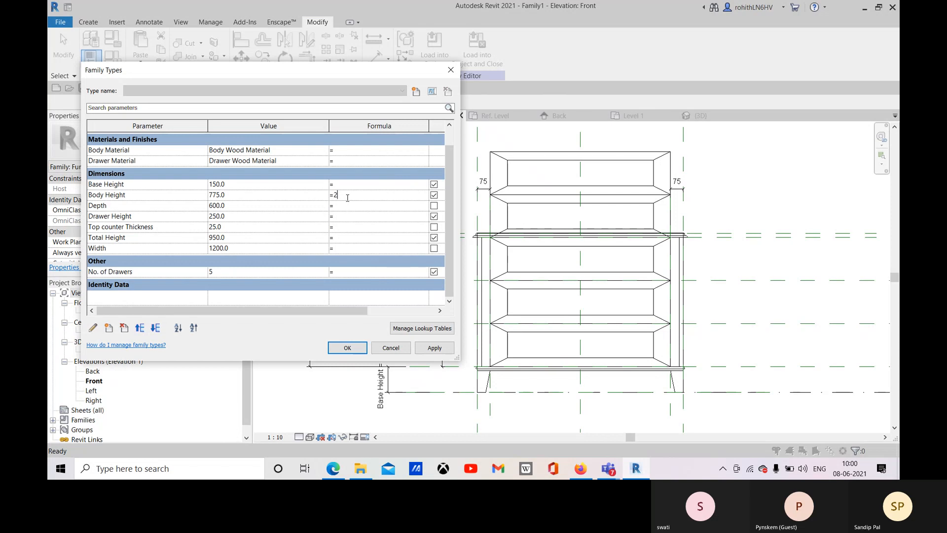
pyautogui.write('50')
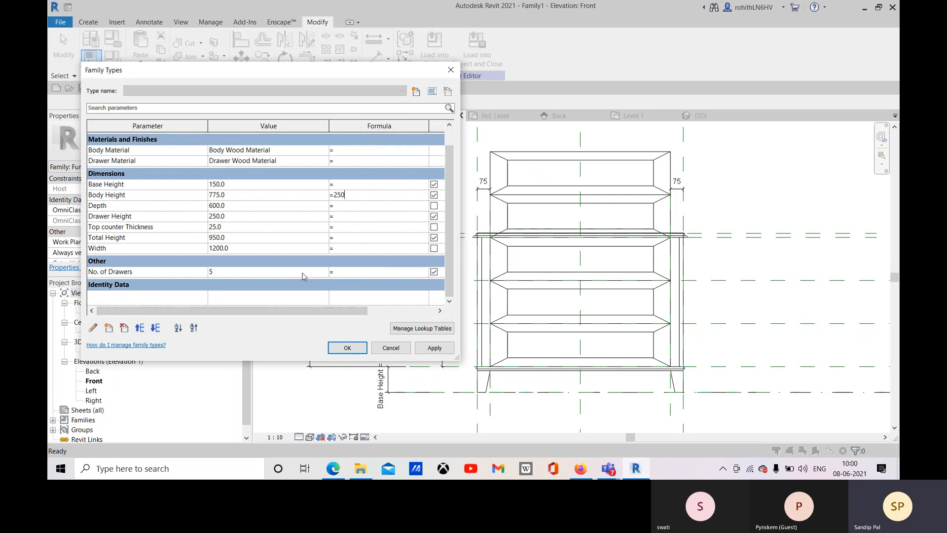
pyautogui.write('*No. of Drwaers + Top')
pyautogui.write('counter')
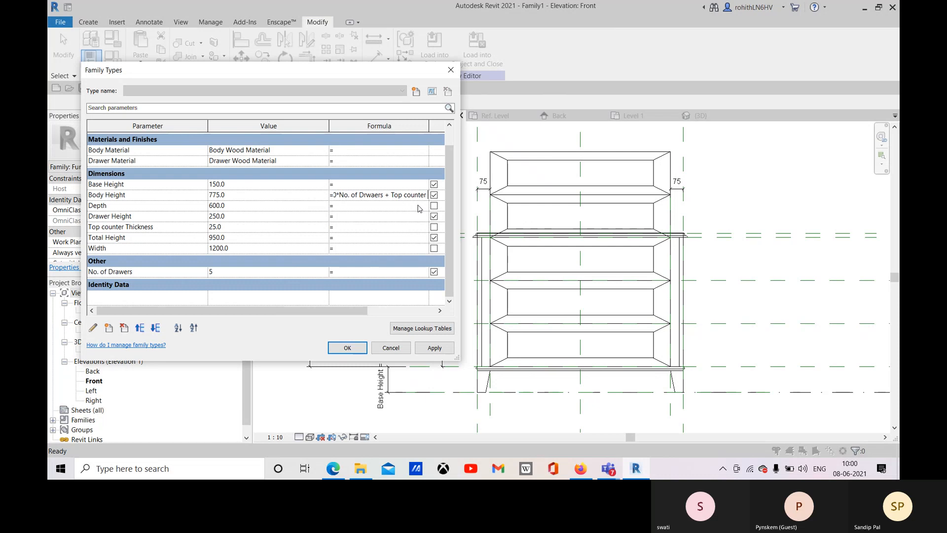
pyautogui.write(' Thic')
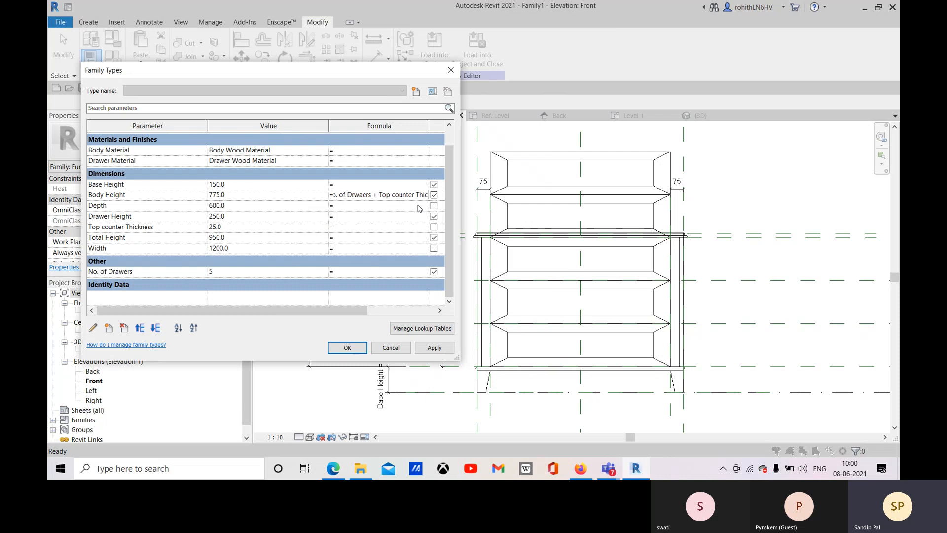
pyautogui.write('kness')
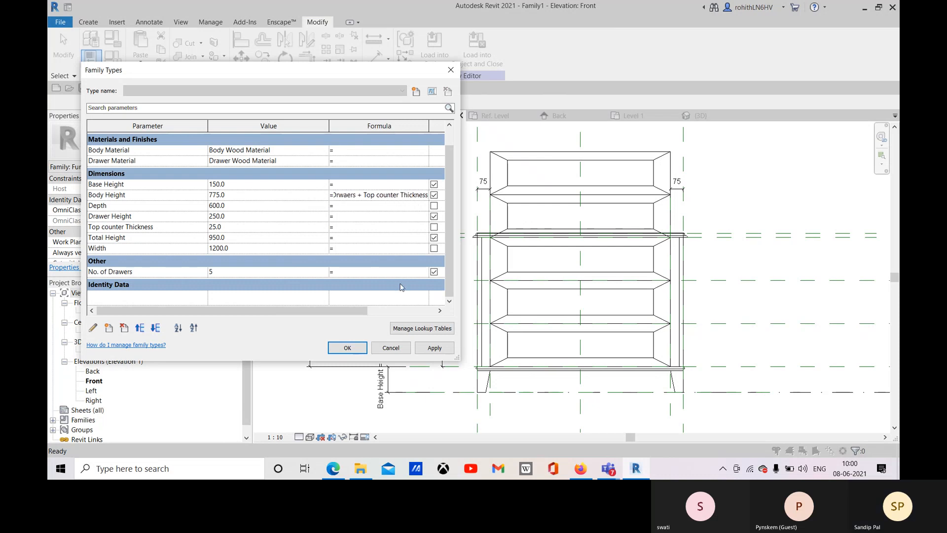
pyautogui.click(434, 348)
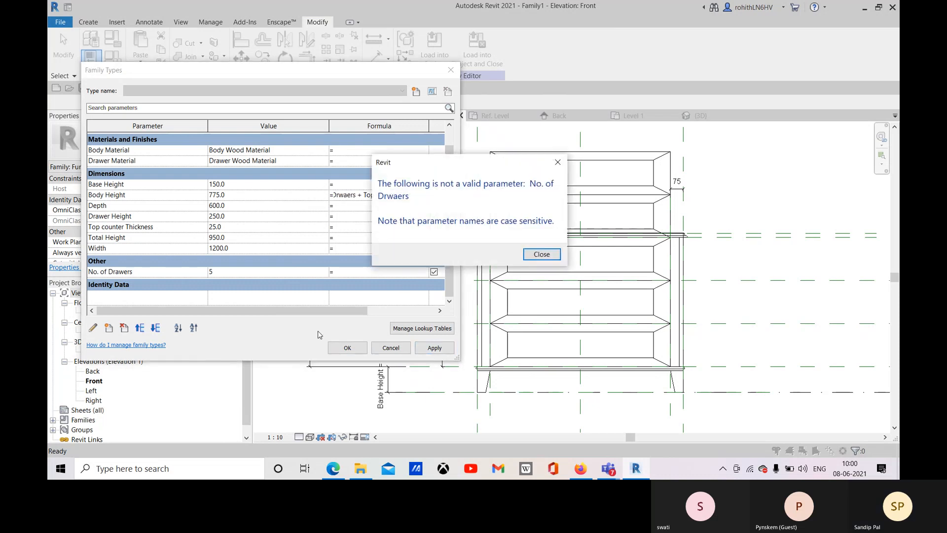
pyautogui.click(541, 254)
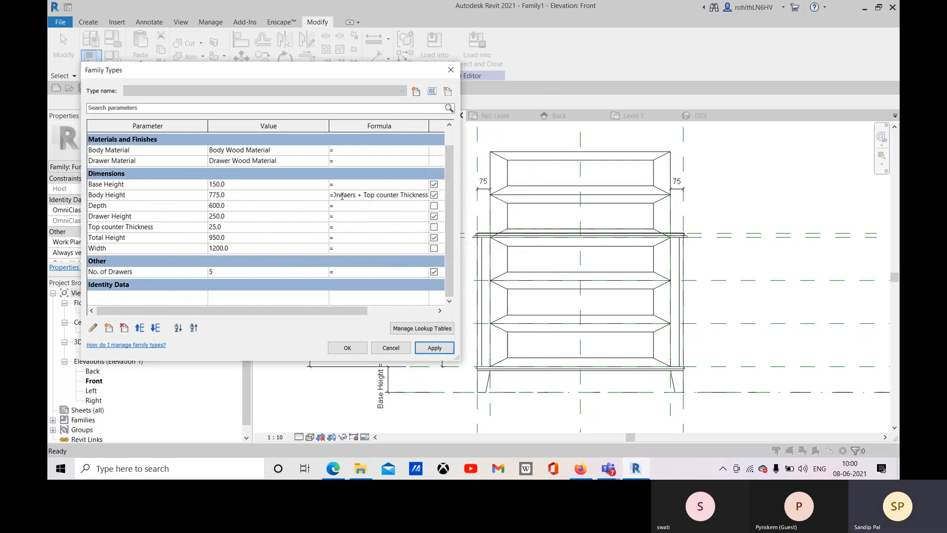
# Correct the parameter name in the Body Height formula to No. of Drawers and try to apply the formula.
pyautogui.click(340, 195)
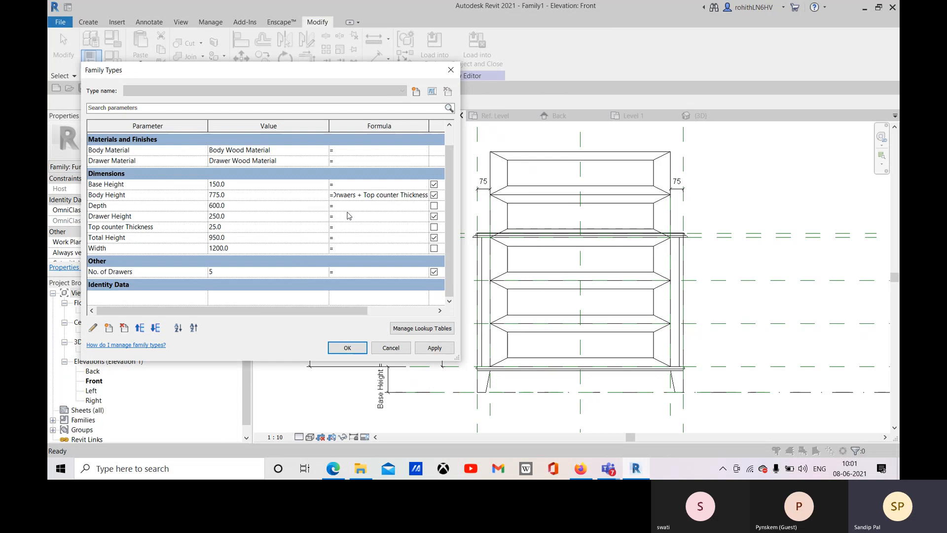
pyautogui.write('a')
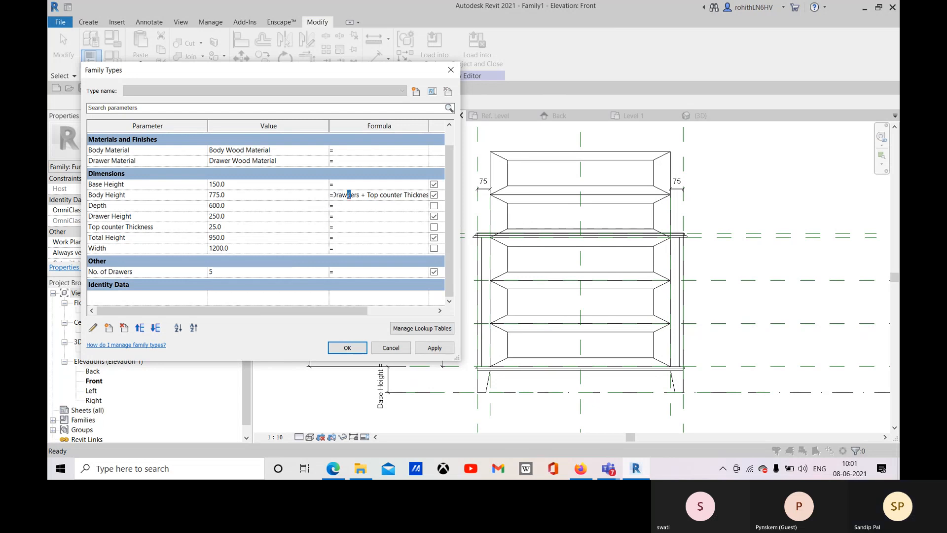
pyautogui.press('BackSpace')
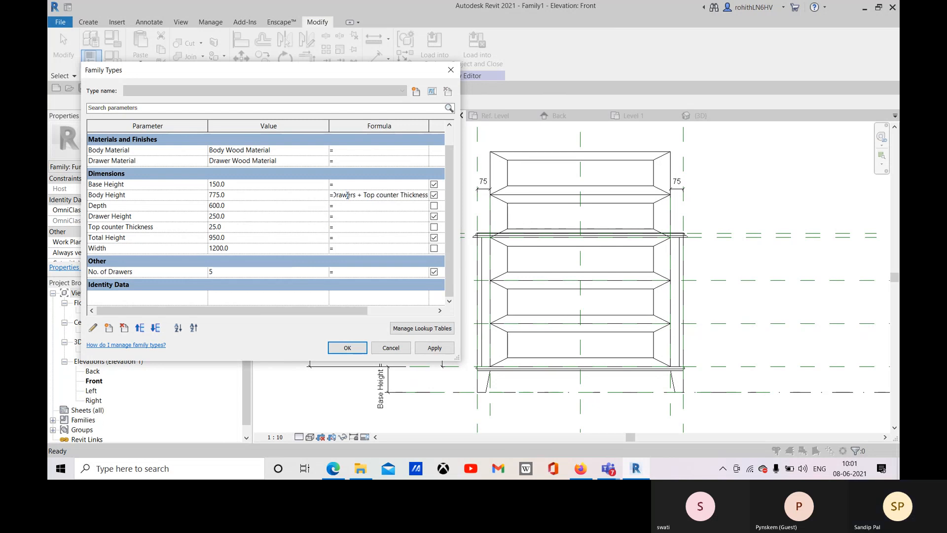
pyautogui.click(429, 346)
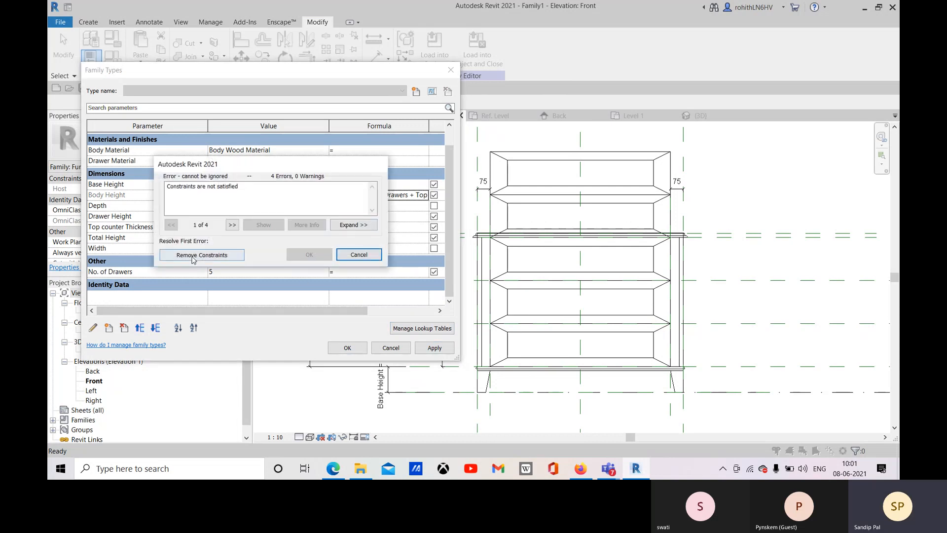
pyautogui.click(353, 254)
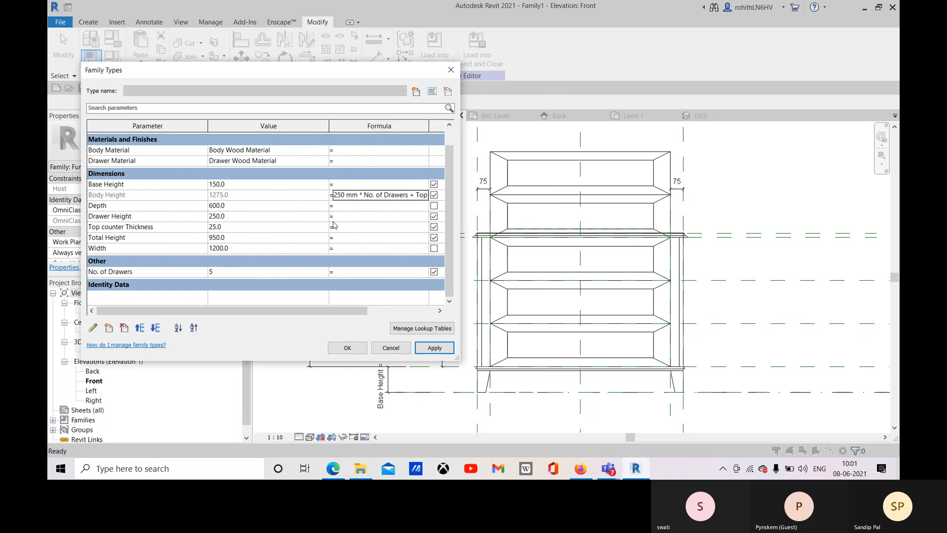
# Set the No. of Drawers parameter to 3 and apply it to the cabinet.
pyautogui.moveTo(327, 78); pyautogui.dragTo(363, 77)
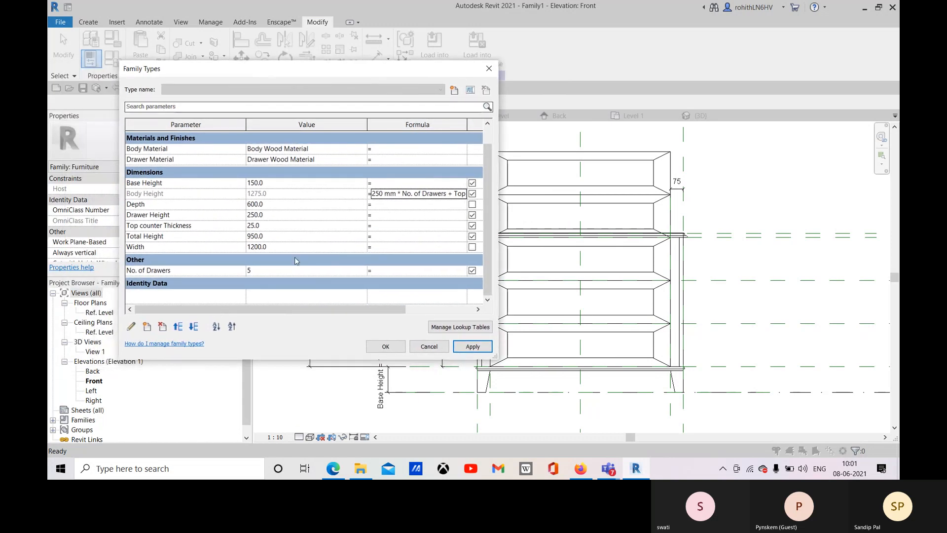
pyautogui.click(257, 270)
pyautogui.write('3')
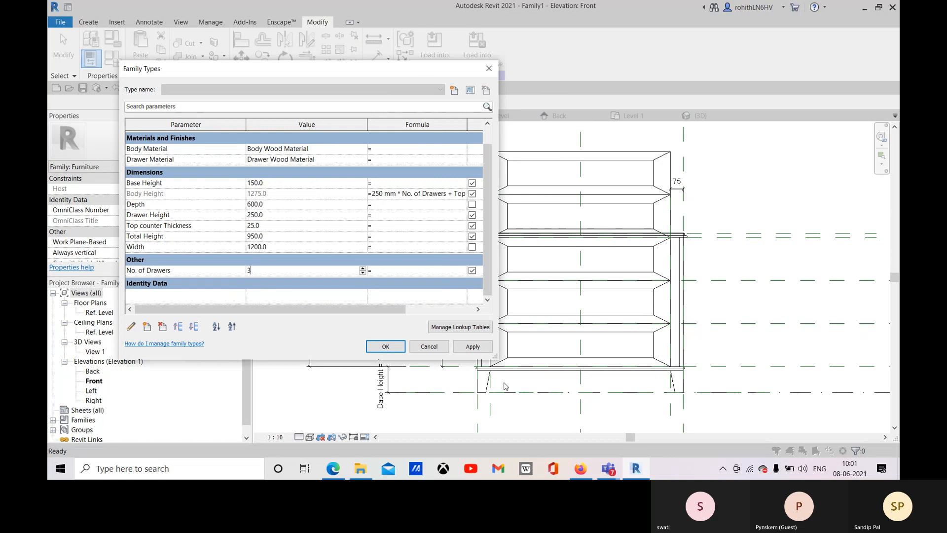
pyautogui.click(465, 347)
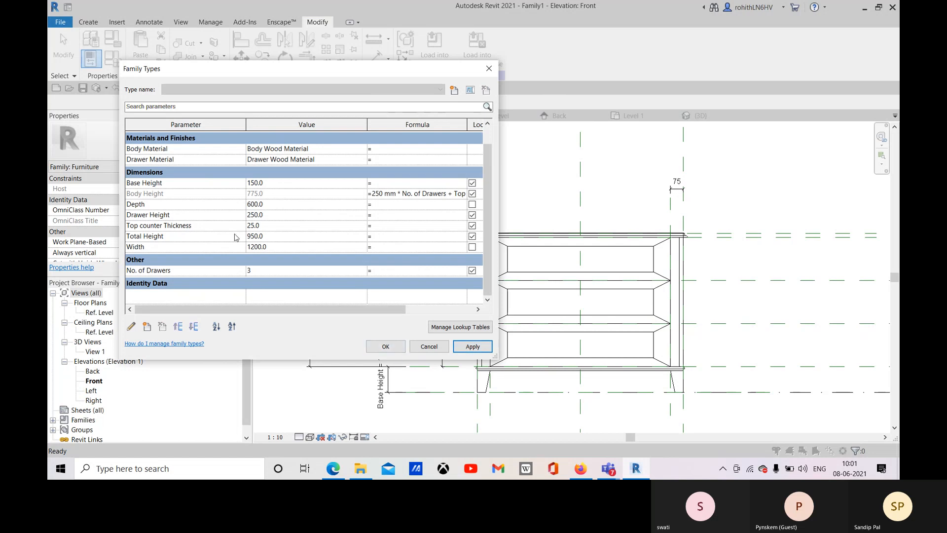
# Try to set the No. of Drawers parameter to 5, cancel the attempted change and leave the family types.
pyautogui.click(262, 271)
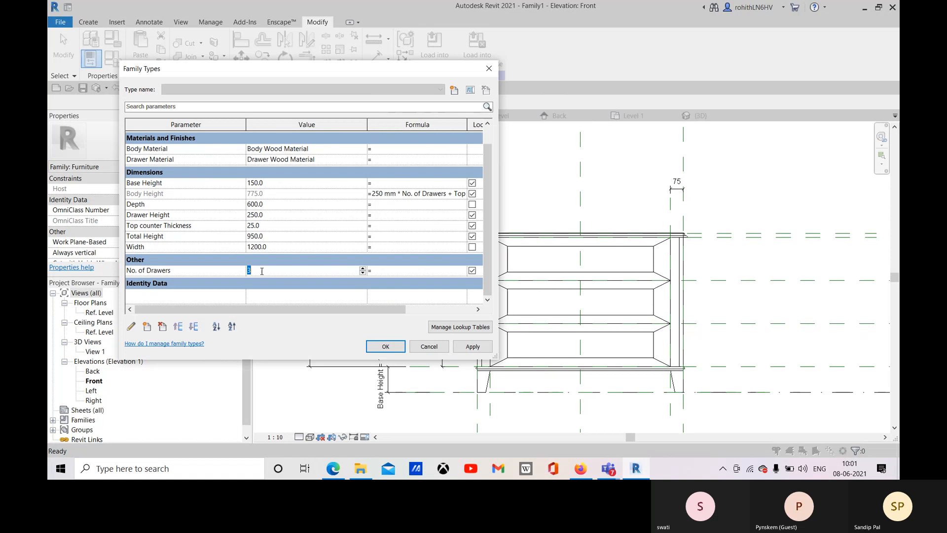
pyautogui.write('5')
pyautogui.click(473, 347)
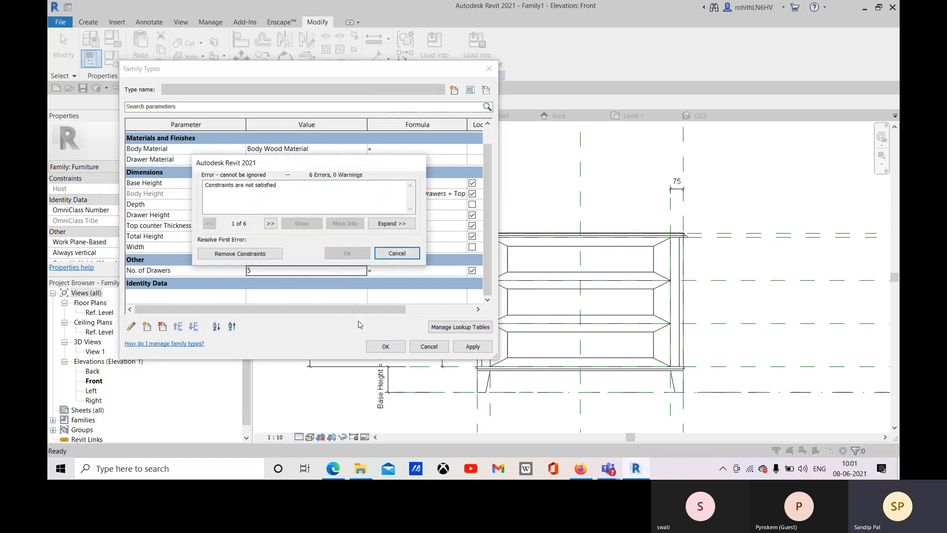
pyautogui.click(397, 253)
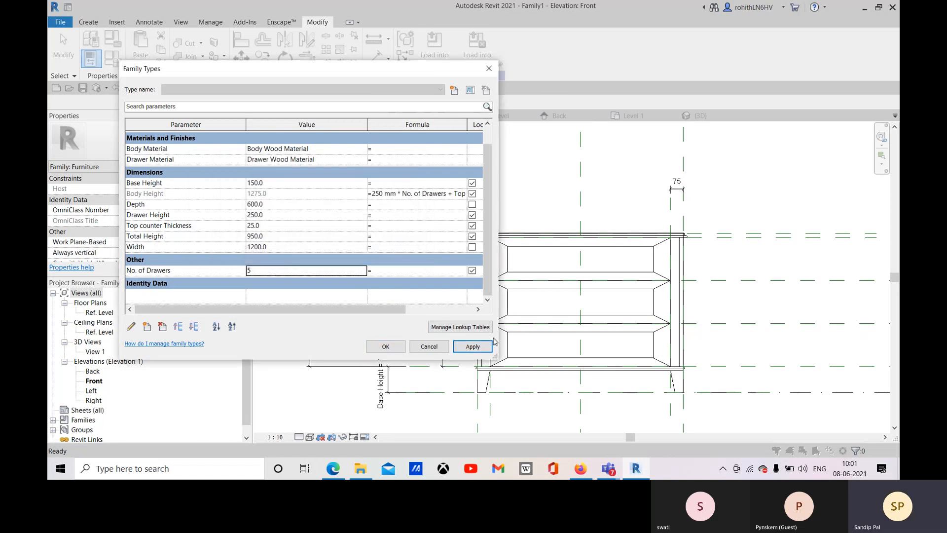
pyautogui.click(399, 352)
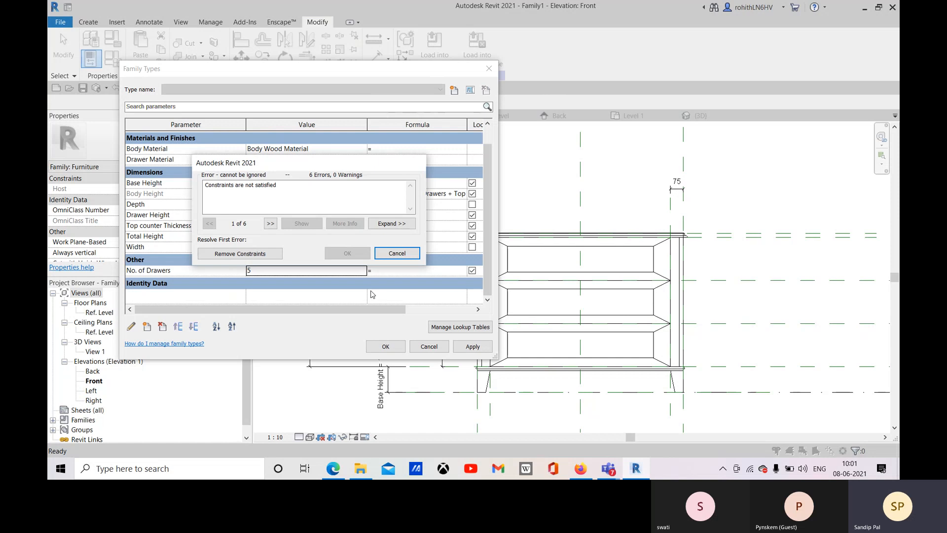
pyautogui.click(399, 254)
pyautogui.moveTo(288, 74); pyautogui.dragTo(236, 76)
pyautogui.click(372, 348)
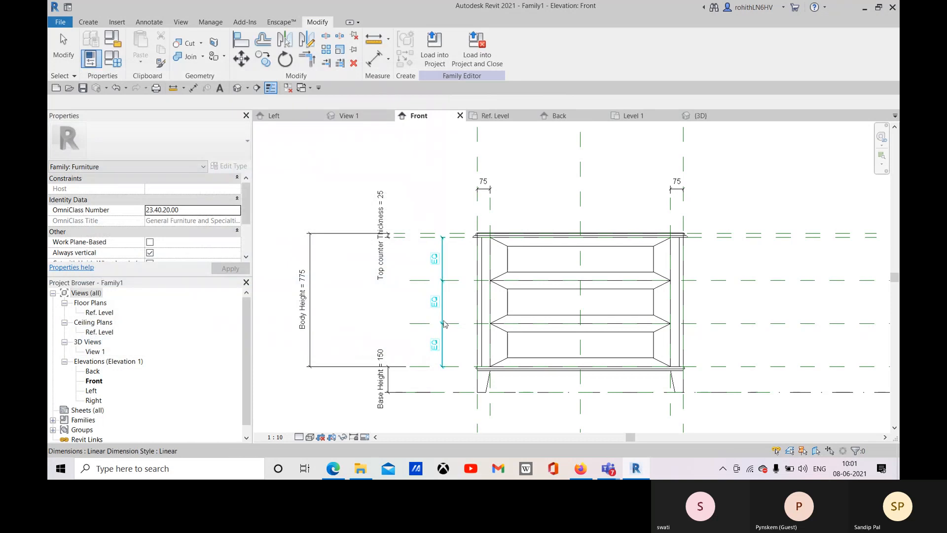
# Undo the recent family edits back to the three-drawer cabinet with the Total Height, Body Height and Base Height dimensions, before the top counter thickness dimension.
pyautogui.scroll(-2, 450, 332)
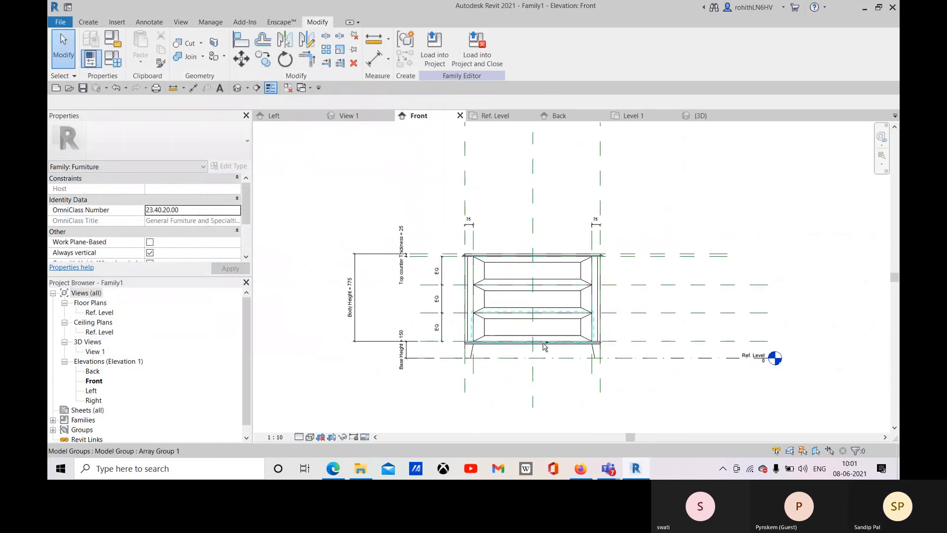
pyautogui.scroll(2, 530, 332)
pyautogui.scroll(1, 531, 332)
pyautogui.doubleClick(531, 332)
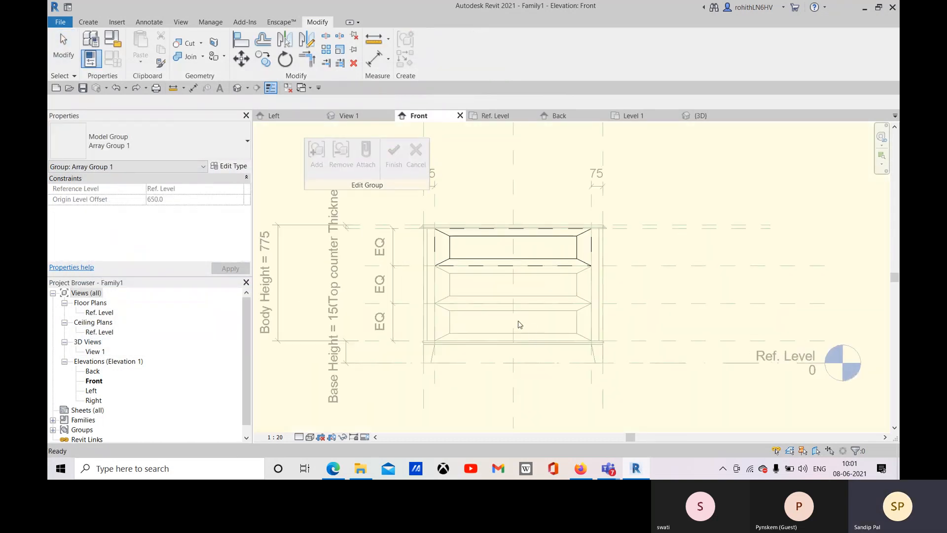
pyautogui.hotkey('ctrl', 'z')
pyautogui.doubleClick(526, 303)
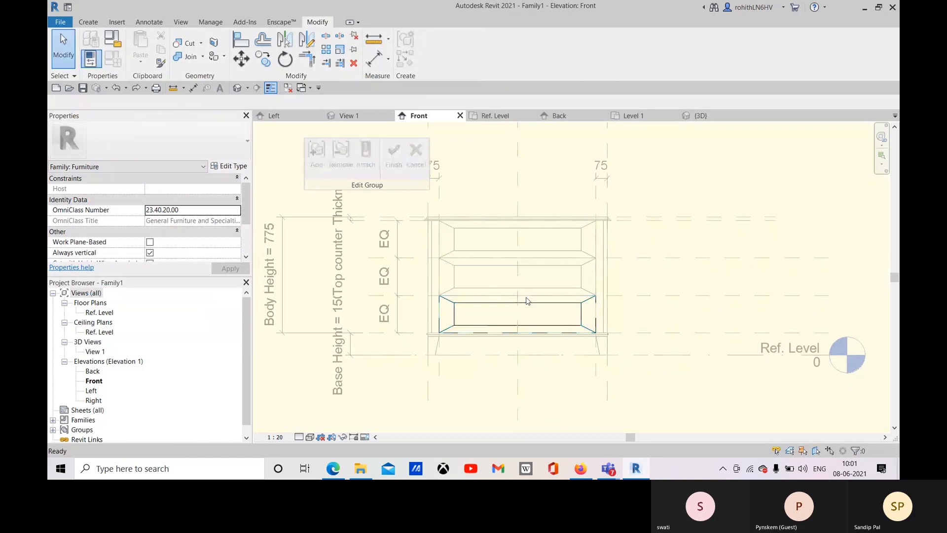
pyautogui.doubleClick(558, 310)
pyautogui.hotkey('ctrl', 'z')
pyautogui.scroll(2, 563, 311)
pyautogui.hotkey('ctrl', 'z')
pyautogui.hotkey('ctrl', 'z')
pyautogui.hotkey('ctrl', 'z')
pyautogui.hotkey('ctrl', 'z')
pyautogui.hotkey('ctrl', 'z')
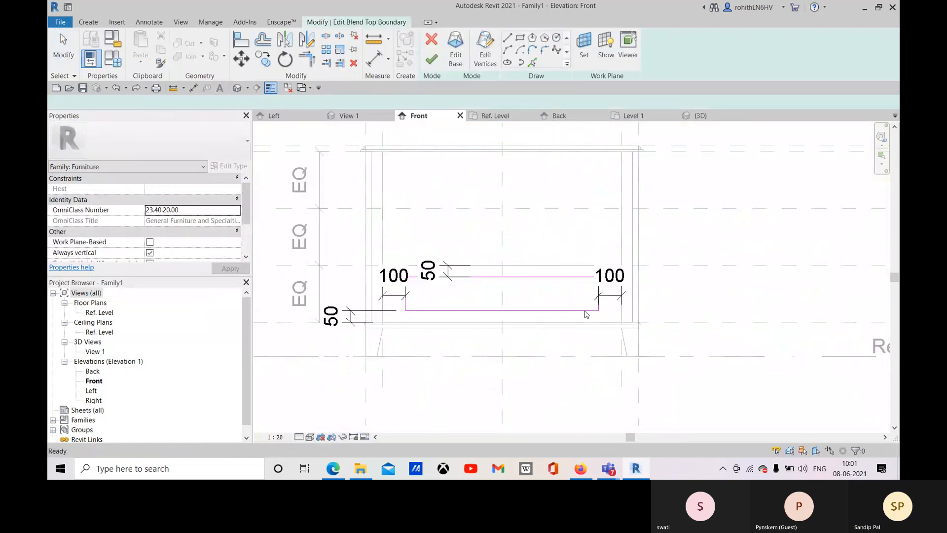
pyautogui.hotkey('ctrl', 'z')
pyautogui.hotkey('ctrl', 'z')
pyautogui.hotkey('ctrl', 'z')
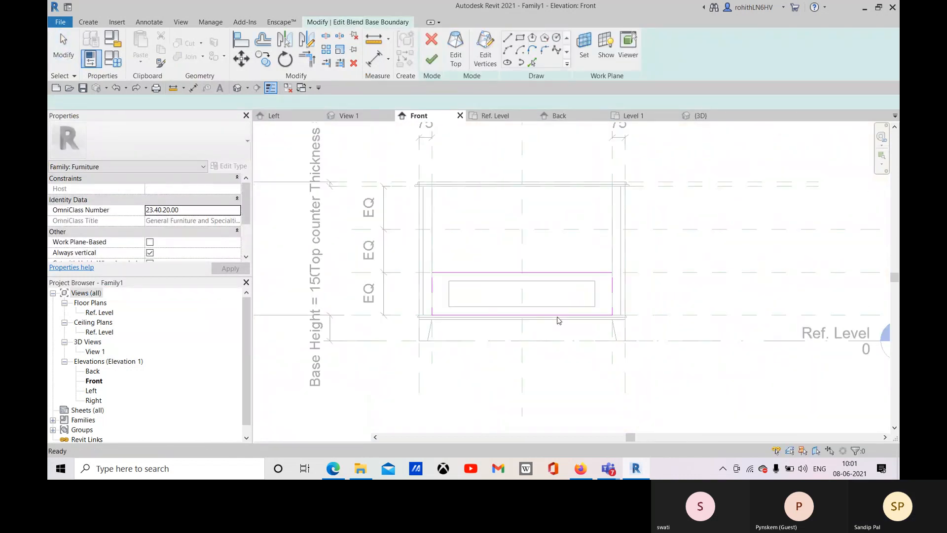
pyautogui.hotkey('ctrl', 'z')
pyautogui.hotkey('ctrl', 'z')
pyautogui.hotkey('ctrl', 'z')
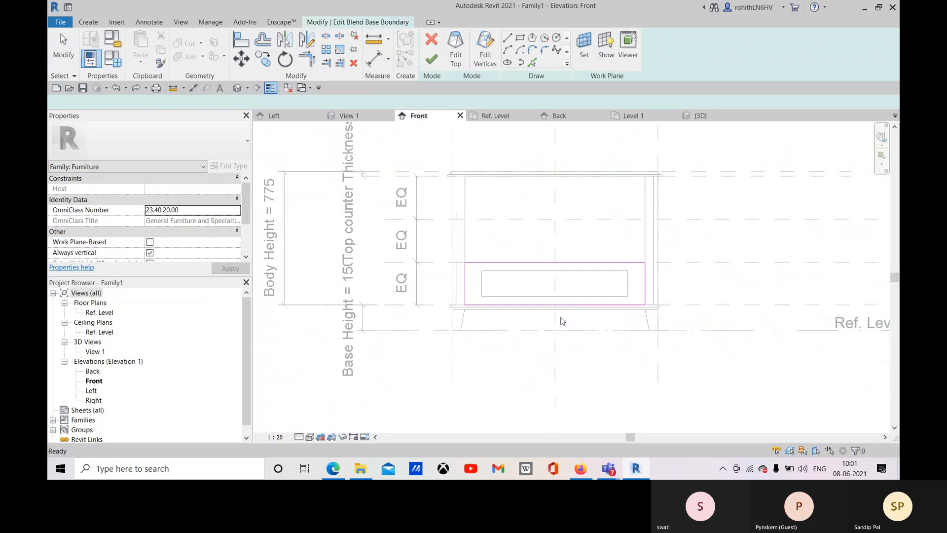
pyautogui.hotkey('ctrl', 'z')
pyautogui.hotkey('ctrl', 'z')
pyautogui.hotkey('ctrl', 'z')
pyautogui.hotkey('ctrl', 'z')
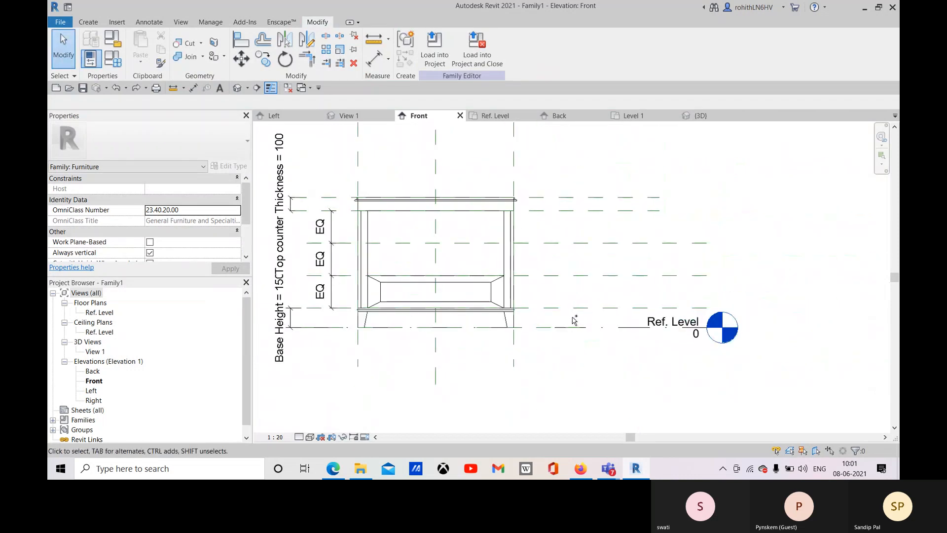
pyautogui.hotkey('ctrl', 'z')
pyautogui.hotkey('ctrl', 'z')
pyautogui.hotkey('ctrl', 'z')
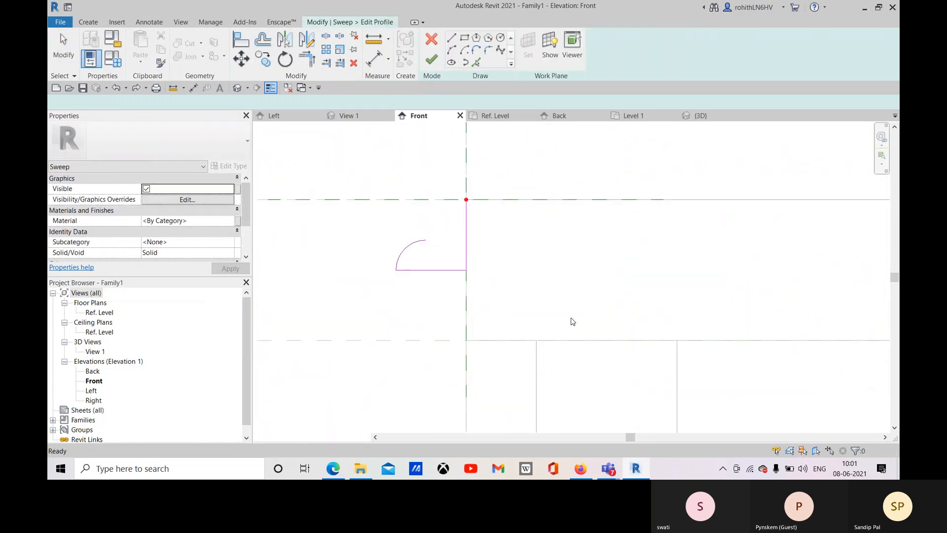
pyautogui.hotkey('ctrl', 'z')
pyautogui.hotkey('ctrl', 'z')
pyautogui.hotkey('ctrl', 'z')
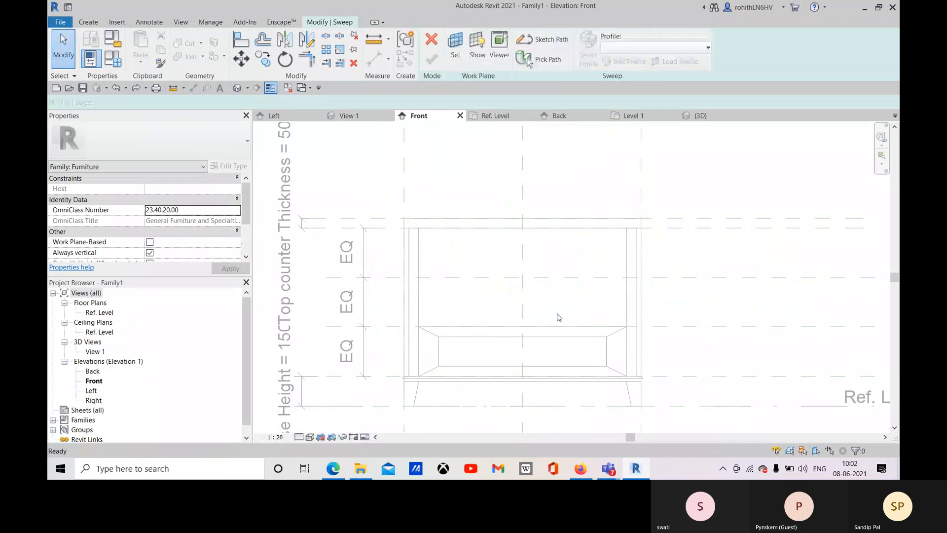
pyautogui.hotkey('ctrl', 'z')
pyautogui.hotkey('ctrl', 'z')
pyautogui.hotkey('ctrl', 'z')
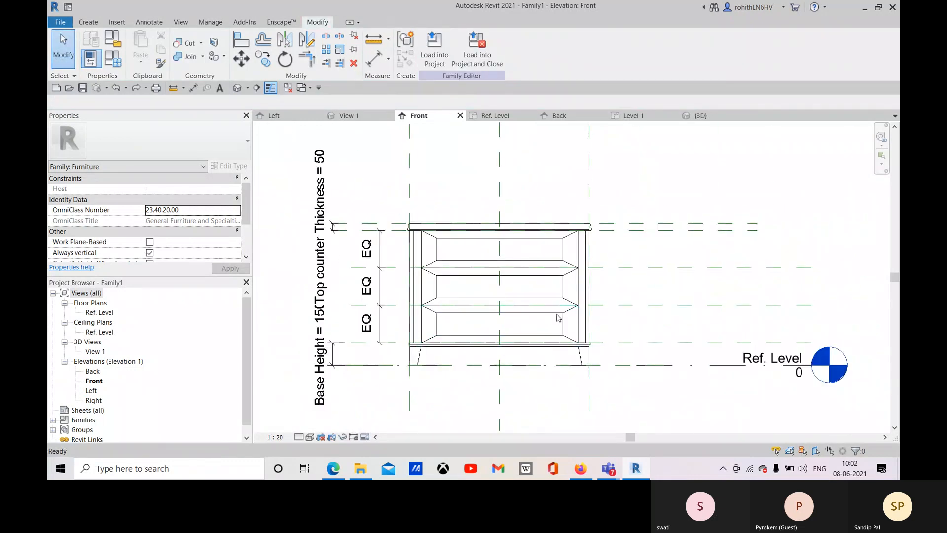
pyautogui.hotkey('ctrl', 'z')
pyautogui.hotkey('ctrl', 'z')
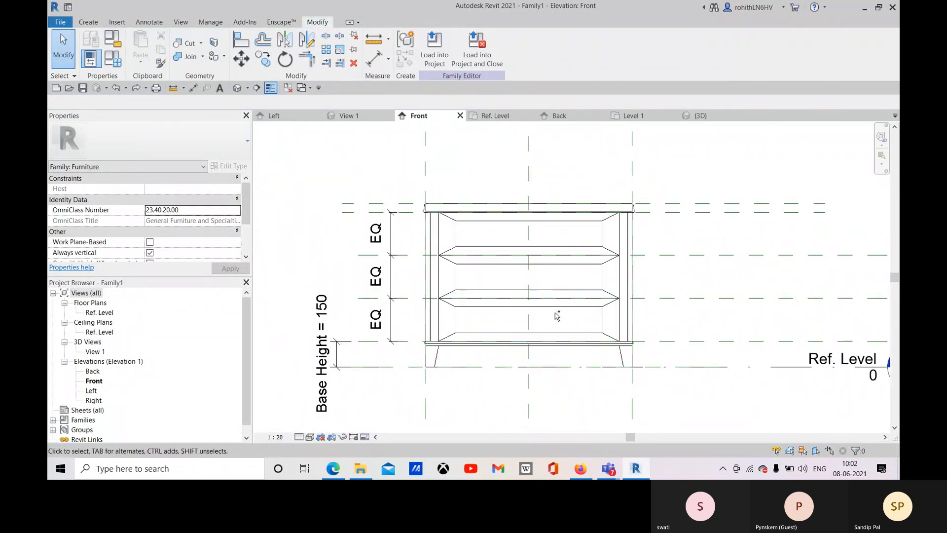
pyautogui.hotkey('ctrl', 'z')
pyautogui.hotkey('ctrl', 'z')
pyautogui.hotkey('ctrl', 'z')
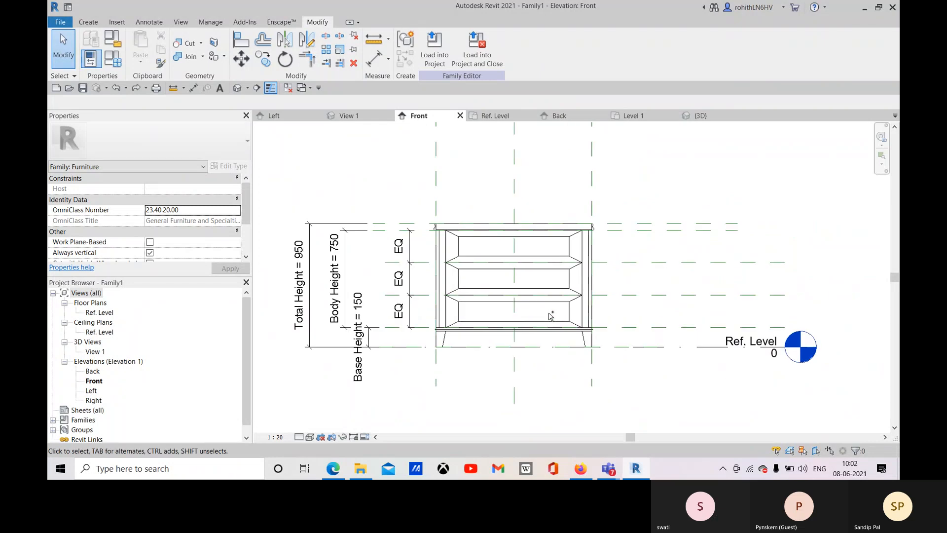
pyautogui.hotkey('ctrl', 'z')
# Set the Body Height formula to Drawers Height * No. of Drawers in the family types and apply it.
pyautogui.click(112, 58)
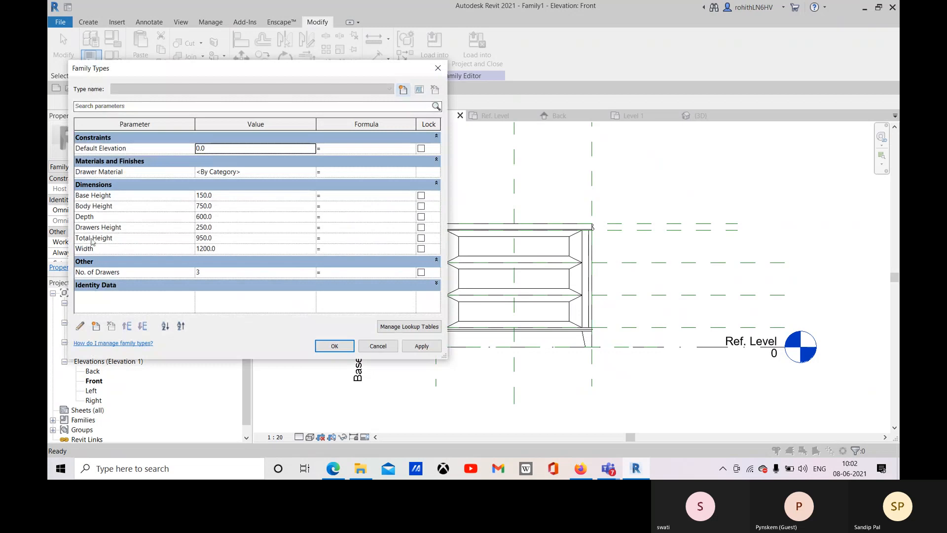
pyautogui.click(437, 69)
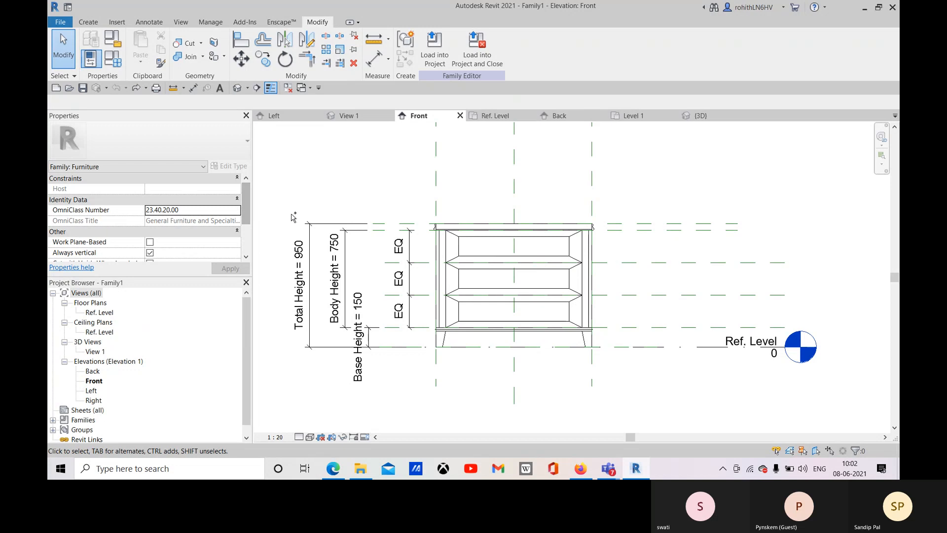
pyautogui.click(112, 39)
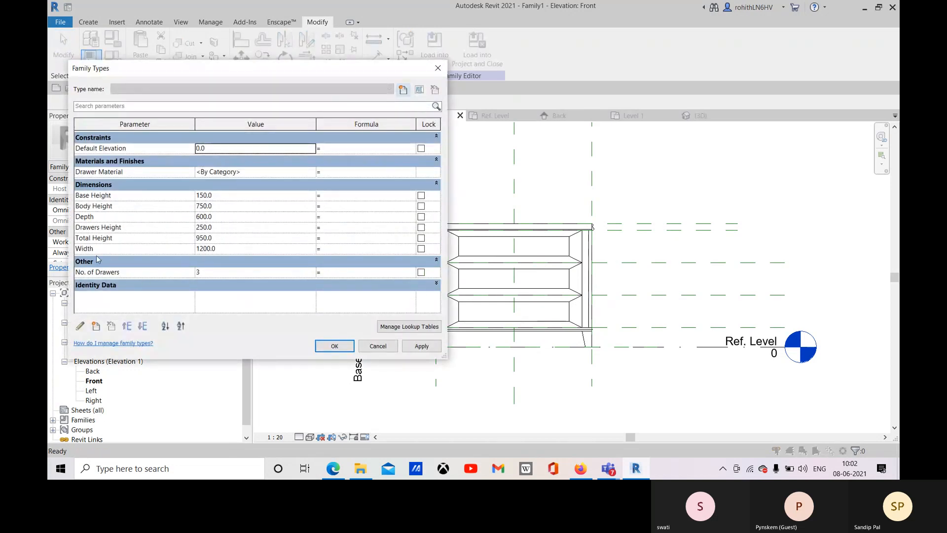
pyautogui.click(222, 231)
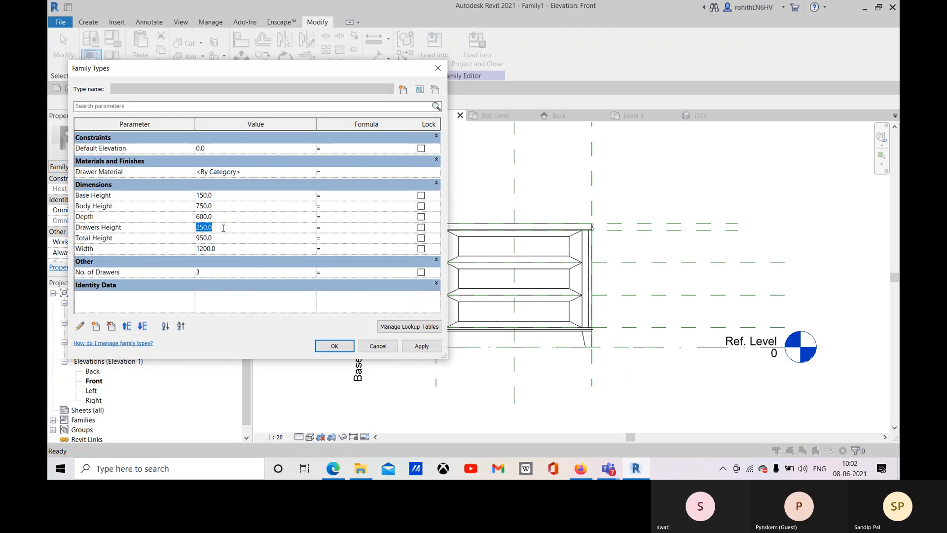
pyautogui.click(157, 229)
pyautogui.hotkey('ctrl', 'c')
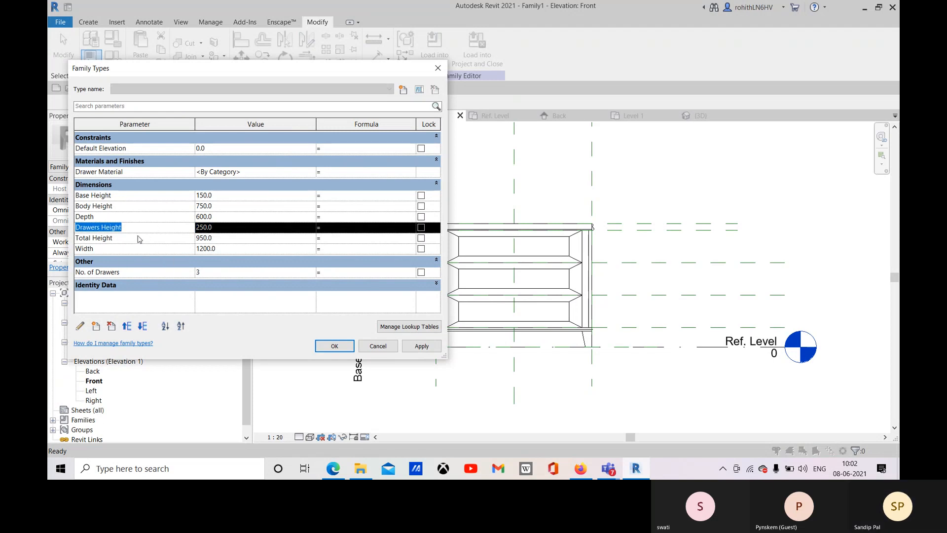
pyautogui.click(331, 207)
pyautogui.hotkey('ctrl', 'v')
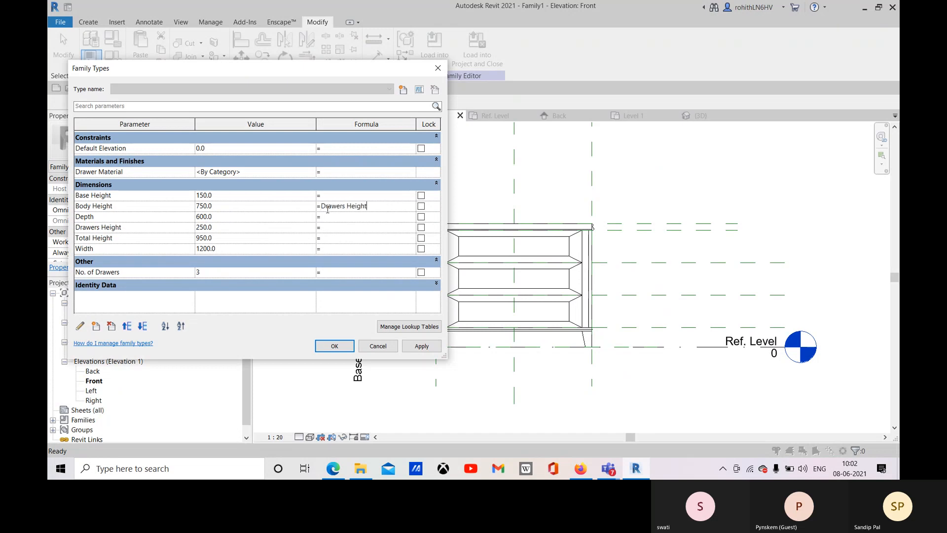
pyautogui.write('*')
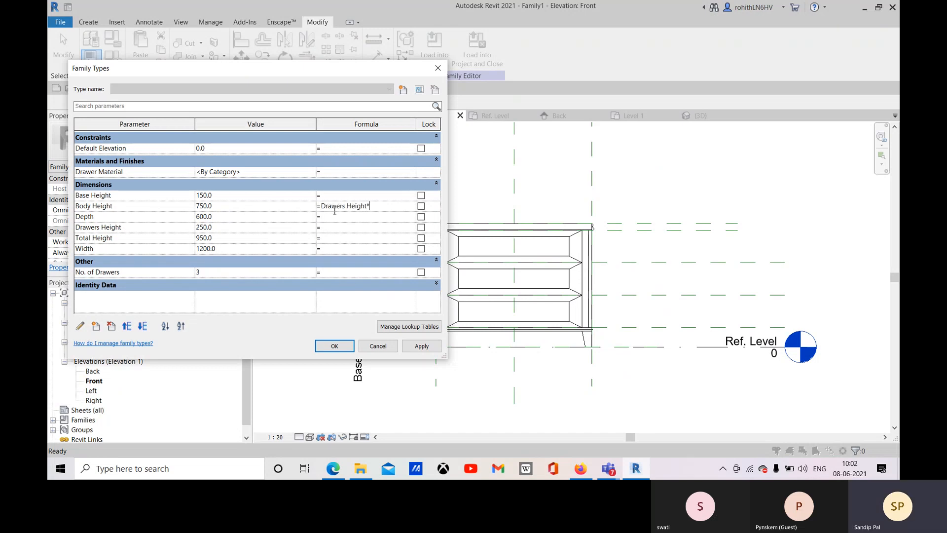
pyautogui.write('No. of Drawers')
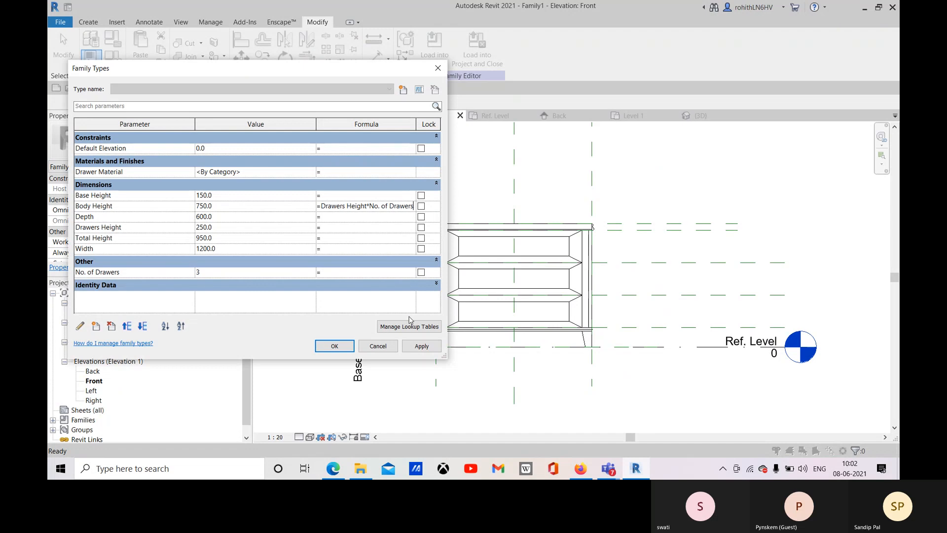
pyautogui.click(418, 347)
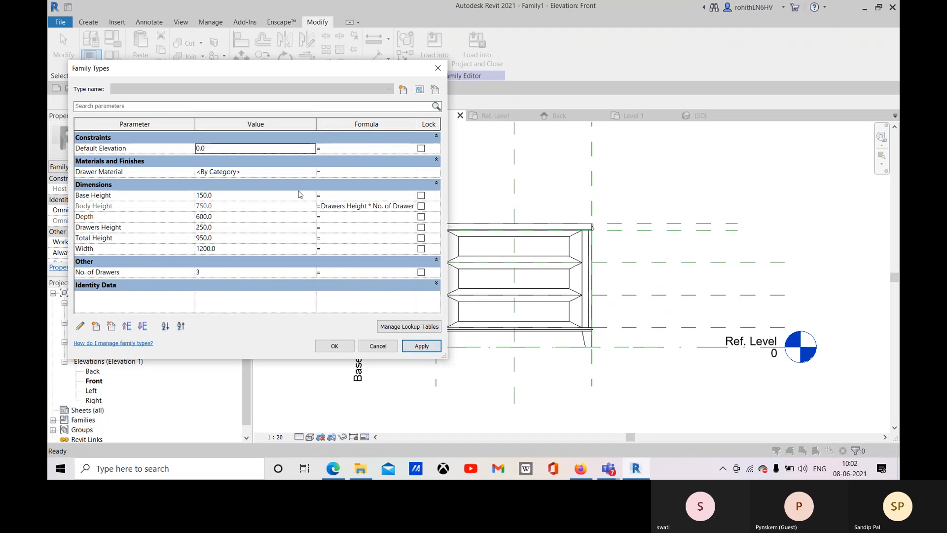
# Set the No. of Drawers parameter to 5, apply it and accept the family types.
pyautogui.click(214, 272)
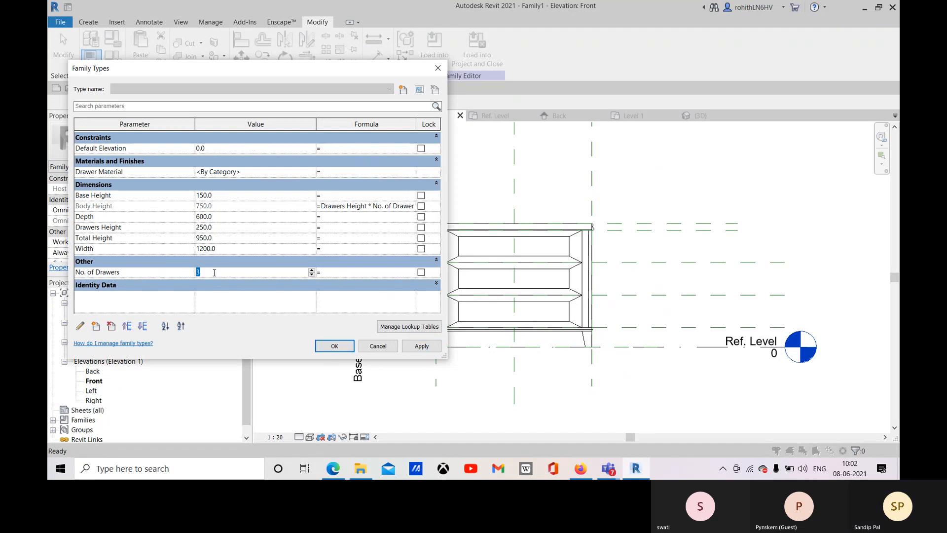
pyautogui.write('5')
pyautogui.click(420, 347)
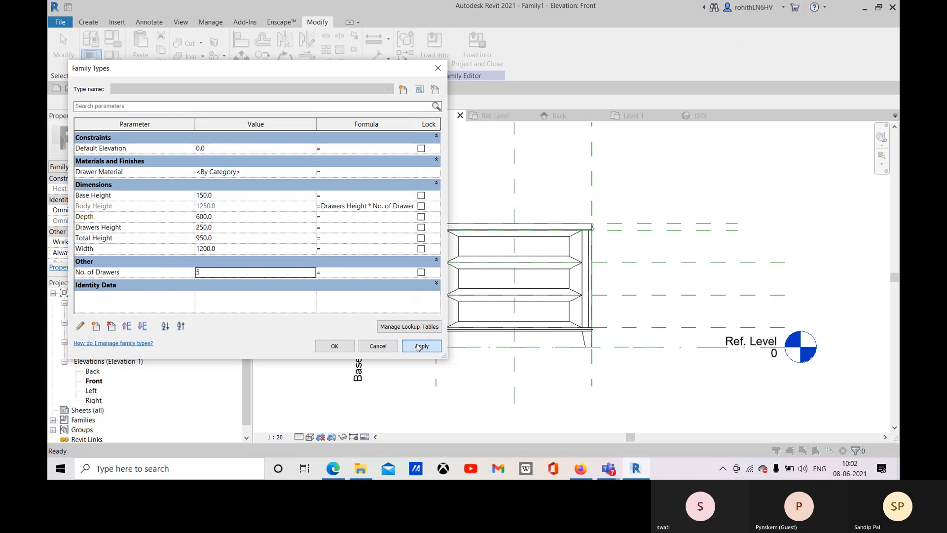
pyautogui.click(334, 345)
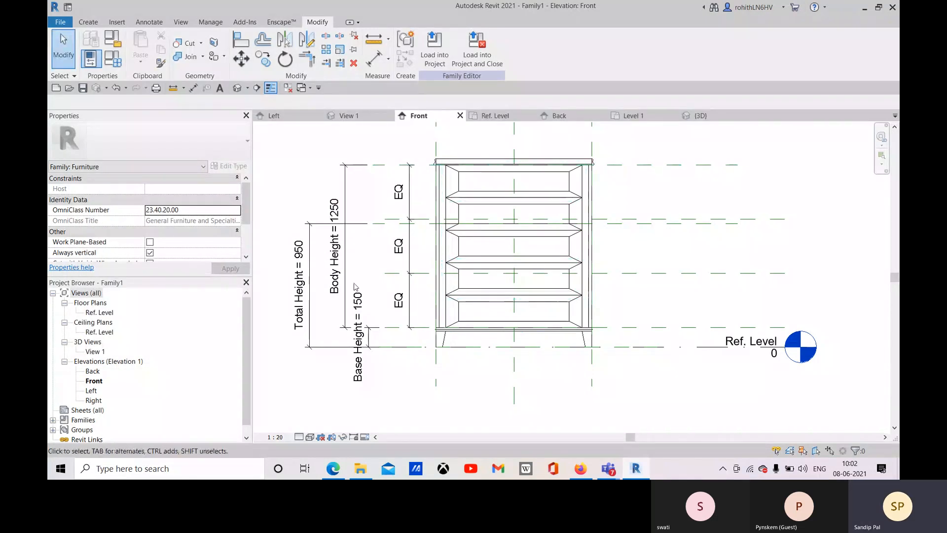
# Examine the five-drawer cabinet in the 3D view from several angles, including its side panels and underside.
pyautogui.click(348, 116)
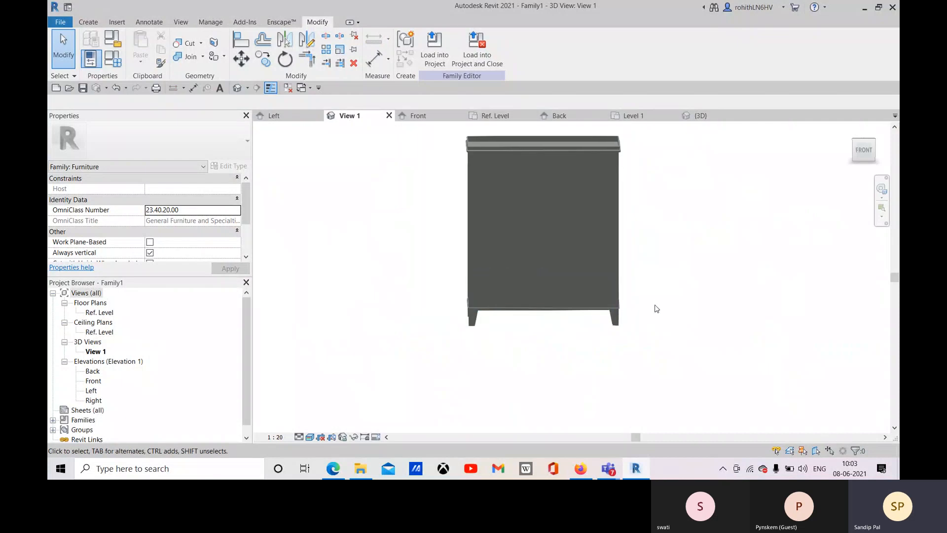
pyautogui.keyDown('shift'); pyautogui.moveTo(655, 306); pyautogui.dragTo(623, 285, button='middle'); pyautogui.keyUp('shift')
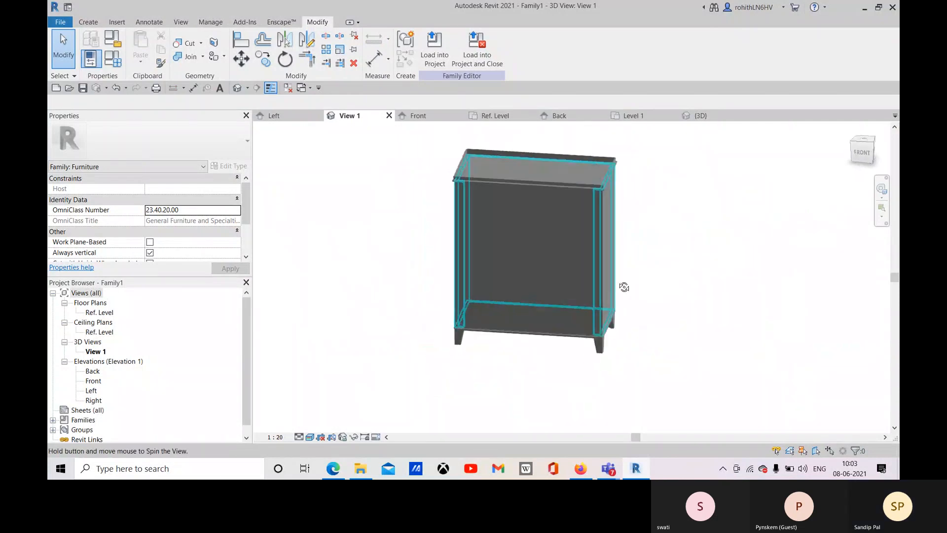
pyautogui.scroll(3, 594, 184)
pyautogui.moveTo(587, 247)
pyautogui.mouseDown(button='middle')
pyautogui.moveTo(579, 272)
pyautogui.moveTo(628, 264)
pyautogui.moveTo(640, 292)
pyautogui.moveTo(632, 282)
pyautogui.moveTo(509, 293)
pyautogui.moveTo(582, 290)
pyautogui.moveTo(554, 301)
pyautogui.moveTo(588, 305)
pyautogui.moveTo(565, 310)
pyautogui.moveTo(631, 268)
pyautogui.moveTo(600, 244)
pyautogui.mouseUp(button='middle')
pyautogui.scroll(-3, 592, 279)
pyautogui.scroll(-1, 457, 277)
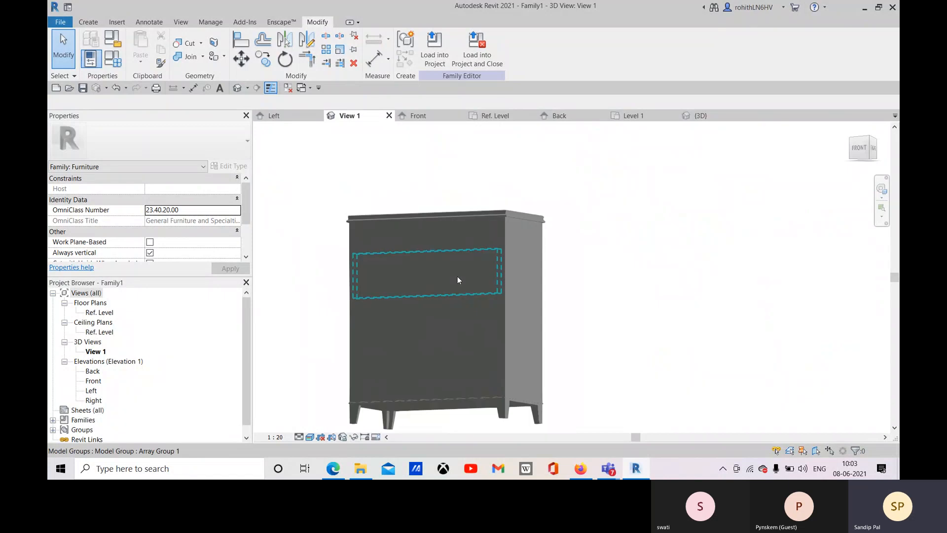
pyautogui.keyDown('shift'); pyautogui.moveTo(461, 331); pyautogui.dragTo(598, 417, button='middle'); pyautogui.keyUp('shift')
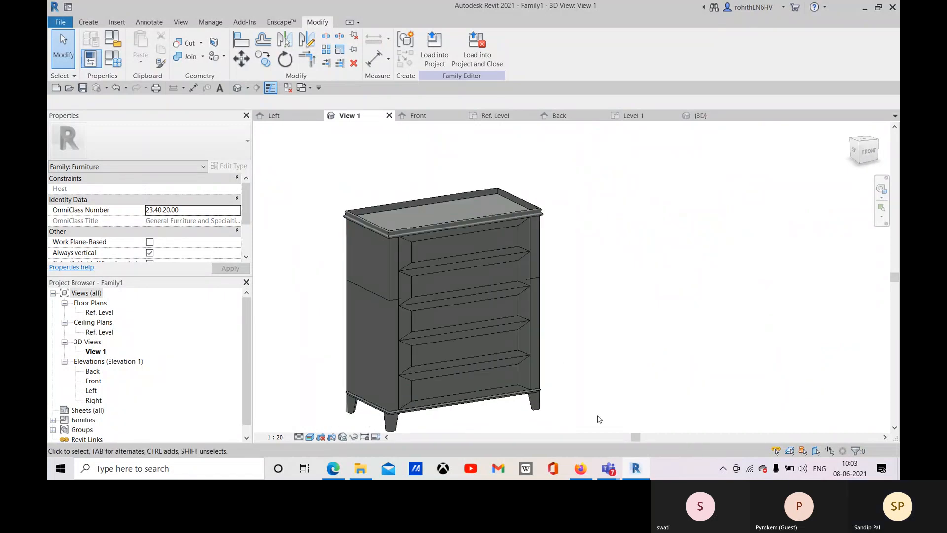
# Try to stretch the lower face of the upper body extrusion up to the top of the body in the front elevation.
pyautogui.click(379, 272)
pyautogui.keyDown('shift'); pyautogui.moveTo(481, 280); pyautogui.dragTo(434, 317, button='middle'); pyautogui.keyUp('shift')
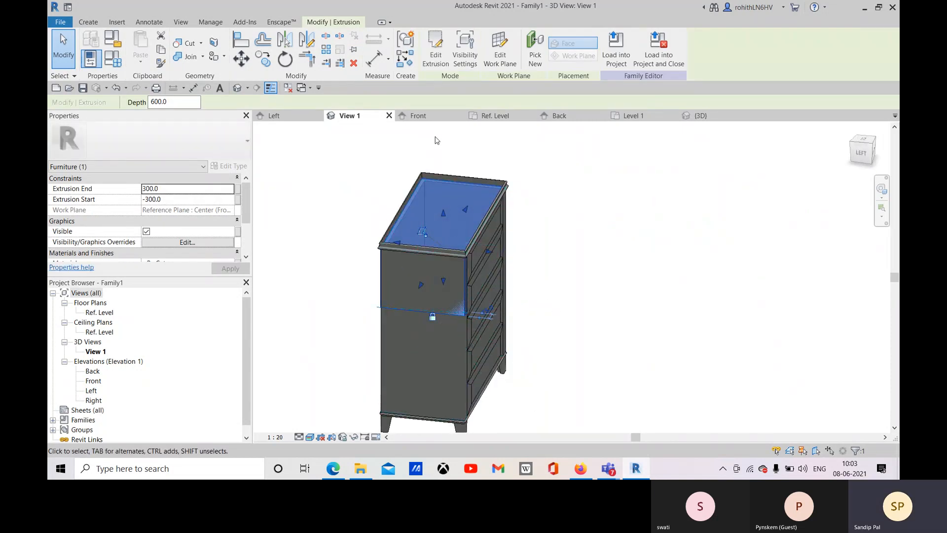
pyautogui.click(419, 117)
pyautogui.moveTo(562, 276); pyautogui.dragTo(557, 288, button='middle')
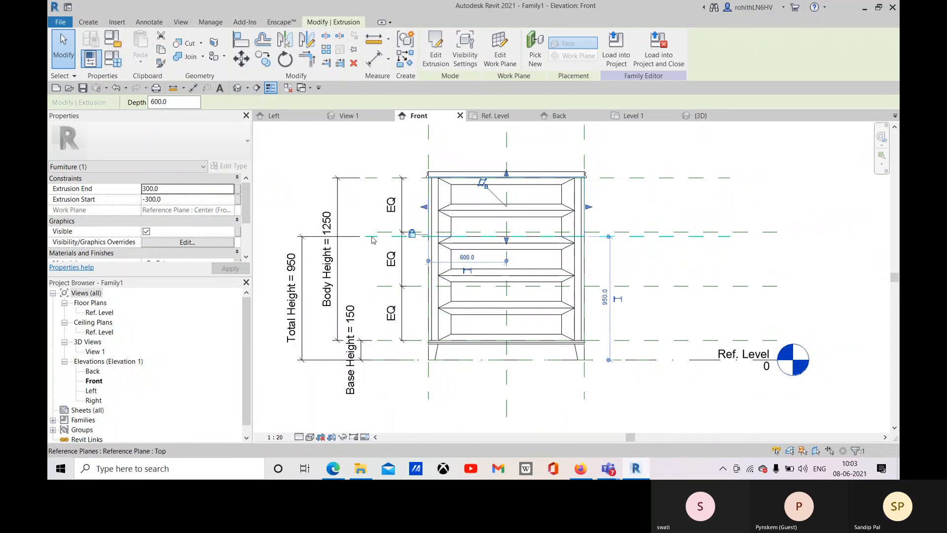
pyautogui.moveTo(376, 268); pyautogui.dragTo(385, 266, button='middle')
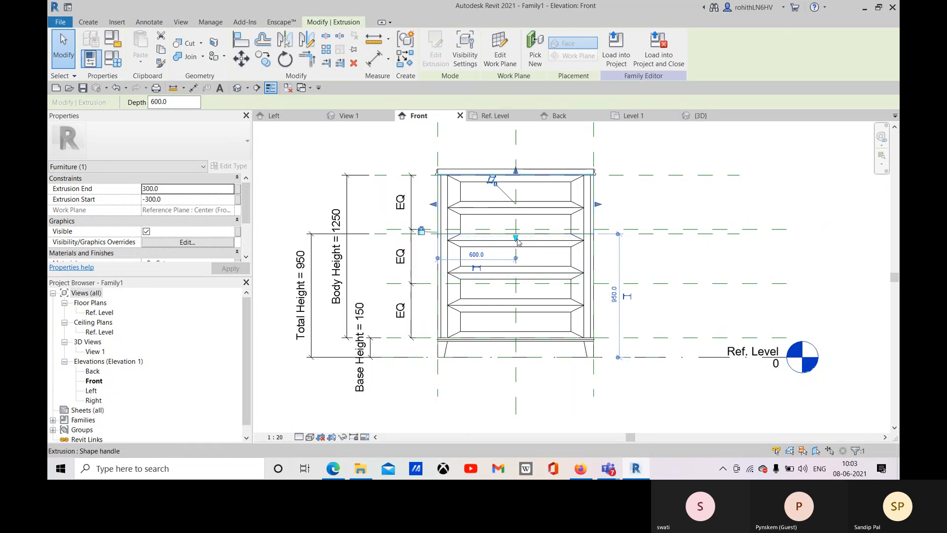
pyautogui.moveTo(515, 237); pyautogui.dragTo(524, 176)
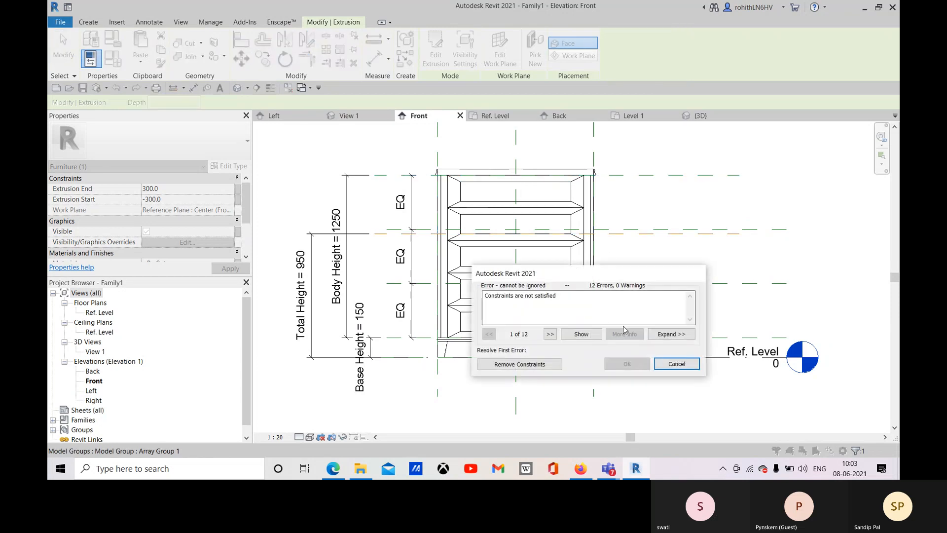
pyautogui.click(677, 367)
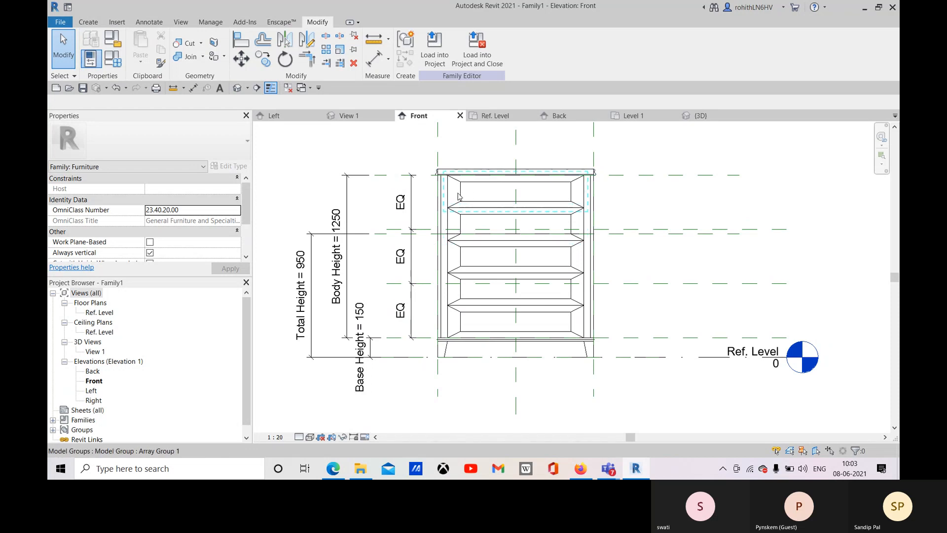
pyautogui.click(459, 197)
pyautogui.moveTo(464, 259); pyautogui.dragTo(525, 300)
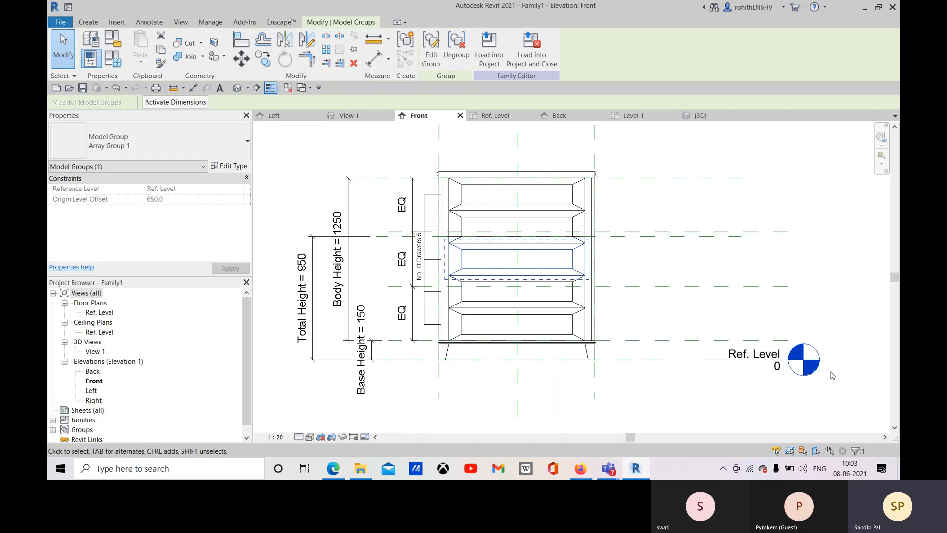
pyautogui.click(797, 399)
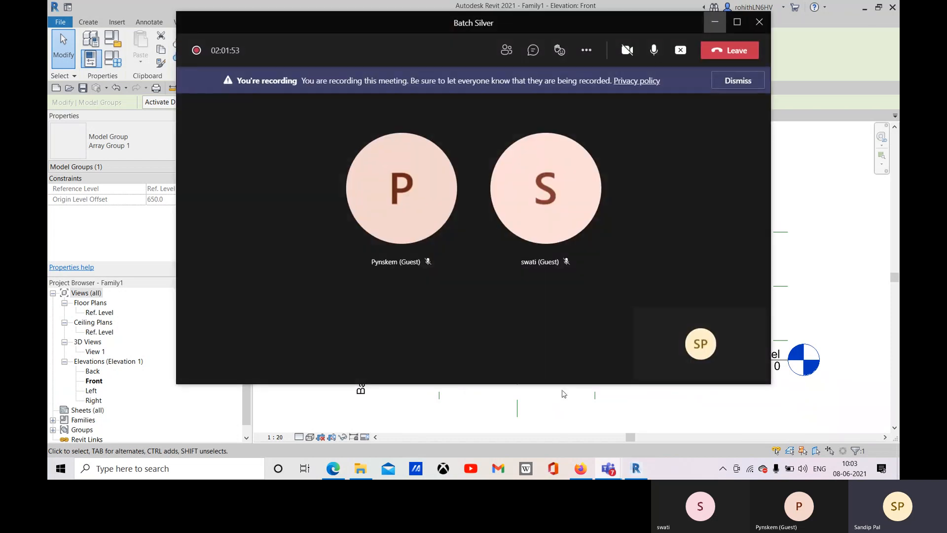
pyautogui.click(714, 25)
pyautogui.moveTo(689, 237); pyautogui.dragTo(663, 278, button='middle')
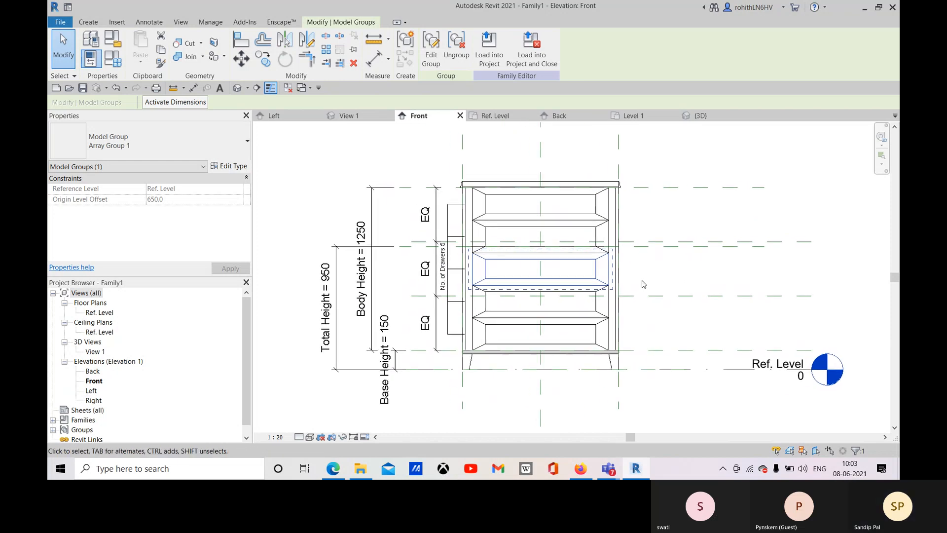
# Delete the overlapping solid extrusion that fills the upper part of the cabinet body in the 3D view.
pyautogui.click(350, 117)
pyautogui.keyDown('shift'); pyautogui.moveTo(592, 269); pyautogui.dragTo(498, 281, button='middle'); pyautogui.keyUp('shift')
pyautogui.keyDown('shift'); pyautogui.moveTo(518, 313); pyautogui.dragTo(471, 289, button='middle'); pyautogui.keyUp('shift')
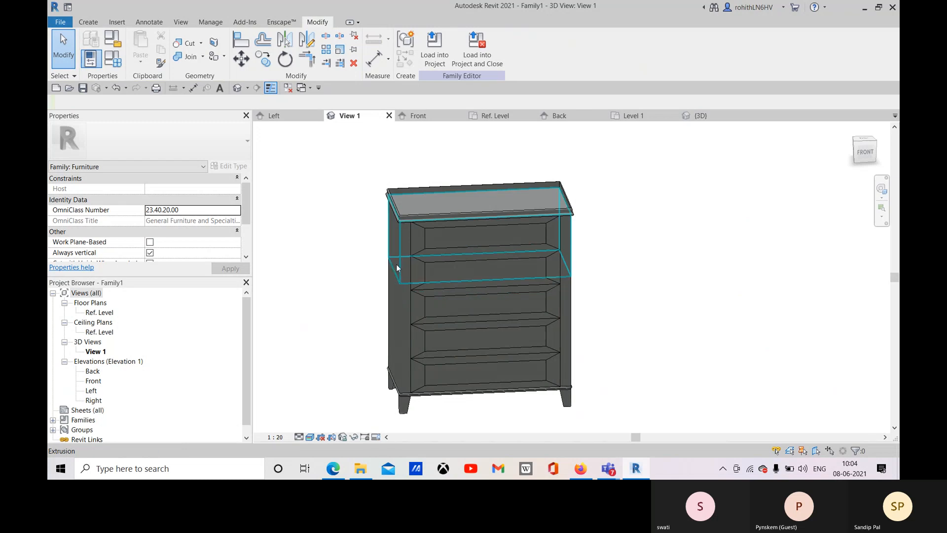
pyautogui.moveTo(397, 264); pyautogui.dragTo(402, 247, button='middle')
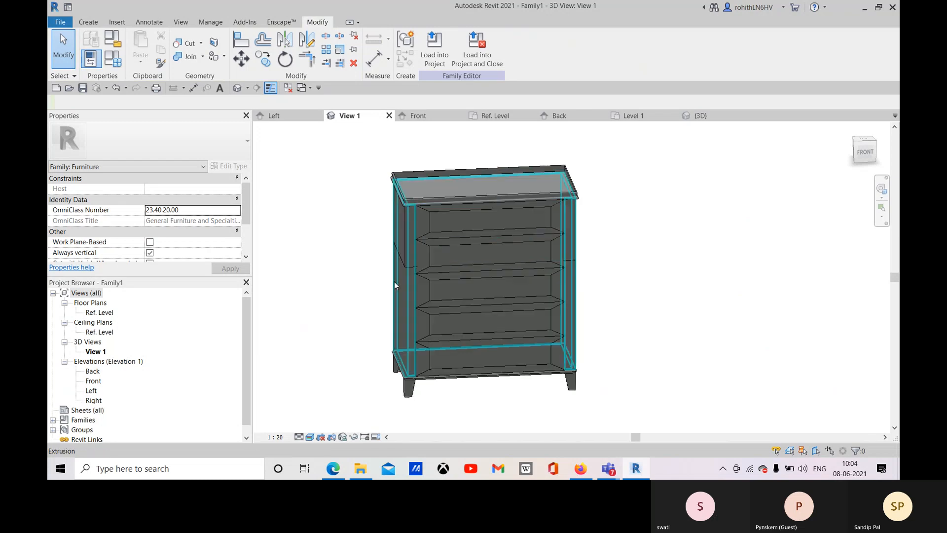
pyautogui.keyDown('shift'); pyautogui.moveTo(397, 288); pyautogui.dragTo(401, 296, button='middle'); pyautogui.keyUp('shift')
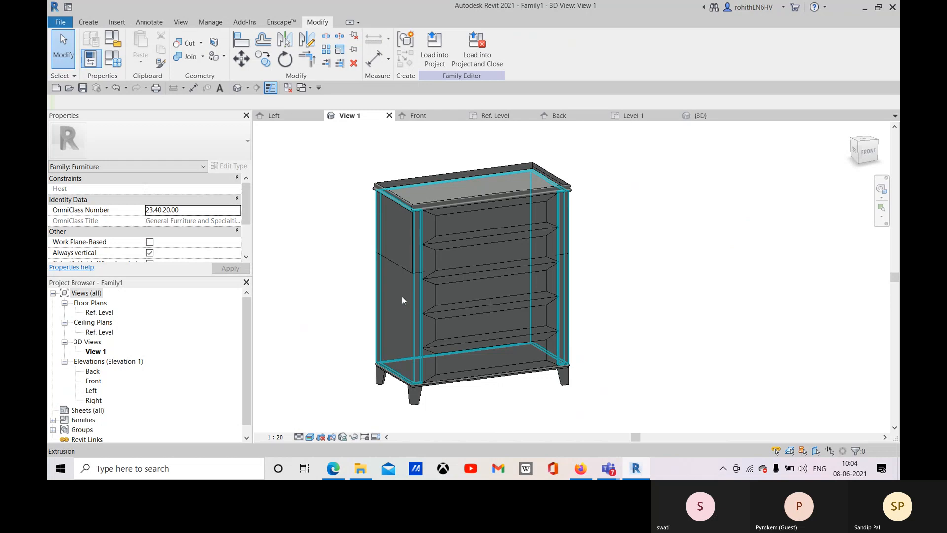
pyautogui.click(401, 295)
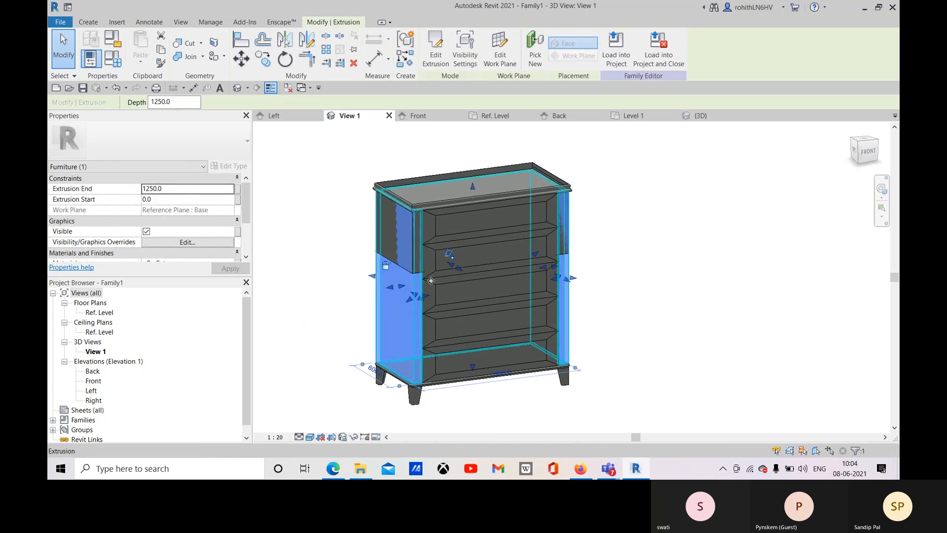
pyautogui.keyDown('shift'); pyautogui.moveTo(559, 234); pyautogui.dragTo(579, 239, button='middle'); pyautogui.keyUp('shift')
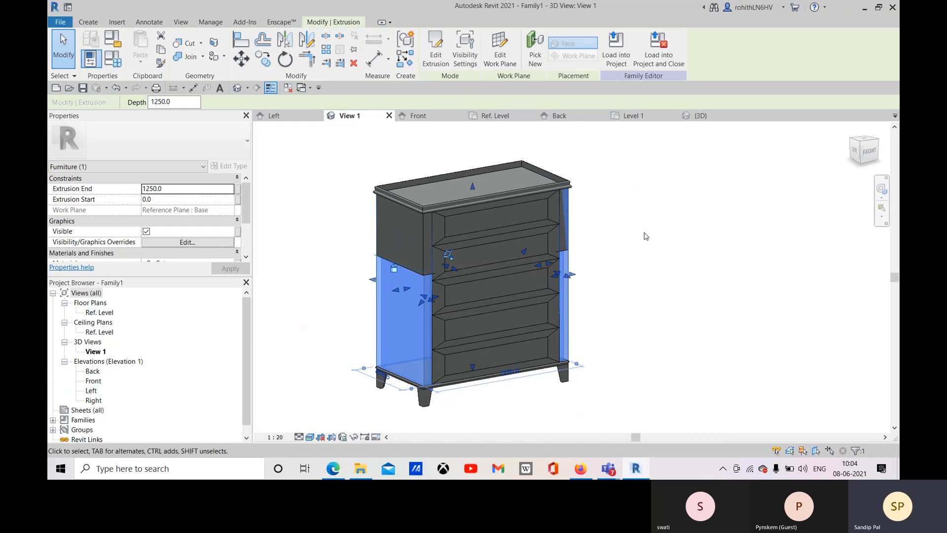
pyautogui.press('Escape')
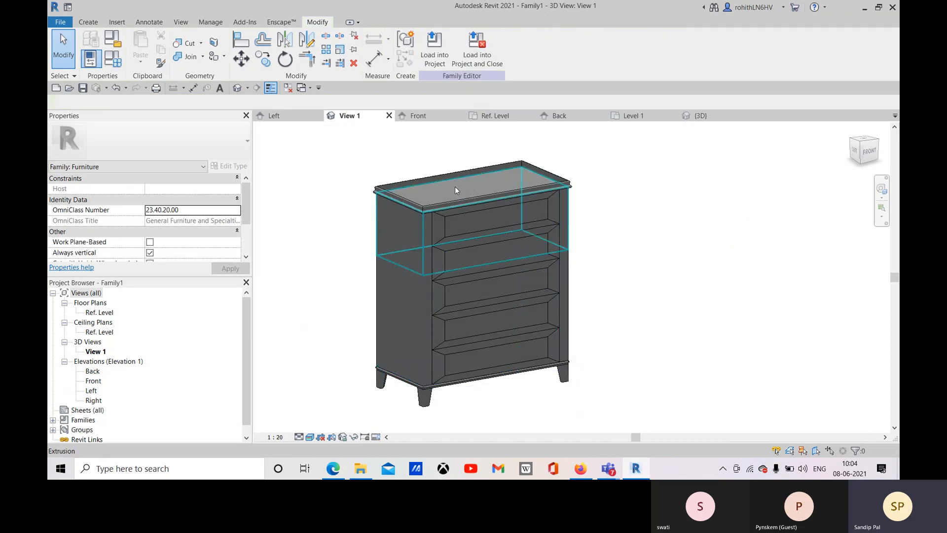
pyautogui.click(473, 185)
pyautogui.press('Escape')
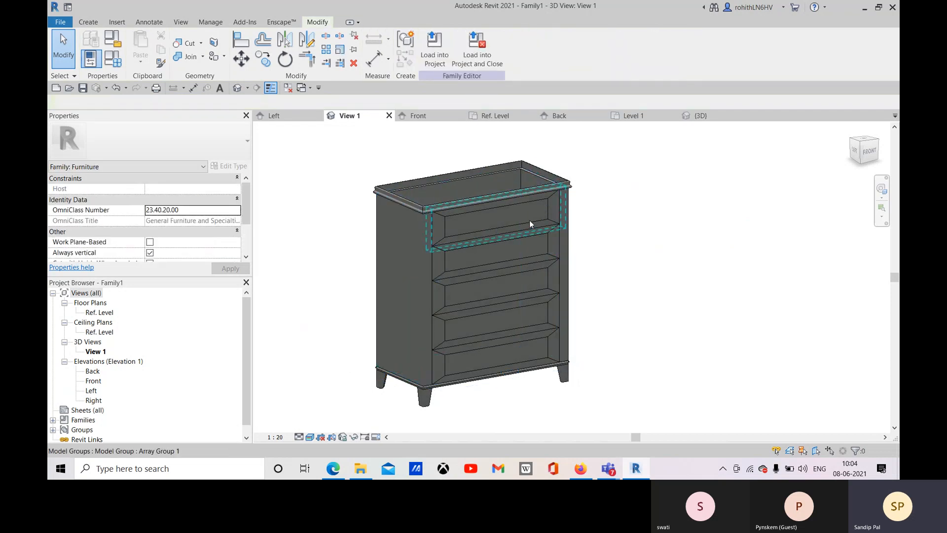
pyautogui.keyDown('shift'); pyautogui.moveTo(529, 220); pyautogui.dragTo(381, 212, button='middle'); pyautogui.keyUp('shift')
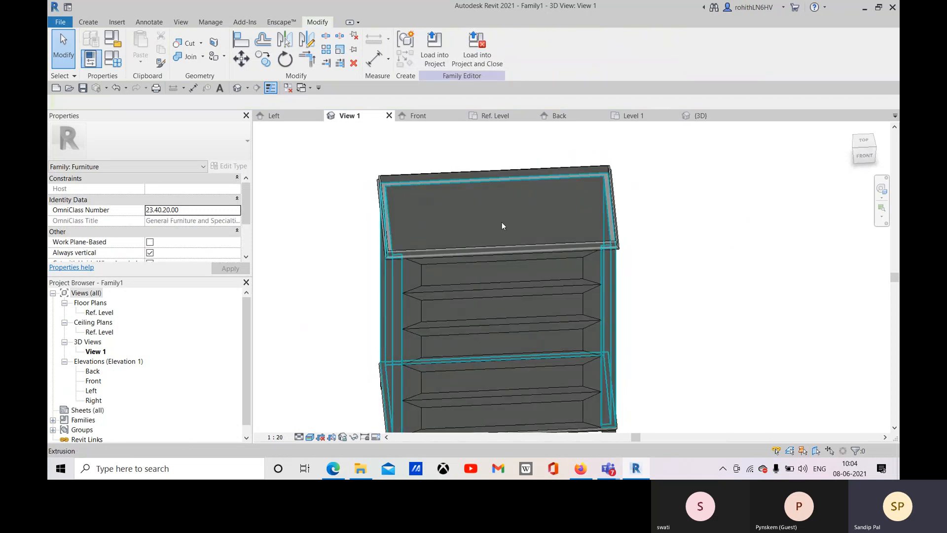
pyautogui.keyDown('shift'); pyautogui.moveTo(448, 245); pyautogui.dragTo(422, 170, button='middle'); pyautogui.keyUp('shift')
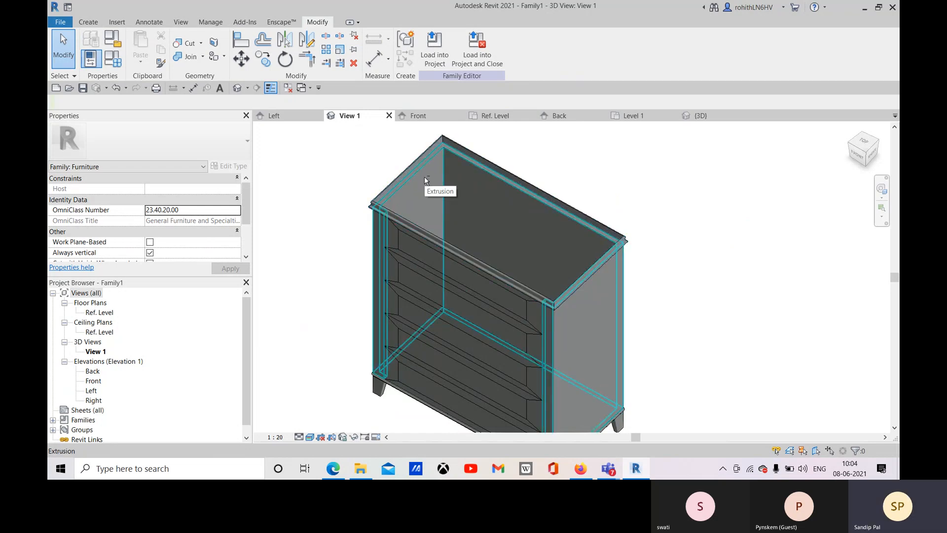
pyautogui.keyDown('shift'); pyautogui.moveTo(424, 178); pyautogui.dragTo(410, 221, button='middle'); pyautogui.keyUp('shift')
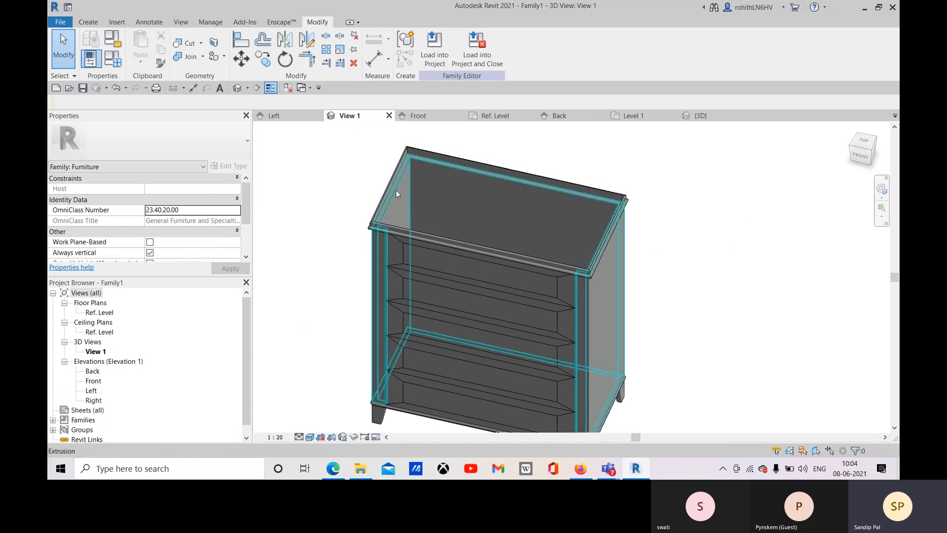
pyautogui.moveTo(398, 180); pyautogui.dragTo(399, 170, button='middle')
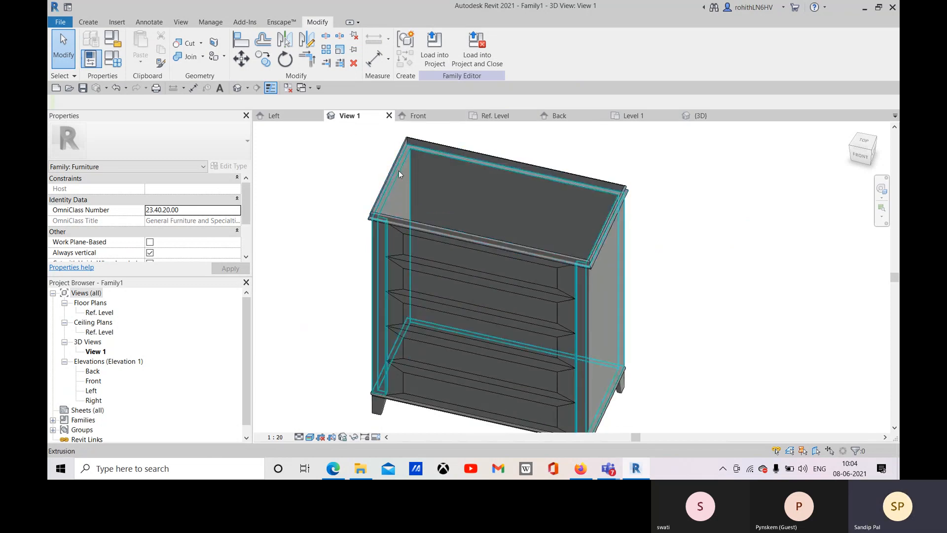
# Dismiss the save reminder and set the work plane by picking the top face of the cabinet body in the 3D view.
pyautogui.scroll(3, 401, 173)
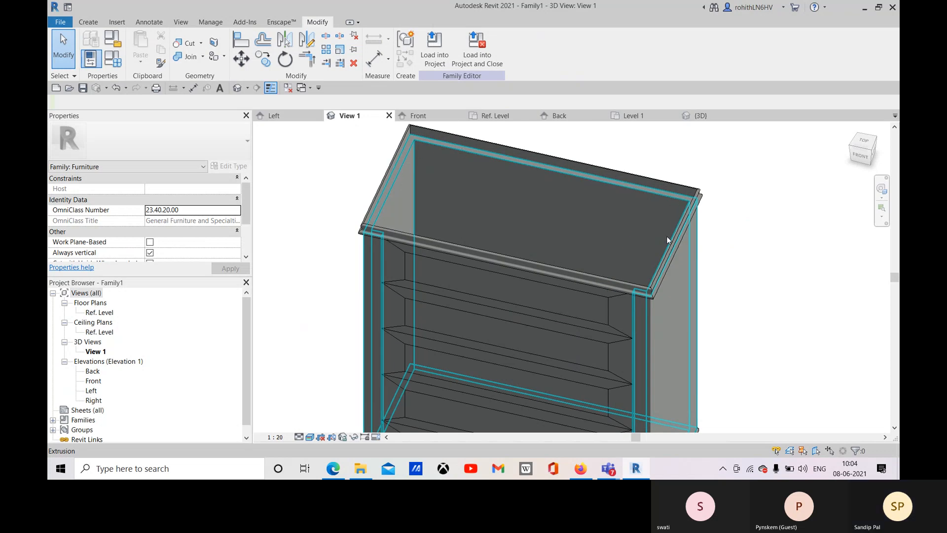
pyautogui.keyDown('shift'); pyautogui.moveTo(643, 254); pyautogui.dragTo(649, 191, button='middle'); pyautogui.keyUp('shift')
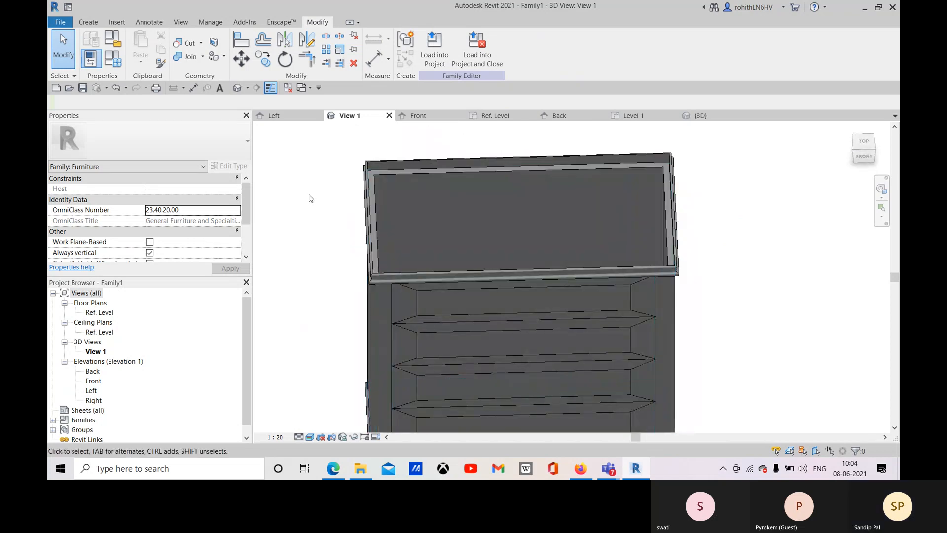
pyautogui.click(88, 22)
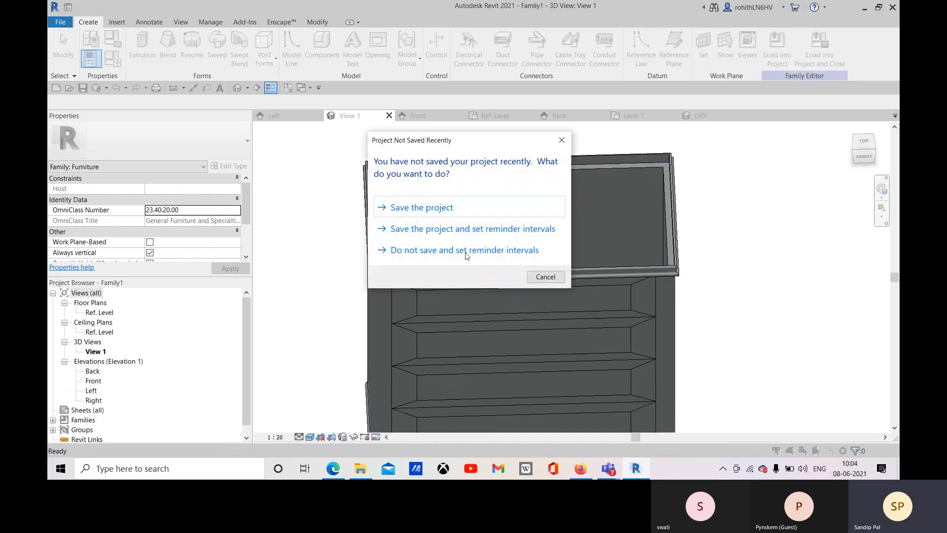
pyautogui.click(543, 277)
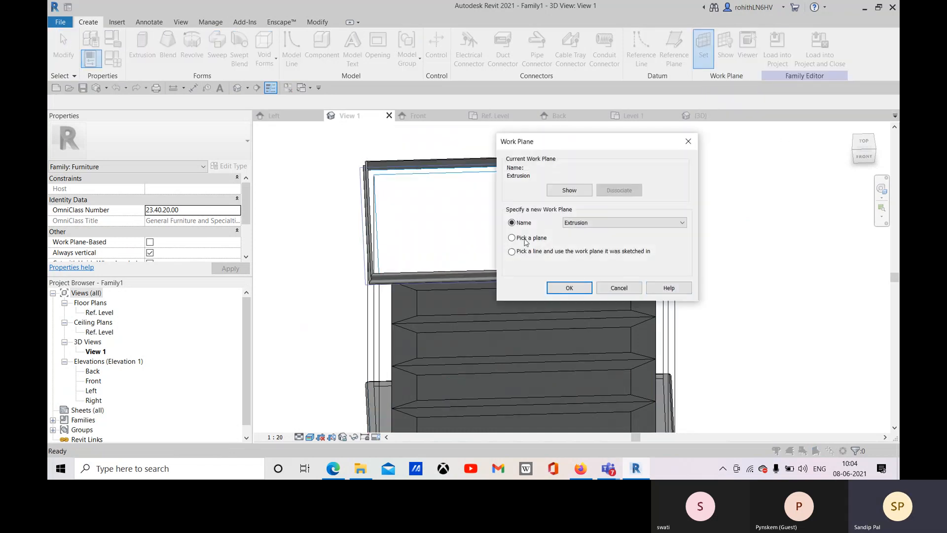
pyautogui.click(569, 288)
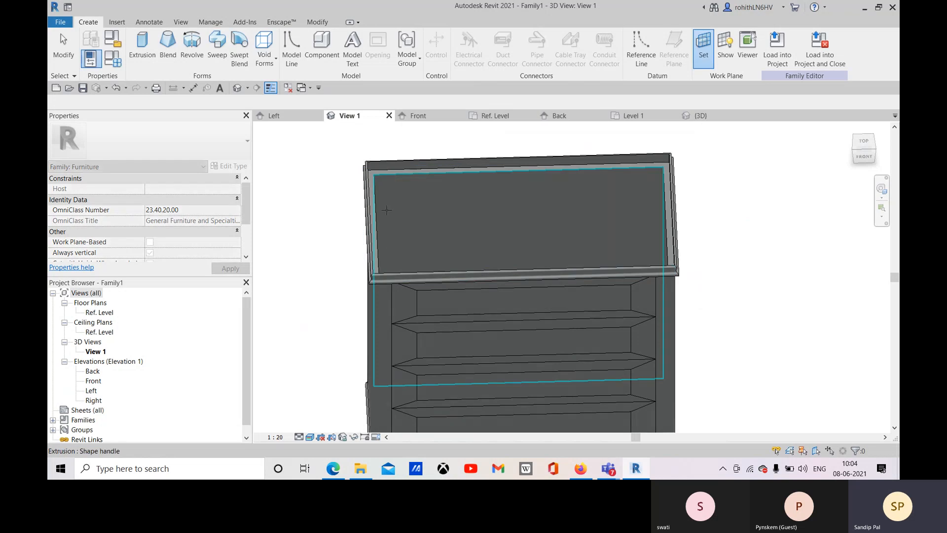
pyautogui.click(375, 174)
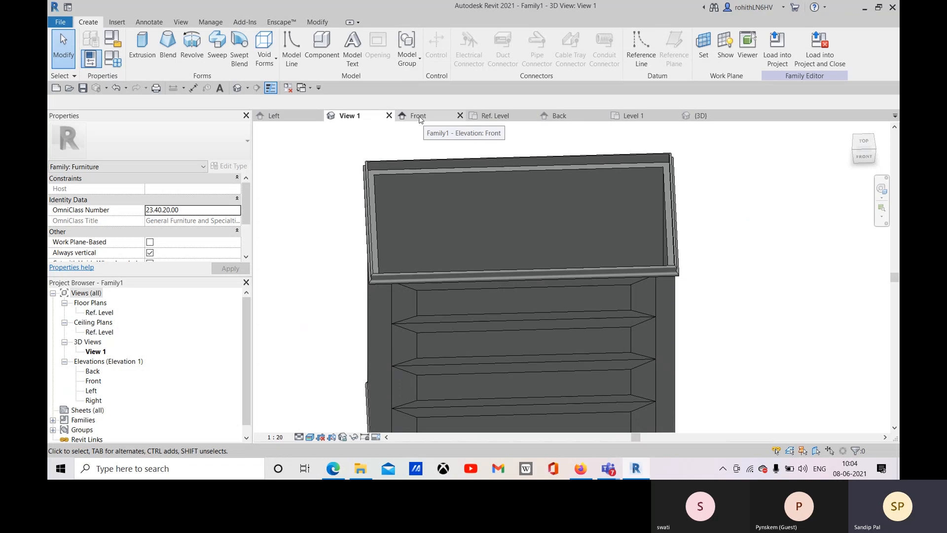
# Show the active work plane in the Ref. Level plan and the 3D view to check its position, and hide it again.
pyautogui.click(493, 116)
pyautogui.scroll(1, 552, 293)
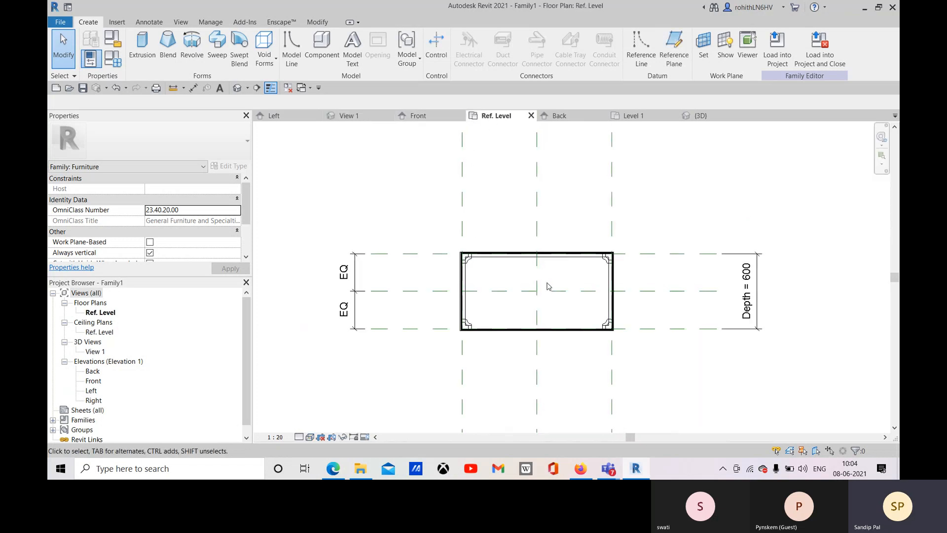
pyautogui.moveTo(547, 282); pyautogui.dragTo(534, 242, button='middle')
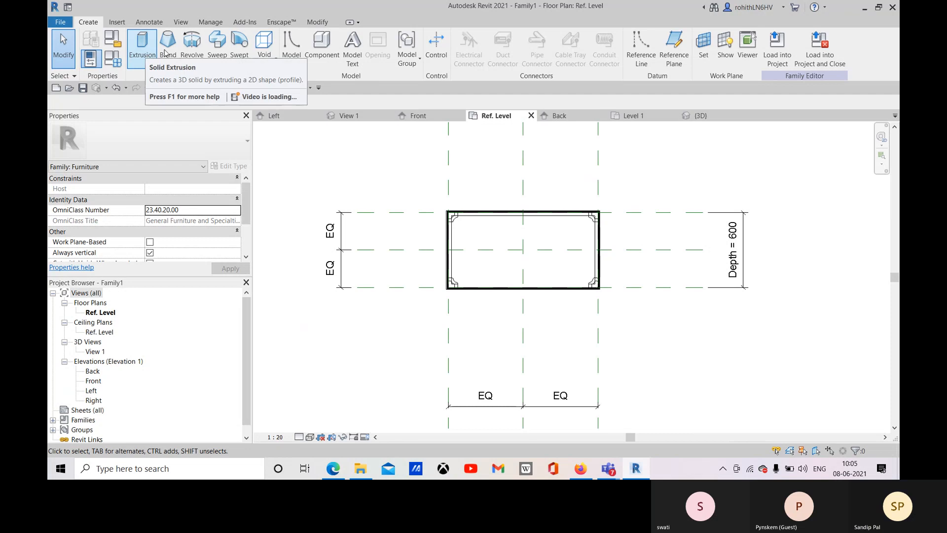
pyautogui.click(726, 42)
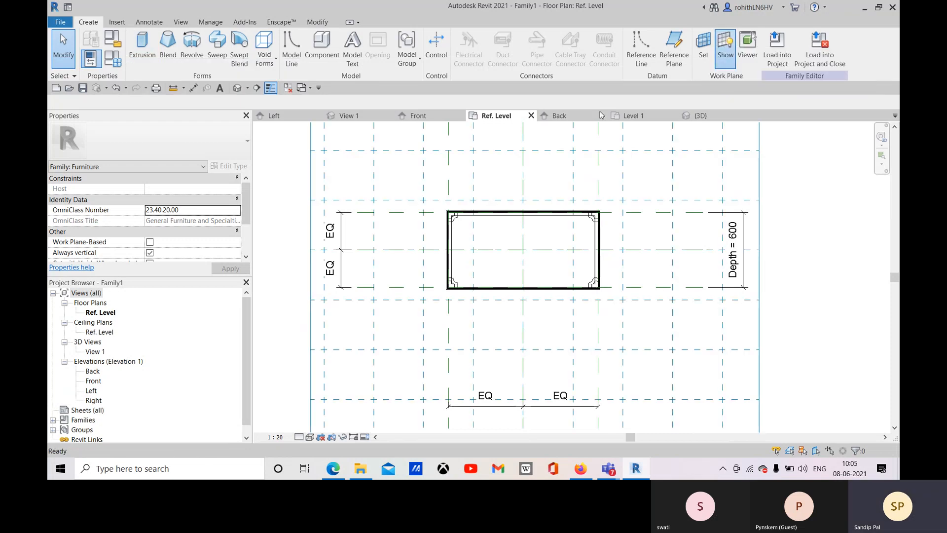
pyautogui.click(336, 116)
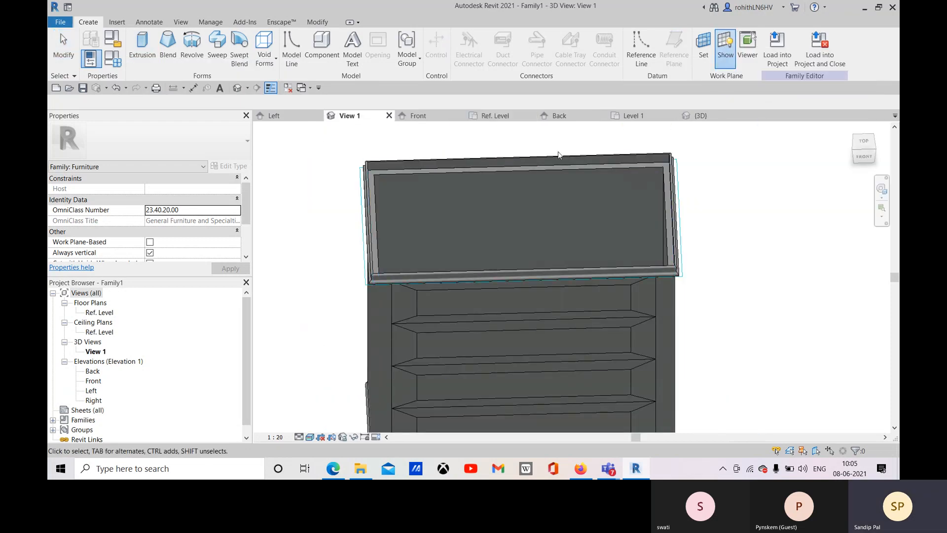
pyautogui.keyDown('shift'); pyautogui.moveTo(455, 241); pyautogui.dragTo(423, 135, button='middle'); pyautogui.keyUp('shift')
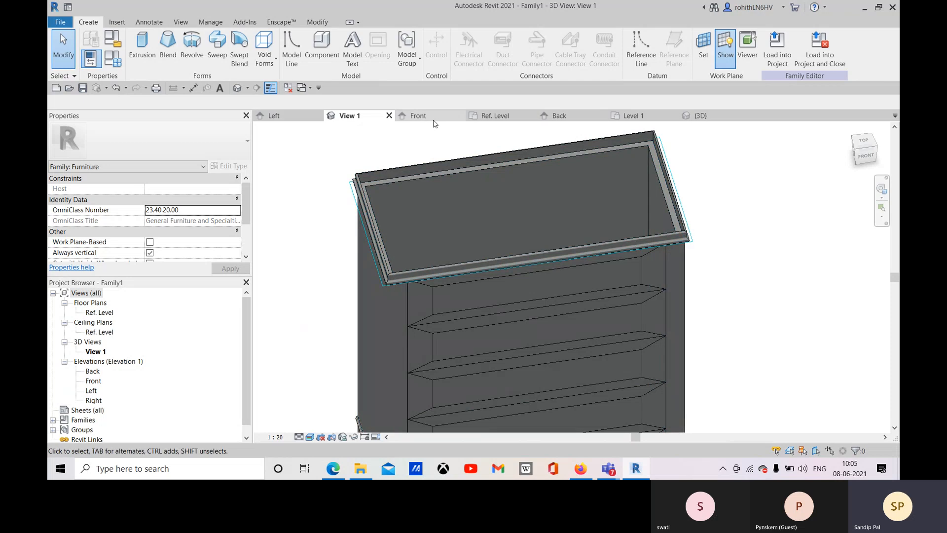
pyautogui.click(491, 118)
pyautogui.click(726, 42)
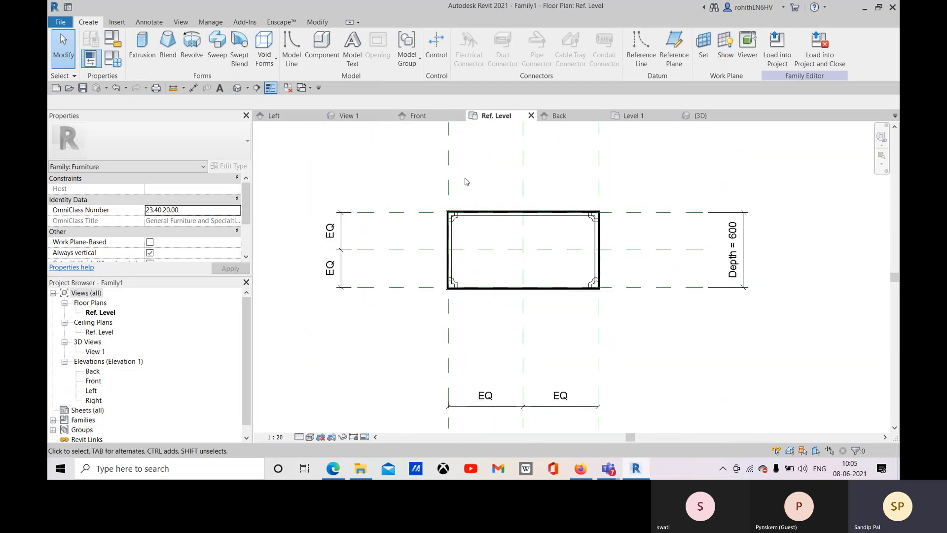
# Create a 900 deep solid extrusion from a rectangle spanning the cabinet's full width and depth reference planes in the Ref. Level plan.
pyautogui.scroll(6, 459, 213)
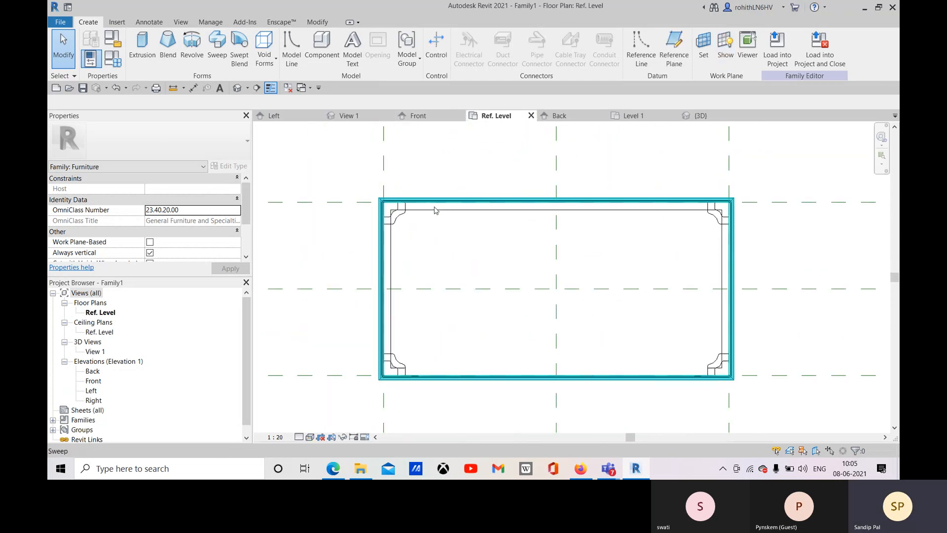
pyautogui.scroll(4, 389, 207)
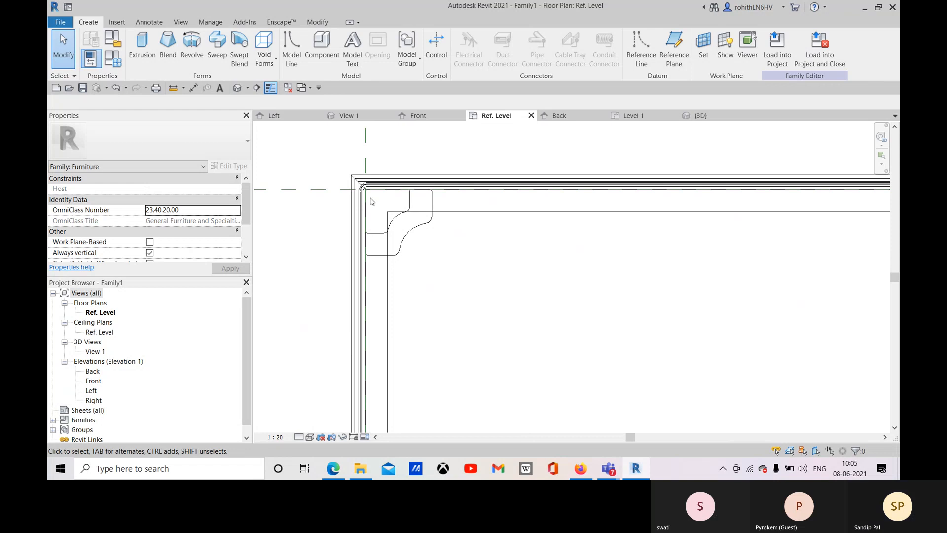
pyautogui.click(142, 45)
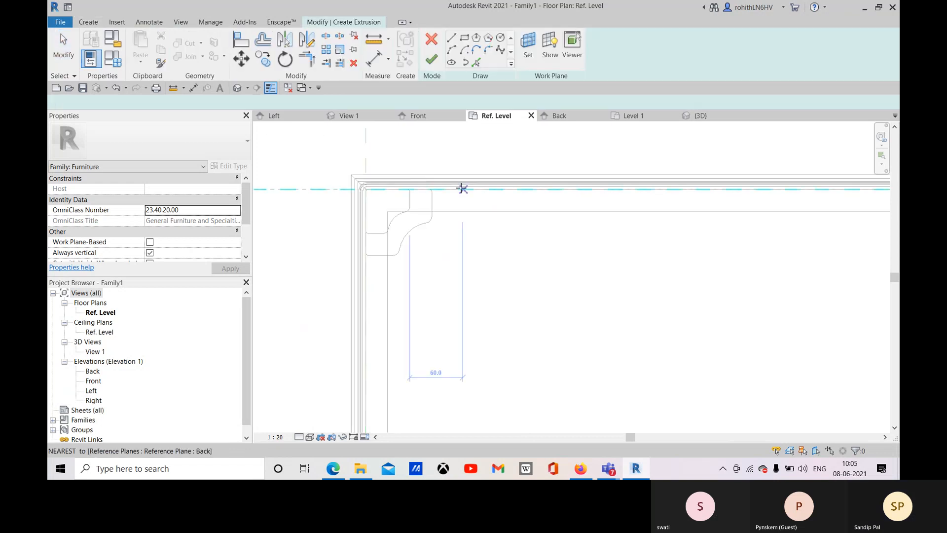
pyautogui.click(348, 116)
pyautogui.keyDown('shift'); pyautogui.moveTo(474, 228); pyautogui.dragTo(423, 238, button='middle'); pyautogui.keyUp('shift')
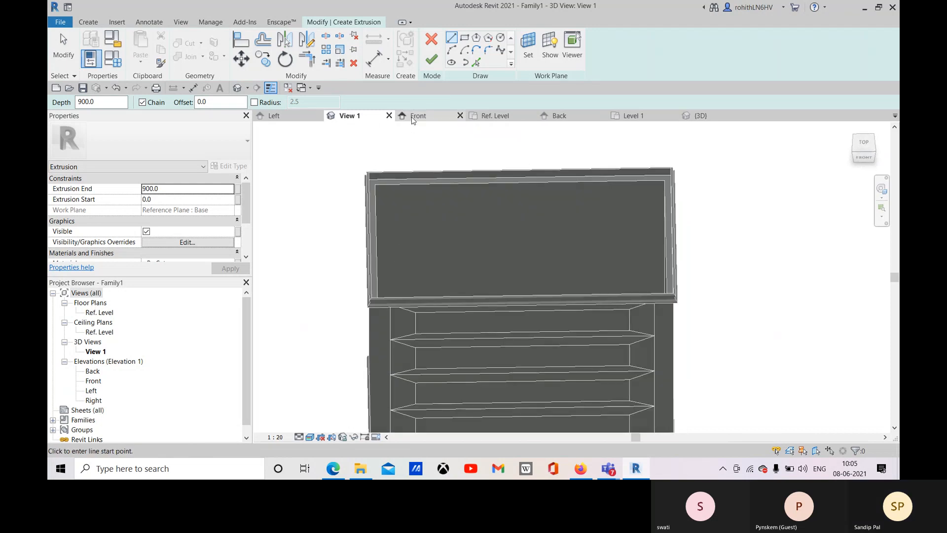
pyautogui.click(493, 115)
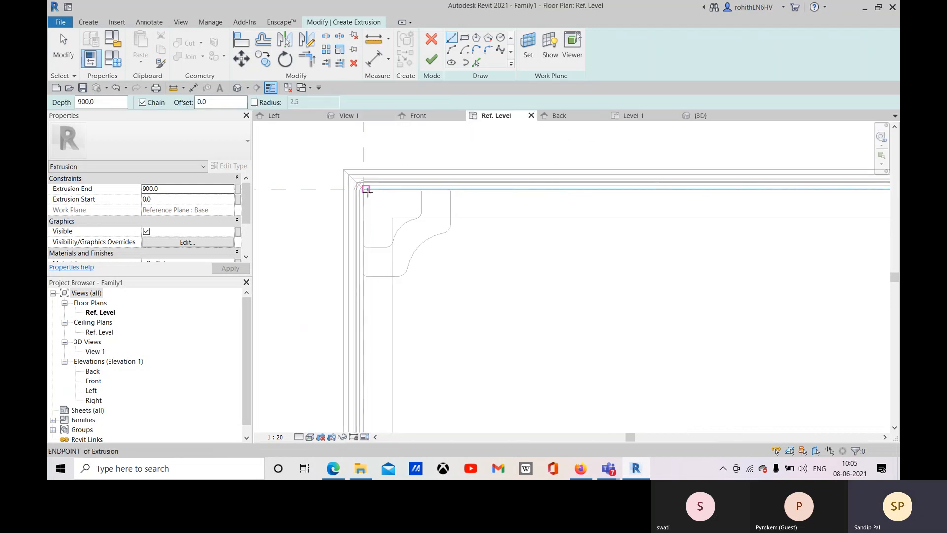
pyautogui.scroll(5, 367, 192)
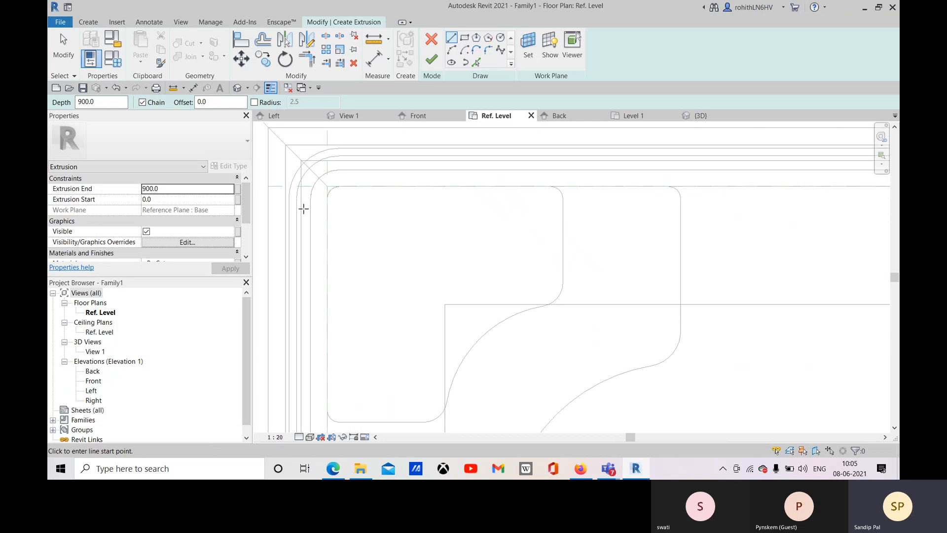
pyautogui.click(327, 187)
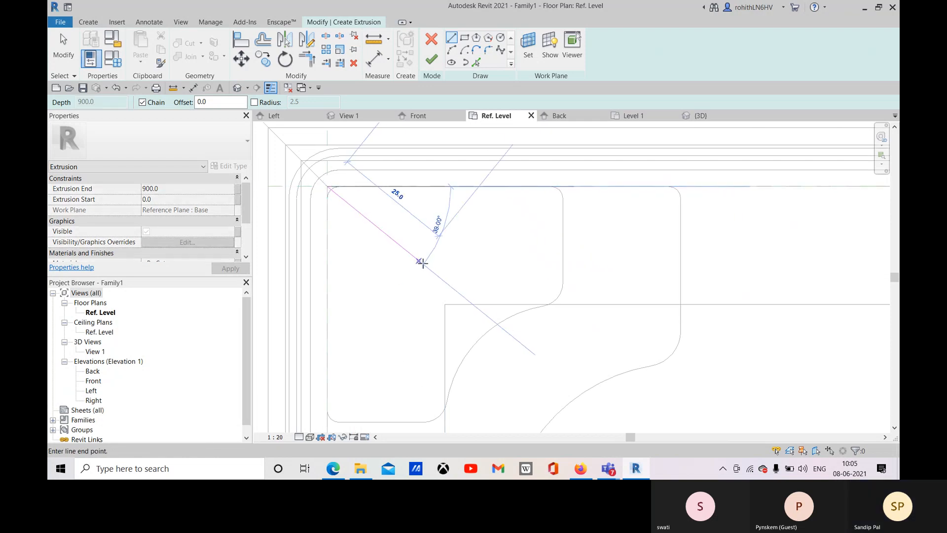
pyautogui.click(464, 37)
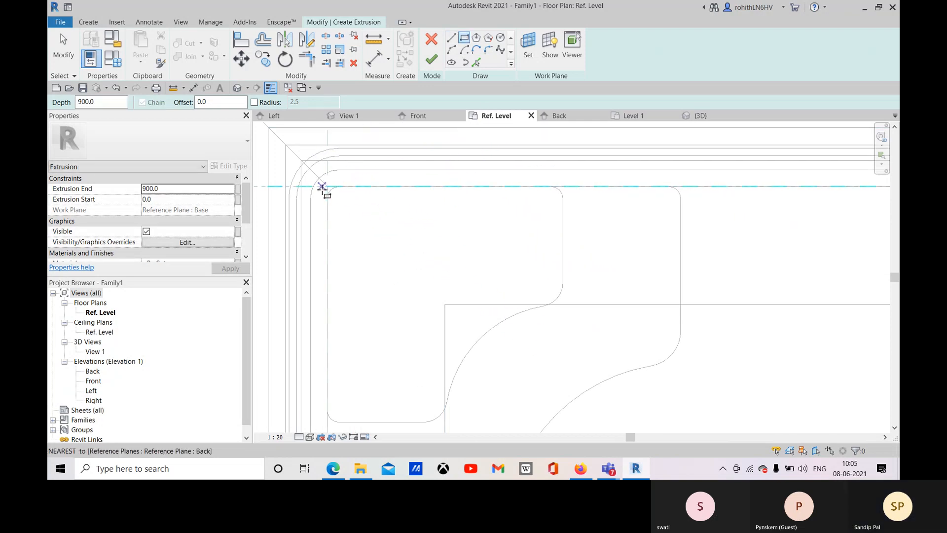
pyautogui.click(323, 187)
pyautogui.scroll(-5, 495, 266)
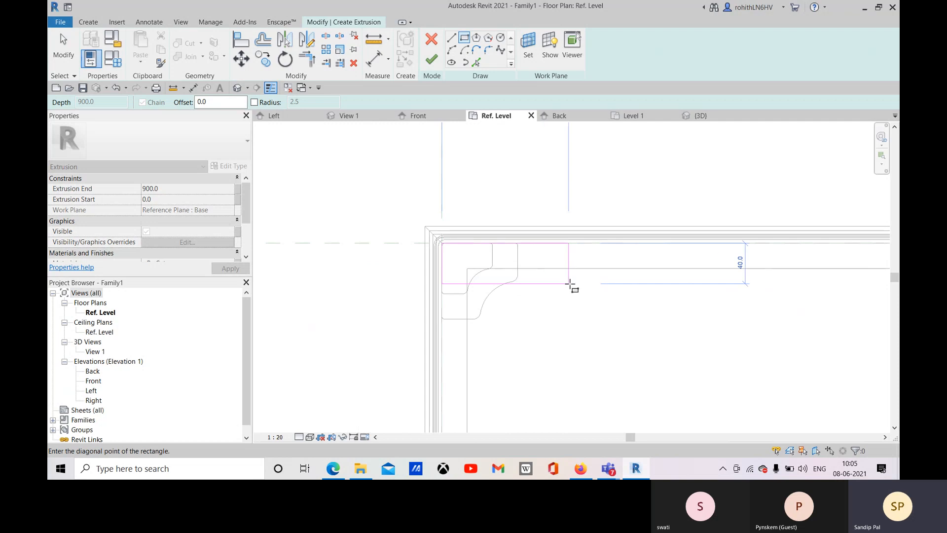
pyautogui.scroll(-5, 570, 286)
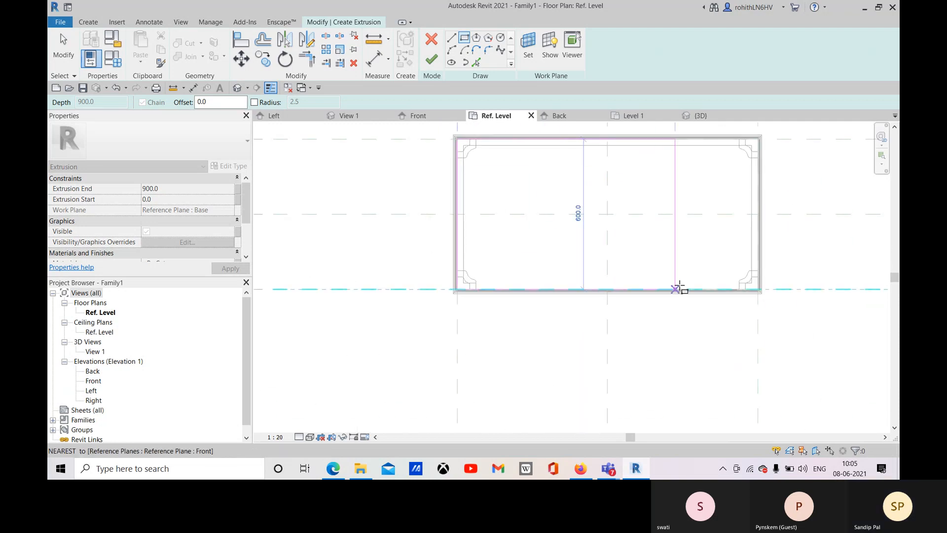
pyautogui.scroll(8, 679, 288)
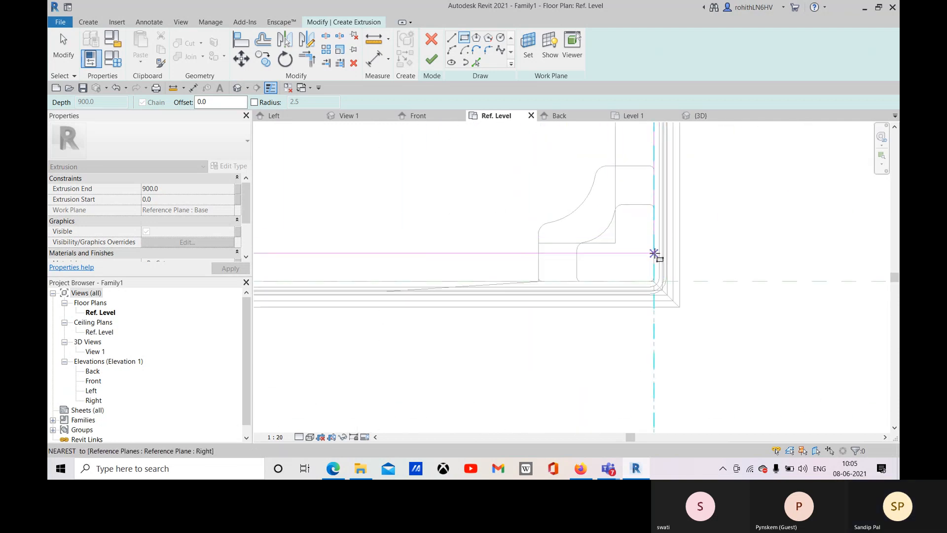
pyautogui.scroll(3, 657, 288)
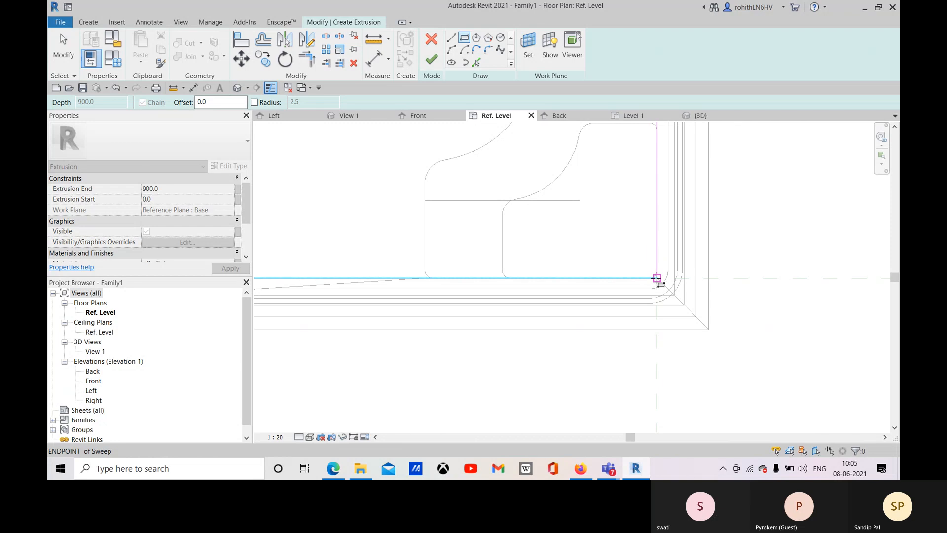
pyautogui.click(657, 279)
pyautogui.click(431, 59)
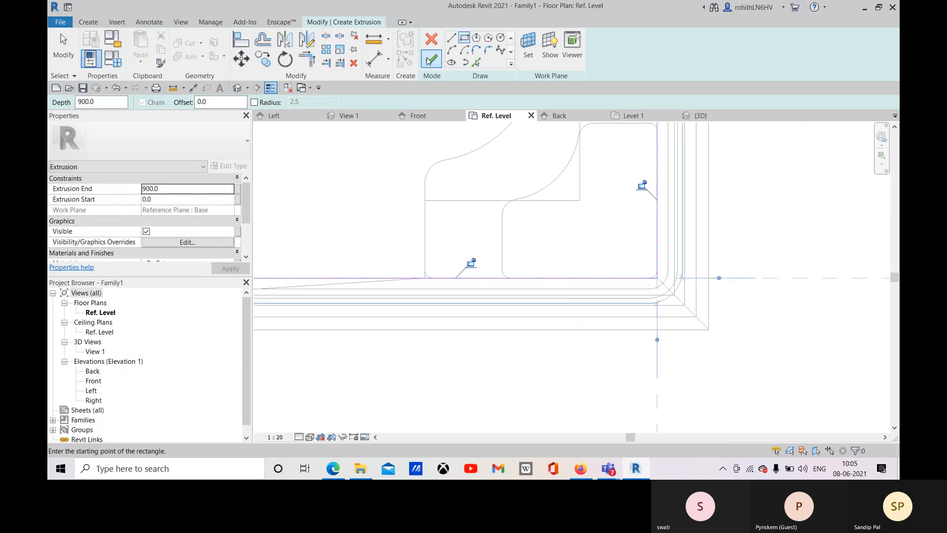
pyautogui.scroll(-10, 592, 276)
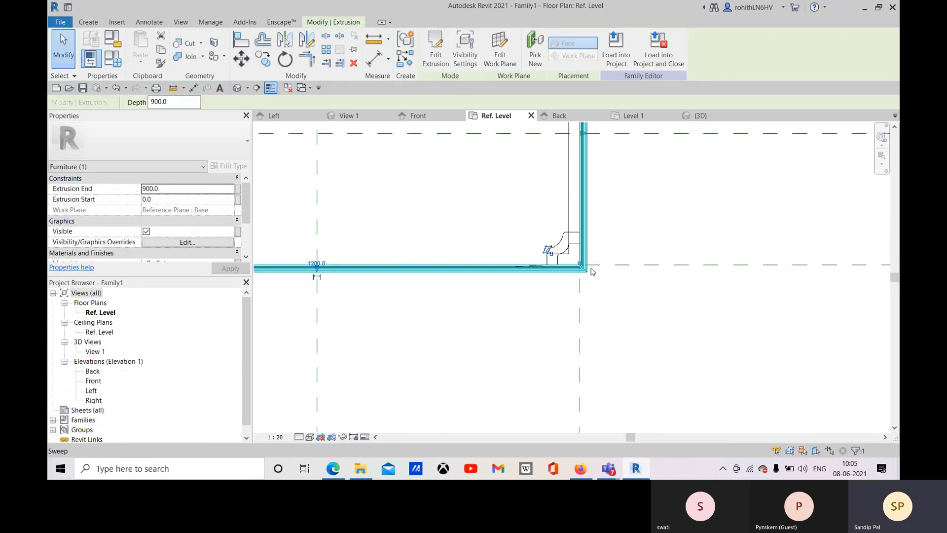
pyautogui.scroll(-3, 612, 286)
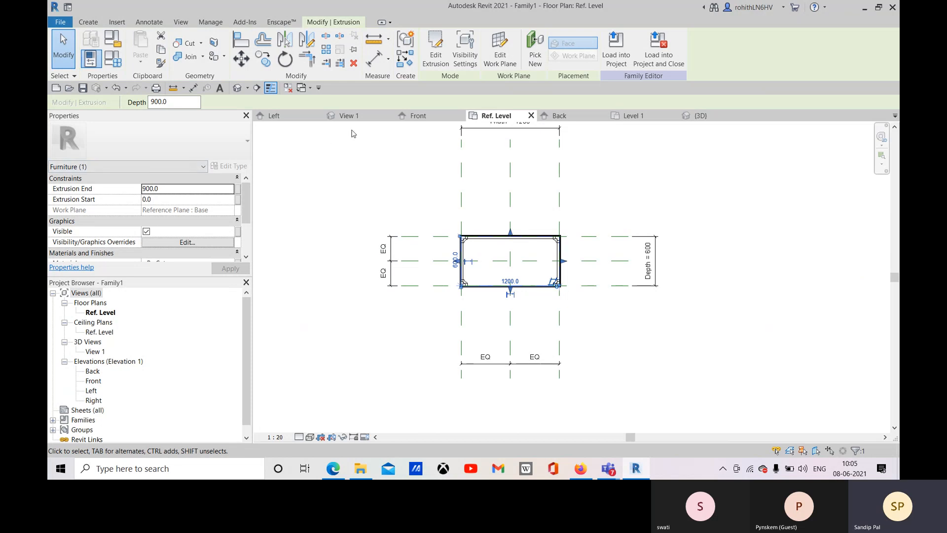
pyautogui.click(417, 117)
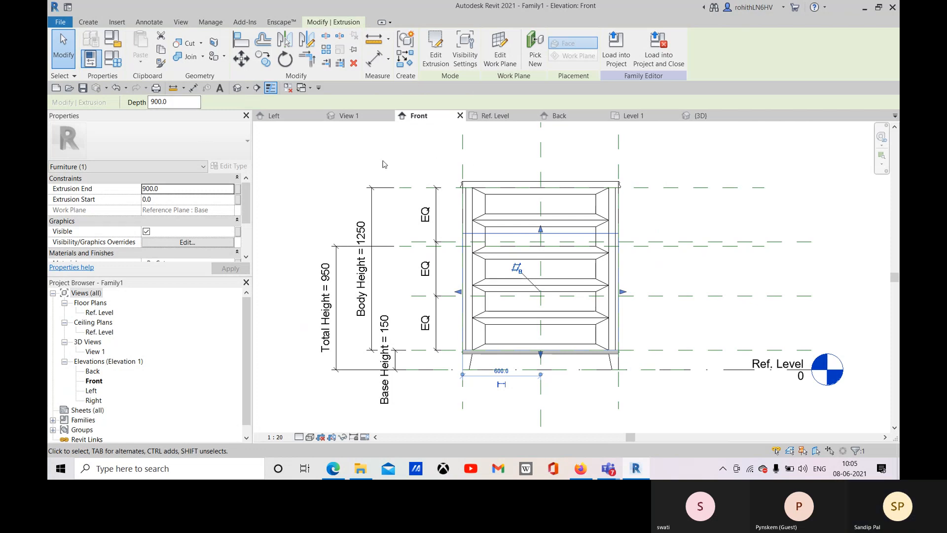
pyautogui.click(353, 172)
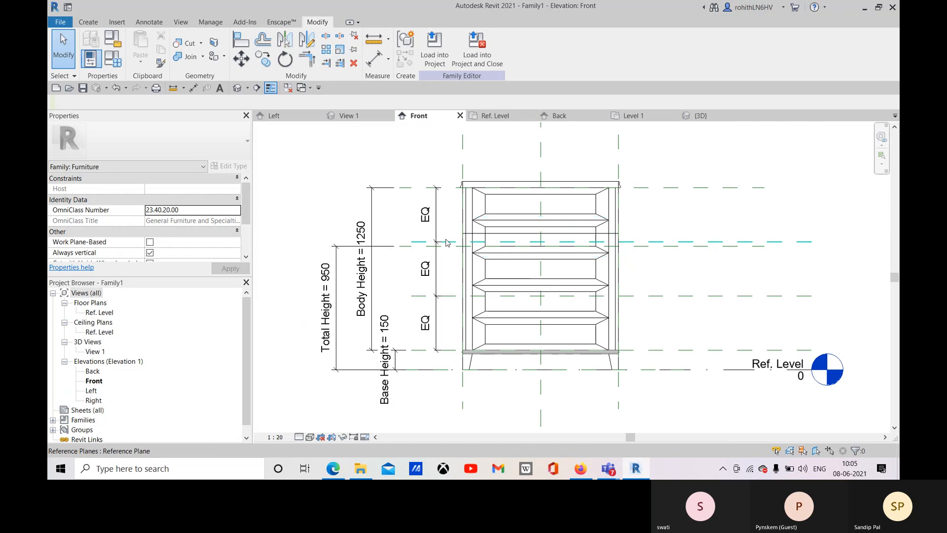
# Move the new box extrusion's work plane to the top face of the cabinet body in the 3D view using Pick a plane.
pyautogui.click(348, 115)
pyautogui.keyDown('shift'); pyautogui.moveTo(490, 272); pyautogui.dragTo(467, 214, button='middle'); pyautogui.keyUp('shift')
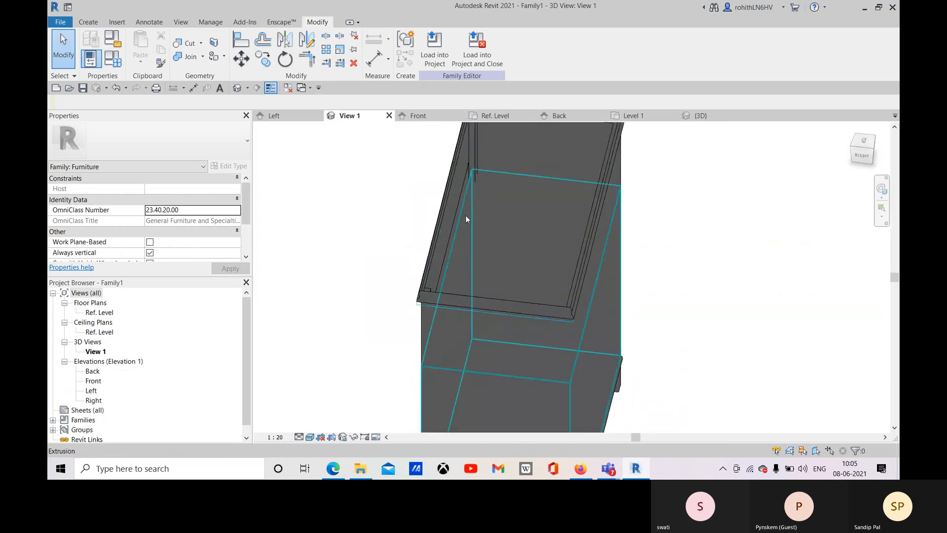
pyautogui.click(493, 241)
pyautogui.keyDown('shift'); pyautogui.moveTo(562, 287); pyautogui.dragTo(599, 278, button='middle'); pyautogui.keyUp('shift')
pyautogui.scroll(-3, 602, 276)
pyautogui.moveTo(543, 341); pyautogui.dragTo(533, 320, button='middle')
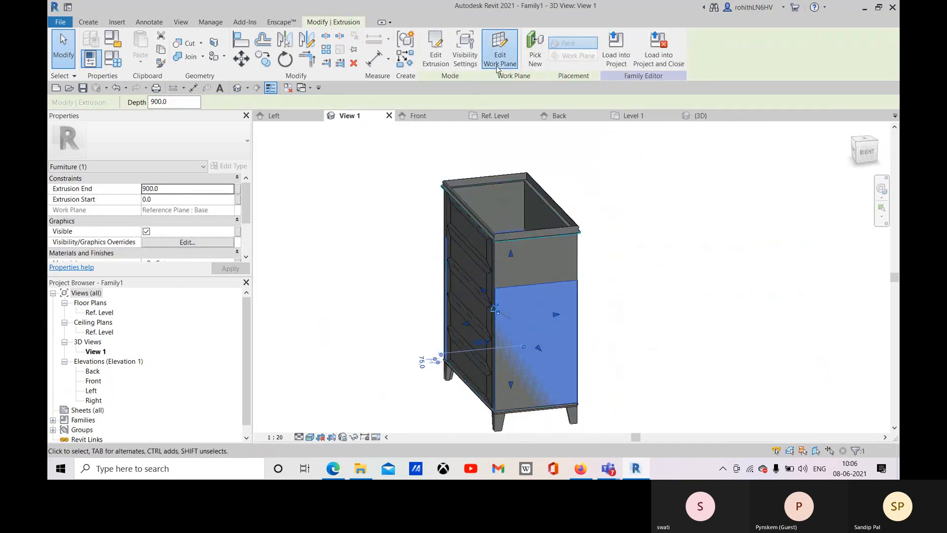
pyautogui.click(499, 52)
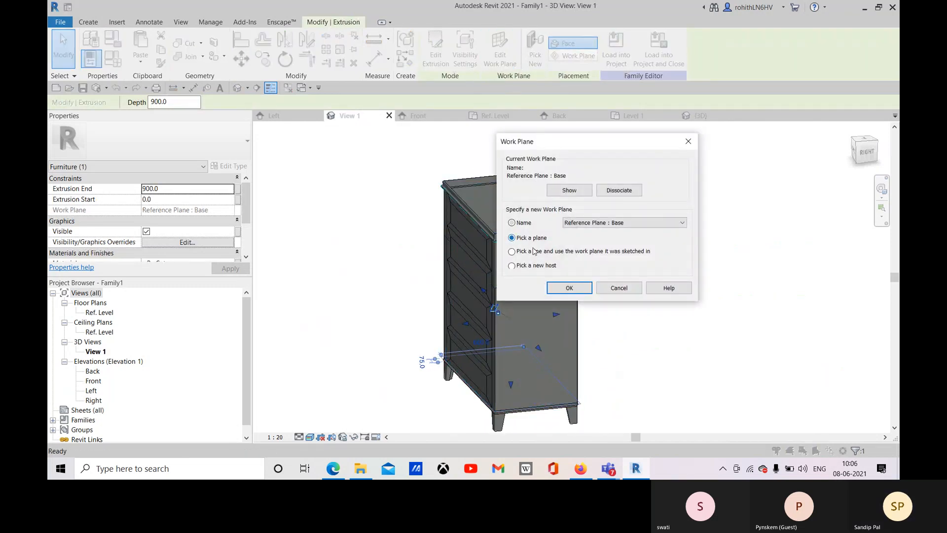
pyautogui.click(567, 294)
pyautogui.keyDown('shift'); pyautogui.moveTo(582, 286); pyautogui.dragTo(590, 345, button='middle'); pyautogui.keyUp('shift')
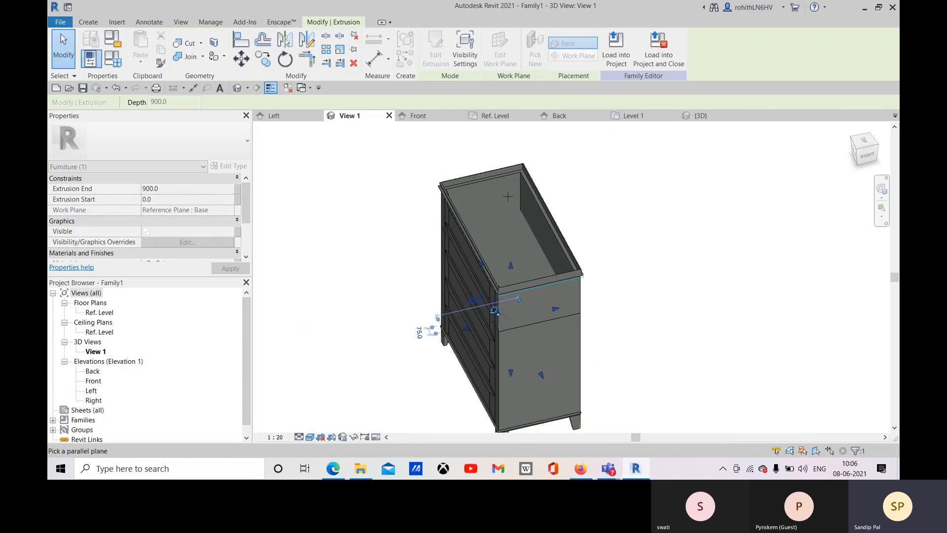
pyautogui.scroll(3, 466, 174)
pyautogui.scroll(2, 468, 182)
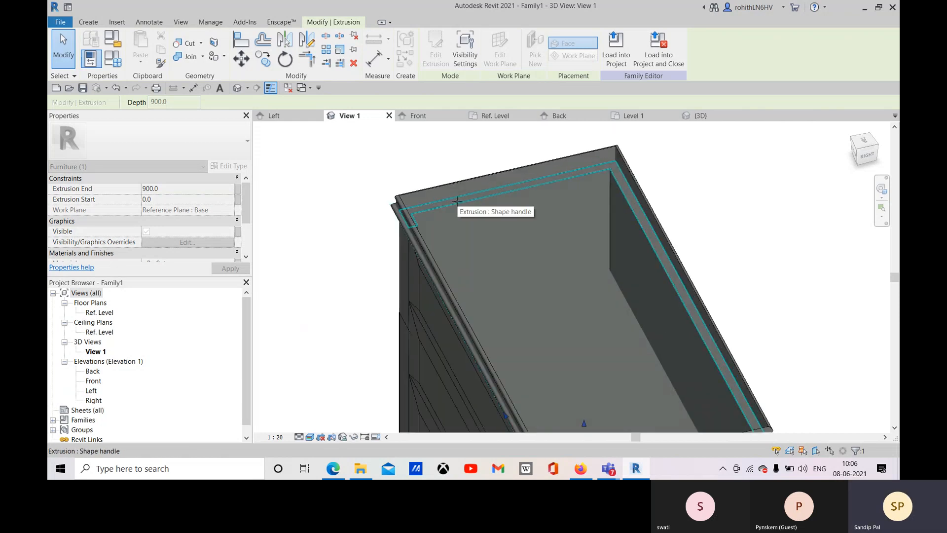
pyautogui.click(457, 200)
pyautogui.keyDown('shift'); pyautogui.moveTo(457, 201); pyautogui.dragTo(595, 295, button='middle'); pyautogui.keyUp('shift')
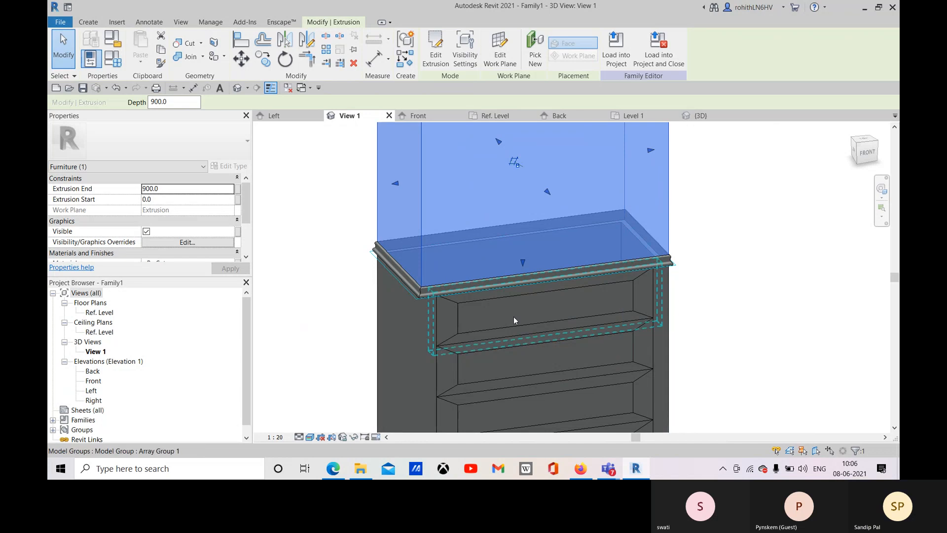
pyautogui.scroll(-4, 514, 315)
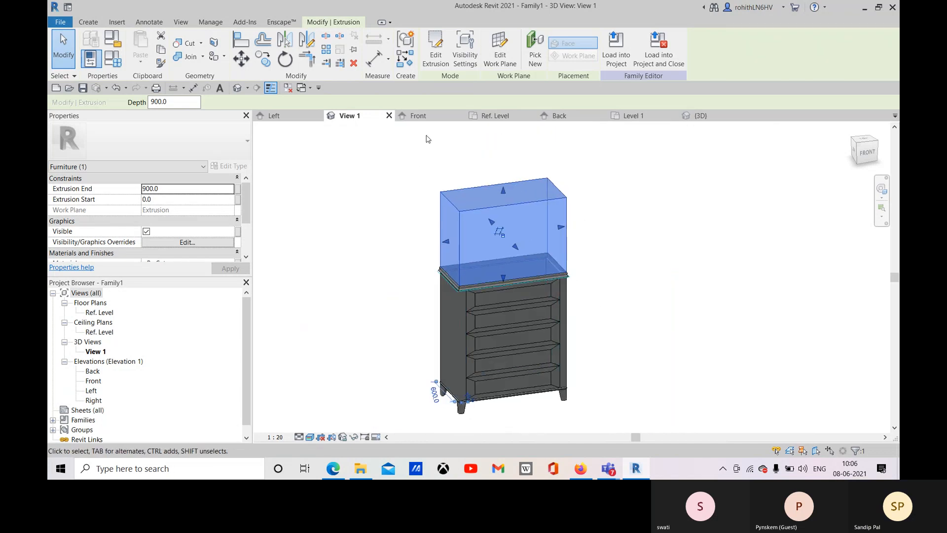
# Snap the lower face of the top extrusion to the reference plane at the top of the Body Height and lock it in the front elevation.
pyautogui.click(419, 116)
pyautogui.scroll(3, 542, 246)
pyautogui.moveTo(679, 217); pyautogui.dragTo(684, 261, button='middle')
pyautogui.scroll(-3, 642, 230)
pyautogui.scroll(2, 656, 231)
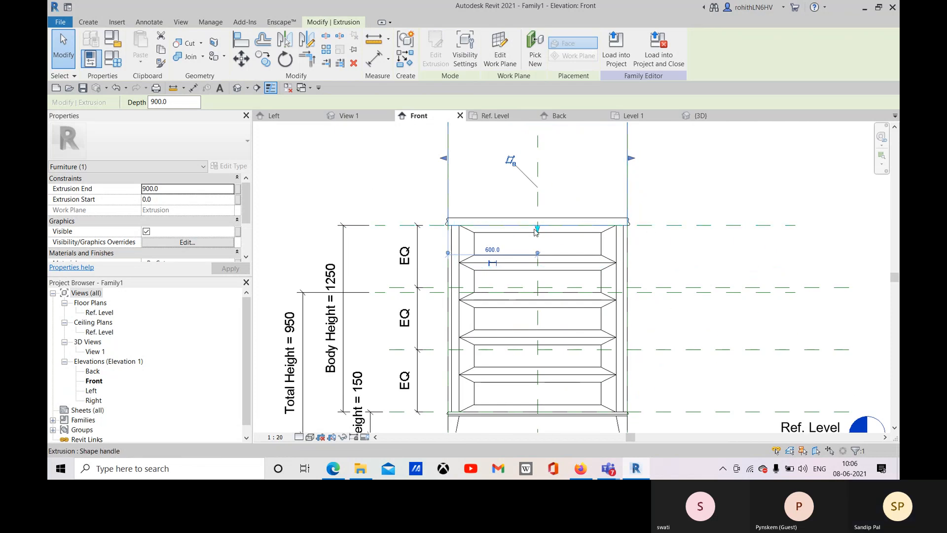
pyautogui.moveTo(538, 229)
pyautogui.mouseDown()
pyautogui.moveTo(536, 213)
pyautogui.moveTo(536, 224)
pyautogui.mouseUp()
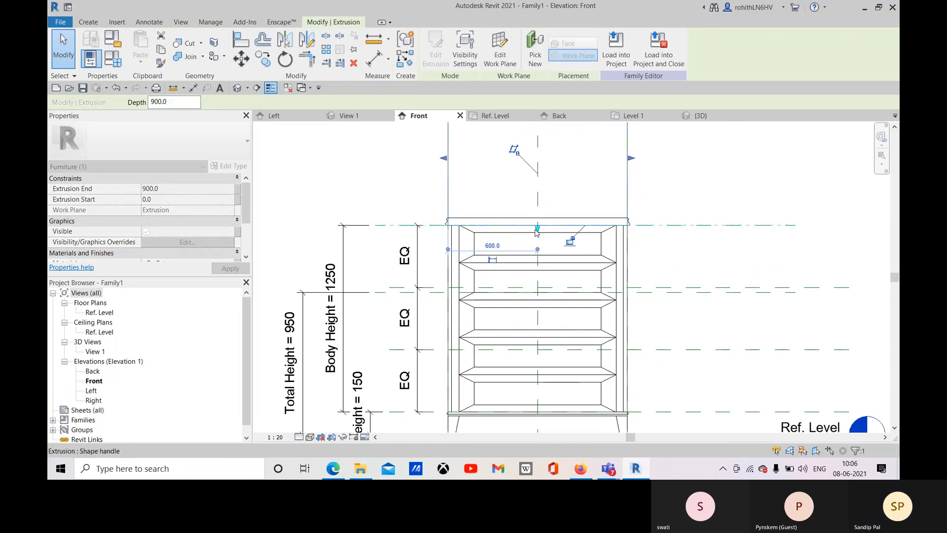
pyautogui.scroll(-2, 484, 286)
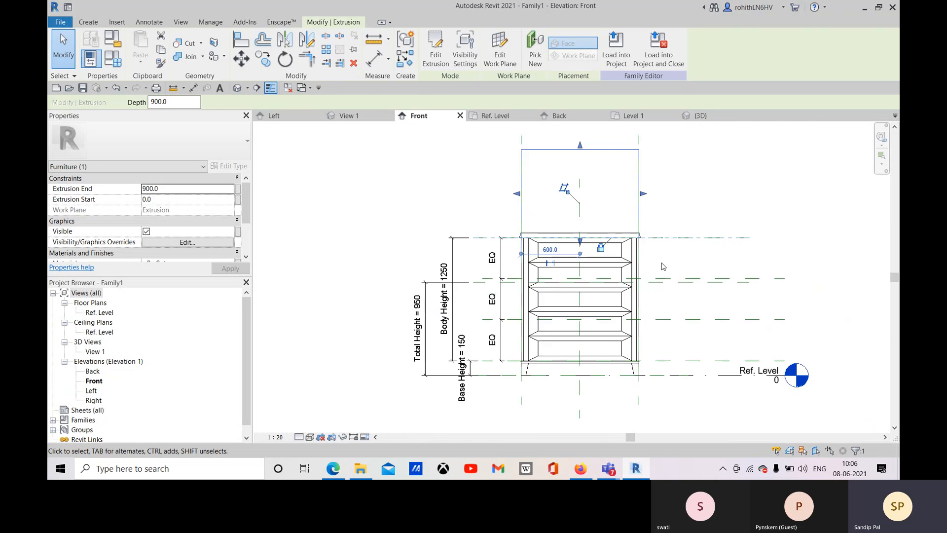
pyautogui.scroll(2, 612, 232)
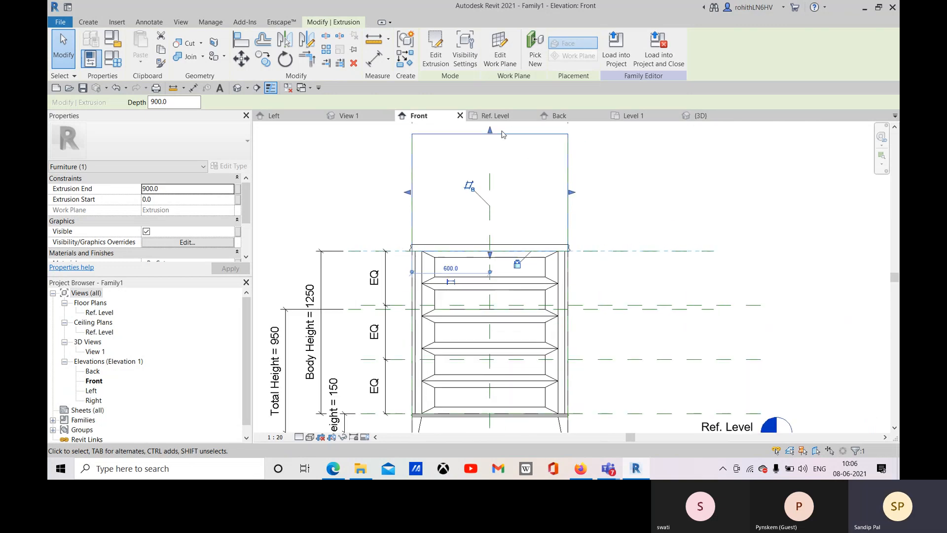
# Reduce the cabinet's top slab extrusion to a depth of 50 mm in the front elevation and check it in 3D.
pyautogui.moveTo(520, 159); pyautogui.dragTo(488, 246)
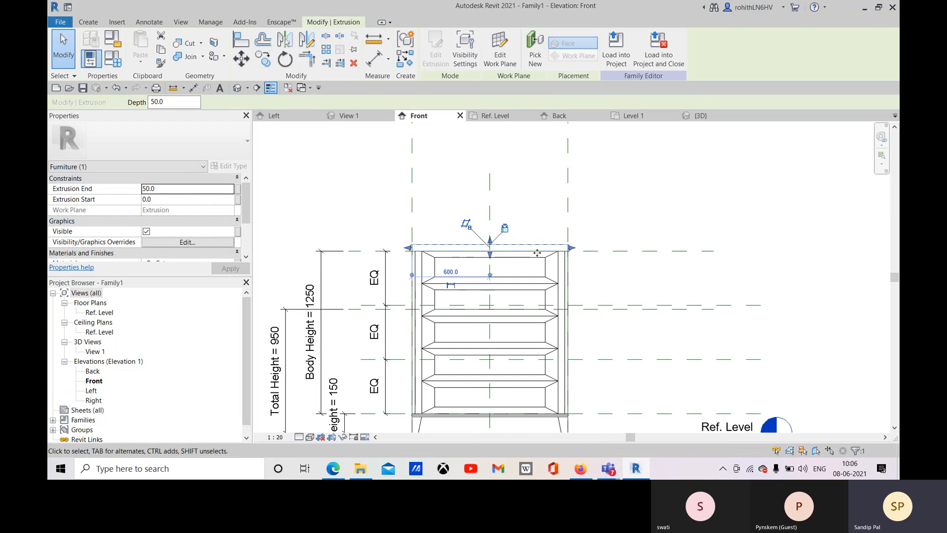
pyautogui.scroll(-2, 481, 246)
pyautogui.moveTo(483, 279); pyautogui.dragTo(490, 263, button='middle')
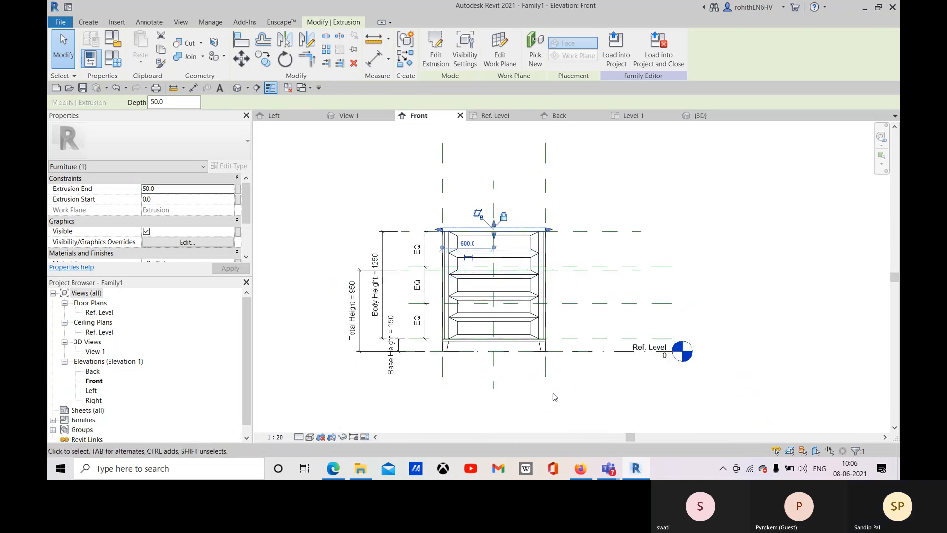
pyautogui.click(349, 116)
pyautogui.click(610, 245)
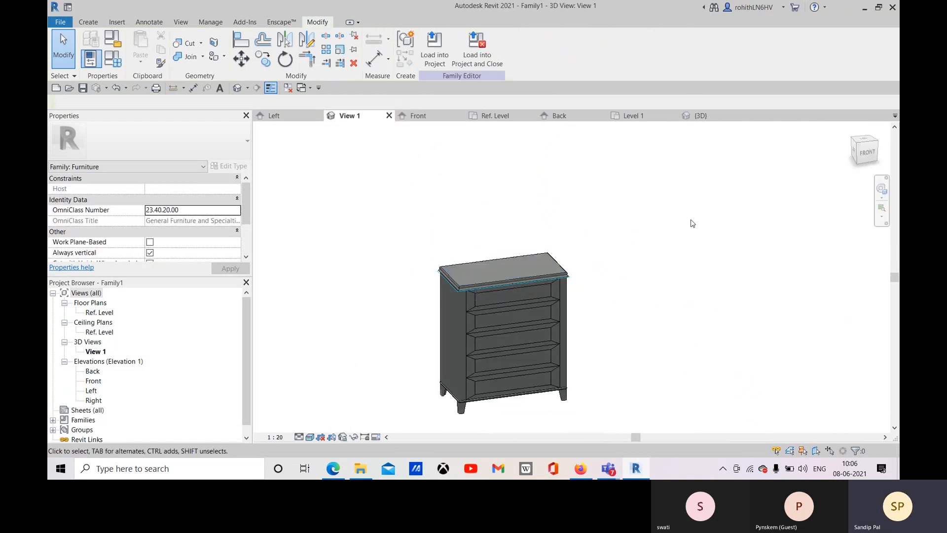
pyautogui.scroll(2, 611, 250)
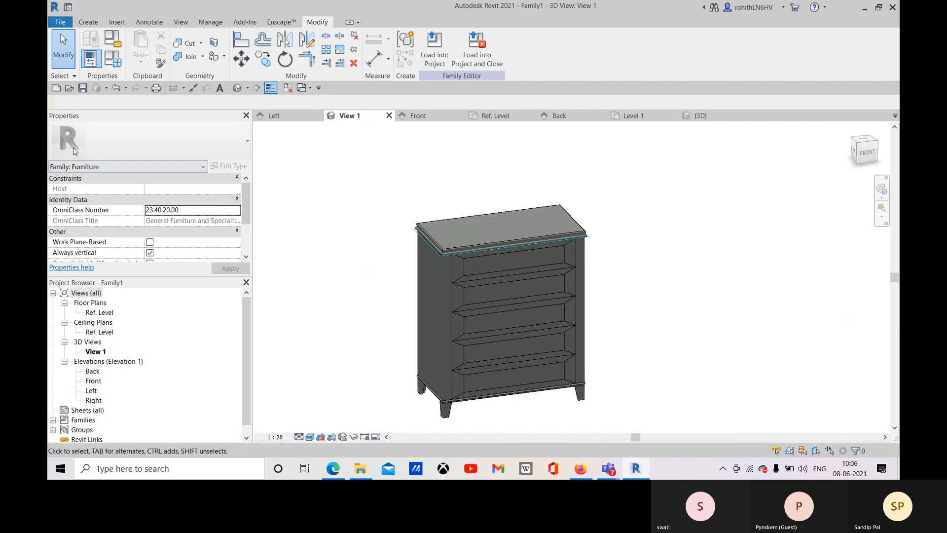
# Set the No. of Drawers family parameter to 7 and inspect the cabinet from several angles in 3D.
pyautogui.click(113, 64)
pyautogui.click(209, 273)
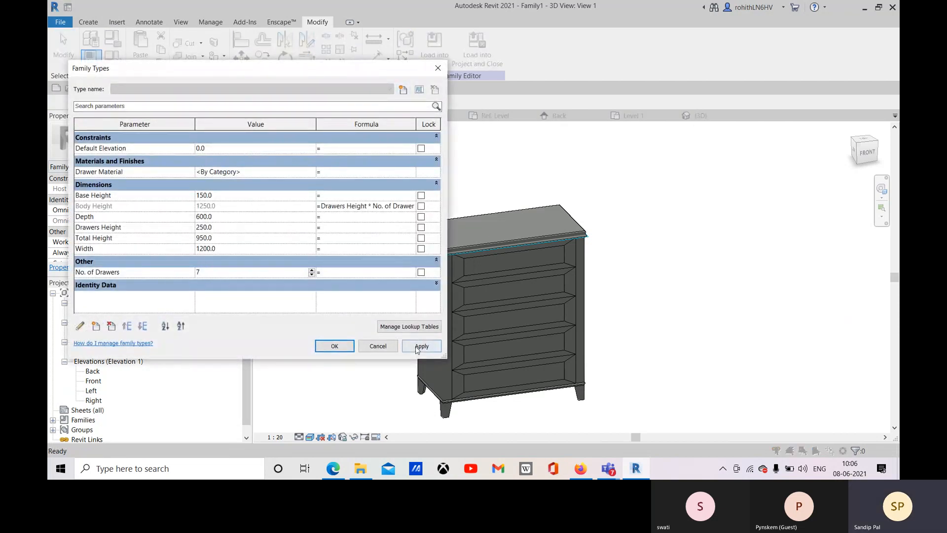
pyautogui.press('Return')
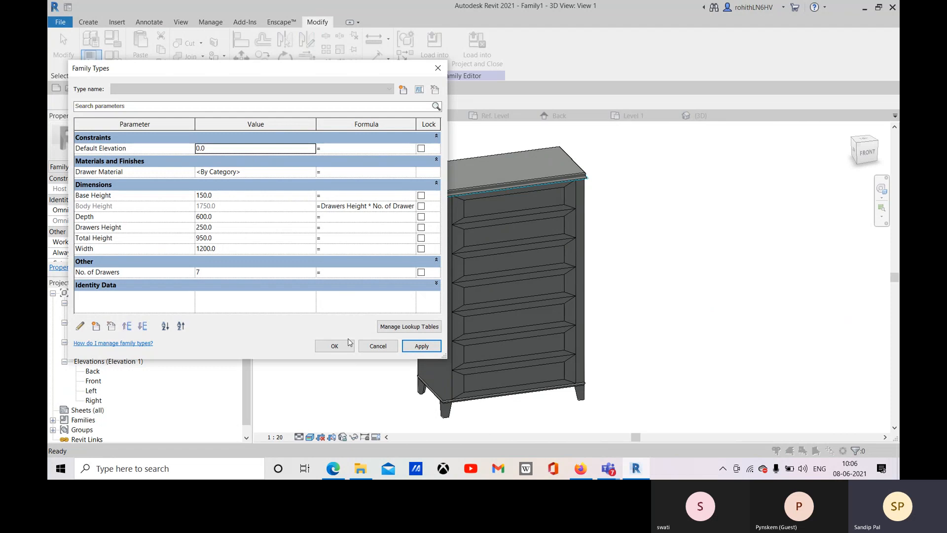
pyautogui.click(349, 342)
pyautogui.keyDown('shift'); pyautogui.moveTo(669, 270); pyautogui.dragTo(724, 274, button='middle'); pyautogui.keyUp('shift')
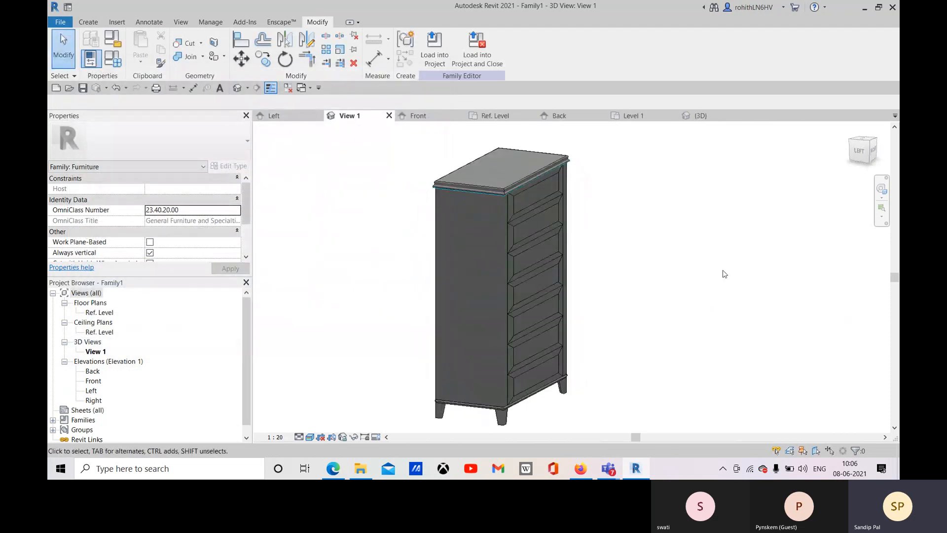
pyautogui.keyDown('shift'); pyautogui.moveTo(598, 307); pyautogui.dragTo(457, 313, button='middle'); pyautogui.keyUp('shift')
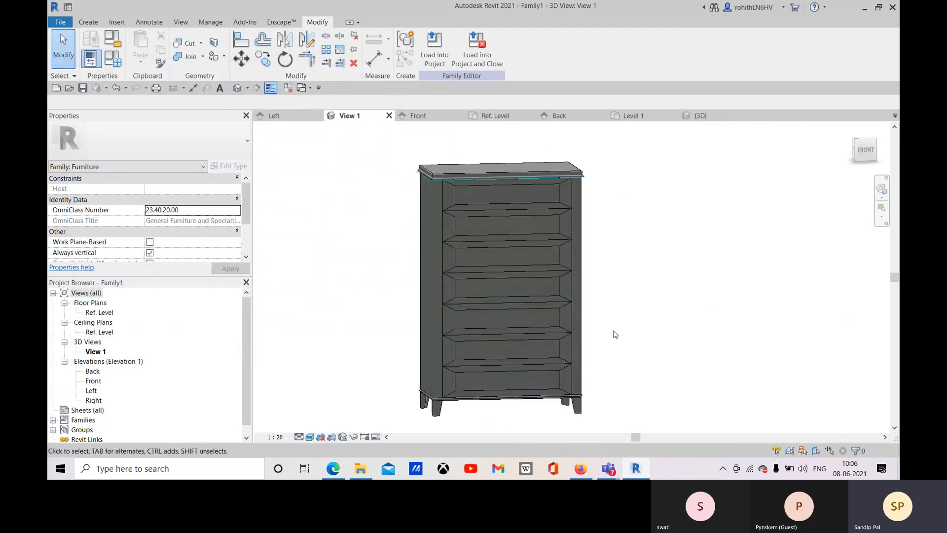
# Lock the Body Height, Drawers Height and No. of Drawers parameters in the family types.
pyautogui.click(113, 58)
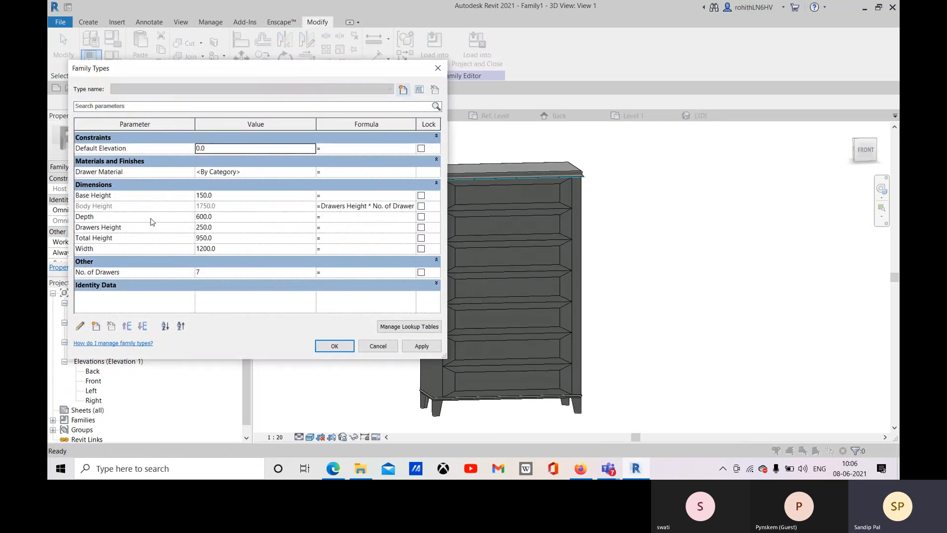
pyautogui.click(216, 228)
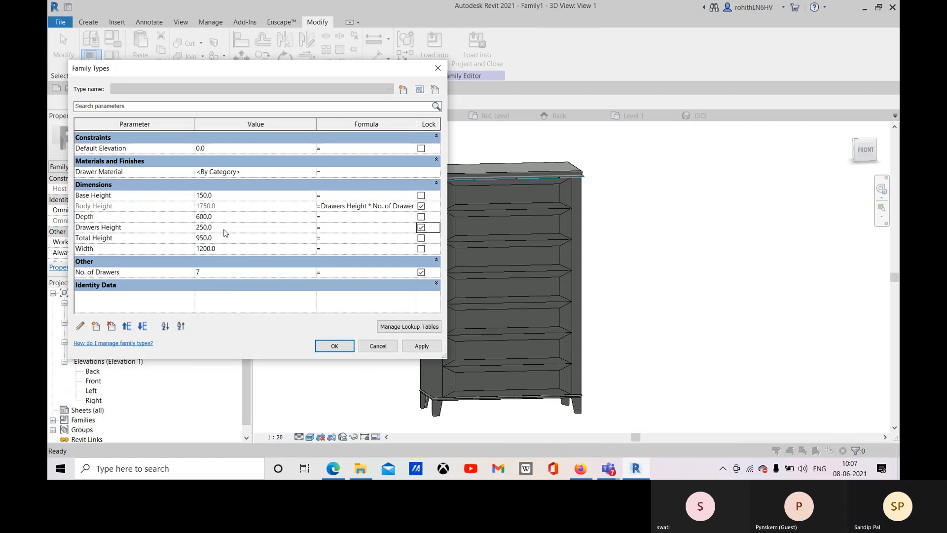
pyautogui.click(130, 230)
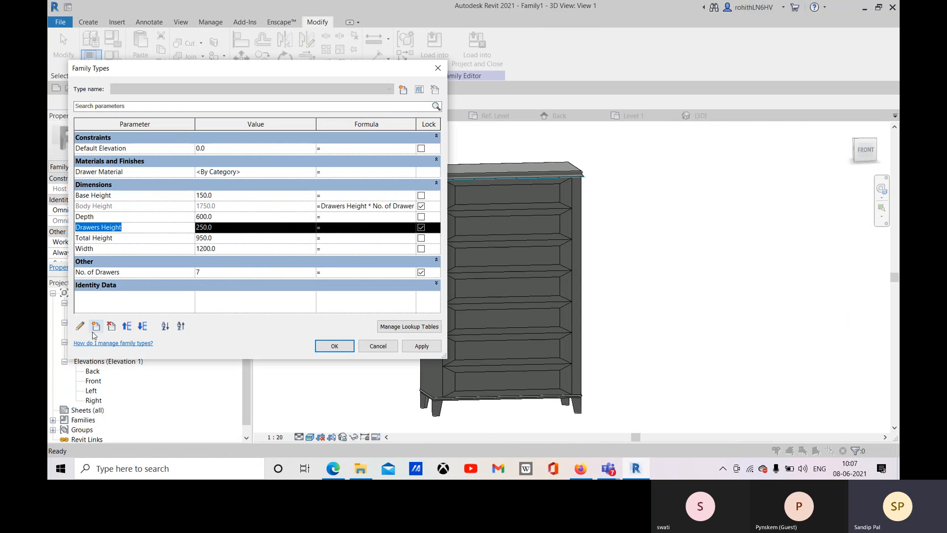
pyautogui.click(80, 326)
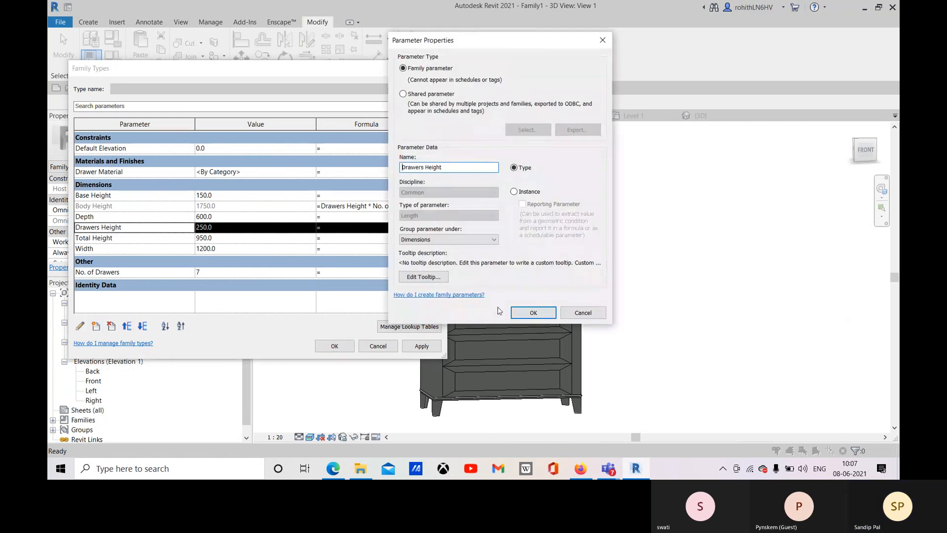
pyautogui.click(533, 312)
pyautogui.click(326, 227)
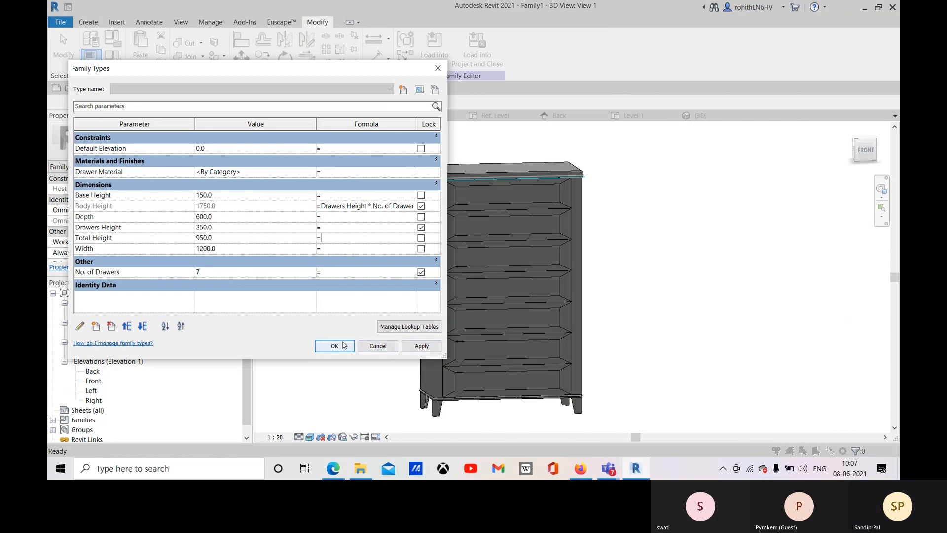
pyautogui.click(344, 345)
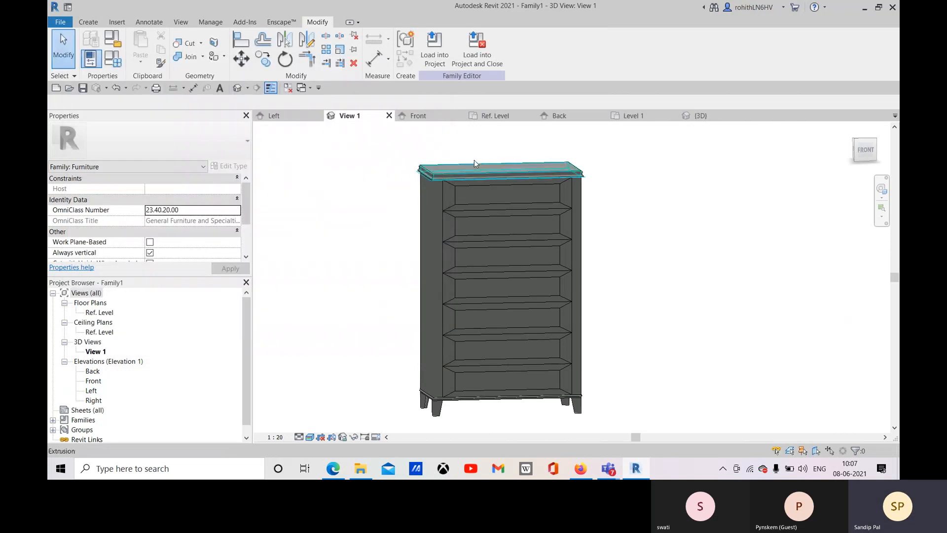
# Delete the Total Height dimension from the front elevation.
pyautogui.click(434, 115)
pyautogui.moveTo(410, 329); pyautogui.dragTo(415, 317, button='middle')
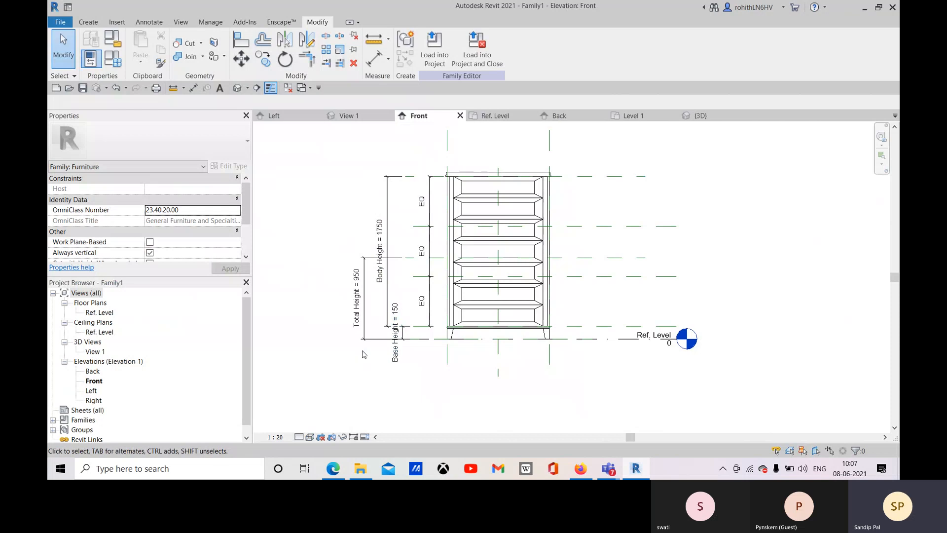
pyautogui.scroll(2, 370, 318)
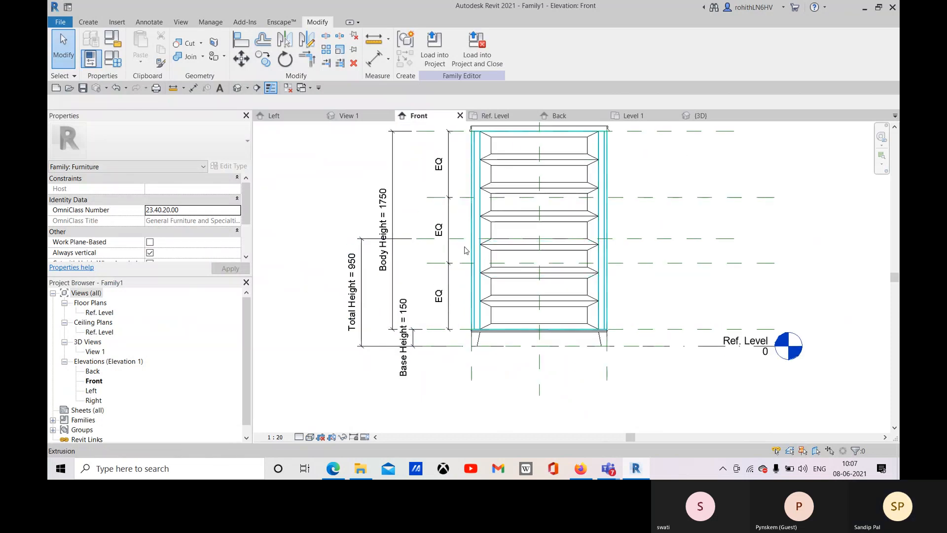
pyautogui.click(364, 259)
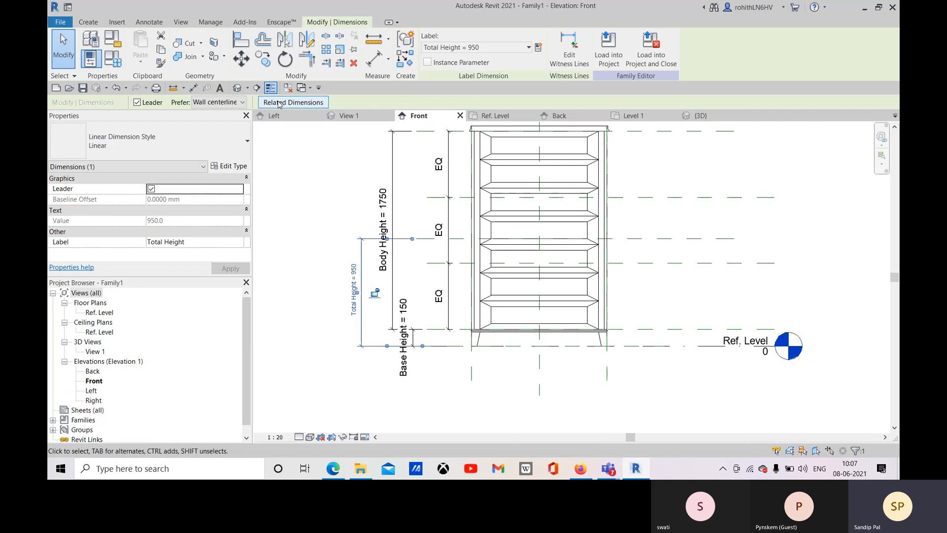
pyautogui.click(354, 63)
# Move the Top reference plane up to the upper edge of the cabinet's top slab and lock it there.
pyautogui.scroll(-1, 389, 302)
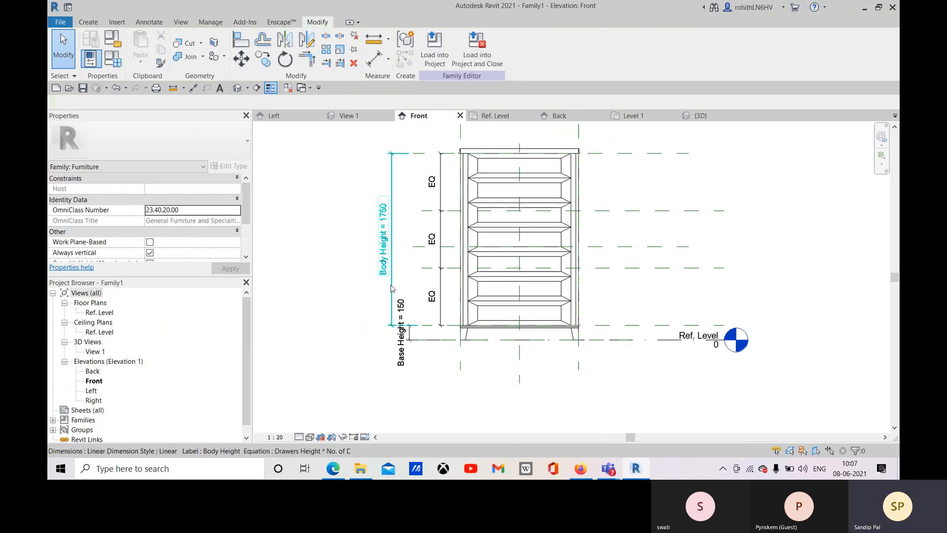
pyautogui.moveTo(394, 268); pyautogui.dragTo(391, 306, button='middle')
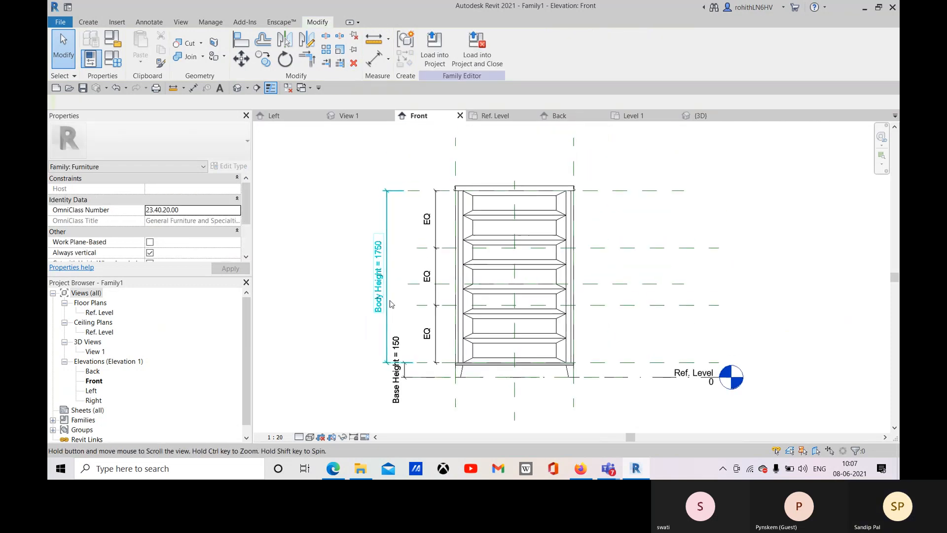
pyautogui.click(387, 203)
pyautogui.moveTo(398, 399)
pyautogui.mouseDown(button='middle')
pyautogui.moveTo(404, 373)
pyautogui.moveTo(405, 385)
pyautogui.mouseUp(button='middle')
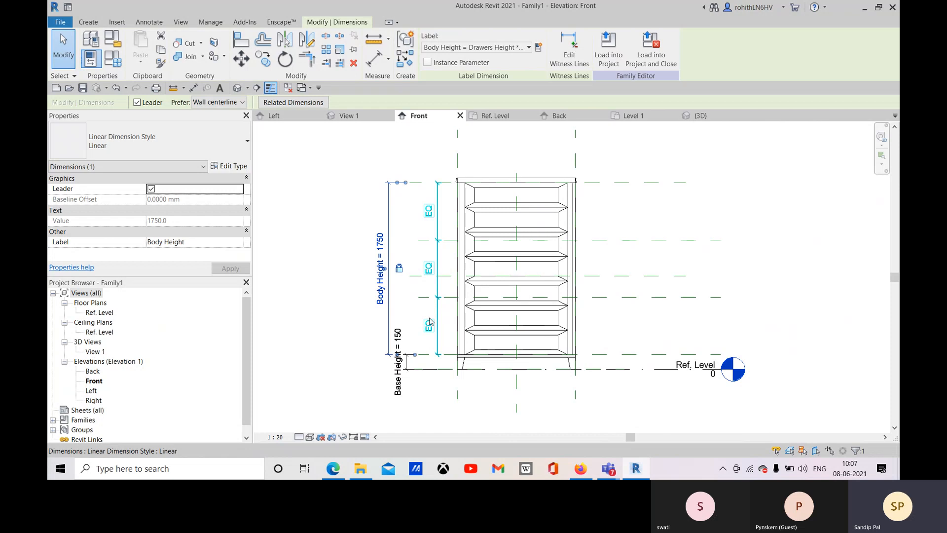
pyautogui.click(636, 278)
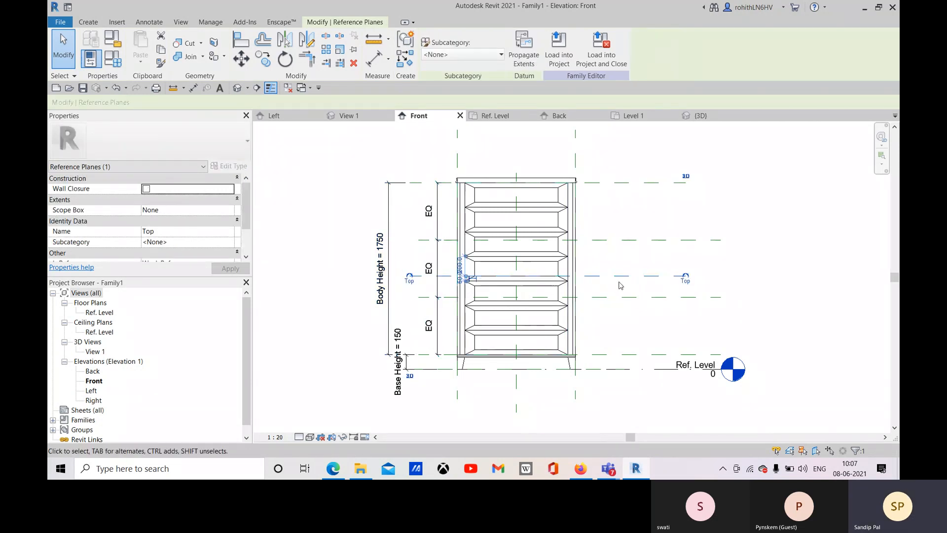
pyautogui.moveTo(621, 277); pyautogui.dragTo(578, 179)
pyautogui.scroll(3, 592, 198)
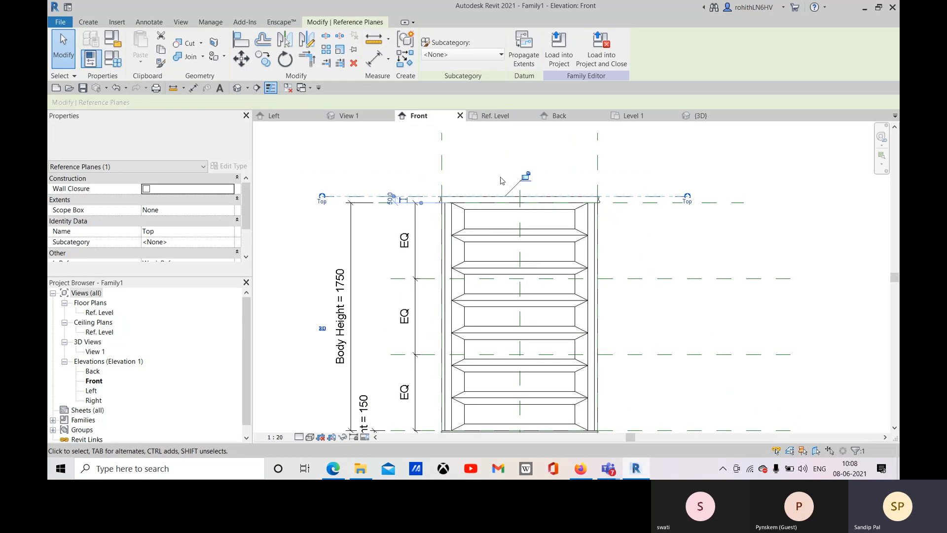
pyautogui.click(526, 178)
pyautogui.moveTo(531, 239); pyautogui.dragTo(544, 232, button='middle')
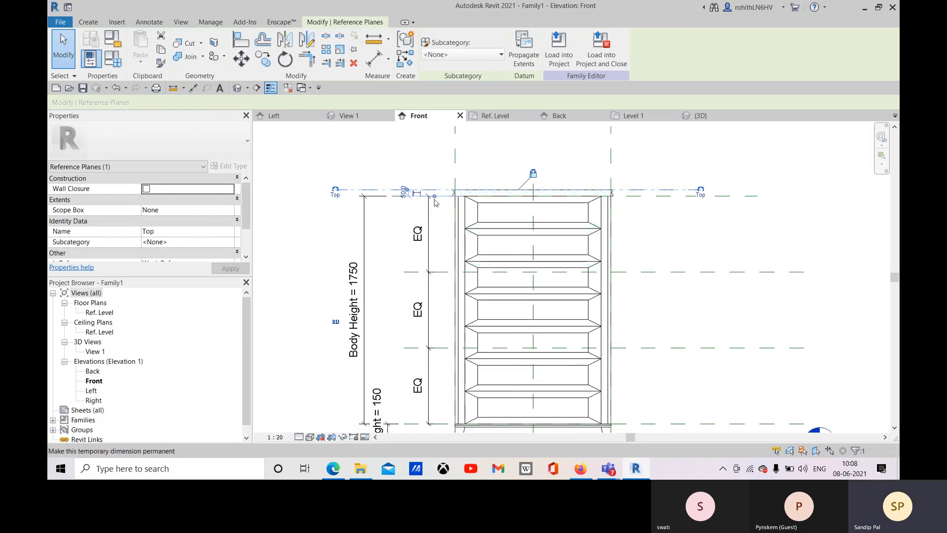
pyautogui.scroll(-2, 535, 235)
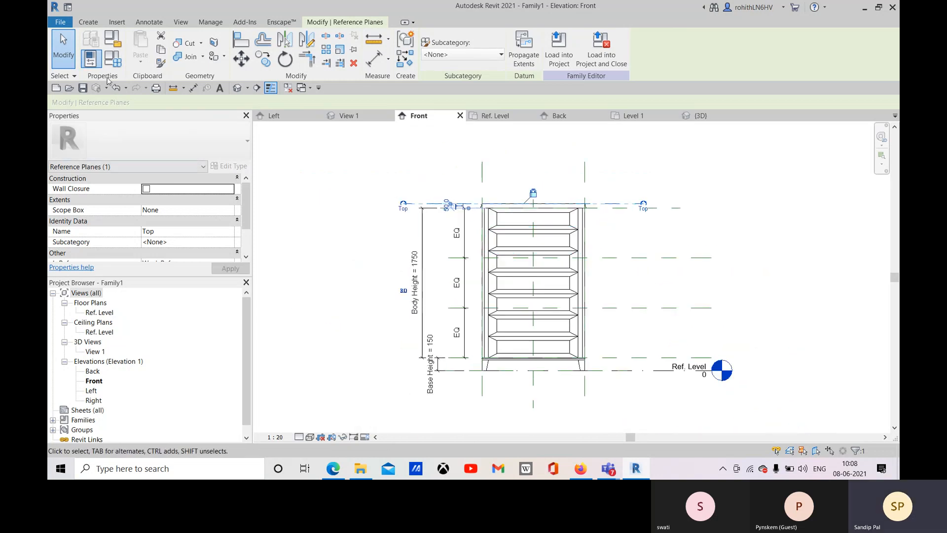
# Try to set the No. of Drawers family parameter to 5 with the Top reference plane locked.
pyautogui.click(113, 58)
pyautogui.click(201, 273)
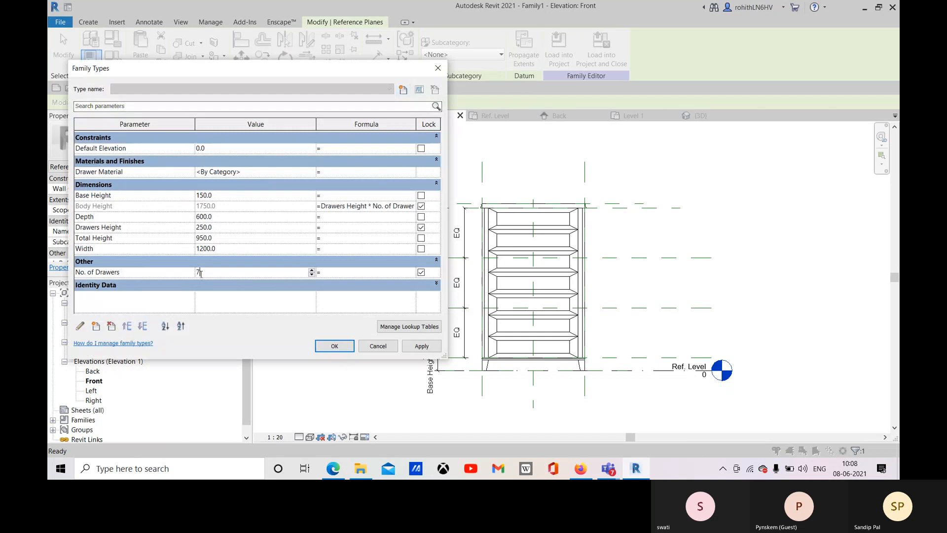
pyautogui.moveTo(201, 273); pyautogui.dragTo(177, 275)
pyautogui.write('5')
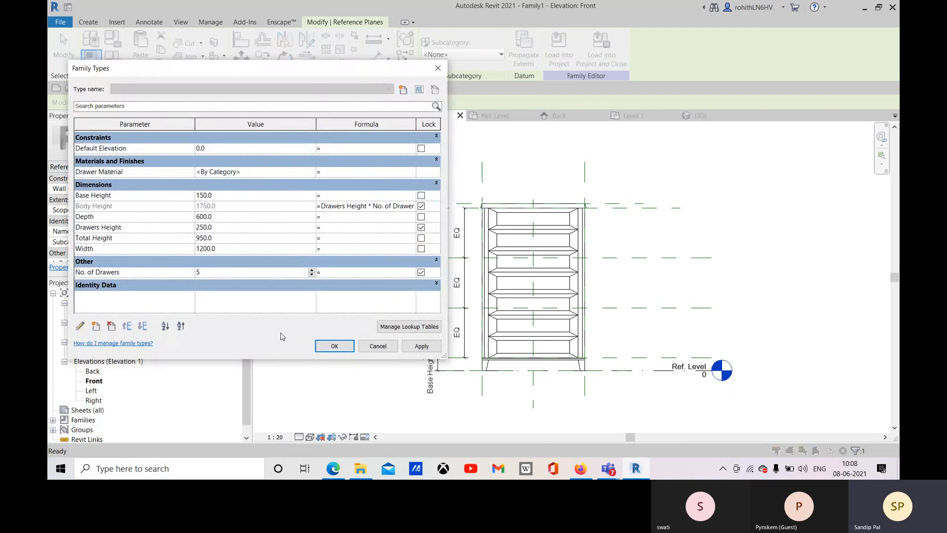
pyautogui.click(420, 345)
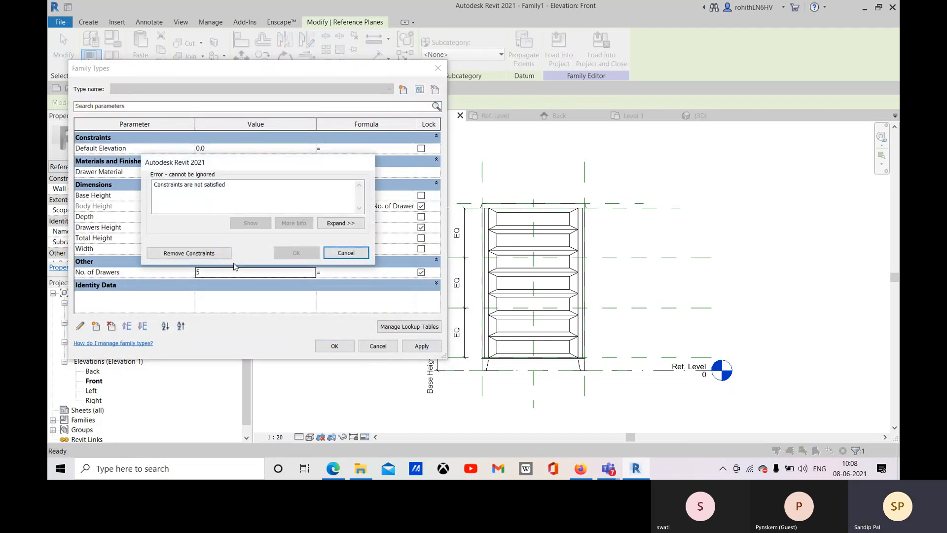
pyautogui.click(351, 254)
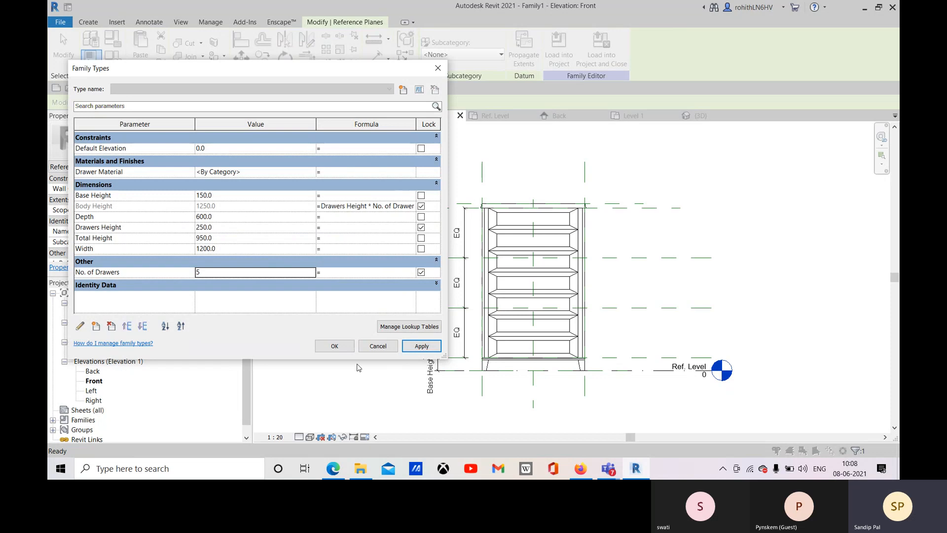
pyautogui.click(378, 347)
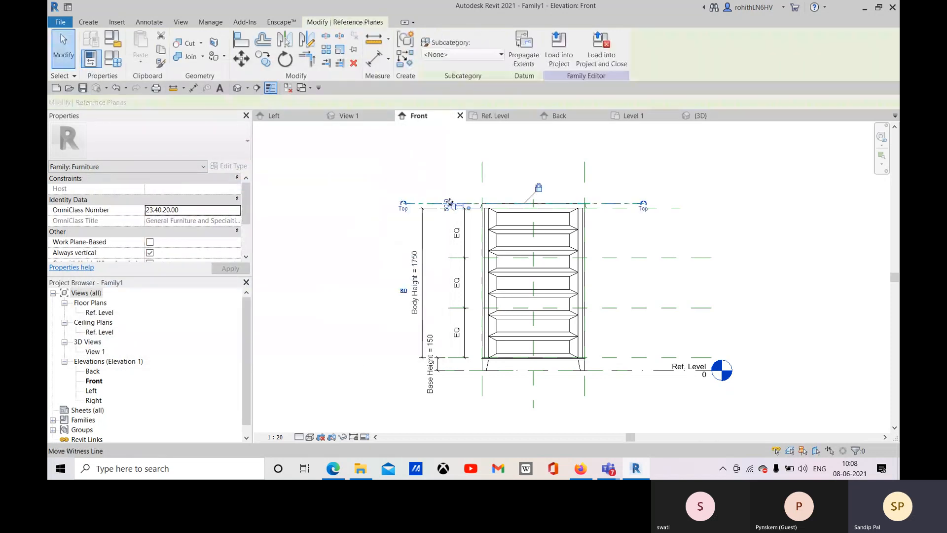
# Delete the Top reference plane at the cabinet top and set the No. of Drawers parameter to 5.
pyautogui.click(489, 192)
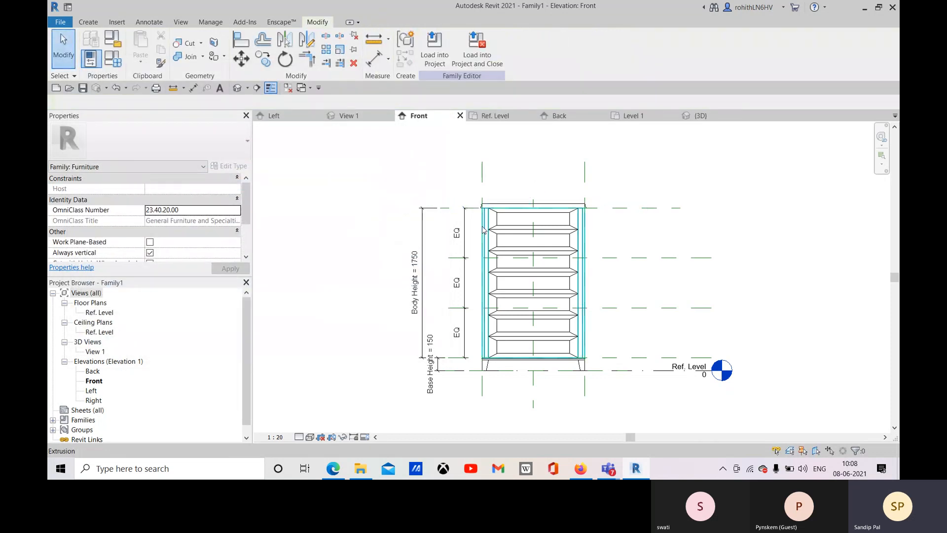
pyautogui.click(114, 63)
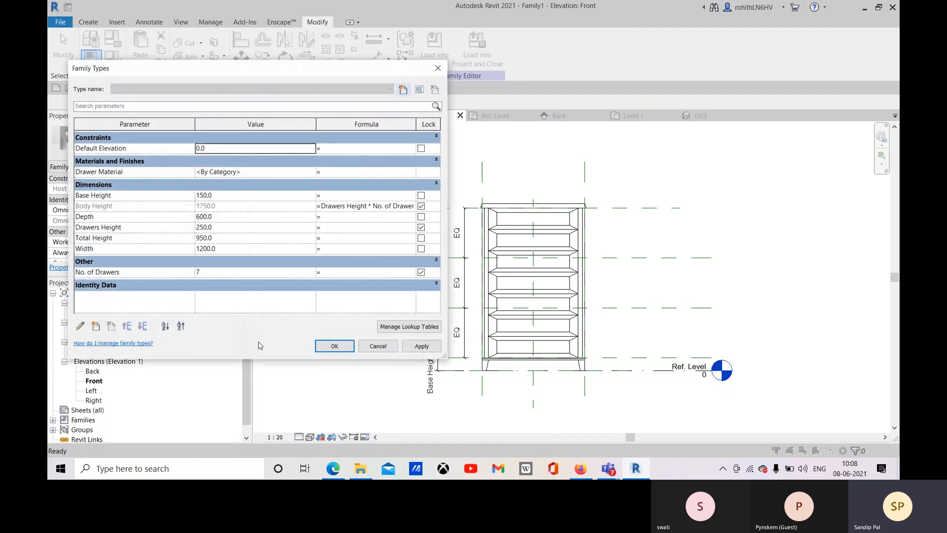
pyautogui.click(210, 273)
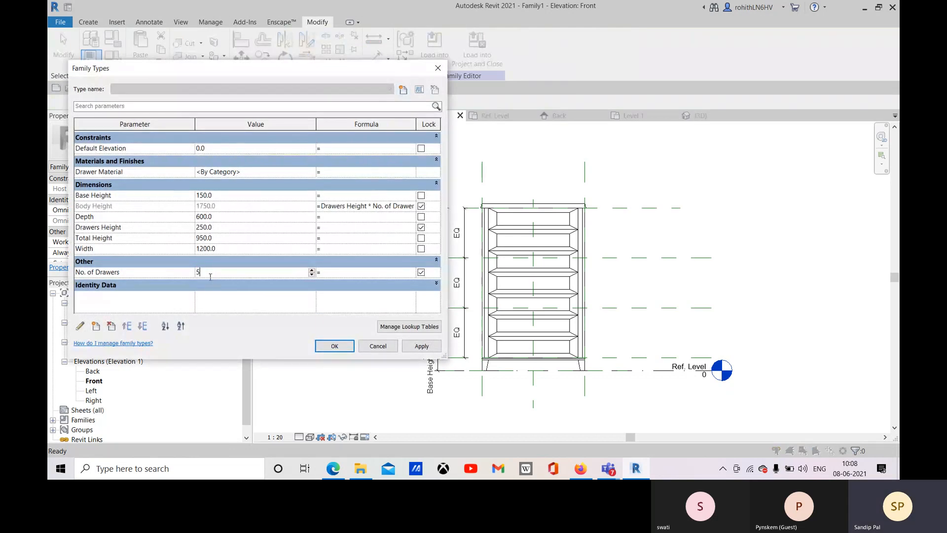
pyautogui.click(421, 348)
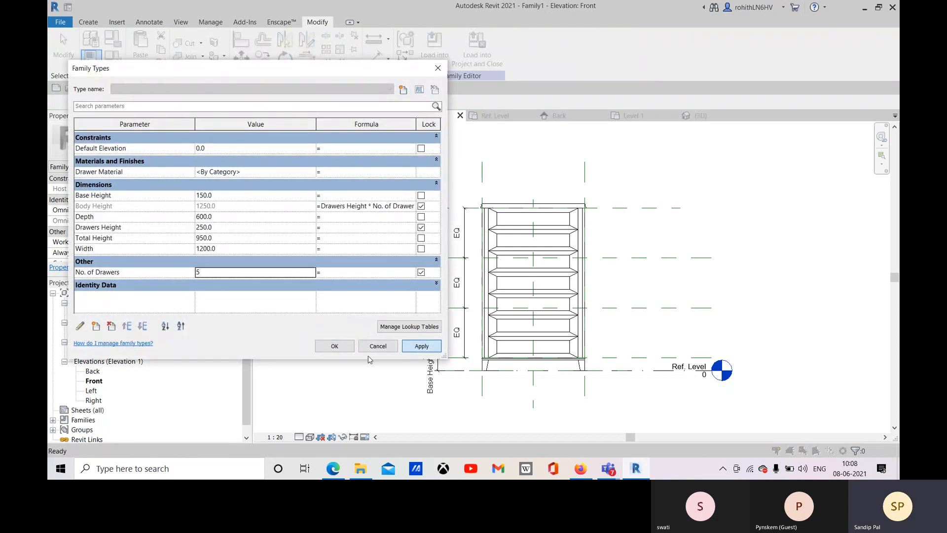
pyautogui.click(335, 346)
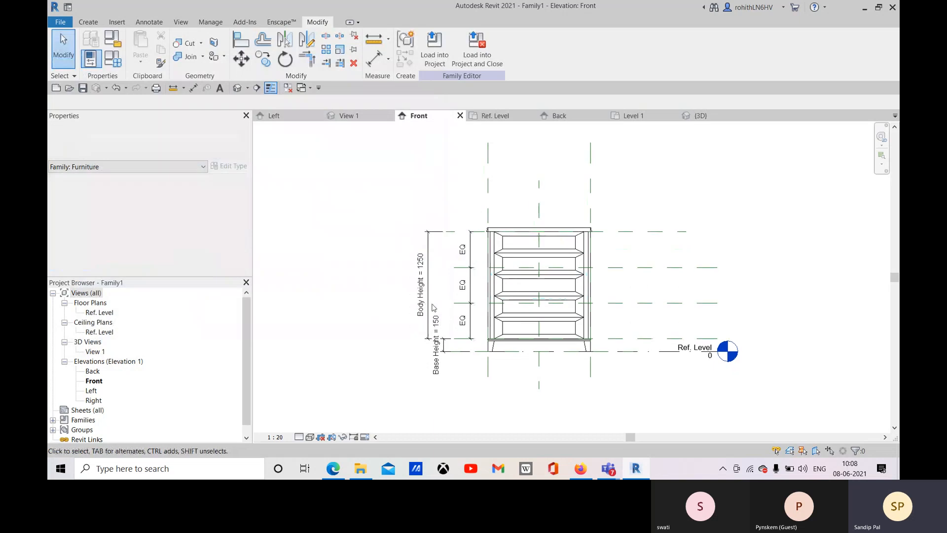
pyautogui.scroll(1, 577, 231)
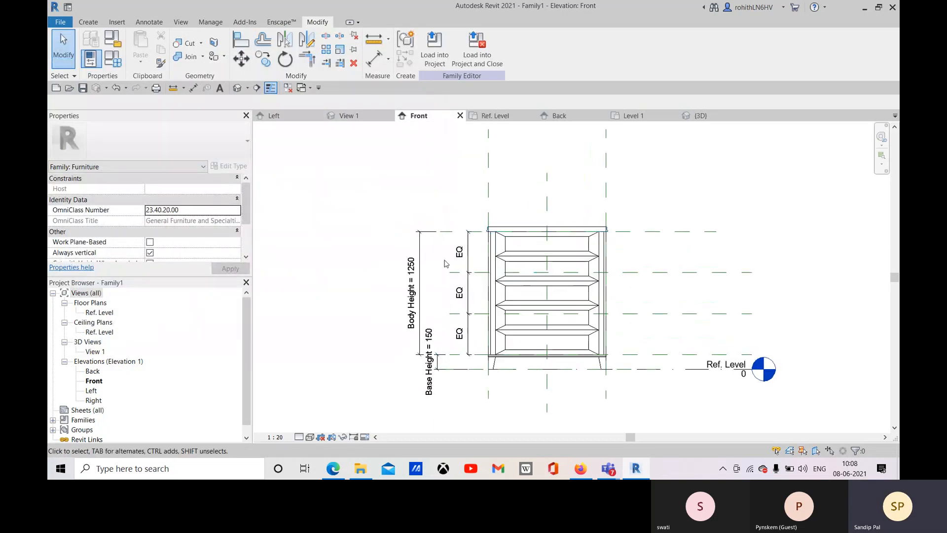
# Add an aligned dimension for the top slab's thickness, from the Height reference plane to the slab's upper edge.
pyautogui.scroll(1, 581, 233)
pyautogui.scroll(2, 493, 228)
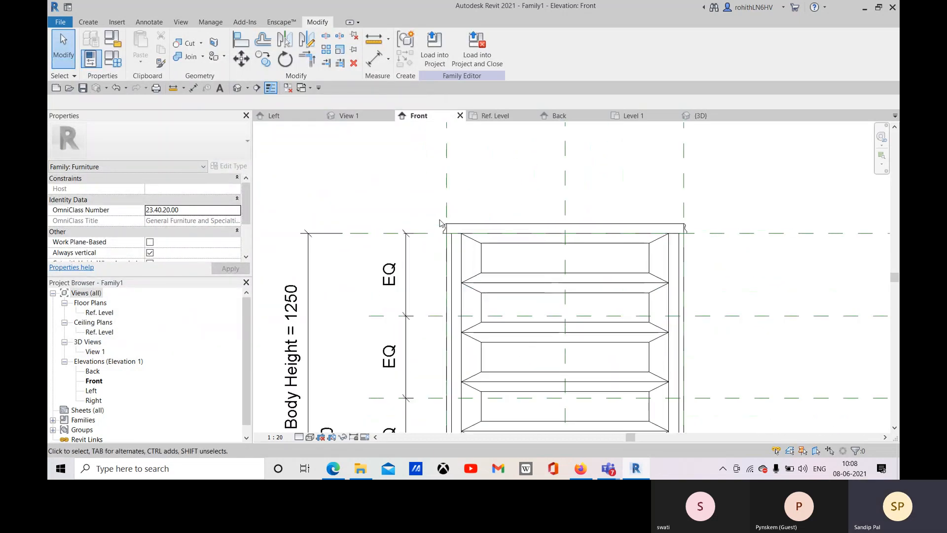
pyautogui.click(374, 58)
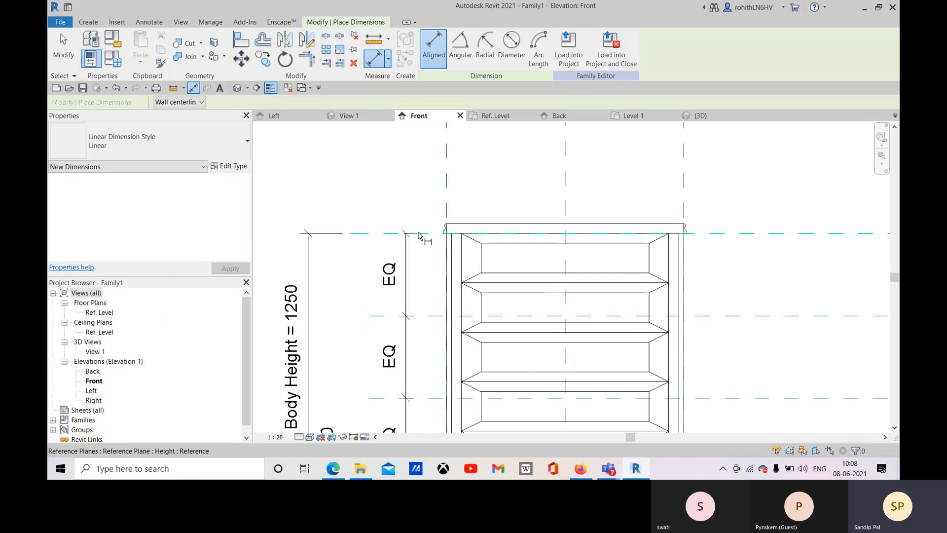
pyautogui.click(452, 221)
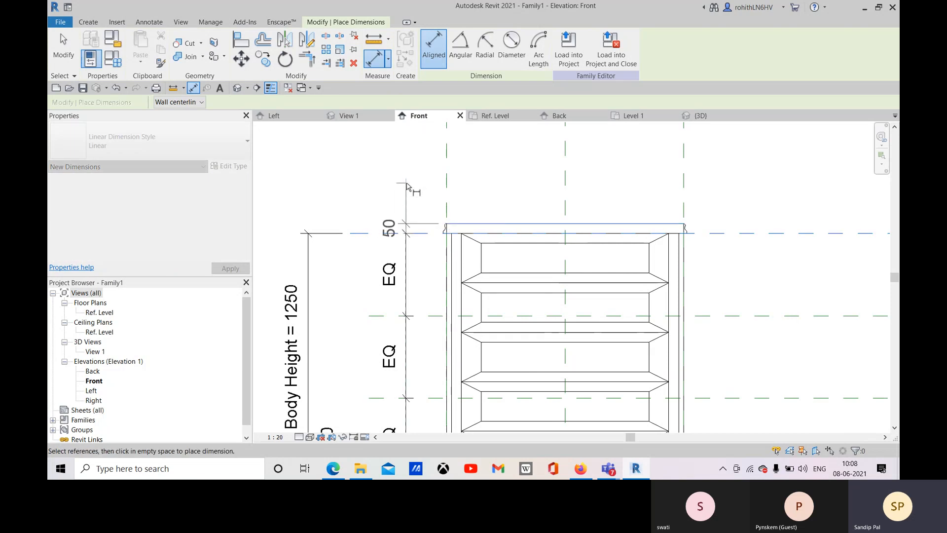
pyautogui.click(406, 183)
pyautogui.rightClick(355, 161)
pyautogui.click(375, 167)
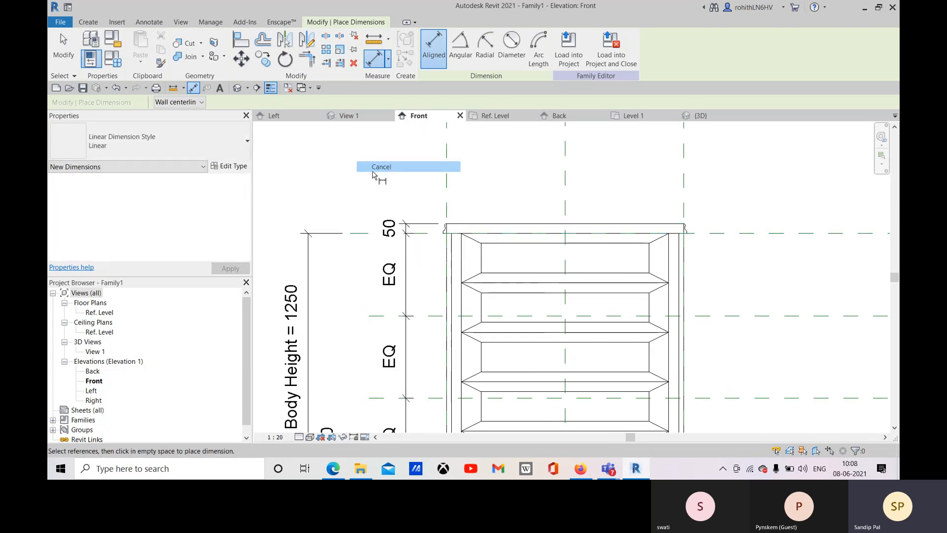
pyautogui.rightClick(333, 168)
pyautogui.click(358, 175)
pyautogui.scroll(-2, 446, 220)
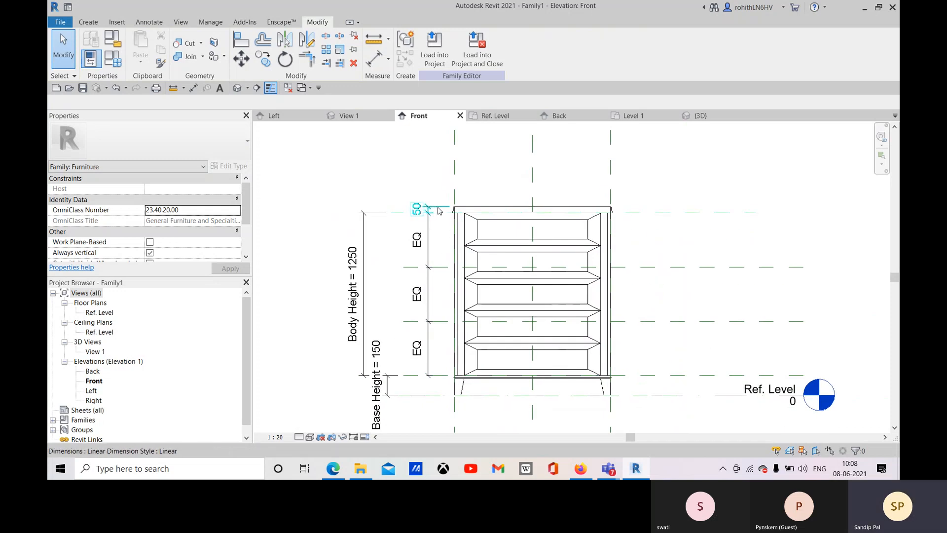
pyautogui.click(113, 58)
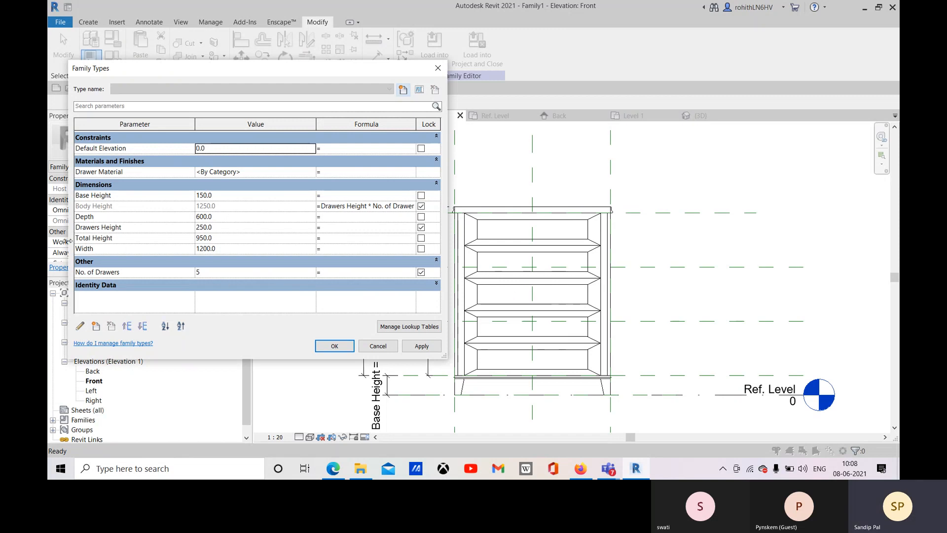
pyautogui.click(378, 346)
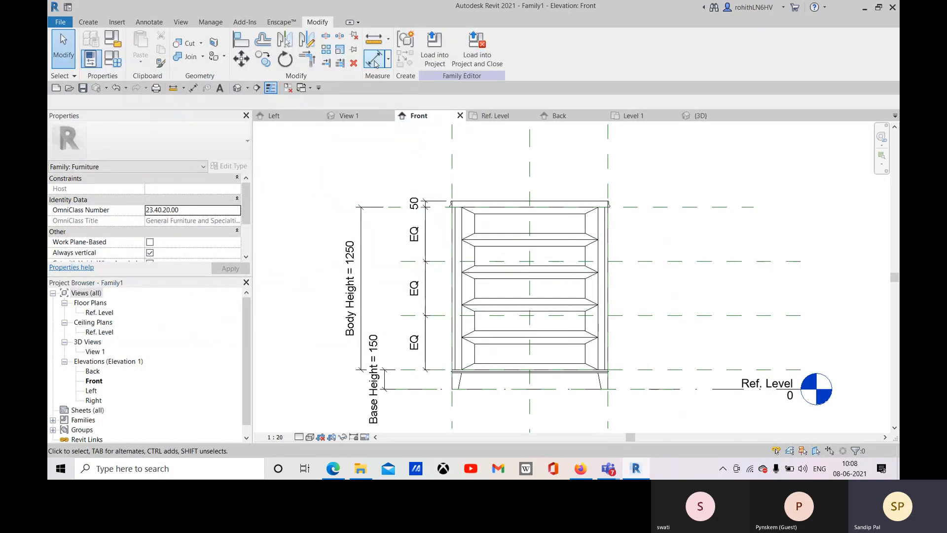
pyautogui.press('d')
pyautogui.press('i')
pyautogui.click(650, 315)
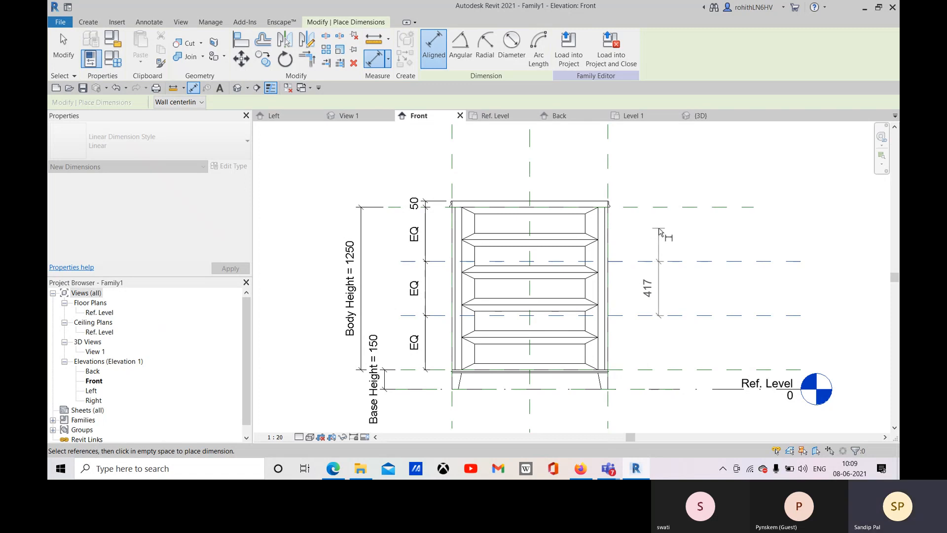
pyautogui.rightClick(656, 230)
pyautogui.click(666, 229)
pyautogui.rightClick(658, 225)
pyautogui.click(661, 229)
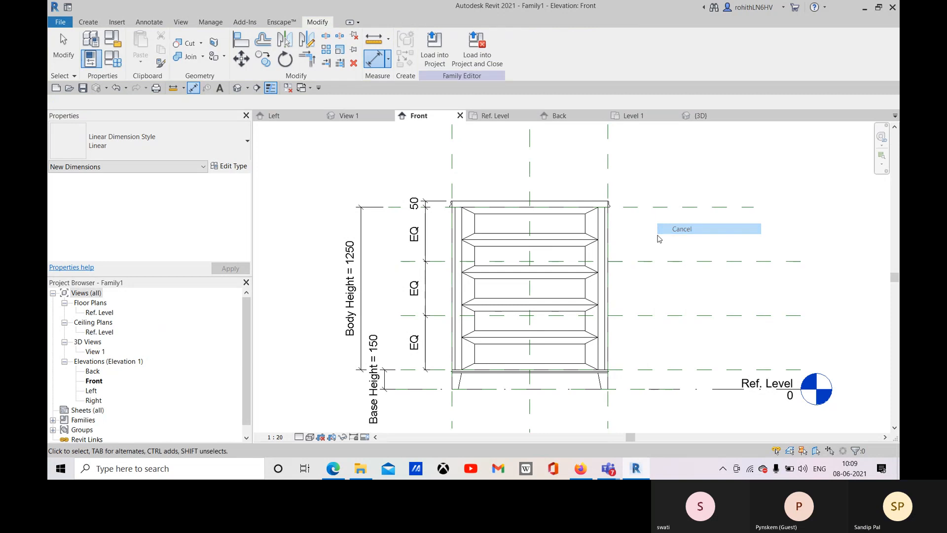
# Delete the upper of the two intermediate reference planes and the dimension string that spaced the planes across the cabinet body.
pyautogui.moveTo(651, 237); pyautogui.dragTo(655, 223, button='middle')
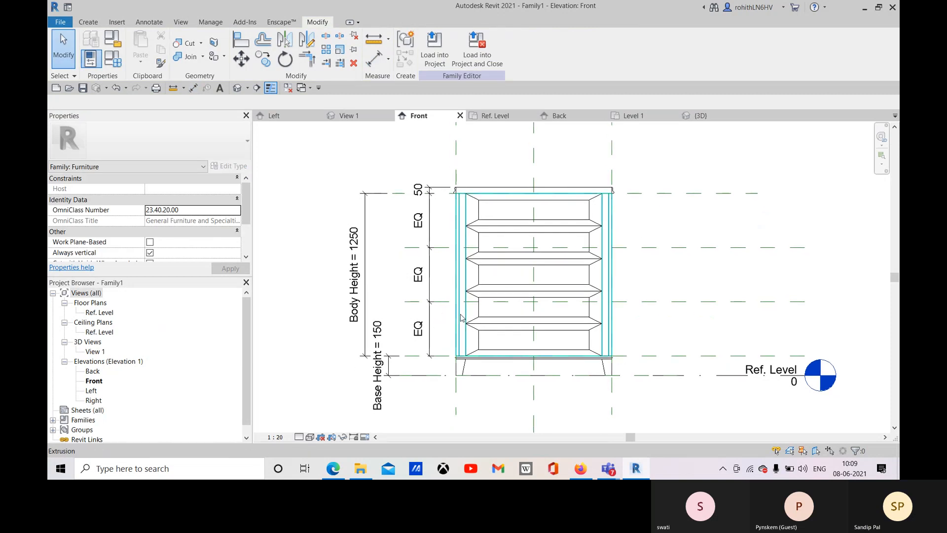
pyautogui.moveTo(471, 329); pyautogui.dragTo(481, 311, button='middle')
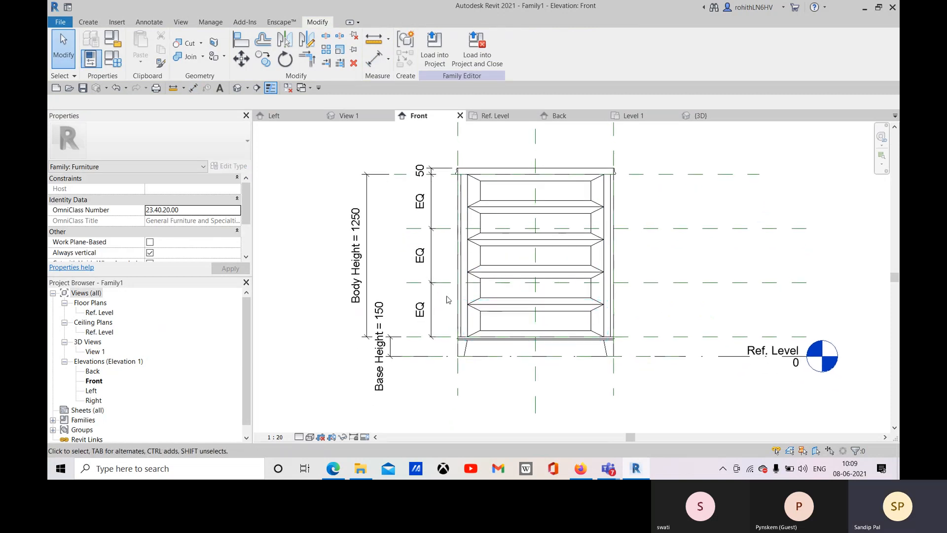
pyautogui.click(433, 255)
pyautogui.click(441, 229)
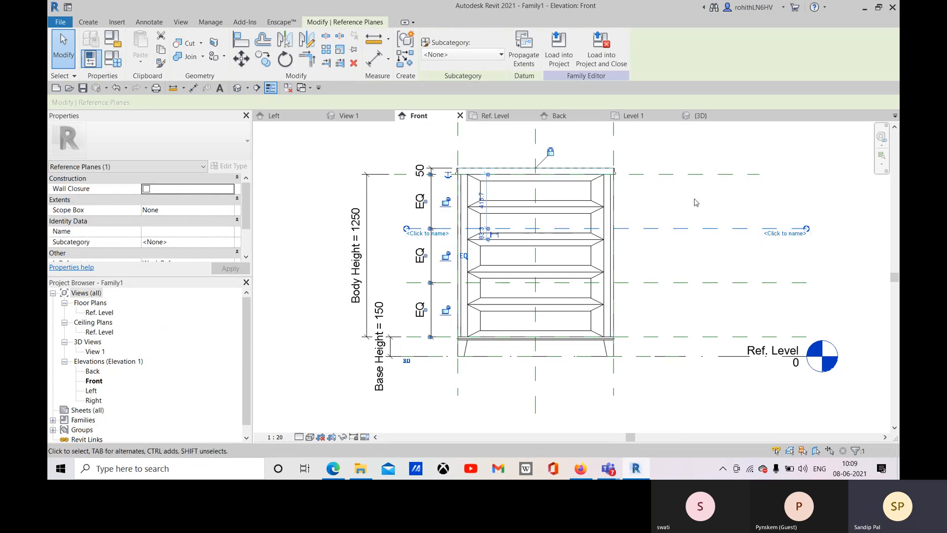
pyautogui.click(696, 152)
pyautogui.click(482, 228)
pyautogui.click(659, 214)
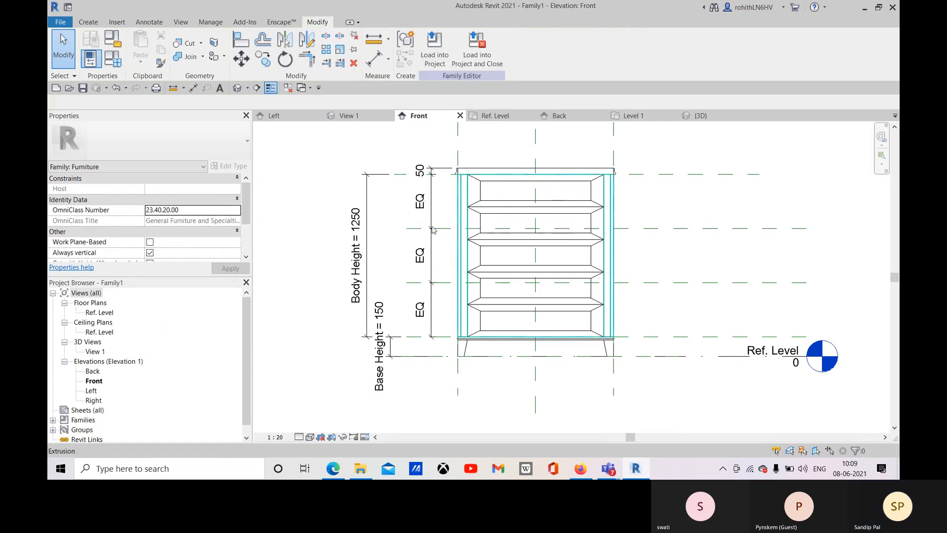
pyautogui.click(449, 228)
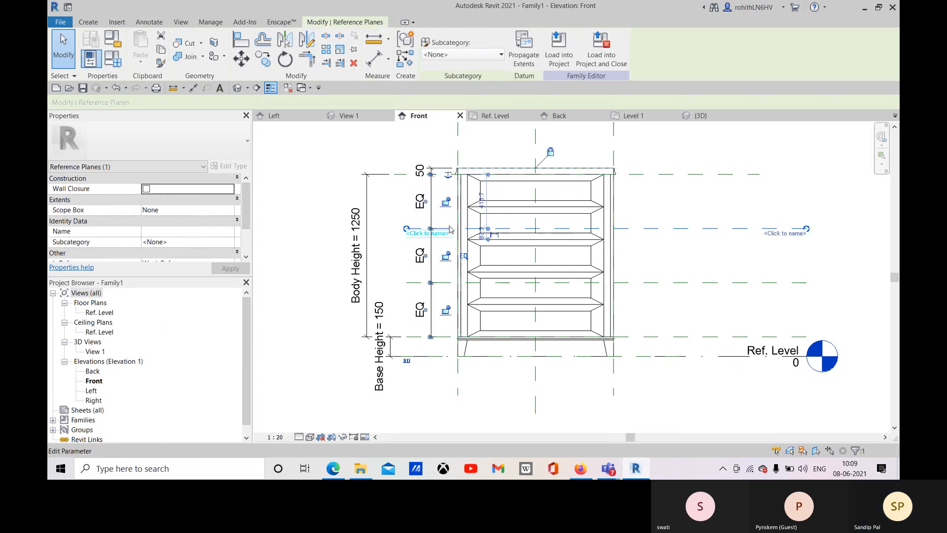
pyautogui.press('Delete')
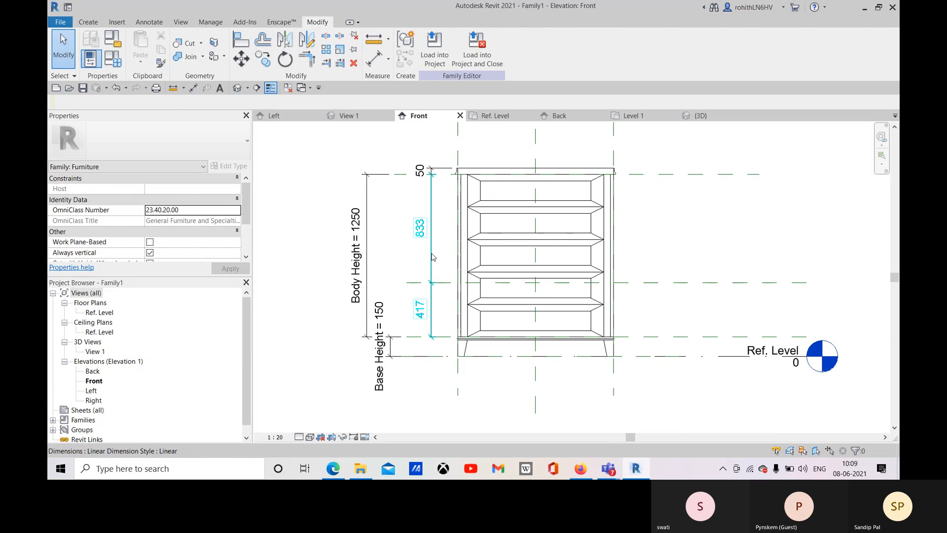
pyautogui.click(431, 256)
pyautogui.click(433, 256)
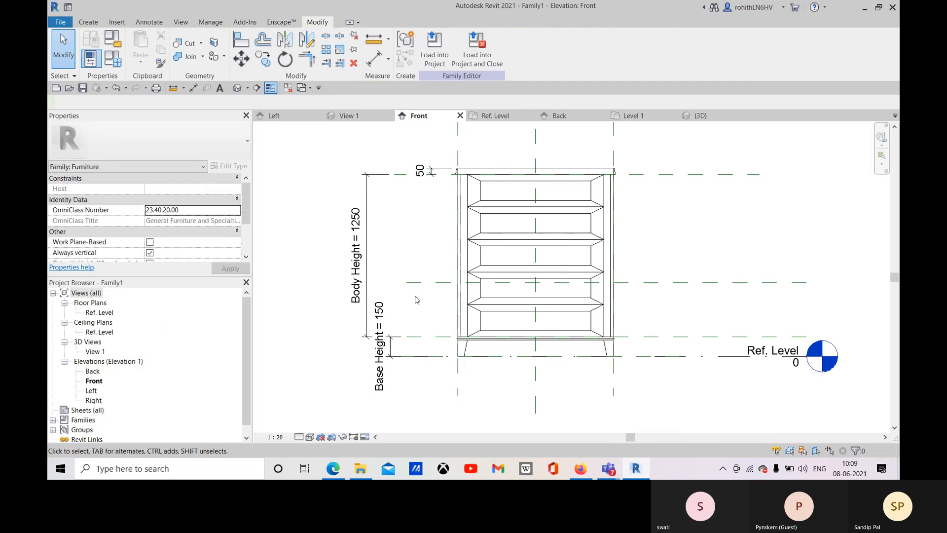
# Move the remaining intermediate reference plane down so it aligns with the upper edge of the lowest drawer.
pyautogui.click(427, 282)
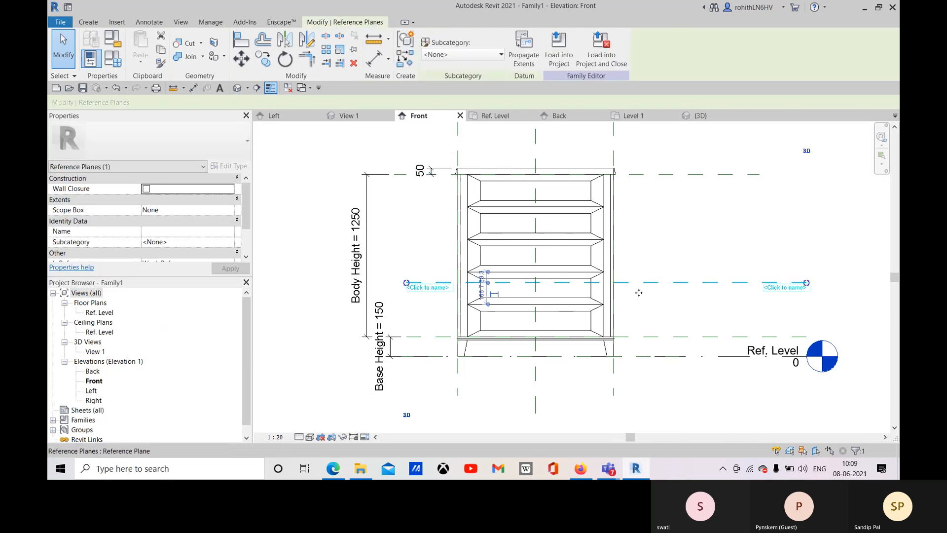
pyautogui.keyDown('ctrl'); pyautogui.moveTo(639, 292); pyautogui.dragTo(679, 307); pyautogui.keyUp('ctrl')
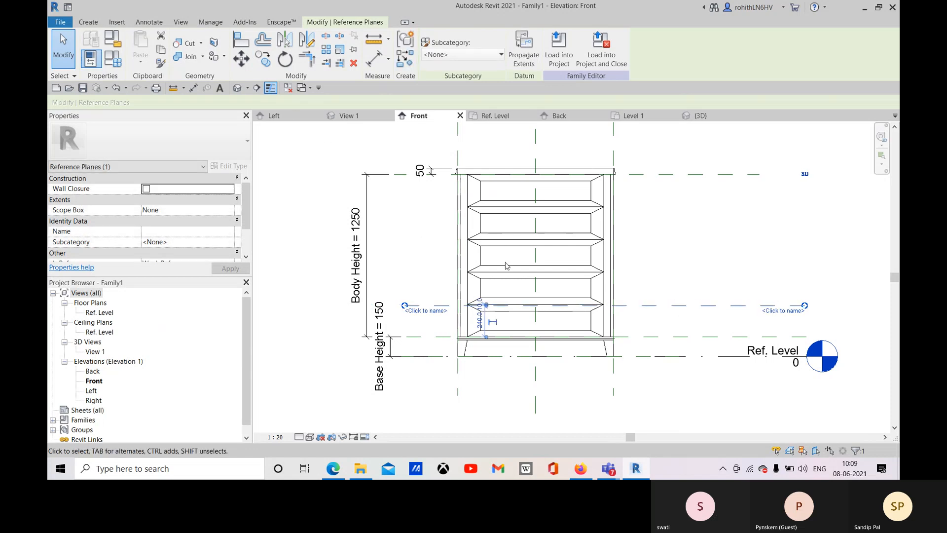
pyautogui.scroll(4, 592, 316)
pyautogui.scroll(2, 561, 313)
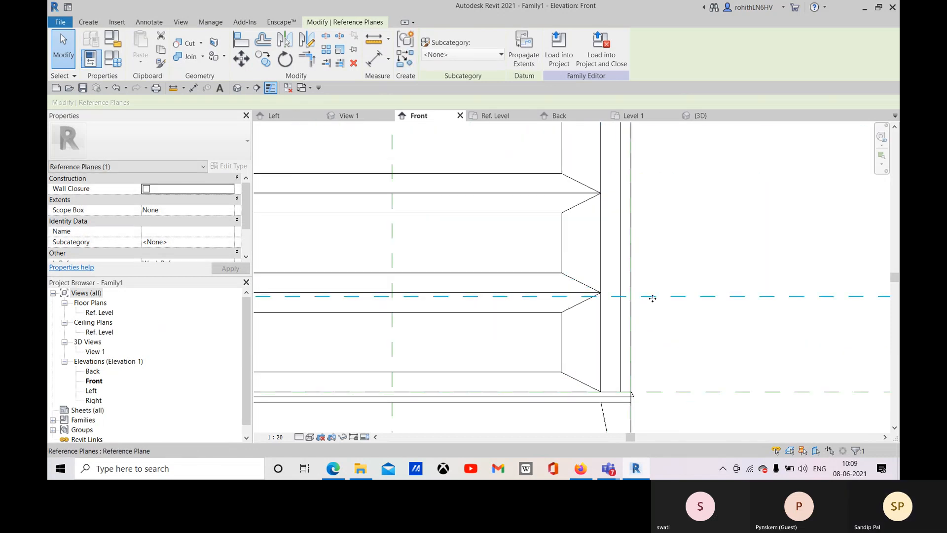
pyautogui.scroll(2, 591, 300)
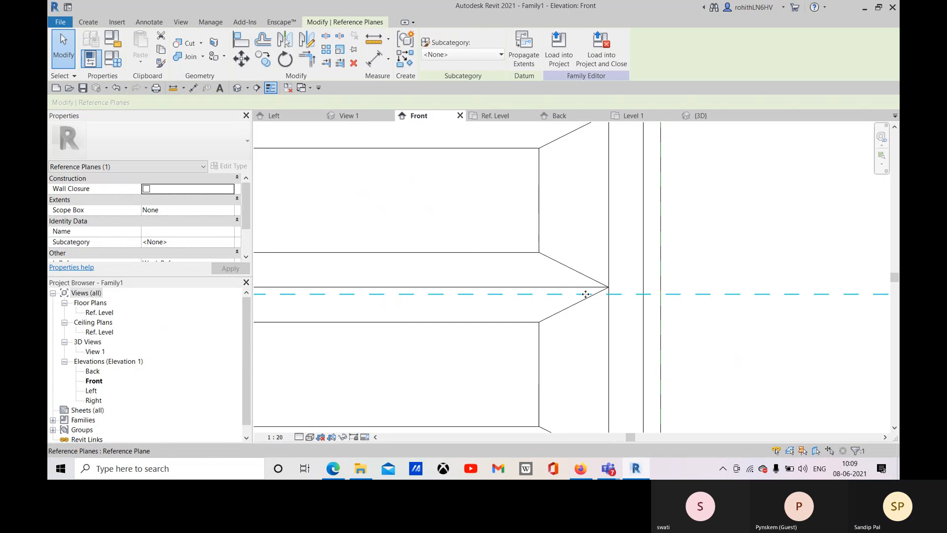
pyautogui.moveTo(586, 284)
pyautogui.mouseDown()
pyautogui.moveTo(587, 277)
pyautogui.moveTo(588, 287)
pyautogui.mouseUp()
pyautogui.scroll(-1, 627, 295)
pyautogui.scroll(-6, 656, 301)
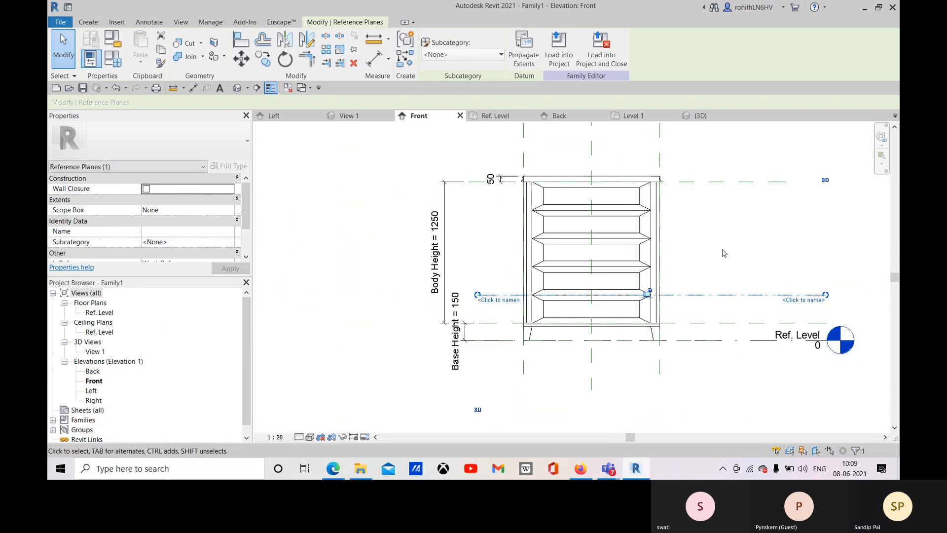
pyautogui.click(727, 272)
pyautogui.moveTo(514, 331); pyautogui.dragTo(512, 328, button='middle')
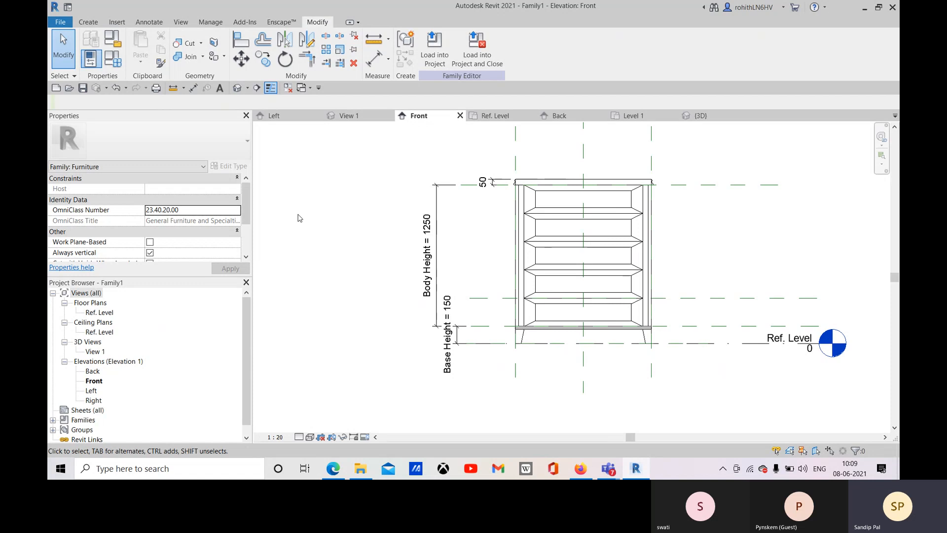
pyautogui.click(327, 50)
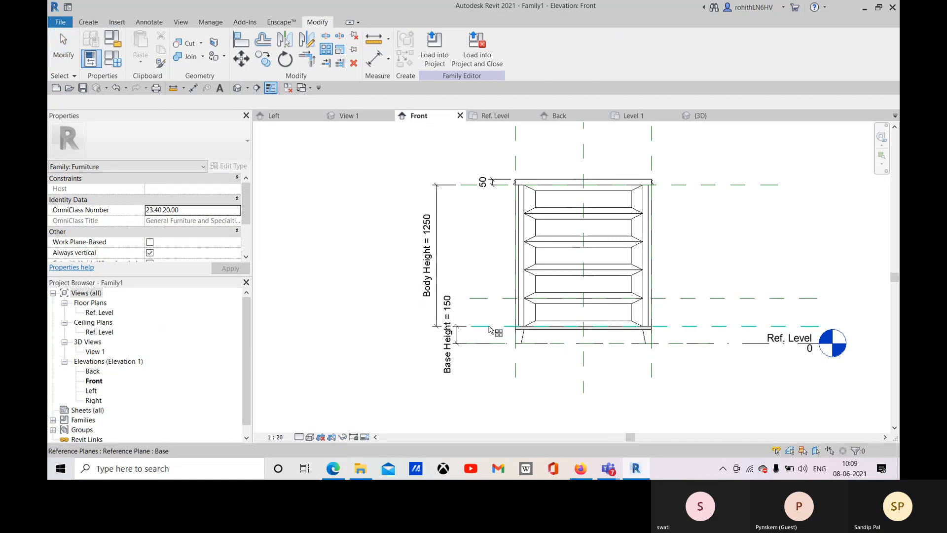
pyautogui.moveTo(515, 323); pyautogui.dragTo(499, 332, button='middle')
pyautogui.press('Escape')
pyautogui.press('Escape')
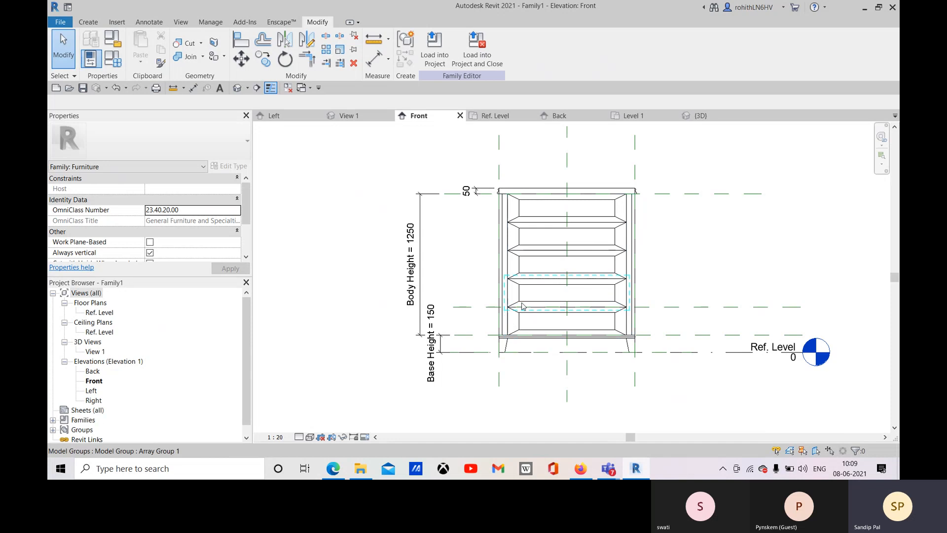
# Delete the four arrayed drawer copies above the lowest drawer in the front elevation.
pyautogui.click(519, 295)
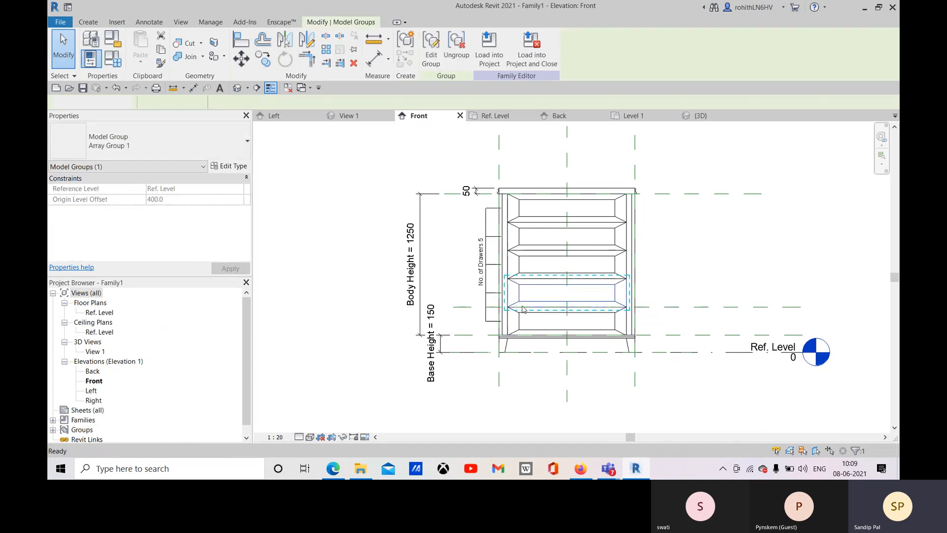
pyautogui.press('Escape')
pyautogui.click(537, 280)
pyautogui.press('Delete')
pyautogui.click(545, 244)
pyautogui.press('Delete')
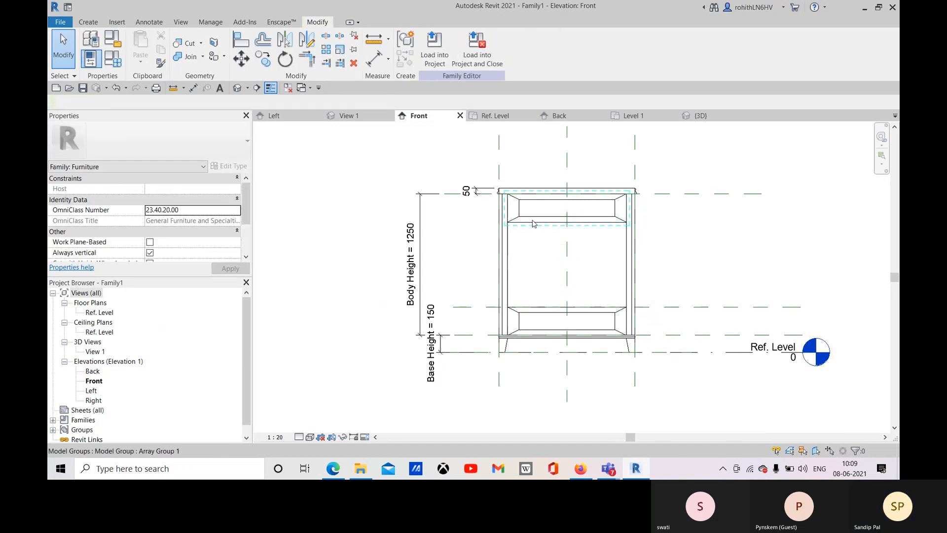
pyautogui.click(534, 221)
pyautogui.press('Delete')
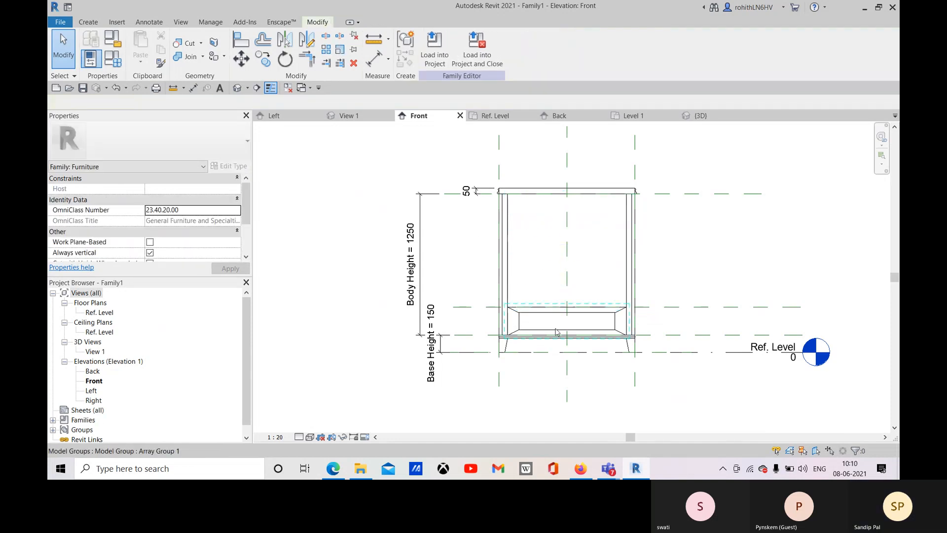
# Array the lowest drawer together with its upper reference plane upward as a grouped array of 5 at 250 mm spacing.
pyautogui.click(520, 320)
pyautogui.keyDown('ctrl'); pyautogui.click(431, 321); pyautogui.keyUp('ctrl')
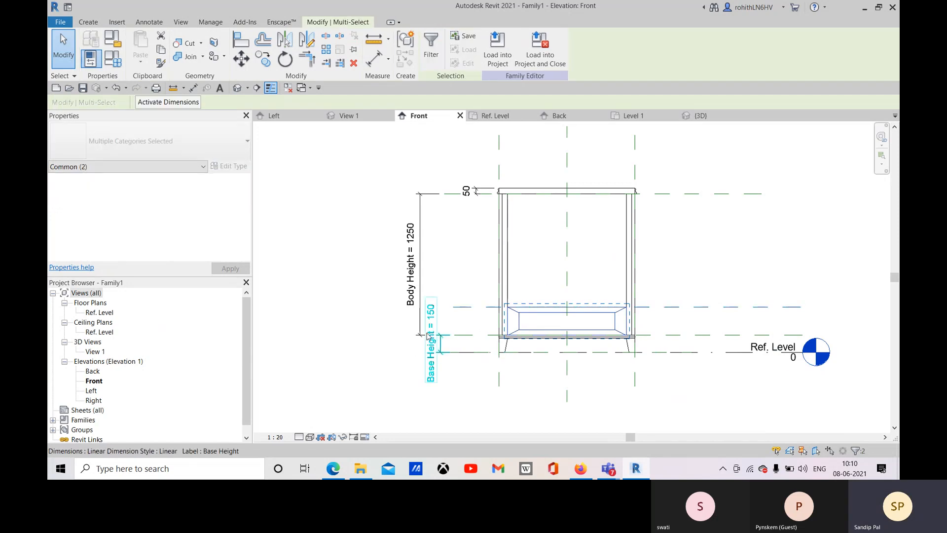
pyautogui.click(326, 56)
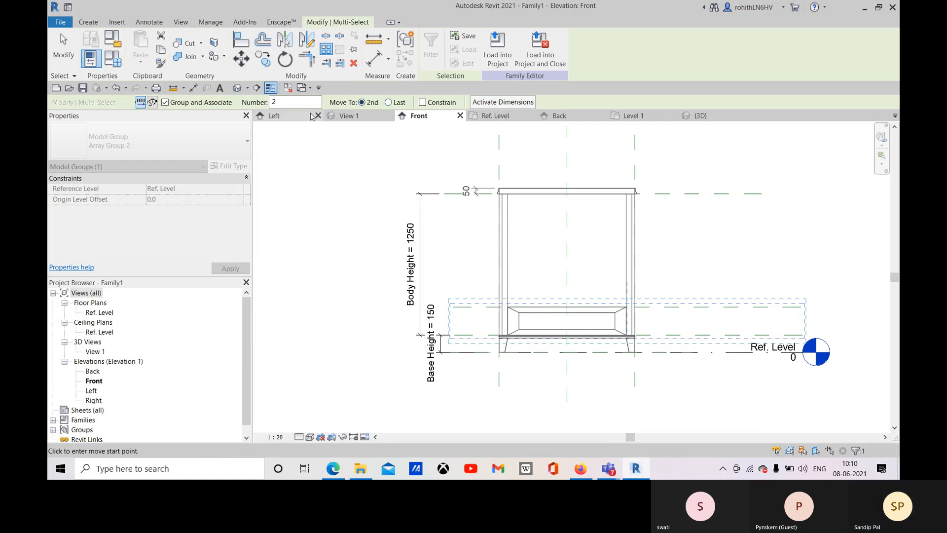
pyautogui.moveTo(285, 103); pyautogui.dragTo(257, 107)
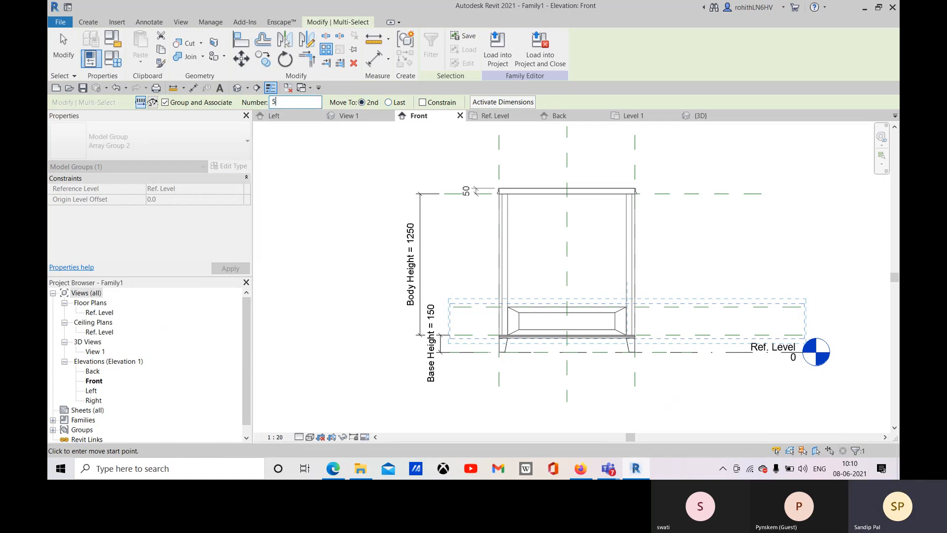
pyautogui.write('5')
pyautogui.scroll(3, 511, 316)
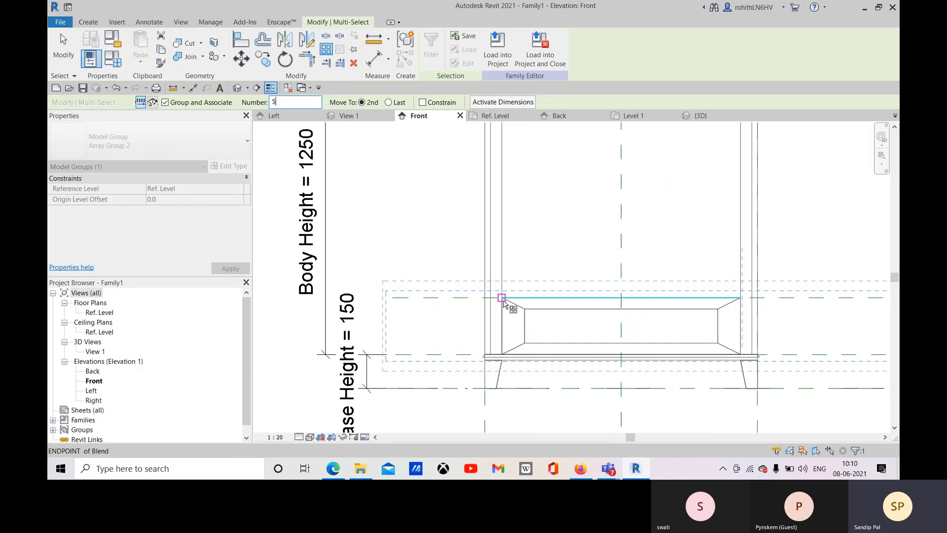
pyautogui.click(502, 298)
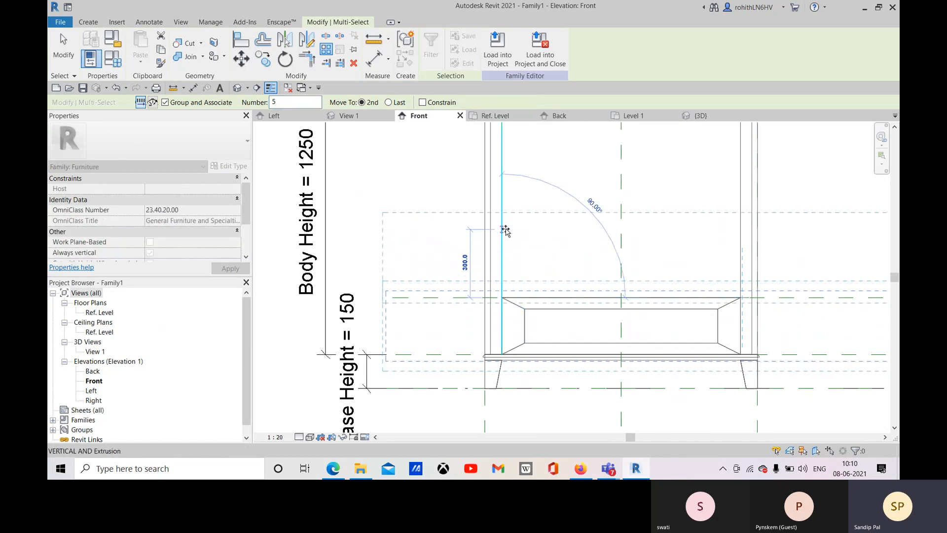
pyautogui.write('250')
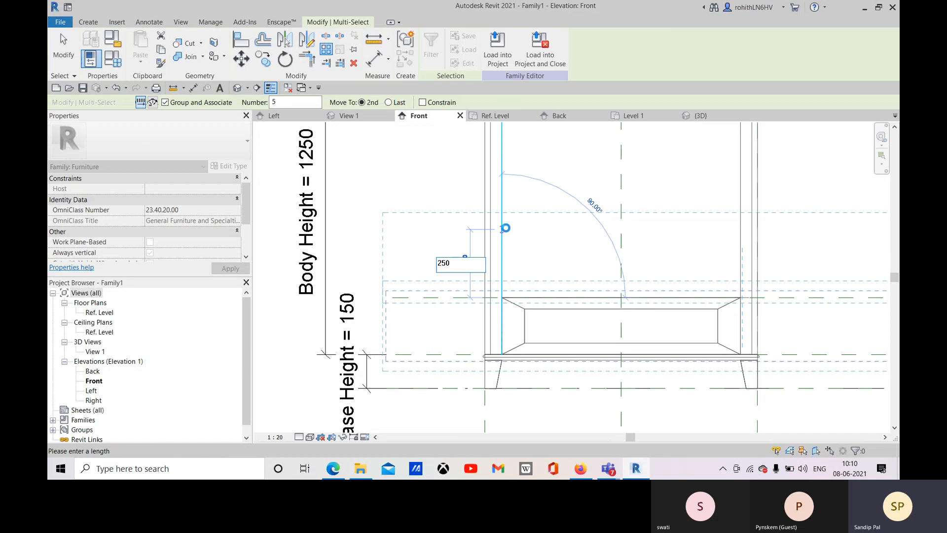
pyautogui.press('Return')
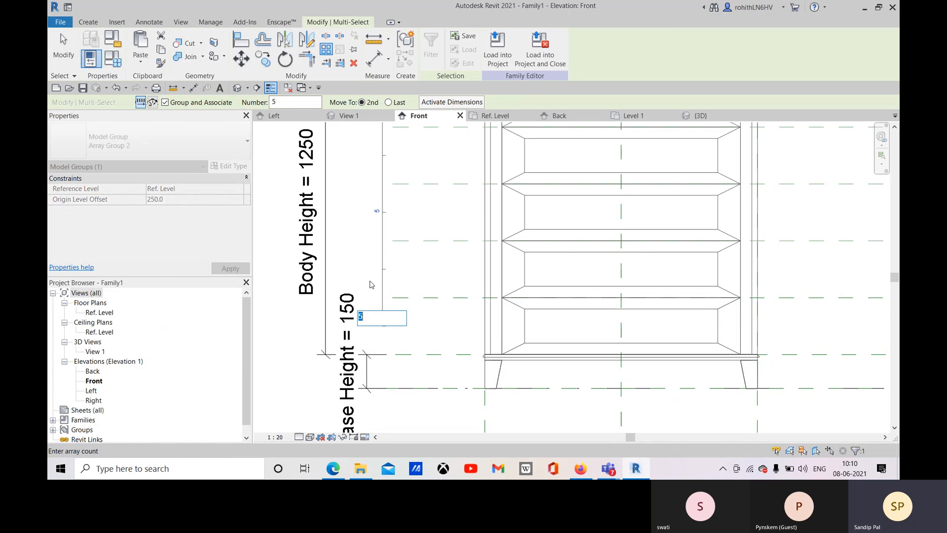
pyautogui.scroll(-3, 454, 279)
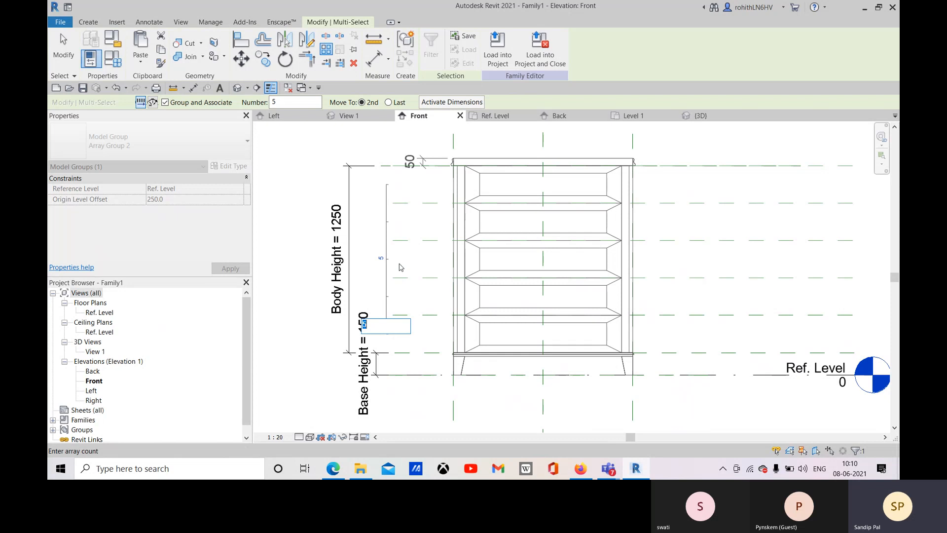
# Label the drawer array's count with the No. of Drawers parameter.
pyautogui.rightClick(365, 219)
pyautogui.click(383, 218)
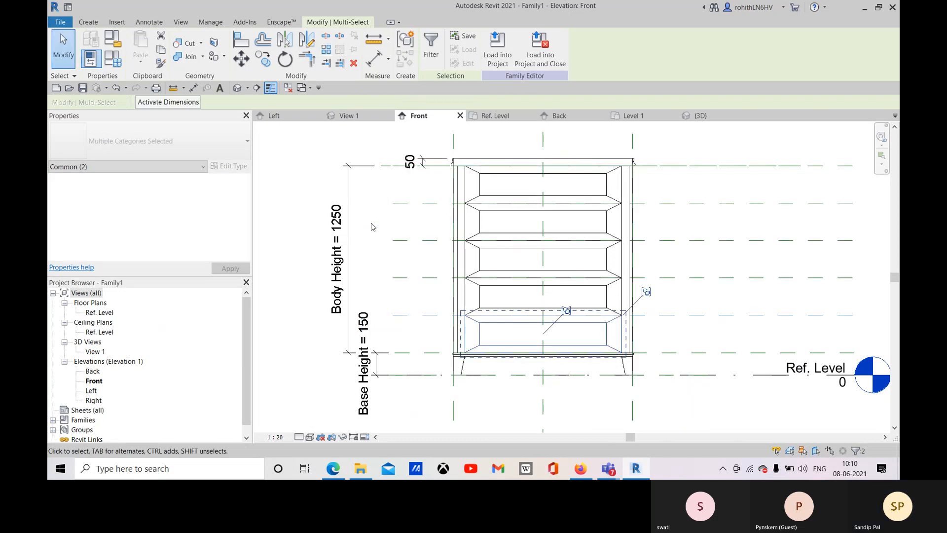
pyautogui.rightClick(371, 226)
pyautogui.click(389, 229)
pyautogui.click(494, 244)
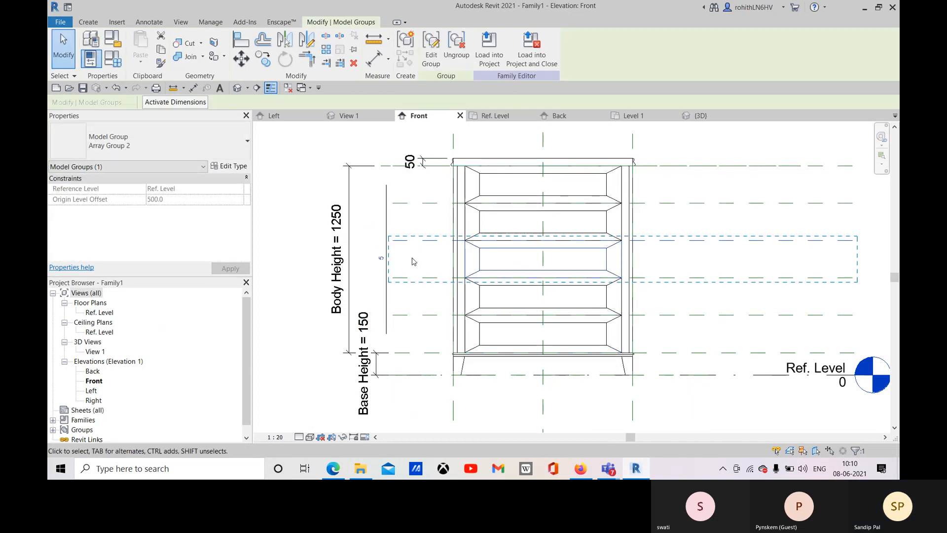
pyautogui.click(386, 294)
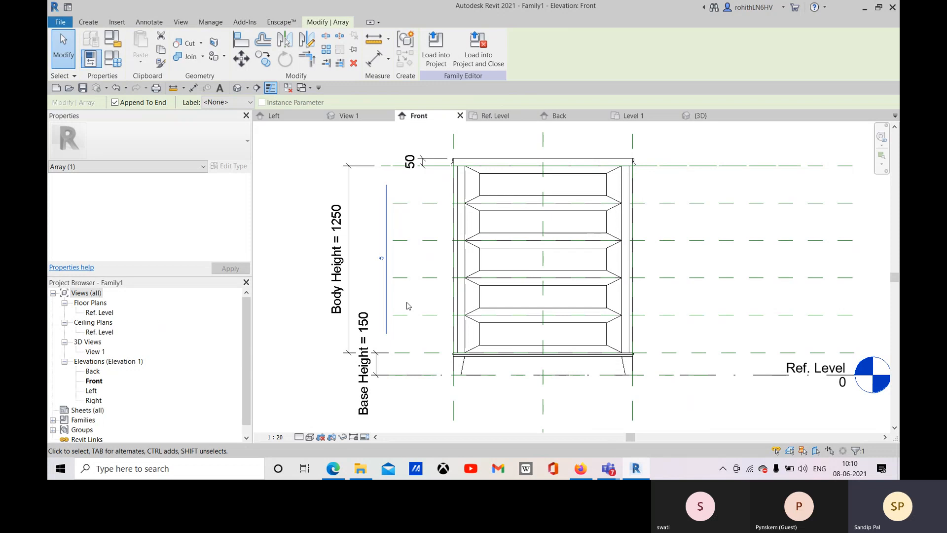
pyautogui.click(227, 102)
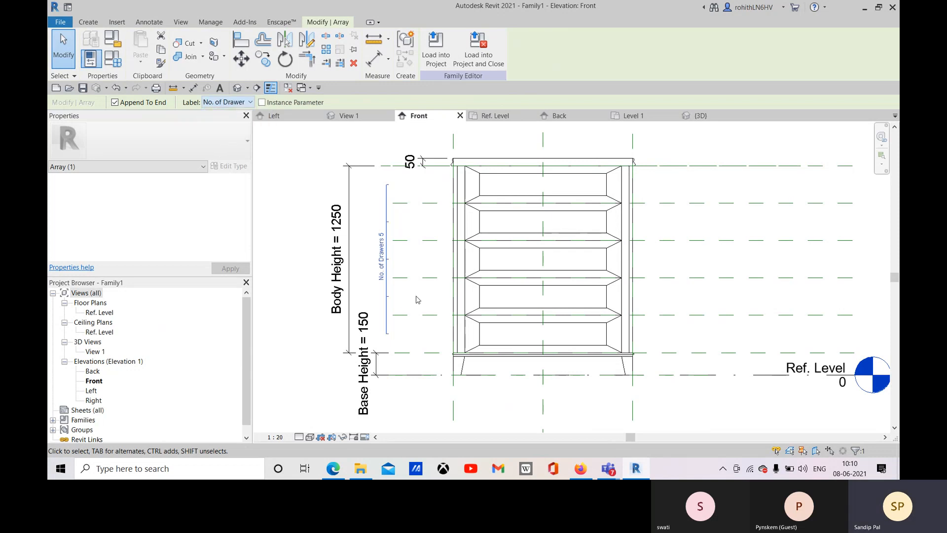
# Place an aligned dimension between the third and fourth horizontal reference planes from the top, beyond the cabinet's right side.
pyautogui.moveTo(734, 315); pyautogui.dragTo(685, 311, button='middle')
pyautogui.moveTo(840, 252); pyautogui.dragTo(774, 266, button='middle')
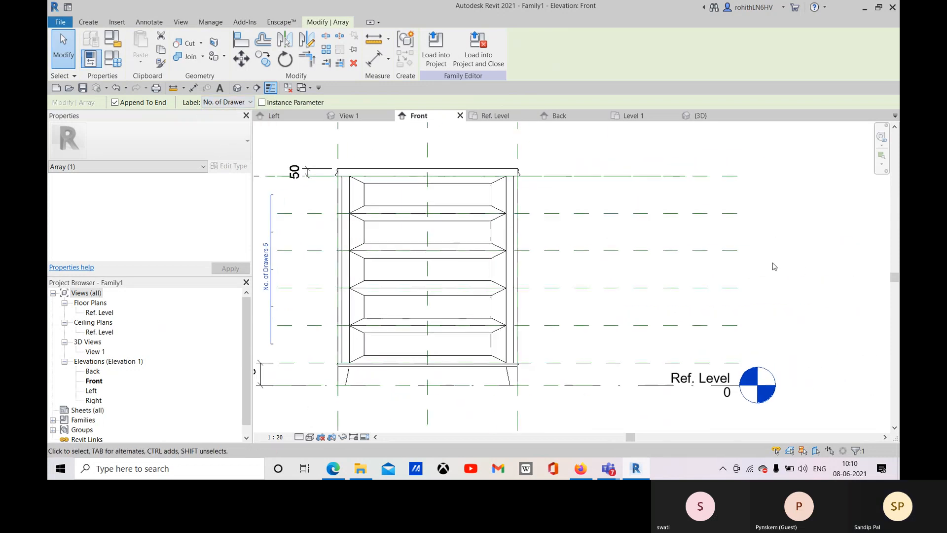
pyautogui.click(773, 266)
pyautogui.click(376, 60)
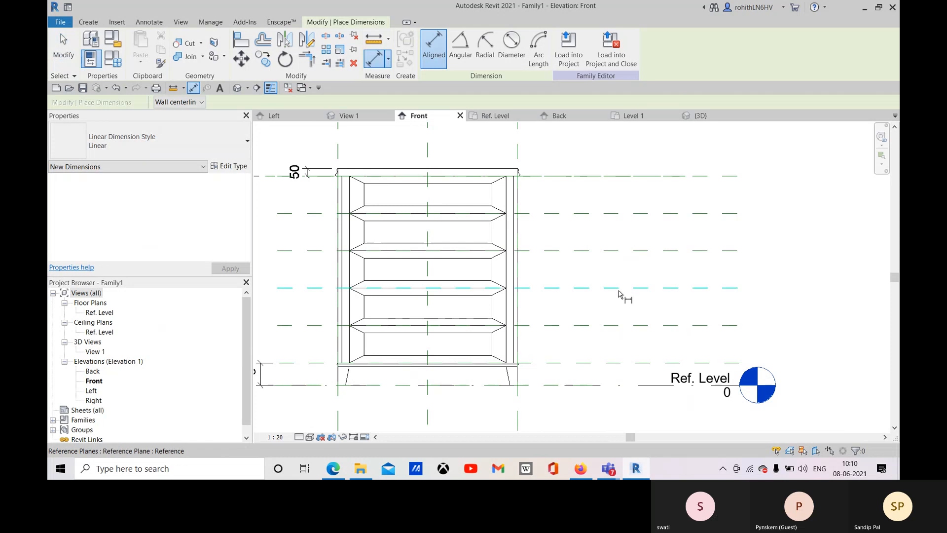
pyautogui.click(618, 288)
pyautogui.click(623, 251)
pyautogui.click(629, 231)
pyautogui.rightClick(777, 226)
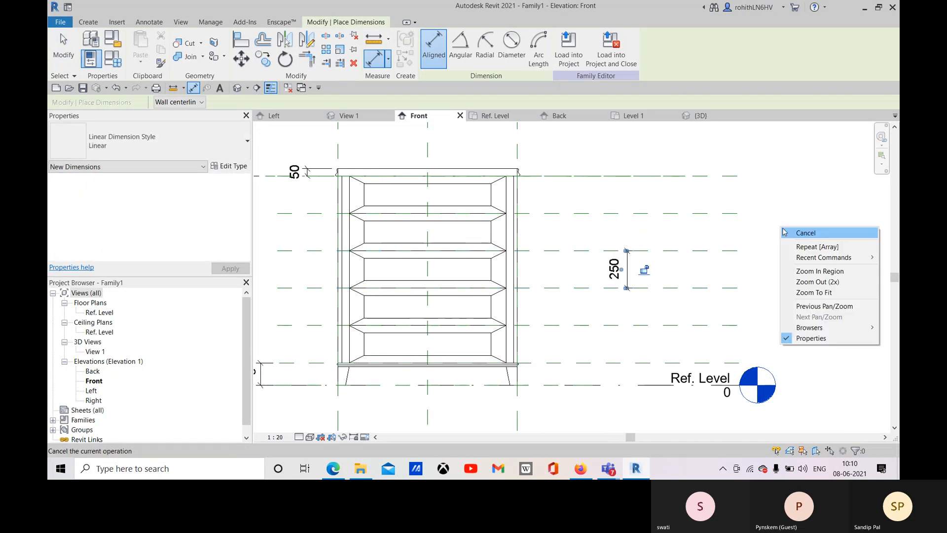
pyautogui.click(788, 231)
pyautogui.rightClick(768, 236)
pyautogui.click(790, 243)
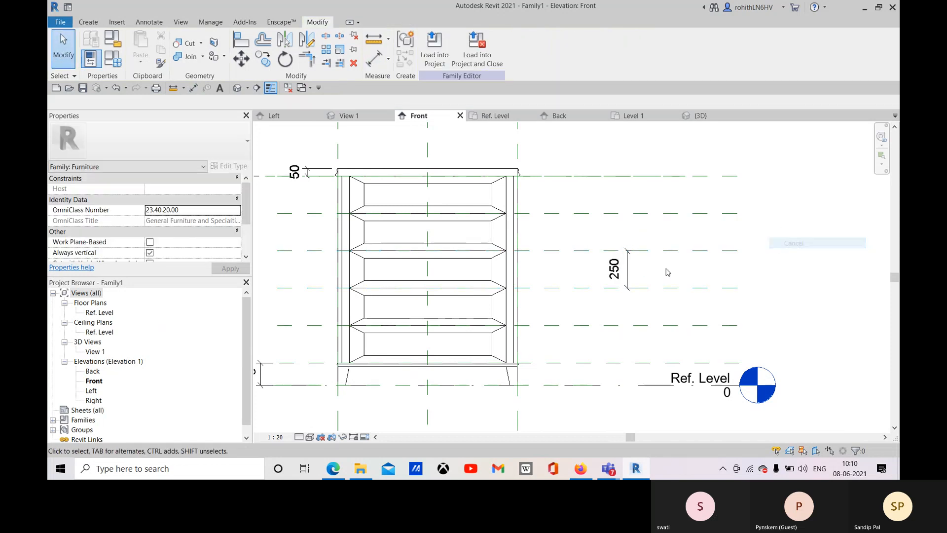
# Label the dimension between the two adjacent reference planes with the Drawers Height parameter.
pyautogui.click(628, 271)
pyautogui.click(489, 48)
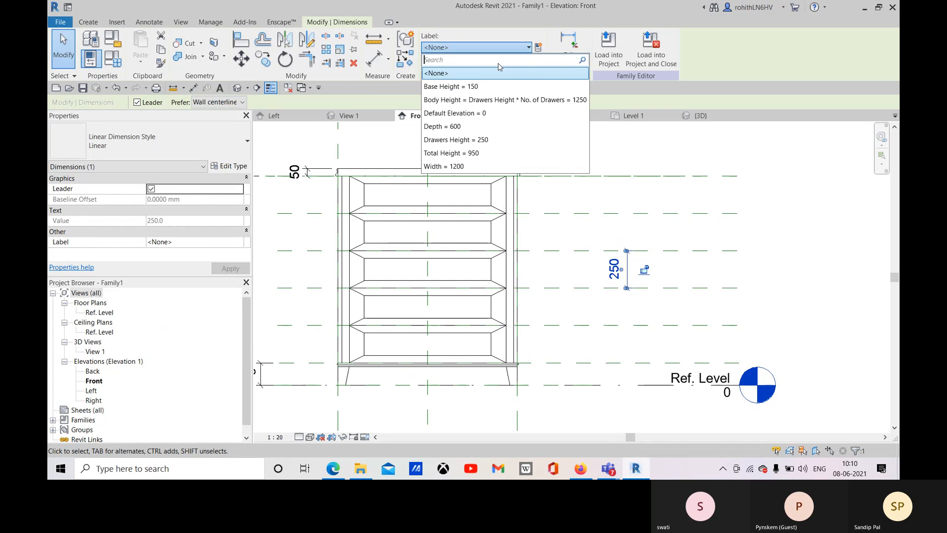
pyautogui.press('Return')
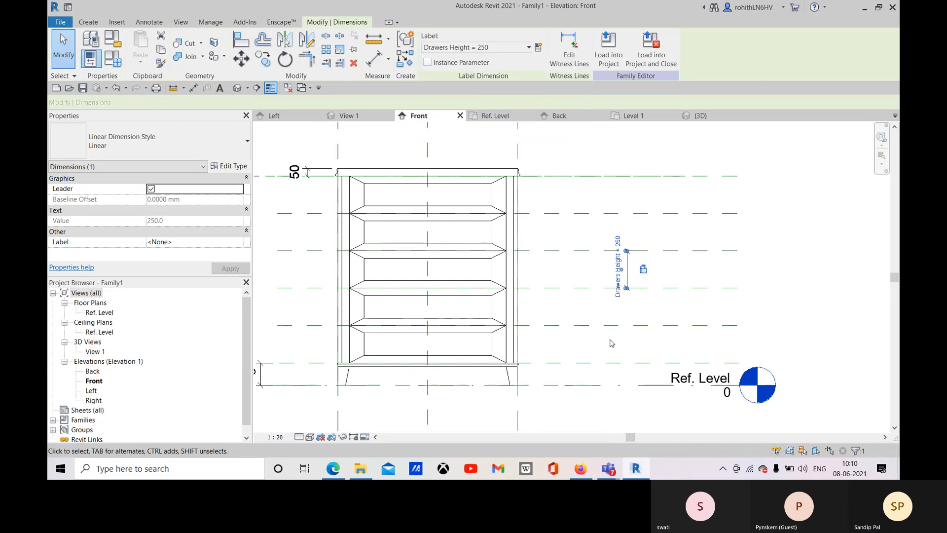
pyautogui.scroll(-3, 611, 341)
pyautogui.click(756, 273)
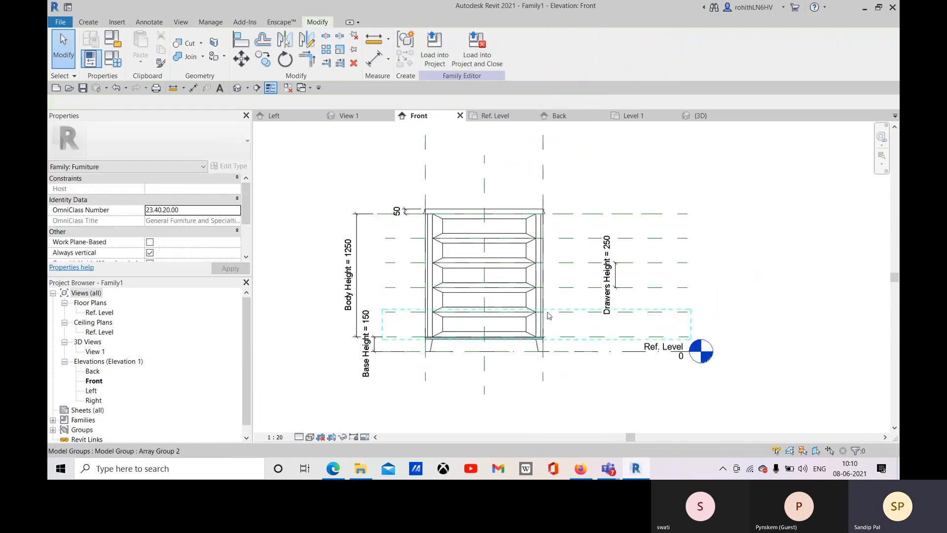
# Place a running aligned dimension from the cabinet body's upper reference plane down through the arrayed planes to the lowest drawer's upper plane.
pyautogui.scroll(3, 591, 316)
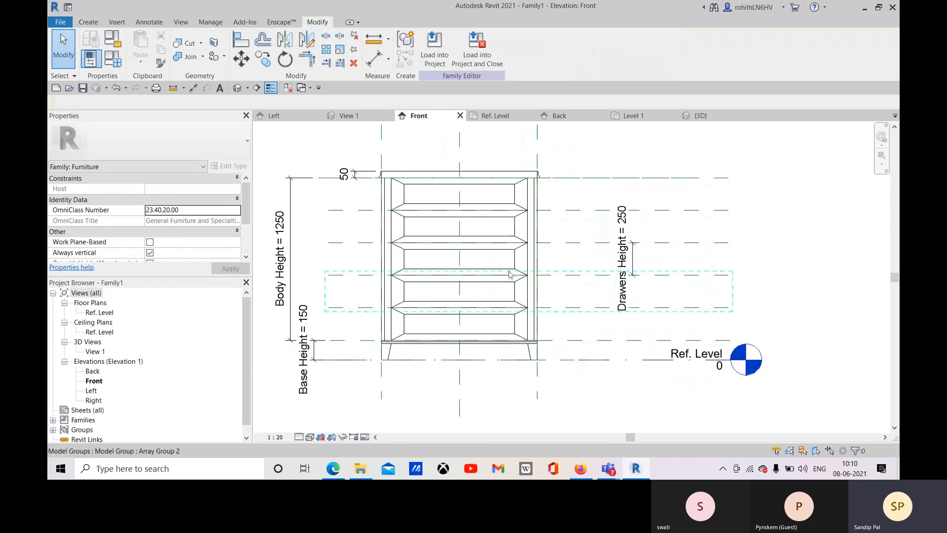
pyautogui.moveTo(452, 298); pyautogui.dragTo(527, 305, button='middle')
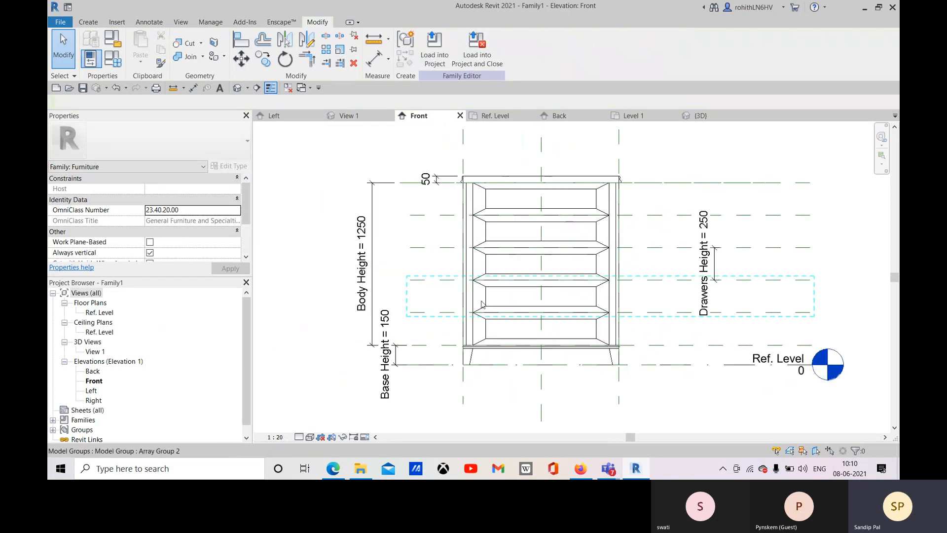
pyautogui.moveTo(650, 249); pyautogui.dragTo(634, 251, button='middle')
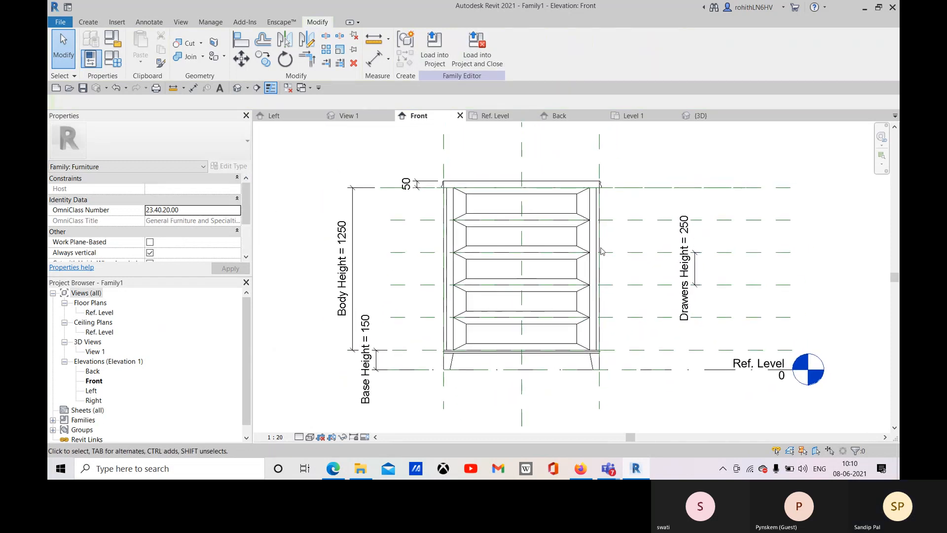
pyautogui.click(374, 58)
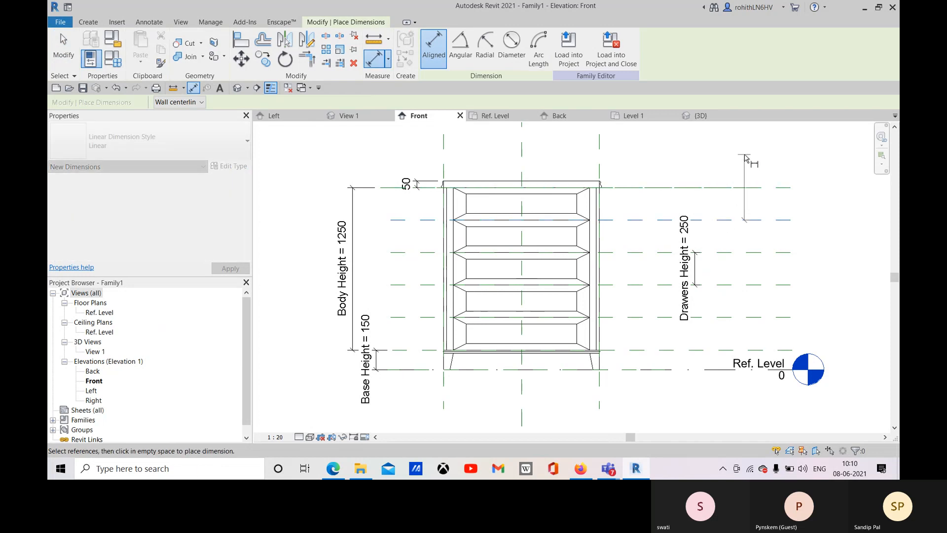
pyautogui.rightClick(744, 162)
pyautogui.click(770, 161)
pyautogui.click(704, 189)
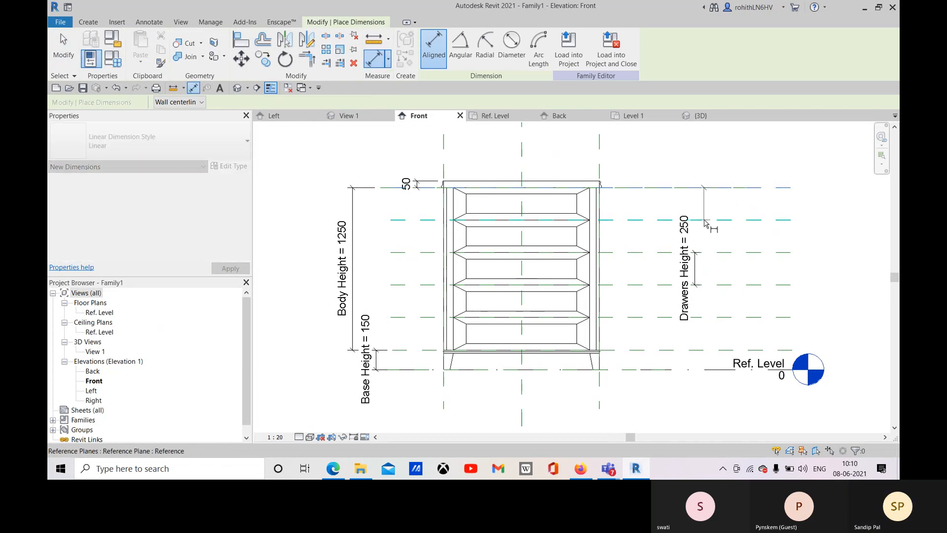
pyautogui.click(707, 220)
pyautogui.click(712, 253)
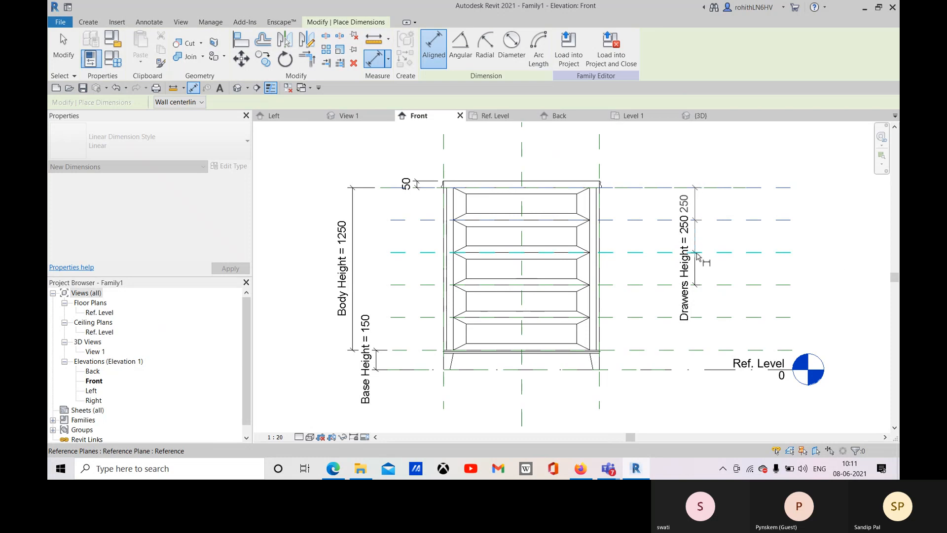
pyautogui.click(707, 285)
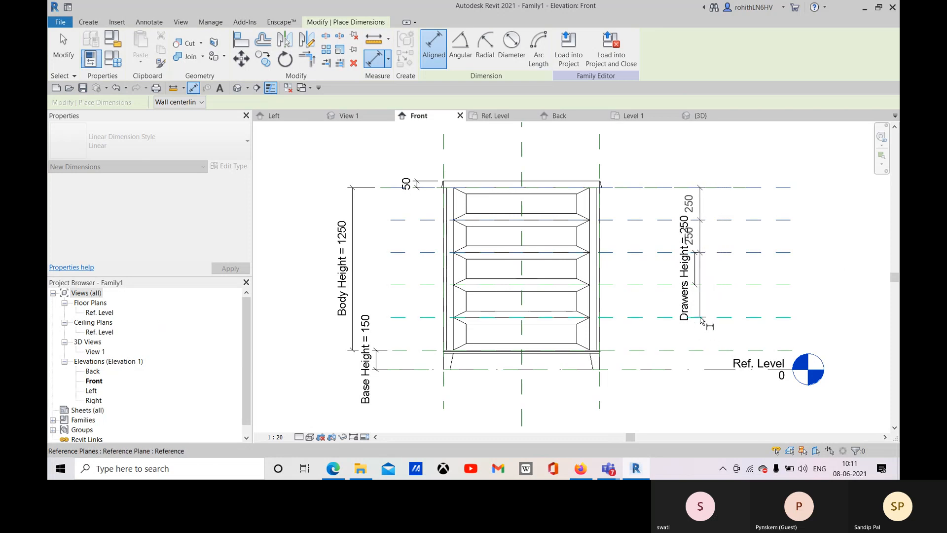
pyautogui.click(699, 318)
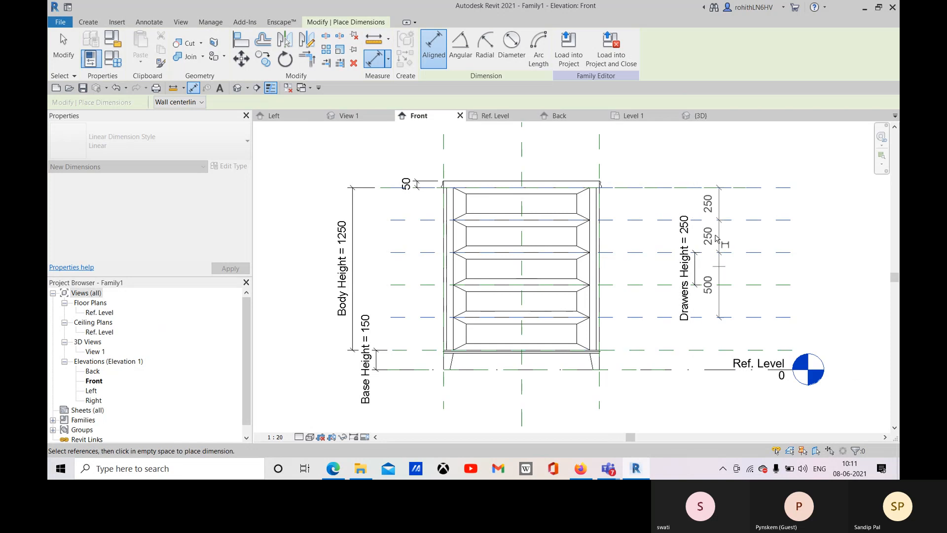
pyautogui.click(701, 154)
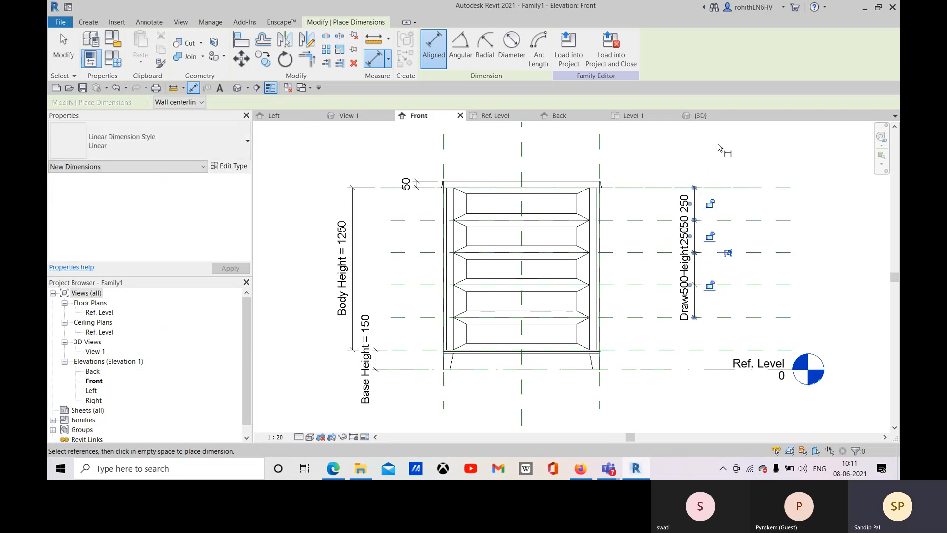
pyautogui.rightClick(718, 148)
pyautogui.click(742, 153)
pyautogui.rightClick(720, 149)
pyautogui.click(745, 154)
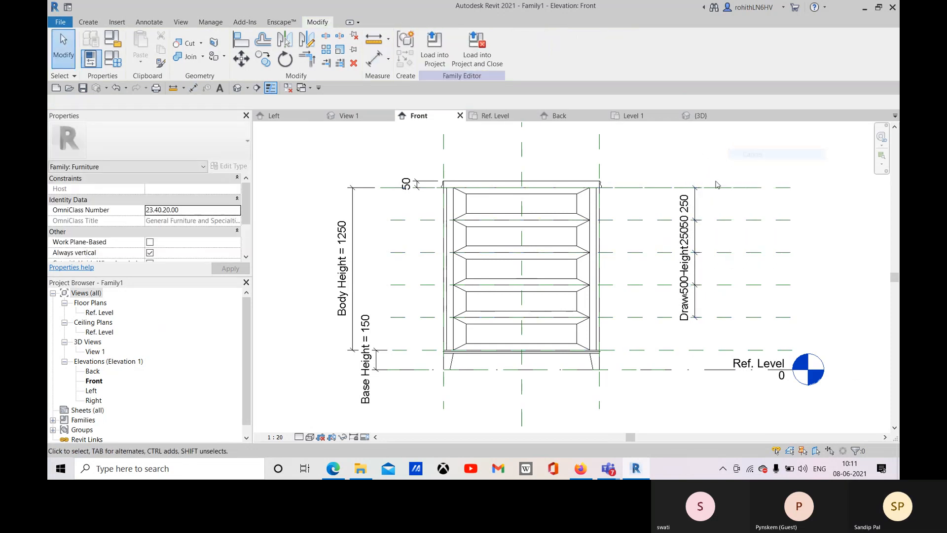
# Try to label the running dimension string with Drawers Height, then delete the string.
pyautogui.click(699, 204)
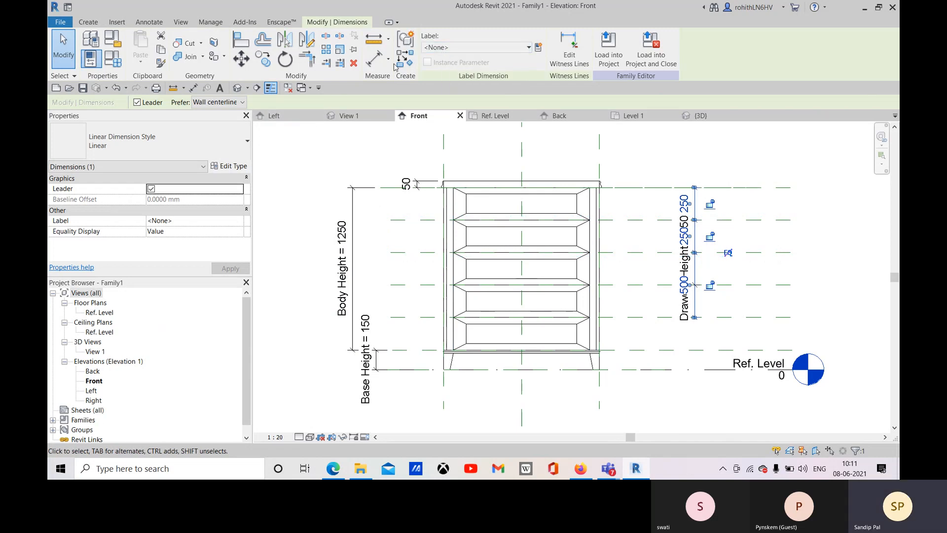
pyautogui.click(461, 47)
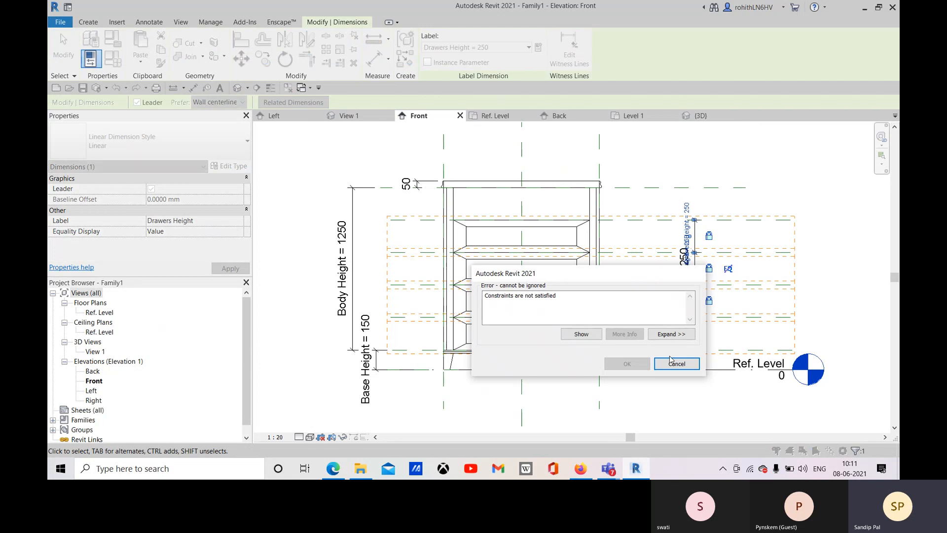
pyautogui.click(675, 364)
pyautogui.click(697, 201)
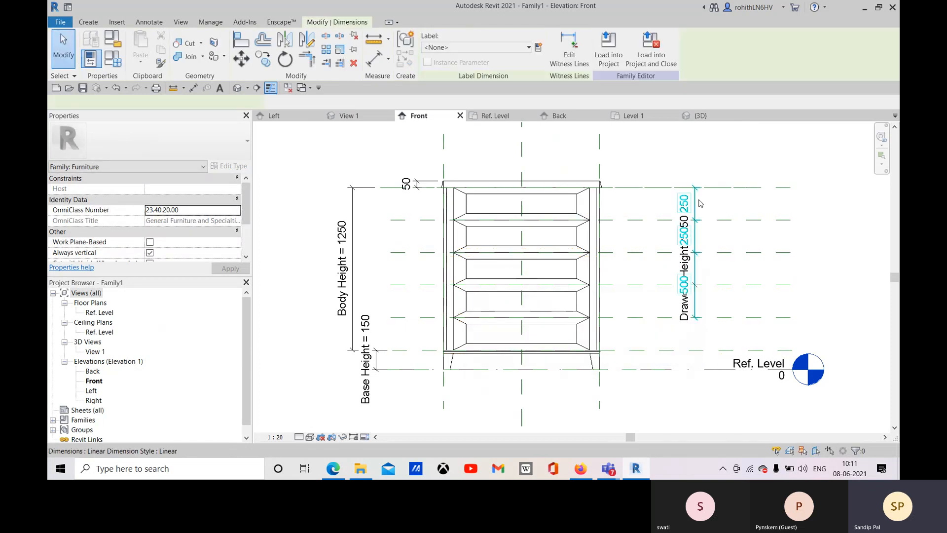
pyautogui.press('Delete')
pyautogui.moveTo(723, 303); pyautogui.dragTo(724, 298, button='middle')
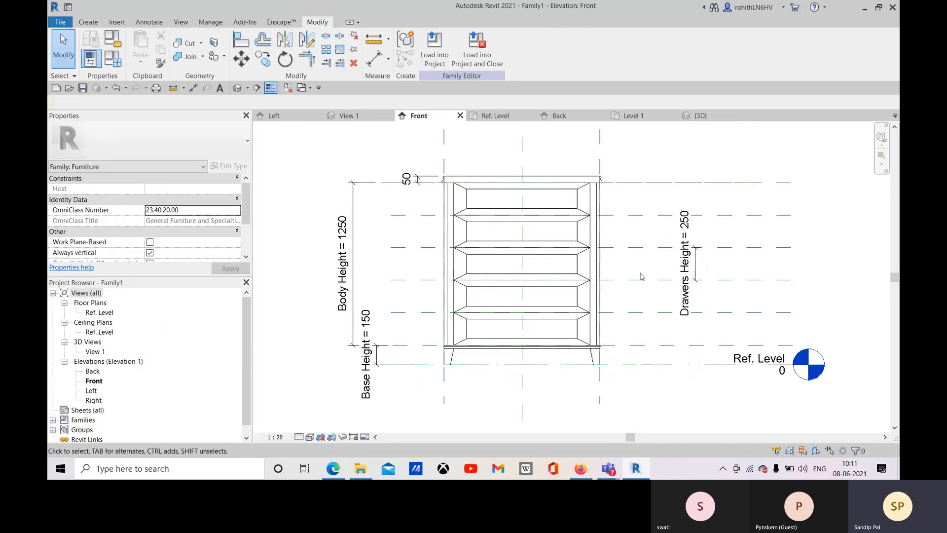
# Dimension all six horizontal reference planes from the base to the body's upper edge in one string and constrain its segments equal.
pyautogui.click(367, 64)
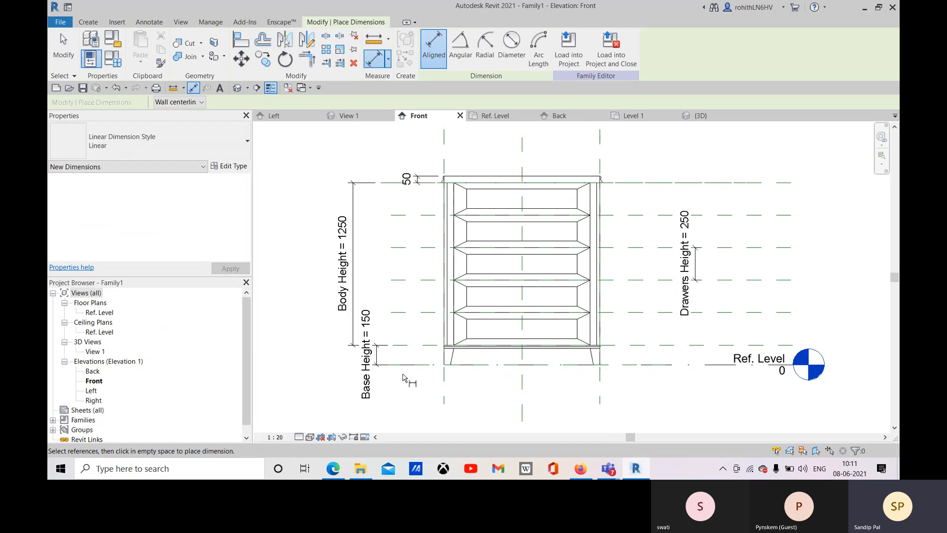
pyautogui.click(407, 345)
pyautogui.click(409, 313)
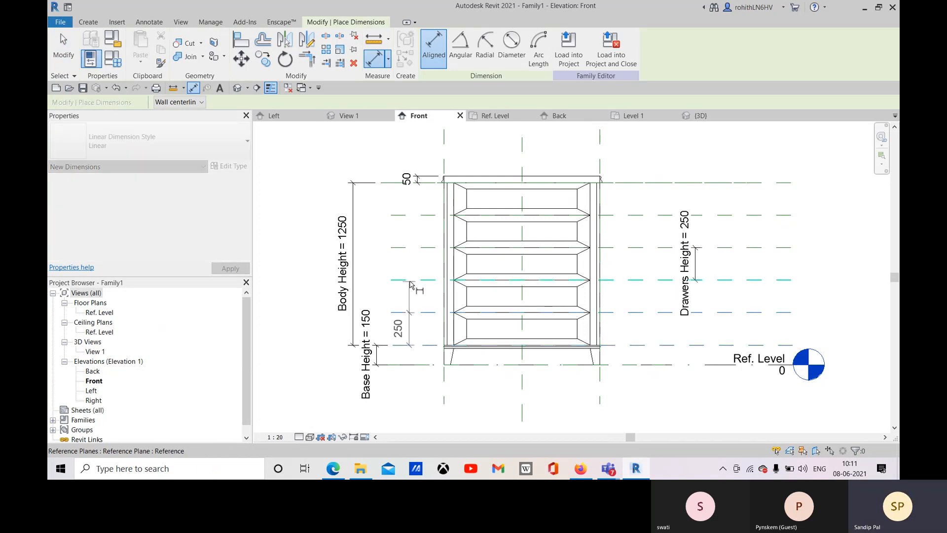
pyautogui.click(415, 279)
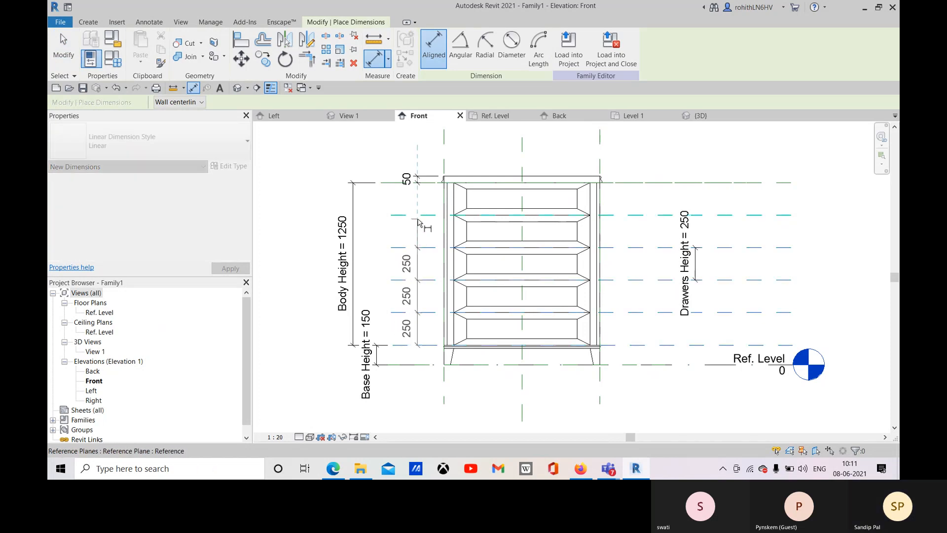
pyautogui.click(416, 248)
pyautogui.click(408, 215)
pyautogui.click(393, 182)
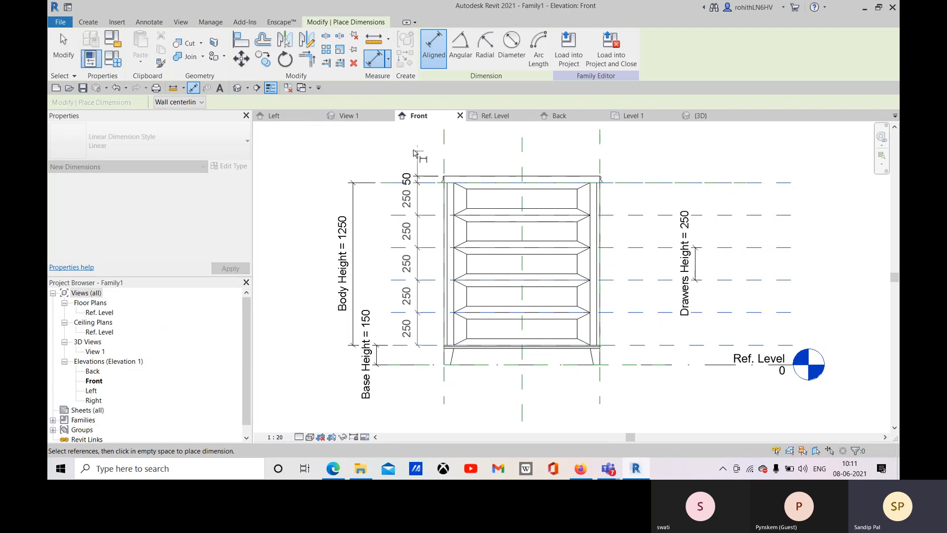
pyautogui.click(418, 138)
pyautogui.click(451, 263)
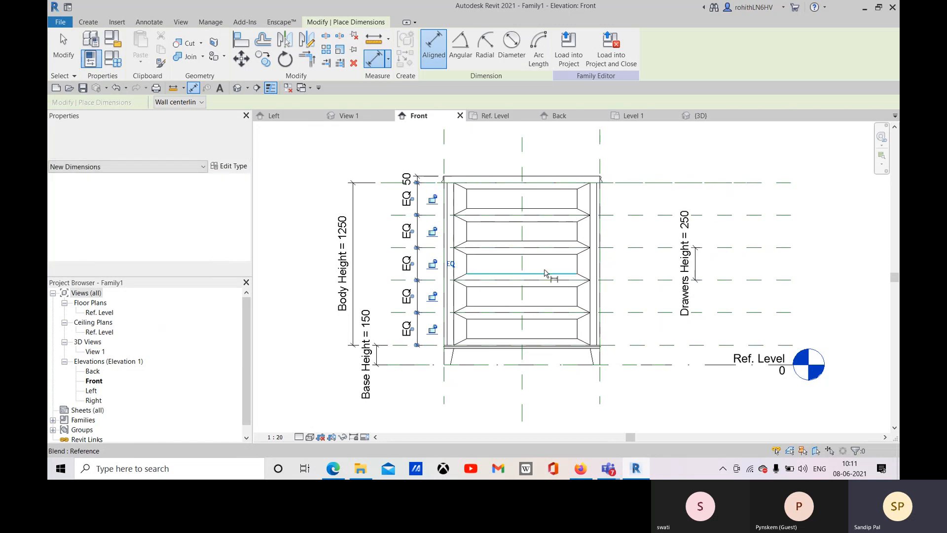
pyautogui.rightClick(661, 128)
pyautogui.rightClick(637, 164)
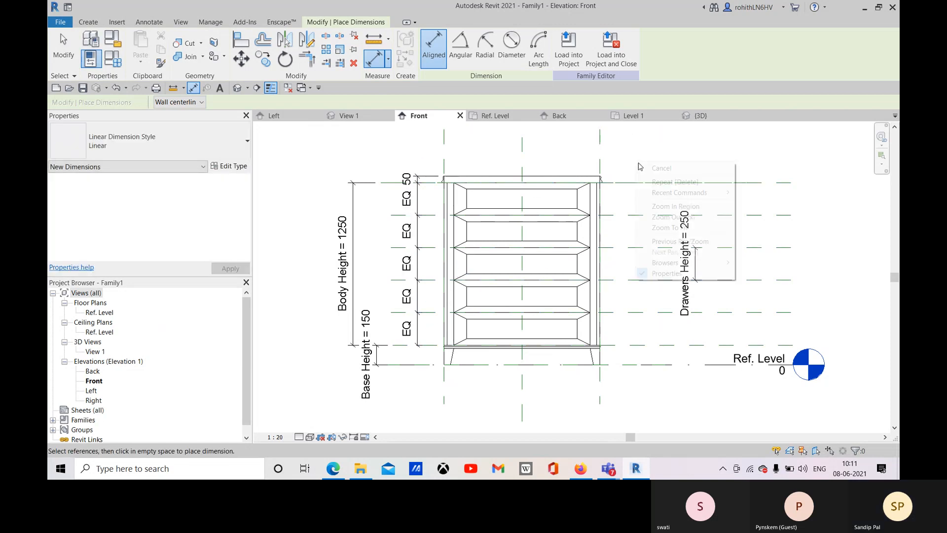
pyautogui.click(654, 168)
# Set the No. of Drawers parameter to 7 in the family types and apply it.
pyautogui.moveTo(483, 319); pyautogui.dragTo(493, 296, button='middle')
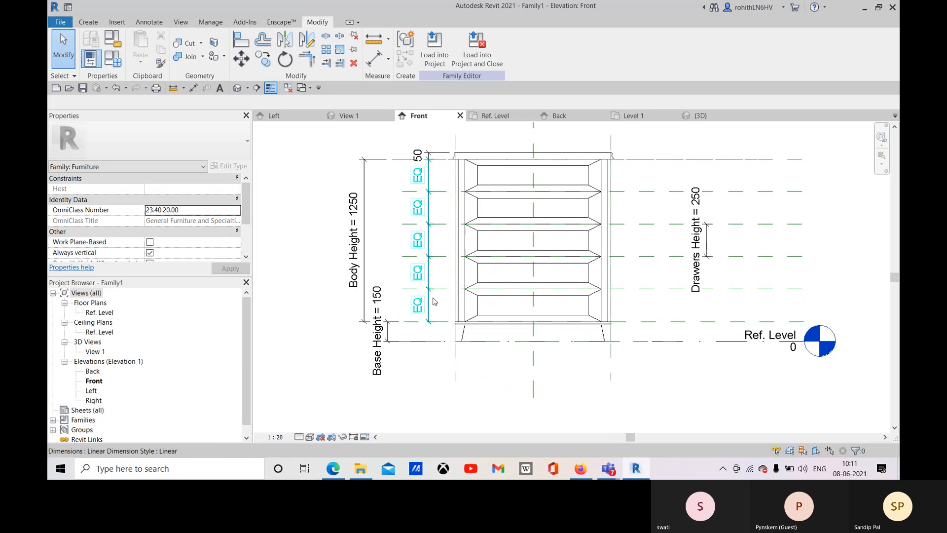
pyautogui.click(112, 59)
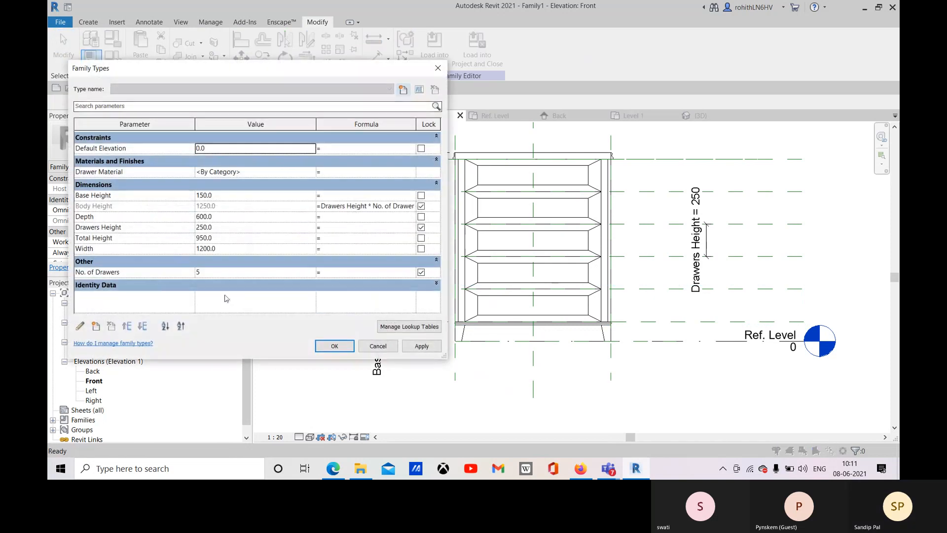
pyautogui.click(210, 273)
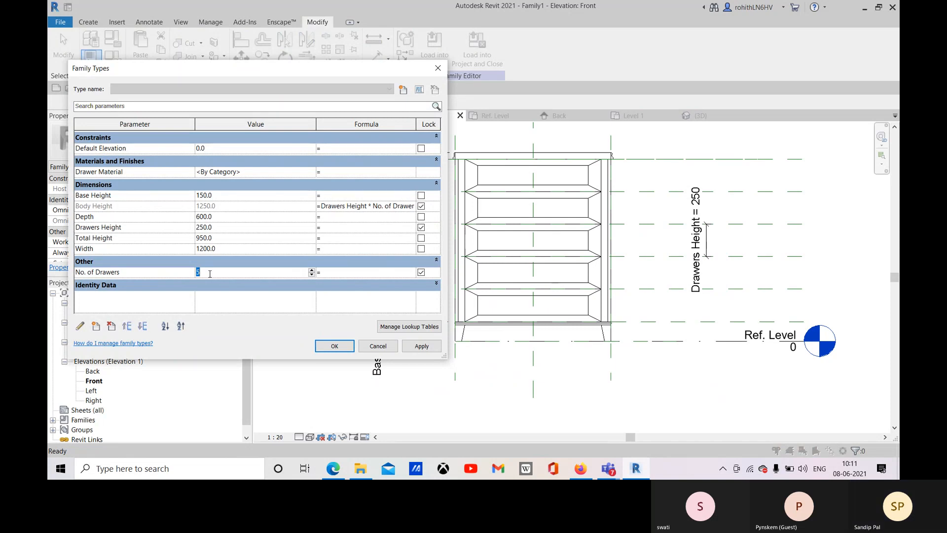
pyautogui.click(421, 348)
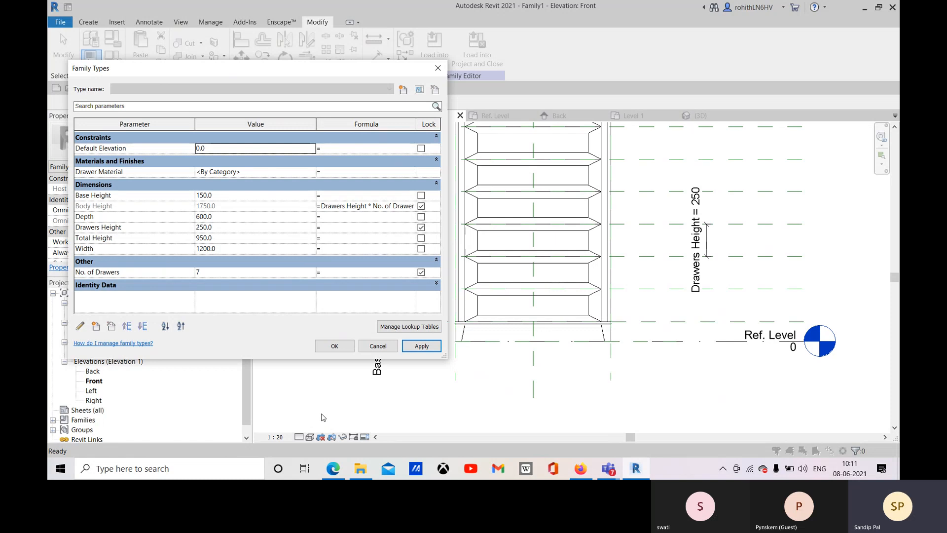
# Close the family types and delete the equality-constrained dimension string beside the cabinet in the front elevation.
pyautogui.click(342, 350)
pyautogui.scroll(-2, 635, 285)
pyautogui.moveTo(637, 296); pyautogui.dragTo(611, 322, button='middle')
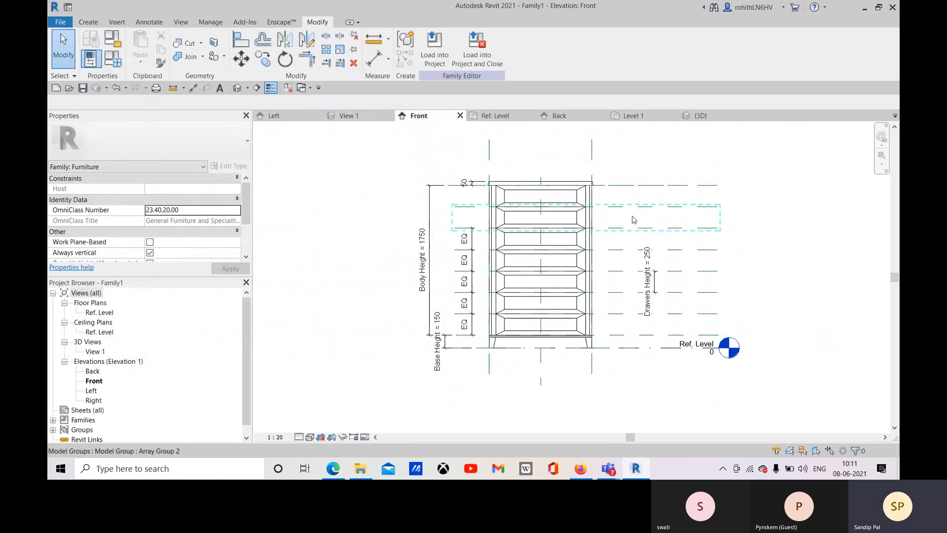
pyautogui.moveTo(471, 264); pyautogui.dragTo(468, 270, button='middle')
pyautogui.click(464, 310)
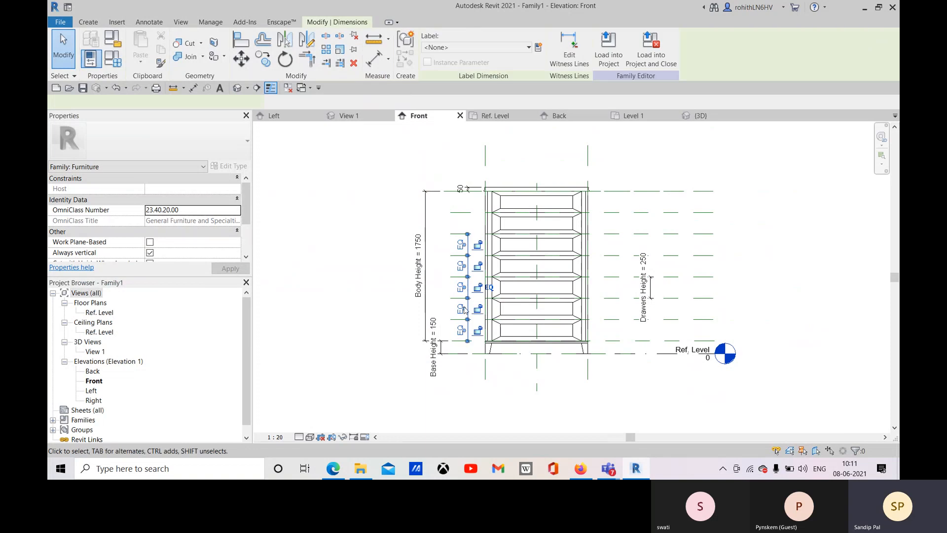
pyautogui.press('Delete')
pyautogui.moveTo(601, 289); pyautogui.dragTo(594, 290, button='middle')
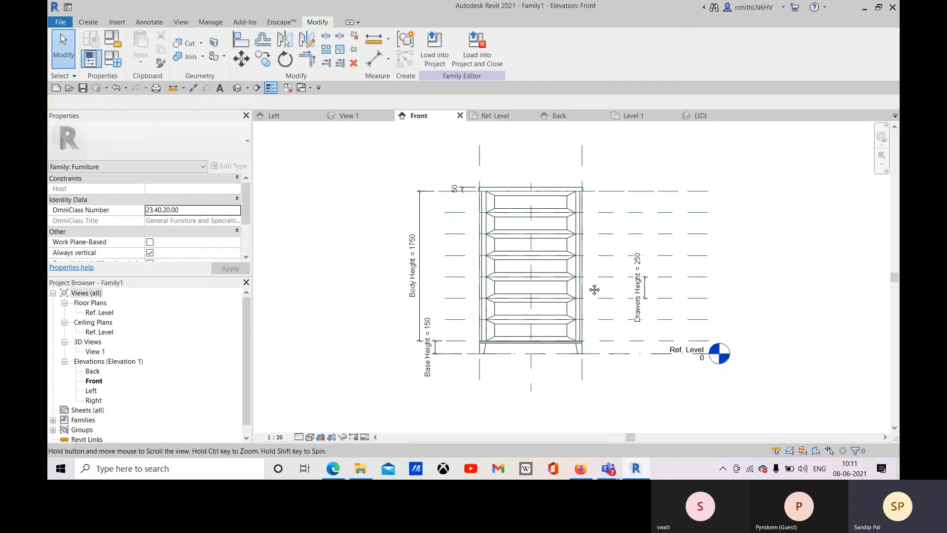
pyautogui.scroll(2, 618, 306)
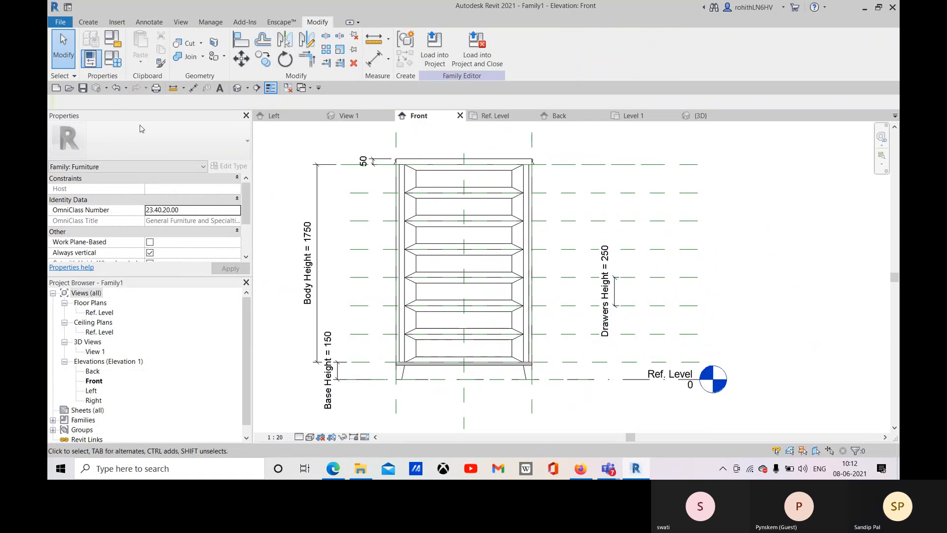
pyautogui.click(113, 58)
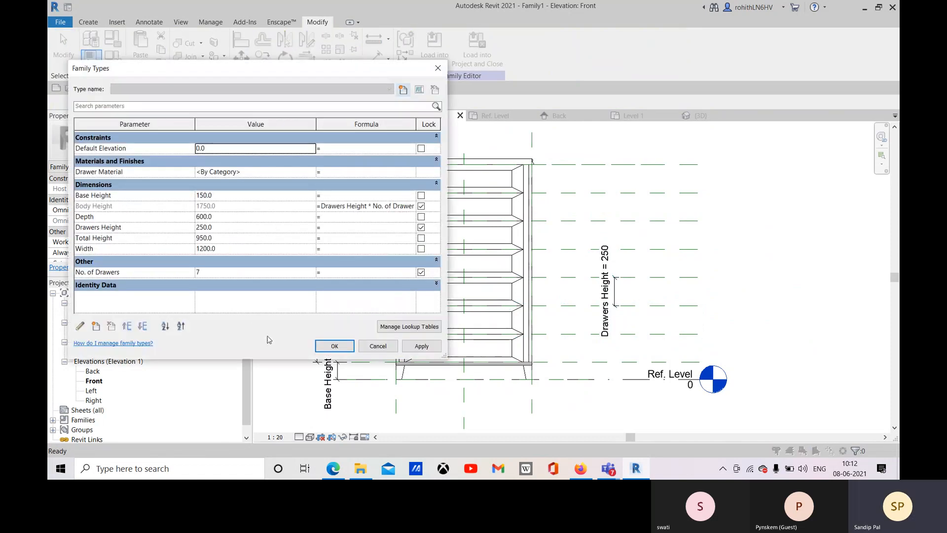
pyautogui.click(328, 235)
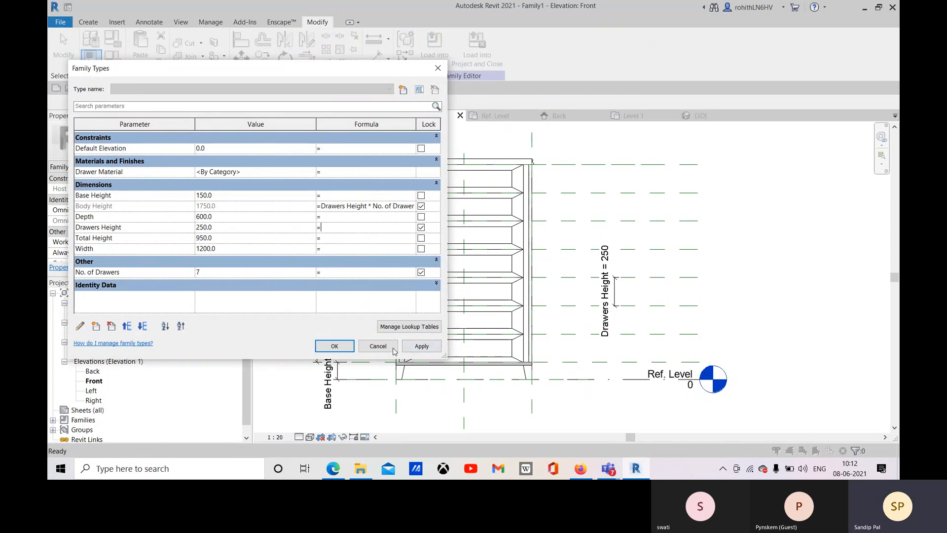
pyautogui.click(335, 346)
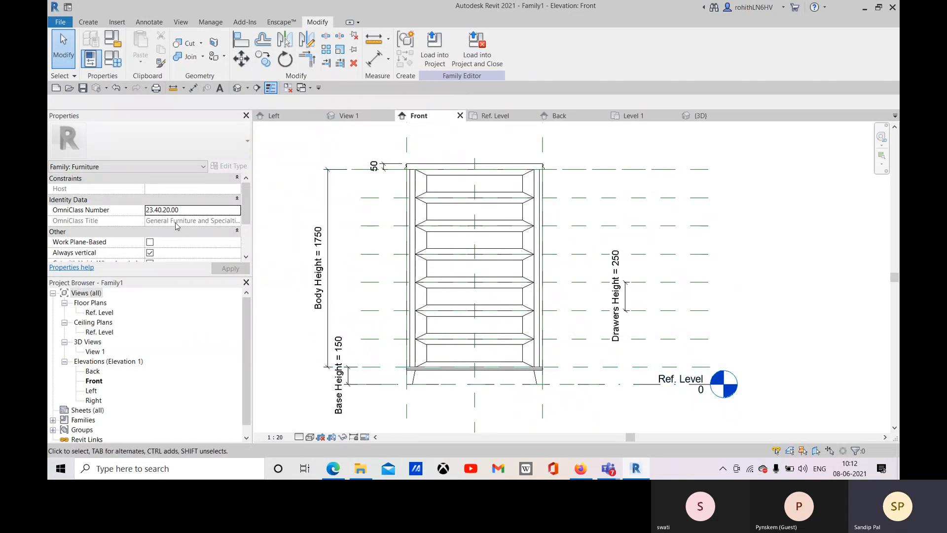
# Copy the Body Height formula Drawers Height * No. of Drawers in the family types, then clear it from that parameter.
pyautogui.click(155, 88)
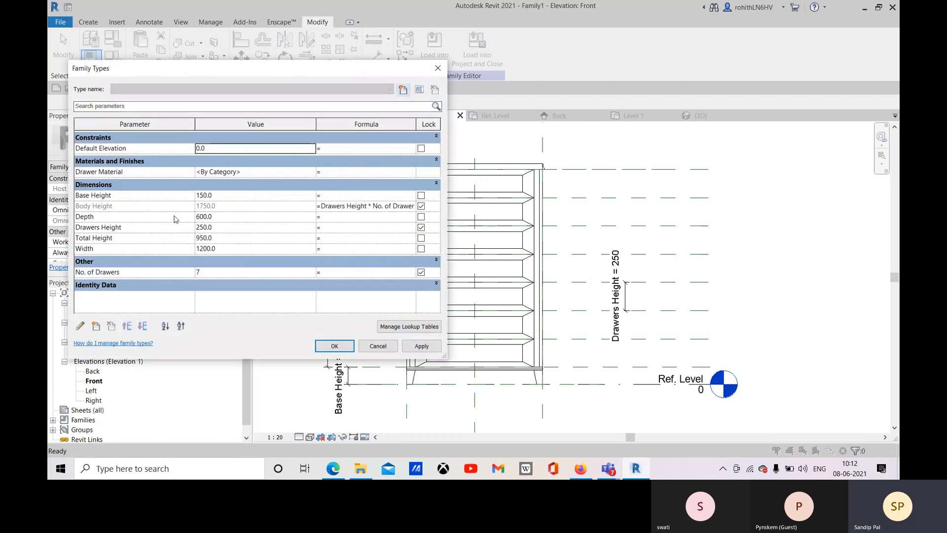
pyautogui.click(322, 206)
pyautogui.moveTo(322, 207); pyautogui.dragTo(422, 210)
pyautogui.hotkey('ctrl', 'c')
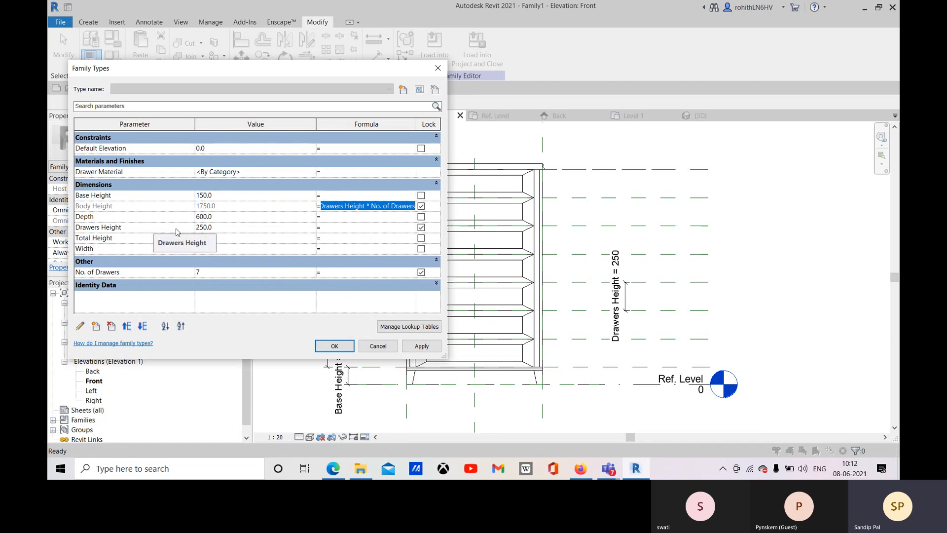
pyautogui.press('Delete')
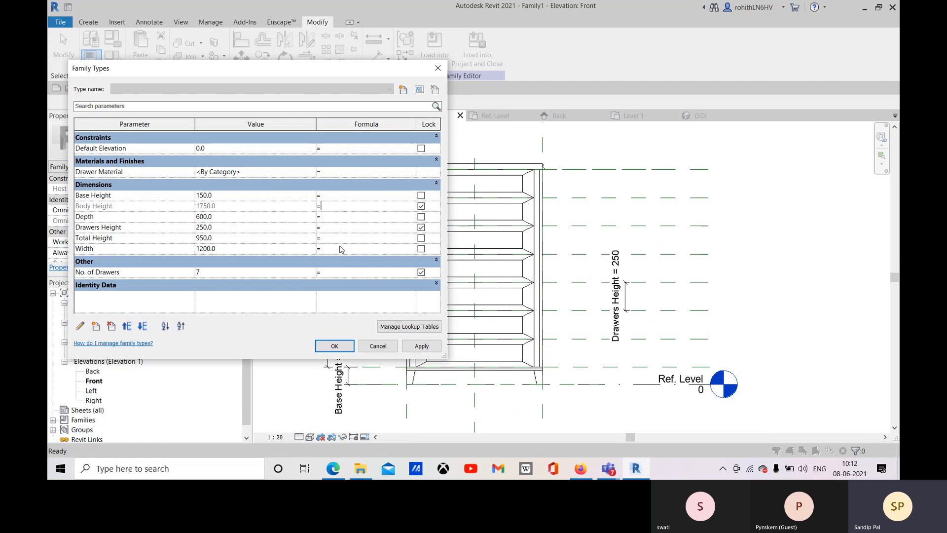
# Set the Drawers Height formula to Body Height / No. of Drawers and apply it.
pyautogui.click(340, 226)
pyautogui.hotkey('ctrl', 'v')
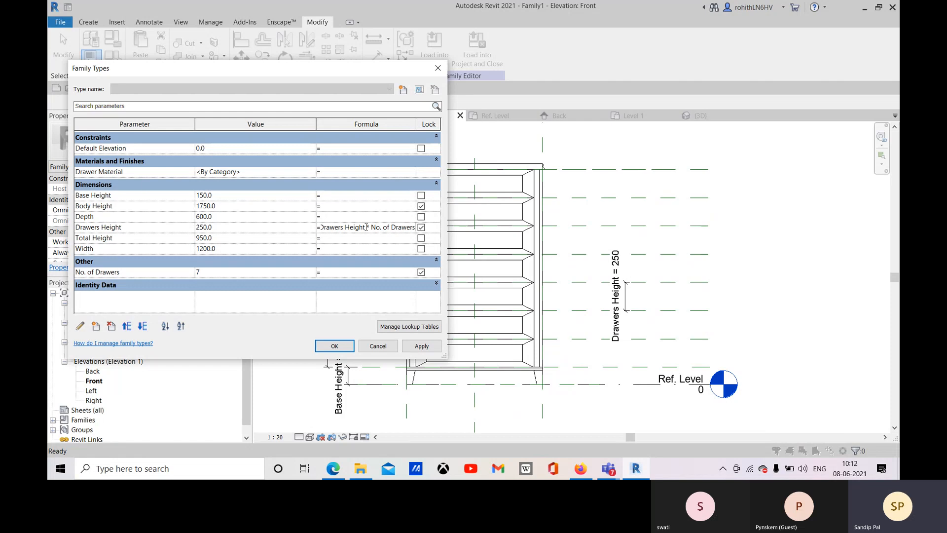
pyautogui.doubleClick(344, 227)
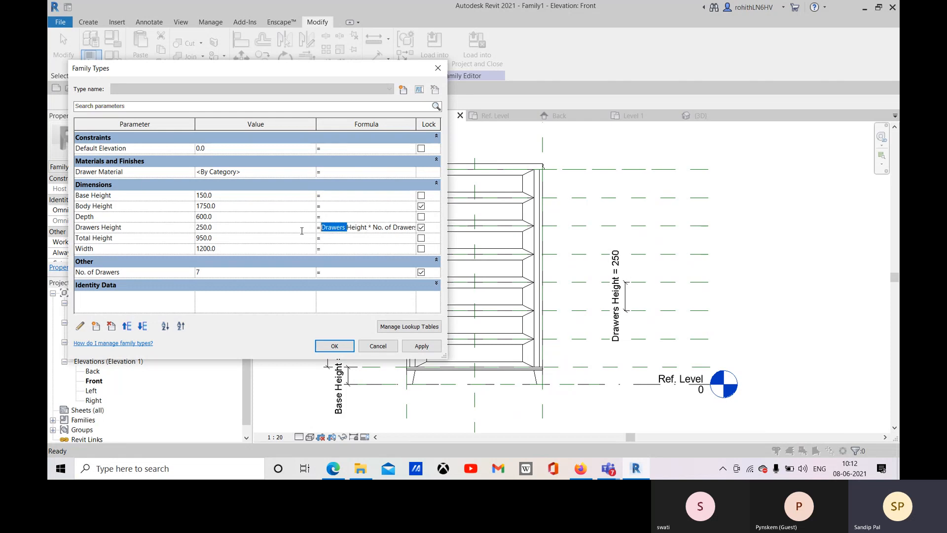
pyautogui.write('Body')
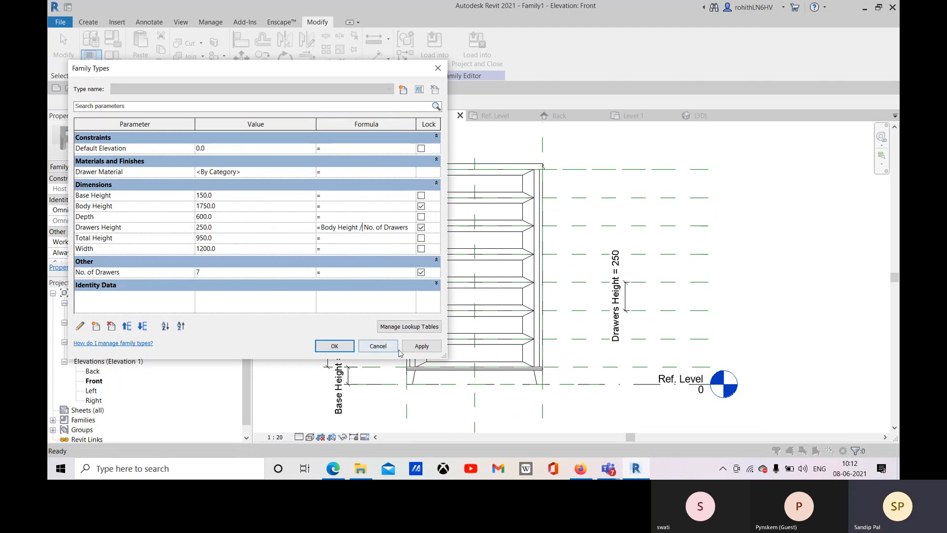
pyautogui.click(415, 347)
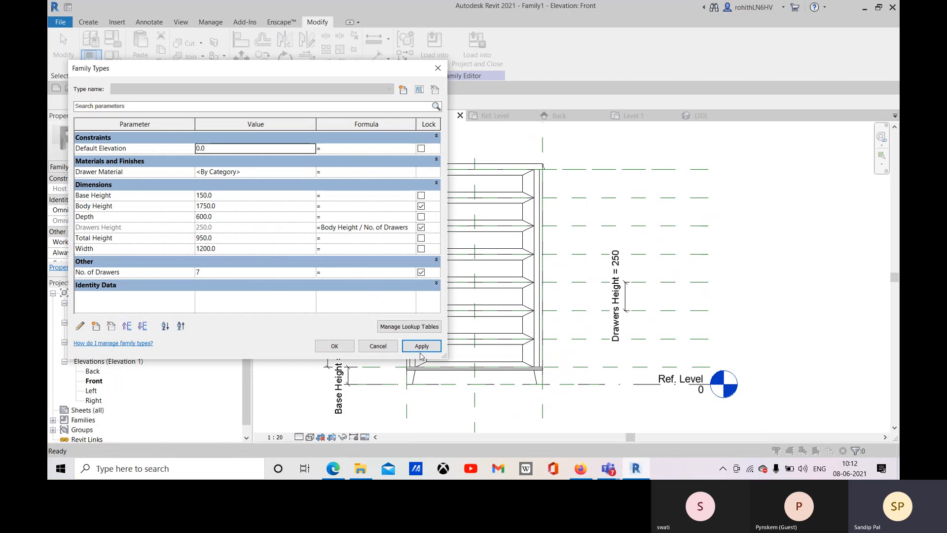
pyautogui.click(158, 229)
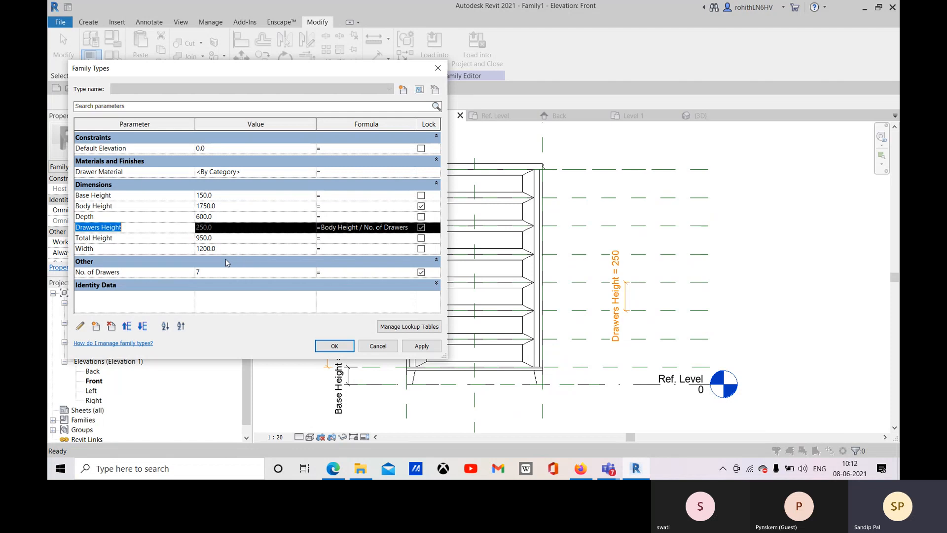
pyautogui.click(167, 246)
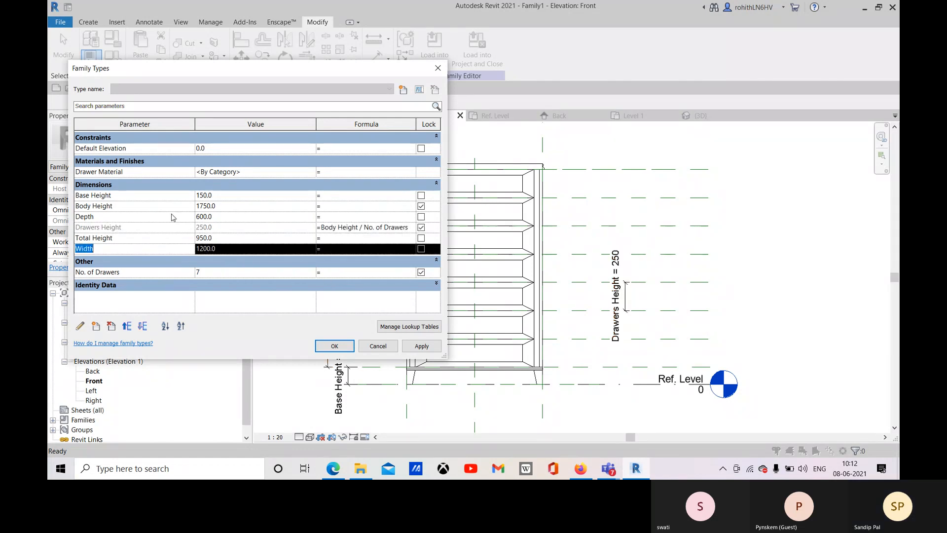
pyautogui.click(222, 208)
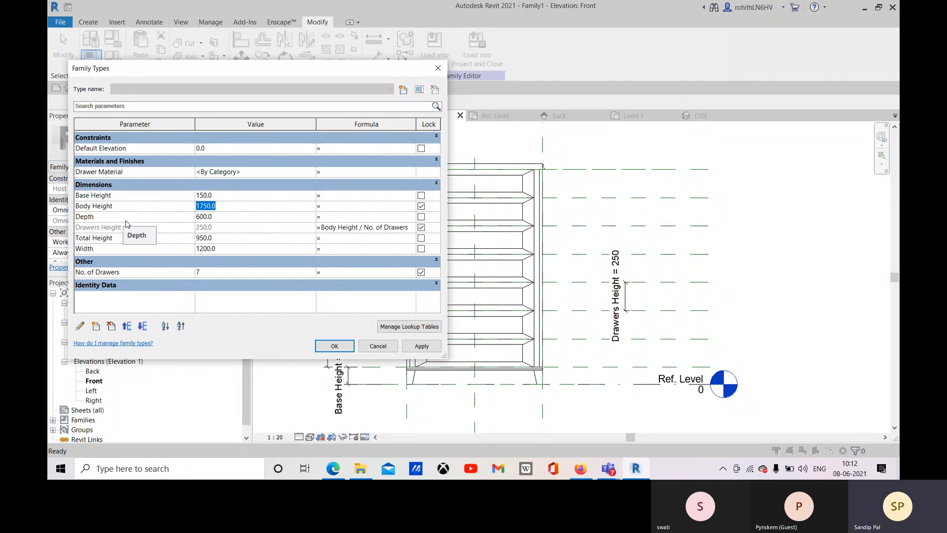
pyautogui.moveTo(282, 75)
pyautogui.mouseDown()
pyautogui.moveTo(234, 73)
pyautogui.moveTo(277, 68)
pyautogui.mouseUp()
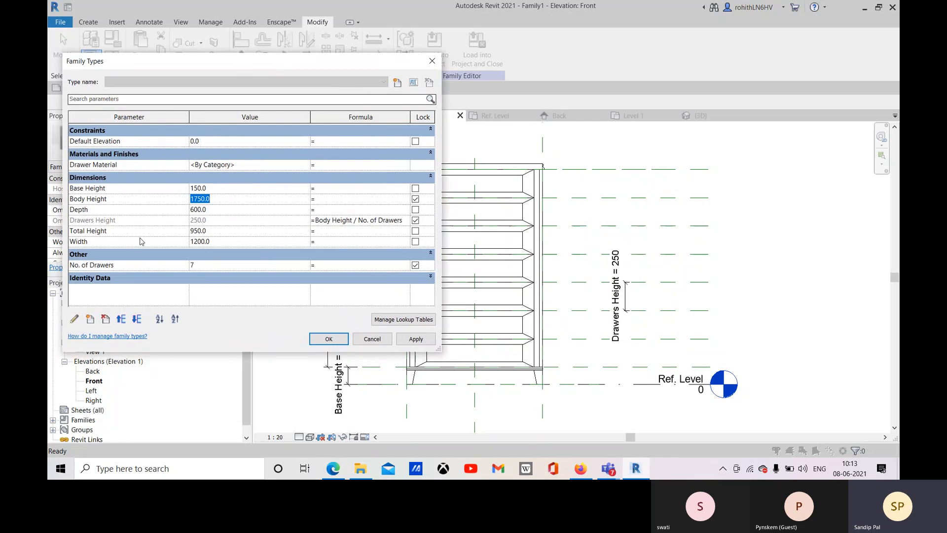
# Try to apply the formula Body Height/Drawers Height to the No. of Drawers parameter.
pyautogui.click(197, 268)
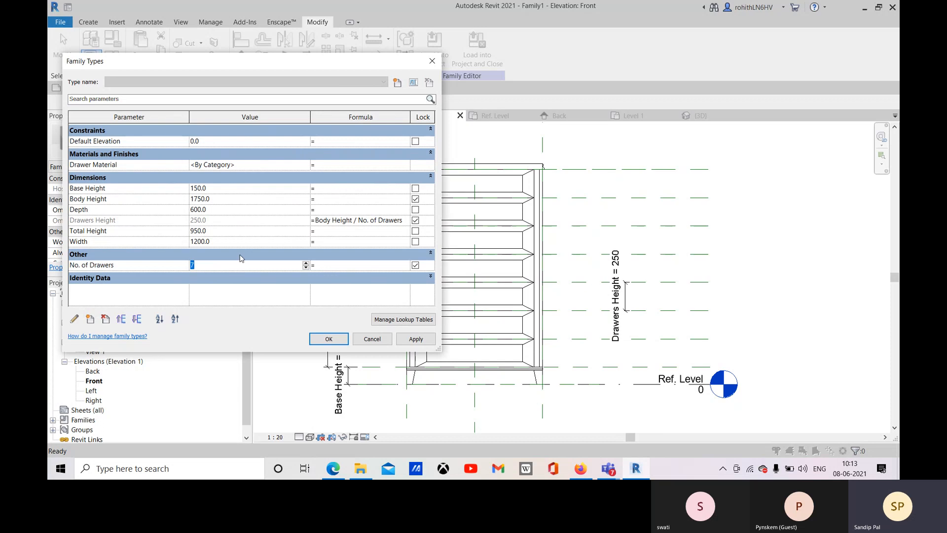
pyautogui.click(328, 269)
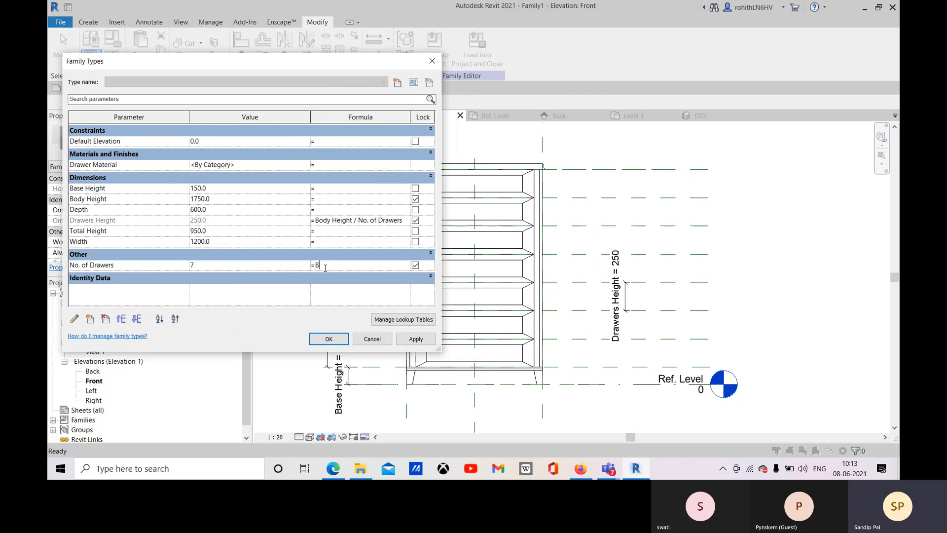
pyautogui.press('BackSpace')
pyautogui.write('od')
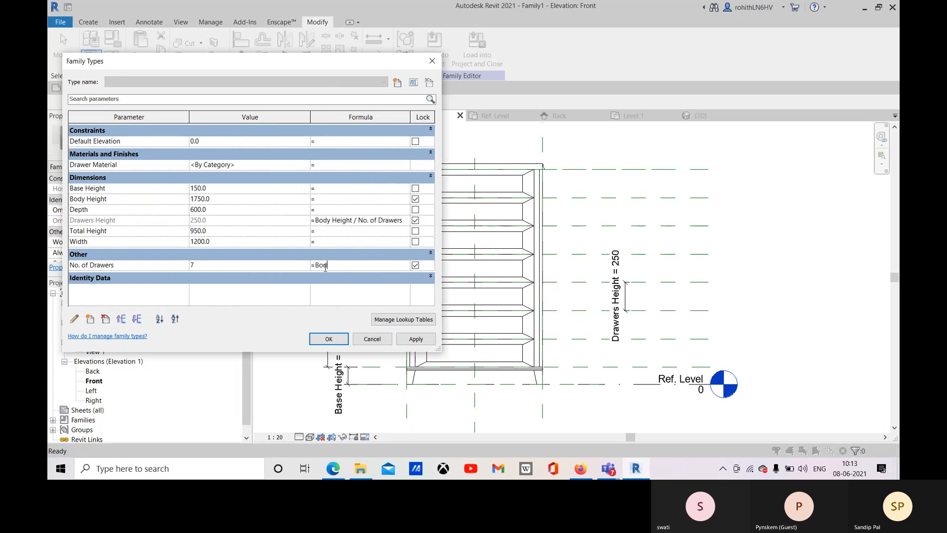
pyautogui.write('y Hei')
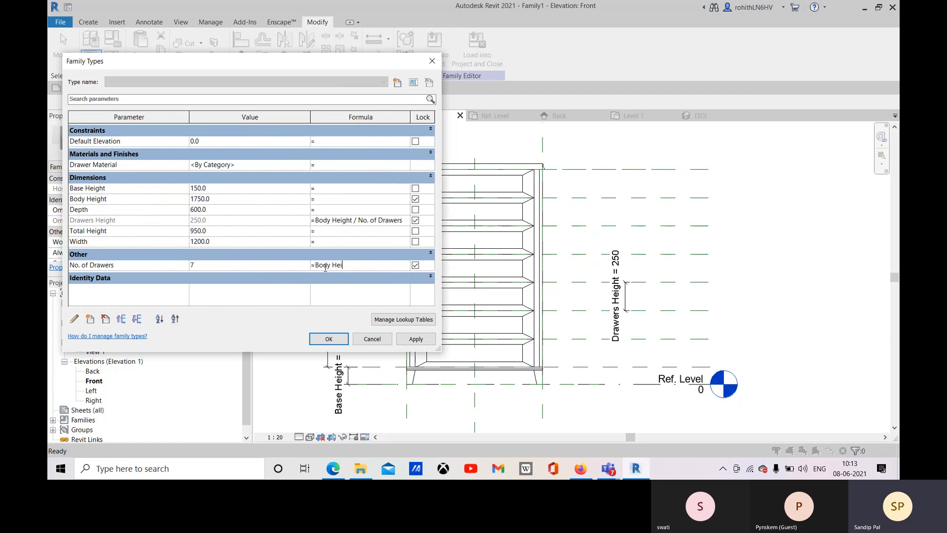
pyautogui.write('ght/Dr')
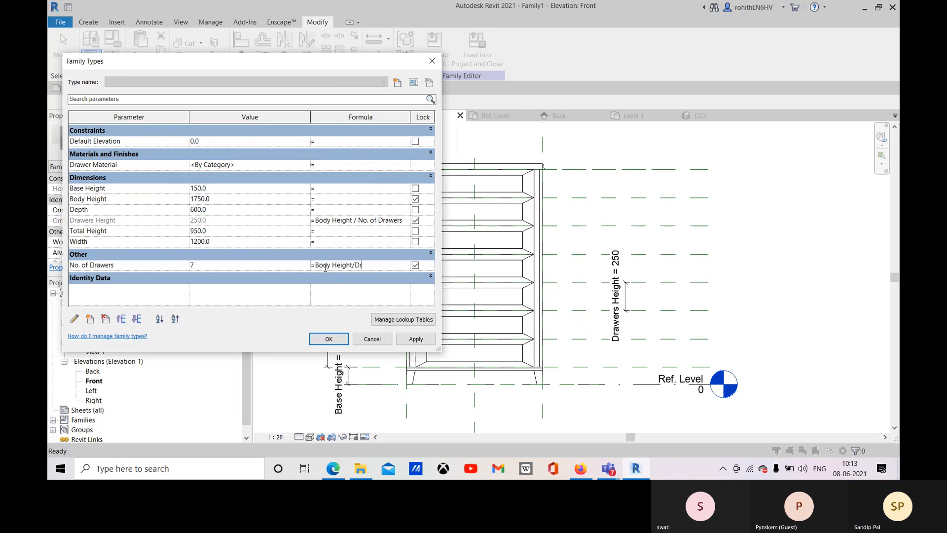
pyautogui.write('awers ')
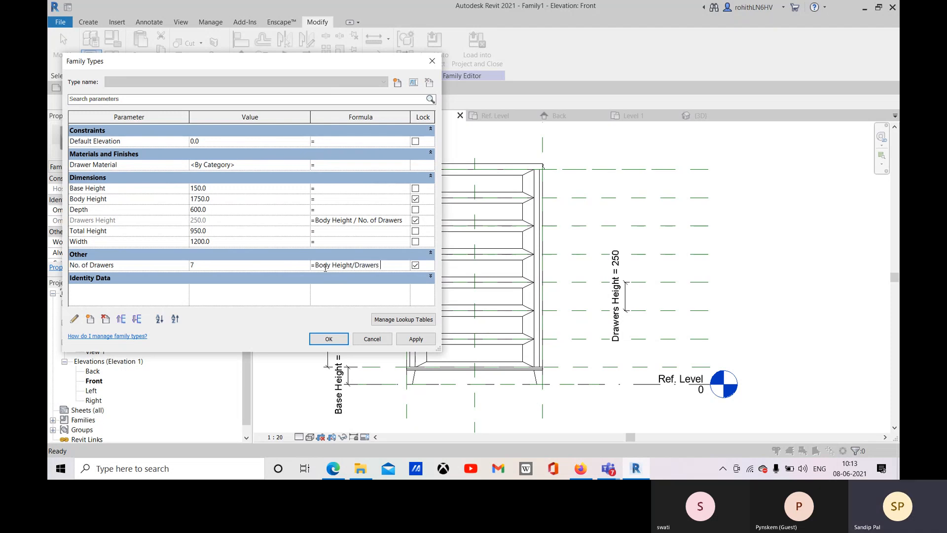
pyautogui.write('Height')
pyautogui.click(414, 341)
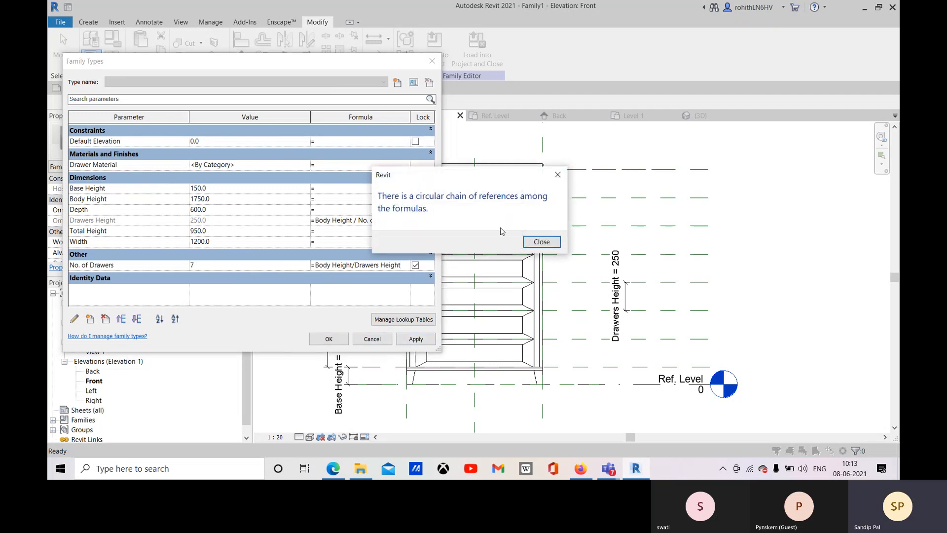
pyautogui.click(542, 242)
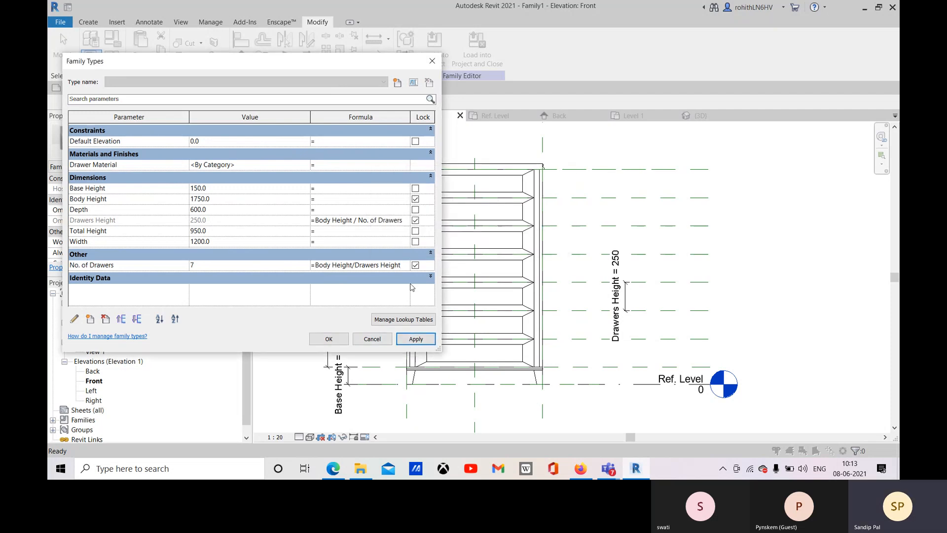
# Clear the formula of the No. of Drawers parameter and apply the change.
pyautogui.moveTo(404, 267); pyautogui.dragTo(315, 266)
pyautogui.press('BackSpace')
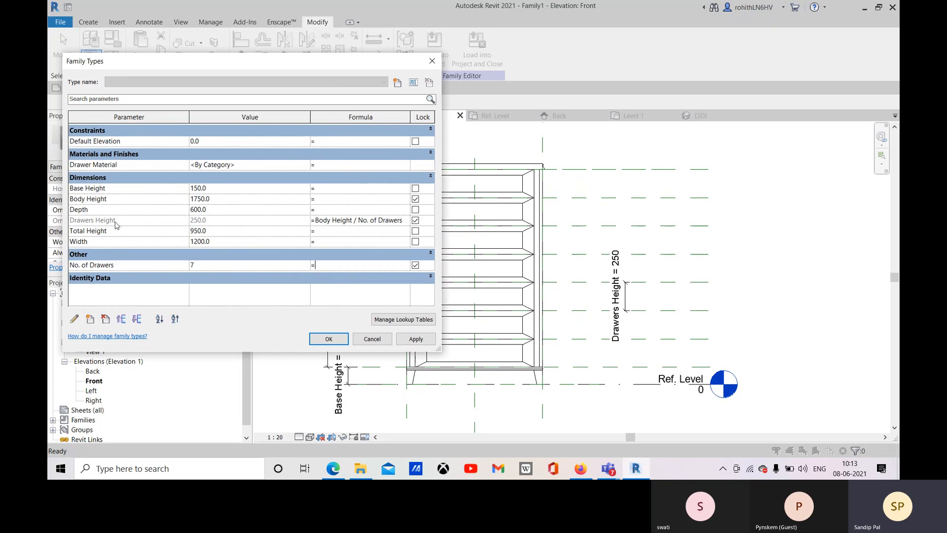
pyautogui.click(405, 337)
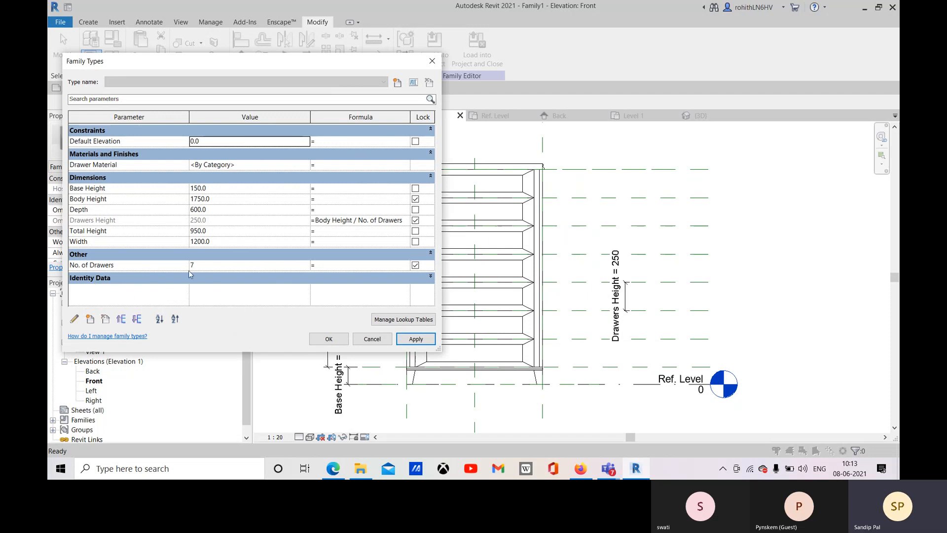
# Move the formula Body Height / No. of Drawers from the Drawers Height parameter to the No. of Drawers parameter.
pyautogui.click(404, 220)
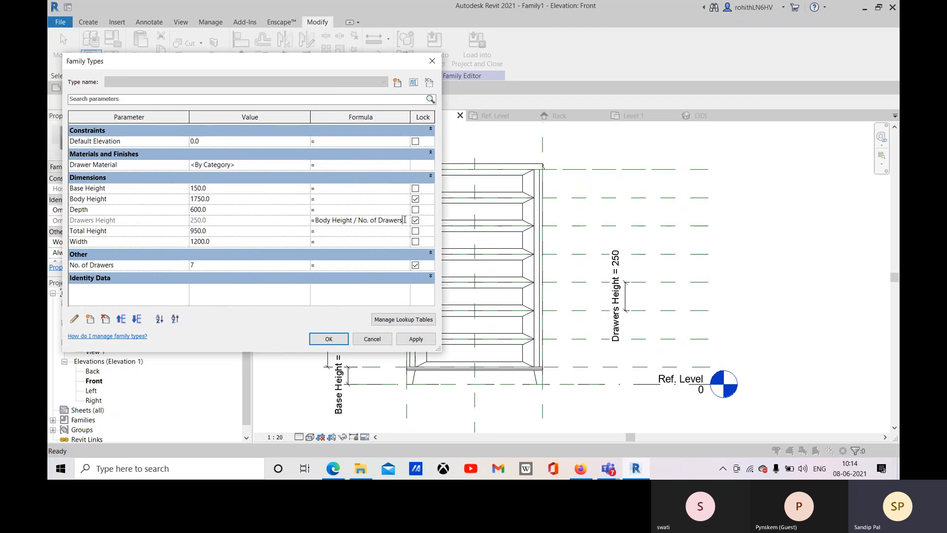
pyautogui.moveTo(405, 220); pyautogui.dragTo(316, 224)
pyautogui.hotkey('ctrl', 'c')
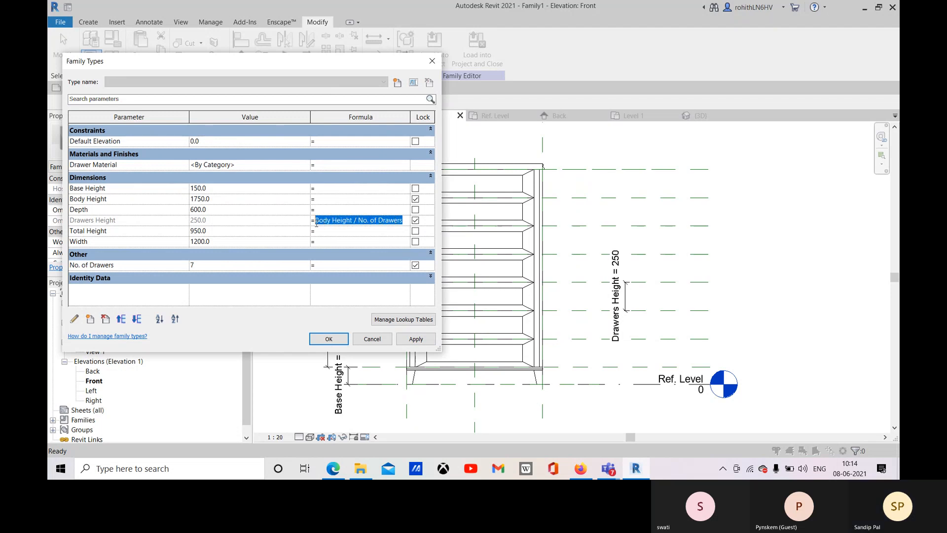
pyautogui.click(356, 265)
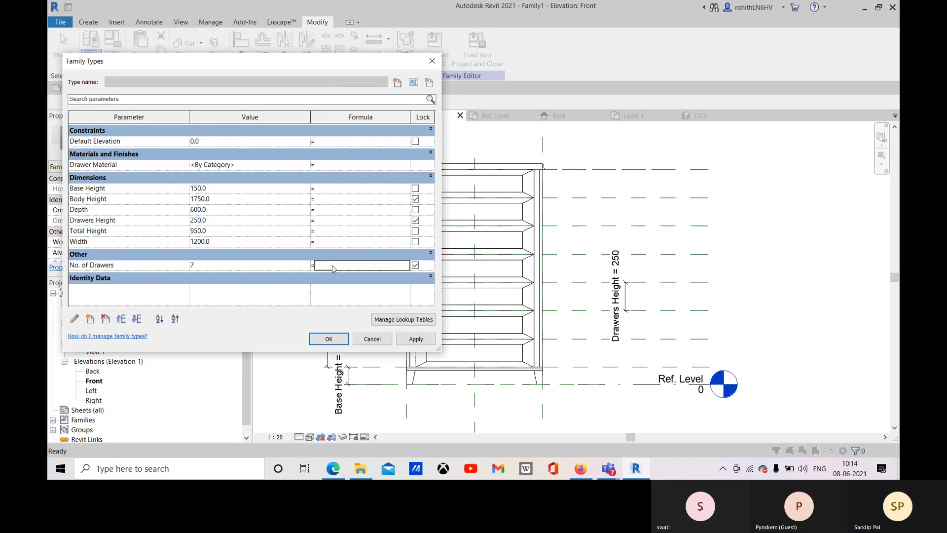
pyautogui.hotkey('ctrl', 'v')
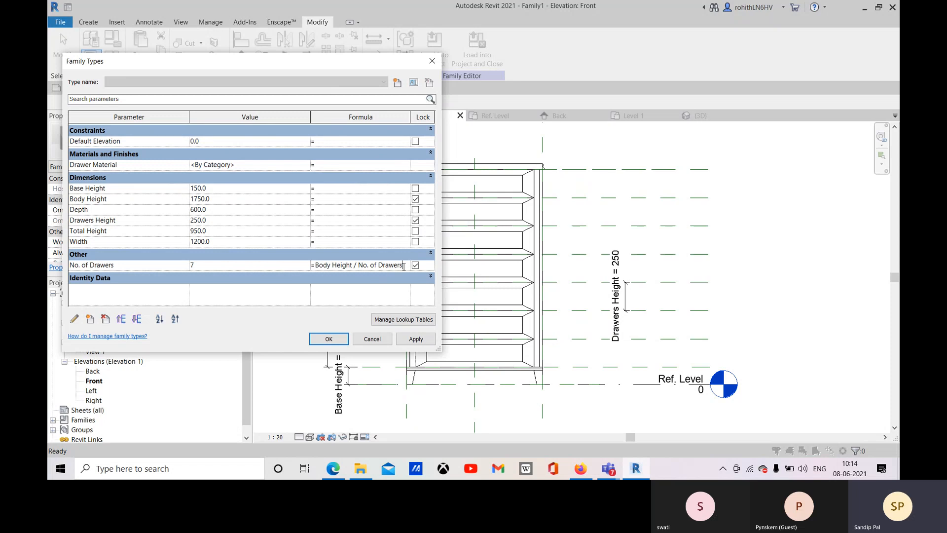
# Set the No. of Drawers formula to Body Height / Drawers Height, apply it and close the family types.
pyautogui.moveTo(403, 266); pyautogui.dragTo(359, 266)
pyautogui.write('Dra')
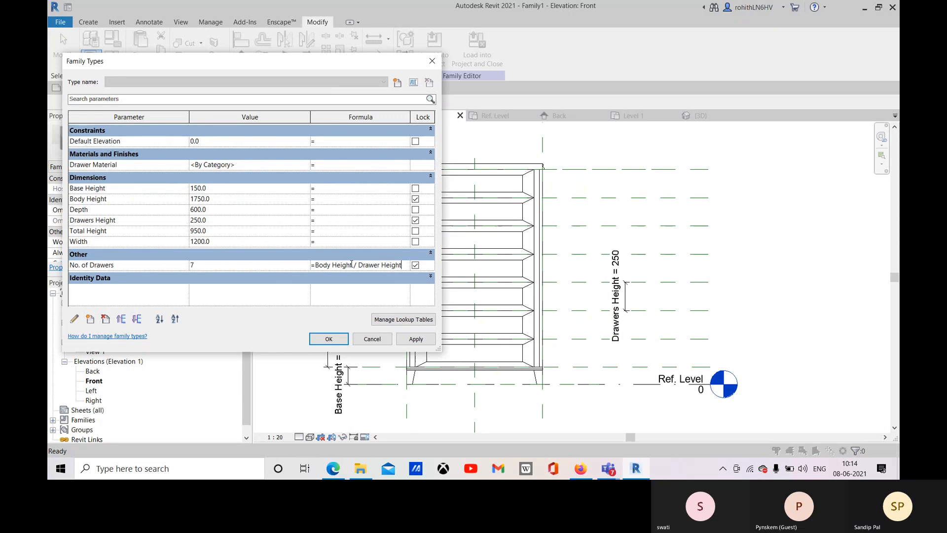
pyautogui.click(412, 339)
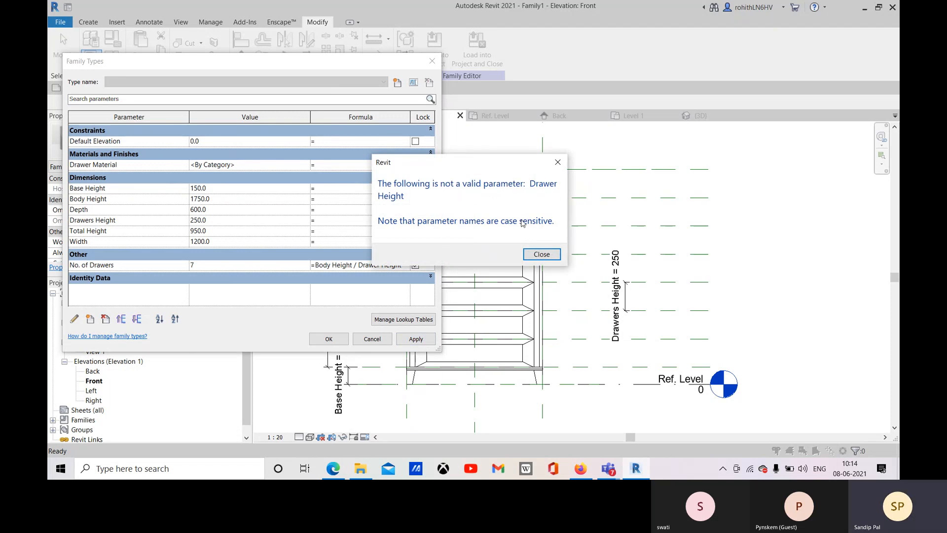
pyautogui.click(542, 255)
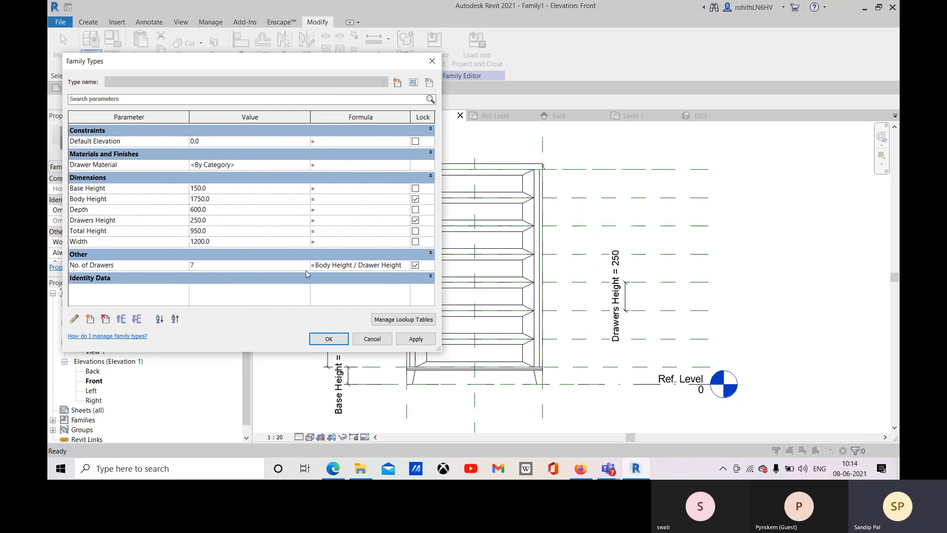
pyautogui.click(379, 265)
pyautogui.write('s')
pyautogui.click(416, 339)
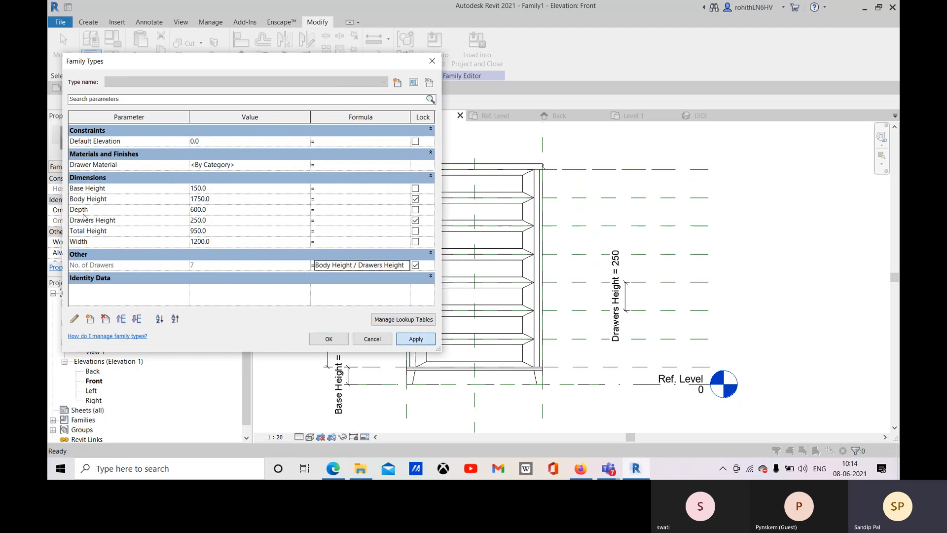
pyautogui.click(327, 339)
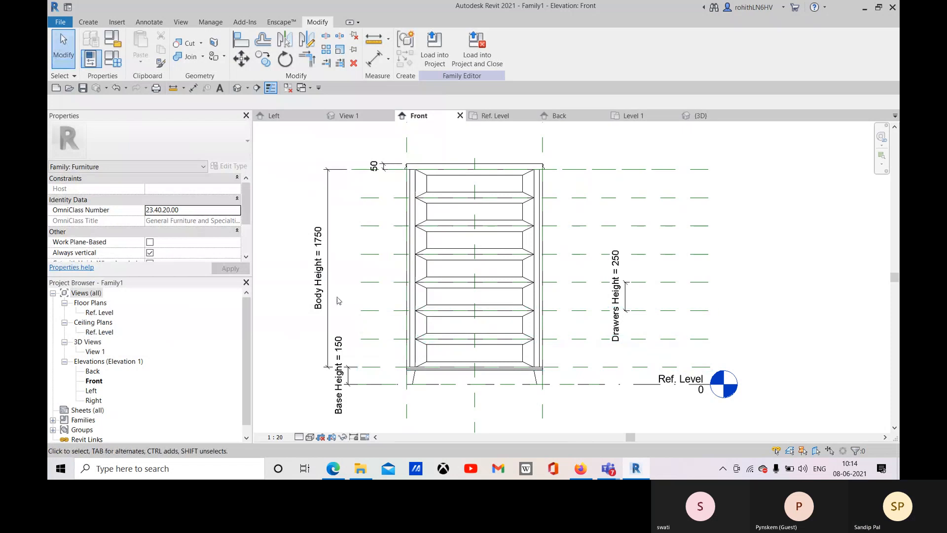
# Set the Body Height dimension in the front elevation to 2000.
pyautogui.click(325, 237)
pyautogui.click(321, 255)
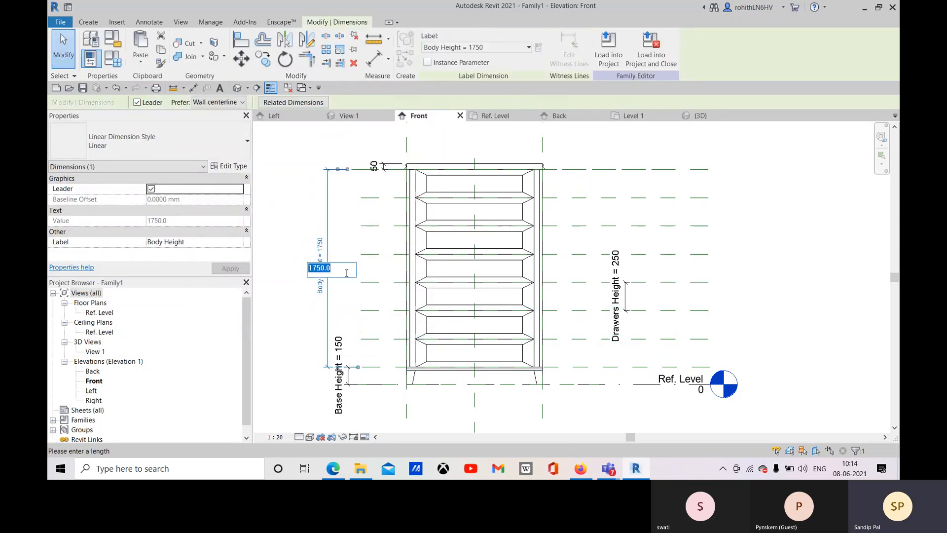
pyautogui.write('2000')
pyautogui.press('Return')
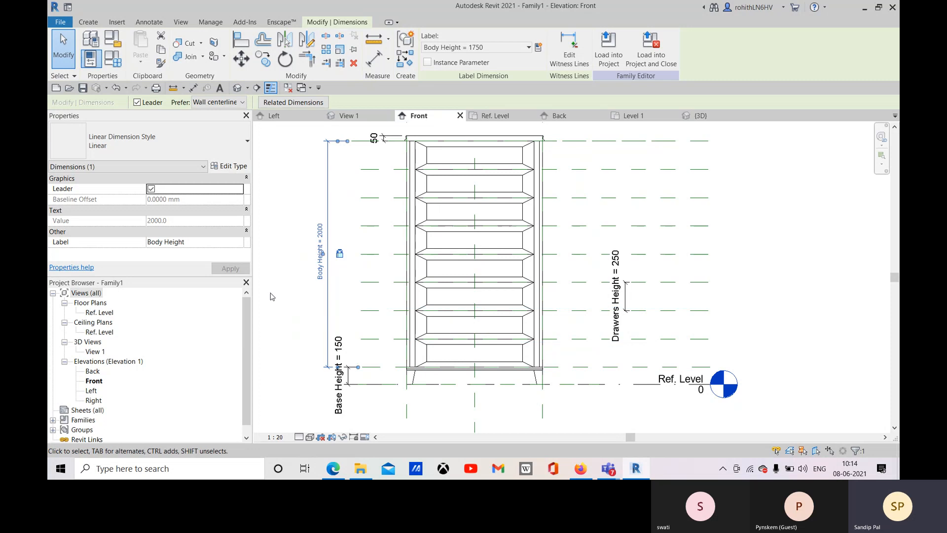
# Try to change the Body Height family parameter from a type to an instance parameter.
pyautogui.click(112, 58)
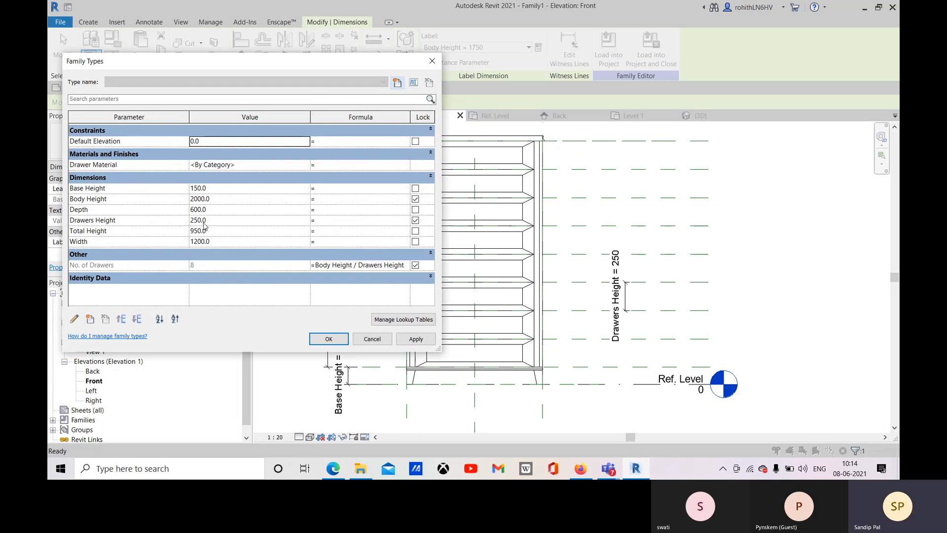
pyautogui.click(125, 221)
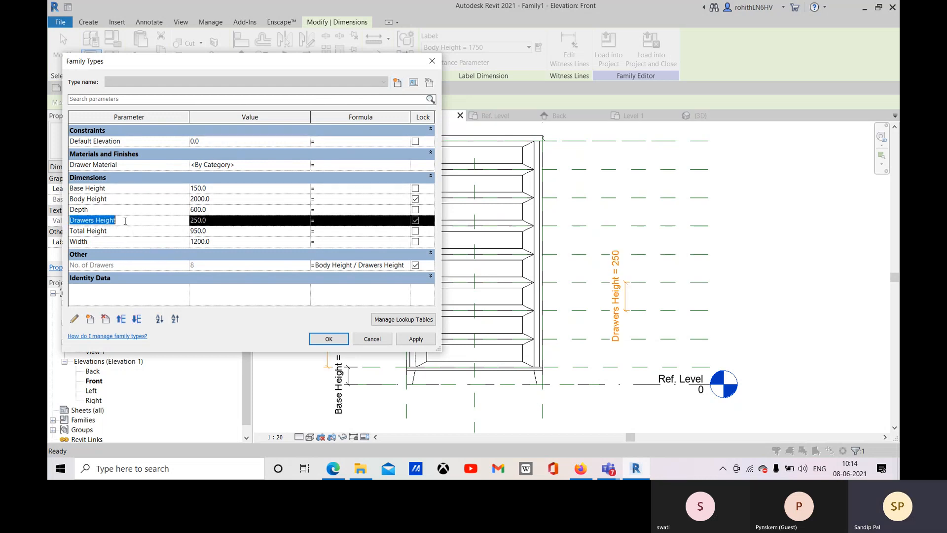
pyautogui.click(124, 201)
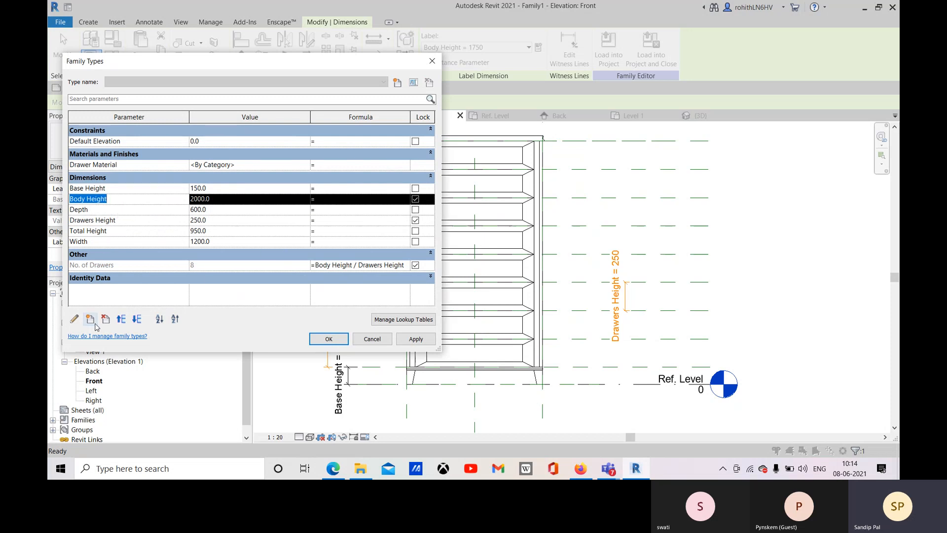
pyautogui.click(73, 319)
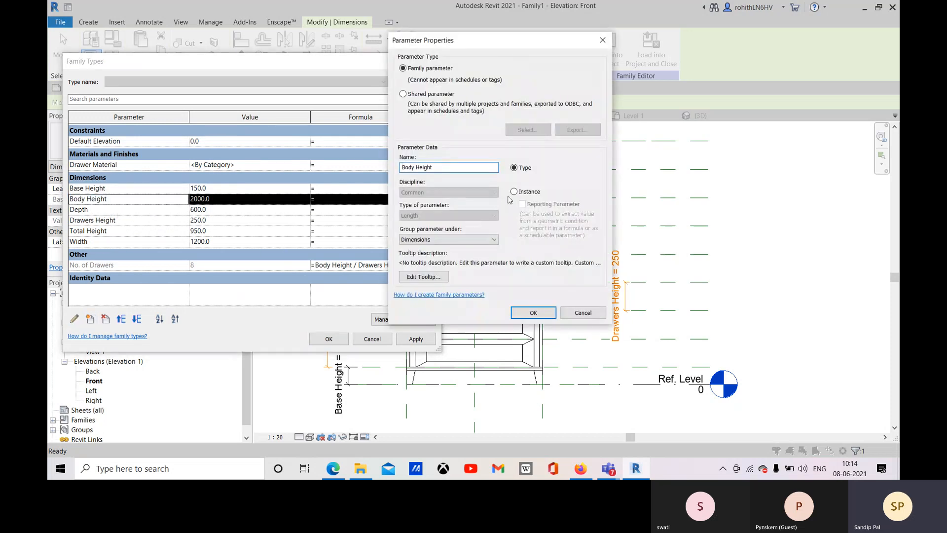
pyautogui.click(514, 192)
pyautogui.click(533, 312)
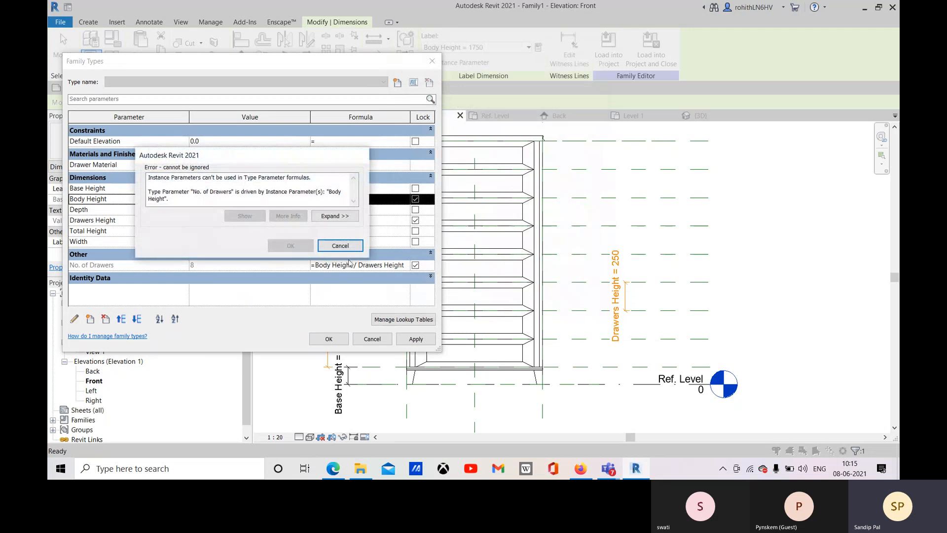
pyautogui.click(340, 245)
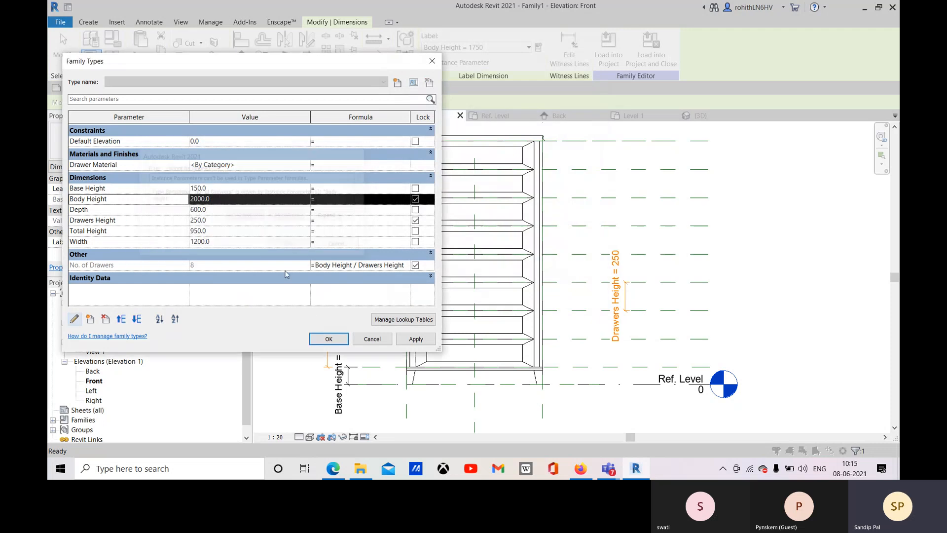
# Try to change the Drawers Height family parameter from a type to an instance parameter.
pyautogui.click(79, 222)
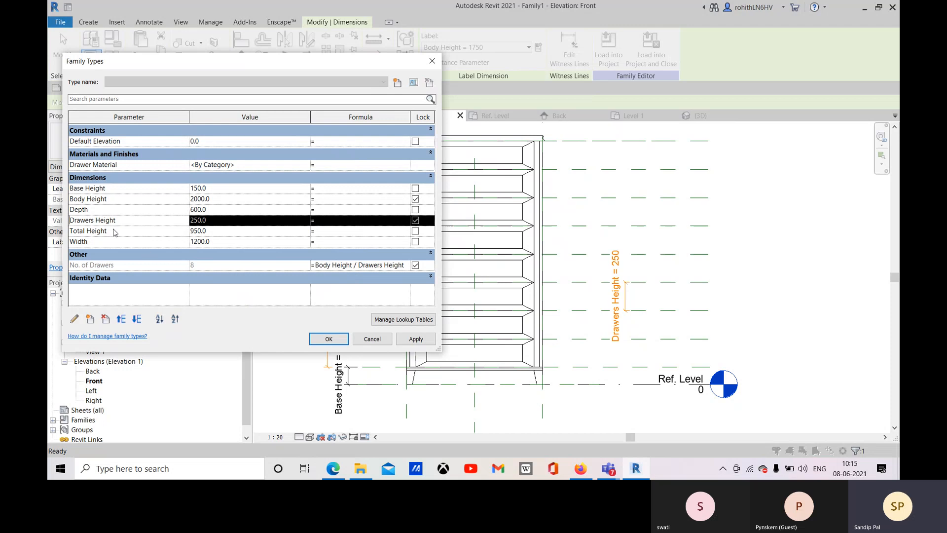
pyautogui.click(75, 320)
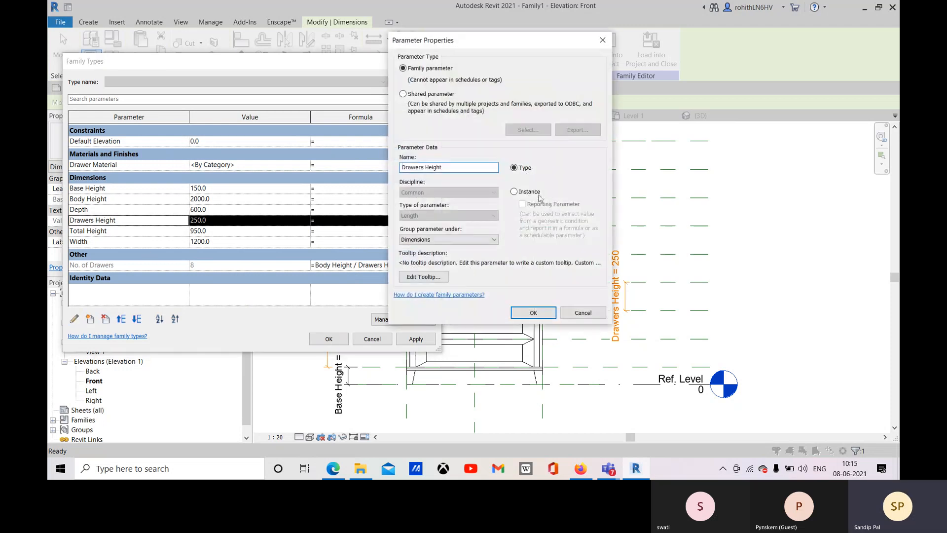
pyautogui.click(513, 192)
pyautogui.click(533, 312)
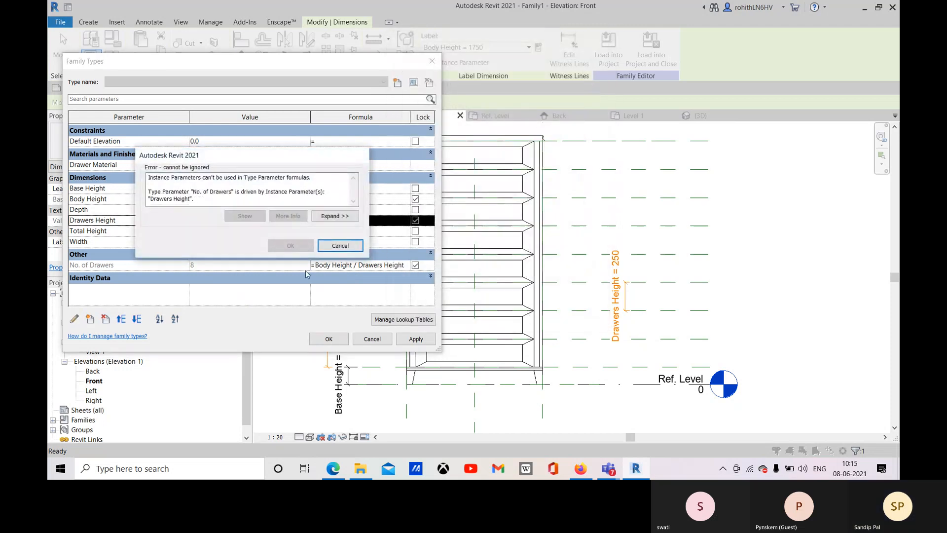
pyautogui.click(340, 246)
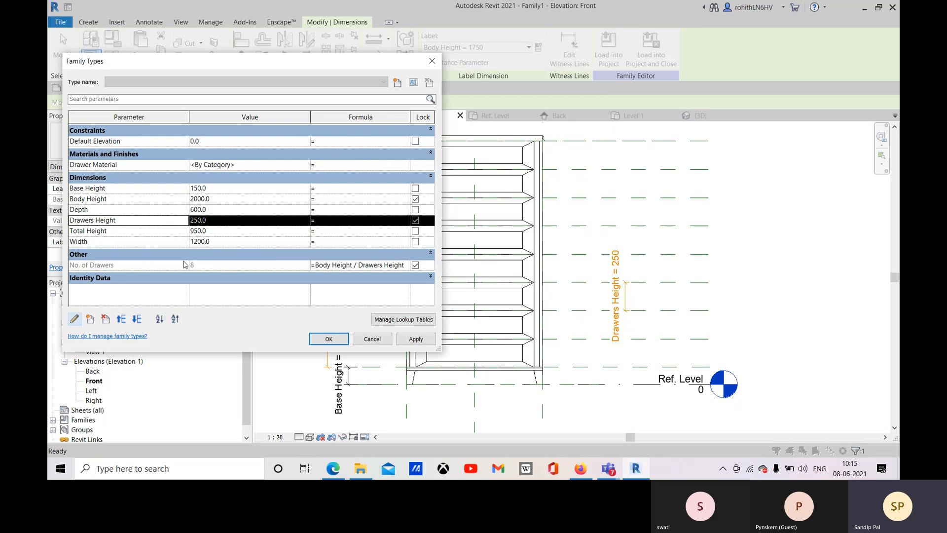
# Change the No. of Drawers parameter to an instance parameter.
pyautogui.click(99, 267)
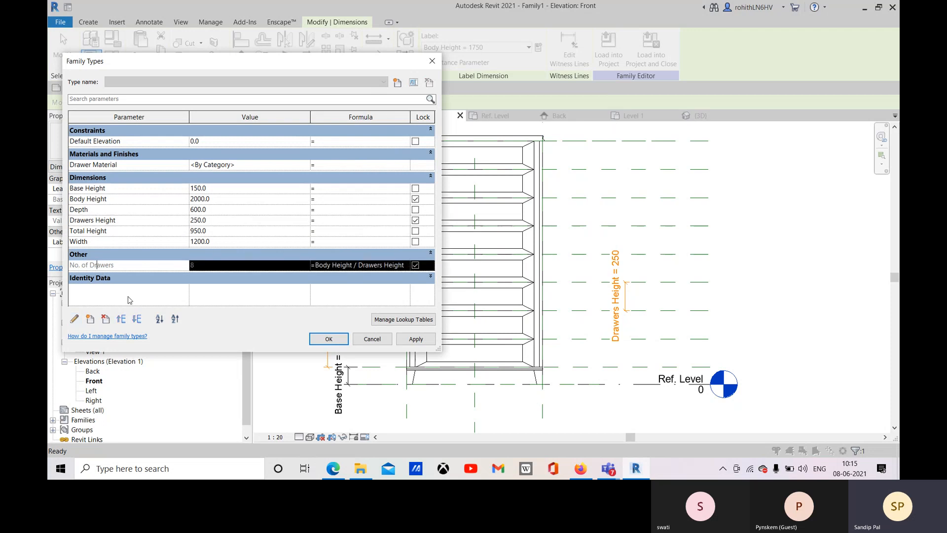
pyautogui.click(75, 320)
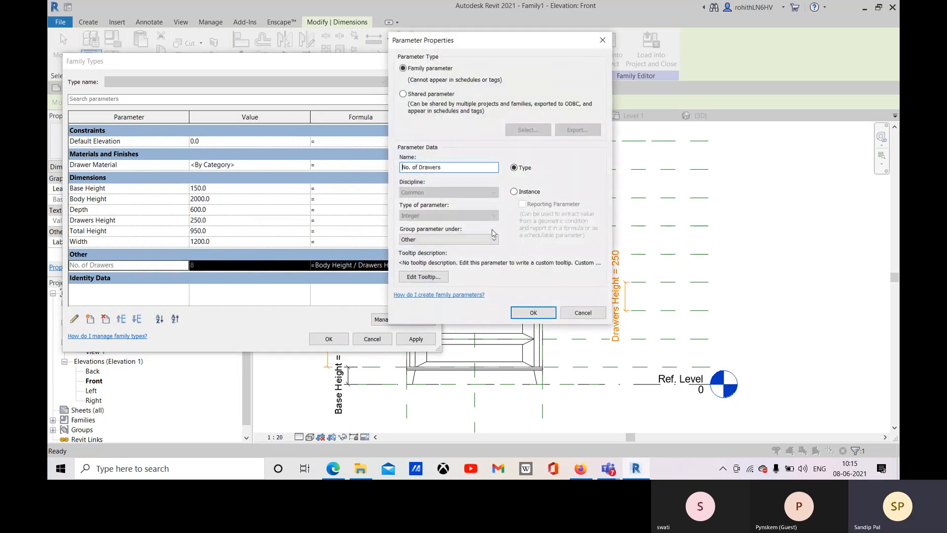
pyautogui.click(513, 191)
pyautogui.click(532, 311)
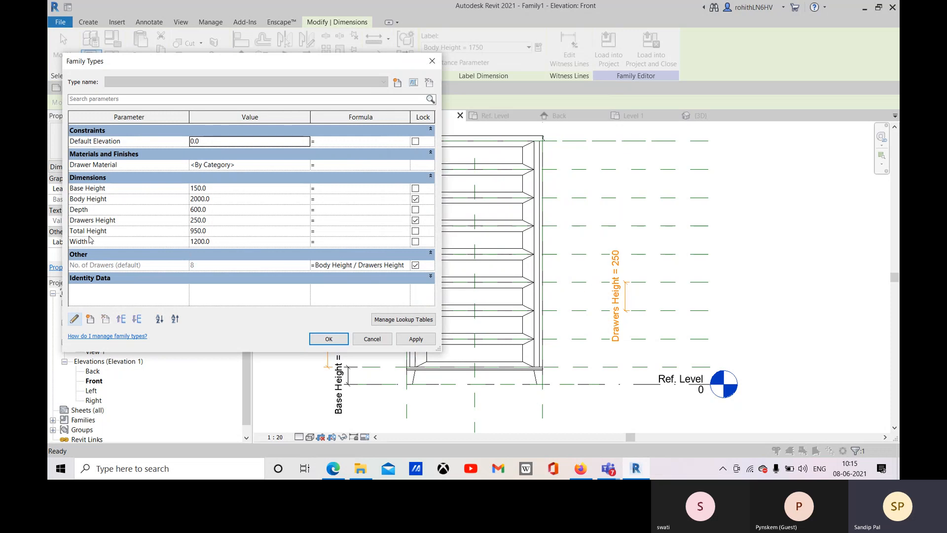
# Try to make Drawers Height an instance parameter with the Reporting Parameter option.
pyautogui.click(77, 221)
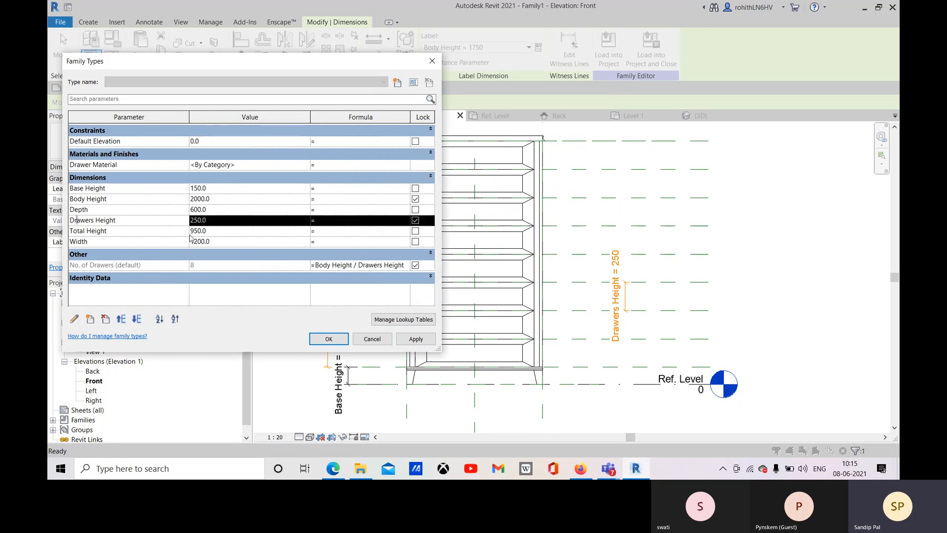
pyautogui.click(74, 318)
pyautogui.click(515, 192)
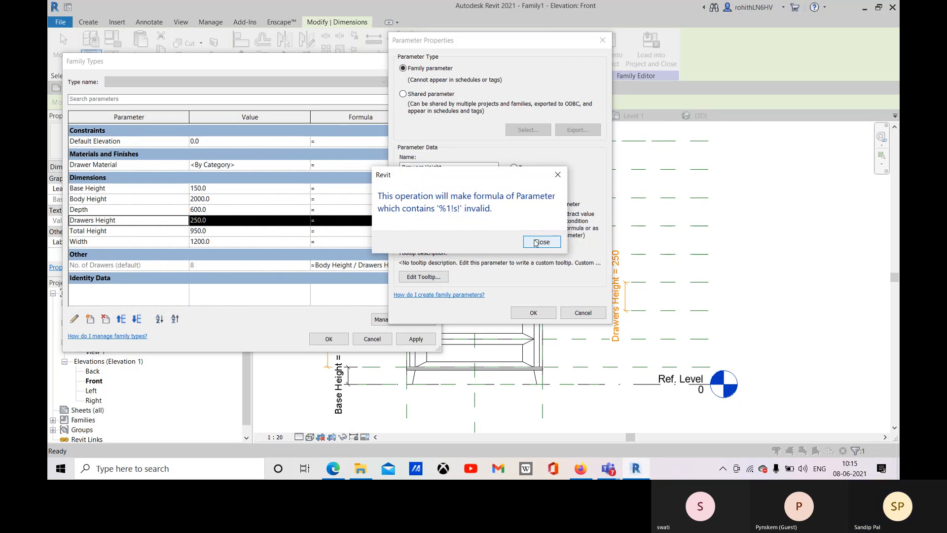
pyautogui.click(536, 240)
pyautogui.click(525, 207)
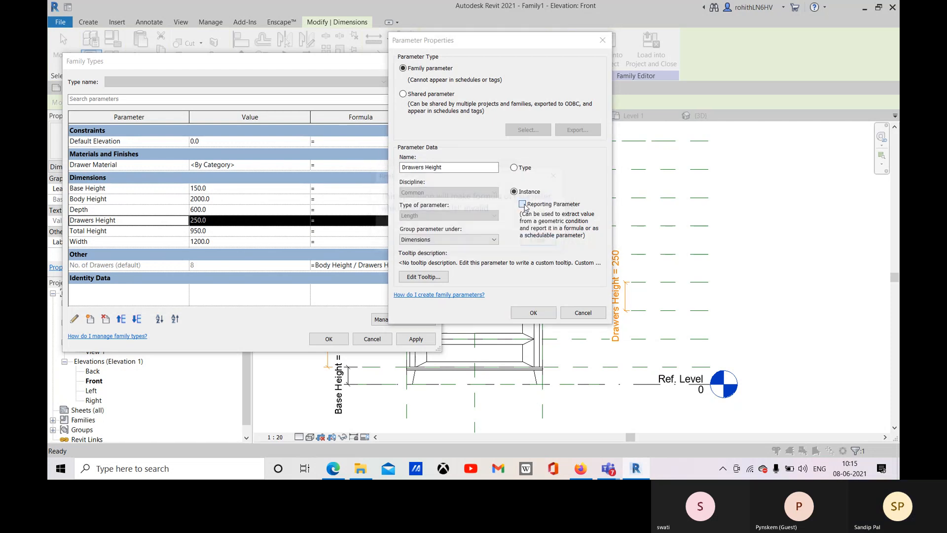
pyautogui.click(530, 243)
pyautogui.click(533, 312)
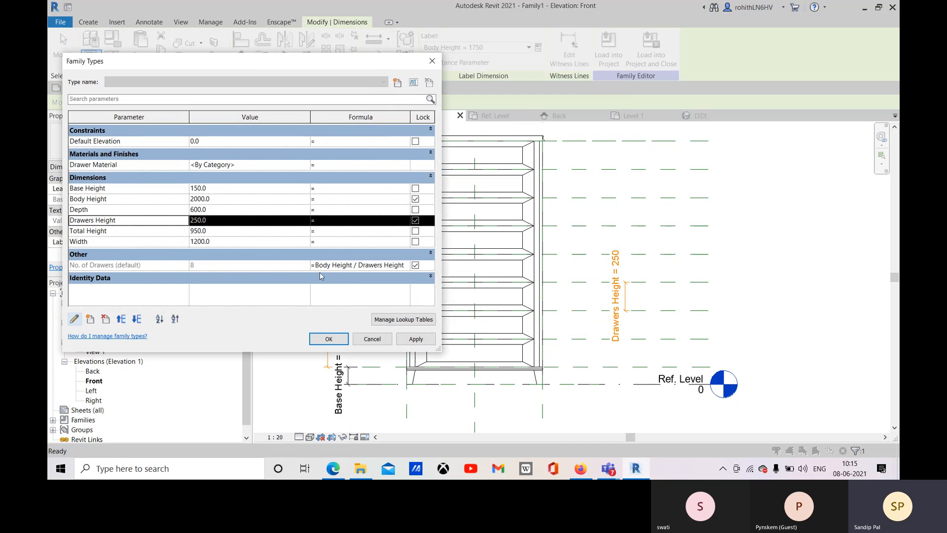
# Clear the Body Height / Drawers Height formula of the No. of Drawers parameter.
pyautogui.click(316, 265)
pyautogui.moveTo(317, 265); pyautogui.dragTo(403, 266)
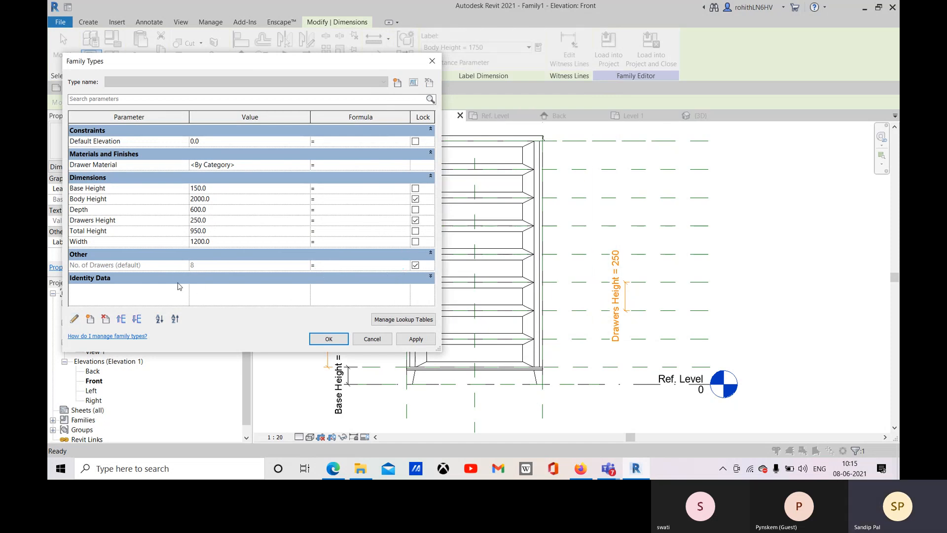
# Try again to turn Drawers Height into a reporting instance parameter, then cancel its parameter properties.
pyautogui.click(96, 225)
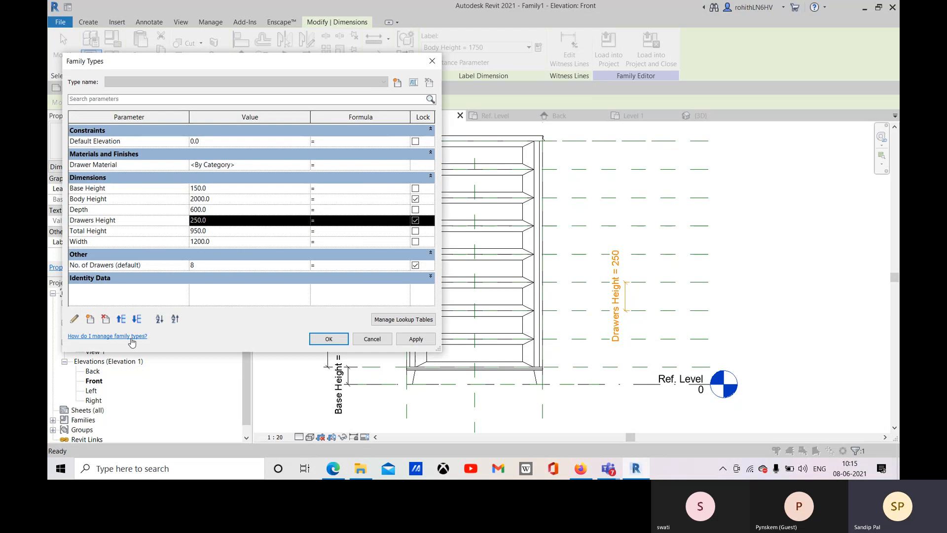
pyautogui.click(75, 318)
pyautogui.click(515, 192)
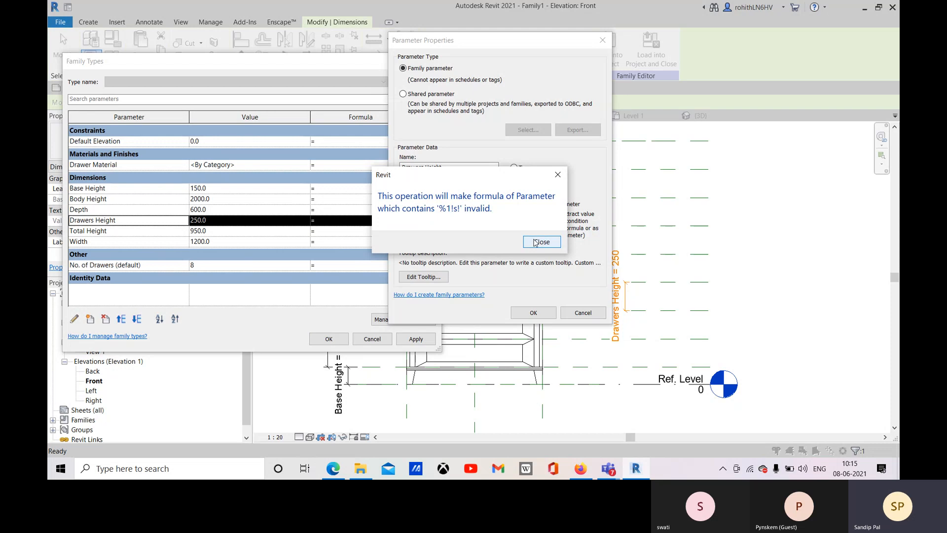
pyautogui.click(536, 243)
pyautogui.click(586, 315)
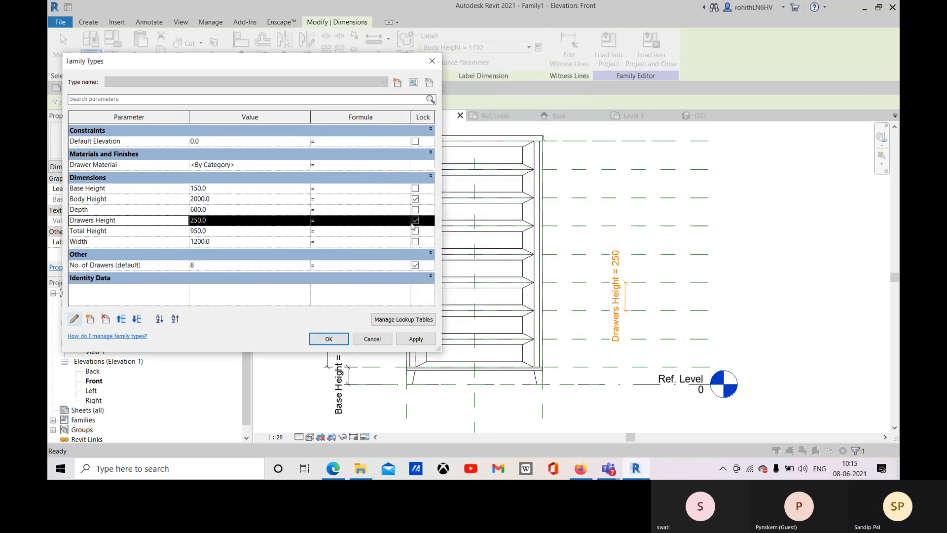
# Unlock the Drawers Height, Body Height and No. of Drawers parameters.
pyautogui.click(416, 220)
pyautogui.click(415, 199)
pyautogui.click(416, 265)
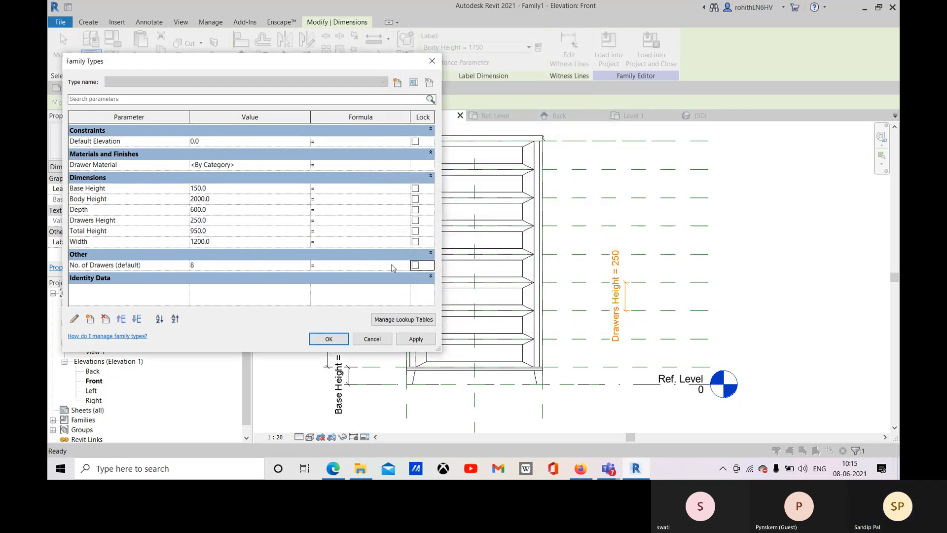
# Change the unlocked Drawers Height parameter from type to instance.
pyautogui.click(87, 222)
pyautogui.click(74, 319)
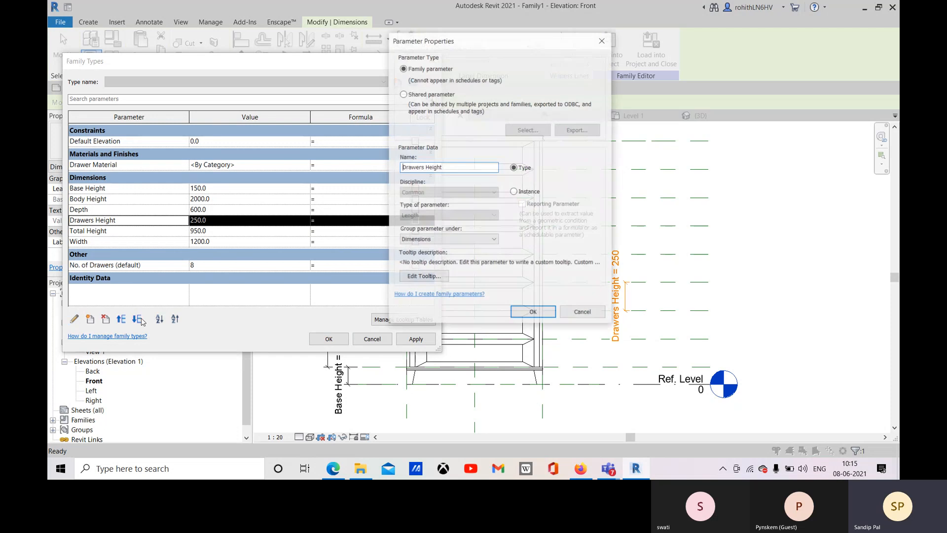
pyautogui.click(513, 191)
pyautogui.click(533, 311)
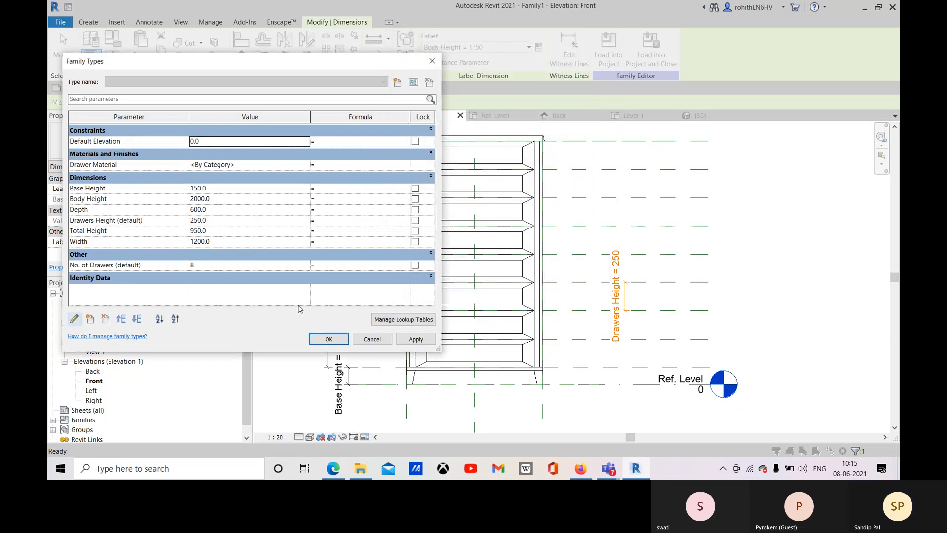
# Enable the Reporting Parameter option for the Drawers Height parameter.
pyautogui.click(73, 220)
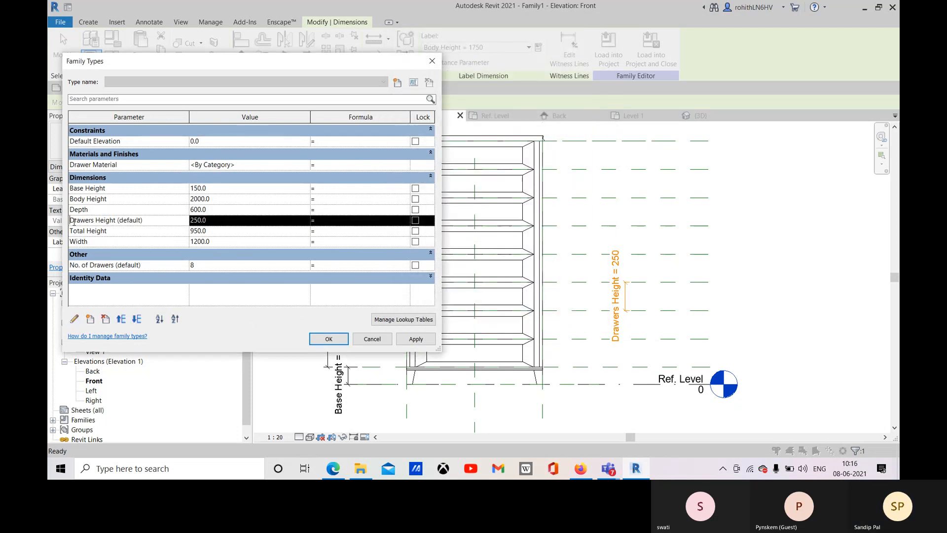
pyautogui.click(75, 320)
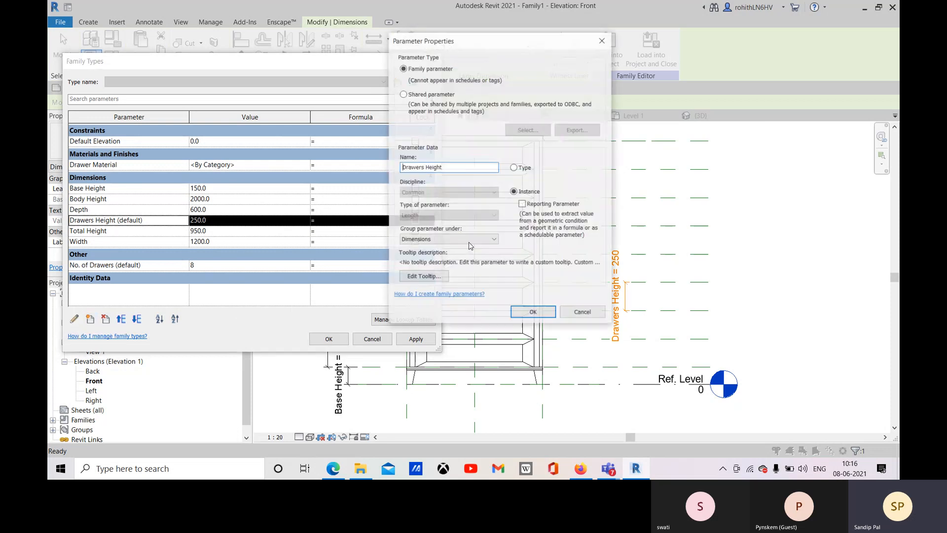
pyautogui.click(523, 204)
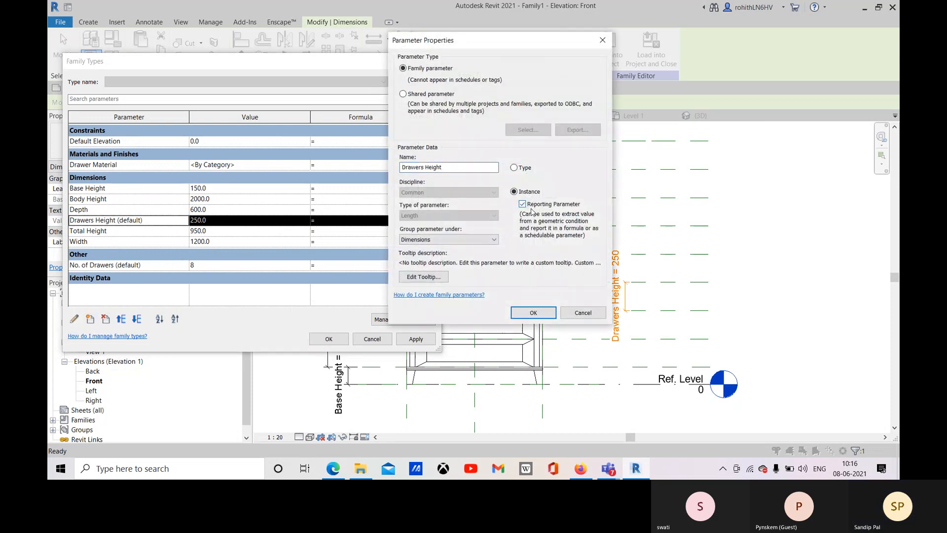
pyautogui.click(533, 313)
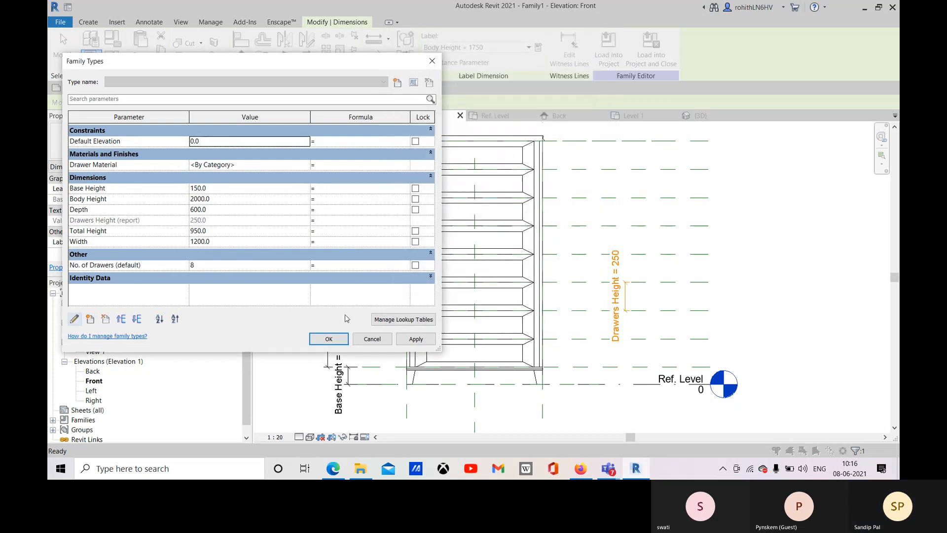
# Check the parameter properties of Default Elevation and the reporting parameter Drawers Height.
pyautogui.click(75, 320)
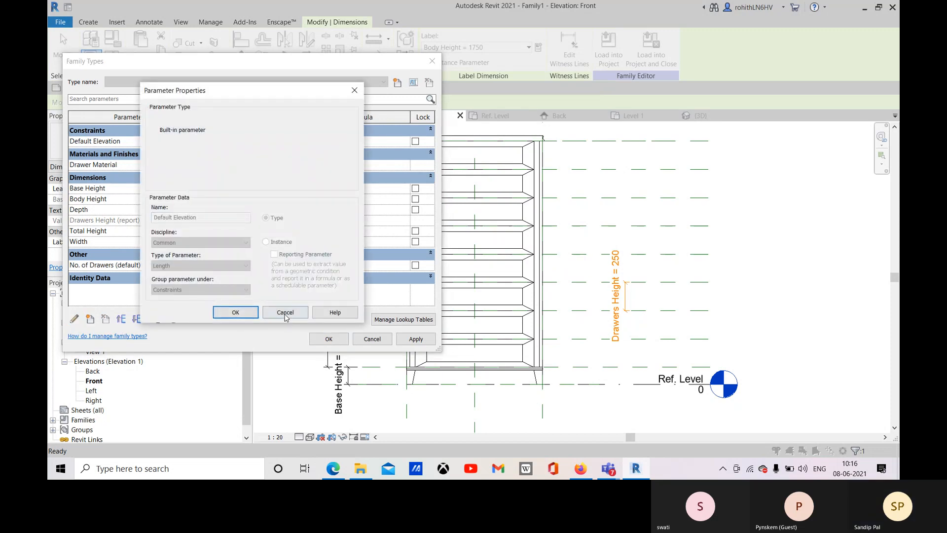
pyautogui.click(236, 312)
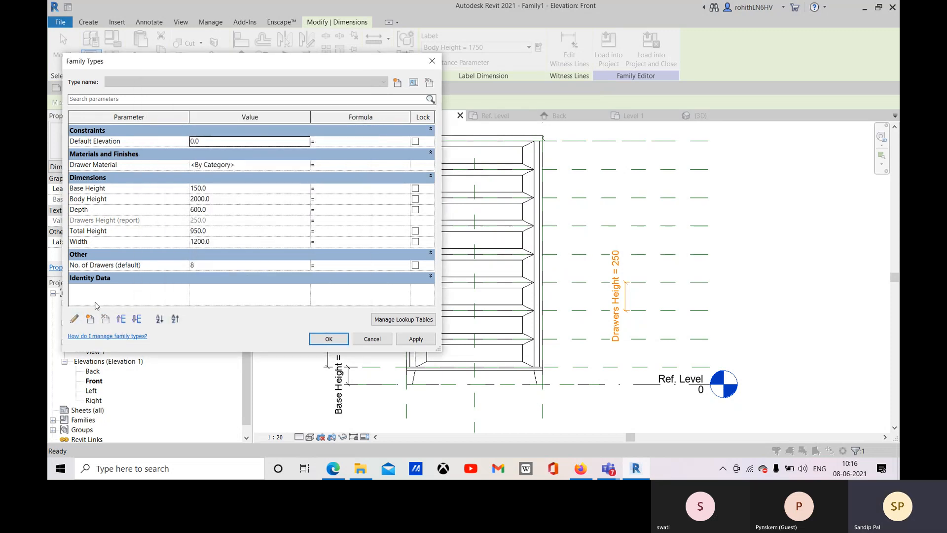
pyautogui.click(96, 221)
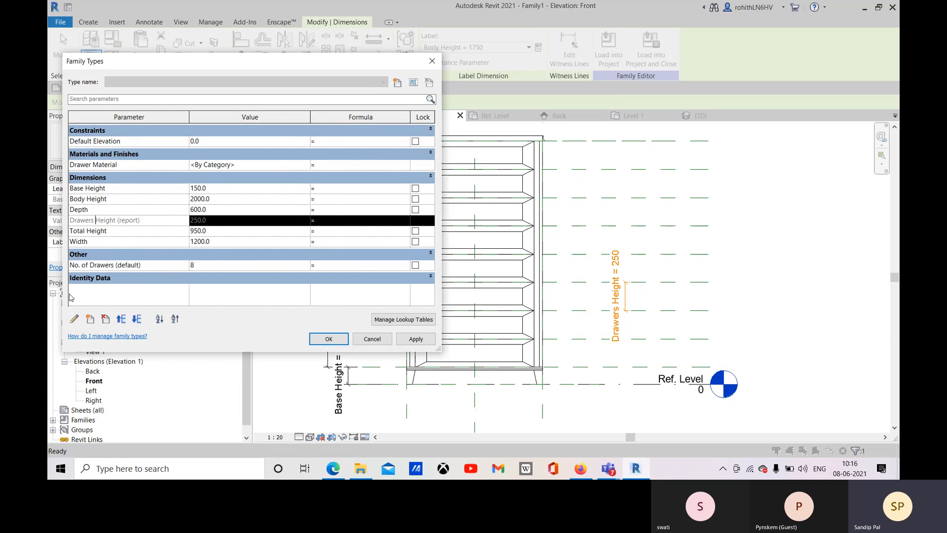
pyautogui.click(75, 319)
pyautogui.click(530, 312)
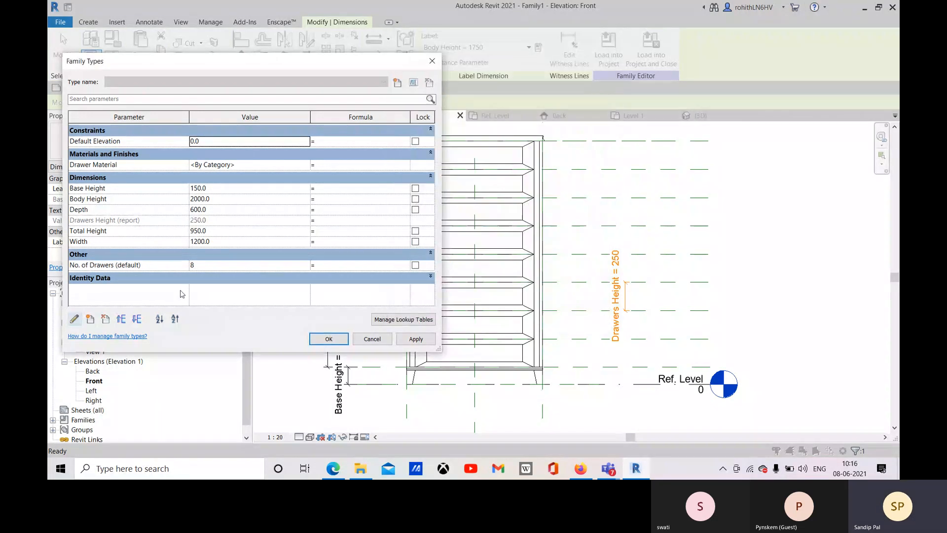
# Change the Body Height parameter from type to instance.
pyautogui.click(92, 200)
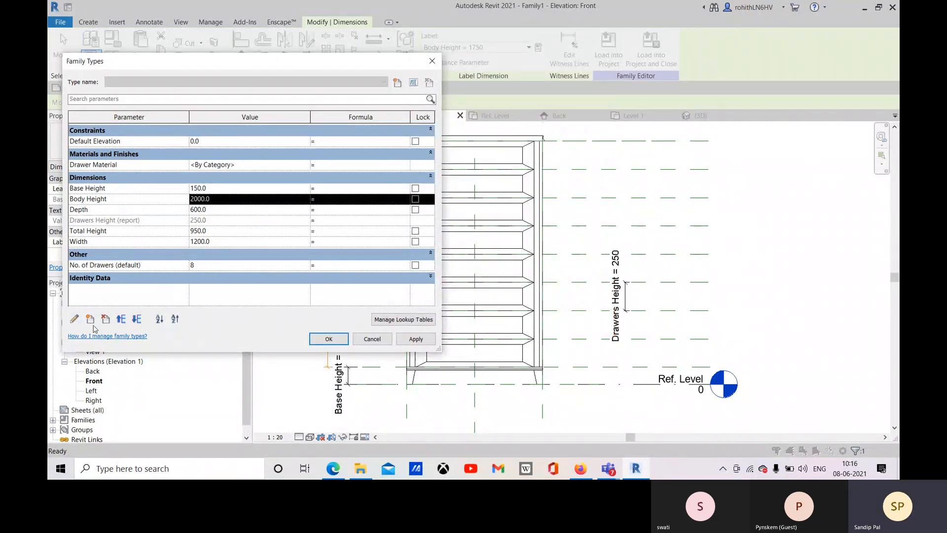
pyautogui.click(74, 320)
pyautogui.click(514, 191)
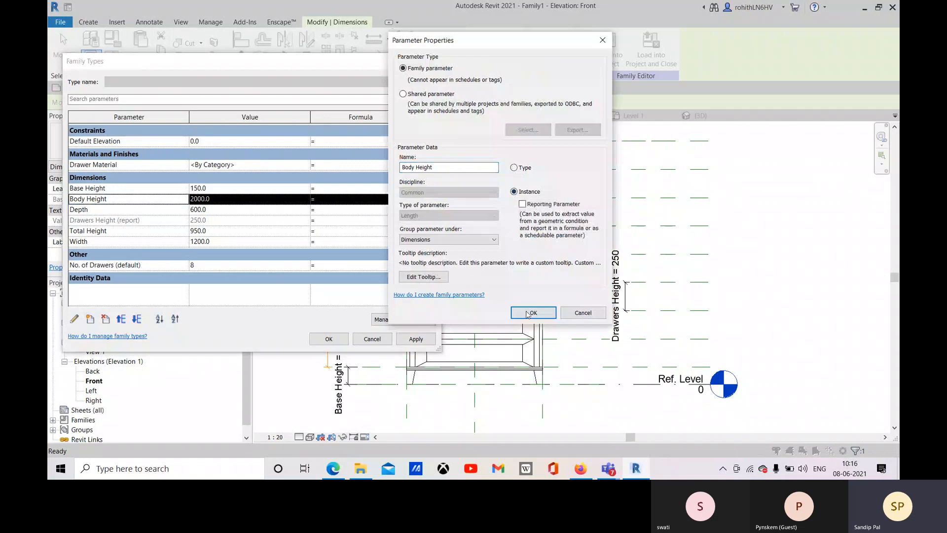
pyautogui.click(528, 310)
# Review the No. of Drawers parameter's properties and try to give it the formula Body Height / Drawers Height.
pyautogui.click(80, 269)
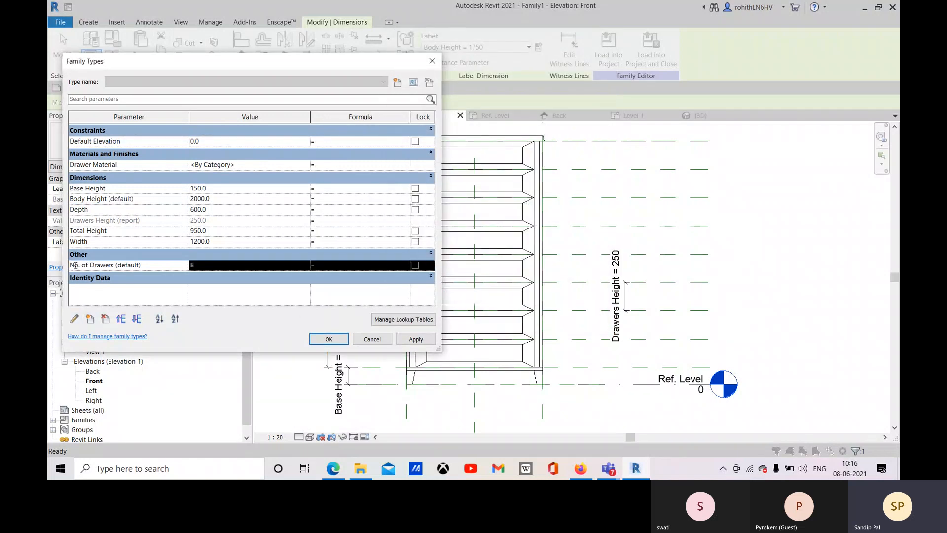
pyautogui.click(74, 319)
pyautogui.click(533, 313)
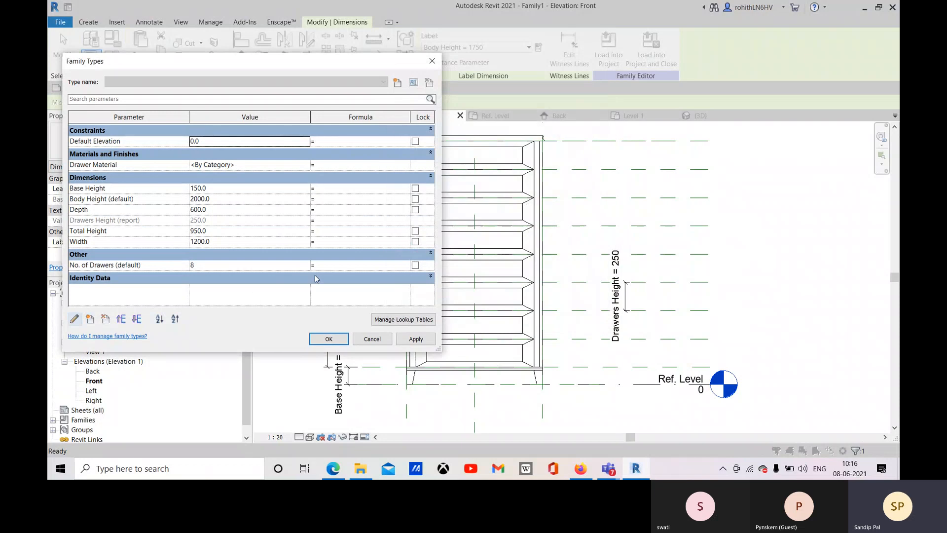
pyautogui.click(342, 265)
pyautogui.write('Body Height / Drawers Height')
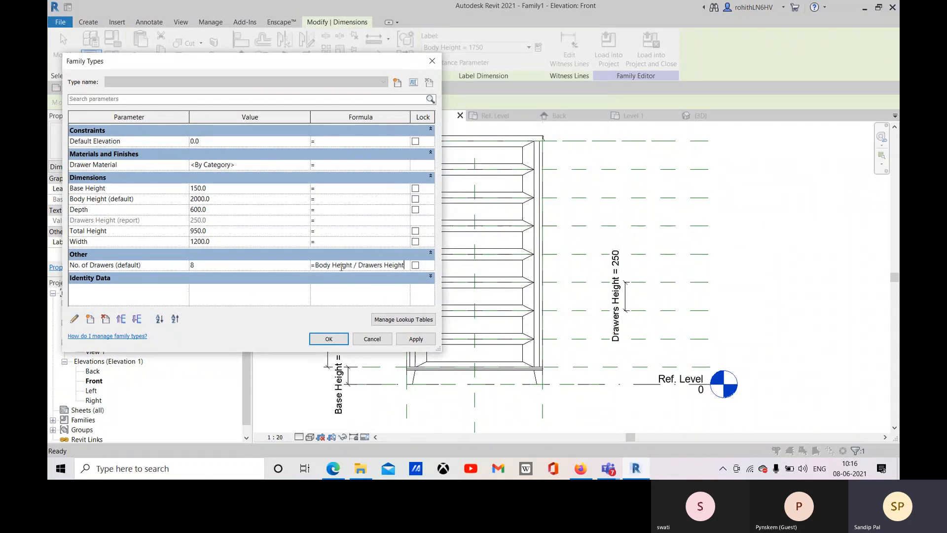
pyautogui.click(416, 339)
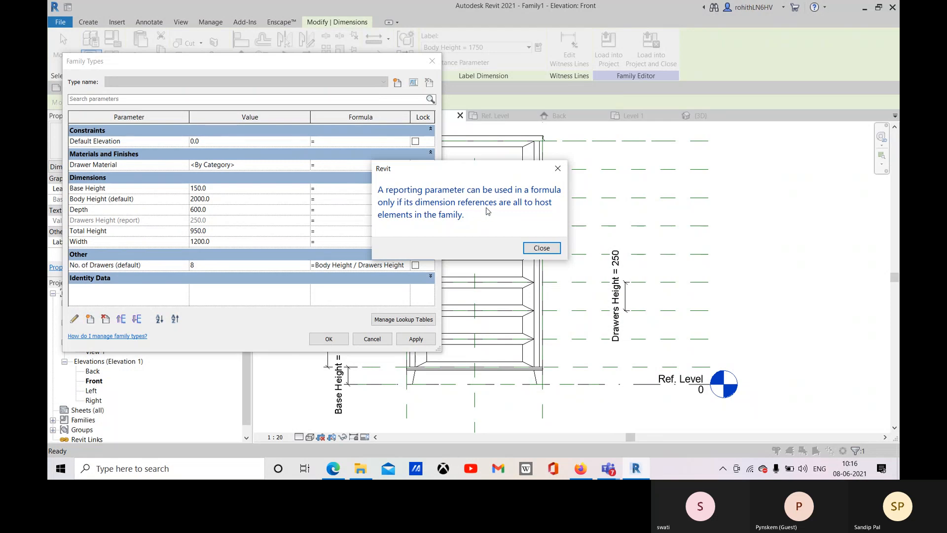
pyautogui.click(545, 249)
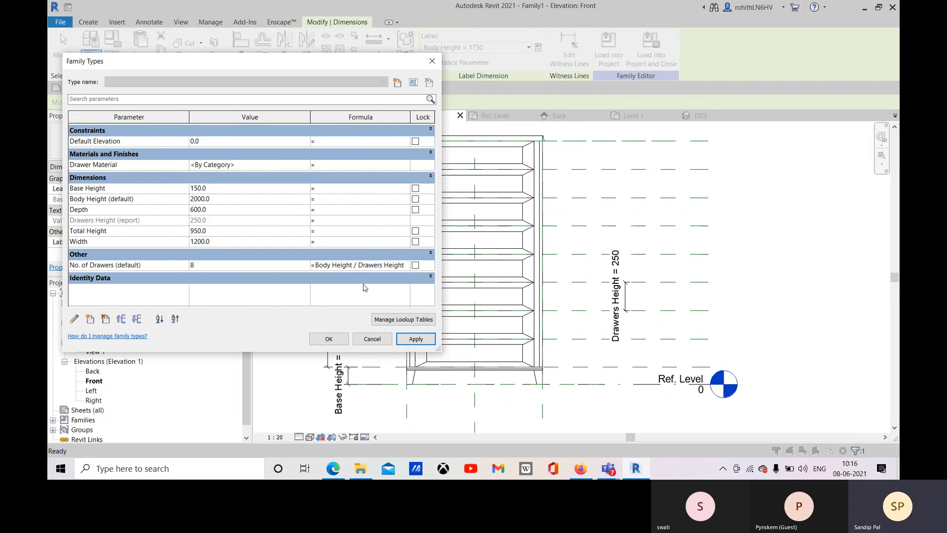
pyautogui.click(74, 203)
pyautogui.click(540, 247)
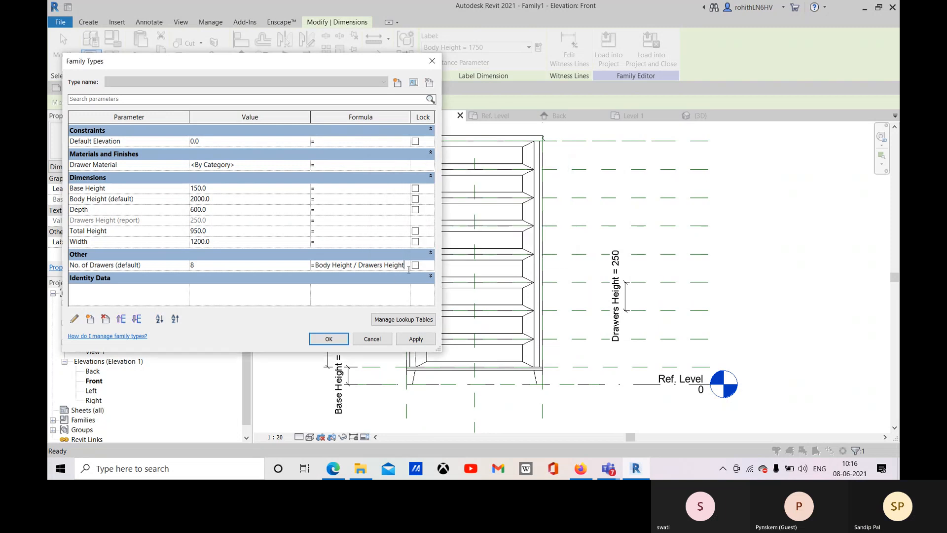
pyautogui.click(418, 269)
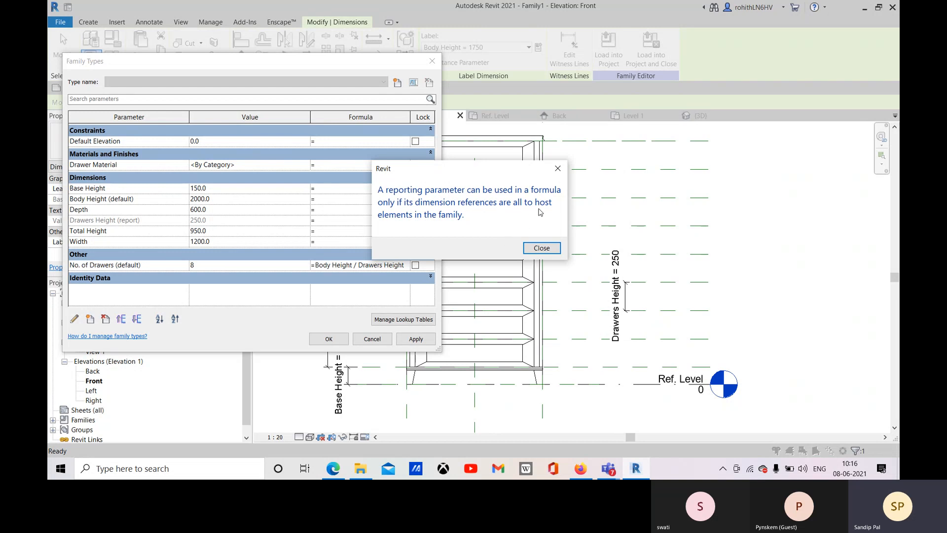
pyautogui.click(541, 248)
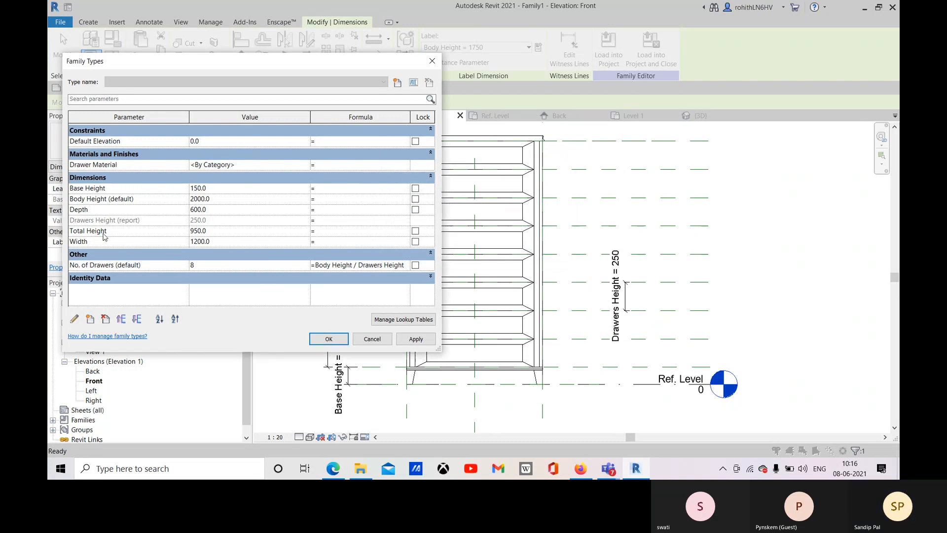
pyautogui.click(229, 231)
pyautogui.click(540, 248)
# Copy the No. of Drawers formula for reuse and clear it from the parameter.
pyautogui.moveTo(406, 265); pyautogui.dragTo(314, 267)
pyautogui.hotkey('ctrl', 'c')
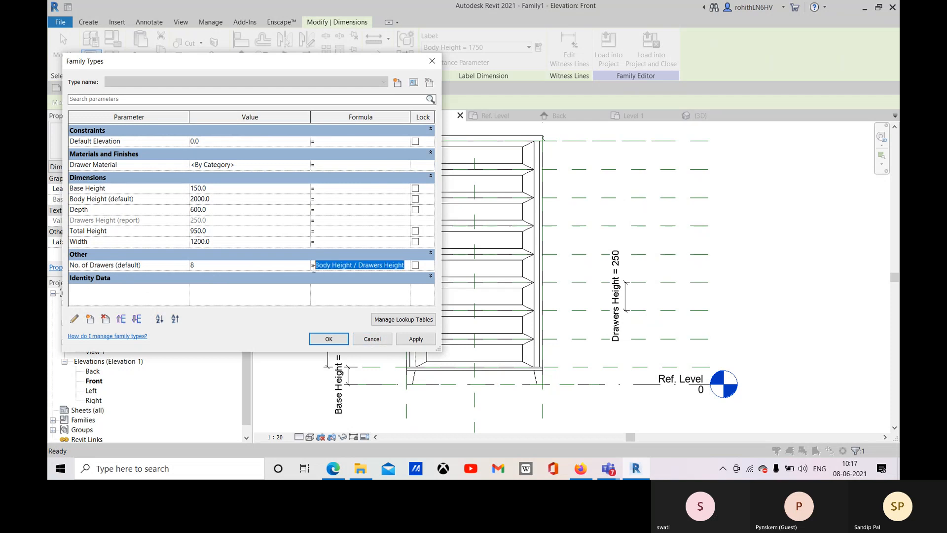
pyautogui.press('BackSpace')
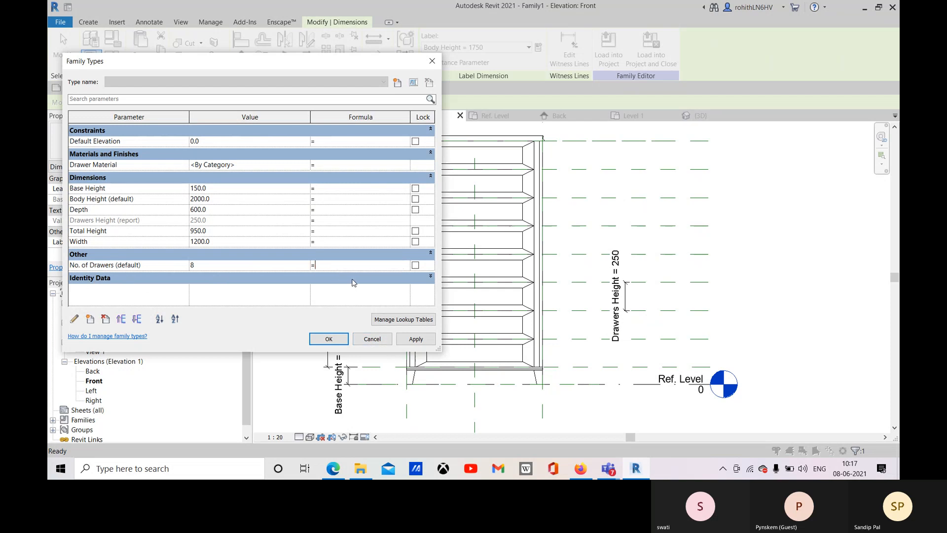
# Change the No. of Drawers parameter from instance to type.
pyautogui.click(121, 265)
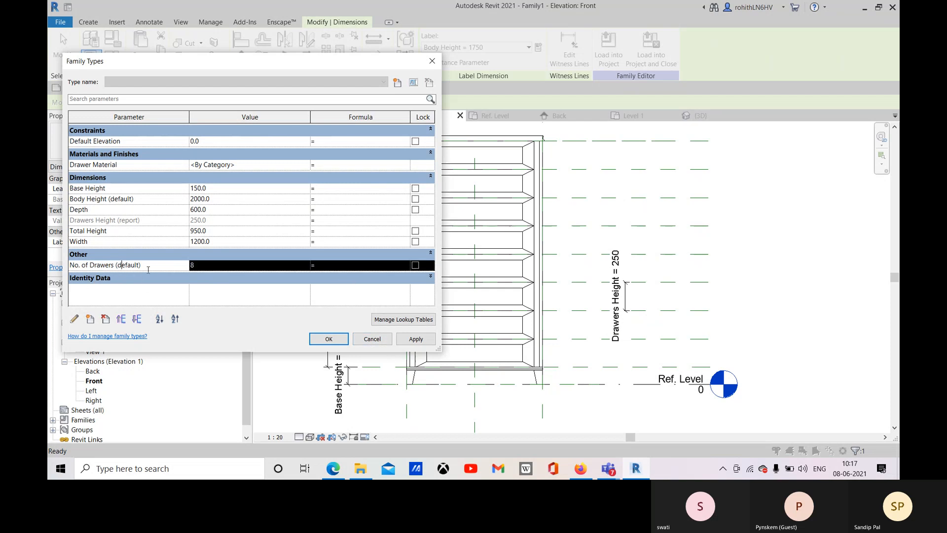
pyautogui.click(74, 319)
pyautogui.click(514, 168)
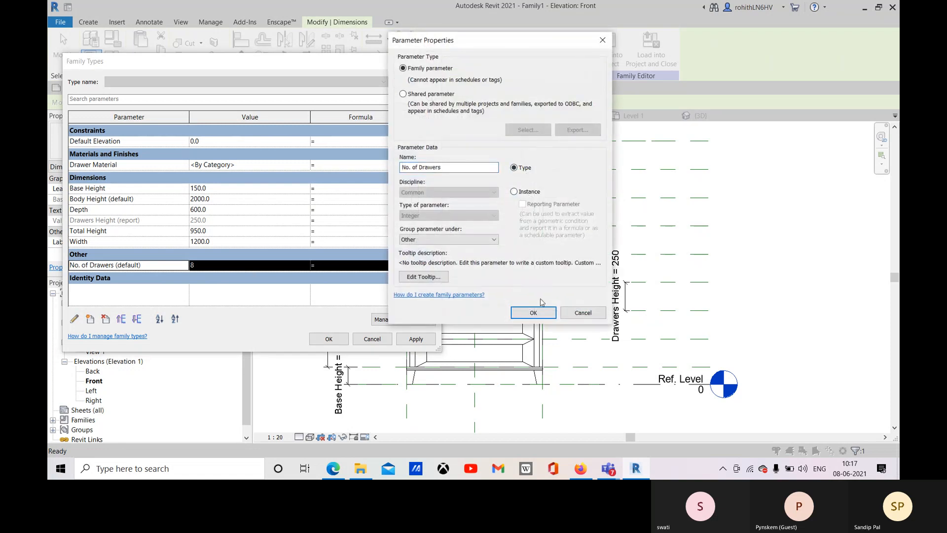
pyautogui.click(535, 312)
# Change Drawers Height from a reporting instance parameter to a type parameter.
pyautogui.click(117, 221)
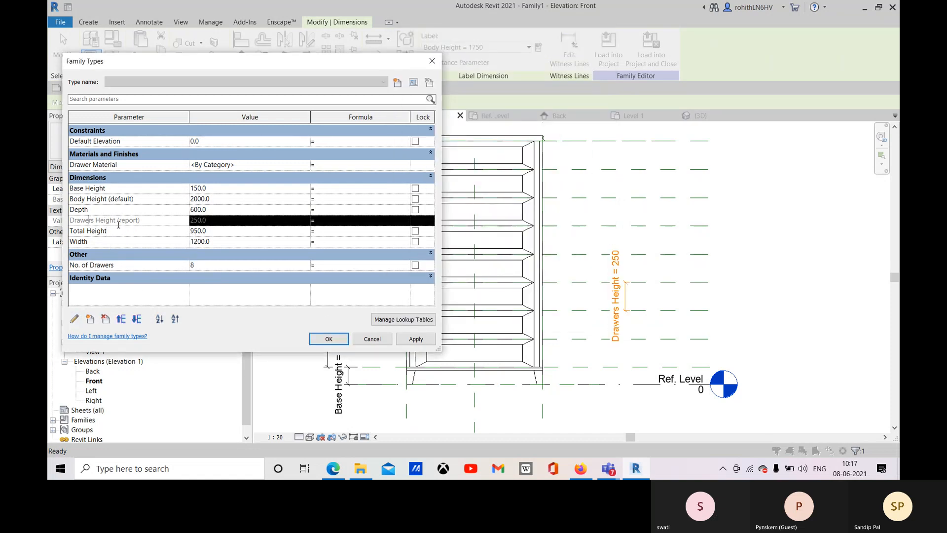
pyautogui.click(74, 318)
pyautogui.click(515, 167)
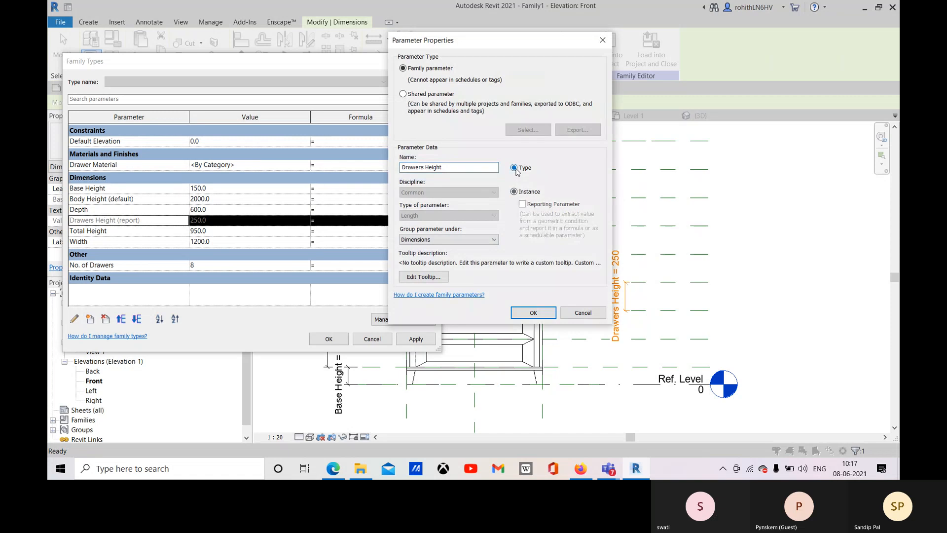
pyautogui.click(533, 313)
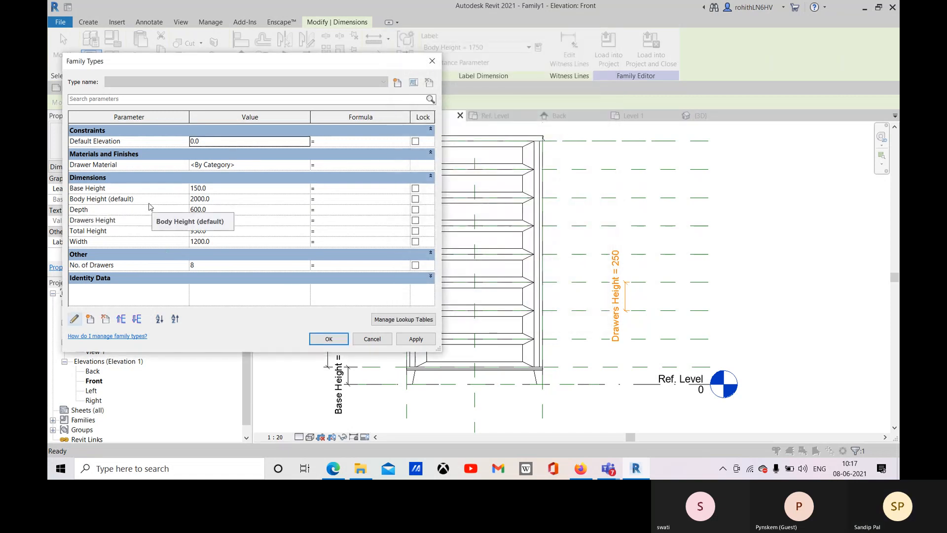
# Change the Body Height parameter from instance back to type.
pyautogui.click(107, 200)
pyautogui.click(74, 319)
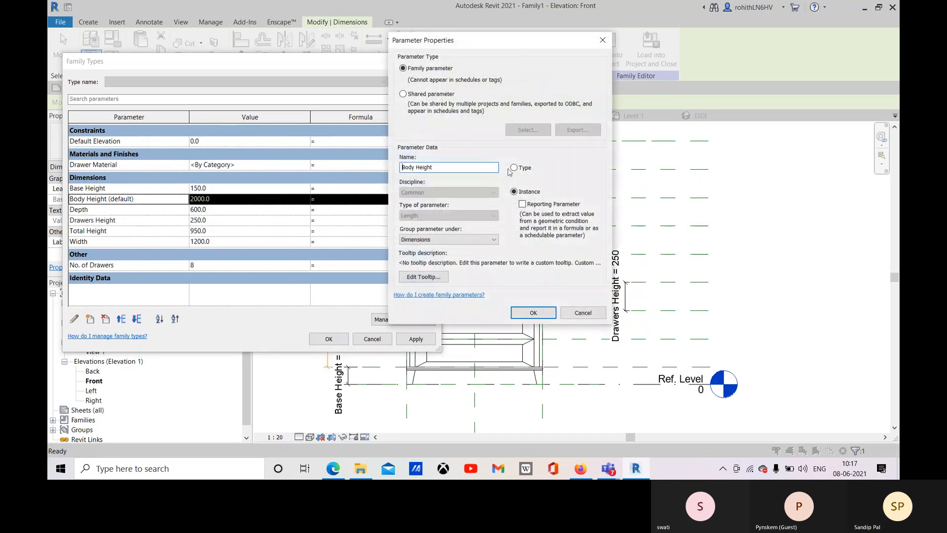
pyautogui.click(514, 167)
pyautogui.click(534, 312)
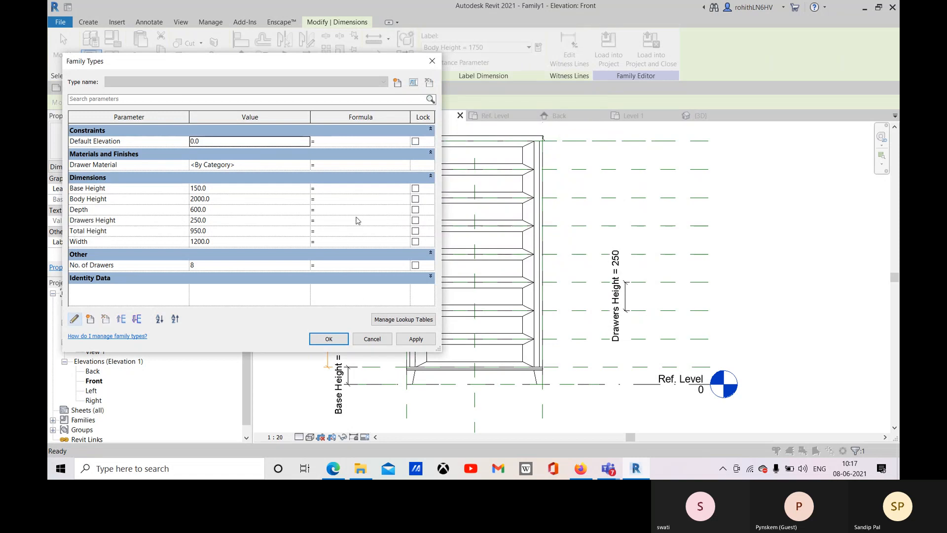
# Give No. of Drawers the formula Body Height / Drawers Height and apply it to the family.
pyautogui.click(337, 265)
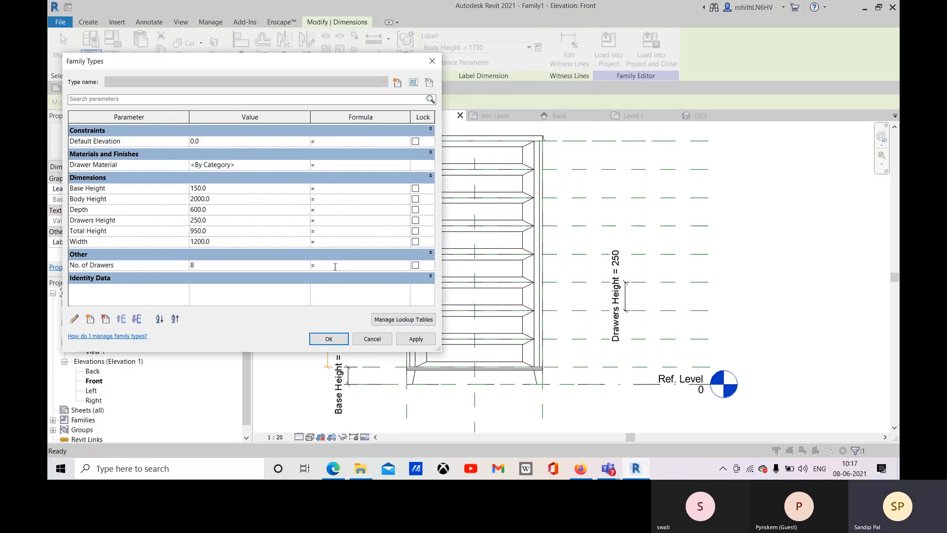
pyautogui.hotkey('ctrl', 'v')
pyautogui.click(415, 338)
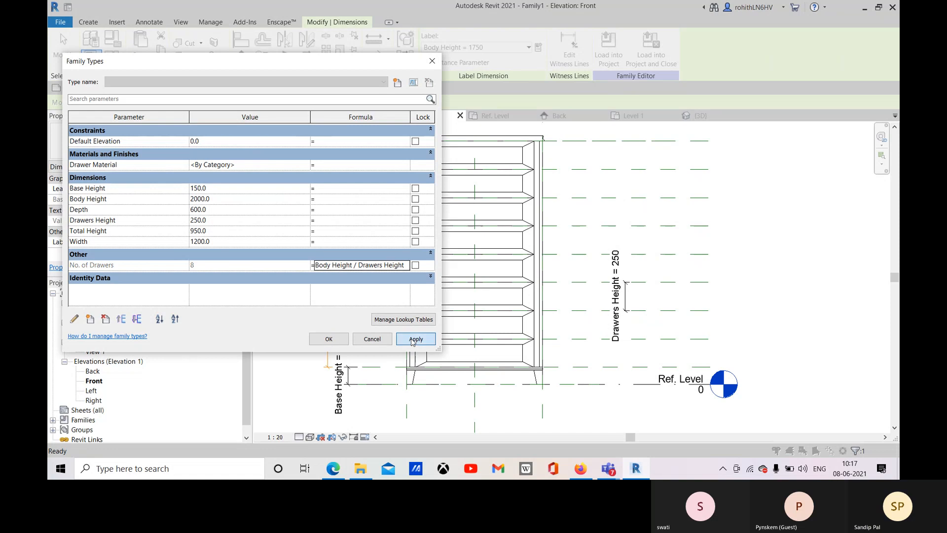
pyautogui.click(328, 340)
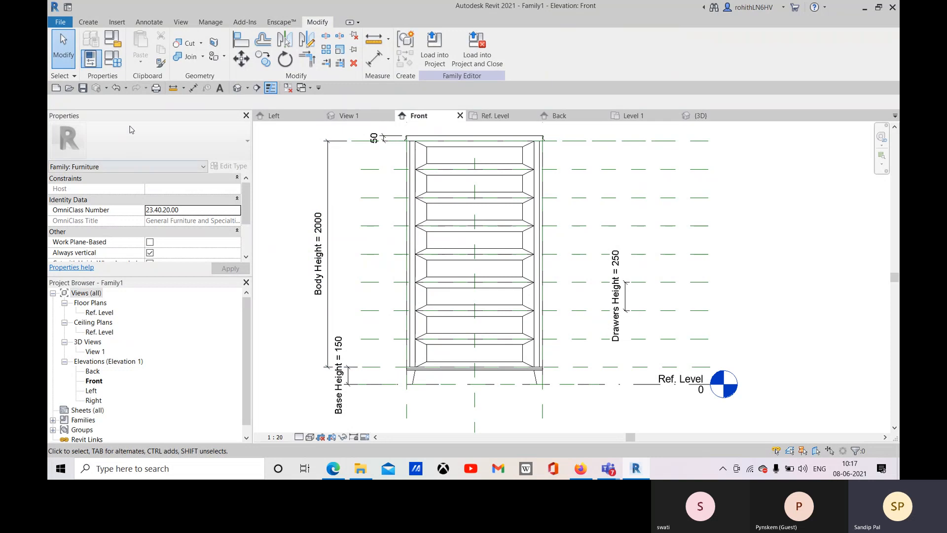
# Set the Drawers Height parameter to 300 and apply it to the family.
pyautogui.click(113, 58)
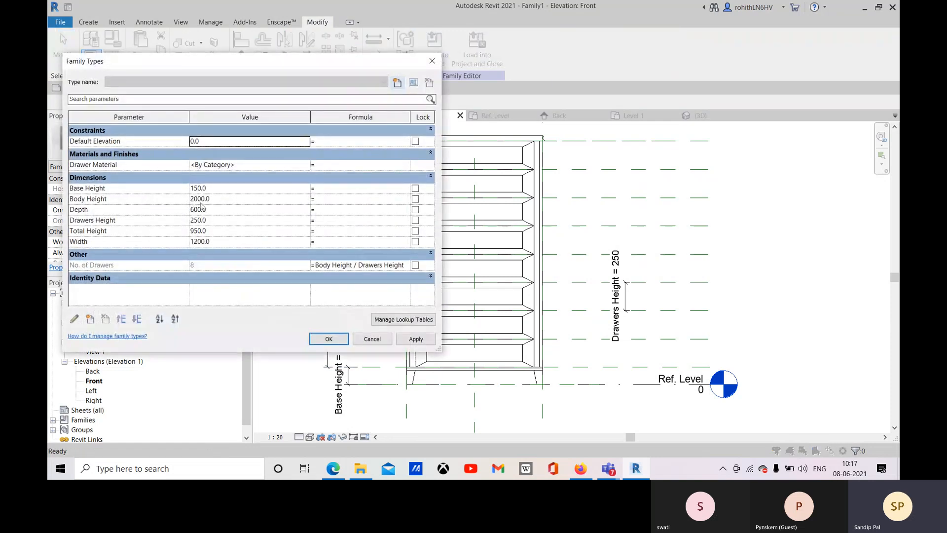
pyautogui.click(219, 221)
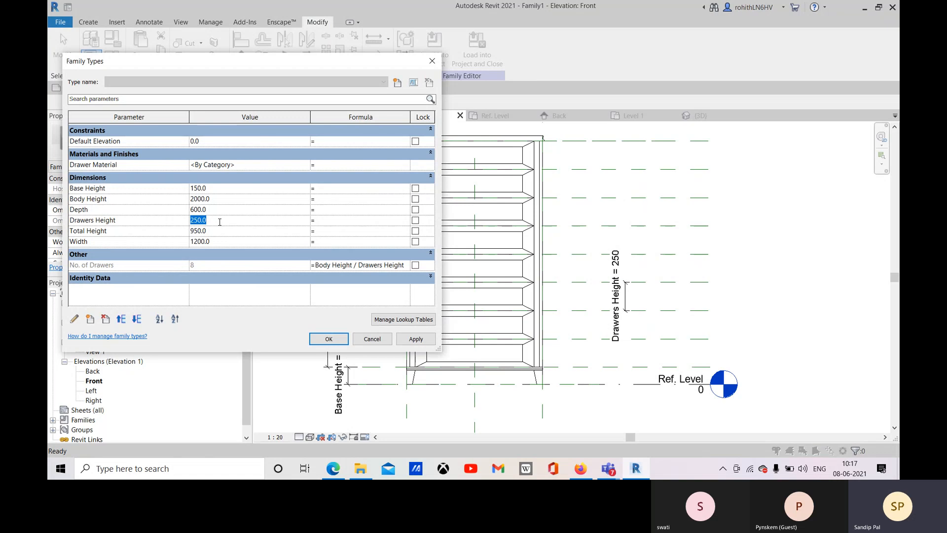
pyautogui.write('300')
pyautogui.click(416, 340)
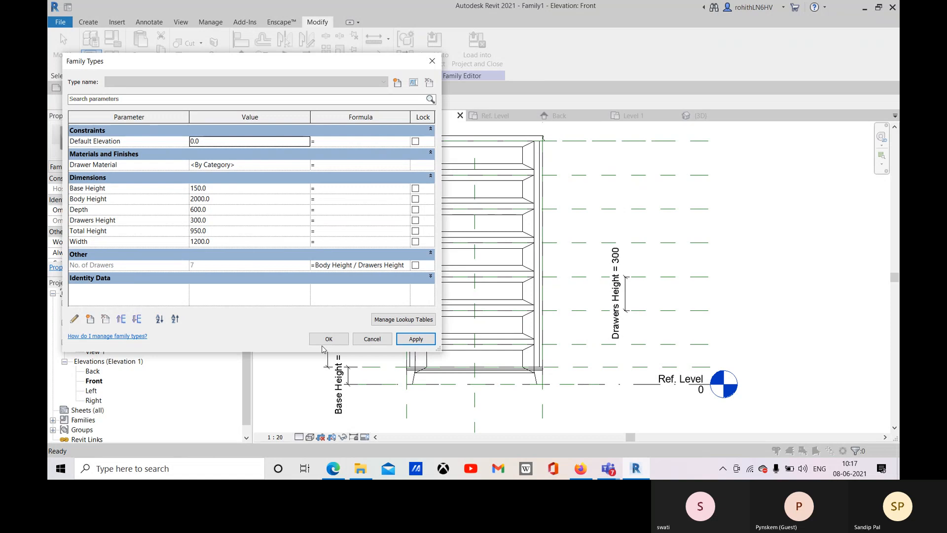
pyautogui.click(329, 340)
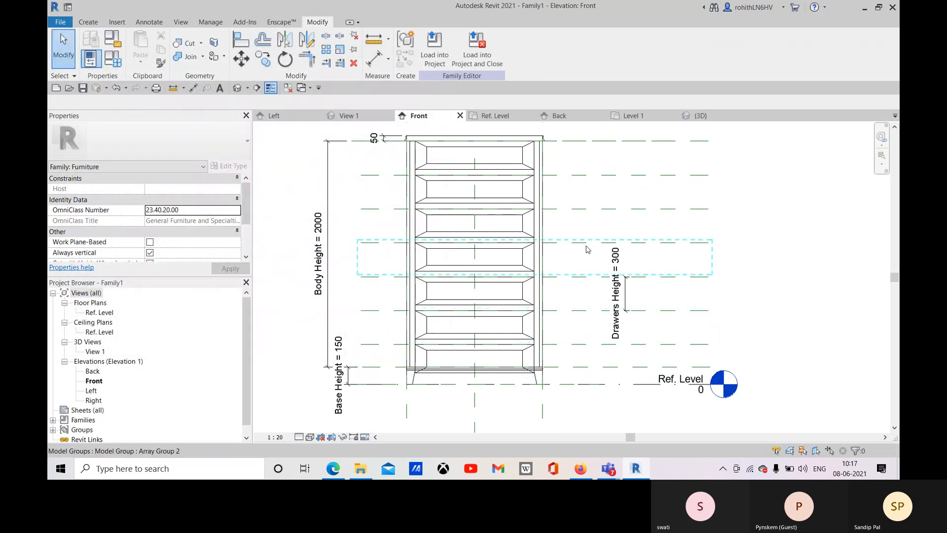
# Inspect the arrayed drawers in the front elevation, especially how the lowest drawer meets the base.
pyautogui.scroll(4, 532, 281)
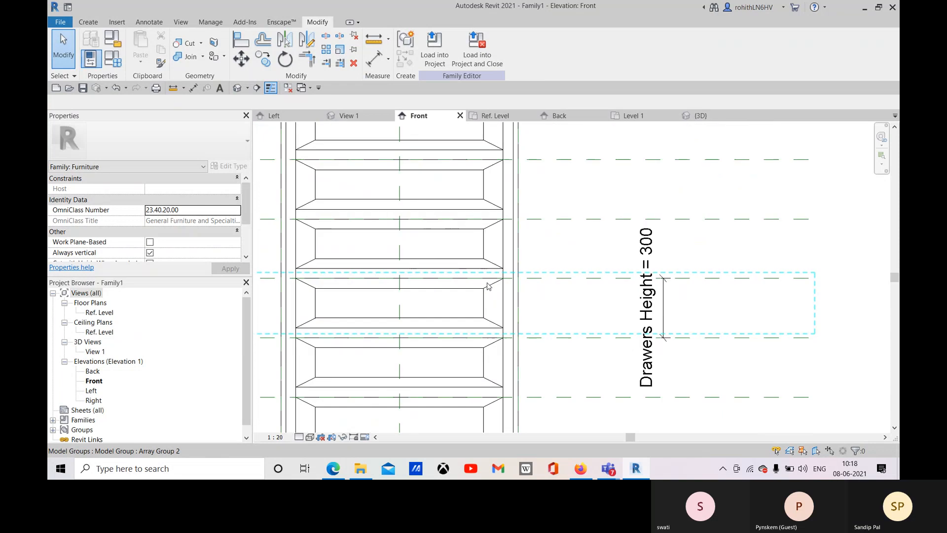
pyautogui.moveTo(512, 350); pyautogui.dragTo(520, 318, button='middle')
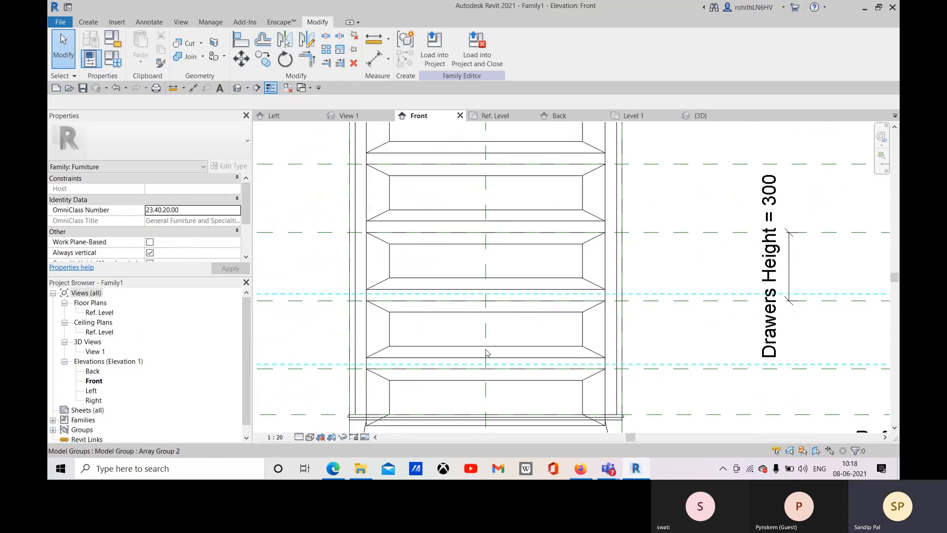
pyautogui.scroll(-2, 471, 385)
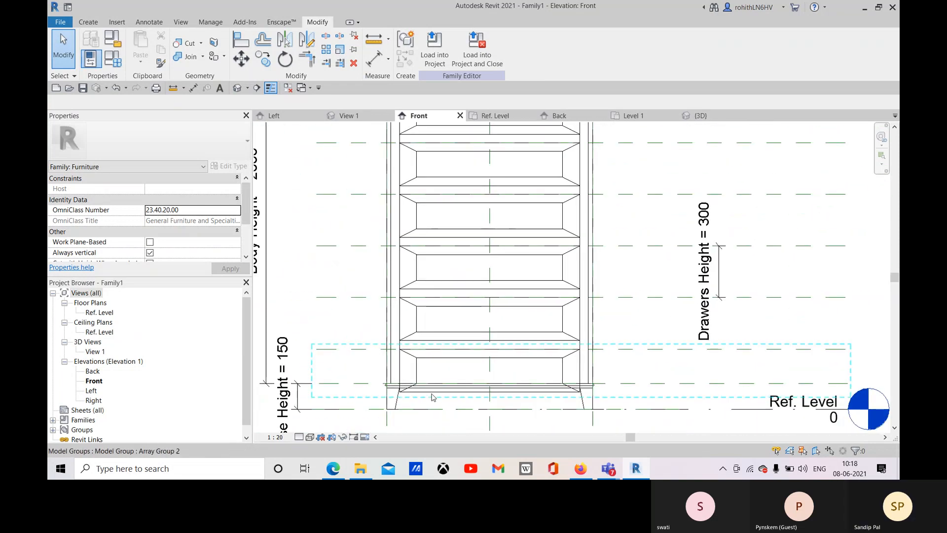
pyautogui.scroll(2, 433, 397)
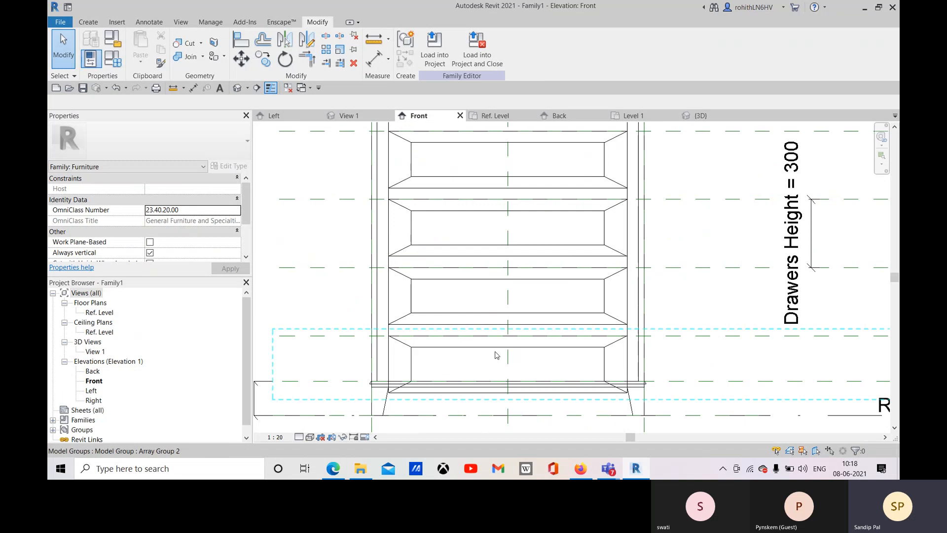
pyautogui.scroll(-2, 493, 354)
pyautogui.scroll(-2, 481, 359)
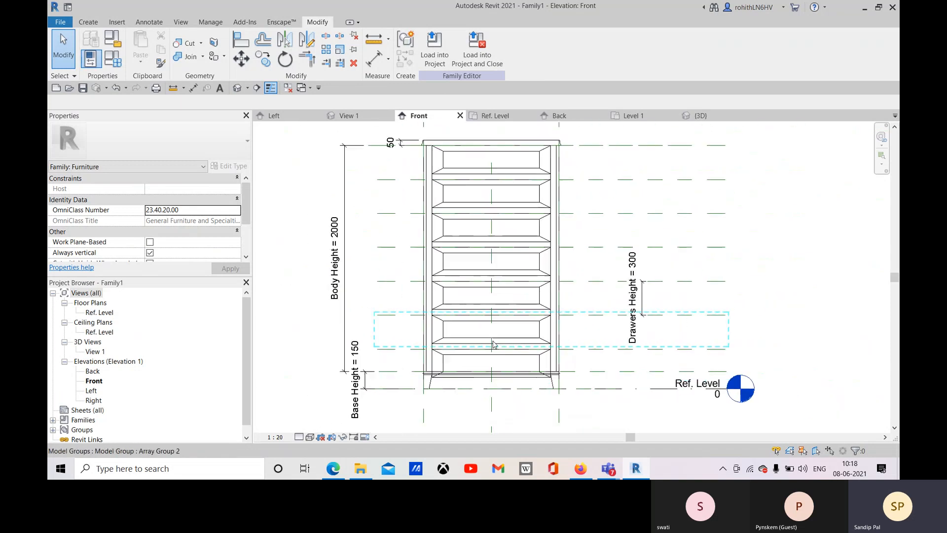
# Examine the drawer array from top to base in the front elevation, and check the lowest drawer group's contents where it meets the base.
pyautogui.scroll(1, 476, 229)
pyautogui.scroll(1, 456, 197)
pyautogui.scroll(1, 455, 196)
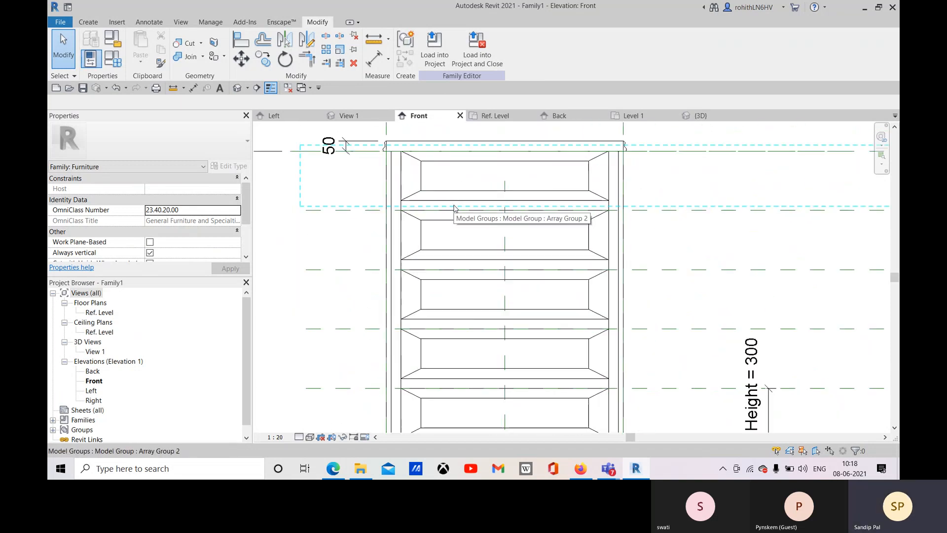
pyautogui.scroll(-3, 456, 231)
pyautogui.scroll(2, 471, 362)
pyautogui.scroll(1, 467, 352)
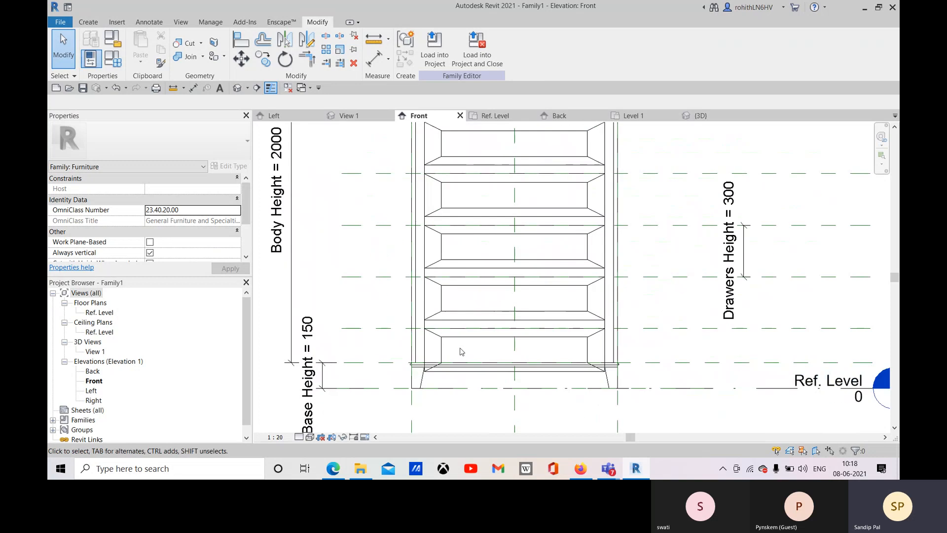
pyautogui.click(446, 367)
pyautogui.scroll(-2, 447, 367)
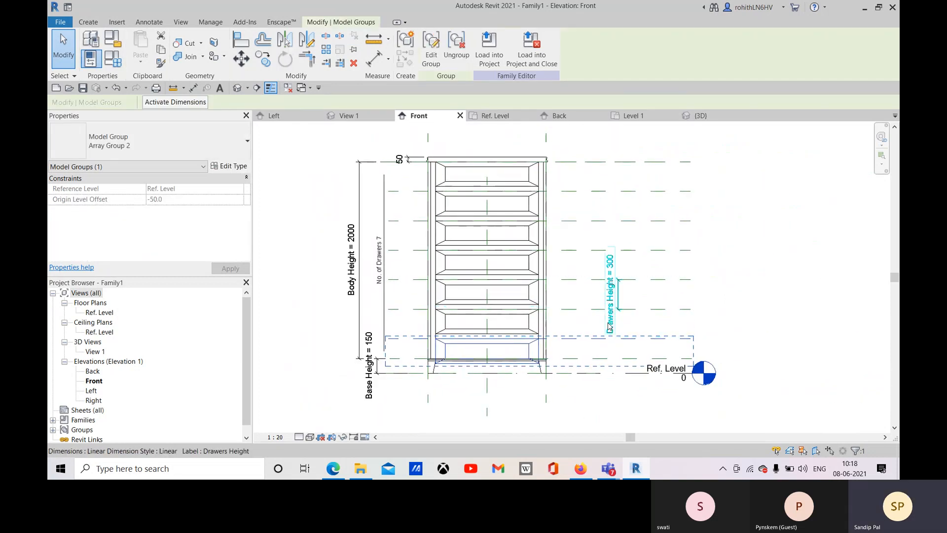
pyautogui.scroll(2, 620, 332)
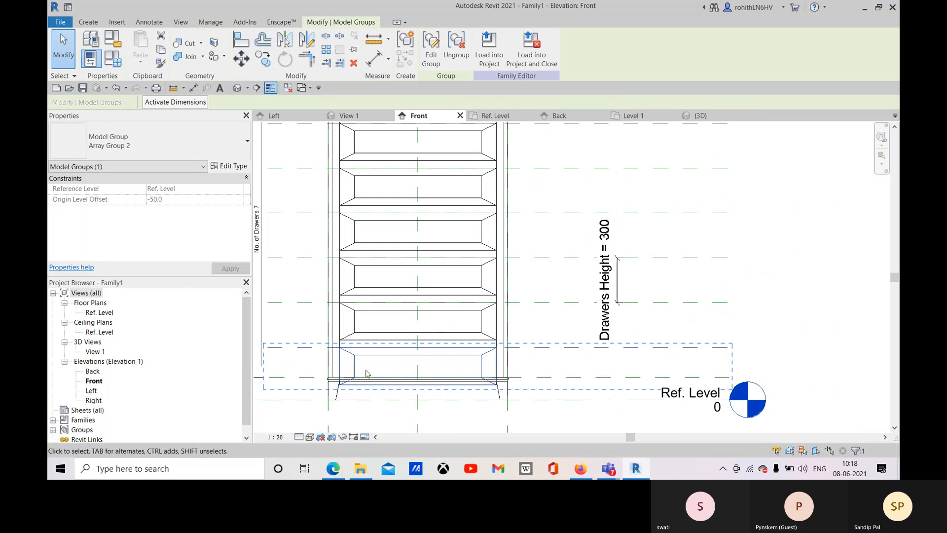
pyautogui.moveTo(363, 365); pyautogui.dragTo(391, 361, button='middle')
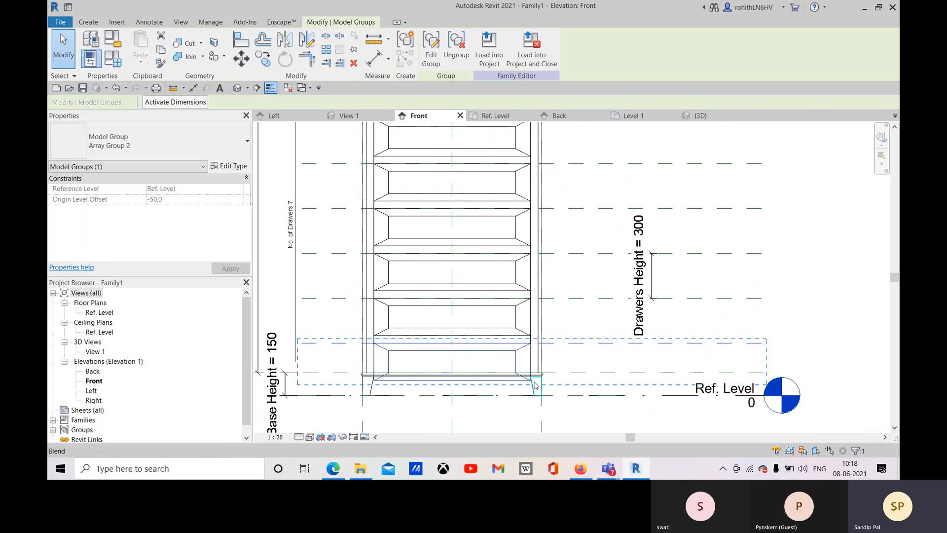
pyautogui.scroll(2, 528, 384)
pyautogui.moveTo(528, 384); pyautogui.dragTo(584, 378, button='middle')
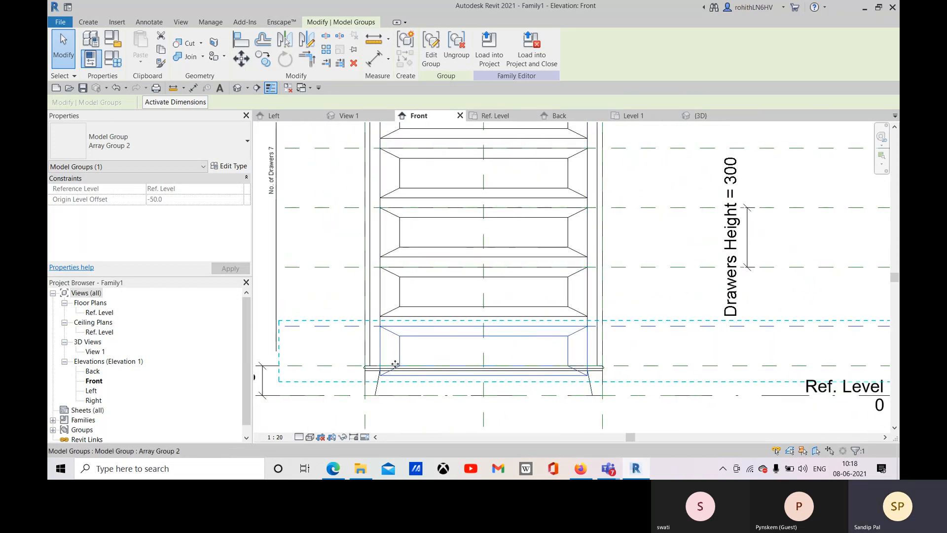
pyautogui.click(431, 49)
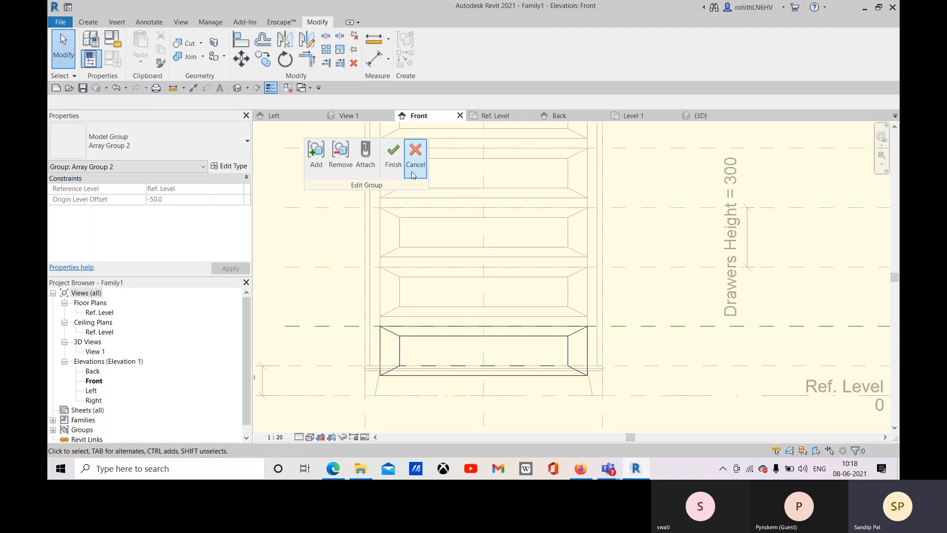
pyautogui.click(416, 162)
# Undo the Drawers Height change to 300 and check how the drawers fit the body in the front elevation.
pyautogui.press('Escape')
pyautogui.scroll(-2, 434, 360)
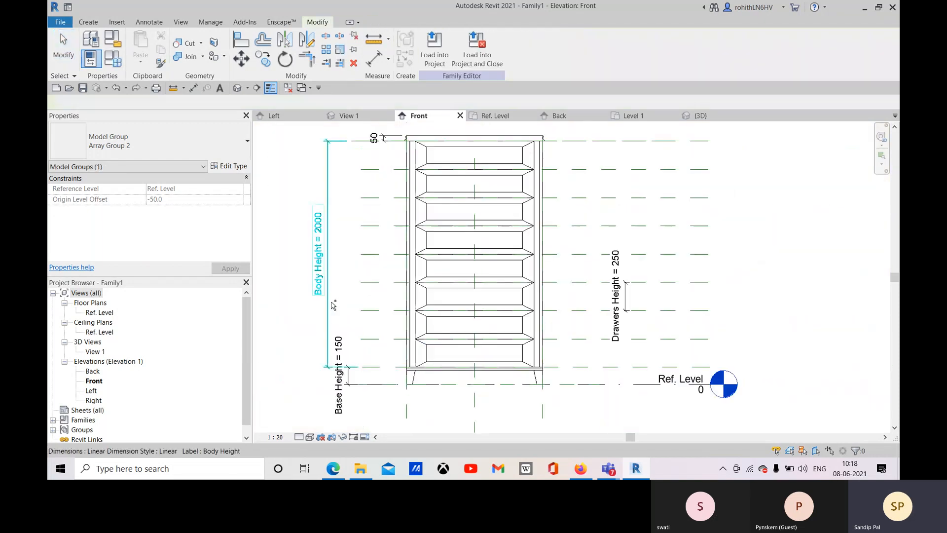
pyautogui.scroll(2, 507, 353)
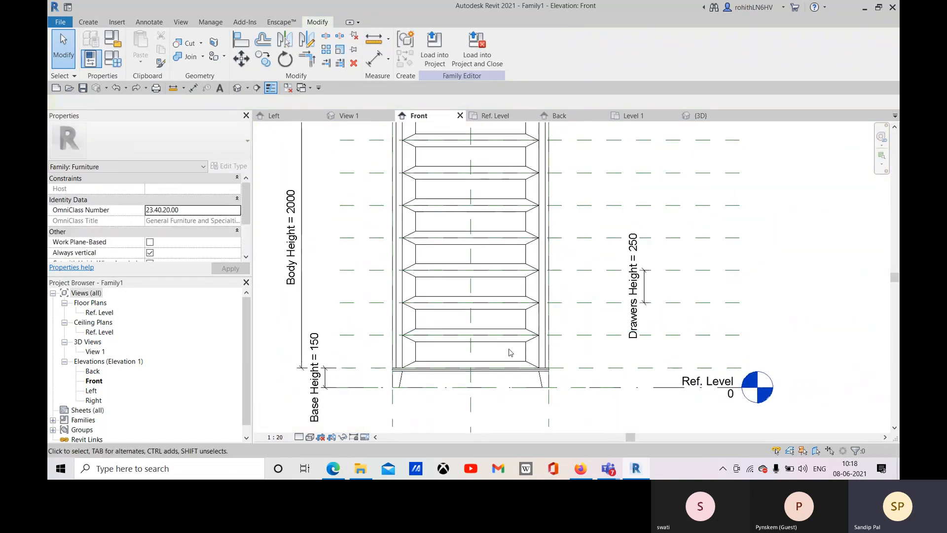
pyautogui.scroll(-2, 508, 349)
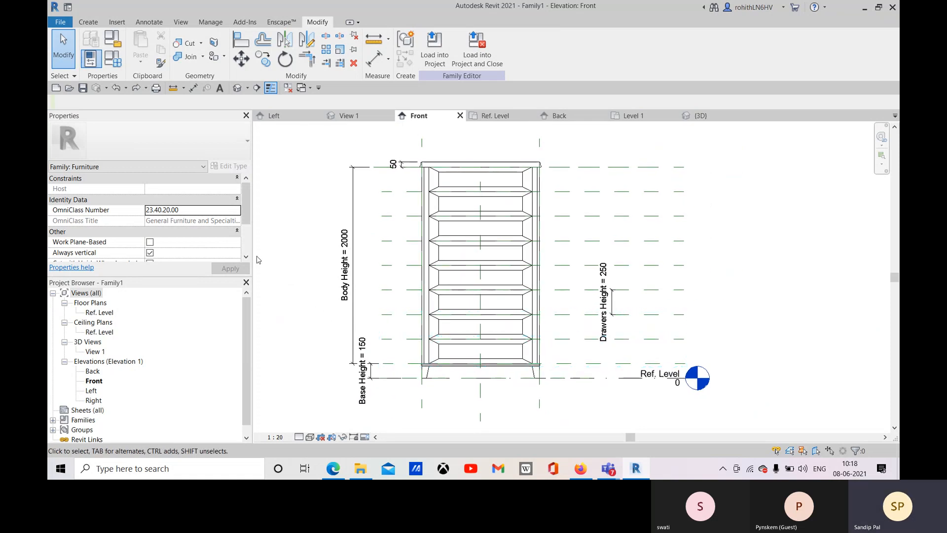
# Try locking the Body Height, Drawers Height and No. of Drawers parameters, and close the family types without applying.
pyautogui.click(113, 40)
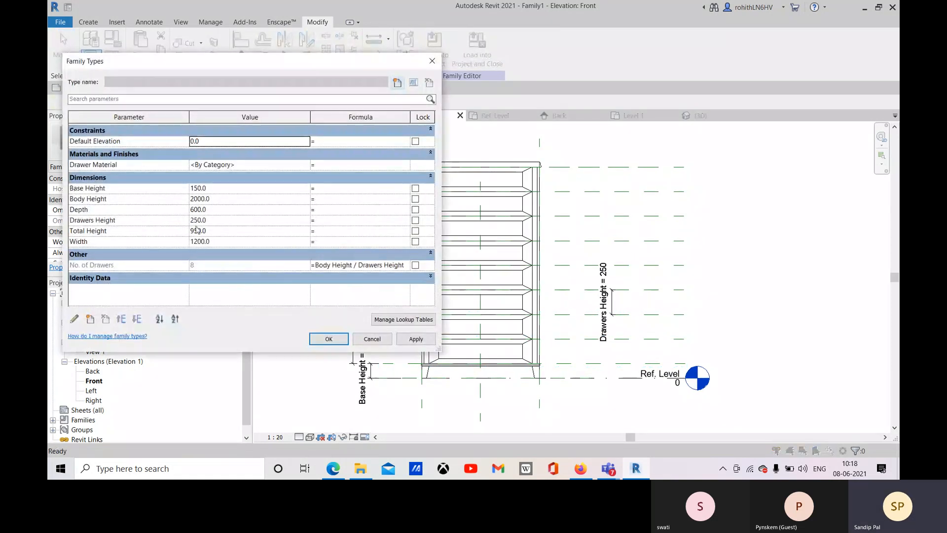
pyautogui.click(332, 223)
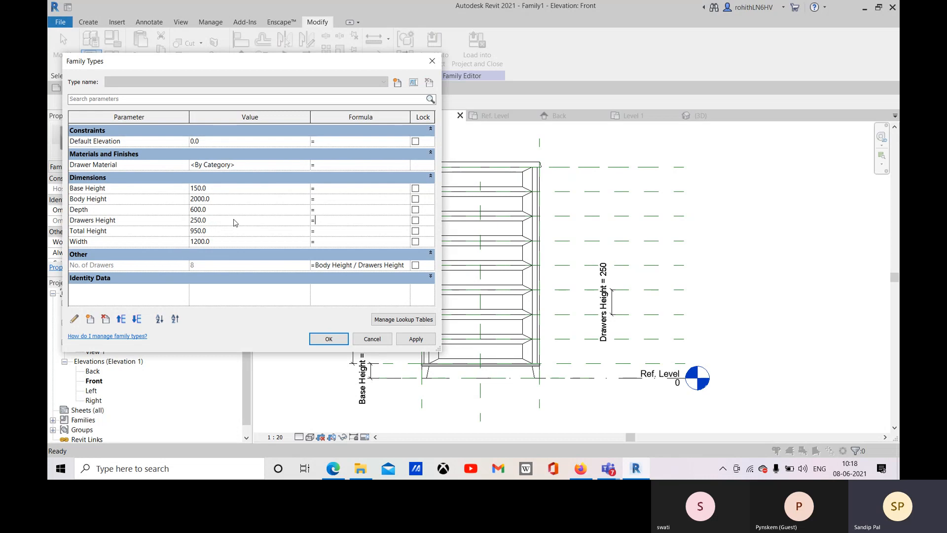
pyautogui.click(212, 218)
pyautogui.click(421, 221)
pyautogui.click(415, 220)
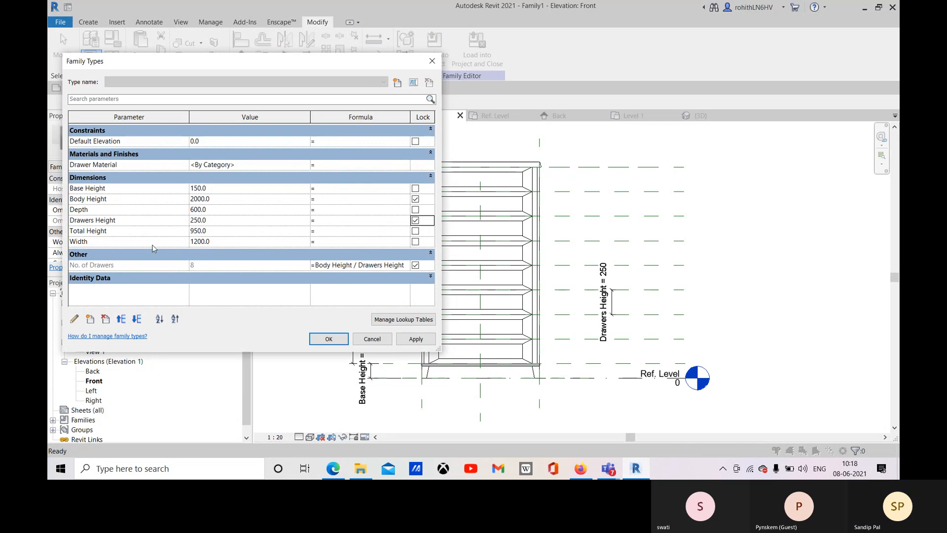
pyautogui.click(230, 225)
pyautogui.click(327, 222)
pyautogui.moveTo(334, 65); pyautogui.dragTo(453, 48)
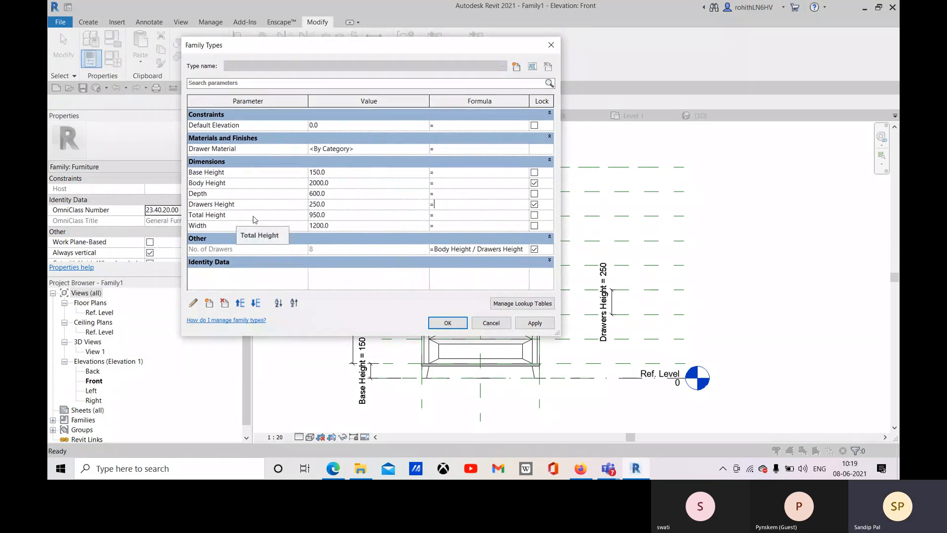
pyautogui.moveTo(447, 47); pyautogui.dragTo(332, 67)
pyautogui.click(330, 237)
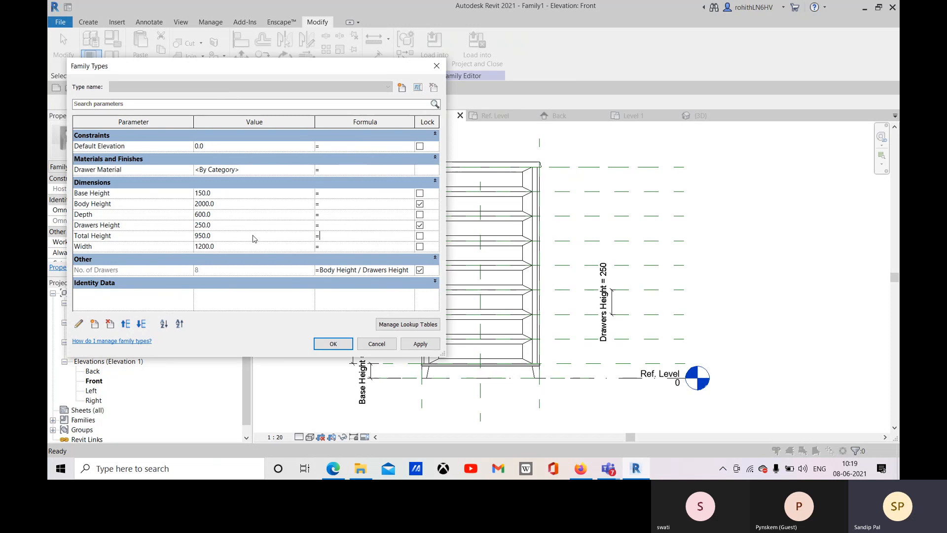
pyautogui.click(222, 226)
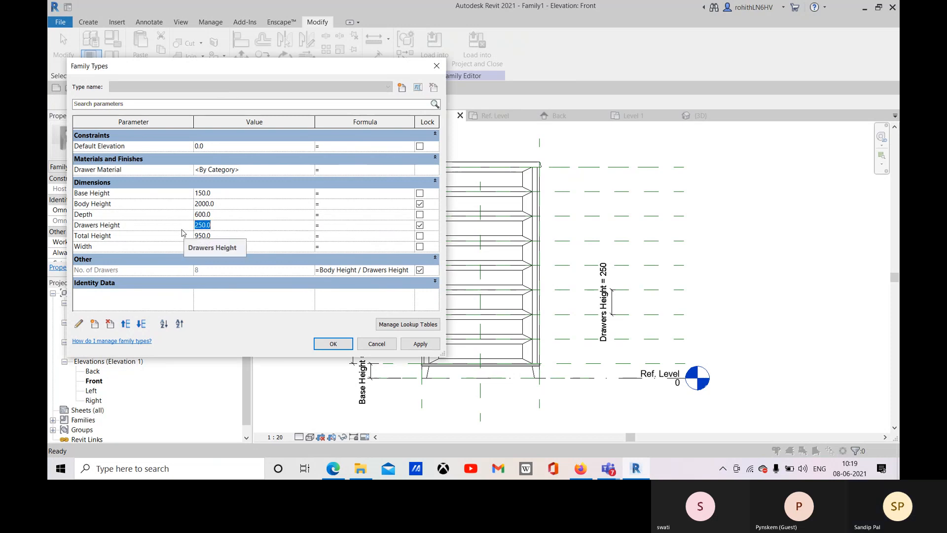
pyautogui.click(436, 66)
# Delete the Body Height dimension from the front elevation and dismiss the save reminder without saving.
pyautogui.moveTo(522, 333); pyautogui.dragTo(520, 323, button='middle')
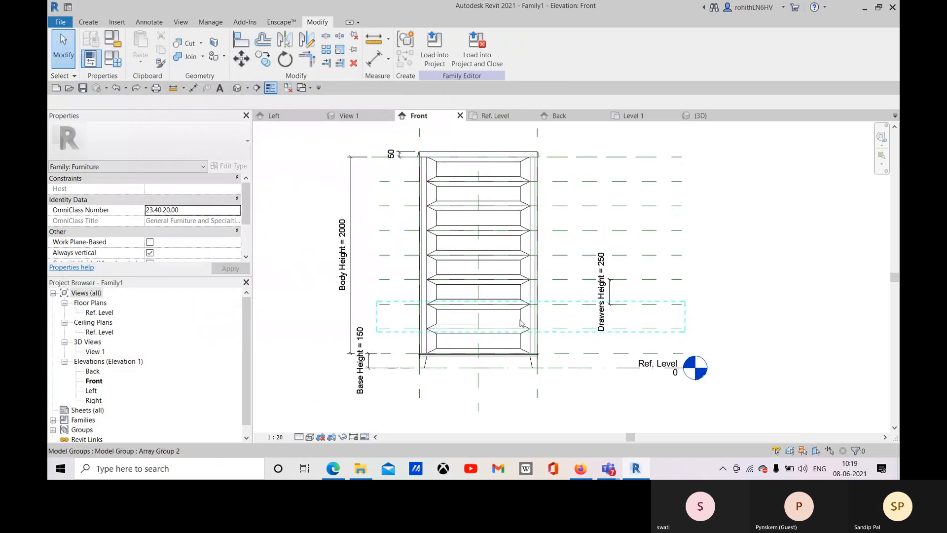
pyautogui.click(352, 196)
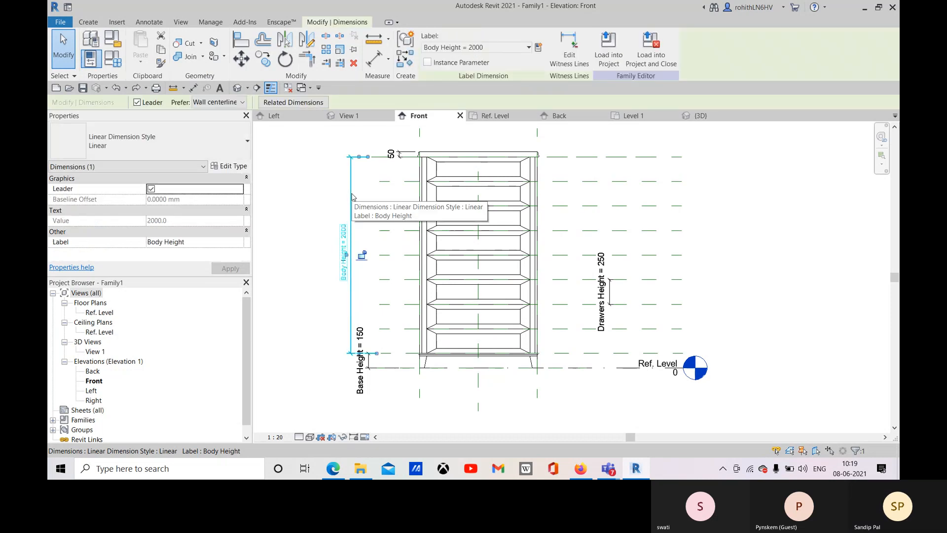
pyautogui.press('Escape')
pyautogui.moveTo(353, 268); pyautogui.dragTo(345, 267, button='middle')
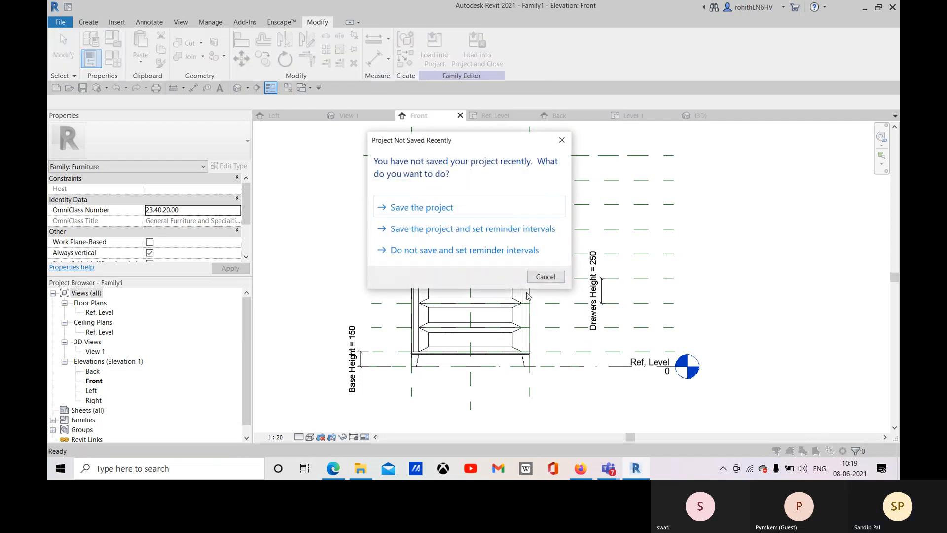
pyautogui.click(543, 277)
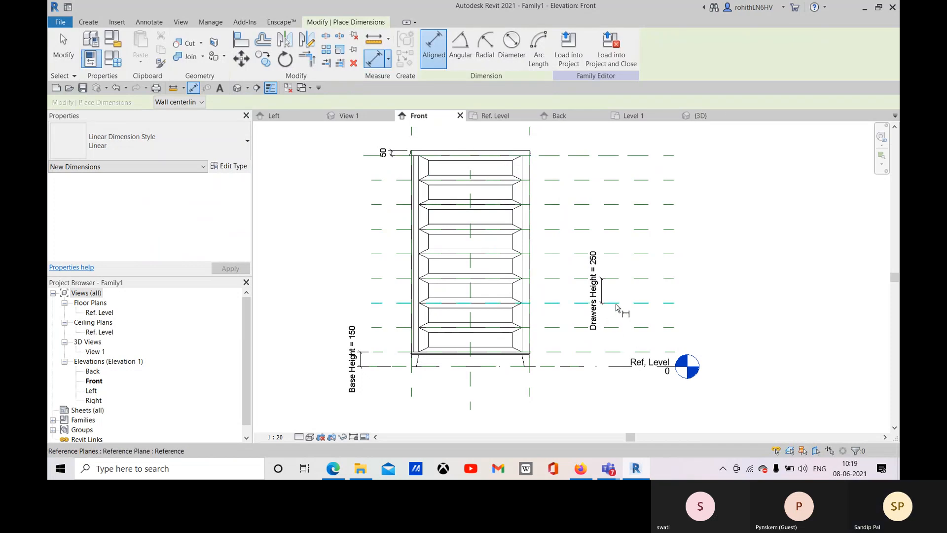
pyautogui.click(612, 157)
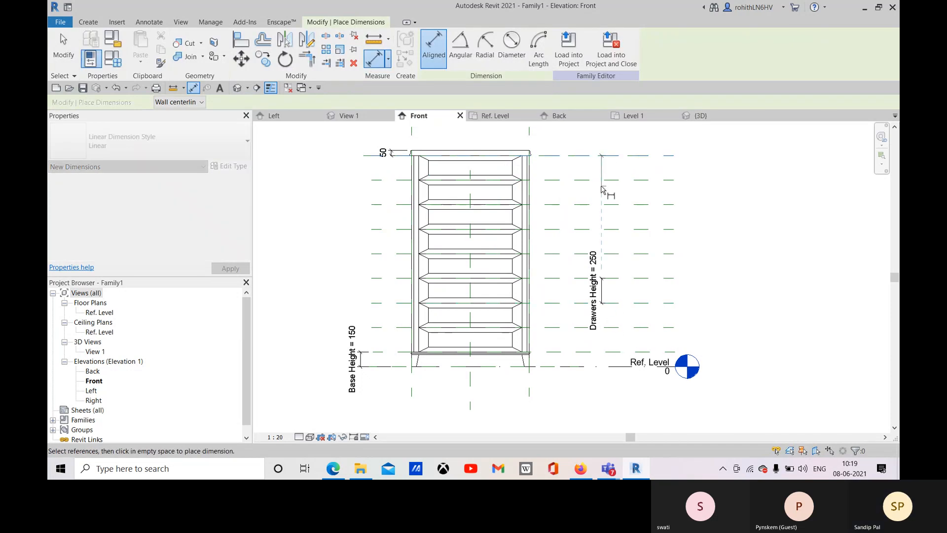
pyautogui.click(601, 179)
pyautogui.click(602, 204)
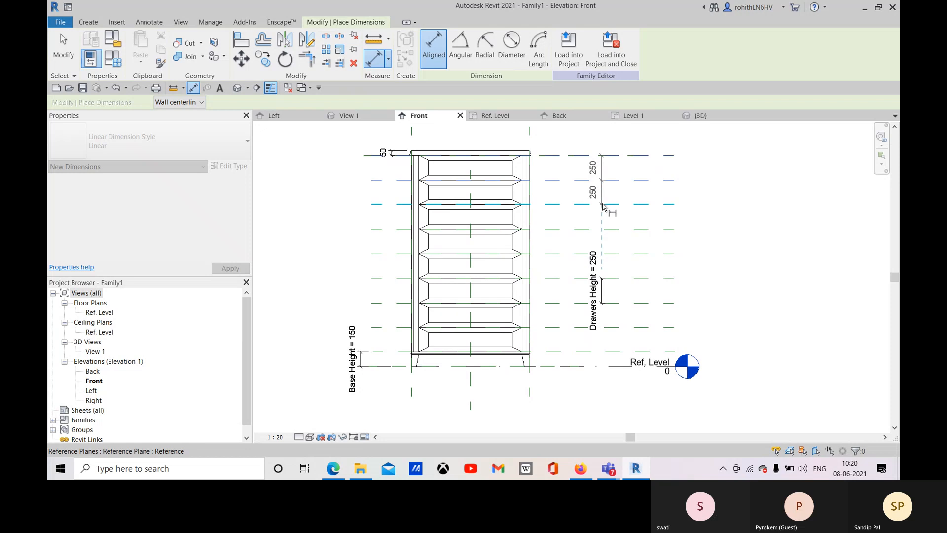
pyautogui.click(608, 229)
pyautogui.click(607, 254)
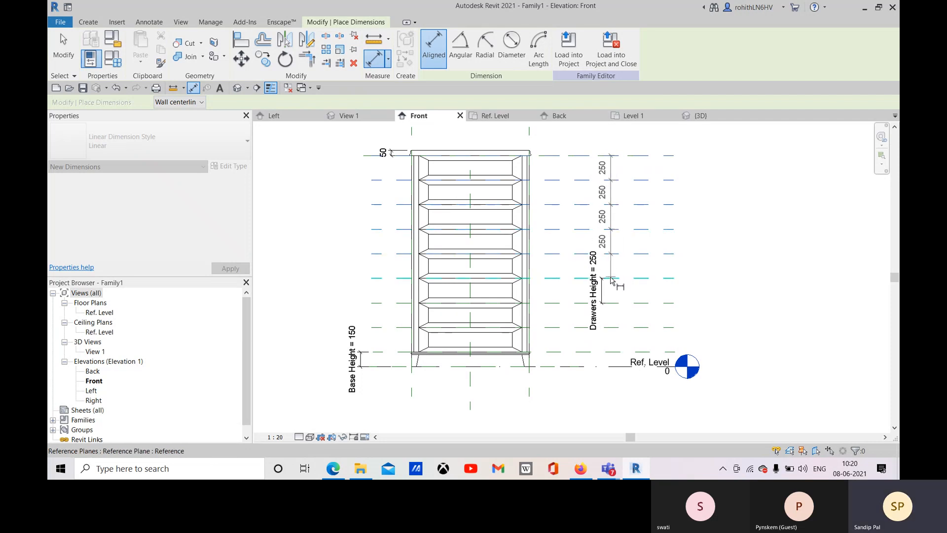
pyautogui.click(617, 279)
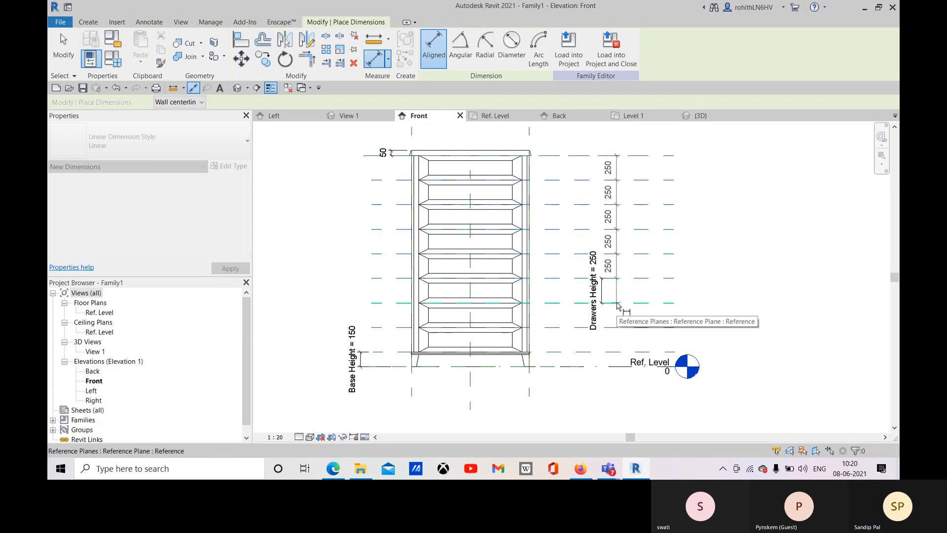
pyautogui.press('Escape')
pyautogui.press('Escape')
# Place an aligned dimension chain across the six lowest drawer reference planes, starting from the Base plane.
pyautogui.press('d')
pyautogui.press('i')
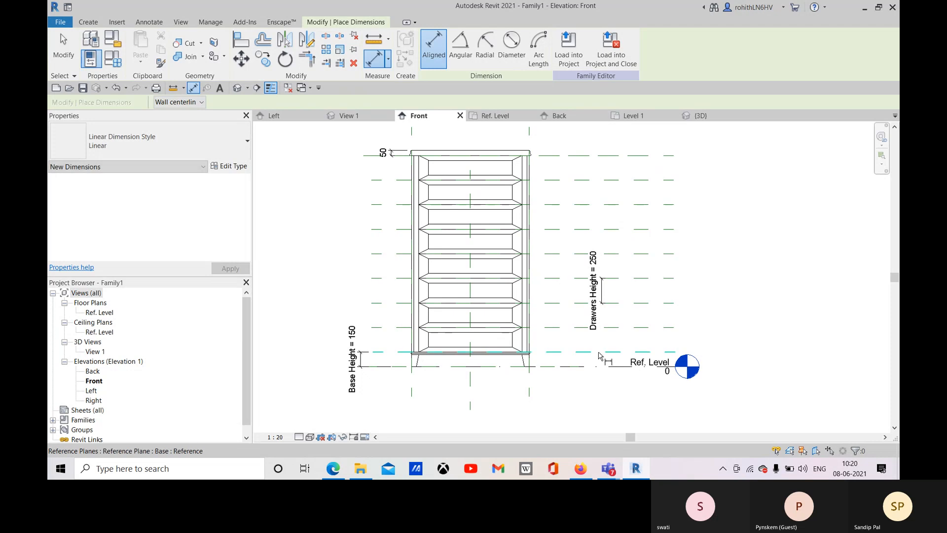
pyautogui.click(619, 302)
pyautogui.click(623, 253)
pyautogui.click(622, 228)
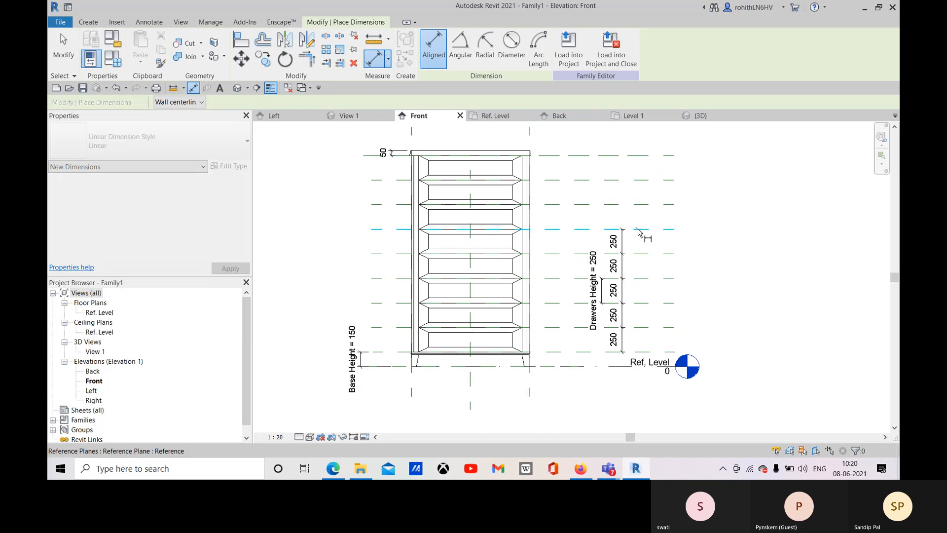
# Continue with a second aligned dimension chain across the remaining upper reference planes, up to the top of the body.
pyautogui.click(636, 204)
pyautogui.click(632, 179)
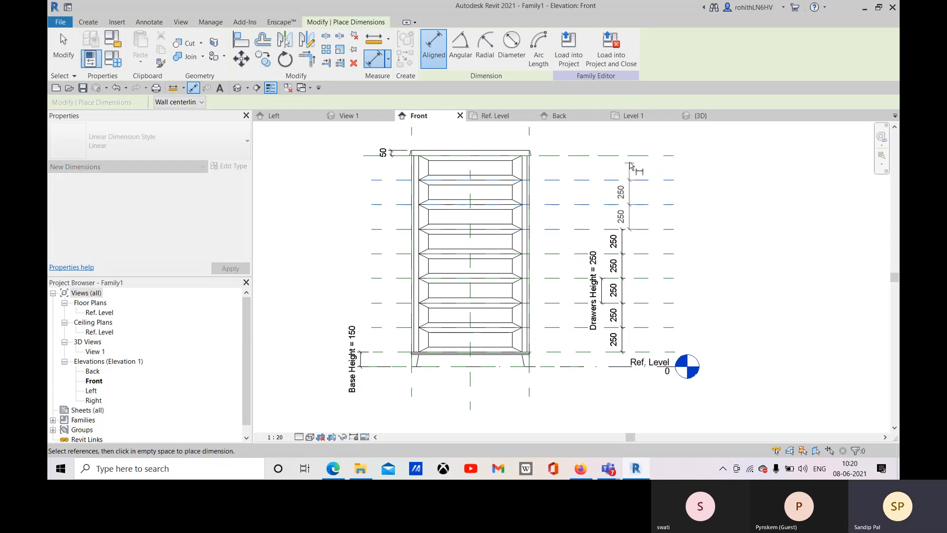
pyautogui.click(630, 156)
pyautogui.click(628, 168)
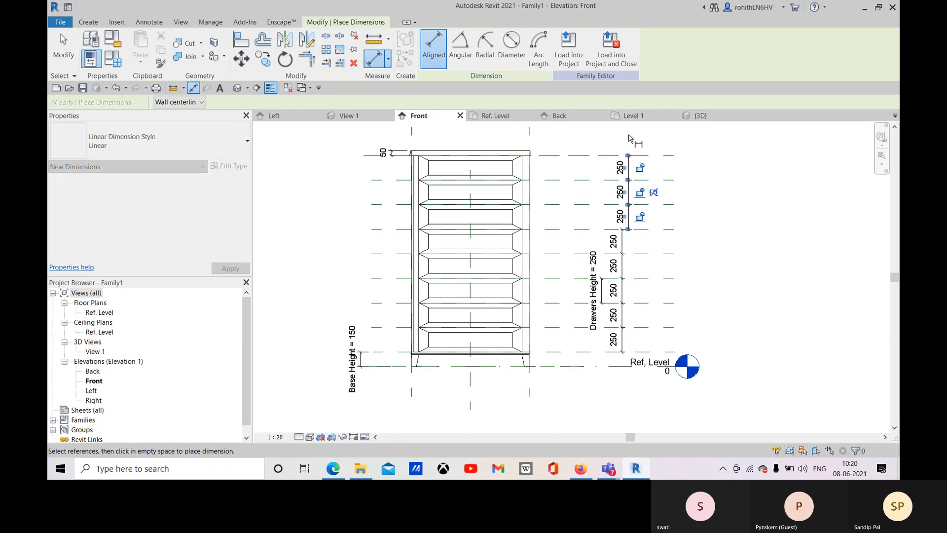
pyautogui.rightClick(713, 235)
pyautogui.click(721, 237)
pyautogui.rightClick(721, 238)
pyautogui.click(725, 240)
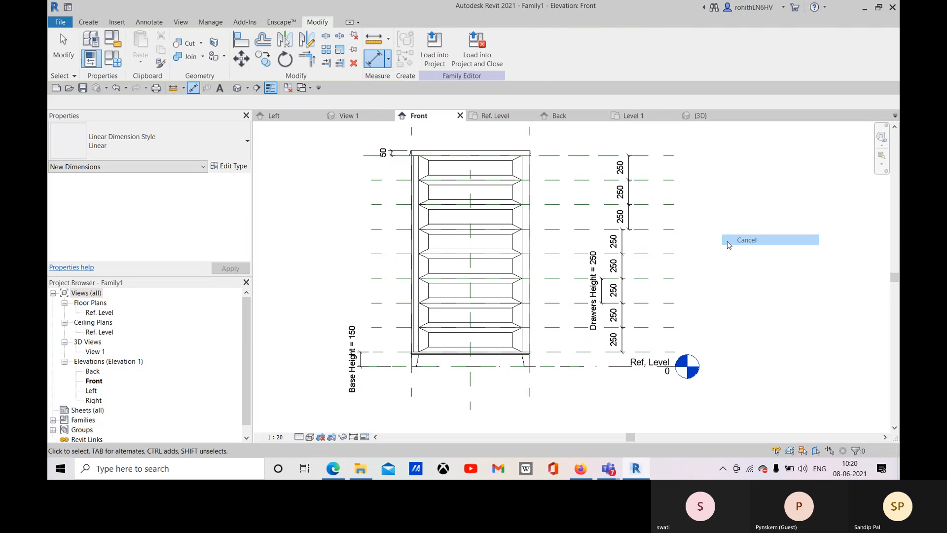
# Delete the original single Drawers Height dimension and label both new dimension chains with the Drawers Height parameter.
pyautogui.click(597, 313)
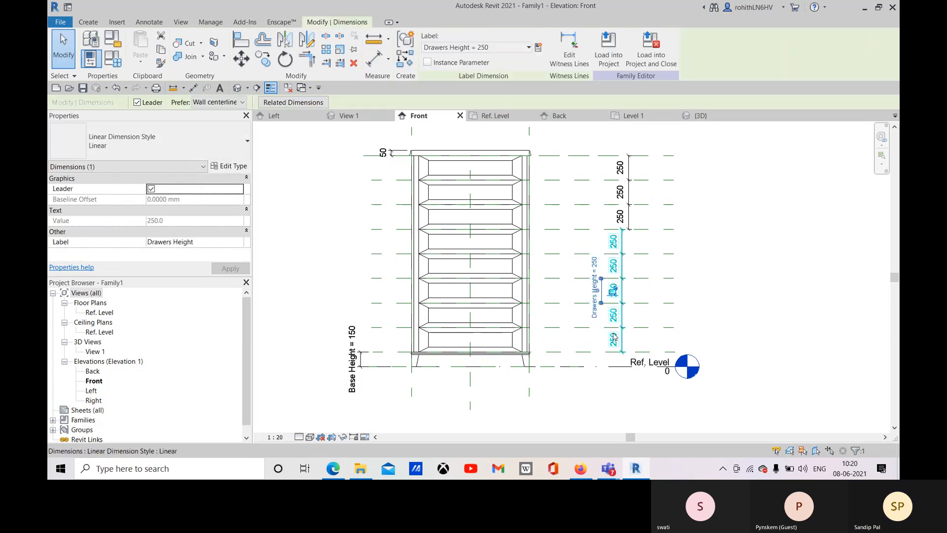
pyautogui.press('Delete')
pyautogui.click(623, 321)
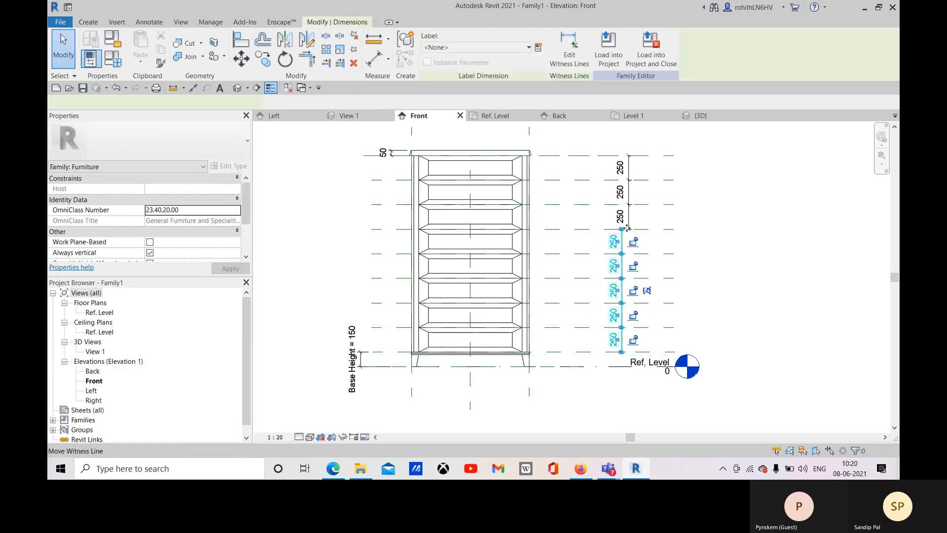
pyautogui.keyDown('ctrl'); pyautogui.click(629, 193); pyautogui.keyUp('ctrl')
pyautogui.click(474, 47)
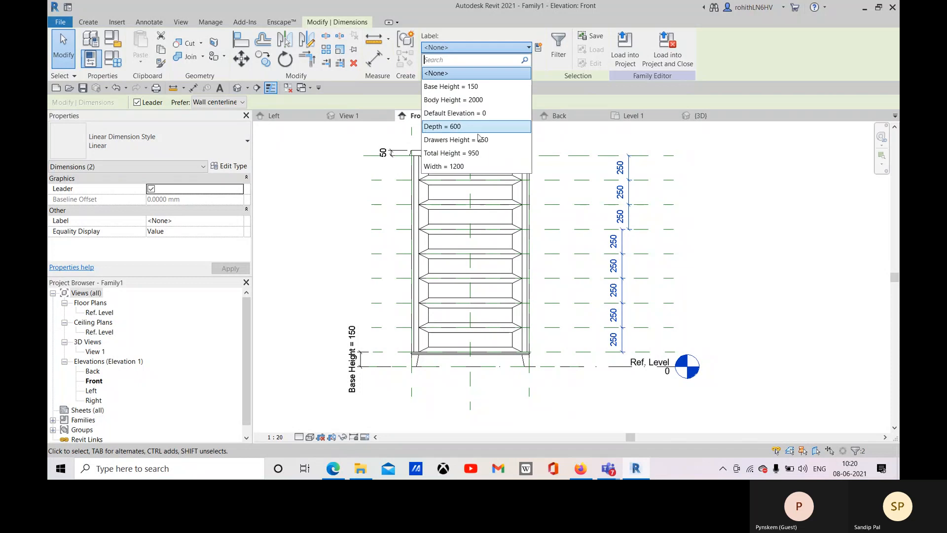
pyautogui.click(733, 228)
# Move the upper Drawers Height dimension chain into line with the lower chain.
pyautogui.click(632, 195)
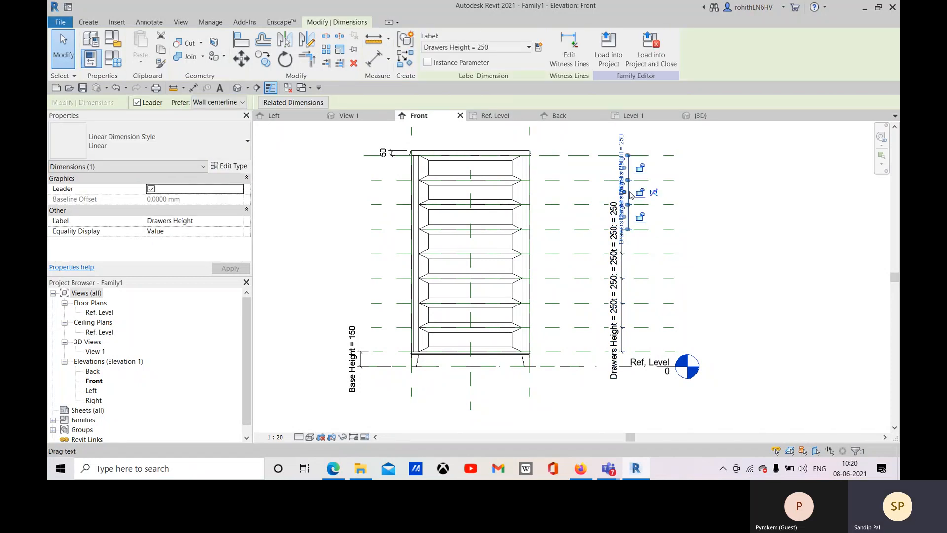
pyautogui.scroll(4, 631, 195)
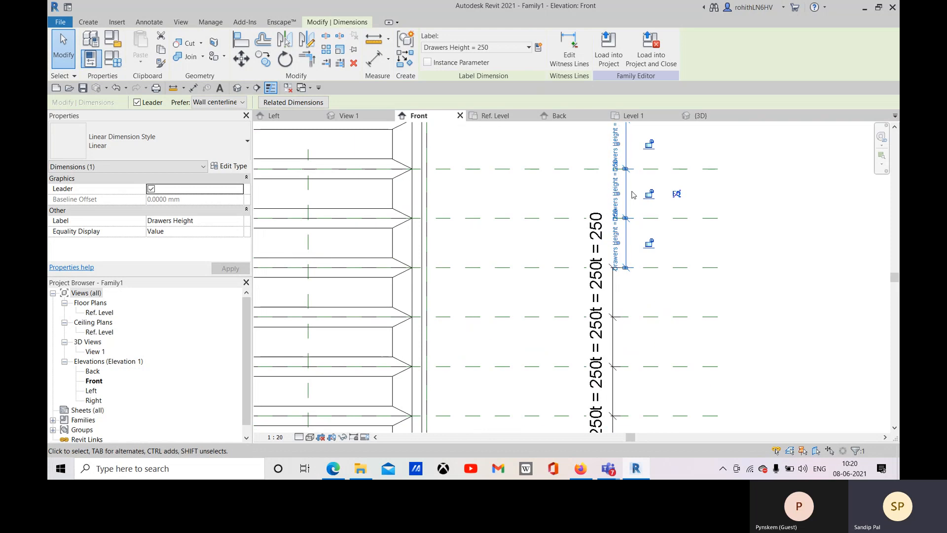
pyautogui.moveTo(624, 193); pyautogui.dragTo(614, 195)
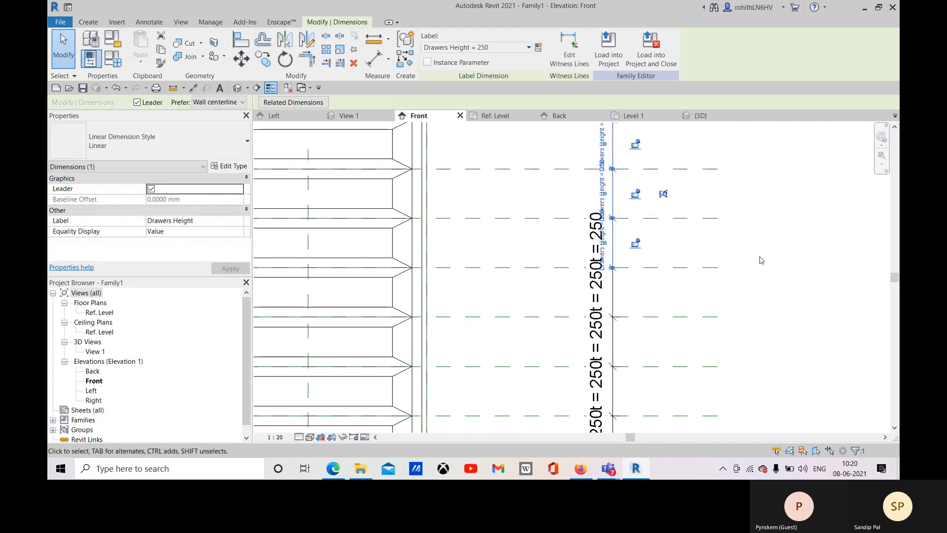
# Review the family parameters and the No. of Drawers formula, leaving them unedited.
pyautogui.click(761, 265)
pyautogui.scroll(-3, 766, 271)
pyautogui.scroll(-4, 766, 271)
pyautogui.moveTo(760, 302); pyautogui.dragTo(684, 292, button='middle')
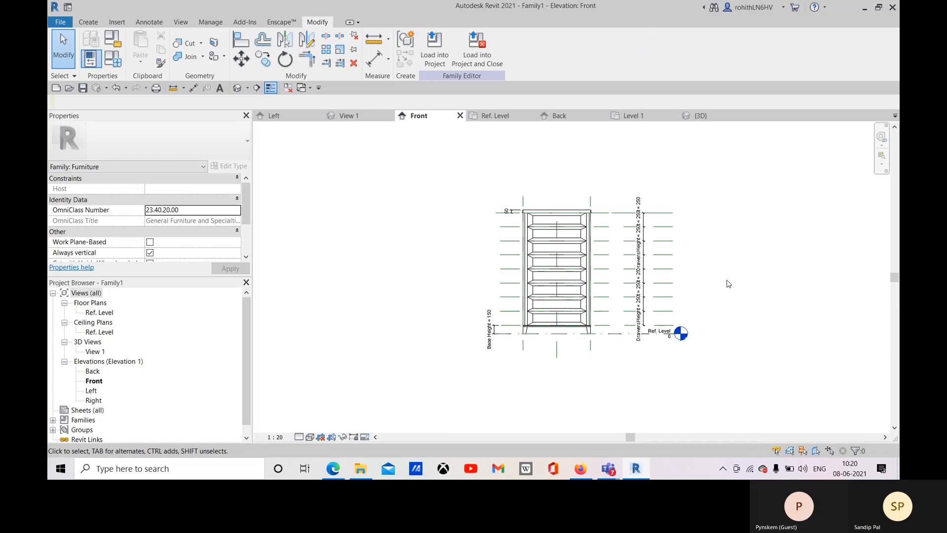
pyautogui.scroll(3, 715, 283)
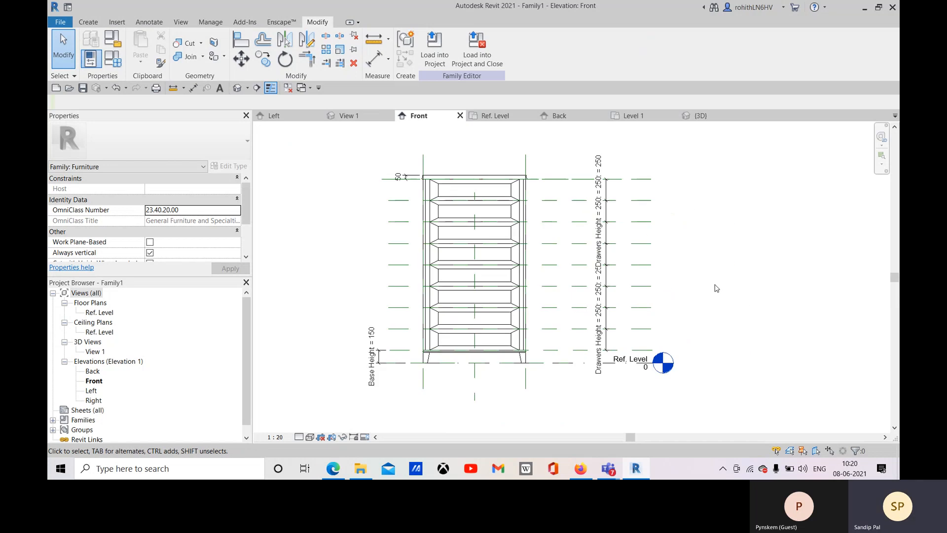
pyautogui.click(117, 65)
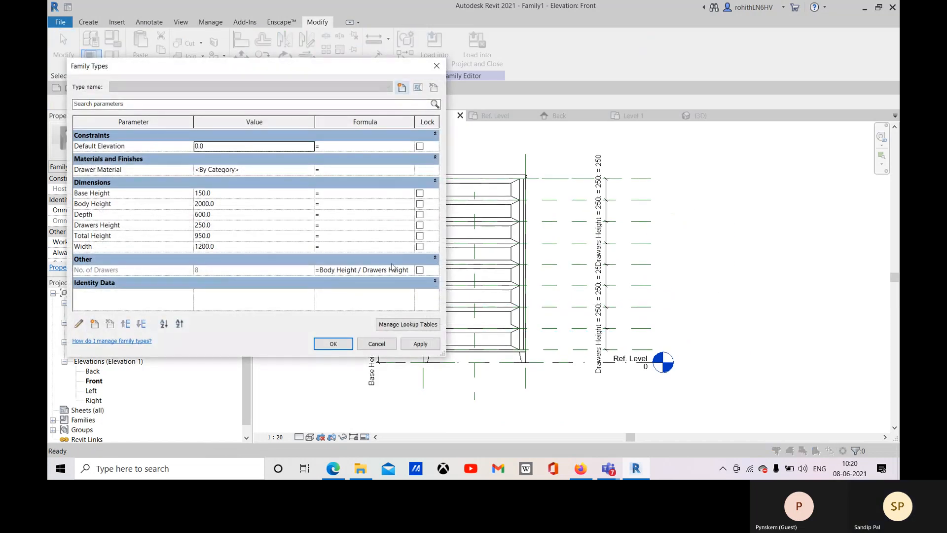
pyautogui.click(437, 65)
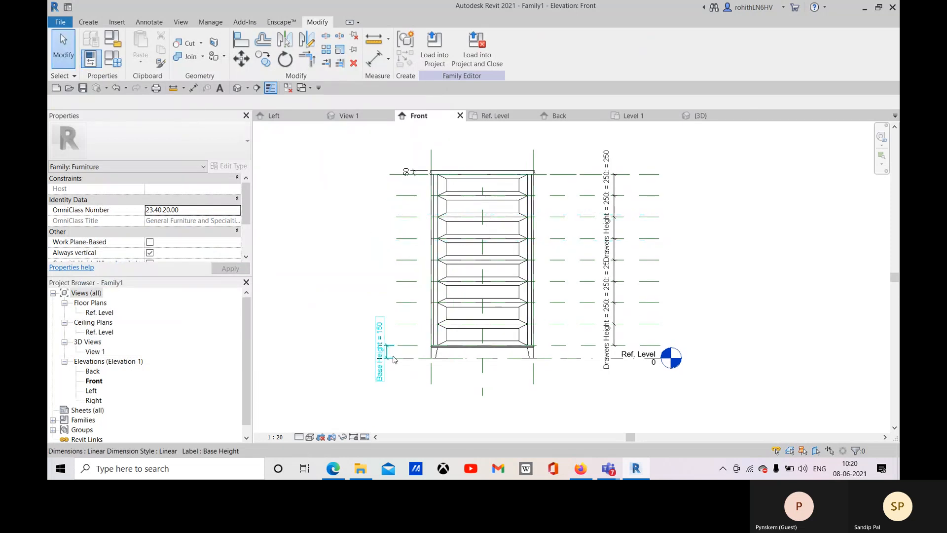
pyautogui.moveTo(401, 370); pyautogui.dragTo(408, 373, button='middle')
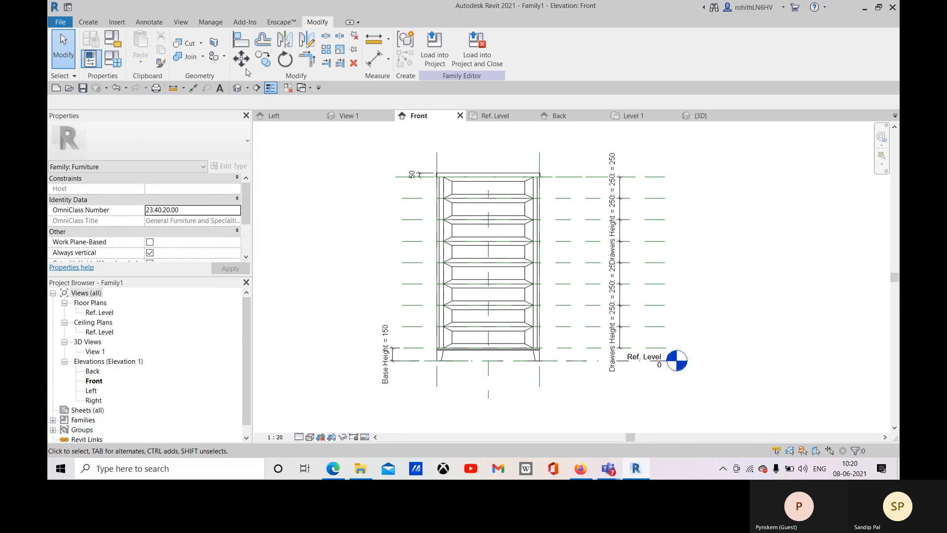
# Add an aligned dimension from the Base plane to the reference plane at the top of the body and label it Body Height.
pyautogui.click(375, 58)
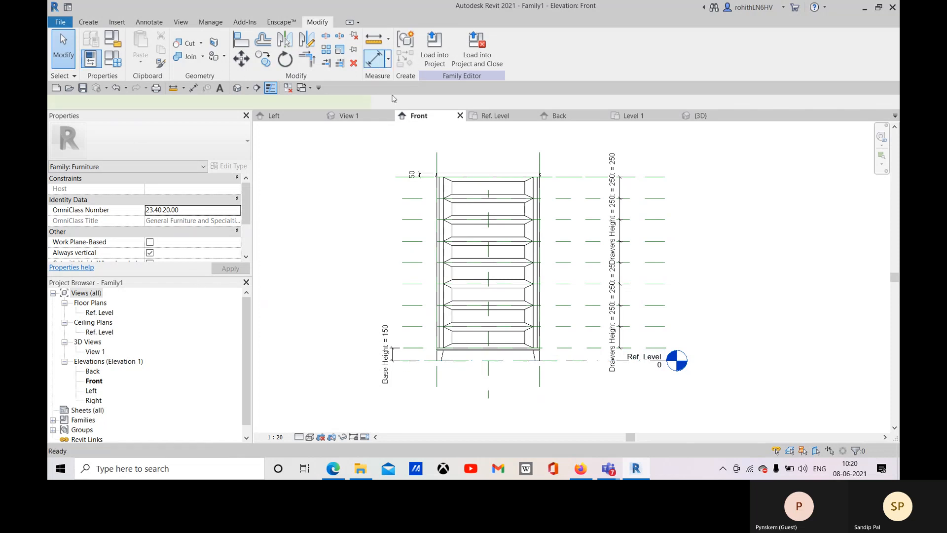
pyautogui.click(413, 349)
pyautogui.click(412, 177)
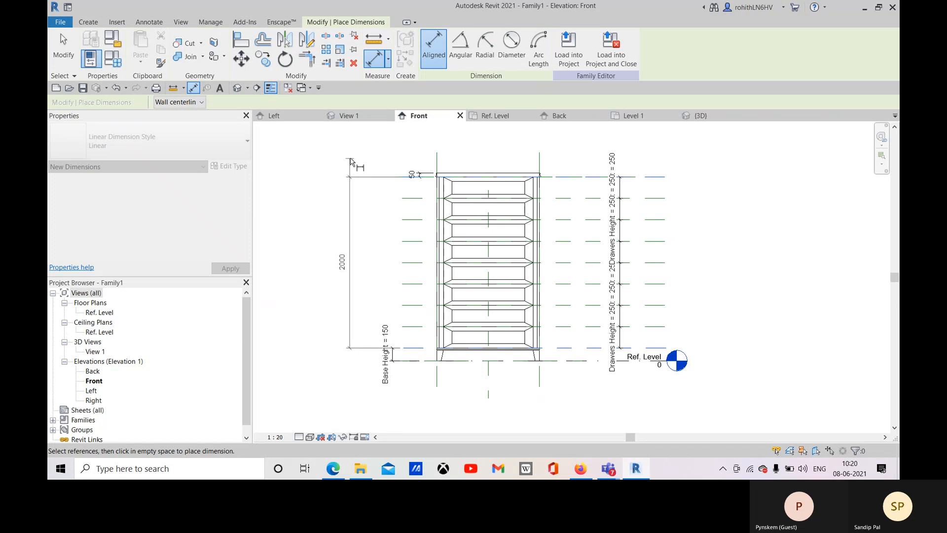
pyautogui.click(352, 157)
pyautogui.rightClick(353, 149)
pyautogui.click(359, 153)
pyautogui.rightClick(362, 151)
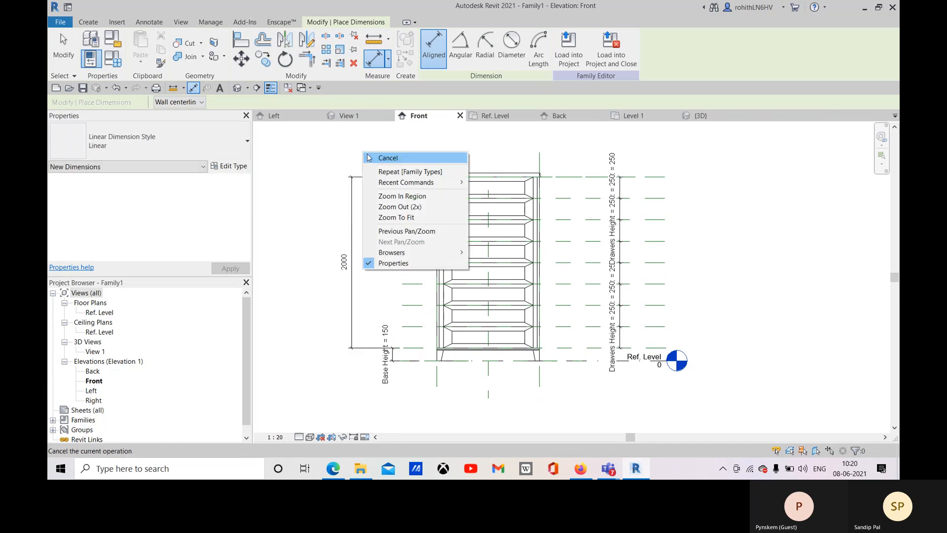
pyautogui.click(370, 158)
pyautogui.click(475, 49)
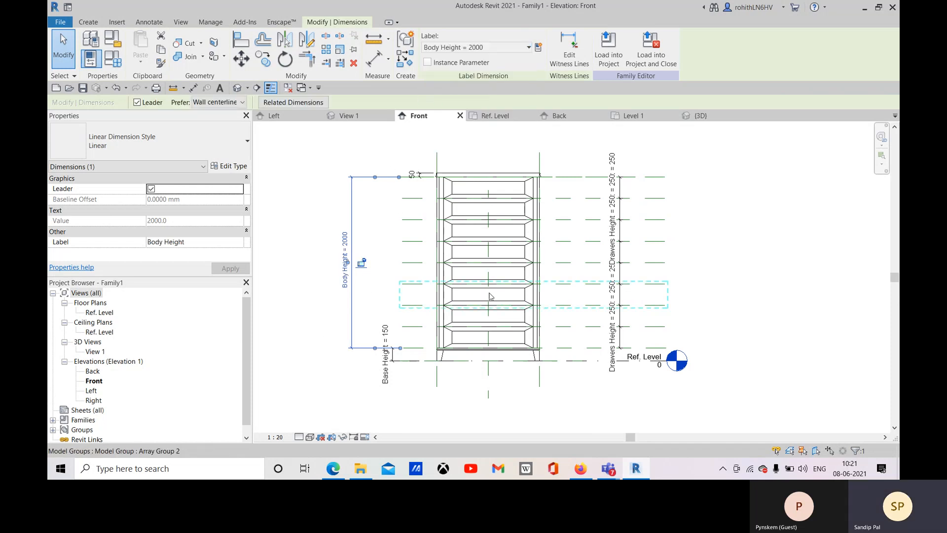
pyautogui.click(745, 227)
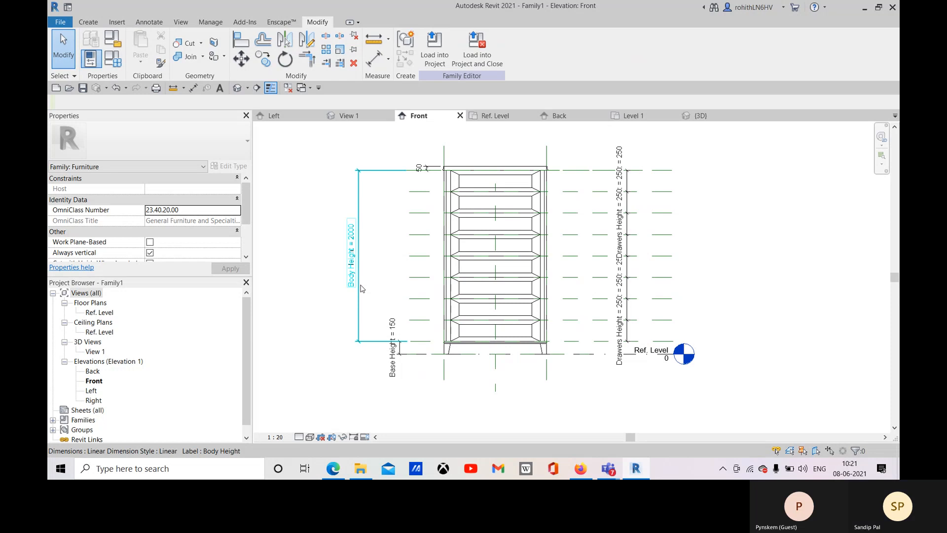
pyautogui.click(353, 266)
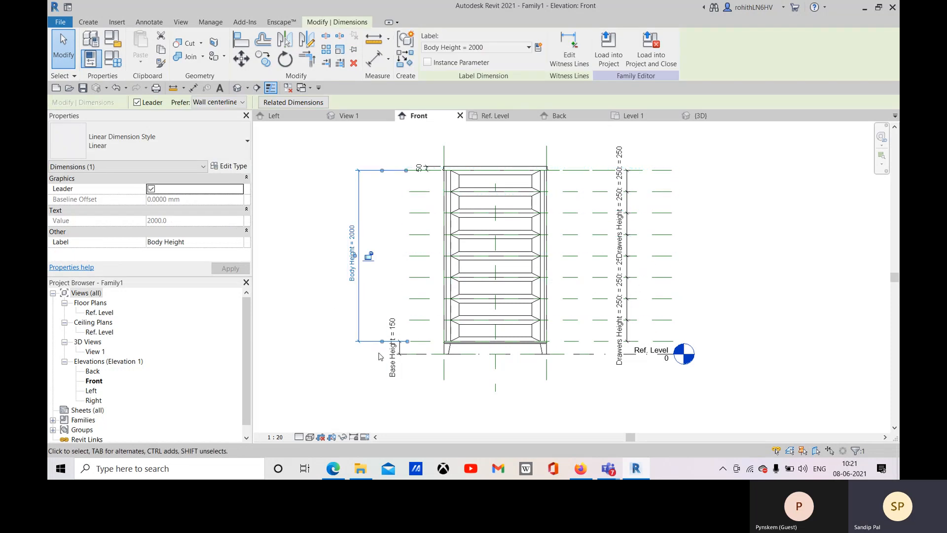
pyautogui.moveTo(326, 365); pyautogui.dragTo(358, 358, button='middle')
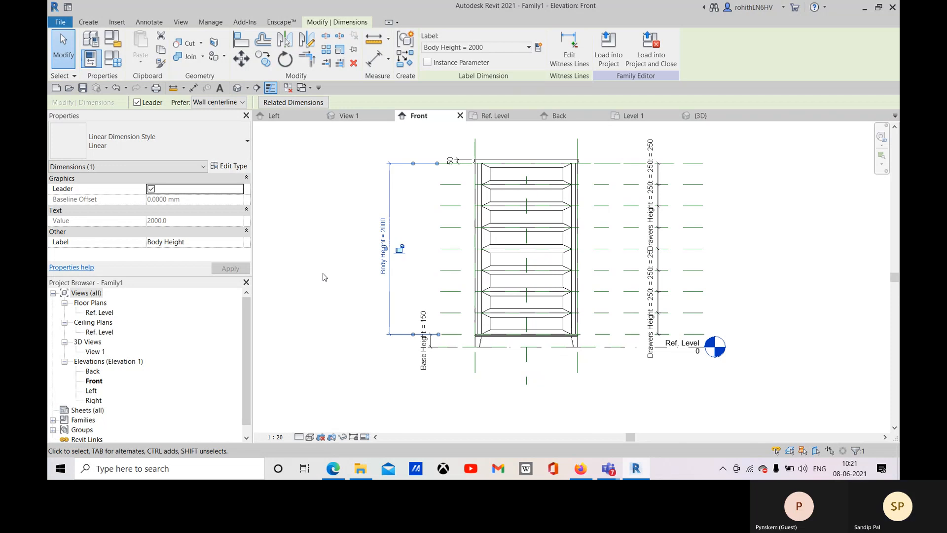
pyautogui.click(297, 275)
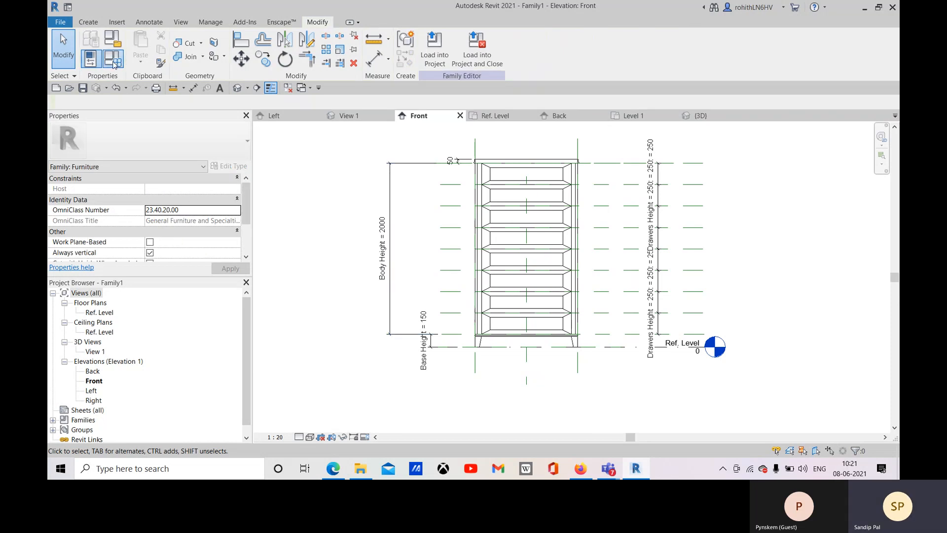
# Clear the No. of Drawers formula and set the Drawers Height formula to Body Height / No. of Drawers.
pyautogui.click(112, 38)
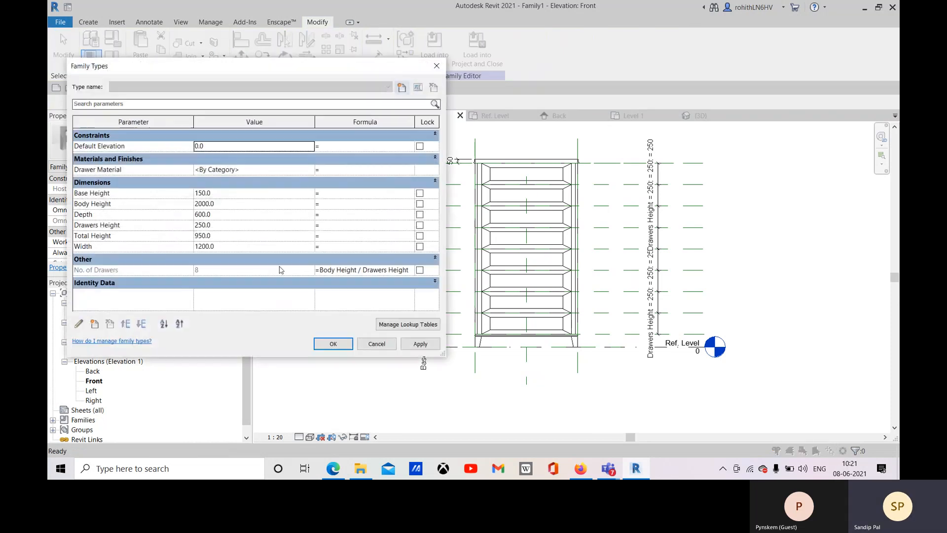
pyautogui.click(322, 272)
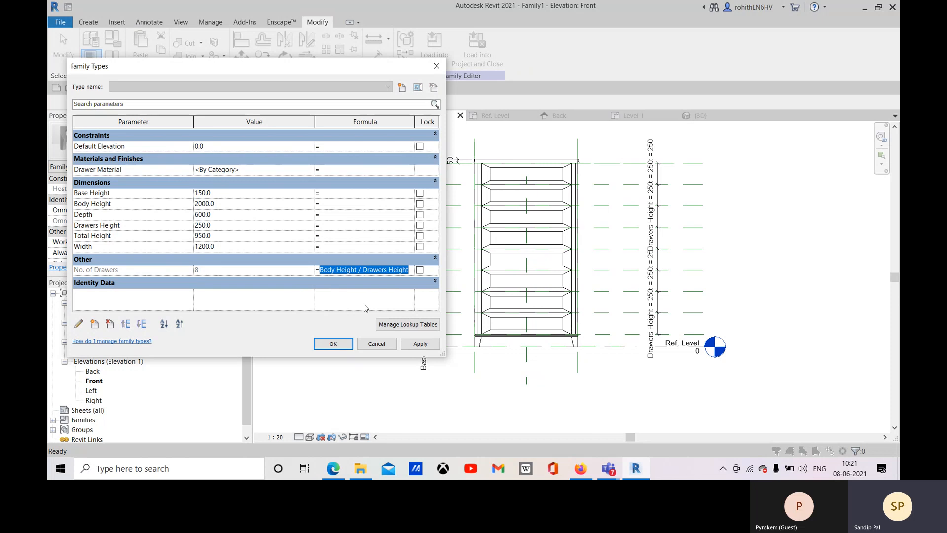
pyautogui.press('Delete')
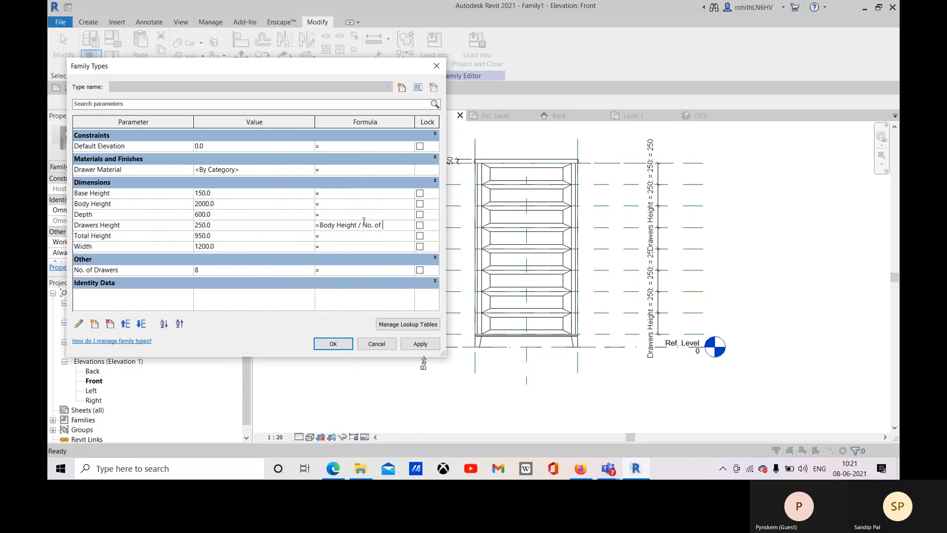
pyautogui.write('awers')
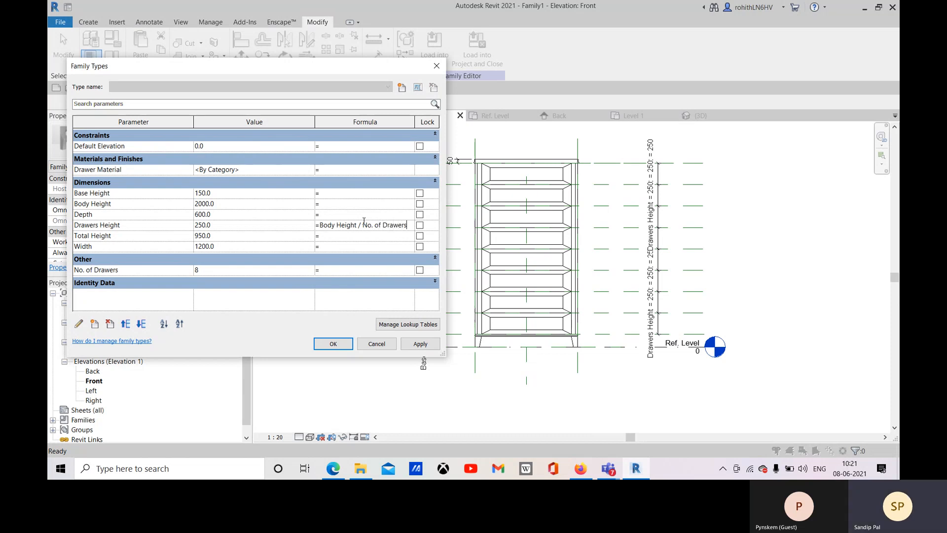
pyautogui.click(429, 345)
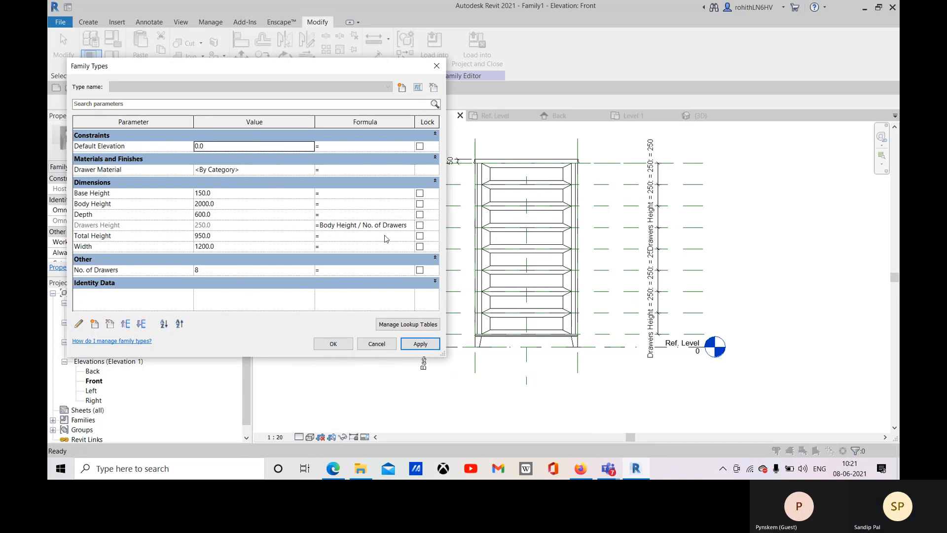
pyautogui.click(333, 344)
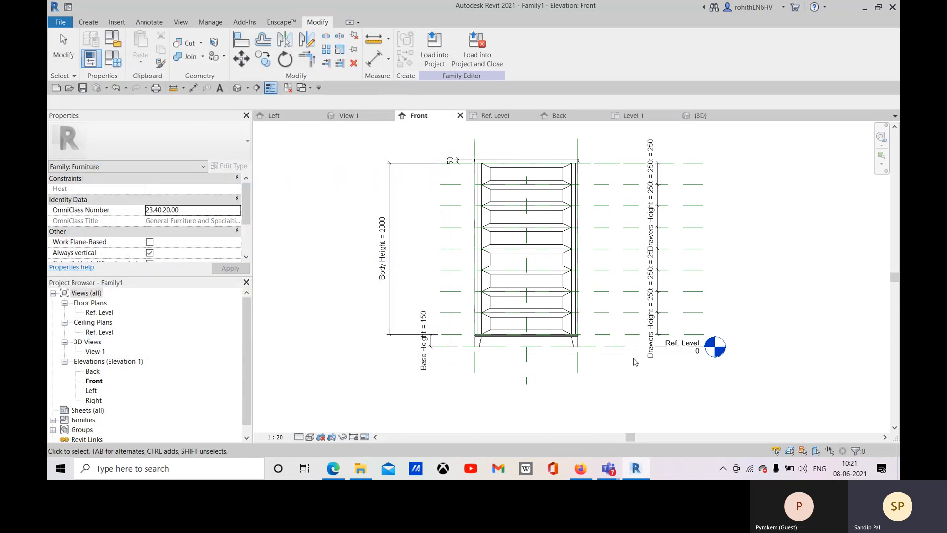
pyautogui.scroll(3, 550, 333)
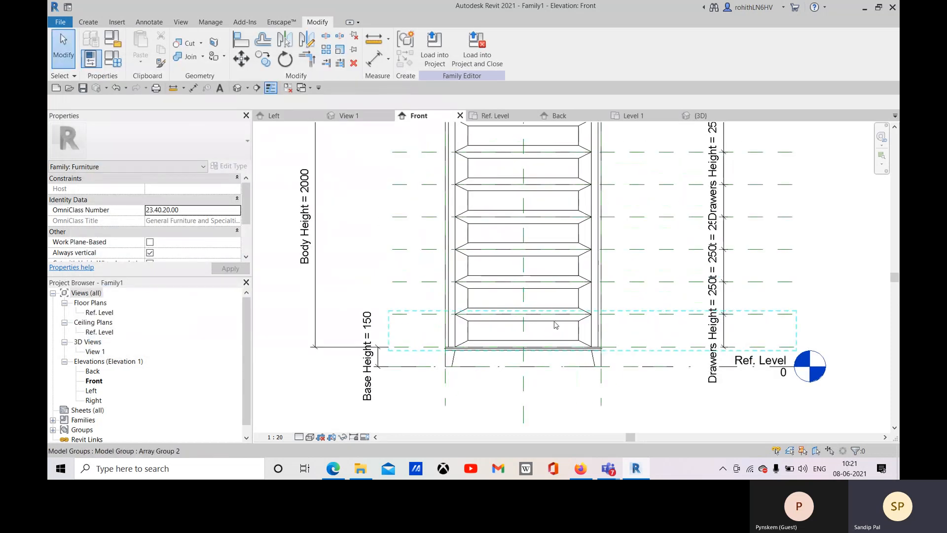
pyautogui.click(550, 333)
pyautogui.click(431, 59)
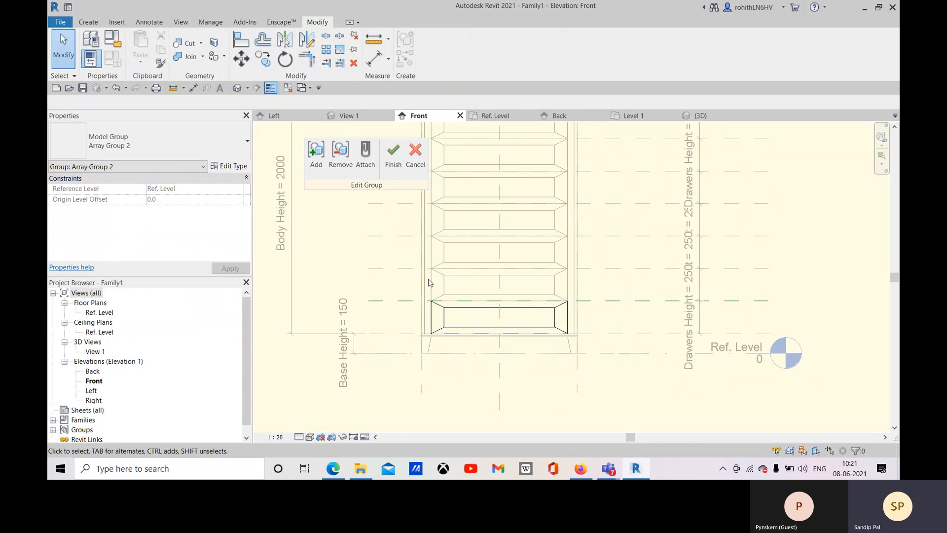
pyautogui.click(241, 42)
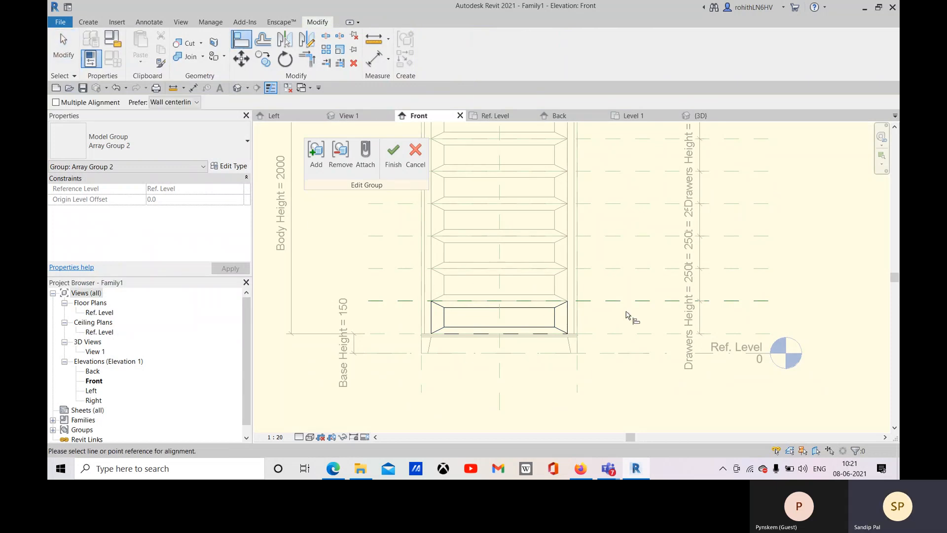
pyautogui.scroll(2, 622, 306)
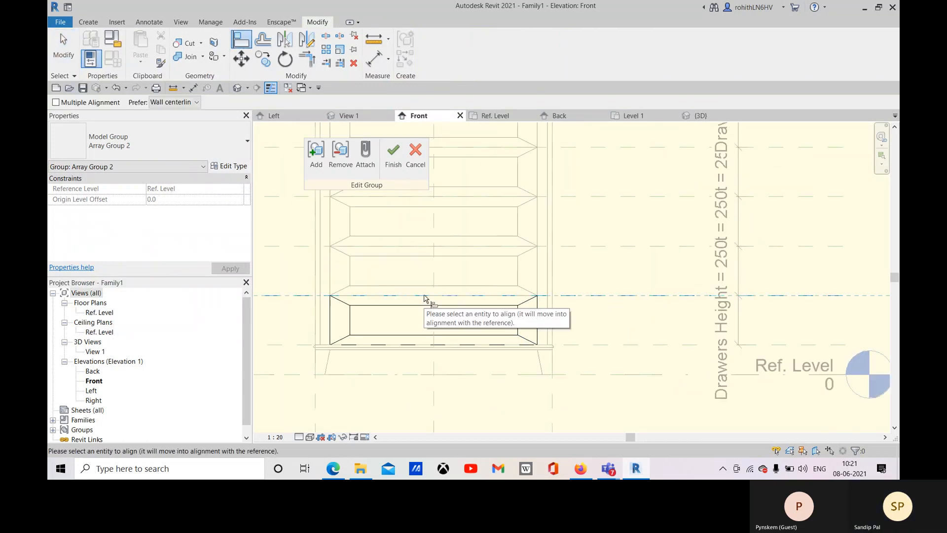
pyautogui.moveTo(422, 302); pyautogui.dragTo(502, 300, button='middle')
pyautogui.click(459, 294)
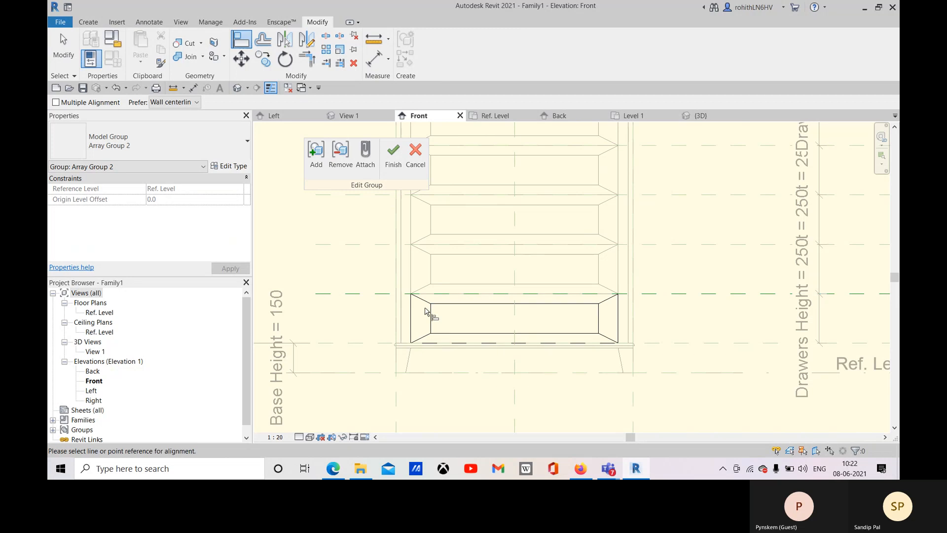
pyautogui.scroll(-2, 417, 349)
pyautogui.moveTo(432, 377); pyautogui.dragTo(436, 427, button='middle')
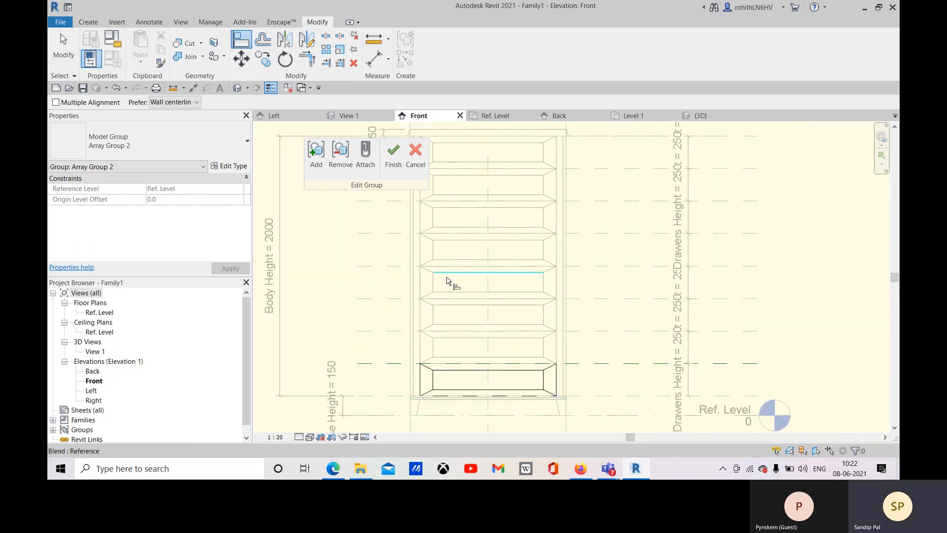
pyautogui.moveTo(447, 278); pyautogui.dragTo(466, 431, button='middle')
pyautogui.moveTo(500, 374); pyautogui.dragTo(523, 295, button='middle')
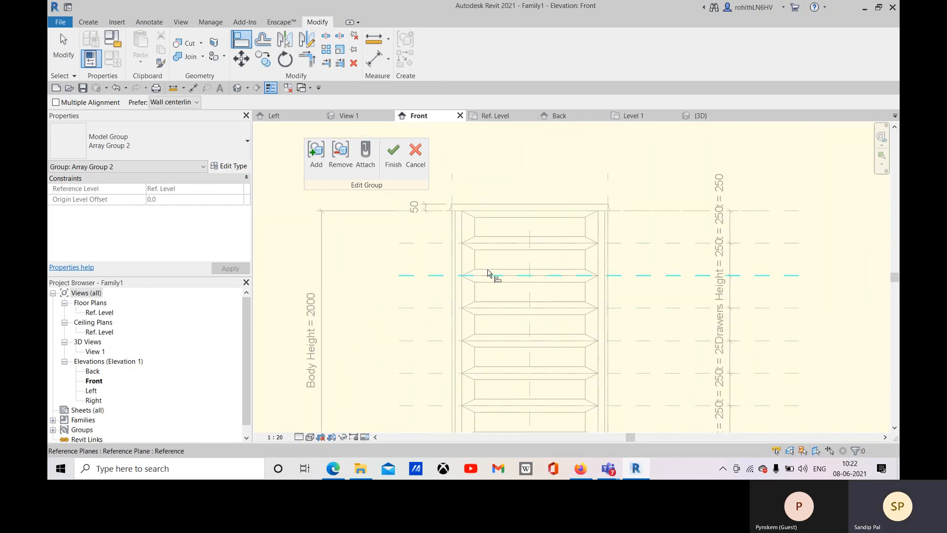
pyautogui.moveTo(550, 345); pyautogui.dragTo(554, 302, button='middle')
pyautogui.moveTo(490, 313); pyautogui.dragTo(492, 289, button='middle')
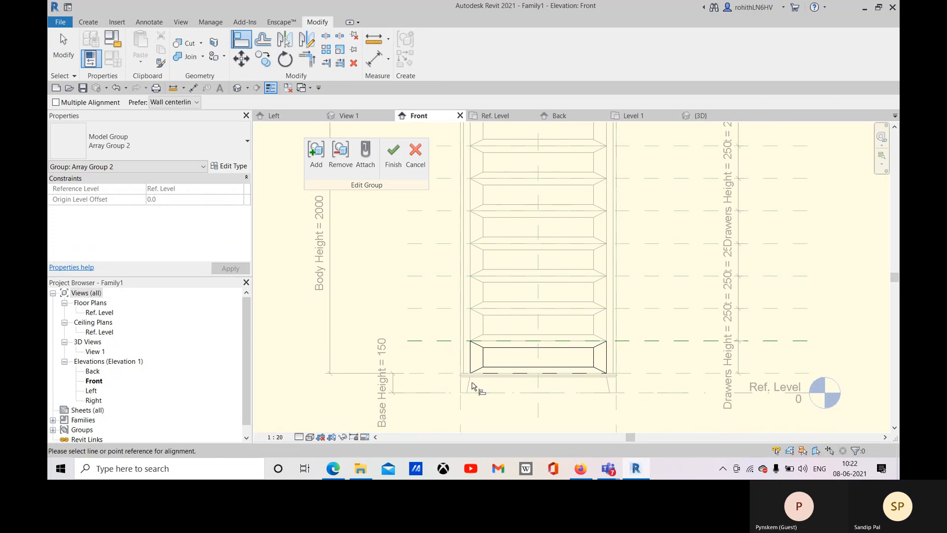
pyautogui.press('Escape')
pyautogui.click(415, 164)
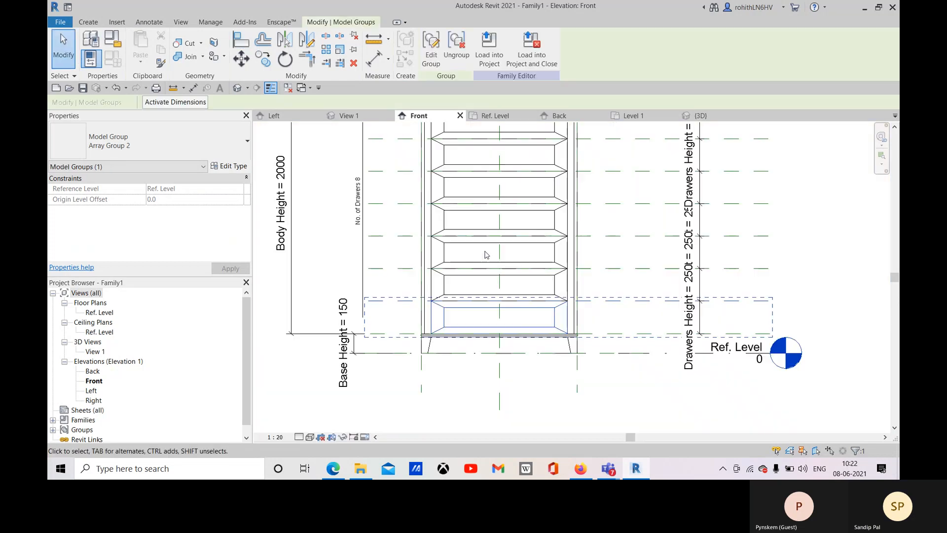
# Draw a vertical reference plane along the left edge of the drawers, about 75 mm inside the body's left side plane.
pyautogui.scroll(-1, 486, 254)
pyautogui.moveTo(493, 288); pyautogui.dragTo(489, 401, button='middle')
pyautogui.moveTo(459, 326); pyautogui.dragTo(464, 314, button='middle')
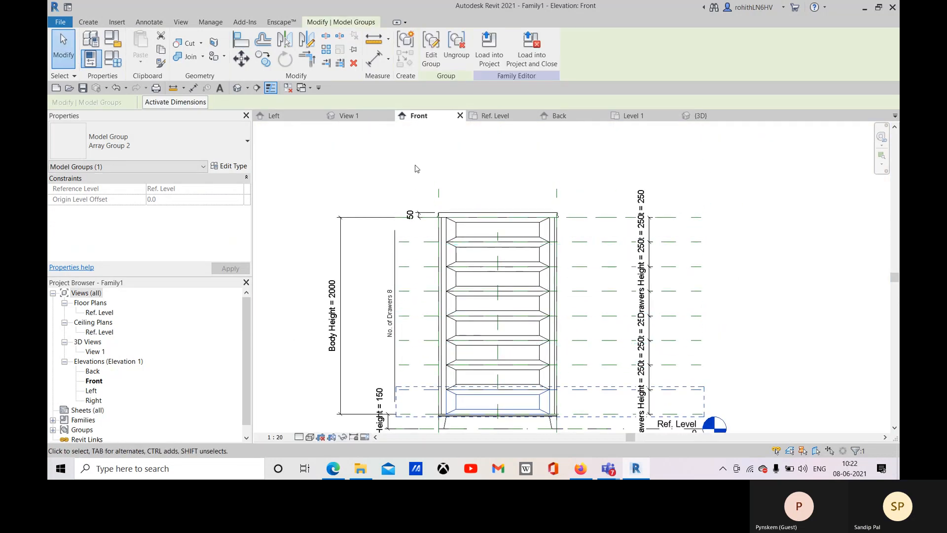
pyautogui.press('r')
pyautogui.press('p')
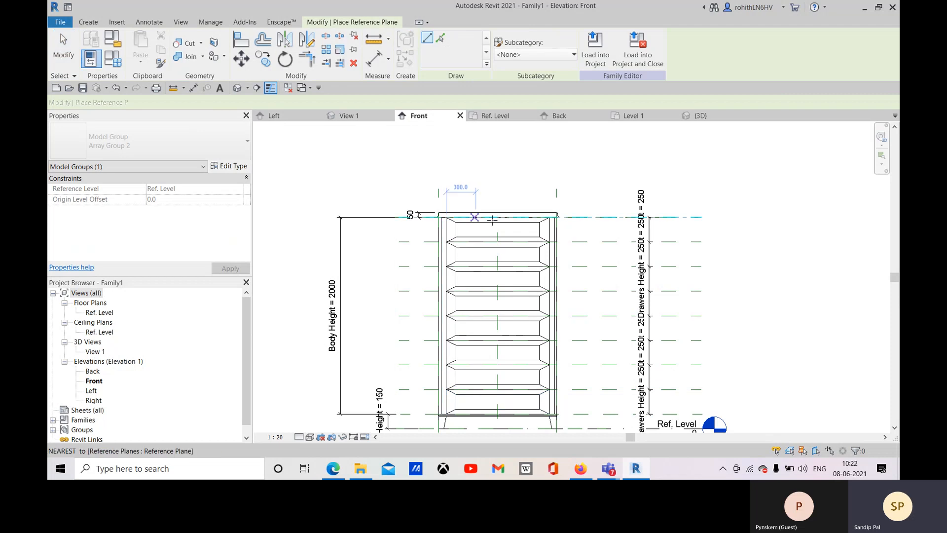
pyautogui.moveTo(456, 222); pyautogui.dragTo(461, 172, button='middle')
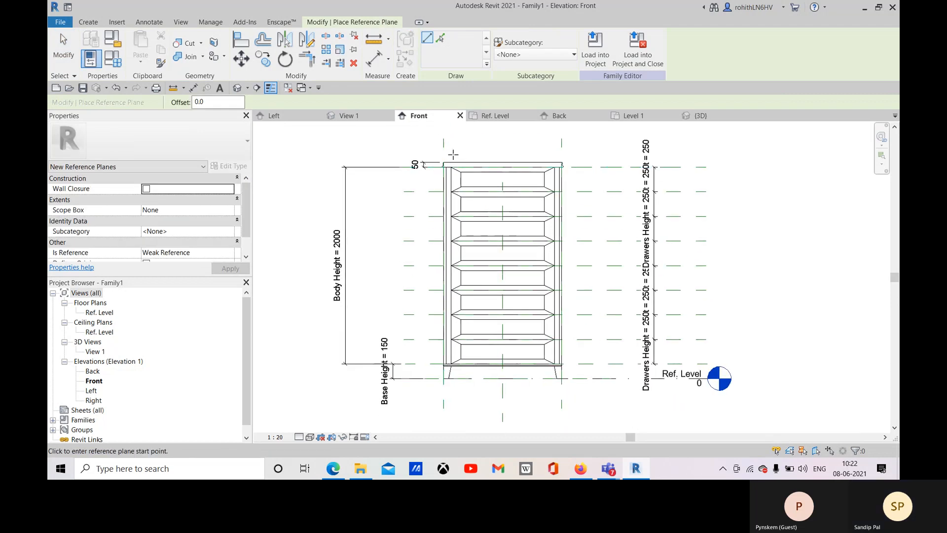
pyautogui.click(452, 166)
pyautogui.click(452, 139)
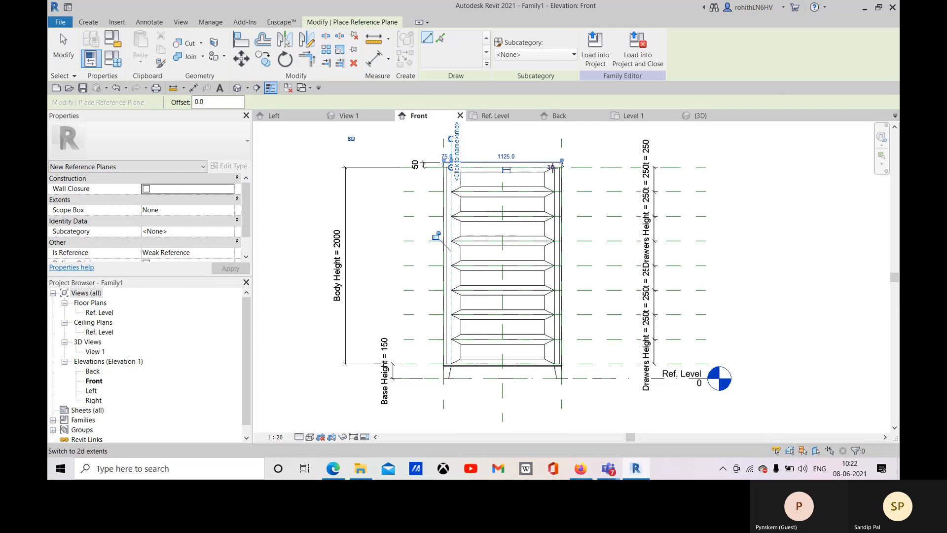
# Draw a matching vertical reference plane along the right edge of the drawers, extending above the top of the body.
pyautogui.scroll(4, 552, 167)
pyautogui.click(550, 169)
pyautogui.scroll(-3, 549, 170)
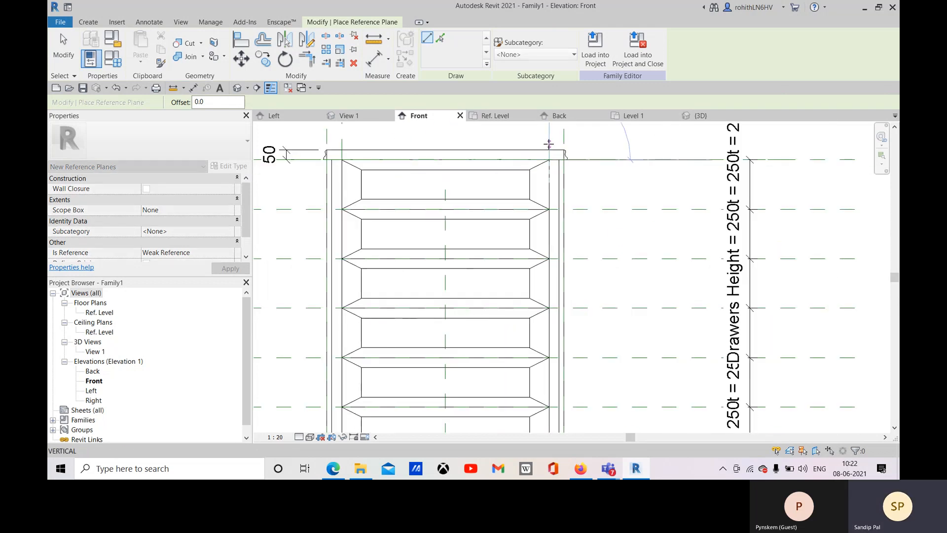
pyautogui.scroll(1, 545, 171)
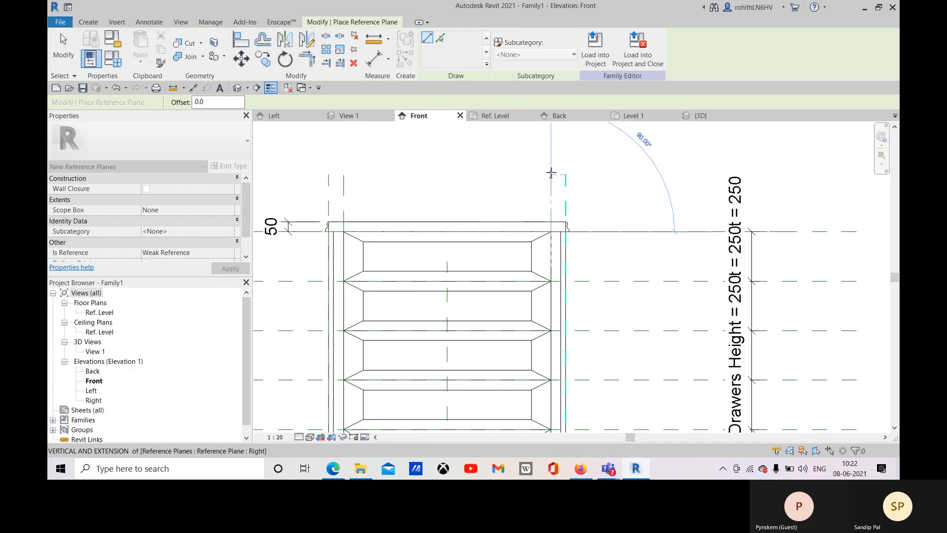
pyautogui.click(551, 231)
pyautogui.press('Escape')
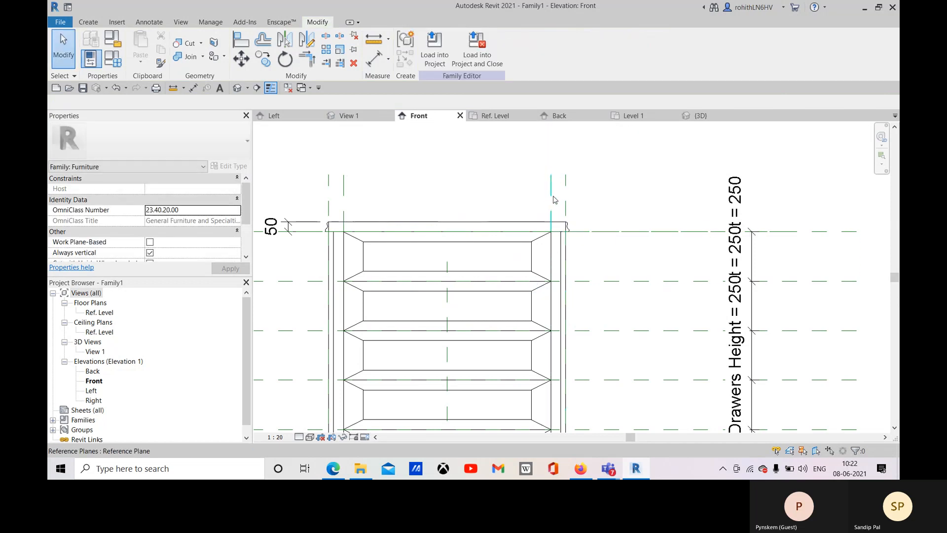
# Extend the lower end of the drawers' right-hand vertical reference plane down to Ref. Level.
pyautogui.scroll(-2, 570, 239)
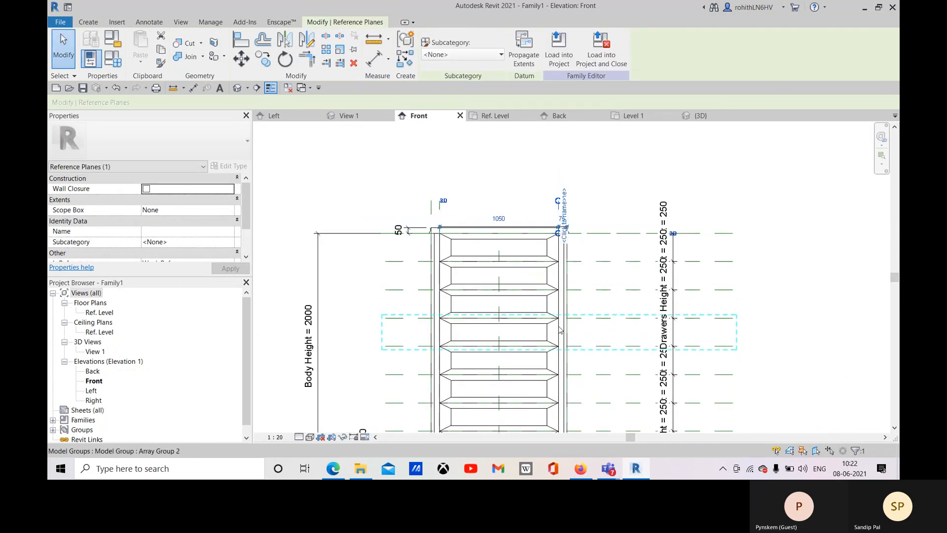
pyautogui.scroll(-1, 566, 311)
pyautogui.moveTo(566, 312); pyautogui.dragTo(542, 170, button='middle')
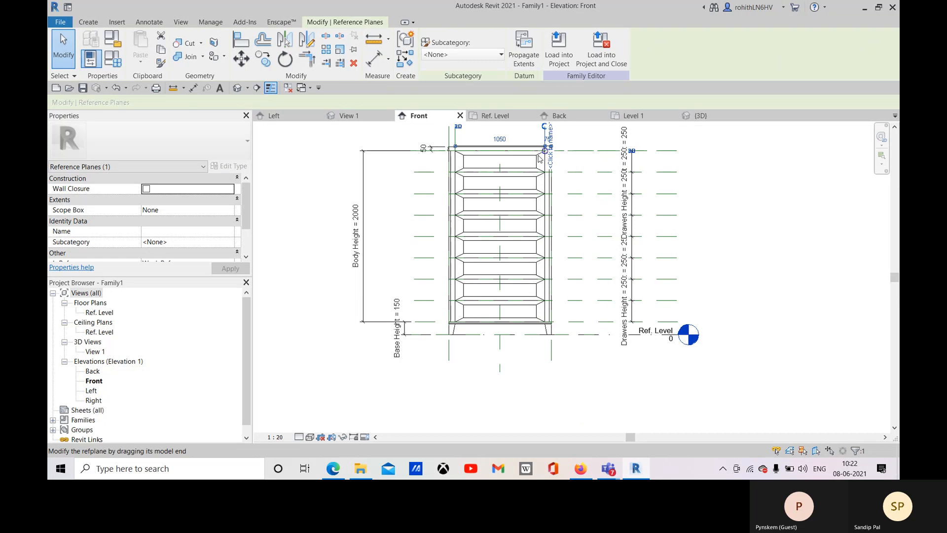
pyautogui.moveTo(542, 154); pyautogui.dragTo(533, 339)
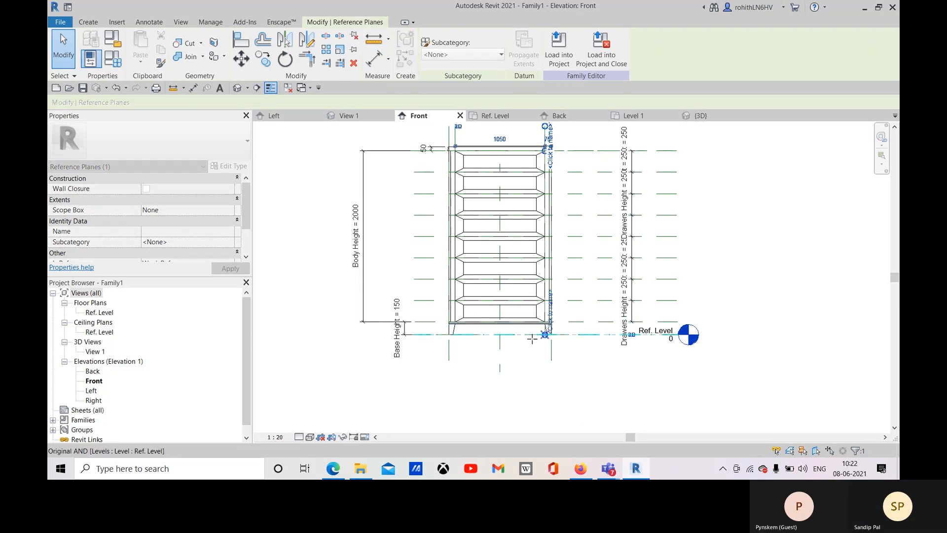
# Extend the lower end of the drawers' left-hand vertical reference plane down toward the base of the cabinet.
pyautogui.click(453, 163)
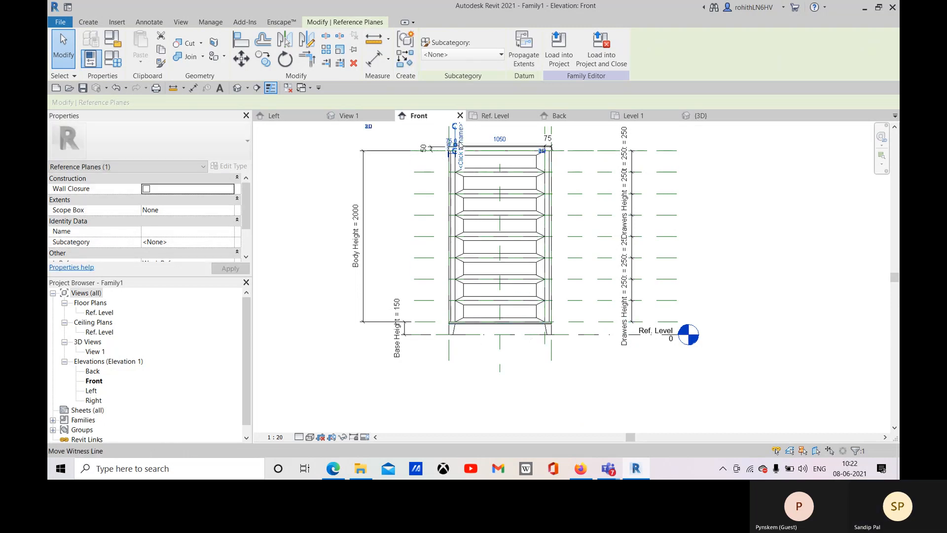
pyautogui.scroll(5, 453, 154)
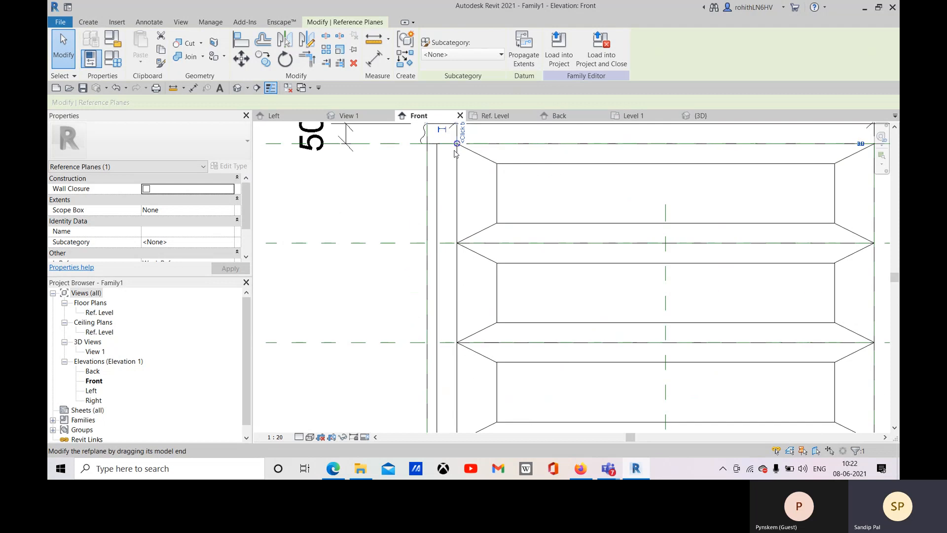
pyautogui.moveTo(453, 151); pyautogui.dragTo(454, 191)
pyautogui.scroll(-8, 455, 334)
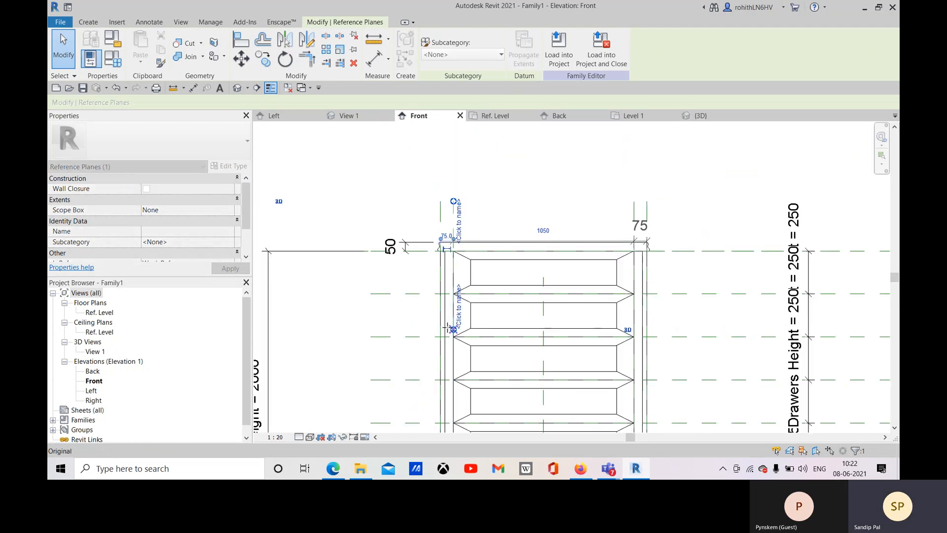
pyautogui.moveTo(448, 335); pyautogui.dragTo(449, 417)
pyautogui.scroll(5, 561, 319)
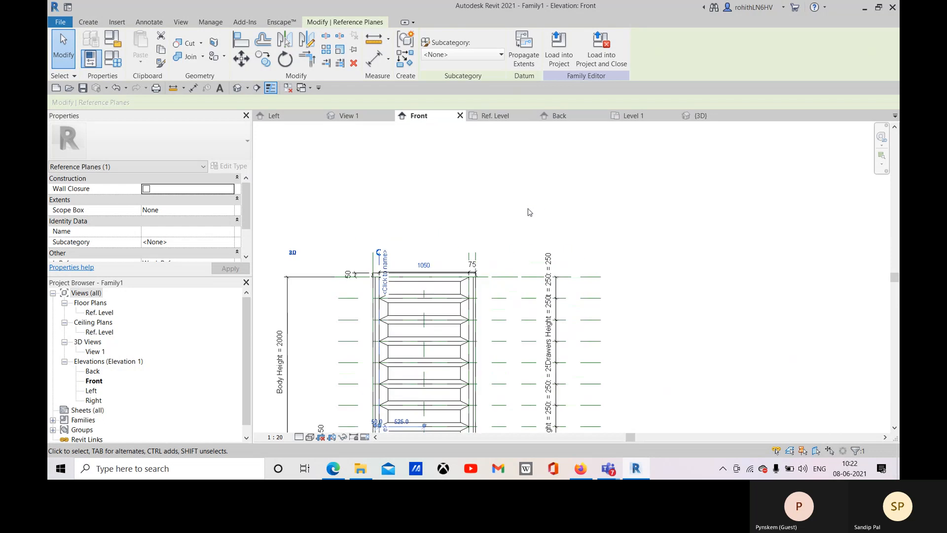
pyautogui.scroll(2, 567, 168)
pyautogui.press('Escape')
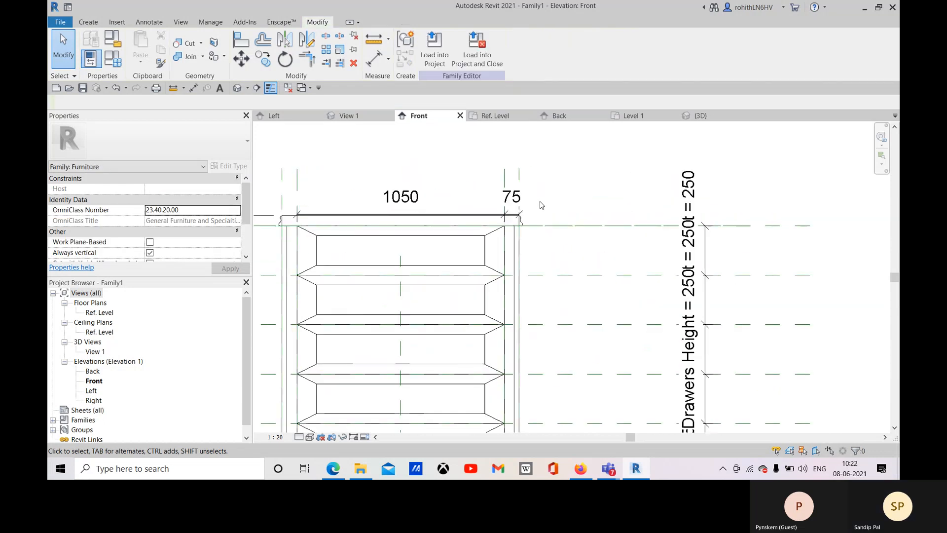
# Delete the dimension string spanning the two drawer reference planes and the body's right side plane.
pyautogui.click(510, 206)
pyautogui.moveTo(566, 223); pyautogui.dragTo(596, 207, button='middle')
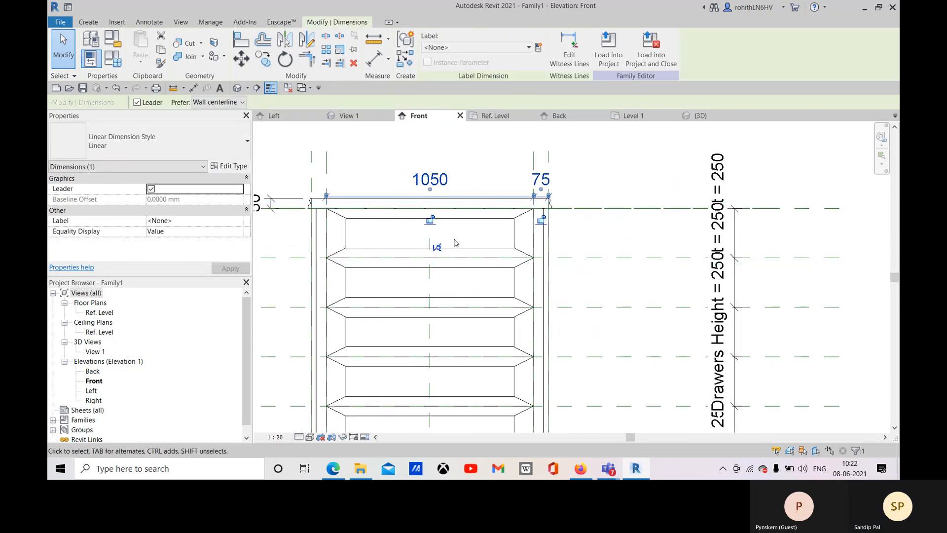
pyautogui.click(380, 183)
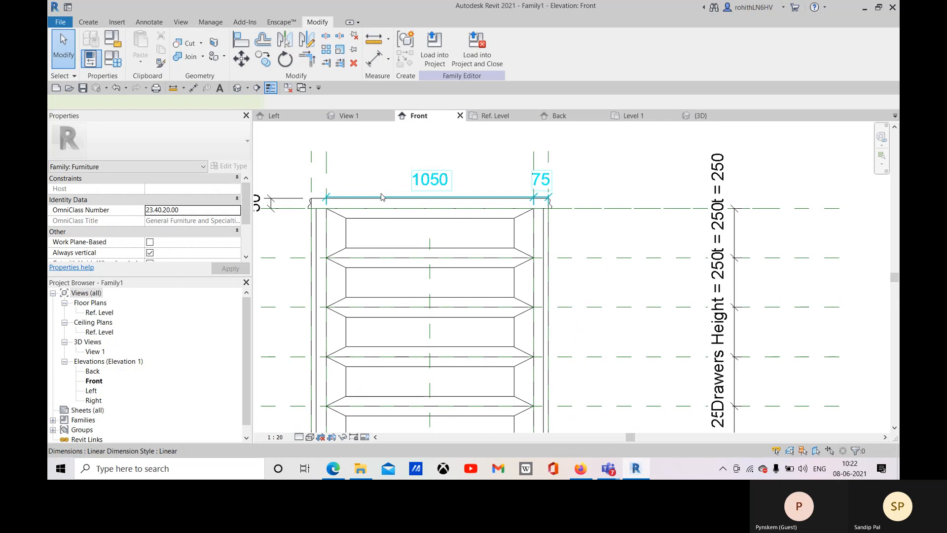
pyautogui.click(381, 197)
pyautogui.press('Escape')
# Add an aligned dimension between the body's left side plane and the left drawer reference plane, and lock it.
pyautogui.click(378, 64)
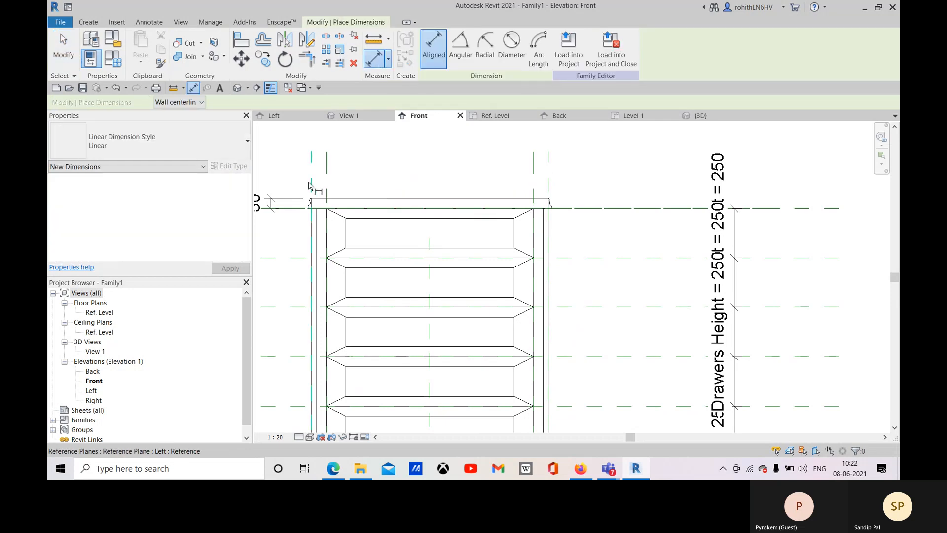
pyautogui.click(311, 184)
pyautogui.click(326, 180)
pyautogui.click(381, 147)
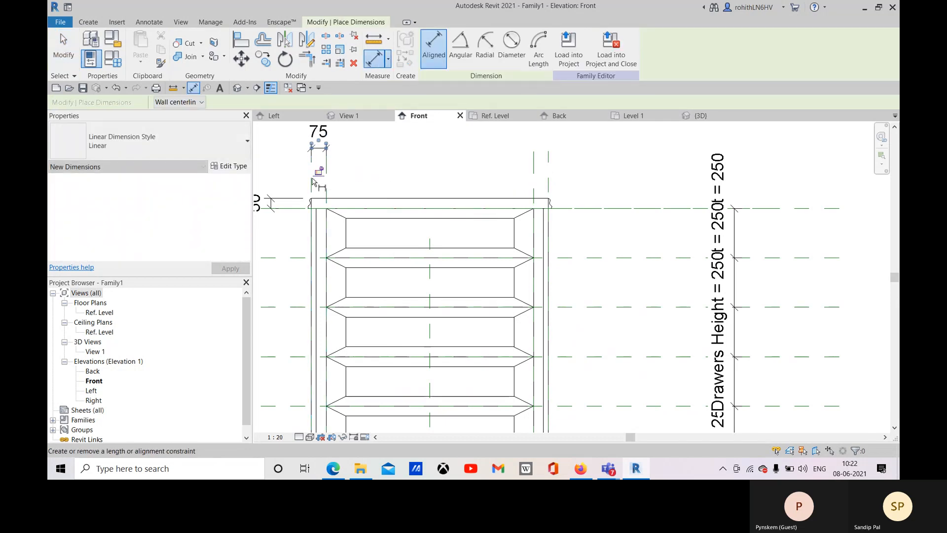
pyautogui.click(319, 173)
# Add an aligned dimension between the body's right side plane and the right drawer reference plane above the cabinet.
pyautogui.click(548, 176)
pyautogui.click(535, 177)
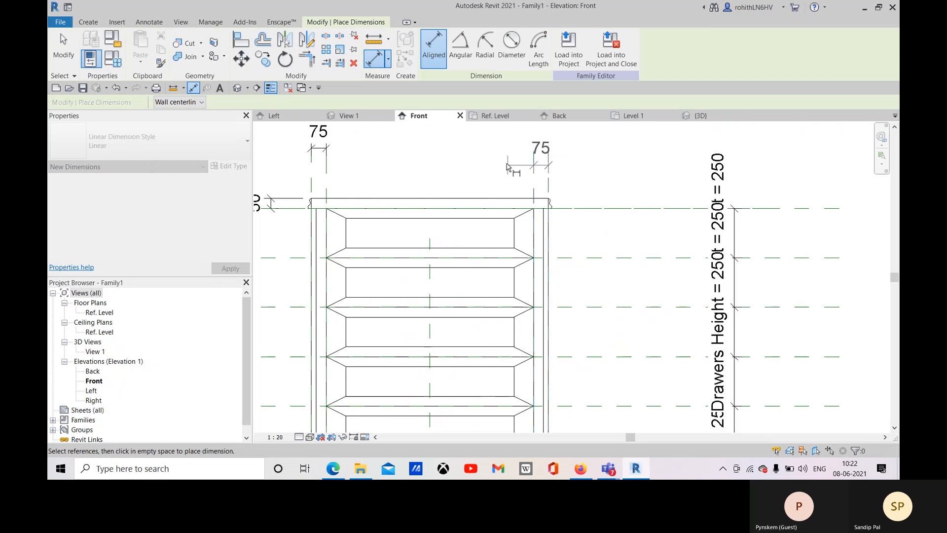
pyautogui.click(540, 151)
pyautogui.scroll(-2, 594, 205)
pyautogui.scroll(-3, 595, 205)
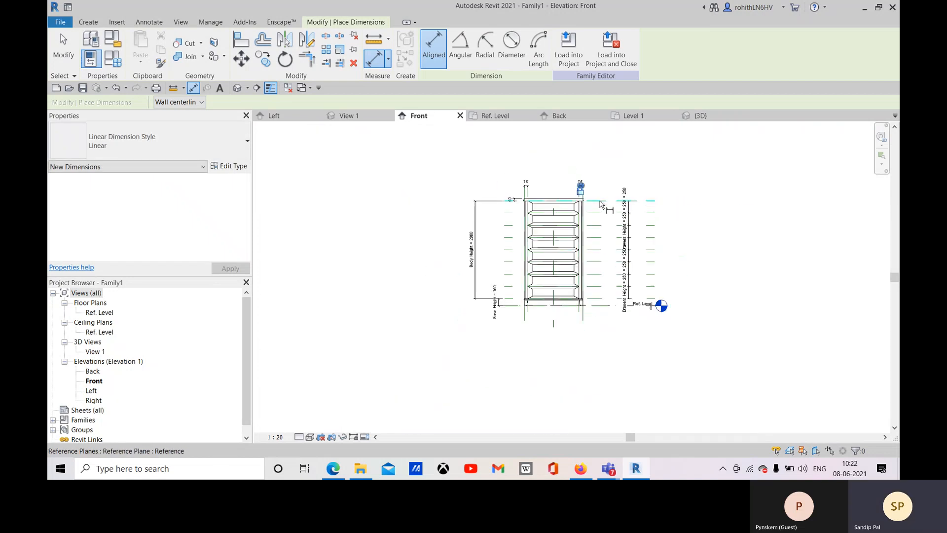
pyautogui.press('Escape')
pyautogui.press('Escape')
pyautogui.scroll(3, 544, 288)
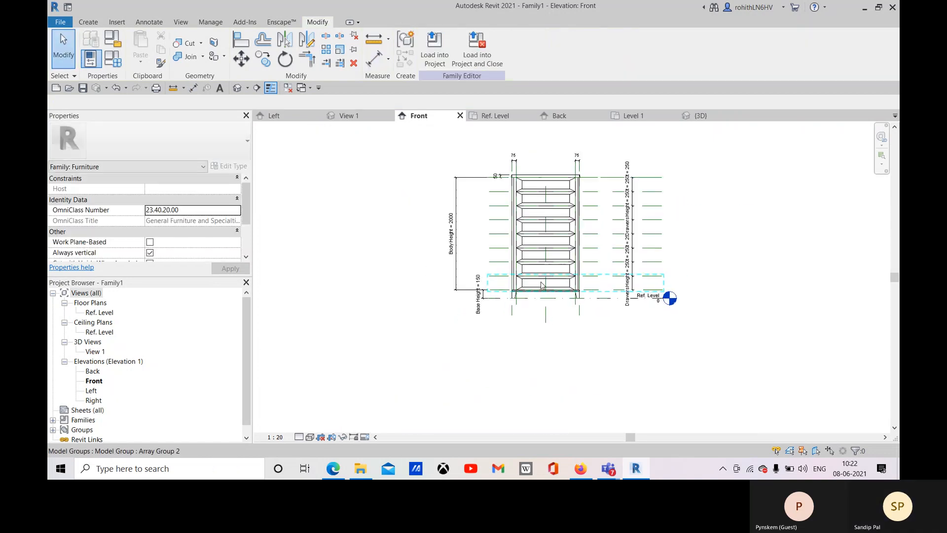
pyautogui.click(524, 278)
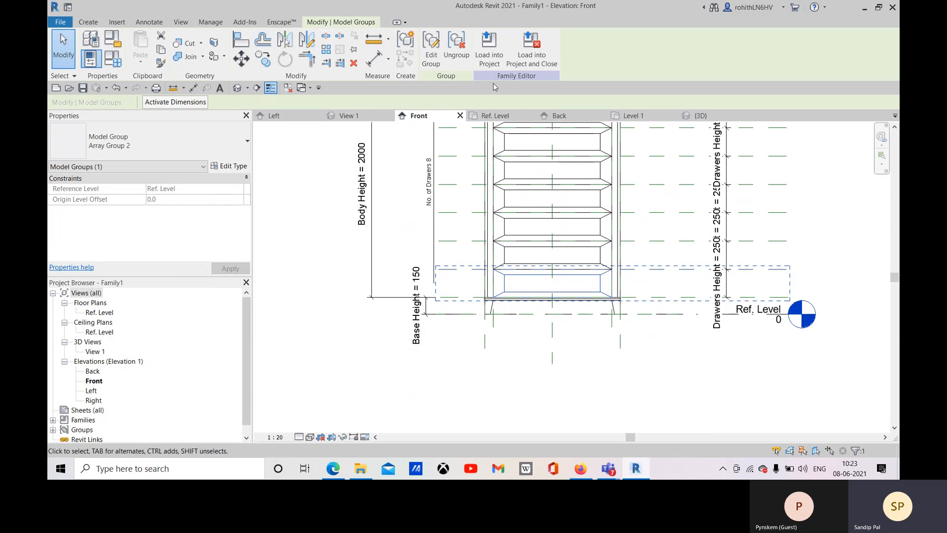
pyautogui.click(431, 50)
pyautogui.click(240, 40)
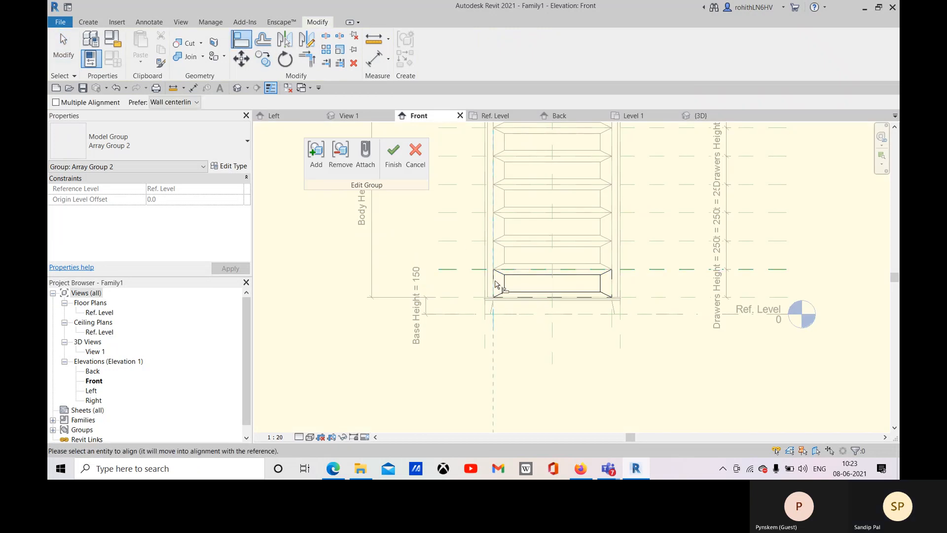
pyautogui.moveTo(493, 281); pyautogui.dragTo(509, 354, button='middle')
pyautogui.press('Escape')
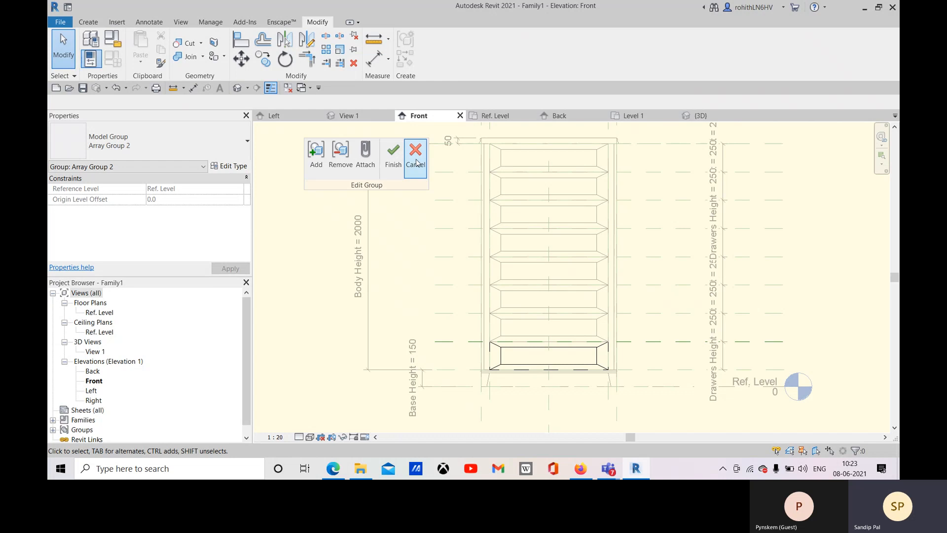
pyautogui.click(415, 157)
# Try to align and lock the top drawer's upper edge to the body's top reference plane while editing its group.
pyautogui.click(487, 197)
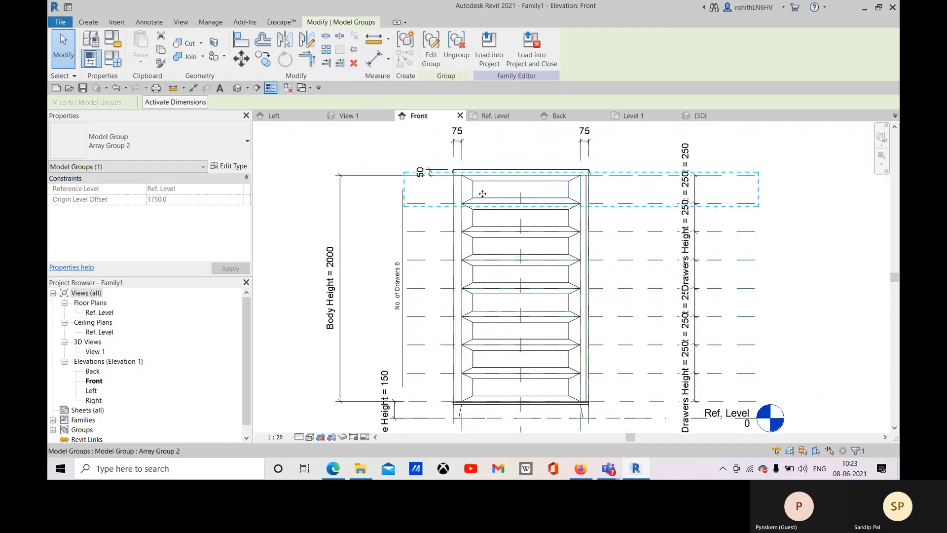
pyautogui.click(432, 47)
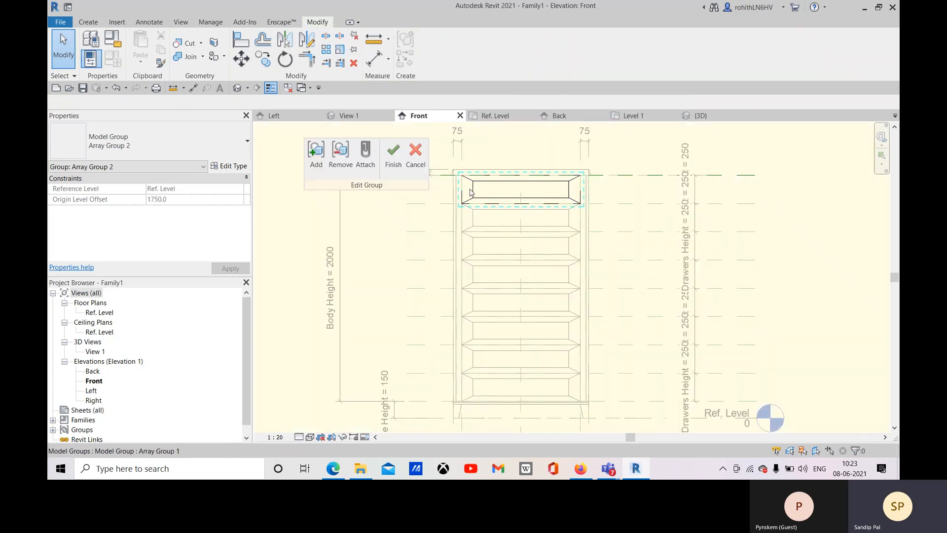
pyautogui.click(245, 45)
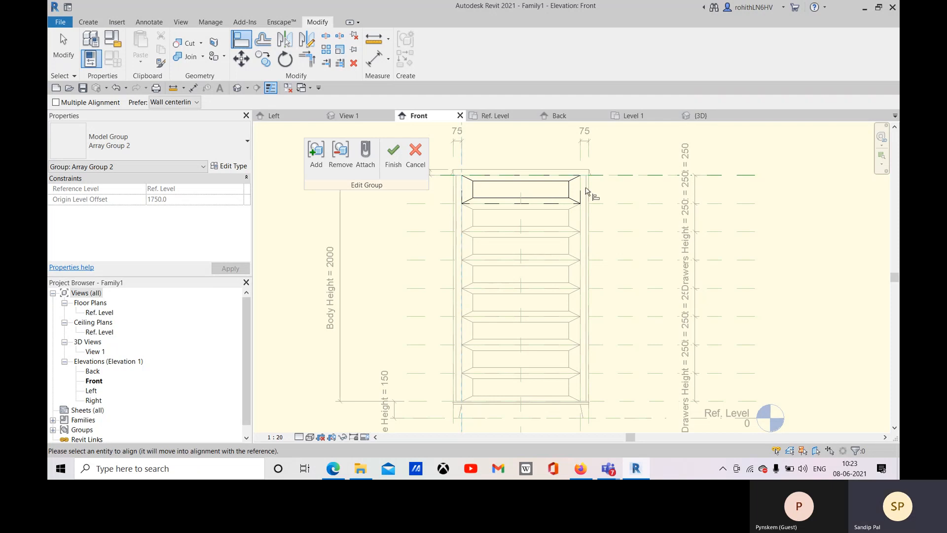
pyautogui.rightClick(620, 158)
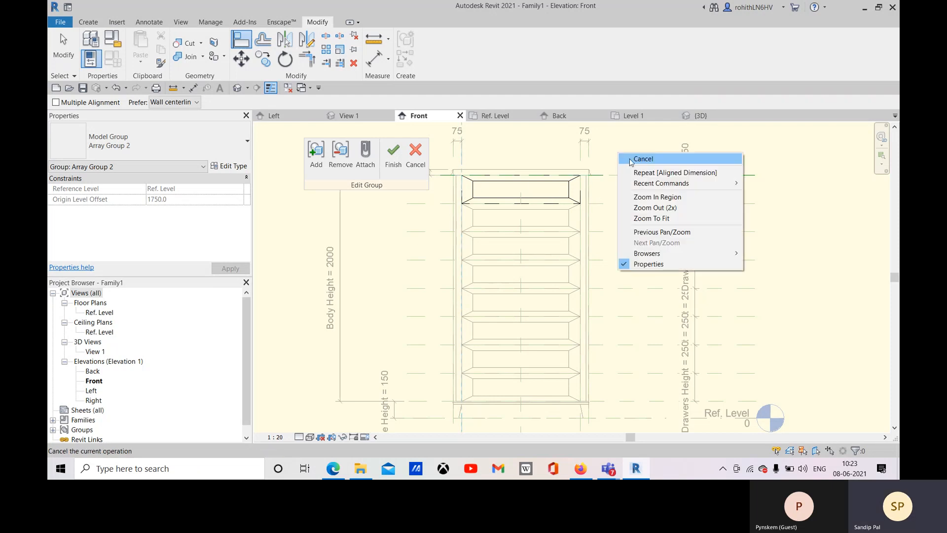
pyautogui.press('Escape')
pyautogui.click(630, 175)
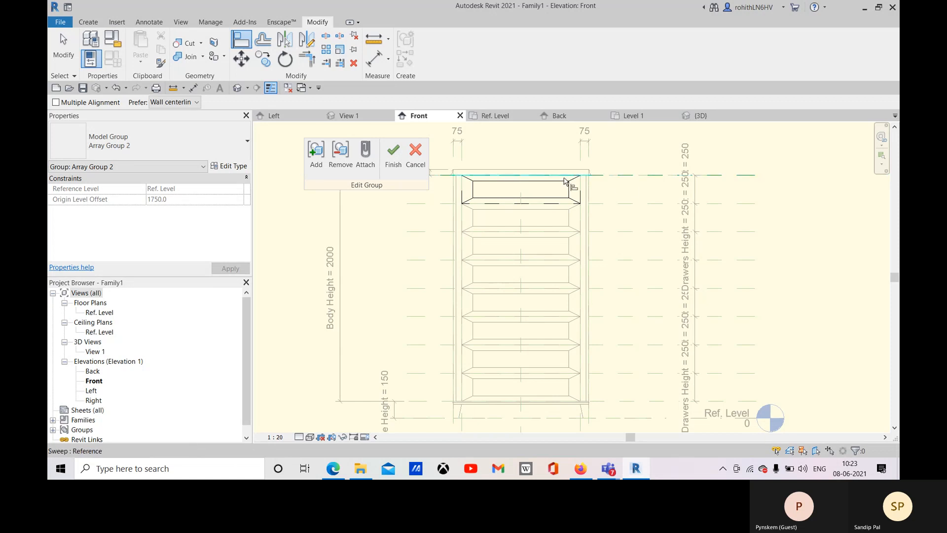
pyautogui.click(604, 175)
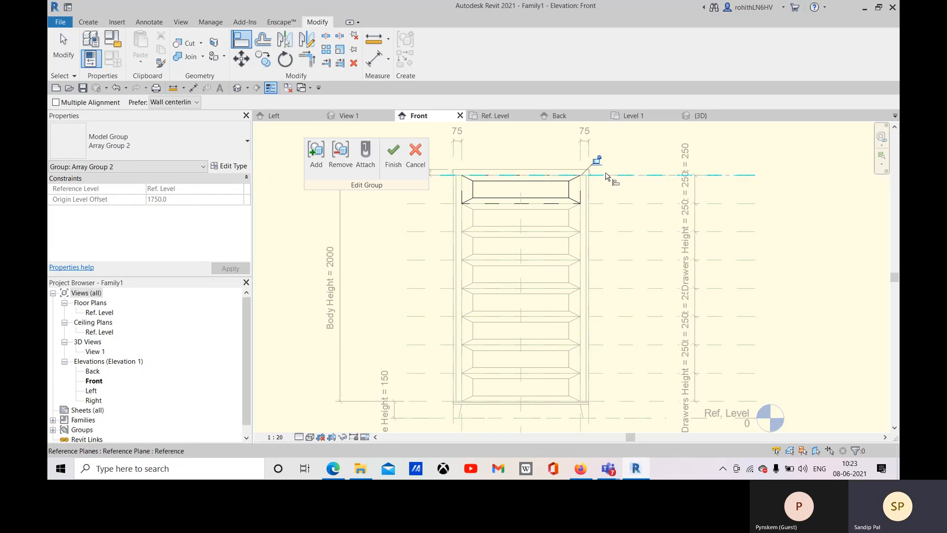
pyautogui.click(595, 159)
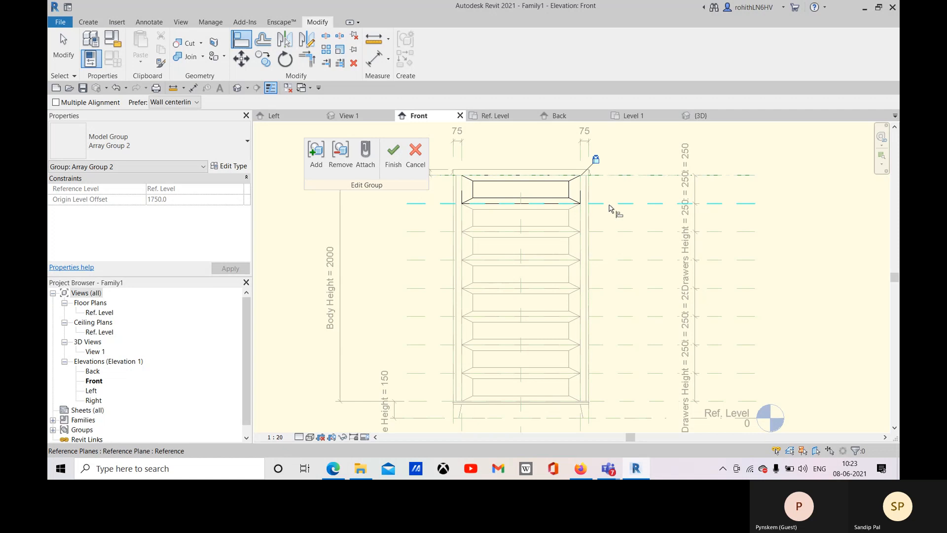
# Try to align the top drawer's lower edge to its reference plane, and discard the group edits.
pyautogui.click(609, 204)
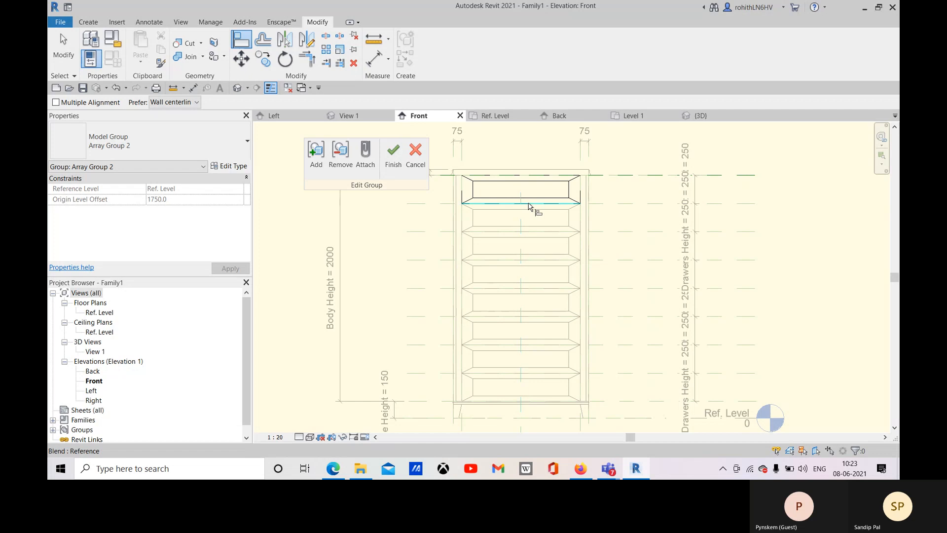
pyautogui.click(535, 206)
pyautogui.press('Escape')
pyautogui.press('Escape')
pyautogui.click(415, 150)
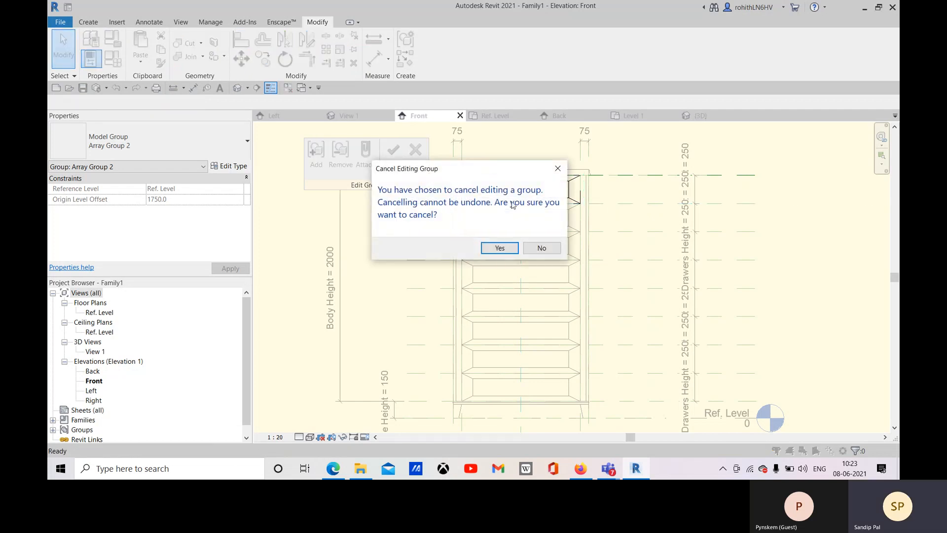
pyautogui.click(499, 248)
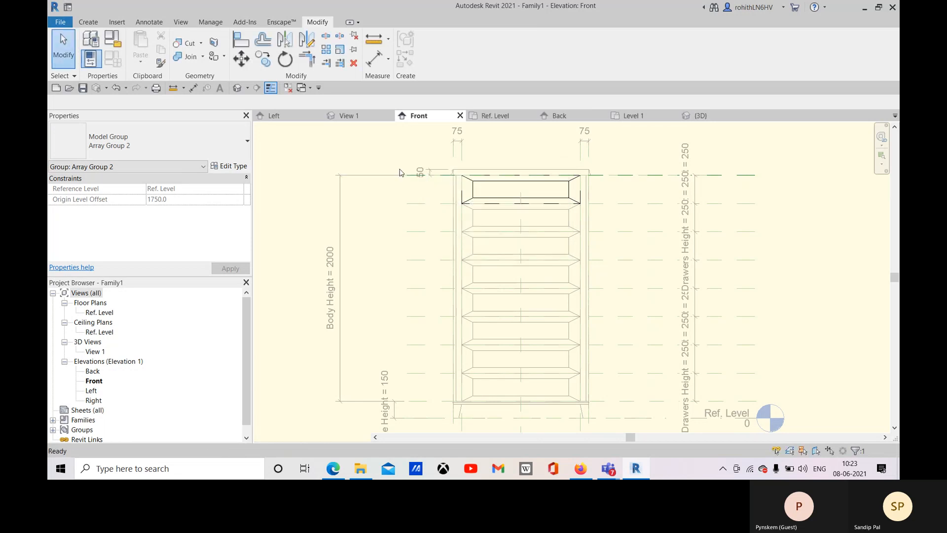
# Try to change the No. of Drawers parameter to 9 in the family types and apply it to the model.
pyautogui.scroll(-2, 519, 232)
pyautogui.click(664, 270)
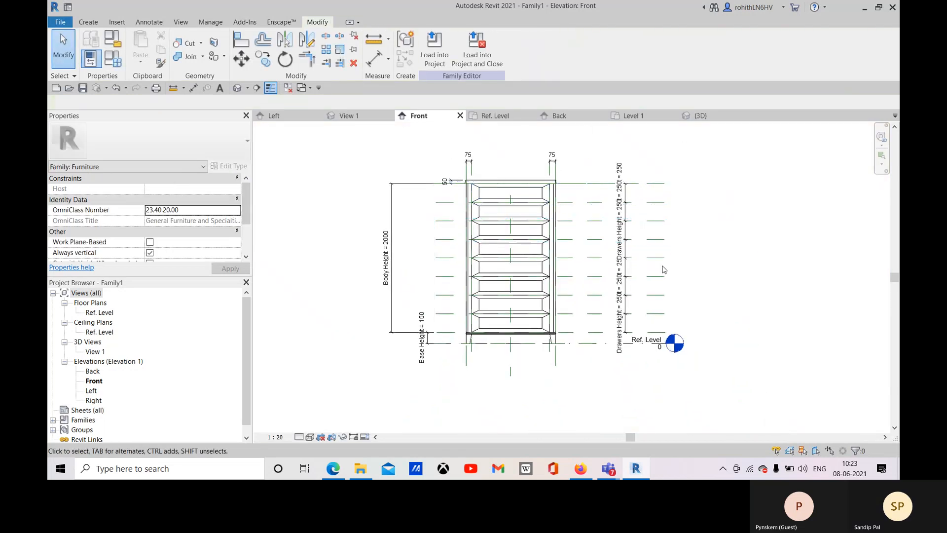
pyautogui.moveTo(665, 271)
pyautogui.mouseDown(button='middle')
pyautogui.moveTo(674, 270)
pyautogui.moveTo(664, 273)
pyautogui.mouseUp(button='middle')
pyautogui.click(113, 58)
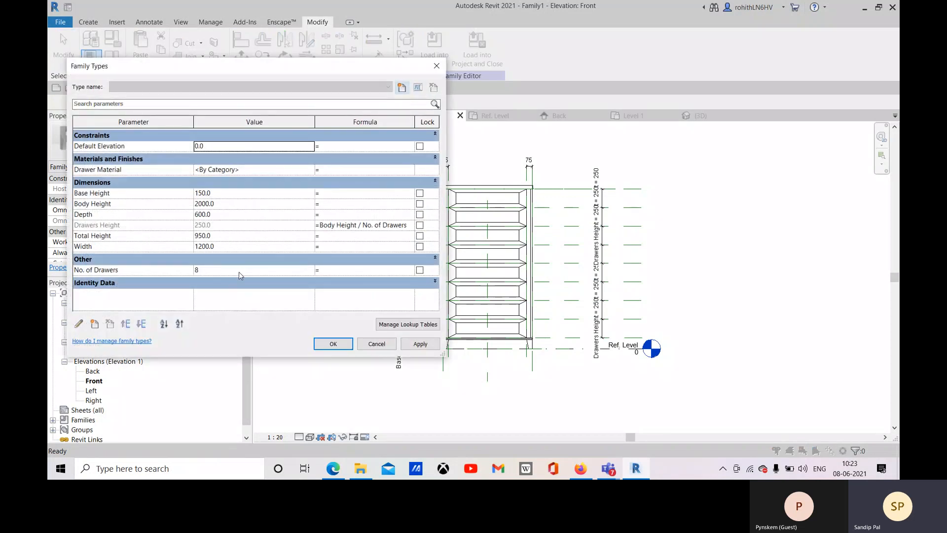
pyautogui.moveTo(236, 65); pyautogui.dragTo(190, 66)
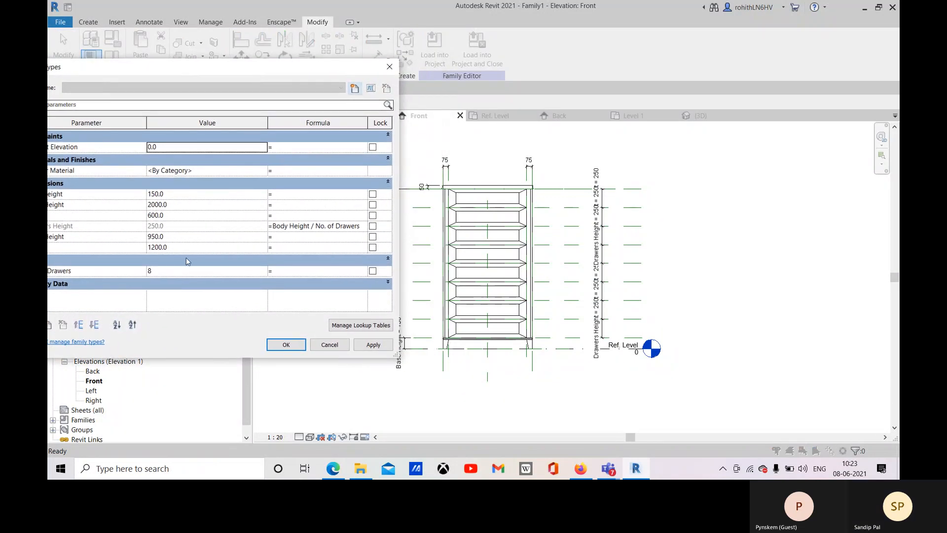
pyautogui.click(160, 273)
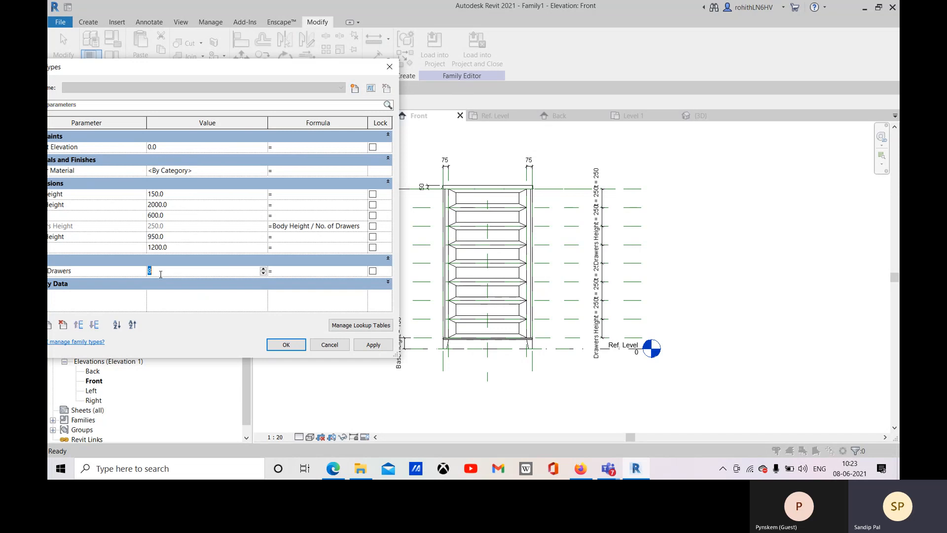
pyautogui.write('9')
pyautogui.click(373, 344)
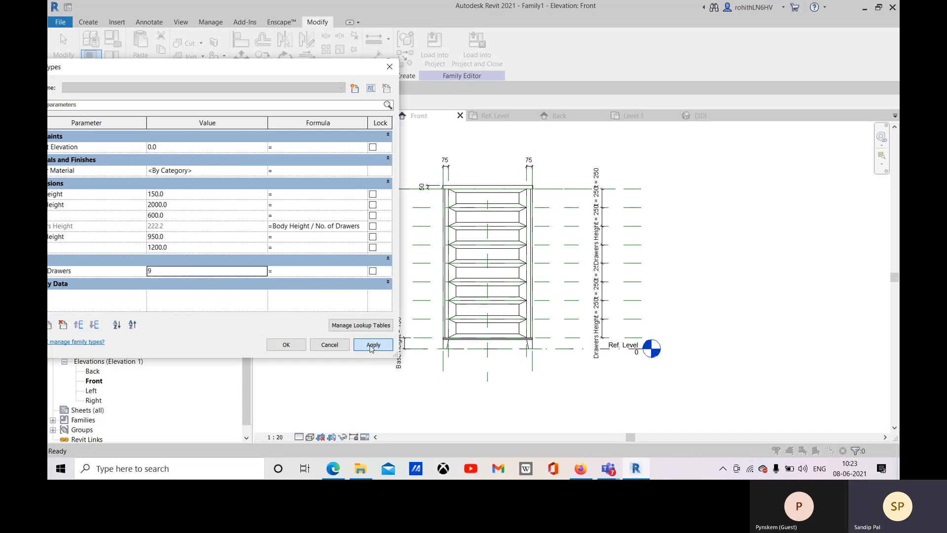
pyautogui.click(295, 347)
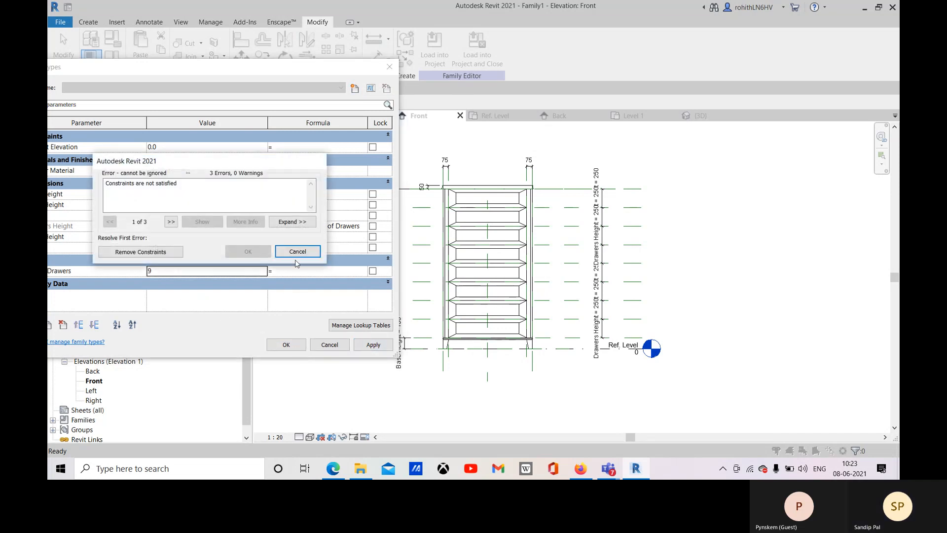
pyautogui.click(298, 252)
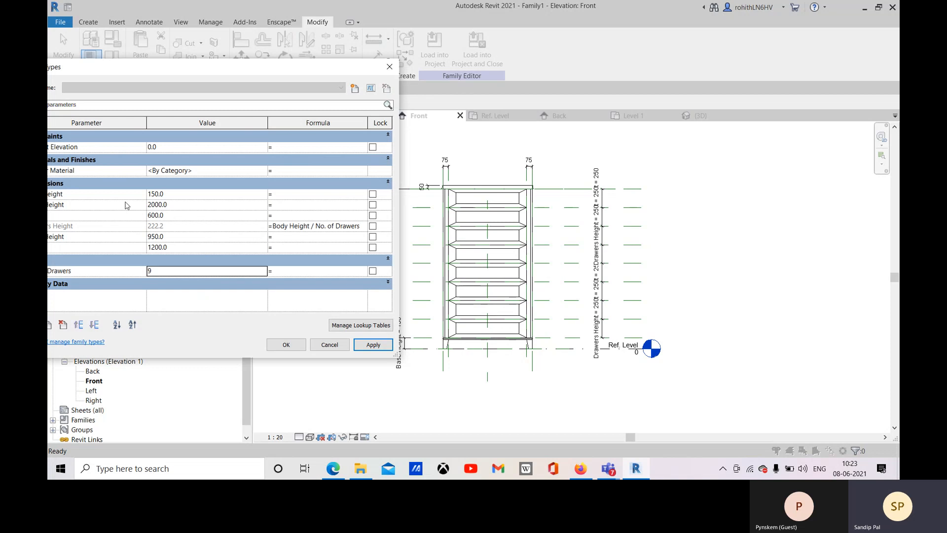
# Cut the Body Height / No. of Drawers formula out of the Drawers Height parameter, keeping No. of Drawers at 9.
pyautogui.moveTo(201, 74); pyautogui.dragTo(263, 67)
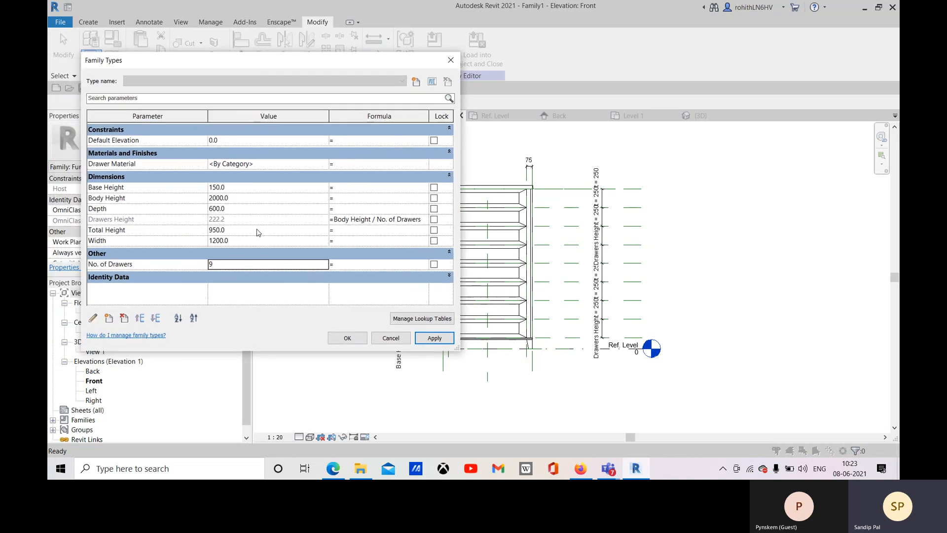
pyautogui.write('9')
pyautogui.click(422, 221)
pyautogui.moveTo(423, 221); pyautogui.dragTo(334, 227)
pyautogui.hotkey('ctrl', 'c')
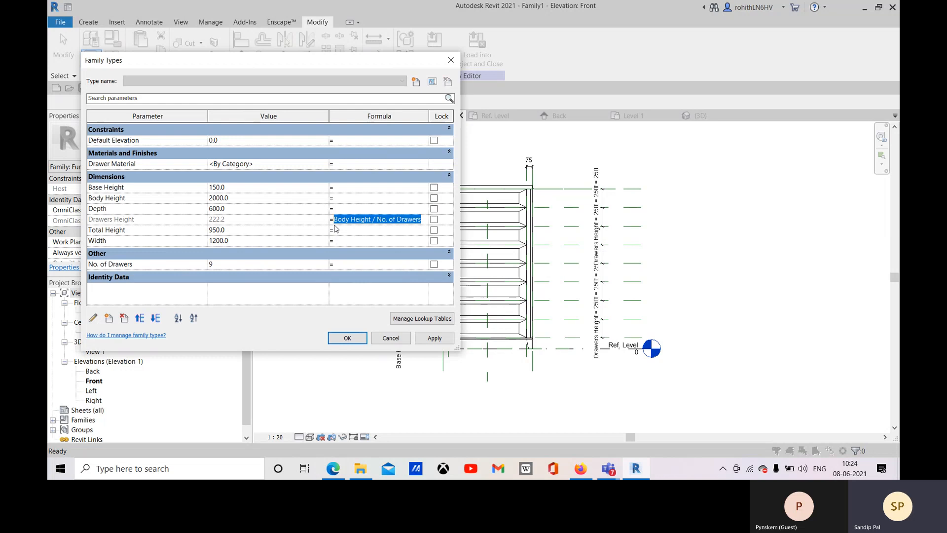
pyautogui.press('BackSpace')
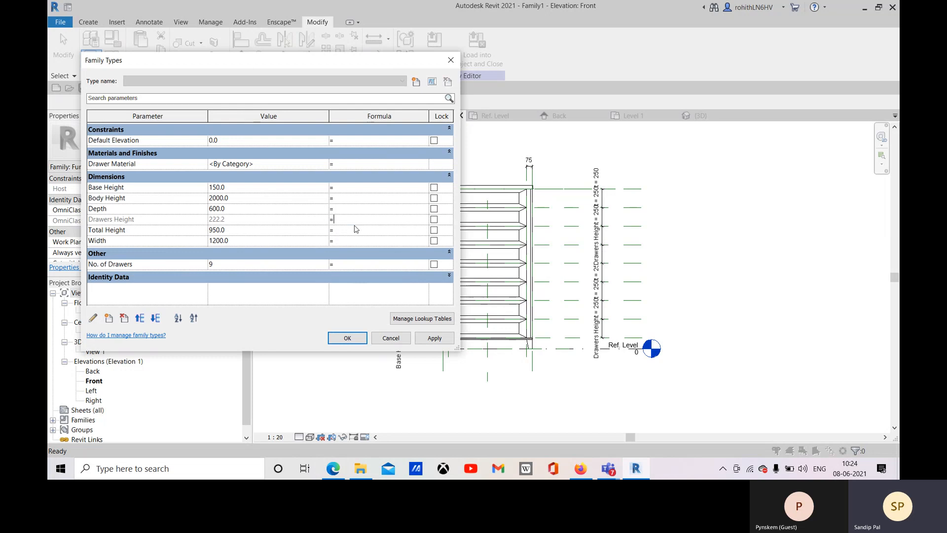
# Give the Body Height parameter the formula Drawers Height / No. of Drawers by pasting and editing the copied formula.
pyautogui.click(344, 199)
pyautogui.hotkey('ctrl', 'v')
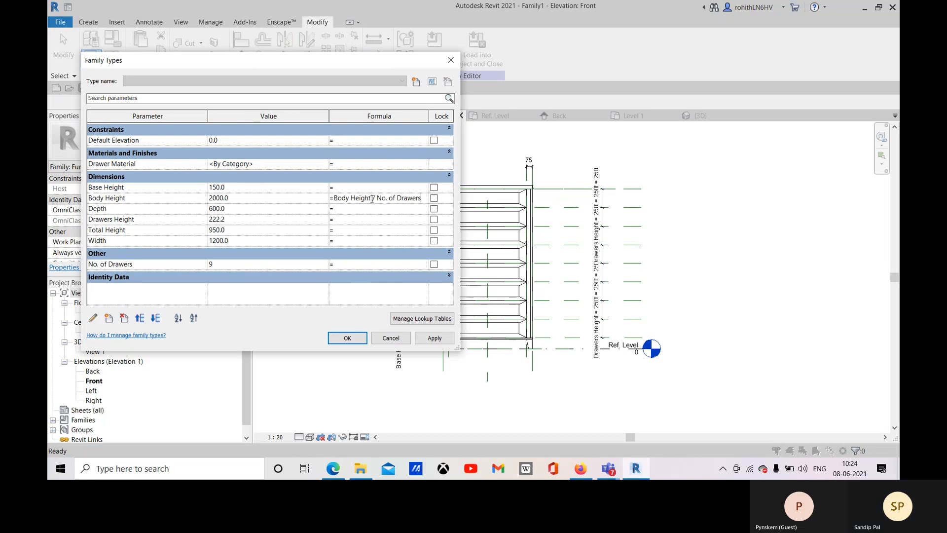
pyautogui.moveTo(373, 197); pyautogui.dragTo(336, 204)
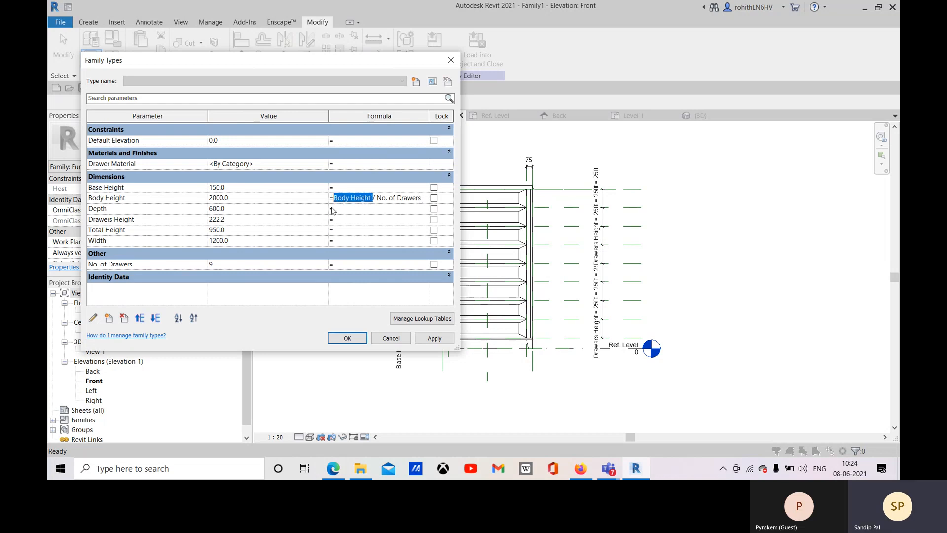
pyautogui.write('Drawers')
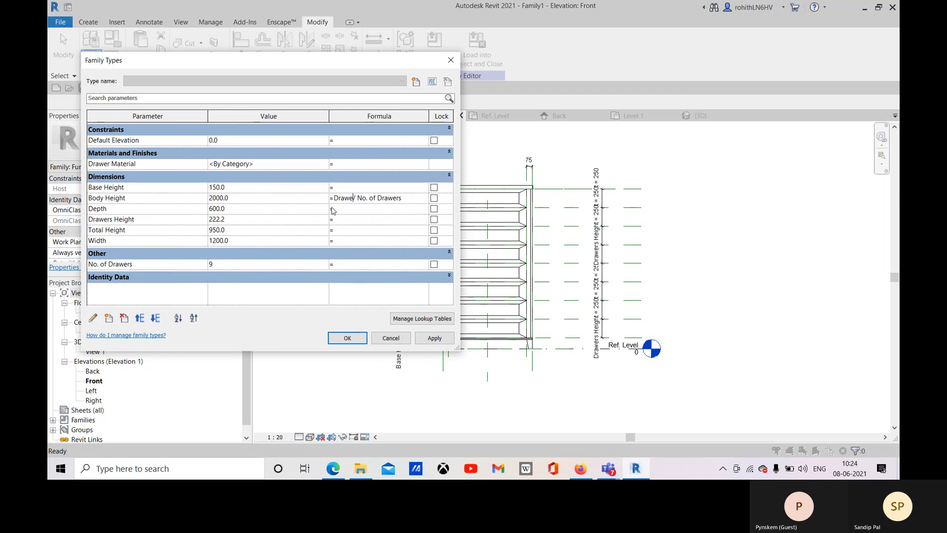
pyautogui.write(' Heig')
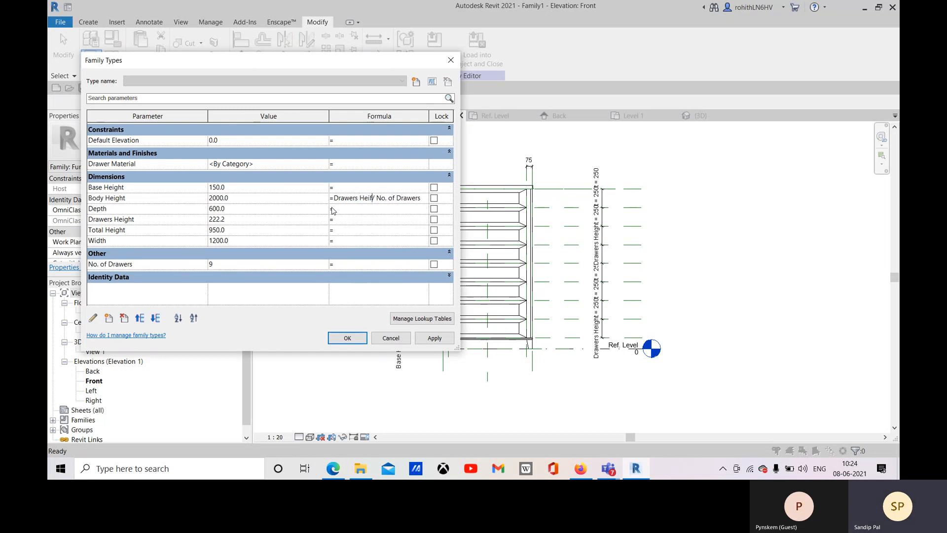
pyautogui.write('ht')
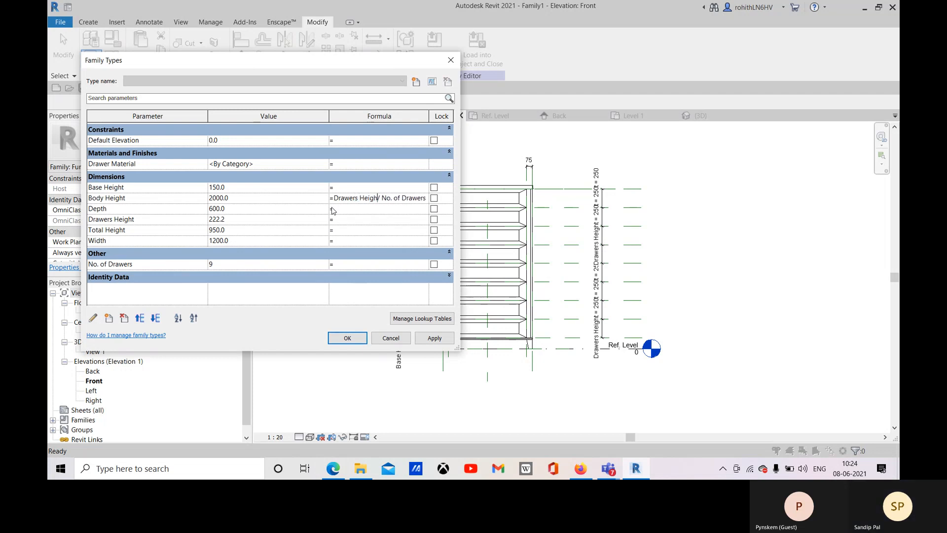
# Set Drawers Height to 250 and try to apply the new Body Height formula to the model.
pyautogui.click(231, 219)
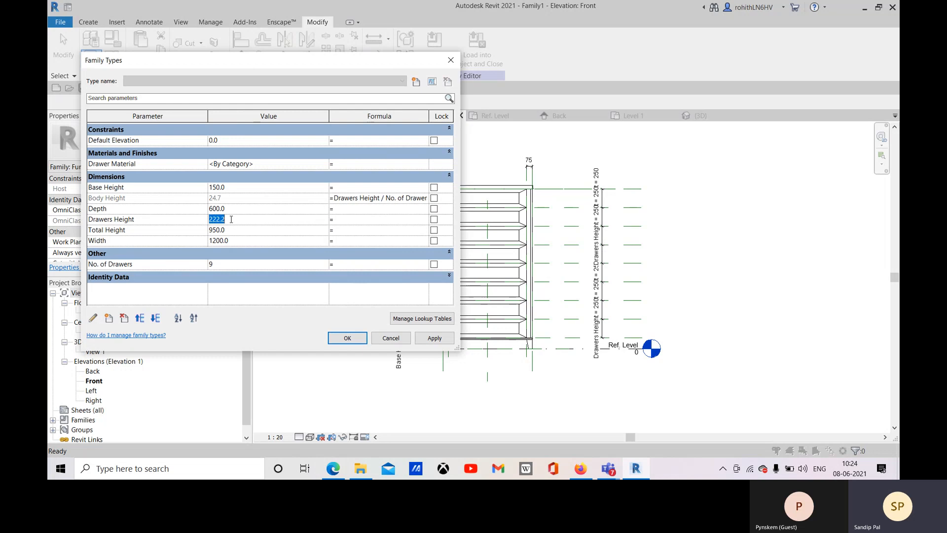
pyautogui.write('250')
pyautogui.click(355, 200)
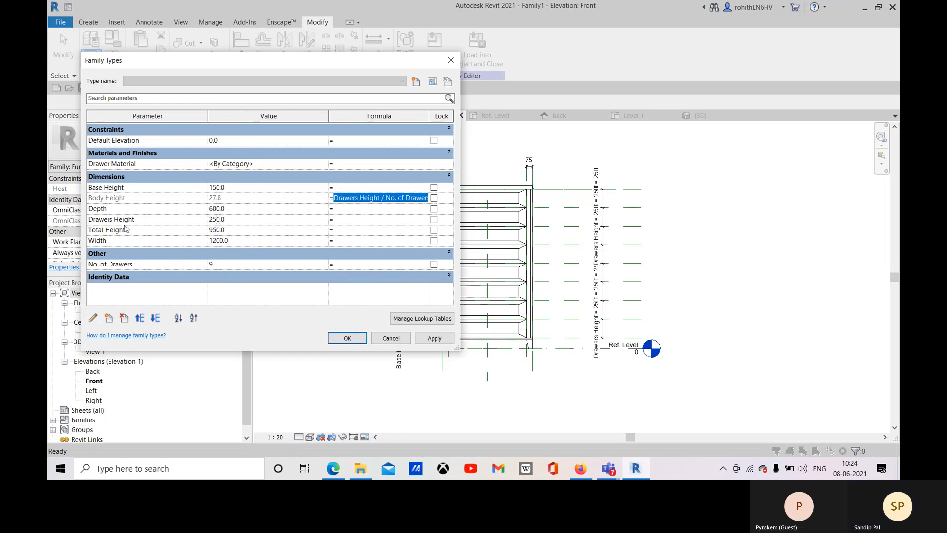
pyautogui.click(436, 340)
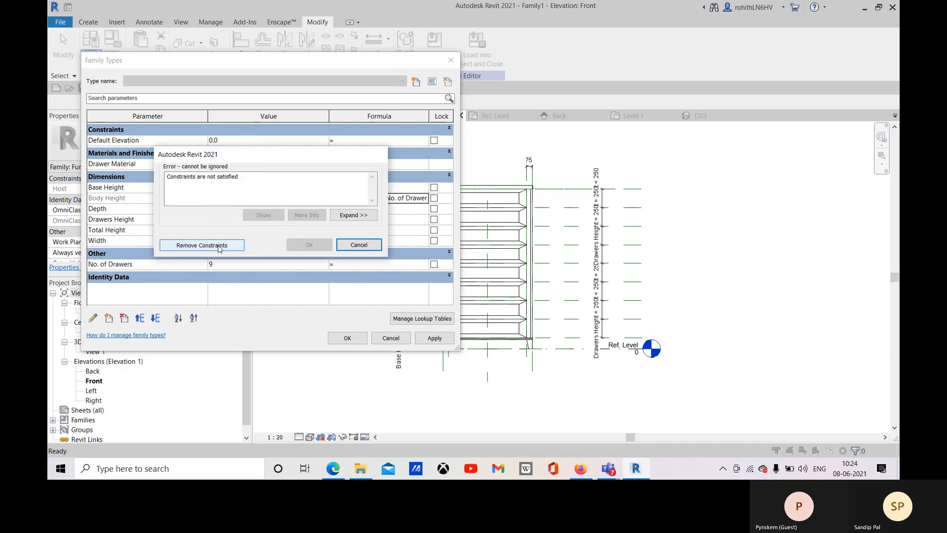
pyautogui.click(359, 245)
# Set No. of Drawers to 8, change the Body Height formula to Drawers Height * No. of Drawers, and accept the family types.
pyautogui.click(228, 267)
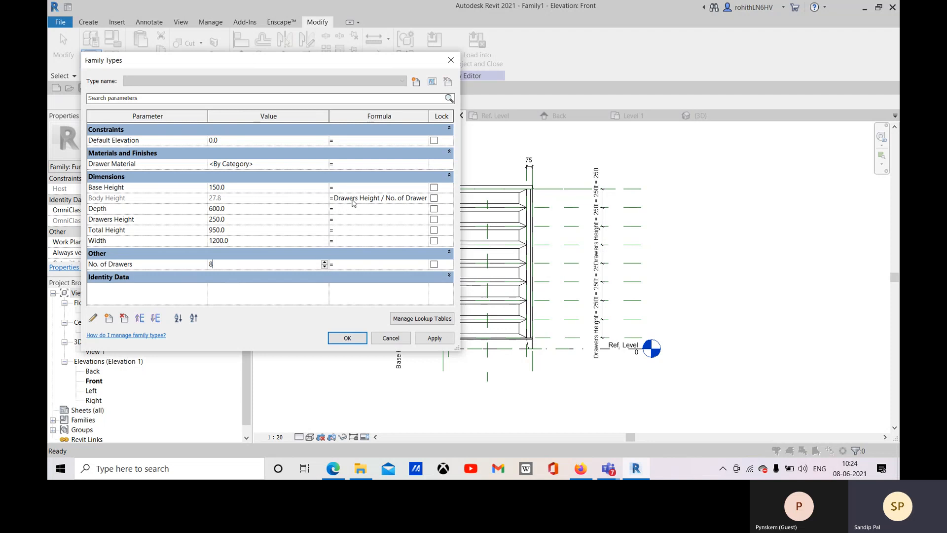
pyautogui.click(385, 197)
pyautogui.click(434, 338)
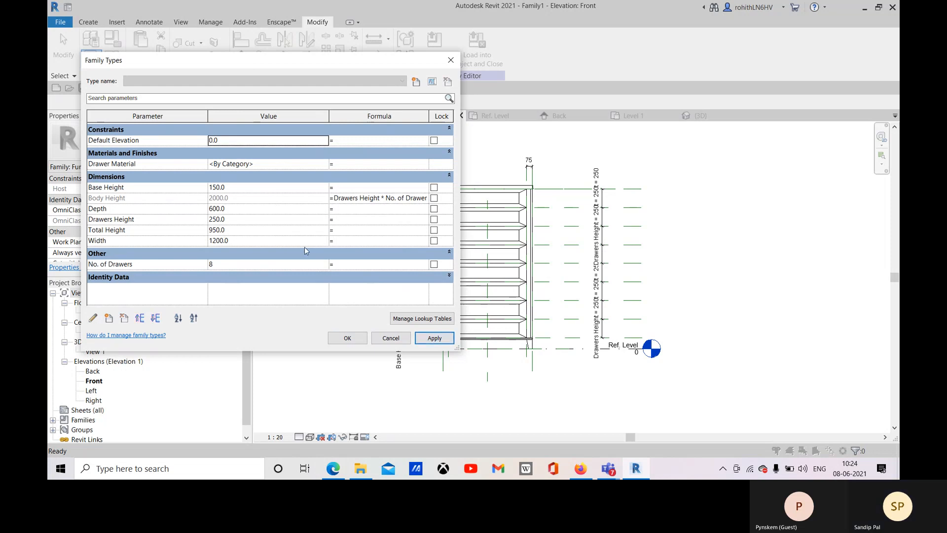
pyautogui.click(353, 339)
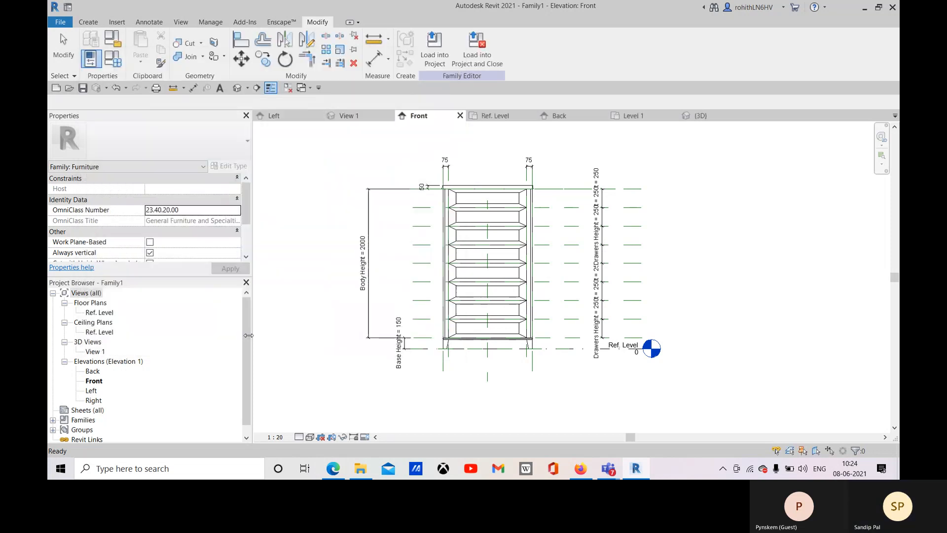
# Try to set the Drawers Height parameter to 350 in the family types and apply it to the model.
pyautogui.click(113, 59)
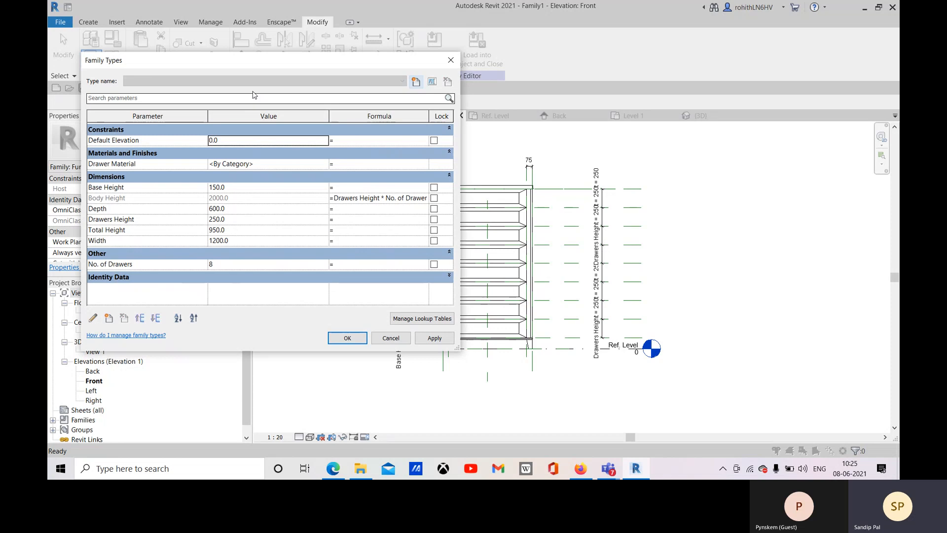
pyautogui.click(233, 219)
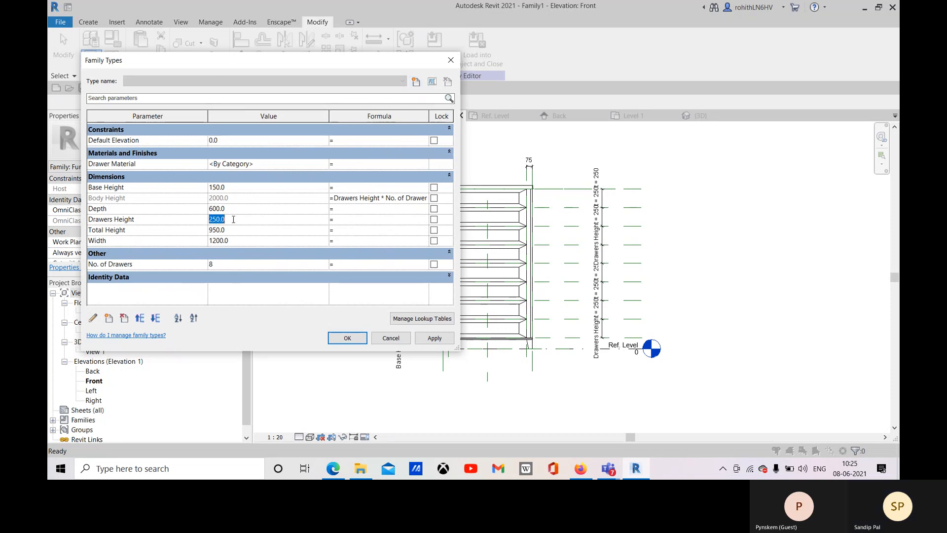
pyautogui.write('300')
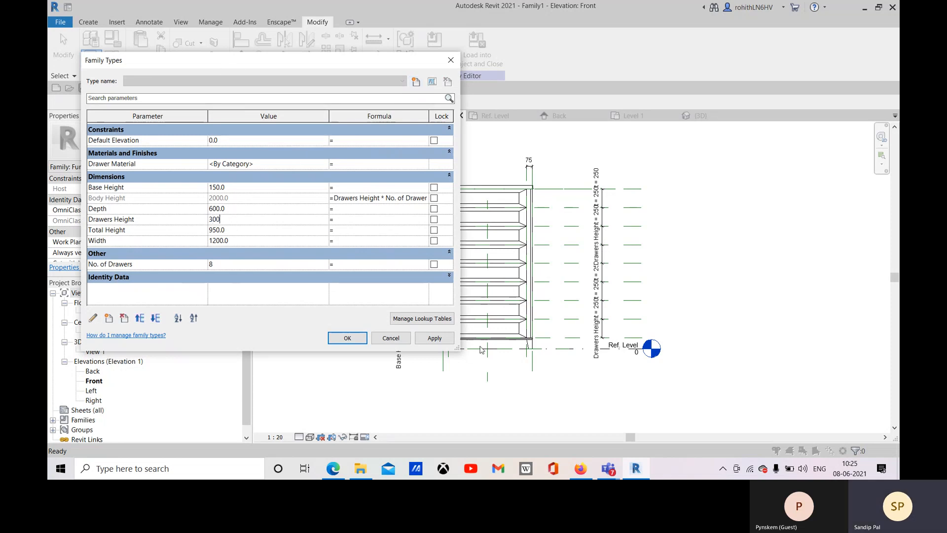
pyautogui.moveTo(218, 219); pyautogui.dragTo(211, 219)
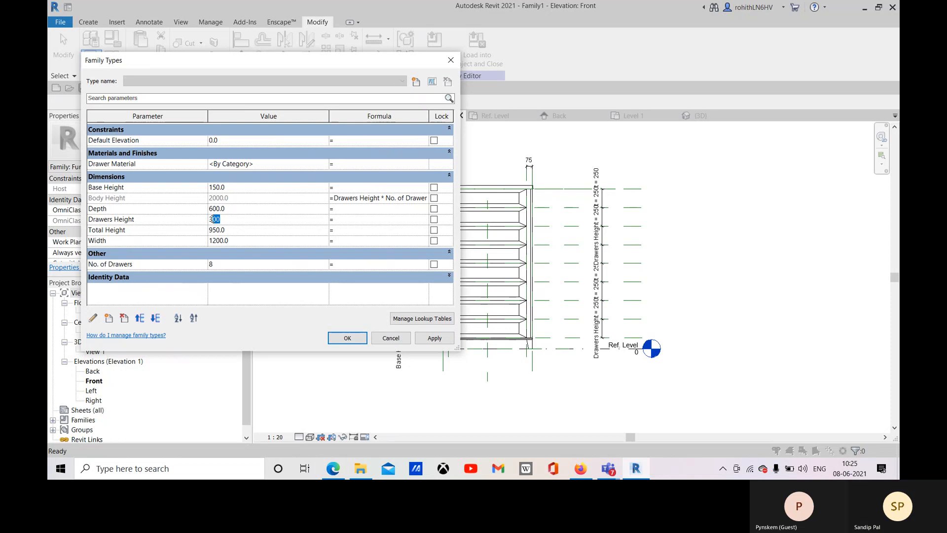
pyautogui.write('50')
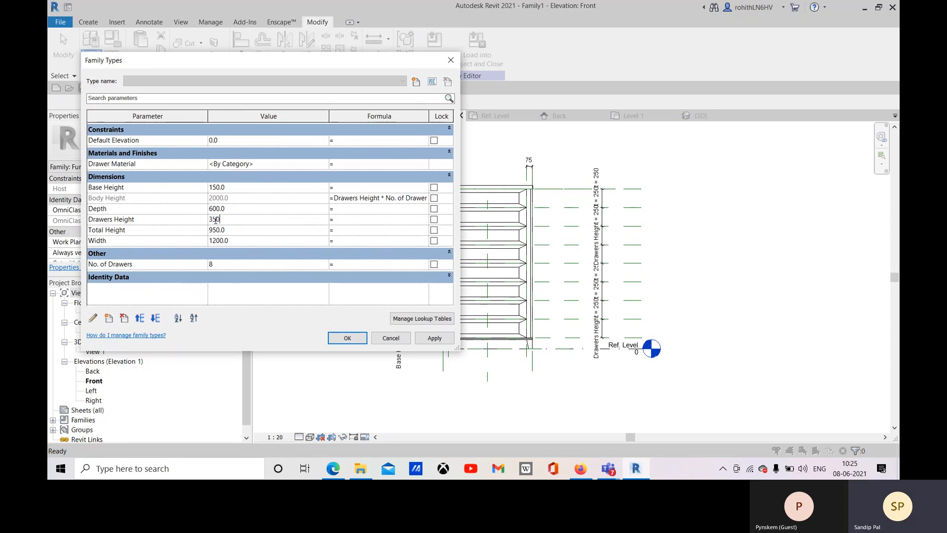
pyautogui.click(445, 341)
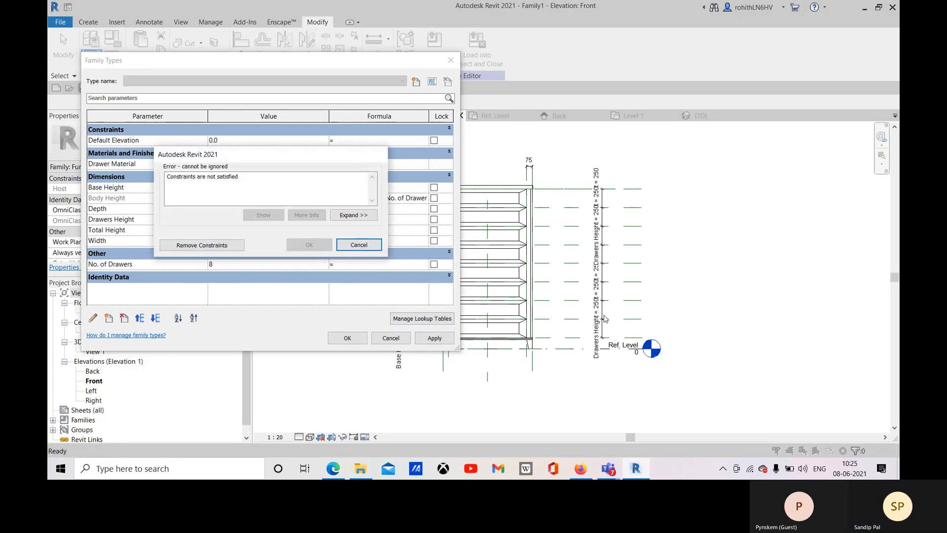
pyautogui.click(363, 246)
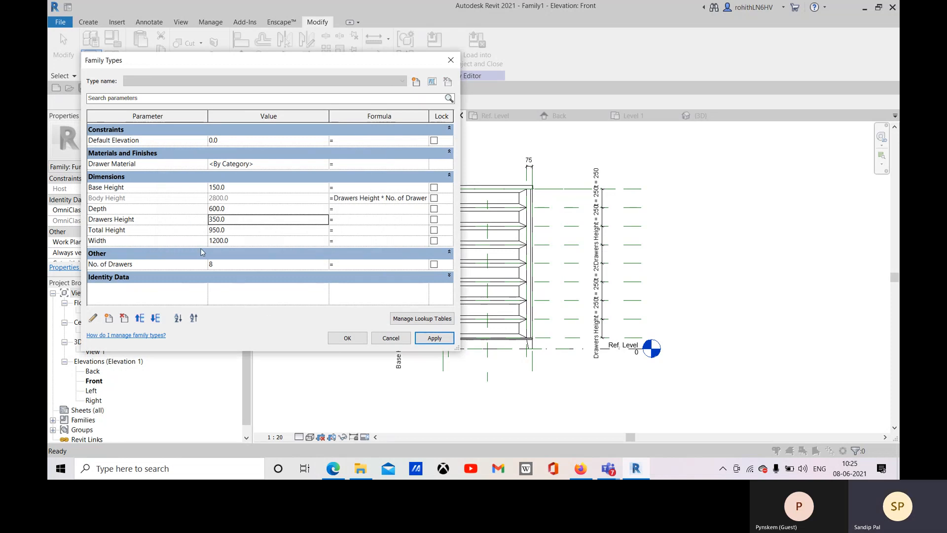
# Try to apply a Drawers Height of 250 with No. of Drawers set to 9, and discard the family type changes.
pyautogui.click(221, 267)
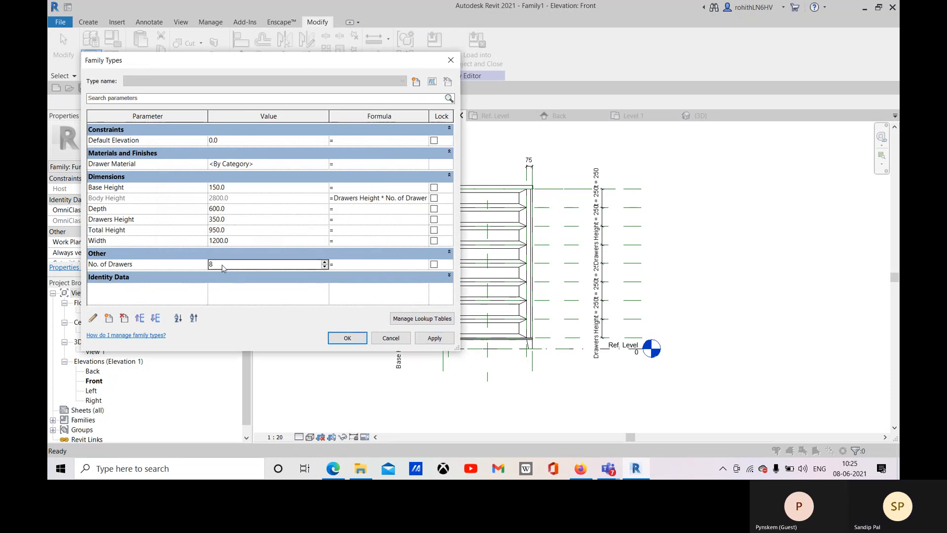
pyautogui.click(233, 219)
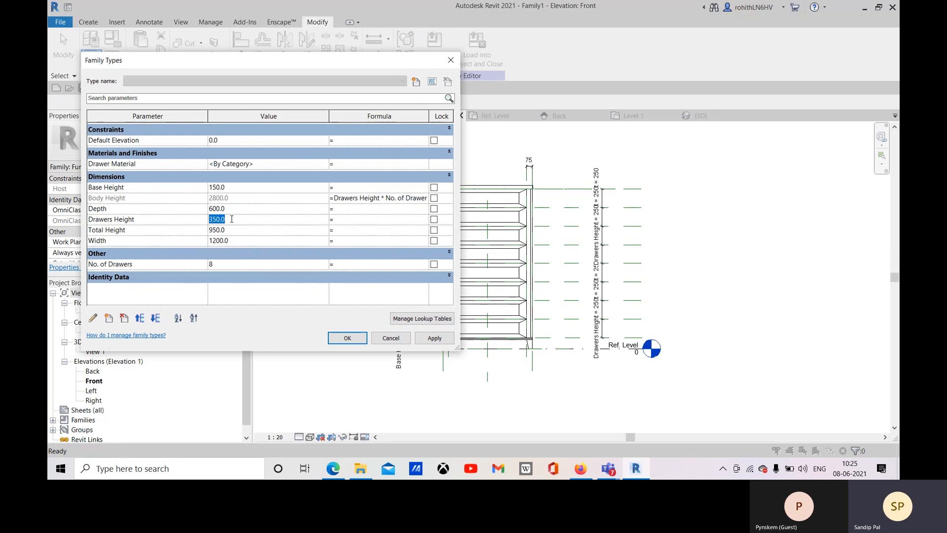
pyautogui.write('250')
pyautogui.click(235, 265)
pyautogui.click(430, 339)
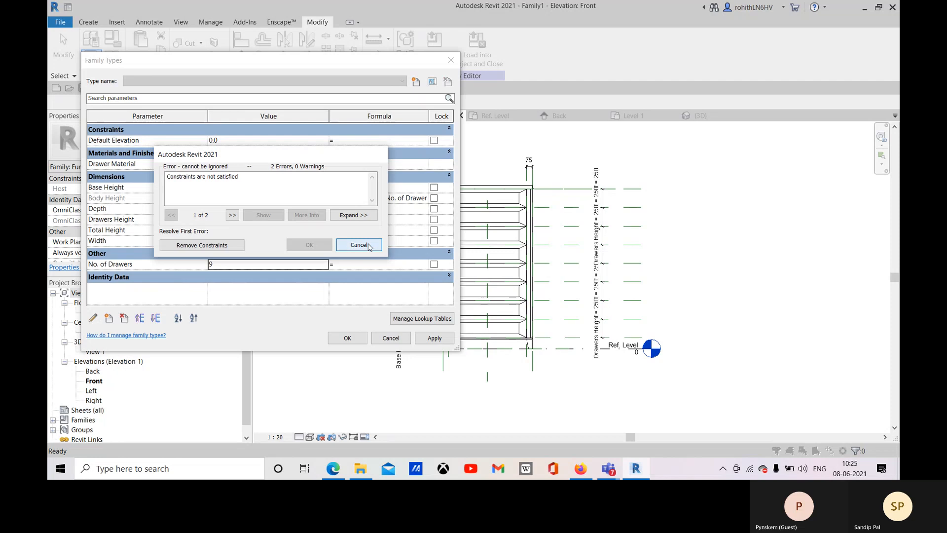
pyautogui.click(359, 245)
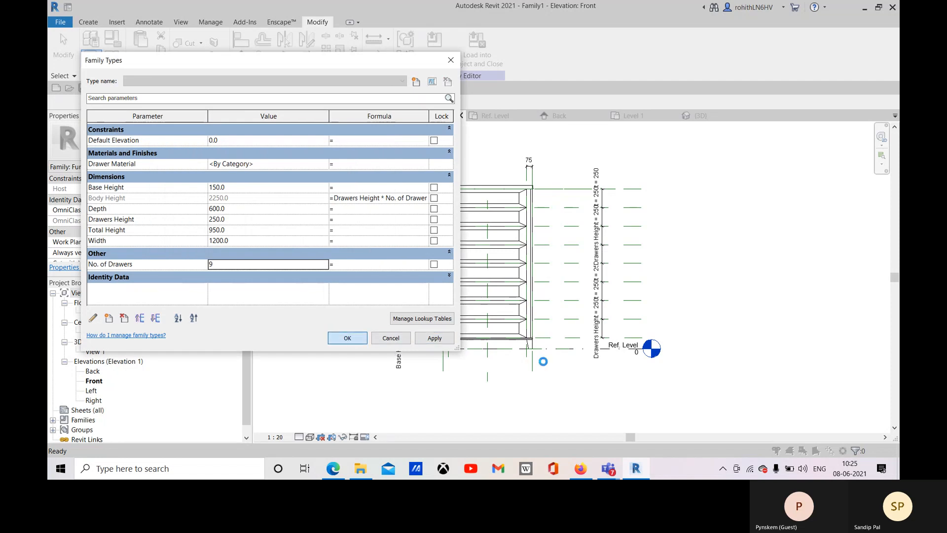
pyautogui.click(349, 340)
pyautogui.click(359, 245)
pyautogui.click(391, 338)
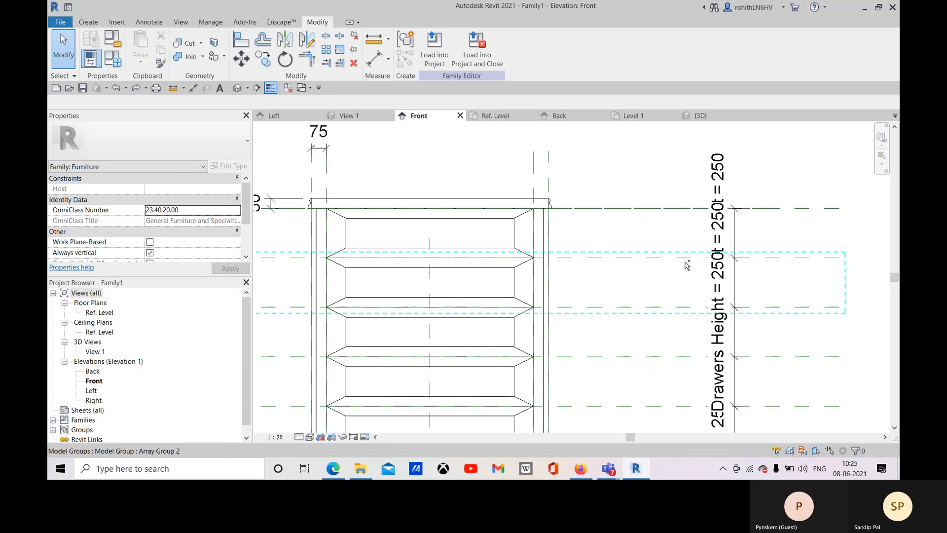
# Undo the recent edits back to the single Drawers Height dimension and the No. of Drawers formula Body Height / Drawers Height.
pyautogui.hotkey('ctrl', 'z')
pyautogui.hotkey('ctrl', 'z')
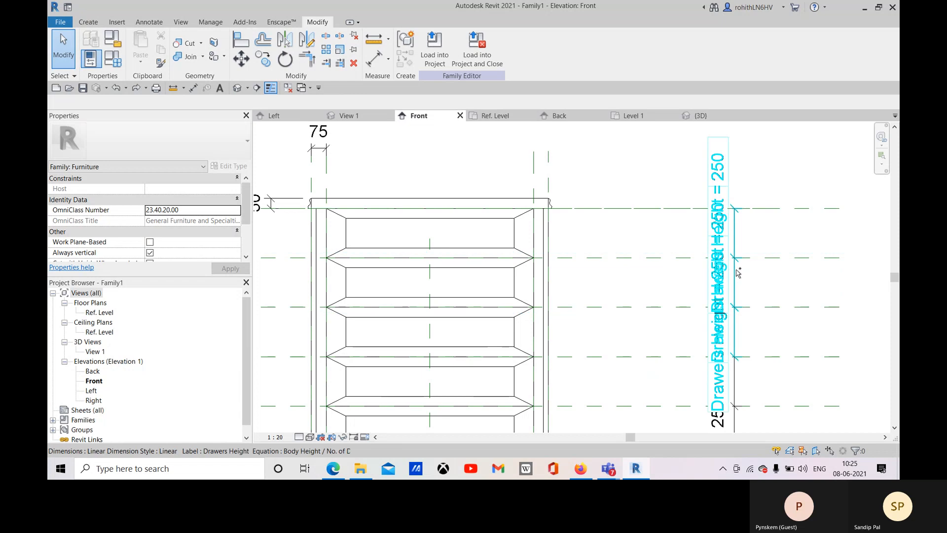
pyautogui.scroll(-7, 734, 275)
pyautogui.moveTo(510, 412); pyautogui.dragTo(561, 340, button='middle')
pyautogui.scroll(3, 561, 341)
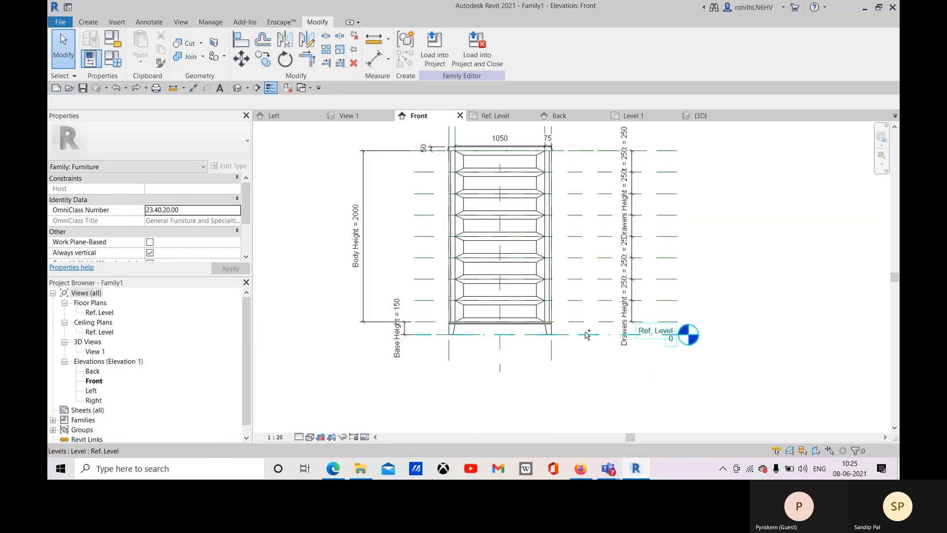
pyautogui.scroll(3, 587, 338)
pyautogui.scroll(-2, 607, 338)
pyautogui.scroll(-1, 641, 333)
pyautogui.hotkey('ctrl', 'z')
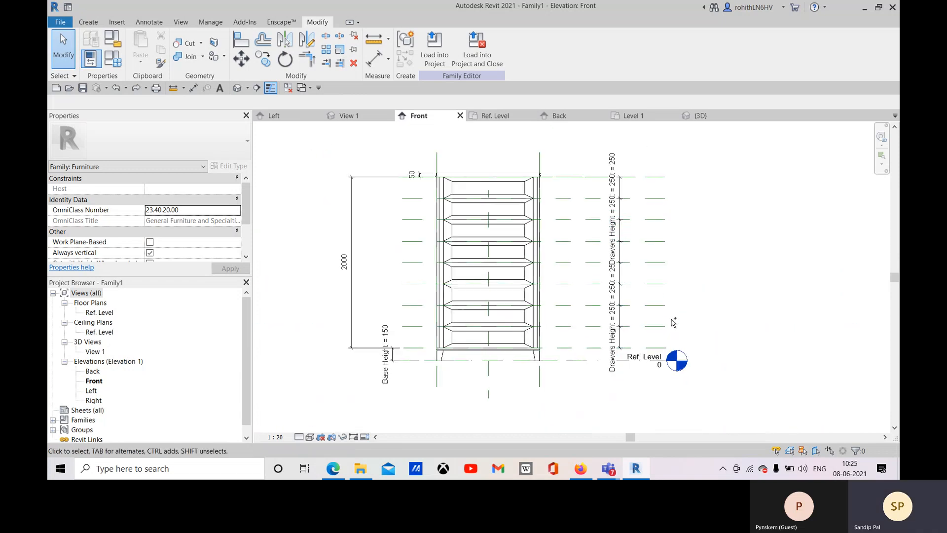
pyautogui.hotkey('ctrl', 'z')
pyautogui.hotkey('ctrl', 'z')
pyautogui.scroll(4, 654, 311)
pyautogui.scroll(-3, 653, 310)
pyautogui.hotkey('ctrl', 'z')
pyautogui.hotkey('ctrl', 'z')
pyautogui.hotkey('ctrl', 'z')
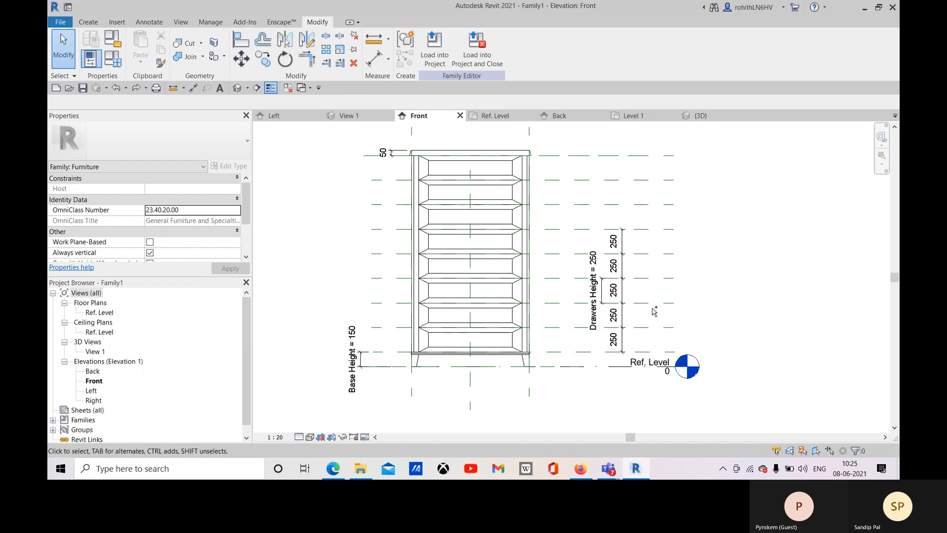
pyautogui.hotkey('ctrl', 'z')
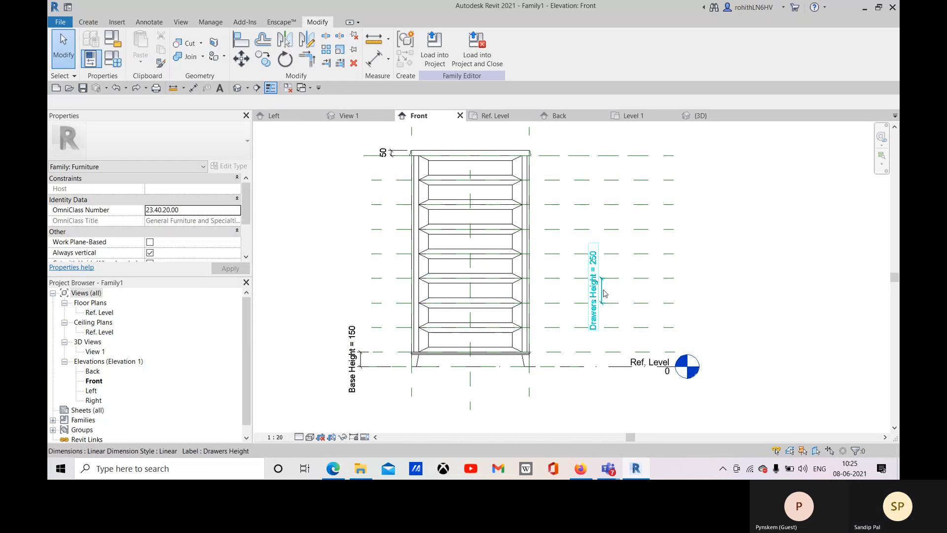
pyautogui.hotkey('ctrl', 'z')
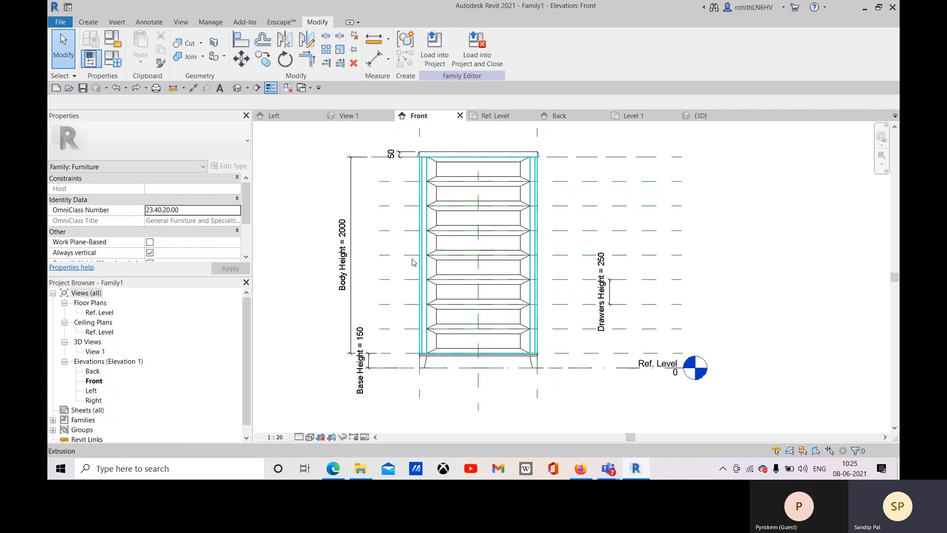
# Set the Body Height to 2100 in the family types and apply it to the model.
pyautogui.click(112, 58)
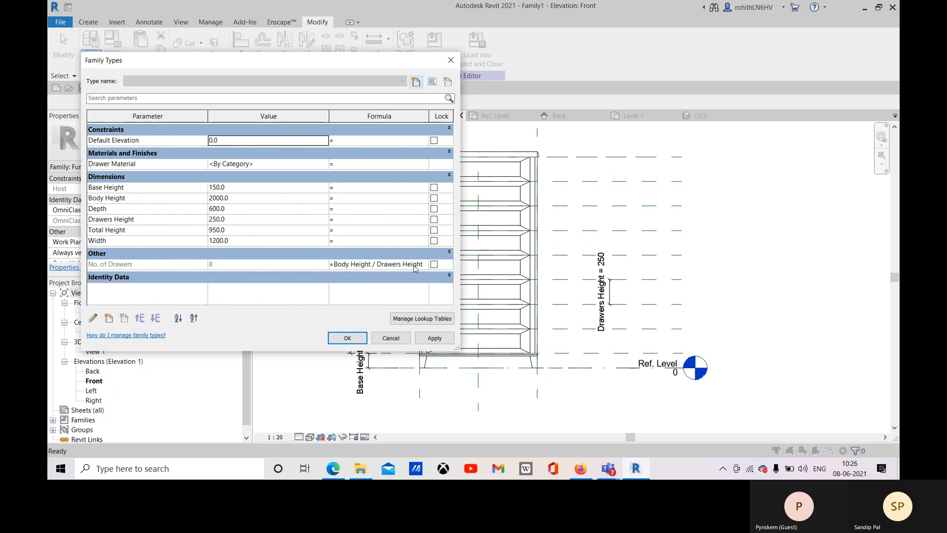
pyautogui.click(246, 199)
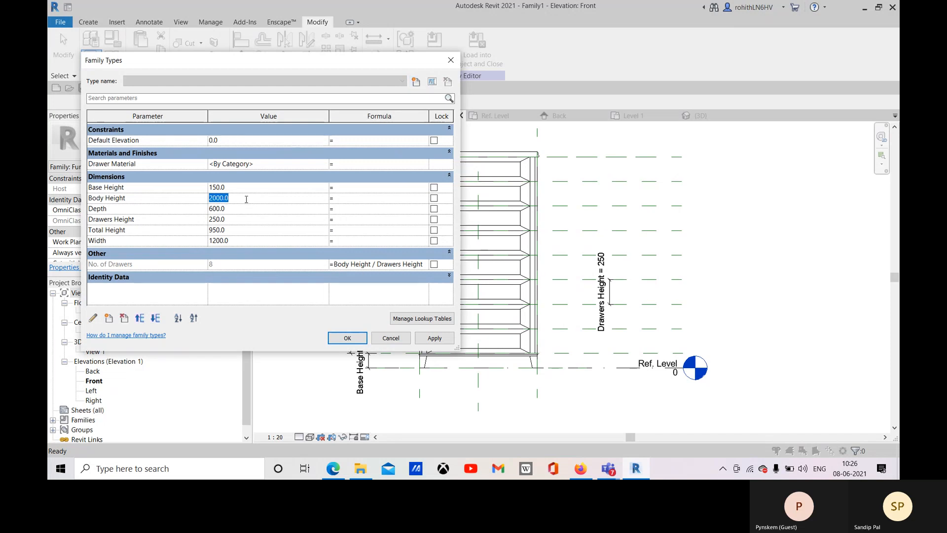
pyautogui.write('2100')
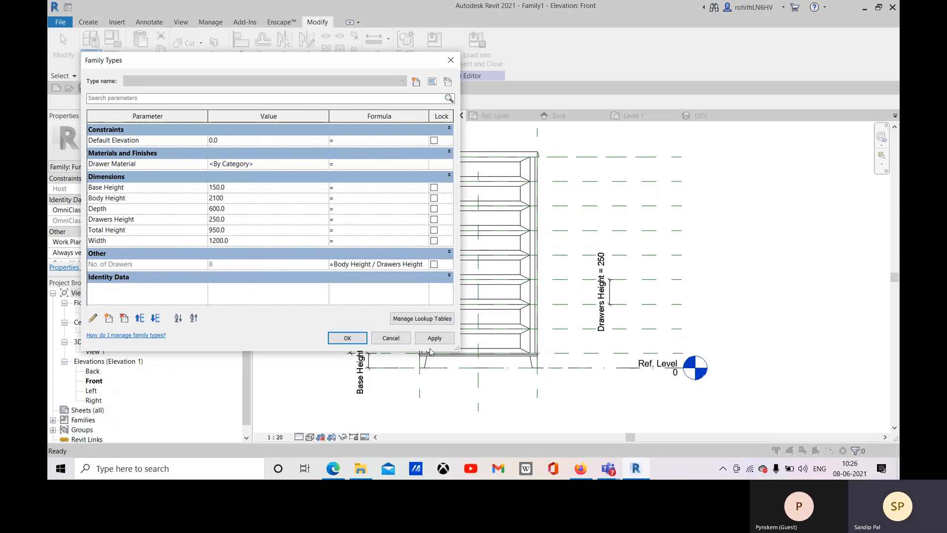
pyautogui.click(434, 338)
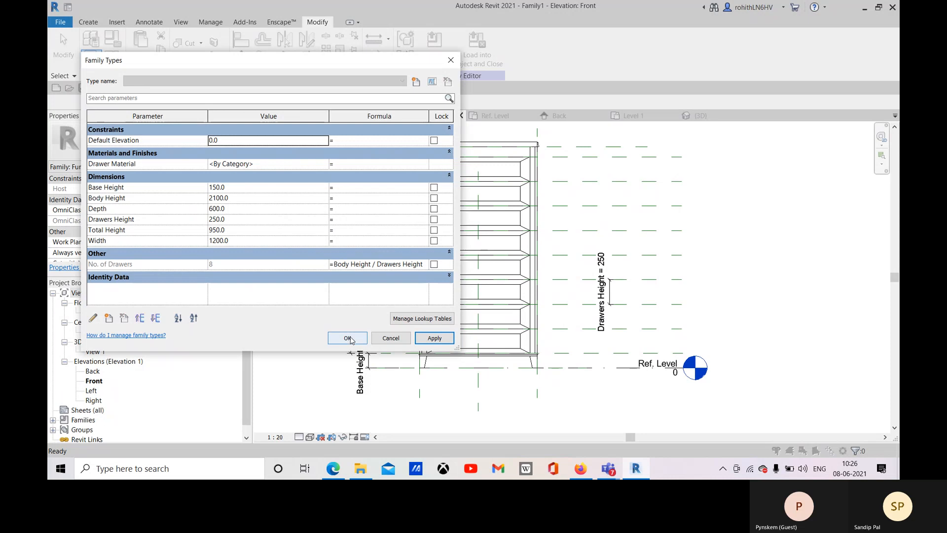
# Set the Body Height to 2500, apply it, and accept the family types.
pyautogui.click(244, 199)
pyautogui.click(244, 200)
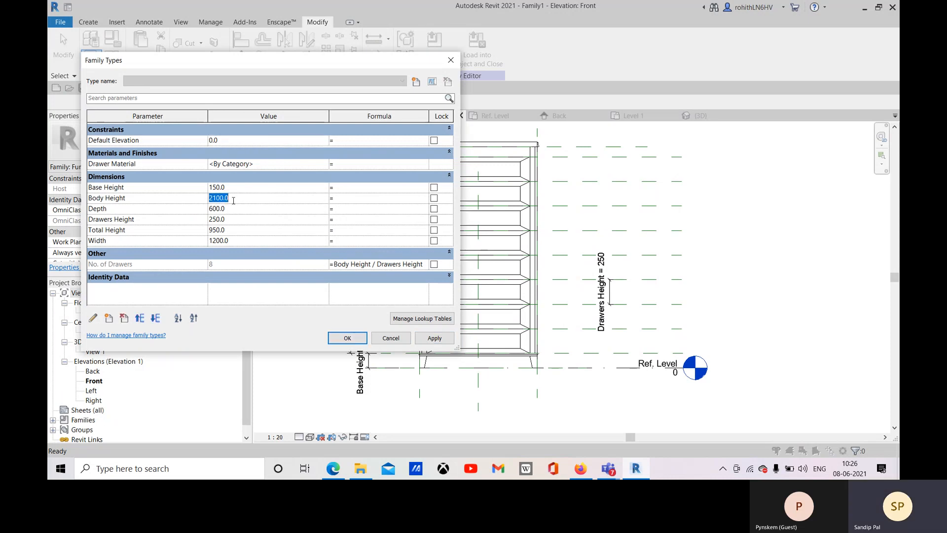
pyautogui.write('2')
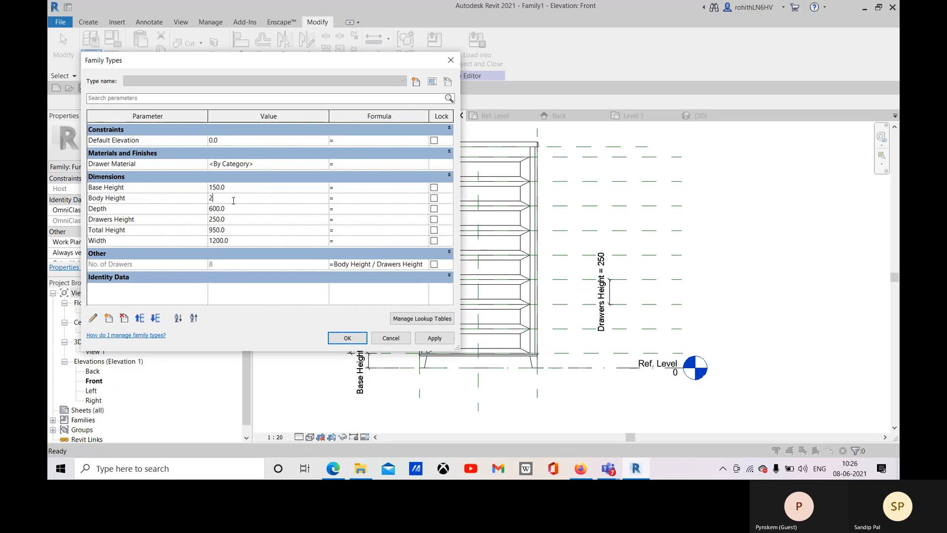
pyautogui.write('500')
pyautogui.click(434, 338)
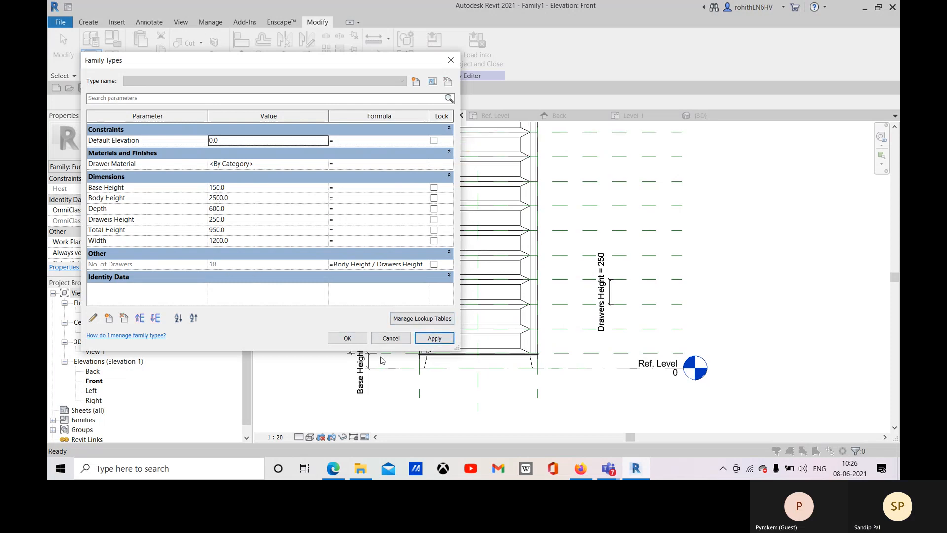
pyautogui.click(347, 338)
pyautogui.scroll(-2, 567, 281)
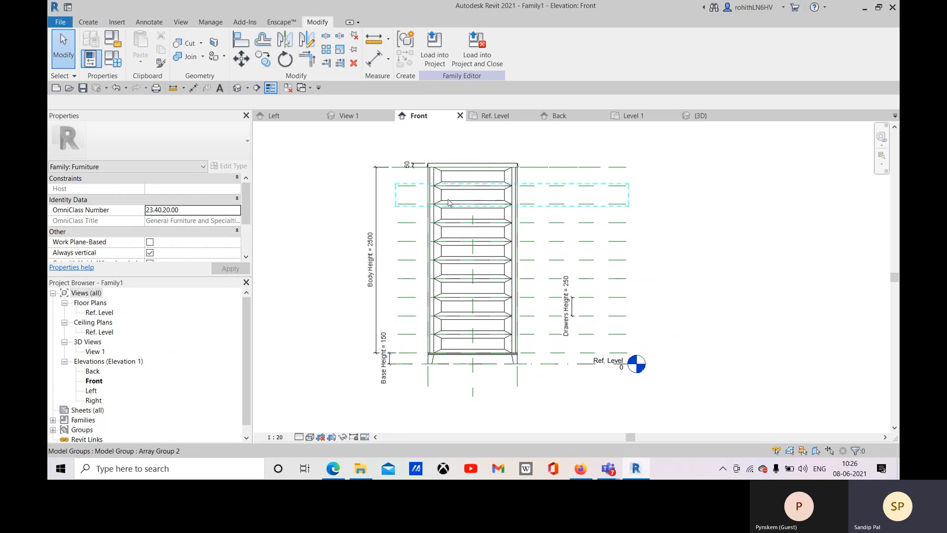
# Copy the No. of Drawers formula in the family types and clear it from that parameter.
pyautogui.click(113, 67)
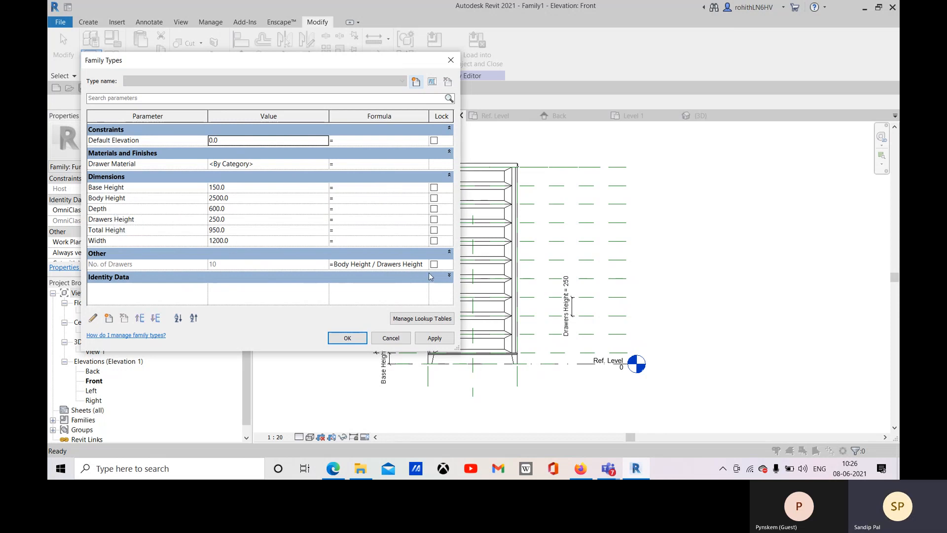
pyautogui.moveTo(425, 266); pyautogui.dragTo(204, 298)
pyautogui.hotkey('ctrl', 'c')
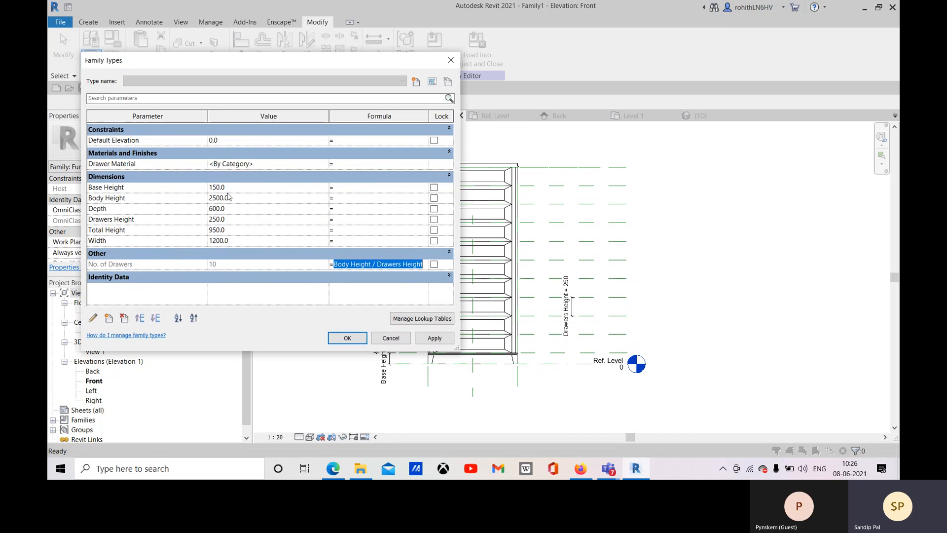
pyautogui.click(360, 200)
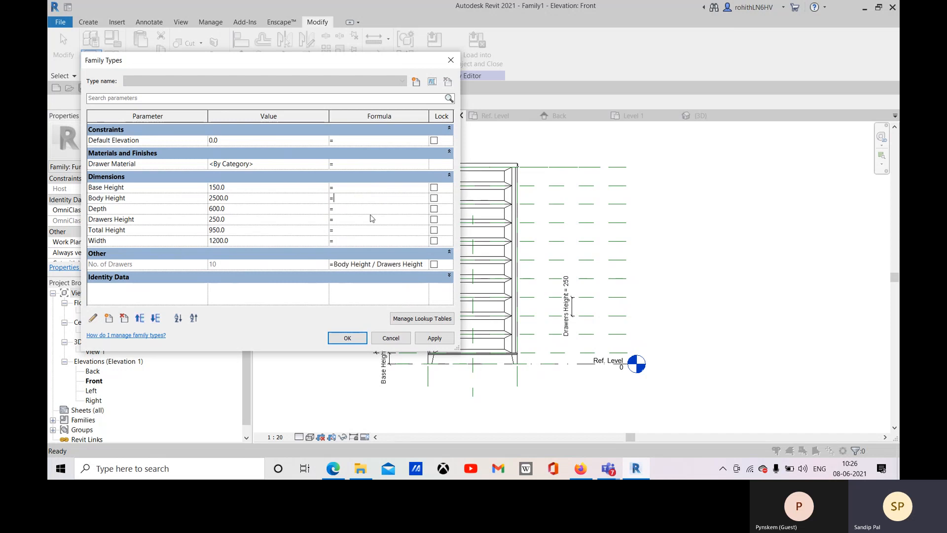
pyautogui.click(419, 266)
pyautogui.moveTo(420, 266); pyautogui.dragTo(339, 268)
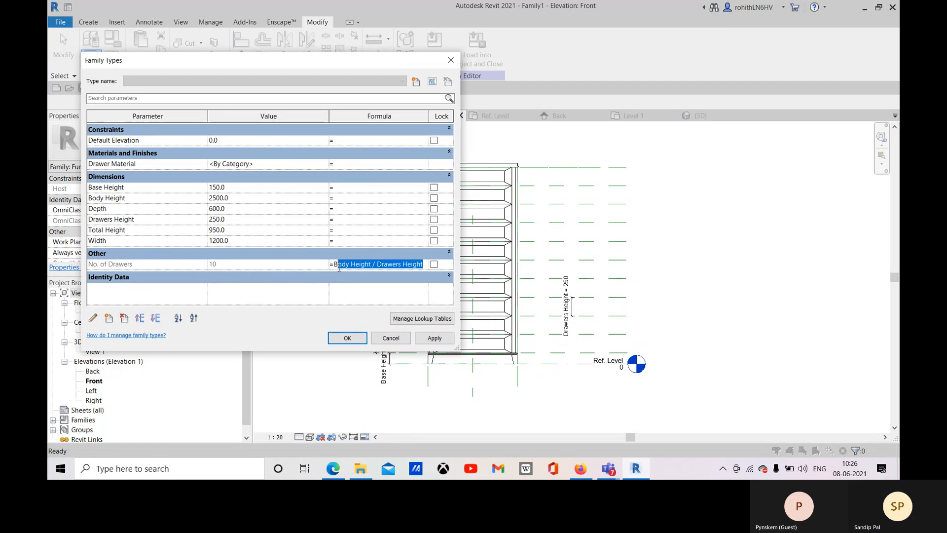
pyautogui.press('Delete')
# Give the Body Height parameter the formula Drawers Height * No. of Drawers, adapting the copied formula.
pyautogui.click(348, 197)
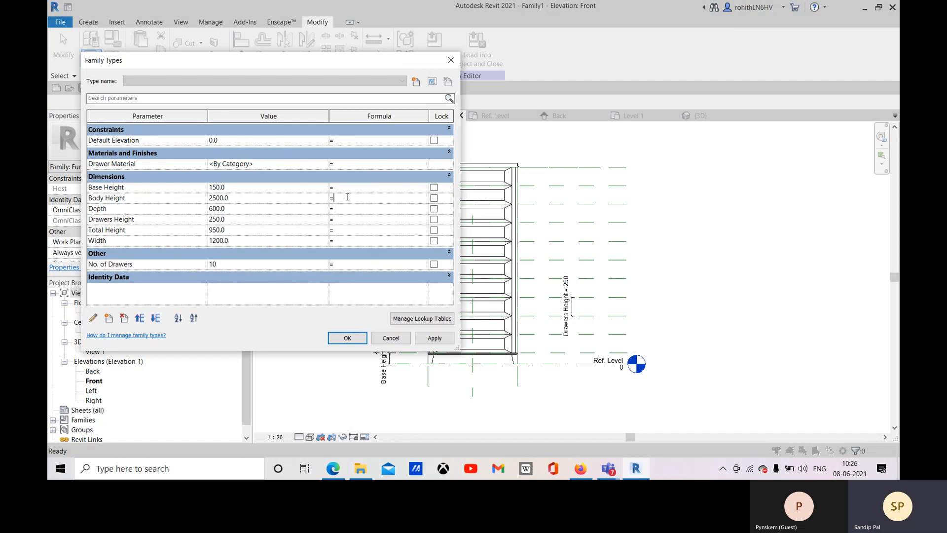
pyautogui.hotkey('ctrl', 'v')
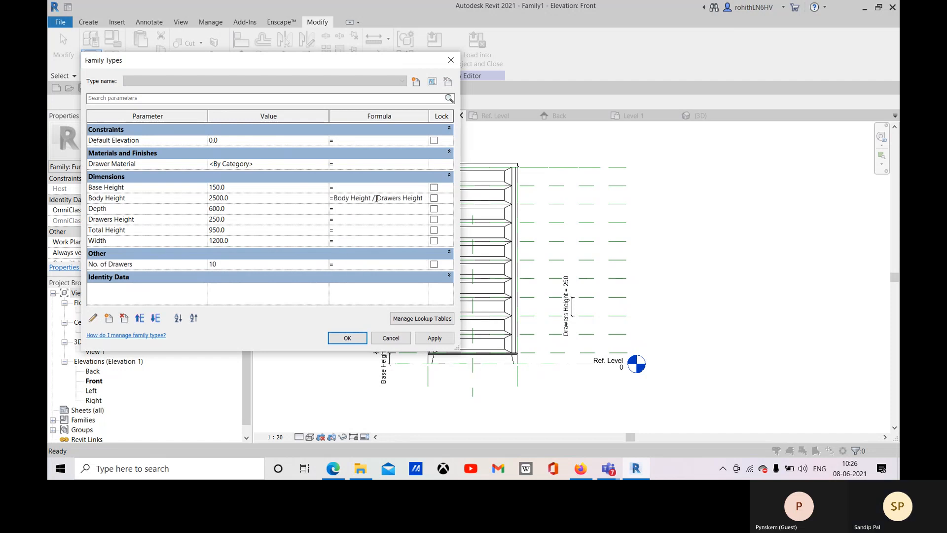
pyautogui.moveTo(377, 198); pyautogui.dragTo(334, 198)
pyautogui.press('Delete')
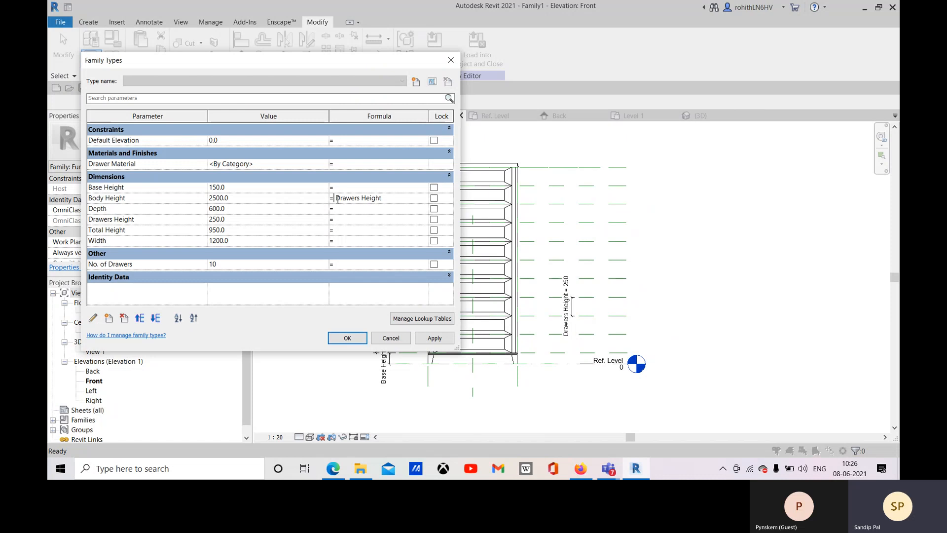
pyautogui.click(388, 197)
pyautogui.write('* ')
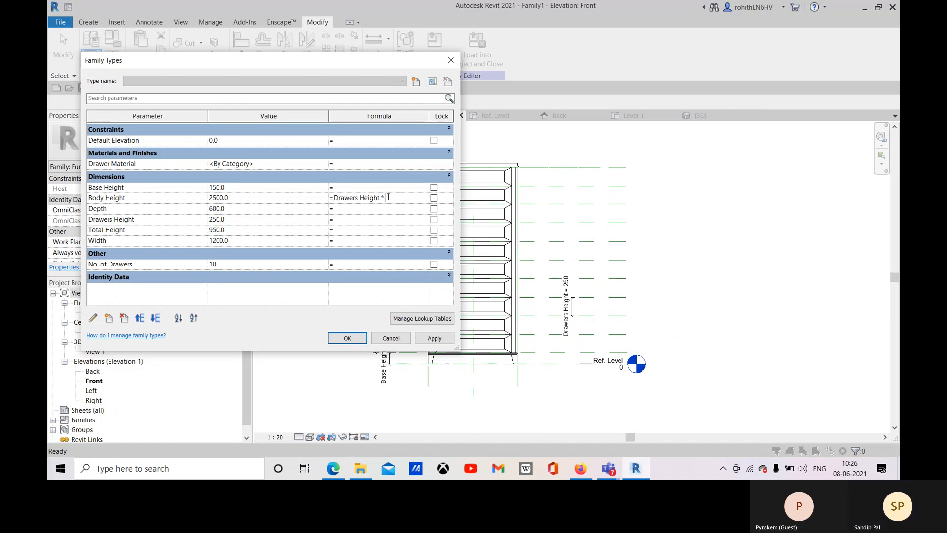
pyautogui.write('No. of ')
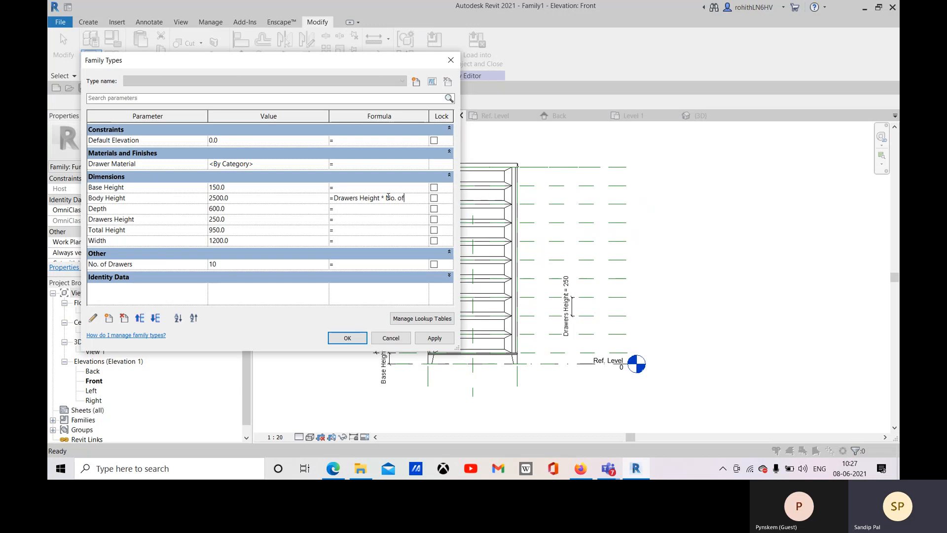
pyautogui.write('Dra')
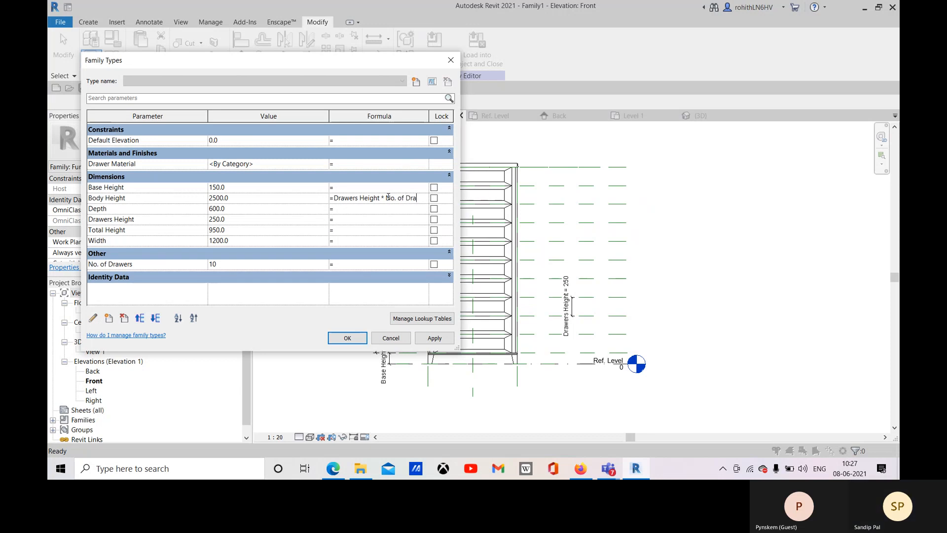
pyautogui.write('wers')
pyautogui.press('Return')
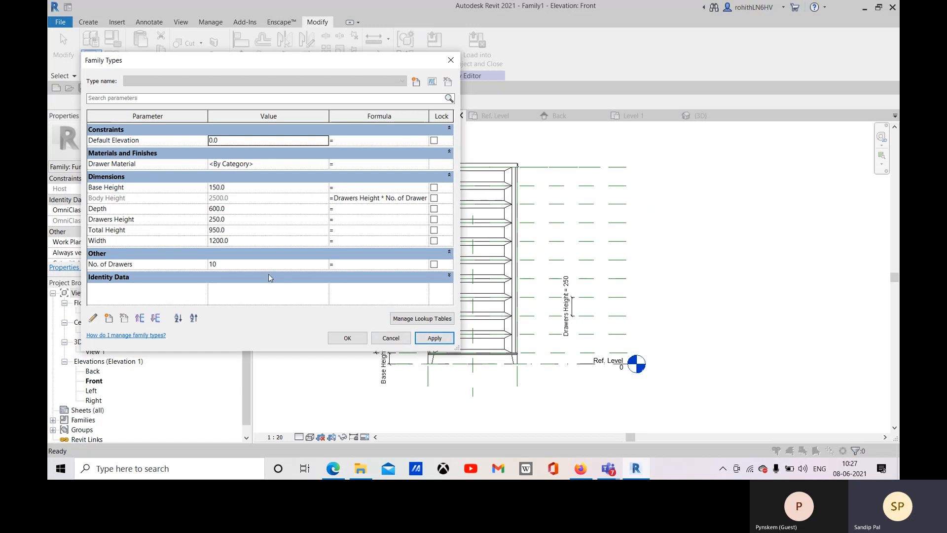
# Try to change the Drawers Height parameter from a type to an instance reporting parameter.
pyautogui.click(221, 220)
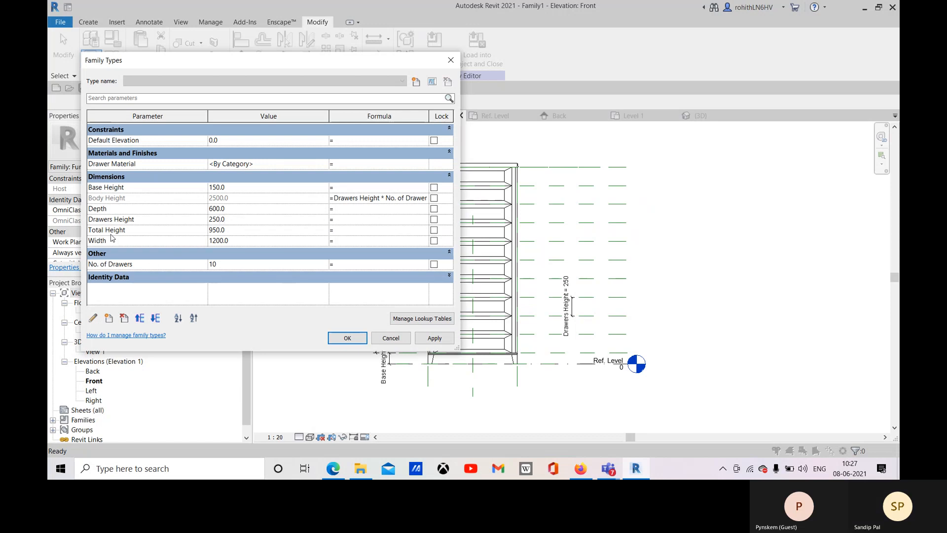
pyautogui.click(94, 220)
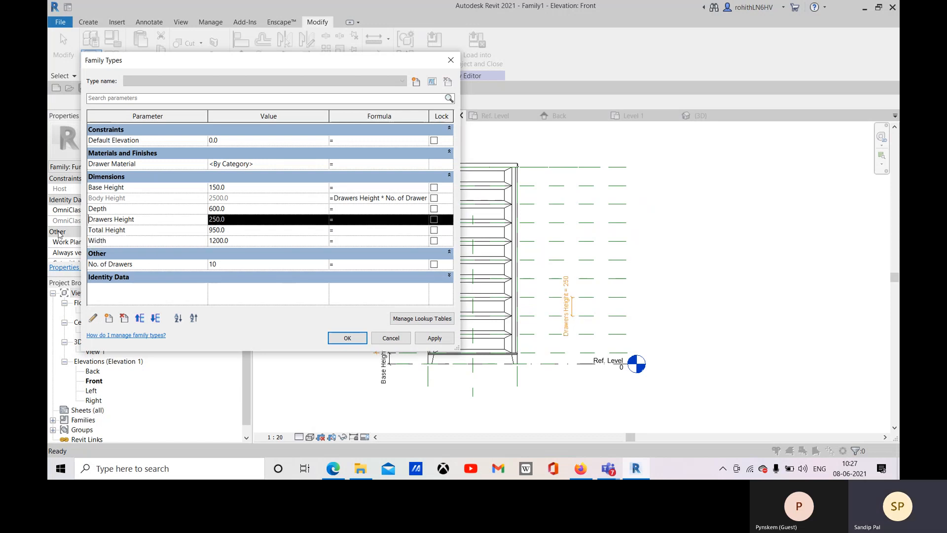
pyautogui.click(93, 318)
pyautogui.click(514, 192)
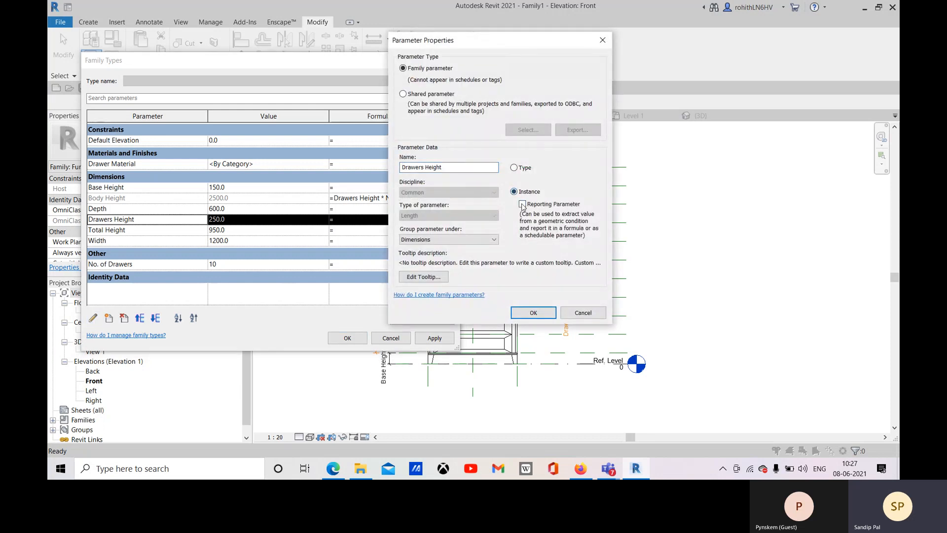
pyautogui.click(522, 204)
pyautogui.click(543, 242)
pyautogui.click(533, 313)
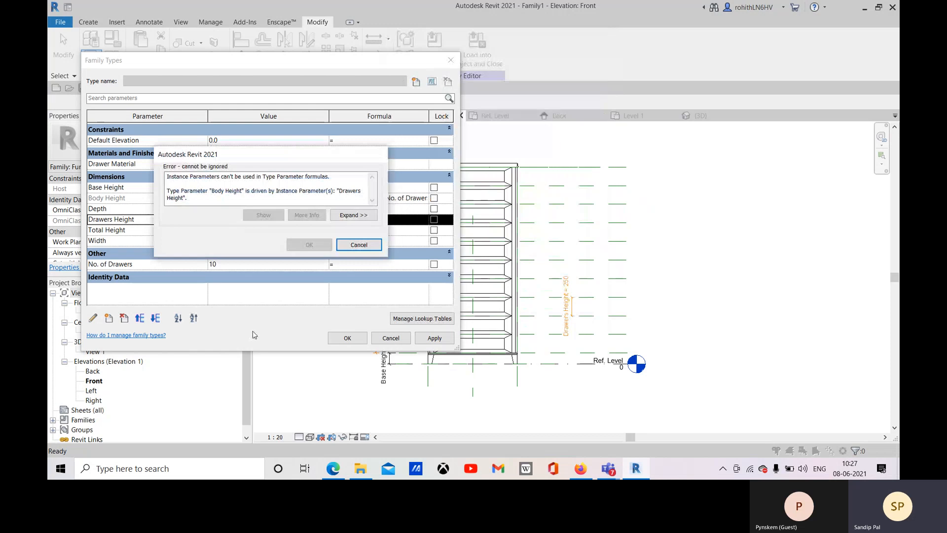
pyautogui.click(358, 245)
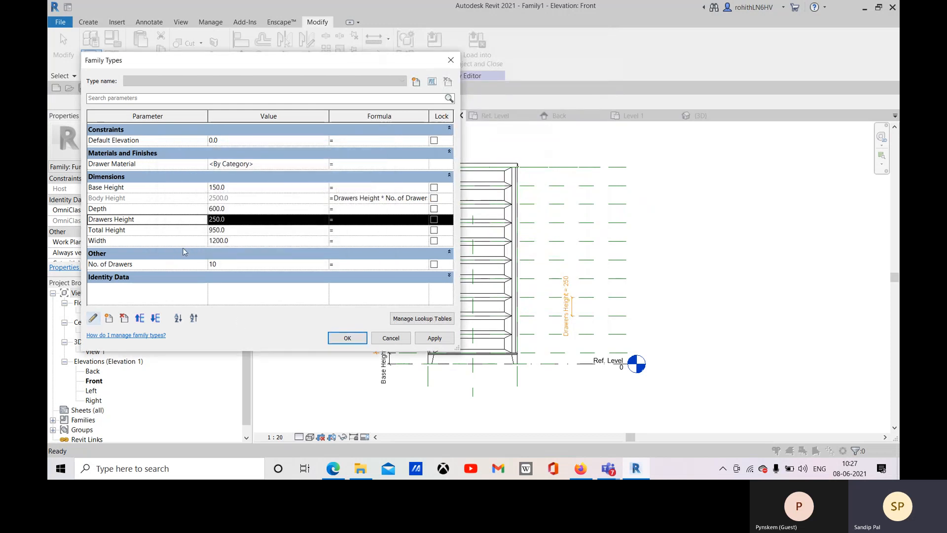
pyautogui.click(95, 319)
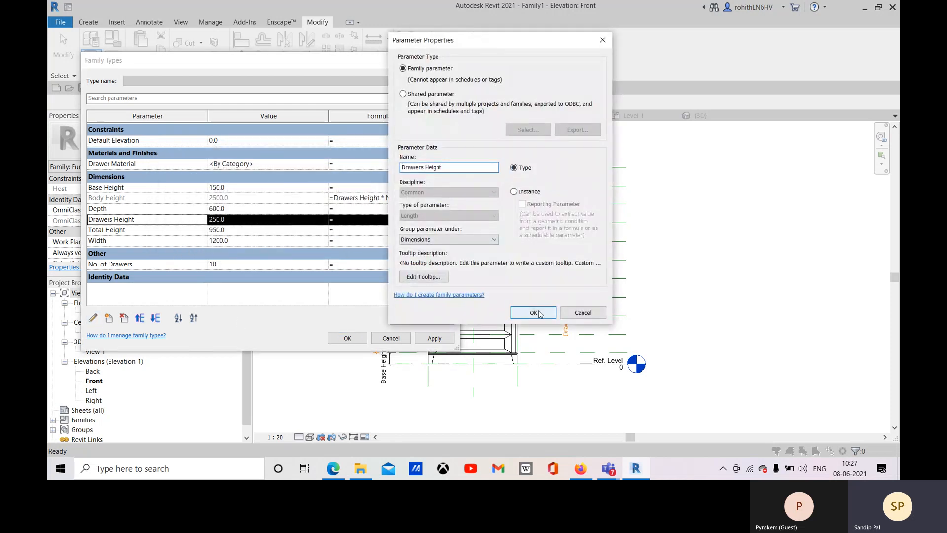
pyautogui.click(574, 313)
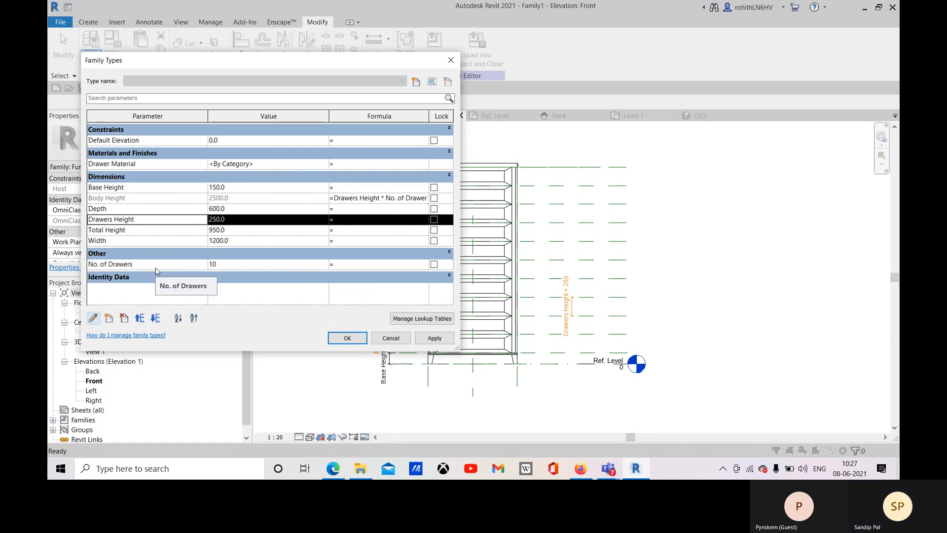
# Apply and accept the family types, and inspect the chest of drawers in 3D View 1.
pyautogui.click(433, 339)
pyautogui.click(348, 338)
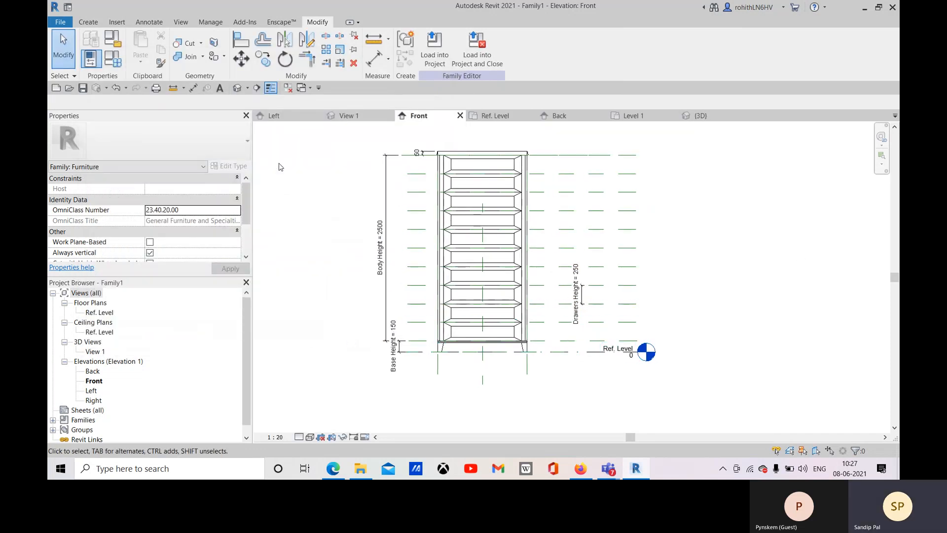
pyautogui.click(349, 115)
pyautogui.scroll(-2, 599, 316)
pyautogui.keyDown('shift'); pyautogui.moveTo(605, 314); pyautogui.dragTo(580, 358, button='middle'); pyautogui.keyUp('shift')
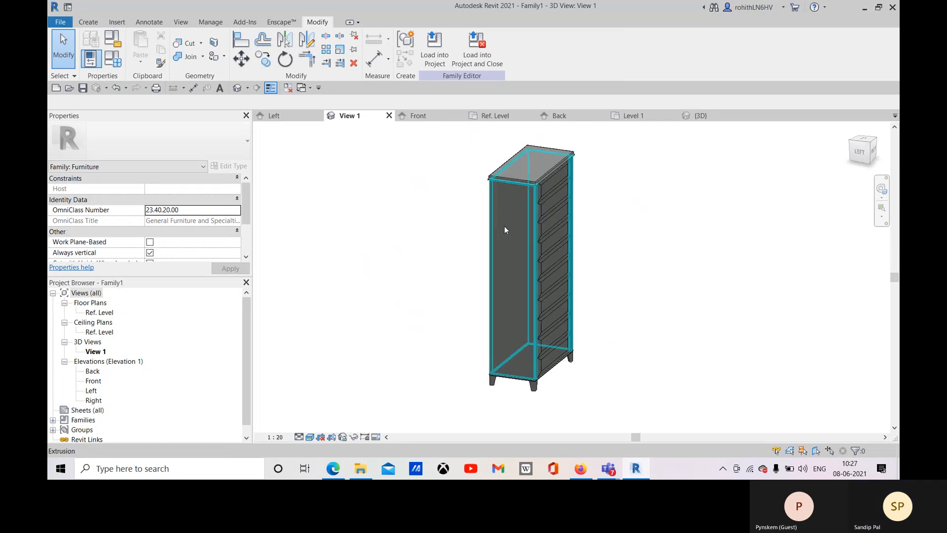
pyautogui.click(815, 407)
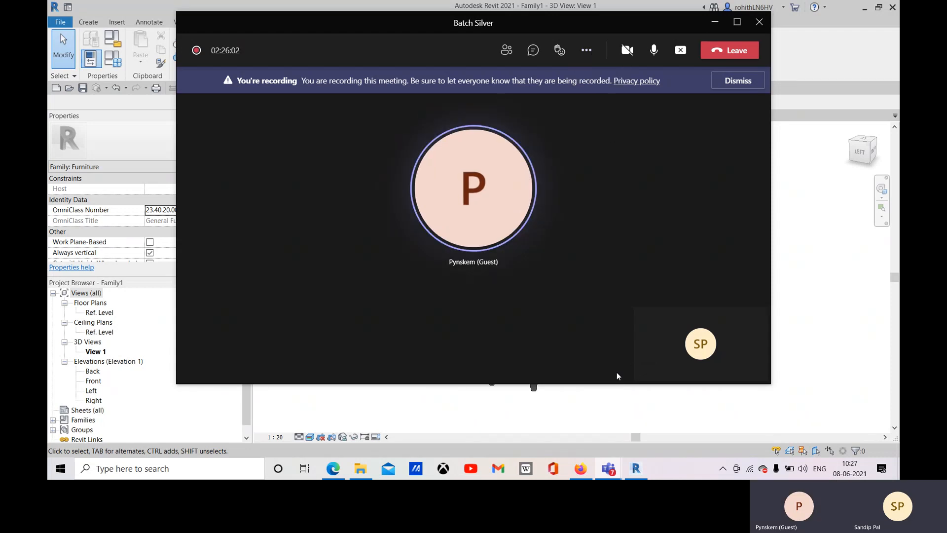
pyautogui.click(586, 50)
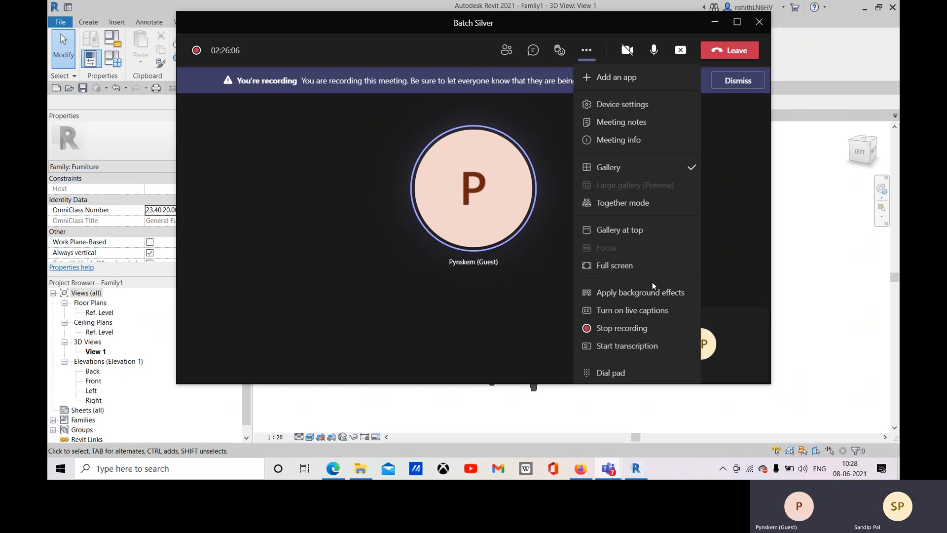